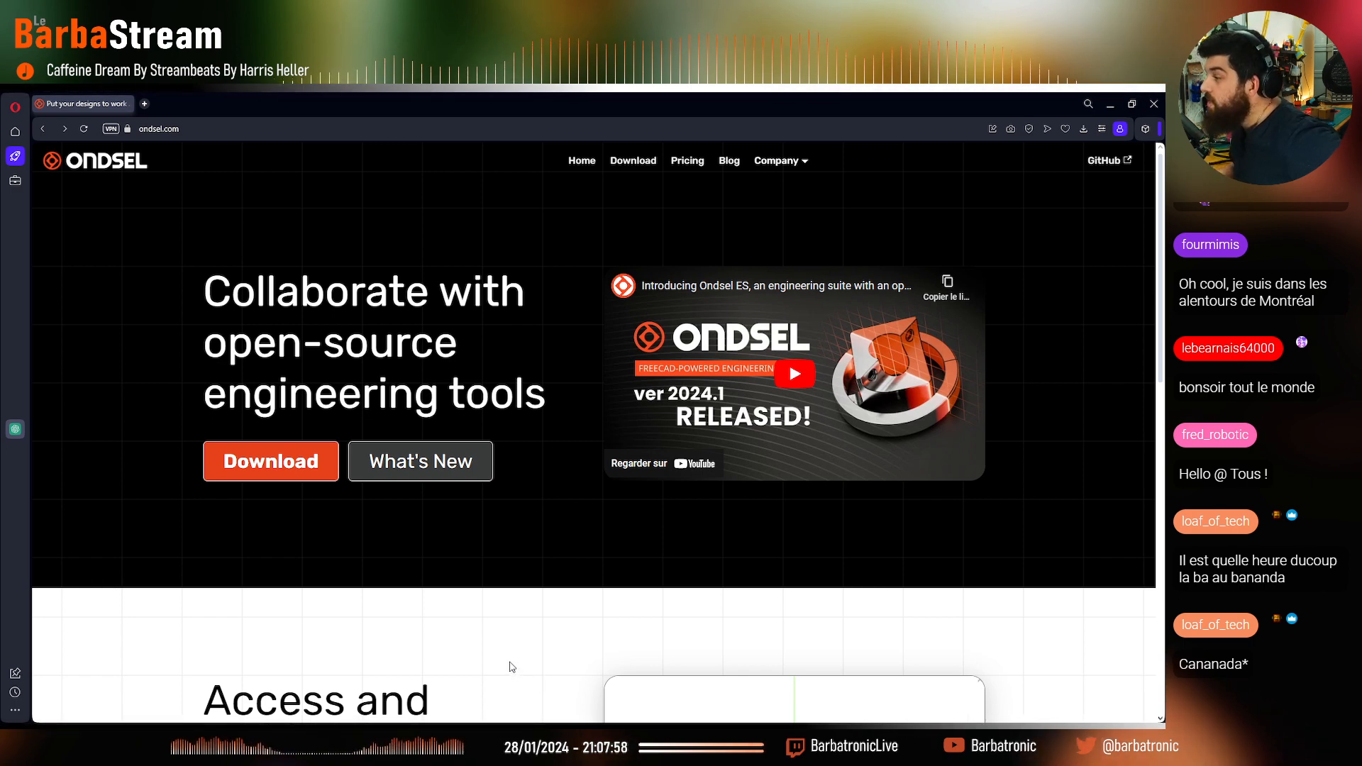
Watch the muted Ondsel ES introduction video on YouTube and close its page when it ends
{"action": "left_click", "coordinate": [796, 375]}
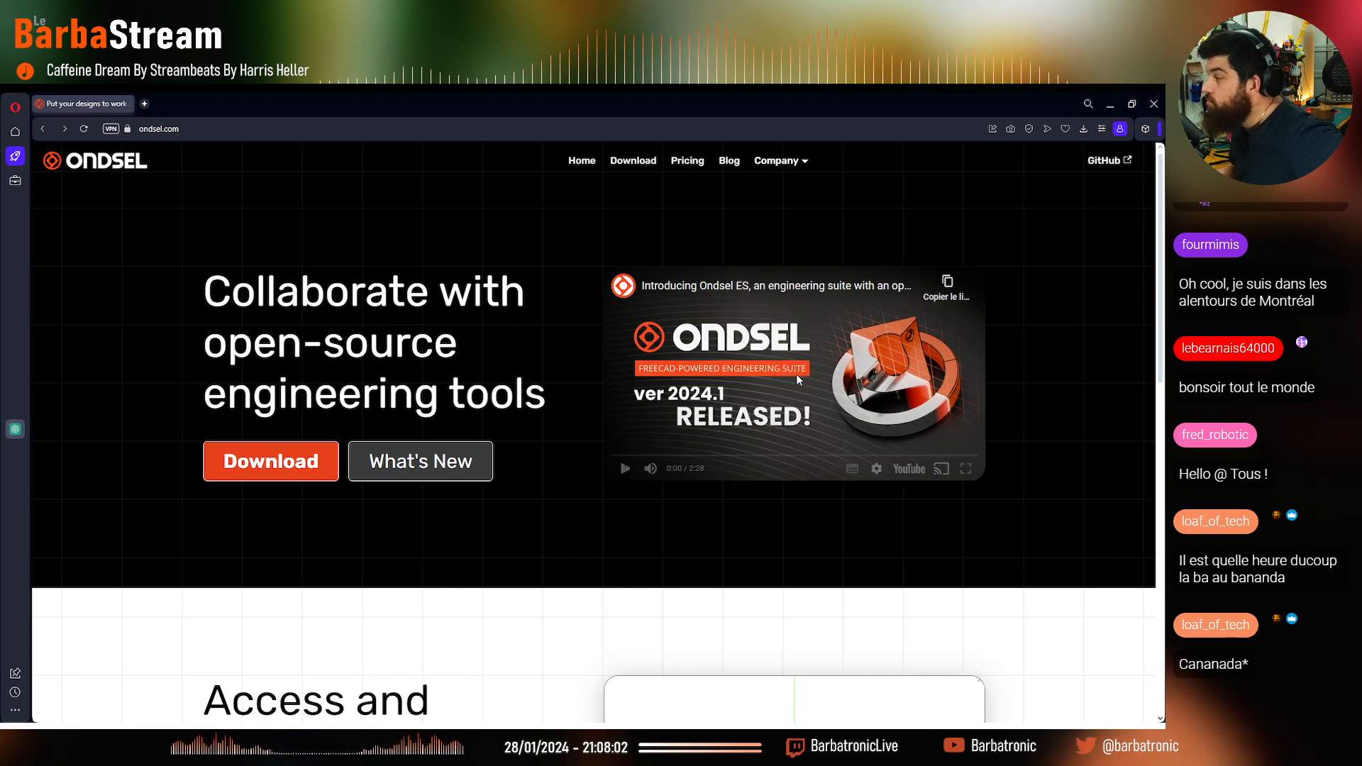
{"action": "left_click", "coordinate": [626, 468]}
{"action": "left_click", "coordinate": [650, 469]}
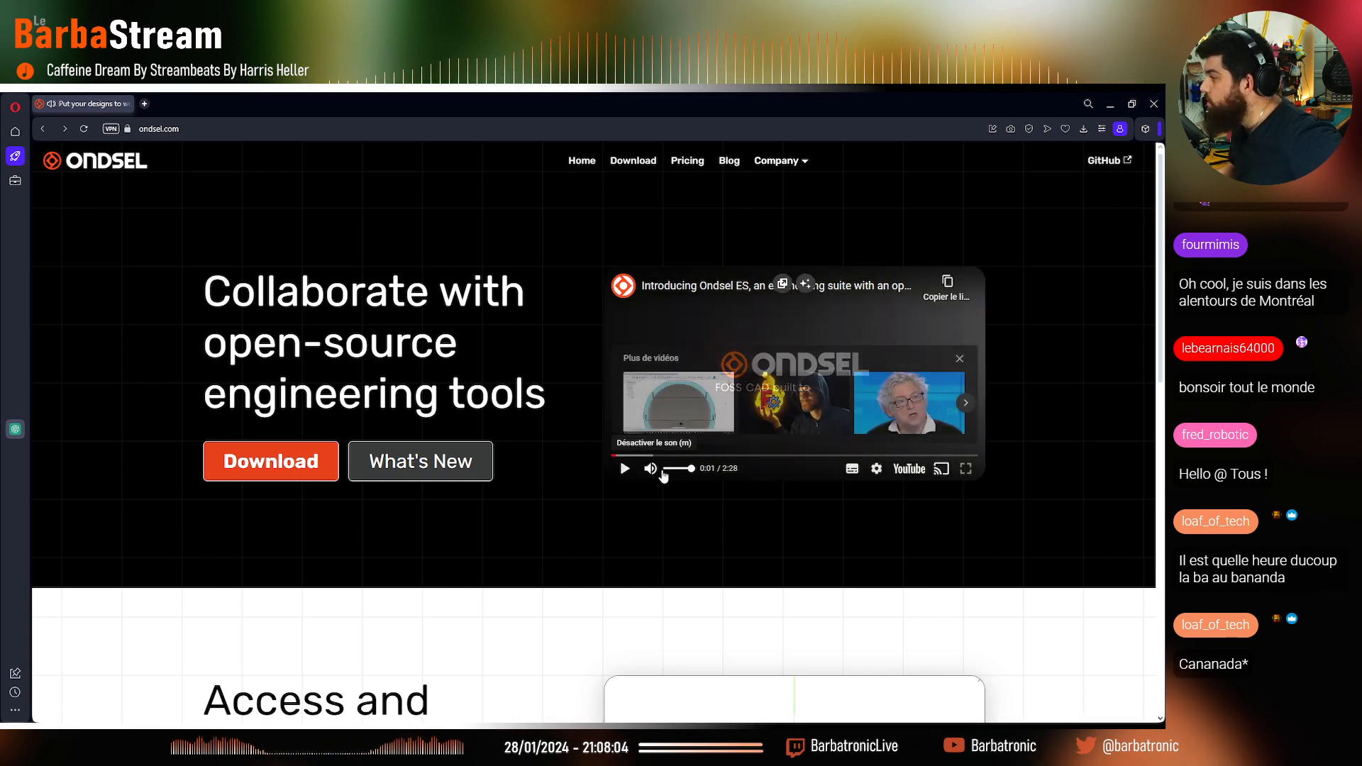
{"action": "left_click", "coordinate": [960, 361]}
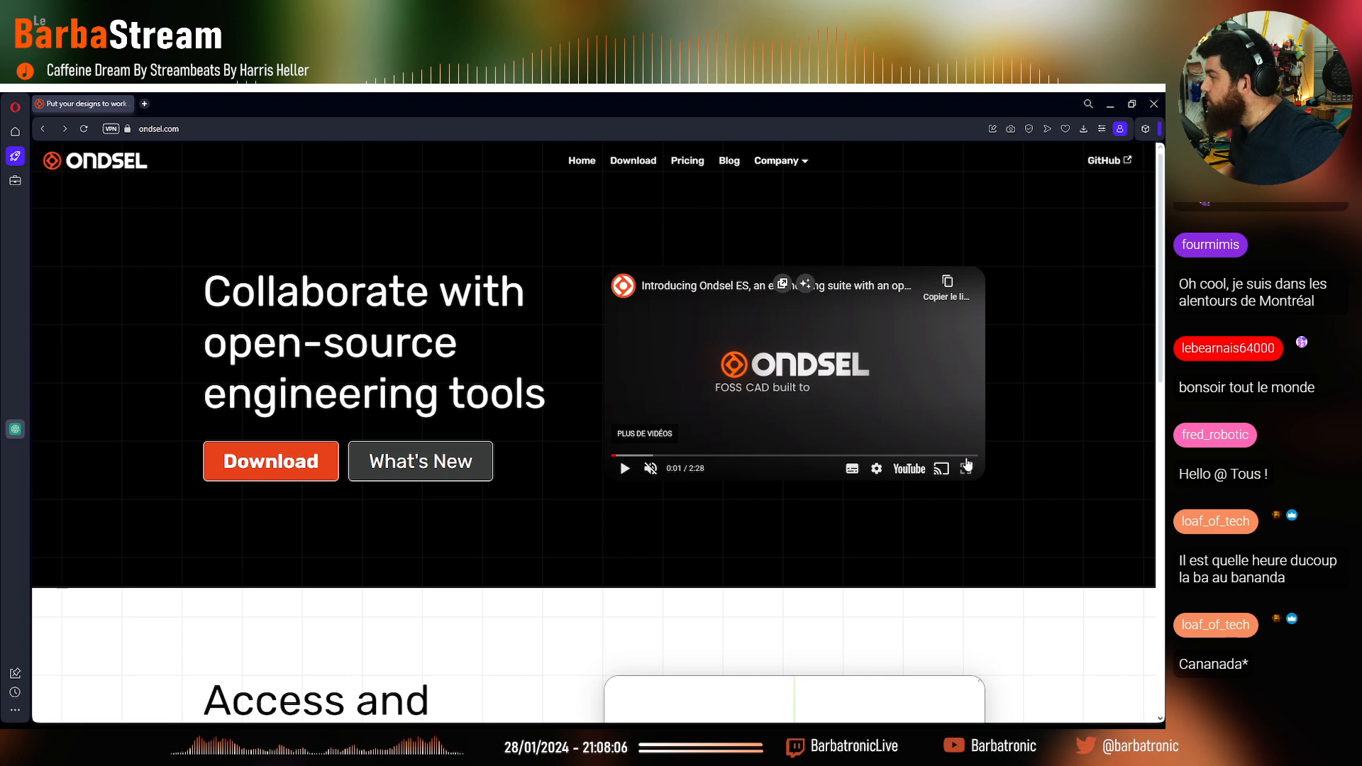
{"action": "left_click", "coordinate": [913, 470]}
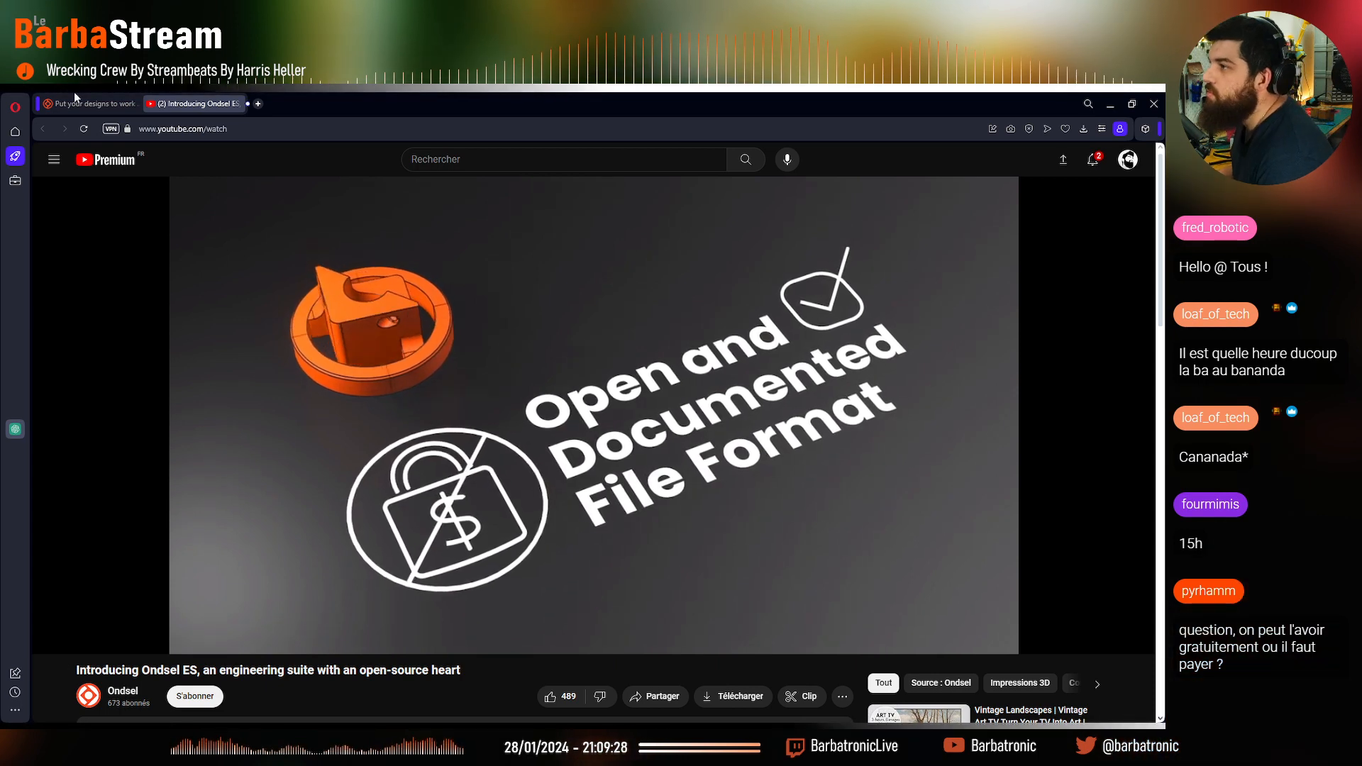
{"action": "left_click", "coordinate": [94, 103]}
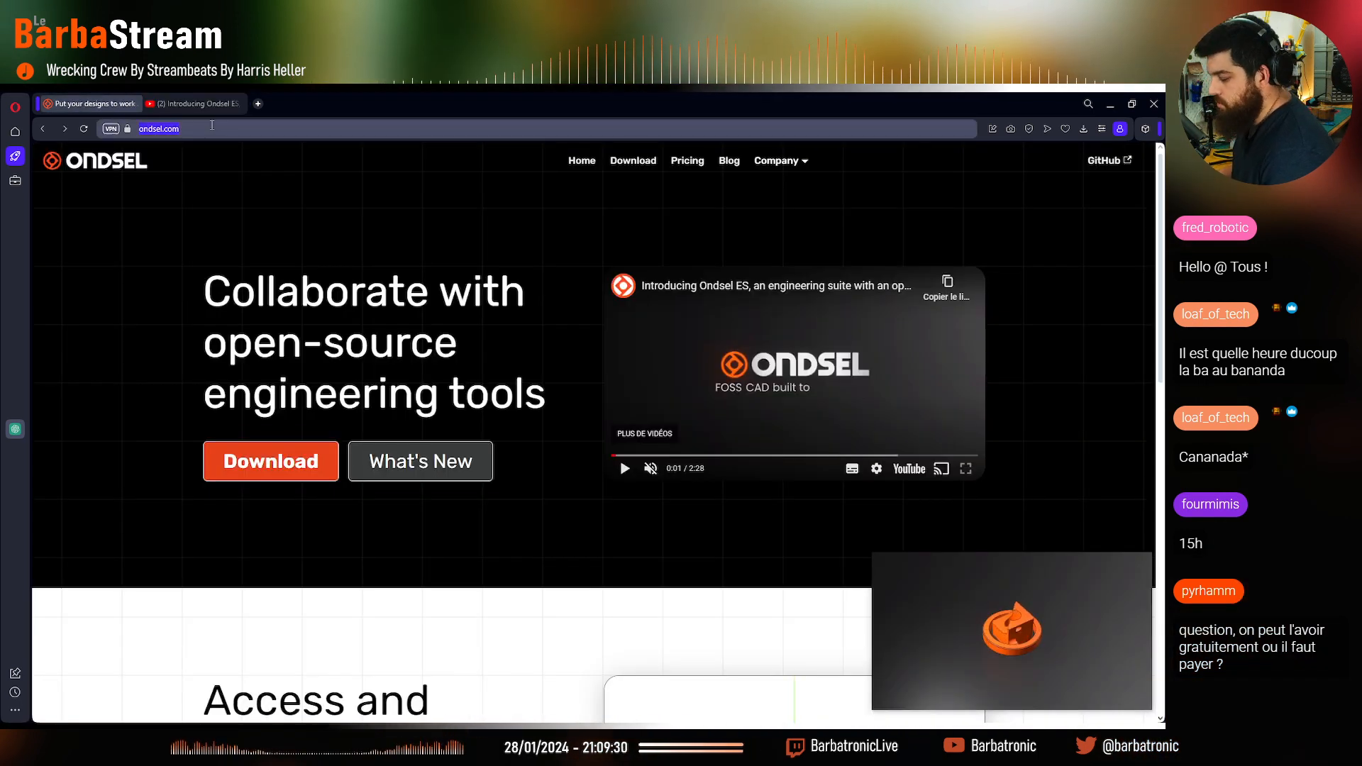
{"action": "key", "text": "ctrl+Tab"}
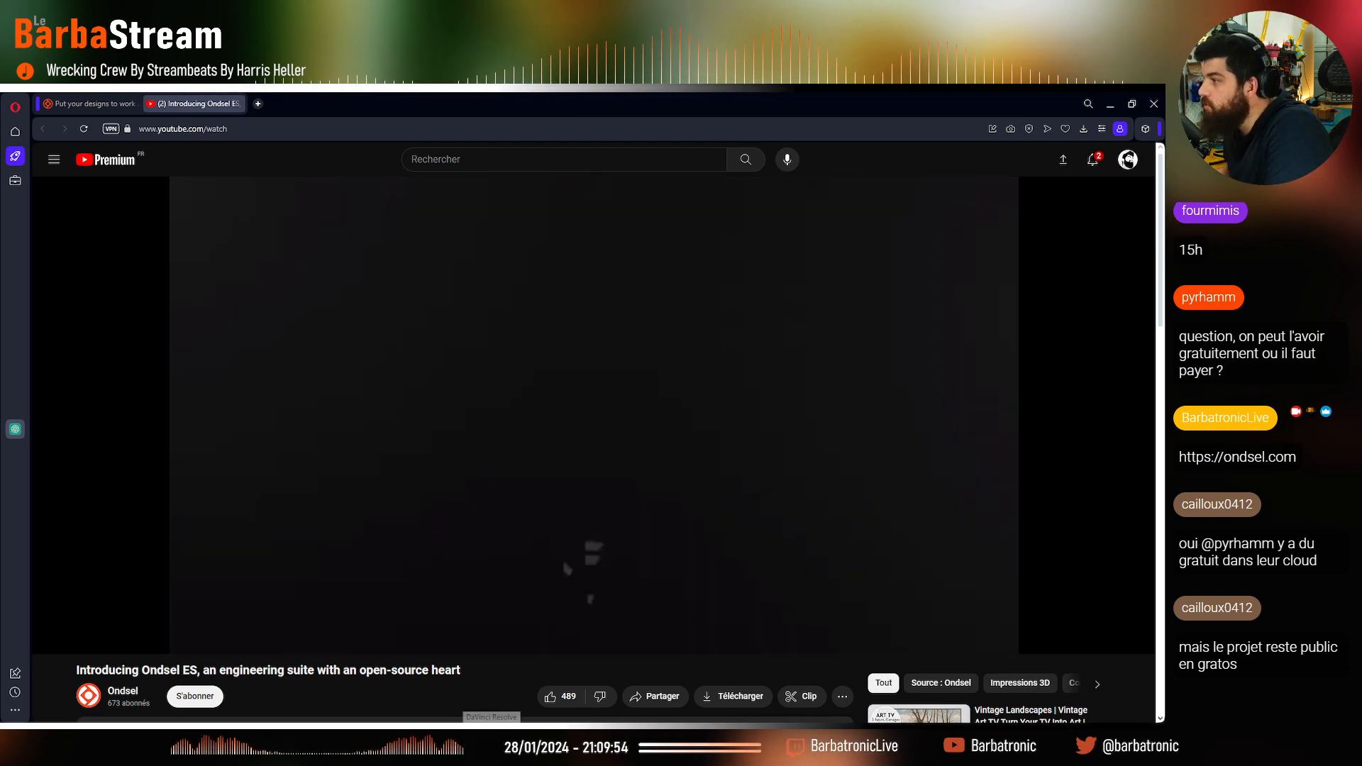
{"action": "mouse_move", "coordinate": [518, 733]}
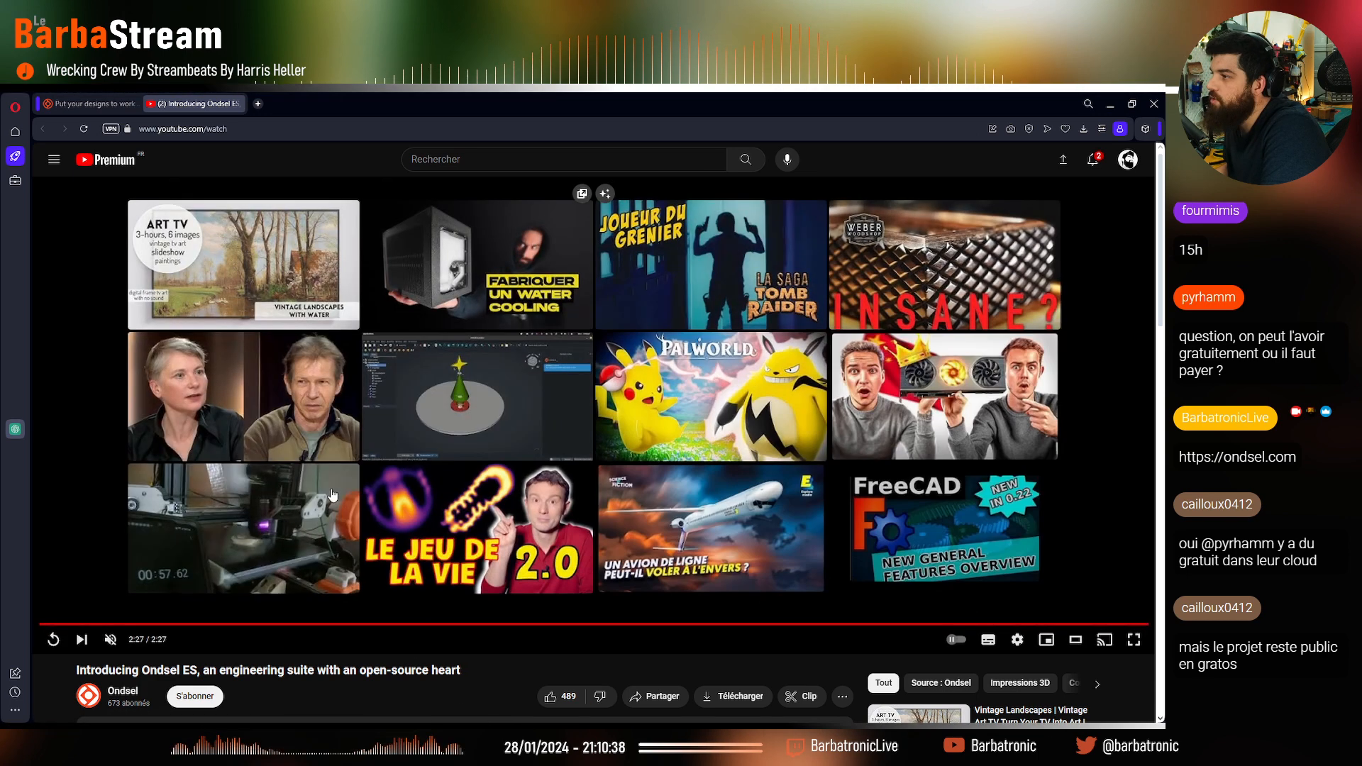
{"action": "left_click", "coordinate": [239, 104]}
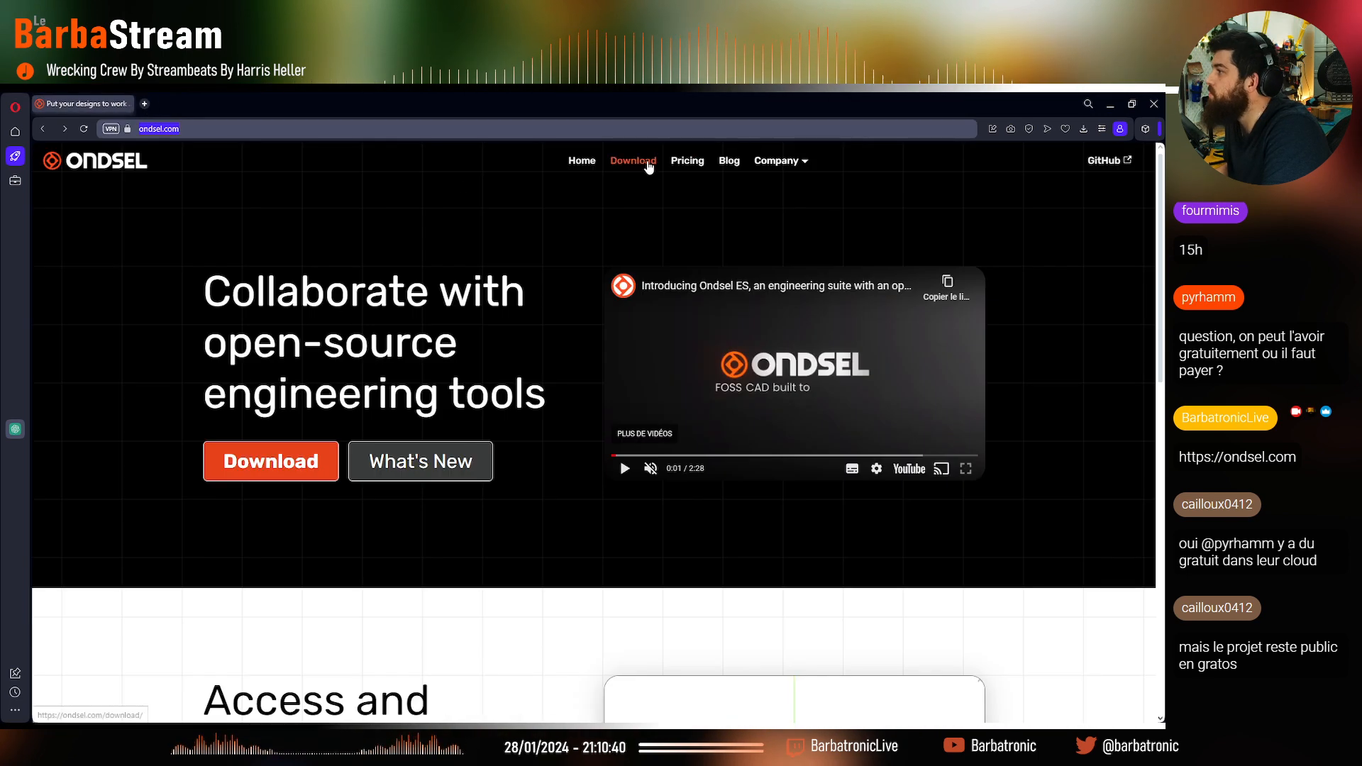
Examine the Solo, Peer and Enterprise plans on Ondsel's pricing page, then minimise the browser
{"action": "left_click", "coordinate": [688, 161]}
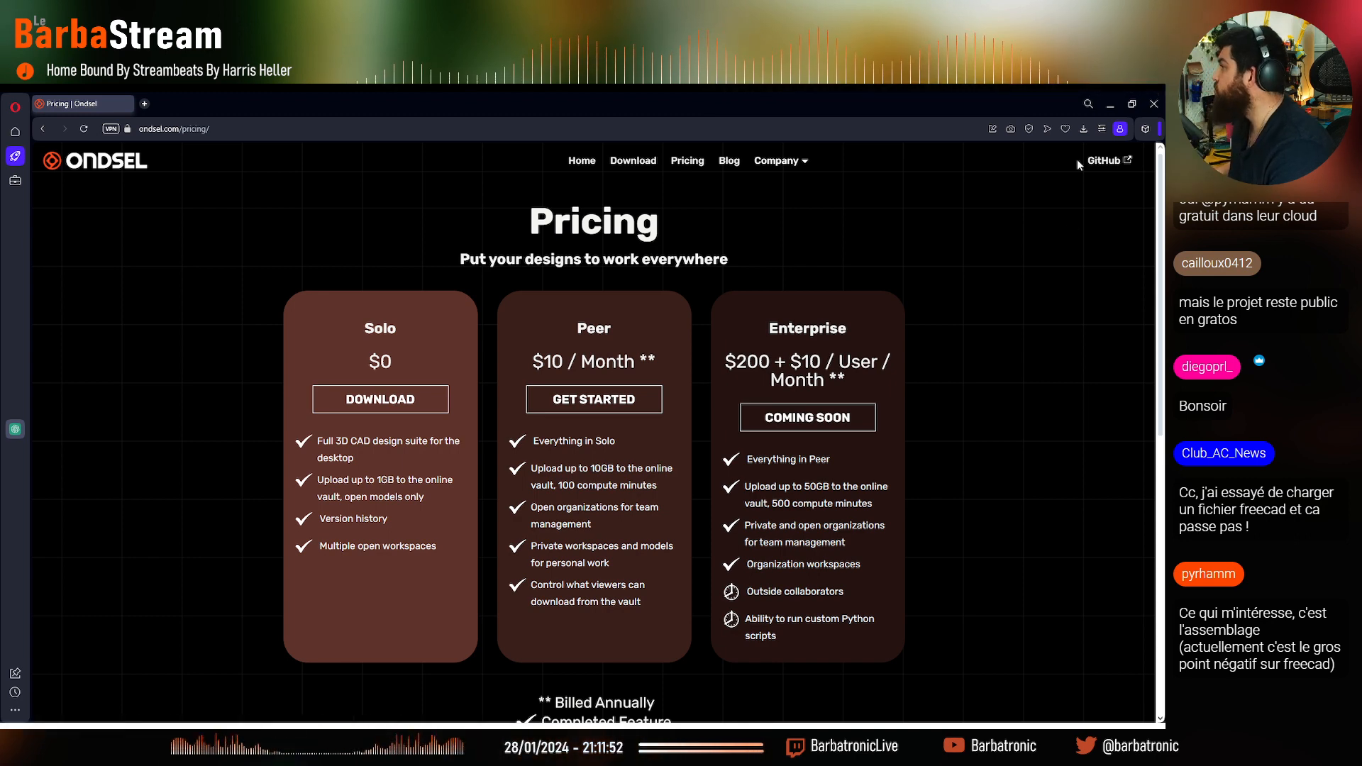
{"action": "left_click", "coordinate": [1111, 105]}
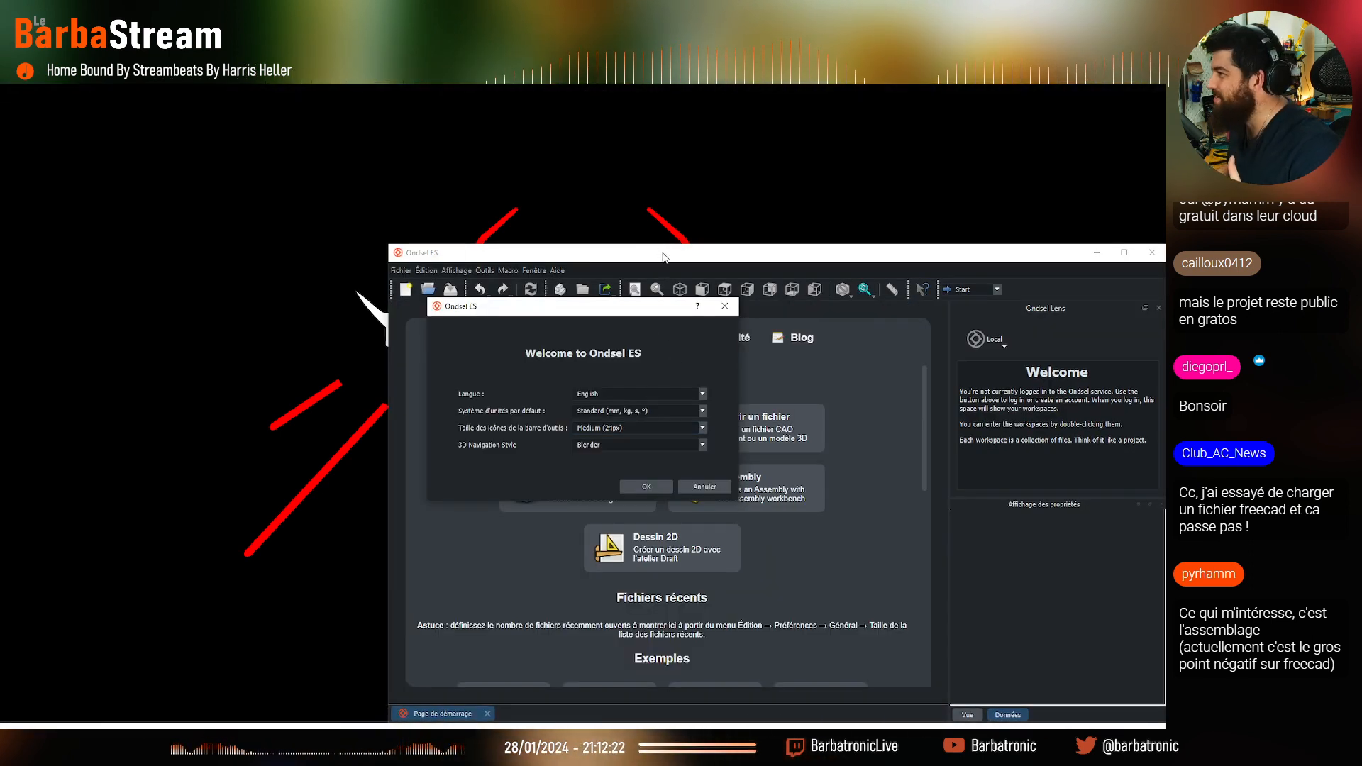
Complete the Ondsel ES welcome setup with French as the language and Gesture as the 3D navigation style
{"action": "left_click_drag", "start_coordinate": [572, 308], "coordinate": [615, 339]}
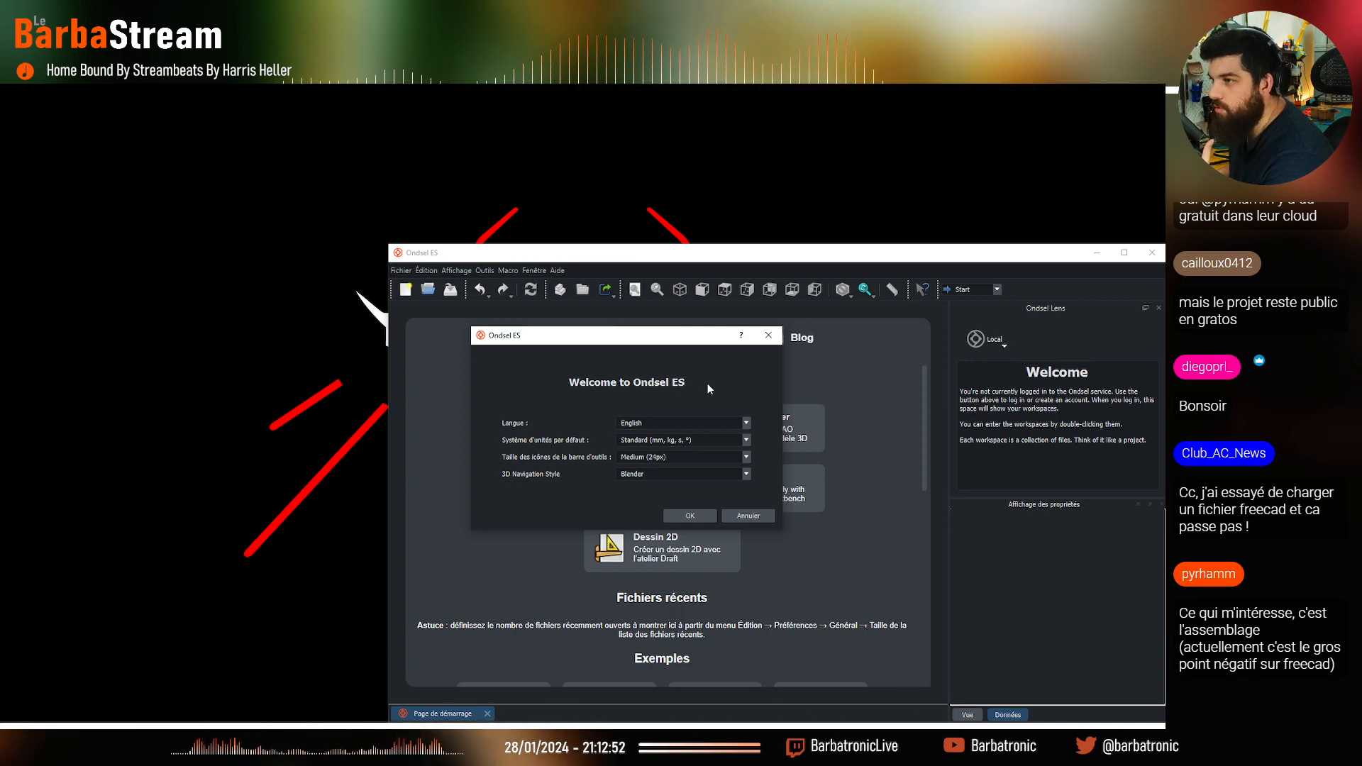
{"action": "left_click", "coordinate": [719, 423]}
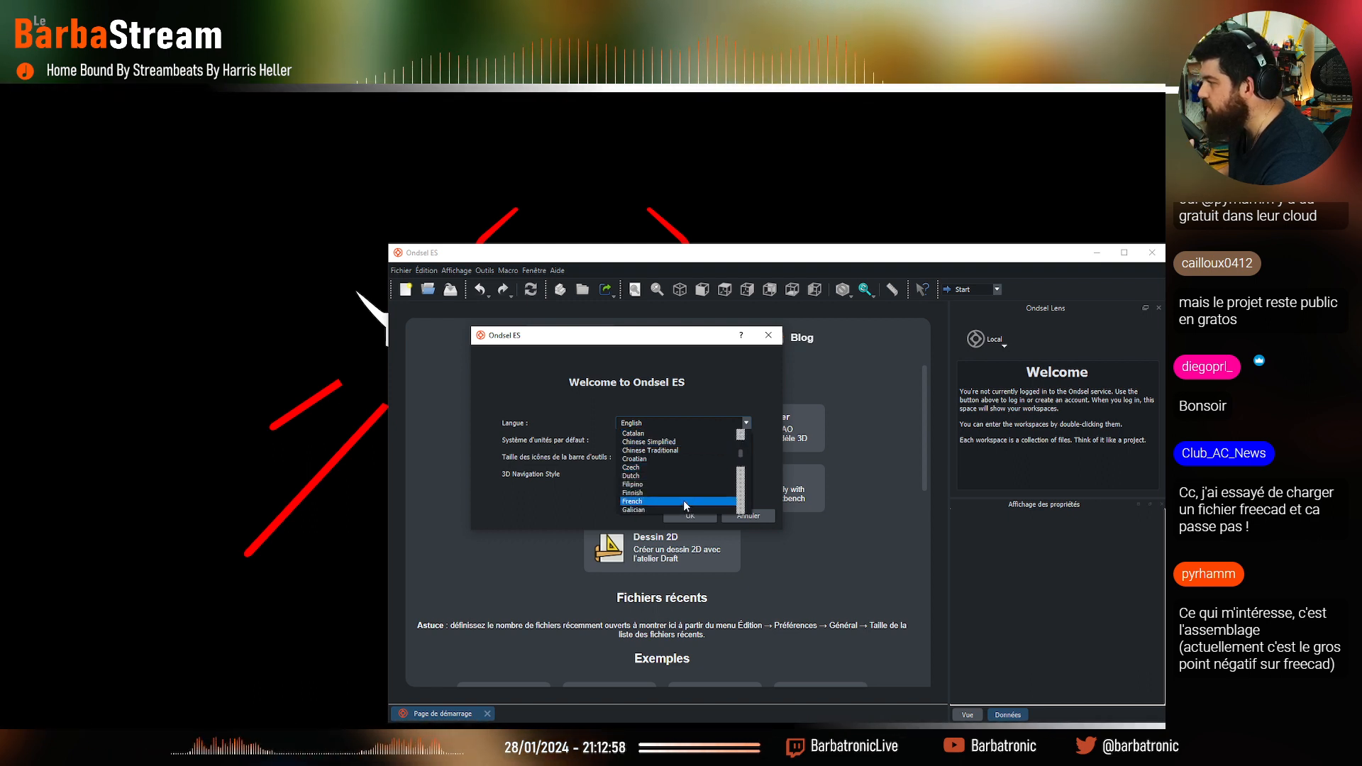
{"action": "left_click", "coordinate": [683, 501]}
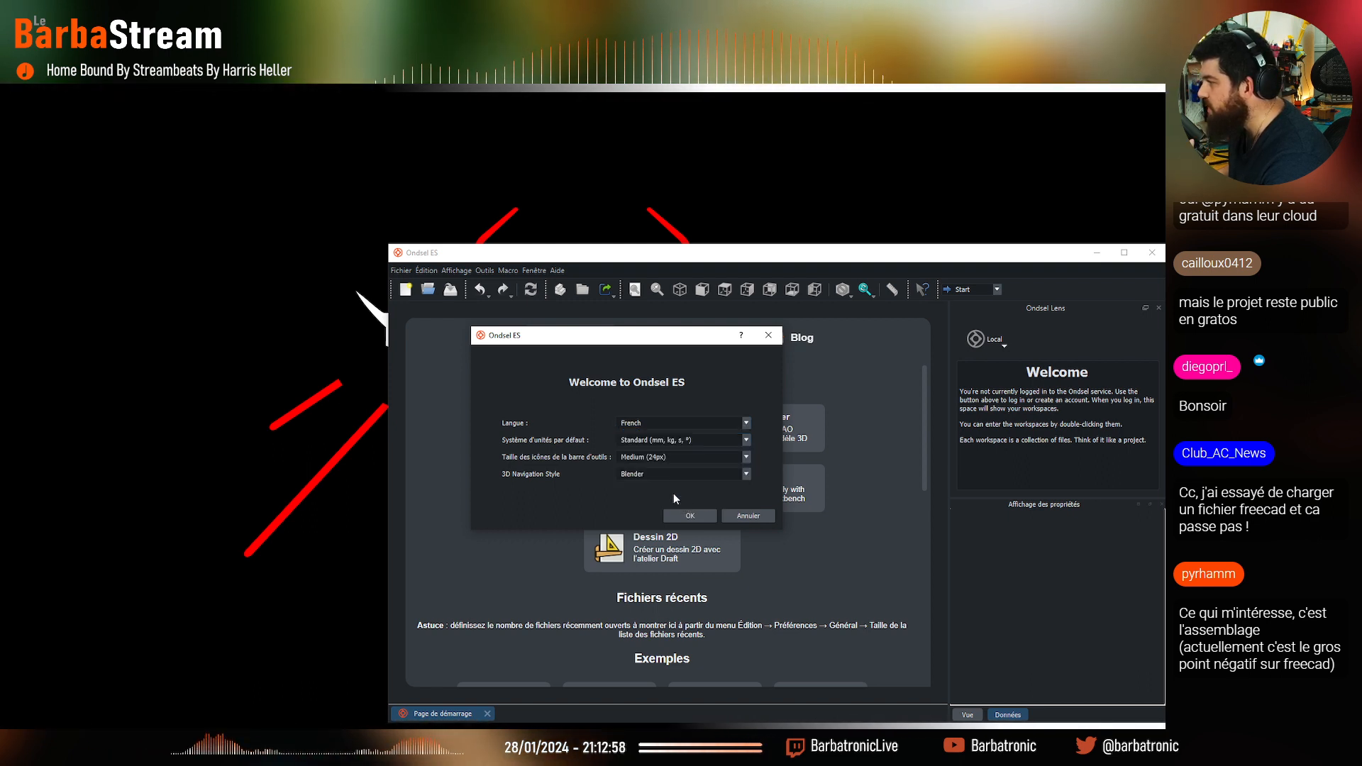
{"action": "left_click", "coordinate": [670, 440]}
{"action": "left_click", "coordinate": [763, 447]}
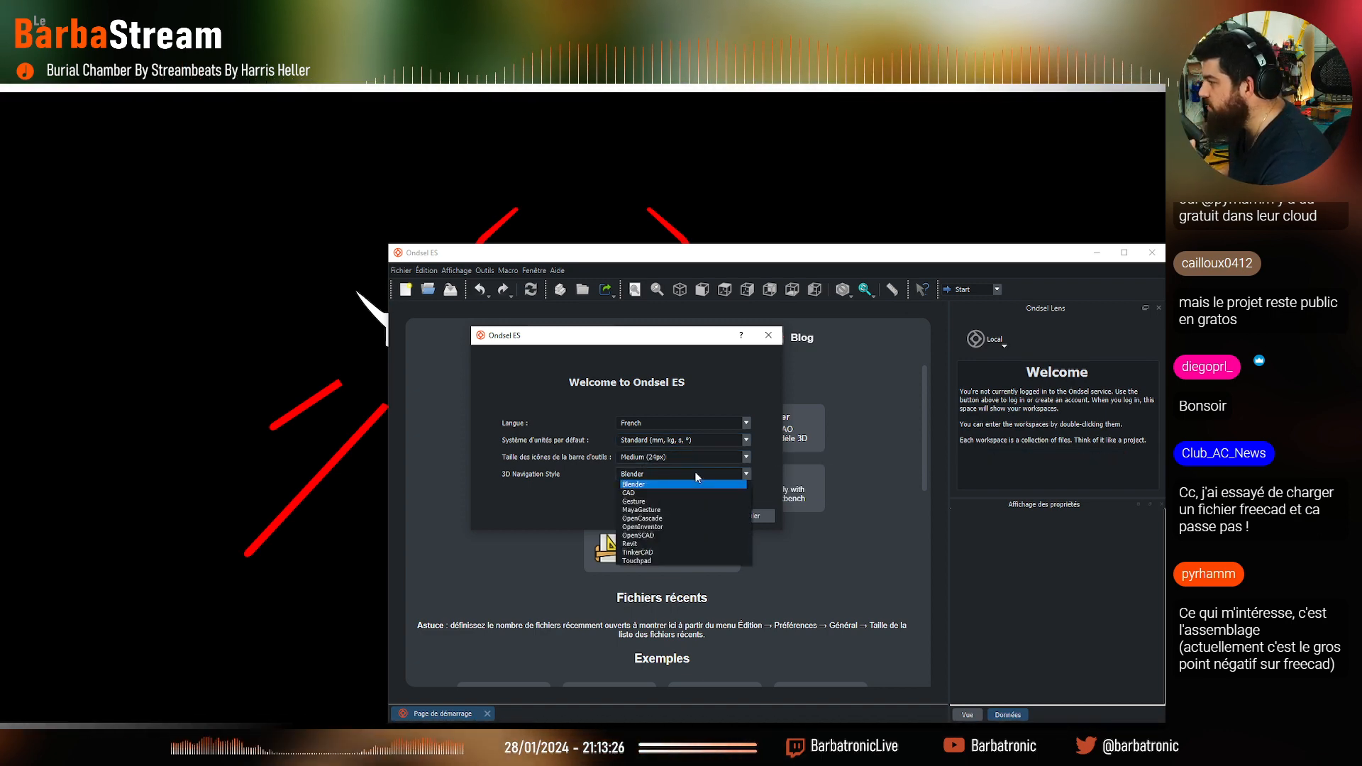
{"action": "left_click", "coordinate": [691, 497]}
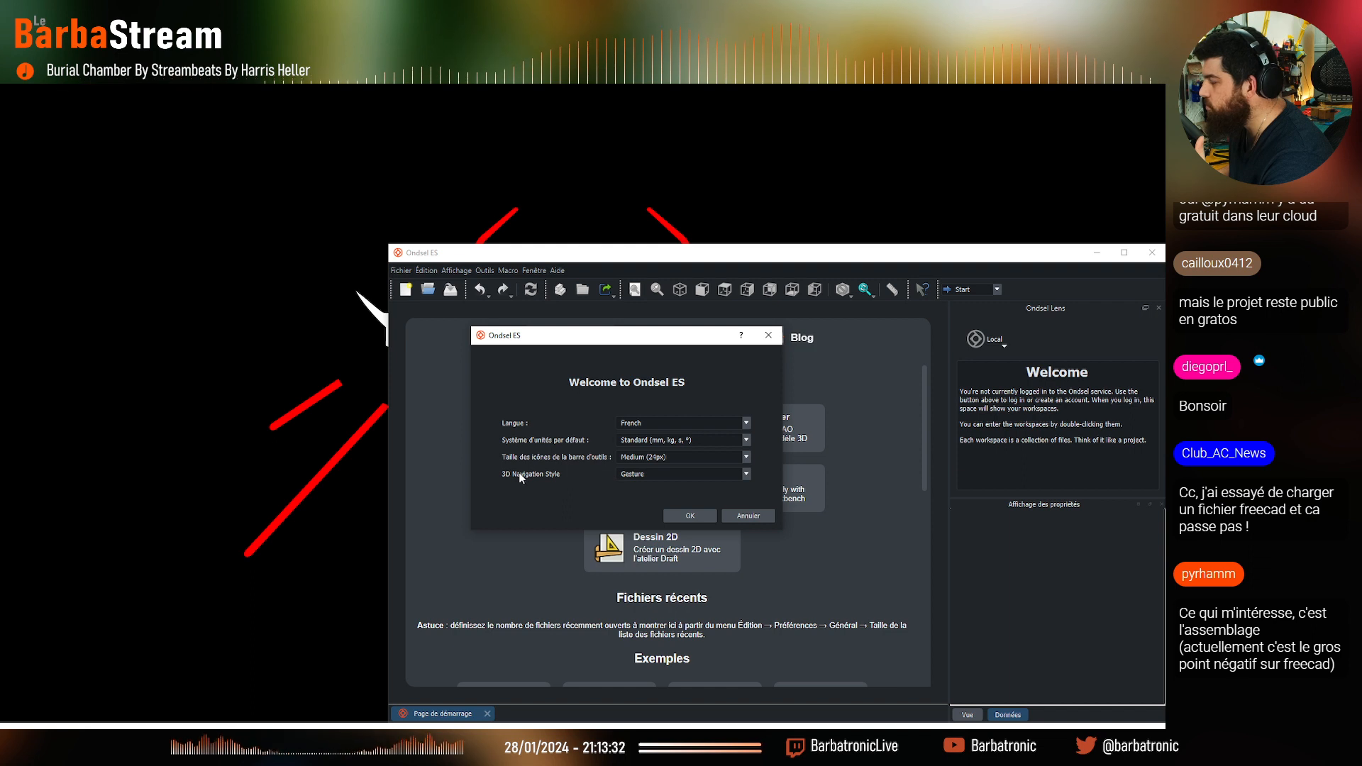
{"action": "left_click", "coordinate": [669, 474]}
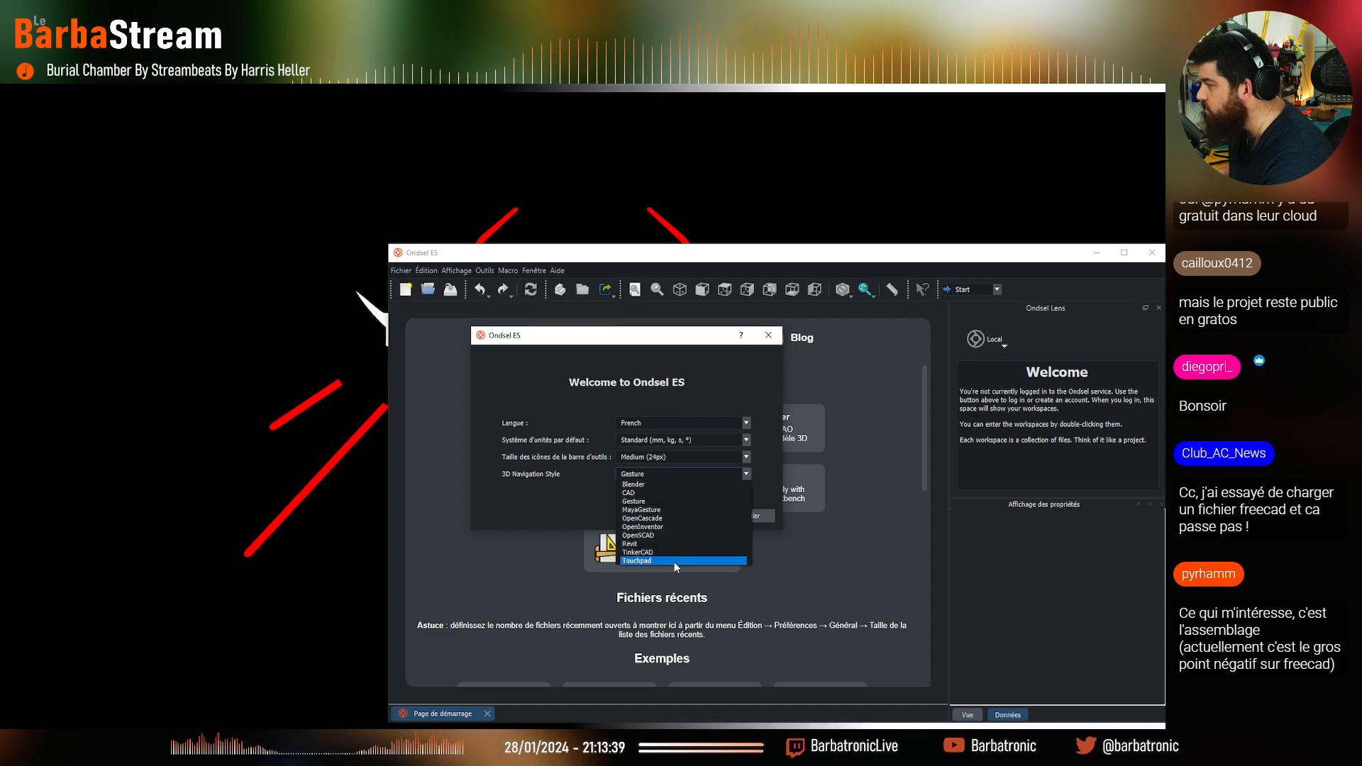
{"action": "left_click", "coordinate": [679, 500]}
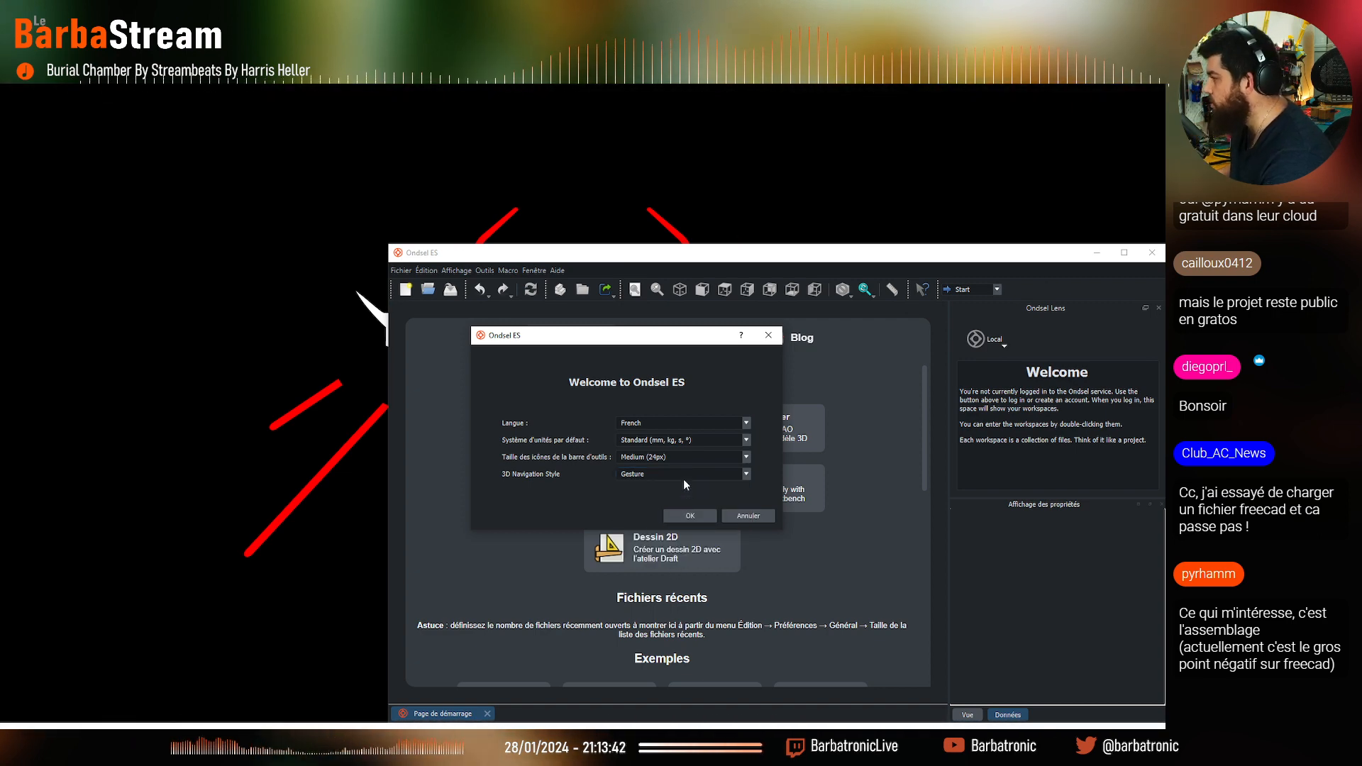
{"action": "left_click", "coordinate": [698, 518]}
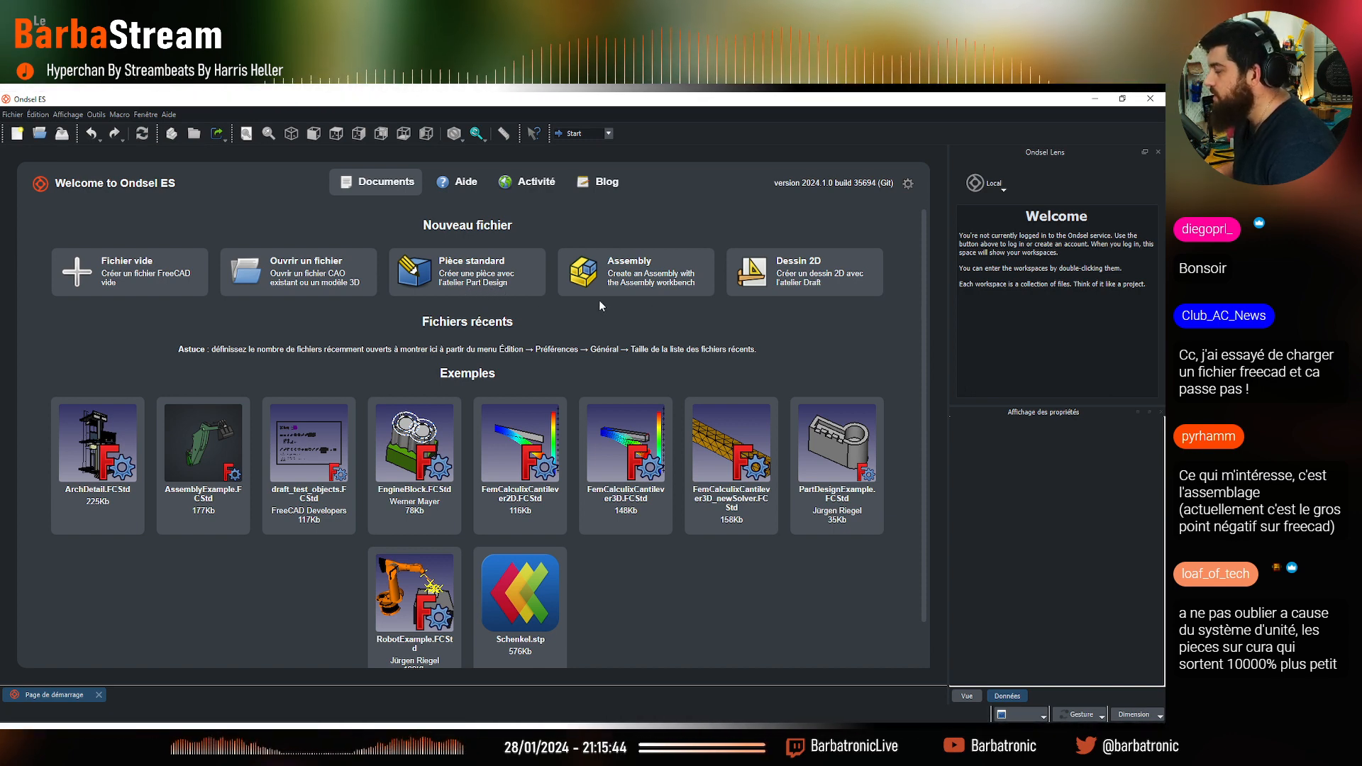
Create a new Assembly document from the start page and close the Ondsel Lens panel
{"action": "left_click", "coordinate": [661, 277]}
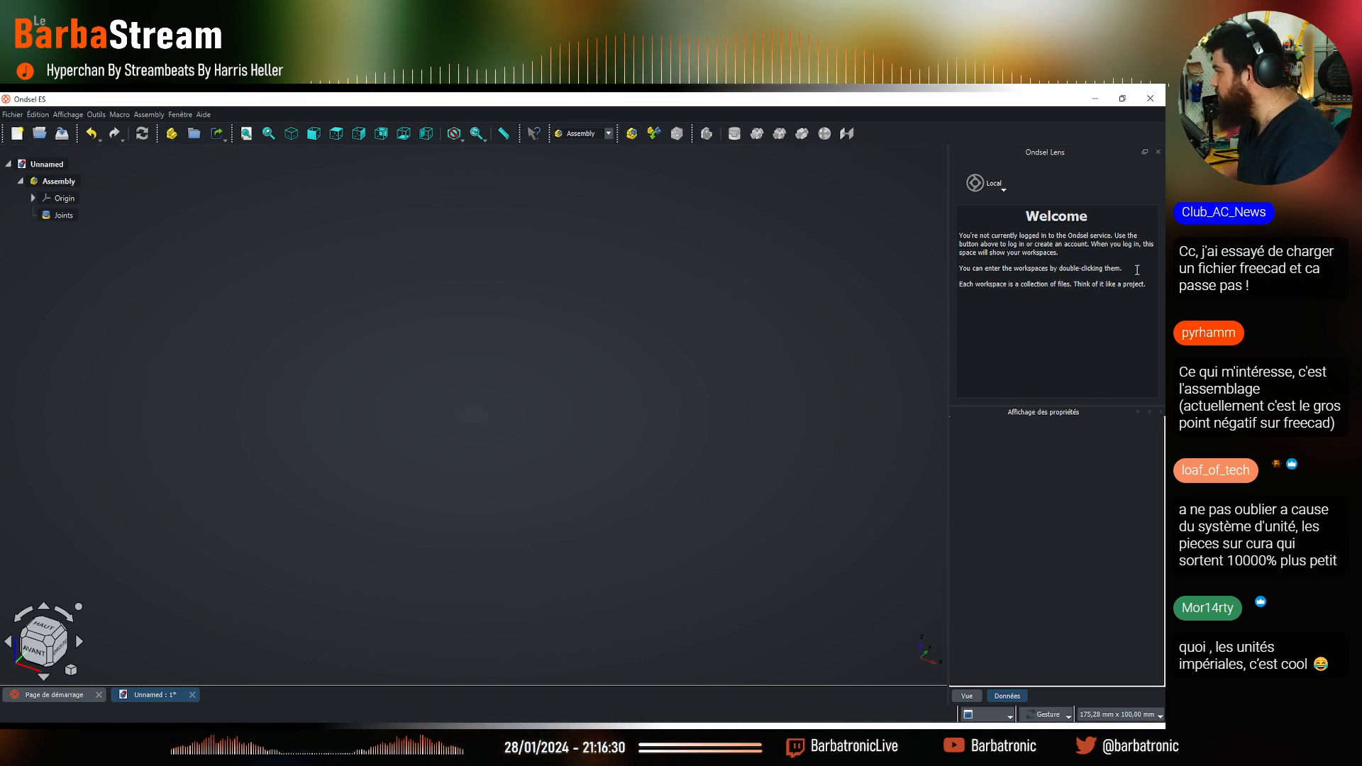
{"action": "left_click", "coordinate": [1159, 152]}
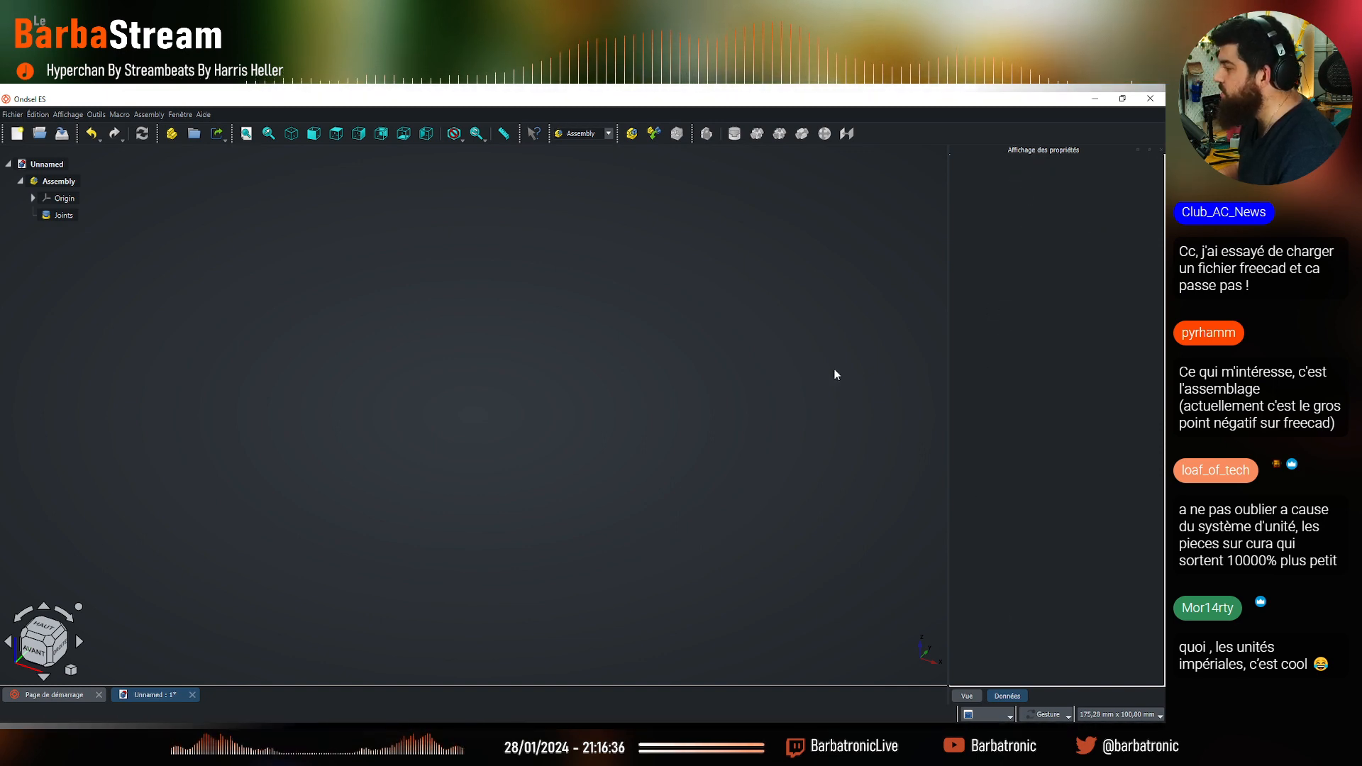
{"action": "left_click", "coordinate": [1005, 701]}
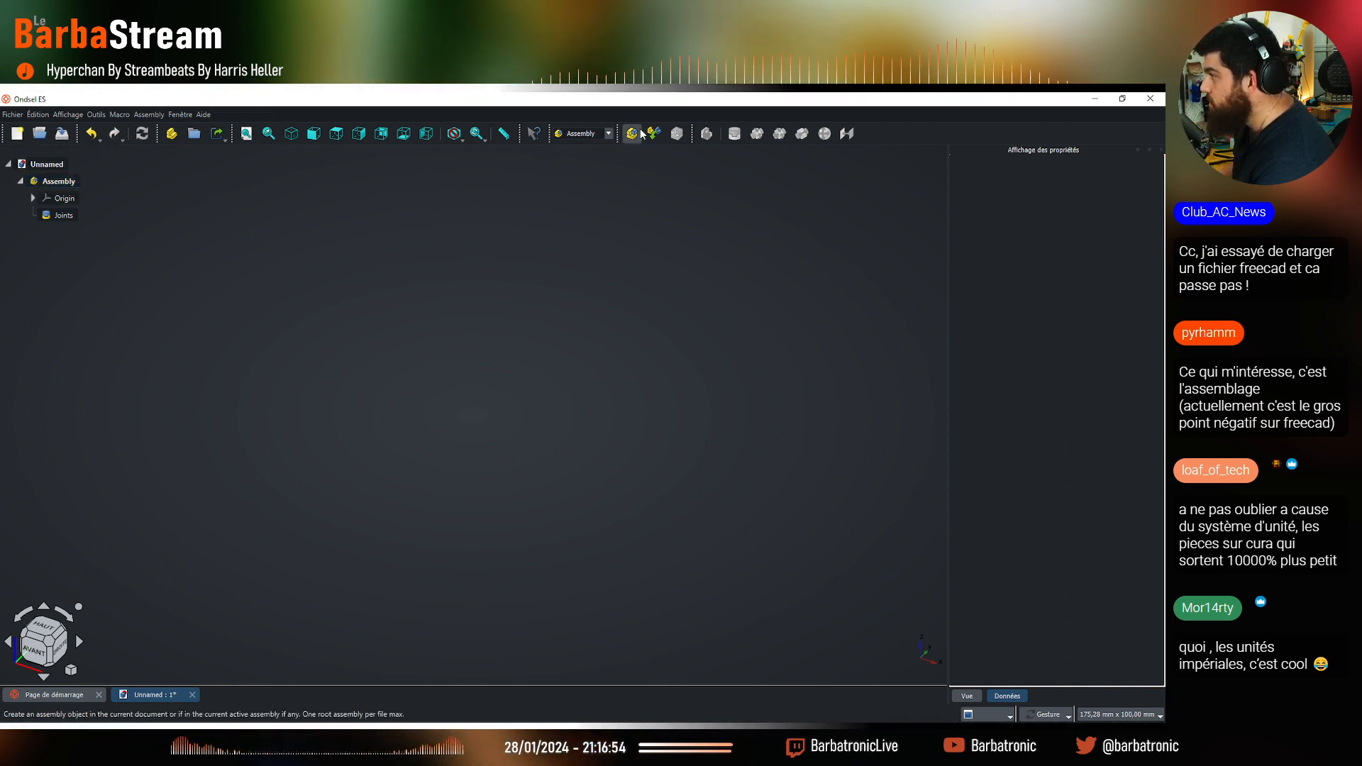
{"action": "left_click", "coordinate": [609, 135]}
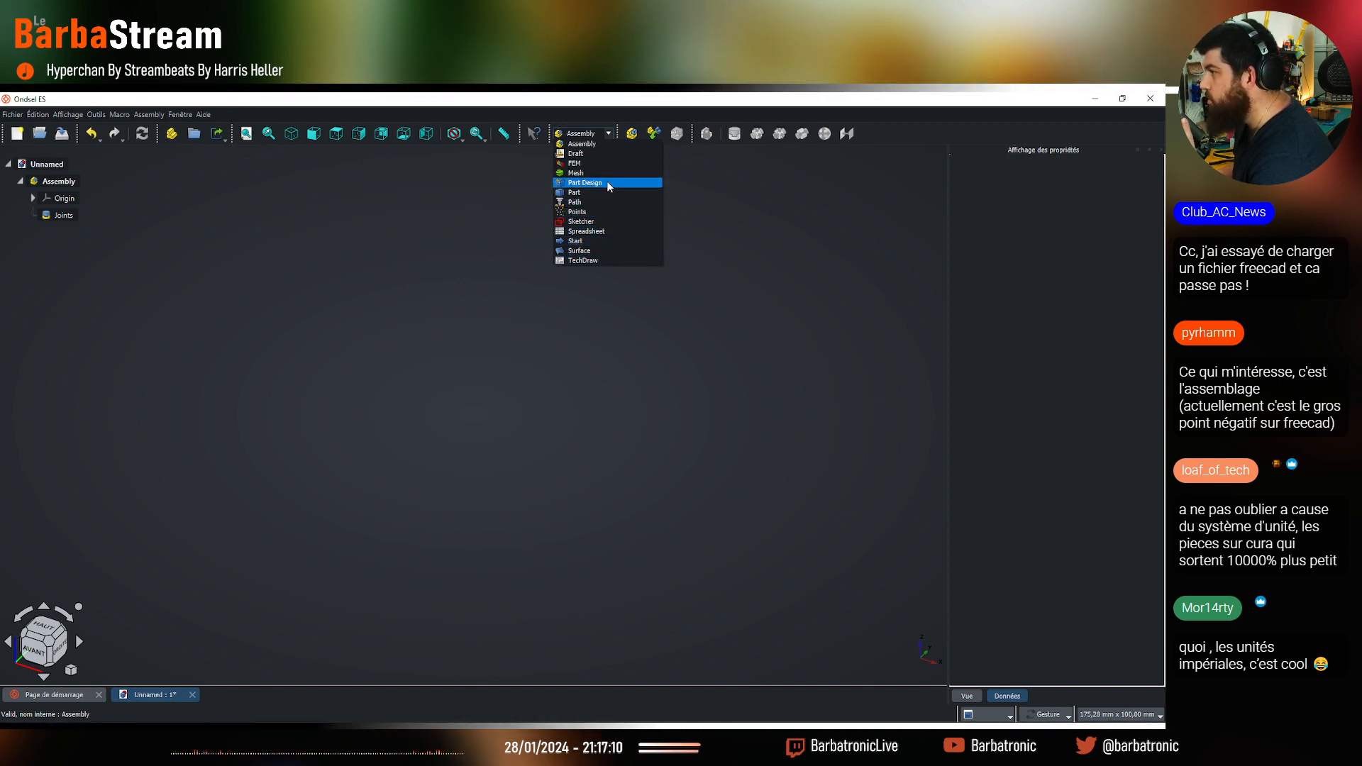
{"action": "left_click", "coordinate": [330, 215]}
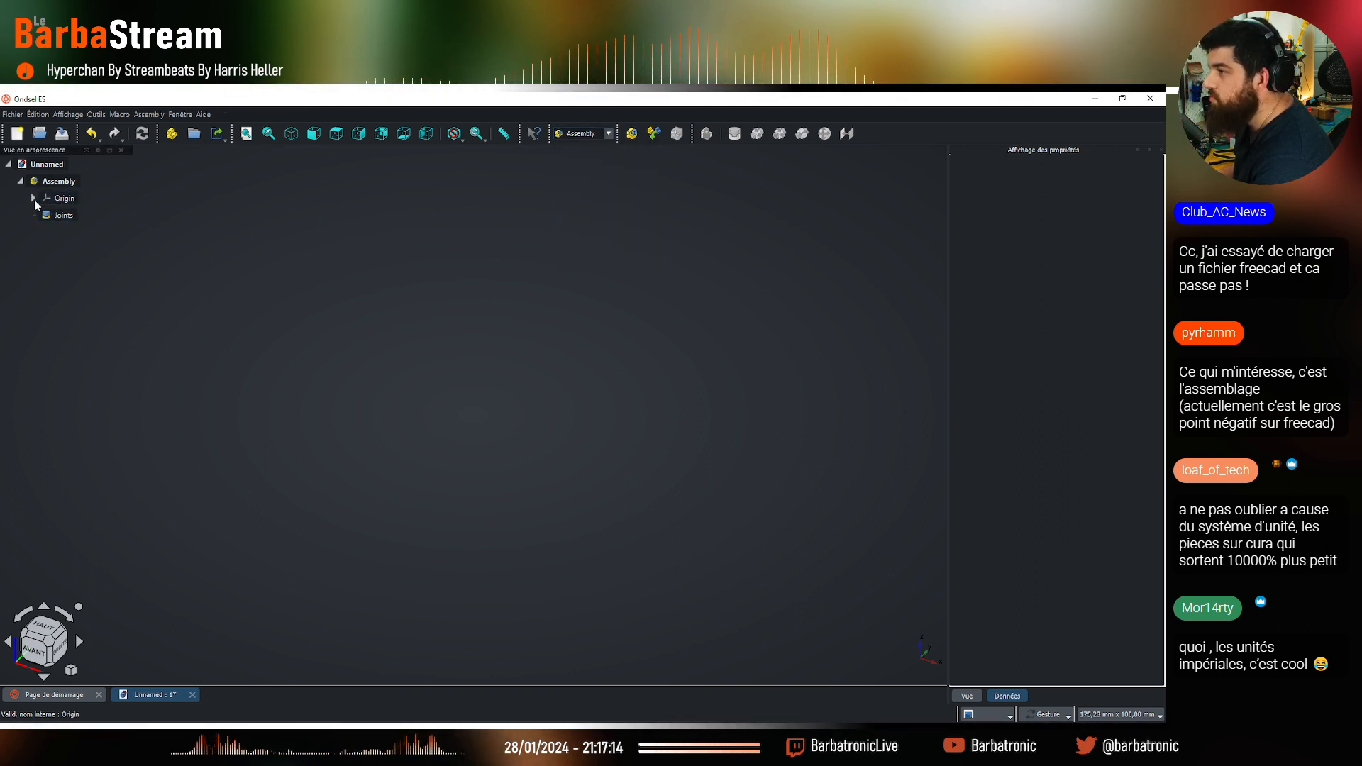
{"action": "left_click", "coordinate": [34, 198]}
{"action": "left_click", "coordinate": [33, 198]}
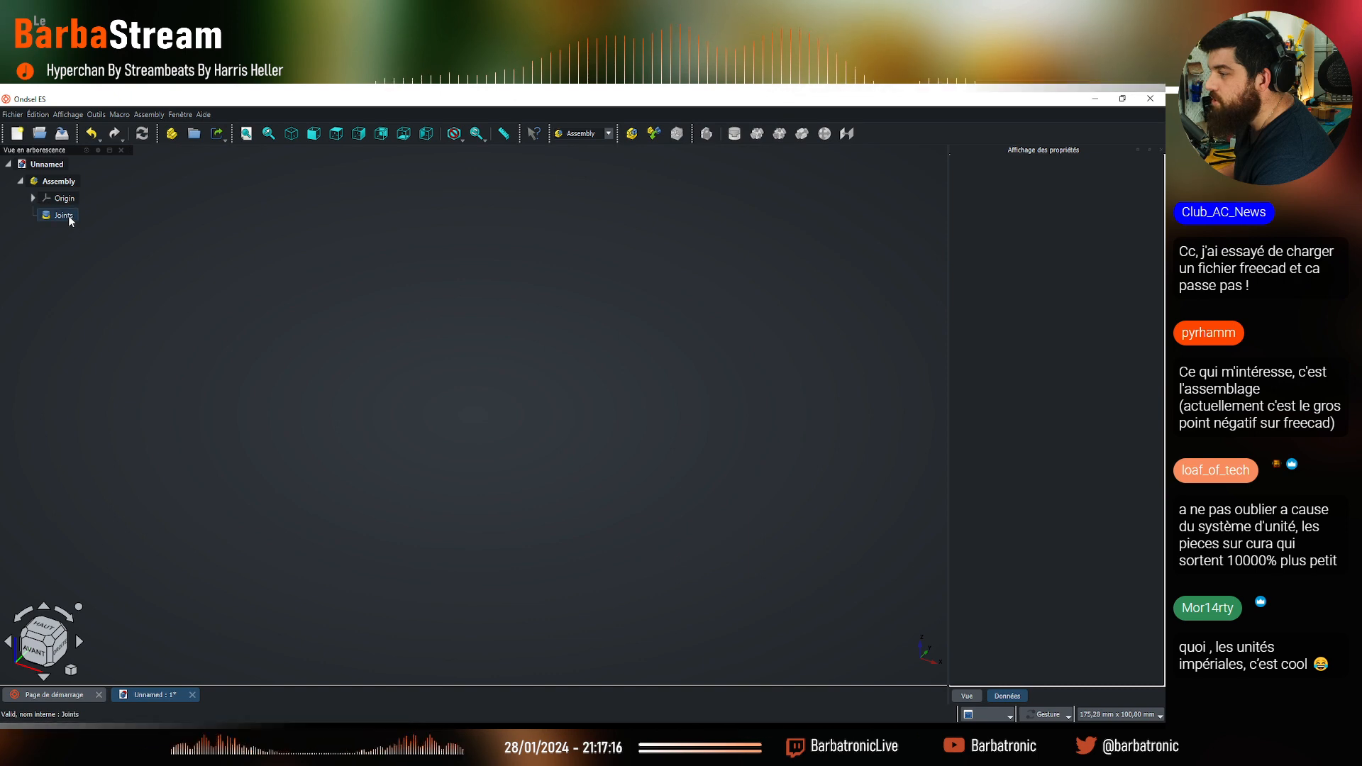
{"action": "left_click", "coordinate": [203, 225]}
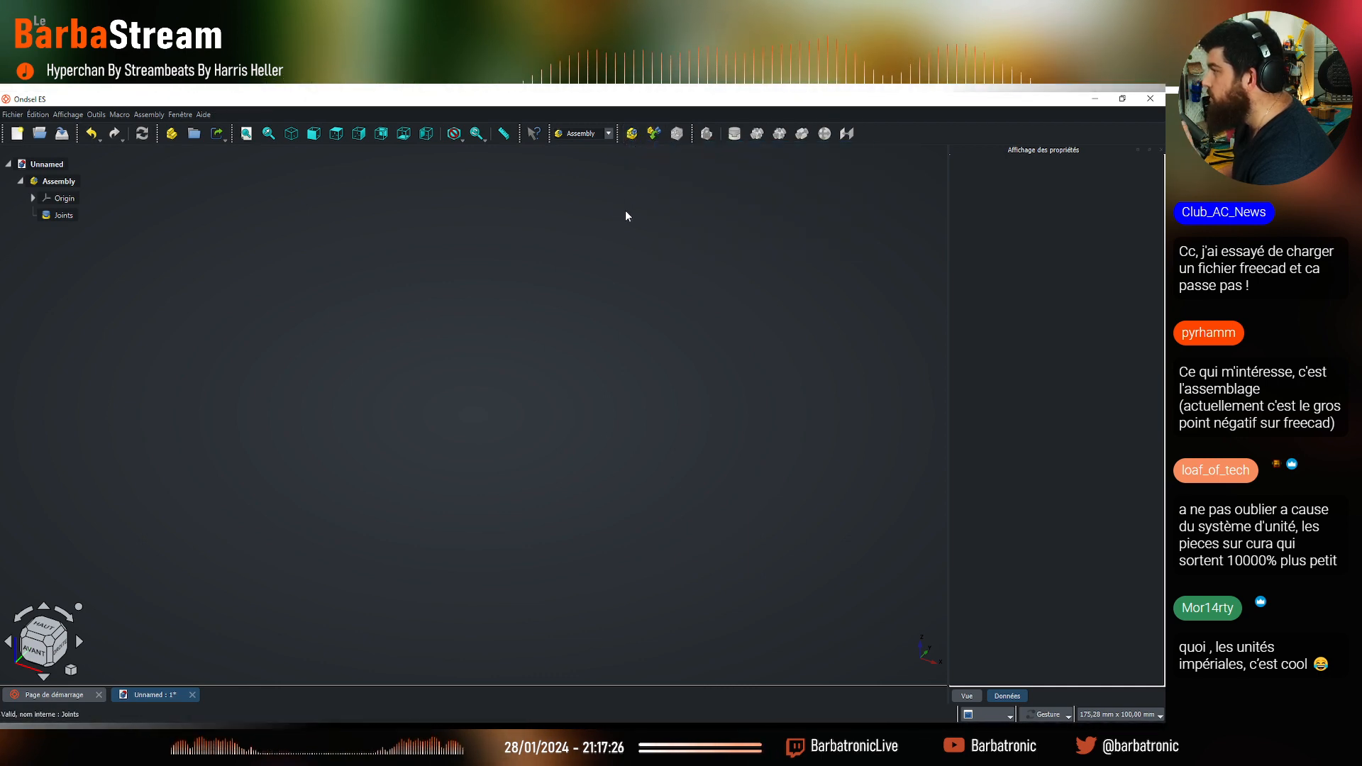
Switch to the Part Design workbench and dock the property view below the model tree
{"action": "left_click", "coordinate": [595, 135]}
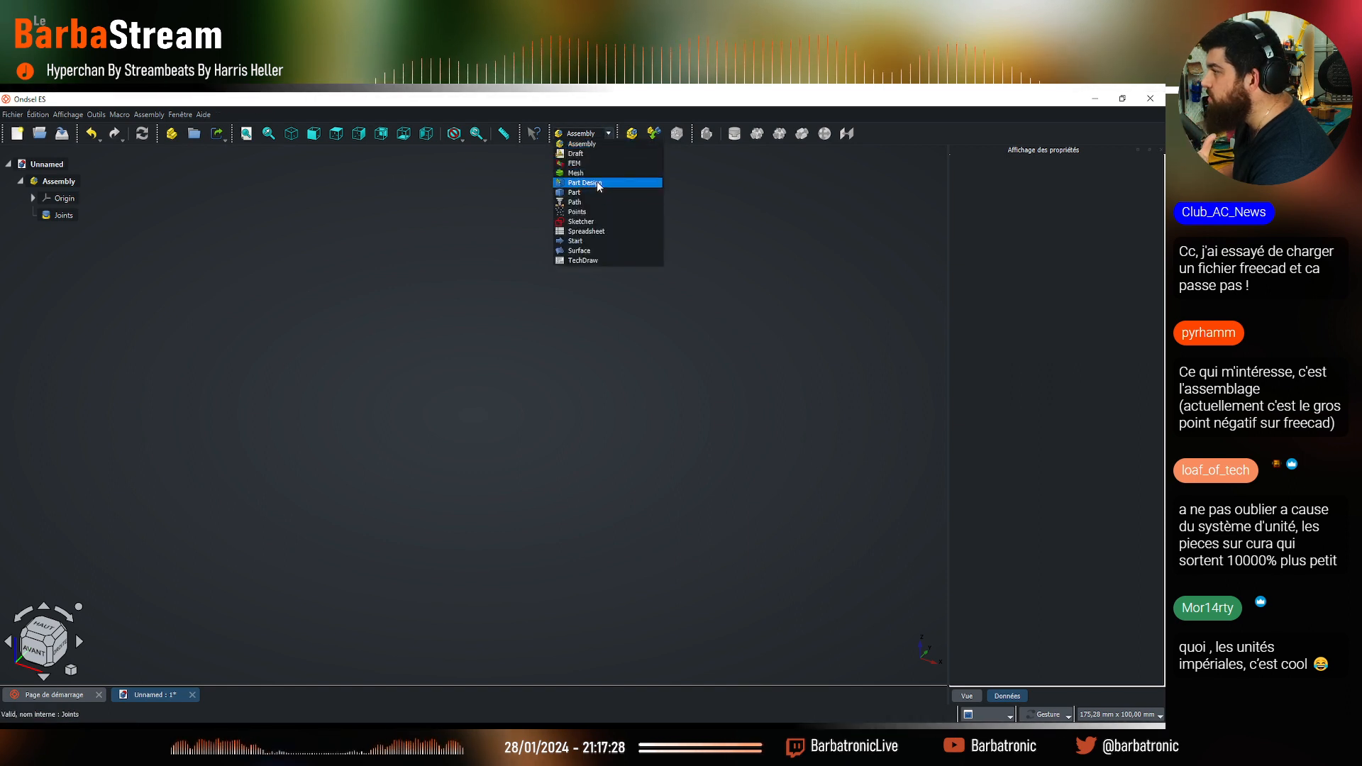
{"action": "left_click", "coordinate": [596, 182]}
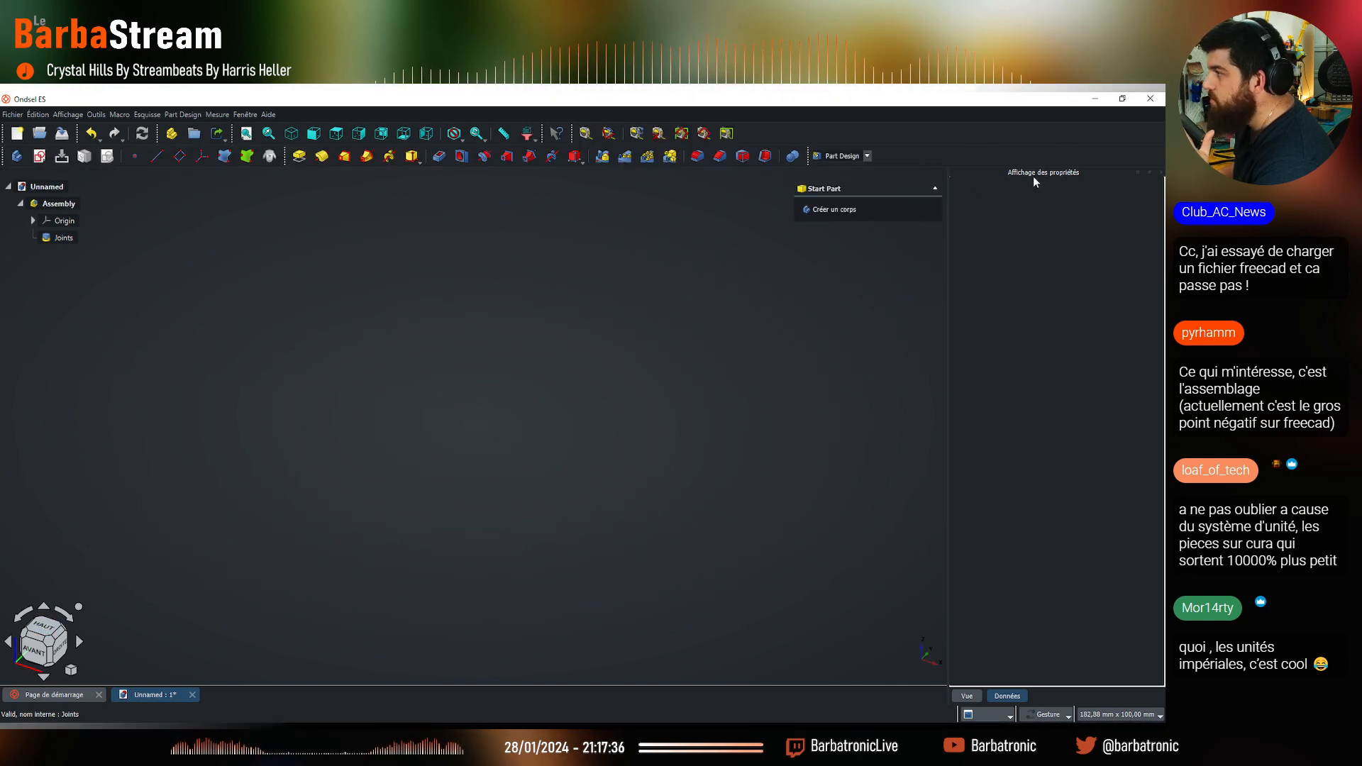
{"action": "left_click_drag", "start_coordinate": [1063, 173], "coordinate": [41, 433]}
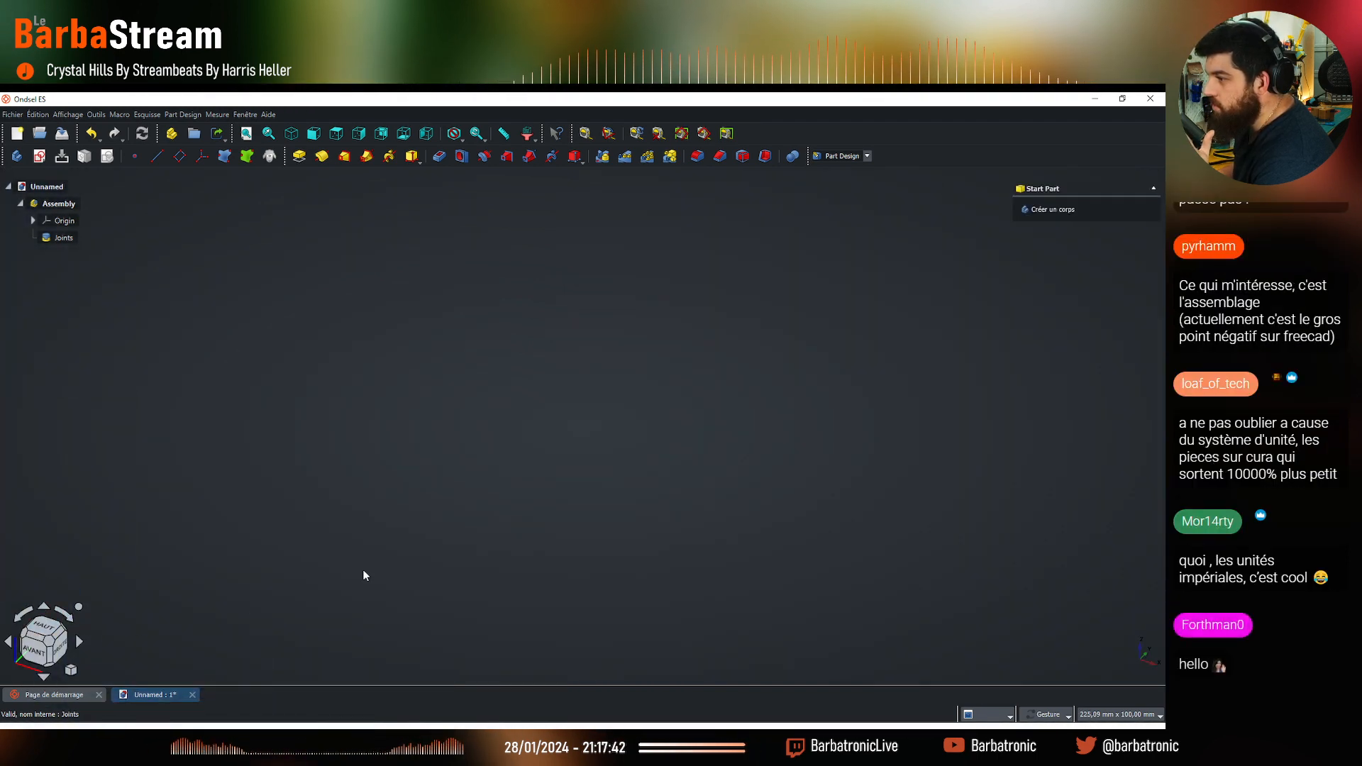
{"action": "right_click", "coordinate": [37, 621]}
{"action": "left_click", "coordinate": [205, 627]}
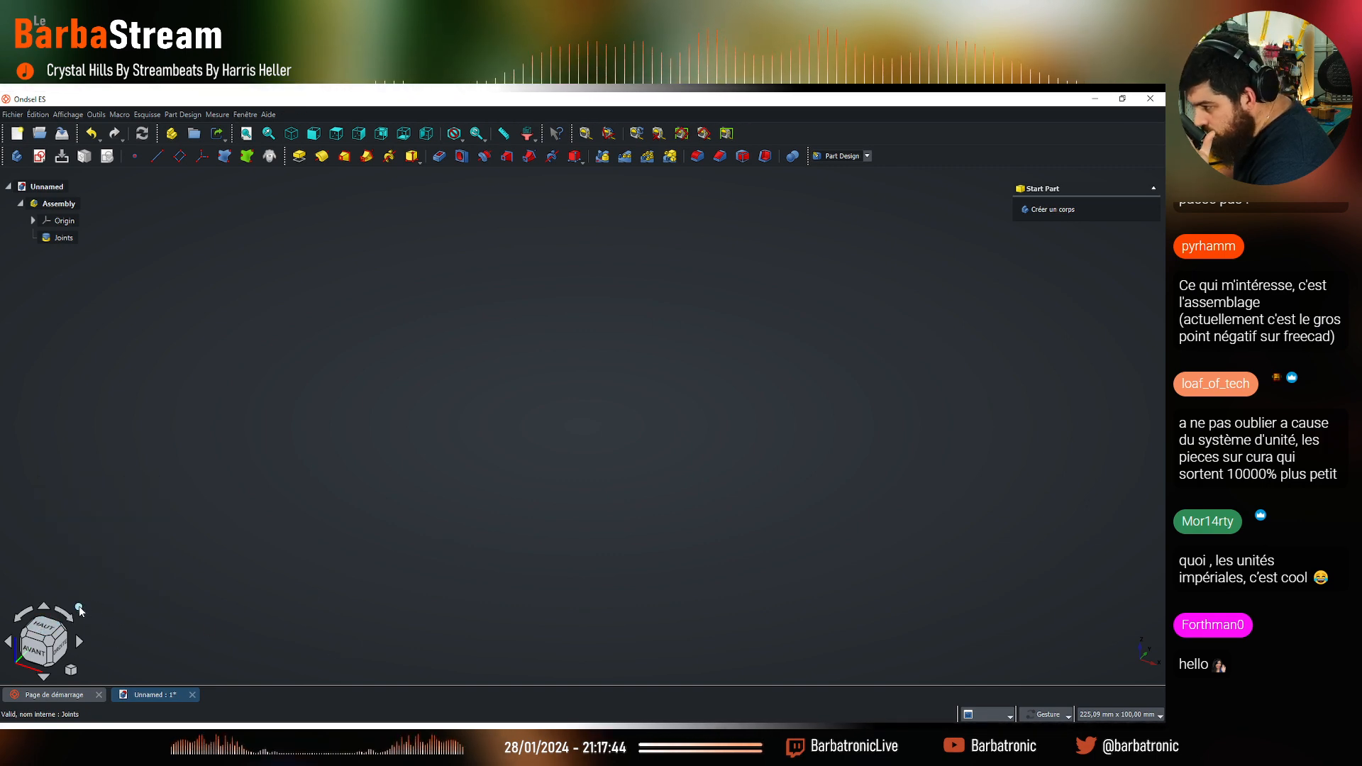
{"action": "right_click", "coordinate": [41, 641]}
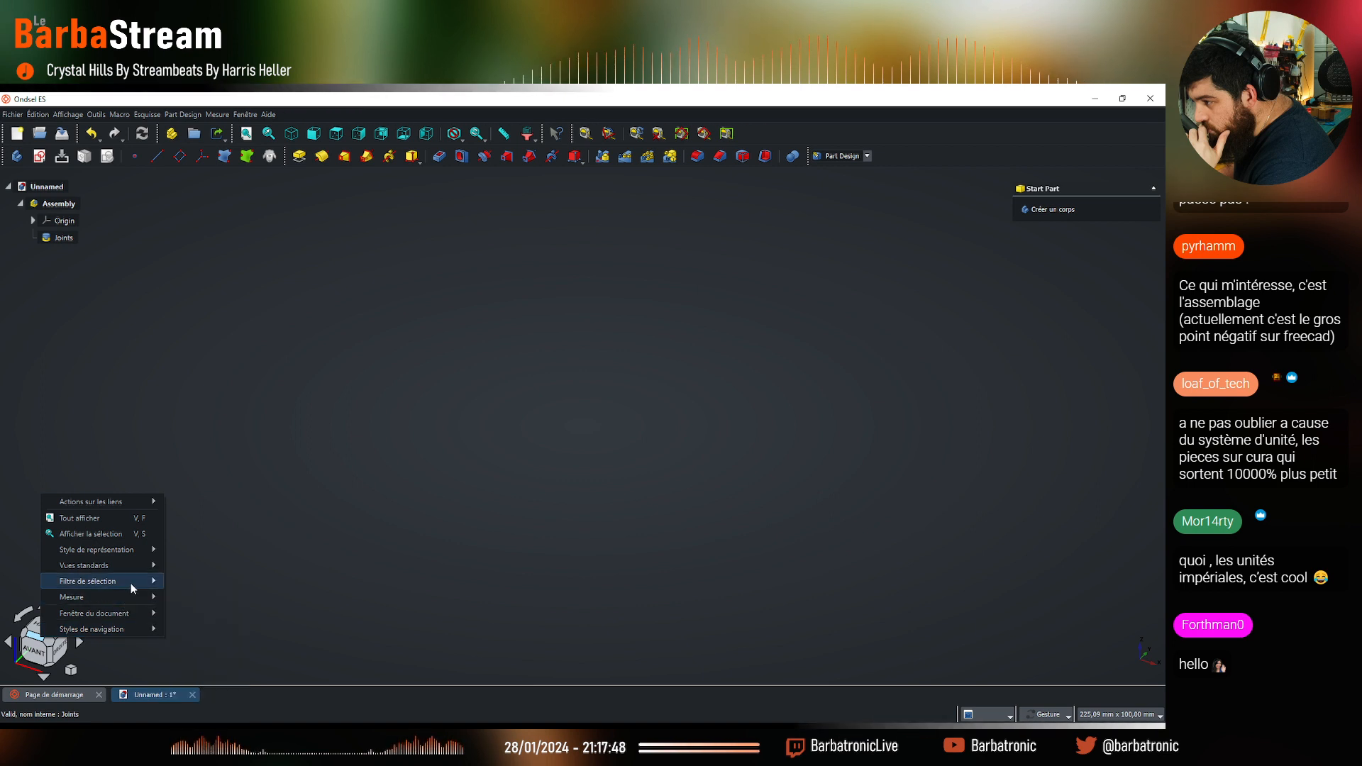
{"action": "mouse_move", "coordinate": [132, 588]}
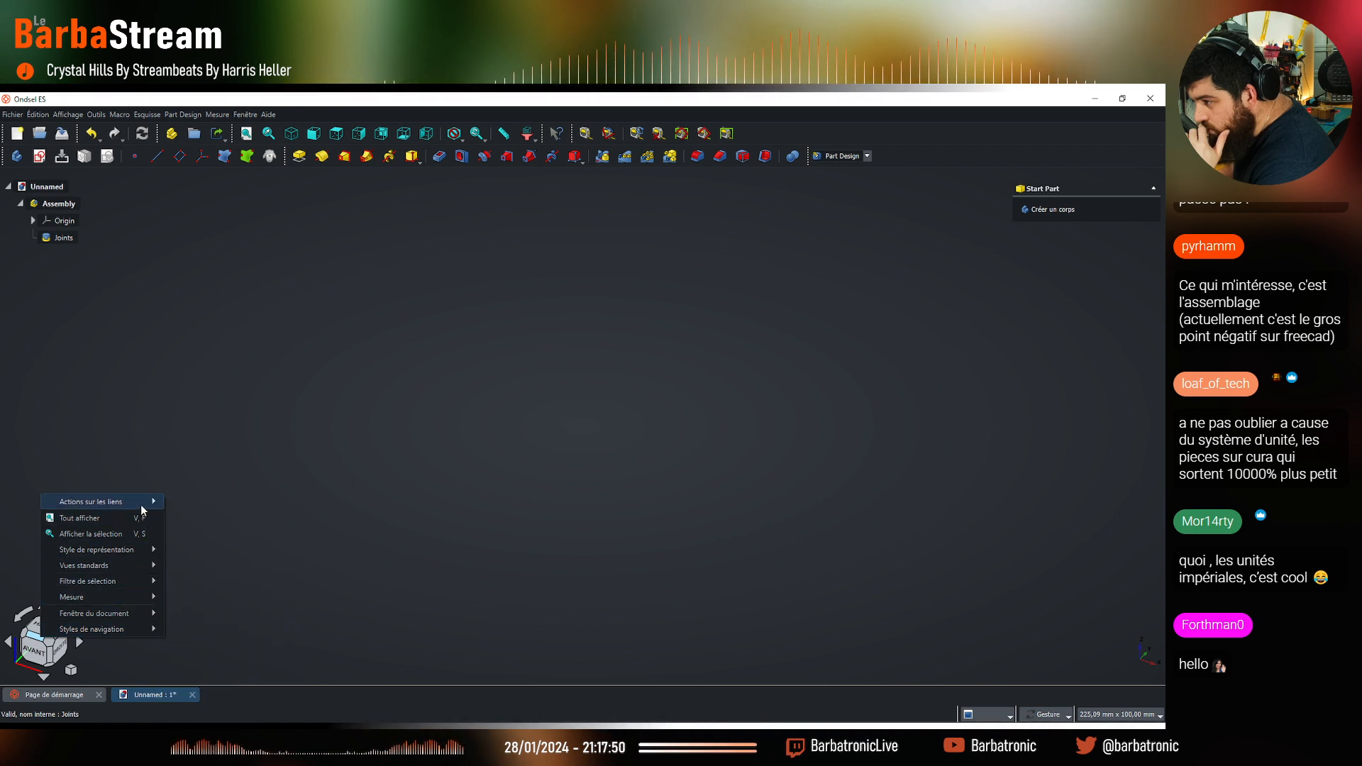
{"action": "mouse_move", "coordinate": [142, 506]}
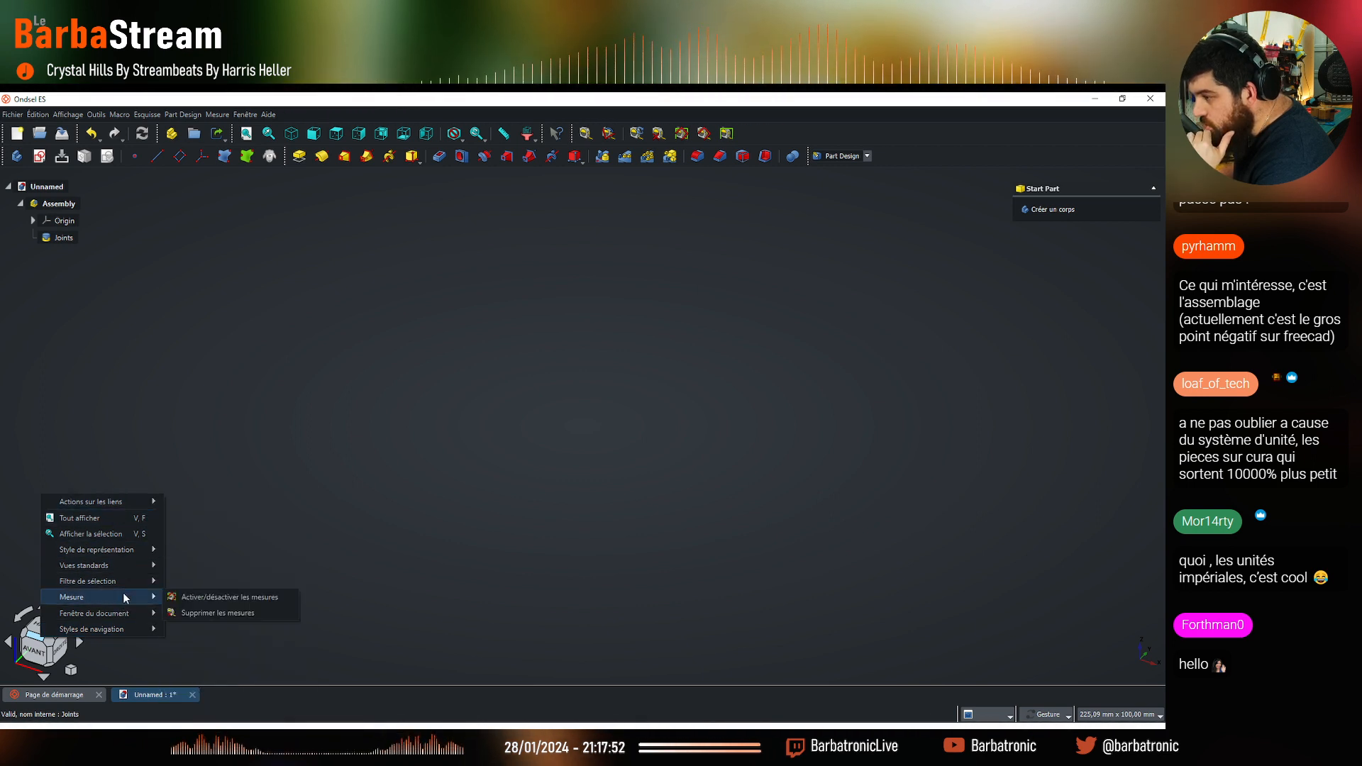
{"action": "left_click", "coordinate": [374, 415]}
Set the navigation cube's corner to "En haut à droite" in the display navigation preferences
{"action": "left_click", "coordinate": [13, 114]}
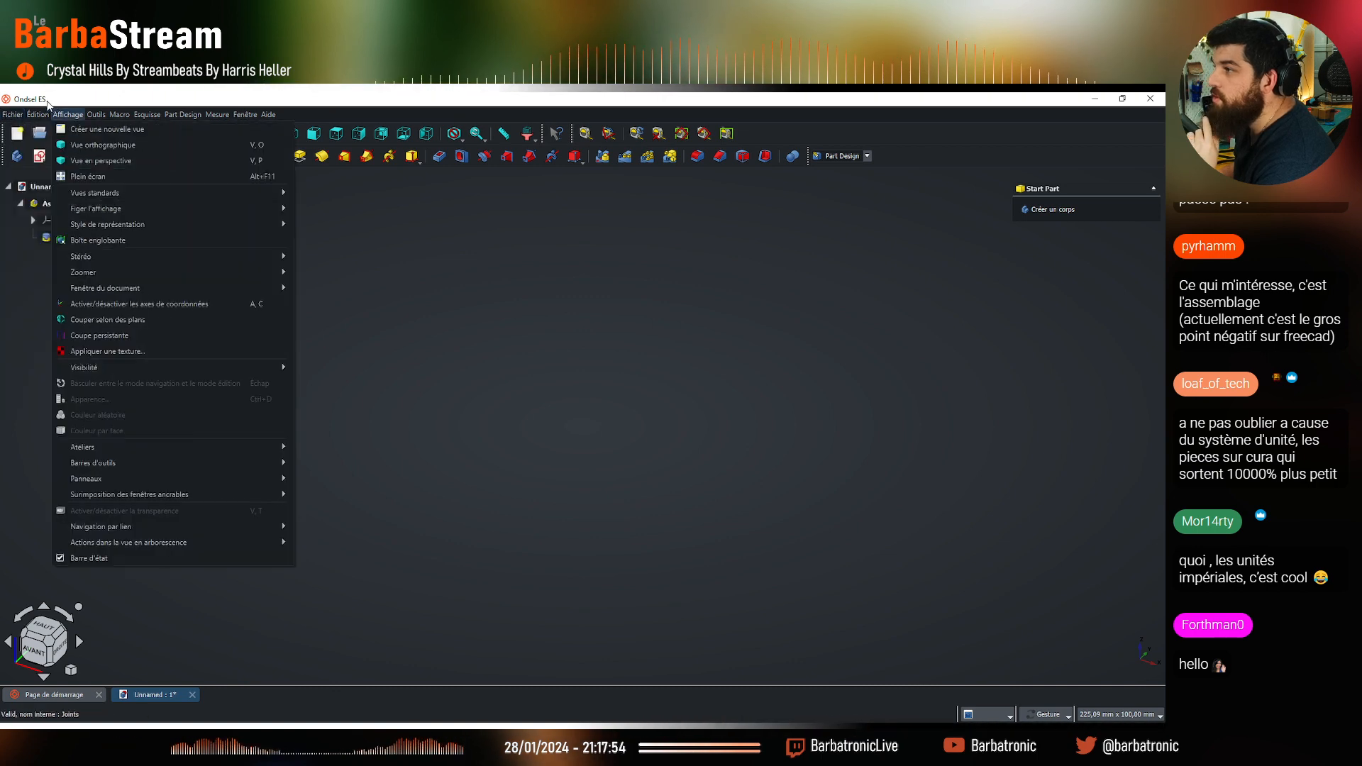
{"action": "left_click", "coordinate": [114, 416]}
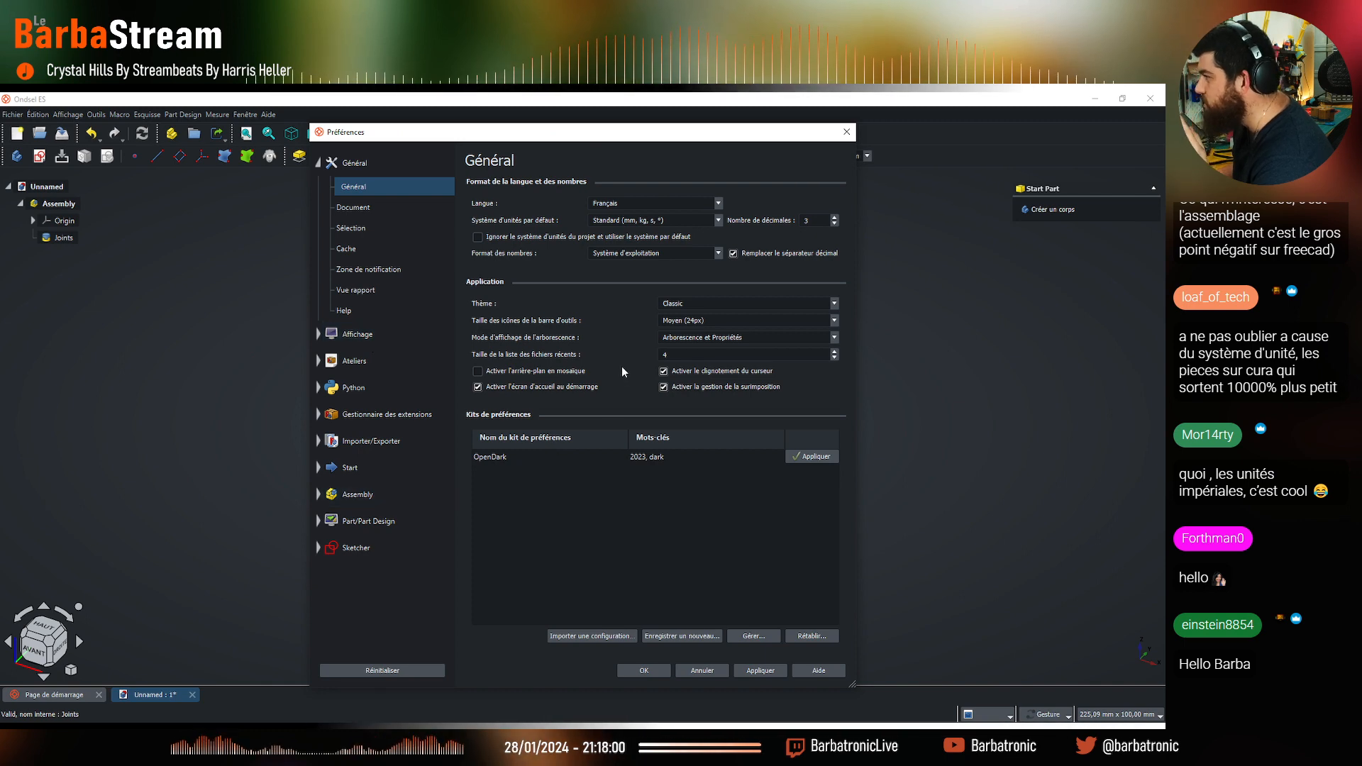
{"action": "left_click", "coordinate": [362, 335]}
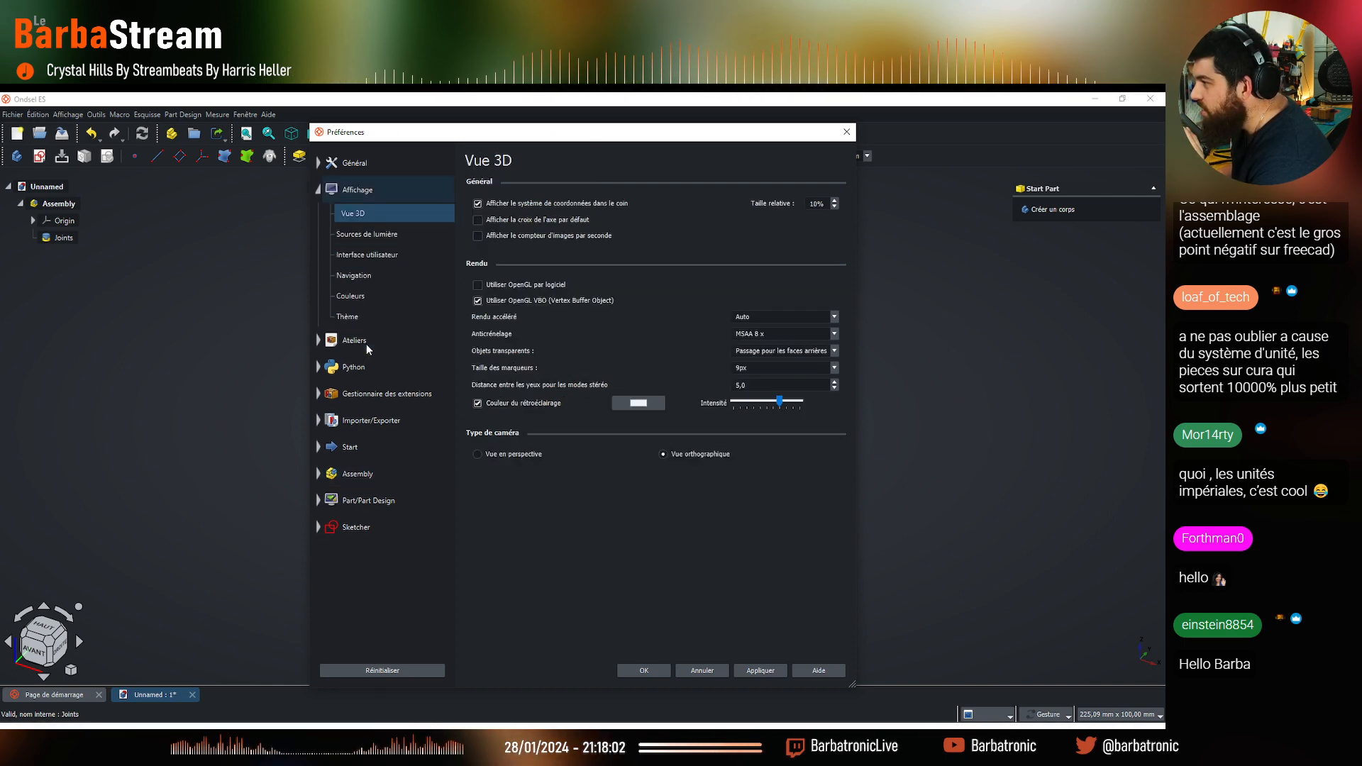
{"action": "left_click", "coordinate": [379, 275]}
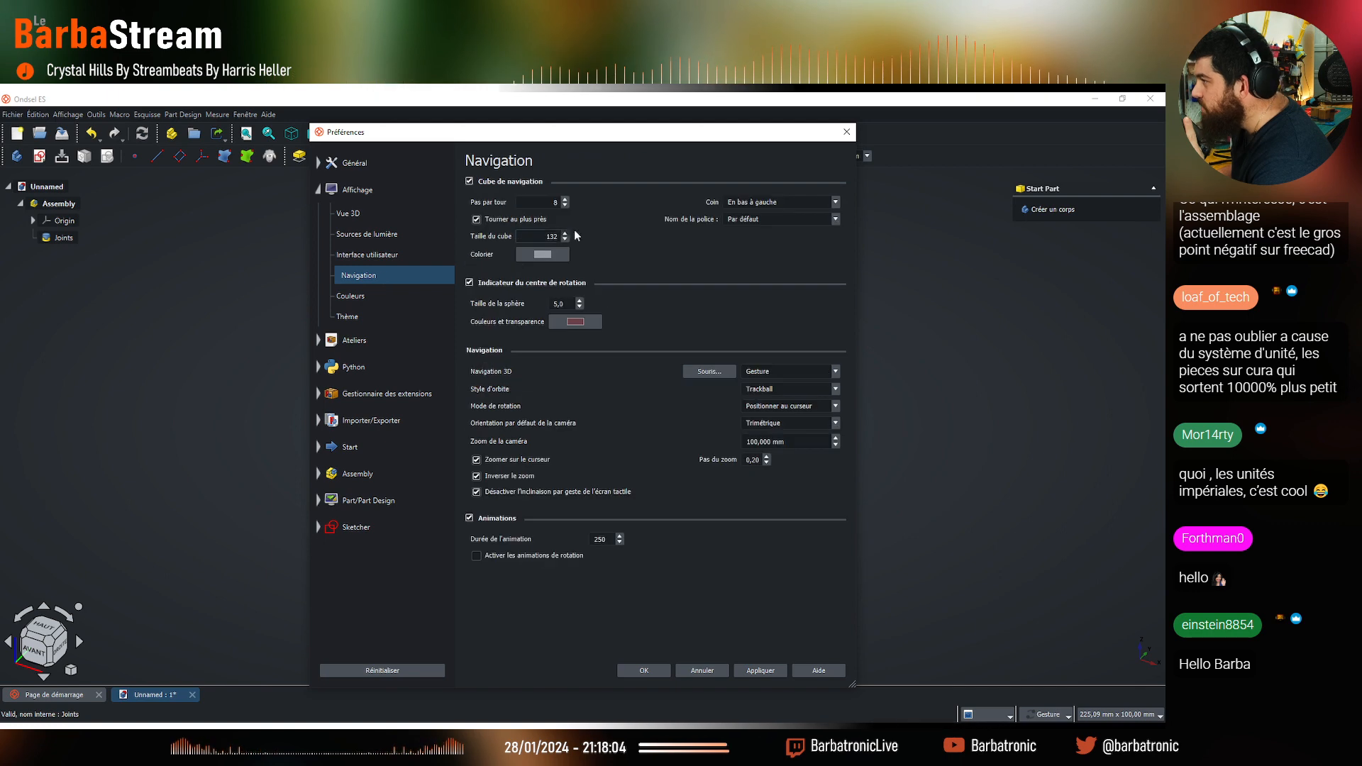
{"action": "left_click", "coordinate": [785, 201]}
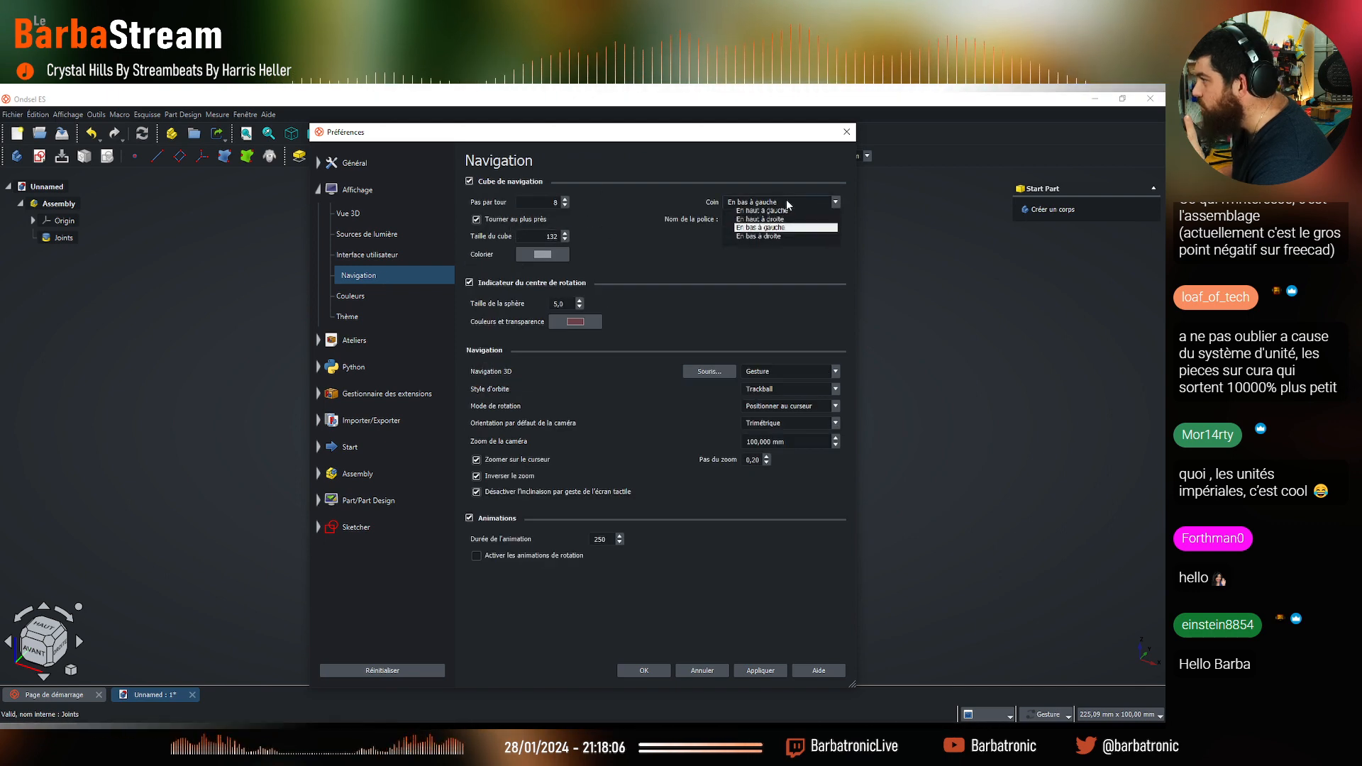
{"action": "left_click", "coordinate": [791, 227]}
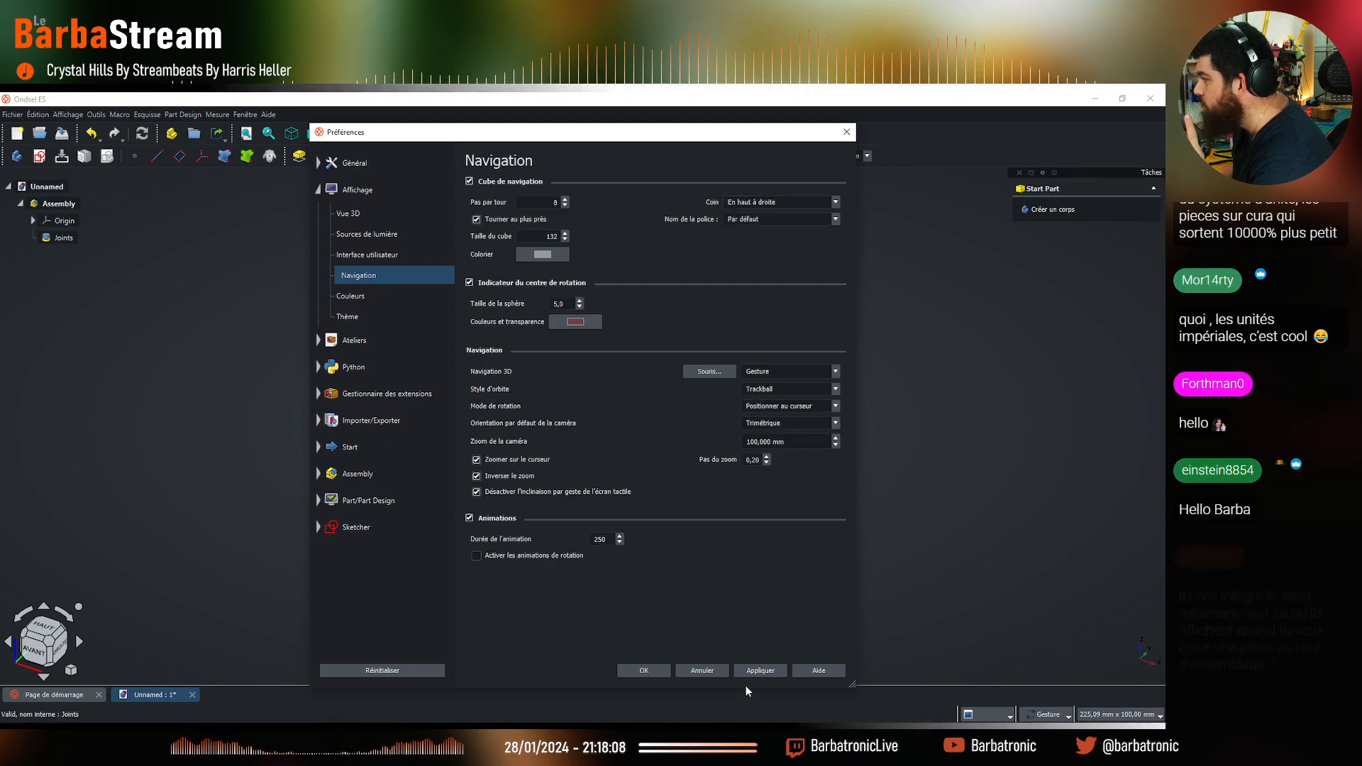
{"action": "left_click", "coordinate": [646, 670]}
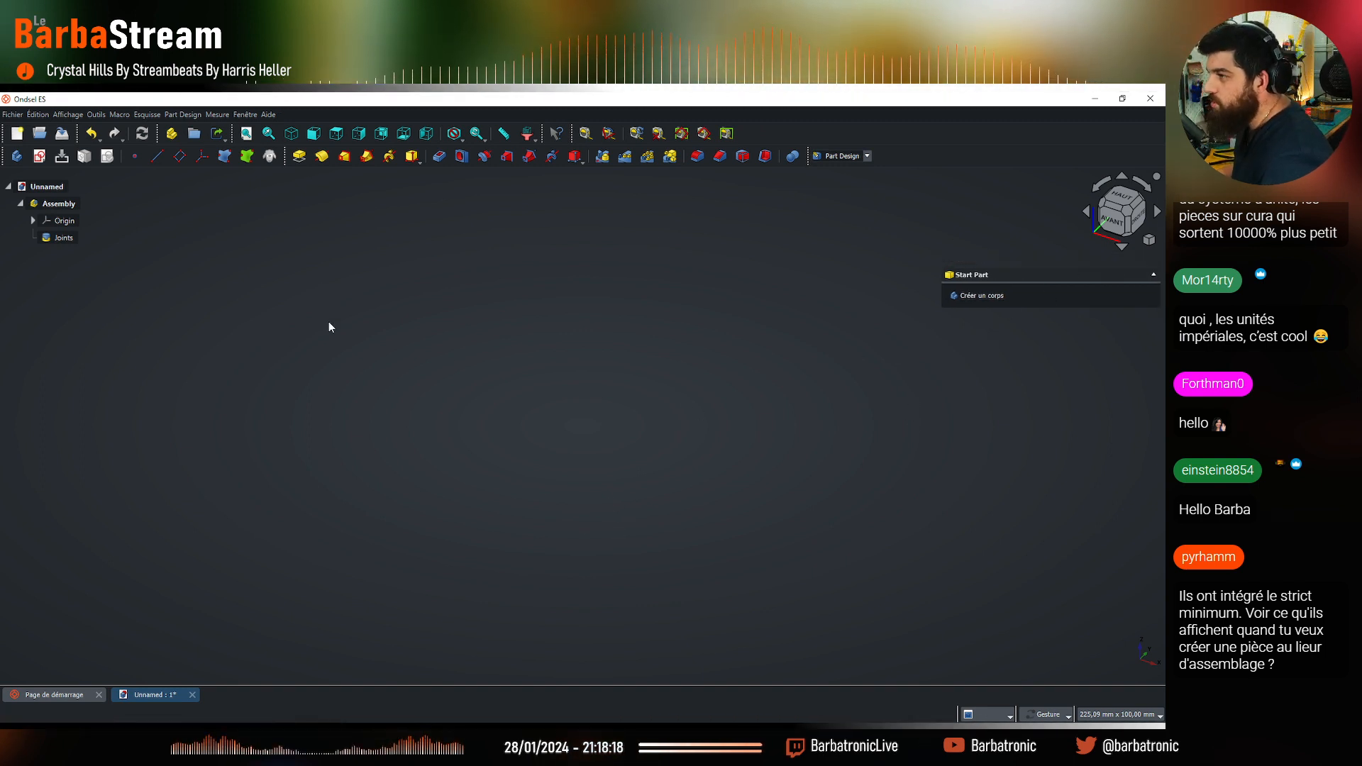
Create a group in the model tree and rename it "Parts"
{"action": "left_click", "coordinate": [194, 134]}
{"action": "right_click", "coordinate": [51, 256]}
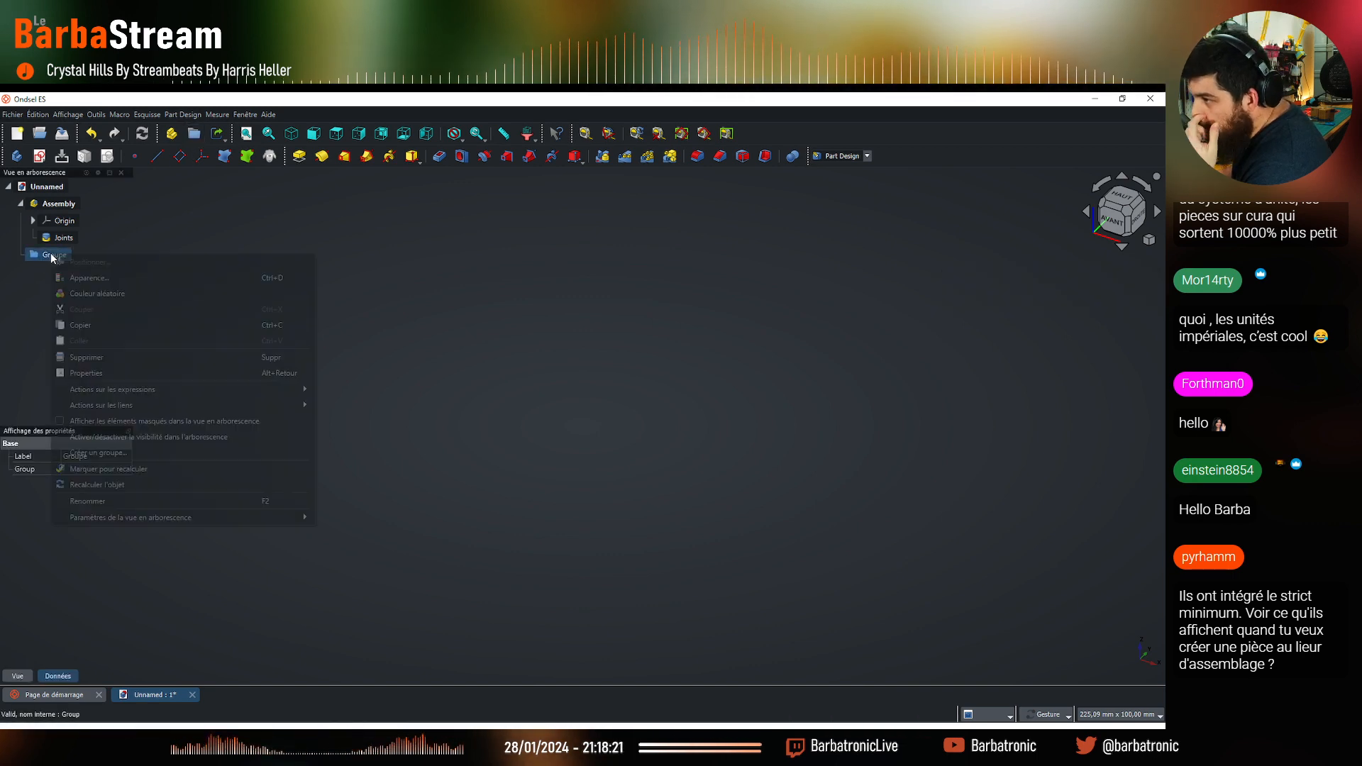
{"action": "left_click", "coordinate": [163, 499]}
{"action": "type", "text": "Parts"}
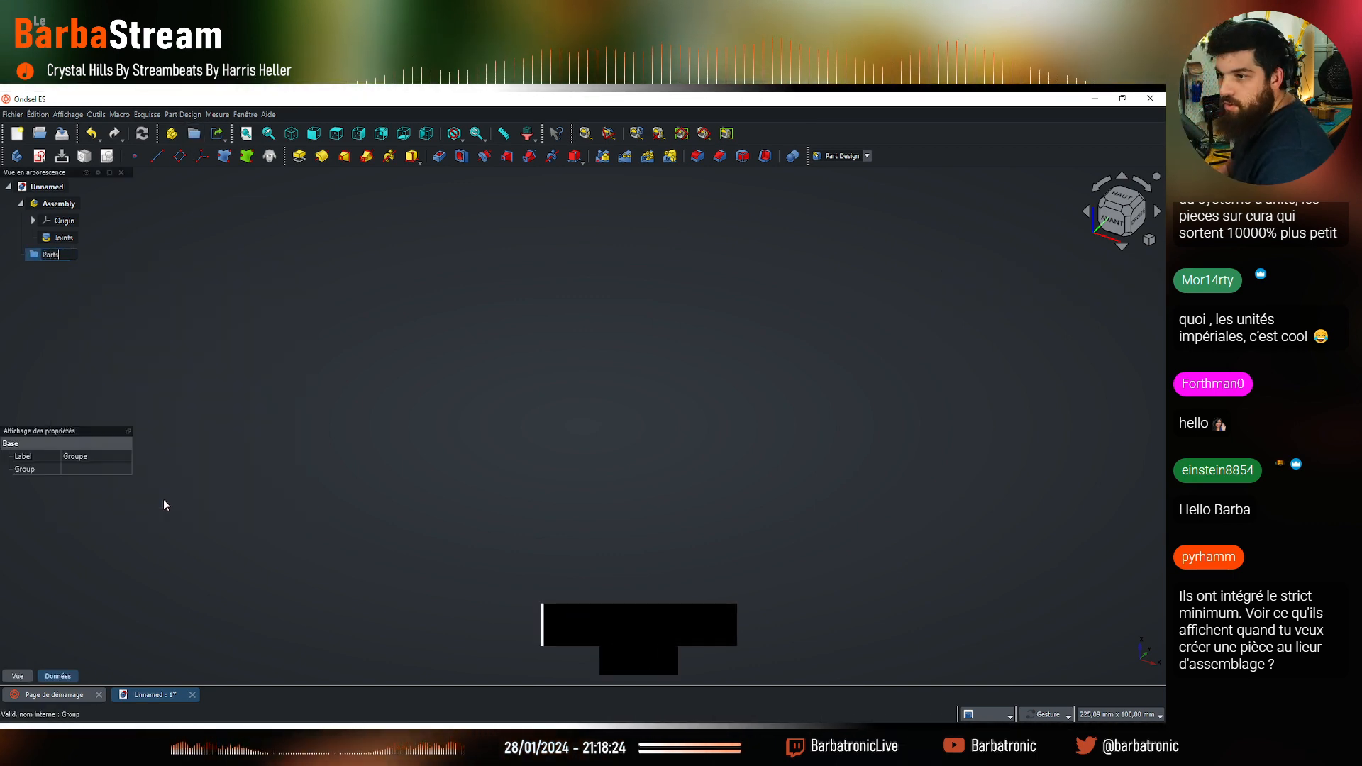
{"action": "key", "text": "Return"}
{"action": "left_click", "coordinate": [354, 298]}
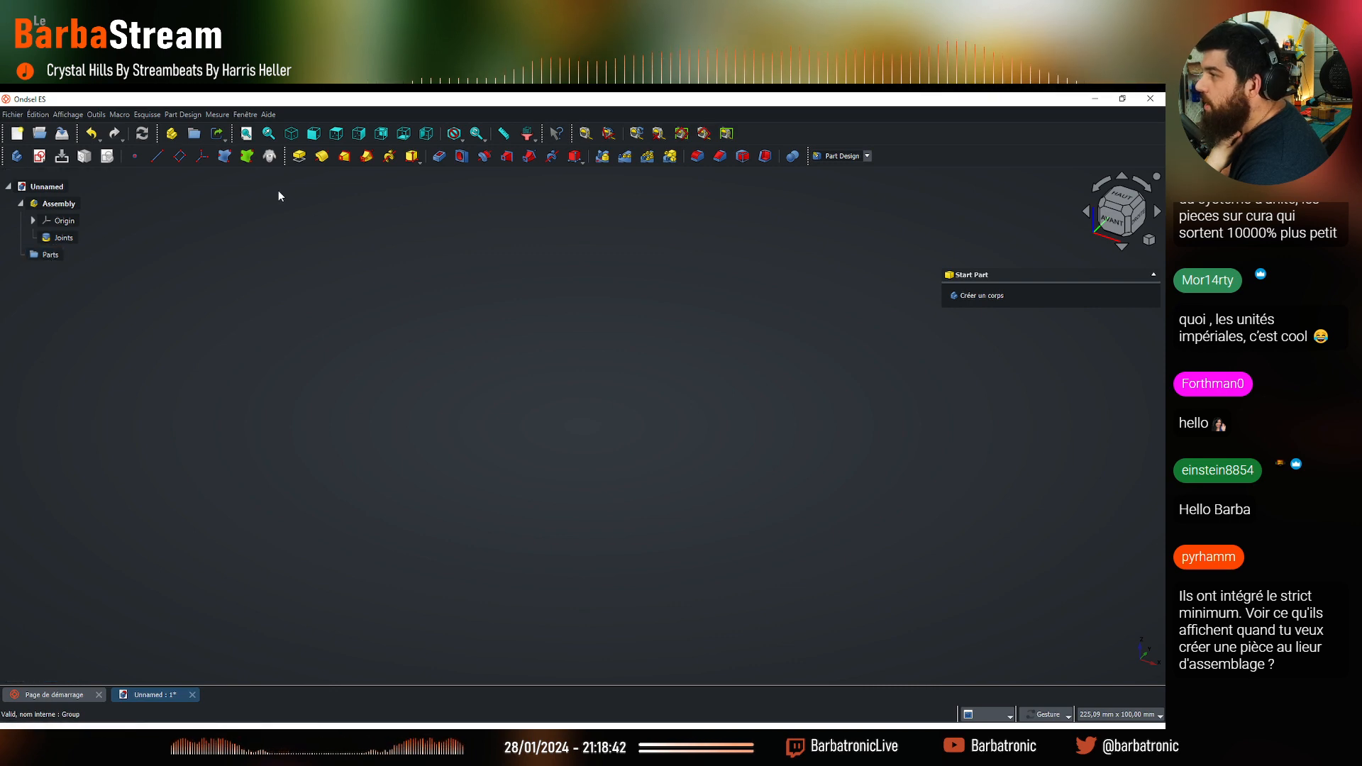
Create a new body and move it from the assembly into the Parts group, keeping its name Corps
{"action": "left_click", "coordinate": [17, 157]}
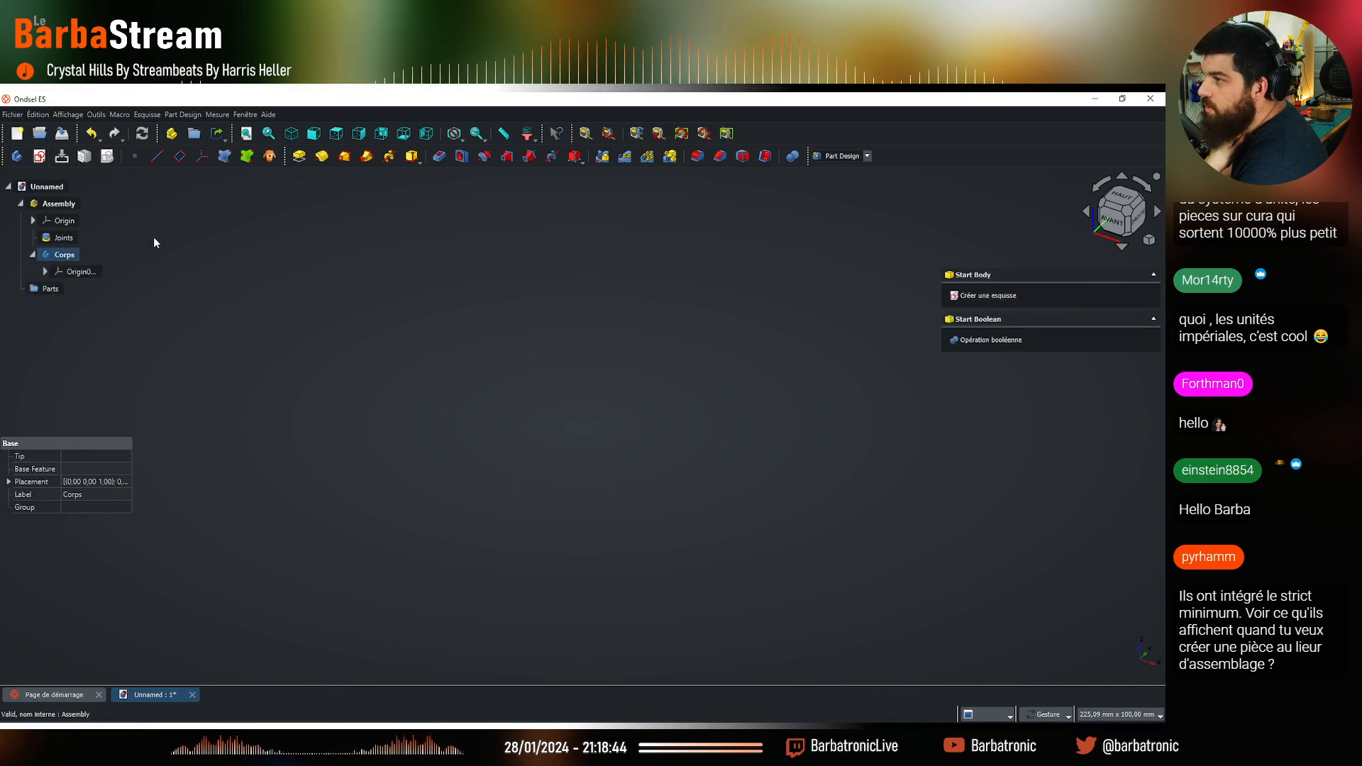
{"action": "left_click_drag", "start_coordinate": [65, 254], "coordinate": [51, 288]}
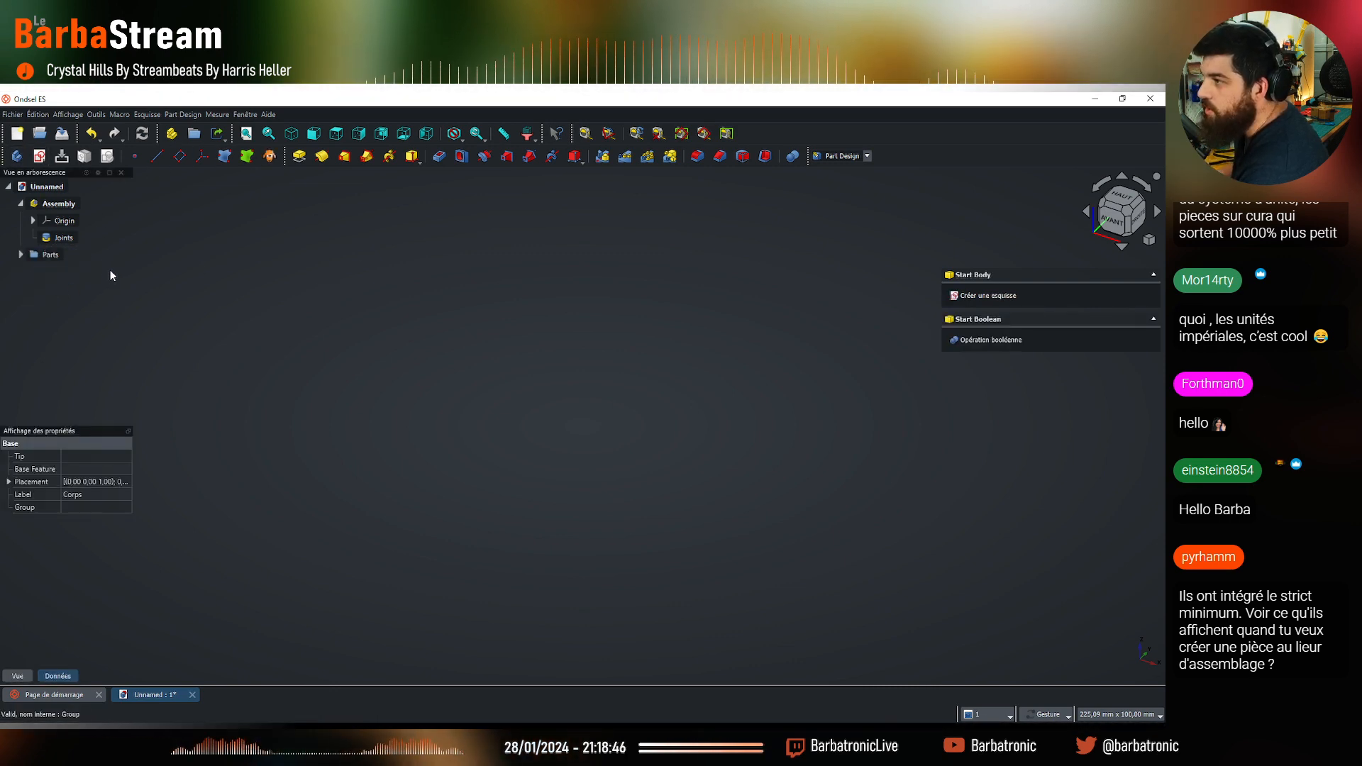
{"action": "left_click", "coordinate": [21, 255]}
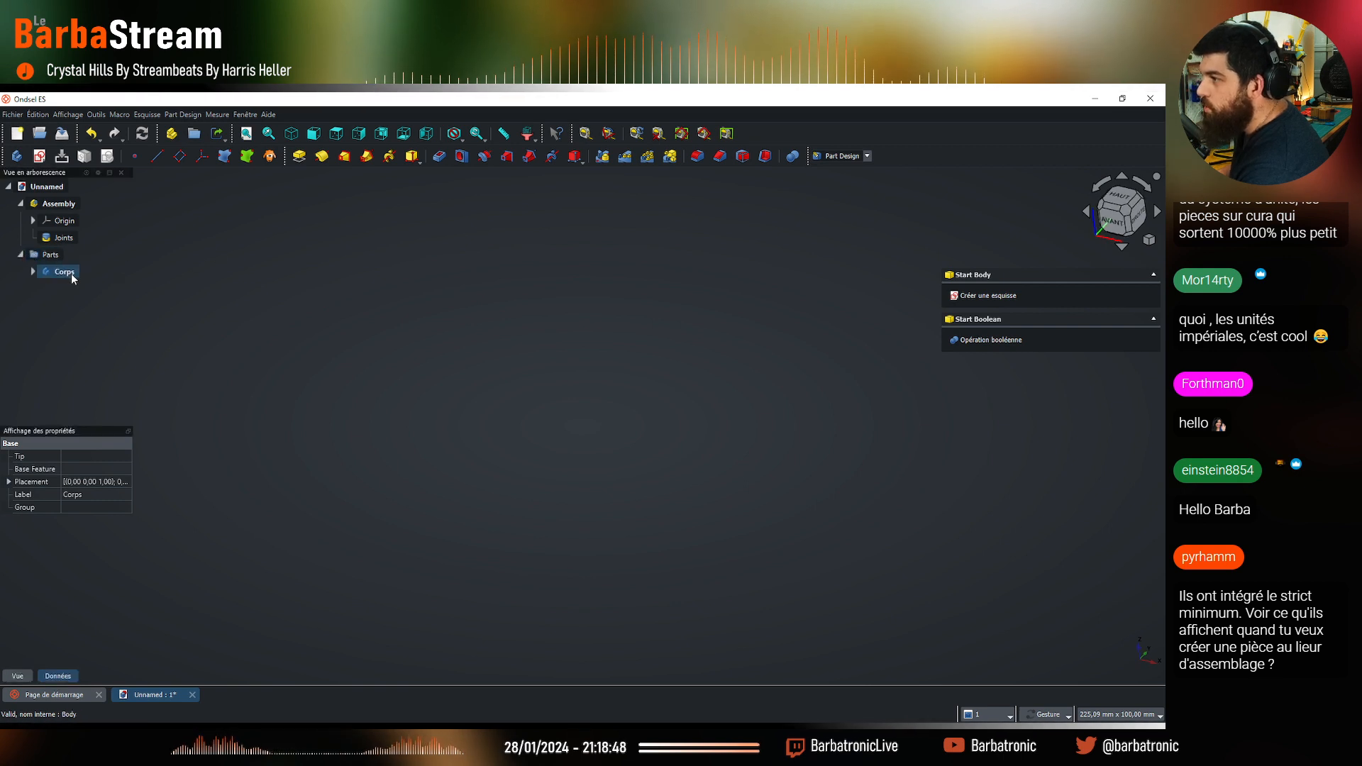
{"action": "right_click", "coordinate": [71, 274]}
{"action": "left_click", "coordinate": [193, 556]}
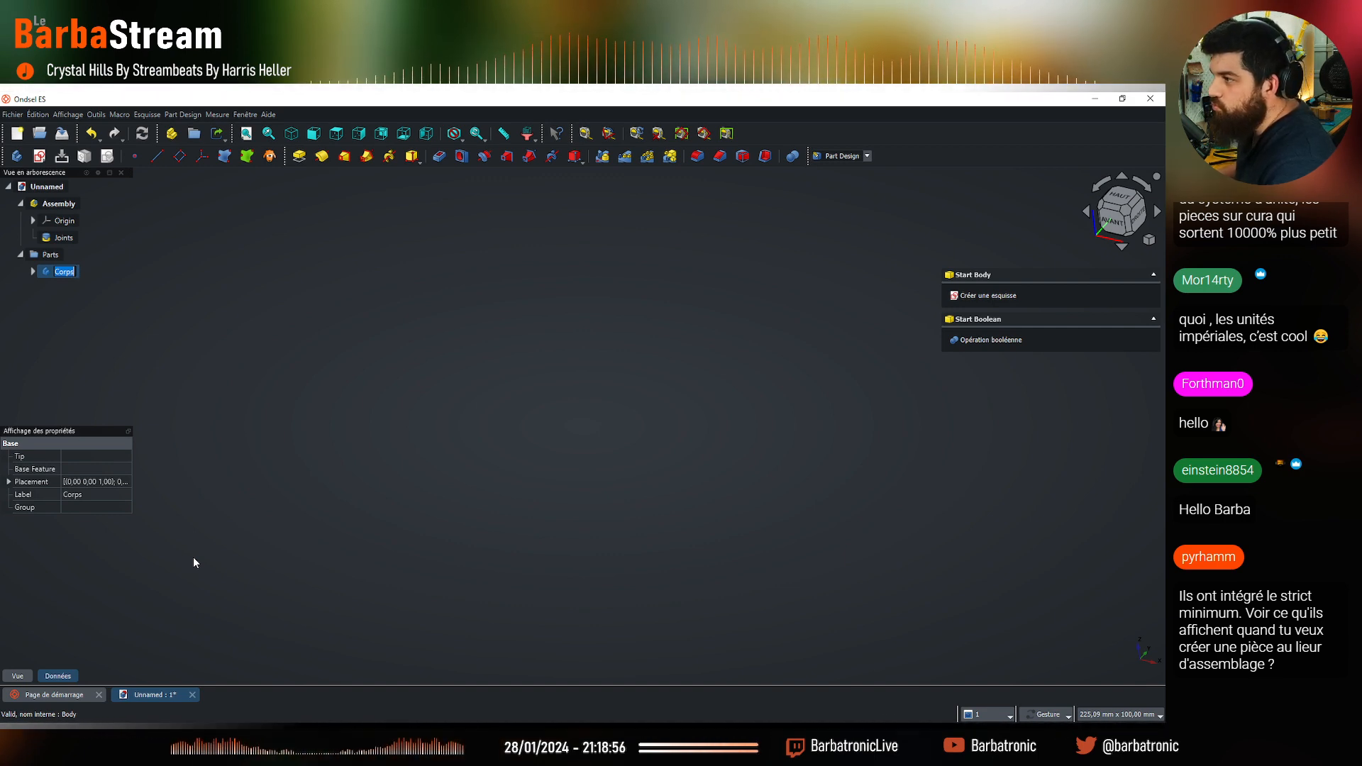
{"action": "left_click", "coordinate": [350, 406]}
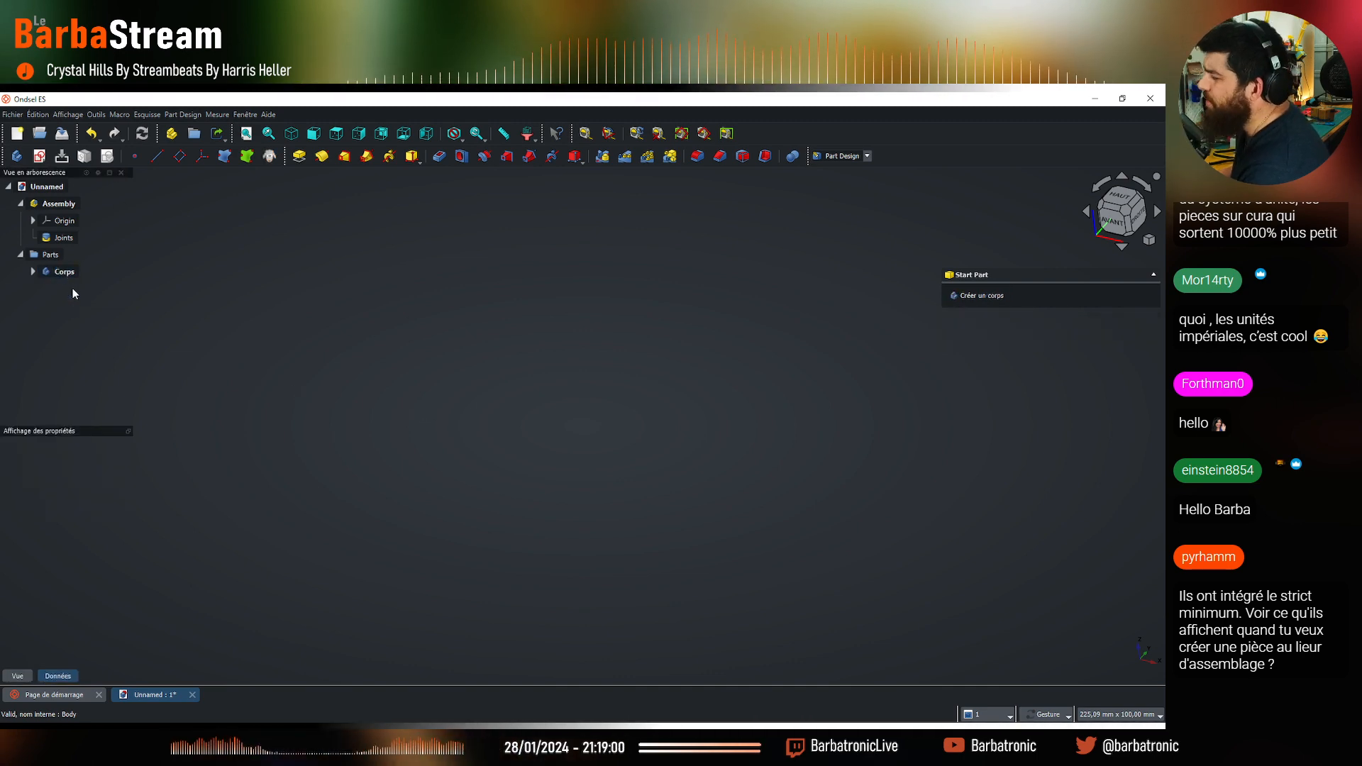
Start a sketch on the body's XY plane and move the workbench selector up to the first toolbar row
{"action": "left_click", "coordinate": [39, 156]}
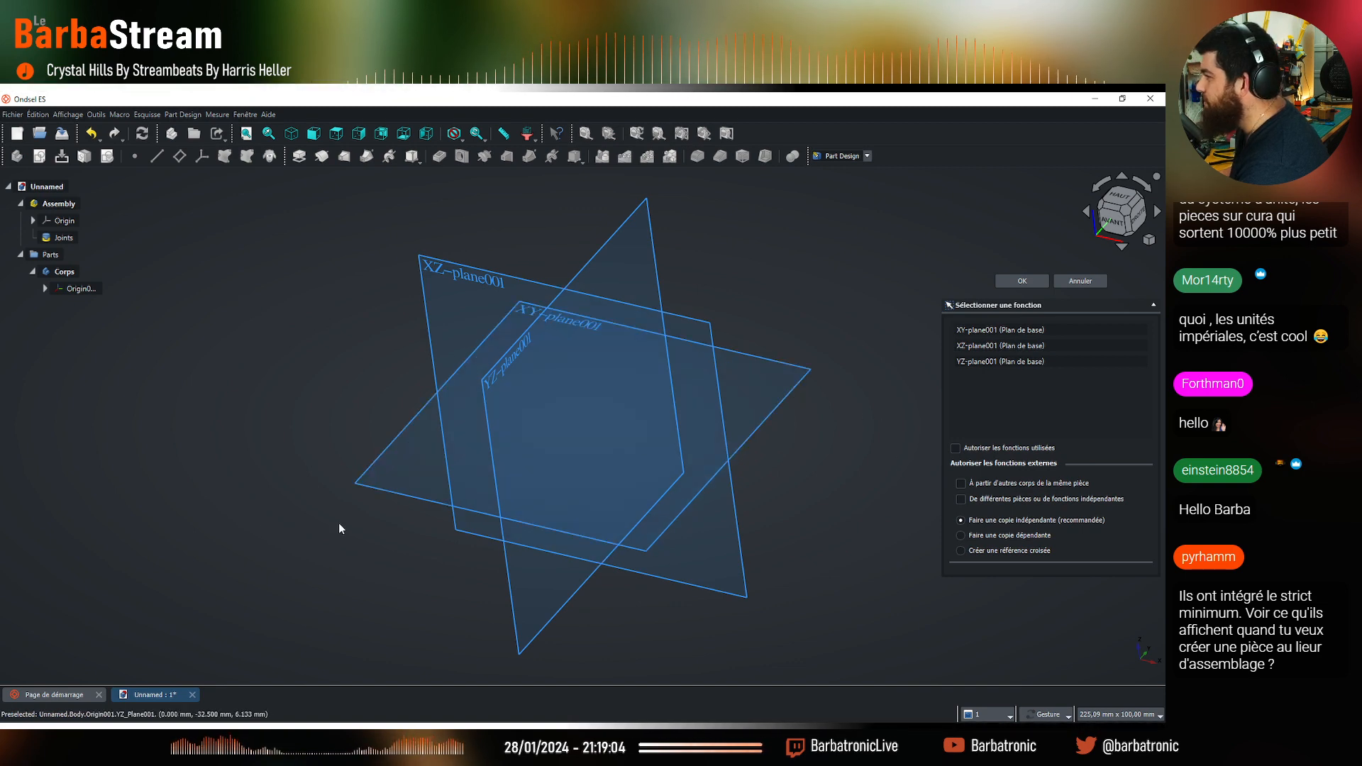
{"action": "left_click_drag", "start_coordinate": [313, 411], "coordinate": [356, 422]}
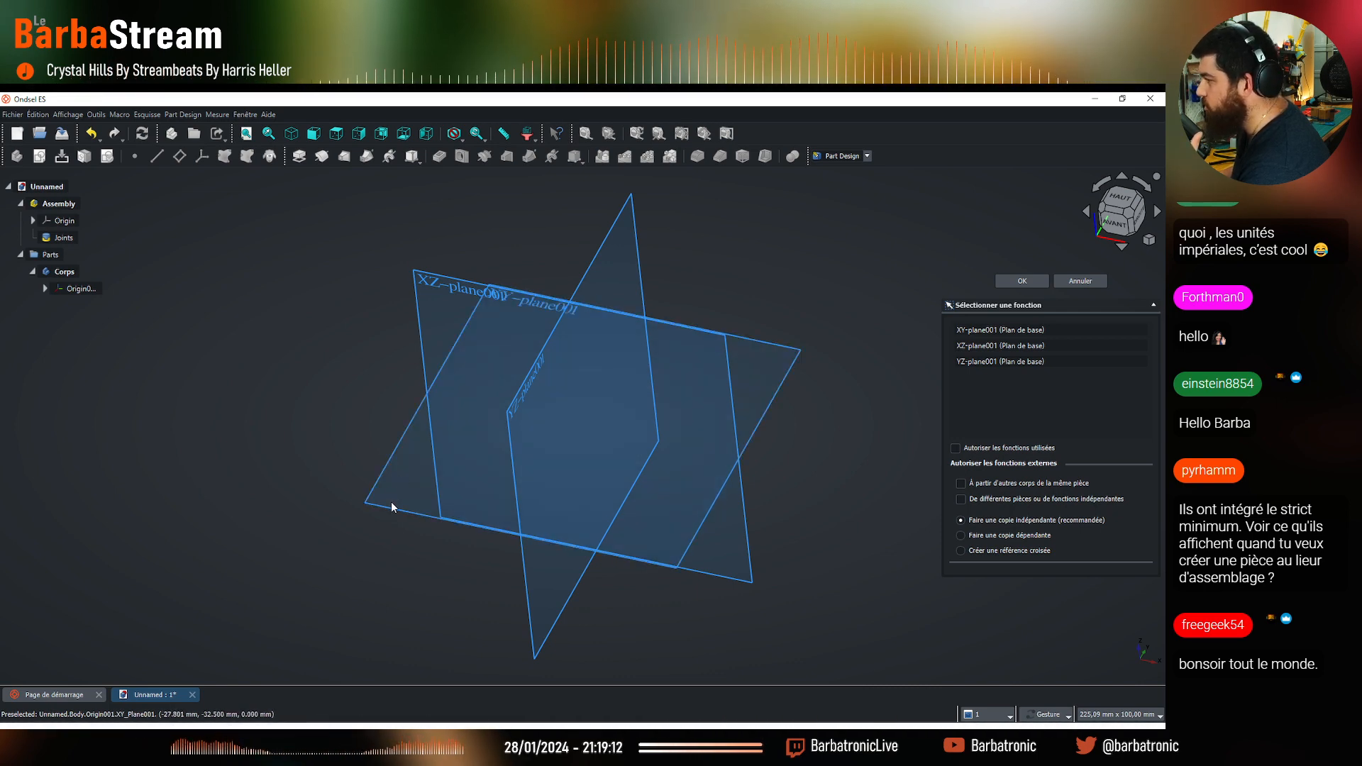
{"action": "left_click", "coordinate": [711, 467]}
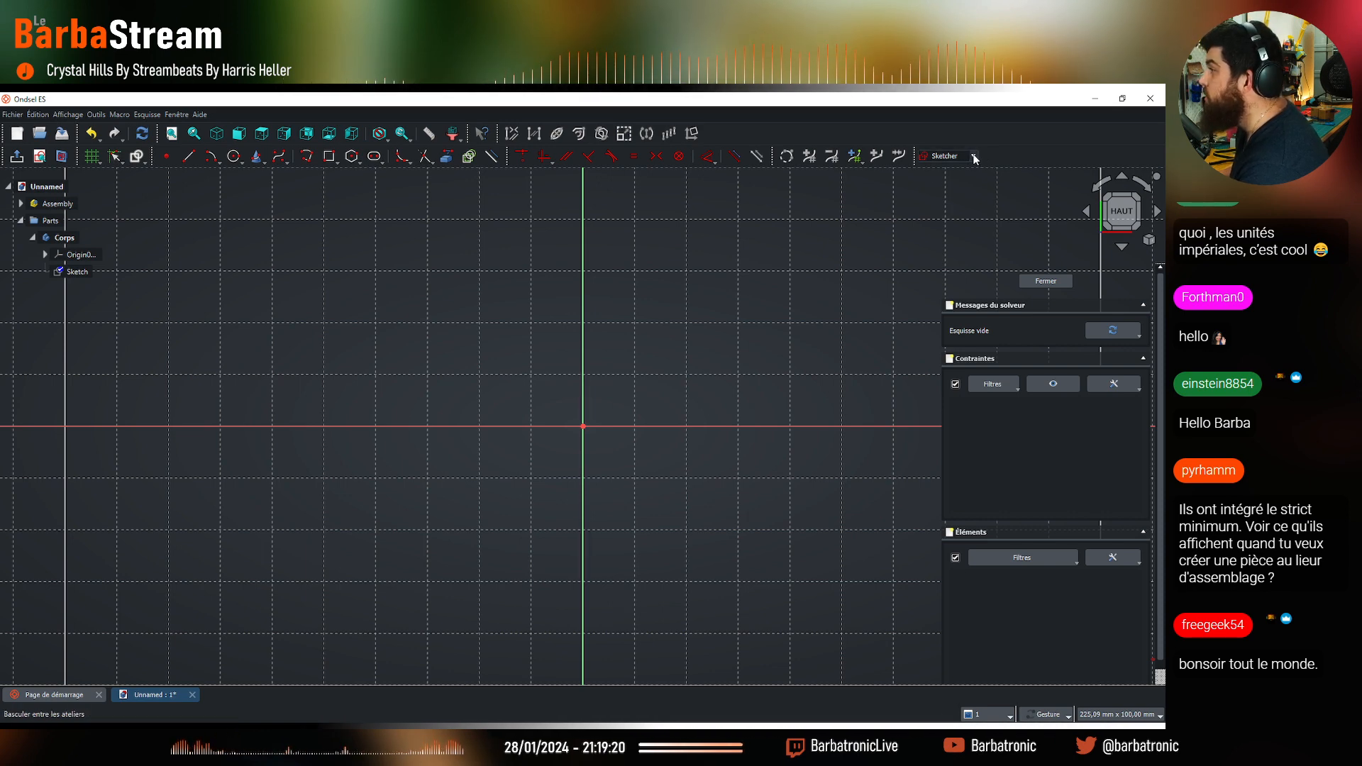
{"action": "left_click_drag", "start_coordinate": [719, 140], "coordinate": [708, 137]}
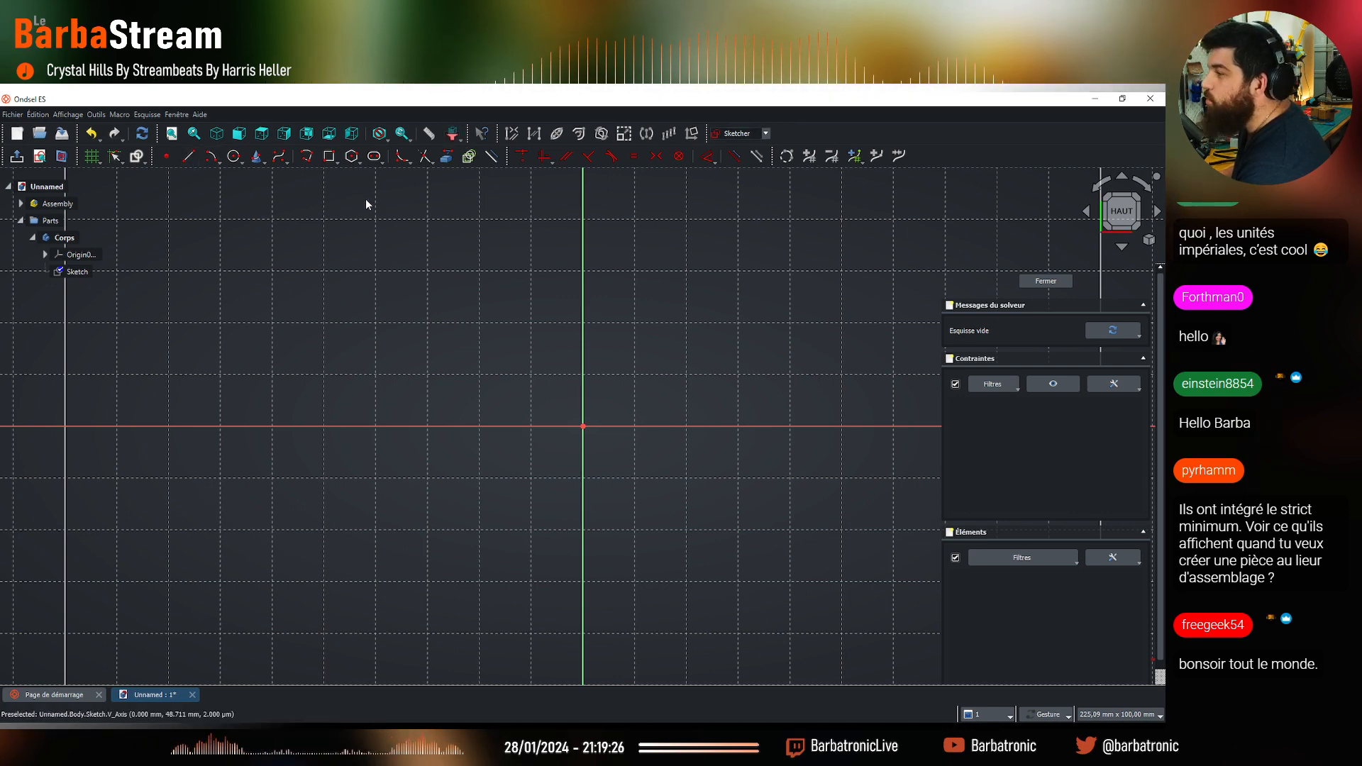
Draw a 60 × 60 mm centred rectangle on the sketch origin and close the sketch
{"action": "left_click", "coordinate": [337, 161]}
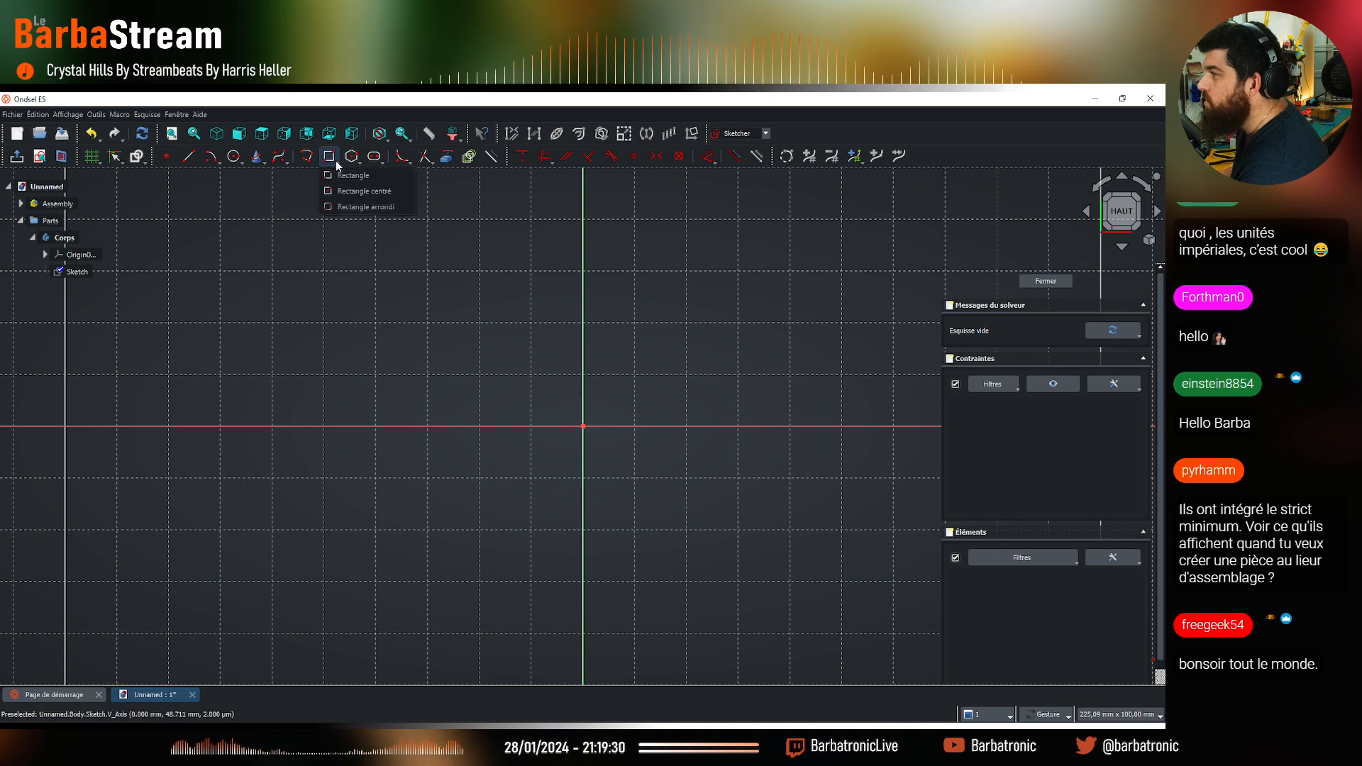
{"action": "left_click", "coordinate": [346, 187]}
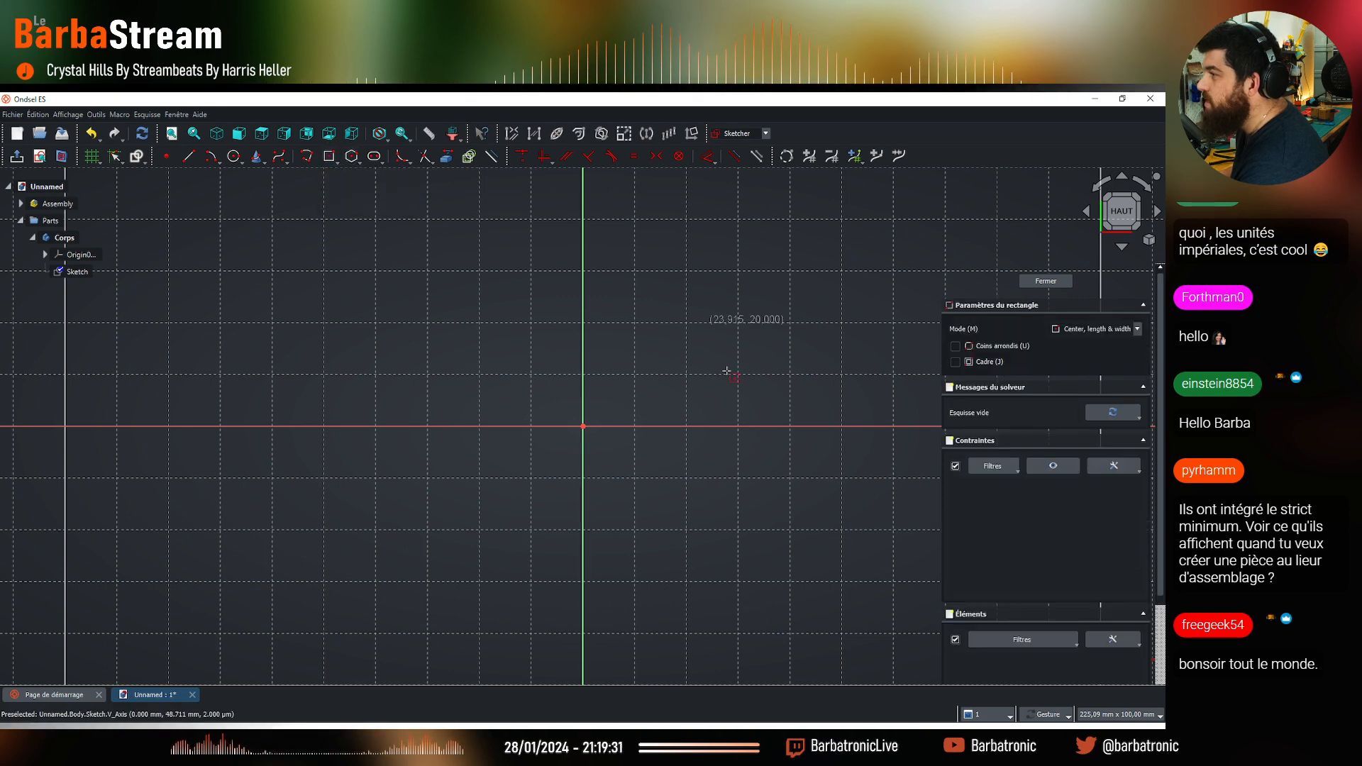
{"action": "left_click", "coordinate": [583, 426]}
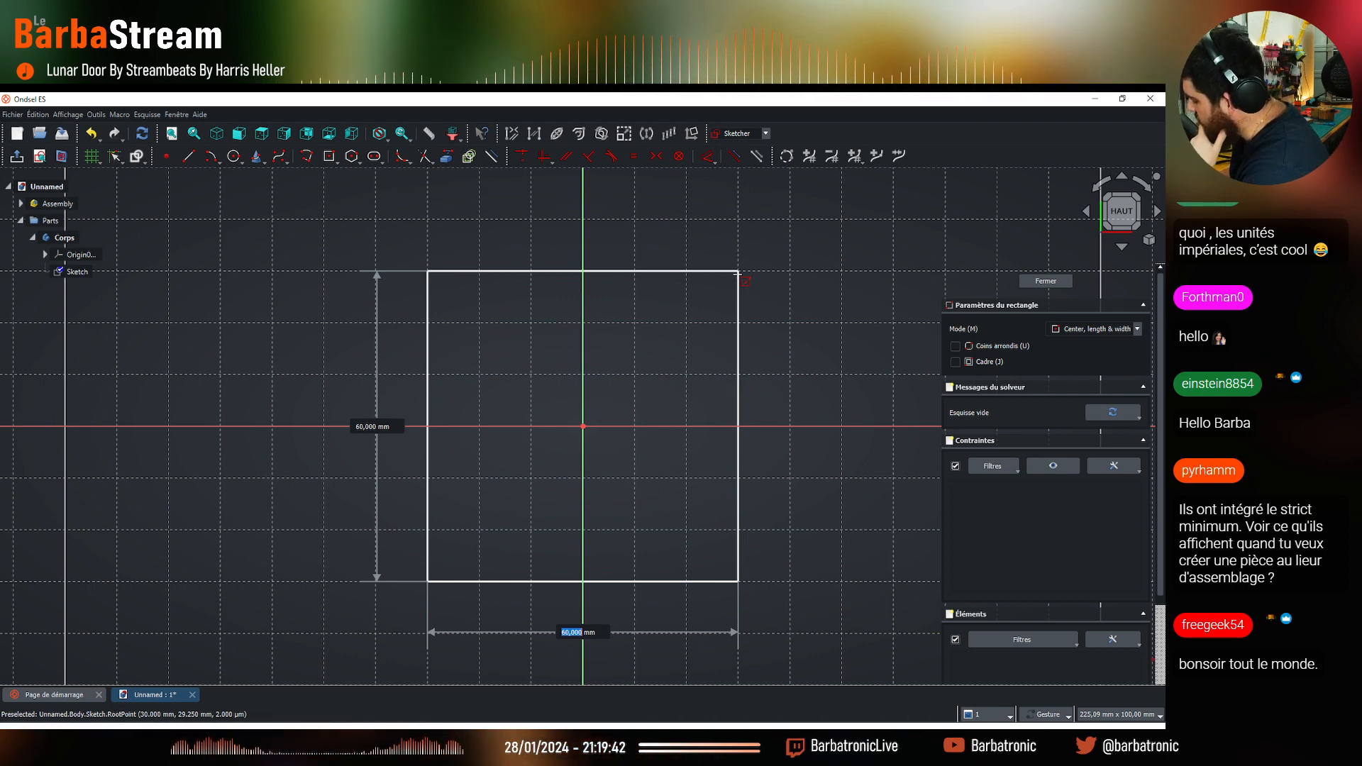
{"action": "type", "text": "60"}
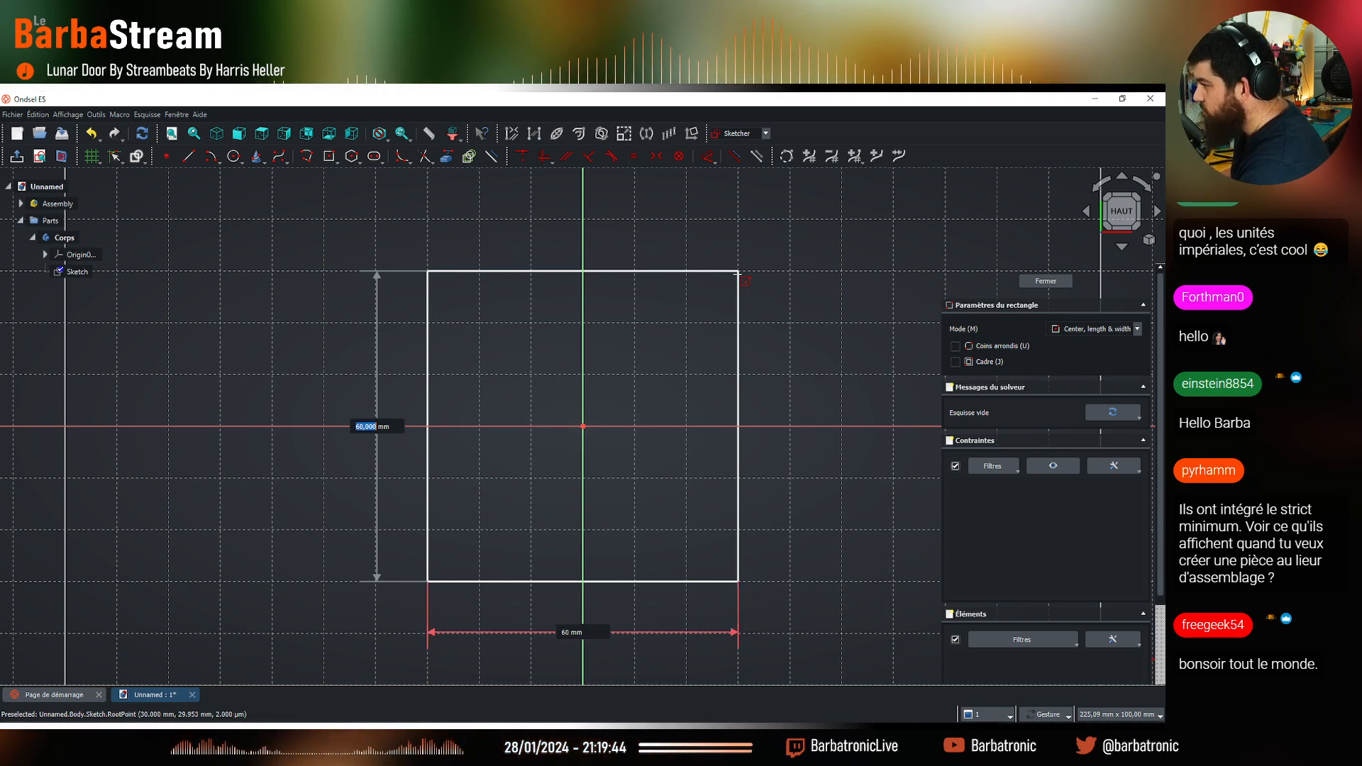
{"action": "type", "text": "60"}
{"action": "key", "text": "Return"}
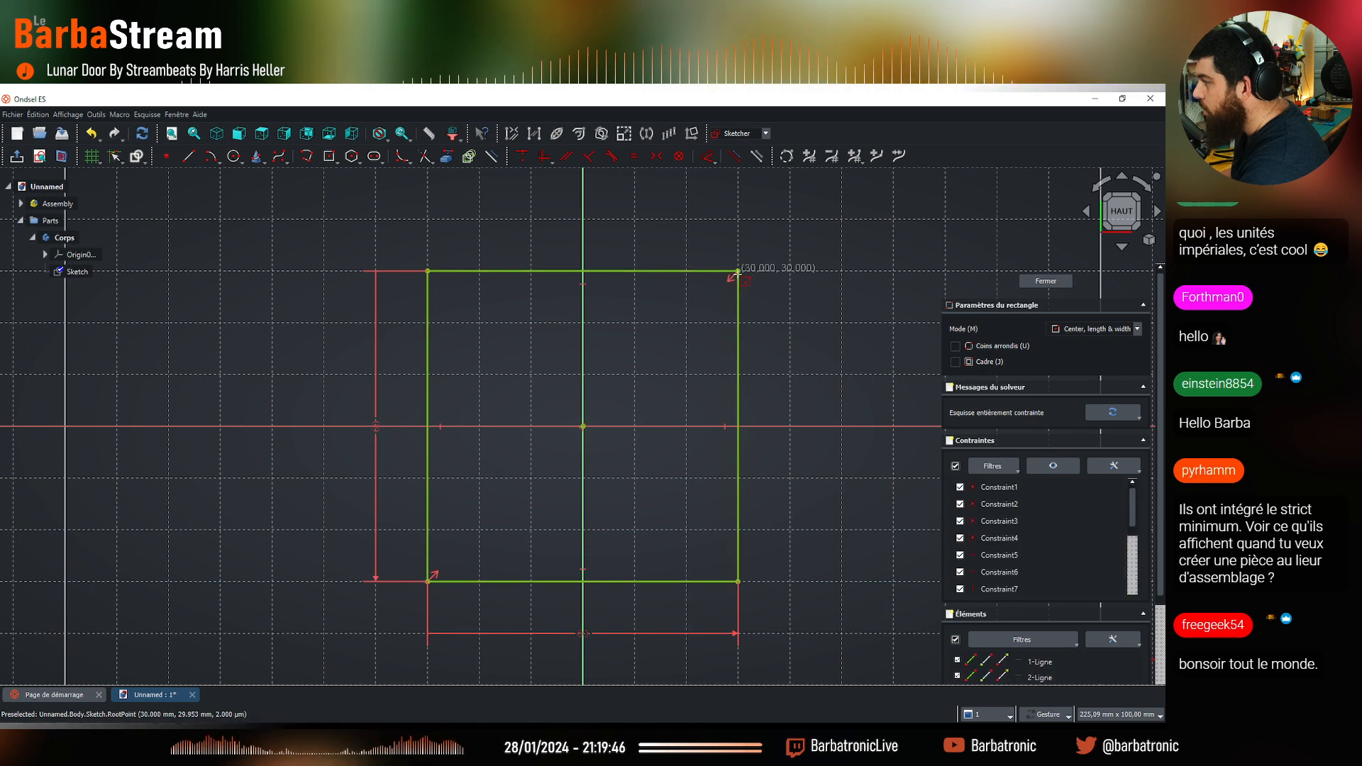
{"action": "key", "text": "Escape"}
{"action": "key", "text": "Escape"}
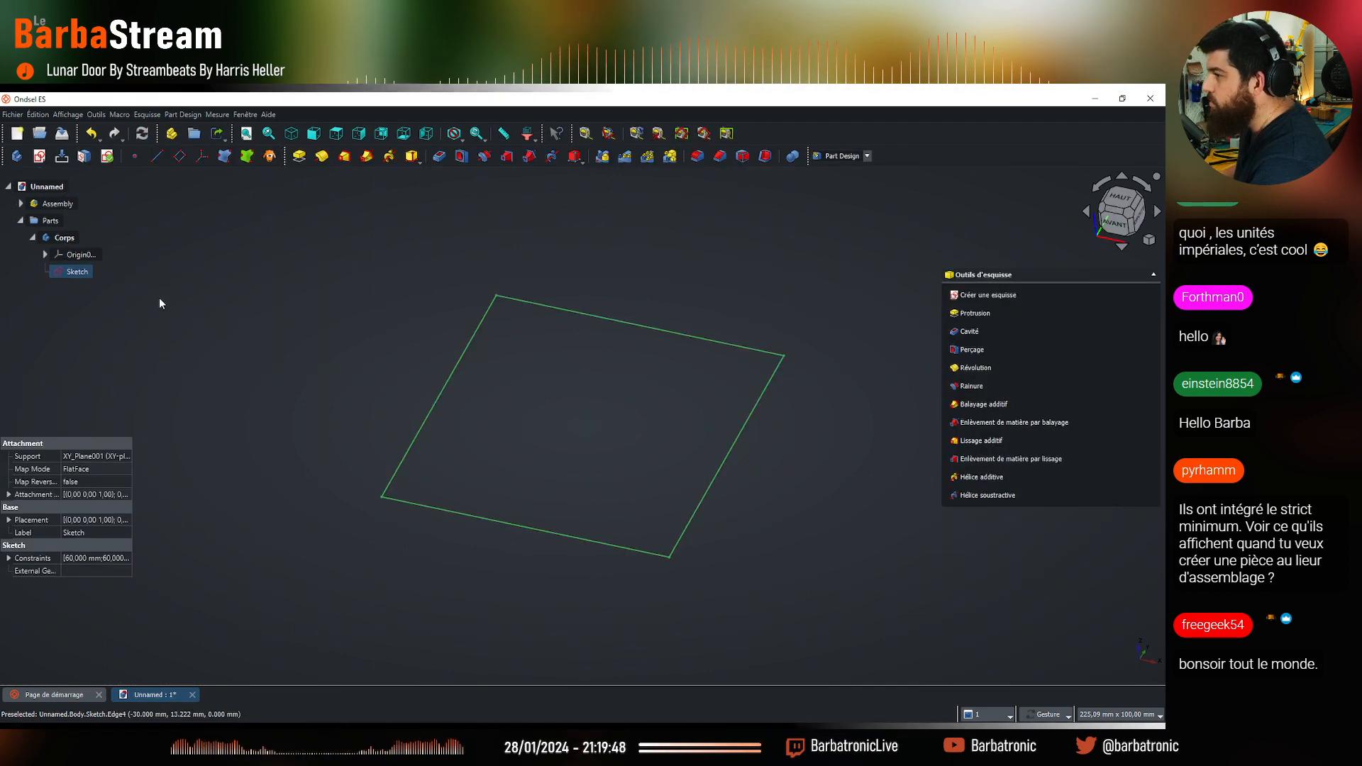
Enable the random (Aléatoire) default shape colour in the Part/Part Design shape appearance preferences
{"action": "left_click", "coordinate": [13, 114]}
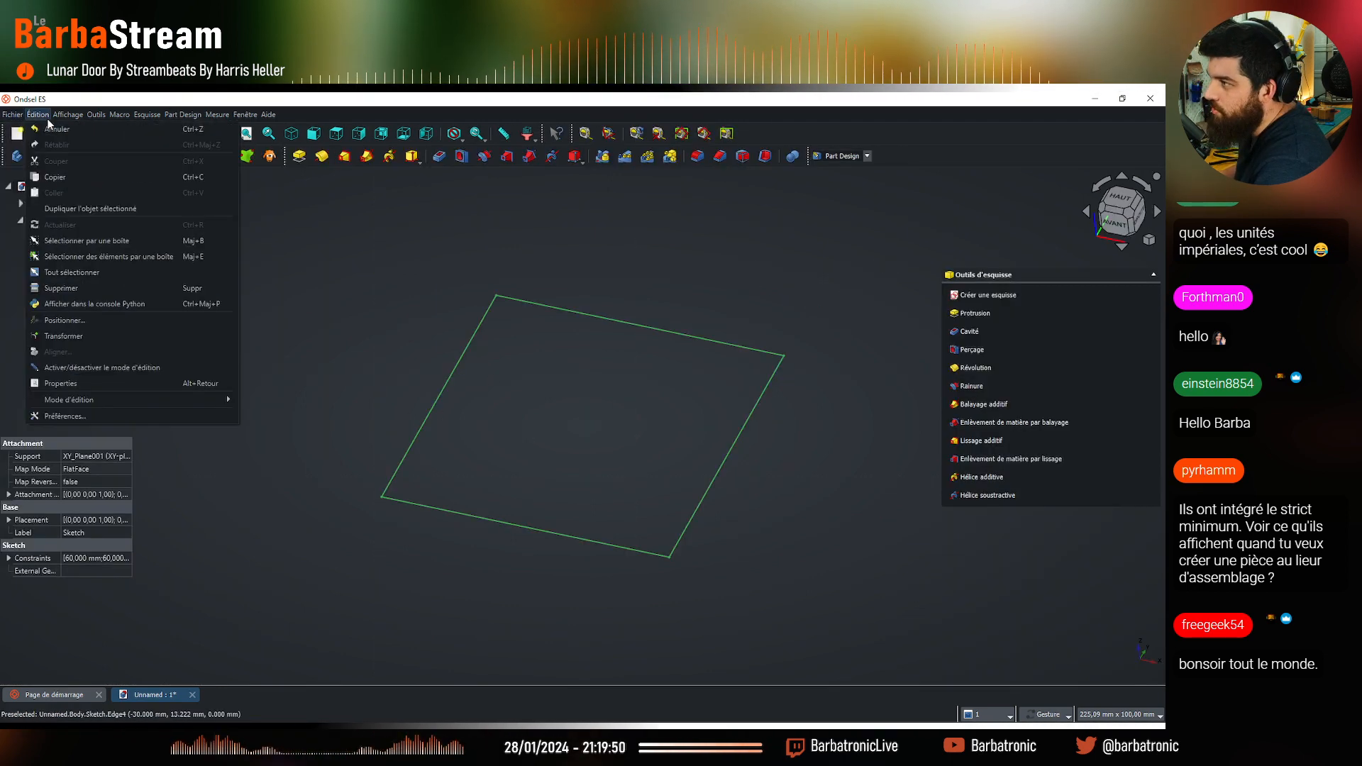
{"action": "left_click", "coordinate": [112, 419]}
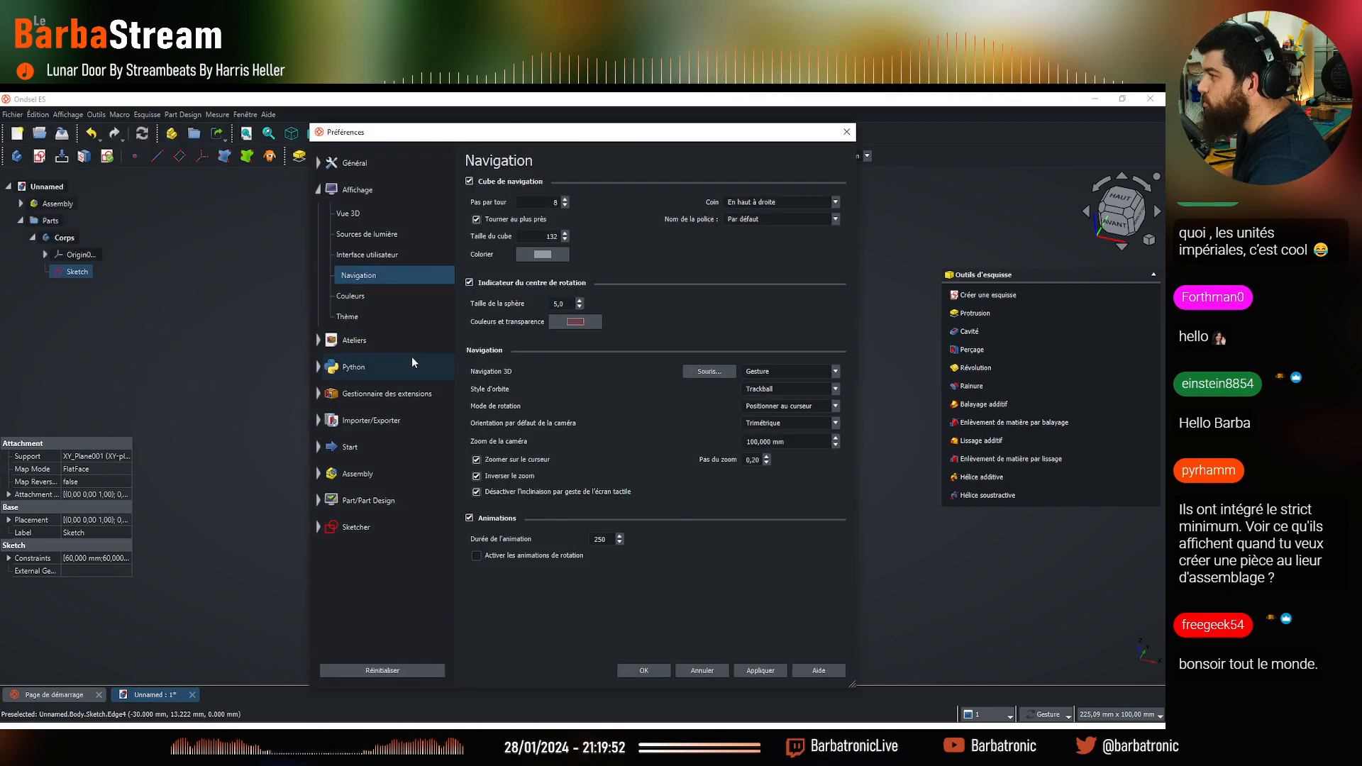
{"action": "left_click", "coordinate": [356, 527]}
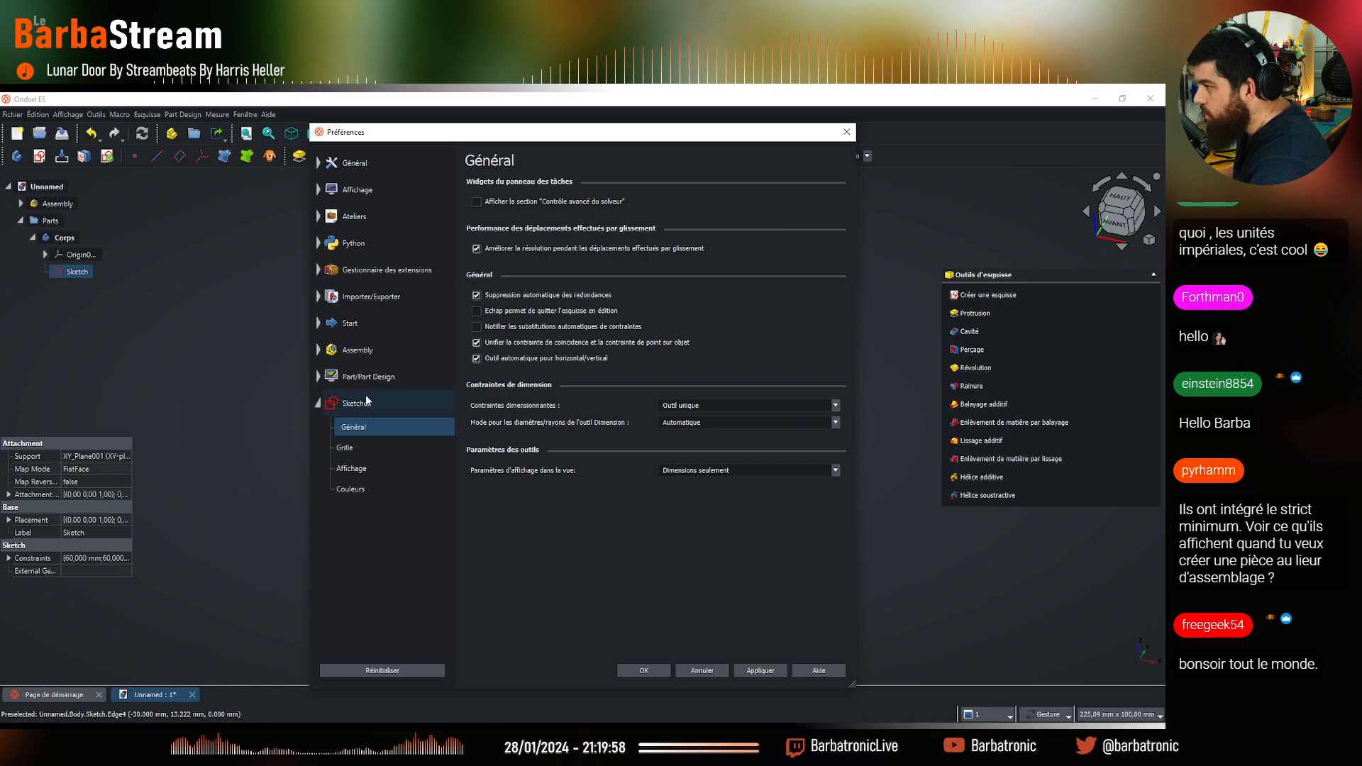
{"action": "left_click", "coordinate": [387, 377]}
{"action": "left_click", "coordinate": [372, 421]}
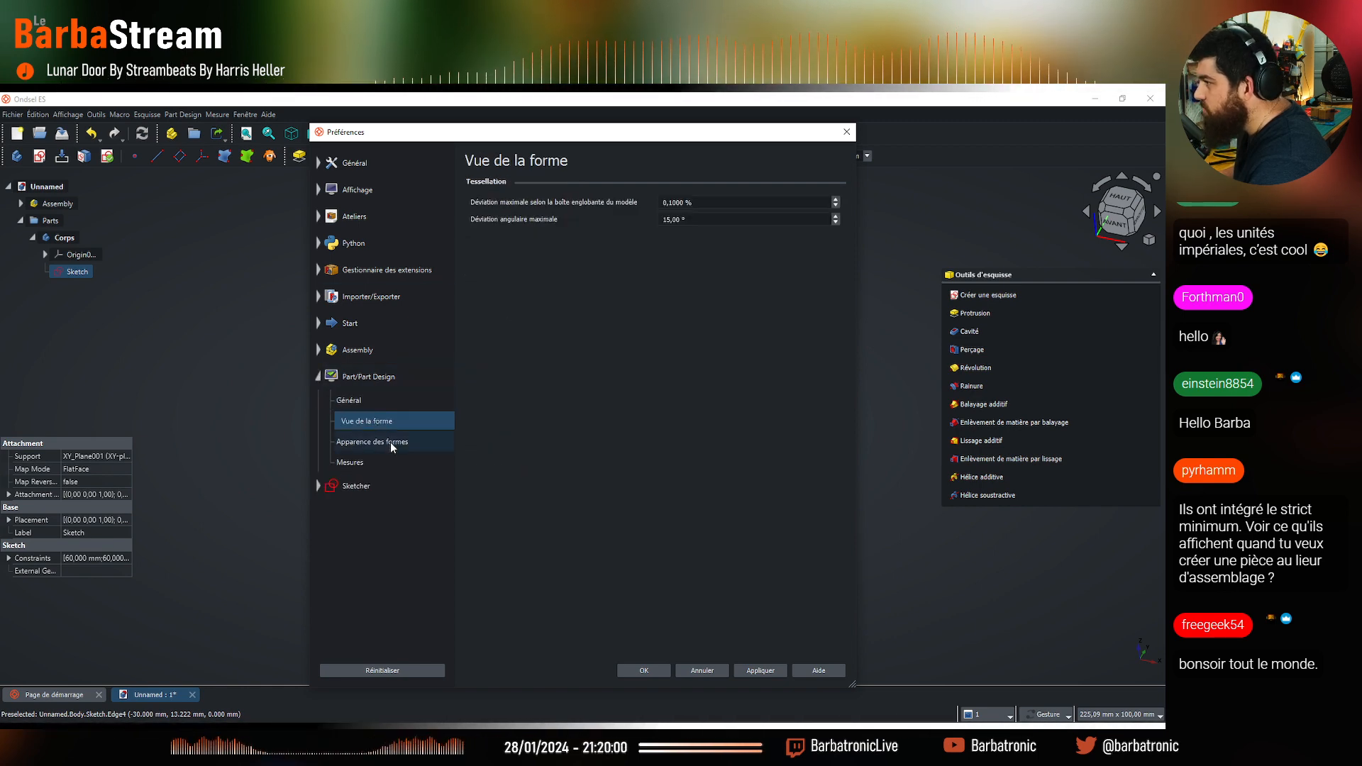
{"action": "left_click", "coordinate": [398, 443]}
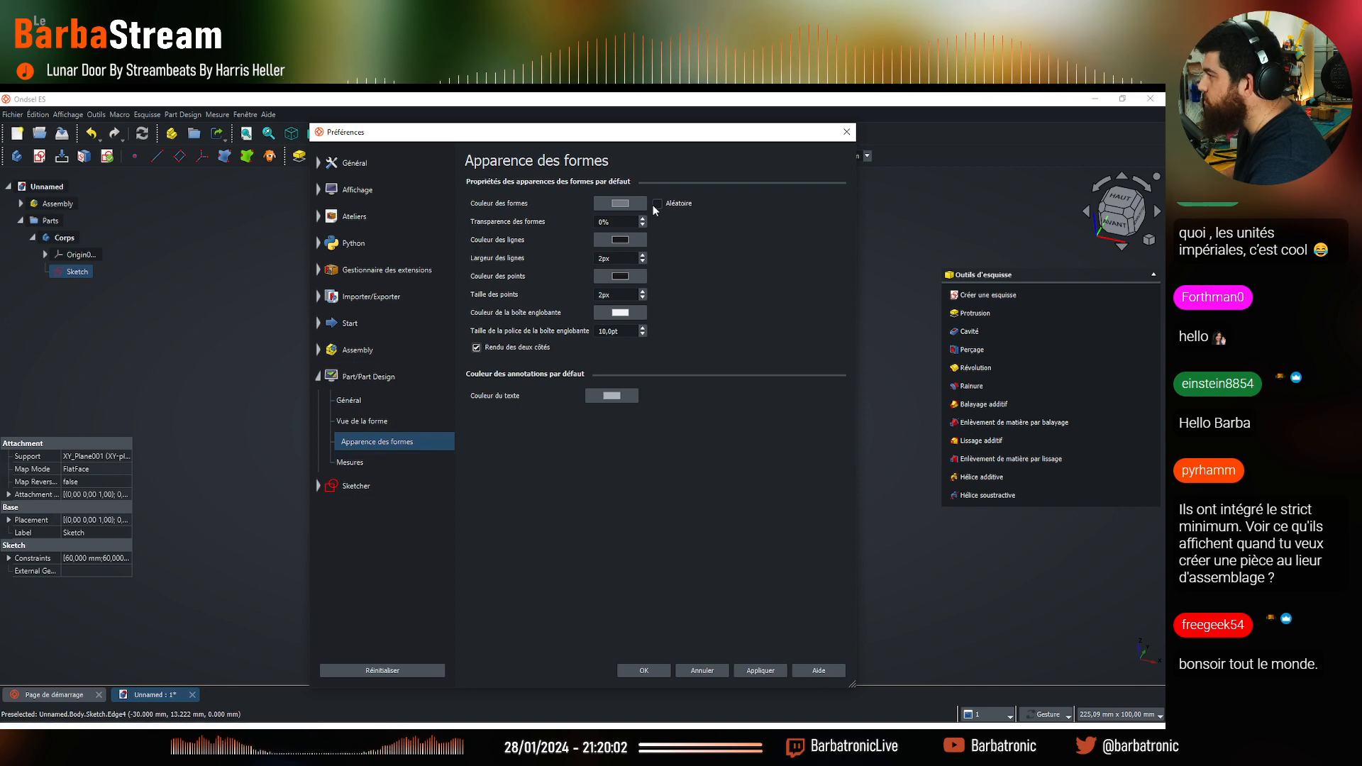
{"action": "left_click", "coordinate": [350, 462]}
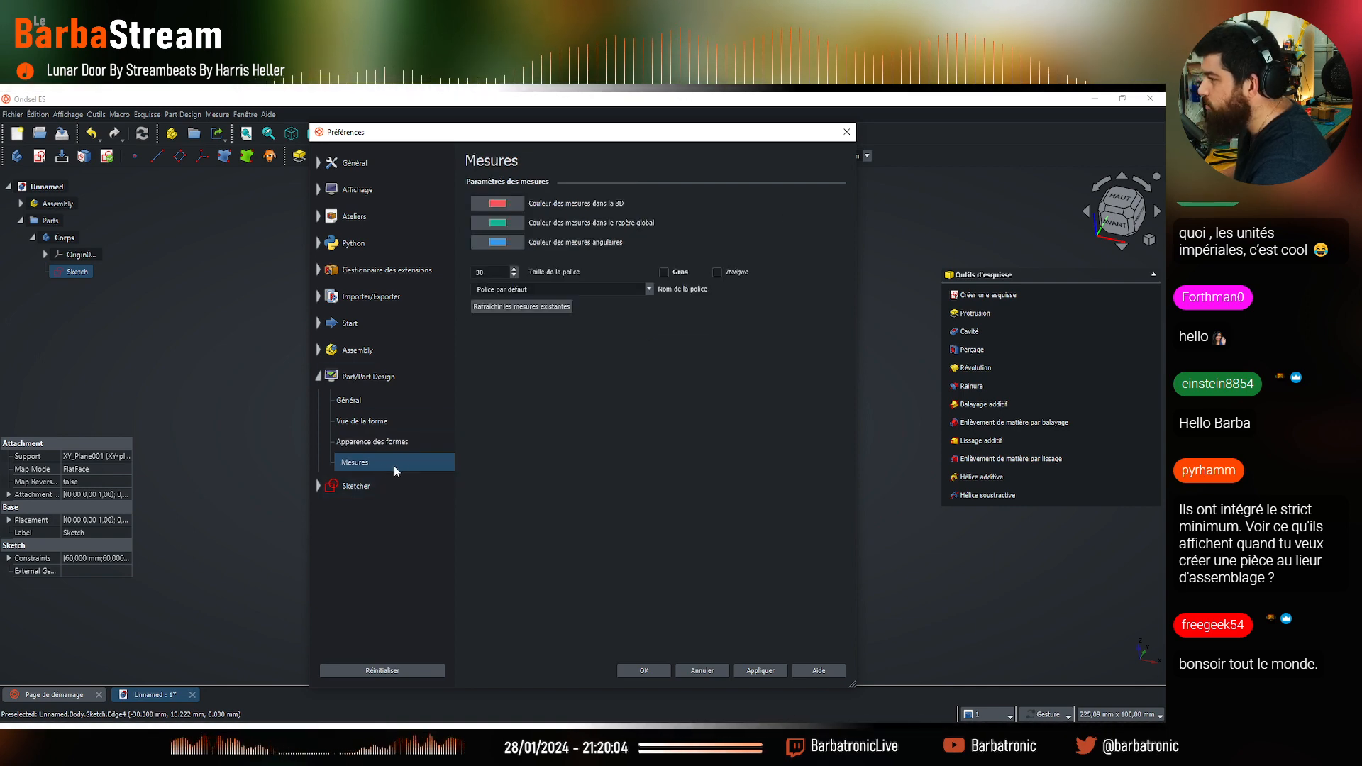
{"action": "left_click", "coordinate": [410, 449]}
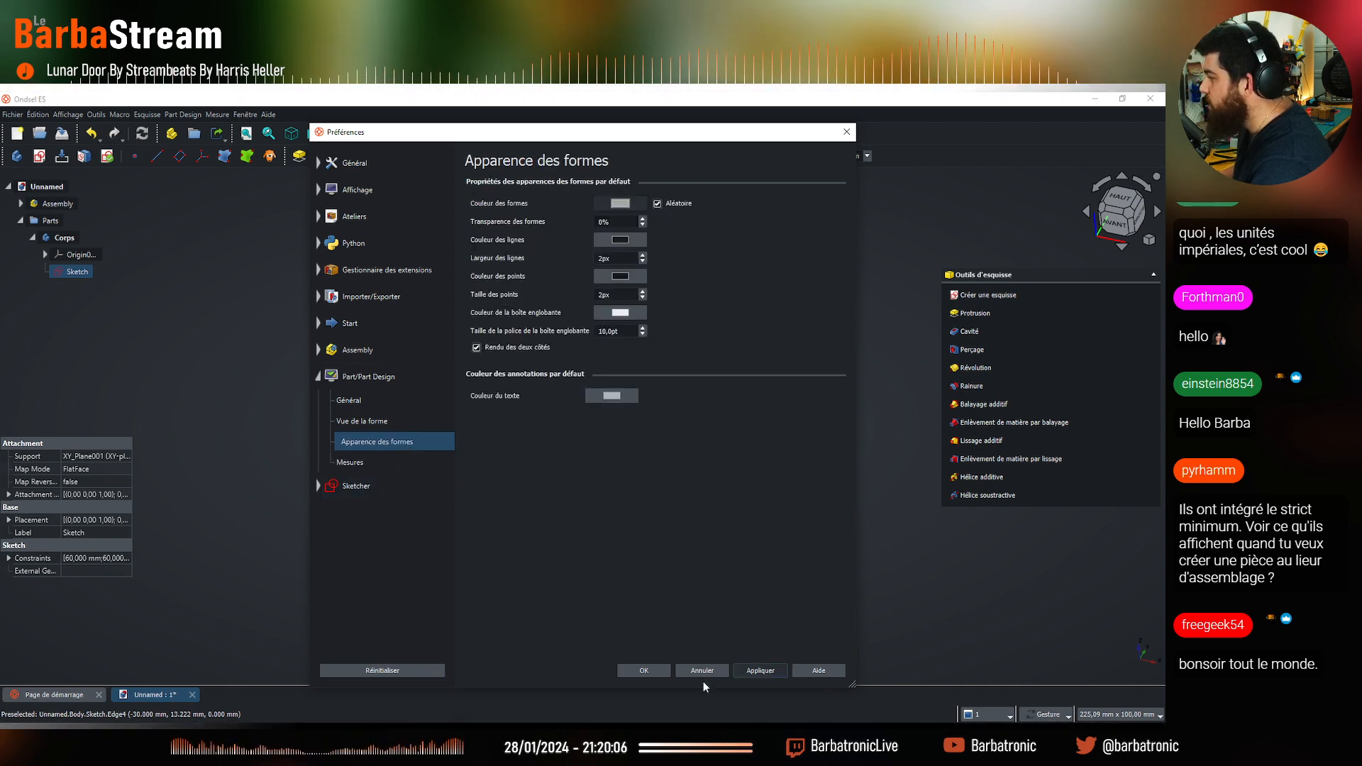
{"action": "left_click", "coordinate": [667, 670]}
{"action": "left_click", "coordinate": [391, 328]}
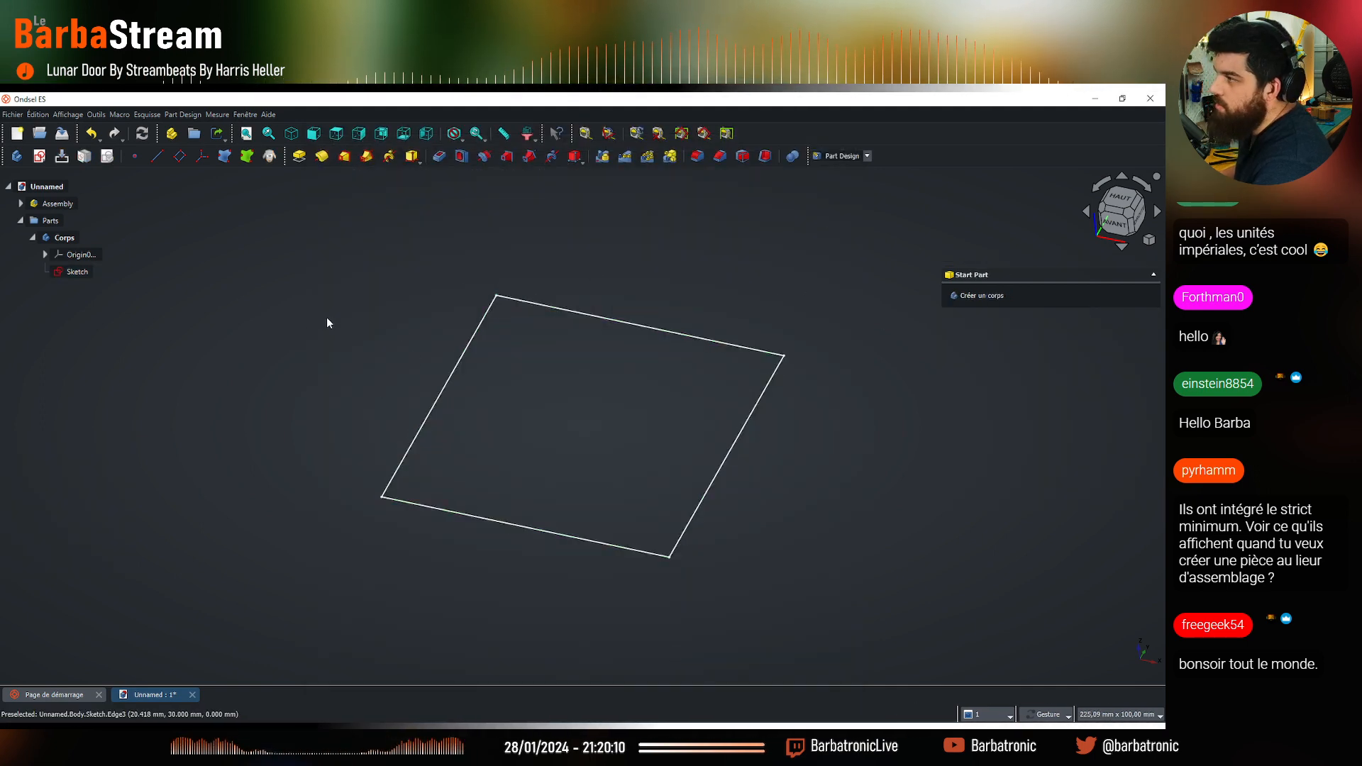
Reopen the body's square sketch for editing
{"action": "scroll", "coordinate": [589, 449], "scroll_direction": "up", "scroll_amount": 2}
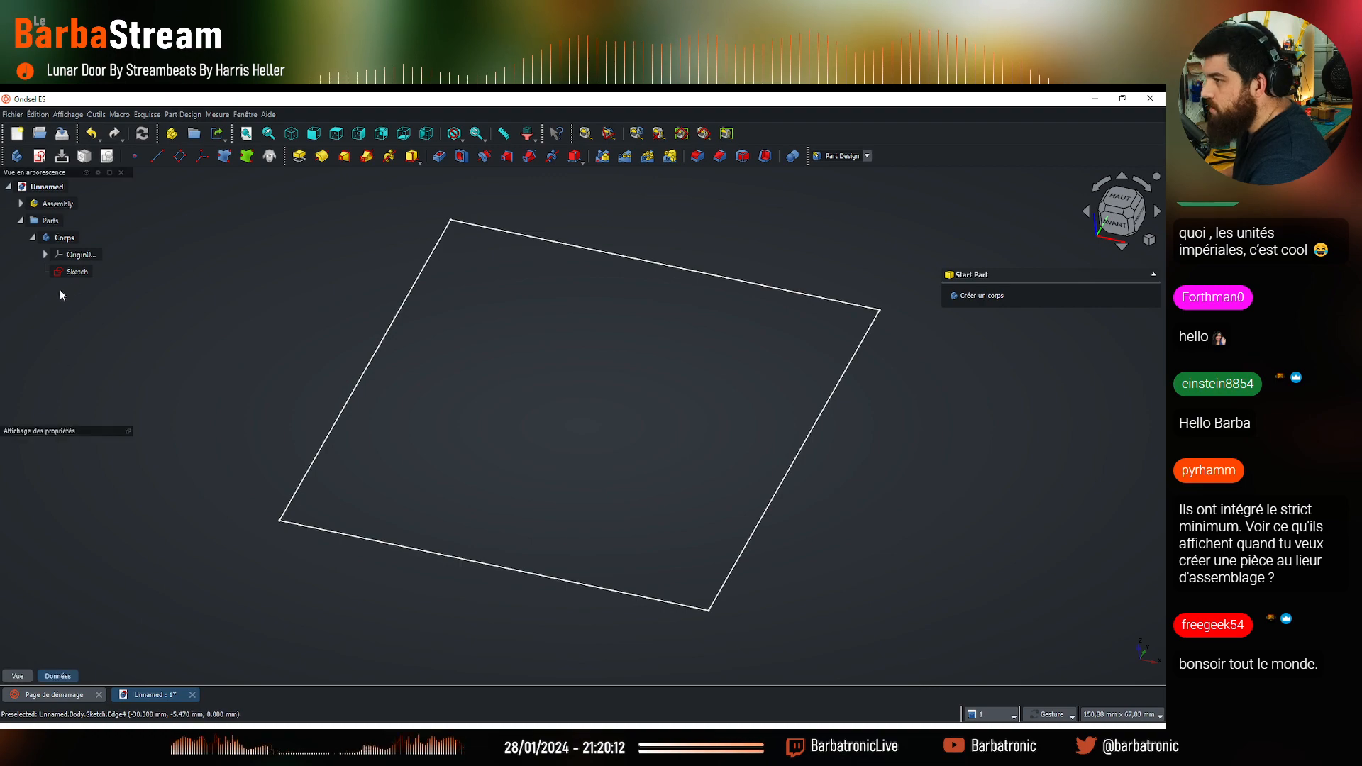
{"action": "double_click", "coordinate": [71, 273]}
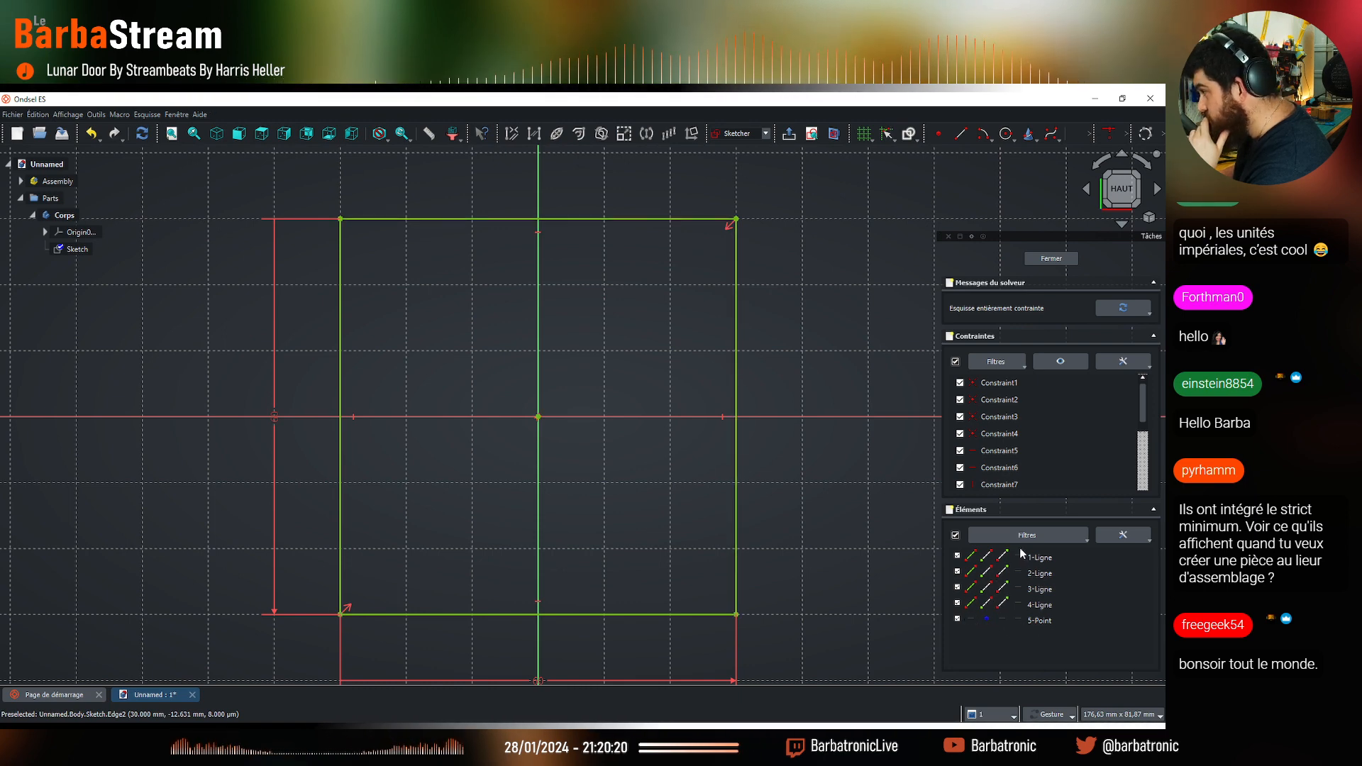
{"action": "mouse_move", "coordinate": [1139, 407]}
{"action": "left_mouse_down"}
{"action": "mouse_move", "coordinate": [1148, 470]}
{"action": "mouse_move", "coordinate": [1138, 384]}
{"action": "left_mouse_up"}
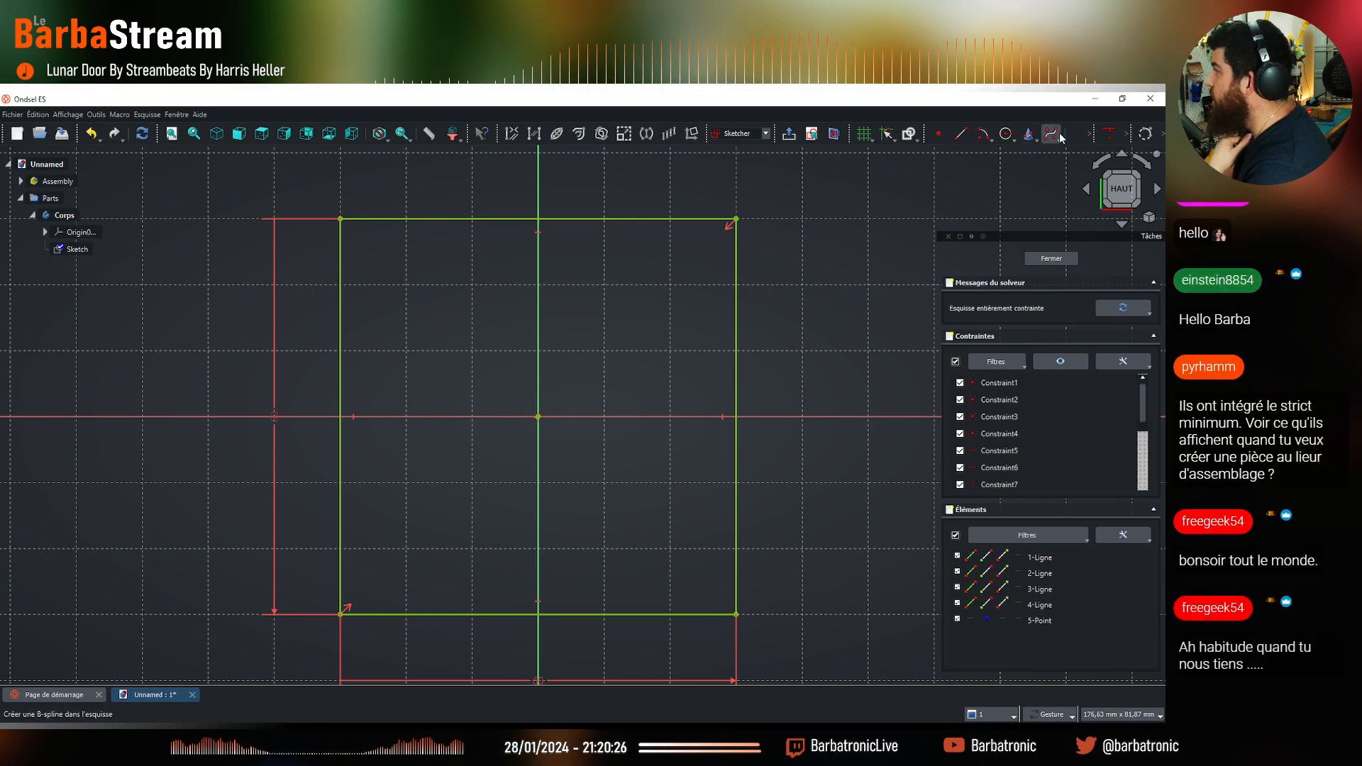
Move the sketch geometry, constraint and tool toolbars down to the second row and lock all toolbars in place
{"action": "left_click_drag", "start_coordinate": [925, 133], "coordinate": [912, 135]}
{"action": "left_click_drag", "start_coordinate": [864, 175], "coordinate": [642, 191]}
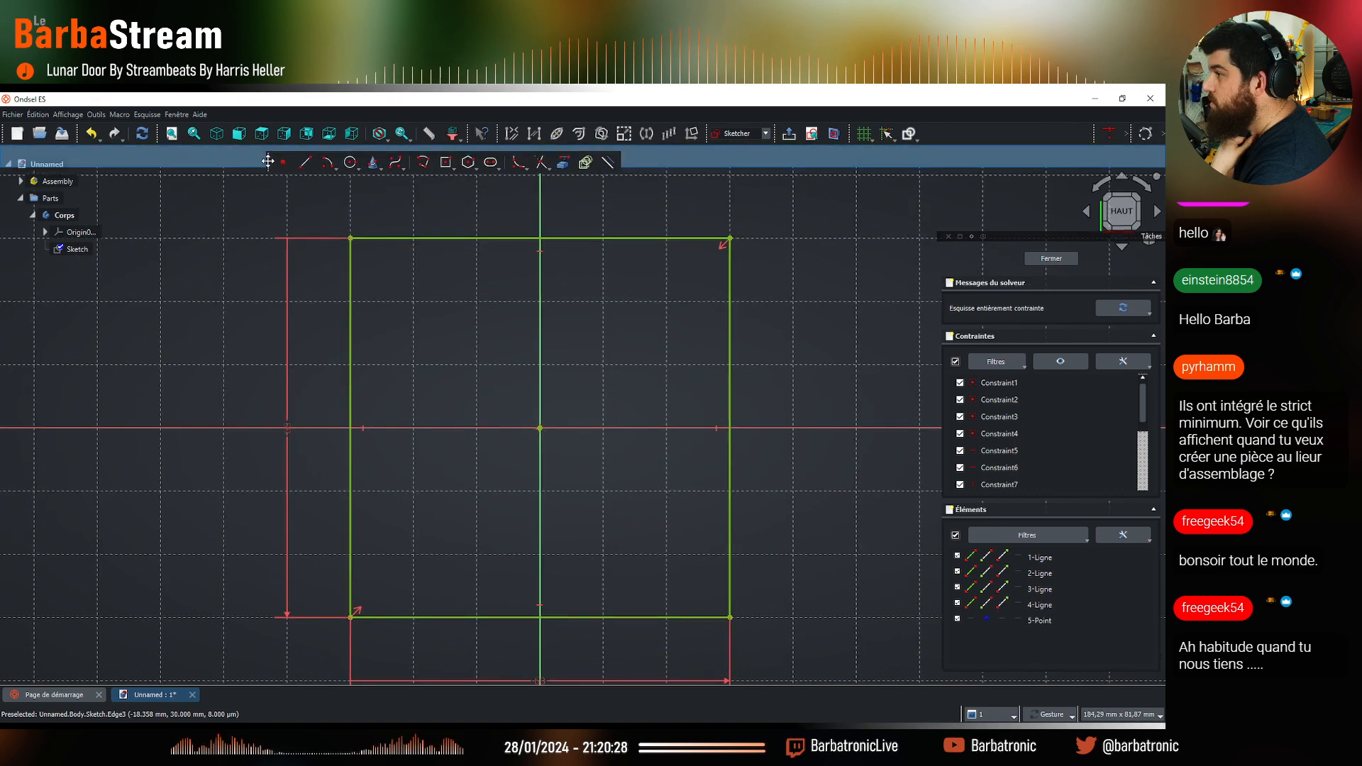
{"action": "left_click_drag", "start_coordinate": [1094, 134], "coordinate": [674, 185]}
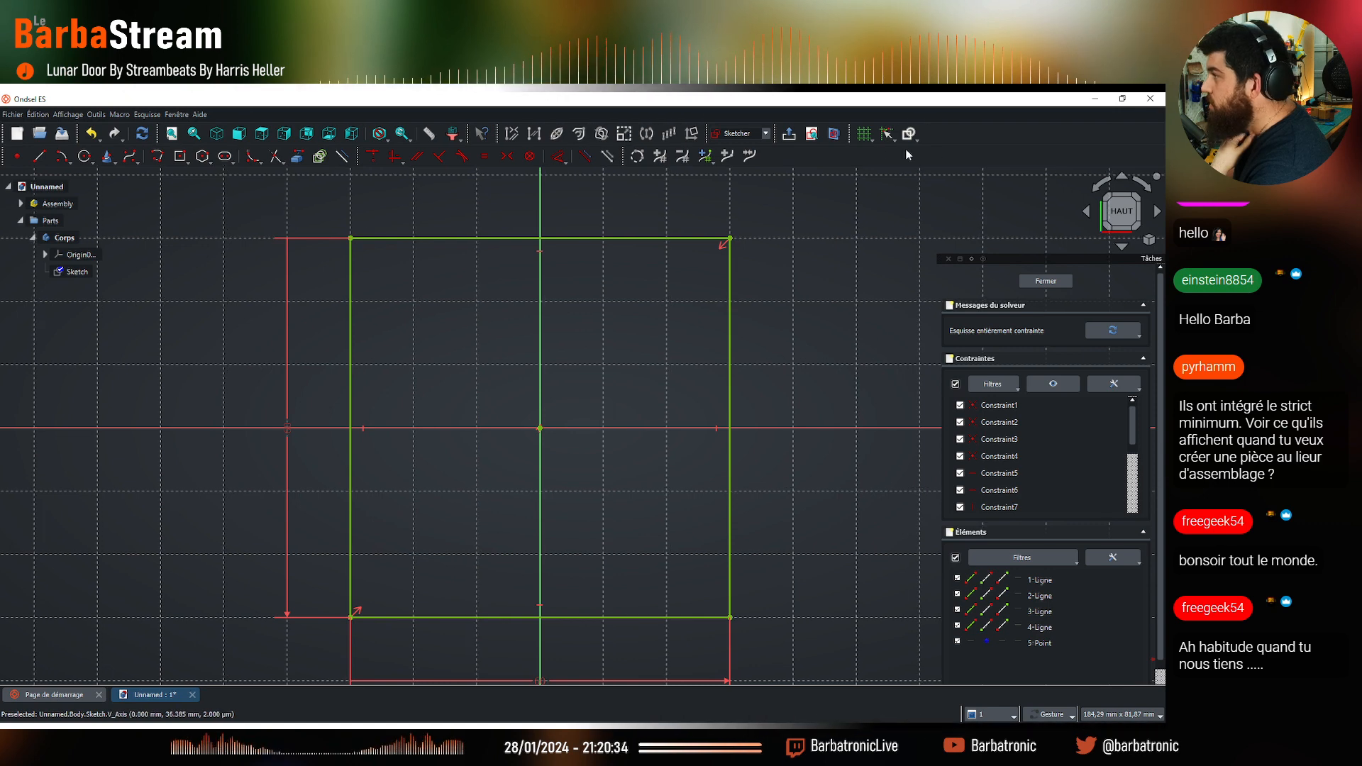
{"action": "right_click", "coordinate": [776, 152]}
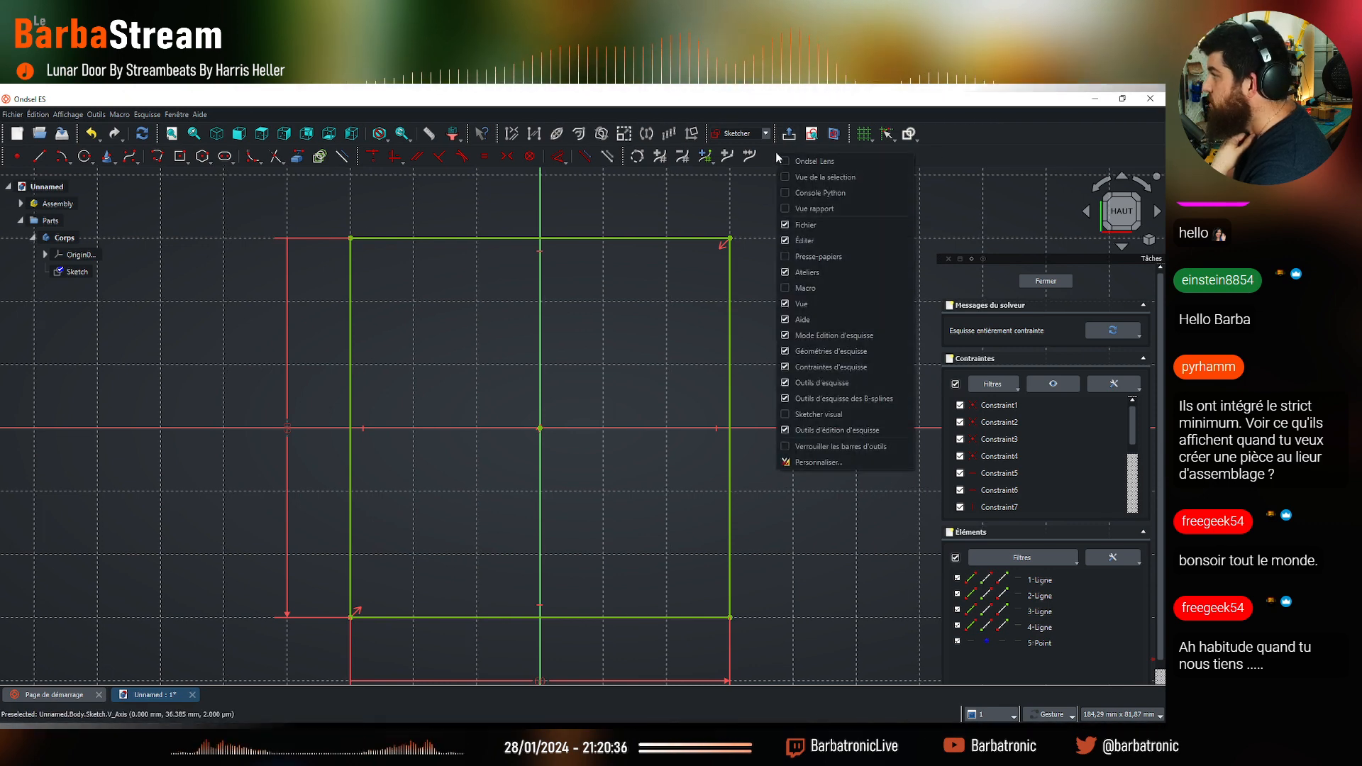
{"action": "left_click", "coordinate": [863, 447]}
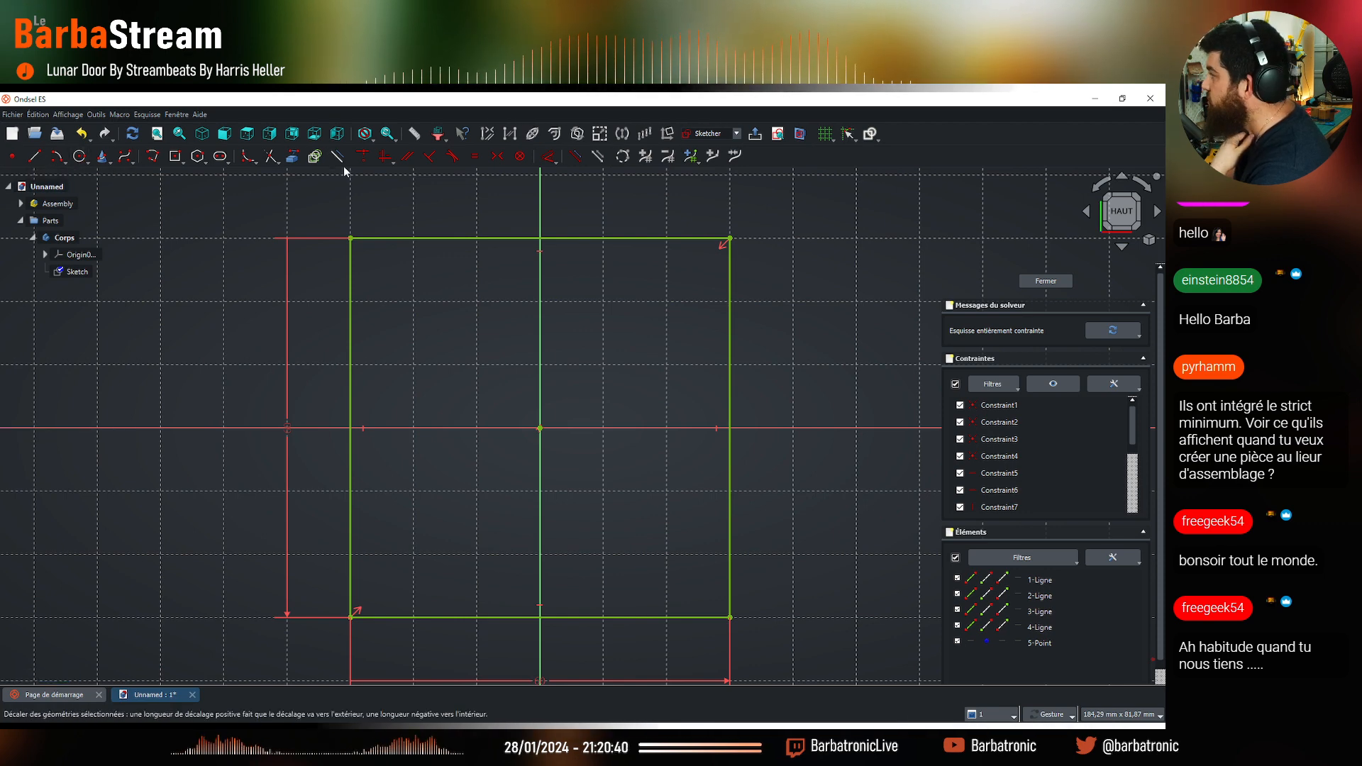
Draw a circle about 38 mm in diameter centred on the sketch origin
{"action": "left_click", "coordinate": [79, 159]}
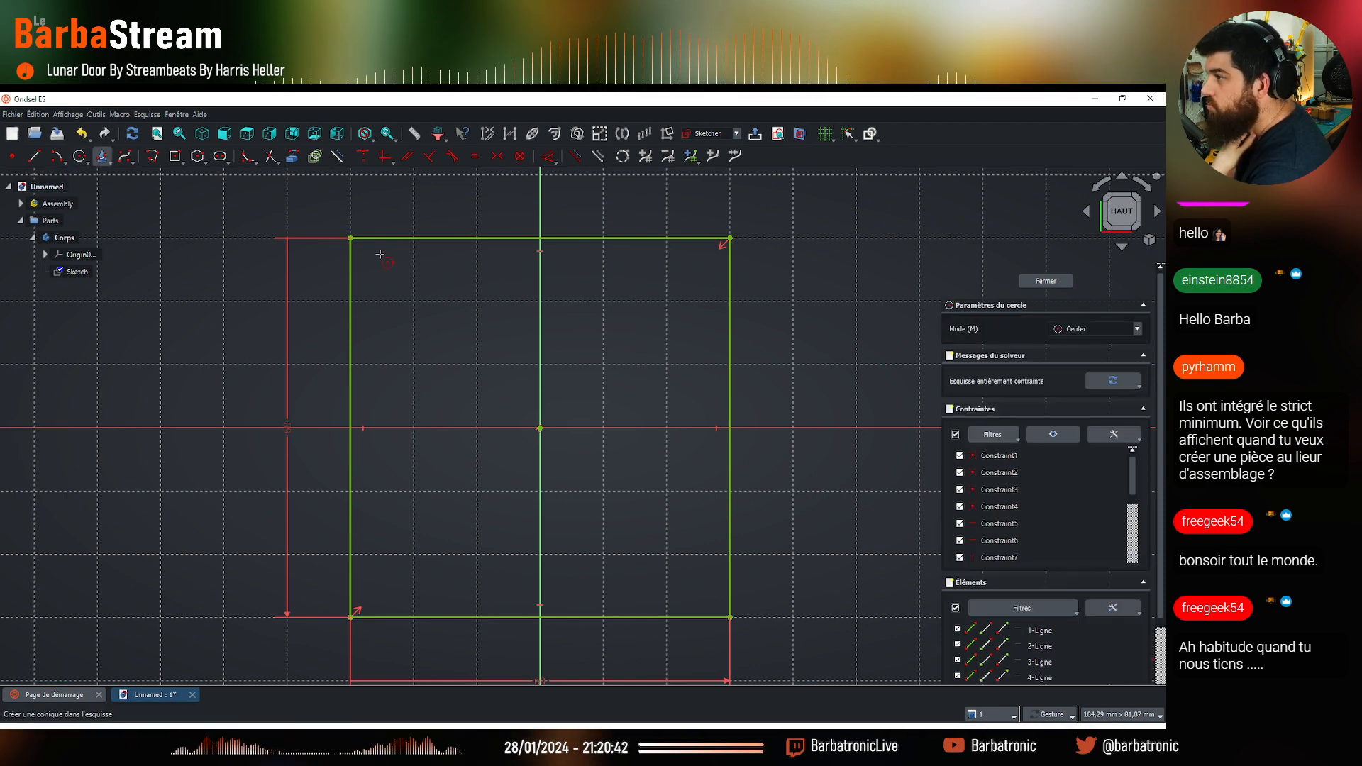
{"action": "left_click", "coordinate": [540, 428]}
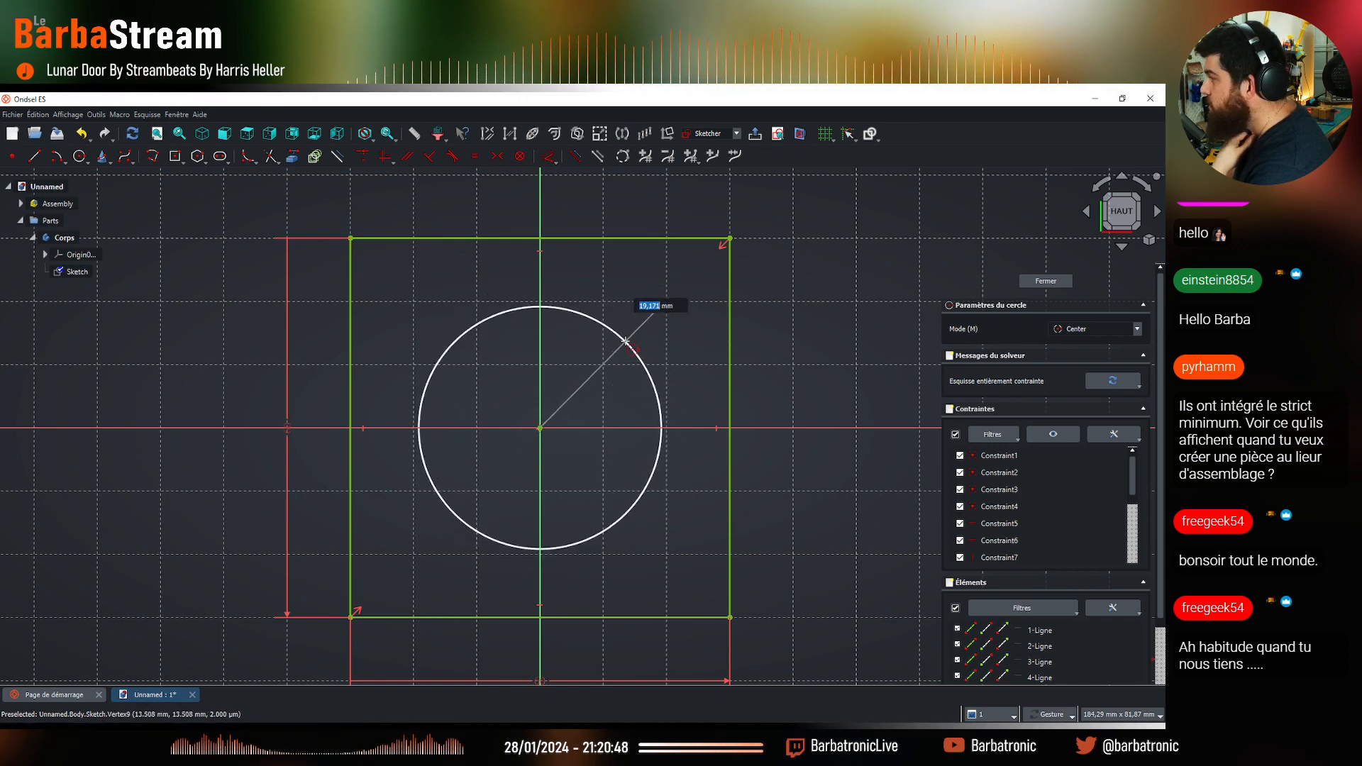
{"action": "left_click", "coordinate": [625, 346]}
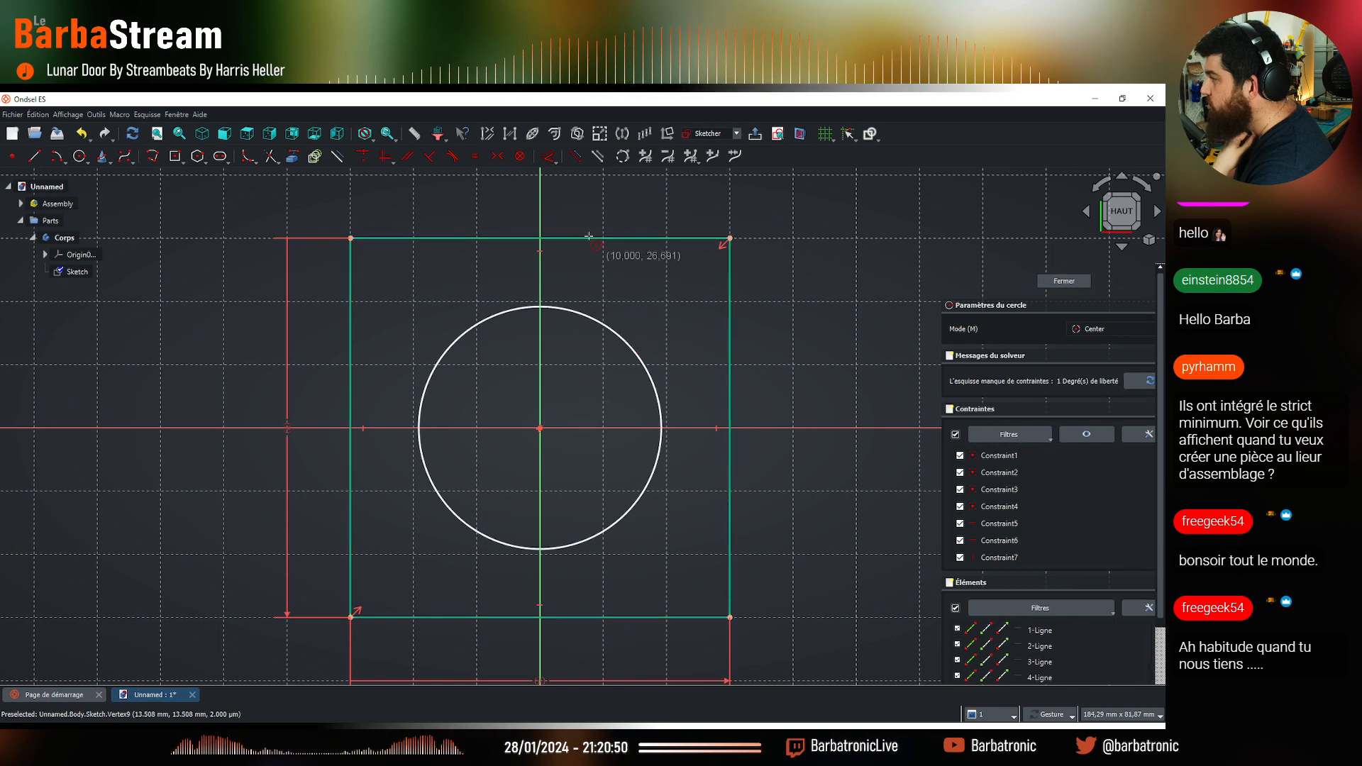
Add a Dimension constraint to the central circle and set its diameter to 20 mm
{"action": "left_click", "coordinate": [557, 165]}
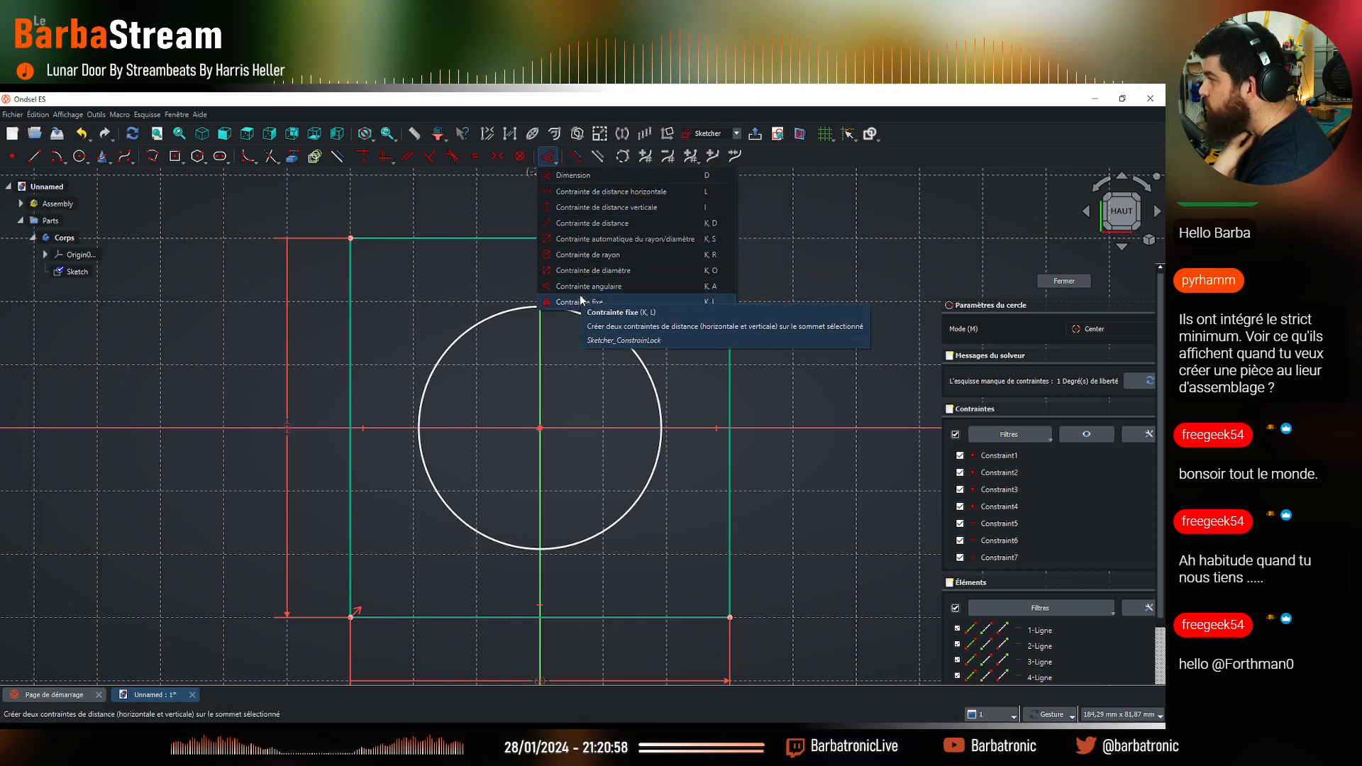
{"action": "left_click", "coordinate": [547, 176]}
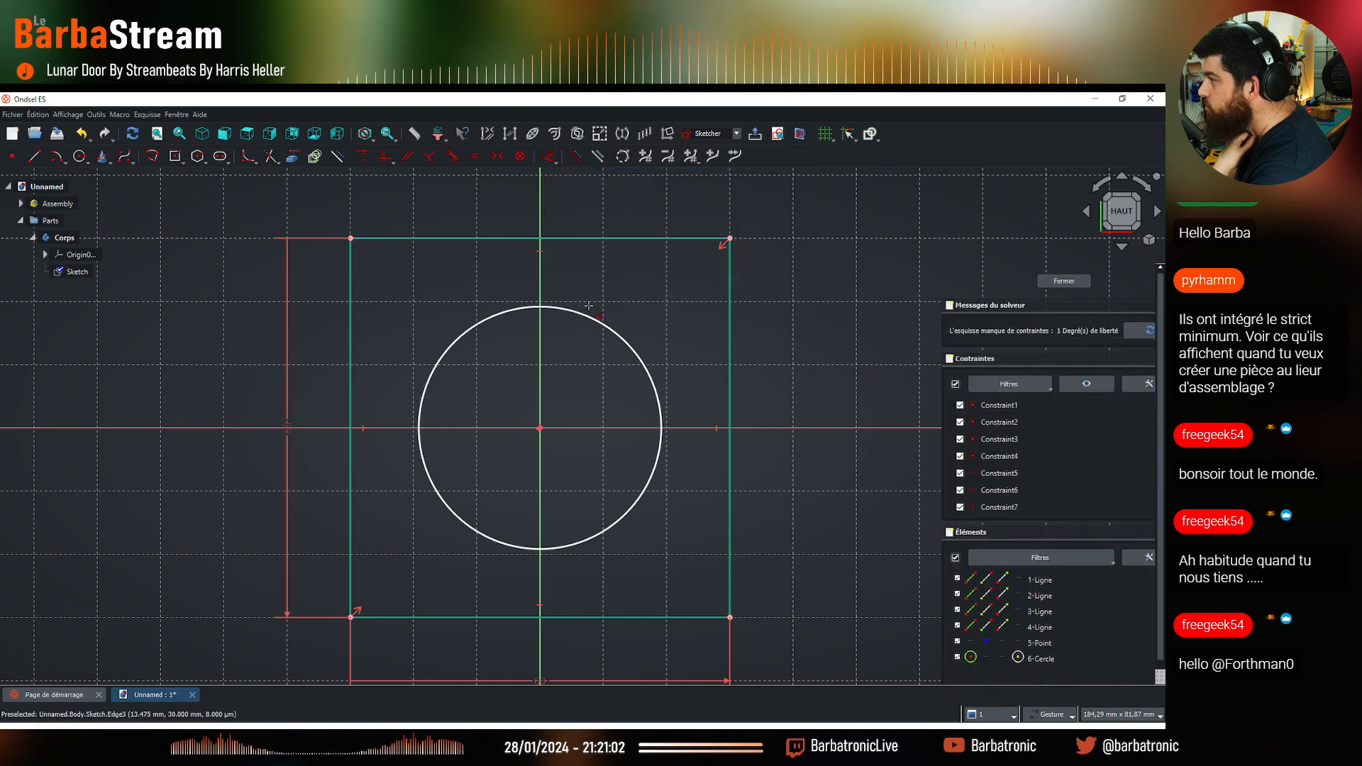
{"action": "left_click", "coordinate": [590, 316]}
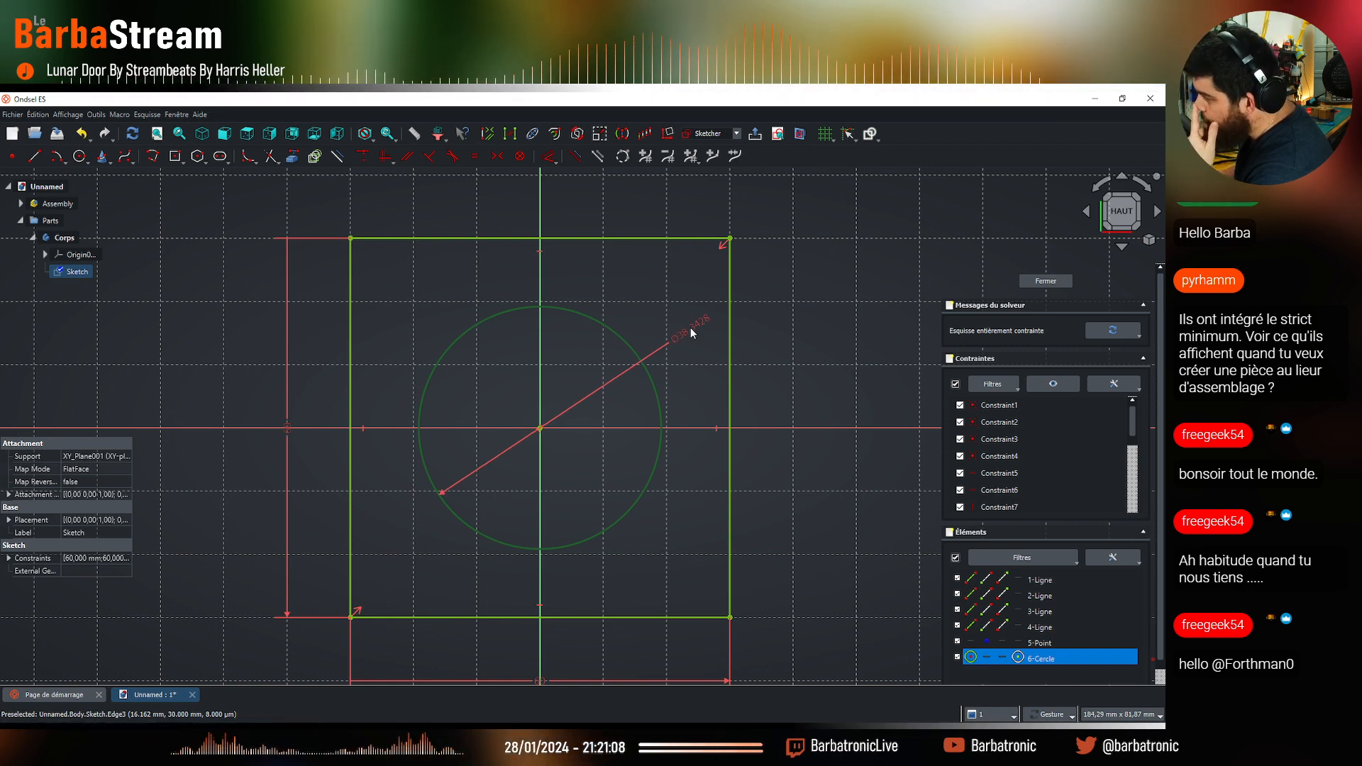
{"action": "left_click", "coordinate": [691, 329]}
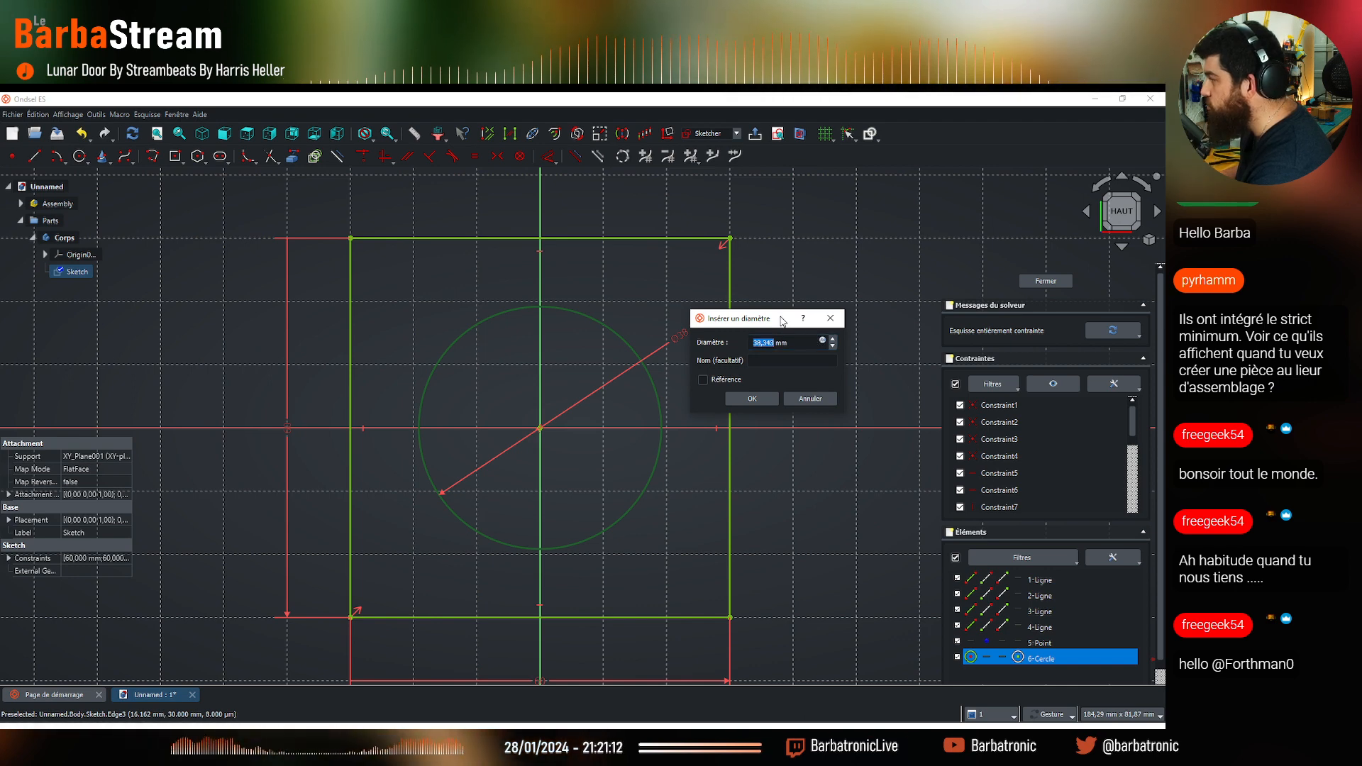
{"action": "type", "text": "20"}
{"action": "key", "text": "Return"}
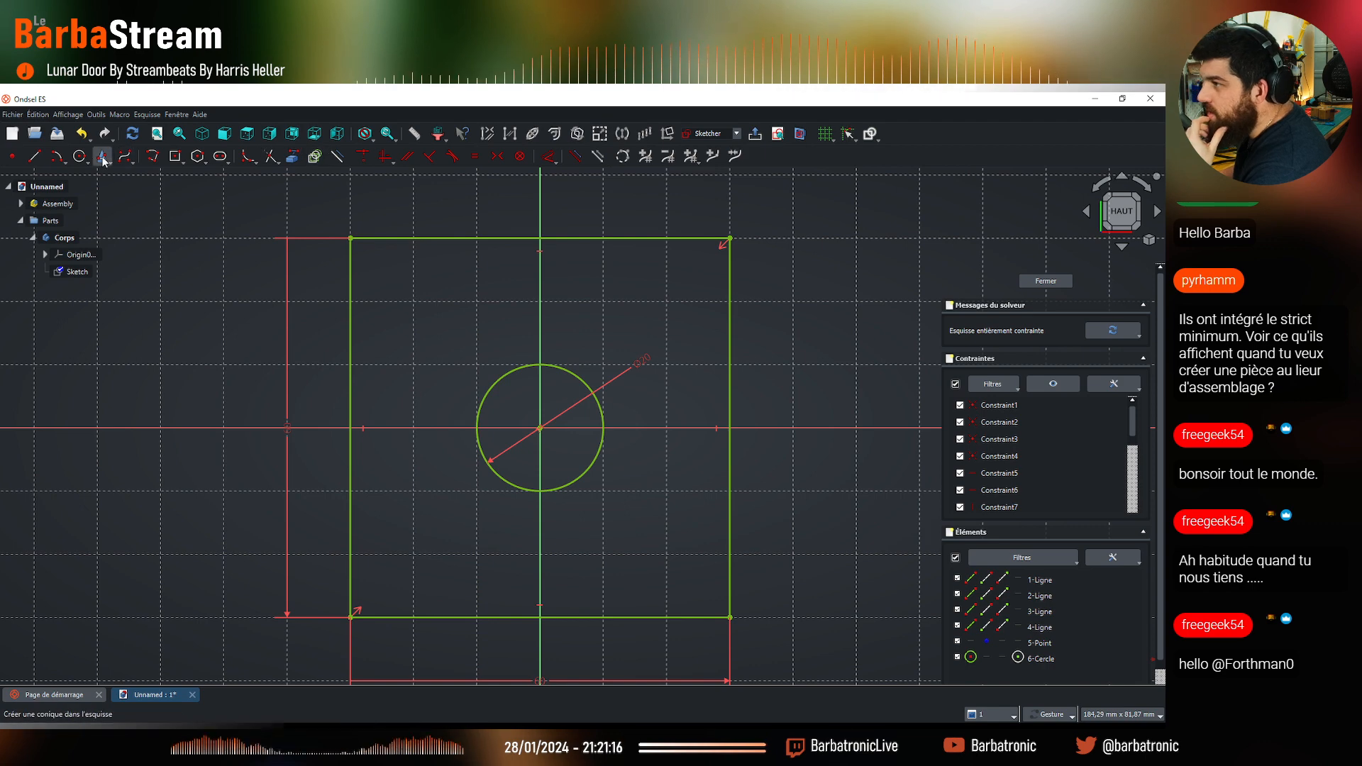
Draw a second, smaller circle near the square's upper-left corner and constrain its diameter to 10 mm
{"action": "left_click", "coordinate": [81, 156]}
{"action": "left_click", "coordinate": [414, 301]}
{"action": "left_click", "coordinate": [437, 324]}
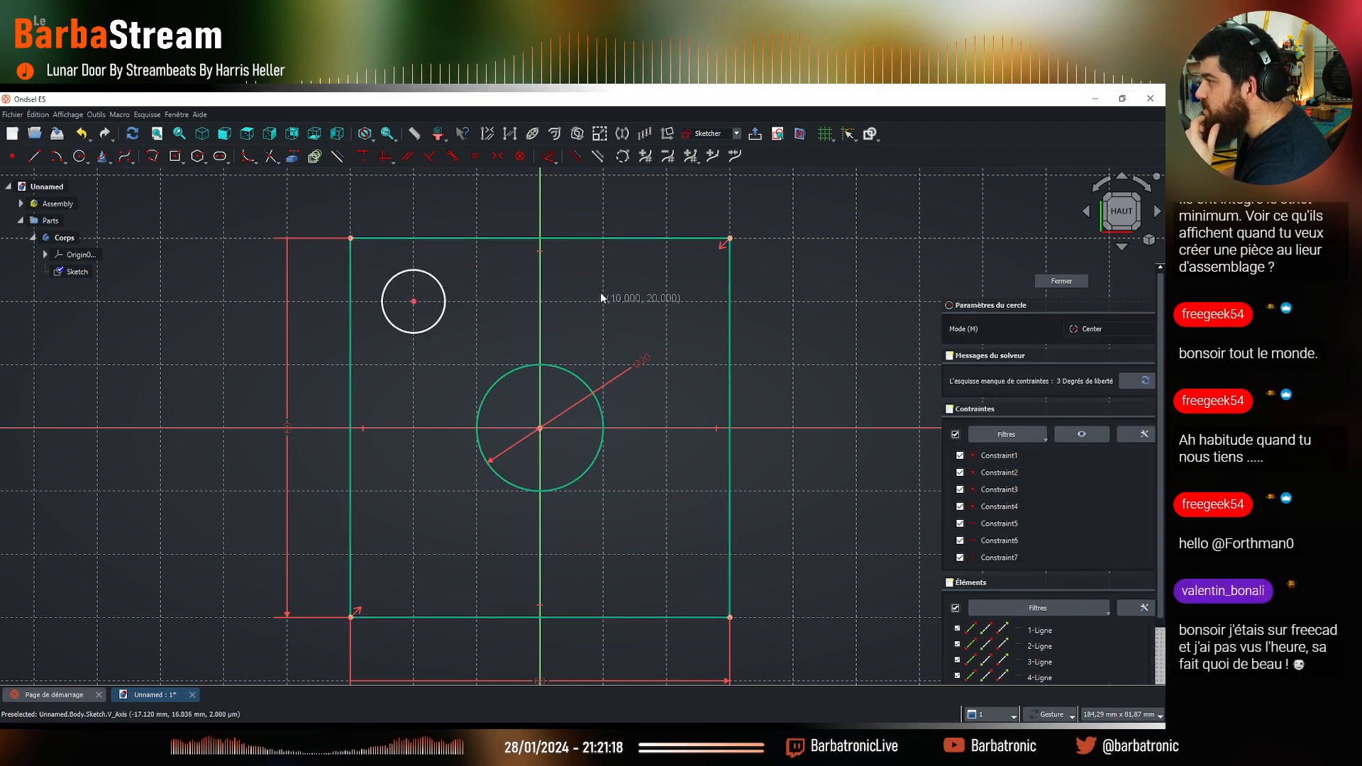
{"action": "left_click", "coordinate": [550, 158]}
{"action": "left_click", "coordinate": [441, 290]}
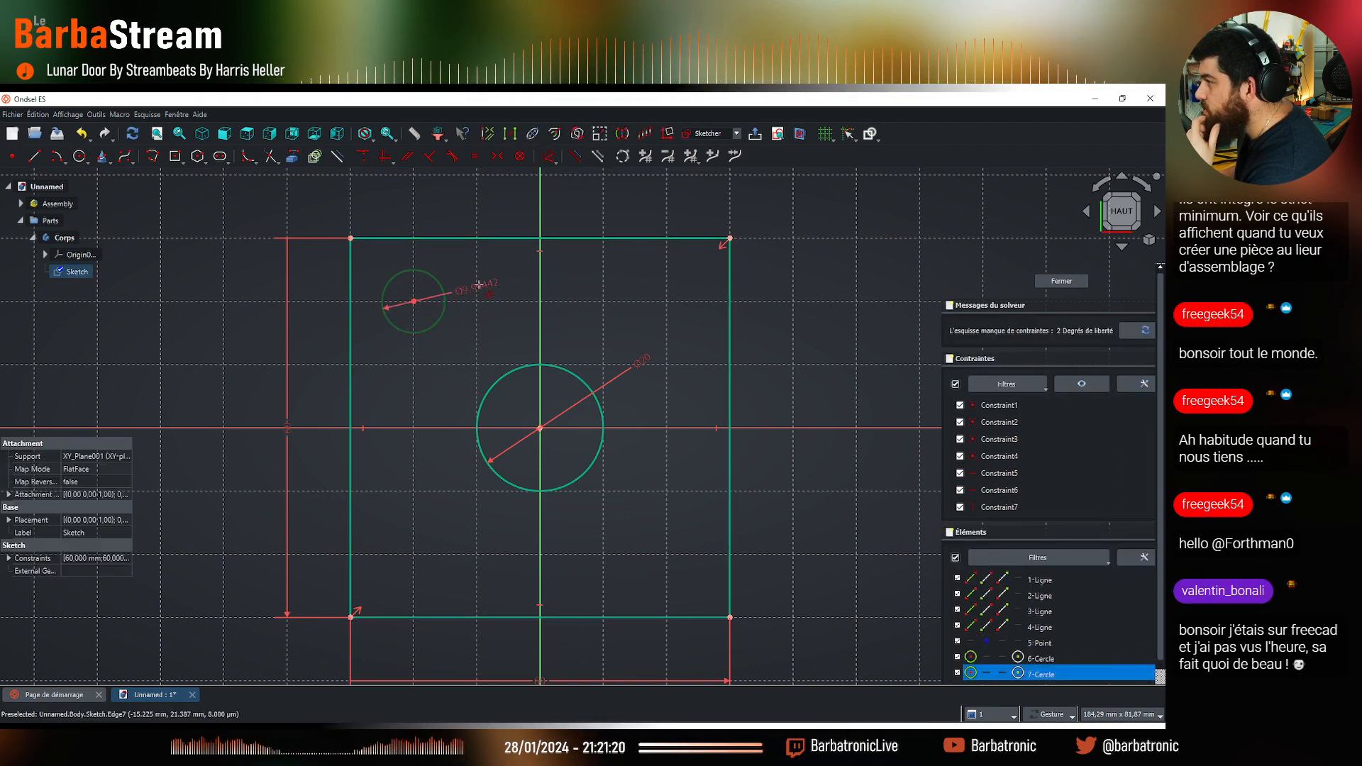
{"action": "left_click", "coordinate": [478, 286]}
{"action": "type", "text": "10"}
{"action": "key", "text": "Return"}
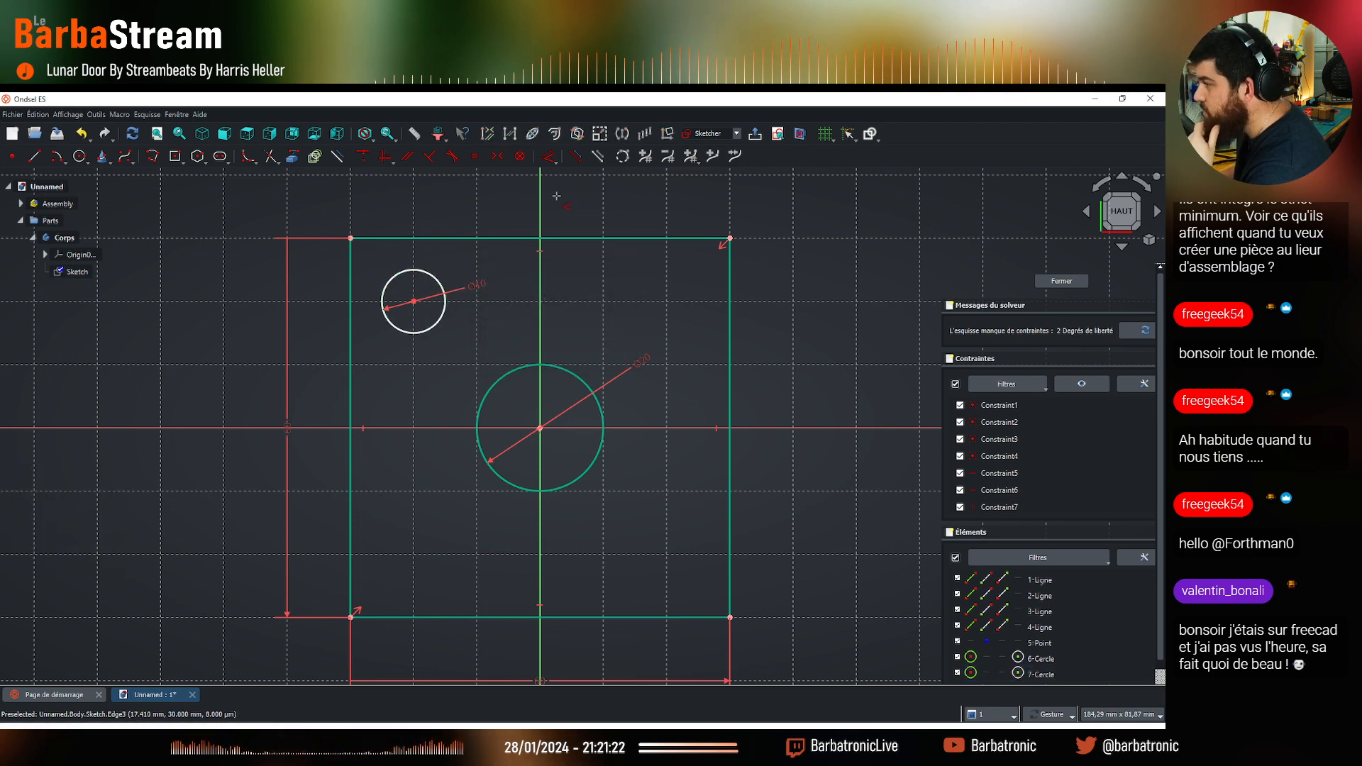
Dimension the horizontal distance from the small circle's centre to the square's upper-right corner
{"action": "left_click", "coordinate": [414, 302]}
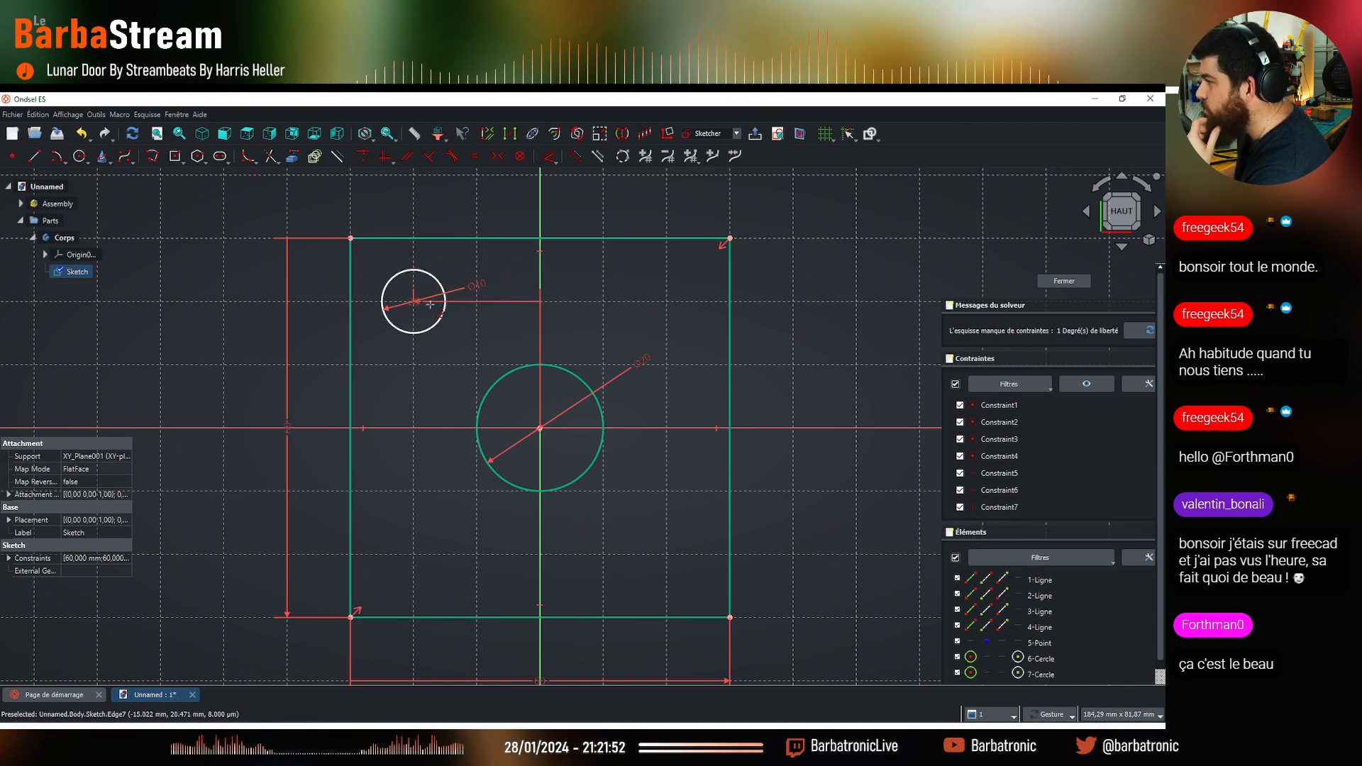
{"action": "left_click", "coordinate": [731, 236]}
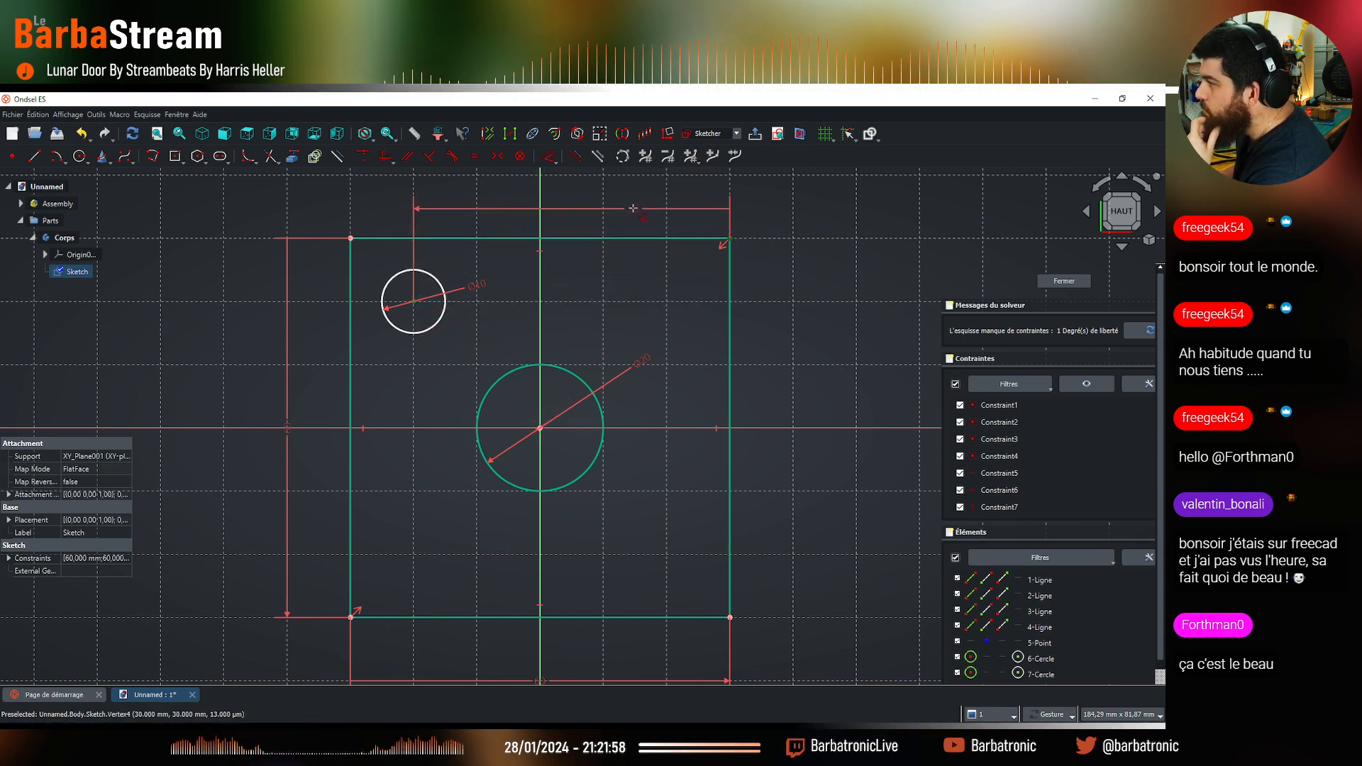
{"action": "left_click", "coordinate": [607, 208]}
{"action": "left_click", "coordinate": [677, 284]}
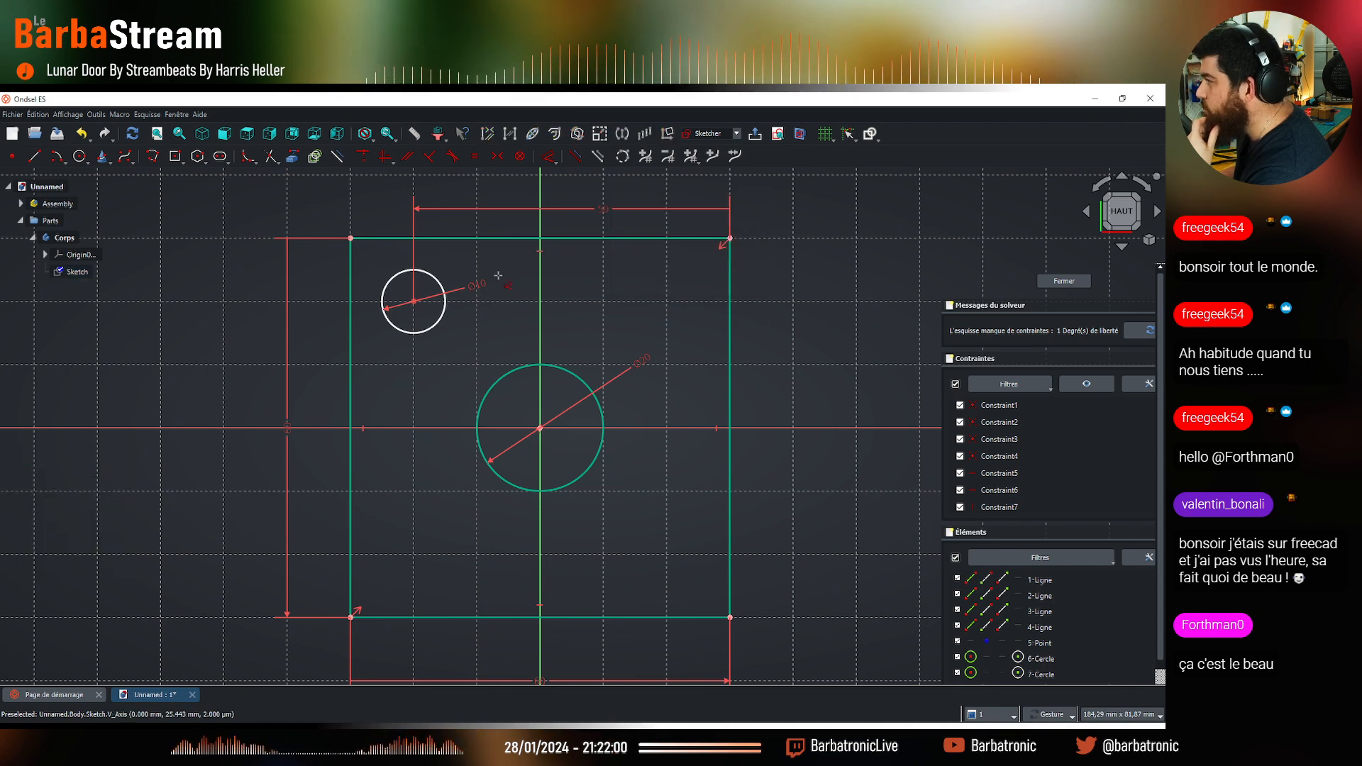
Dimension the vertical distance from the small circle's centre to the sketch origin
{"action": "left_click", "coordinate": [415, 302]}
{"action": "left_click", "coordinate": [540, 313]}
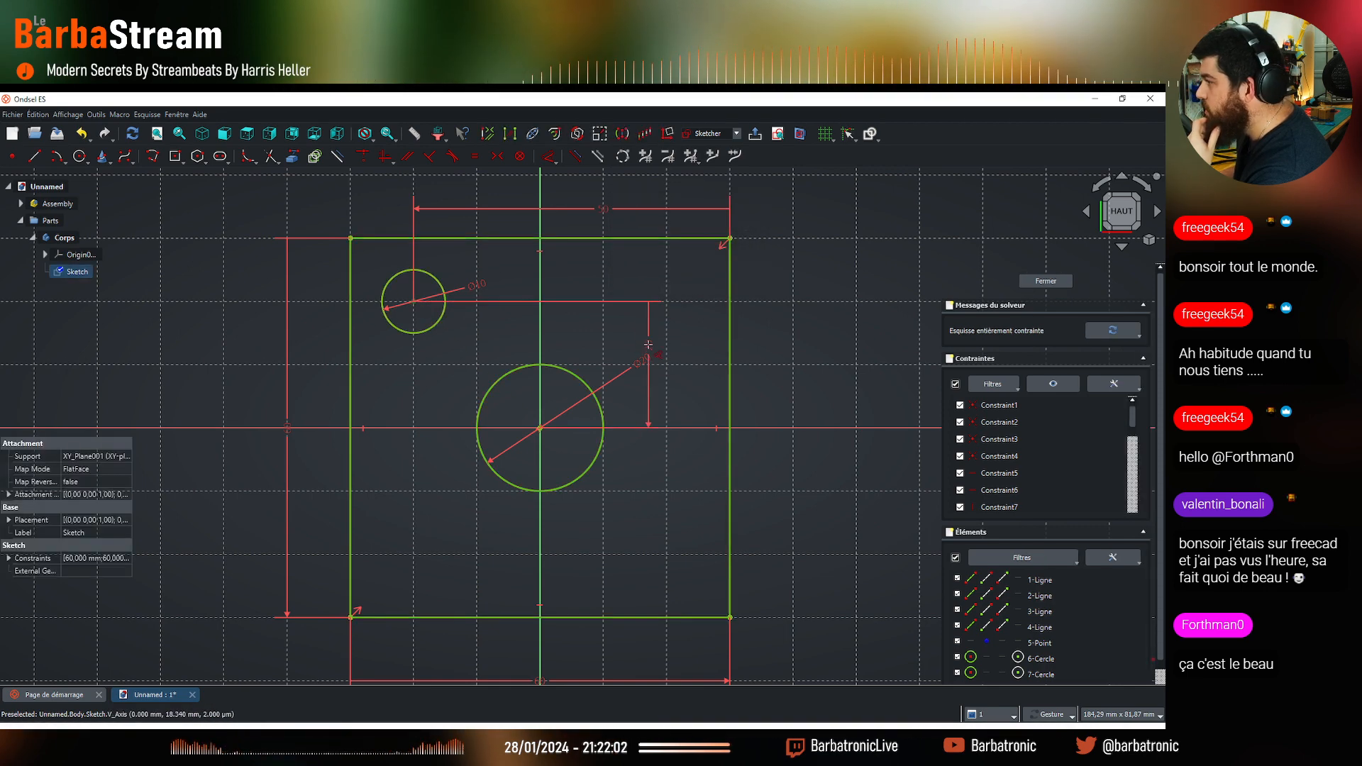
{"action": "left_click", "coordinate": [648, 345]}
{"action": "left_click", "coordinate": [717, 406]}
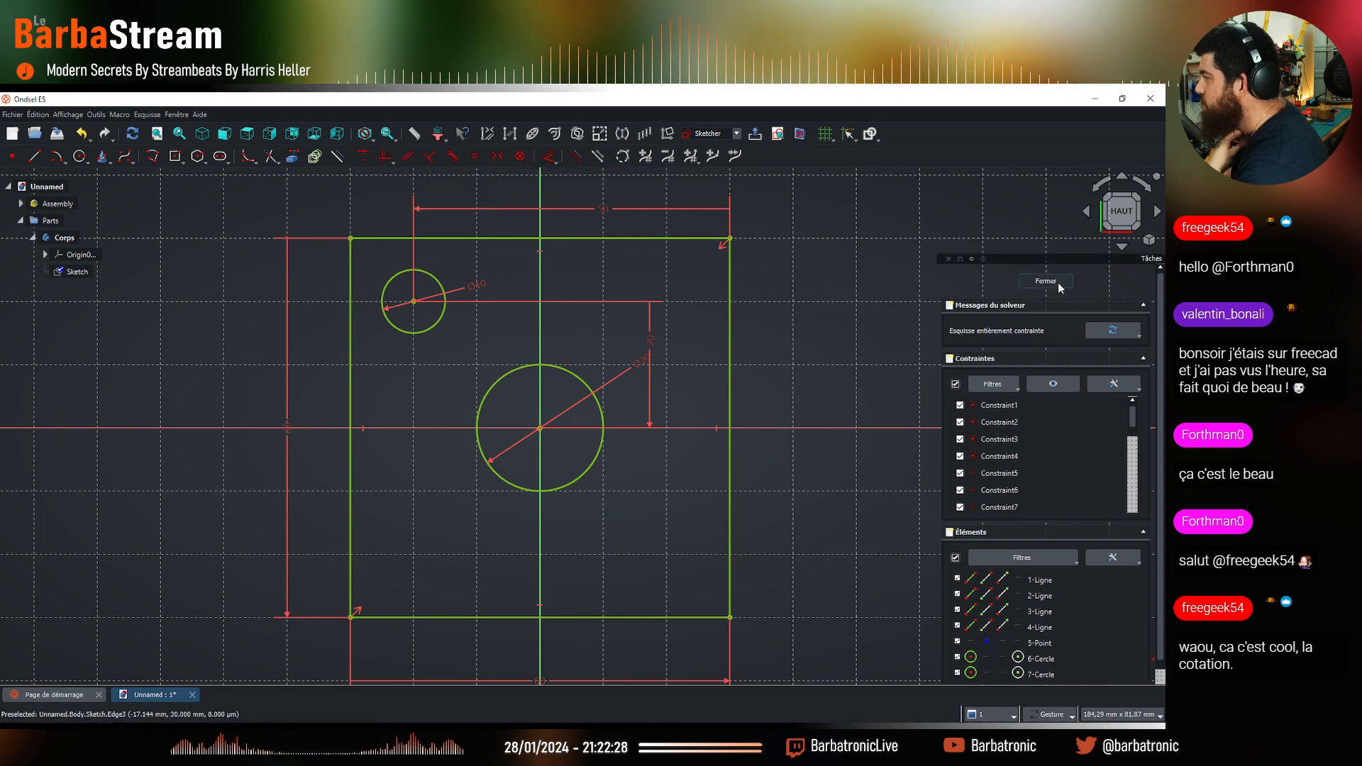
Close the sketch and extrude it 20 mm with a Pad (Protrusion)
{"action": "key", "text": "Escape"}
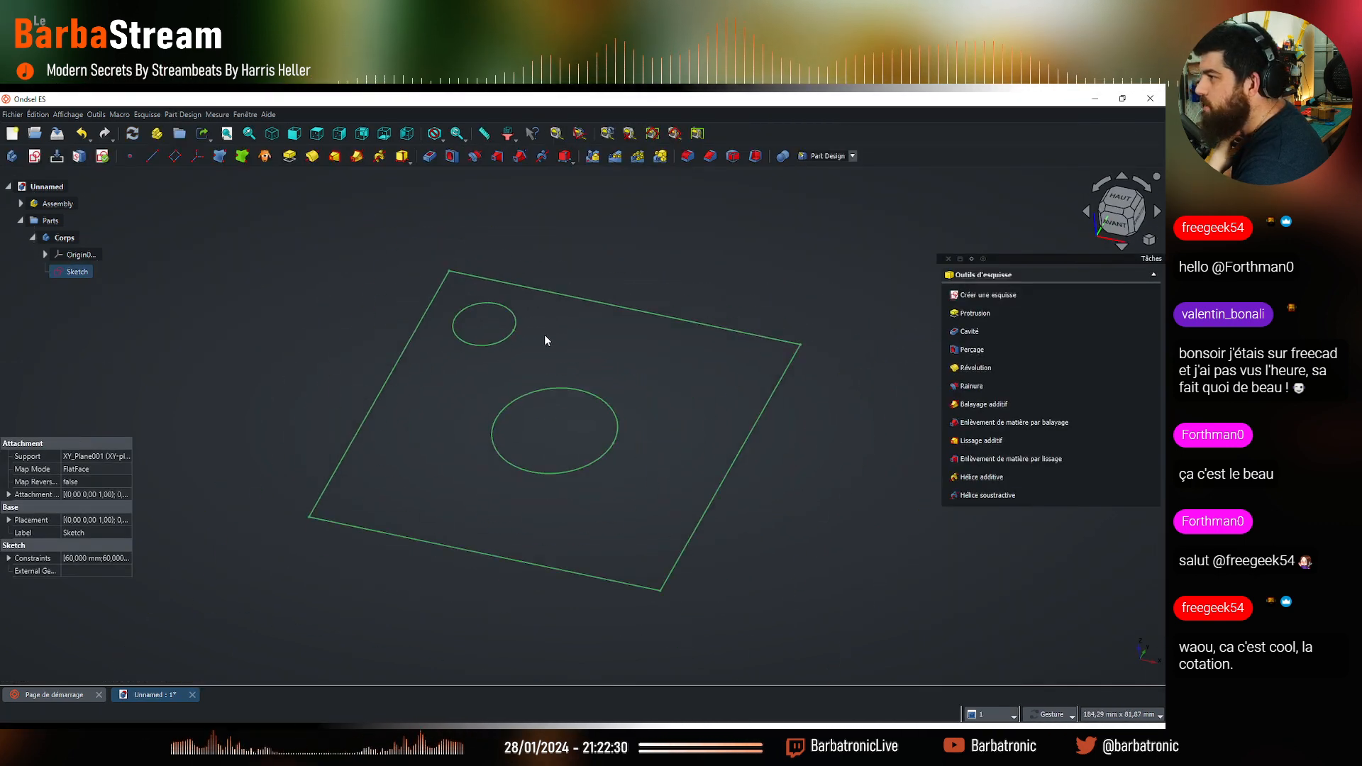
{"action": "left_click", "coordinate": [290, 156]}
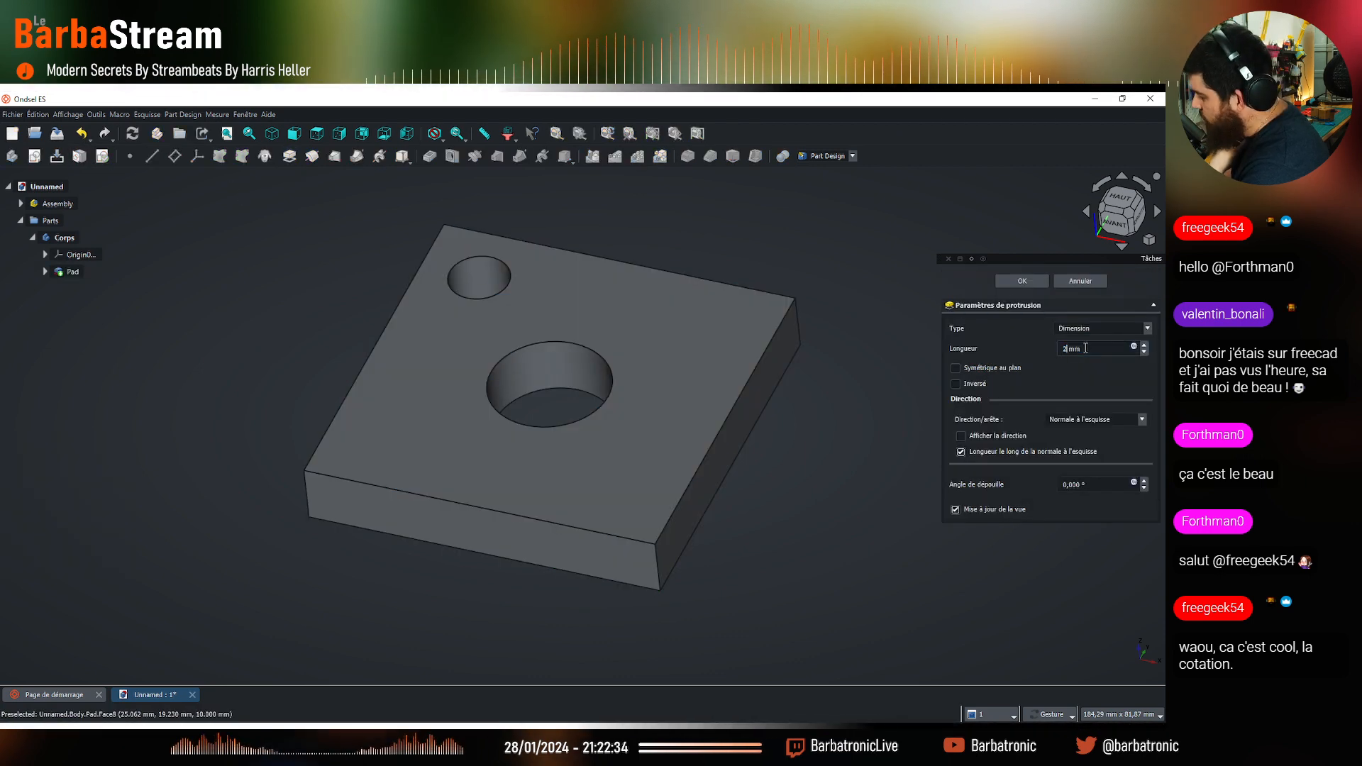
{"action": "key", "text": "Return"}
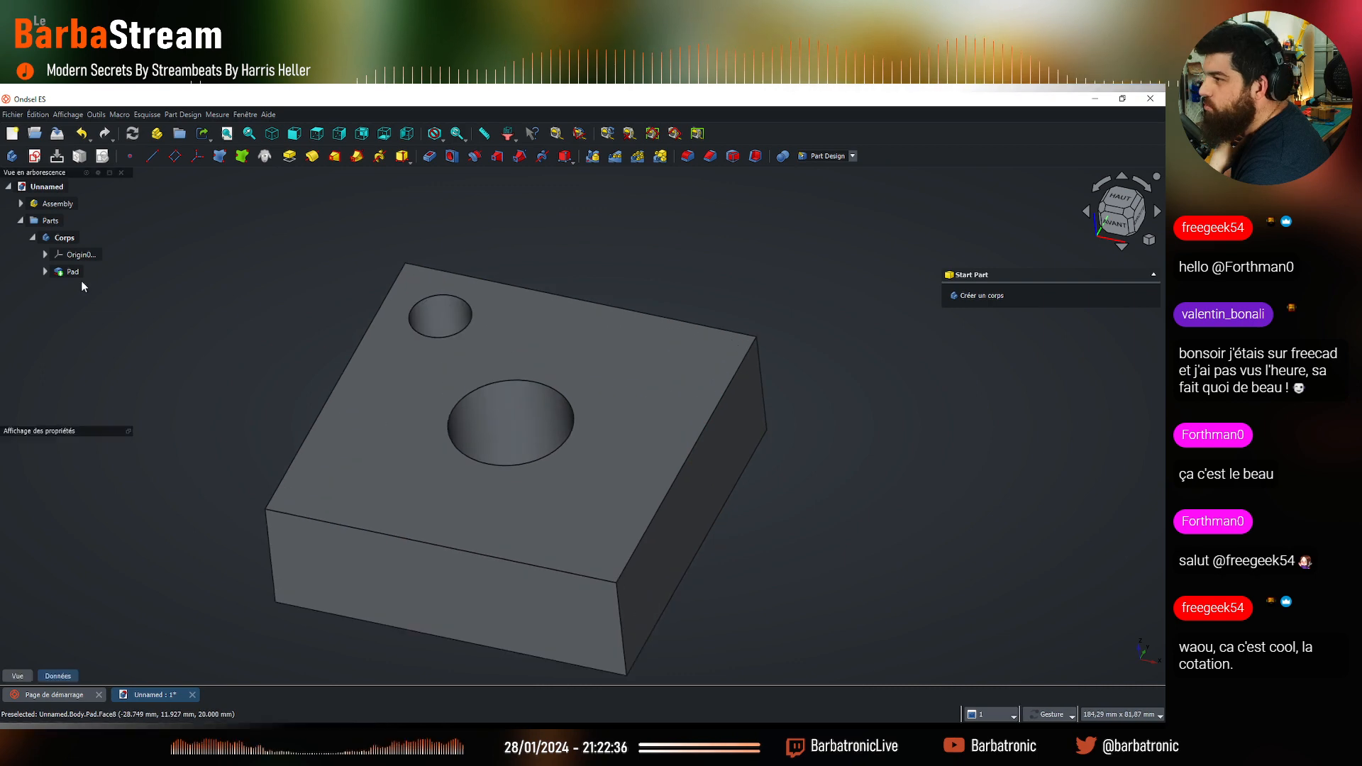
Reopen the pad's parameters, examine its extrusion options and the solid, and accept them as they are
{"action": "left_click", "coordinate": [73, 272]}
{"action": "double_click", "coordinate": [74, 272]}
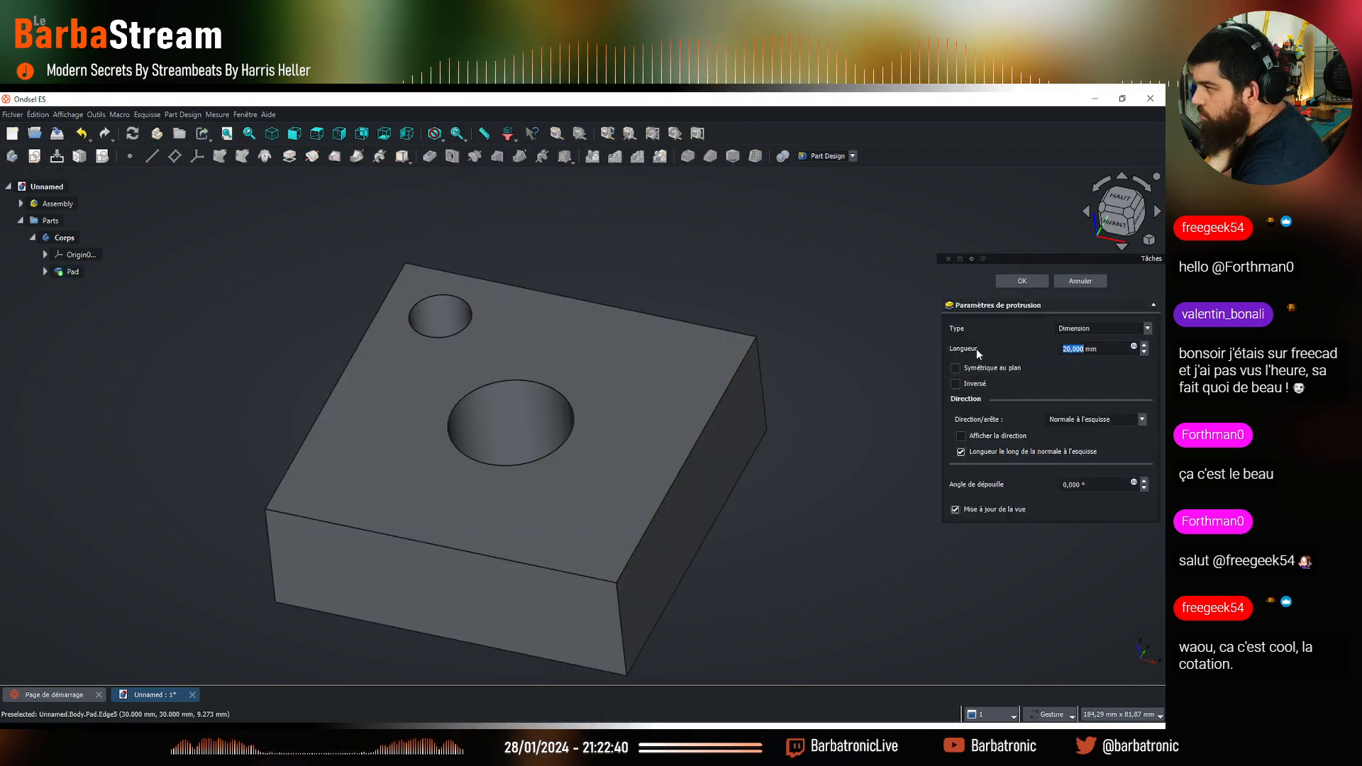
{"action": "scroll", "coordinate": [503, 466], "scroll_direction": "down", "scroll_amount": 3}
{"action": "scroll", "coordinate": [465, 482], "scroll_direction": "up", "scroll_amount": 2}
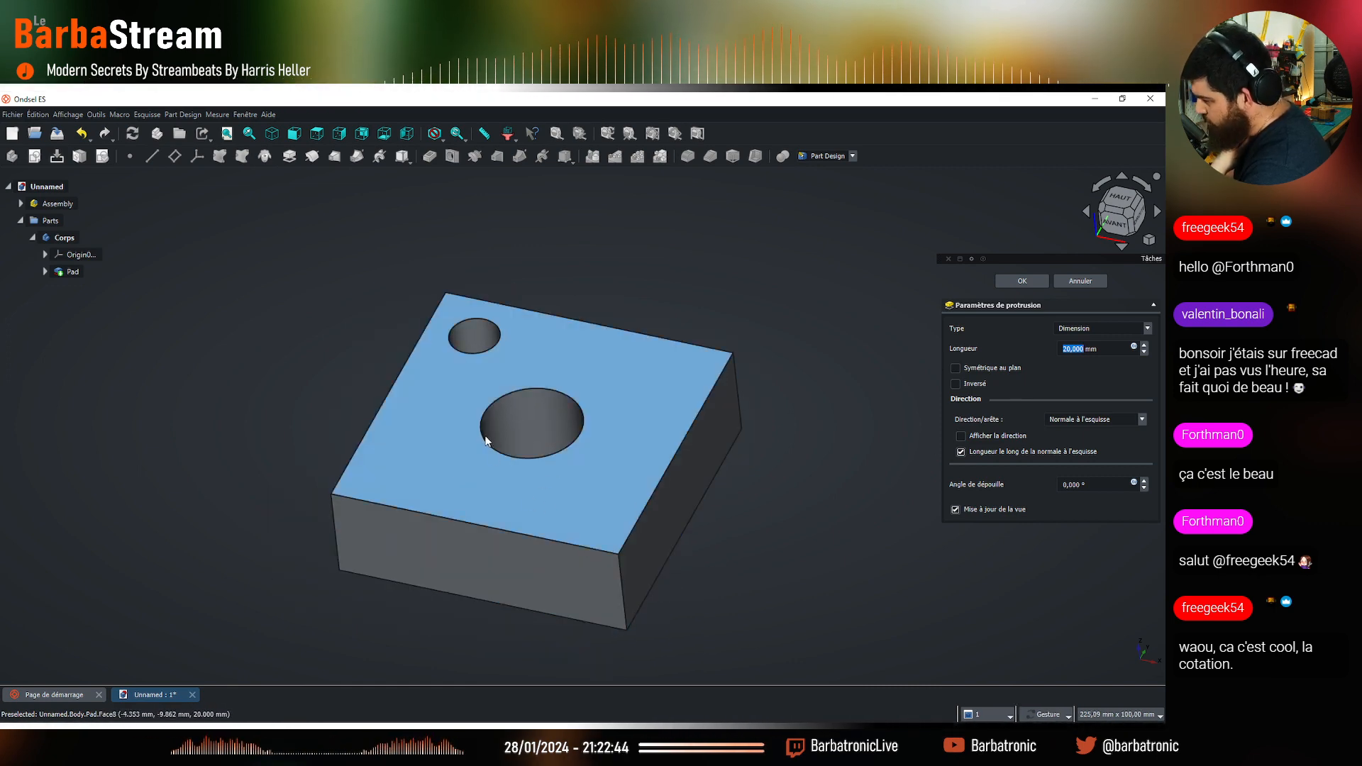
{"action": "mouse_move", "coordinate": [383, 465]}
{"action": "left_mouse_down"}
{"action": "mouse_move", "coordinate": [377, 396]}
{"action": "mouse_move", "coordinate": [377, 453]}
{"action": "left_mouse_up"}
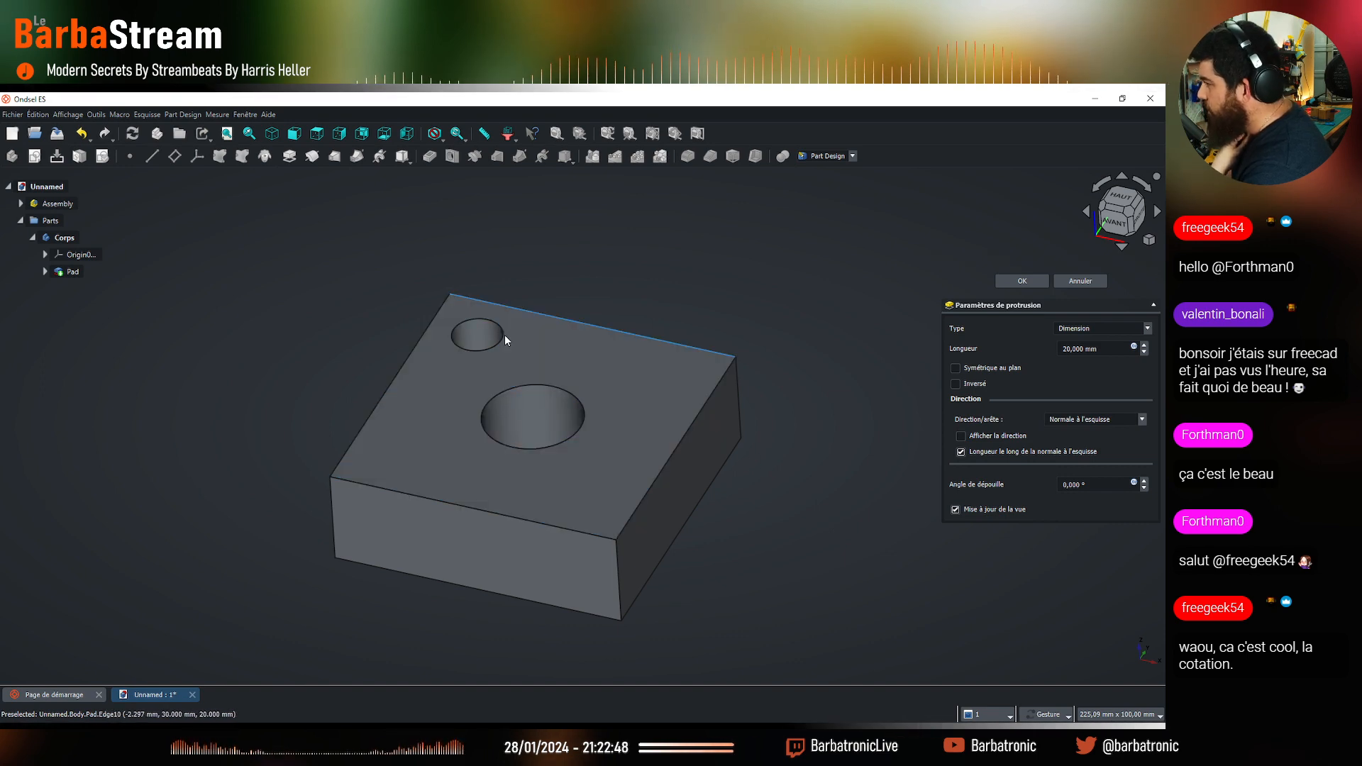
{"action": "left_click_drag", "start_coordinate": [374, 530], "coordinate": [415, 525]}
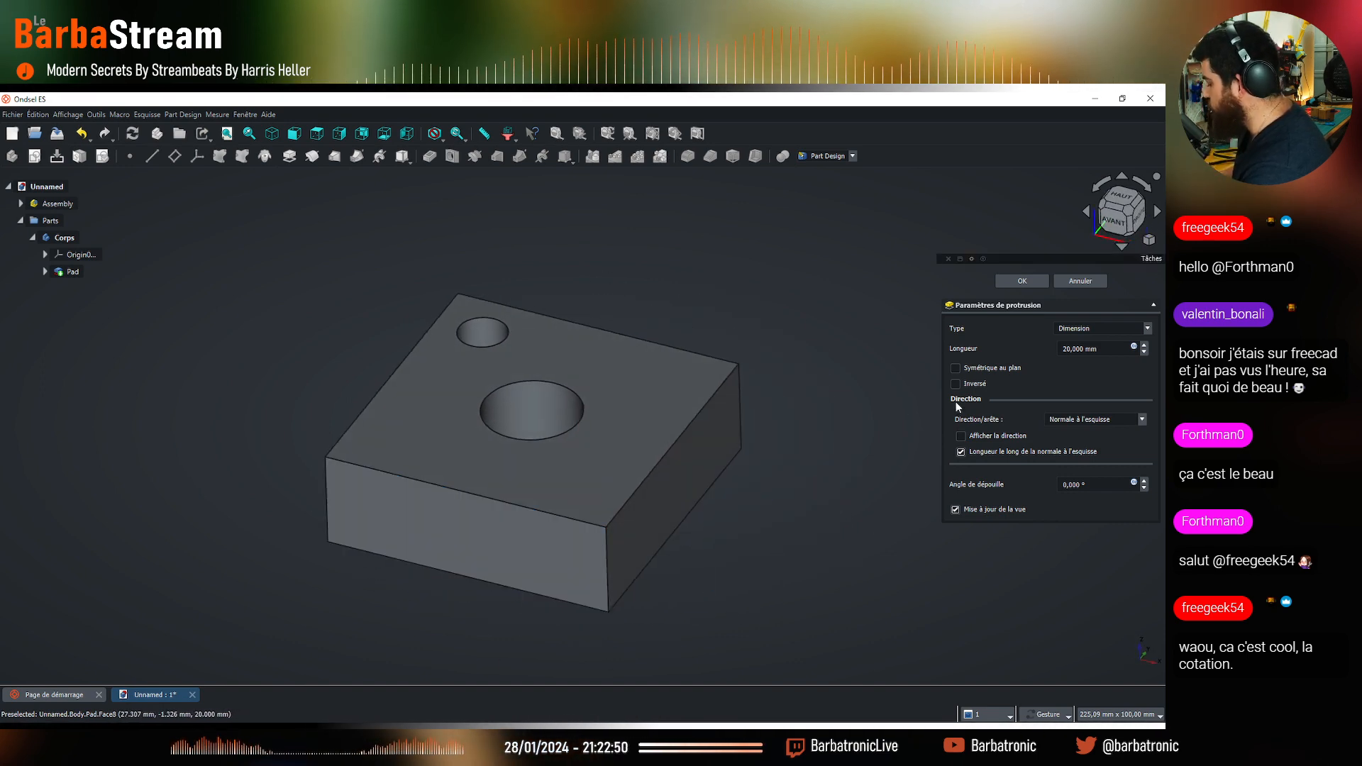
{"action": "left_click", "coordinate": [1023, 282]}
Start a Chamfer on one vertical edge of the pad and add the block's other three vertical corner edges
{"action": "left_click_drag", "start_coordinate": [583, 426], "coordinate": [703, 368]}
{"action": "left_click_drag", "start_coordinate": [310, 380], "coordinate": [291, 421]}
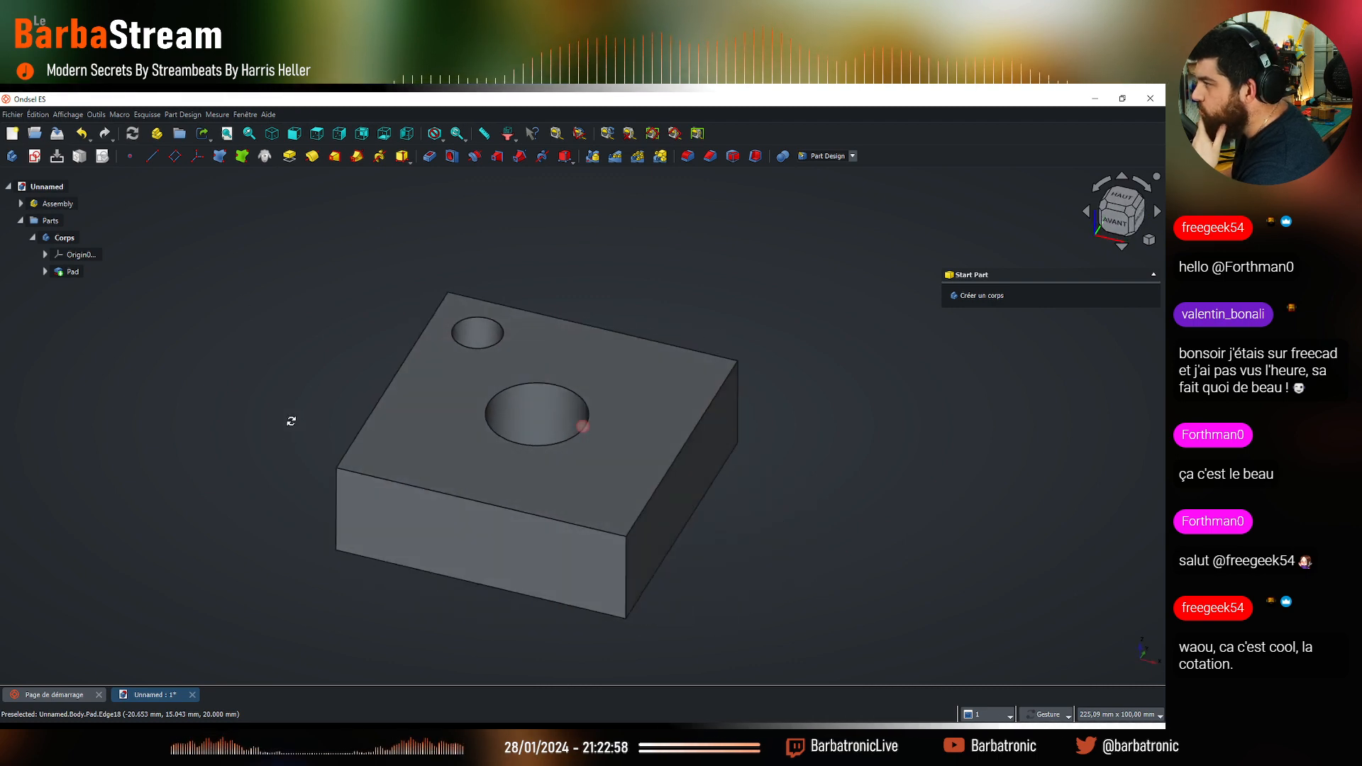
{"action": "left_click", "coordinate": [738, 403]}
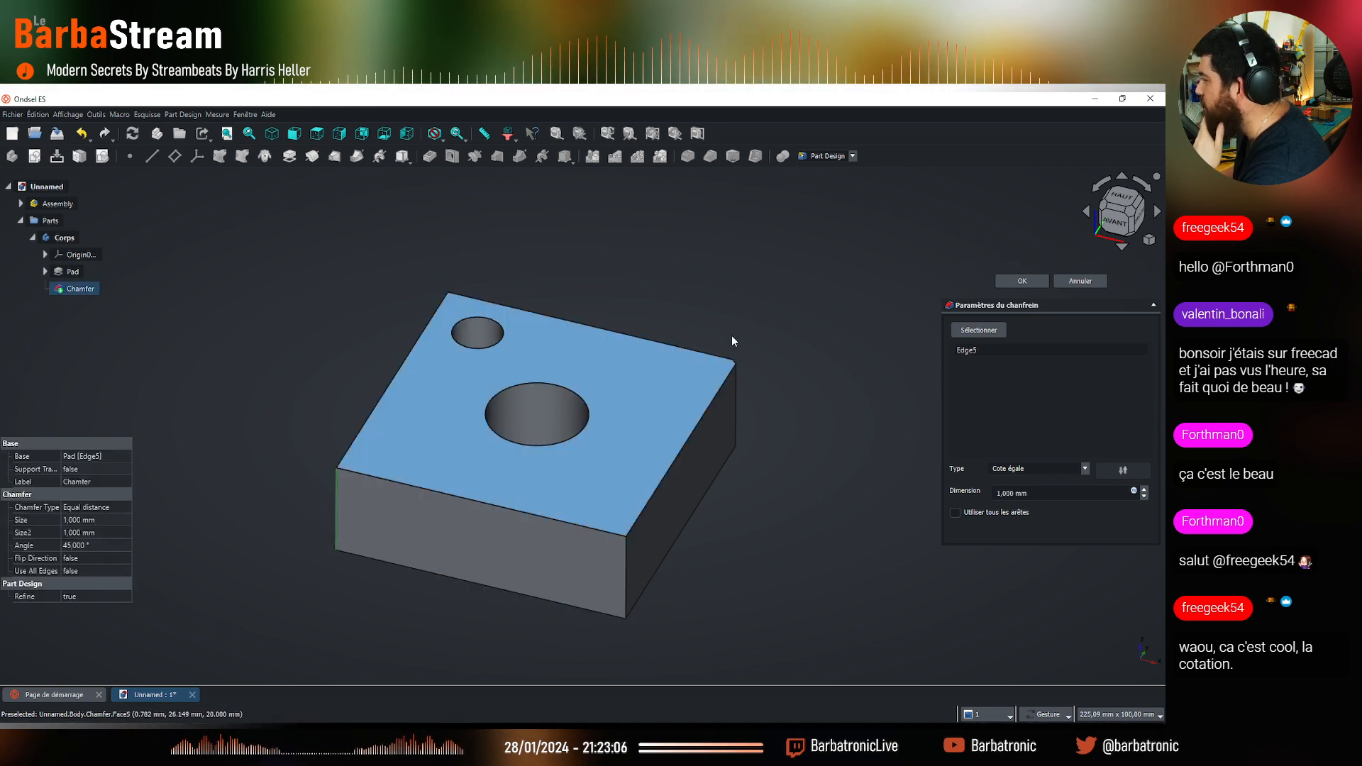
{"action": "left_click_drag", "start_coordinate": [249, 605], "coordinate": [741, 511]}
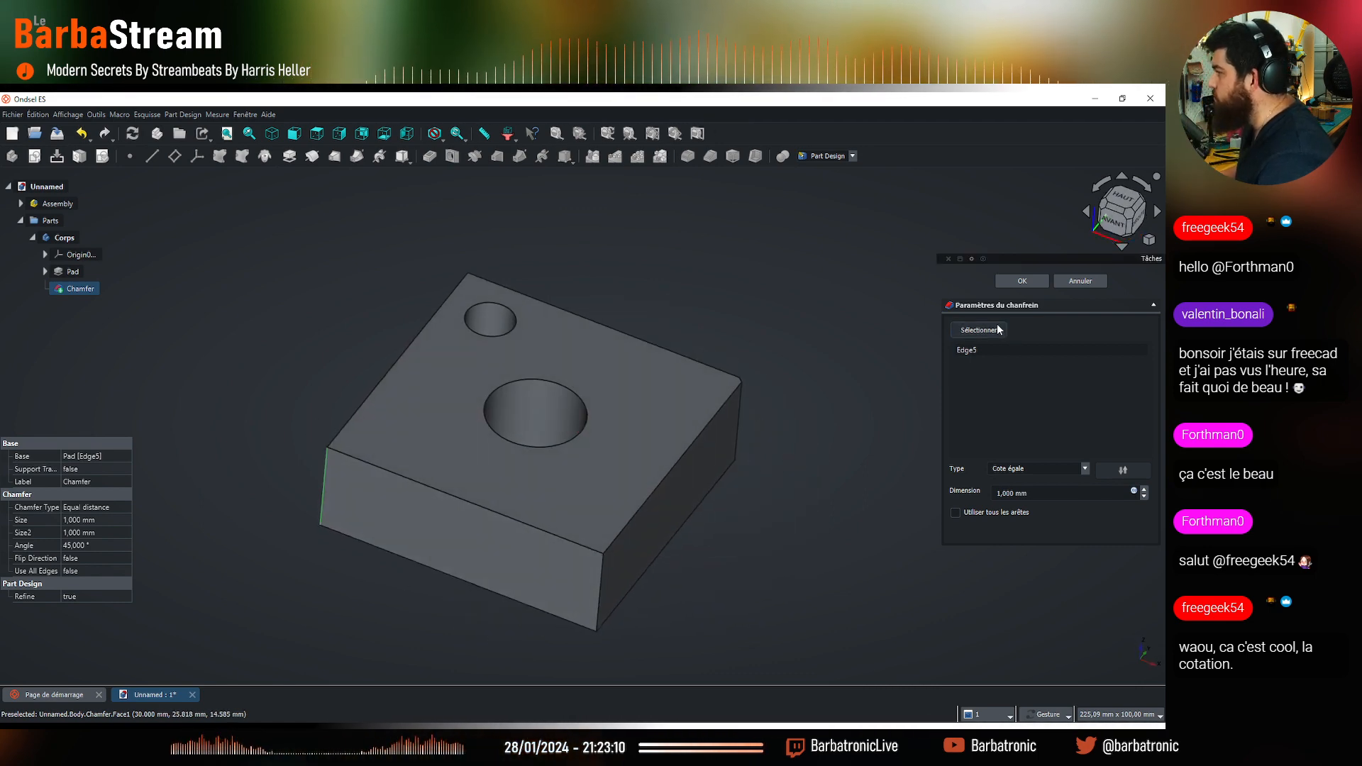
{"action": "left_click", "coordinate": [997, 329]}
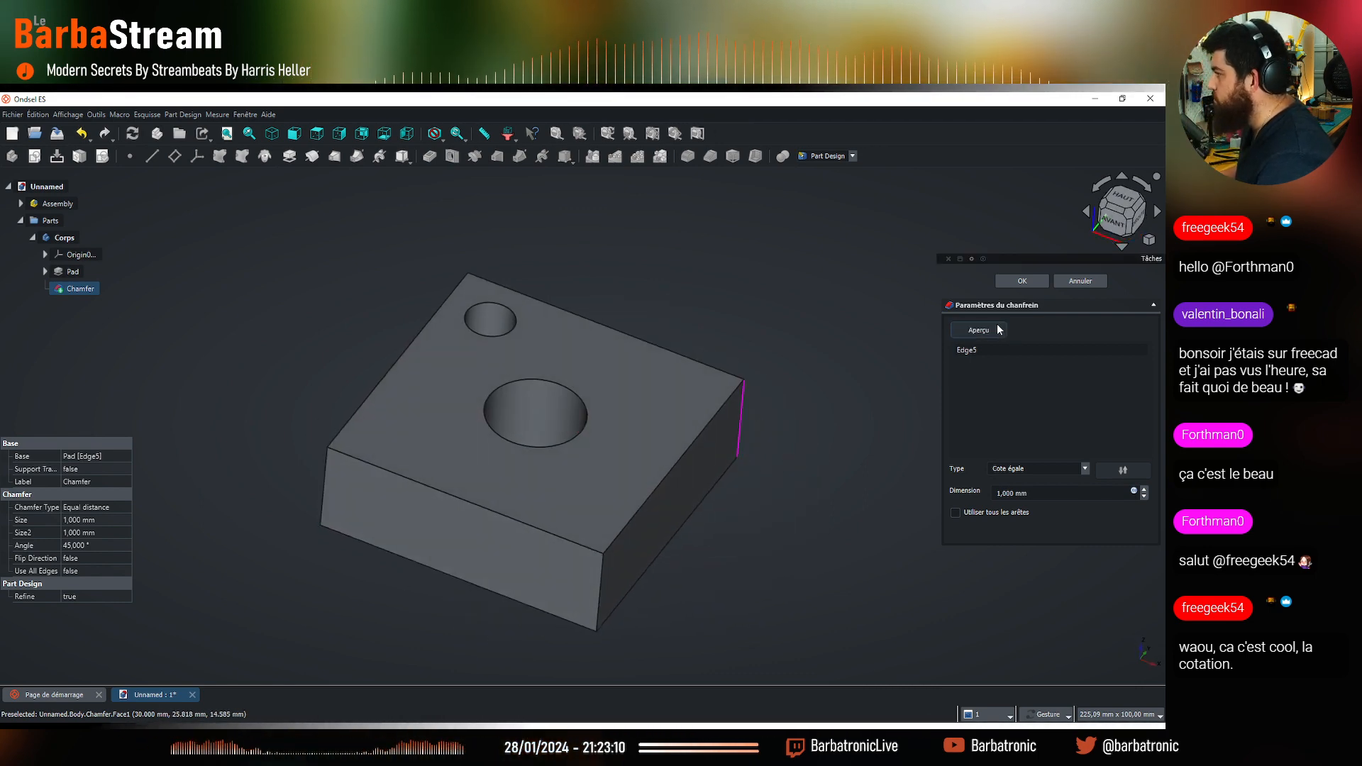
{"action": "left_click", "coordinate": [602, 579]}
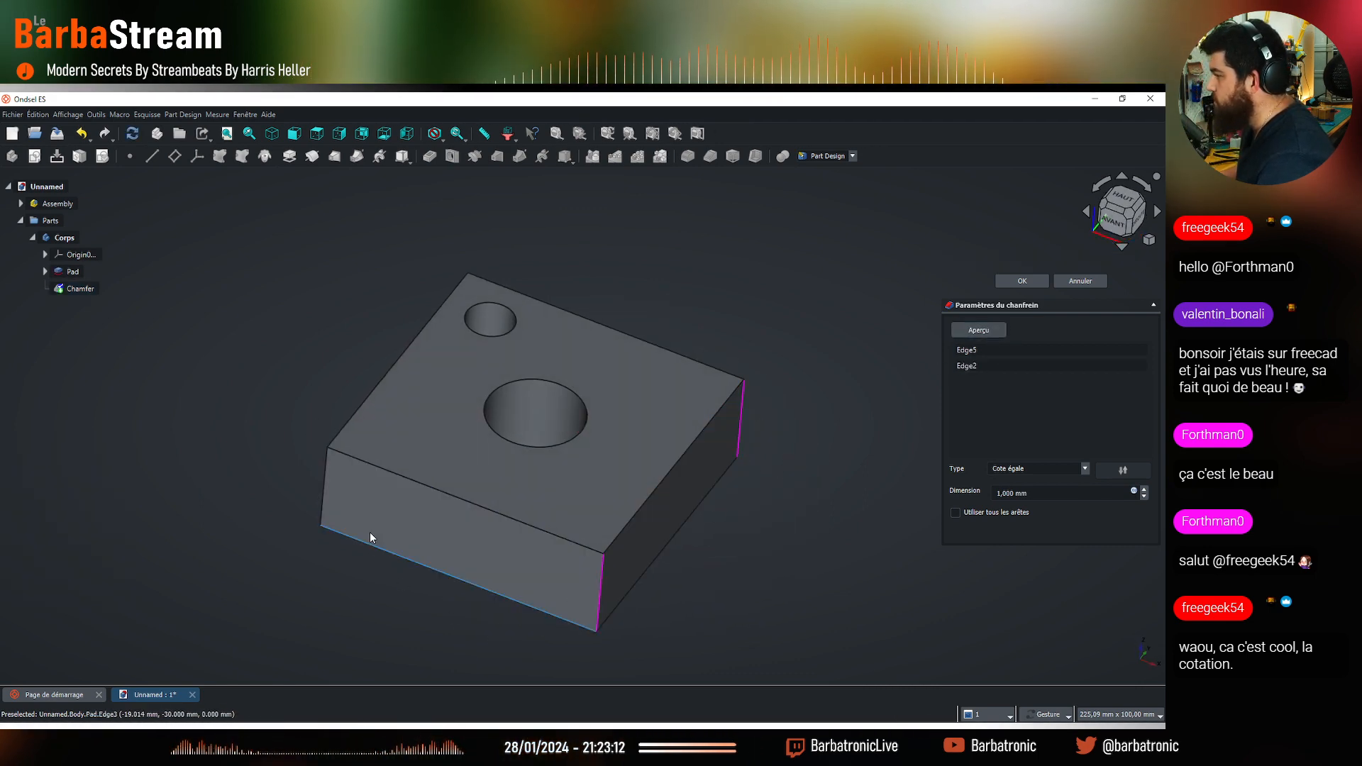
{"action": "left_click", "coordinate": [319, 497]}
{"action": "left_click_drag", "start_coordinate": [355, 513], "coordinate": [646, 476]}
{"action": "left_click", "coordinate": [438, 382]}
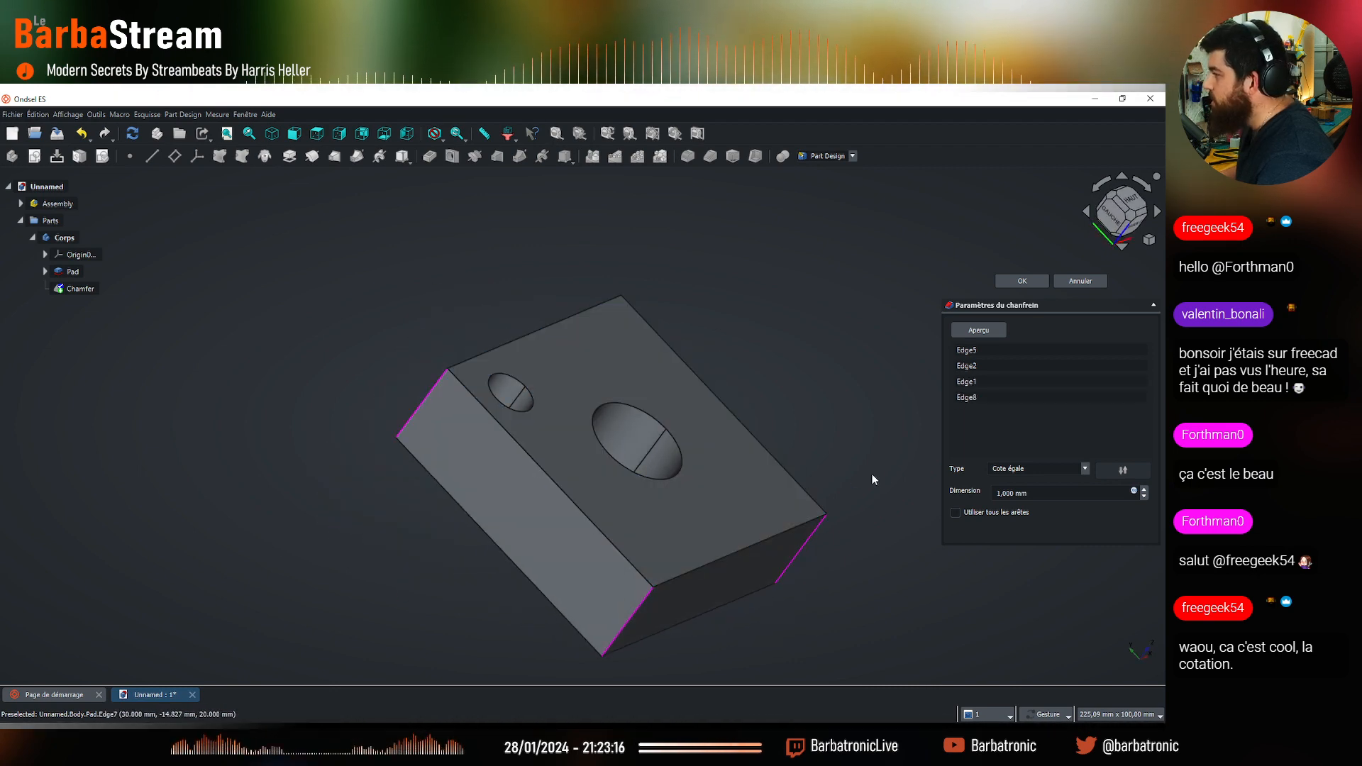
Increase the chamfer size to 3 mm, reduce it by one increment, and accept the chamfer
{"action": "left_click_drag", "start_coordinate": [875, 480], "coordinate": [508, 462]}
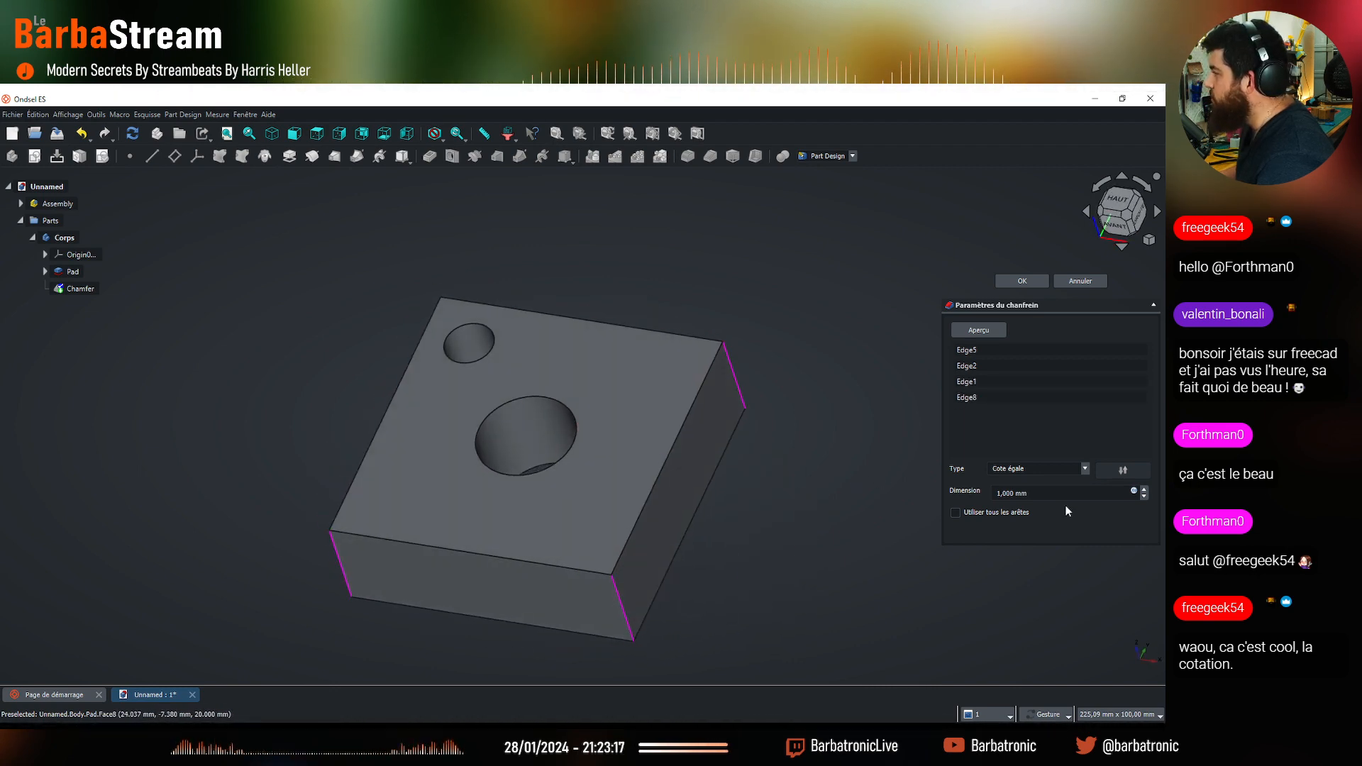
{"action": "left_click", "coordinate": [1144, 490]}
{"action": "left_click", "coordinate": [1144, 490]}
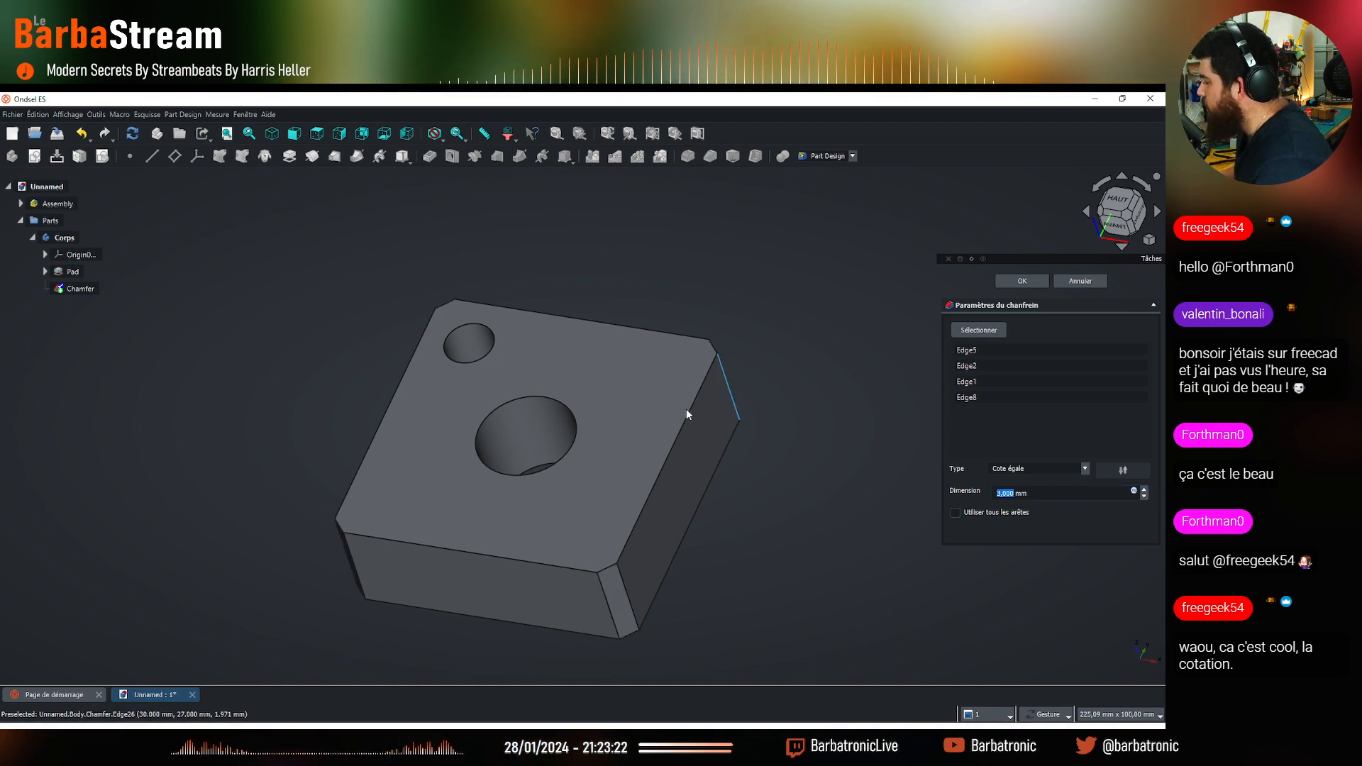
{"action": "left_click_drag", "start_coordinate": [454, 310], "coordinate": [427, 270]}
{"action": "left_click_drag", "start_coordinate": [632, 328], "coordinate": [670, 319]}
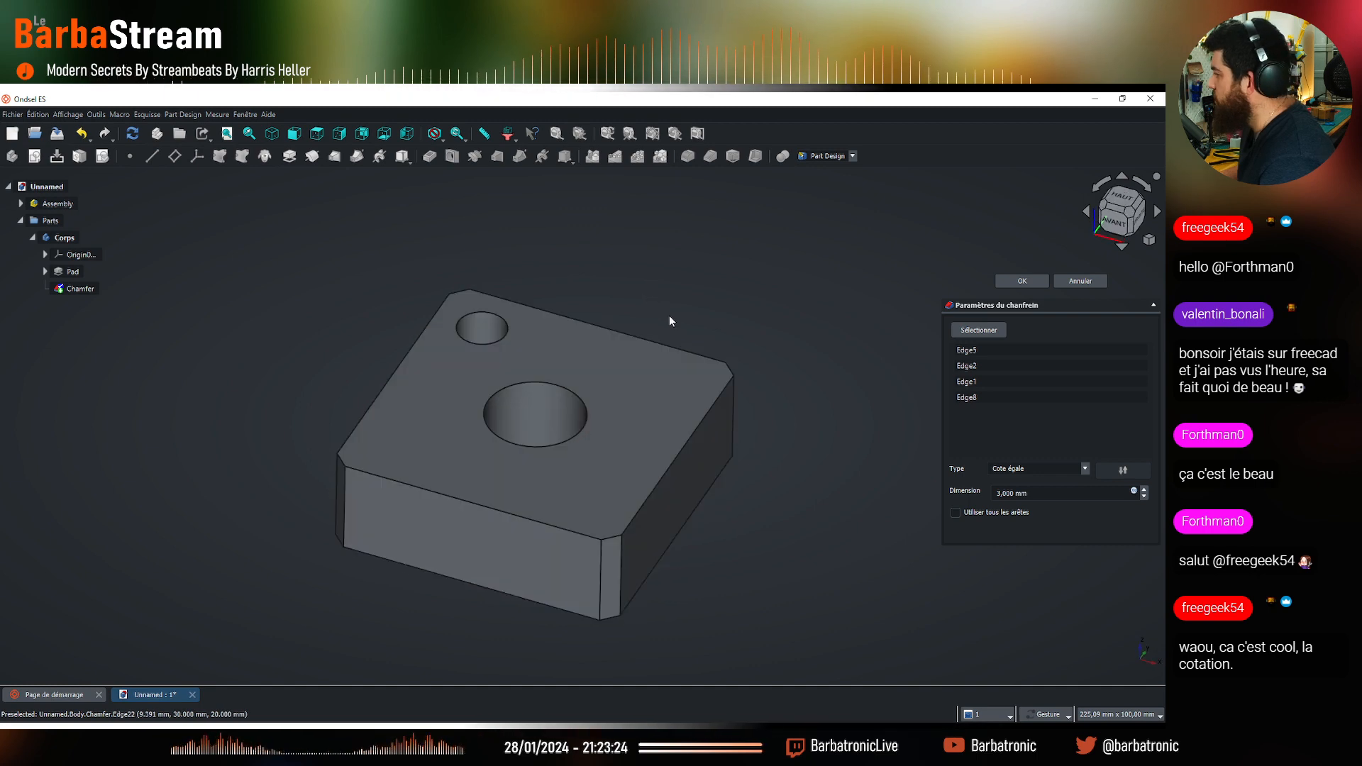
{"action": "left_click", "coordinate": [1144, 496]}
{"action": "left_click", "coordinate": [1020, 280]}
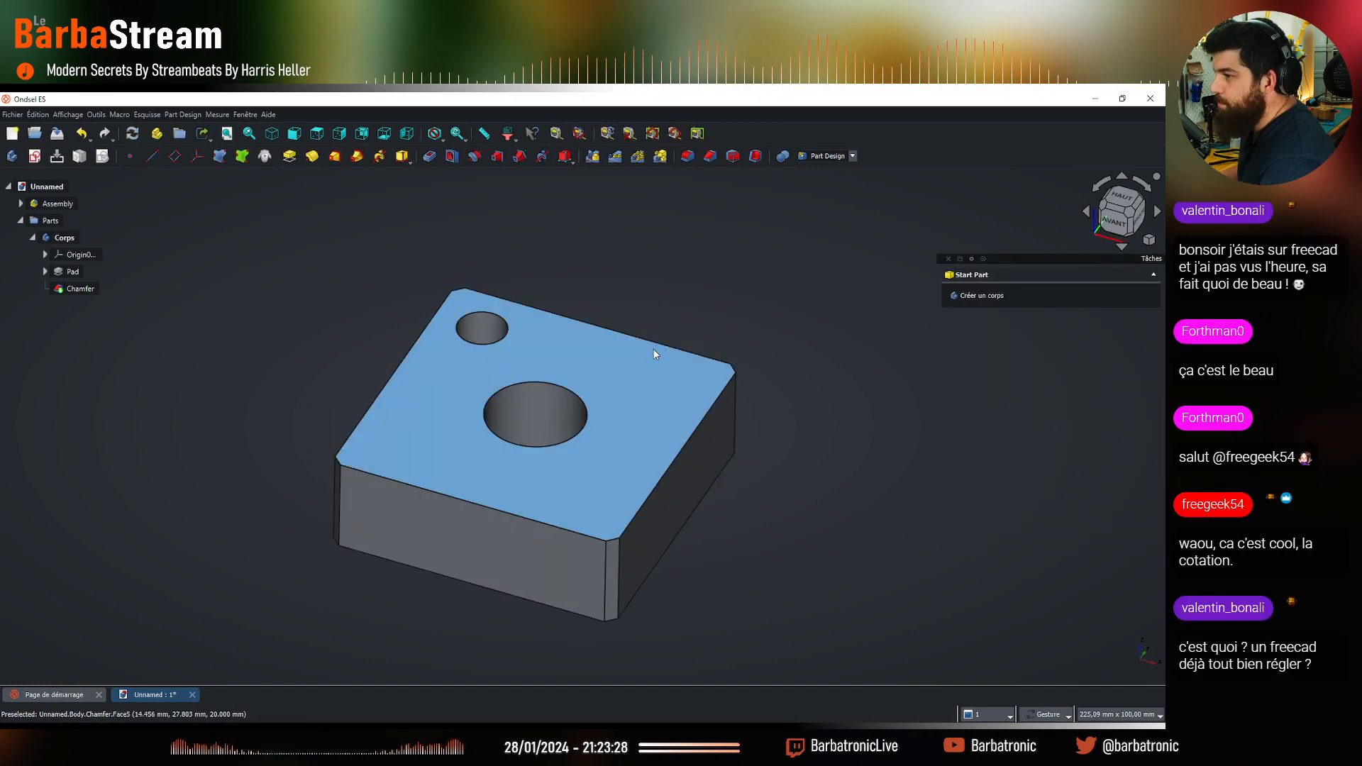
Switch to the web browser, view the home page of the Ondsel site, and return to Ondsel ES
{"action": "left_click_drag", "start_coordinate": [608, 291], "coordinate": [266, 484]}
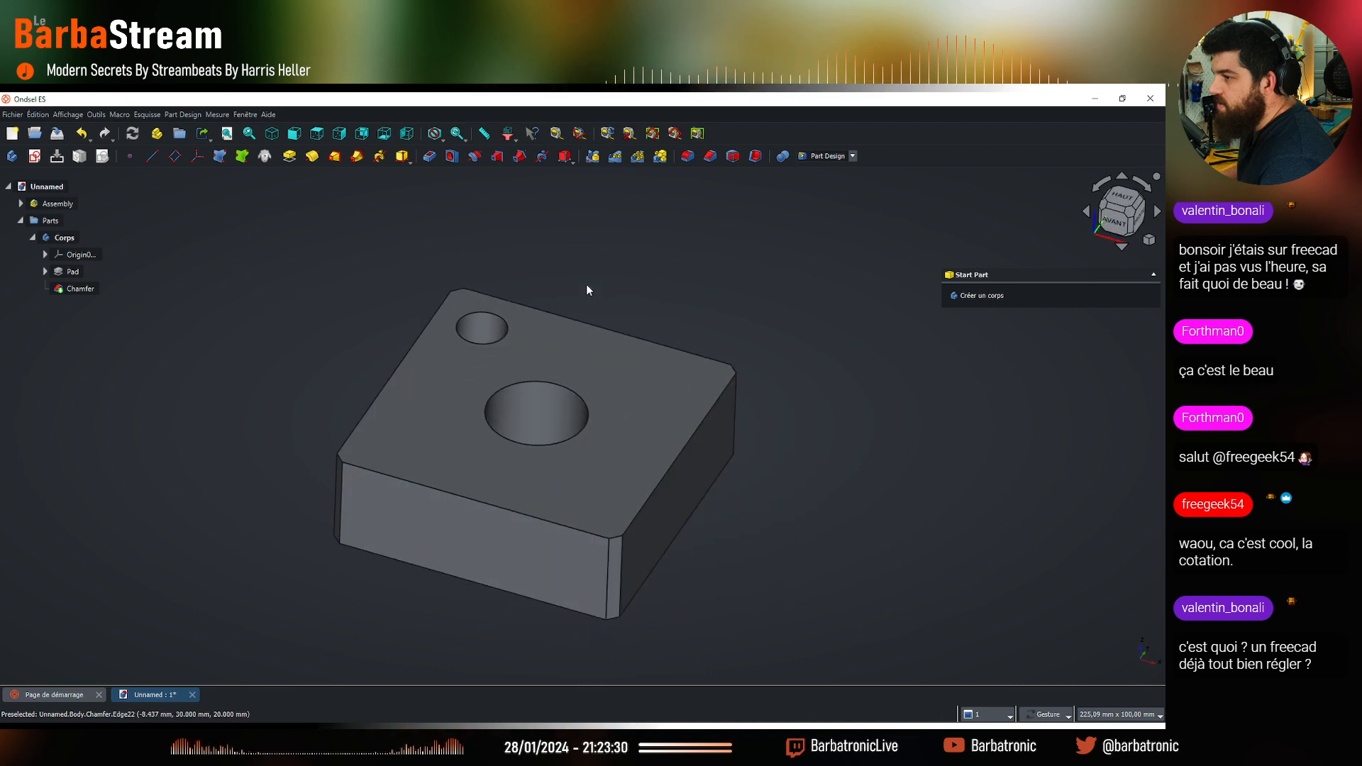
{"action": "left_click_drag", "start_coordinate": [588, 289], "coordinate": [579, 292]}
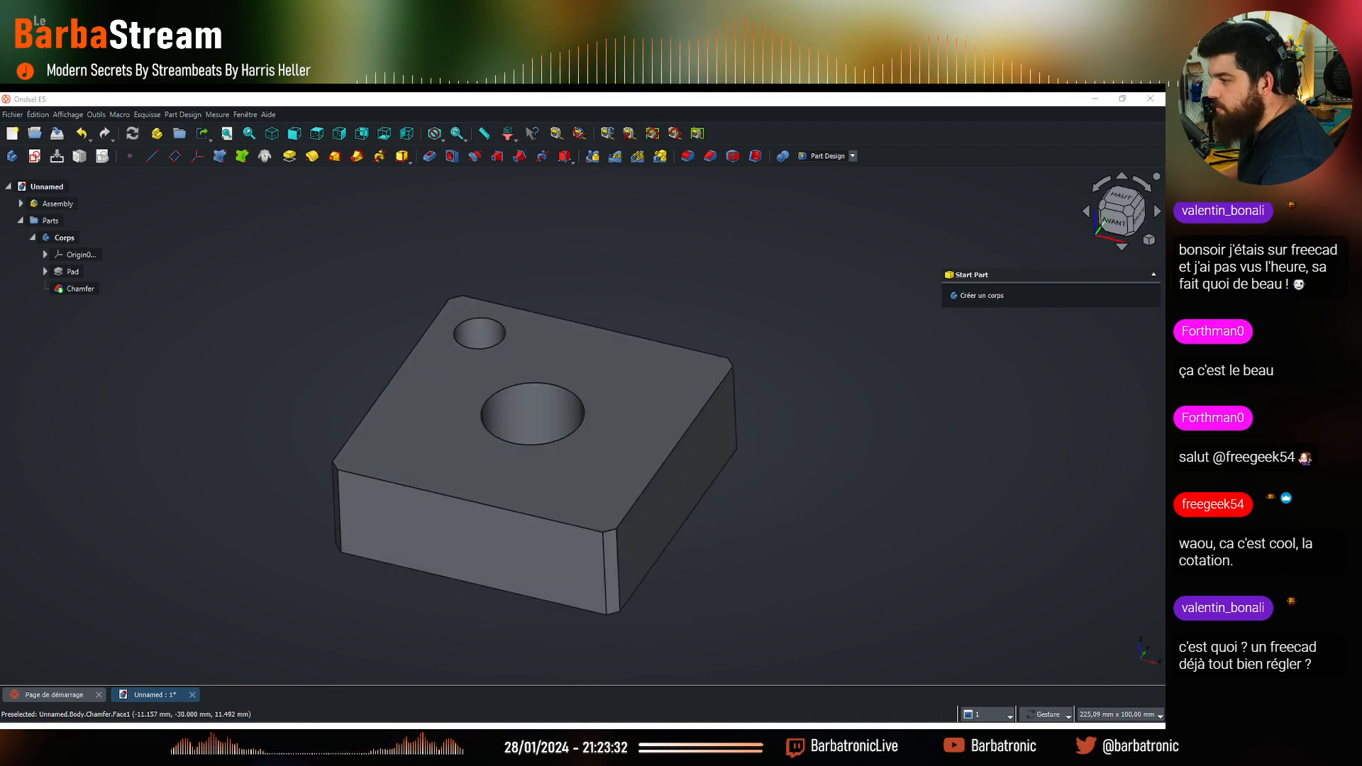
{"action": "left_click", "coordinate": [66, 680]}
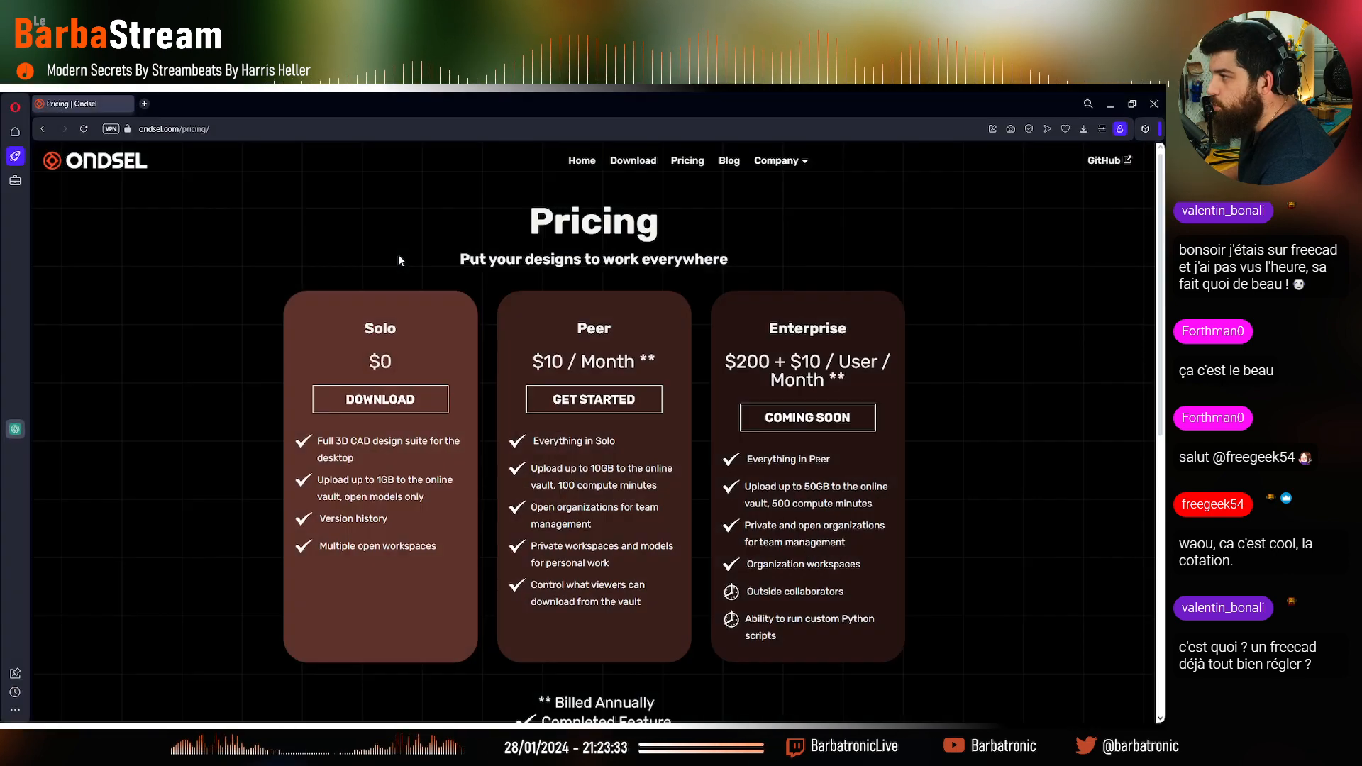
{"action": "left_click", "coordinate": [581, 162]}
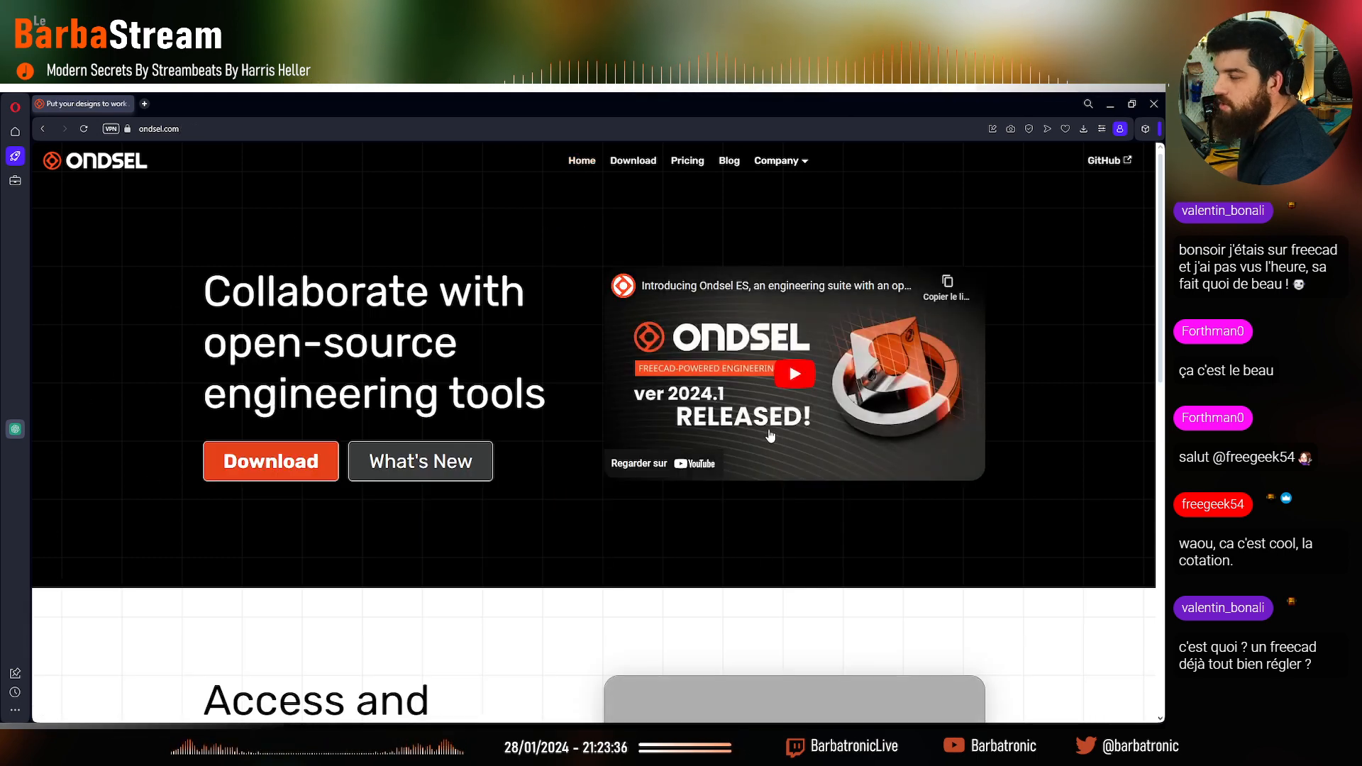
{"action": "left_click", "coordinate": [1108, 104]}
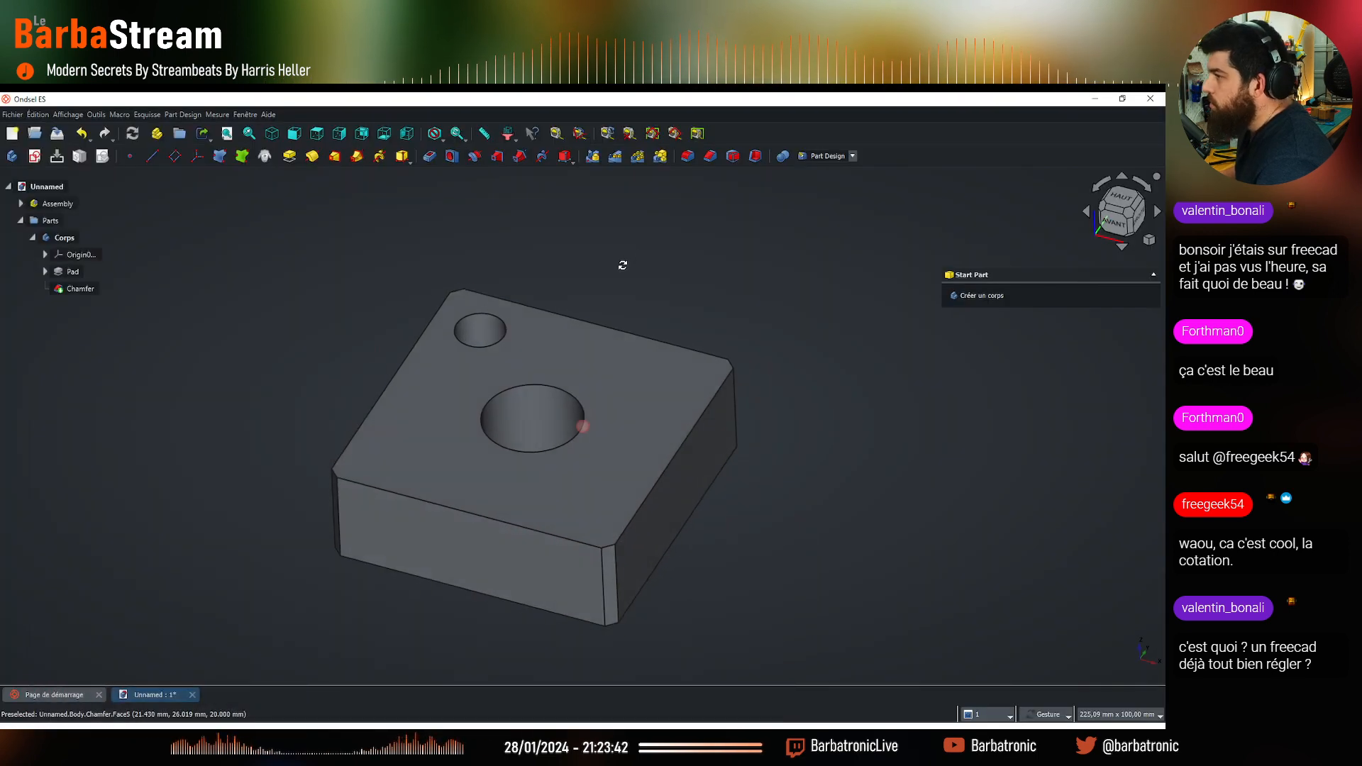
Create a second body, rename it Manivelle, and move it into the Parts group
{"action": "left_click", "coordinate": [33, 238]}
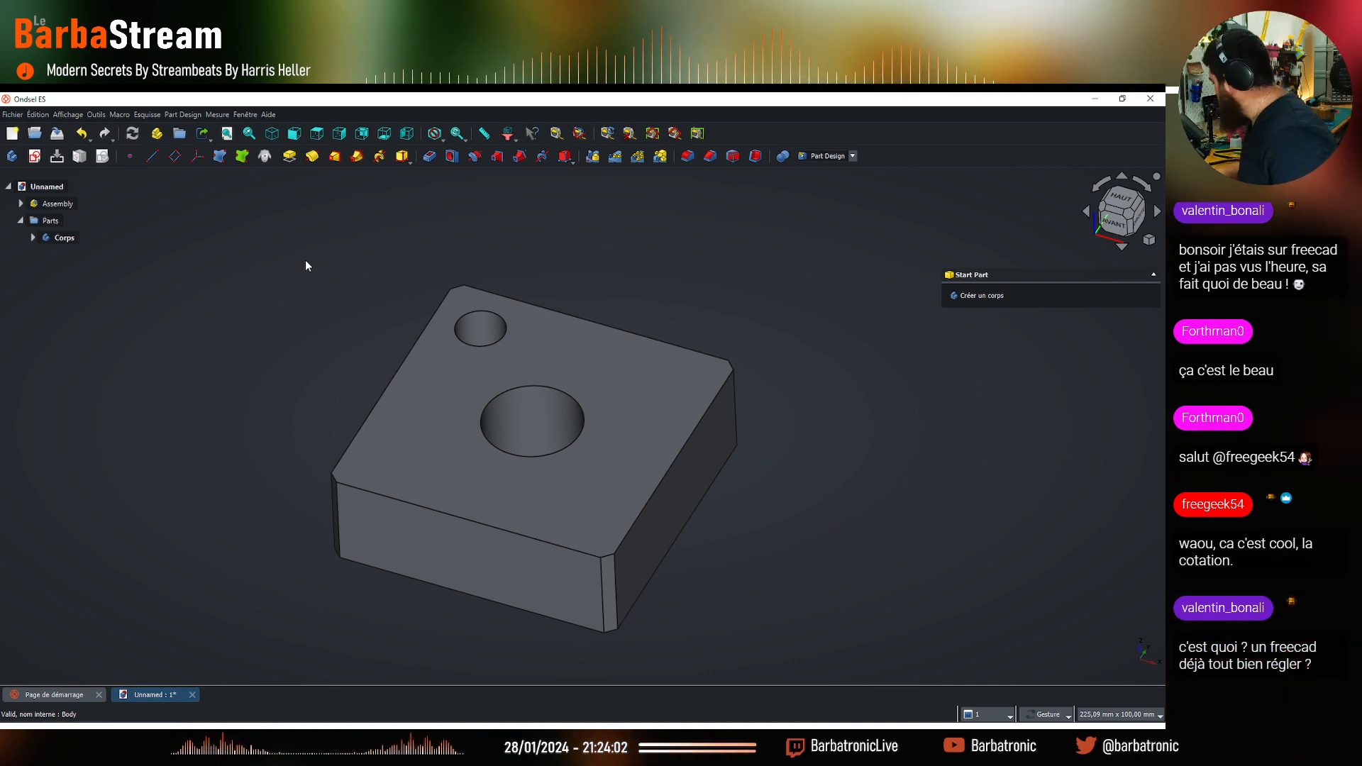
{"action": "left_click", "coordinate": [11, 156]}
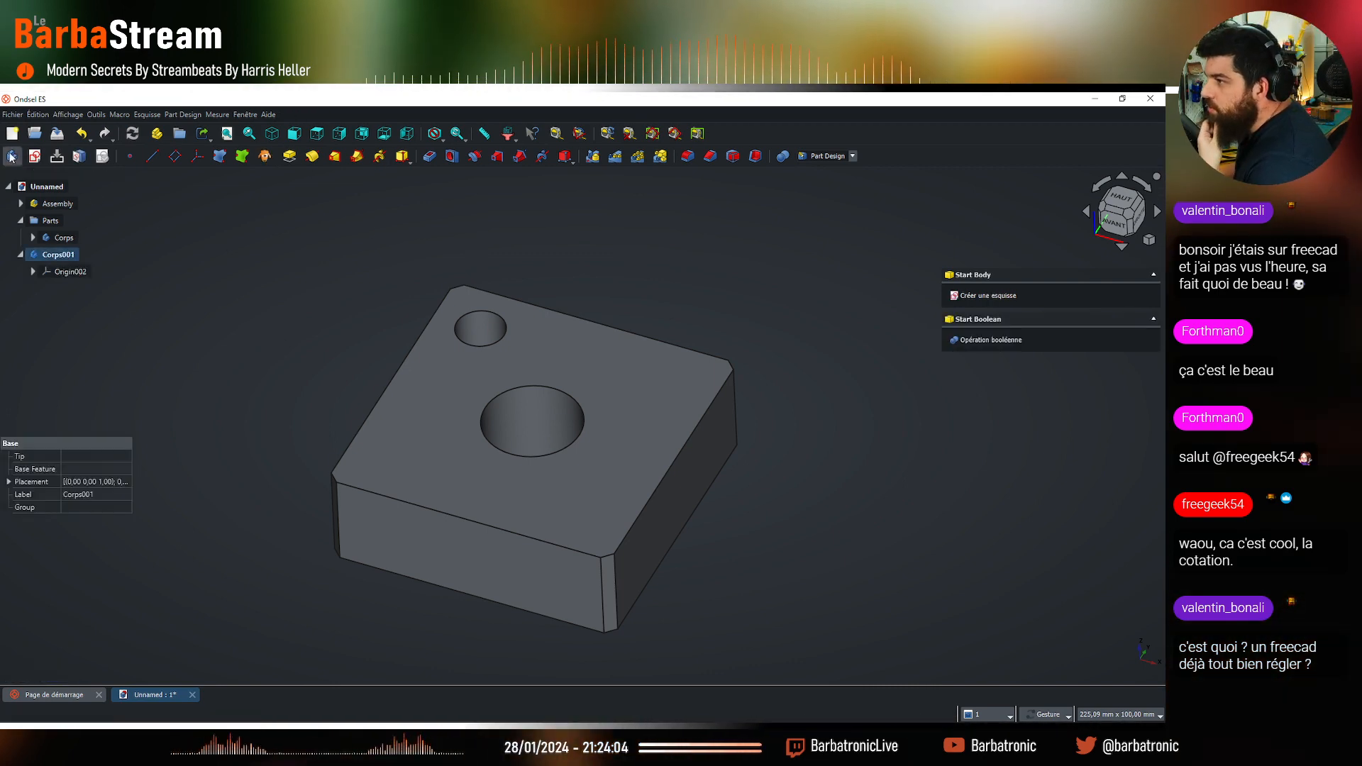
{"action": "right_click", "coordinate": [48, 257]}
{"action": "left_click", "coordinate": [114, 529]}
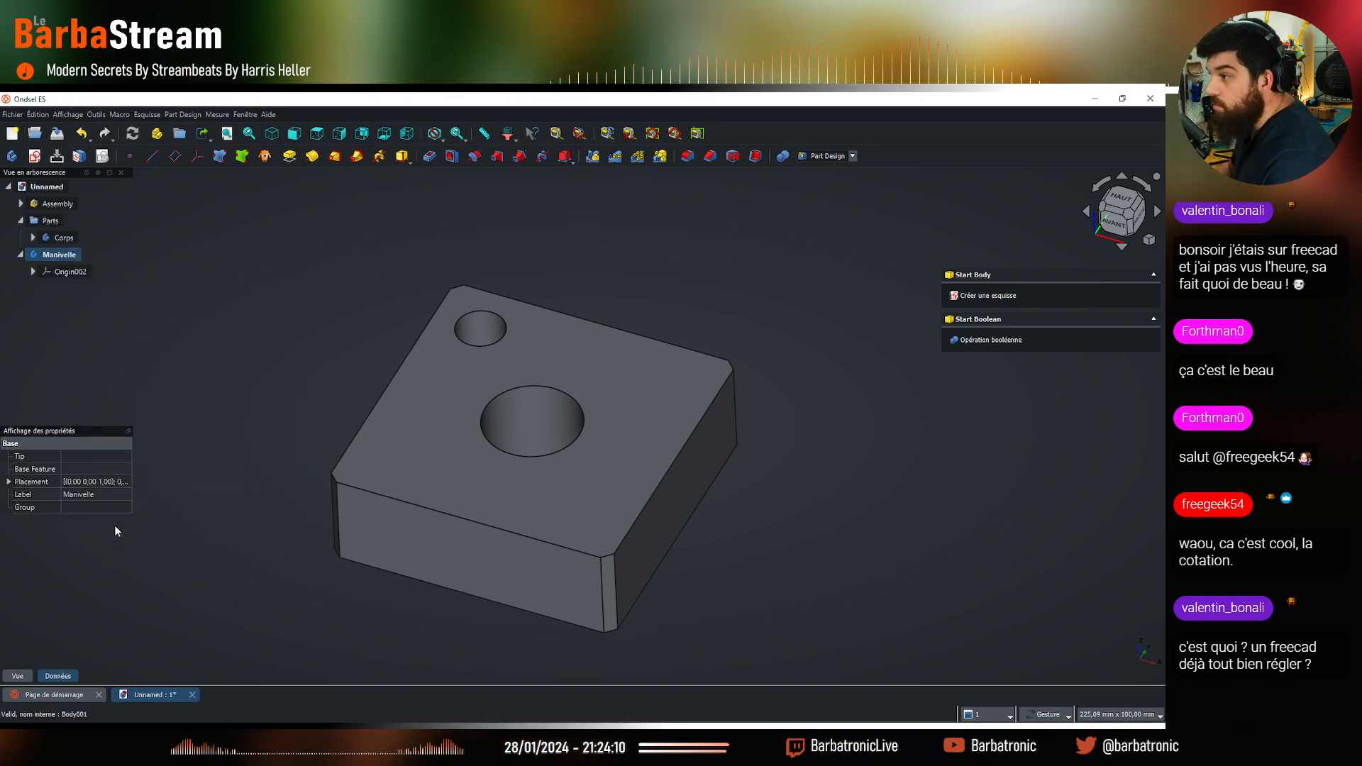
{"action": "left_click_drag", "start_coordinate": [43, 227], "coordinate": [43, 225]}
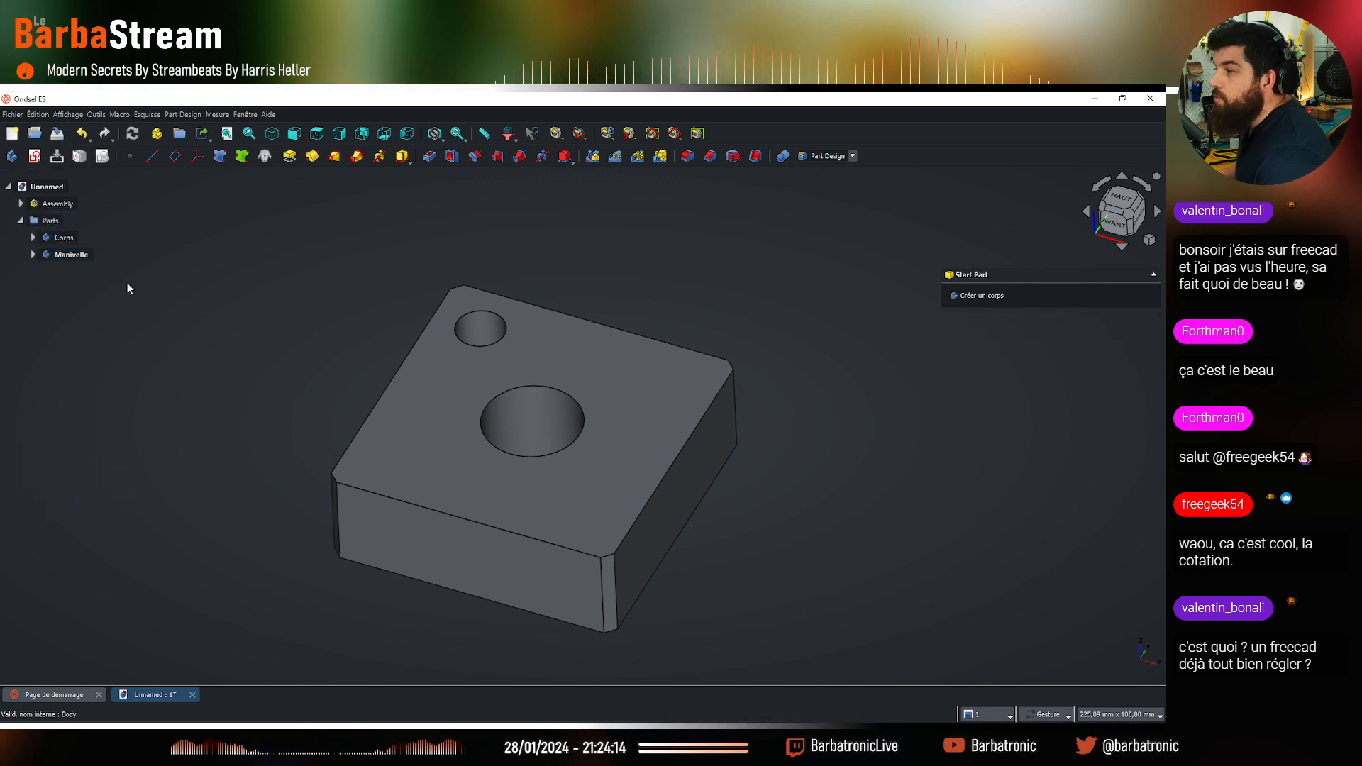
Hide the first body and start a new sketch on the XY plane of the Manivelle body
{"action": "left_click", "coordinate": [62, 238]}
{"action": "key", "text": "space"}
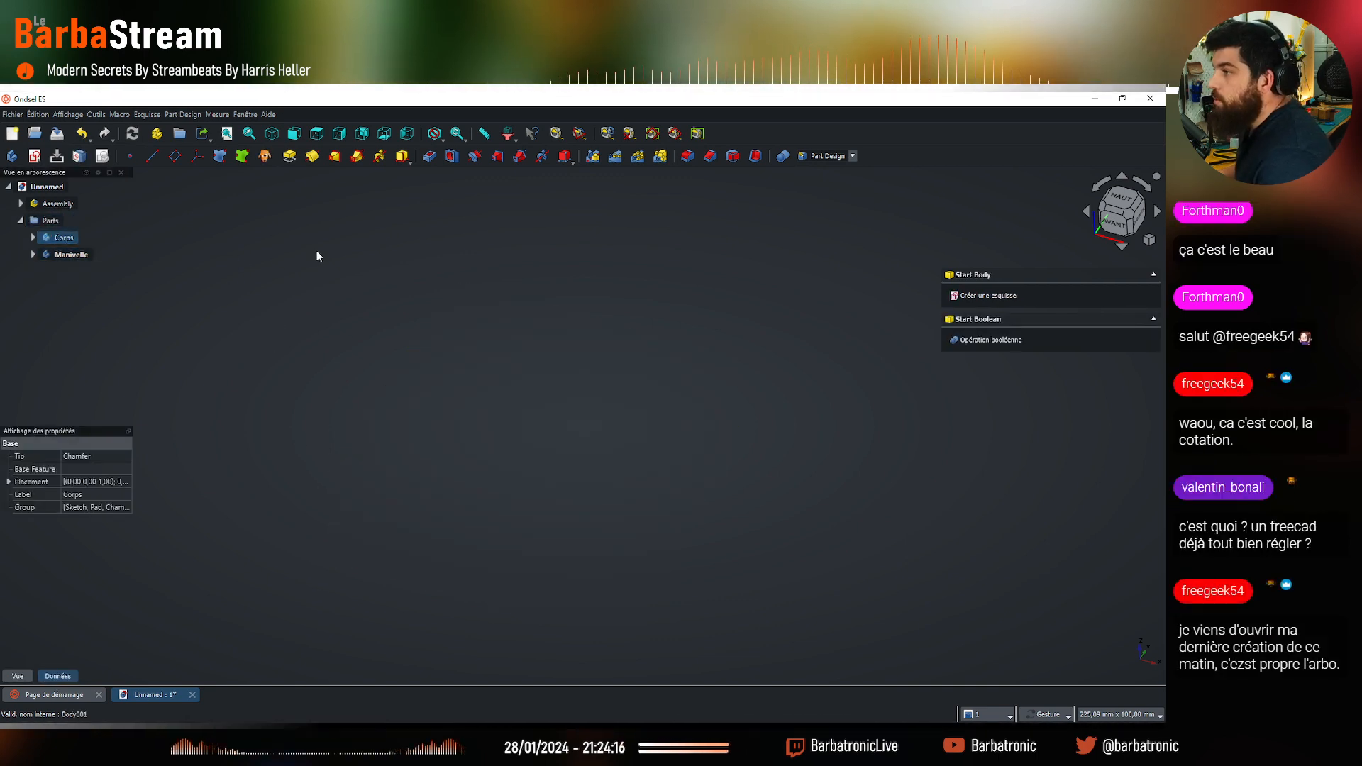
{"action": "left_click", "coordinate": [239, 315]}
{"action": "left_click", "coordinate": [69, 255]}
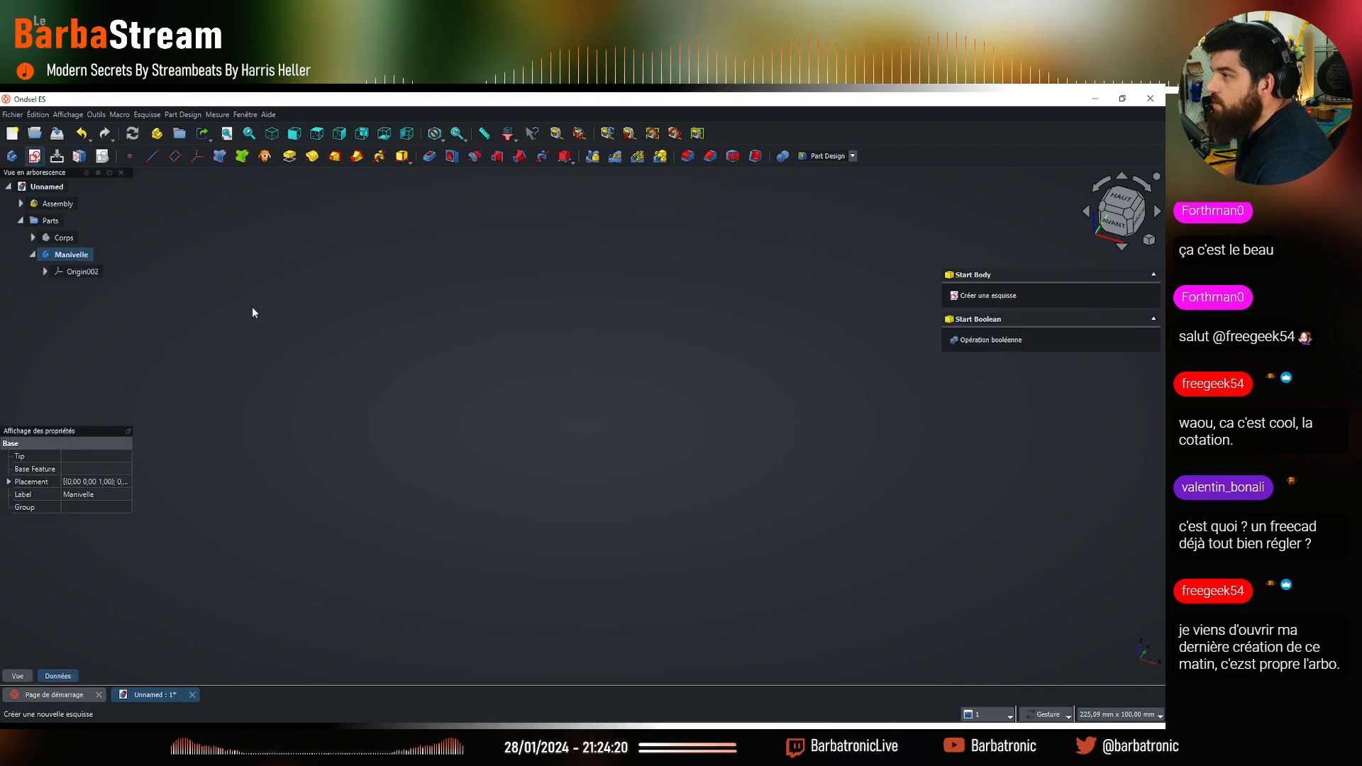
{"action": "left_click", "coordinate": [1029, 282]}
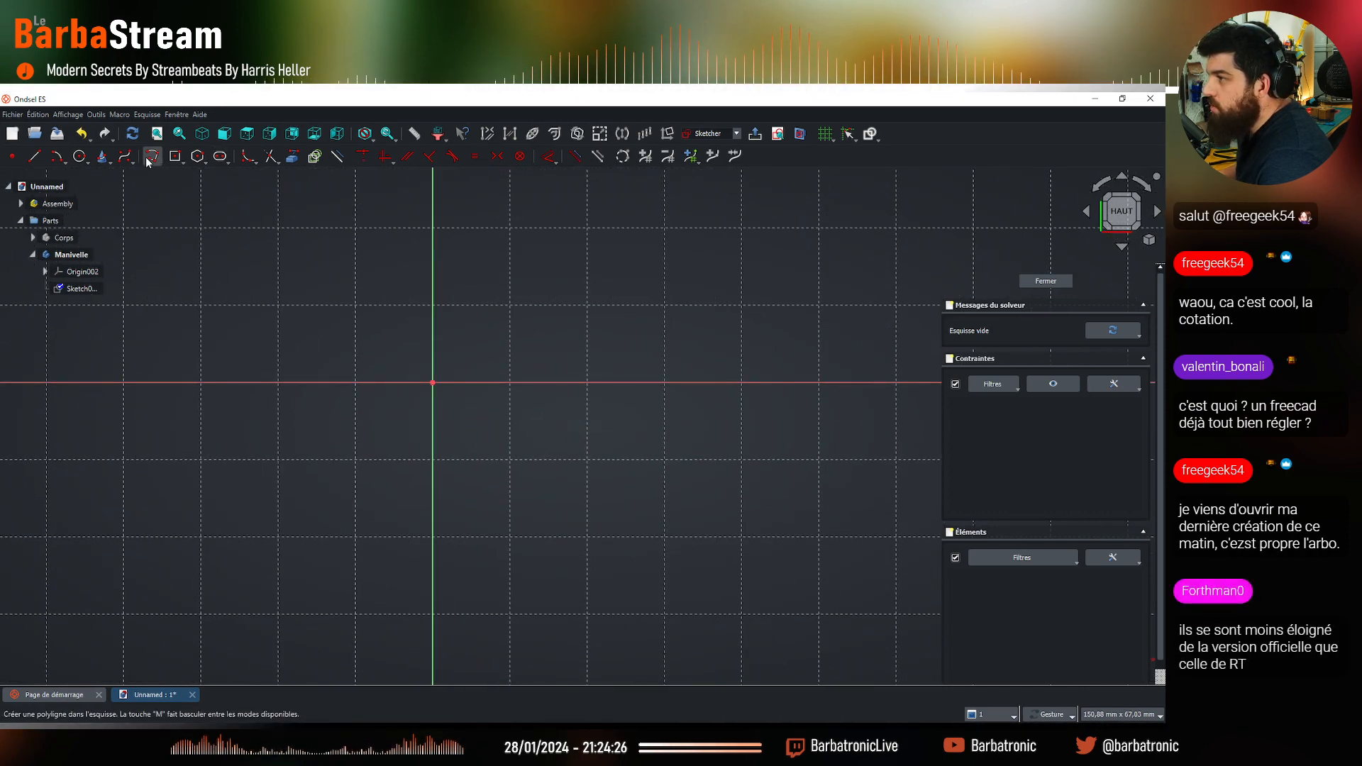
{"action": "left_click", "coordinate": [337, 336]}
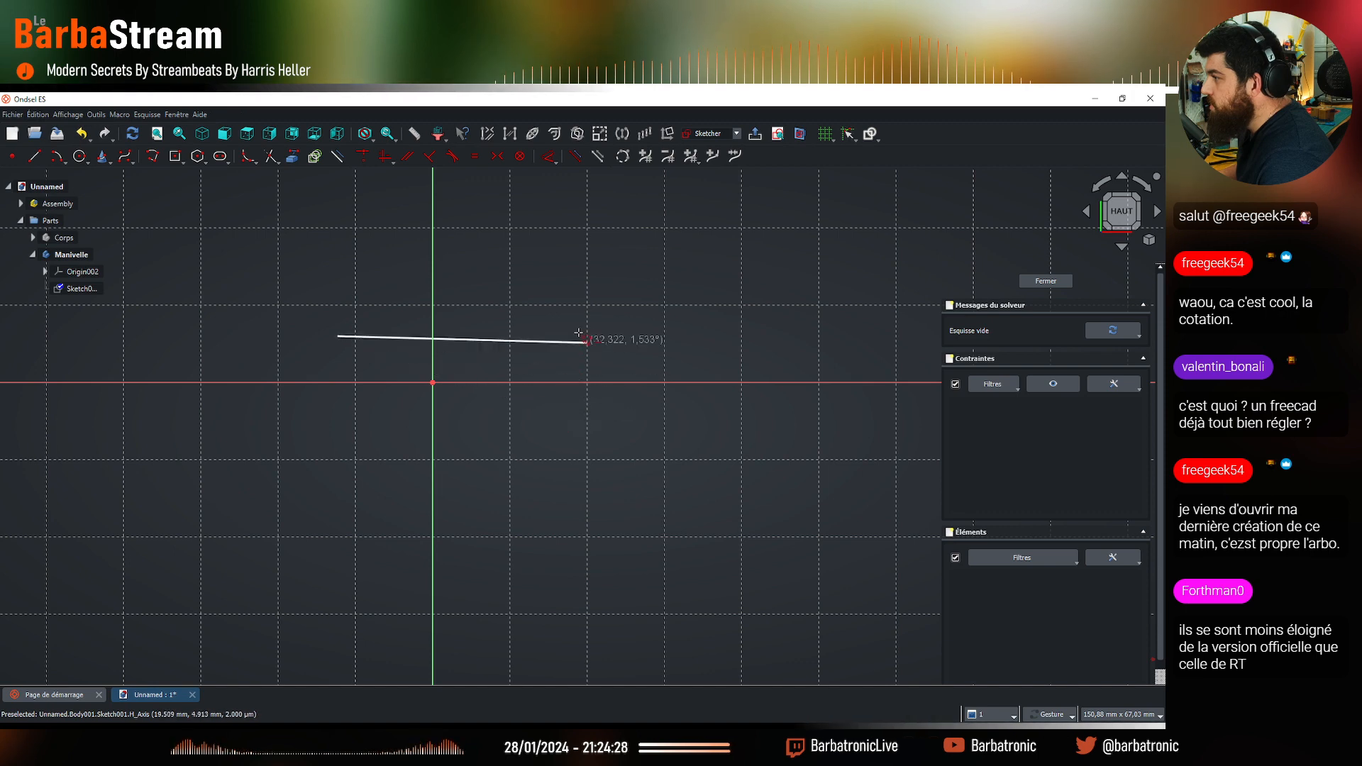
{"action": "left_click", "coordinate": [566, 347]}
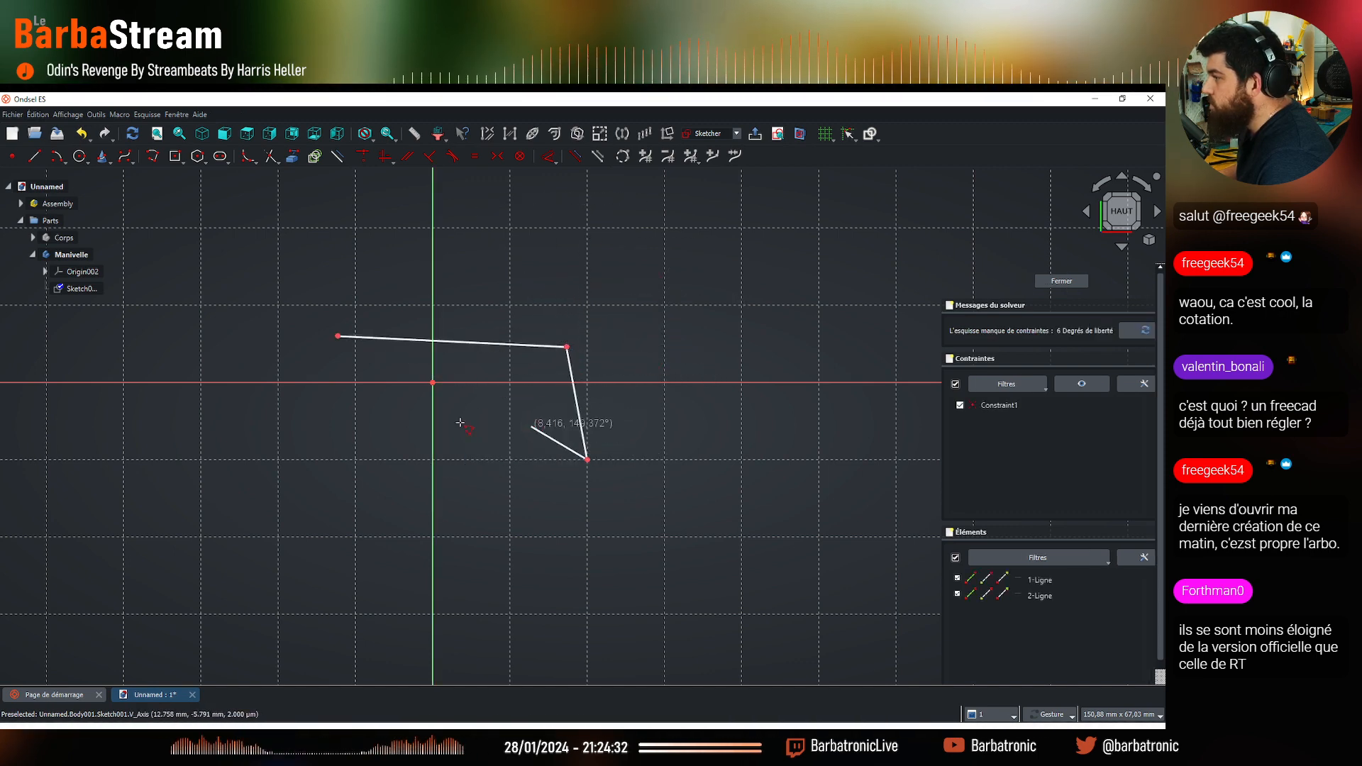
{"action": "left_click", "coordinate": [533, 426]}
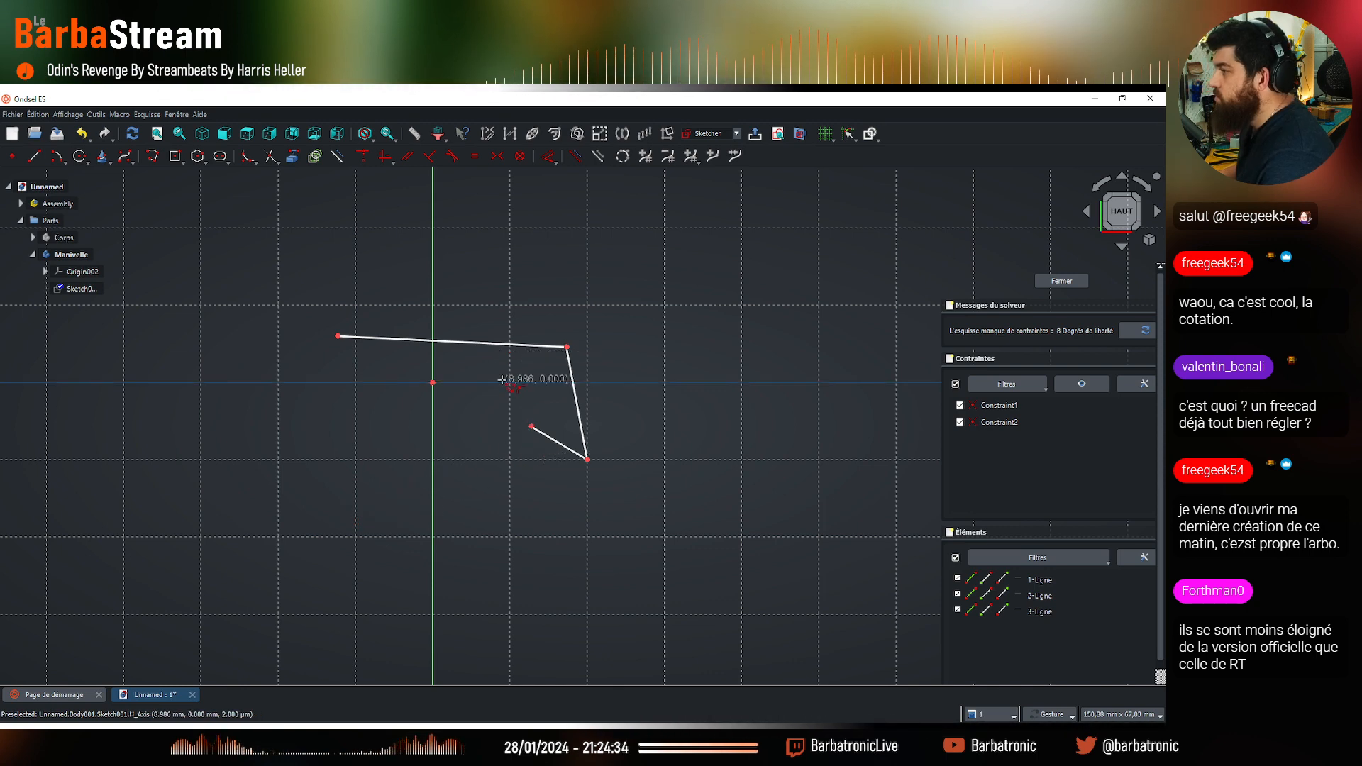
{"action": "key", "text": "ctrl+z"}
{"action": "key", "text": "ctrl+z"}
{"action": "key", "text": "ctrl+z"}
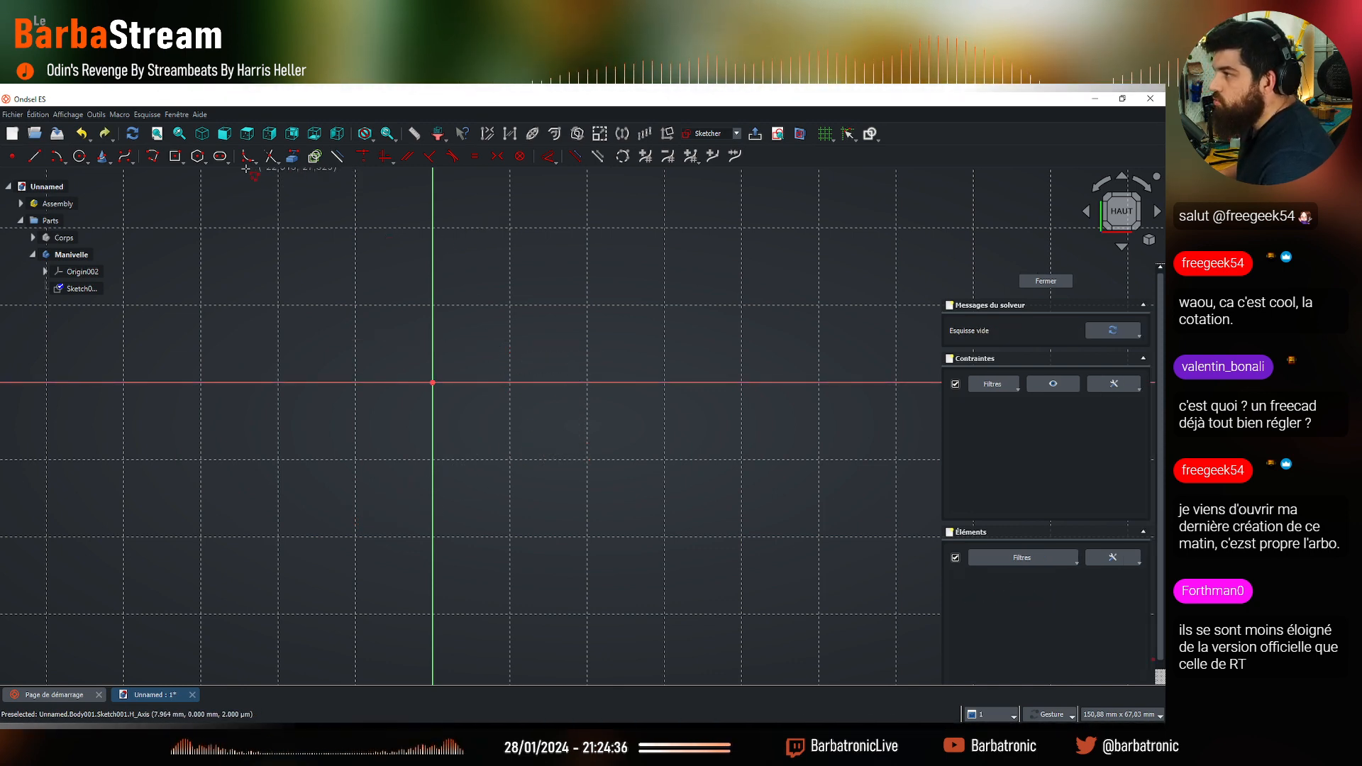
Draw a horizontal slot starting at the sketch origin, with about 36 mm between its arc centres and a radius of about 11 mm
{"action": "left_click", "coordinate": [433, 382]}
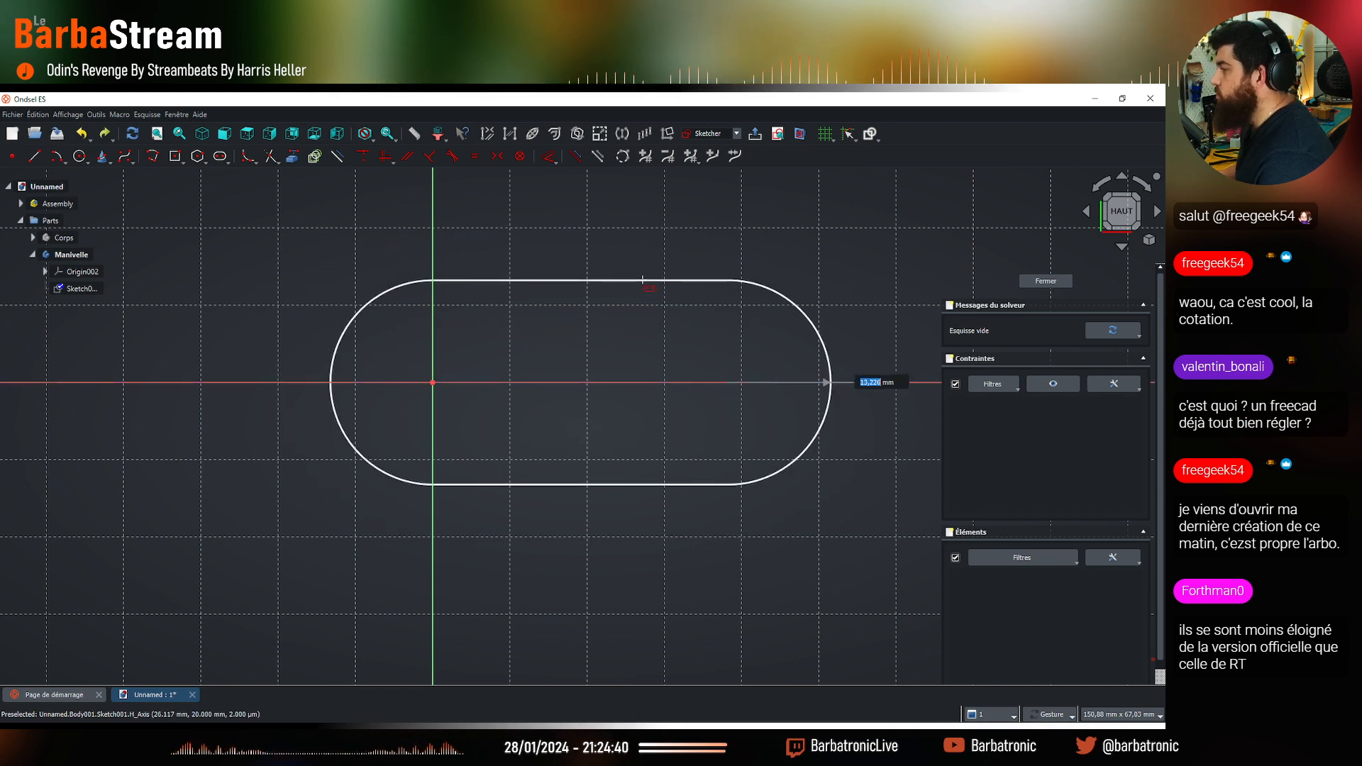
{"action": "key", "text": "Escape"}
{"action": "left_click", "coordinate": [433, 382]}
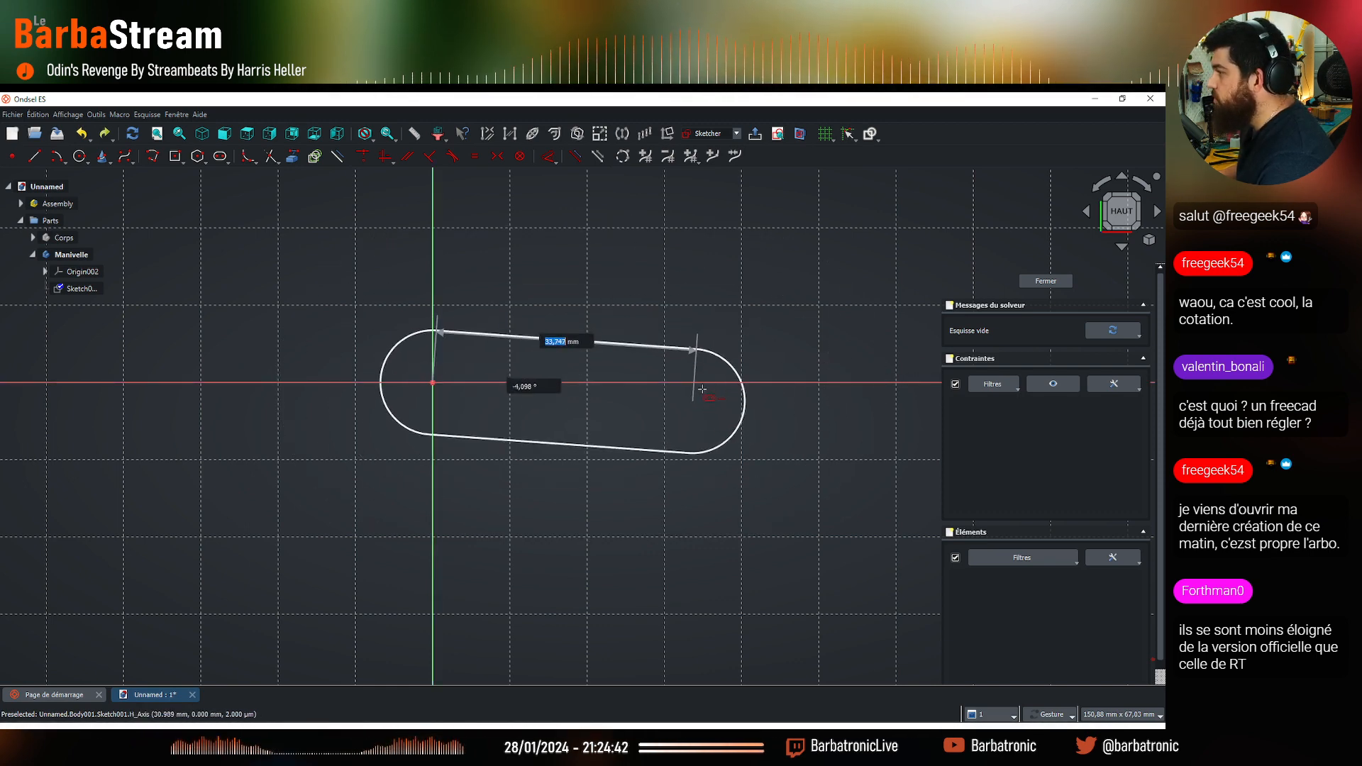
{"action": "left_click", "coordinate": [736, 305]}
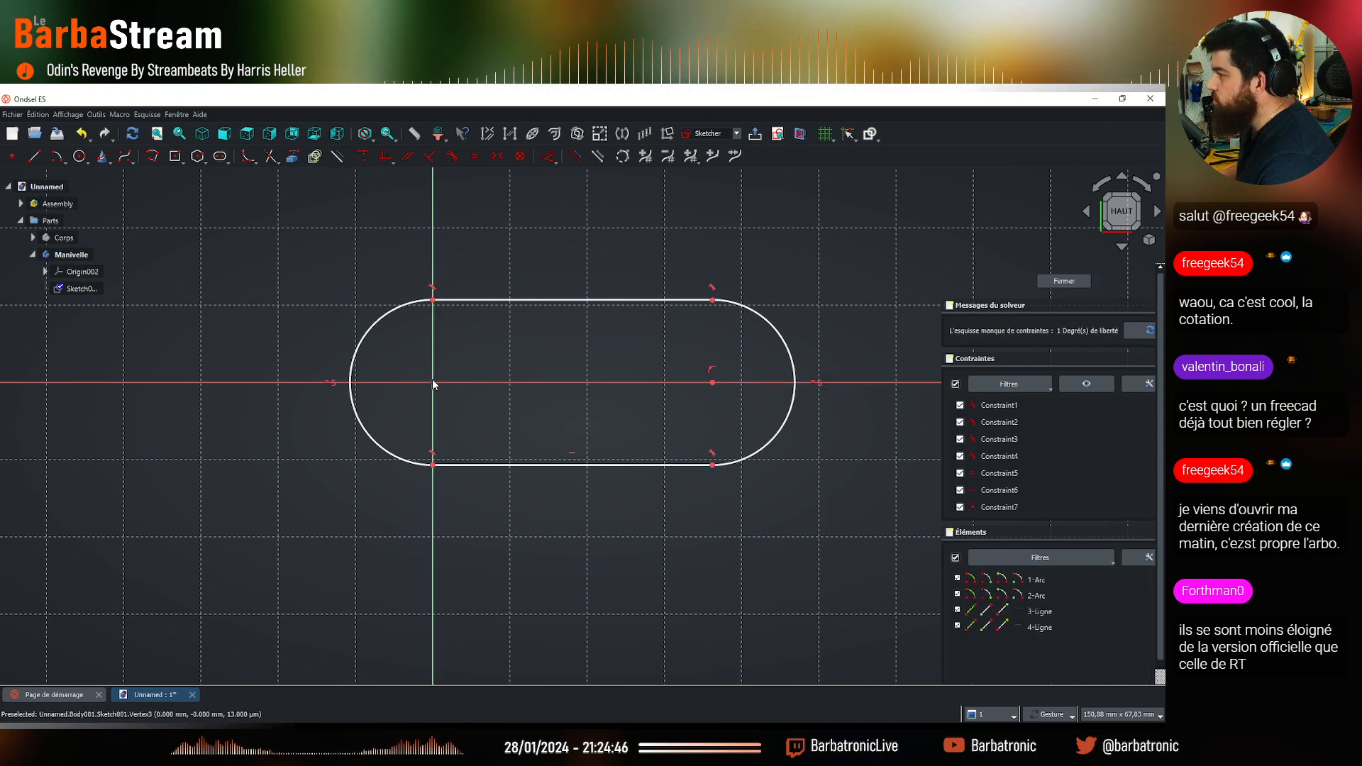
Try to dimension the horizontal distance between the slot's two arc centres as 30 mm, and undo the attempt
{"action": "left_click", "coordinate": [550, 157]}
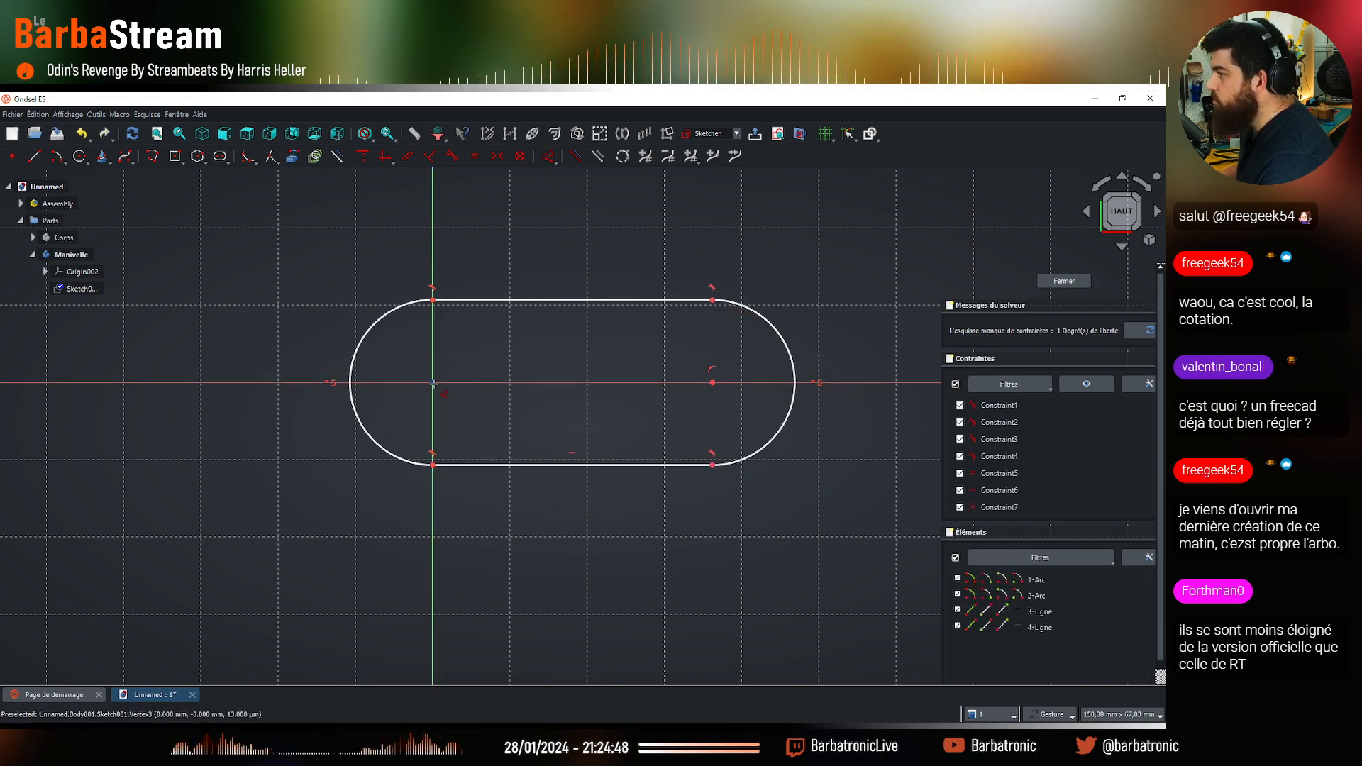
{"action": "left_click", "coordinate": [714, 384]}
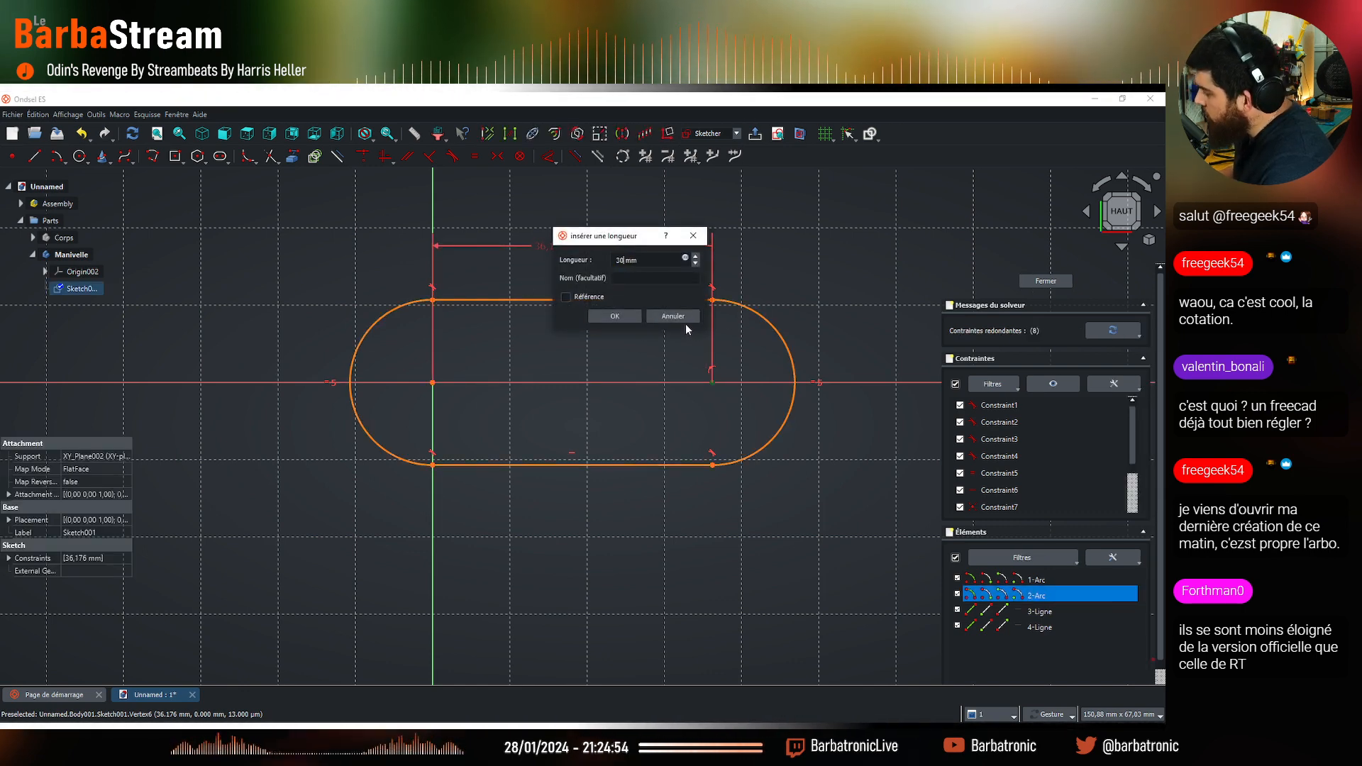
{"action": "type", "text": "30"}
{"action": "key", "text": "Return"}
{"action": "left_click", "coordinate": [661, 428]}
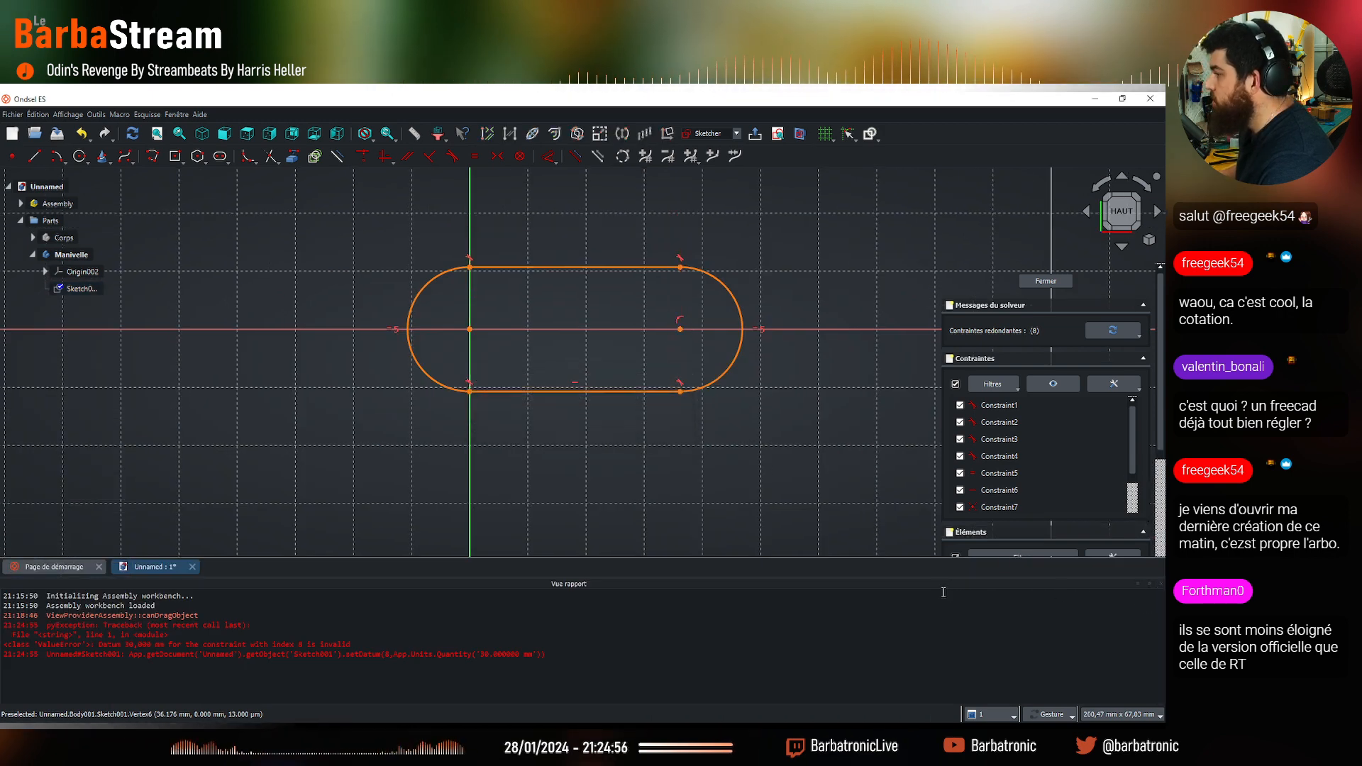
{"action": "left_click", "coordinate": [1162, 584]}
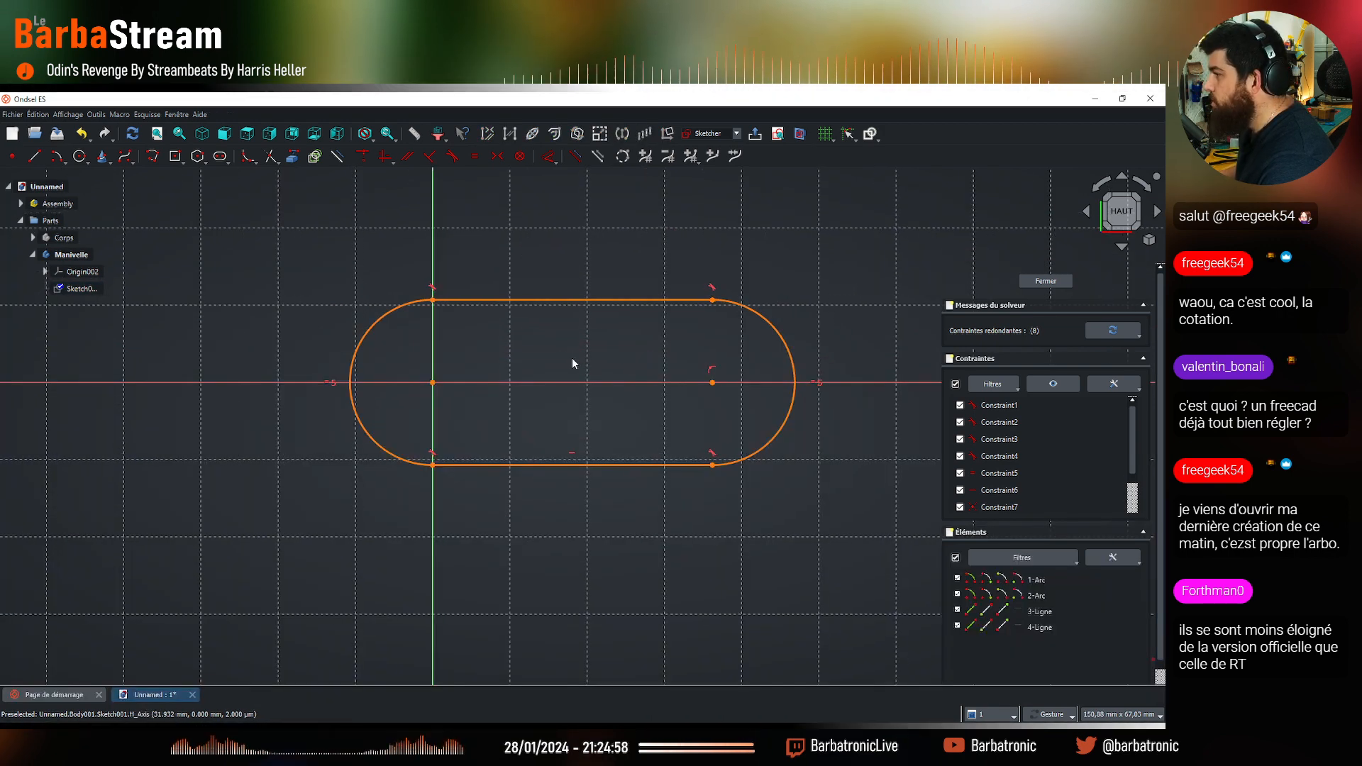
{"action": "key", "text": "ctrl+z"}
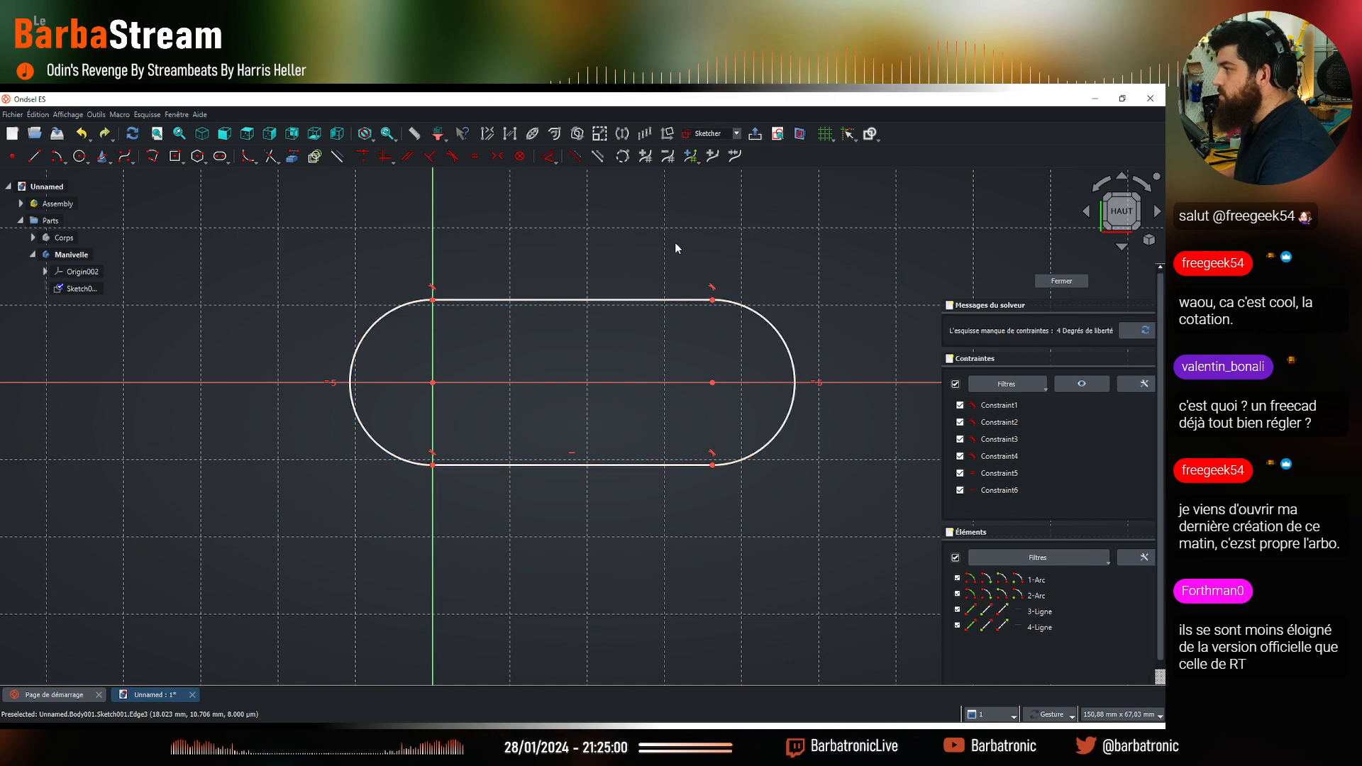
Shorten the slot by moving its outer arc centre along the horizontal axis towards the origin
{"action": "mouse_move", "coordinate": [714, 382]}
{"action": "left_mouse_down"}
{"action": "mouse_move", "coordinate": [818, 381]}
{"action": "mouse_move", "coordinate": [641, 376]}
{"action": "left_mouse_up"}
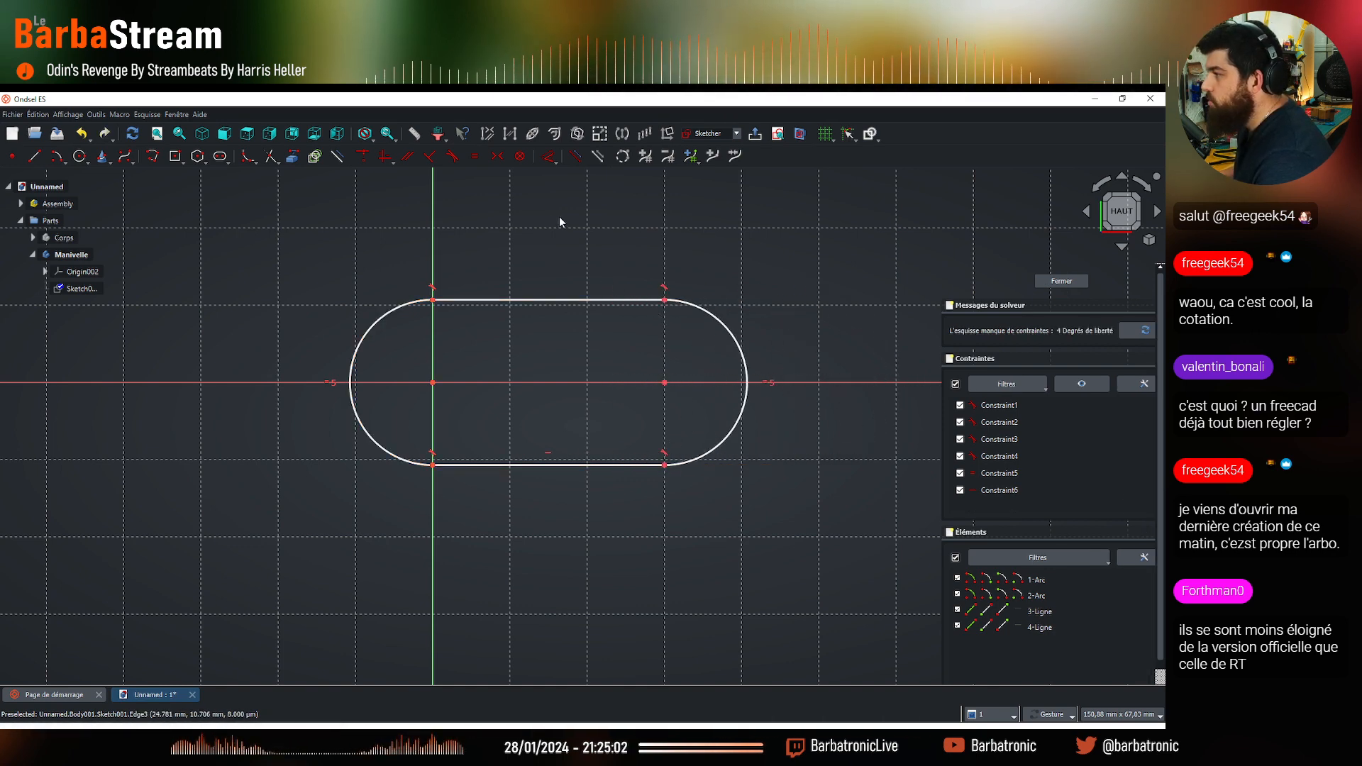
Dimension the distance between the slot's two arc centres as 30 mm and place the dimension above the slot
{"action": "left_click", "coordinate": [549, 157]}
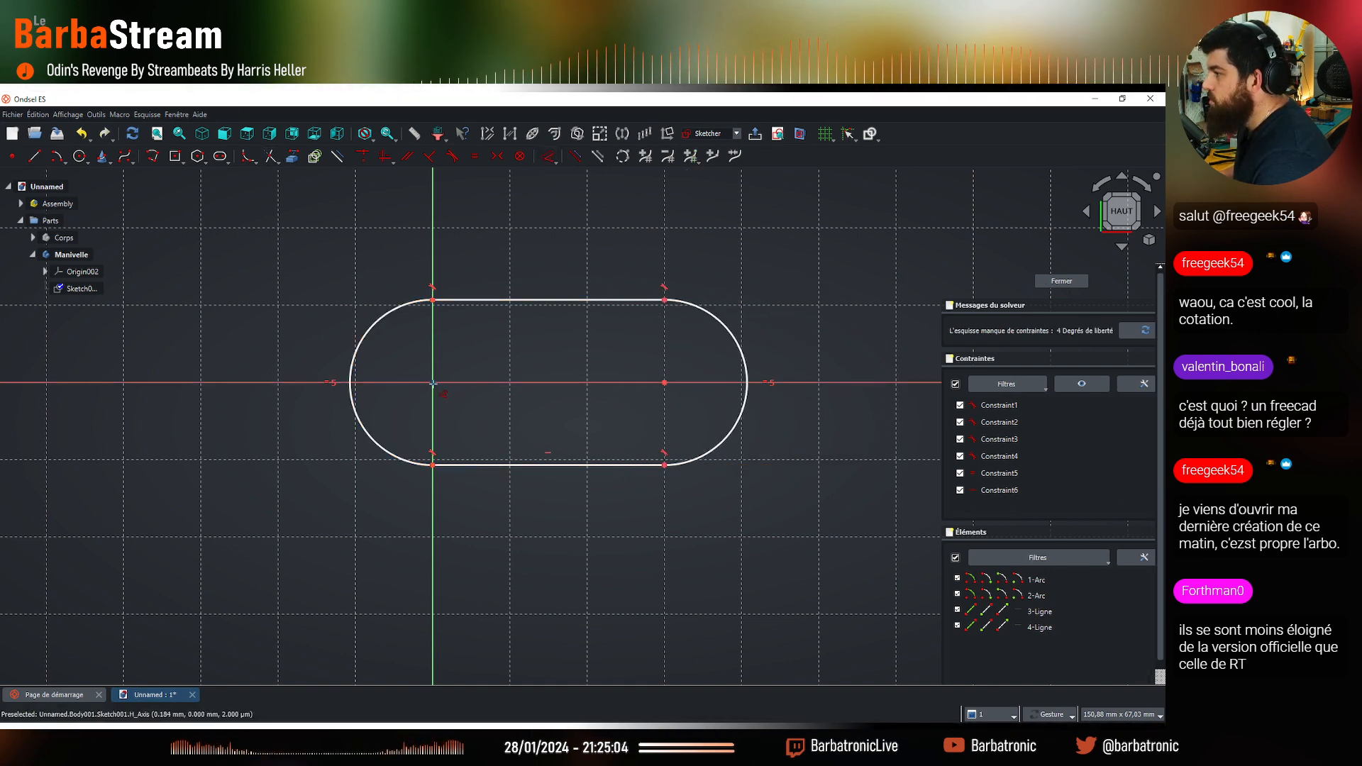
{"action": "left_click", "coordinate": [433, 383]}
{"action": "left_click", "coordinate": [664, 384]}
{"action": "left_click", "coordinate": [533, 271]}
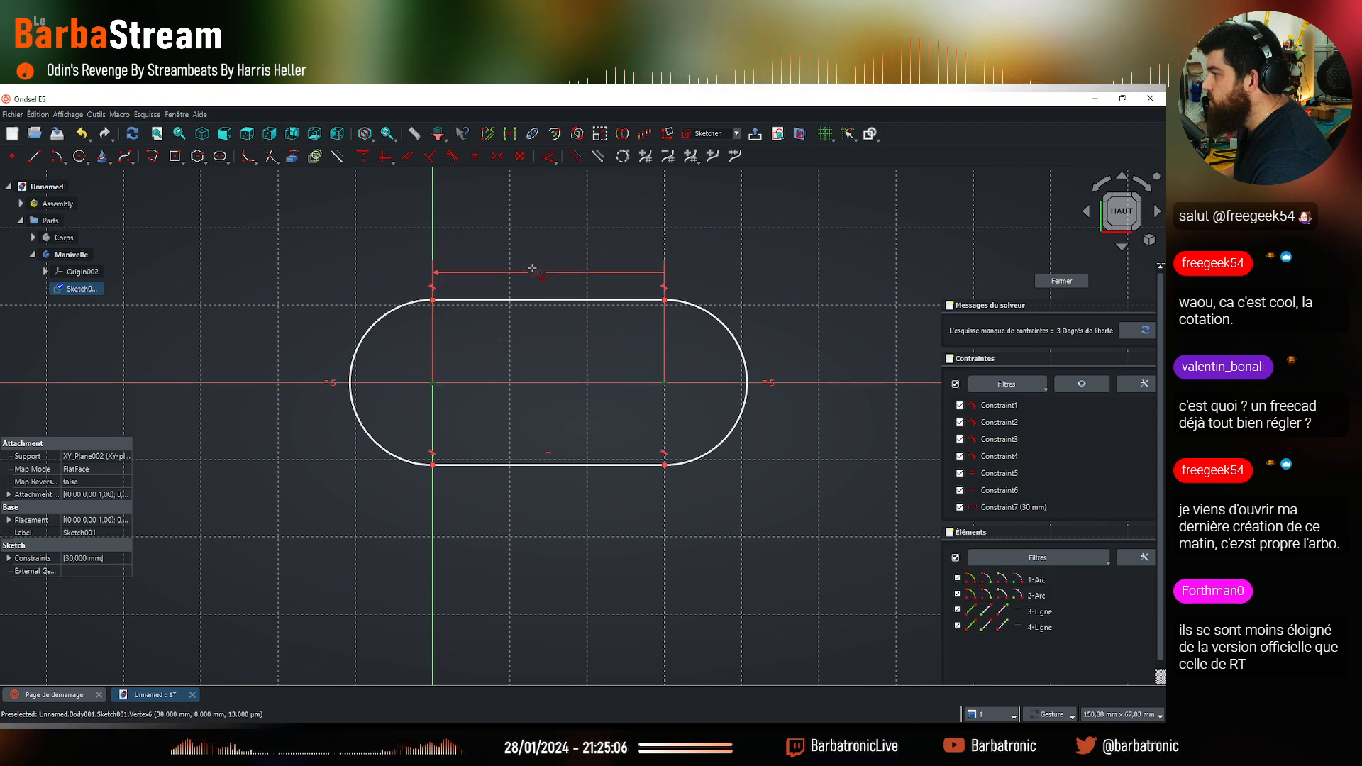
{"action": "left_click", "coordinate": [604, 325]}
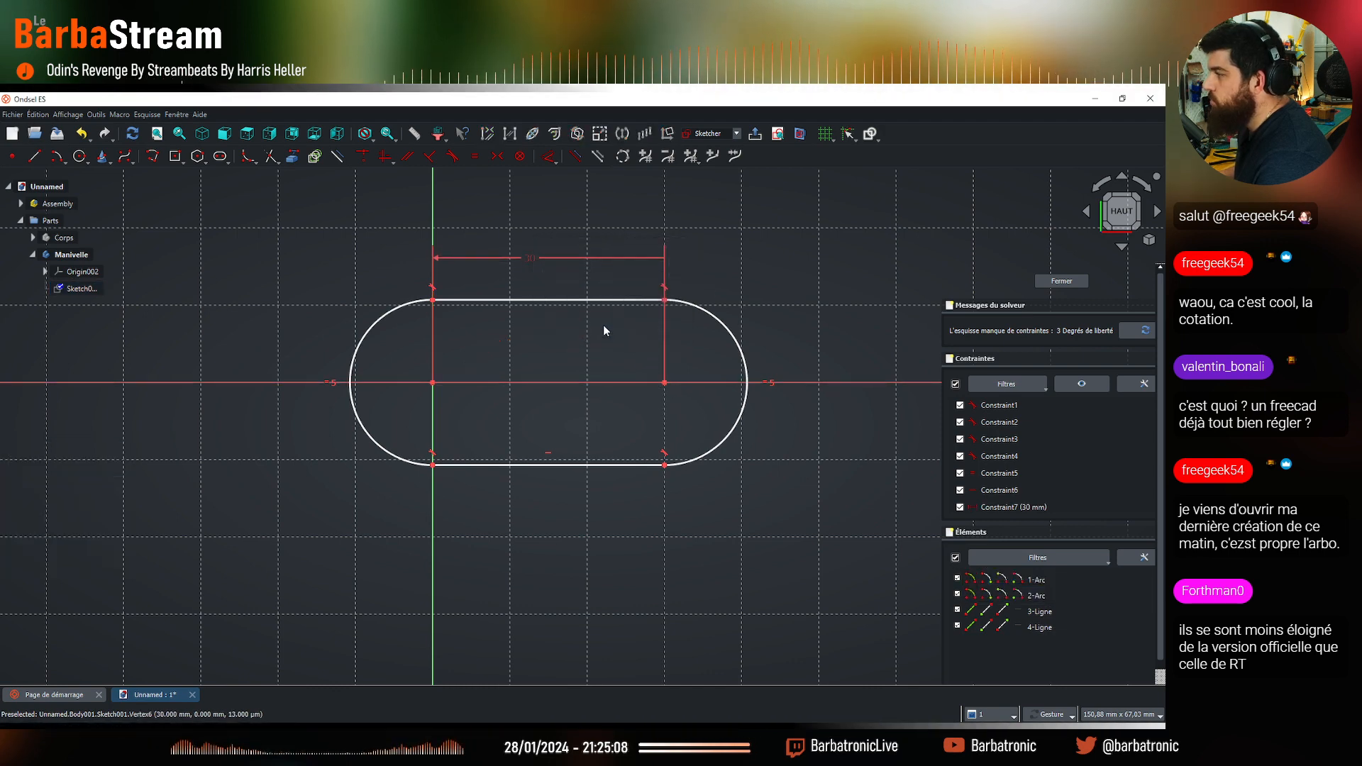
Dimension the radius of the slot's outer end arc as 5 mm
{"action": "left_click", "coordinate": [711, 304]}
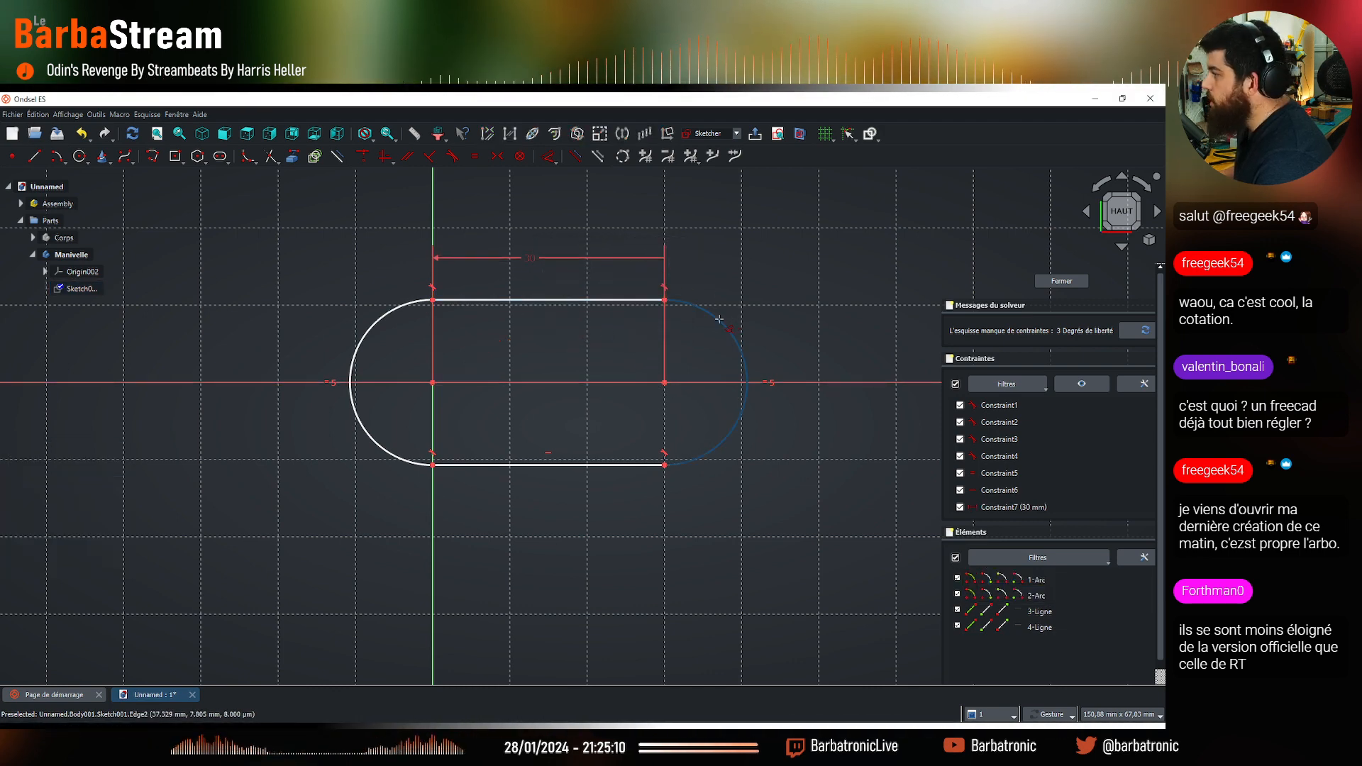
{"action": "left_click", "coordinate": [785, 298]}
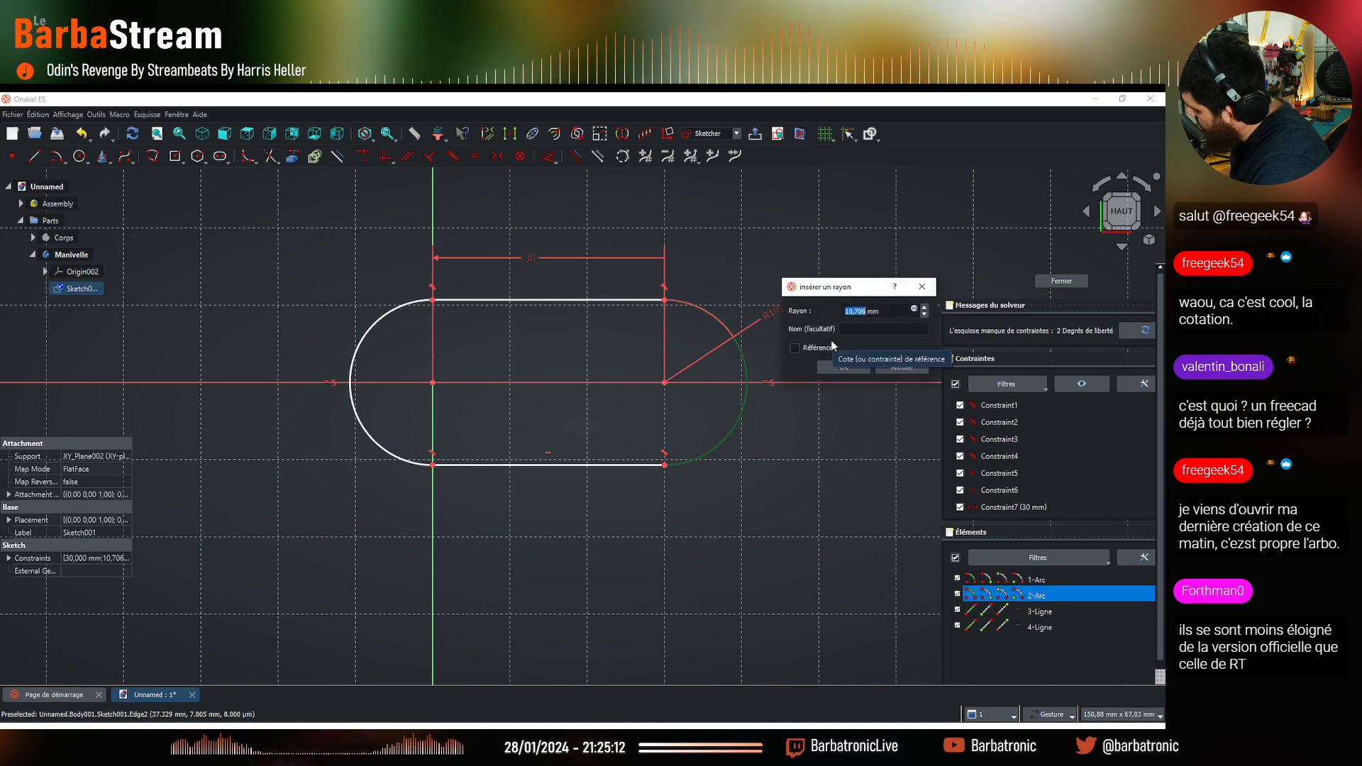
{"action": "type", "text": "5"}
{"action": "key", "text": "Return"}
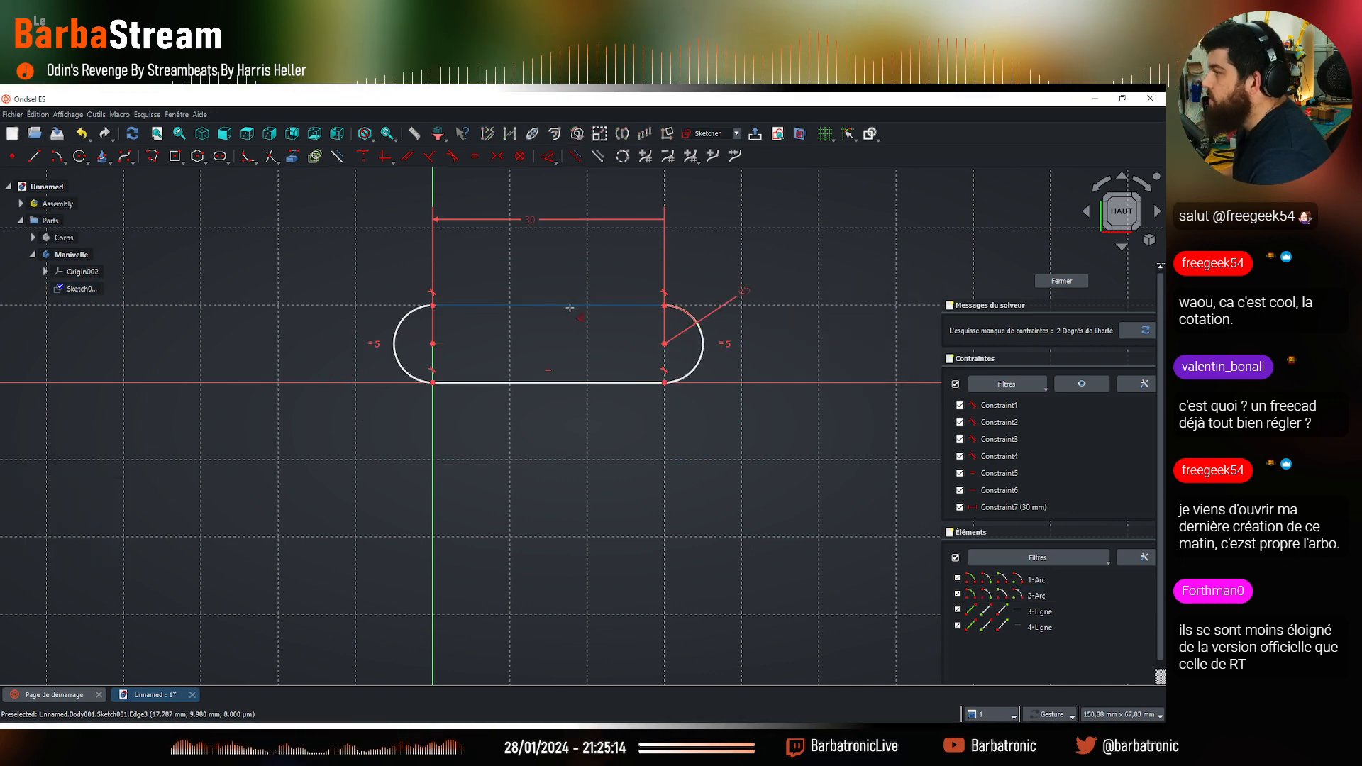
Move the slot off the origin and constrain the centre of its inner arc to coincide with the sketch origin
{"action": "left_click_drag", "start_coordinate": [433, 344], "coordinate": [442, 384]}
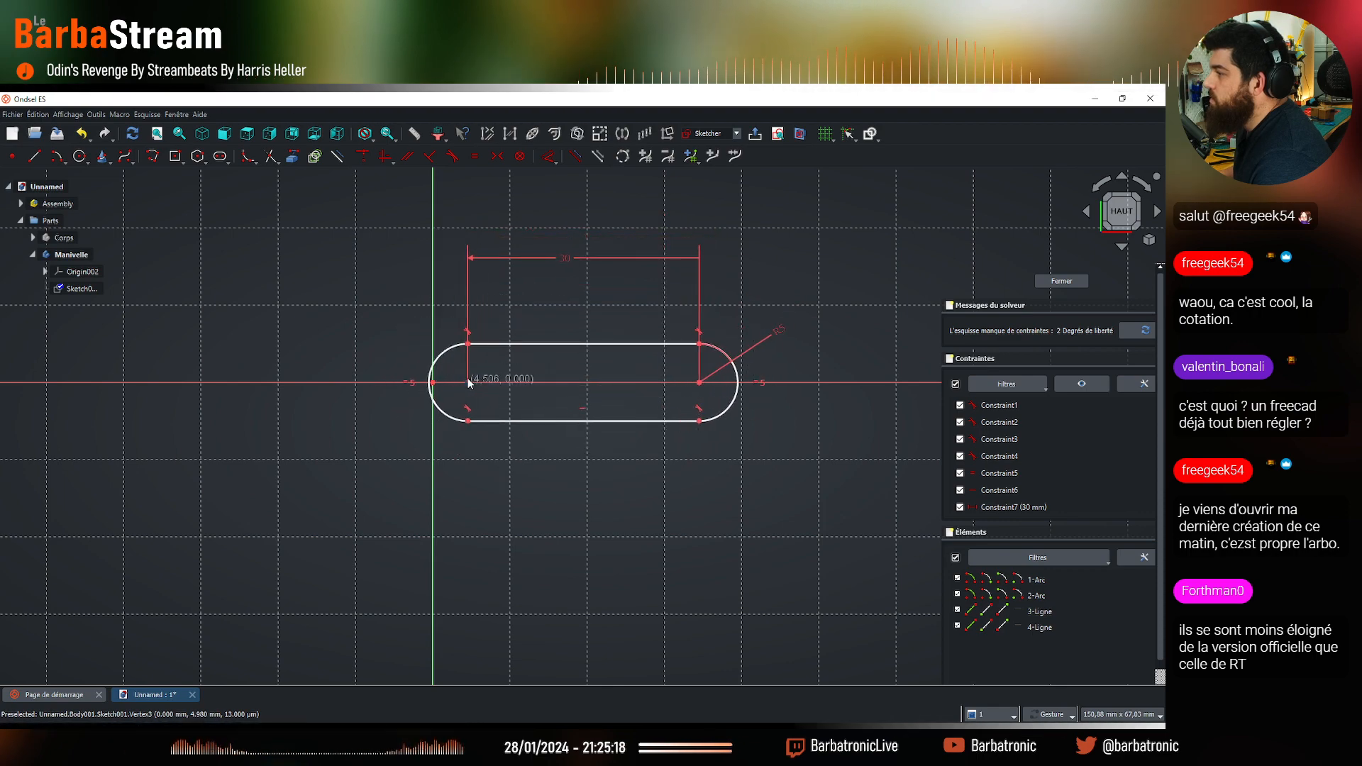
{"action": "scroll", "coordinate": [422, 378], "scroll_direction": "up", "scroll_amount": 3}
{"action": "mouse_move", "coordinate": [441, 386]}
{"action": "left_mouse_down"}
{"action": "mouse_move", "coordinate": [491, 375]}
{"action": "mouse_move", "coordinate": [480, 377]}
{"action": "left_mouse_up"}
{"action": "left_click", "coordinate": [481, 377]}
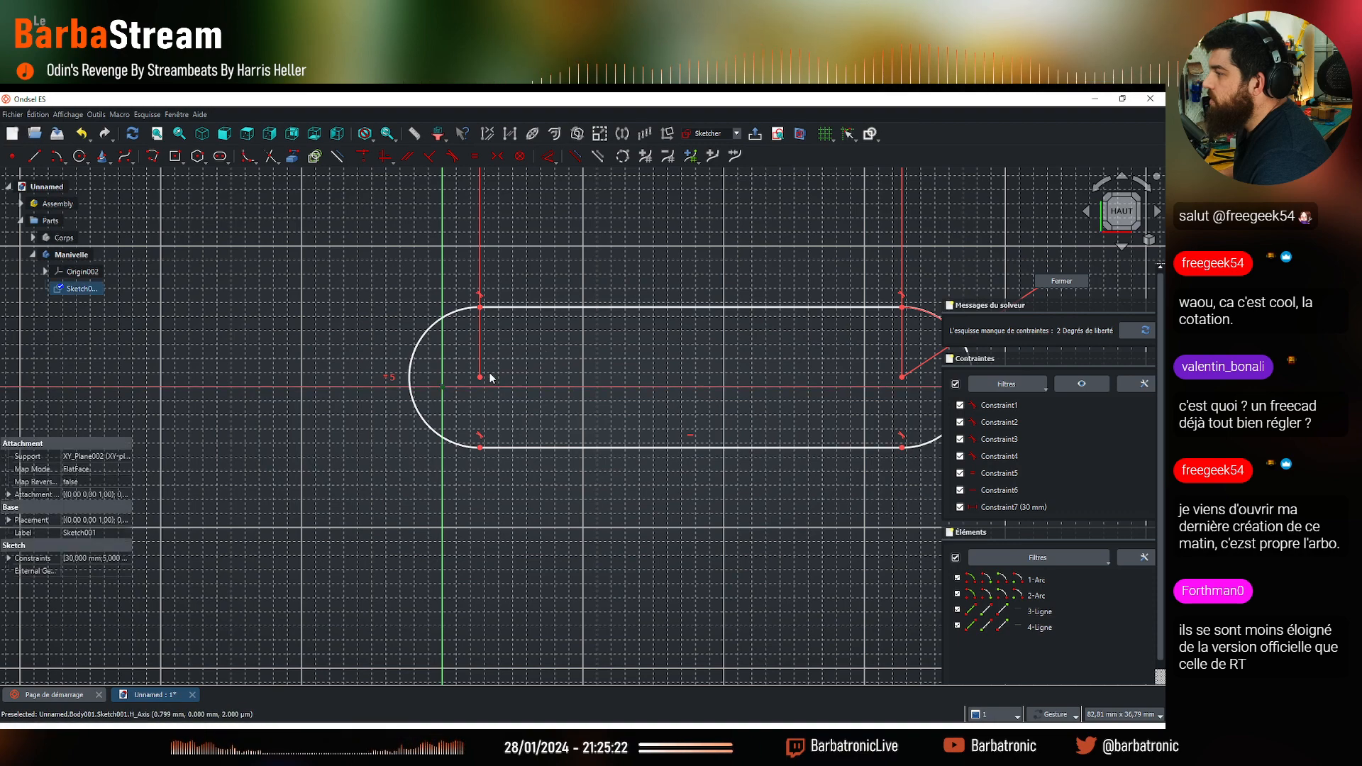
{"action": "left_click", "coordinate": [362, 156]}
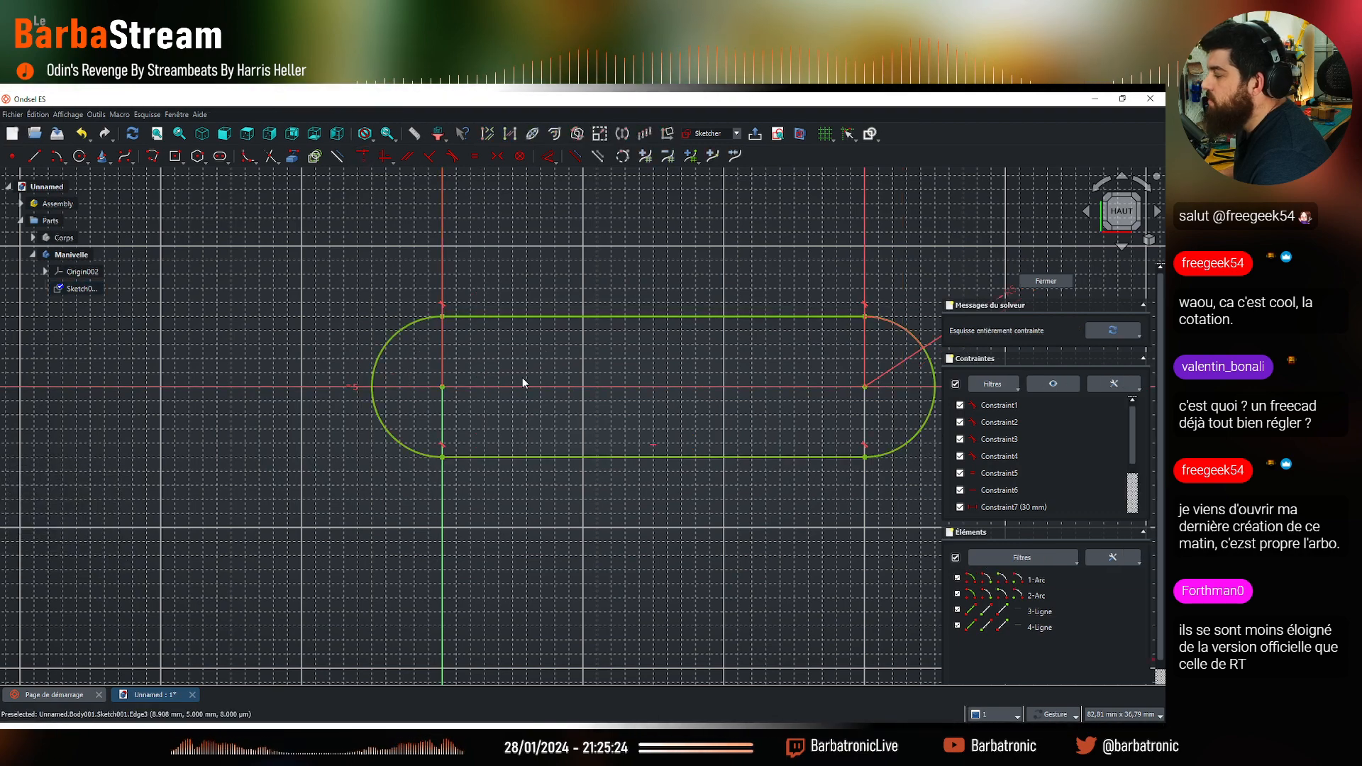
Turn off the sketch grid and move the 30 mm dimension closer to the slot's upper edge
{"action": "scroll", "coordinate": [546, 299], "scroll_direction": "down", "scroll_amount": 3}
{"action": "scroll", "coordinate": [615, 240], "scroll_direction": "up", "scroll_amount": 3}
{"action": "scroll", "coordinate": [611, 243], "scroll_direction": "down", "scroll_amount": 1}
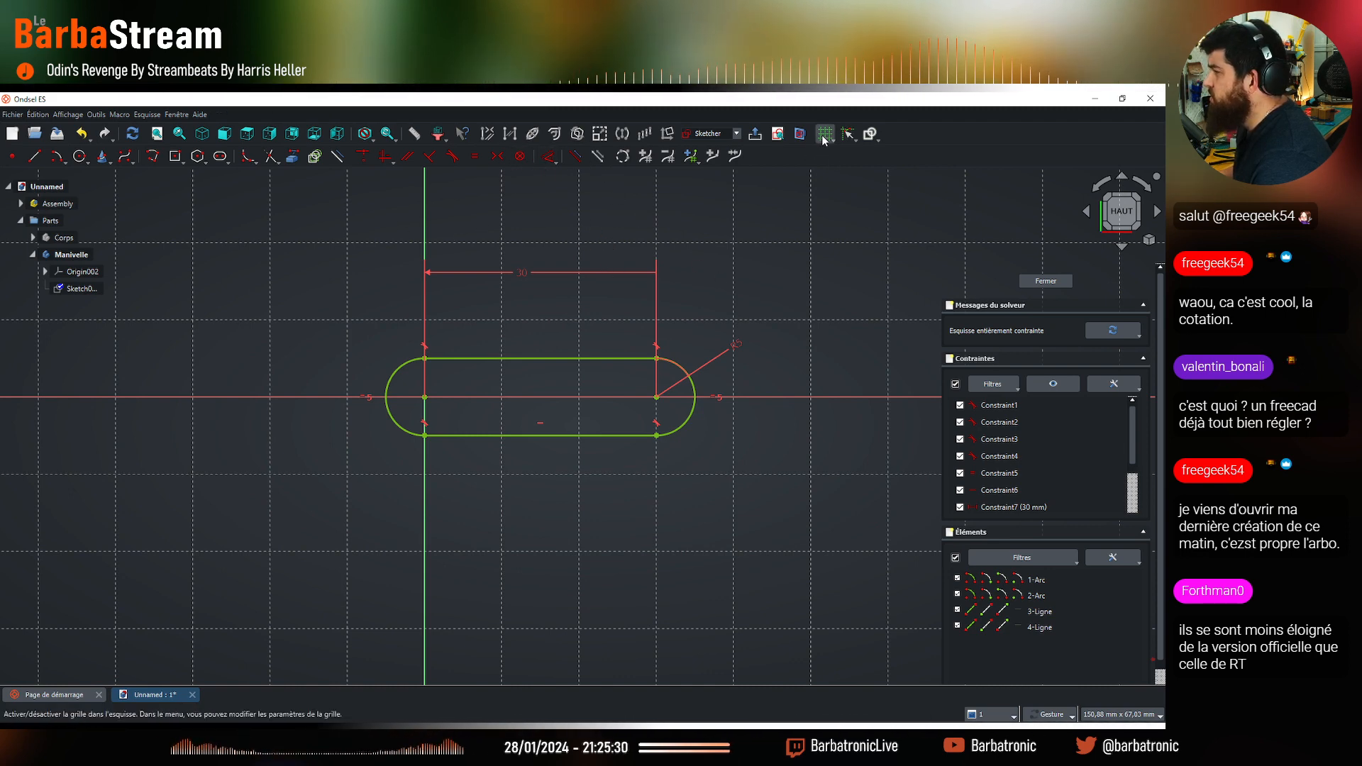
{"action": "scroll", "coordinate": [498, 366], "scroll_direction": "up", "scroll_amount": 2}
{"action": "scroll", "coordinate": [499, 368], "scroll_direction": "up", "scroll_amount": 1}
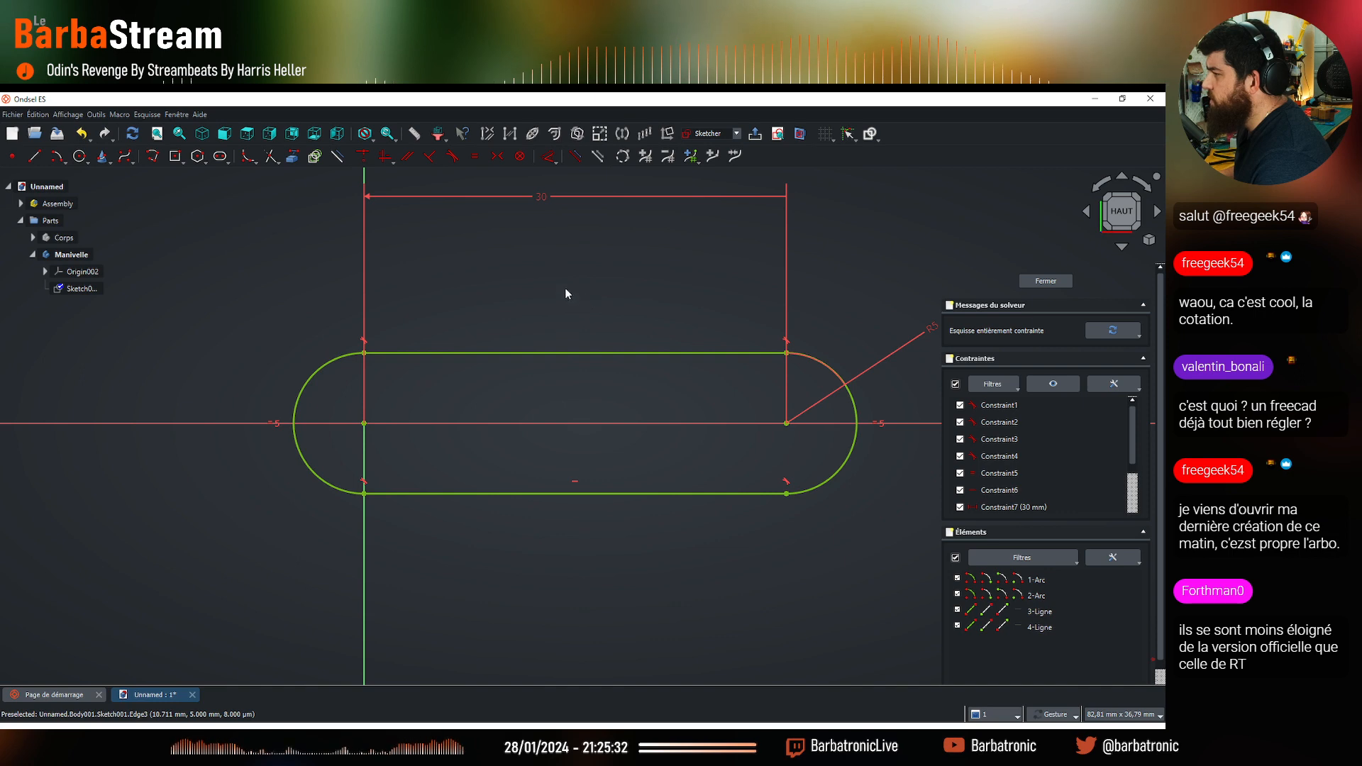
{"action": "scroll", "coordinate": [565, 291], "scroll_direction": "down", "scroll_amount": 1}
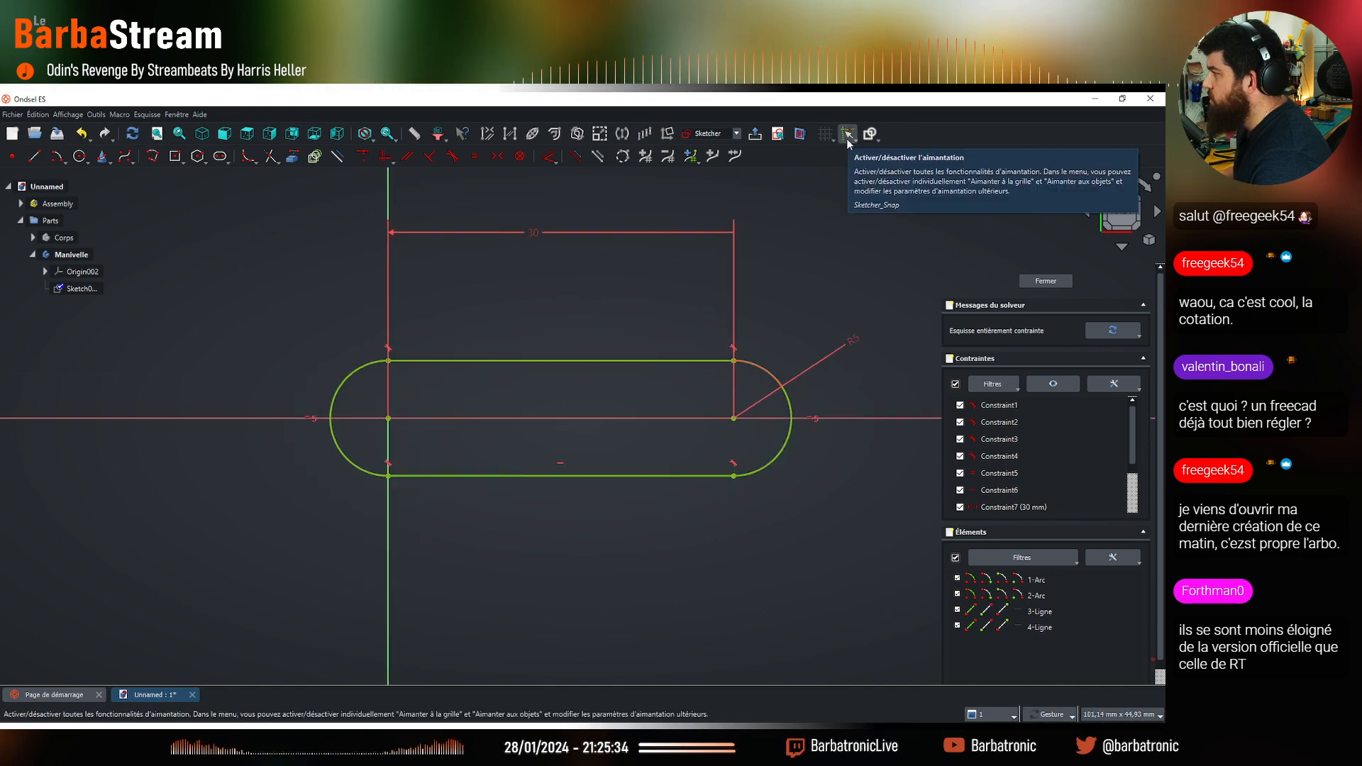
{"action": "left_click_drag", "start_coordinate": [535, 232], "coordinate": [539, 323]}
Draw a circle about 4.9 mm in diameter centred on the sketch origin, inside the slot
{"action": "left_click", "coordinate": [80, 156]}
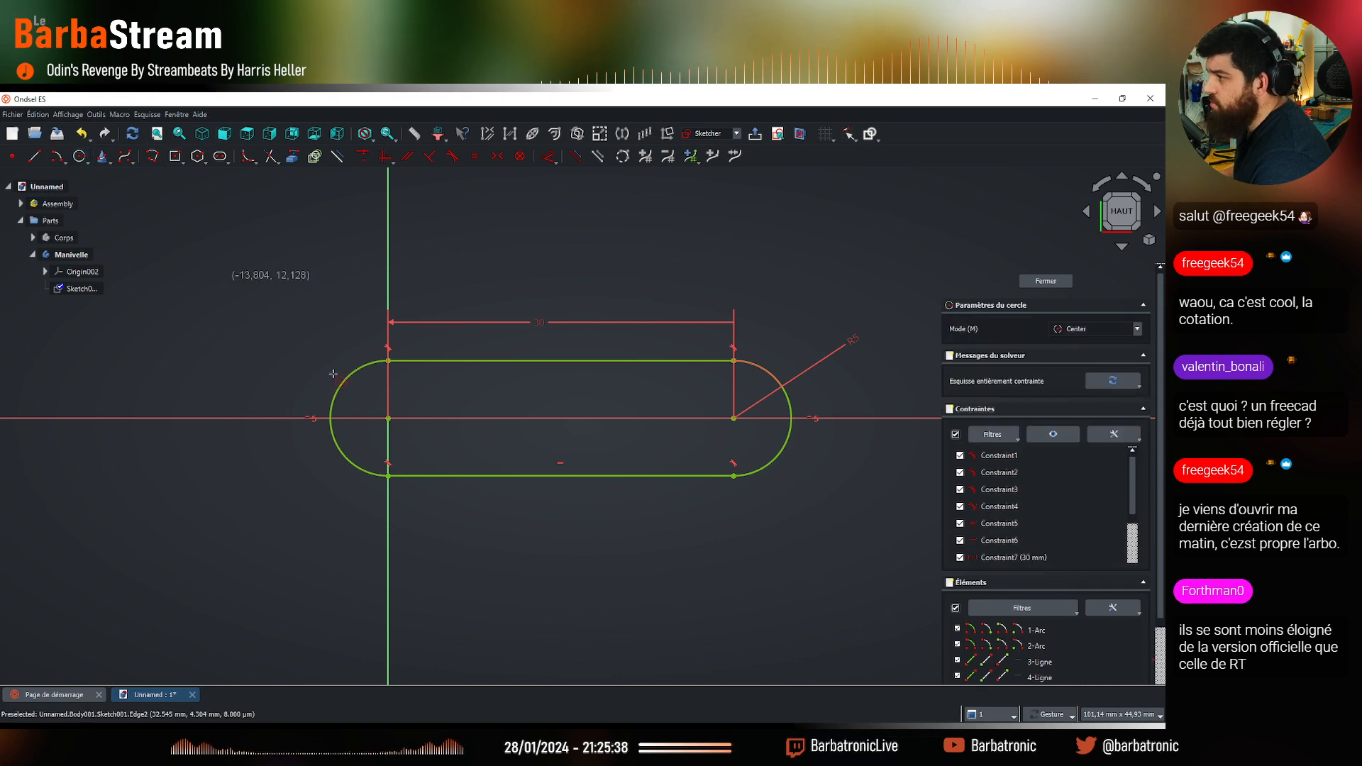
{"action": "left_click", "coordinate": [388, 418]}
{"action": "left_click", "coordinate": [417, 417]}
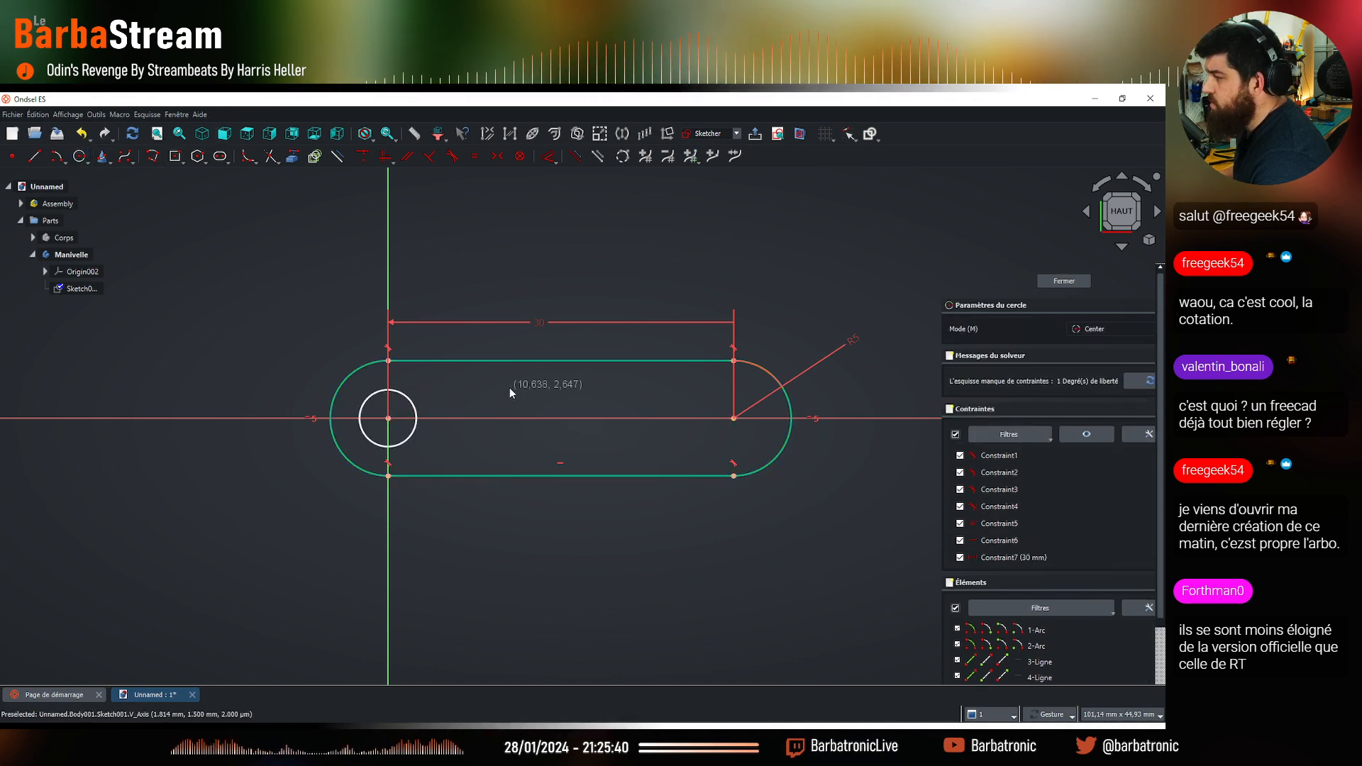
{"action": "key", "text": "Escape"}
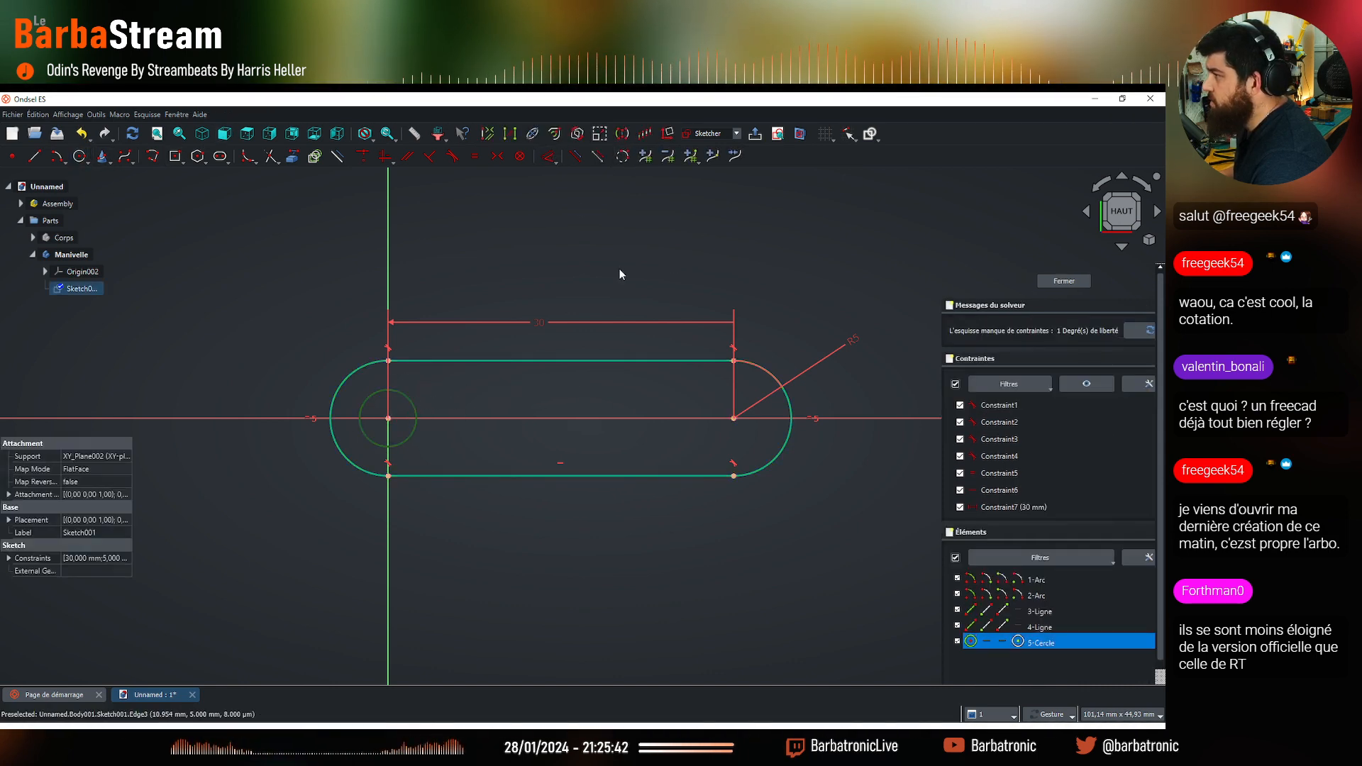
Dimension the circle's diameter as 5 mm and close the sketch
{"action": "left_click", "coordinate": [548, 156]}
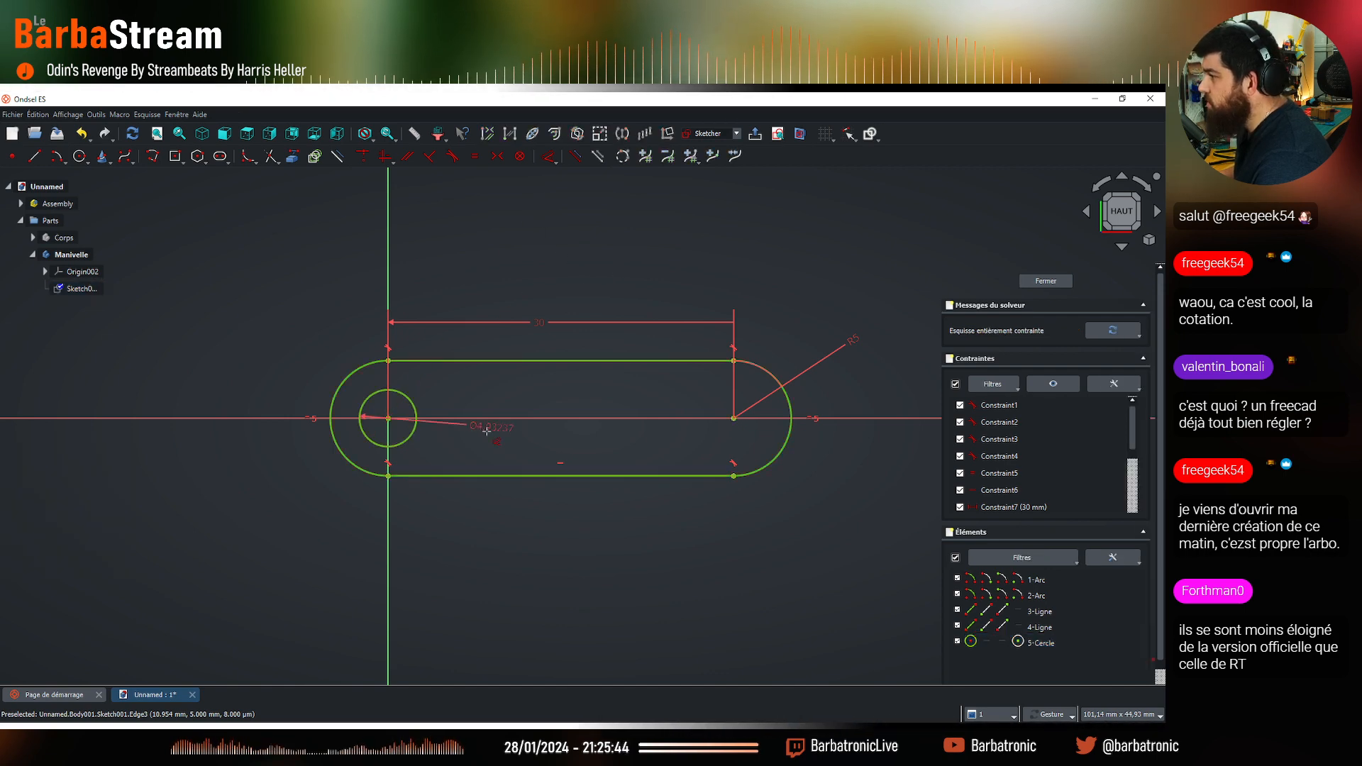
{"action": "left_click", "coordinate": [447, 392]}
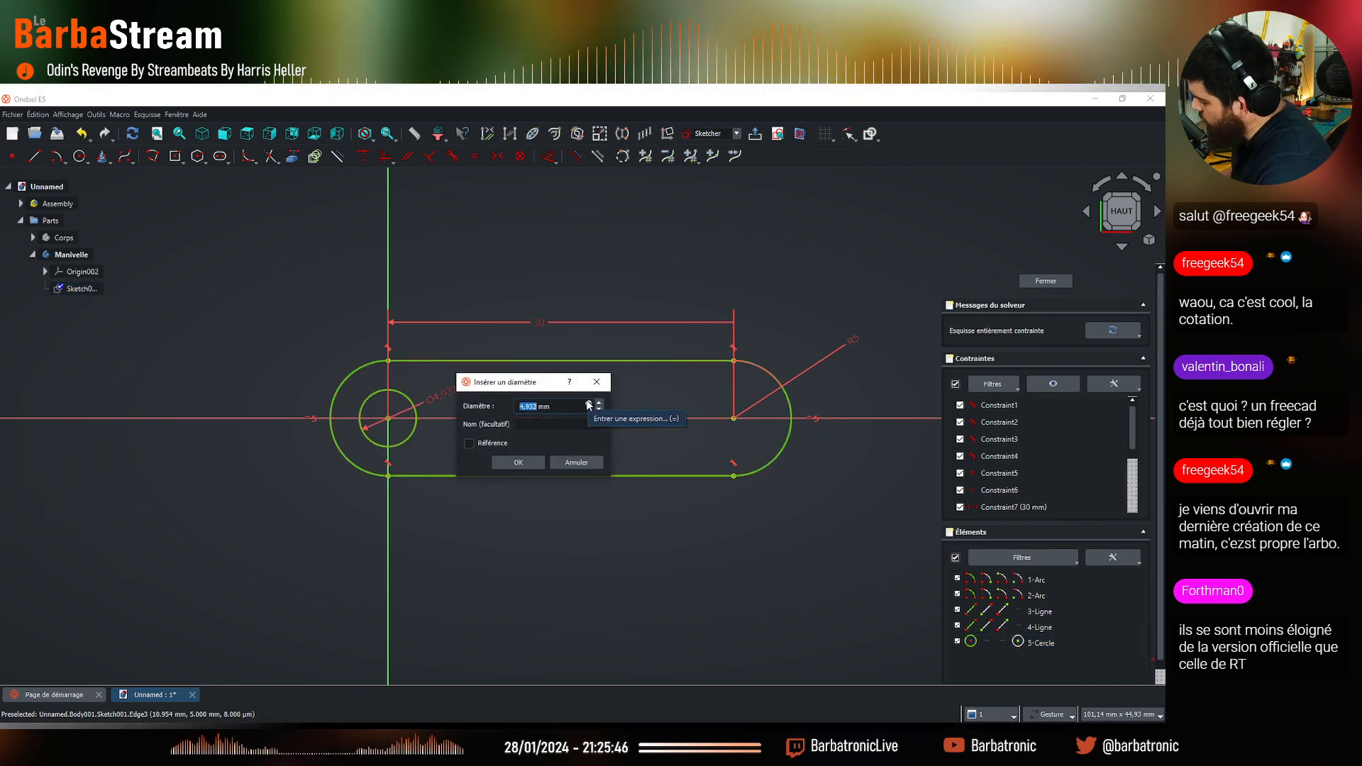
{"action": "type", "text": "5"}
{"action": "key", "text": "Return"}
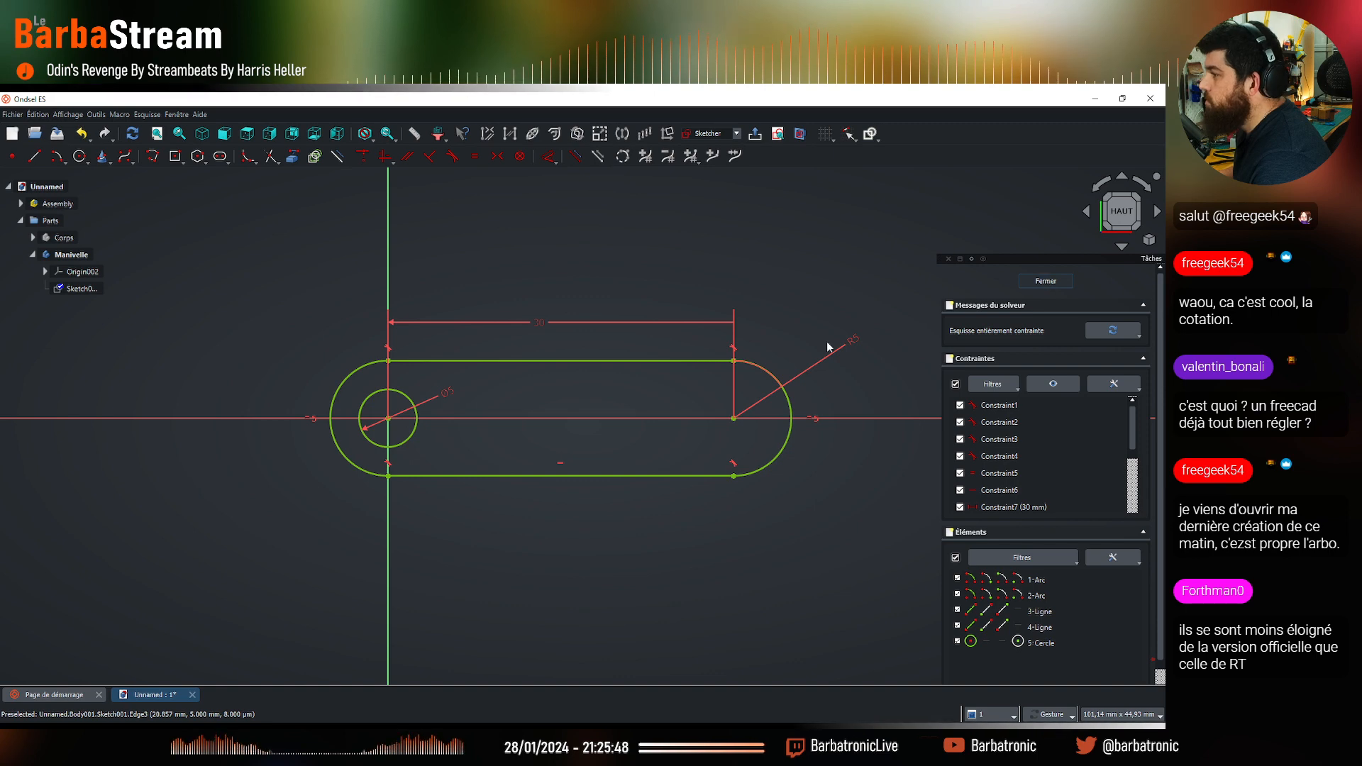
{"action": "key", "text": "Escape"}
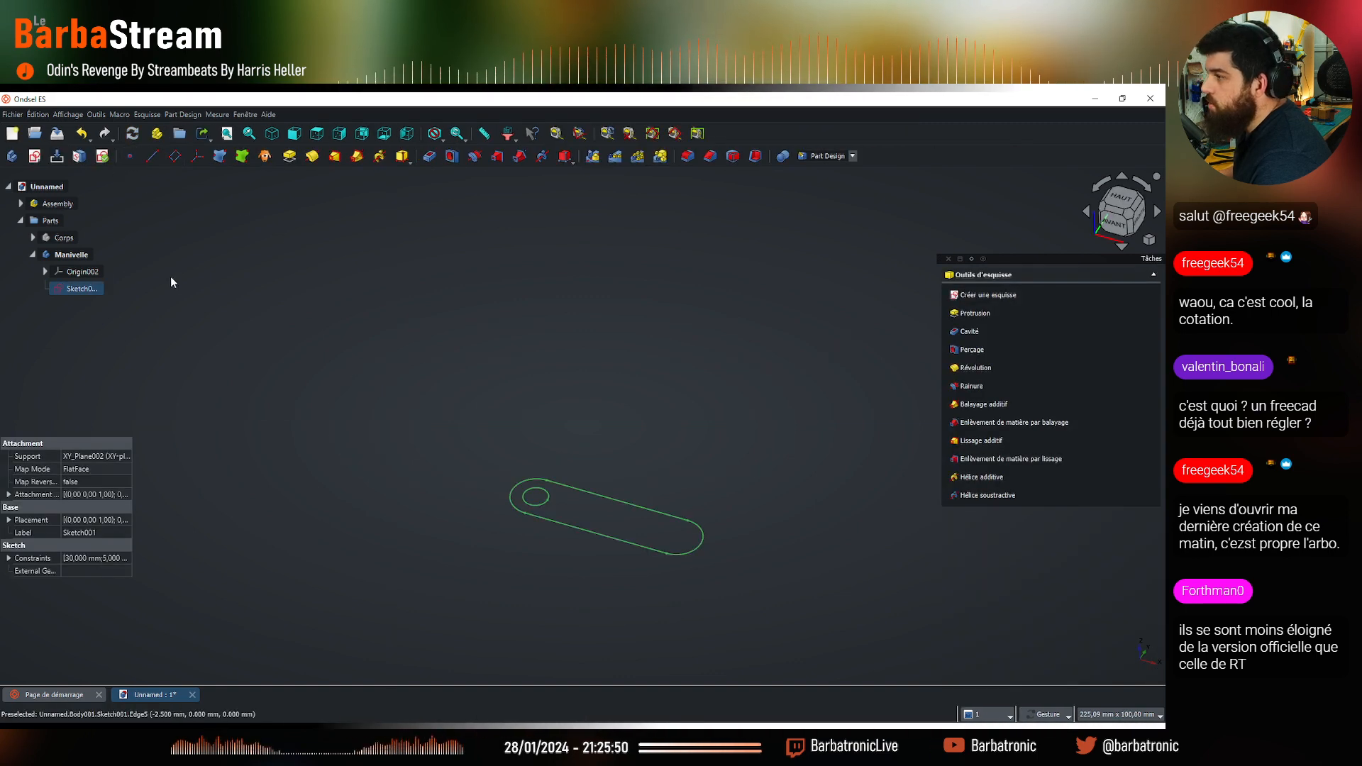
Reopen the slot sketch of the Manivelle body, delete the circle inside it and close the sketch
{"action": "left_click", "coordinate": [215, 330]}
{"action": "left_click", "coordinate": [93, 290]}
{"action": "double_click", "coordinate": [93, 288]}
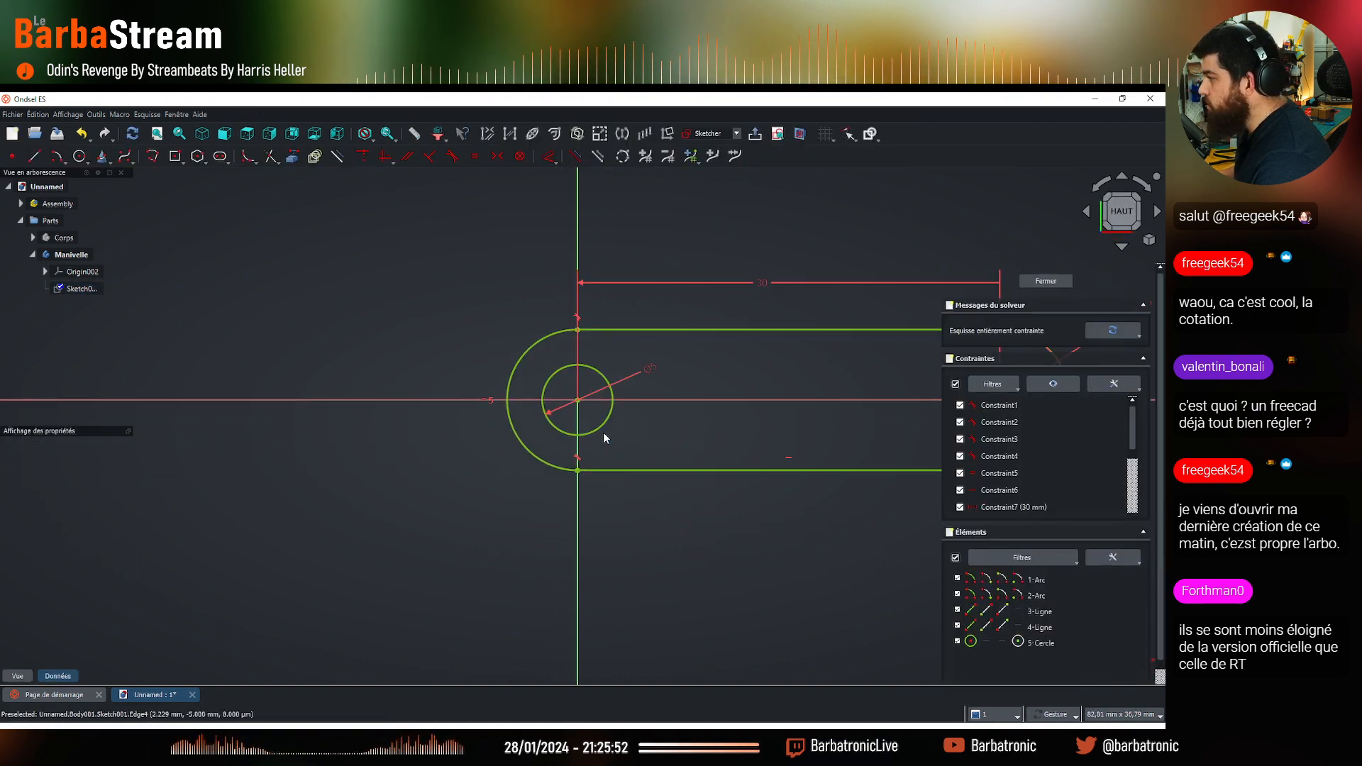
{"action": "left_click", "coordinate": [1046, 281]}
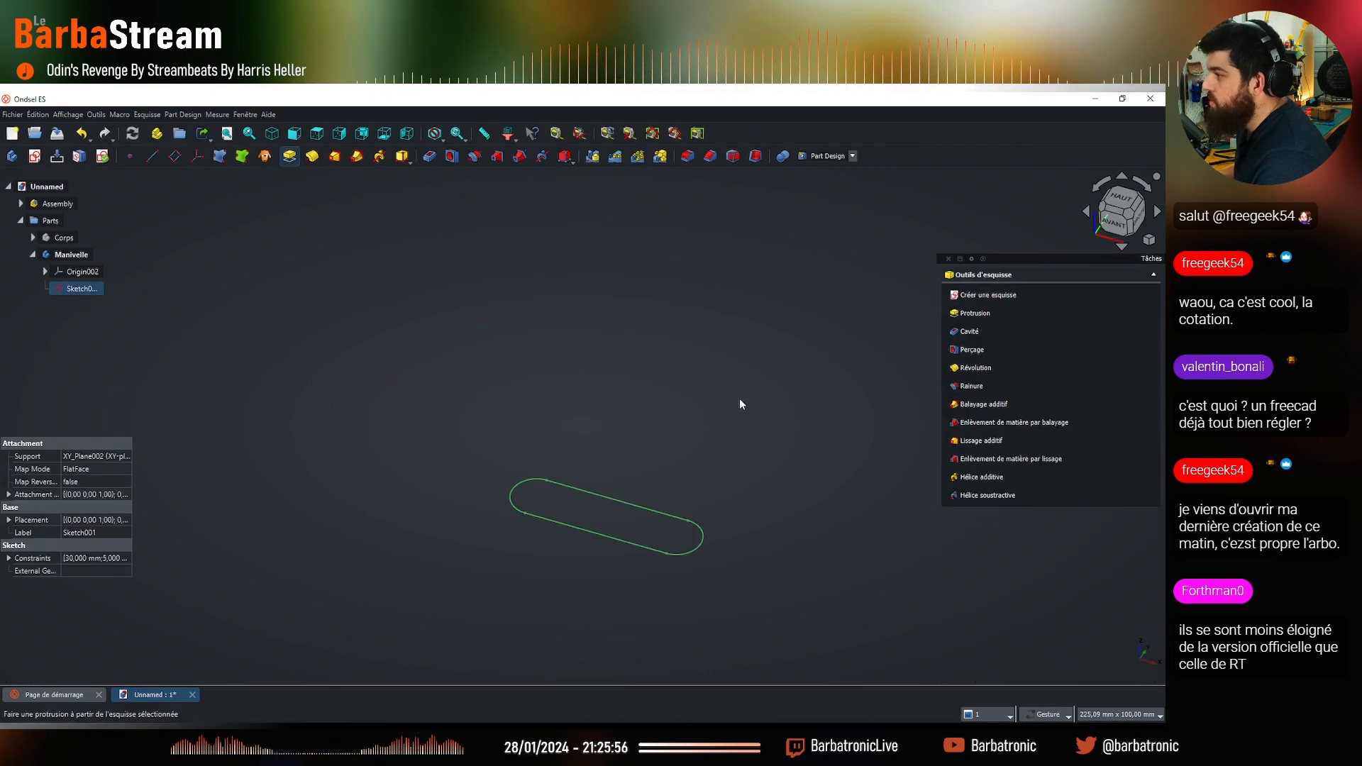
Pad the slot sketch 5 mm and start a new sketch on the underside face of the pad
{"action": "left_click", "coordinate": [975, 313]}
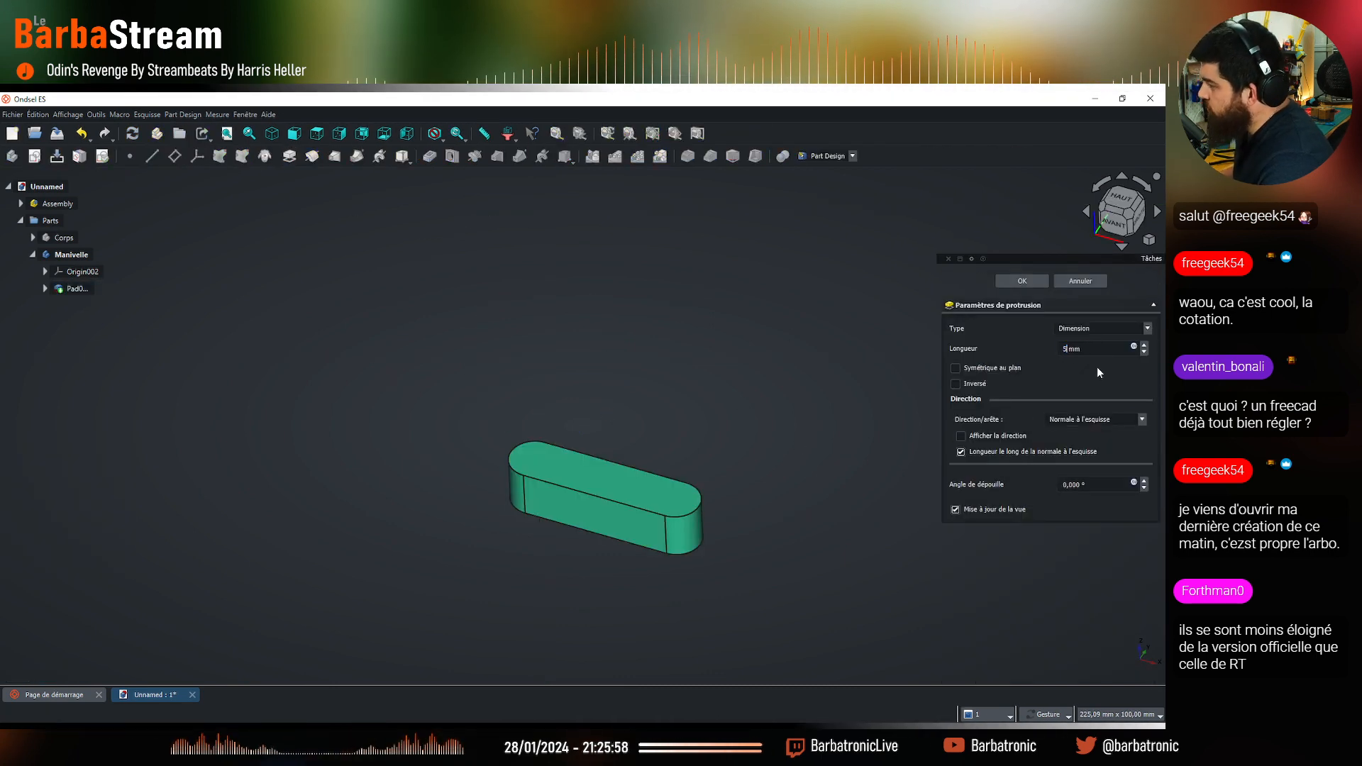
{"action": "key", "text": "Return"}
{"action": "scroll", "coordinate": [526, 543], "scroll_direction": "up", "scroll_amount": 3}
{"action": "left_click_drag", "start_coordinate": [426, 513], "coordinate": [556, 423]}
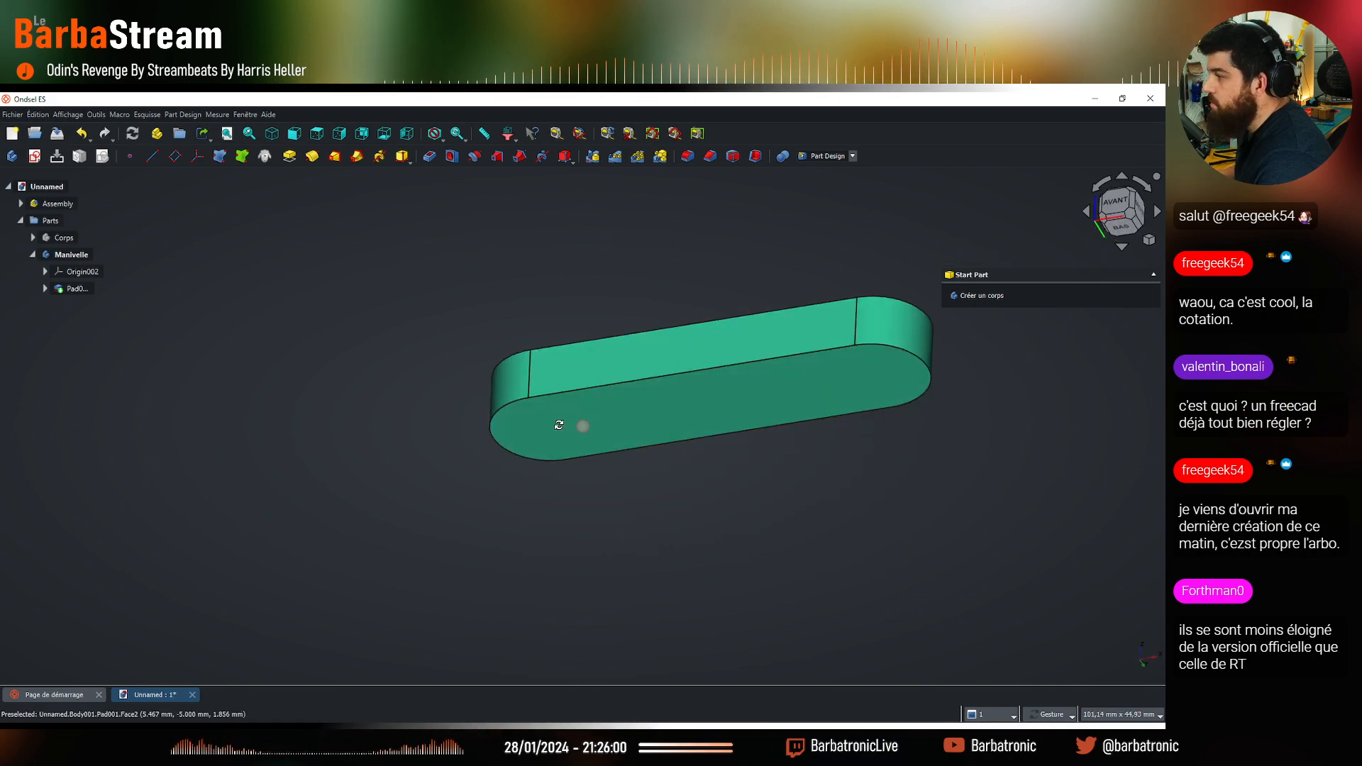
{"action": "left_click", "coordinate": [584, 429]}
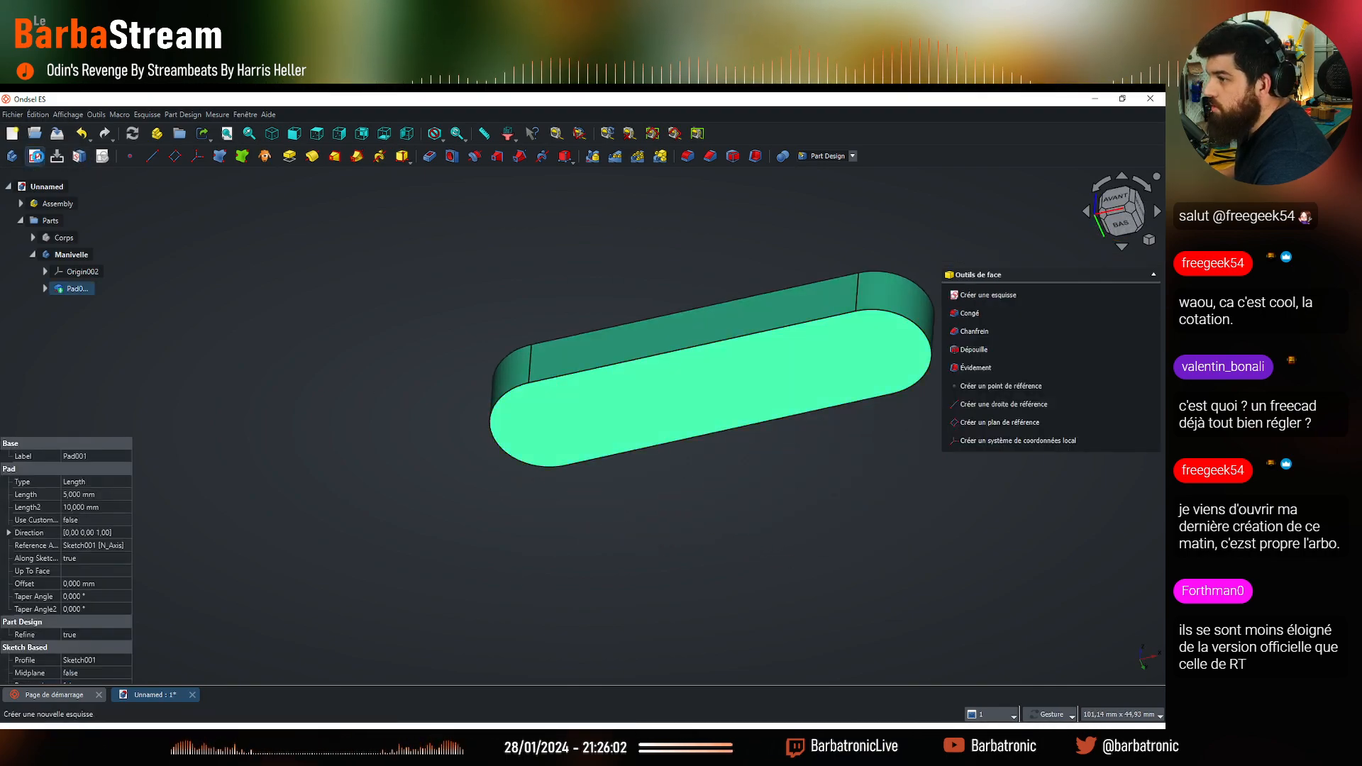
{"action": "left_click", "coordinate": [36, 156]}
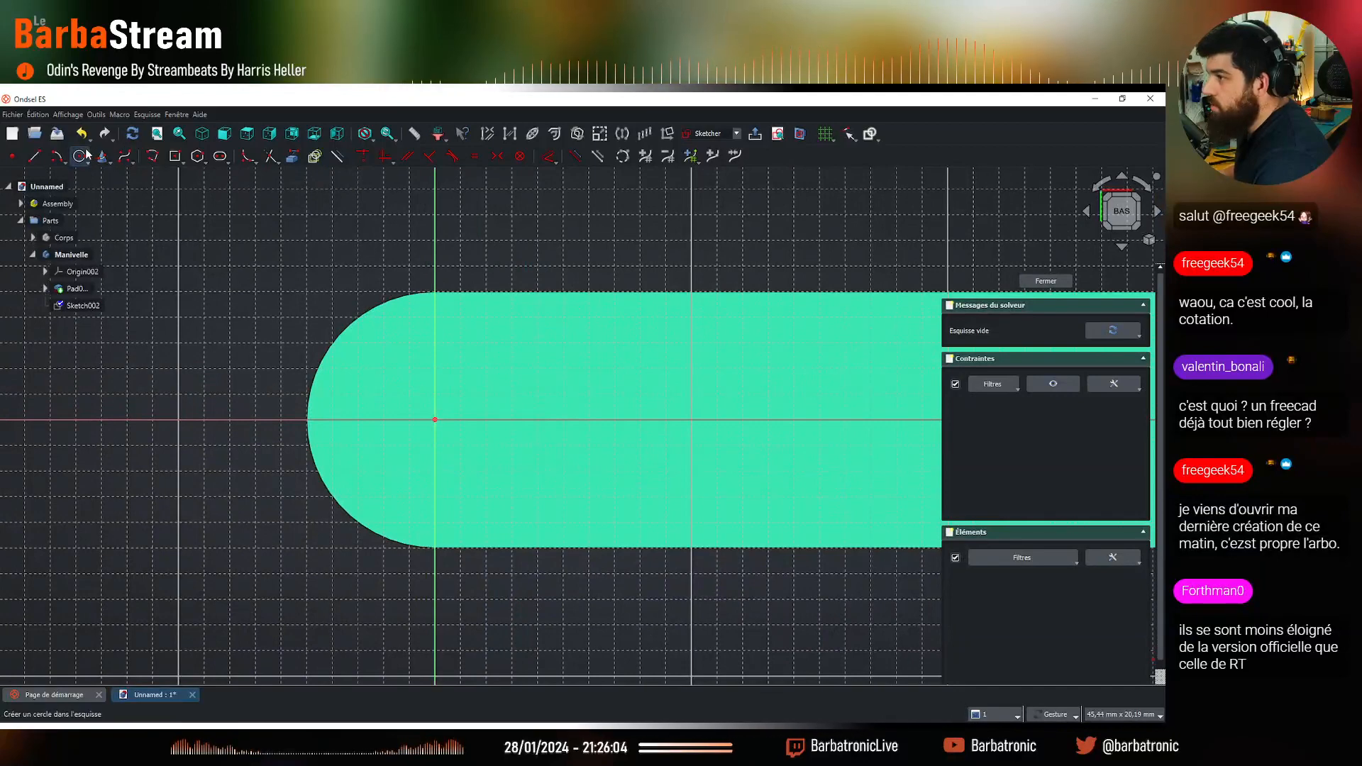
Draw a centre-point circle about 7.8 mm in diameter on the sketch origin, concentric with the slot's rounded end
{"action": "left_click", "coordinate": [86, 156]}
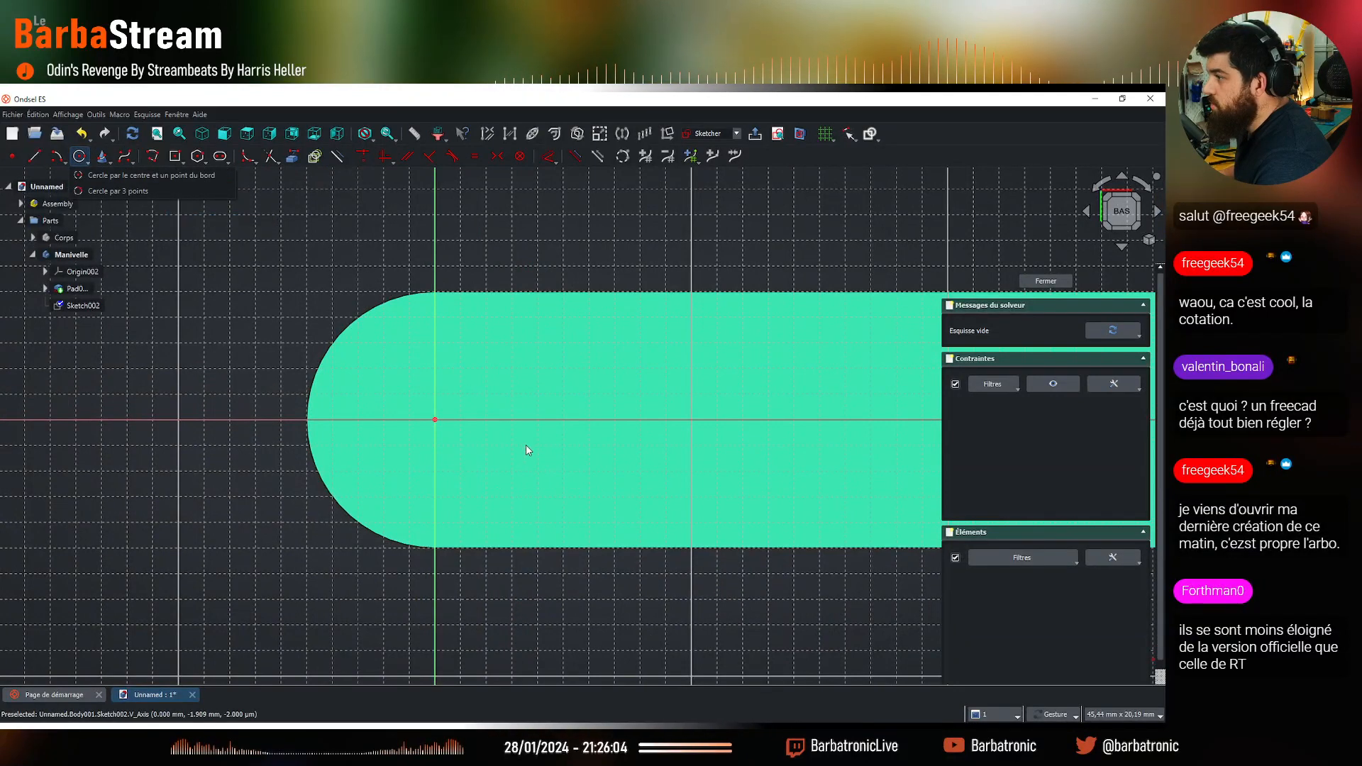
{"action": "left_click", "coordinate": [181, 175]}
{"action": "left_click", "coordinate": [435, 420]}
{"action": "left_click", "coordinate": [511, 354]}
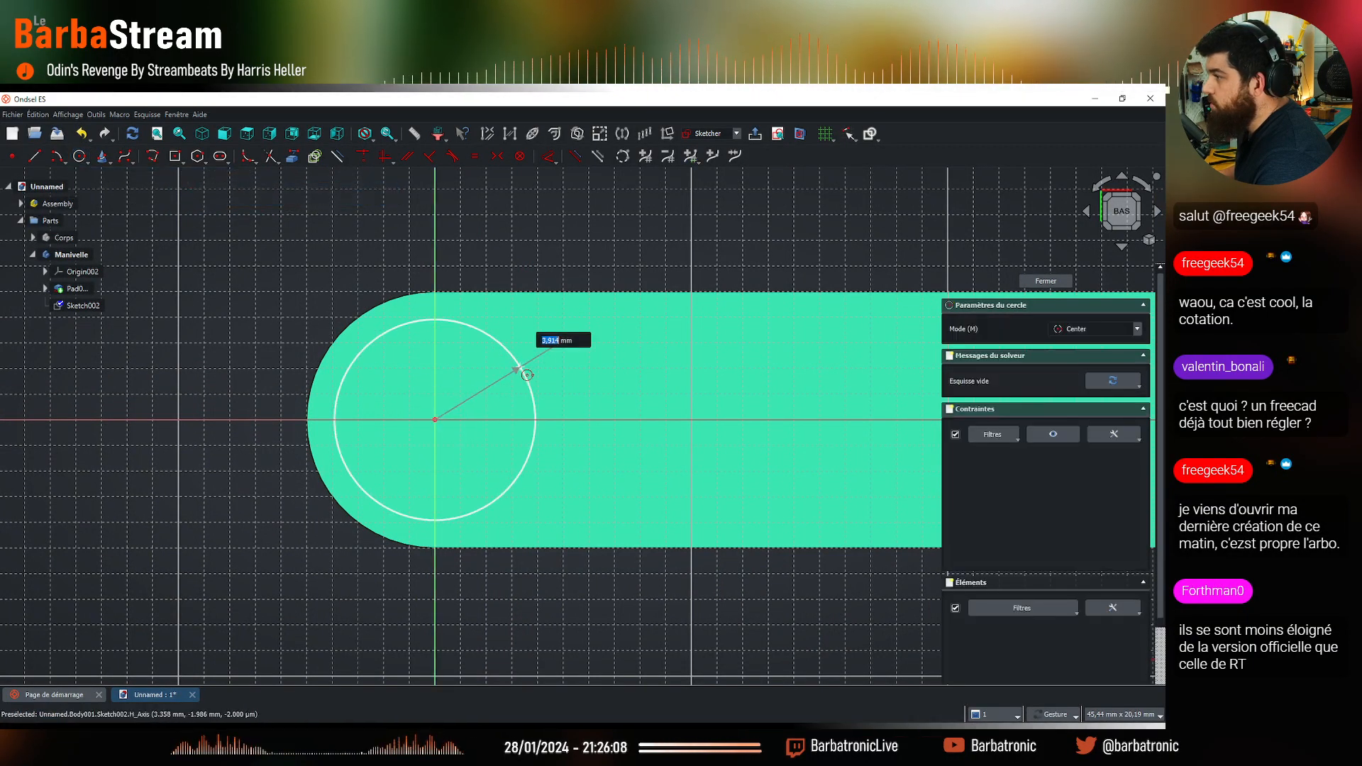
{"action": "left_click", "coordinate": [496, 359]}
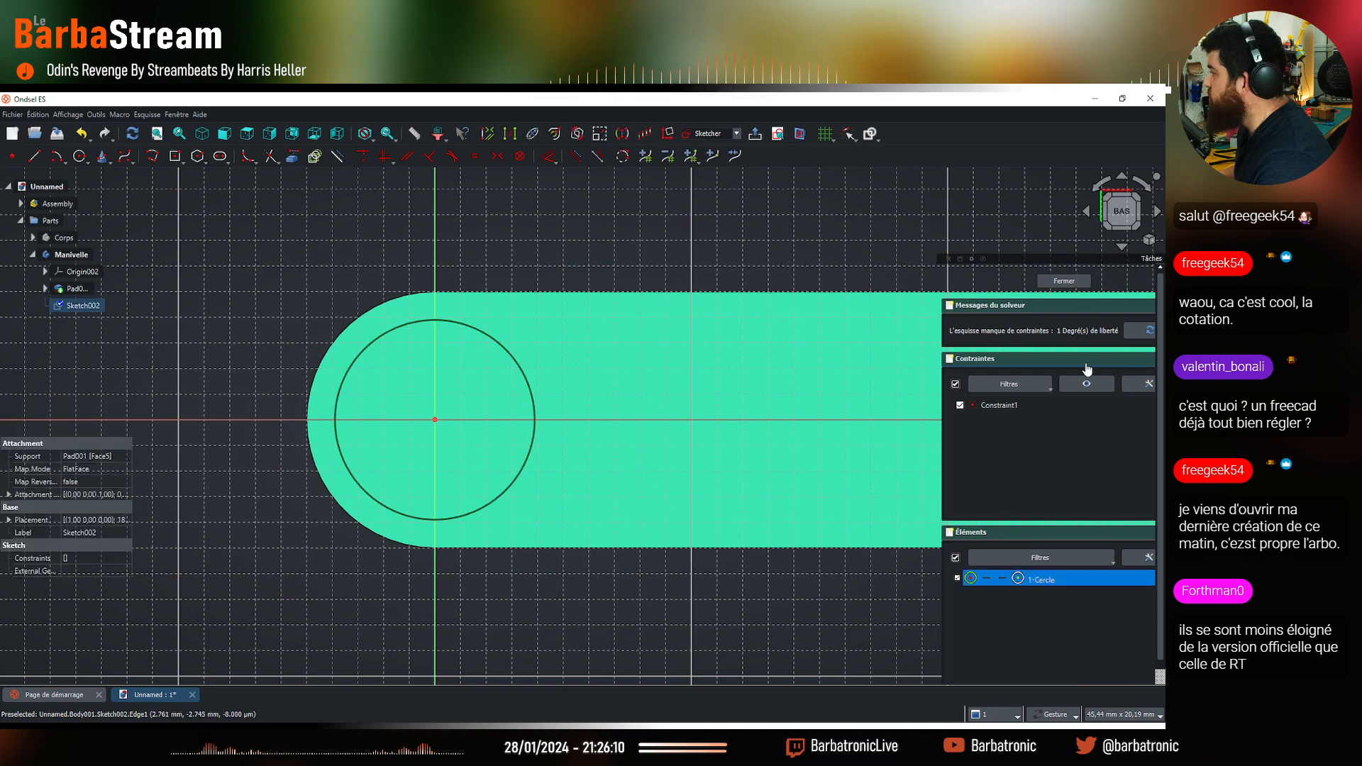
Dimension the circle's diameter as 5 mm and close the sketch
{"action": "left_click", "coordinate": [546, 159]}
{"action": "left_click", "coordinate": [578, 366]}
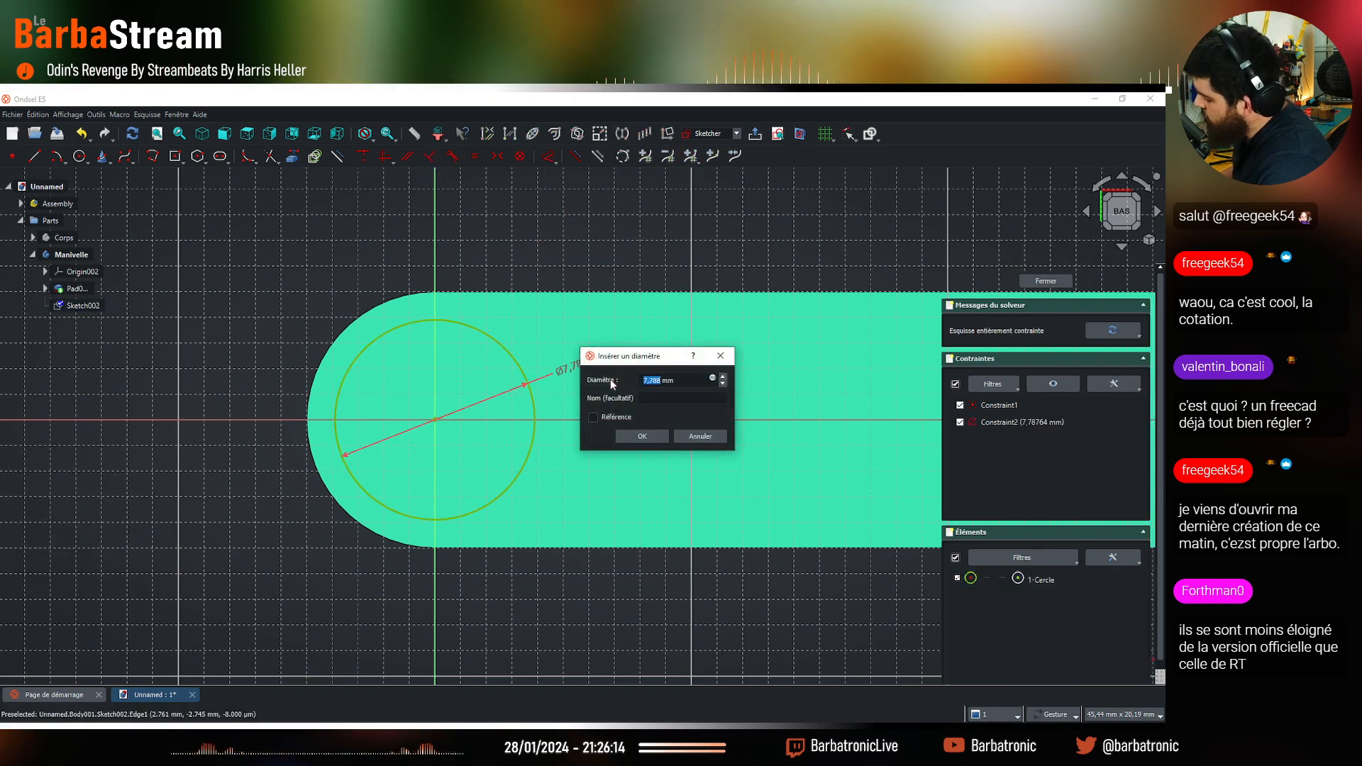
{"action": "type", "text": "5"}
{"action": "key", "text": "Return"}
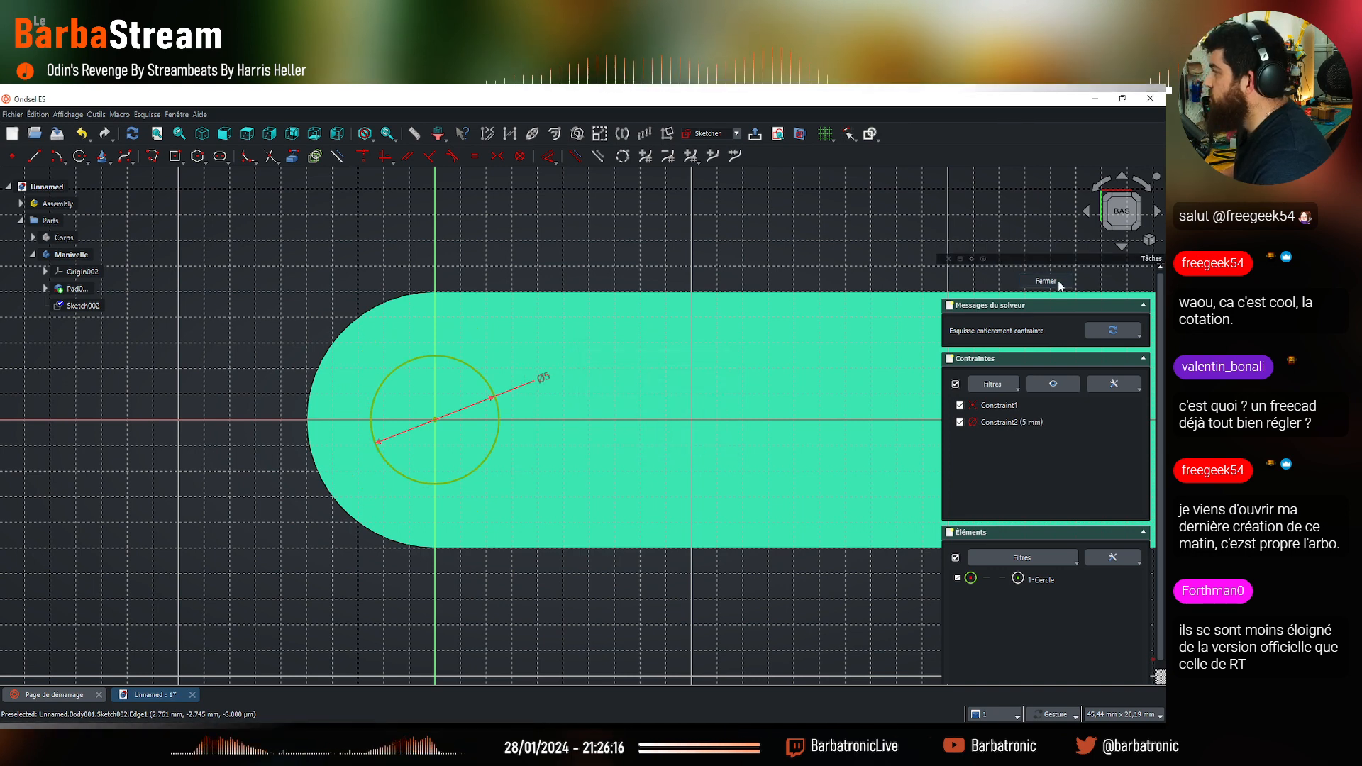
{"action": "left_click", "coordinate": [431, 225]}
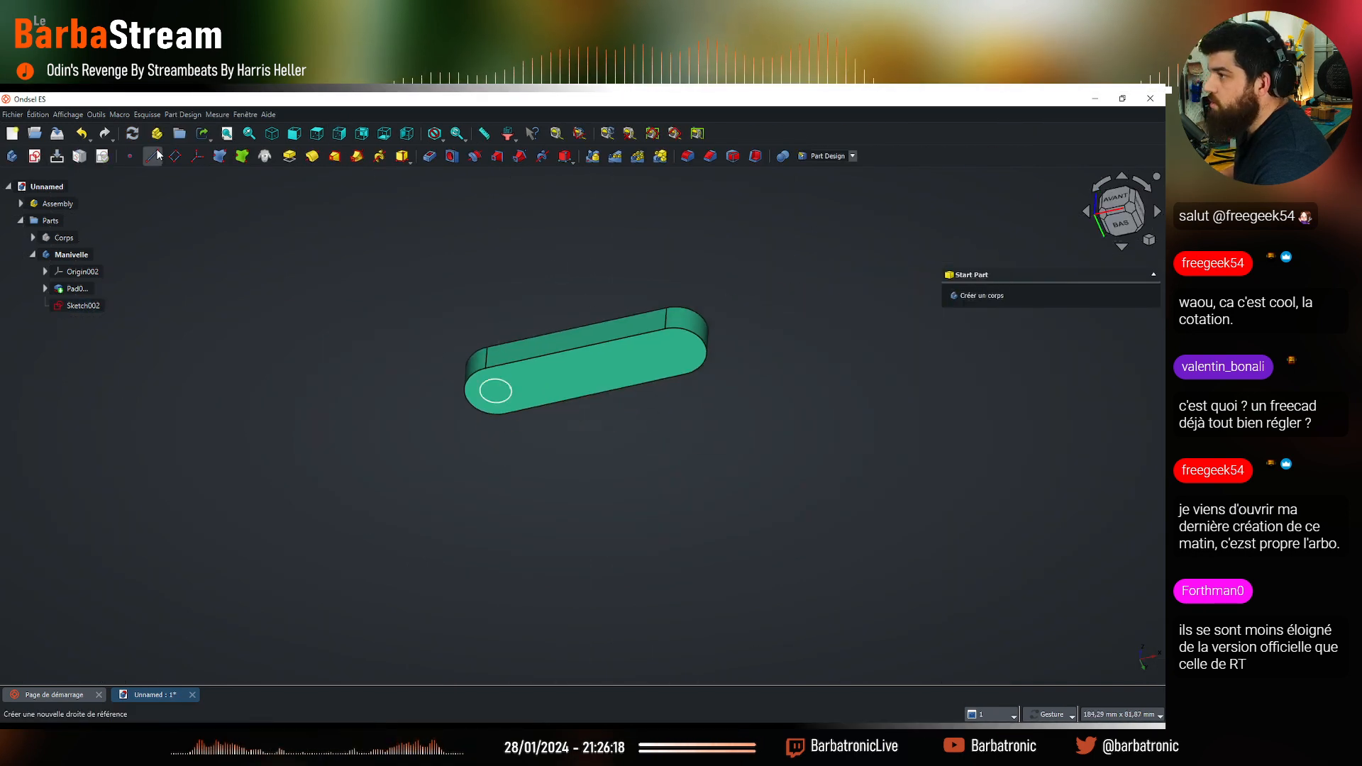
Pad the circle sketch into a cylindrical pin projecting from the crank's underside
{"action": "left_click", "coordinate": [290, 156]}
{"action": "mouse_move", "coordinate": [526, 404]}
{"action": "left_mouse_down"}
{"action": "mouse_move", "coordinate": [503, 310]}
{"action": "mouse_move", "coordinate": [590, 304]}
{"action": "left_mouse_up"}
{"action": "left_click", "coordinate": [1023, 281]}
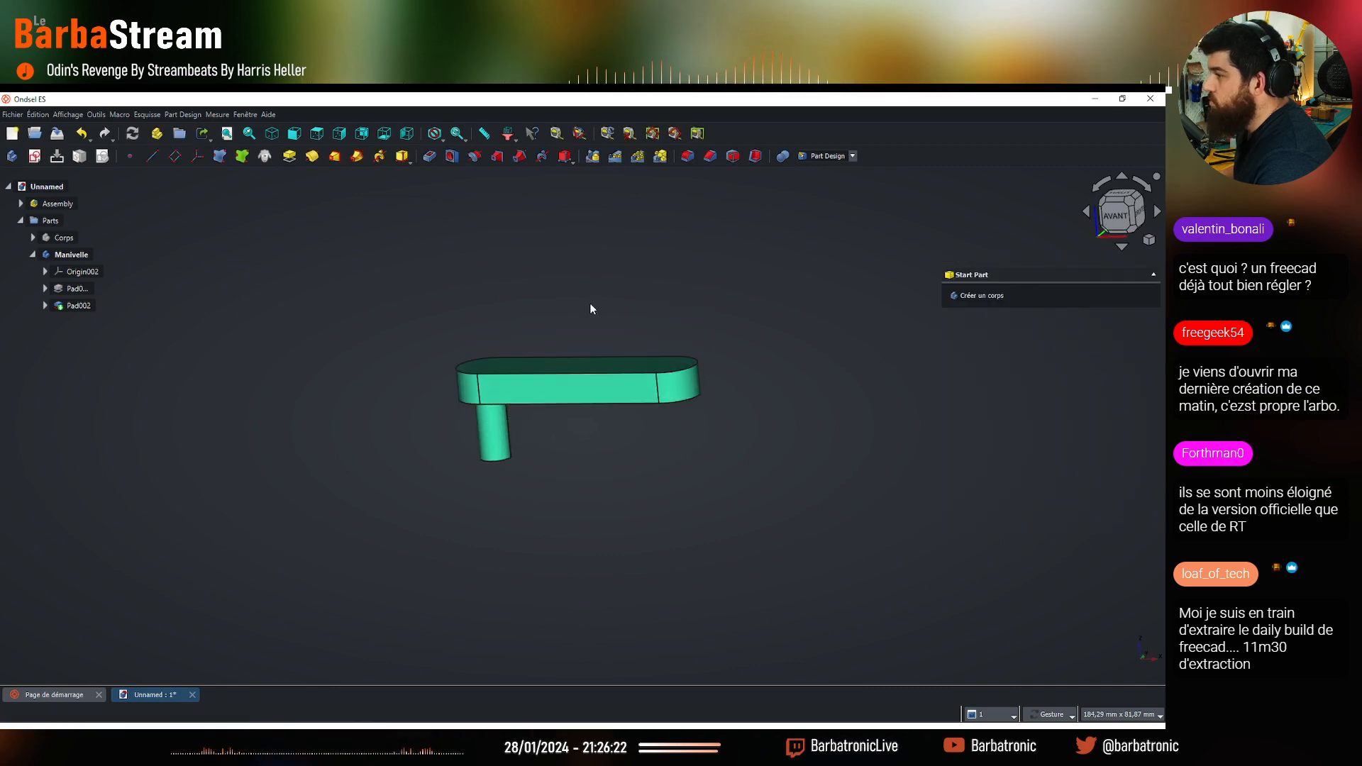
Show the first body again and check from below how the crank and pin sit in the plate
{"action": "left_click", "coordinate": [47, 240]}
{"action": "key", "text": "space"}
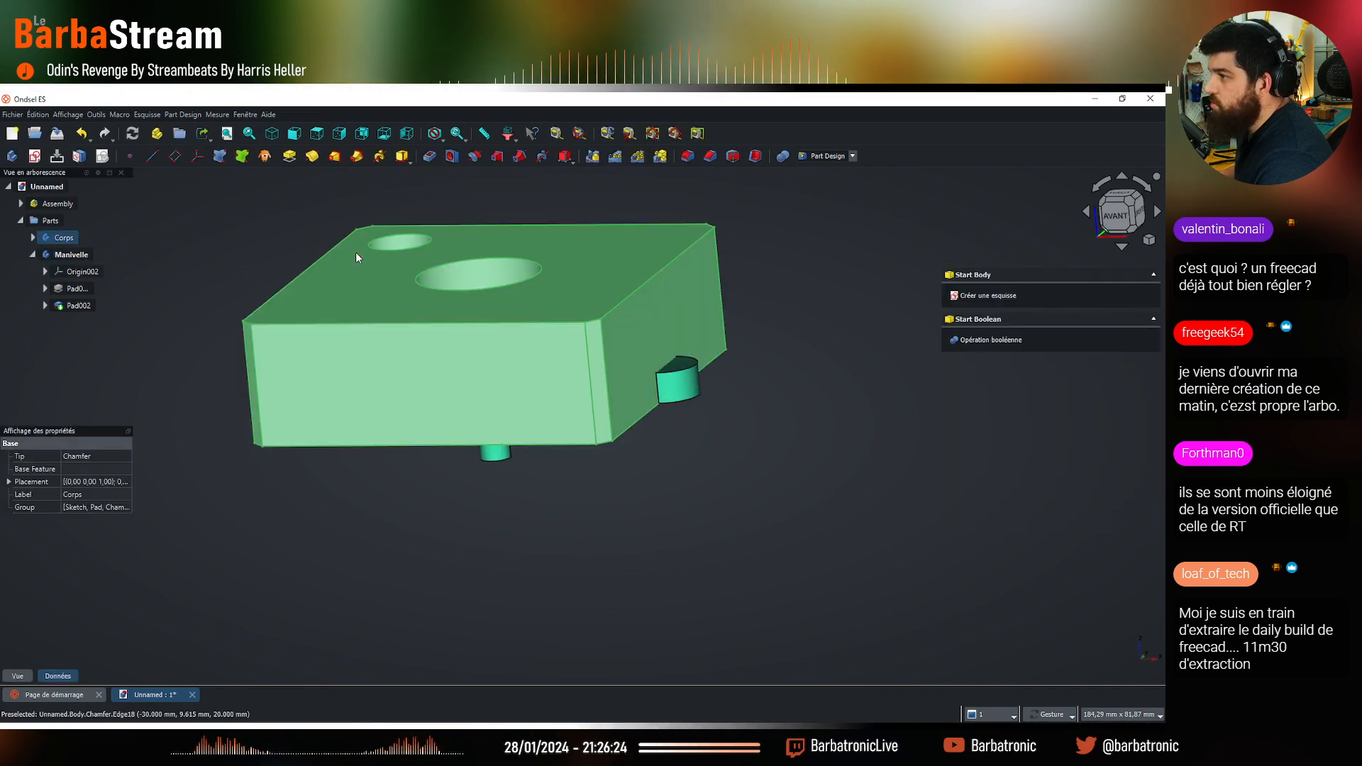
{"action": "left_click", "coordinate": [356, 254]}
{"action": "mouse_move", "coordinate": [796, 529]}
{"action": "left_mouse_down"}
{"action": "mouse_move", "coordinate": [717, 490]}
{"action": "mouse_move", "coordinate": [606, 389]}
{"action": "left_mouse_up"}
Open the sketch of the crank's slot profile for editing and set its centre-to-centre distance to 60 mm
{"action": "left_click", "coordinate": [45, 289]}
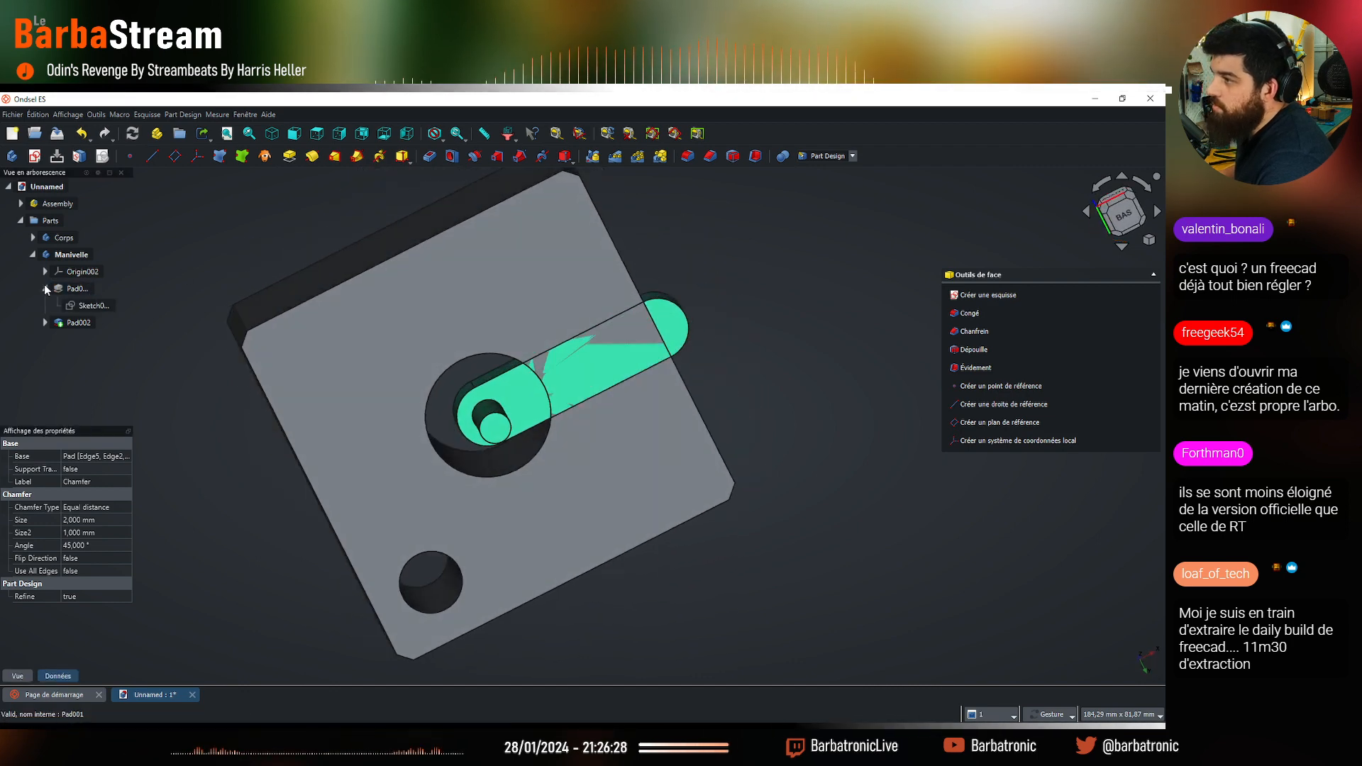
{"action": "left_click", "coordinate": [92, 306]}
{"action": "double_click", "coordinate": [112, 308]}
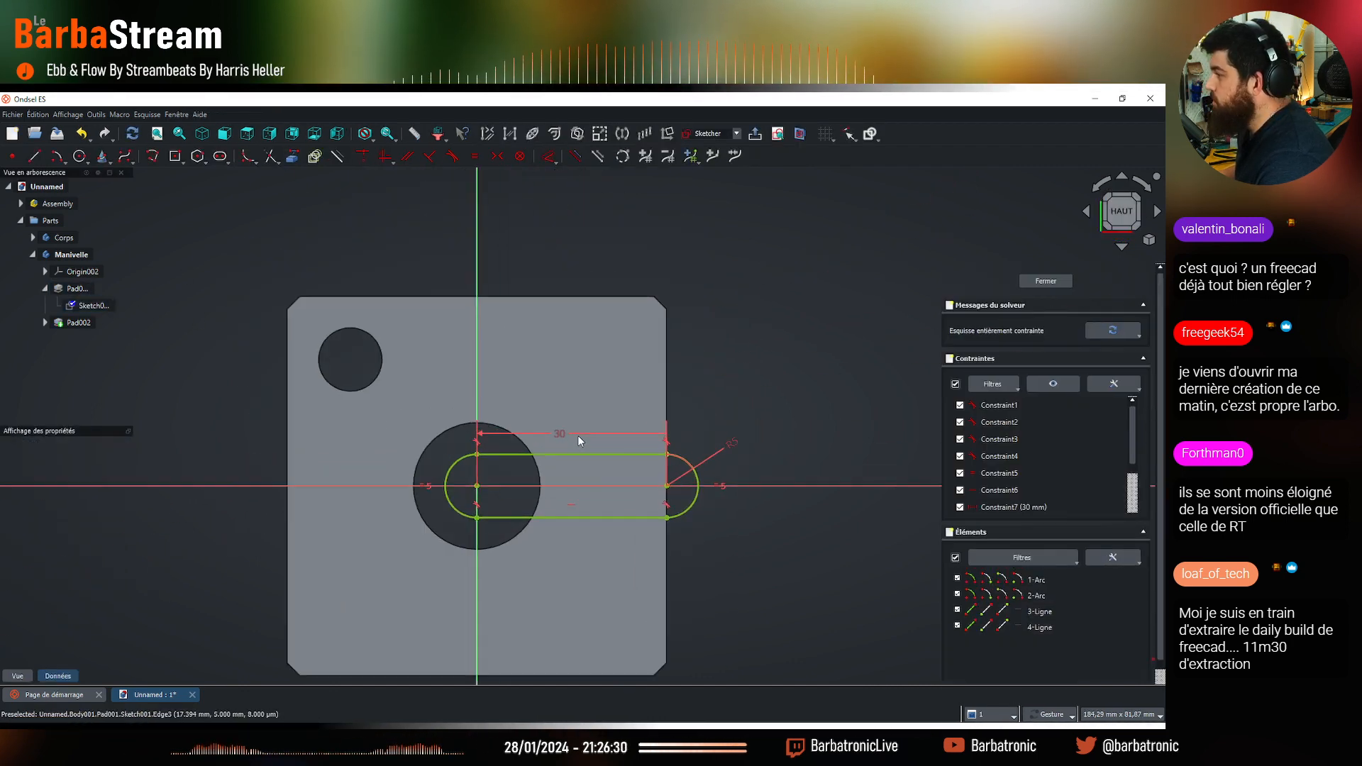
{"action": "double_click", "coordinate": [560, 436]}
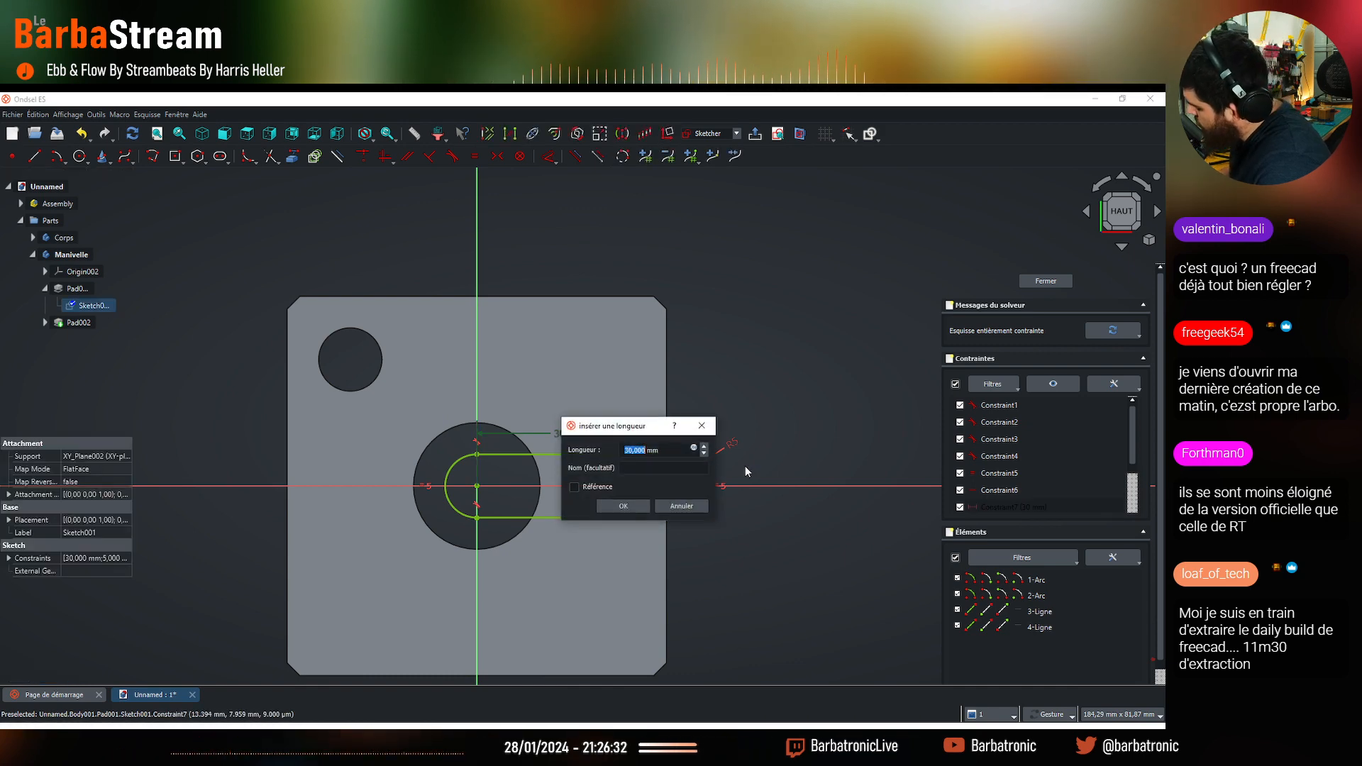
{"action": "type", "text": "60"}
{"action": "key", "text": "Return"}
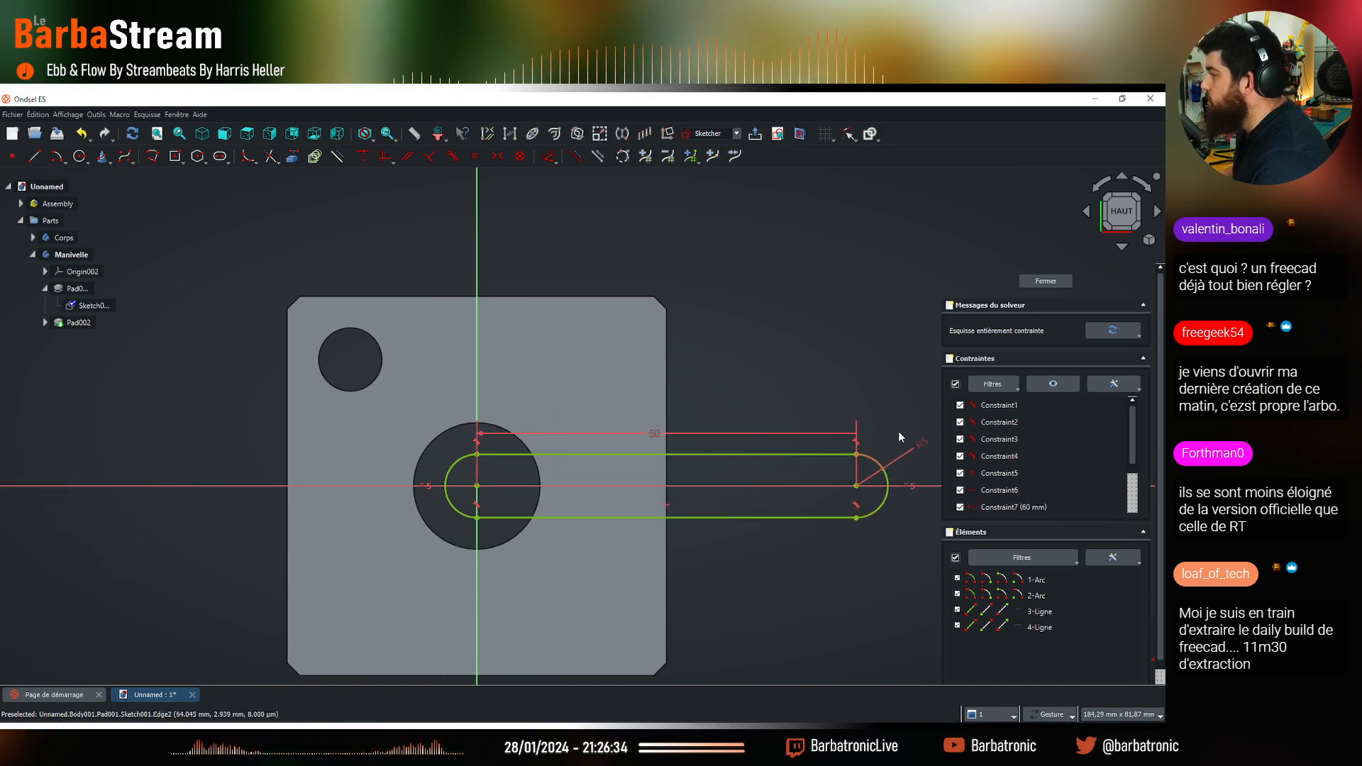
Set the radius of the crank slot's rounded ends to 10 mm
{"action": "double_click", "coordinate": [920, 443]}
{"action": "type", "text": "10"}
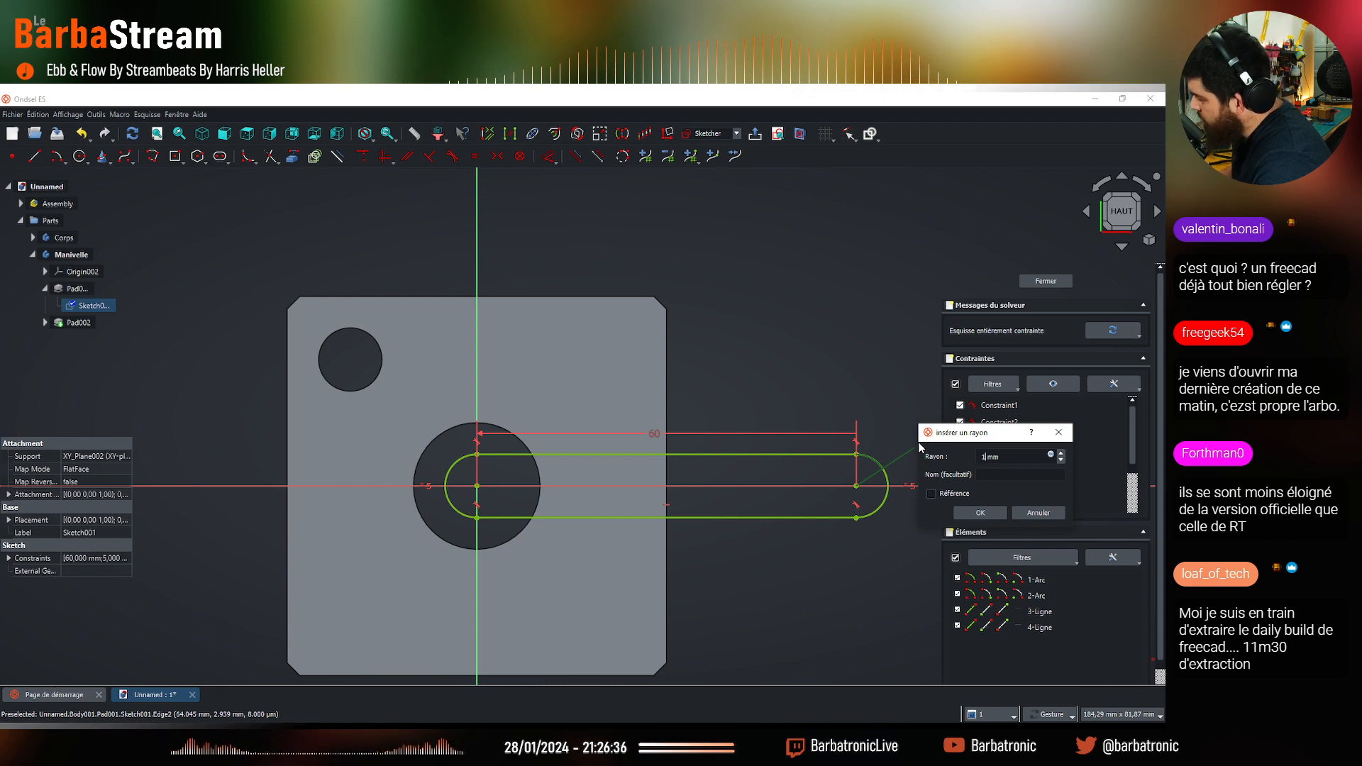
{"action": "key", "text": "Return"}
{"action": "scroll", "coordinate": [742, 437], "scroll_direction": "down", "scroll_amount": 3}
{"action": "scroll", "coordinate": [499, 453], "scroll_direction": "up", "scroll_amount": 2}
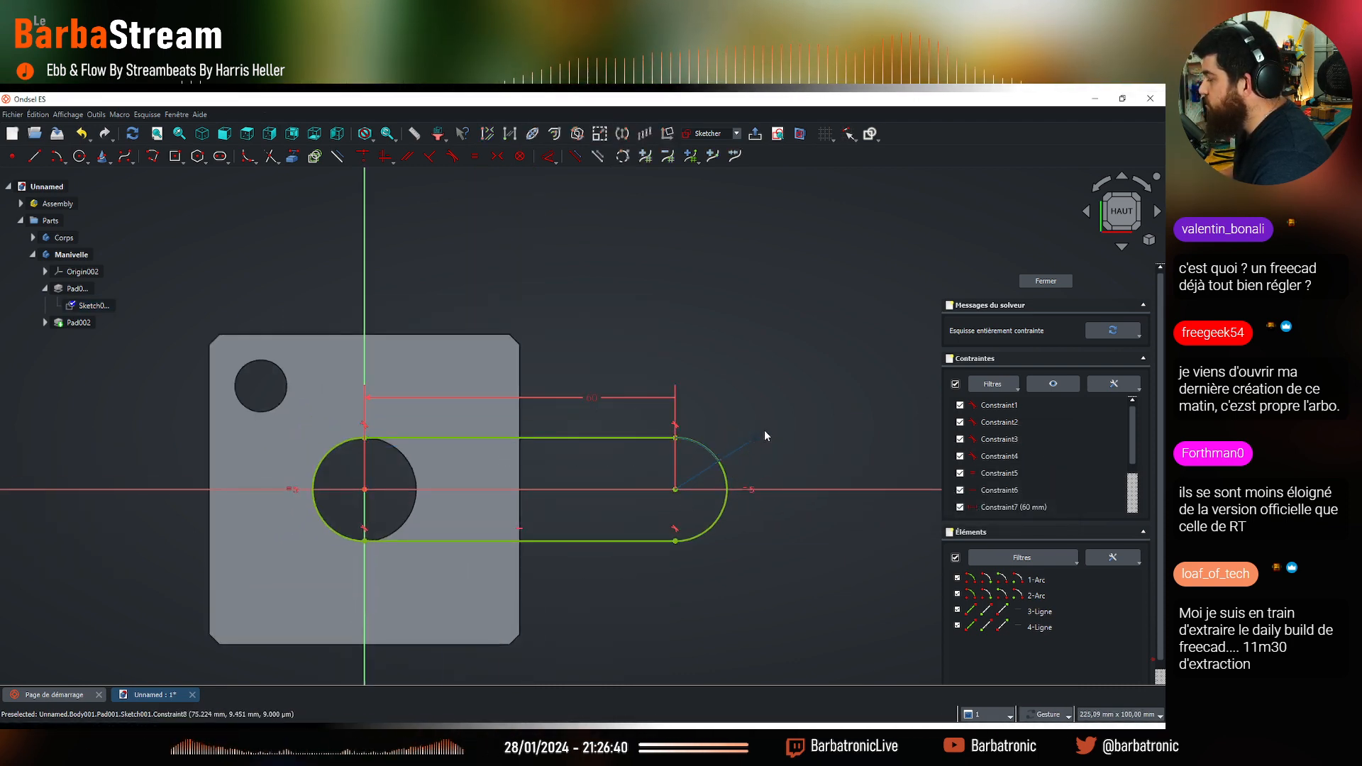
Try a radius of 115 mm for the crank slot's rounded ends and undo it
{"action": "left_click", "coordinate": [789, 408]}
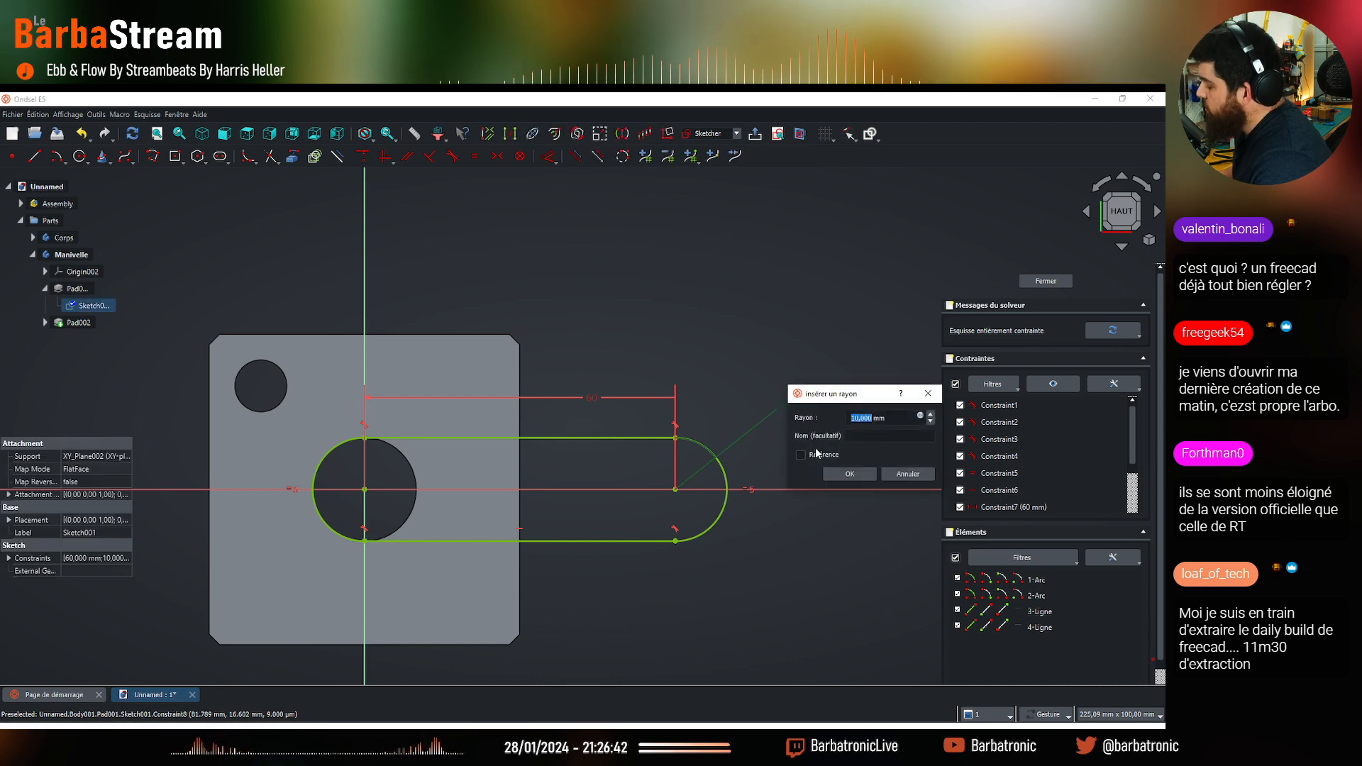
{"action": "type", "text": "115"}
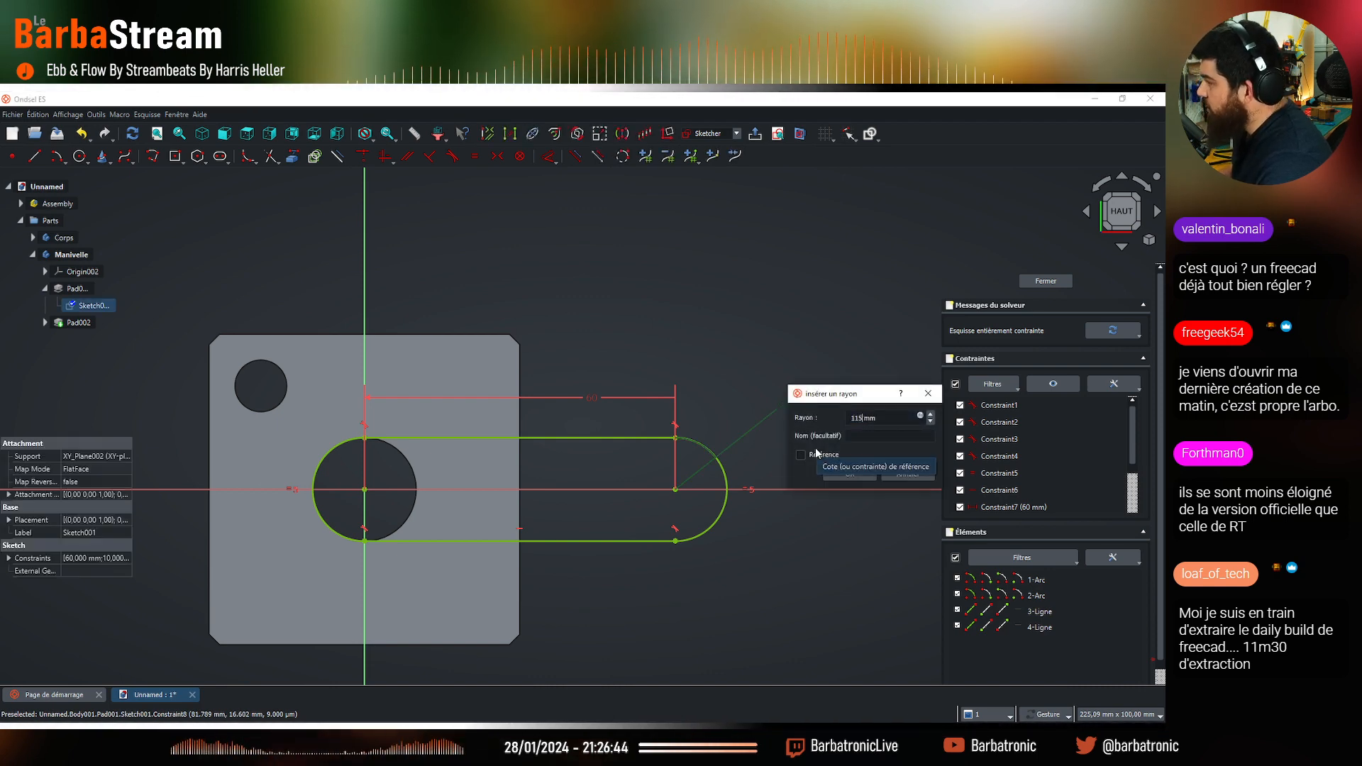
{"action": "key", "text": "Return"}
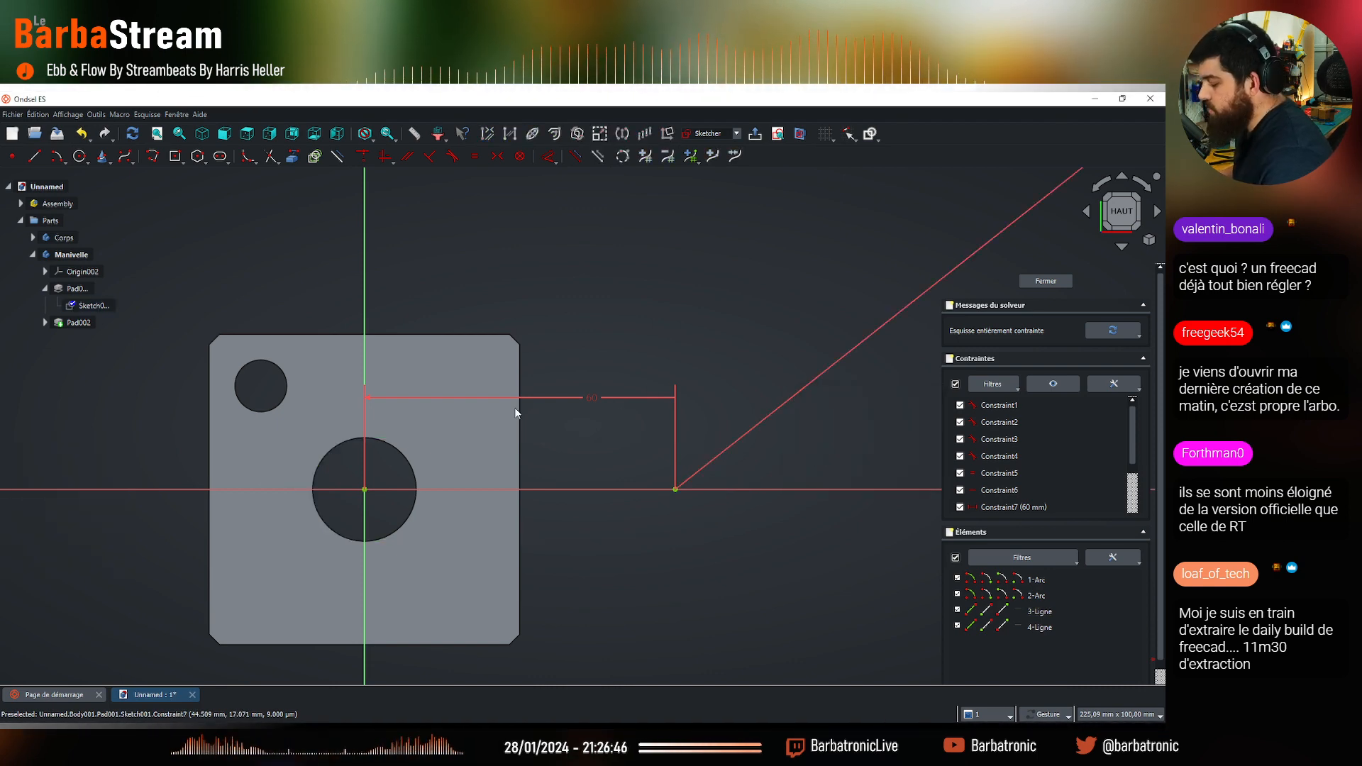
{"action": "key", "text": "ctrl+z"}
Set the radius of the crank slot's rounded ends to 15 mm and close the sketch
{"action": "left_click", "coordinate": [789, 402]}
{"action": "type", "text": "15"}
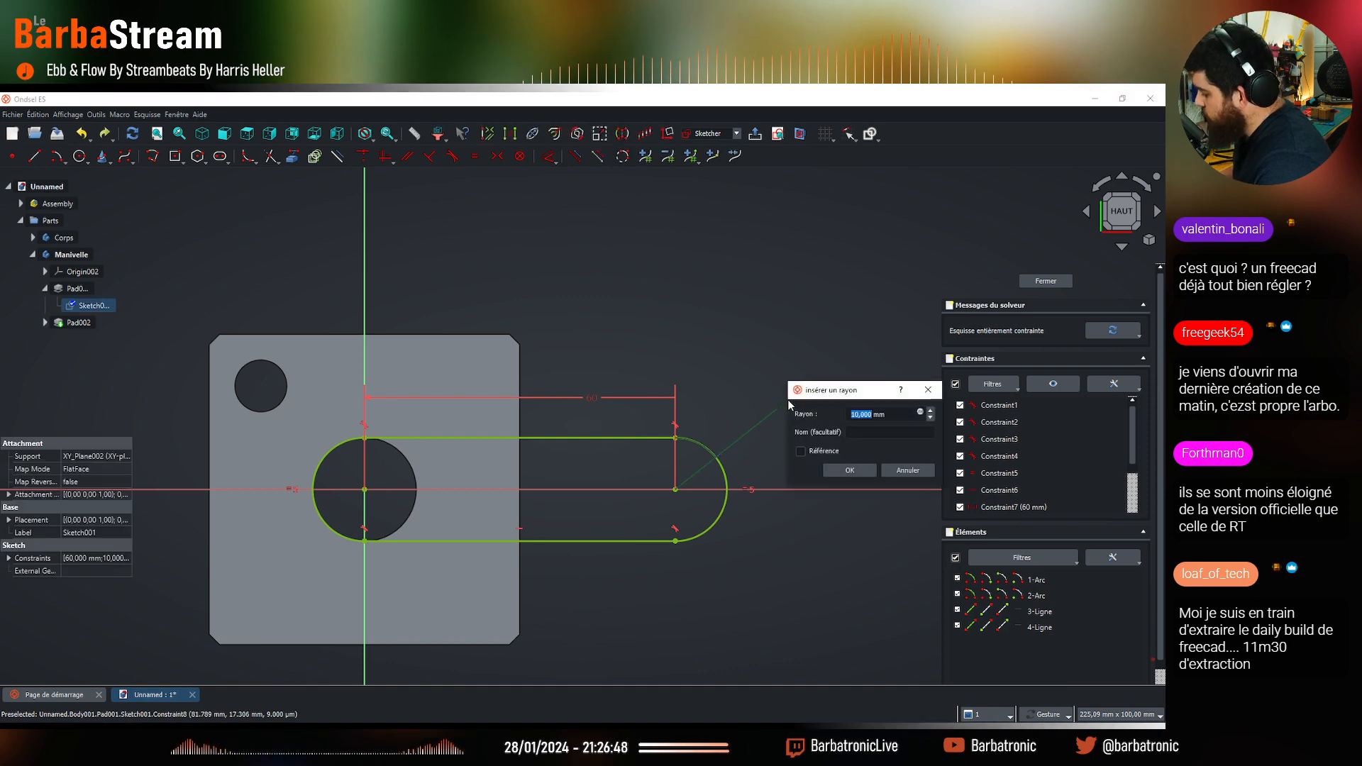
{"action": "key", "text": "Return"}
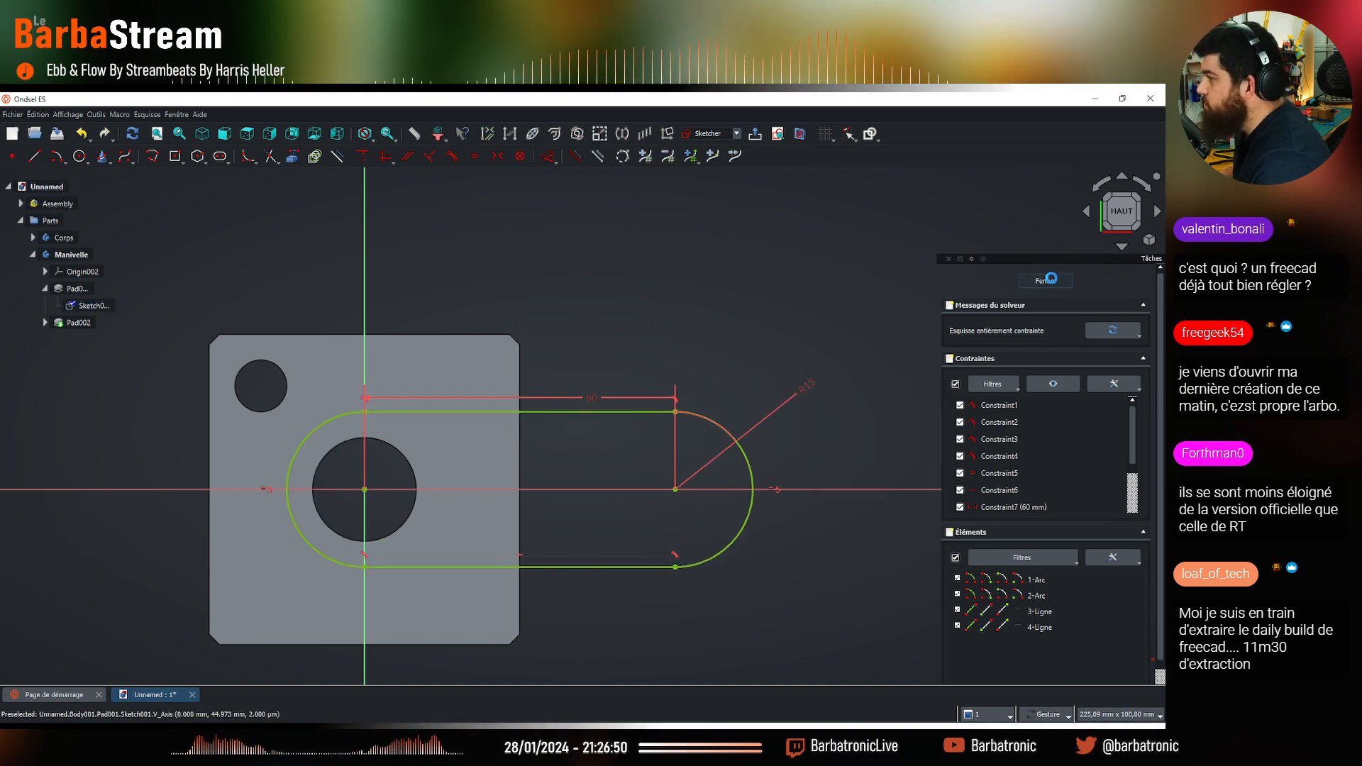
{"action": "left_click", "coordinate": [1046, 281]}
Open the crank pin's circle sketch, set the circle's diameter to 19 mm and close the sketch
{"action": "left_click", "coordinate": [84, 324]}
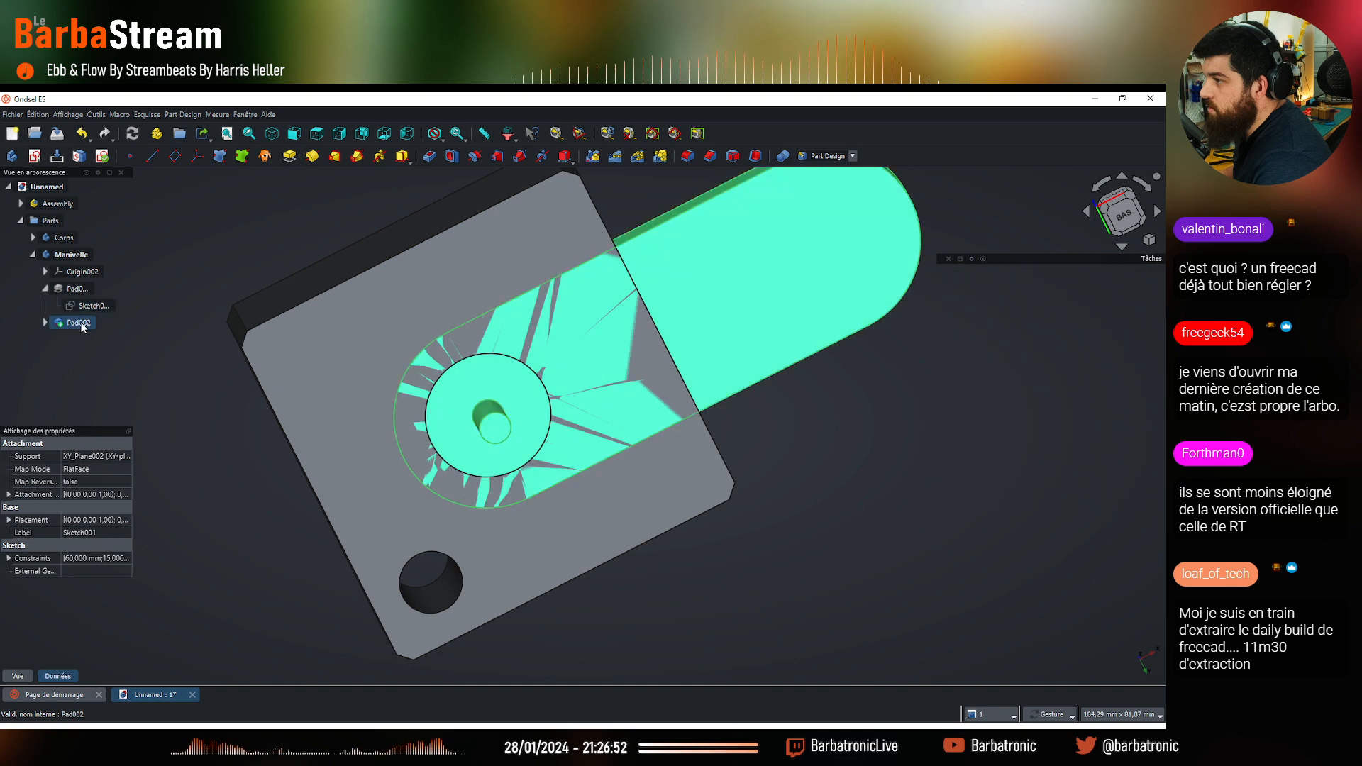
{"action": "left_click", "coordinate": [45, 324]}
{"action": "double_click", "coordinate": [105, 342]}
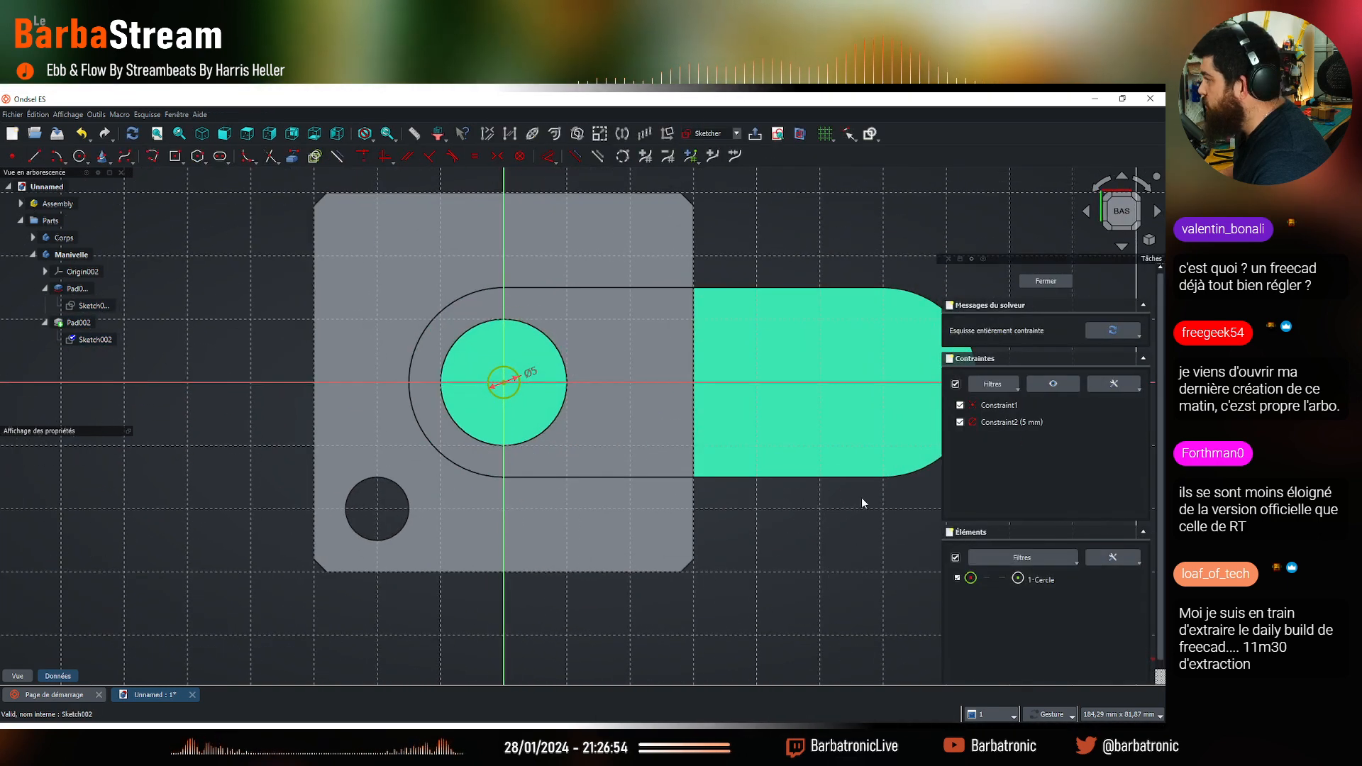
{"action": "double_click", "coordinate": [530, 374]}
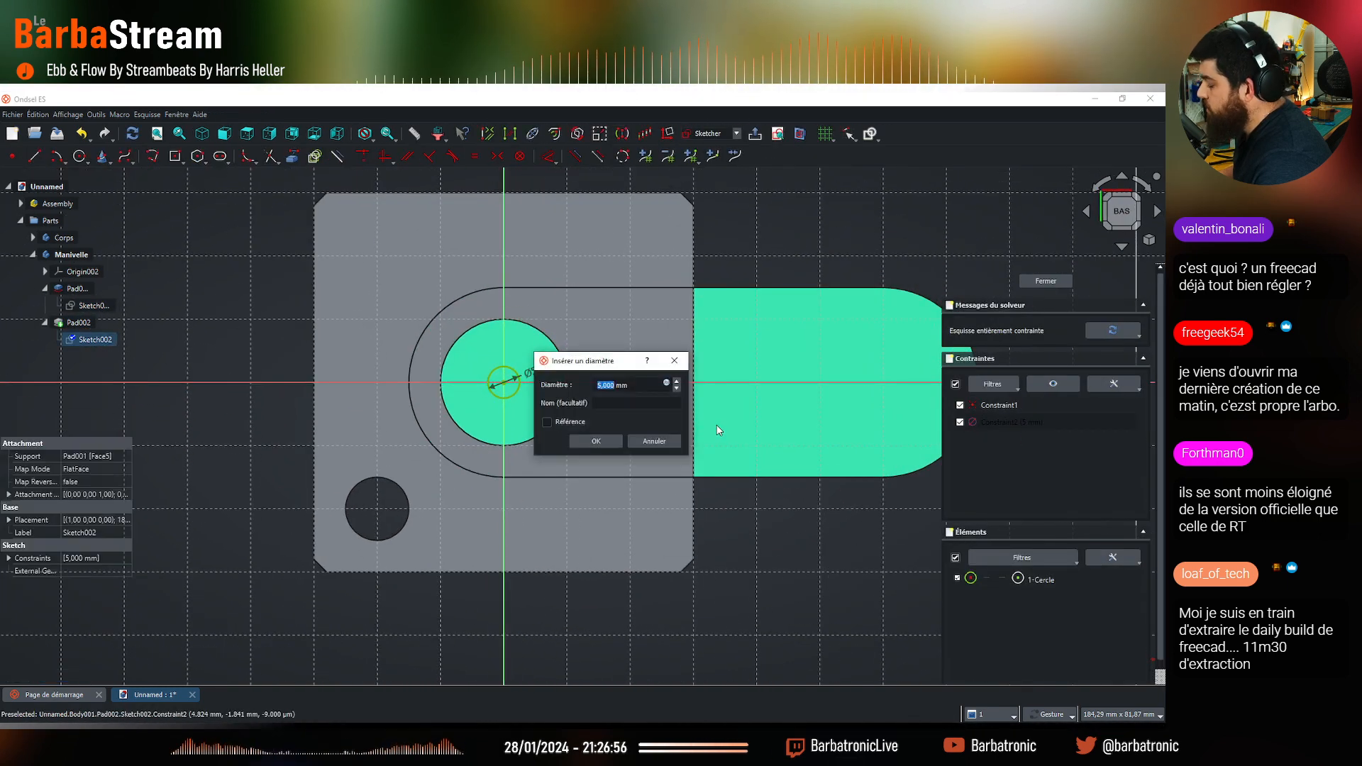
{"action": "type", "text": "19"}
{"action": "key", "text": "Return"}
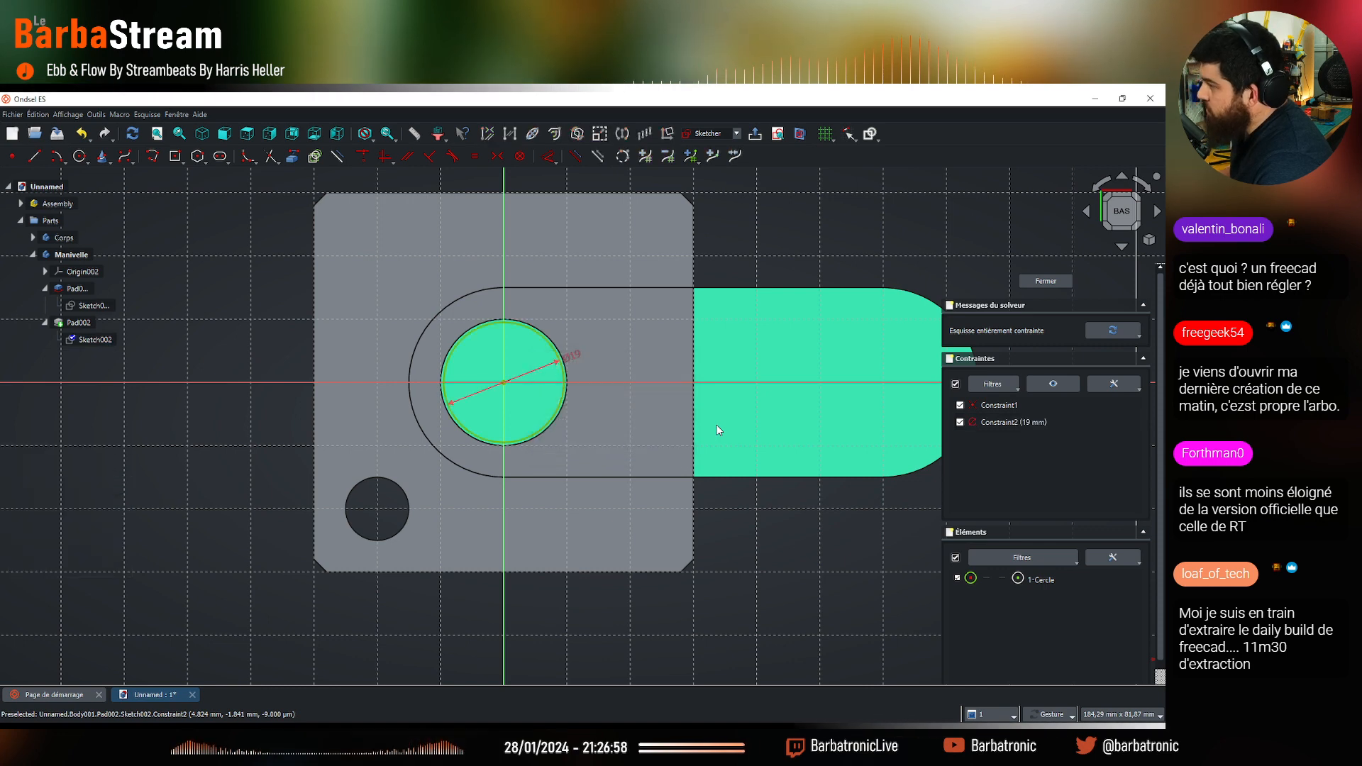
{"action": "left_click", "coordinate": [1046, 281]}
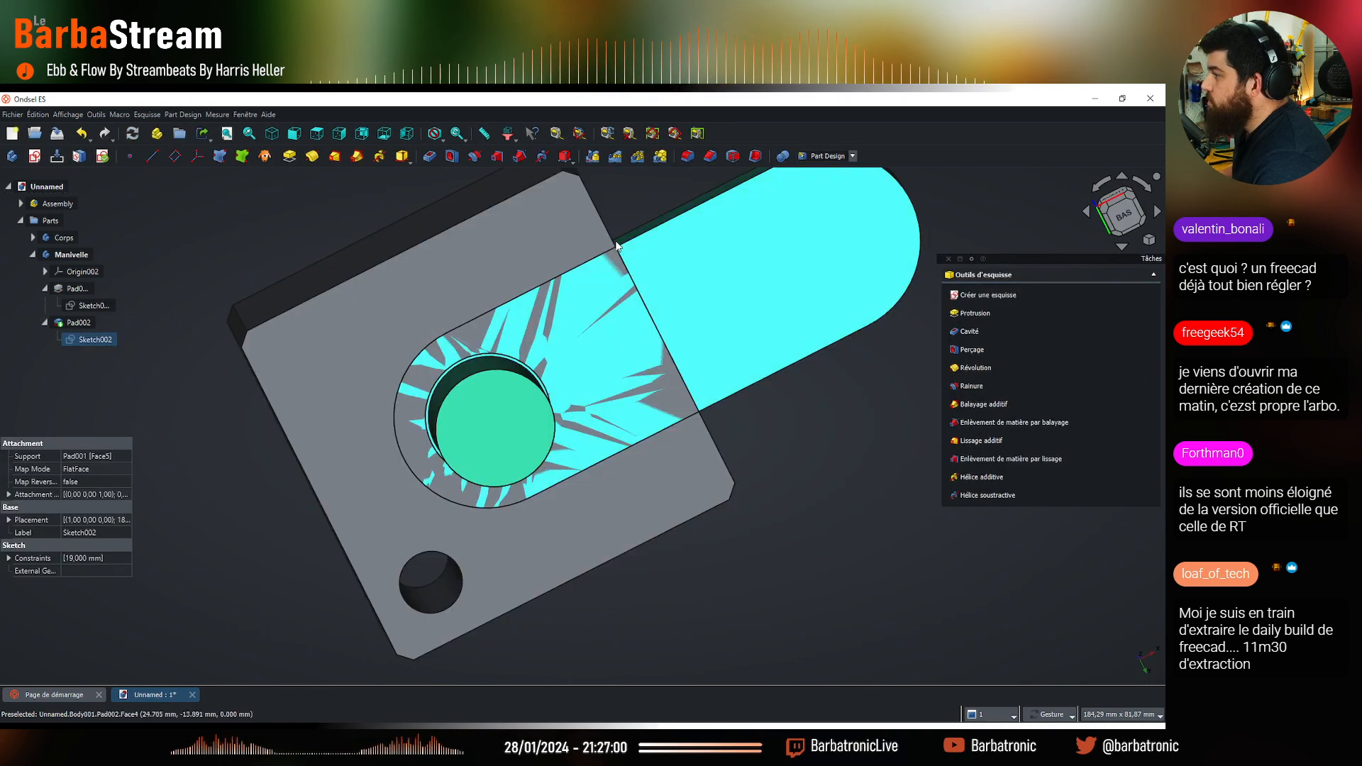
Edit the pad that forms the crank's pin and set its length to 25 mm
{"action": "left_click_drag", "start_coordinate": [649, 363], "coordinate": [343, 597]}
{"action": "scroll", "coordinate": [410, 369], "scroll_direction": "down", "scroll_amount": 6}
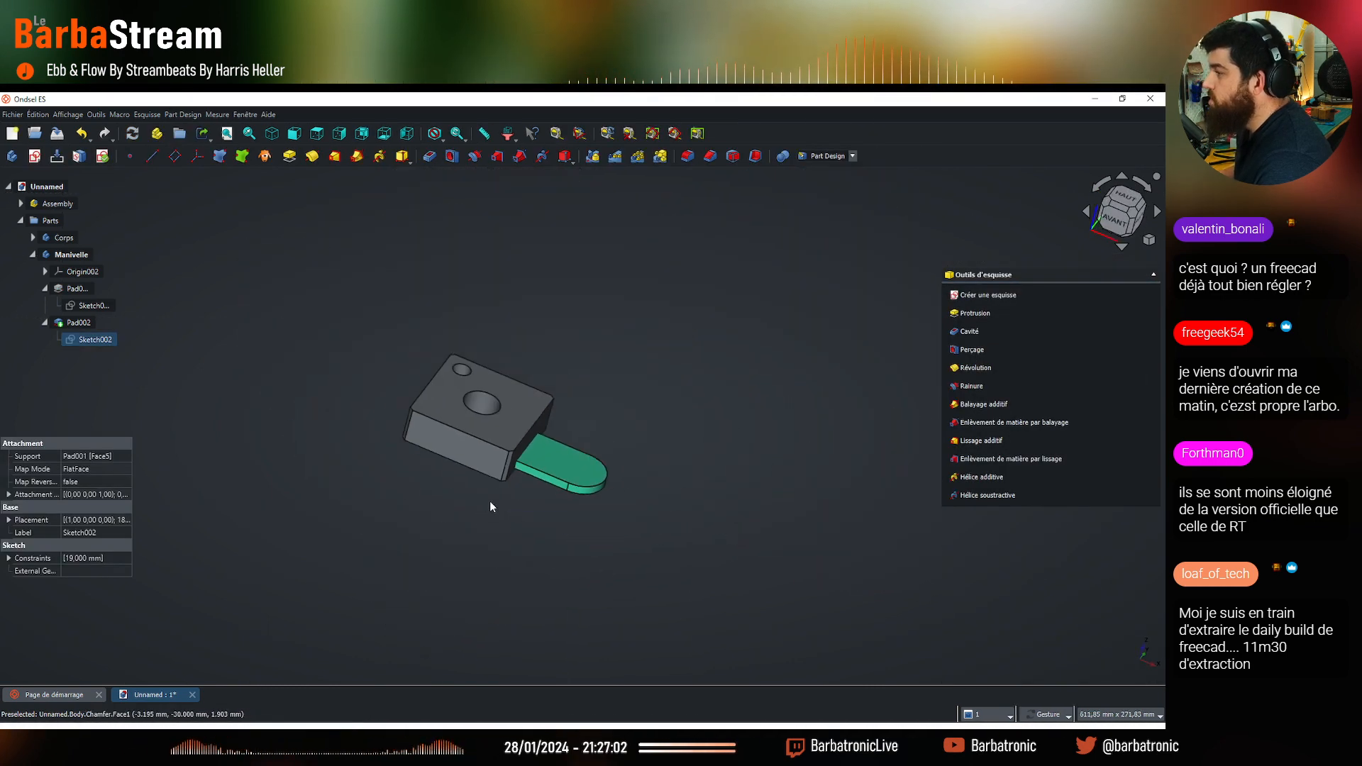
{"action": "scroll", "coordinate": [543, 482], "scroll_direction": "up", "scroll_amount": 3}
{"action": "left_click_drag", "start_coordinate": [470, 544], "coordinate": [428, 462]}
{"action": "double_click", "coordinate": [78, 324]}
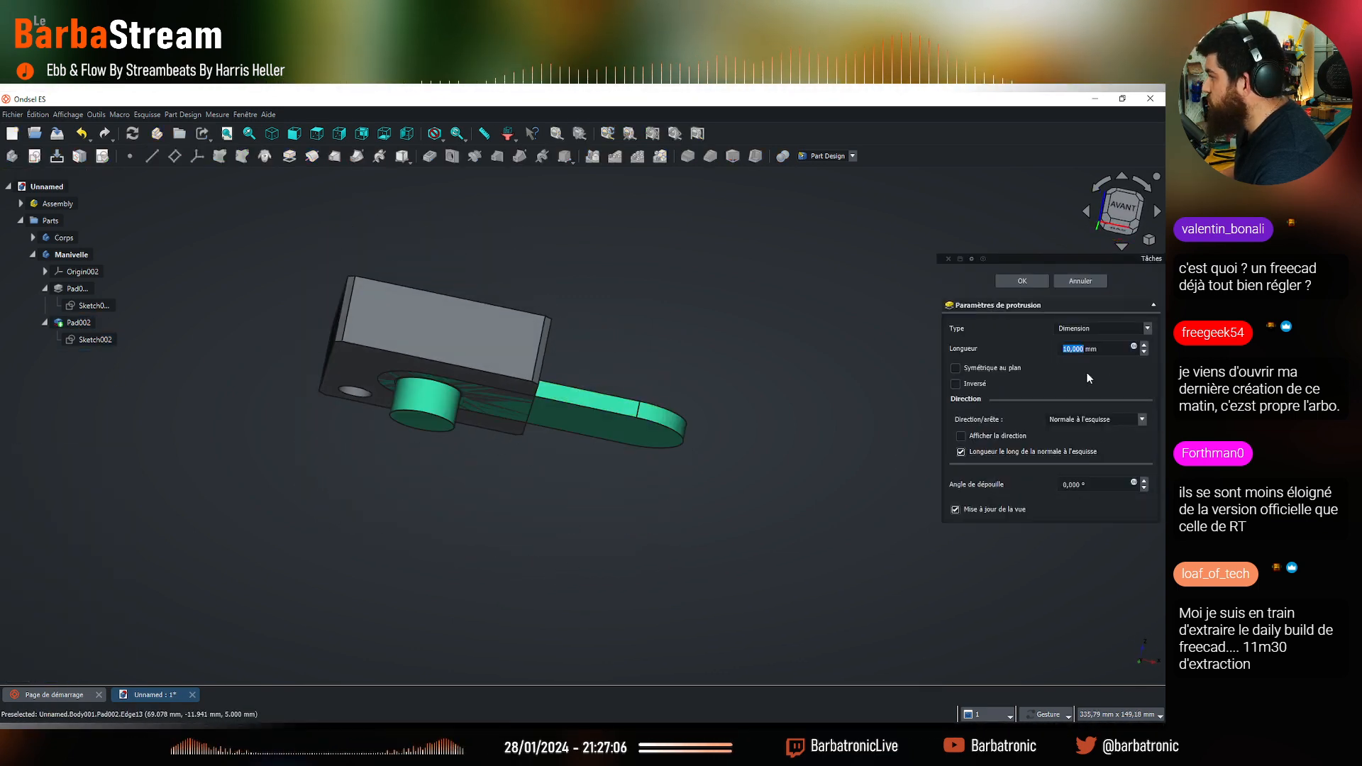
{"action": "key", "text": "Return"}
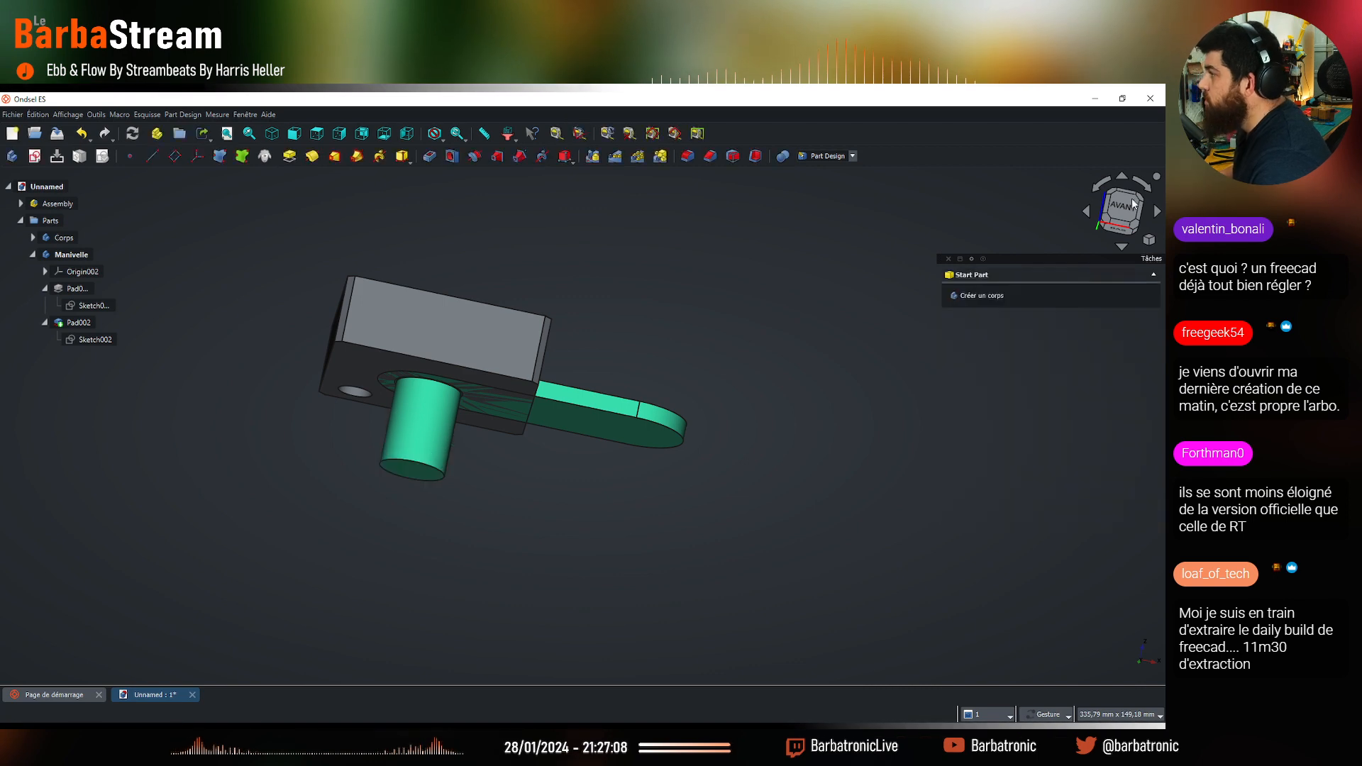
Collapse the Manivelle body in the model tree and activate the Assembly for editing
{"action": "left_click_drag", "start_coordinate": [681, 210], "coordinate": [643, 301]}
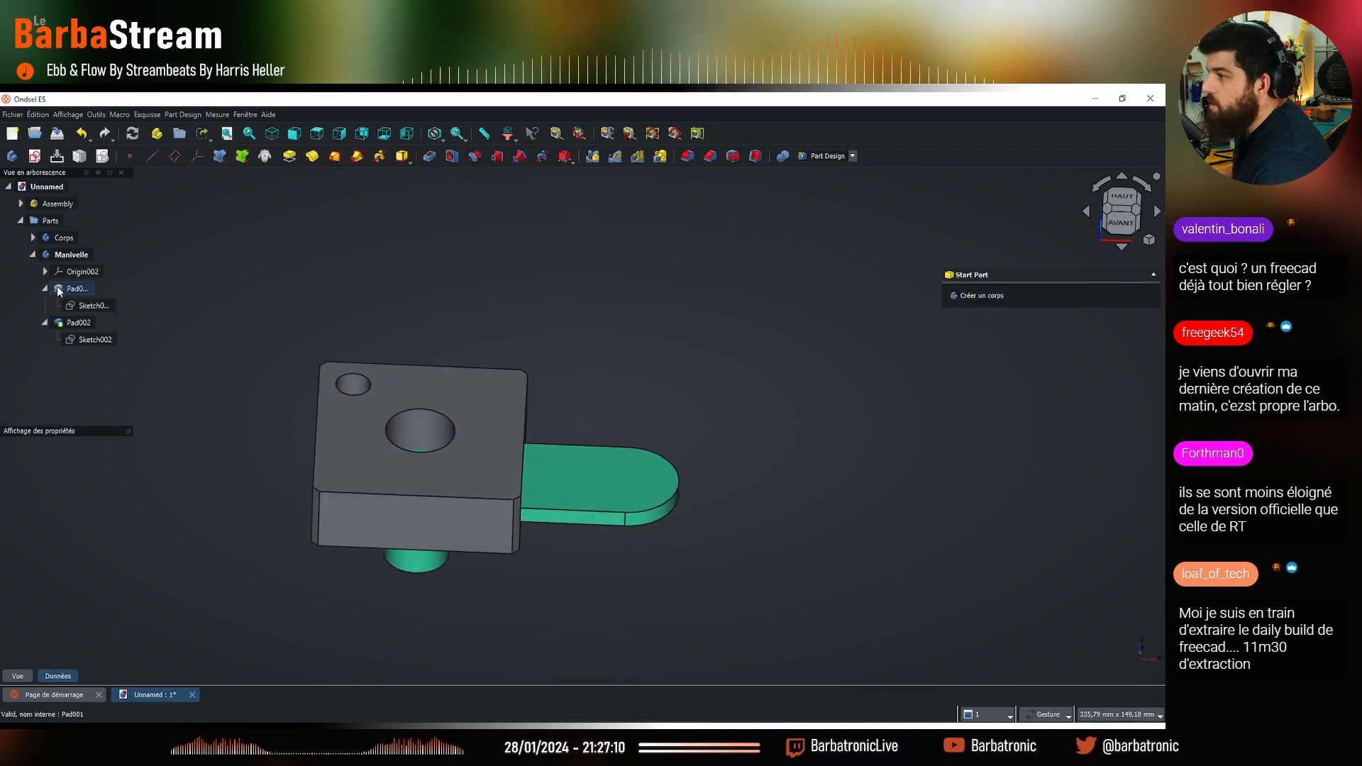
{"action": "left_click", "coordinate": [32, 254]}
{"action": "left_click", "coordinate": [71, 254]}
{"action": "left_click", "coordinate": [66, 238]}
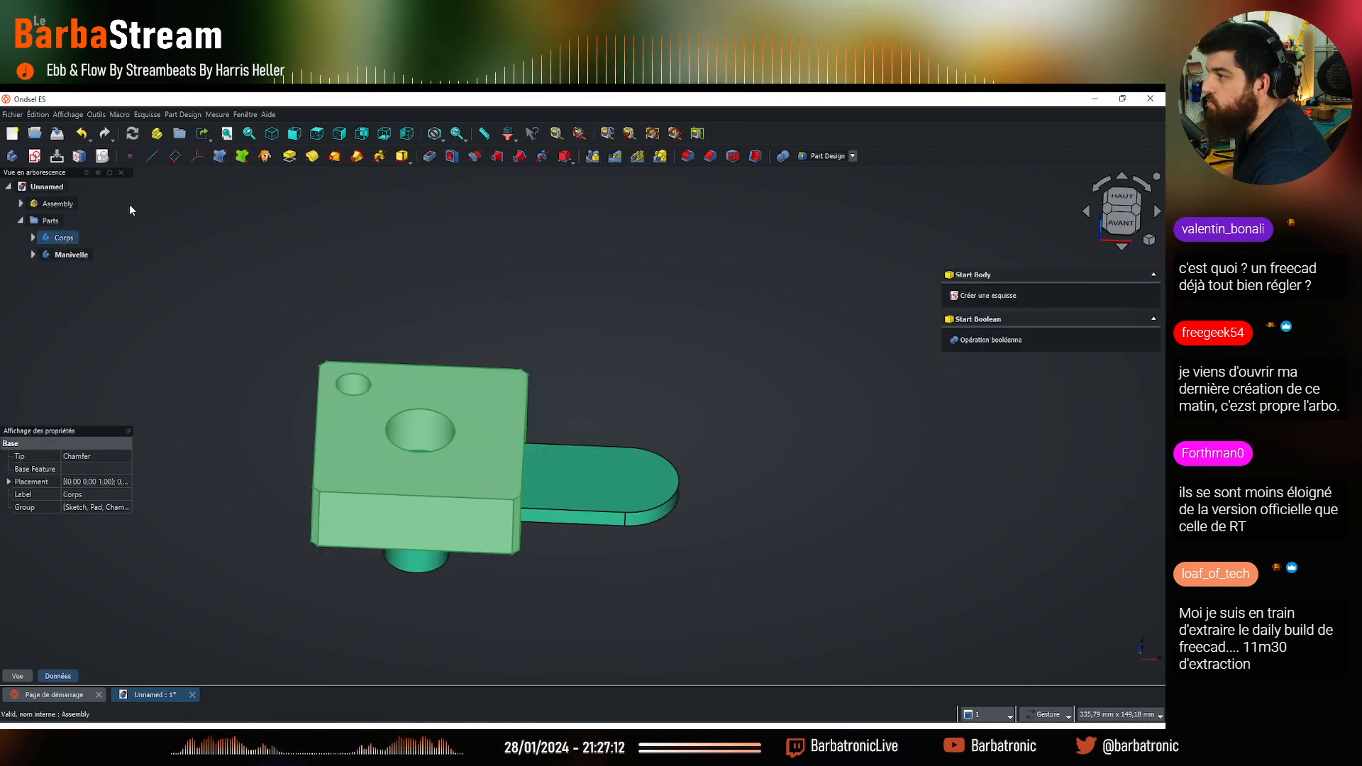
{"action": "left_click", "coordinate": [131, 211]}
{"action": "left_click", "coordinate": [69, 255]}
{"action": "left_click", "coordinate": [321, 264]}
{"action": "double_click", "coordinate": [71, 205]}
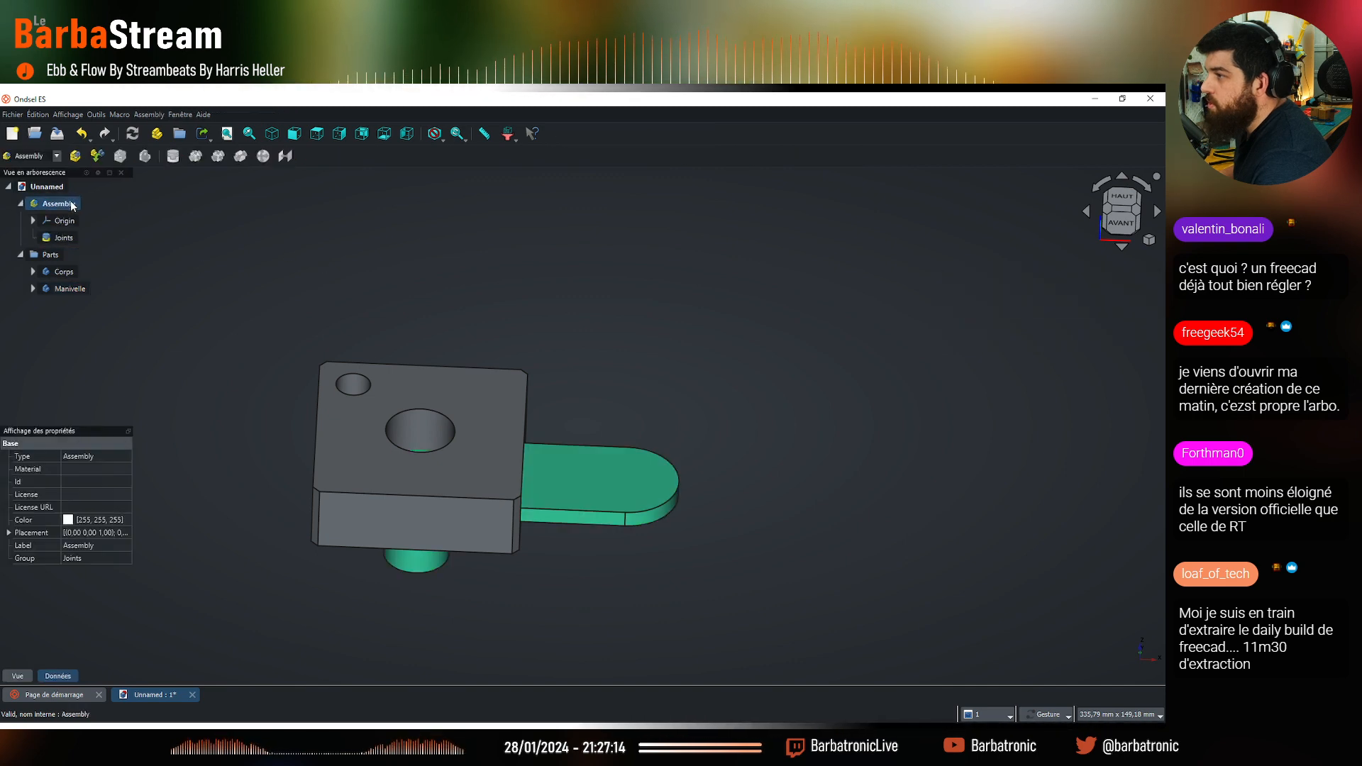
{"action": "left_click", "coordinate": [357, 265]}
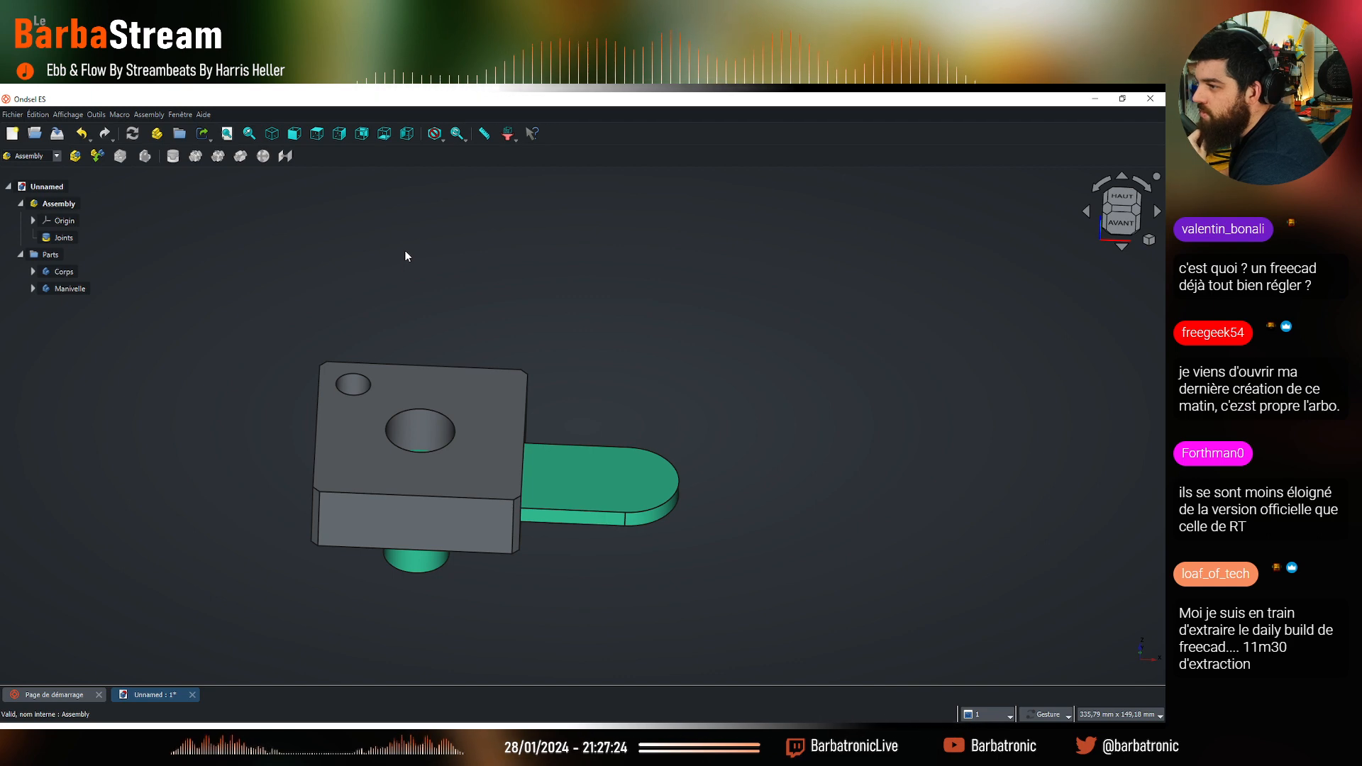
{"action": "scroll", "coordinate": [697, 340], "scroll_direction": "down", "scroll_amount": 2}
{"action": "scroll", "coordinate": [560, 399], "scroll_direction": "up", "scroll_amount": 4}
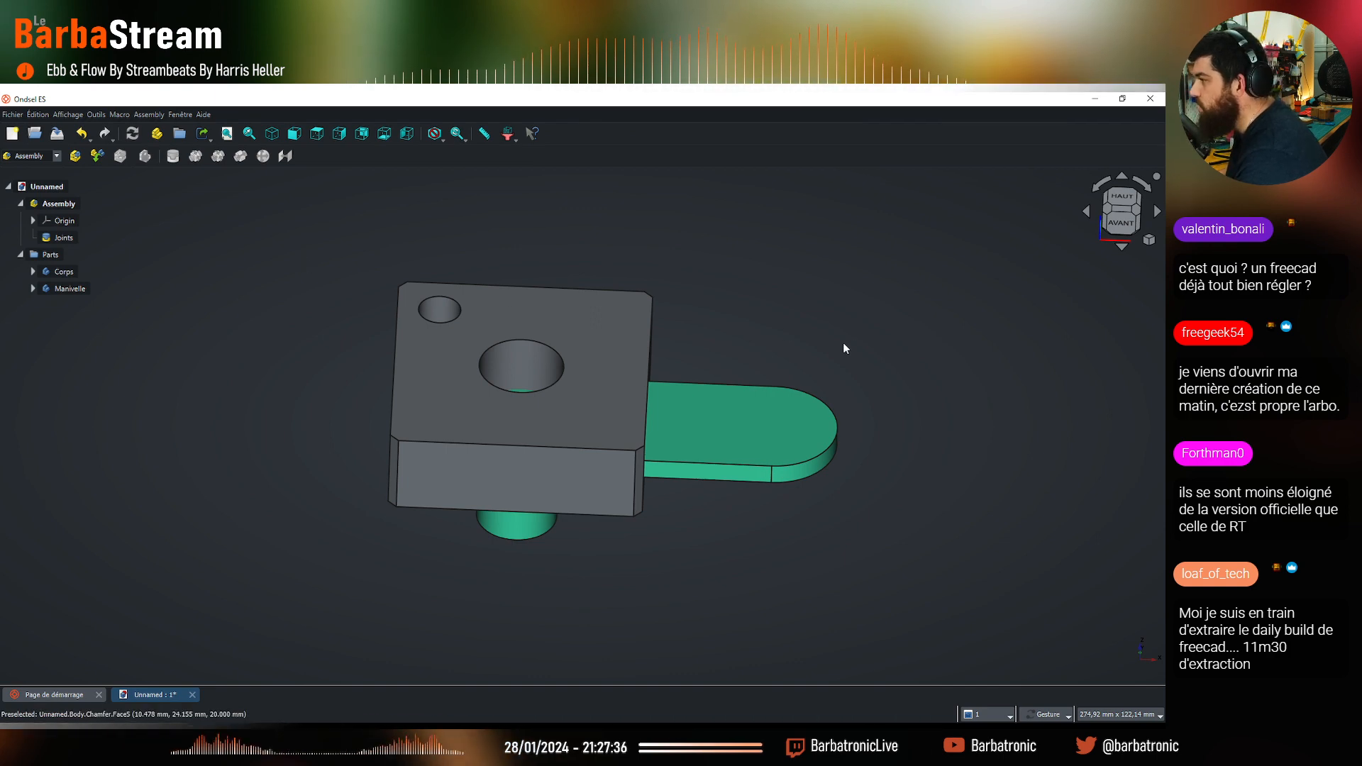
{"action": "left_click_drag", "start_coordinate": [996, 368], "coordinate": [961, 399]}
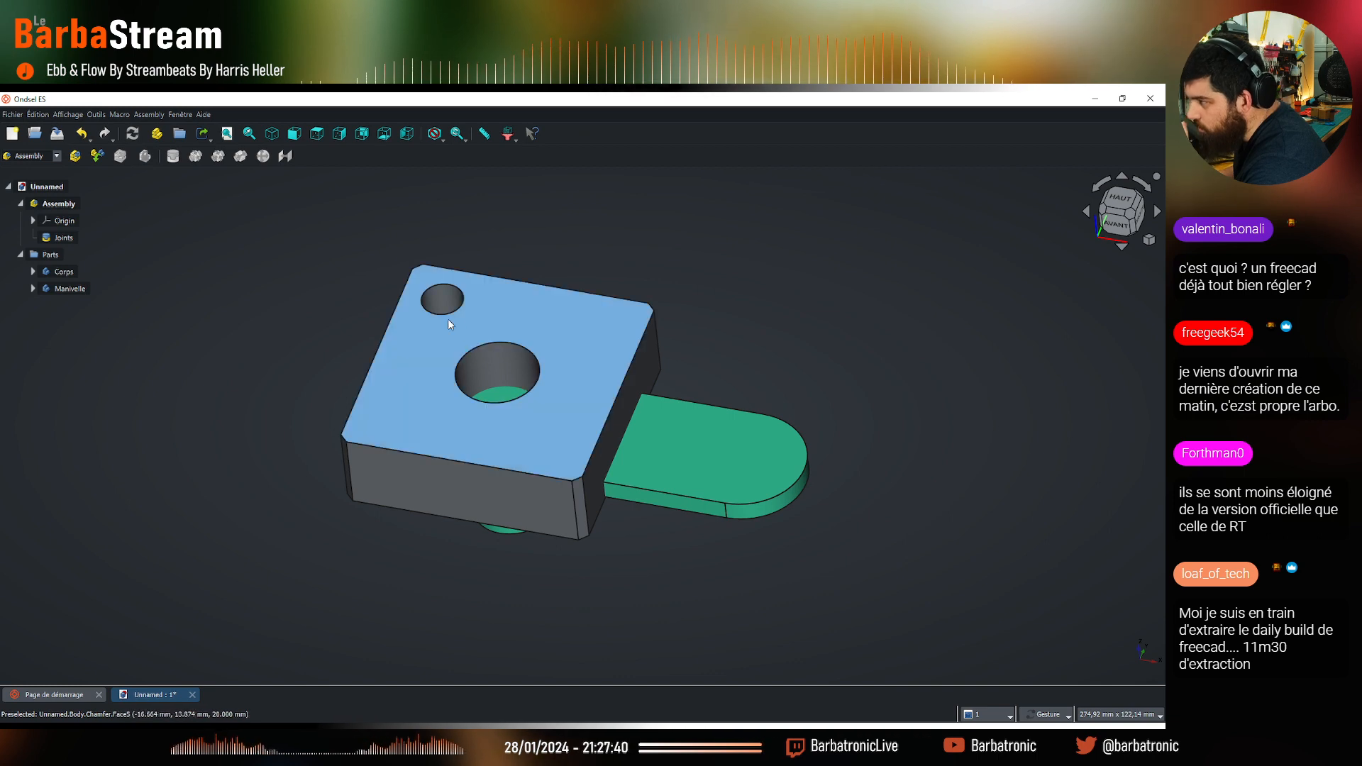
{"action": "mouse_move", "coordinate": [307, 331]}
{"action": "left_mouse_down"}
{"action": "mouse_move", "coordinate": [312, 295]}
{"action": "mouse_move", "coordinate": [340, 315]}
{"action": "left_mouse_up"}
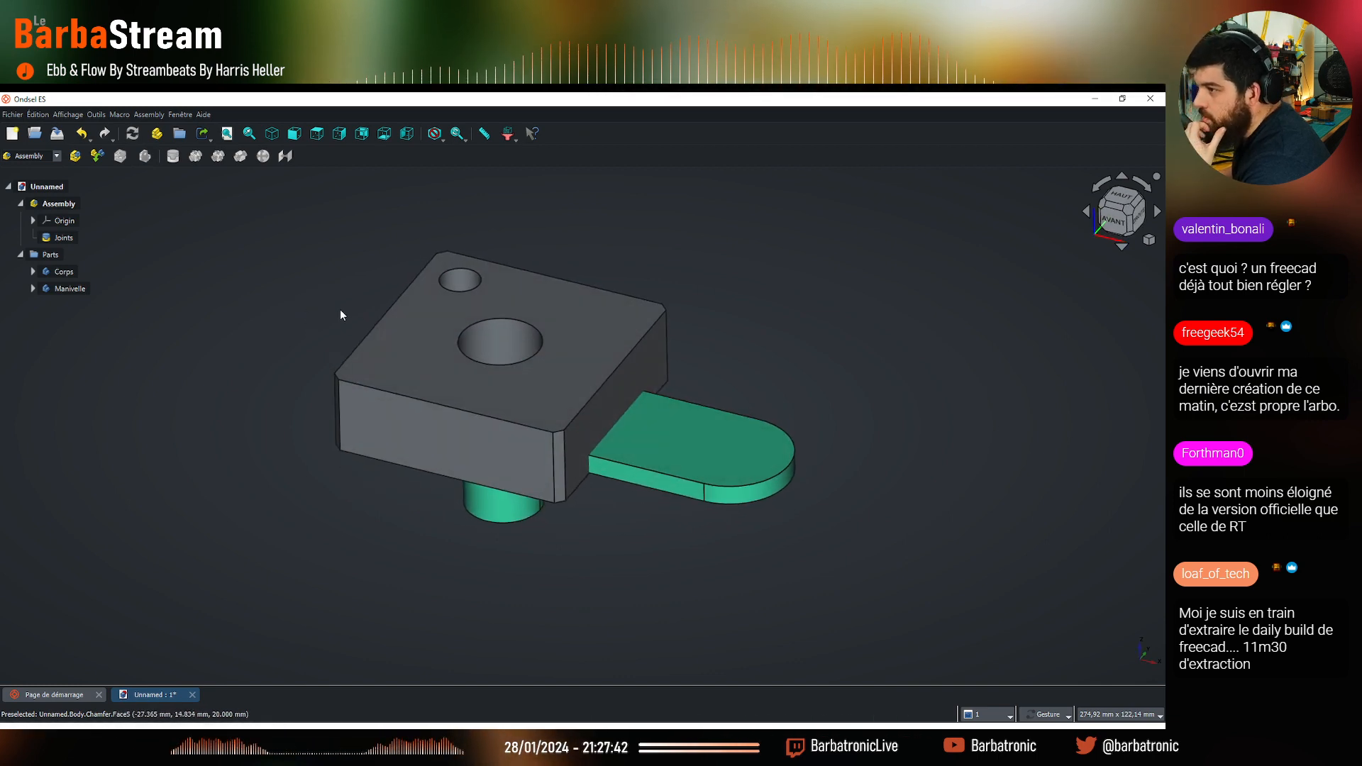
{"action": "scroll", "coordinate": [202, 274], "scroll_direction": "down", "scroll_amount": 2}
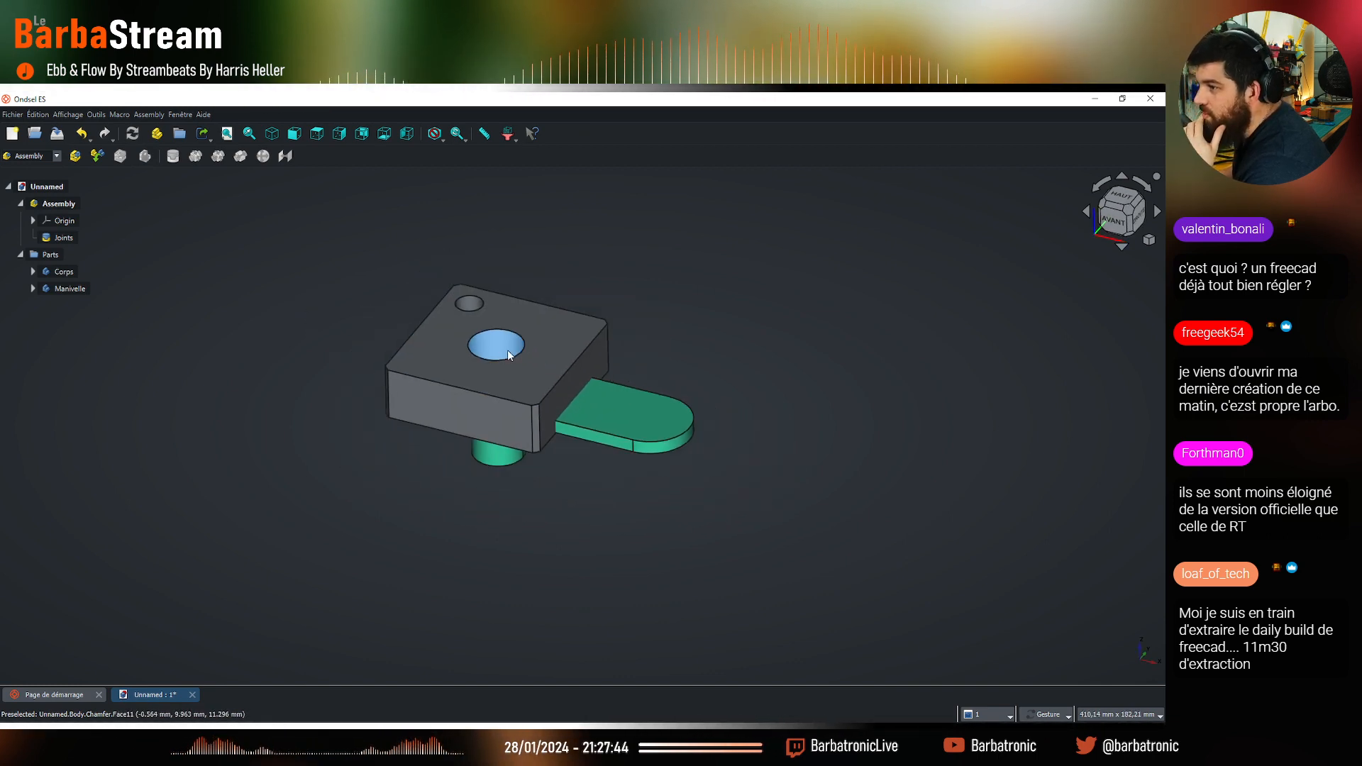
{"action": "scroll", "coordinate": [202, 274], "scroll_direction": "up", "scroll_amount": 4}
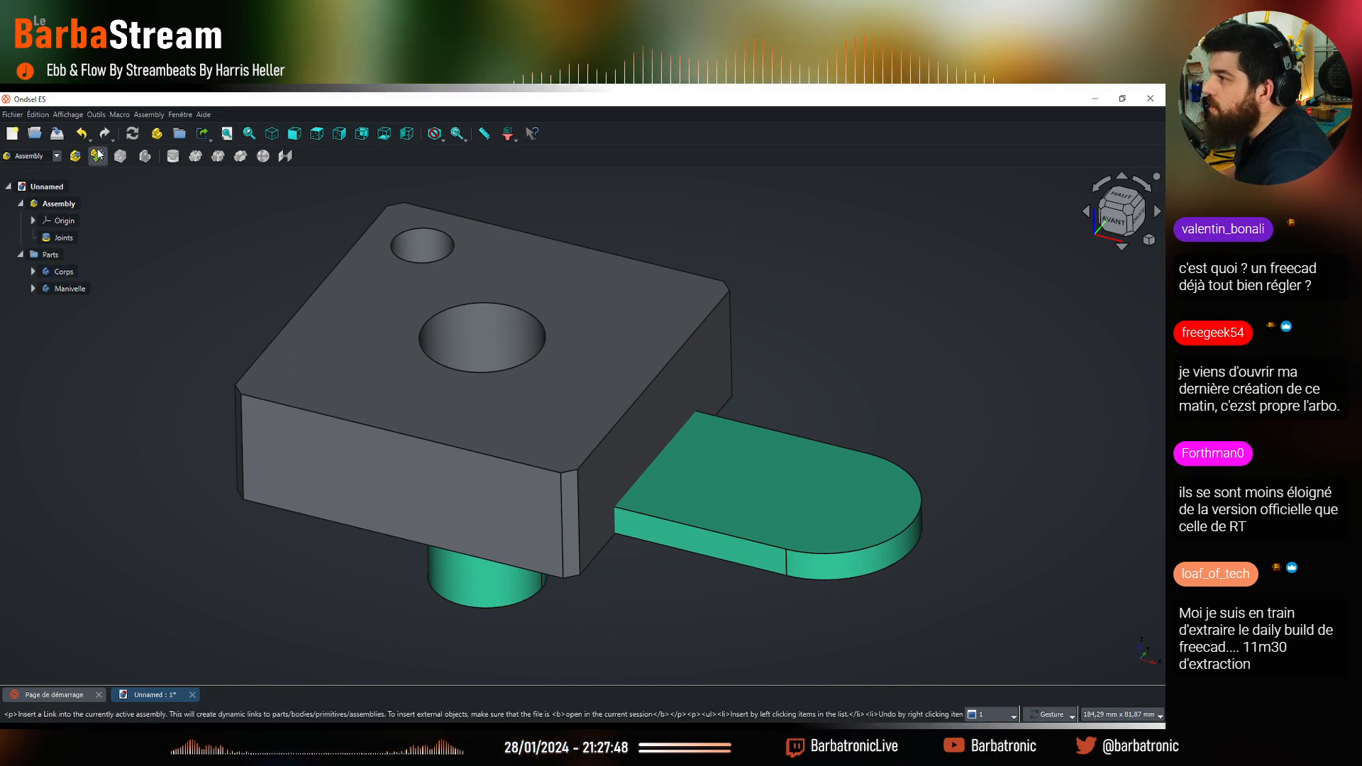
Insert links to Corps and Manivelle into the assembly as parts, and hide the original Parts group
{"action": "left_click", "coordinate": [75, 155]}
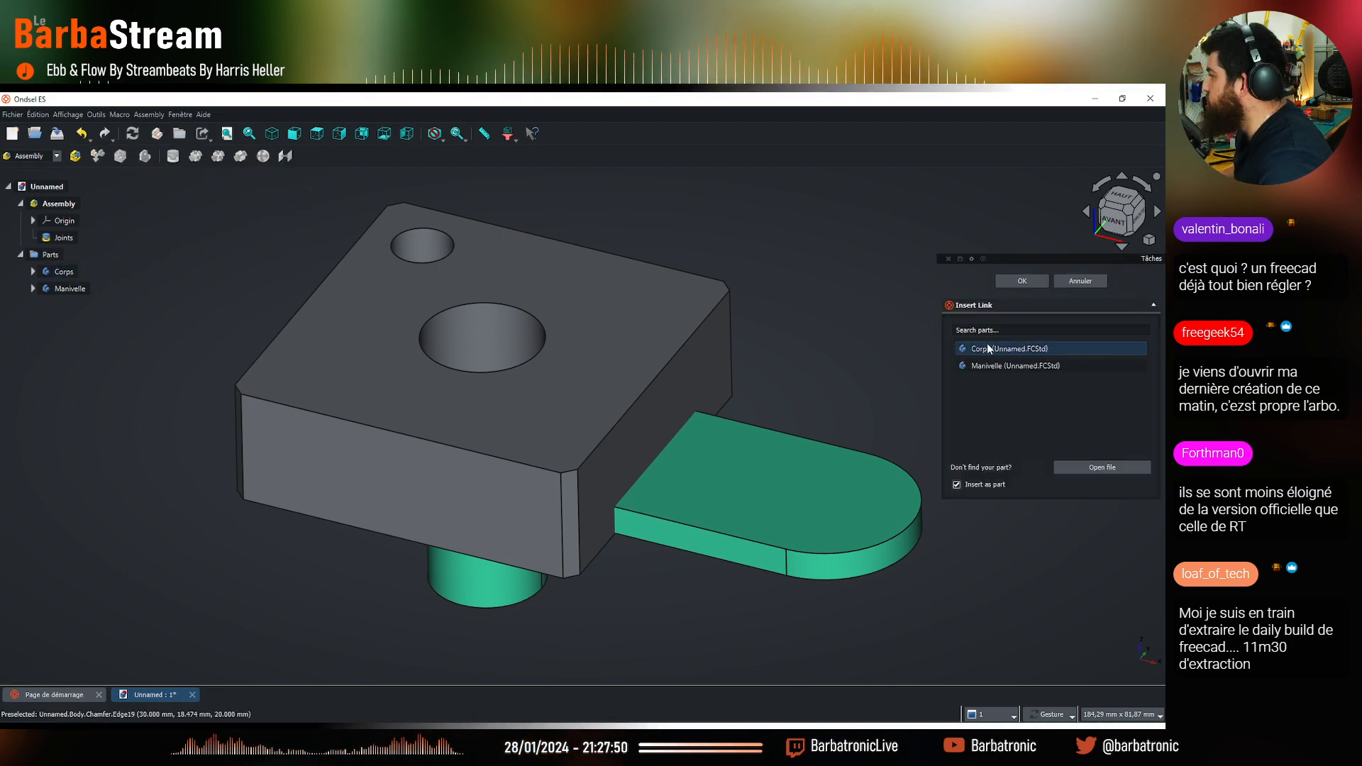
{"action": "left_click", "coordinate": [992, 485]}
{"action": "left_click", "coordinate": [1008, 349]}
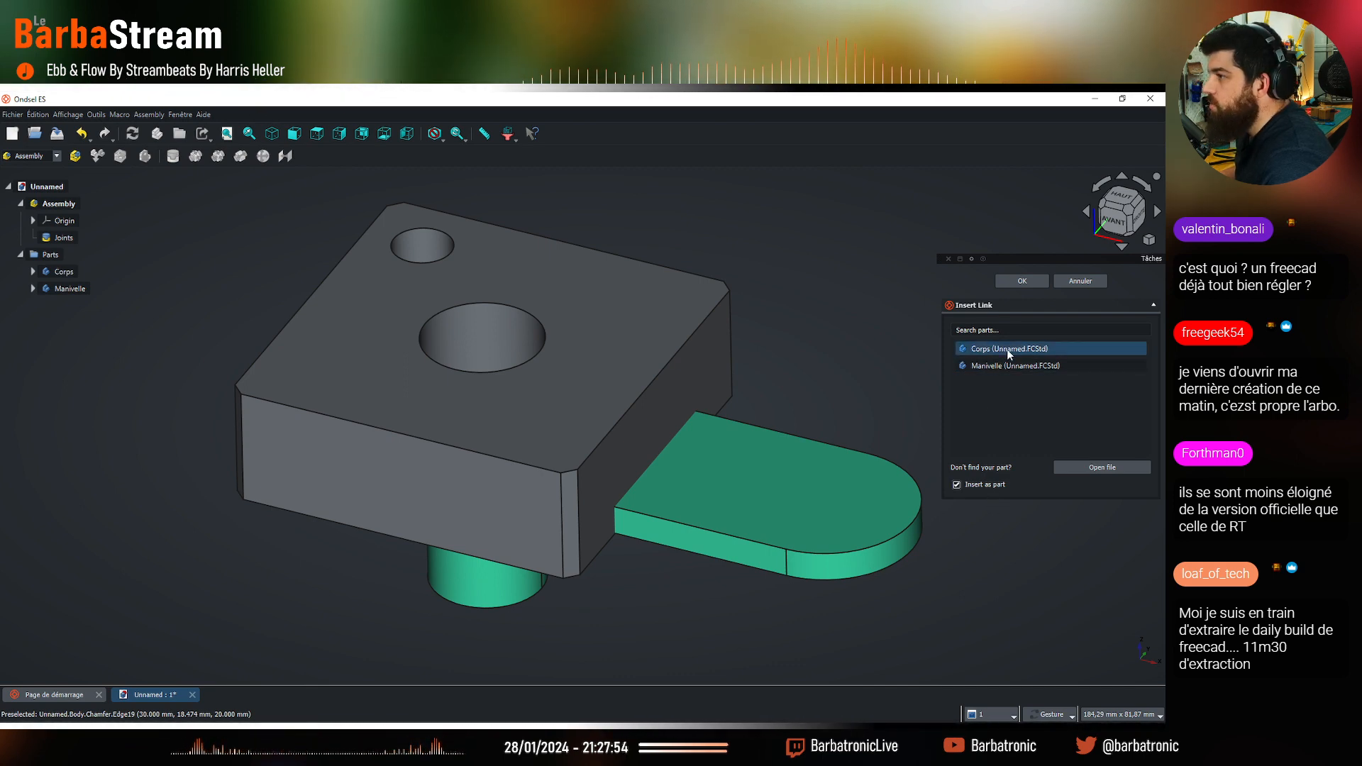
{"action": "left_click", "coordinate": [1012, 367]}
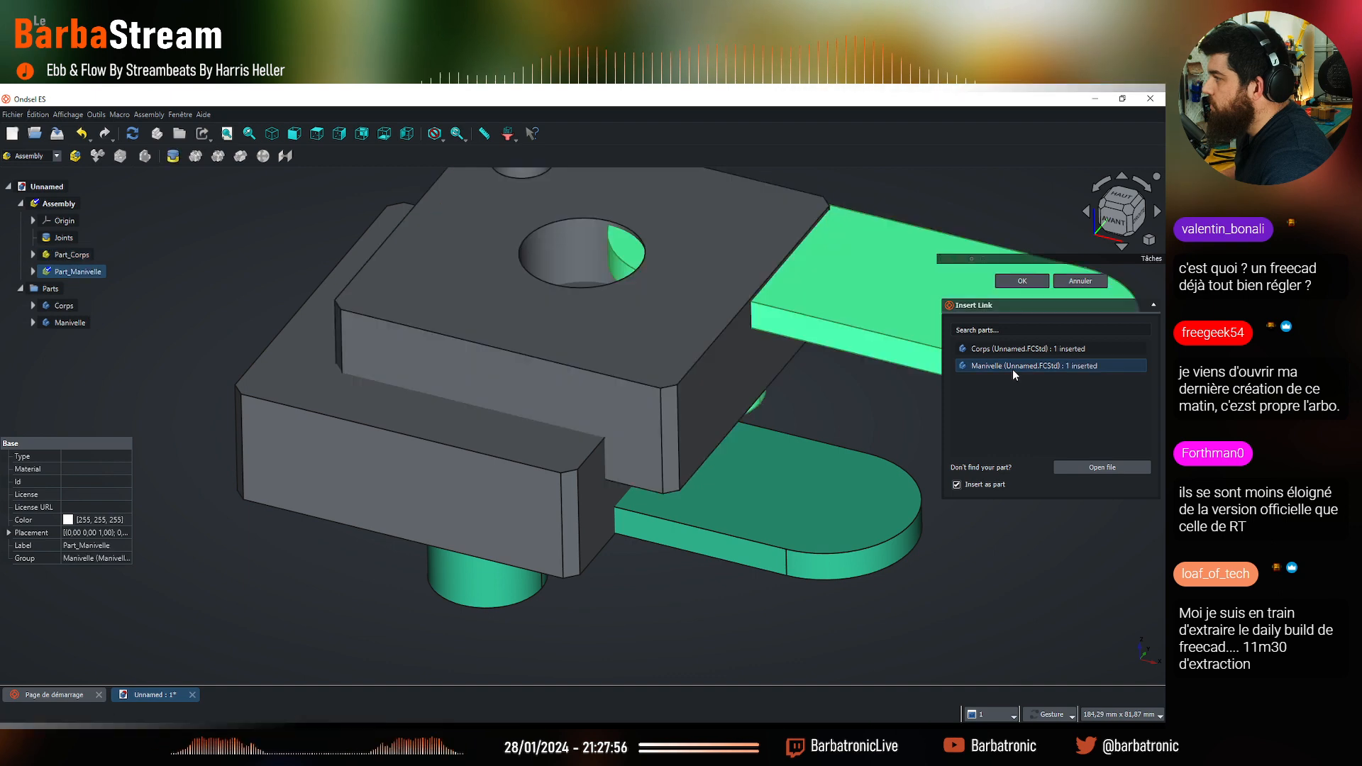
{"action": "scroll", "coordinate": [578, 330], "scroll_direction": "down", "scroll_amount": 5}
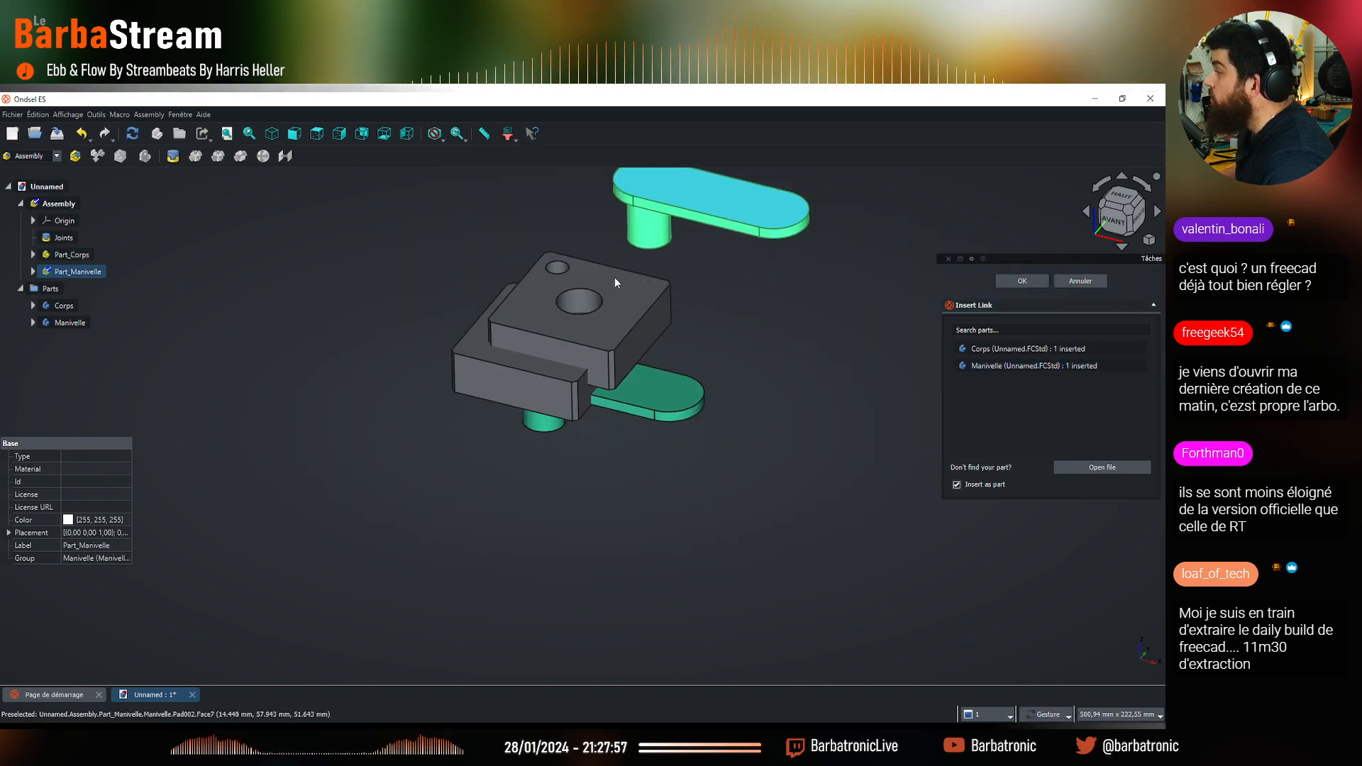
{"action": "left_click", "coordinate": [702, 213]}
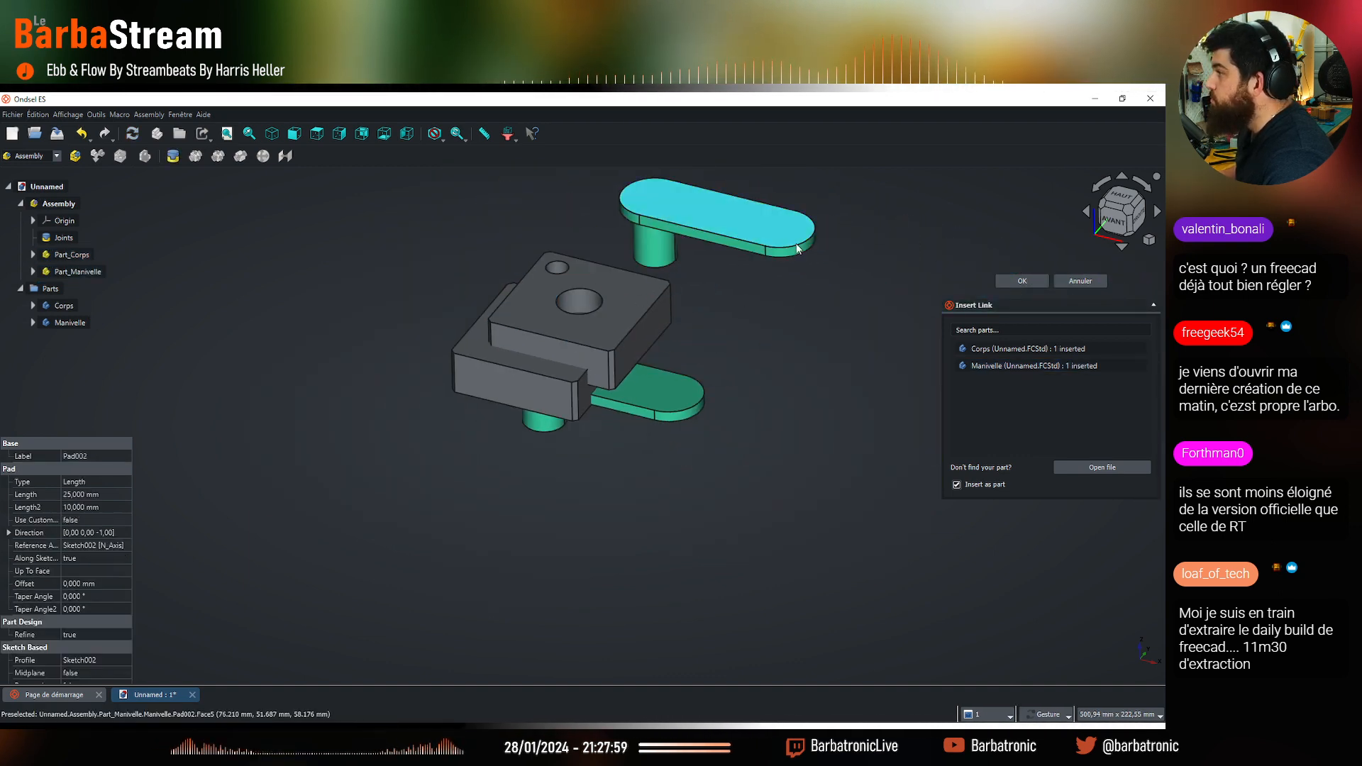
{"action": "left_click", "coordinate": [1022, 281]}
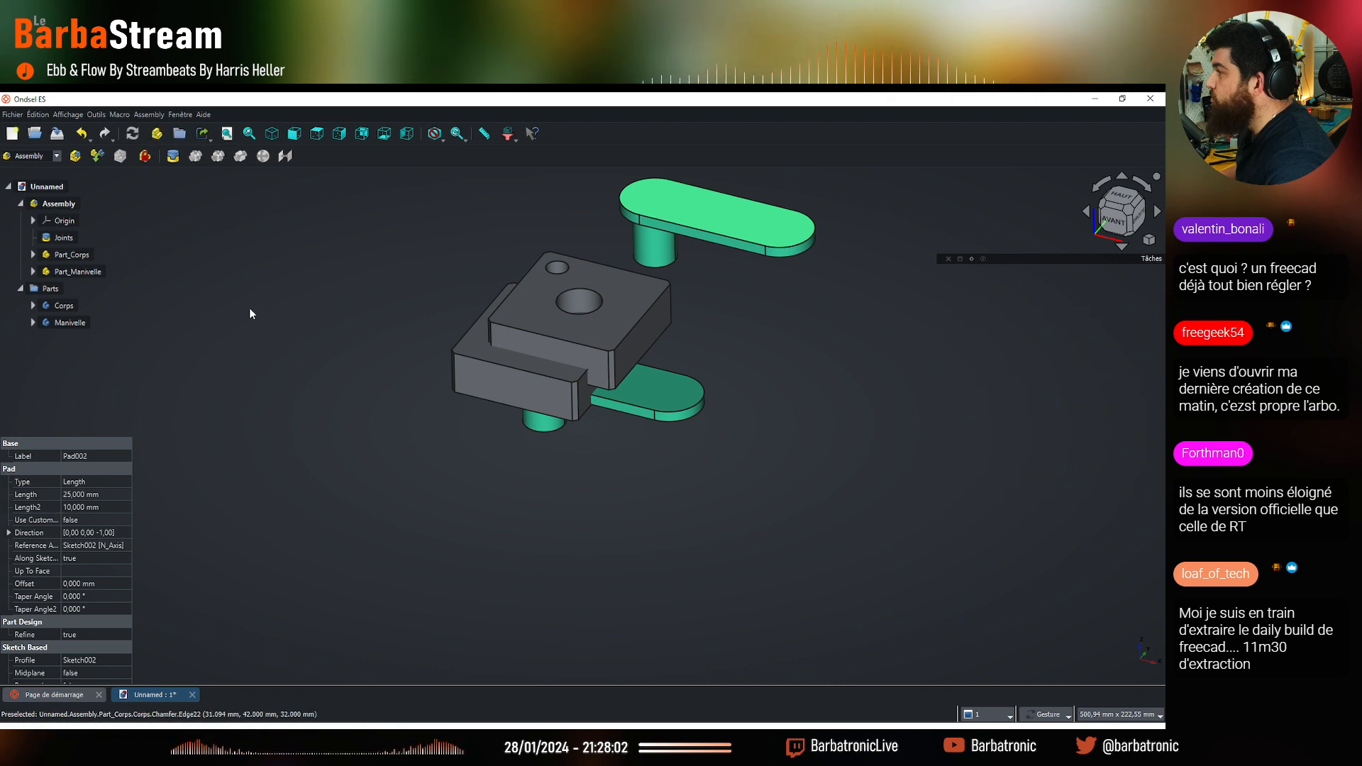
{"action": "left_click", "coordinate": [105, 298]}
{"action": "key", "text": "space"}
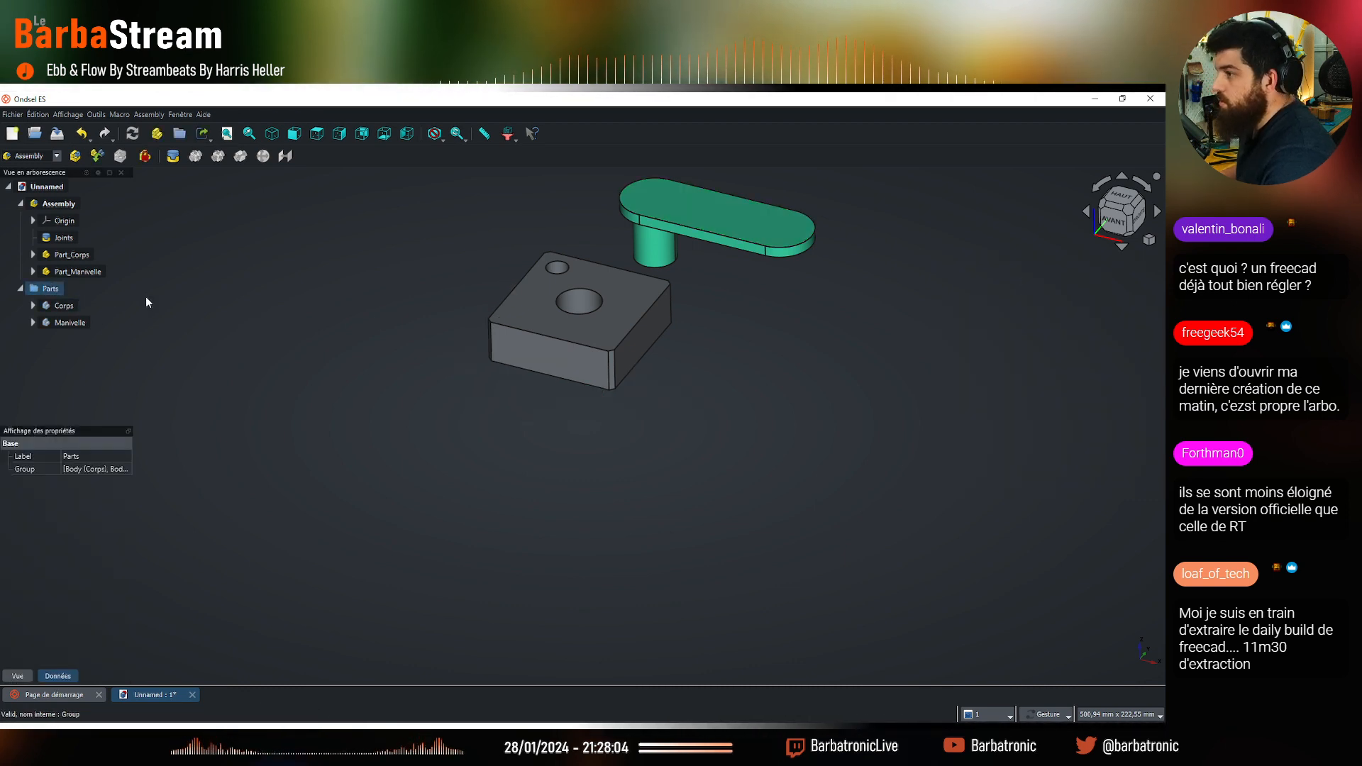
Ground the Part_Corps component in the assembly so that it stays locked in place
{"action": "left_click_drag", "start_coordinate": [527, 369], "coordinate": [574, 368]}
{"action": "key", "text": "0"}
{"action": "left_click", "coordinate": [142, 257]}
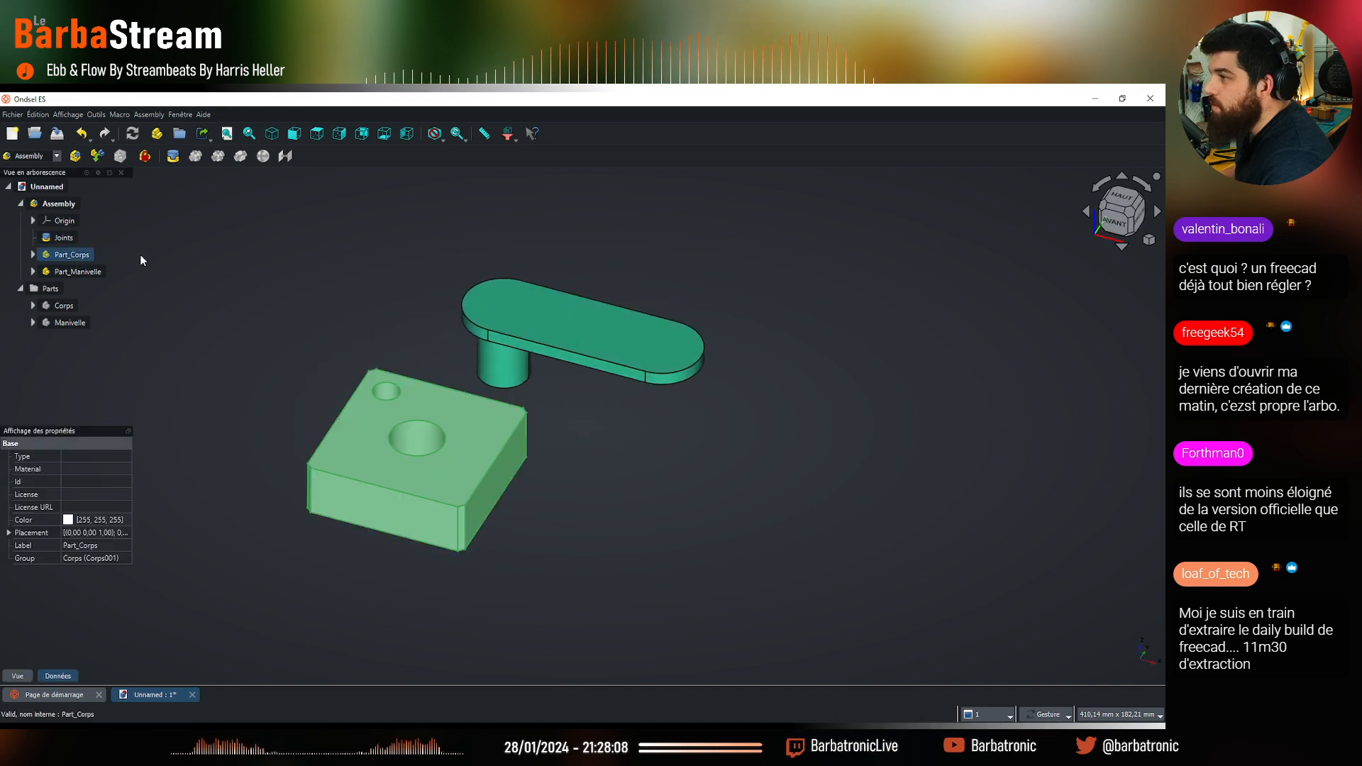
{"action": "left_click", "coordinate": [146, 157]}
{"action": "left_click", "coordinate": [289, 389]}
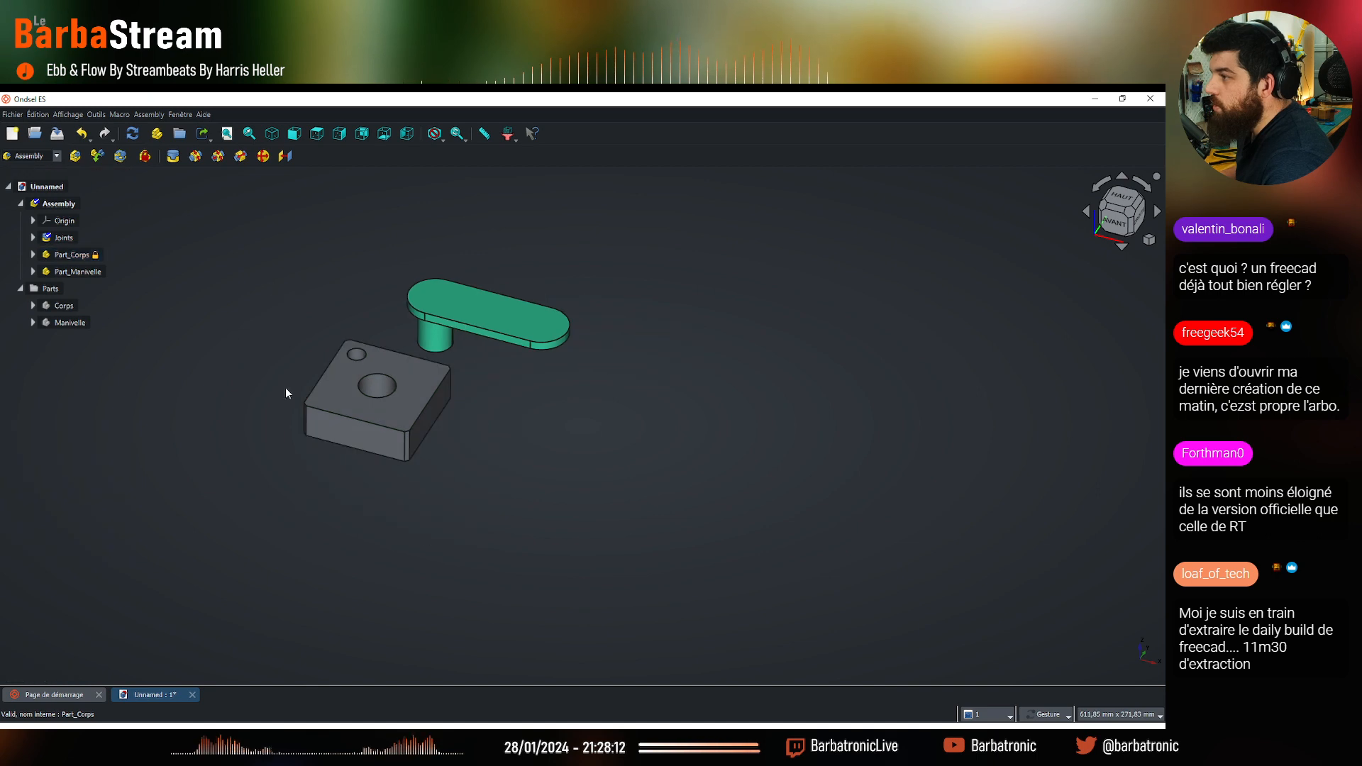
{"action": "left_click_drag", "start_coordinate": [288, 389], "coordinate": [603, 449]}
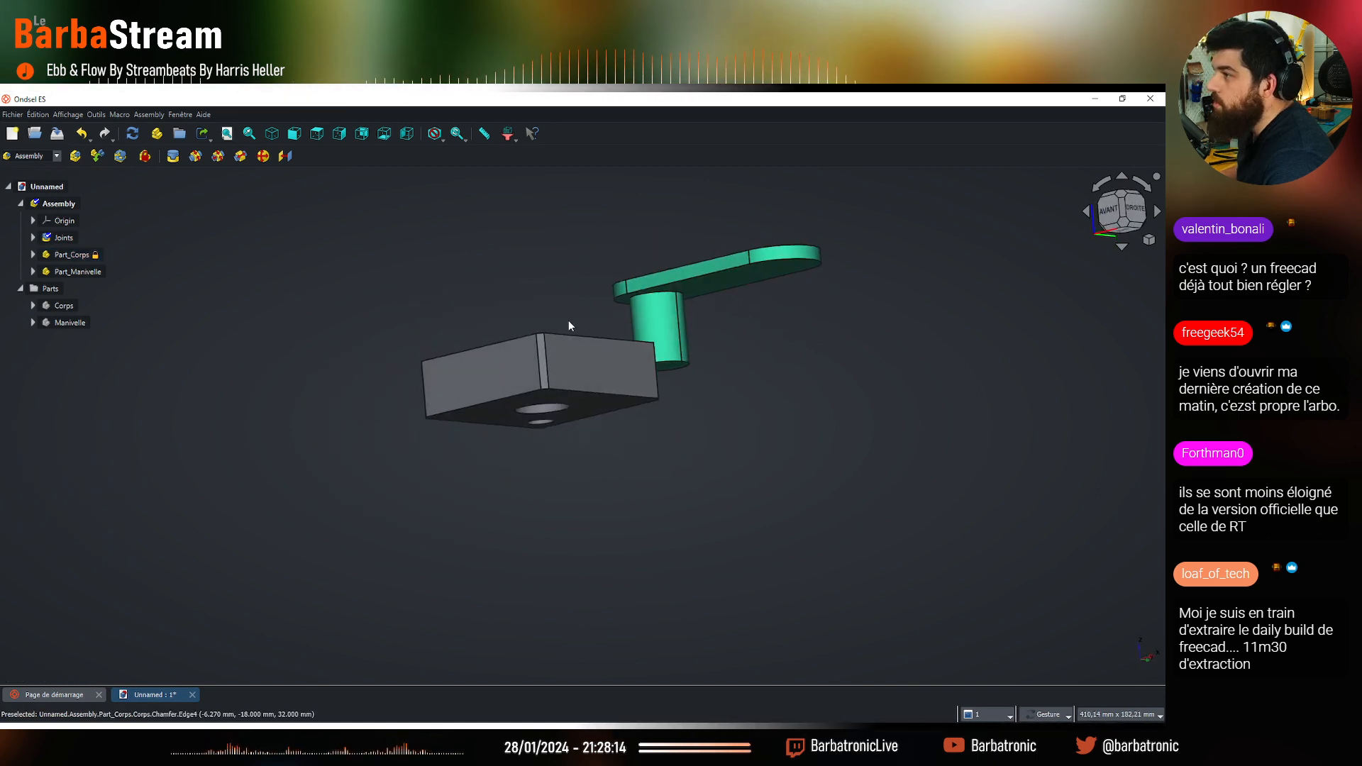
{"action": "scroll", "coordinate": [569, 326], "scroll_direction": "up", "scroll_amount": 3}
{"action": "scroll", "coordinate": [664, 324], "scroll_direction": "down", "scroll_amount": 2}
{"action": "left_click_drag", "start_coordinate": [663, 324], "coordinate": [507, 409]}
{"action": "left_click", "coordinate": [512, 389], "text": "ctrl"}
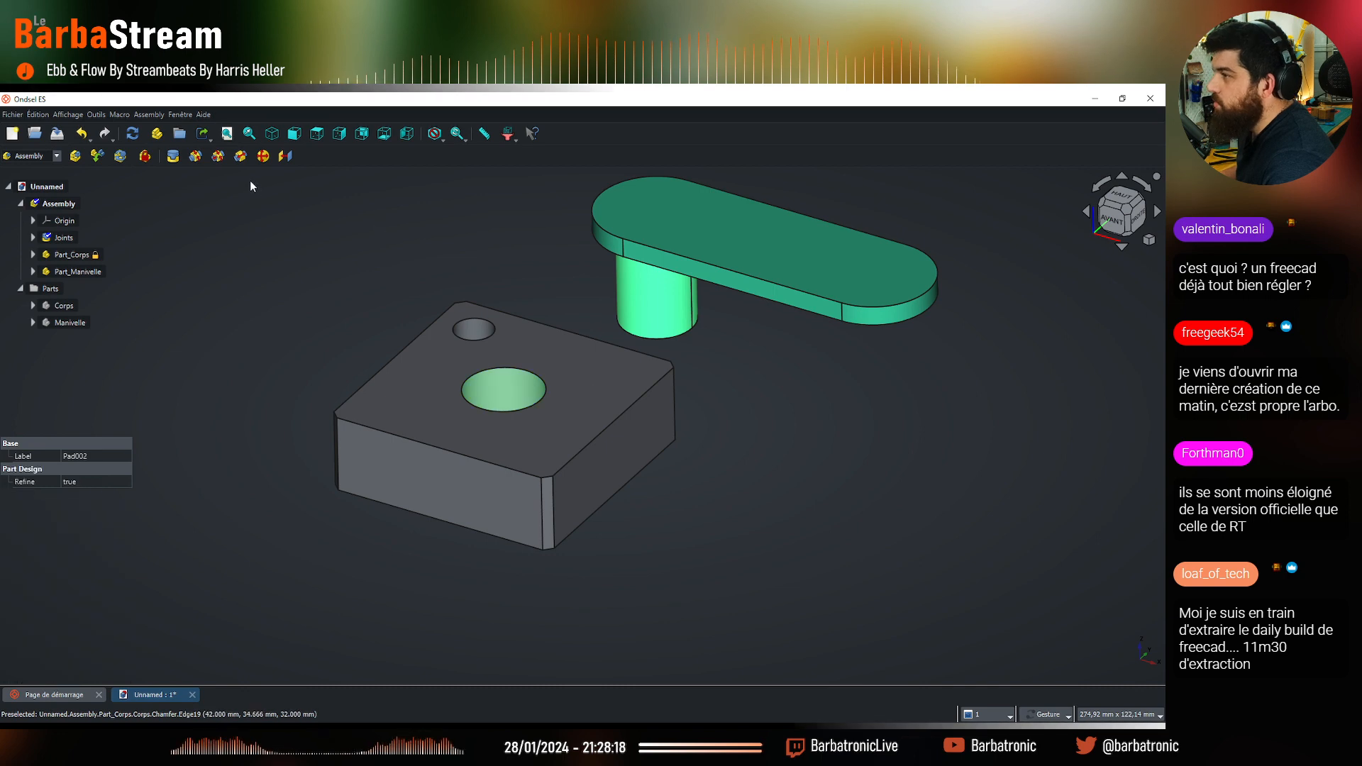
{"action": "left_click", "coordinate": [348, 228]}
{"action": "left_click_drag", "start_coordinate": [709, 410], "coordinate": [544, 353]}
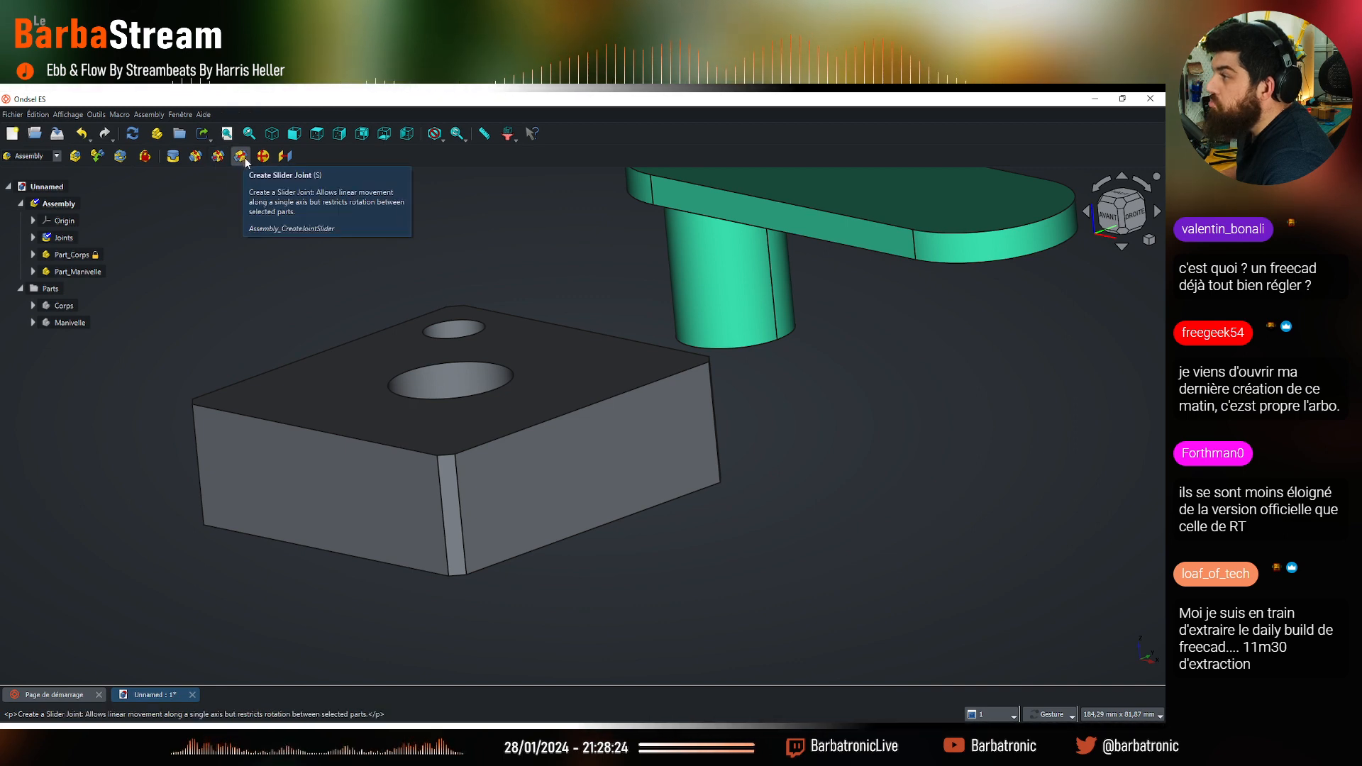
Start a revolute joint and pick the cylindrical face of the crank's pin as its first reference
{"action": "left_click", "coordinate": [196, 156]}
{"action": "scroll", "coordinate": [585, 284], "scroll_direction": "down", "scroll_amount": 3}
{"action": "scroll", "coordinate": [573, 268], "scroll_direction": "up", "scroll_amount": 2}
{"action": "left_click_drag", "start_coordinate": [573, 269], "coordinate": [573, 203]}
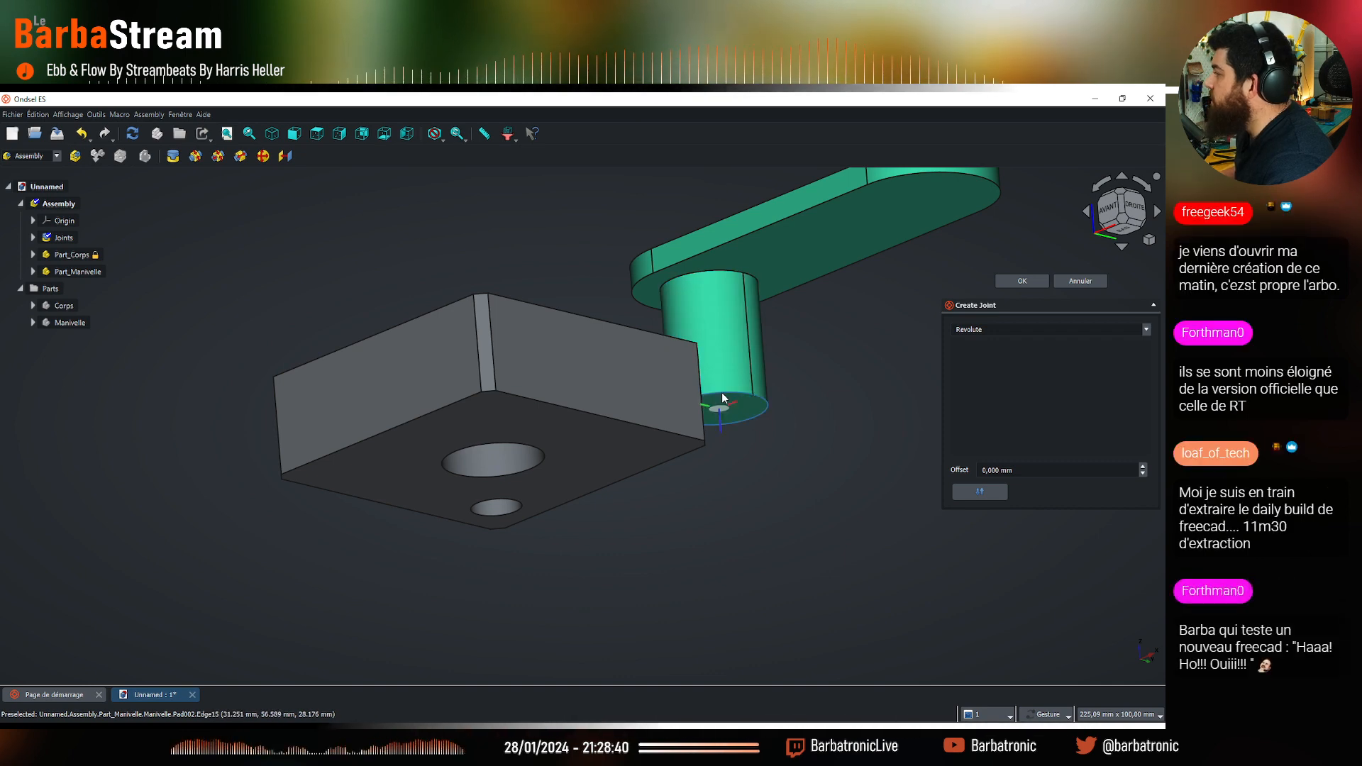
{"action": "scroll", "coordinate": [709, 280], "scroll_direction": "down", "scroll_amount": 4}
{"action": "scroll", "coordinate": [794, 284], "scroll_direction": "up", "scroll_amount": 5}
{"action": "scroll", "coordinate": [670, 213], "scroll_direction": "down", "scroll_amount": 4}
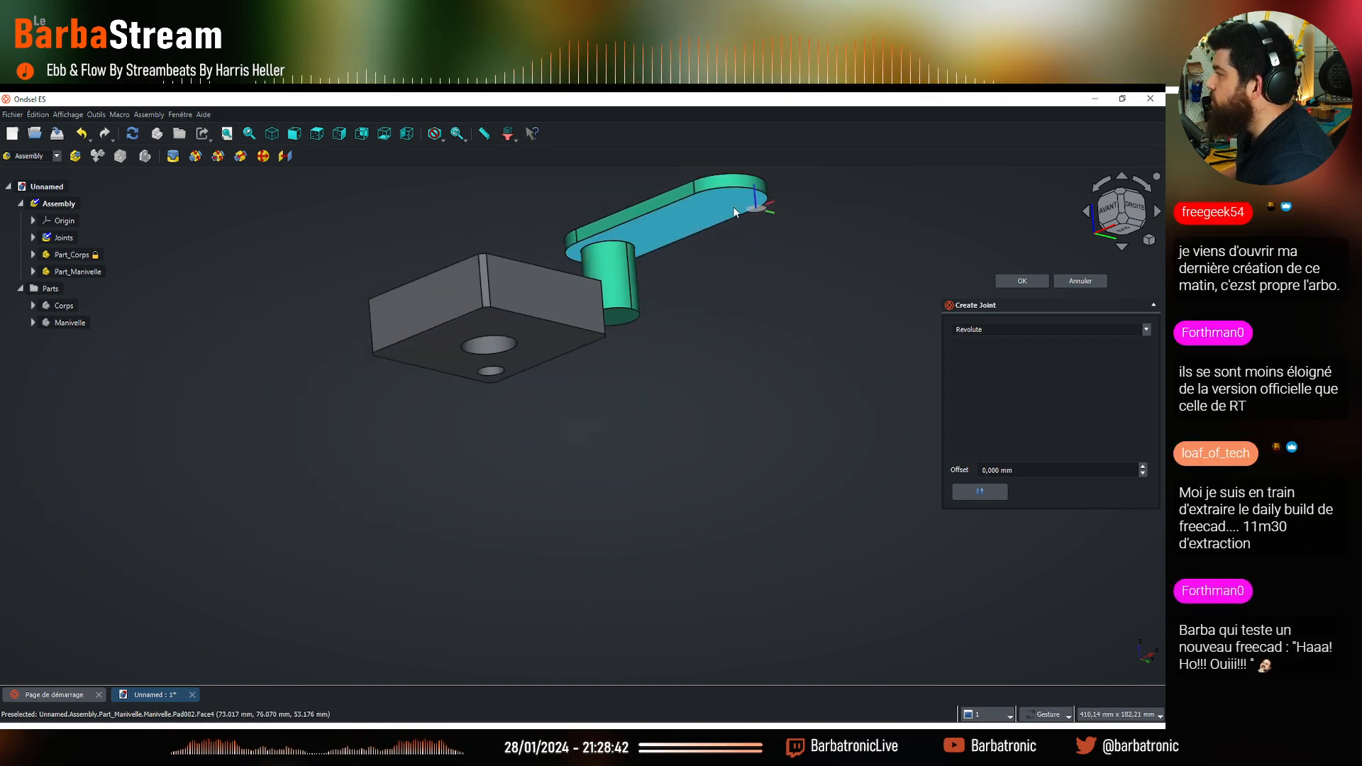
{"action": "scroll", "coordinate": [635, 258], "scroll_direction": "up", "scroll_amount": 4}
{"action": "scroll", "coordinate": [664, 209], "scroll_direction": "down", "scroll_amount": 2}
{"action": "scroll", "coordinate": [619, 333], "scroll_direction": "up", "scroll_amount": 3}
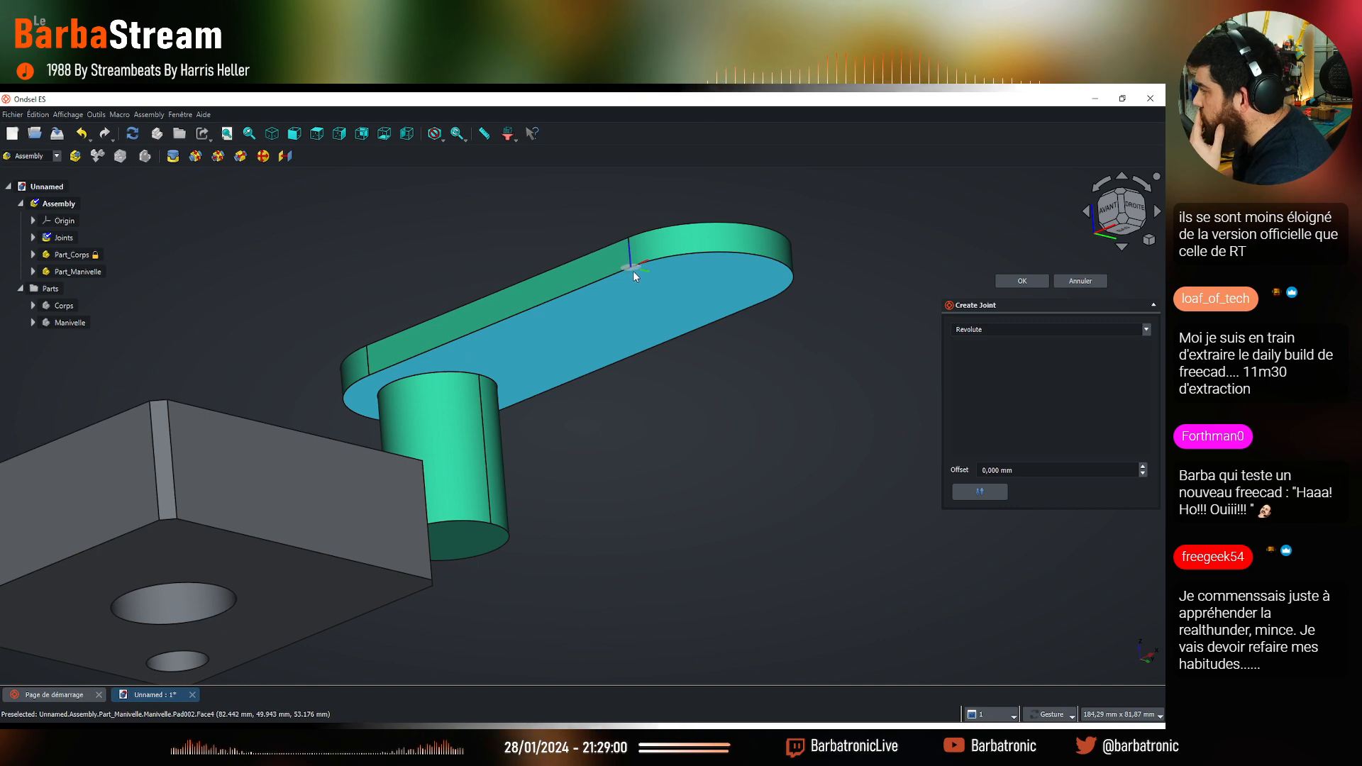
{"action": "left_click", "coordinate": [440, 402]}
Pick the upper rim of the plate's large hole as the joint's second reference, reverse the crank's direction and reverse it back
{"action": "scroll", "coordinate": [578, 388], "scroll_direction": "down", "scroll_amount": 4}
{"action": "left_click_drag", "start_coordinate": [525, 256], "coordinate": [523, 367]}
{"action": "right_click_drag", "start_coordinate": [382, 403], "coordinate": [418, 363]}
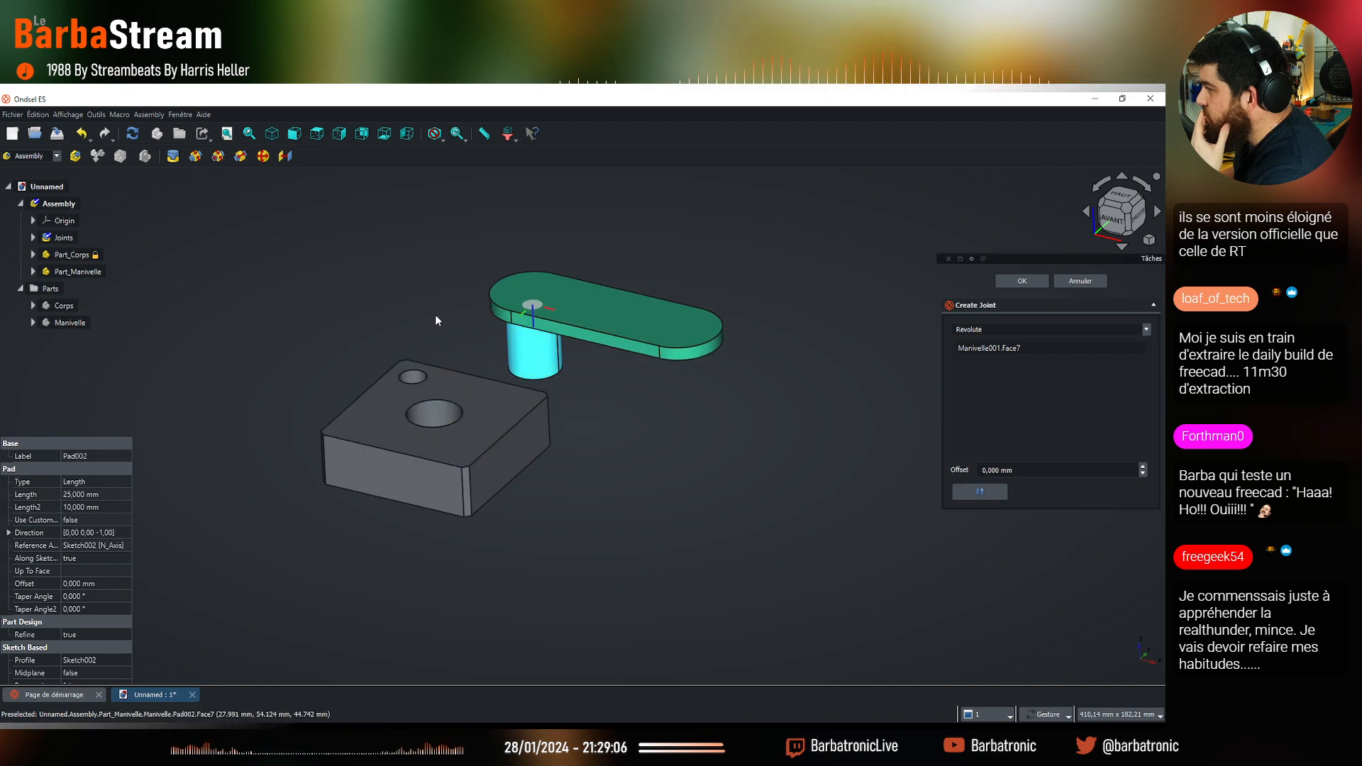
{"action": "scroll", "coordinate": [435, 321], "scroll_direction": "up", "scroll_amount": 3}
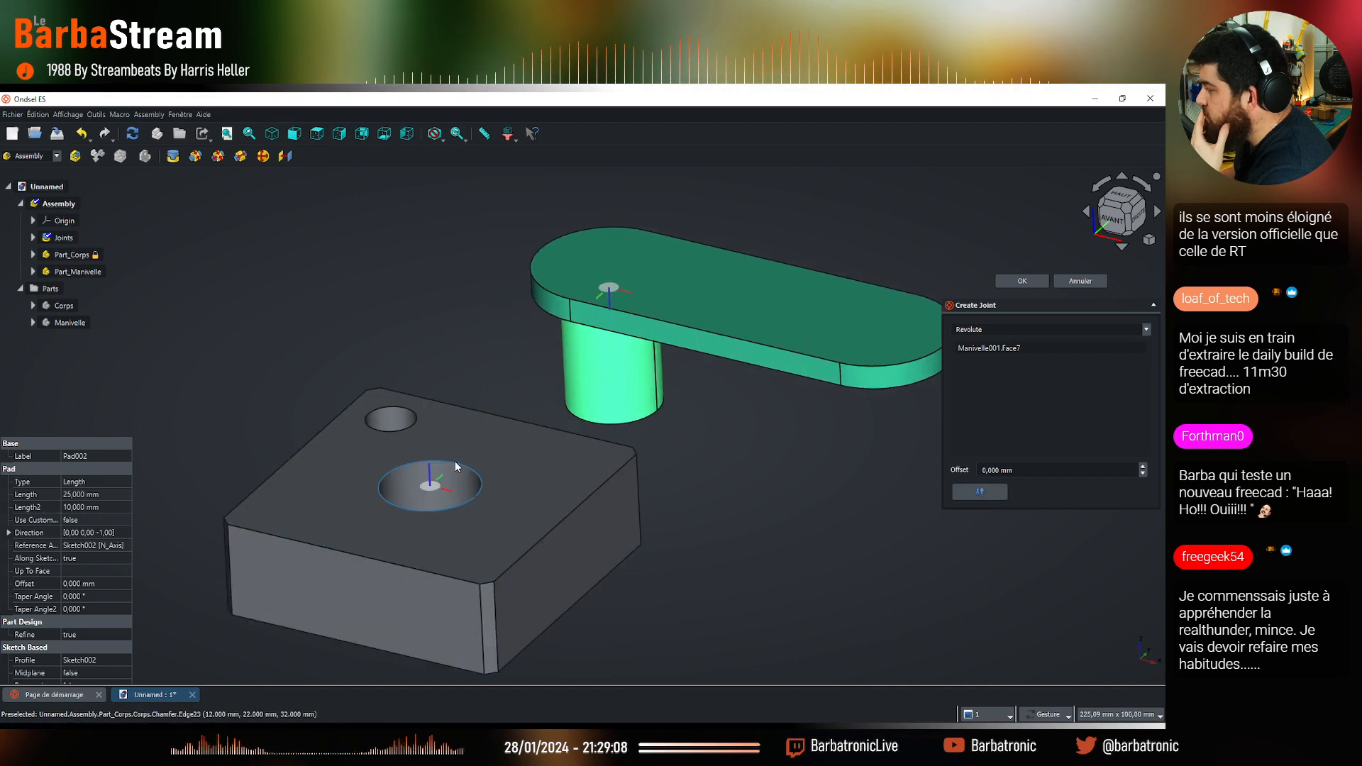
{"action": "left_click", "coordinate": [454, 461]}
{"action": "left_click", "coordinate": [983, 492]}
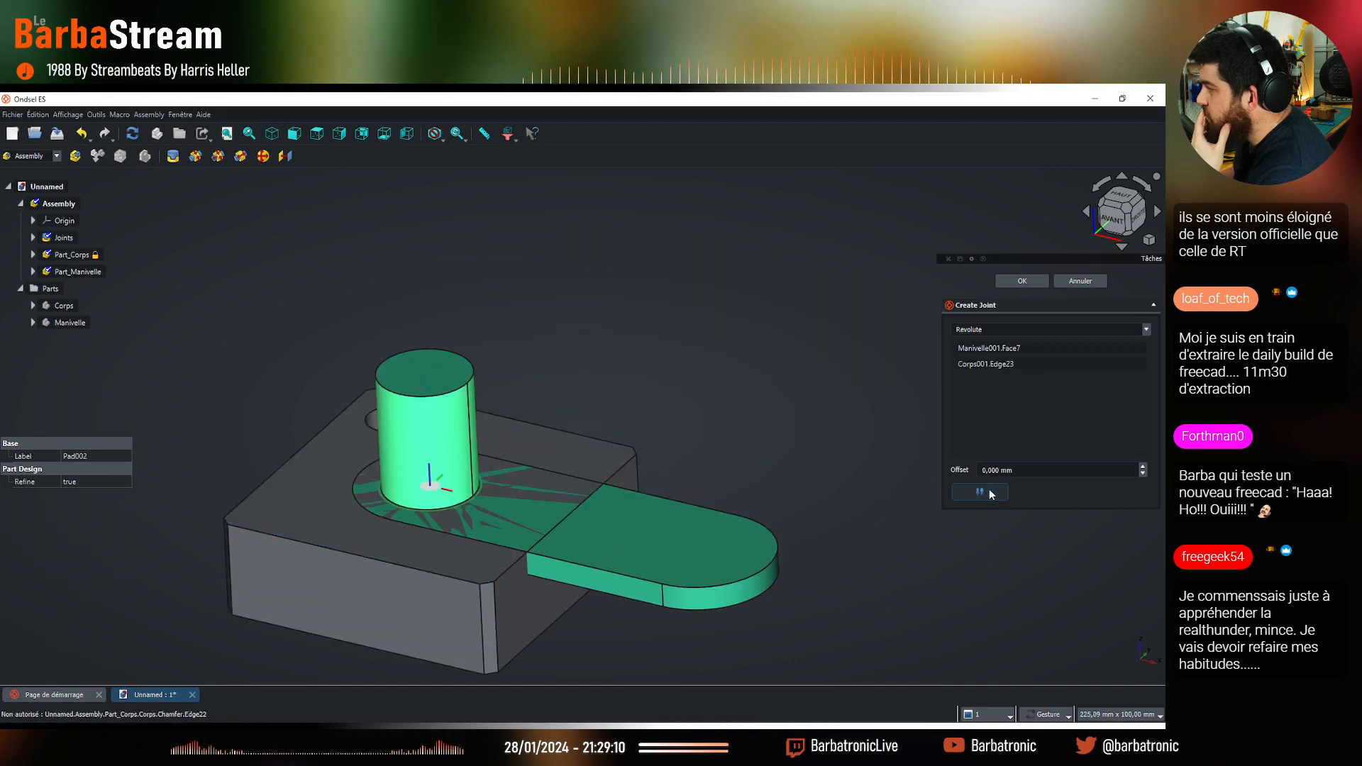
{"action": "left_click", "coordinate": [985, 493]}
Set the revolute joint's offset to 1 mm, validate the joint and swing the crank around its pin
{"action": "scroll", "coordinate": [720, 393], "scroll_direction": "down", "scroll_amount": 2}
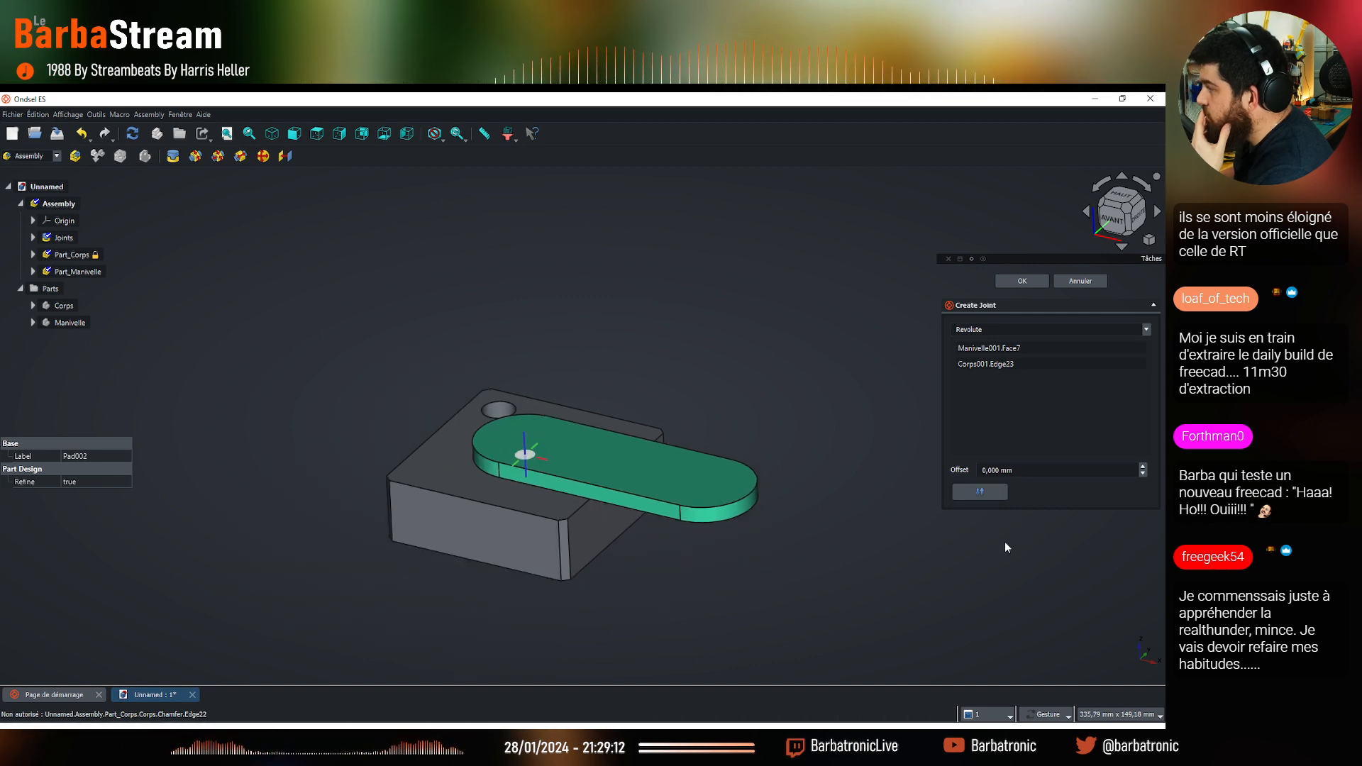
{"action": "left_click", "coordinate": [1143, 466]}
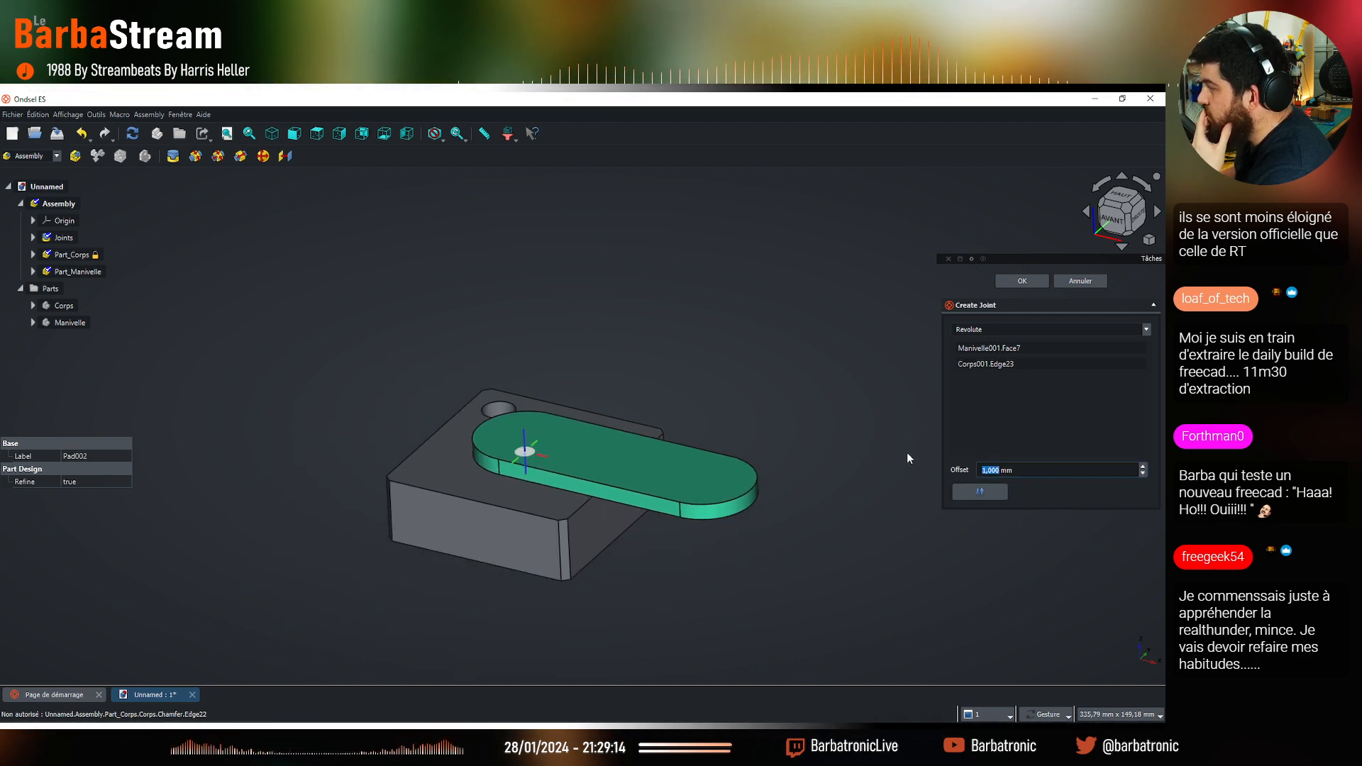
{"action": "left_click_drag", "start_coordinate": [616, 381], "coordinate": [587, 394]}
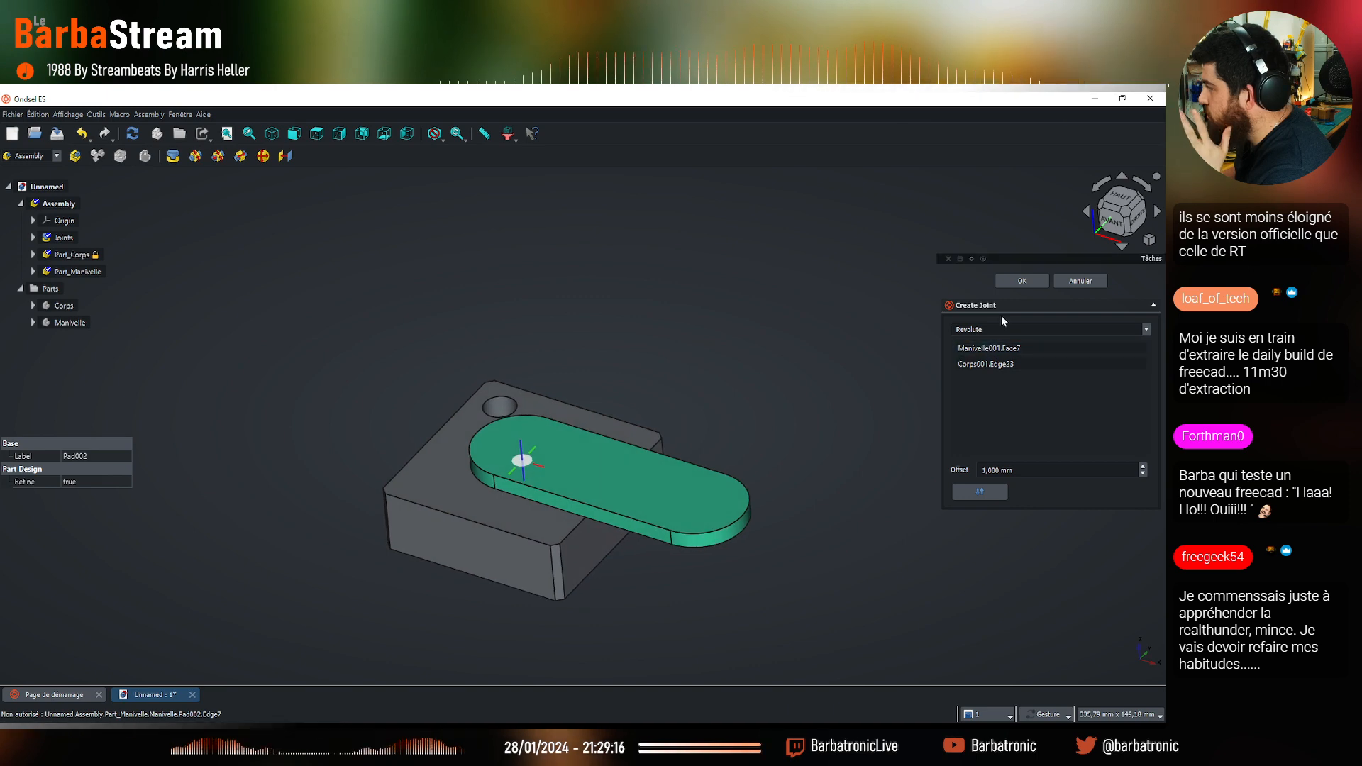
{"action": "left_click", "coordinate": [1020, 281]}
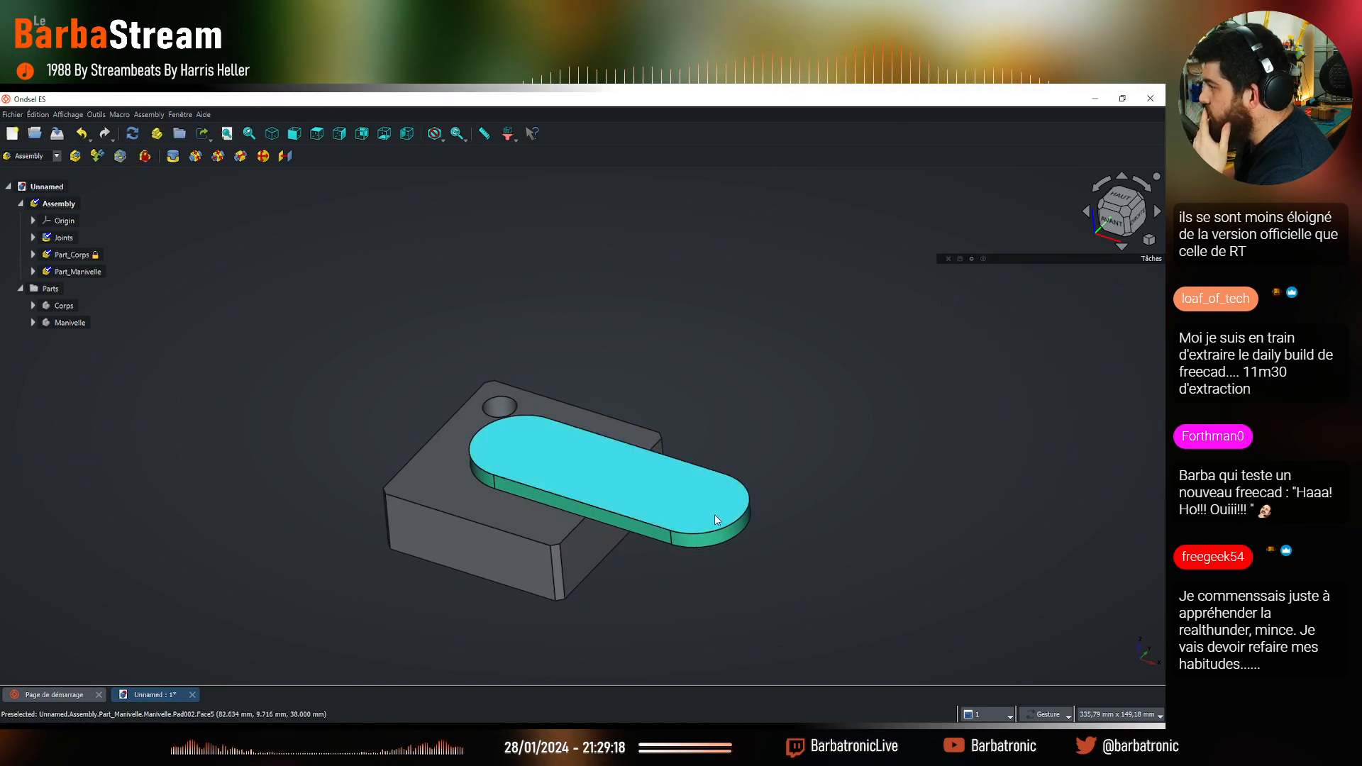
{"action": "mouse_move", "coordinate": [714, 514]}
{"action": "left_mouse_down"}
{"action": "mouse_move", "coordinate": [715, 391]}
{"action": "mouse_move", "coordinate": [715, 544]}
{"action": "mouse_move", "coordinate": [651, 436]}
{"action": "mouse_move", "coordinate": [717, 539]}
{"action": "mouse_move", "coordinate": [739, 511]}
{"action": "mouse_move", "coordinate": [748, 542]}
{"action": "mouse_move", "coordinate": [737, 497]}
{"action": "mouse_move", "coordinate": [747, 391]}
{"action": "mouse_move", "coordinate": [329, 450]}
{"action": "mouse_move", "coordinate": [679, 365]}
{"action": "mouse_move", "coordinate": [449, 551]}
{"action": "mouse_move", "coordinate": [470, 360]}
{"action": "mouse_move", "coordinate": [776, 490]}
{"action": "mouse_move", "coordinate": [560, 600]}
{"action": "mouse_move", "coordinate": [617, 590]}
{"action": "mouse_move", "coordinate": [629, 291]}
{"action": "mouse_move", "coordinate": [590, 583]}
{"action": "mouse_move", "coordinate": [738, 319]}
{"action": "mouse_move", "coordinate": [830, 474]}
{"action": "mouse_move", "coordinate": [833, 431]}
{"action": "left_mouse_up"}
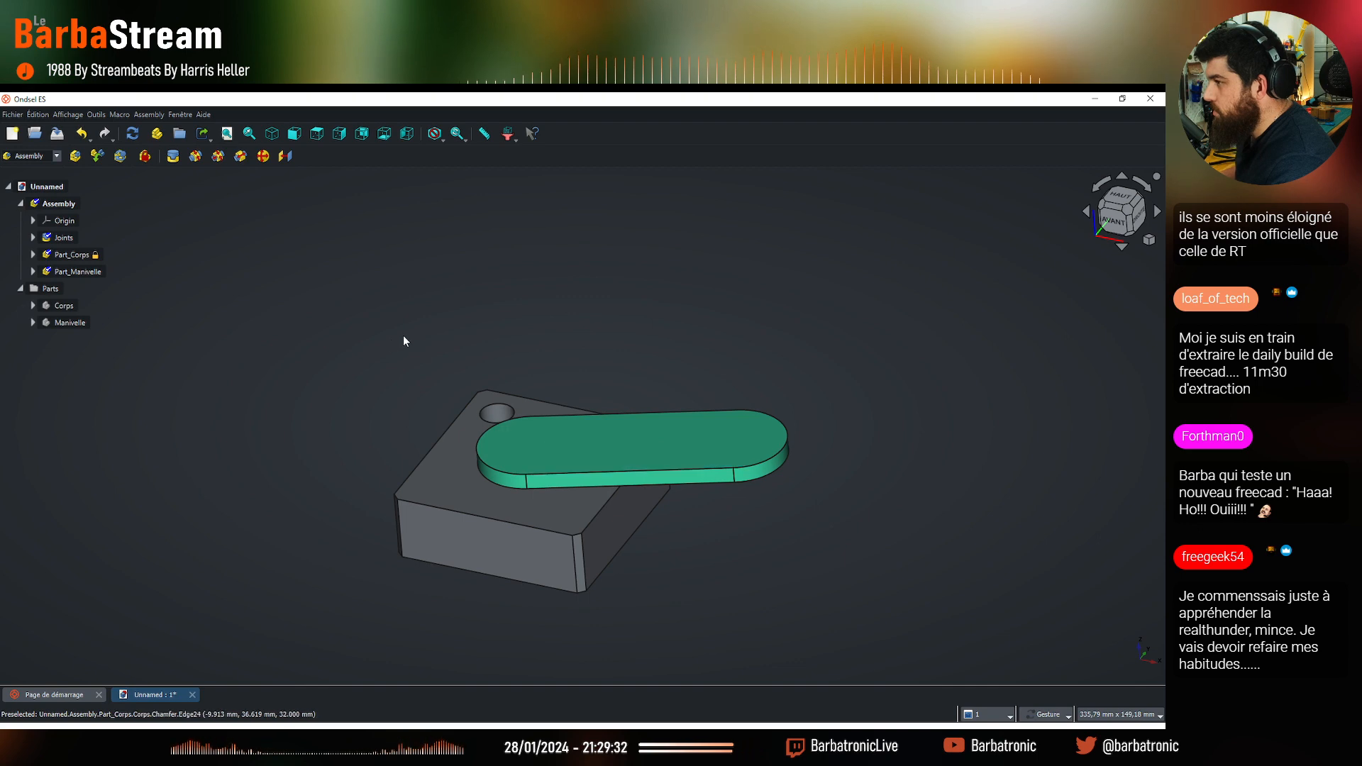
Expand the Manivelle body, hide the Assembly and show the original Parts group
{"action": "left_click", "coordinate": [32, 322]}
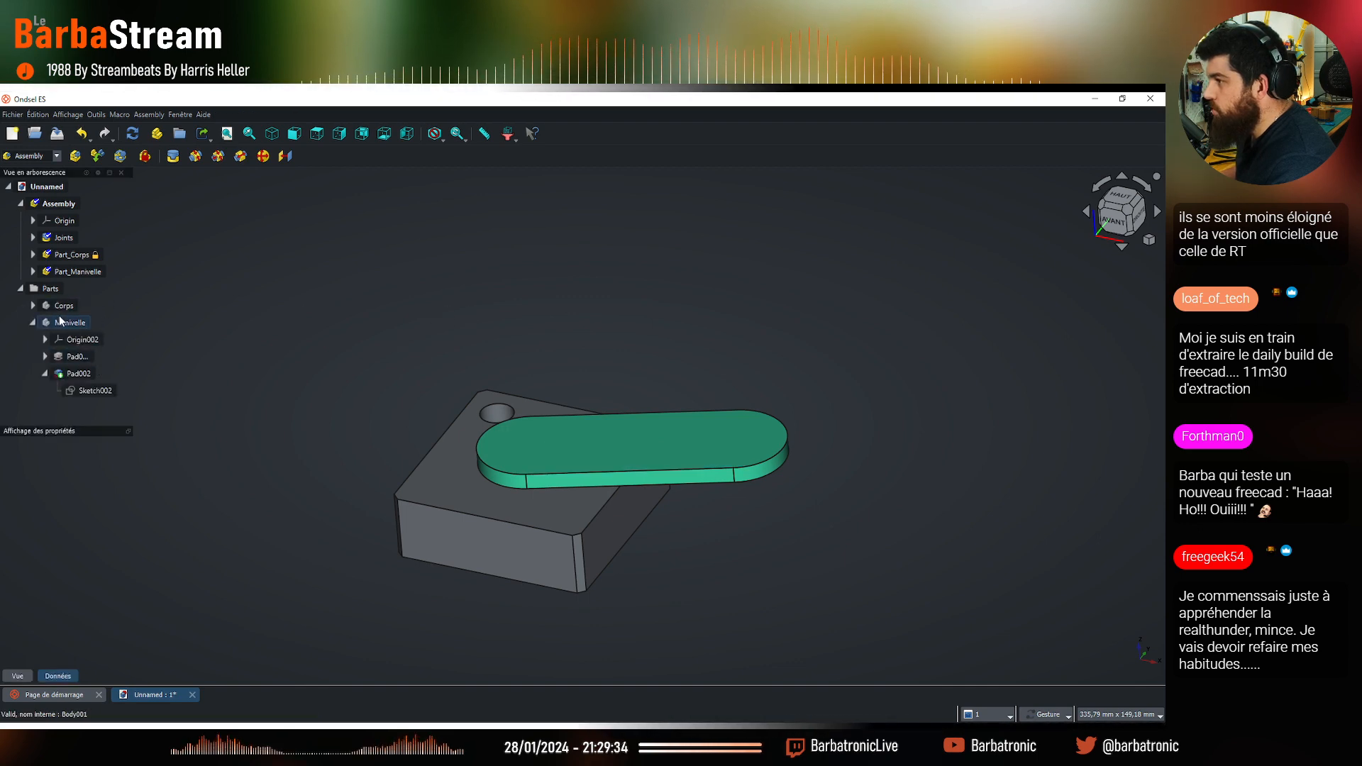
{"action": "left_click", "coordinate": [56, 204]}
{"action": "key", "text": "space"}
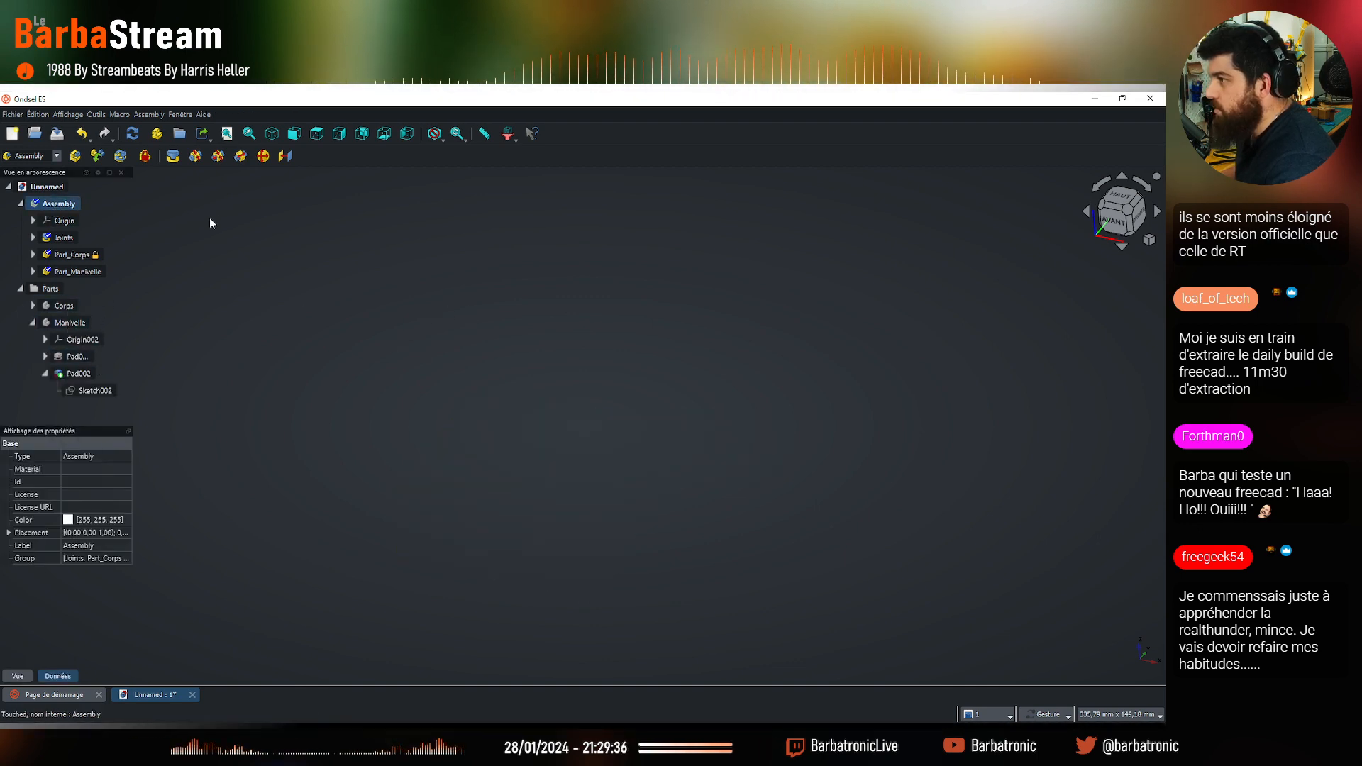
{"action": "left_click", "coordinate": [211, 219]}
{"action": "key", "text": "space"}
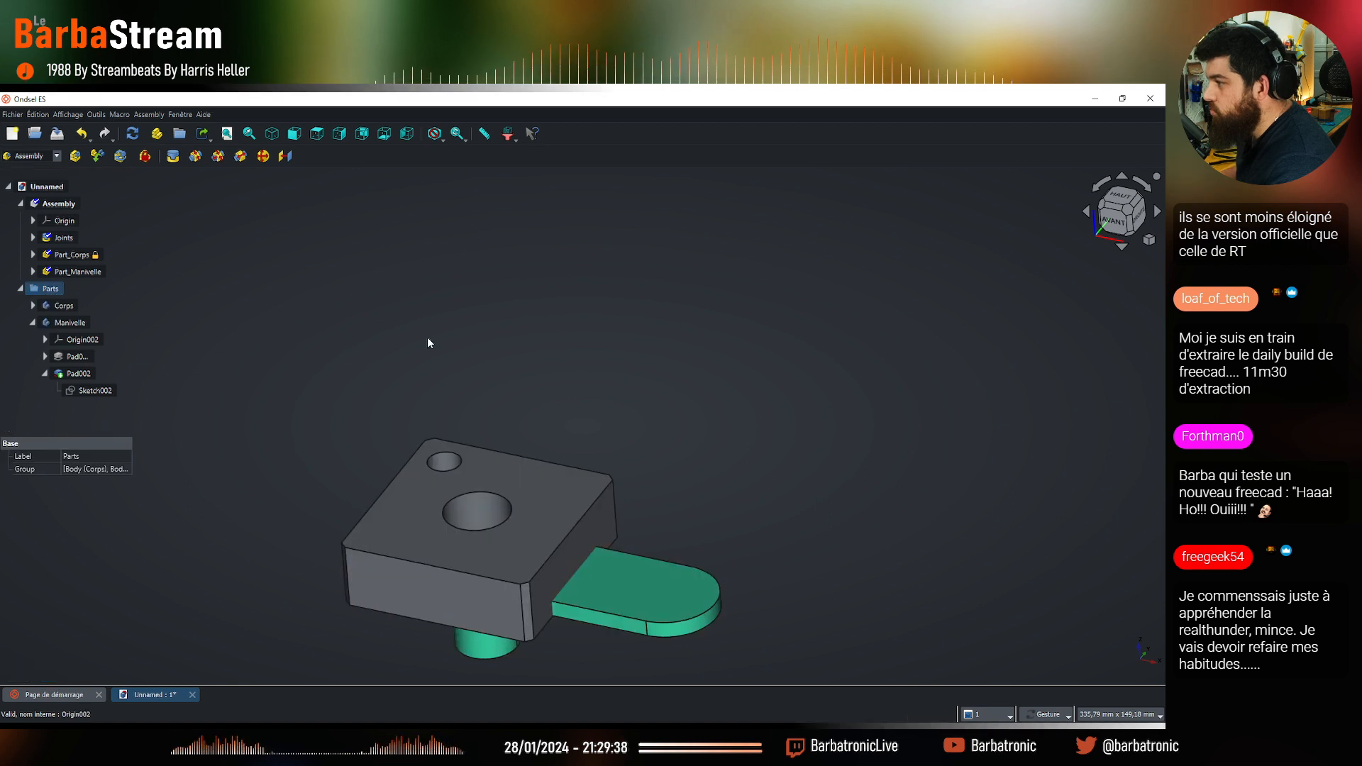
{"action": "right_click_drag", "start_coordinate": [502, 649], "coordinate": [412, 452]}
Open the crank's slot-shaped profile sketch and draw a circle about 22 mm in diameter centred on its free-end arc
{"action": "left_click", "coordinate": [99, 394]}
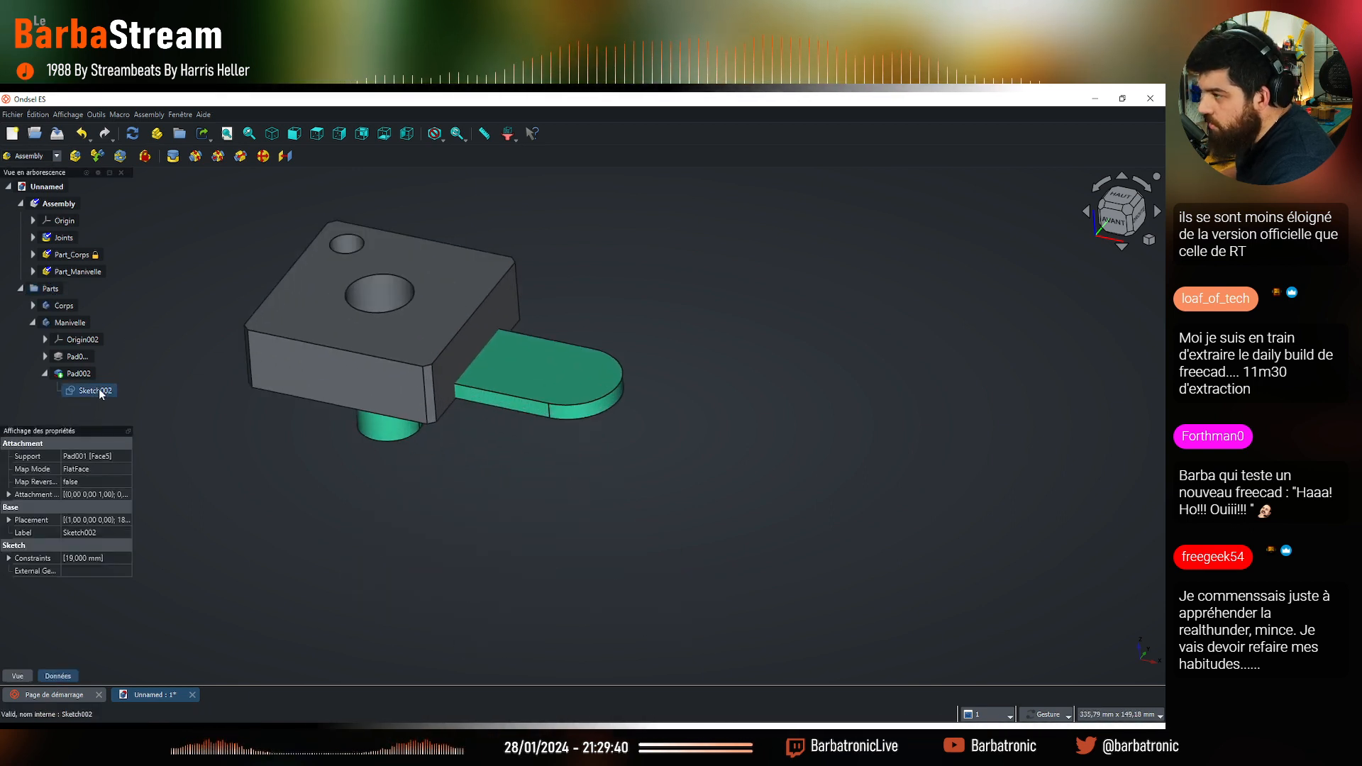
{"action": "left_click", "coordinate": [118, 396]}
{"action": "left_click", "coordinate": [45, 357]}
{"action": "double_click", "coordinate": [93, 373]}
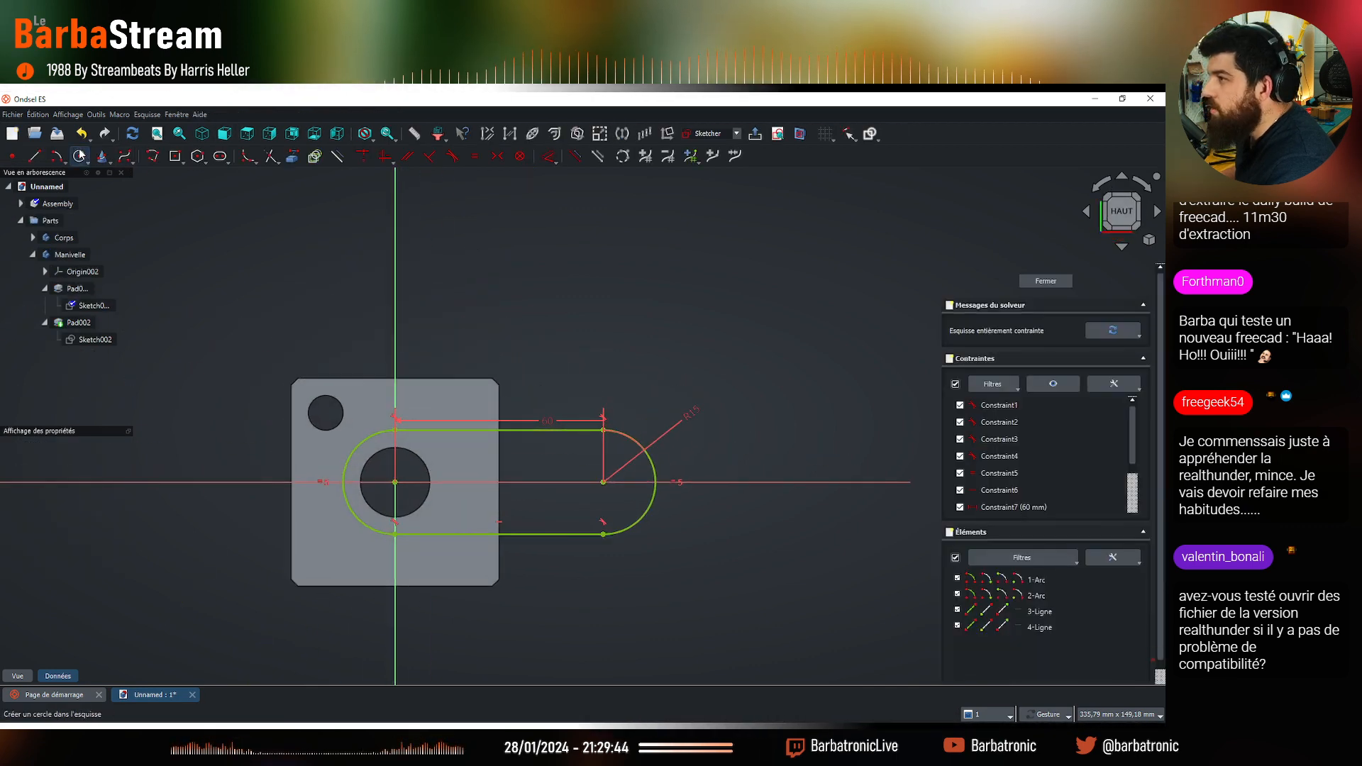
{"action": "left_click", "coordinate": [80, 155]}
{"action": "scroll", "coordinate": [637, 477], "scroll_direction": "up", "scroll_amount": 4}
{"action": "left_click", "coordinate": [476, 522]}
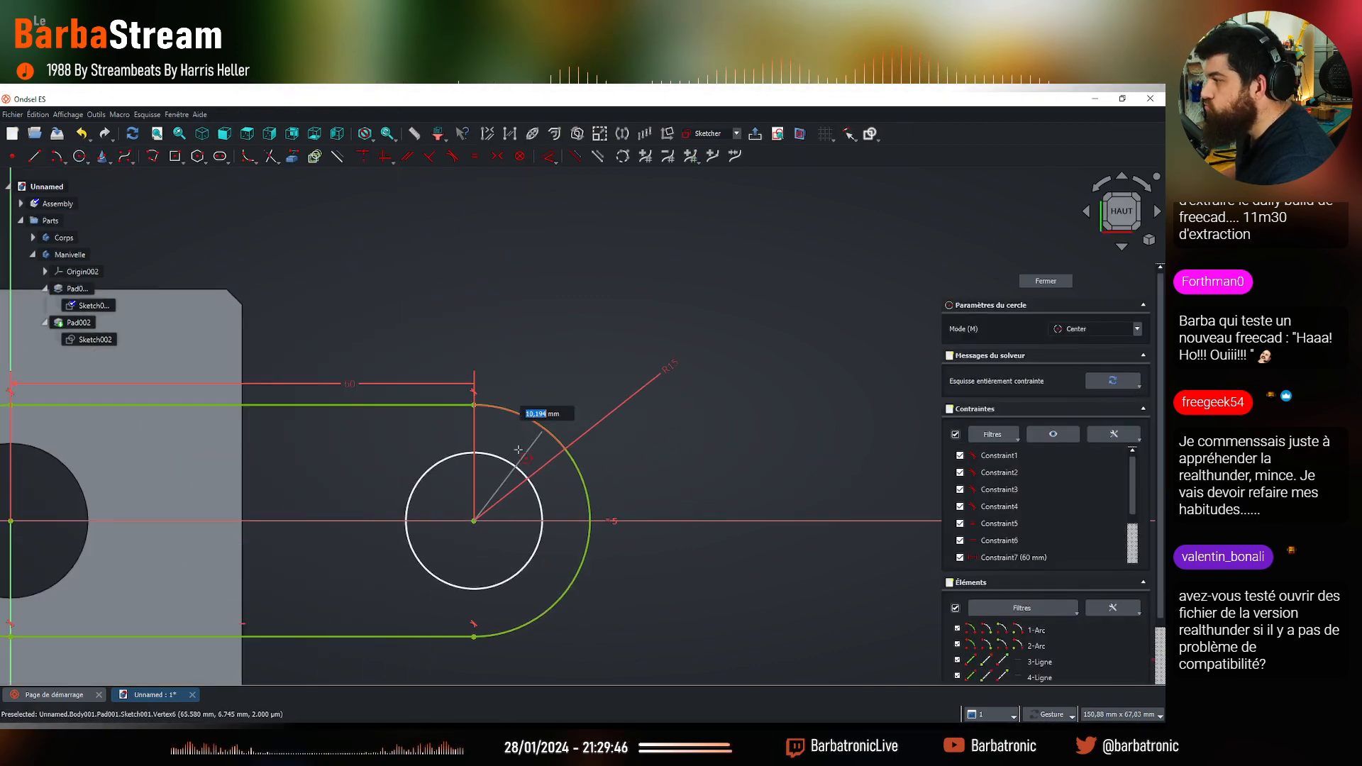
{"action": "left_click", "coordinate": [508, 444]}
{"action": "left_click", "coordinate": [513, 441]}
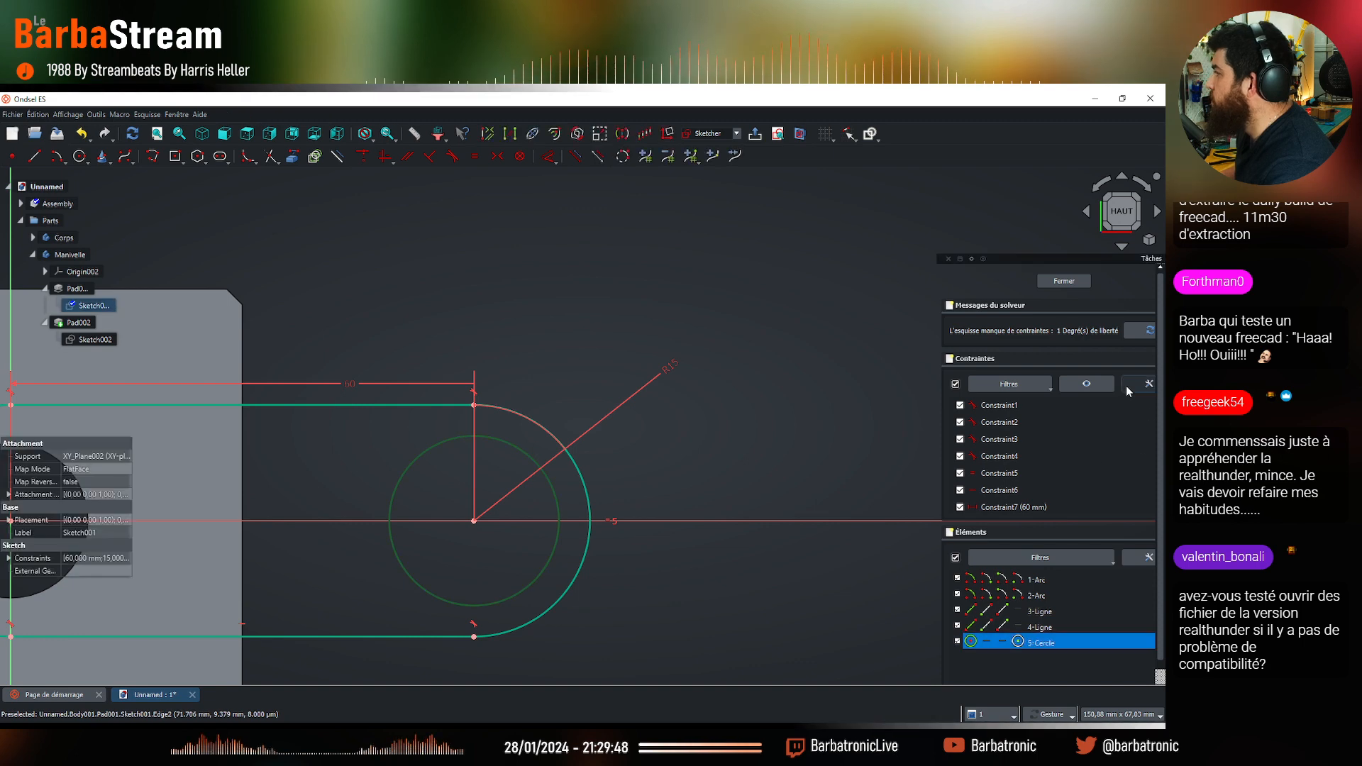
Constrain the new circle's diameter to 20 mm and close the sketch
{"action": "left_click", "coordinate": [520, 156]}
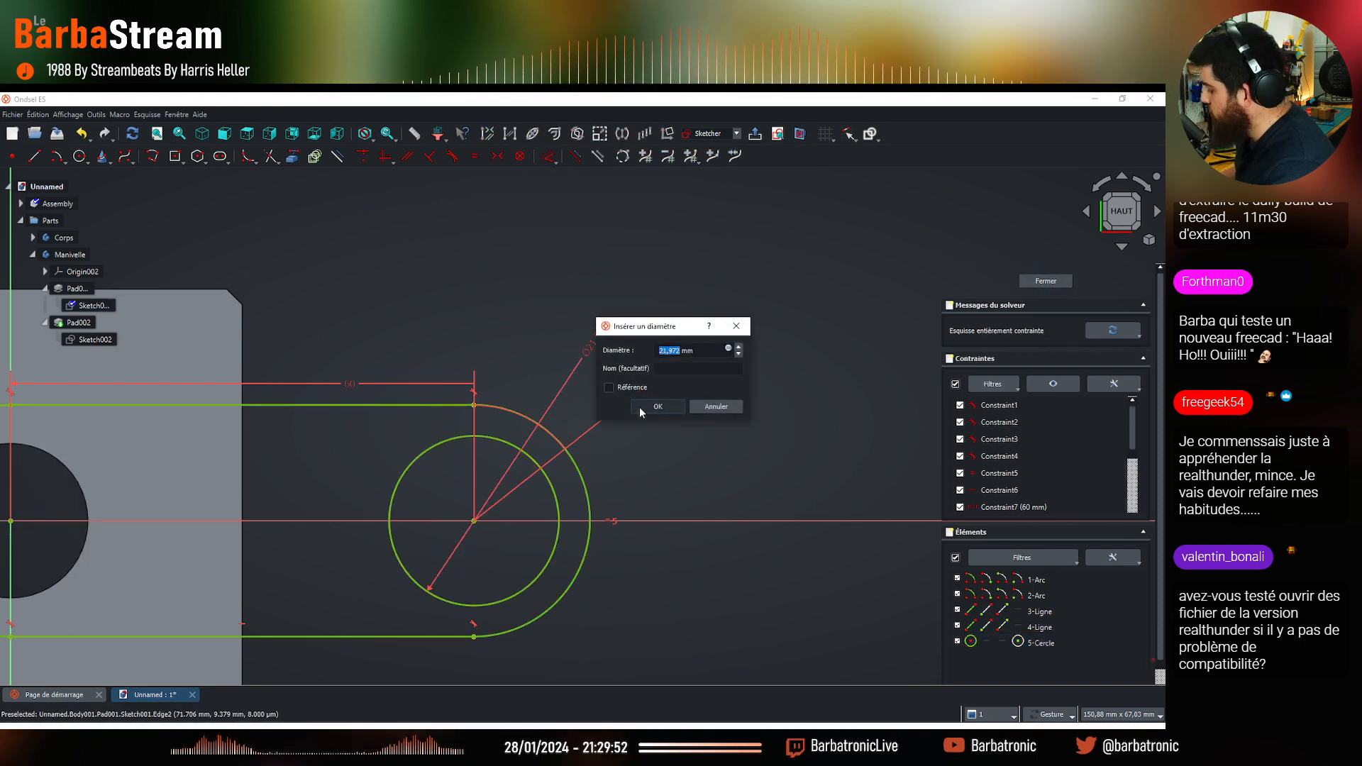
{"action": "type", "text": "20"}
{"action": "left_click", "coordinate": [640, 408]}
{"action": "left_click", "coordinate": [1046, 281]}
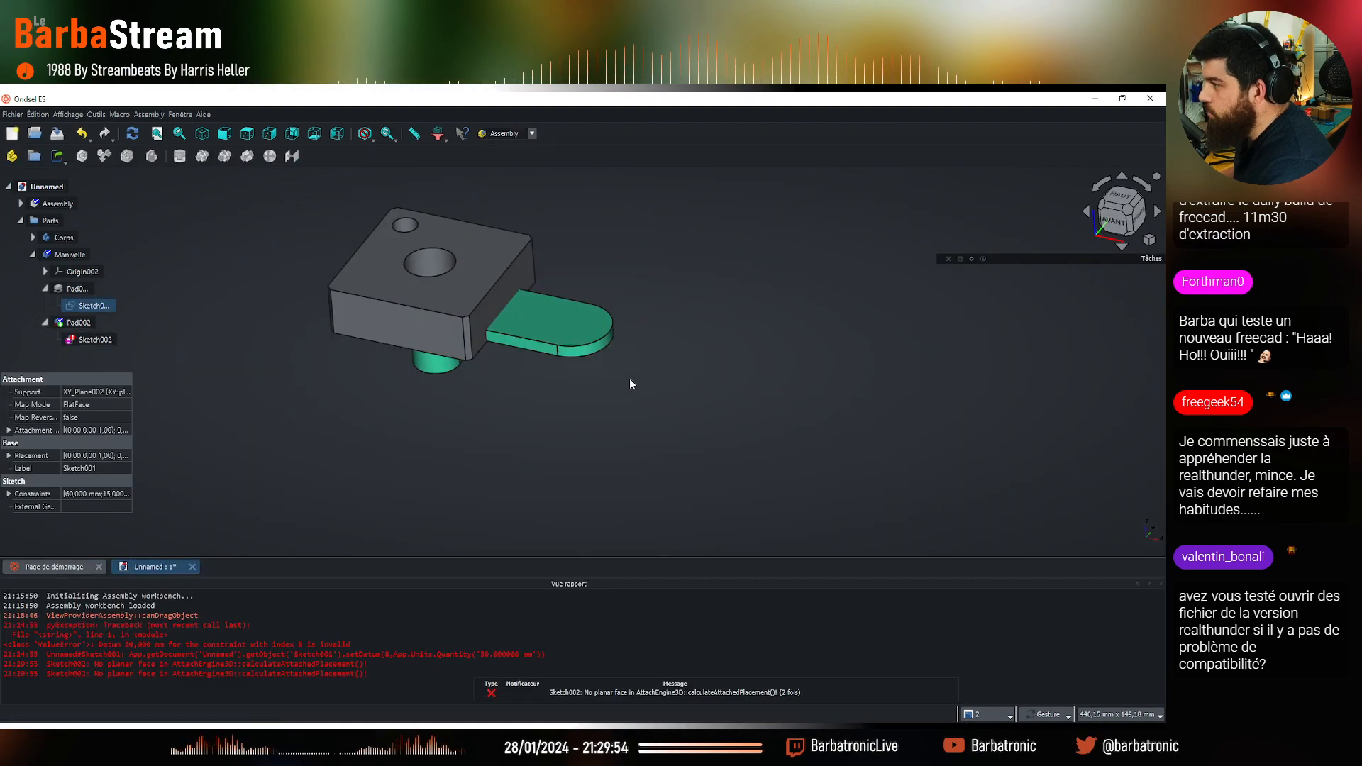
Reopen the crank pin's circle sketch, examine its geometry and the reported attachment errors, and close it
{"action": "left_click", "coordinate": [79, 323]}
{"action": "left_click", "coordinate": [95, 340]}
{"action": "double_click", "coordinate": [95, 340]}
{"action": "scroll", "coordinate": [522, 299], "scroll_direction": "up", "scroll_amount": 5}
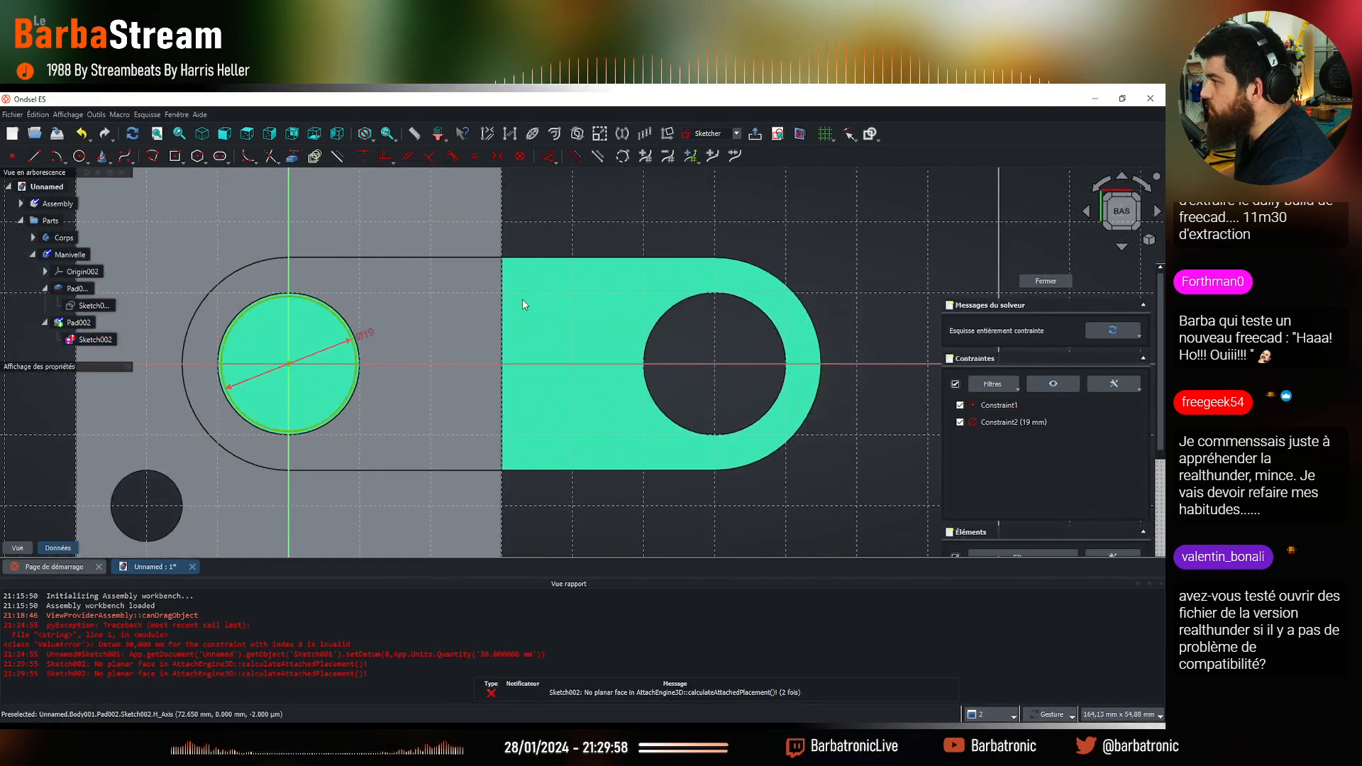
{"action": "left_click", "coordinate": [1045, 282]}
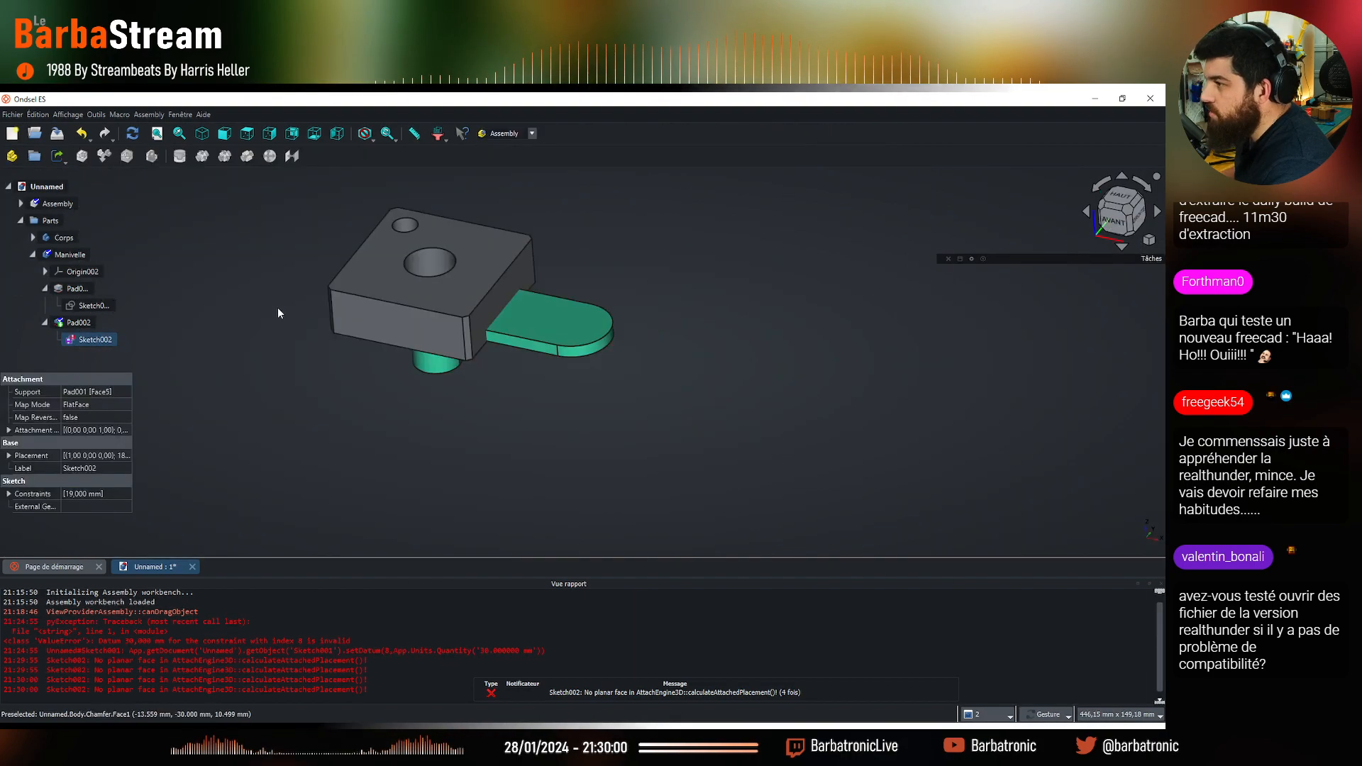
{"action": "double_click", "coordinate": [99, 339]}
{"action": "scroll", "coordinate": [456, 333], "scroll_direction": "up", "scroll_amount": 4}
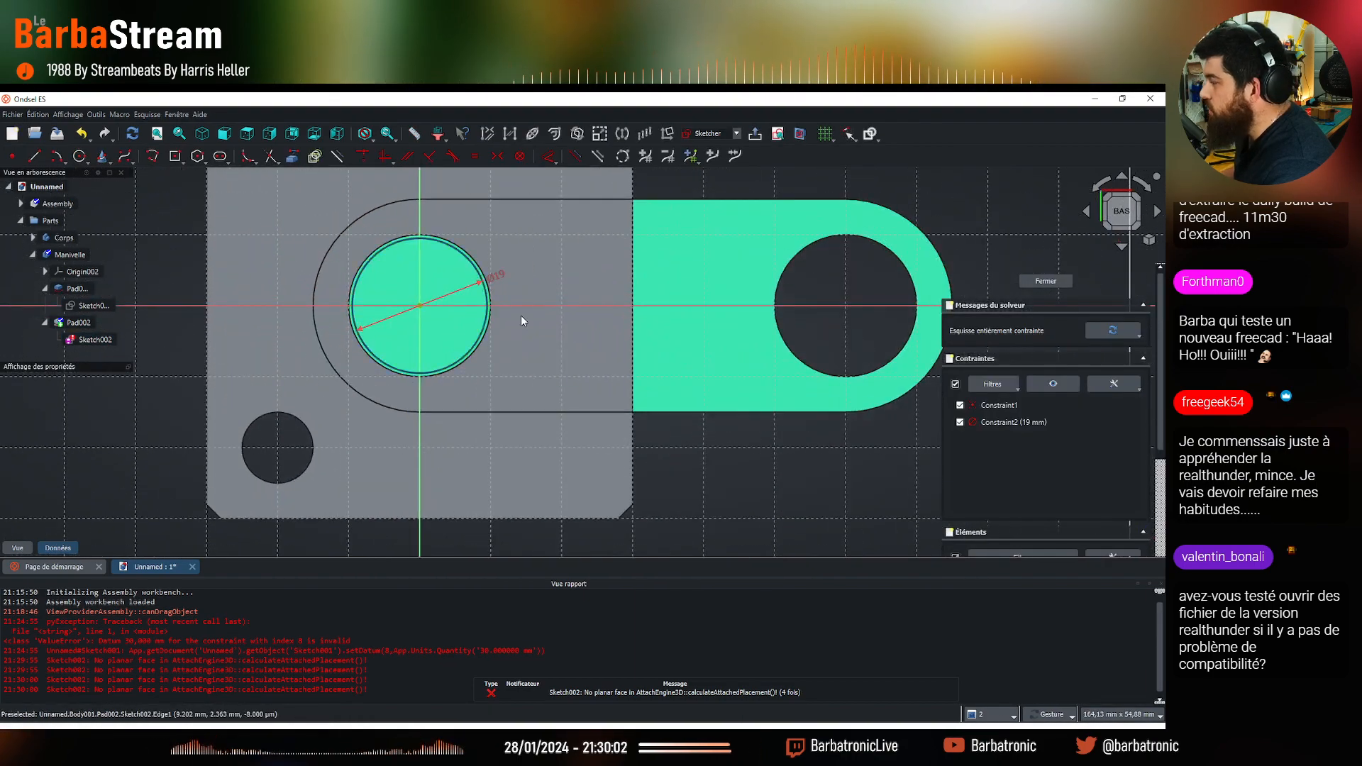
{"action": "scroll", "coordinate": [1034, 461], "scroll_direction": "down", "scroll_amount": 3}
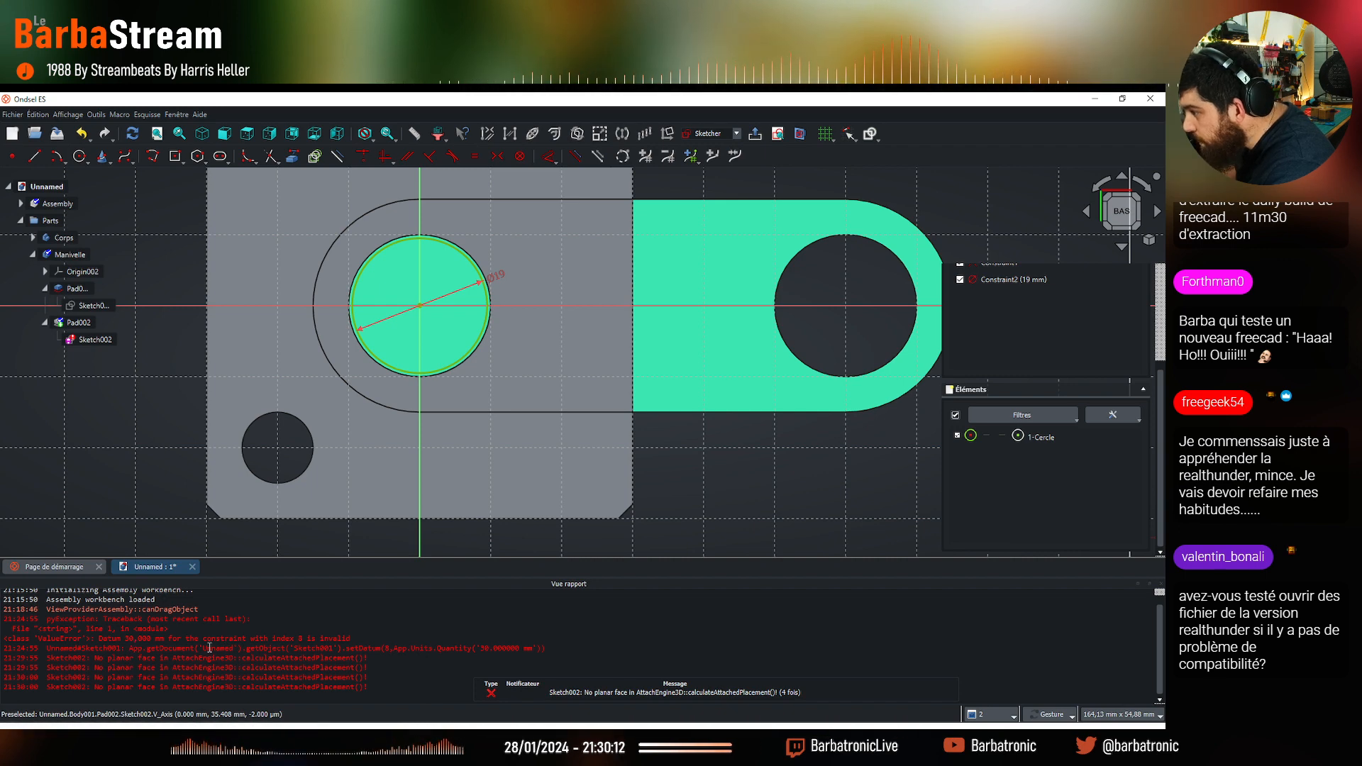
{"action": "left_click", "coordinate": [1161, 586]}
{"action": "left_click", "coordinate": [1046, 269]}
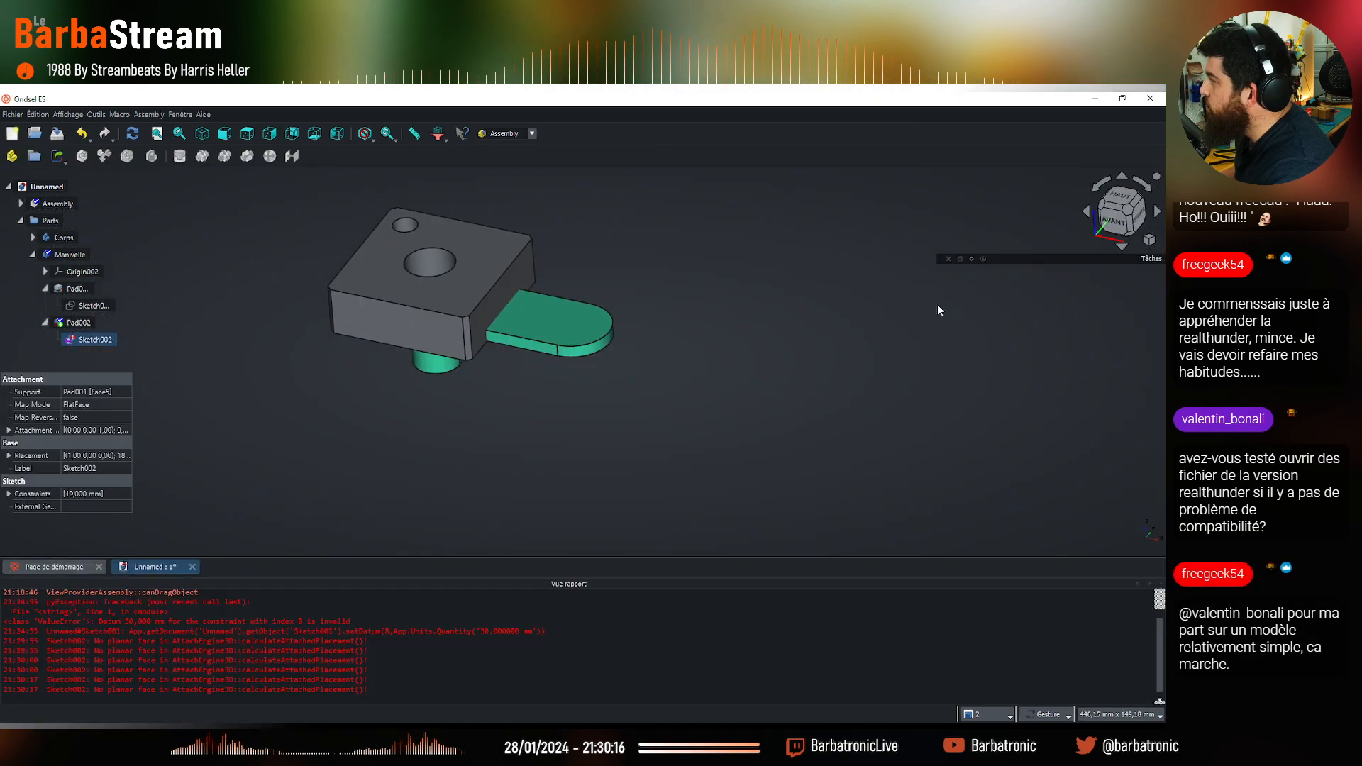
Inspect the crank pin pad's properties and clear the attachment support of its circle sketch, Sketch002
{"action": "left_click", "coordinate": [79, 322]}
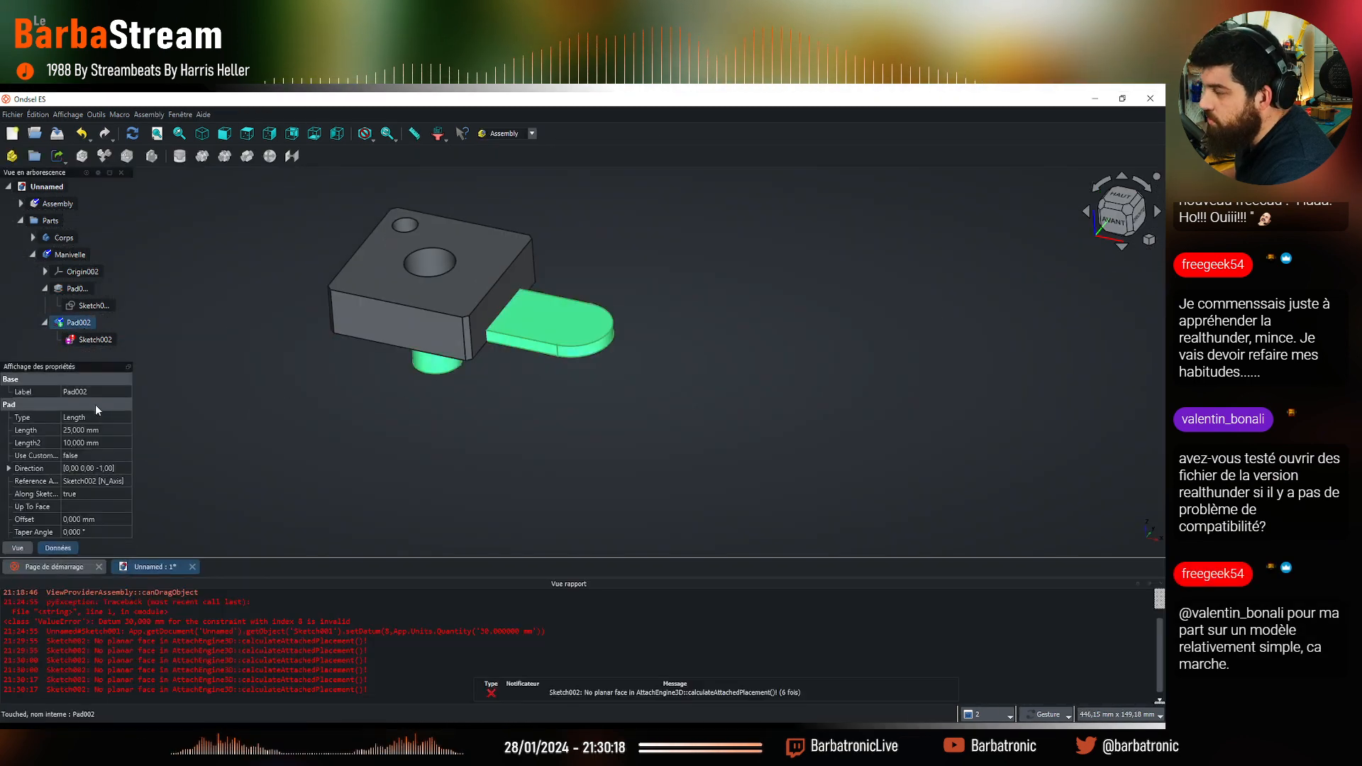
{"action": "left_click", "coordinate": [27, 550]}
{"action": "left_click", "coordinate": [59, 549]}
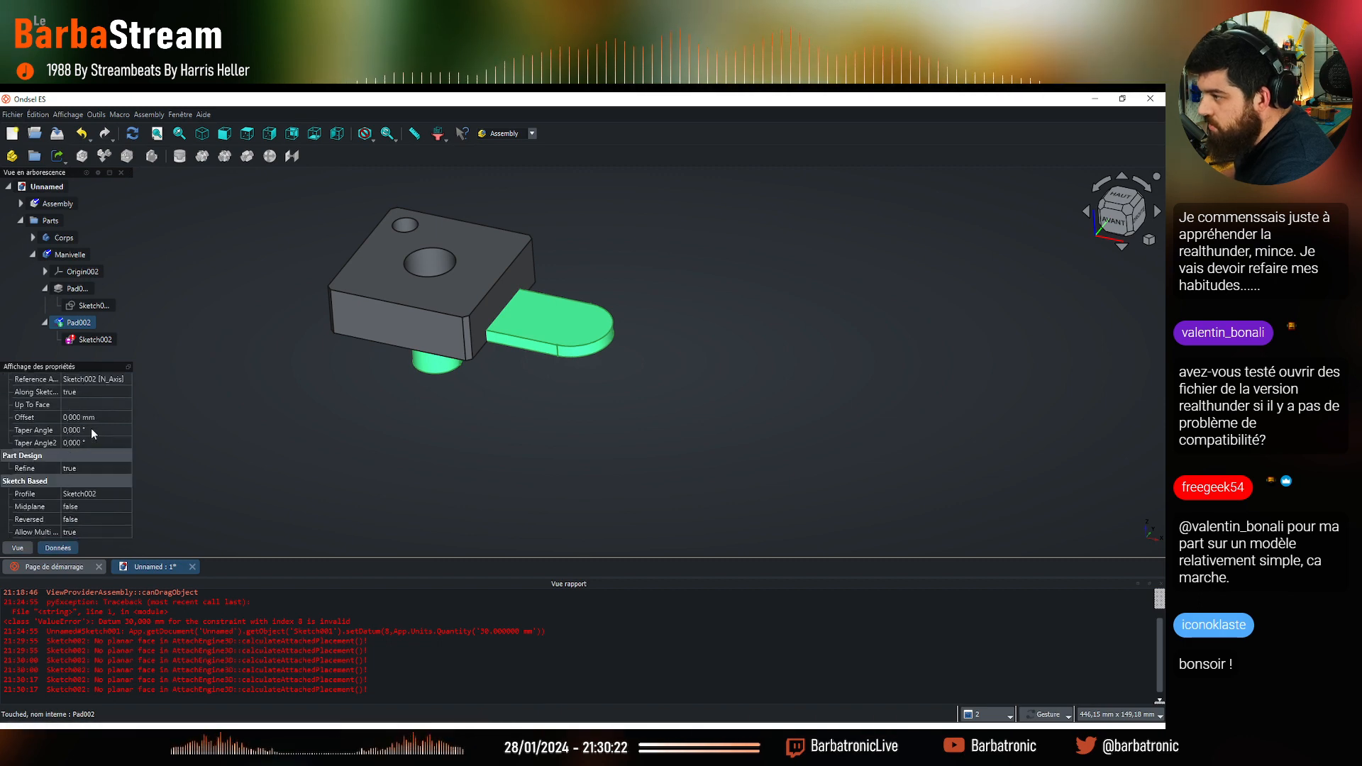
{"action": "left_click", "coordinate": [100, 341]}
{"action": "left_click", "coordinate": [105, 392]}
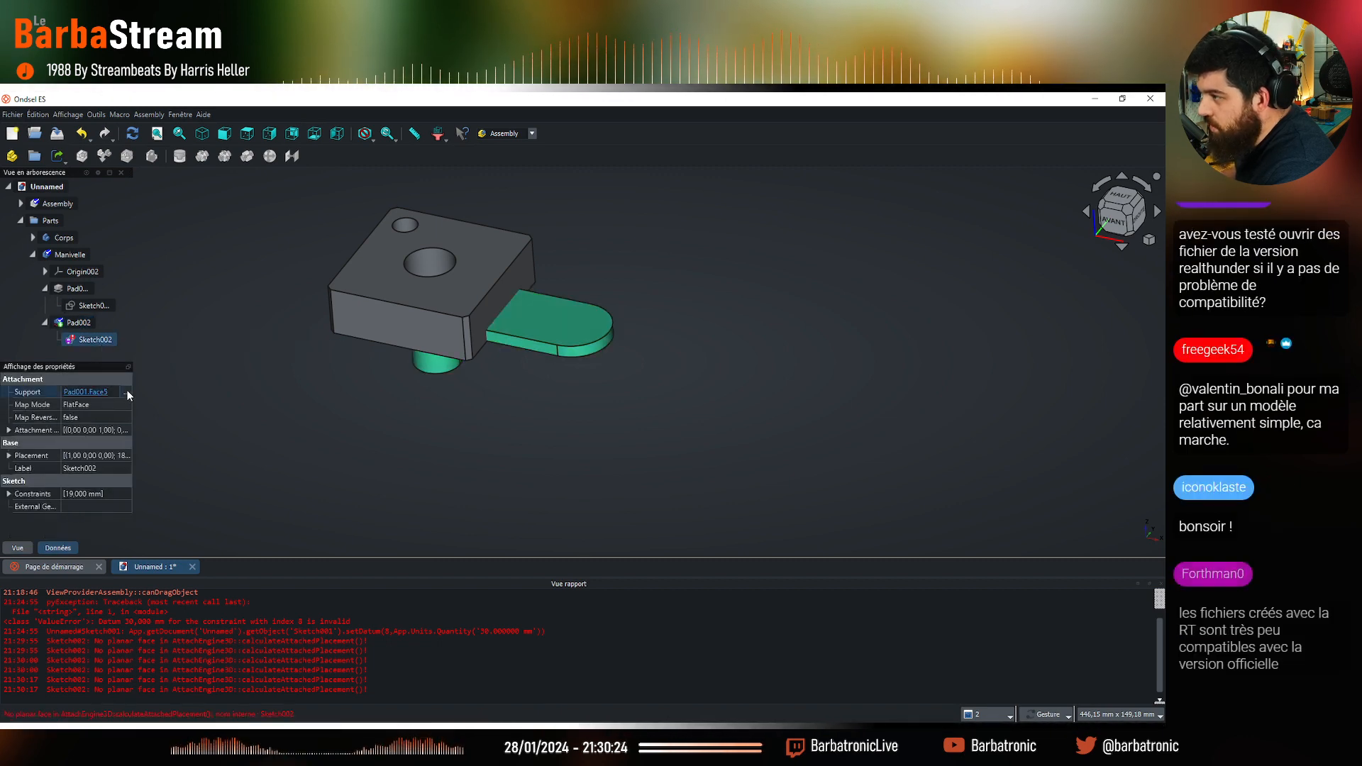
{"action": "left_click", "coordinate": [126, 392]}
{"action": "left_click_drag", "start_coordinate": [364, 478], "coordinate": [423, 291]}
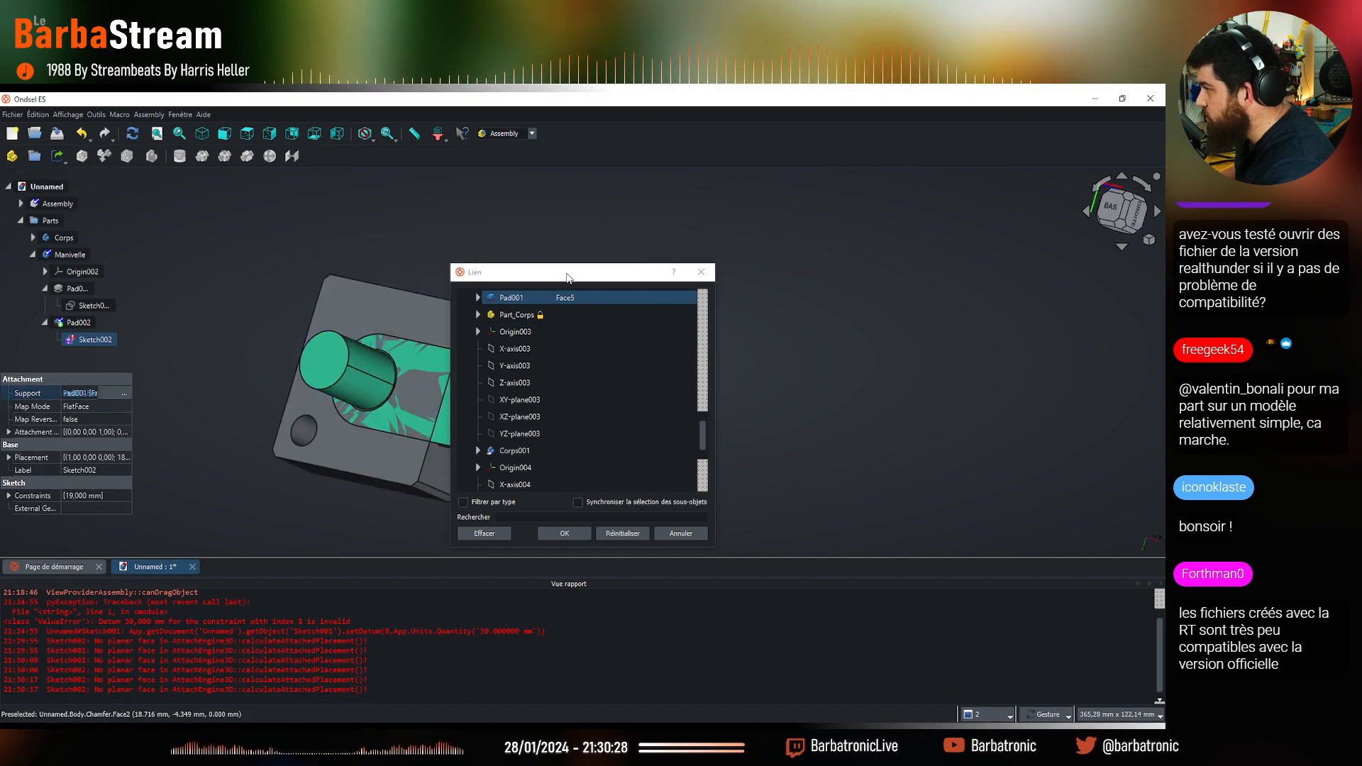
{"action": "left_click_drag", "start_coordinate": [568, 272], "coordinate": [813, 206]}
{"action": "left_click", "coordinate": [731, 468]}
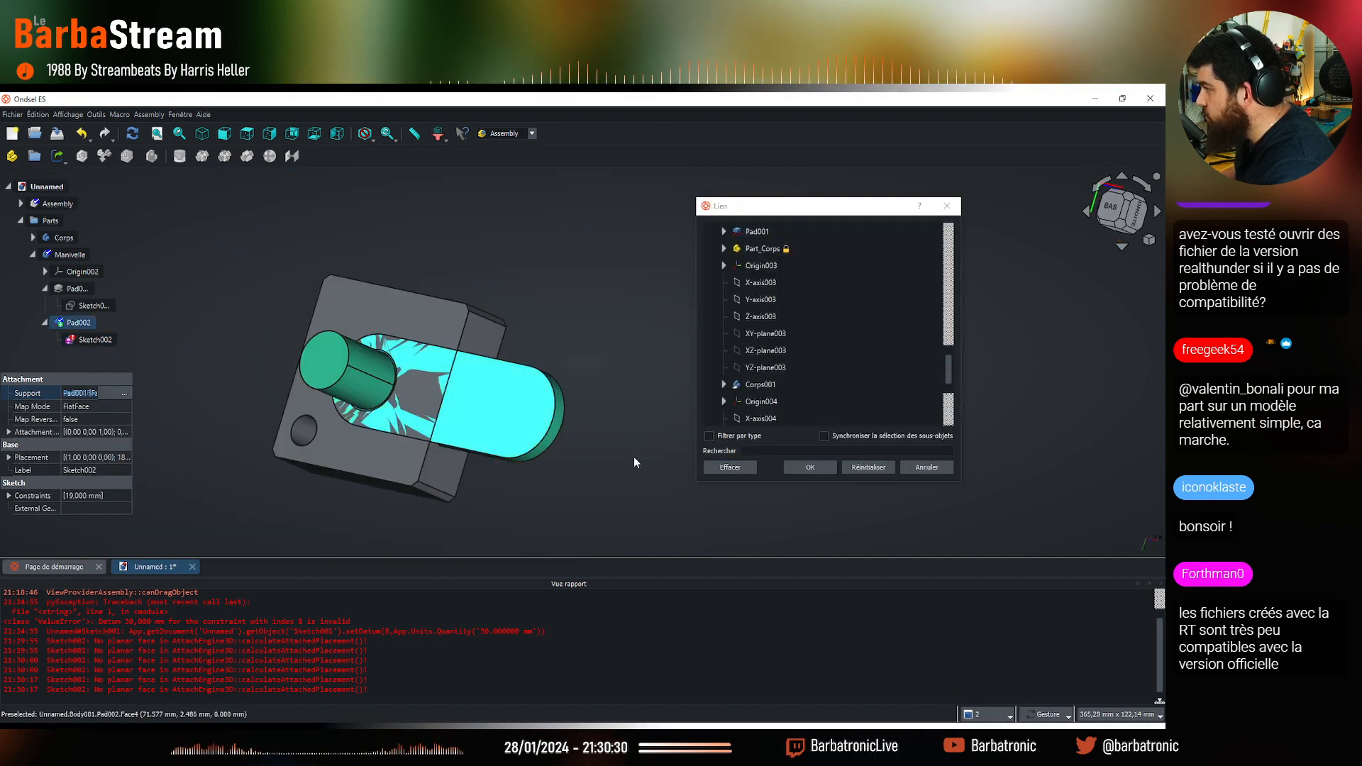
{"action": "left_click", "coordinate": [820, 466]}
{"action": "mouse_move", "coordinate": [581, 362]}
{"action": "left_mouse_down"}
{"action": "mouse_move", "coordinate": [333, 461]}
{"action": "mouse_move", "coordinate": [560, 320]}
{"action": "left_mouse_up"}
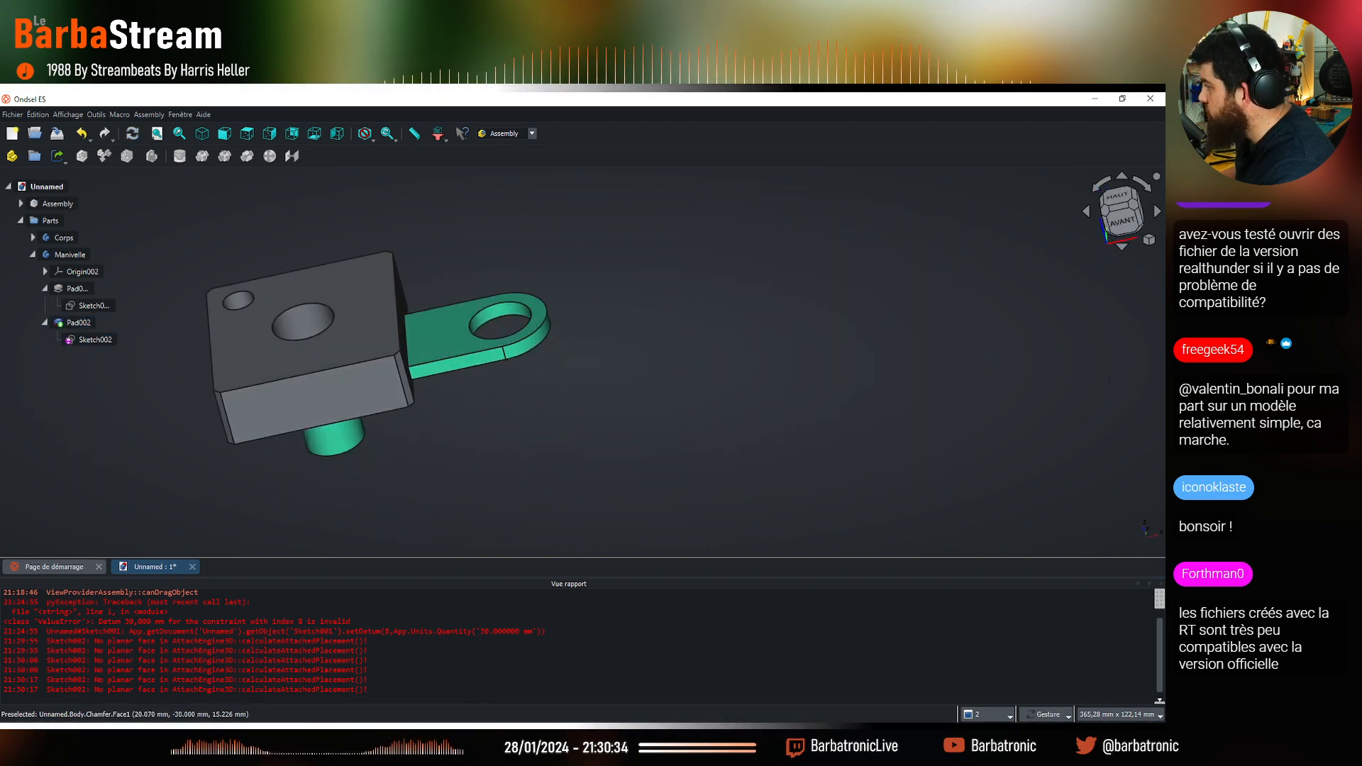
Reopen the crank pin's circle sketch, check its geometry against the plate and the crank's pad, and close it
{"action": "double_click", "coordinate": [92, 339]}
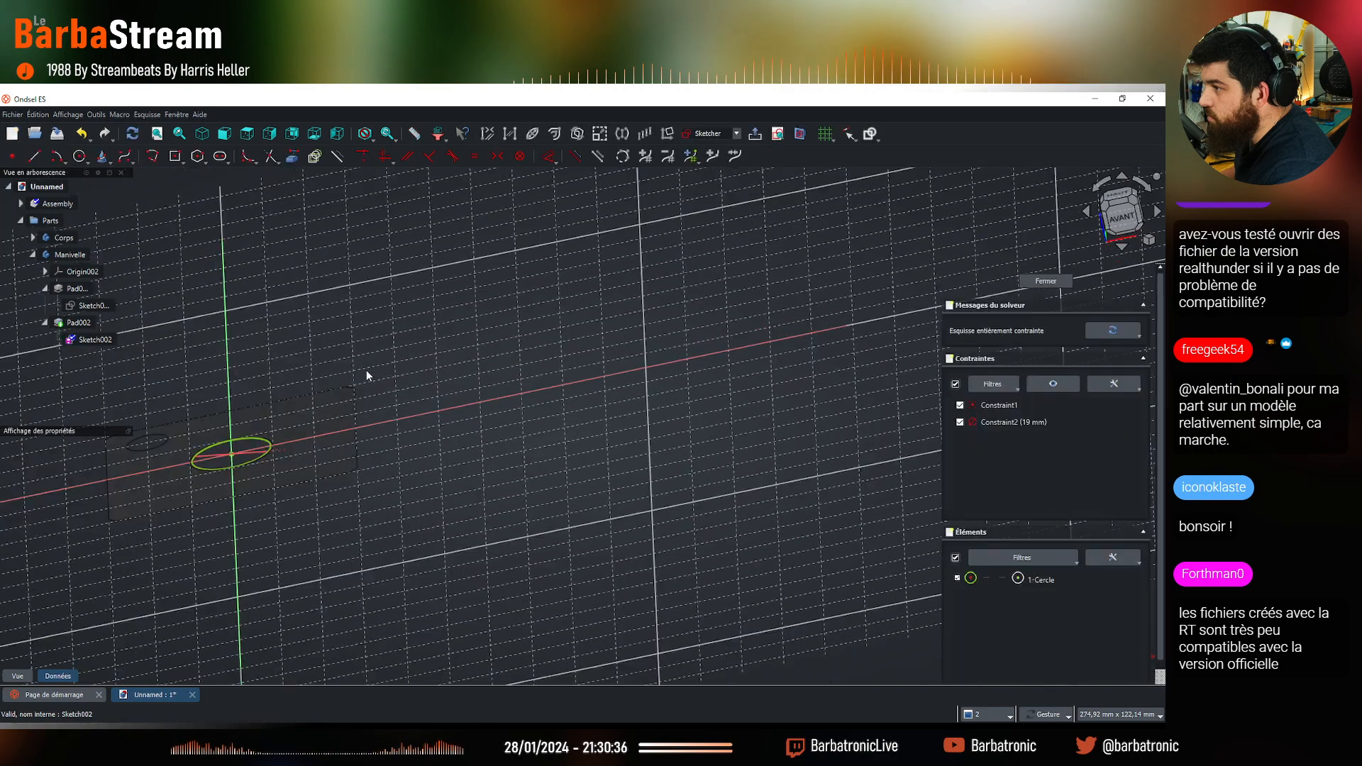
{"action": "left_click", "coordinate": [1056, 281]}
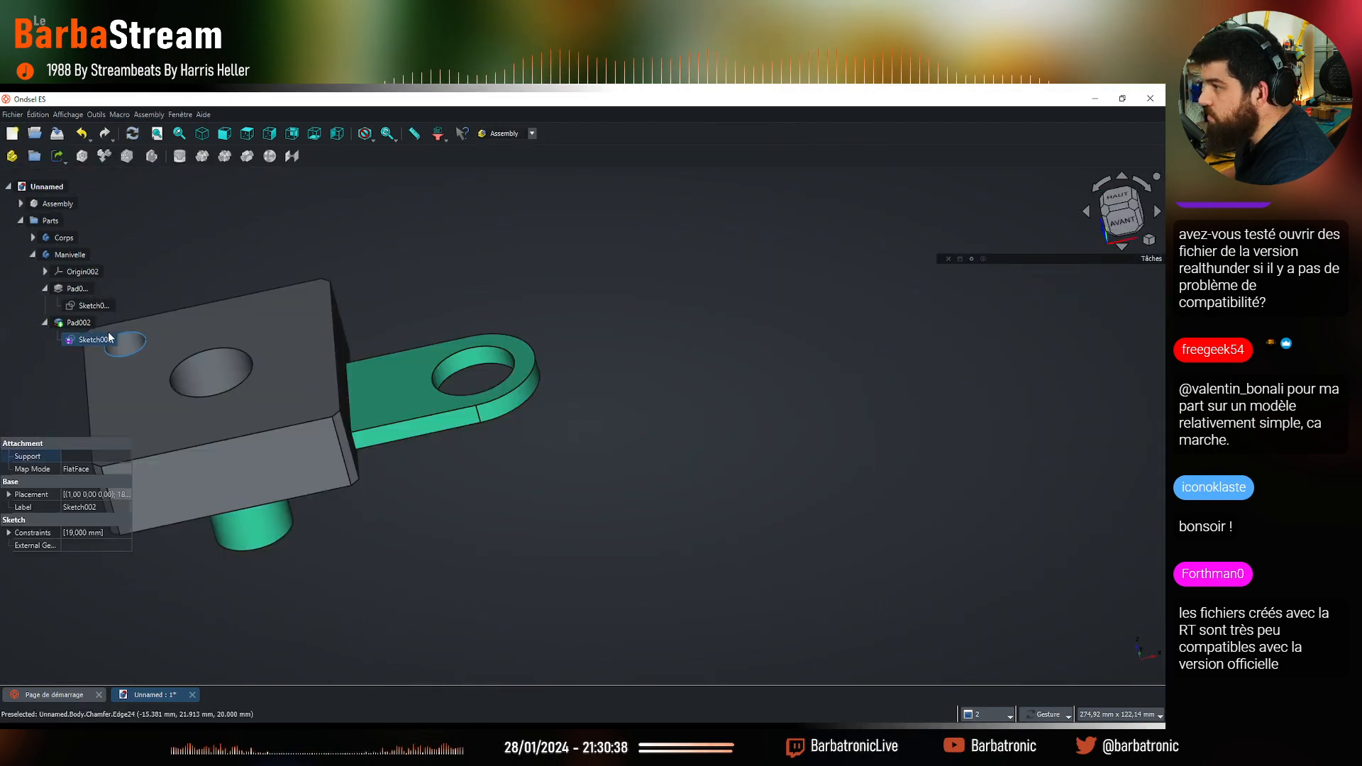
{"action": "scroll", "coordinate": [665, 381], "scroll_direction": "down", "scroll_amount": 3}
{"action": "mouse_move", "coordinate": [665, 381]}
{"action": "left_mouse_down"}
{"action": "mouse_move", "coordinate": [453, 364]}
{"action": "mouse_move", "coordinate": [603, 334]}
{"action": "left_mouse_up"}
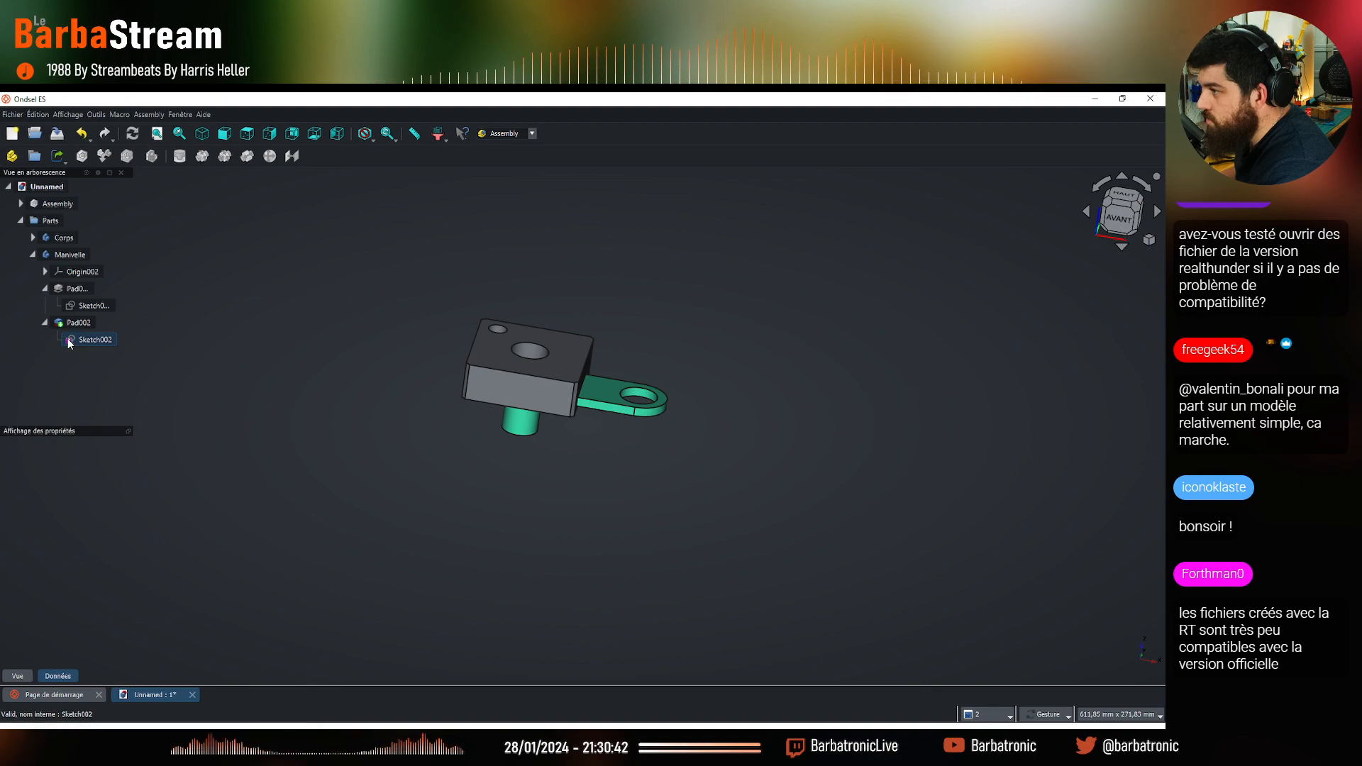
{"action": "double_click", "coordinate": [69, 341]}
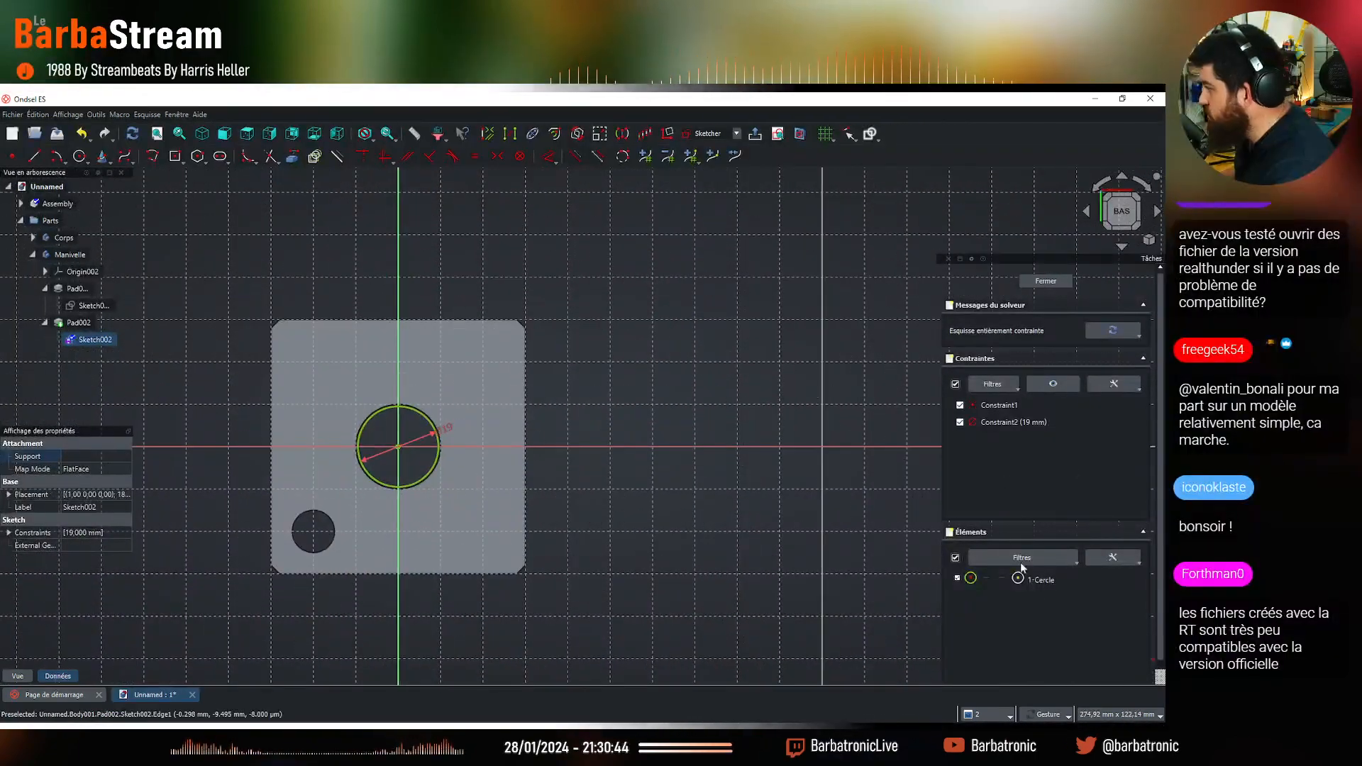
{"action": "scroll", "coordinate": [1016, 593], "scroll_direction": "down", "scroll_amount": 2}
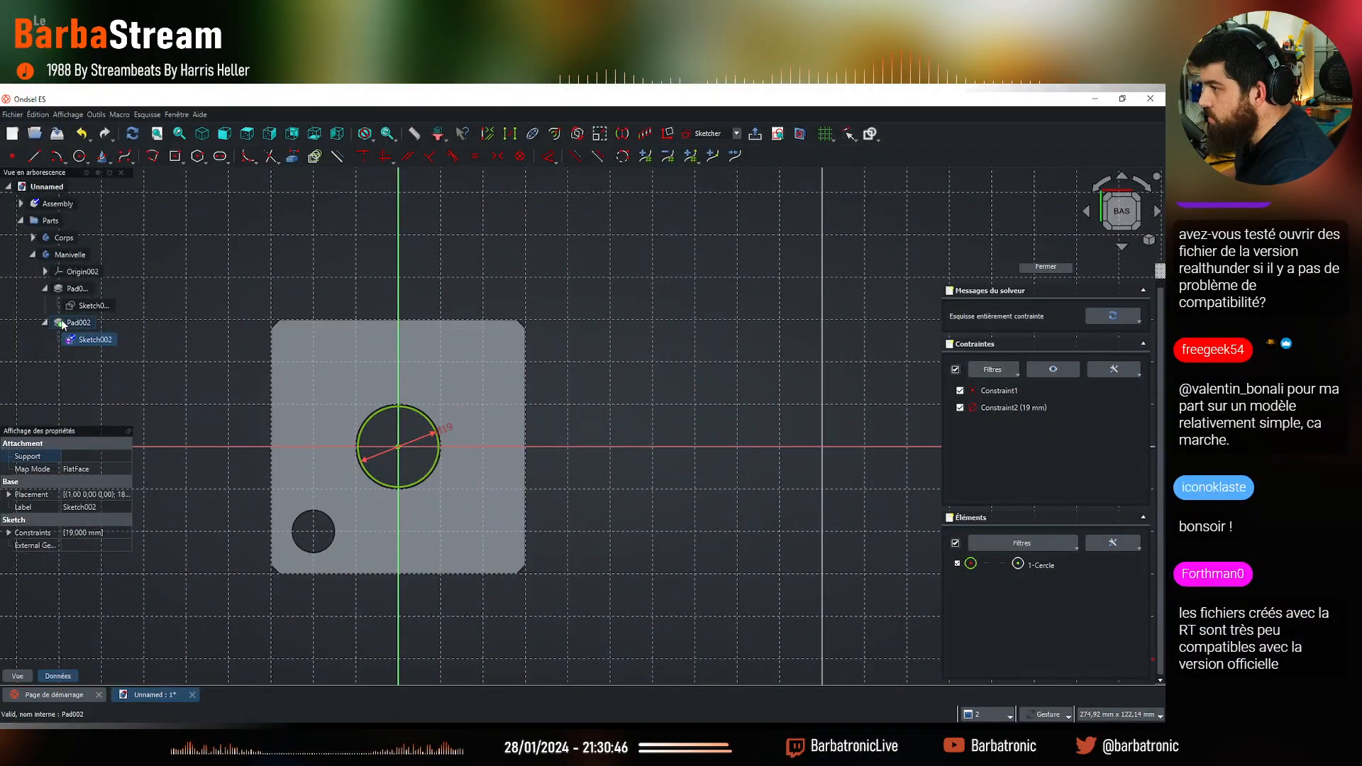
{"action": "left_click", "coordinate": [75, 290]}
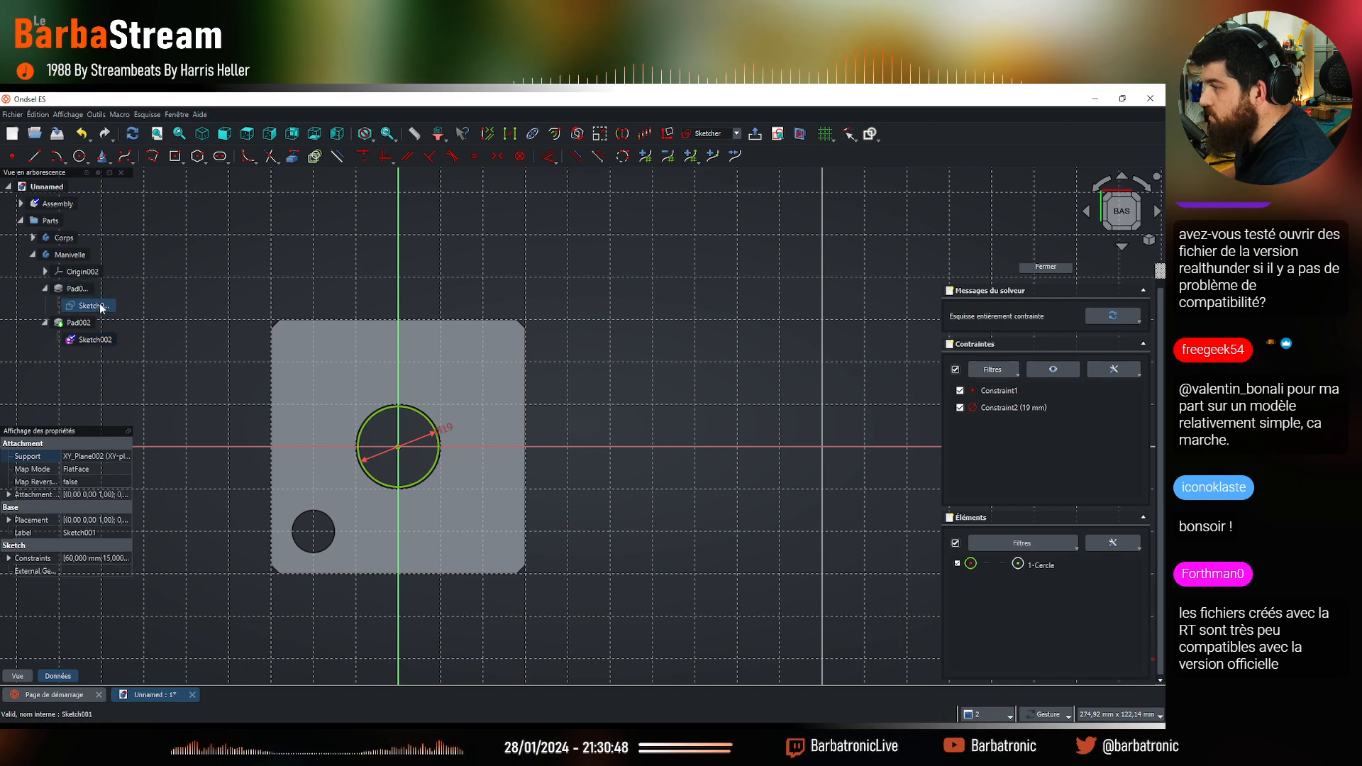
{"action": "left_click", "coordinate": [249, 272]}
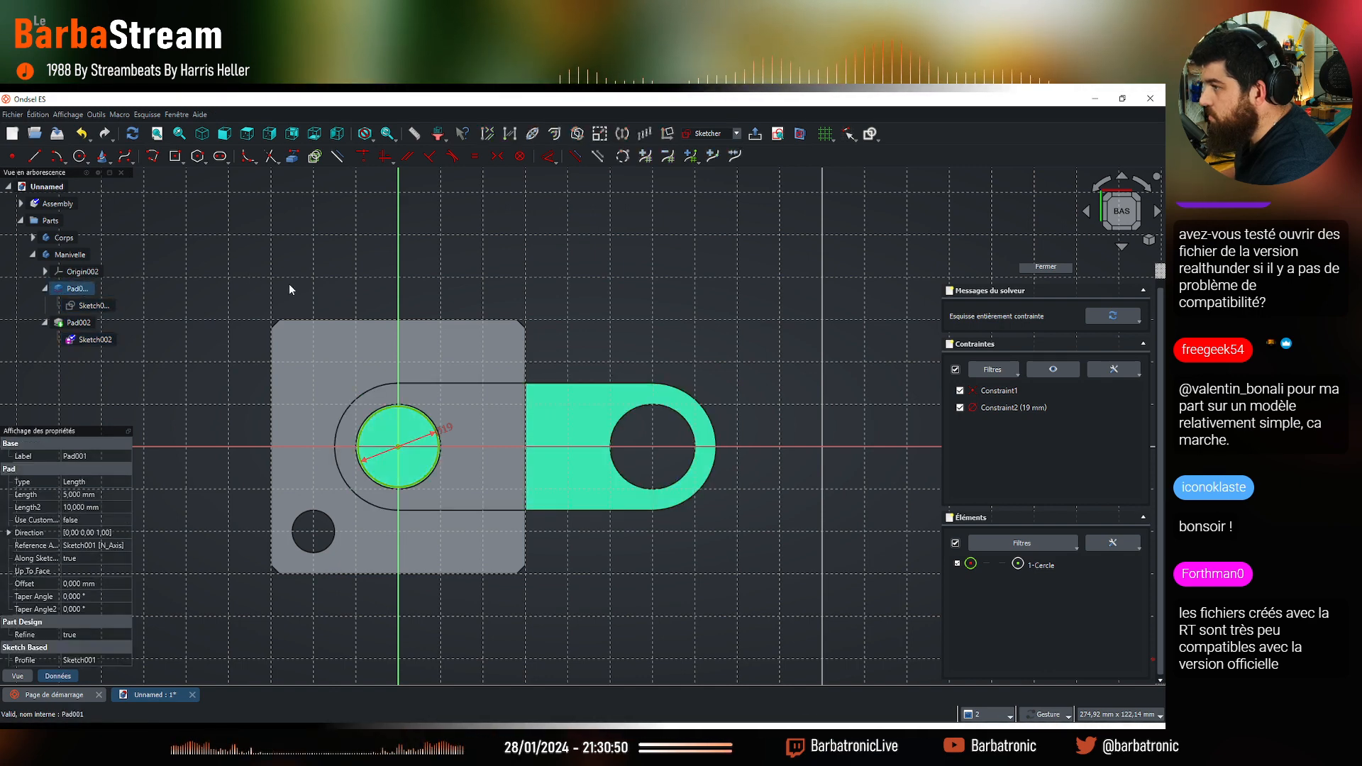
{"action": "left_click", "coordinate": [1056, 268]}
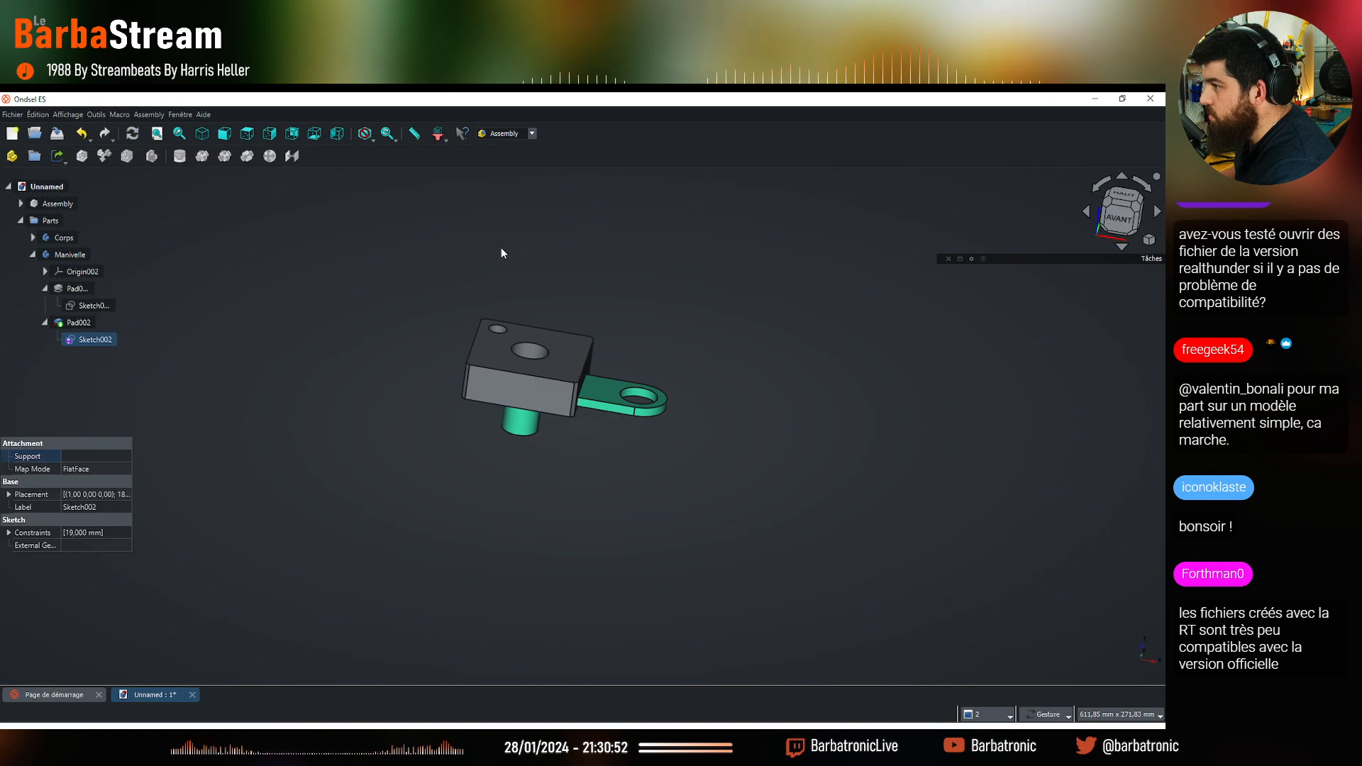
Collapse and hide the Parts group, and show the Assembly
{"action": "left_click", "coordinate": [504, 254]}
{"action": "left_click_drag", "start_coordinate": [504, 254], "coordinate": [517, 301]}
{"action": "scroll", "coordinate": [590, 371], "scroll_direction": "up", "scroll_amount": 3}
{"action": "left_click_drag", "start_coordinate": [646, 531], "coordinate": [605, 524]}
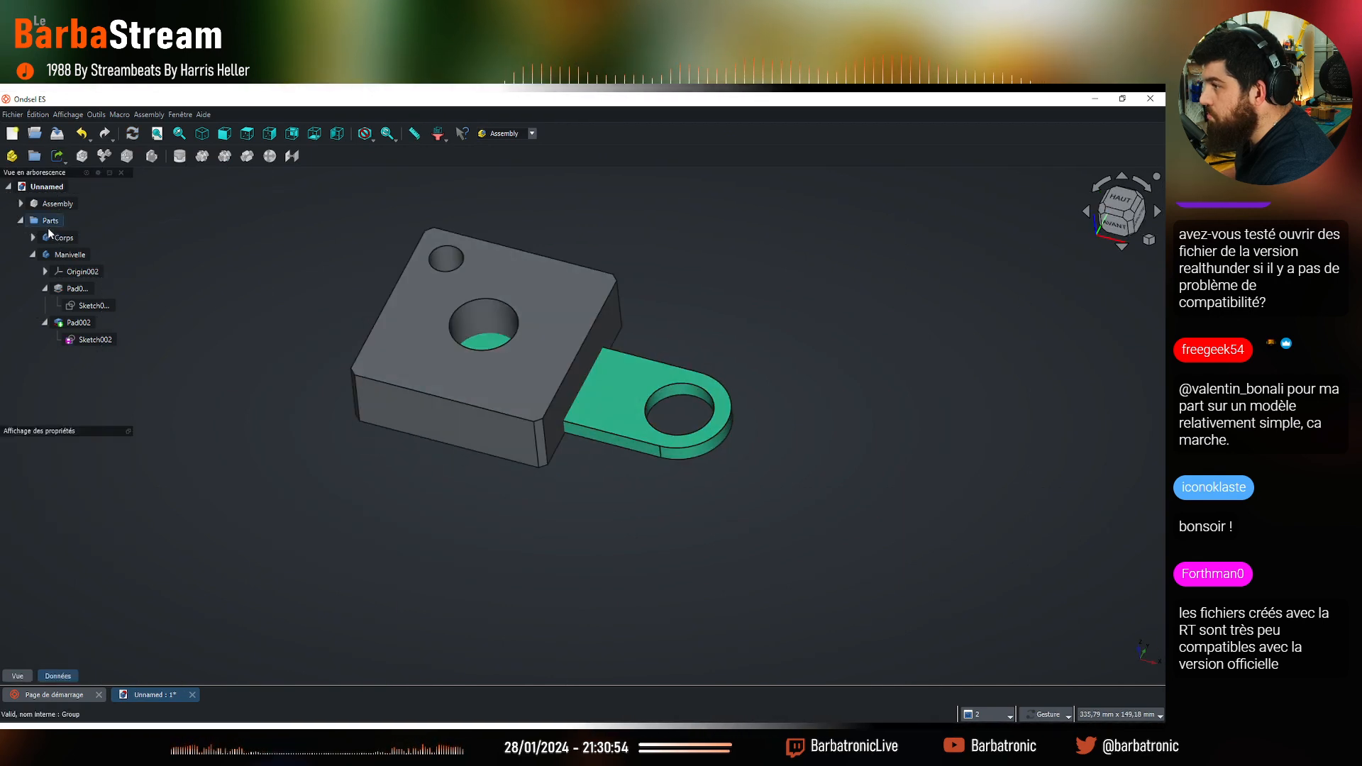
{"action": "left_click", "coordinate": [22, 220]}
{"action": "left_click", "coordinate": [52, 221]}
{"action": "key", "text": "space"}
{"action": "left_click", "coordinate": [51, 205]}
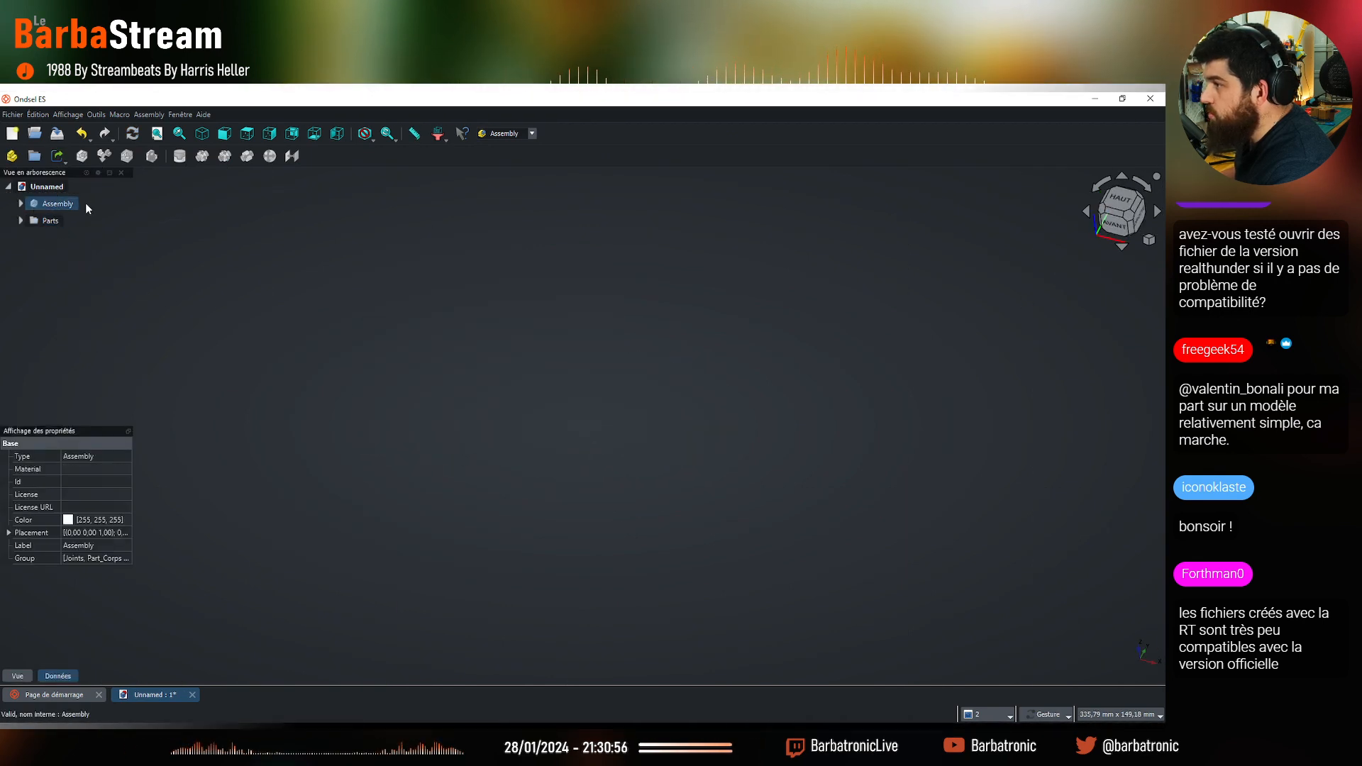
{"action": "key", "text": "space"}
{"action": "scroll", "coordinate": [531, 346], "scroll_direction": "down", "scroll_amount": 5}
{"action": "left_click", "coordinate": [764, 311]}
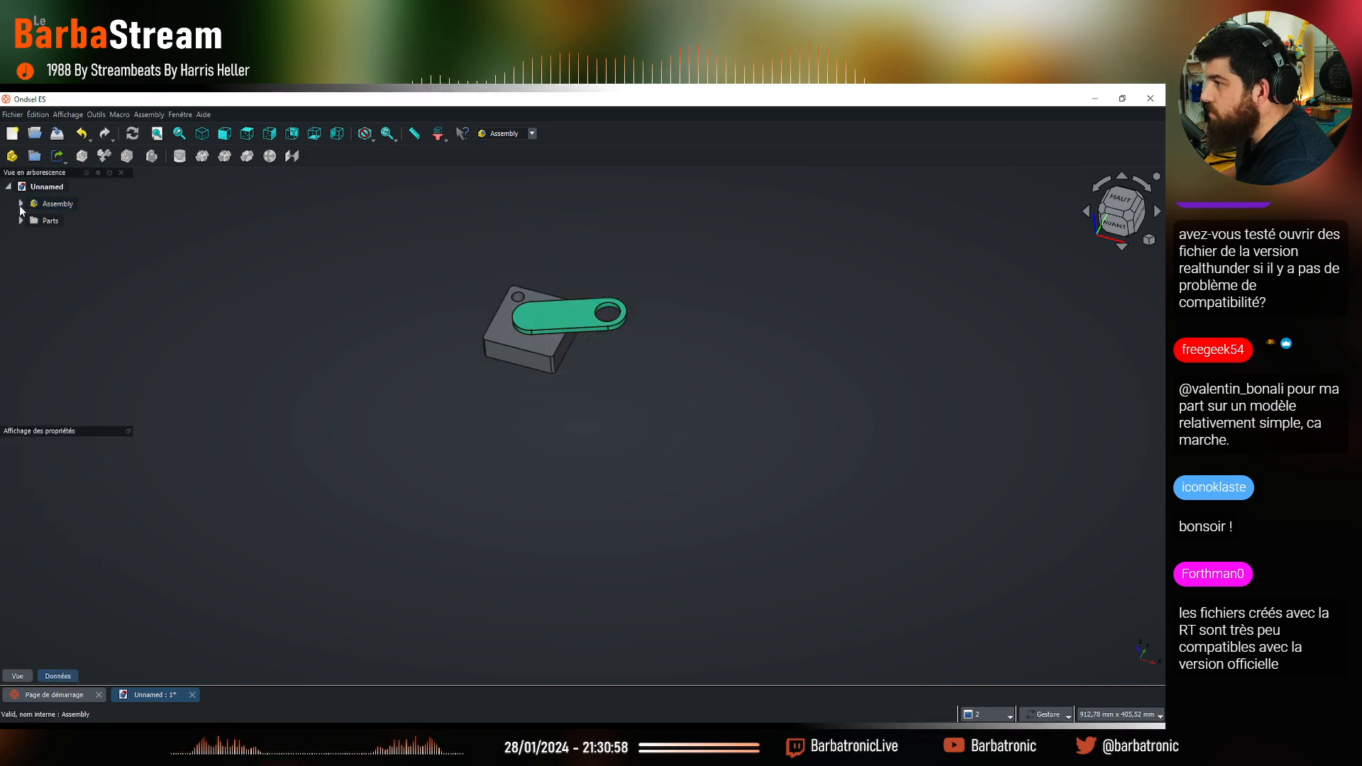
Expand the Assembly and examine the new hole in the linked crank from several angles
{"action": "left_click", "coordinate": [20, 203]}
{"action": "scroll", "coordinate": [573, 417], "scroll_direction": "up", "scroll_amount": 5}
{"action": "mouse_move", "coordinate": [576, 452]}
{"action": "left_mouse_down"}
{"action": "mouse_move", "coordinate": [542, 496]}
{"action": "mouse_move", "coordinate": [575, 473]}
{"action": "left_mouse_up"}
{"action": "left_click", "coordinate": [508, 440]}
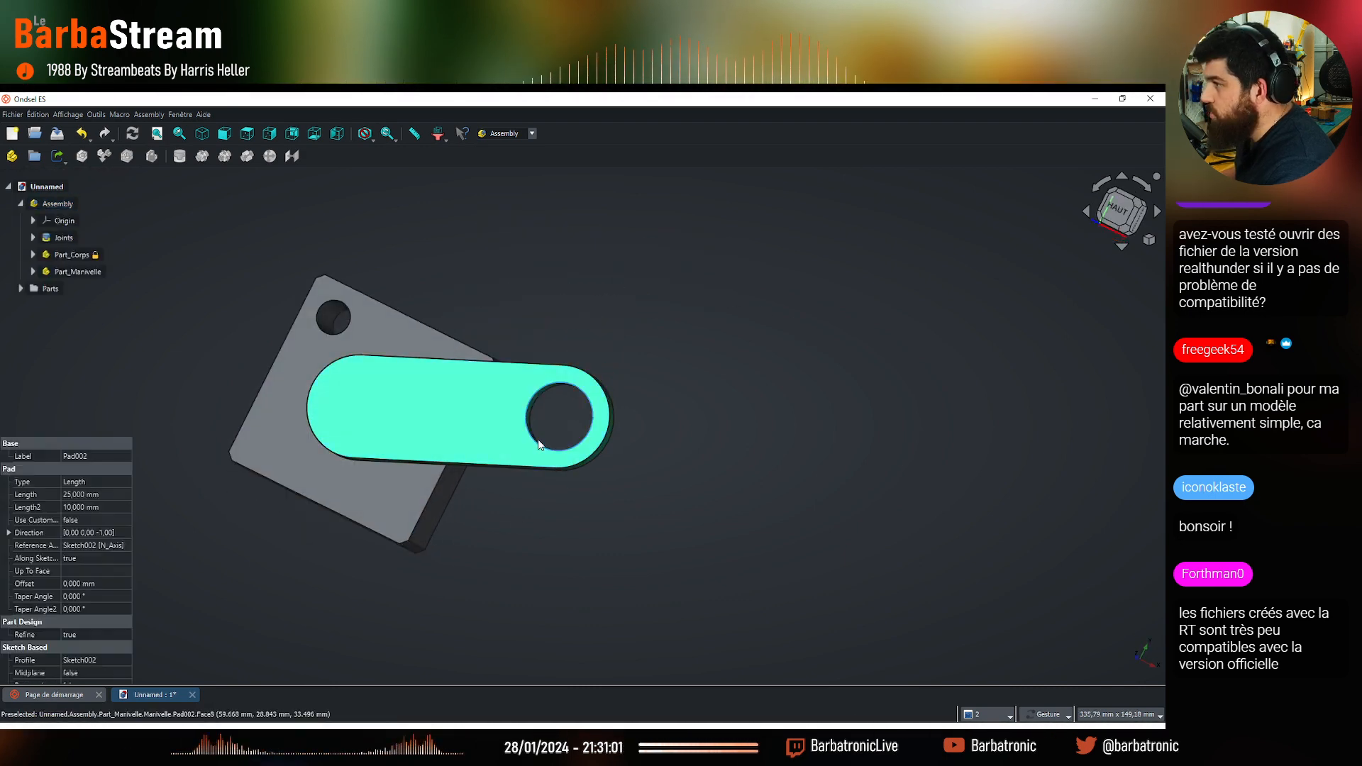
{"action": "left_click", "coordinate": [515, 333]}
{"action": "key", "text": "0"}
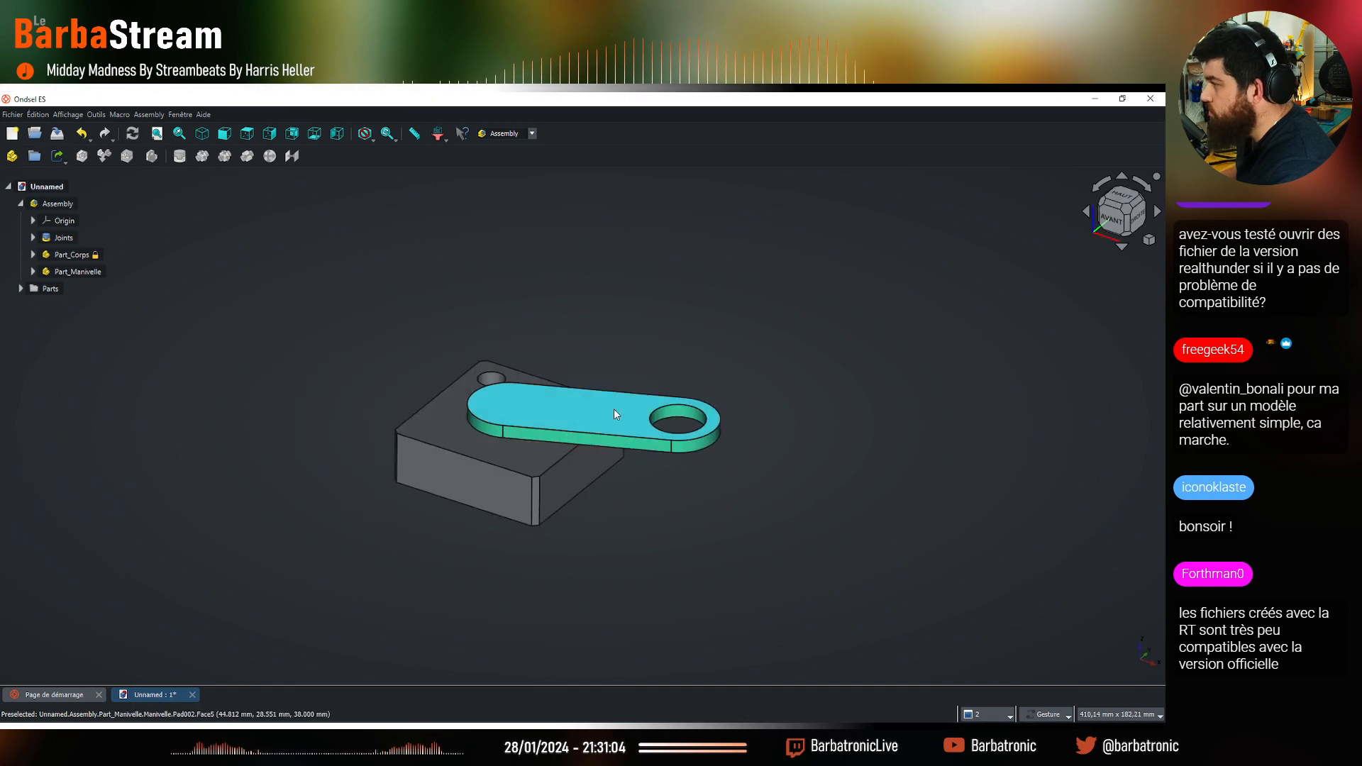
{"action": "left_click", "coordinate": [614, 409]}
{"action": "left_click_drag", "start_coordinate": [666, 407], "coordinate": [620, 448]}
{"action": "left_click", "coordinate": [153, 320]}
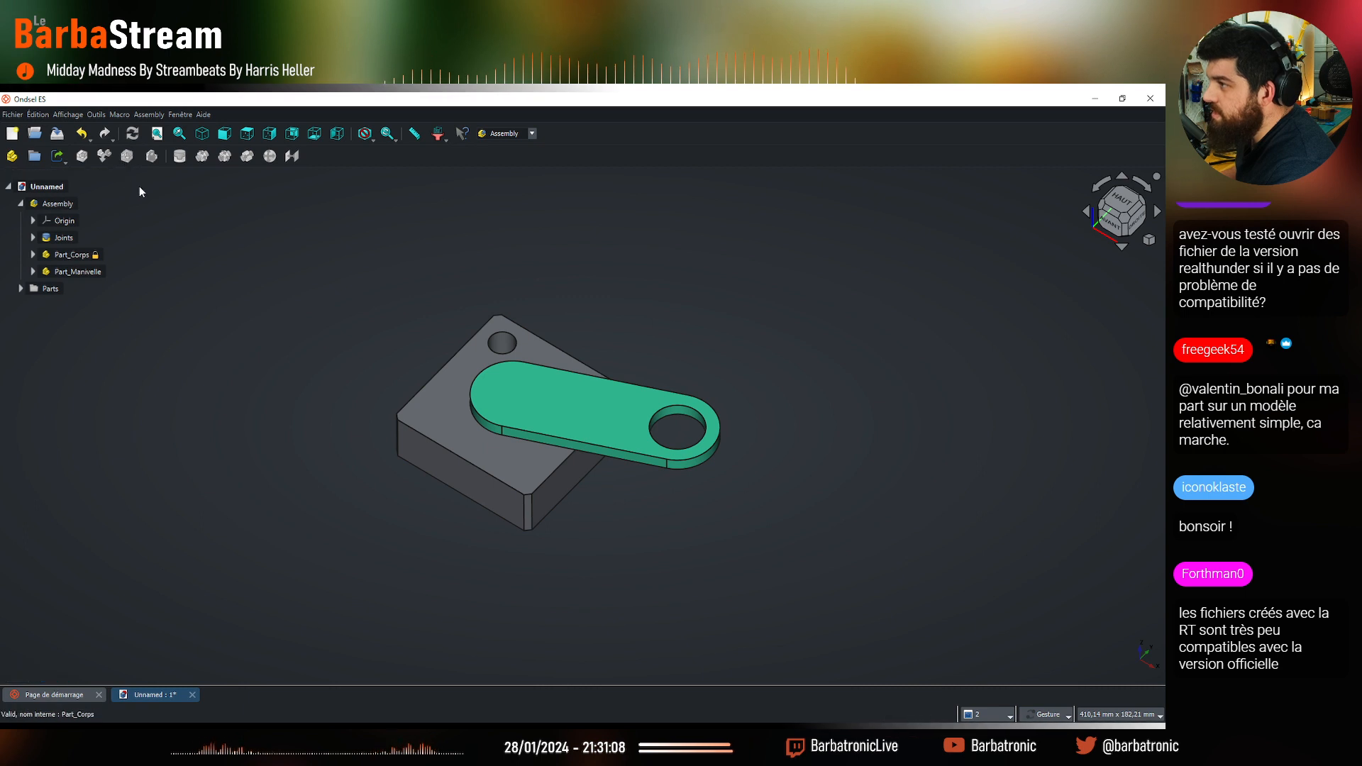
Activate the Assembly for editing and rotate the crank slightly about its revolute joint
{"action": "double_click", "coordinate": [56, 203]}
{"action": "left_click", "coordinate": [250, 222]}
{"action": "left_click_drag", "start_coordinate": [663, 412], "coordinate": [722, 396]}
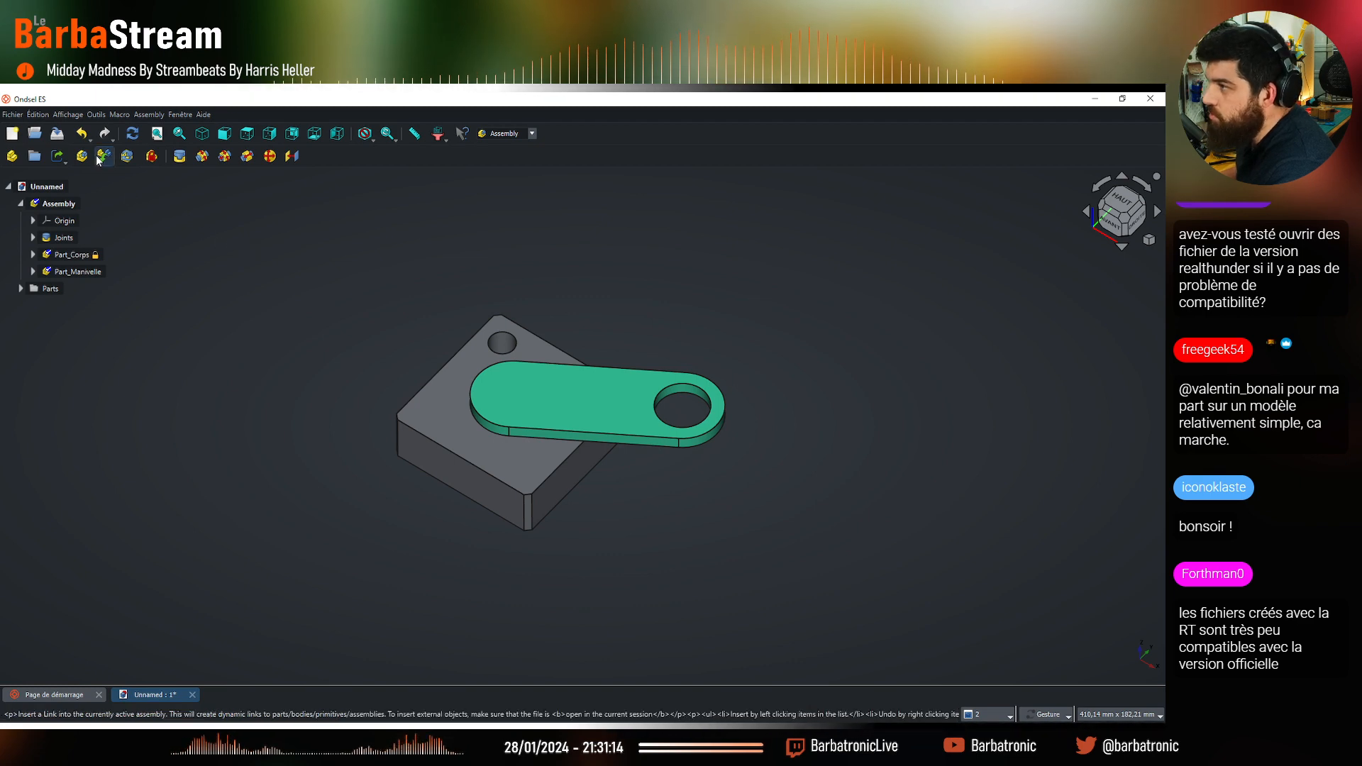
Insert a second link of the Manivelle body as a part, placed near the first crank's hole
{"action": "key", "text": "i"}
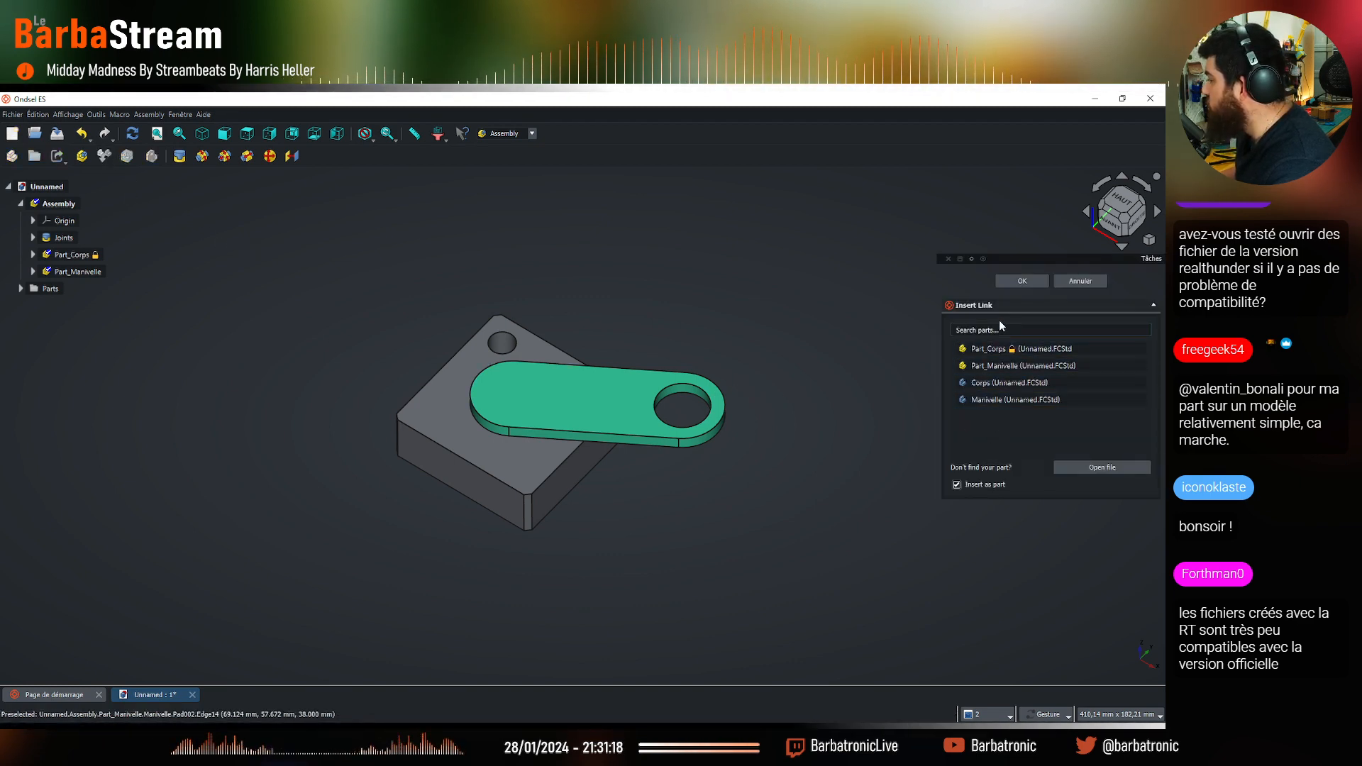
{"action": "left_click", "coordinate": [1023, 399]}
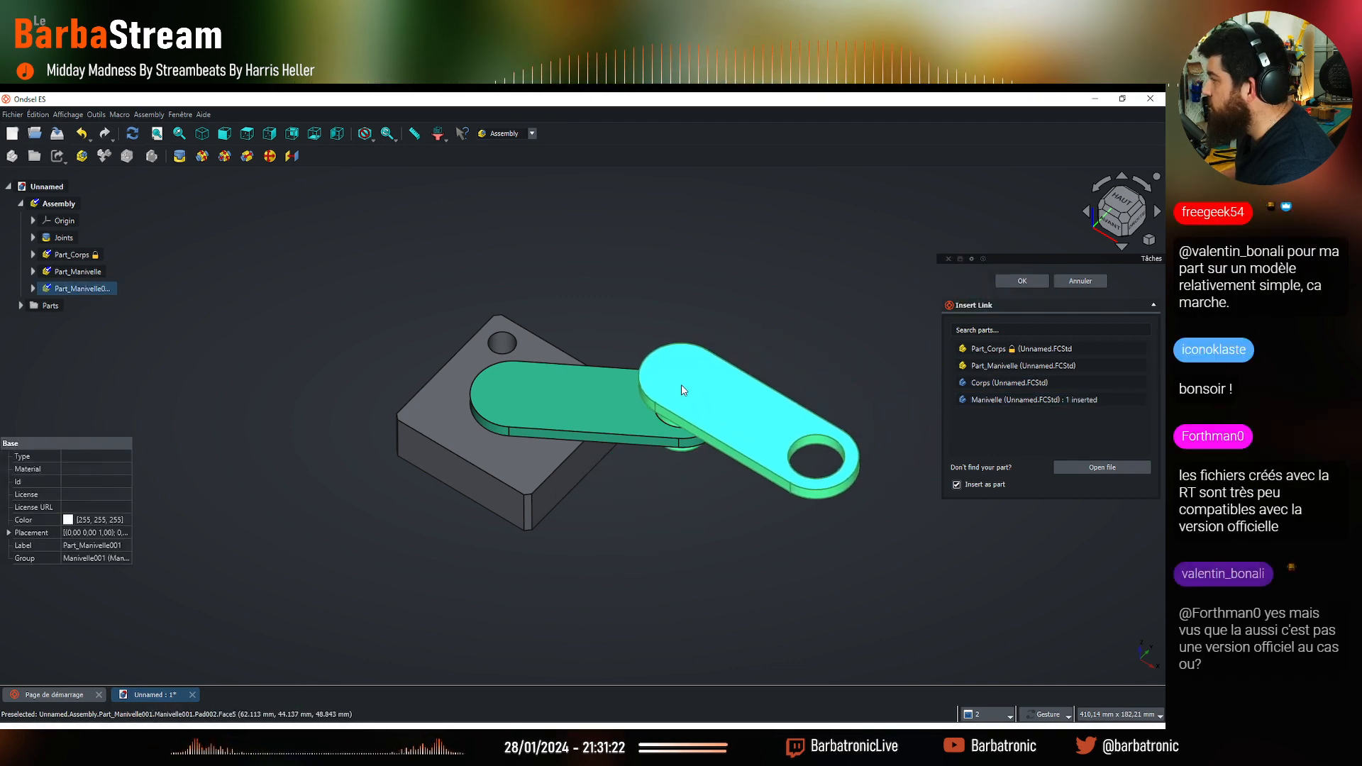
{"action": "left_click", "coordinate": [756, 381]}
{"action": "left_click", "coordinate": [1092, 283]}
{"action": "left_click_drag", "start_coordinate": [942, 411], "coordinate": [700, 420]}
Create a revolute joint between the second crank's pin face and the first crank's hole edge, raising the offset by one increment
{"action": "left_click", "coordinate": [202, 156]}
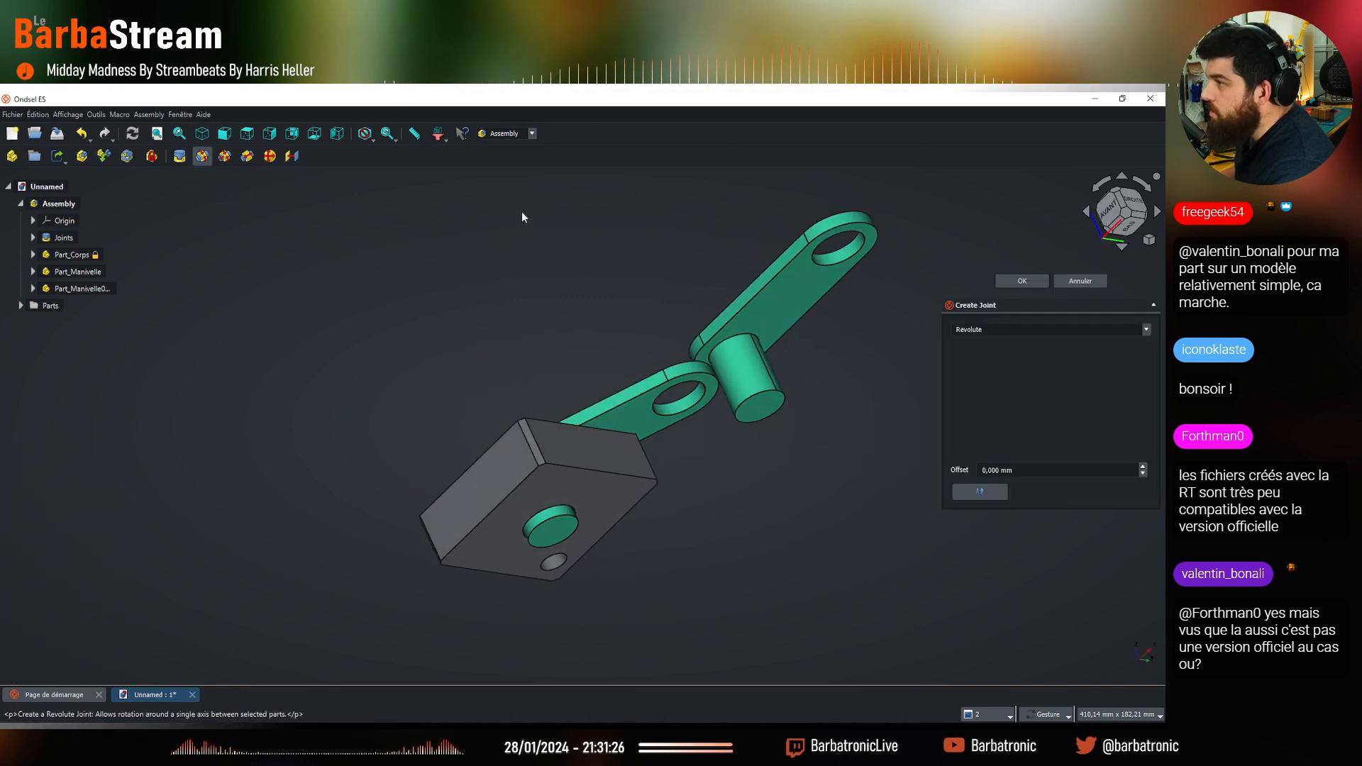
{"action": "scroll", "coordinate": [781, 310], "scroll_direction": "up", "scroll_amount": 5}
{"action": "left_click", "coordinate": [672, 409]}
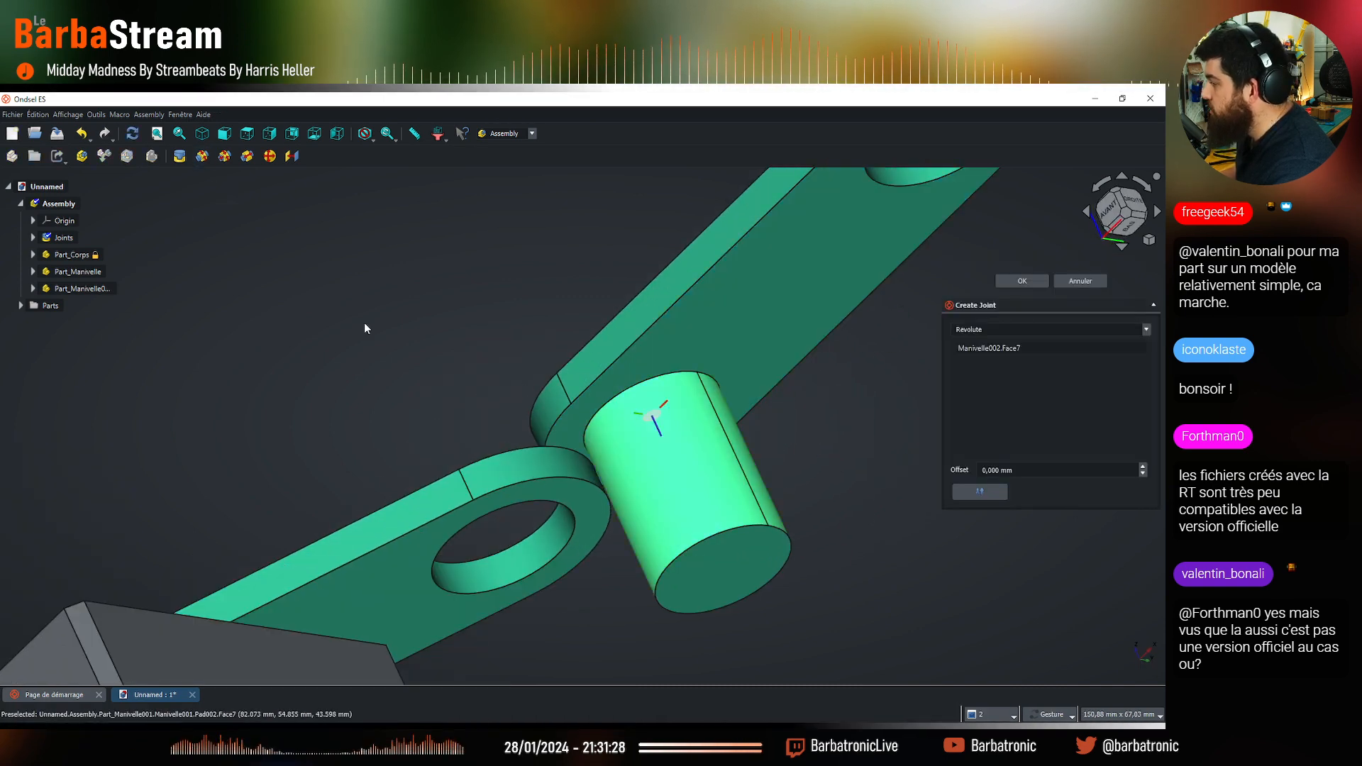
{"action": "left_click_drag", "start_coordinate": [364, 322], "coordinate": [484, 419]}
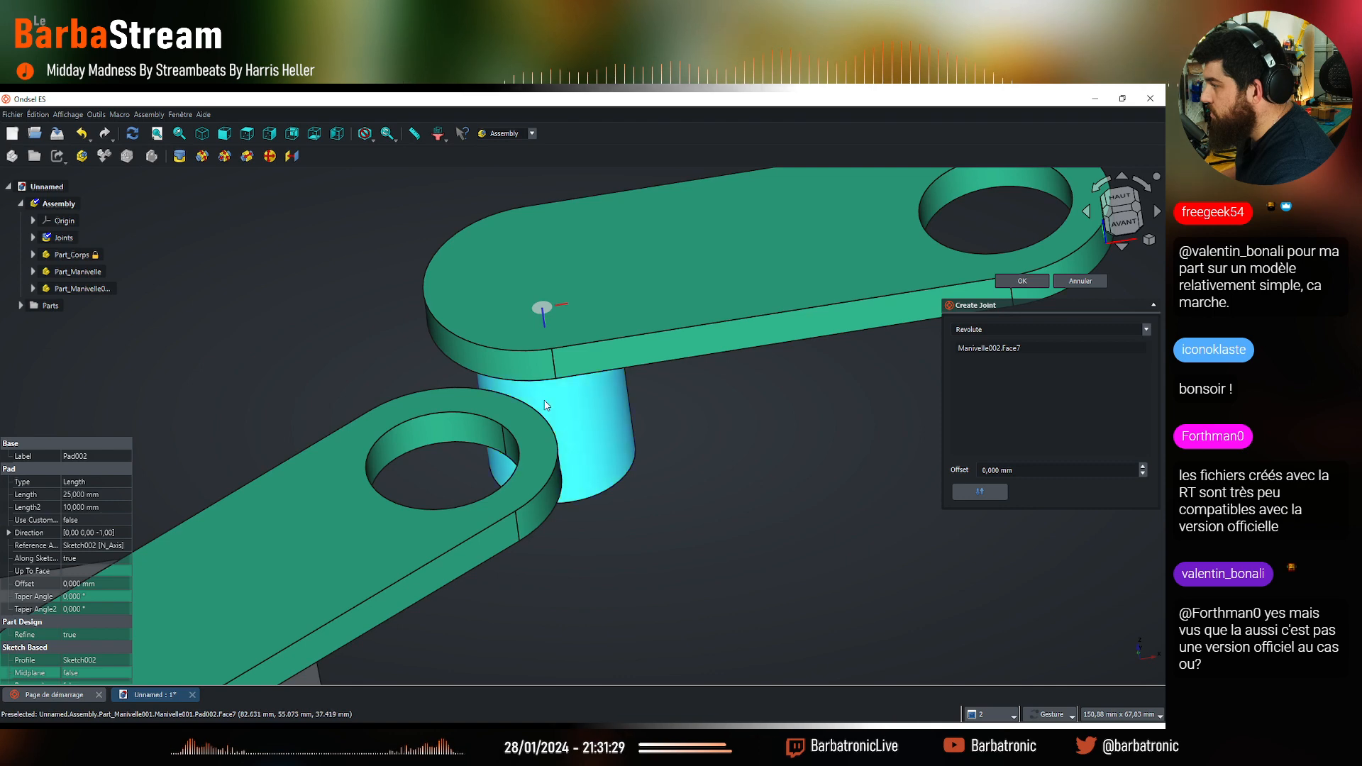
{"action": "left_click", "coordinate": [487, 416]}
{"action": "scroll", "coordinate": [487, 416], "scroll_direction": "down", "scroll_amount": 5}
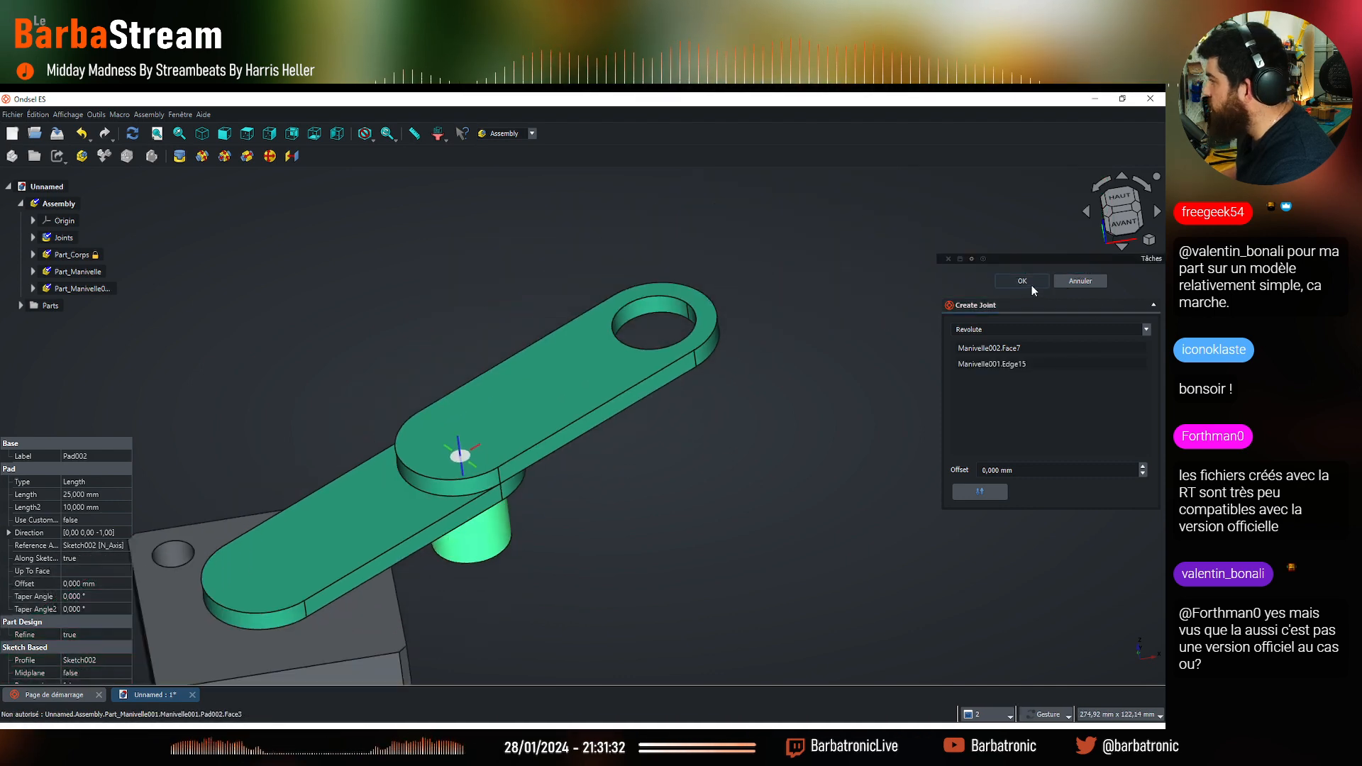
{"action": "left_click", "coordinate": [1142, 467]}
{"action": "left_click", "coordinate": [1022, 281]}
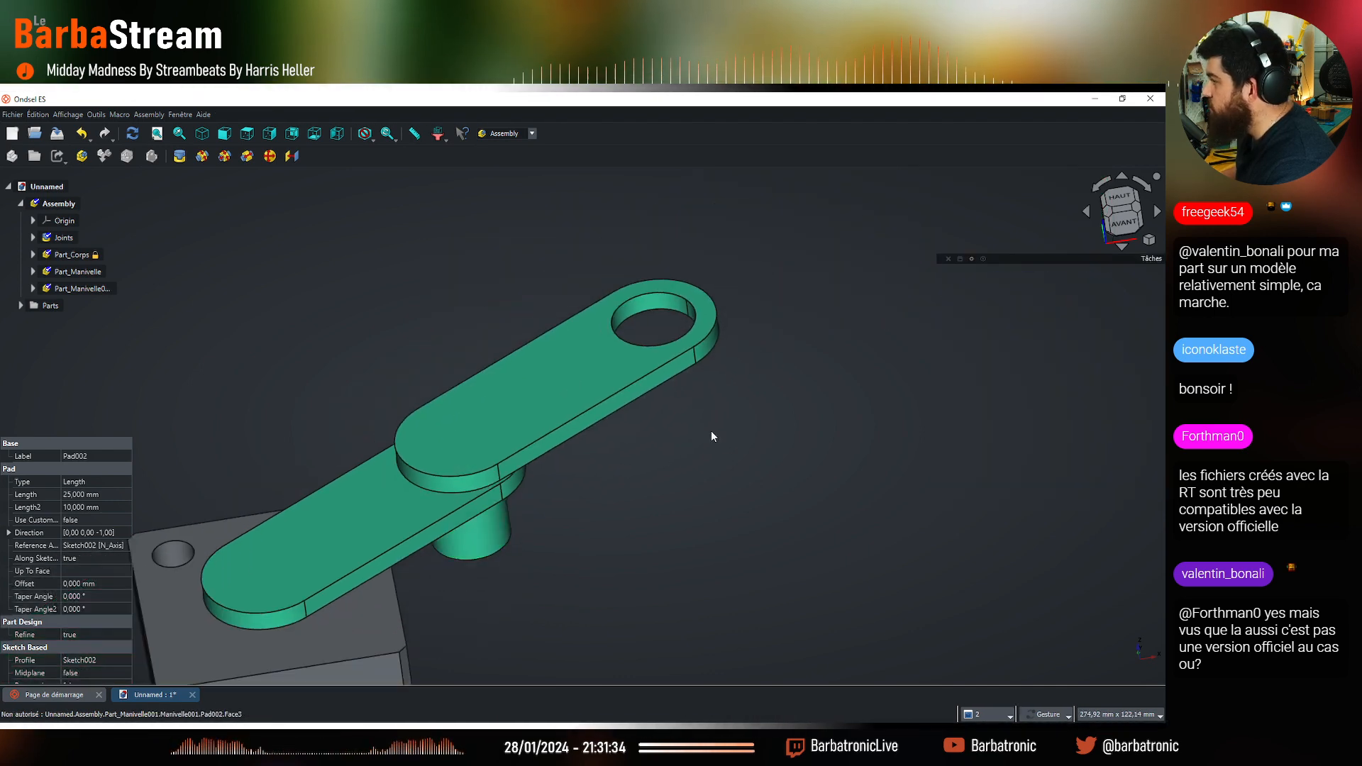
Swing the two jointed cranks into different positions to test the linkage's movement
{"action": "scroll", "coordinate": [666, 458], "scroll_direction": "down", "scroll_amount": 4}
{"action": "left_click_drag", "start_coordinate": [666, 462], "coordinate": [700, 587]}
{"action": "scroll", "coordinate": [505, 465], "scroll_direction": "up", "scroll_amount": 3}
{"action": "left_click_drag", "start_coordinate": [523, 484], "coordinate": [717, 239]}
{"action": "left_click_drag", "start_coordinate": [737, 344], "coordinate": [767, 425]}
{"action": "left_click_drag", "start_coordinate": [499, 408], "coordinate": [374, 285]}
{"action": "mouse_move", "coordinate": [665, 306]}
{"action": "left_mouse_down"}
{"action": "mouse_move", "coordinate": [664, 364]}
{"action": "mouse_move", "coordinate": [654, 305]}
{"action": "left_mouse_up"}
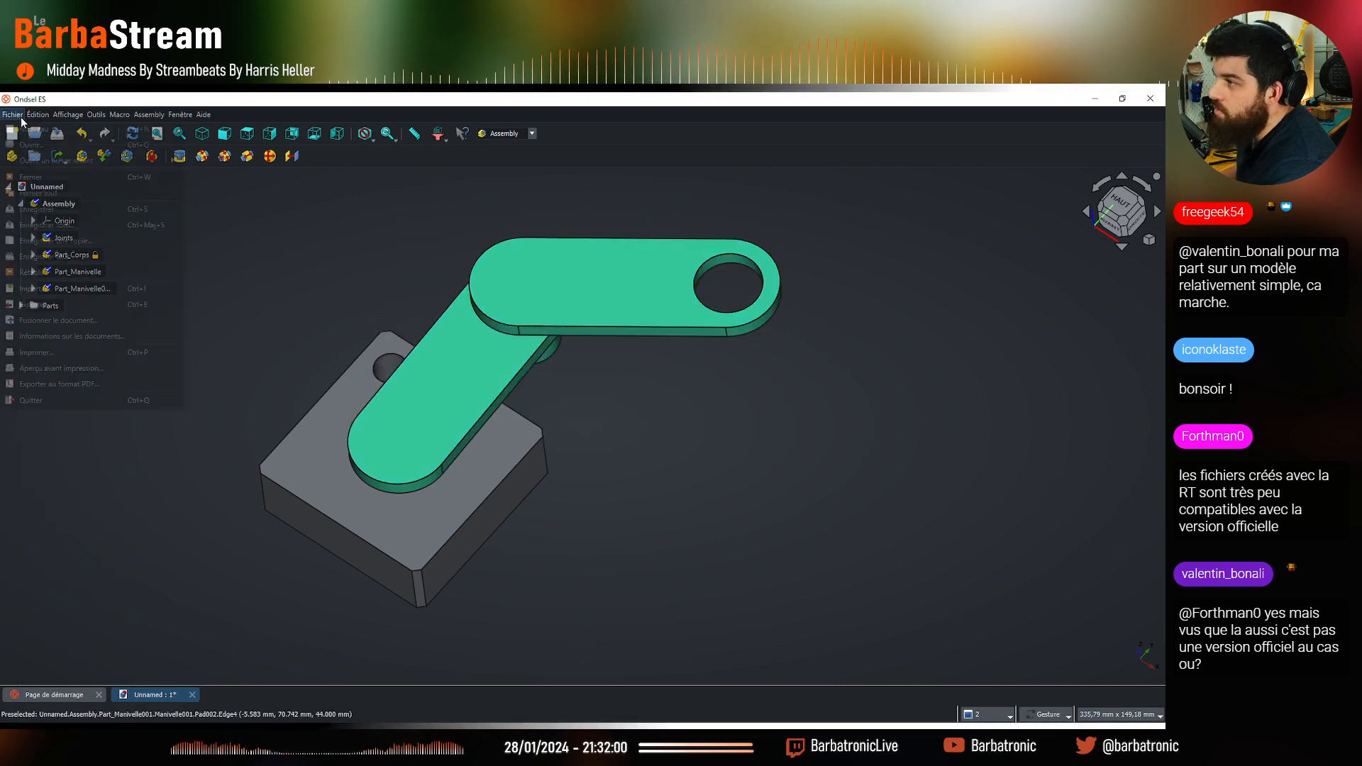
Check the general Assembly page of the preferences and close them without changes
{"action": "left_click", "coordinate": [13, 114]}
{"action": "mouse_move", "coordinate": [38, 115]}
{"action": "left_click", "coordinate": [100, 419]}
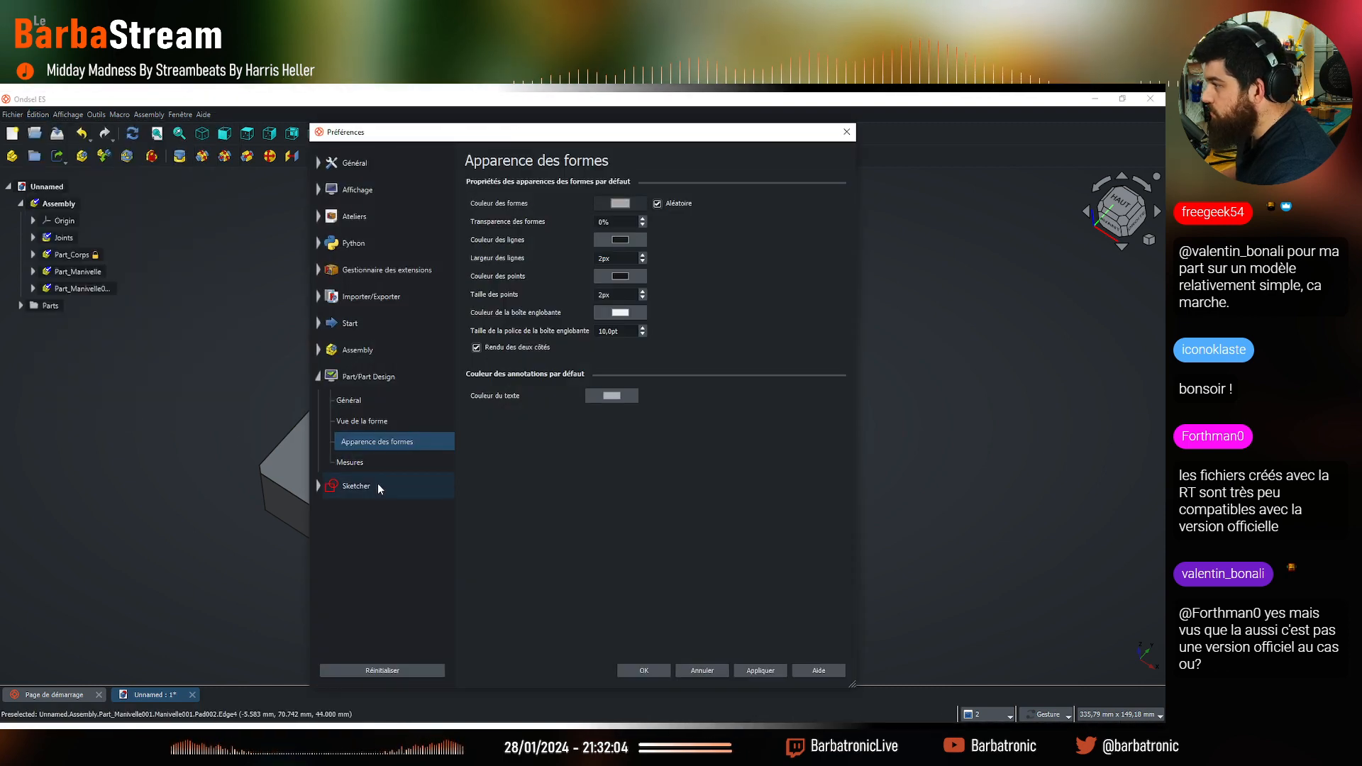
{"action": "left_click", "coordinate": [362, 350]}
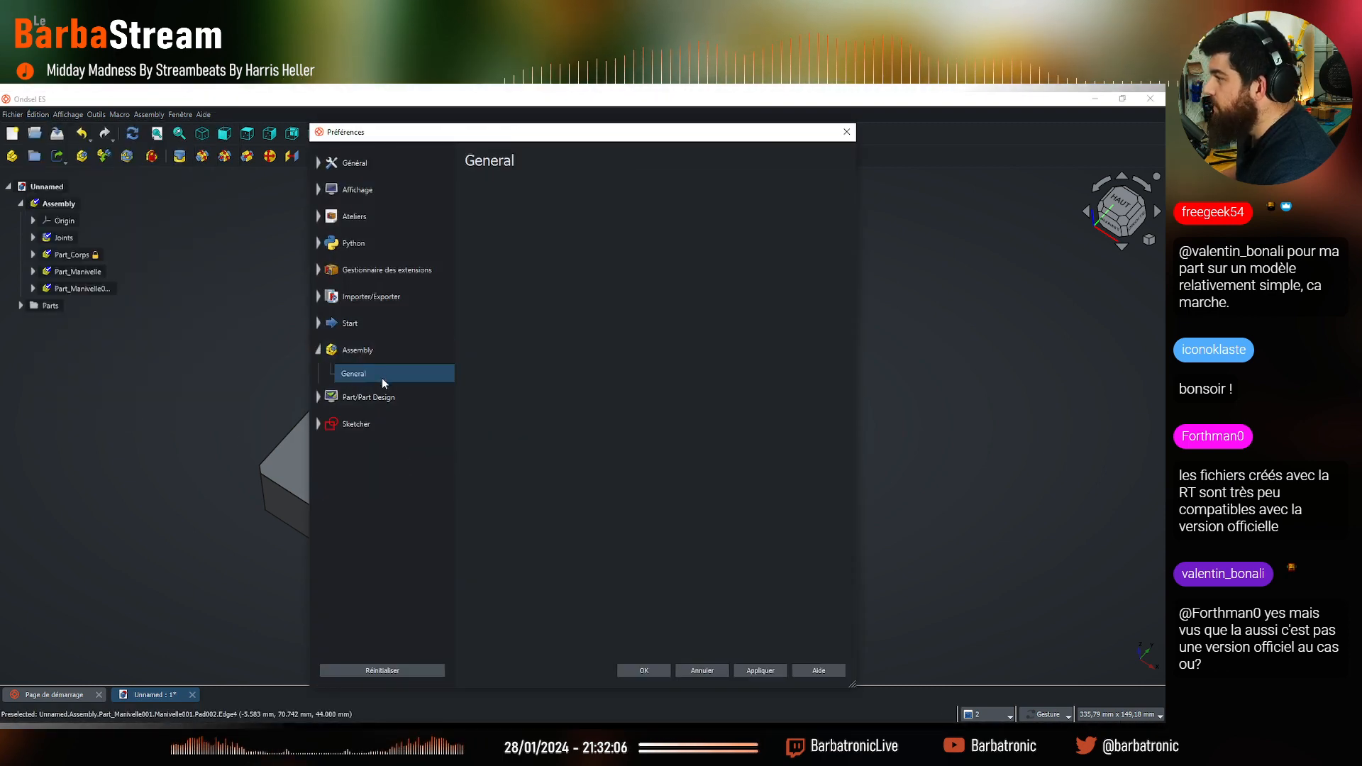
{"action": "left_click", "coordinate": [702, 670]}
Swing the crank linkage to a new position and insert a third link of the Manivelle body beside the second crank
{"action": "left_click_drag", "start_coordinate": [673, 488], "coordinate": [665, 550]}
{"action": "mouse_move", "coordinate": [506, 403]}
{"action": "left_mouse_down"}
{"action": "mouse_move", "coordinate": [548, 465]}
{"action": "mouse_move", "coordinate": [531, 490]}
{"action": "mouse_move", "coordinate": [503, 377]}
{"action": "mouse_move", "coordinate": [563, 513]}
{"action": "mouse_move", "coordinate": [539, 398]}
{"action": "mouse_move", "coordinate": [449, 354]}
{"action": "mouse_move", "coordinate": [535, 436]}
{"action": "mouse_move", "coordinate": [654, 451]}
{"action": "mouse_move", "coordinate": [653, 308]}
{"action": "mouse_move", "coordinate": [511, 298]}
{"action": "mouse_move", "coordinate": [718, 351]}
{"action": "mouse_move", "coordinate": [738, 492]}
{"action": "mouse_move", "coordinate": [743, 419]}
{"action": "mouse_move", "coordinate": [770, 433]}
{"action": "left_mouse_up"}
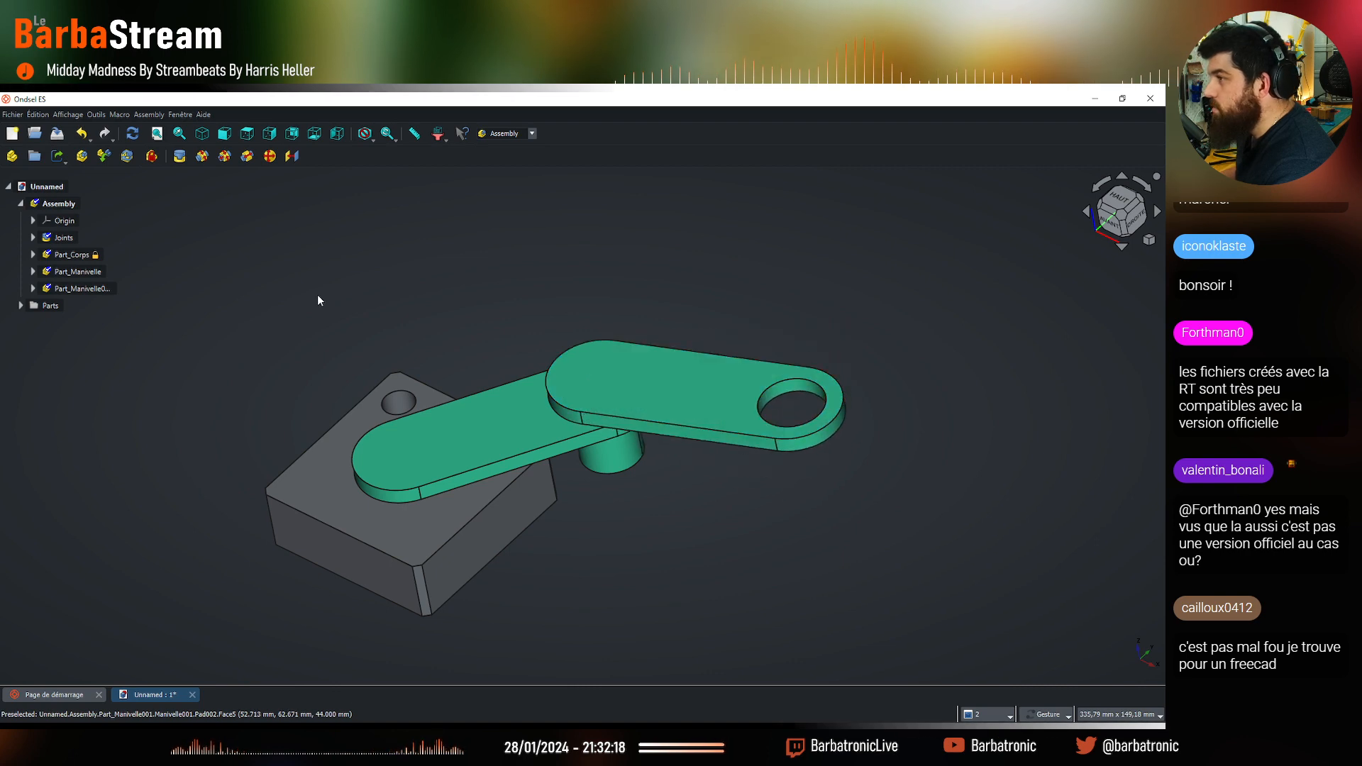
{"action": "left_click", "coordinate": [104, 156]}
{"action": "left_click", "coordinate": [1014, 417]}
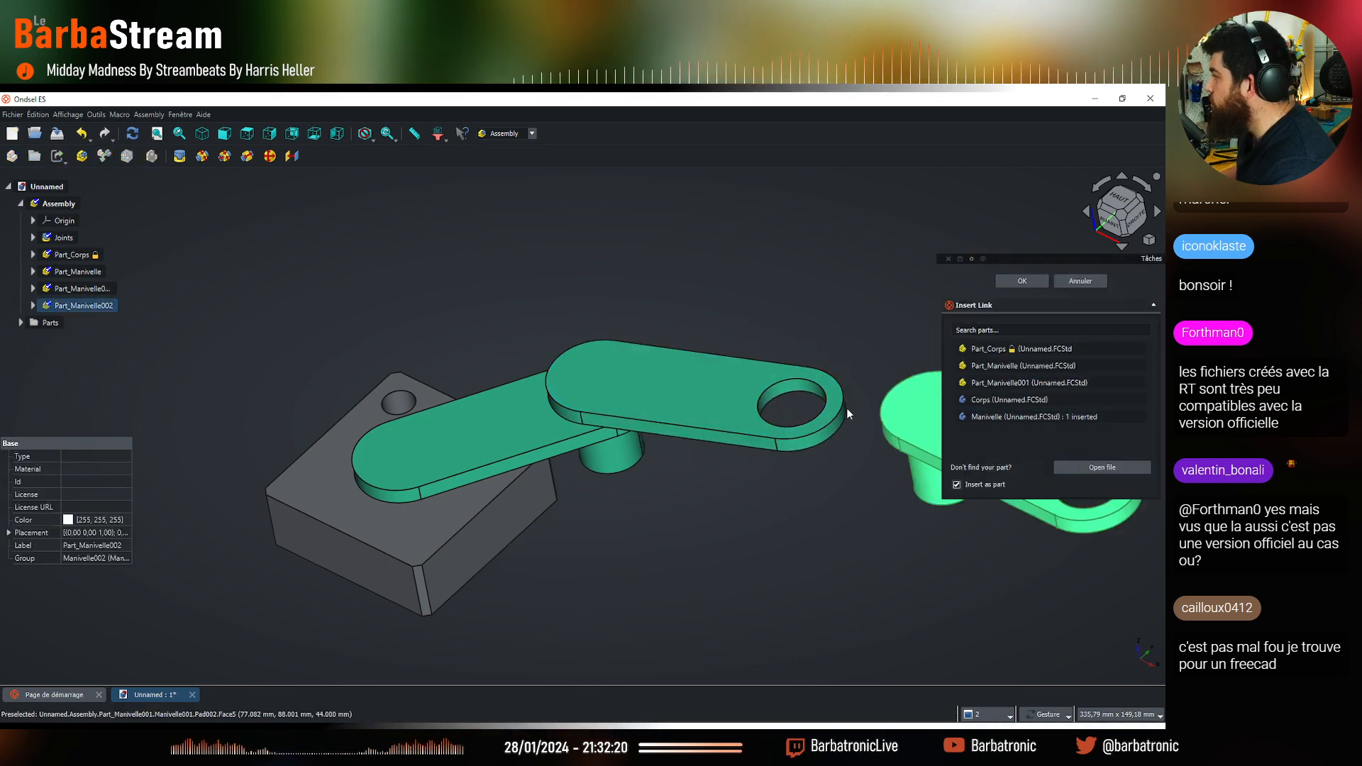
{"action": "left_click", "coordinate": [842, 366]}
{"action": "left_click", "coordinate": [1024, 281]}
{"action": "scroll", "coordinate": [683, 545], "scroll_direction": "down", "scroll_amount": 3}
{"action": "left_click_drag", "start_coordinate": [688, 543], "coordinate": [731, 252]}
{"action": "left_click", "coordinate": [180, 156]}
{"action": "left_click", "coordinate": [628, 427]}
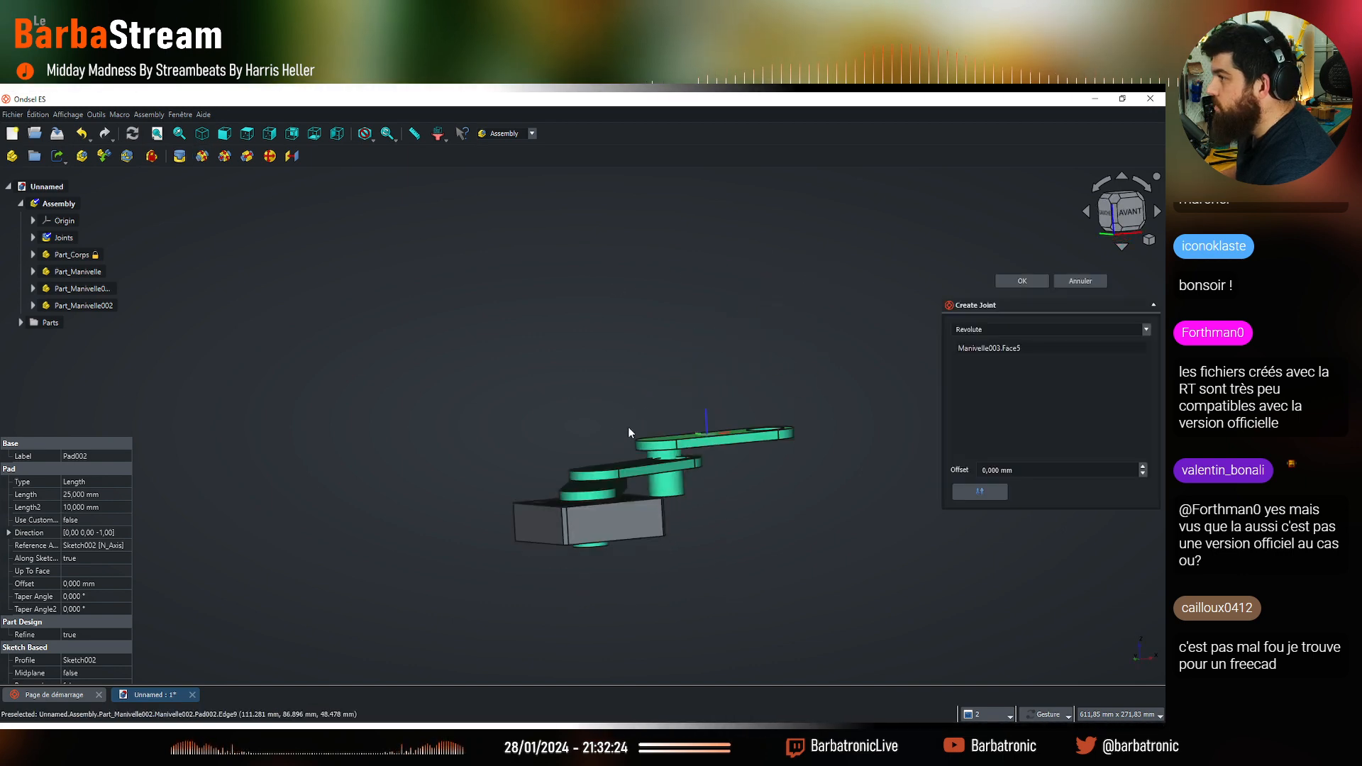
{"action": "scroll", "coordinate": [638, 461], "scroll_direction": "up", "scroll_amount": 5}
{"action": "left_click_drag", "start_coordinate": [816, 615], "coordinate": [721, 552]}
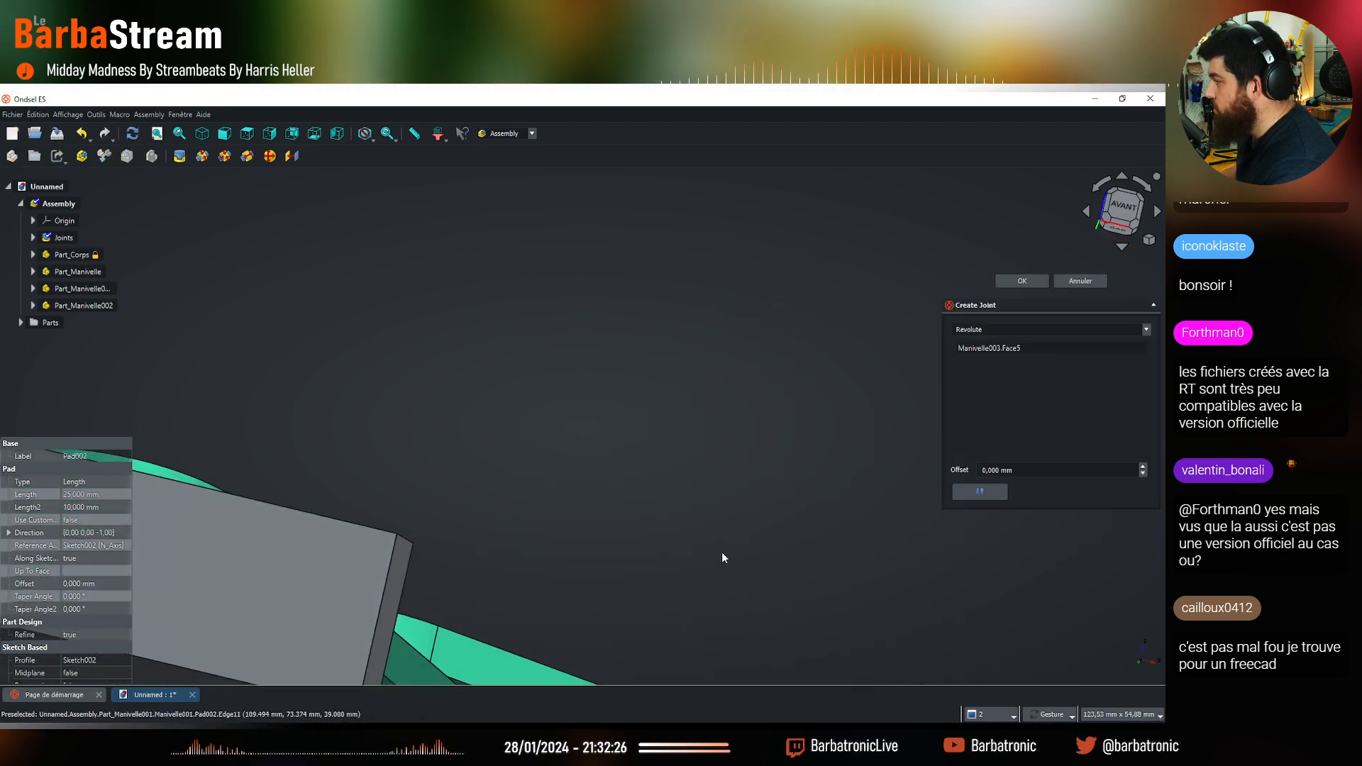
{"action": "scroll", "coordinate": [745, 582], "scroll_direction": "down", "scroll_amount": 10}
{"action": "scroll", "coordinate": [770, 608], "scroll_direction": "up", "scroll_amount": 6}
{"action": "right_click_drag", "start_coordinate": [716, 446], "coordinate": [649, 440]}
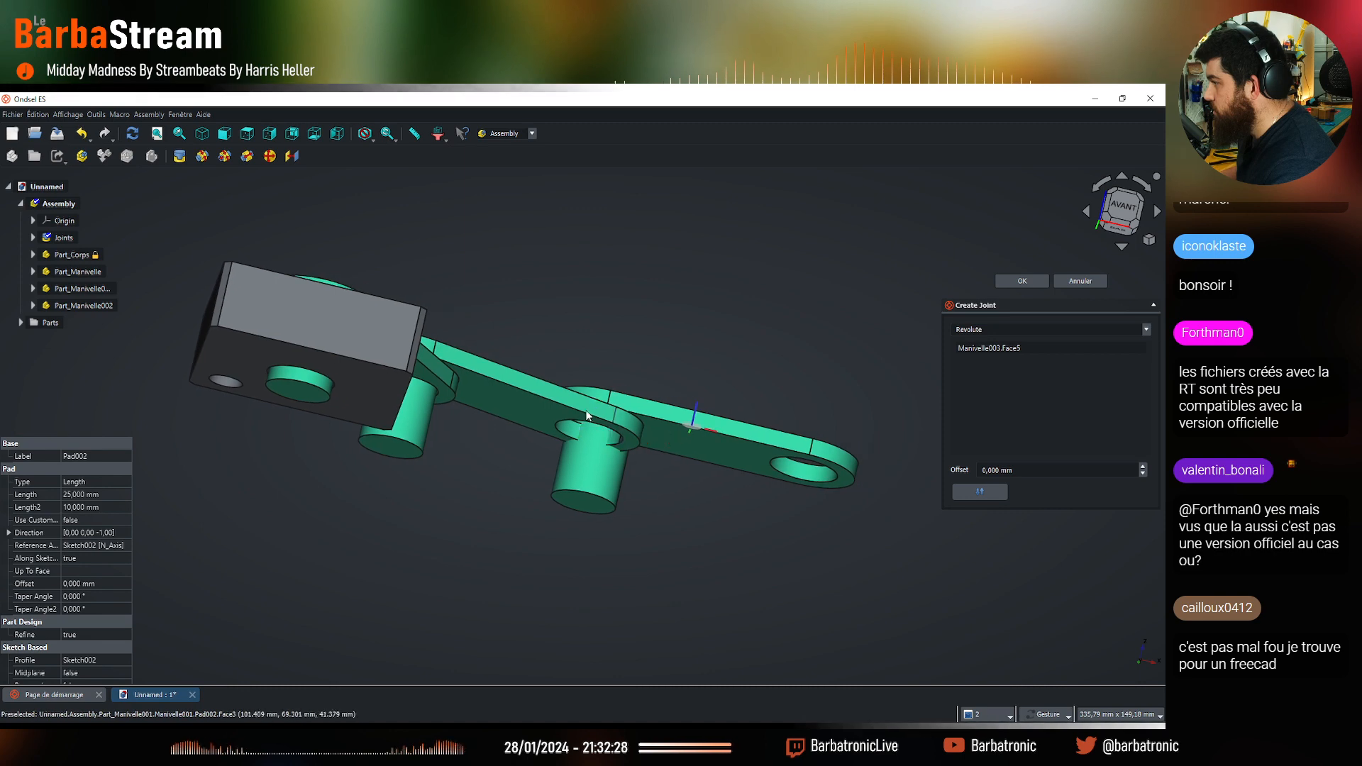
{"action": "scroll", "coordinate": [593, 429], "scroll_direction": "up", "scroll_amount": 4}
{"action": "left_click_drag", "start_coordinate": [703, 444], "coordinate": [603, 434]}
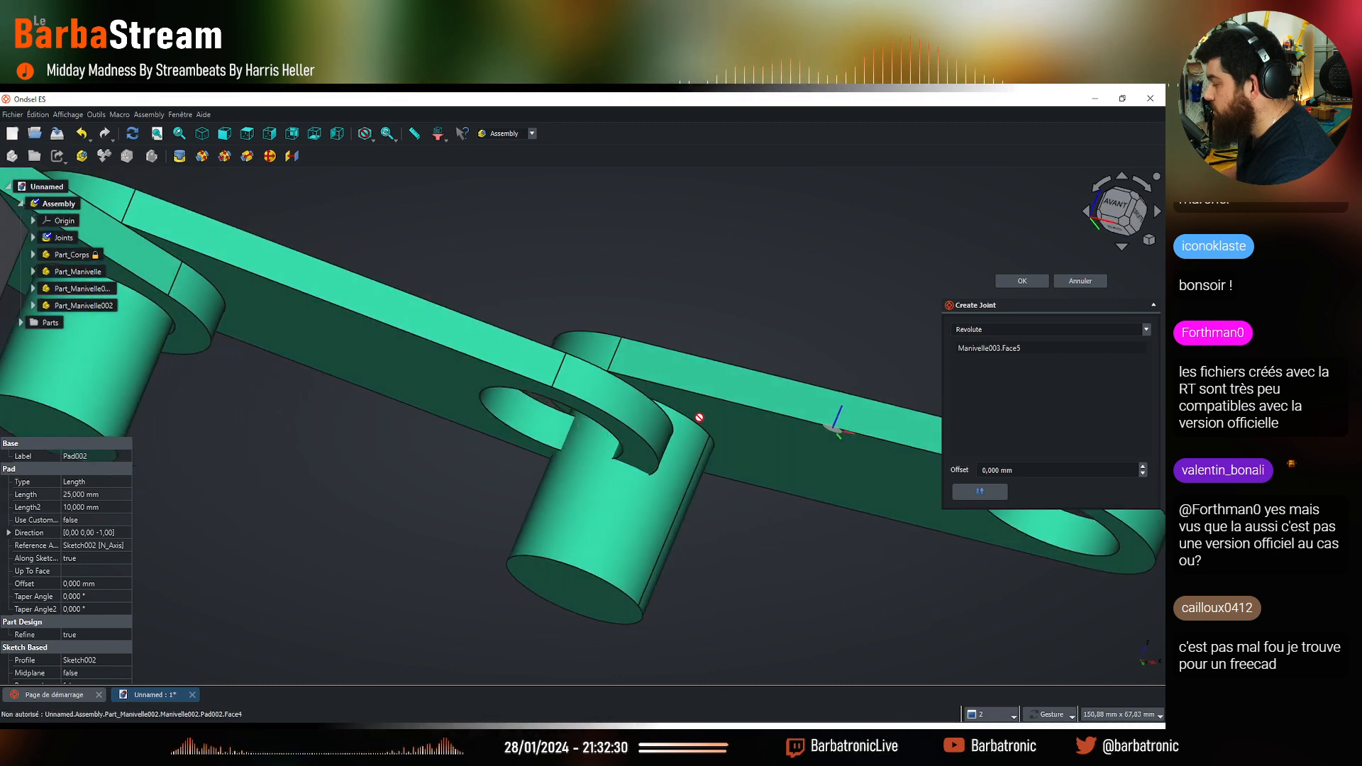
{"action": "left_click_drag", "start_coordinate": [519, 238], "coordinate": [513, 294]}
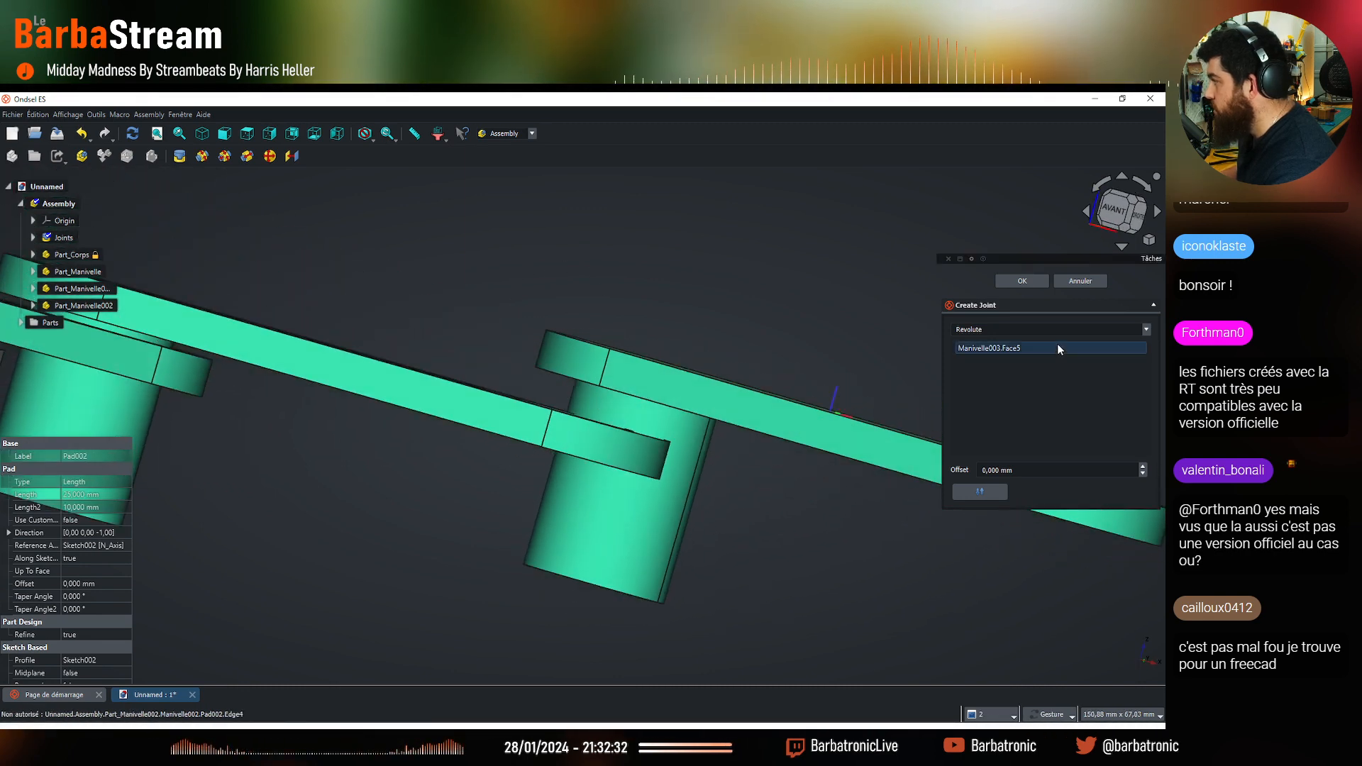
{"action": "left_click", "coordinate": [1058, 347]}
{"action": "key", "text": "Delete"}
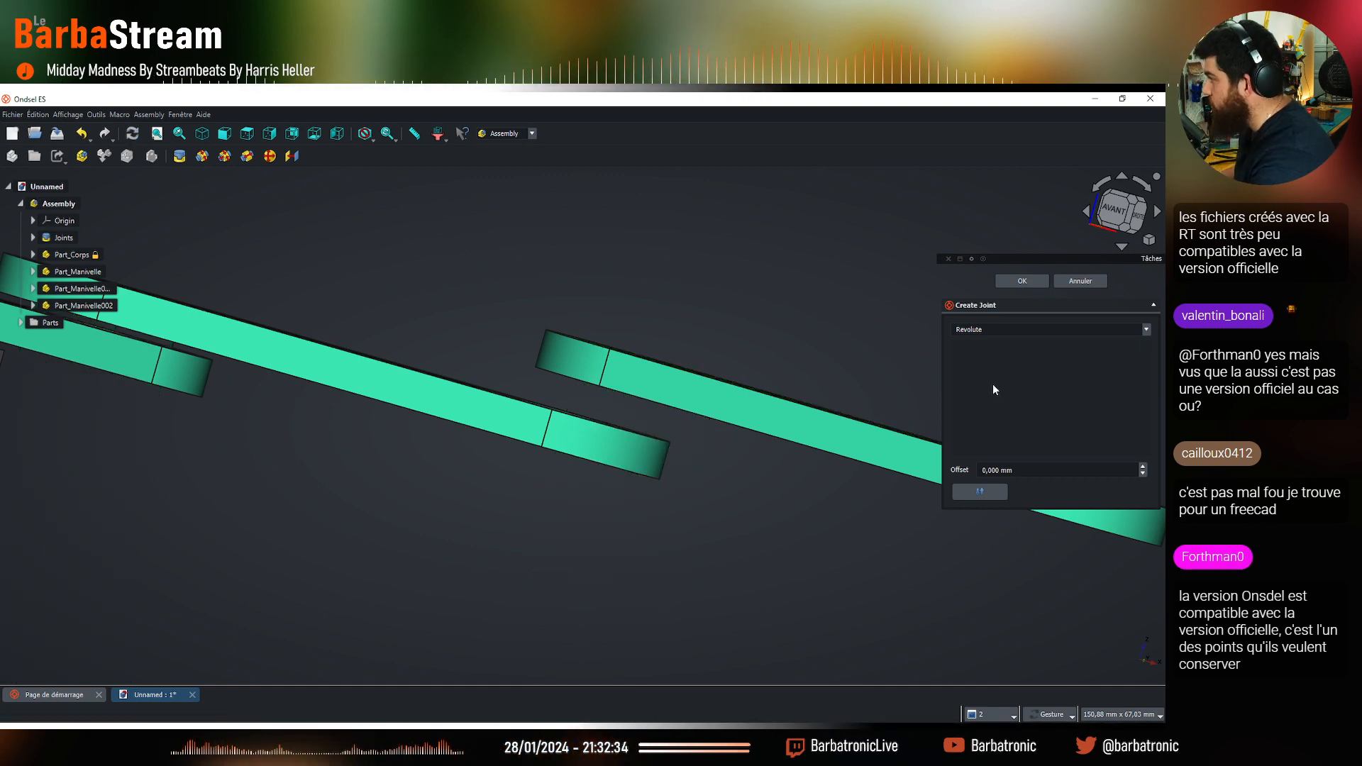
{"action": "left_click_drag", "start_coordinate": [660, 578], "coordinate": [658, 488]}
{"action": "left_click", "coordinate": [1081, 281]}
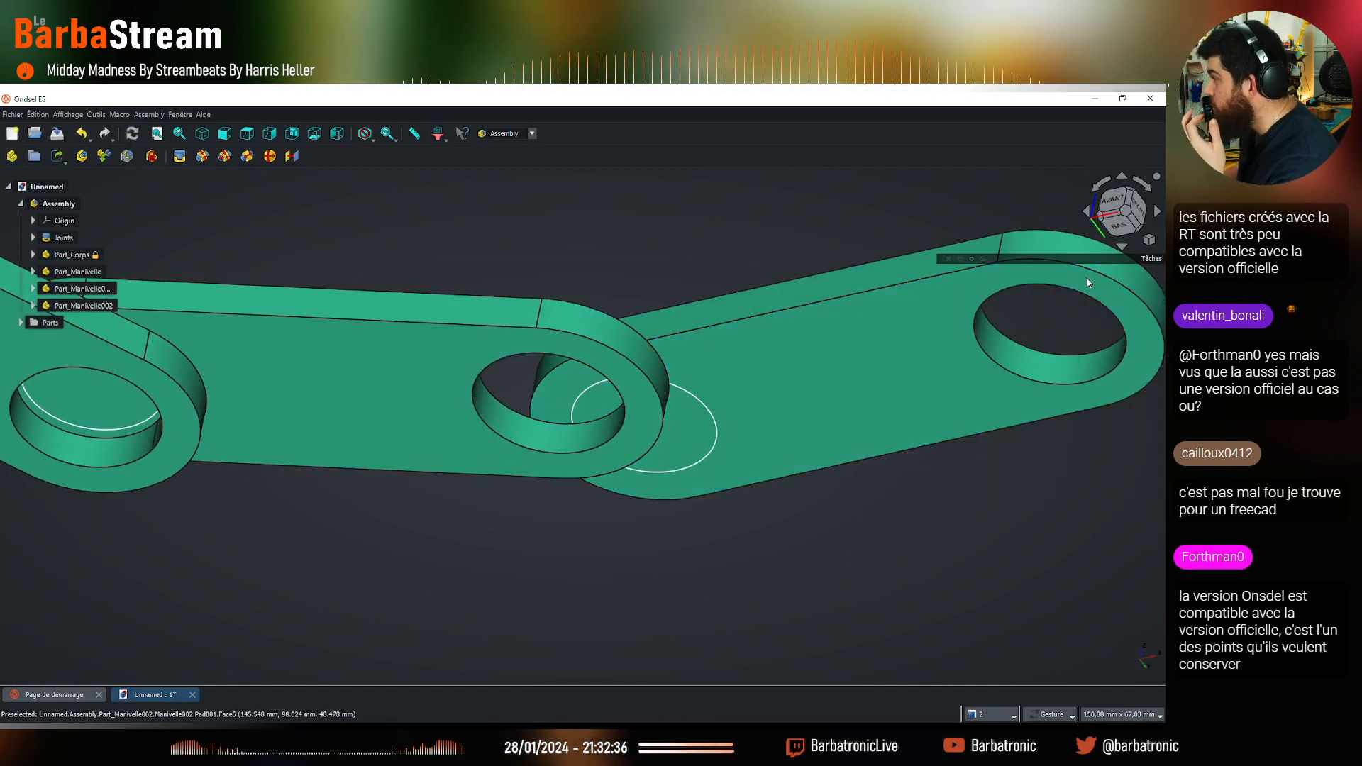
{"action": "key", "text": "ctrl+z"}
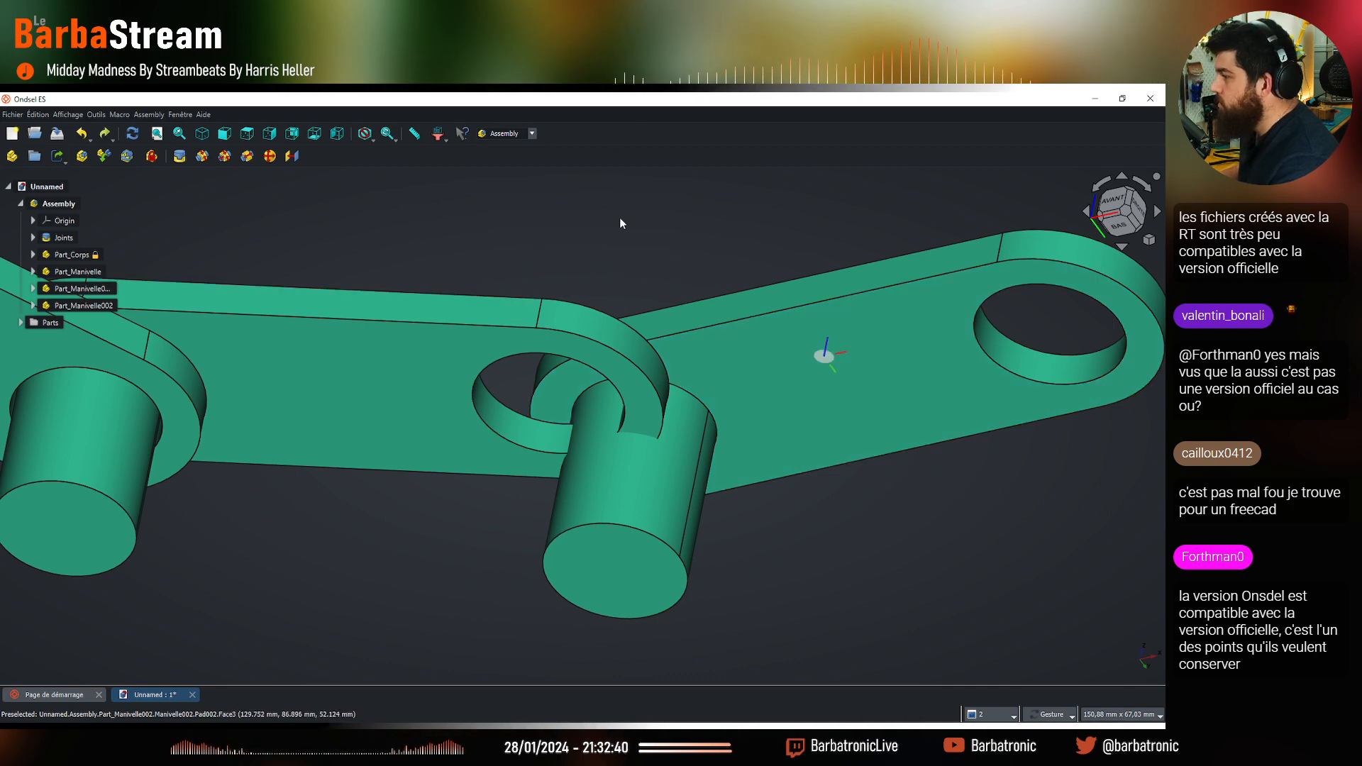
{"action": "key", "text": "Escape"}
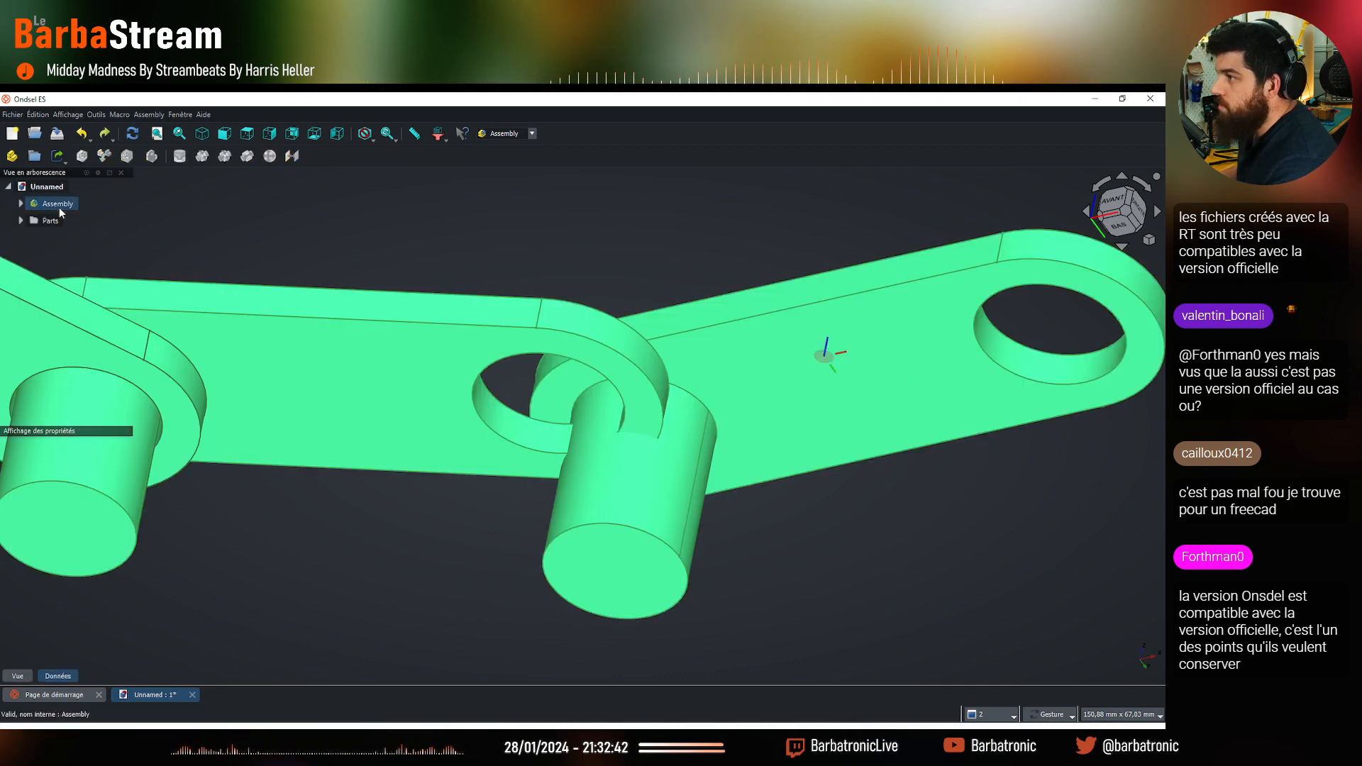
Reopen the assembly for editing and try to create a revolute joint between the third crank's pin face and the second crank's hole edge
{"action": "double_click", "coordinate": [58, 205]}
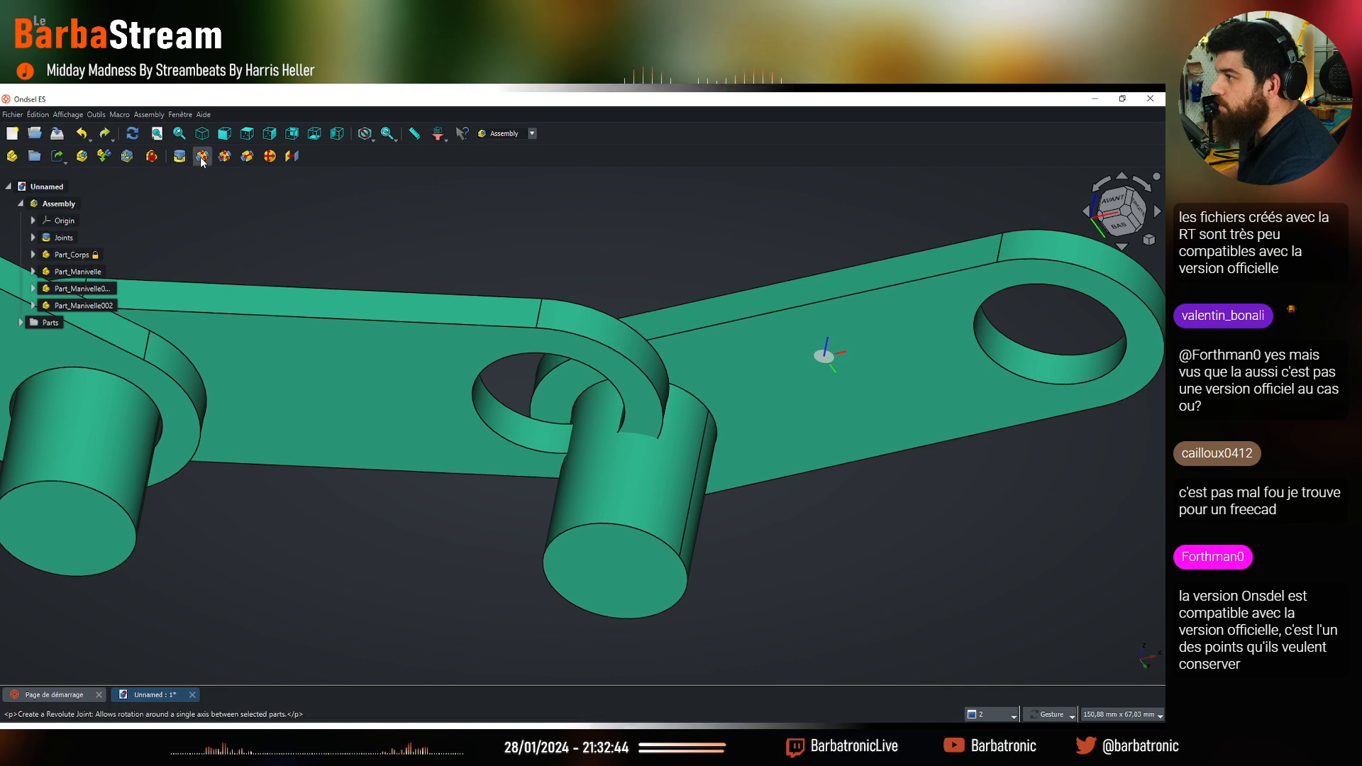
{"action": "left_click", "coordinate": [203, 156]}
{"action": "left_click", "coordinate": [692, 414]}
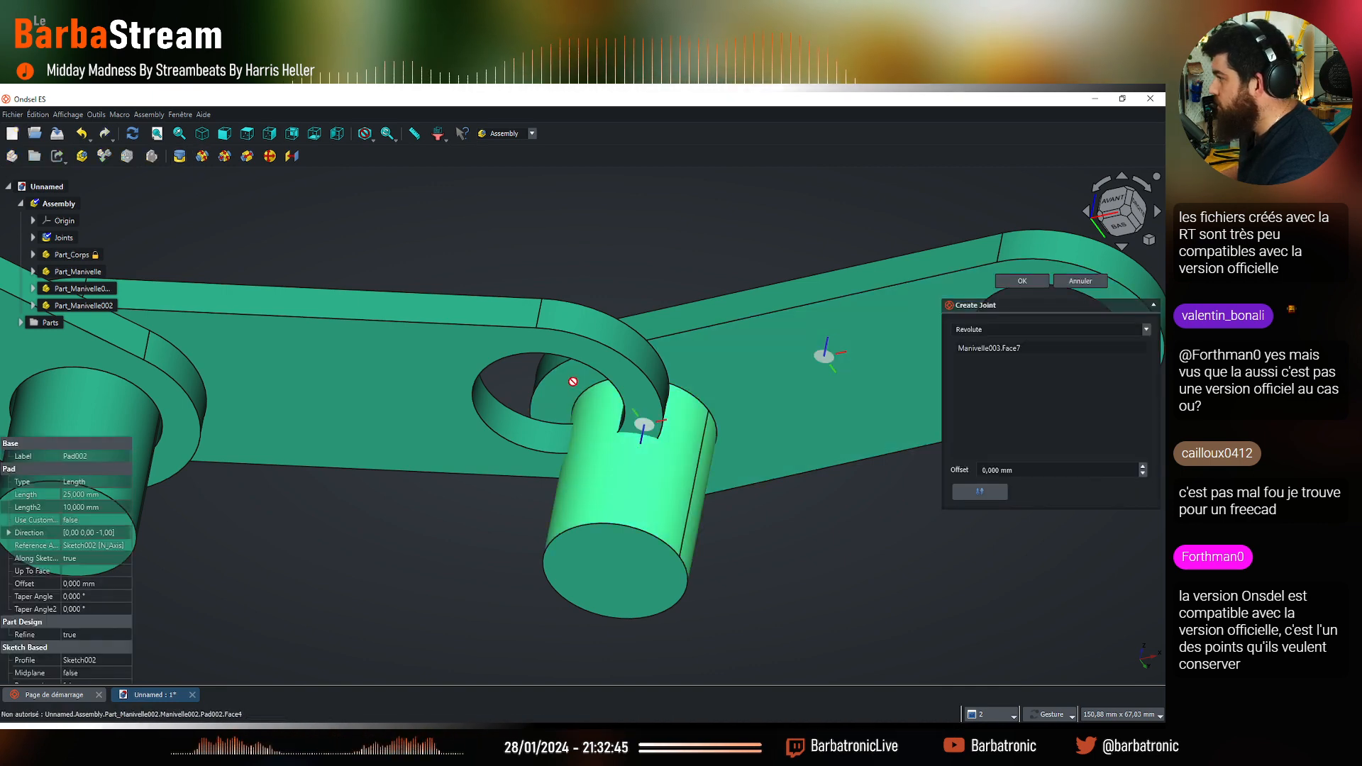
{"action": "left_click", "coordinate": [515, 413]}
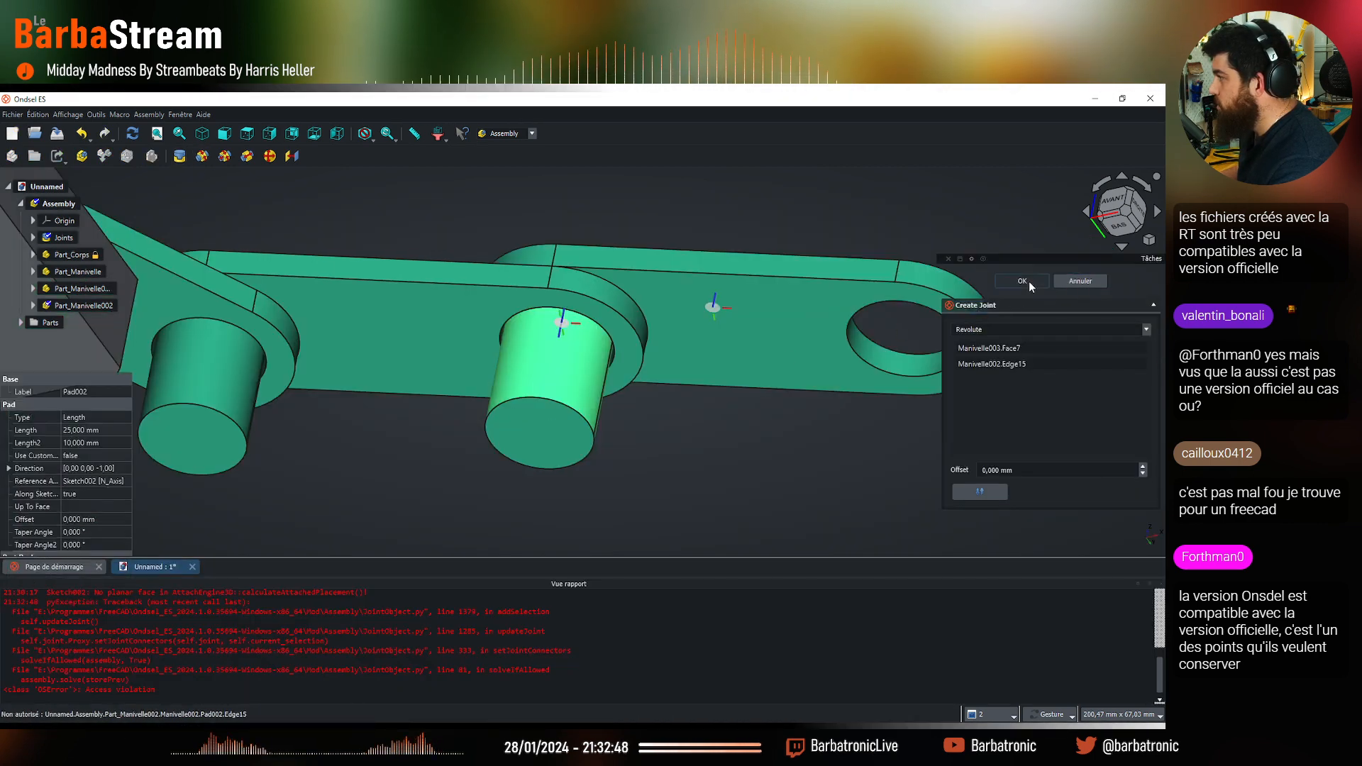
{"action": "left_click", "coordinate": [1022, 281]}
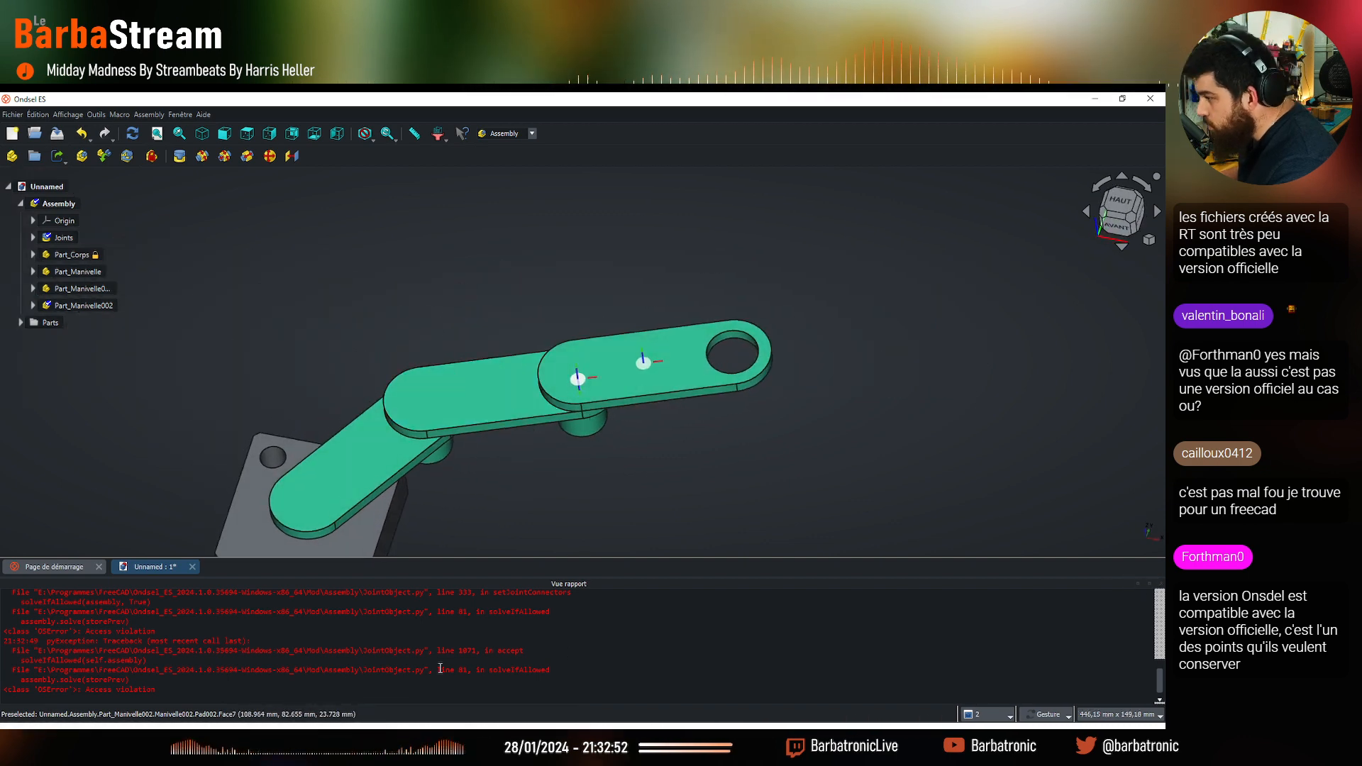
Dismiss the report view and move the third crank to test its connection to the second one
{"action": "left_click", "coordinate": [1161, 586]}
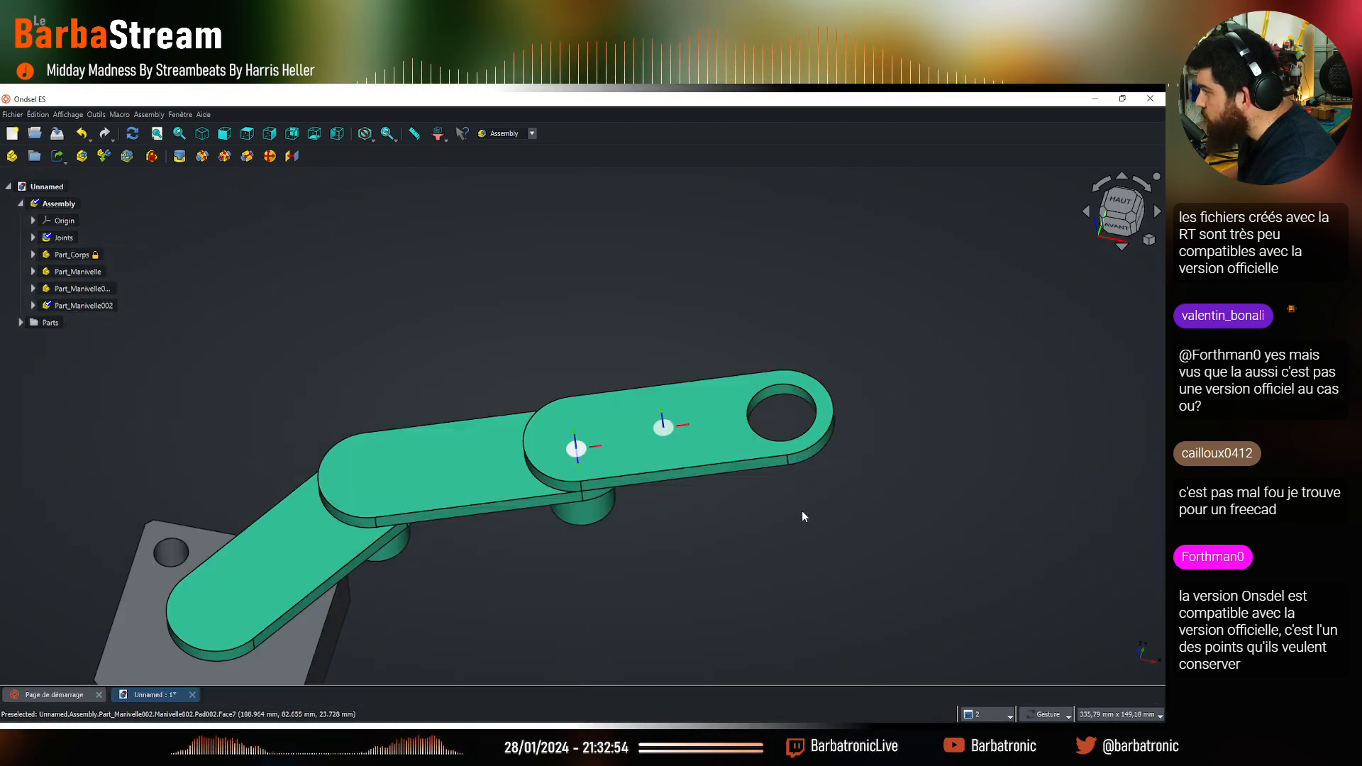
{"action": "left_click_drag", "start_coordinate": [802, 512], "coordinate": [687, 601]}
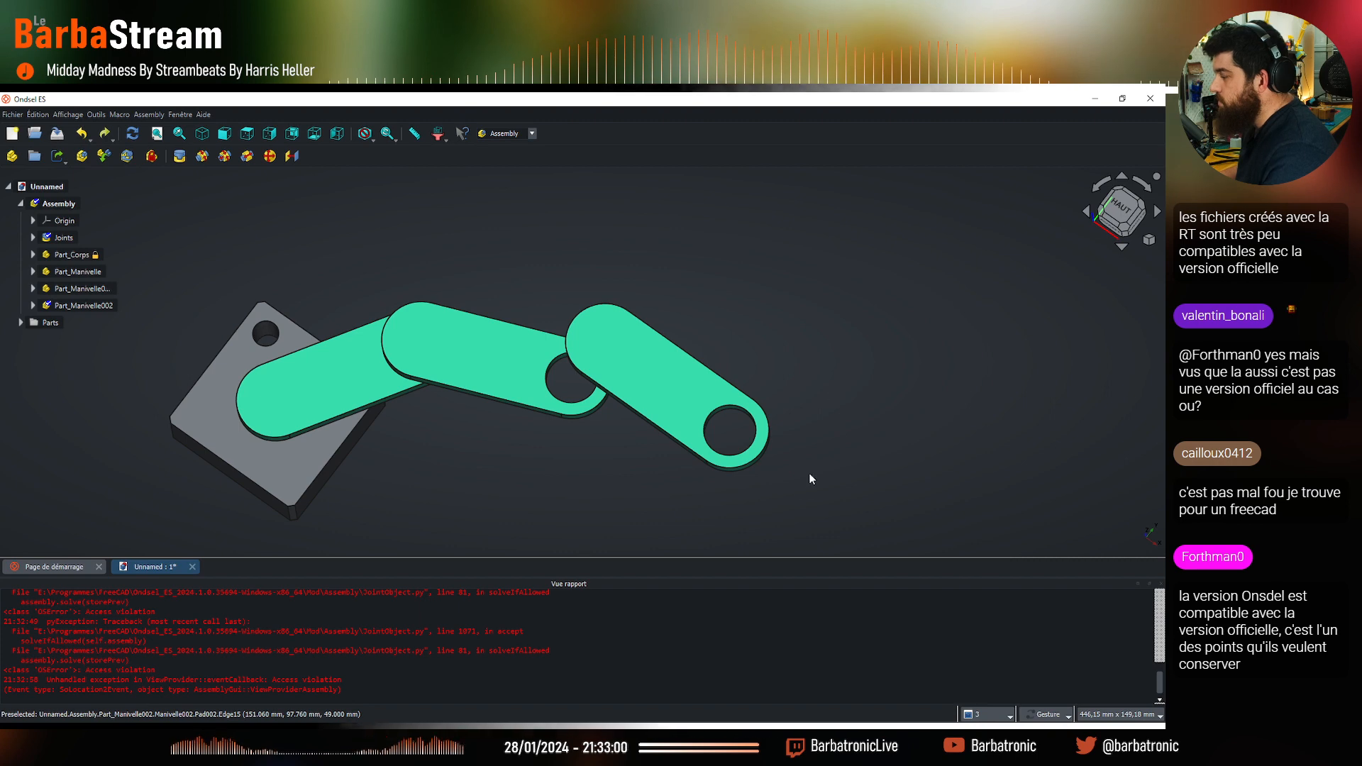
{"action": "left_click_drag", "start_coordinate": [809, 478], "coordinate": [734, 423]}
{"action": "left_click", "coordinate": [1157, 583]}
{"action": "left_click_drag", "start_coordinate": [981, 522], "coordinate": [710, 397]}
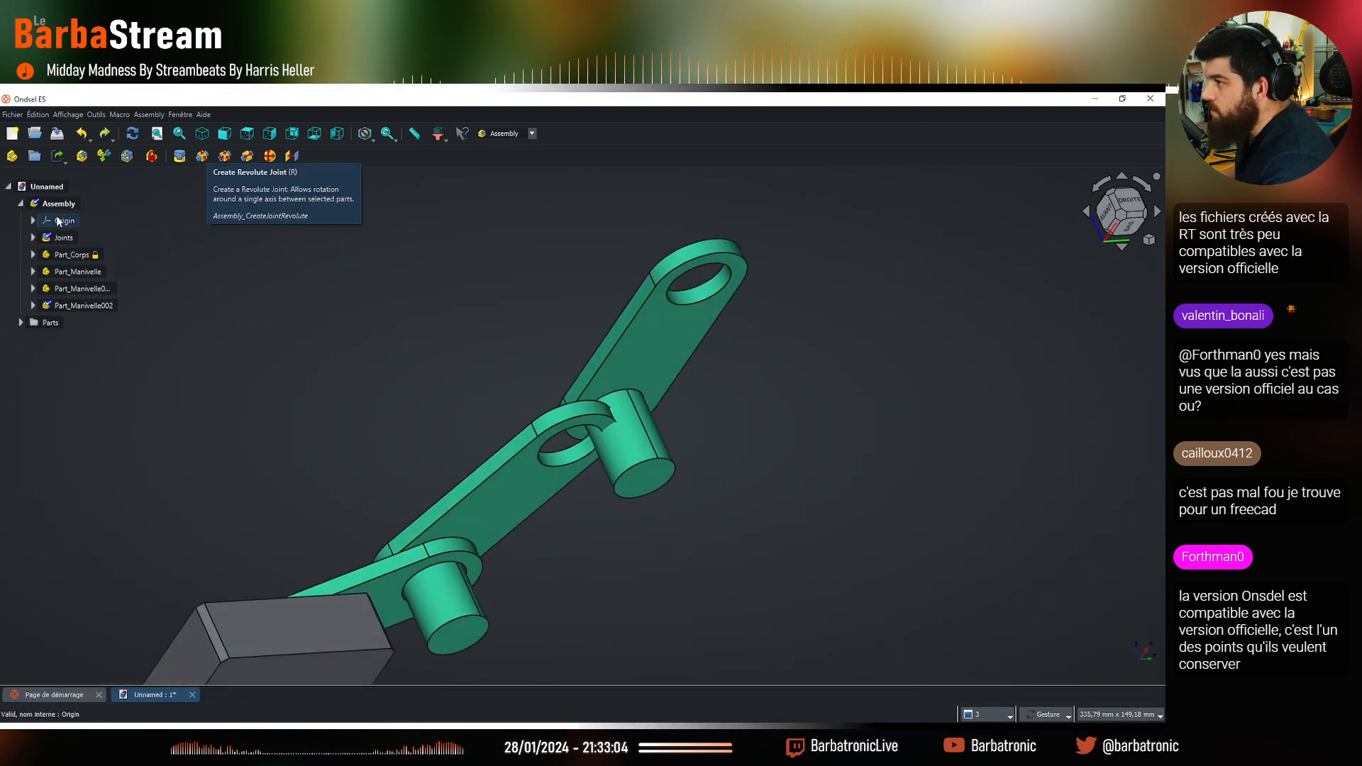
Create a revolute joint between the third crank's pin face and the second crank's hole edge
{"action": "left_click", "coordinate": [33, 238]}
{"action": "left_click", "coordinate": [202, 155]}
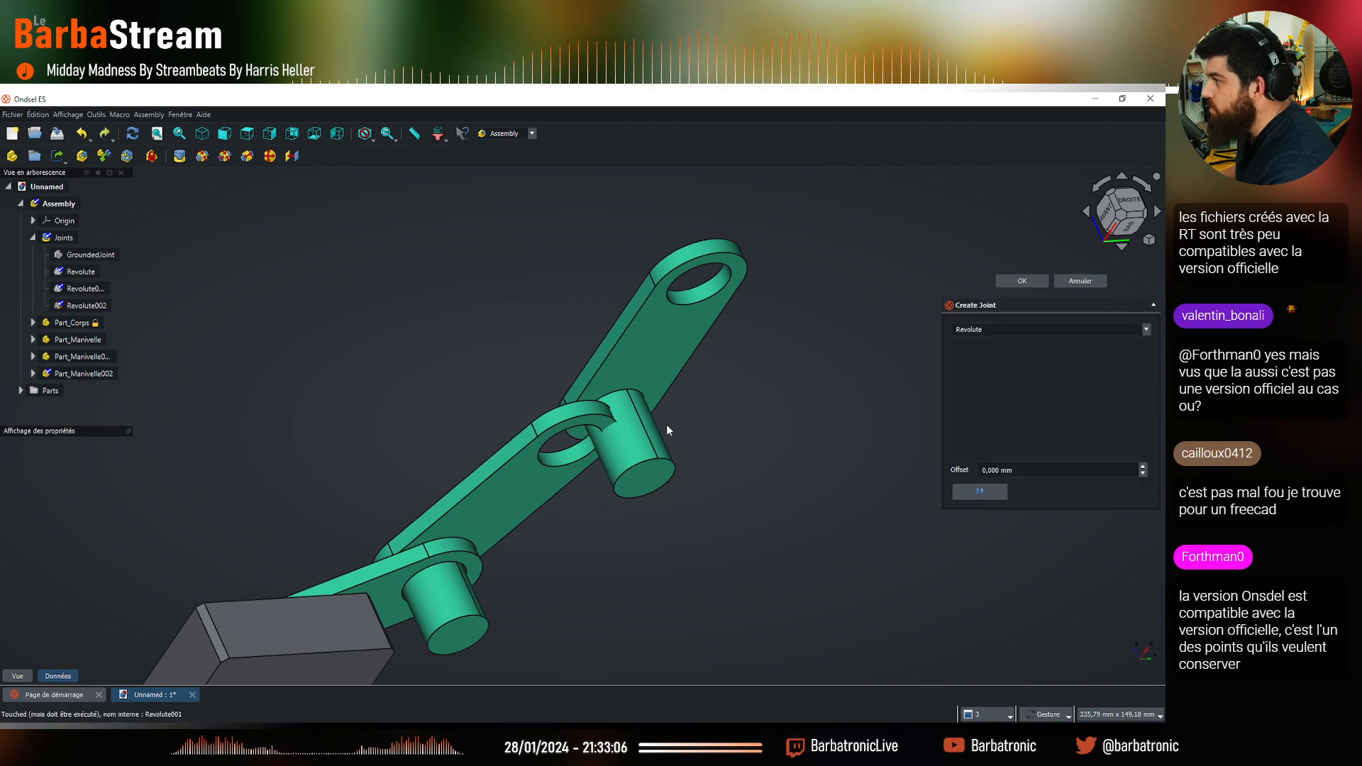
{"action": "scroll", "coordinate": [667, 425], "scroll_direction": "up", "scroll_amount": 3}
{"action": "left_click", "coordinate": [584, 383]}
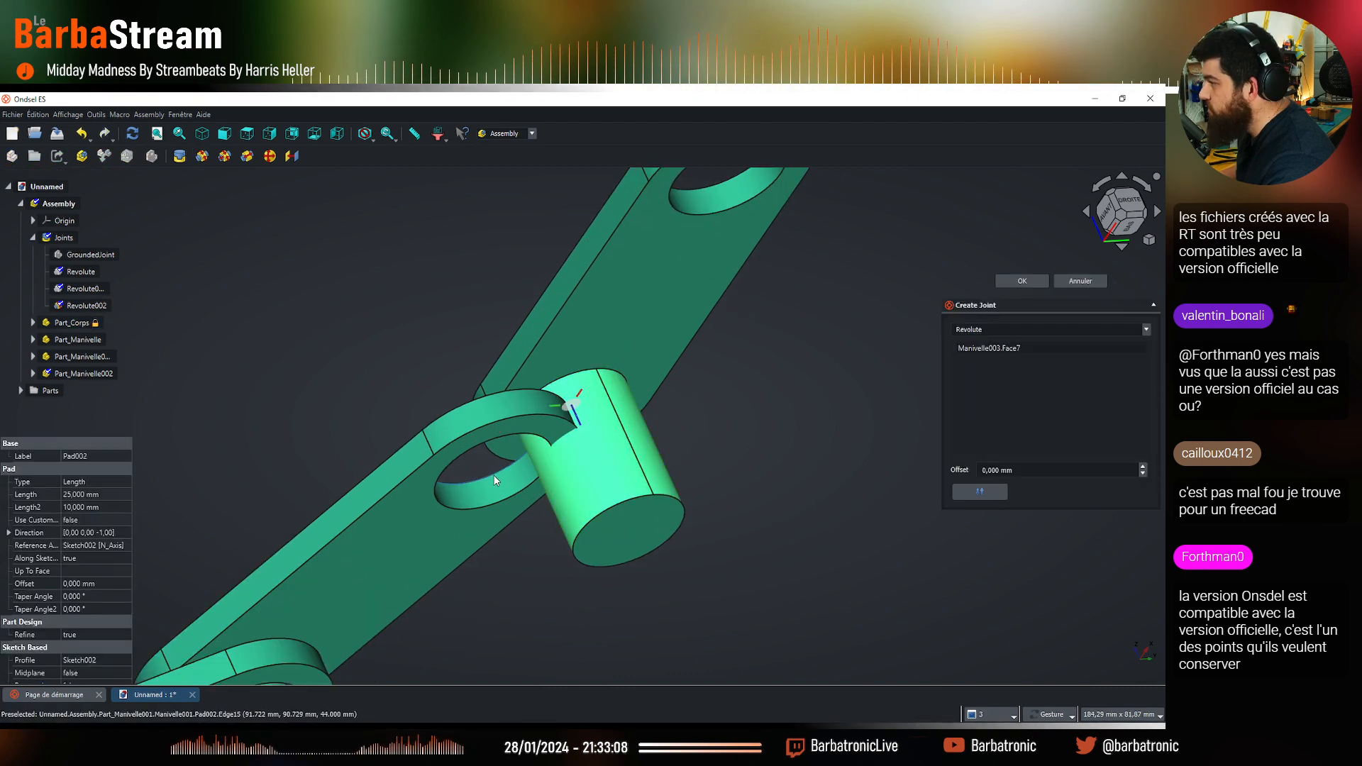
{"action": "left_click", "coordinate": [495, 480]}
{"action": "left_click", "coordinate": [1023, 281]}
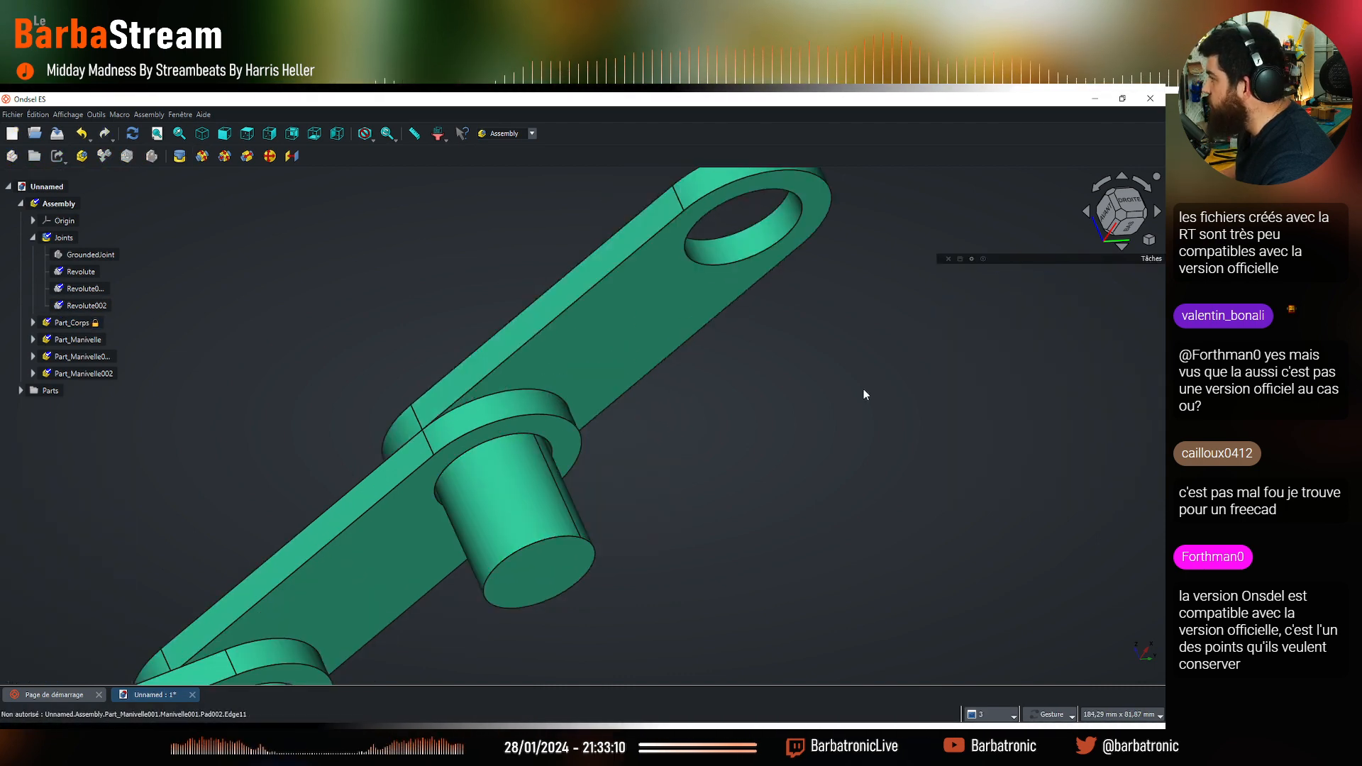
Swing the three jointed cranks into different positions to test the chain's movement
{"action": "left_click_drag", "start_coordinate": [863, 389], "coordinate": [485, 406]}
{"action": "scroll", "coordinate": [484, 405], "scroll_direction": "down", "scroll_amount": 6}
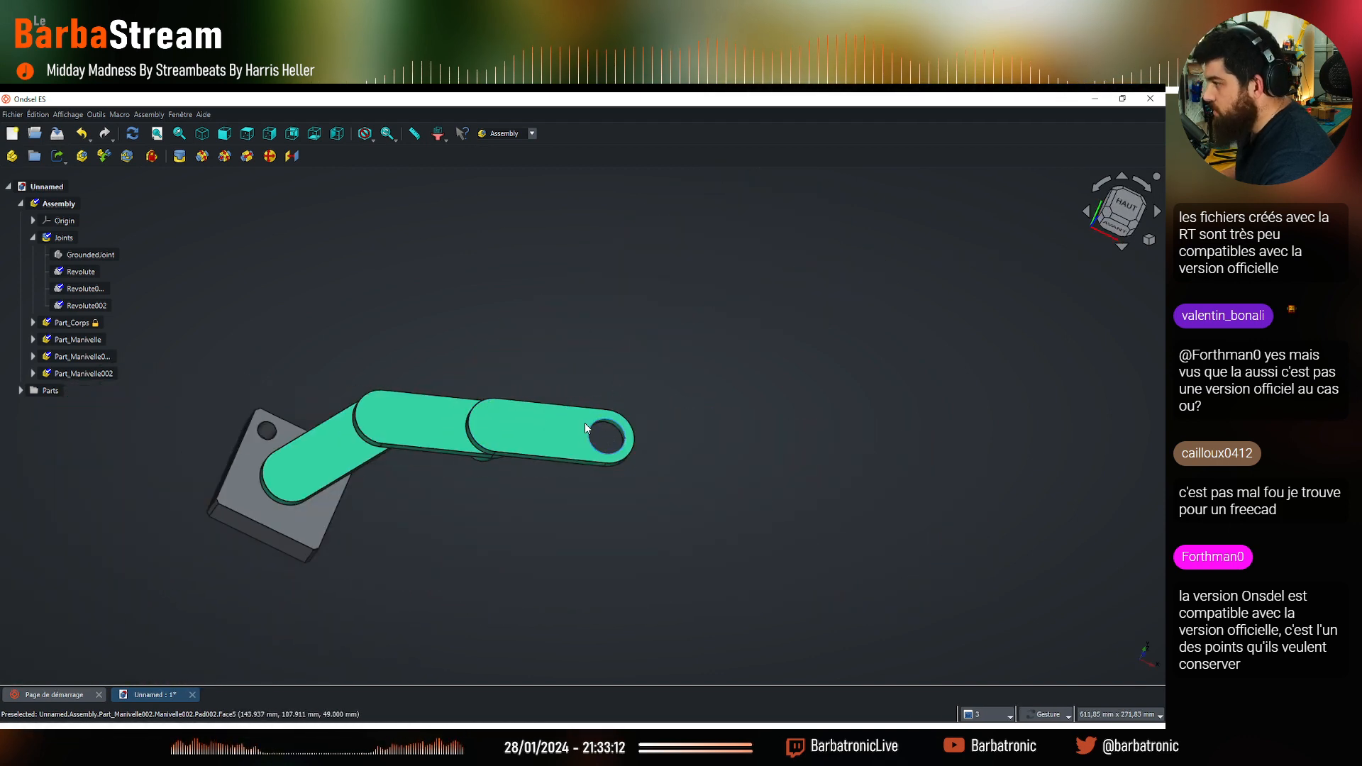
{"action": "left_click_drag", "start_coordinate": [586, 424], "coordinate": [553, 491]}
{"action": "mouse_move", "coordinate": [444, 427]}
{"action": "left_mouse_down"}
{"action": "mouse_move", "coordinate": [437, 398]}
{"action": "mouse_move", "coordinate": [437, 448]}
{"action": "left_mouse_up"}
{"action": "mouse_move", "coordinate": [338, 443]}
{"action": "left_mouse_down"}
{"action": "mouse_move", "coordinate": [307, 421]}
{"action": "mouse_move", "coordinate": [249, 419]}
{"action": "mouse_move", "coordinate": [314, 409]}
{"action": "mouse_move", "coordinate": [381, 484]}
{"action": "mouse_move", "coordinate": [389, 465]}
{"action": "mouse_move", "coordinate": [367, 403]}
{"action": "mouse_move", "coordinate": [423, 361]}
{"action": "mouse_move", "coordinate": [330, 437]}
{"action": "mouse_move", "coordinate": [340, 369]}
{"action": "mouse_move", "coordinate": [197, 410]}
{"action": "mouse_move", "coordinate": [627, 367]}
{"action": "mouse_move", "coordinate": [417, 437]}
{"action": "mouse_move", "coordinate": [518, 273]}
{"action": "mouse_move", "coordinate": [666, 395]}
{"action": "mouse_move", "coordinate": [624, 456]}
{"action": "mouse_move", "coordinate": [432, 359]}
{"action": "mouse_move", "coordinate": [429, 341]}
{"action": "mouse_move", "coordinate": [495, 456]}
{"action": "mouse_move", "coordinate": [486, 393]}
{"action": "mouse_move", "coordinate": [595, 477]}
{"action": "mouse_move", "coordinate": [629, 471]}
{"action": "mouse_move", "coordinate": [697, 513]}
{"action": "mouse_move", "coordinate": [462, 267]}
{"action": "mouse_move", "coordinate": [743, 439]}
{"action": "mouse_move", "coordinate": [663, 523]}
{"action": "mouse_move", "coordinate": [611, 530]}
{"action": "mouse_move", "coordinate": [639, 488]}
{"action": "left_mouse_up"}
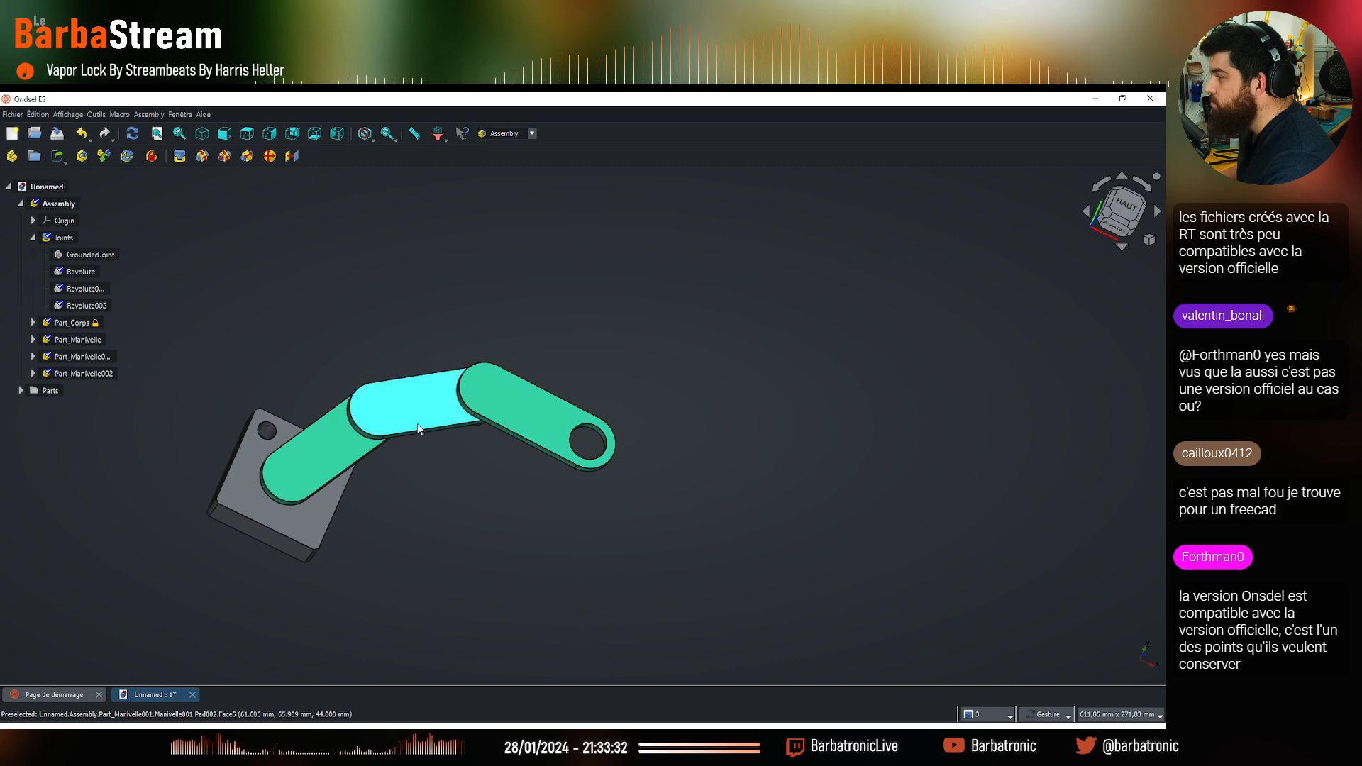
{"action": "mouse_move", "coordinate": [419, 429]}
{"action": "left_mouse_down"}
{"action": "mouse_move", "coordinate": [369, 398]}
{"action": "mouse_move", "coordinate": [525, 481]}
{"action": "mouse_move", "coordinate": [447, 313]}
{"action": "mouse_move", "coordinate": [365, 487]}
{"action": "mouse_move", "coordinate": [567, 490]}
{"action": "mouse_move", "coordinate": [597, 454]}
{"action": "left_mouse_up"}
{"action": "left_click_drag", "start_coordinate": [586, 427], "coordinate": [603, 372]}
{"action": "scroll", "coordinate": [608, 378], "scroll_direction": "down", "scroll_amount": 2}
{"action": "scroll", "coordinate": [456, 507], "scroll_direction": "up", "scroll_amount": 4}
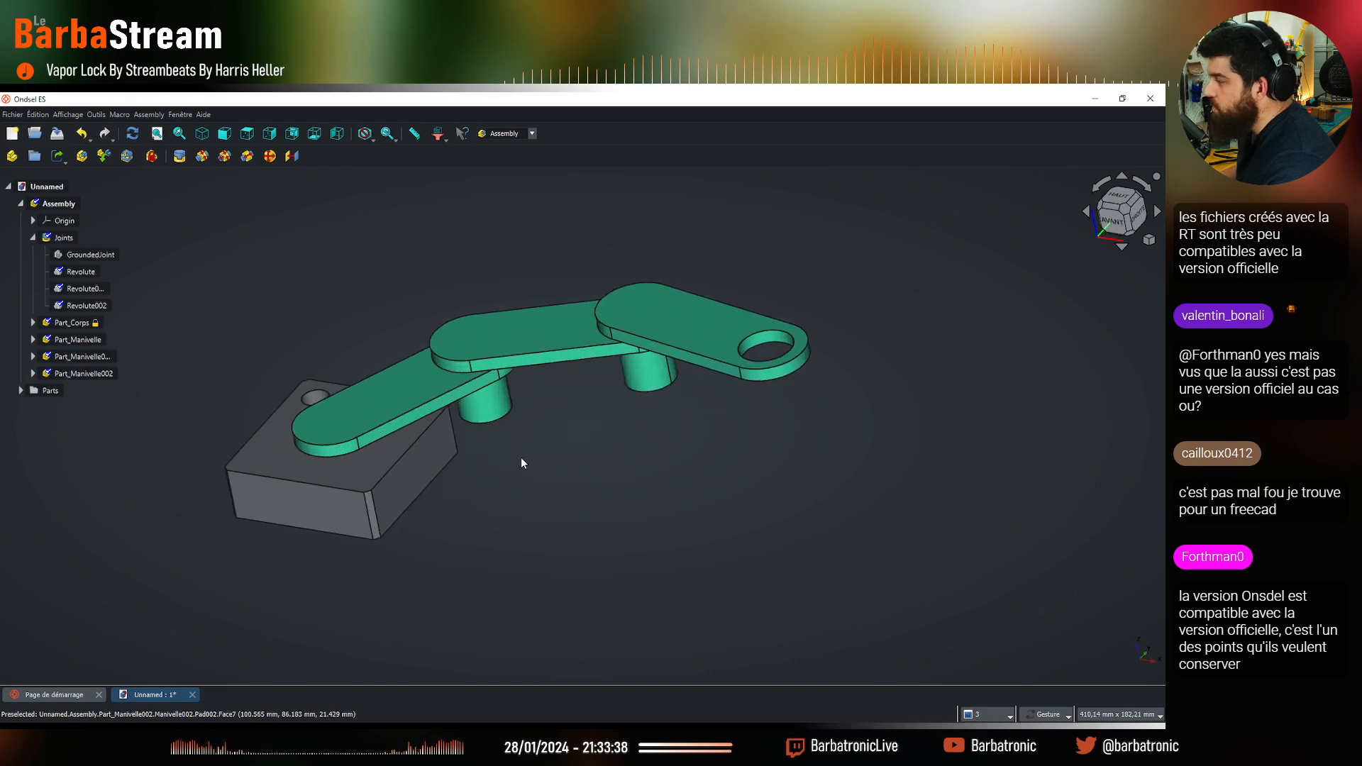
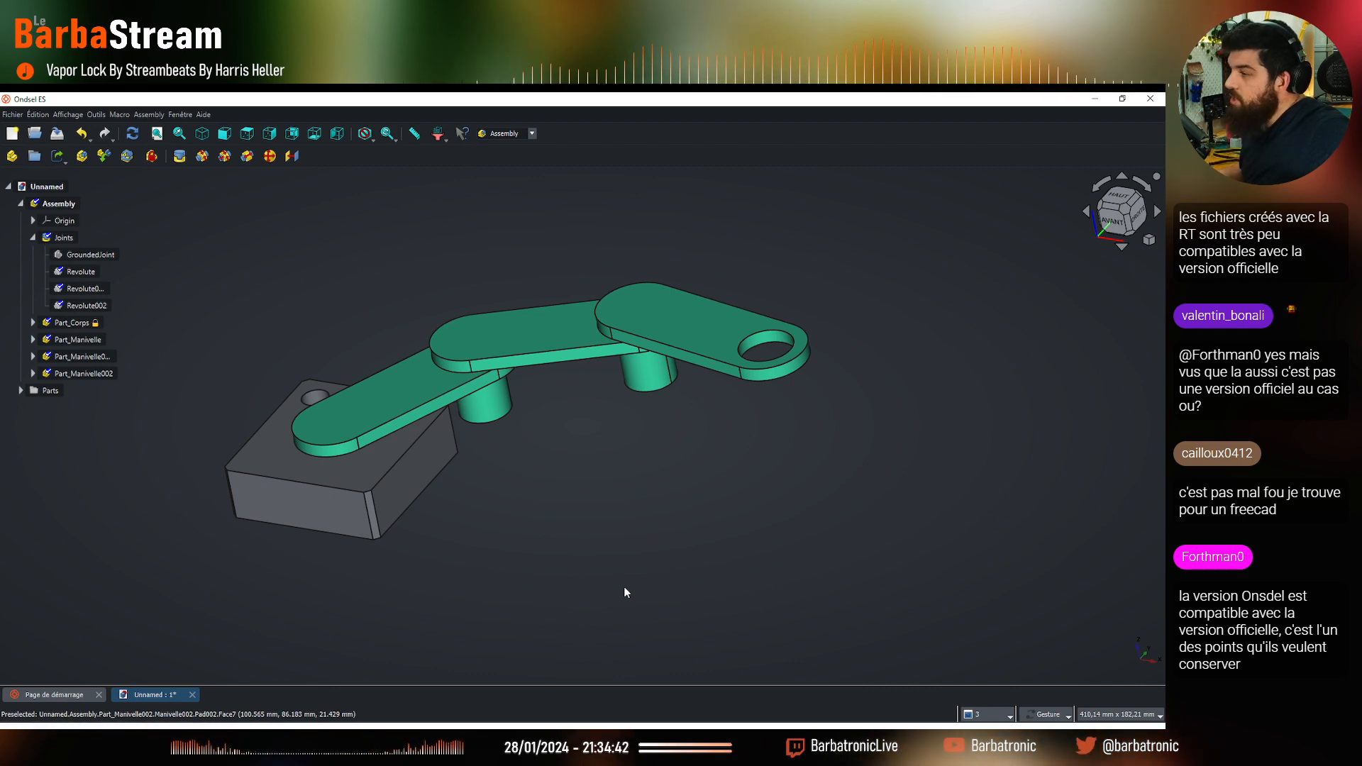
Examine the structure of Part_Corps and its body in the assembly tree
{"action": "left_click", "coordinate": [33, 240]}
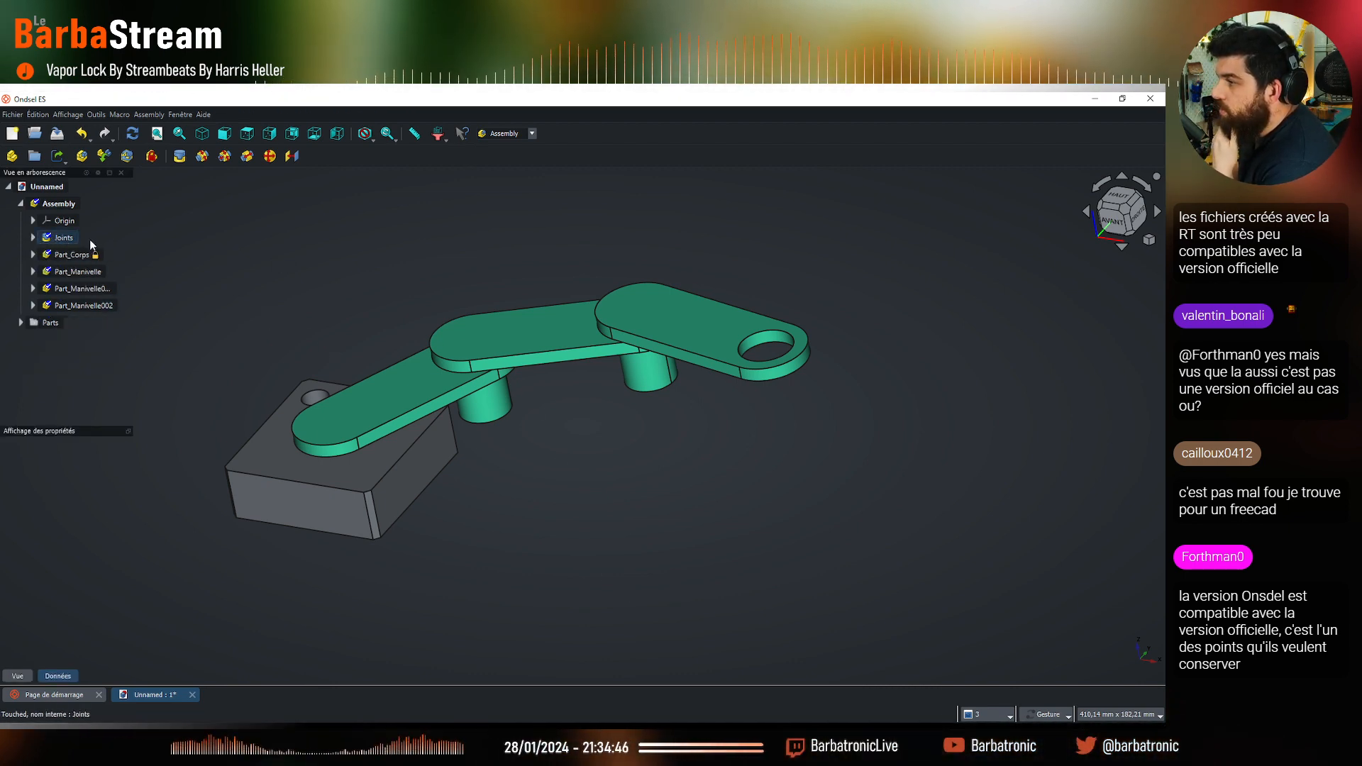
{"action": "left_click", "coordinate": [33, 256]}
{"action": "left_click", "coordinate": [45, 289]}
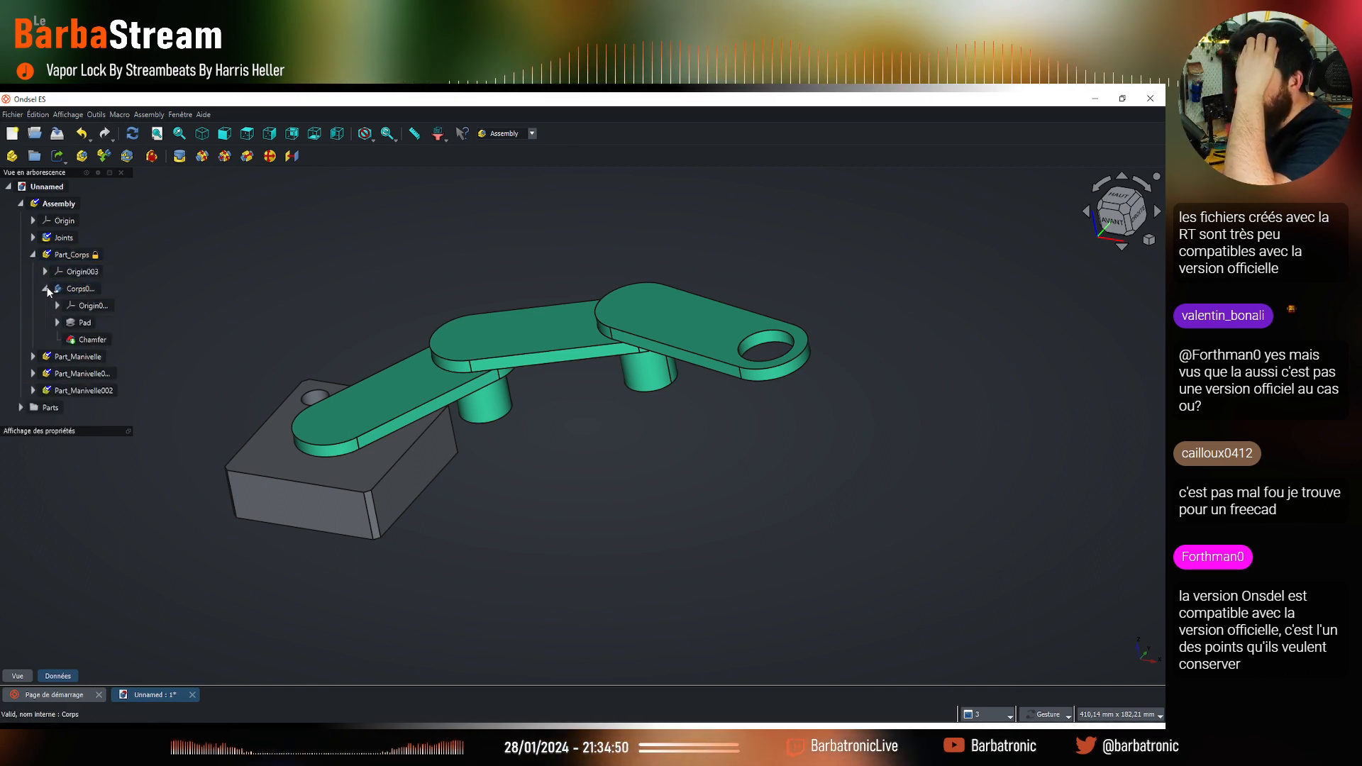
{"action": "left_click", "coordinate": [46, 289]}
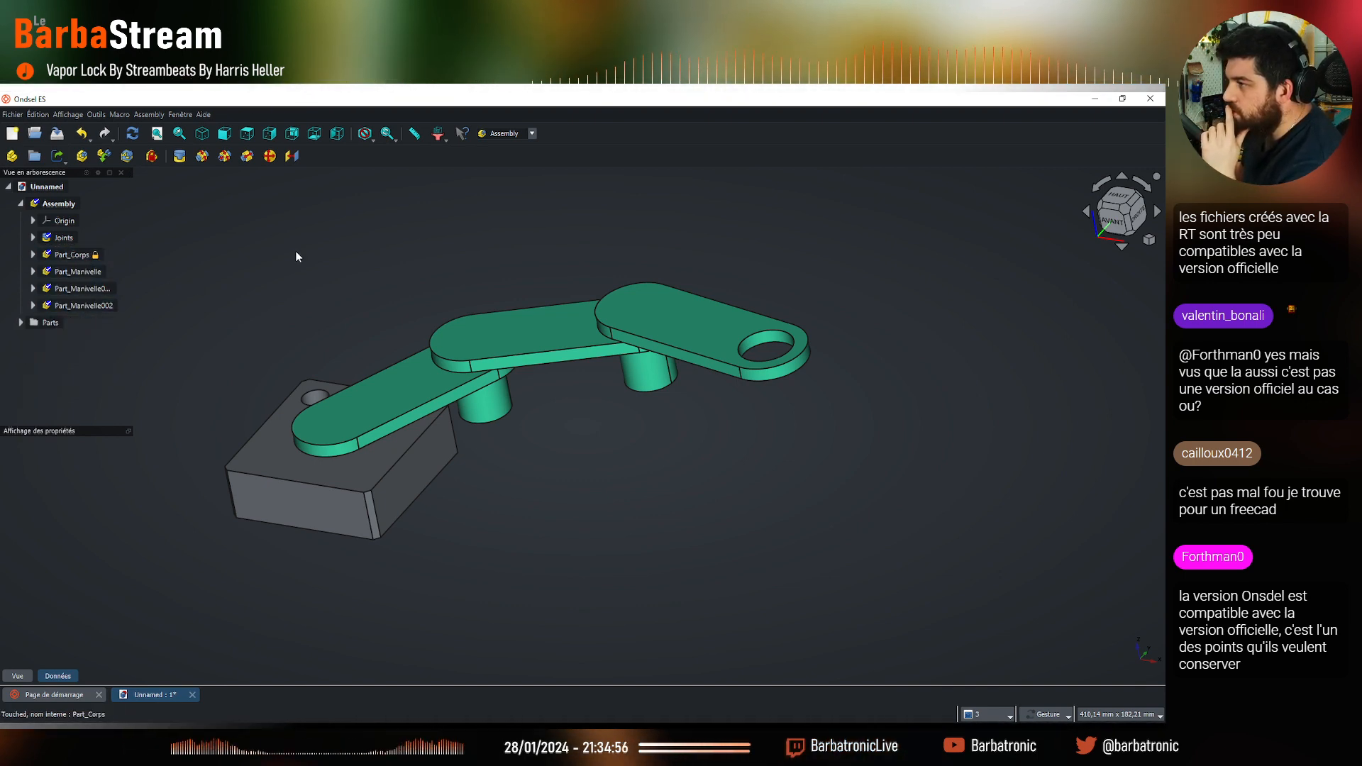
Insert a fourth link of the Manivelle body with Insert as part disabled, placing it in front of the third crank
{"action": "left_click", "coordinate": [127, 155]}
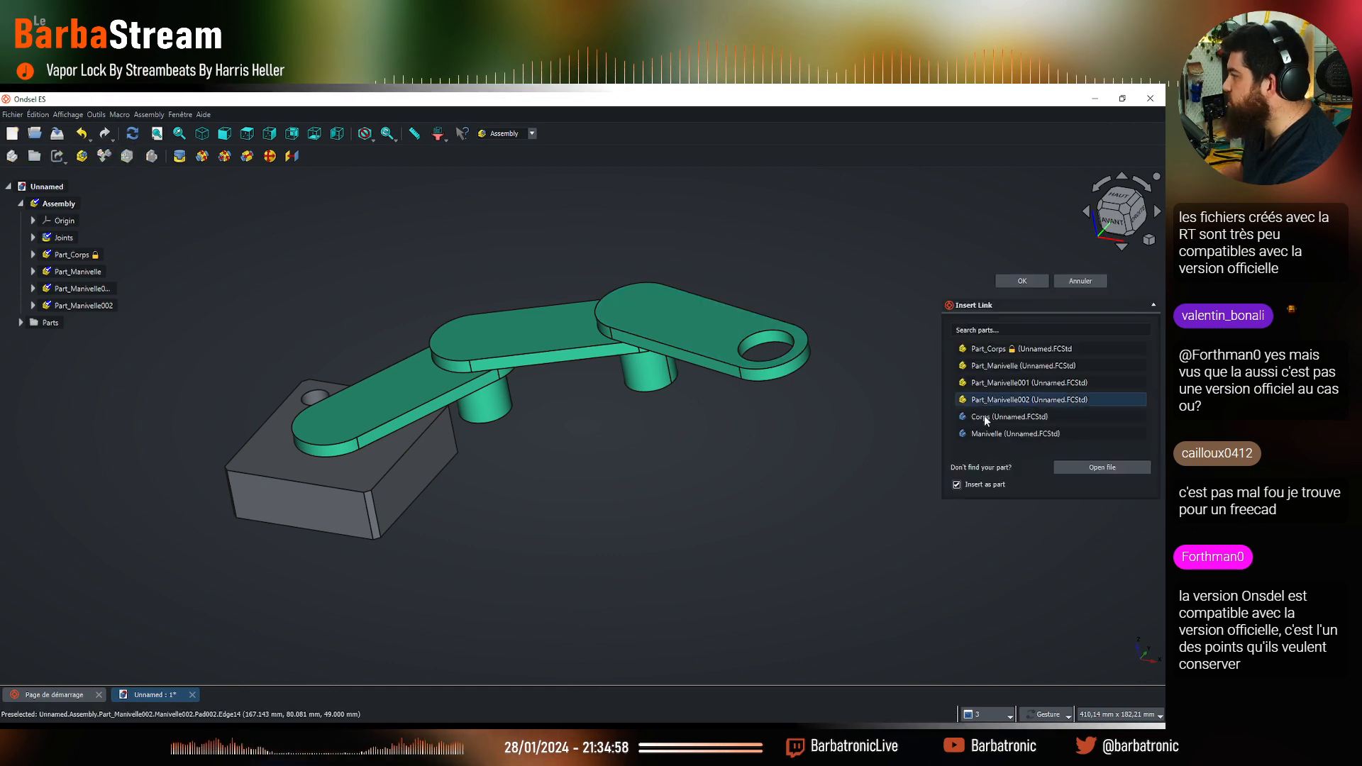
{"action": "left_click", "coordinate": [1032, 435]}
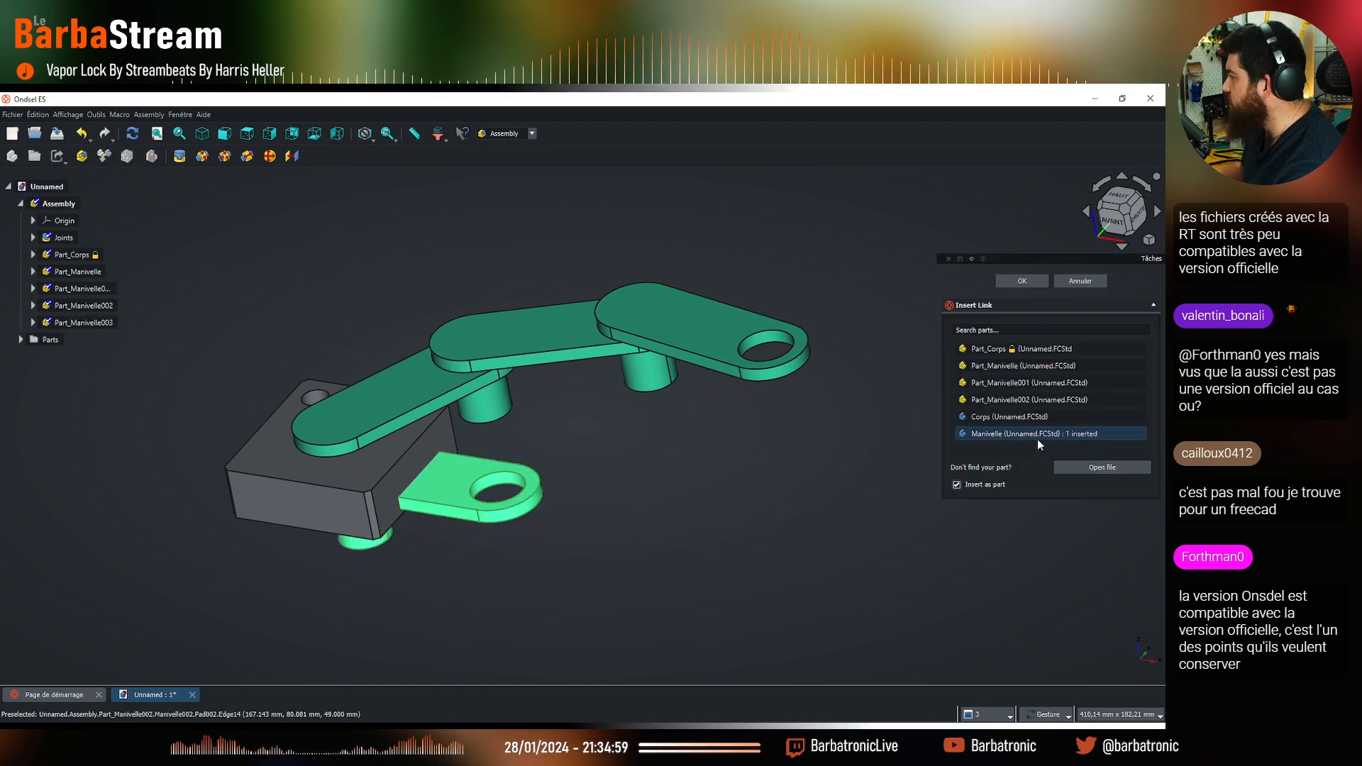
{"action": "left_click", "coordinate": [973, 485]}
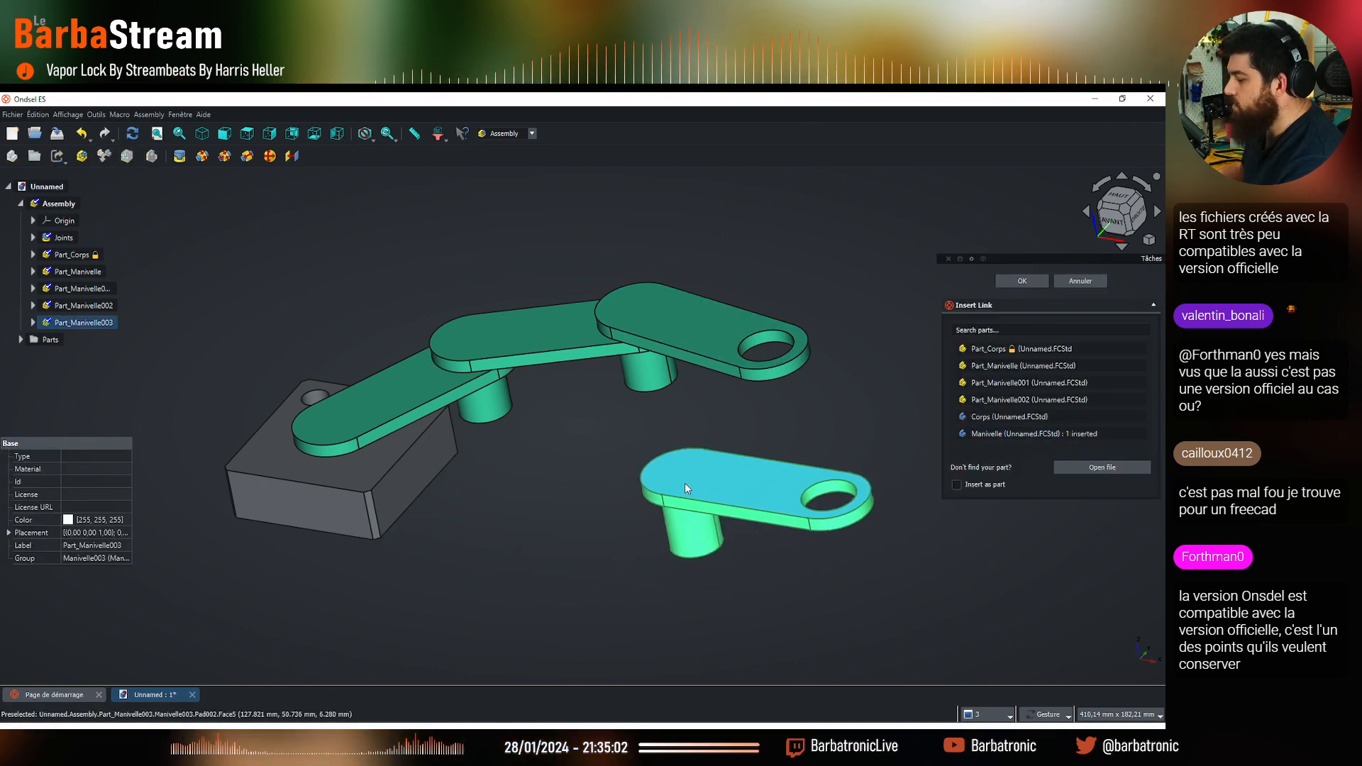
{"action": "right_click", "coordinate": [684, 483]}
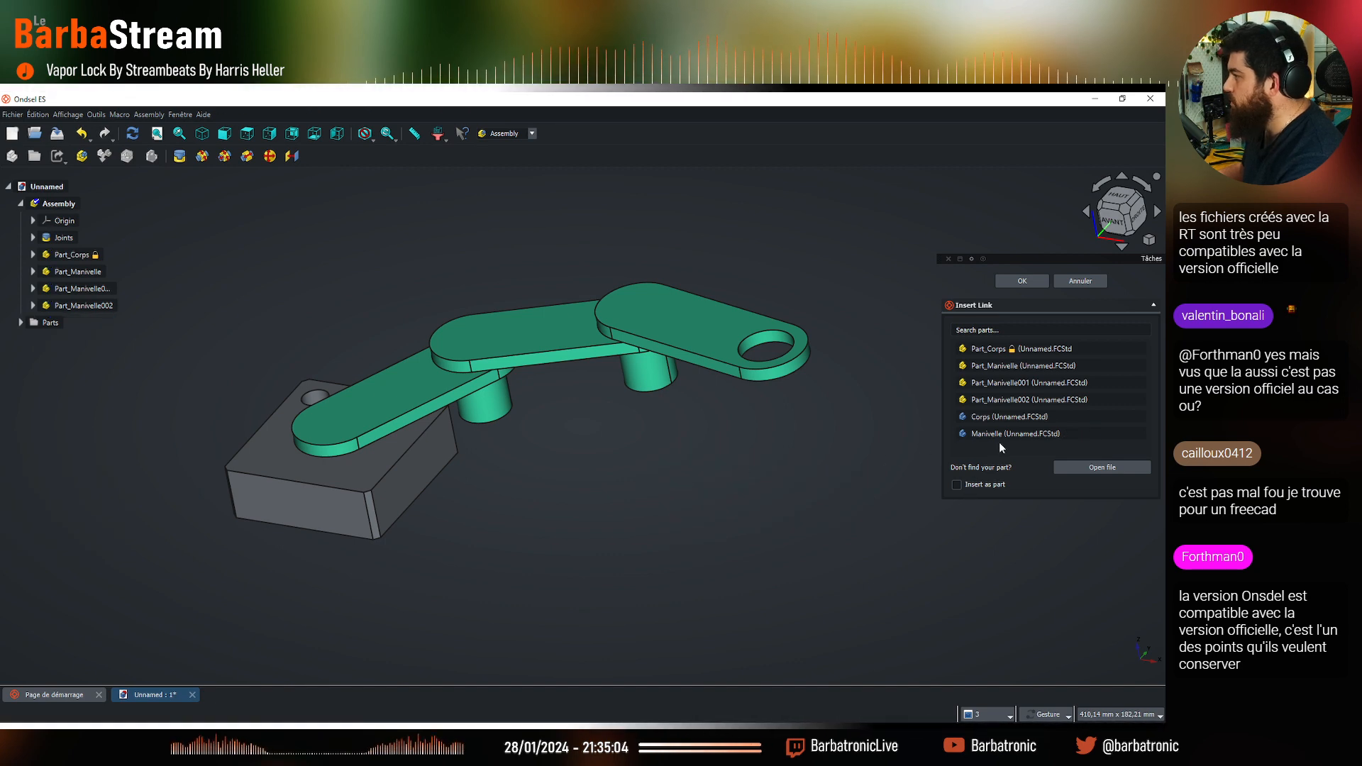
{"action": "left_click", "coordinate": [1000, 434]}
{"action": "left_click", "coordinate": [685, 465]}
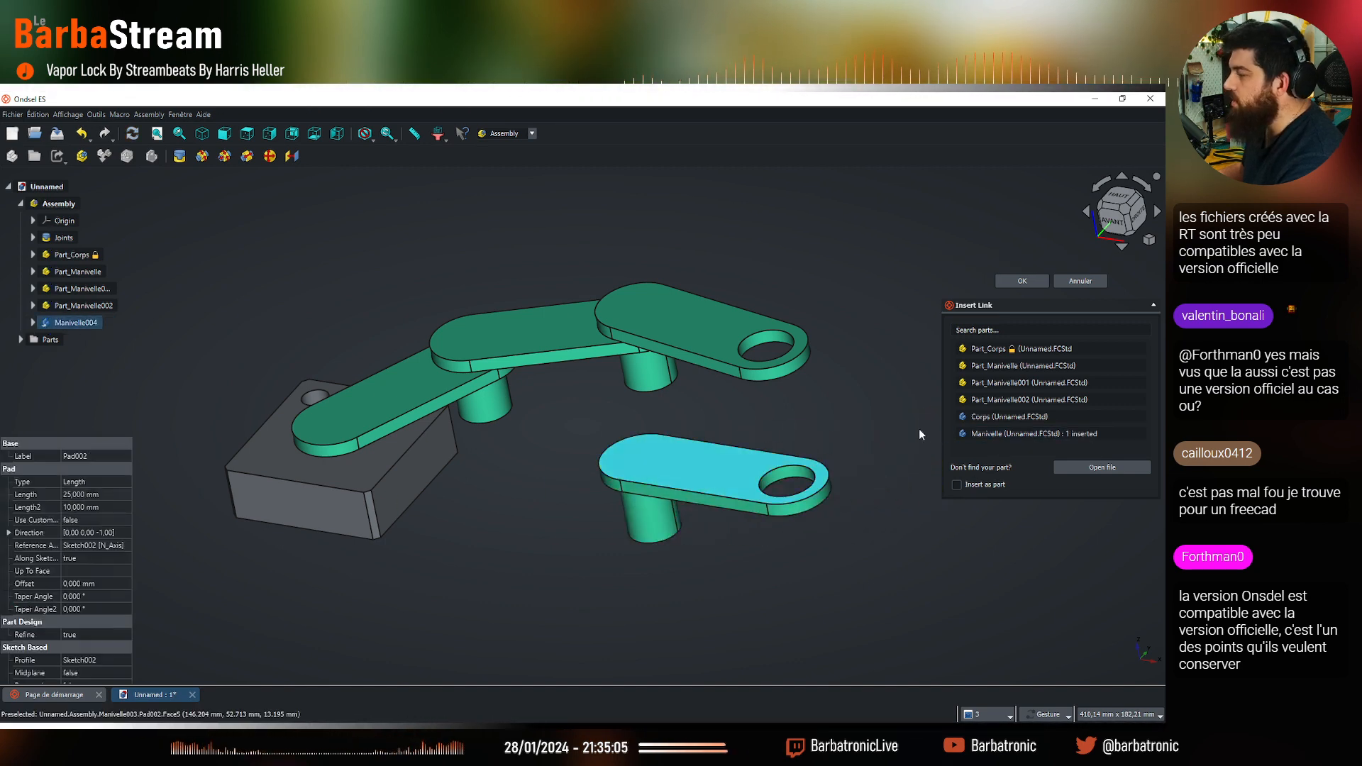
{"action": "left_click", "coordinate": [1022, 284]}
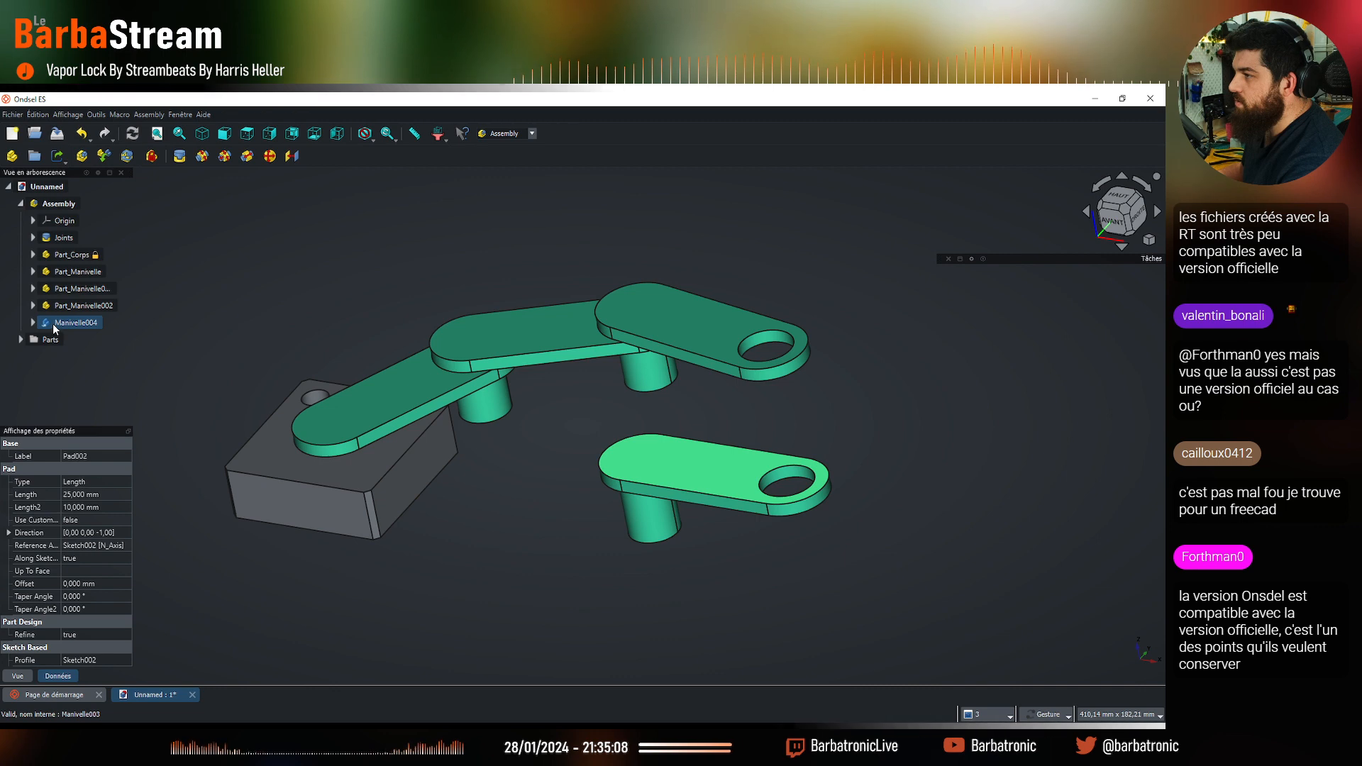
Create a revolute joint between the fourth crank's cylindrical pin face and the third crank's hole edge
{"action": "left_click_drag", "start_coordinate": [335, 322], "coordinate": [533, 573]}
{"action": "left_click", "coordinate": [202, 156]}
{"action": "scroll", "coordinate": [672, 467], "scroll_direction": "up", "scroll_amount": 3}
{"action": "scroll", "coordinate": [671, 465], "scroll_direction": "down", "scroll_amount": 3}
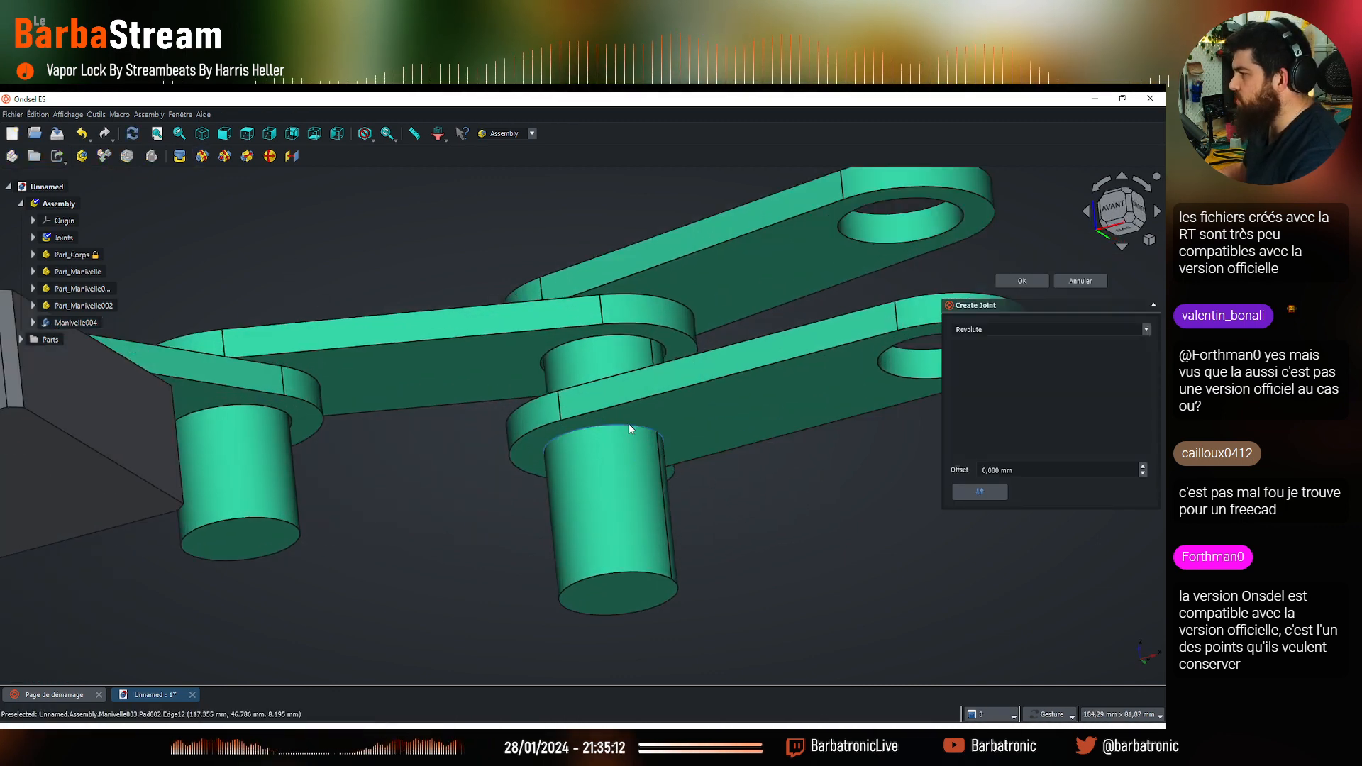
{"action": "left_click", "coordinate": [628, 426]}
{"action": "left_click_drag", "start_coordinate": [628, 426], "coordinate": [726, 351]}
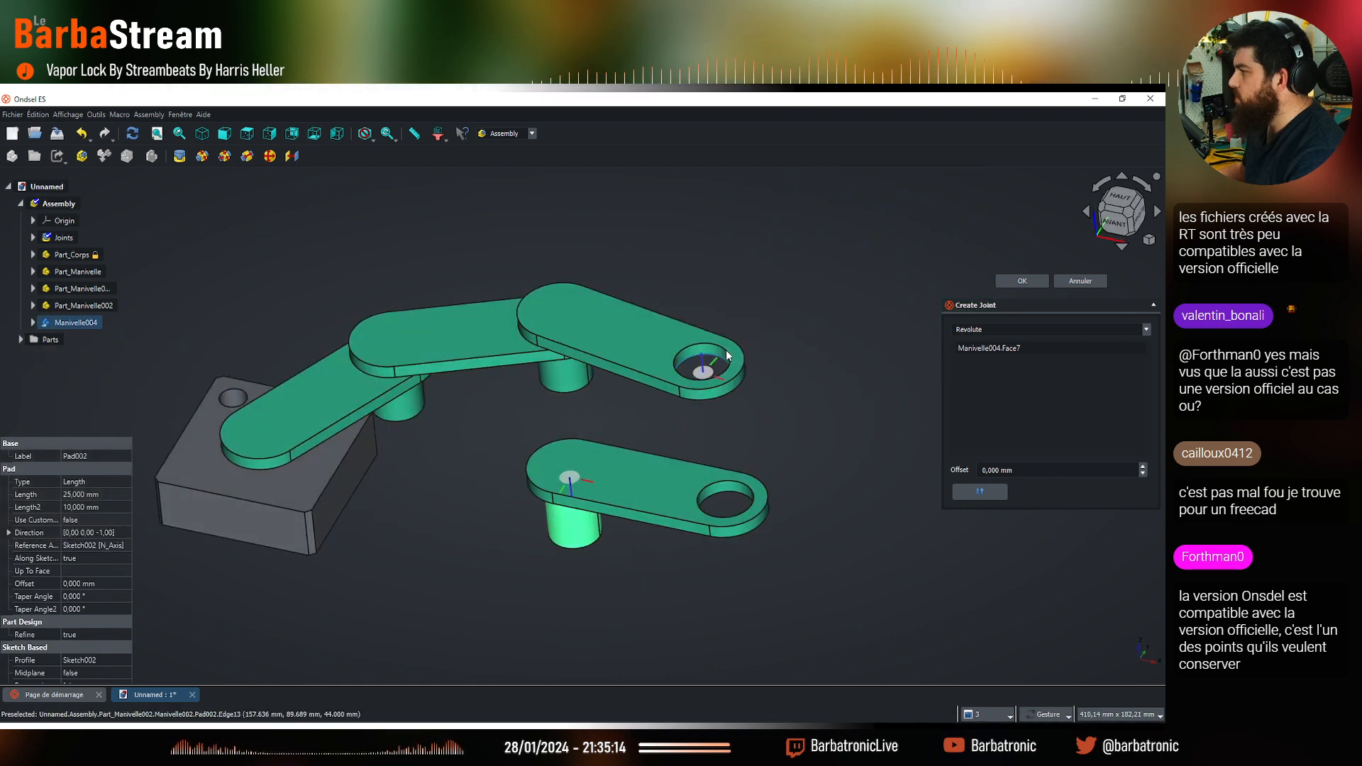
{"action": "left_click", "coordinate": [715, 350]}
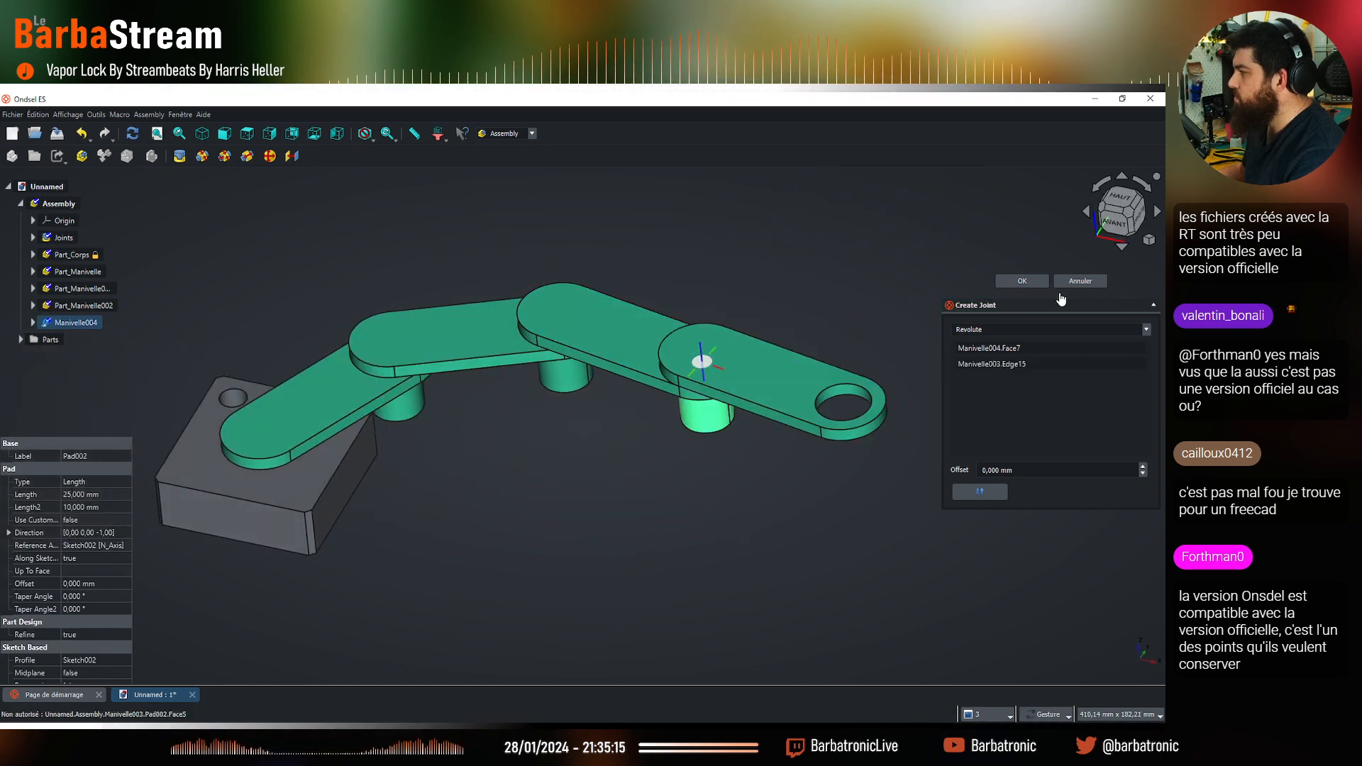
{"action": "left_click", "coordinate": [1022, 281]}
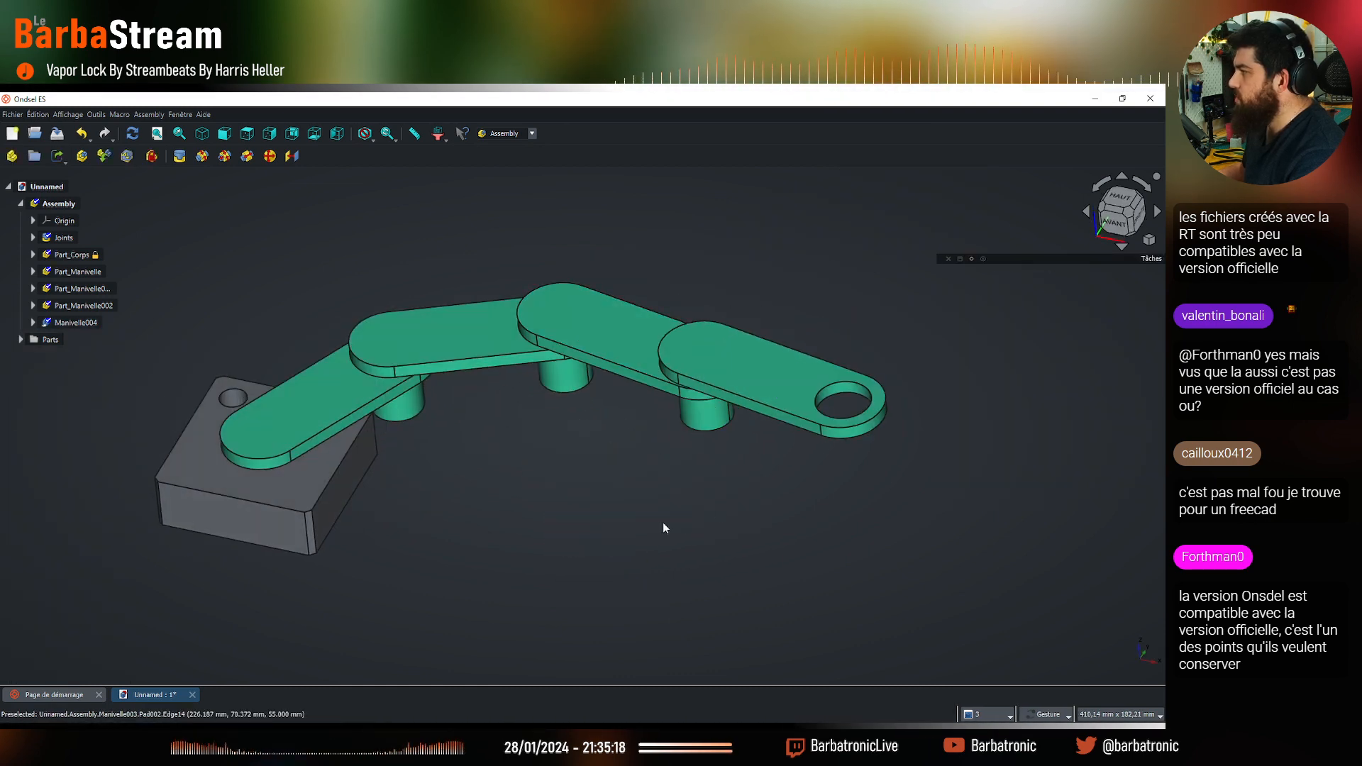
Swing the jointed cranks, including the fourth one, into new positions to test the chain's movement
{"action": "left_click_drag", "start_coordinate": [663, 523], "coordinate": [533, 532]}
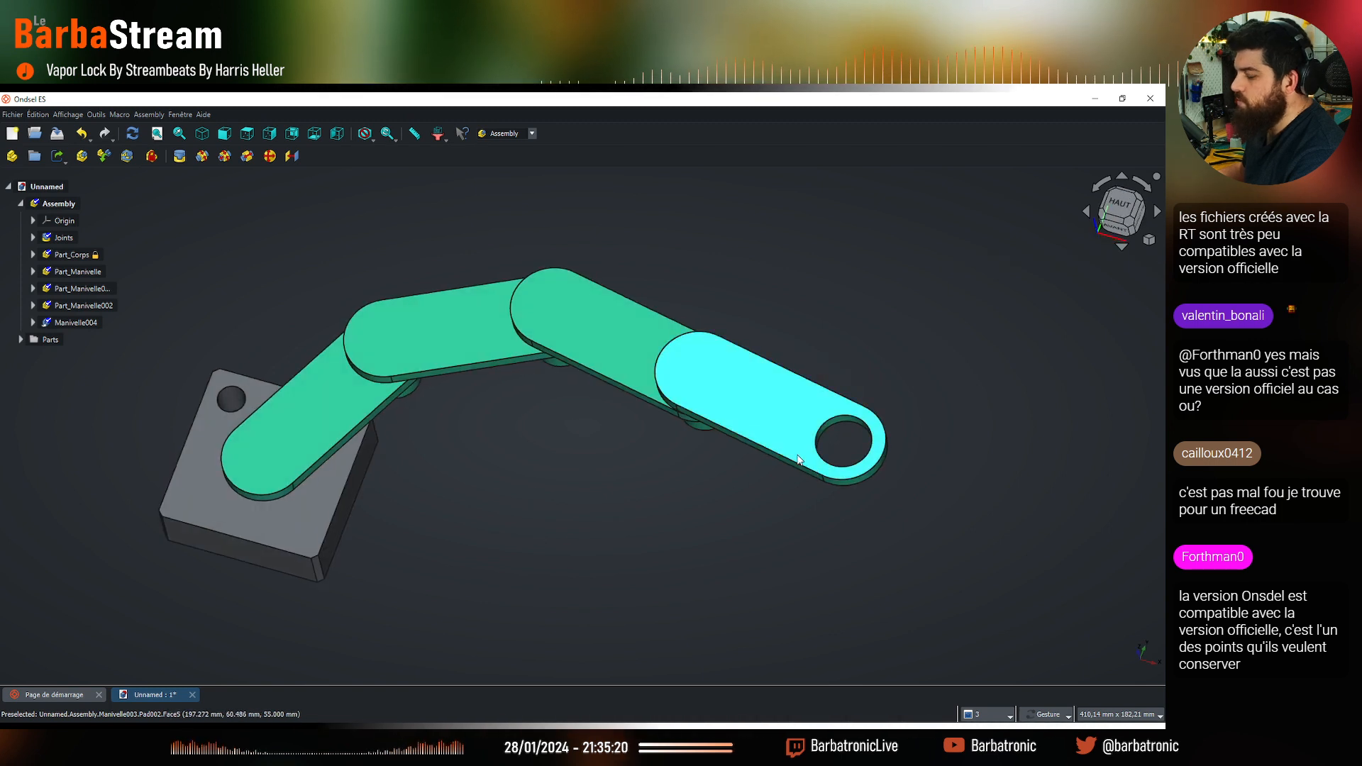
{"action": "left_click_drag", "start_coordinate": [806, 466], "coordinate": [575, 428]}
{"action": "left_click_drag", "start_coordinate": [481, 354], "coordinate": [627, 323]}
{"action": "left_click_drag", "start_coordinate": [713, 399], "coordinate": [613, 439]}
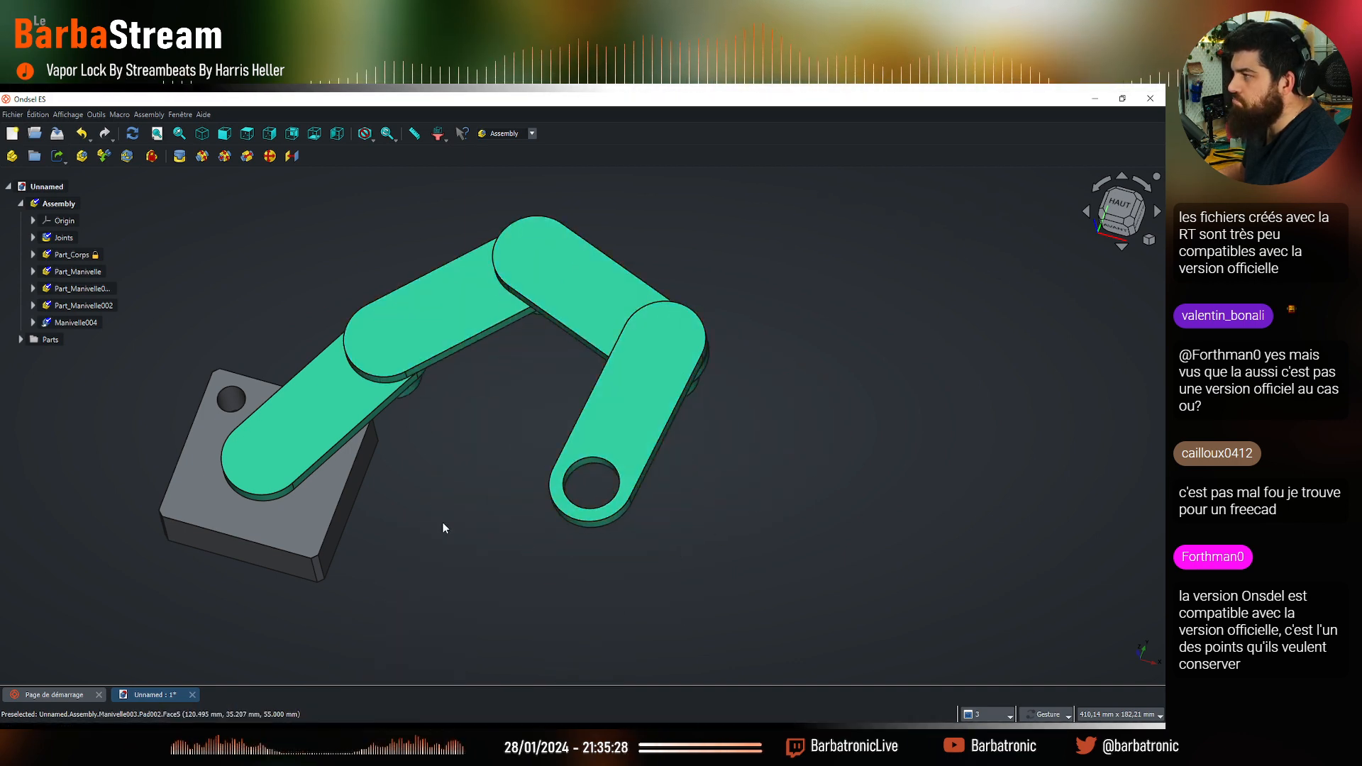
Expand the Joints group and toggle the visibility of the fourth crank's revolute joint to check its markers
{"action": "left_click_drag", "start_coordinate": [443, 523], "coordinate": [541, 435]}
{"action": "left_click", "coordinate": [32, 238]}
{"action": "left_click", "coordinate": [98, 322]}
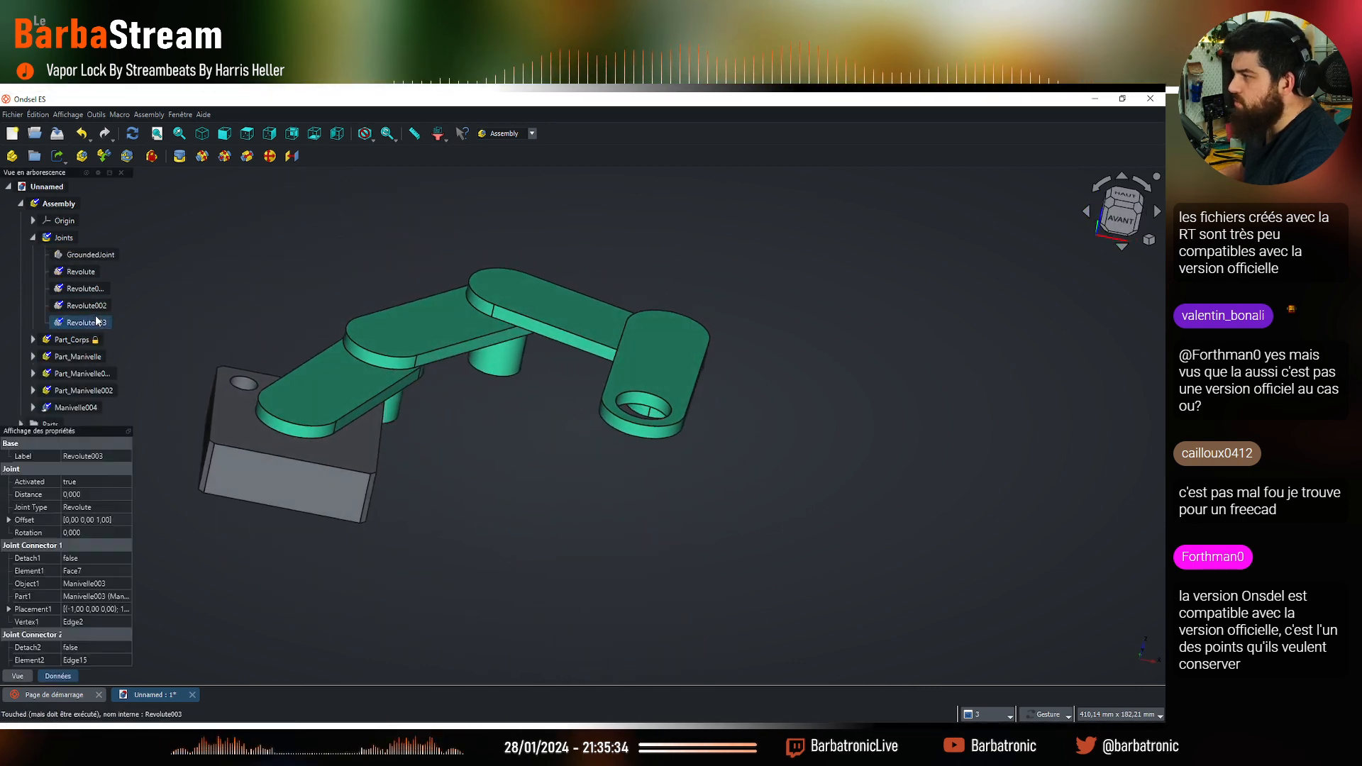
{"action": "left_click_drag", "start_coordinate": [606, 514], "coordinate": [610, 443]}
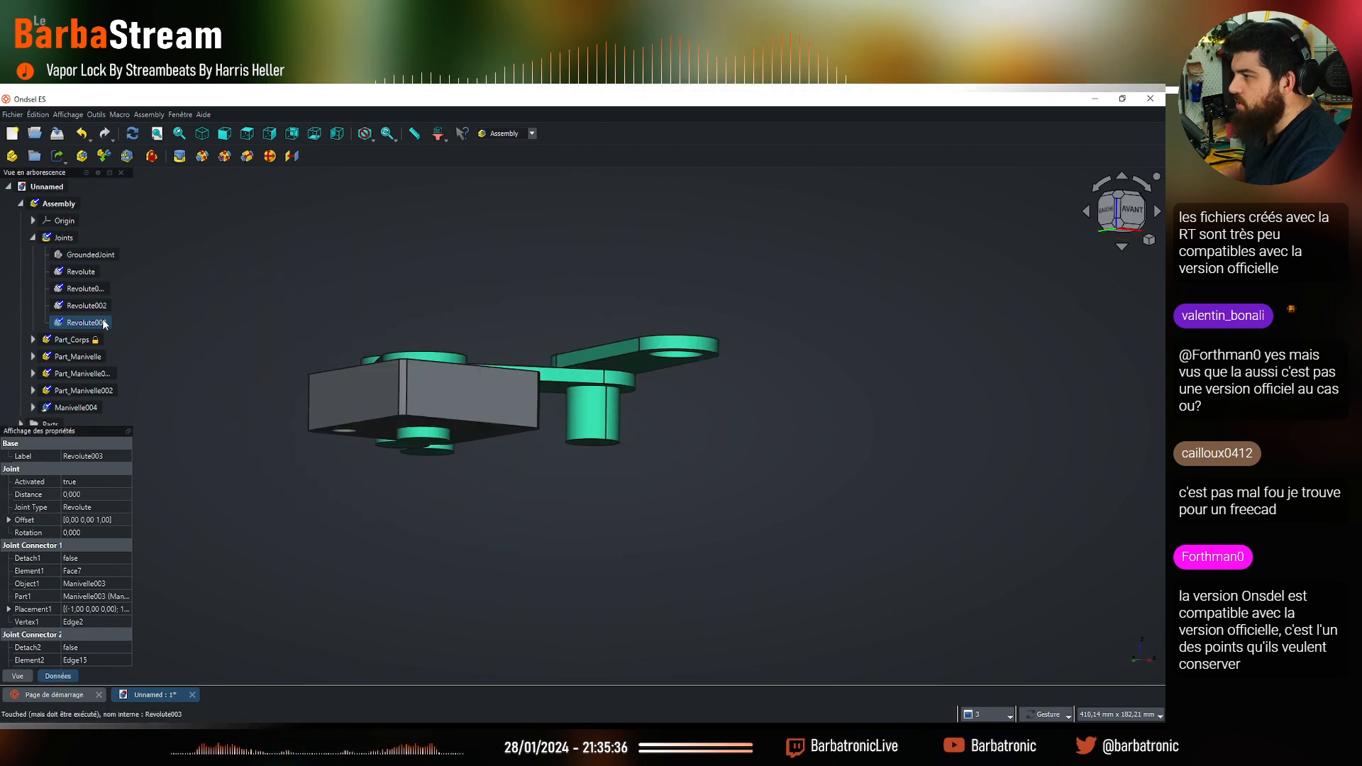
{"action": "key", "text": "space"}
{"action": "left_click_drag", "start_coordinate": [493, 255], "coordinate": [491, 310]}
{"action": "key", "text": "space"}
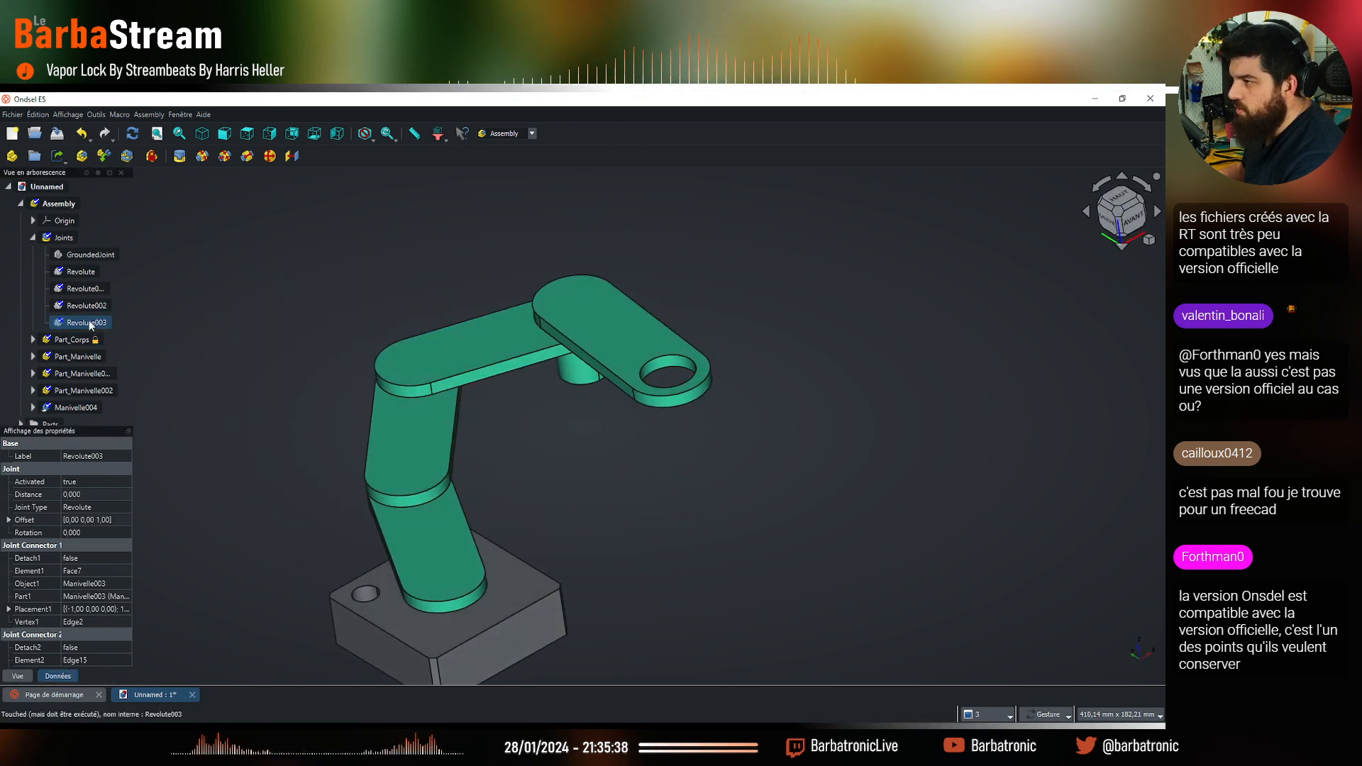
Change the fourth crank's joint type from Revolute to Cylindrical
{"action": "double_click", "coordinate": [98, 324]}
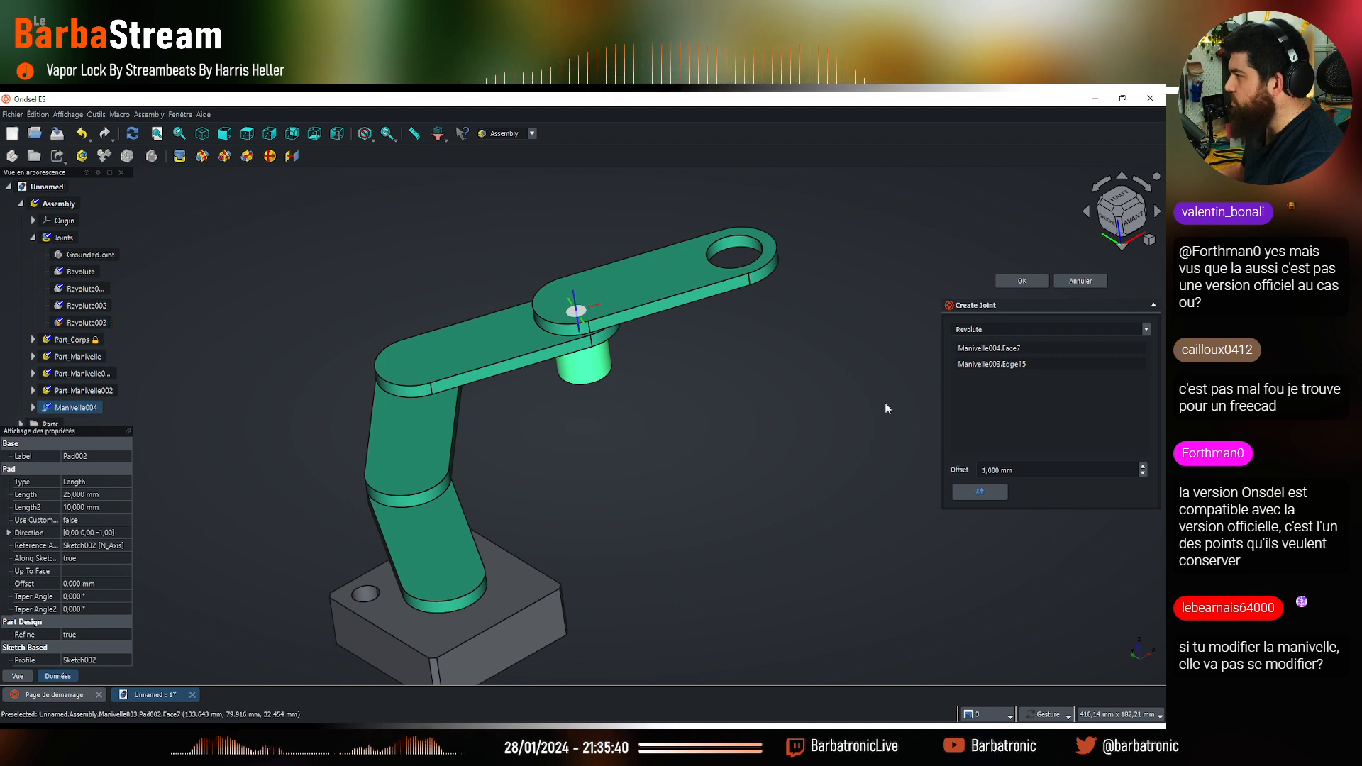
{"action": "left_click", "coordinate": [1076, 329]}
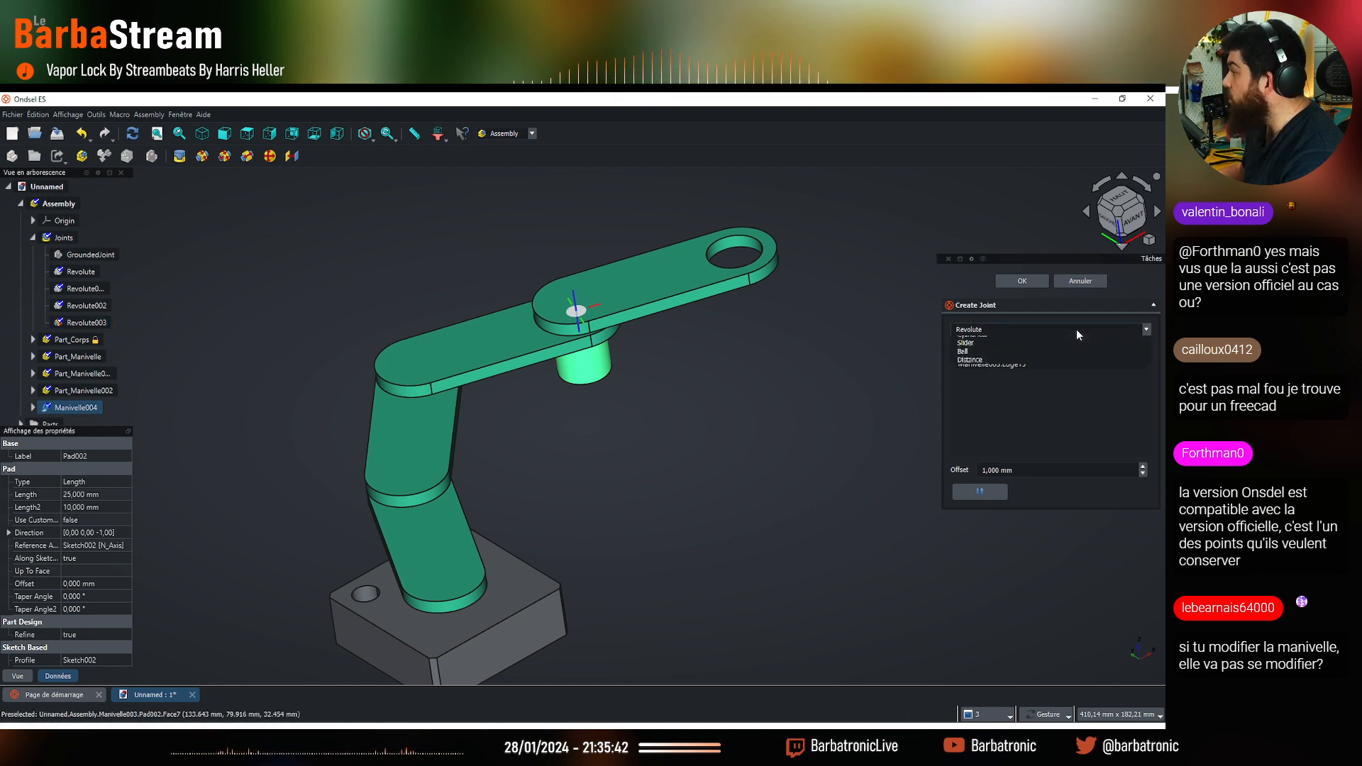
{"action": "left_click", "coordinate": [1061, 358]}
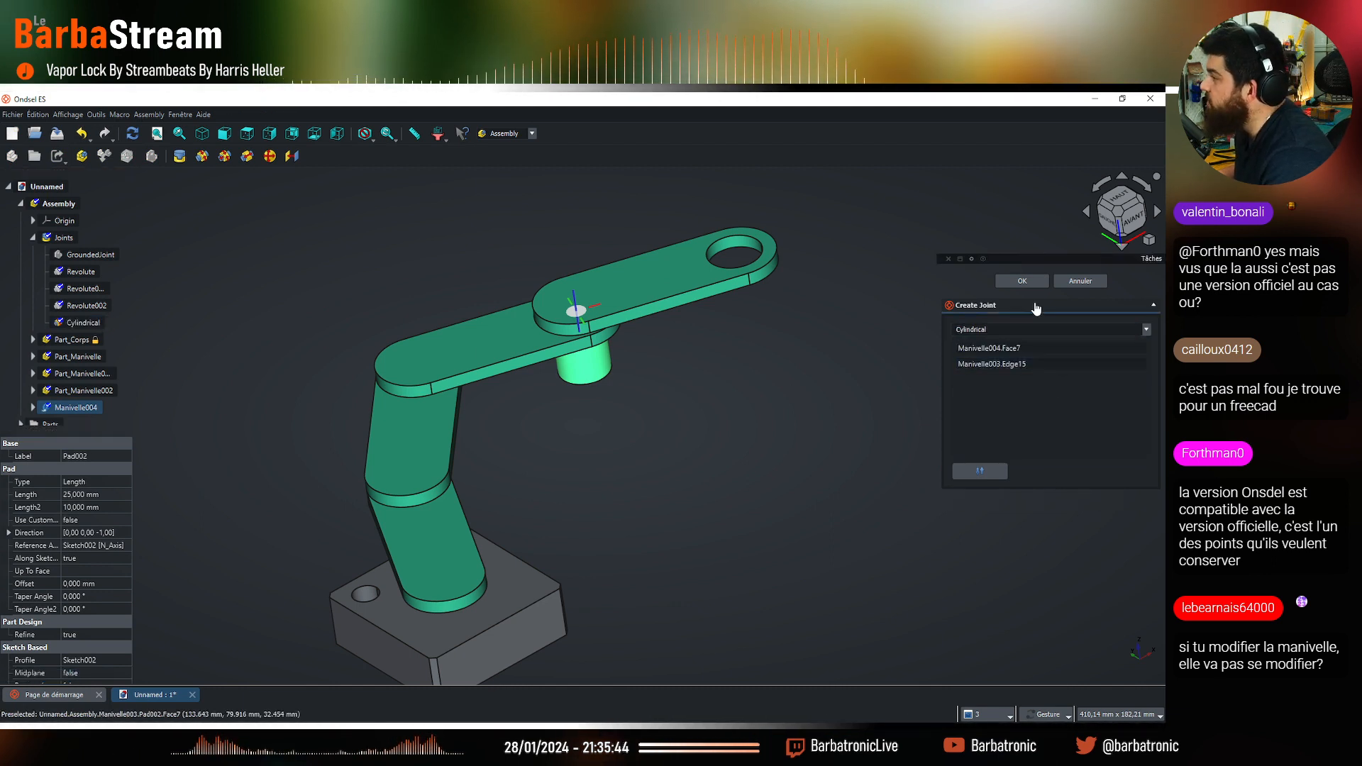
{"action": "left_click", "coordinate": [1029, 280]}
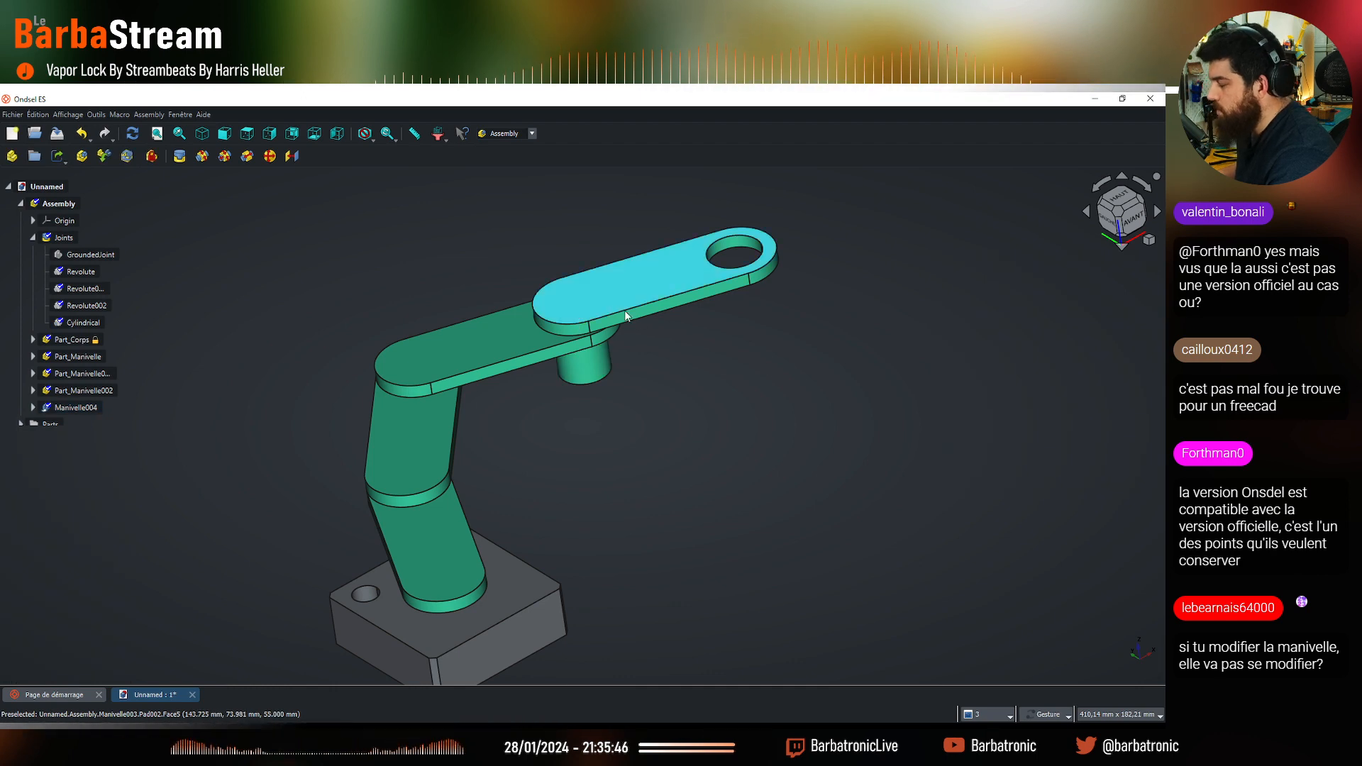
Try to move the fourth crank with its cylindrical joint, undo the move and close the report view
{"action": "left_click_drag", "start_coordinate": [624, 310], "coordinate": [828, 275]}
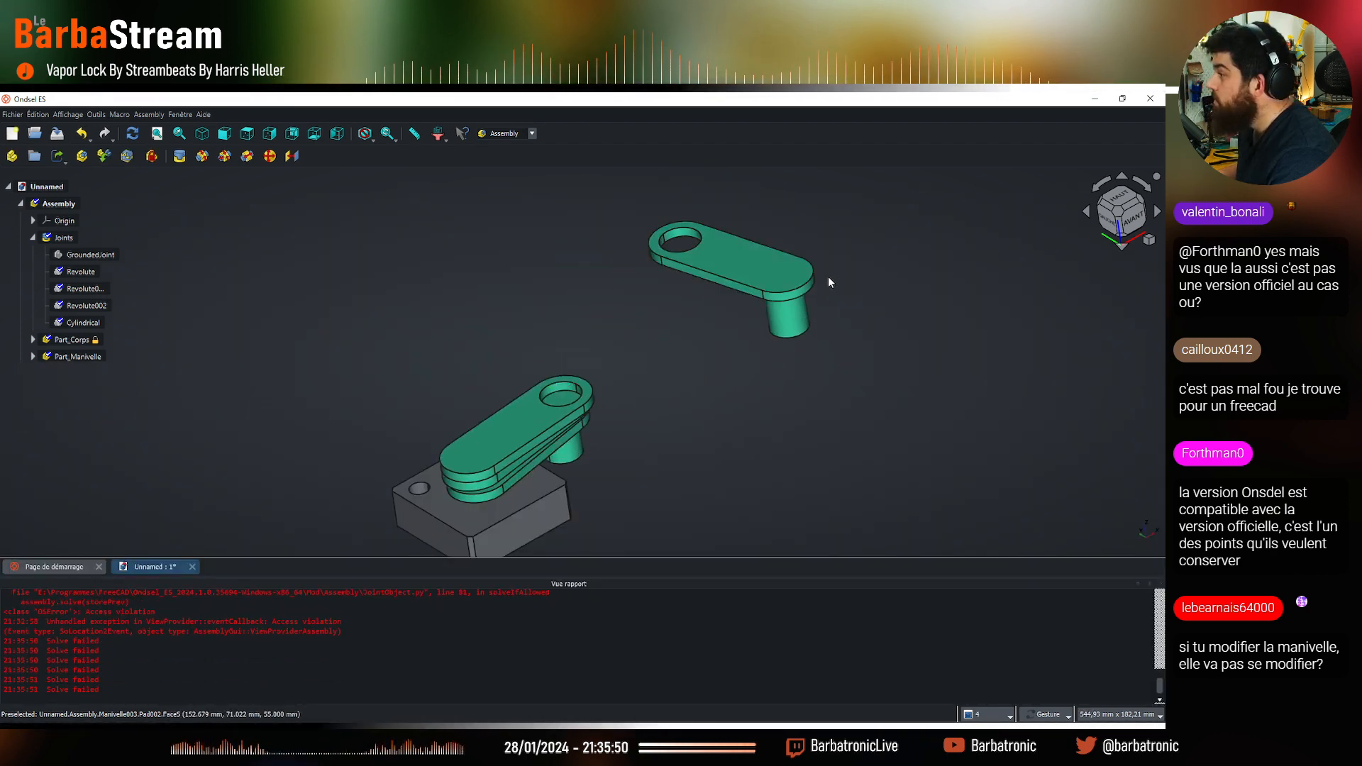
{"action": "key", "text": "ctrl+z"}
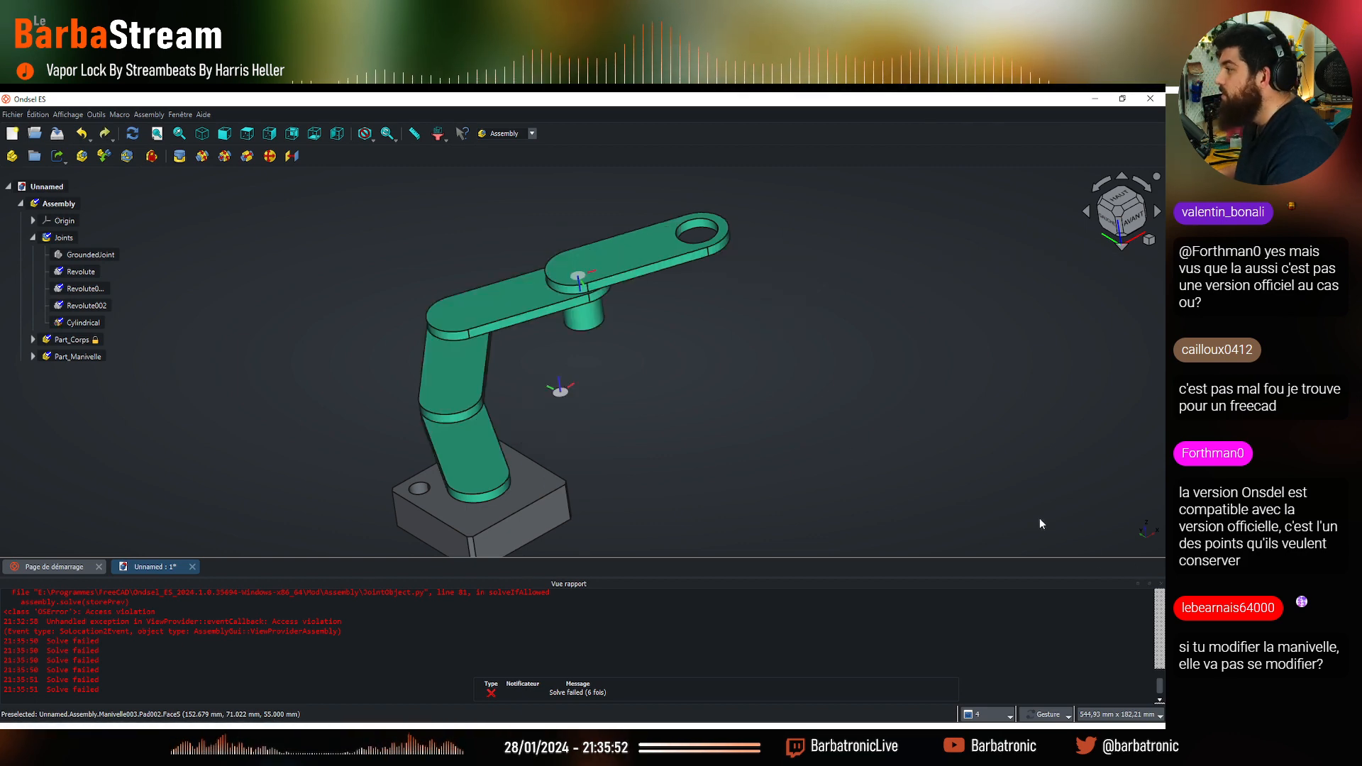
{"action": "left_click", "coordinate": [1161, 583]}
Hide the cylindrical joint's markers on the fourth crank and collapse the Joints group
{"action": "scroll", "coordinate": [711, 384], "scroll_direction": "down", "scroll_amount": 3}
{"action": "left_click_drag", "start_coordinate": [712, 386], "coordinate": [574, 233]}
{"action": "scroll", "coordinate": [631, 380], "scroll_direction": "up", "scroll_amount": 4}
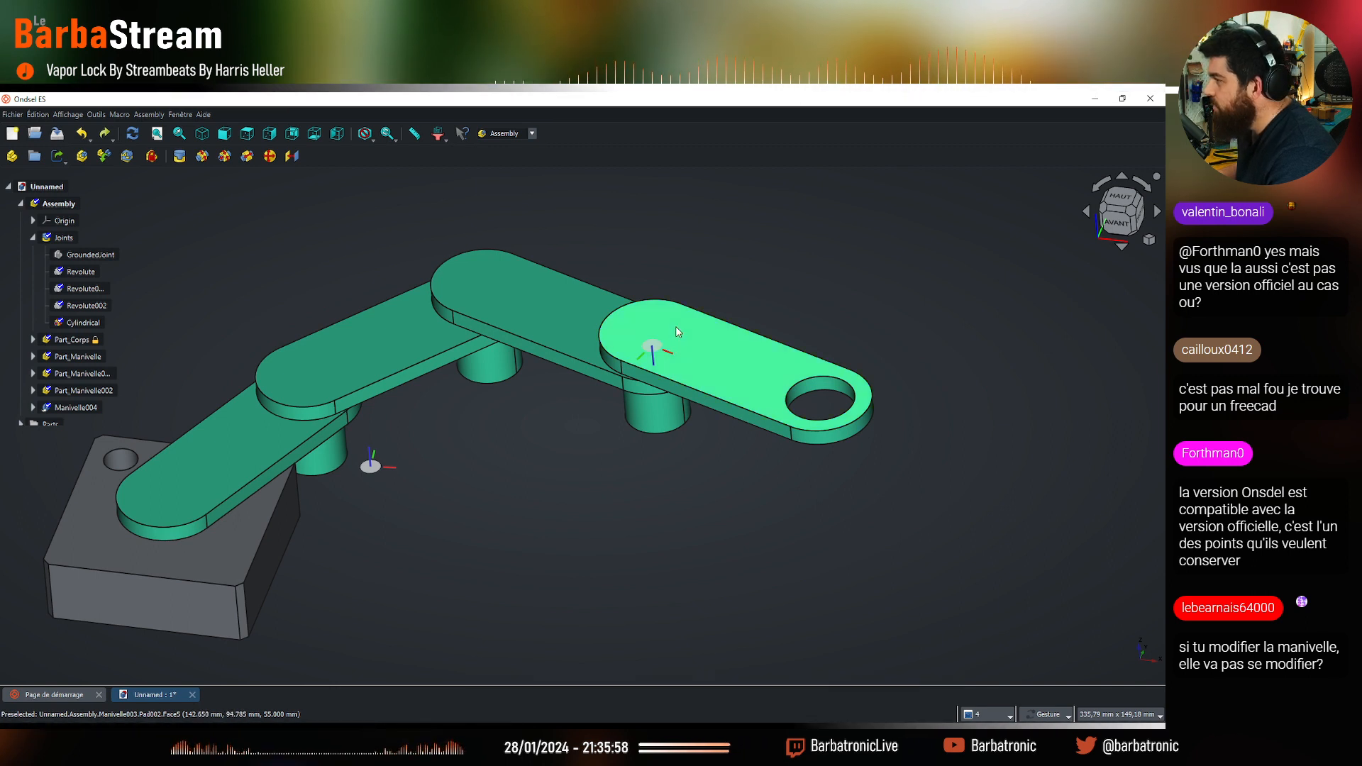
{"action": "left_click", "coordinate": [678, 349]}
{"action": "left_click", "coordinate": [660, 495]}
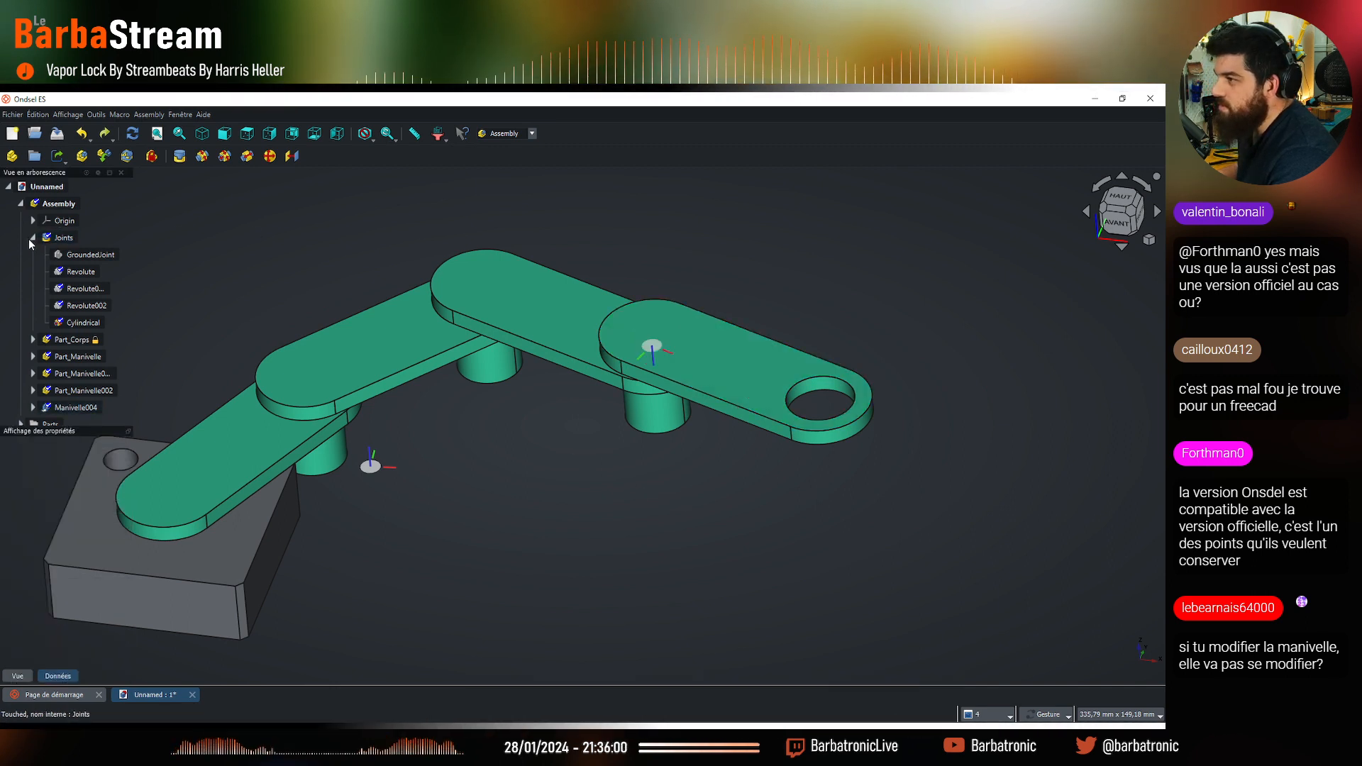
{"action": "left_click", "coordinate": [83, 323]}
{"action": "left_click", "coordinate": [310, 244]}
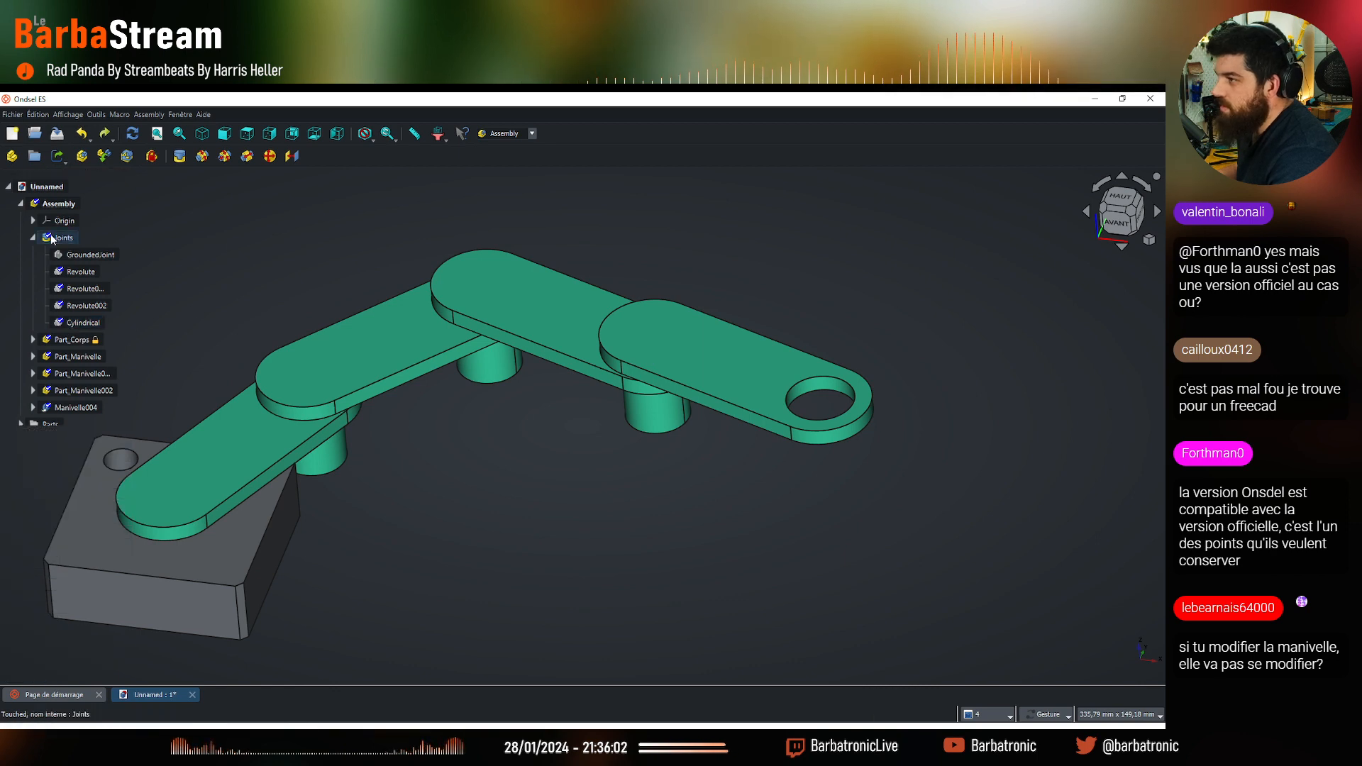
{"action": "left_click", "coordinate": [32, 237]}
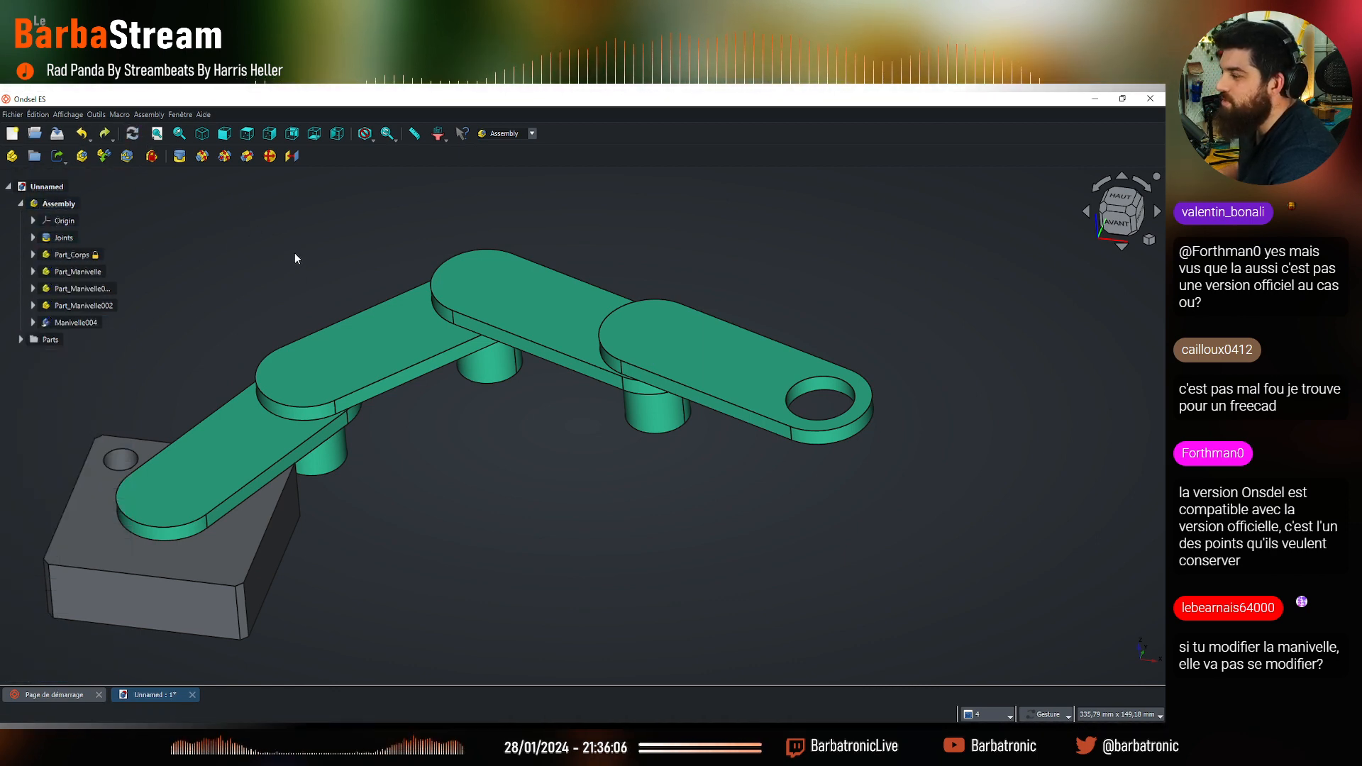
Rotate and slide the fourth crank along its cylindrical joint to test its freedom of movement
{"action": "mouse_move", "coordinate": [723, 384]}
{"action": "middle_mouse_down"}
{"action": "mouse_move", "coordinate": [729, 327]}
{"action": "mouse_move", "coordinate": [739, 368]}
{"action": "middle_mouse_up"}
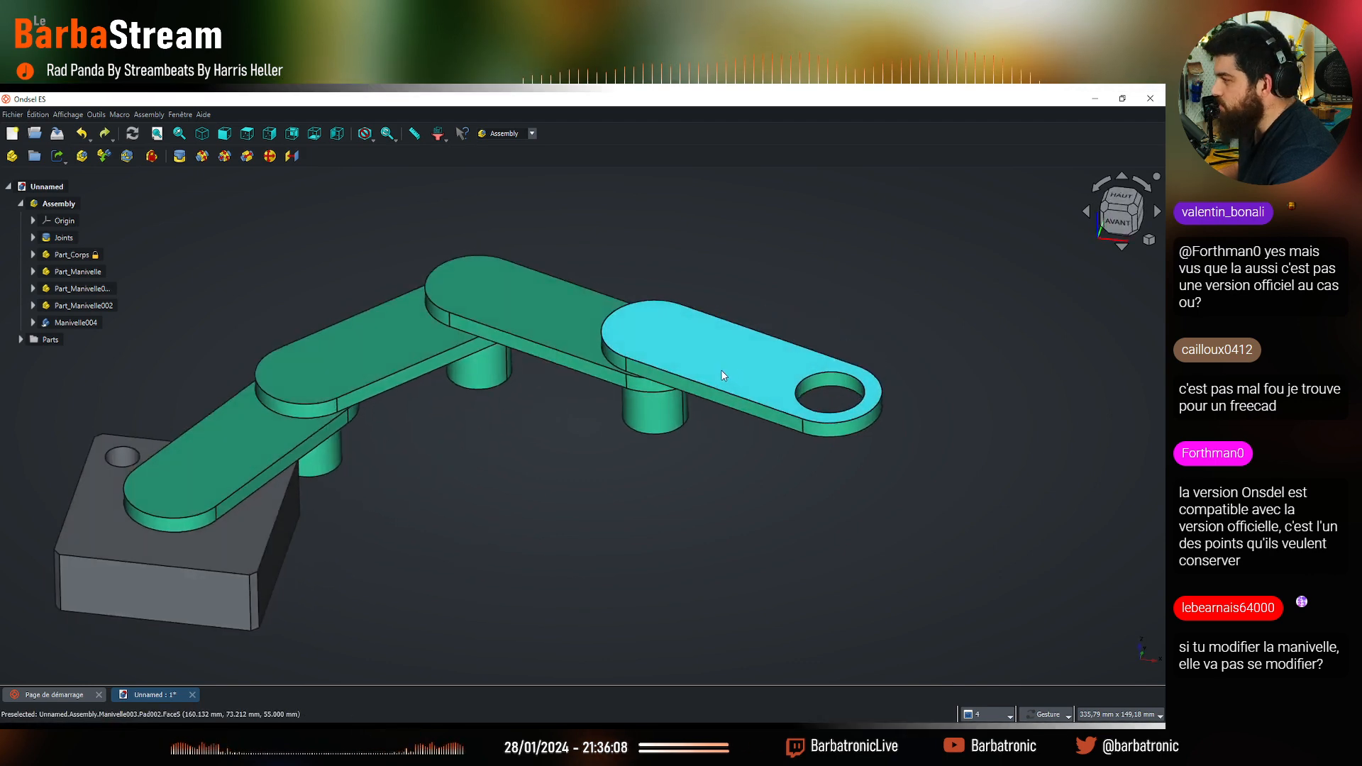
{"action": "left_click_drag", "start_coordinate": [725, 376], "coordinate": [510, 363]}
{"action": "scroll", "coordinate": [591, 231], "scroll_direction": "down", "scroll_amount": 4}
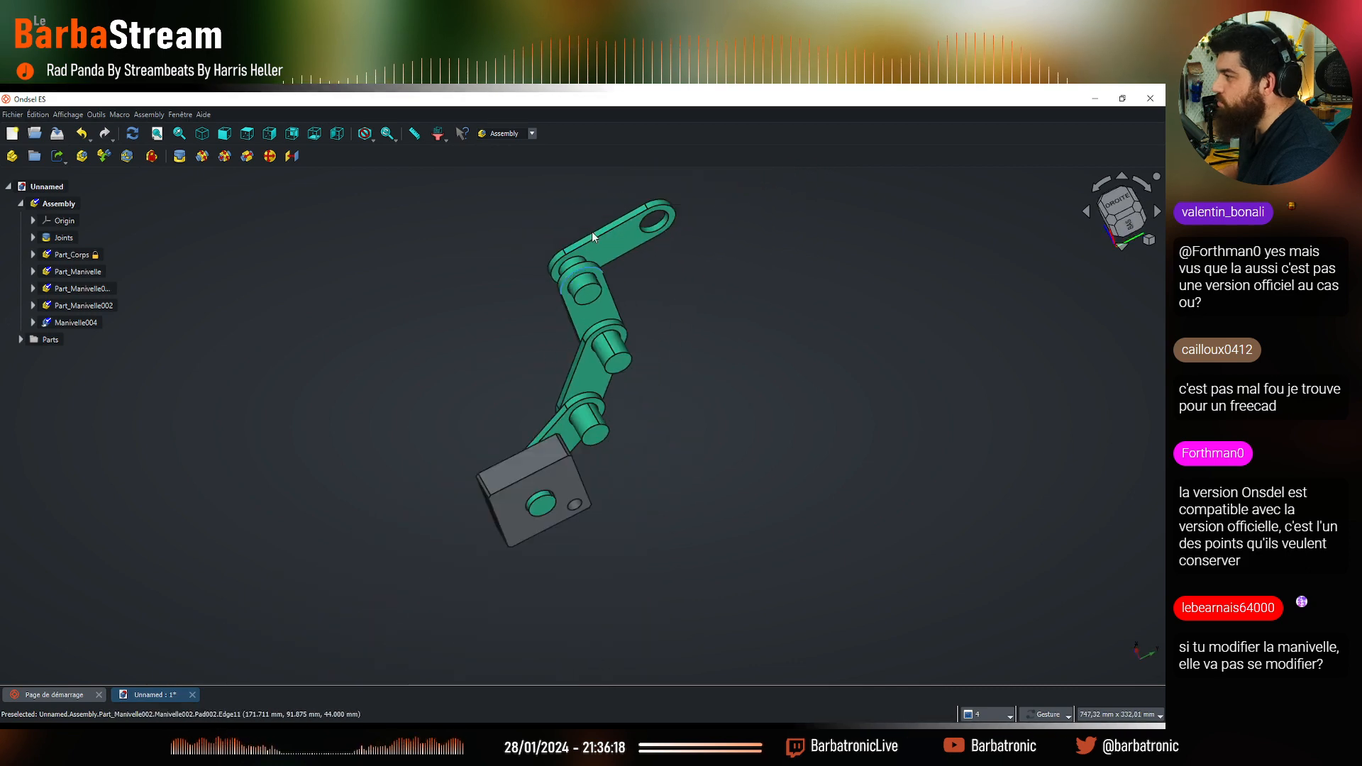
Add a 2 mm distance joint between the fourth crank's pin base edge and the third crank's upper hole edge
{"action": "scroll", "coordinate": [592, 231], "scroll_direction": "up", "scroll_amount": 5}
{"action": "scroll", "coordinate": [529, 330], "scroll_direction": "up", "scroll_amount": 3}
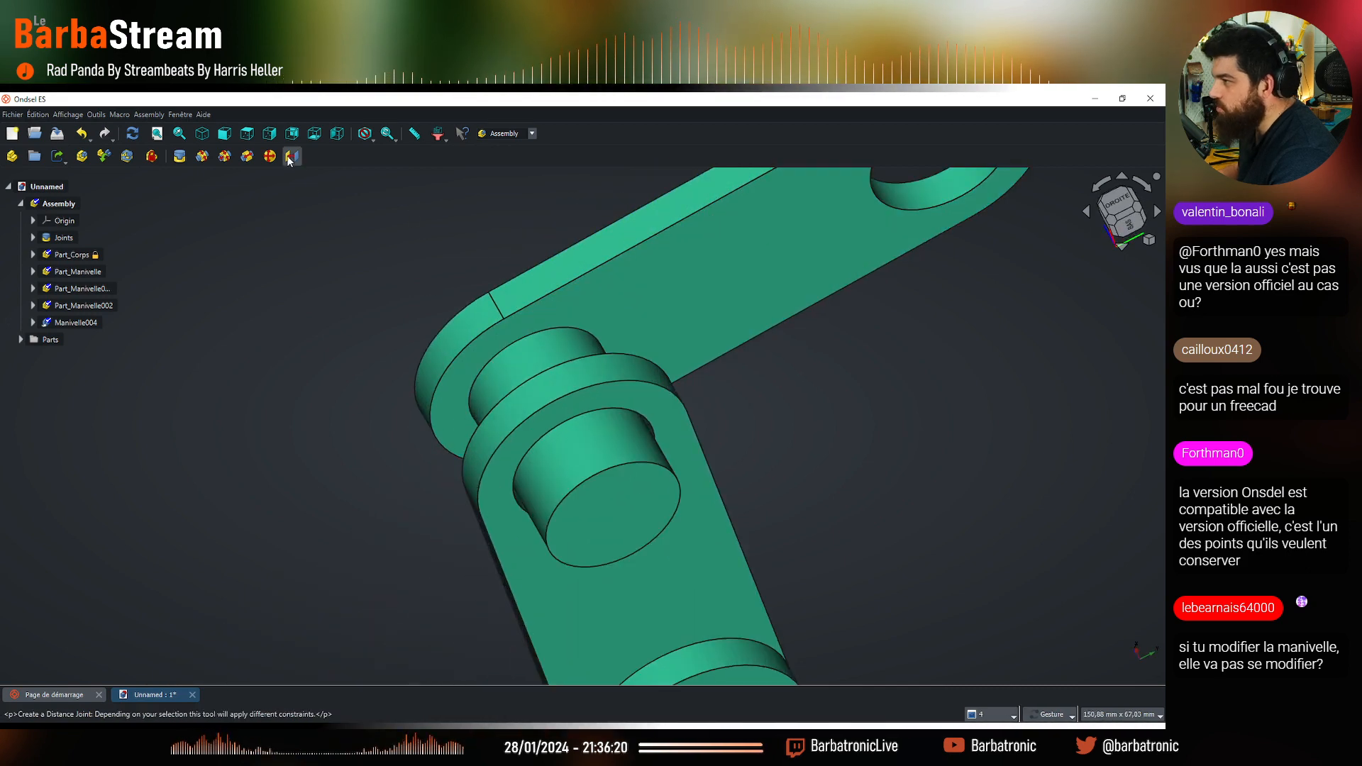
{"action": "left_click", "coordinate": [291, 156]}
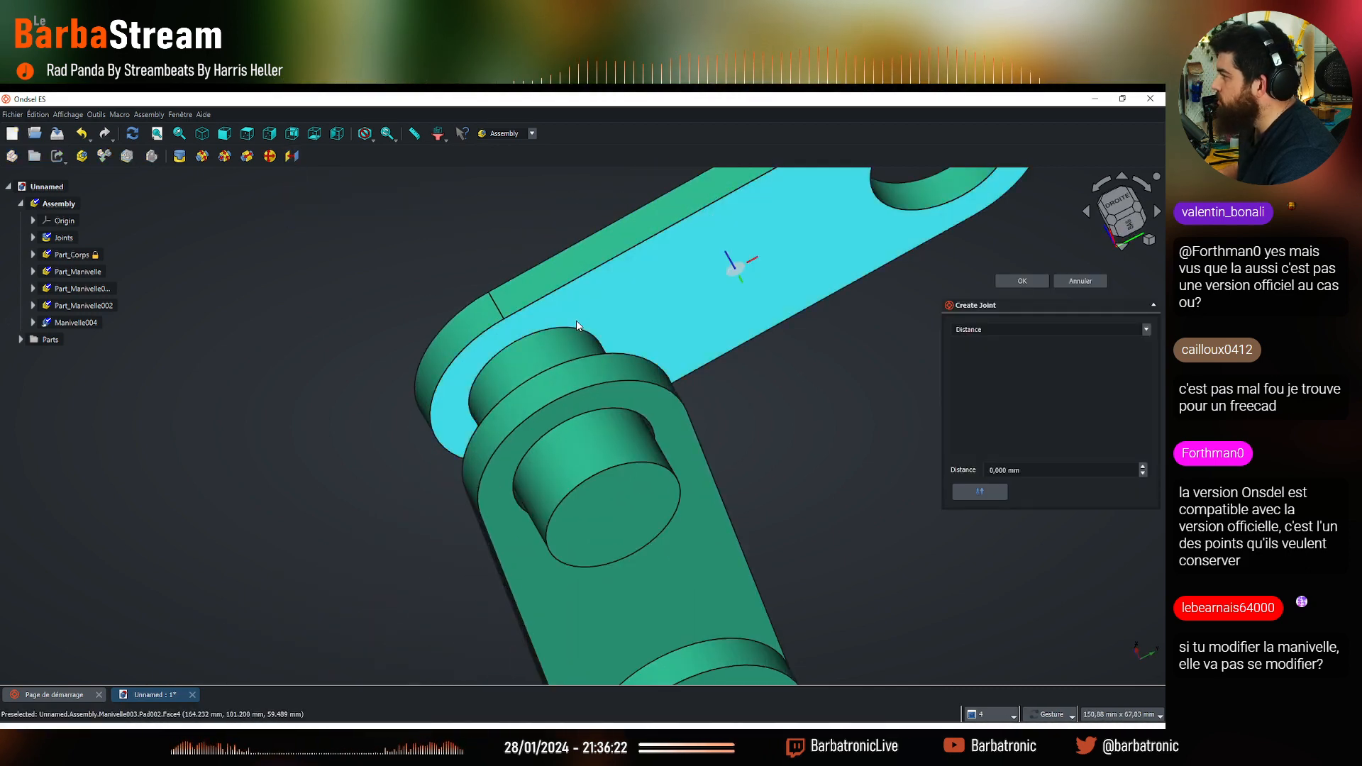
{"action": "left_click", "coordinate": [522, 338]}
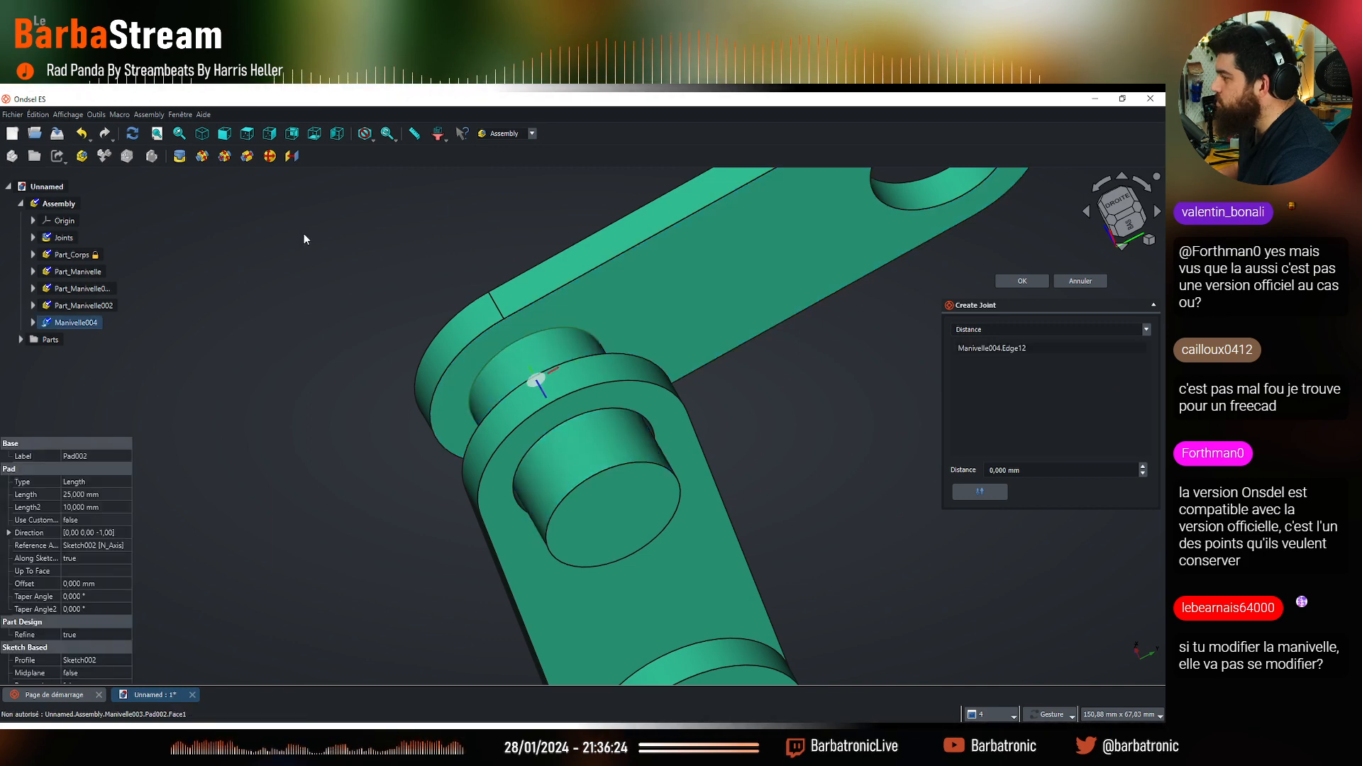
{"action": "left_click_drag", "start_coordinate": [304, 234], "coordinate": [508, 376]}
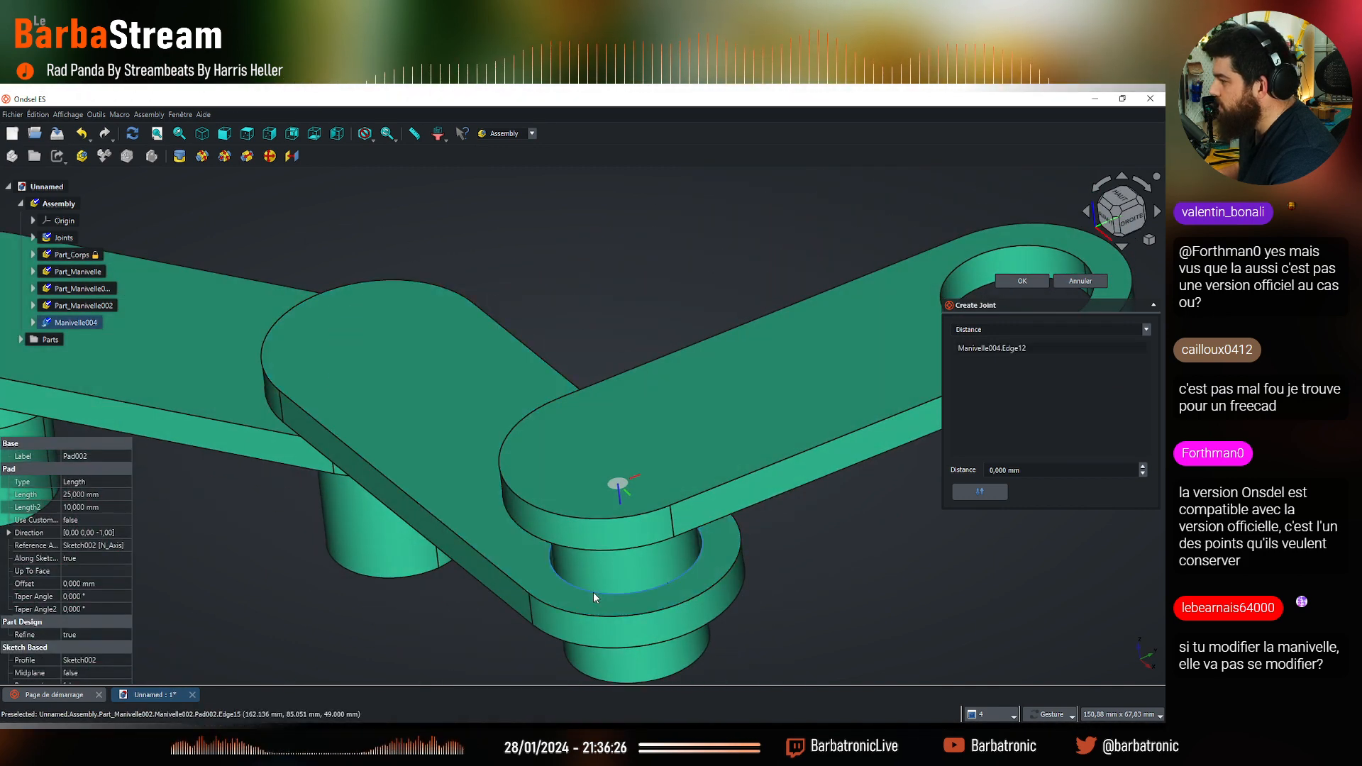
{"action": "left_click", "coordinate": [593, 592]}
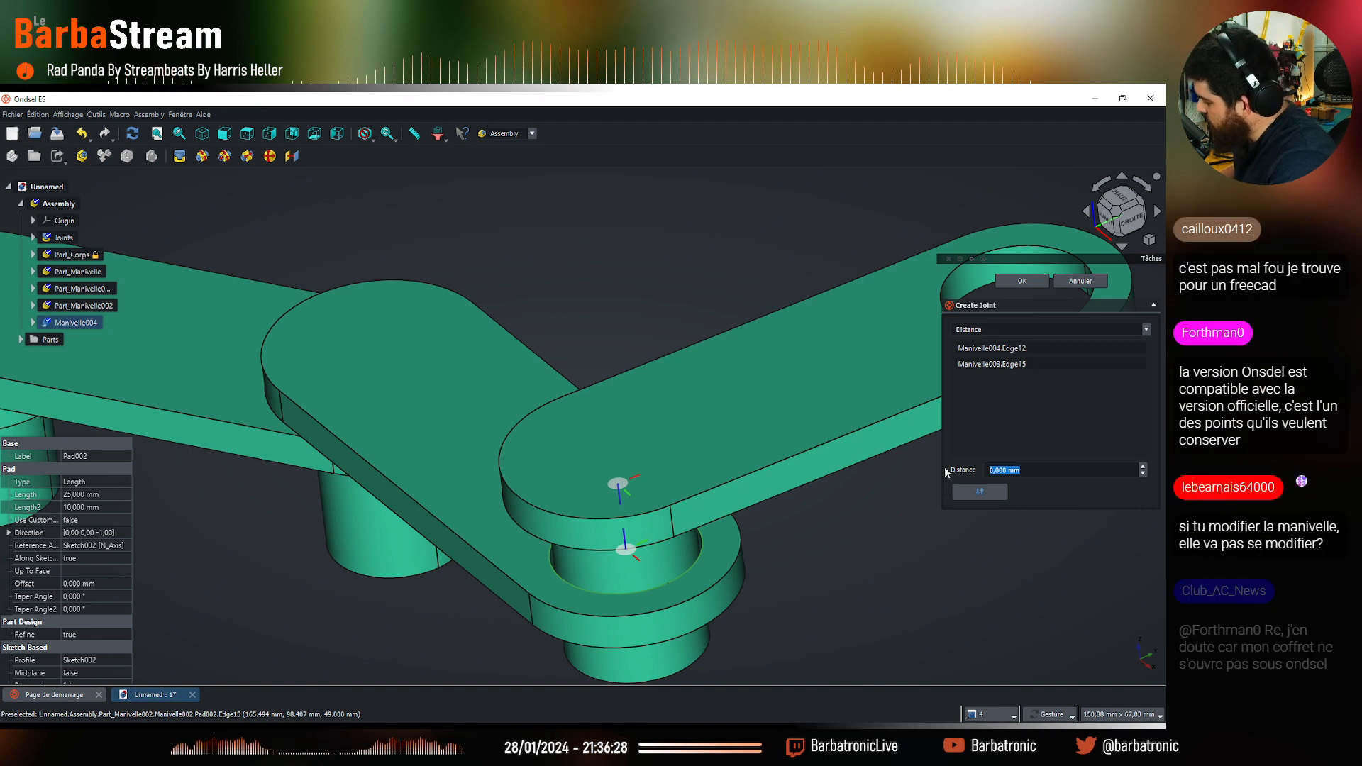
{"action": "type", "text": "2"}
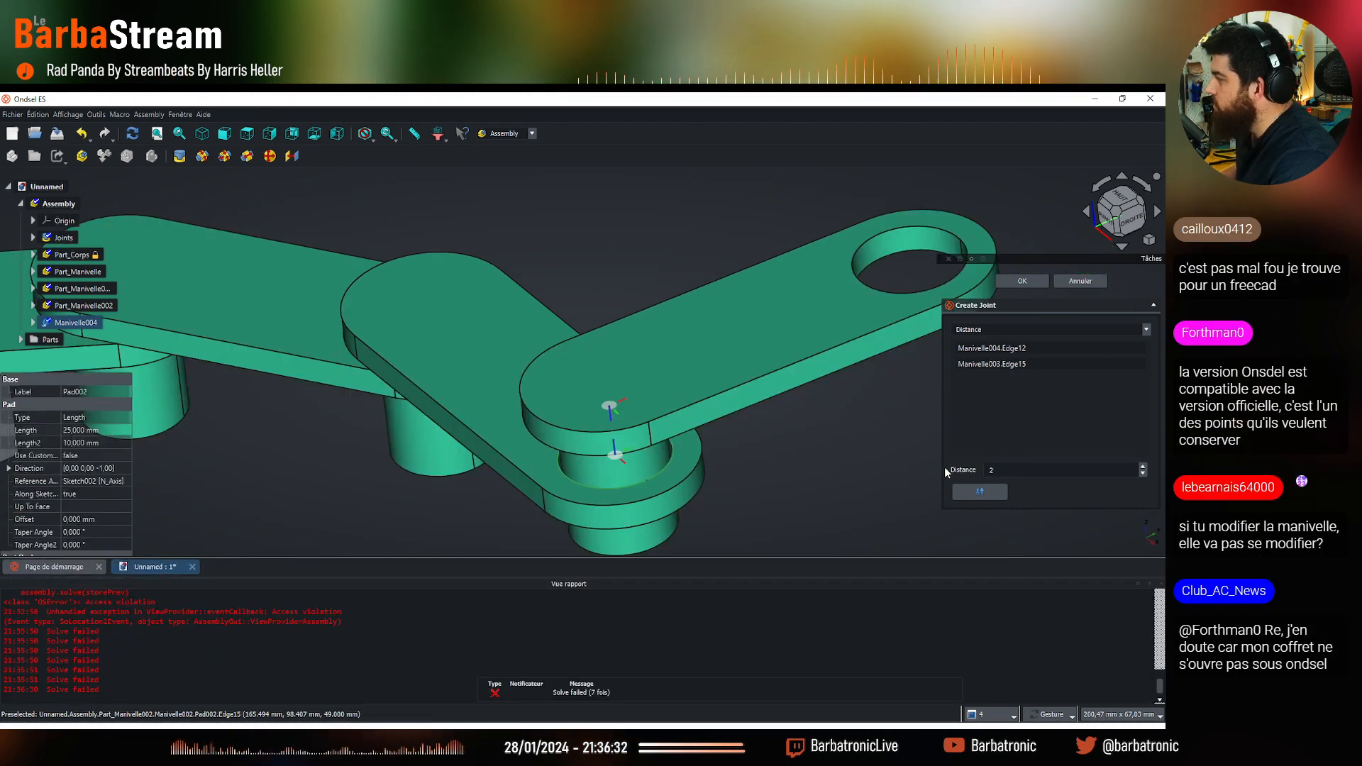
{"action": "key", "text": "Return"}
Try moving the fourth crank with the distance joint in place, then undo the move and the distance joint
{"action": "scroll", "coordinate": [597, 373], "scroll_direction": "down", "scroll_amount": 2}
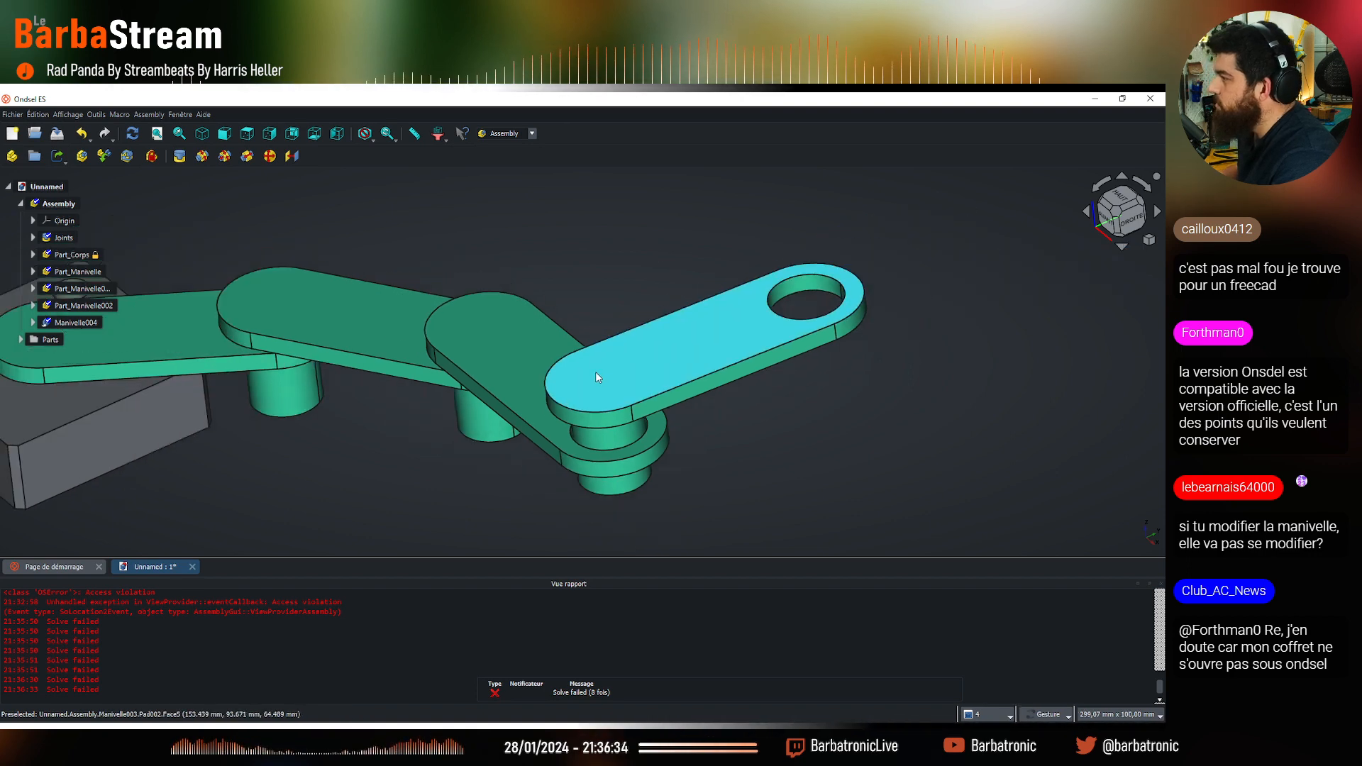
{"action": "scroll", "coordinate": [597, 373], "scroll_direction": "down", "scroll_amount": 2}
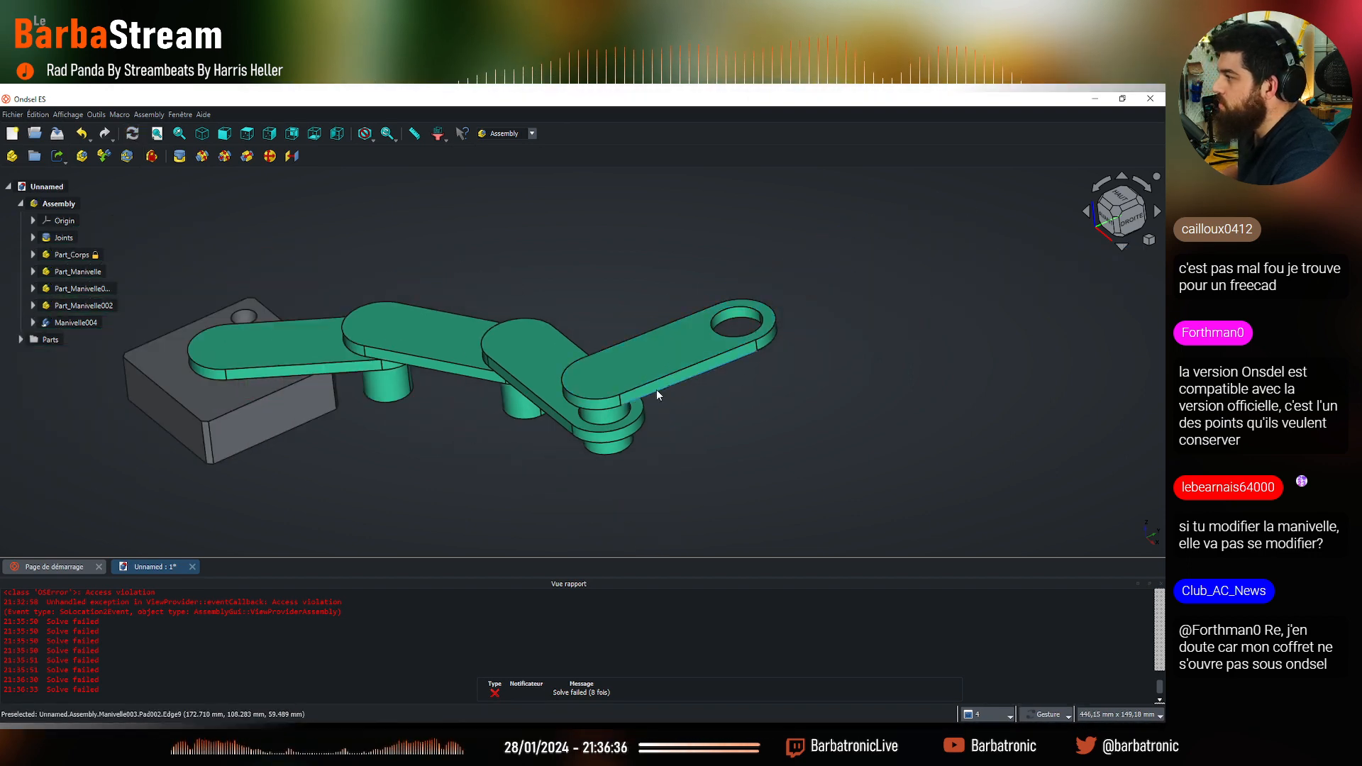
{"action": "left_click_drag", "start_coordinate": [657, 390], "coordinate": [677, 297]}
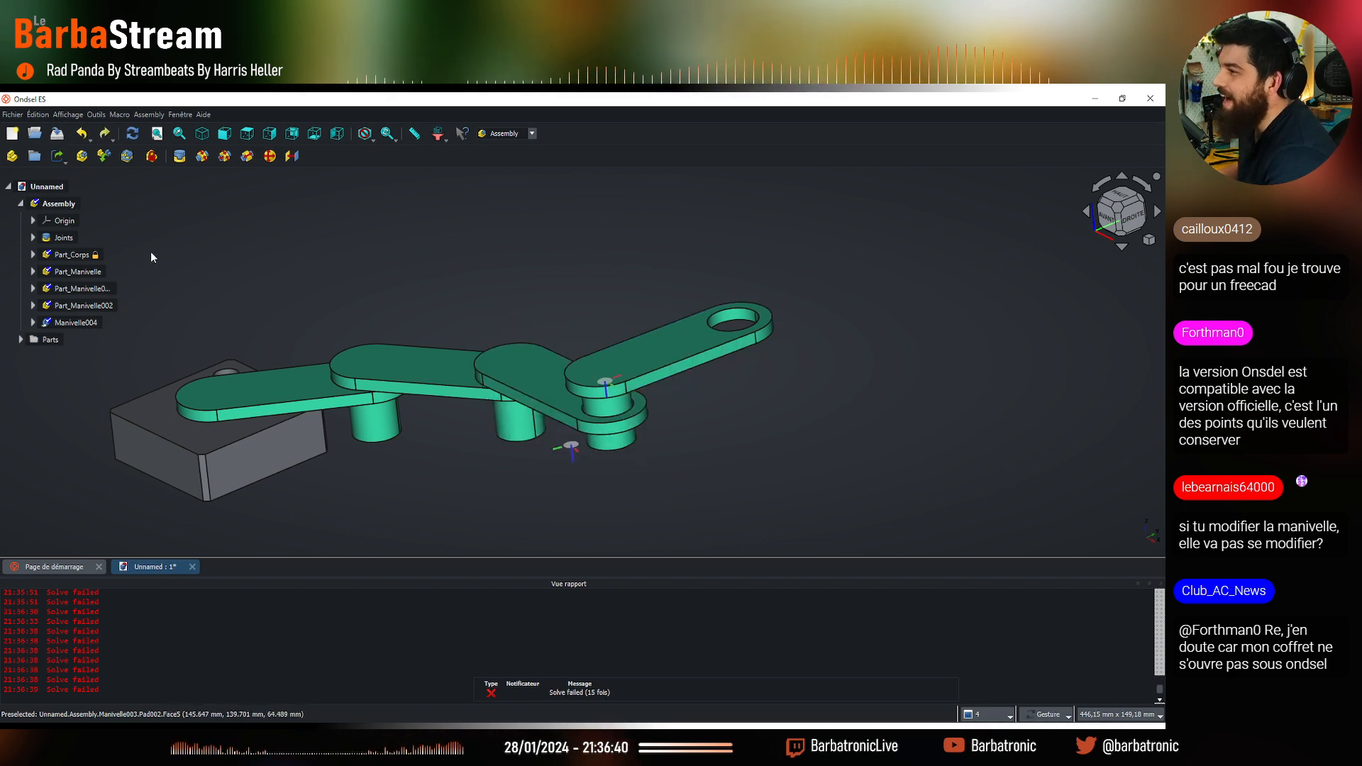
{"action": "left_click", "coordinate": [31, 239]}
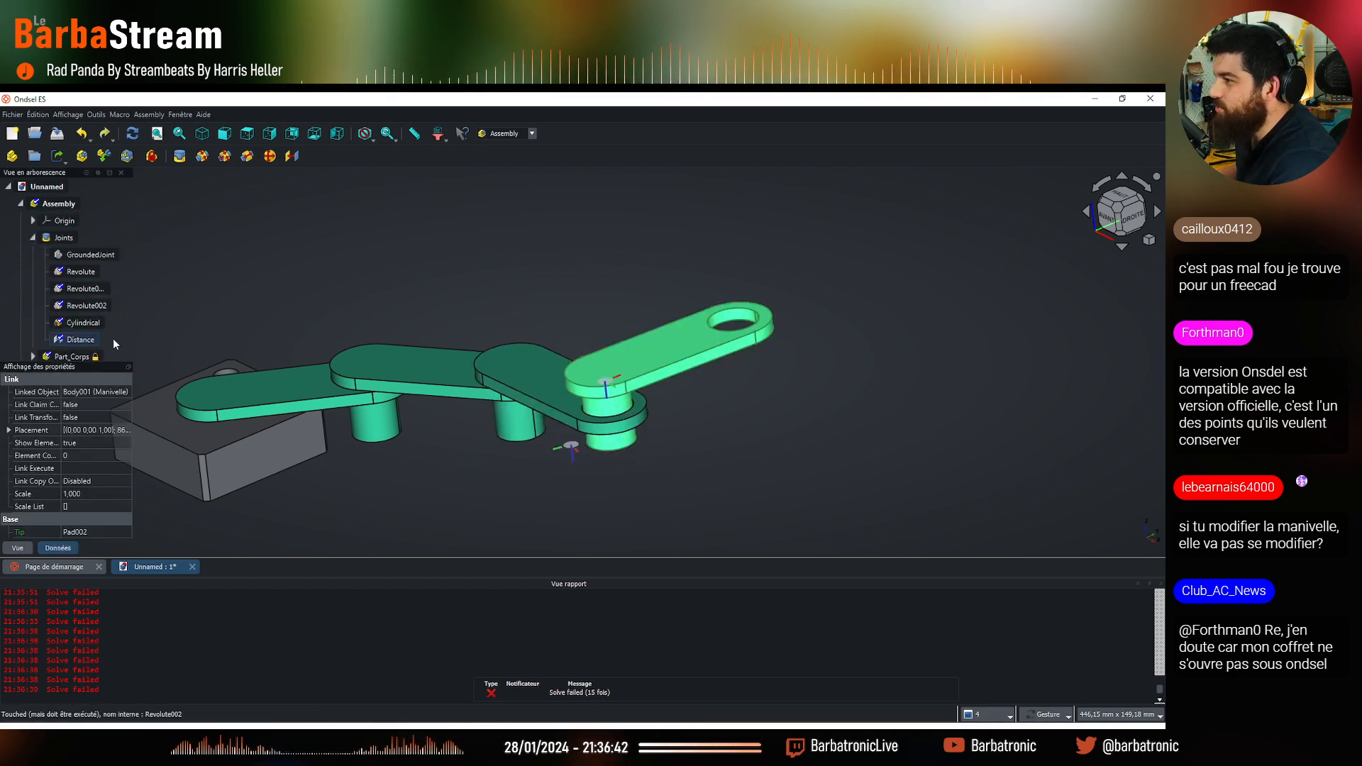
{"action": "left_click", "coordinate": [337, 319]}
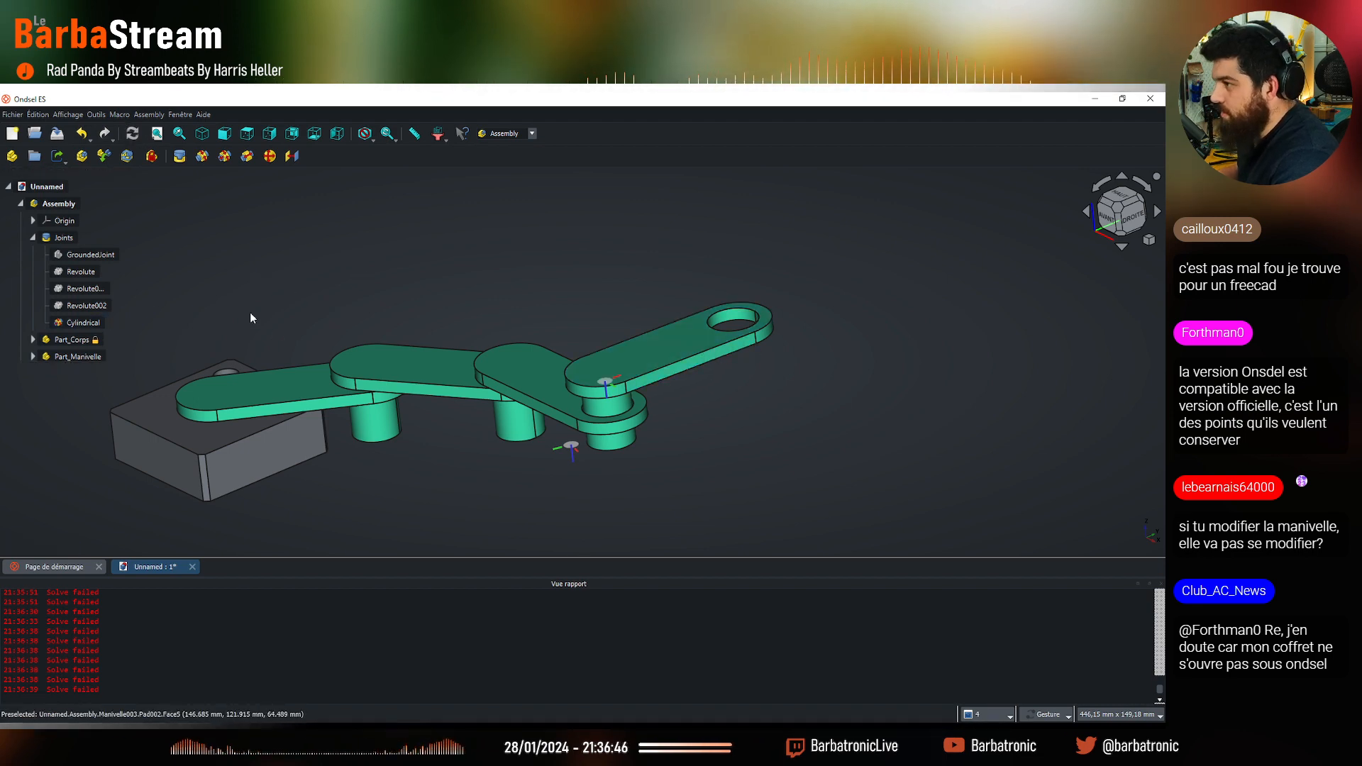
{"action": "double_click", "coordinate": [83, 324]}
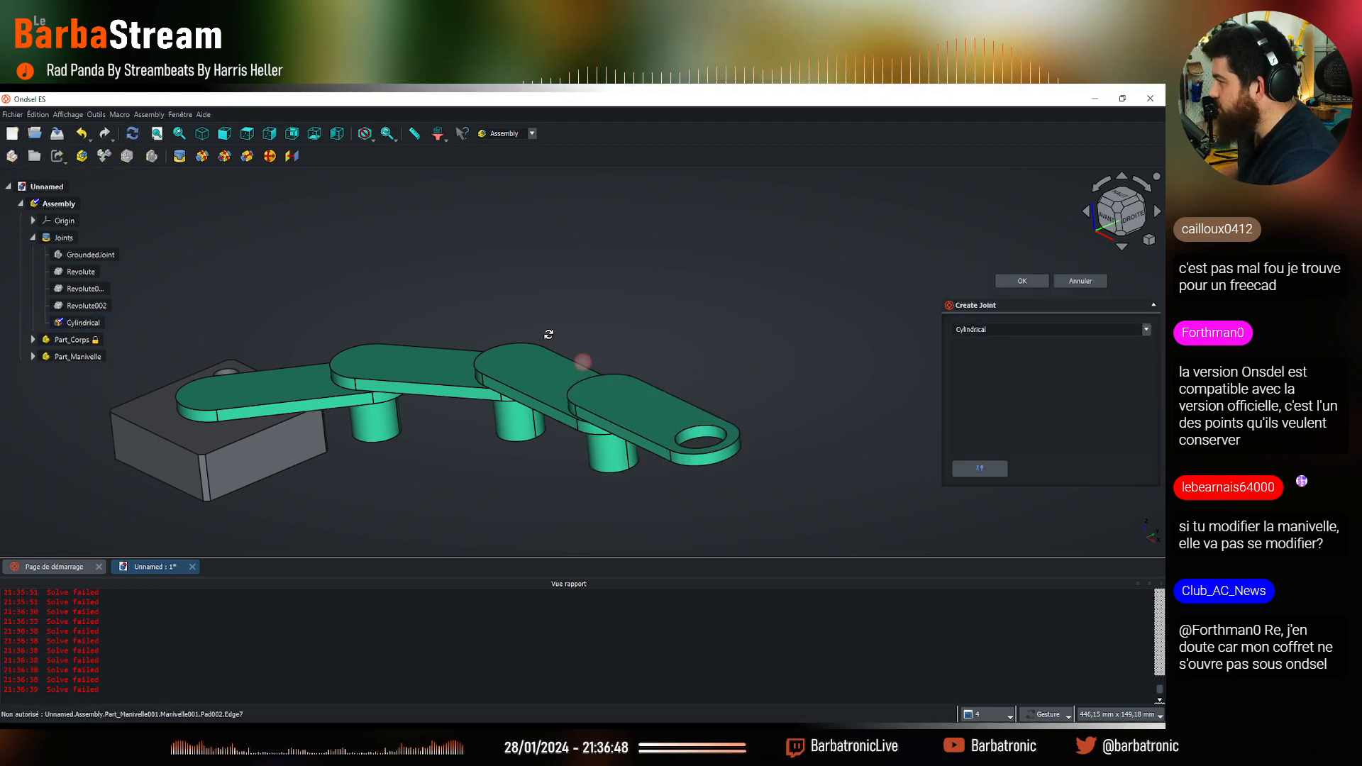
{"action": "mouse_move", "coordinate": [610, 496]}
{"action": "left_mouse_down"}
{"action": "mouse_move", "coordinate": [593, 459]}
{"action": "mouse_move", "coordinate": [626, 485]}
{"action": "left_mouse_up"}
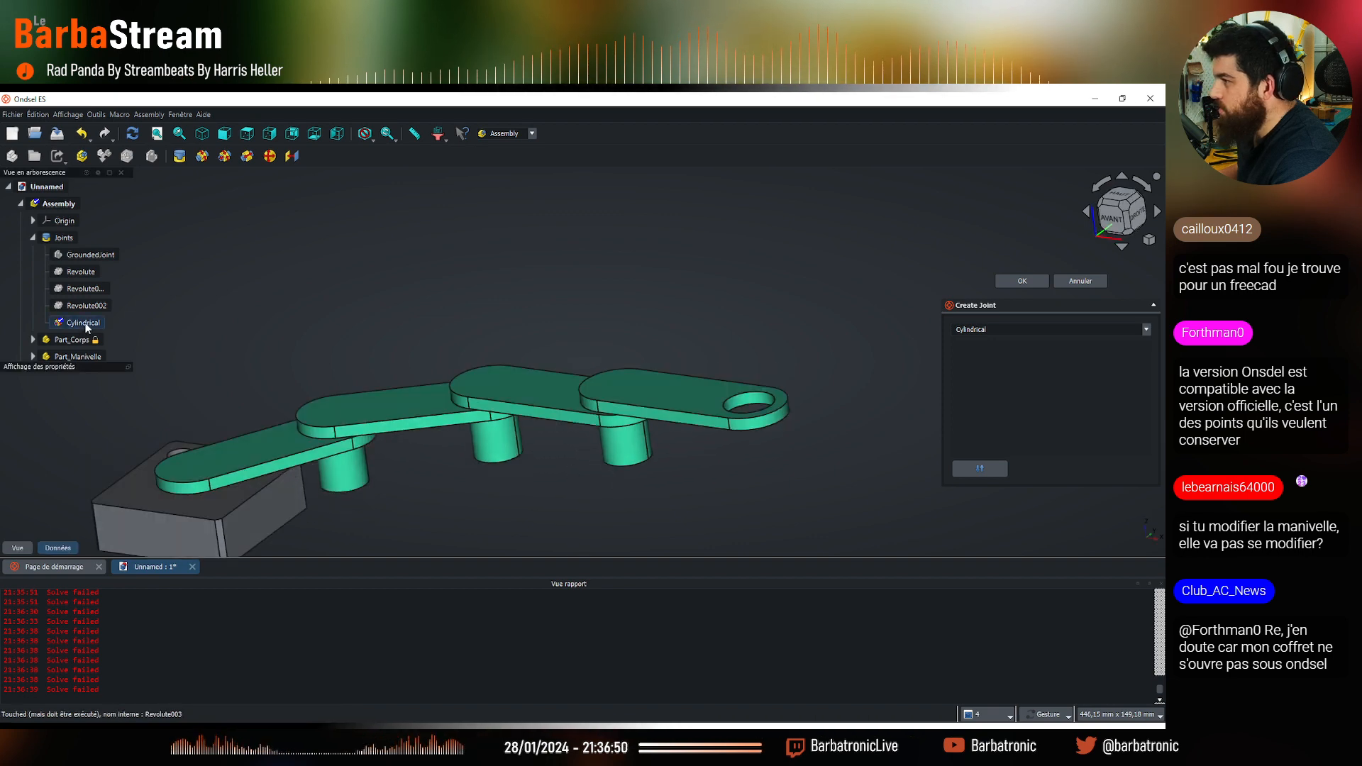
{"action": "left_click", "coordinate": [85, 324]}
{"action": "left_click", "coordinate": [532, 244]}
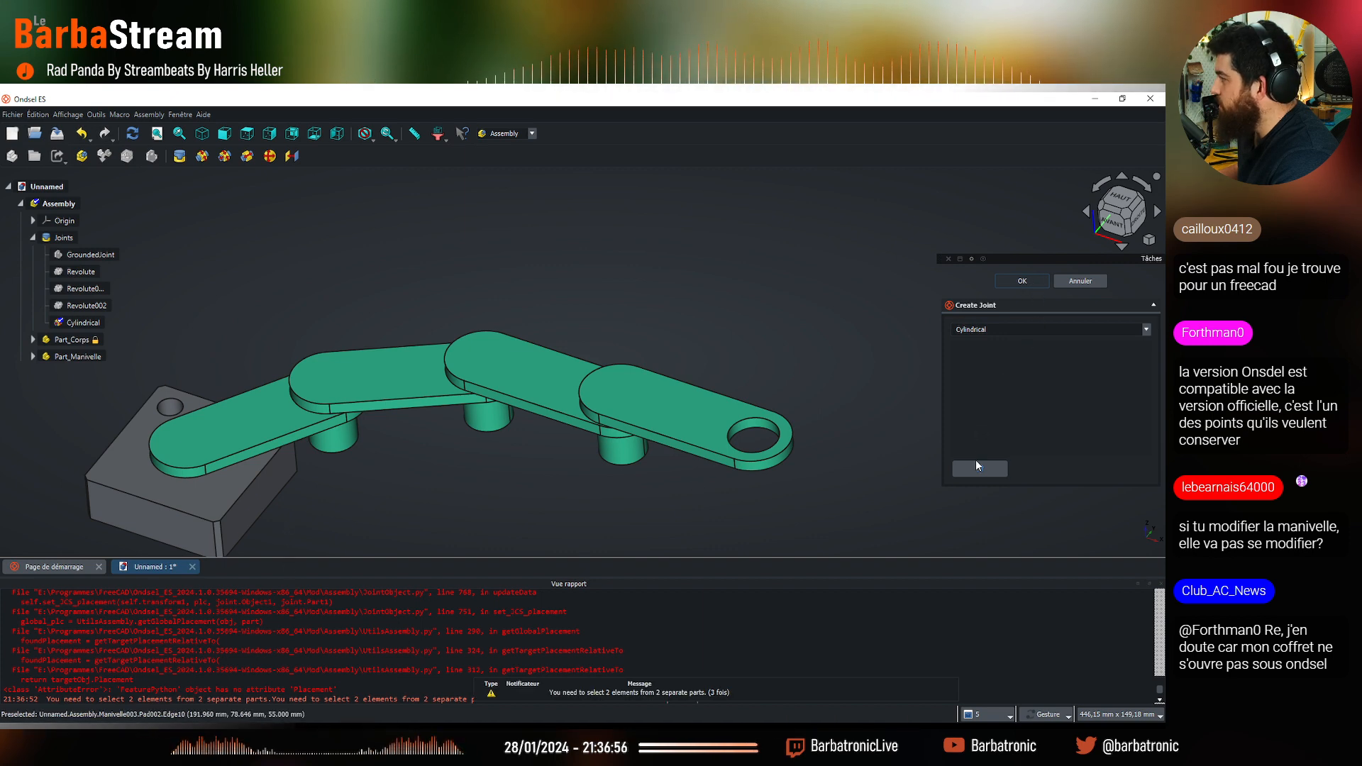
{"action": "left_click", "coordinate": [1081, 281]}
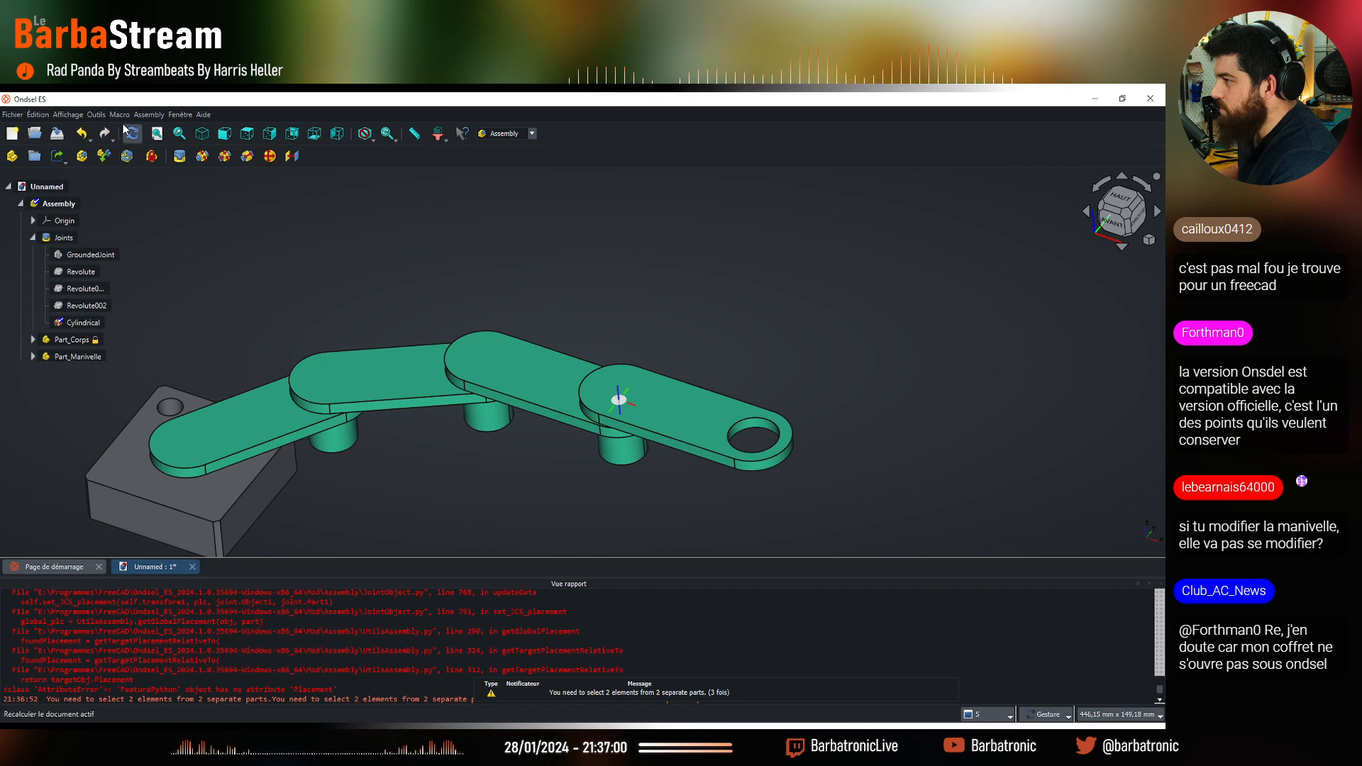
Try moving the fourth crank along the chain, then undo the move
{"action": "left_click_drag", "start_coordinate": [681, 416], "coordinate": [617, 398]}
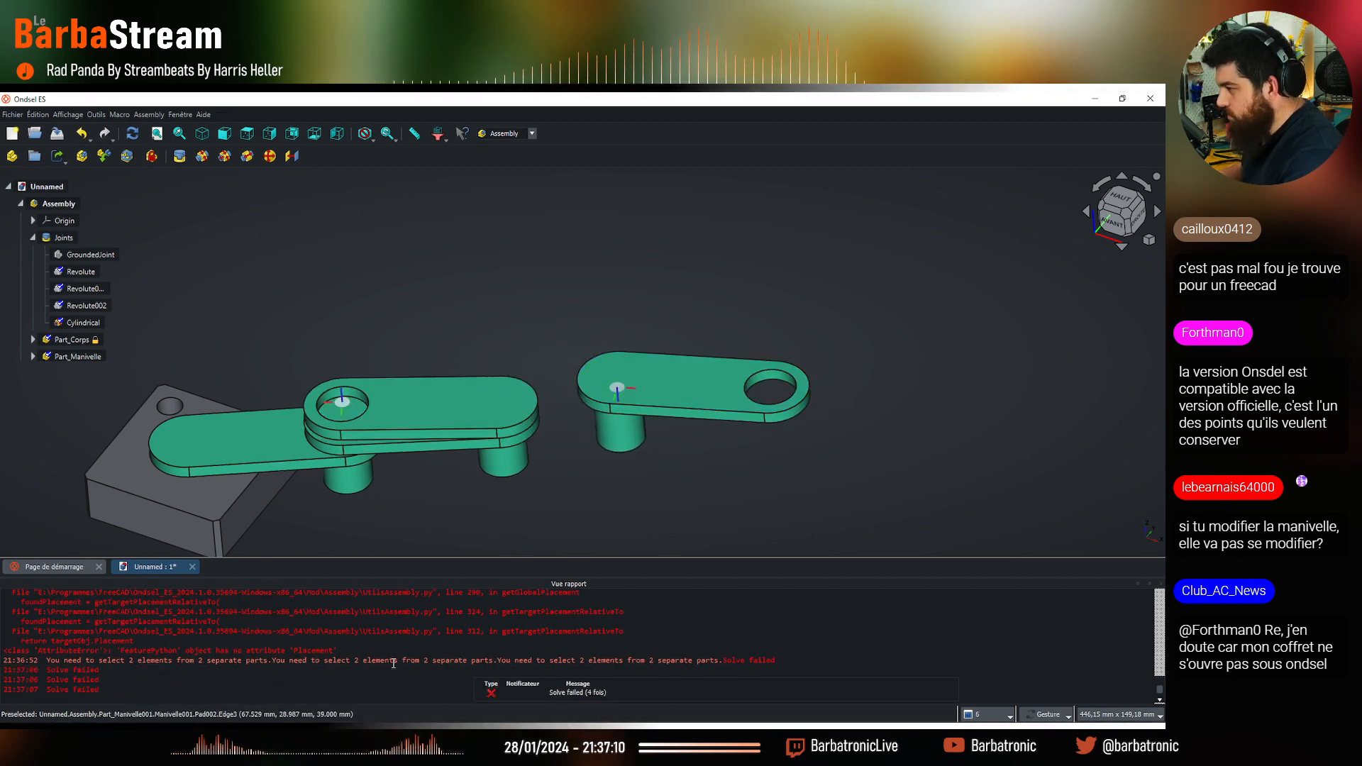
{"action": "scroll", "coordinate": [382, 669], "scroll_direction": "down", "scroll_amount": 1}
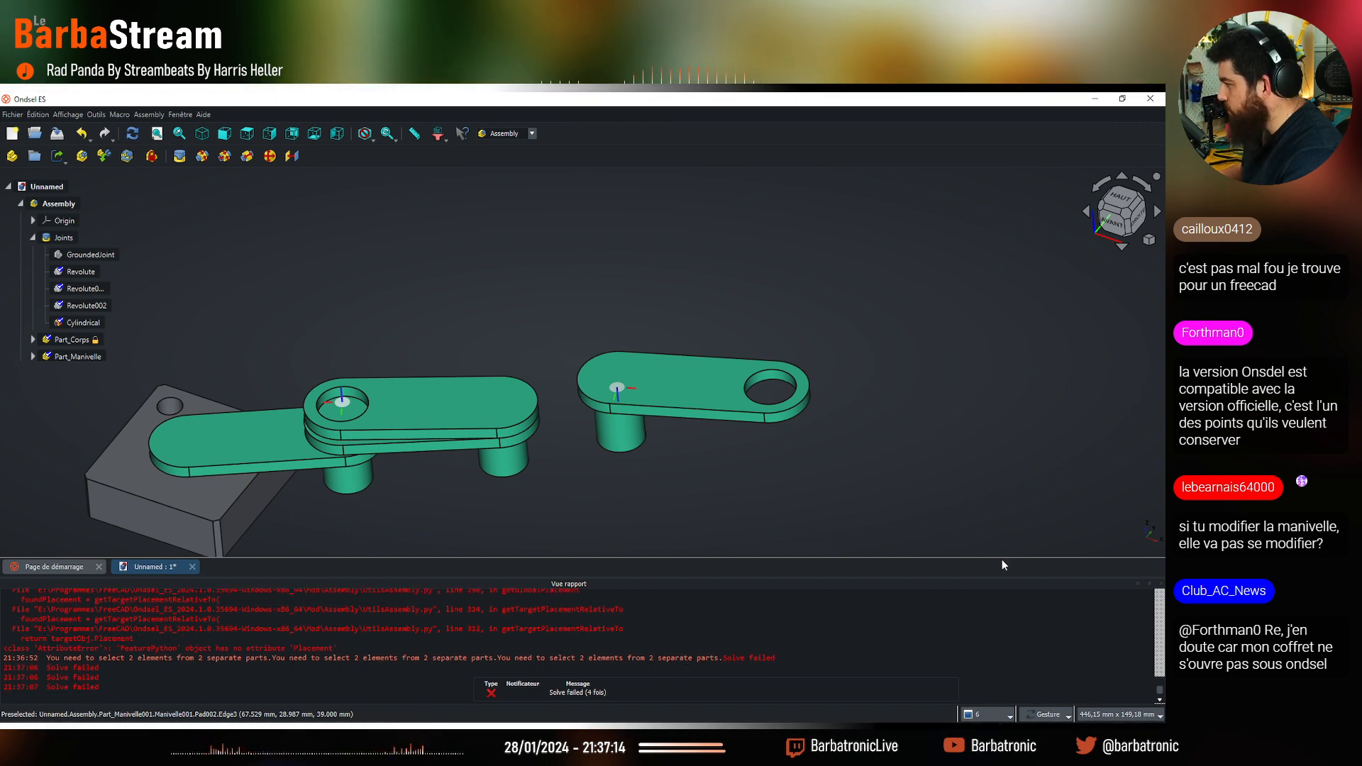
{"action": "key", "text": "ctrl+z"}
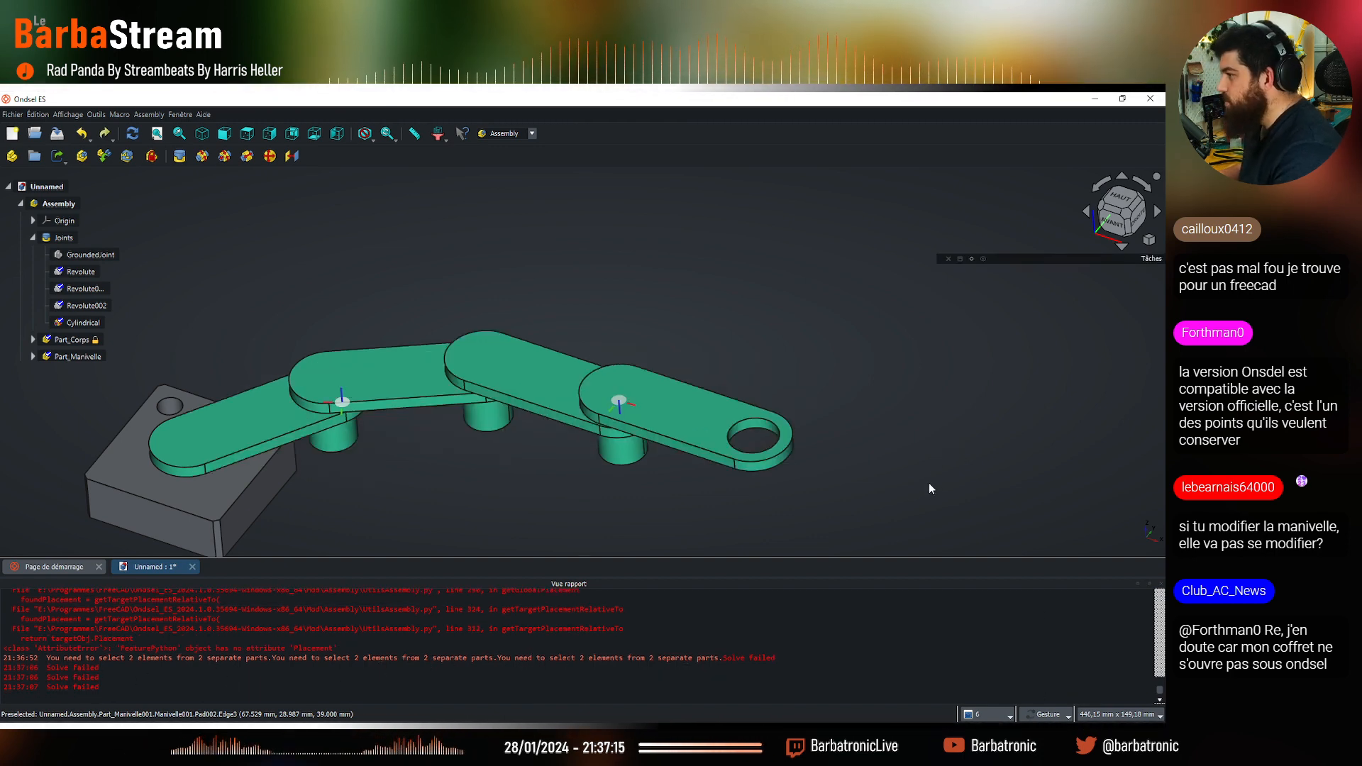
Close the report view and raise the fourth crank along its cylindrical joint with the third crank
{"action": "left_click", "coordinate": [1161, 585]}
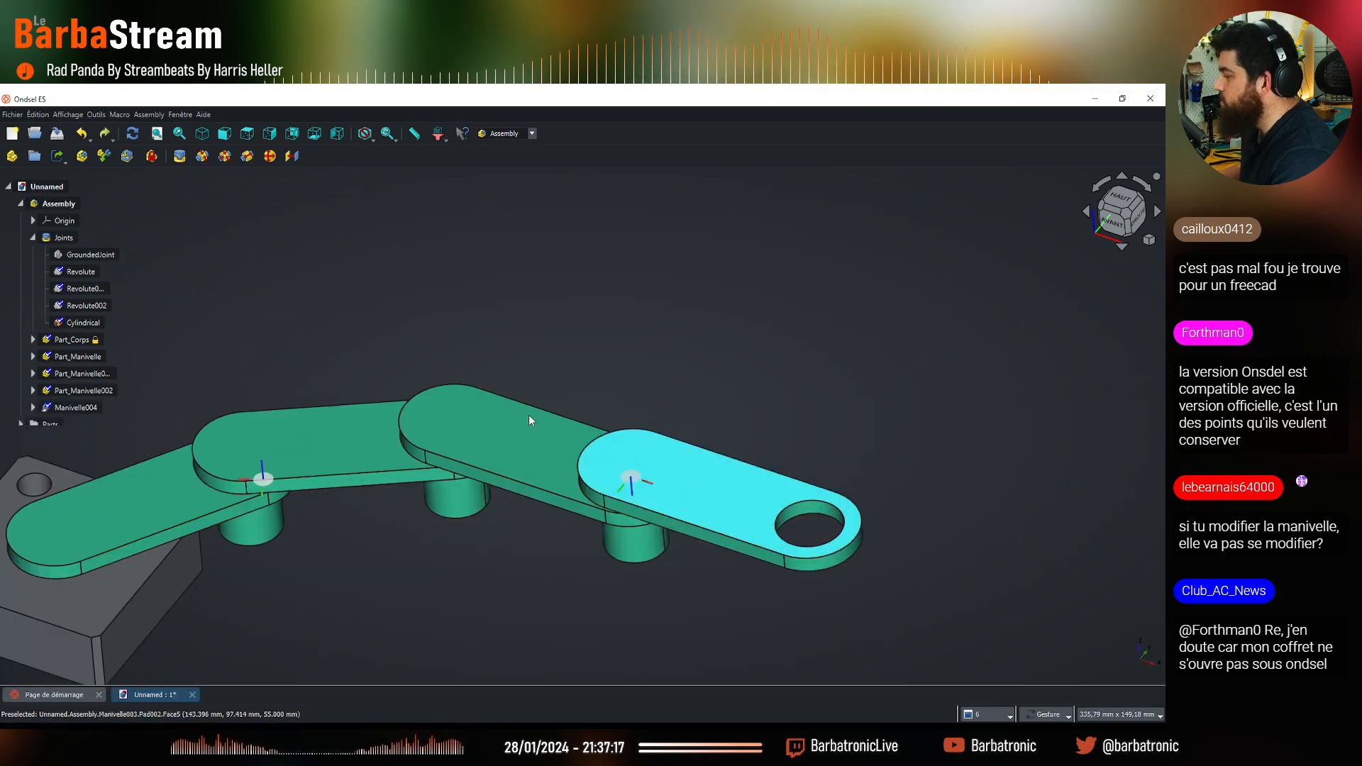
{"action": "left_click", "coordinate": [482, 432]}
{"action": "left_click", "coordinate": [685, 489]}
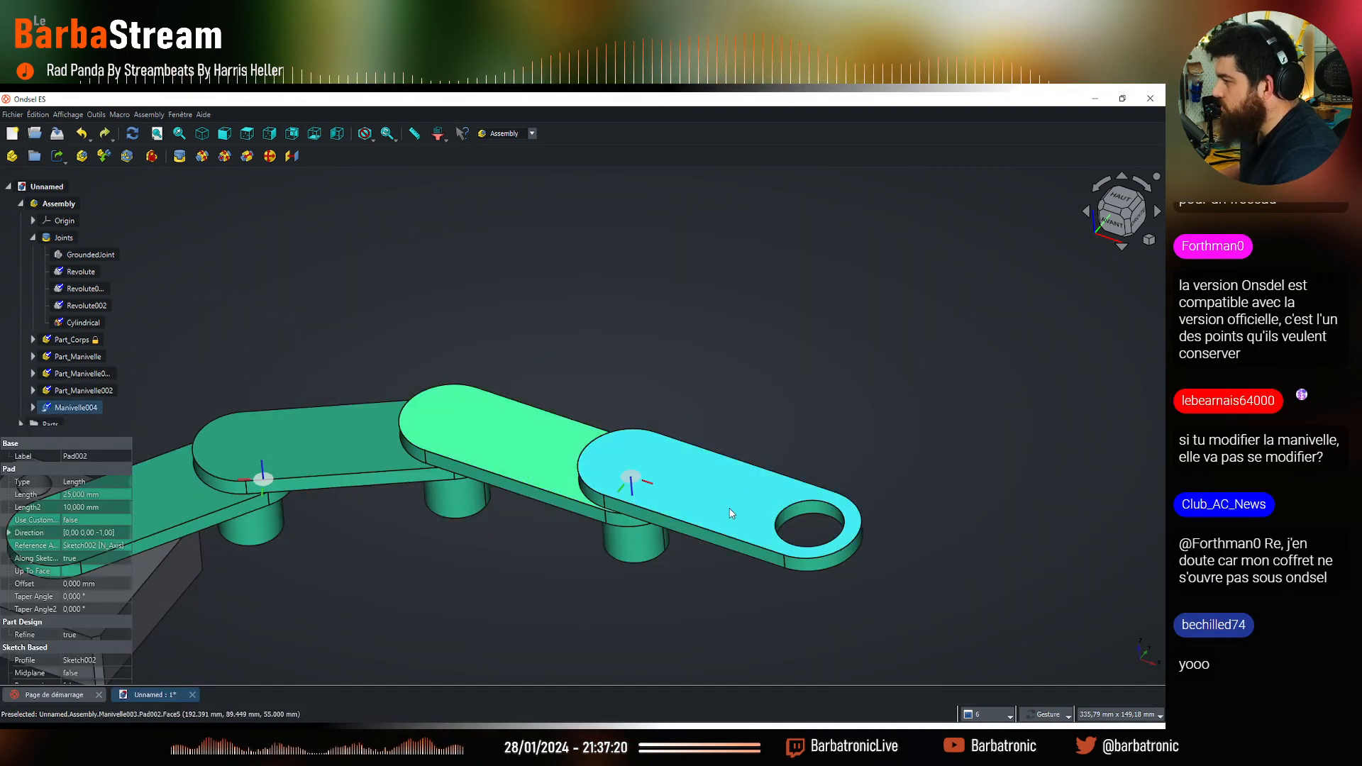
{"action": "left_click_drag", "start_coordinate": [736, 505], "coordinate": [654, 473]}
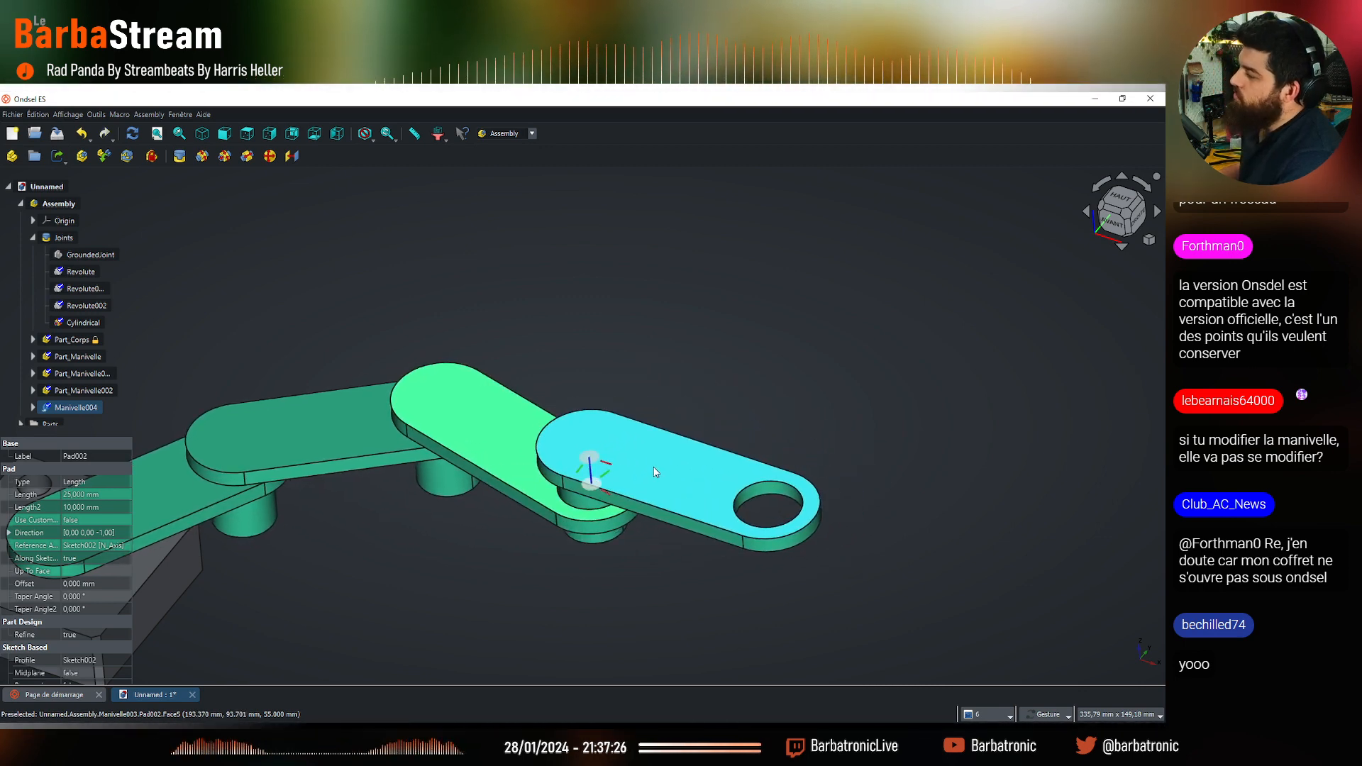
{"action": "left_click", "coordinate": [406, 366]}
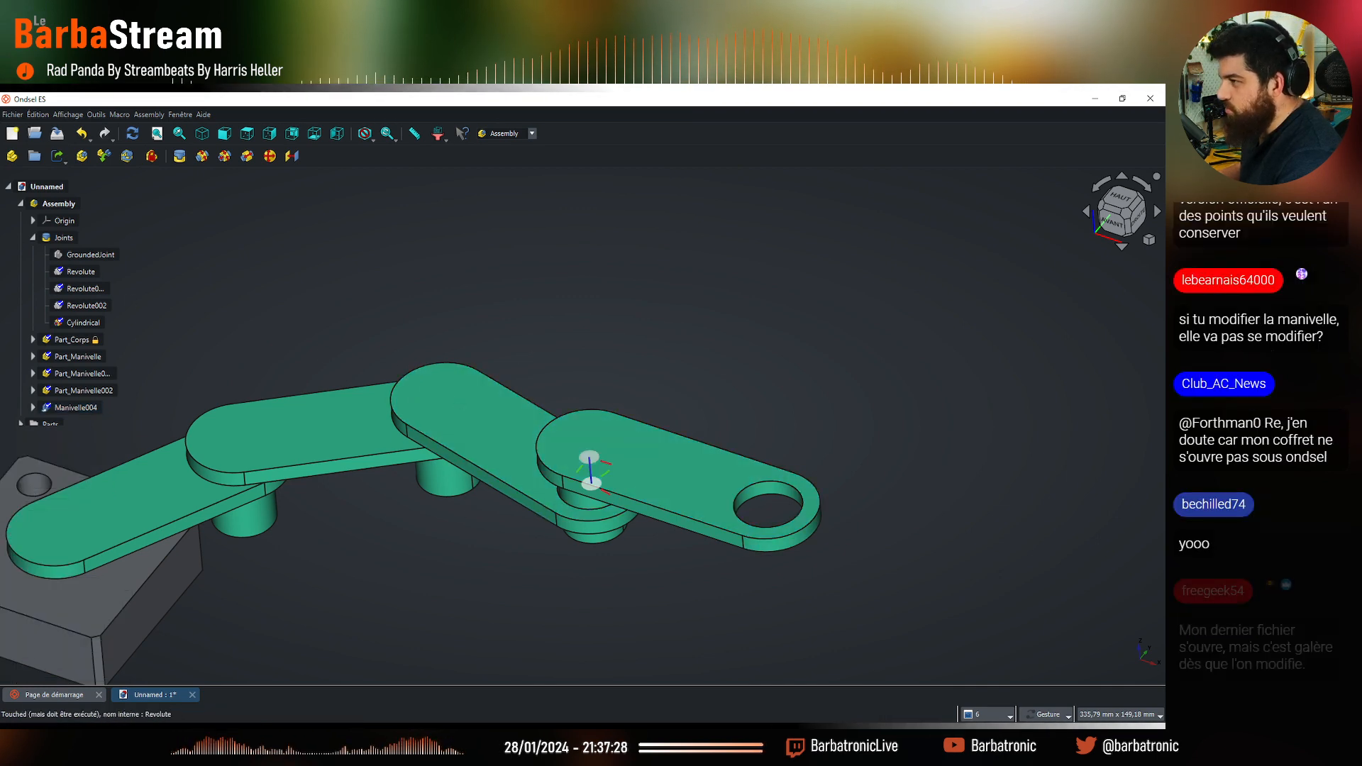
Hide the cylindrical joint's markers, collapse the Joints group and recompute the document
{"action": "left_click", "coordinate": [36, 237]}
{"action": "scroll", "coordinate": [657, 281], "scroll_direction": "down", "scroll_amount": 5}
{"action": "scroll", "coordinate": [523, 362], "scroll_direction": "up", "scroll_amount": 3}
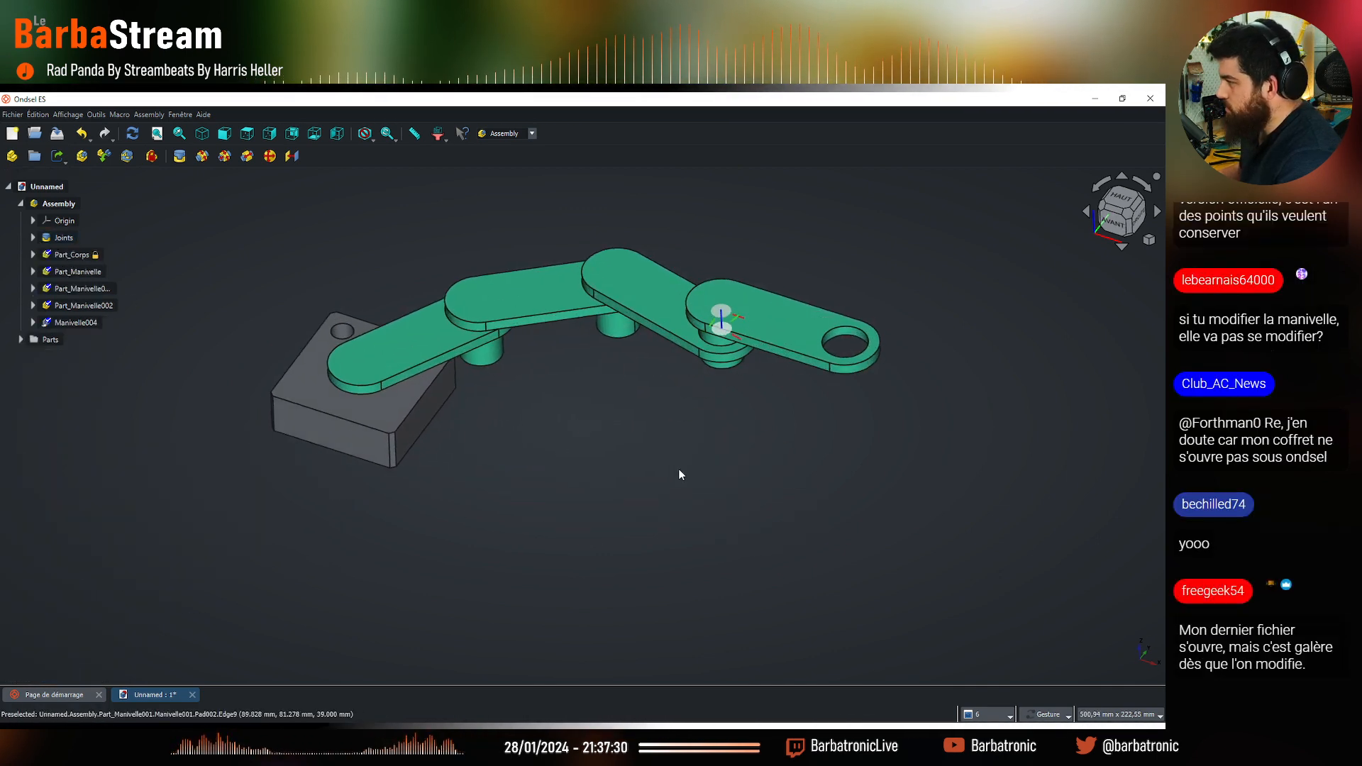
{"action": "left_click_drag", "start_coordinate": [678, 471], "coordinate": [659, 424]}
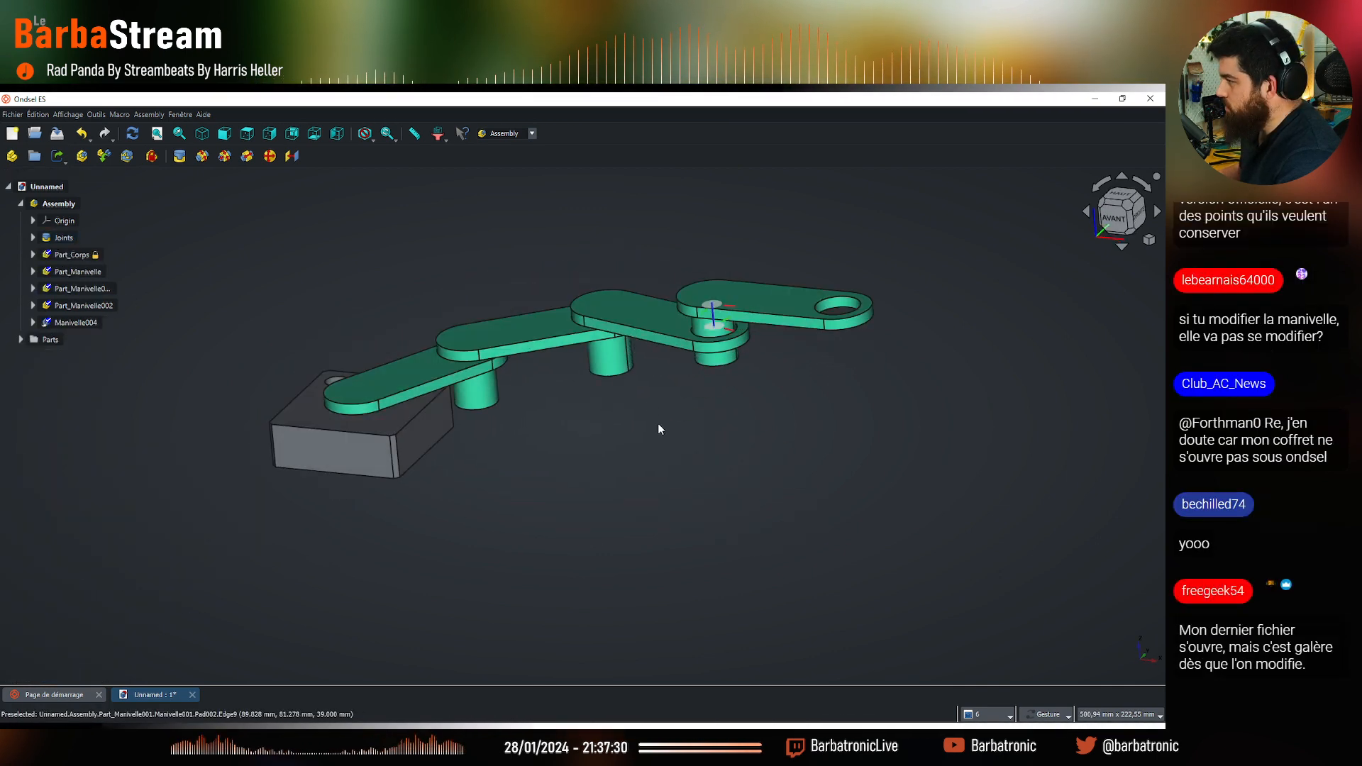
{"action": "left_click", "coordinate": [32, 238]}
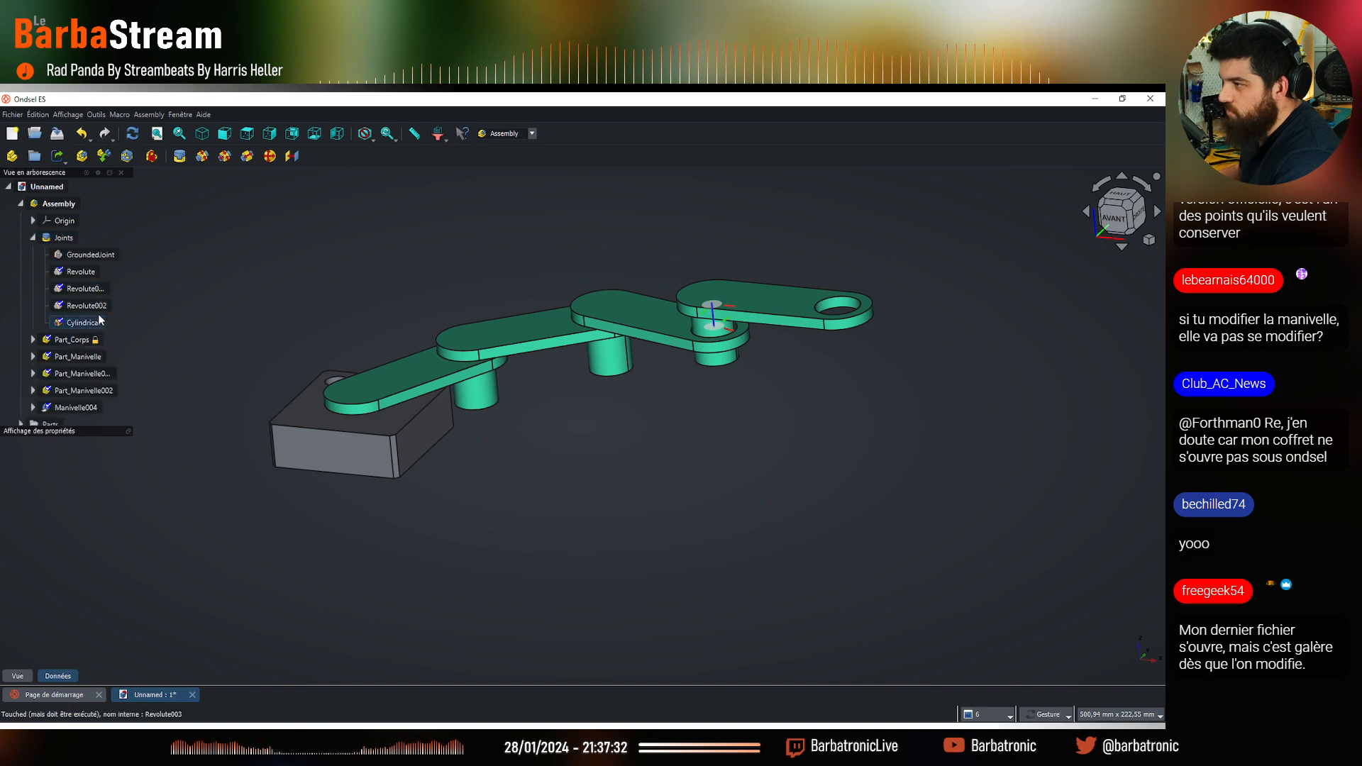
{"action": "left_click", "coordinate": [33, 238]}
{"action": "left_click", "coordinate": [33, 238]}
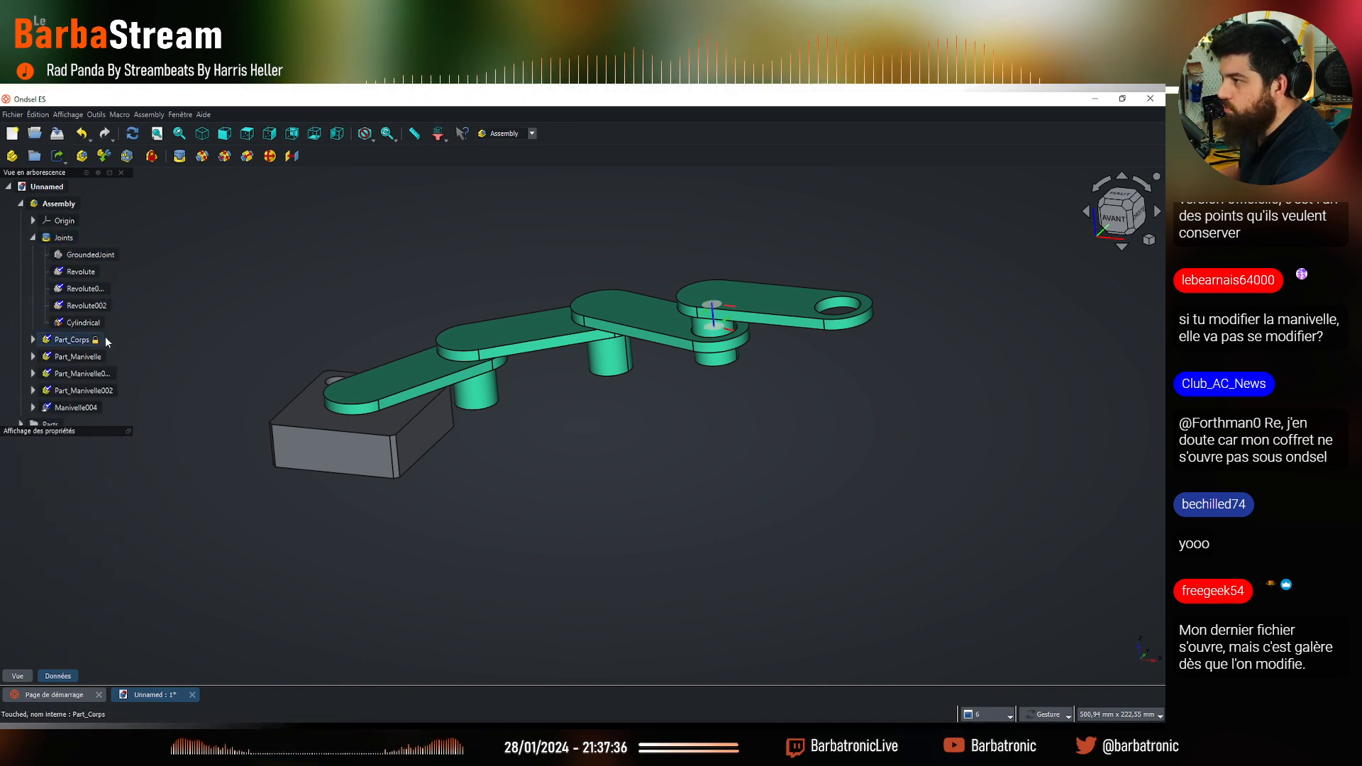
{"action": "left_click", "coordinate": [83, 323]}
{"action": "left_click", "coordinate": [213, 292]}
{"action": "left_click", "coordinate": [33, 238]}
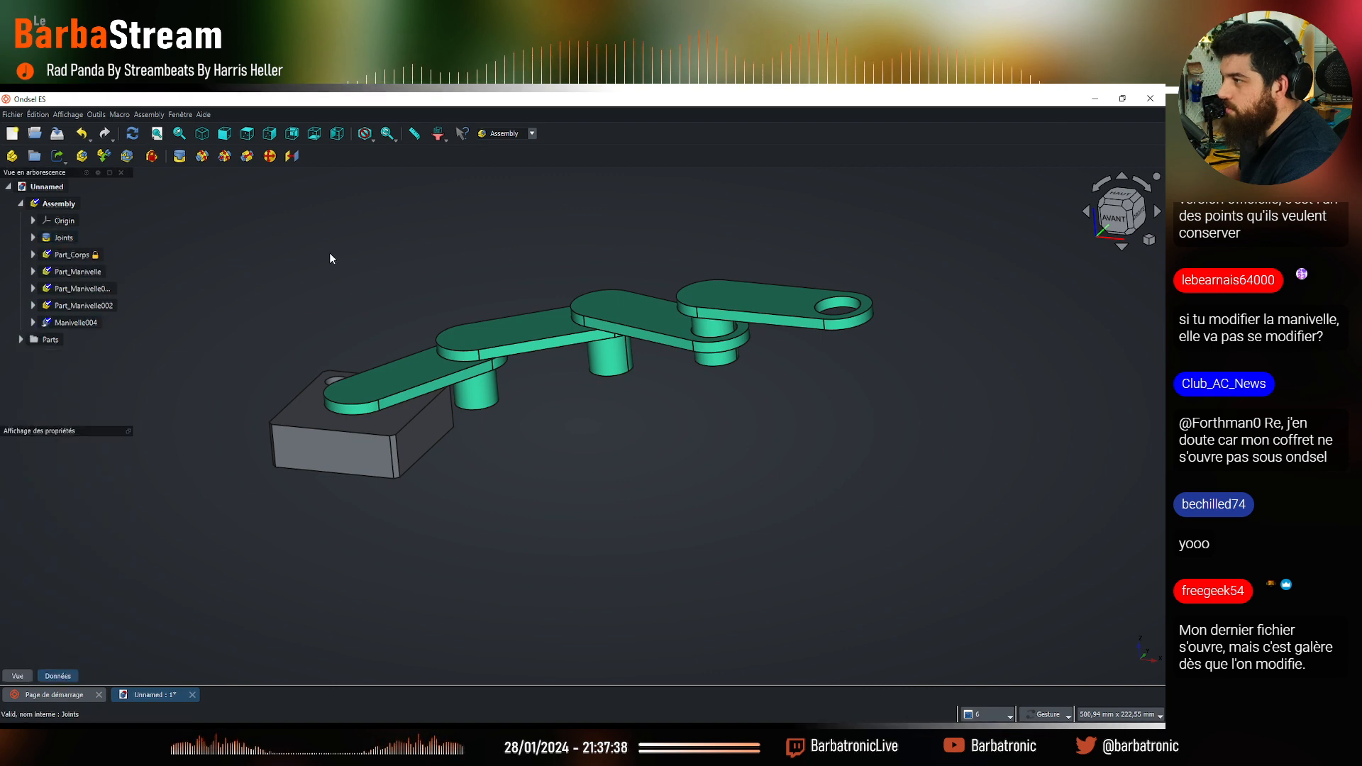
{"action": "left_click", "coordinate": [135, 132]}
Examine the base block and the four chained cranks from several angles and distances
{"action": "left_click_drag", "start_coordinate": [568, 212], "coordinate": [590, 253]}
{"action": "scroll", "coordinate": [572, 361], "scroll_direction": "down", "scroll_amount": 2}
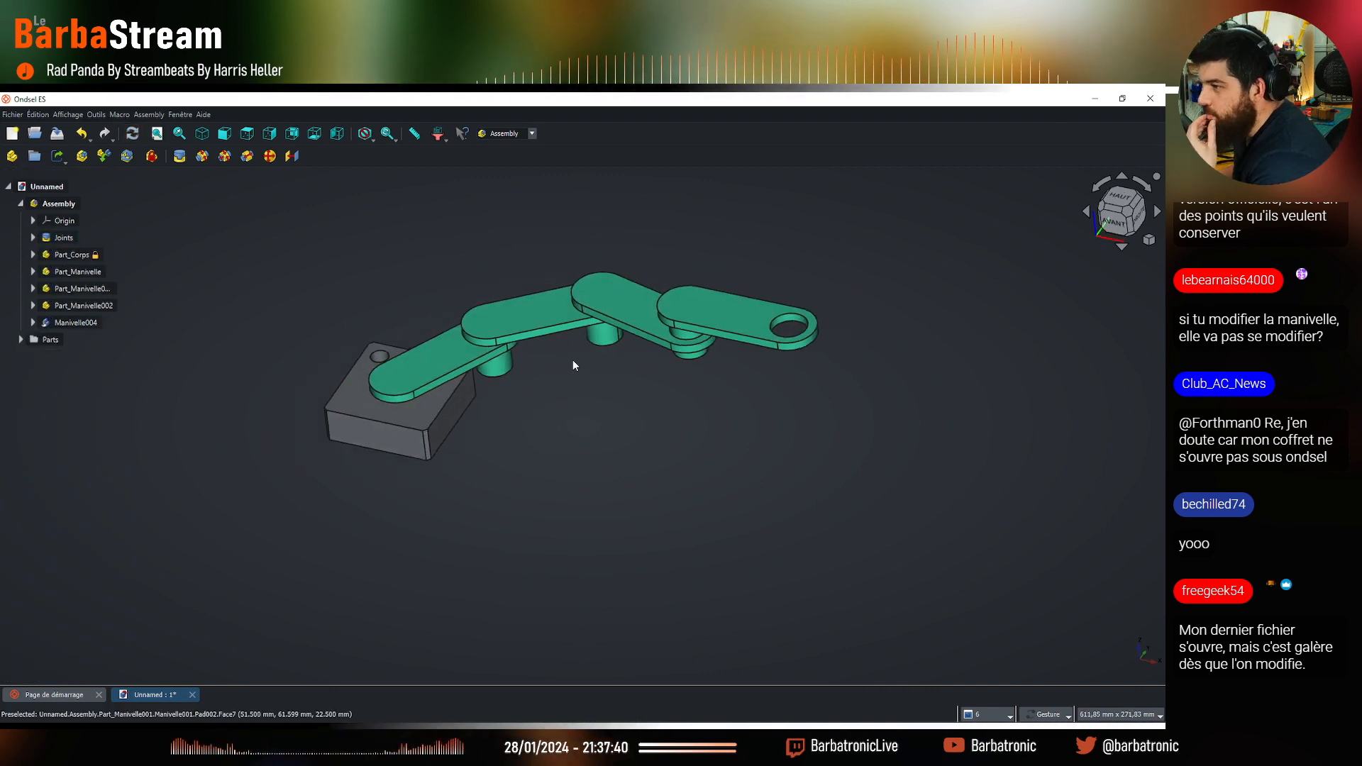
{"action": "scroll", "coordinate": [684, 266], "scroll_direction": "up", "scroll_amount": 4}
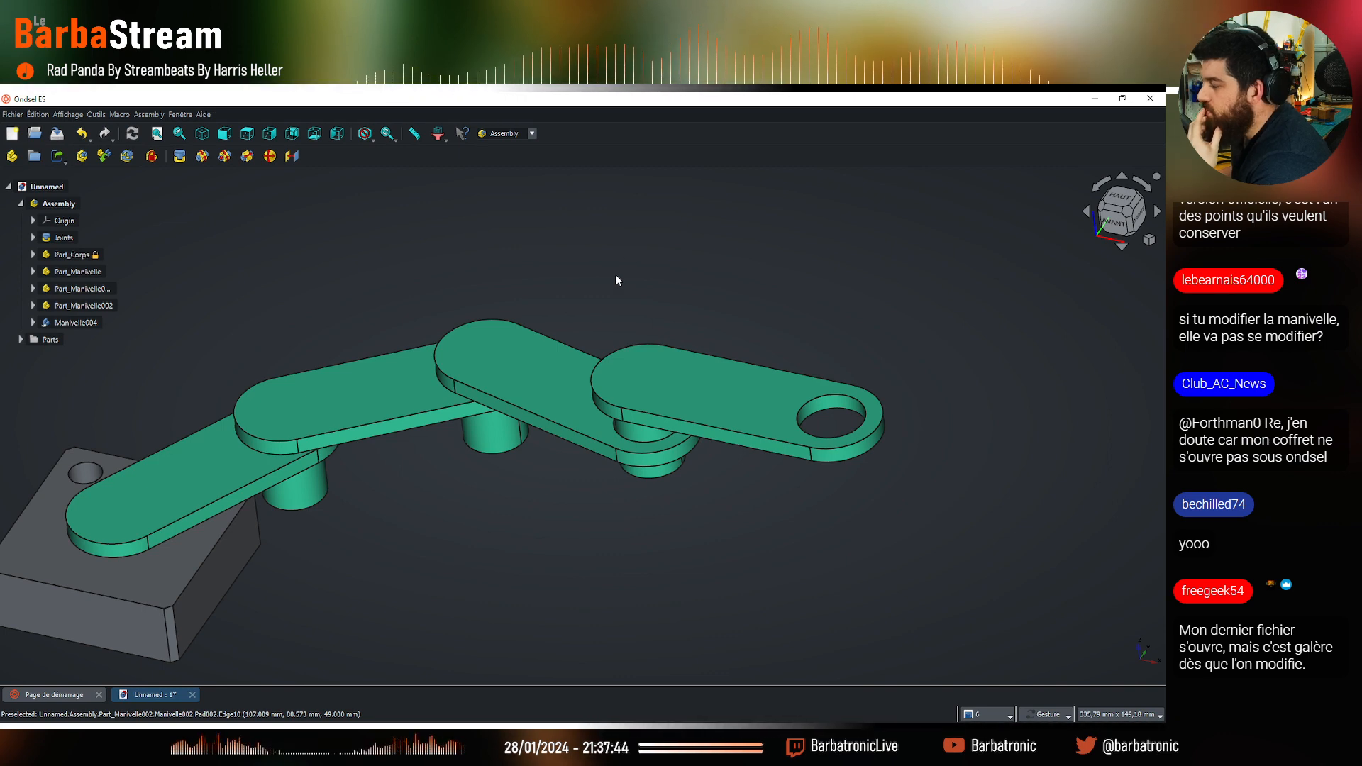
{"action": "scroll", "coordinate": [621, 273], "scroll_direction": "down", "scroll_amount": 2}
{"action": "scroll", "coordinate": [398, 365], "scroll_direction": "up", "scroll_amount": 3}
{"action": "left_click_drag", "start_coordinate": [398, 278], "coordinate": [400, 307]}
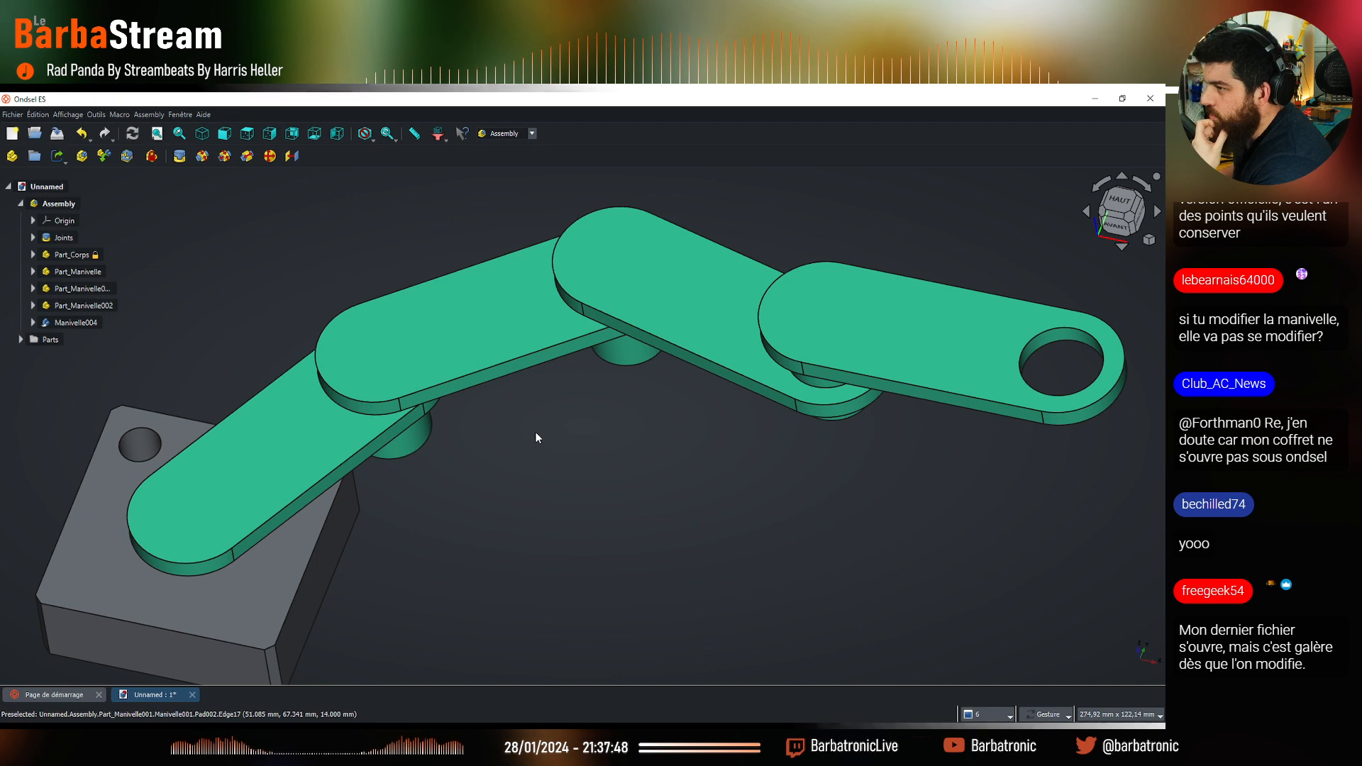
{"action": "scroll", "coordinate": [537, 434], "scroll_direction": "down", "scroll_amount": 2}
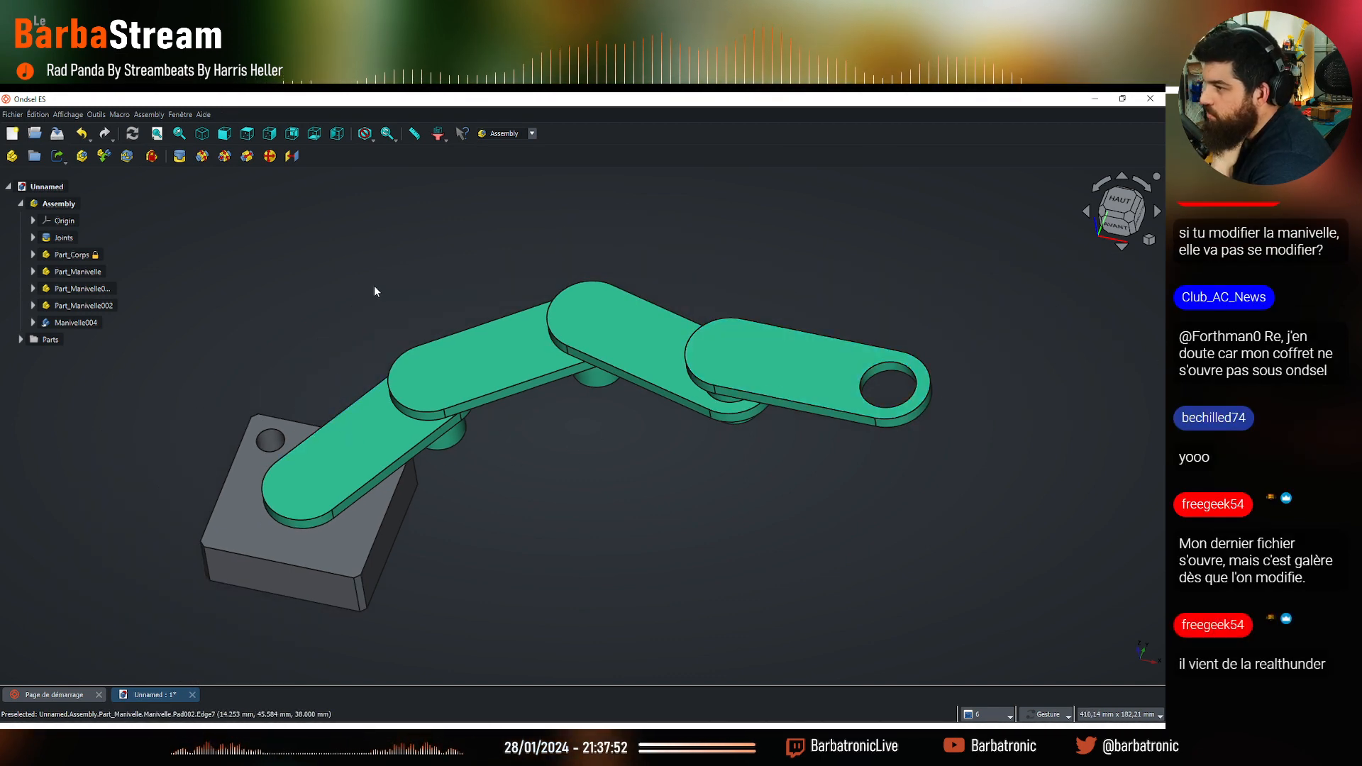
{"action": "left_click_drag", "start_coordinate": [375, 288], "coordinate": [402, 297]}
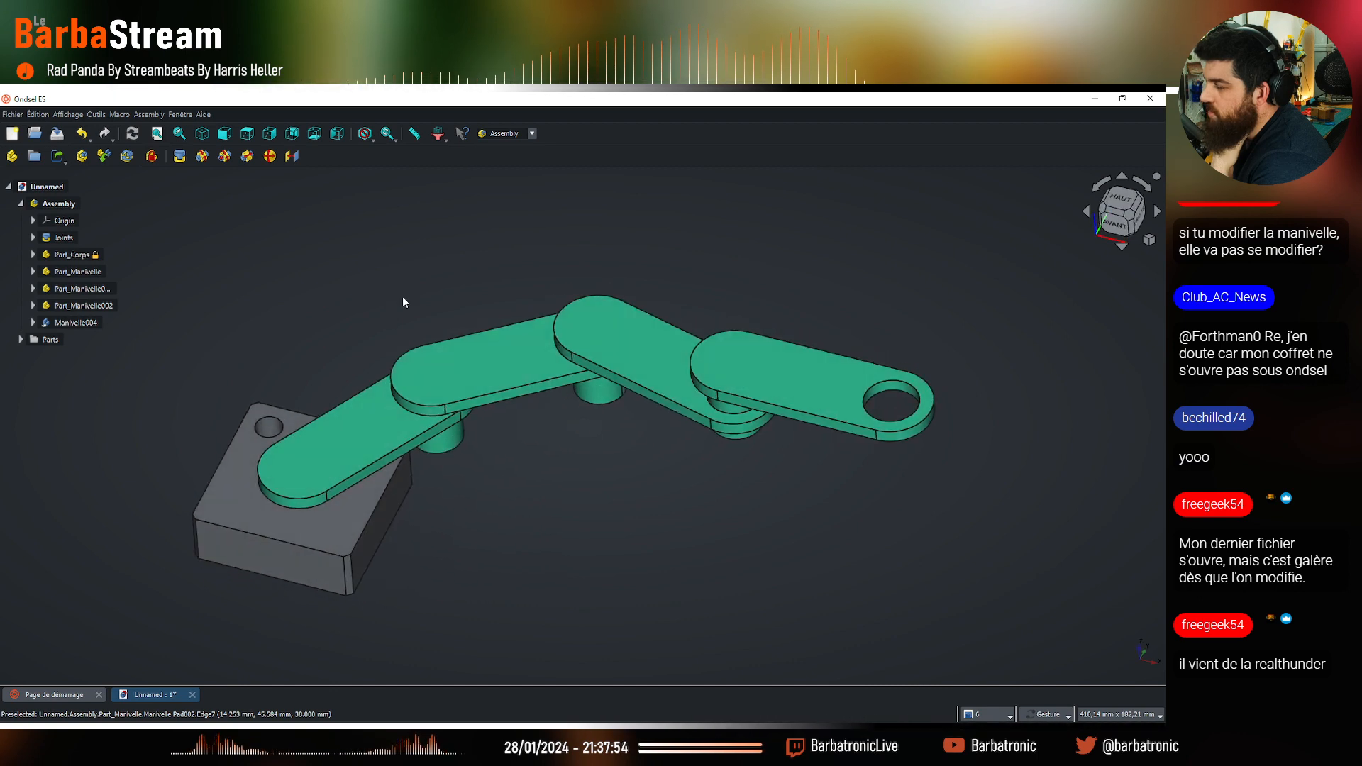
{"action": "scroll", "coordinate": [561, 418], "scroll_direction": "down", "scroll_amount": 1}
{"action": "scroll", "coordinate": [561, 419], "scroll_direction": "up", "scroll_amount": 2}
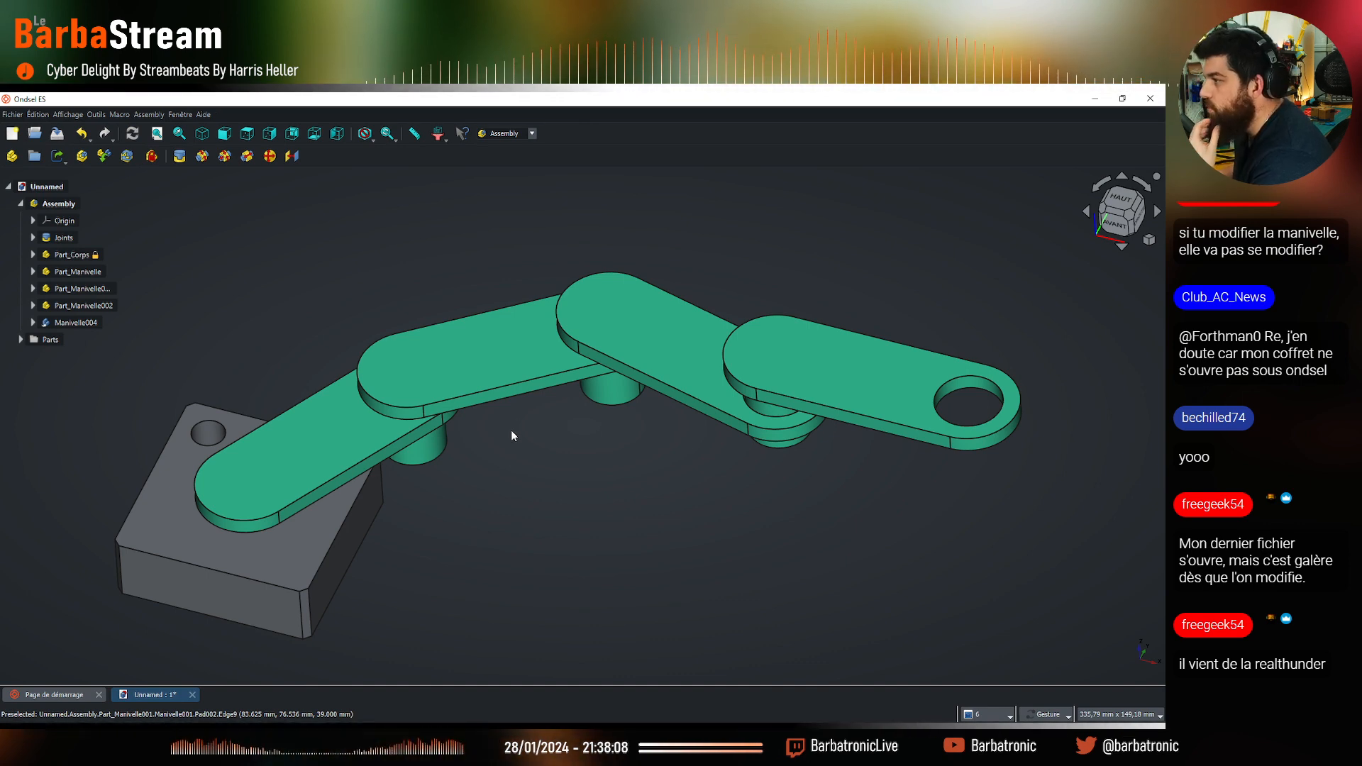
{"action": "mouse_move", "coordinate": [512, 462]}
{"action": "left_mouse_down"}
{"action": "mouse_move", "coordinate": [516, 398]}
{"action": "mouse_move", "coordinate": [515, 461]}
{"action": "left_mouse_up"}
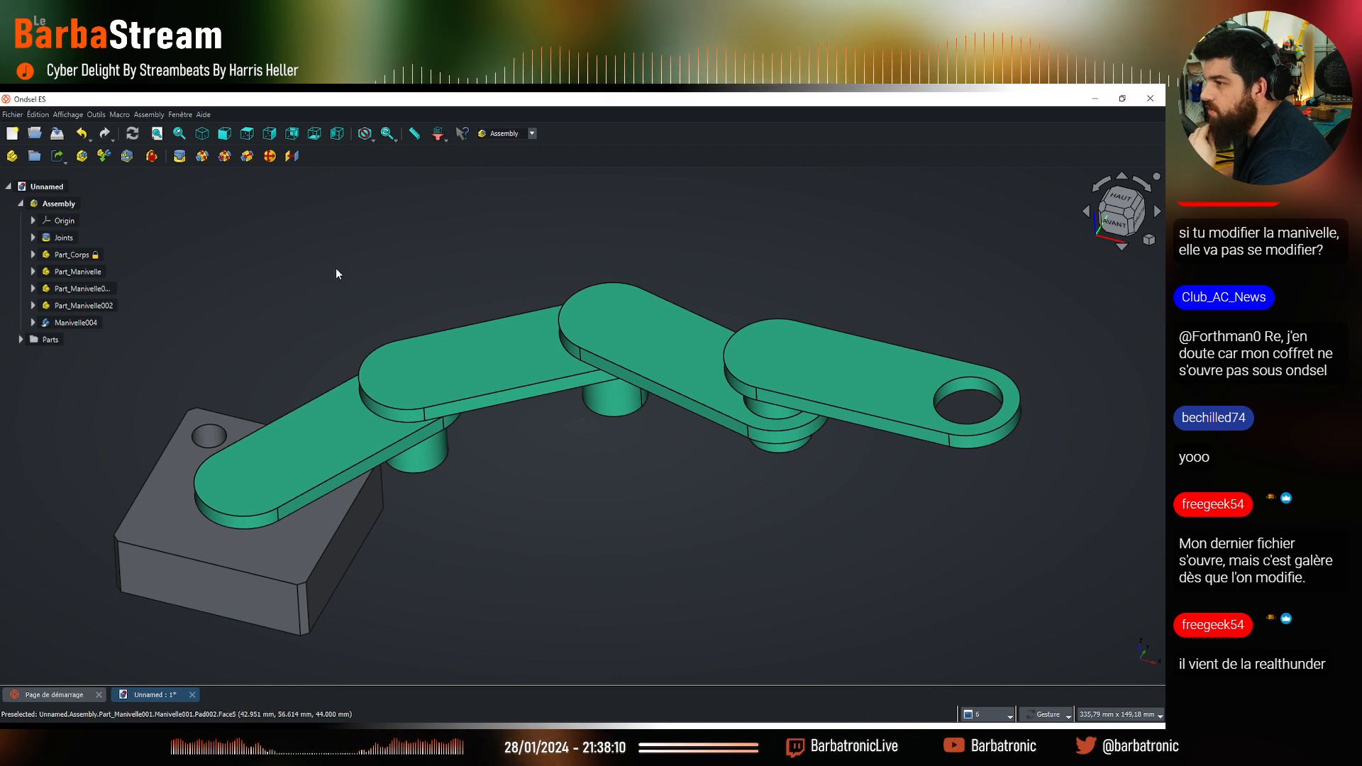
{"action": "right_click_drag", "start_coordinate": [337, 273], "coordinate": [380, 267]}
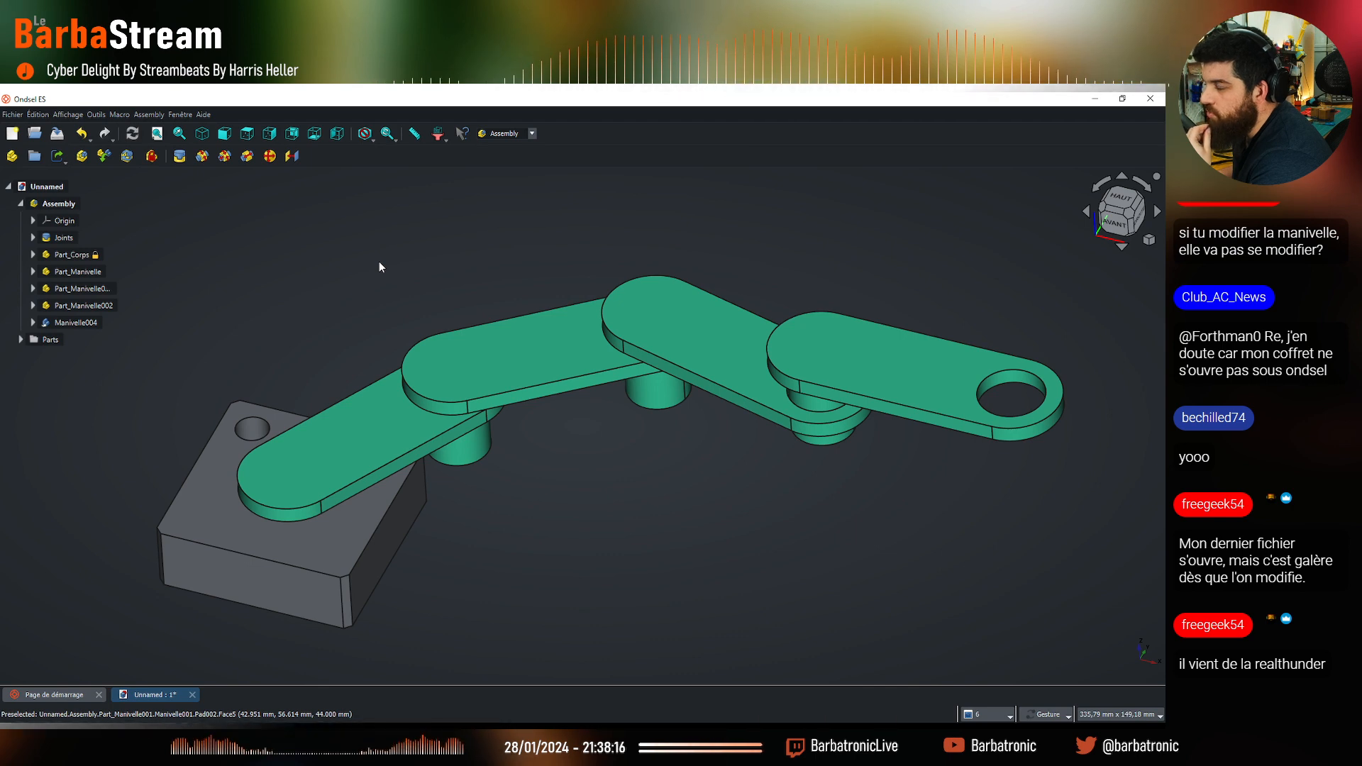
{"action": "left_click_drag", "start_coordinate": [590, 460], "coordinate": [557, 493]}
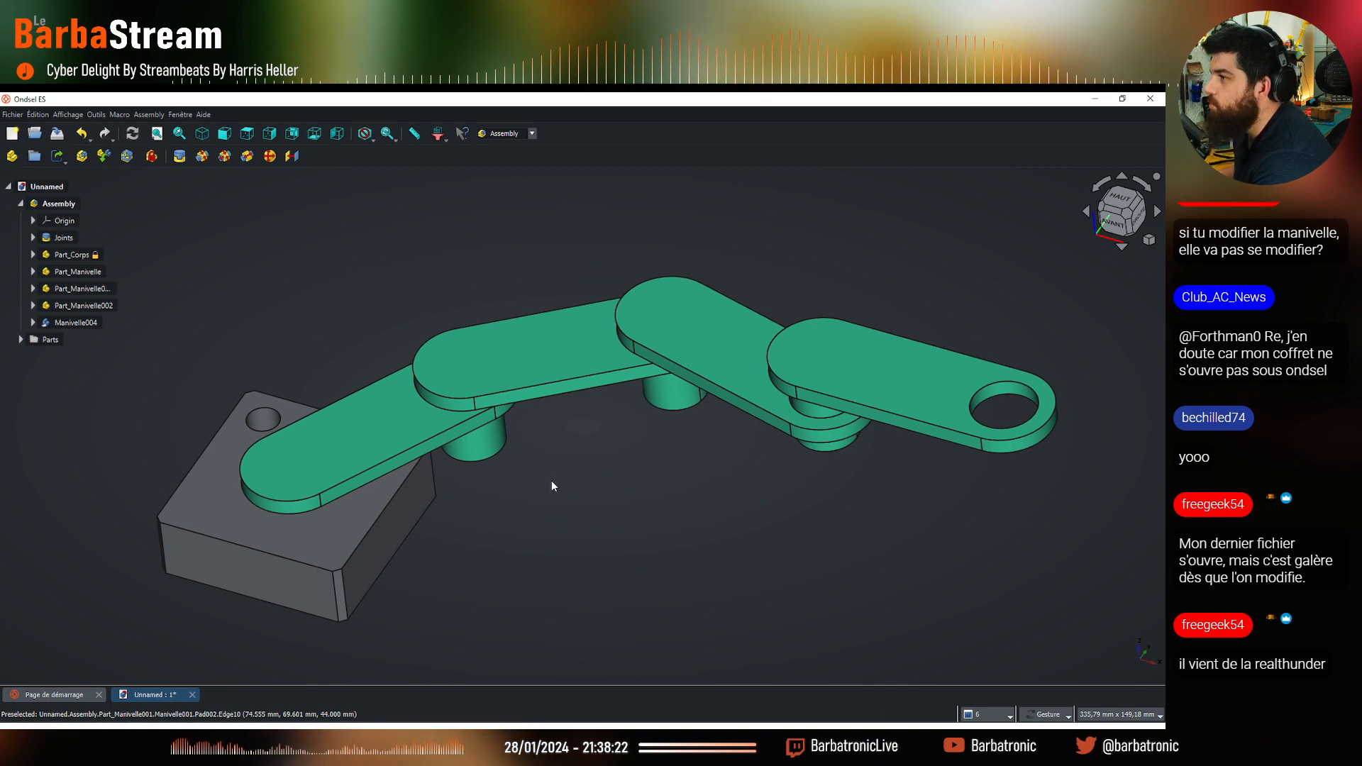
{"action": "left_click_drag", "start_coordinate": [383, 279], "coordinate": [419, 273]}
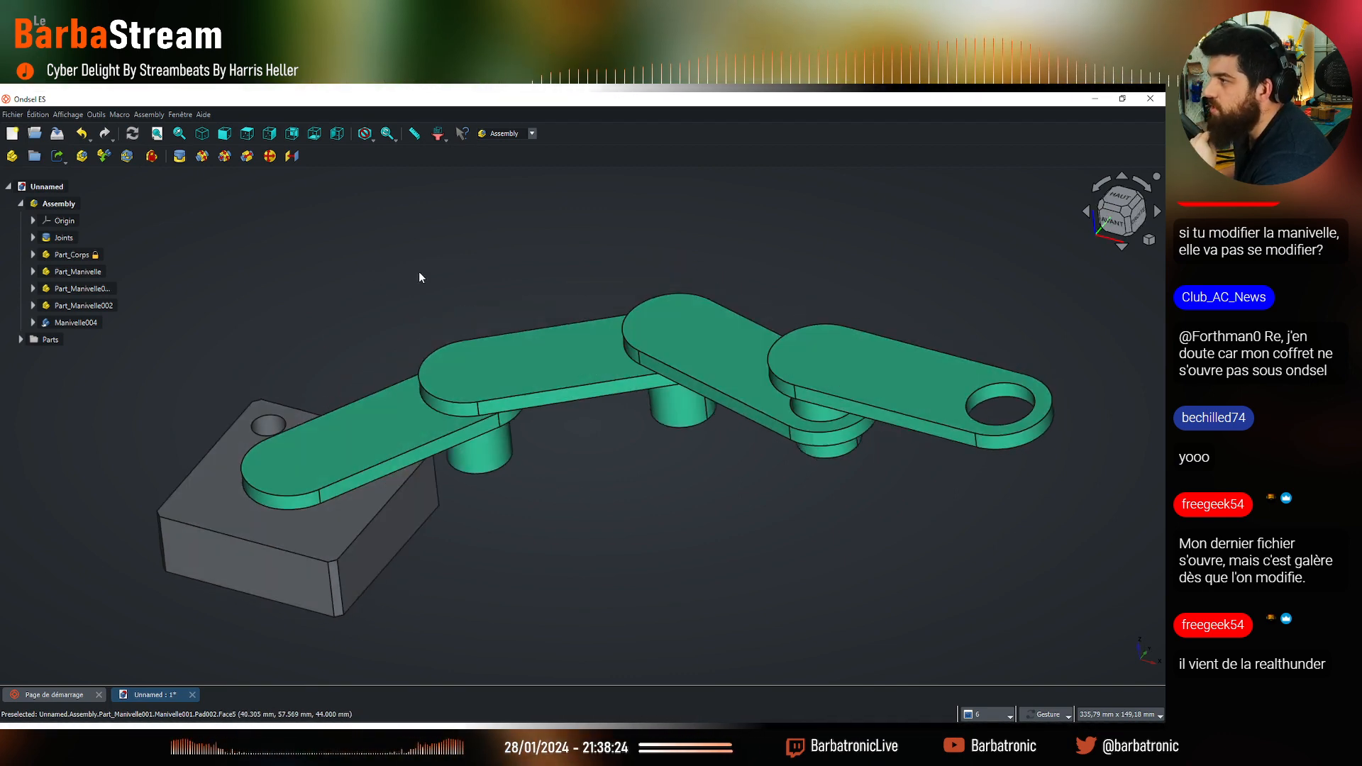
Solve the assembly and hide it from the 3D view
{"action": "left_click", "coordinate": [127, 156]}
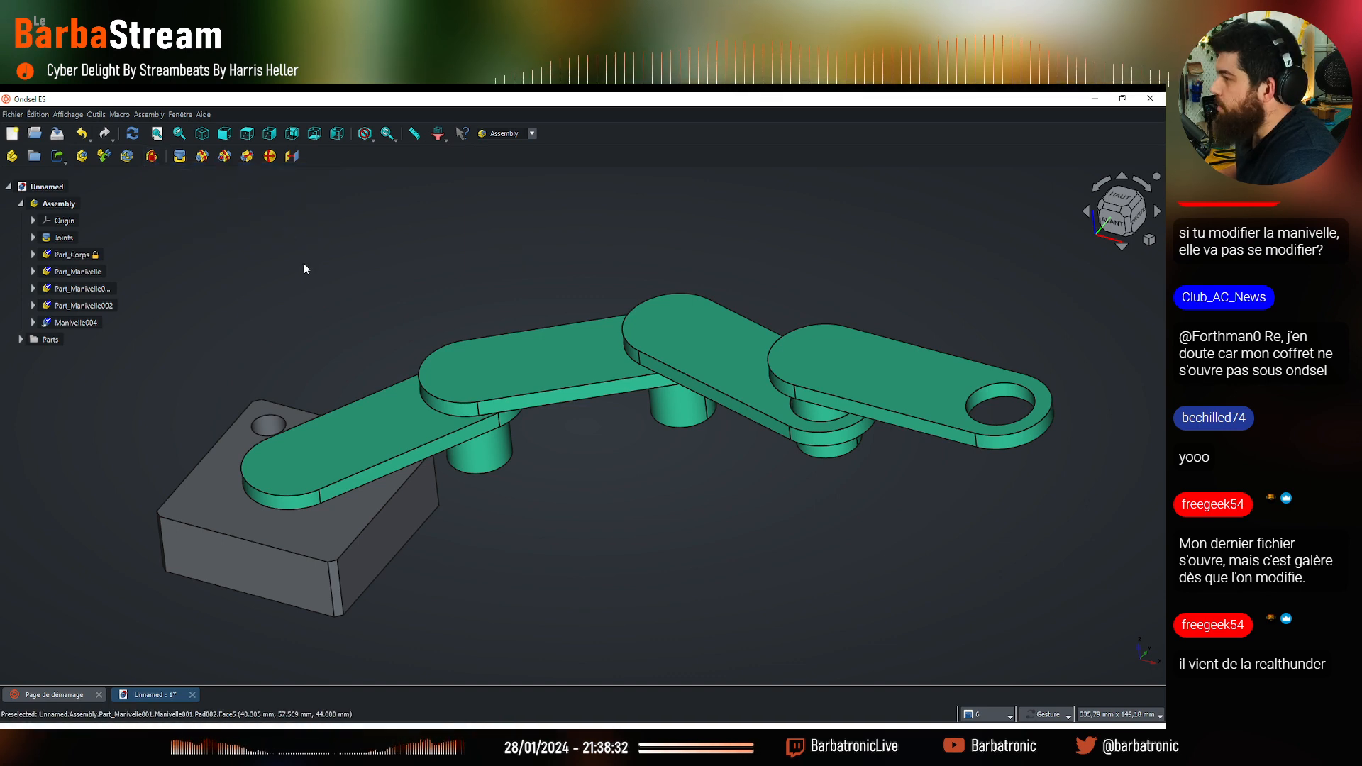
{"action": "left_click", "coordinate": [73, 208]}
{"action": "key", "text": "space"}
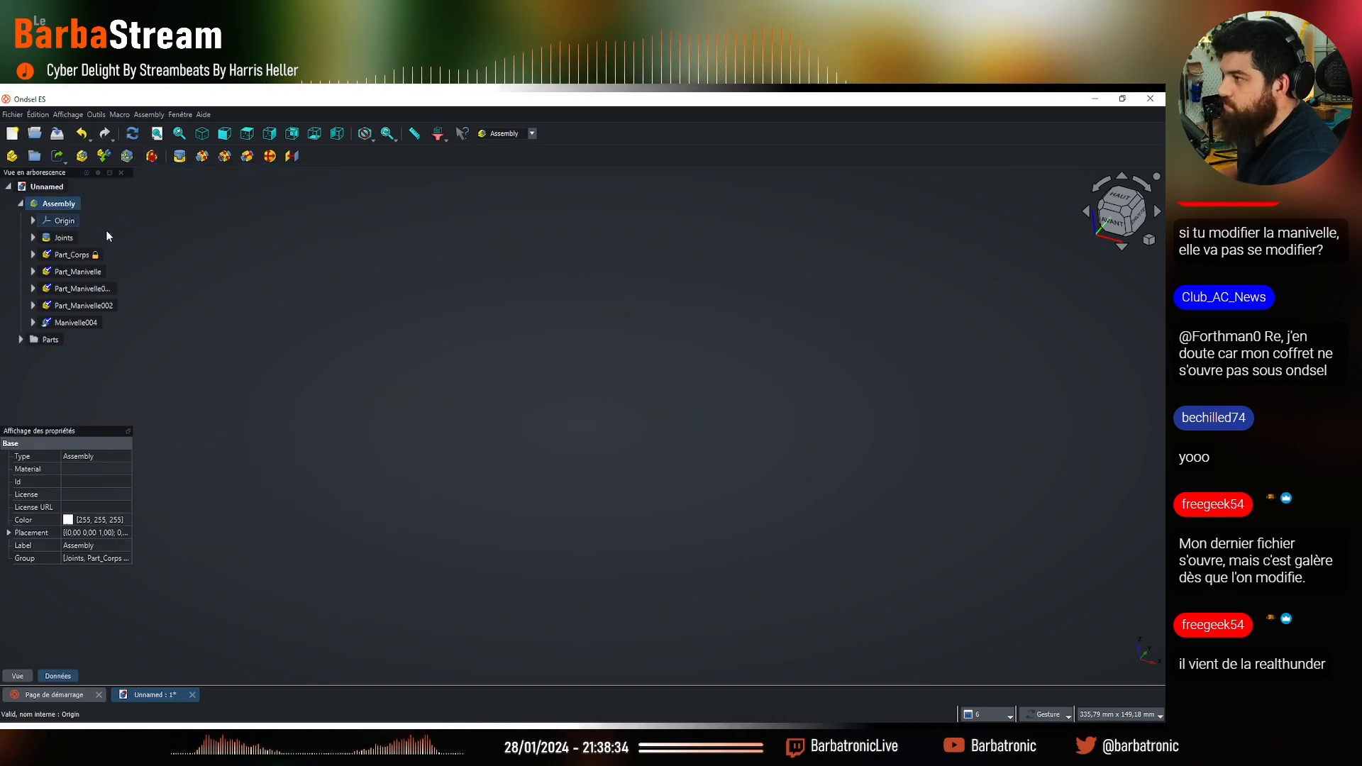
Show the Parts group with the original Corps and Manivelle bodies, and expand it in an enlarged model tree
{"action": "left_click", "coordinate": [44, 342]}
{"action": "key", "text": "space"}
{"action": "left_click", "coordinate": [21, 340]}
{"action": "scroll", "coordinate": [172, 346], "scroll_direction": "down", "scroll_amount": 5}
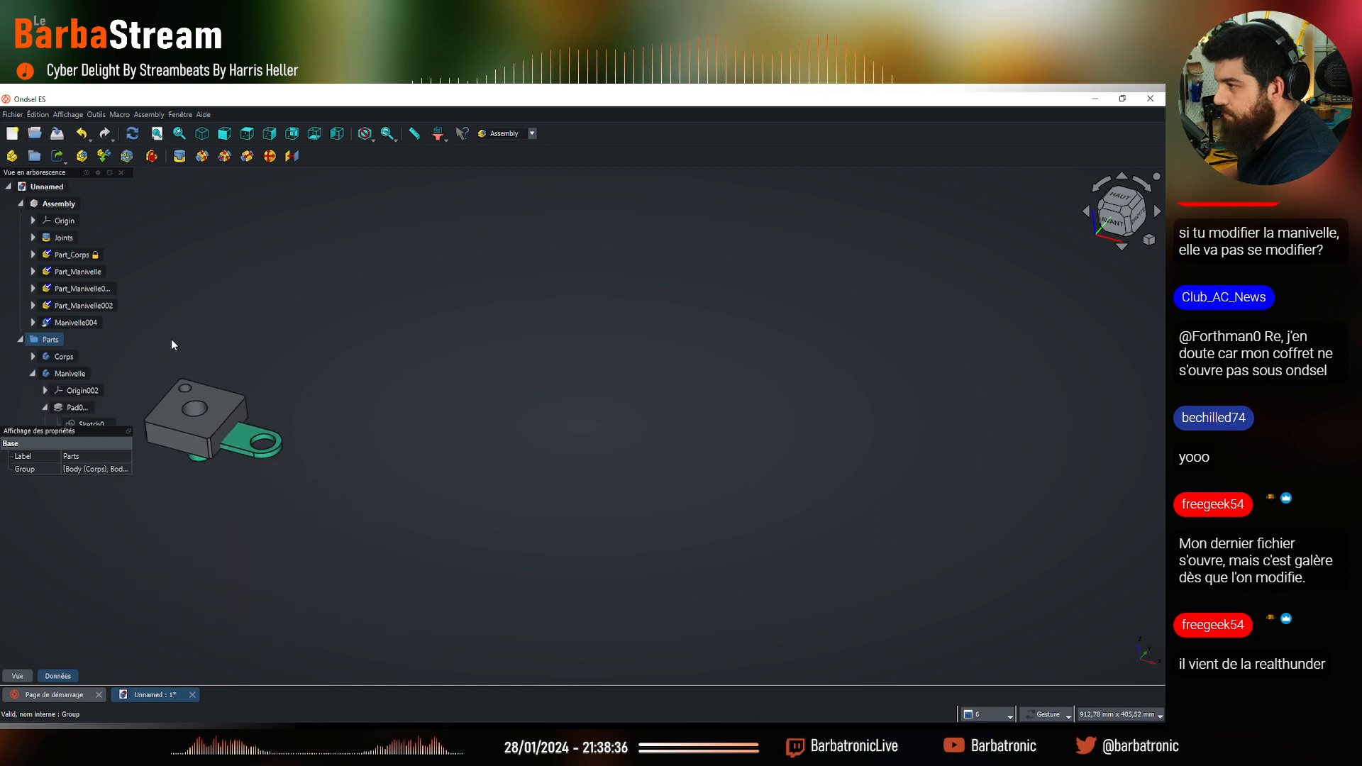
{"action": "scroll", "coordinate": [574, 395], "scroll_direction": "down", "scroll_amount": 4}
{"action": "scroll", "coordinate": [412, 411], "scroll_direction": "up", "scroll_amount": 9}
{"action": "left_click_drag", "start_coordinate": [346, 537], "coordinate": [338, 501]}
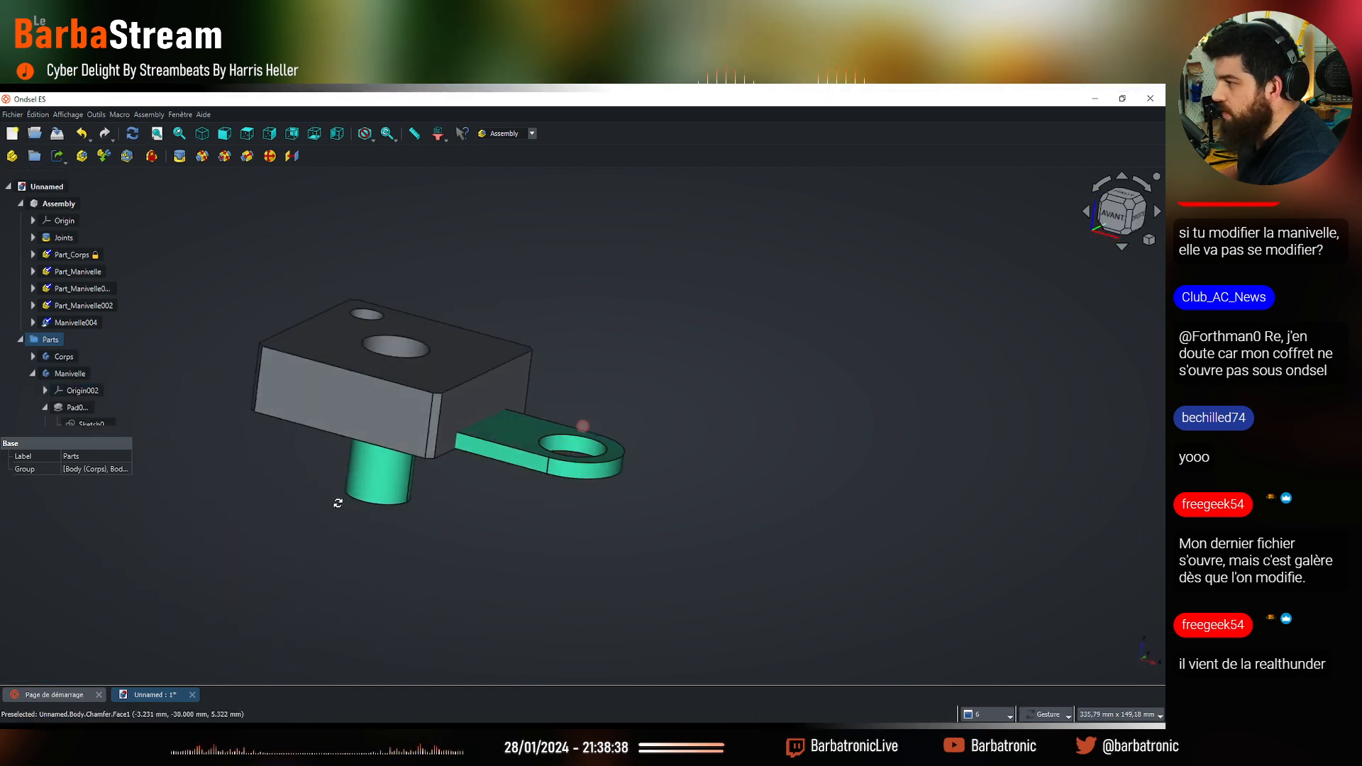
{"action": "scroll", "coordinate": [84, 390], "scroll_direction": "down", "scroll_amount": 1}
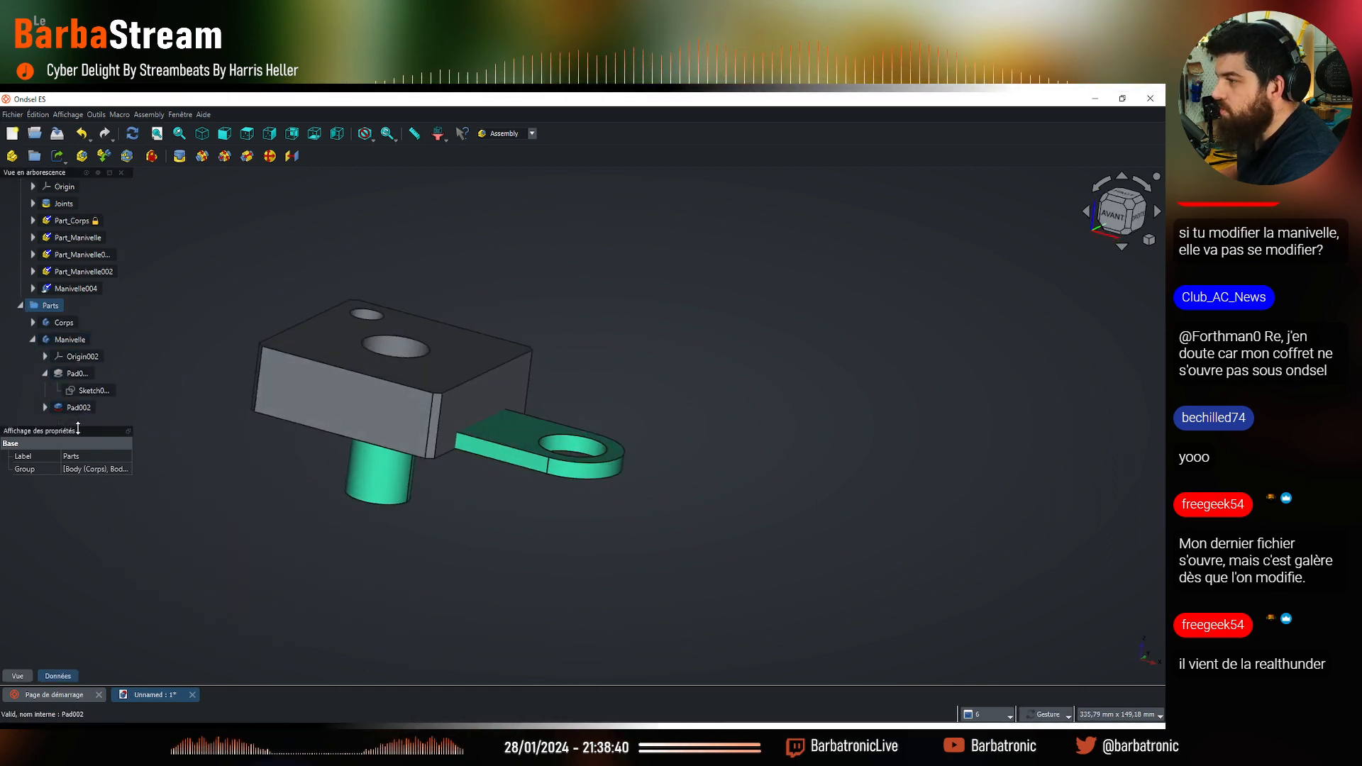
{"action": "left_click_drag", "start_coordinate": [78, 429], "coordinate": [78, 525]}
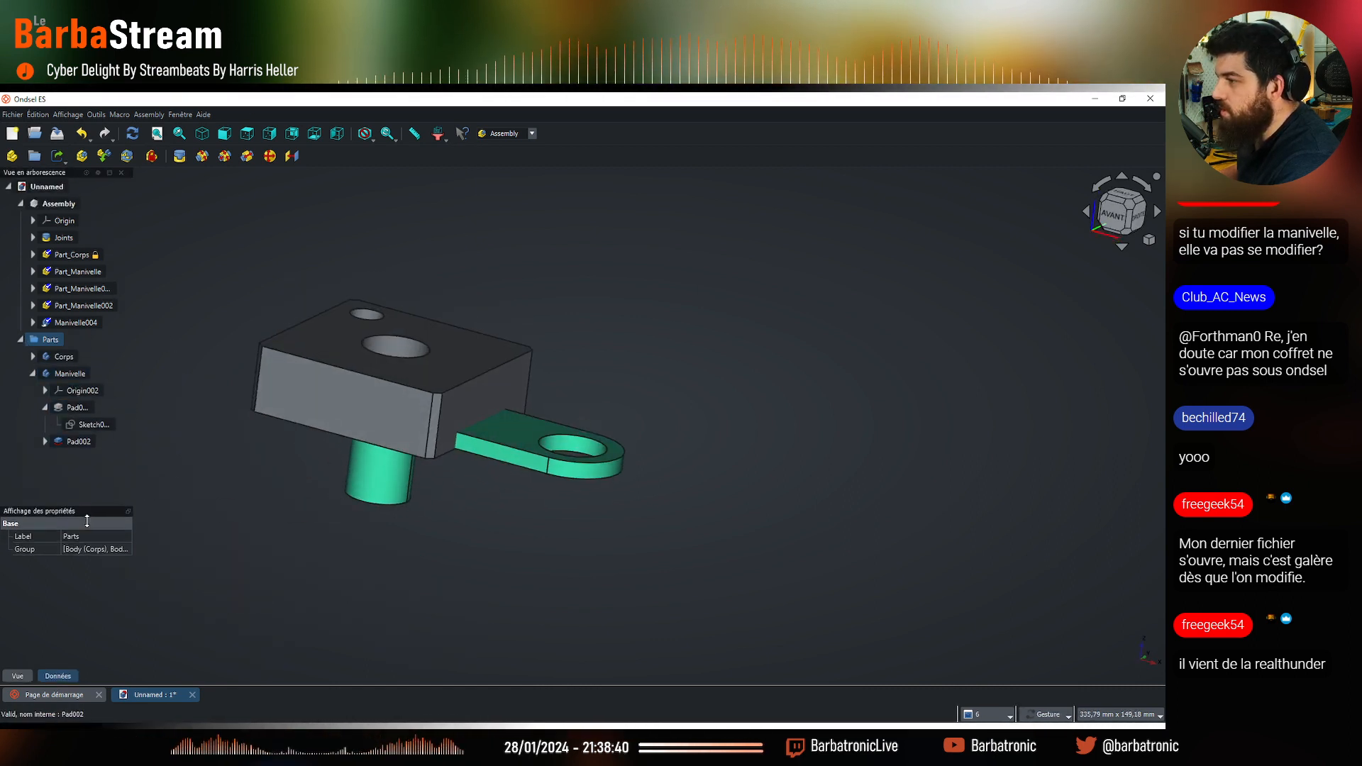
Enlarge the chamfer on the four vertical edges of the Corps body
{"action": "left_click", "coordinate": [33, 356]}
{"action": "left_click", "coordinate": [44, 391]}
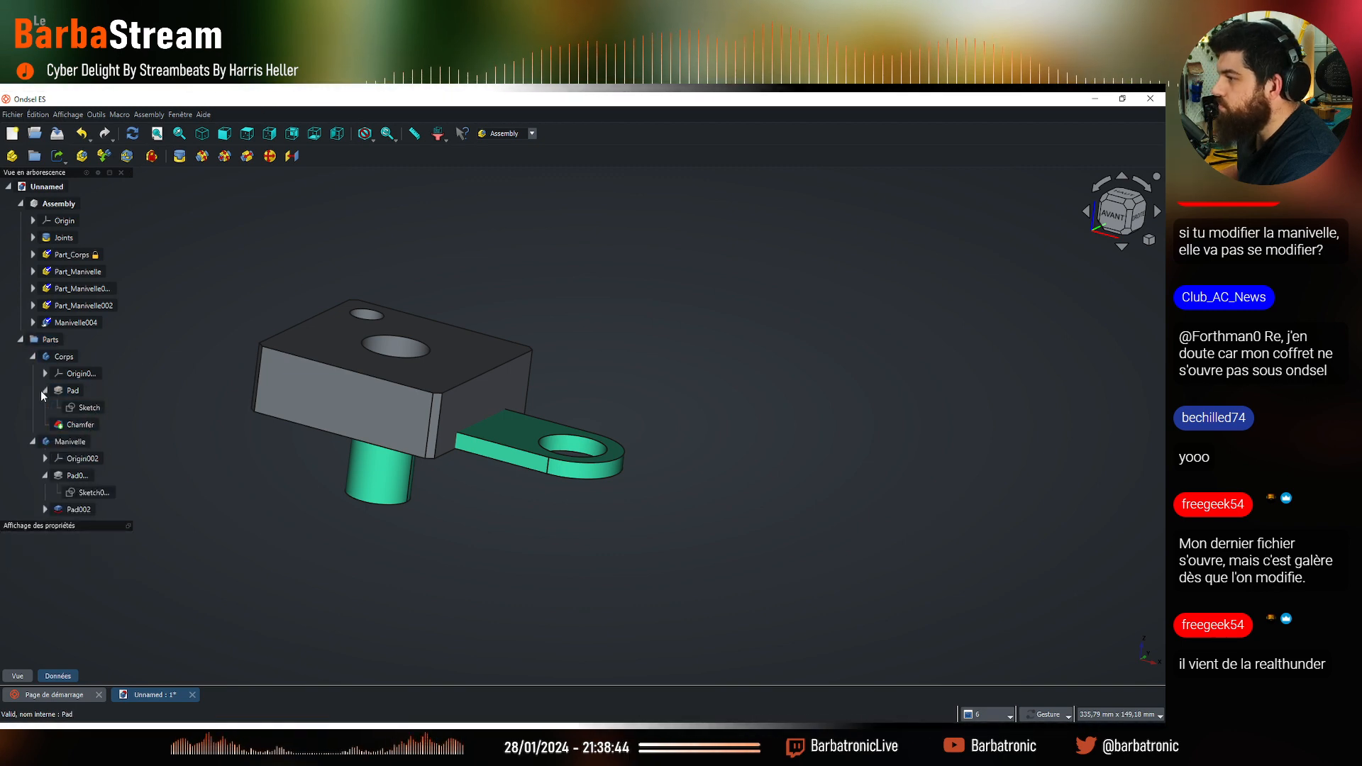
{"action": "double_click", "coordinate": [80, 425]}
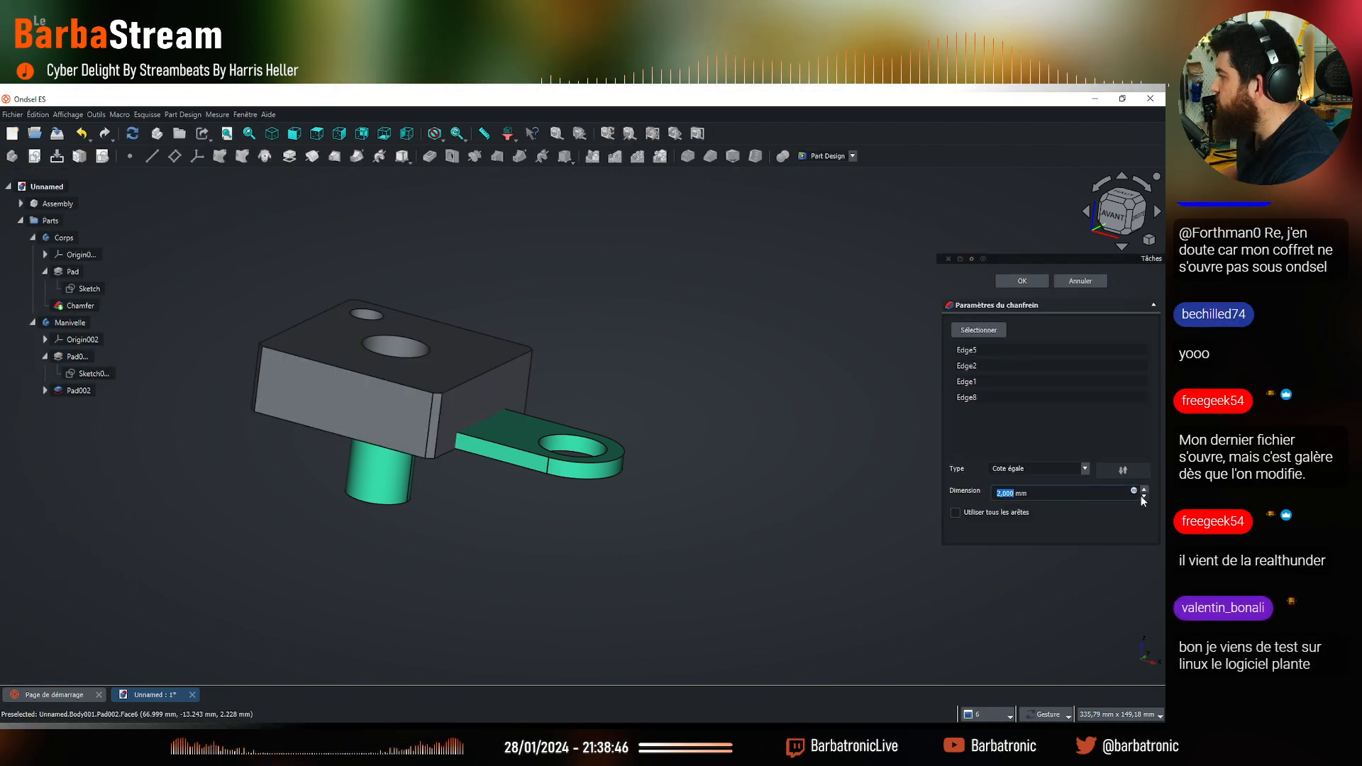
{"action": "left_click", "coordinate": [1023, 281]}
Set the vertical height of the rectangle in the Corps body's sketch to 70 mm
{"action": "double_click", "coordinate": [86, 373]}
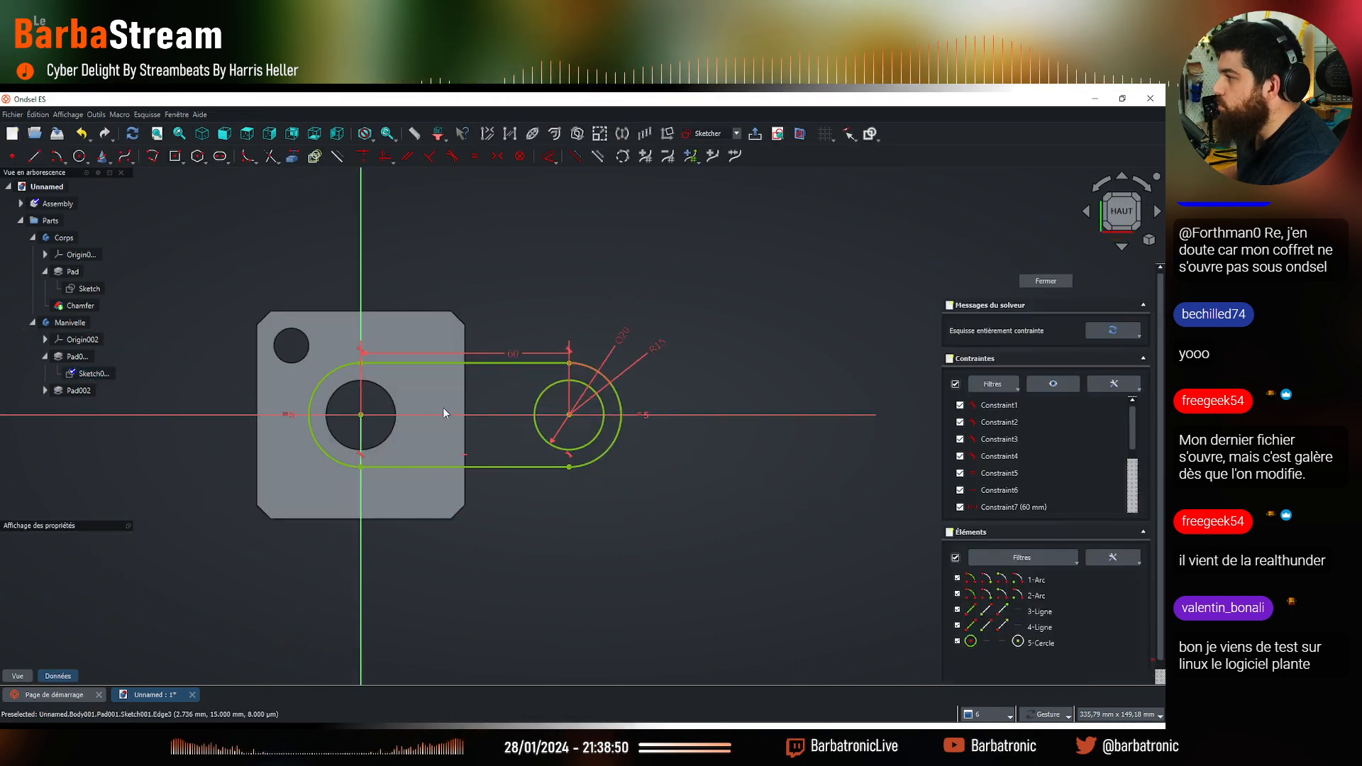
{"action": "key", "text": "Escape"}
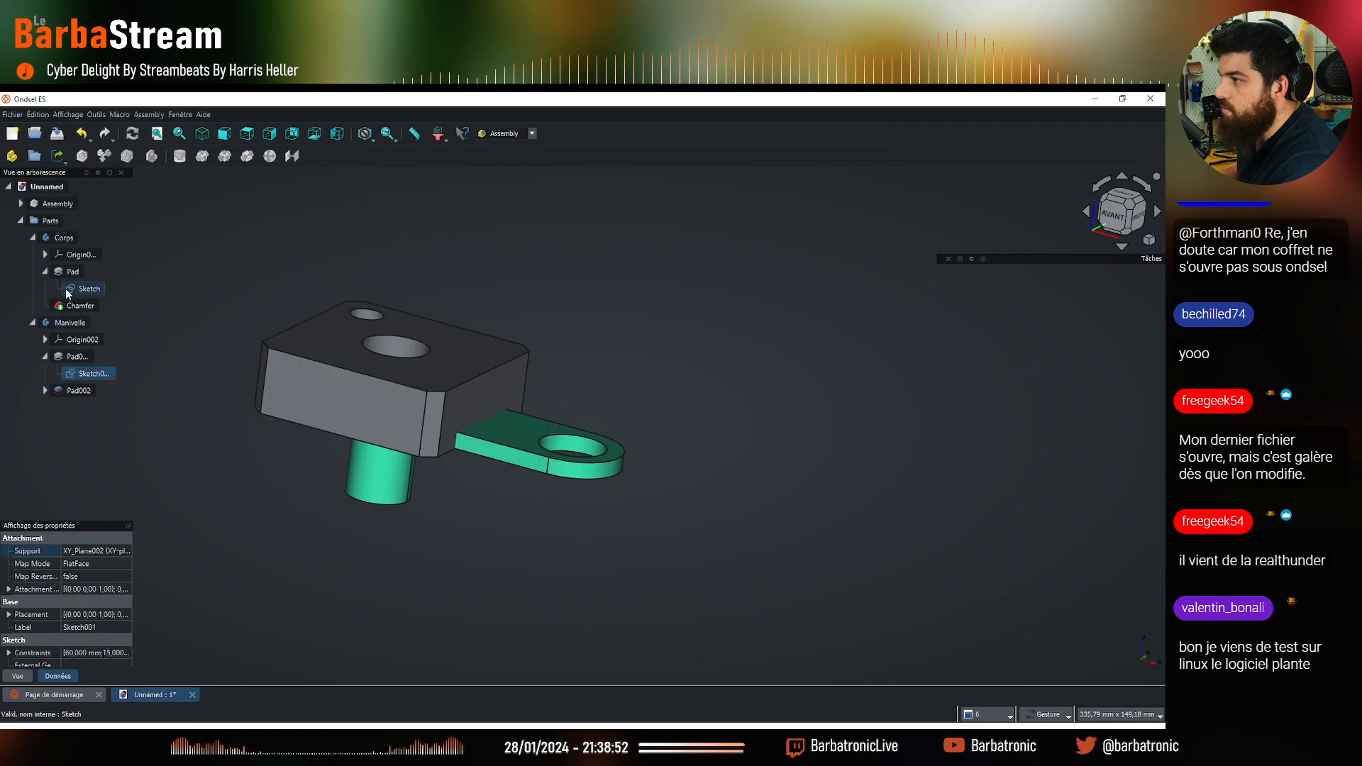
{"action": "double_click", "coordinate": [84, 289]}
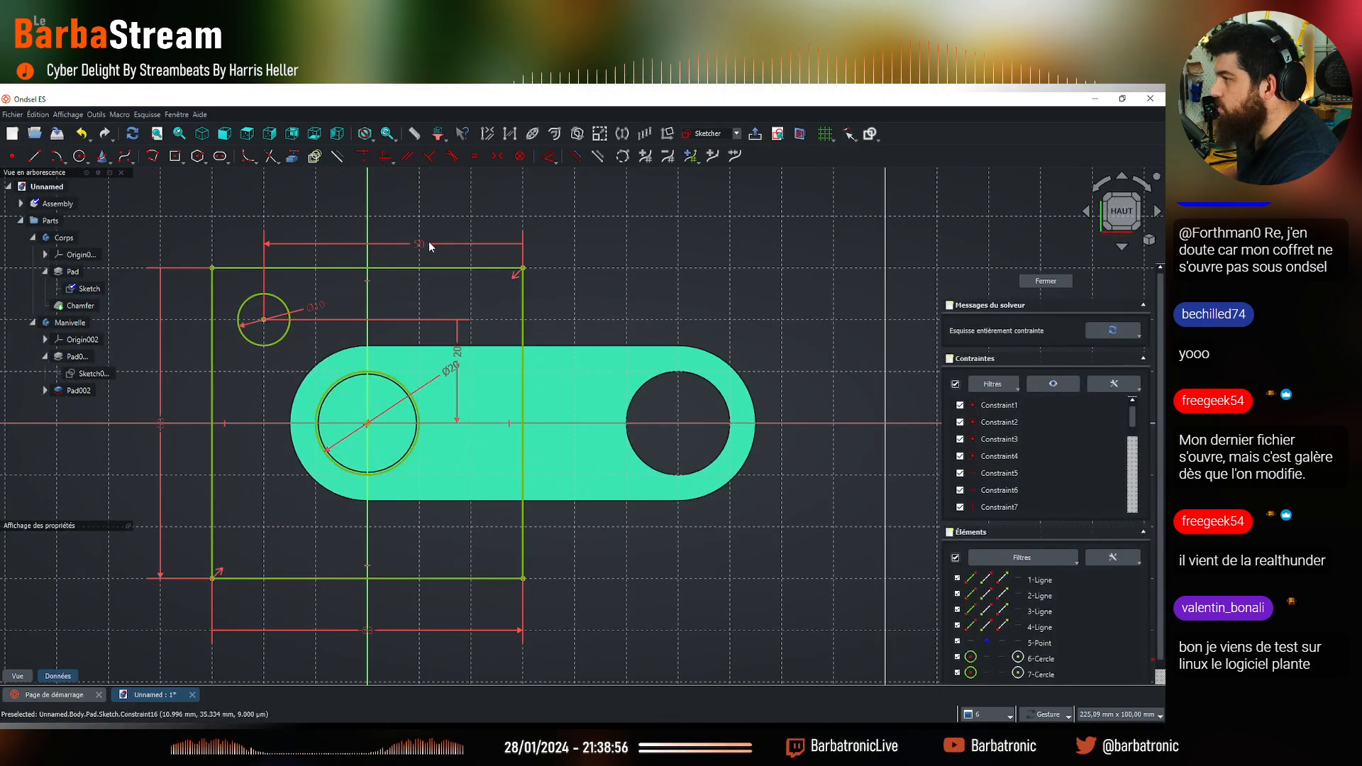
{"action": "double_click", "coordinate": [159, 427]}
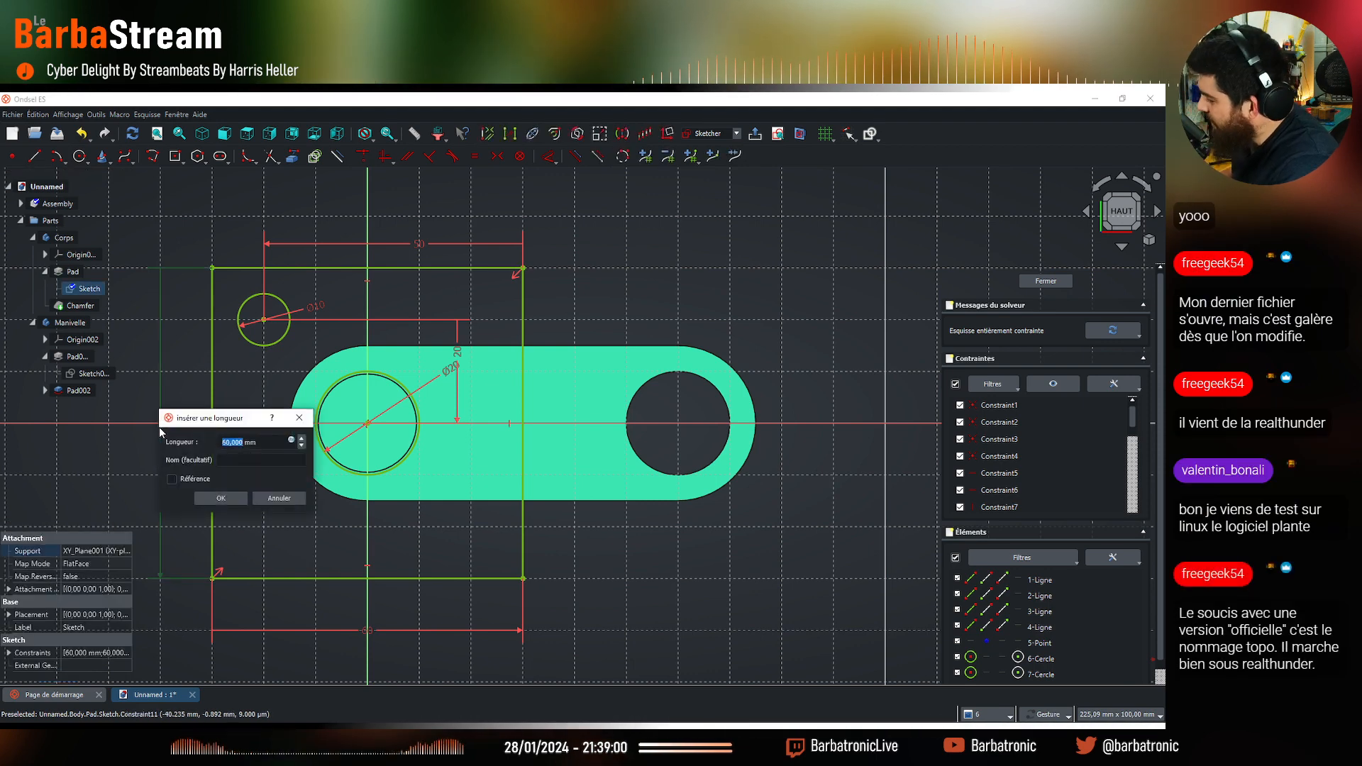
{"action": "key", "text": "Return"}
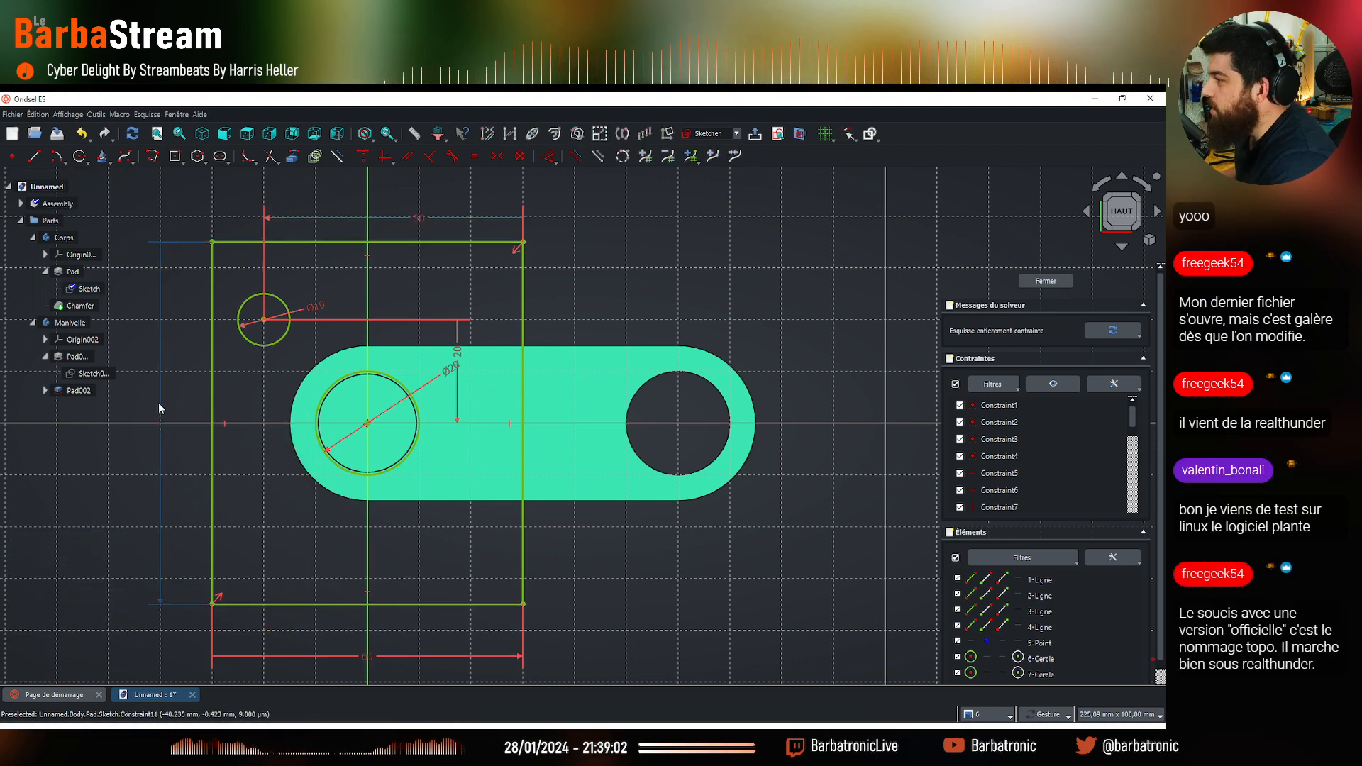
Set the Corps sketch's small corner hole to 5 mm diameter and its central hole to 22 mm, and close the sketch
{"action": "double_click", "coordinate": [312, 306]}
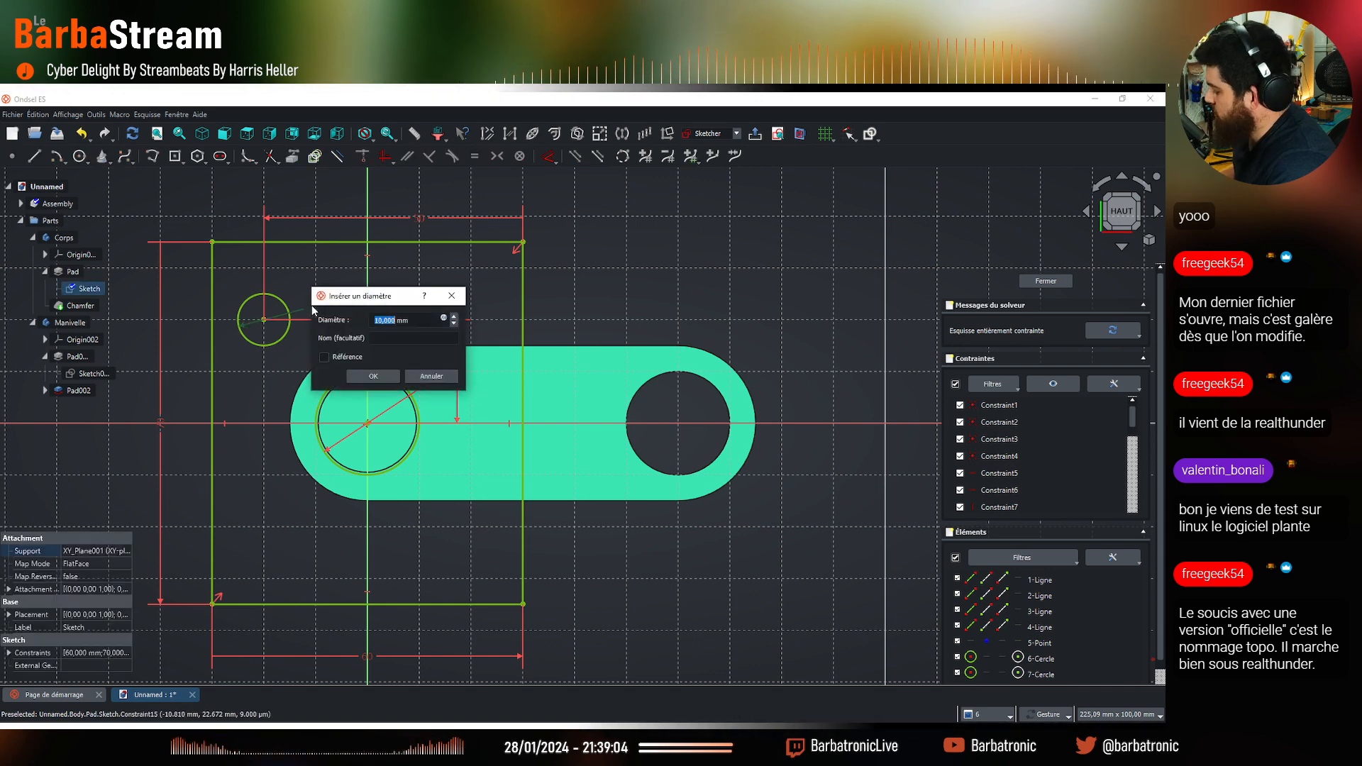
{"action": "type", "text": "5"}
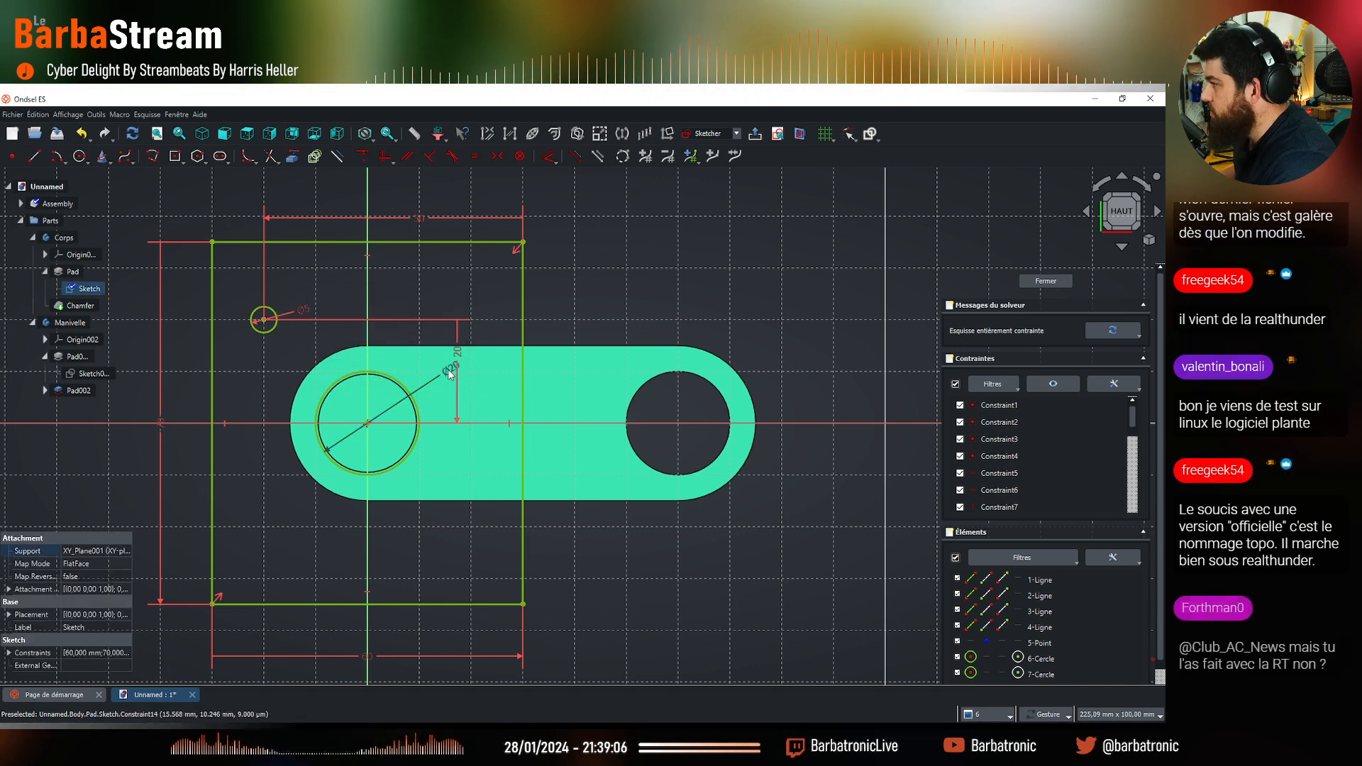
{"action": "double_click", "coordinate": [449, 369]}
{"action": "type", "text": "22"}
{"action": "key", "text": "Return"}
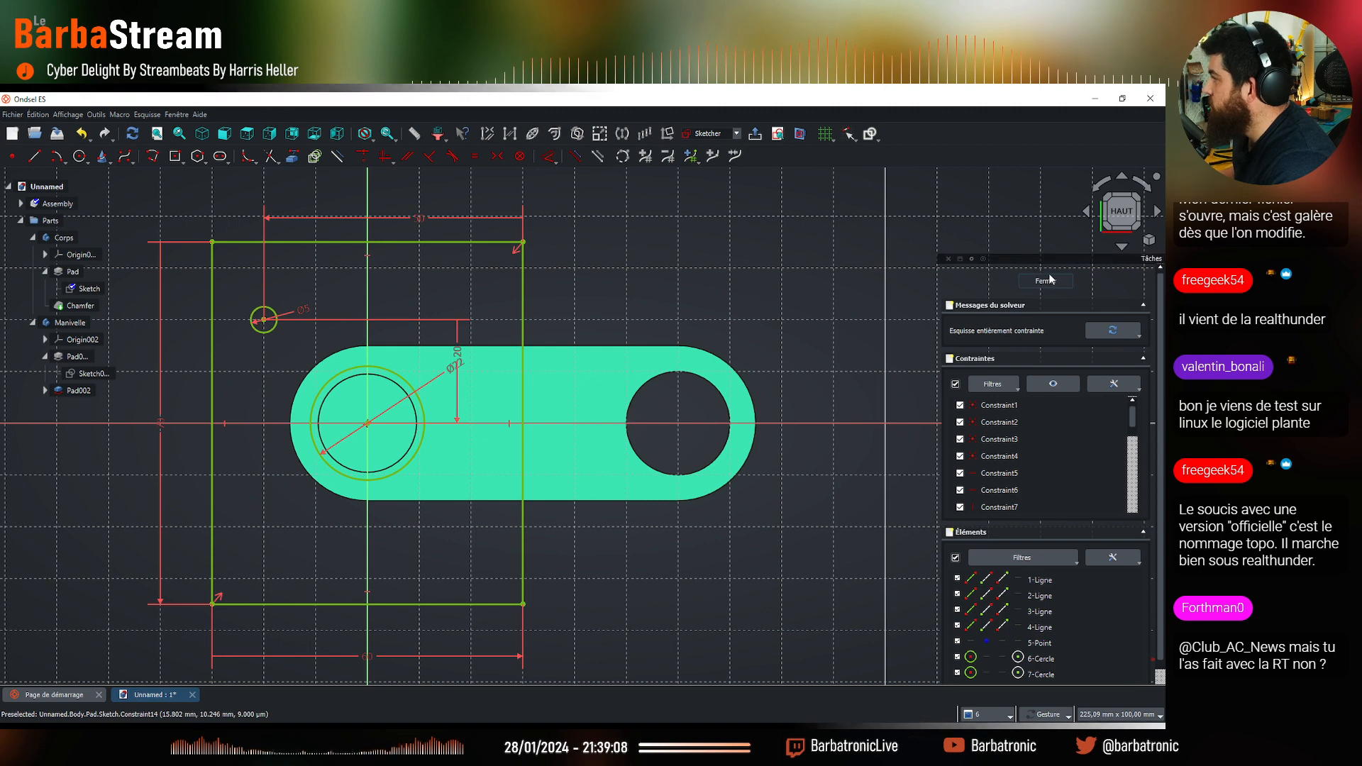
{"action": "left_click", "coordinate": [1045, 282]}
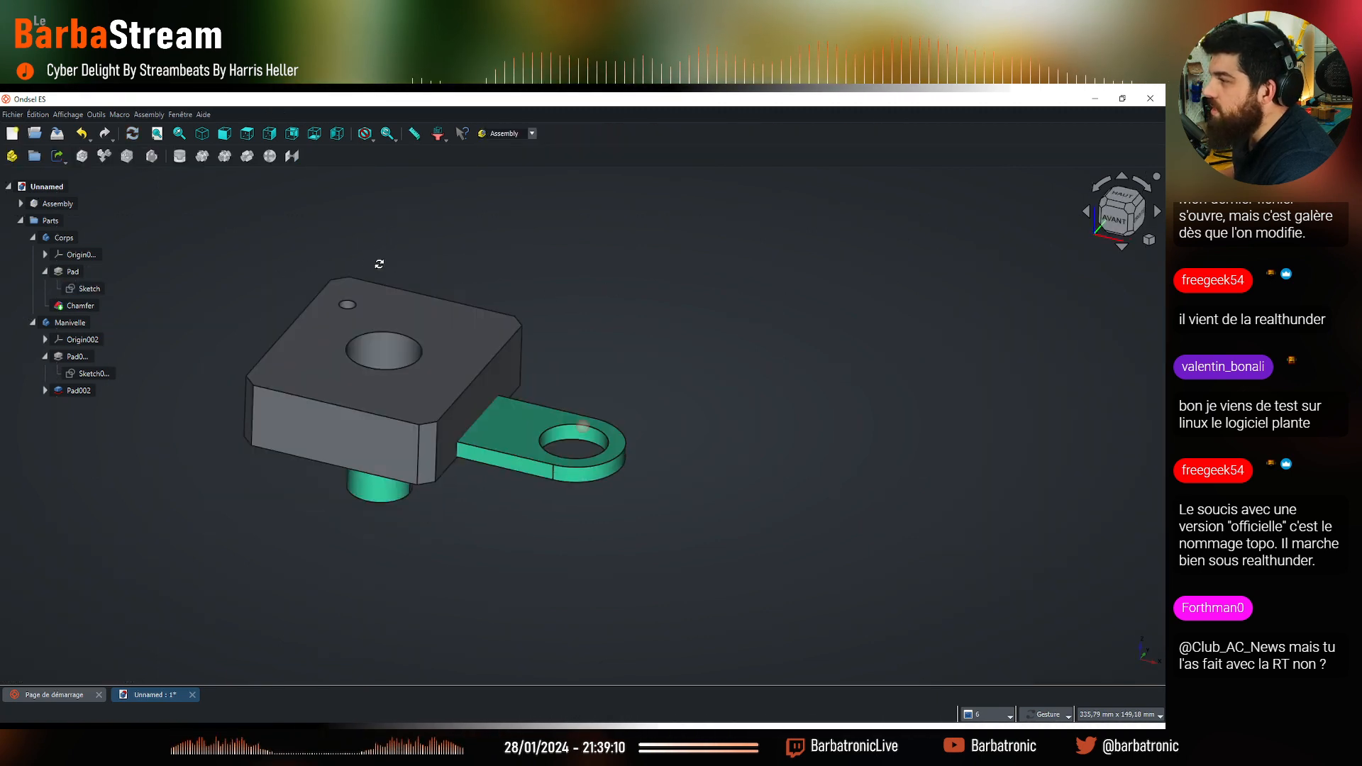
Collapse and hide the Parts group, and show the assembly to inspect its base block
{"action": "left_click_drag", "start_coordinate": [209, 287], "coordinate": [268, 302]}
{"action": "left_click", "coordinate": [21, 220]}
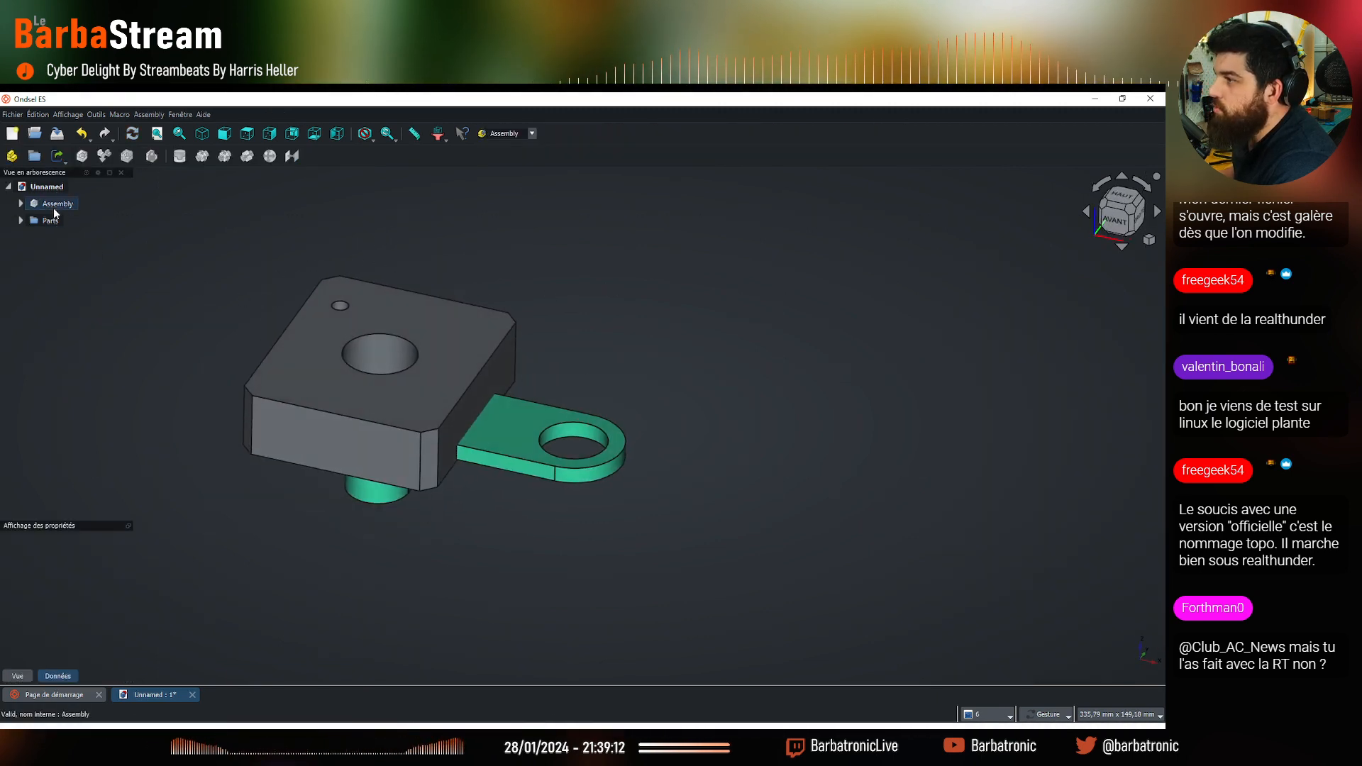
{"action": "left_click", "coordinate": [52, 220]}
{"action": "key", "text": "space"}
{"action": "left_click", "coordinate": [60, 205]}
{"action": "key", "text": "space"}
{"action": "left_click", "coordinate": [348, 536]}
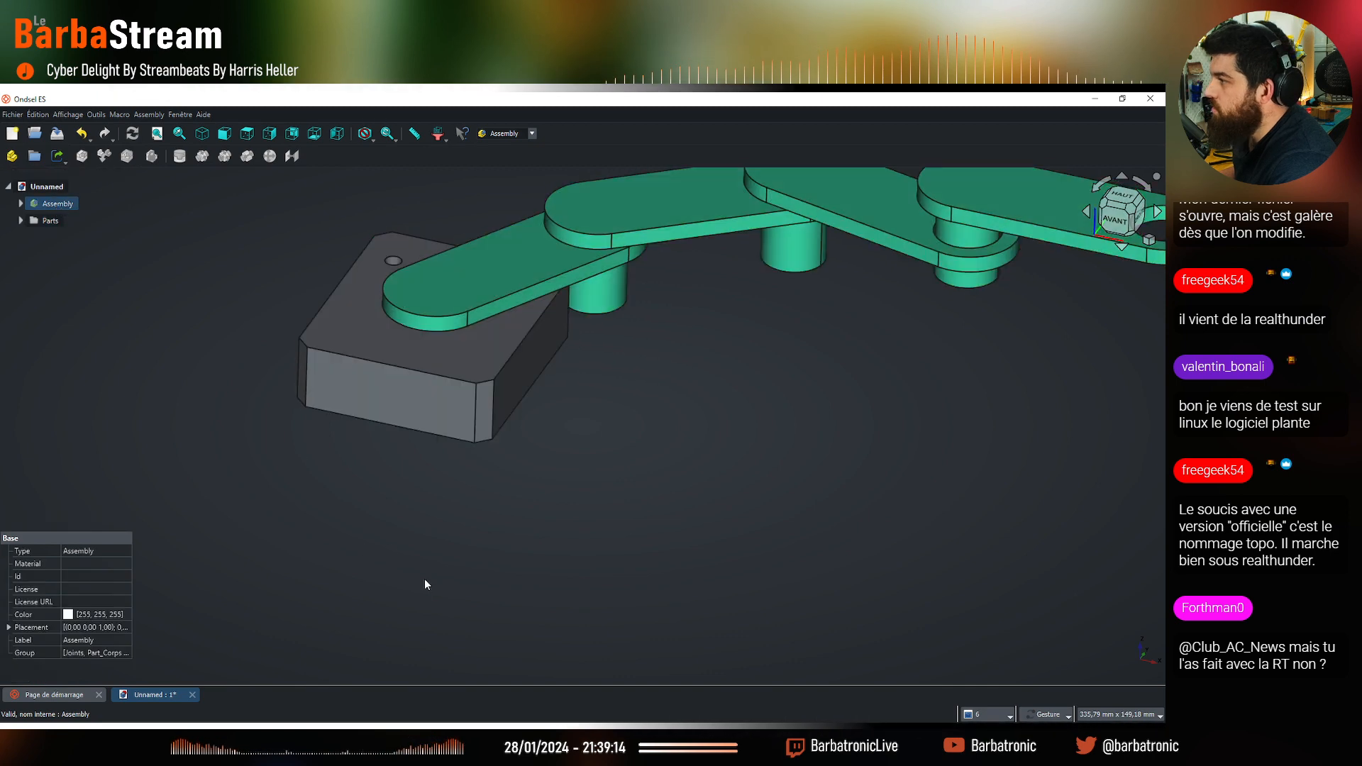
{"action": "left_click_drag", "start_coordinate": [425, 579], "coordinate": [326, 611]}
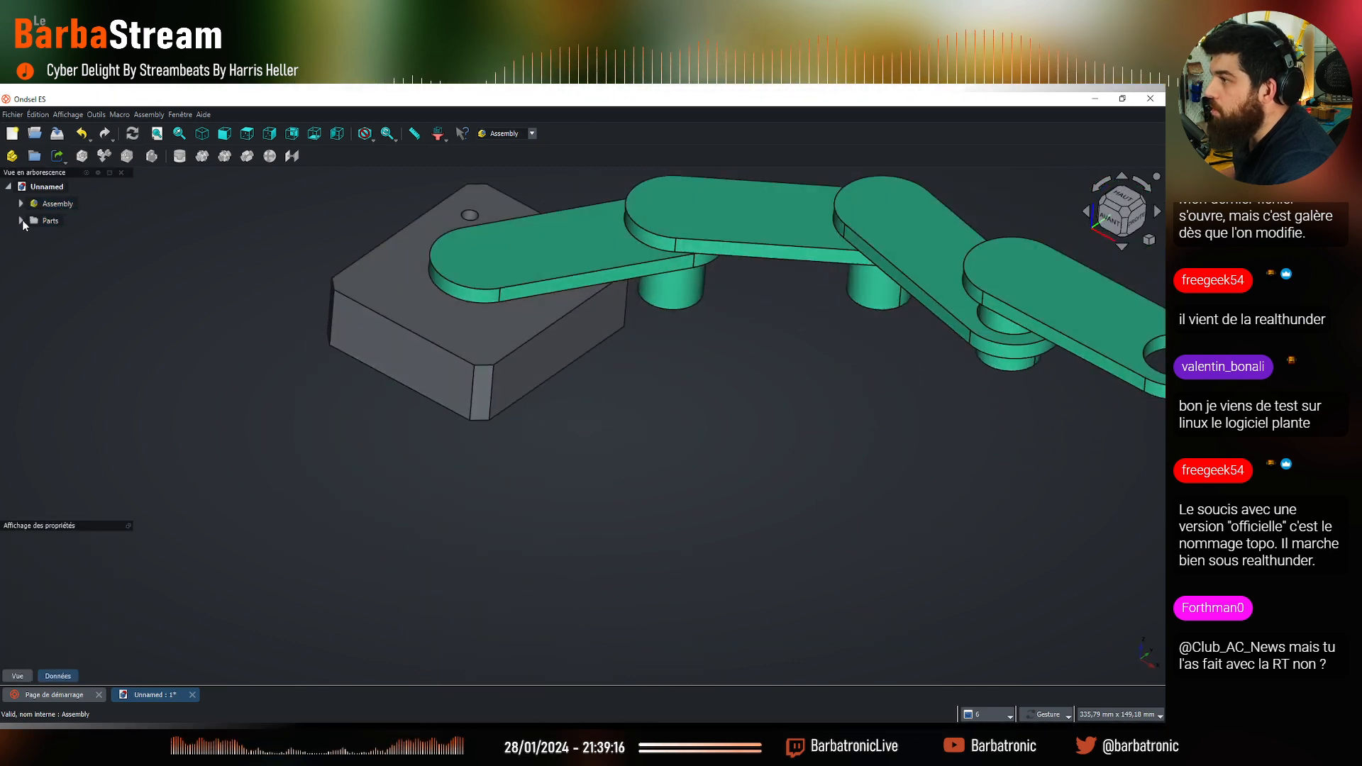
Display the Parts group's original bodies alongside the assembly and view both together from the front and above
{"action": "left_click", "coordinate": [55, 207]}
{"action": "left_click", "coordinate": [47, 221]}
{"action": "key", "text": "space"}
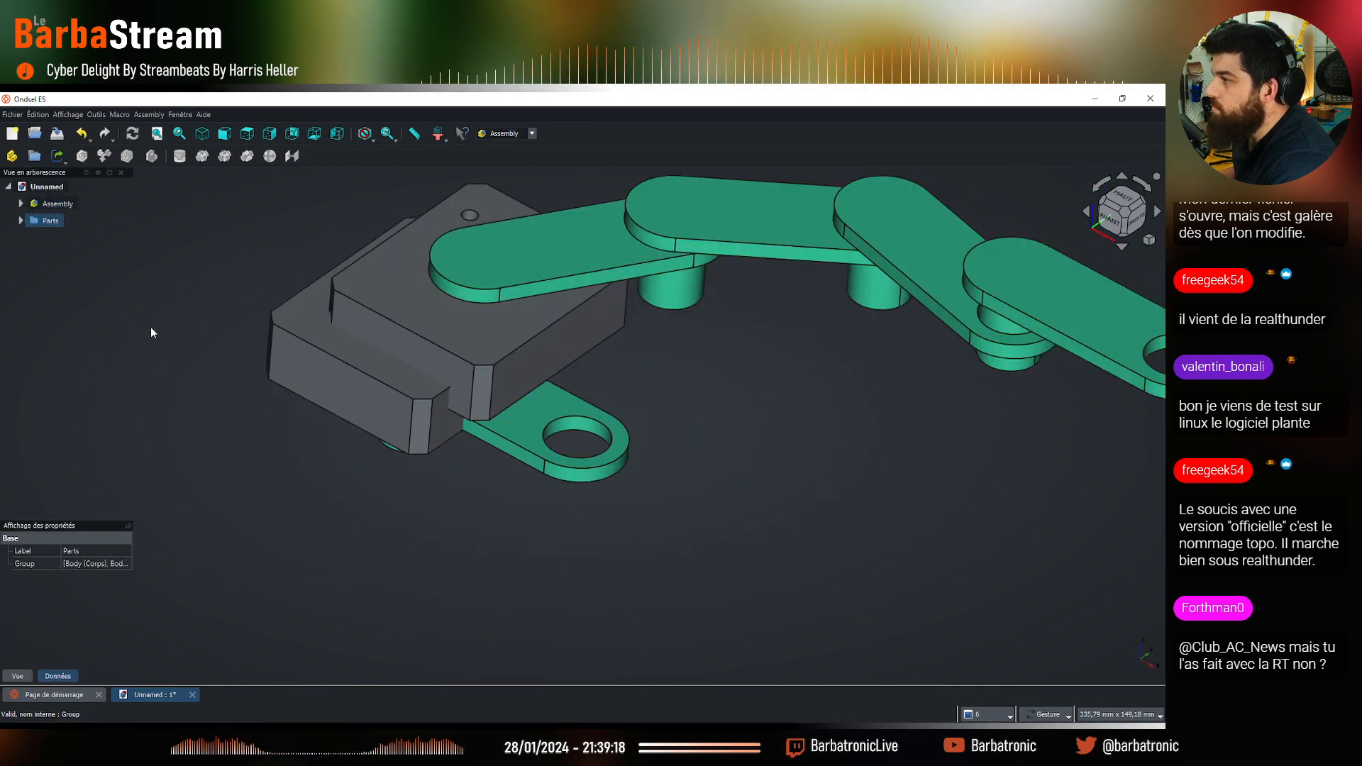
{"action": "left_click", "coordinate": [213, 354]}
{"action": "scroll", "coordinate": [280, 384], "scroll_direction": "down", "scroll_amount": 3}
{"action": "scroll", "coordinate": [260, 314], "scroll_direction": "up", "scroll_amount": 2}
{"action": "left_click_drag", "start_coordinate": [295, 476], "coordinate": [411, 572]}
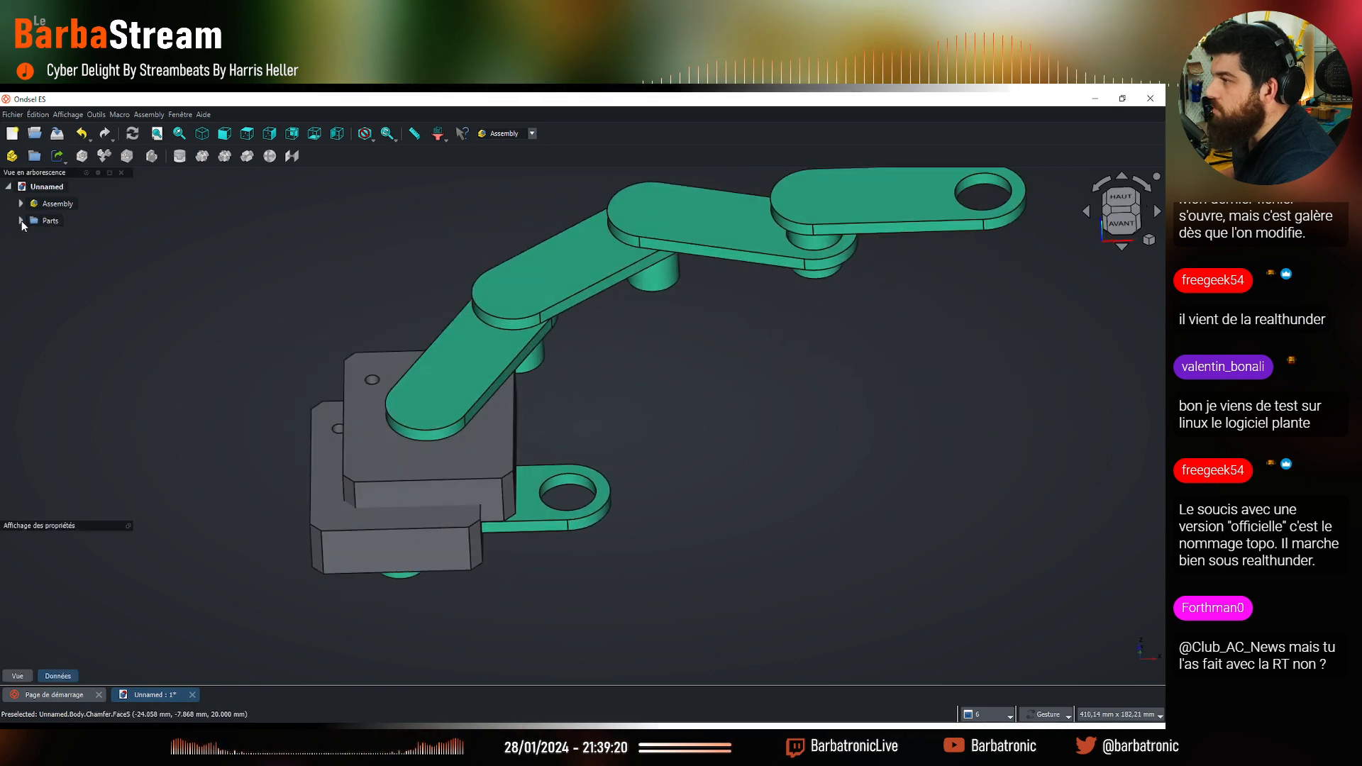
Set the distance between the arc centres in the Manivelle sketch to 100 mm, close it and hide the Parts group
{"action": "left_click", "coordinate": [21, 221]}
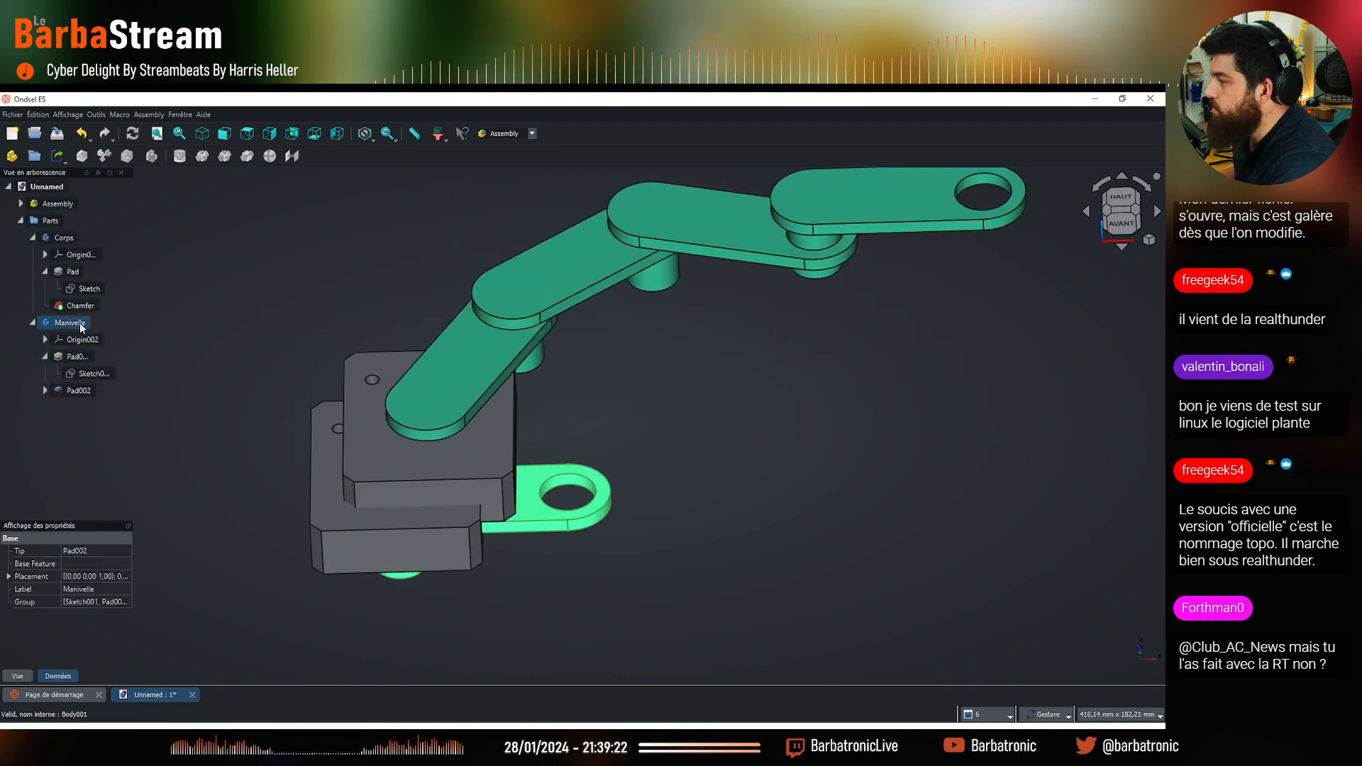
{"action": "left_click", "coordinate": [92, 374]}
{"action": "double_click", "coordinate": [92, 374]}
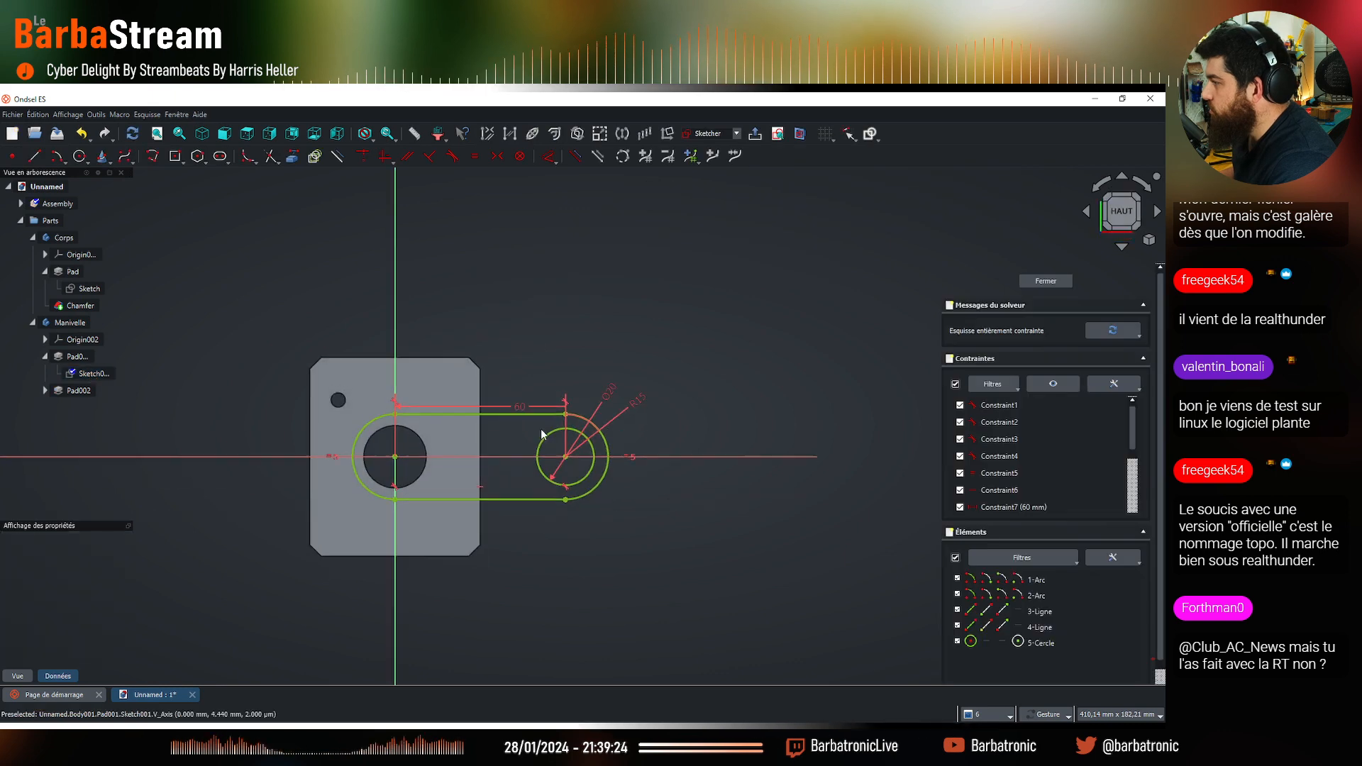
{"action": "double_click", "coordinate": [520, 410]}
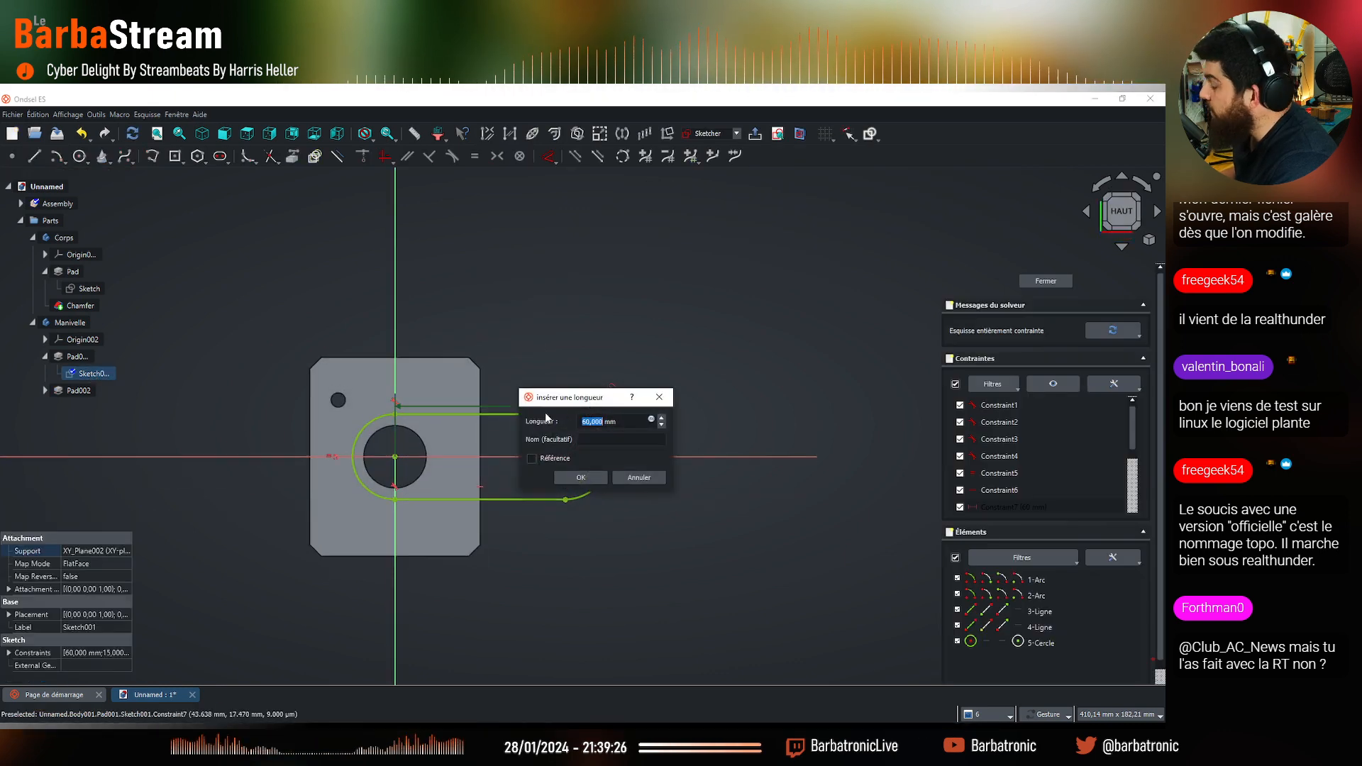
{"action": "type", "text": "100"}
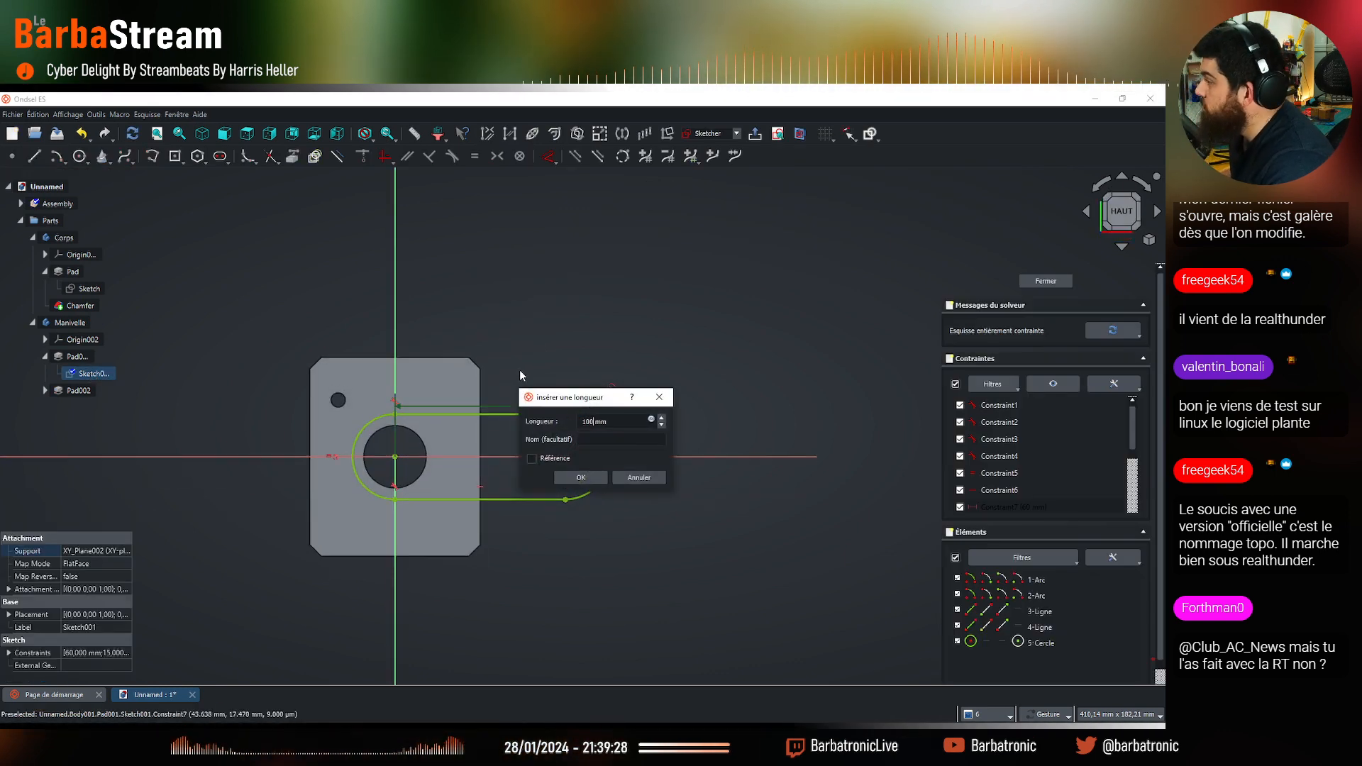
{"action": "left_click", "coordinate": [586, 479]}
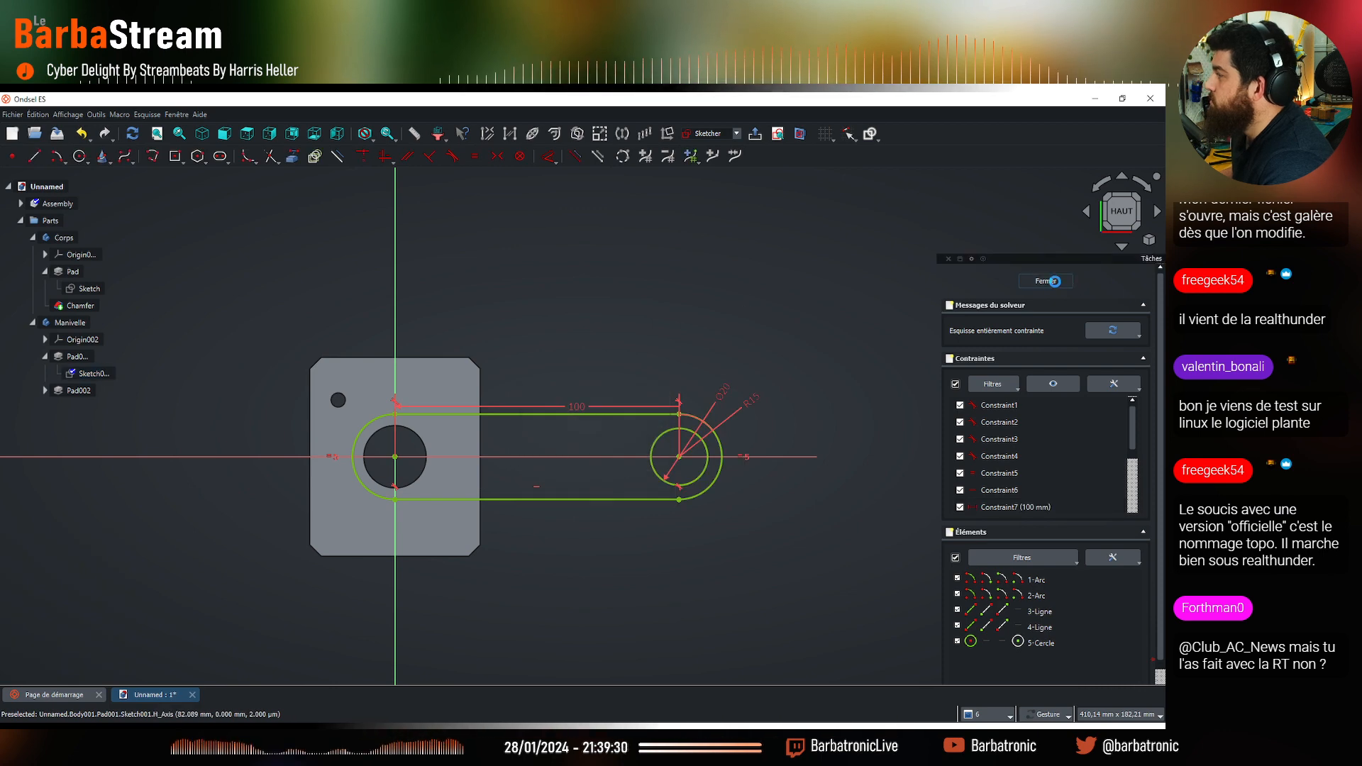
{"action": "left_click", "coordinate": [1047, 281]}
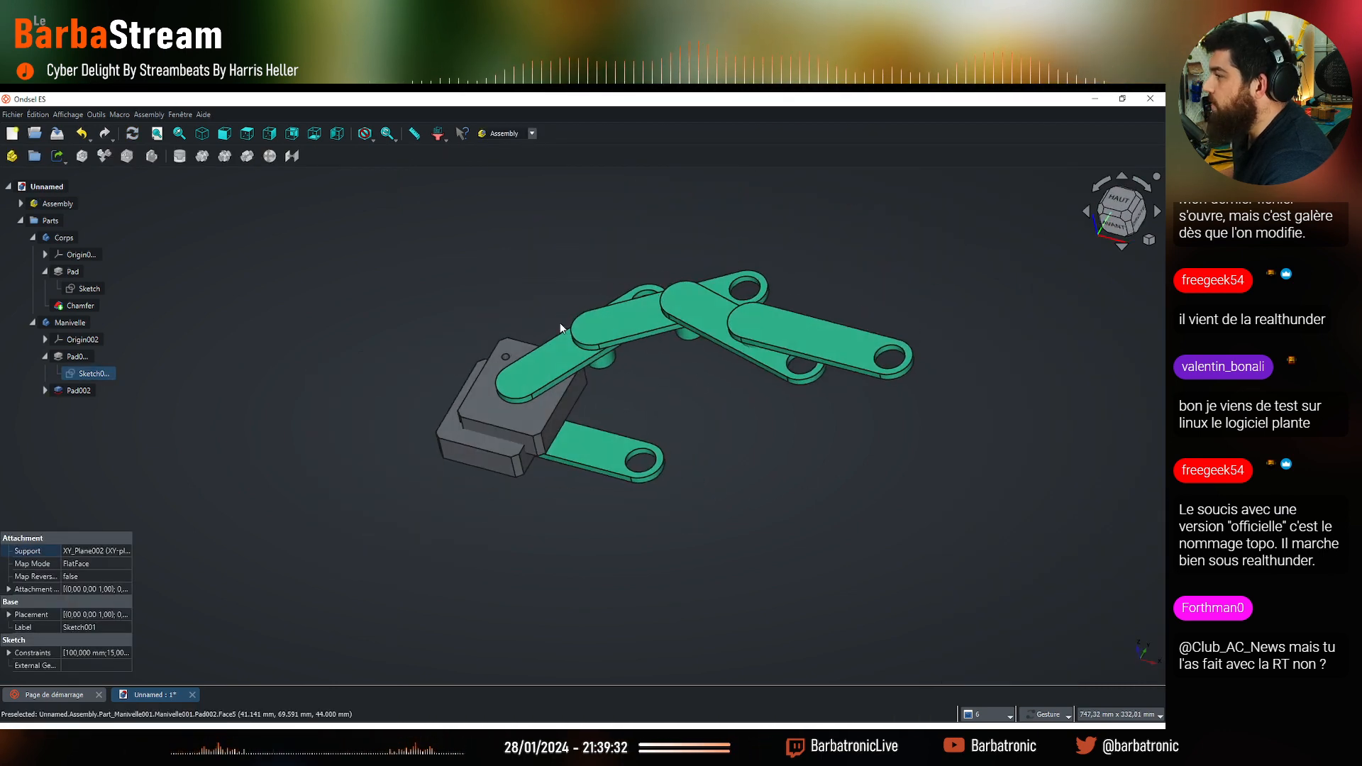
{"action": "left_click", "coordinate": [49, 221]}
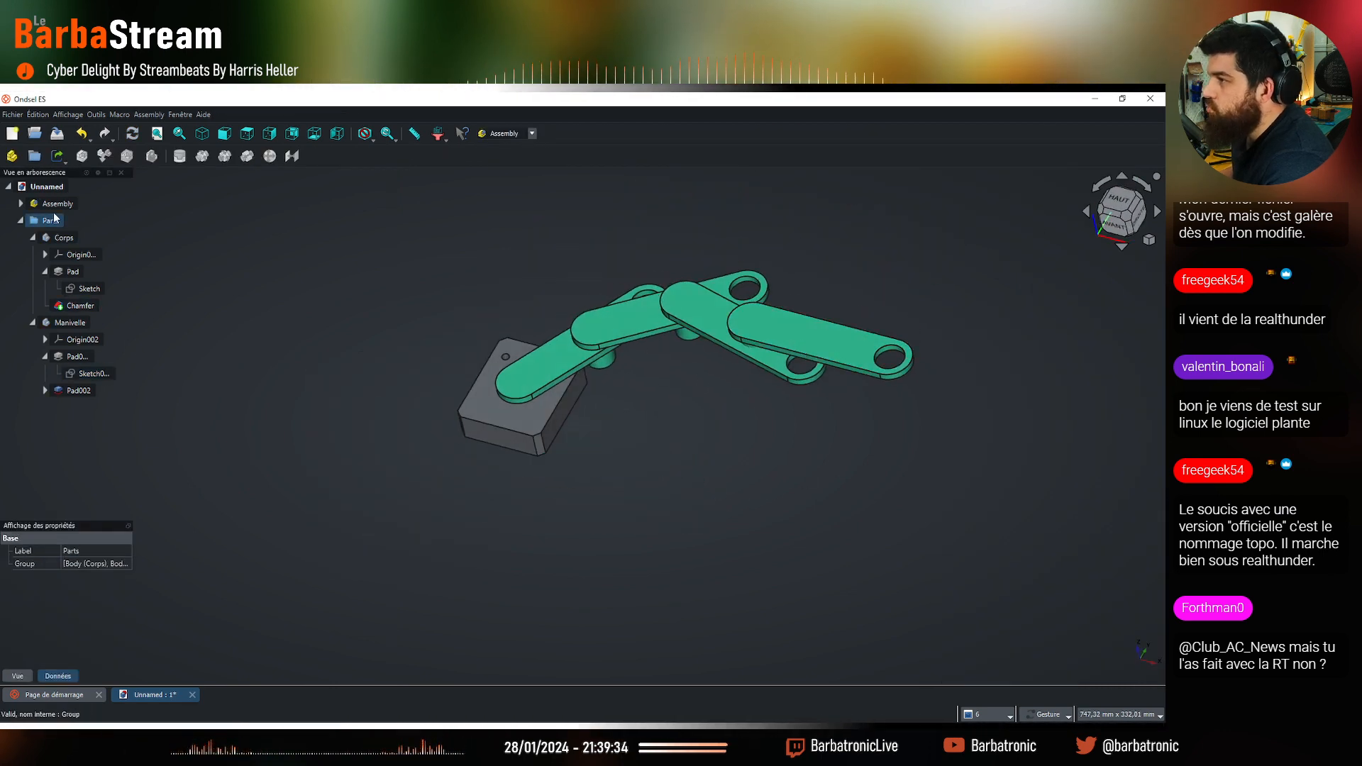
Expand and activate the Assembly, and solve its joints
{"action": "left_click", "coordinate": [20, 220]}
{"action": "left_click", "coordinate": [21, 203]}
{"action": "left_click", "coordinate": [55, 204]}
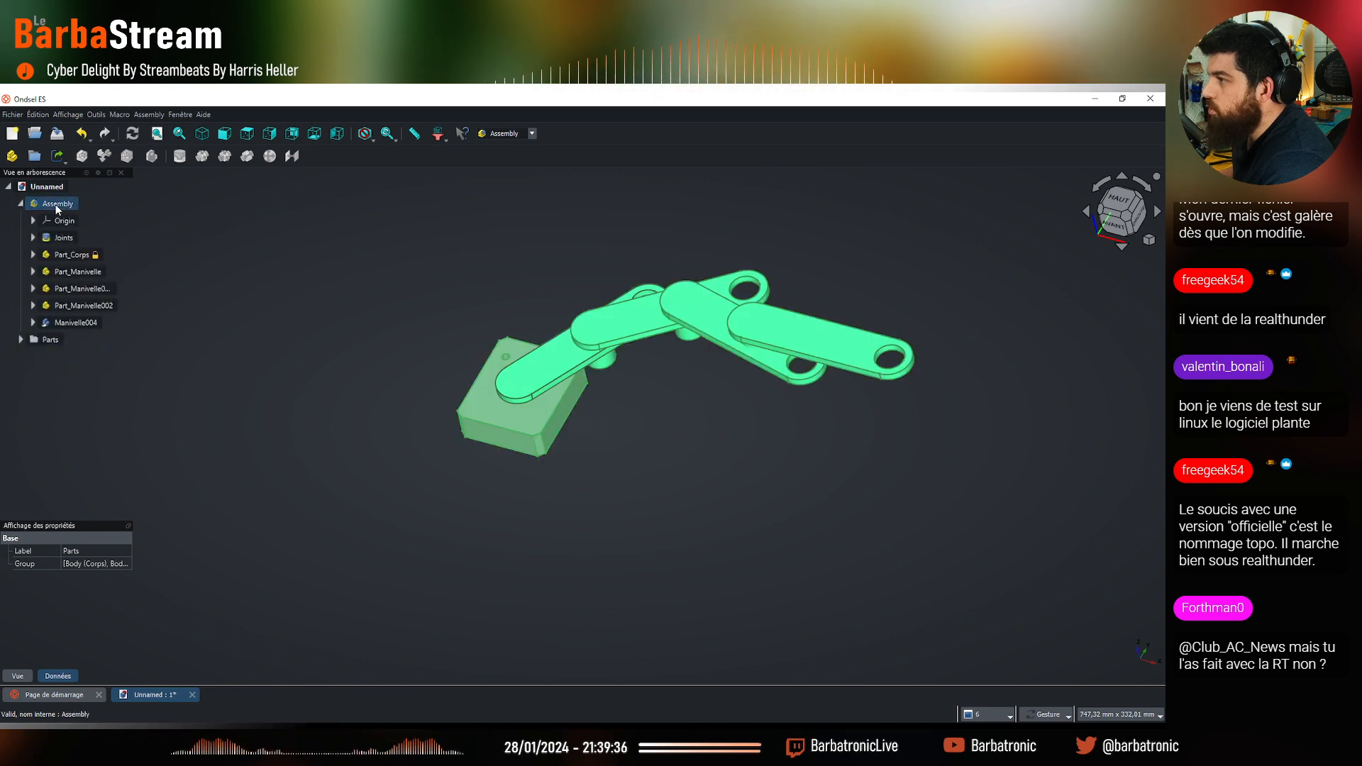
{"action": "left_click", "coordinate": [362, 268]}
{"action": "left_click", "coordinate": [127, 157]}
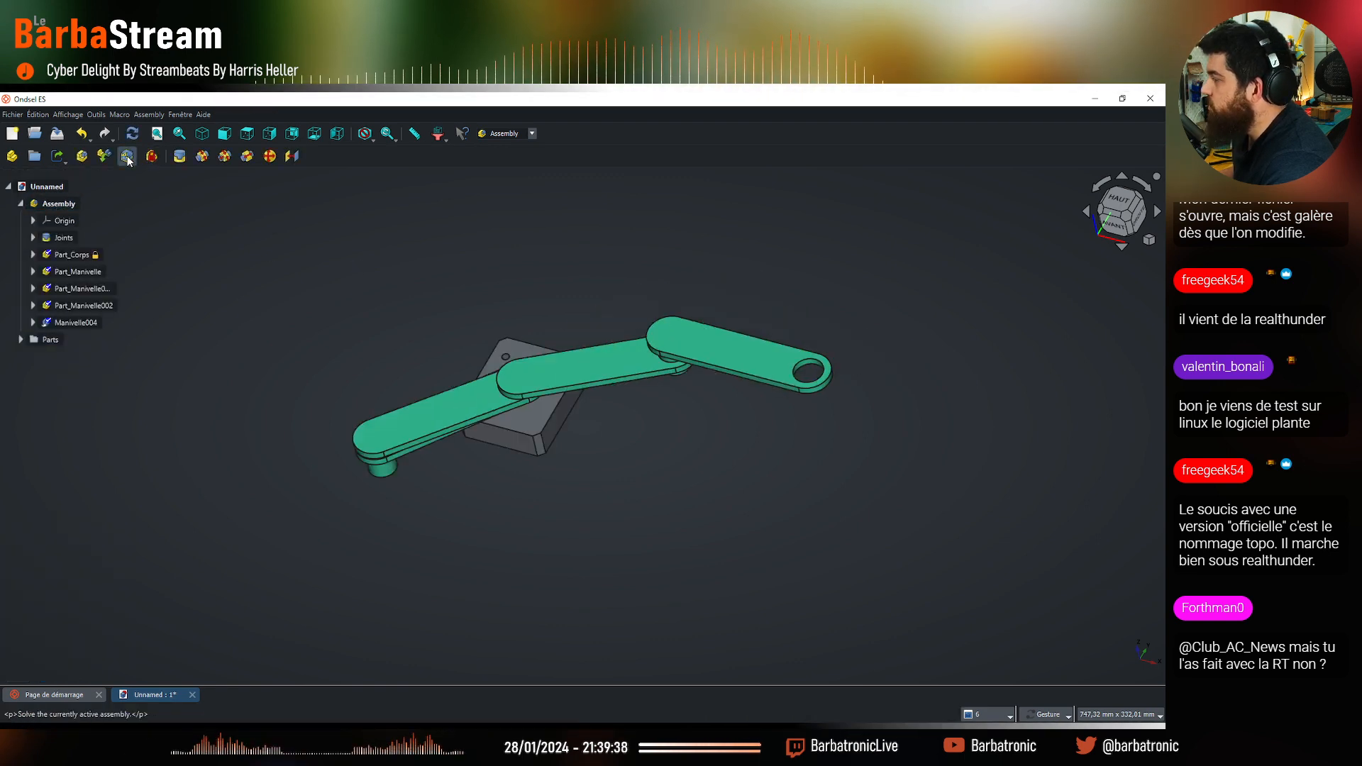
Move the jointed crank links by hand to unfold the chain away from the base block
{"action": "left_click_drag", "start_coordinate": [582, 426], "coordinate": [805, 555]}
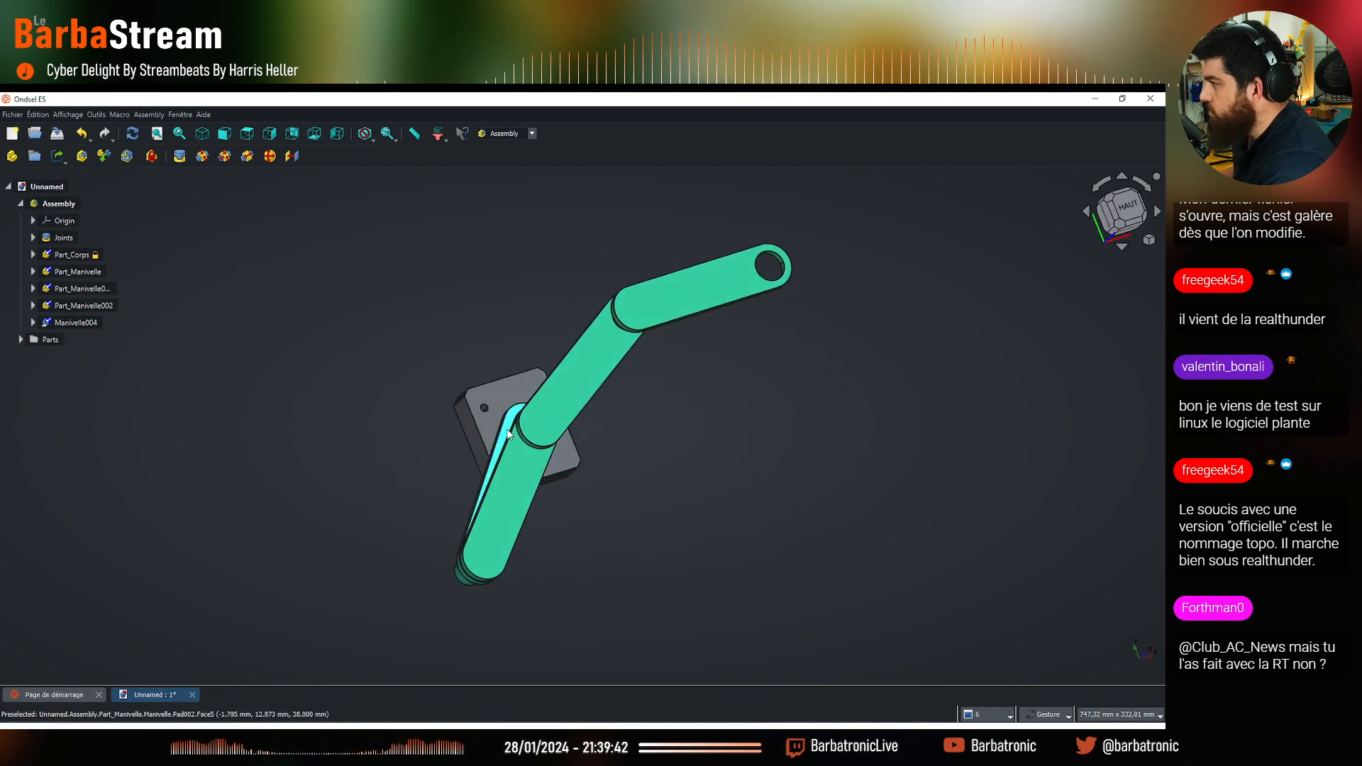
{"action": "left_click_drag", "start_coordinate": [506, 424], "coordinate": [719, 521]}
{"action": "left_click_drag", "start_coordinate": [508, 505], "coordinate": [853, 423]}
{"action": "left_click_drag", "start_coordinate": [615, 415], "coordinate": [974, 411]}
{"action": "left_click_drag", "start_coordinate": [890, 440], "coordinate": [520, 427]}
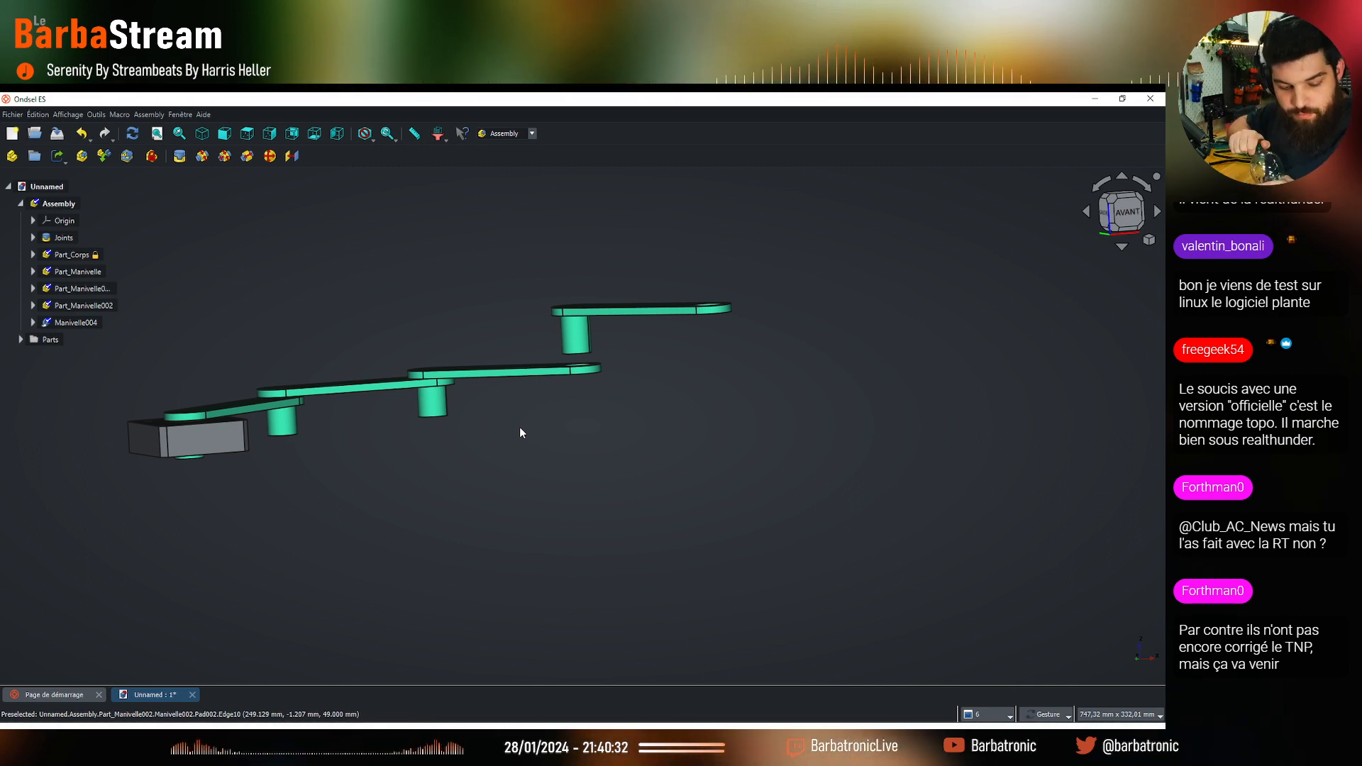
{"action": "left_click_drag", "start_coordinate": [510, 400], "coordinate": [637, 479]}
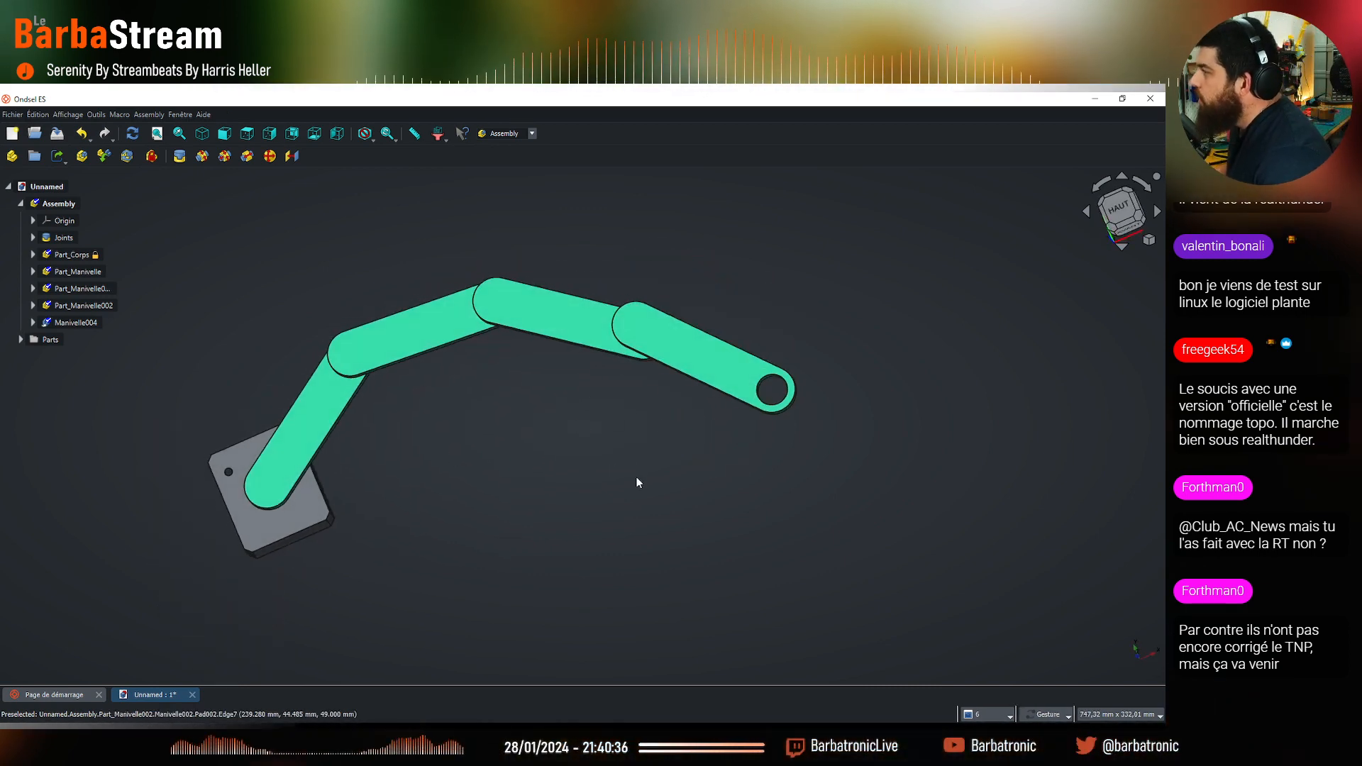
{"action": "mouse_move", "coordinate": [579, 443]}
{"action": "left_mouse_down"}
{"action": "mouse_move", "coordinate": [541, 417]}
{"action": "mouse_move", "coordinate": [574, 450]}
{"action": "mouse_move", "coordinate": [617, 396]}
{"action": "mouse_move", "coordinate": [573, 442]}
{"action": "left_mouse_up"}
{"action": "scroll", "coordinate": [573, 437], "scroll_direction": "down", "scroll_amount": 4}
{"action": "scroll", "coordinate": [537, 376], "scroll_direction": "up", "scroll_amount": 7}
{"action": "scroll", "coordinate": [533, 353], "scroll_direction": "down", "scroll_amount": 2}
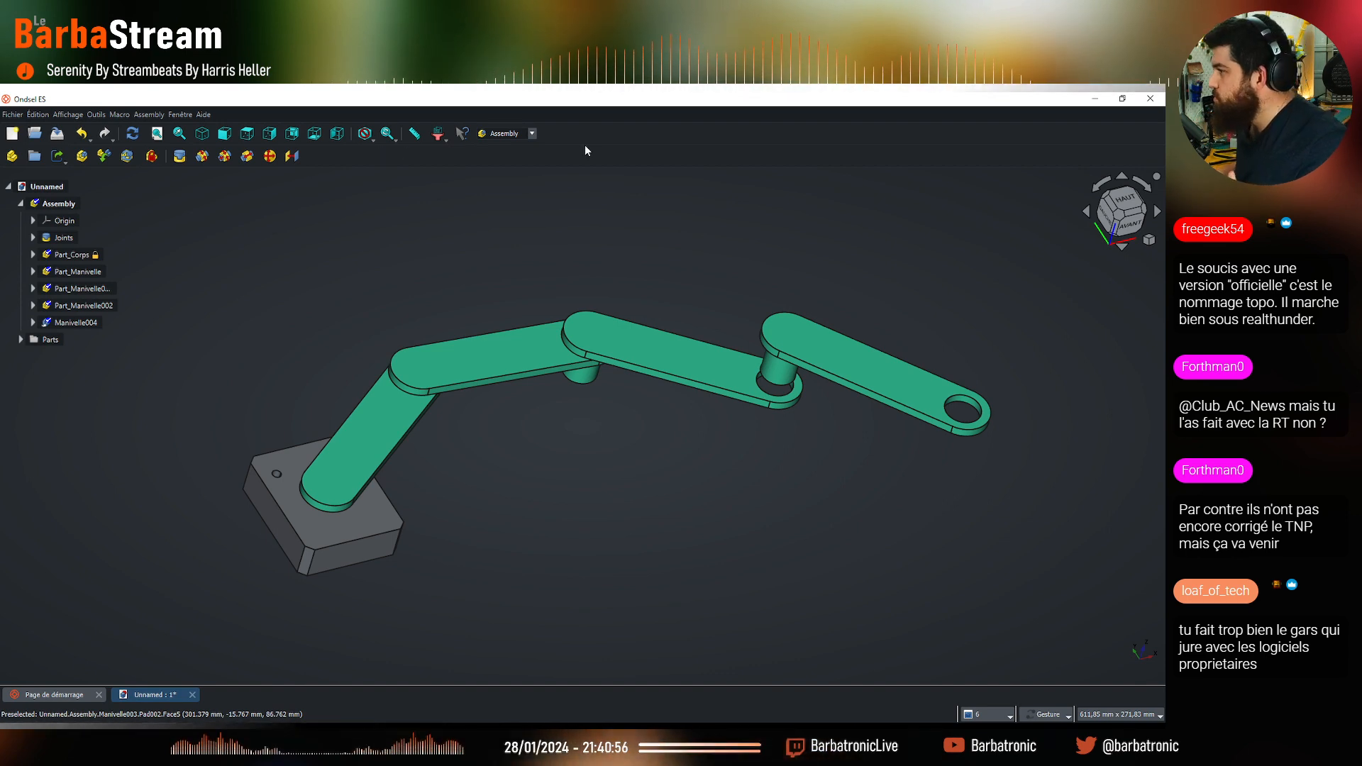
Look through the tool sets of the Part Design, Sketcher and Part workbenches
{"action": "left_click", "coordinate": [533, 133]}
{"action": "left_click", "coordinate": [514, 180]}
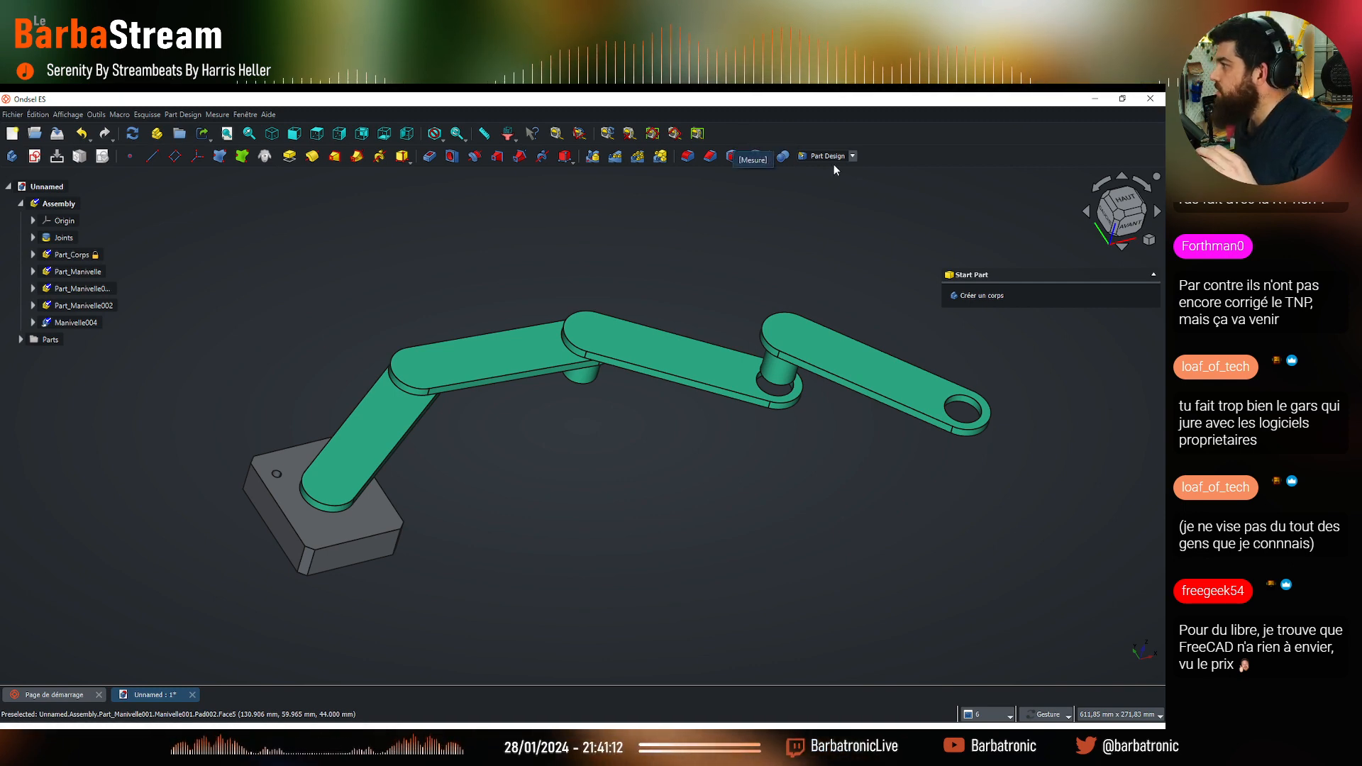
{"action": "left_click", "coordinate": [851, 156]}
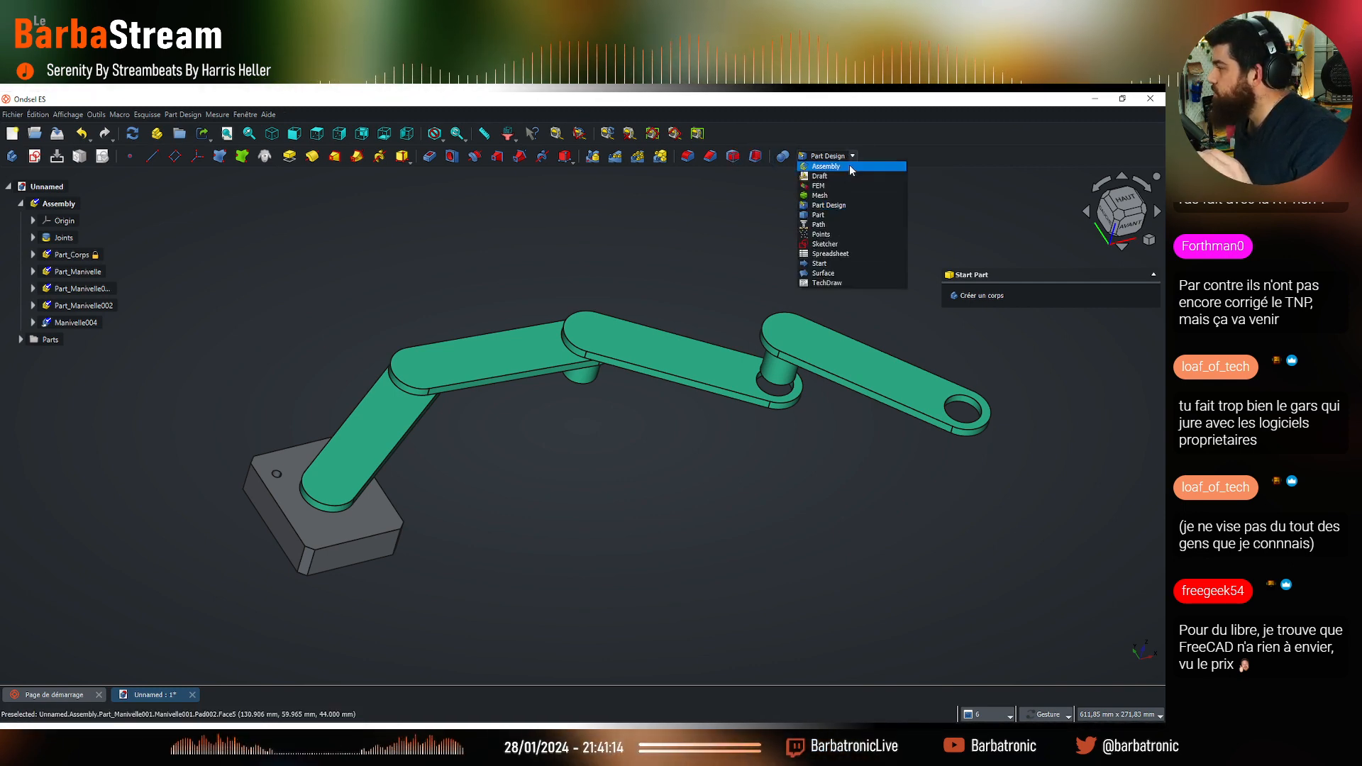
{"action": "left_click", "coordinate": [64, 221]}
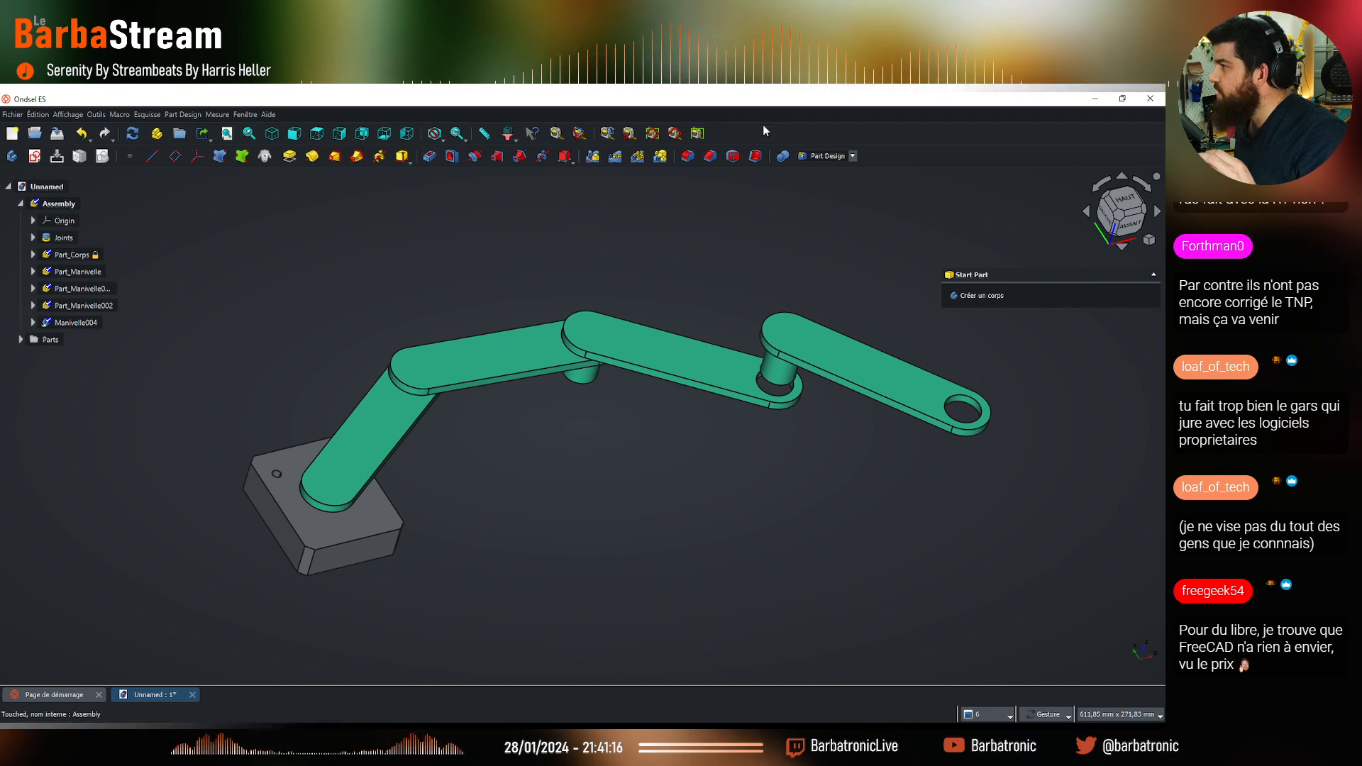
{"action": "left_click", "coordinate": [852, 156]}
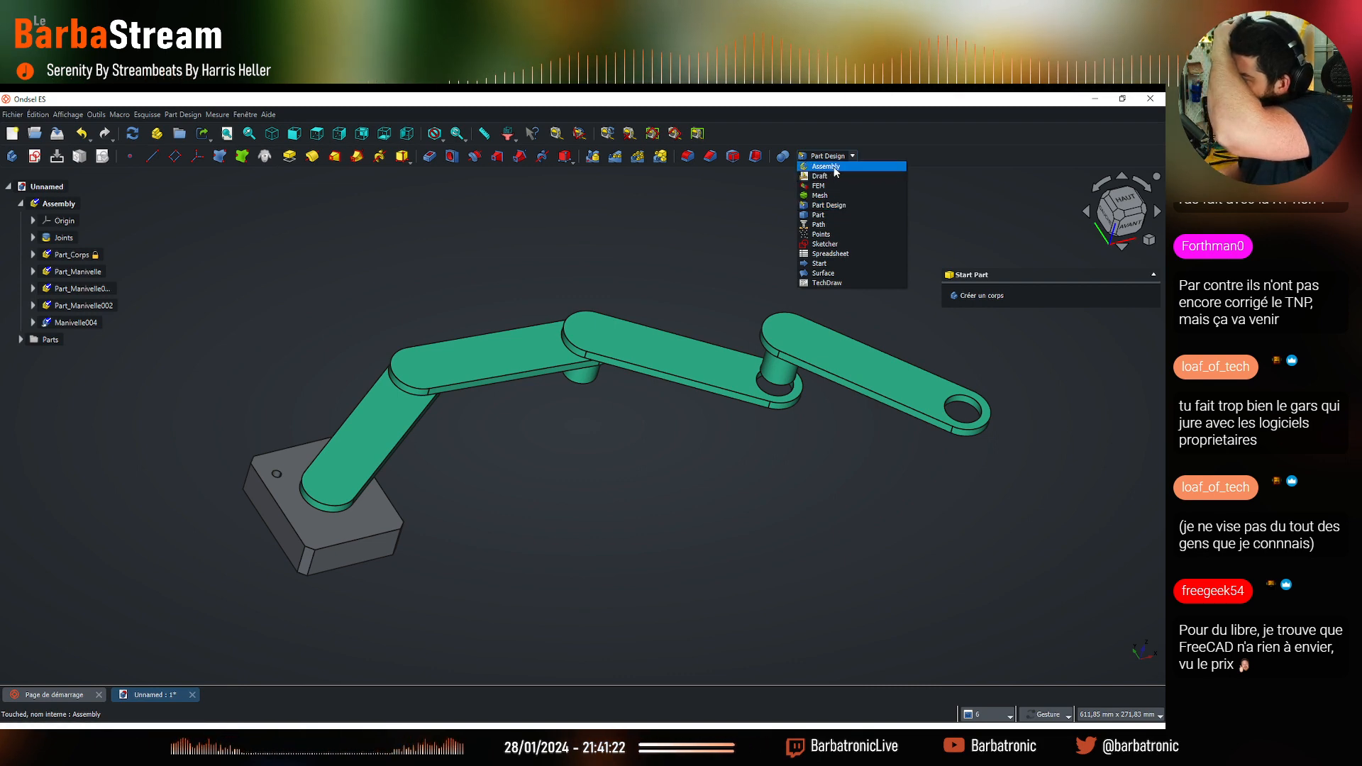
{"action": "left_click", "coordinate": [833, 244]}
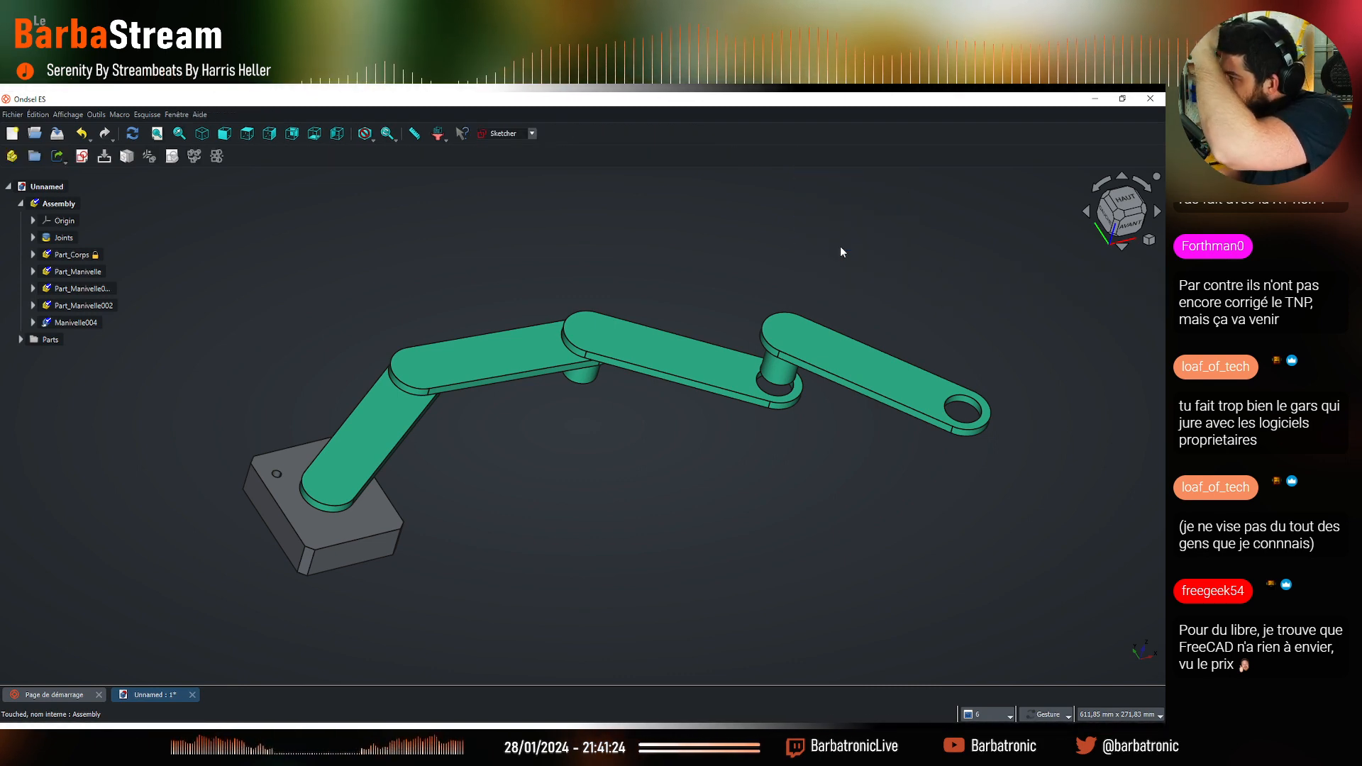
{"action": "left_click", "coordinate": [534, 134]}
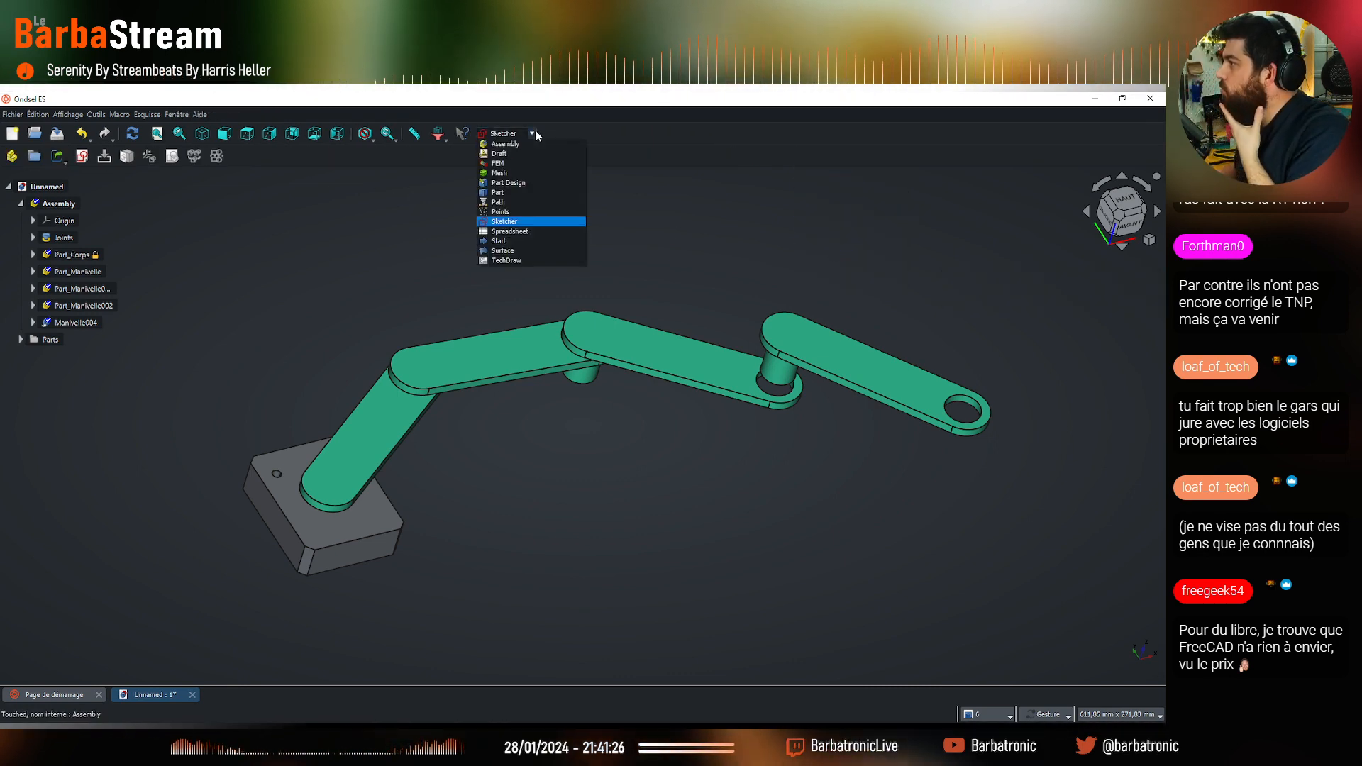
{"action": "left_click", "coordinate": [530, 189]}
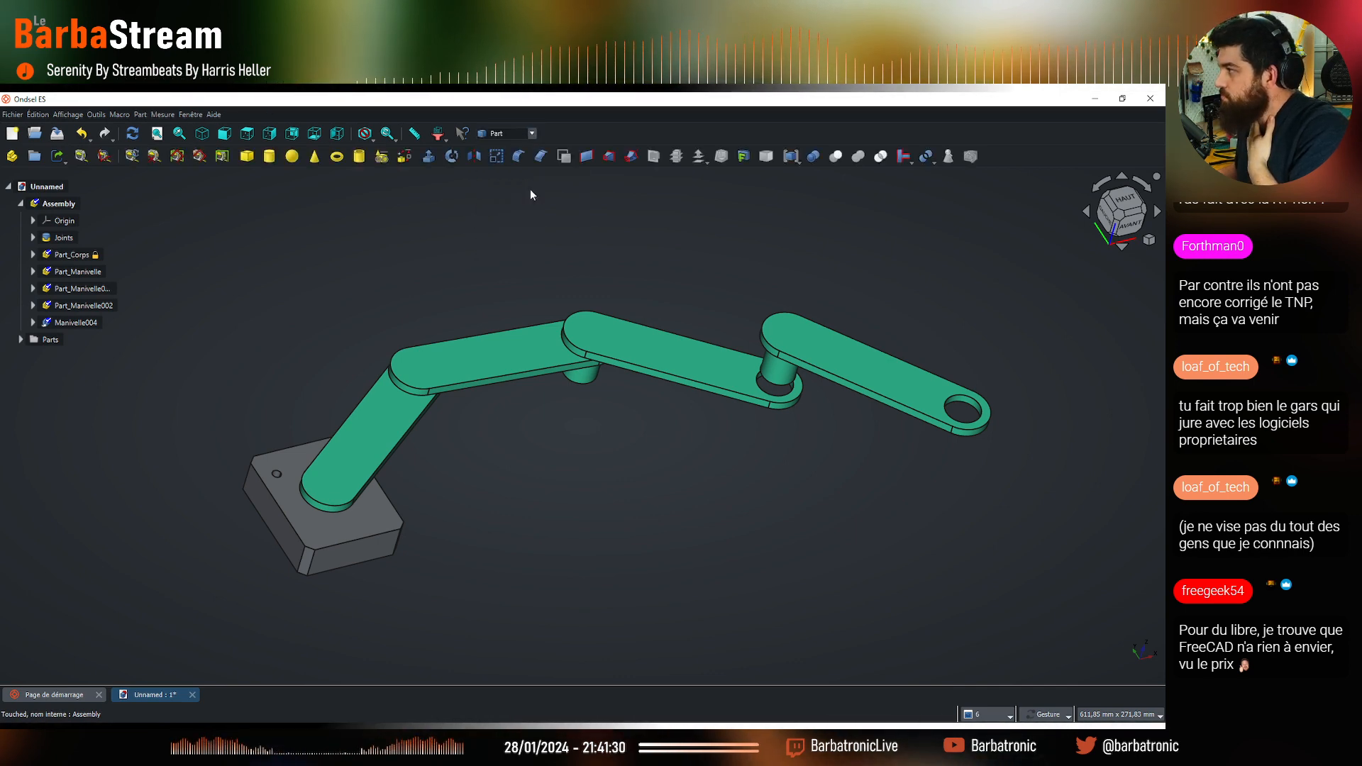
Switch to the Spreadsheet workbench and create a new spreadsheet in the document
{"action": "left_click", "coordinate": [533, 134]}
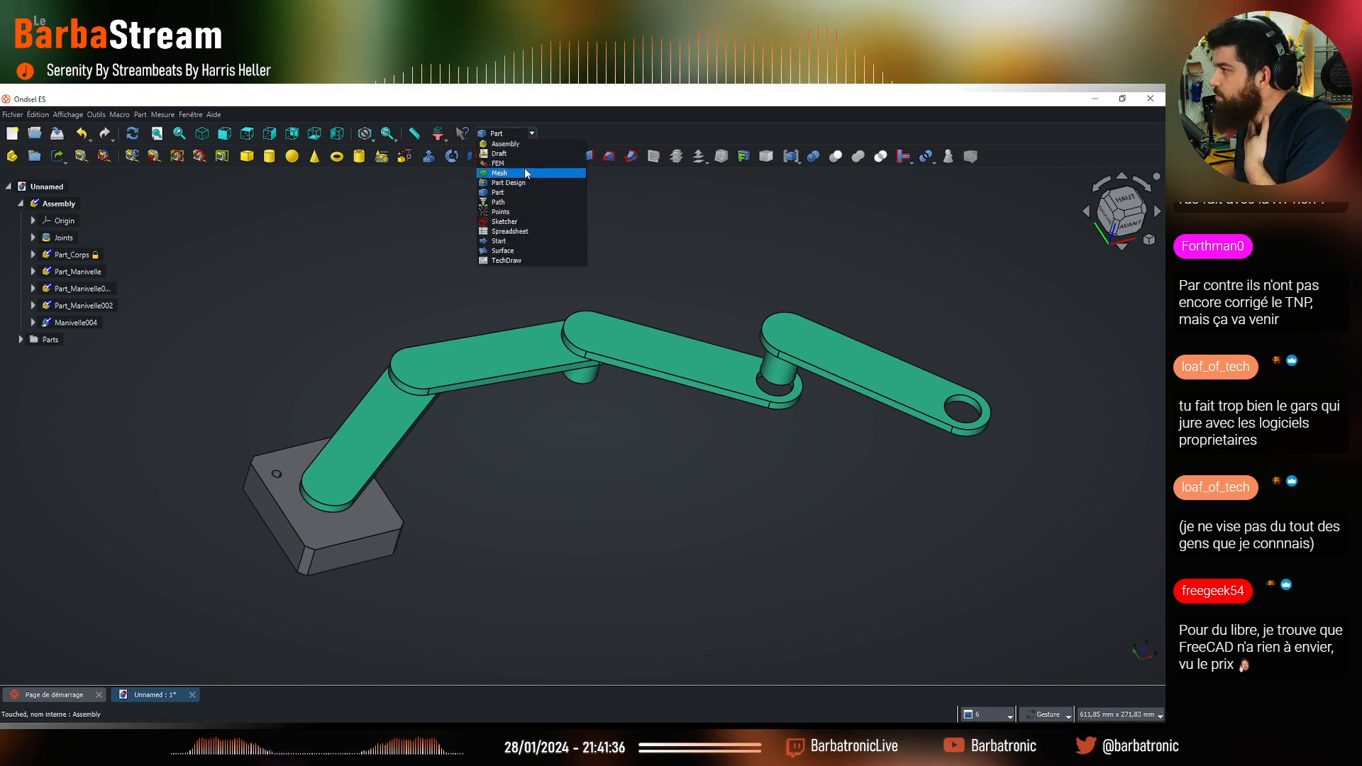
{"action": "left_click", "coordinate": [539, 231]}
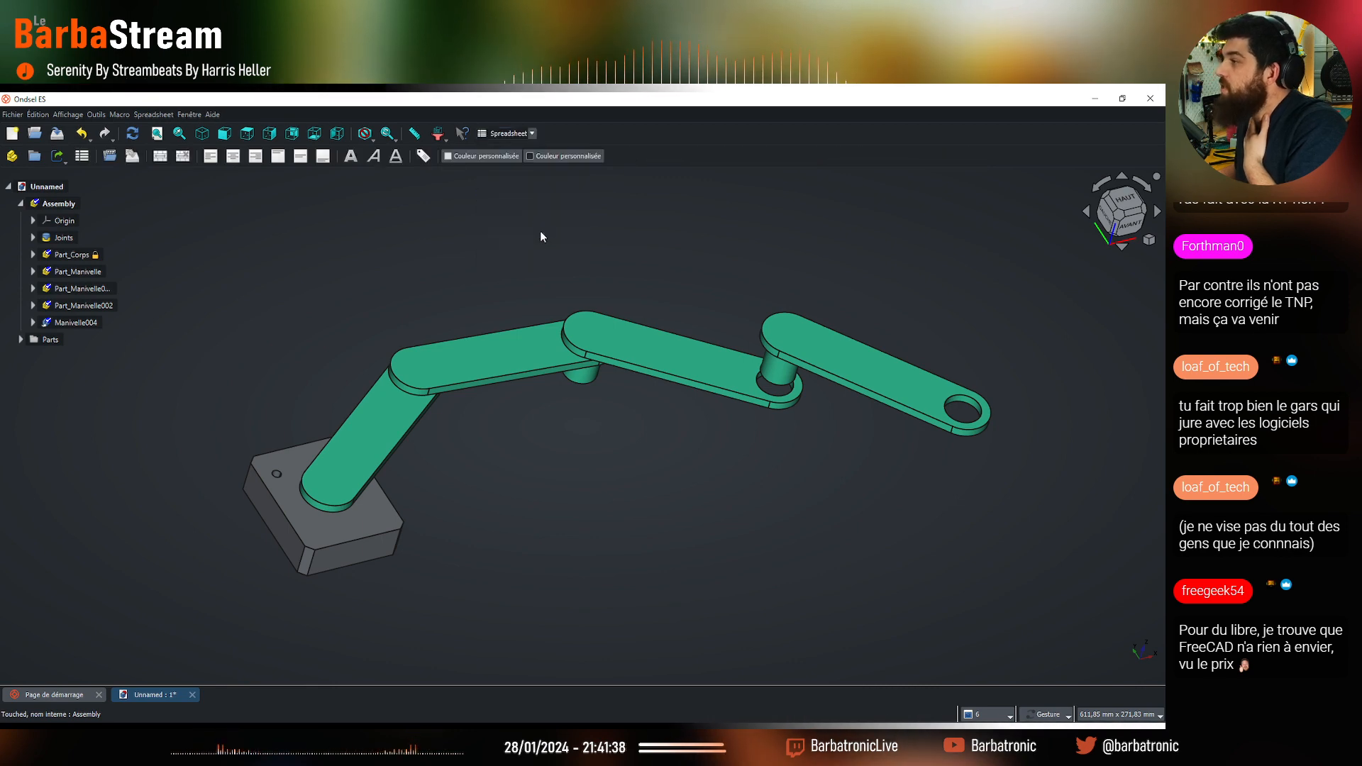
{"action": "left_click", "coordinate": [82, 156]}
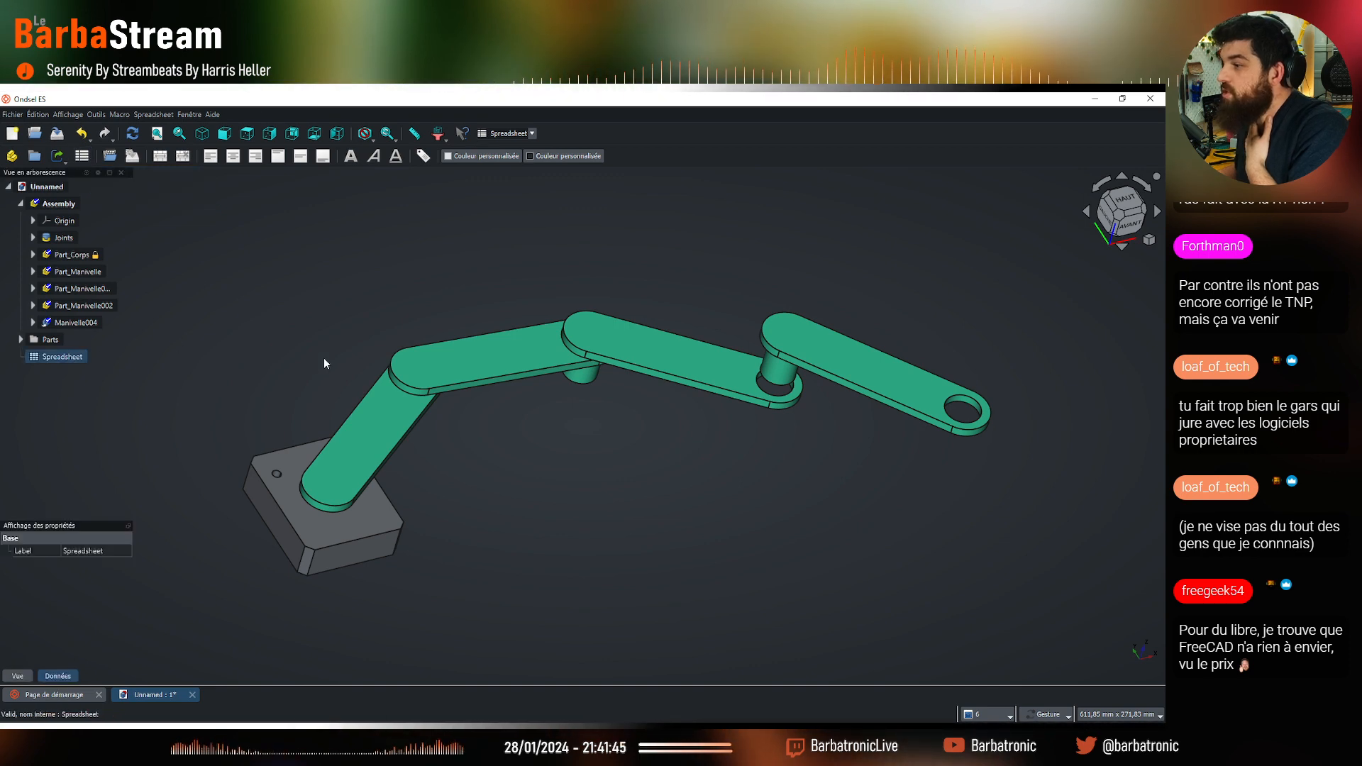
Try out the new spreadsheet by entering the test text "sergdsreg" in cell B3, clearing it and closing the sheet
{"action": "double_click", "coordinate": [71, 356]}
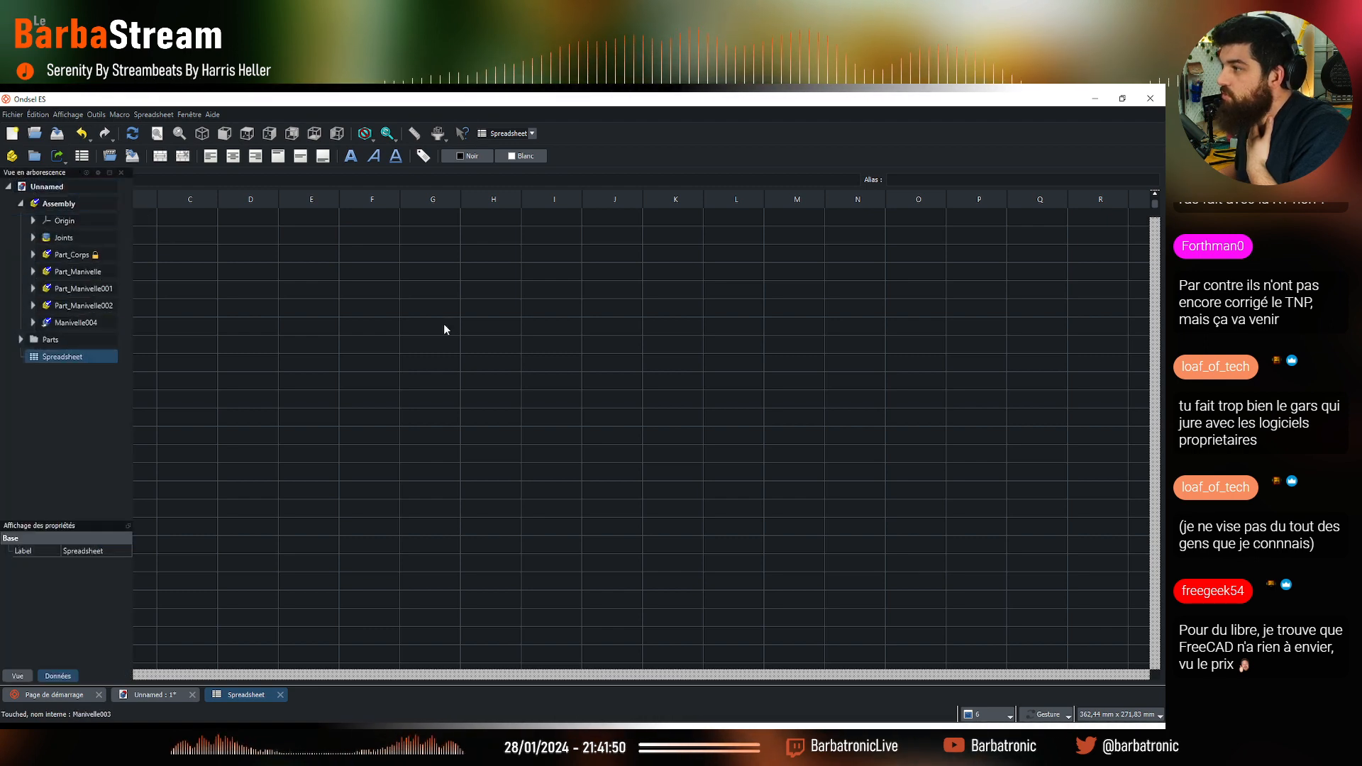
{"action": "left_click", "coordinate": [143, 250]}
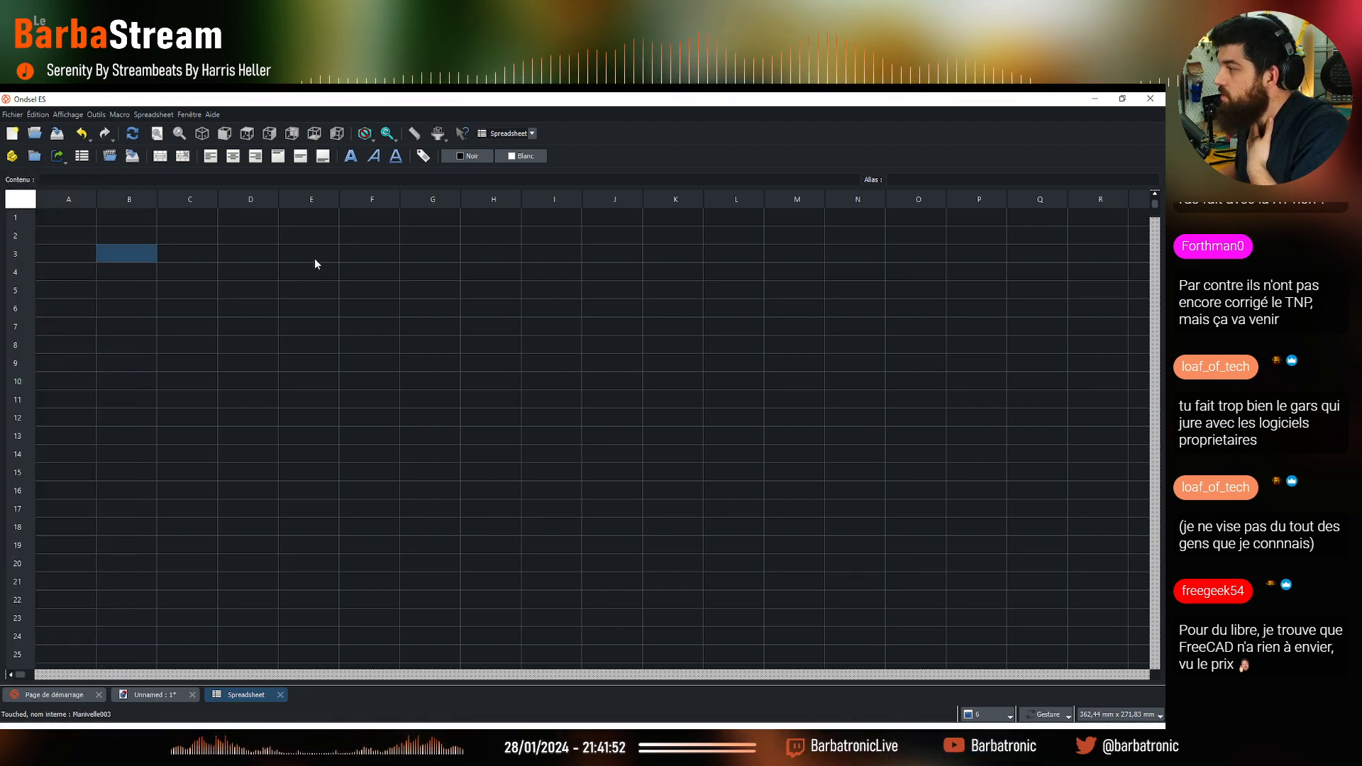
{"action": "type", "text": "sergdsreg"}
{"action": "left_click", "coordinate": [283, 276]}
{"action": "left_click", "coordinate": [146, 248]}
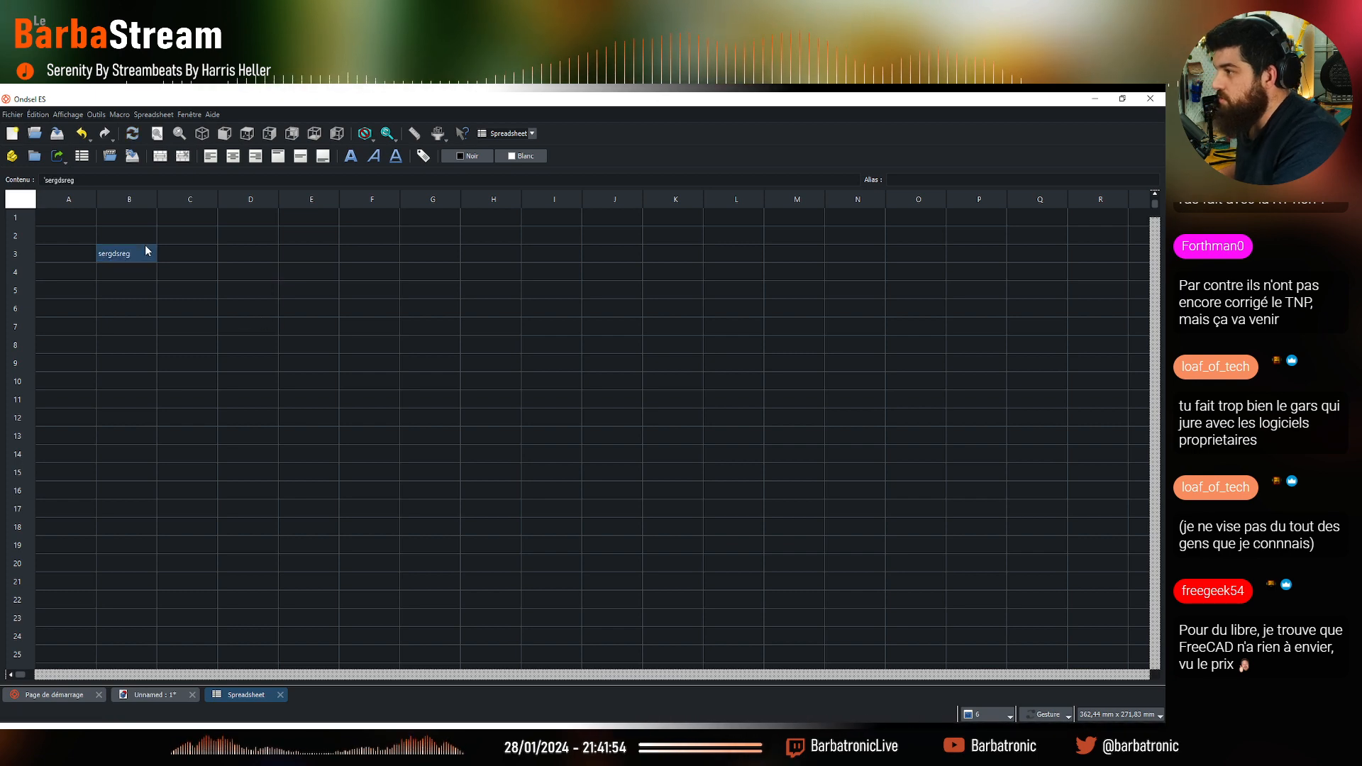
{"action": "key", "text": "Delete"}
{"action": "left_click", "coordinate": [179, 266]}
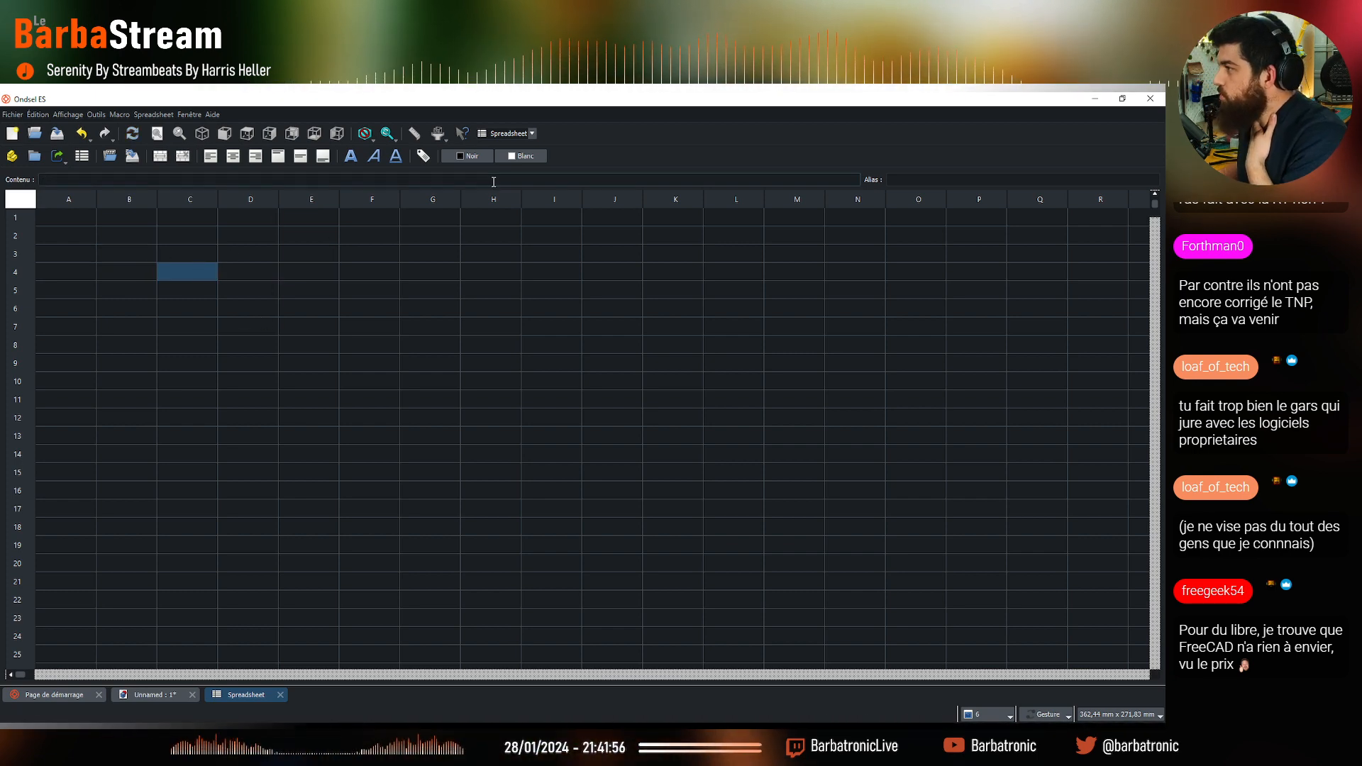
{"action": "left_click", "coordinate": [282, 695]}
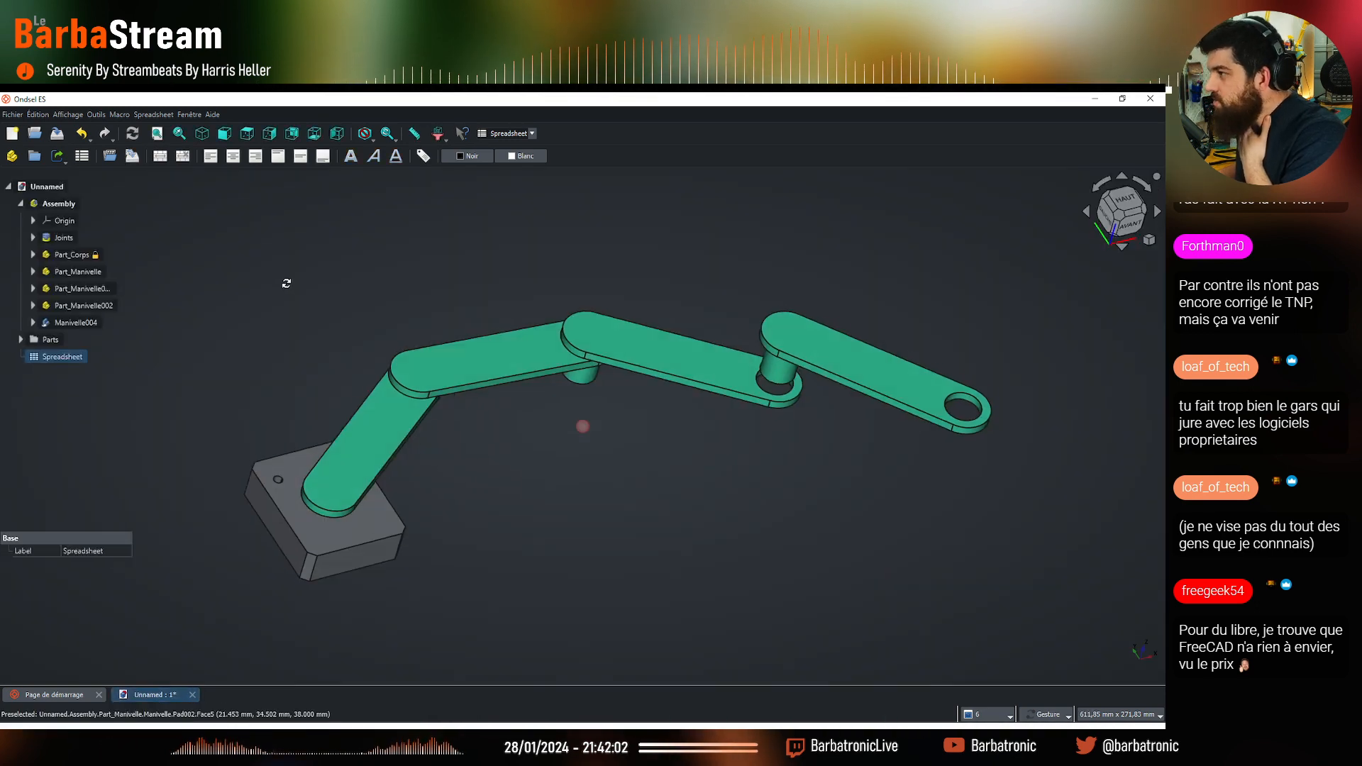
View the TechDraw workbench's tools and switch to the Part Design workbench
{"action": "left_click", "coordinate": [509, 133]}
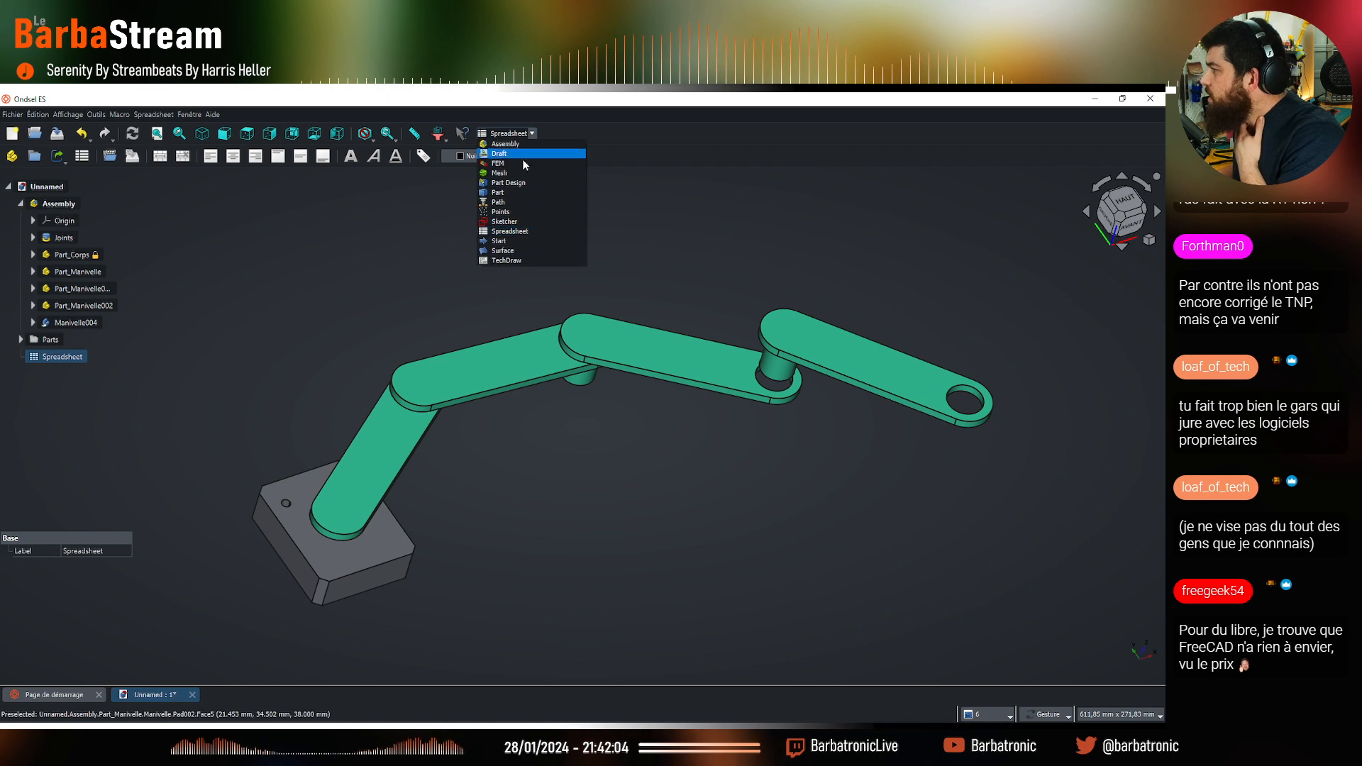
{"action": "left_click", "coordinate": [525, 259]}
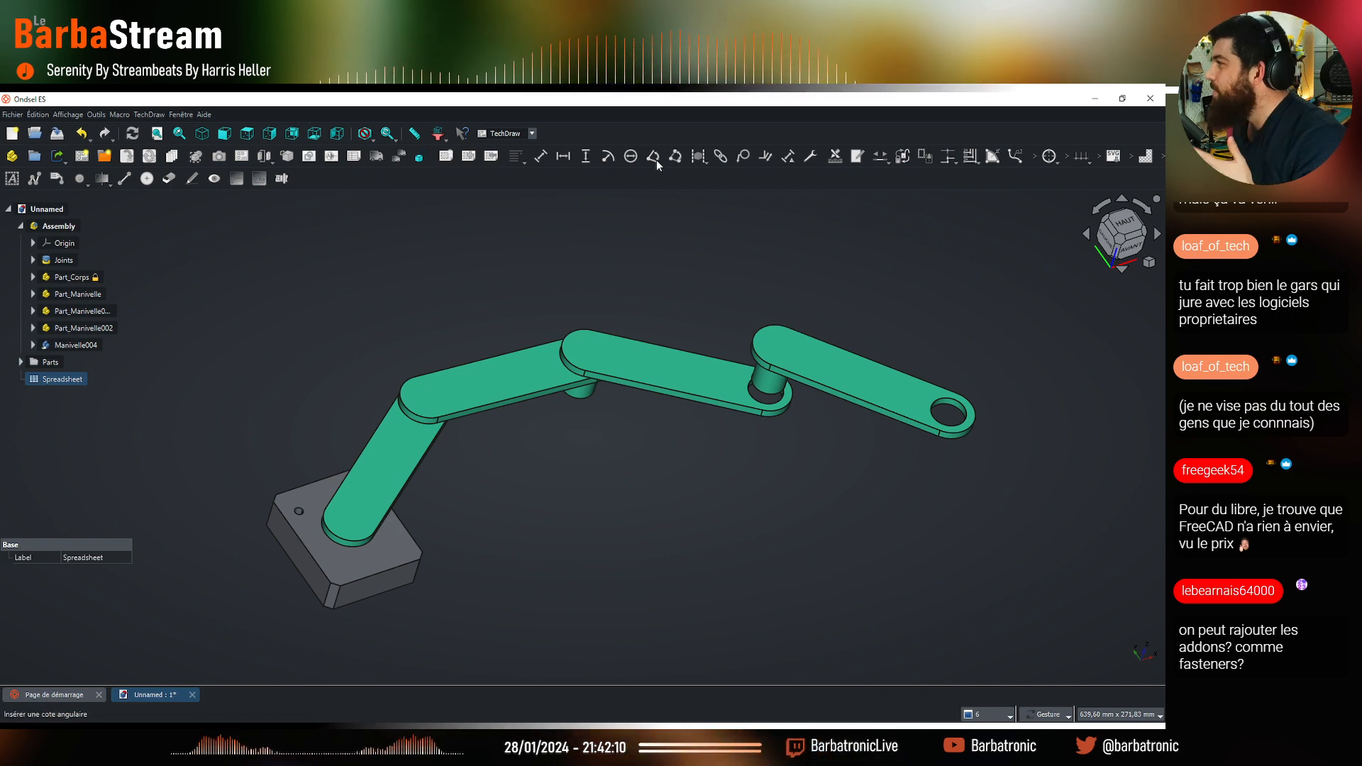
{"action": "left_click", "coordinate": [511, 133]}
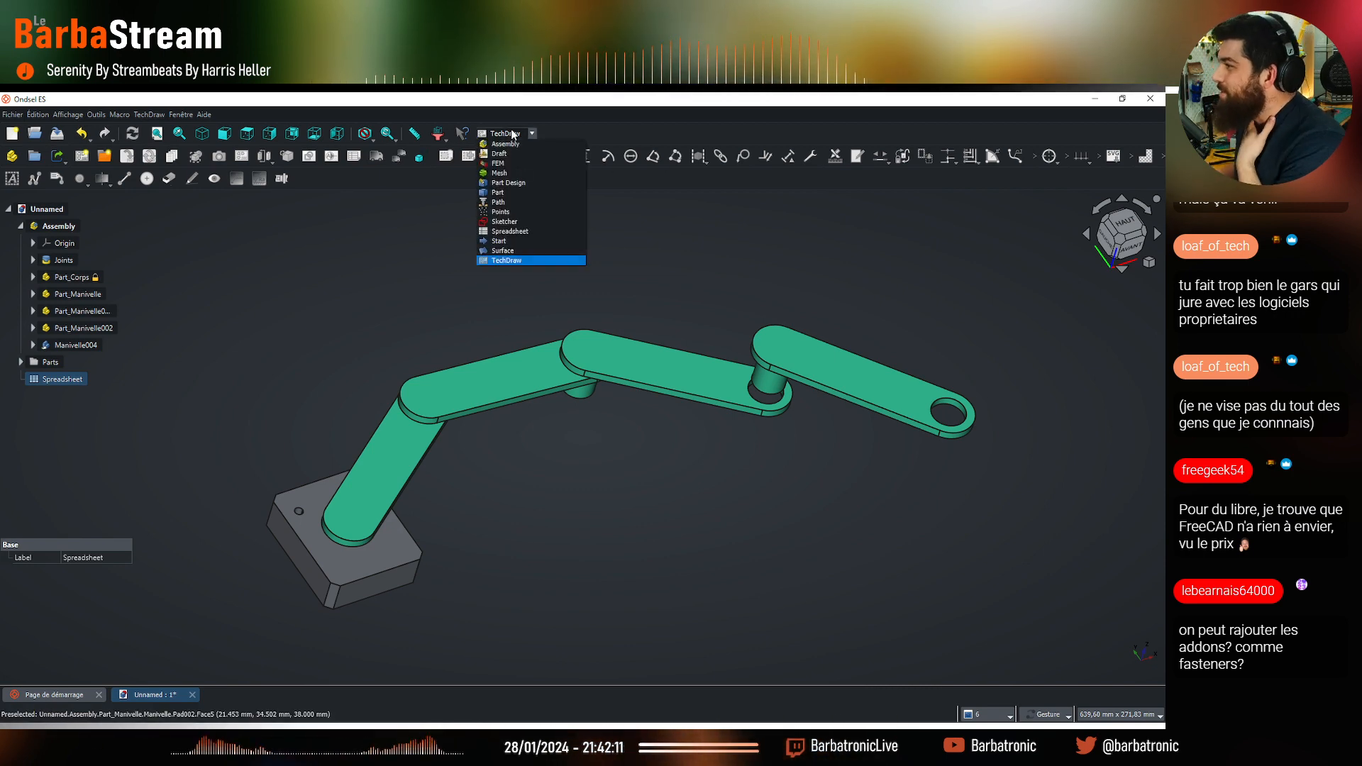
{"action": "left_click", "coordinate": [530, 183]}
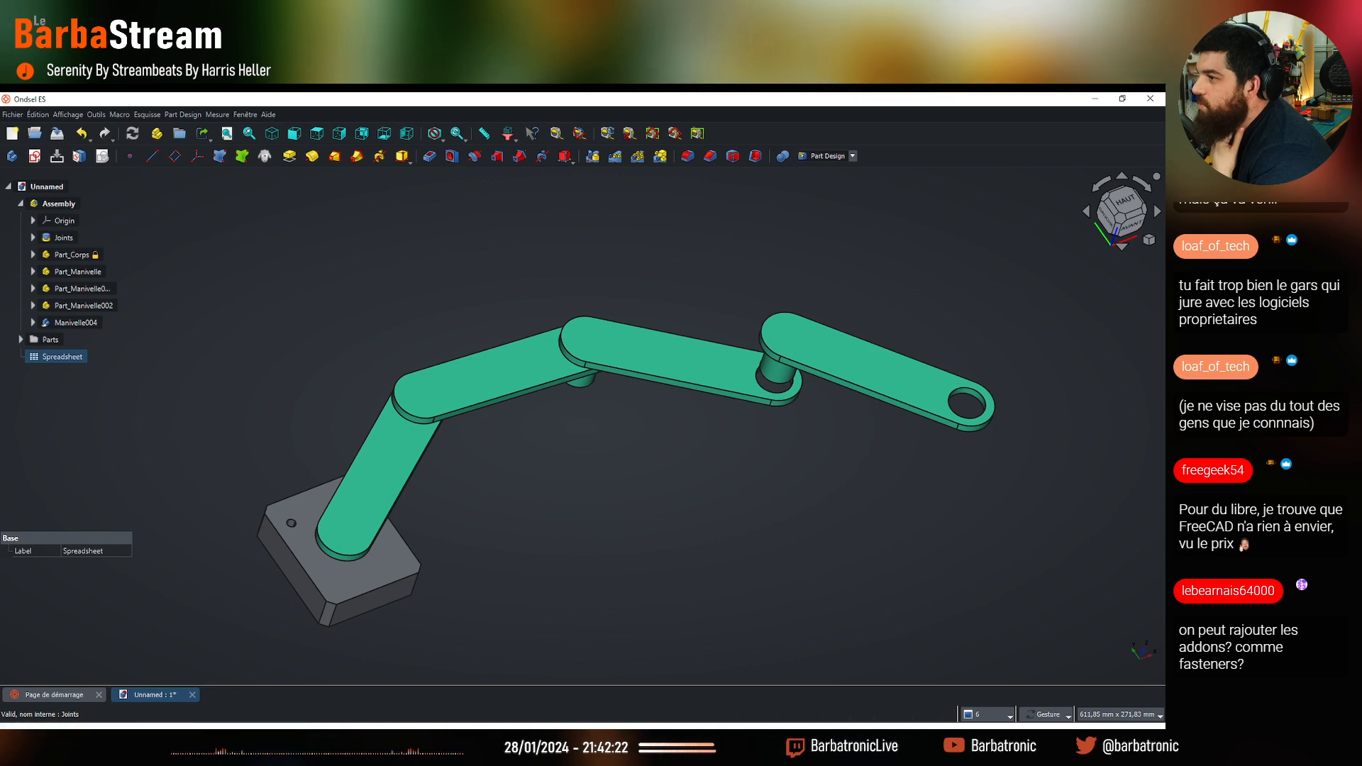
Examine the crank chain and base block from above, from below and up close, including the pins and holes
{"action": "left_click_drag", "start_coordinate": [347, 347], "coordinate": [397, 319]}
{"action": "scroll", "coordinate": [436, 341], "scroll_direction": "down", "scroll_amount": 3}
{"action": "scroll", "coordinate": [480, 314], "scroll_direction": "up", "scroll_amount": 4}
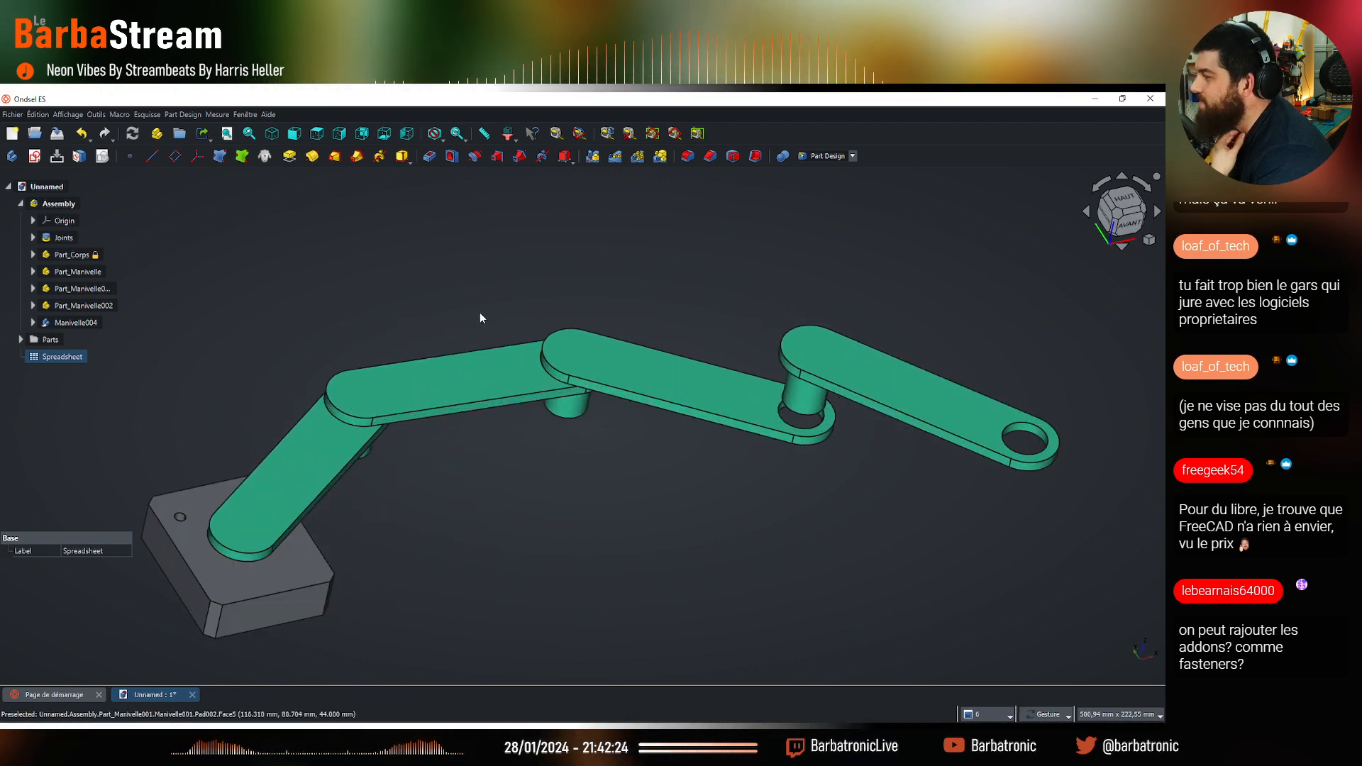
{"action": "left_click_drag", "start_coordinate": [480, 314], "coordinate": [461, 312]}
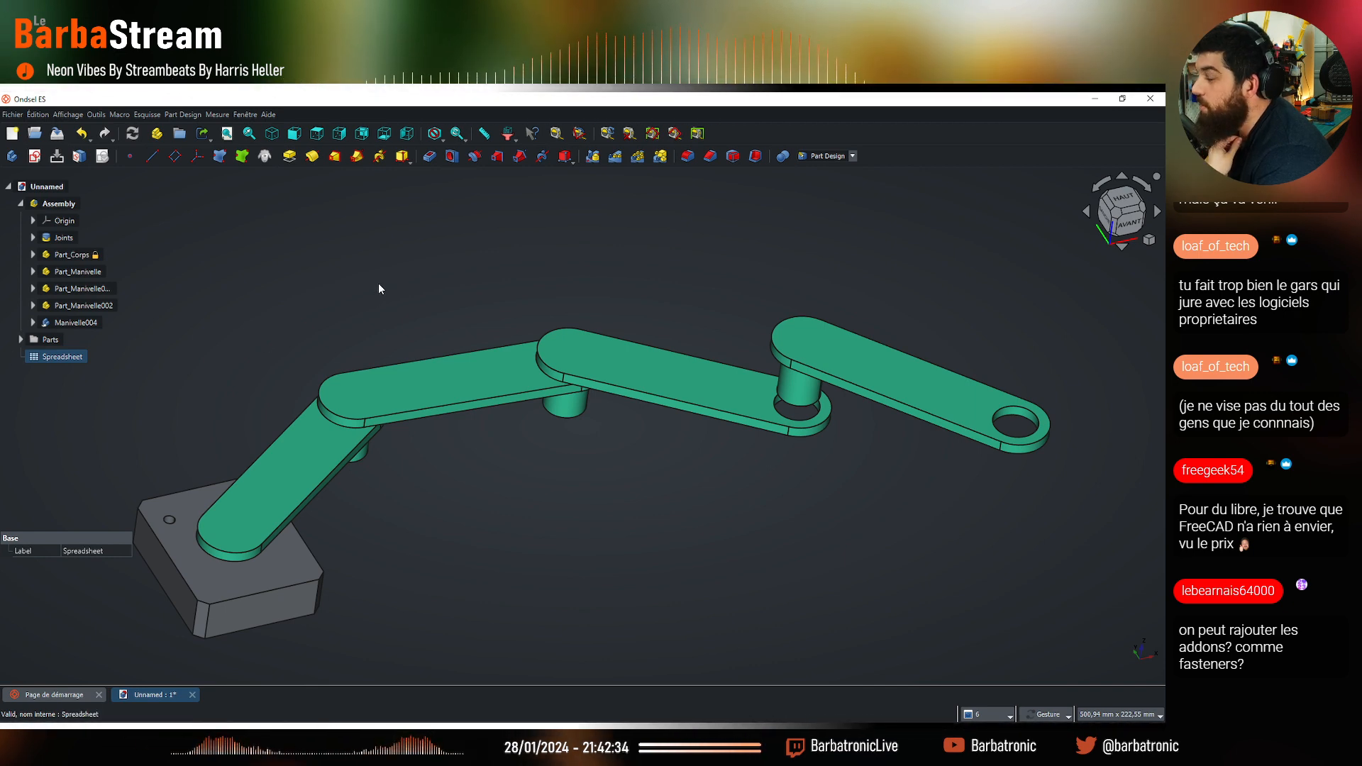
{"action": "scroll", "coordinate": [611, 417], "scroll_direction": "down", "scroll_amount": 2}
{"action": "scroll", "coordinate": [369, 423], "scroll_direction": "up", "scroll_amount": 3}
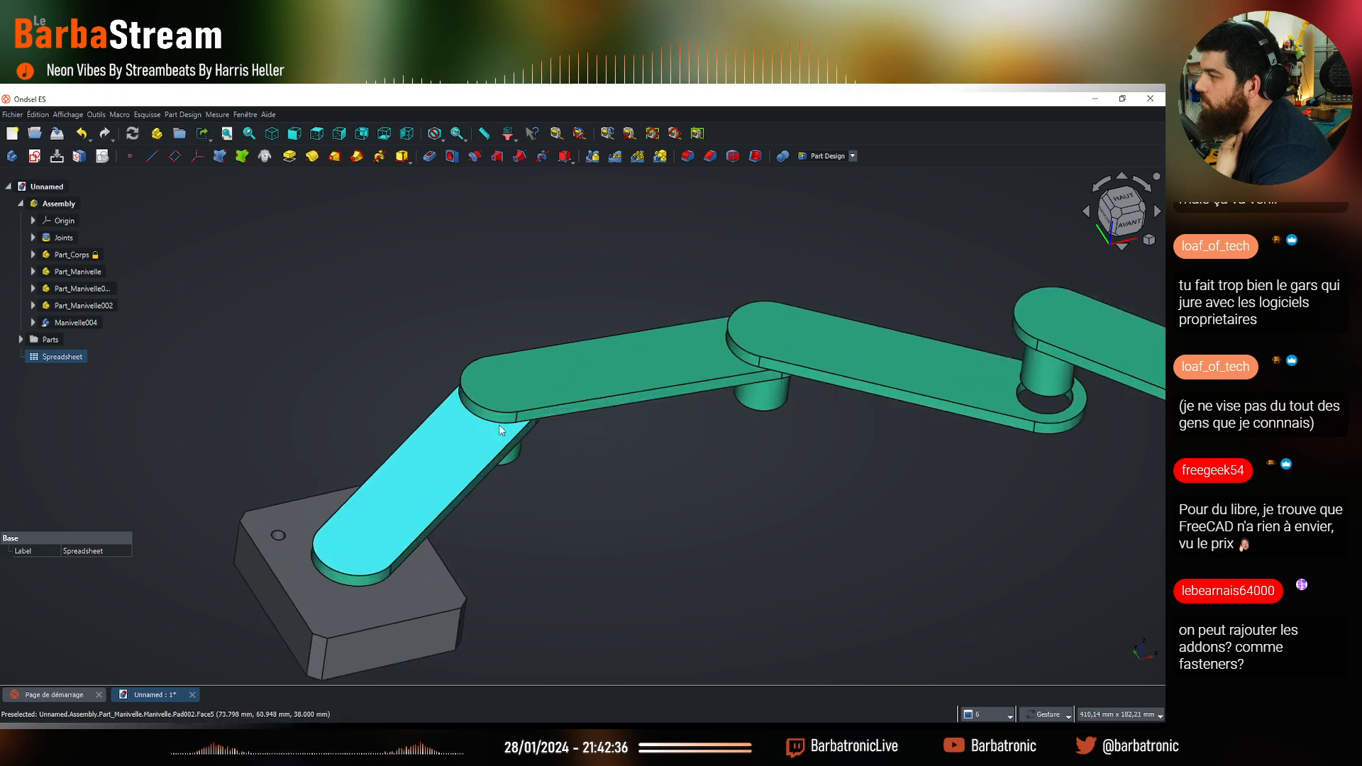
{"action": "left_click_drag", "start_coordinate": [710, 485], "coordinate": [677, 478]}
{"action": "scroll", "coordinate": [678, 482], "scroll_direction": "down", "scroll_amount": 2}
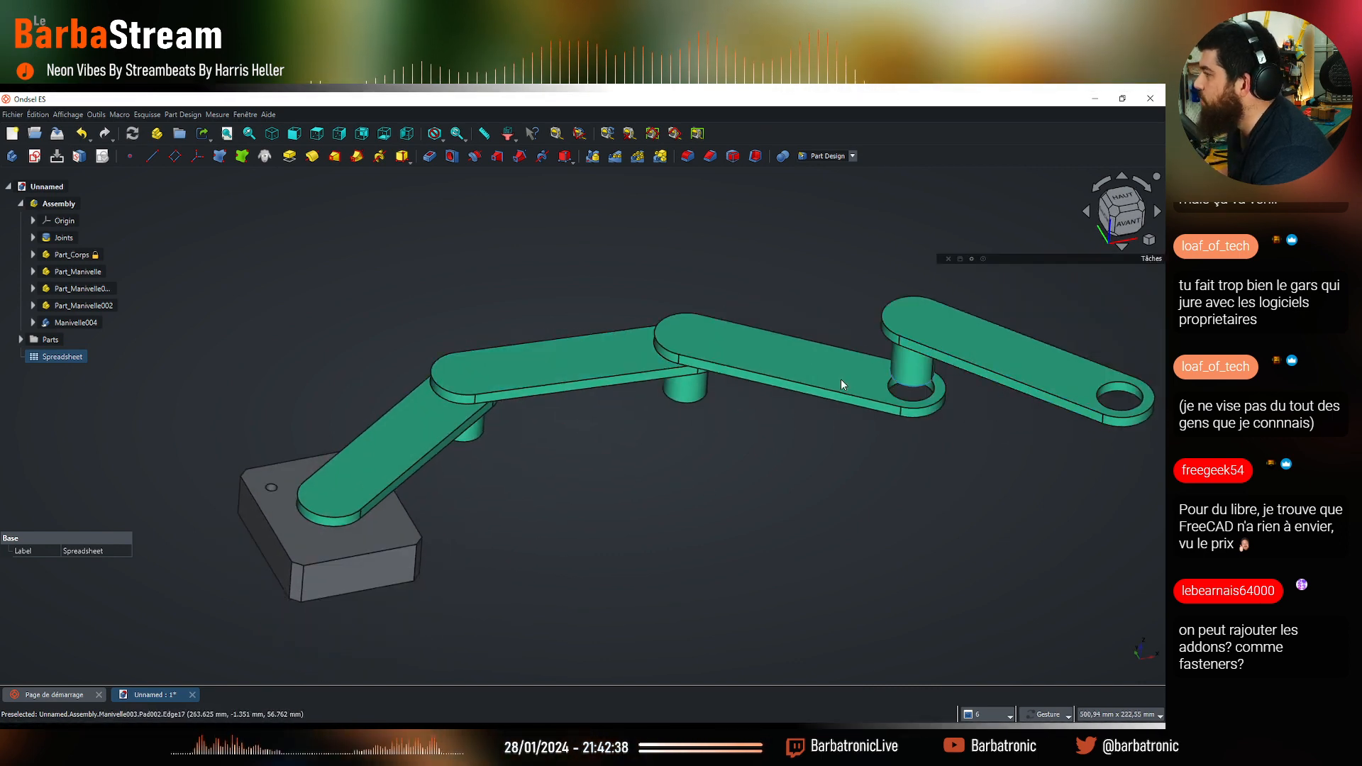
{"action": "left_click_drag", "start_coordinate": [740, 442], "coordinate": [446, 337]}
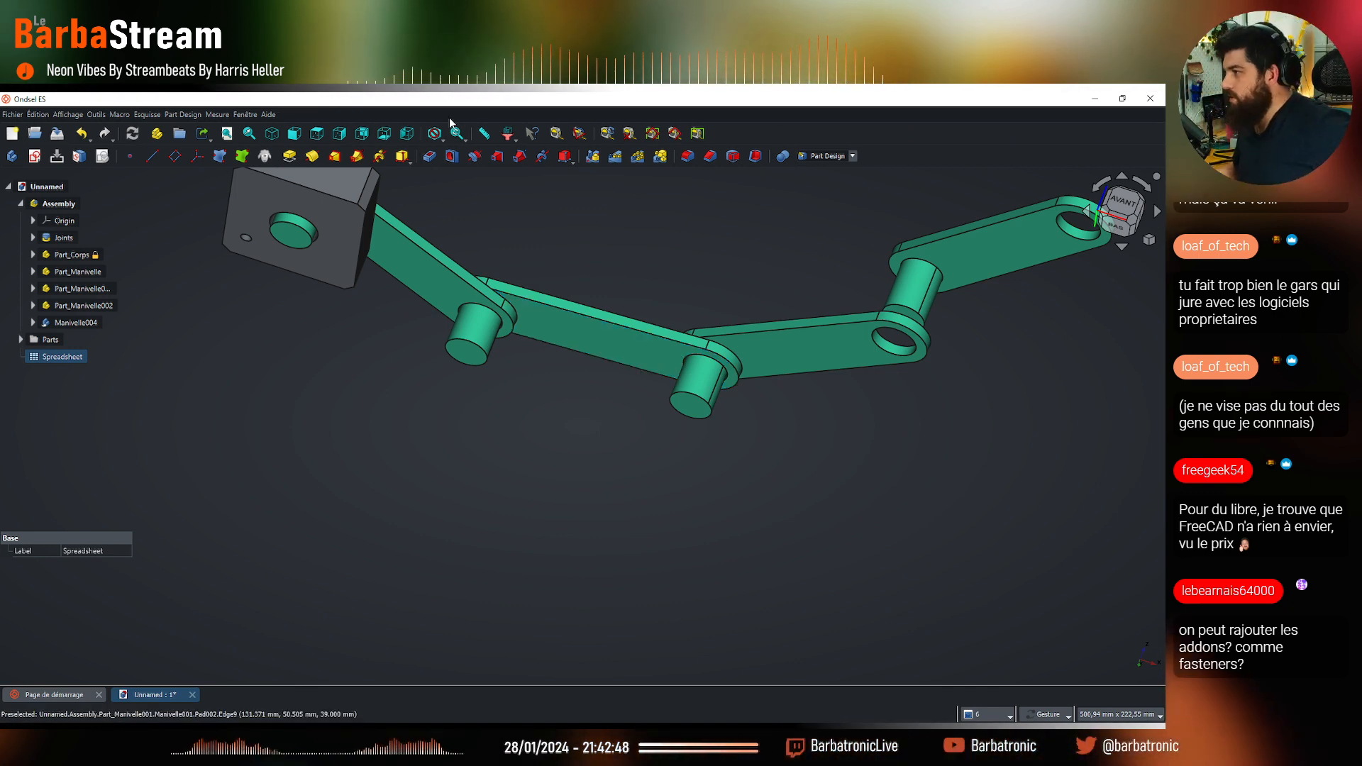
{"action": "left_click_drag", "start_coordinate": [425, 234], "coordinate": [628, 500]}
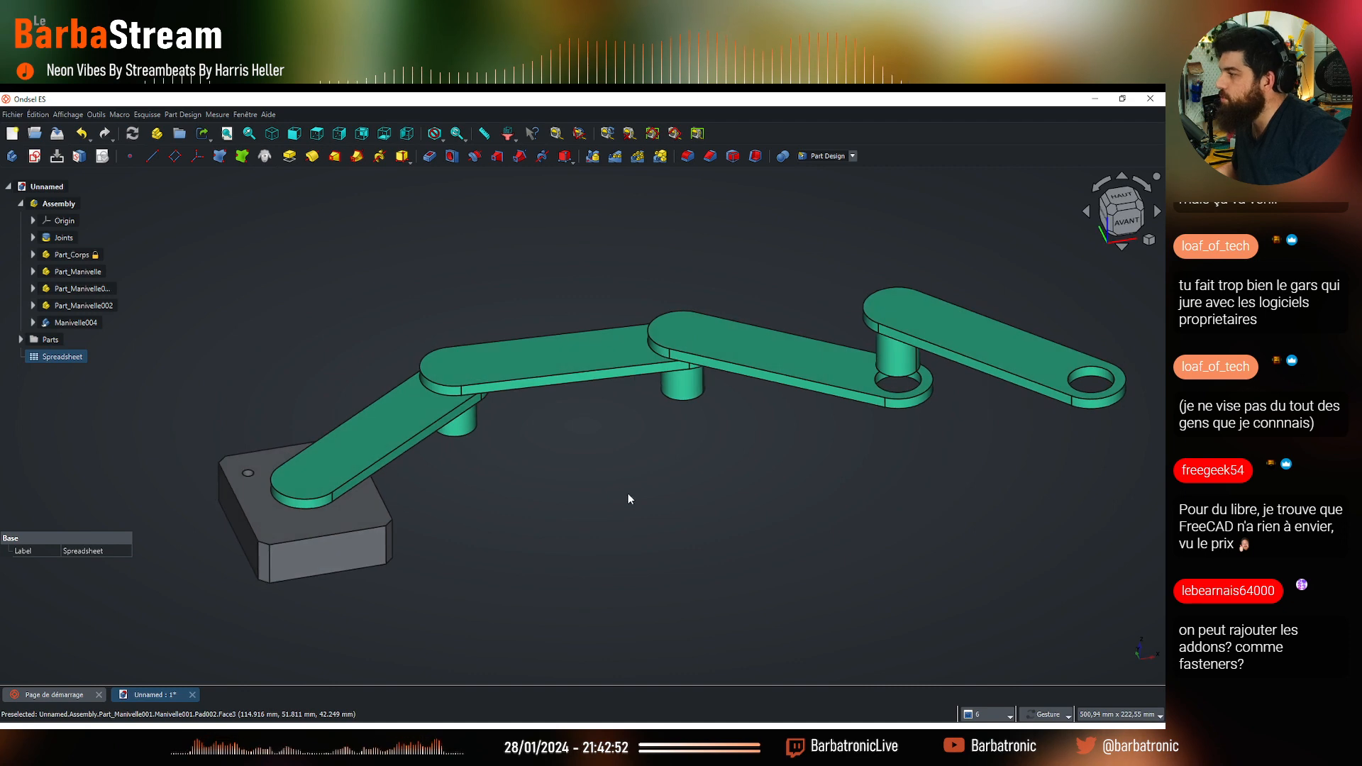
{"action": "scroll", "coordinate": [560, 438], "scroll_direction": "down", "scroll_amount": 2}
{"action": "scroll", "coordinate": [560, 439], "scroll_direction": "up", "scroll_amount": 4}
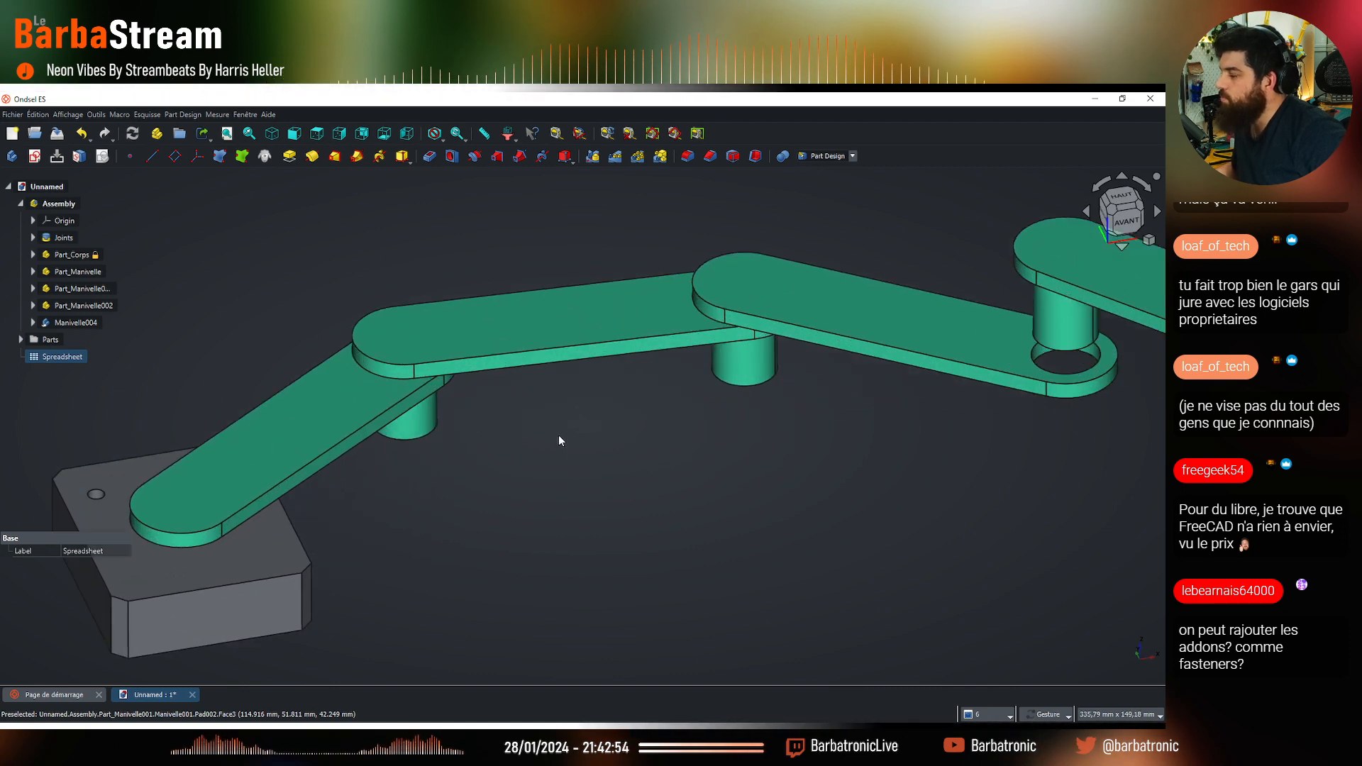
{"action": "scroll", "coordinate": [560, 440], "scroll_direction": "down", "scroll_amount": 1}
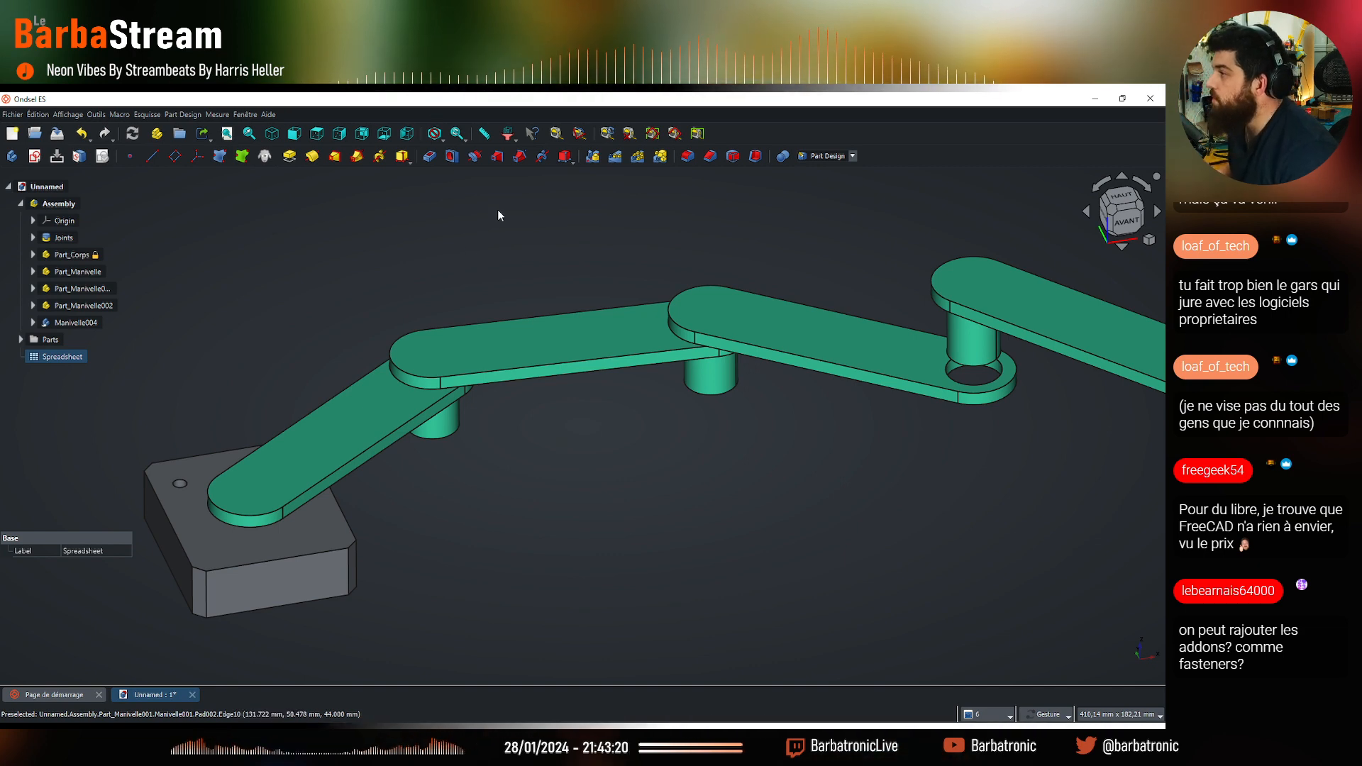
{"action": "left_click_drag", "start_coordinate": [498, 211], "coordinate": [532, 288]}
{"action": "scroll", "coordinate": [406, 292], "scroll_direction": "down", "scroll_amount": 2}
{"action": "scroll", "coordinate": [400, 251], "scroll_direction": "up", "scroll_amount": 2}
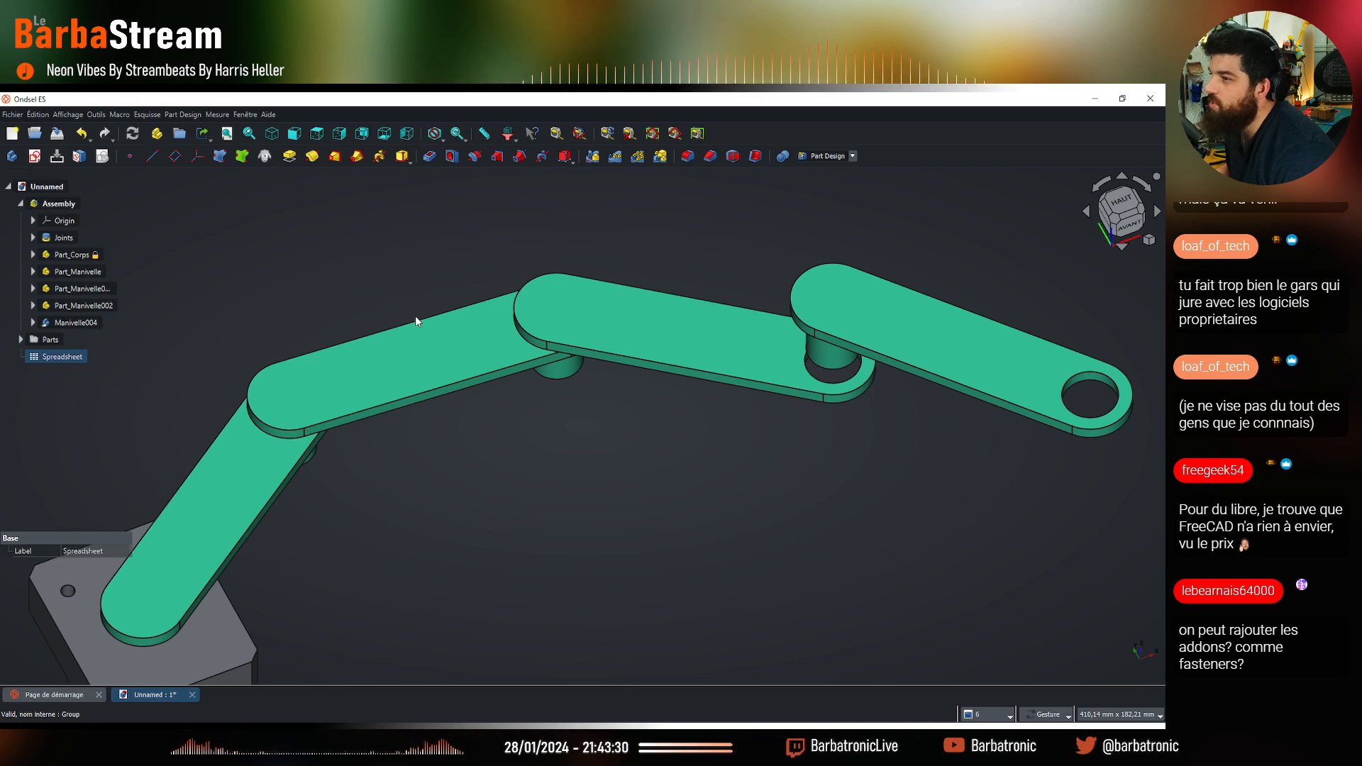
{"action": "scroll", "coordinate": [636, 410], "scroll_direction": "down", "scroll_amount": 3}
{"action": "scroll", "coordinate": [492, 458], "scroll_direction": "up", "scroll_amount": 3}
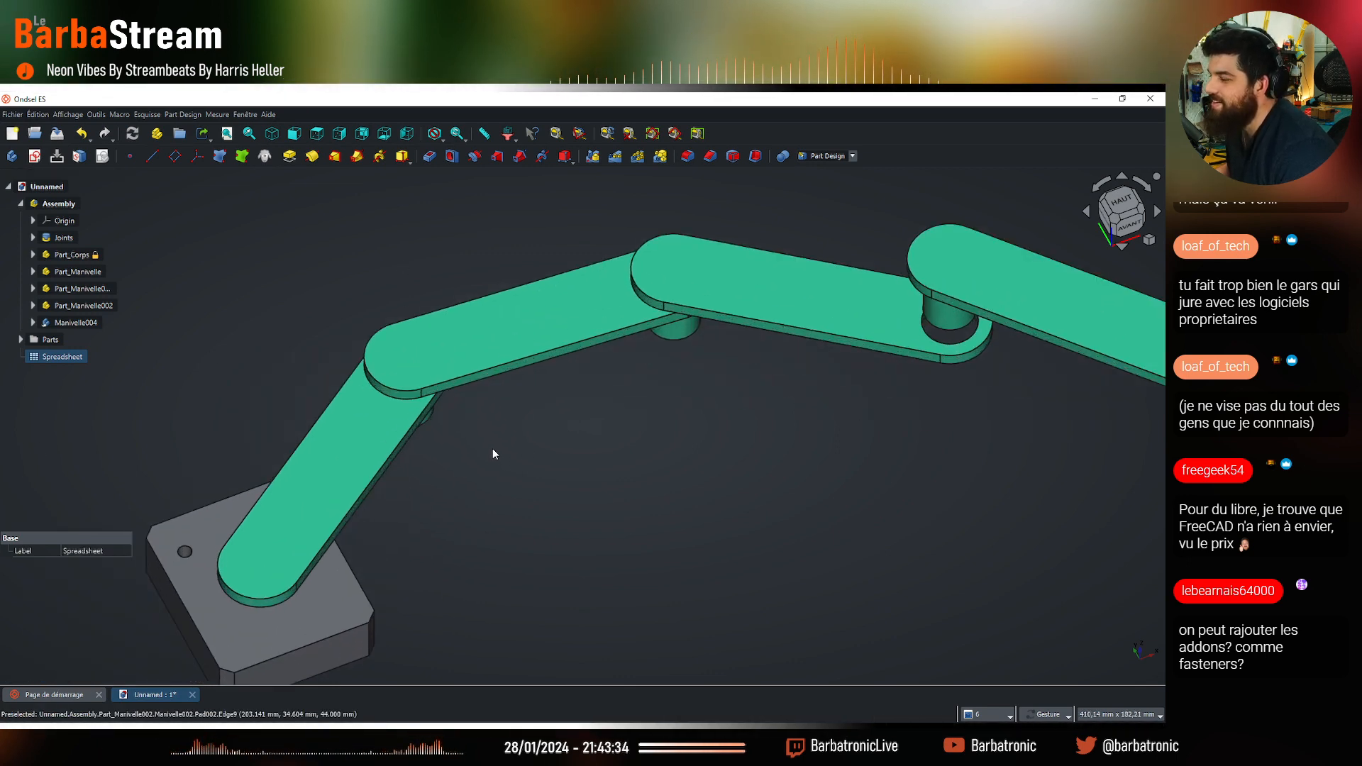
Open the extension manager with automatic update checks enabled for installed extensions and no proxy
{"action": "scroll", "coordinate": [518, 478], "scroll_direction": "down", "scroll_amount": 4}
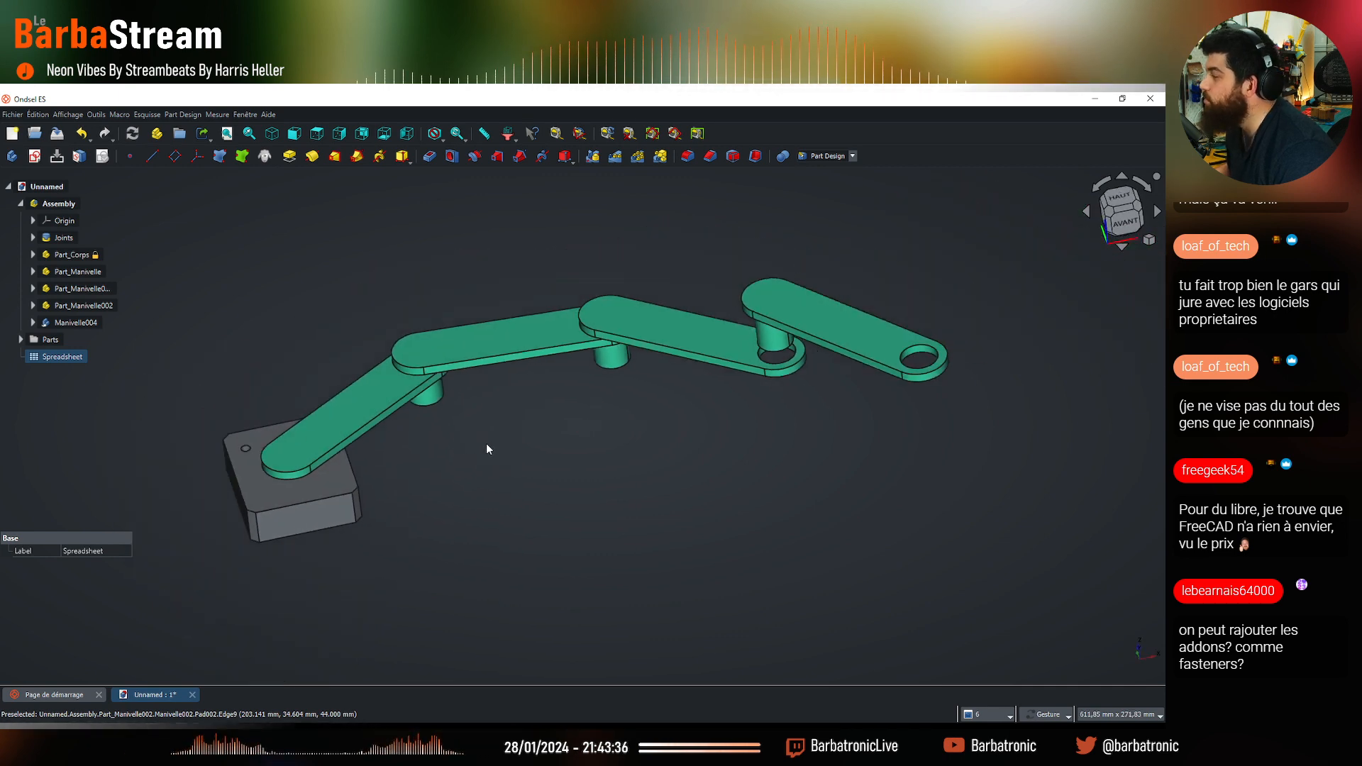
{"action": "mouse_move", "coordinate": [524, 455]}
{"action": "left_mouse_down"}
{"action": "mouse_move", "coordinate": [520, 426]}
{"action": "mouse_move", "coordinate": [520, 444]}
{"action": "left_mouse_up"}
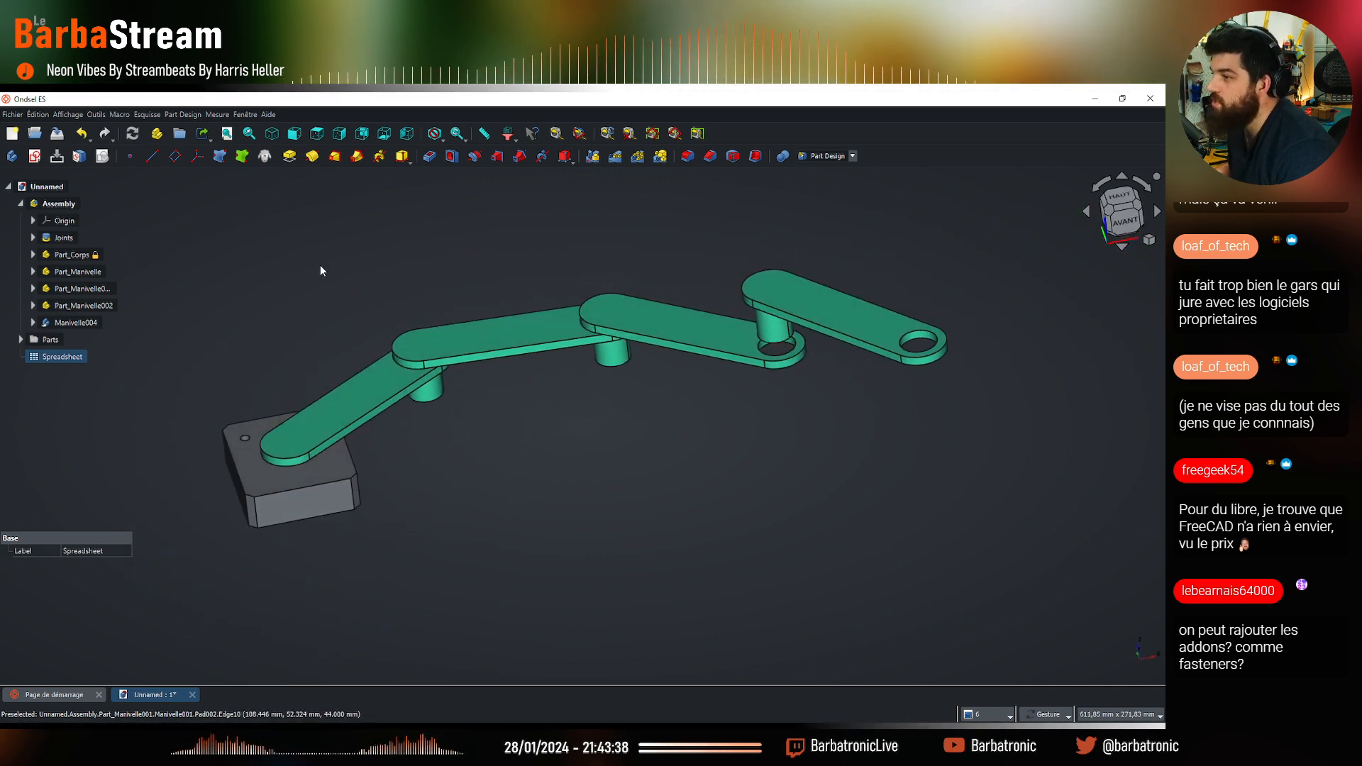
{"action": "left_click", "coordinate": [321, 266]}
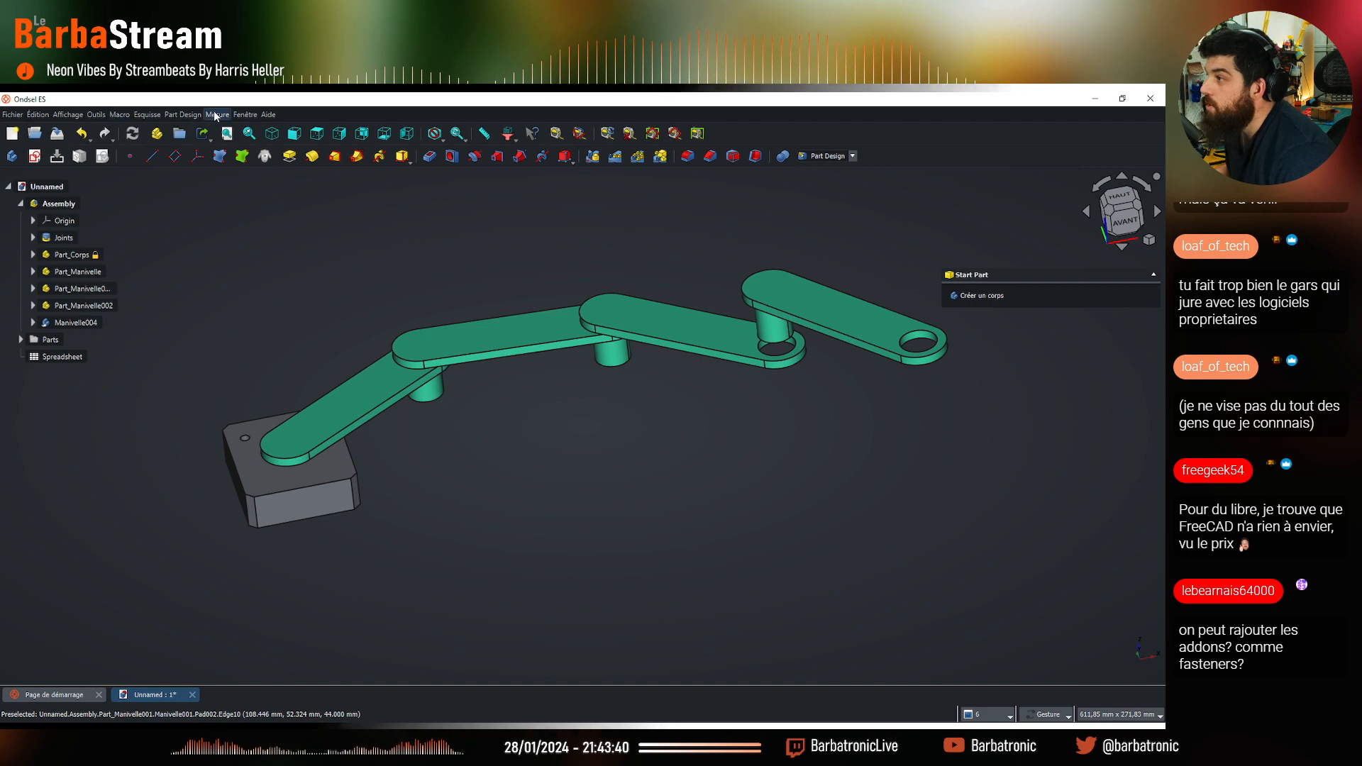
{"action": "left_click", "coordinate": [103, 117]}
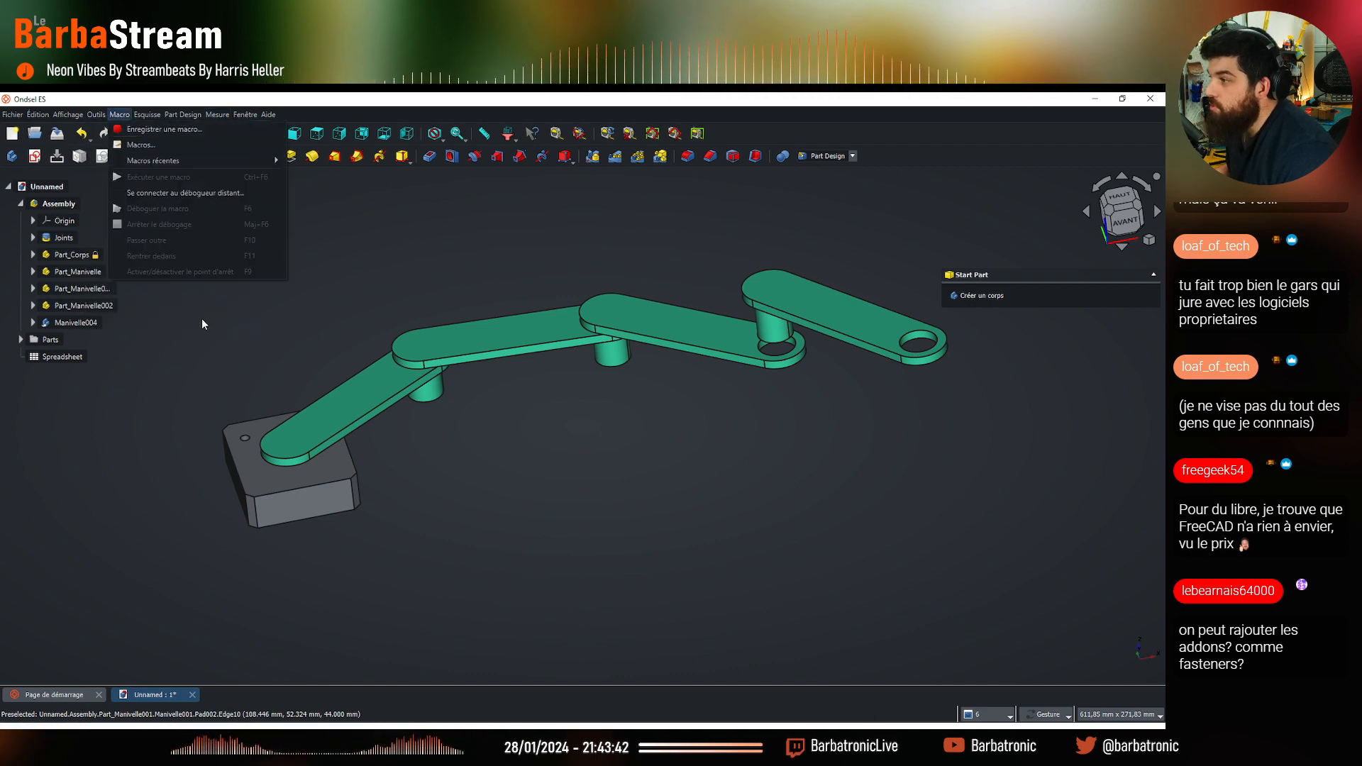
{"action": "left_click", "coordinate": [161, 323]}
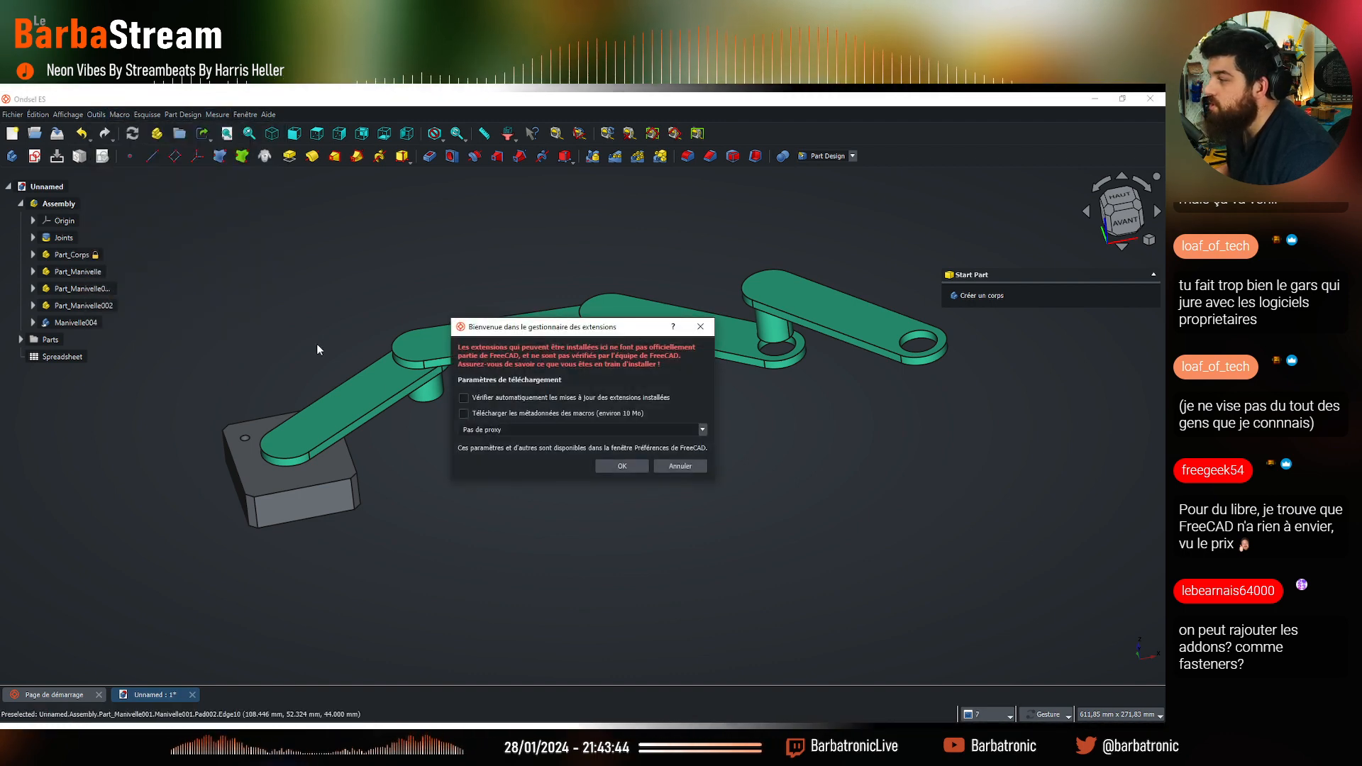
{"action": "left_click", "coordinate": [534, 397]}
{"action": "left_click", "coordinate": [536, 415]}
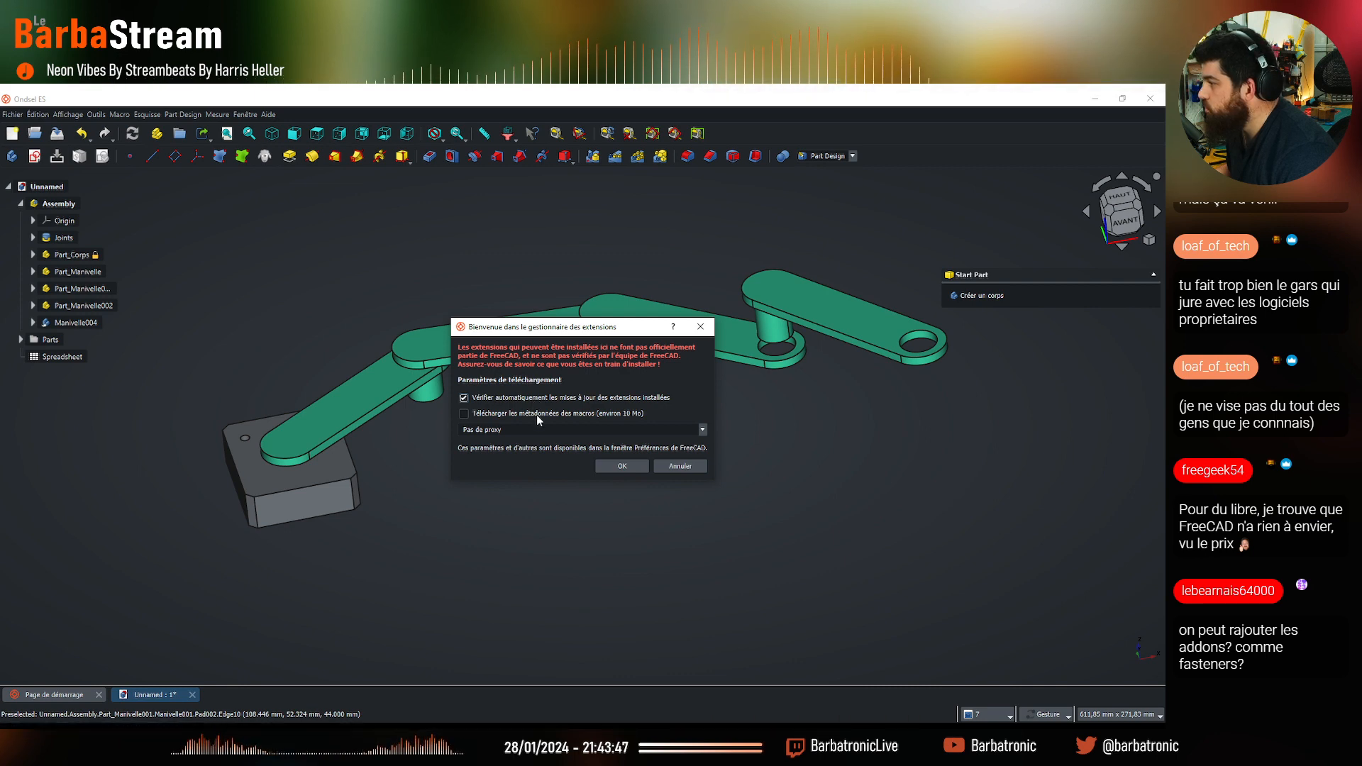
{"action": "left_click", "coordinate": [632, 468]}
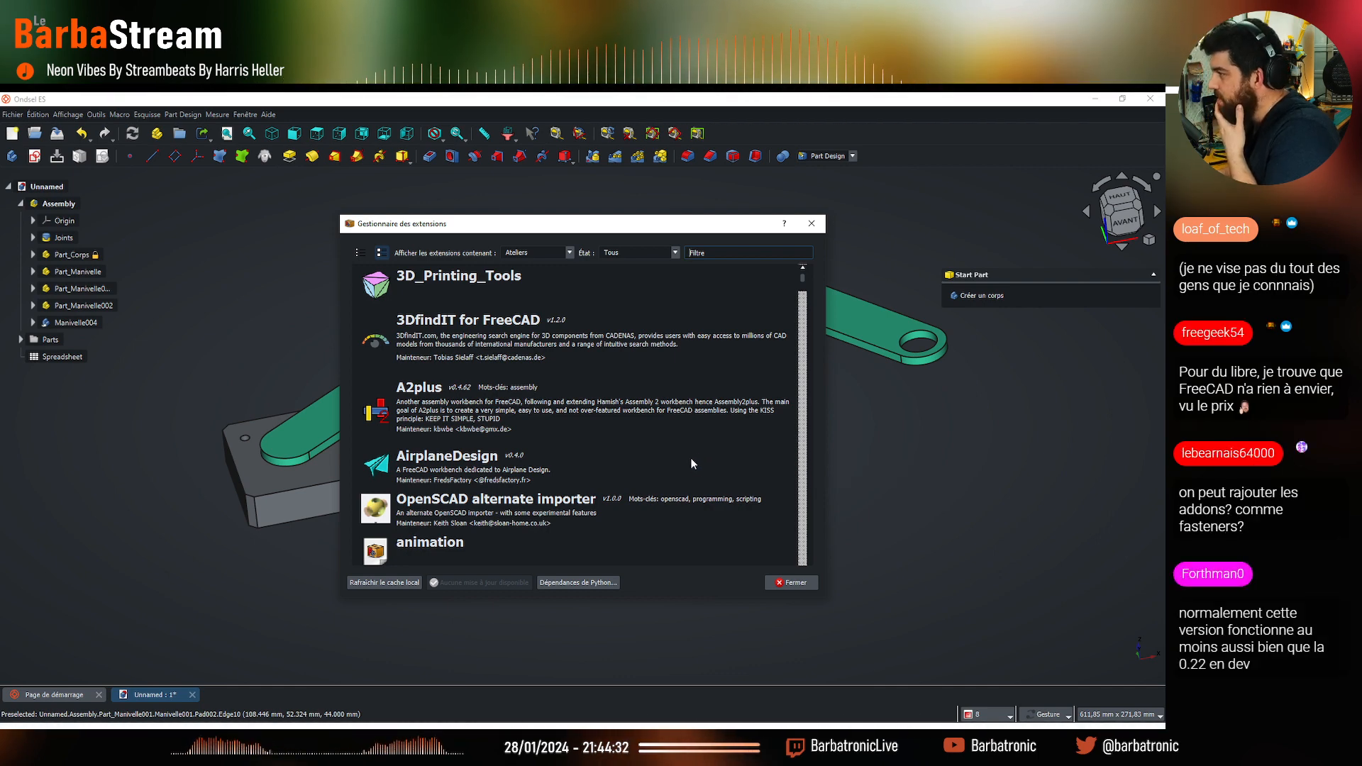
Find the Fasteners Workbench among the available workbench extensions, install it and return to the list
{"action": "scroll", "coordinate": [697, 447], "scroll_direction": "down", "scroll_amount": 5}
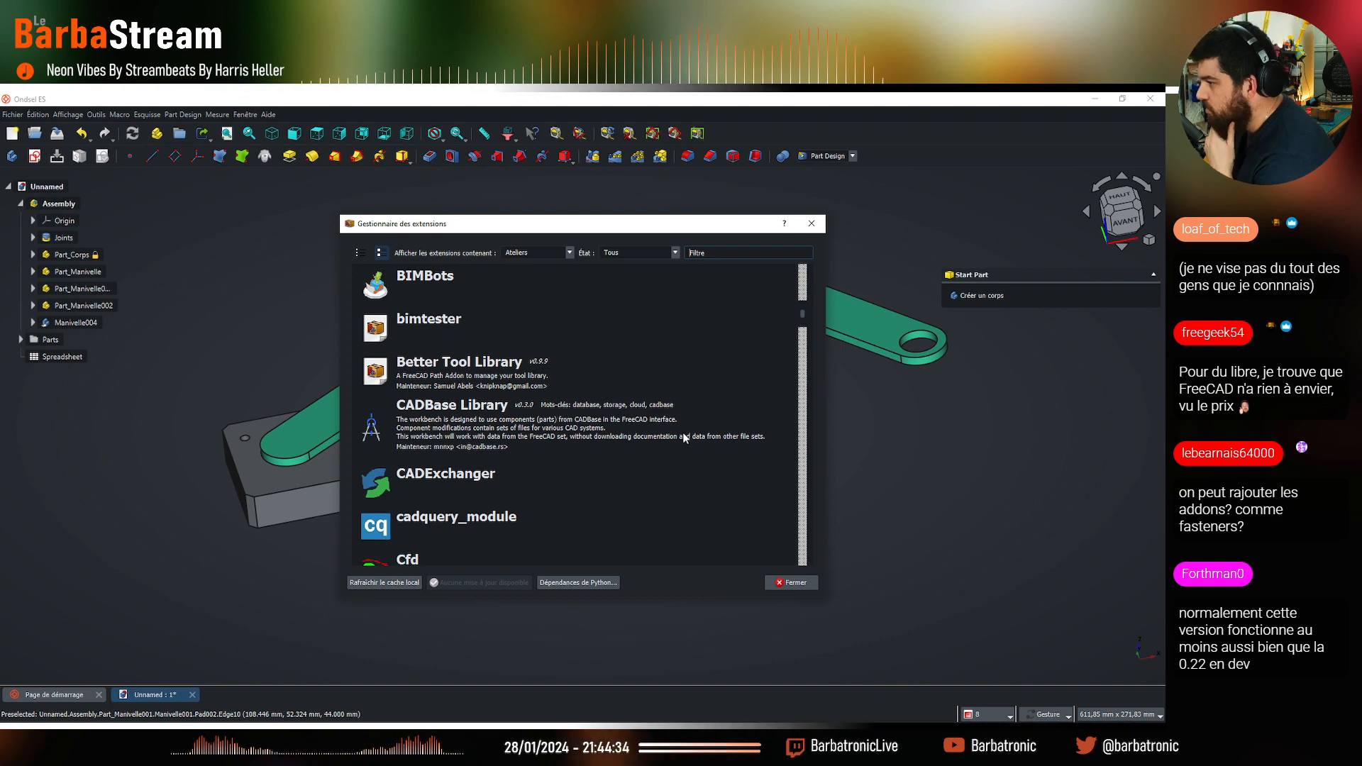
{"action": "scroll", "coordinate": [681, 430], "scroll_direction": "down", "scroll_amount": 5}
{"action": "scroll", "coordinate": [680, 428], "scroll_direction": "up", "scroll_amount": 2}
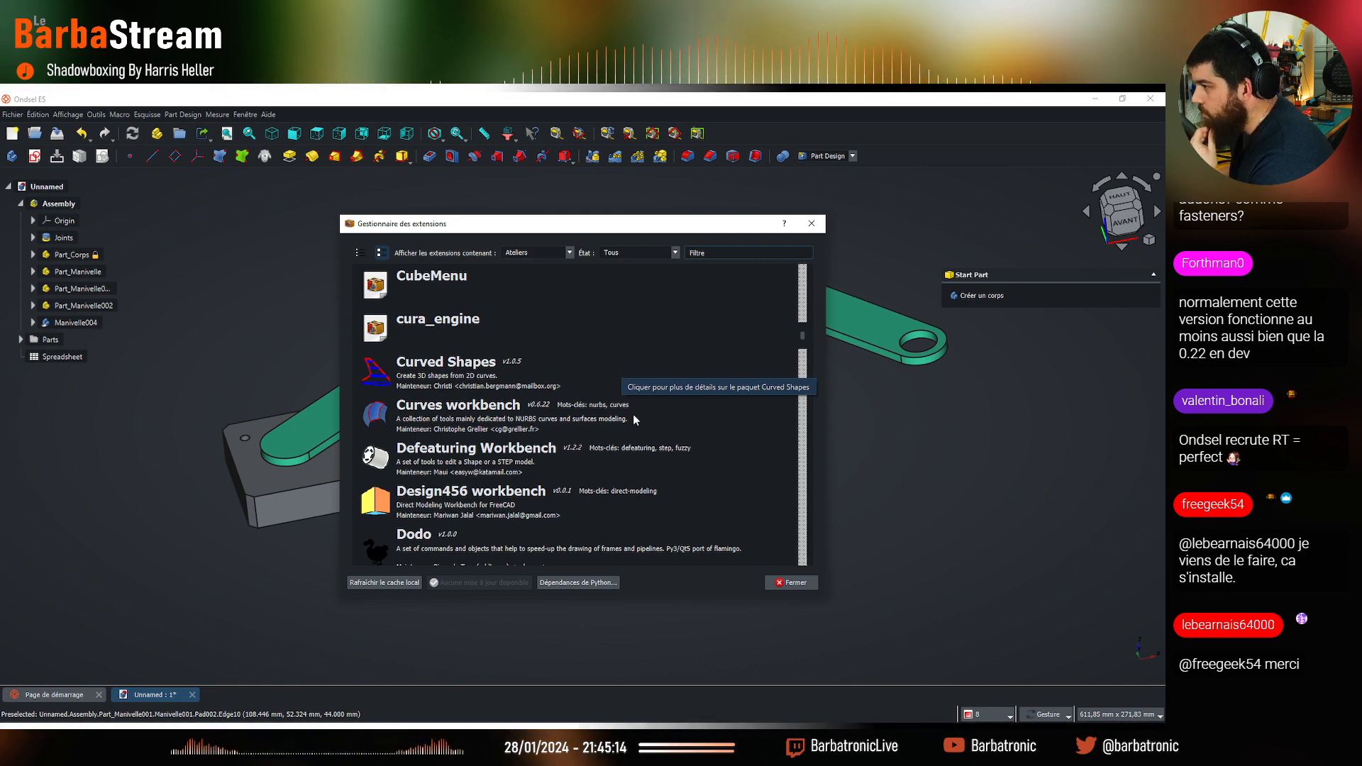
{"action": "scroll", "coordinate": [634, 417], "scroll_direction": "down", "scroll_amount": 3}
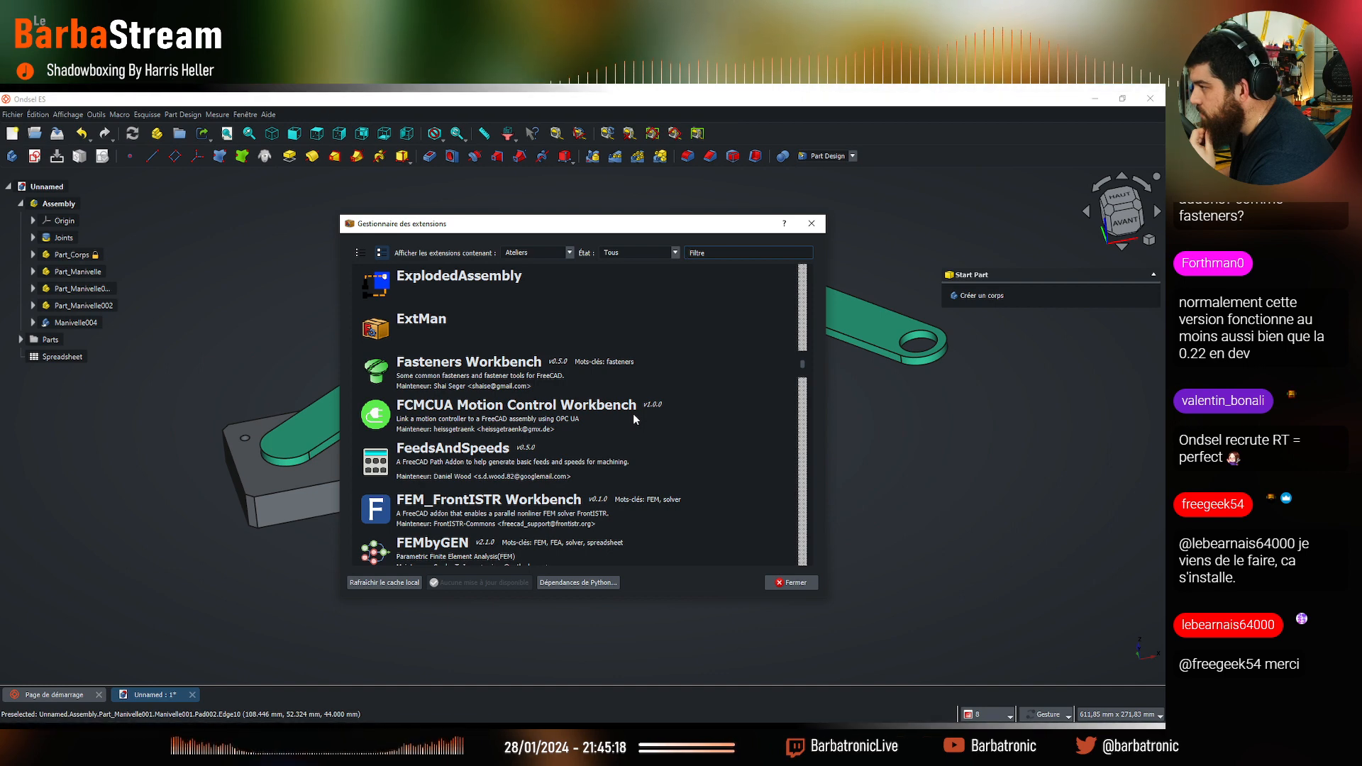
{"action": "left_click", "coordinate": [372, 373]}
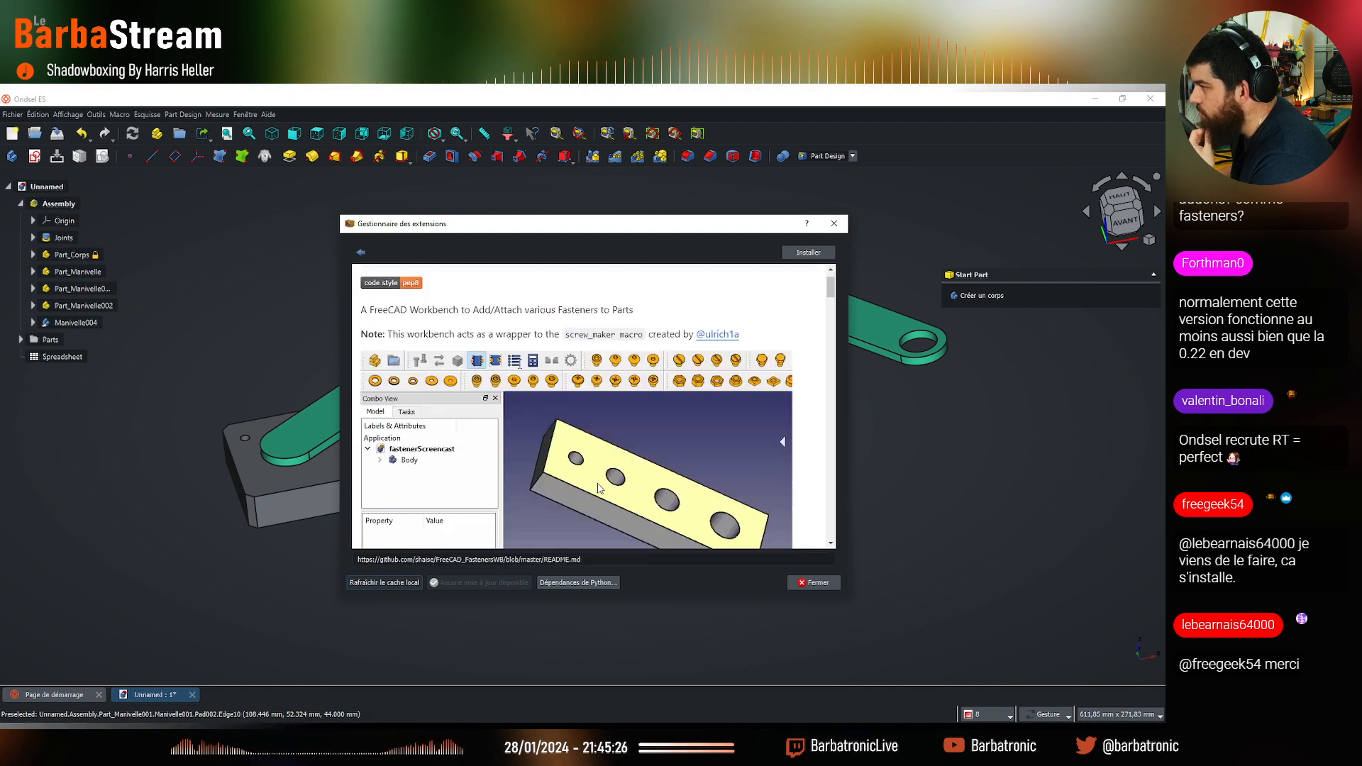
{"action": "left_click", "coordinate": [812, 256]}
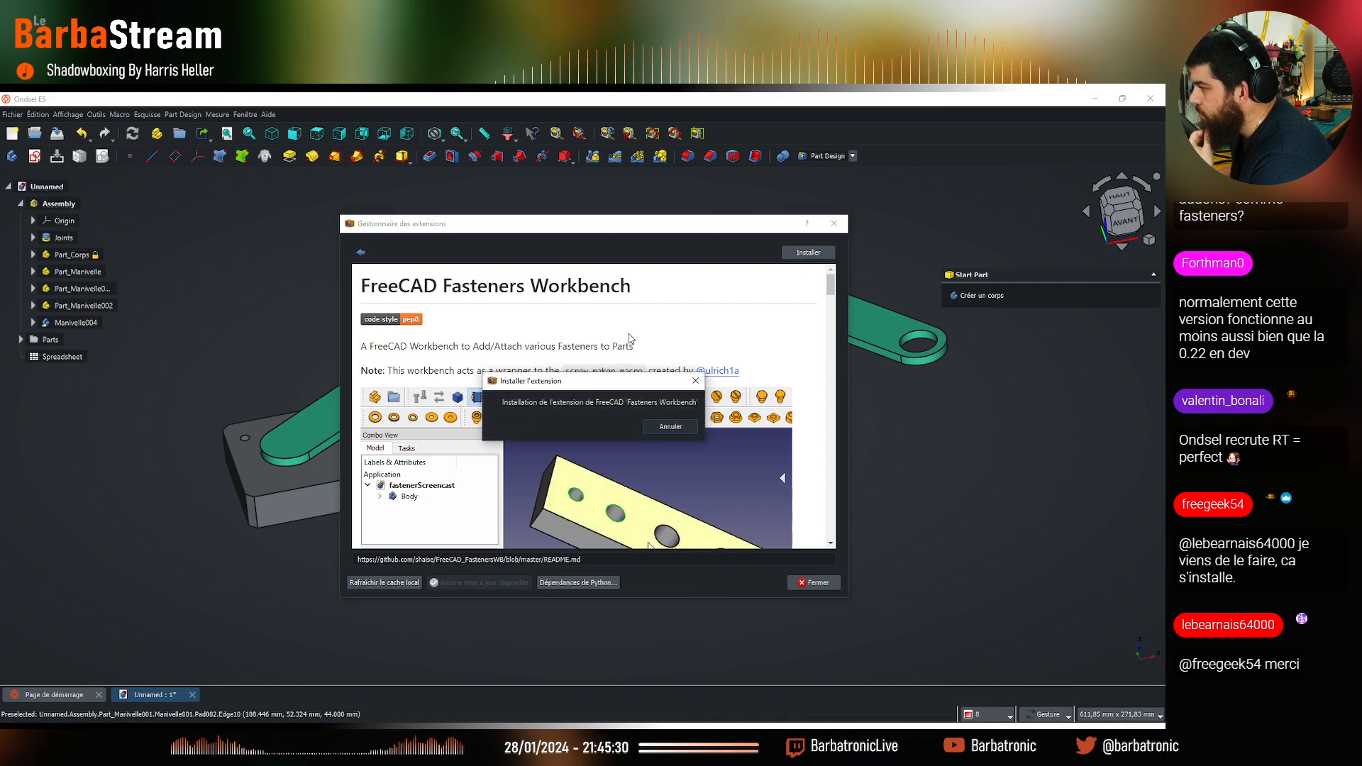
{"action": "left_click", "coordinate": [637, 430]}
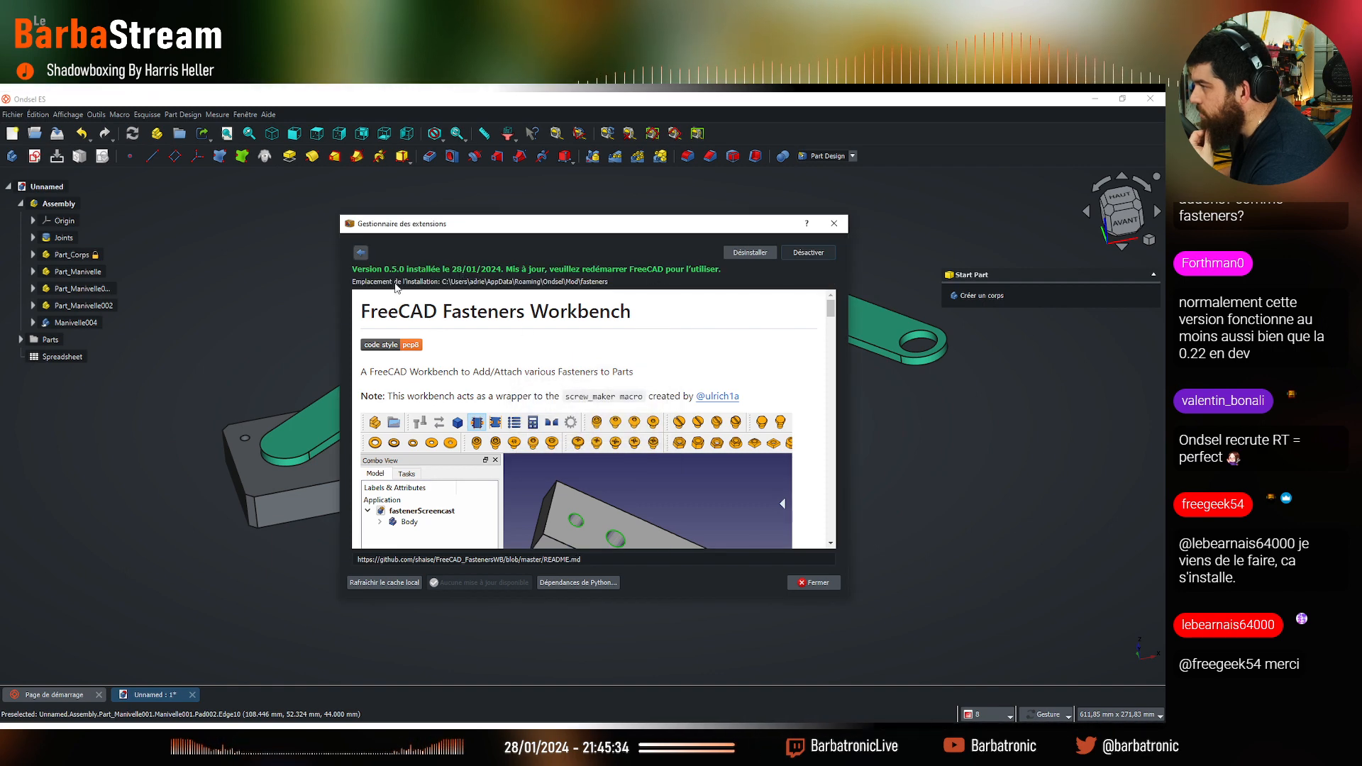
{"action": "left_click", "coordinate": [361, 253]}
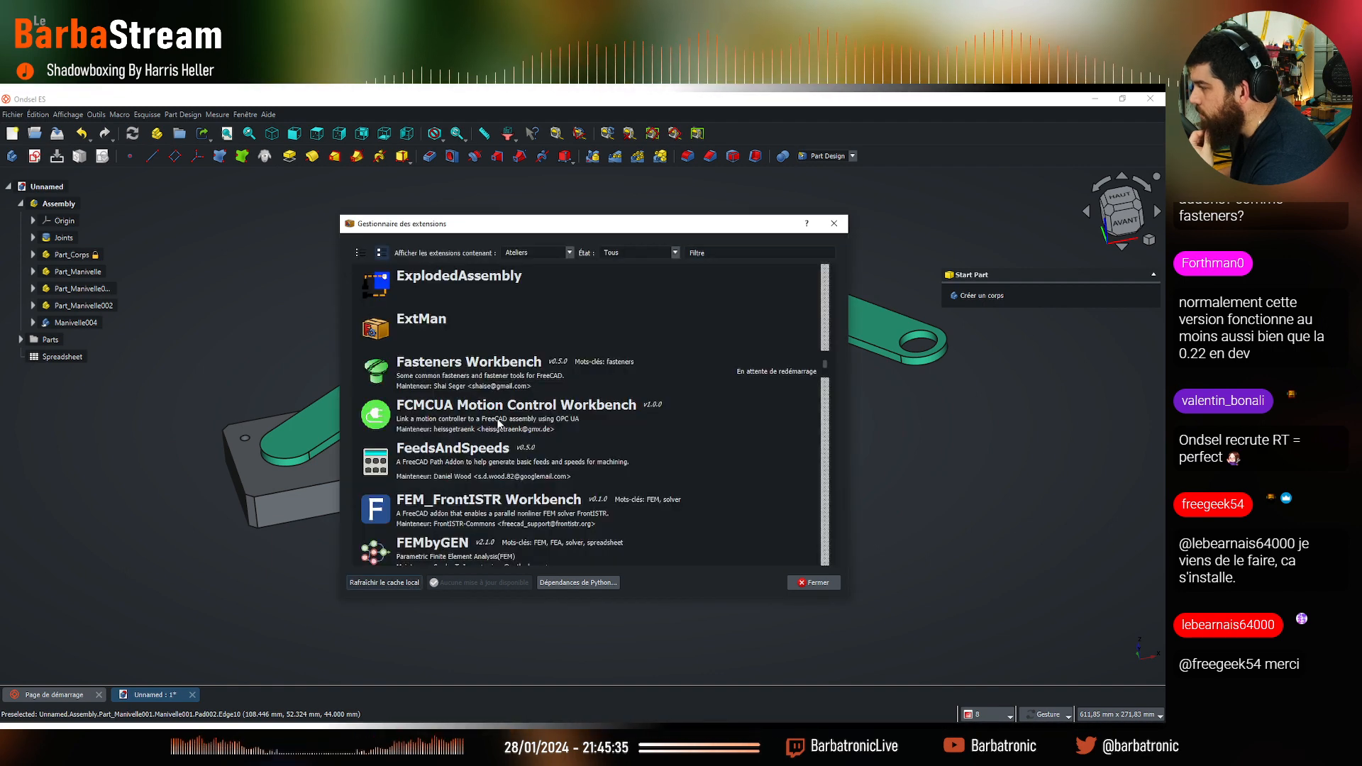
Read the FCMCUA Motion Control Workbench's description, from its use cases to its installation notes, and return to the extension list
{"action": "left_click", "coordinate": [372, 414]}
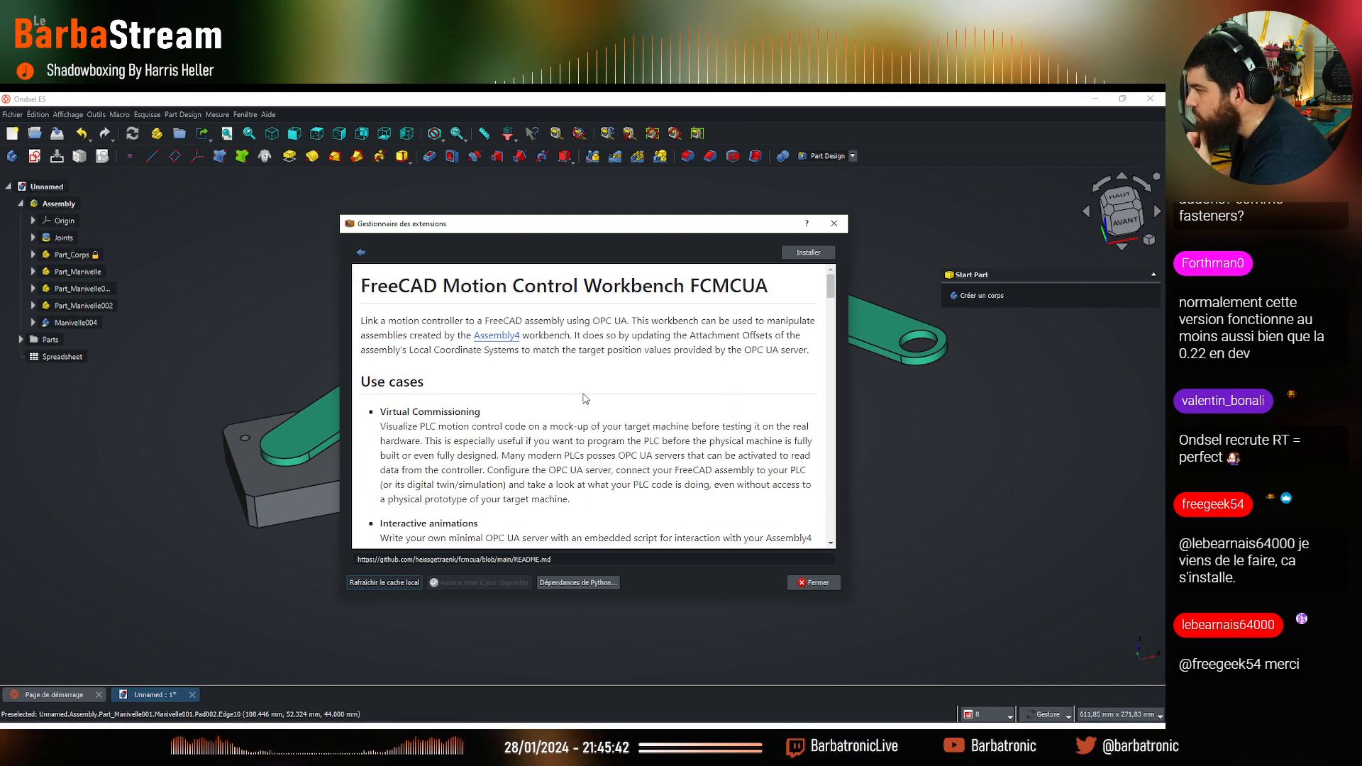
{"action": "scroll", "coordinate": [582, 391], "scroll_direction": "down", "scroll_amount": 6}
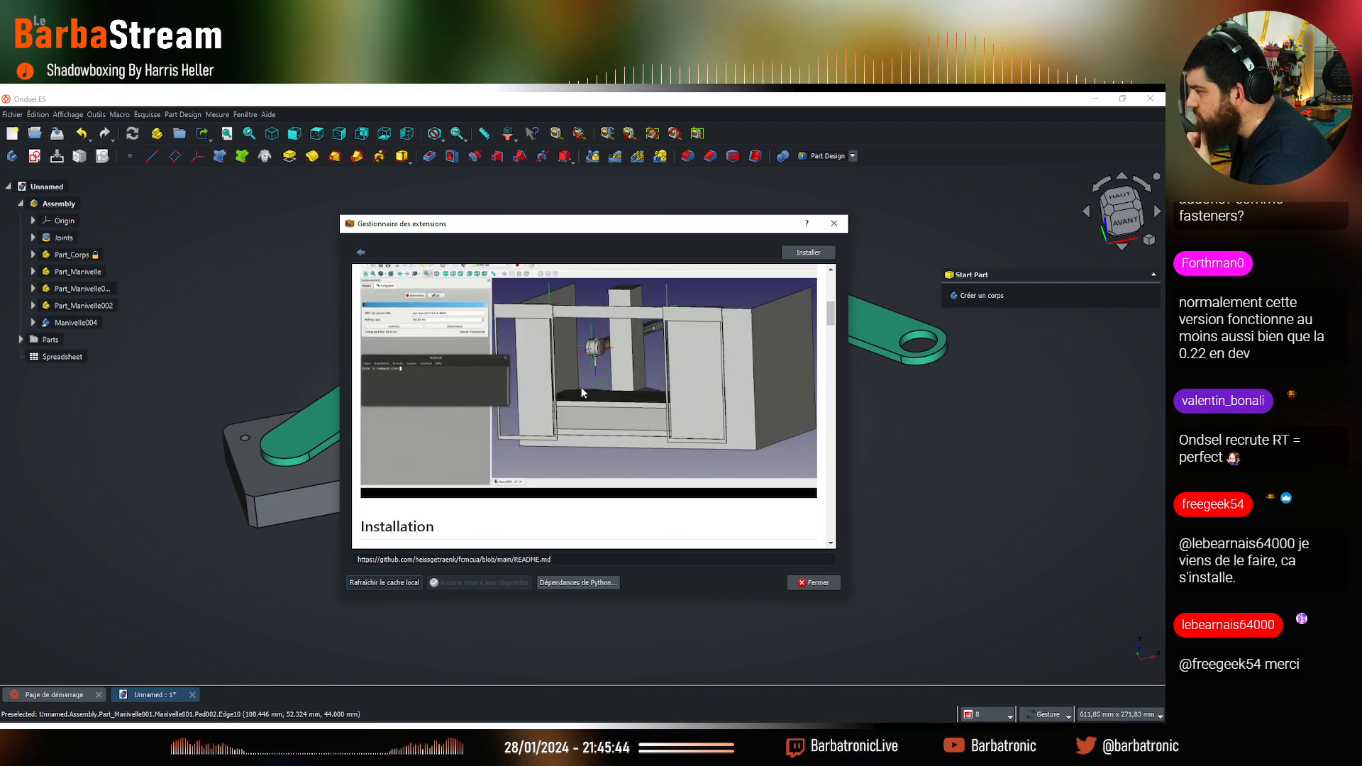
{"action": "scroll", "coordinate": [582, 391], "scroll_direction": "down", "scroll_amount": 3}
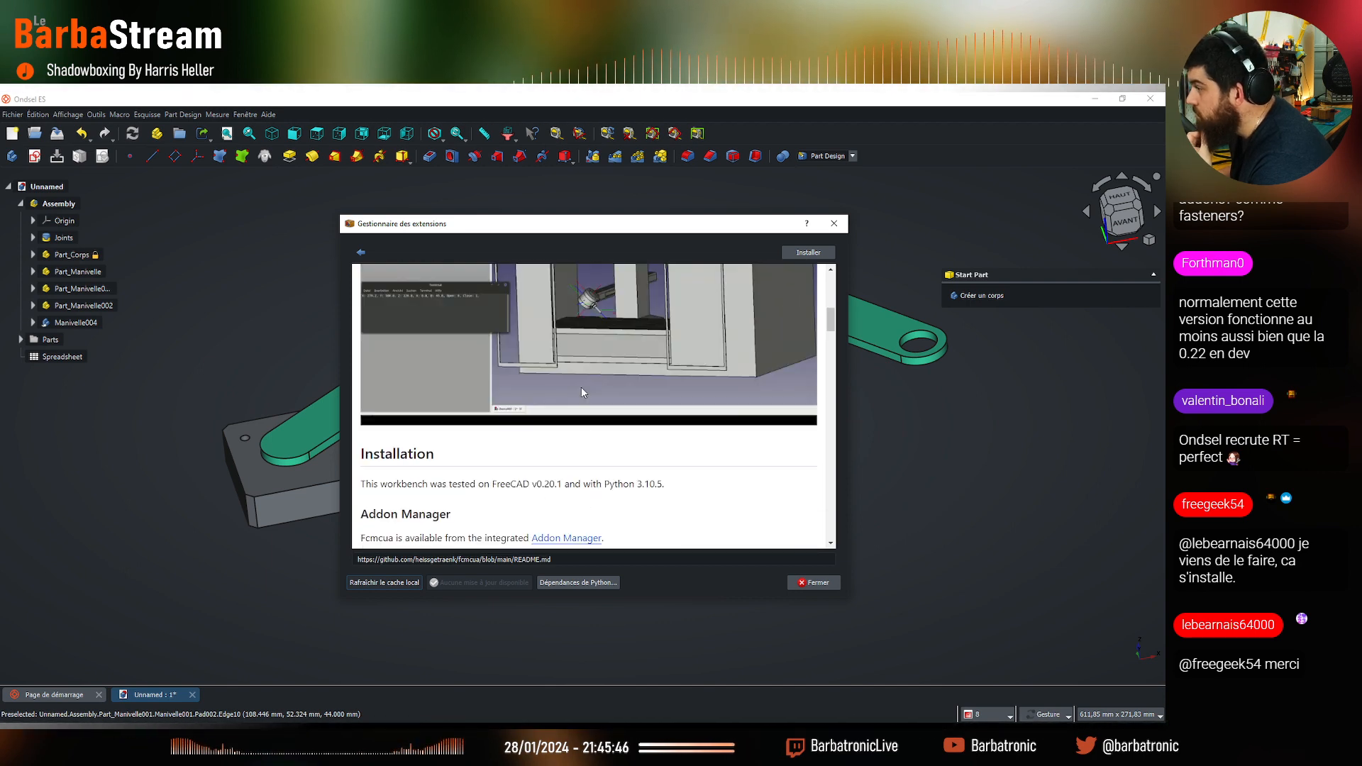
{"action": "scroll", "coordinate": [582, 392], "scroll_direction": "down", "scroll_amount": 5}
{"action": "scroll", "coordinate": [581, 388], "scroll_direction": "down", "scroll_amount": 1}
{"action": "scroll", "coordinate": [582, 386], "scroll_direction": "up", "scroll_amount": 4}
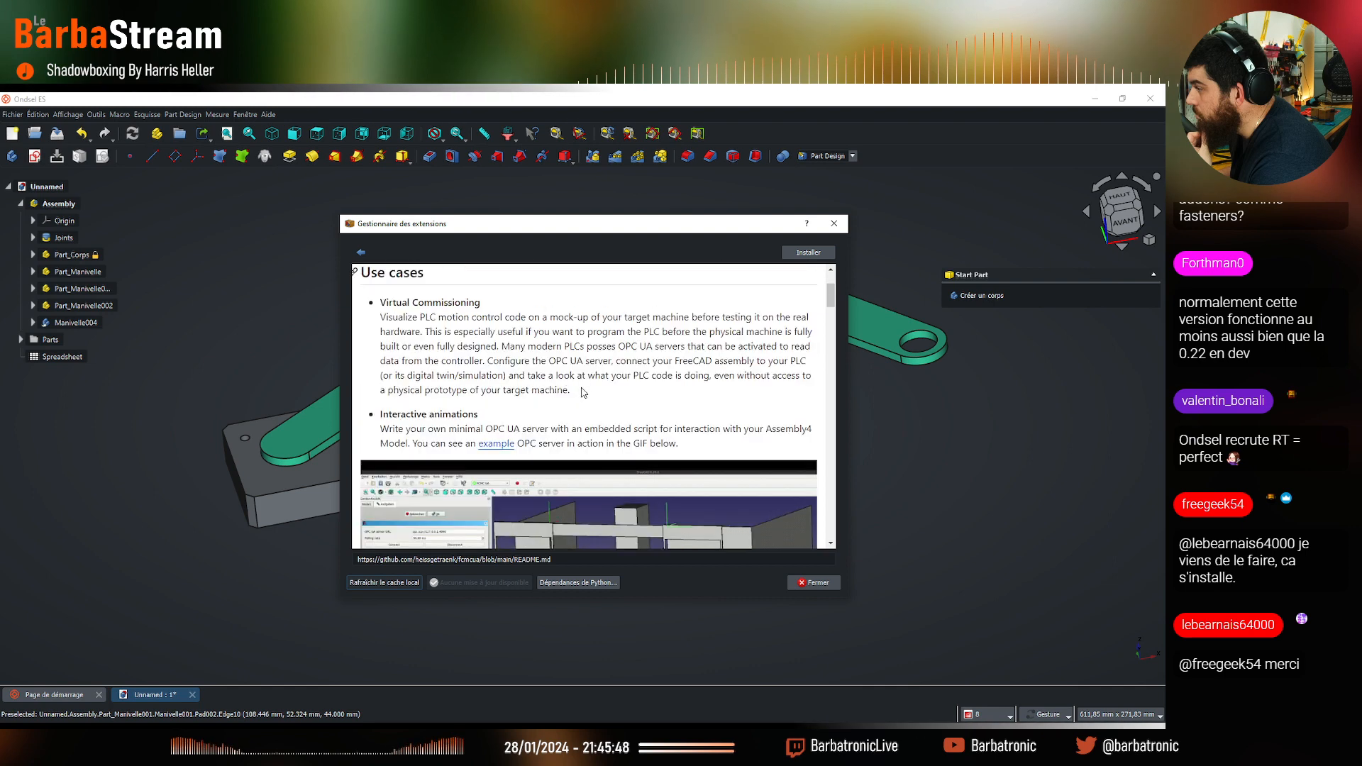
{"action": "left_click", "coordinate": [361, 254]}
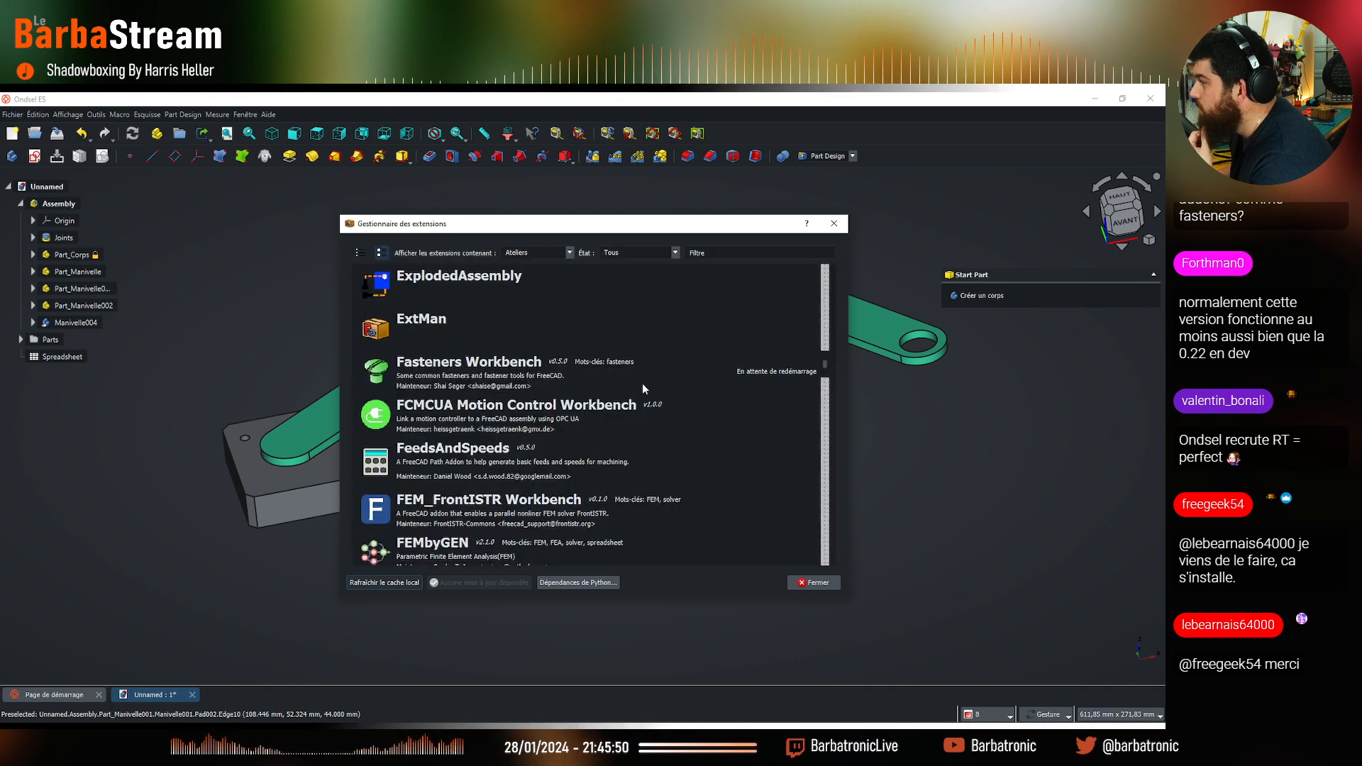
Browse the remaining workbench extensions alphabetically, from the FEM and gears entries down to those starting with T
{"action": "scroll", "coordinate": [653, 457], "scroll_direction": "down", "scroll_amount": 3}
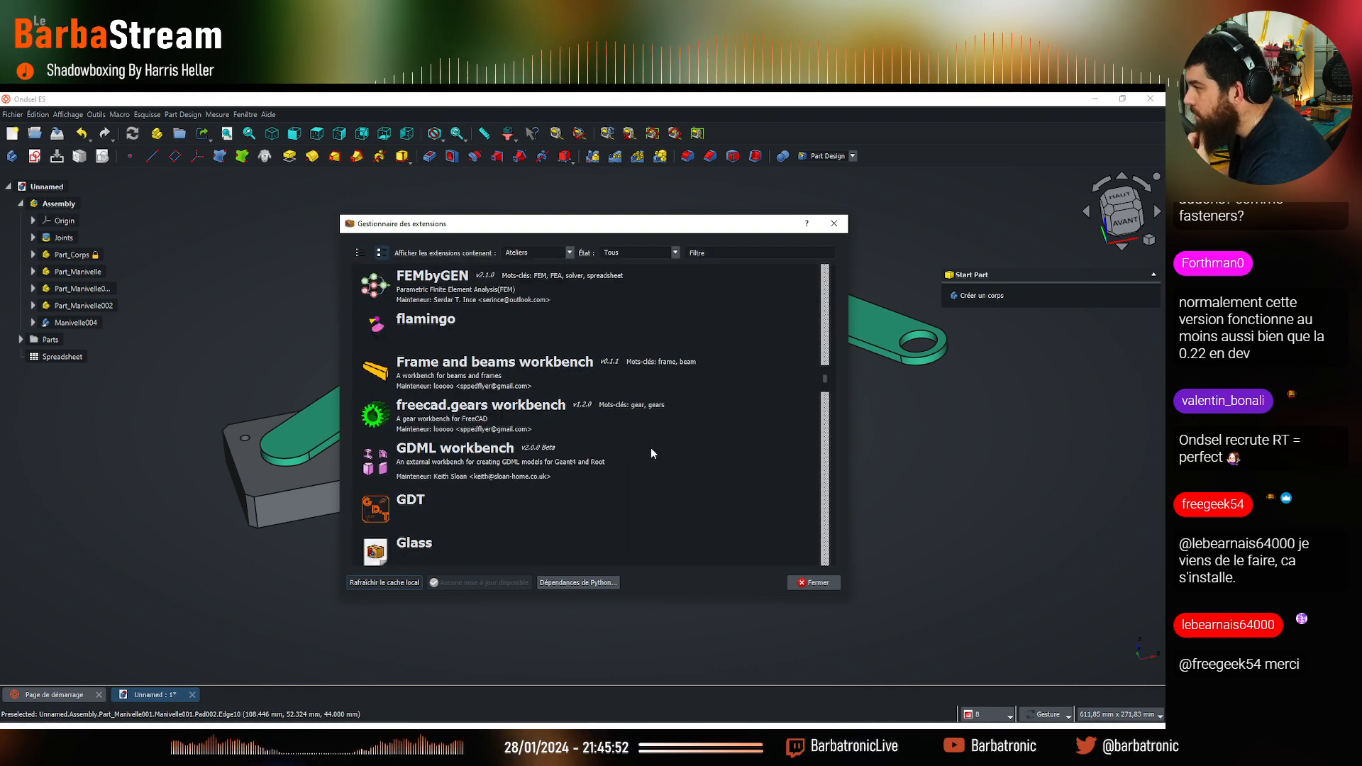
{"action": "scroll", "coordinate": [653, 453], "scroll_direction": "down", "scroll_amount": 3}
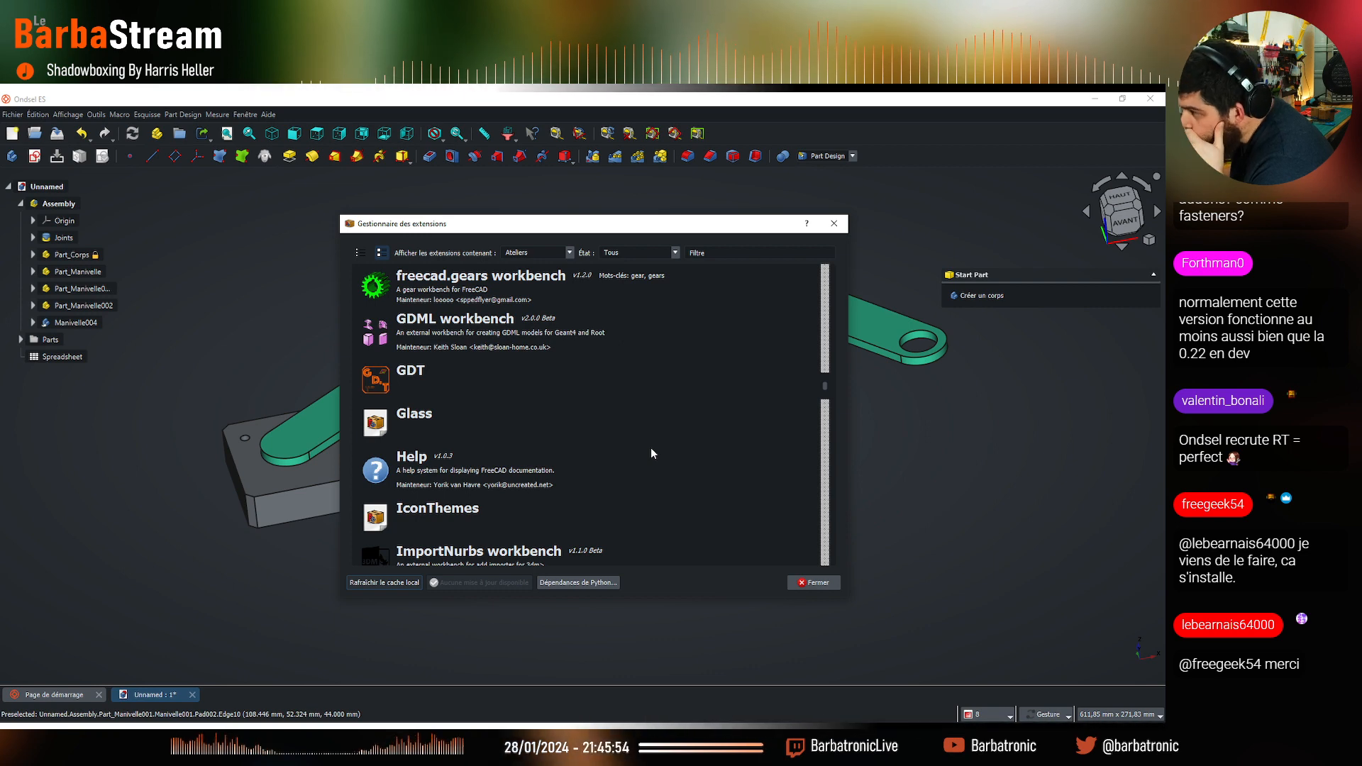
{"action": "scroll", "coordinate": [653, 453], "scroll_direction": "down", "scroll_amount": 8}
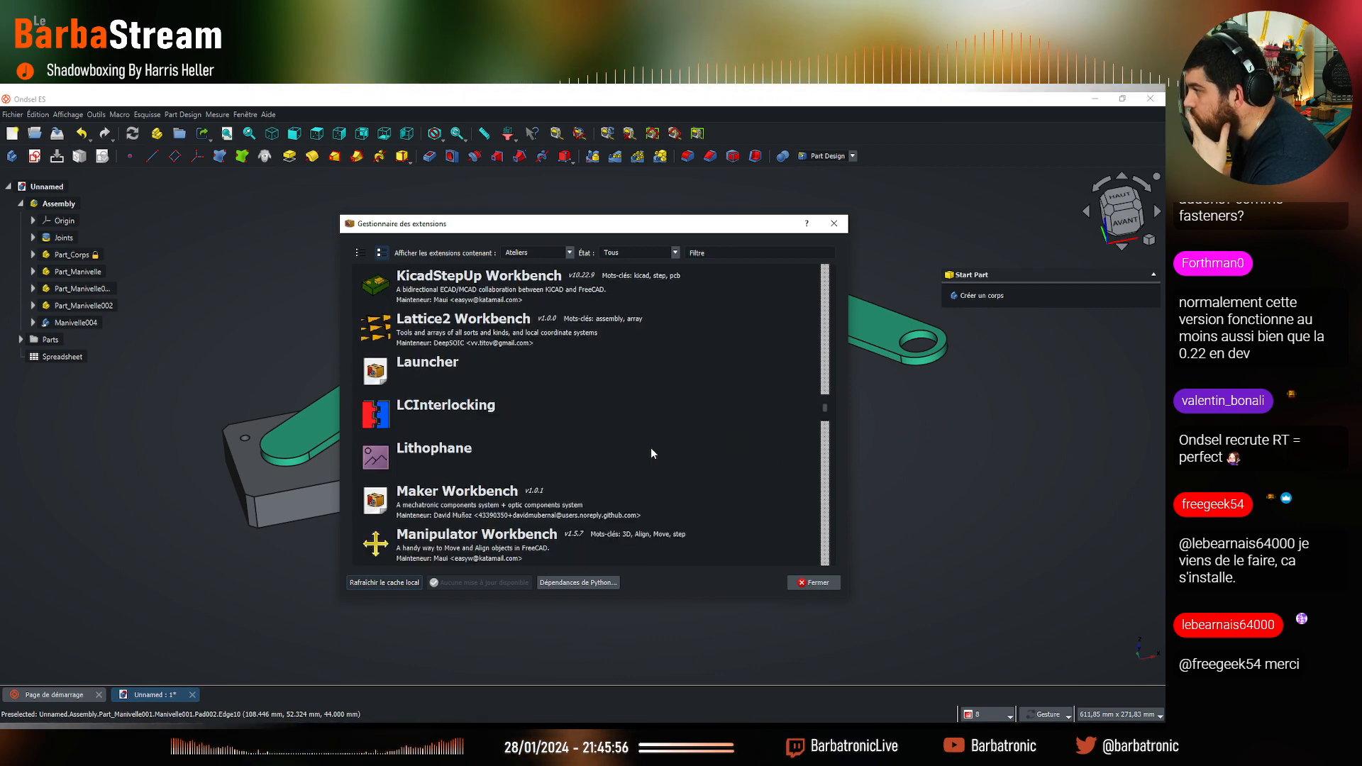
{"action": "scroll", "coordinate": [651, 451], "scroll_direction": "down", "scroll_amount": 6}
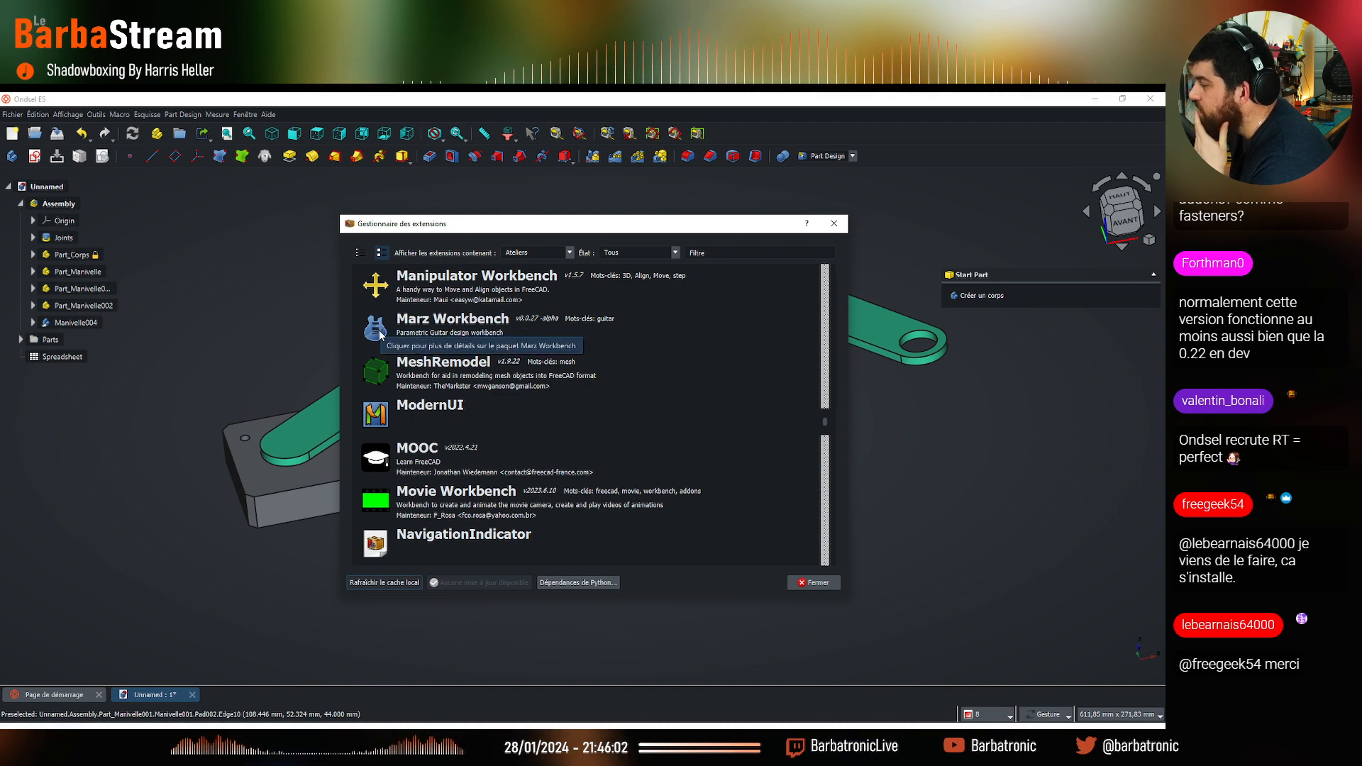
{"action": "scroll", "coordinate": [640, 440], "scroll_direction": "down", "scroll_amount": 1}
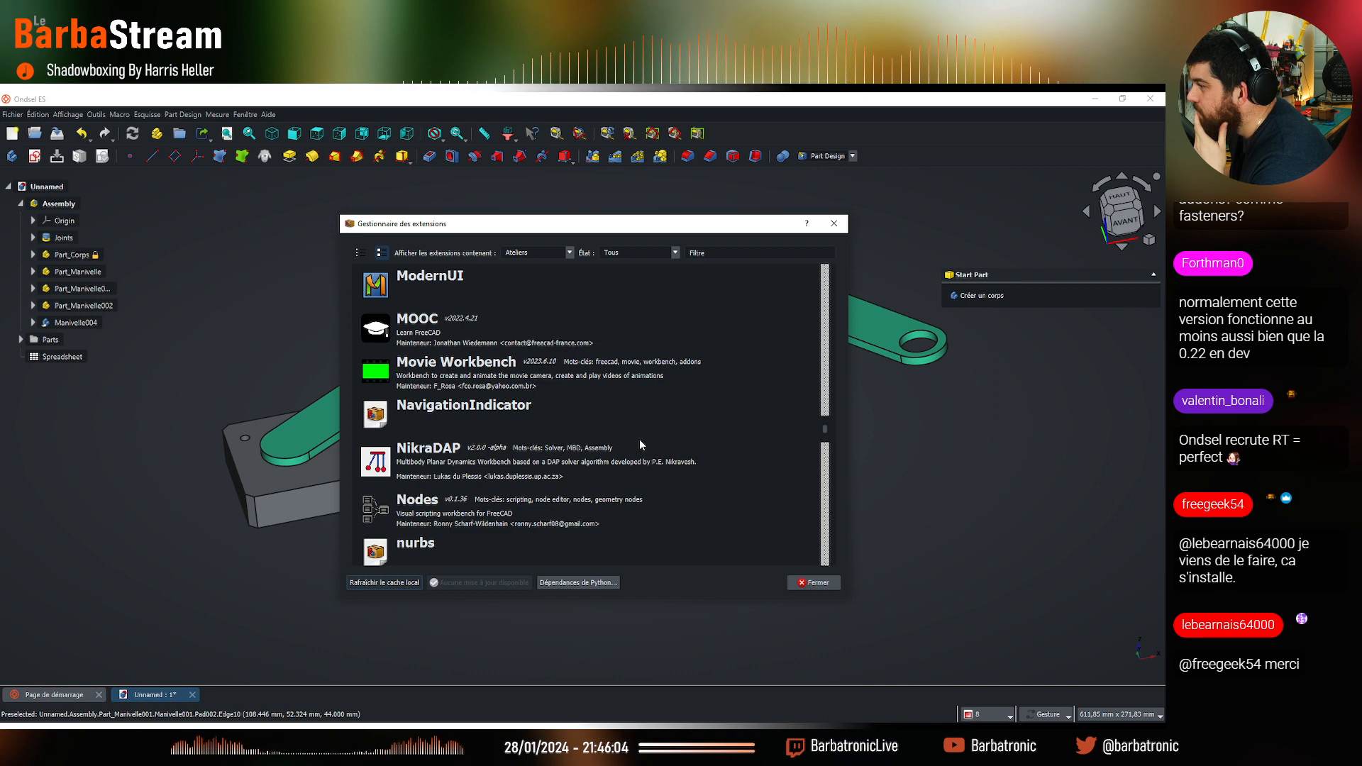
{"action": "scroll", "coordinate": [640, 441], "scroll_direction": "down", "scroll_amount": 1}
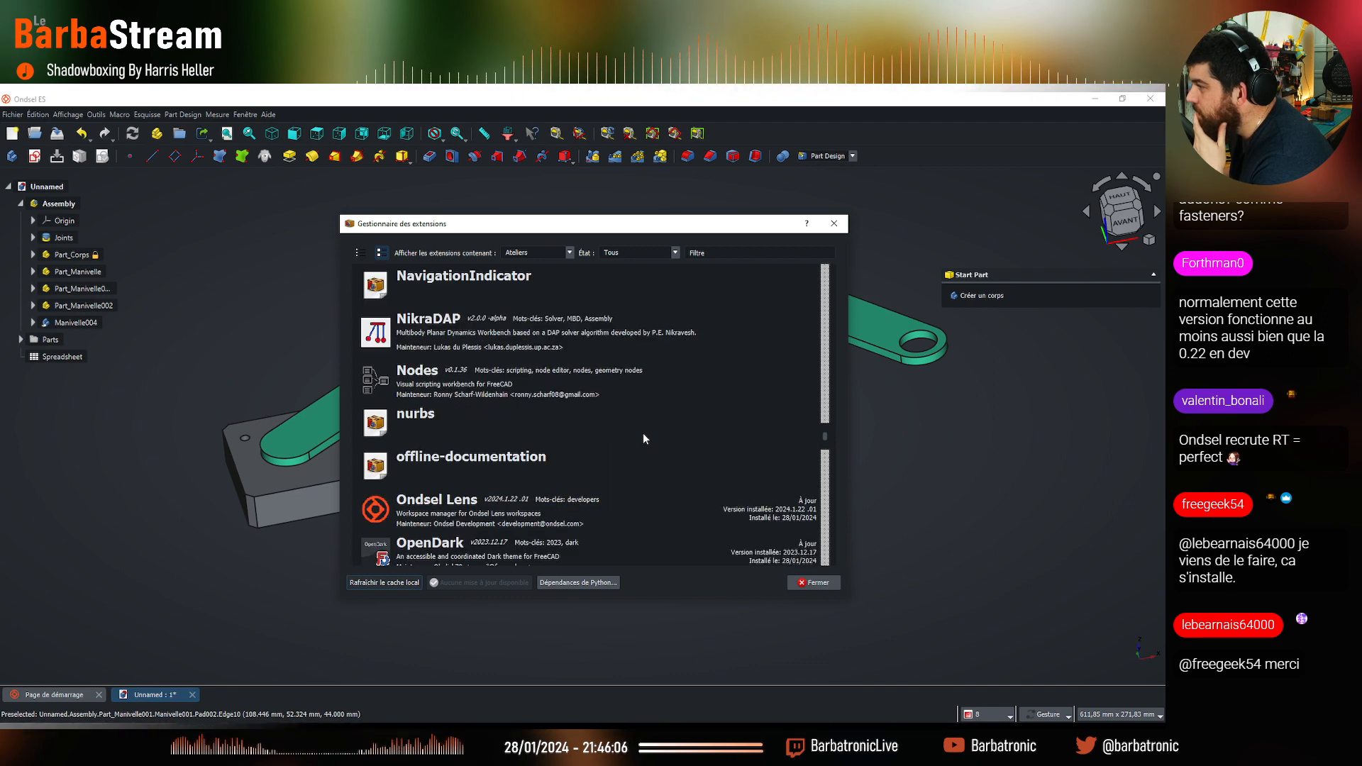
{"action": "scroll", "coordinate": [706, 442], "scroll_direction": "down", "scroll_amount": 1}
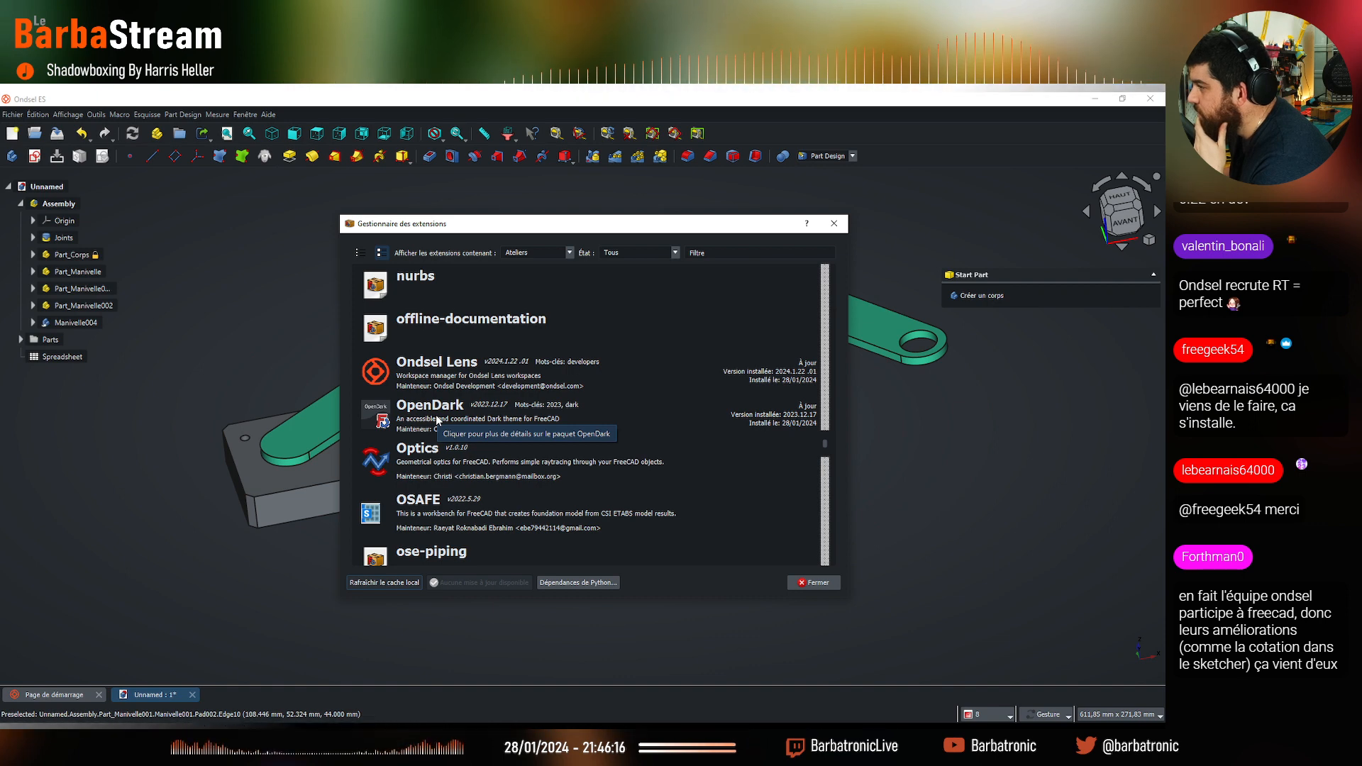
{"action": "scroll", "coordinate": [435, 415], "scroll_direction": "down", "scroll_amount": 10}
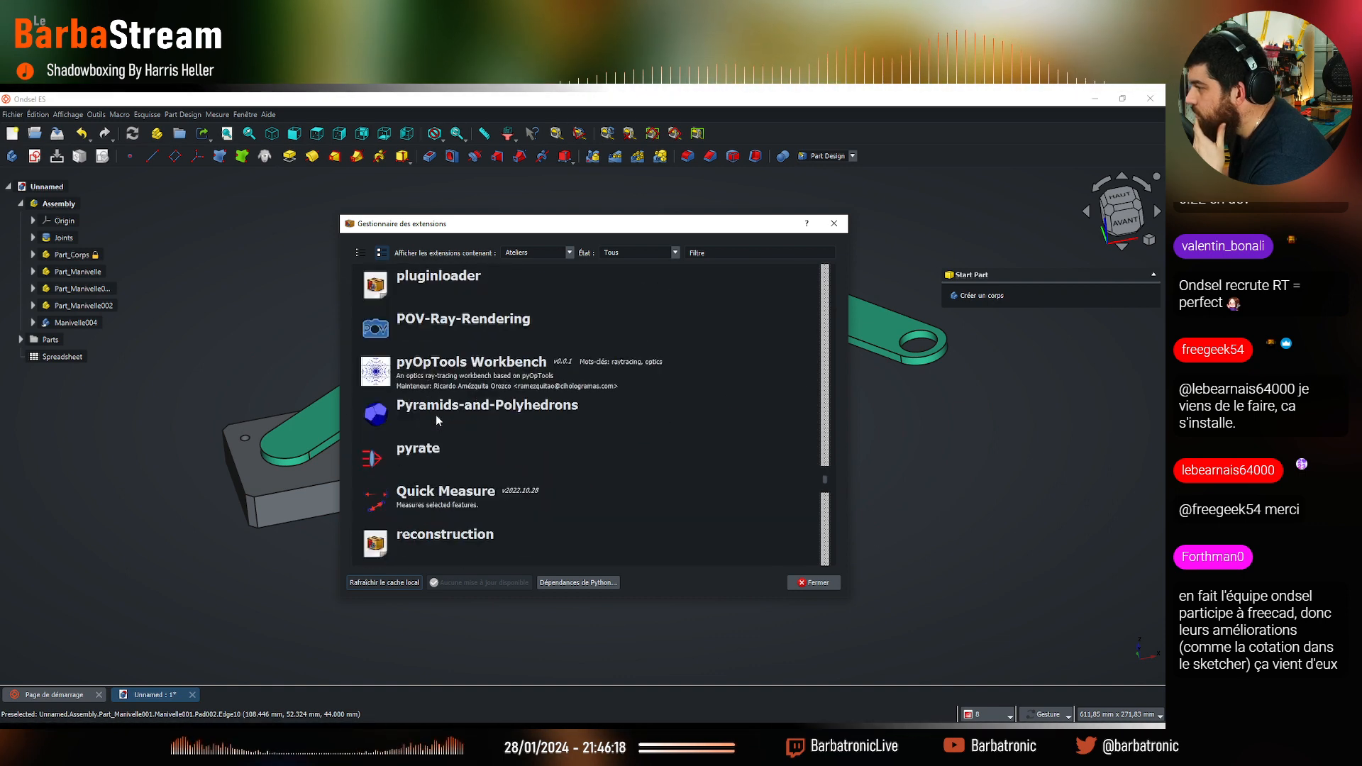
{"action": "scroll", "coordinate": [435, 414], "scroll_direction": "down", "scroll_amount": 3}
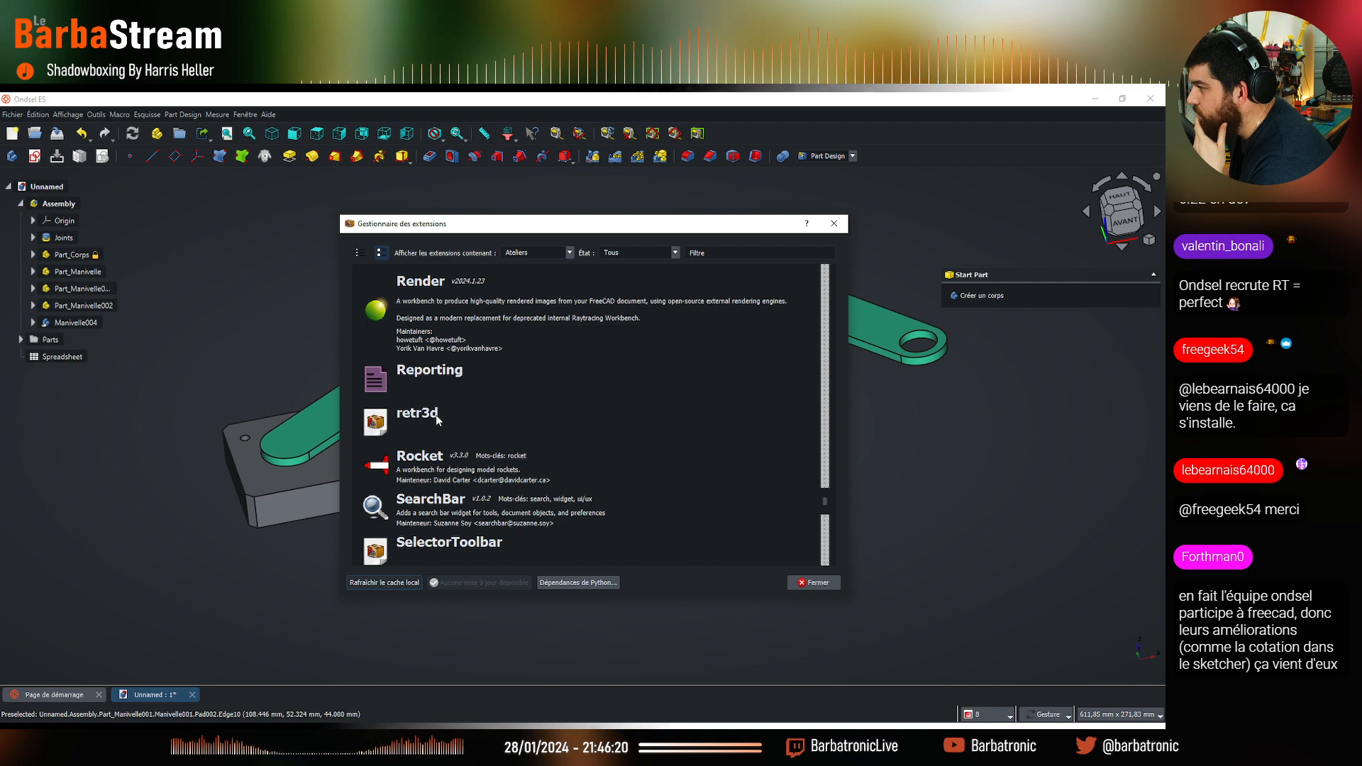
{"action": "scroll", "coordinate": [436, 415], "scroll_direction": "down", "scroll_amount": 3}
{"action": "scroll", "coordinate": [436, 415], "scroll_direction": "down", "scroll_amount": 3}
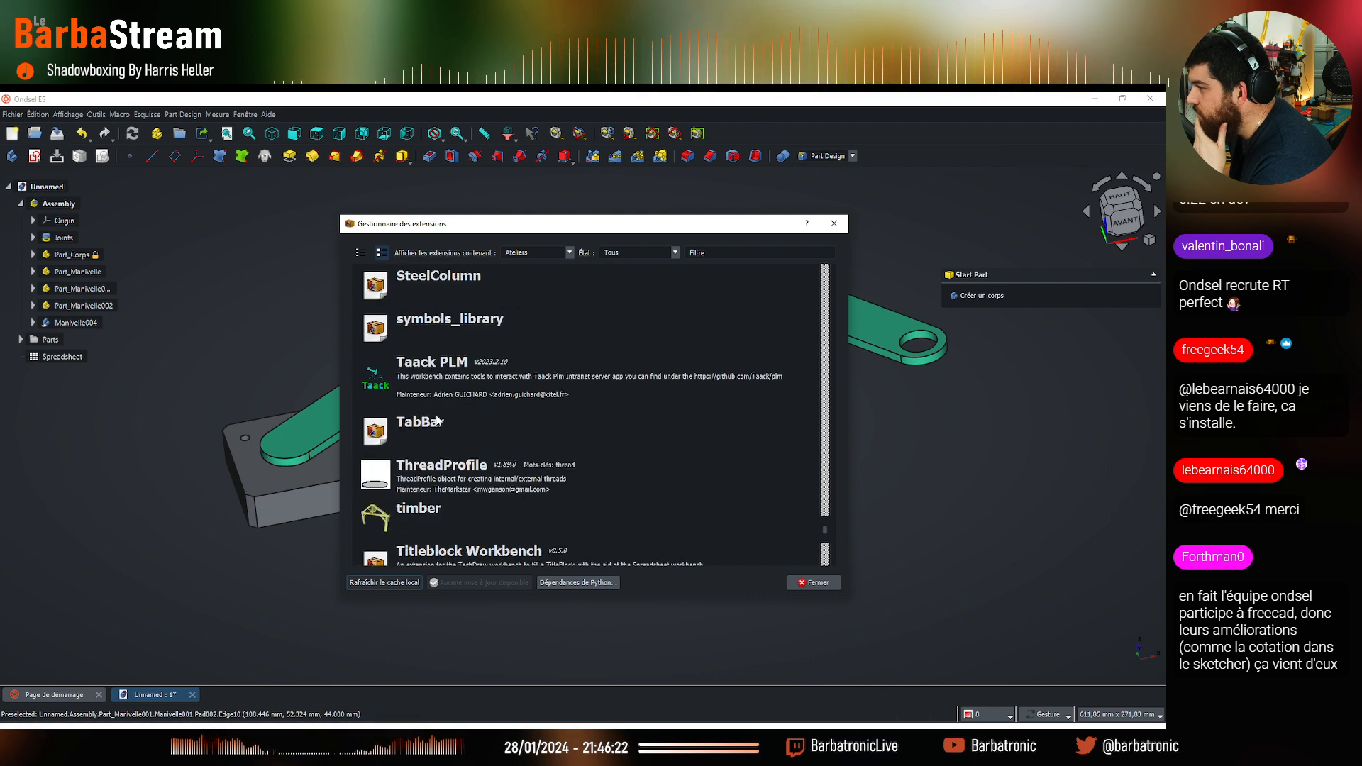
Review the TabBar extension's description, install the extension and close the extension manager
{"action": "left_click", "coordinate": [378, 431]}
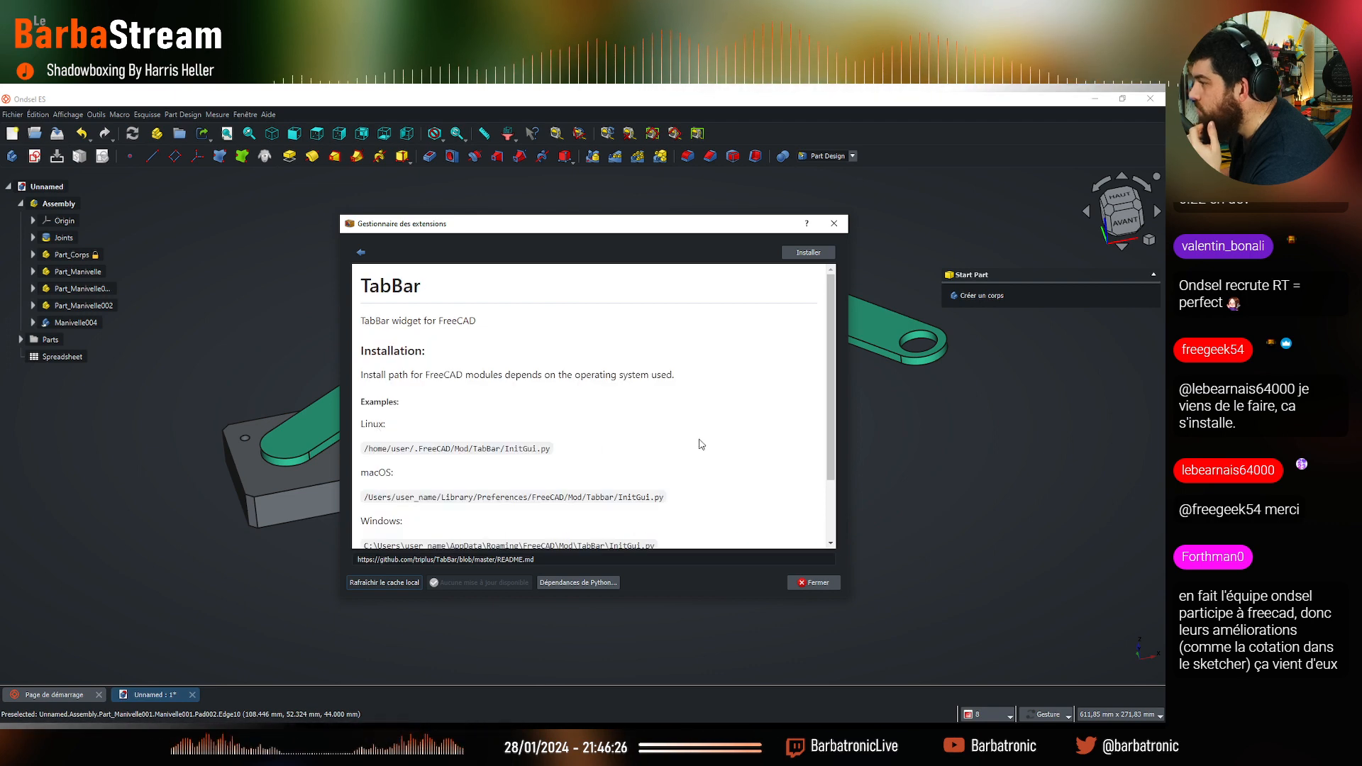
{"action": "scroll", "coordinate": [727, 445], "scroll_direction": "down", "scroll_amount": 2}
{"action": "scroll", "coordinate": [725, 446], "scroll_direction": "up", "scroll_amount": 2}
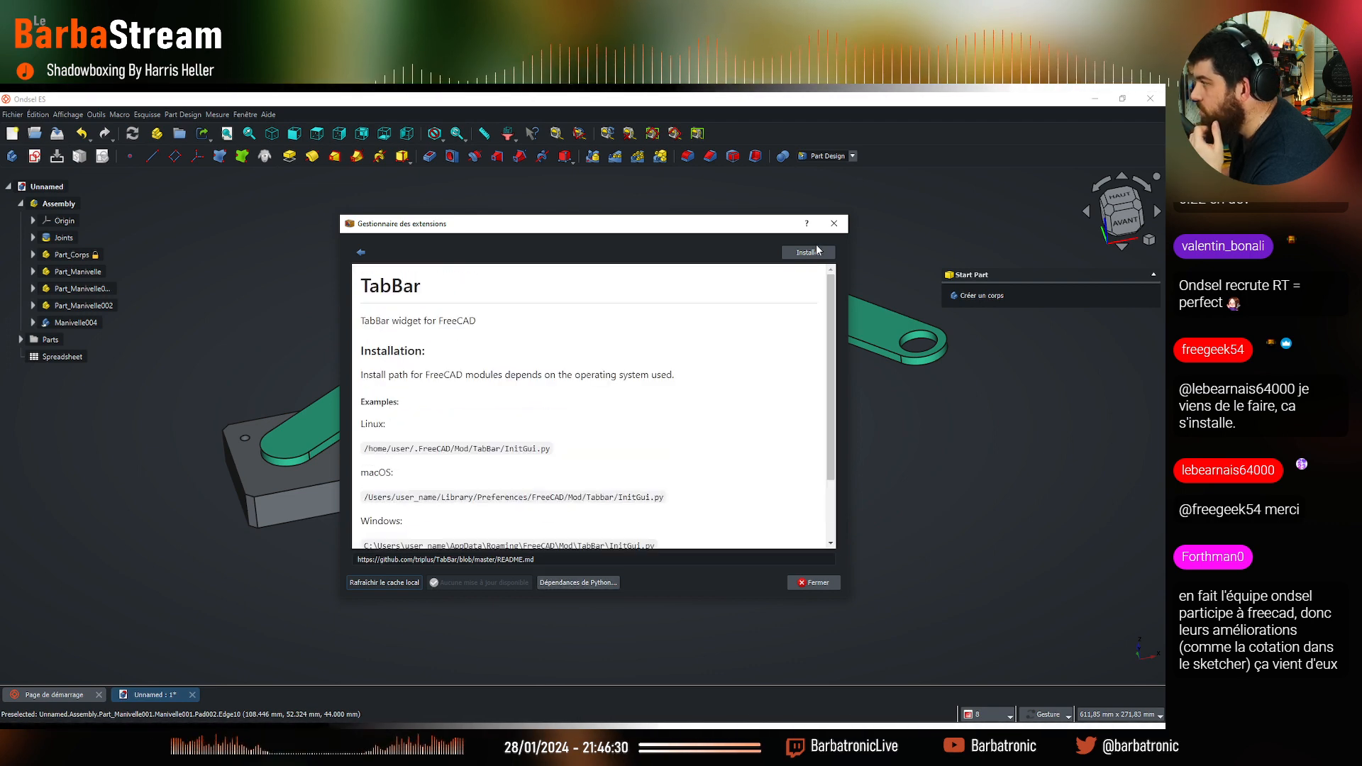
{"action": "left_click", "coordinate": [361, 250]}
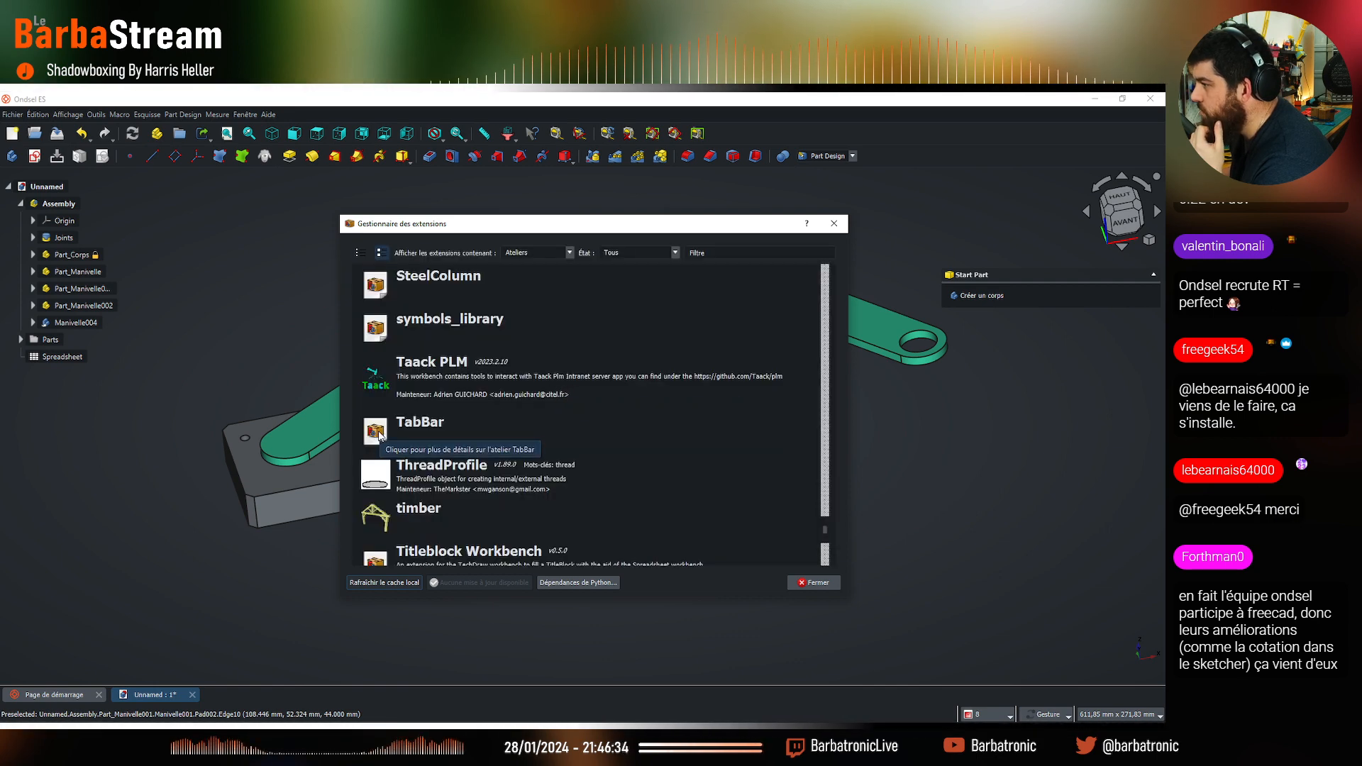
{"action": "left_click", "coordinate": [378, 431]}
{"action": "left_click", "coordinate": [808, 252]}
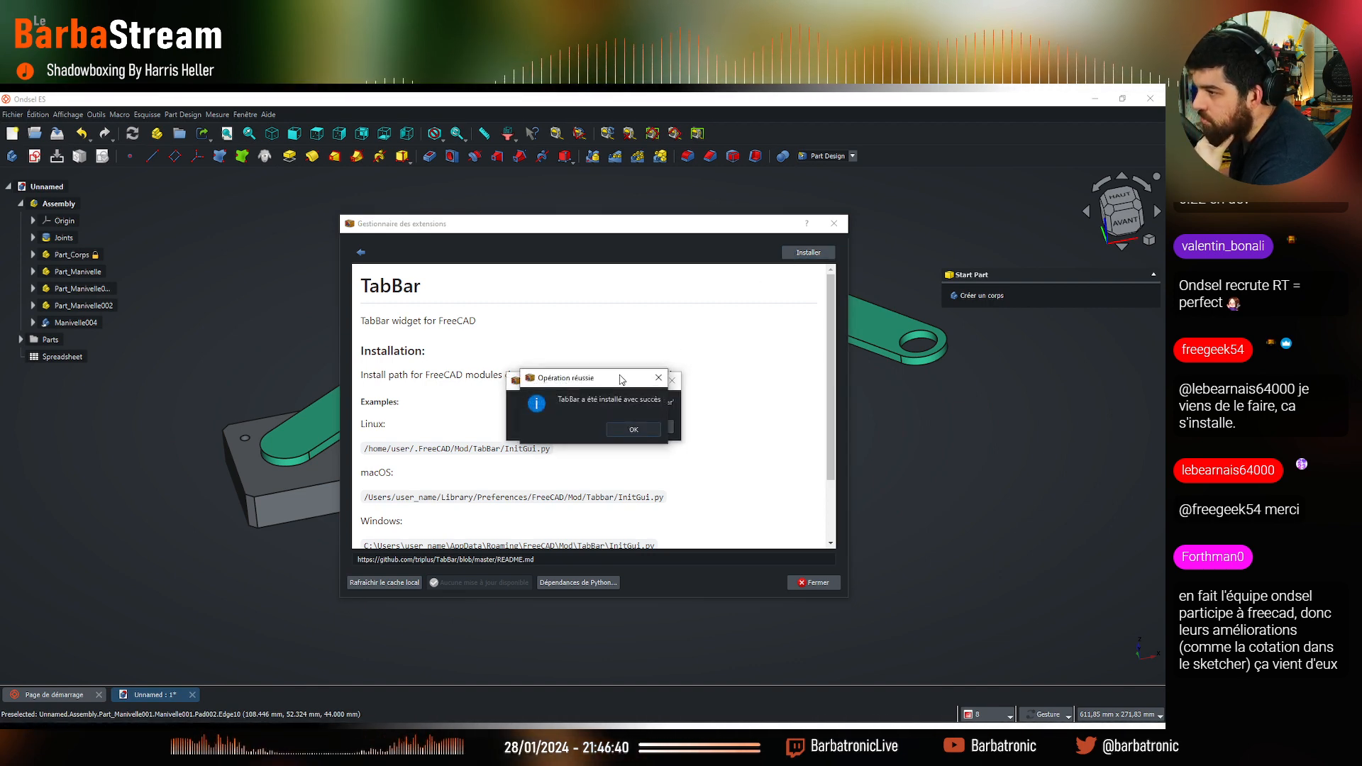
{"action": "left_click", "coordinate": [636, 428]}
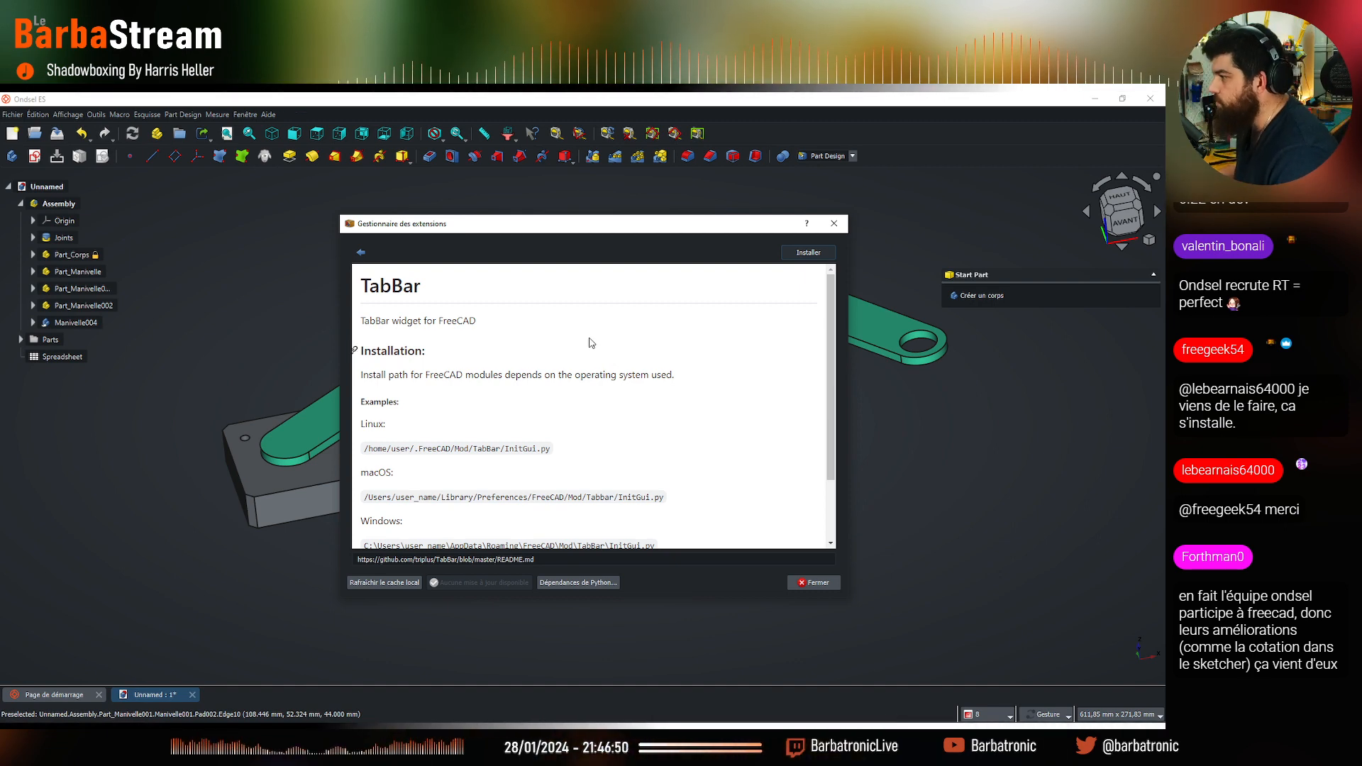
{"action": "left_click", "coordinate": [802, 583]}
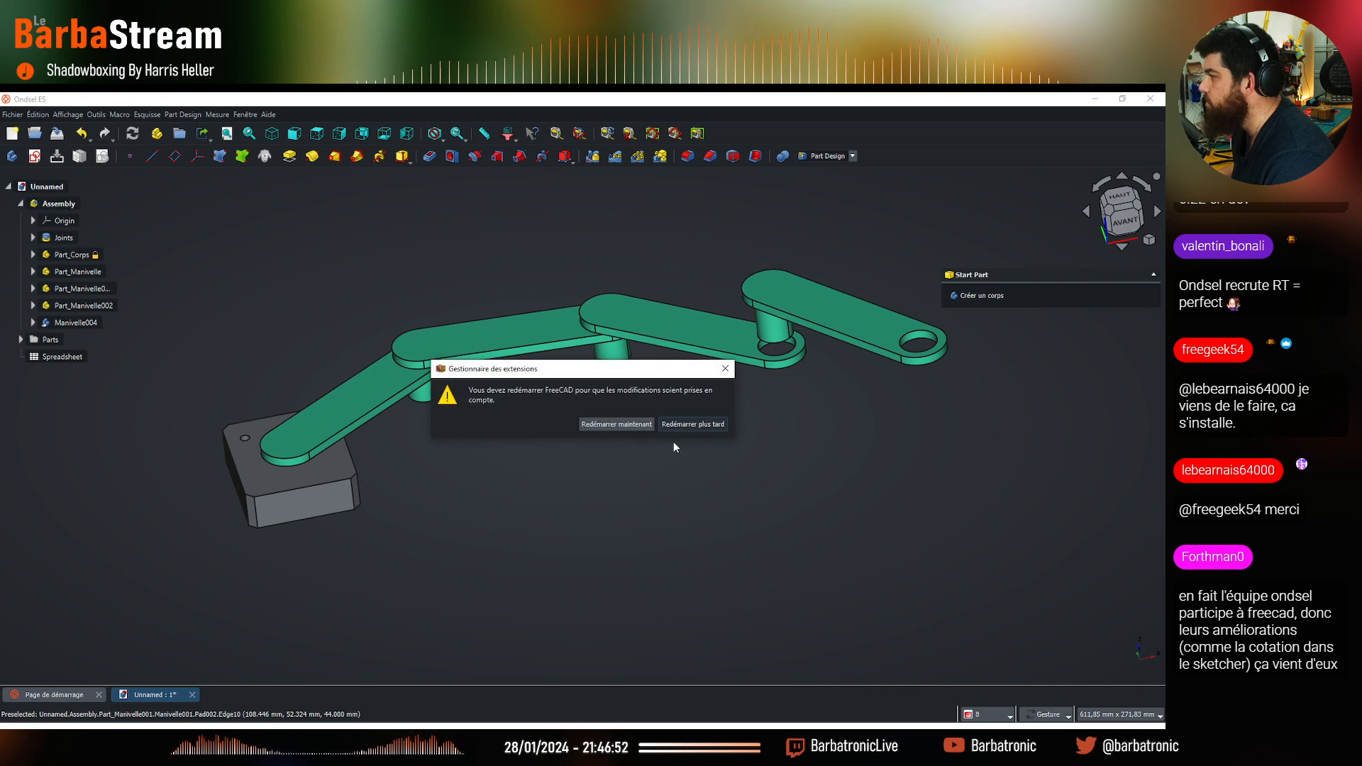
Postpone the restart and save the assembly document under the name testOndselVersion
{"action": "left_click", "coordinate": [685, 426]}
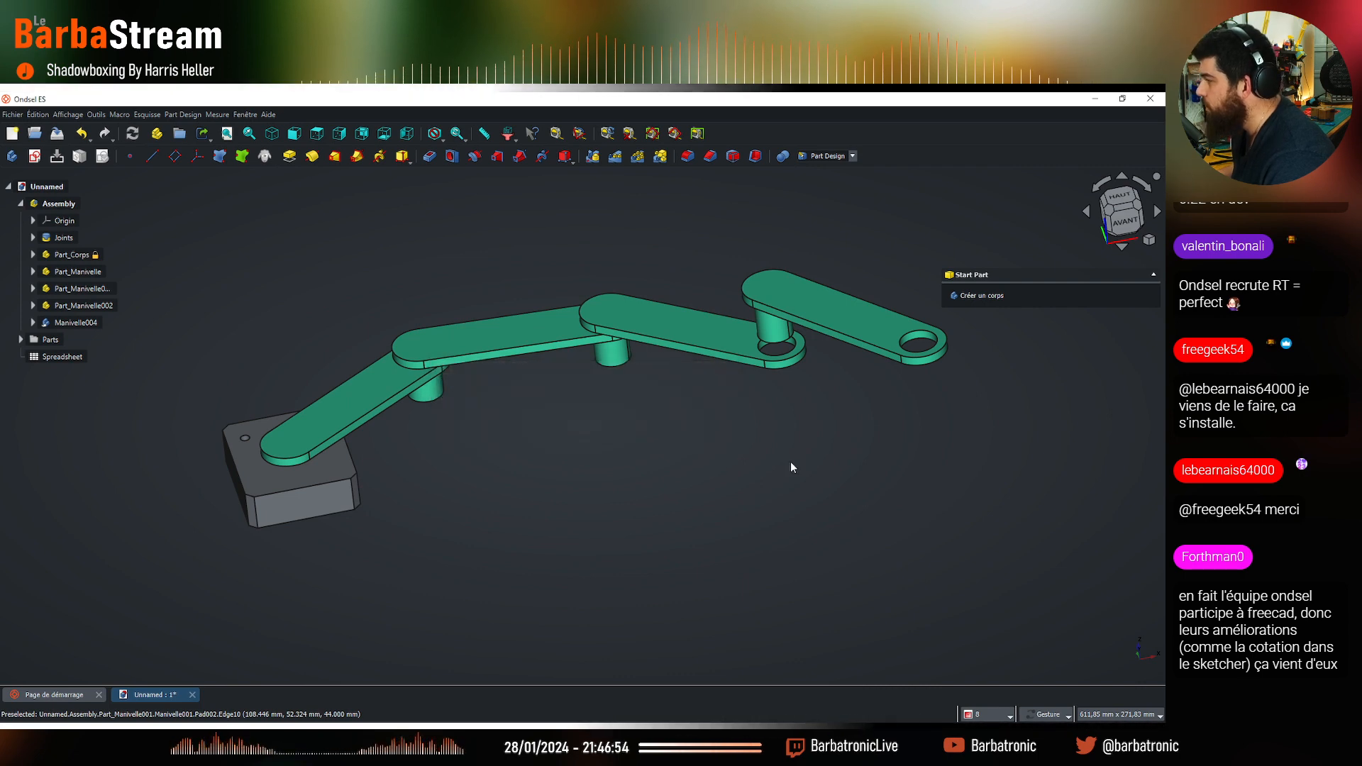
{"action": "left_click_drag", "start_coordinate": [790, 462], "coordinate": [734, 477]}
{"action": "key", "text": "ctrl+s"}
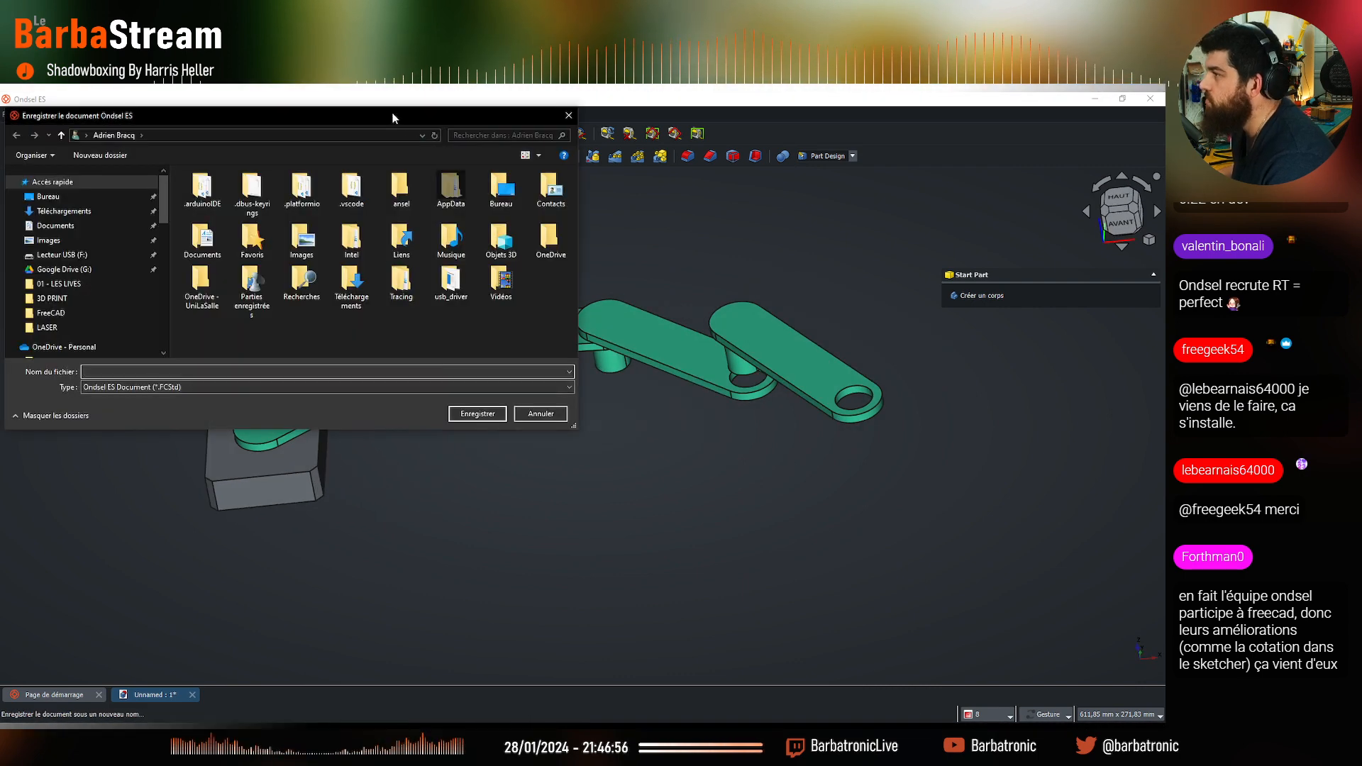
{"action": "key", "text": "Escape"}
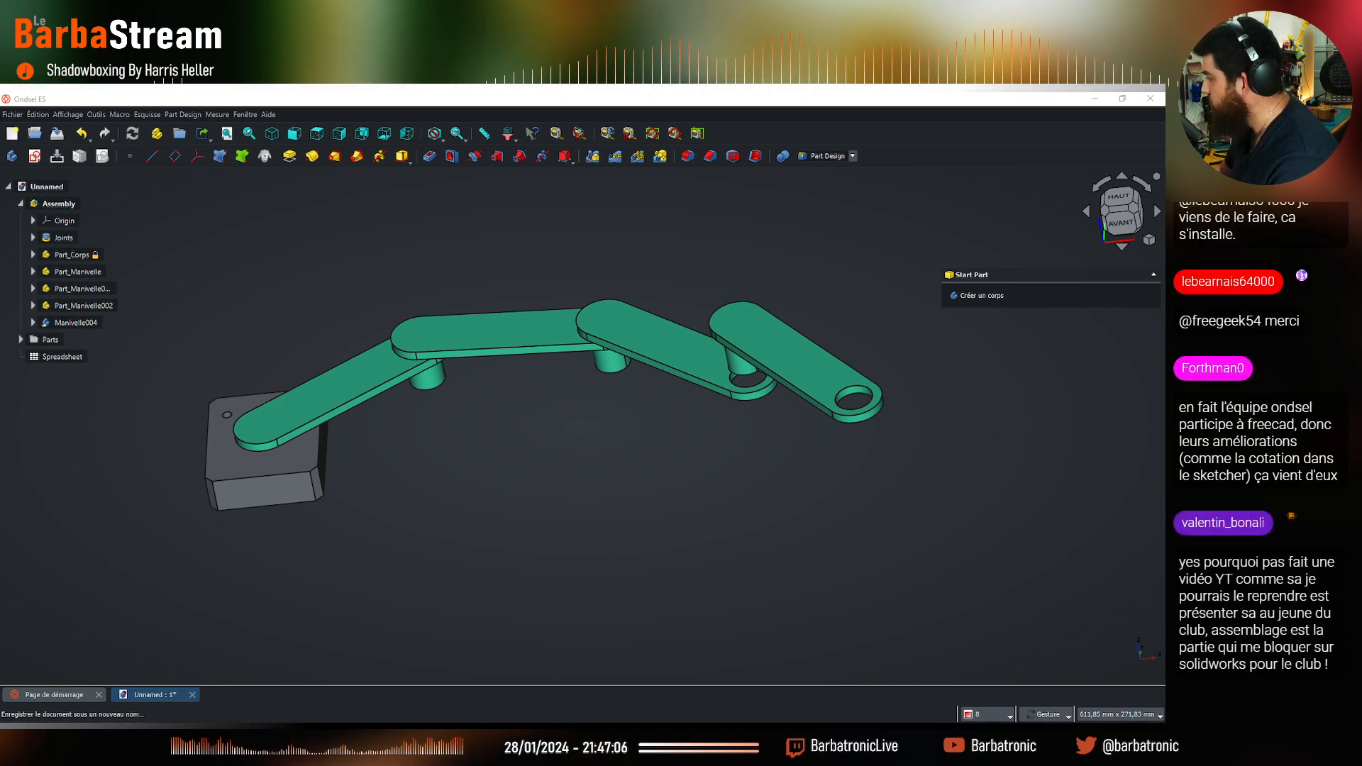
{"action": "key", "text": "Return"}
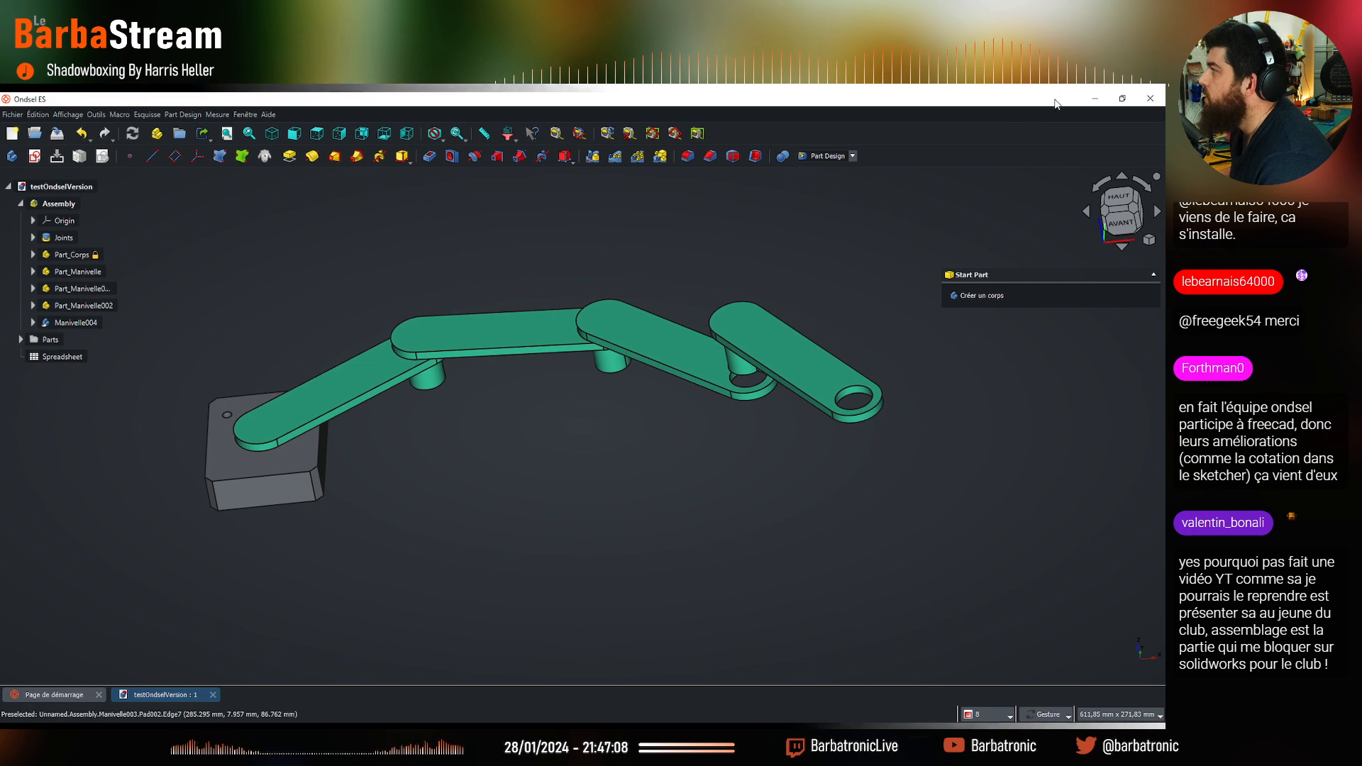
Restart Ondsel ES and reopen testOndselVersion from the recent files on the start page
{"action": "left_click", "coordinate": [1152, 113]}
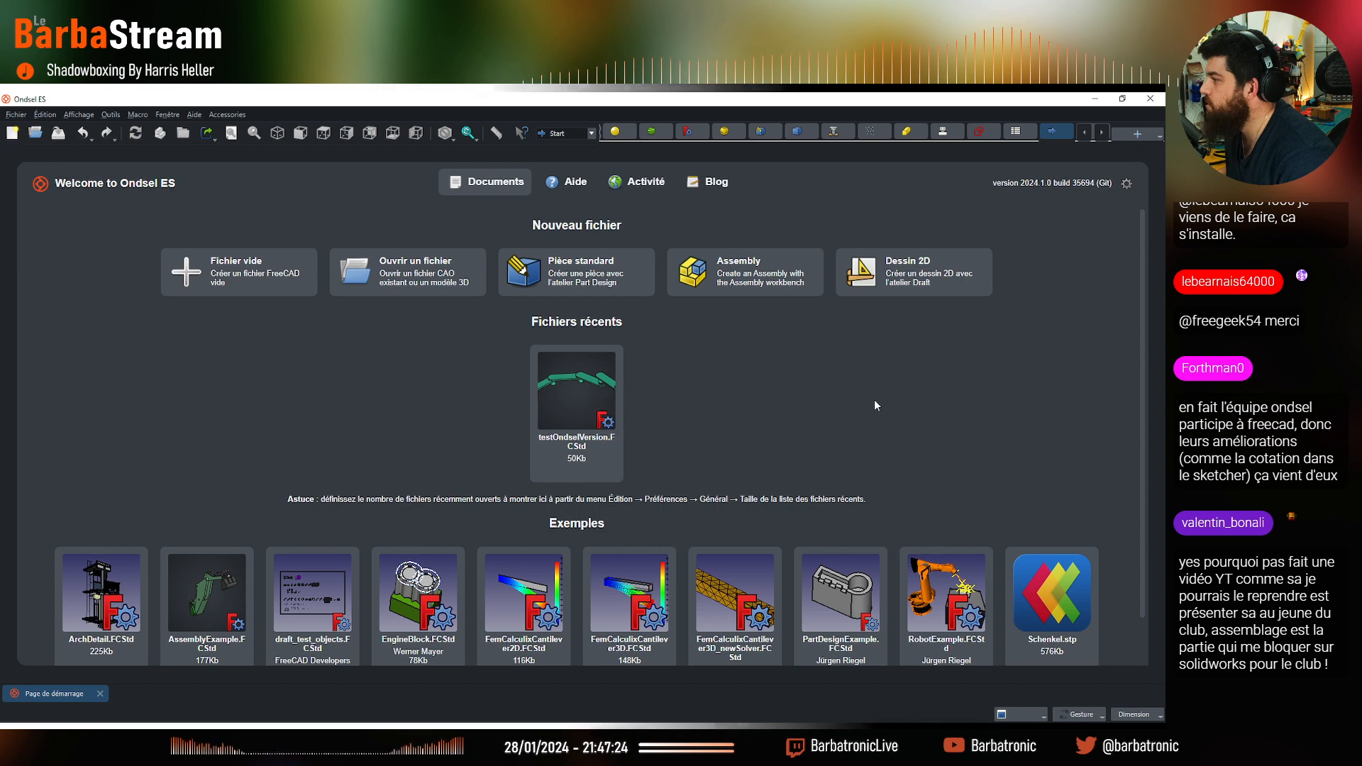
{"action": "scroll", "coordinate": [105, 537], "scroll_direction": "down", "scroll_amount": 1}
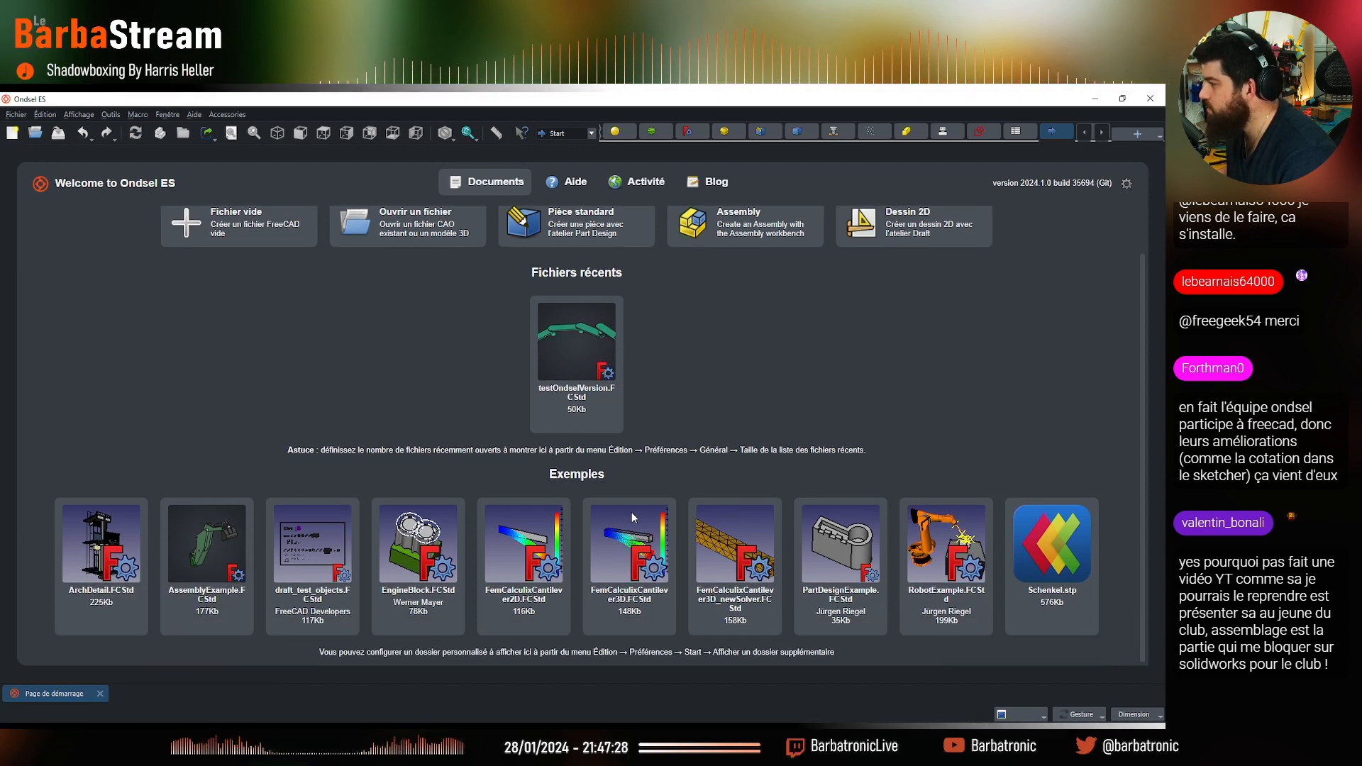
{"action": "scroll", "coordinate": [537, 580], "scroll_direction": "up", "scroll_amount": 1}
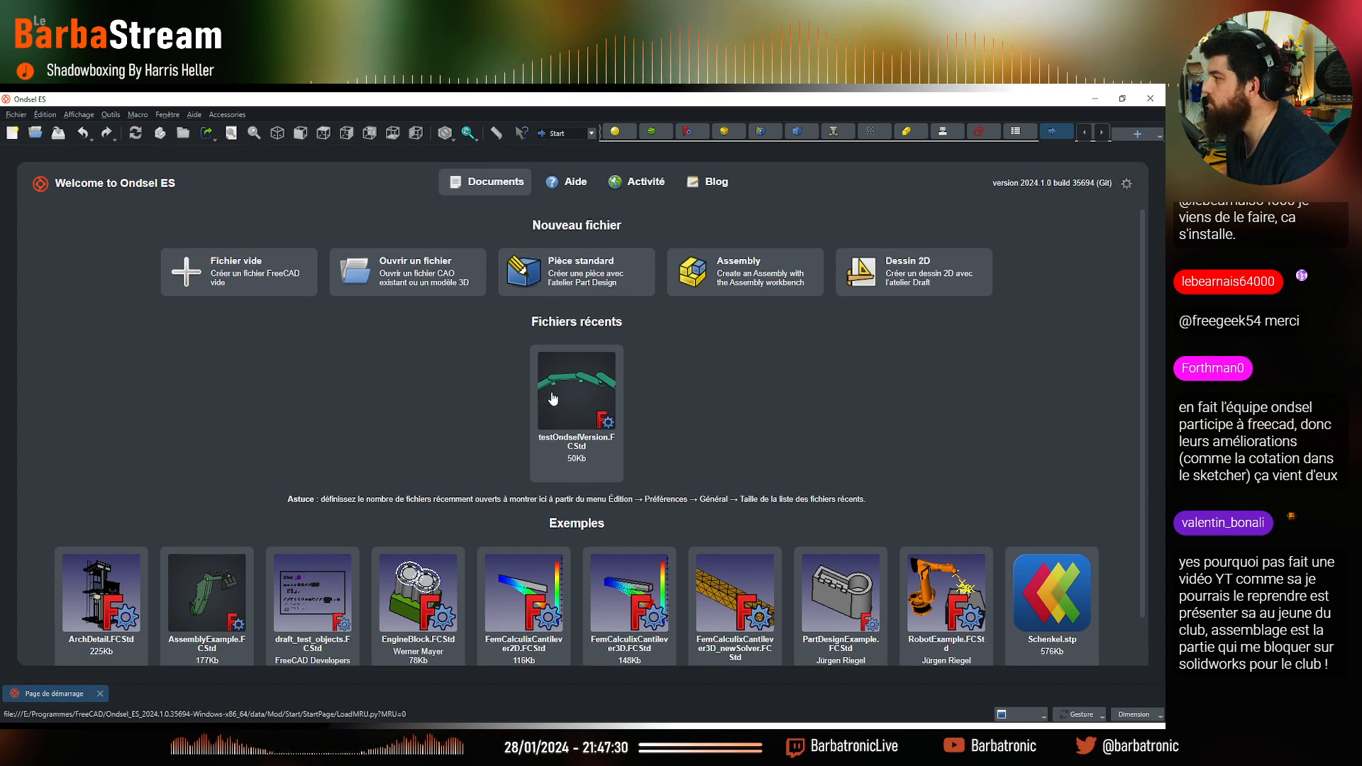
{"action": "left_click", "coordinate": [596, 423]}
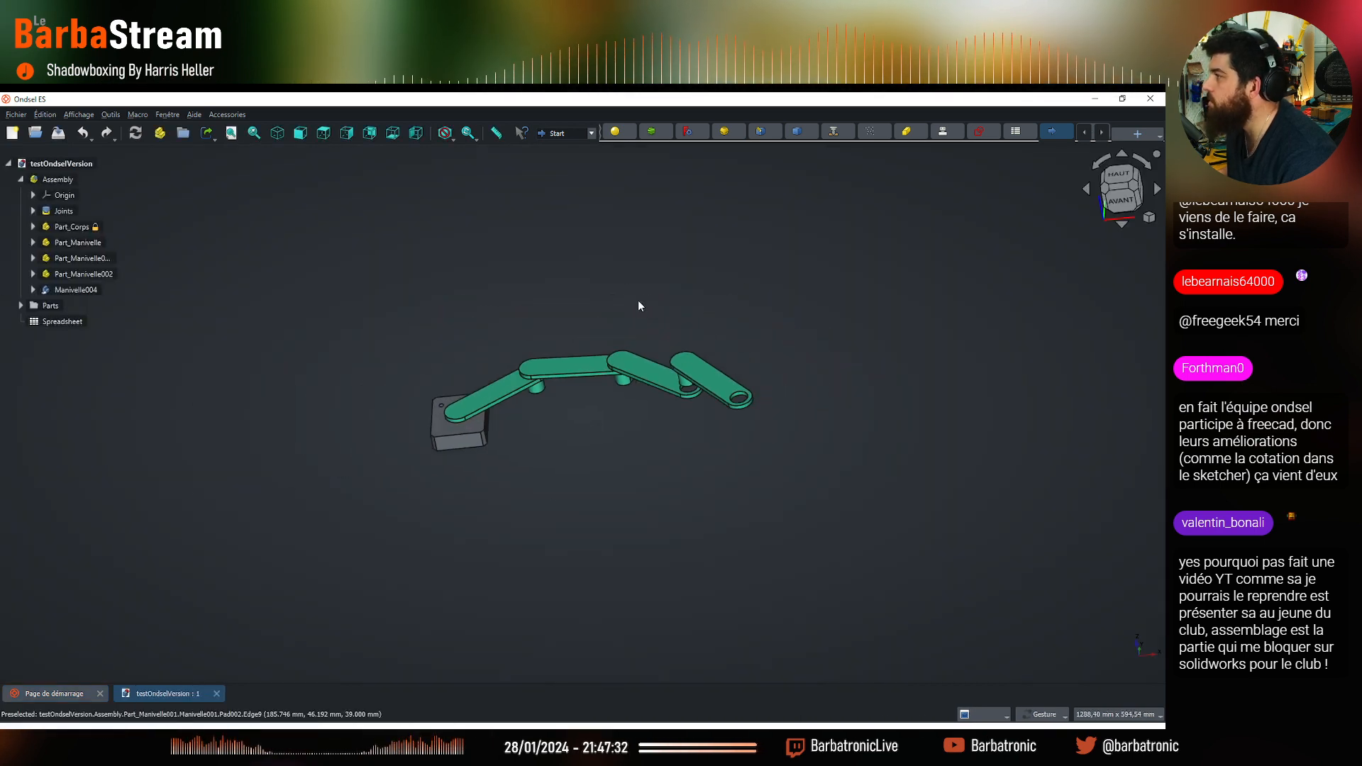
Unlock the toolbars, gather the workbench tabs, File and Structure toolbars in a second row, and dock the View toolbar below the document tabs
{"action": "right_click", "coordinate": [537, 142]}
{"action": "left_click", "coordinate": [589, 374]}
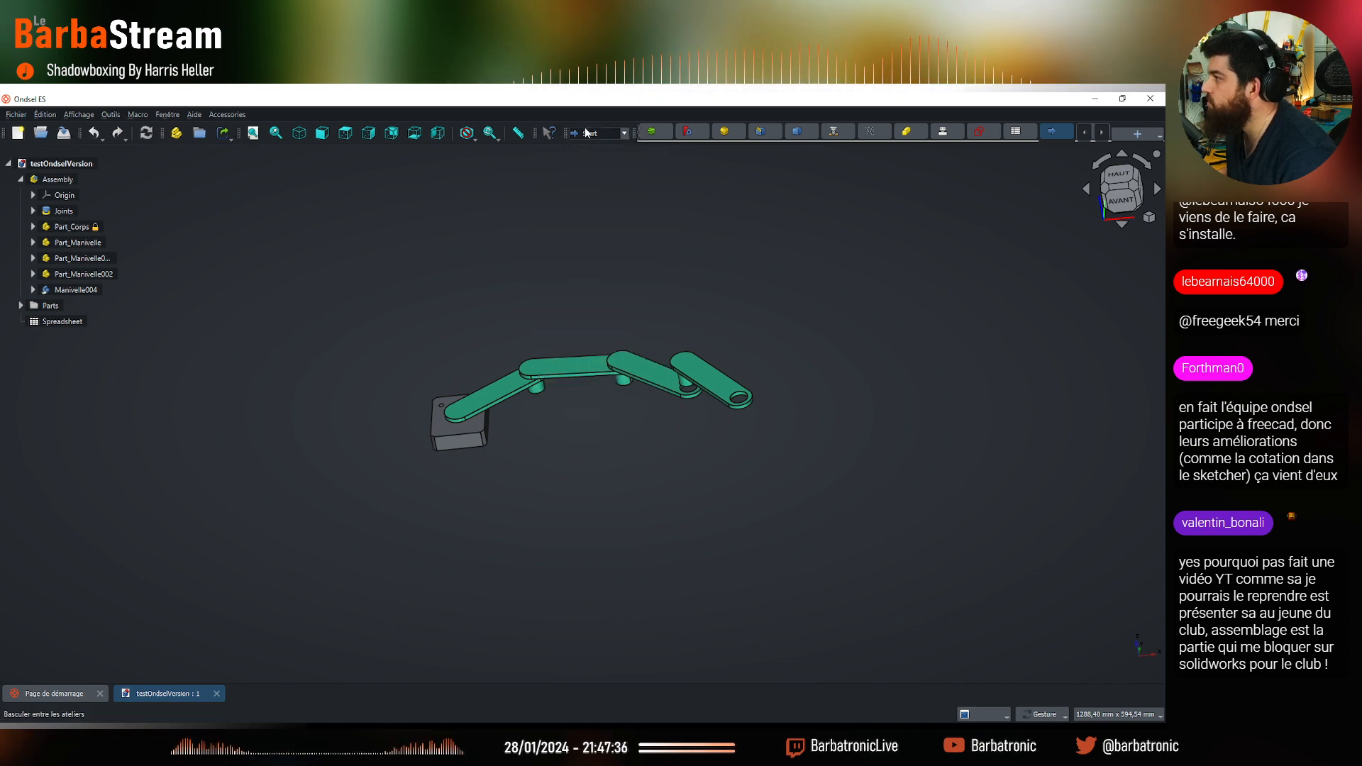
{"action": "left_click_drag", "start_coordinate": [635, 133], "coordinate": [431, 166]}
{"action": "left_click_drag", "start_coordinate": [2, 137], "coordinate": [10, 152]}
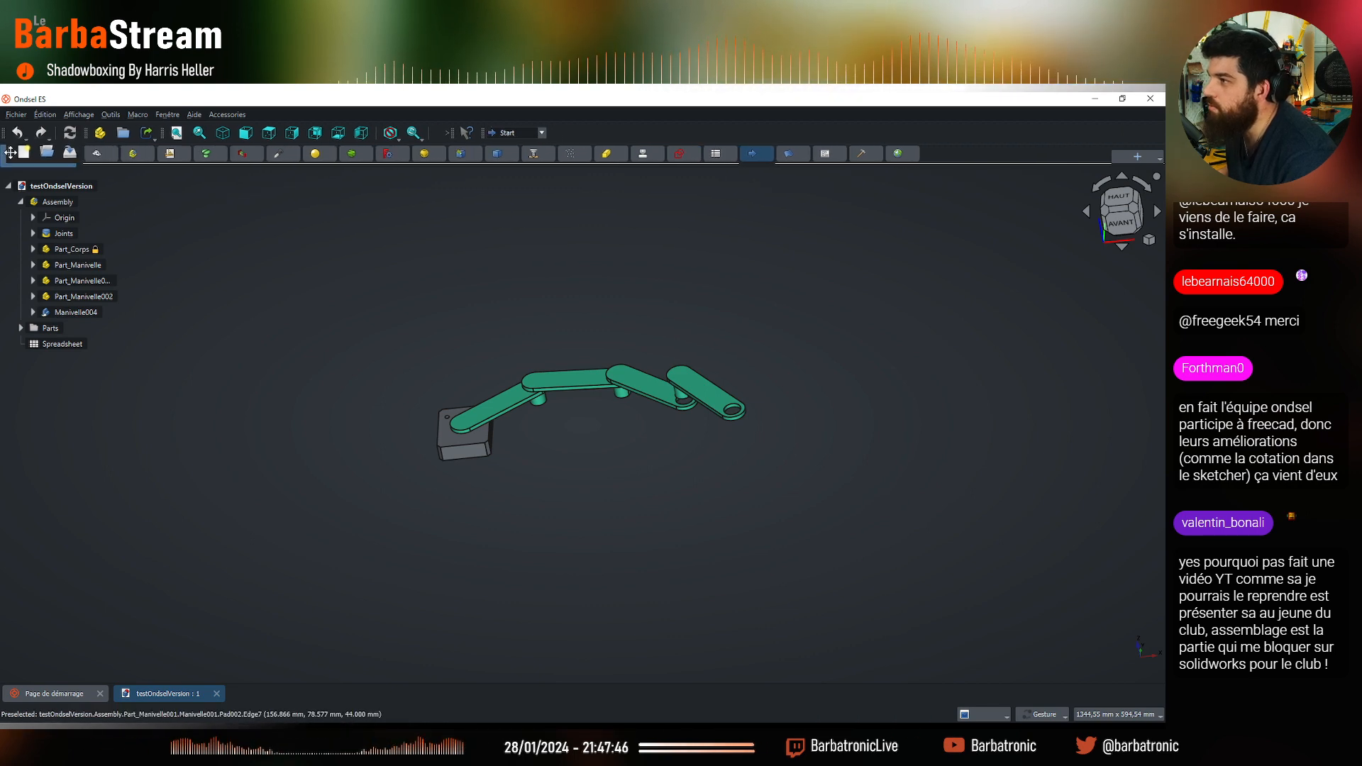
{"action": "left_click_drag", "start_coordinate": [87, 133], "coordinate": [83, 154]}
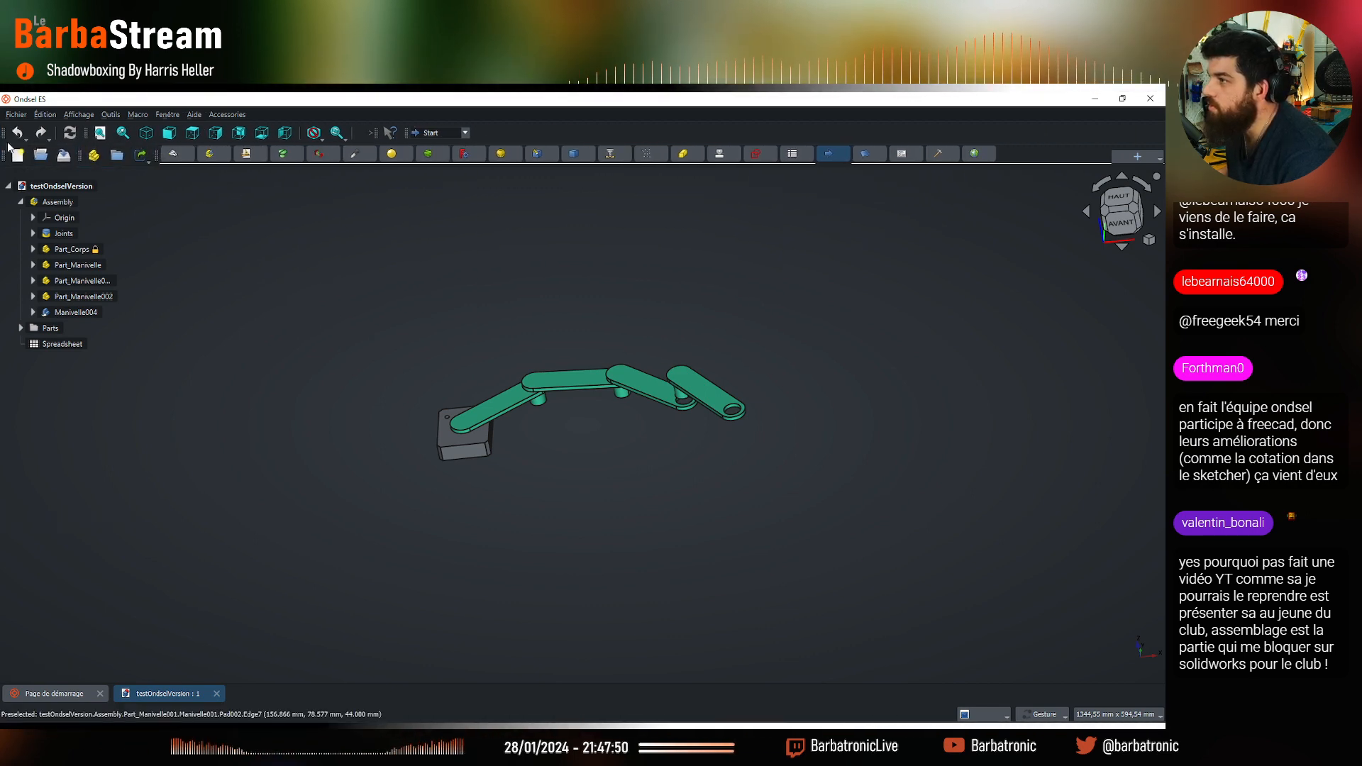
{"action": "left_click_drag", "start_coordinate": [4, 133], "coordinate": [749, 706]}
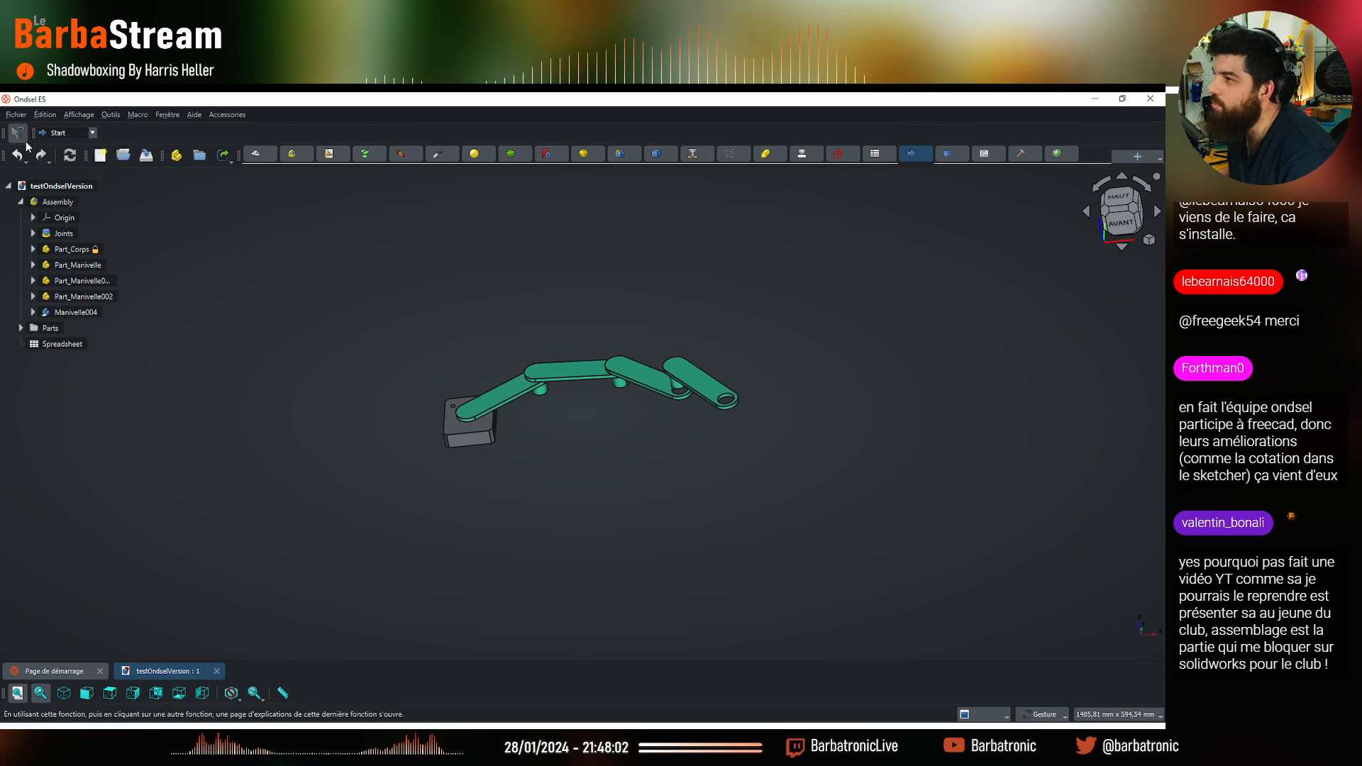
Try the Help toolbar beside the File tools and reposition the workbench selector and workbench tabs
{"action": "left_click_drag", "start_coordinate": [4, 134], "coordinate": [166, 150]}
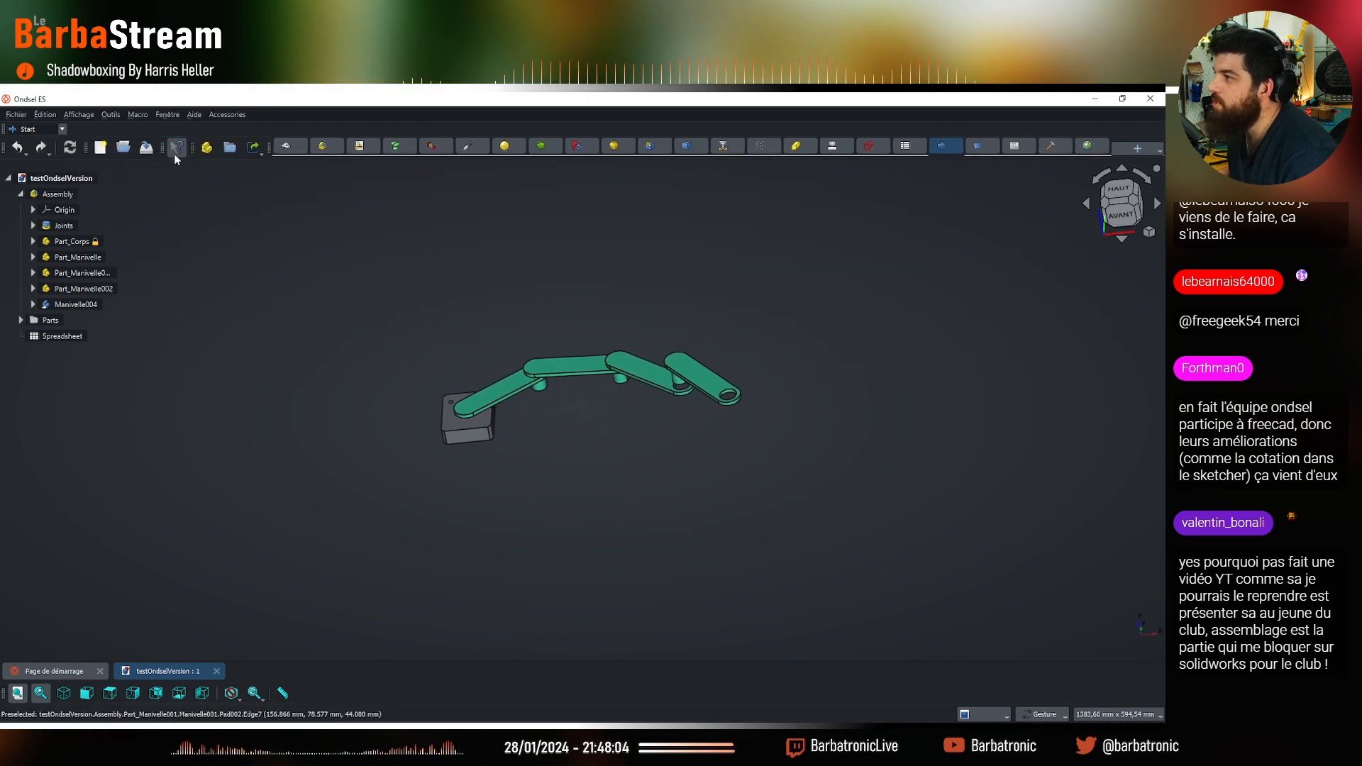
{"action": "left_click_drag", "start_coordinate": [52, 134], "coordinate": [192, 138]}
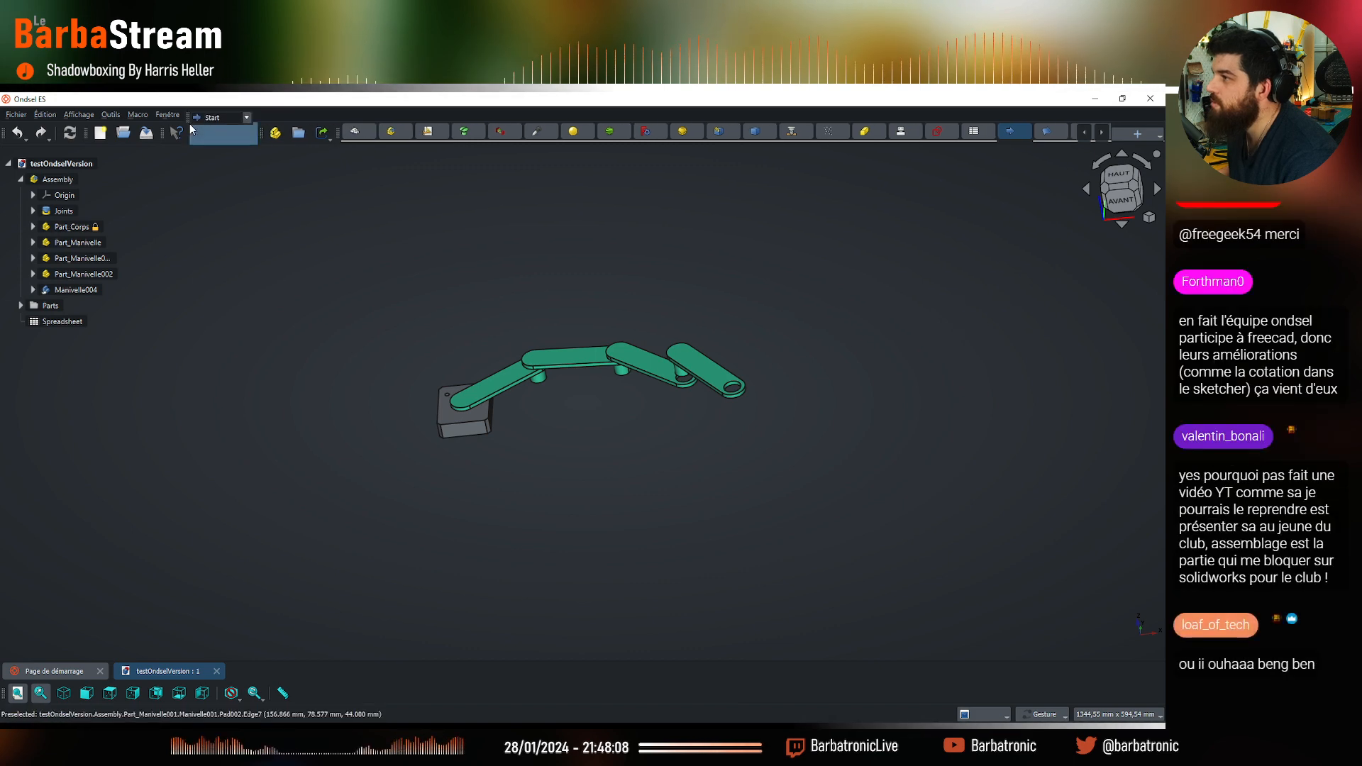
{"action": "left_click_drag", "start_coordinate": [353, 138], "coordinate": [386, 151]}
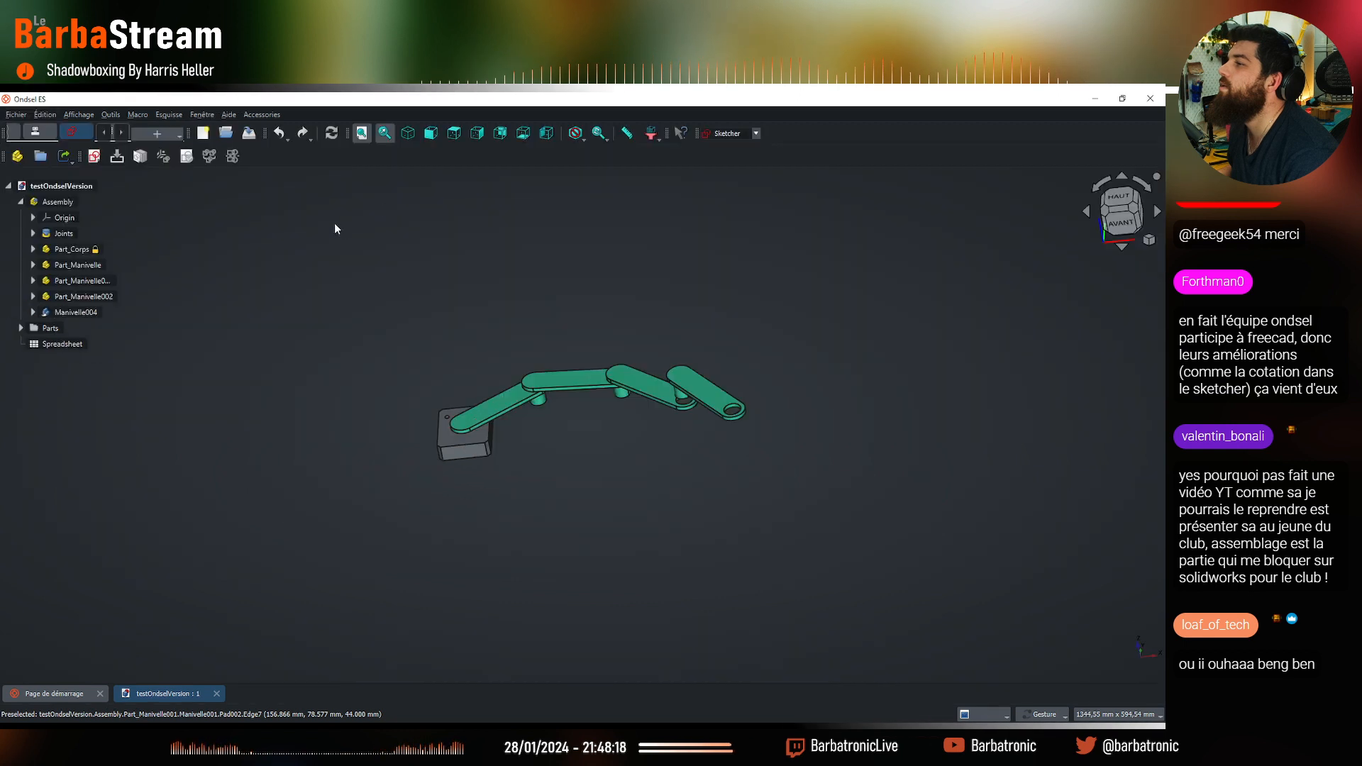
Arrange the File and Edit toolbars in the second toolbar row and dock the View toolbar below the document tabs
{"action": "left_click_drag", "start_coordinate": [188, 134], "coordinate": [11, 158]}
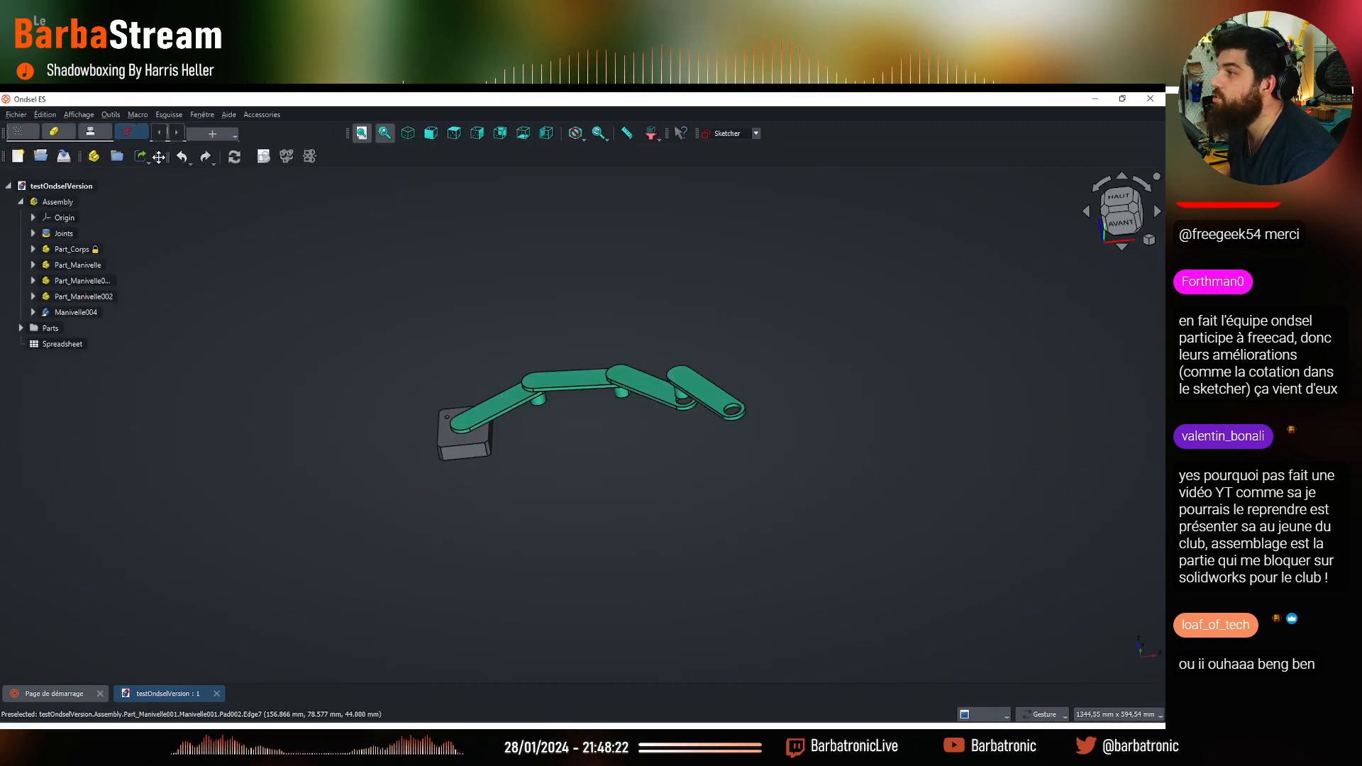
{"action": "left_click_drag", "start_coordinate": [159, 156], "coordinate": [12, 157]}
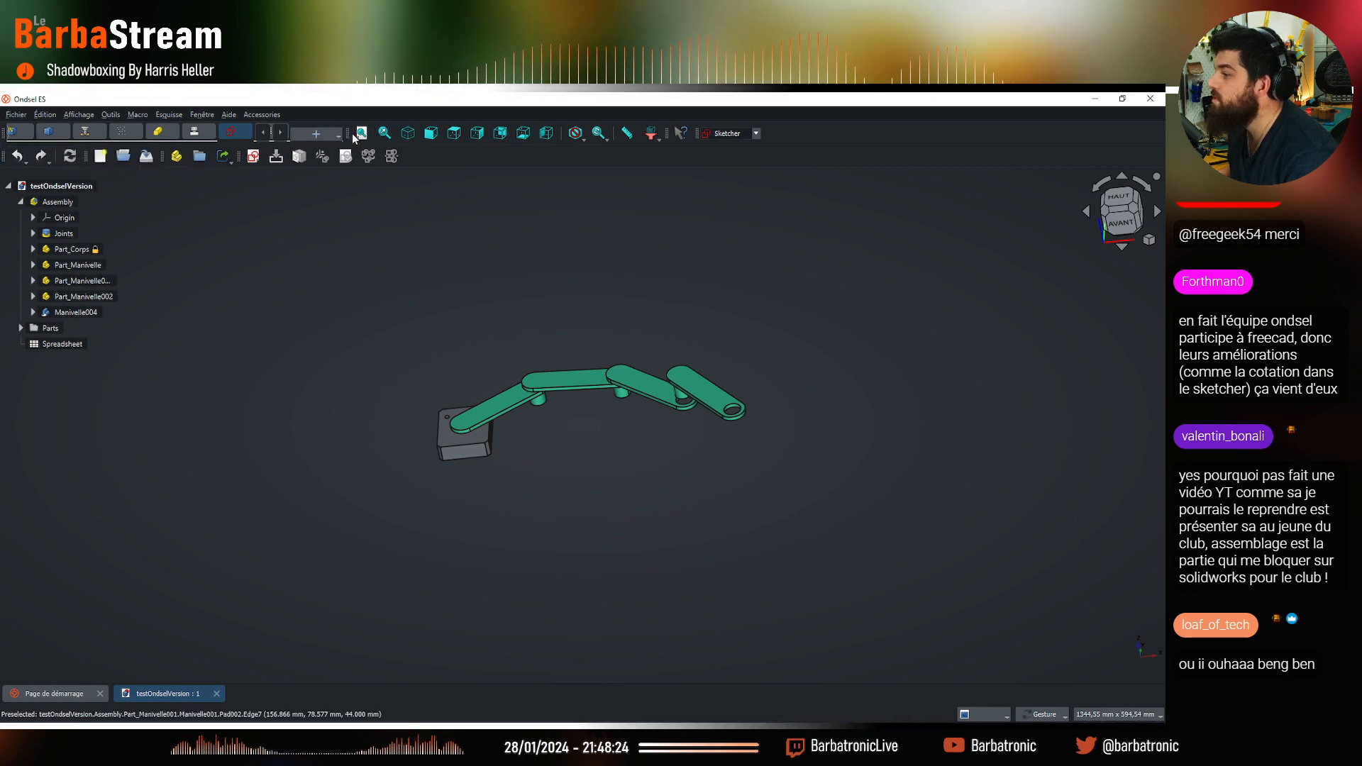
{"action": "left_click_drag", "start_coordinate": [354, 137], "coordinate": [43, 693]}
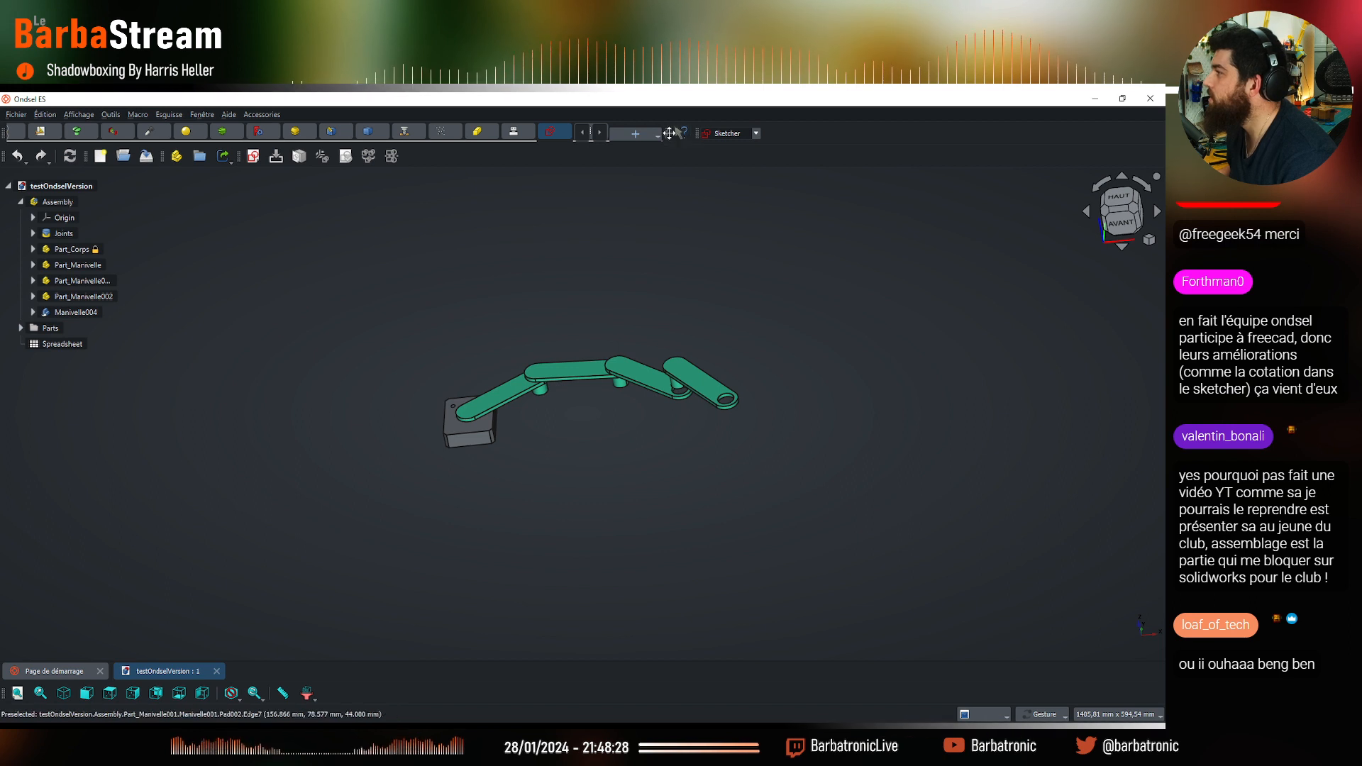
Move the Help toolbar and the workbench selector to the second row, leaving the whole first row to the workbench tabs
{"action": "left_click_drag", "start_coordinate": [676, 134], "coordinate": [630, 154]}
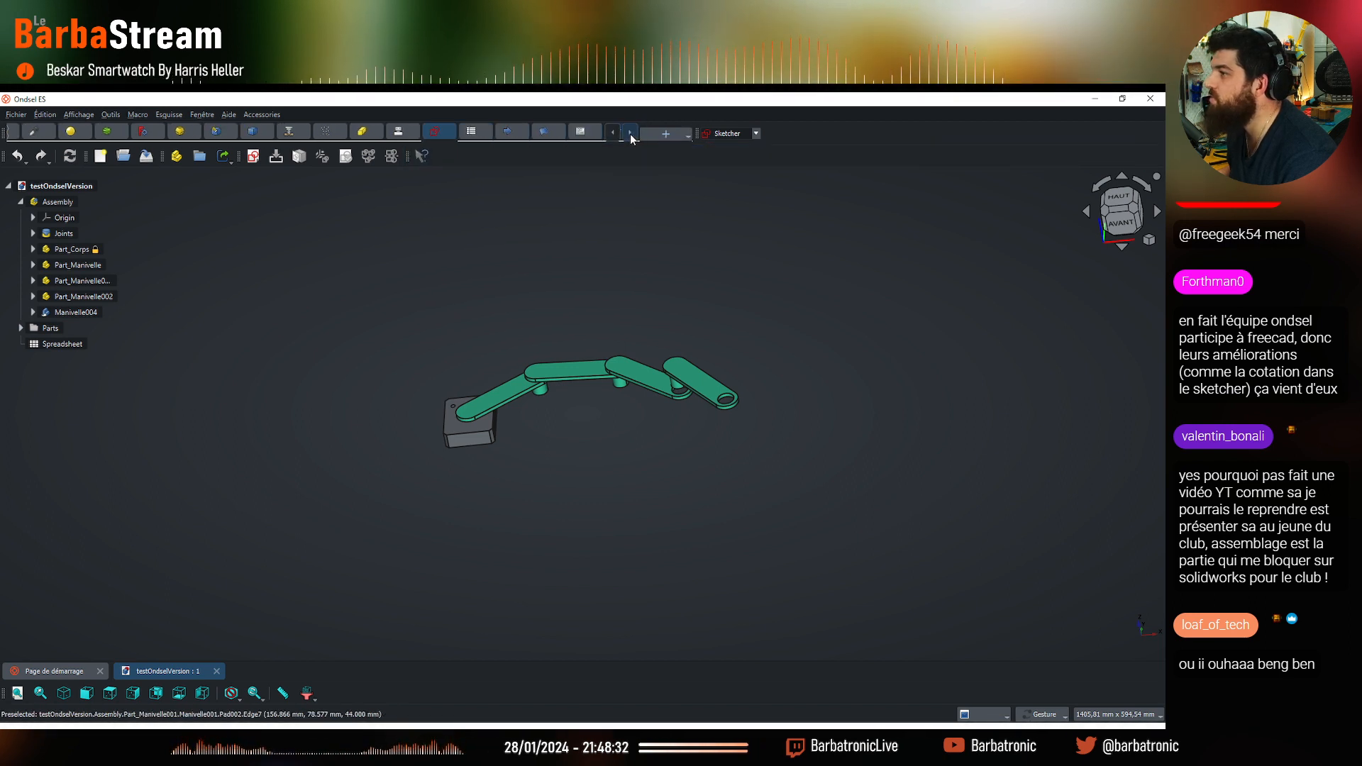
{"action": "left_click_drag", "start_coordinate": [698, 134], "coordinate": [649, 158]}
{"action": "right_click", "coordinate": [575, 158]}
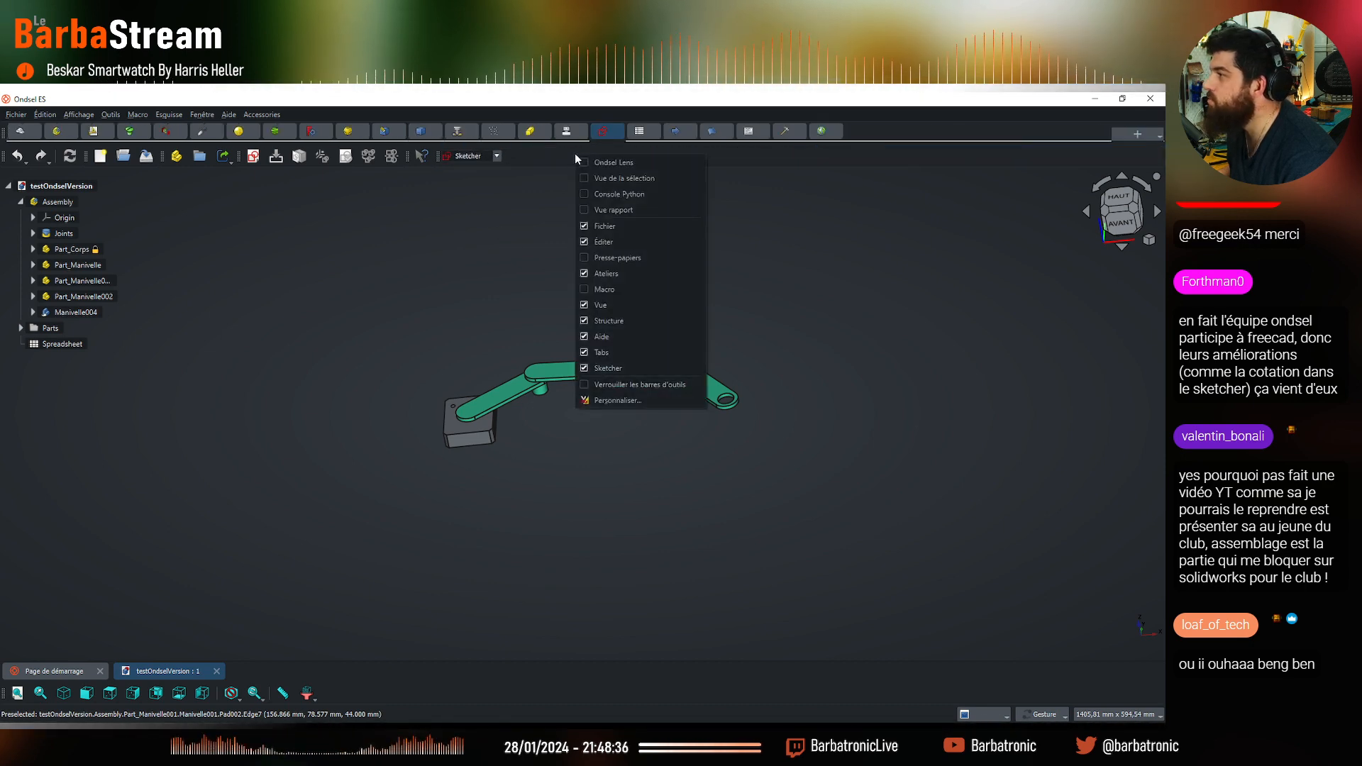
{"action": "left_click", "coordinate": [454, 265]}
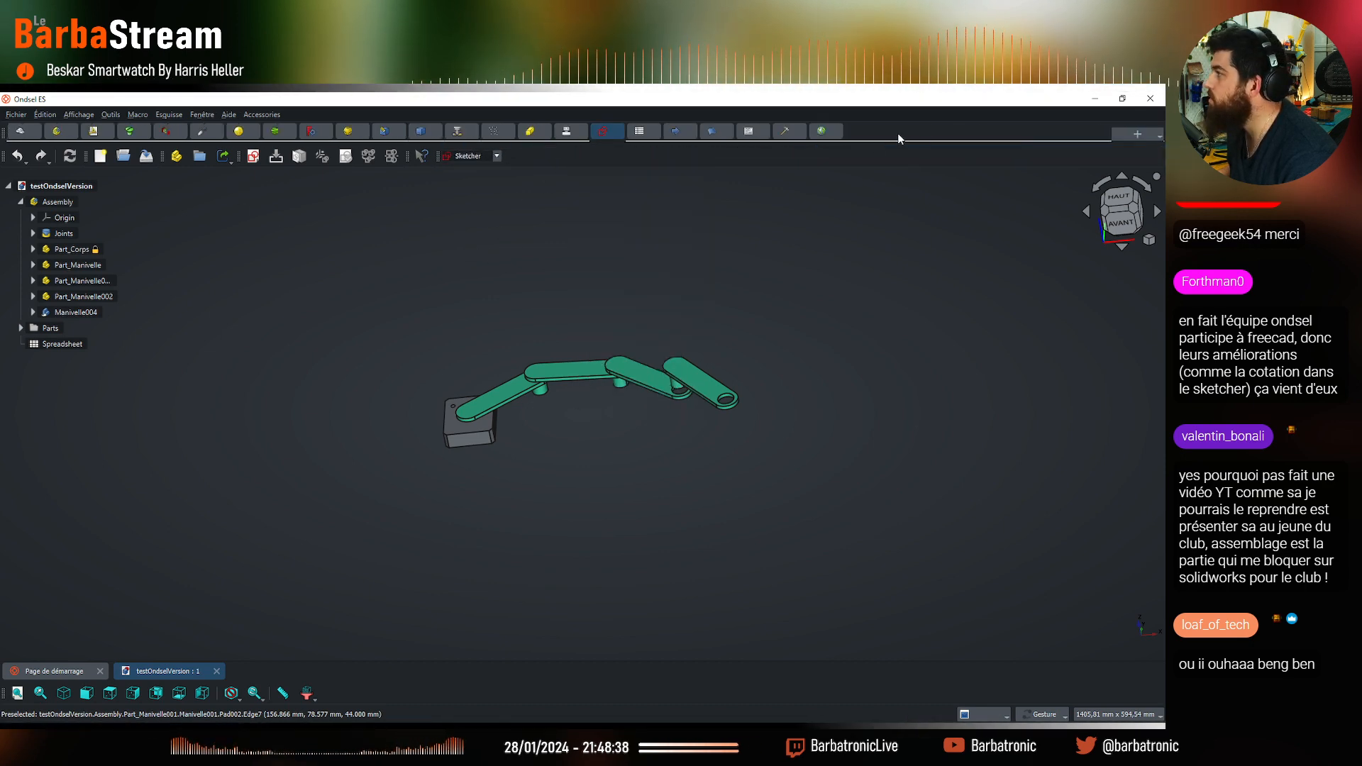
In the TabBar preferences, hide Arch, Draft, FEM, Inspection, Material, Mesh and <none>, keeping Assembly enabled
{"action": "left_click", "coordinate": [1135, 154]}
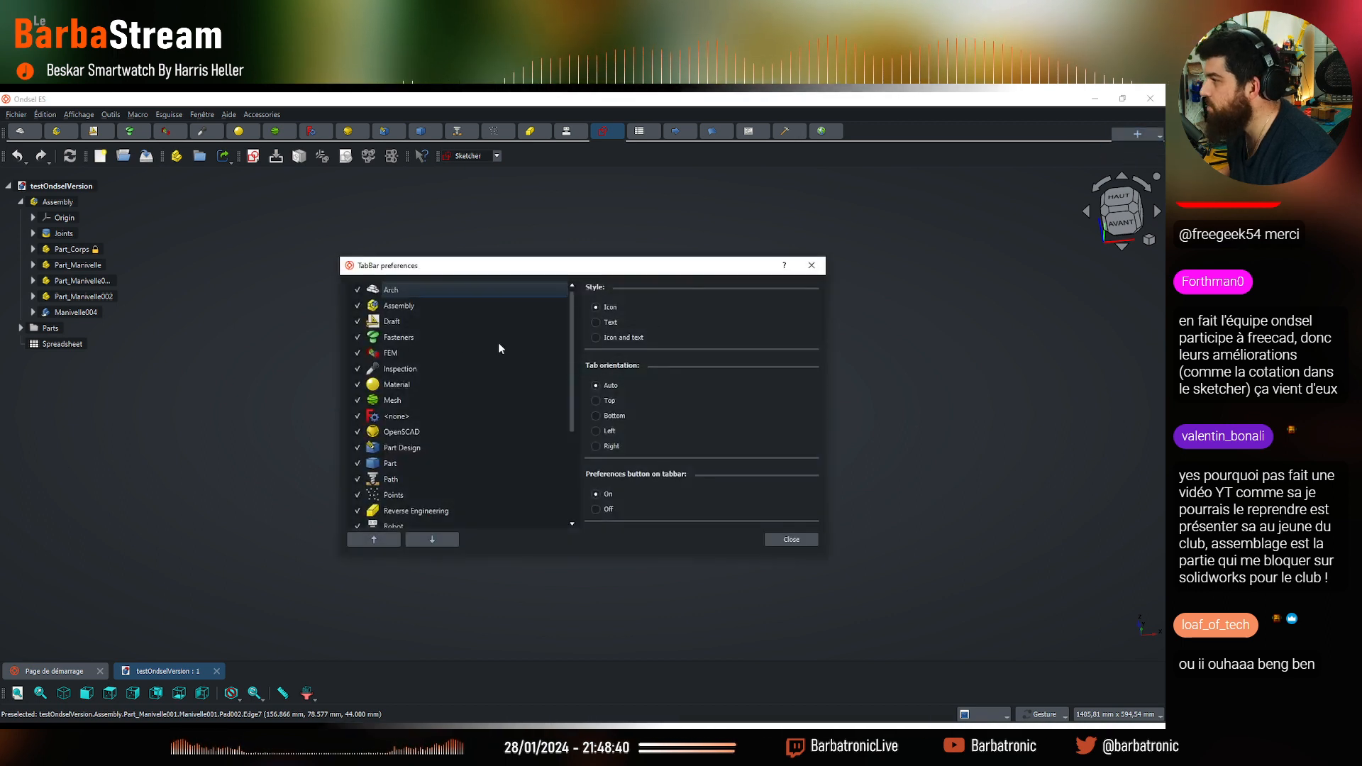
{"action": "left_click", "coordinate": [360, 311]}
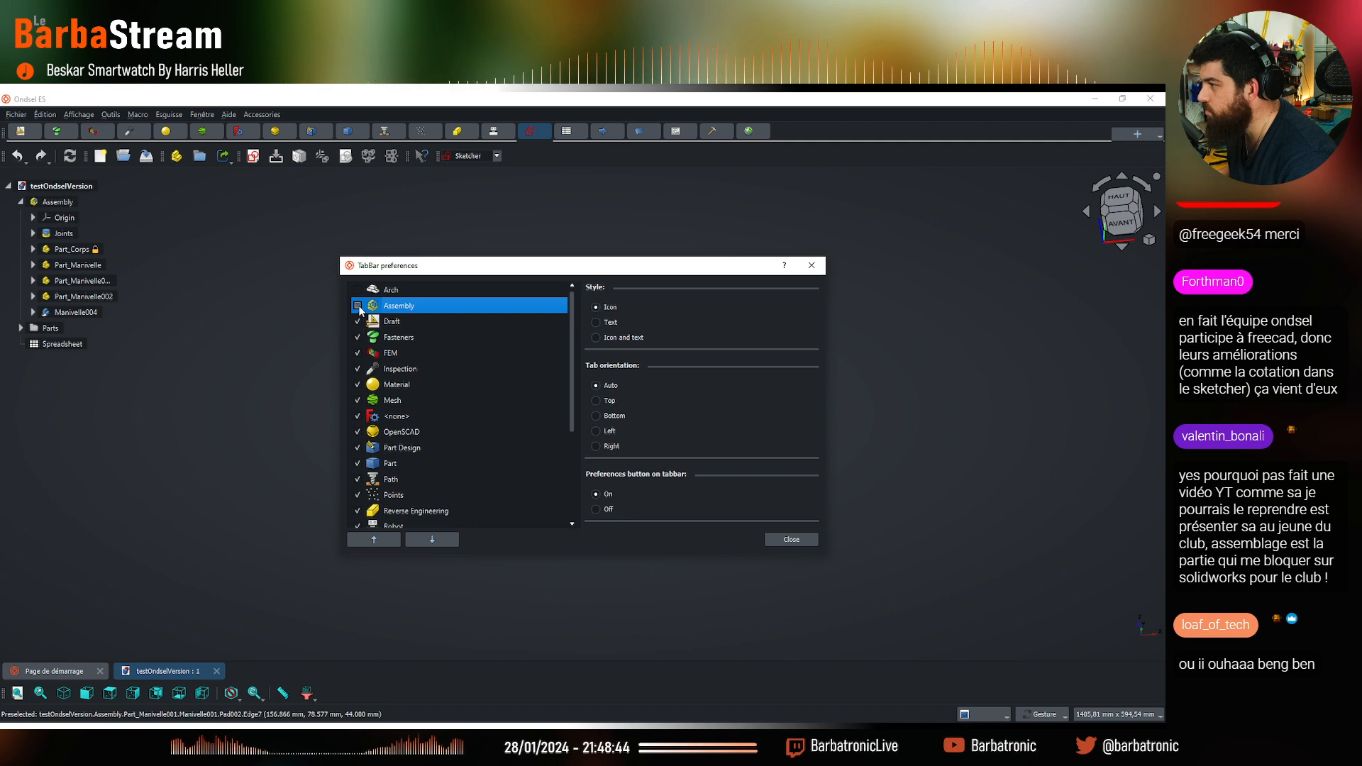
{"action": "left_click", "coordinate": [358, 307]}
{"action": "left_click", "coordinate": [359, 322]}
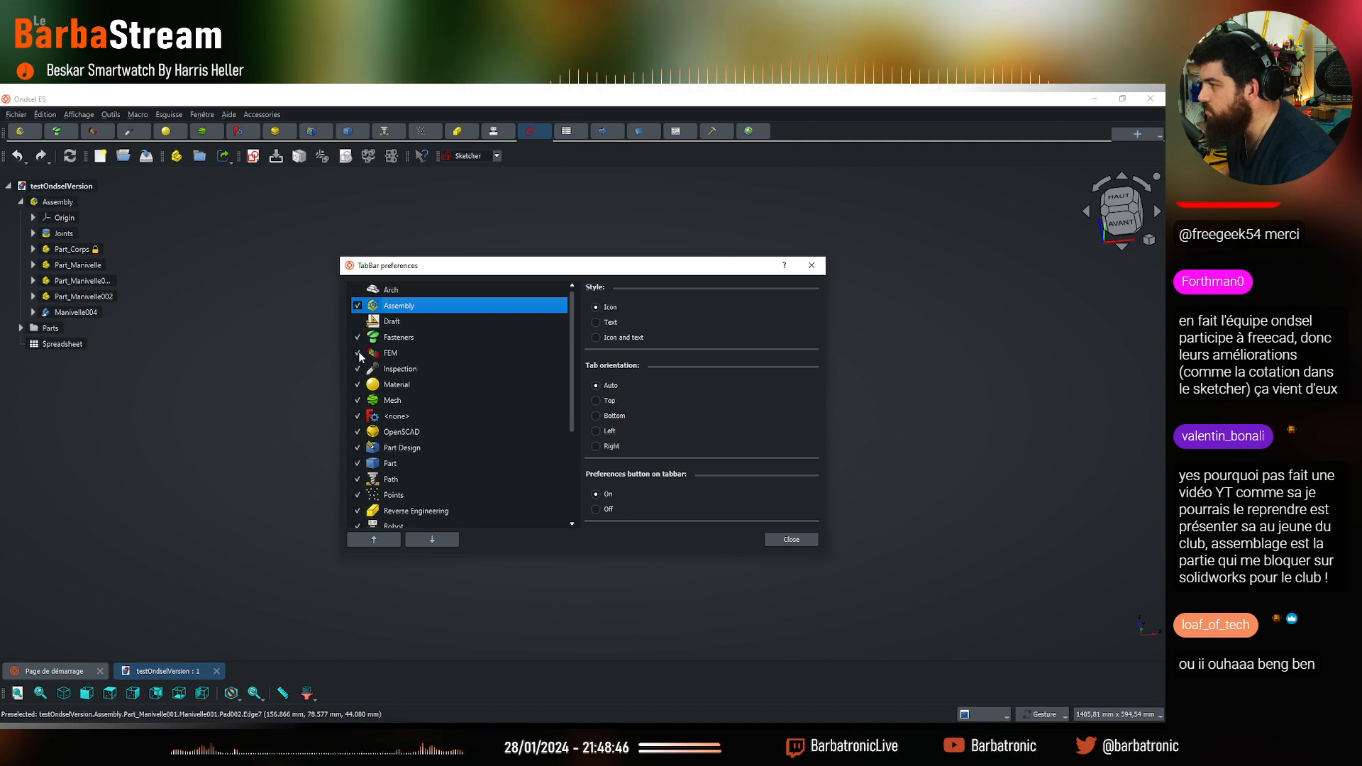
{"action": "left_click", "coordinate": [358, 385]}
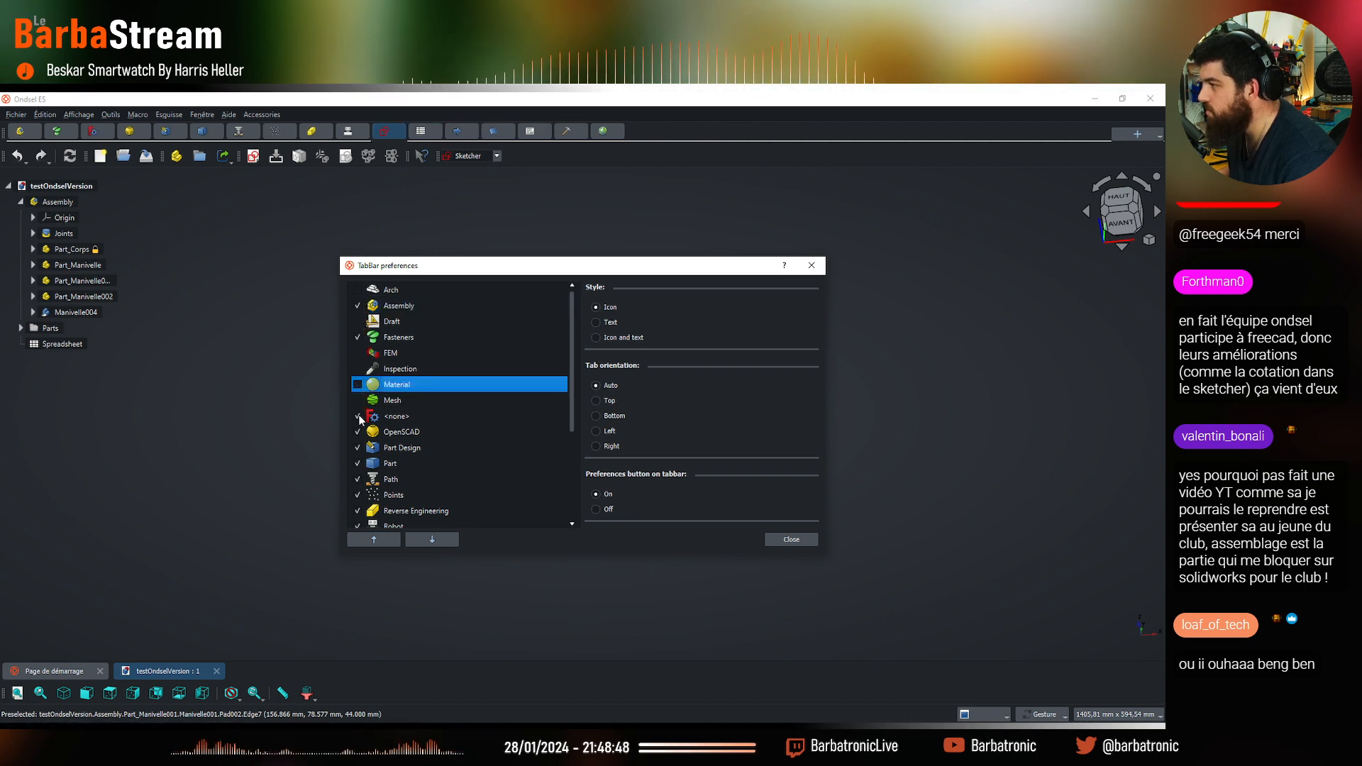
{"action": "left_click", "coordinate": [358, 430]}
Hide the OpenSCAD, Path, Points, Reverse Engineering and Robot workbenches from the tab bar
{"action": "scroll", "coordinate": [360, 429], "scroll_direction": "down", "scroll_amount": 1}
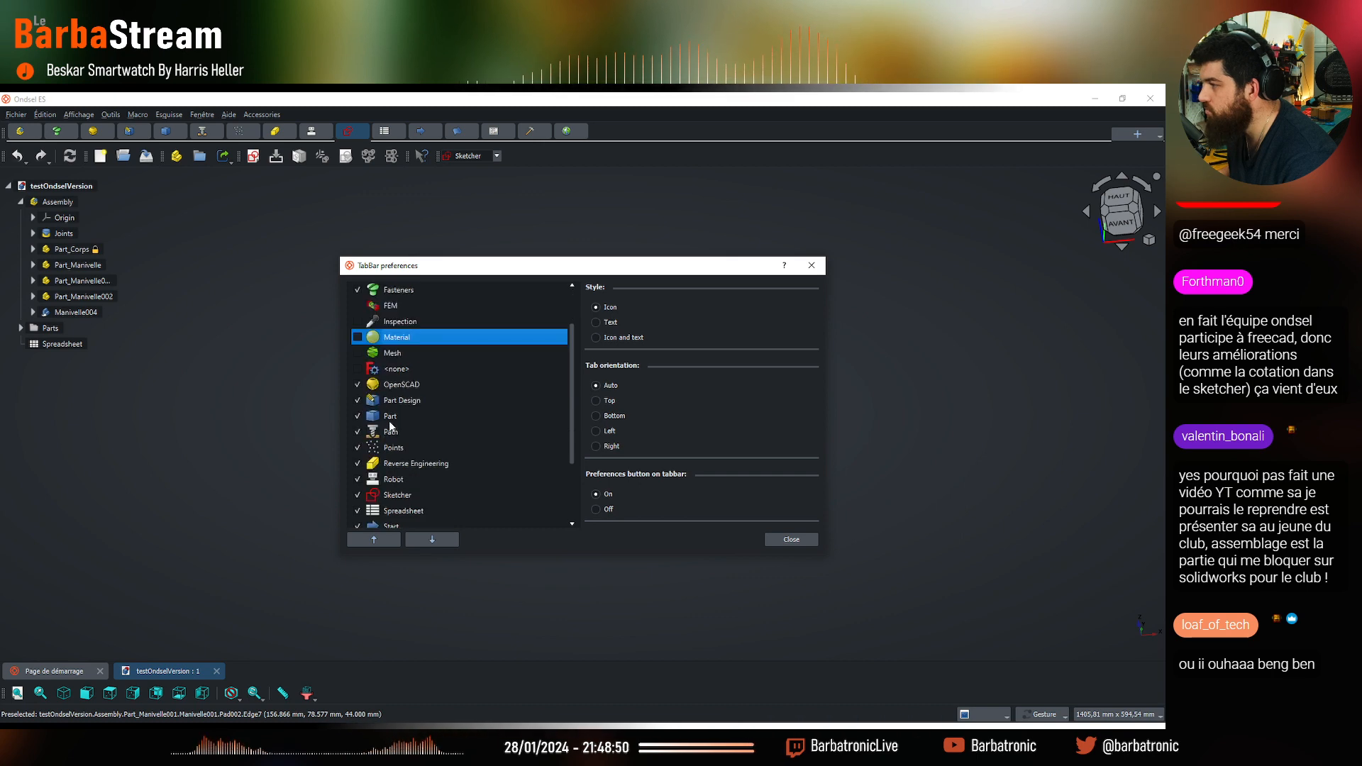
{"action": "left_click", "coordinate": [359, 447]}
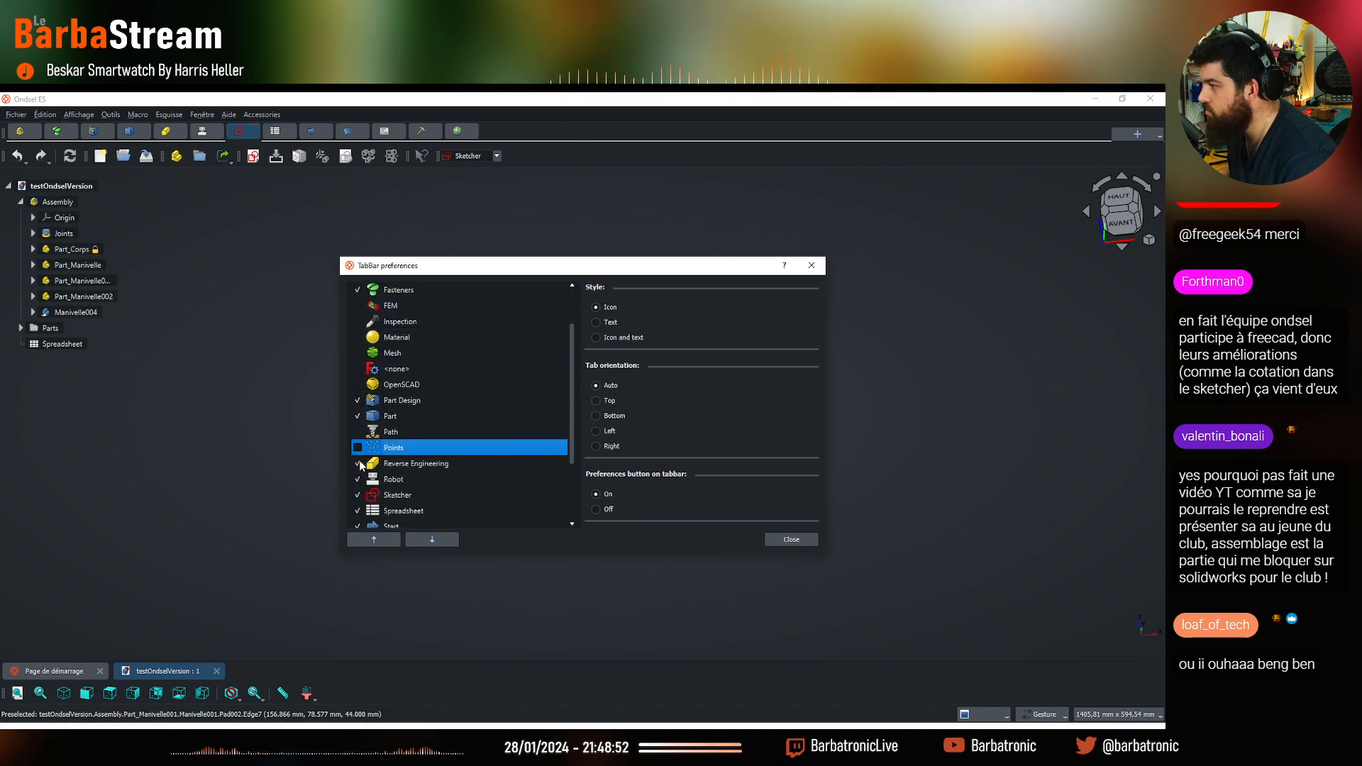
{"action": "left_click", "coordinate": [358, 464]}
{"action": "left_click", "coordinate": [359, 479]}
Hide the Start, Surface, Test Framework and Web workbenches from the tab bar
{"action": "scroll", "coordinate": [360, 468], "scroll_direction": "down", "scroll_amount": 1}
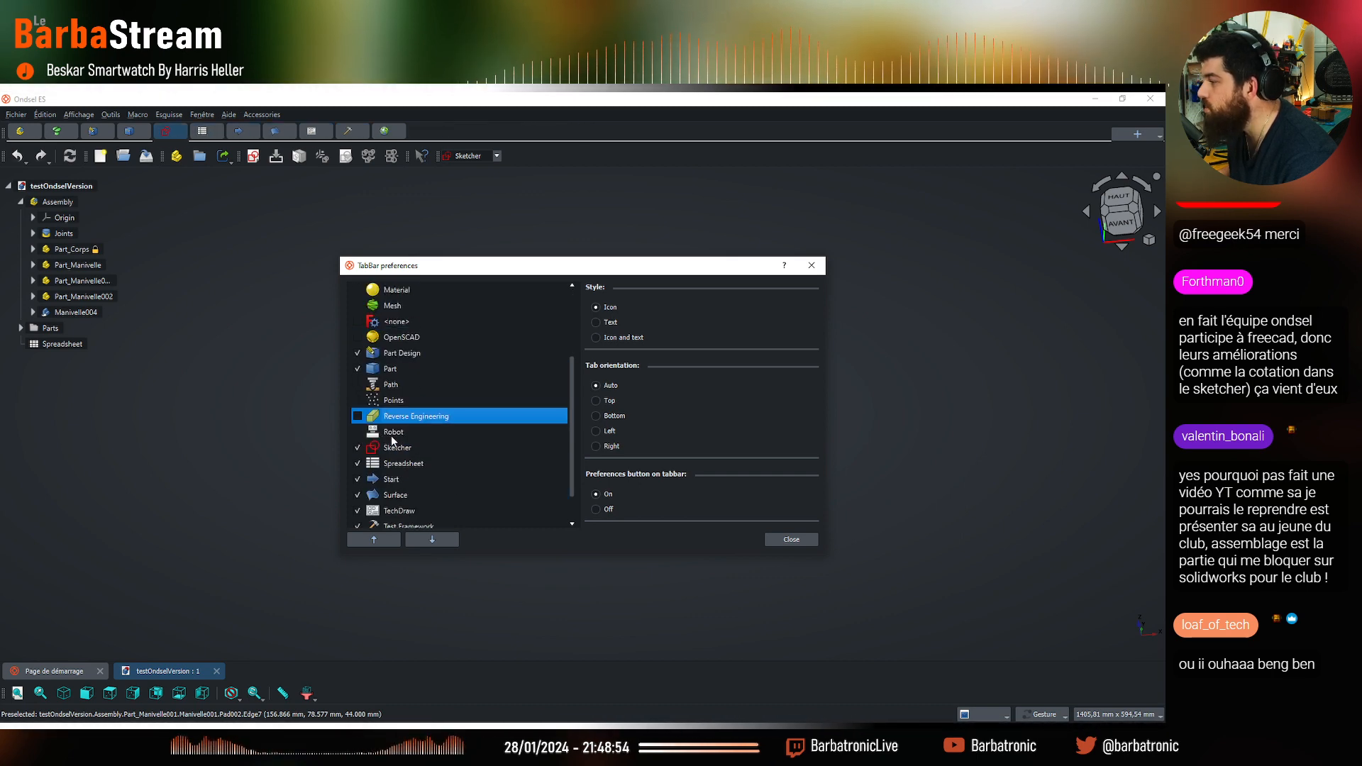
{"action": "scroll", "coordinate": [395, 435], "scroll_direction": "down", "scroll_amount": 1}
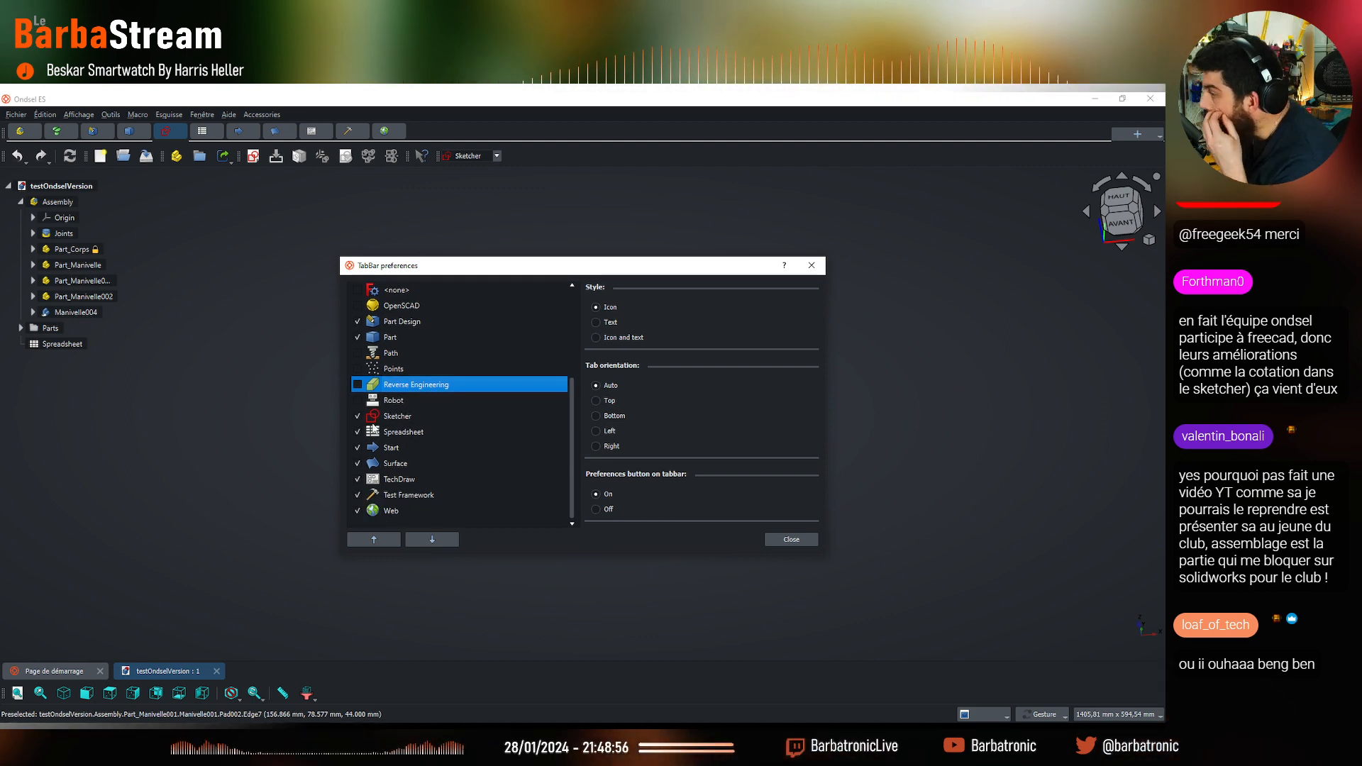
{"action": "left_click", "coordinate": [359, 463]}
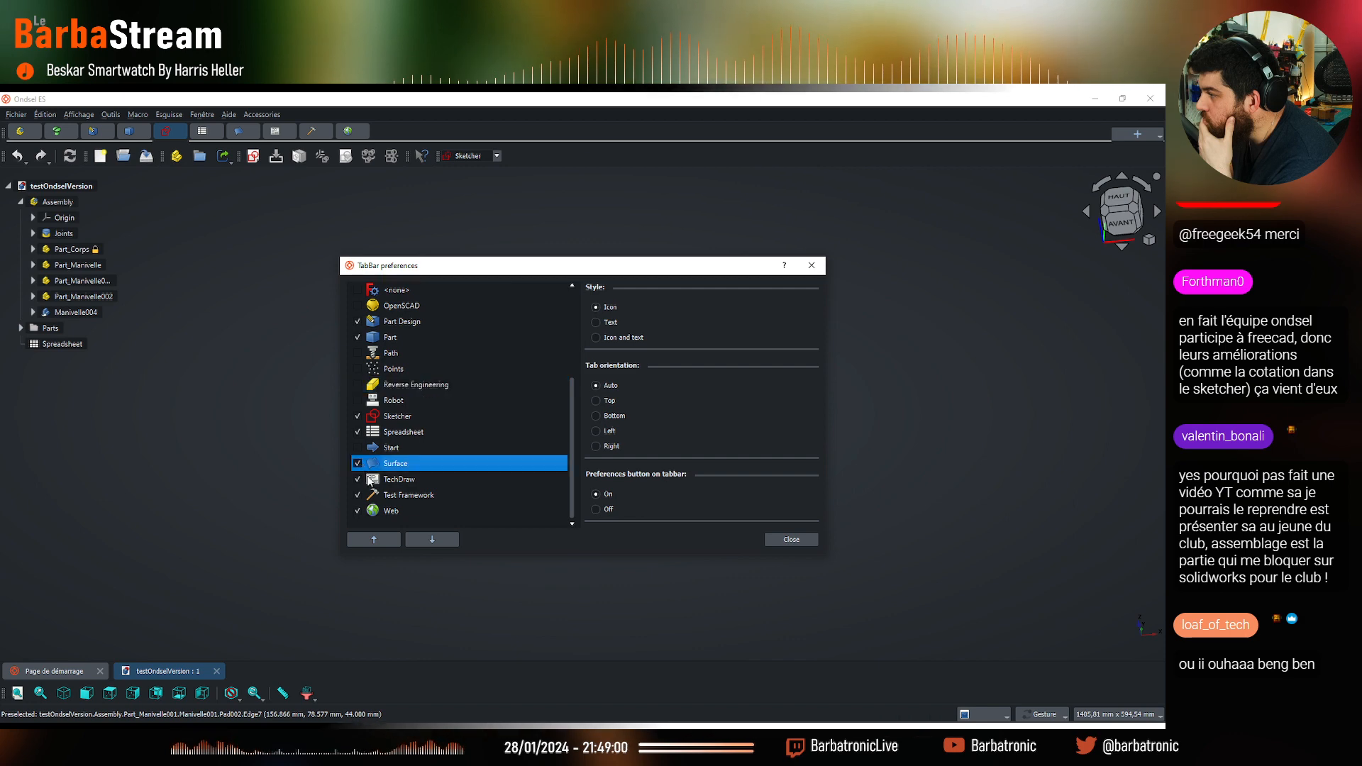
{"action": "left_click", "coordinate": [364, 496]}
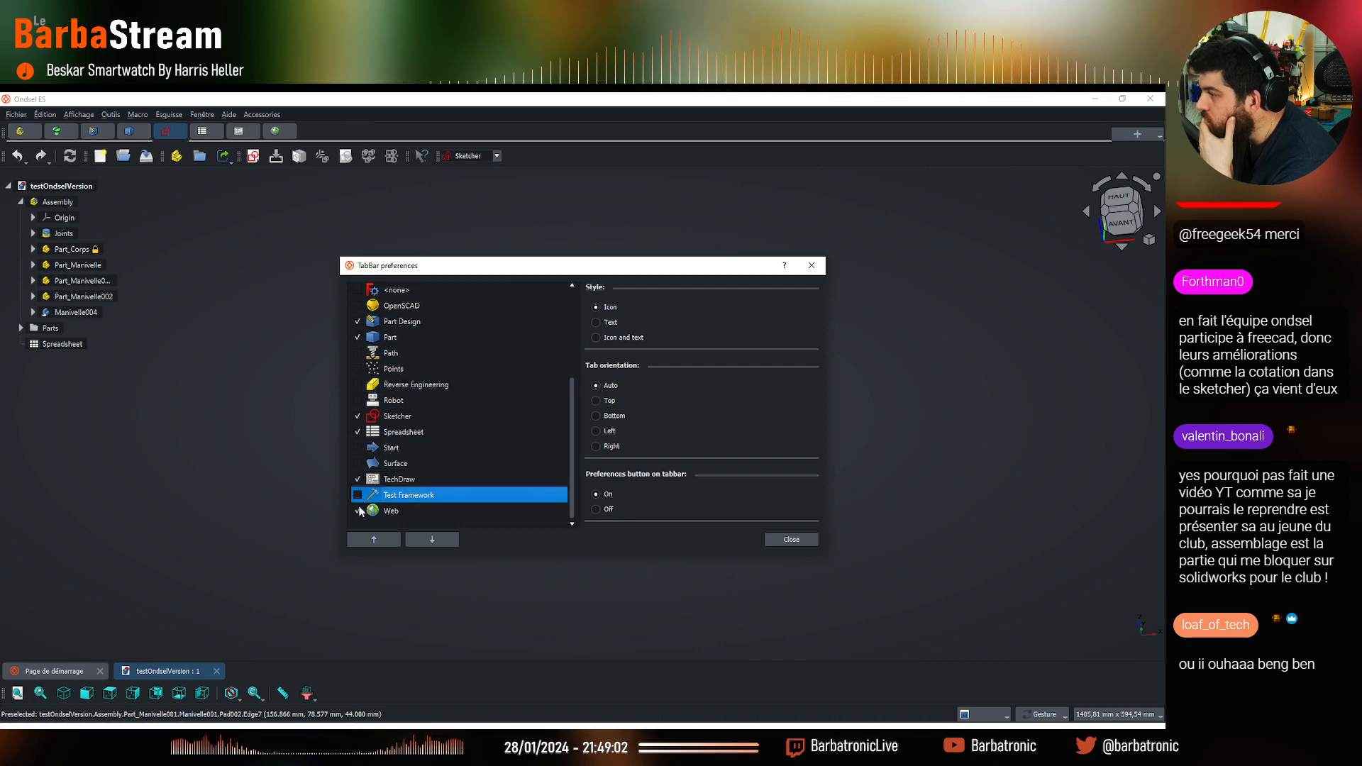
{"action": "left_click", "coordinate": [358, 511]}
Set the tab orientation to Top and the tab style to Icon and text, and close the TabBar preferences
{"action": "left_click", "coordinate": [627, 403]}
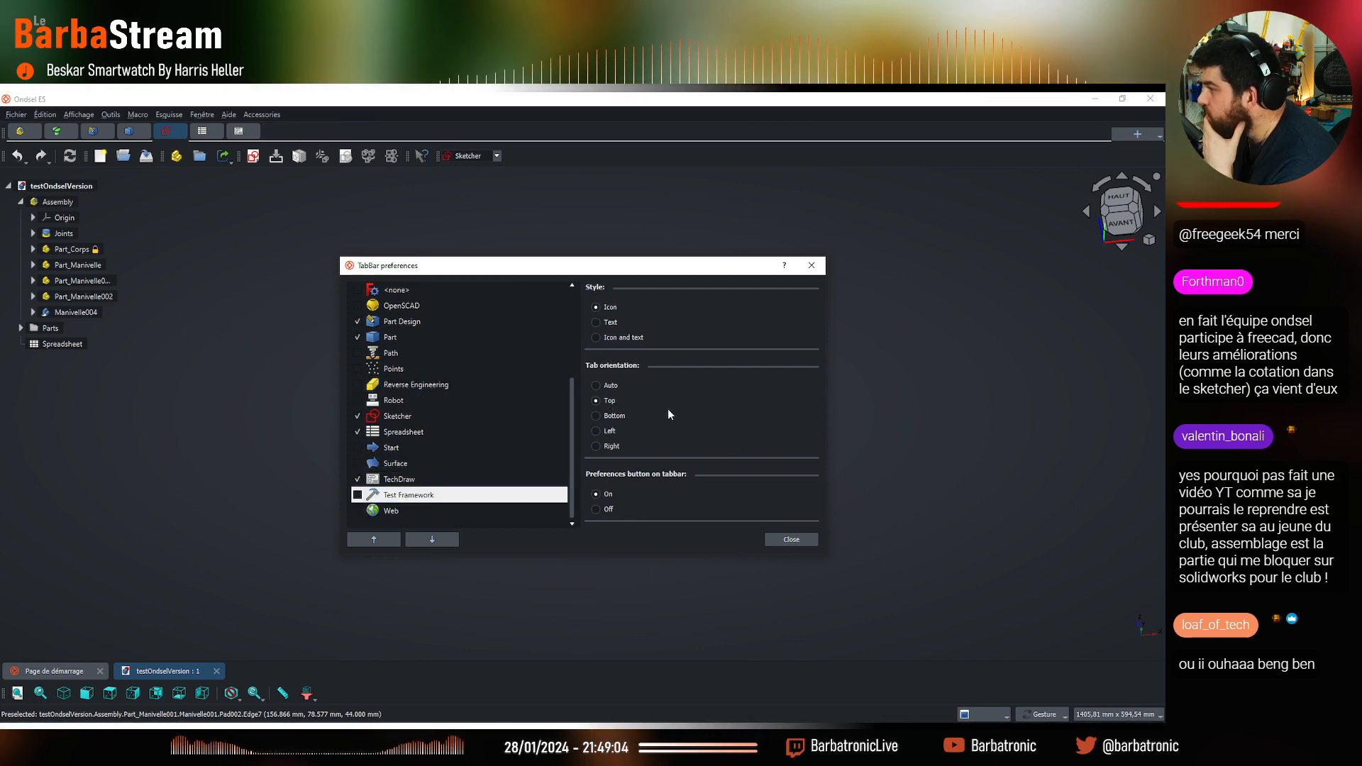
{"action": "left_click", "coordinate": [612, 322]}
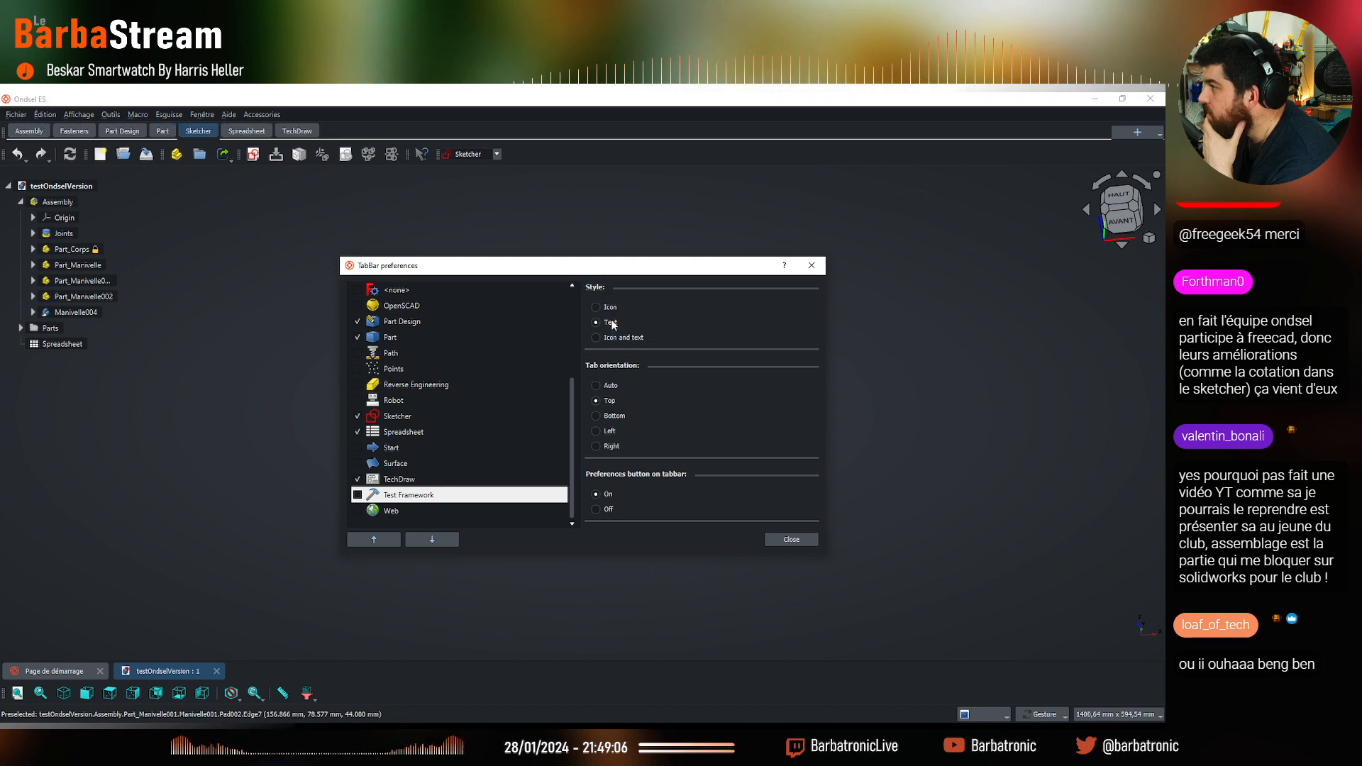
{"action": "left_click", "coordinate": [625, 337]}
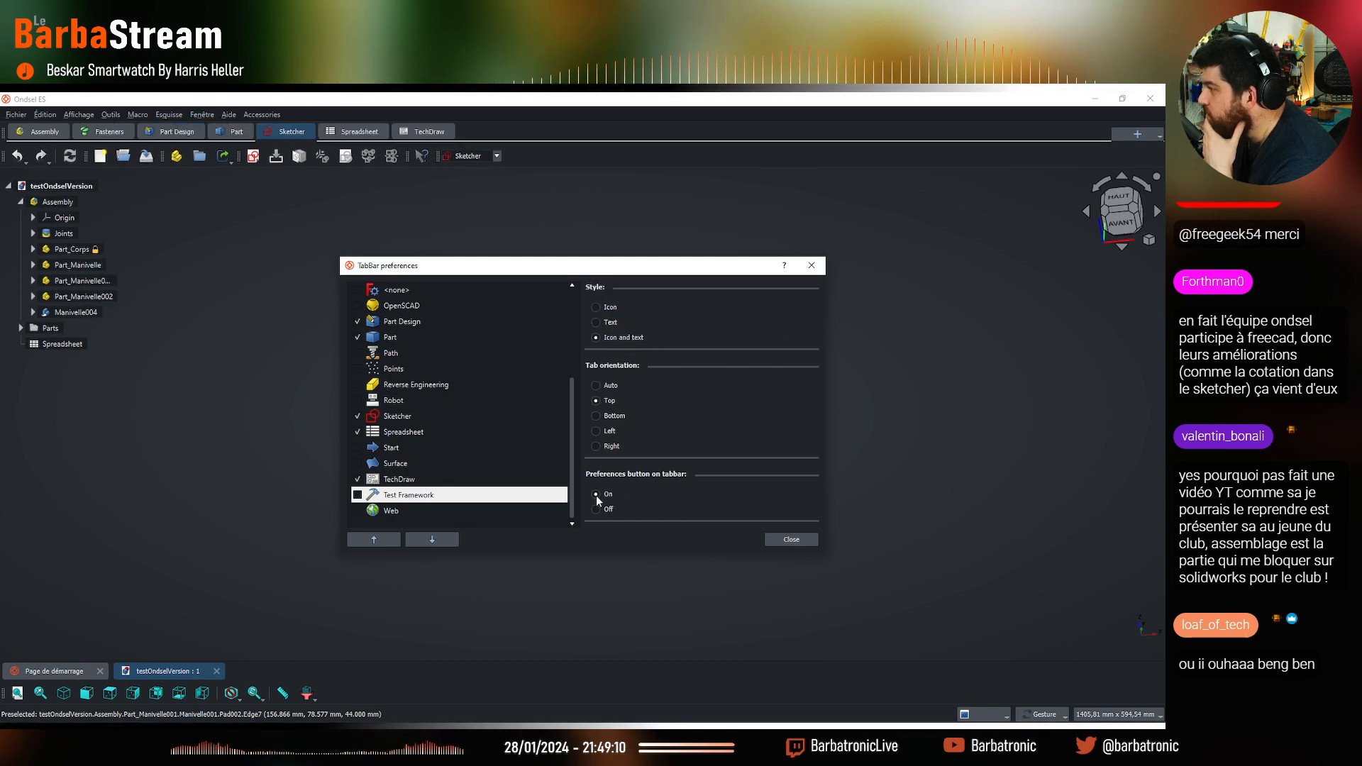
{"action": "left_click", "coordinate": [800, 540]}
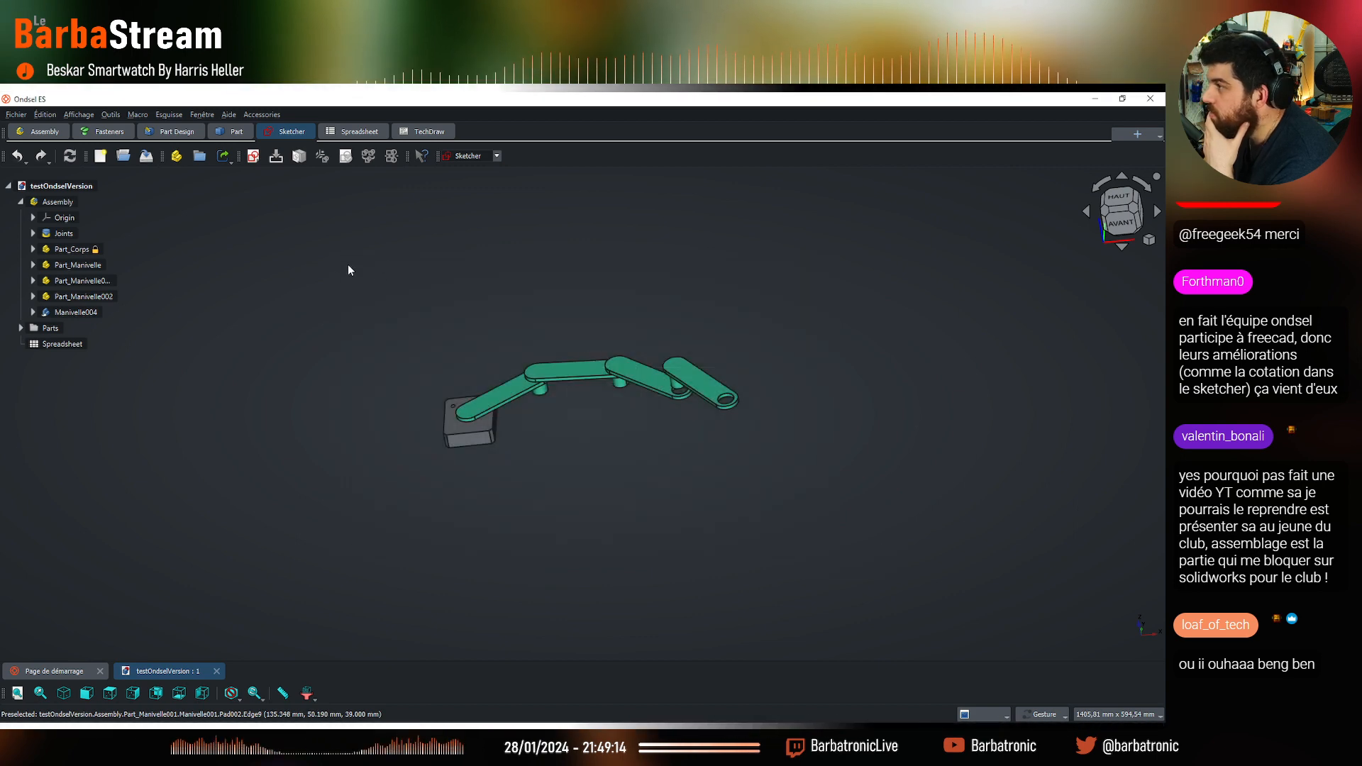
In the Assembly workbench, place the workbench selector after the tab bar and dock the Assembly toolbar closer to the Structure toolbar
{"action": "left_click", "coordinate": [61, 132]}
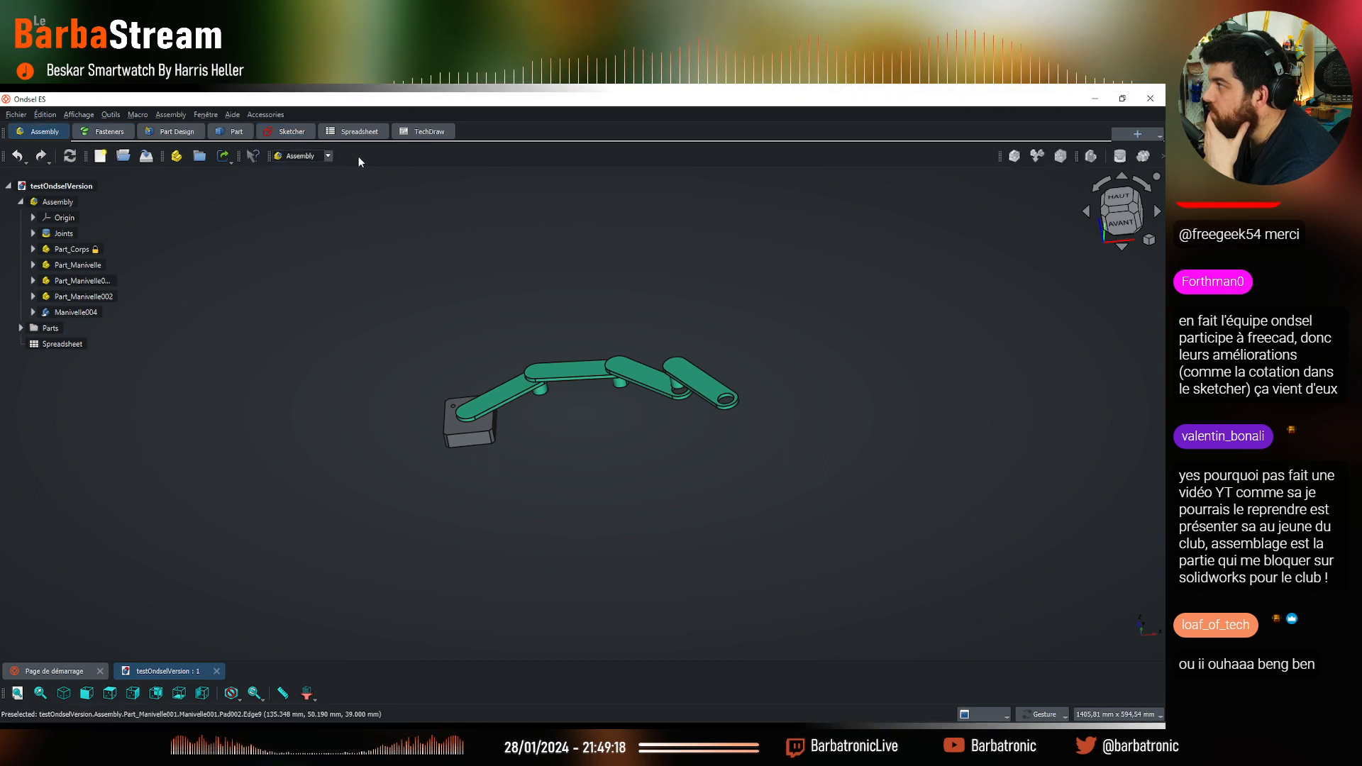
{"action": "left_click_drag", "start_coordinate": [998, 152], "coordinate": [192, 139]}
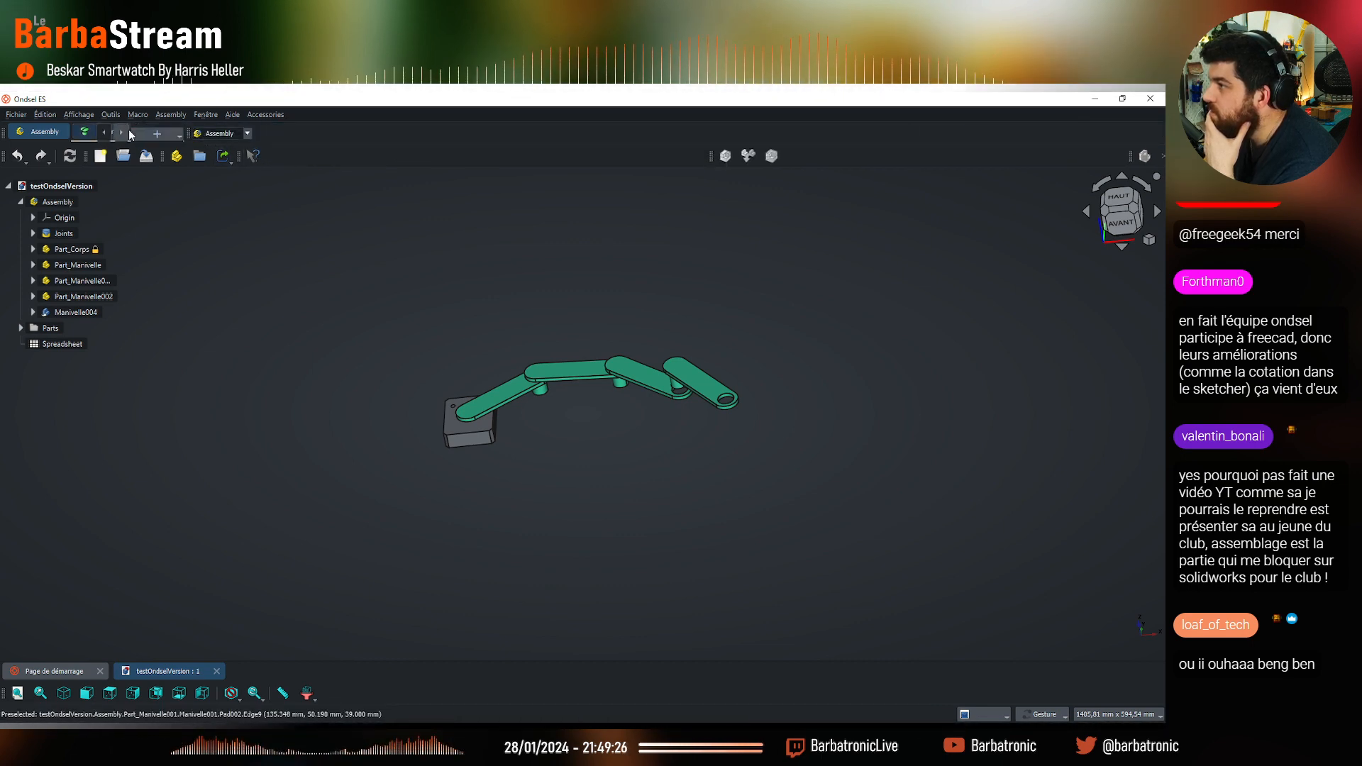
{"action": "mouse_move", "coordinate": [310, 134]}
{"action": "left_mouse_down"}
{"action": "mouse_move", "coordinate": [683, 142]}
{"action": "mouse_move", "coordinate": [511, 138]}
{"action": "left_mouse_up"}
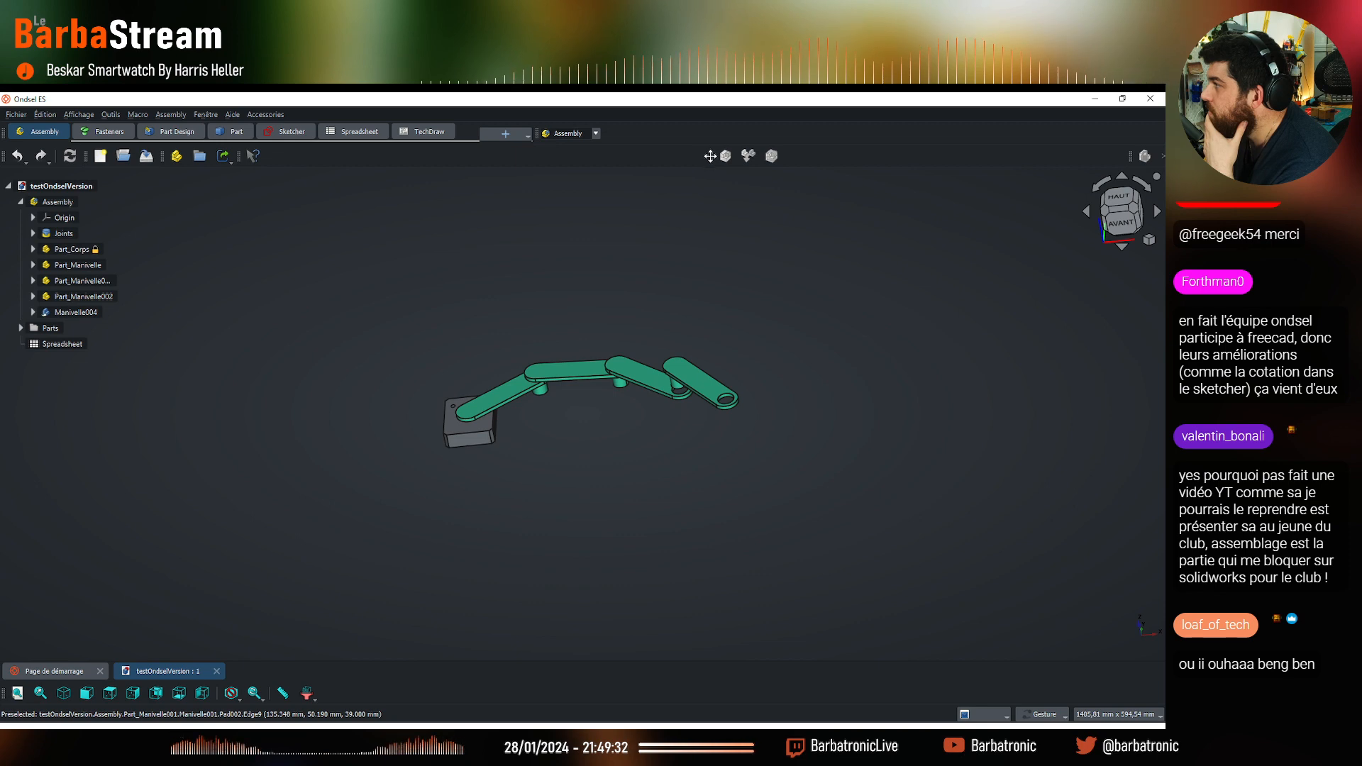
{"action": "left_click_drag", "start_coordinate": [708, 155], "coordinate": [296, 159]}
Hide the Fichier and Aide toolbars, and dock the Assembly Joints toolbar directly after the Assembly toolbar
{"action": "right_click", "coordinate": [389, 157]}
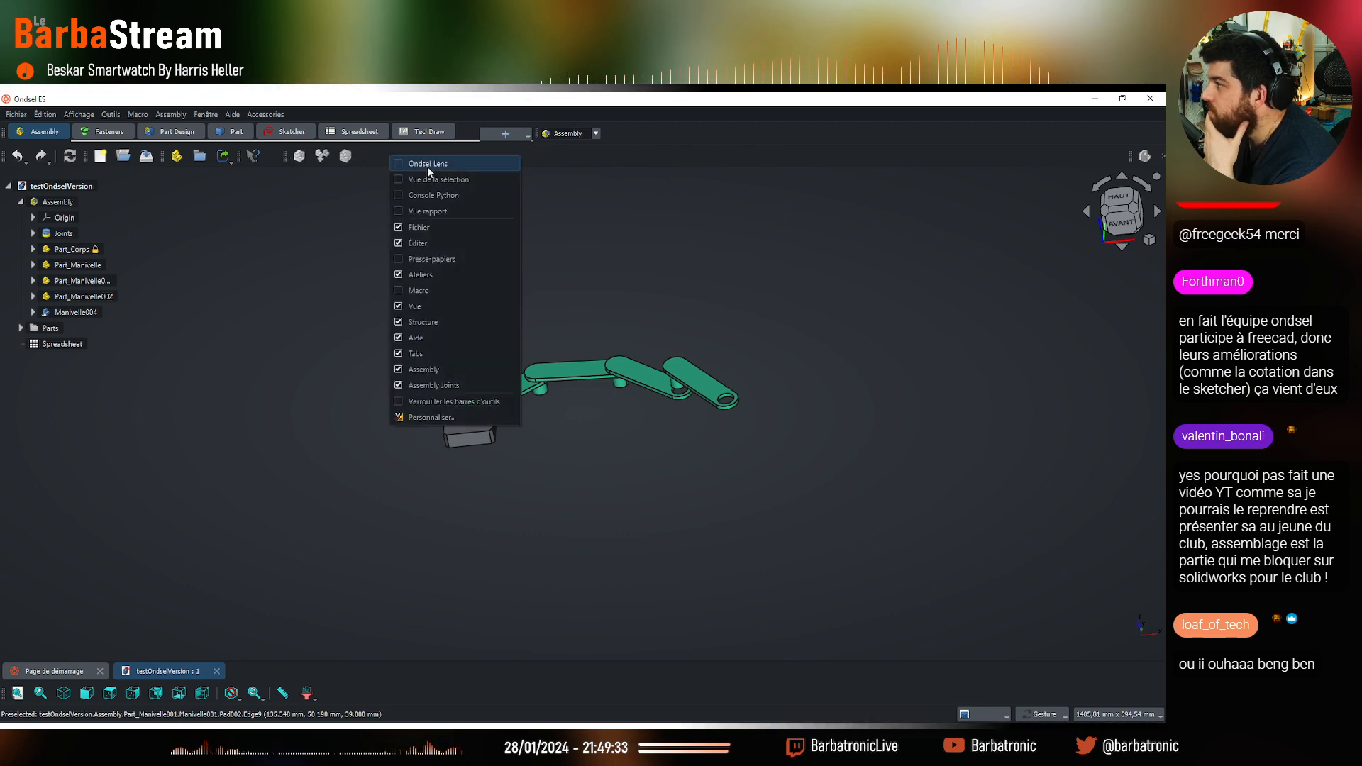
{"action": "left_click", "coordinate": [431, 233]}
{"action": "right_click", "coordinate": [346, 156]}
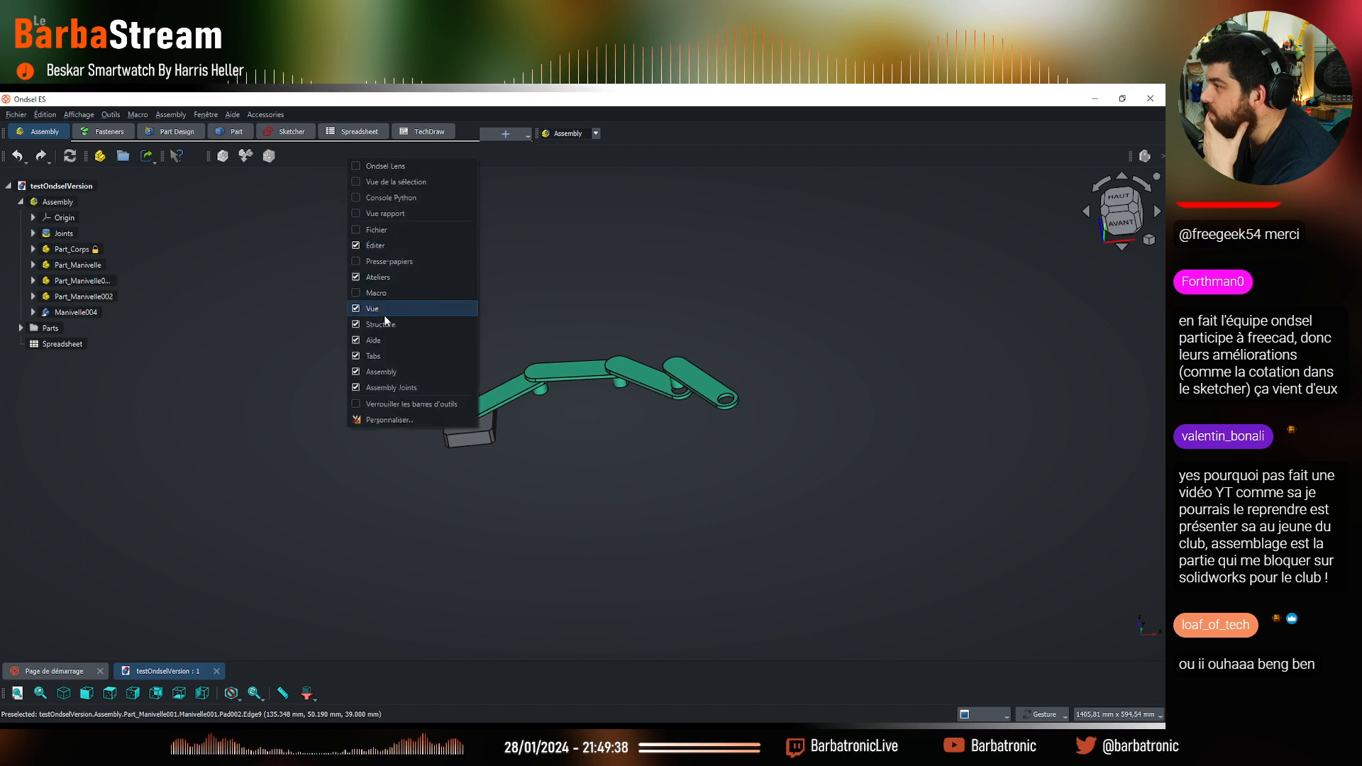
{"action": "left_click", "coordinate": [390, 339]}
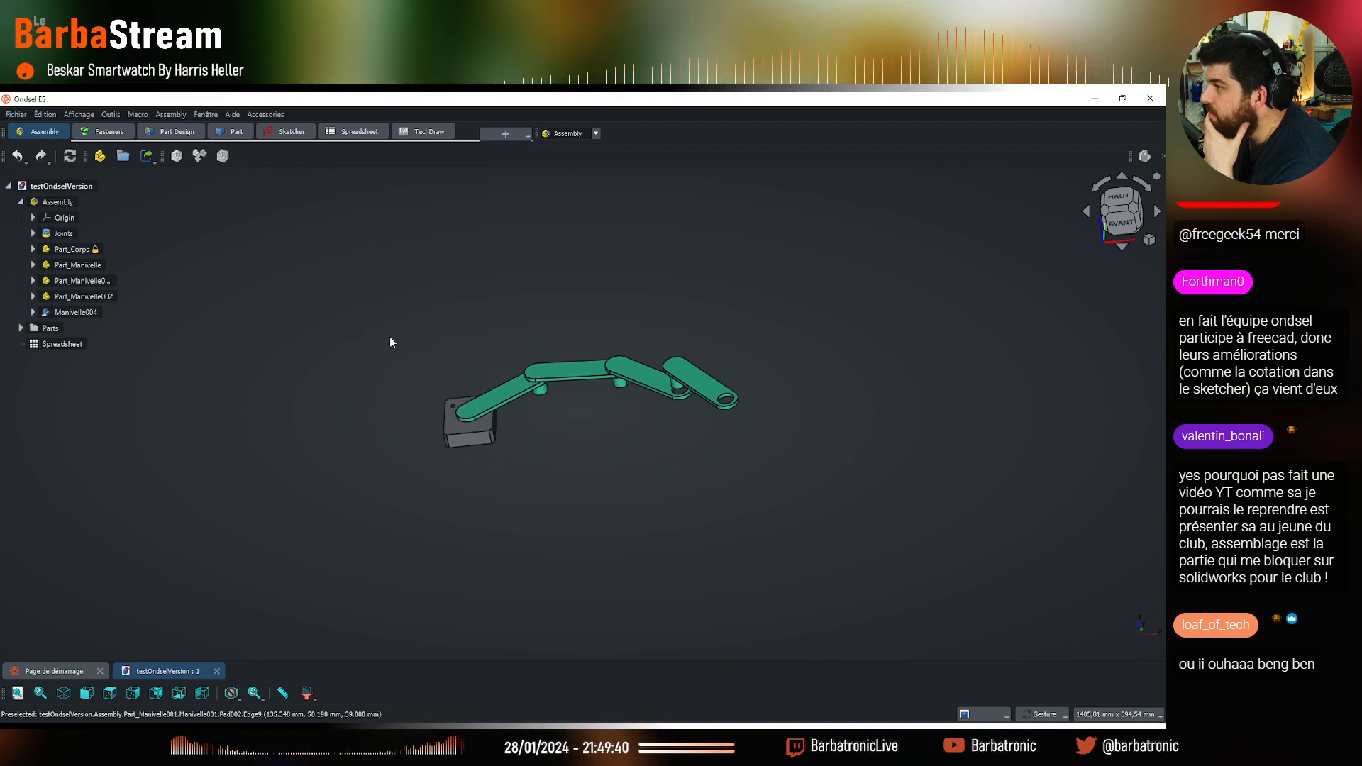
{"action": "left_click_drag", "start_coordinate": [788, 156], "coordinate": [263, 166]}
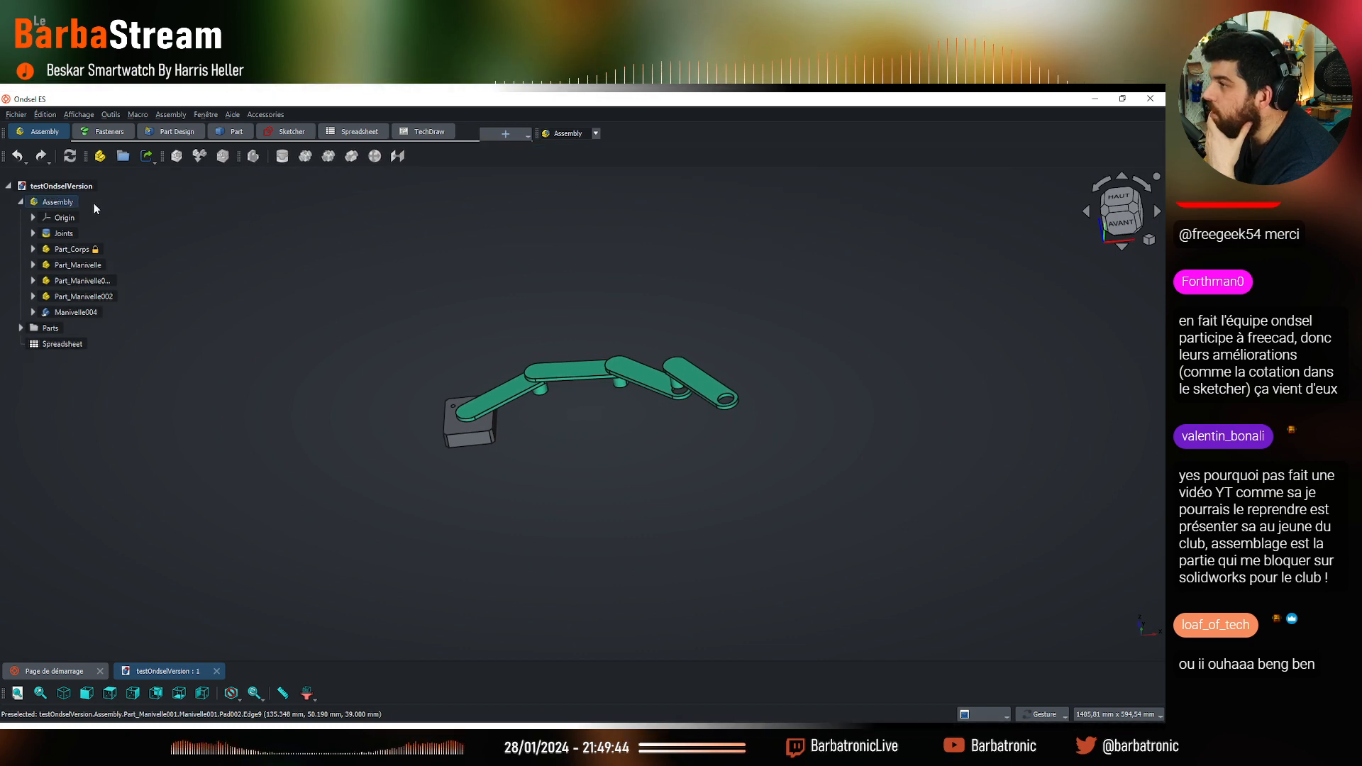
Activate the Assembly for editing and move the workbench selector to the start of the second toolbar row
{"action": "double_click", "coordinate": [60, 200]}
{"action": "left_click", "coordinate": [483, 265]}
{"action": "scroll", "coordinate": [483, 265], "scroll_direction": "down", "scroll_amount": 2}
{"action": "scroll", "coordinate": [424, 251], "scroll_direction": "up", "scroll_amount": 3}
{"action": "scroll", "coordinate": [424, 252], "scroll_direction": "up", "scroll_amount": 1}
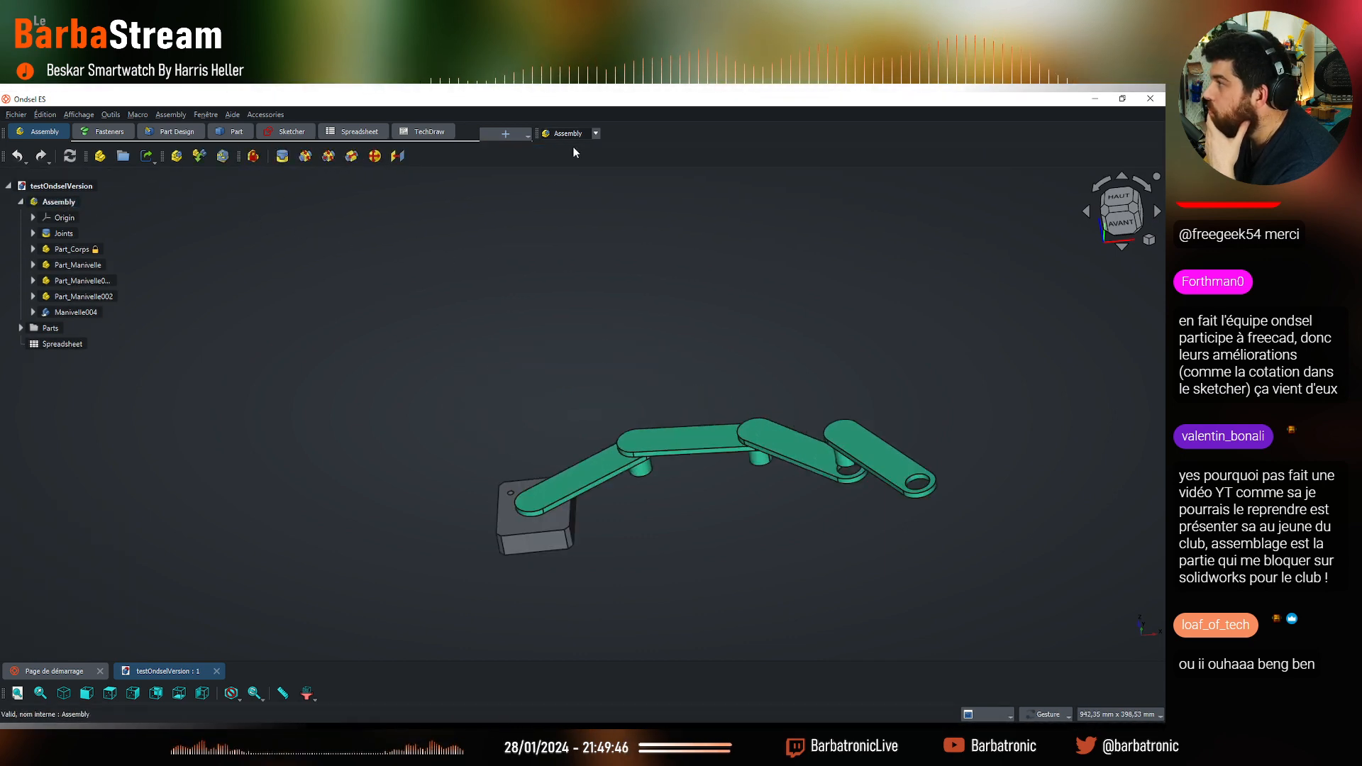
{"action": "left_click_drag", "start_coordinate": [538, 132], "coordinate": [18, 156]}
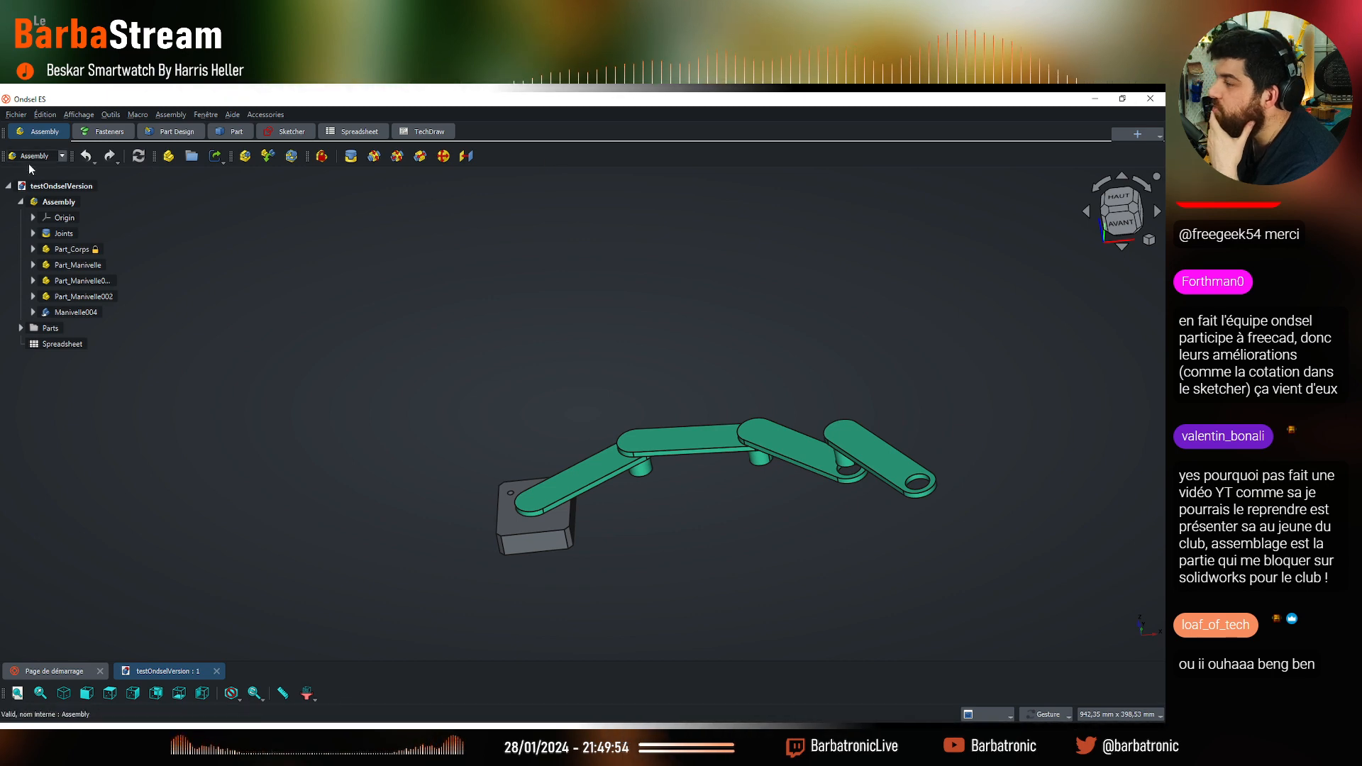
Lock the toolbars with Verrouiller les barres d'outils and switch to the Part Design workbench
{"action": "right_click", "coordinate": [570, 148]}
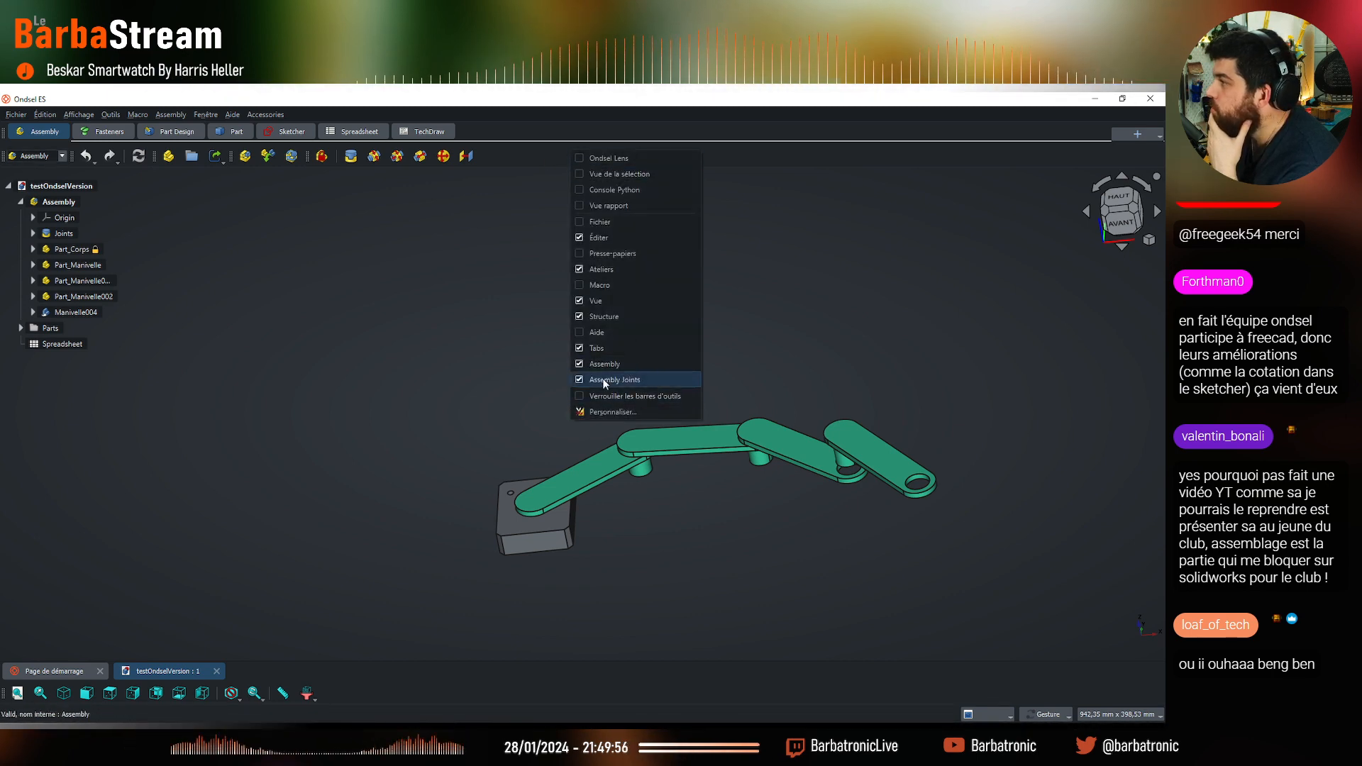
{"action": "left_click", "coordinate": [149, 133]}
{"action": "right_click", "coordinate": [557, 159]}
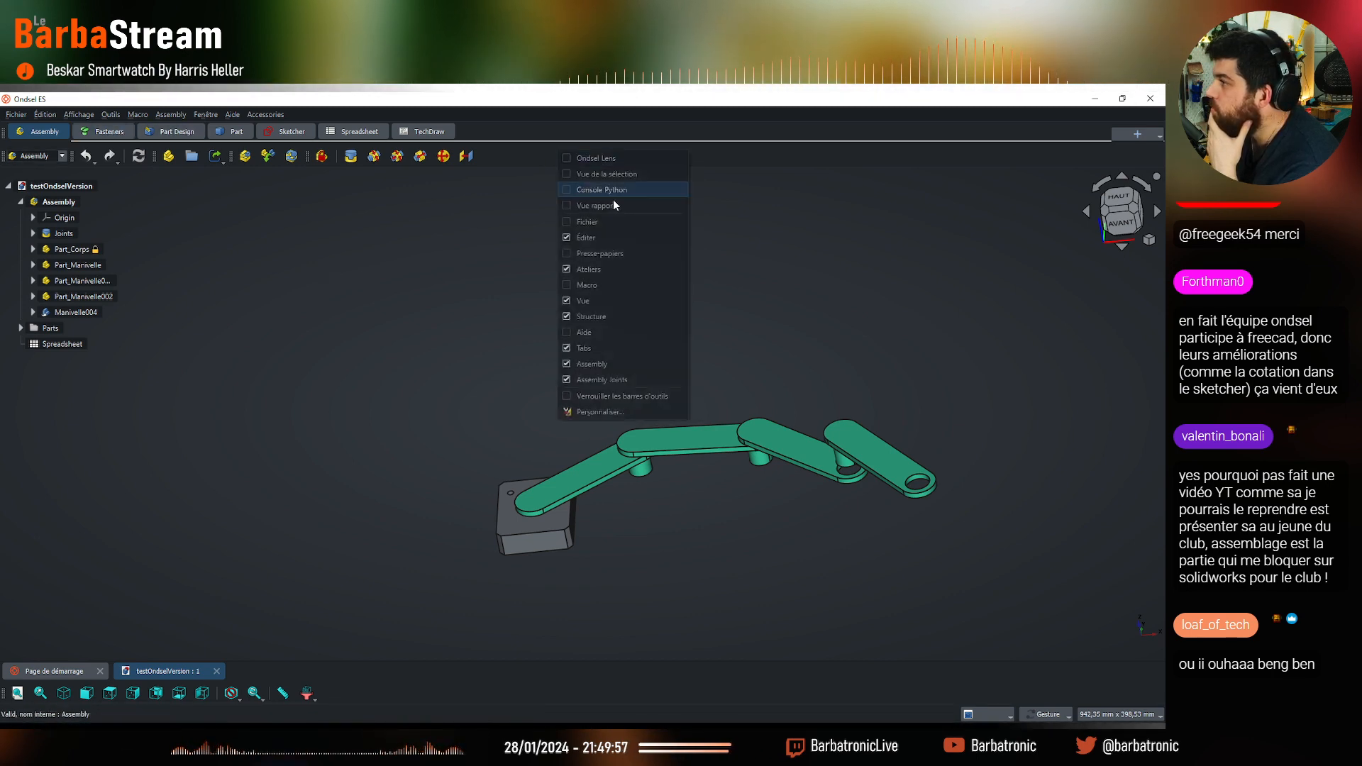
{"action": "left_click", "coordinate": [645, 395]}
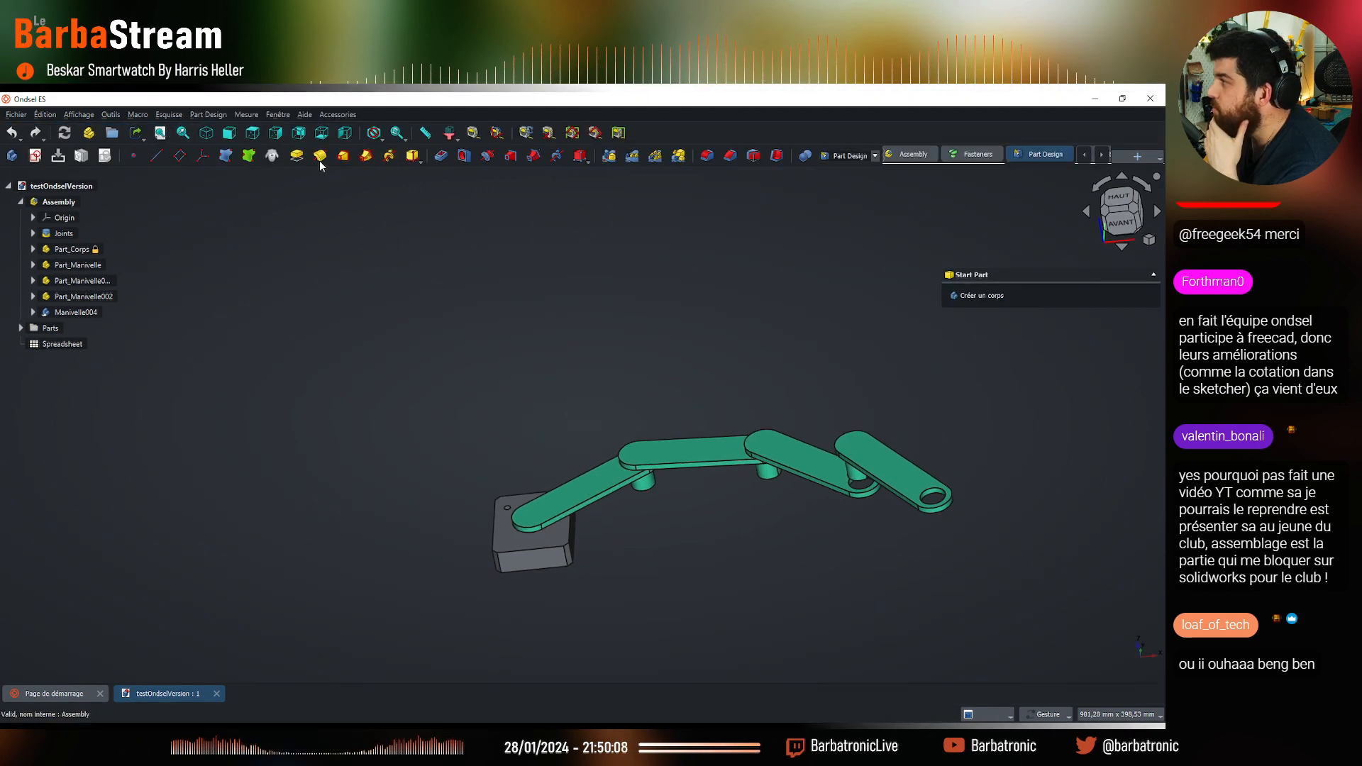
Unlock the toolbars in Part Design and dock the Vue toolbar below the 3D view
{"action": "right_click", "coordinate": [712, 132]}
{"action": "left_click", "coordinate": [762, 415]}
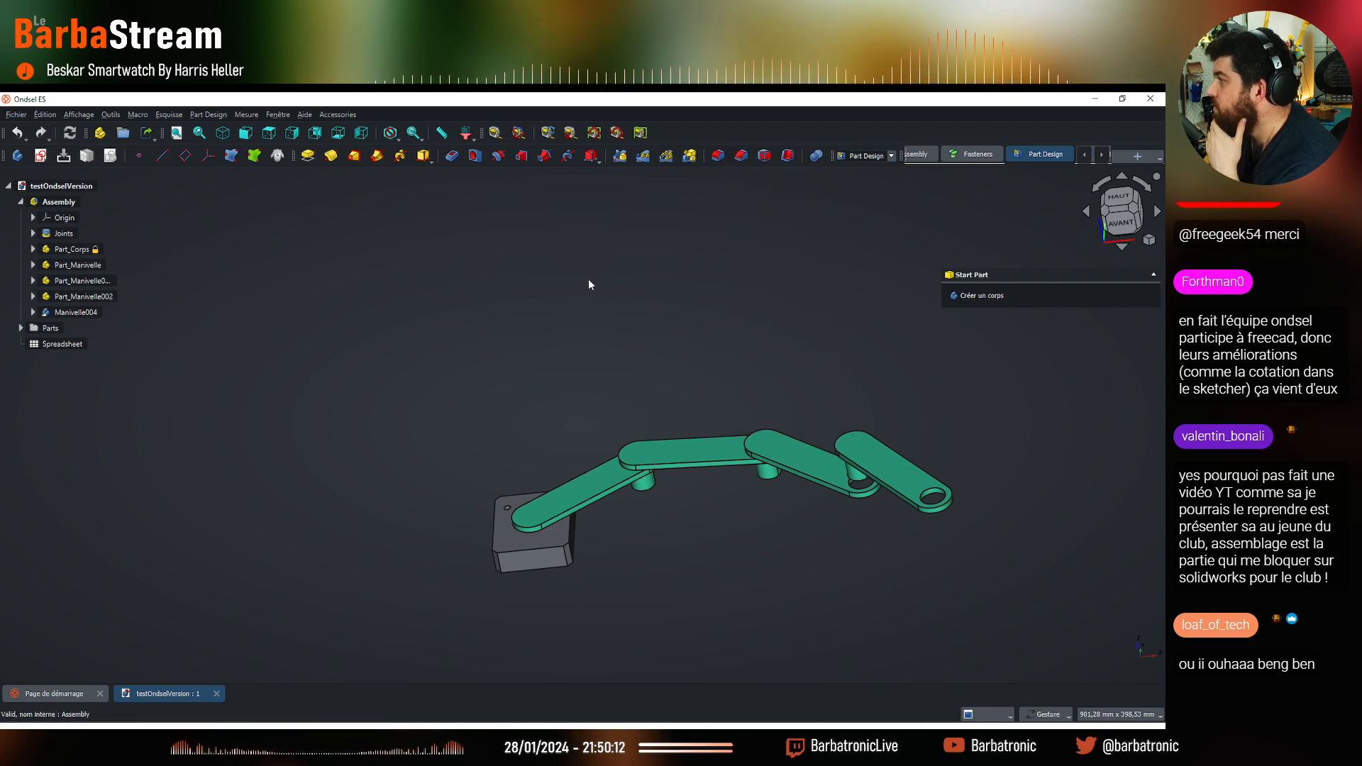
{"action": "left_click_drag", "start_coordinate": [178, 132], "coordinate": [584, 696]}
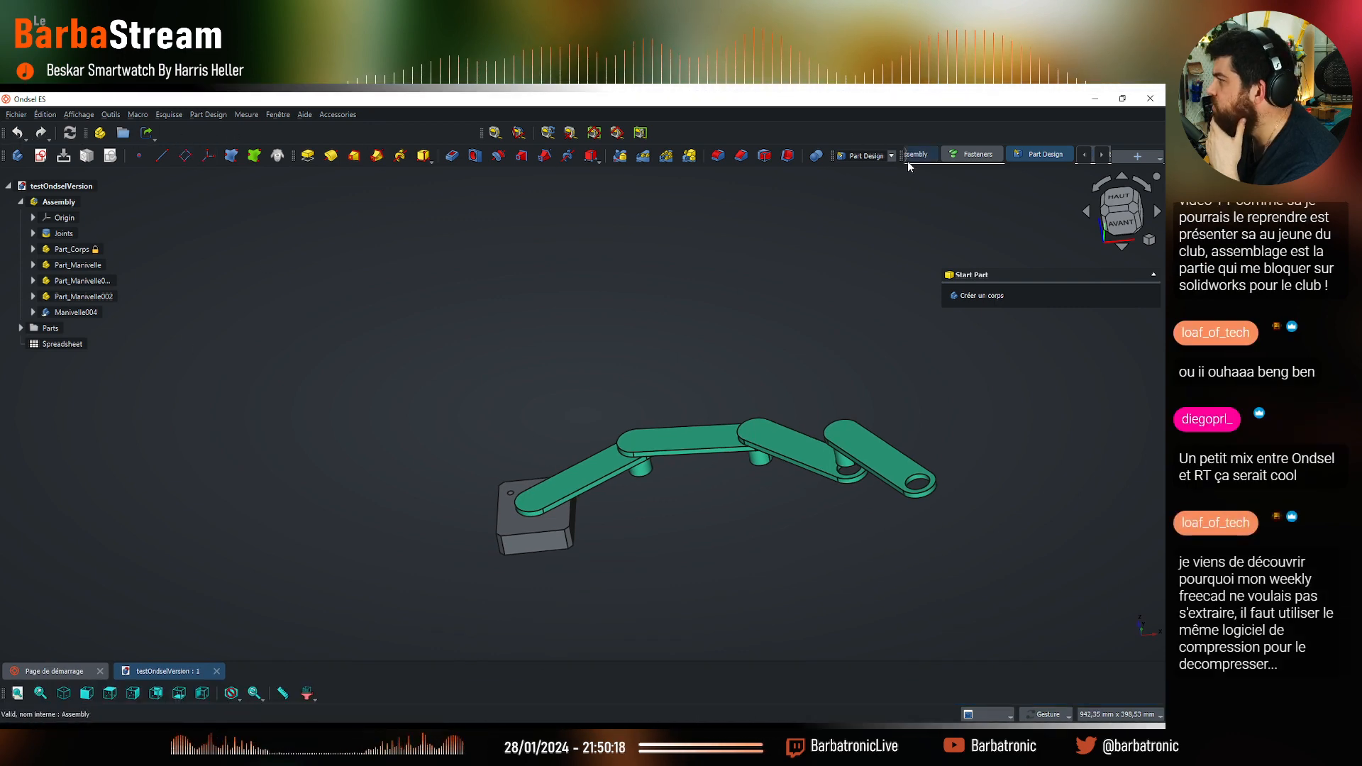
Give the tab bar its own first row, with the workbench selector, Structure and Mesure toolbars in the second row
{"action": "left_click_drag", "start_coordinate": [902, 155], "coordinate": [14, 165]}
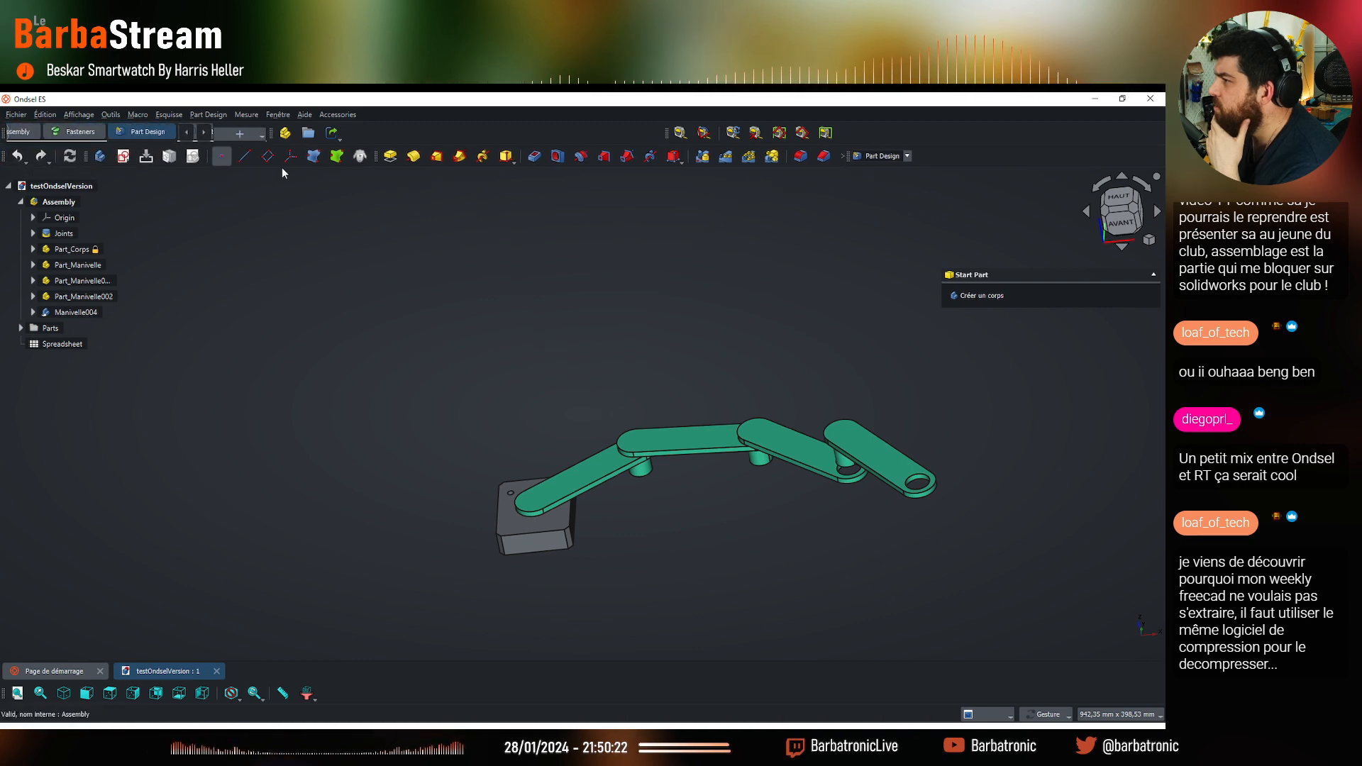
{"action": "left_click_drag", "start_coordinate": [273, 133], "coordinate": [127, 157]}
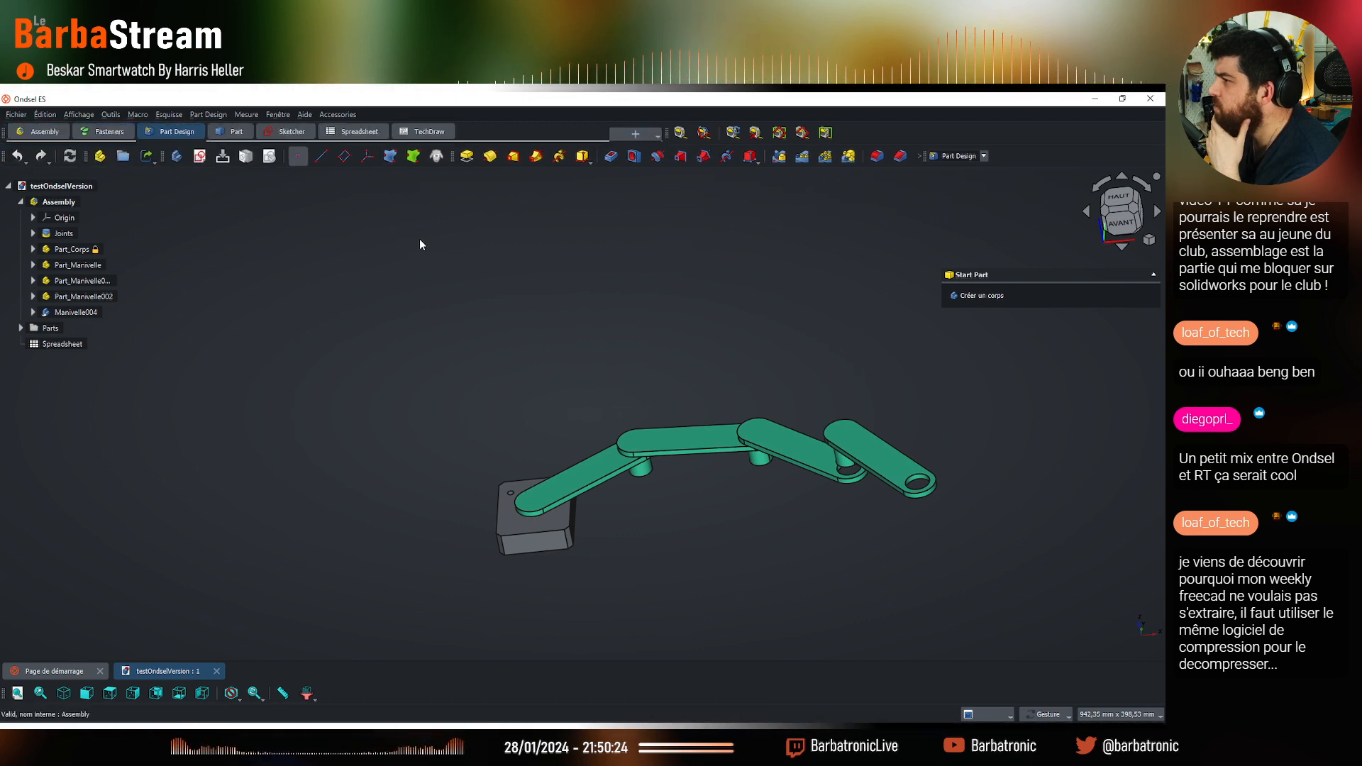
{"action": "left_click_drag", "start_coordinate": [667, 133], "coordinate": [1019, 157]}
{"action": "left_click_drag", "start_coordinate": [920, 157], "coordinate": [95, 171]}
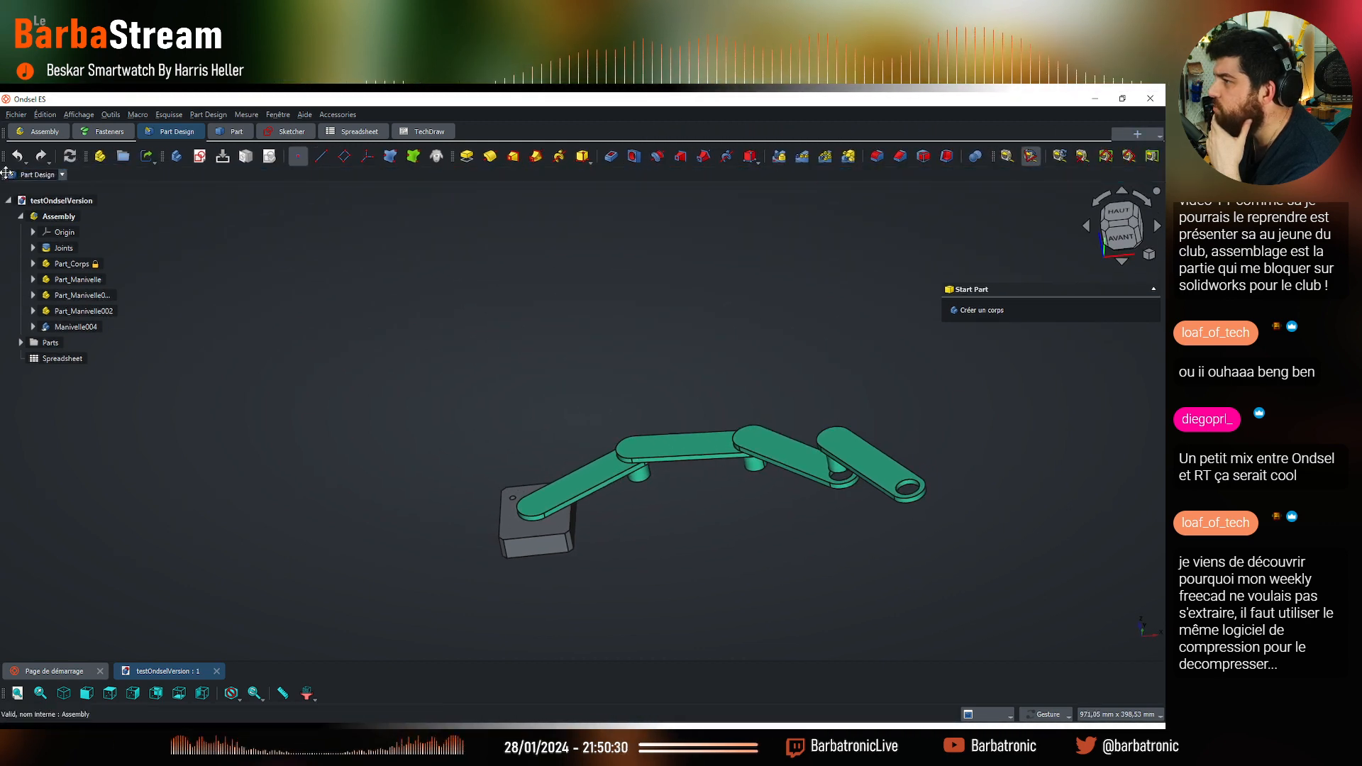
{"action": "left_click_drag", "start_coordinate": [6, 174], "coordinate": [9, 156]}
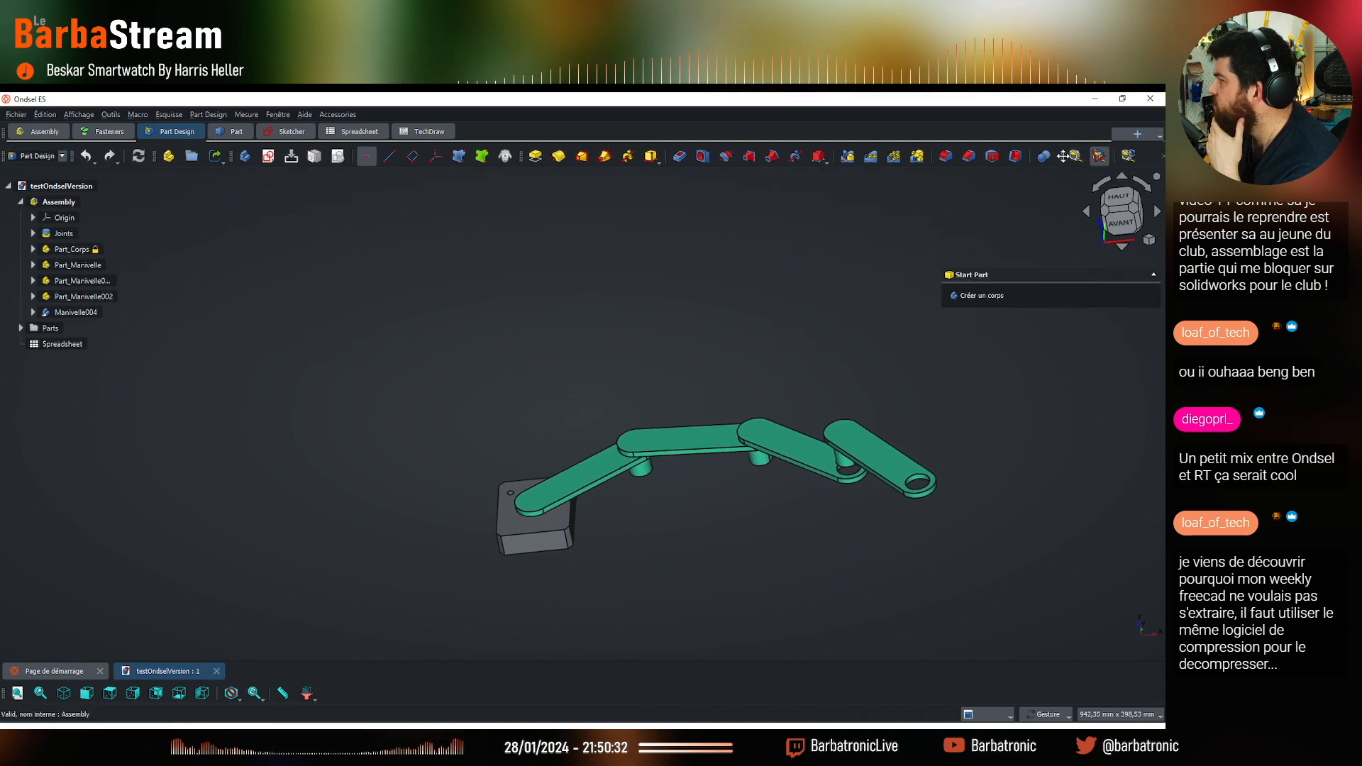
Dock the Mesure toolbar beside the Vue toolbar below the 3D view, and lock the toolbars
{"action": "left_click_drag", "start_coordinate": [1063, 156], "coordinate": [357, 650]}
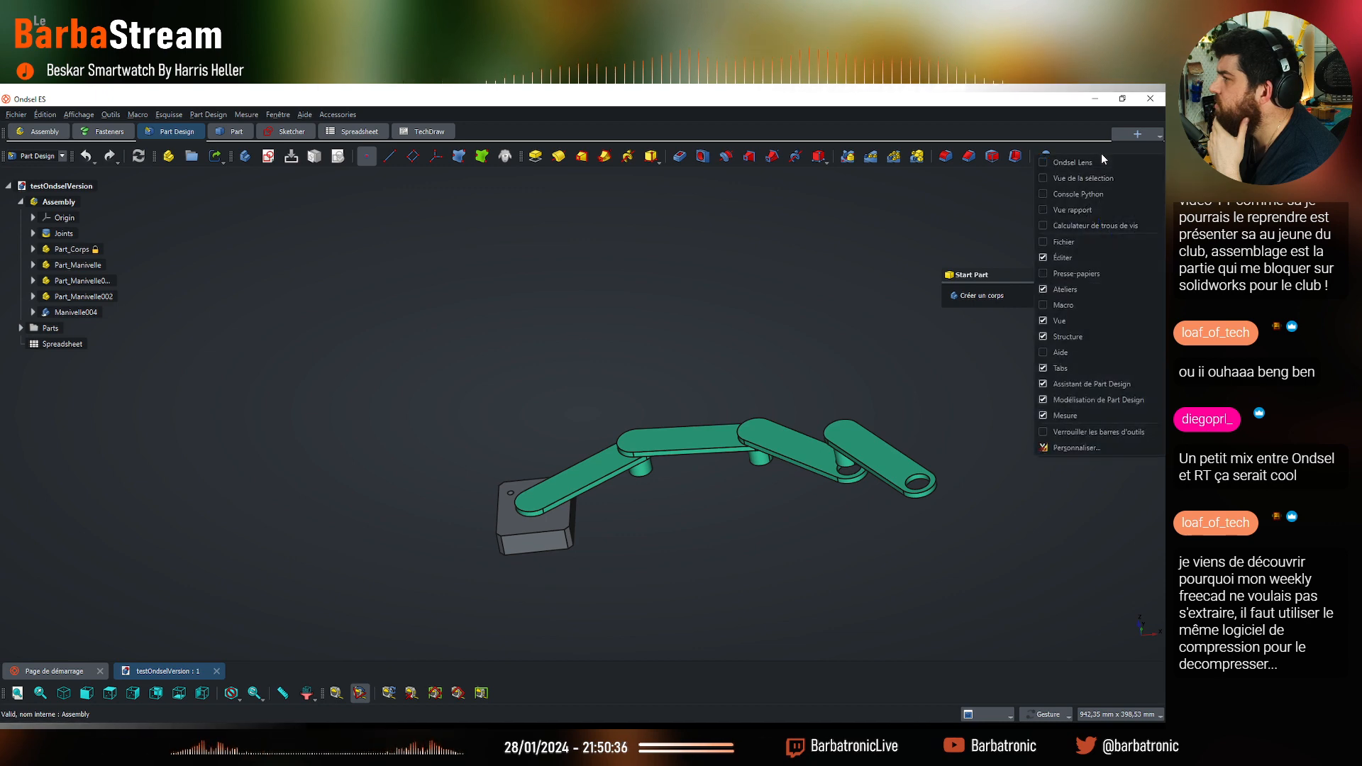
{"action": "right_click", "coordinate": [1102, 154]}
{"action": "left_click", "coordinate": [1084, 432]}
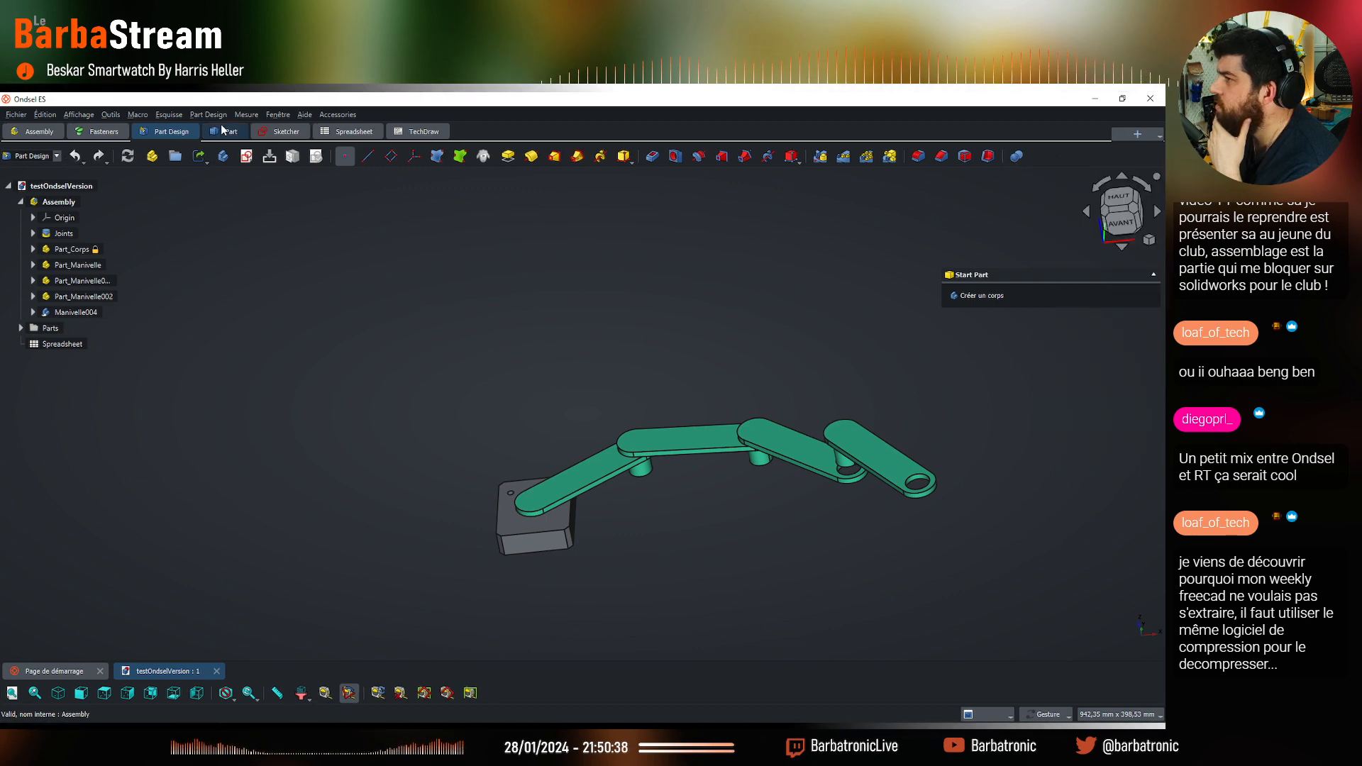
In the Sketcher workbench, unlock the toolbars and move the workbench selector and Éditer toolbar to the second row
{"action": "left_click", "coordinate": [281, 132]}
{"action": "right_click", "coordinate": [609, 138]}
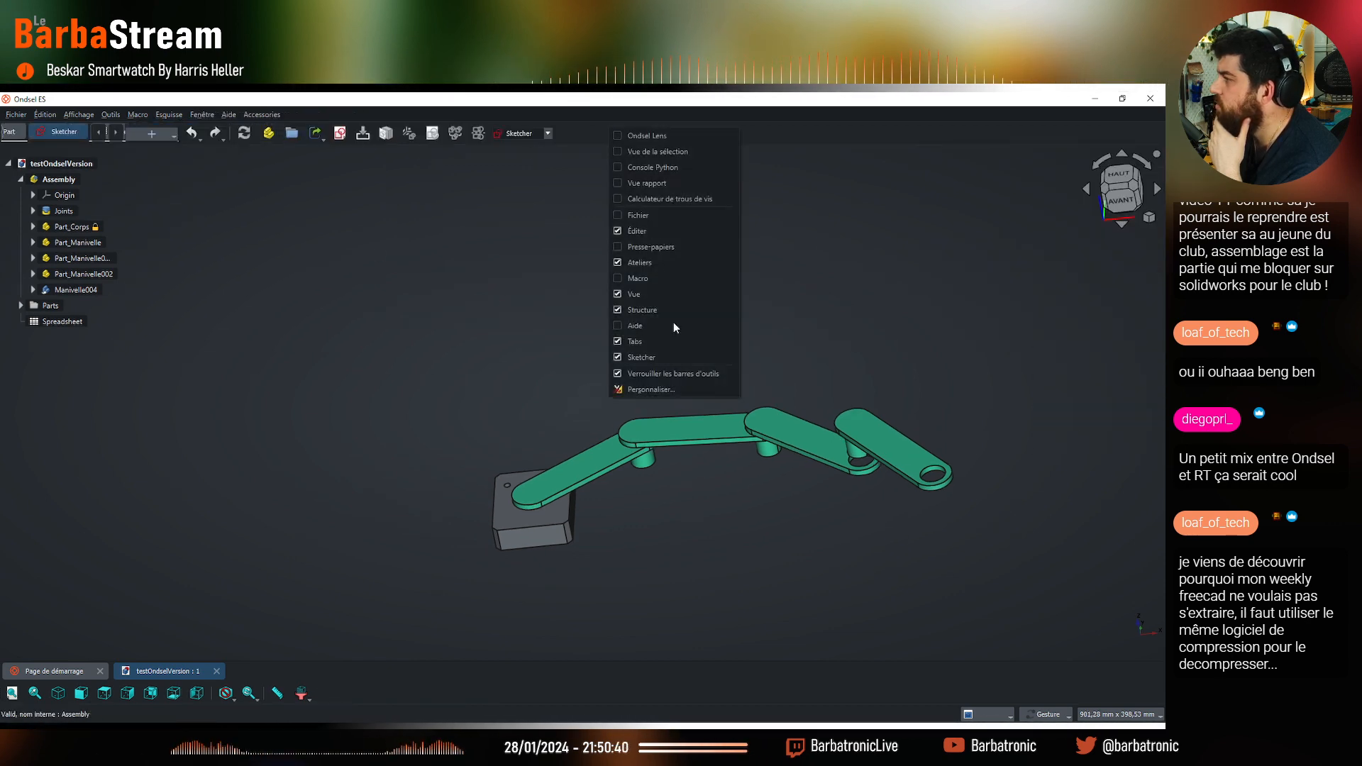
{"action": "left_click", "coordinate": [674, 372]}
{"action": "mouse_move", "coordinate": [517, 133]}
{"action": "left_mouse_down"}
{"action": "mouse_move", "coordinate": [76, 220]}
{"action": "mouse_move", "coordinate": [7, 152]}
{"action": "left_mouse_up"}
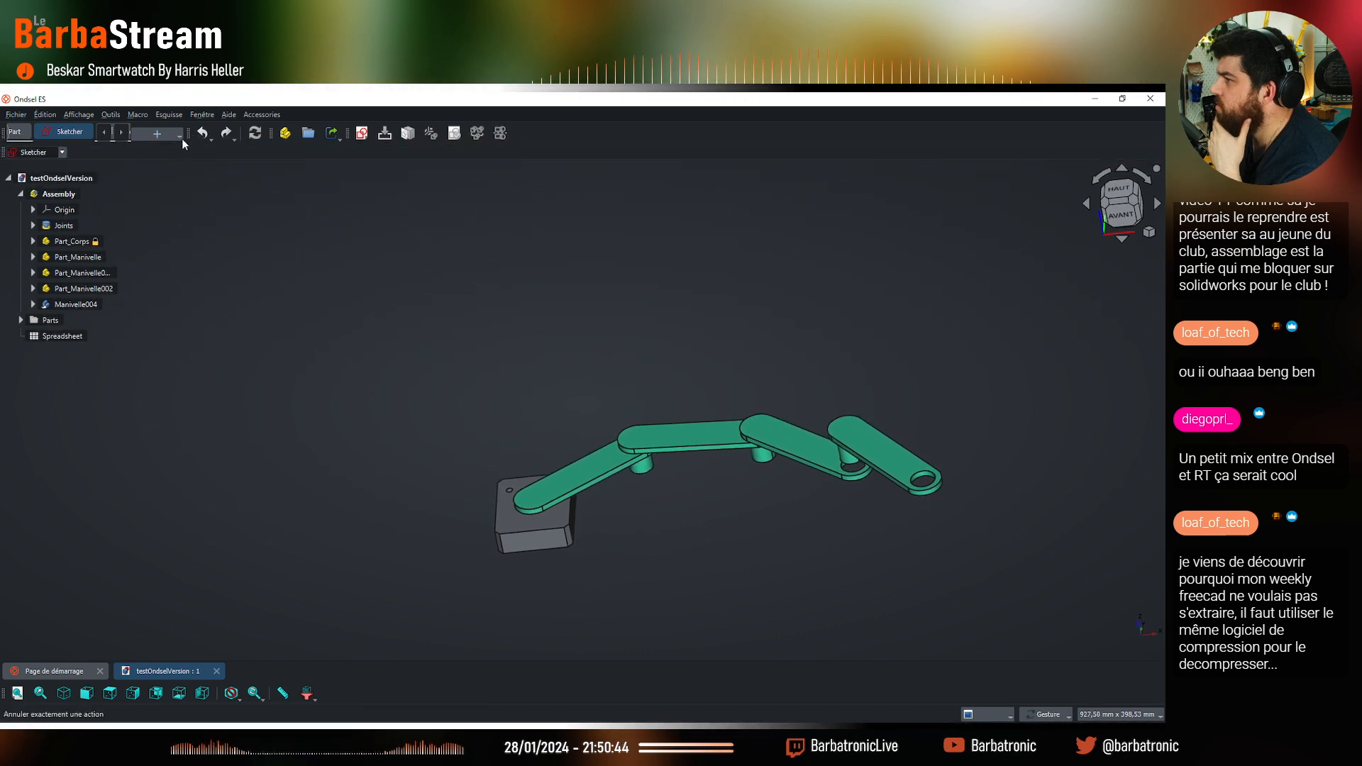
{"action": "left_click_drag", "start_coordinate": [187, 133], "coordinate": [107, 150]}
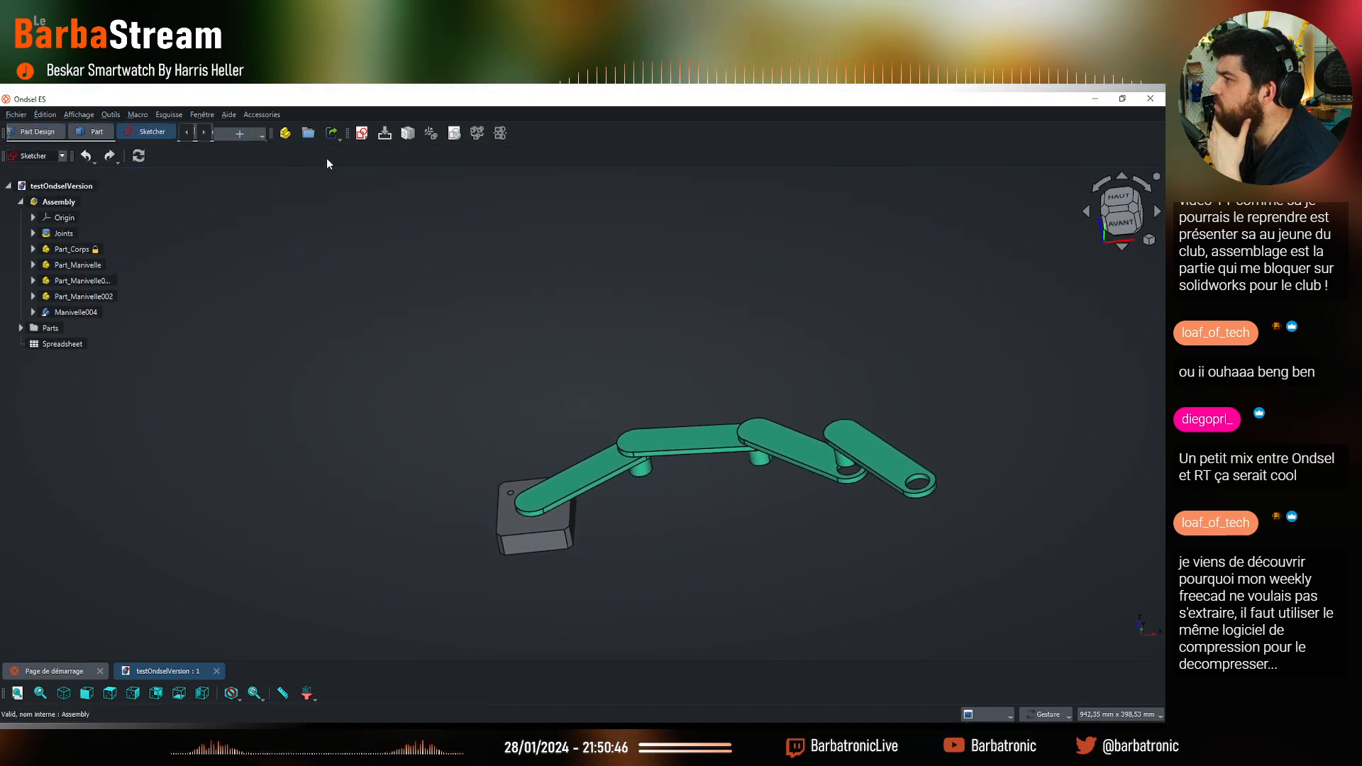
Dock the Structure and Sketcher toolbars after the Éditer toolbar in the second row, and lock the toolbars
{"action": "left_click_drag", "start_coordinate": [222, 168], "coordinate": [170, 158]}
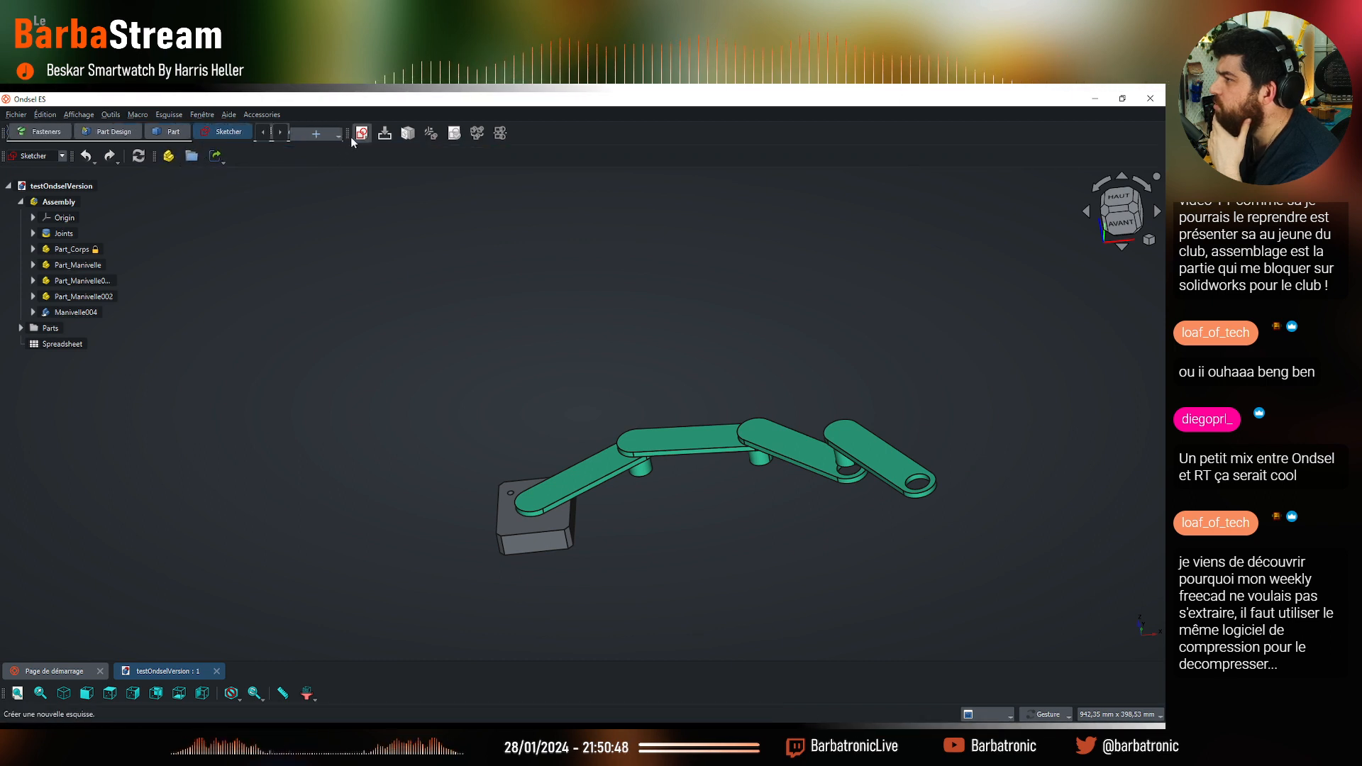
{"action": "left_click_drag", "start_coordinate": [348, 137], "coordinate": [496, 157]}
{"action": "right_click", "coordinate": [506, 153]}
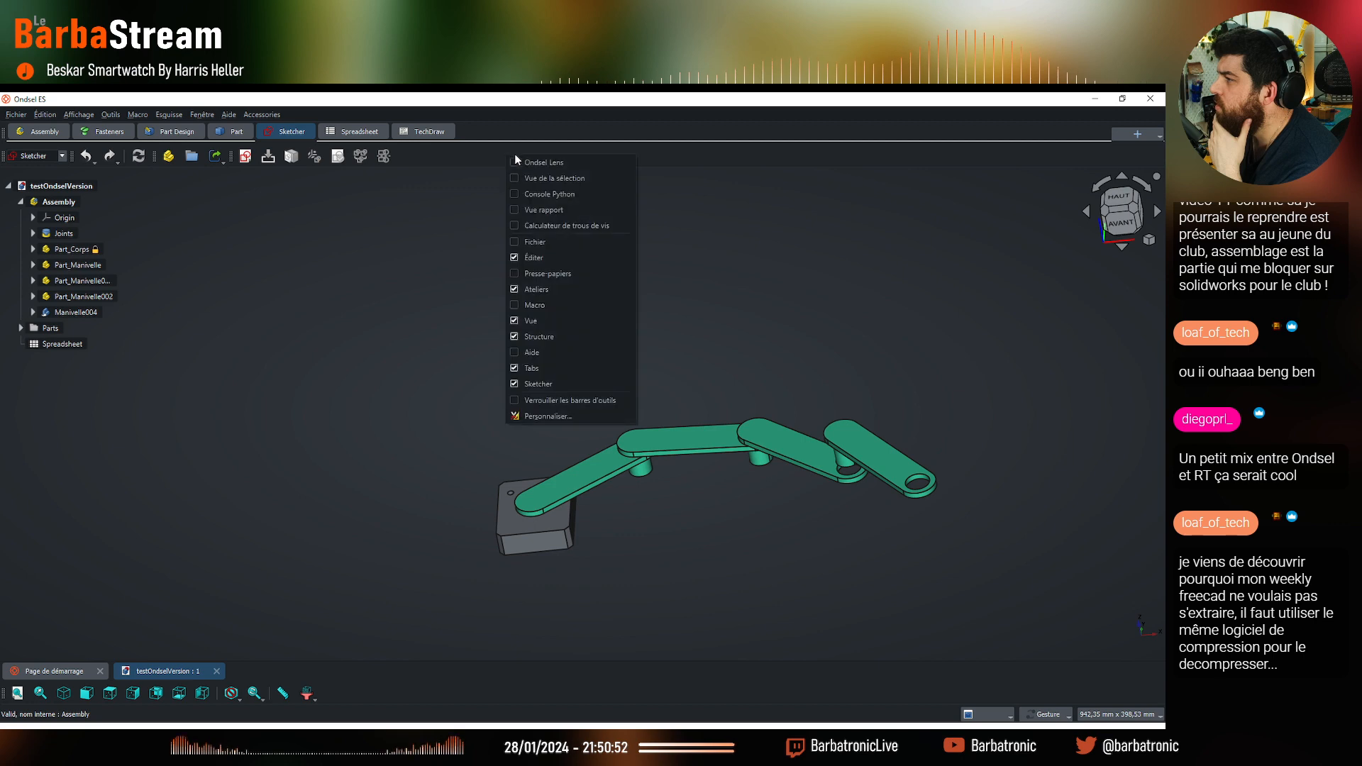
{"action": "left_click", "coordinate": [564, 394]}
In the Assembly workbench, unlock the toolbars and move the workbench selector and Éditer toolbar to the second row
{"action": "left_click", "coordinate": [30, 132]}
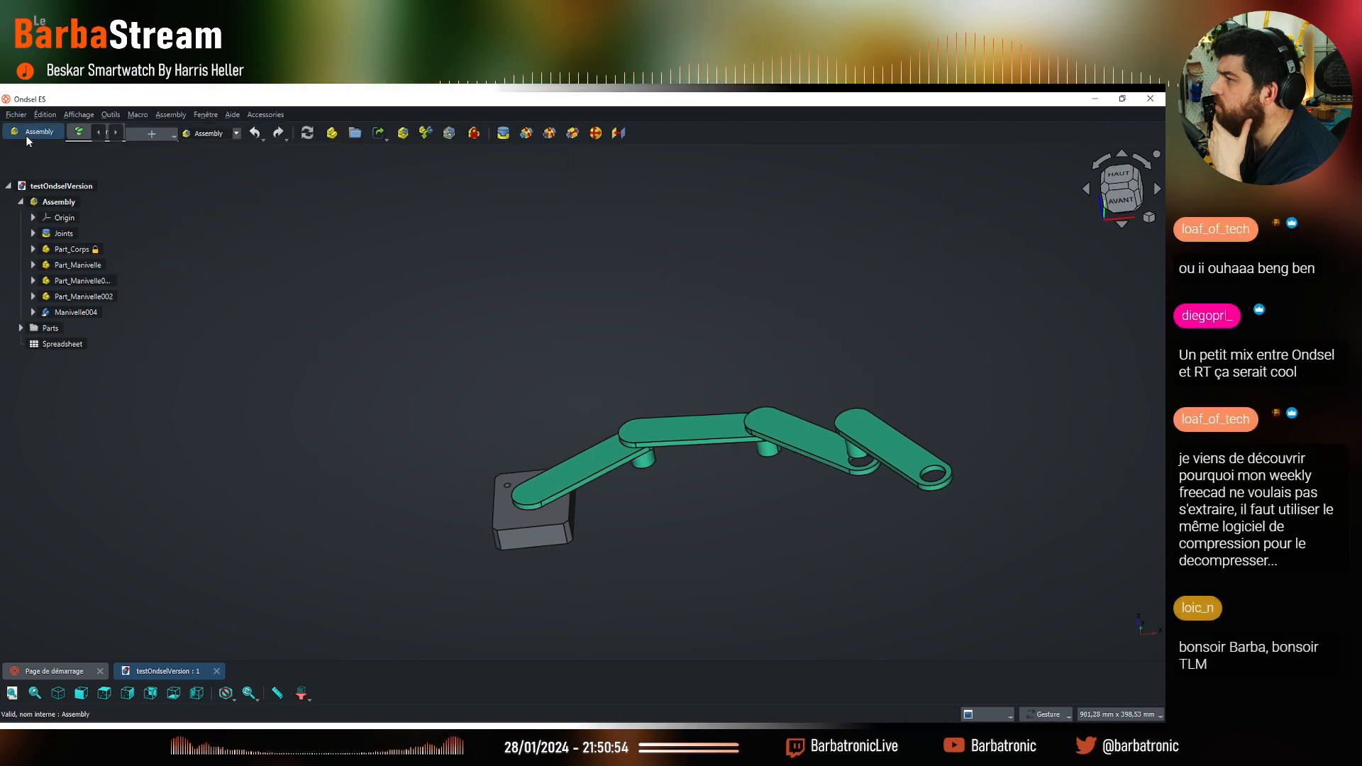
{"action": "right_click", "coordinate": [655, 137]}
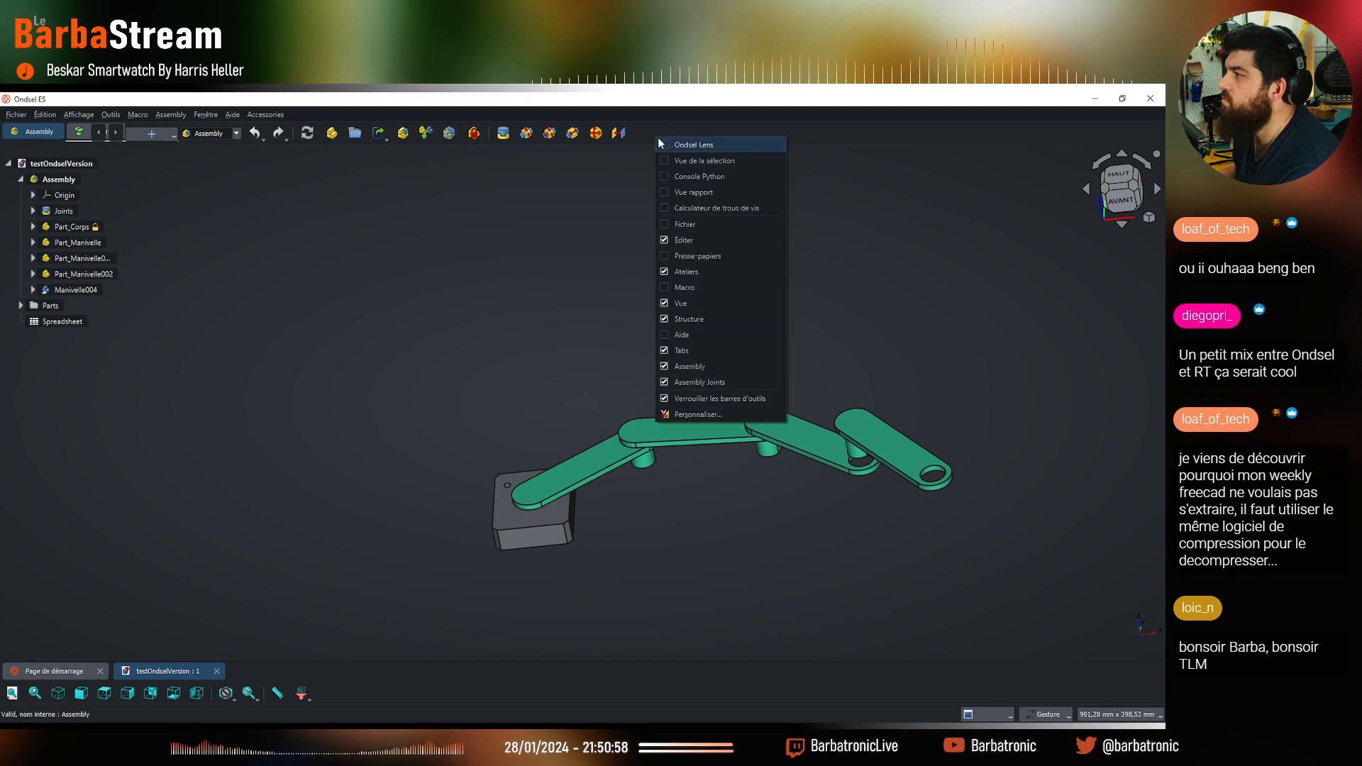
{"action": "left_click", "coordinate": [713, 398]}
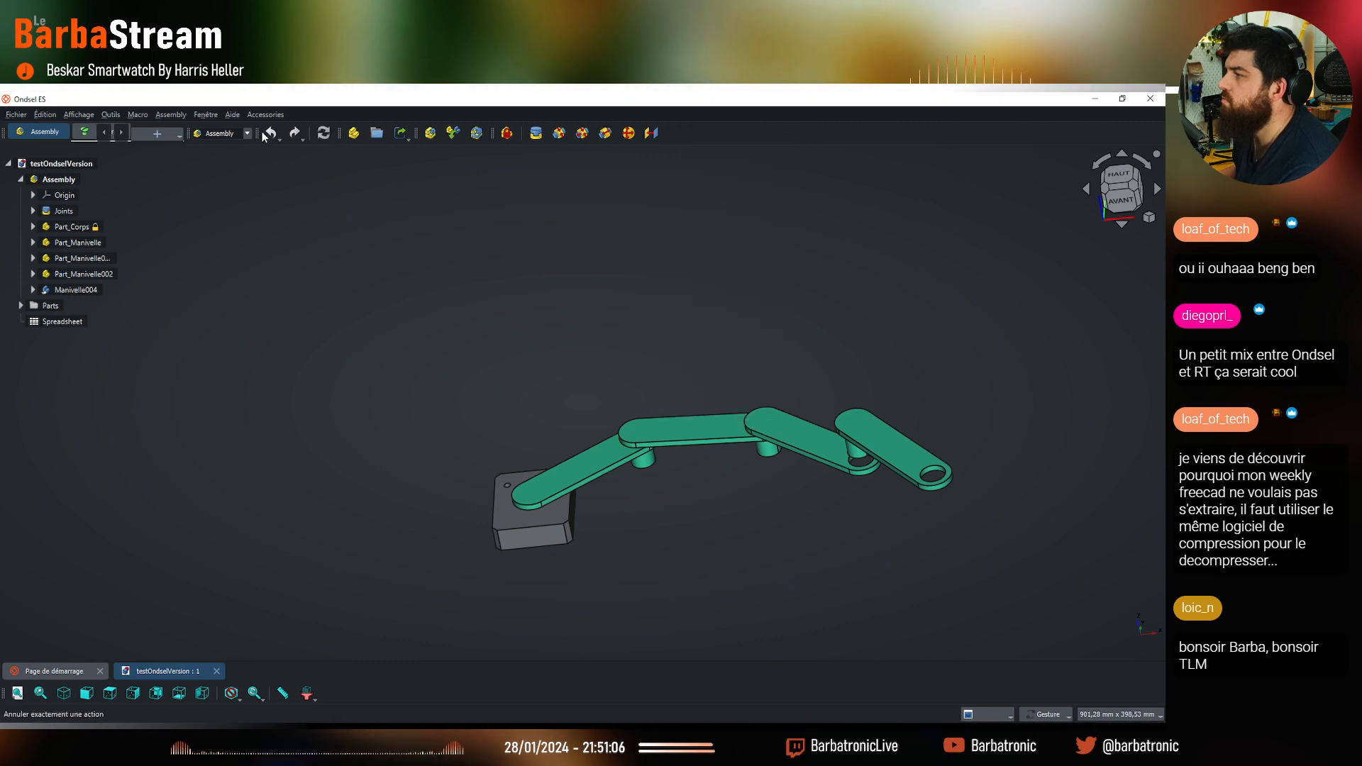
{"action": "mouse_move", "coordinate": [259, 131]}
{"action": "left_mouse_down"}
{"action": "mouse_move", "coordinate": [167, 151]}
{"action": "mouse_move", "coordinate": [25, 154]}
{"action": "left_mouse_up"}
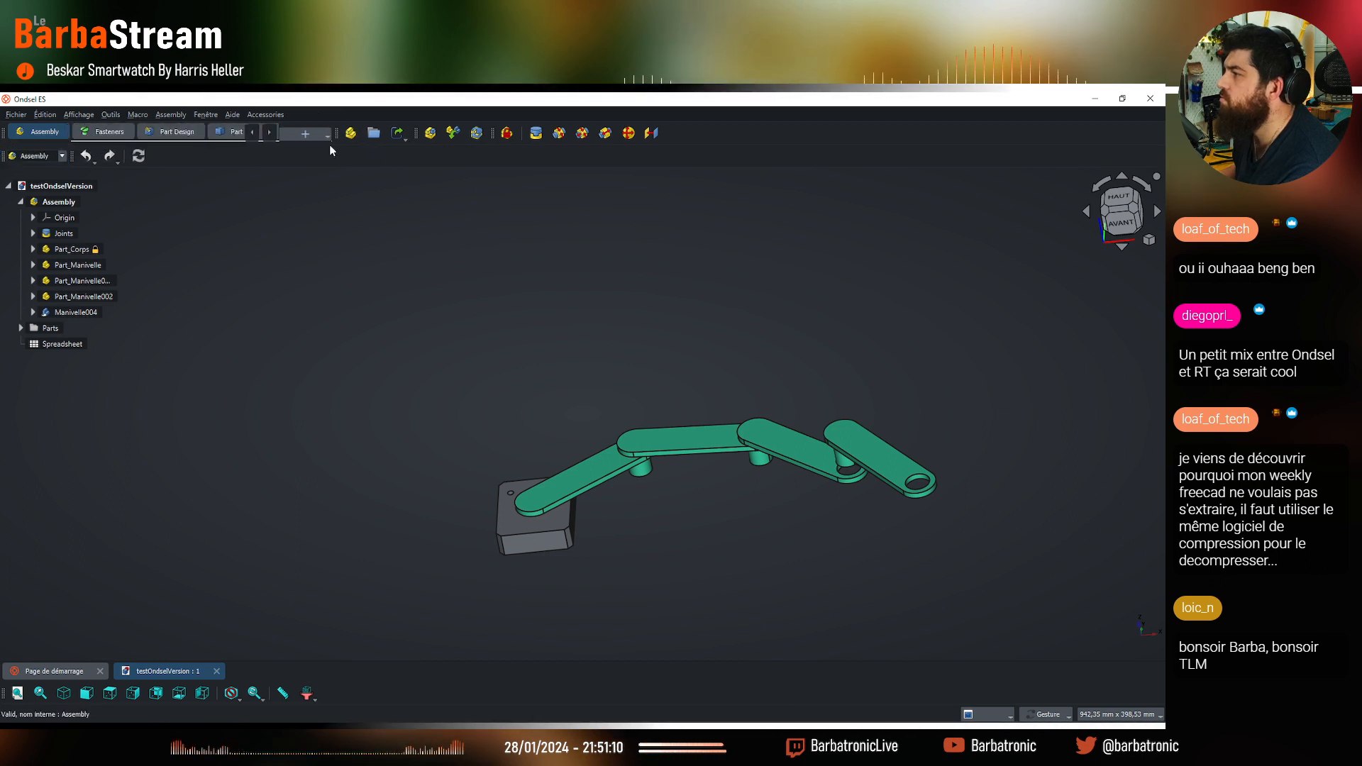
Dock the Structure, Assembly and Assembly Joints toolbars one after another in the second row
{"action": "left_click_drag", "start_coordinate": [339, 134], "coordinate": [280, 157]}
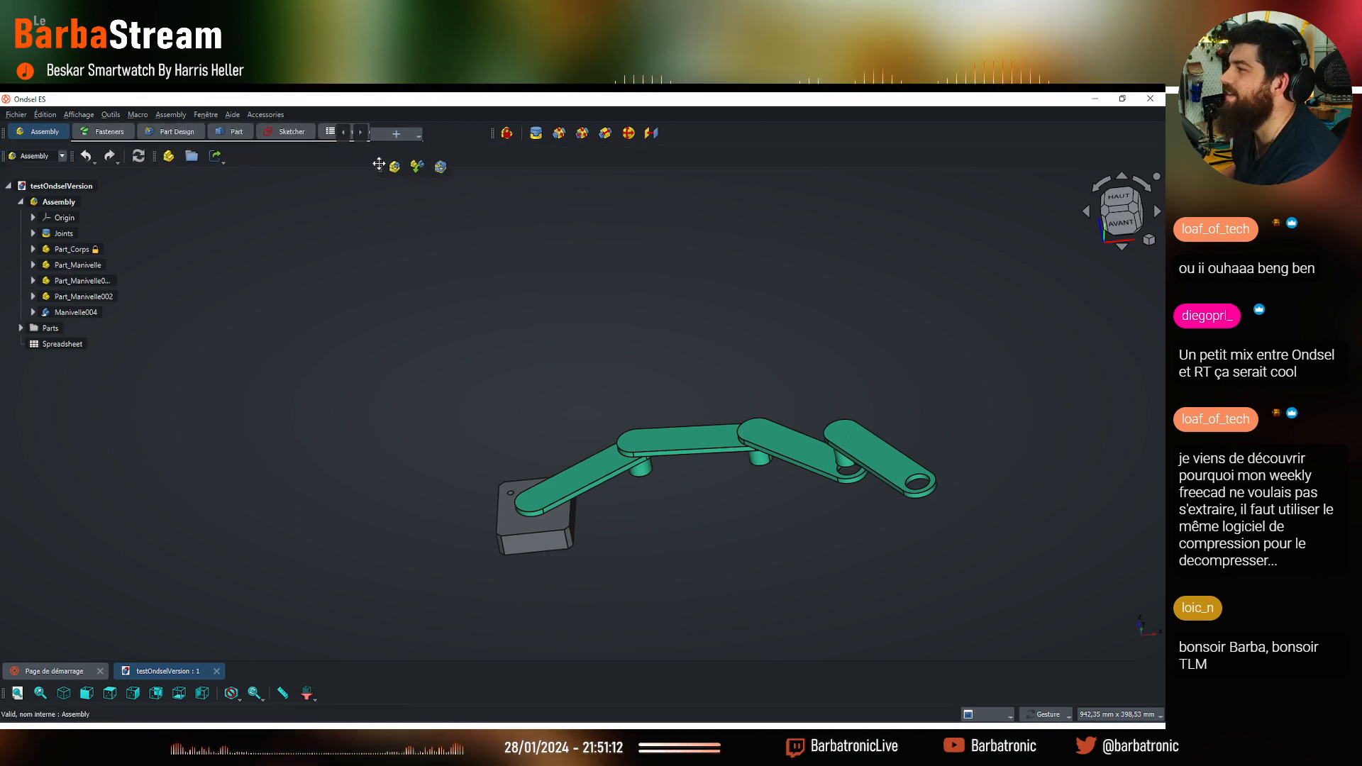
{"action": "left_click_drag", "start_coordinate": [379, 164], "coordinate": [359, 158]}
{"action": "left_click_drag", "start_coordinate": [494, 135], "coordinate": [463, 156]}
Check the toolbar layout in the Fasteners, Part Design, Part, Sketcher and TechDraw workbenches
{"action": "left_click", "coordinate": [98, 133]}
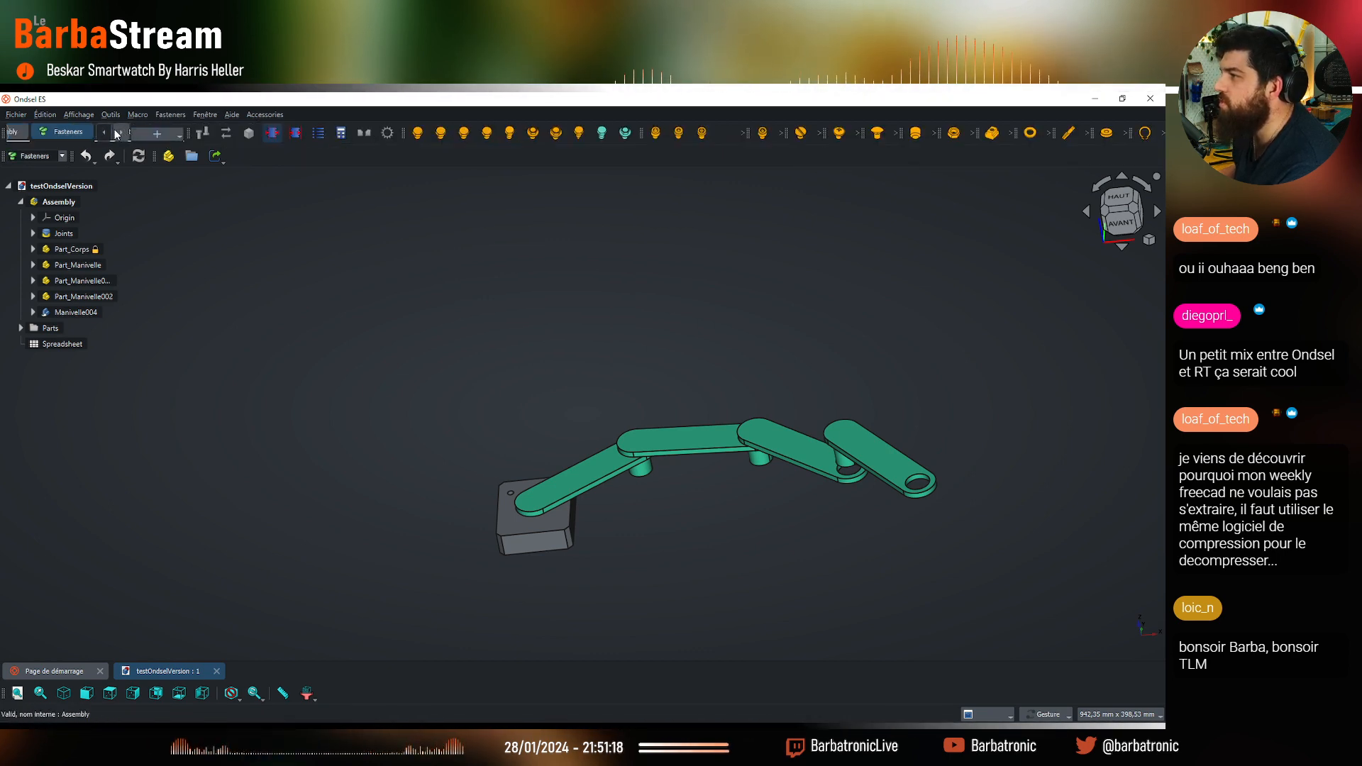
{"action": "left_click", "coordinate": [40, 156]}
{"action": "left_click", "coordinate": [125, 165]}
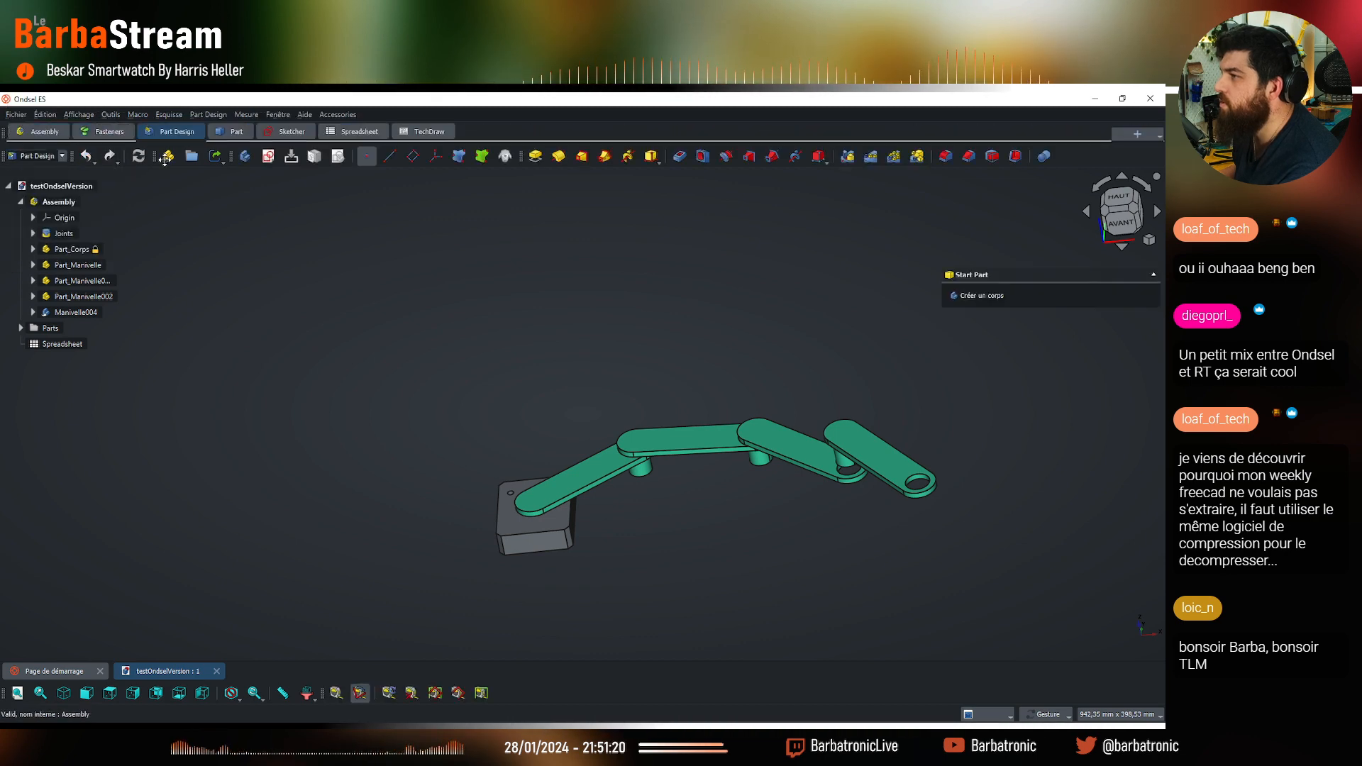
{"action": "left_click", "coordinate": [239, 131]}
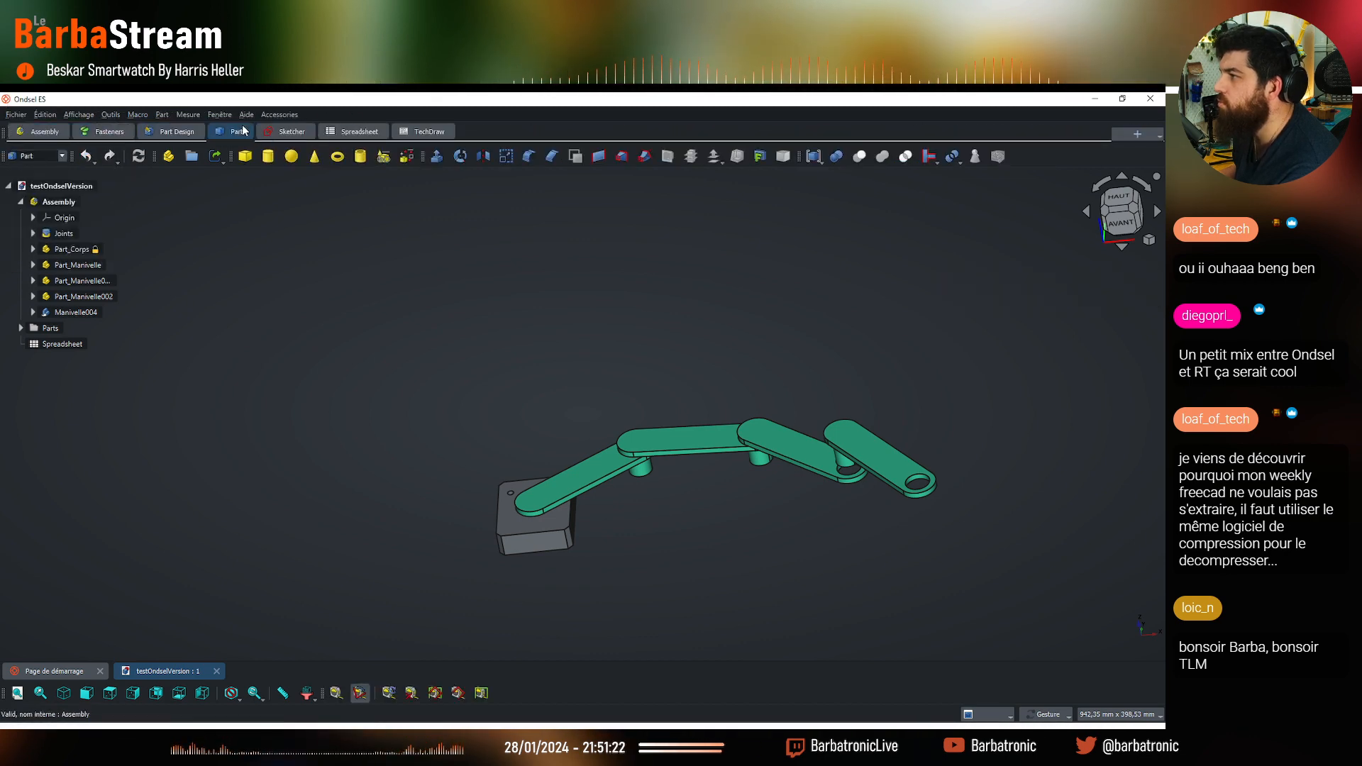
{"action": "left_click", "coordinate": [284, 134]}
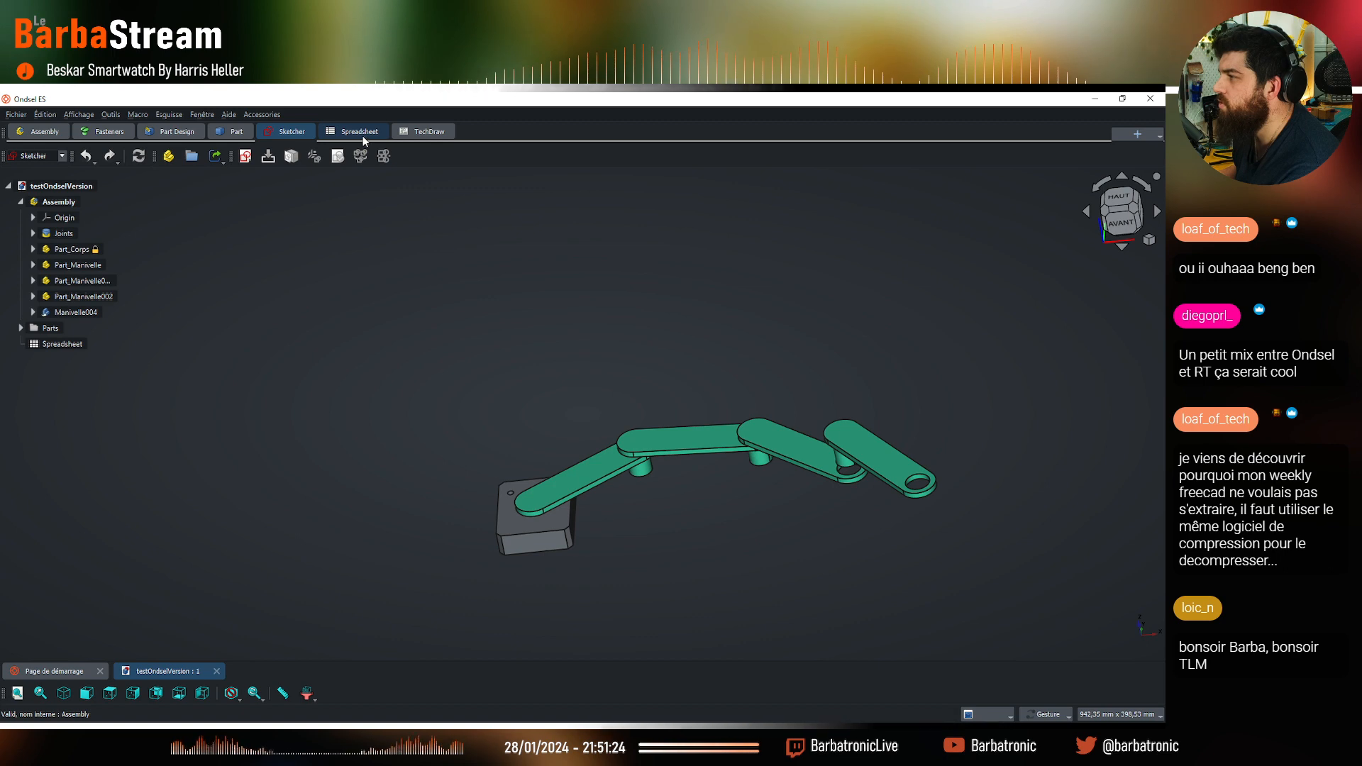
{"action": "left_click", "coordinate": [425, 132]}
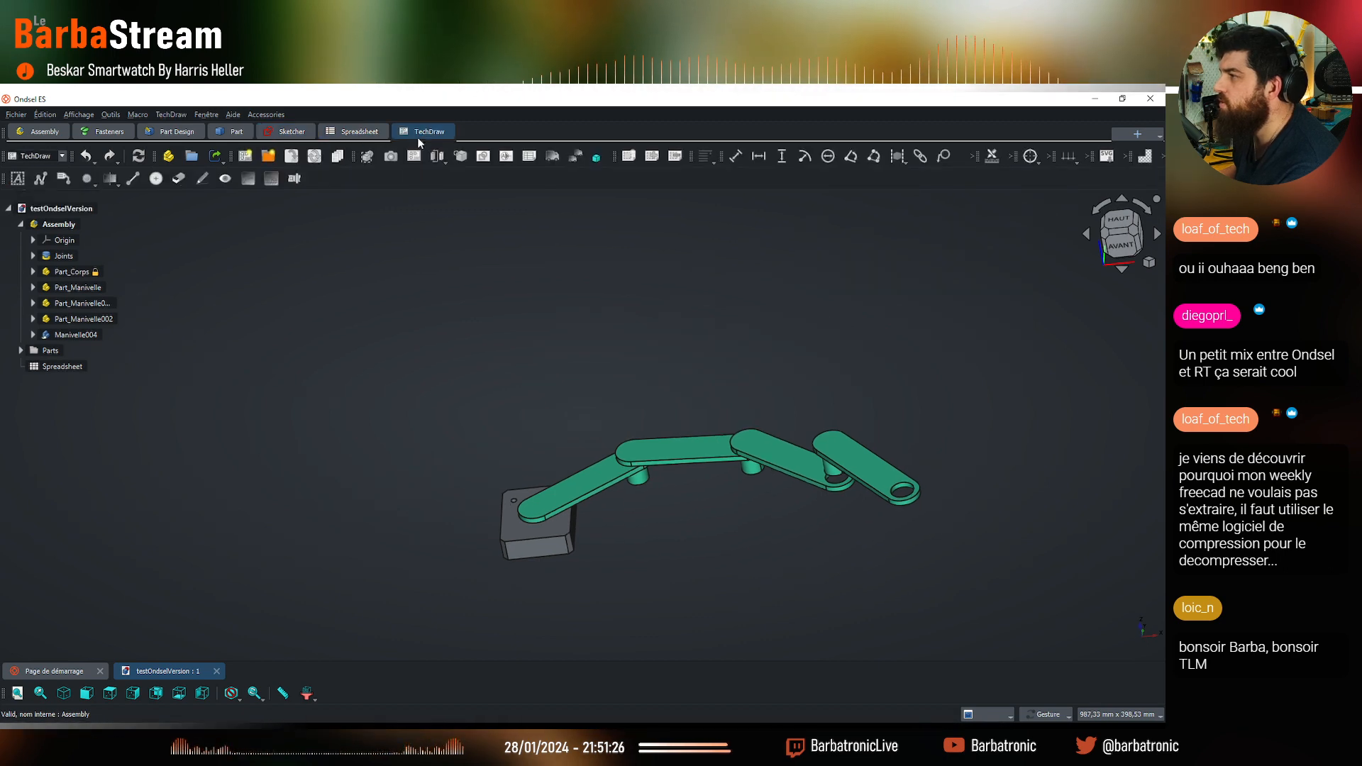
Check the Spreadsheet and Assembly toolbars, and set the Fasteners screw icon grouping (Groupement des icônes de vis) to Boutons déroulants
{"action": "left_click", "coordinate": [357, 134]}
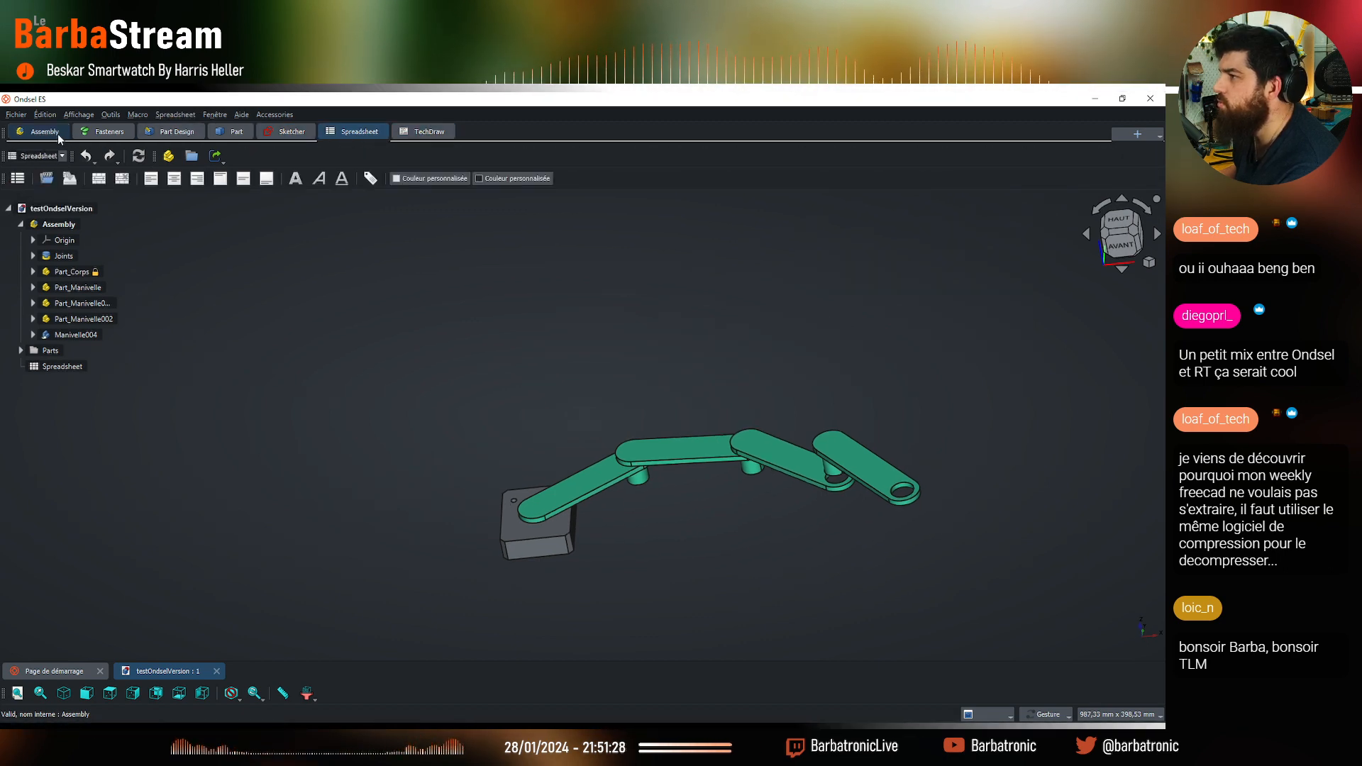
{"action": "left_click", "coordinate": [39, 133]}
{"action": "key", "text": "alt+f"}
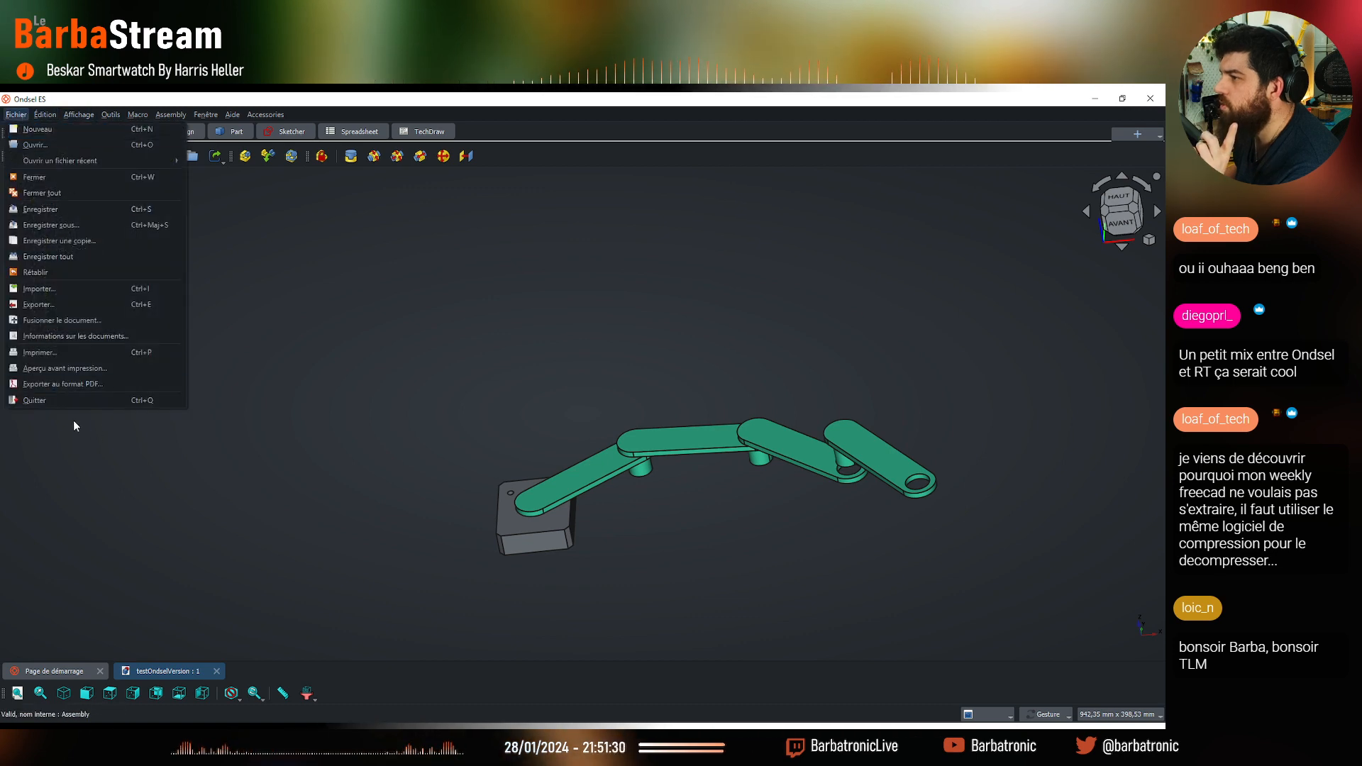
{"action": "left_click", "coordinate": [85, 420]}
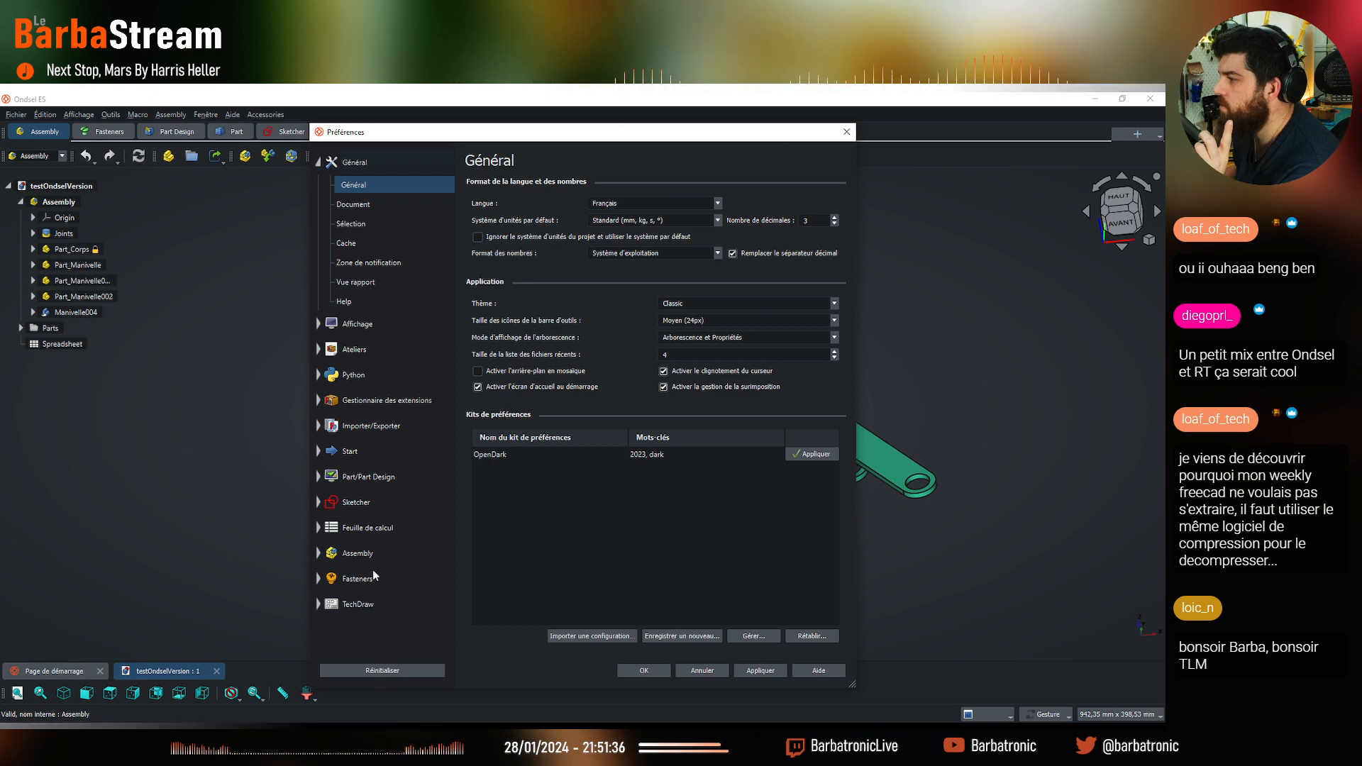
{"action": "left_click", "coordinate": [357, 579]}
{"action": "left_click", "coordinate": [794, 223]}
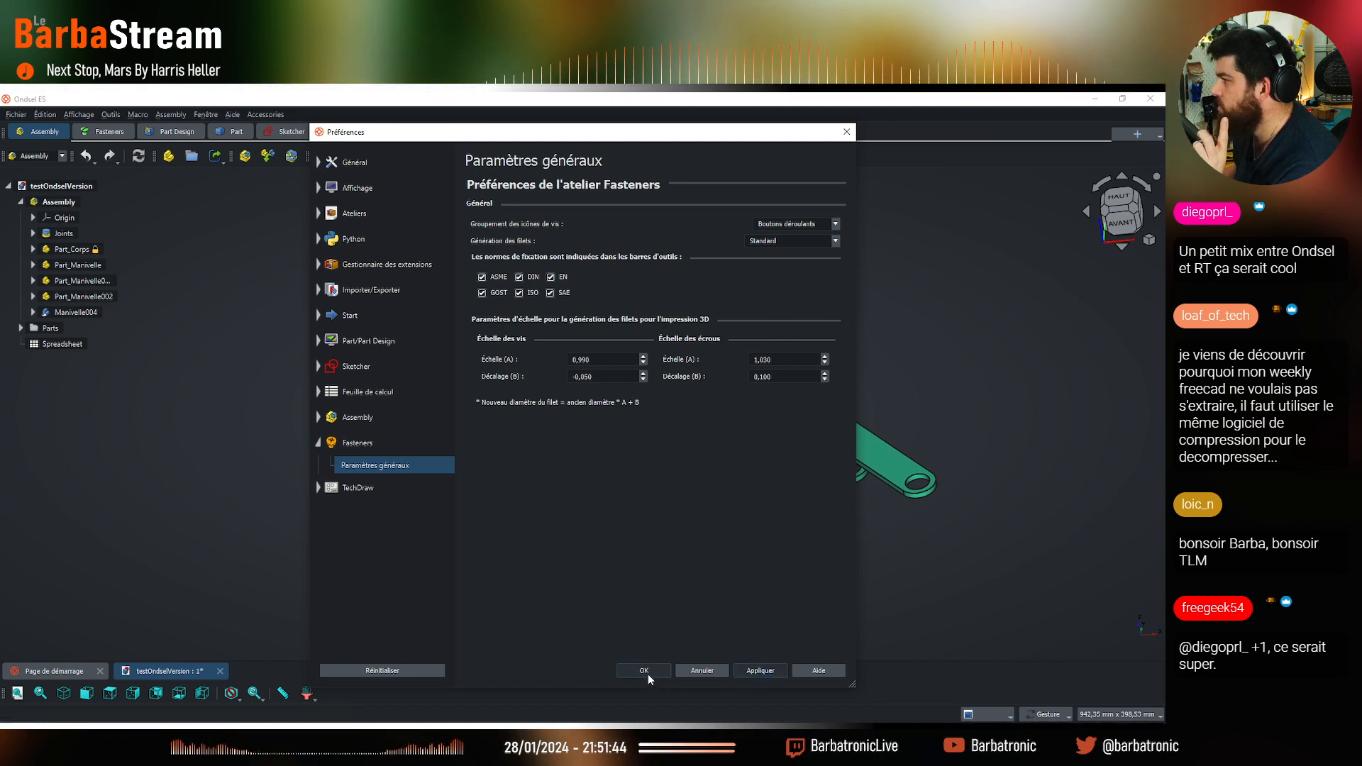
{"action": "left_click", "coordinate": [644, 671]}
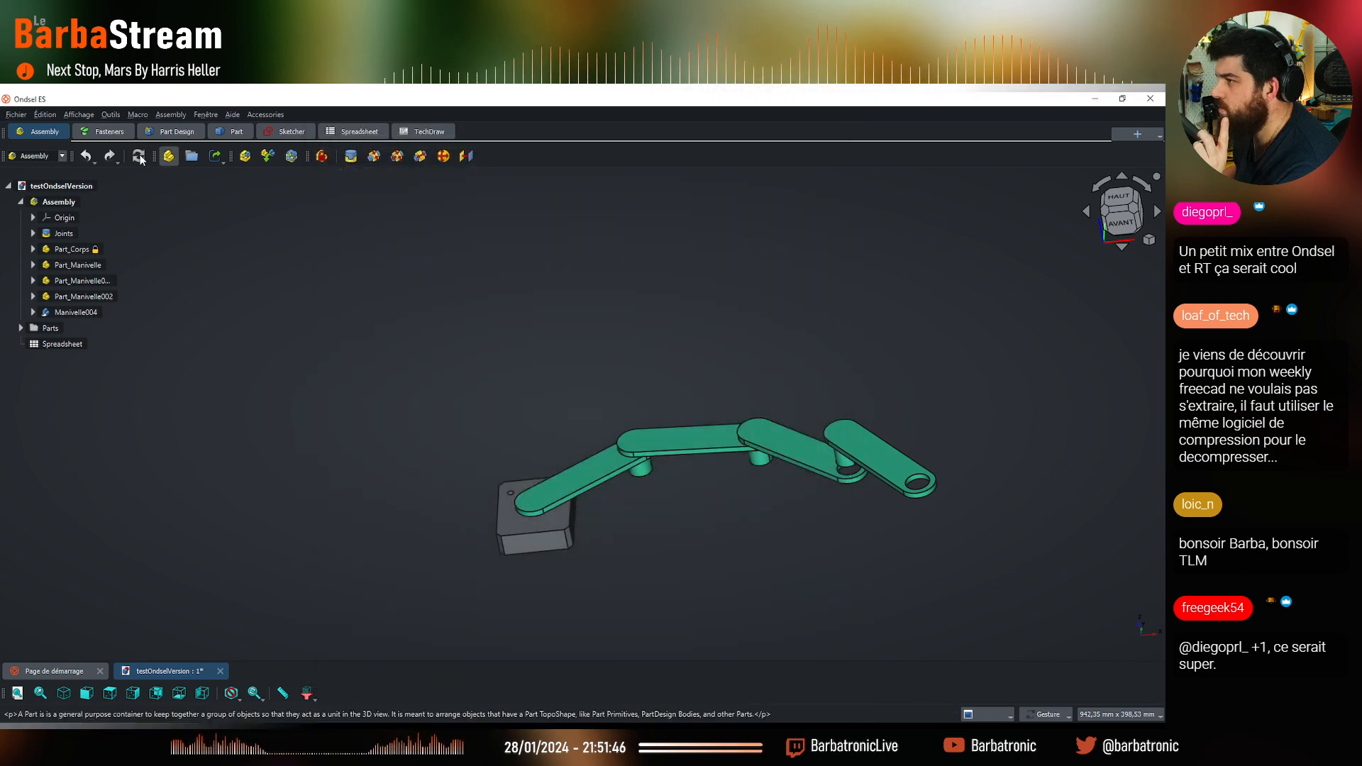
Check the Fasteners toolbars, return to the Assembly workbench and lock the toolbars
{"action": "left_click", "coordinate": [99, 132]}
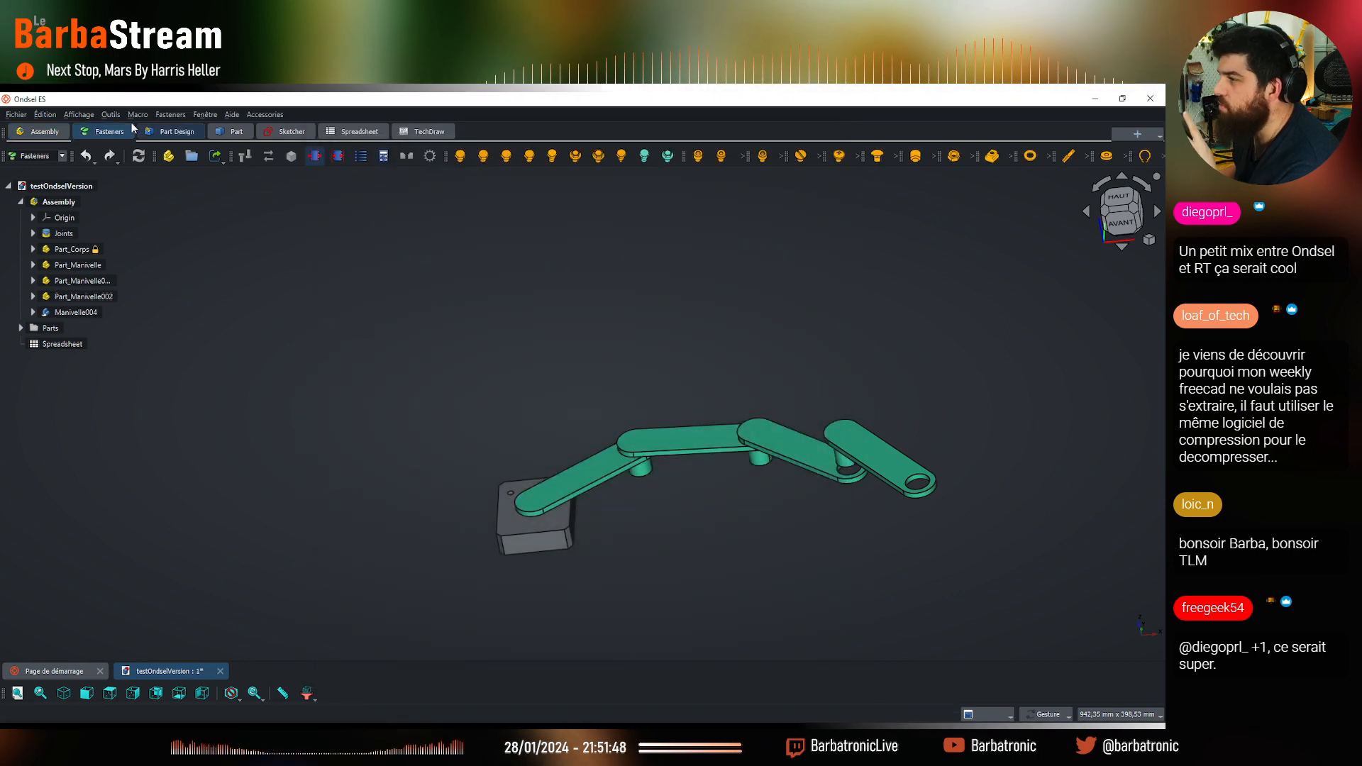
{"action": "left_click", "coordinate": [46, 132]}
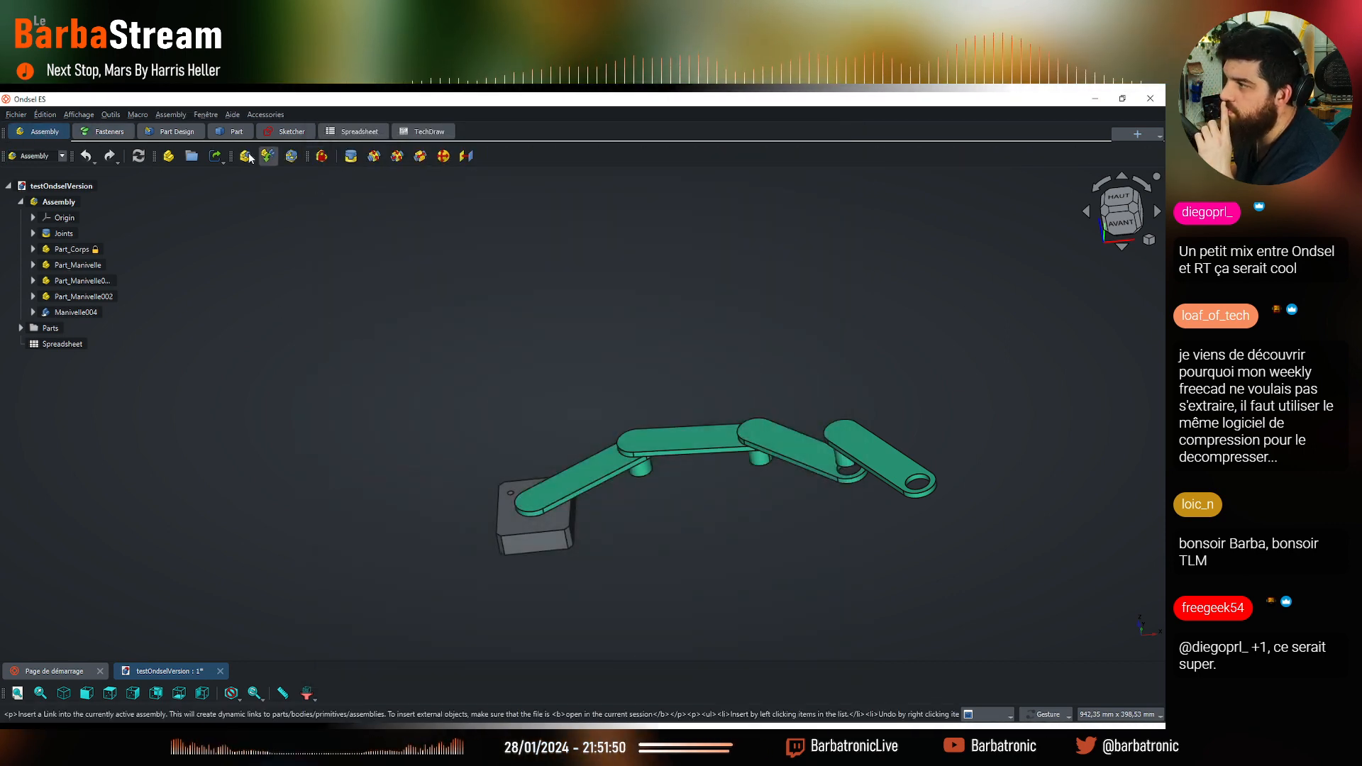
{"action": "right_click", "coordinate": [555, 156]}
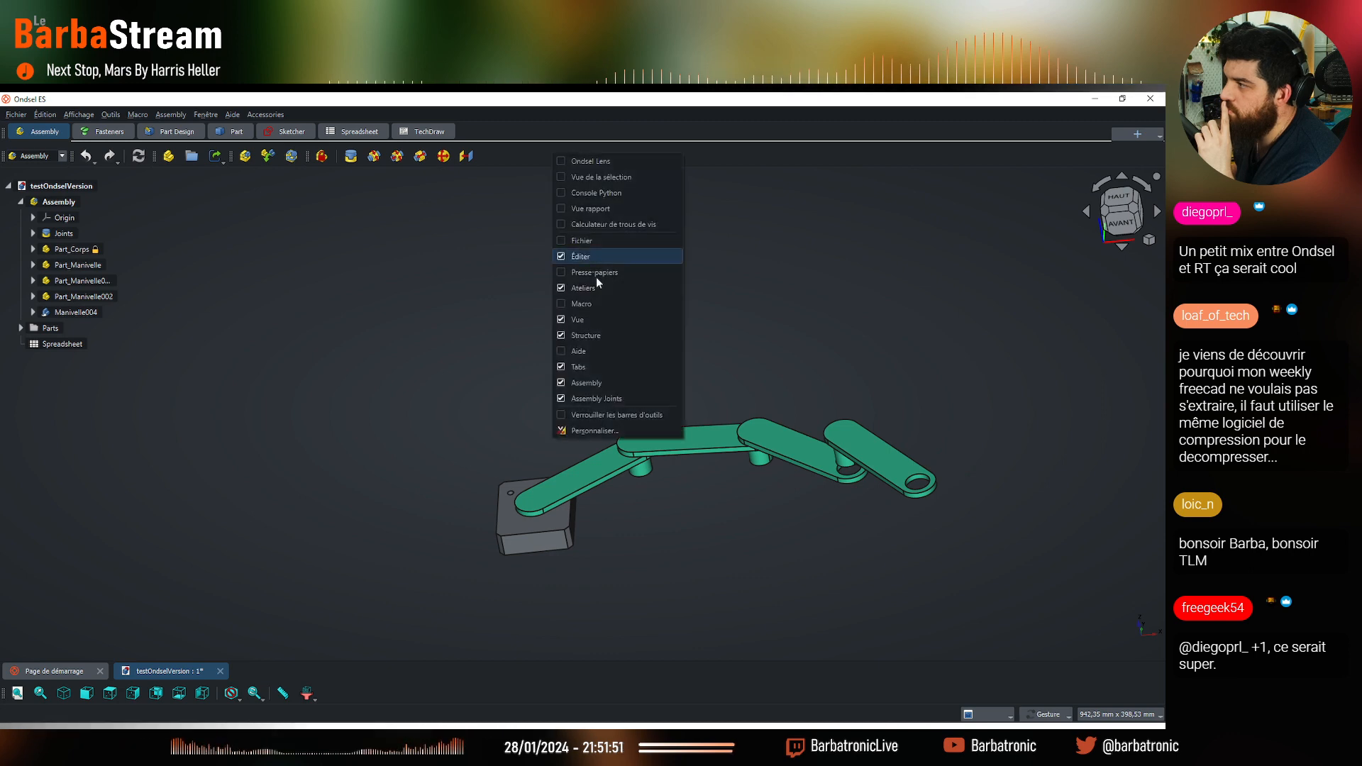
{"action": "left_click", "coordinate": [601, 416]}
Review the toolbar layout in the Part Design, Sketcher, Spreadsheet and TechDraw workbenches, and return to Assembly
{"action": "left_click", "coordinate": [186, 132]}
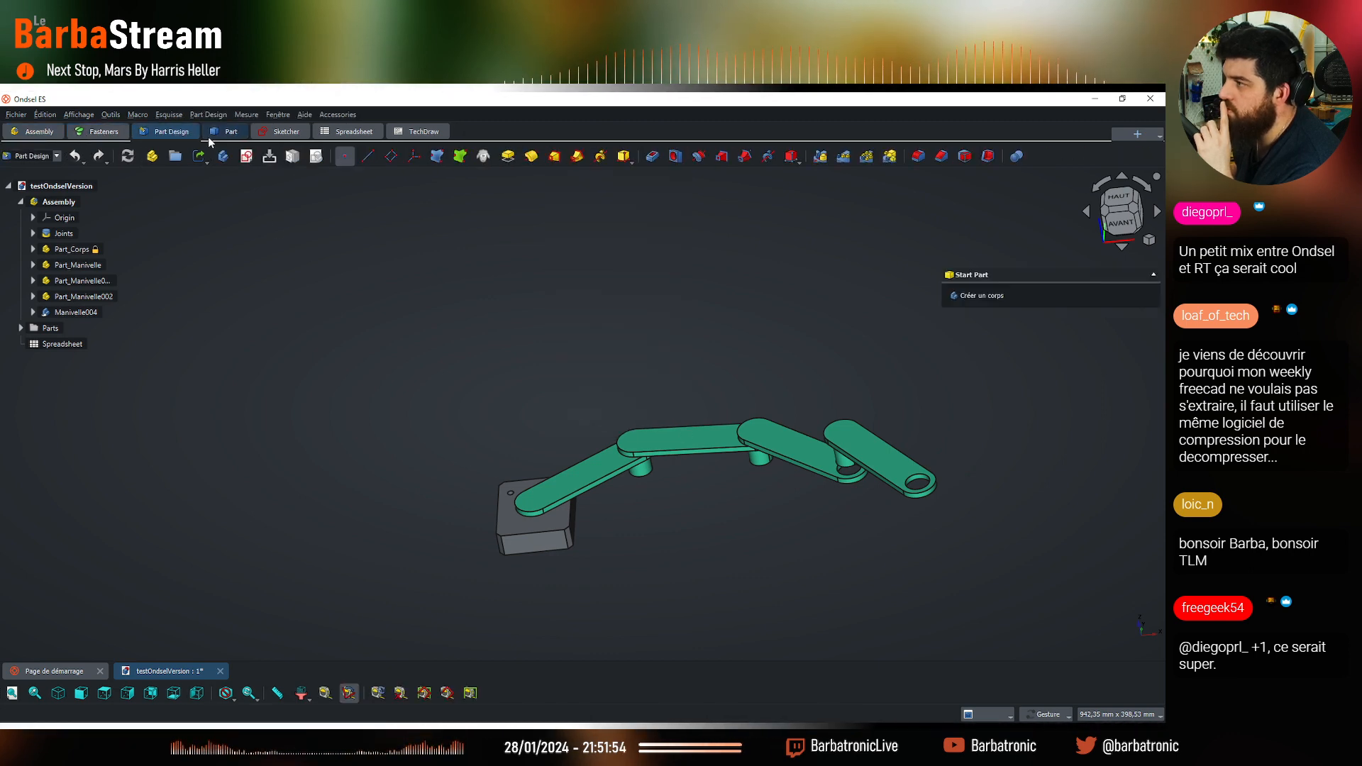
{"action": "left_click", "coordinate": [281, 133]}
{"action": "left_click", "coordinate": [354, 132]}
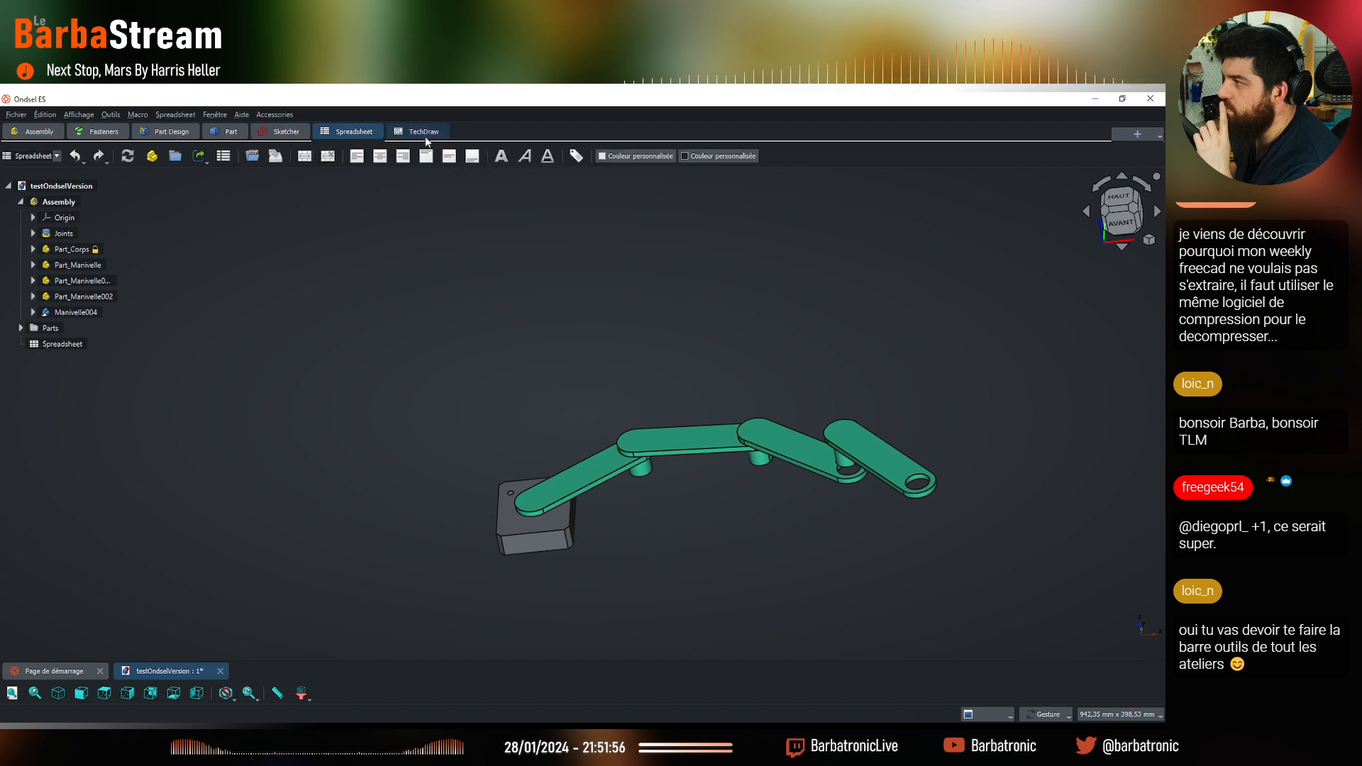
{"action": "left_click", "coordinate": [425, 132]}
{"action": "left_click", "coordinate": [39, 132]}
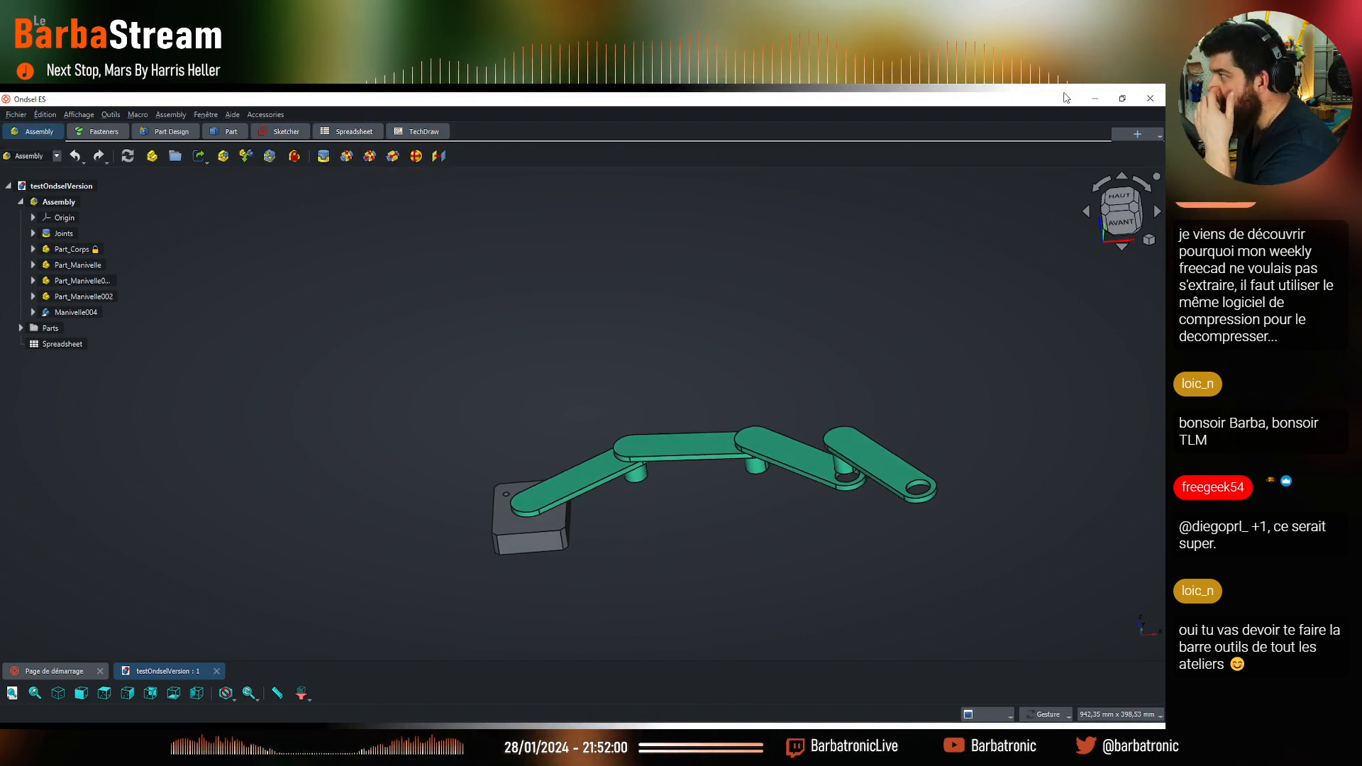
Restart the program, reopen testOndselVersion.FCStd from the recent files, and check the Assembly, Fasteners, Part and Sketcher toolbars
{"action": "left_click", "coordinate": [1162, 99]}
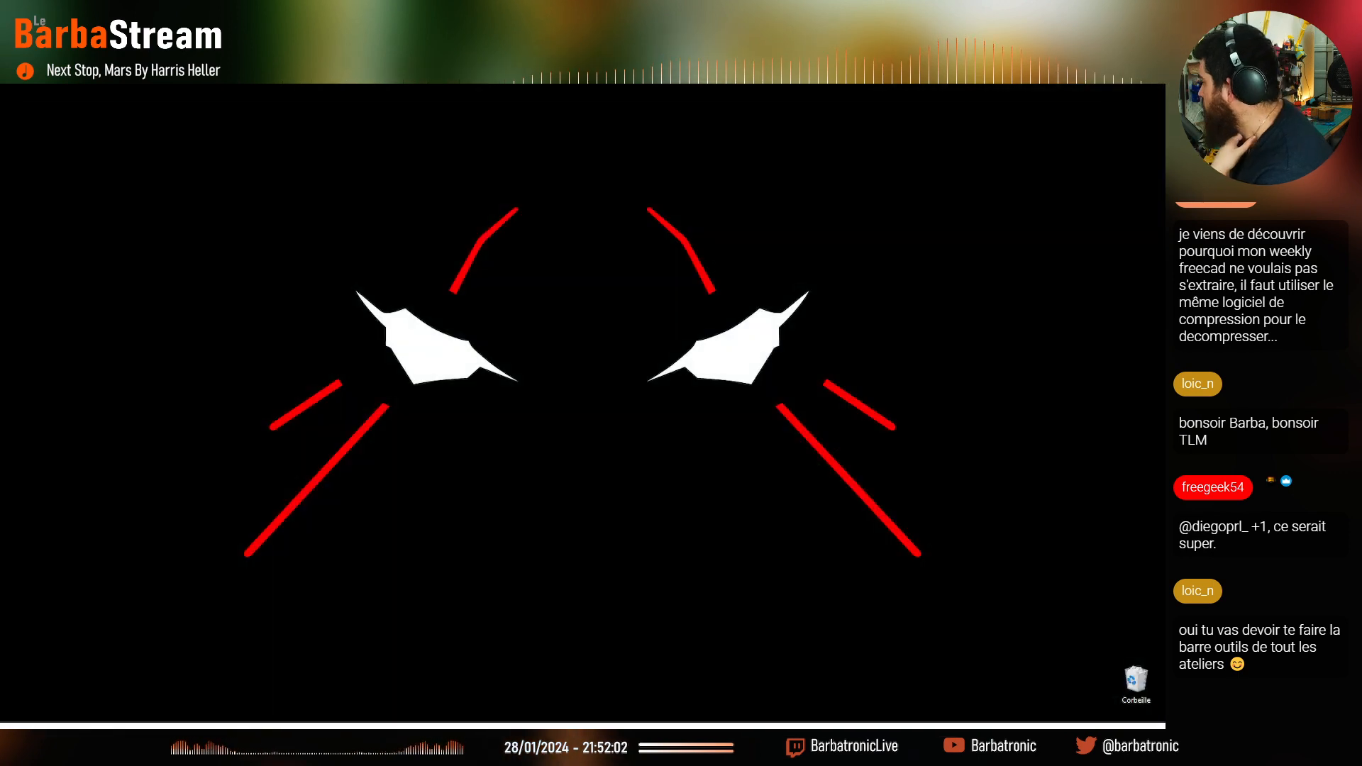
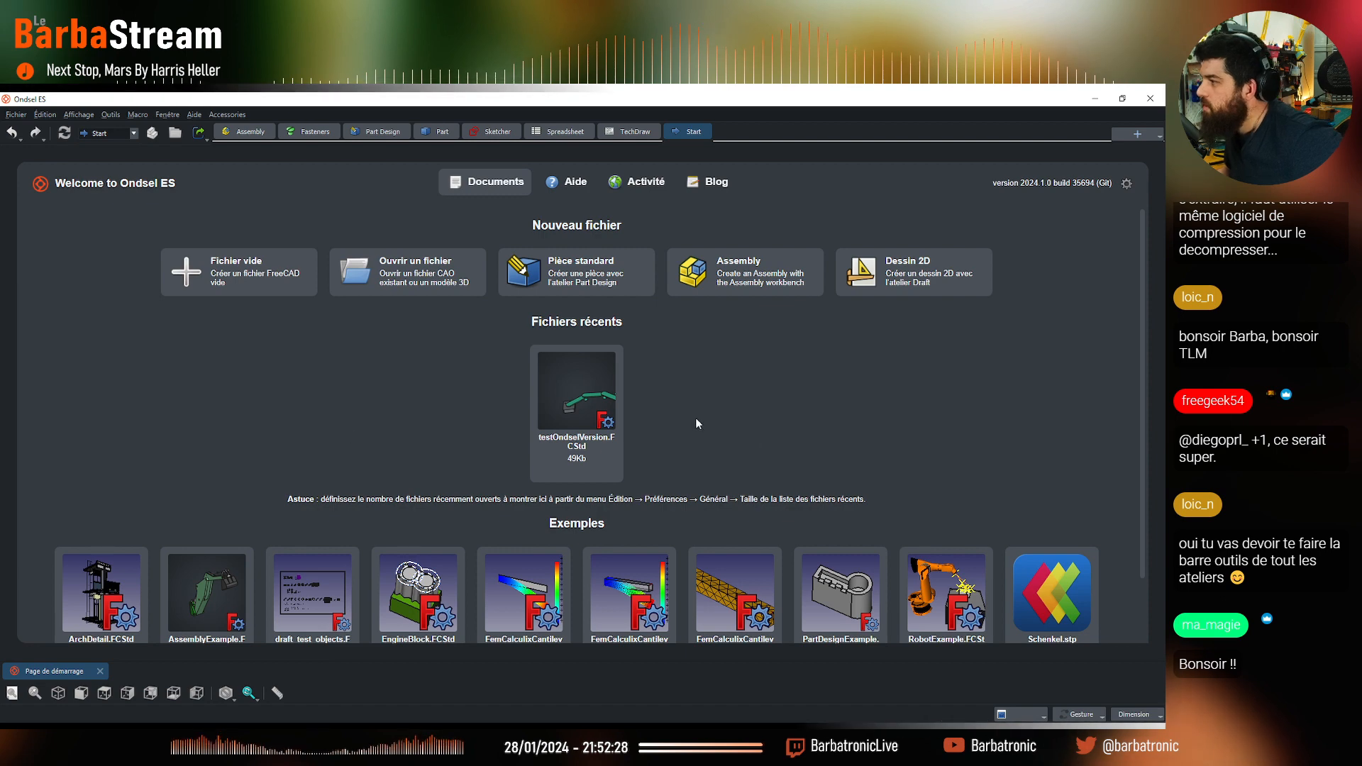
{"action": "left_click", "coordinate": [614, 409]}
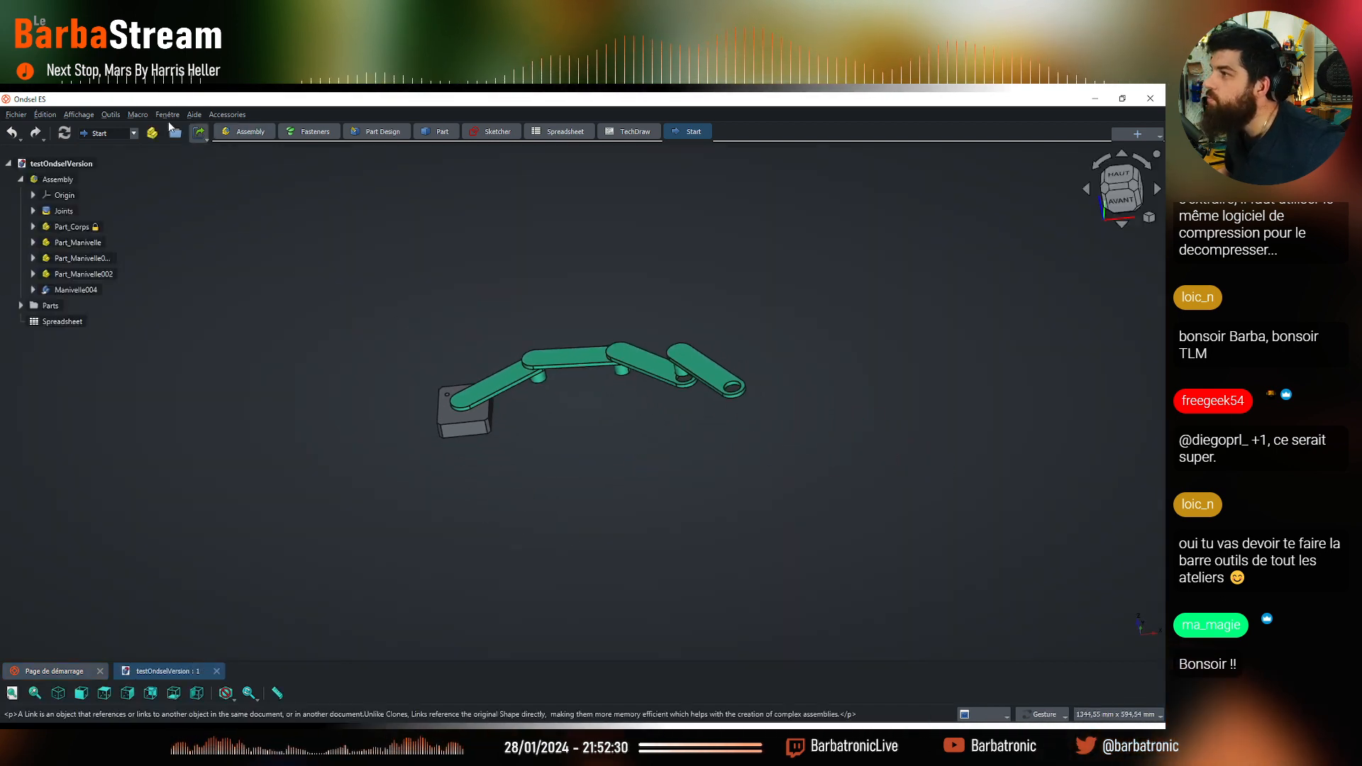
{"action": "left_click", "coordinate": [257, 134]}
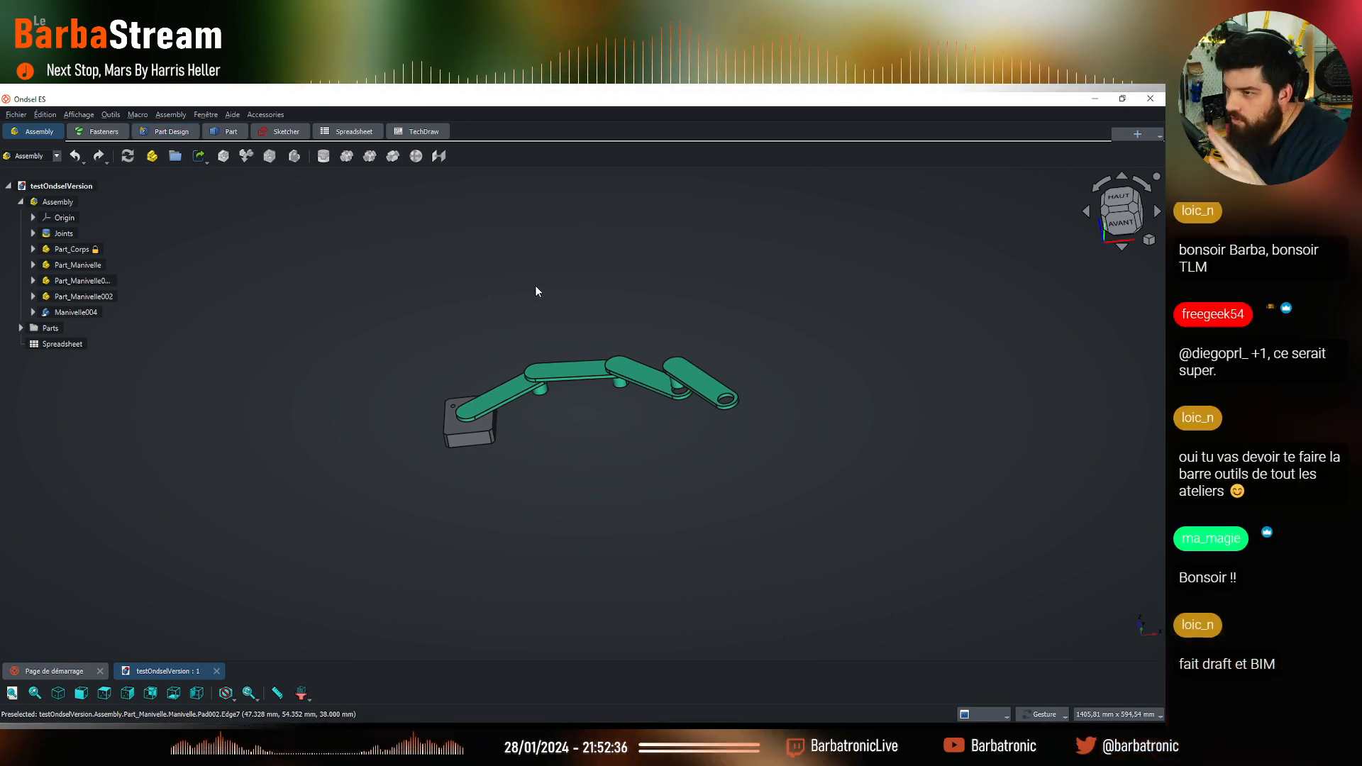
{"action": "left_click", "coordinate": [158, 133]}
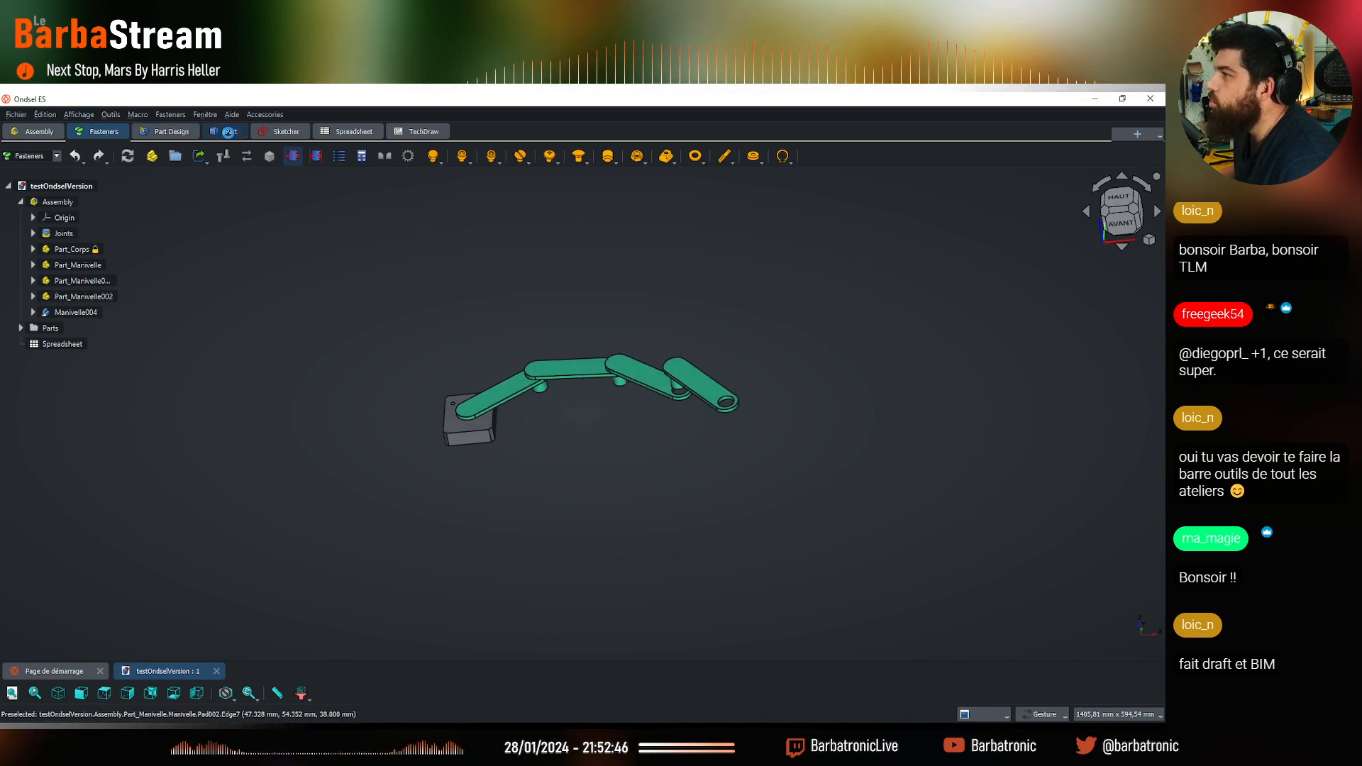
{"action": "left_click", "coordinate": [229, 133]}
{"action": "left_click", "coordinate": [294, 133]}
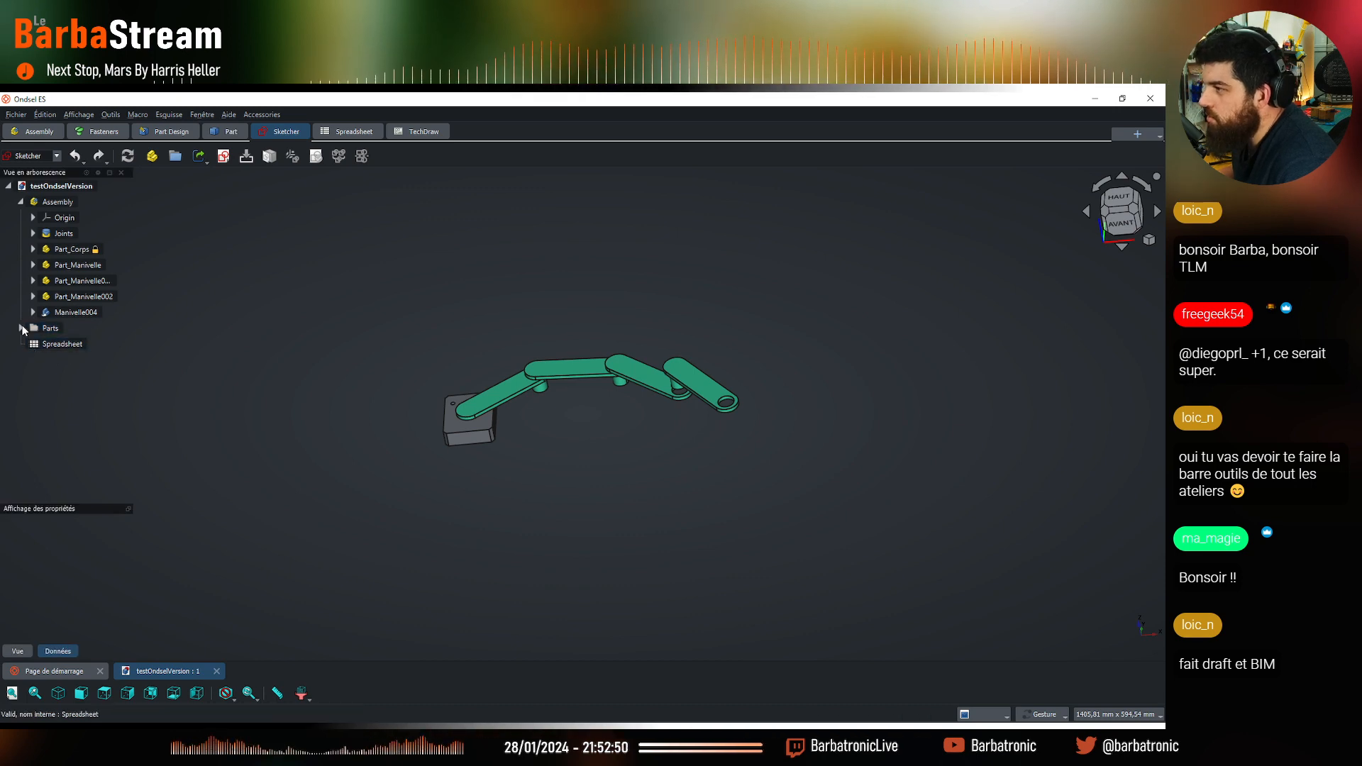
Delete the Spreadsheet from the document, and open the sketch under the Manivelle body's first pad for editing
{"action": "left_click", "coordinate": [62, 344]}
{"action": "key", "text": "Delete"}
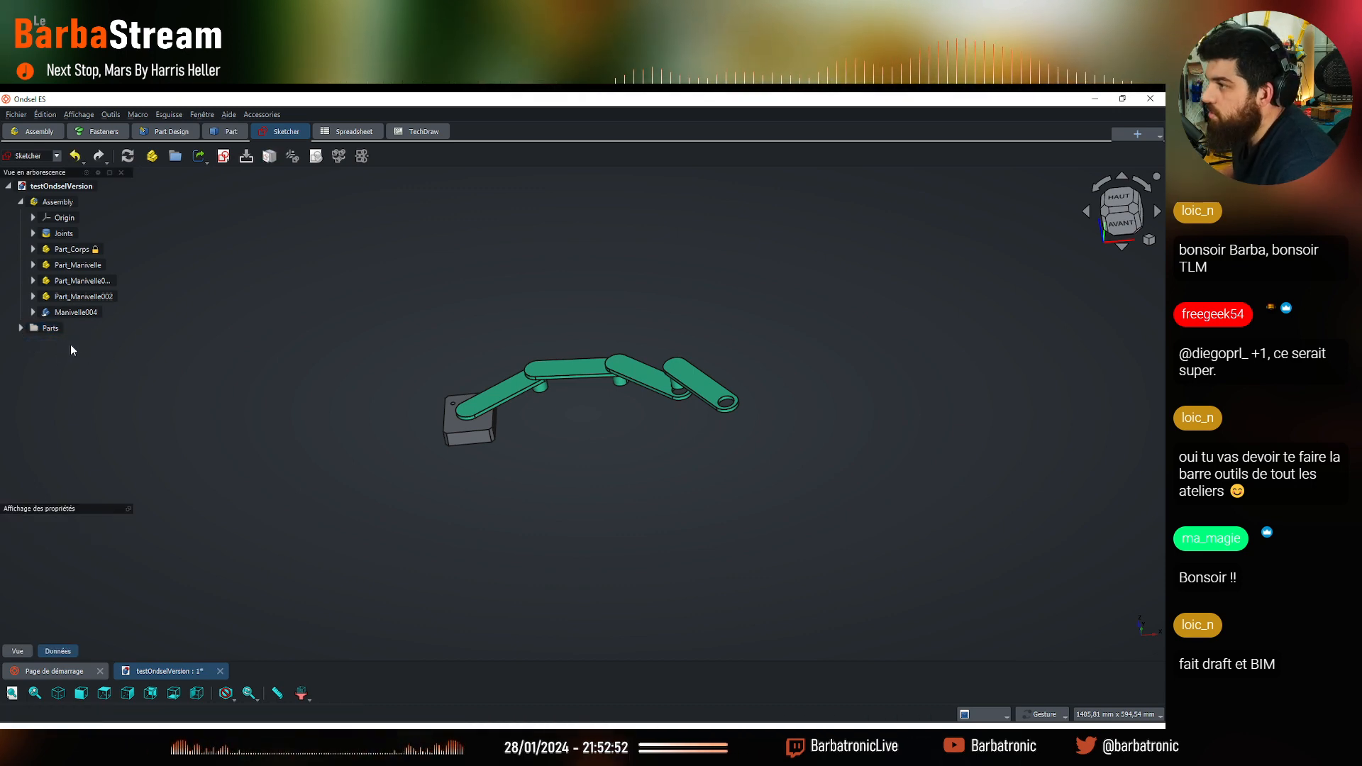
{"action": "left_click", "coordinate": [21, 330]}
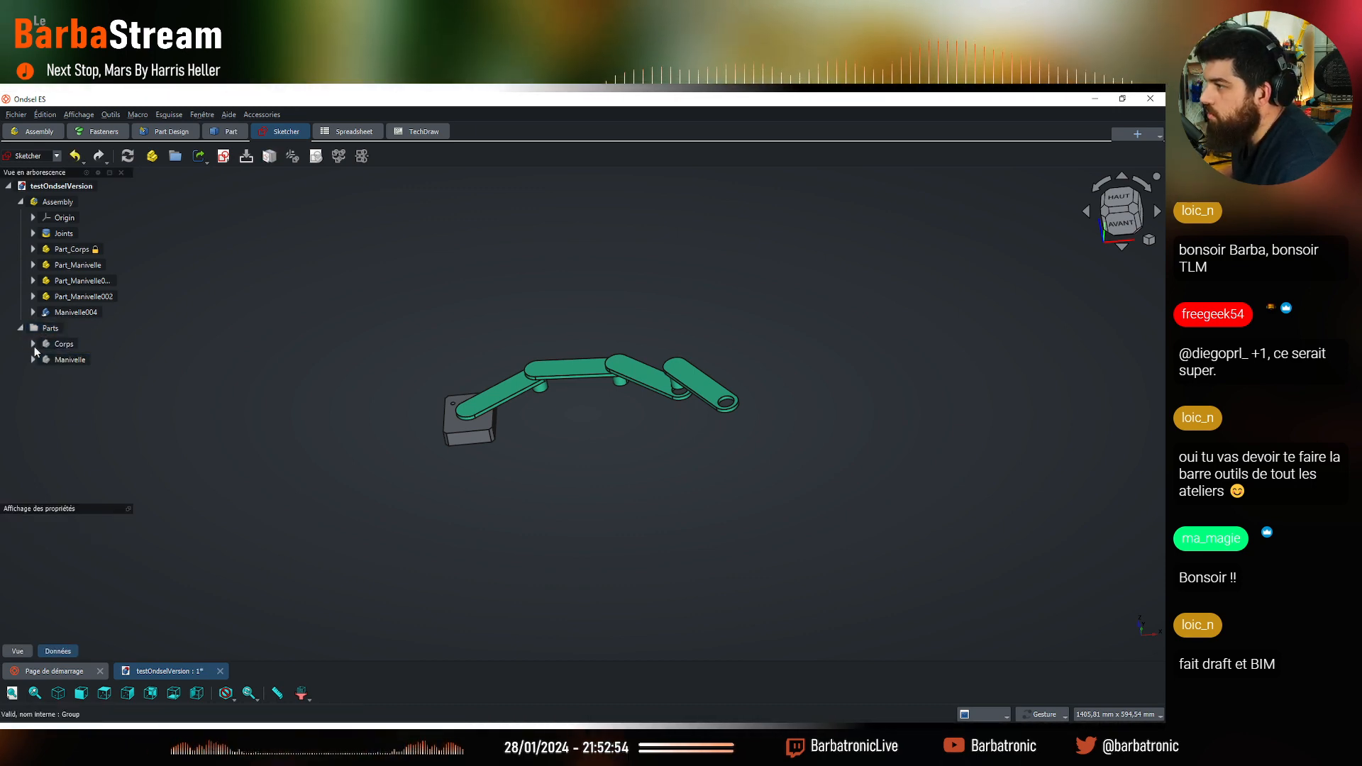
{"action": "left_click", "coordinate": [45, 391]}
{"action": "double_click", "coordinate": [92, 406]}
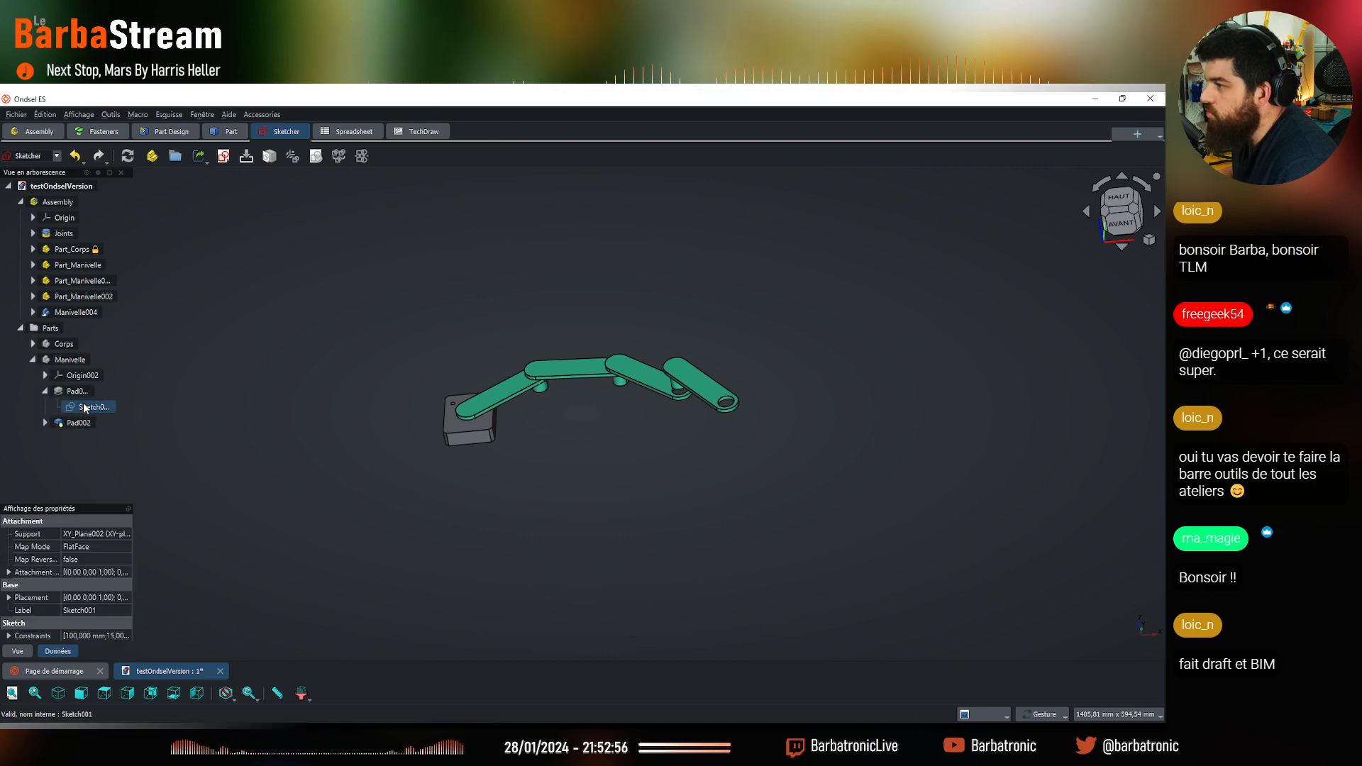
{"action": "scroll", "coordinate": [511, 384], "scroll_direction": "up", "scroll_amount": 3}
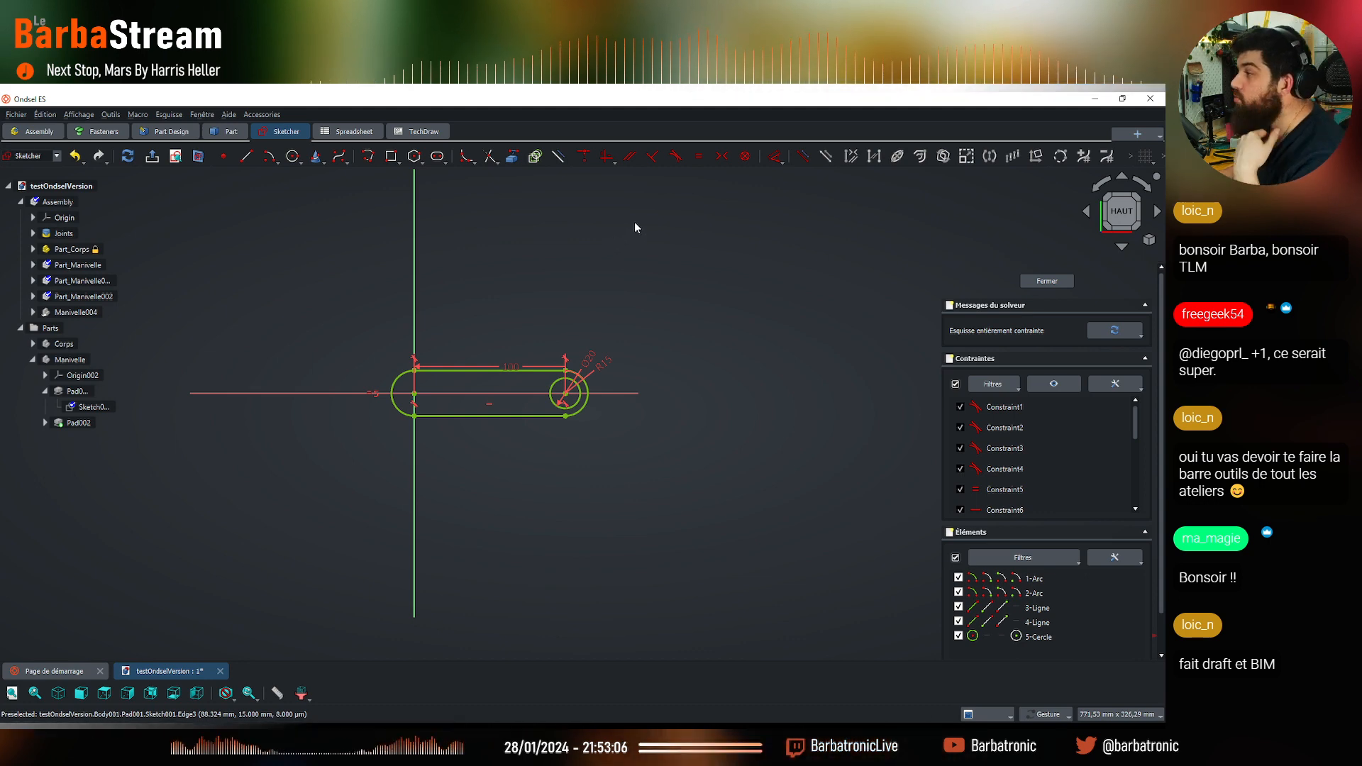
Unlock the toolbars, dock the sketch constraints toolbar vertically along the right edge, close up the sketch tools and B-spline toolbars, and relock them
{"action": "right_click", "coordinate": [578, 162]}
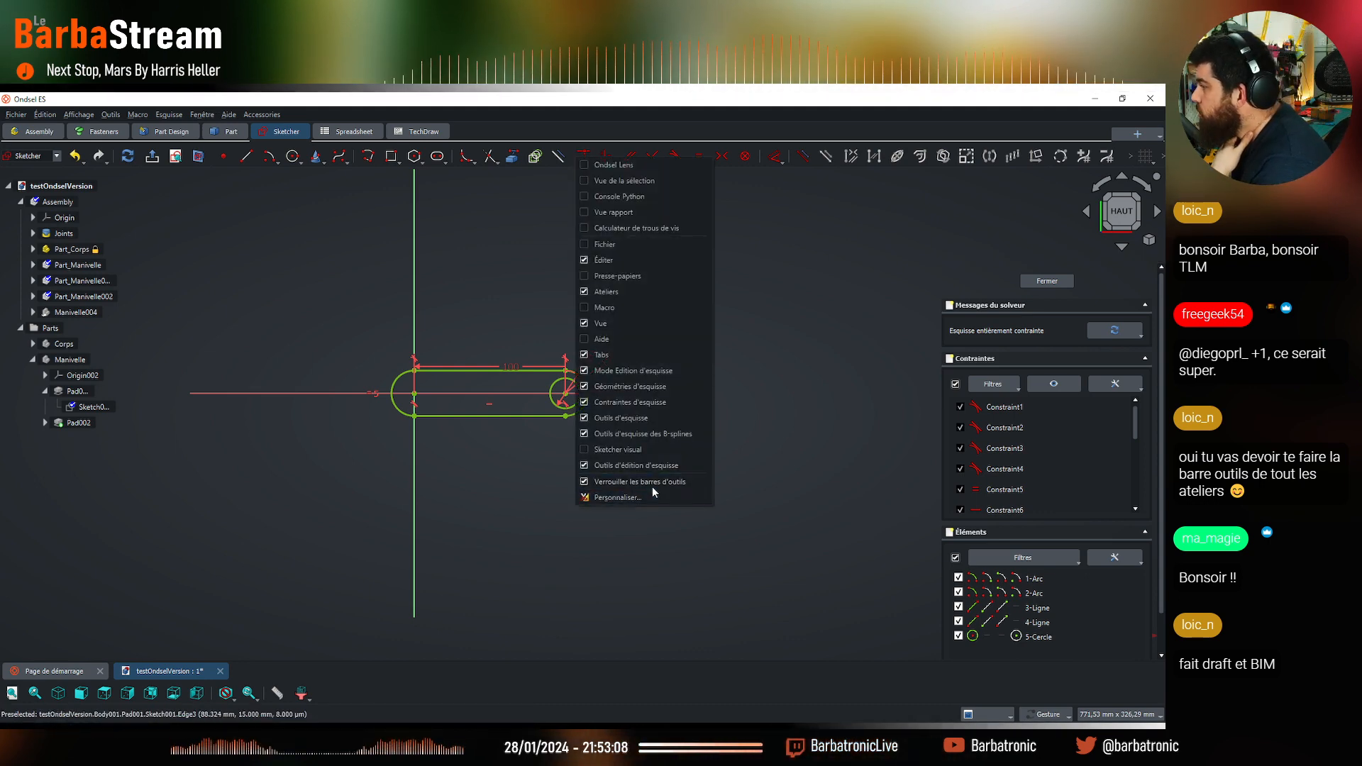
{"action": "left_click", "coordinate": [663, 226]}
{"action": "left_click_drag", "start_coordinate": [1062, 280], "coordinate": [1151, 241]}
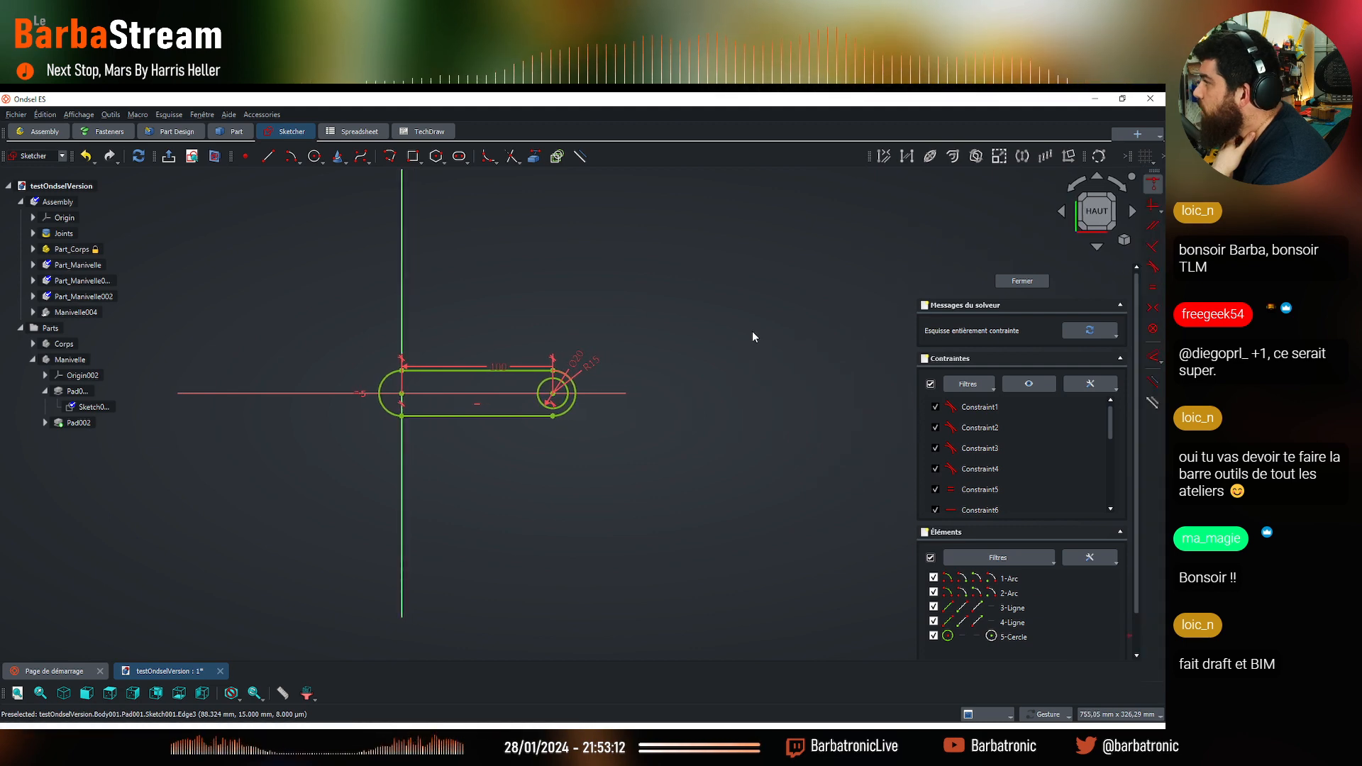
{"action": "left_click_drag", "start_coordinate": [870, 156], "coordinate": [615, 155]}
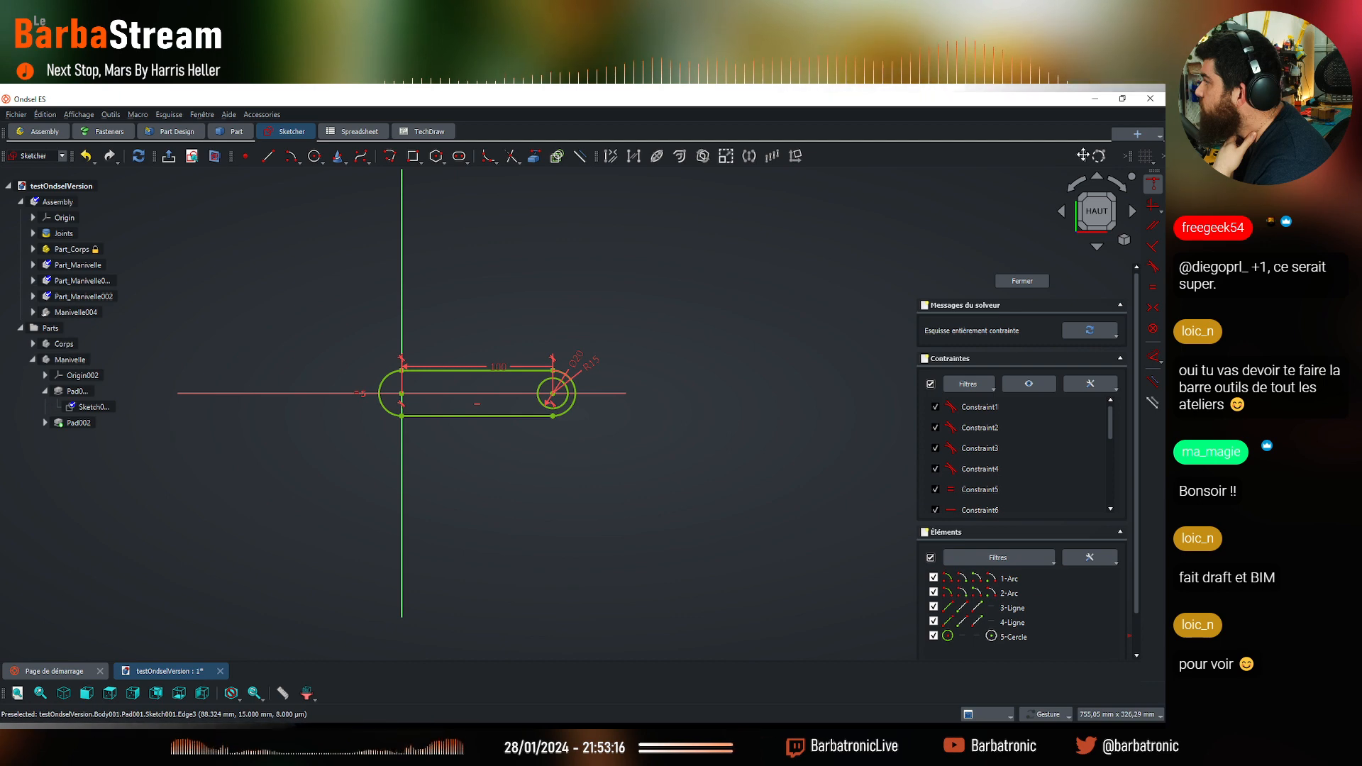
{"action": "left_click_drag", "start_coordinate": [817, 156], "coordinate": [807, 155]}
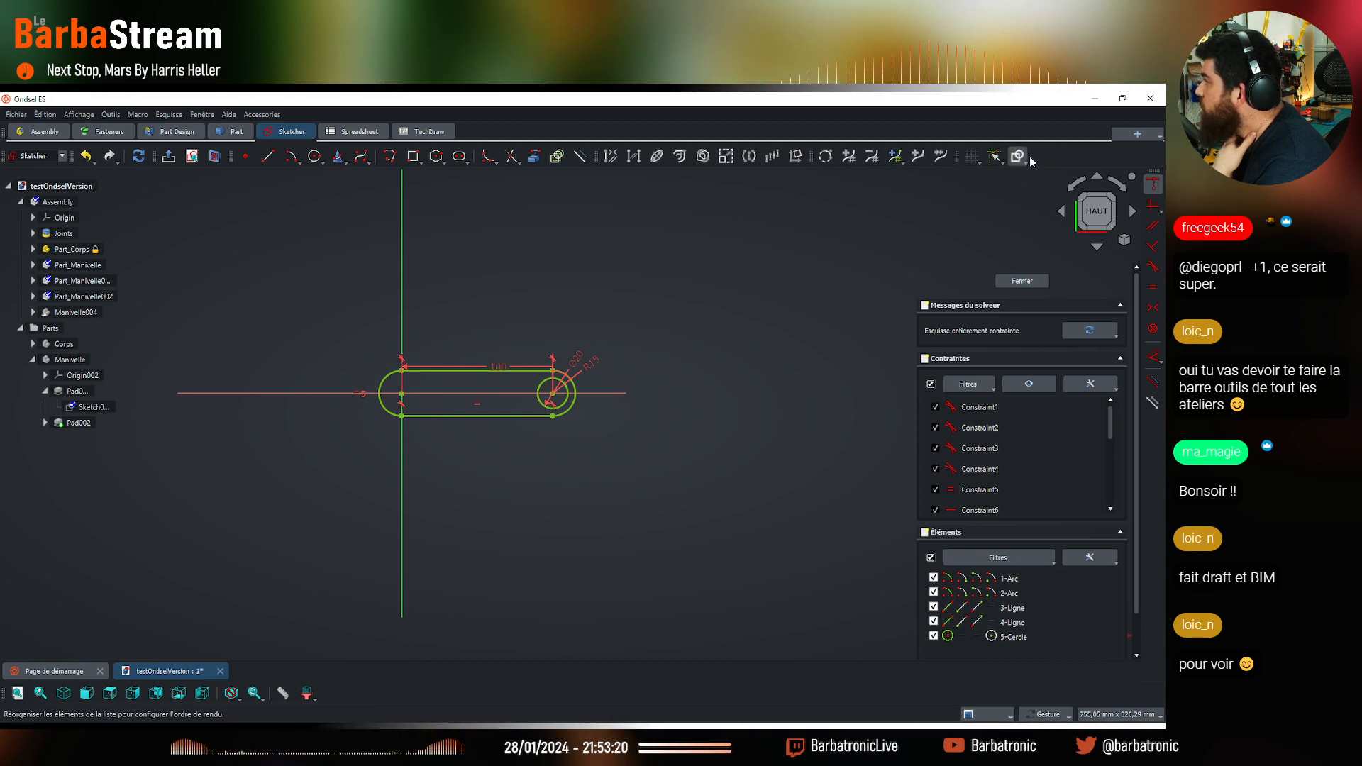
{"action": "right_click", "coordinate": [1033, 162]}
{"action": "left_click", "coordinate": [1059, 484]}
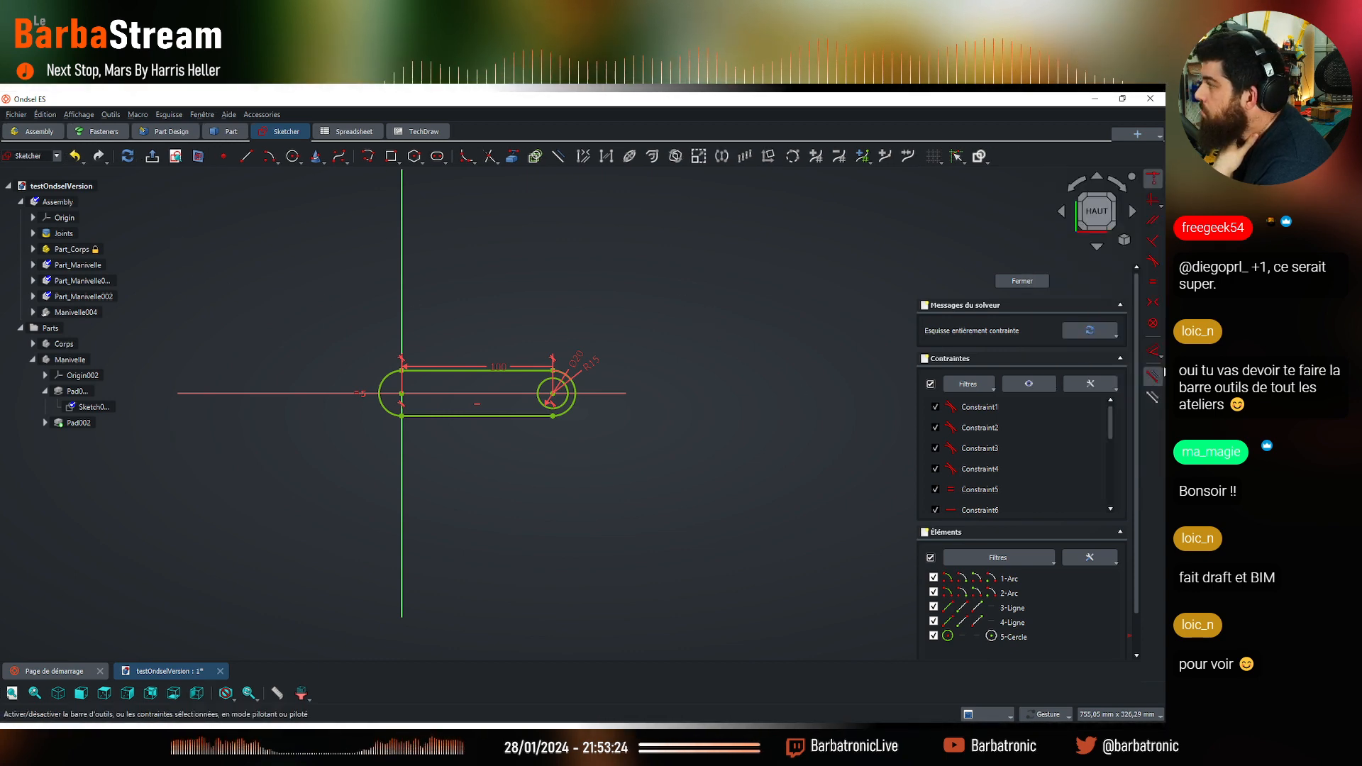
Close the sketch and check the toolbars in the Spreadsheet, TechDraw, Sketcher and Part Design workbenches
{"action": "left_click", "coordinate": [1022, 282]}
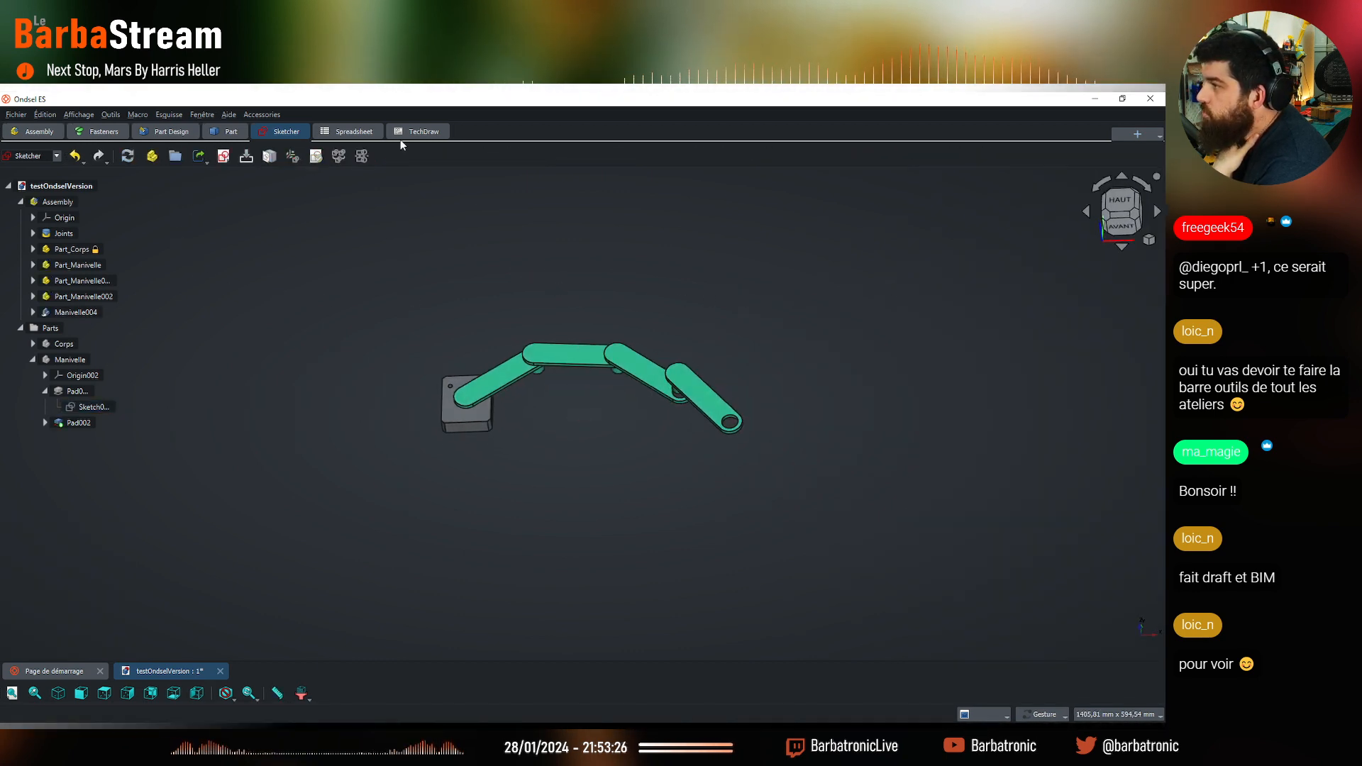
{"action": "left_click", "coordinate": [349, 133]}
{"action": "left_click", "coordinate": [417, 131]}
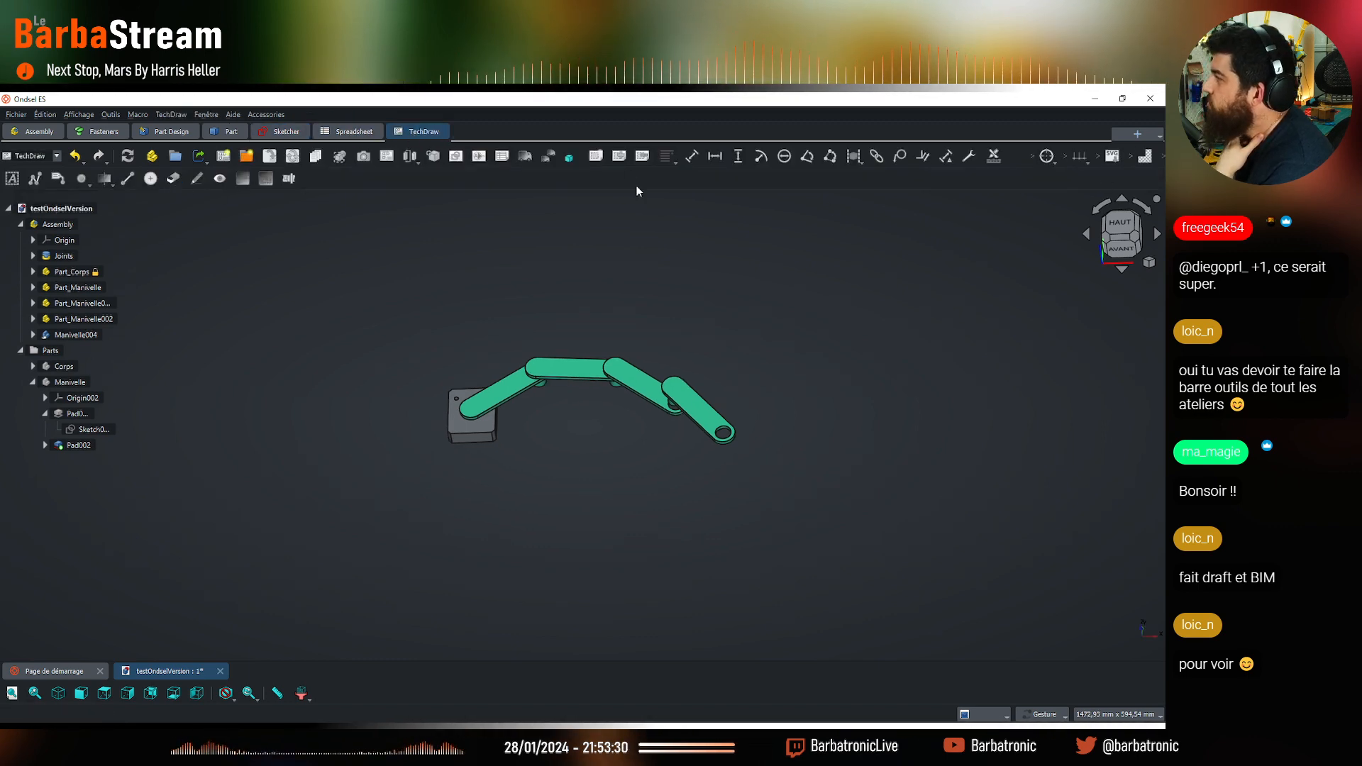
{"action": "left_click", "coordinate": [280, 134]}
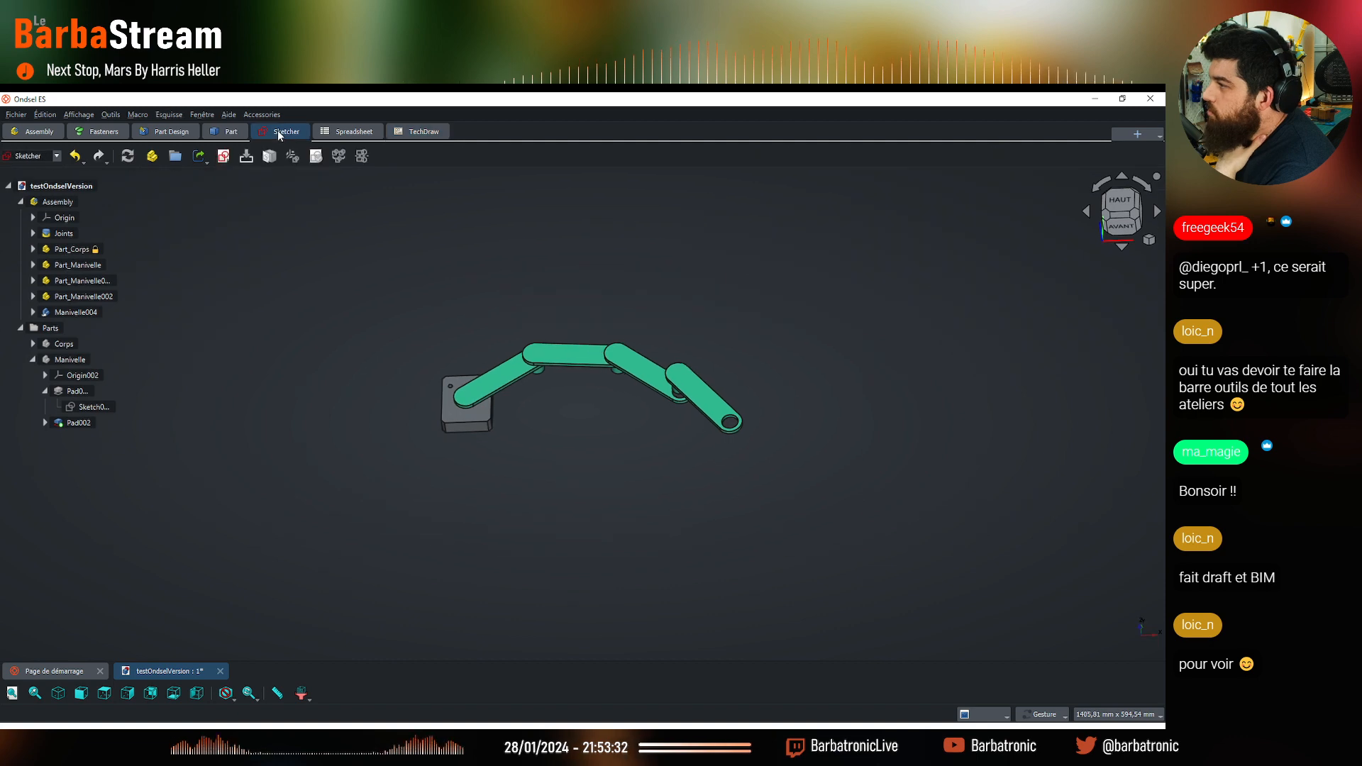
{"action": "left_click", "coordinate": [172, 133]}
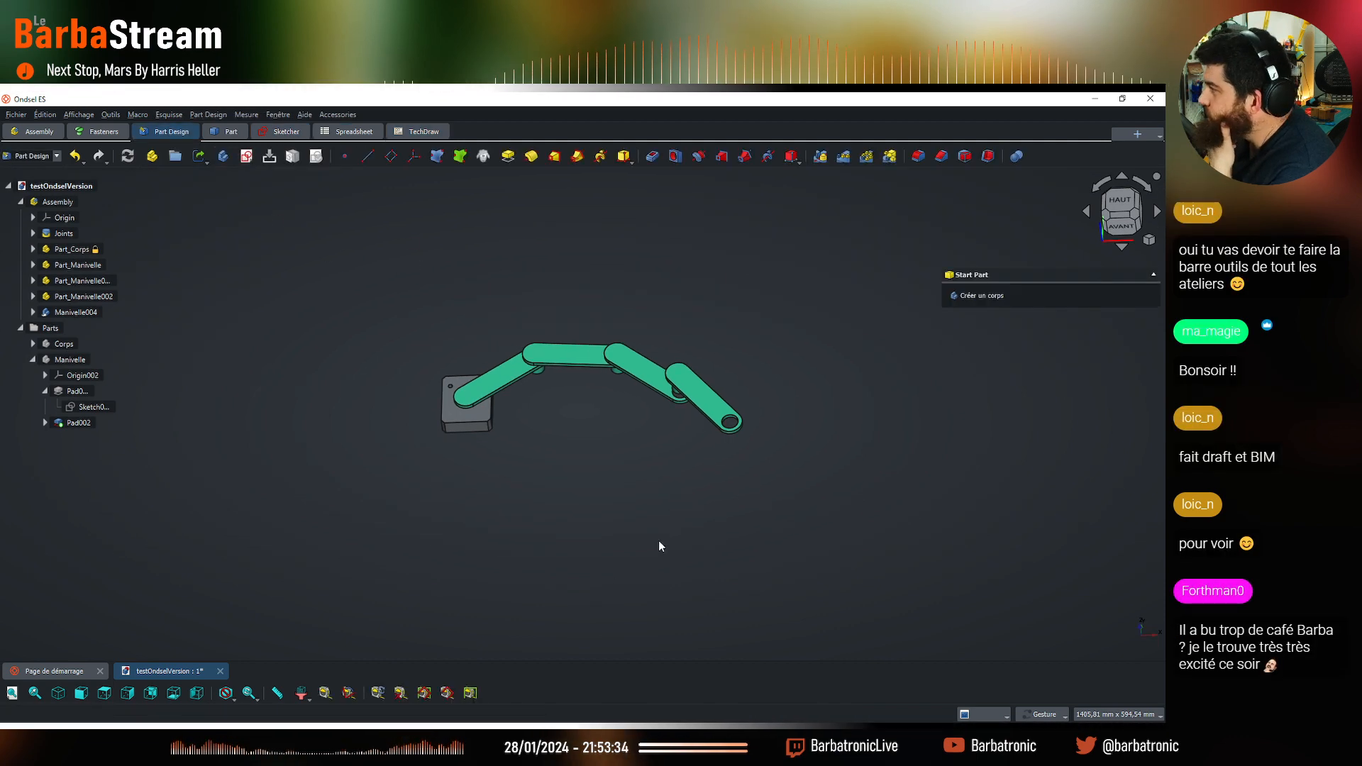
Activate the Assembly and pull the last crank to swing the jointed chain forward
{"action": "left_click_drag", "start_coordinate": [661, 547], "coordinate": [565, 514]}
{"action": "scroll", "coordinate": [653, 462], "scroll_direction": "up", "scroll_amount": 4}
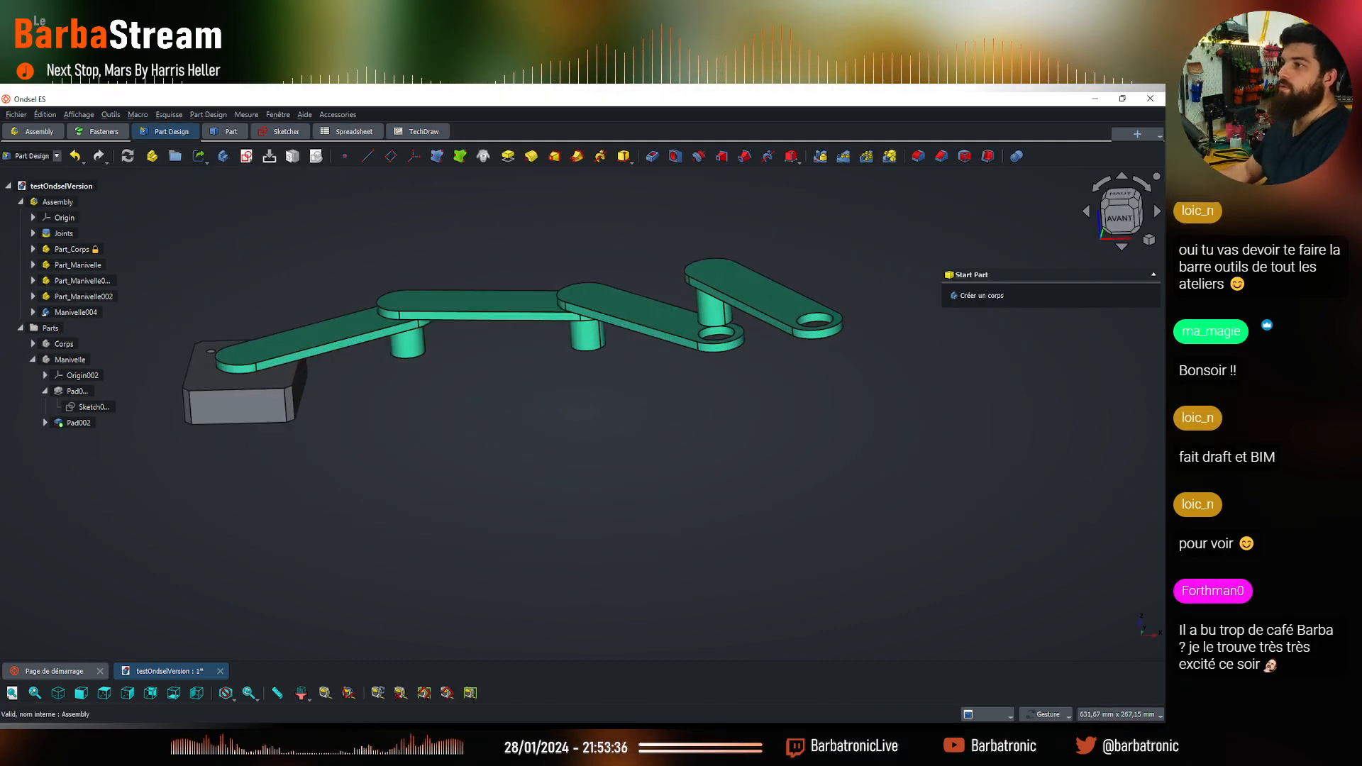
{"action": "double_click", "coordinate": [57, 203]}
{"action": "left_click", "coordinate": [701, 225]}
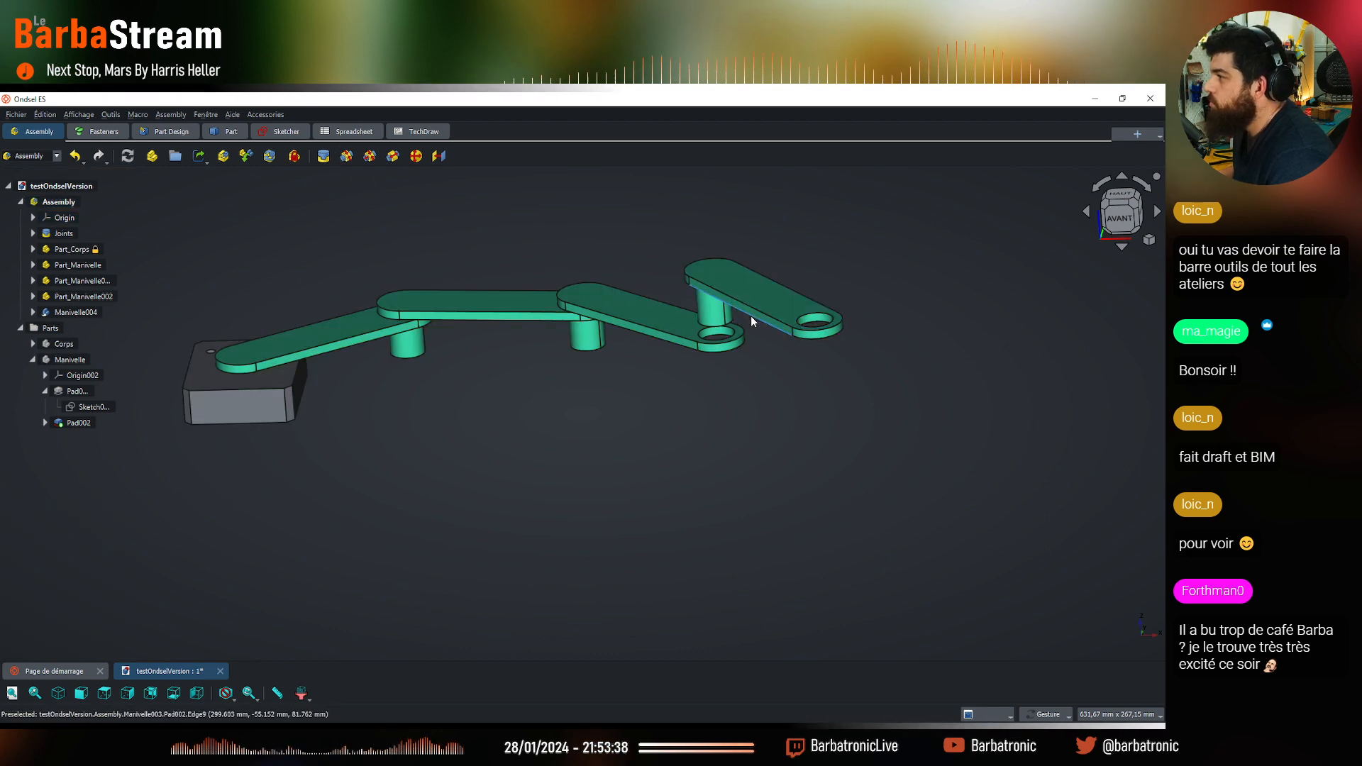
{"action": "mouse_move", "coordinate": [782, 317]}
{"action": "left_mouse_down"}
{"action": "mouse_move", "coordinate": [809, 379]}
{"action": "mouse_move", "coordinate": [786, 330]}
{"action": "left_mouse_up"}
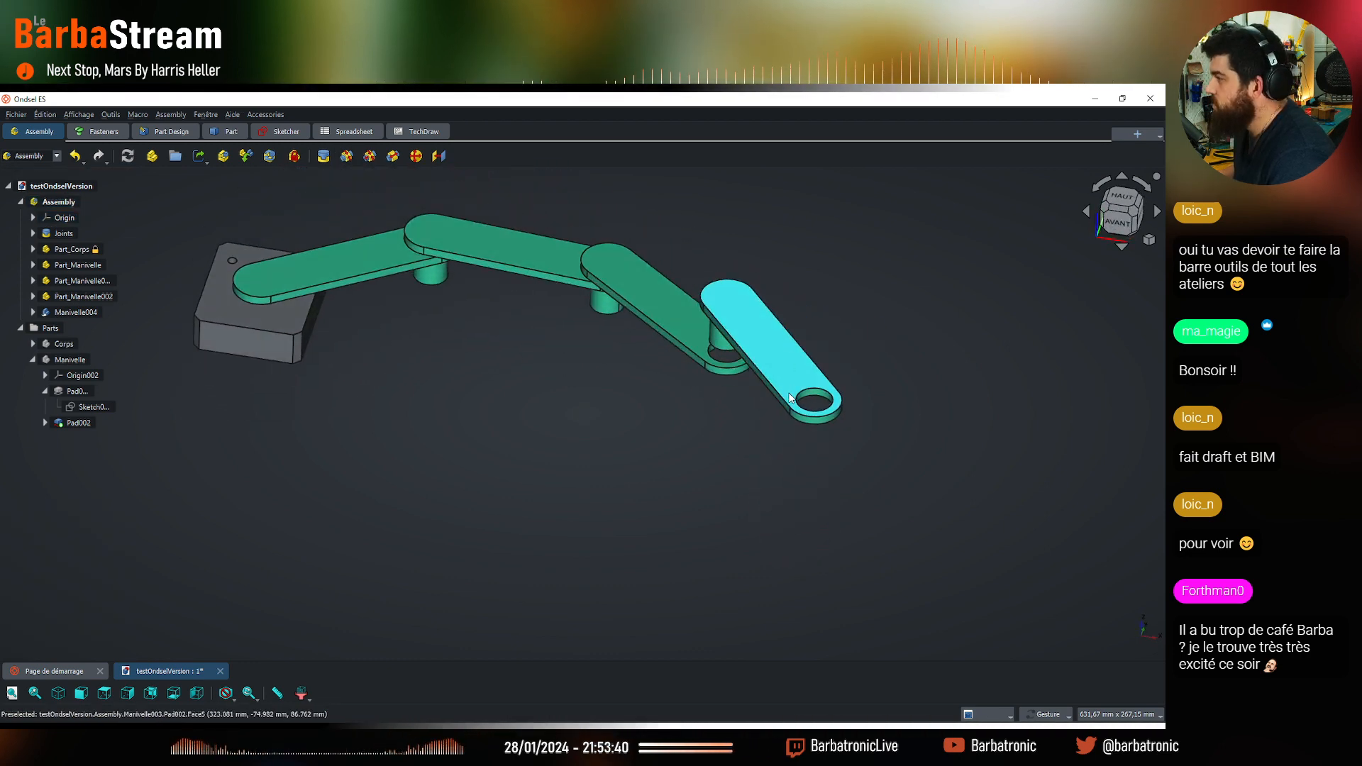
{"action": "left_click_drag", "start_coordinate": [789, 399], "coordinate": [815, 418]}
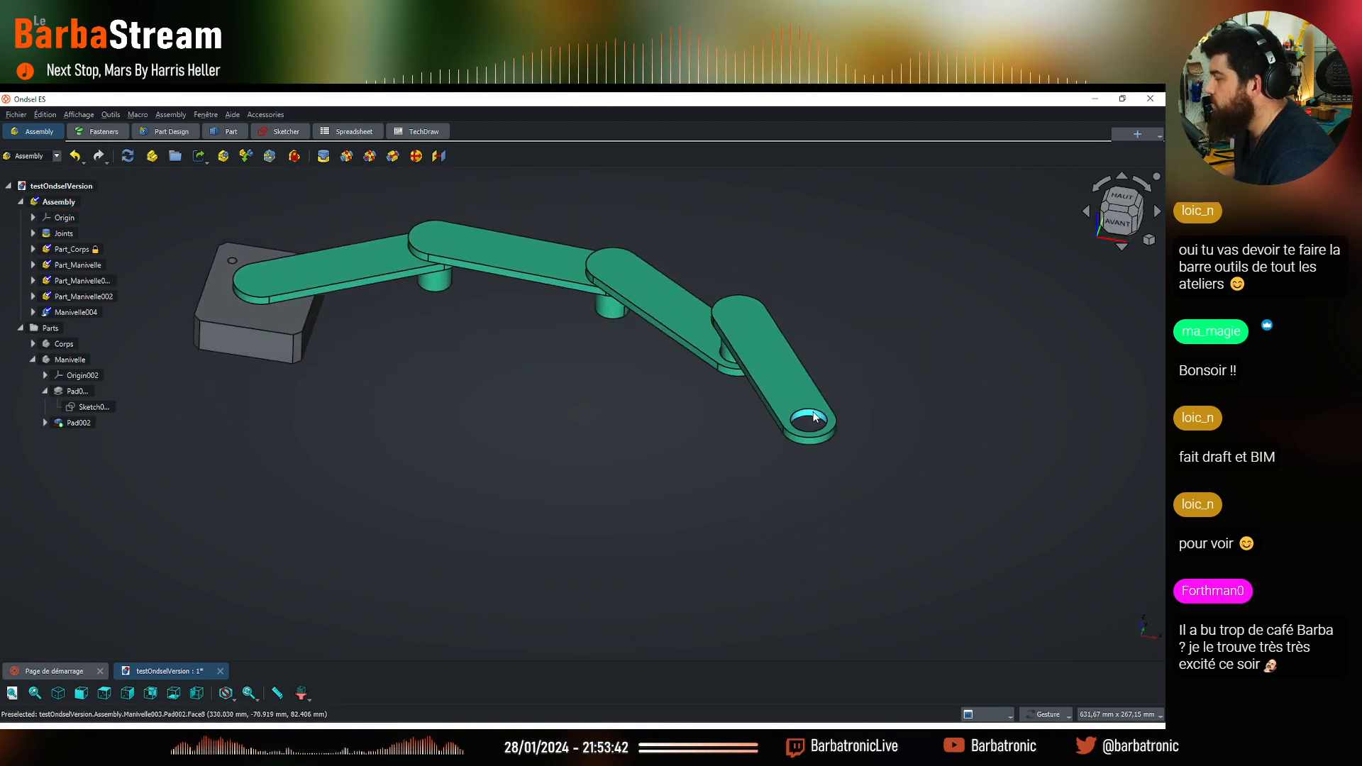
{"action": "left_click_drag", "start_coordinate": [568, 489], "coordinate": [631, 447]}
{"action": "left_click_drag", "start_coordinate": [292, 204], "coordinate": [231, 231]}
{"action": "scroll", "coordinate": [650, 245], "scroll_direction": "up", "scroll_amount": 2}
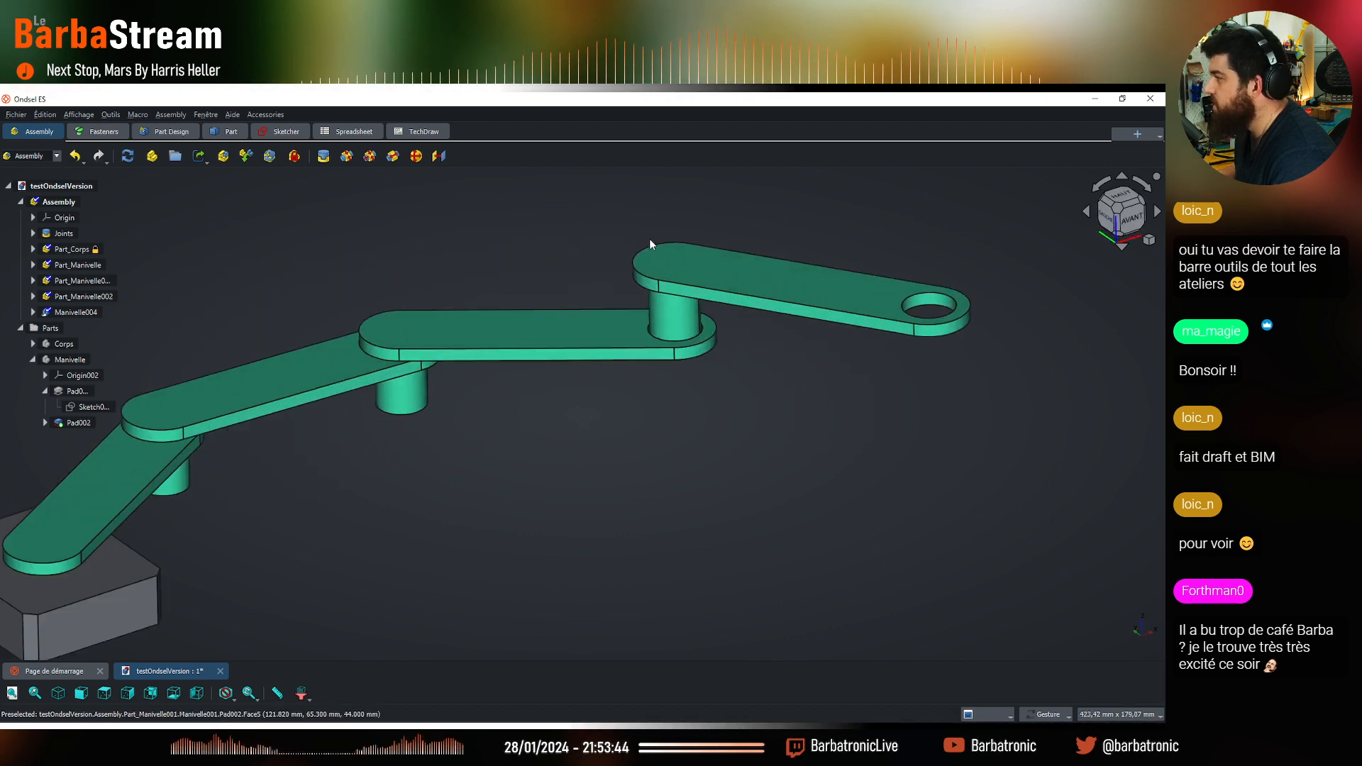
Pull the third and second cranks to swing the jointed chain and fold the last crank back over the third
{"action": "left_click_drag", "start_coordinate": [563, 341], "coordinate": [643, 256]}
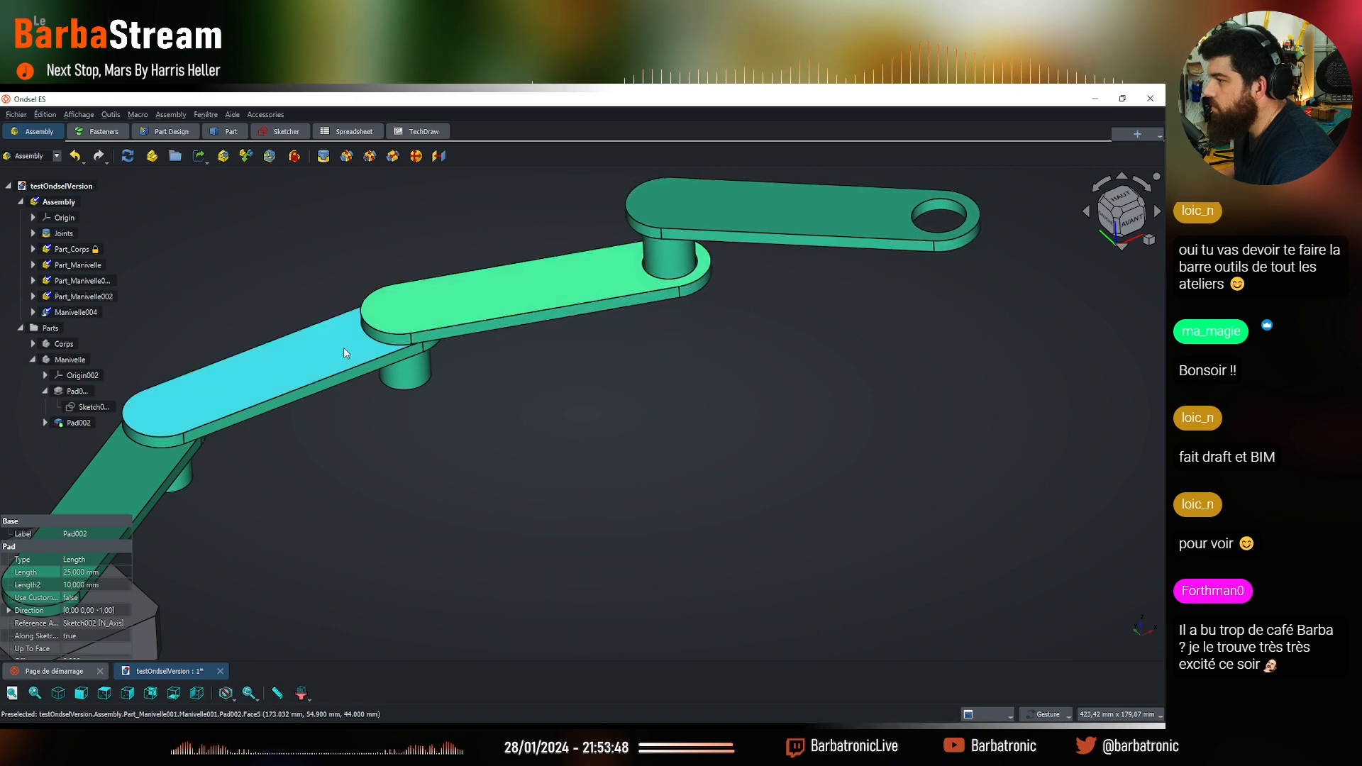
{"action": "left_click_drag", "start_coordinate": [345, 353], "coordinate": [396, 436]}
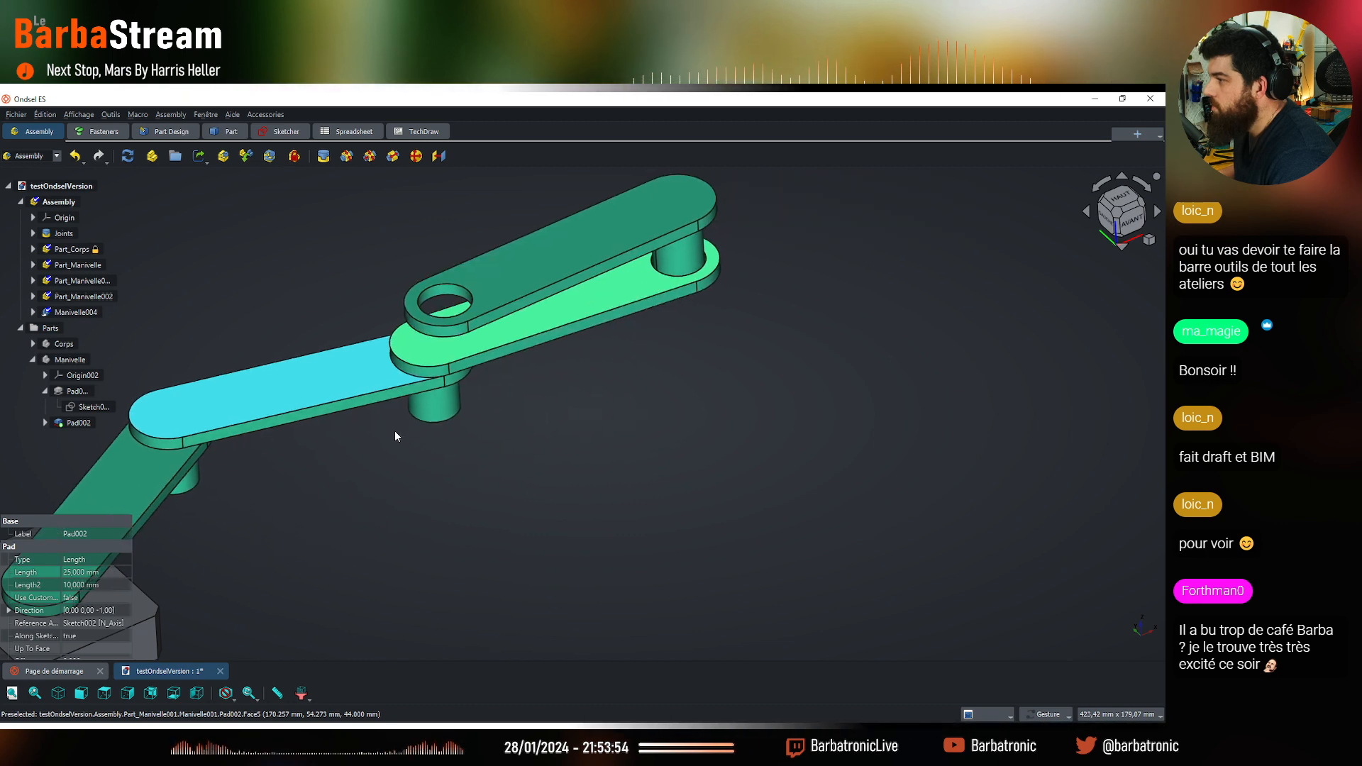
{"action": "mouse_move", "coordinate": [504, 267]}
{"action": "left_mouse_down"}
{"action": "mouse_move", "coordinate": [555, 296]}
{"action": "mouse_move", "coordinate": [525, 263]}
{"action": "left_mouse_up"}
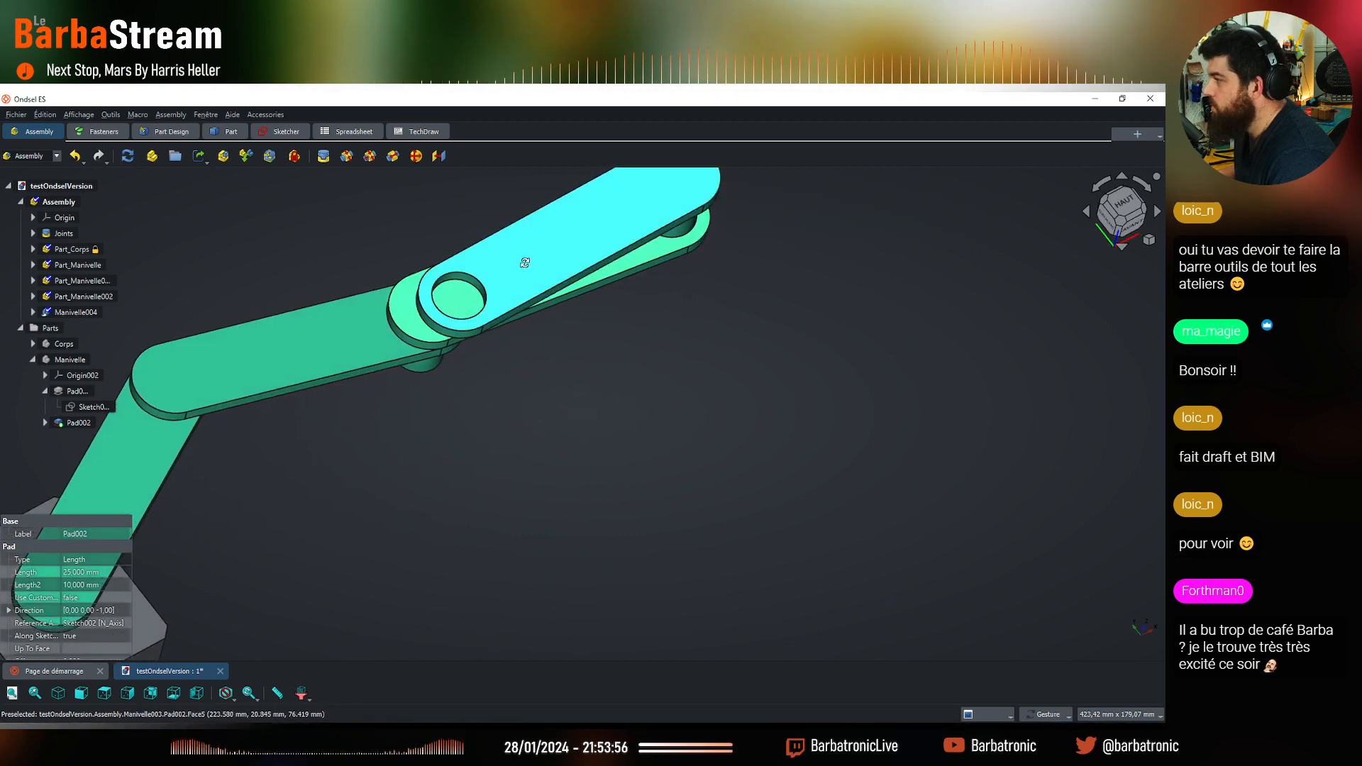
Try to swing the last crank away from the chain and re-solve the assembly, then undo the crank move
{"action": "left_click", "coordinate": [525, 263]}
{"action": "left_click_drag", "start_coordinate": [572, 311], "coordinate": [700, 328]}
{"action": "scroll", "coordinate": [502, 400], "scroll_direction": "down", "scroll_amount": 2}
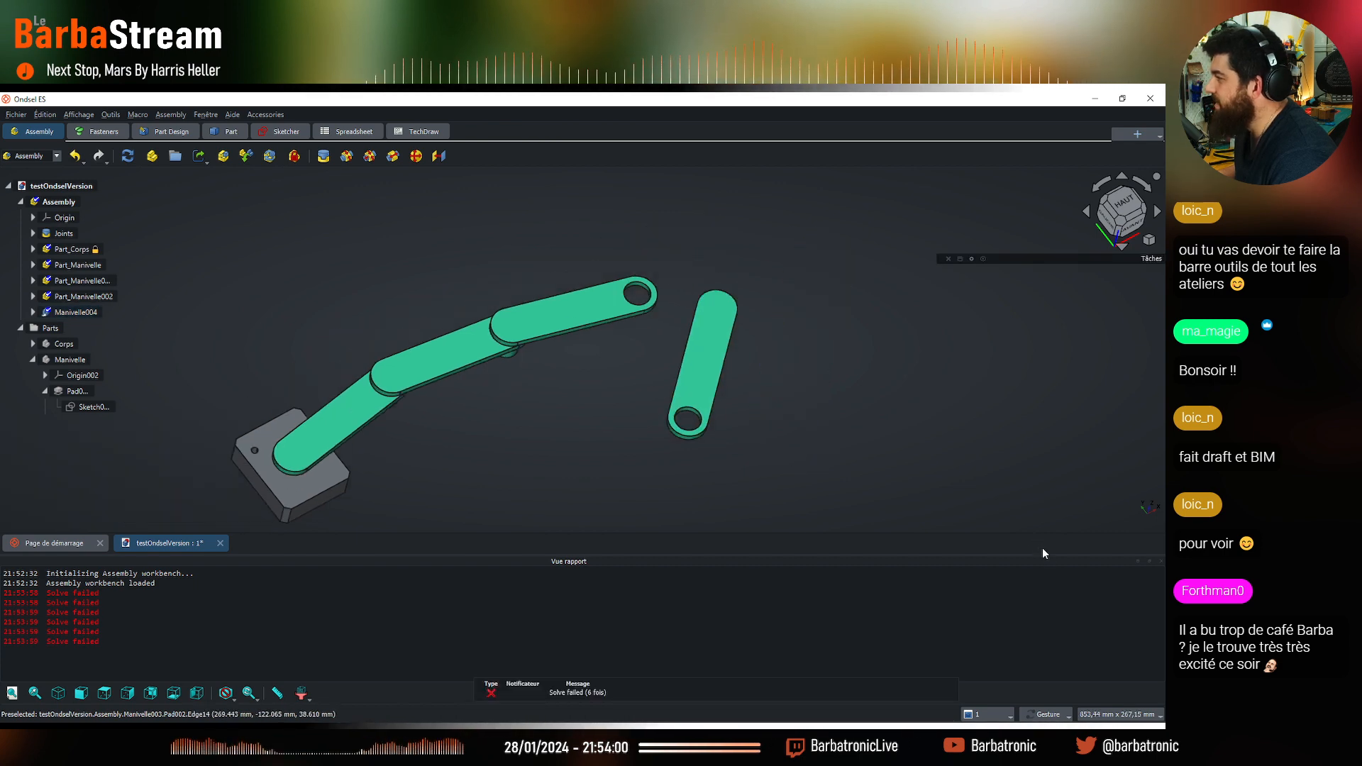
{"action": "left_click", "coordinate": [1159, 562]}
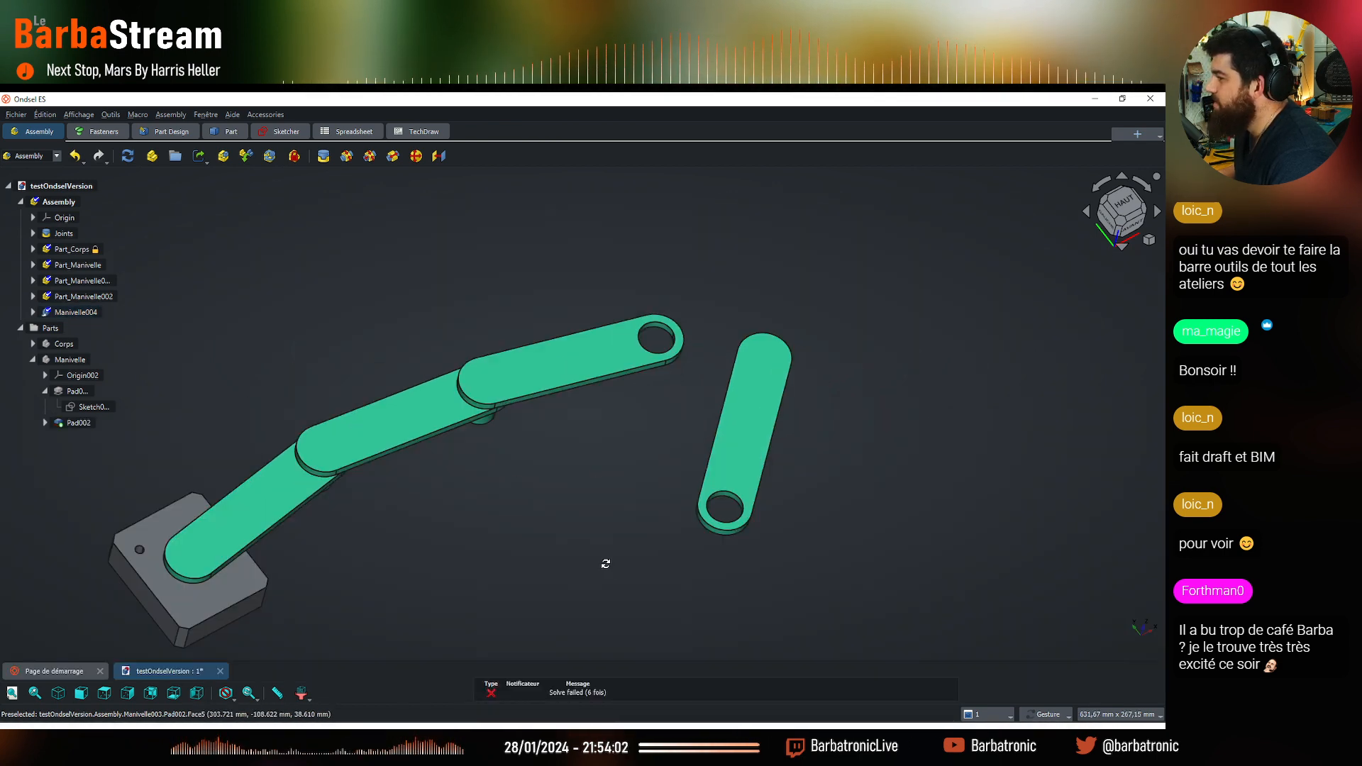
{"action": "left_click_drag", "start_coordinate": [605, 565], "coordinate": [508, 501]}
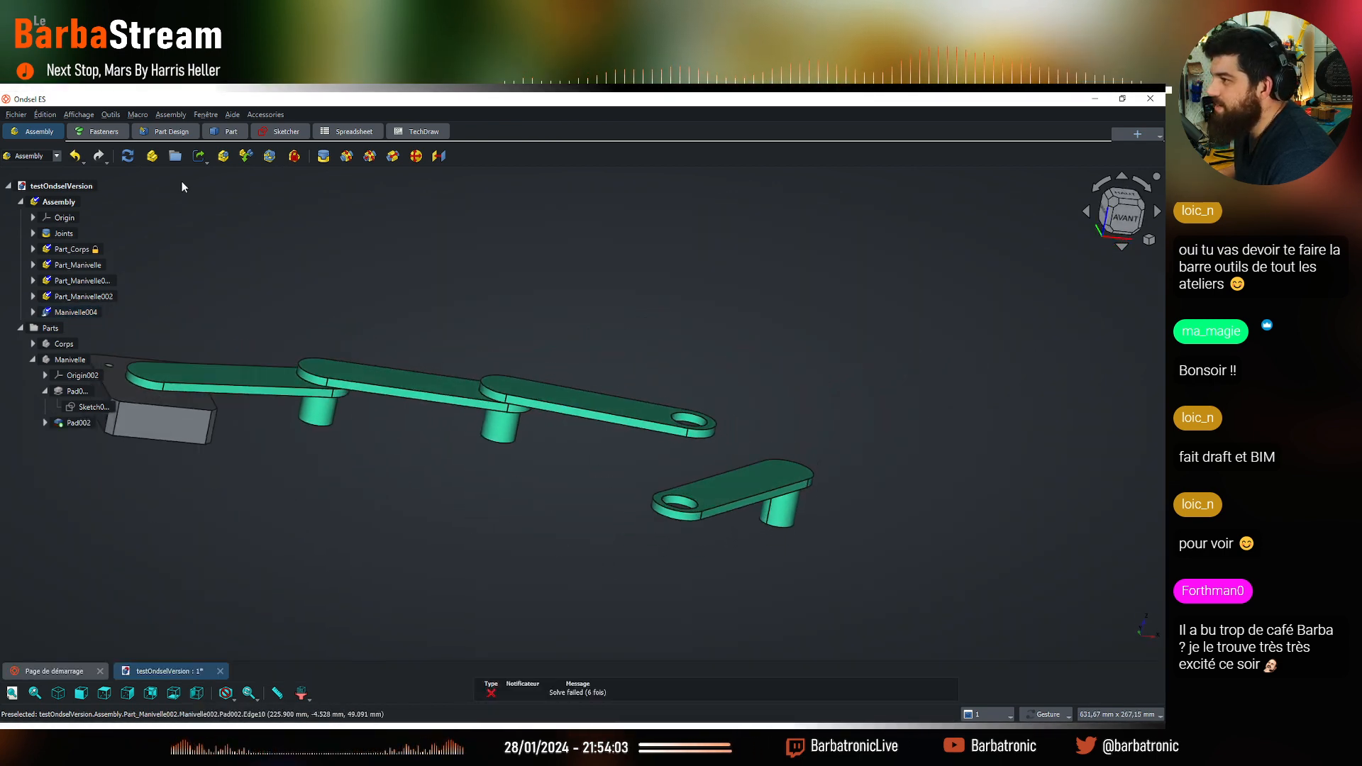
{"action": "left_click", "coordinate": [268, 157]}
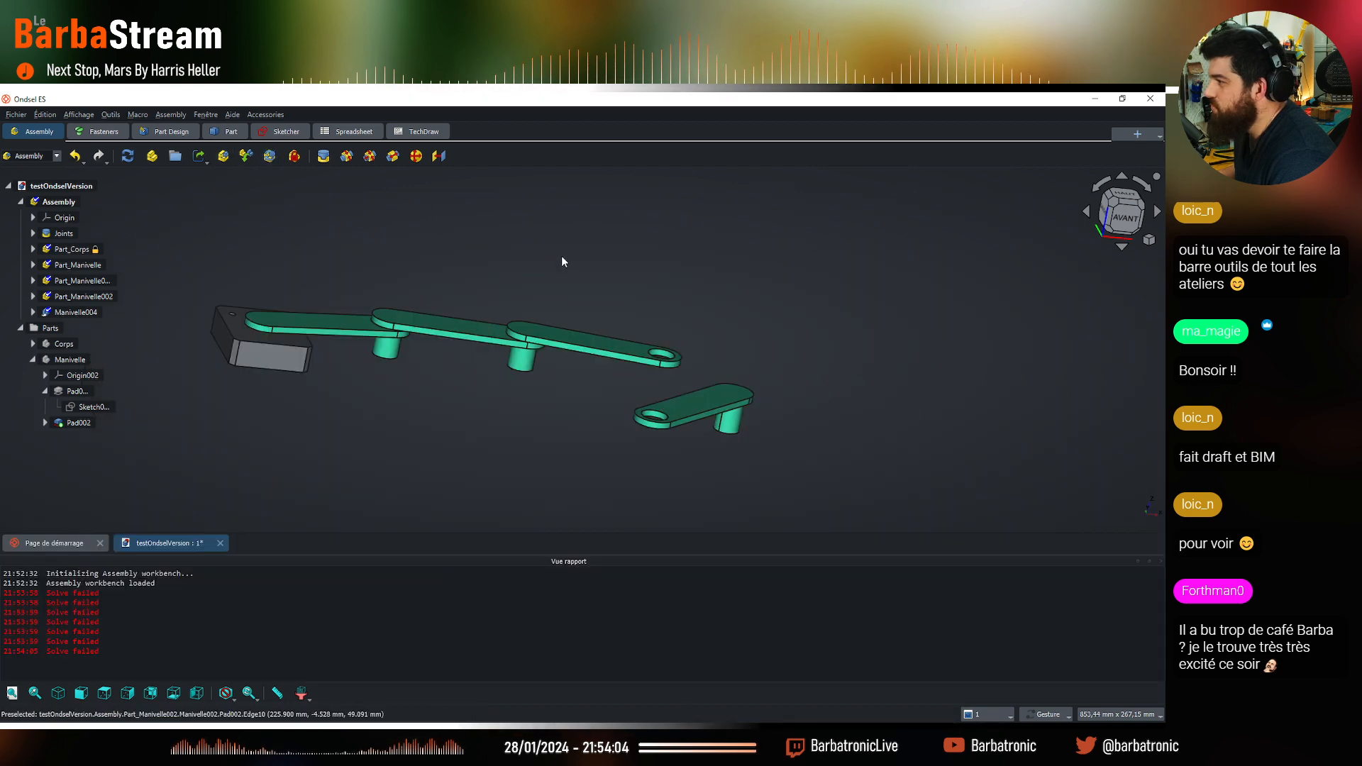
{"action": "left_click", "coordinate": [1158, 560]}
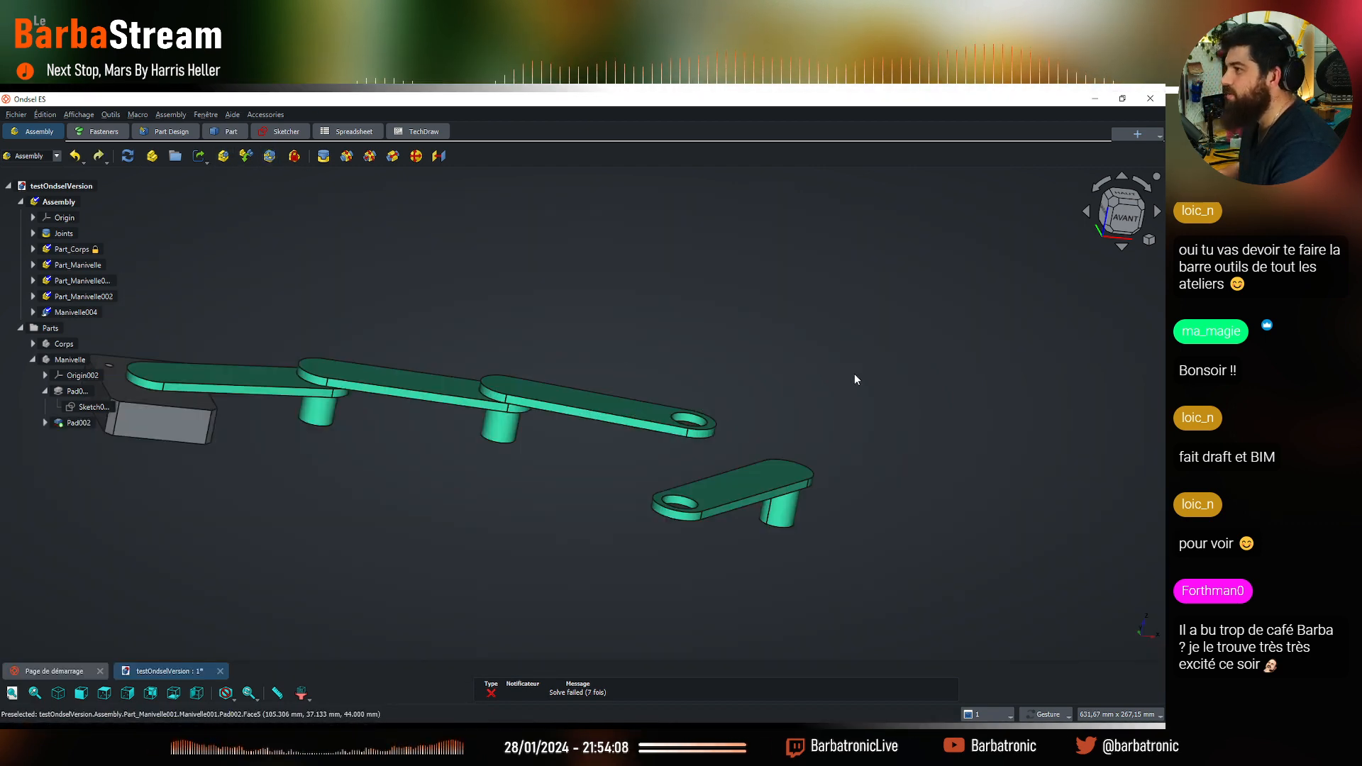
{"action": "key", "text": "ctrl+z"}
Examine the joint between the last two cranks and its properties at both connectors
{"action": "left_click_drag", "start_coordinate": [589, 290], "coordinate": [600, 411]}
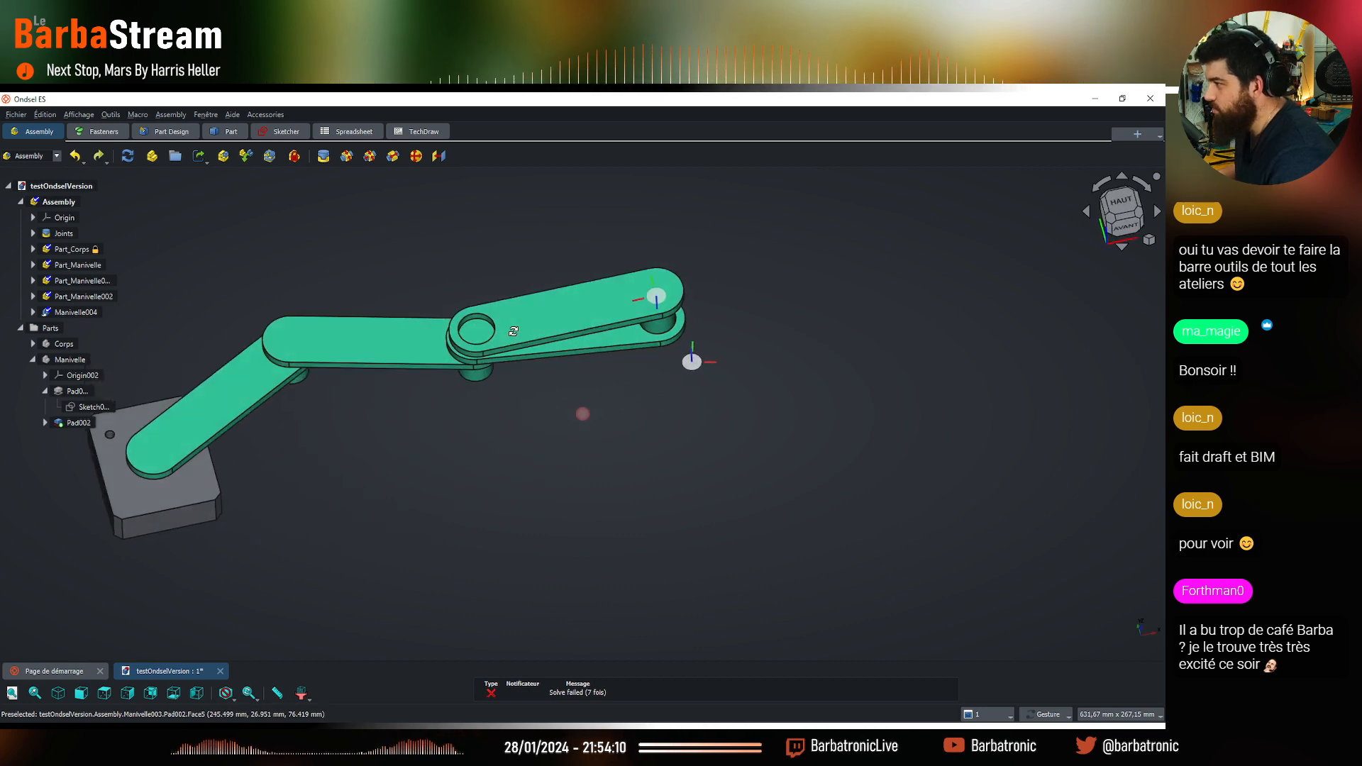
{"action": "left_click_drag", "start_coordinate": [615, 473], "coordinate": [607, 434]}
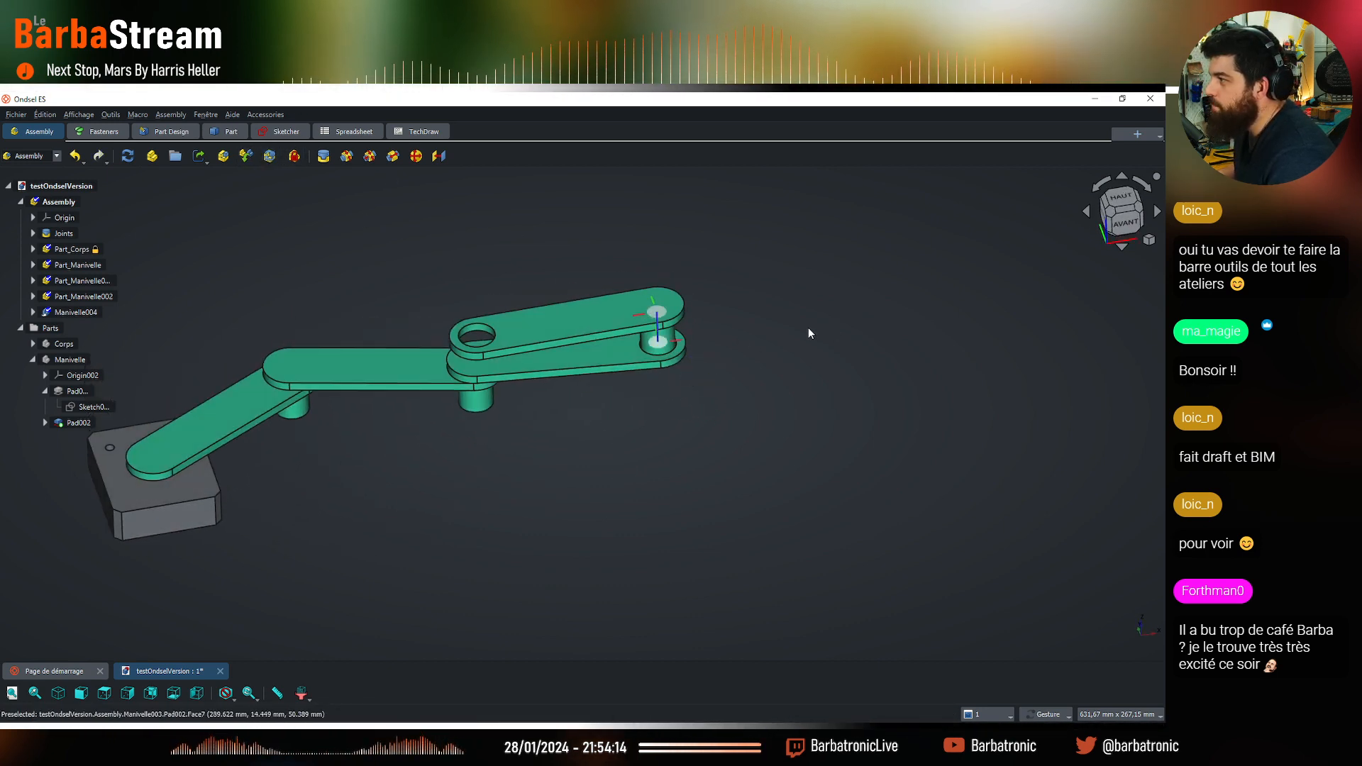
{"action": "scroll", "coordinate": [730, 355], "scroll_direction": "up", "scroll_amount": 5}
{"action": "left_click", "coordinate": [738, 360]}
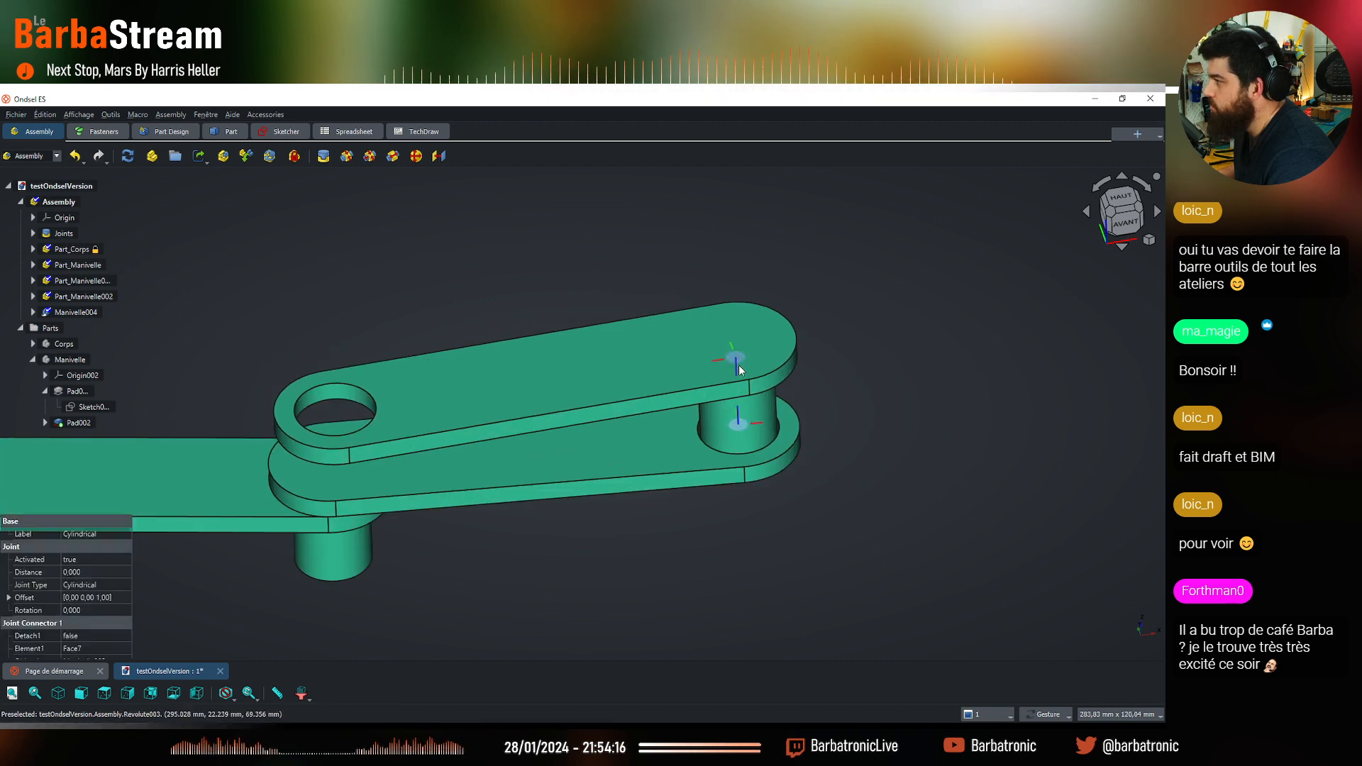
{"action": "left_click", "coordinate": [737, 369]}
{"action": "left_click", "coordinate": [755, 217]}
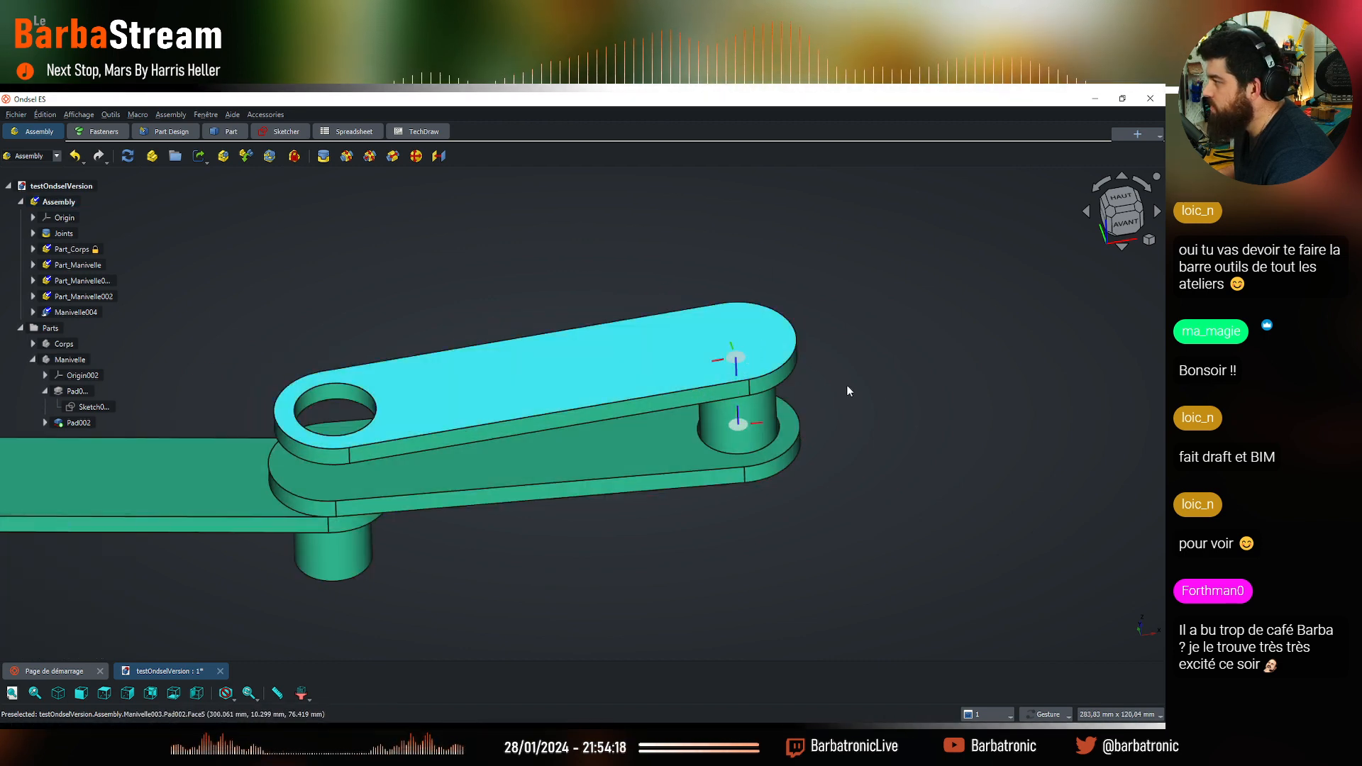
{"action": "left_click", "coordinate": [735, 370]}
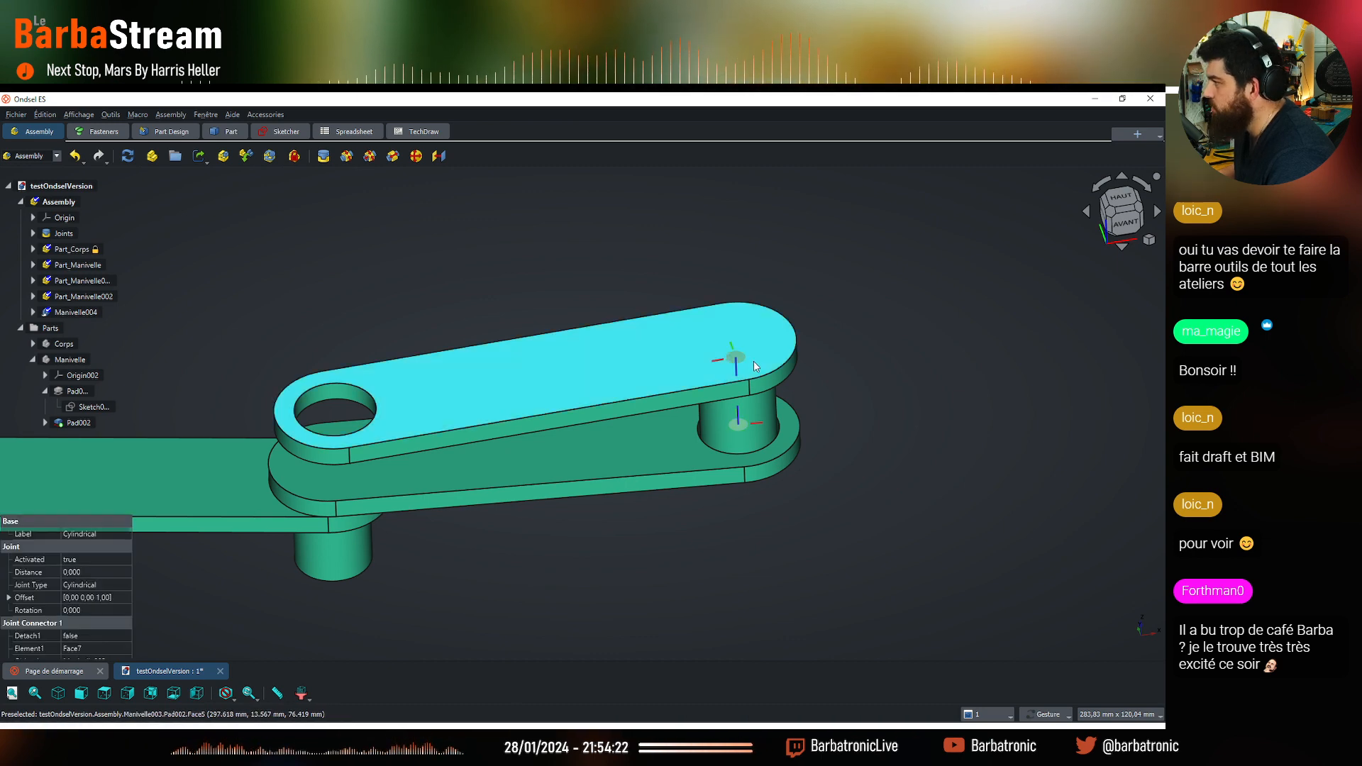
Try to swing the last crank about its cylindrical joint and close the report view
{"action": "left_click", "coordinate": [391, 395]}
{"action": "left_click_drag", "start_coordinate": [390, 394], "coordinate": [502, 452]}
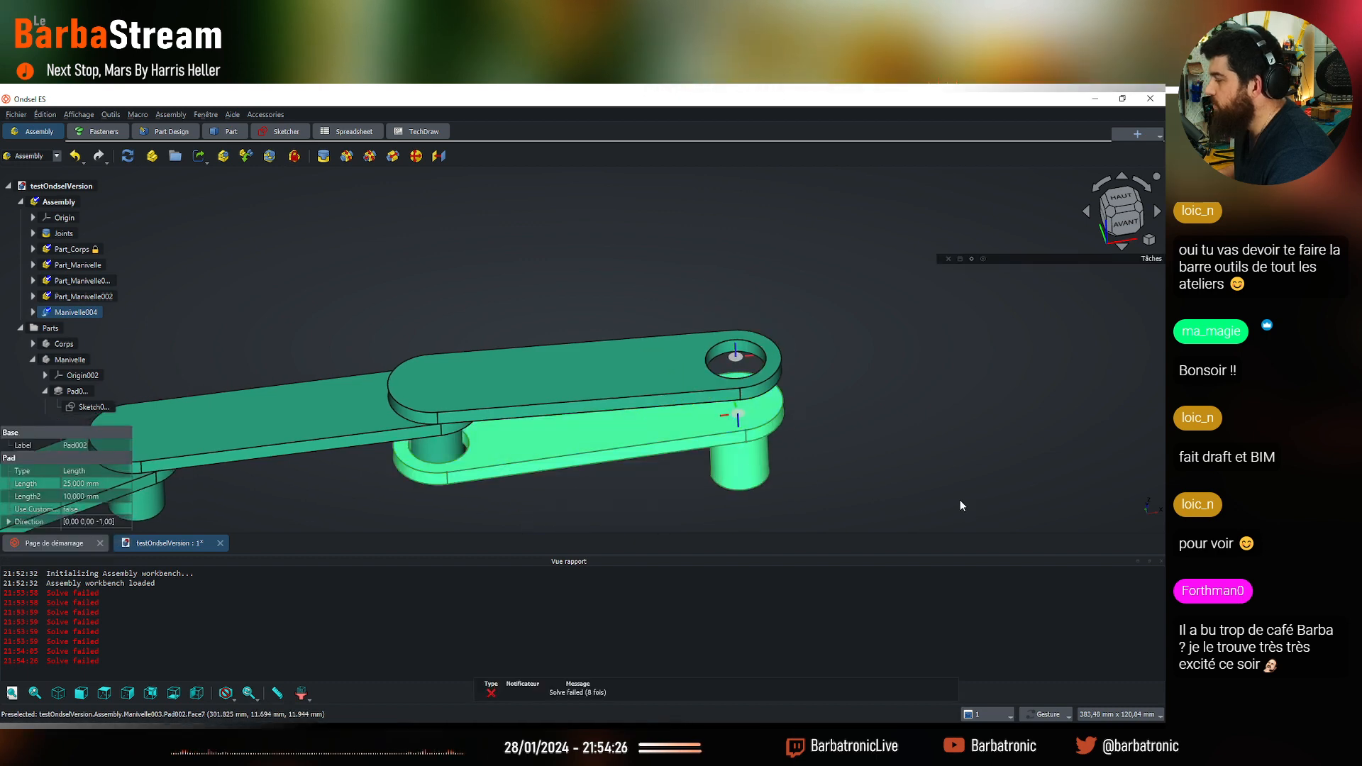
{"action": "left_click", "coordinate": [1161, 561]}
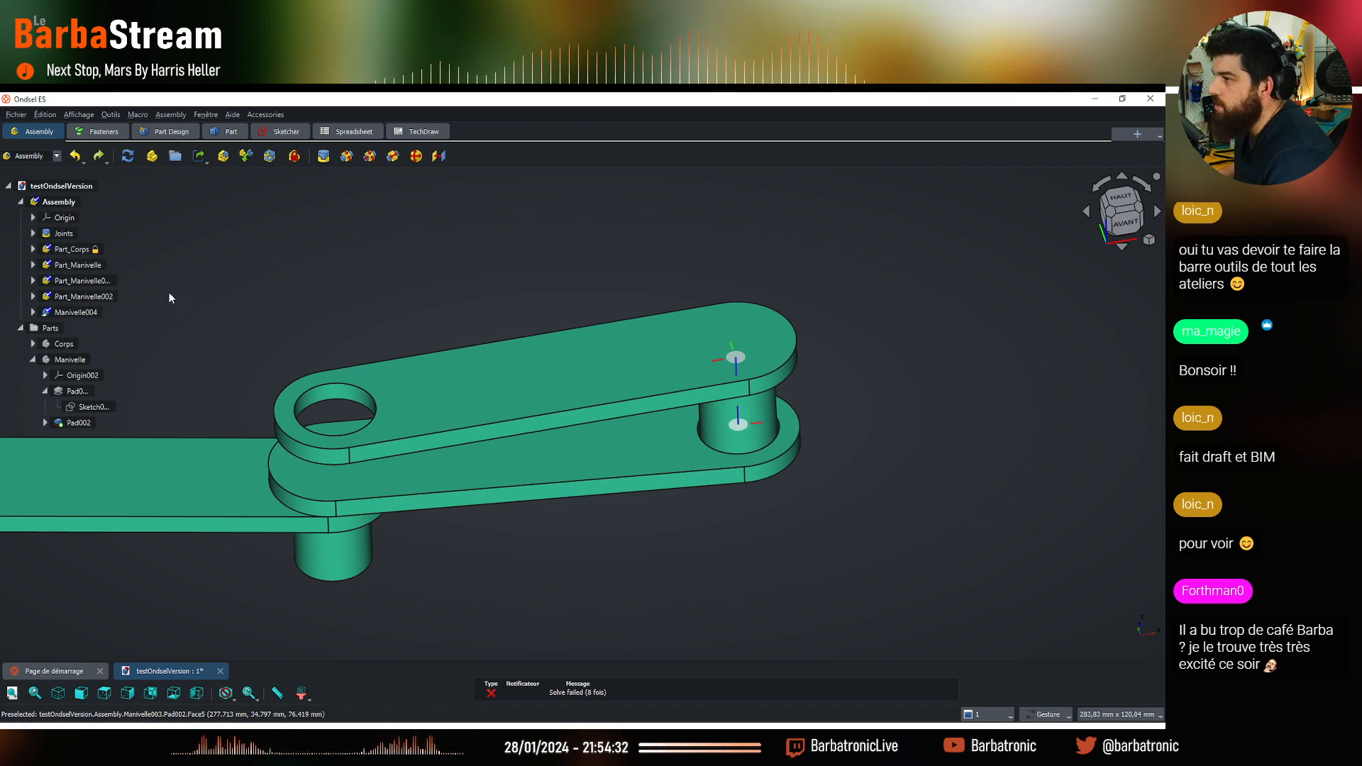
Change the last crank's Cylindrical joint to the Revolute type
{"action": "left_click", "coordinate": [33, 233]}
{"action": "left_click", "coordinate": [84, 312]}
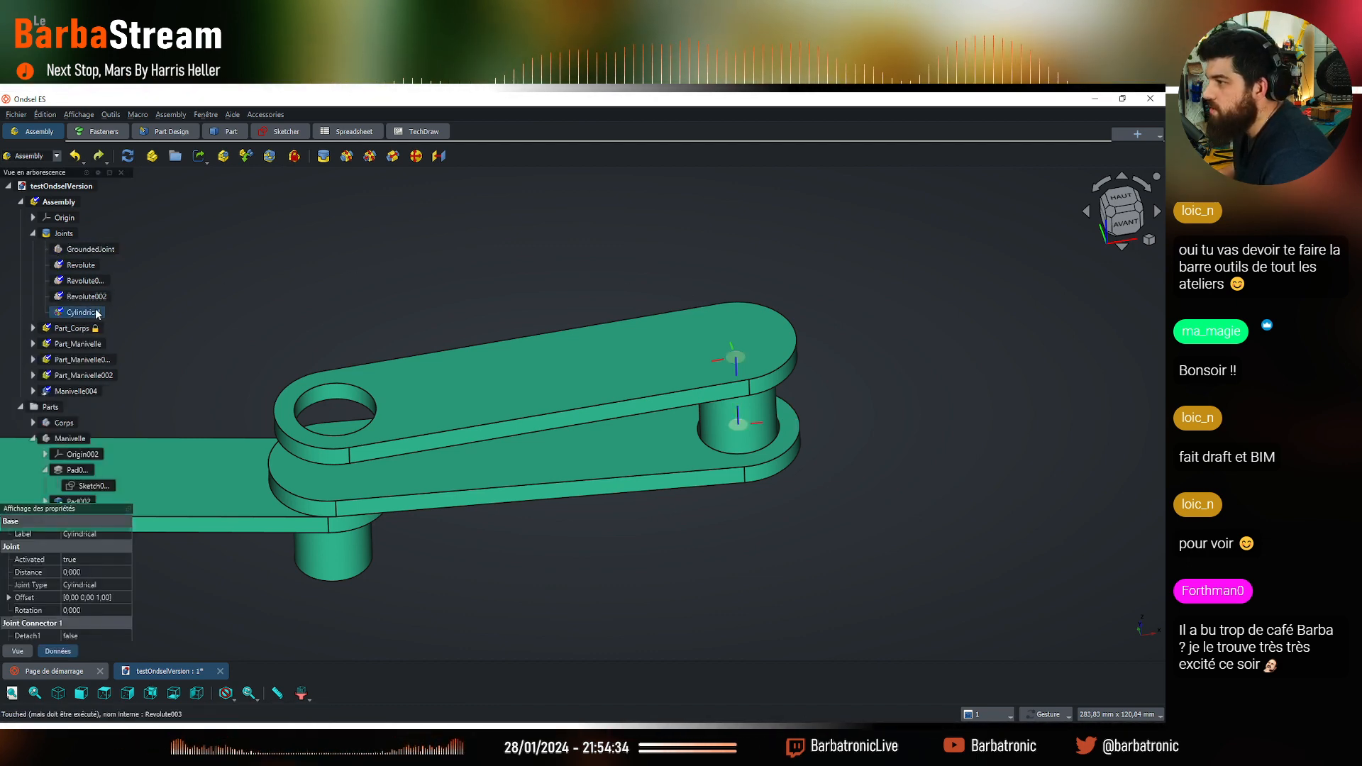
{"action": "double_click", "coordinate": [98, 315]}
{"action": "left_click", "coordinate": [1007, 333]}
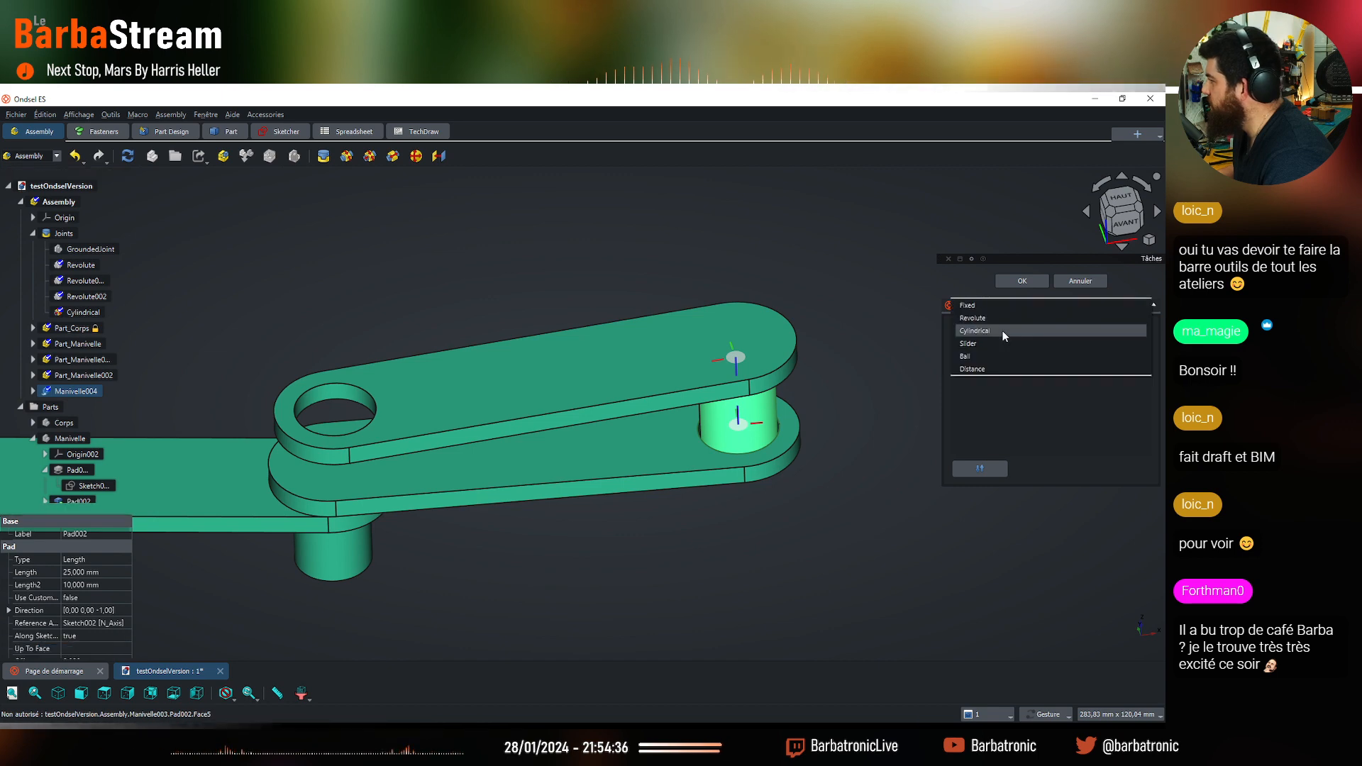
{"action": "left_click", "coordinate": [999, 318]}
{"action": "left_click", "coordinate": [1022, 281]}
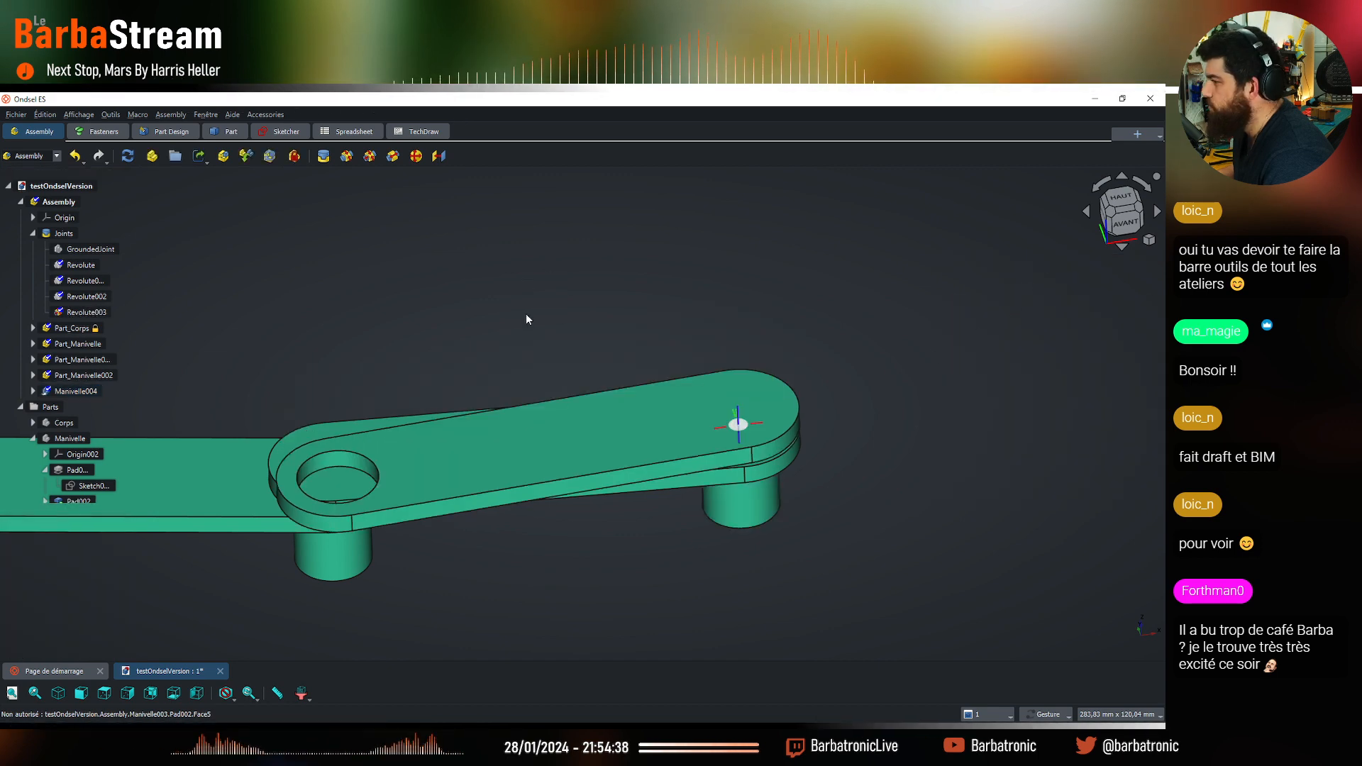
Pull the cranks to unfold the chain and swing the last crank forward on its revolute joint
{"action": "scroll", "coordinate": [537, 319], "scroll_direction": "down", "scroll_amount": 3}
{"action": "left_click_drag", "start_coordinate": [466, 396], "coordinate": [830, 455]}
{"action": "left_click_drag", "start_coordinate": [336, 434], "coordinate": [542, 390]}
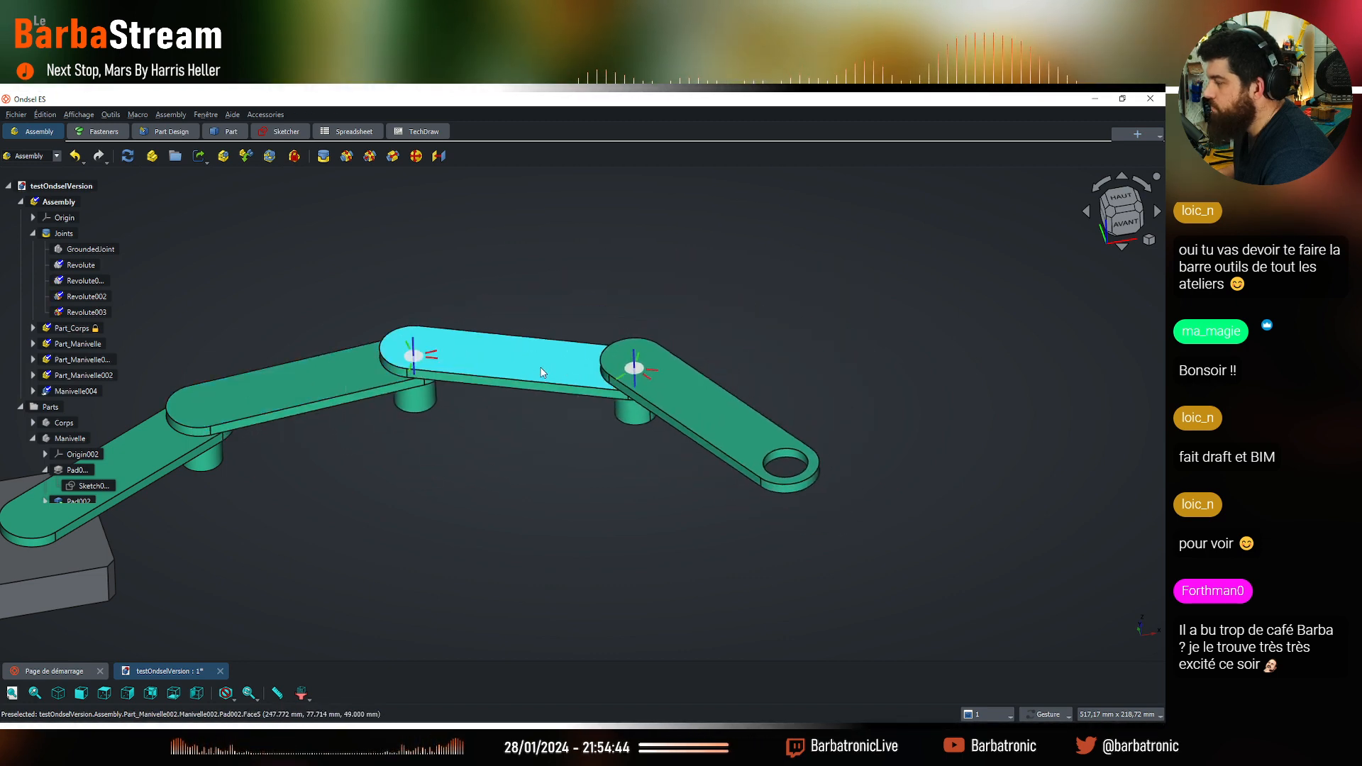
{"action": "left_click_drag", "start_coordinate": [717, 454], "coordinate": [692, 458]}
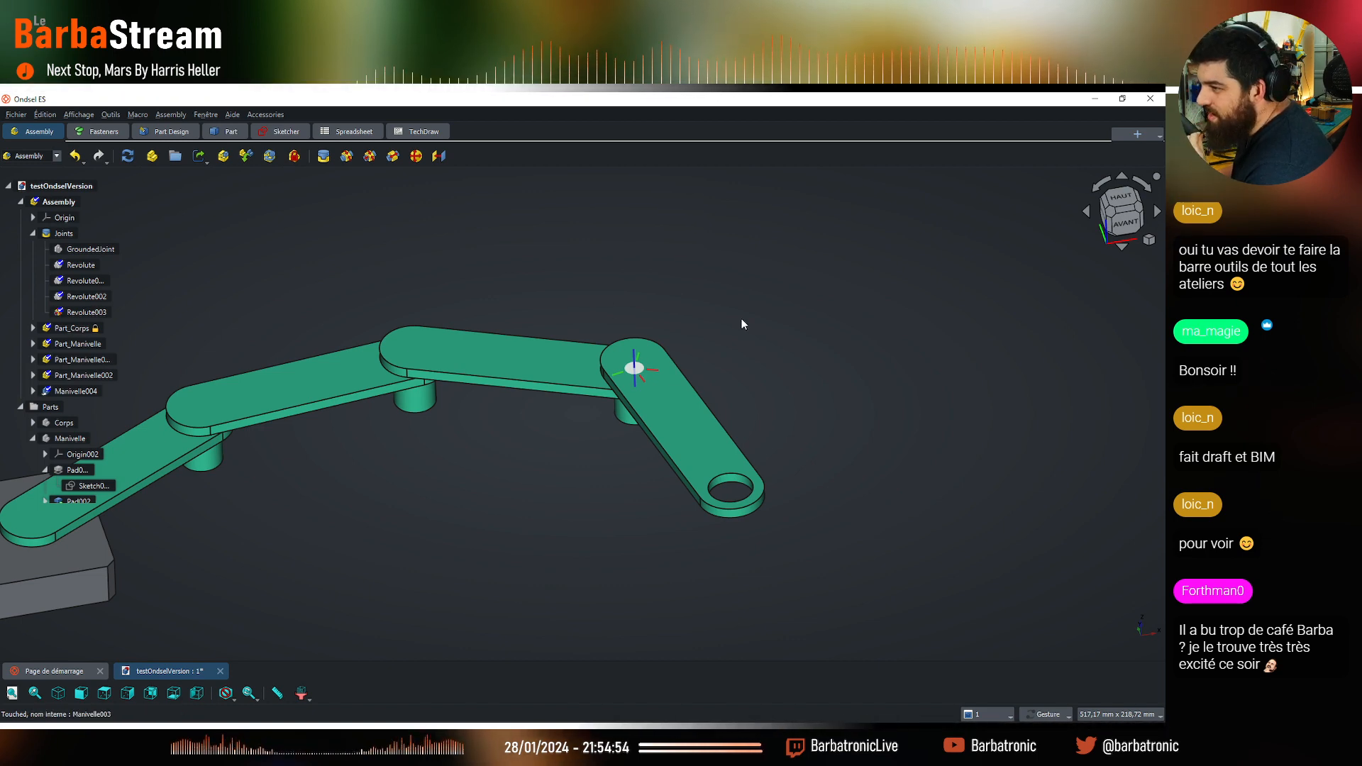
{"action": "scroll", "coordinate": [742, 319], "scroll_direction": "down", "scroll_amount": 3}
{"action": "scroll", "coordinate": [595, 406], "scroll_direction": "up", "scroll_amount": 3}
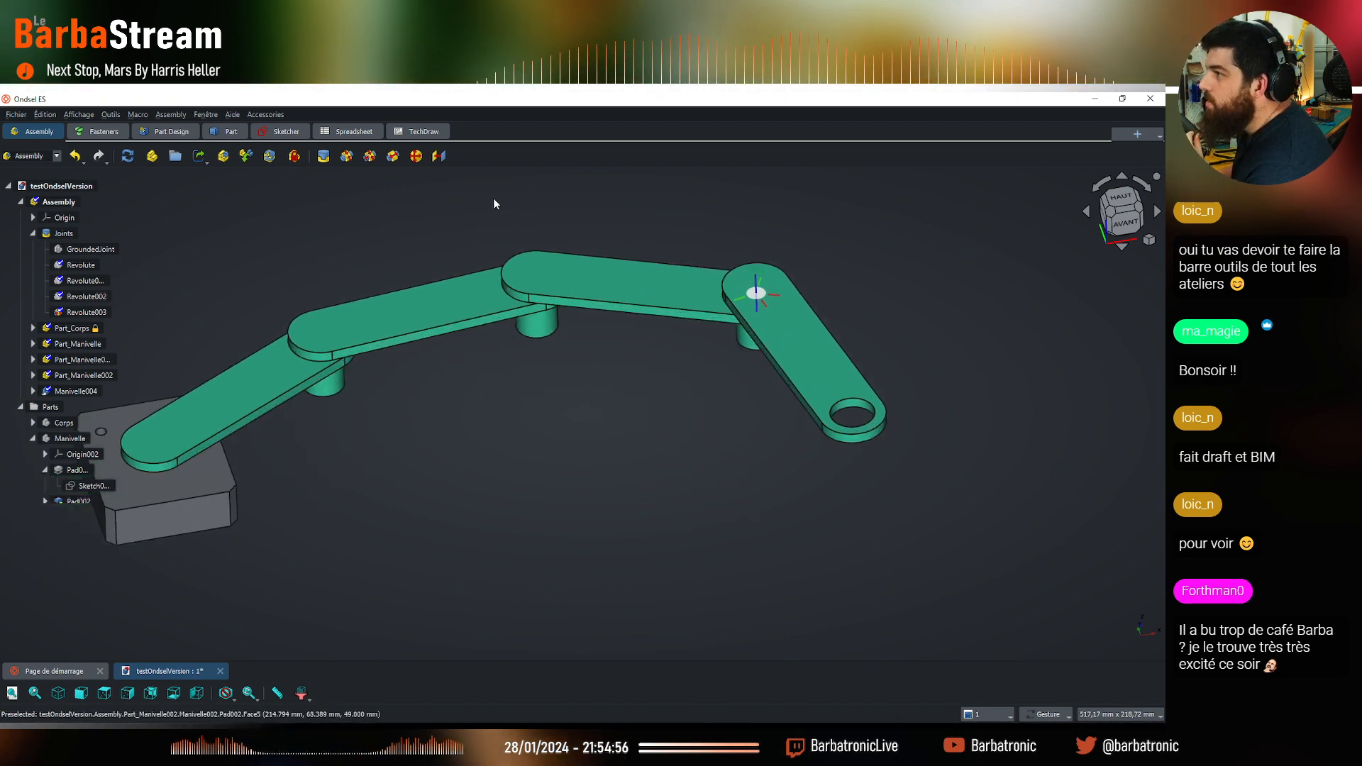
Check the toolbars in the Draft workbench and return to the Assembly workbench
{"action": "left_click", "coordinate": [43, 156]}
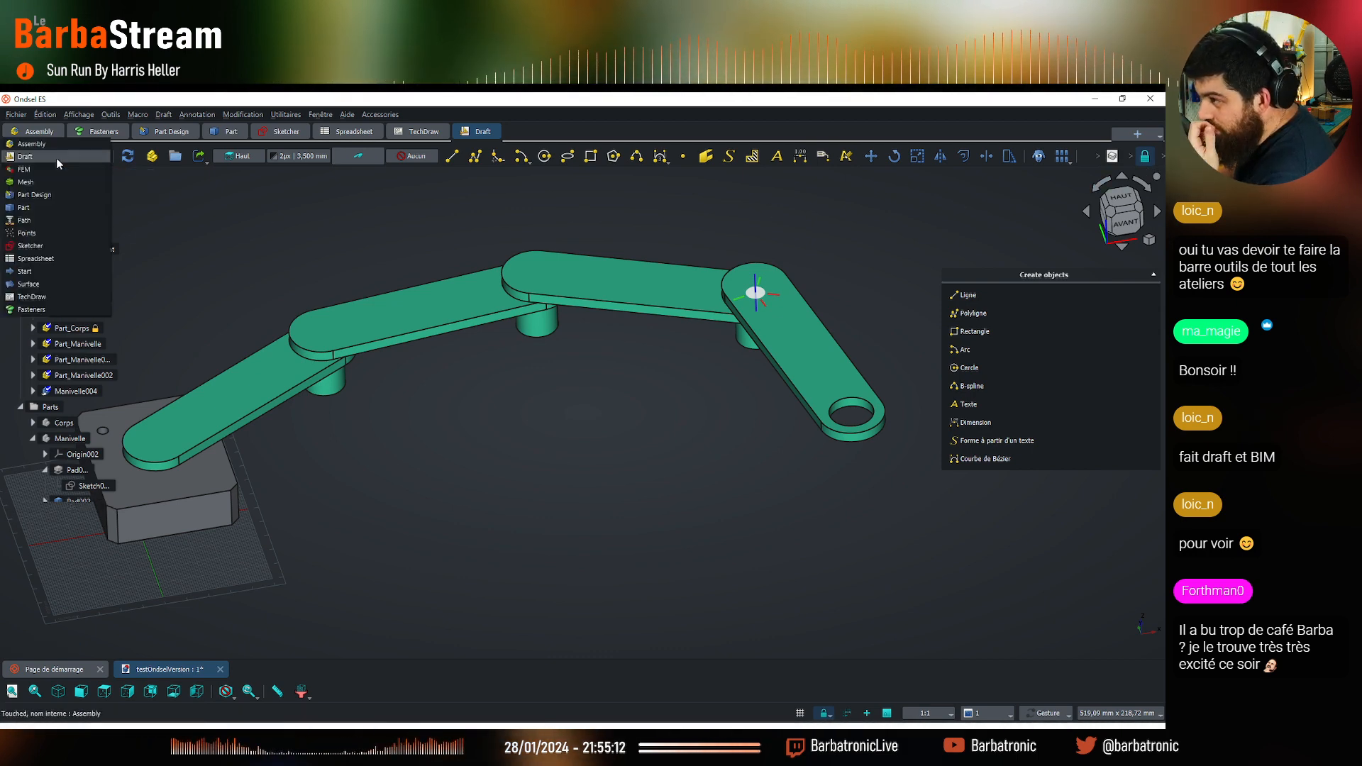
{"action": "left_click", "coordinate": [49, 131]}
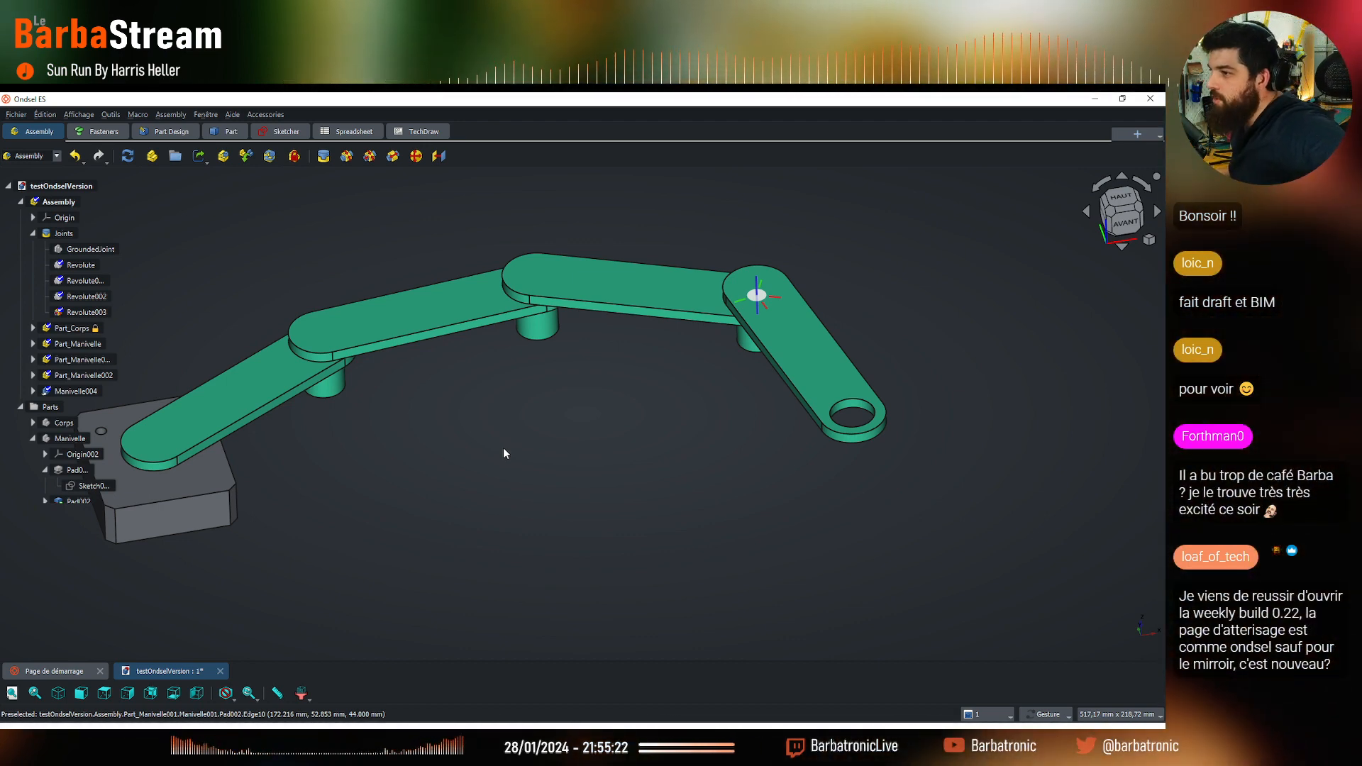
{"action": "left_click_drag", "start_coordinate": [465, 435], "coordinate": [562, 477]}
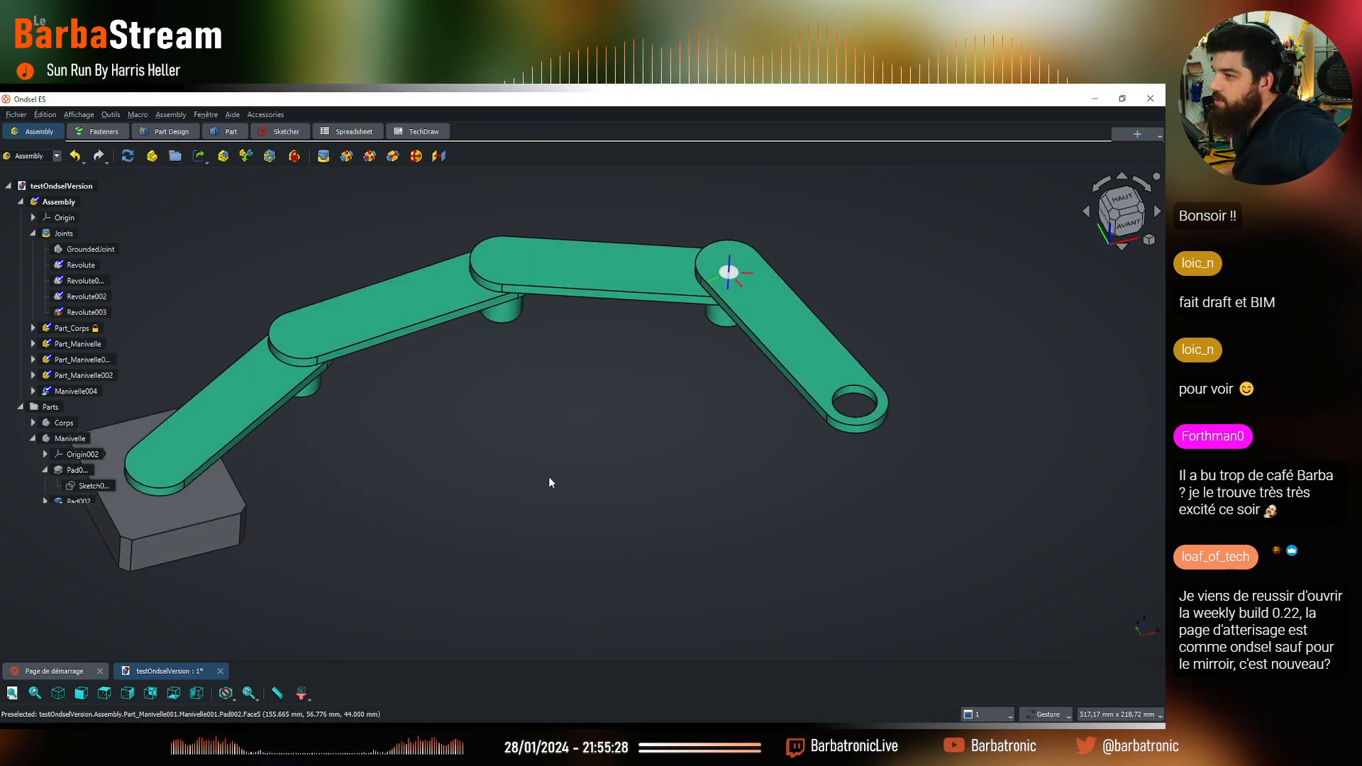
{"action": "scroll", "coordinate": [419, 471], "scroll_direction": "up", "scroll_amount": 2}
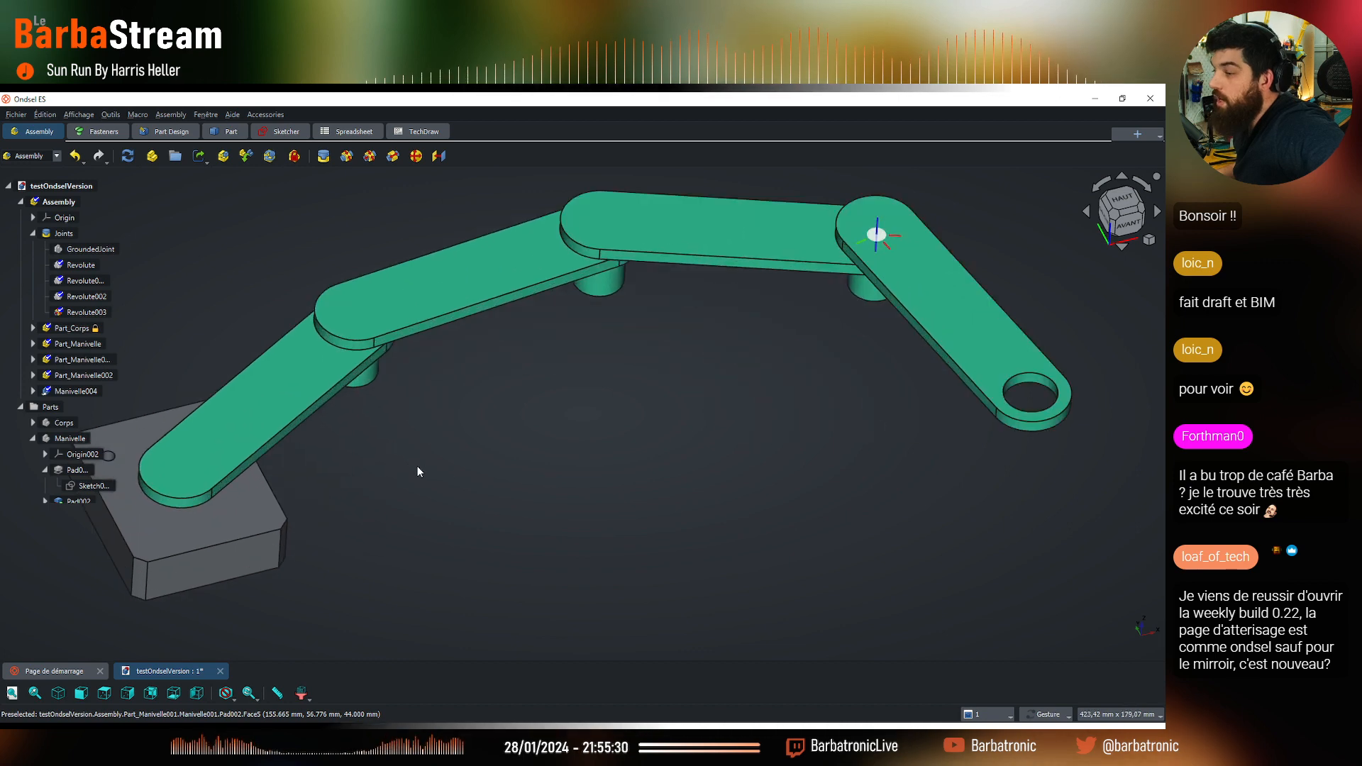
{"action": "left_click_drag", "start_coordinate": [417, 472], "coordinate": [598, 570]}
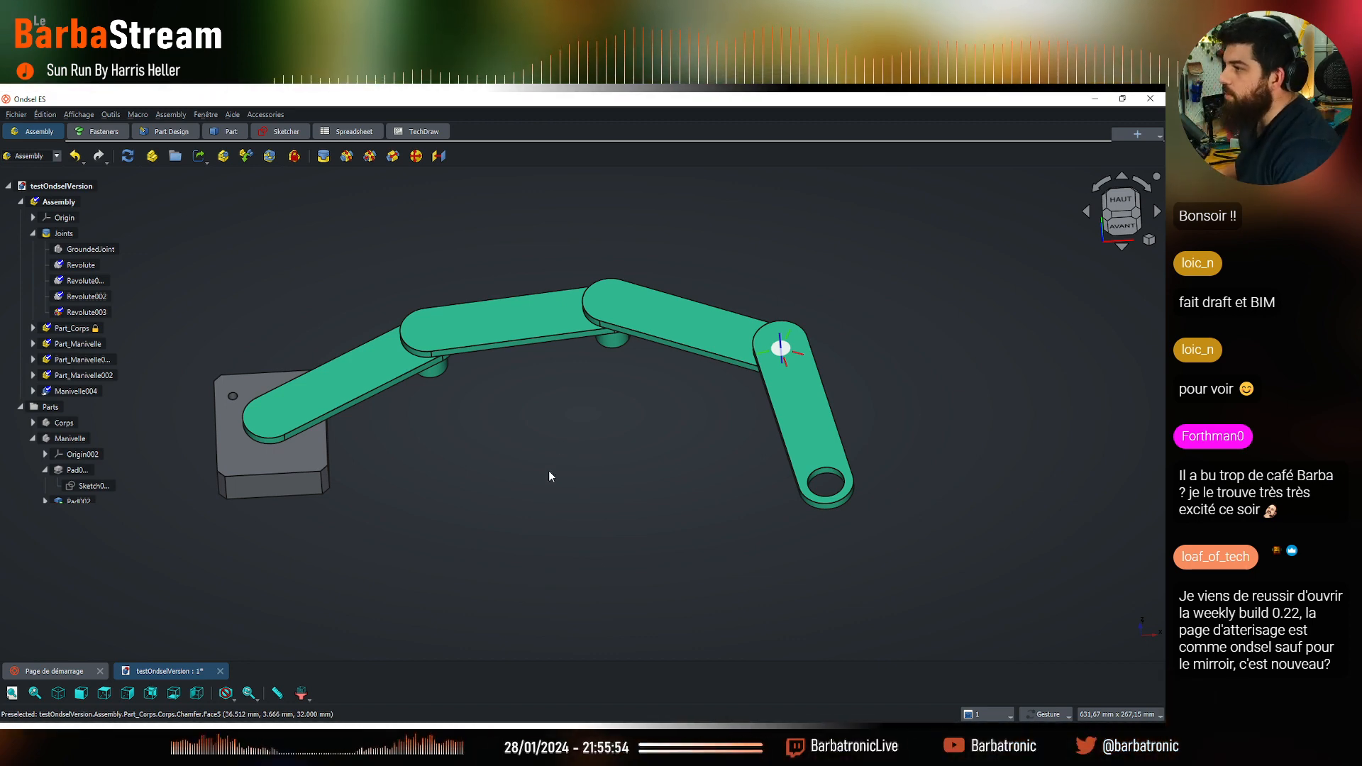
{"action": "left_click_drag", "start_coordinate": [547, 470], "coordinate": [526, 497]}
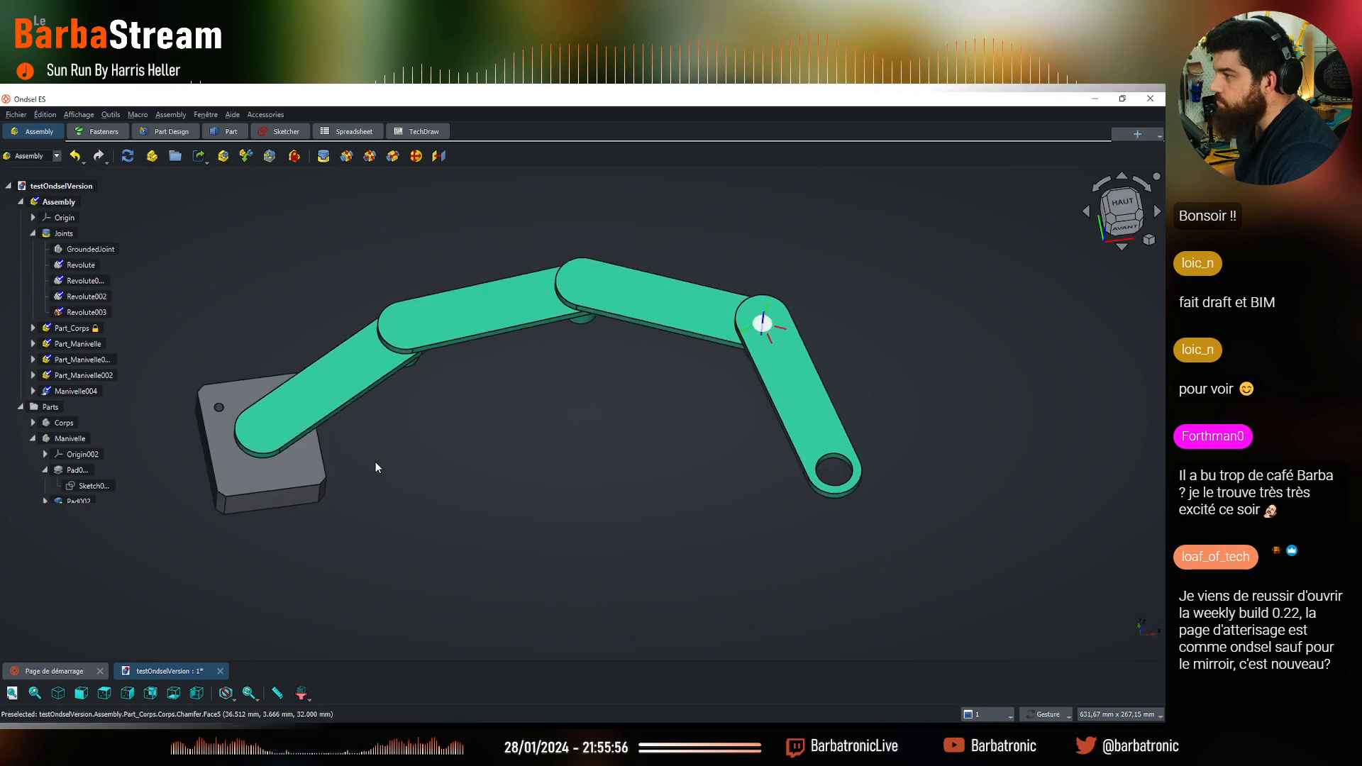
{"action": "scroll", "coordinate": [377, 467], "scroll_direction": "down", "scroll_amount": 4}
{"action": "scroll", "coordinate": [418, 413], "scroll_direction": "up", "scroll_amount": 4}
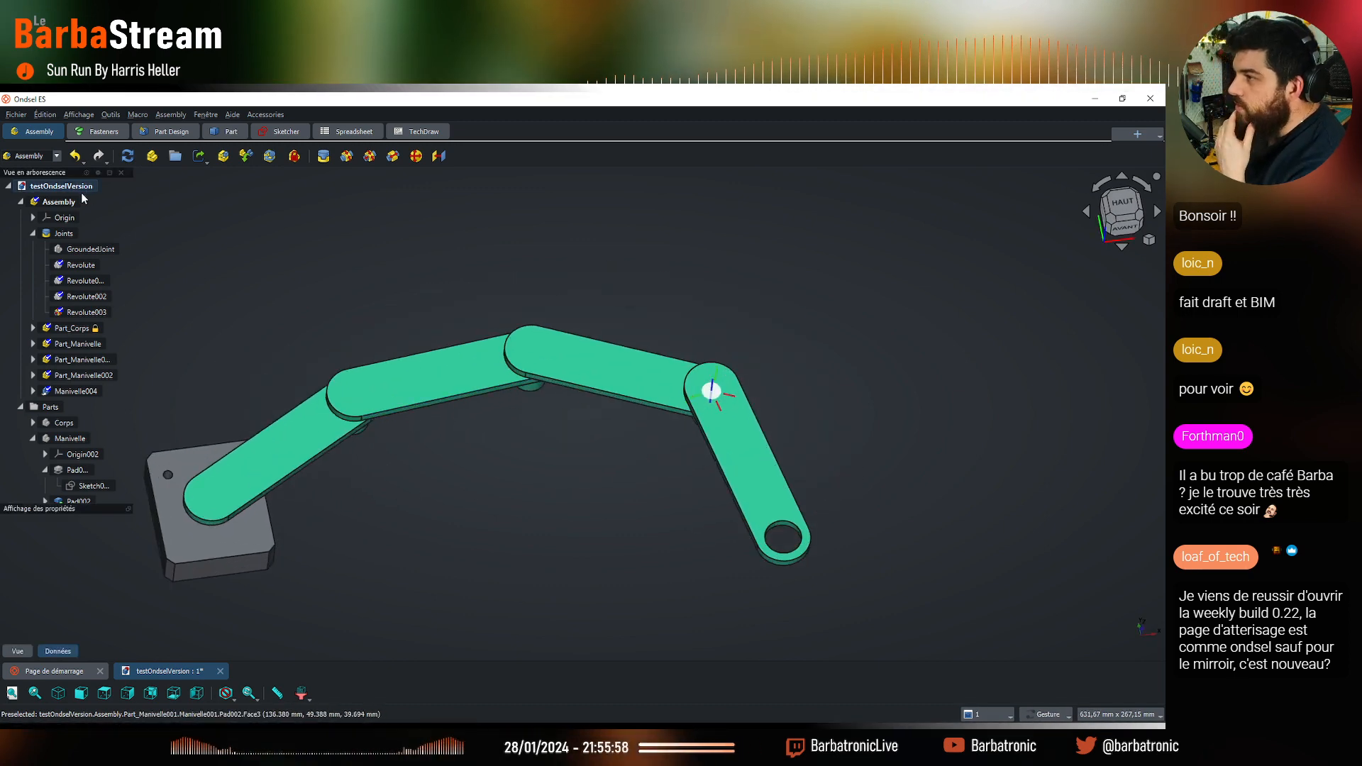
Collapse the Assembly and Parts branches of the model tree, and save and close the testOndselVersion document
{"action": "left_click", "coordinate": [22, 202]}
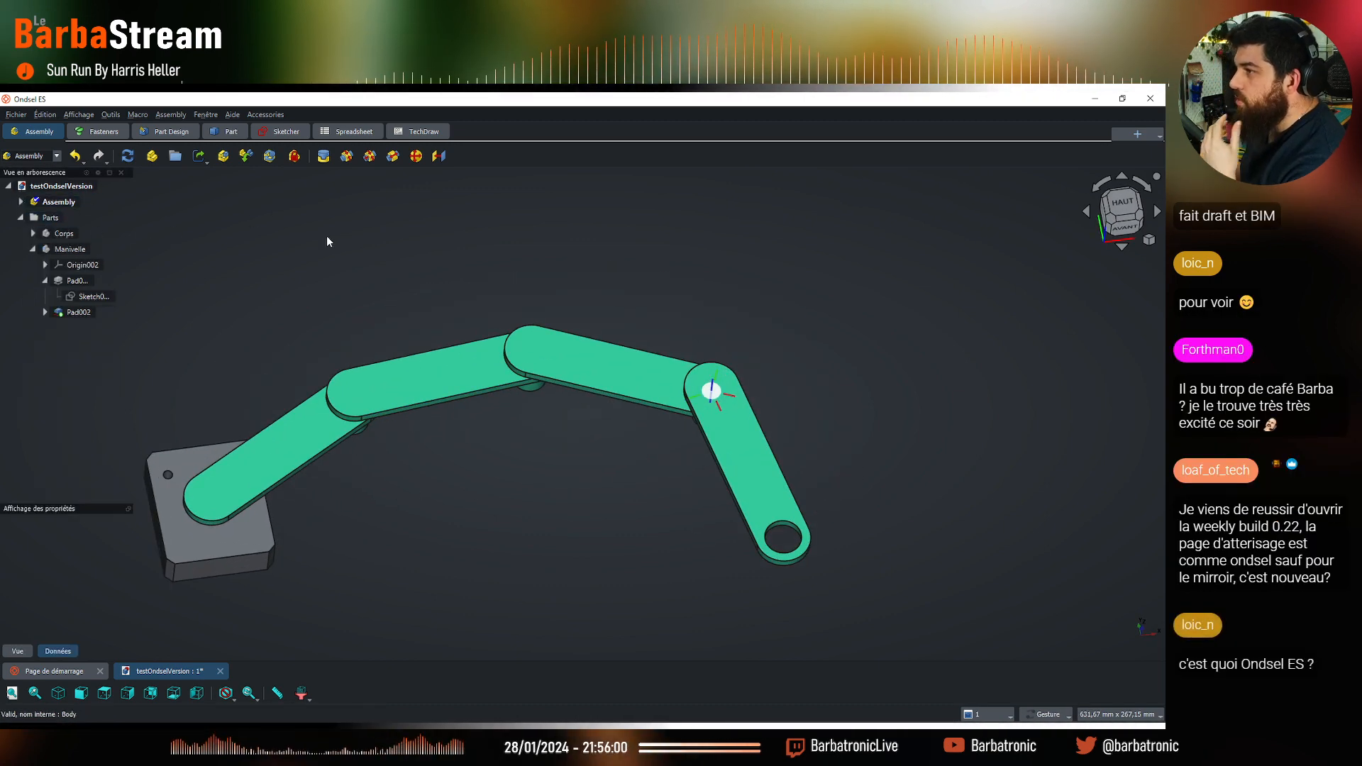
{"action": "left_click", "coordinate": [21, 217]}
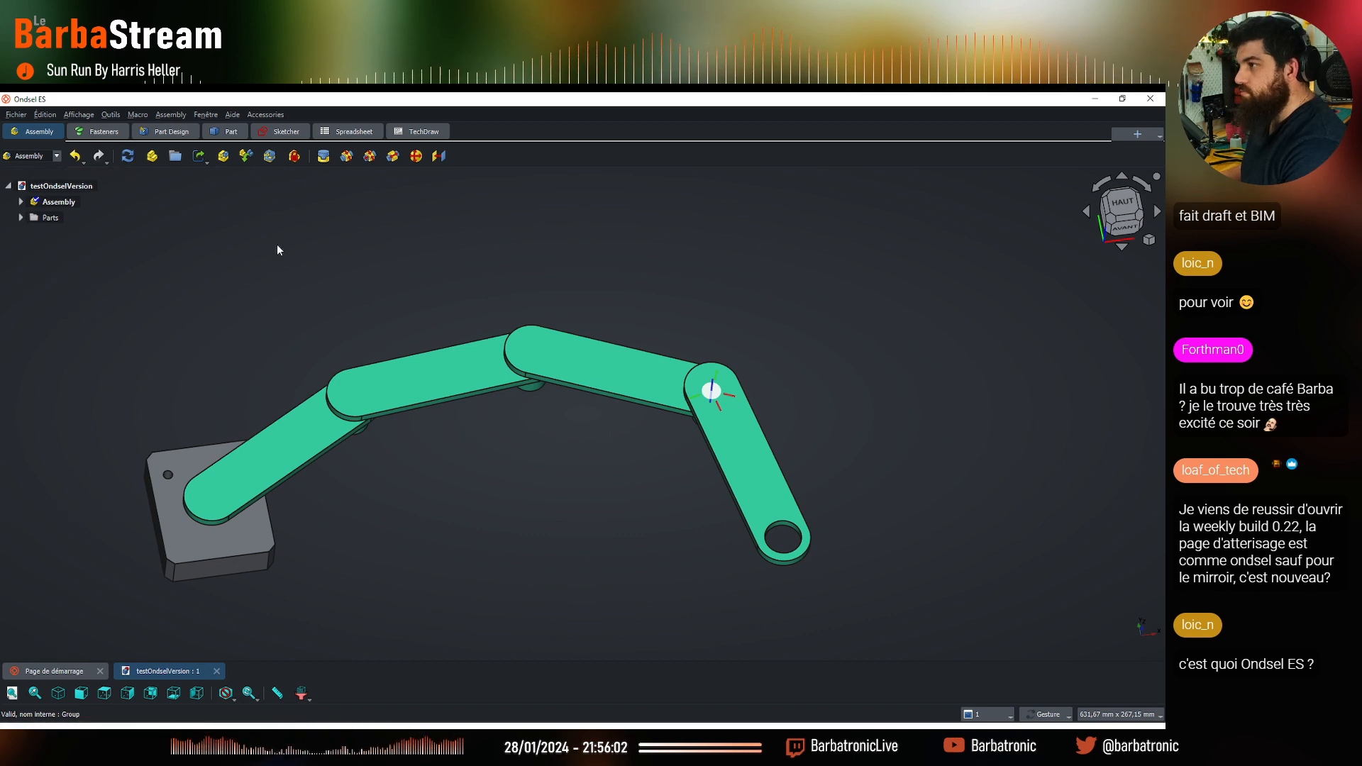
{"action": "left_click", "coordinate": [216, 671]}
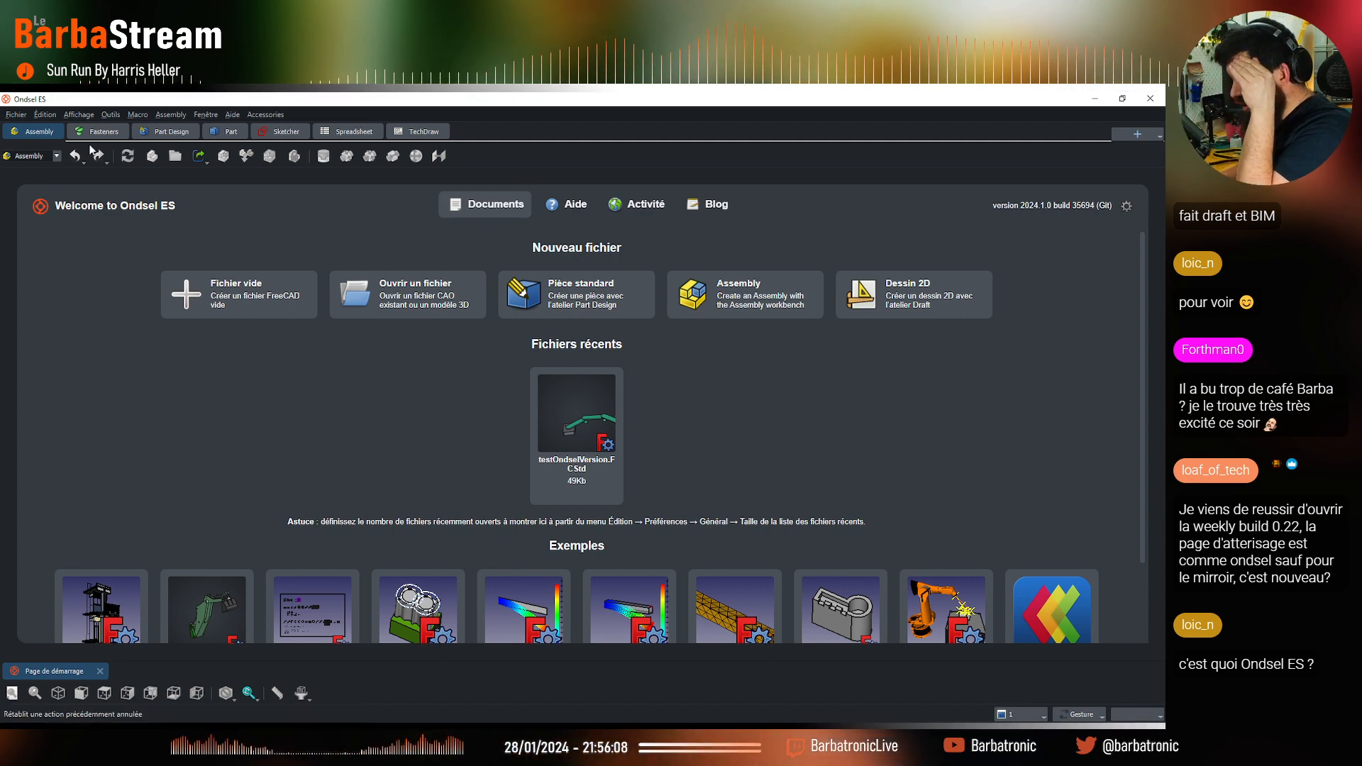
Open the existing motorisation-pami file, dismiss the loading error and select the document in the model tree
{"action": "left_click", "coordinate": [20, 115]}
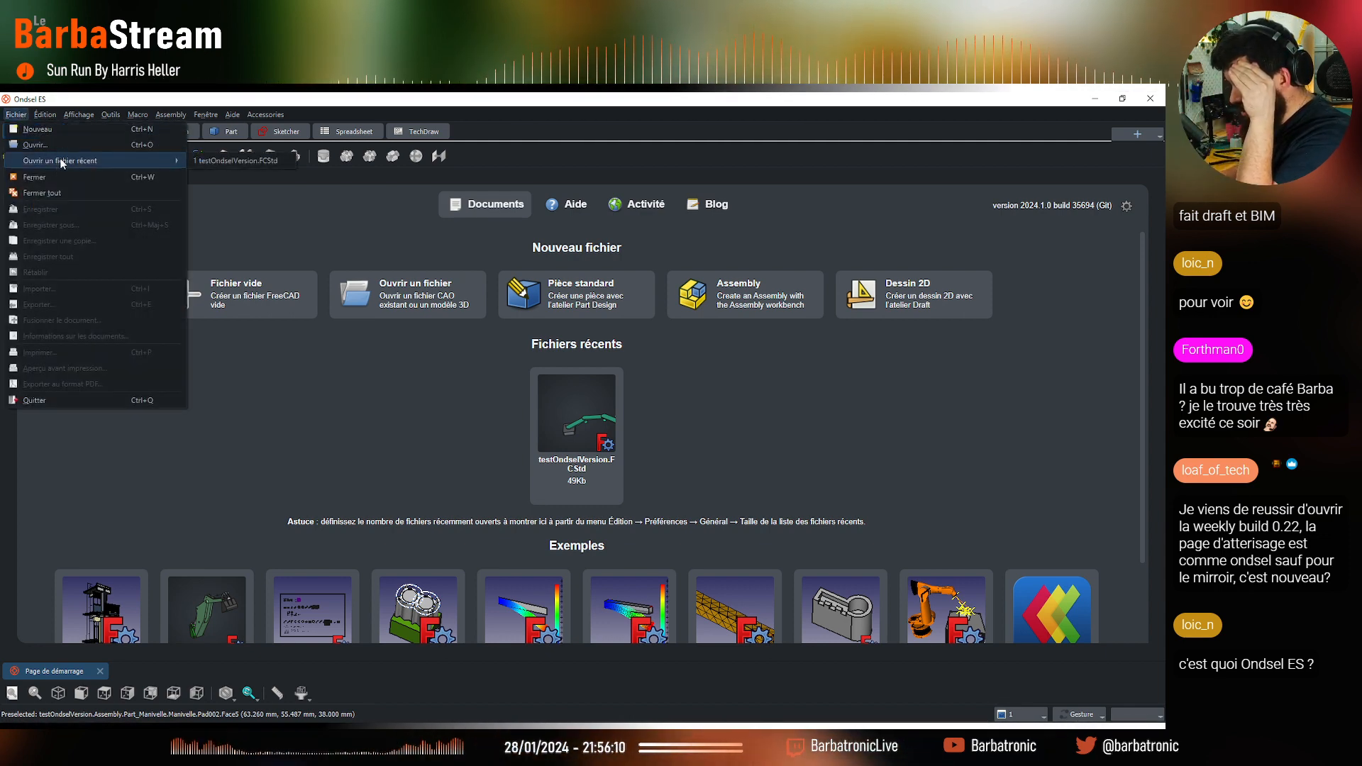
{"action": "left_click", "coordinate": [49, 144]}
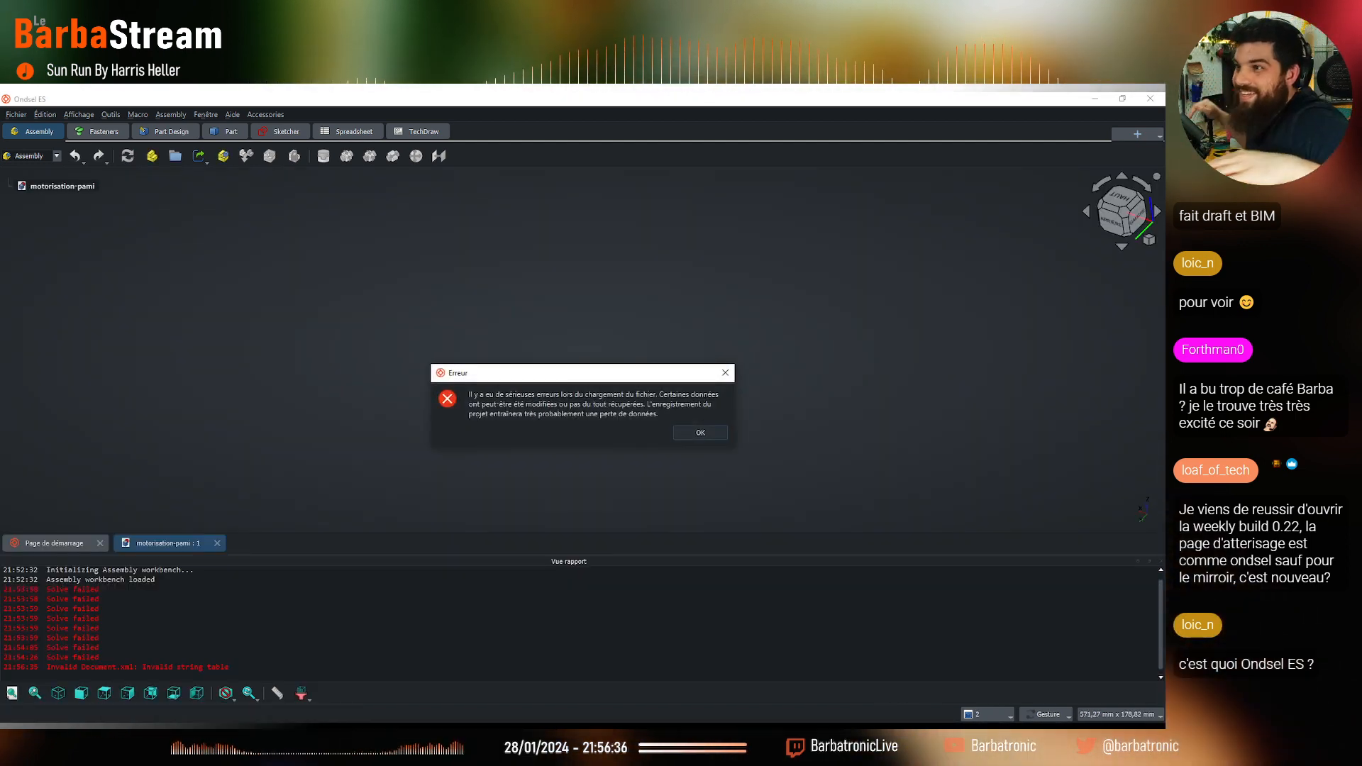
{"action": "key", "text": "Return"}
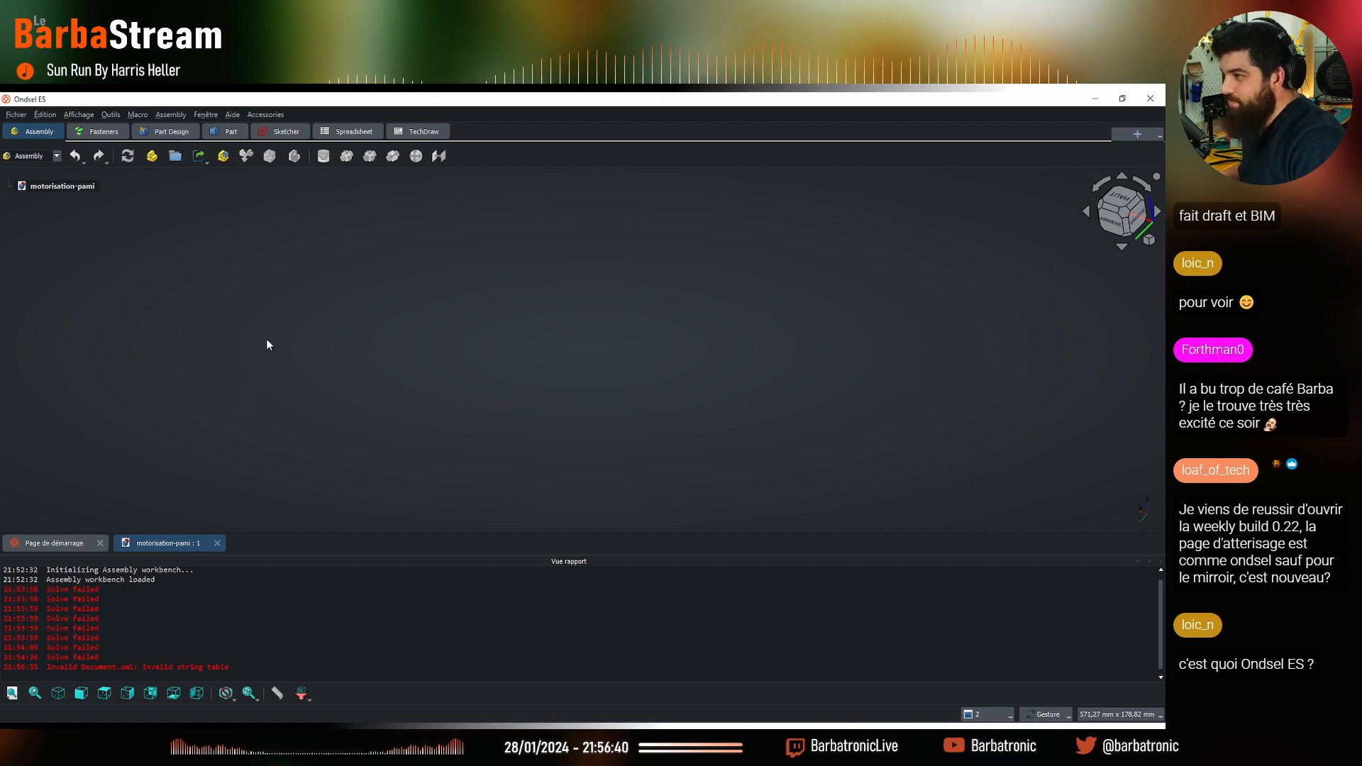
{"action": "left_click", "coordinate": [66, 188]}
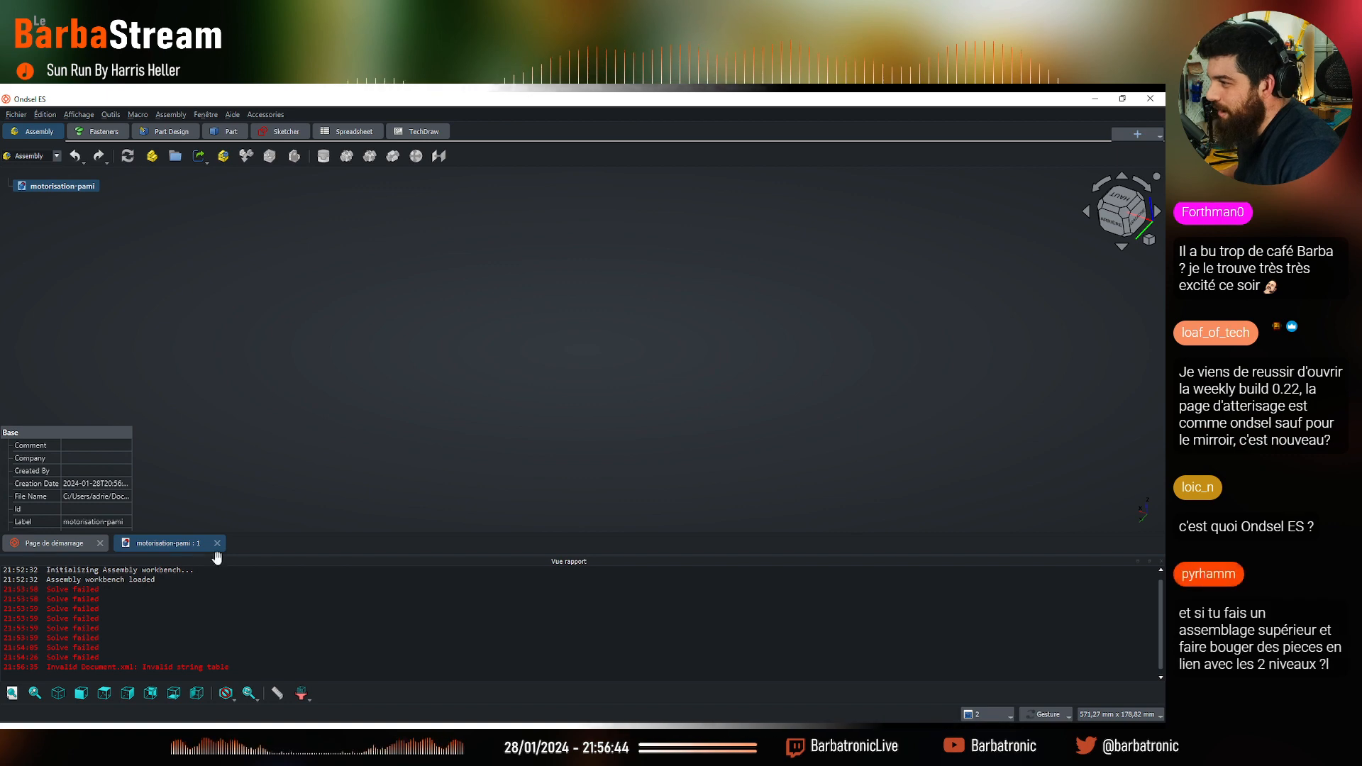
Close motorisation-pami, try loading the servo-horn file instead, and close it after dismissing the loading error
{"action": "left_click", "coordinate": [217, 543]}
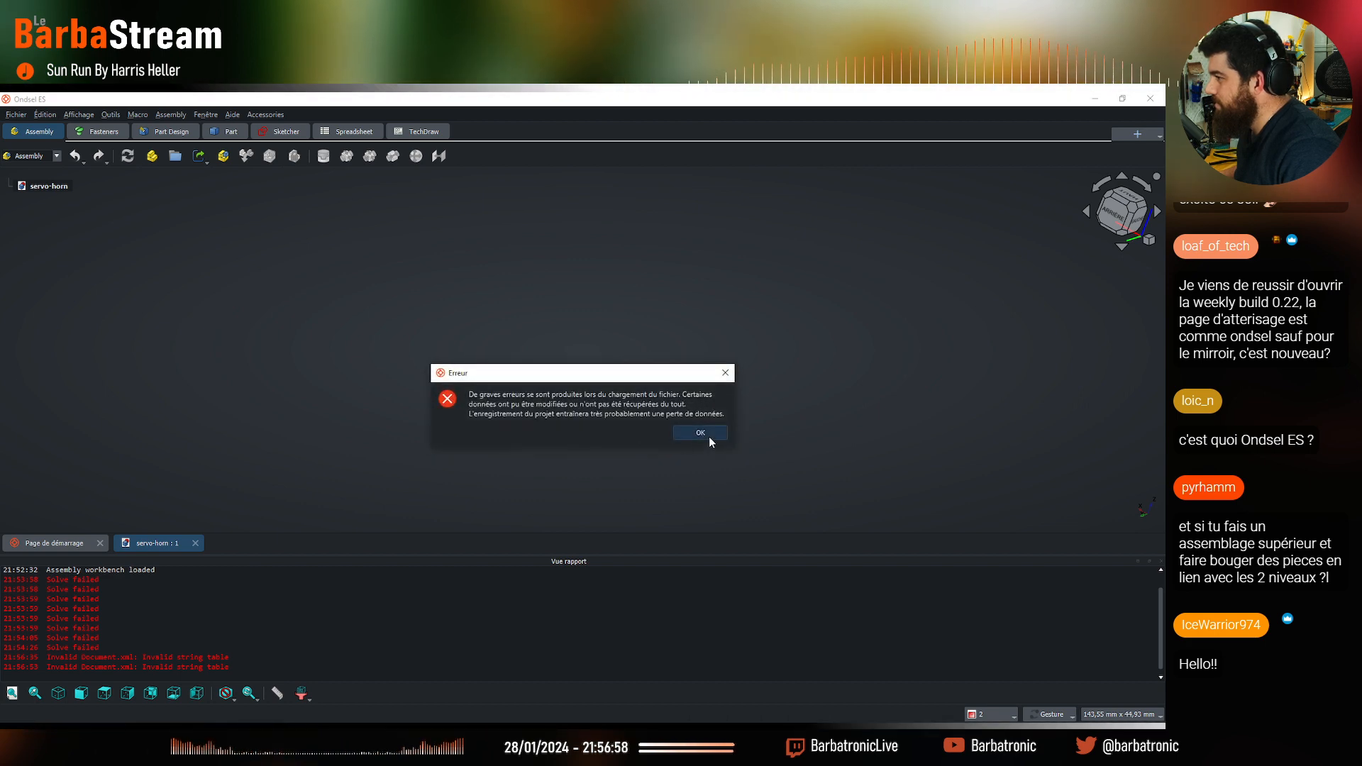
{"action": "left_click", "coordinate": [702, 434]}
{"action": "left_click_drag", "start_coordinate": [582, 349], "coordinate": [330, 368]}
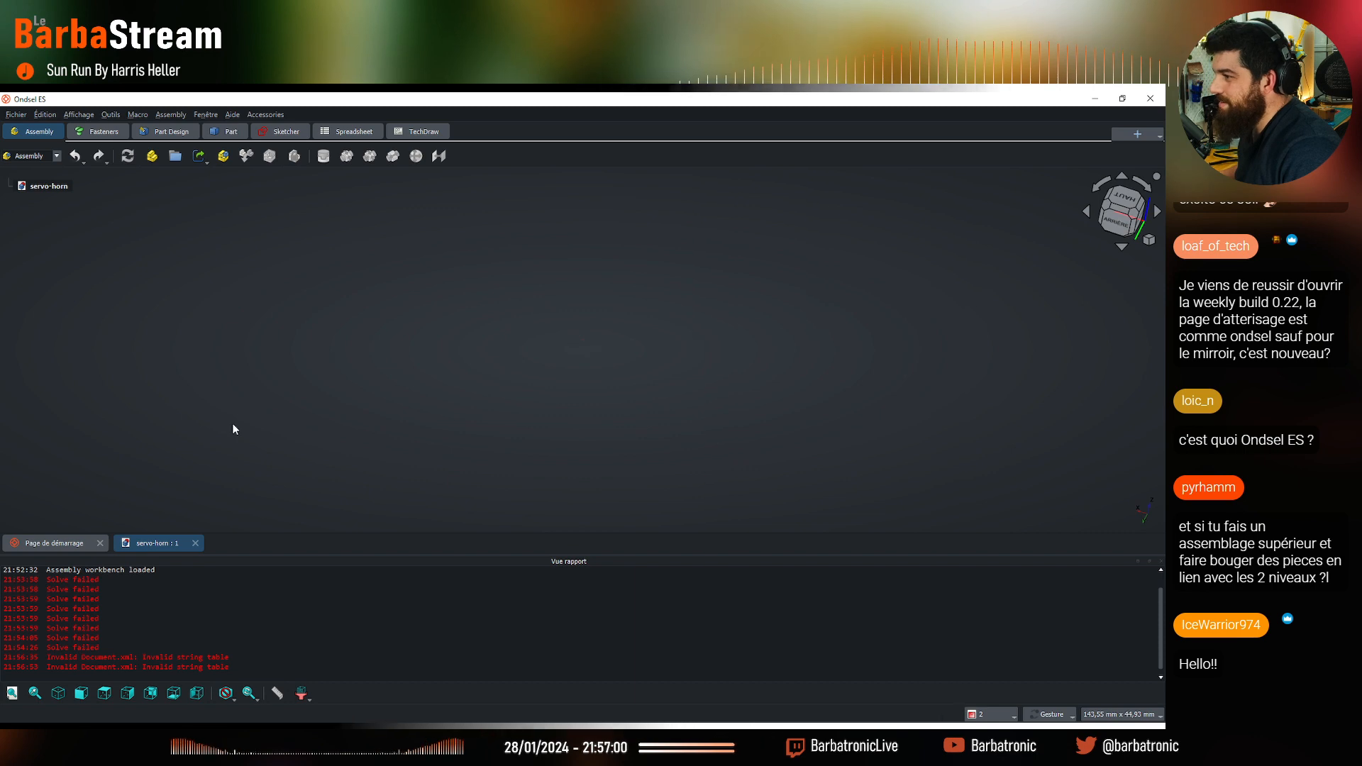
{"action": "left_click", "coordinate": [196, 543]}
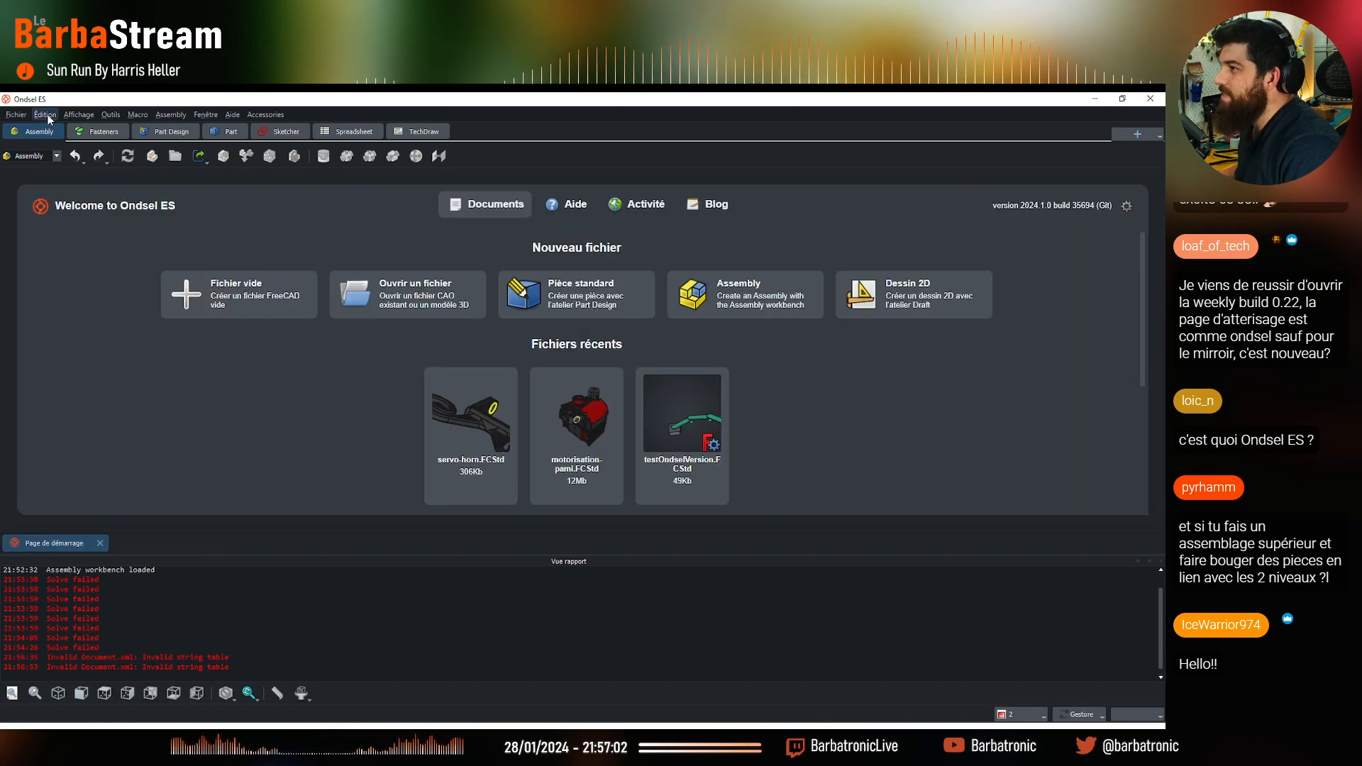
Try opening the DummyPAMI file and dismiss the loading error
{"action": "left_click", "coordinate": [16, 117]}
{"action": "left_click", "coordinate": [42, 146]}
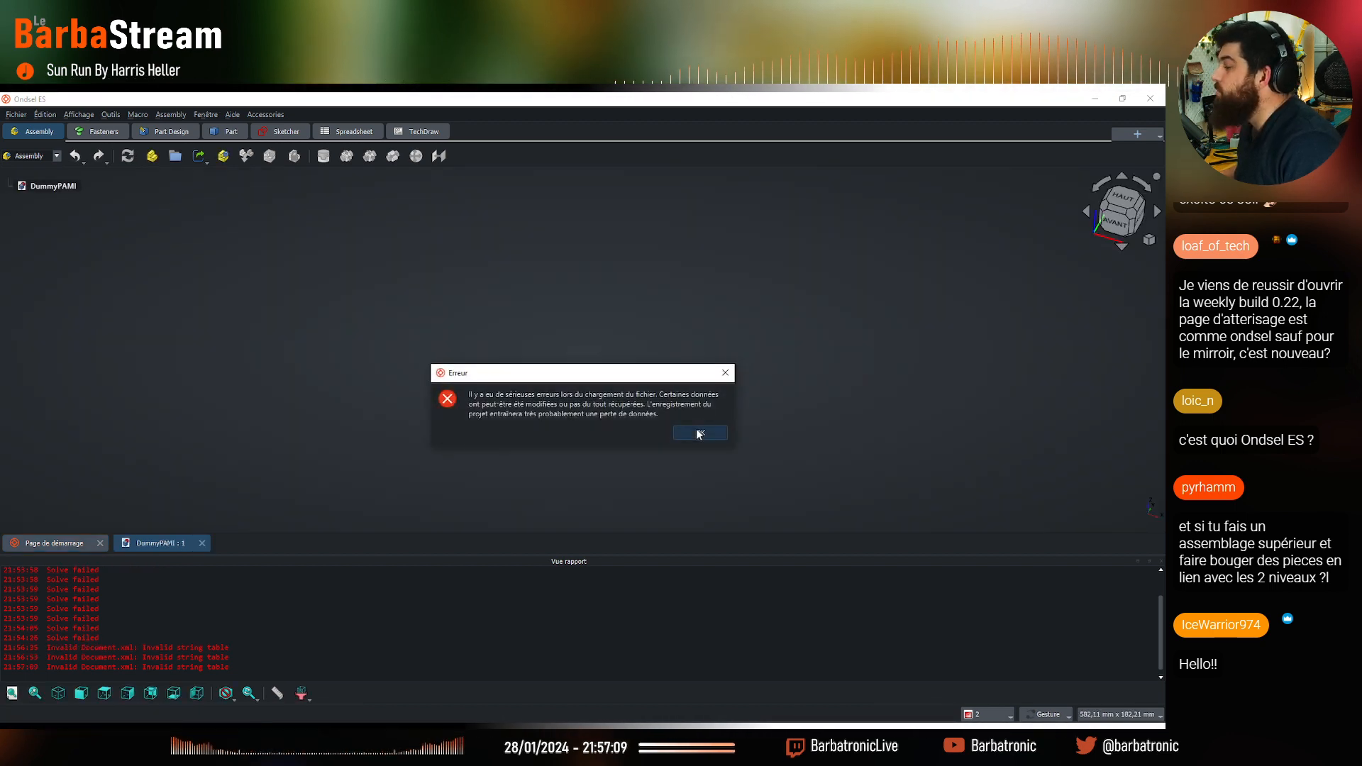
{"action": "left_click", "coordinate": [698, 433]}
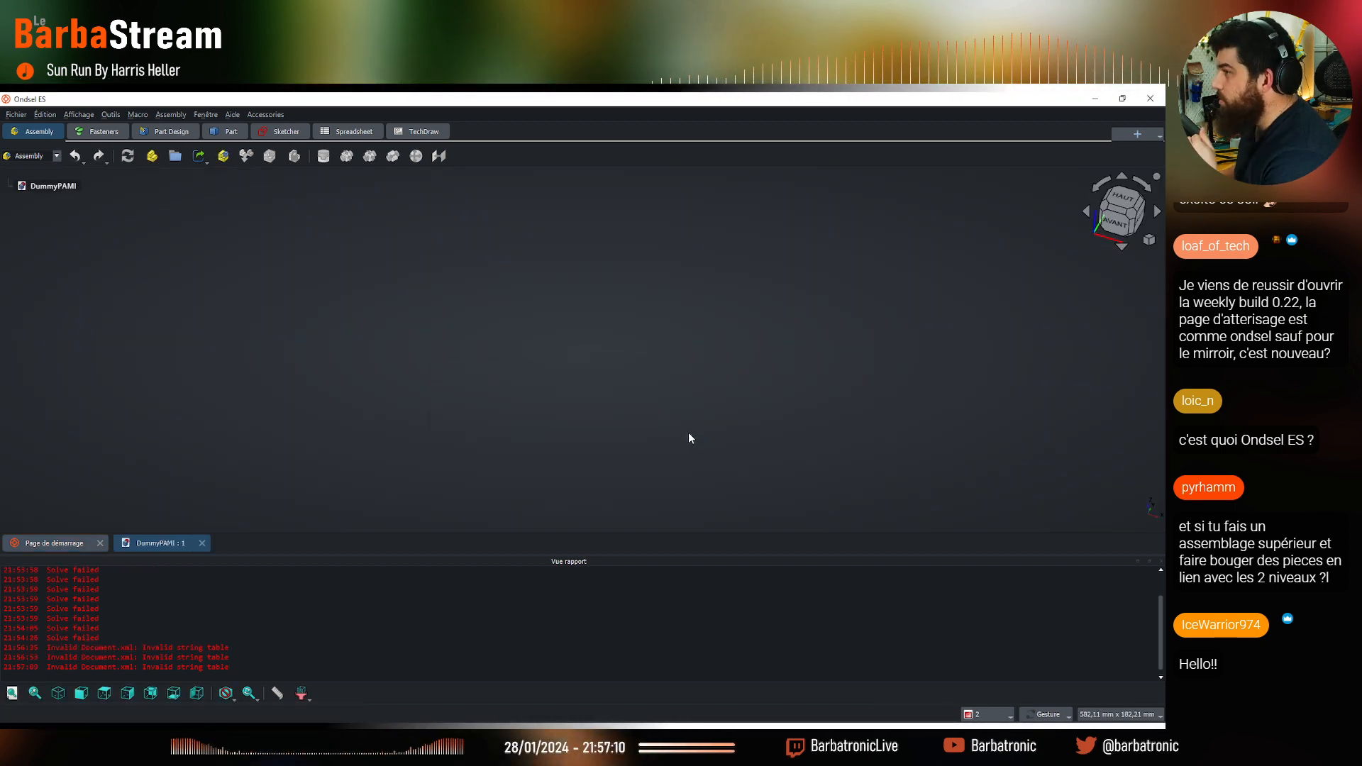
Try opening the structures file in place of DummyPAMI, dismiss the loading error and close the document
{"action": "left_click", "coordinate": [10, 115]}
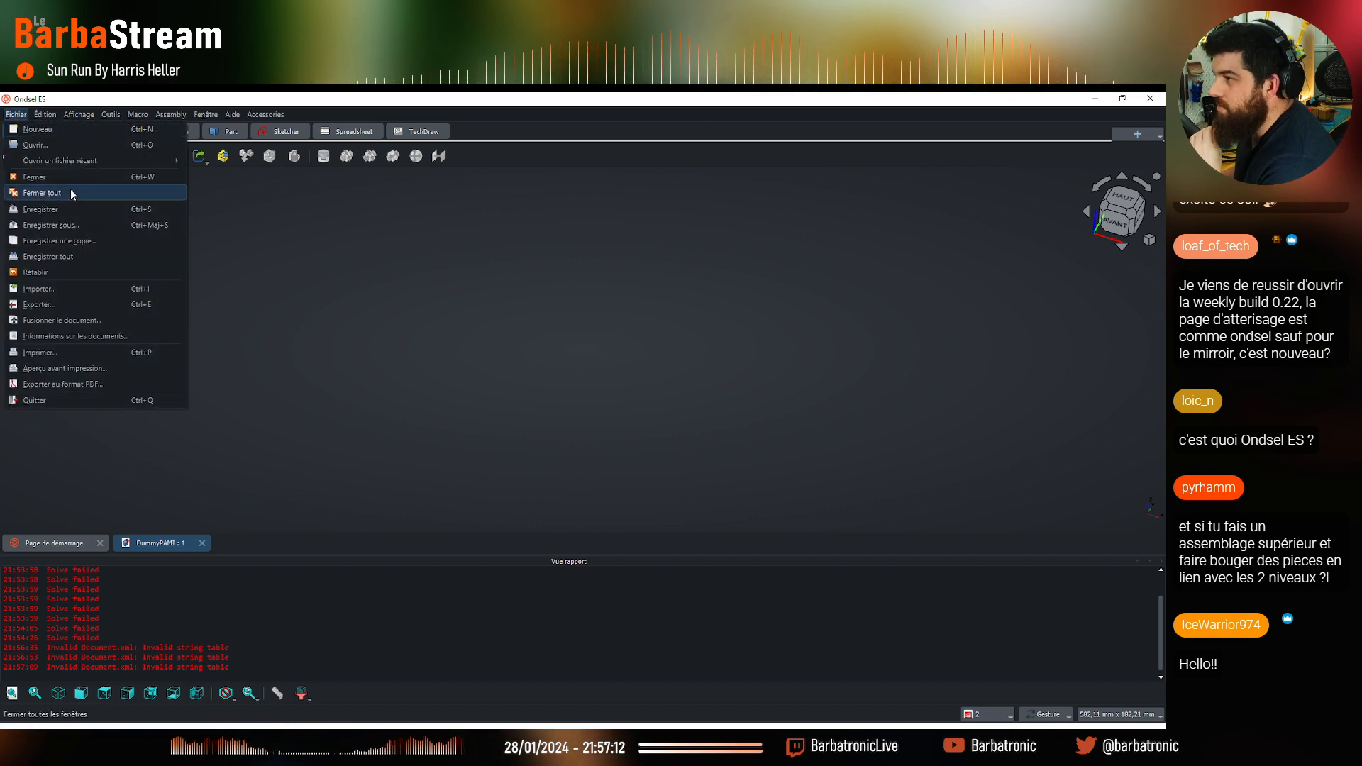
{"action": "left_click", "coordinate": [51, 146]}
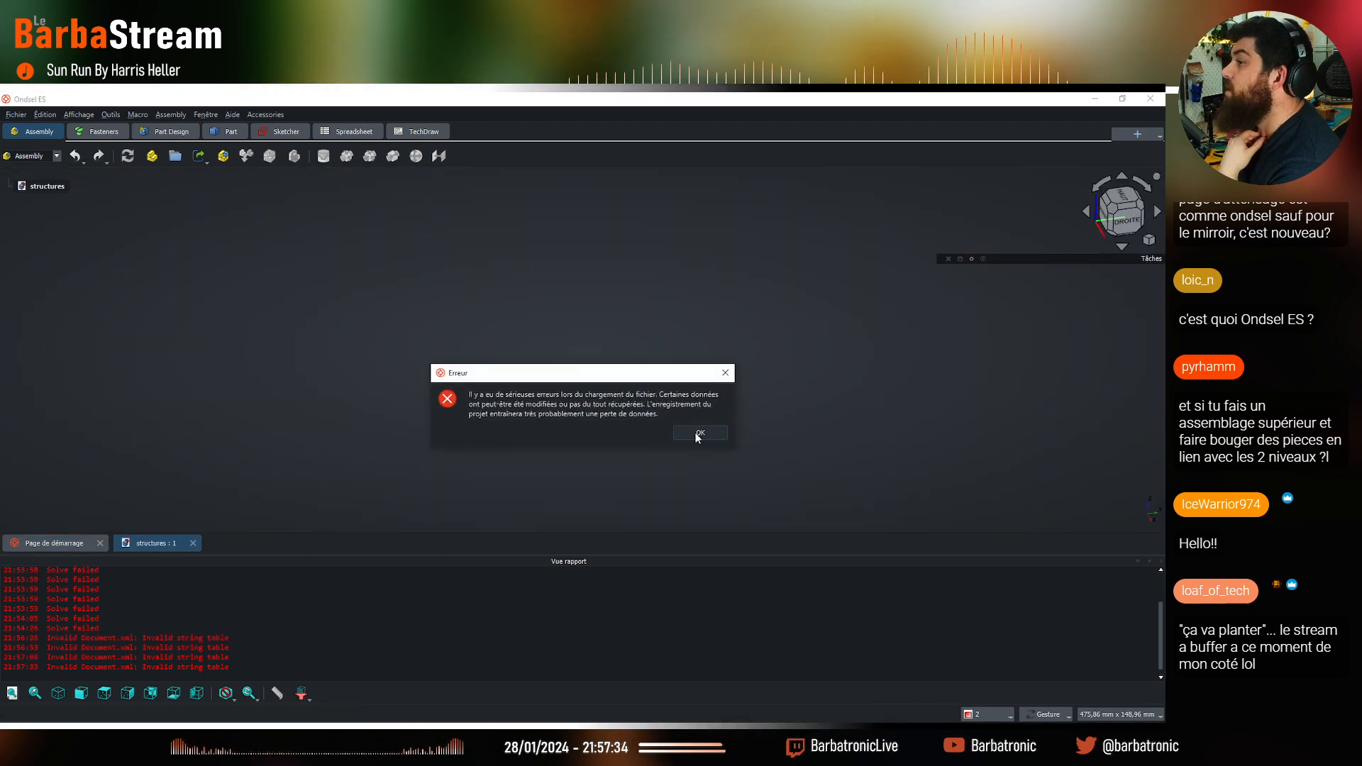
{"action": "left_click", "coordinate": [698, 434]}
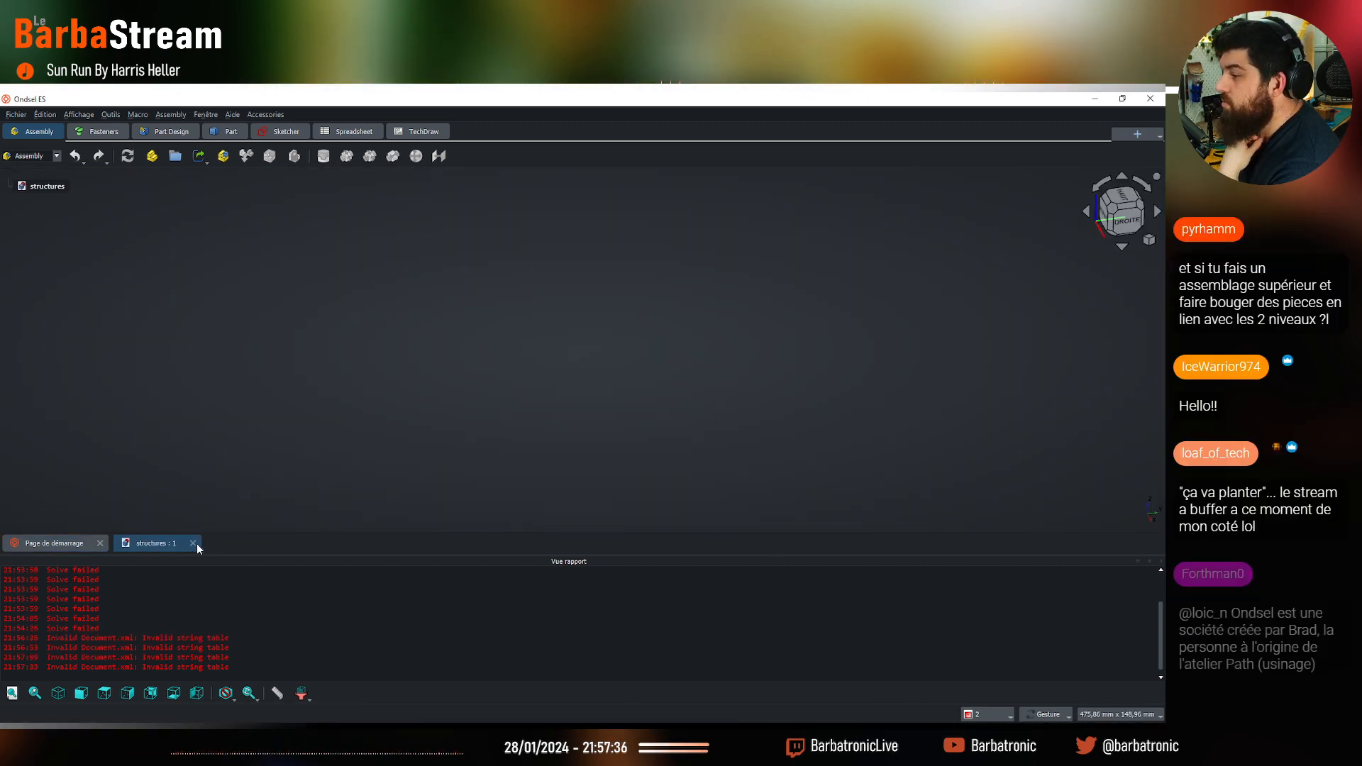
{"action": "left_click_drag", "start_coordinate": [181, 648], "coordinate": [282, 642]}
{"action": "left_click", "coordinate": [282, 641]}
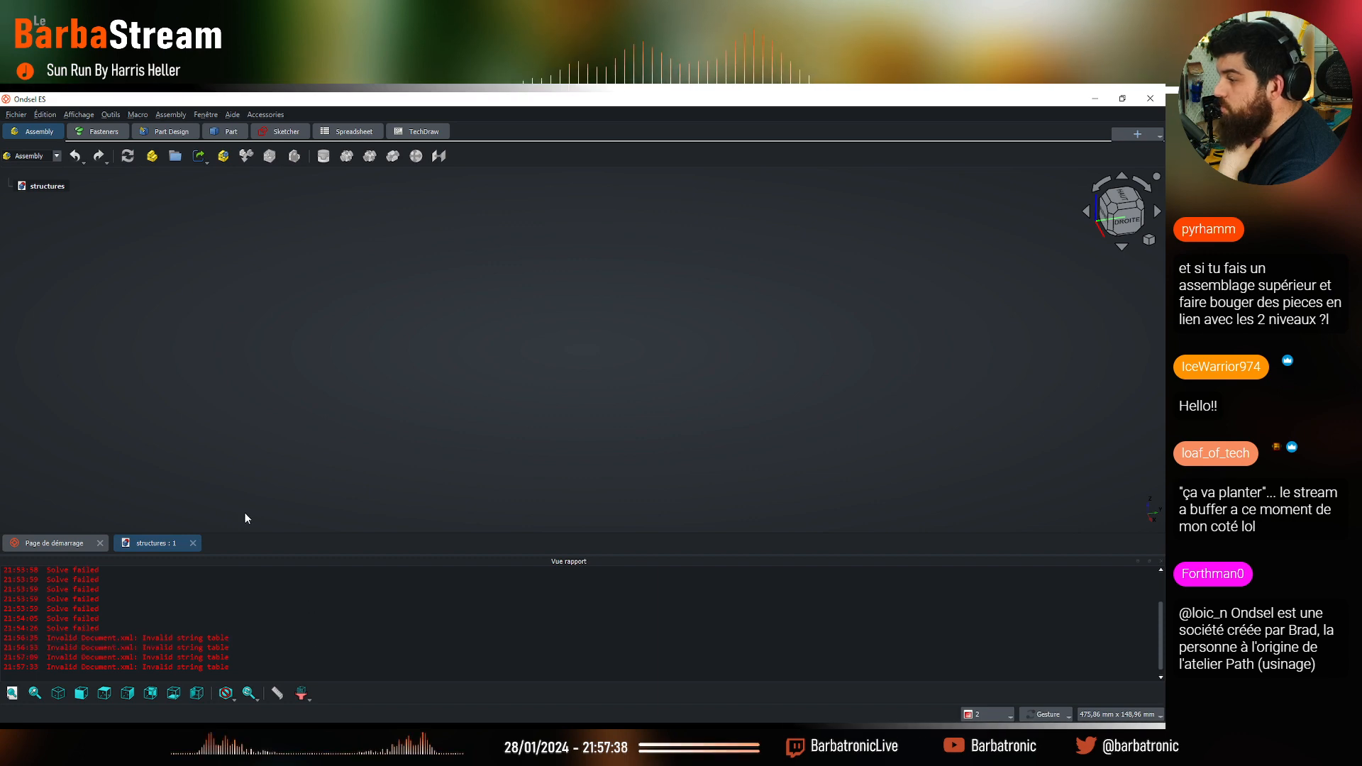
{"action": "left_click", "coordinate": [193, 543]}
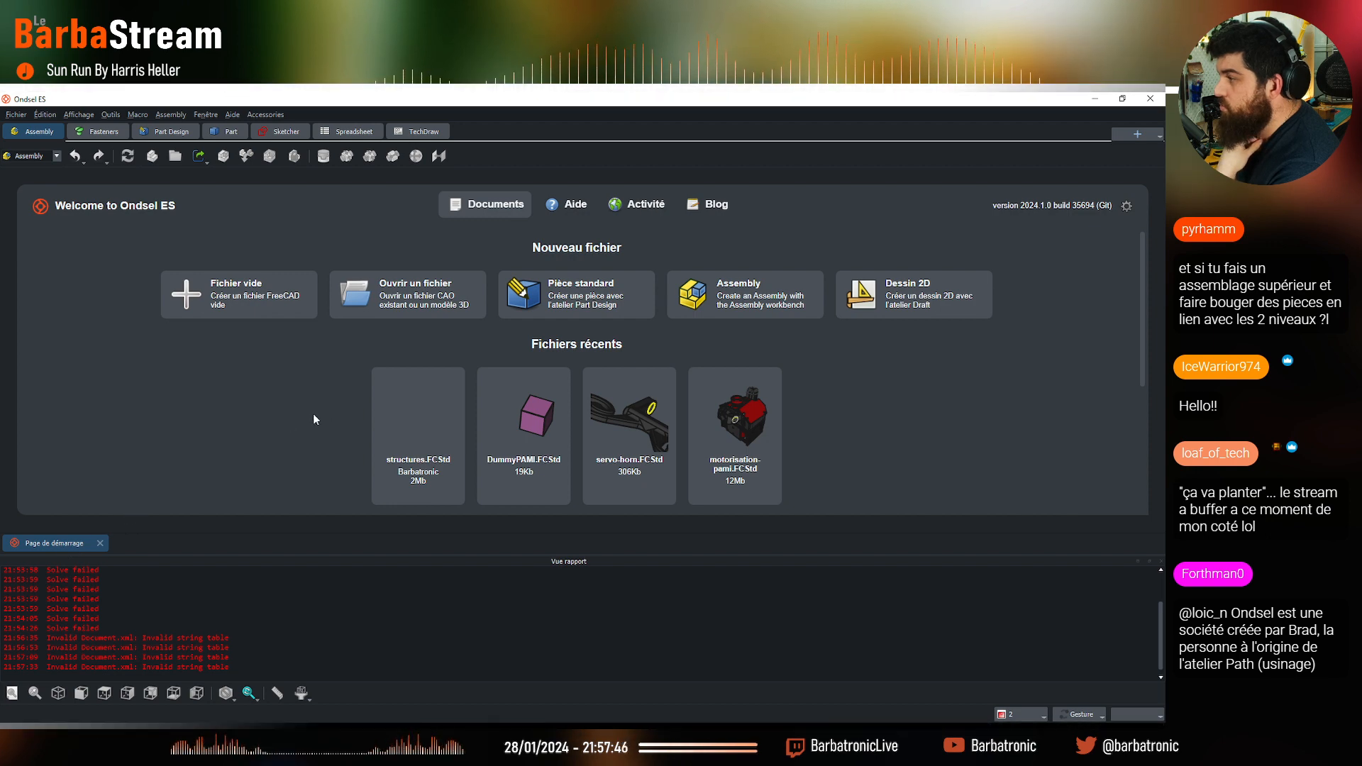
Reopen motorisation-pami from the recent files, dismiss the loading error and close the document again
{"action": "scroll", "coordinate": [624, 415], "scroll_direction": "down", "scroll_amount": 2}
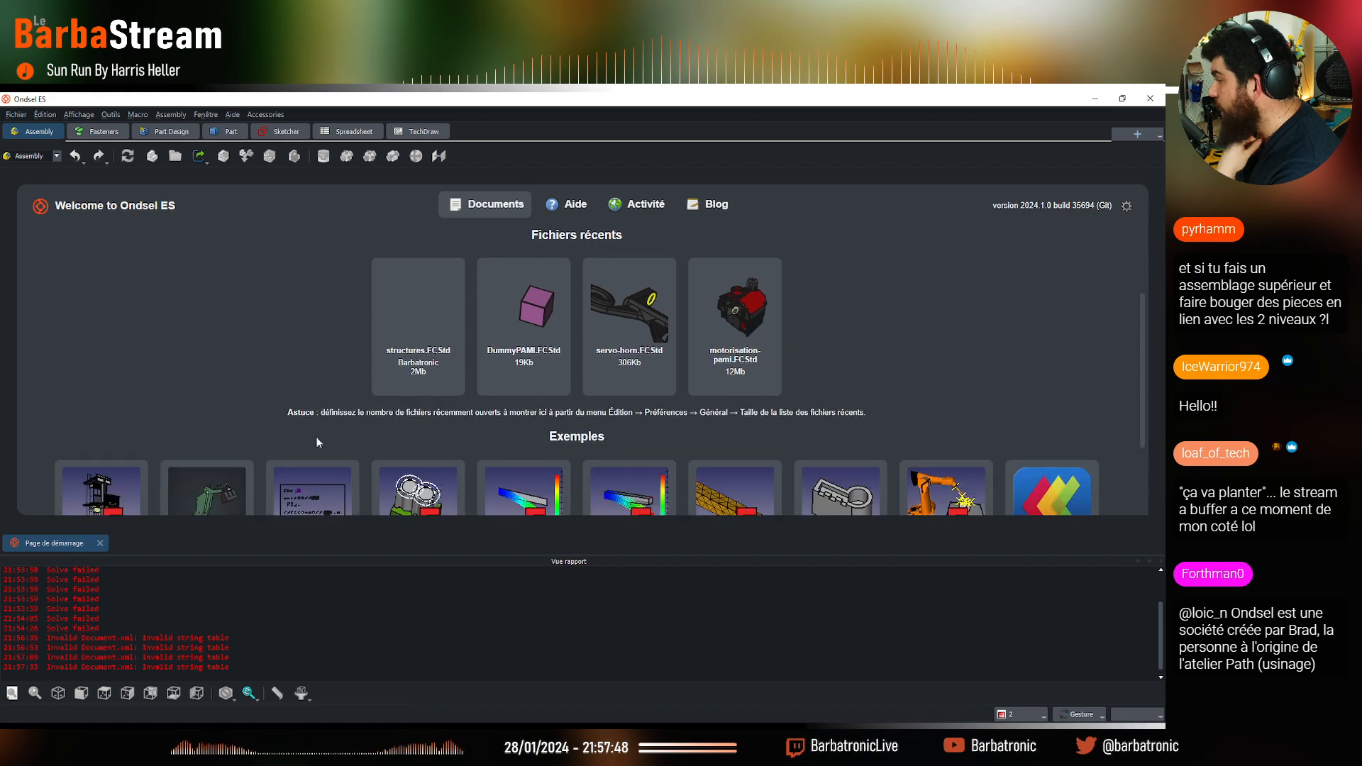
{"action": "scroll", "coordinate": [596, 396], "scroll_direction": "up", "scroll_amount": 2}
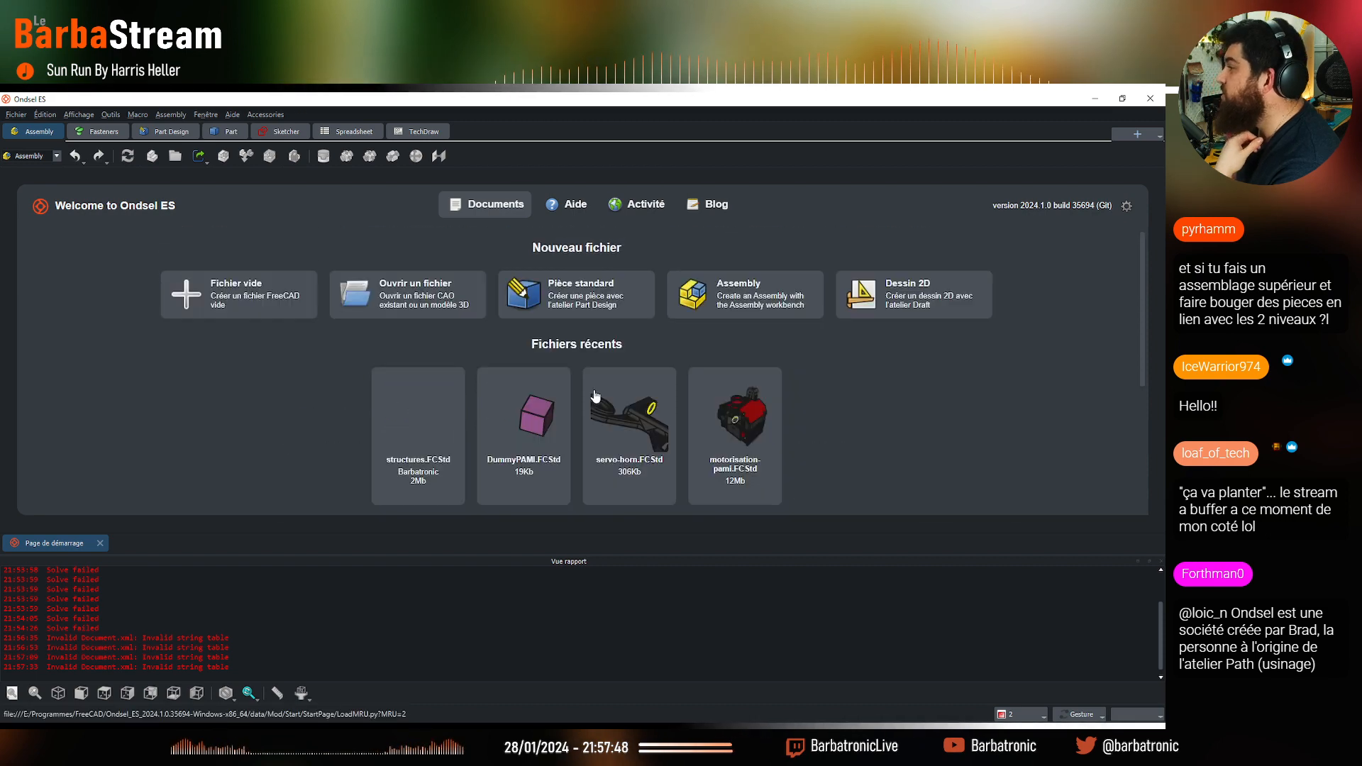
{"action": "left_click", "coordinate": [744, 419]}
{"action": "left_click", "coordinate": [699, 430]}
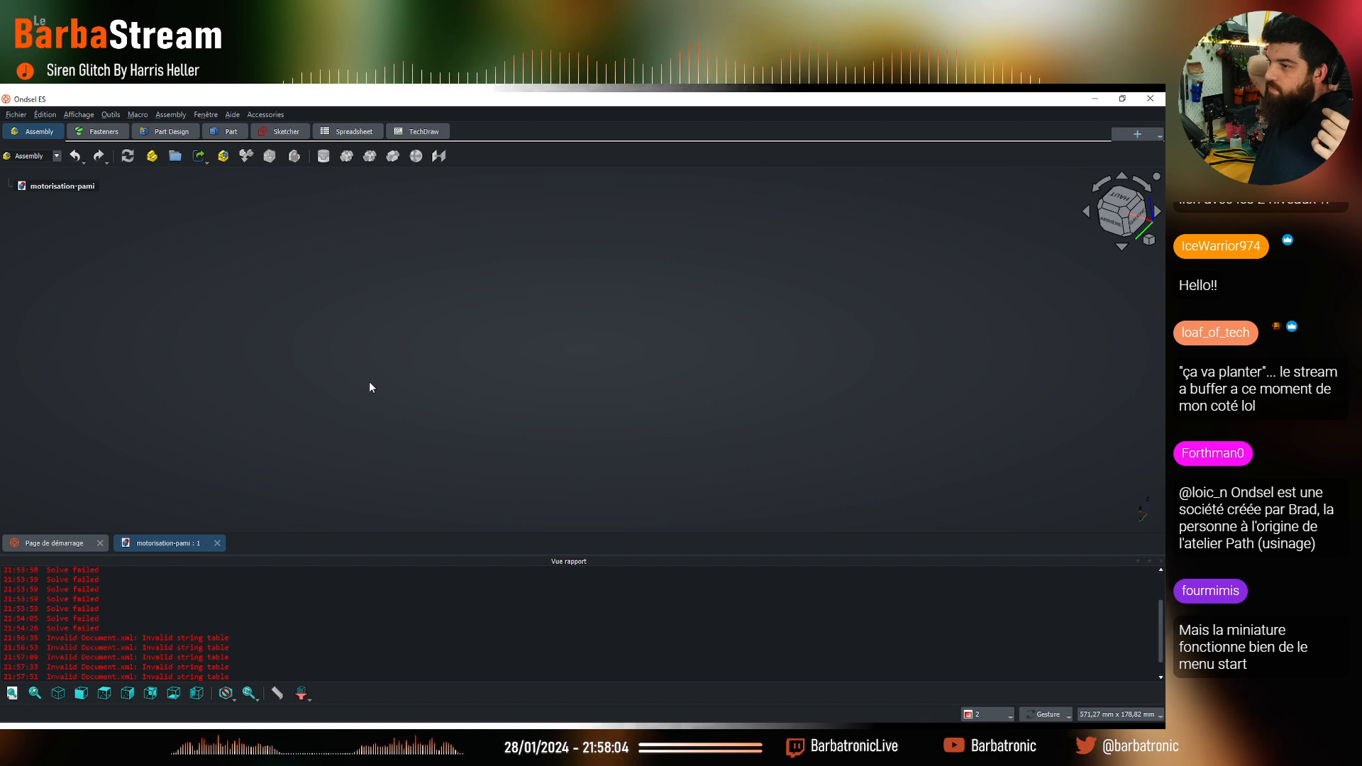
{"action": "left_click", "coordinate": [217, 543]}
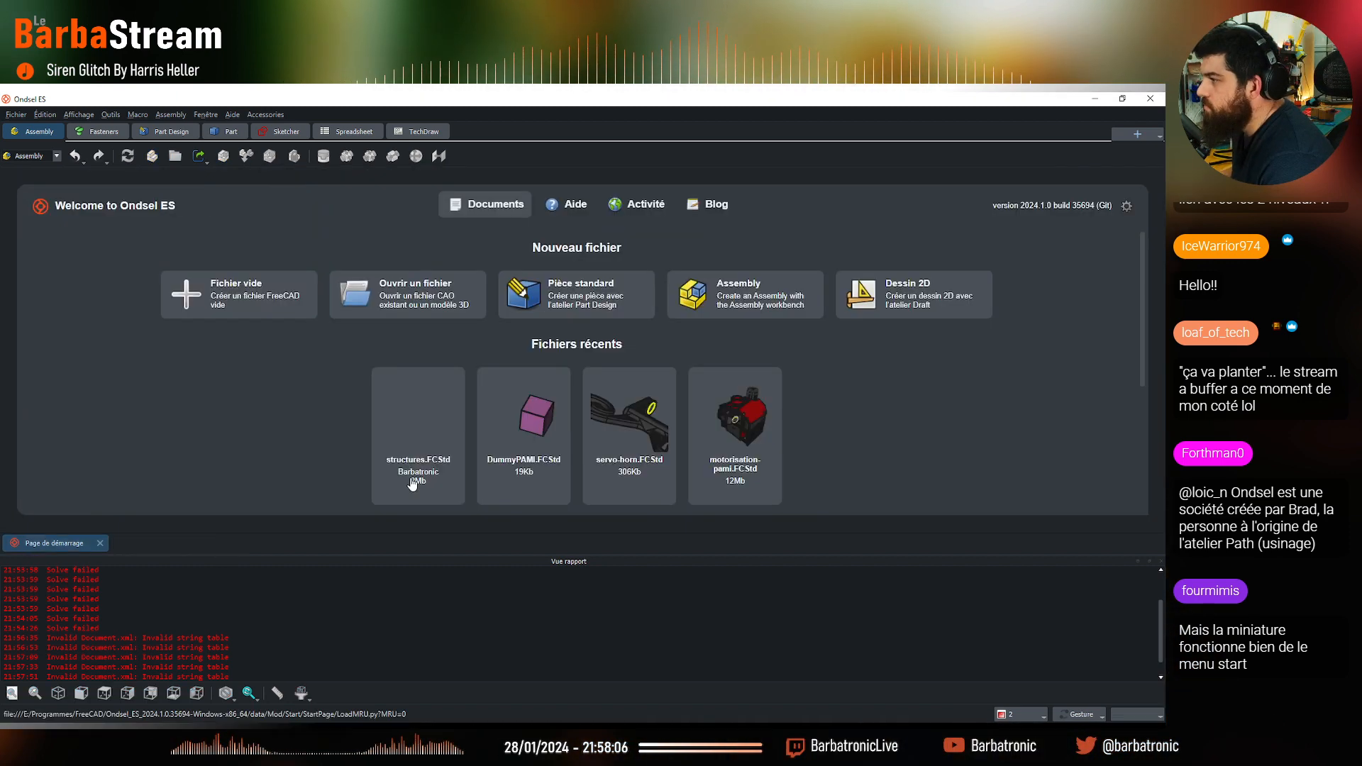
Open the testOndselVersion file and hide the report view to enlarge the 3D view
{"action": "scroll", "coordinate": [799, 404], "scroll_direction": "down", "scroll_amount": 3}
{"action": "scroll", "coordinate": [799, 404], "scroll_direction": "up", "scroll_amount": 3}
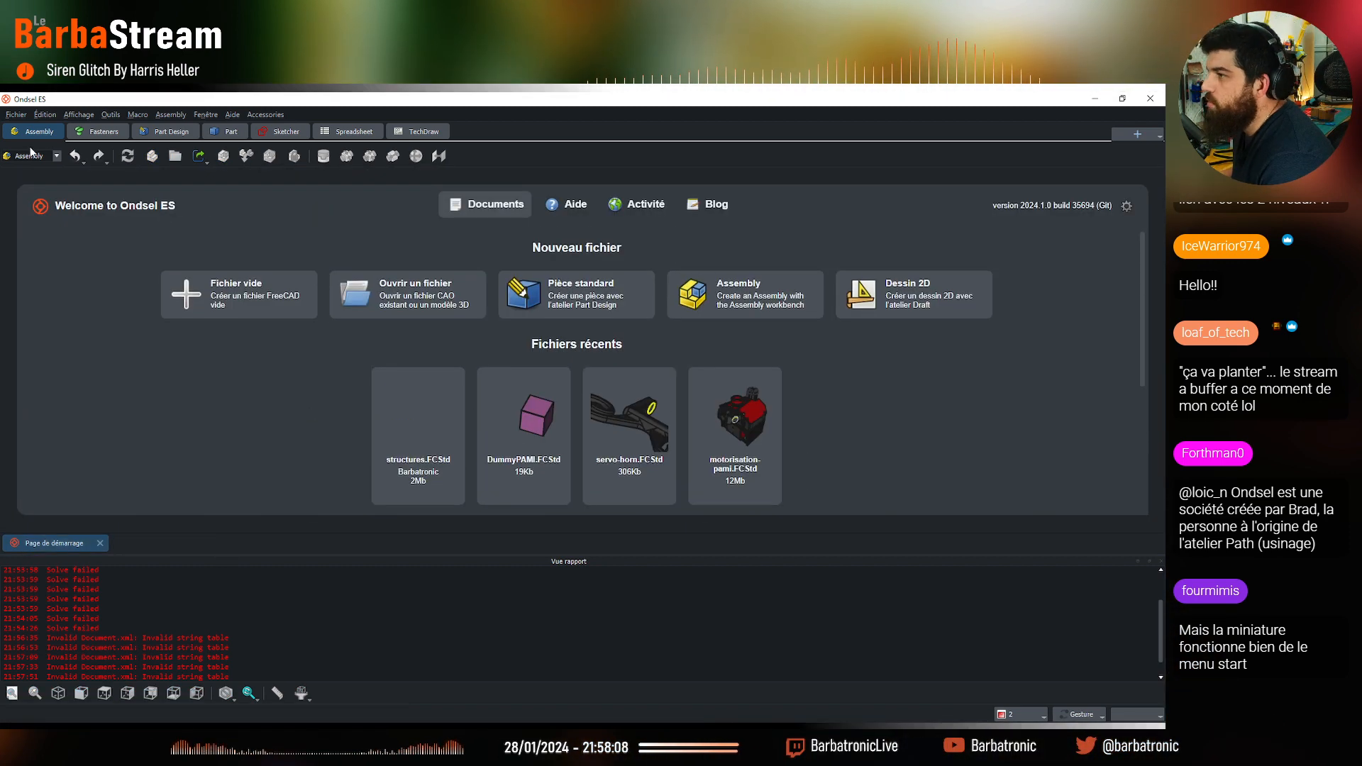
{"action": "left_click", "coordinate": [15, 114]}
{"action": "mouse_move", "coordinate": [78, 162]}
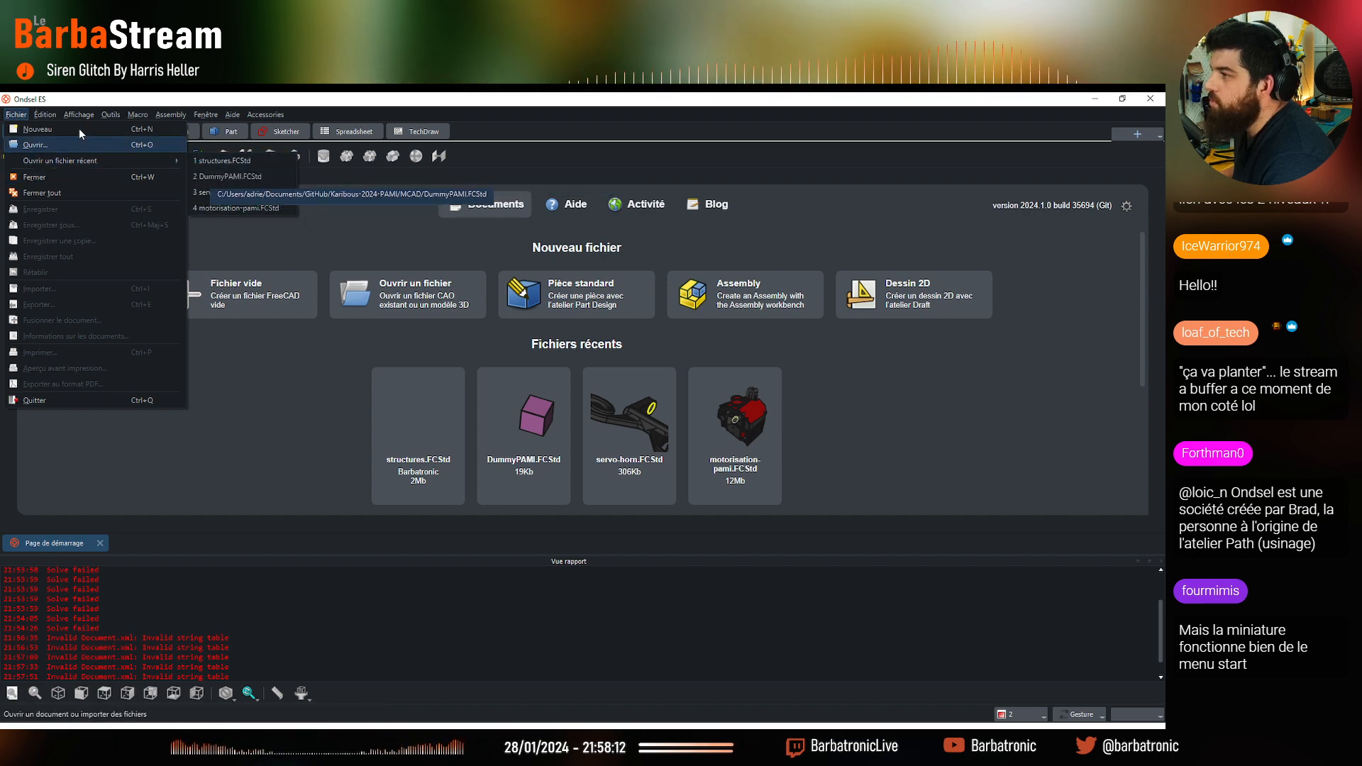
{"action": "left_click", "coordinate": [75, 142]}
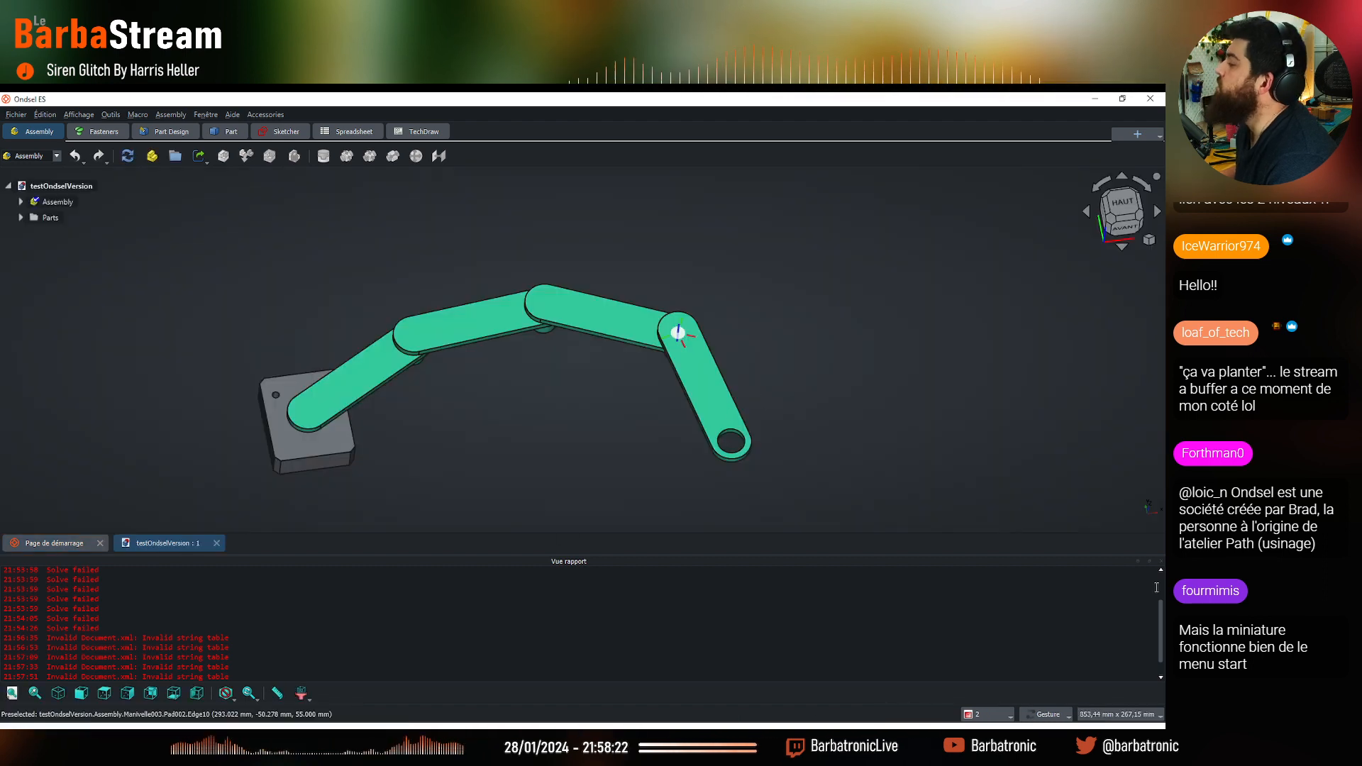
{"action": "left_click", "coordinate": [1161, 562]}
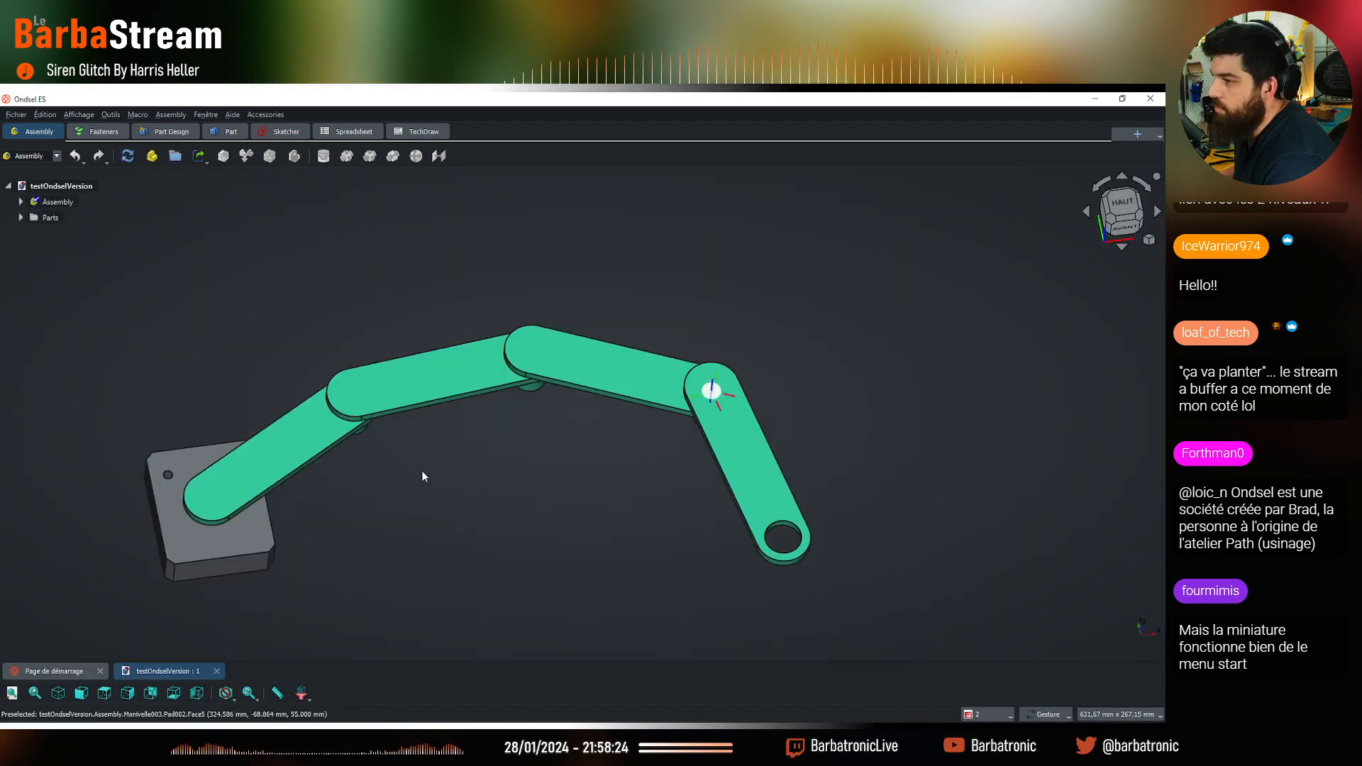
{"action": "left_click_drag", "start_coordinate": [422, 476], "coordinate": [410, 517]}
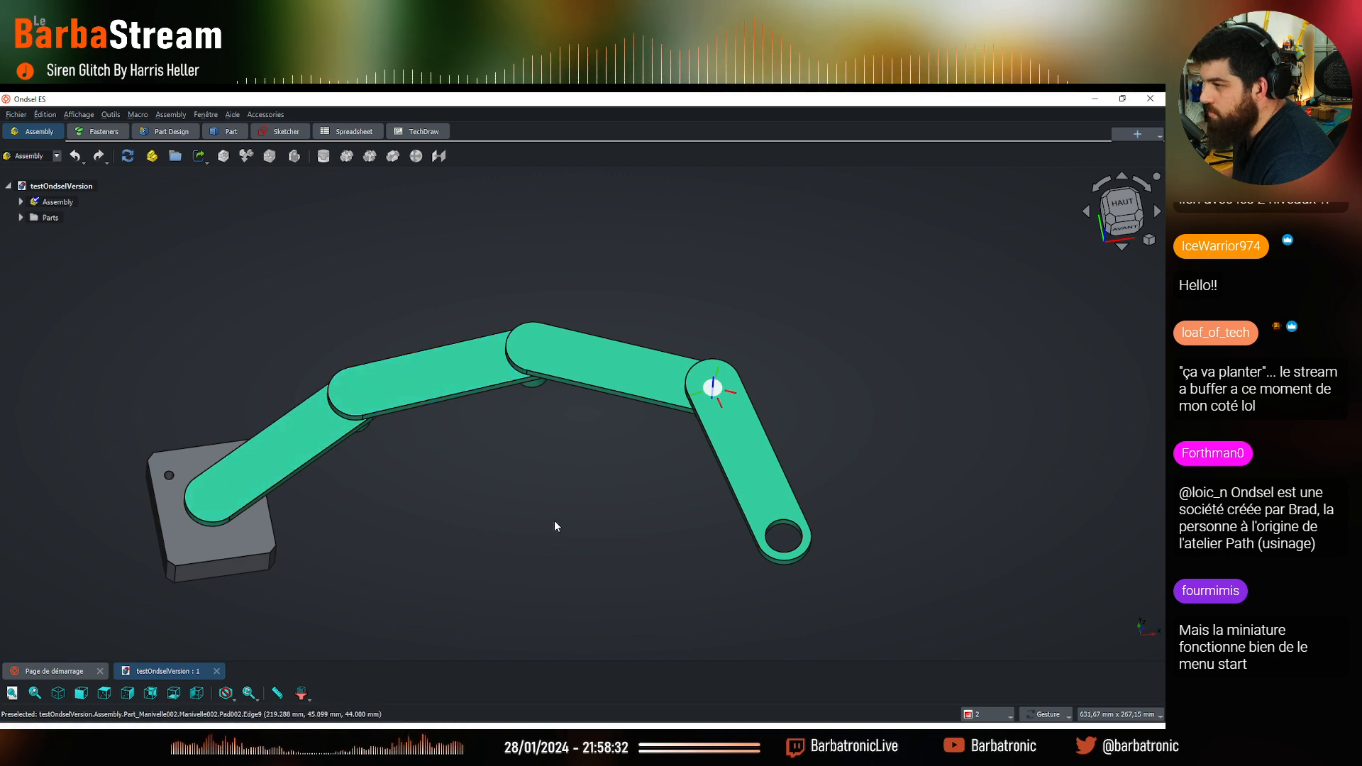
{"action": "left_click_drag", "start_coordinate": [555, 527], "coordinate": [422, 244]}
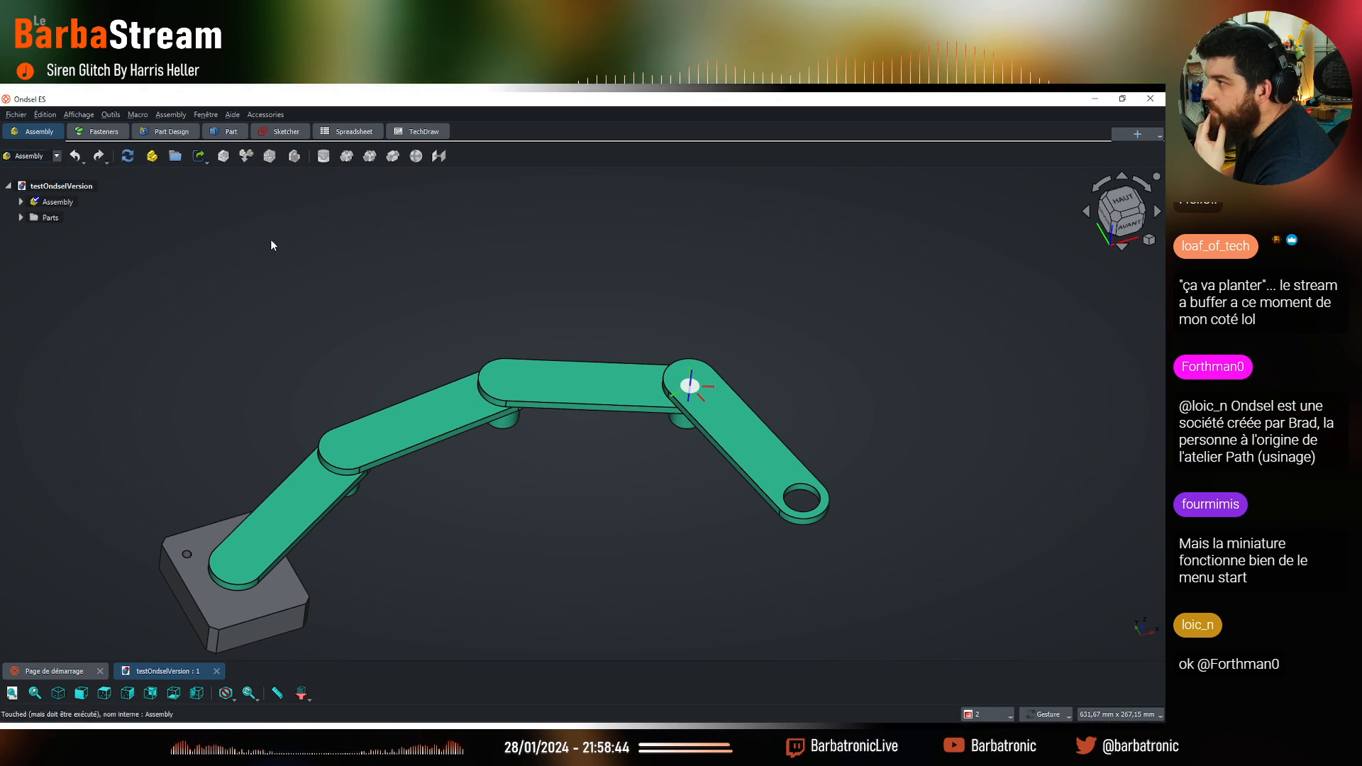
Activate the crank Assembly and create a new assembly inside it
{"action": "left_click", "coordinate": [66, 187]}
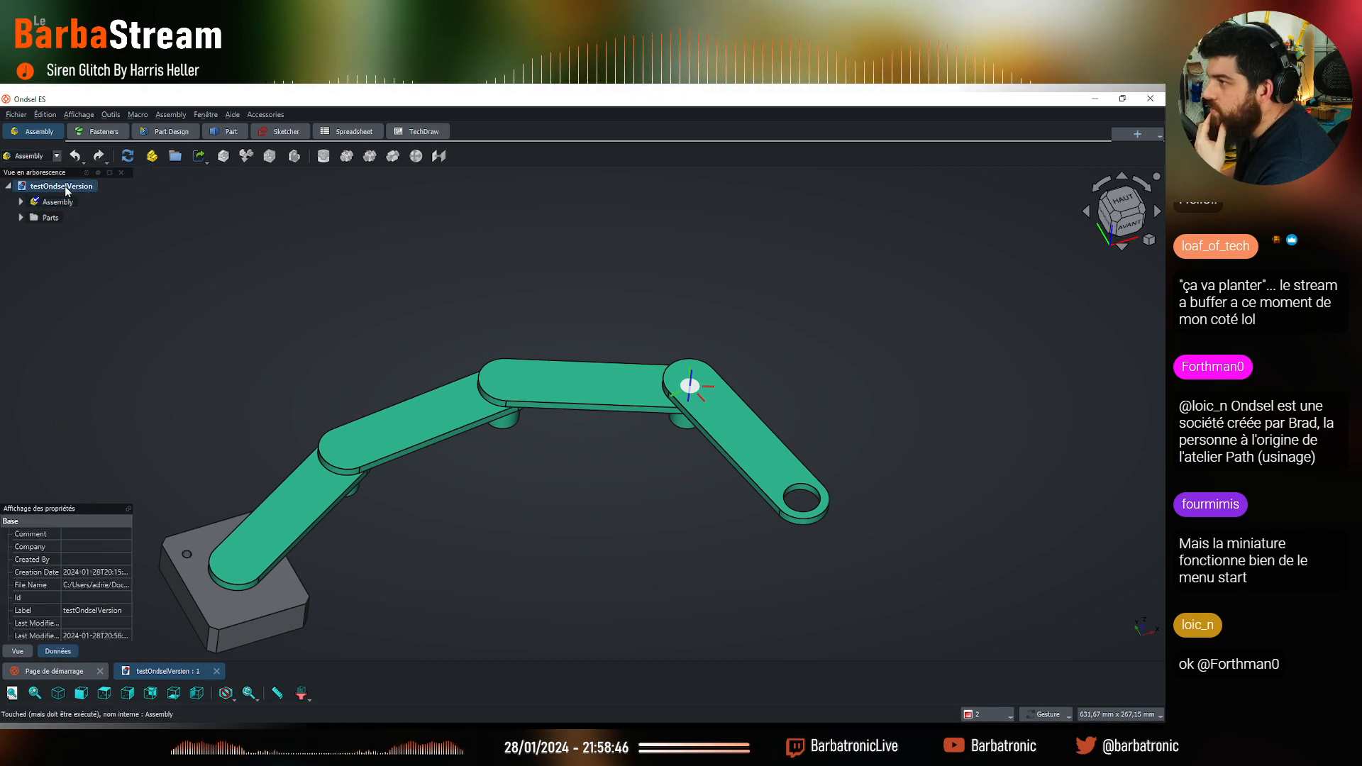
{"action": "double_click", "coordinate": [69, 202]}
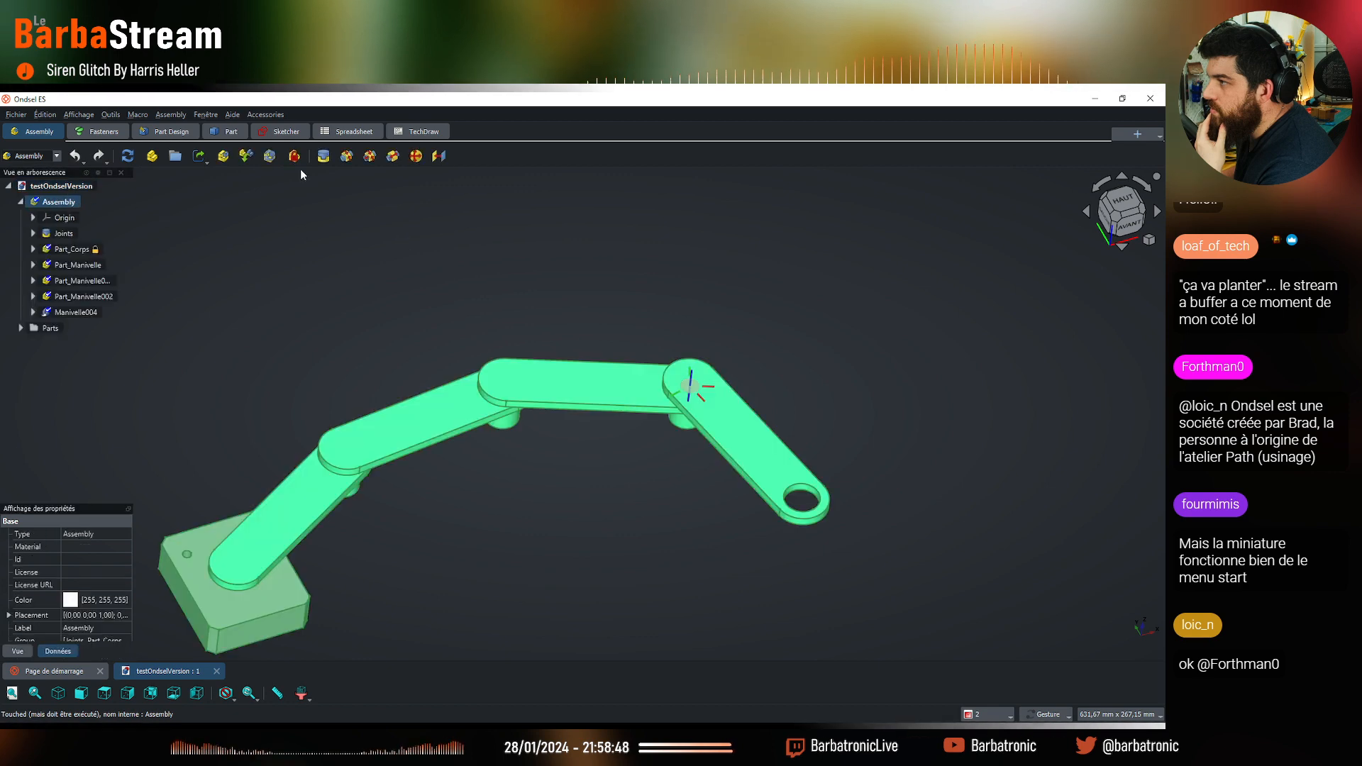
{"action": "left_click", "coordinate": [230, 159]}
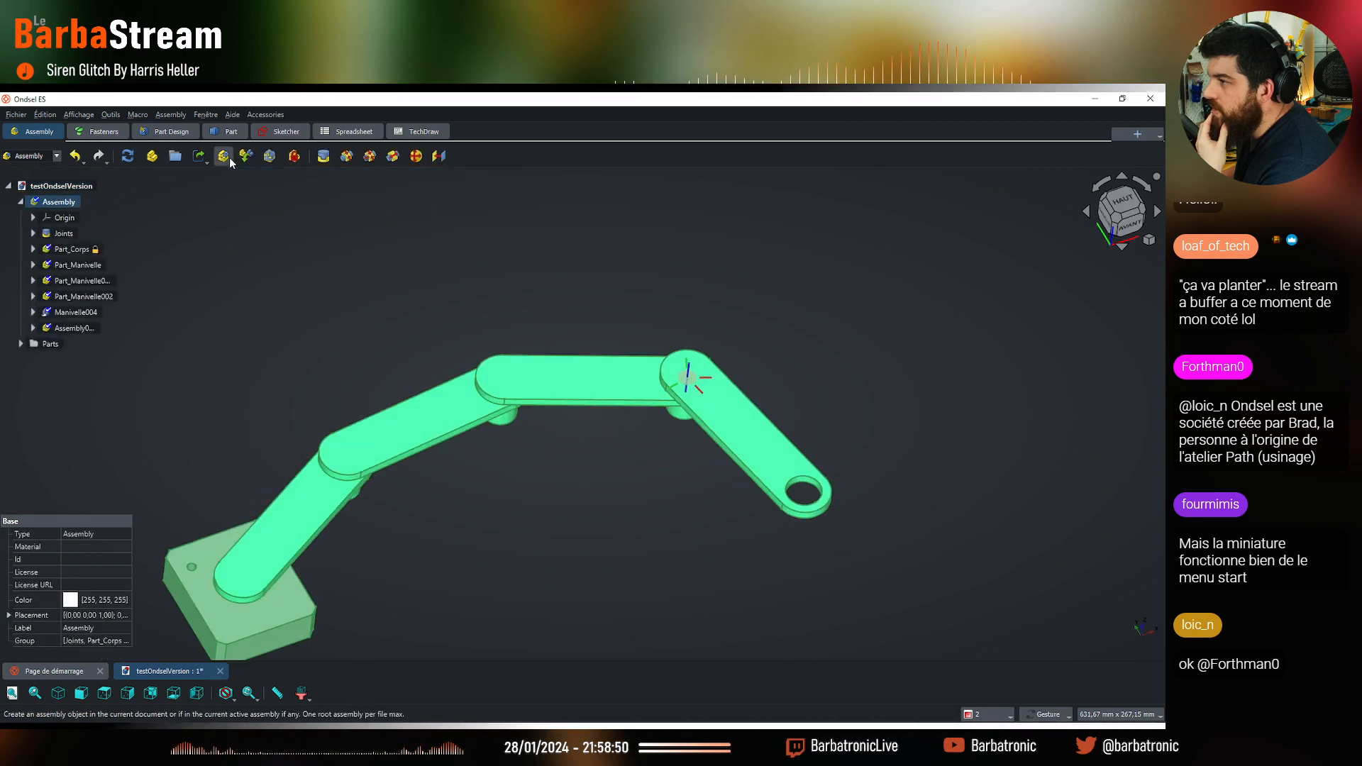
Move the new nested assembly to the root of the testOndselVersion document and activate it
{"action": "left_click", "coordinate": [88, 330]}
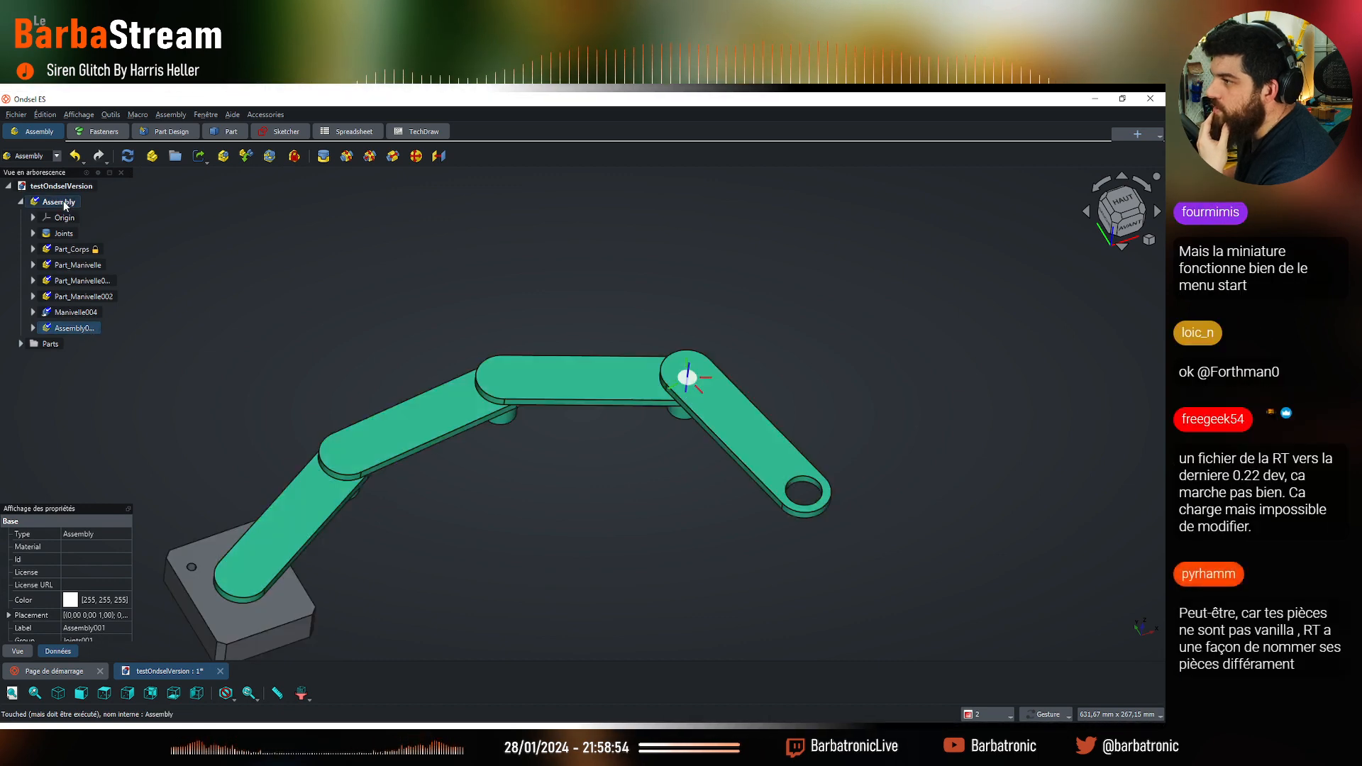
{"action": "left_click_drag", "start_coordinate": [105, 227], "coordinate": [88, 187]}
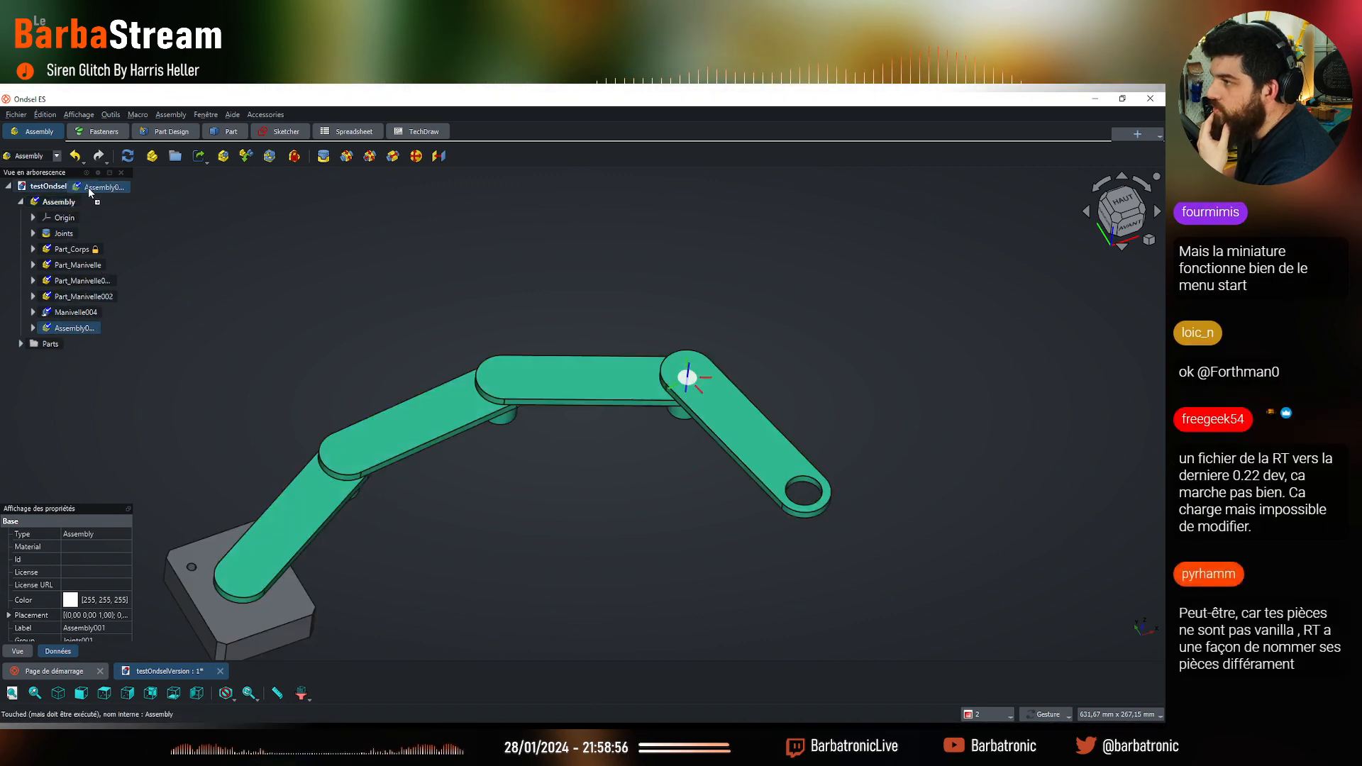
{"action": "left_click", "coordinate": [79, 357]}
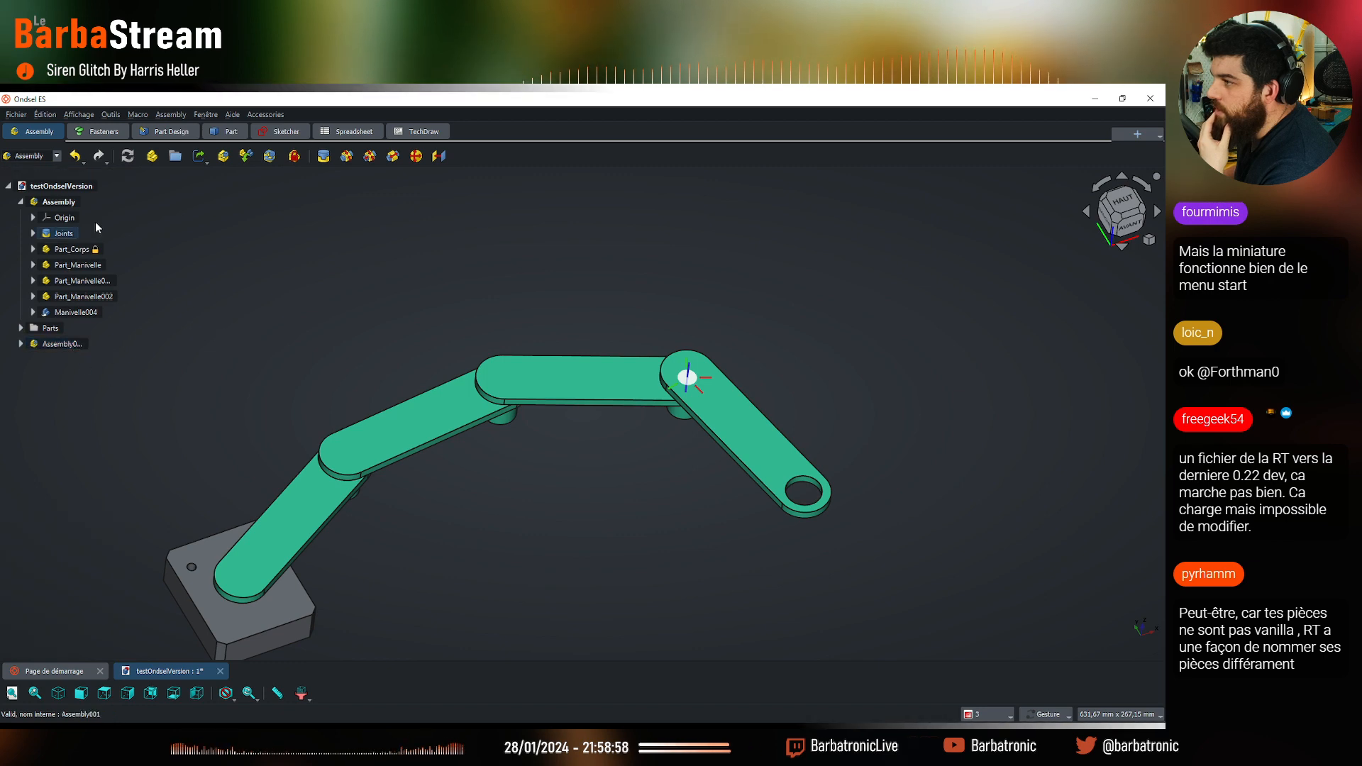
{"action": "left_click", "coordinate": [62, 344]}
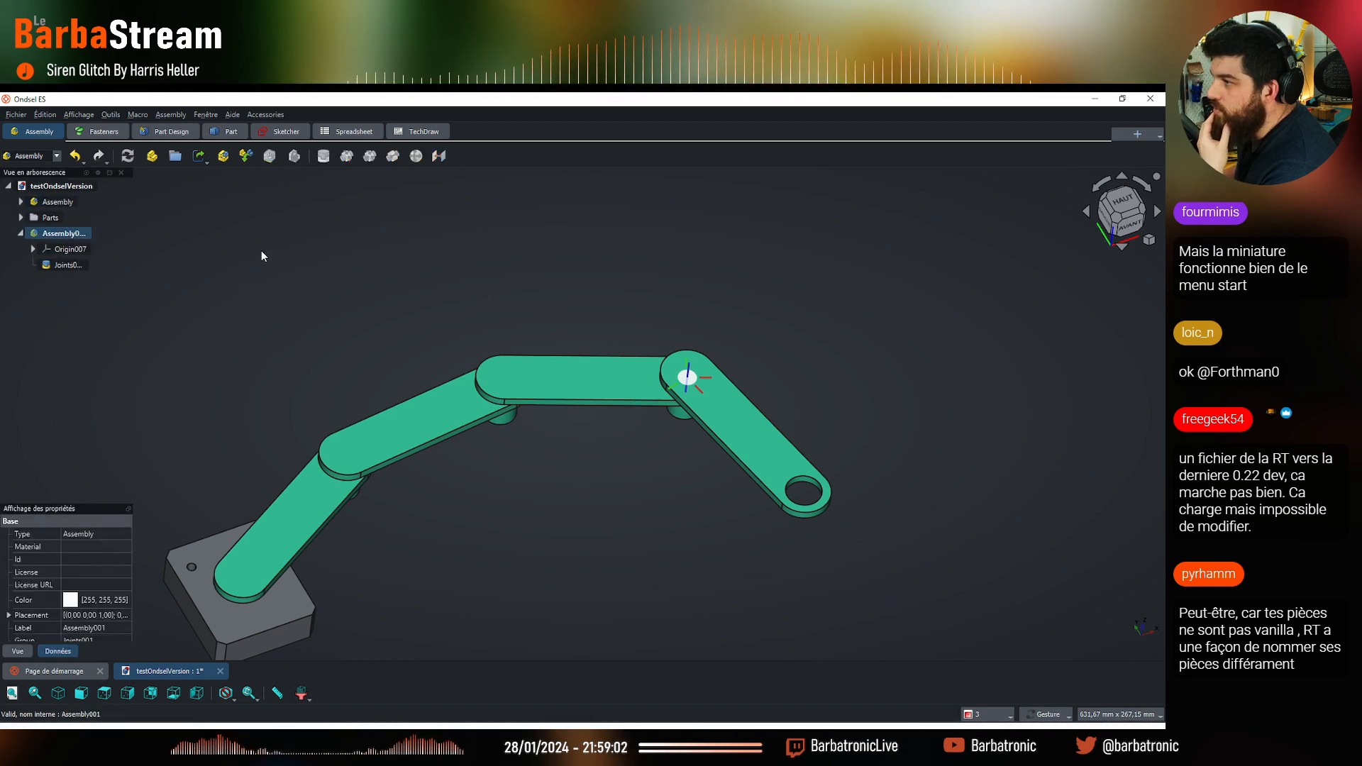
Insert two links of the crank Assembly into the new assembly, placing them apart from each other
{"action": "left_click", "coordinate": [261, 283]}
{"action": "left_click", "coordinate": [246, 156]}
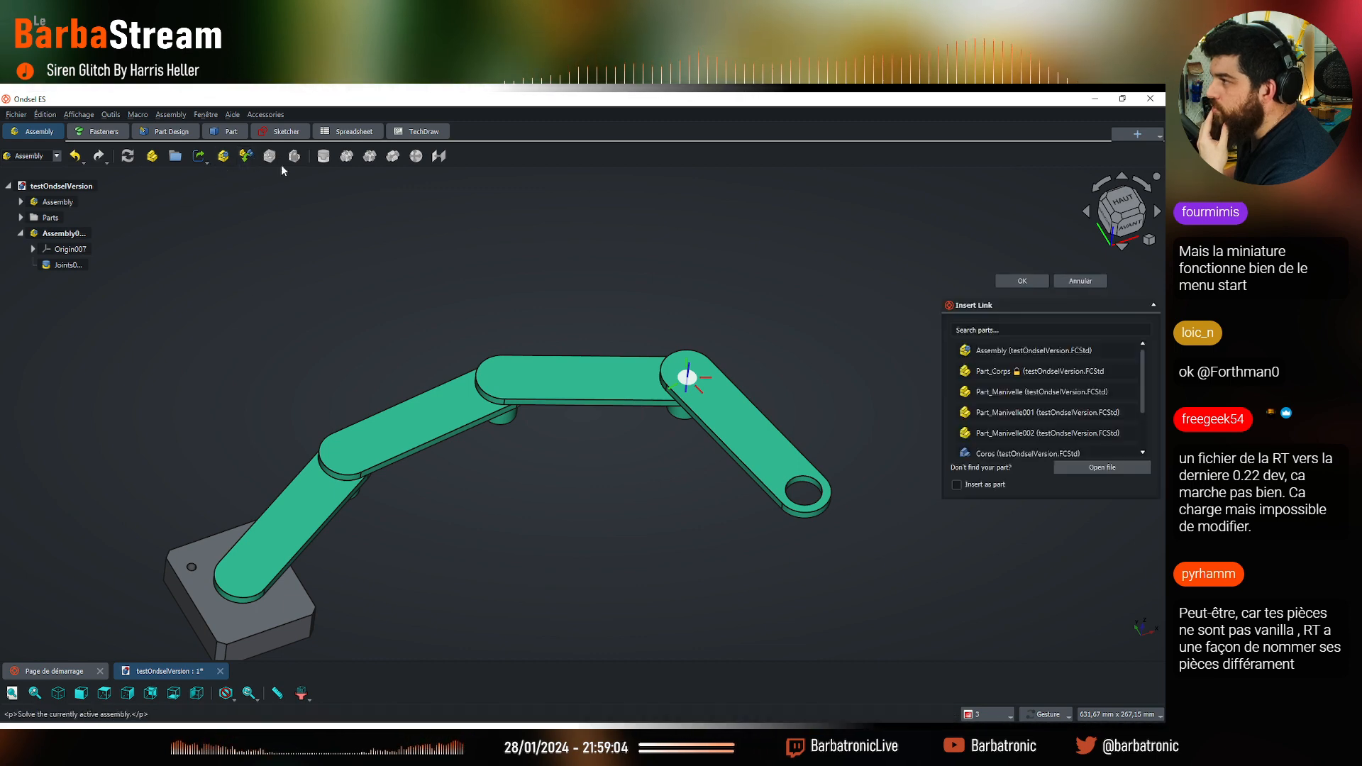
{"action": "left_click", "coordinate": [1014, 349]}
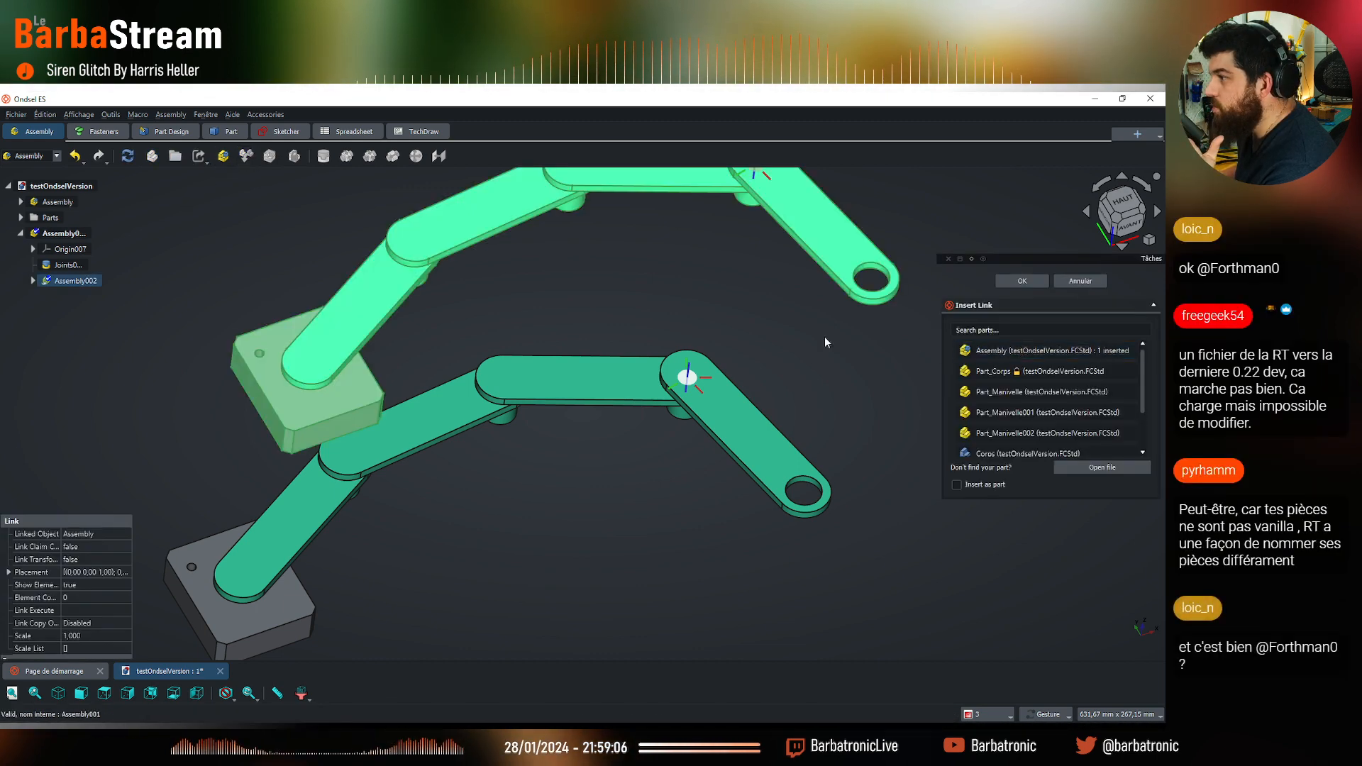
{"action": "left_click", "coordinate": [219, 428]}
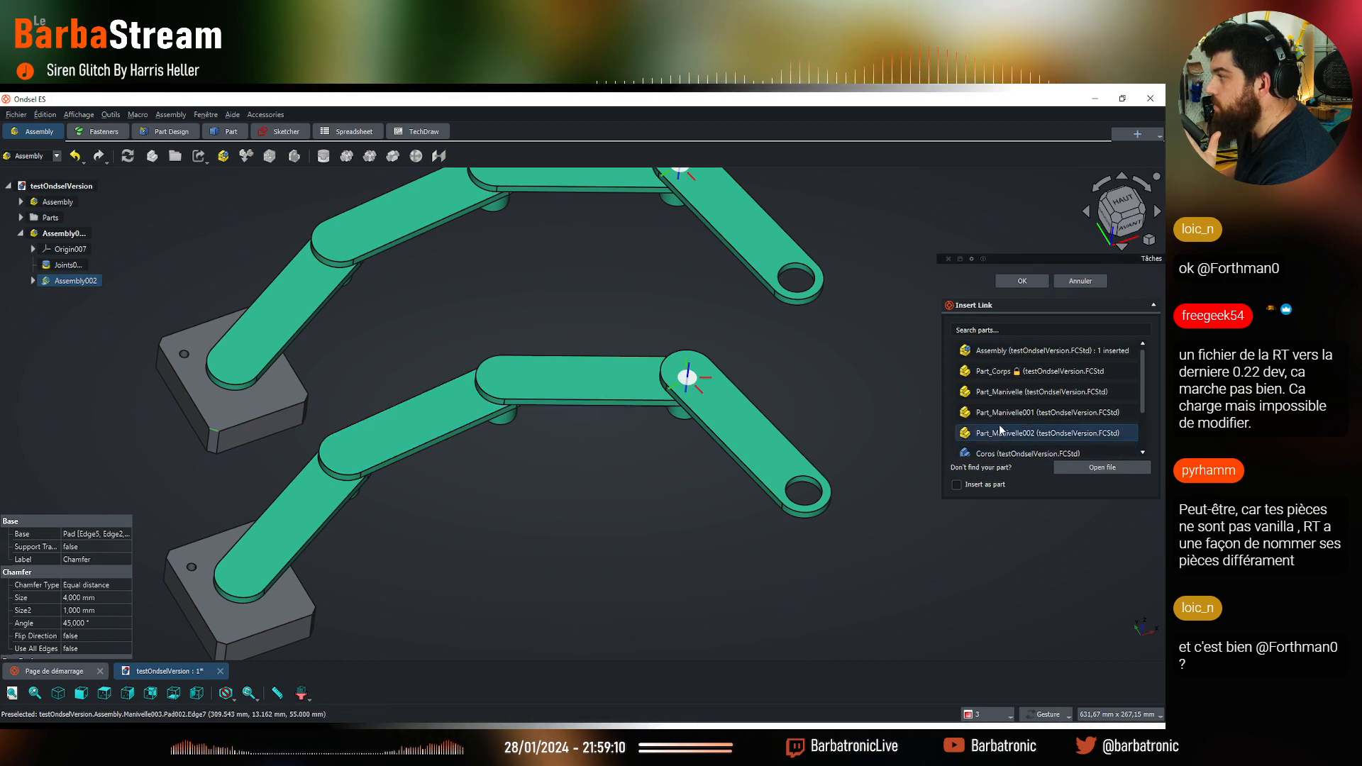
{"action": "left_click", "coordinate": [1000, 352]}
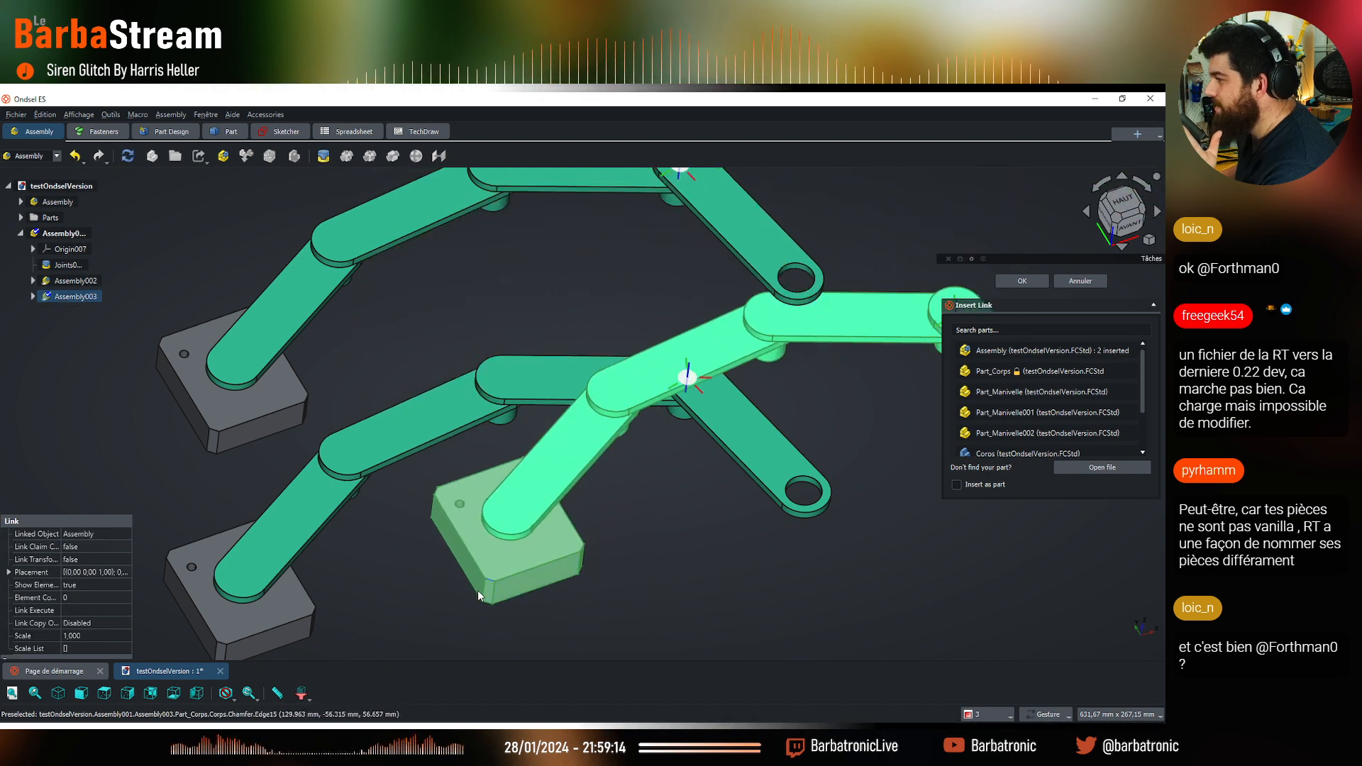
{"action": "left_click", "coordinate": [484, 596]}
{"action": "left_click", "coordinate": [1022, 281]}
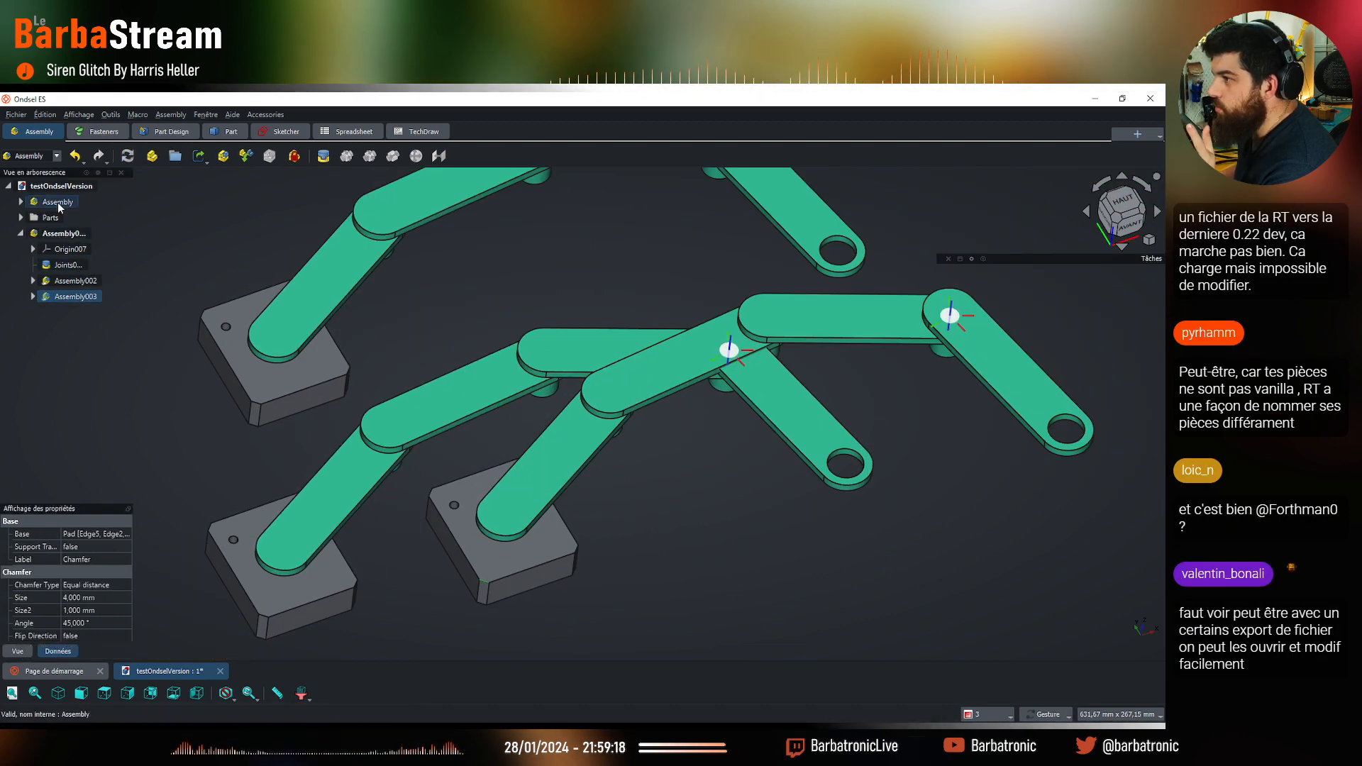
Hide the original crank Assembly so that only its two inserted copies are shown
{"action": "left_click", "coordinate": [57, 202]}
{"action": "key", "text": "space"}
{"action": "left_click", "coordinate": [449, 358]}
{"action": "scroll", "coordinate": [449, 358], "scroll_direction": "down", "scroll_amount": 3}
{"action": "scroll", "coordinate": [441, 474], "scroll_direction": "up", "scroll_amount": 3}
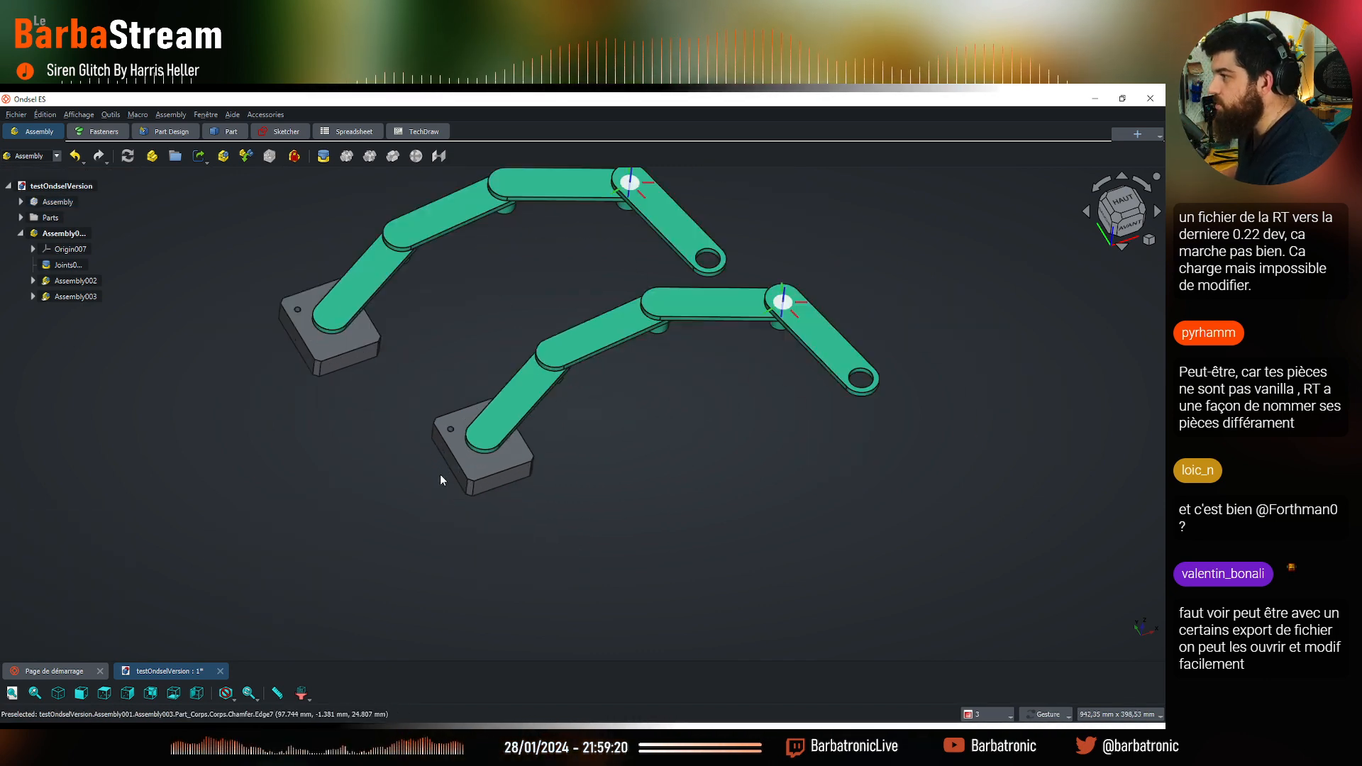
Move the second inserted crank assembly by its base closer to the first copy
{"action": "left_click_drag", "start_coordinate": [477, 458], "coordinate": [427, 447]}
{"action": "scroll", "coordinate": [510, 478], "scroll_direction": "down", "scroll_amount": 3}
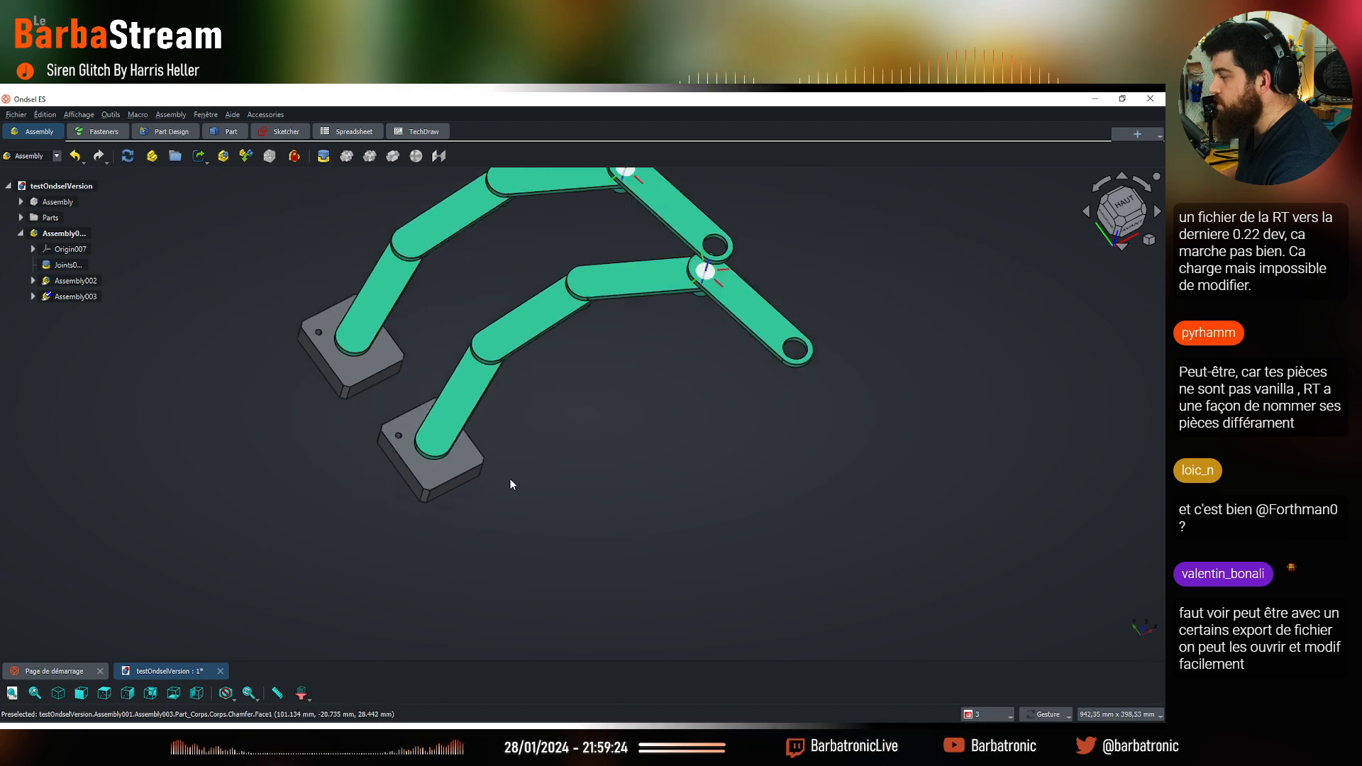
{"action": "scroll", "coordinate": [435, 330], "scroll_direction": "up", "scroll_amount": 2}
{"action": "mouse_move", "coordinate": [491, 507]}
{"action": "left_mouse_down"}
{"action": "mouse_move", "coordinate": [507, 529]}
{"action": "mouse_move", "coordinate": [530, 491]}
{"action": "mouse_move", "coordinate": [516, 506]}
{"action": "left_mouse_up"}
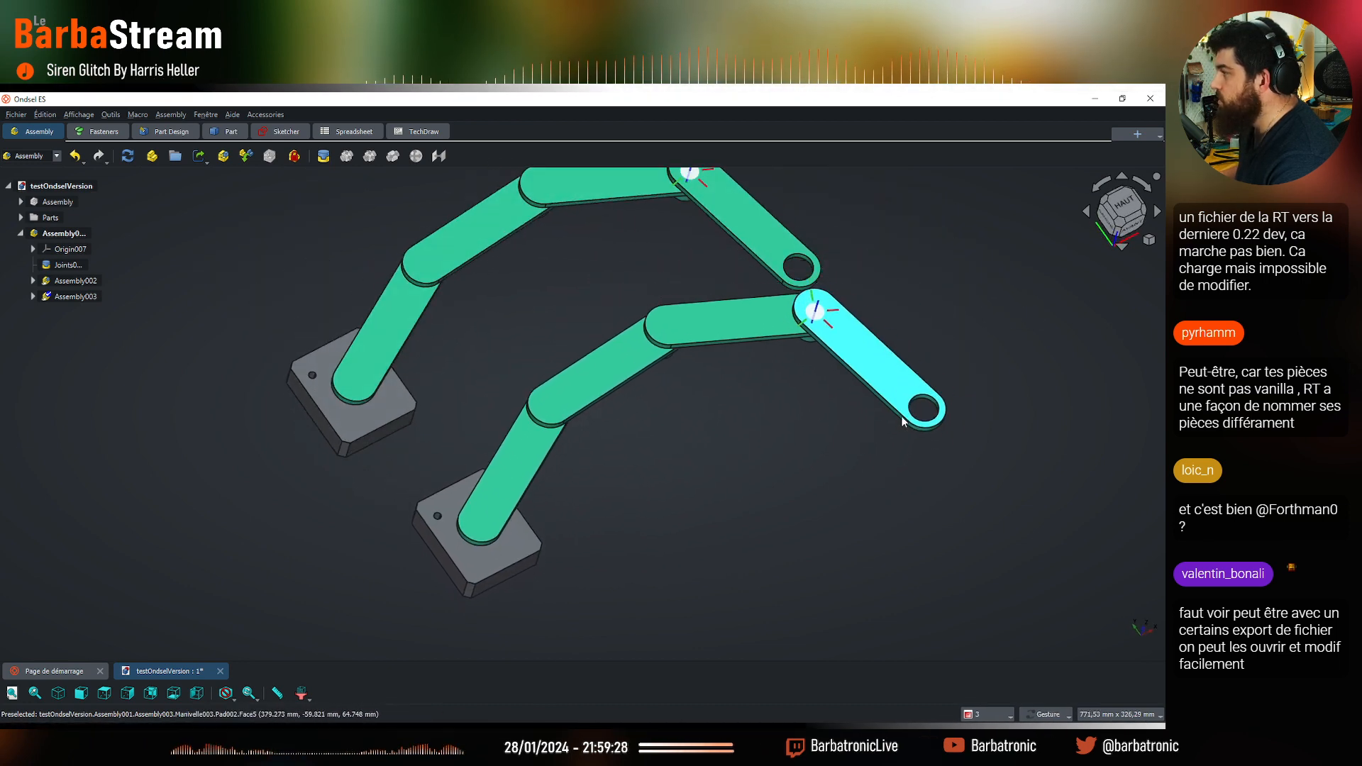
Ground the base of the first inserted crank assembly in the new assembly
{"action": "left_click_drag", "start_coordinate": [563, 624], "coordinate": [639, 522]}
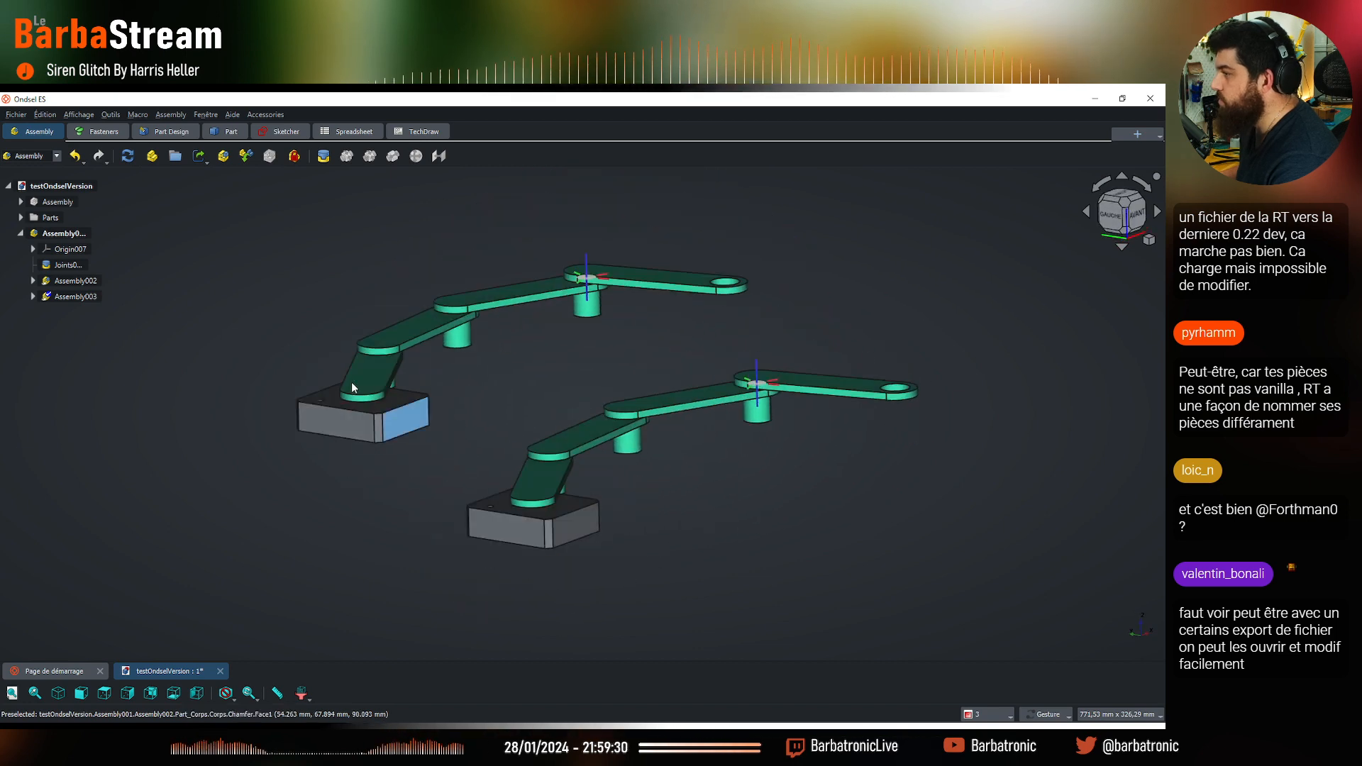
{"action": "scroll", "coordinate": [351, 382], "scroll_direction": "up", "scroll_amount": 5}
{"action": "left_click_drag", "start_coordinate": [383, 604], "coordinate": [411, 520]}
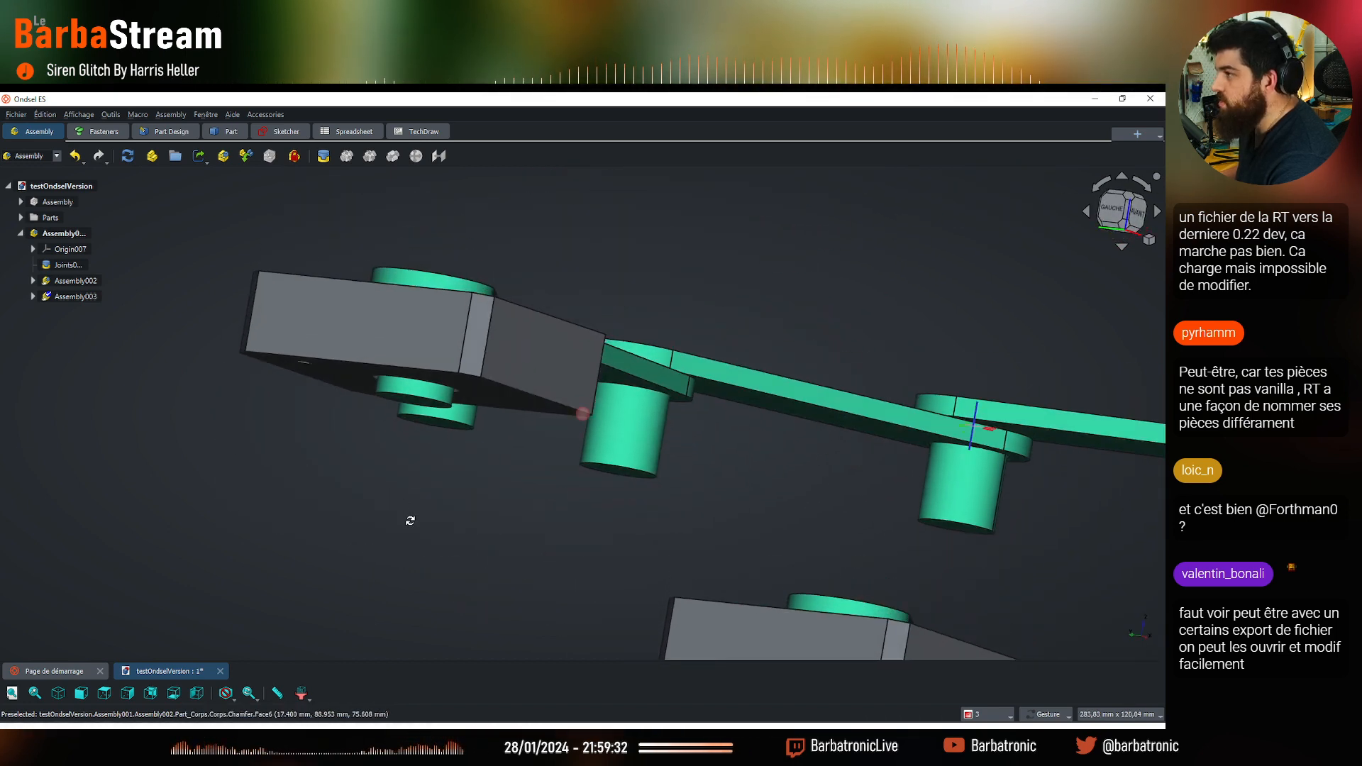
{"action": "left_click", "coordinate": [337, 379]}
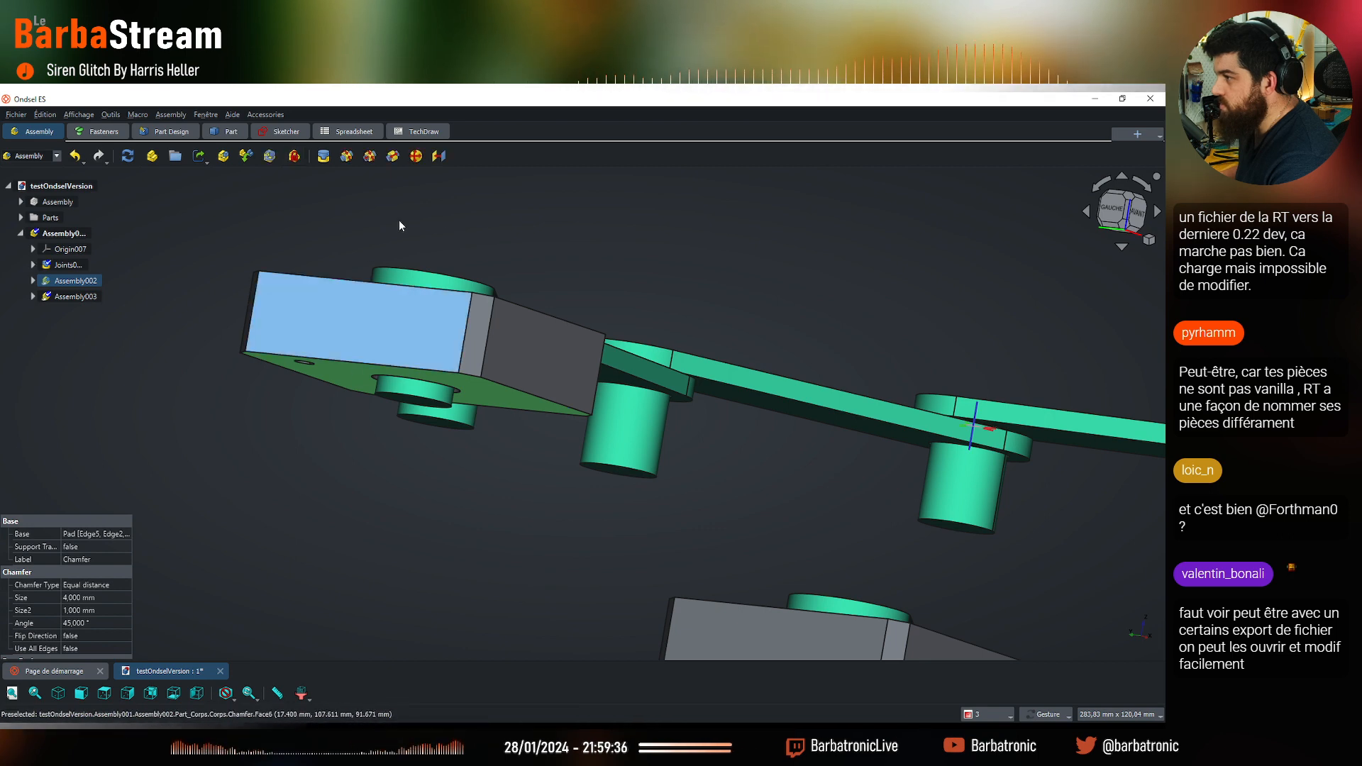
{"action": "left_click_drag", "start_coordinate": [395, 219], "coordinate": [554, 463]}
Try moving the grounded first crank copy by its end link, and delete its grounded joint from the new assembly's joints
{"action": "left_click", "coordinate": [33, 265]}
{"action": "left_click", "coordinate": [94, 280]}
{"action": "scroll", "coordinate": [399, 490], "scroll_direction": "down", "scroll_amount": 2}
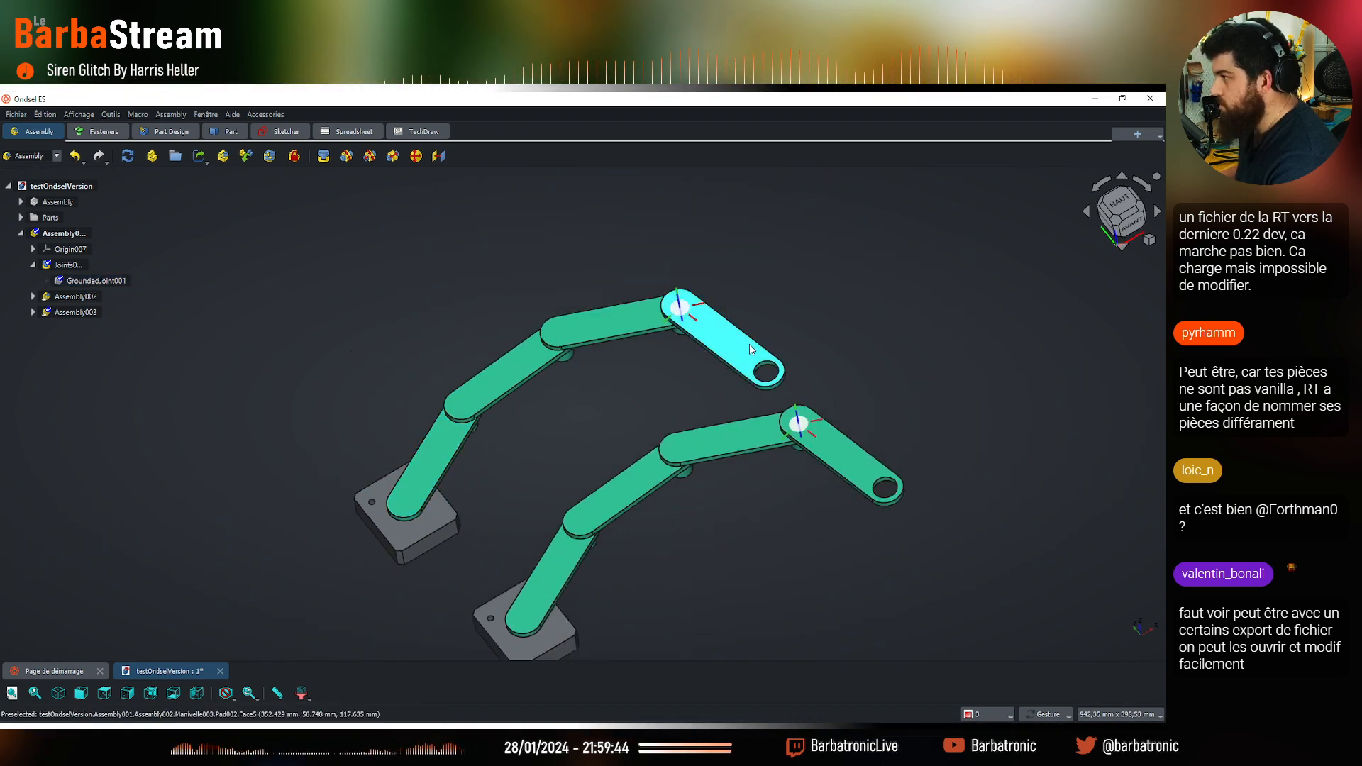
{"action": "left_click_drag", "start_coordinate": [735, 352], "coordinate": [719, 324]}
{"action": "left_click", "coordinate": [113, 281]}
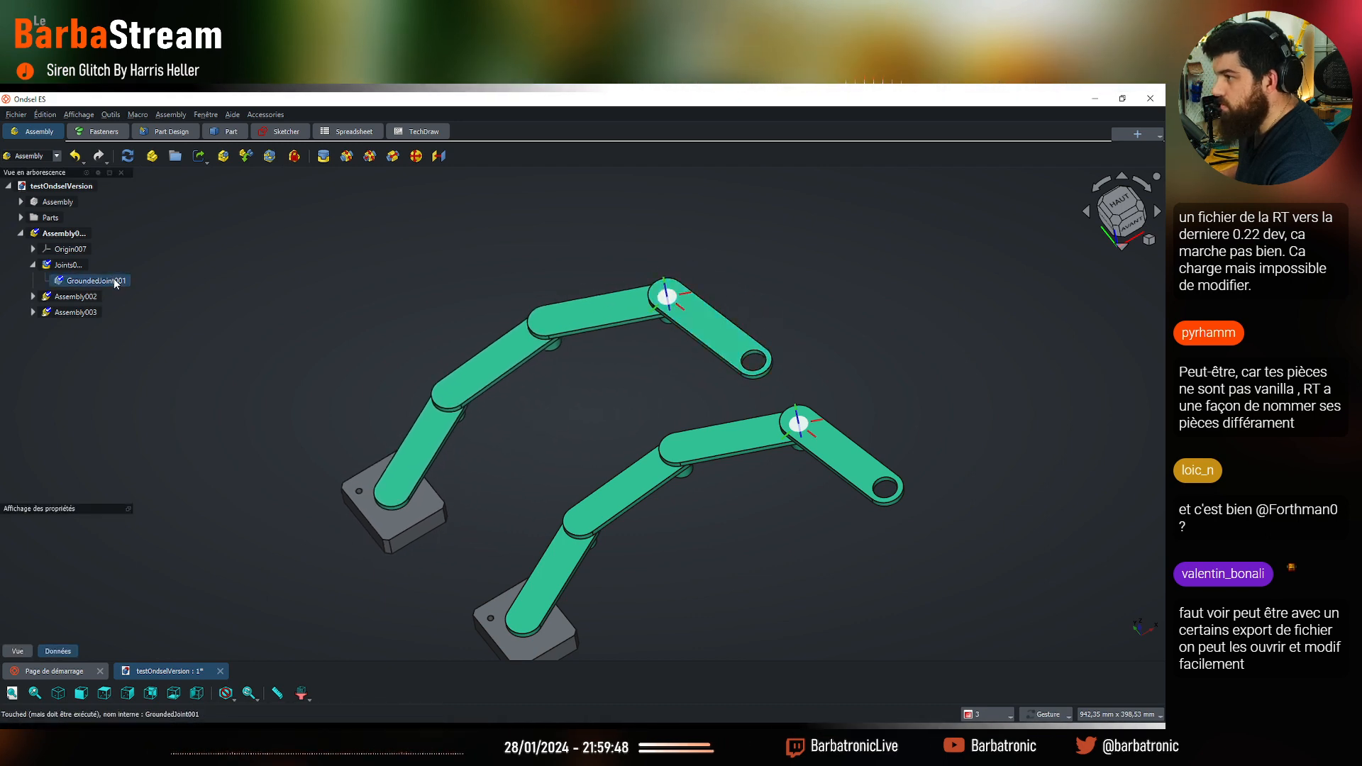
{"action": "key", "text": "Delete"}
Ground the first crank copy again using the underside face of its base
{"action": "left_click_drag", "start_coordinate": [255, 244], "coordinate": [424, 473]}
{"action": "scroll", "coordinate": [482, 348], "scroll_direction": "up", "scroll_amount": 3}
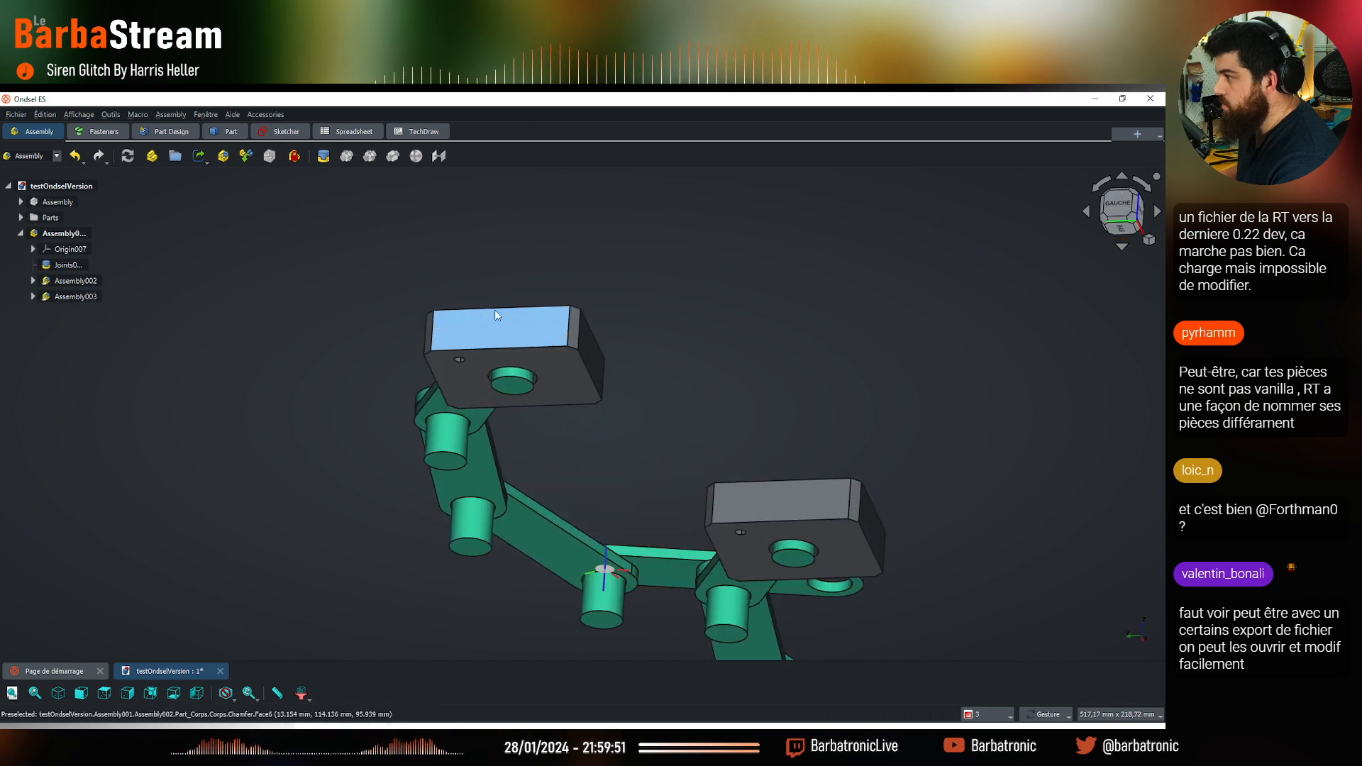
{"action": "left_click", "coordinate": [547, 369]}
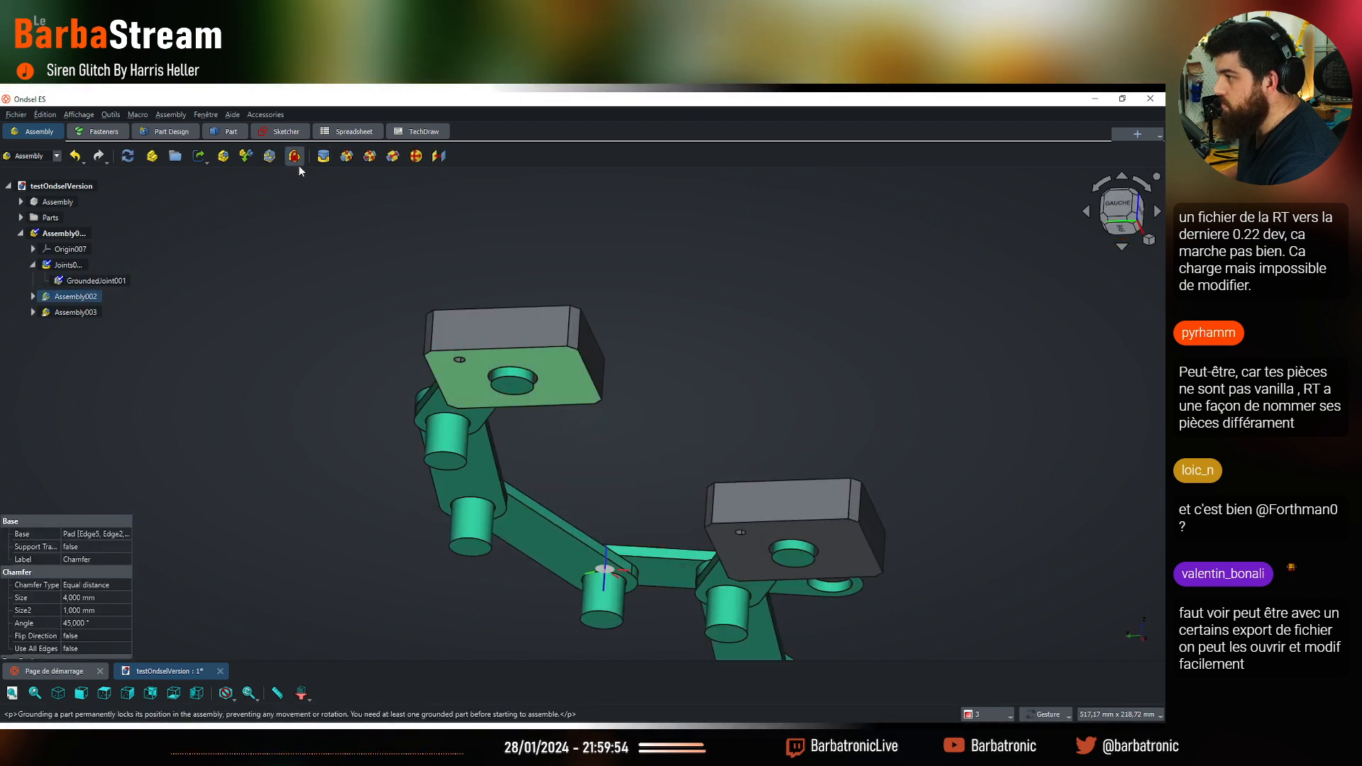
Inspect the first copy's parts and the new assembly's grounded joint to check which object is locked
{"action": "left_click", "coordinate": [33, 297]}
{"action": "left_click", "coordinate": [184, 329]}
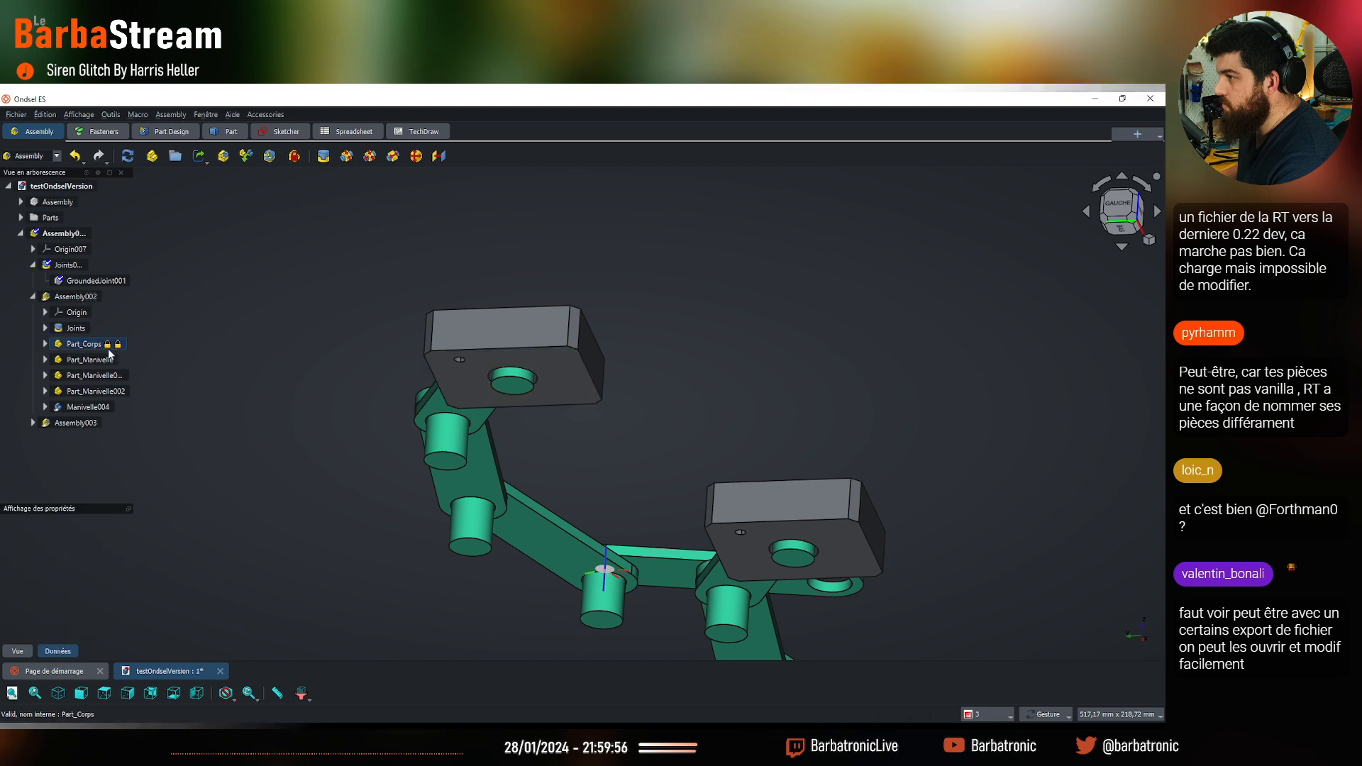
{"action": "double_click", "coordinate": [105, 281]}
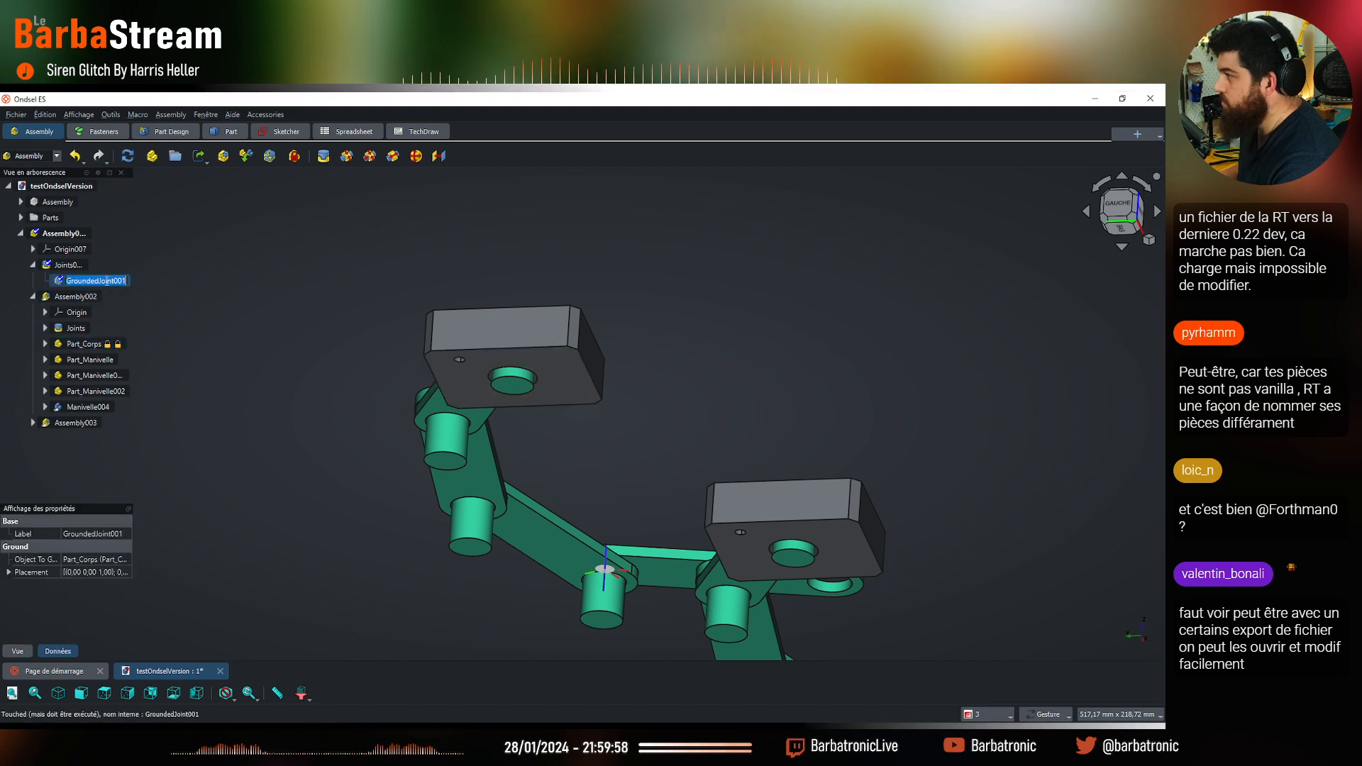
{"action": "left_click", "coordinate": [224, 288]}
Try moving the grounded first crank copy by the top face of its base
{"action": "left_click_drag", "start_coordinate": [702, 238], "coordinate": [621, 414]}
{"action": "scroll", "coordinate": [619, 415], "scroll_direction": "down", "scroll_amount": 5}
{"action": "scroll", "coordinate": [500, 480], "scroll_direction": "up", "scroll_amount": 5}
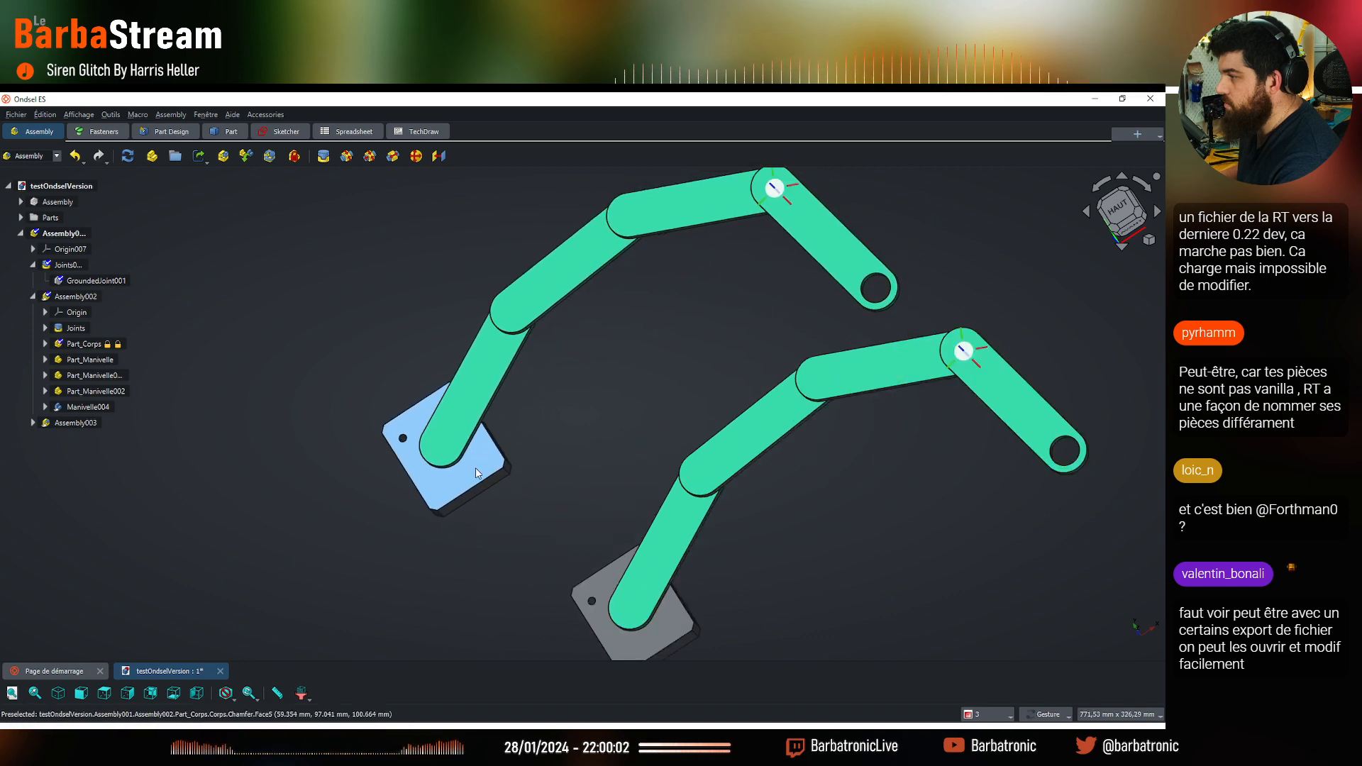
{"action": "left_click_drag", "start_coordinate": [528, 440], "coordinate": [516, 439]}
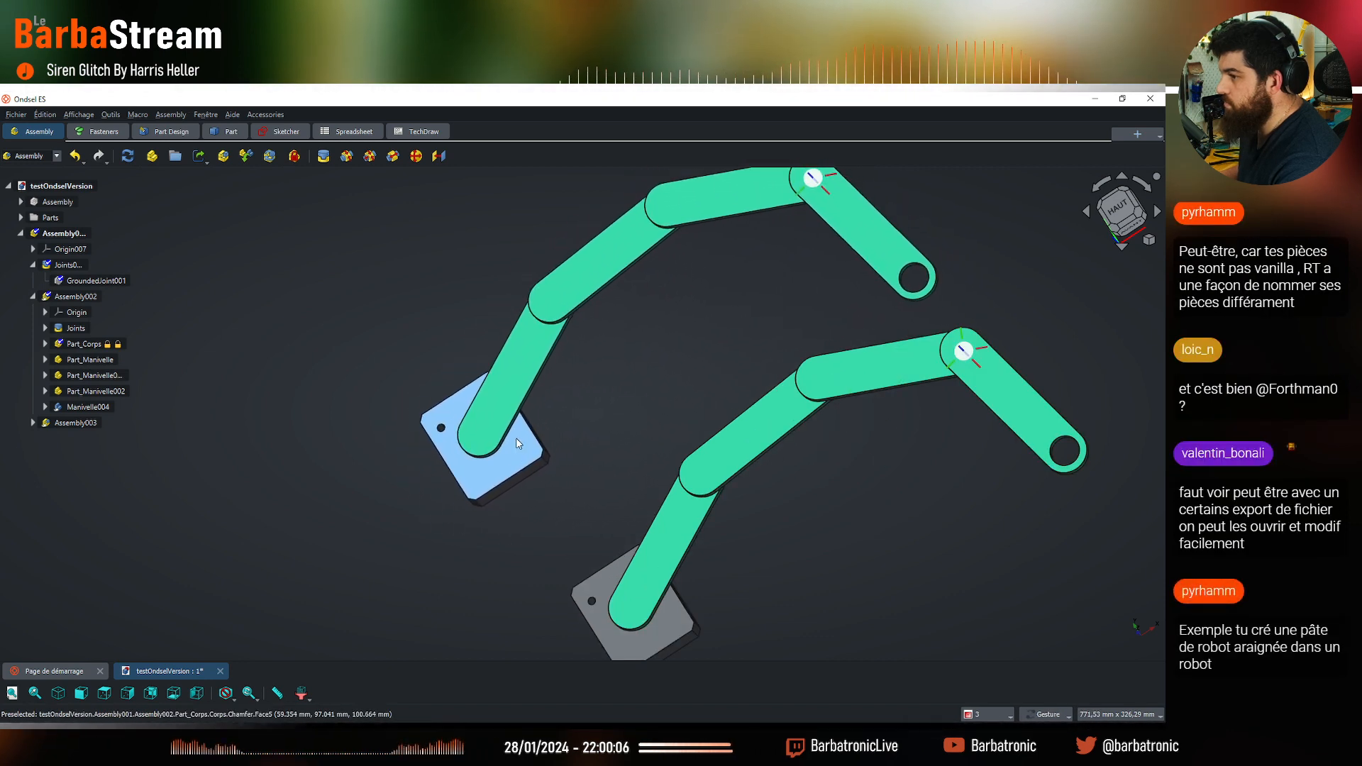
Delete the grounded joint that locks the first crank copy's base
{"action": "scroll", "coordinate": [330, 419], "scroll_direction": "down", "scroll_amount": 3}
{"action": "left_click_drag", "start_coordinate": [331, 419], "coordinate": [462, 388]}
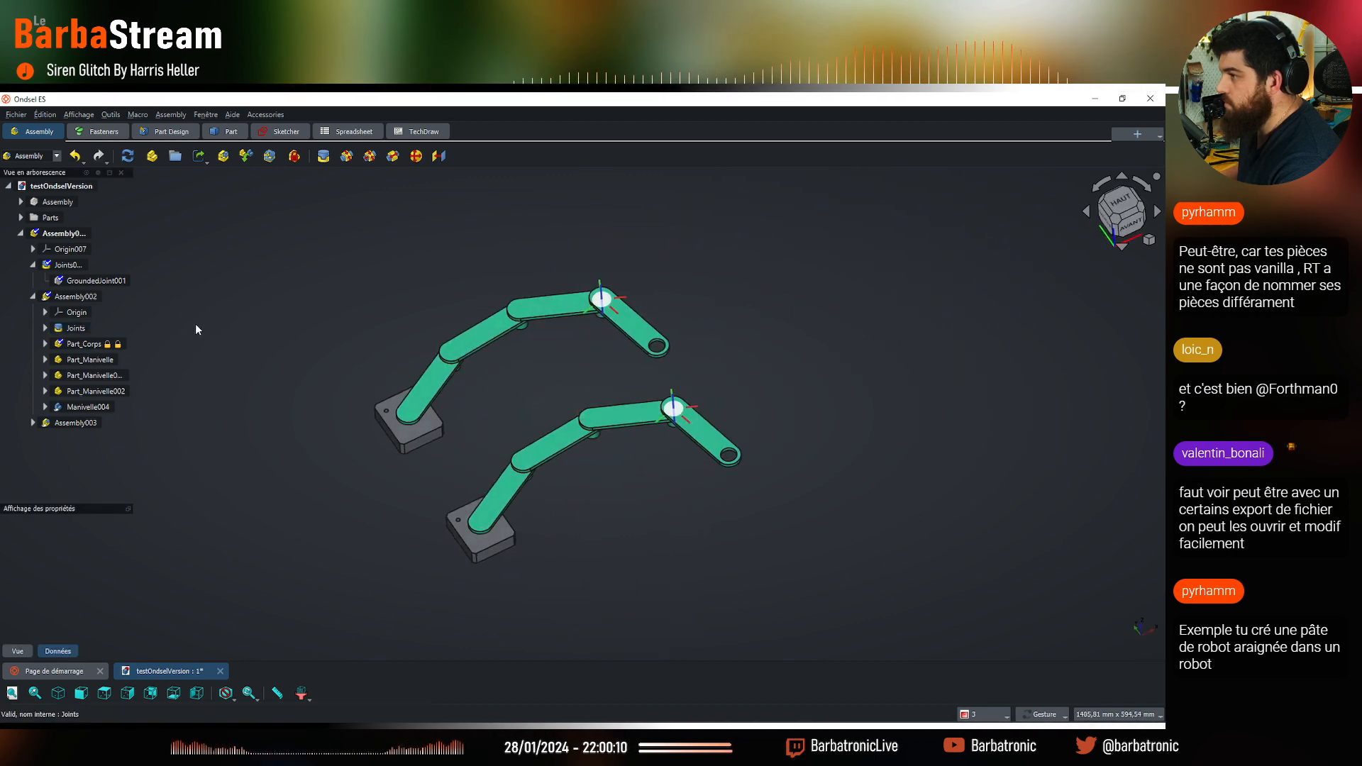
{"action": "scroll", "coordinate": [351, 429], "scroll_direction": "up", "scroll_amount": 3}
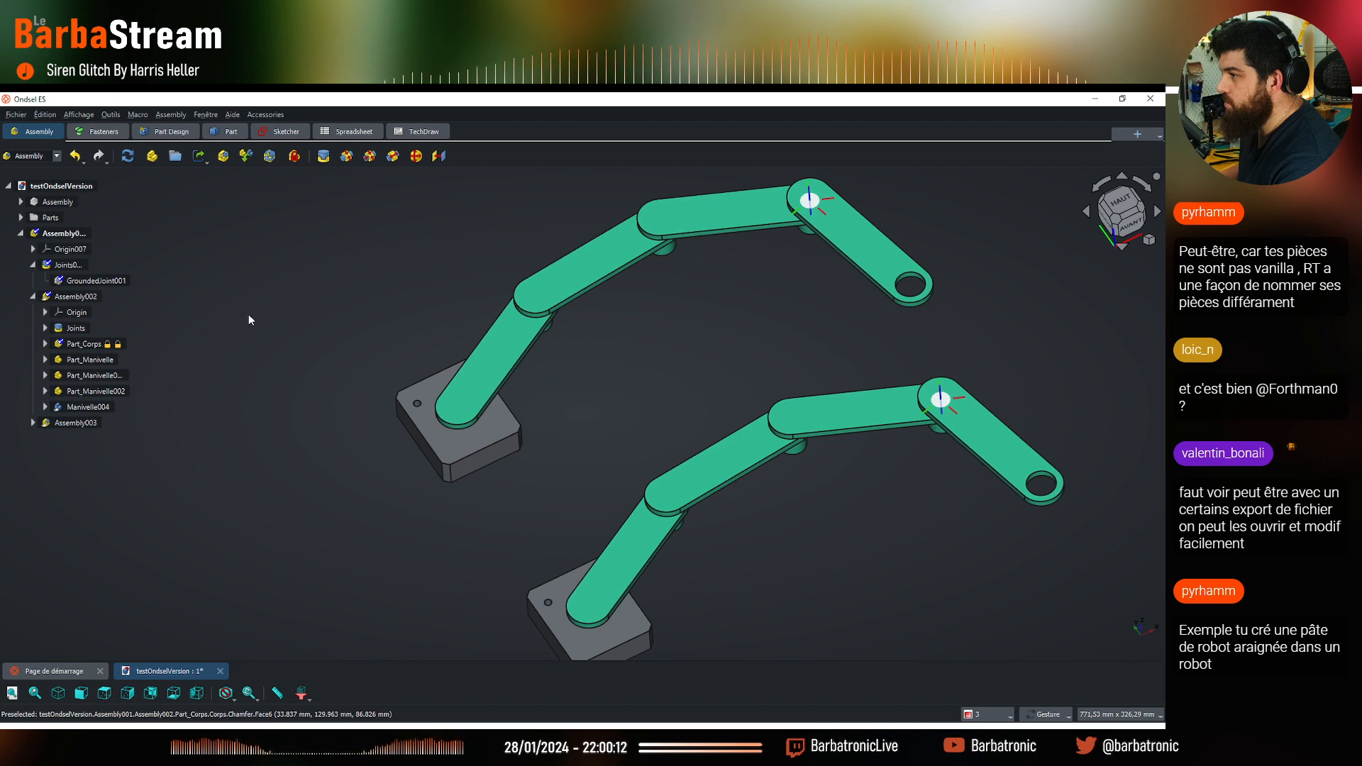
{"action": "left_click", "coordinate": [103, 277]}
{"action": "key", "text": "Delete"}
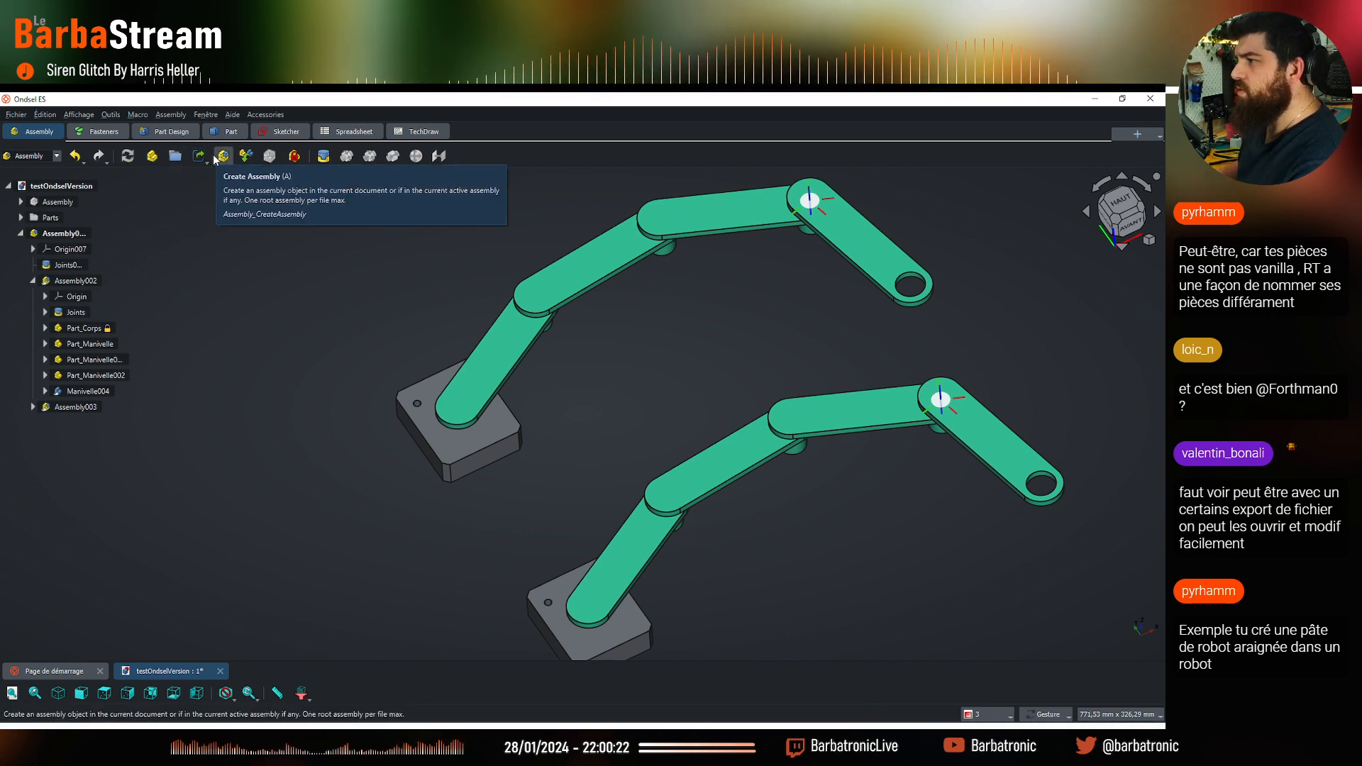
Insert a link of the Corps body into the new assembly, placing it beside the first crank copy's base
{"action": "left_click", "coordinate": [246, 156]}
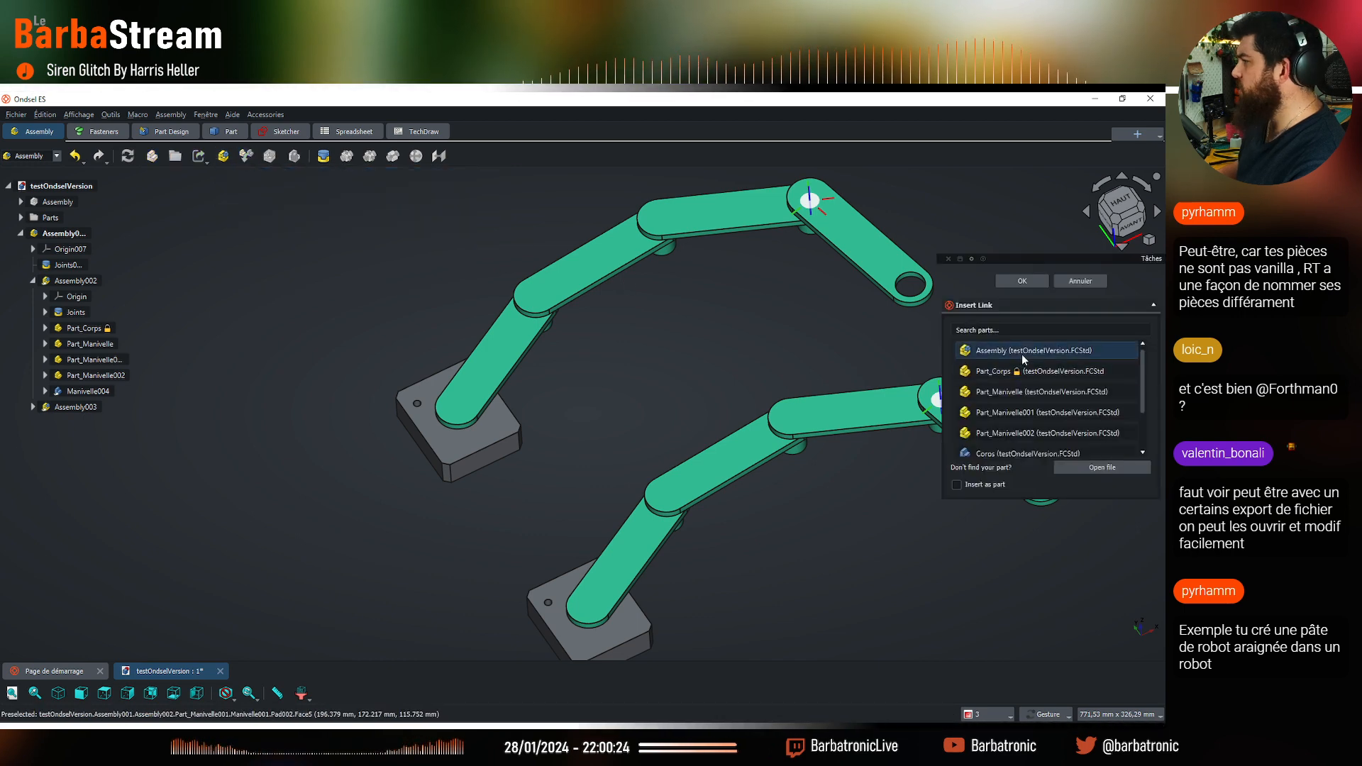
{"action": "scroll", "coordinate": [1003, 430], "scroll_direction": "down", "scroll_amount": 1}
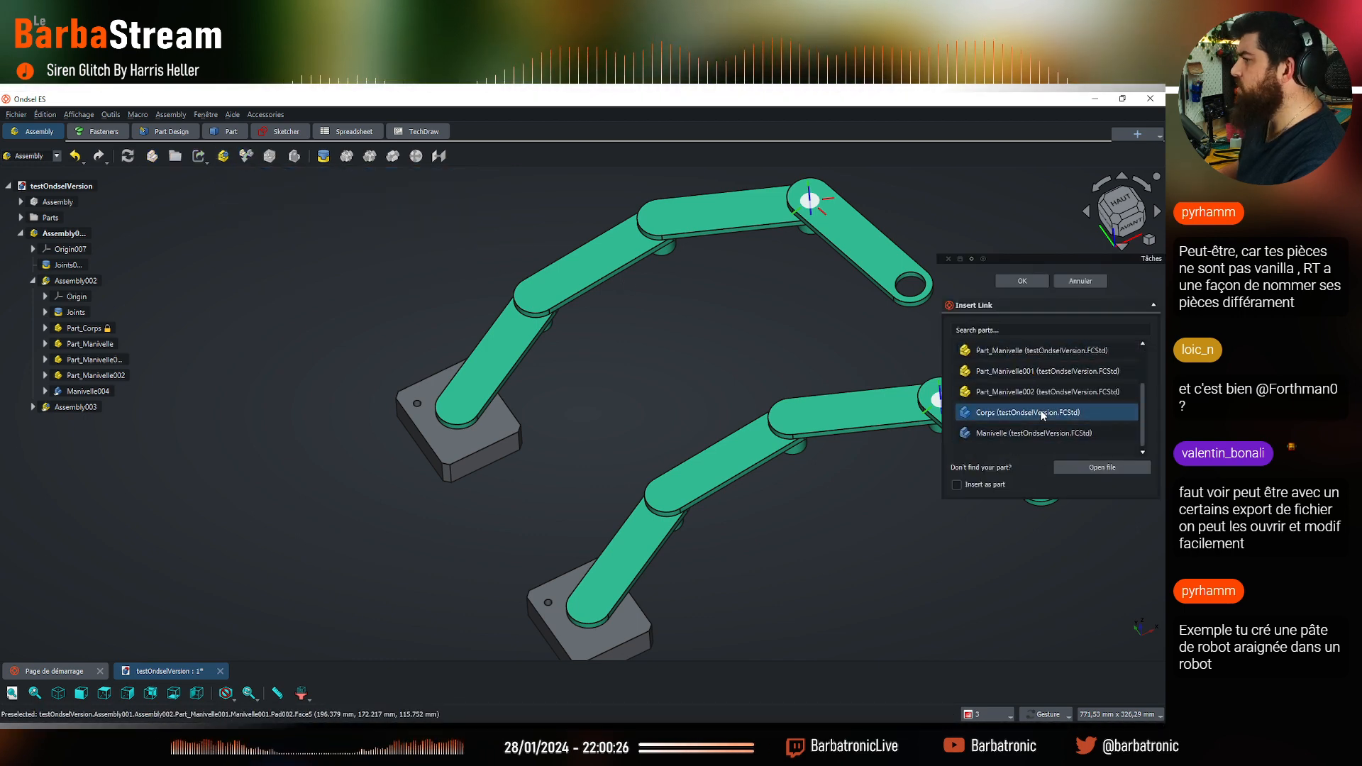
{"action": "left_click", "coordinate": [1042, 415]}
{"action": "left_click", "coordinate": [363, 471]}
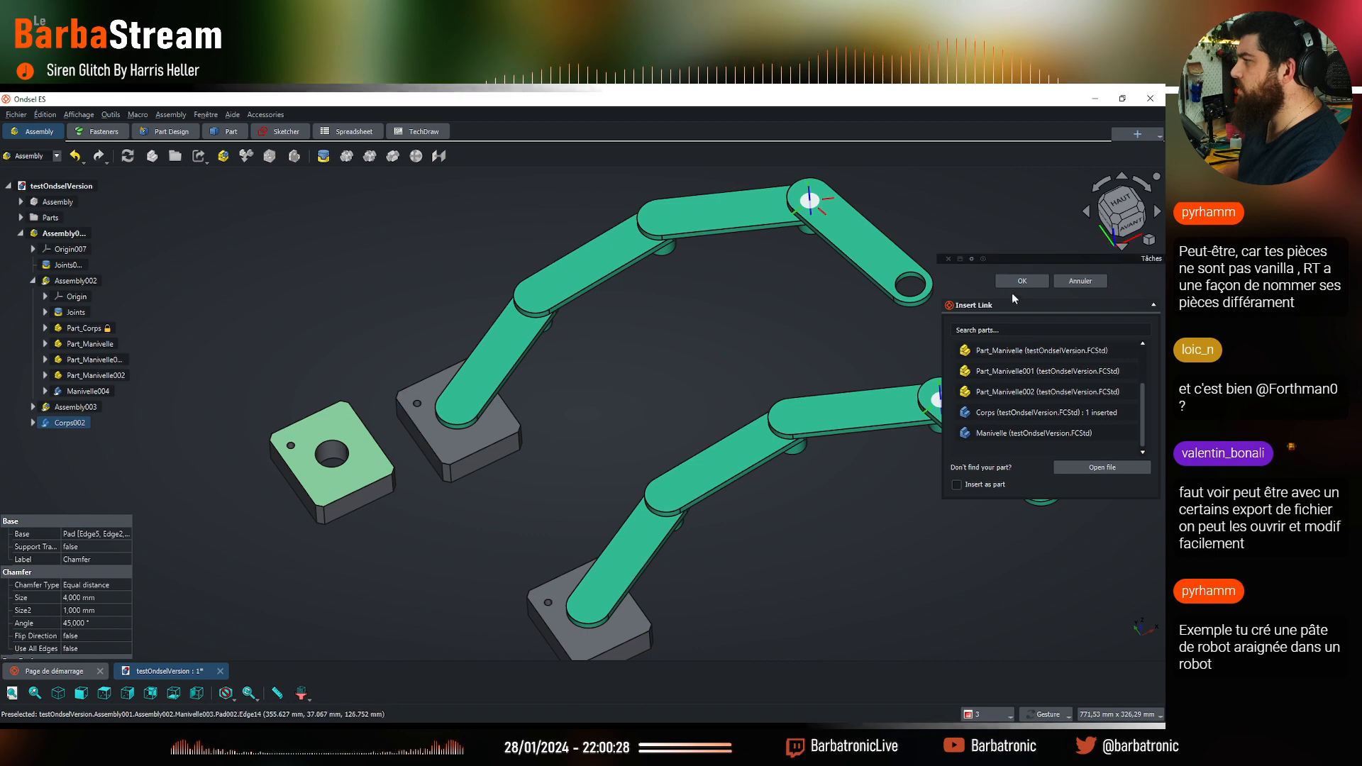
{"action": "left_click", "coordinate": [1020, 282]}
Ground the newly inserted Corps body using its underside face
{"action": "scroll", "coordinate": [605, 412], "scroll_direction": "down", "scroll_amount": 3}
{"action": "left_click", "coordinate": [464, 535]}
{"action": "scroll", "coordinate": [480, 412], "scroll_direction": "up", "scroll_amount": 4}
{"action": "left_click_drag", "start_coordinate": [565, 593], "coordinate": [567, 521]}
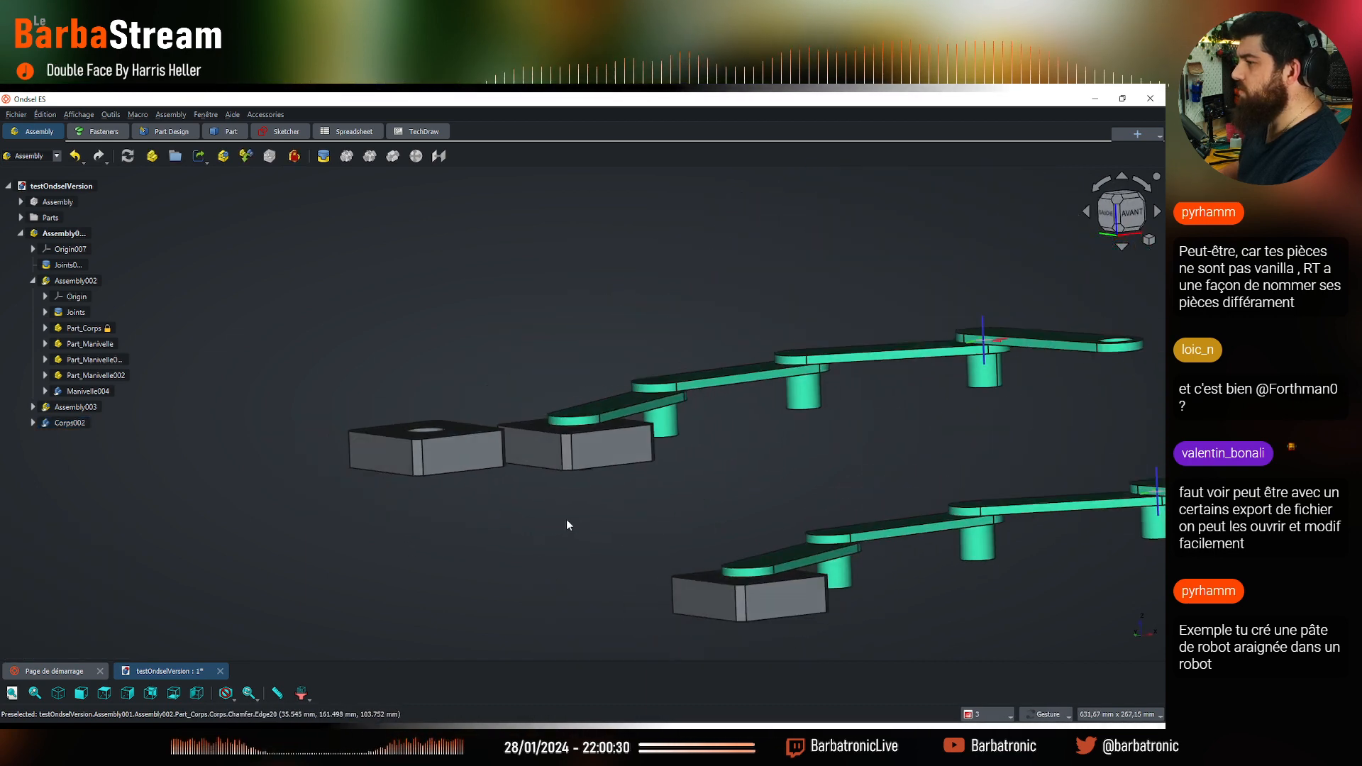
{"action": "left_click", "coordinate": [70, 422]}
{"action": "left_click_drag", "start_coordinate": [487, 335], "coordinate": [426, 291]}
{"action": "left_click", "coordinate": [426, 291]}
{"action": "left_click_drag", "start_coordinate": [437, 435], "coordinate": [478, 401]}
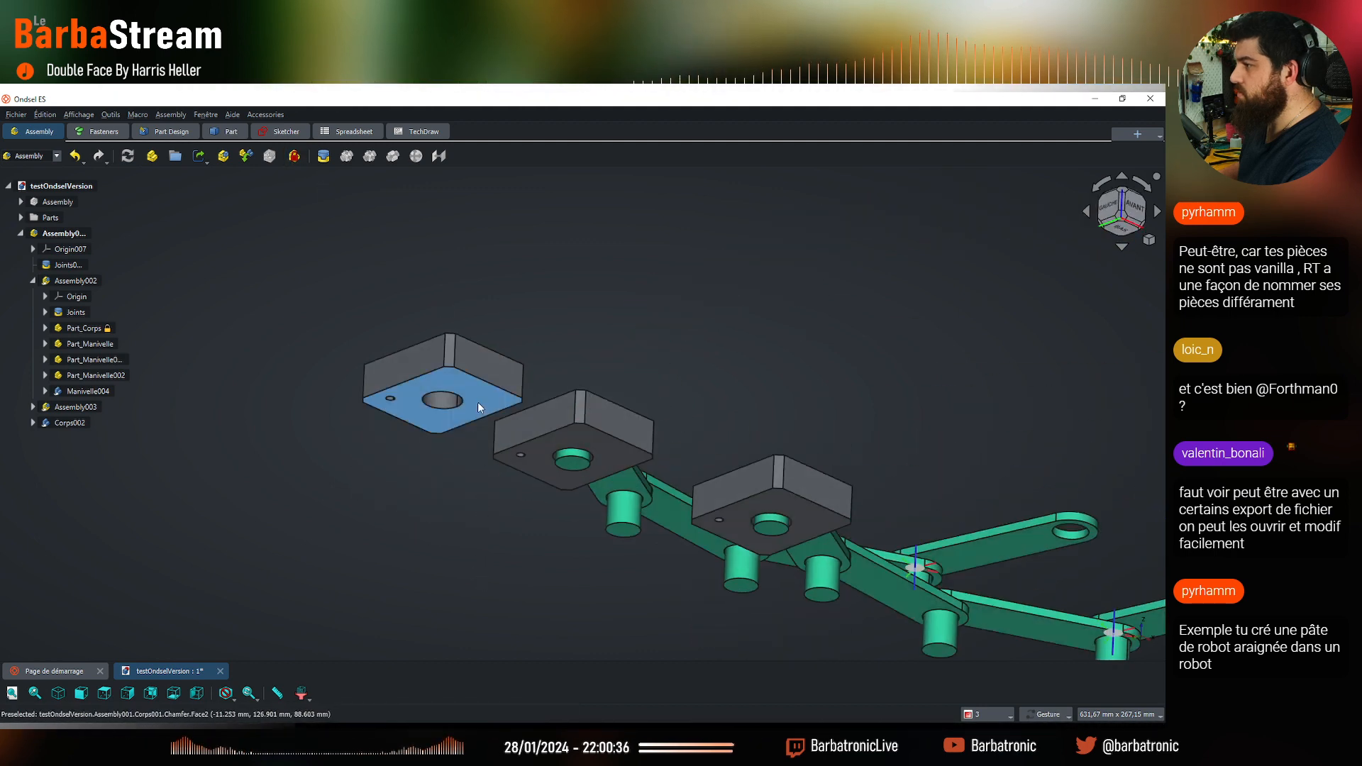
{"action": "left_click", "coordinate": [478, 402]}
{"action": "left_click", "coordinate": [293, 157]}
Create a Fixed joint between a side face of the first crank copy's base and a side face of the grounded Corps
{"action": "left_click_drag", "start_coordinate": [572, 237], "coordinate": [503, 477]}
{"action": "mouse_move", "coordinate": [596, 454]}
{"action": "left_mouse_down"}
{"action": "mouse_move", "coordinate": [589, 406]}
{"action": "mouse_move", "coordinate": [590, 454]}
{"action": "mouse_move", "coordinate": [581, 438]}
{"action": "left_mouse_up"}
{"action": "left_click_drag", "start_coordinate": [605, 551], "coordinate": [528, 463]}
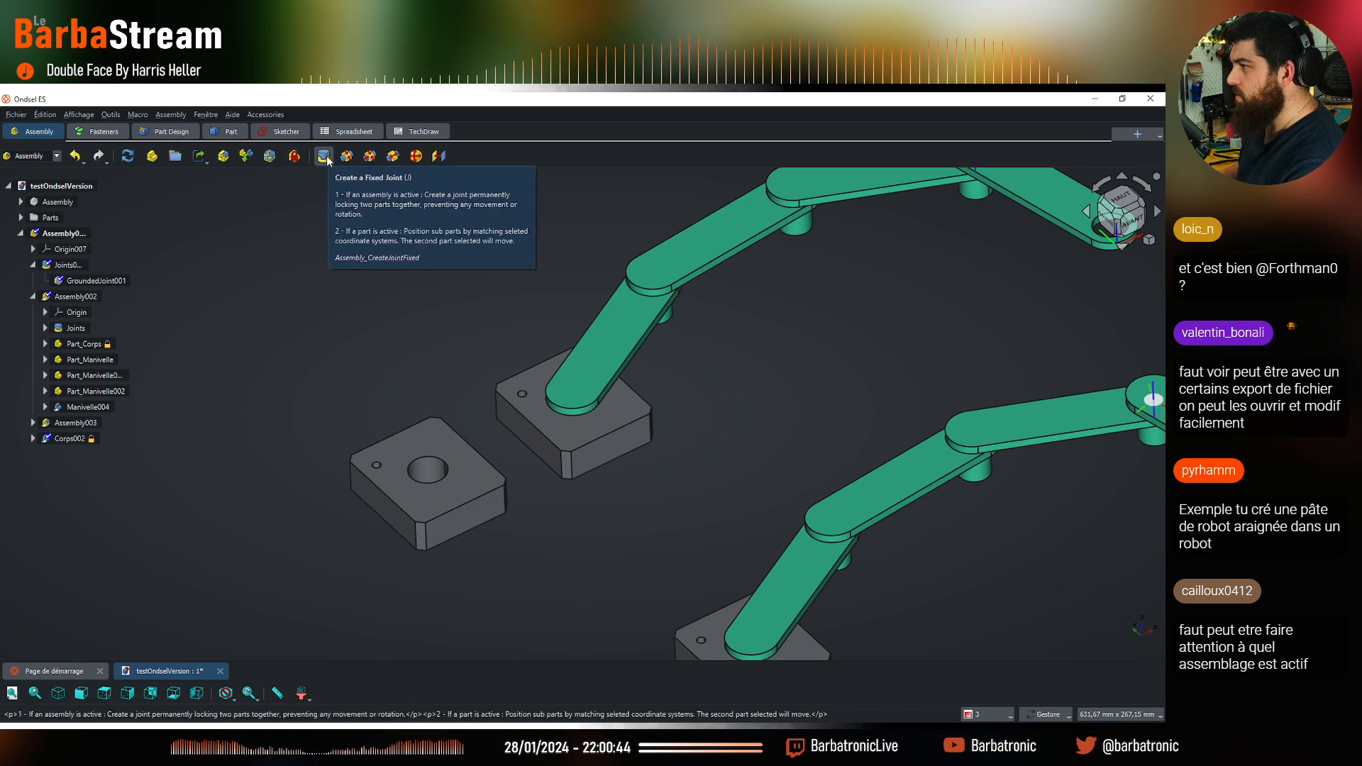
{"action": "left_click", "coordinate": [324, 156]}
{"action": "left_click", "coordinate": [527, 440]}
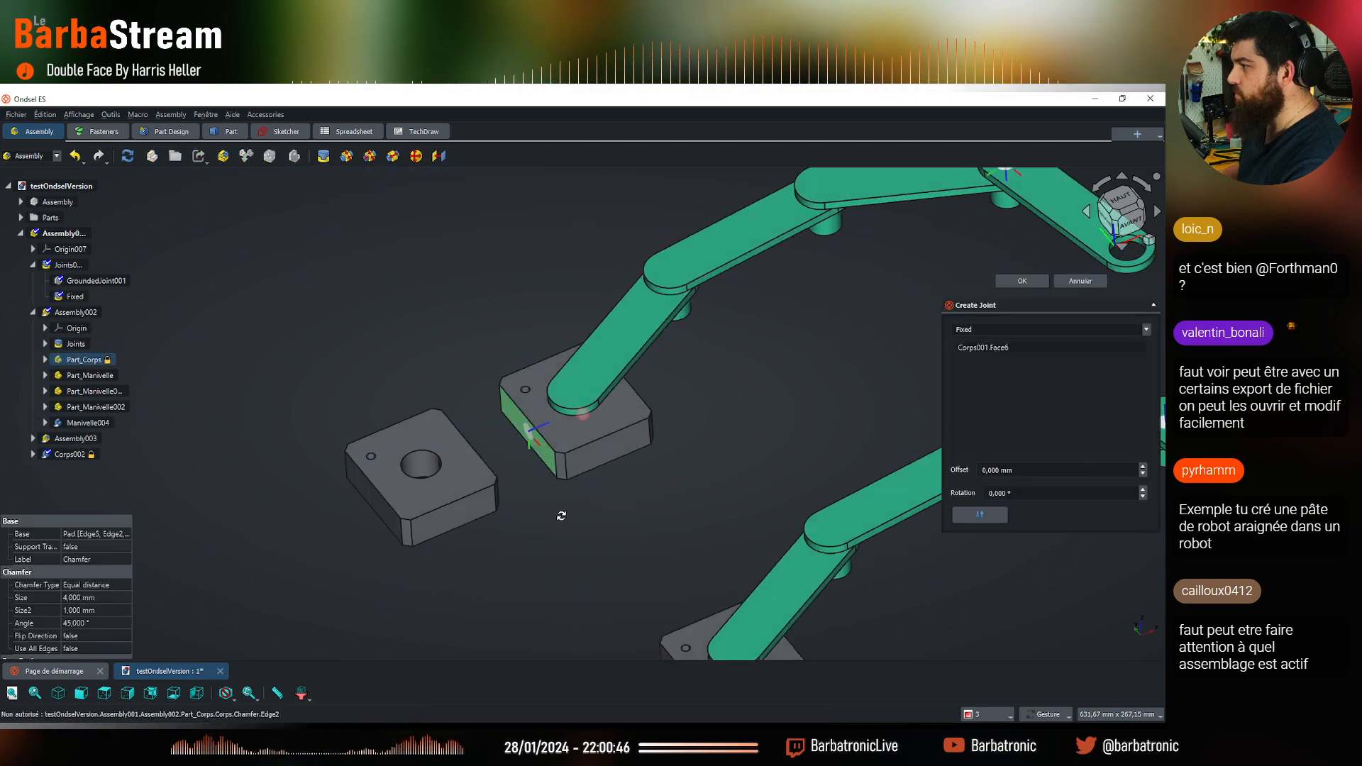
{"action": "left_click_drag", "start_coordinate": [556, 511], "coordinate": [424, 466]}
{"action": "left_click", "coordinate": [538, 463]}
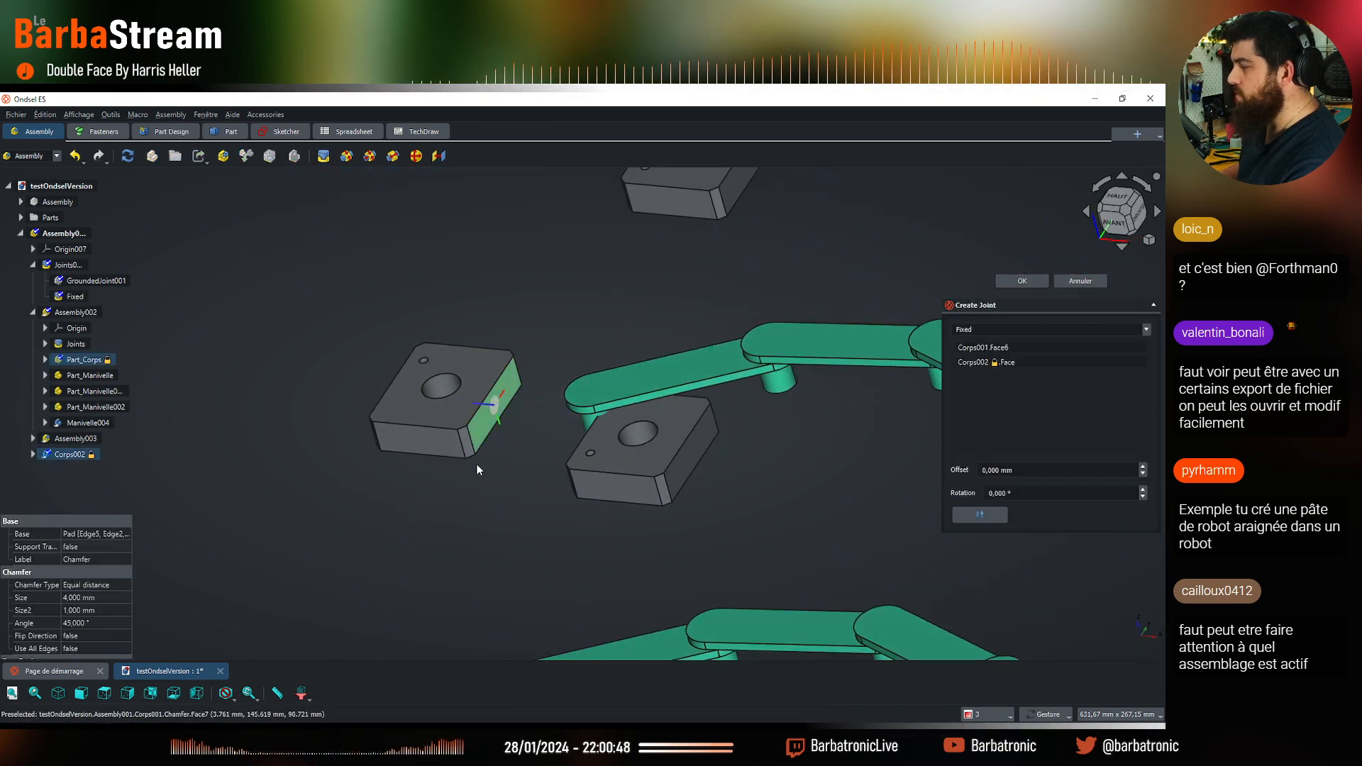
{"action": "left_click_drag", "start_coordinate": [538, 462], "coordinate": [747, 299]}
{"action": "scroll", "coordinate": [433, 469], "scroll_direction": "down", "scroll_amount": 4}
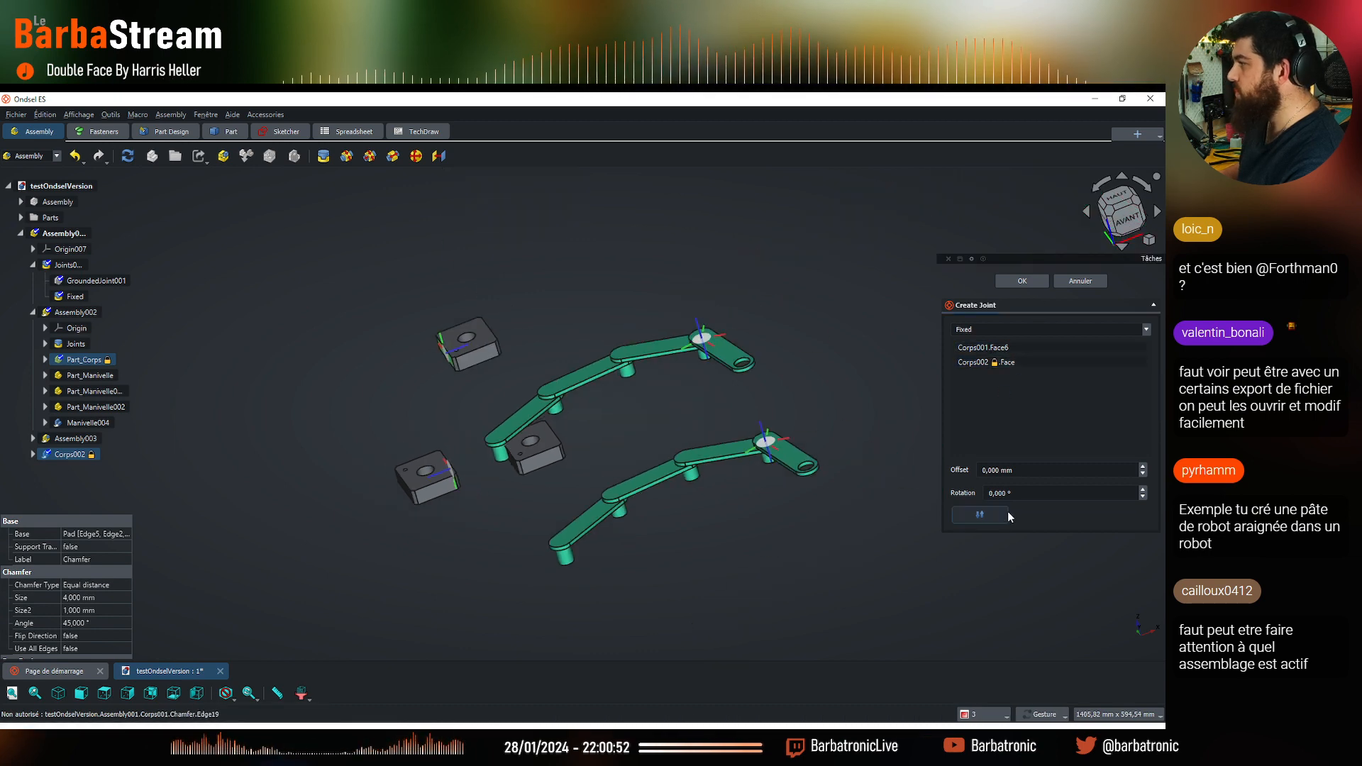
{"action": "left_click", "coordinate": [1036, 283]}
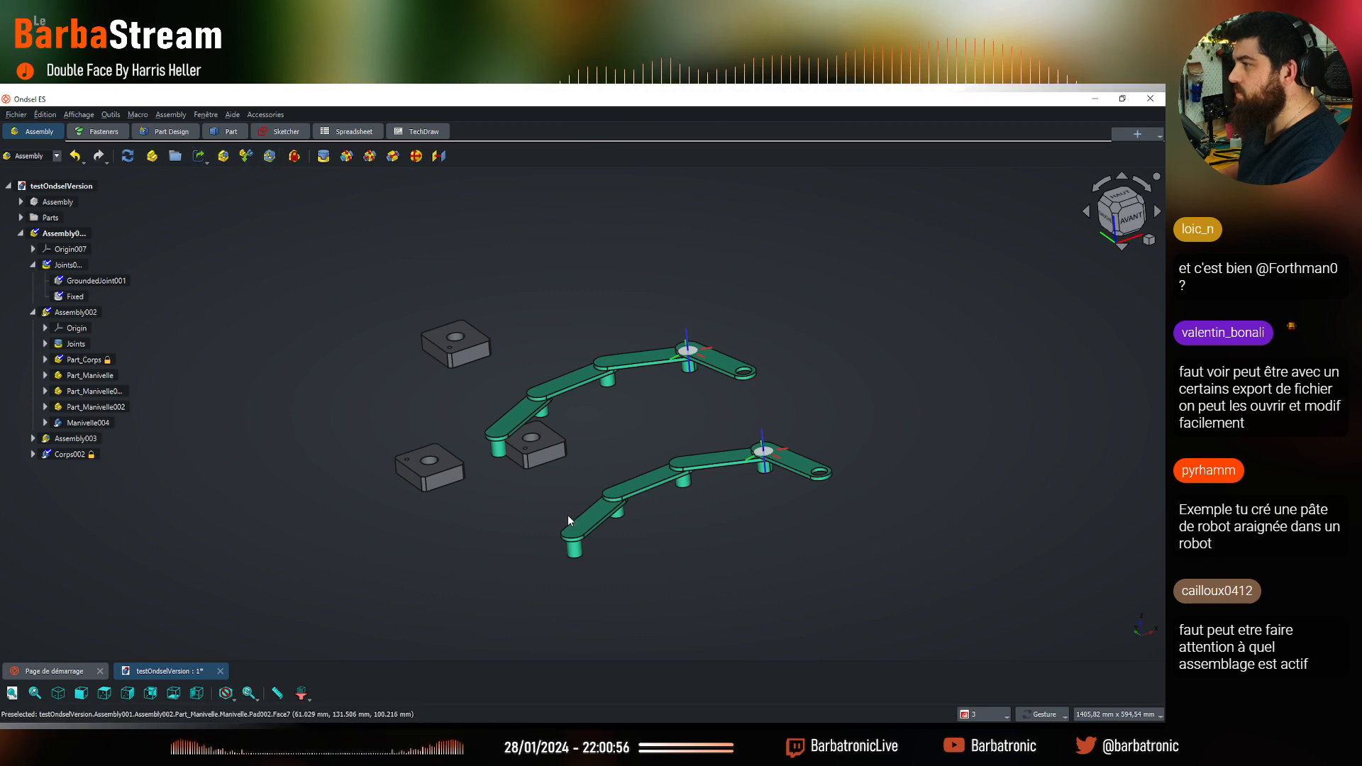
Examine the fixed joint's effect on the bases and crank arms, and try moving the parts of the two copies
{"action": "left_click_drag", "start_coordinate": [458, 505], "coordinate": [392, 533]}
{"action": "scroll", "coordinate": [543, 373], "scroll_direction": "up", "scroll_amount": 3}
{"action": "left_click_drag", "start_coordinate": [882, 399], "coordinate": [932, 325]}
{"action": "scroll", "coordinate": [660, 314], "scroll_direction": "down", "scroll_amount": 3}
{"action": "scroll", "coordinate": [610, 352], "scroll_direction": "up", "scroll_amount": 2}
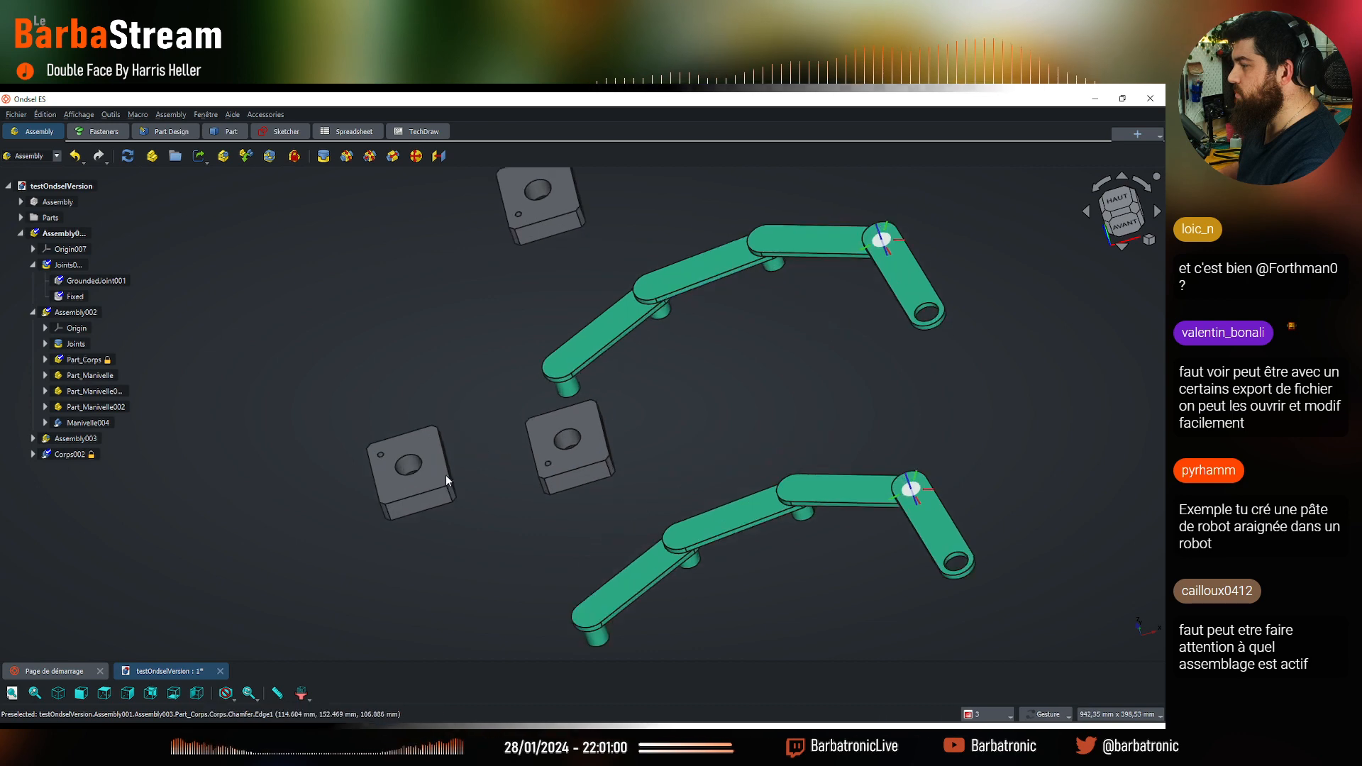
{"action": "left_click_drag", "start_coordinate": [447, 480], "coordinate": [581, 407]}
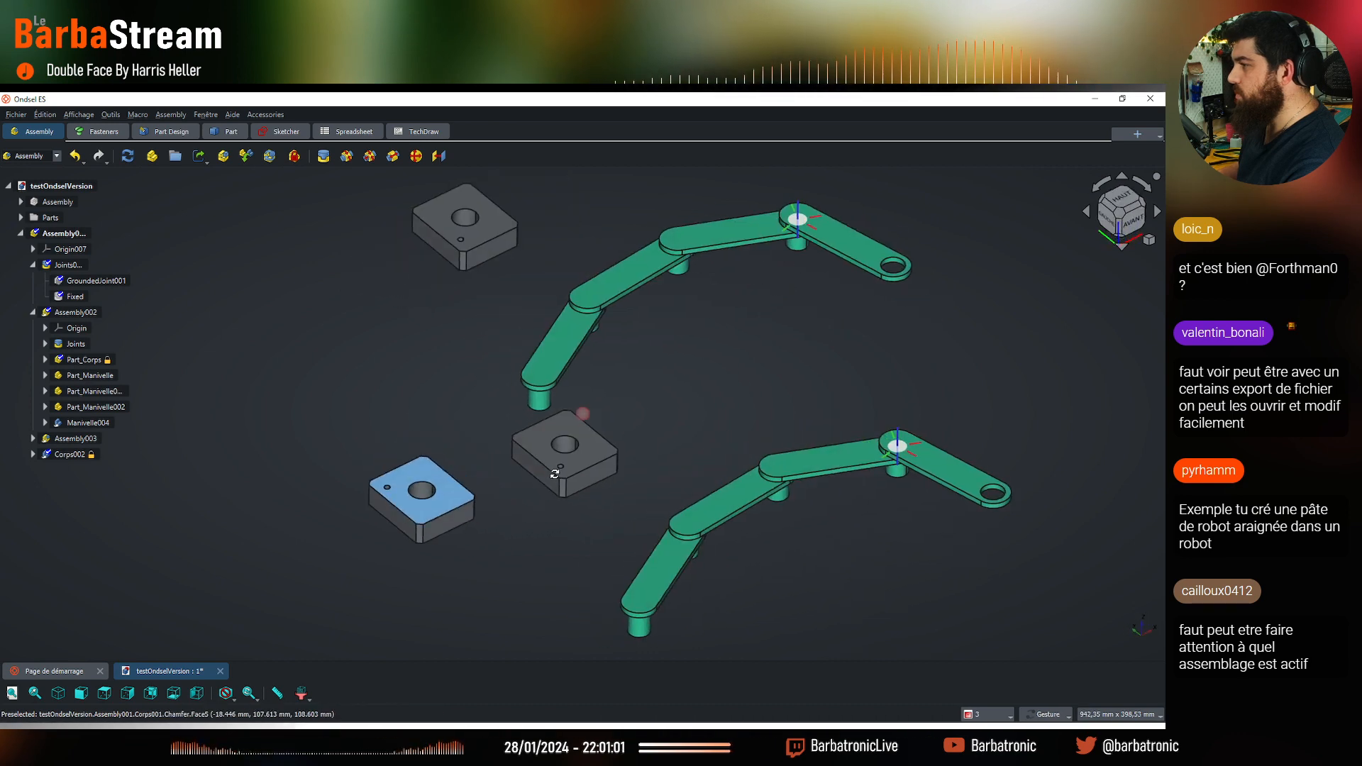
{"action": "left_click", "coordinate": [433, 505]}
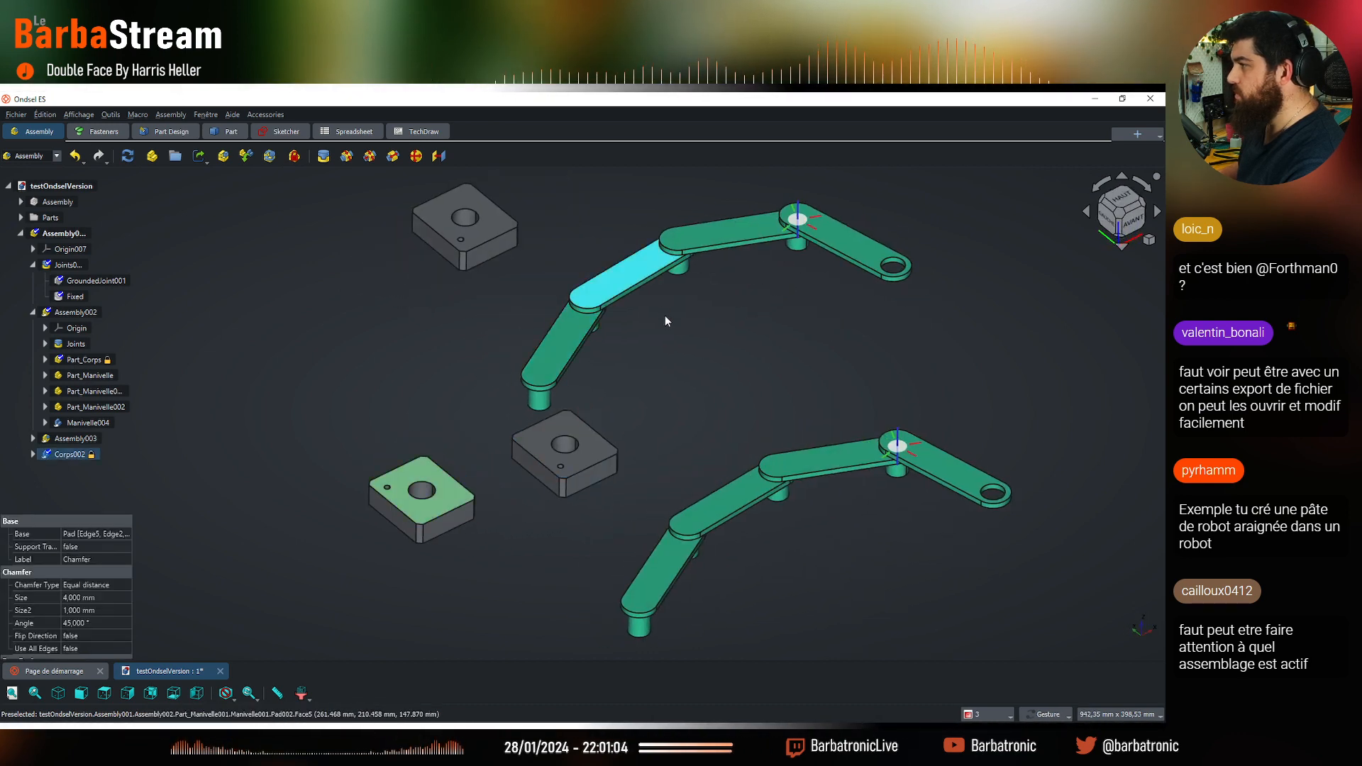
{"action": "mouse_move", "coordinate": [737, 502]}
{"action": "left_mouse_down"}
{"action": "mouse_move", "coordinate": [755, 513]}
{"action": "mouse_move", "coordinate": [752, 471]}
{"action": "mouse_move", "coordinate": [745, 497]}
{"action": "left_mouse_up"}
Expand the original crank Assembly and show it alongside its two inserted copies
{"action": "left_click", "coordinate": [22, 203]}
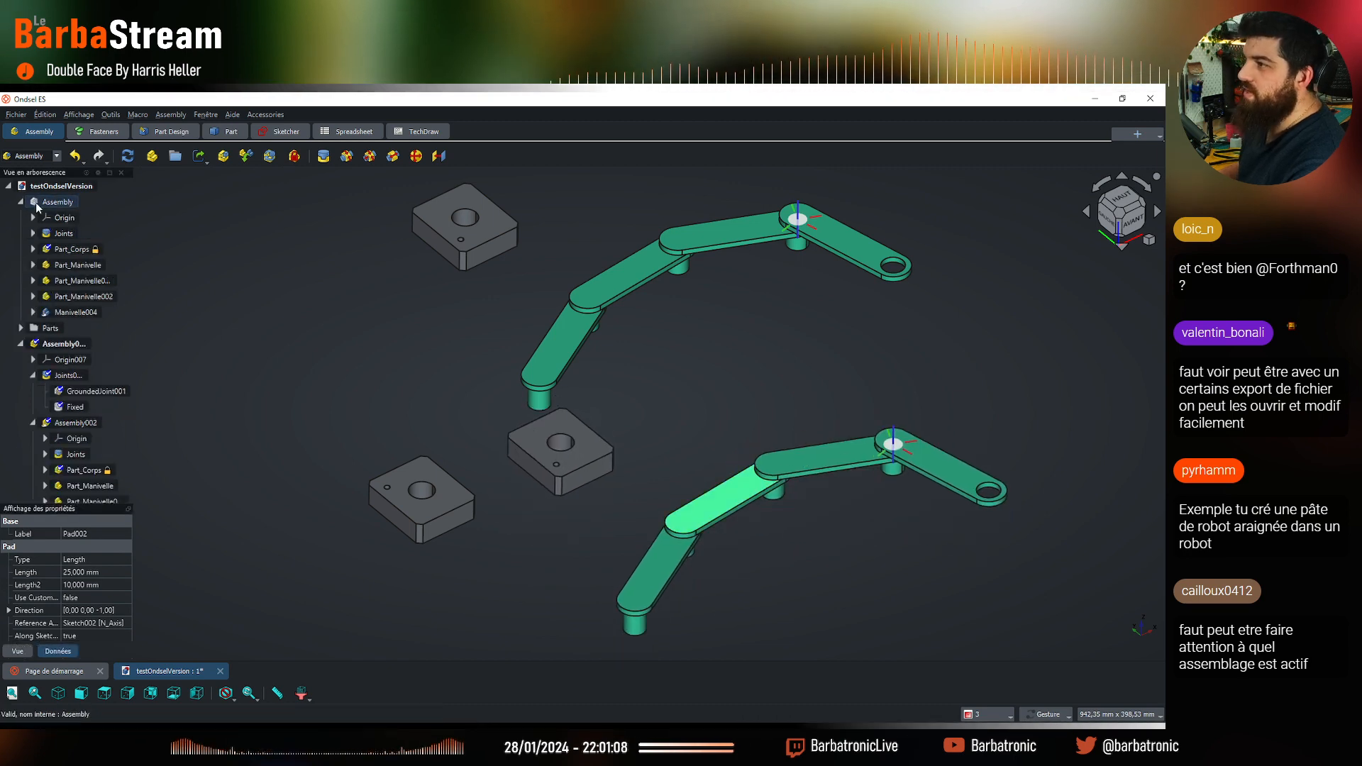
{"action": "left_click", "coordinate": [65, 203]}
{"action": "key", "text": "space"}
{"action": "left_click", "coordinate": [330, 246]}
{"action": "scroll", "coordinate": [417, 366], "scroll_direction": "down", "scroll_amount": 3}
{"action": "scroll", "coordinate": [614, 439], "scroll_direction": "up", "scroll_amount": 3}
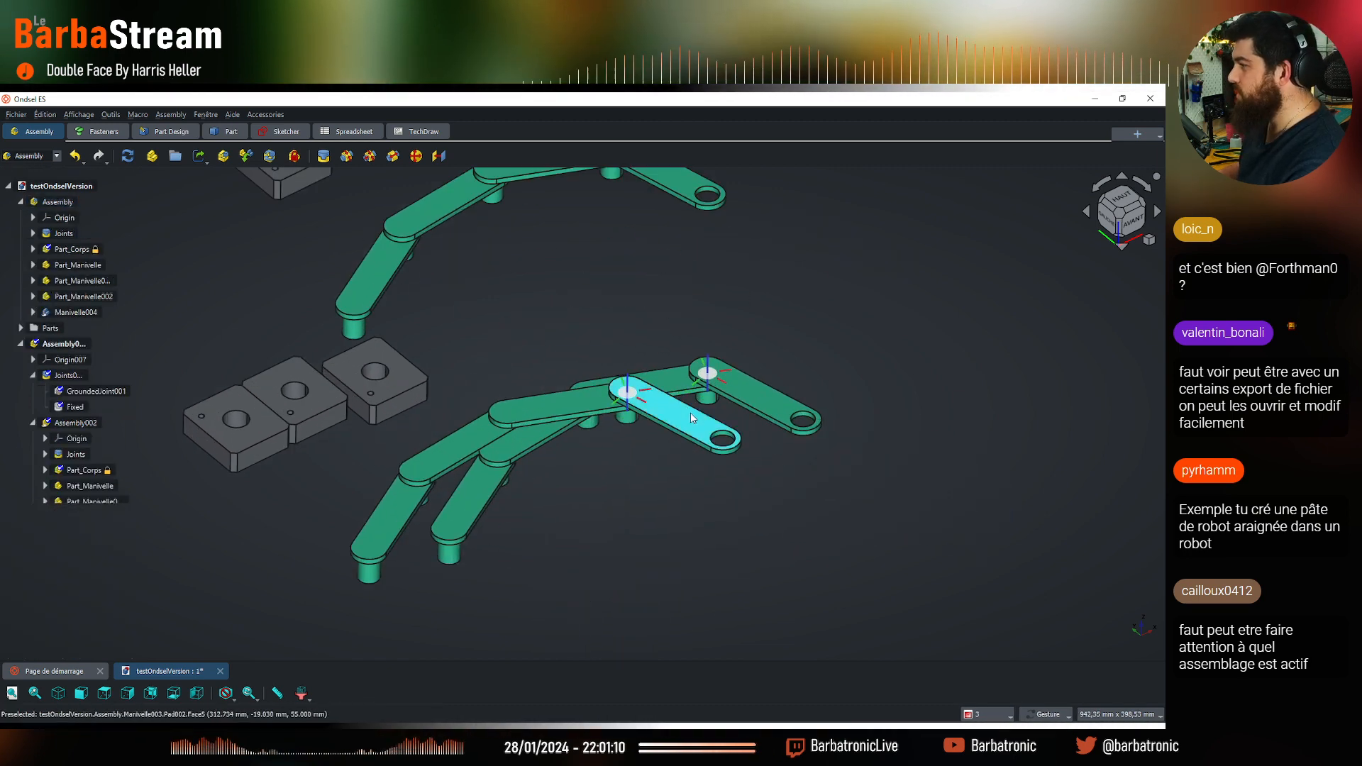
Activate the original crank Assembly and move its links to test how the joints respond
{"action": "double_click", "coordinate": [61, 201]}
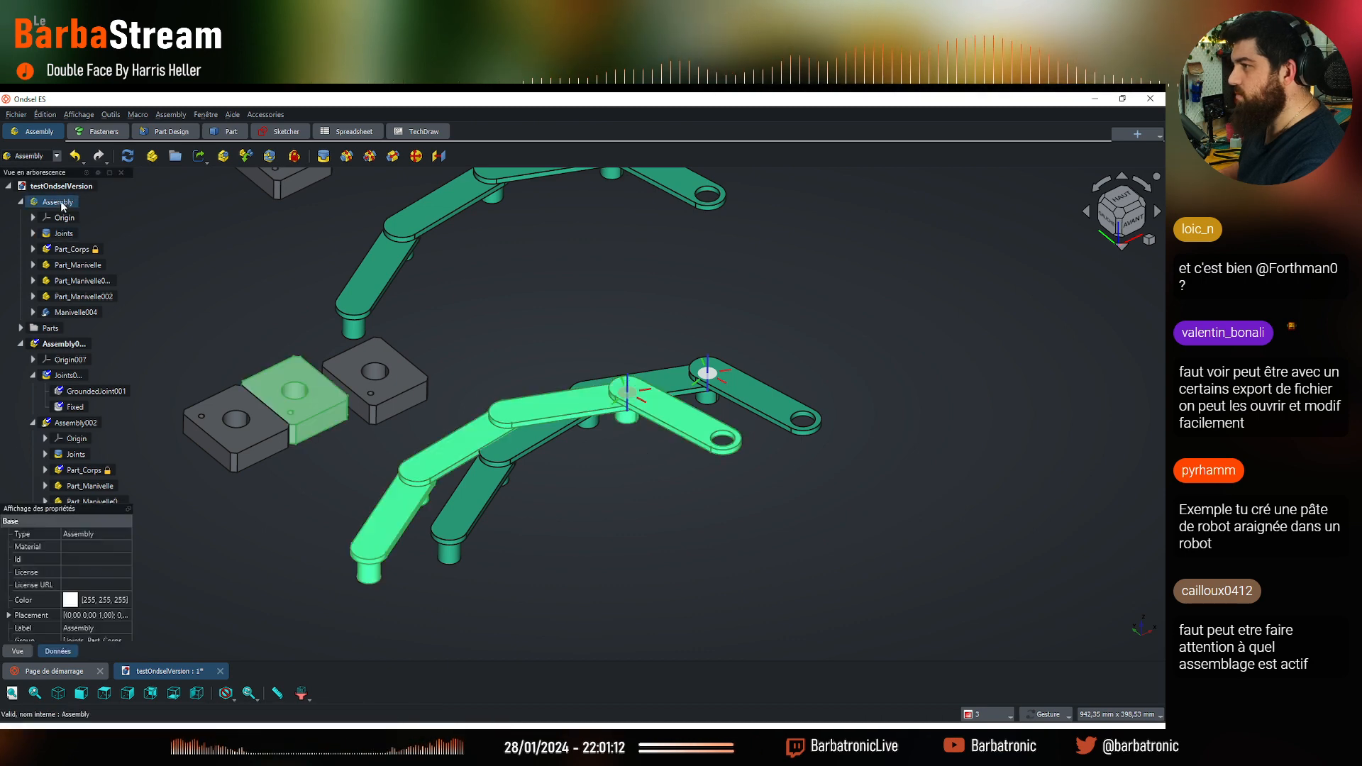
{"action": "left_click", "coordinate": [621, 461]}
{"action": "left_click_drag", "start_coordinate": [673, 418], "coordinate": [616, 512]}
{"action": "left_click_drag", "start_coordinate": [440, 476], "coordinate": [401, 489]}
{"action": "left_click_drag", "start_coordinate": [583, 471], "coordinate": [616, 507]}
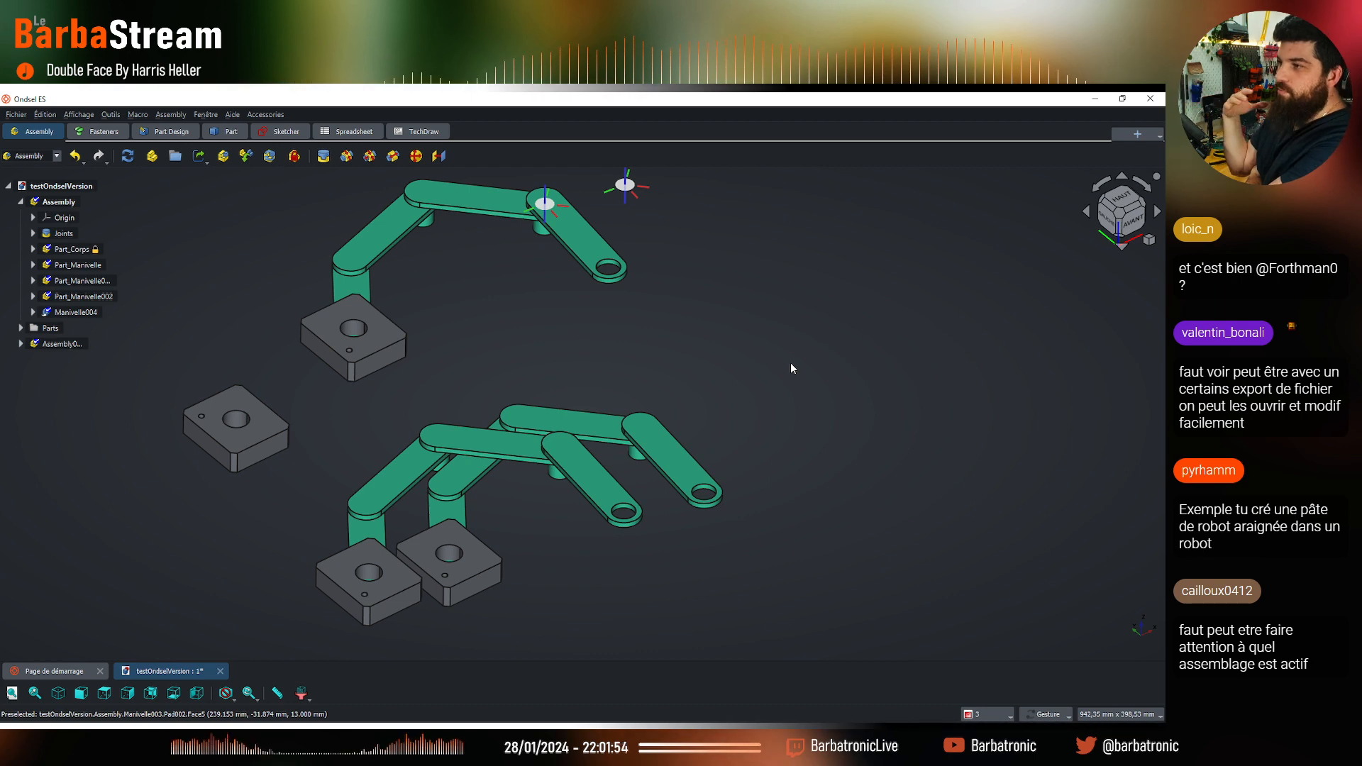
Recompute the document and open the original Assembly's first Revolute joint for editing, accepting it without changes
{"action": "left_click", "coordinate": [131, 159]}
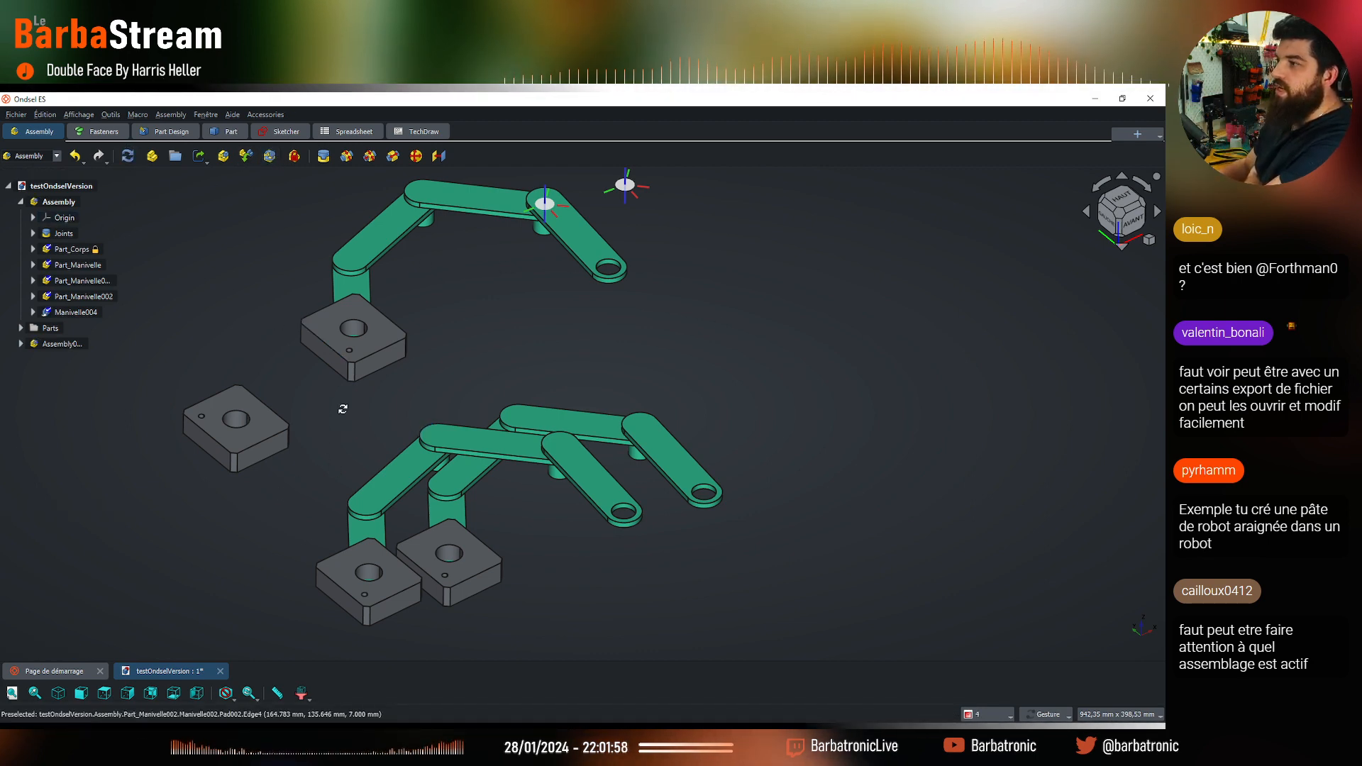
{"action": "mouse_move", "coordinate": [341, 404]}
{"action": "left_mouse_down"}
{"action": "mouse_move", "coordinate": [538, 313]}
{"action": "mouse_move", "coordinate": [374, 369]}
{"action": "mouse_move", "coordinate": [349, 418]}
{"action": "left_mouse_up"}
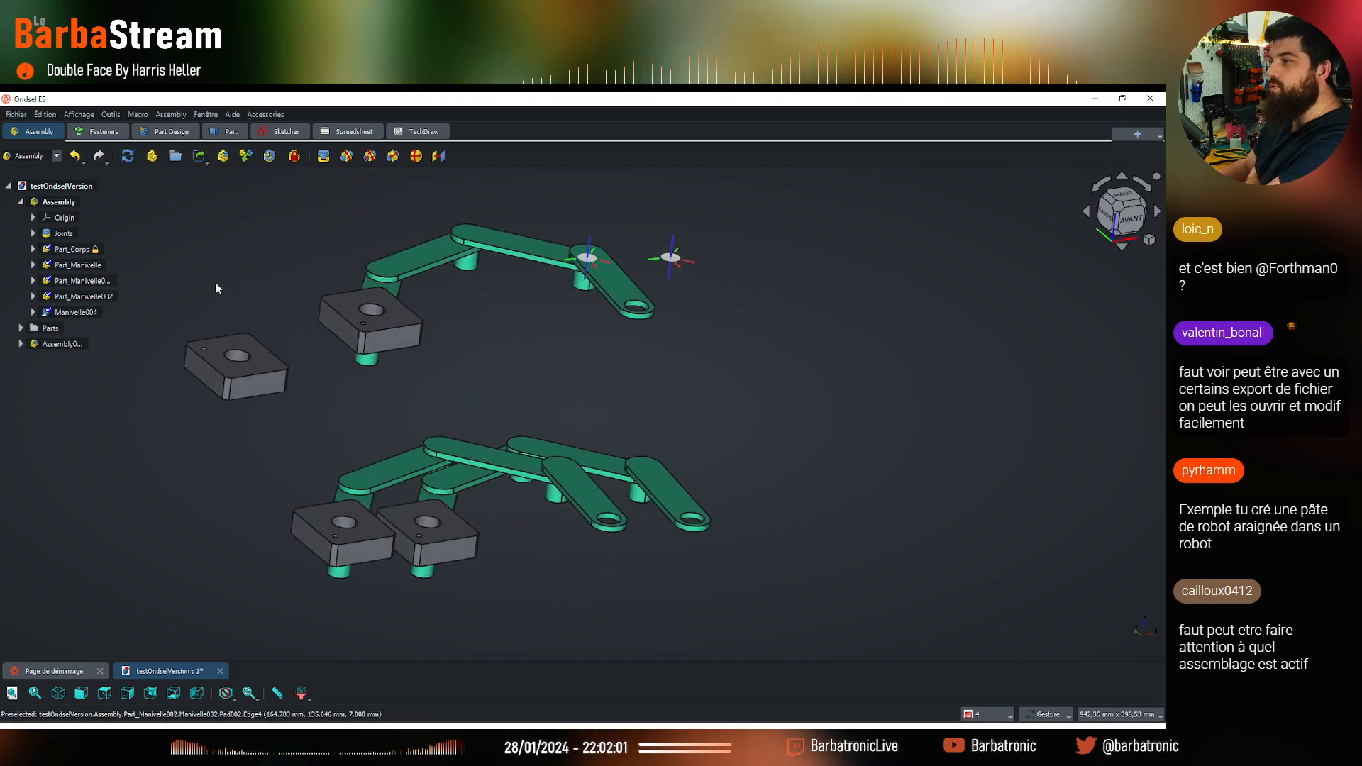
{"action": "left_click", "coordinate": [33, 233]}
{"action": "left_click", "coordinate": [81, 266]}
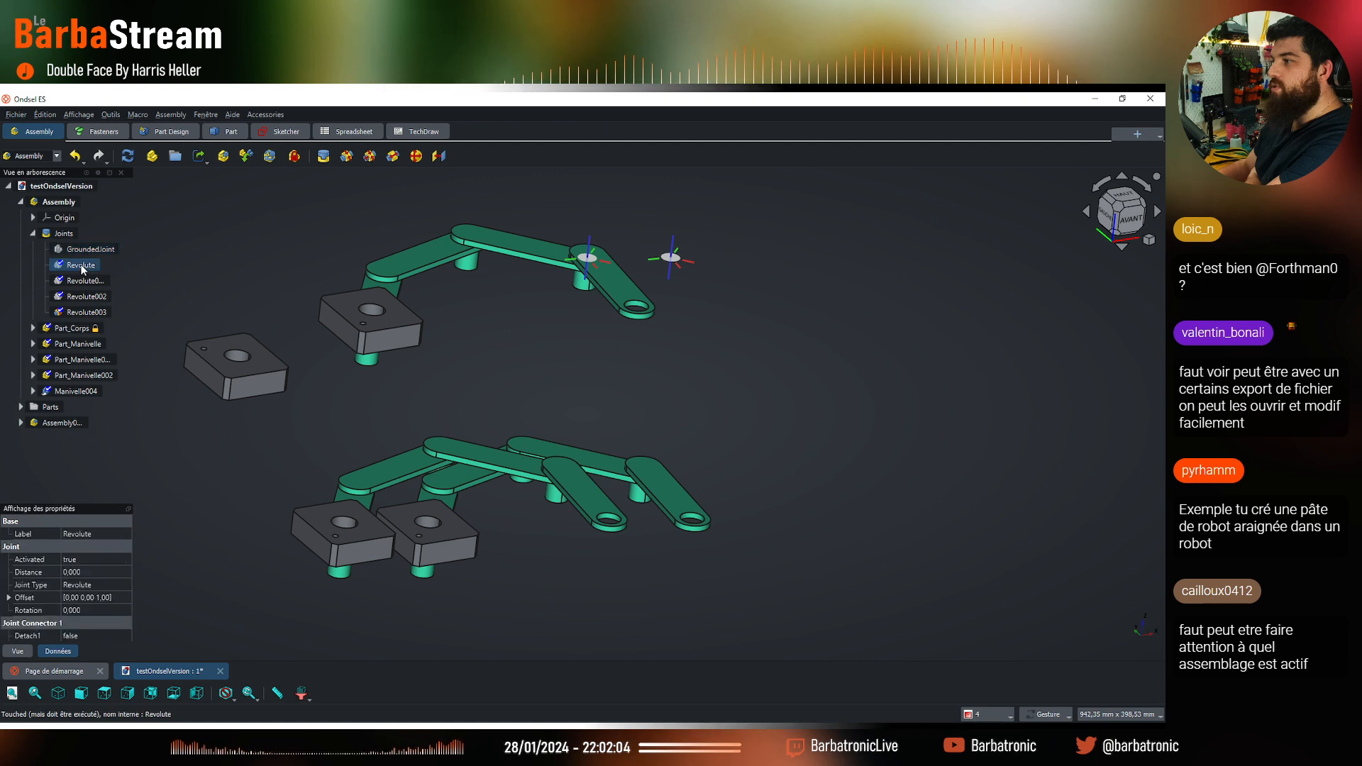
{"action": "double_click", "coordinate": [91, 269]}
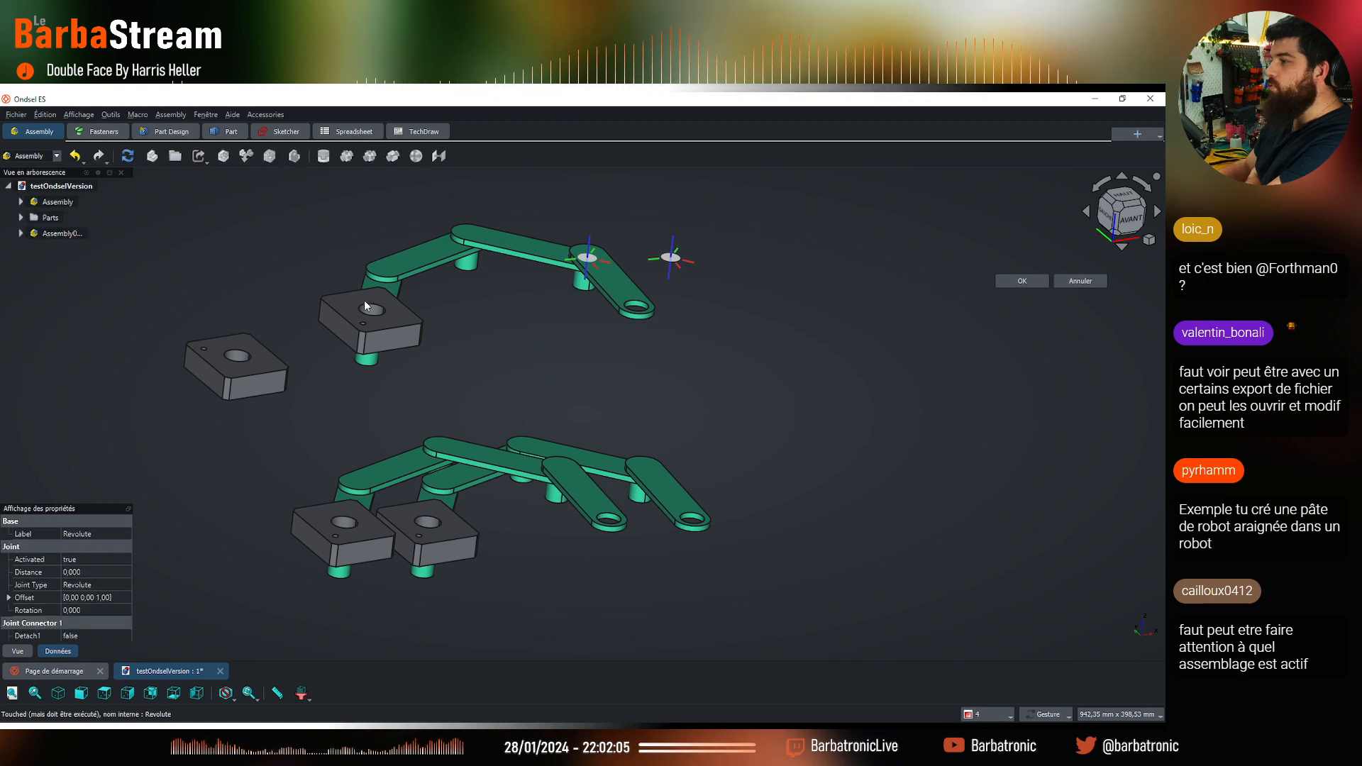
{"action": "left_click", "coordinate": [1023, 282]}
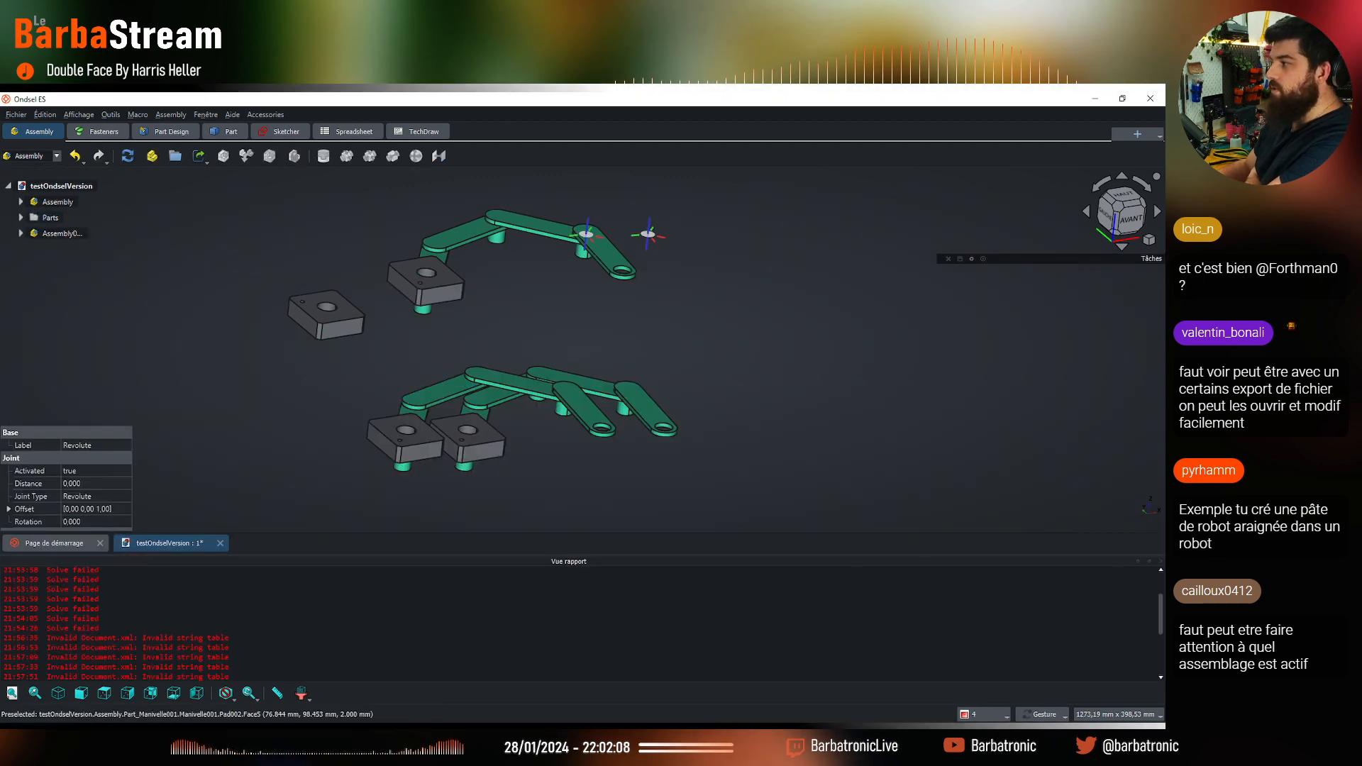
{"action": "left_click", "coordinate": [1161, 562]}
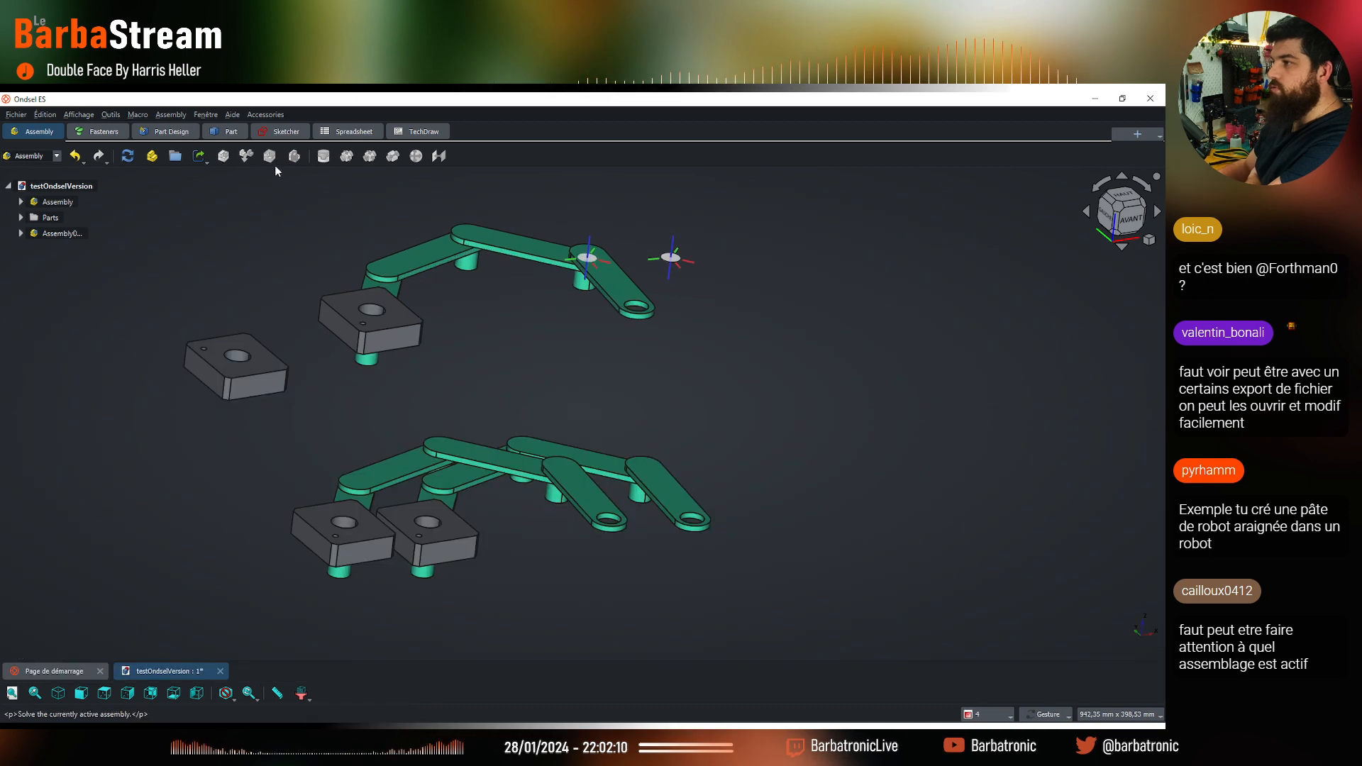
Recompute the document and reactivate the original Assembly
{"action": "left_click", "coordinate": [129, 164]}
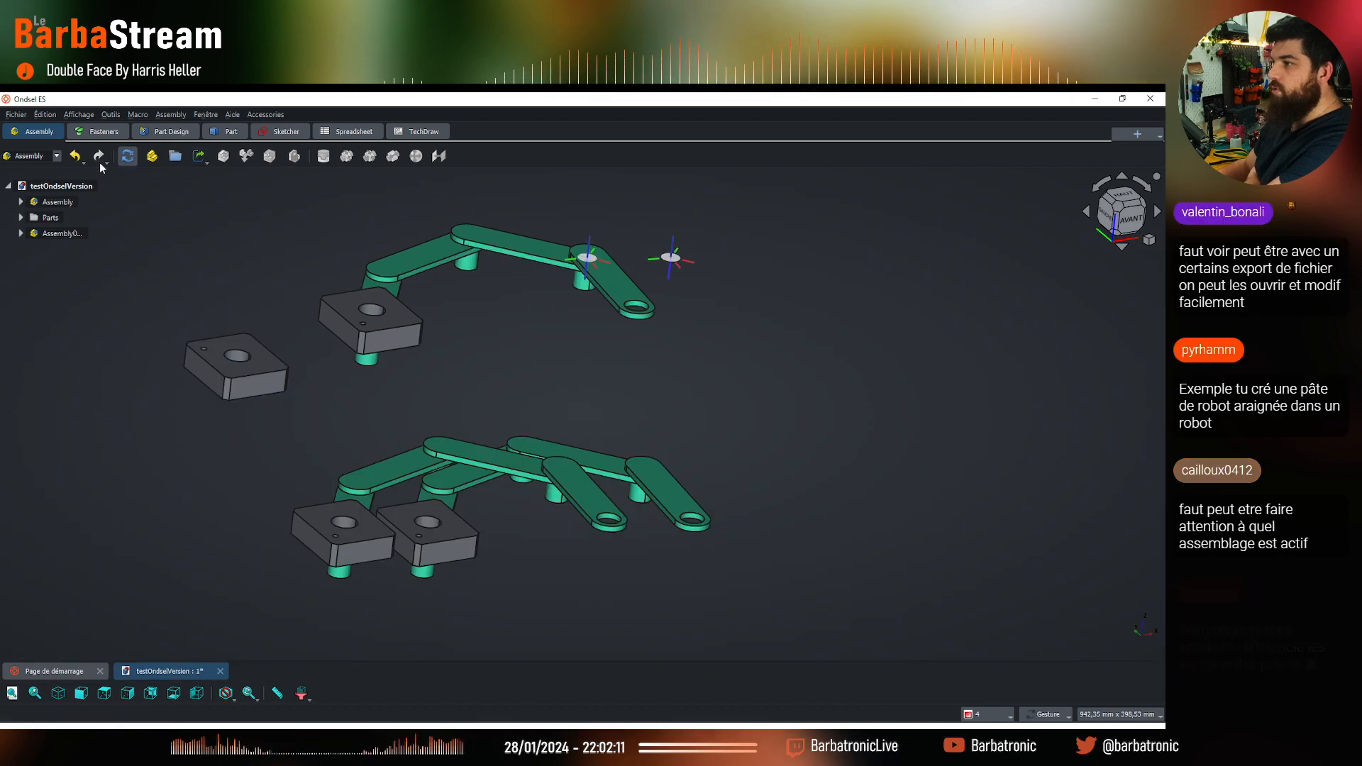
{"action": "double_click", "coordinate": [56, 202]}
{"action": "left_click", "coordinate": [238, 228]}
{"action": "left_click_drag", "start_coordinate": [564, 213], "coordinate": [628, 197]}
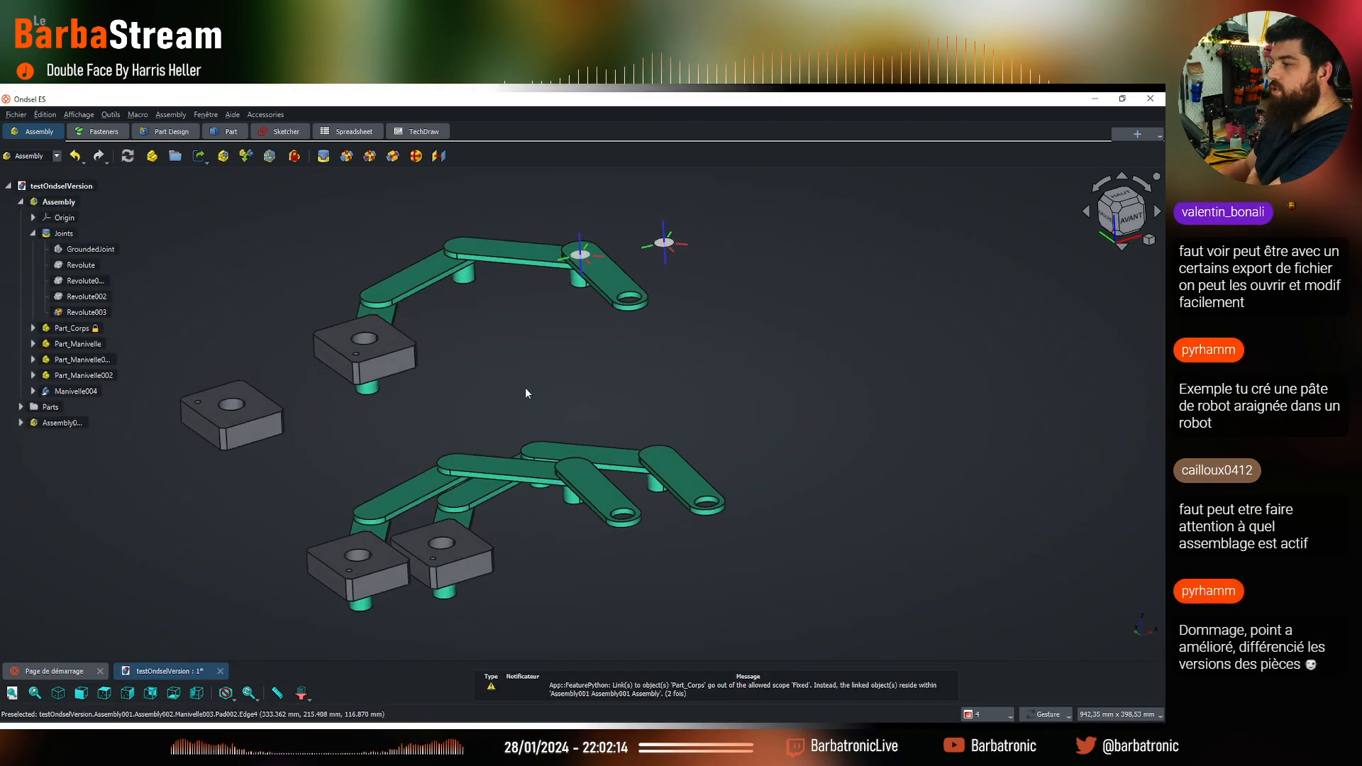
{"action": "scroll", "coordinate": [525, 389], "scroll_direction": "down", "scroll_amount": 2}
{"action": "scroll", "coordinate": [392, 524], "scroll_direction": "up", "scroll_amount": 4}
Check the actions available for the first Revolute joint, reopen its editor and close it again
{"action": "left_click", "coordinate": [86, 266]}
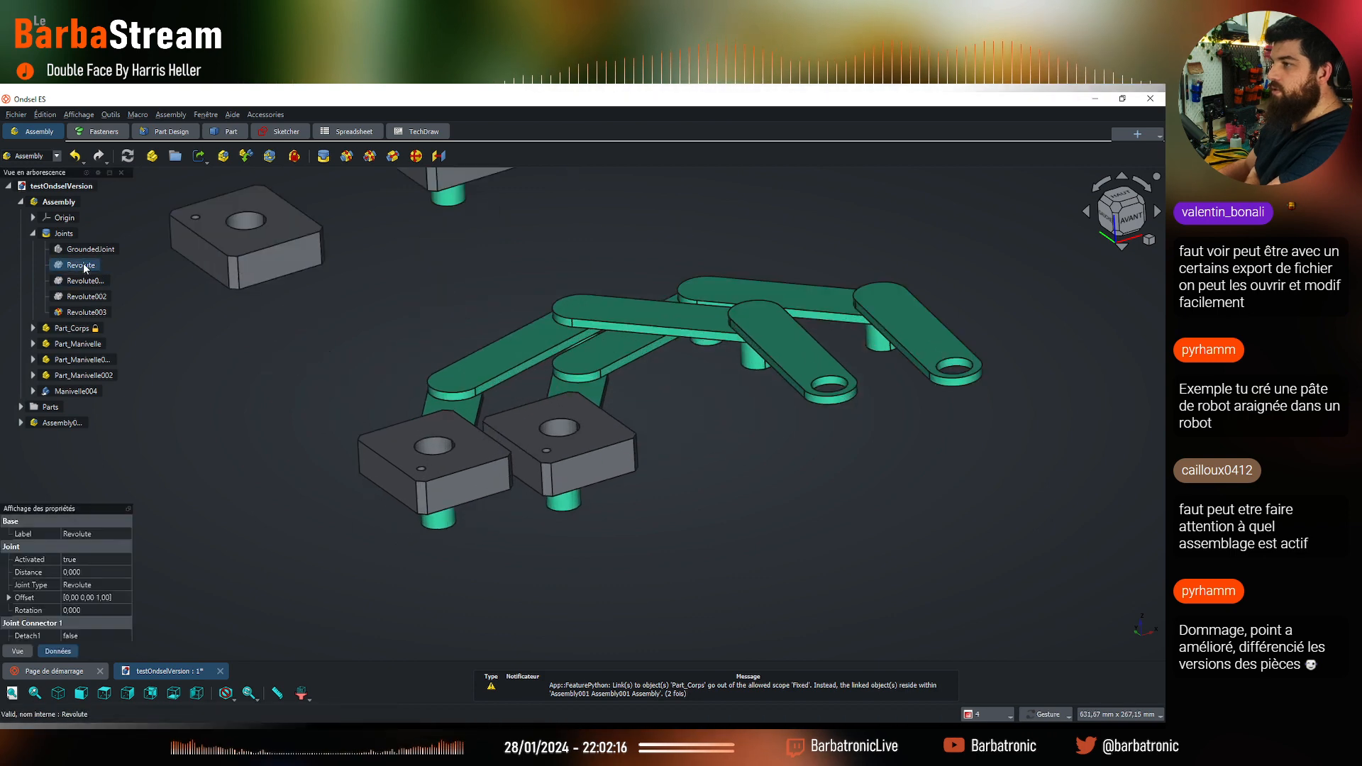
{"action": "right_click", "coordinate": [85, 265]}
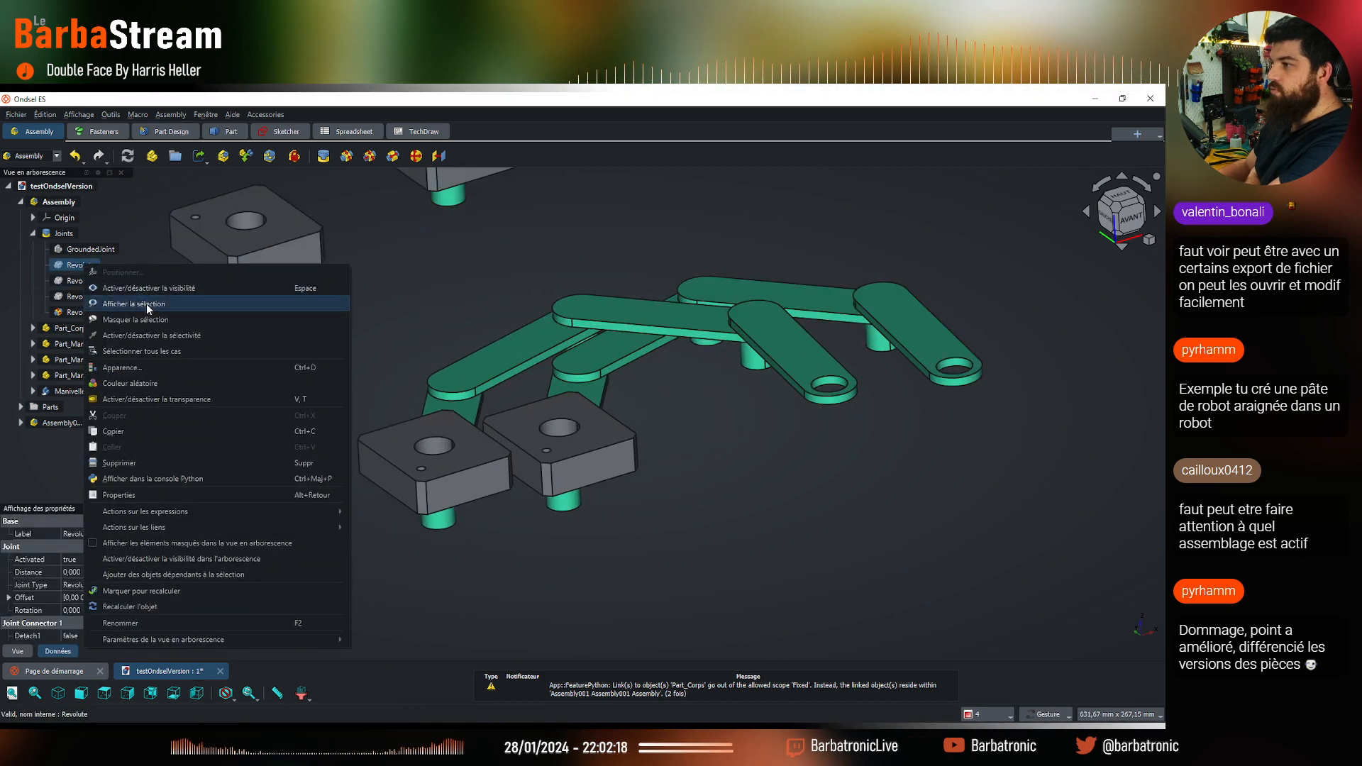
{"action": "double_click", "coordinate": [66, 267]}
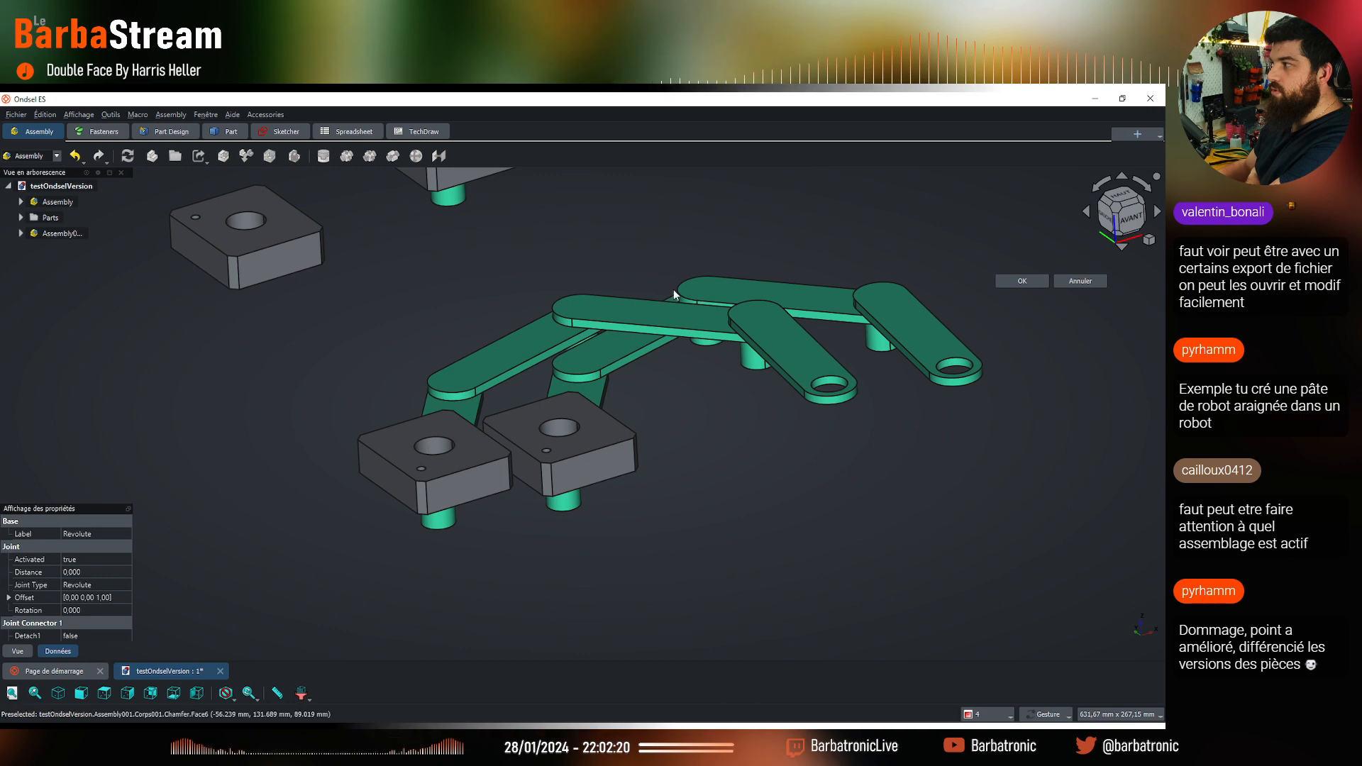
{"action": "left_click", "coordinate": [1049, 281]}
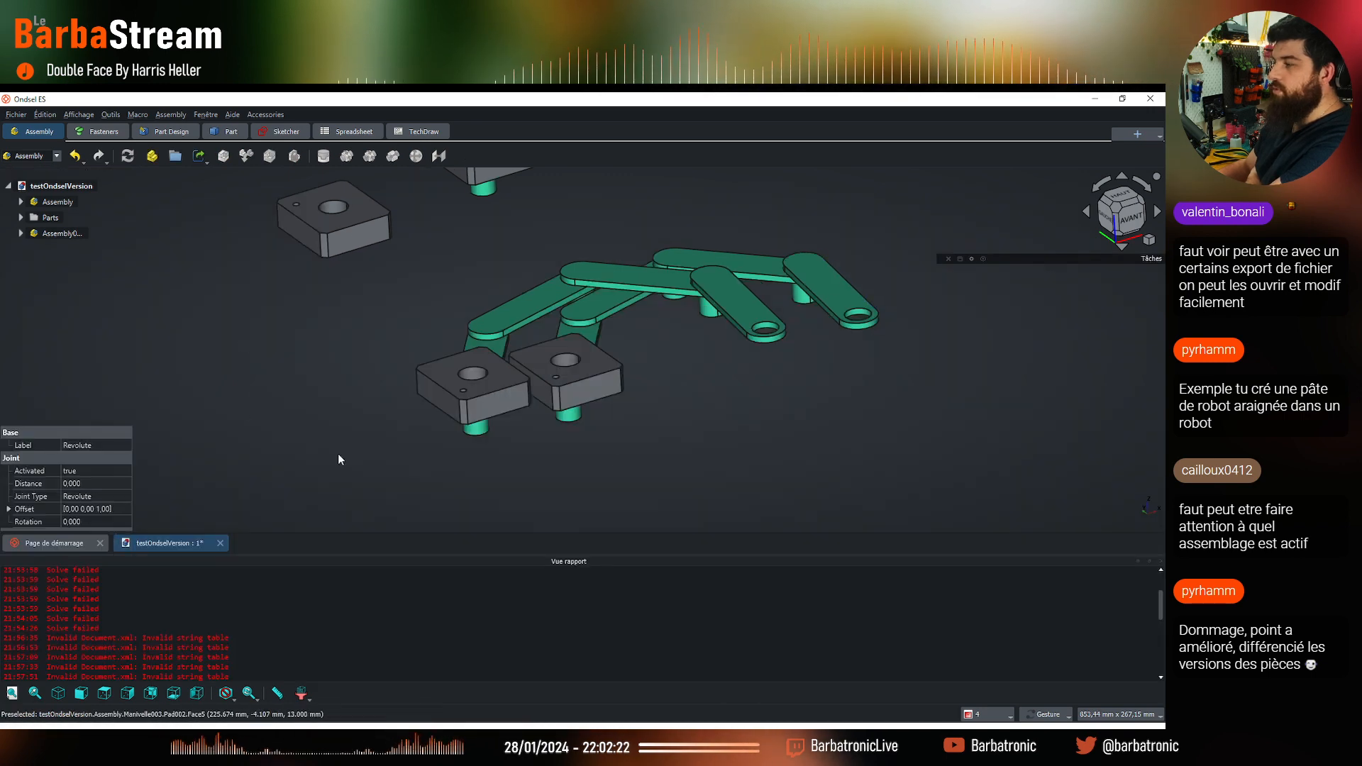
{"action": "left_click", "coordinate": [1162, 562]}
{"action": "scroll", "coordinate": [497, 568], "scroll_direction": "down", "scroll_amount": 4}
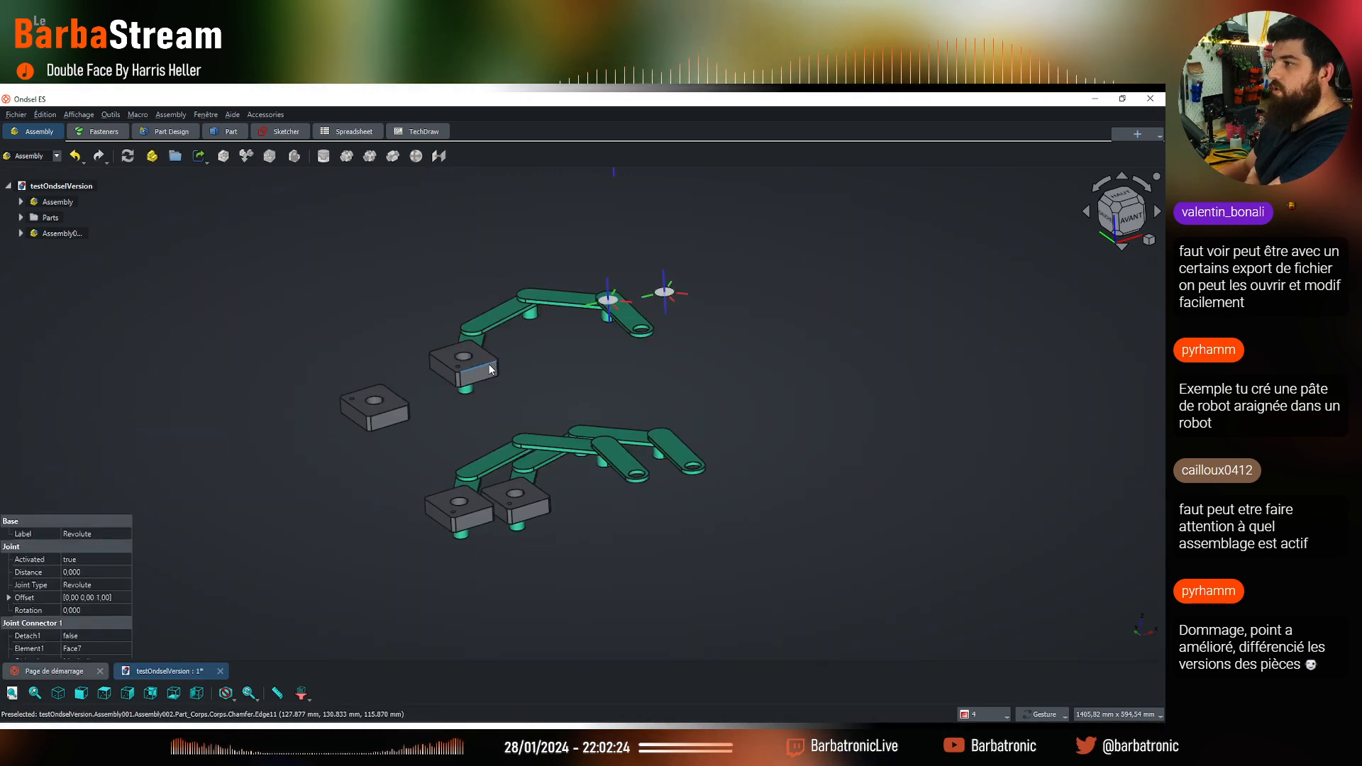
{"action": "scroll", "coordinate": [488, 368], "scroll_direction": "up", "scroll_amount": 3}
{"action": "left_click_drag", "start_coordinate": [639, 383], "coordinate": [692, 393]}
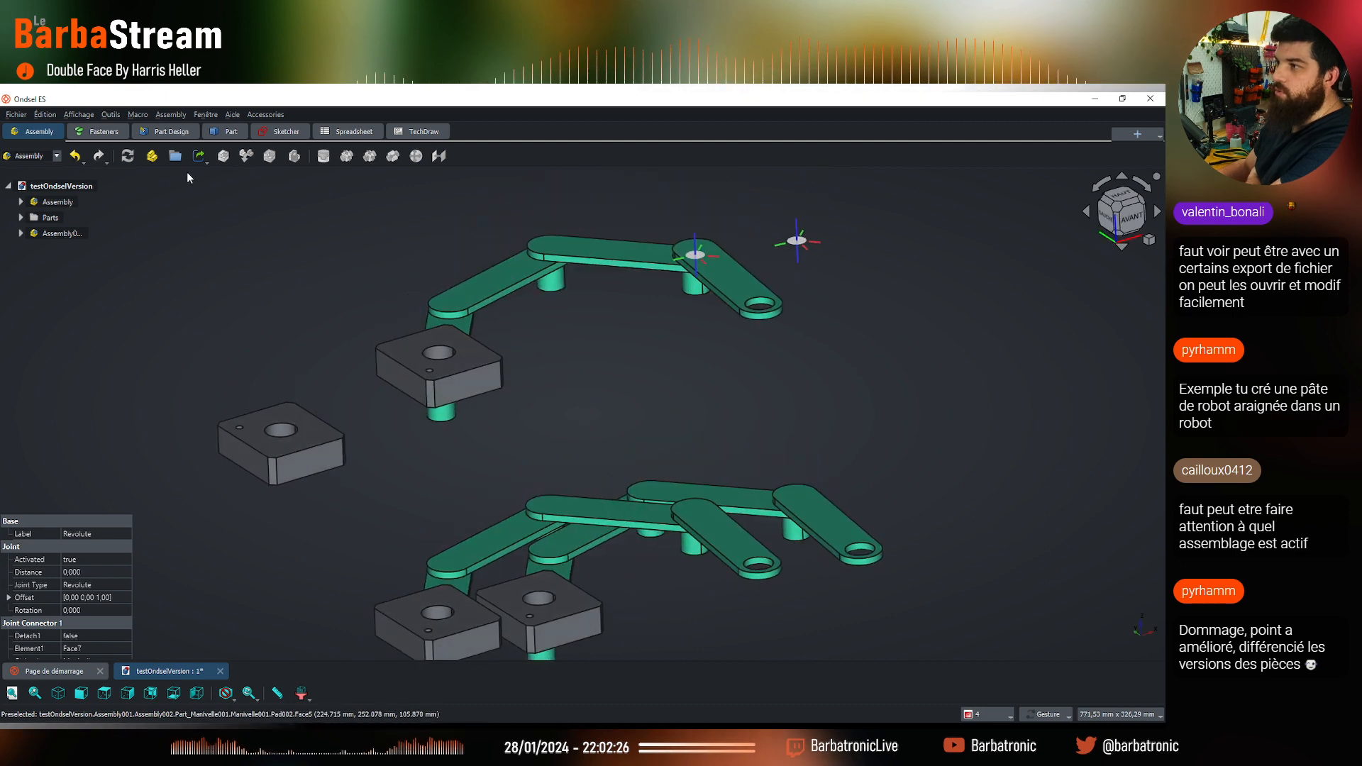
Reactivate the original Assembly and solve it
{"action": "left_click", "coordinate": [20, 201]}
{"action": "left_click", "coordinate": [61, 200]}
{"action": "double_click", "coordinate": [62, 201]}
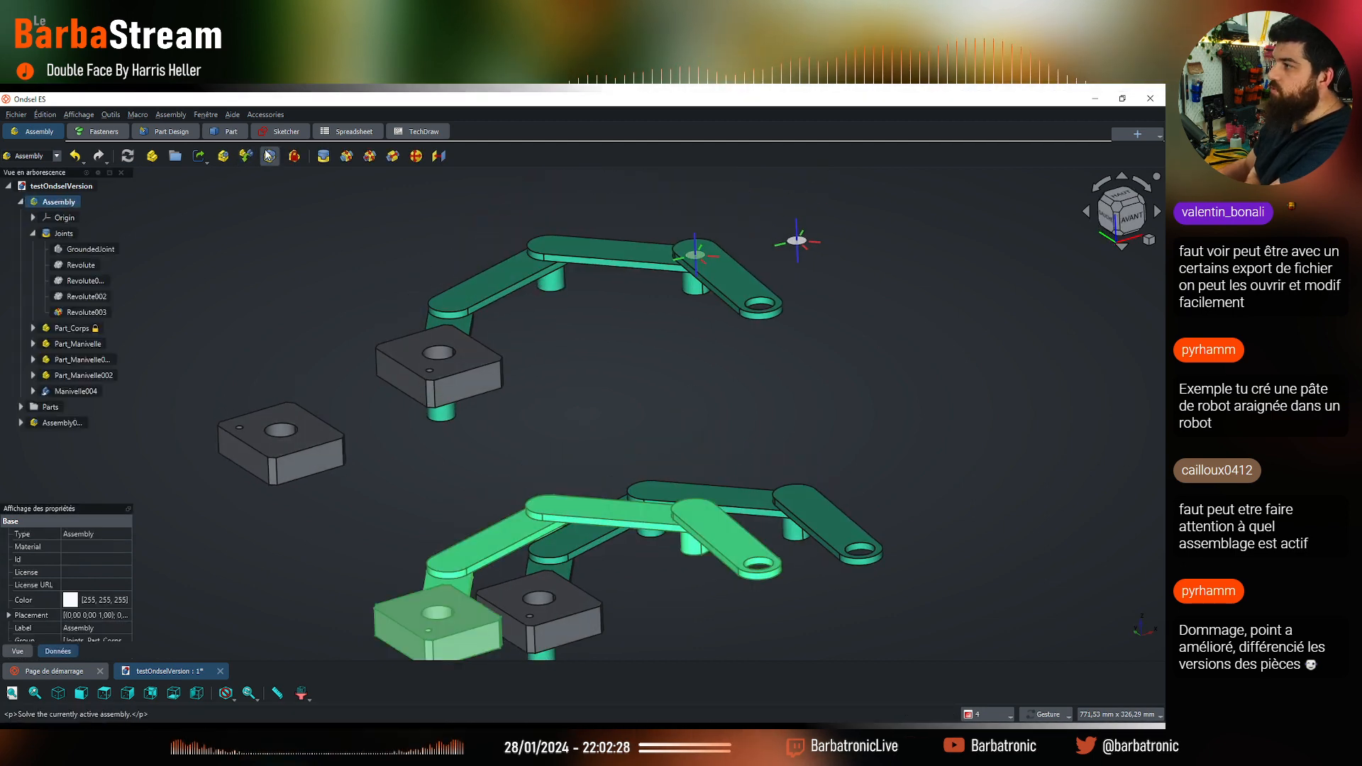
{"action": "left_click", "coordinate": [237, 268]}
{"action": "scroll", "coordinate": [236, 271], "scroll_direction": "down", "scroll_amount": 2}
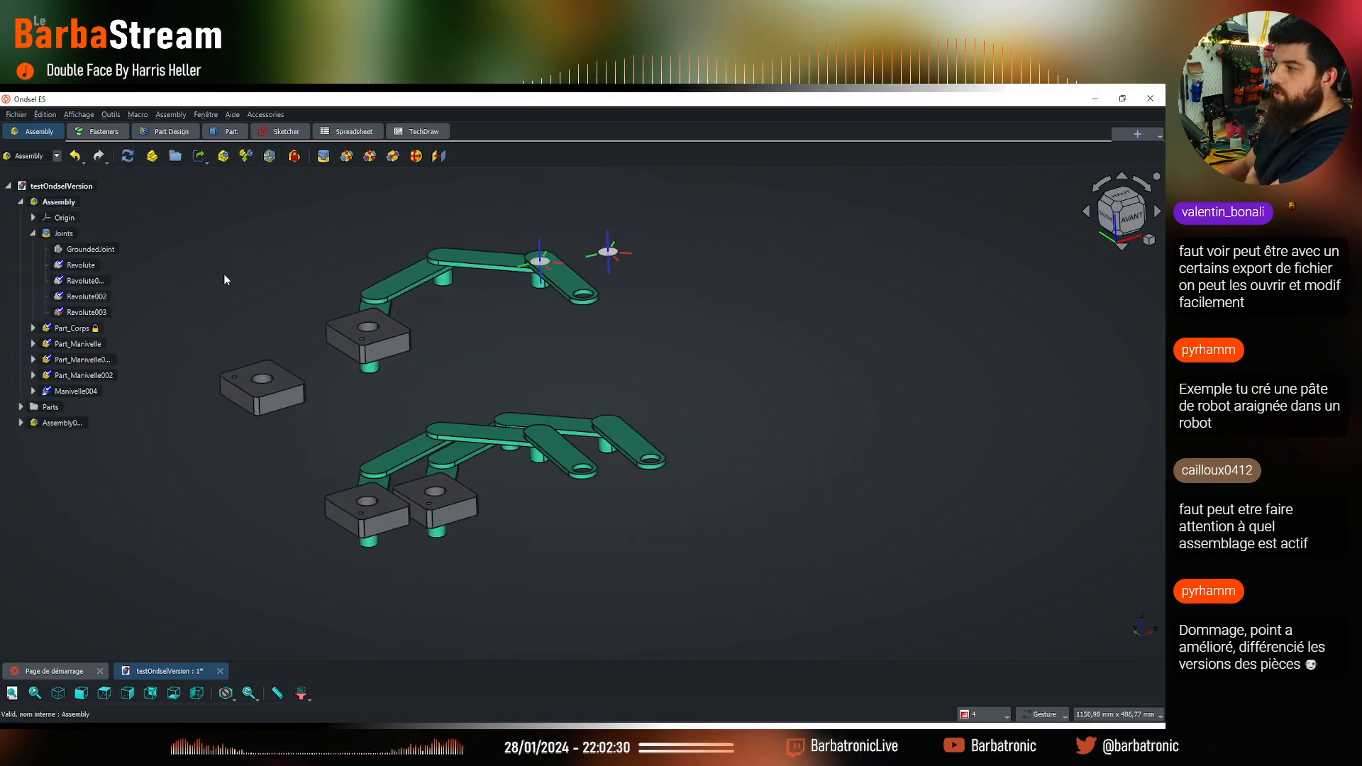
{"action": "scroll", "coordinate": [225, 275], "scroll_direction": "up", "scroll_amount": 2}
Examine the first Revolute joint's properties, including its rotation, offset and both joint connectors
{"action": "left_click", "coordinate": [76, 267]}
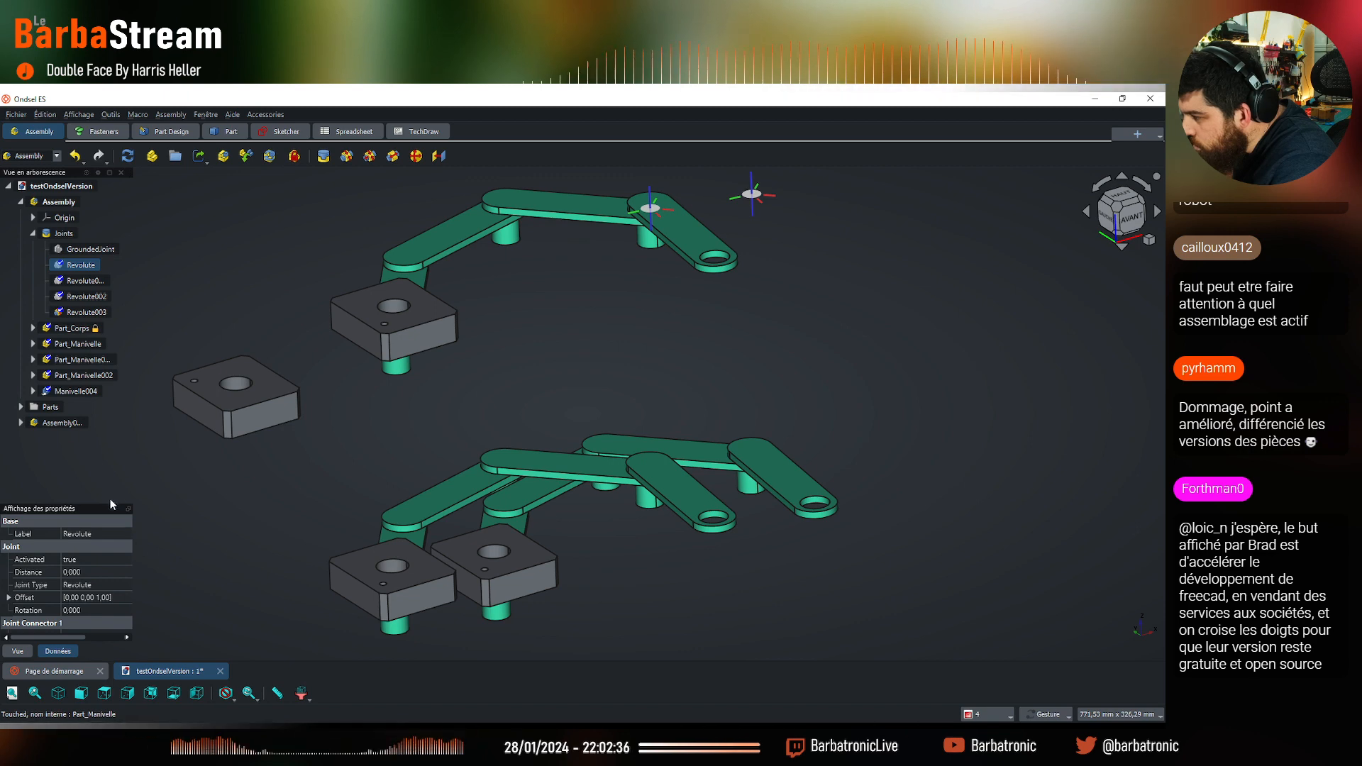
{"action": "left_click_drag", "start_coordinate": [108, 505], "coordinate": [113, 460]}
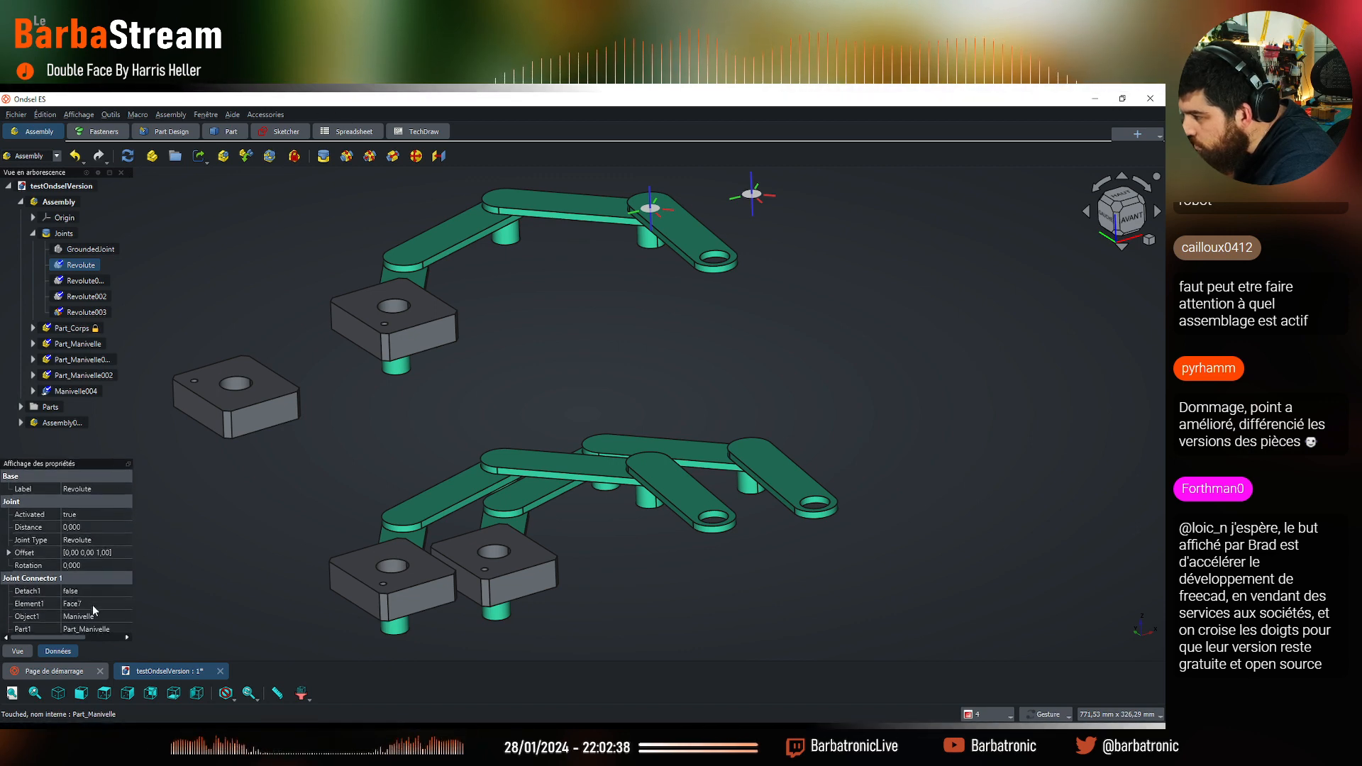
{"action": "scroll", "coordinate": [86, 609], "scroll_direction": "down", "scroll_amount": 3}
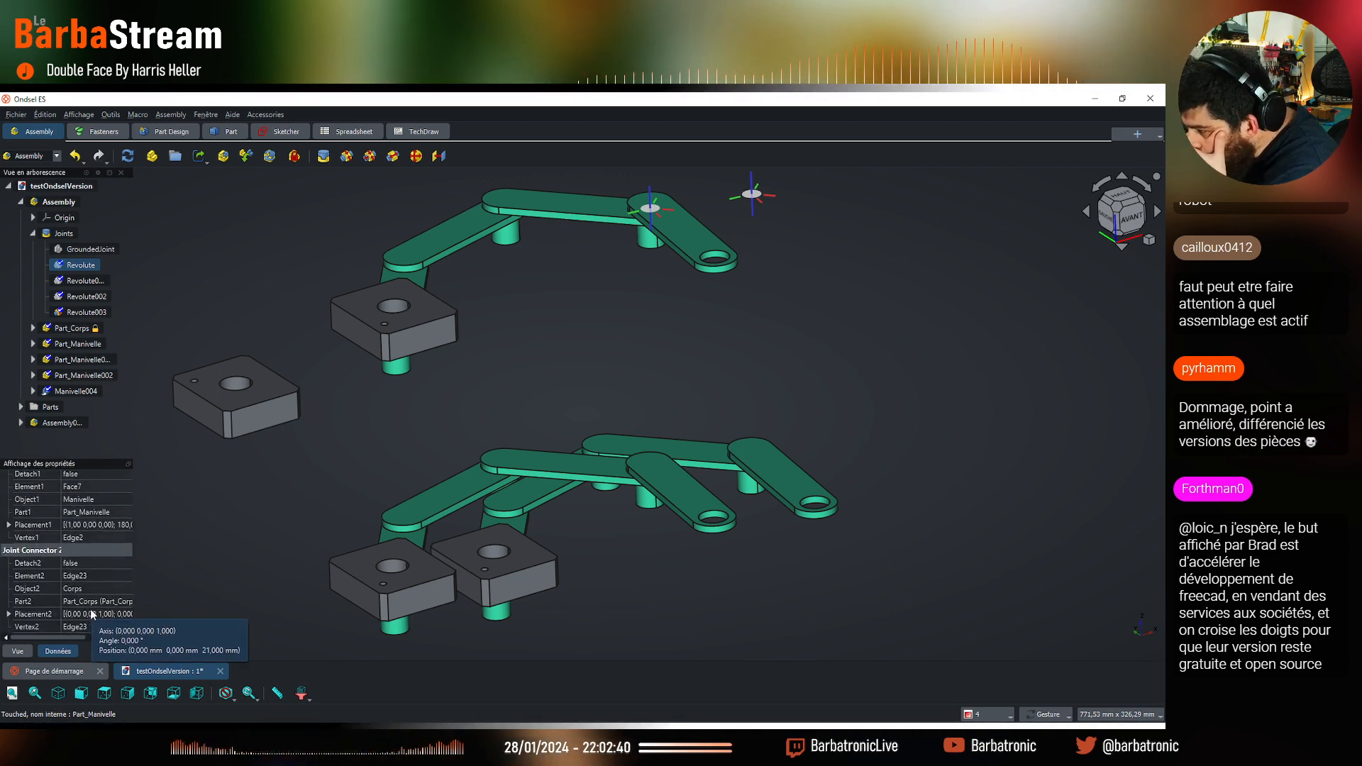
{"action": "scroll", "coordinate": [91, 594], "scroll_direction": "up", "scroll_amount": 3}
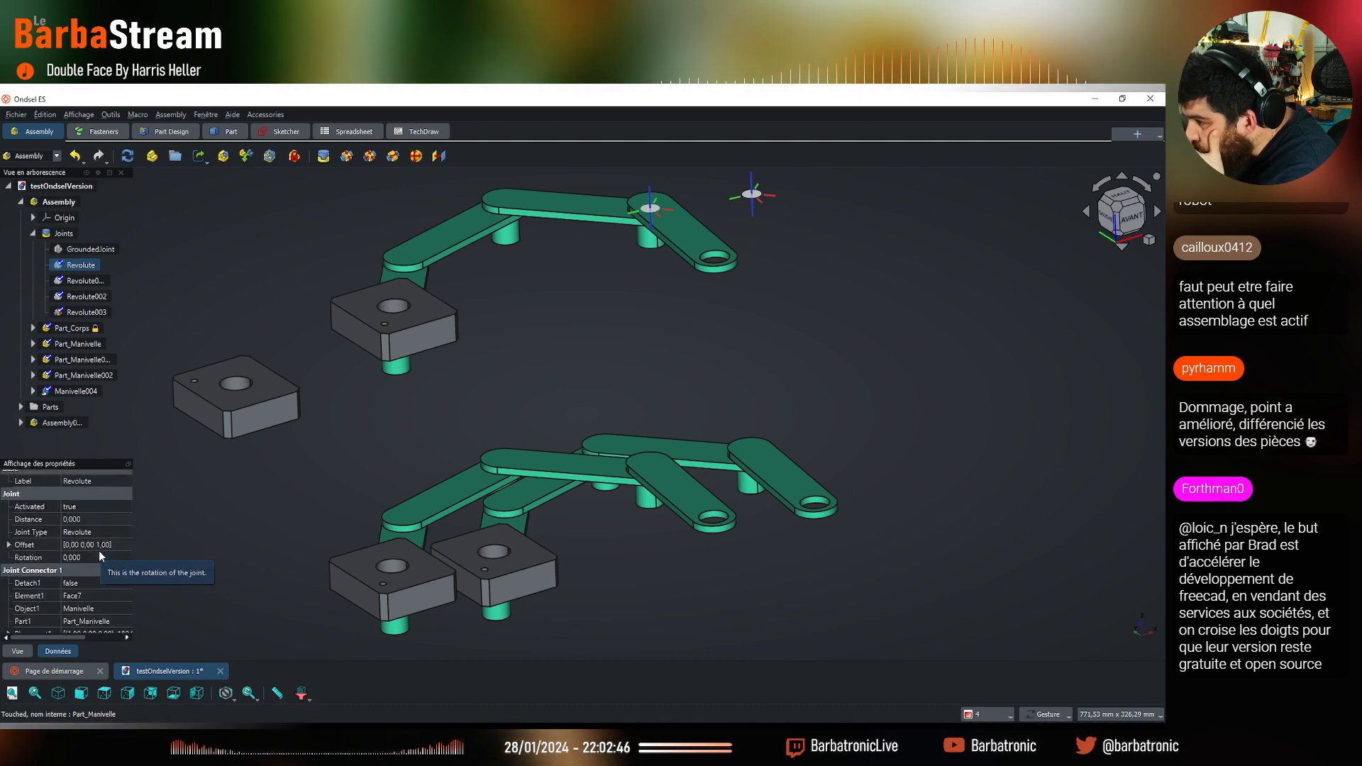
{"action": "scroll", "coordinate": [98, 555], "scroll_direction": "up", "scroll_amount": 1}
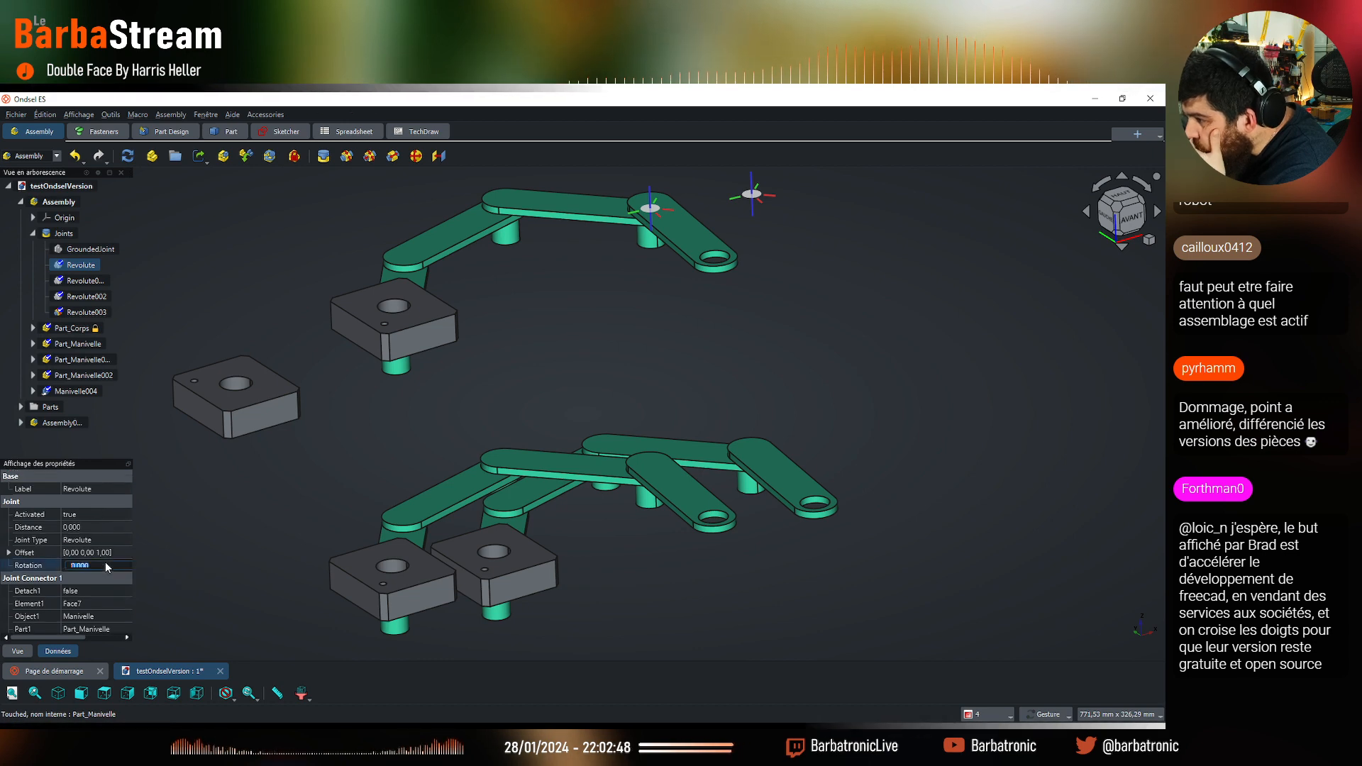
{"action": "left_click", "coordinate": [105, 564]}
{"action": "left_click", "coordinate": [159, 528]}
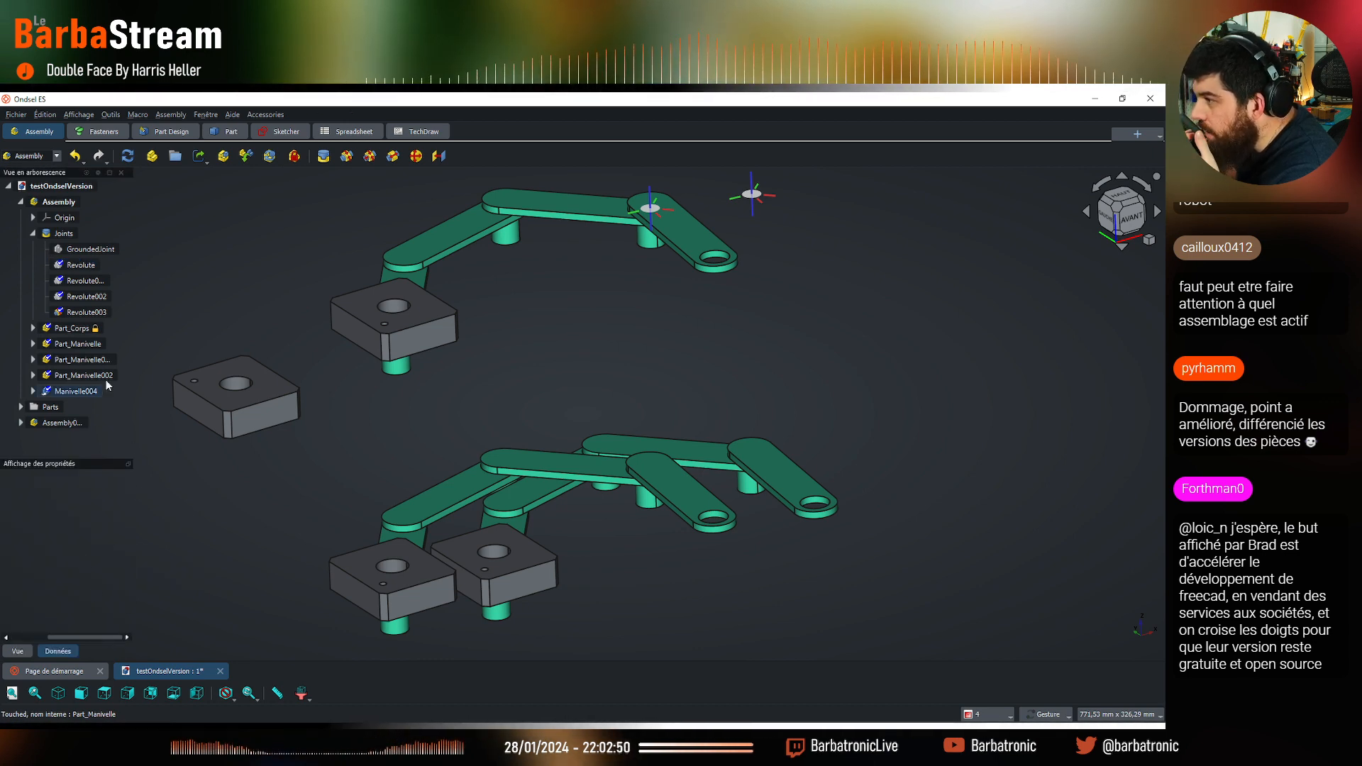
{"action": "left_click", "coordinate": [92, 266]}
{"action": "left_click_drag", "start_coordinate": [120, 487], "coordinate": [79, 489]}
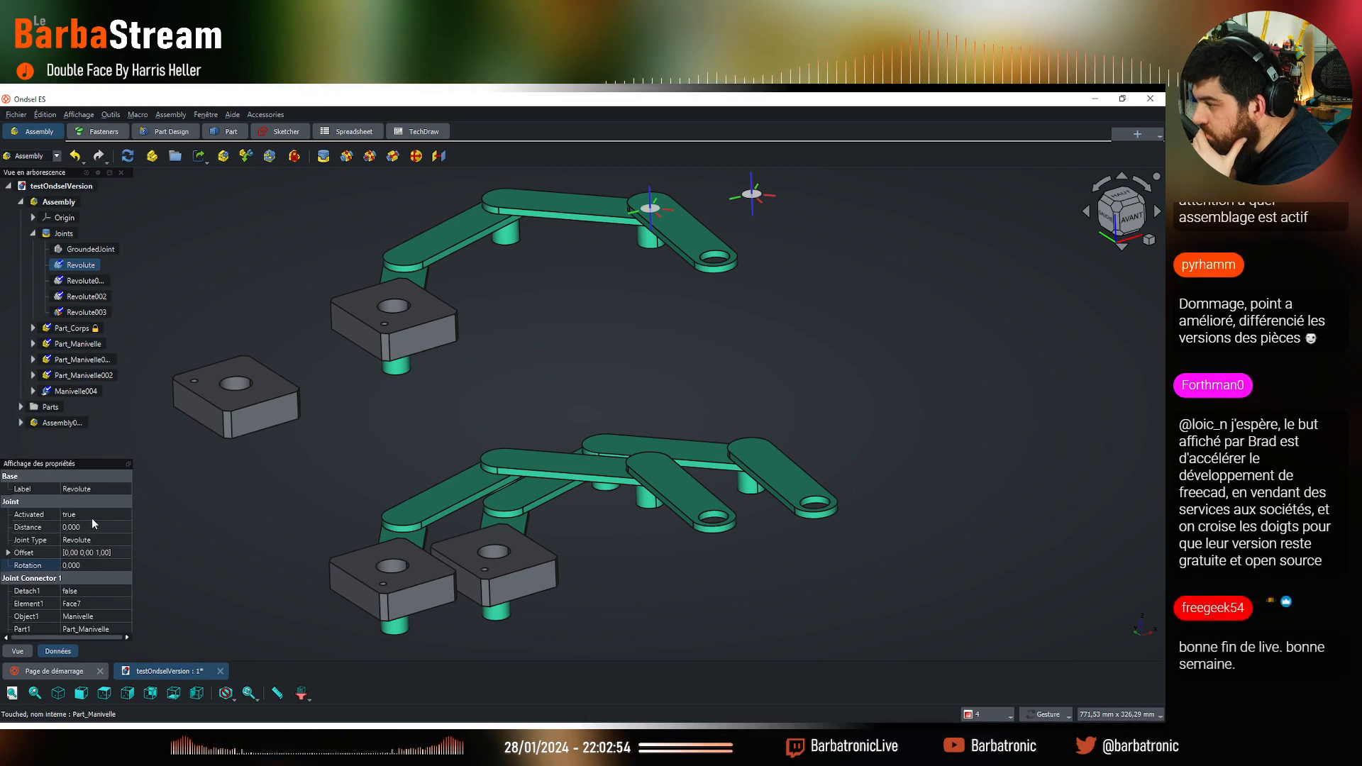
{"action": "scroll", "coordinate": [91, 525], "scroll_direction": "down", "scroll_amount": 1}
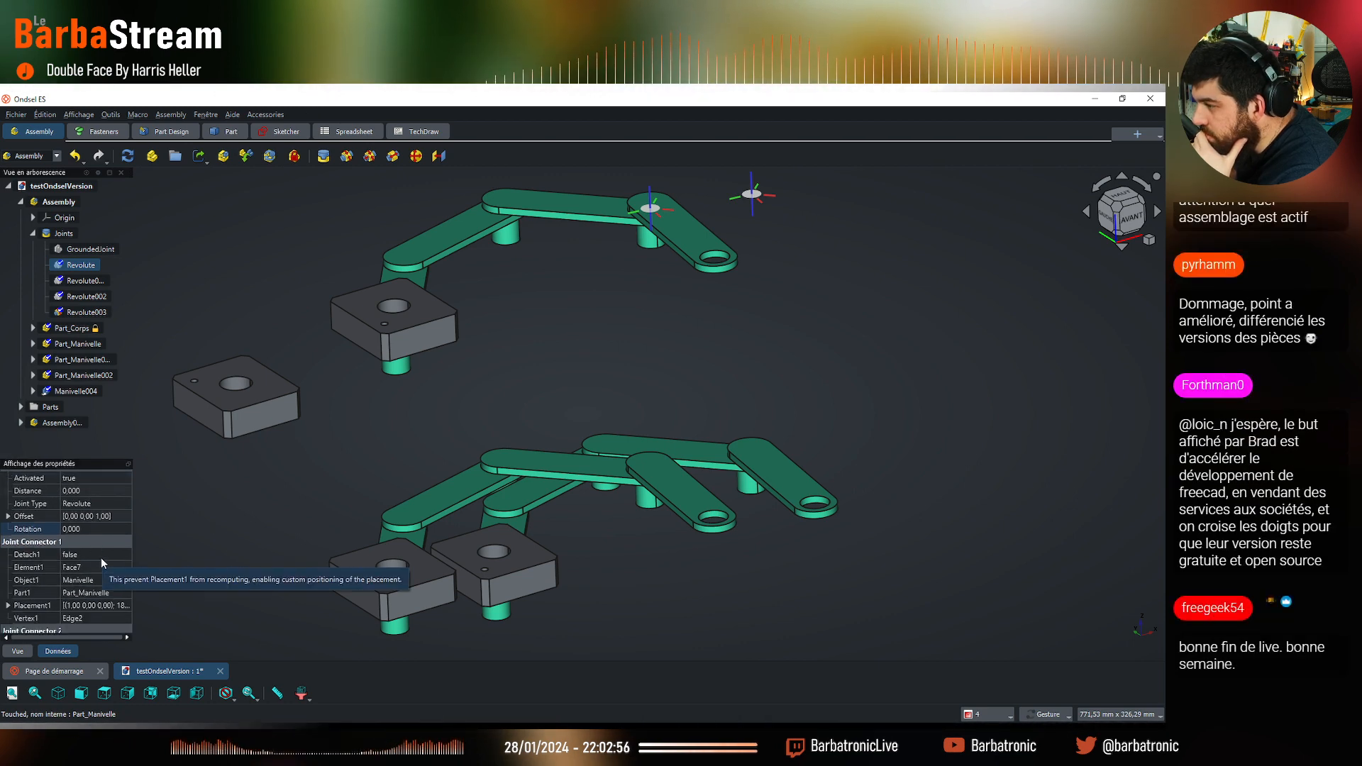
{"action": "scroll", "coordinate": [101, 559], "scroll_direction": "down", "scroll_amount": 1}
{"action": "scroll", "coordinate": [105, 576], "scroll_direction": "up", "scroll_amount": 1}
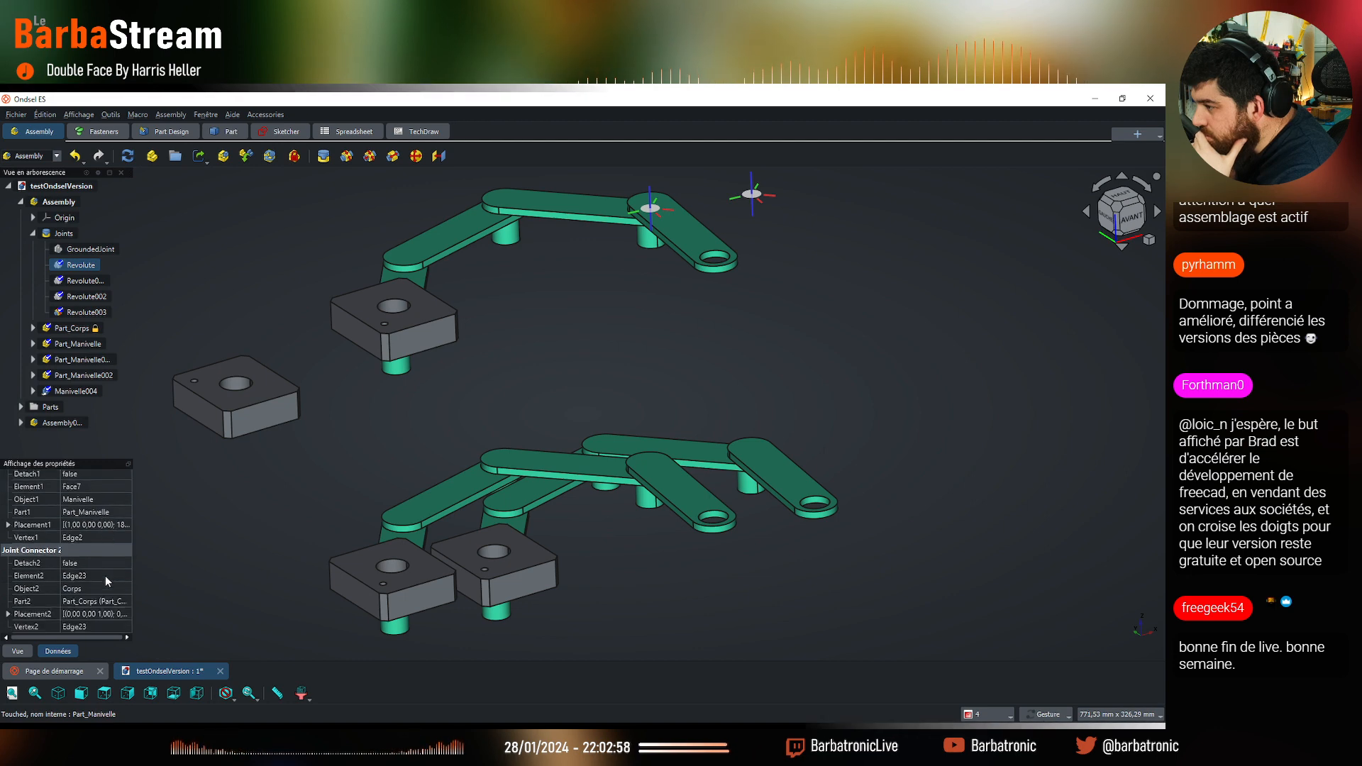
{"action": "scroll", "coordinate": [103, 572], "scroll_direction": "up", "scroll_amount": 1}
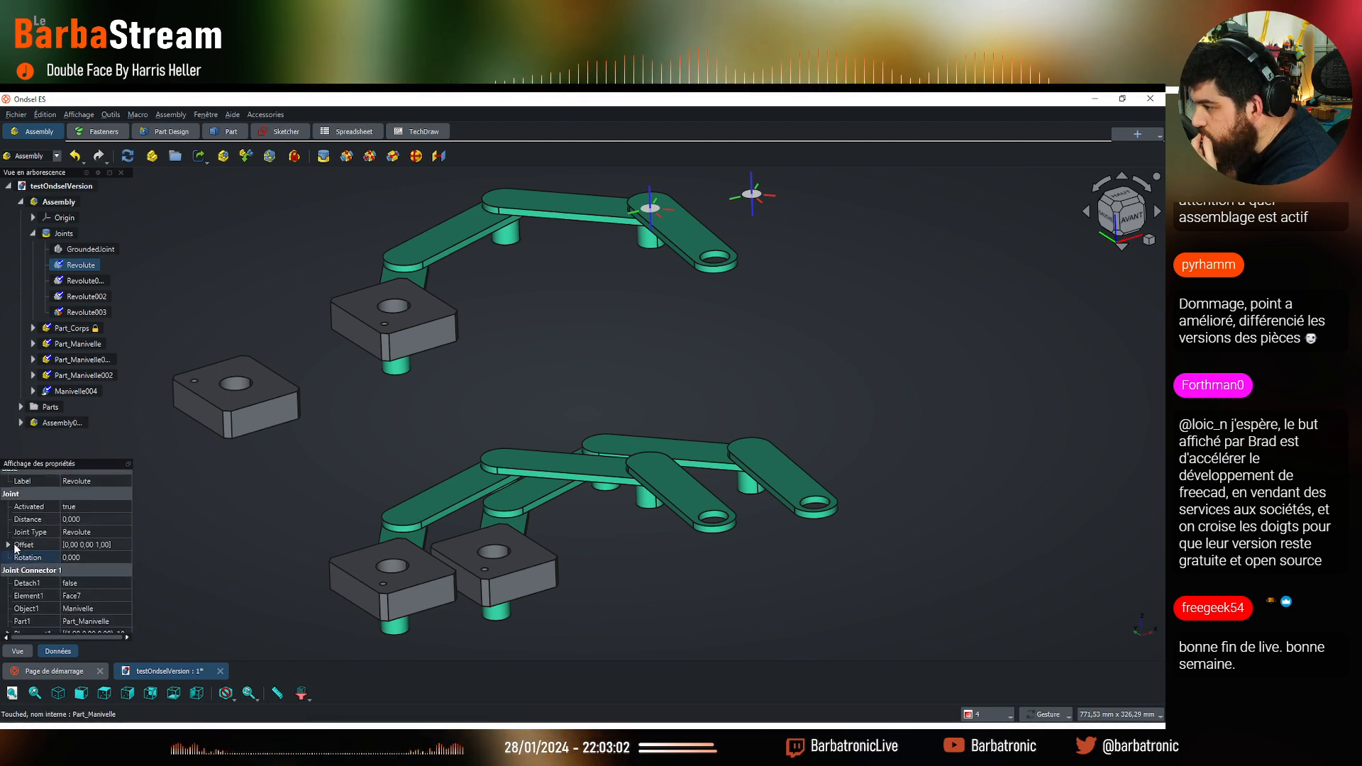
Check the joint types available for the first Revolute joint, keeping Revolute
{"action": "left_click", "coordinate": [99, 533]}
{"action": "left_click", "coordinate": [128, 531]}
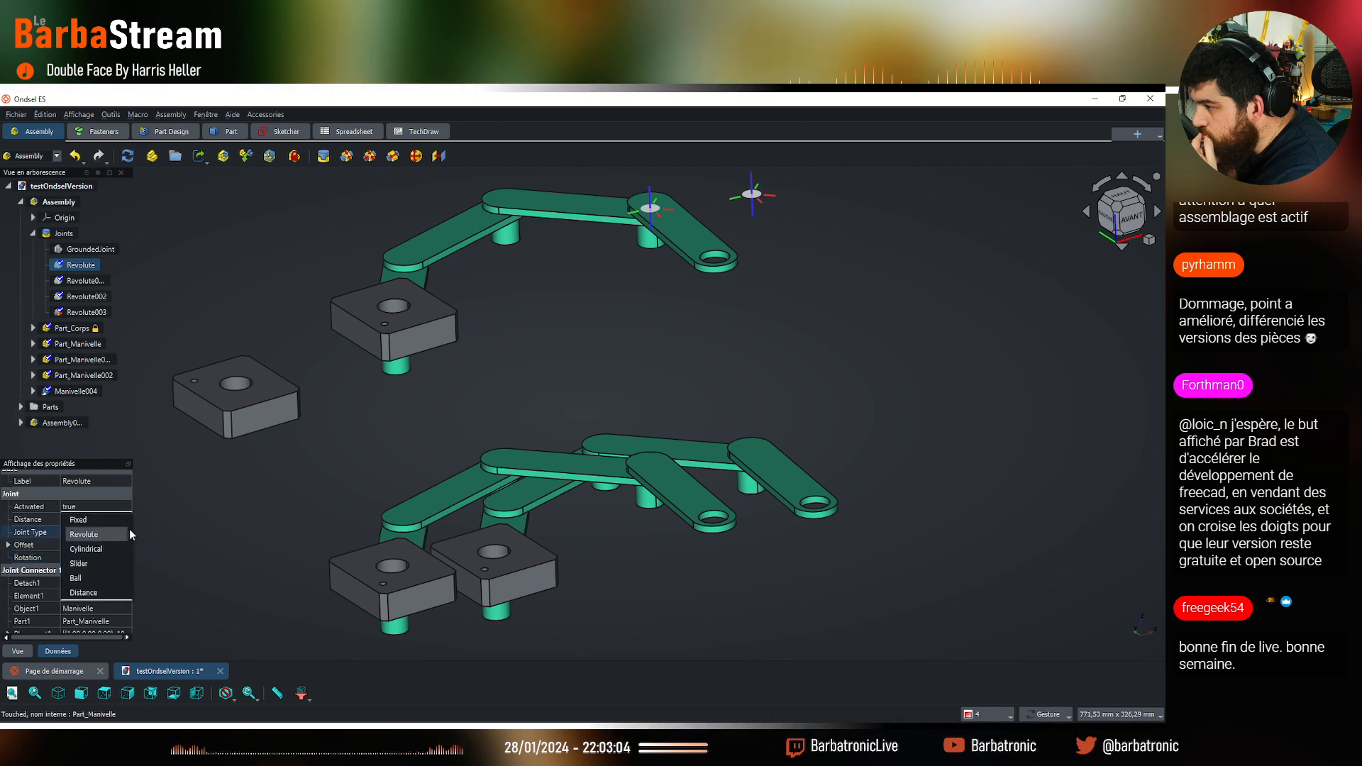
{"action": "left_click", "coordinate": [115, 534]}
{"action": "left_click", "coordinate": [189, 526]}
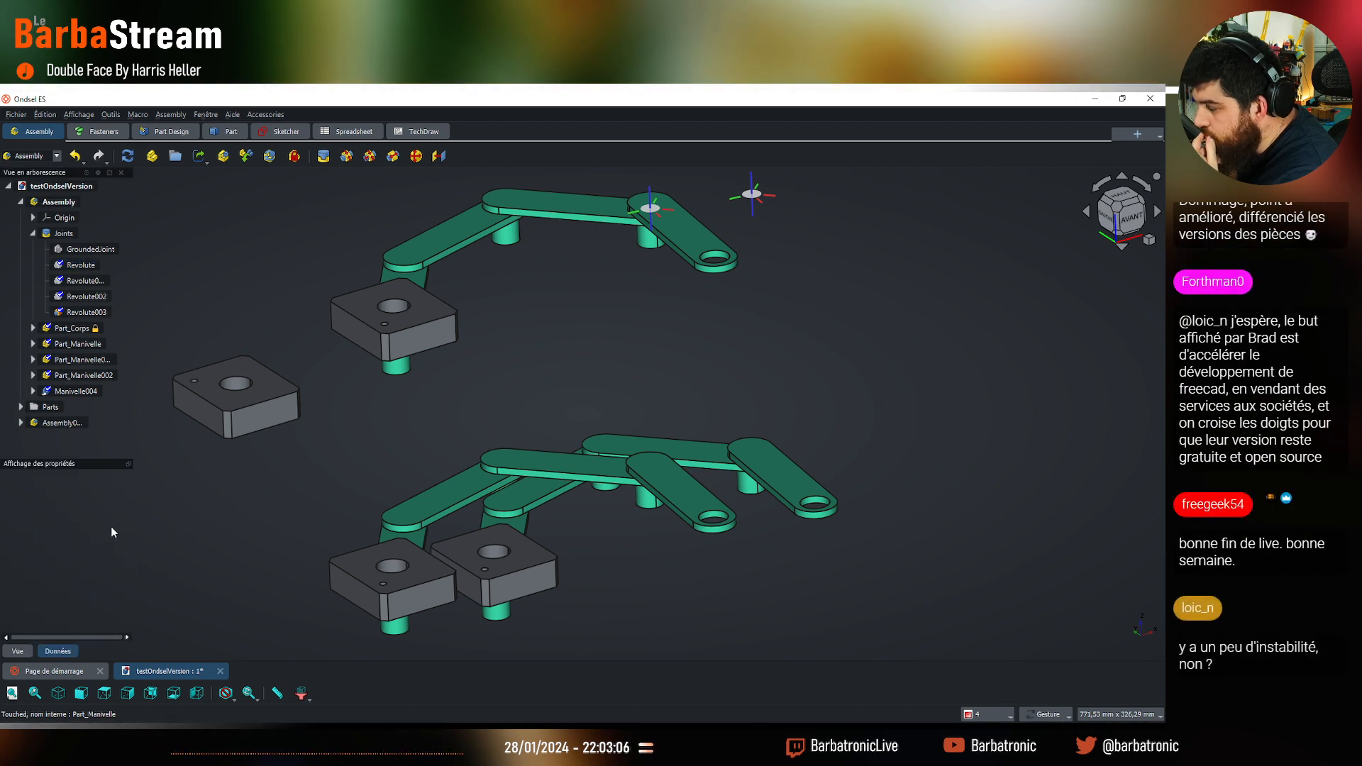
Try adjusting the first Revolute joint's Rotation value, return it to 0, and review its joint connectors
{"action": "left_click", "coordinate": [81, 266]}
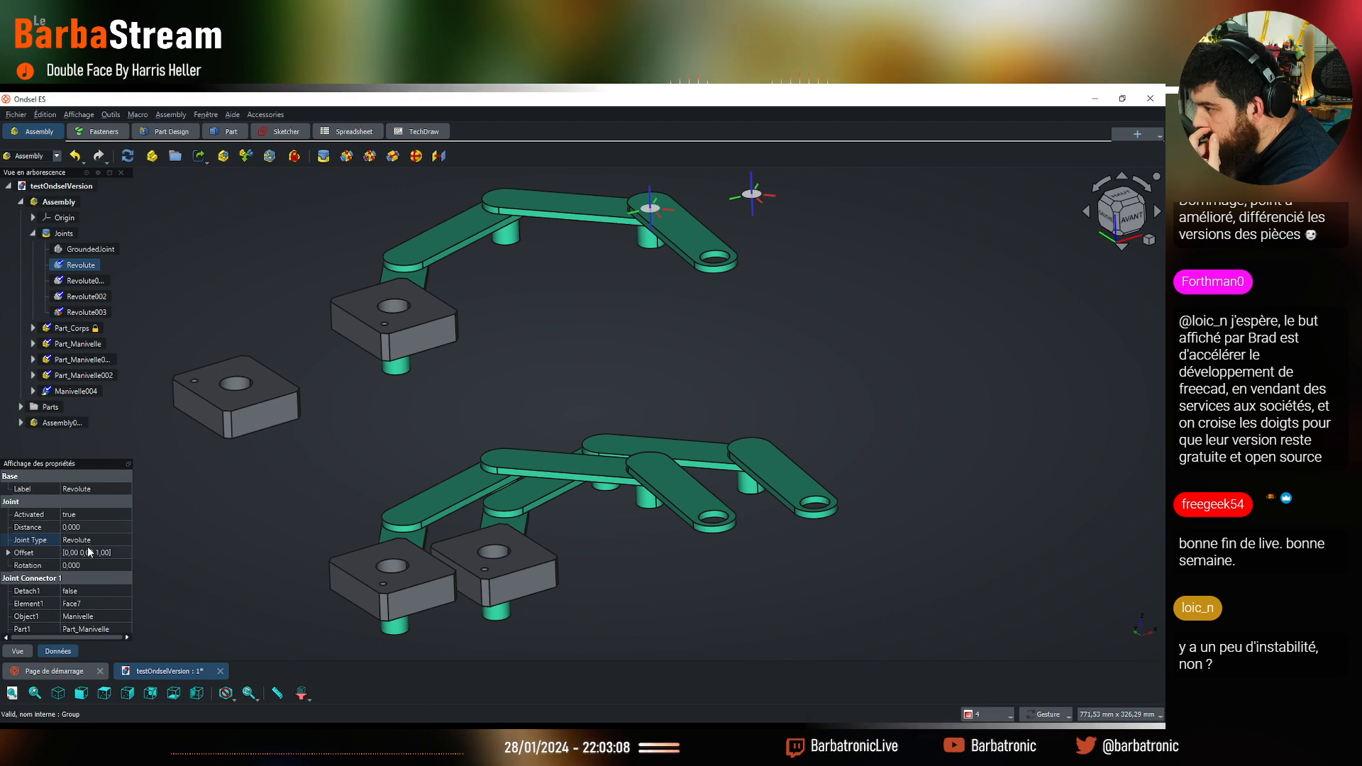
{"action": "scroll", "coordinate": [97, 559], "scroll_direction": "down", "scroll_amount": 1}
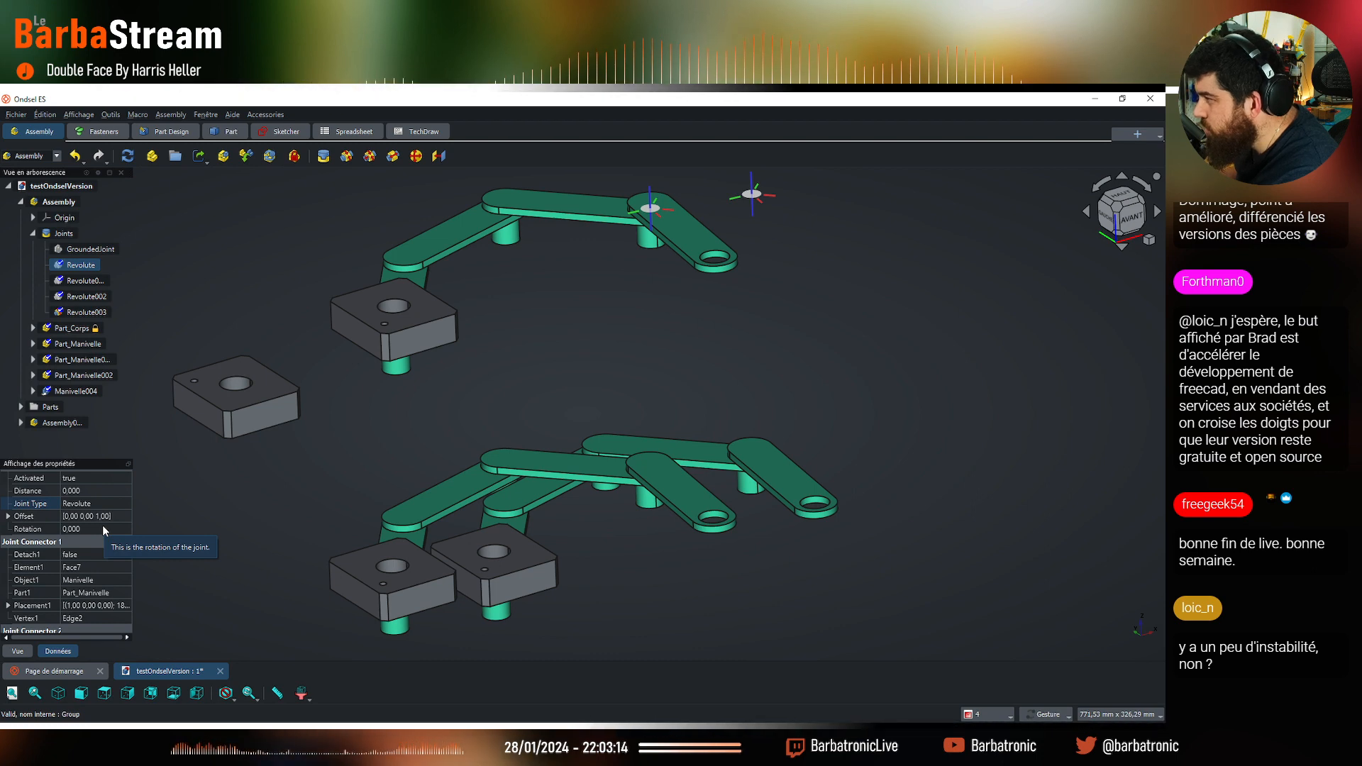
{"action": "left_click", "coordinate": [103, 528]}
{"action": "scroll", "coordinate": [104, 529], "scroll_direction": "up", "scroll_amount": 2}
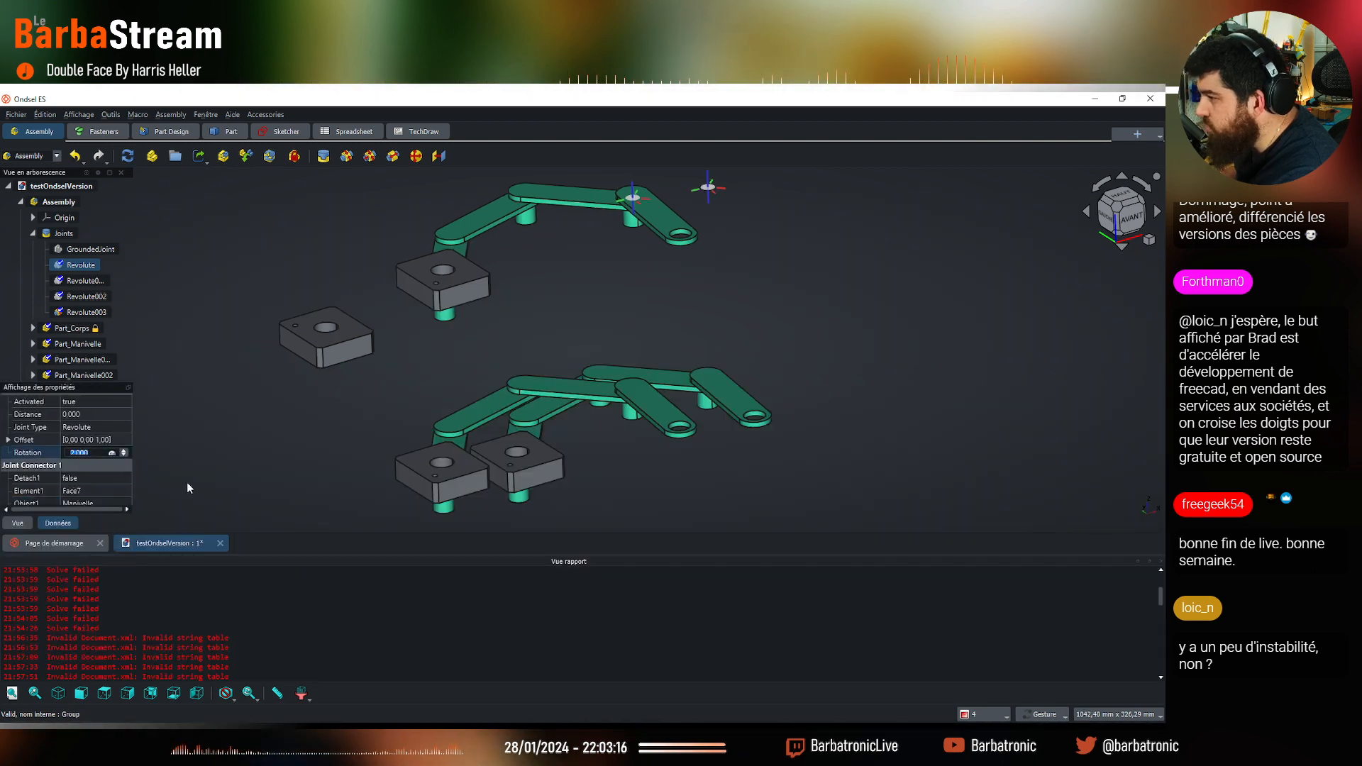
{"action": "scroll", "coordinate": [106, 454], "scroll_direction": "down", "scroll_amount": 2}
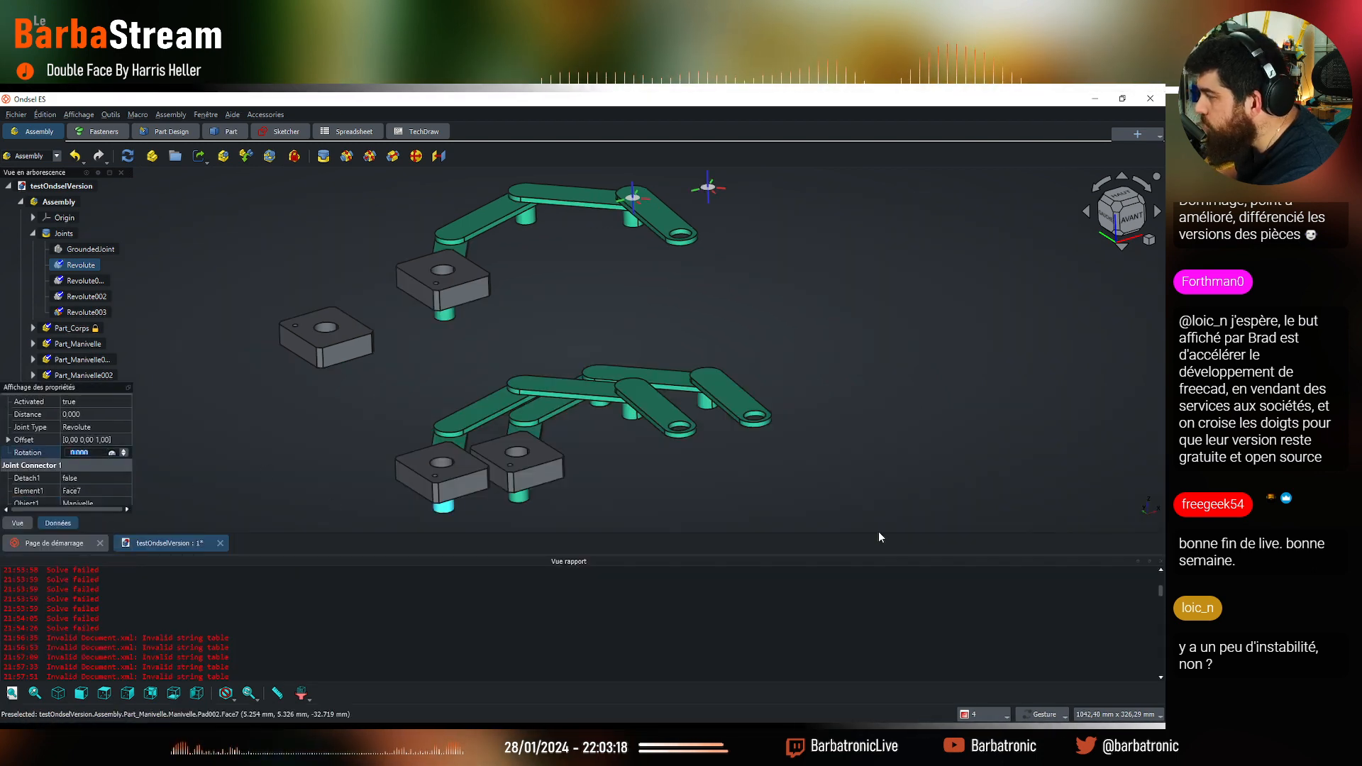
{"action": "left_click", "coordinate": [1161, 565]}
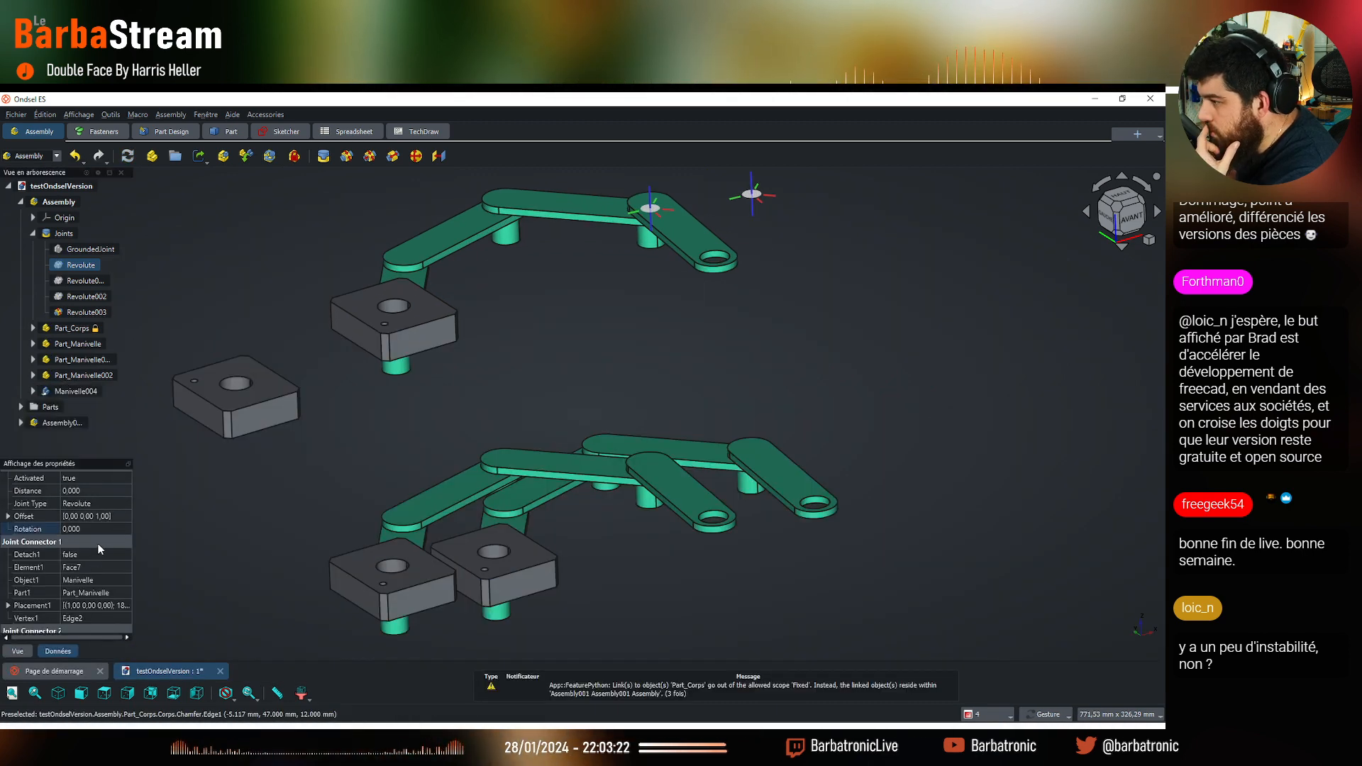
{"action": "scroll", "coordinate": [100, 548], "scroll_direction": "down", "scroll_amount": 2}
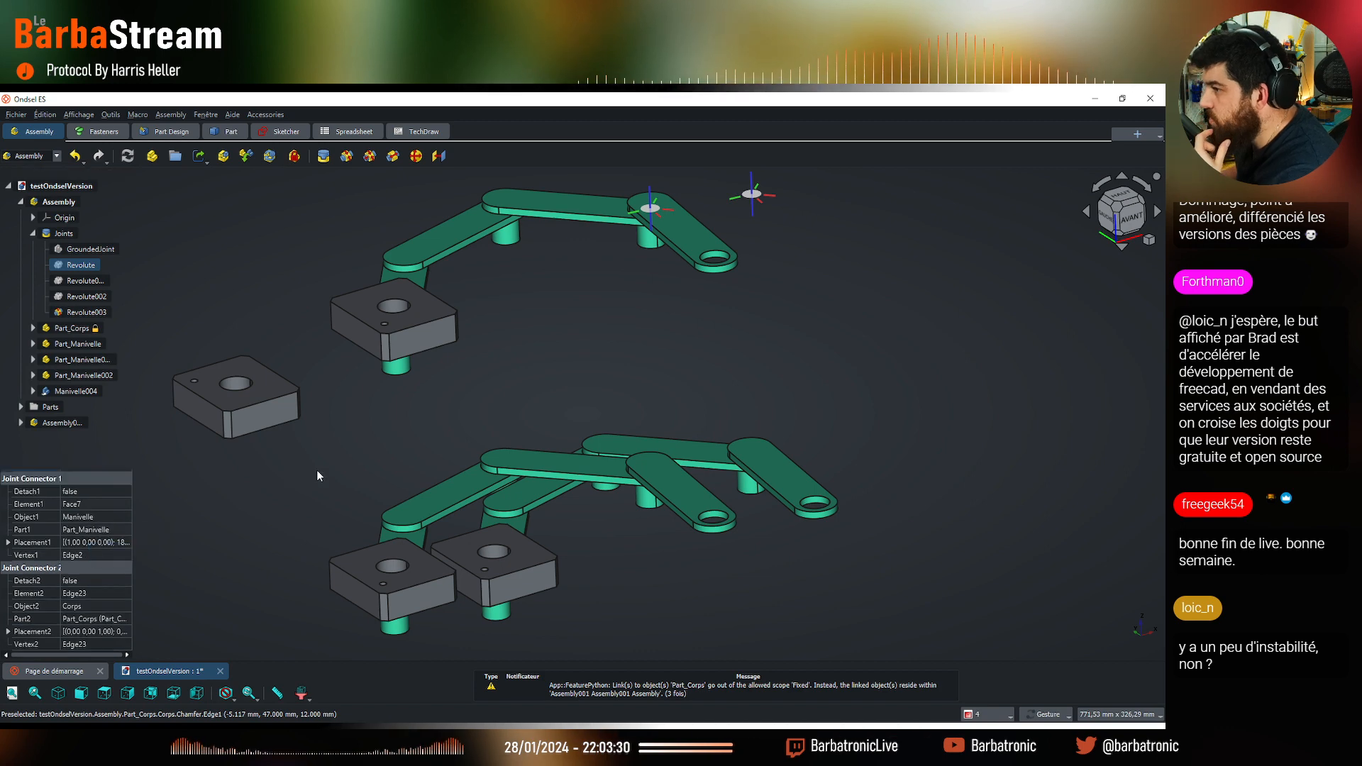
{"action": "left_click_drag", "start_coordinate": [317, 470], "coordinate": [404, 445]}
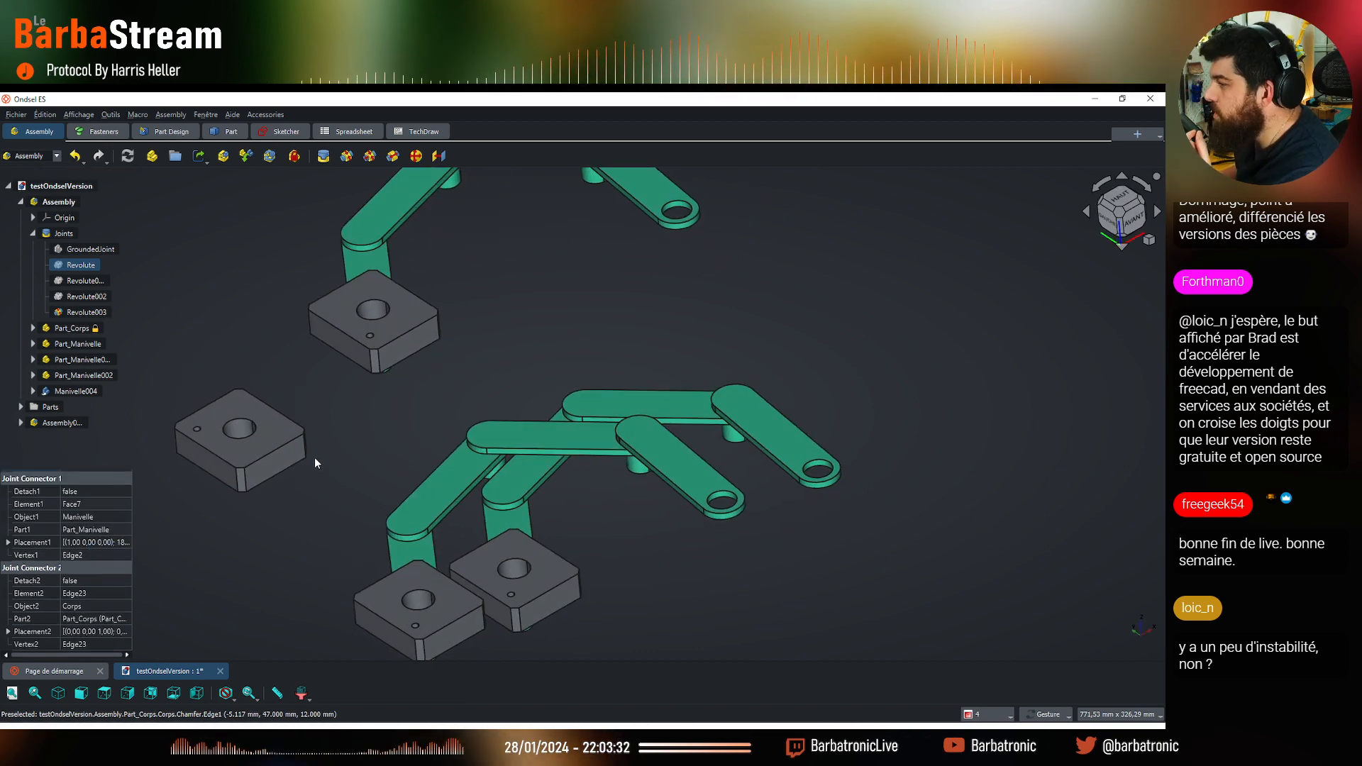
Examine the placement of the first Revolute joint's first connector and open its Angle value without changing it
{"action": "left_click", "coordinate": [7, 543]}
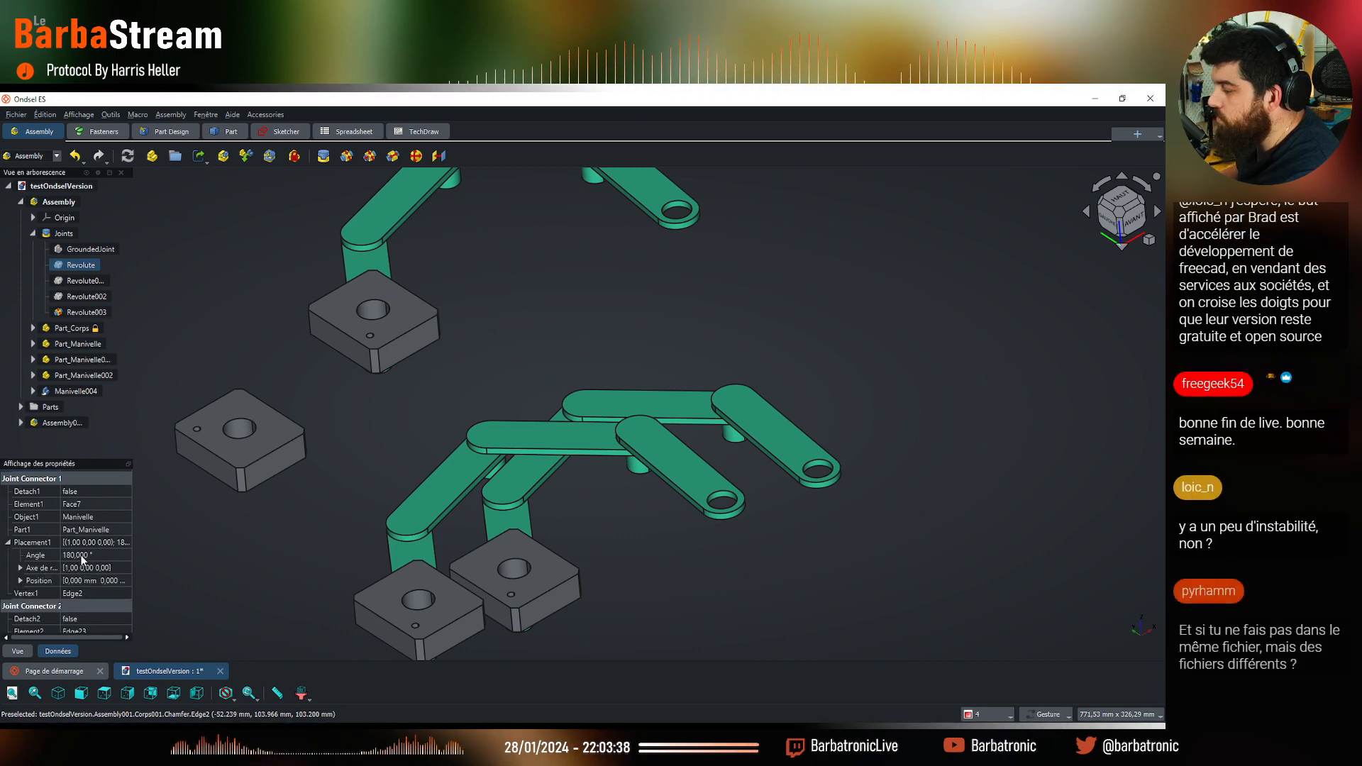
{"action": "left_click", "coordinate": [100, 556]}
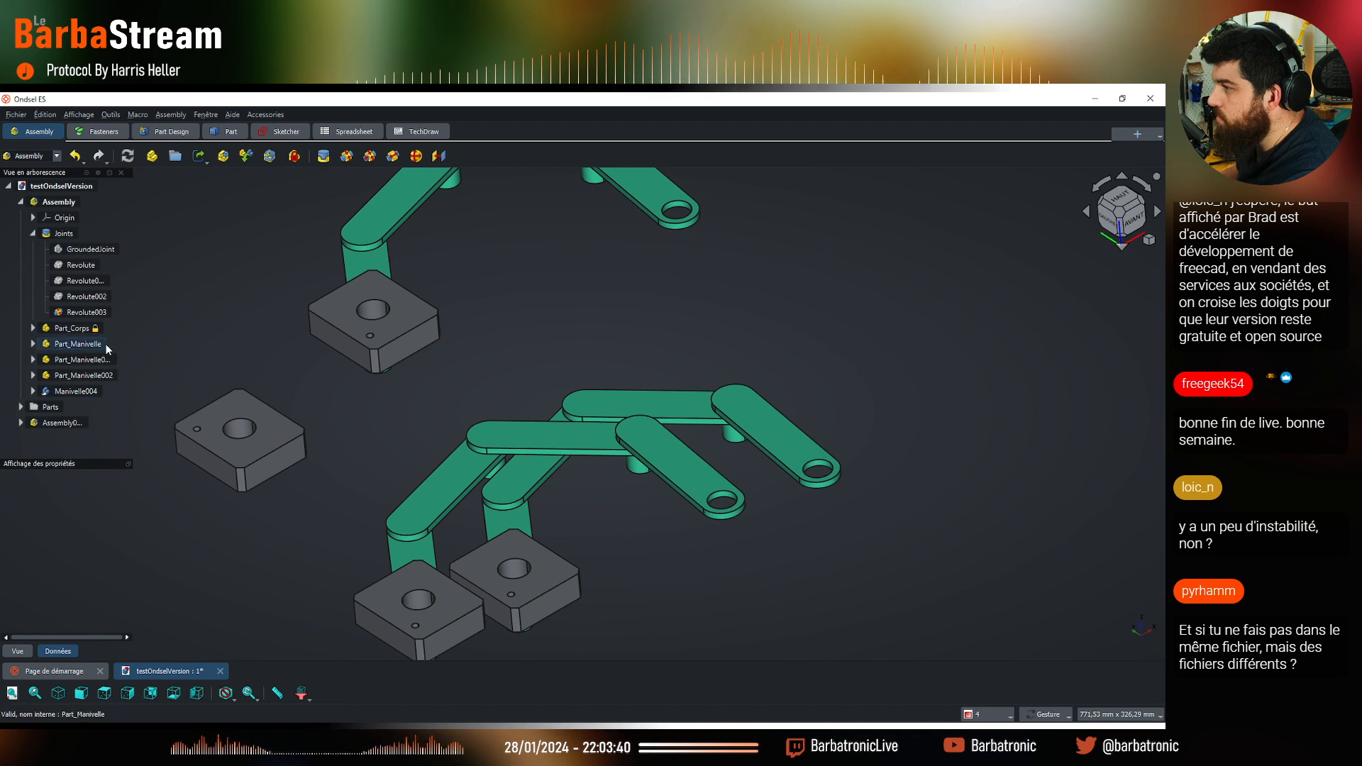
{"action": "left_click", "coordinate": [91, 267]}
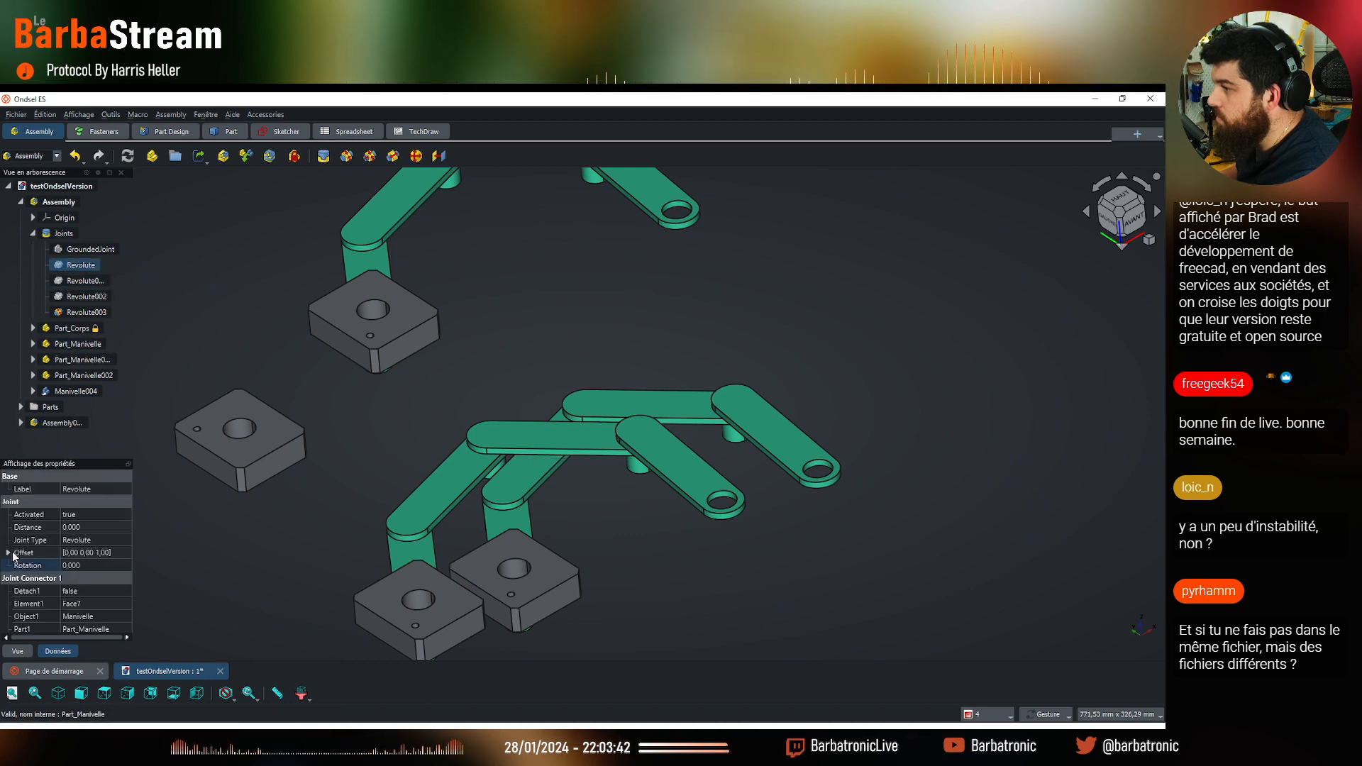
{"action": "scroll", "coordinate": [35, 589], "scroll_direction": "down", "scroll_amount": 1}
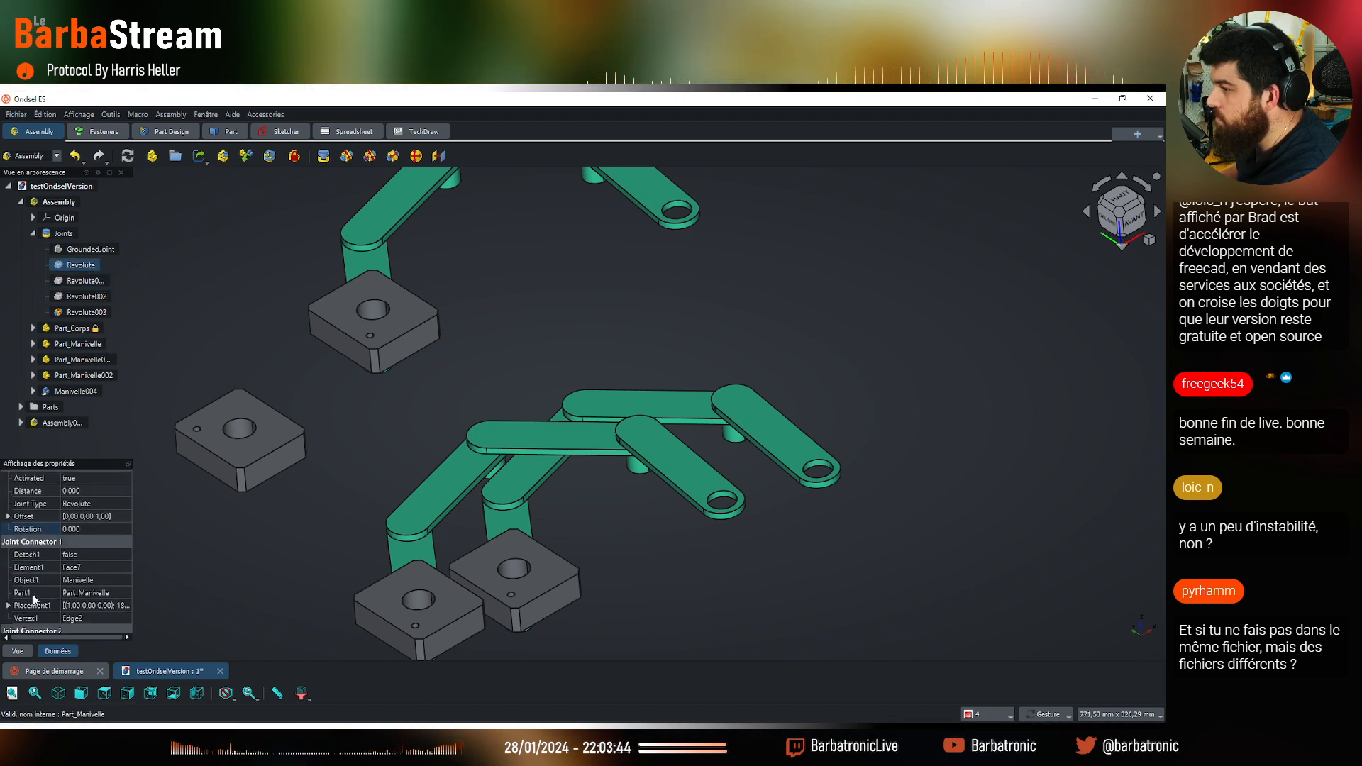
{"action": "left_click", "coordinate": [8, 606]}
{"action": "left_click", "coordinate": [103, 618]}
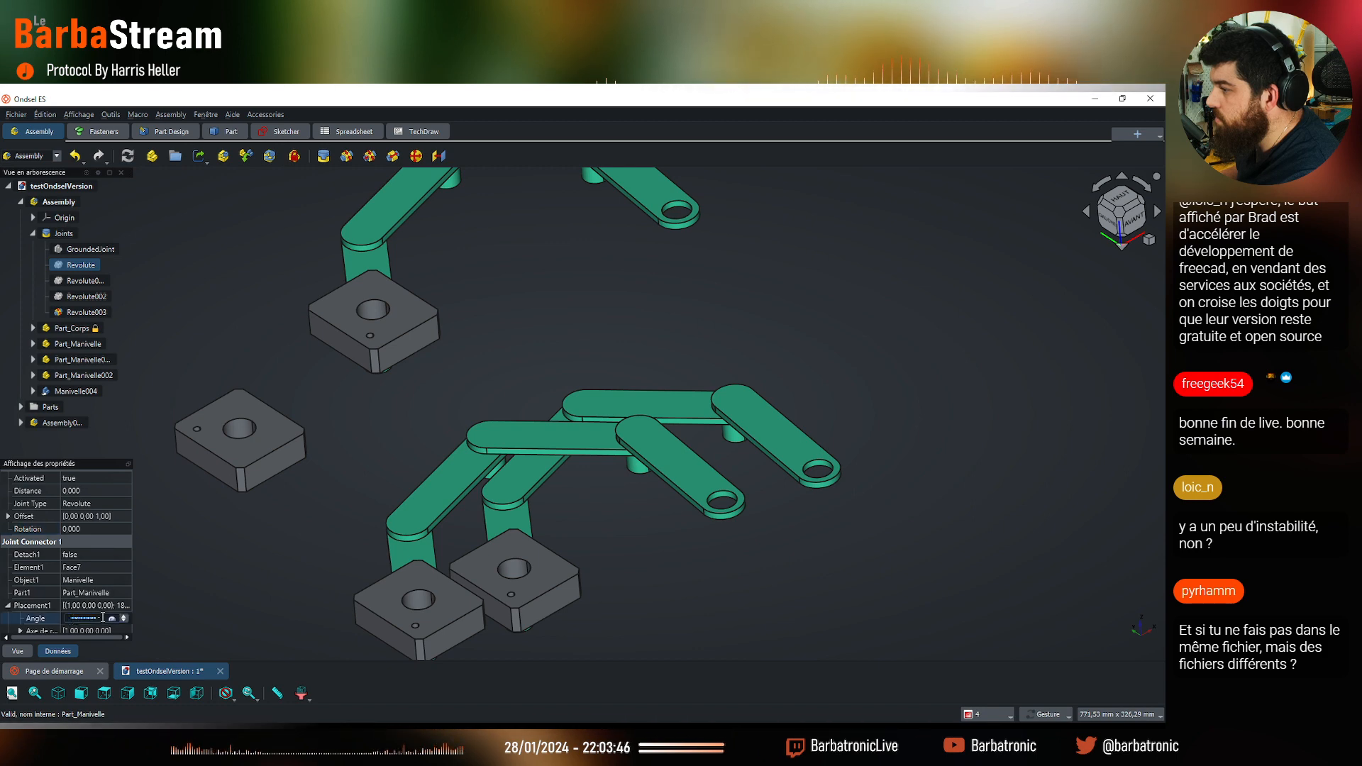
{"action": "left_click", "coordinate": [144, 573]}
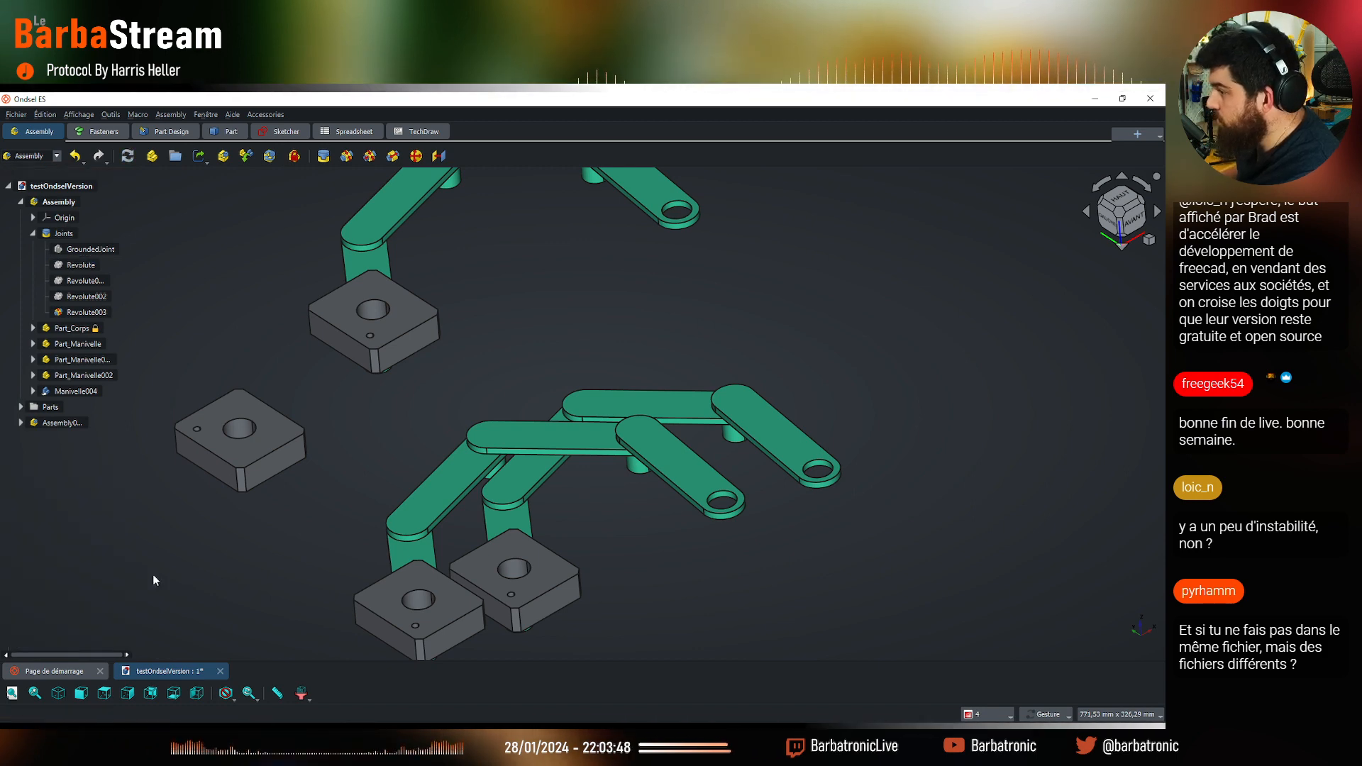
Solve the original Assembly and move the crank arms to test how the original and nested mechanisms follow
{"action": "left_click", "coordinate": [270, 157]}
{"action": "left_click_drag", "start_coordinate": [666, 392], "coordinate": [809, 413]}
{"action": "mouse_move", "coordinate": [84, 377]}
{"action": "left_click_drag", "start_coordinate": [454, 309], "coordinate": [445, 293]}
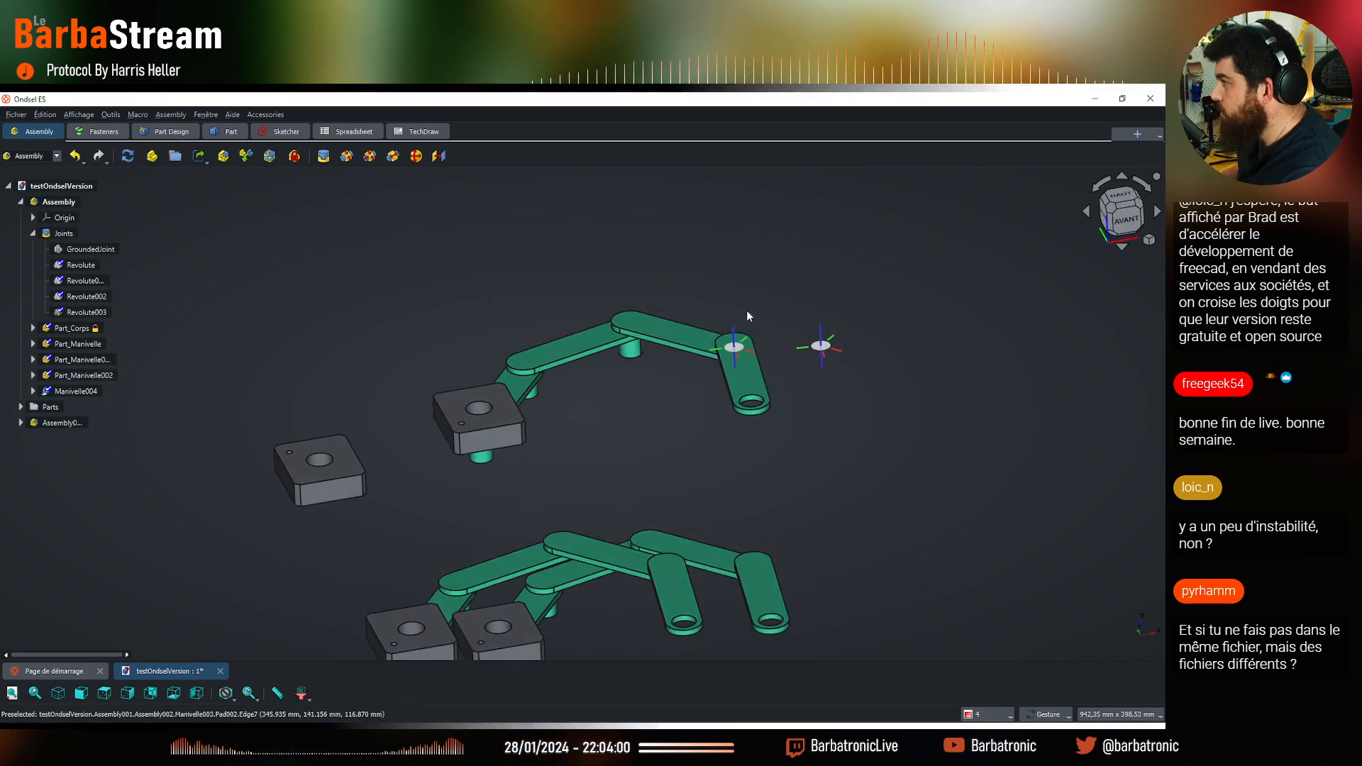
{"action": "left_click_drag", "start_coordinate": [704, 506], "coordinate": [769, 580]}
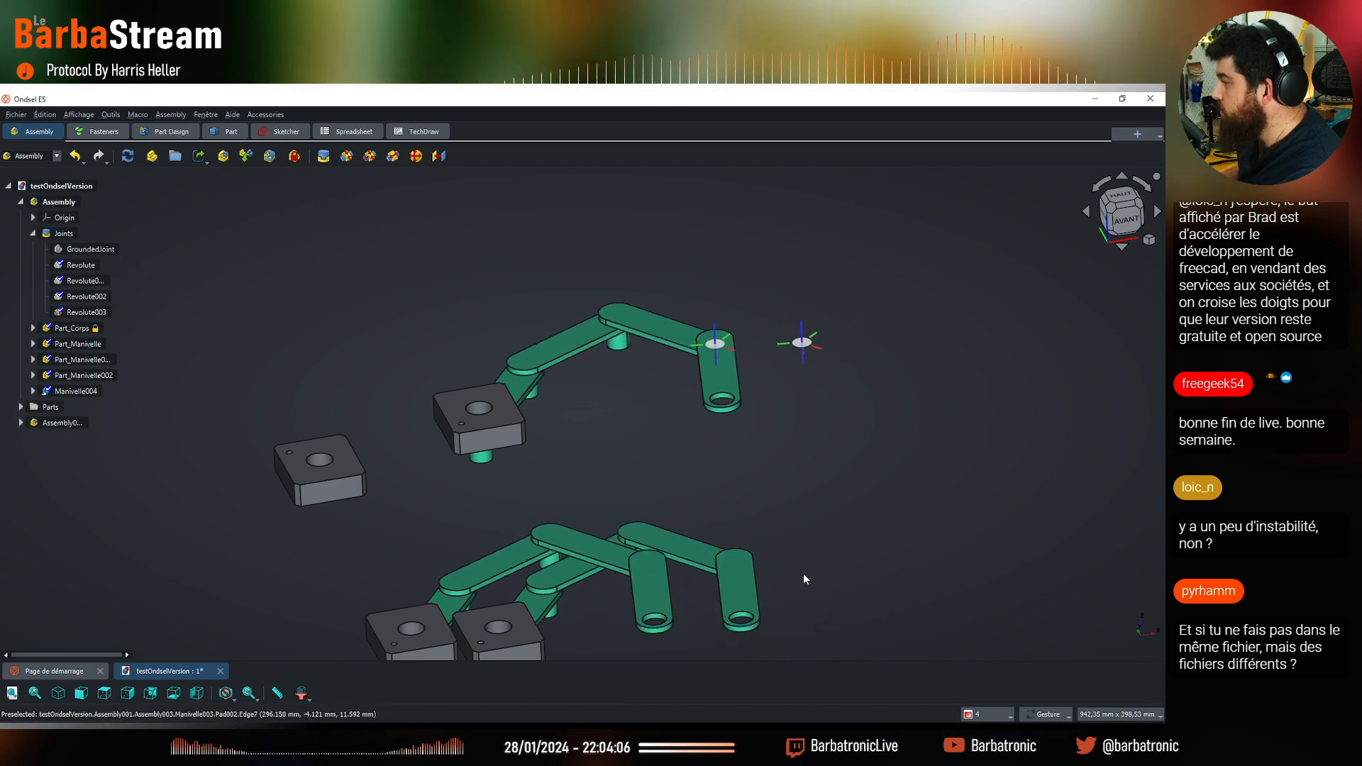
{"action": "left_click_drag", "start_coordinate": [646, 585], "coordinate": [618, 578]}
{"action": "left_click_drag", "start_coordinate": [587, 529], "coordinate": [452, 555]}
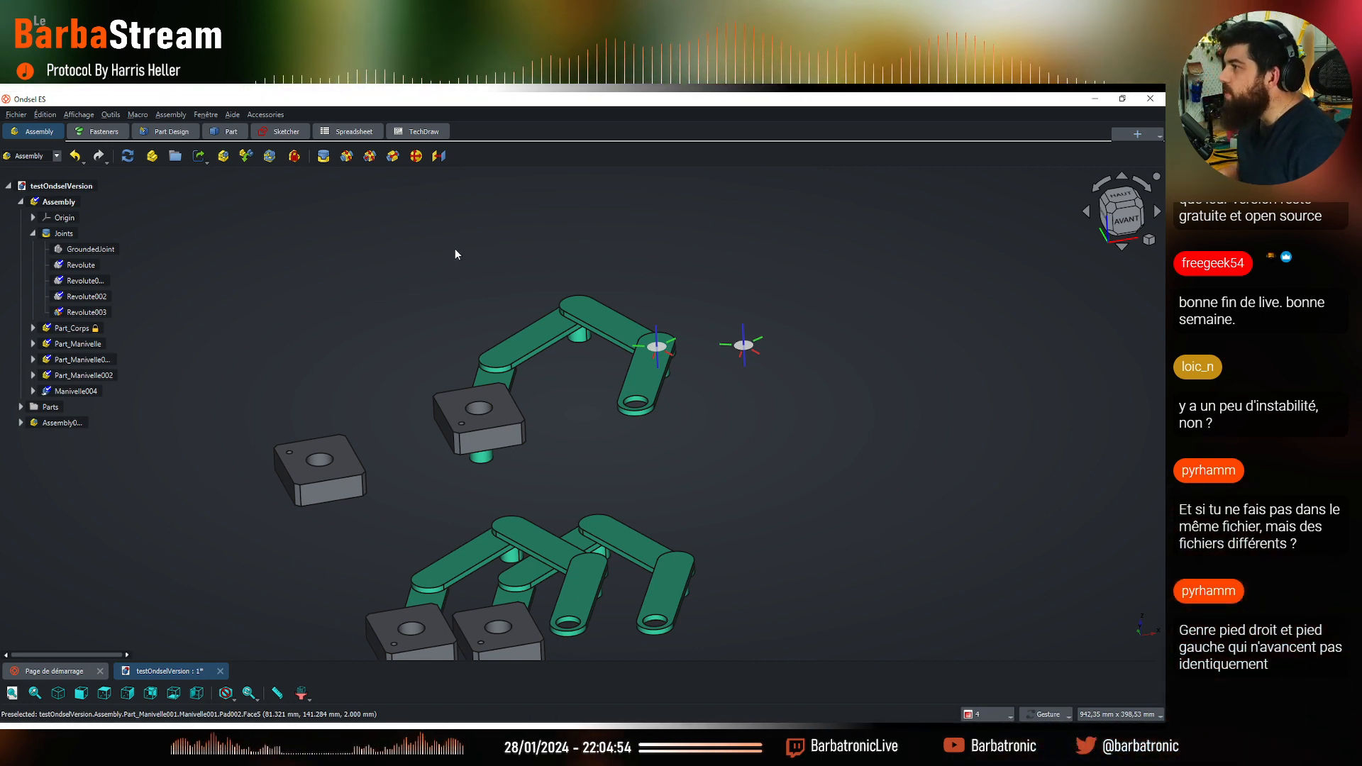
{"action": "left_click_drag", "start_coordinate": [381, 284], "coordinate": [404, 302]}
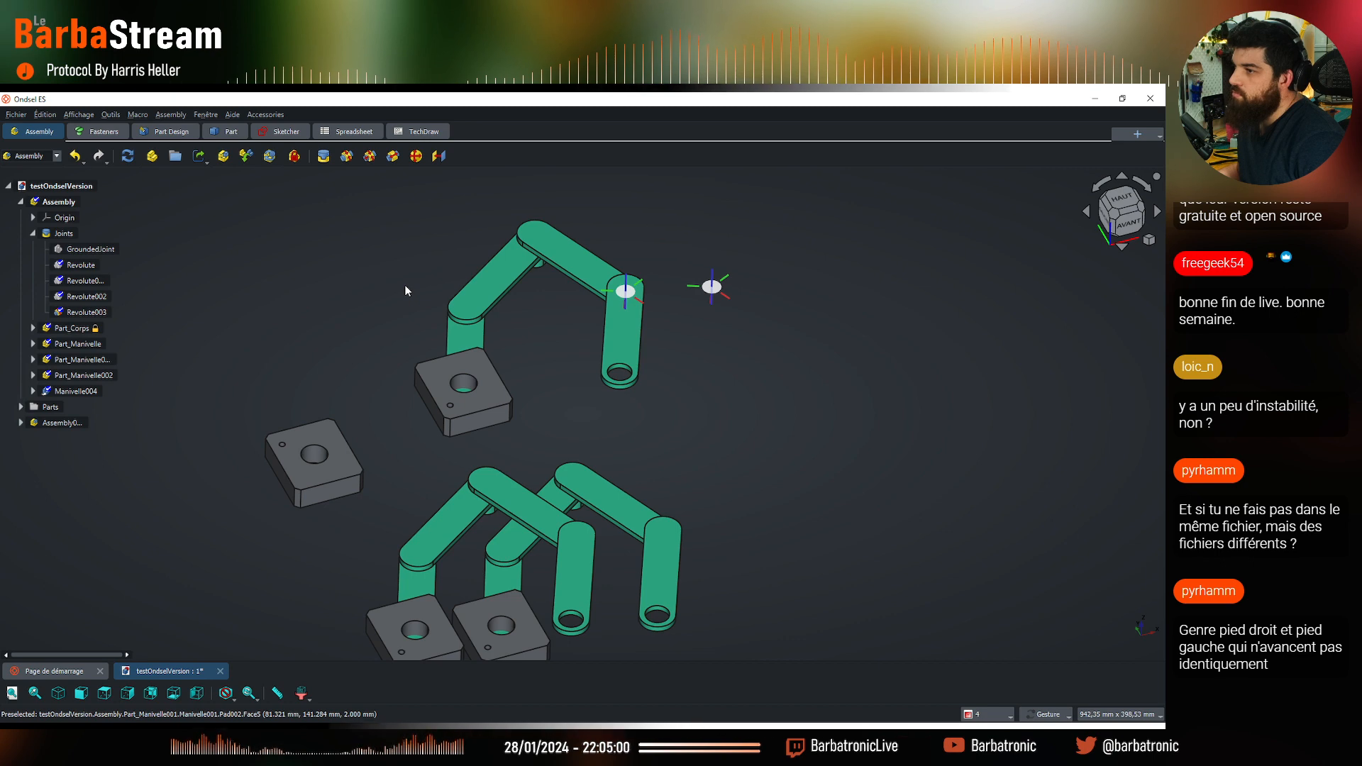
{"action": "scroll", "coordinate": [406, 290], "scroll_direction": "down", "scroll_amount": 1}
{"action": "scroll", "coordinate": [405, 286], "scroll_direction": "down", "scroll_amount": 1}
{"action": "scroll", "coordinate": [406, 286], "scroll_direction": "up", "scroll_amount": 2}
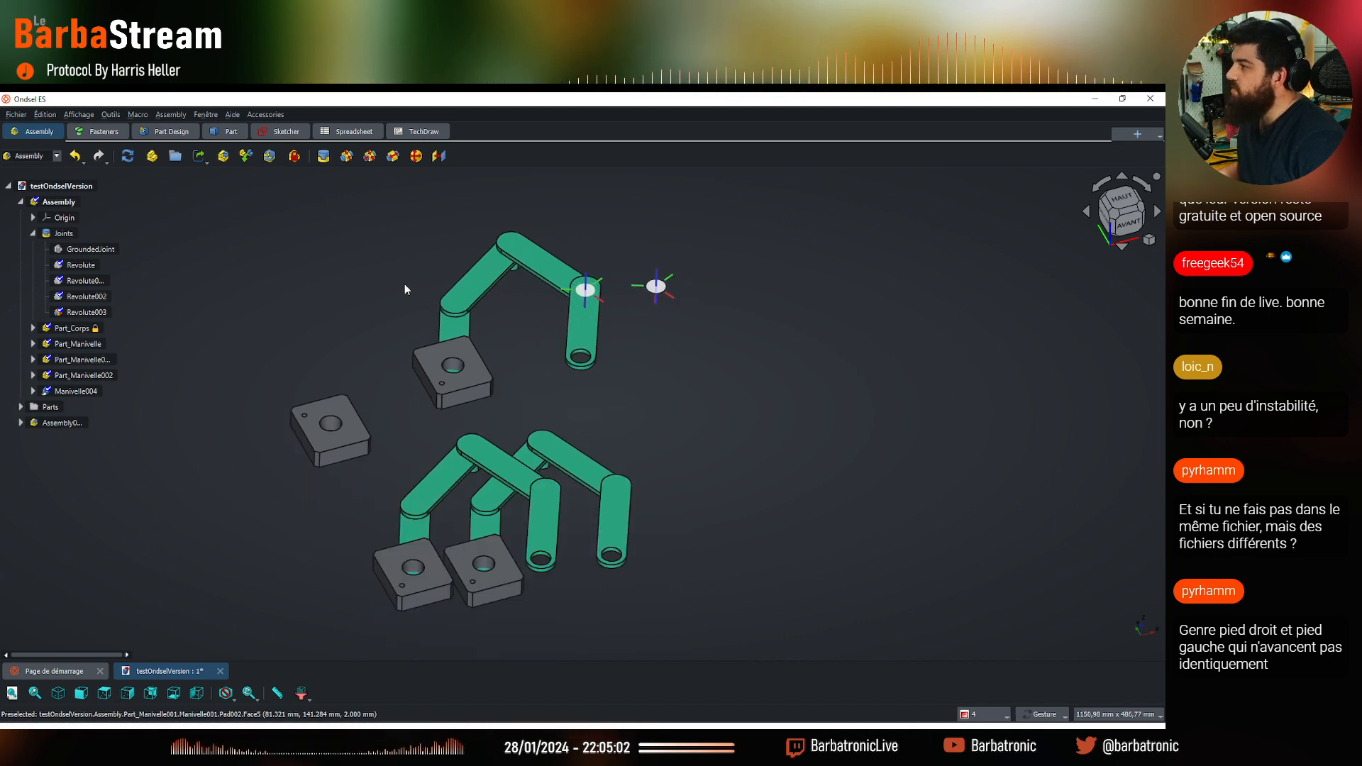
{"action": "scroll", "coordinate": [406, 286], "scroll_direction": "down", "scroll_amount": 1}
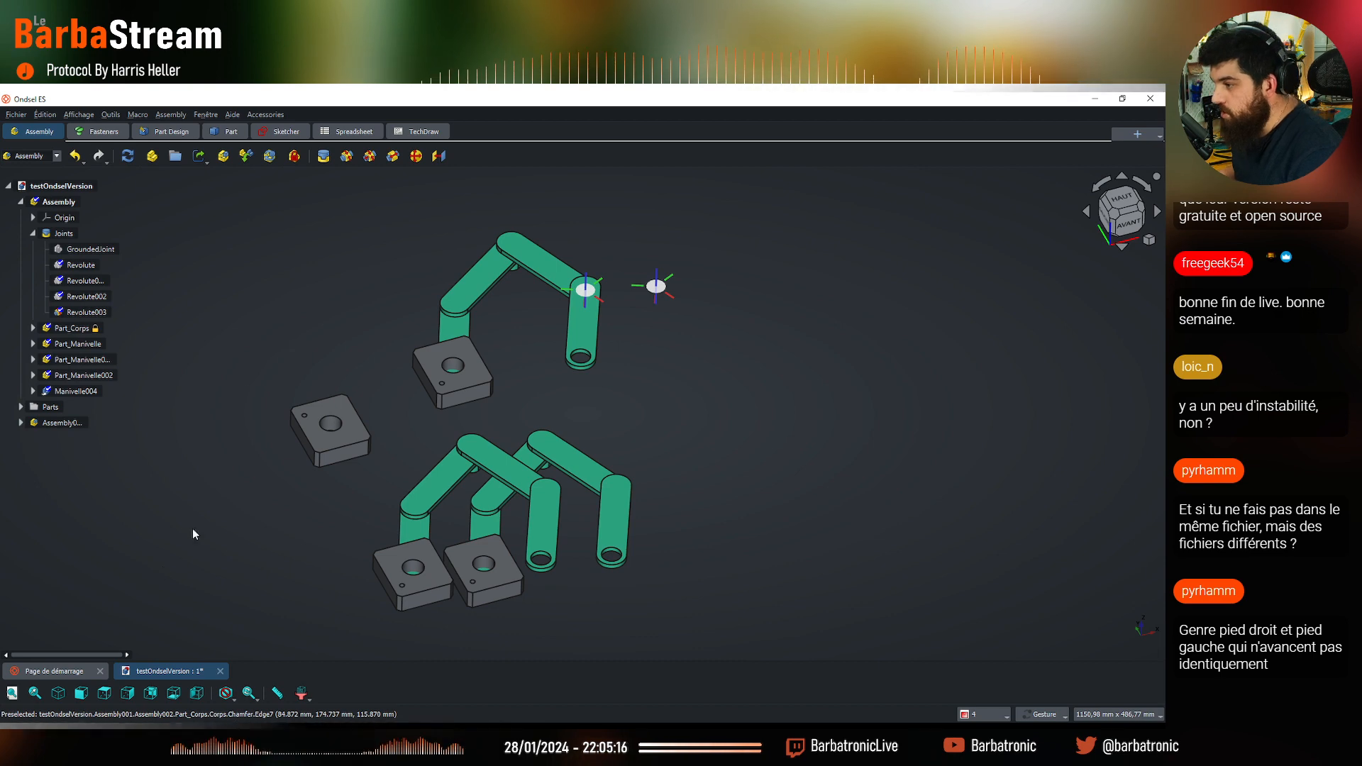
Create a new assembly document and save it as Assemblage2 when choosing Assembly001 as the external part
{"action": "left_click", "coordinate": [68, 672]}
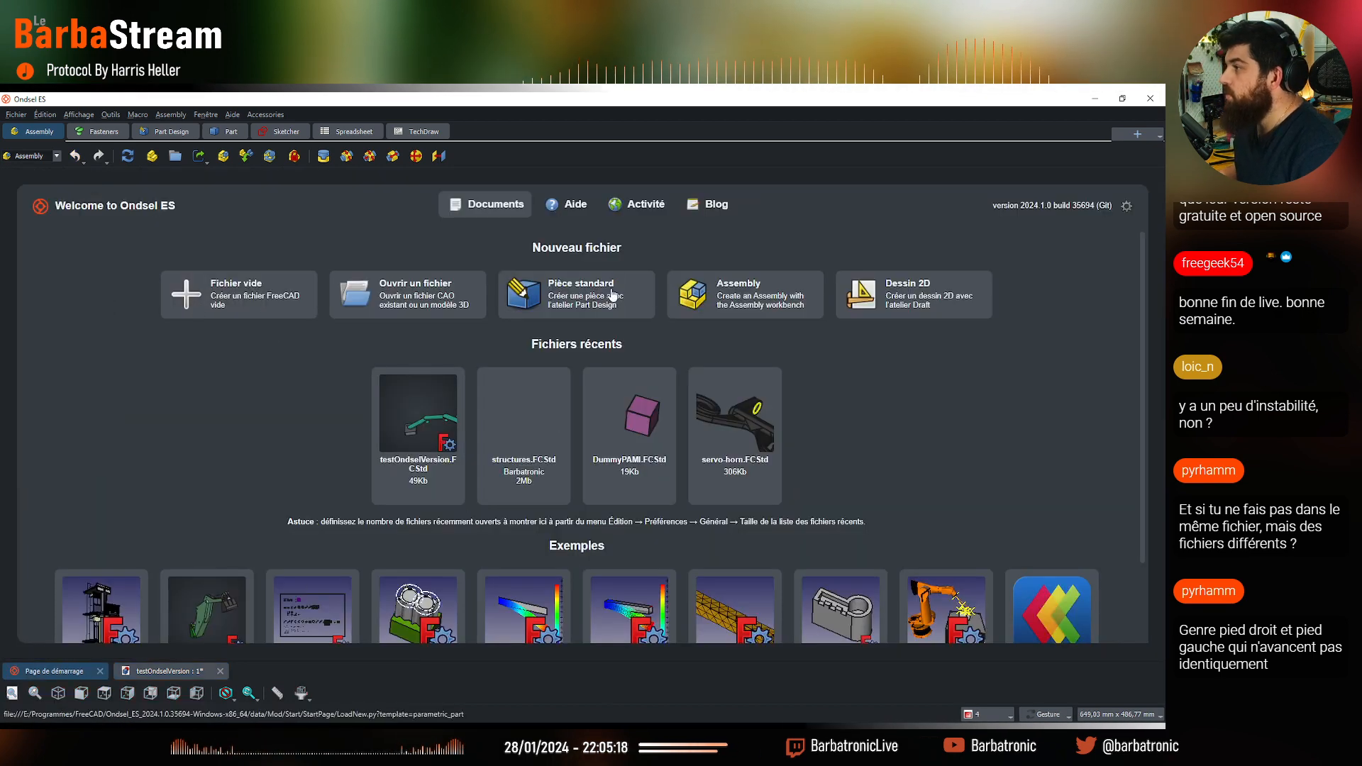
{"action": "left_click", "coordinate": [768, 303]}
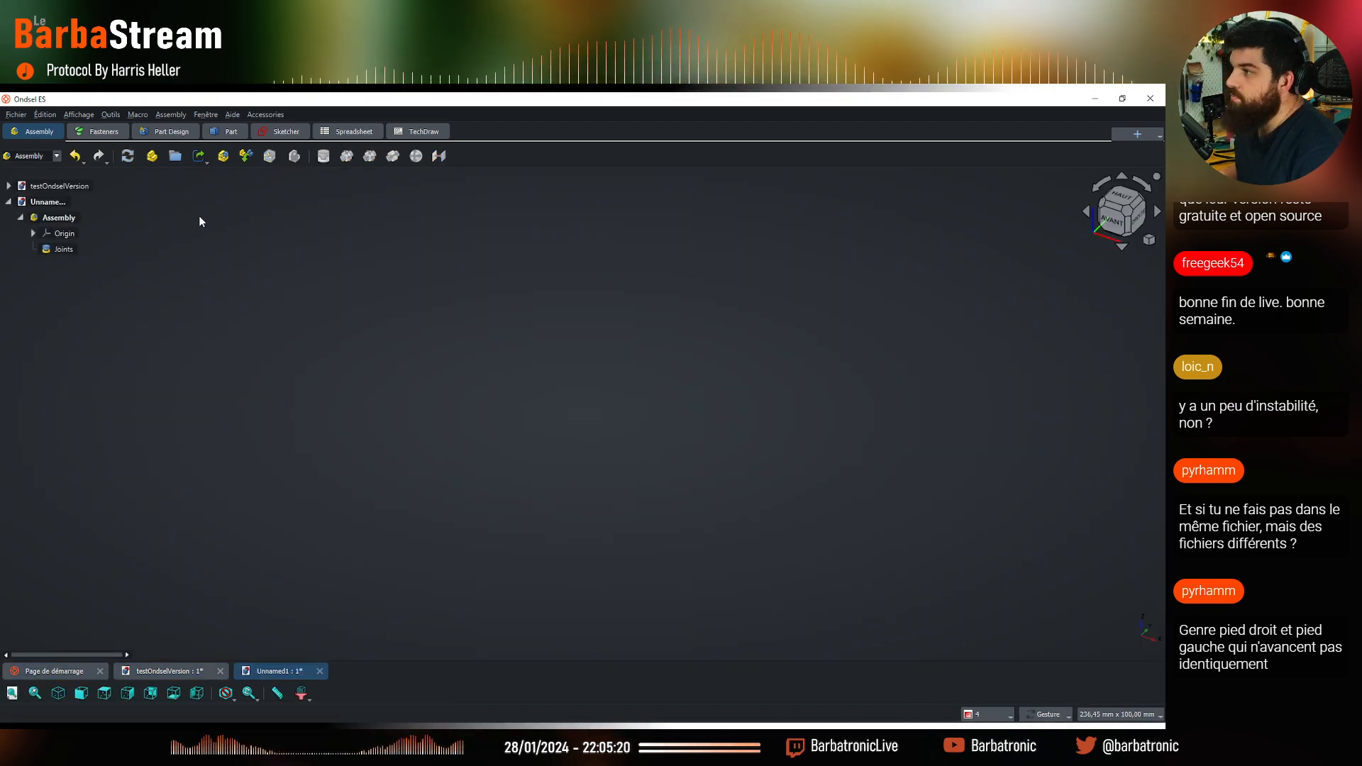
{"action": "left_click", "coordinate": [246, 157]}
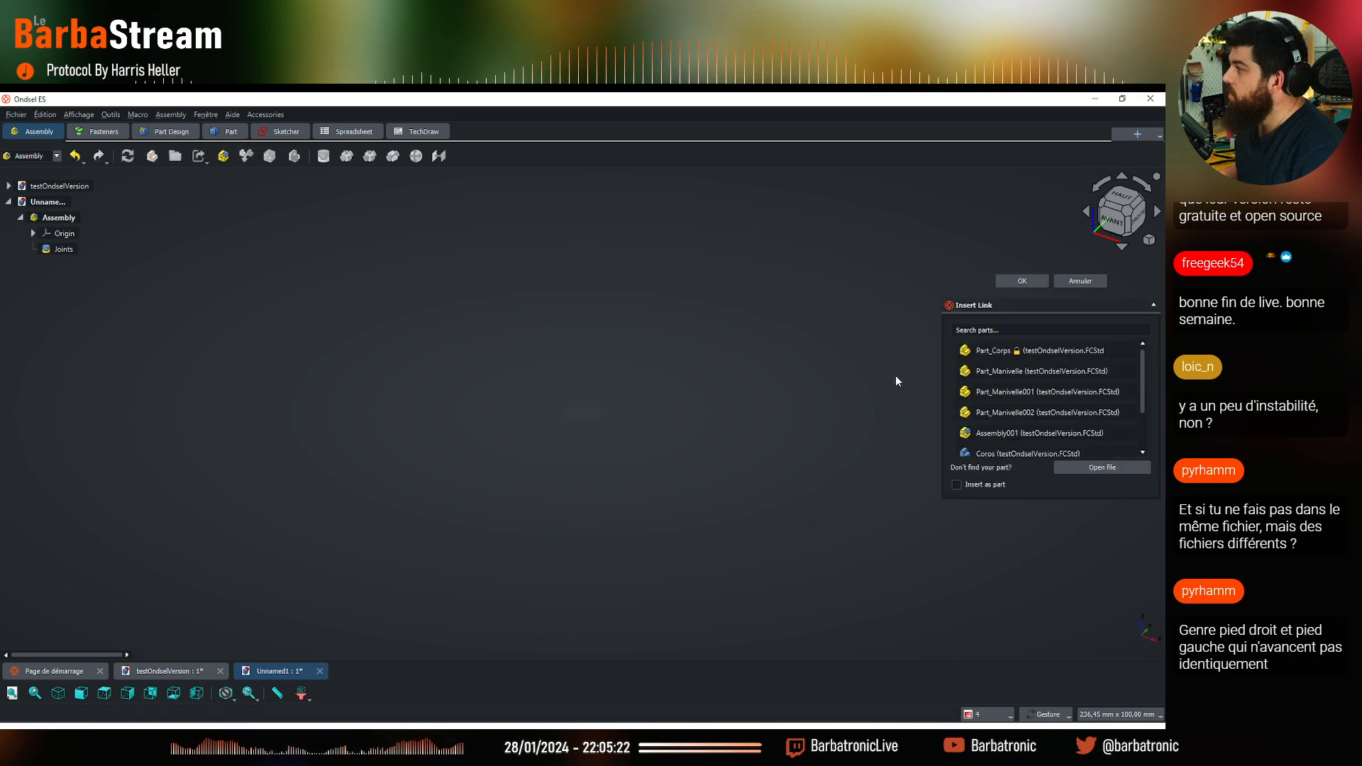
{"action": "scroll", "coordinate": [1049, 393], "scroll_direction": "down", "scroll_amount": 1}
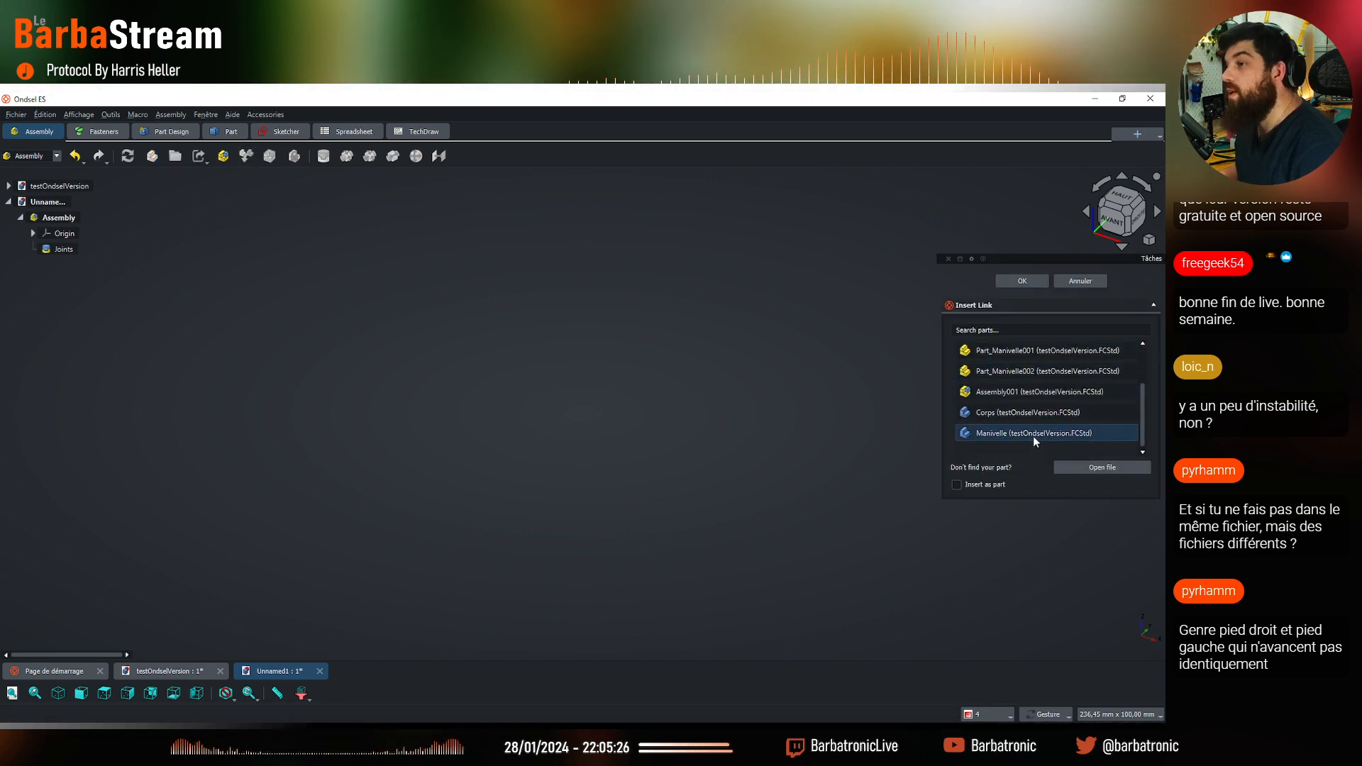
{"action": "scroll", "coordinate": [1033, 440], "scroll_direction": "up", "scroll_amount": 1}
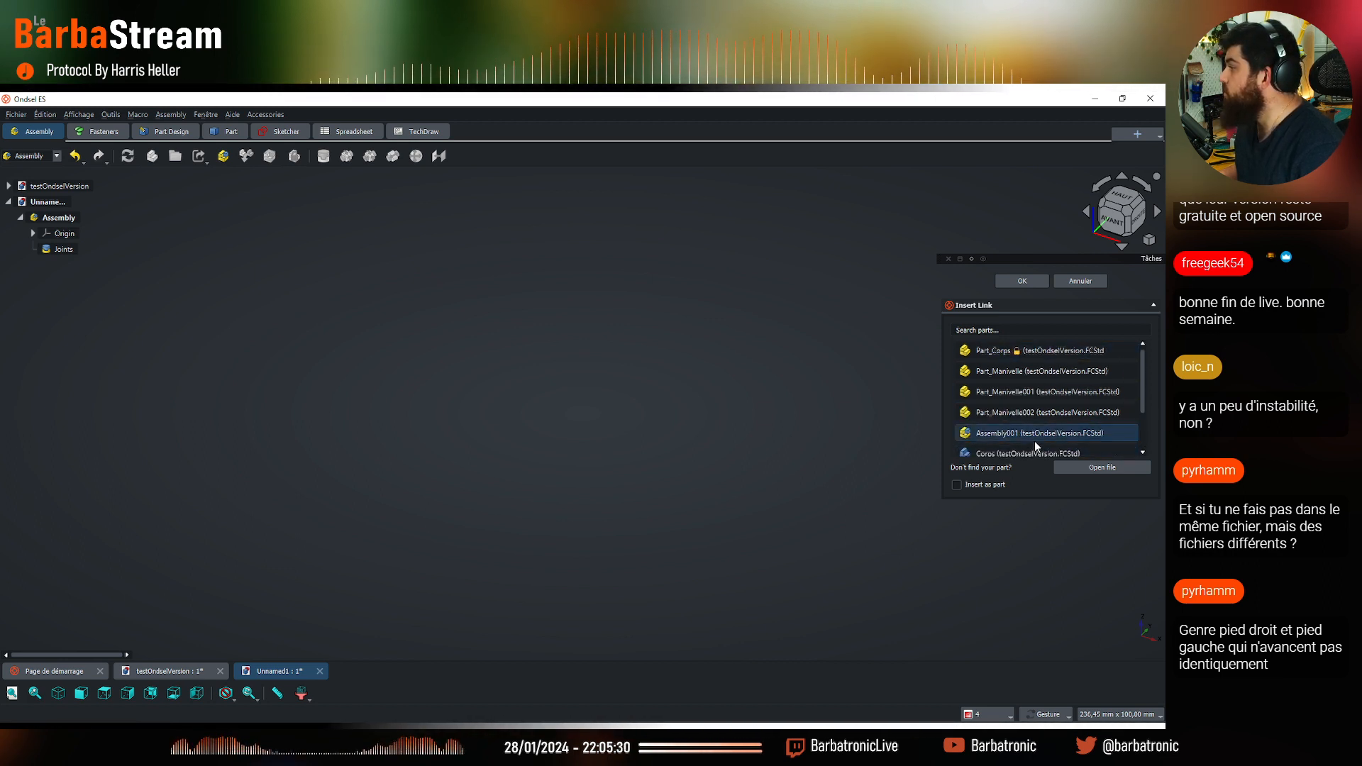
{"action": "scroll", "coordinate": [1035, 440], "scroll_direction": "down", "scroll_amount": 1}
{"action": "left_click", "coordinate": [1041, 391]}
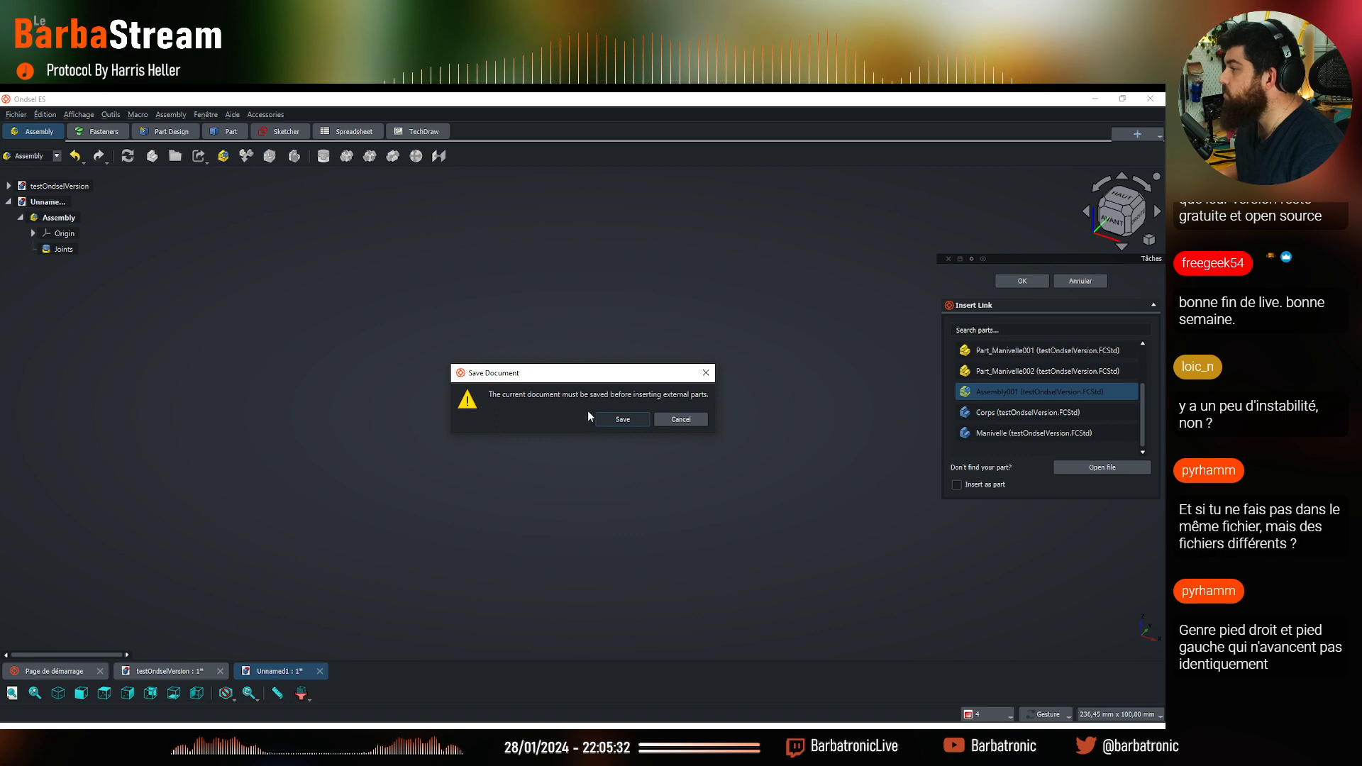
{"action": "left_click", "coordinate": [644, 419]}
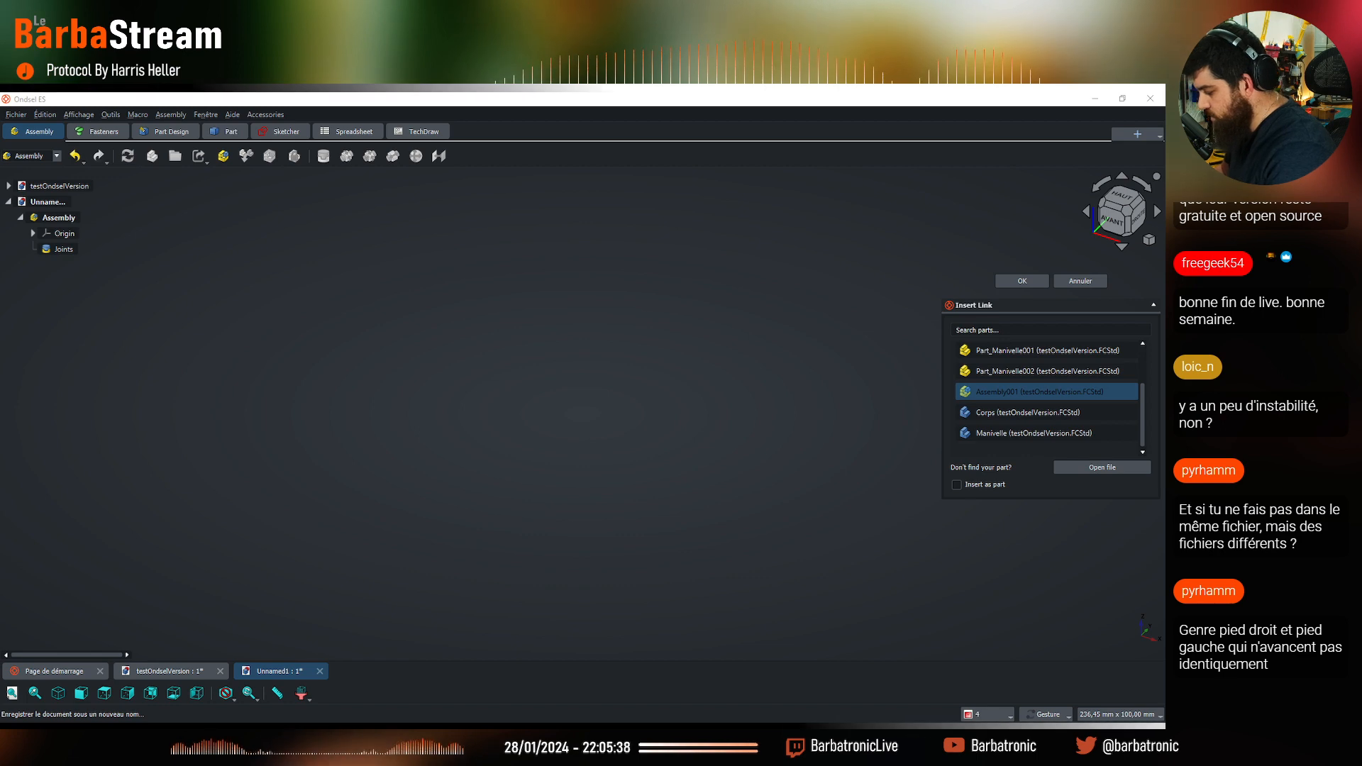
Insert a link to Assembly001 from testOndselVersion into Assemblage2 and leave the link insertion
{"action": "left_click", "coordinate": [995, 393]}
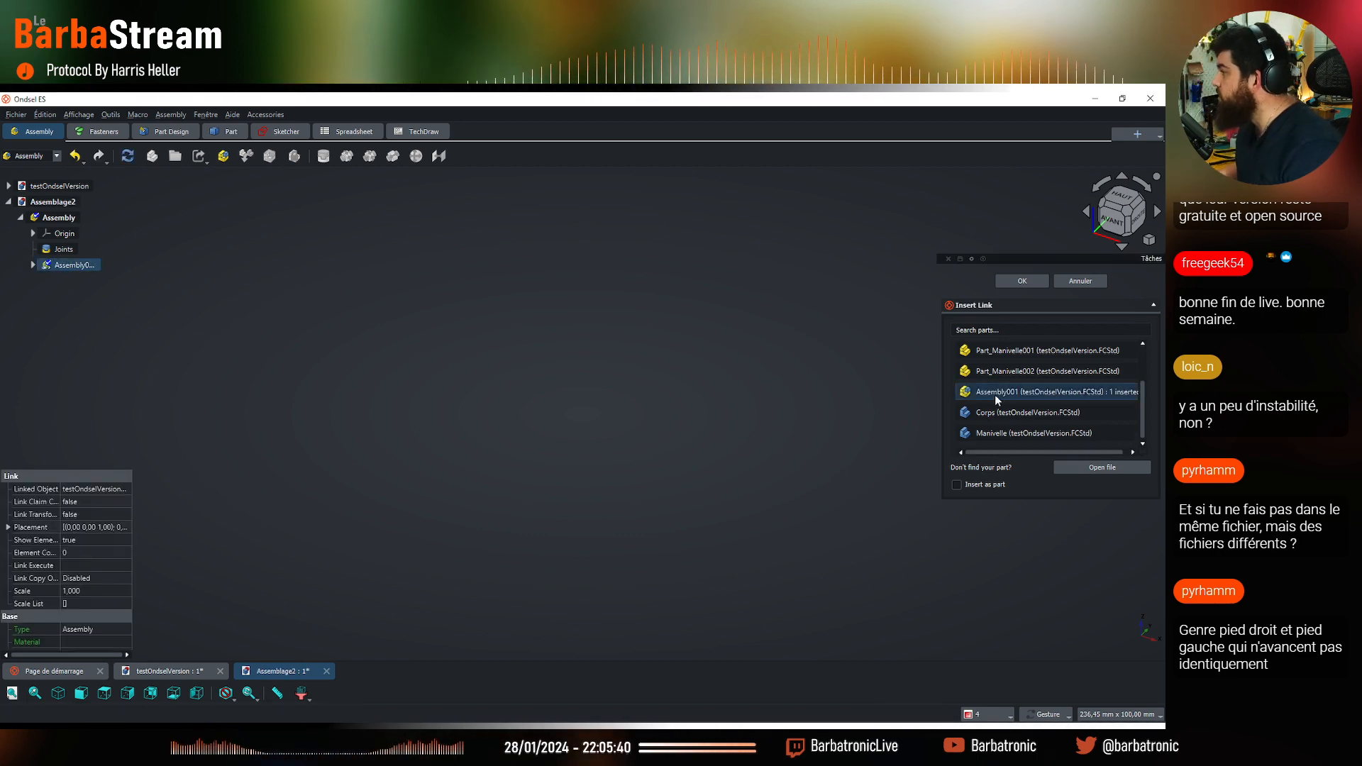
{"action": "scroll", "coordinate": [288, 360], "scroll_direction": "down", "scroll_amount": 5}
{"action": "scroll", "coordinate": [312, 362], "scroll_direction": "down", "scroll_amount": 3}
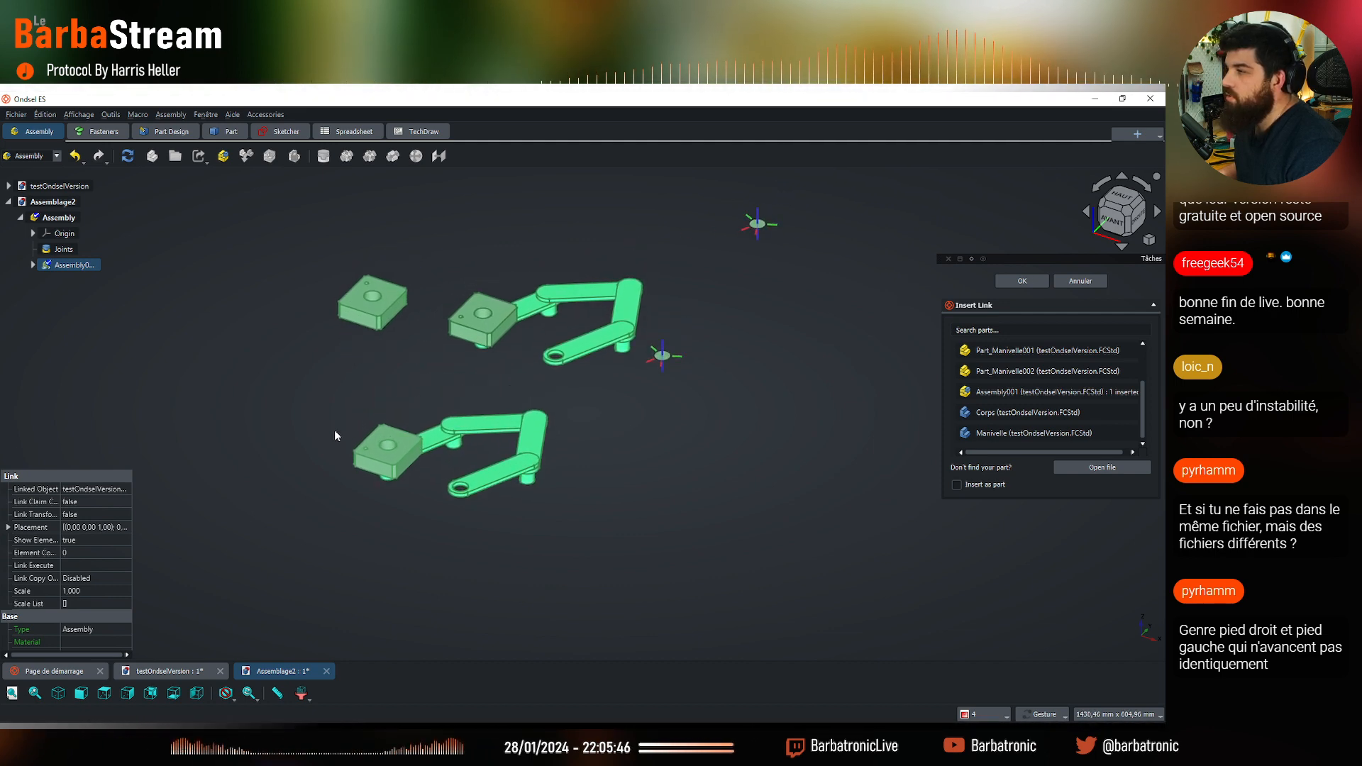
{"action": "left_click", "coordinate": [334, 430]}
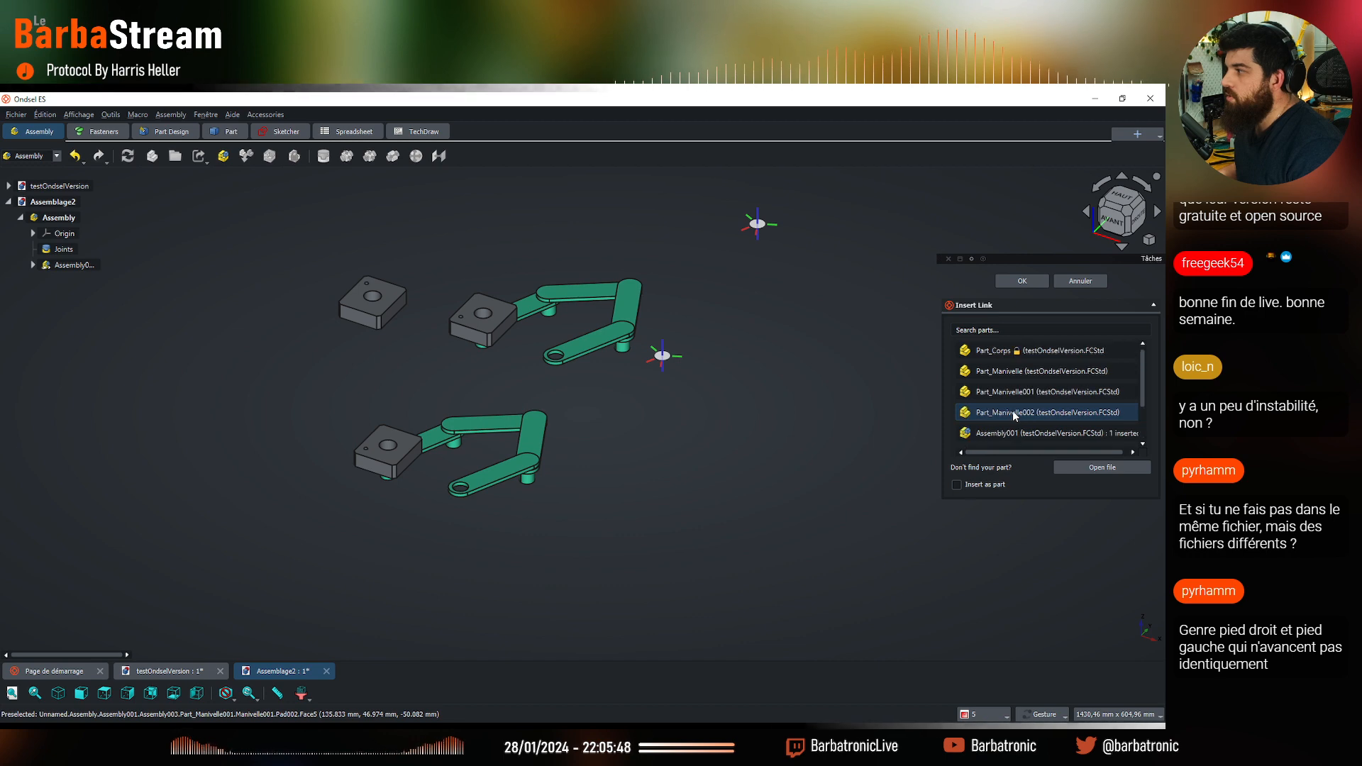
{"action": "left_click", "coordinate": [1064, 282]}
Compare the assemblies in testOndselVersion with the parts offered for linking in Assemblage2, without inserting another link
{"action": "left_click", "coordinate": [192, 666]}
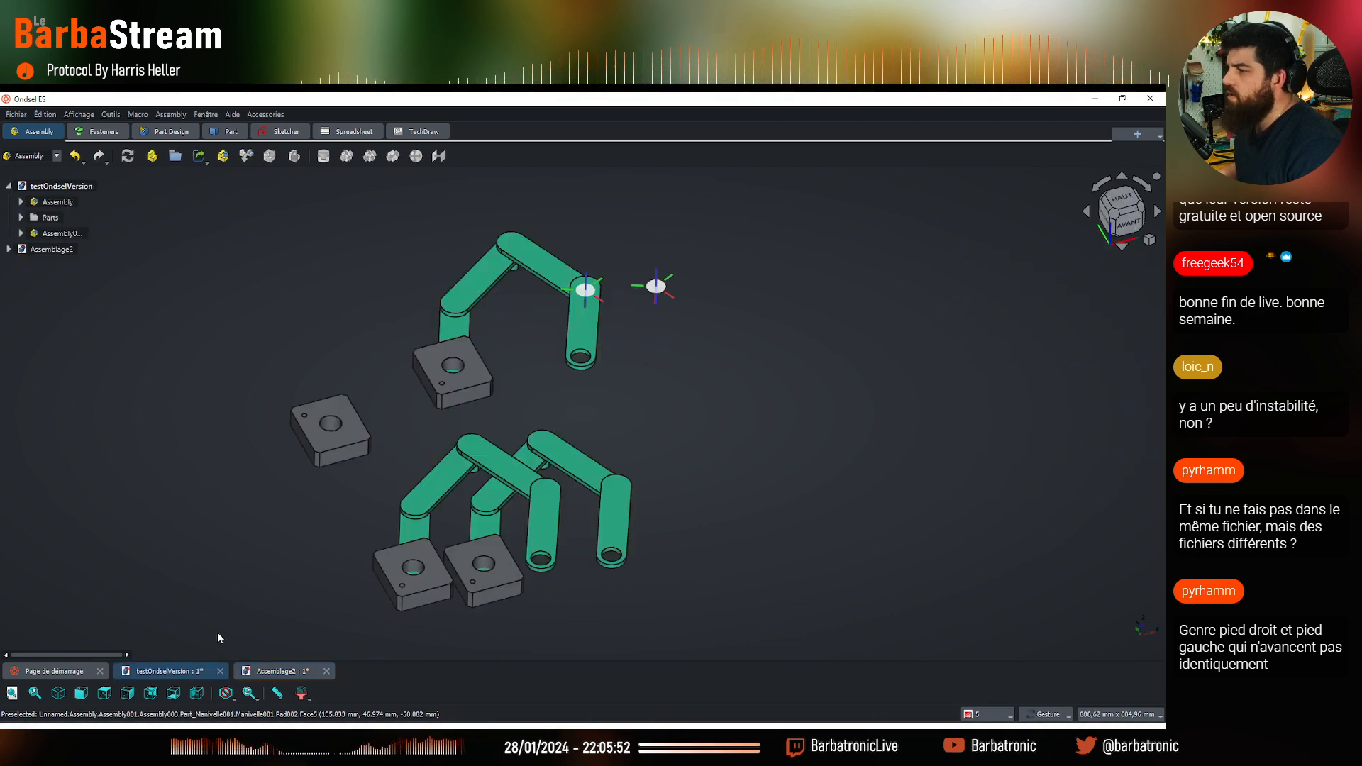
{"action": "left_click", "coordinate": [68, 234]}
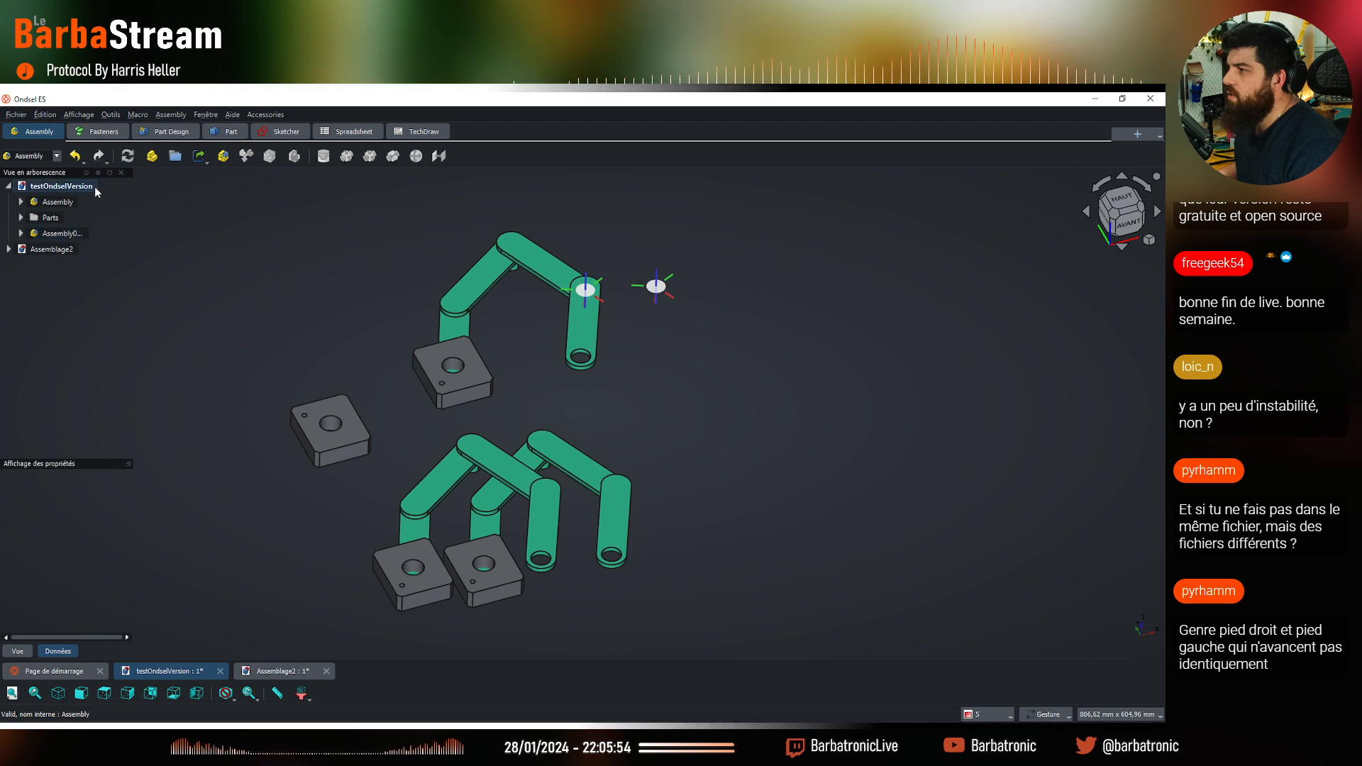
{"action": "left_click", "coordinate": [65, 205]}
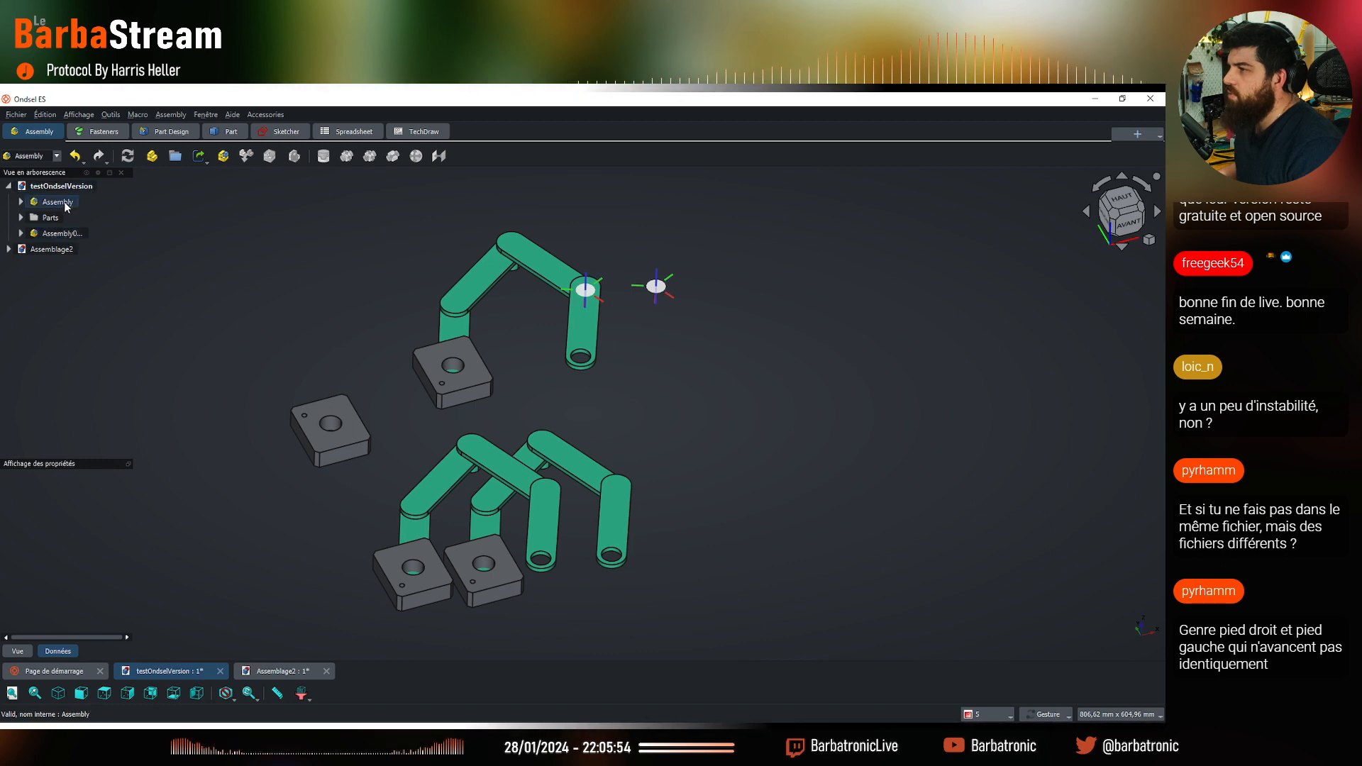
{"action": "left_click", "coordinate": [291, 672]}
{"action": "left_click", "coordinate": [222, 157]}
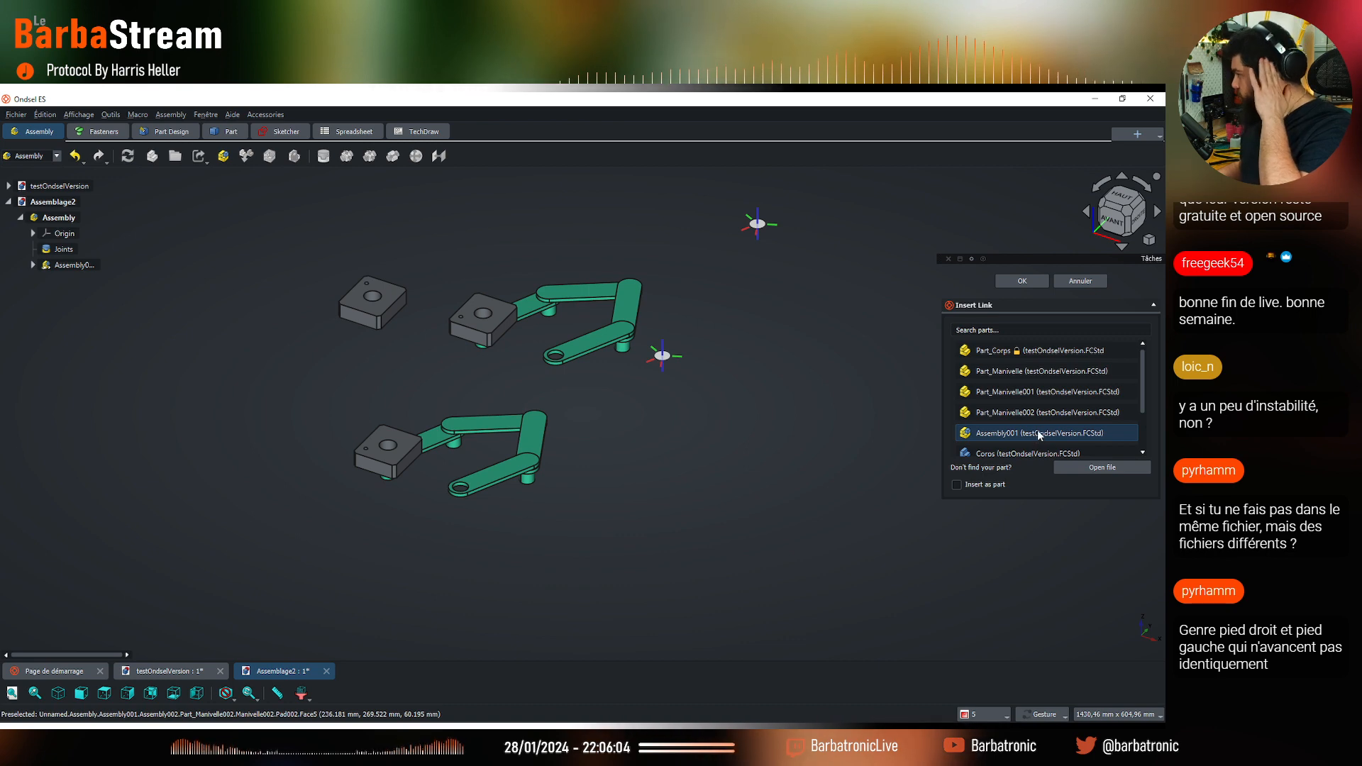
{"action": "left_click", "coordinate": [1097, 283]}
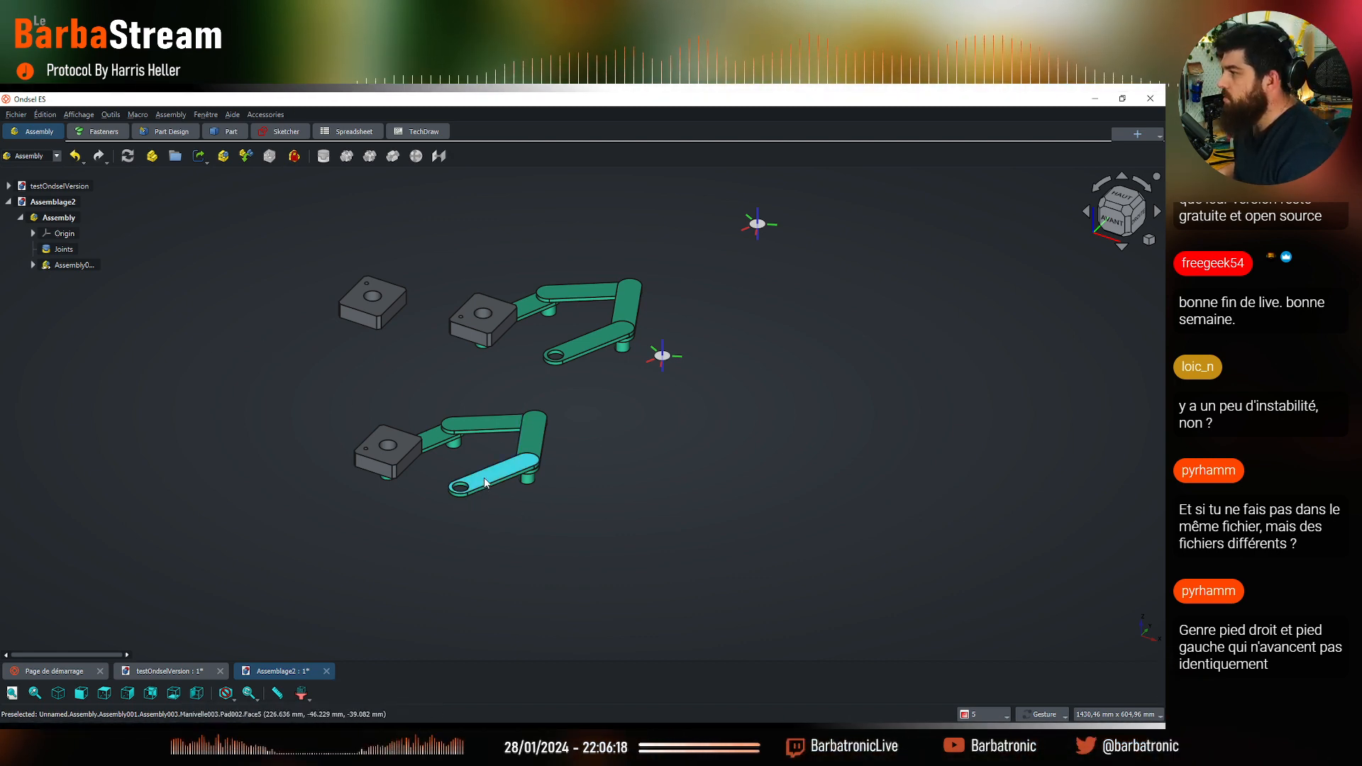
Try moving the crank arms of the linked assembly in Assemblage2
{"action": "left_click_drag", "start_coordinate": [484, 478], "coordinate": [492, 540]}
{"action": "left_click_drag", "start_coordinate": [587, 411], "coordinate": [555, 417]}
{"action": "left_click_drag", "start_coordinate": [482, 538], "coordinate": [488, 534]}
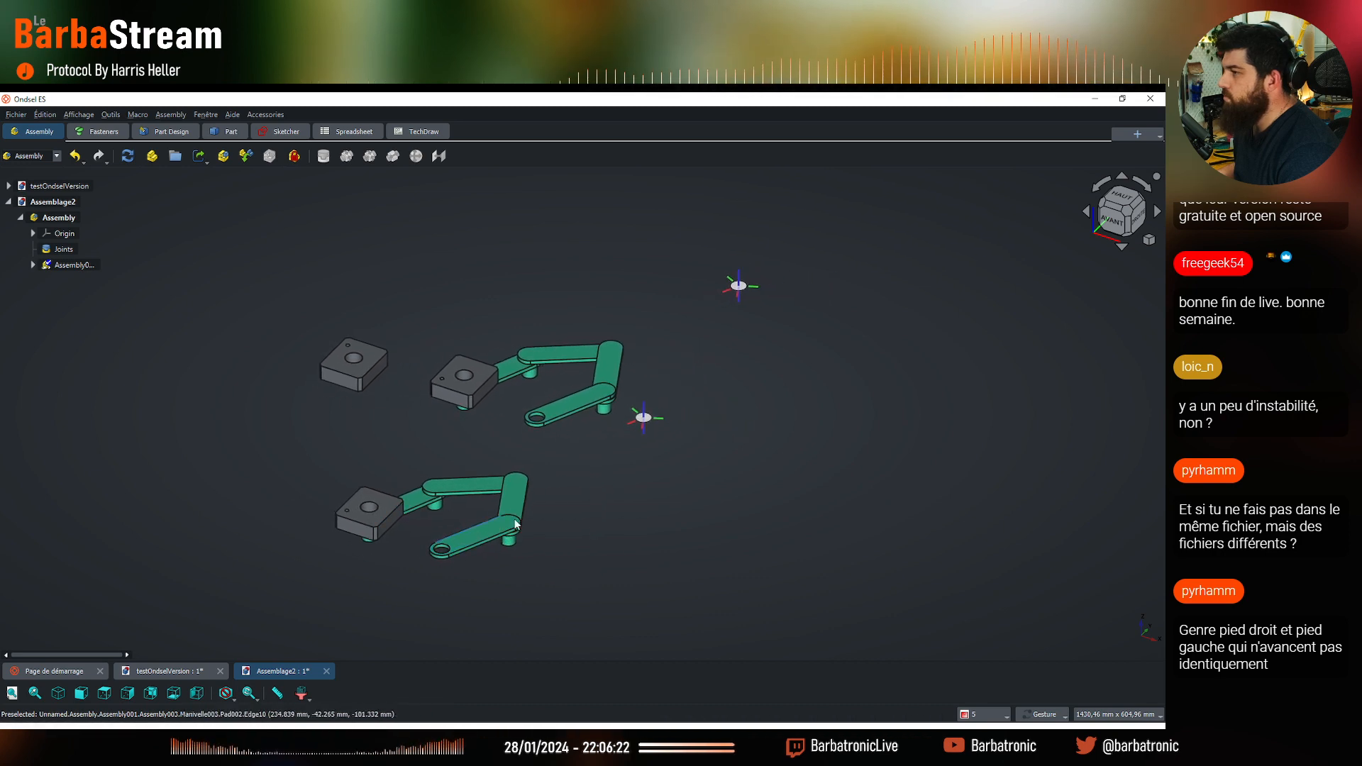
Try to ground the separate grey body of the linked assembly in Assemblage2 and dismiss the report
{"action": "left_click_drag", "start_coordinate": [294, 513], "coordinate": [519, 481]}
{"action": "scroll", "coordinate": [471, 377], "scroll_direction": "up", "scroll_amount": 3}
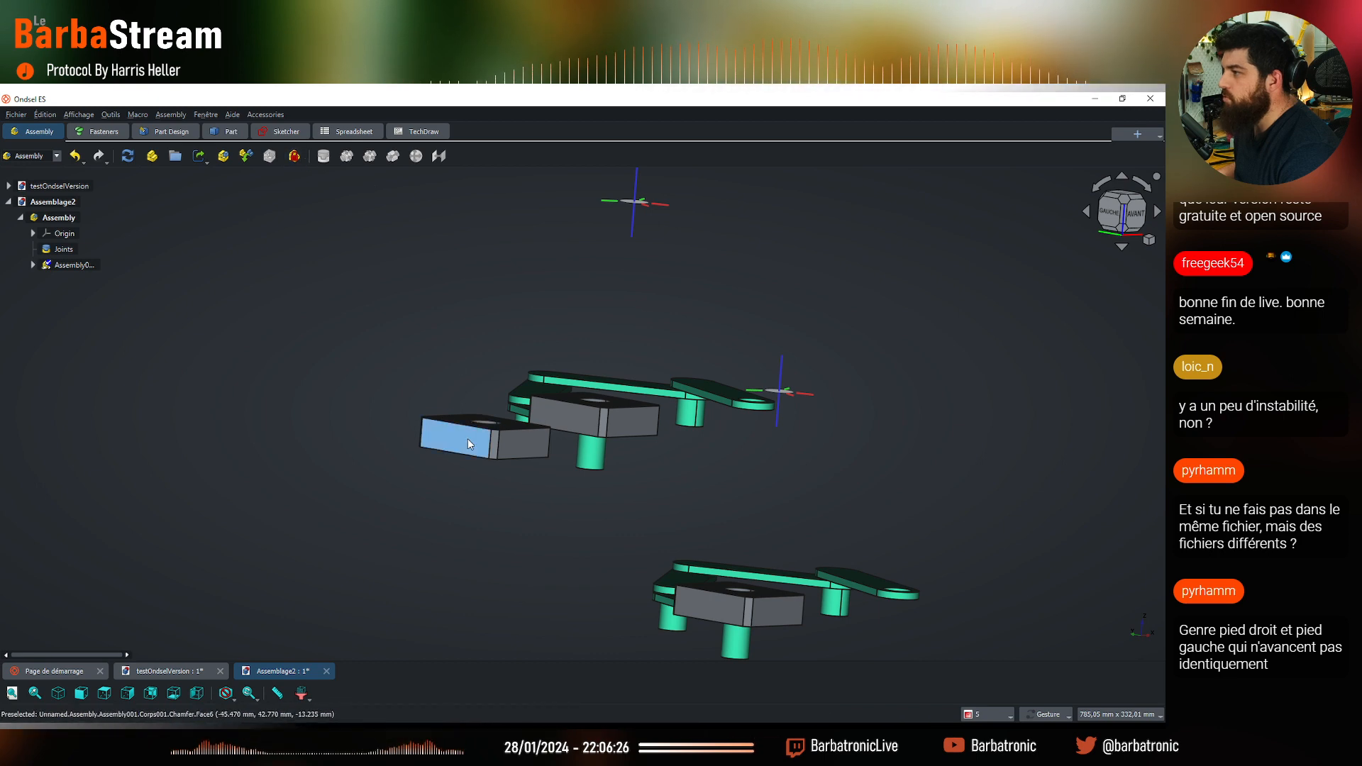
{"action": "left_click", "coordinate": [467, 439]}
{"action": "left_click", "coordinate": [295, 157]}
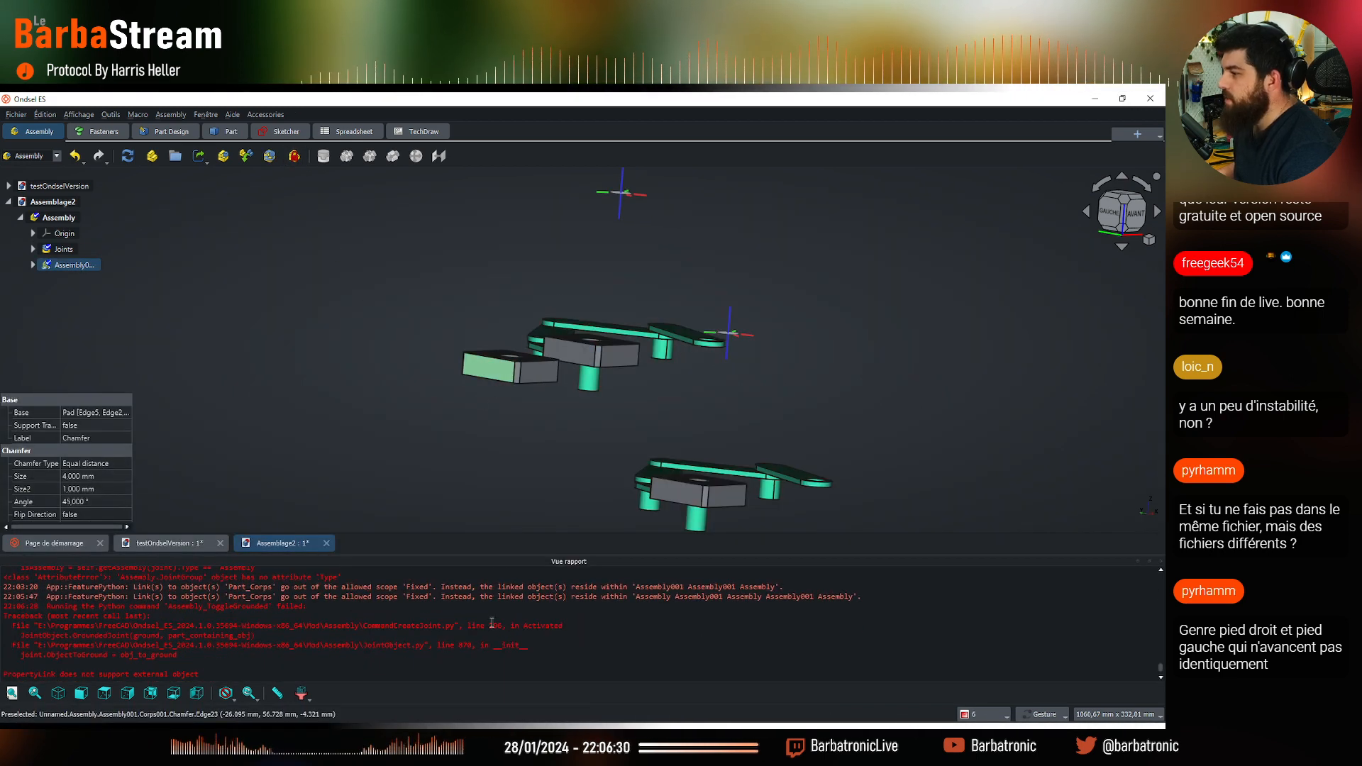
{"action": "left_click", "coordinate": [1161, 563]}
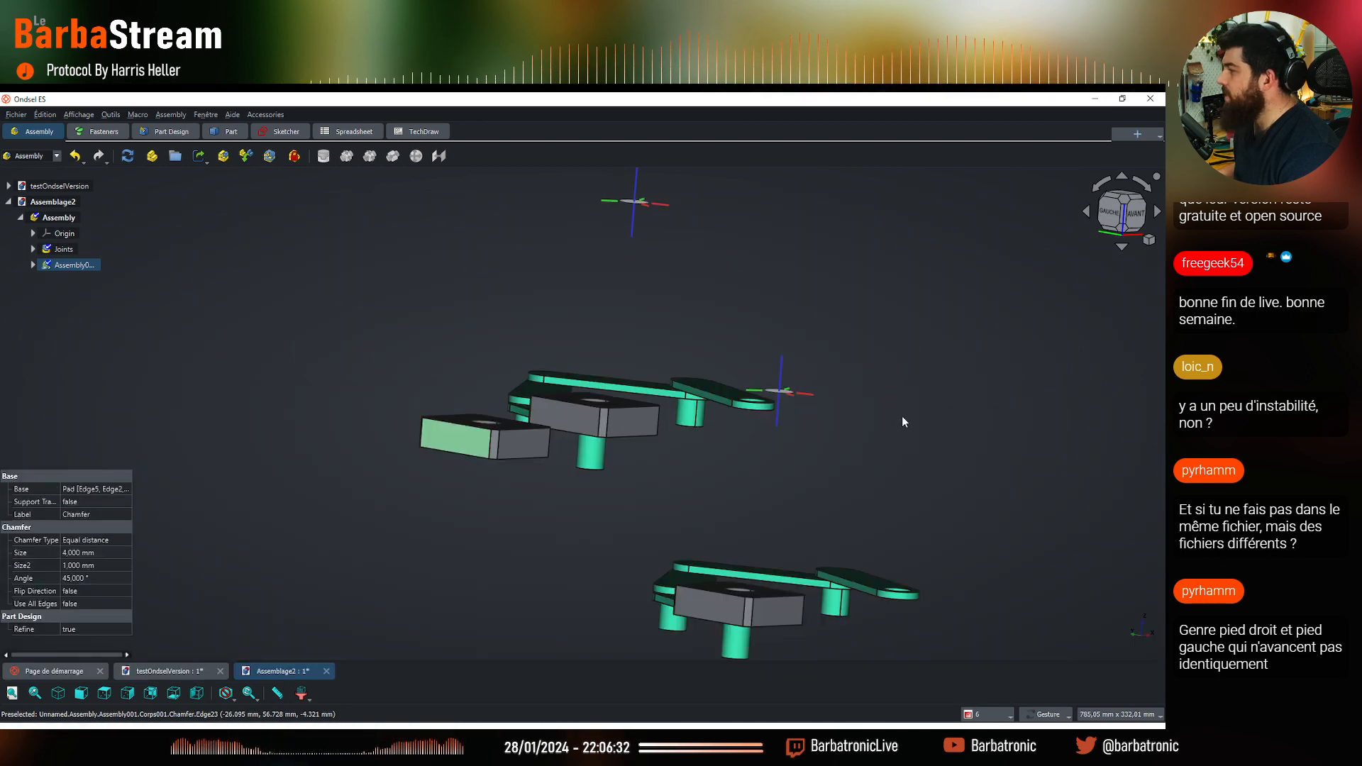
{"action": "left_click", "coordinate": [901, 418]}
Try moving the upper mechanism's end crank in the linked assembly, and close the Assemblage2 document
{"action": "left_click_drag", "start_coordinate": [645, 455], "coordinate": [373, 387]}
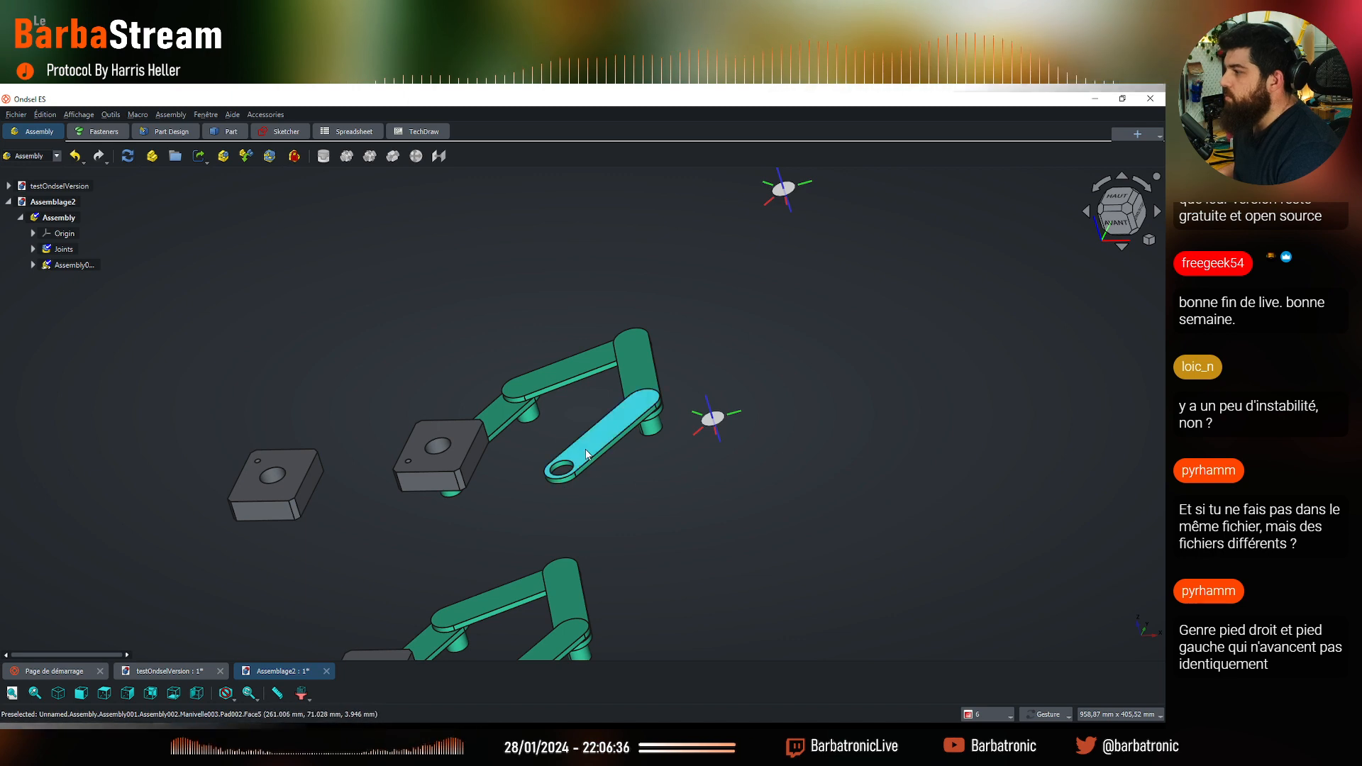
{"action": "left_click_drag", "start_coordinate": [579, 448], "coordinate": [615, 424]}
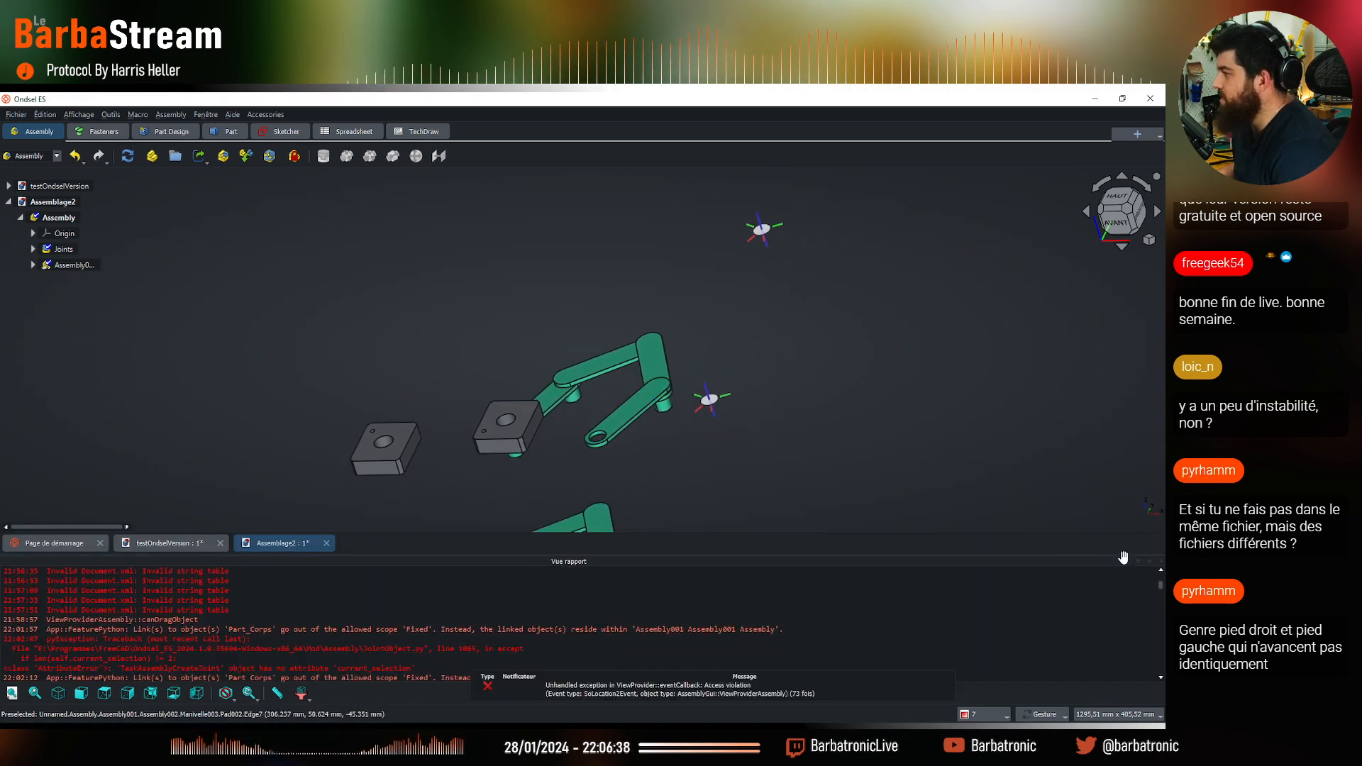
{"action": "left_click", "coordinate": [1162, 563]}
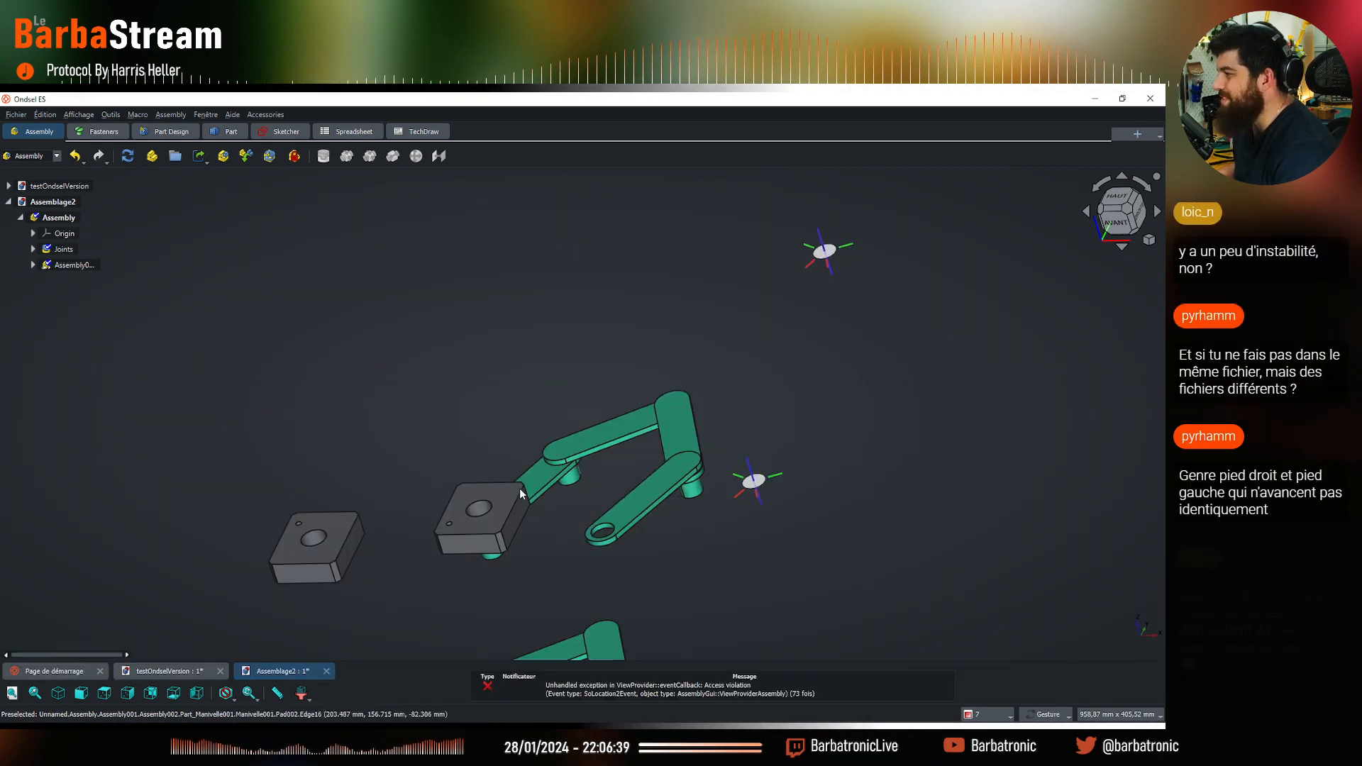
{"action": "left_click", "coordinate": [328, 671]}
{"action": "left_click", "coordinate": [652, 437]}
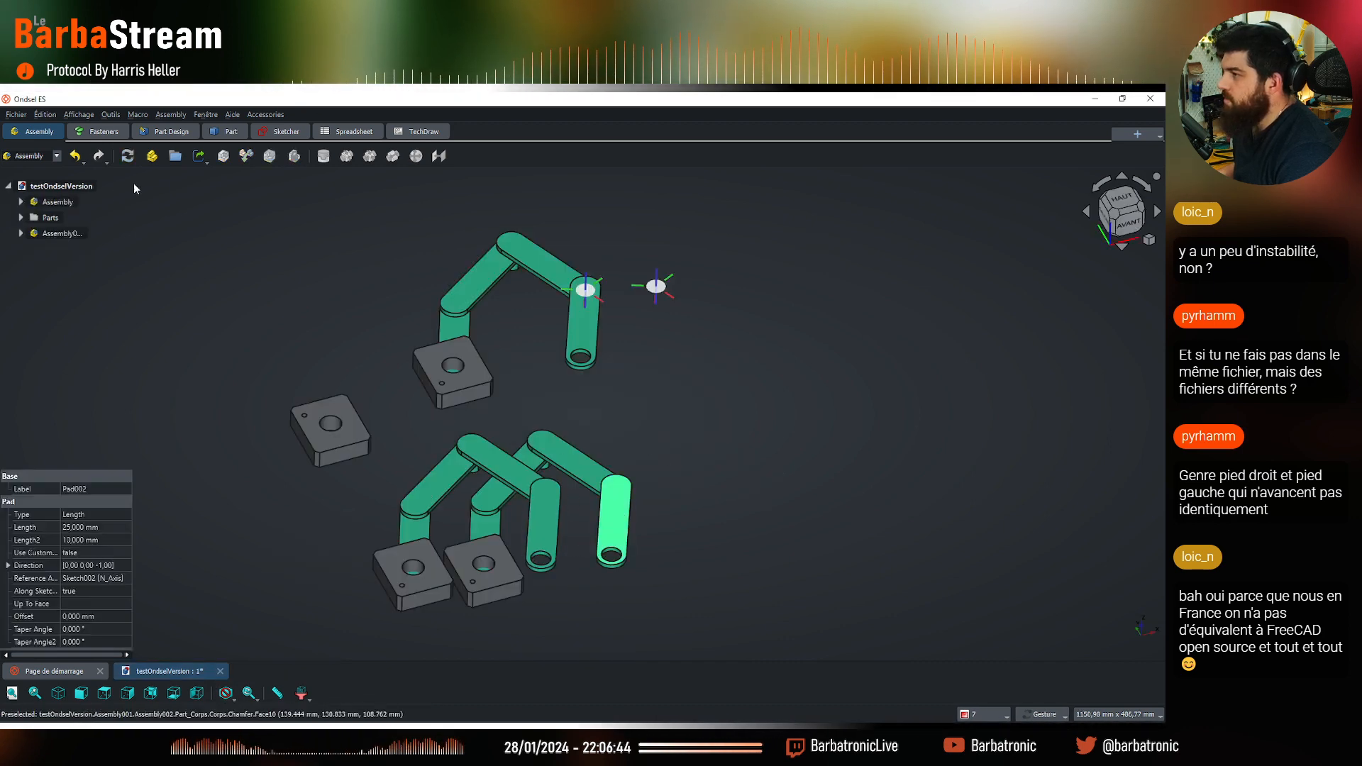
Activate the first assembly in testOndselVersion and test its motion by moving the crank arms
{"action": "double_click", "coordinate": [57, 201]}
{"action": "left_click_drag", "start_coordinate": [595, 520], "coordinate": [636, 499]}
{"action": "left_click_drag", "start_coordinate": [583, 414], "coordinate": [554, 415]}
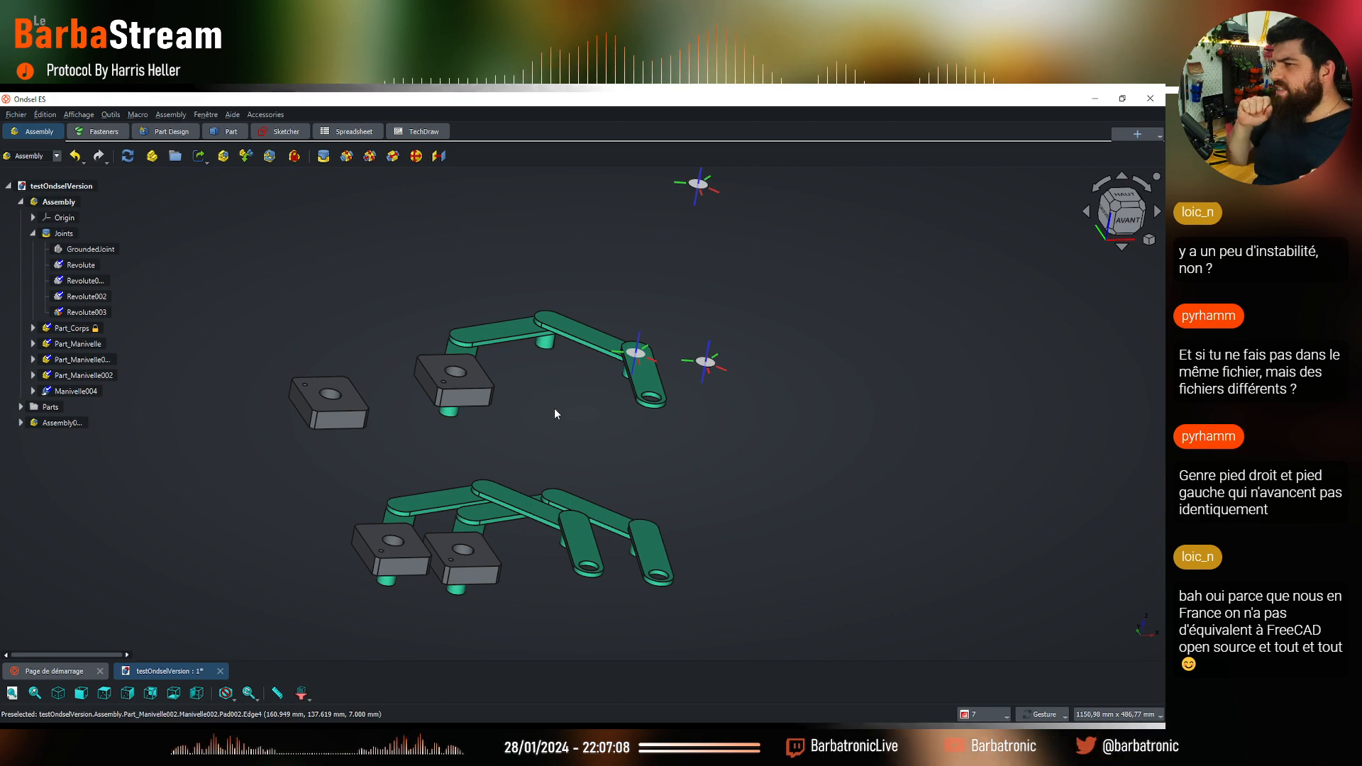
{"action": "left_click_drag", "start_coordinate": [583, 414], "coordinate": [541, 240]}
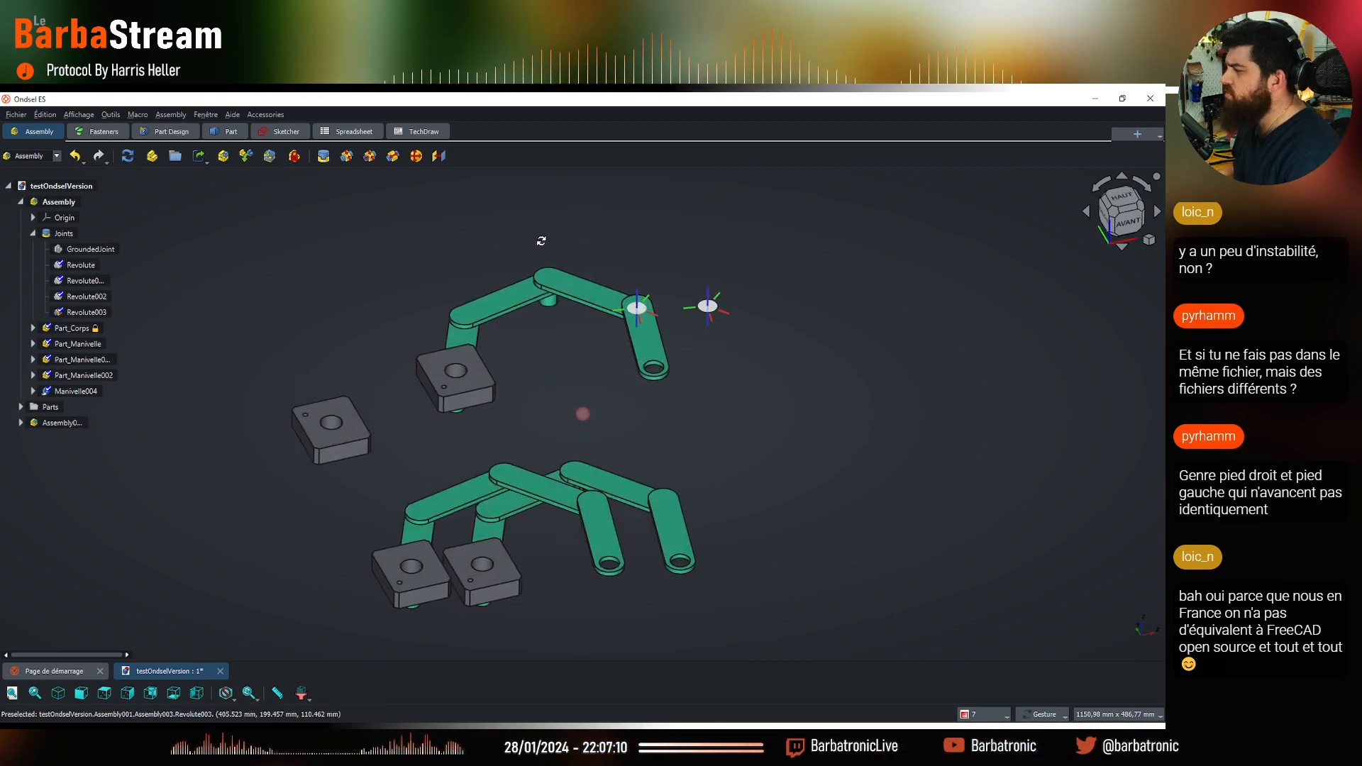
{"action": "scroll", "coordinate": [572, 332], "scroll_direction": "down", "scroll_amount": 3}
{"action": "scroll", "coordinate": [494, 357], "scroll_direction": "up", "scroll_amount": 4}
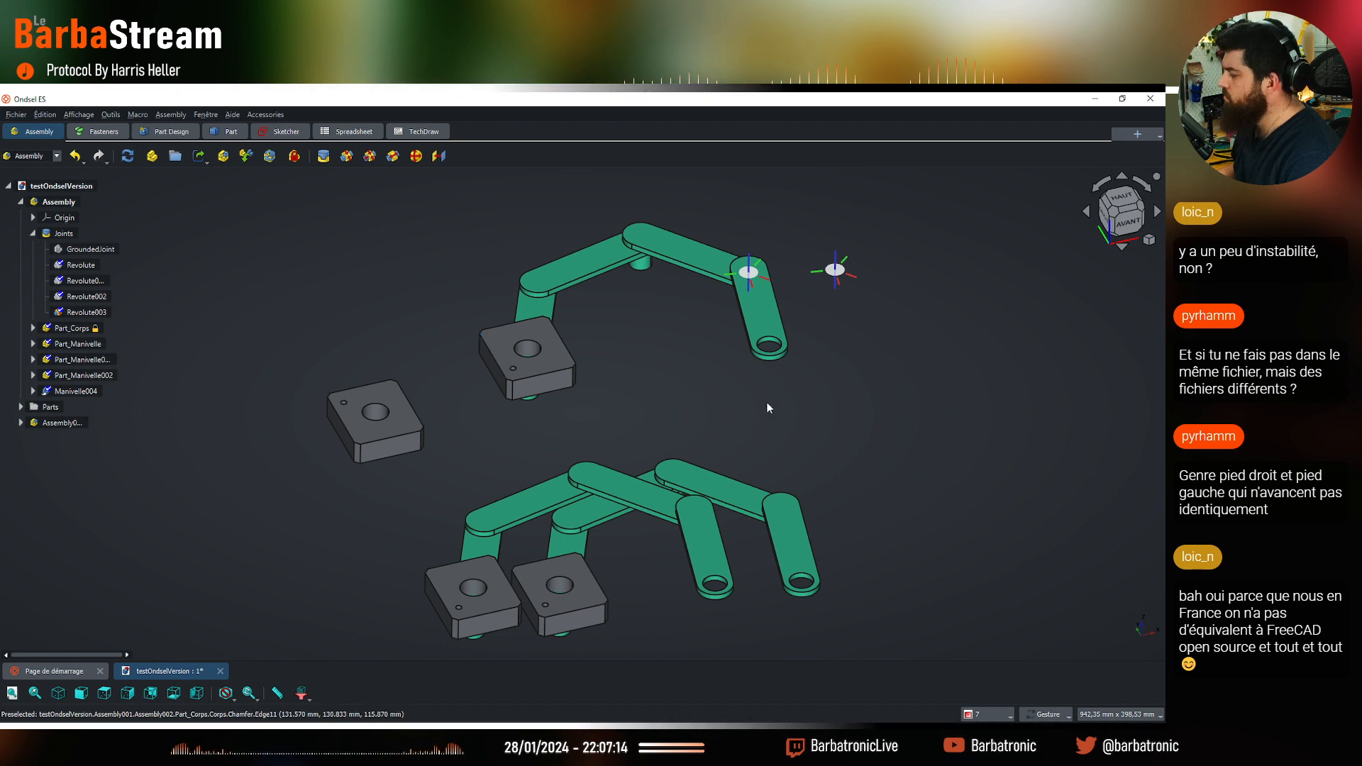
{"action": "left_click_drag", "start_coordinate": [745, 423], "coordinate": [451, 530]}
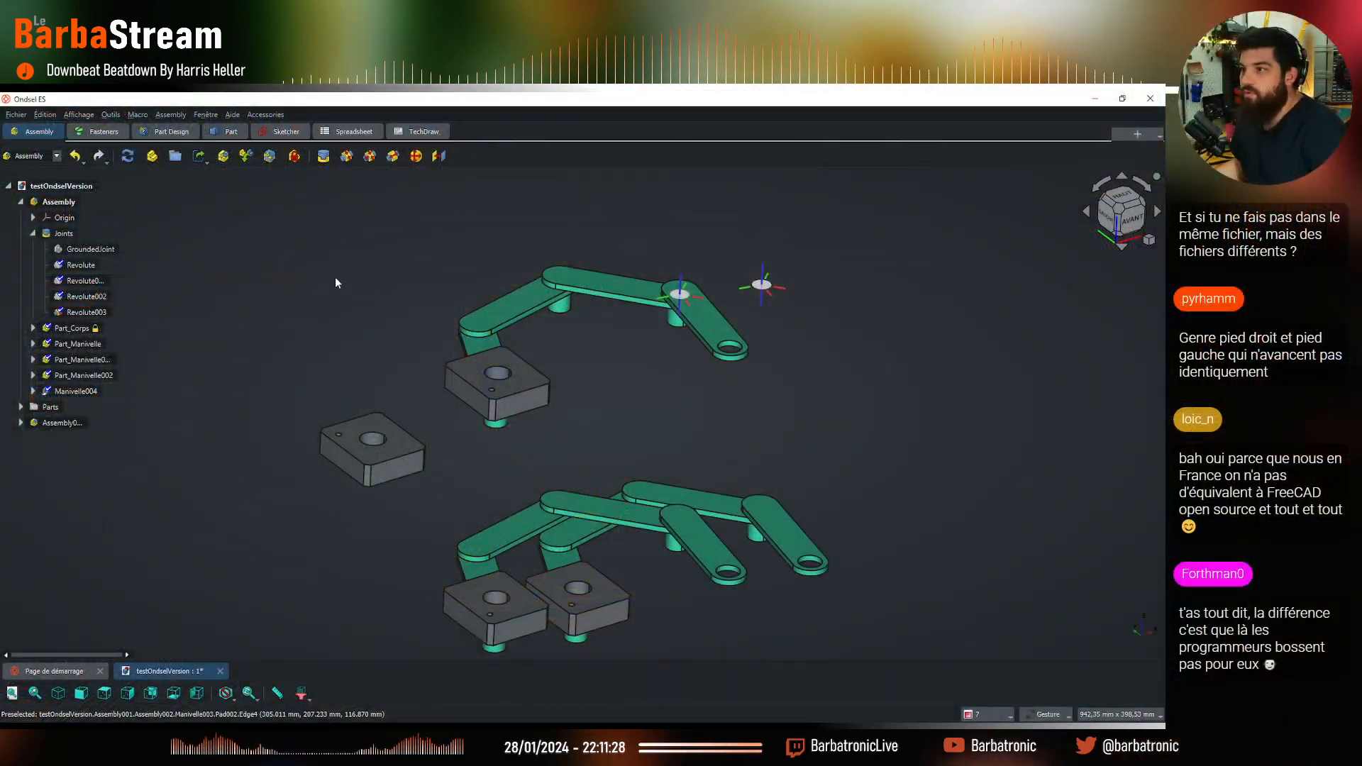
Create a new assembly document from the start page
{"action": "left_click", "coordinate": [89, 671]}
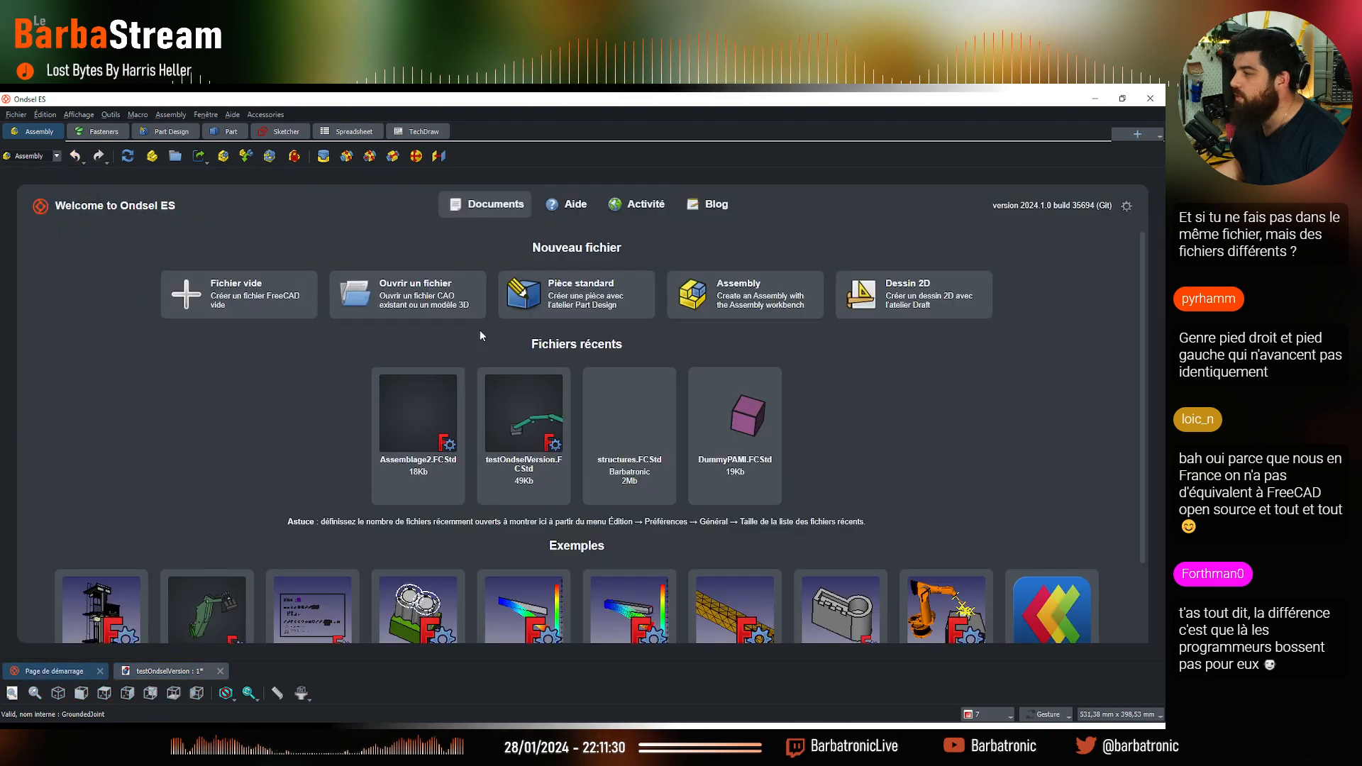
{"action": "left_click", "coordinate": [699, 296]}
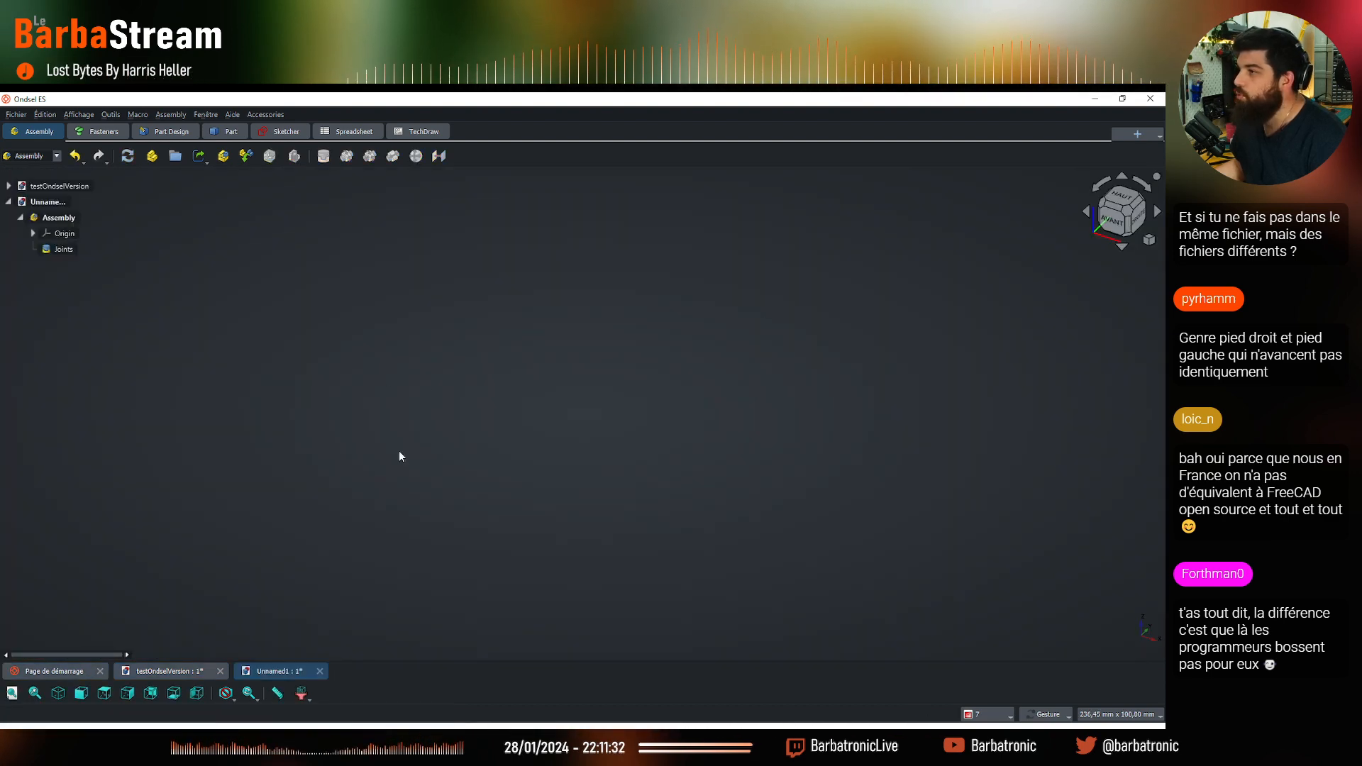
Start a new sketch on the XY plane and look through the horizontal and vertical constraint options
{"action": "left_click", "coordinate": [171, 131]}
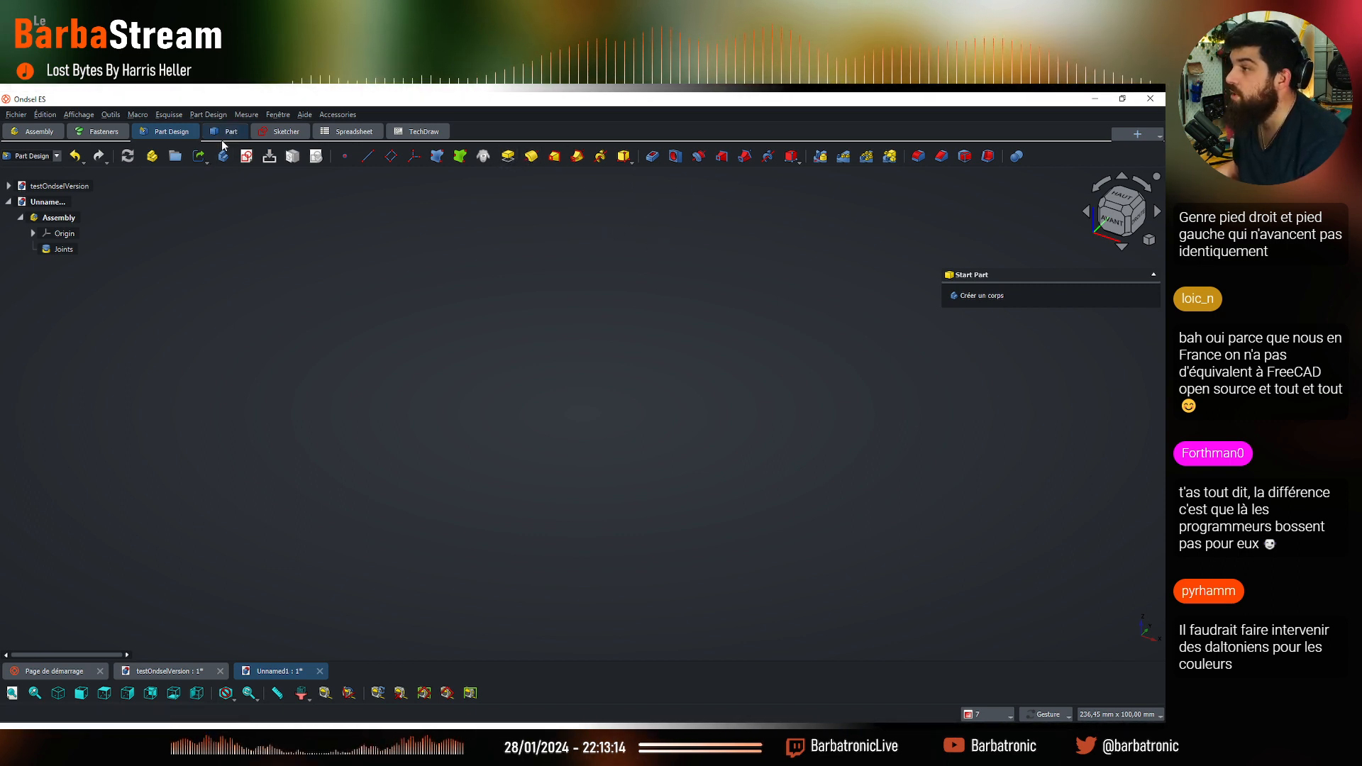
{"action": "left_click", "coordinate": [282, 133]}
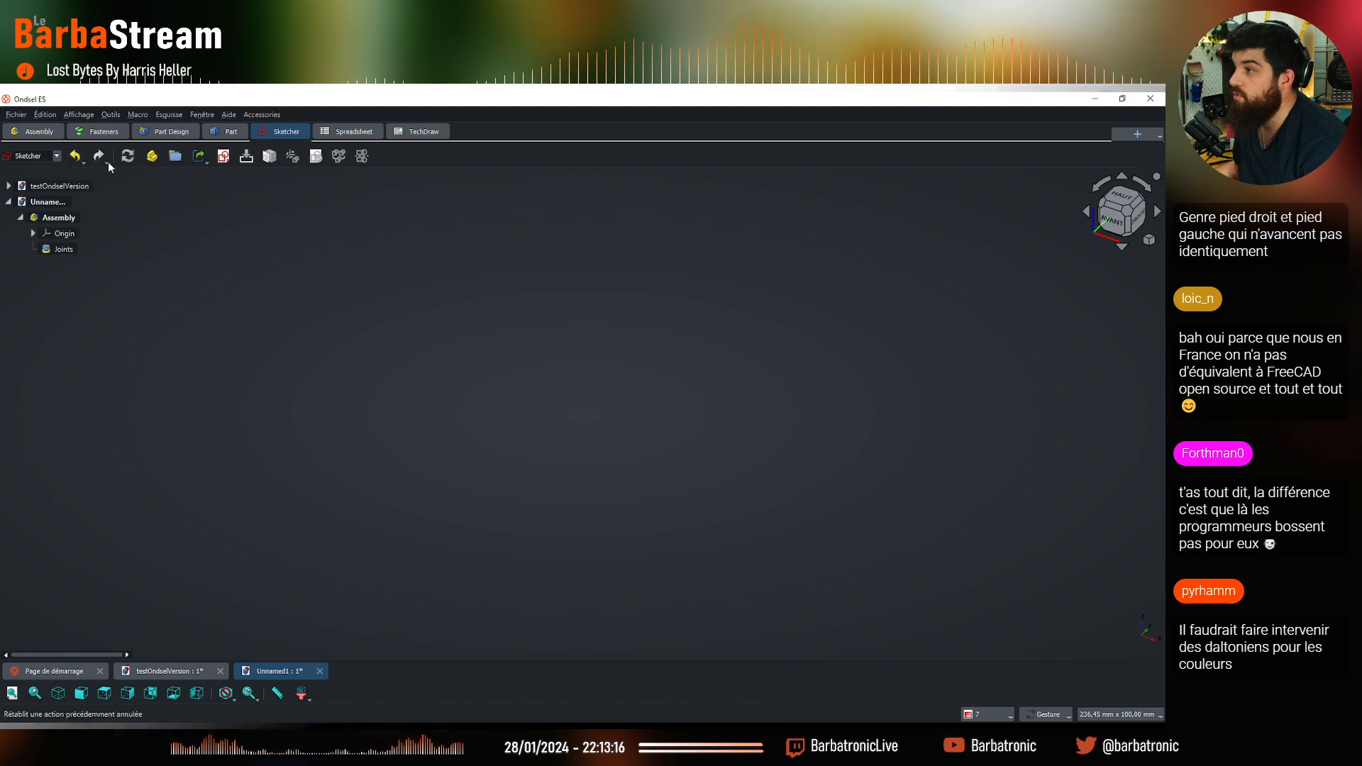
{"action": "left_click", "coordinate": [224, 156]}
{"action": "left_click", "coordinate": [596, 470]}
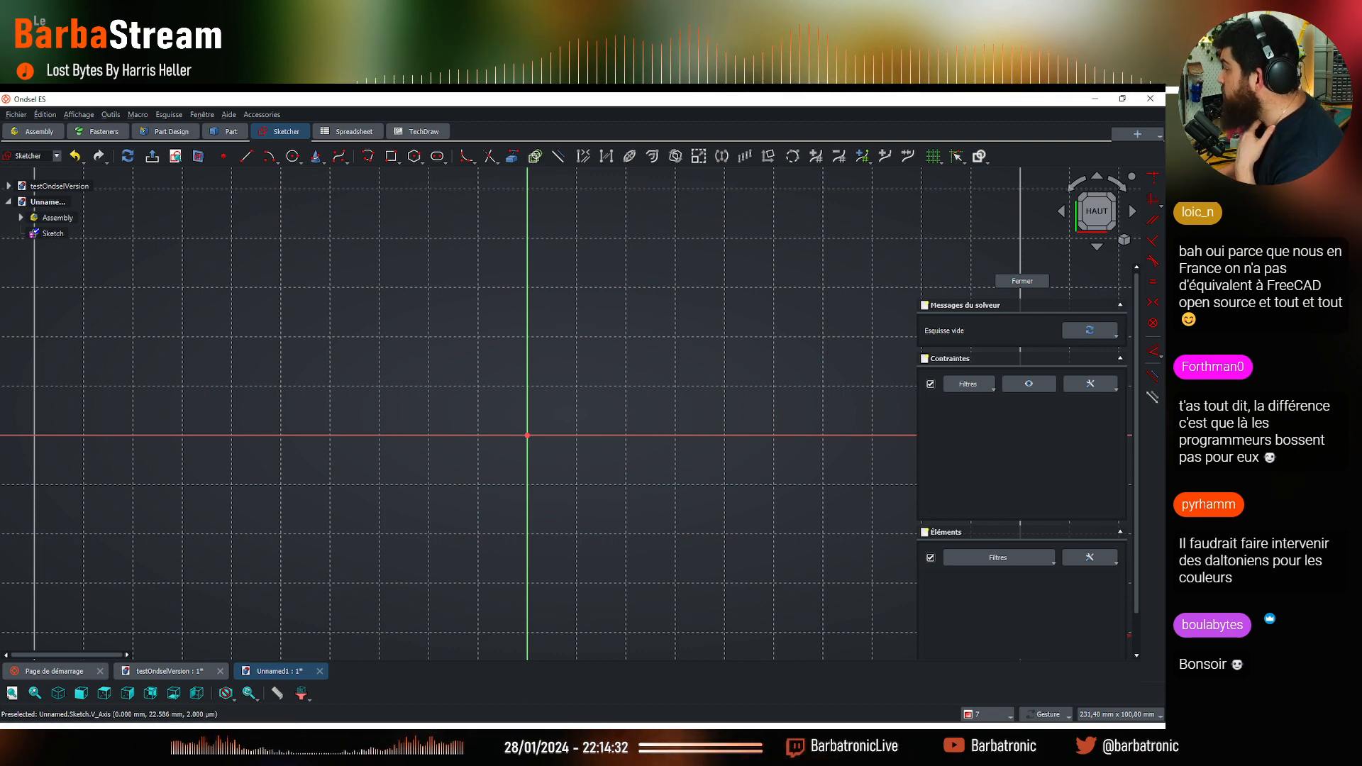
{"action": "left_click", "coordinate": [1161, 208]}
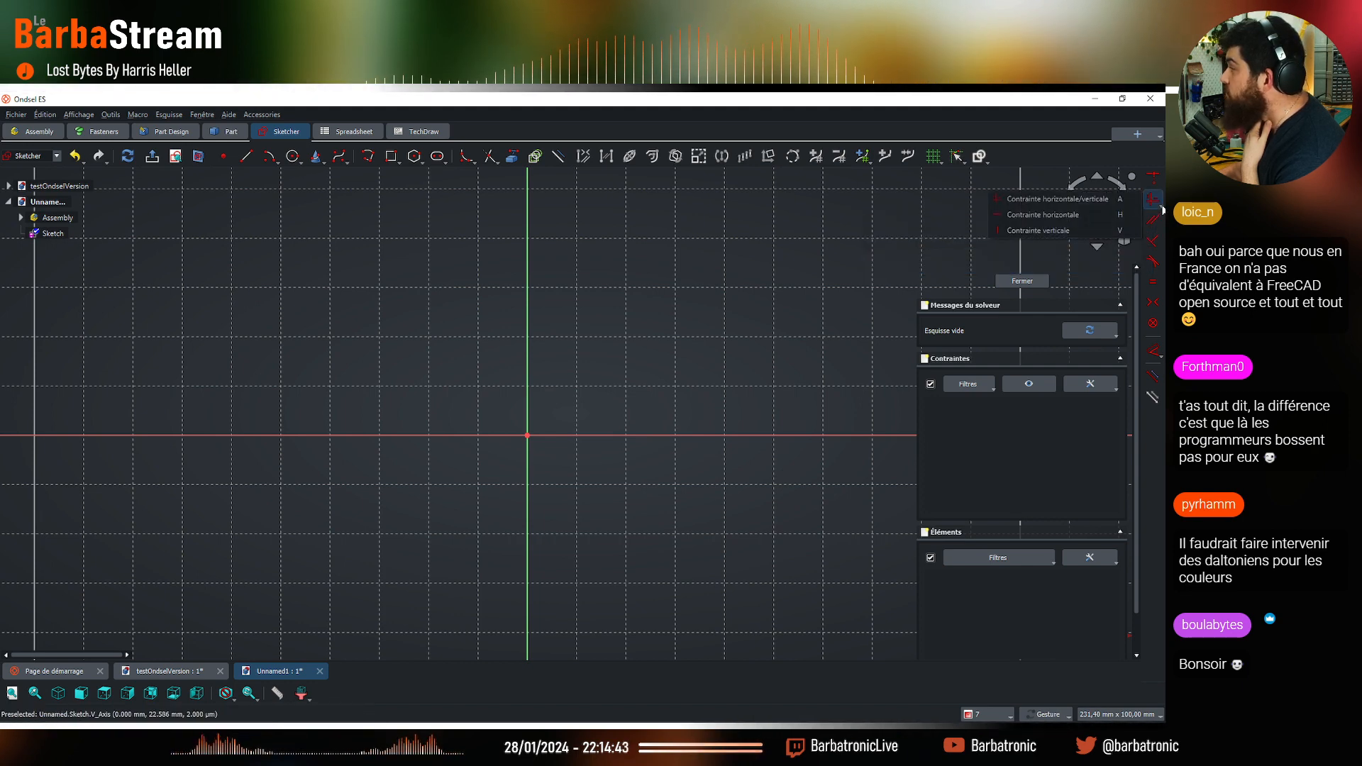
{"action": "left_click", "coordinate": [1023, 215]}
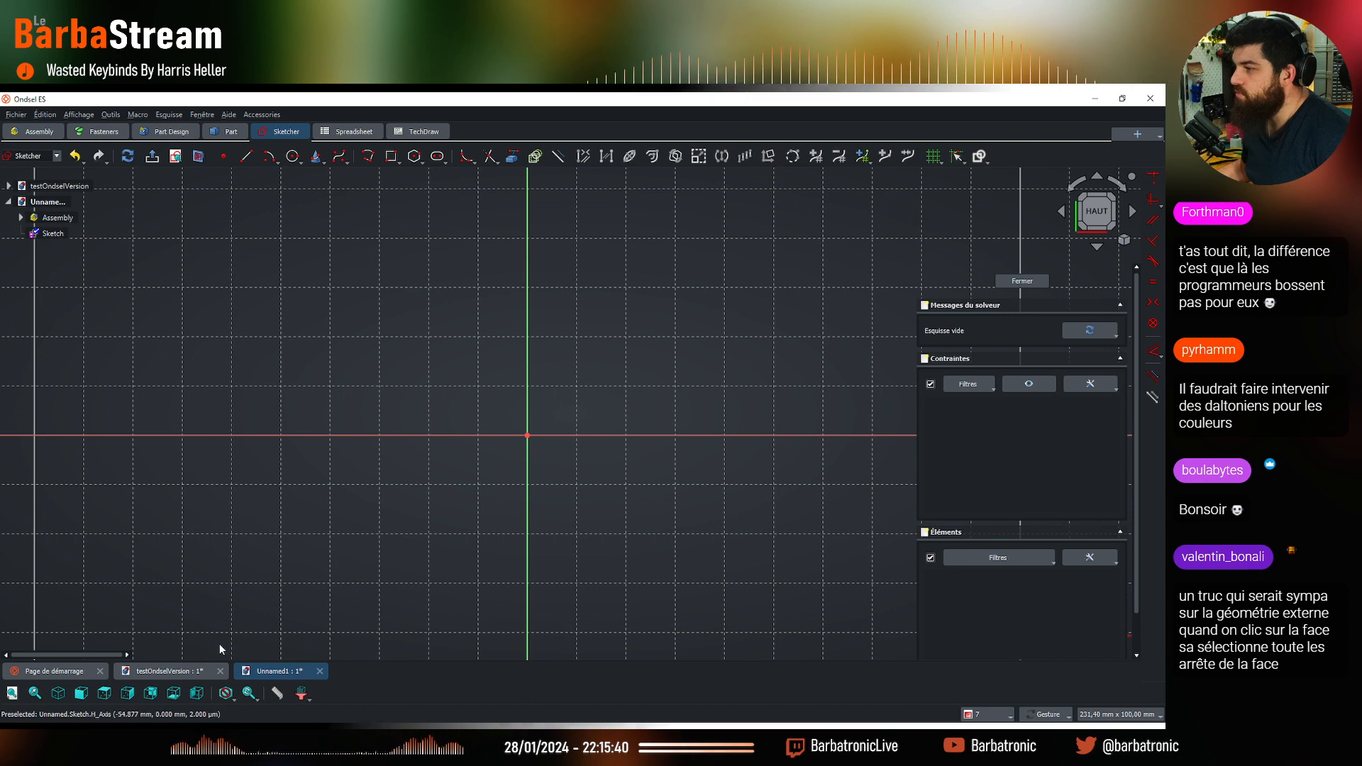
Return to the testOndselVersion document, expand its first assembly in the model tree and collapse the Joints group
{"action": "left_click", "coordinate": [190, 670]}
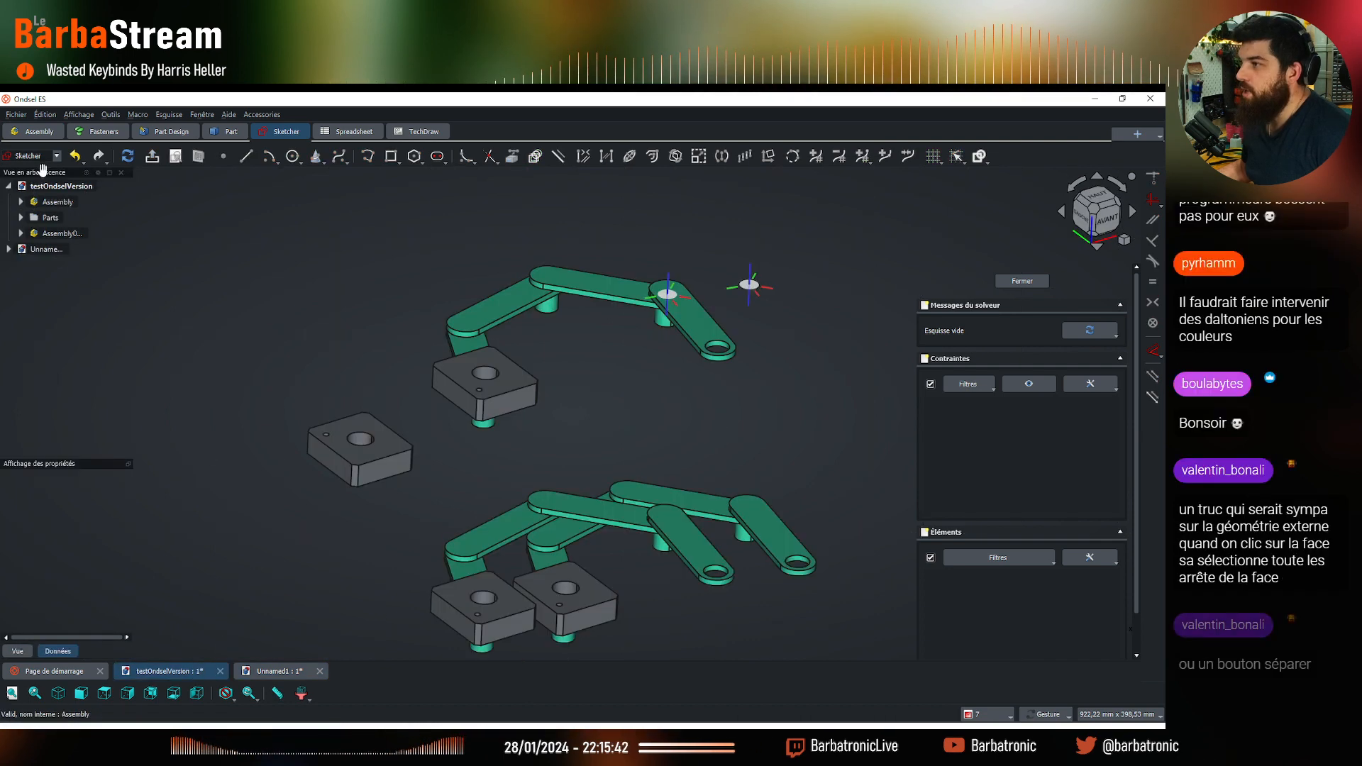
{"action": "left_click", "coordinate": [21, 202]}
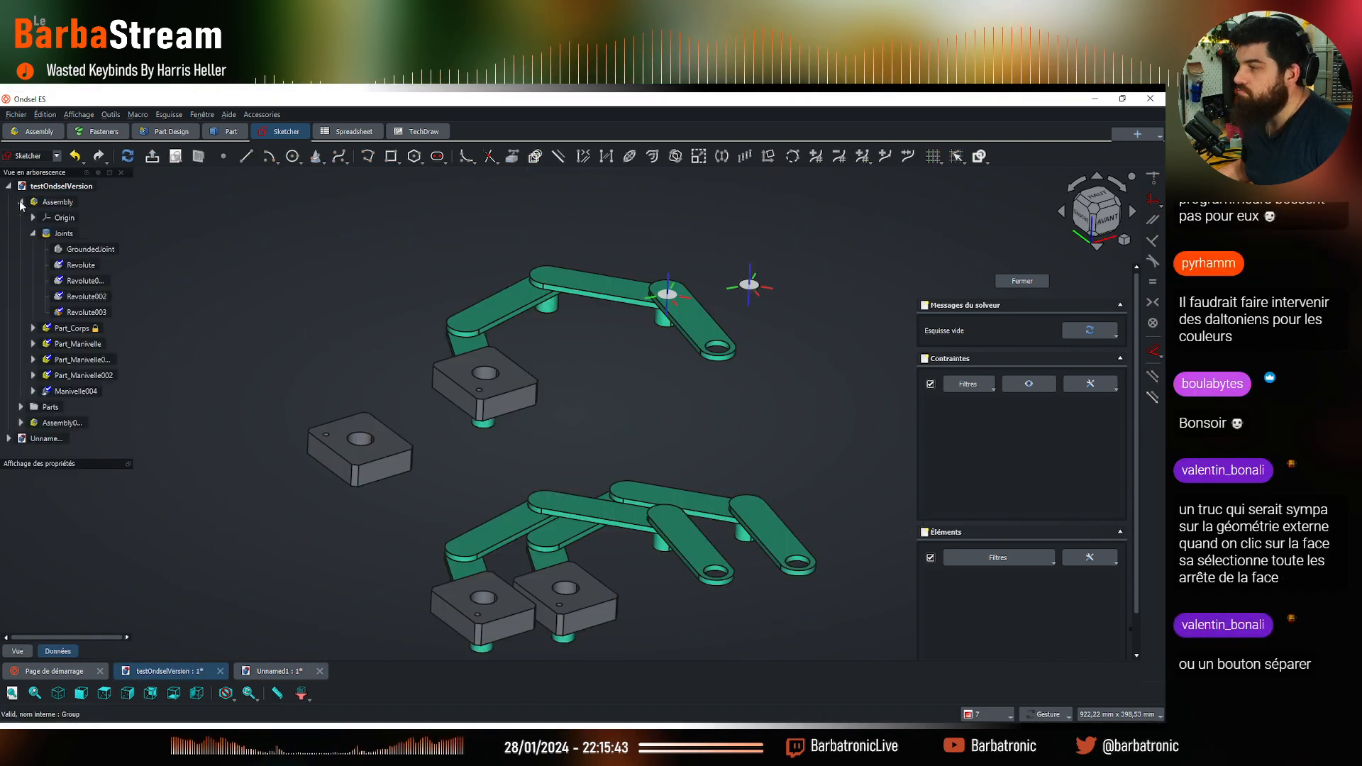
{"action": "left_click", "coordinate": [33, 235]}
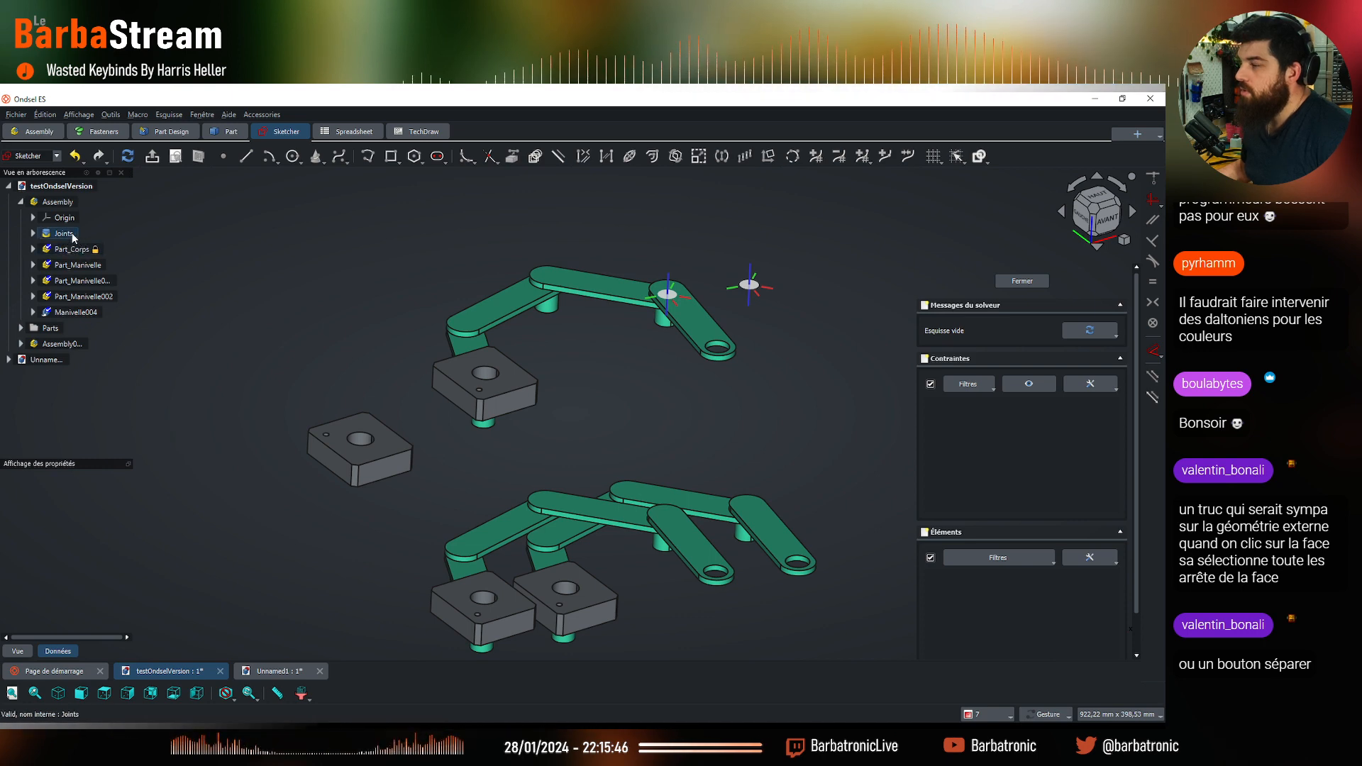
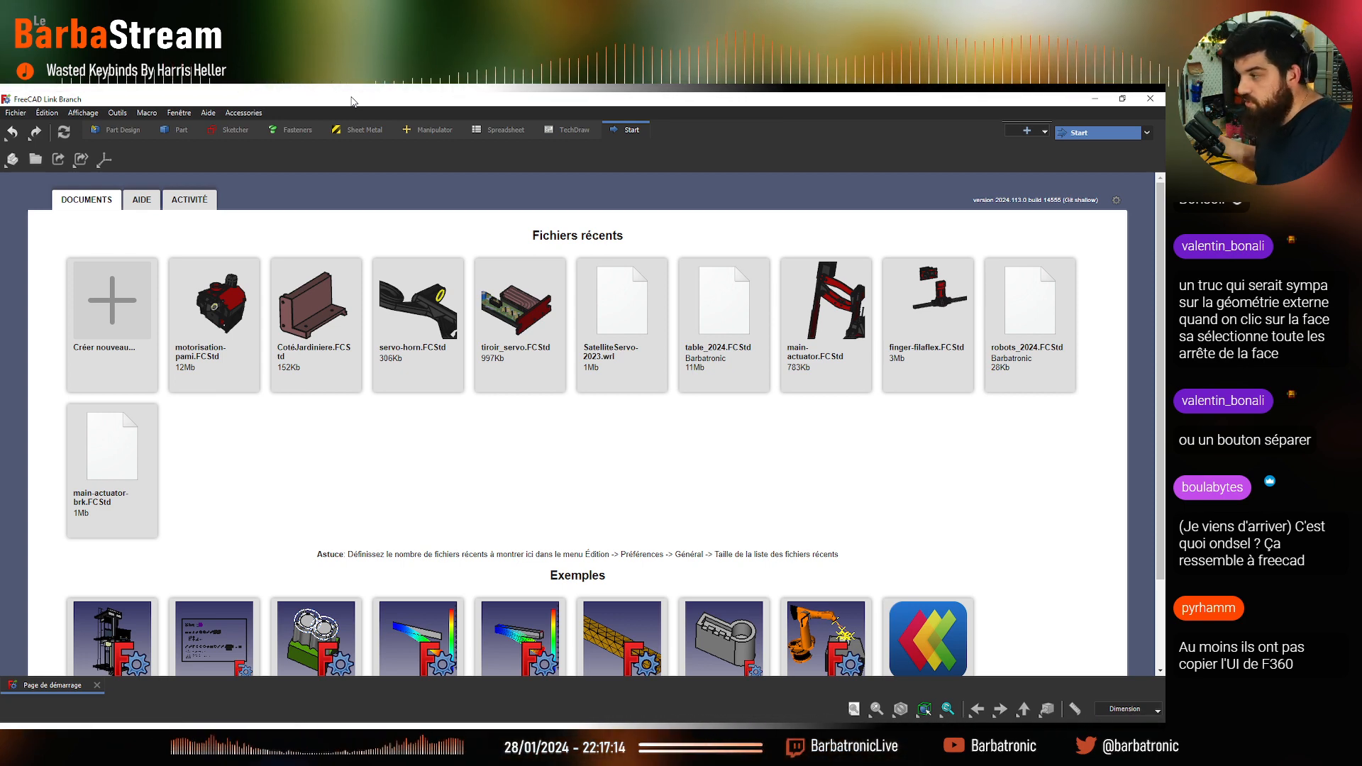
Switch to FreeCAD Link Branch, create an empty document, shrink the window over Ondsel ES and open the recent file CotéJardiniere.FCStd
{"action": "left_click", "coordinate": [133, 319]}
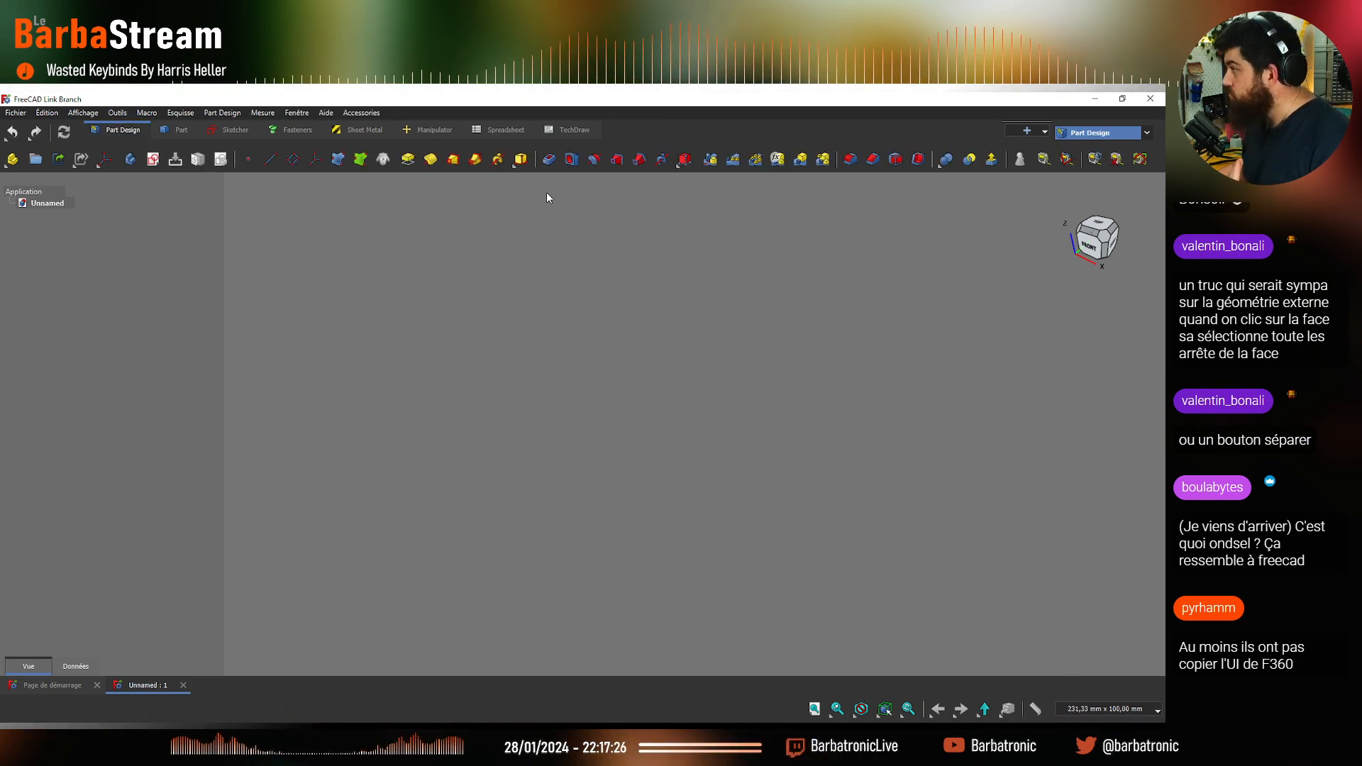
{"action": "left_click_drag", "start_coordinate": [315, 99], "coordinate": [432, 195]}
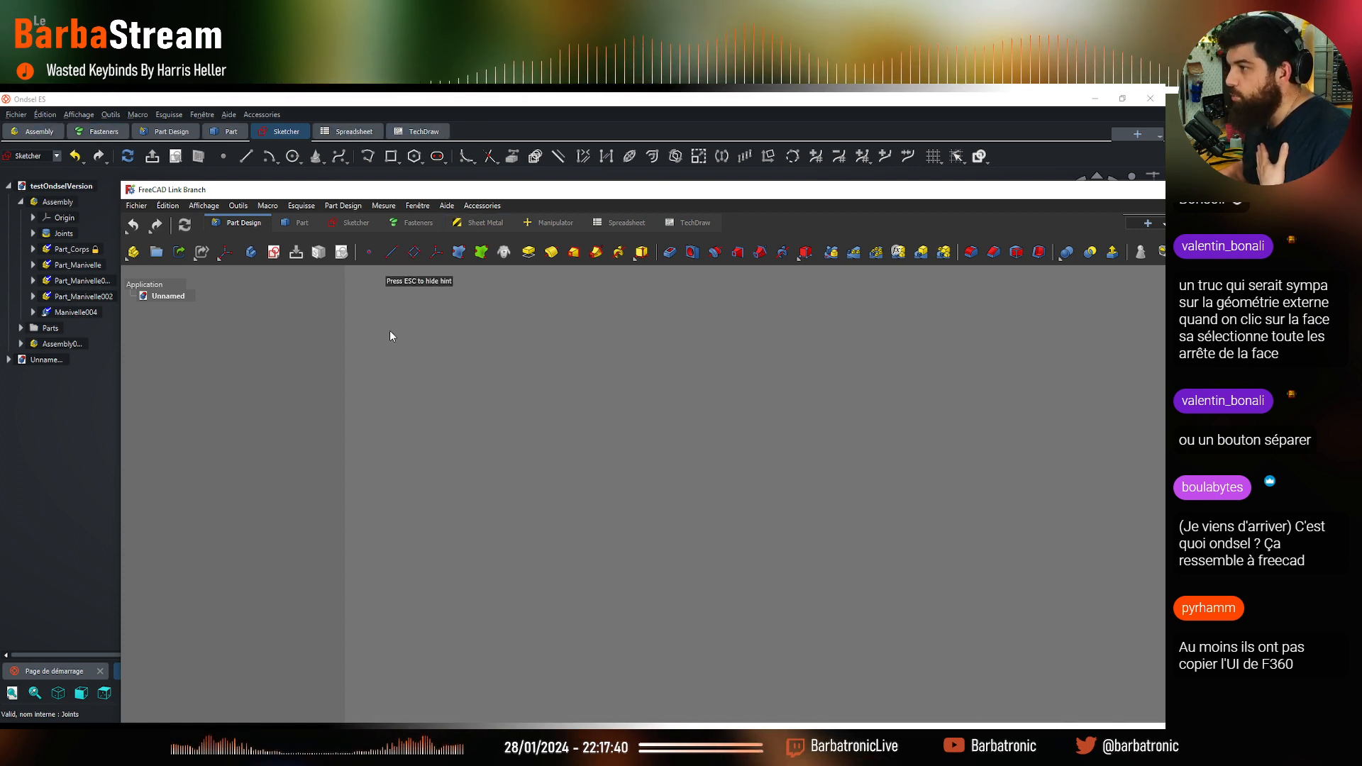
{"action": "left_click", "coordinate": [137, 205]}
{"action": "mouse_move", "coordinate": [222, 496]}
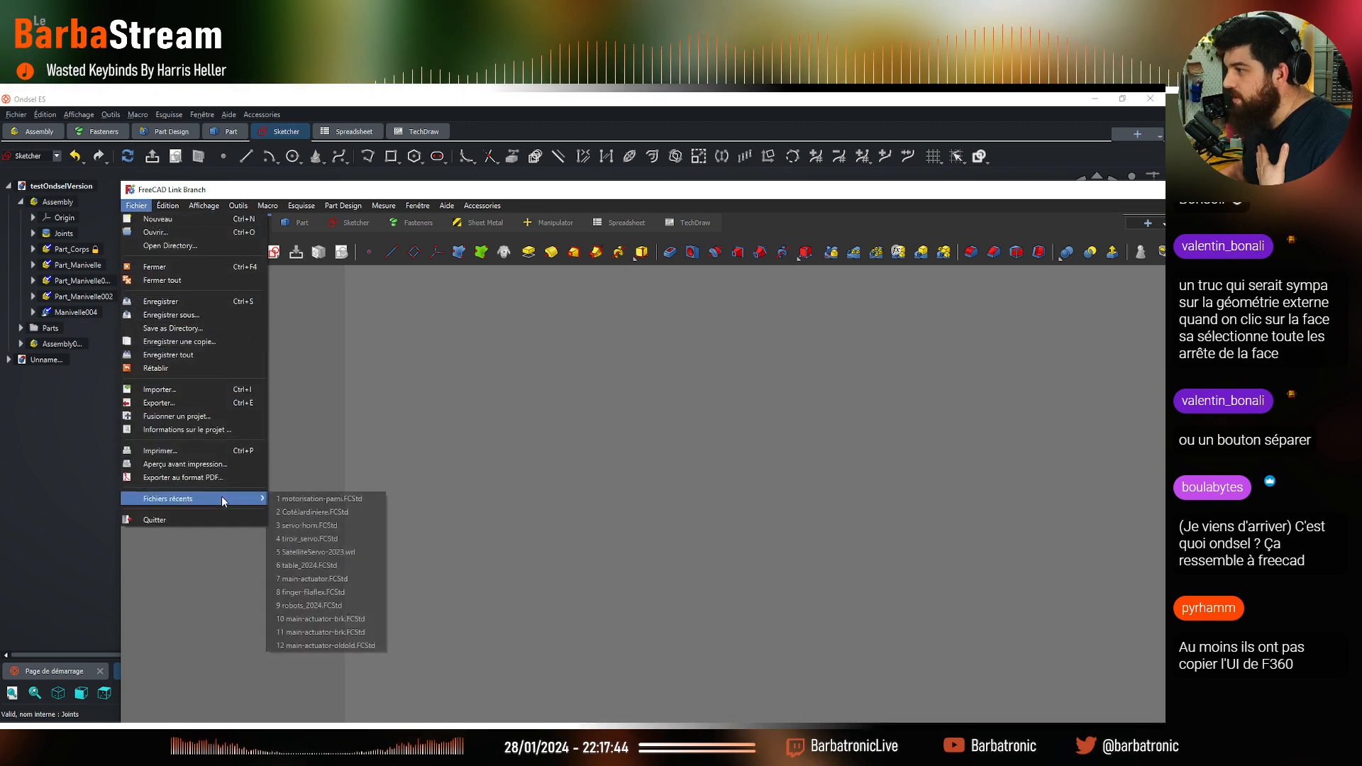
{"action": "left_click", "coordinate": [329, 512]}
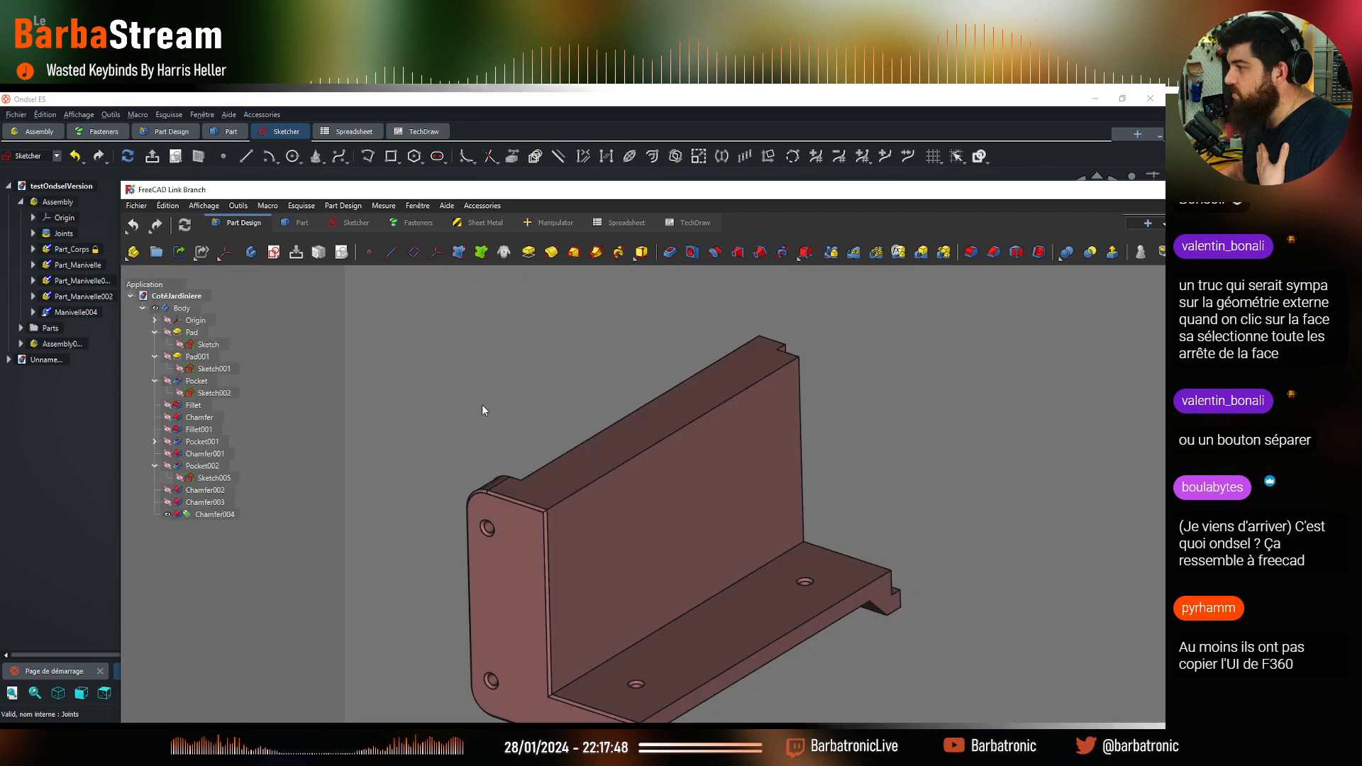
View the base pad's sketch with its dimensions and constraints, and close it without changes
{"action": "scroll", "coordinate": [506, 348], "scroll_direction": "down", "scroll_amount": 2}
{"action": "scroll", "coordinate": [553, 511], "scroll_direction": "up", "scroll_amount": 3}
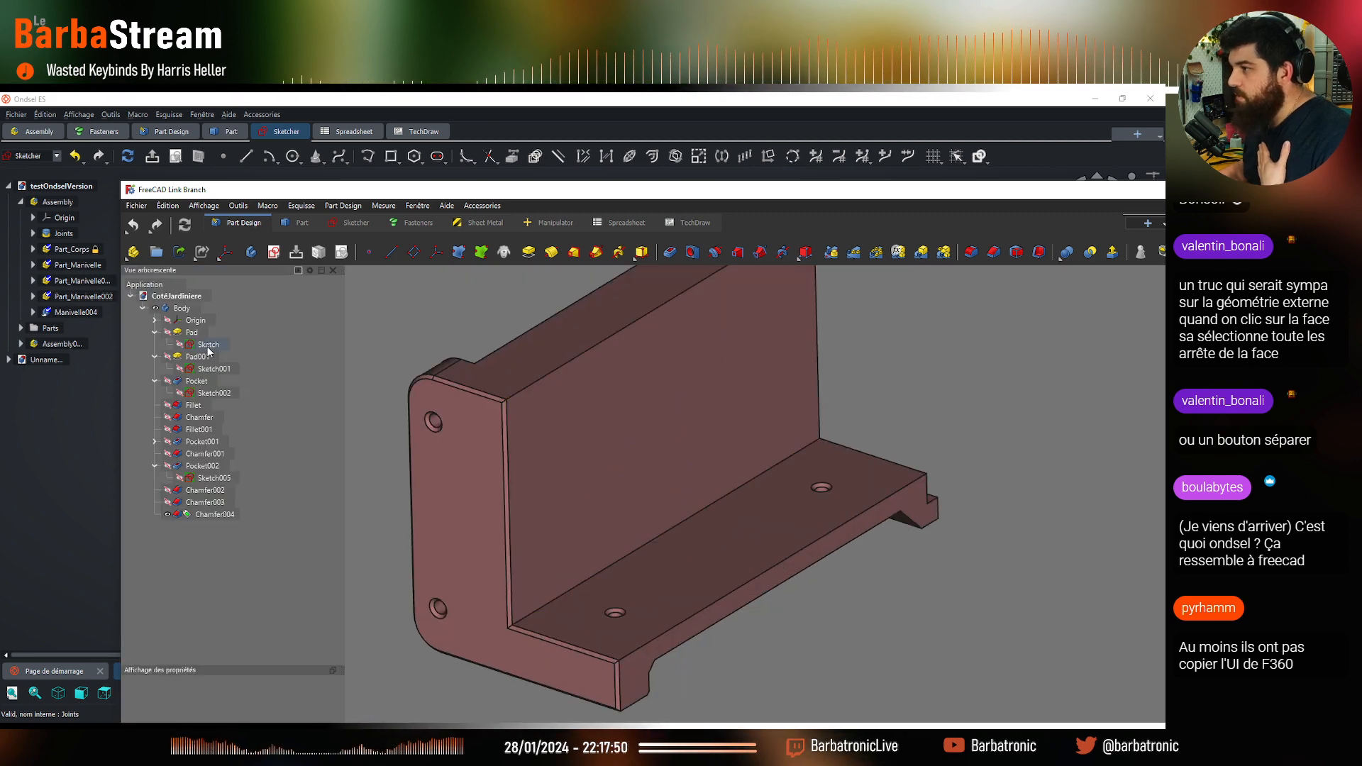
{"action": "double_click", "coordinate": [180, 347]}
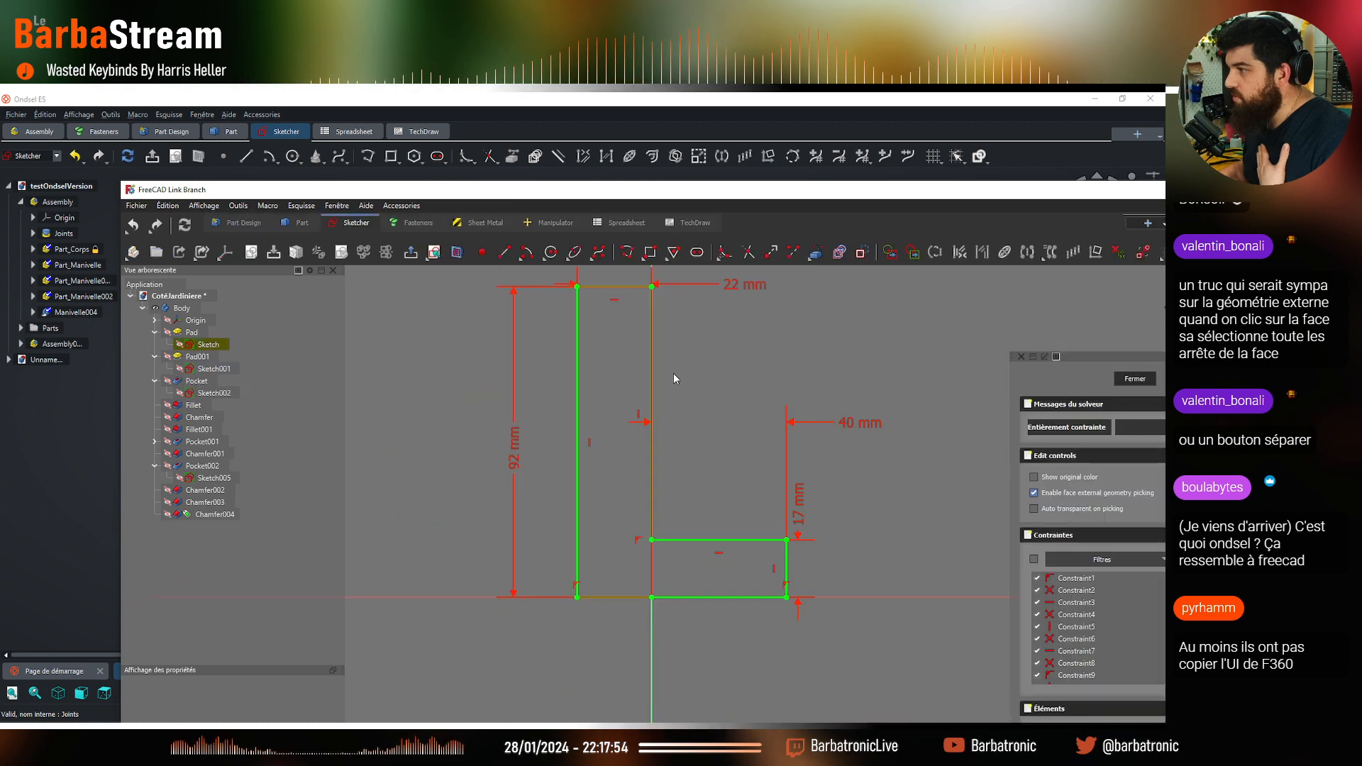
{"action": "key", "text": "Escape"}
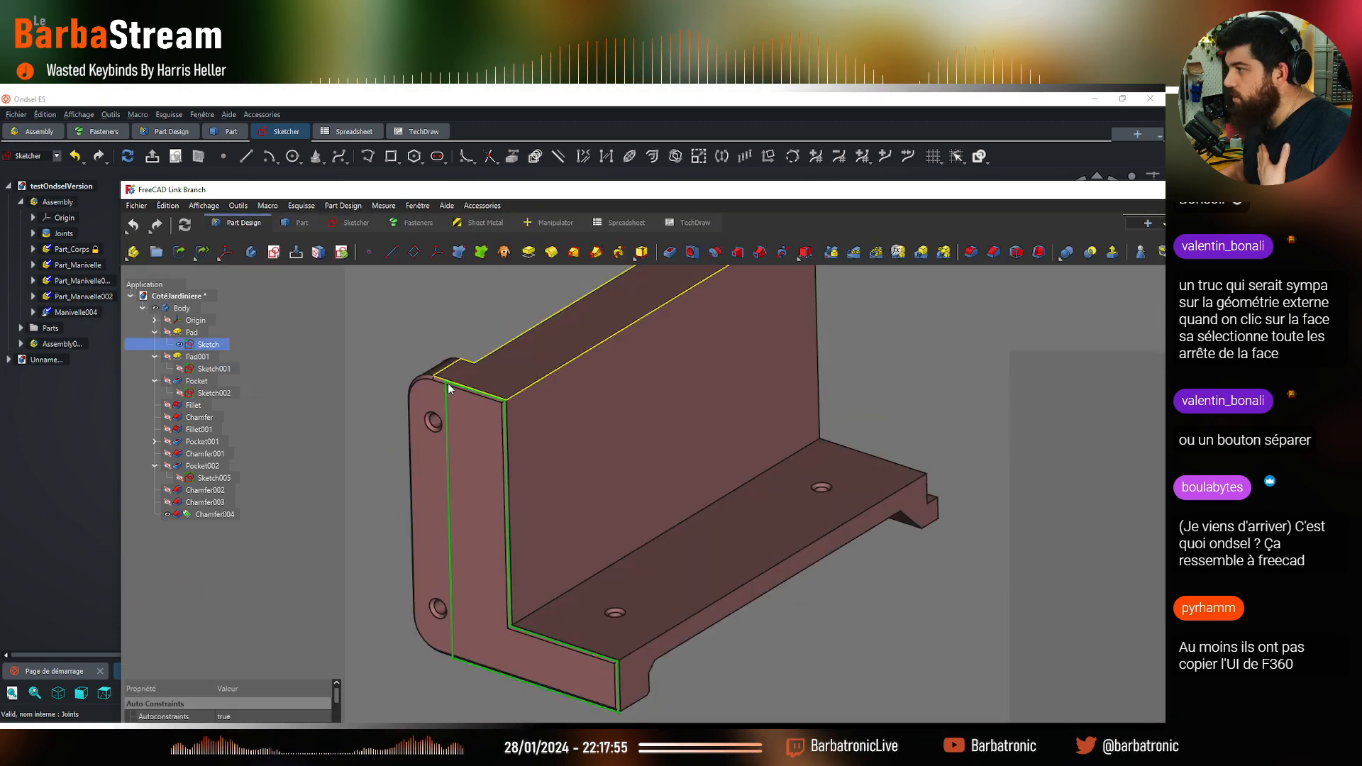
{"action": "left_click", "coordinate": [415, 276]}
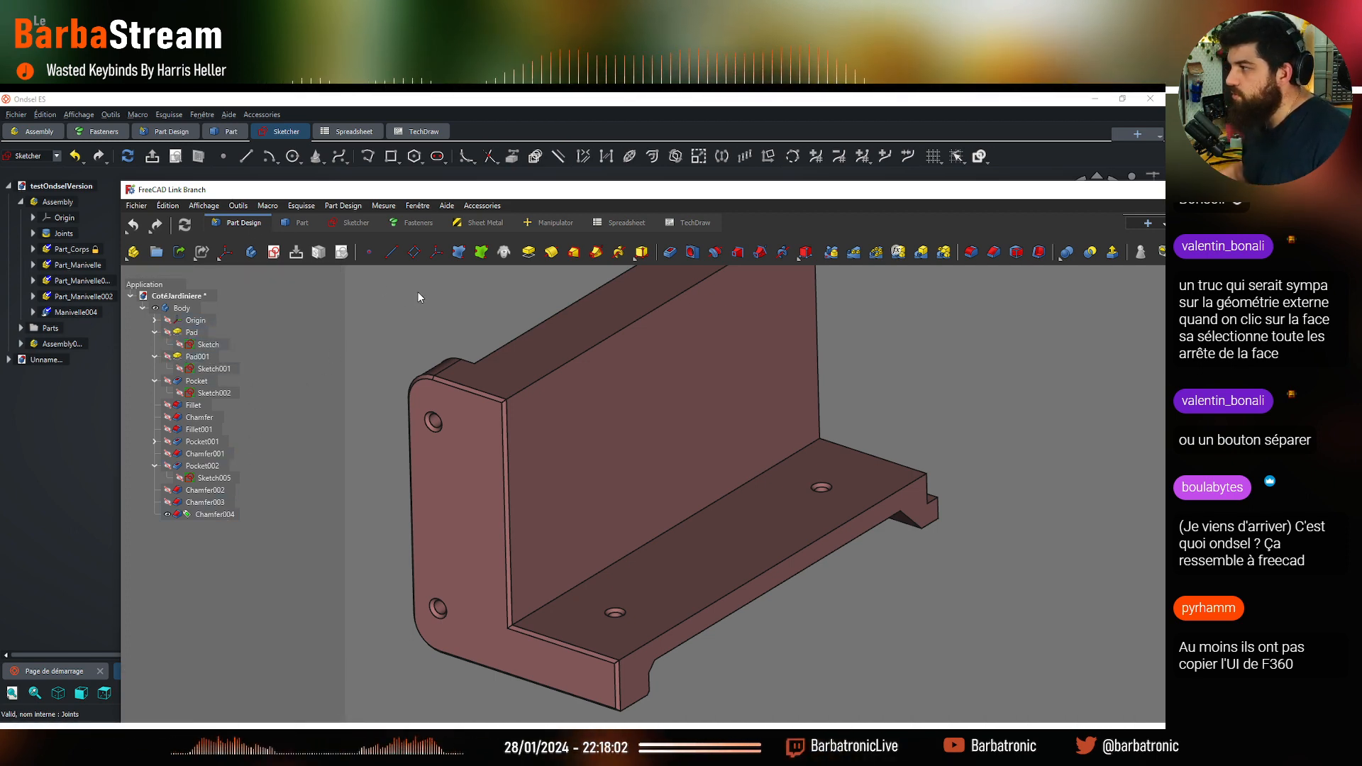
{"action": "mouse_move", "coordinate": [418, 293]}
{"action": "middle_mouse_down"}
{"action": "mouse_move", "coordinate": [463, 342]}
{"action": "mouse_move", "coordinate": [401, 274]}
{"action": "middle_mouse_up"}
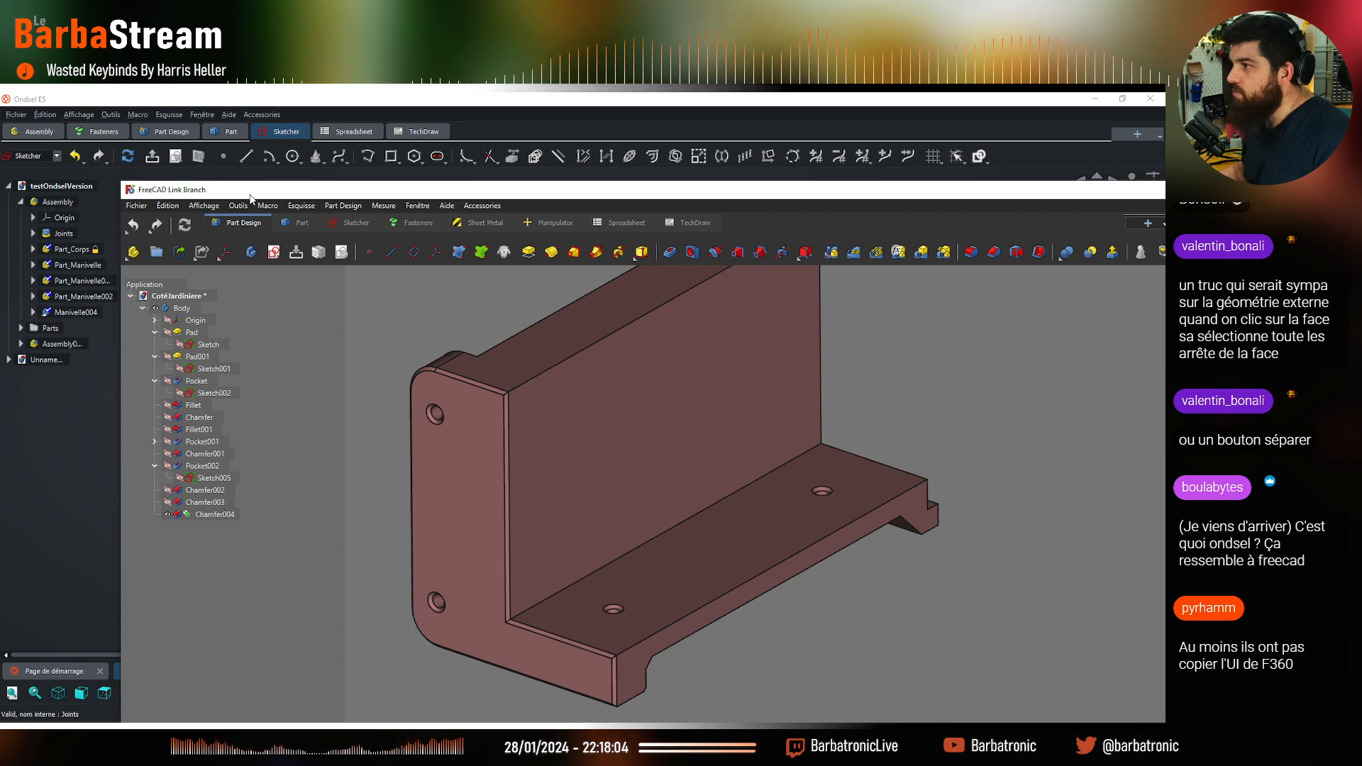
Reposition the FreeCAD Link Branch window so the Ondsel ES toolbars and model tree stay visible for comparison
{"action": "left_click_drag", "start_coordinate": [250, 198], "coordinate": [350, 205]}
{"action": "left_click", "coordinate": [356, 223]}
{"action": "left_click", "coordinate": [334, 208]}
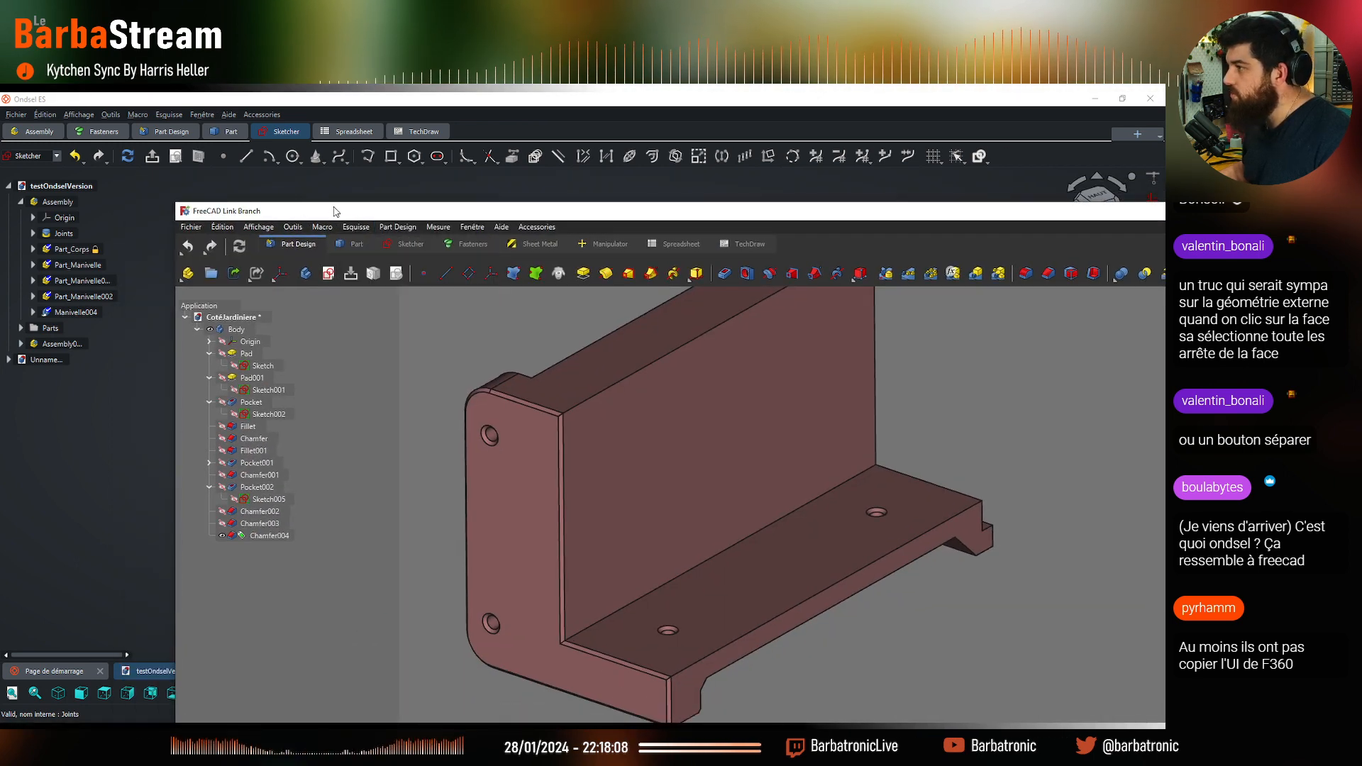
{"action": "middle_click_drag", "start_coordinate": [479, 352], "coordinate": [498, 397]}
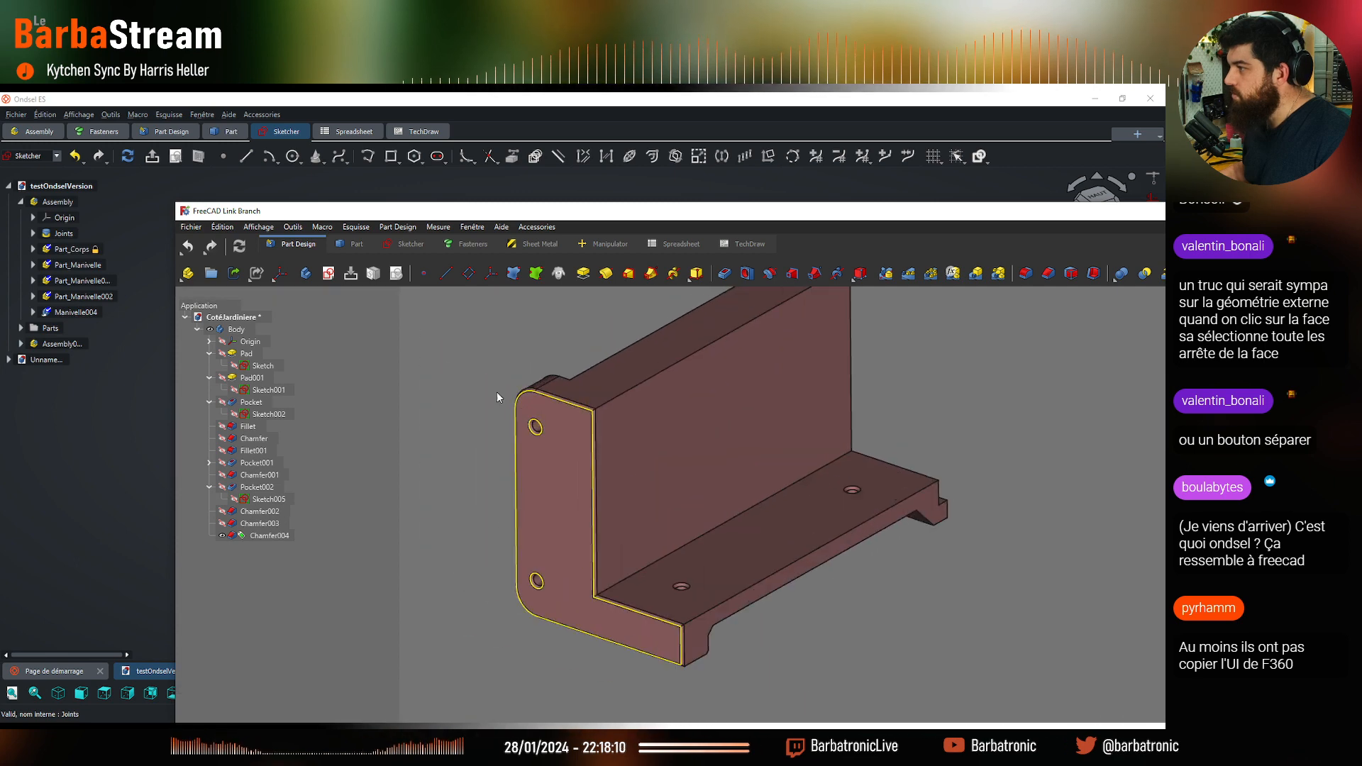
Open the FreeCAD preferences and look through the available style sheets, keeping ProDark
{"action": "left_click", "coordinate": [190, 227]}
{"action": "mouse_move", "coordinate": [233, 232]}
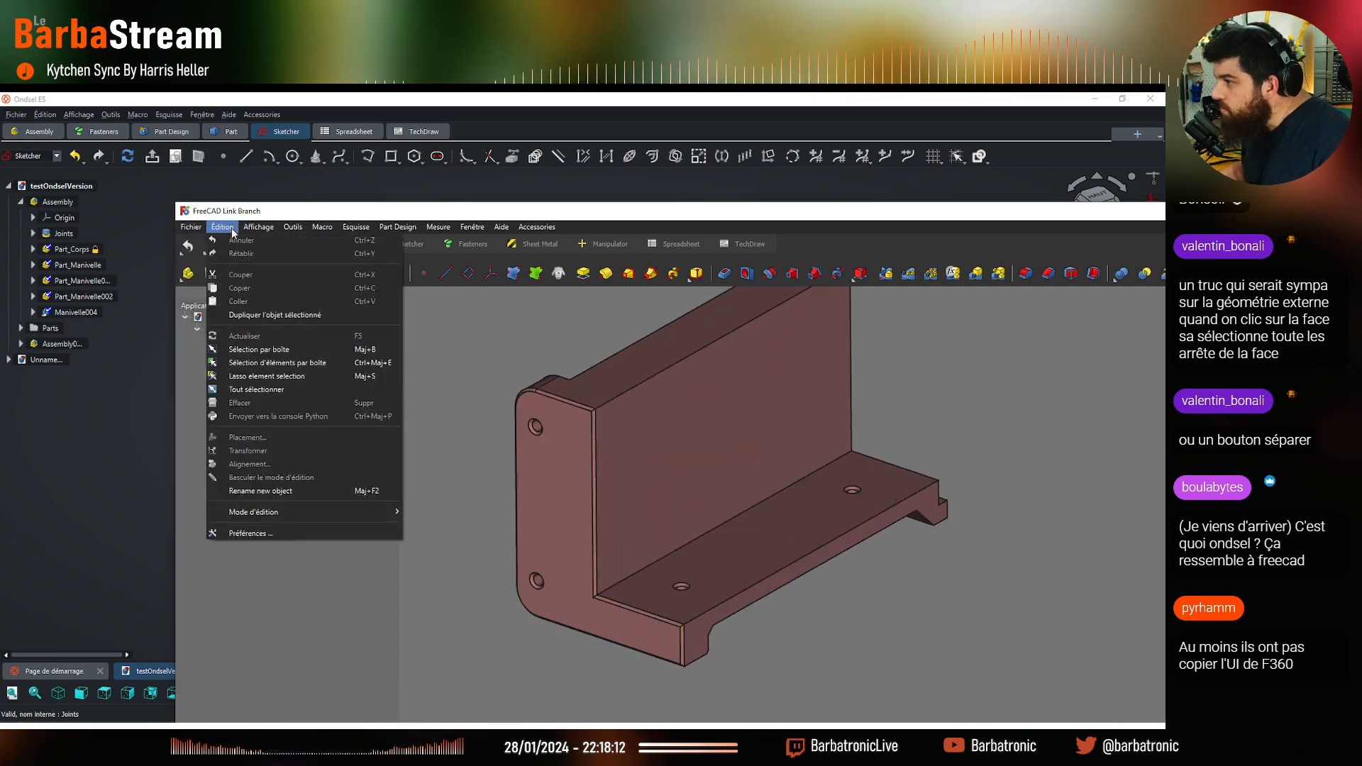
{"action": "left_click", "coordinate": [283, 534]}
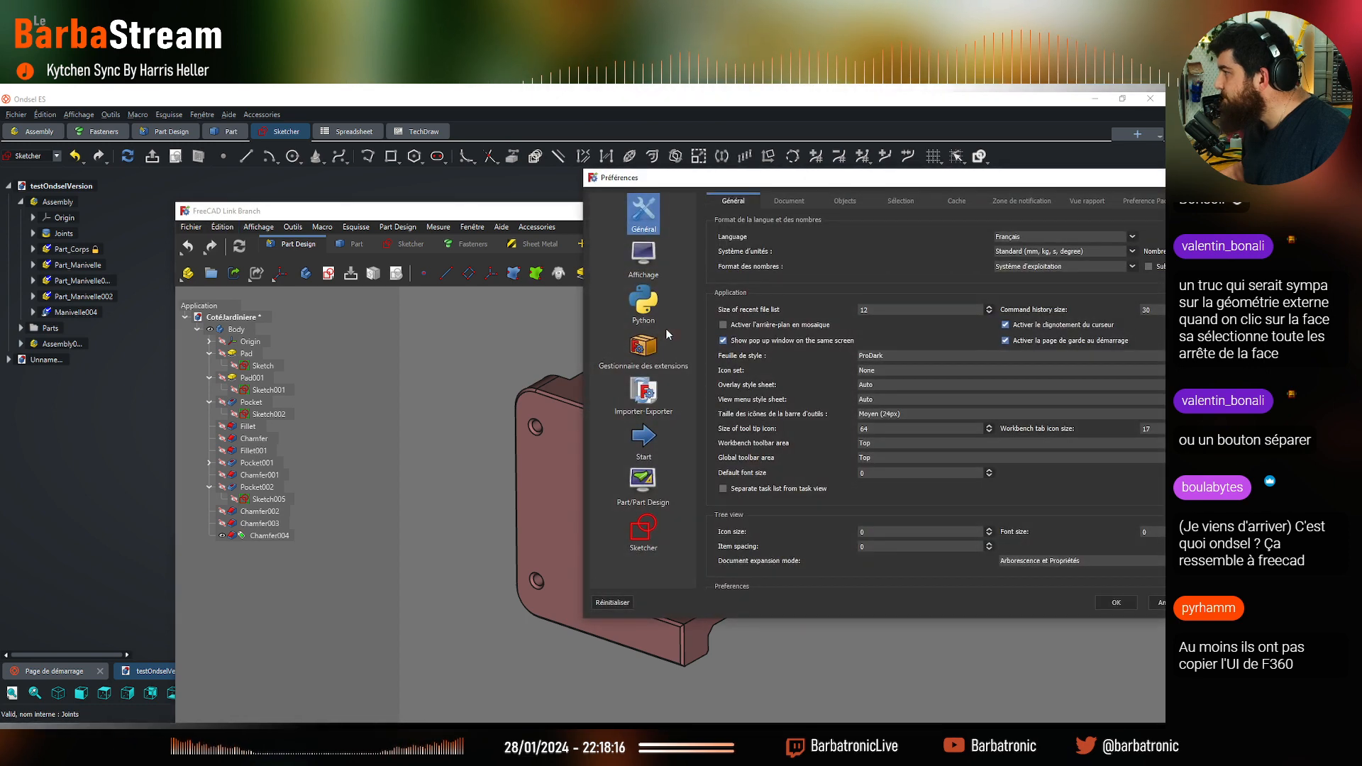
{"action": "left_click_drag", "start_coordinate": [575, 197], "coordinate": [561, 196]}
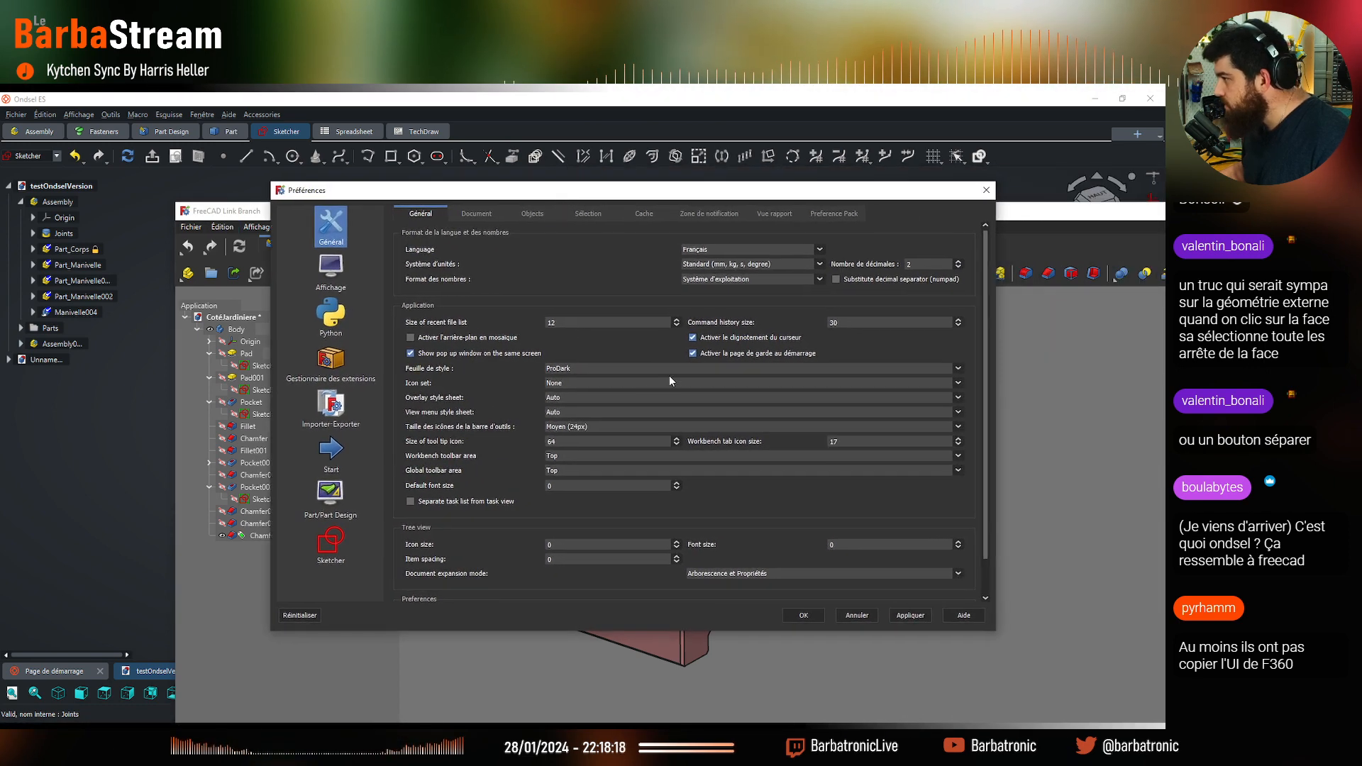
{"action": "left_click", "coordinate": [573, 368]}
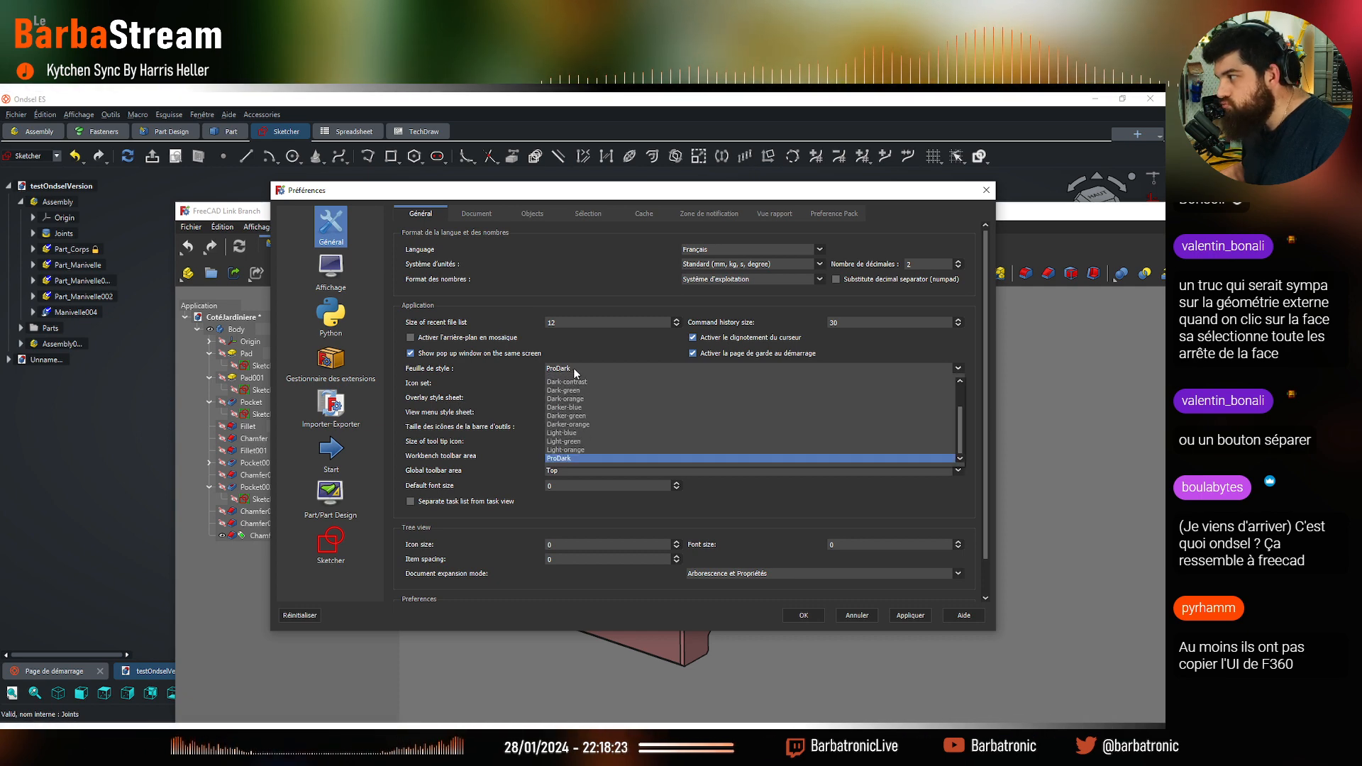
{"action": "left_click", "coordinate": [645, 459]}
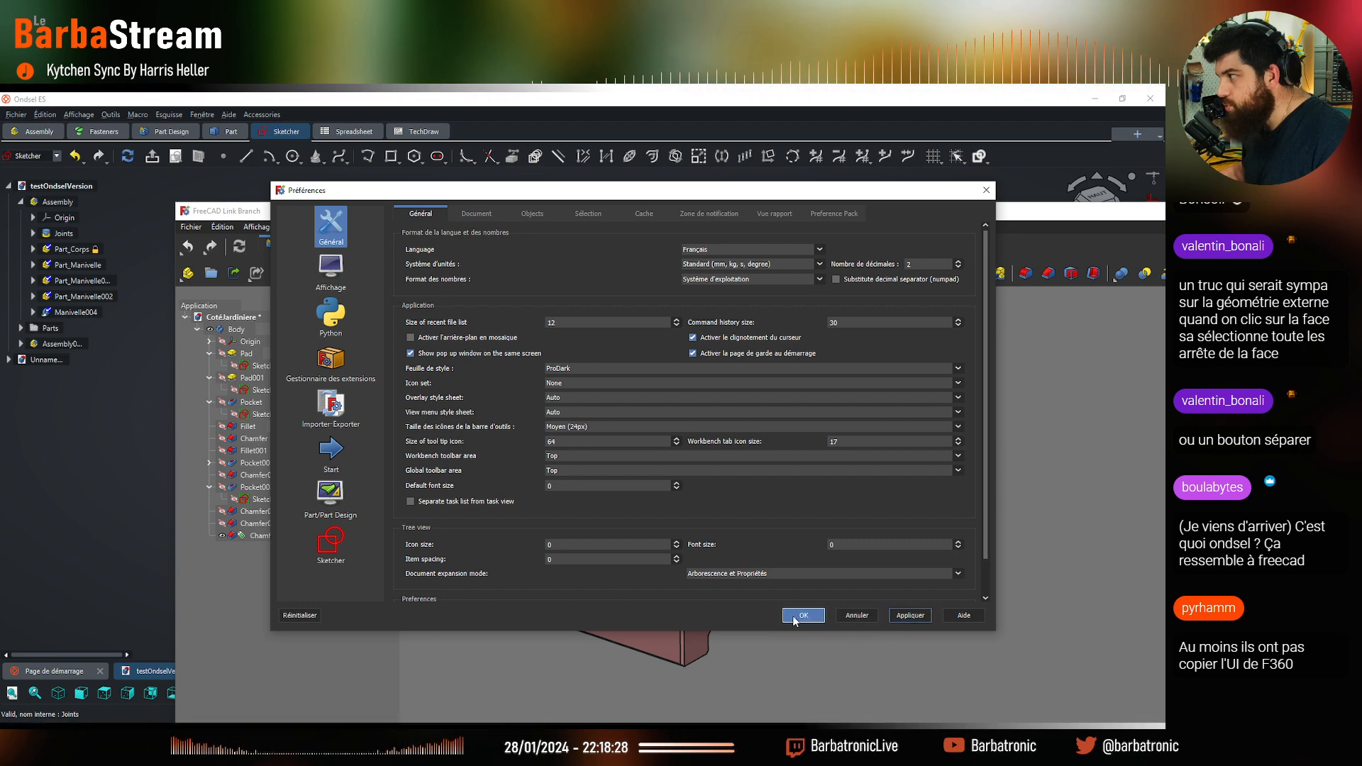
Examine the installed preference packs and their management dialog, and close that dialog without changes
{"action": "left_click", "coordinate": [834, 214]}
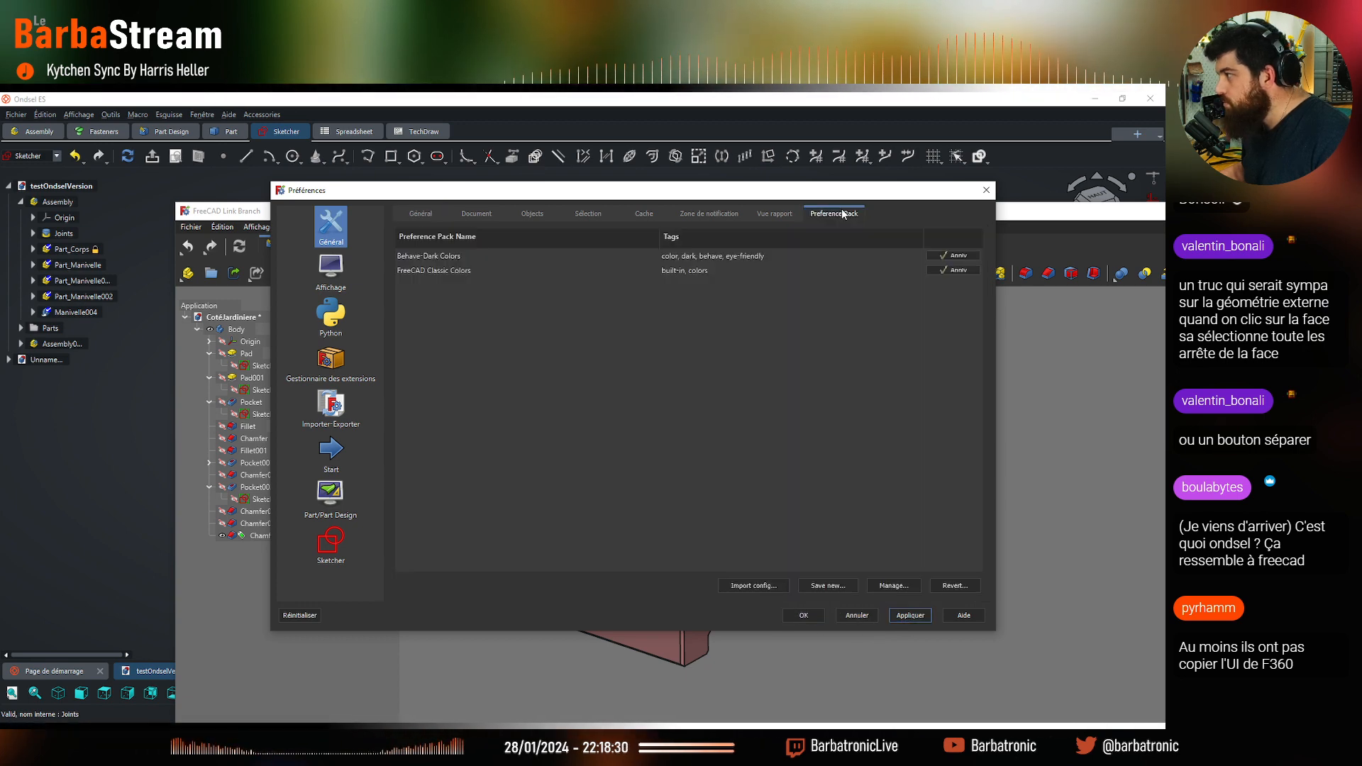
{"action": "left_click", "coordinate": [528, 270]}
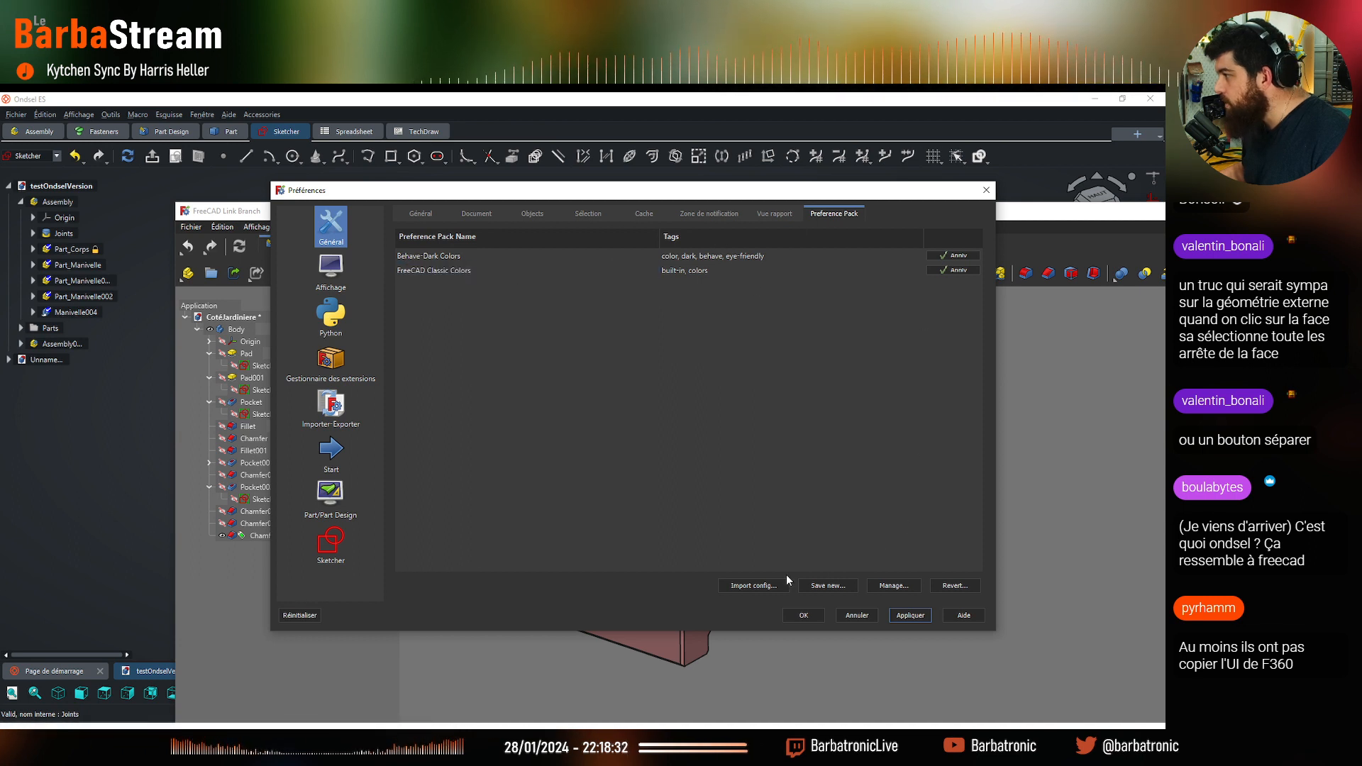
{"action": "left_click", "coordinate": [916, 586]}
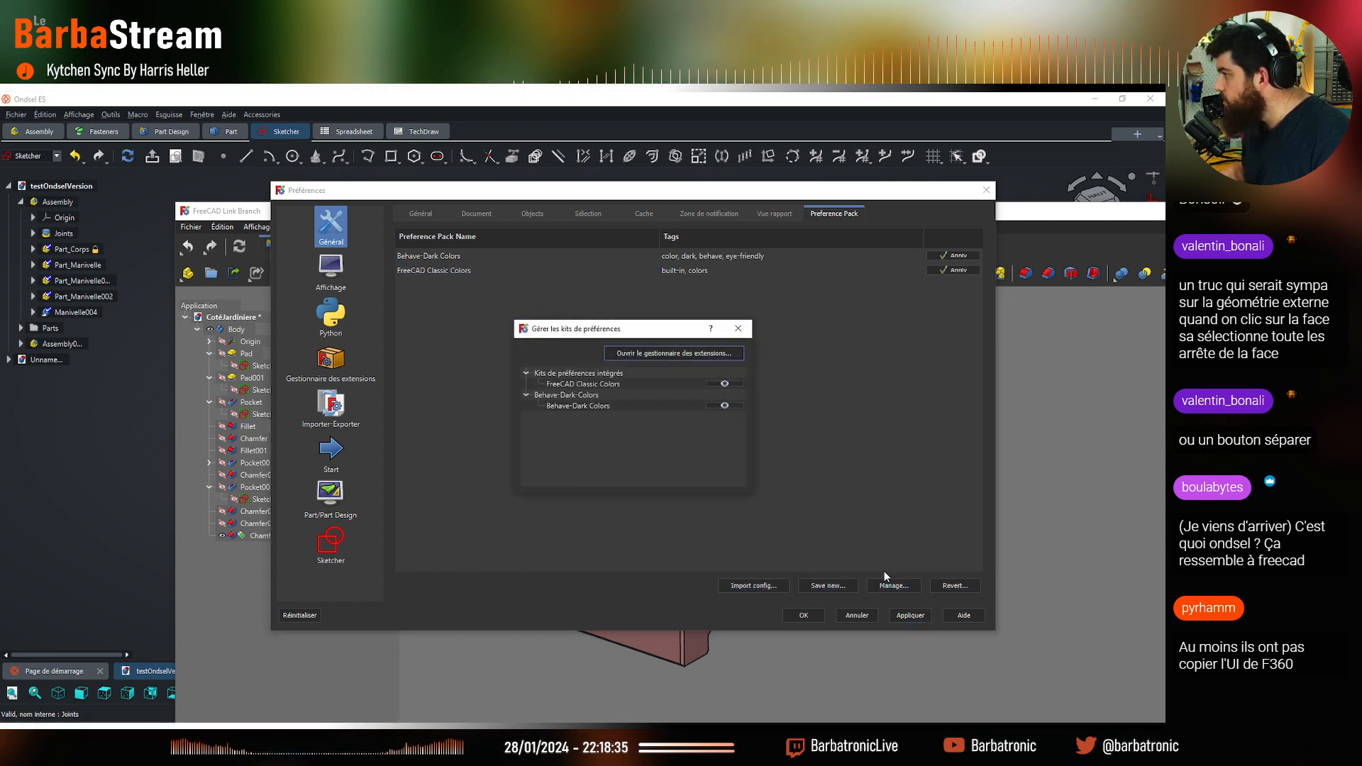
{"action": "left_click", "coordinate": [739, 329]}
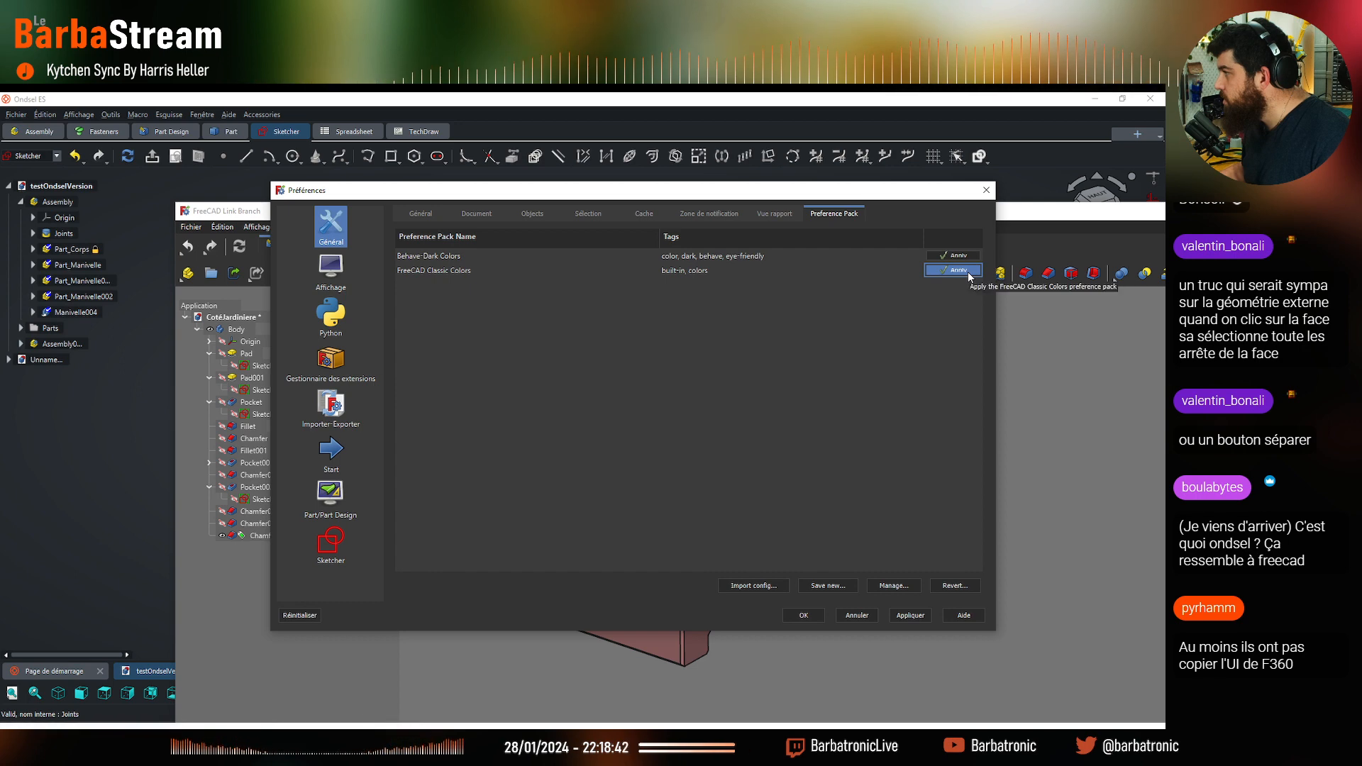
Leave the preferences and list the preference packs of any status in the extension manager
{"action": "left_click", "coordinate": [862, 615]}
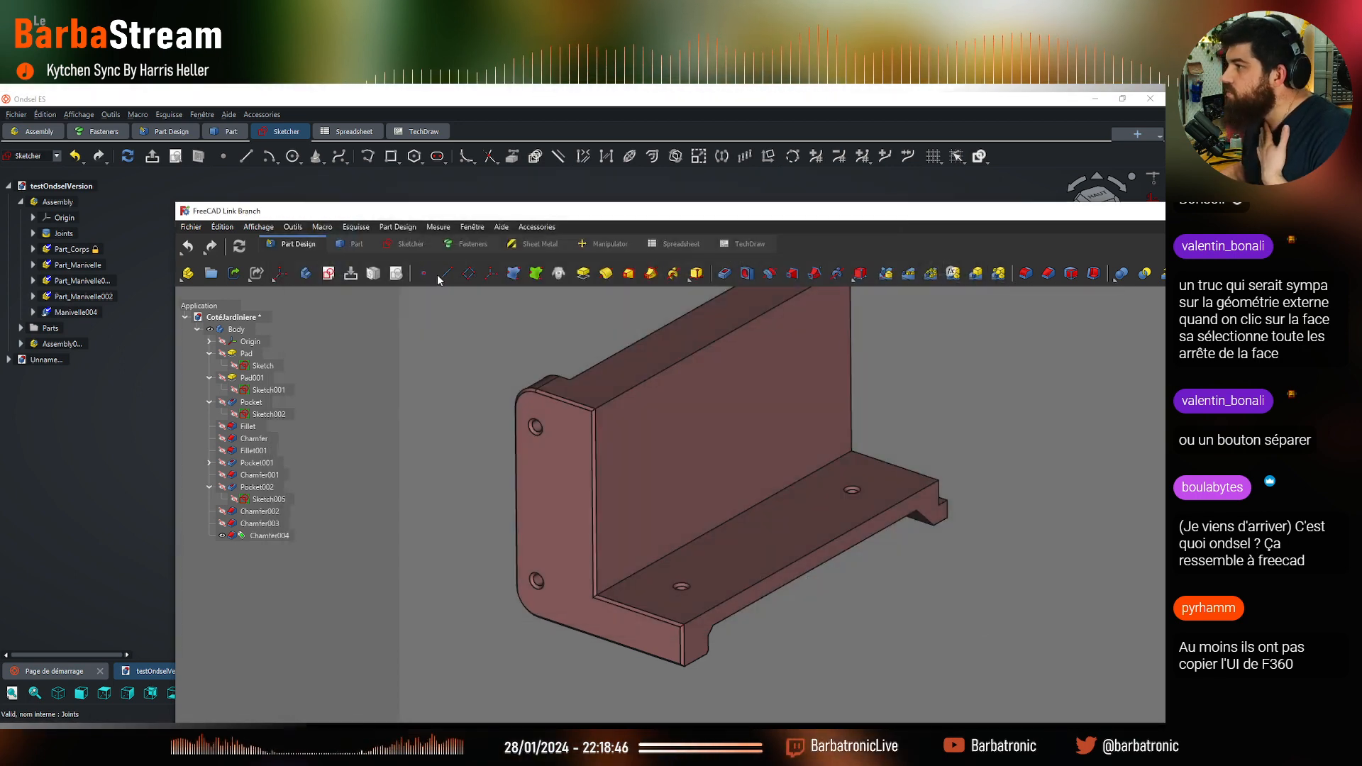
{"action": "left_click", "coordinate": [299, 228]}
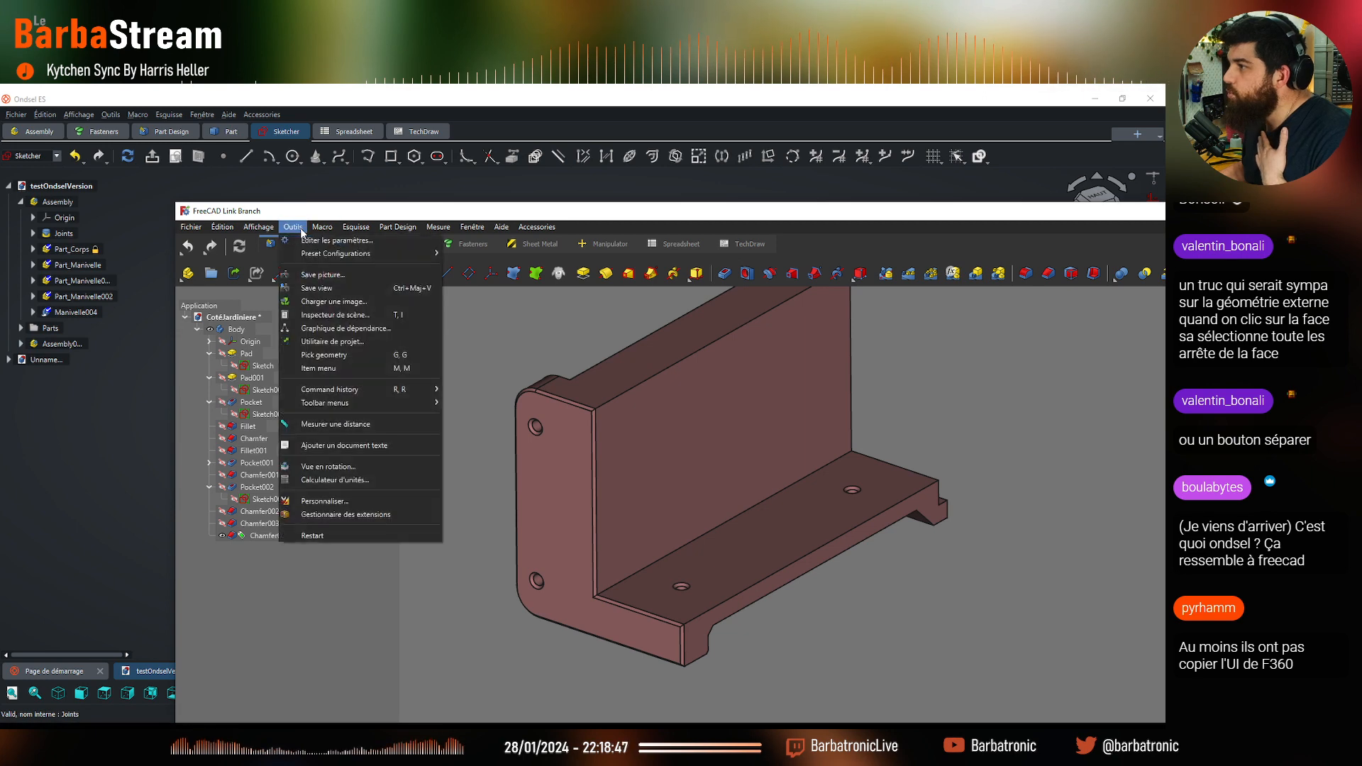
{"action": "left_click", "coordinate": [372, 516]}
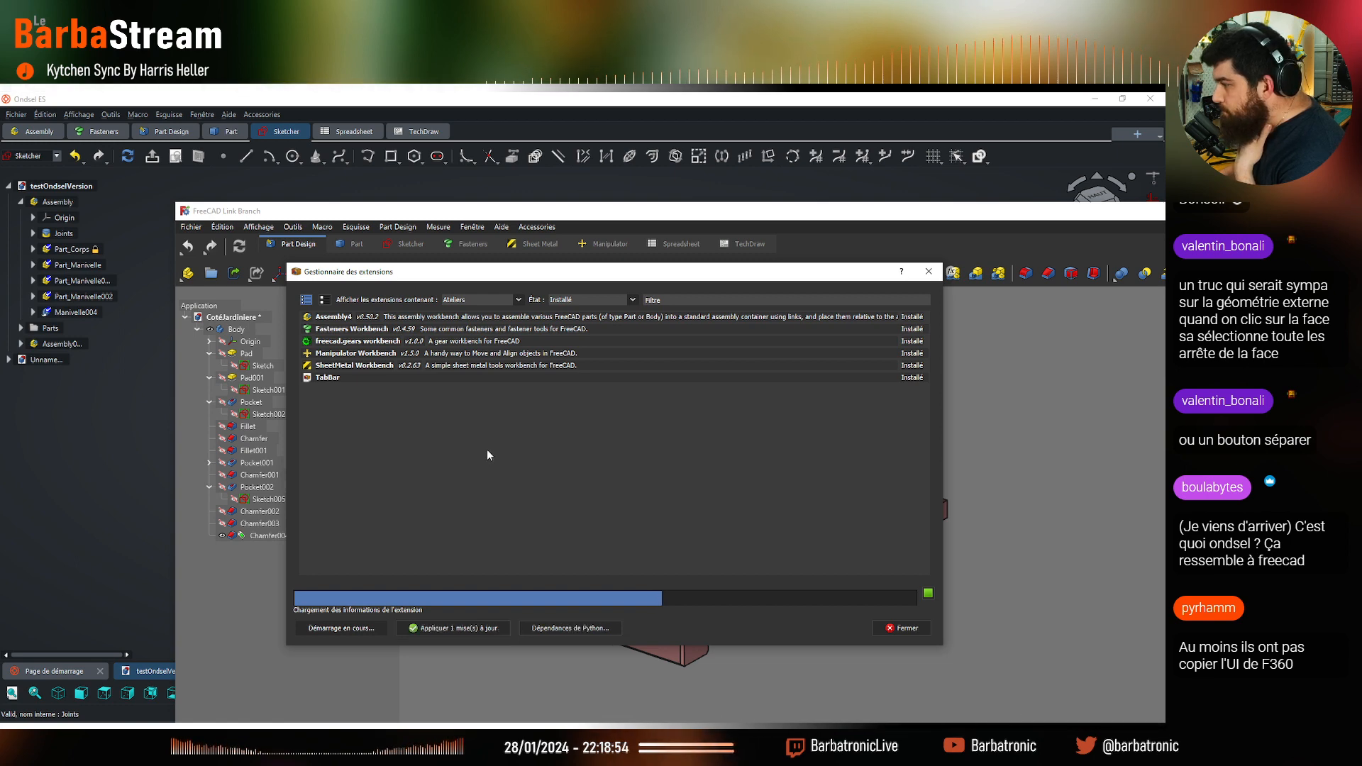
{"action": "left_click", "coordinate": [515, 300]}
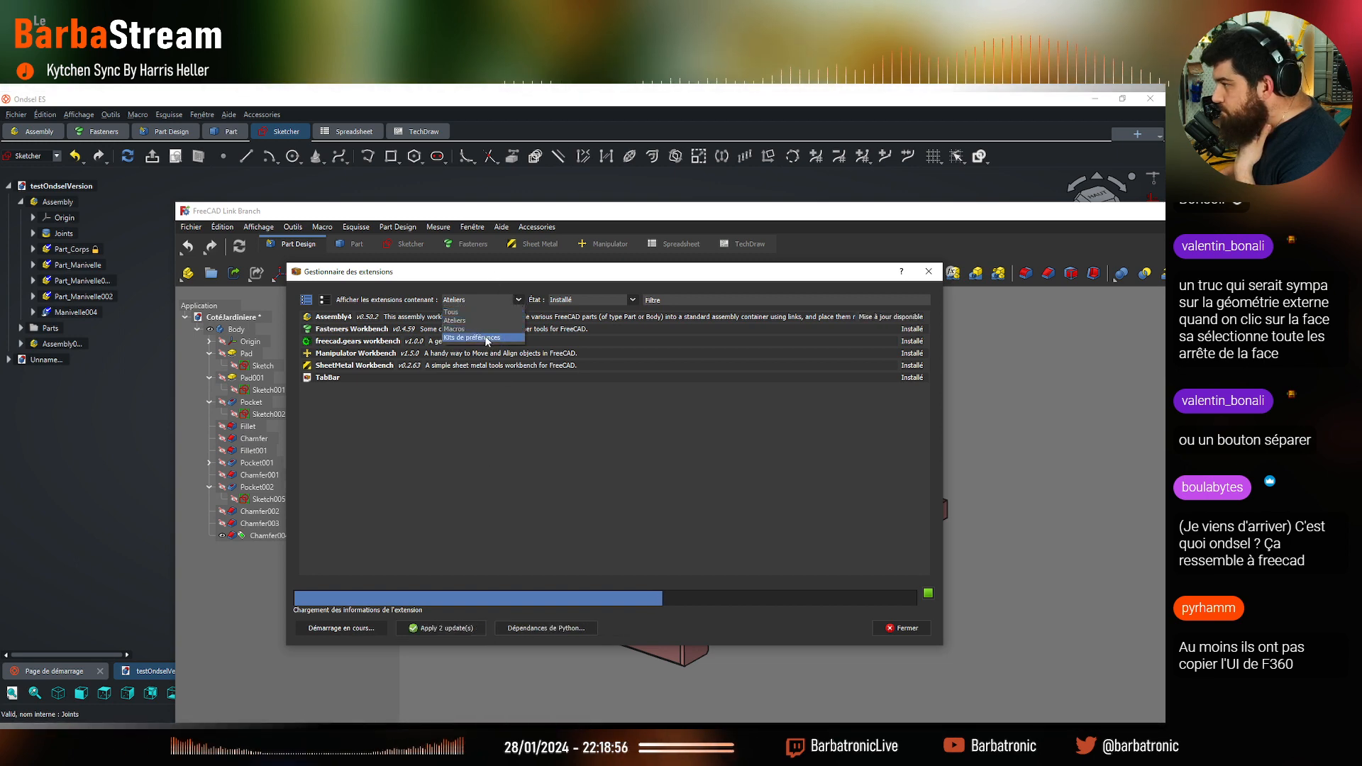
{"action": "left_click", "coordinate": [459, 341]}
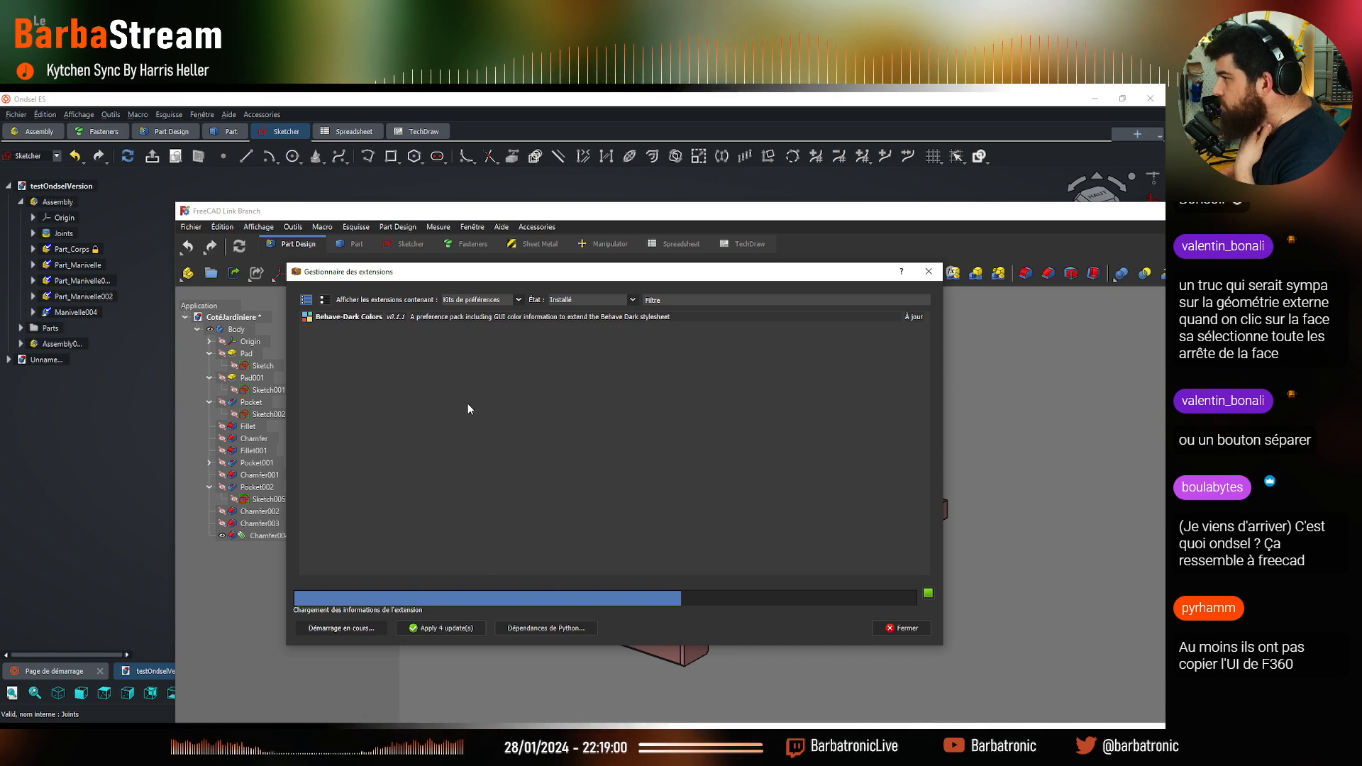
{"action": "left_click", "coordinate": [633, 300]}
{"action": "left_click", "coordinate": [611, 315]}
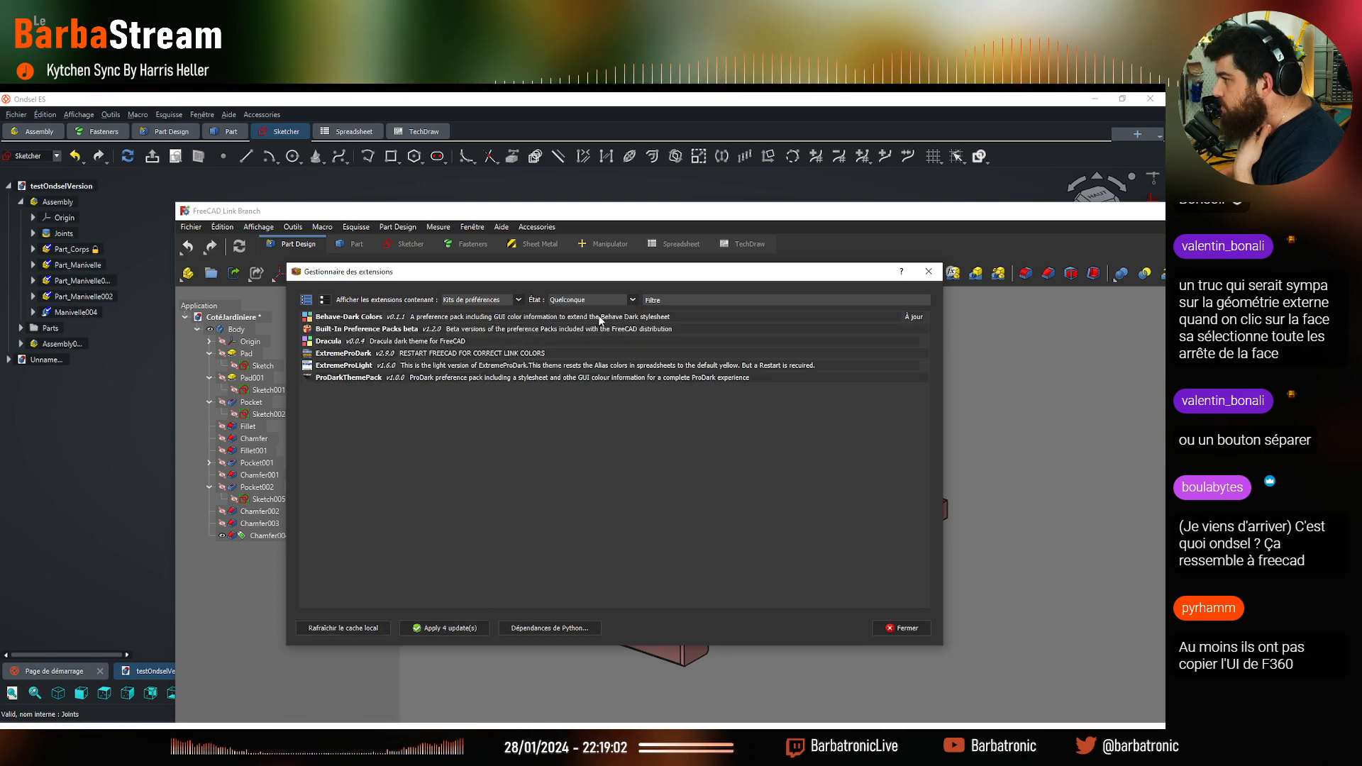
Examine the description and screenshots of the ExtremeProDark preference pack, and return to the list of packs
{"action": "left_click", "coordinate": [352, 354]}
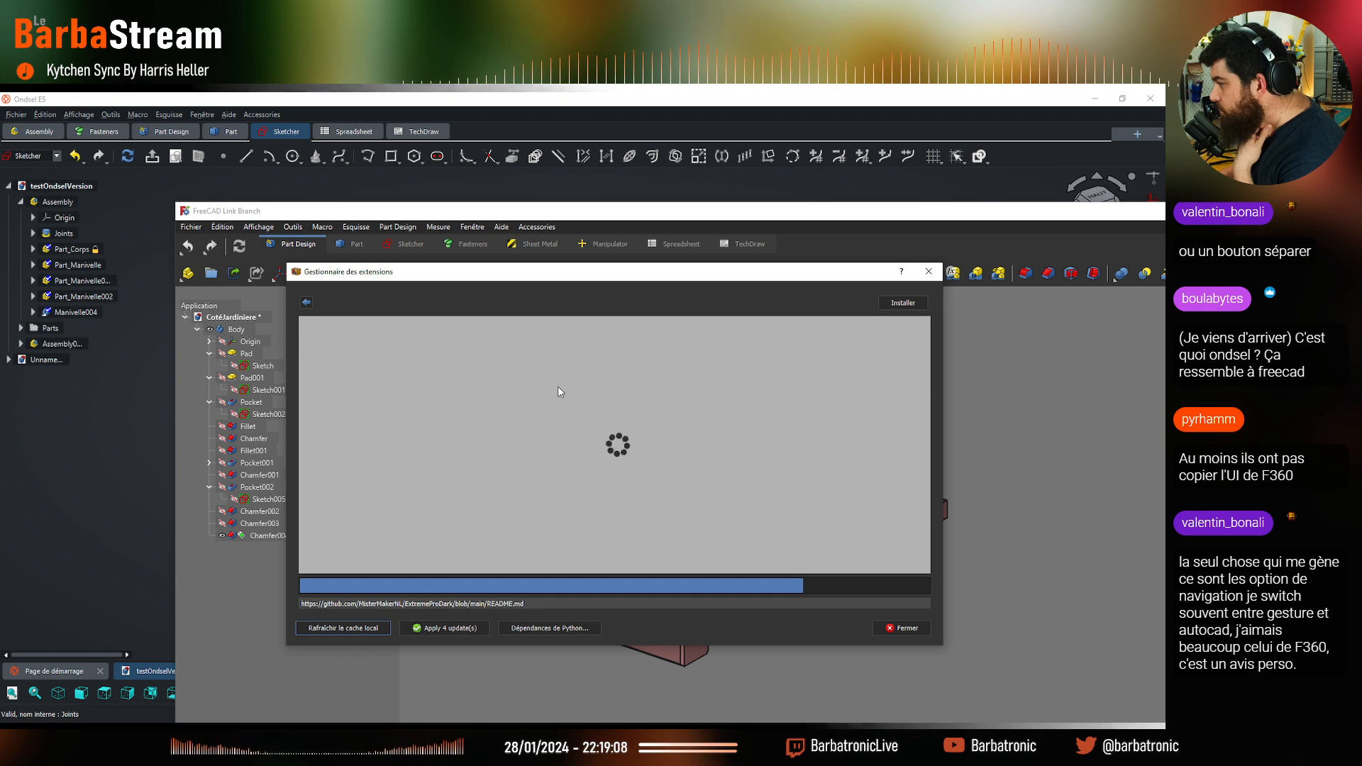
{"action": "scroll", "coordinate": [558, 392], "scroll_direction": "down", "scroll_amount": 3}
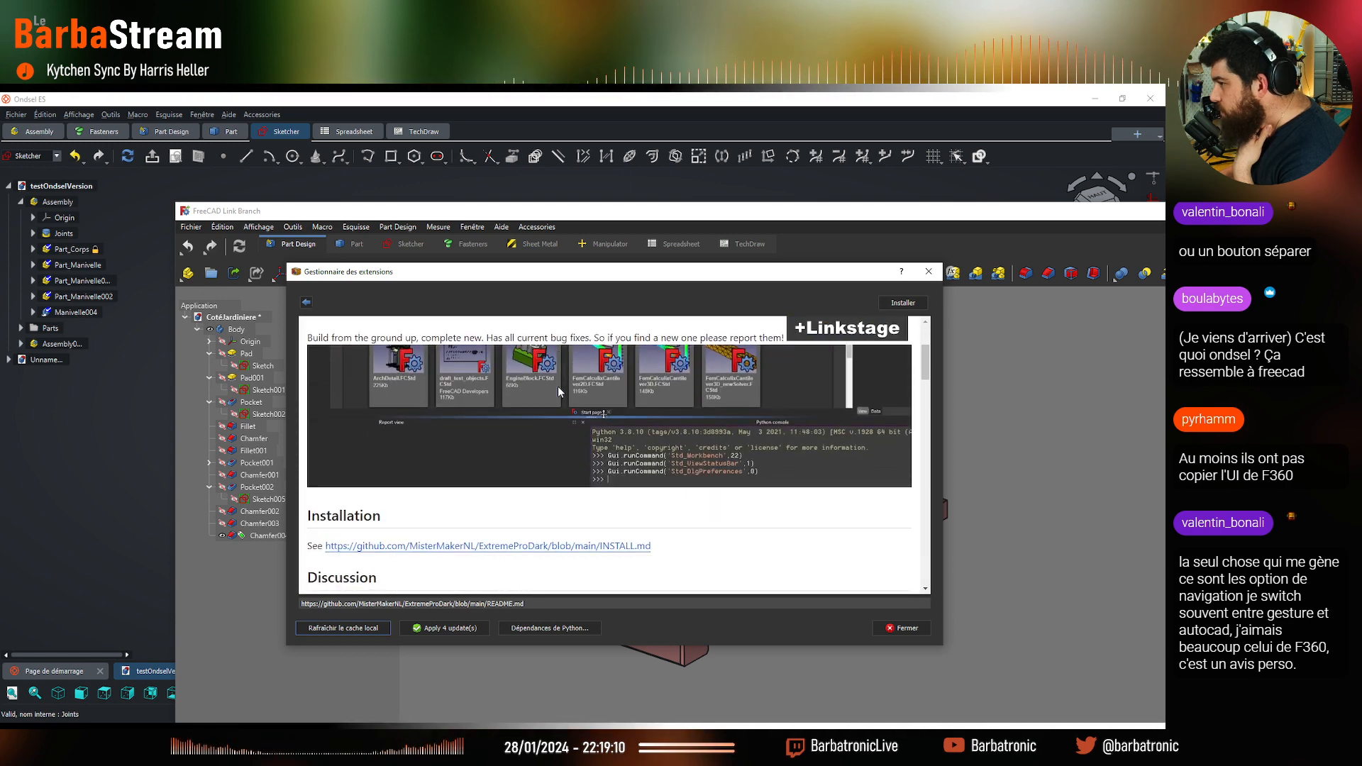
{"action": "scroll", "coordinate": [548, 413], "scroll_direction": "up", "scroll_amount": 2}
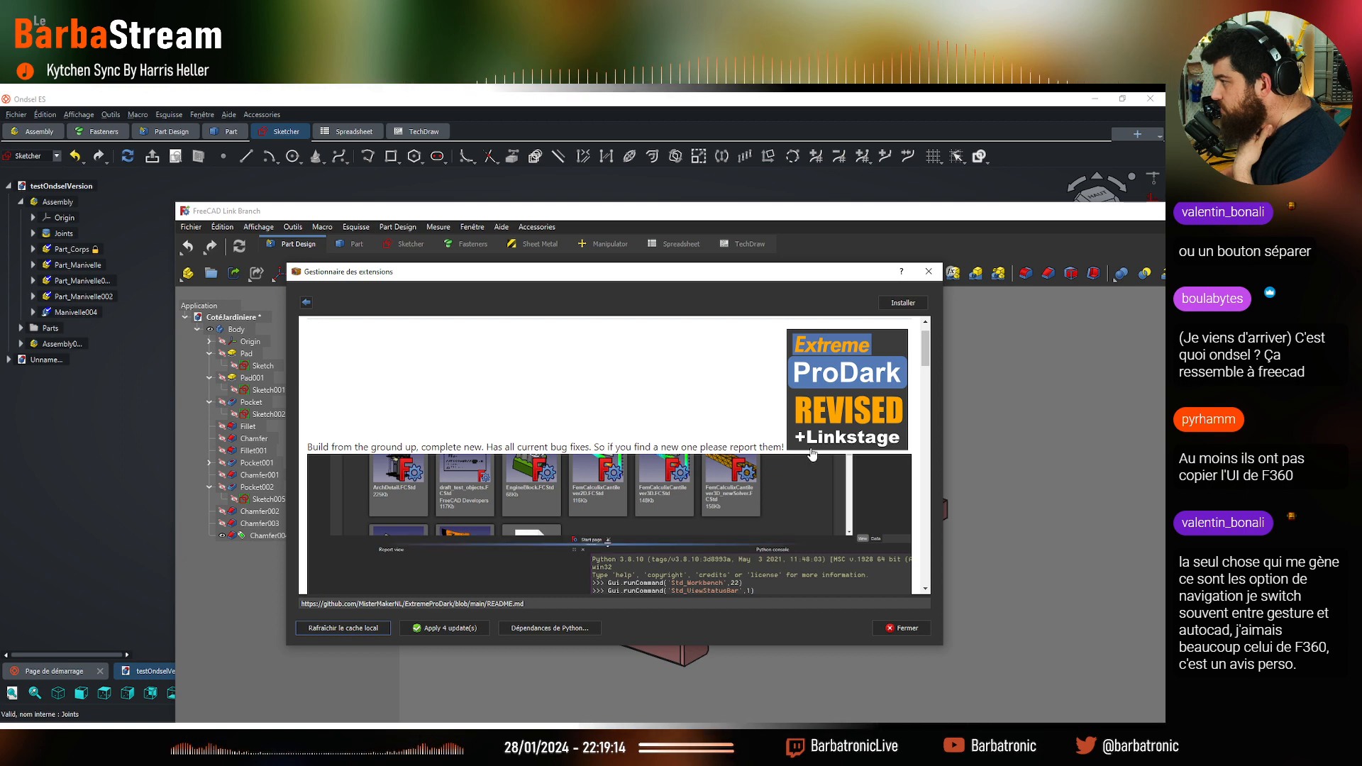
{"action": "scroll", "coordinate": [578, 433], "scroll_direction": "down", "scroll_amount": 3}
{"action": "scroll", "coordinate": [582, 438], "scroll_direction": "down", "scroll_amount": 4}
{"action": "scroll", "coordinate": [589, 434], "scroll_direction": "up", "scroll_amount": 4}
{"action": "scroll", "coordinate": [596, 433], "scroll_direction": "down", "scroll_amount": 12}
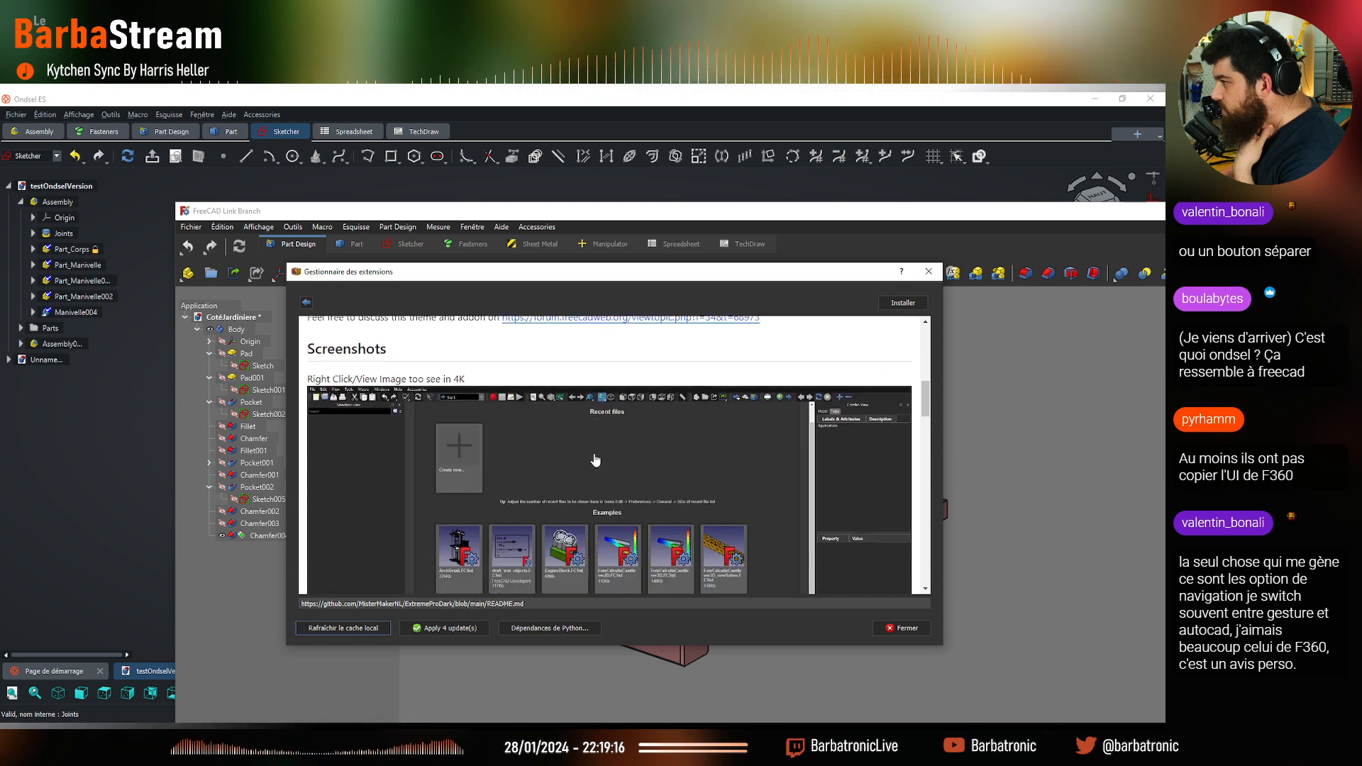
{"action": "left_click", "coordinate": [307, 303]}
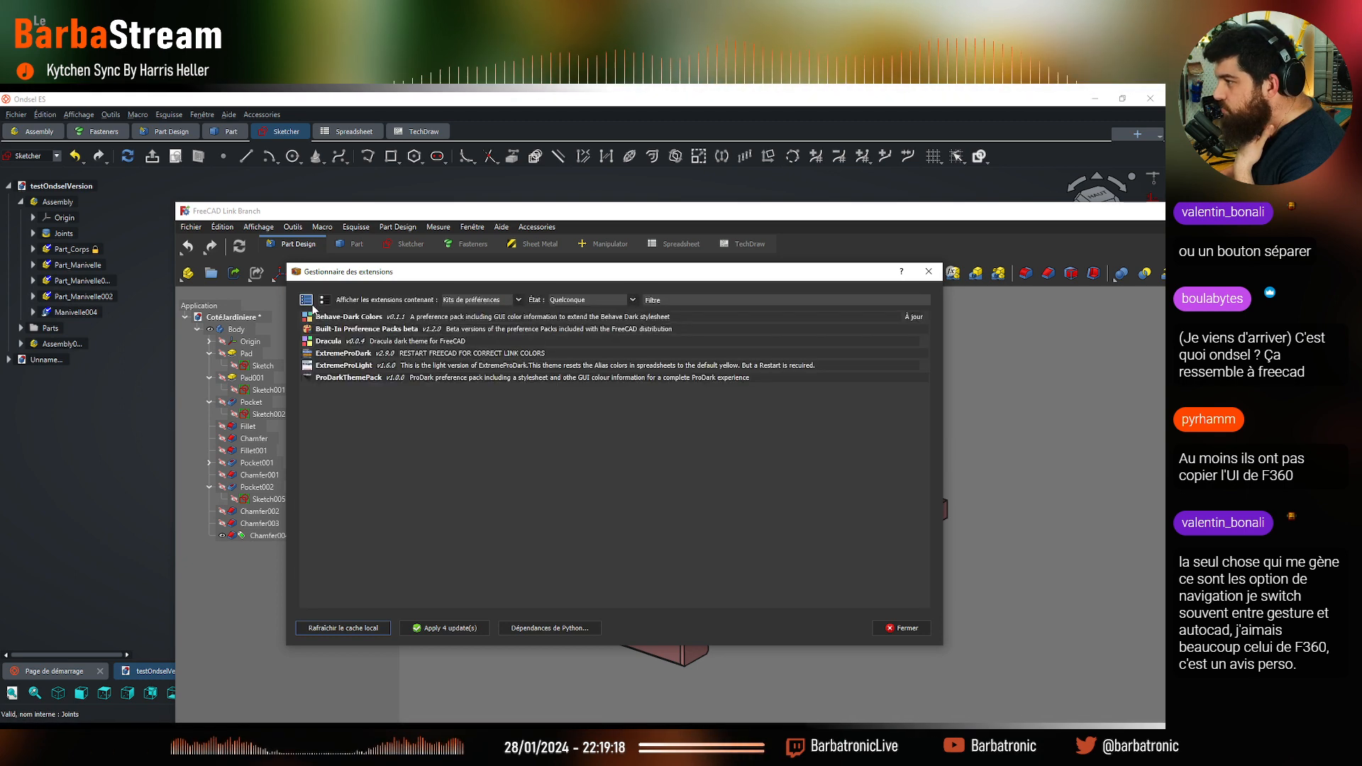
Examine the screenshots of the ProDarkThemePack preference pack and close the extension manager
{"action": "left_click", "coordinate": [367, 380]}
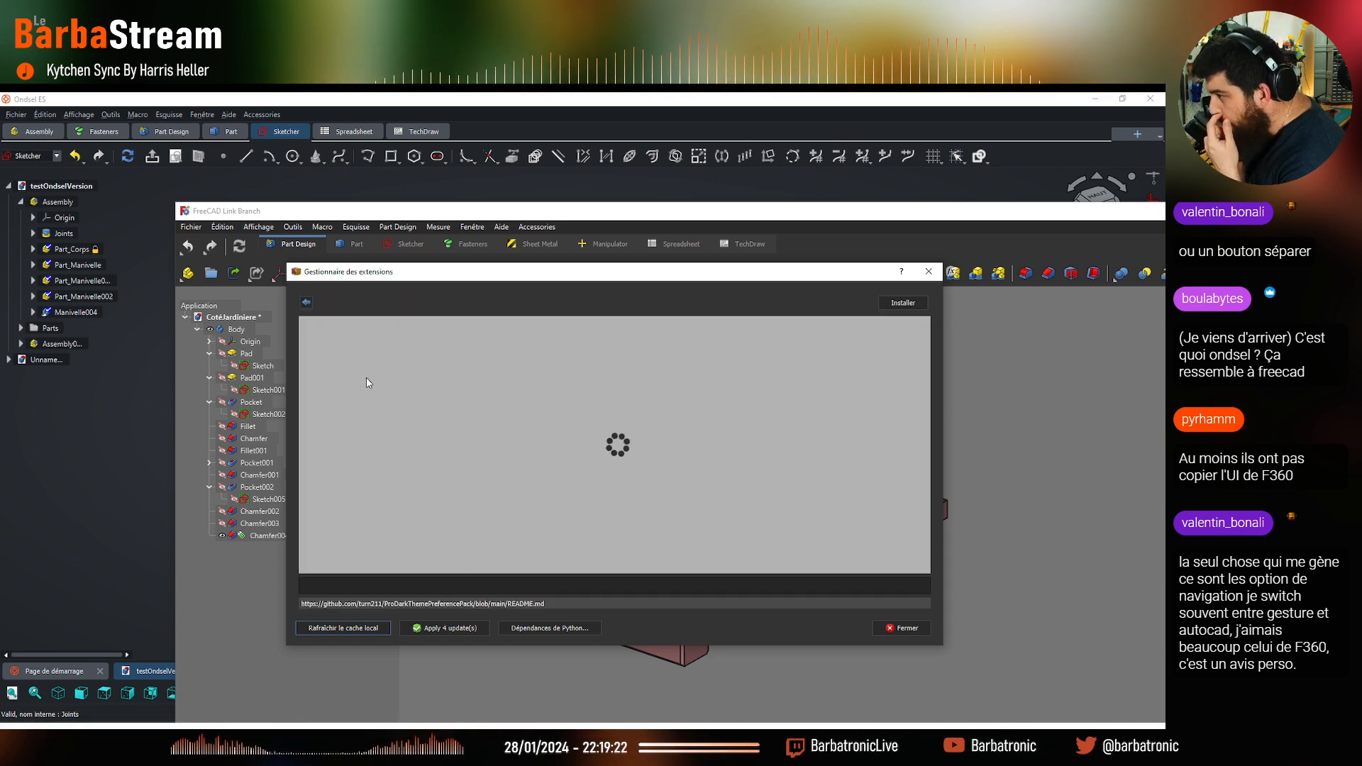
{"action": "scroll", "coordinate": [566, 424], "scroll_direction": "down", "scroll_amount": 8}
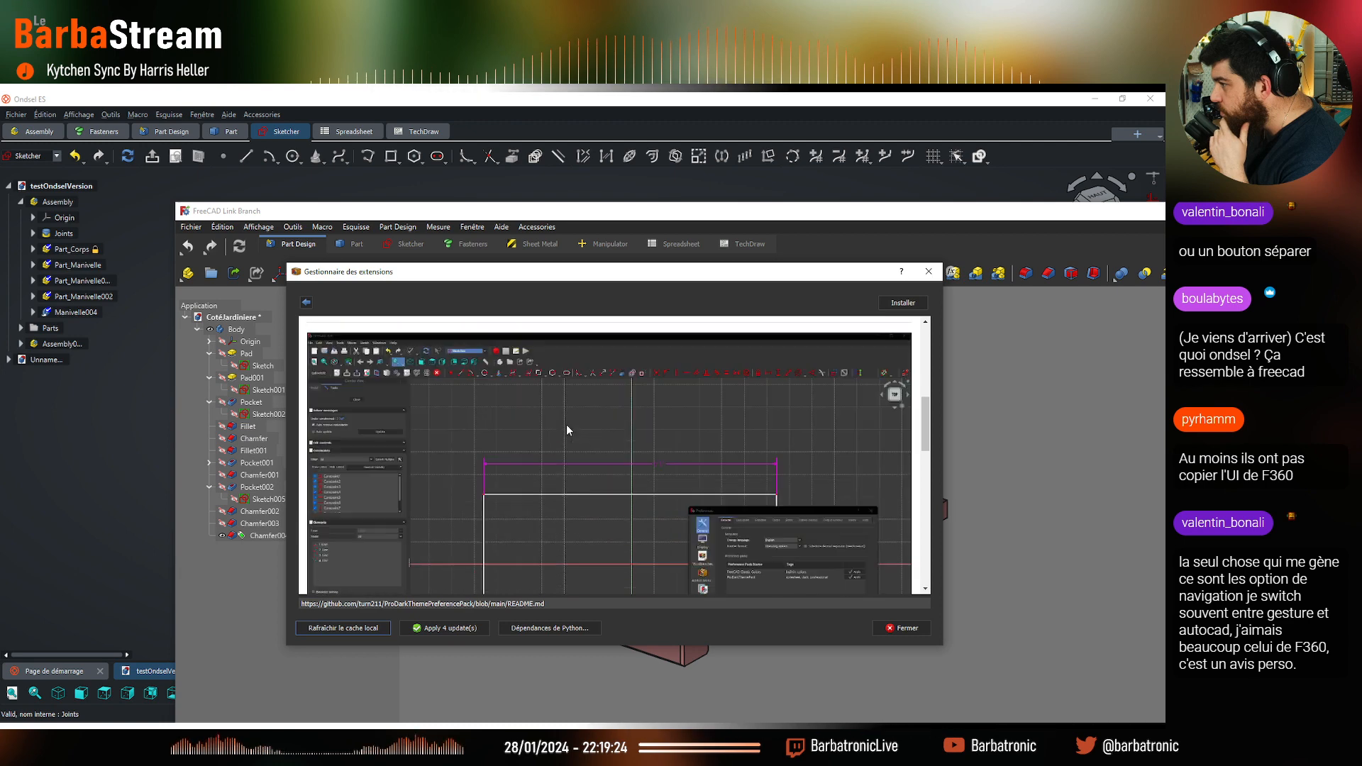
{"action": "scroll", "coordinate": [566, 424], "scroll_direction": "down", "scroll_amount": 3}
{"action": "left_click", "coordinate": [307, 303]}
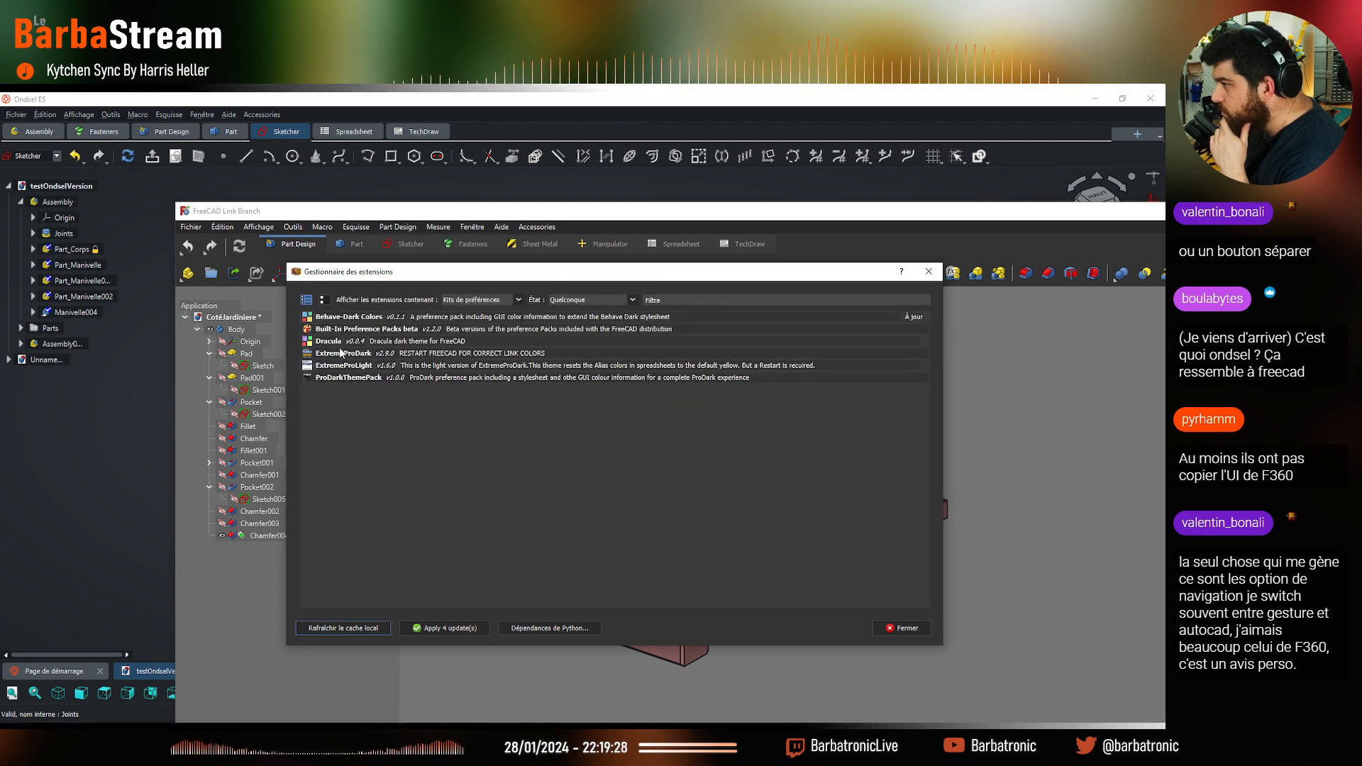
{"action": "left_click", "coordinate": [903, 628]}
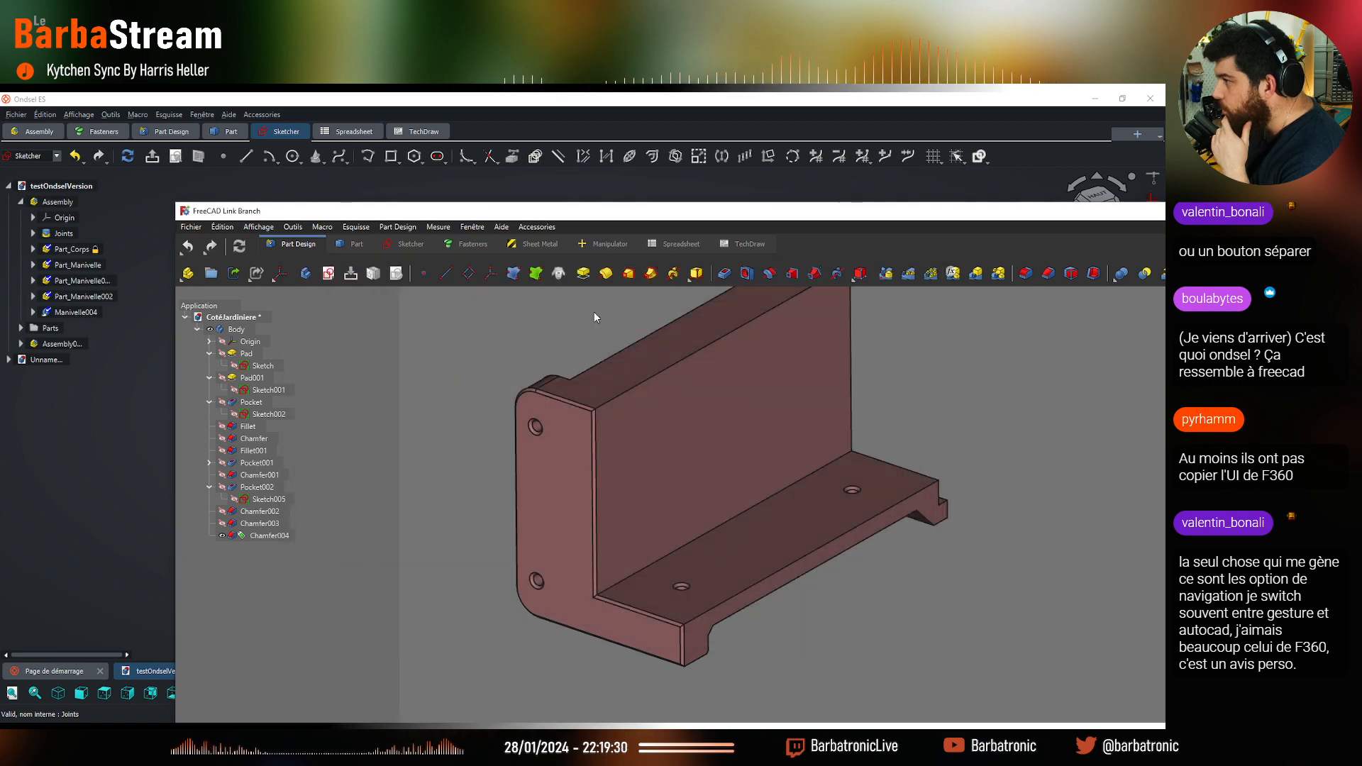
Open Pad001 for editing, examine its parameters and transparent preview, and cancel the edit
{"action": "scroll", "coordinate": [684, 399], "scroll_direction": "up", "scroll_amount": 1}
{"action": "scroll", "coordinate": [587, 351], "scroll_direction": "down", "scroll_amount": 4}
{"action": "scroll", "coordinate": [508, 317], "scroll_direction": "up", "scroll_amount": 5}
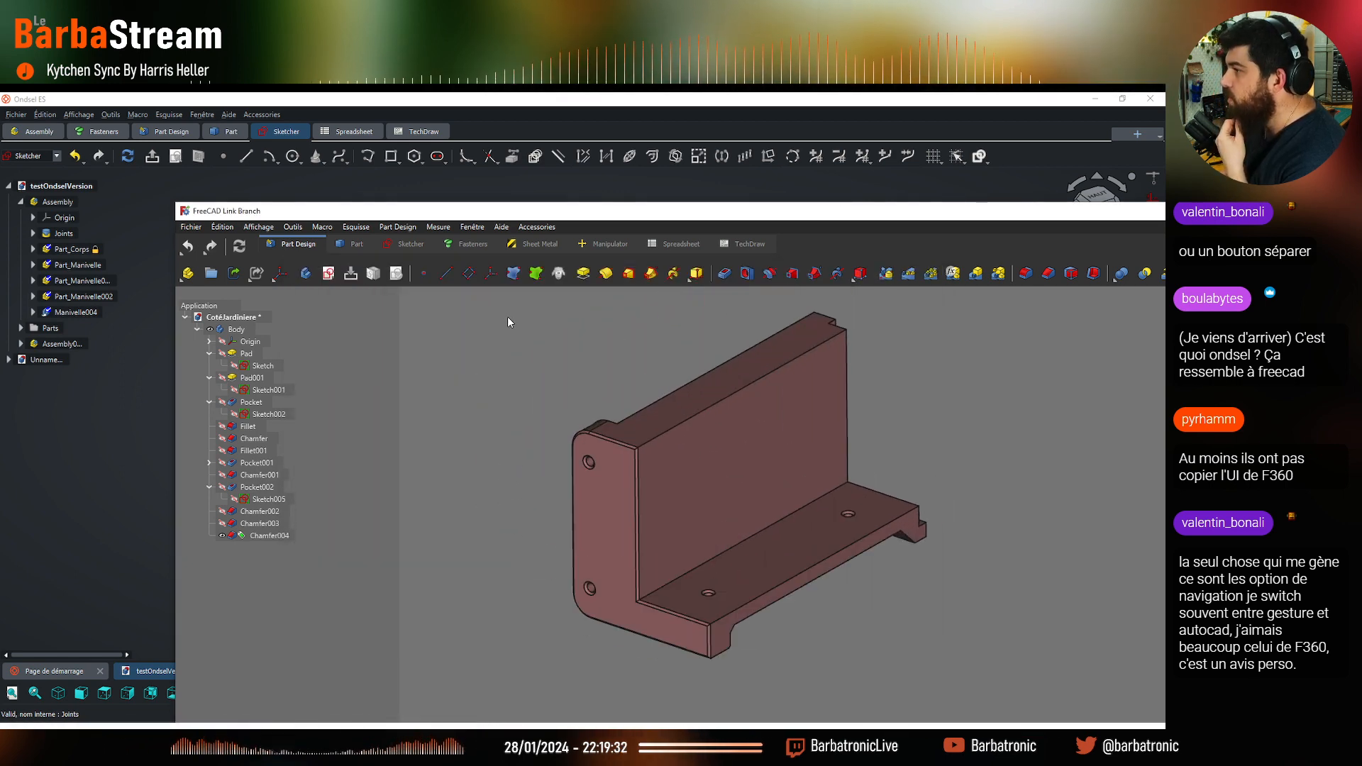
{"action": "double_click", "coordinate": [277, 378]}
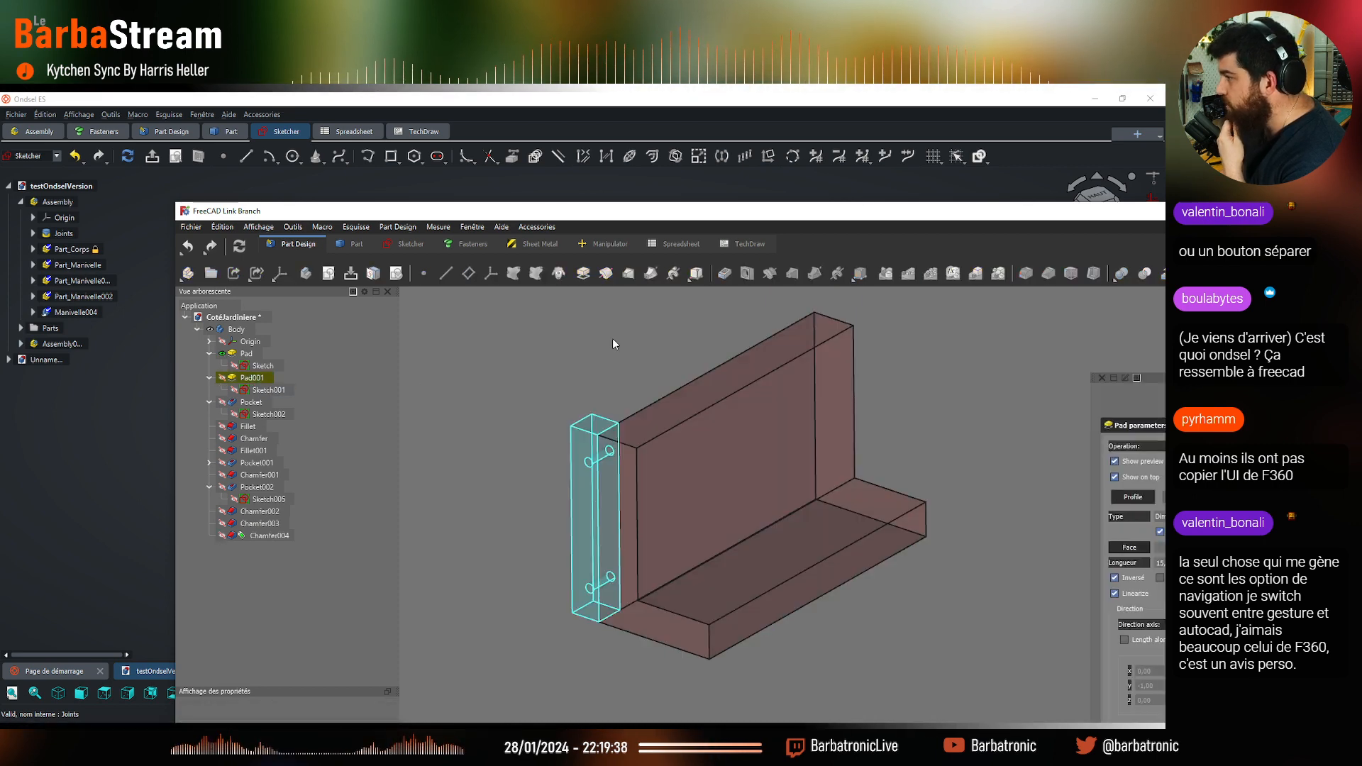
{"action": "left_click_drag", "start_coordinate": [812, 216], "coordinate": [424, 185]}
{"action": "left_click_drag", "start_coordinate": [327, 119], "coordinate": [518, 140]}
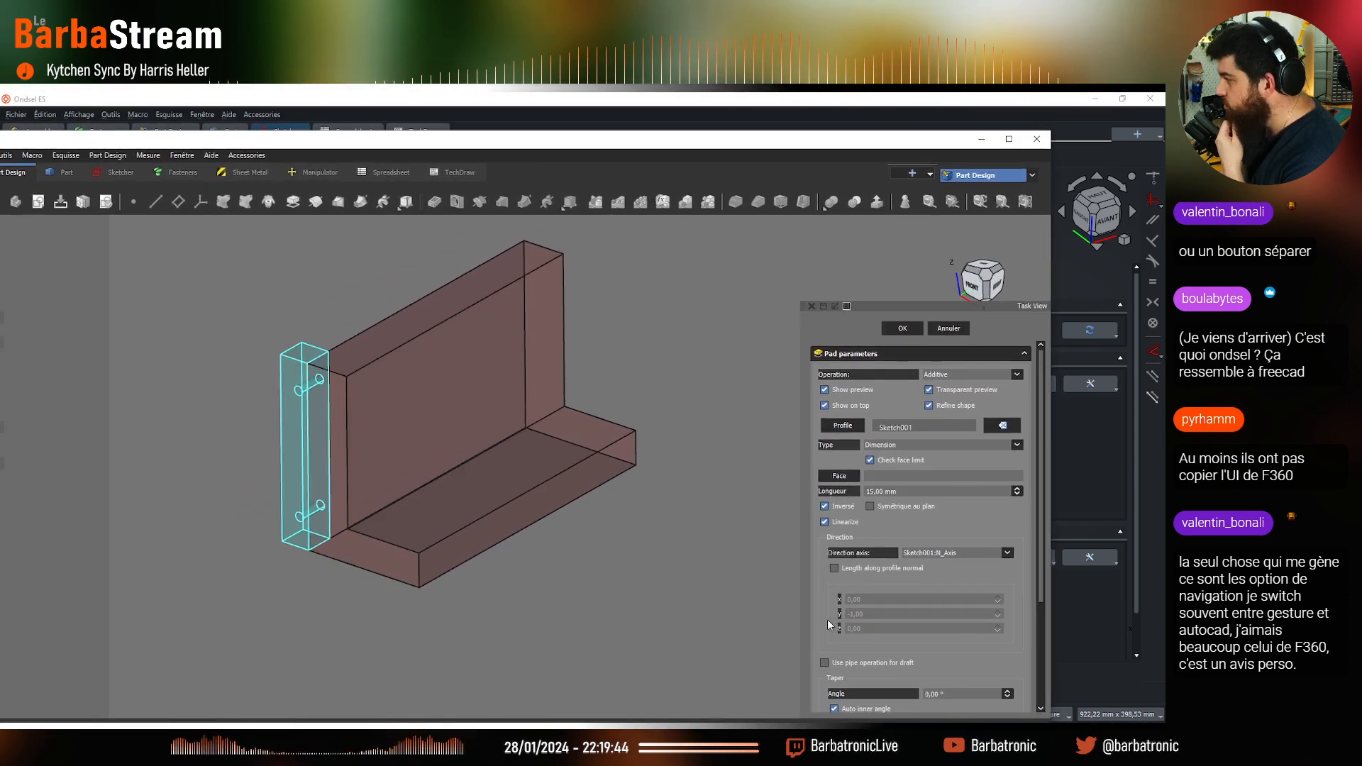
{"action": "scroll", "coordinate": [827, 620], "scroll_direction": "down", "scroll_amount": 3}
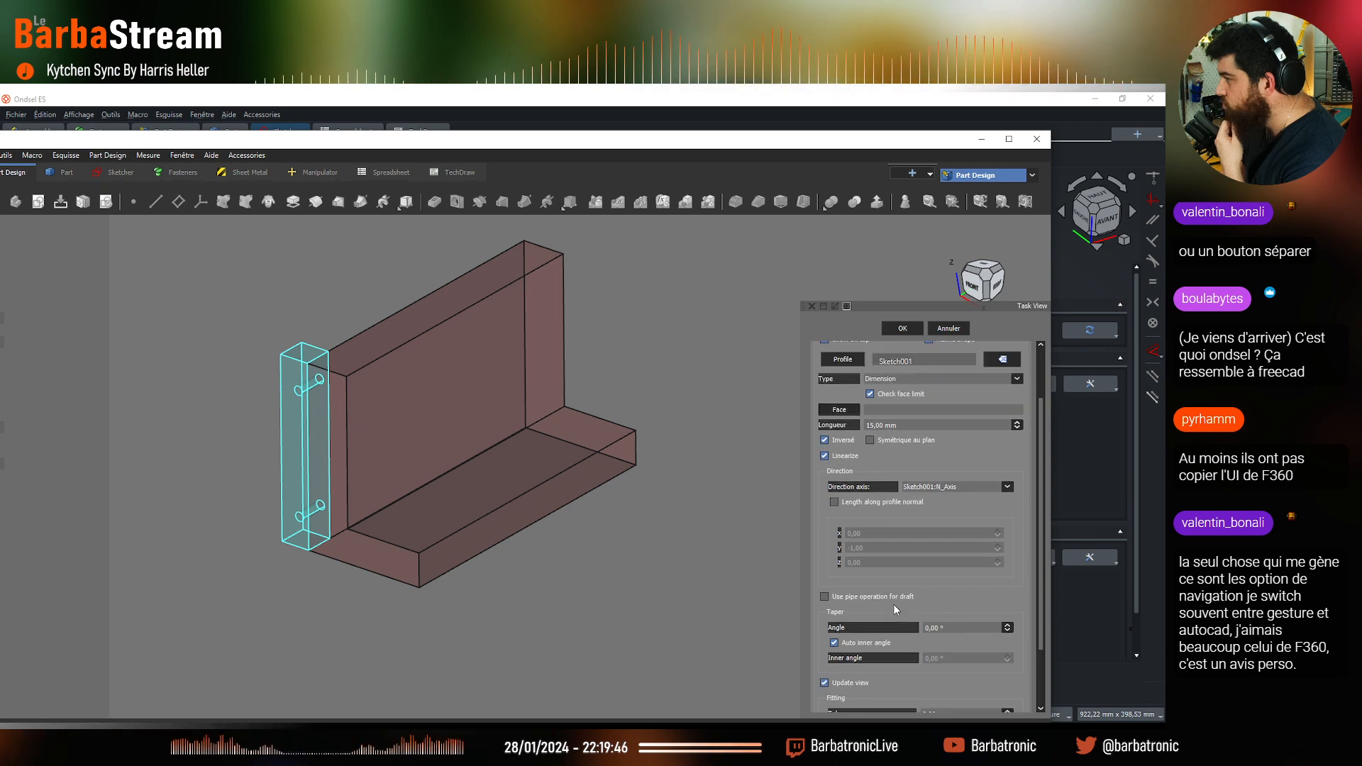
{"action": "scroll", "coordinate": [915, 500], "scroll_direction": "up", "scroll_amount": 3}
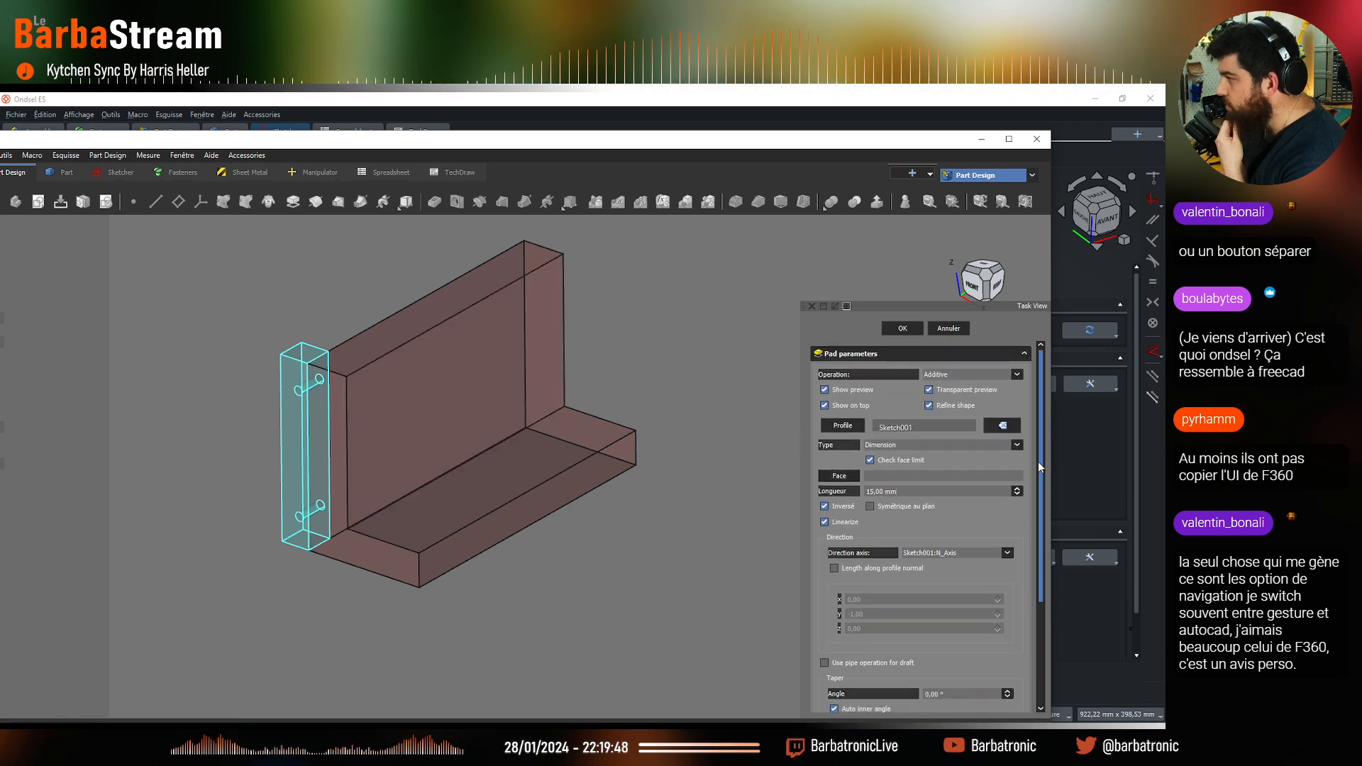
{"action": "scroll", "coordinate": [264, 402], "scroll_direction": "down", "scroll_amount": 4}
{"action": "middle_click_drag", "start_coordinate": [333, 458], "coordinate": [414, 521]}
{"action": "scroll", "coordinate": [415, 520], "scroll_direction": "up", "scroll_amount": 4}
{"action": "middle_click_drag", "start_coordinate": [338, 615], "coordinate": [624, 406]}
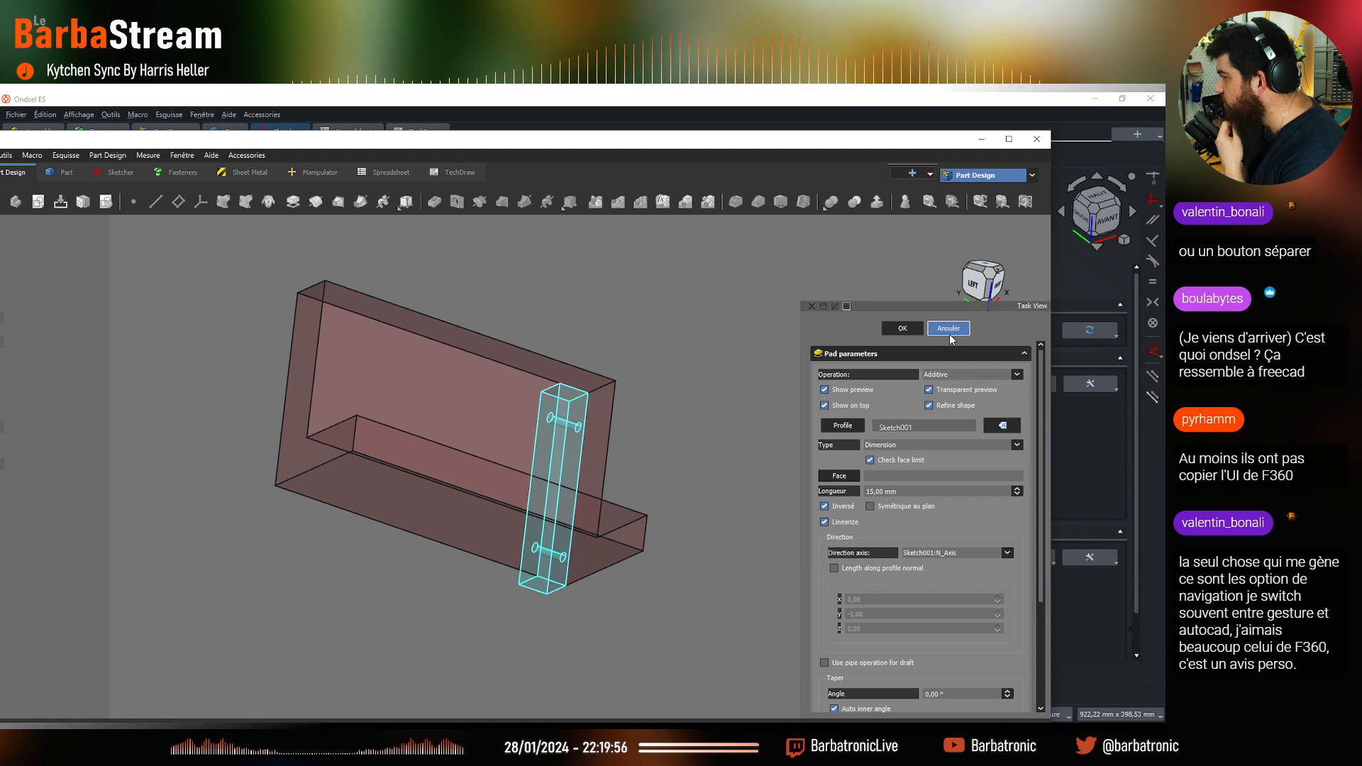
{"action": "scroll", "coordinate": [566, 467], "scroll_direction": "down", "scroll_amount": 4}
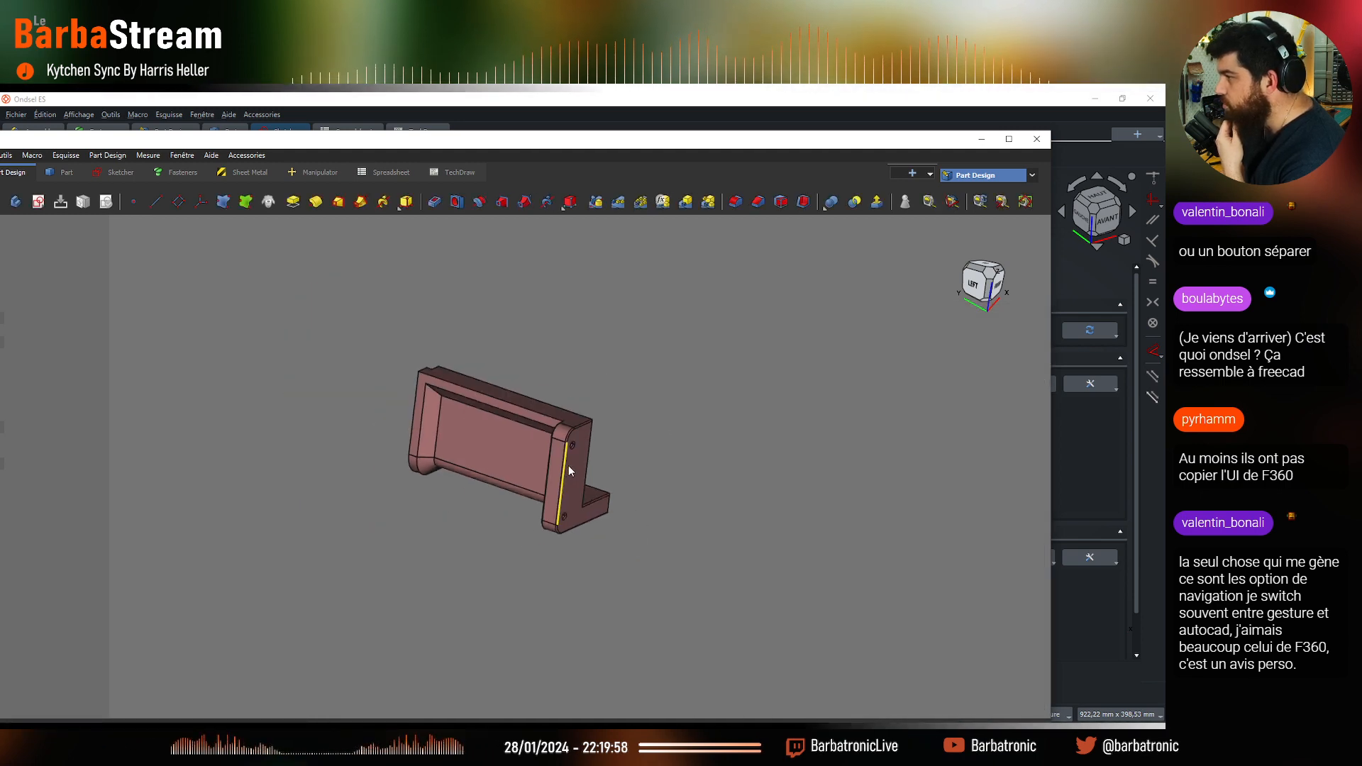
{"action": "middle_click_drag", "start_coordinate": [569, 466], "coordinate": [505, 522]}
Reposition and enlarge the FreeCAD Link Branch window over the Ondsel ES window, and maximize it
{"action": "mouse_move", "coordinate": [600, 149]}
{"action": "left_mouse_down"}
{"action": "mouse_move", "coordinate": [1012, 242]}
{"action": "mouse_move", "coordinate": [754, 282]}
{"action": "mouse_move", "coordinate": [809, 262]}
{"action": "left_mouse_up"}
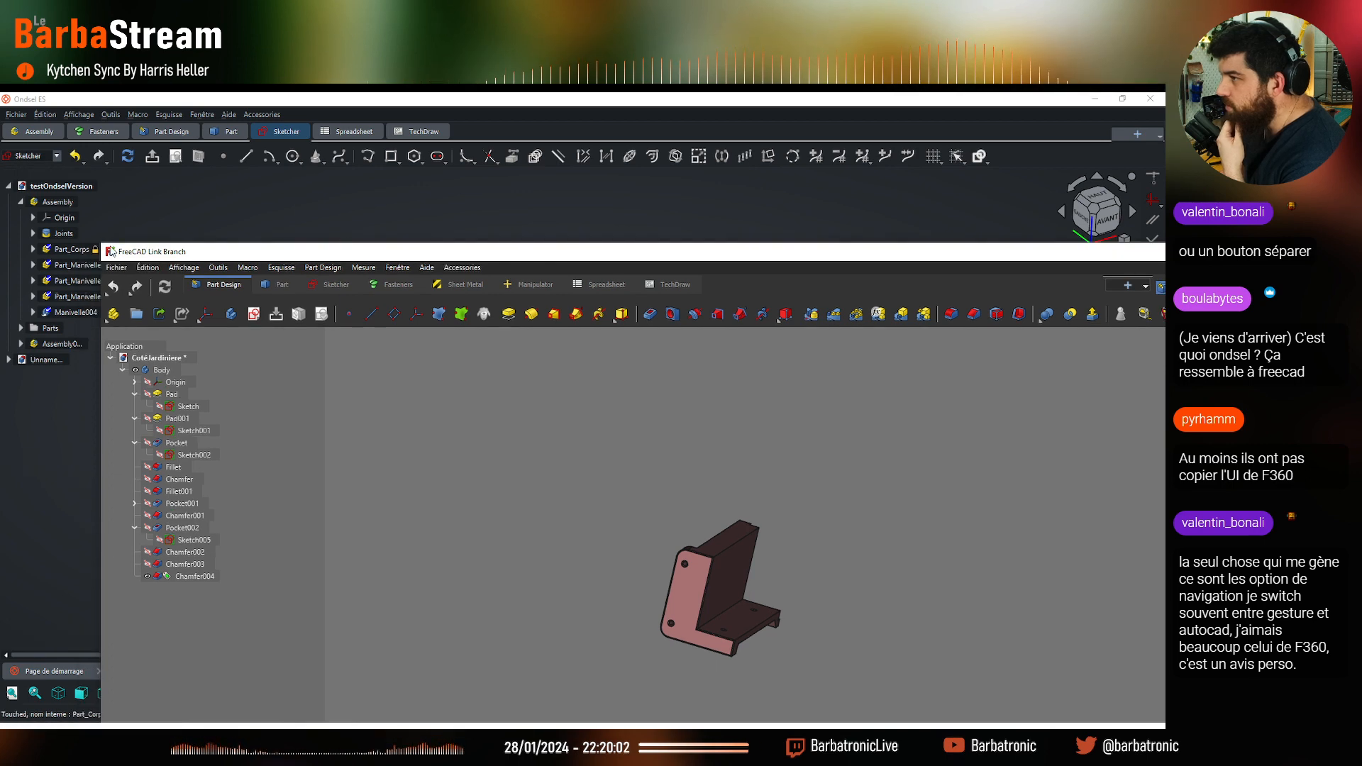
{"action": "left_click_drag", "start_coordinate": [111, 251], "coordinate": [690, 456]}
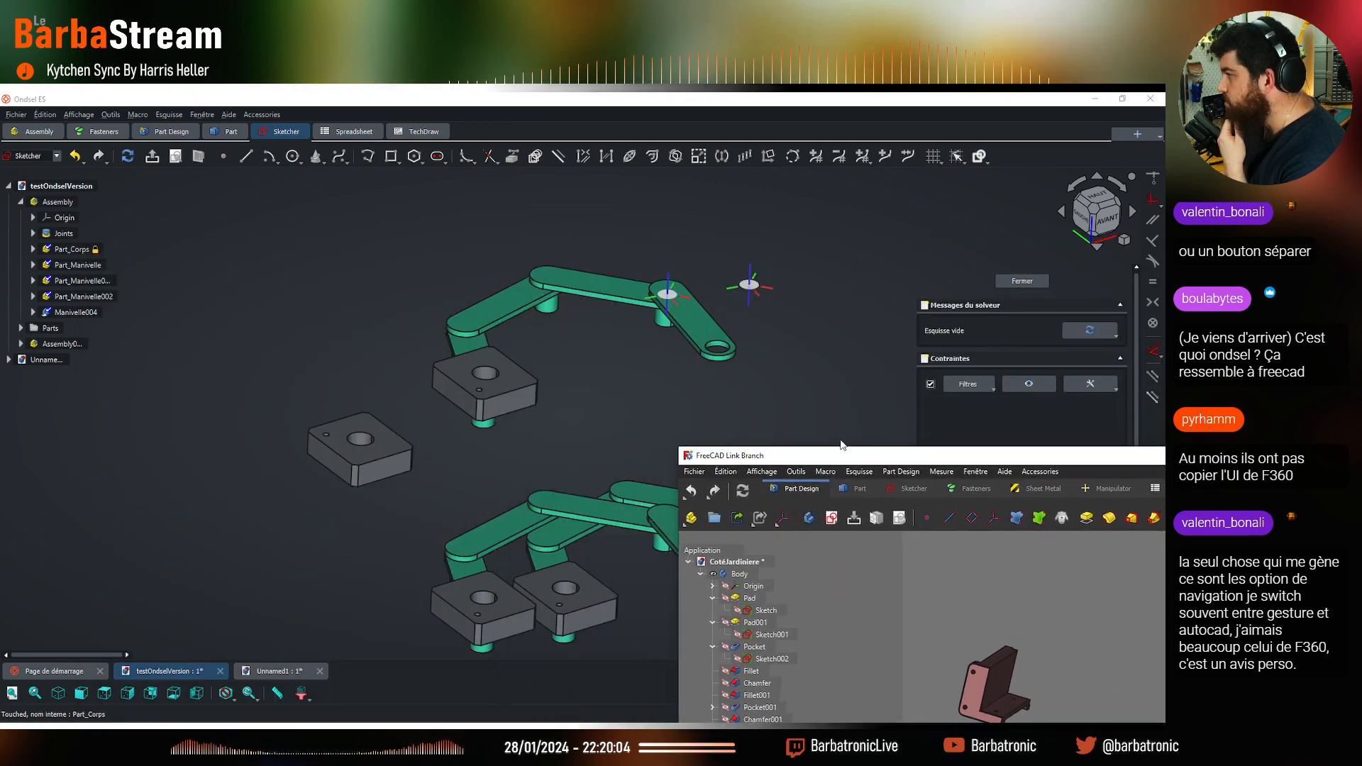
{"action": "left_click_drag", "start_coordinate": [842, 445], "coordinate": [592, 298]}
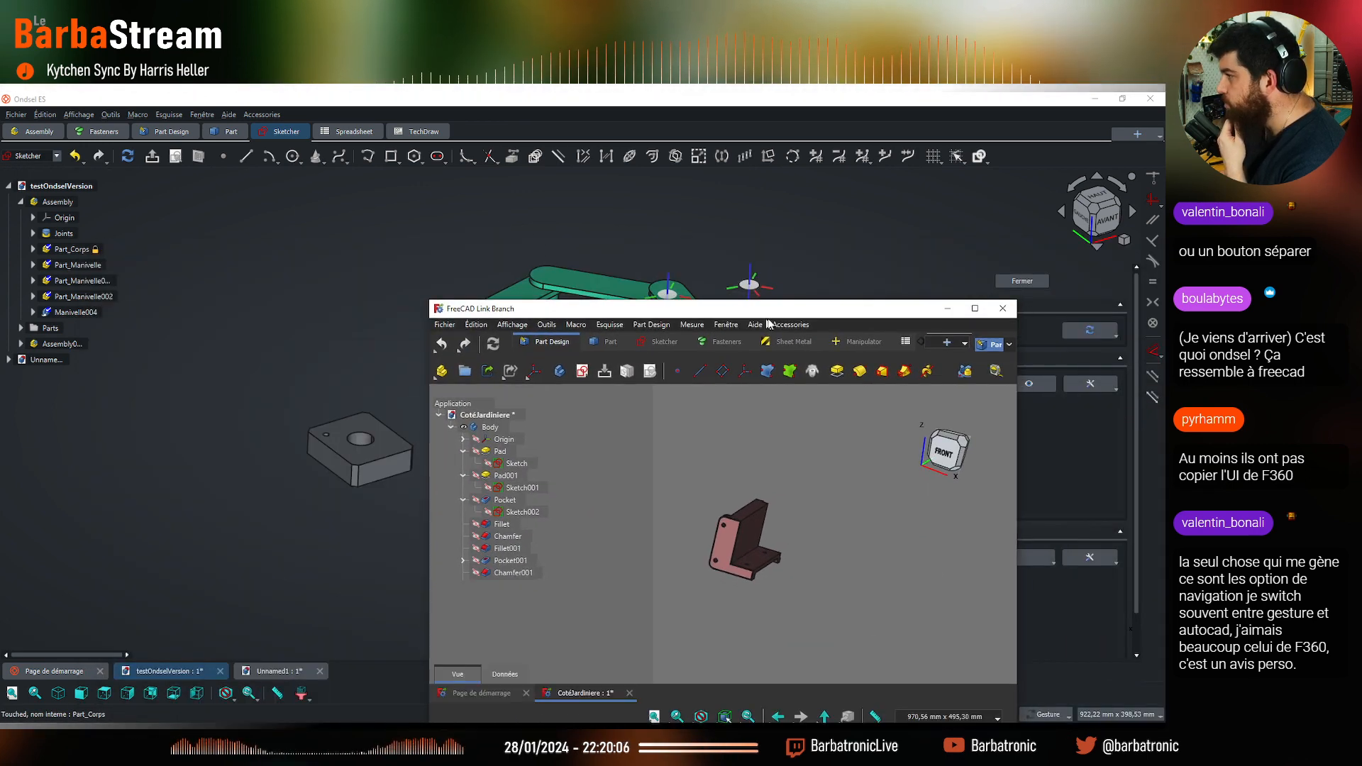
{"action": "left_click_drag", "start_coordinate": [767, 318], "coordinate": [667, 207]}
{"action": "left_click_drag", "start_coordinate": [757, 206], "coordinate": [617, 198]}
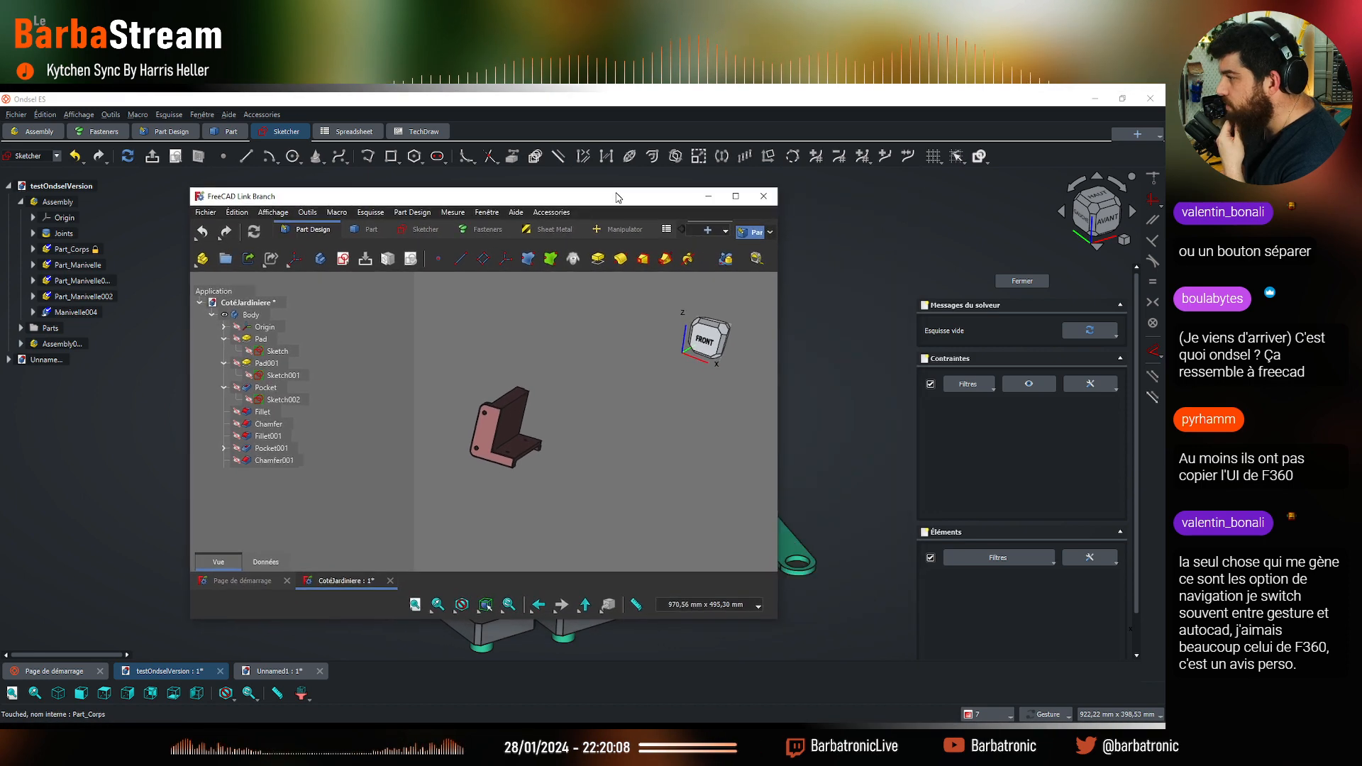
{"action": "left_click_drag", "start_coordinate": [777, 622], "coordinate": [869, 662]}
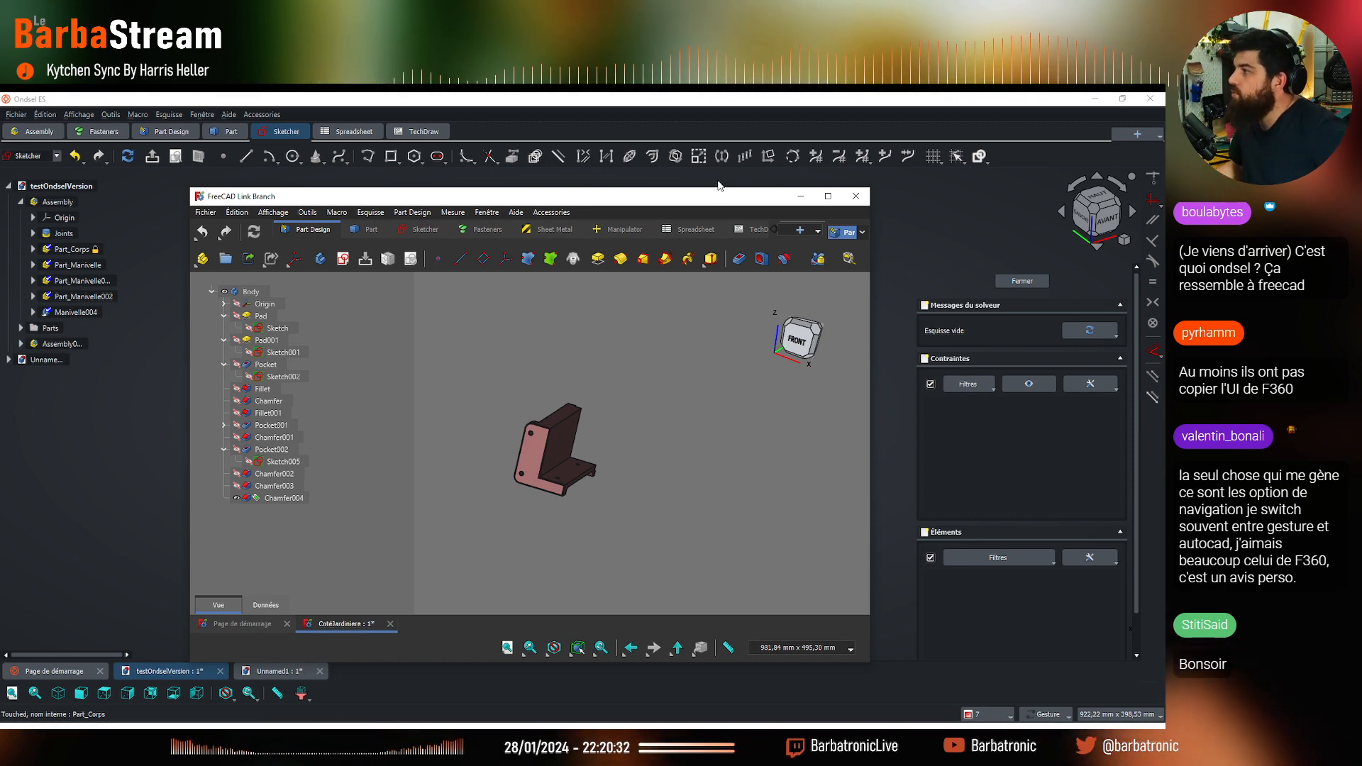
{"action": "left_click_drag", "start_coordinate": [718, 200], "coordinate": [713, 193]}
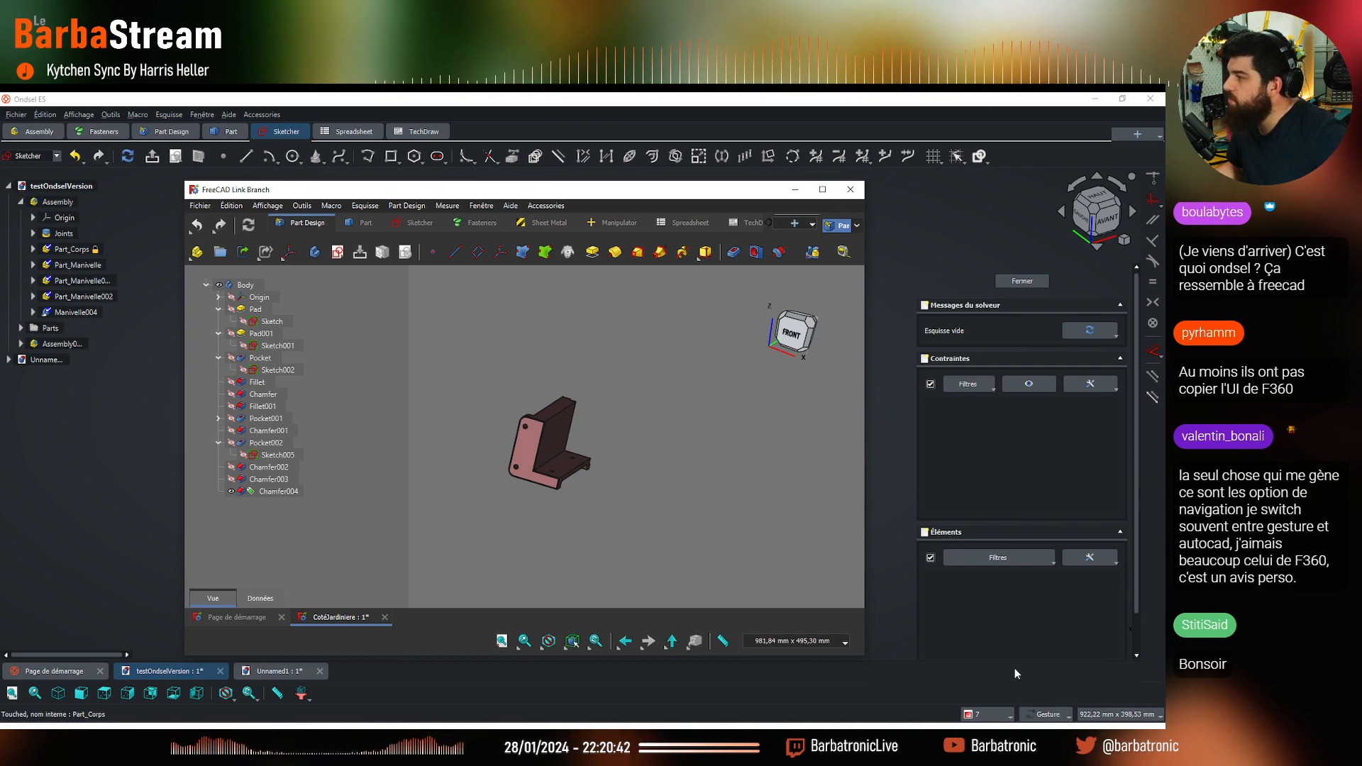
{"action": "left_click", "coordinate": [822, 190]}
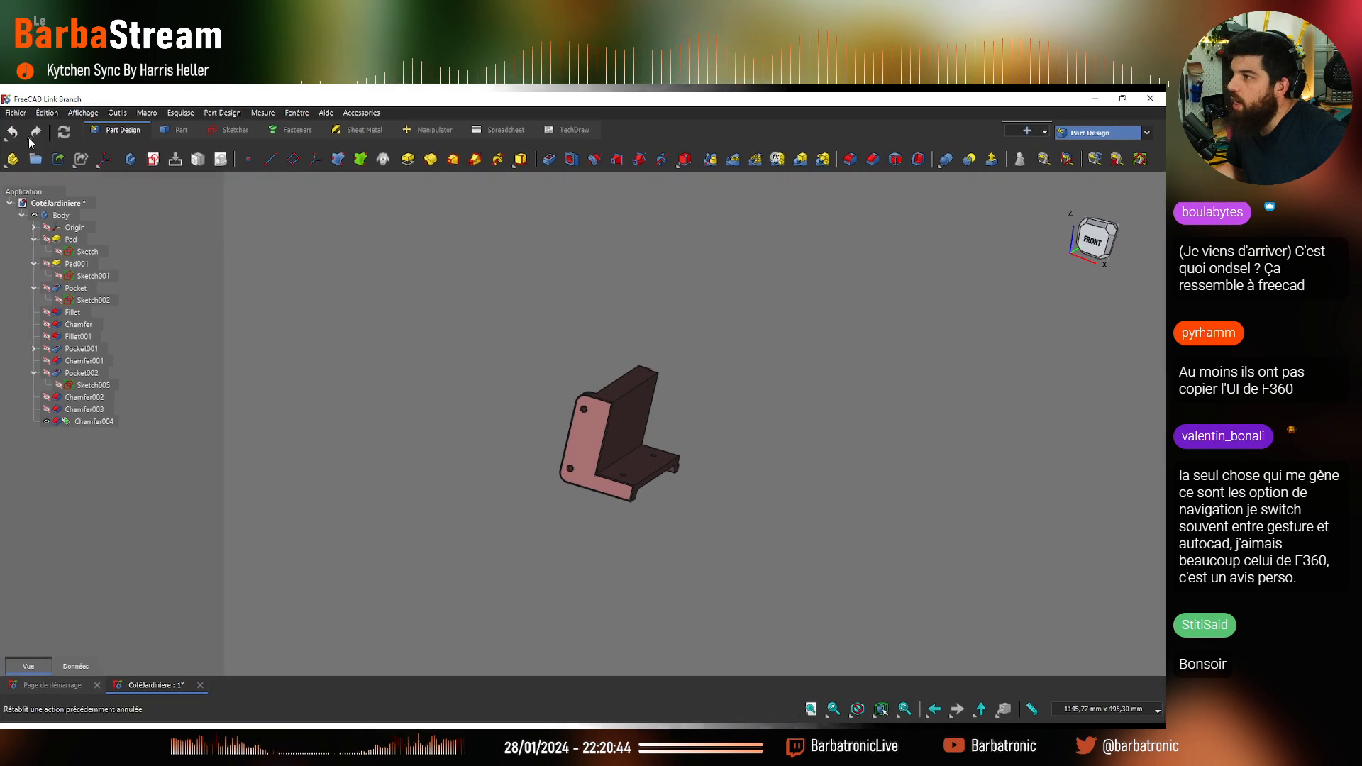
Examine the display preferences for 3D view, navigation and colours, including the Gesture mouse controls, and close the preferences
{"action": "left_click", "coordinate": [46, 112]}
{"action": "left_click", "coordinate": [152, 421]}
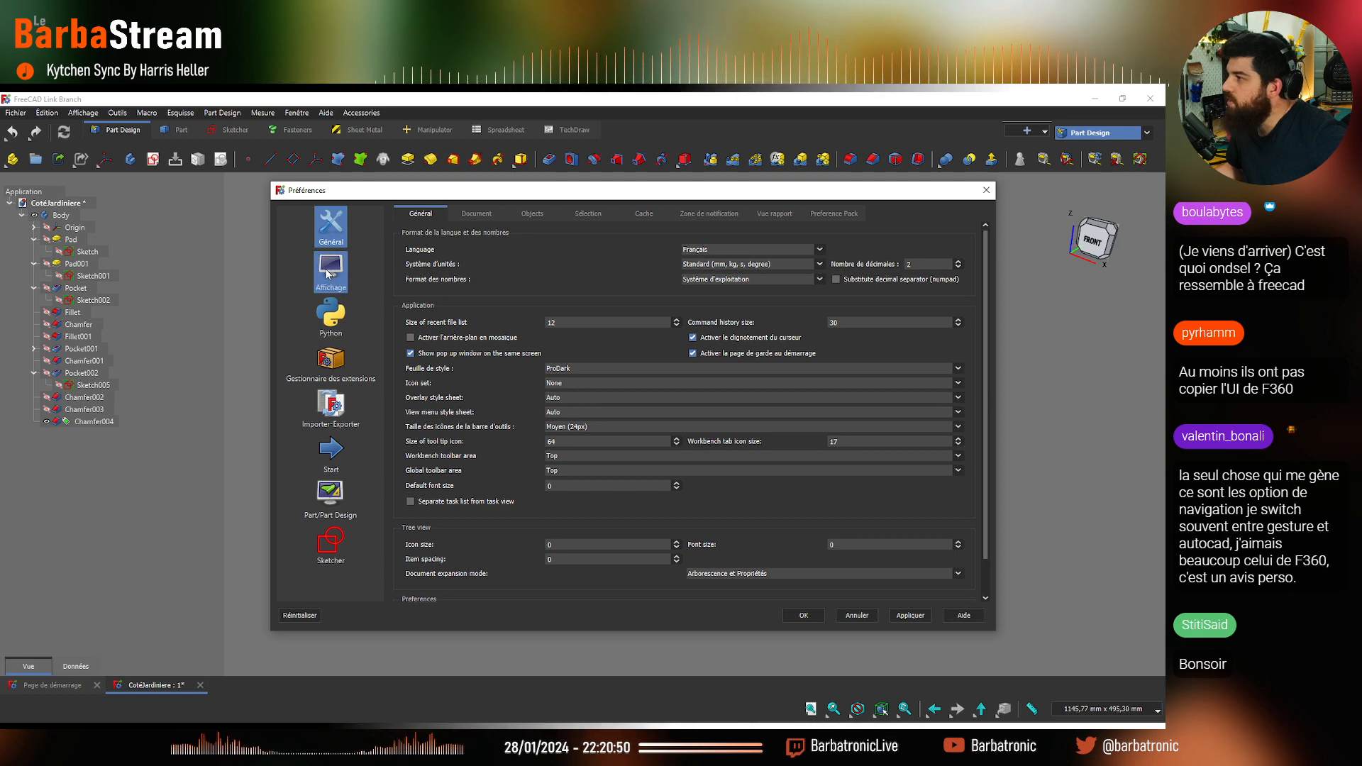
{"action": "left_click", "coordinate": [327, 273]}
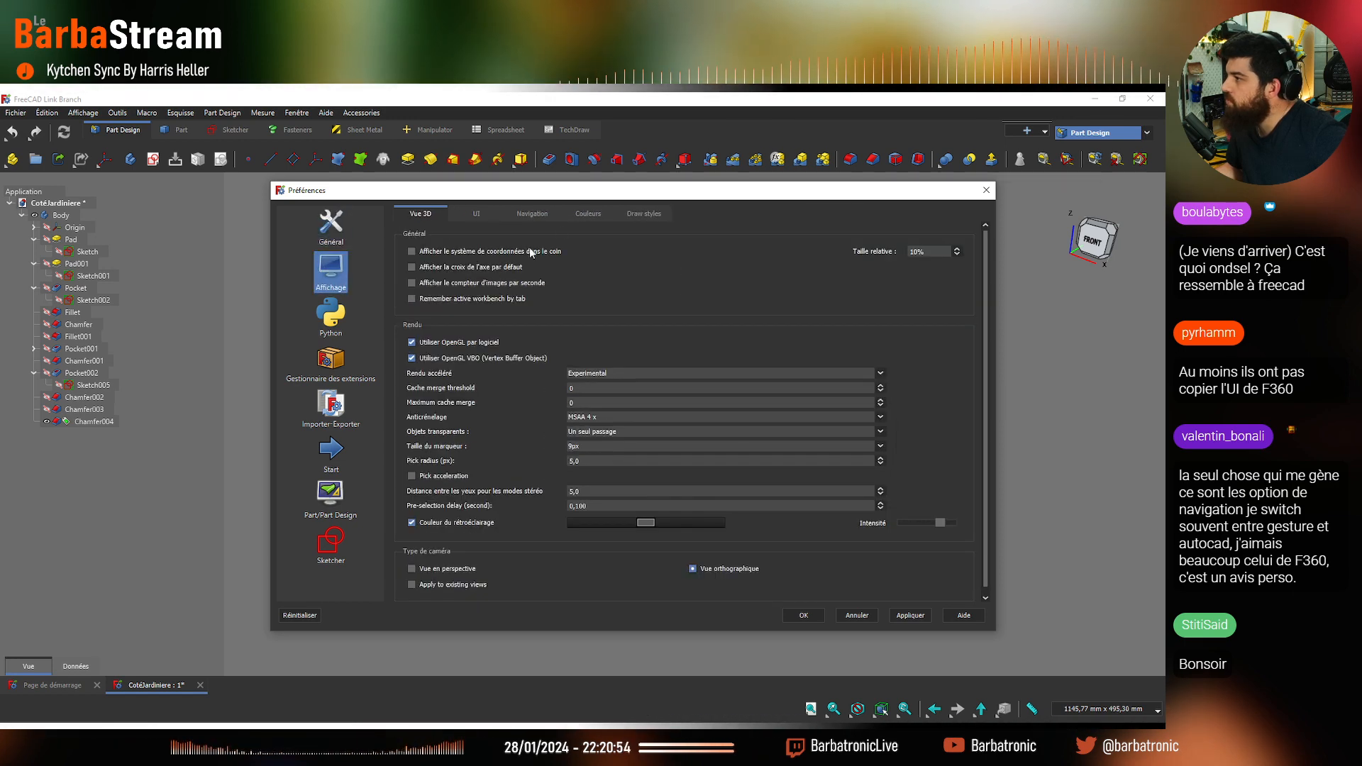
{"action": "left_click", "coordinate": [538, 214]}
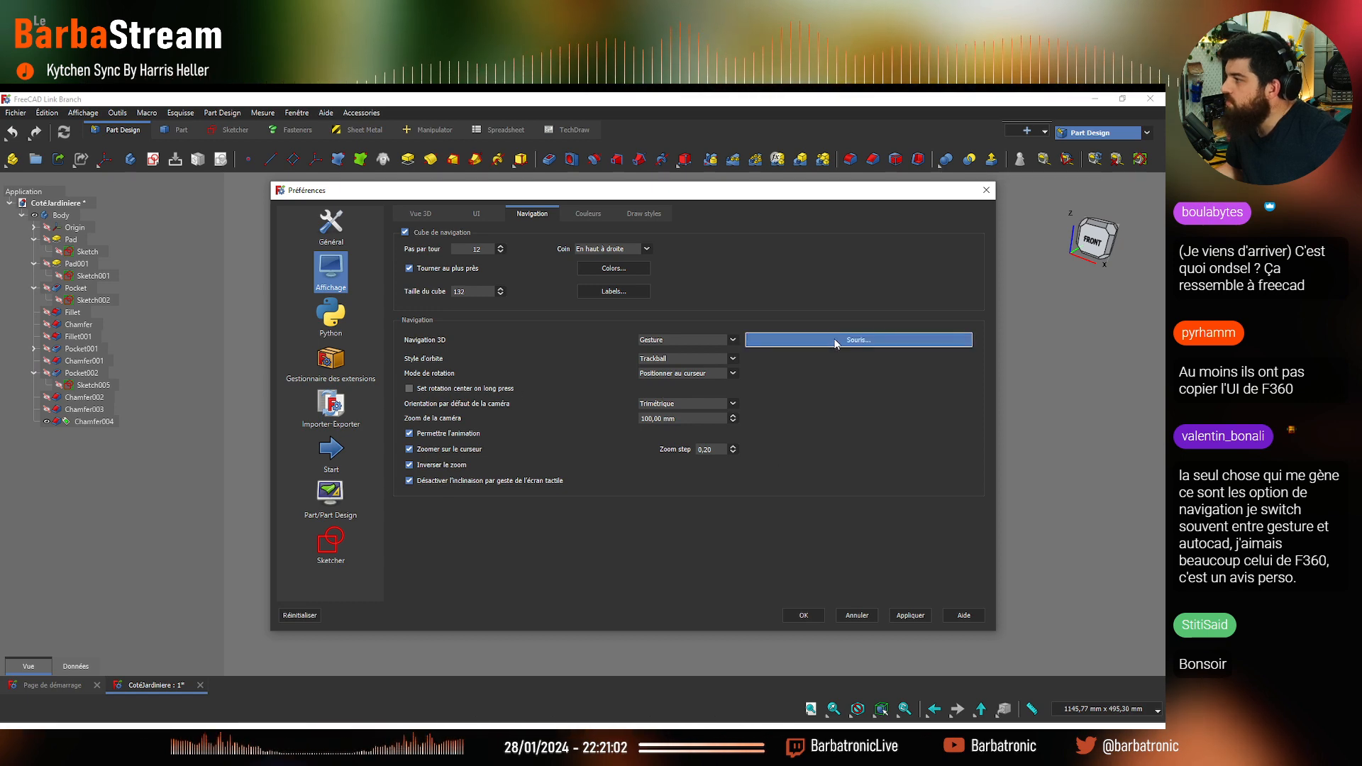
{"action": "left_click", "coordinate": [809, 347]}
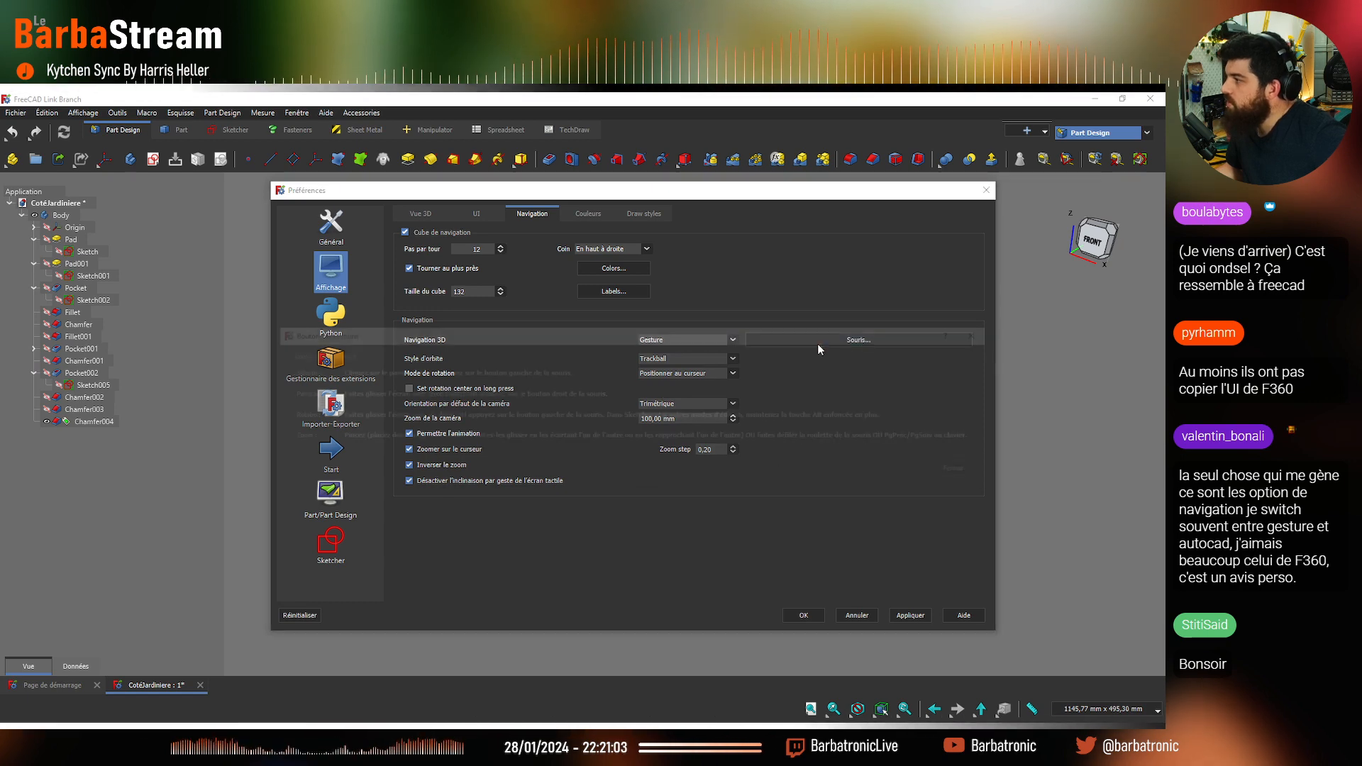
{"action": "left_click", "coordinate": [954, 468]}
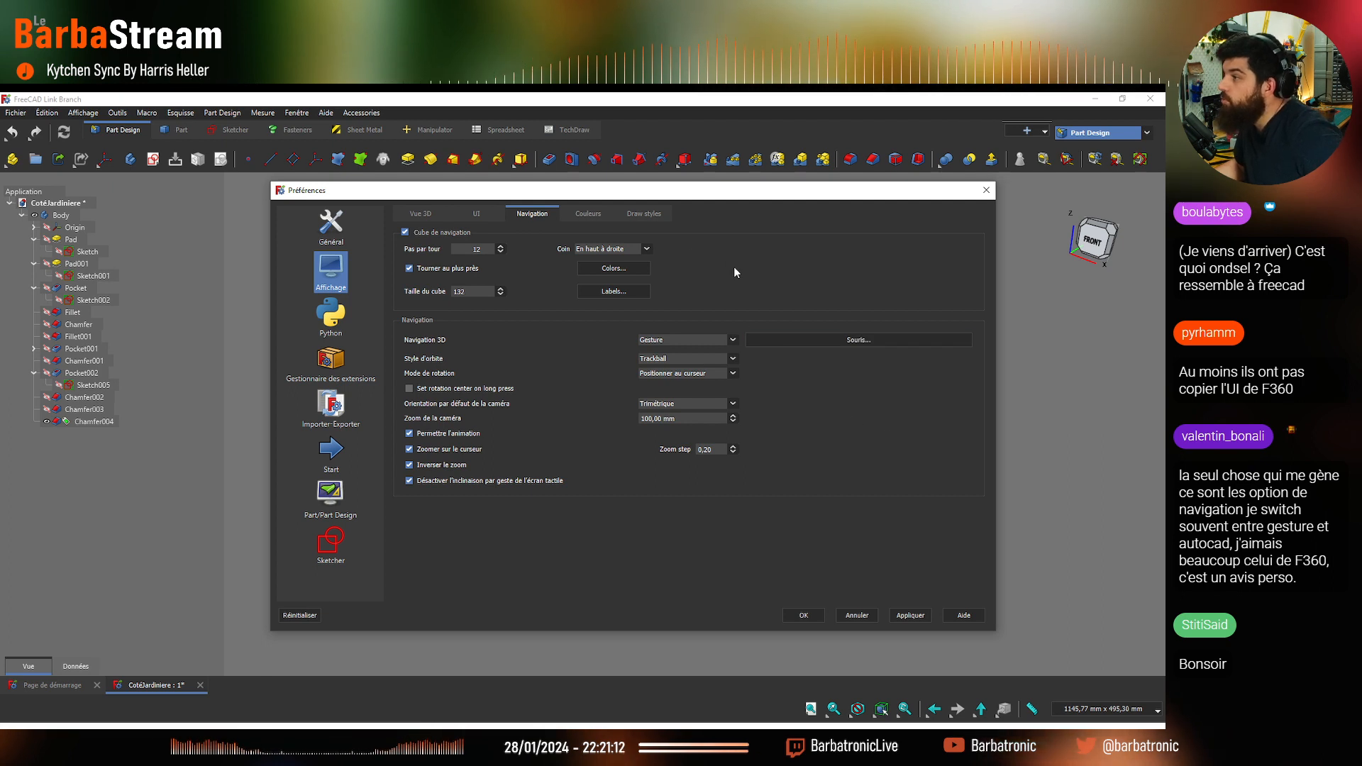
{"action": "left_click", "coordinate": [583, 219]}
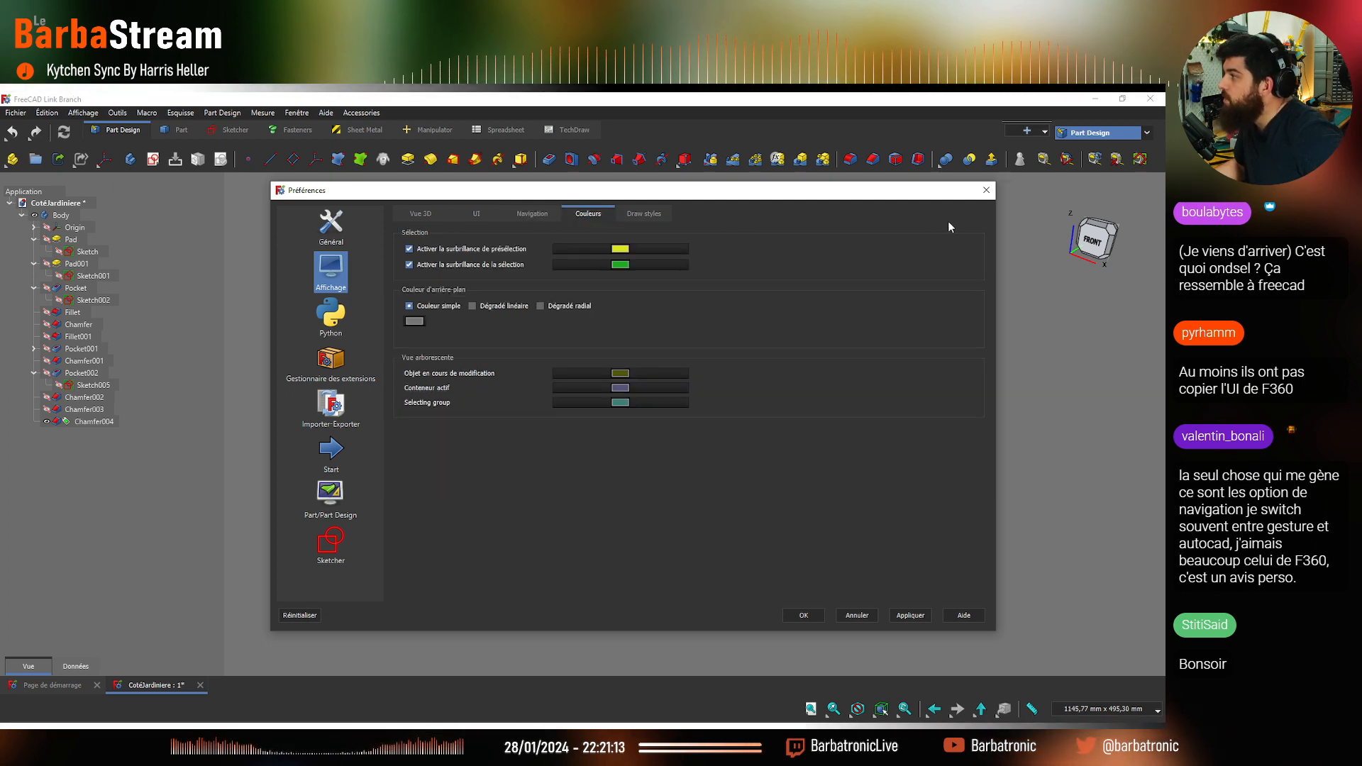
{"action": "left_click", "coordinate": [987, 191]}
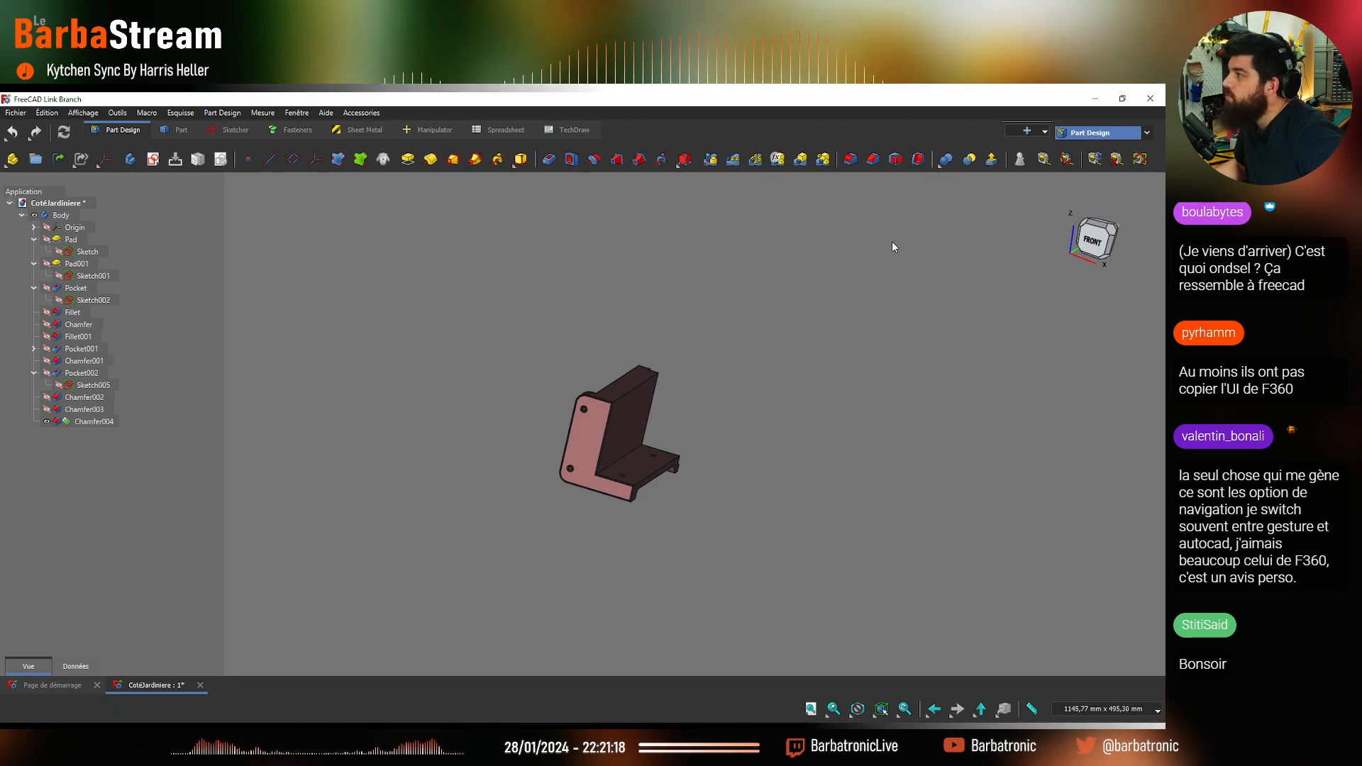
Restore and reposition the FreeCAD Link Branch window, switch to Ondsel ES, and close the empty sketch being edited
{"action": "left_click_drag", "start_coordinate": [919, 104], "coordinate": [653, 223]}
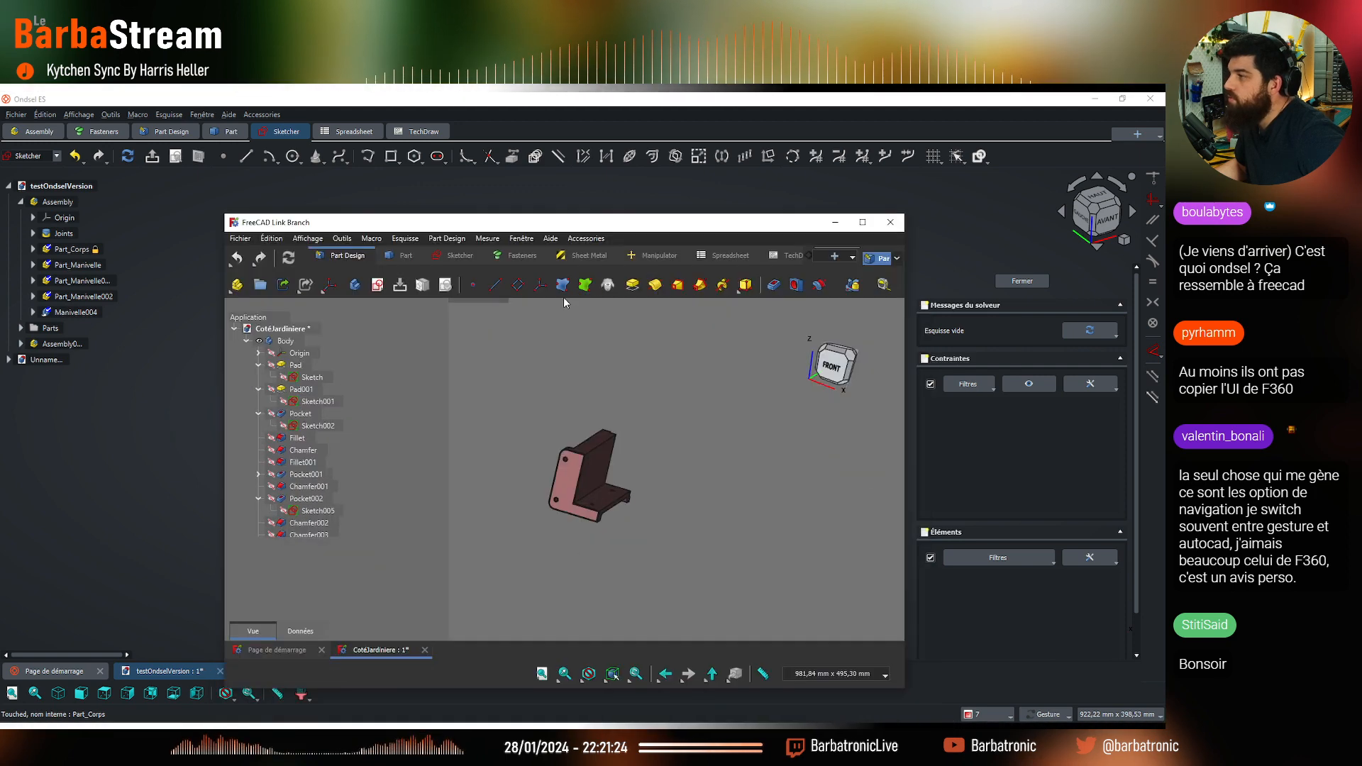
{"action": "left_click_drag", "start_coordinate": [448, 229], "coordinate": [448, 196]}
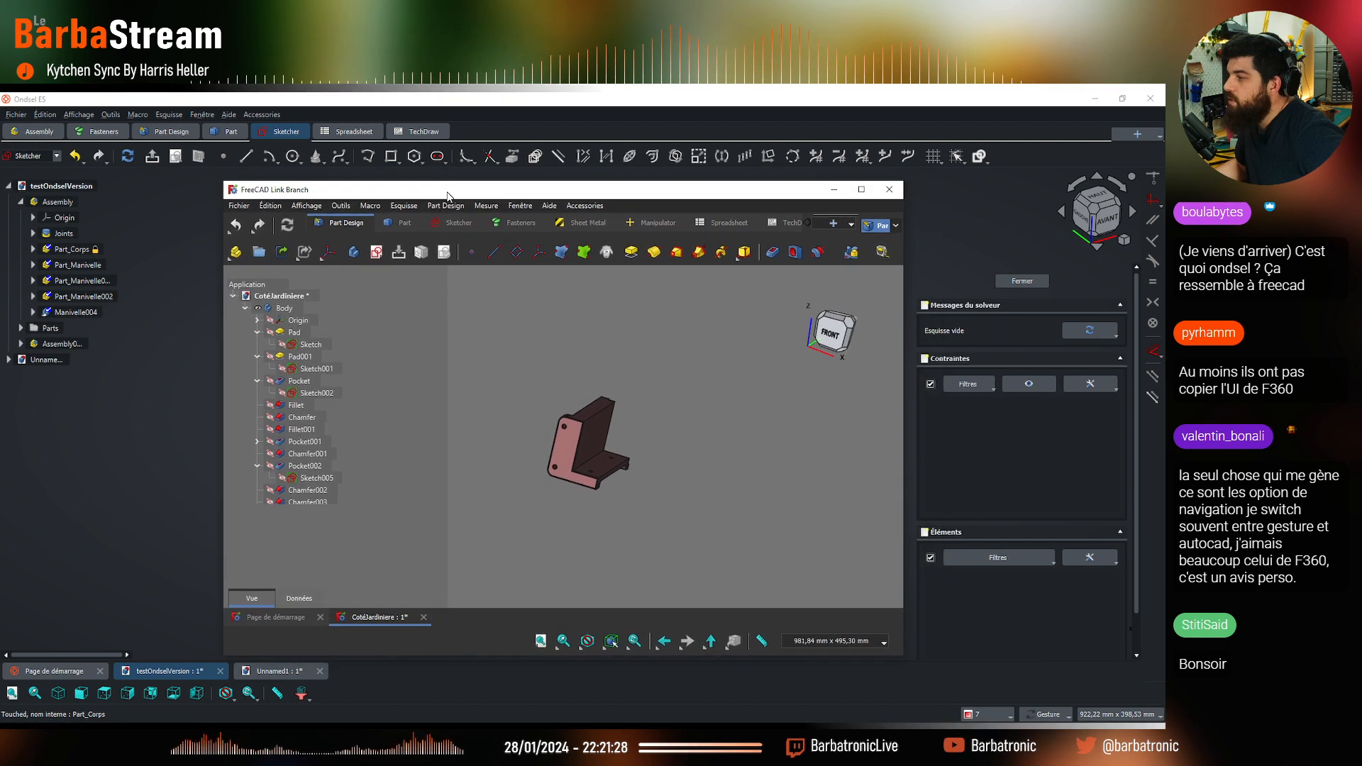
{"action": "left_click", "coordinate": [202, 340]}
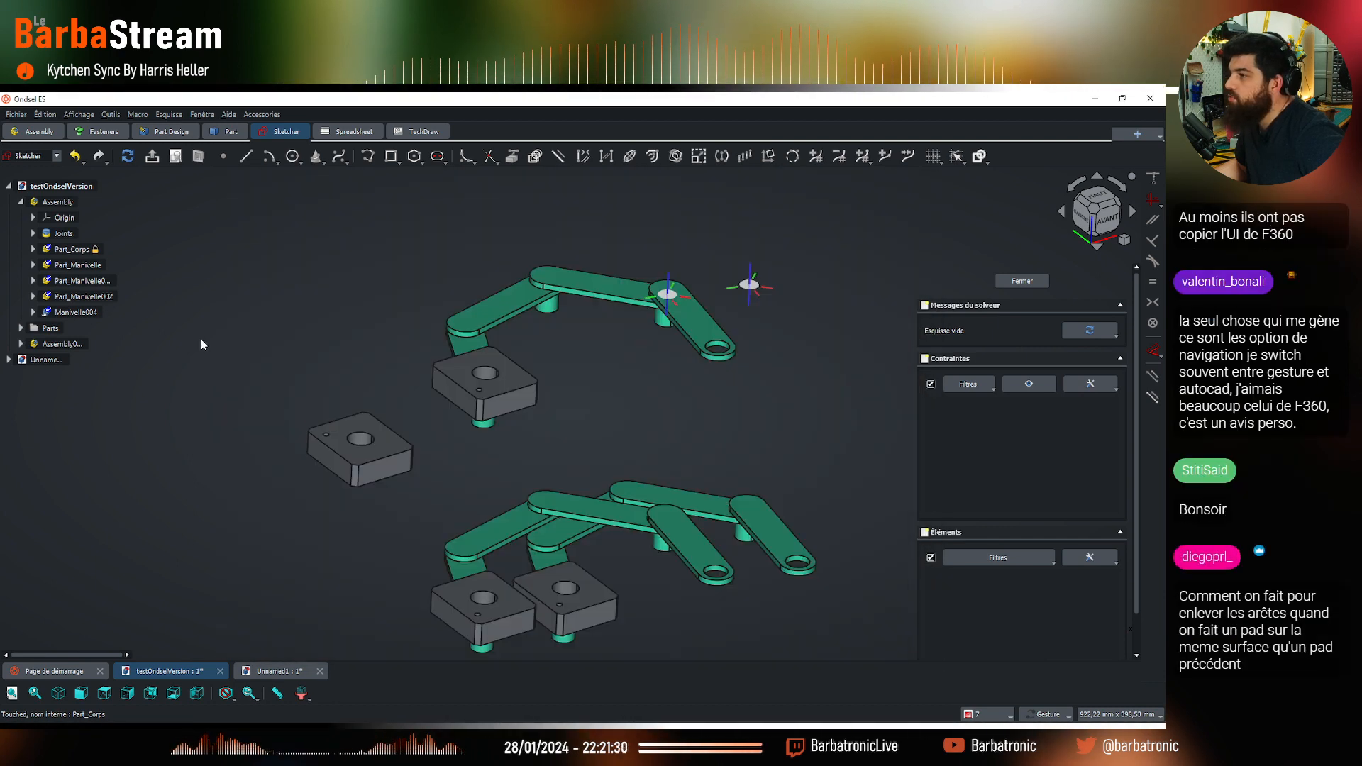
{"action": "left_click_drag", "start_coordinate": [641, 408], "coordinate": [652, 442]}
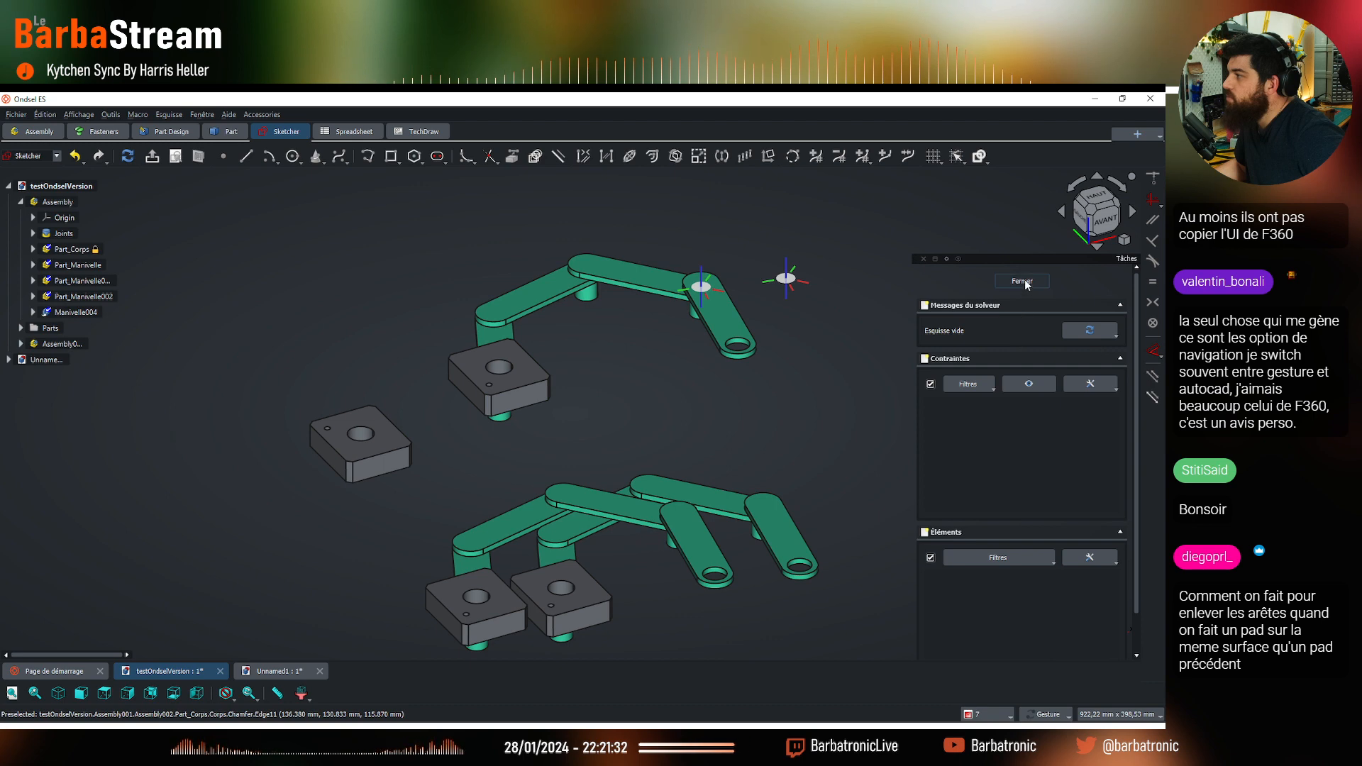
{"action": "left_click", "coordinate": [1022, 281]}
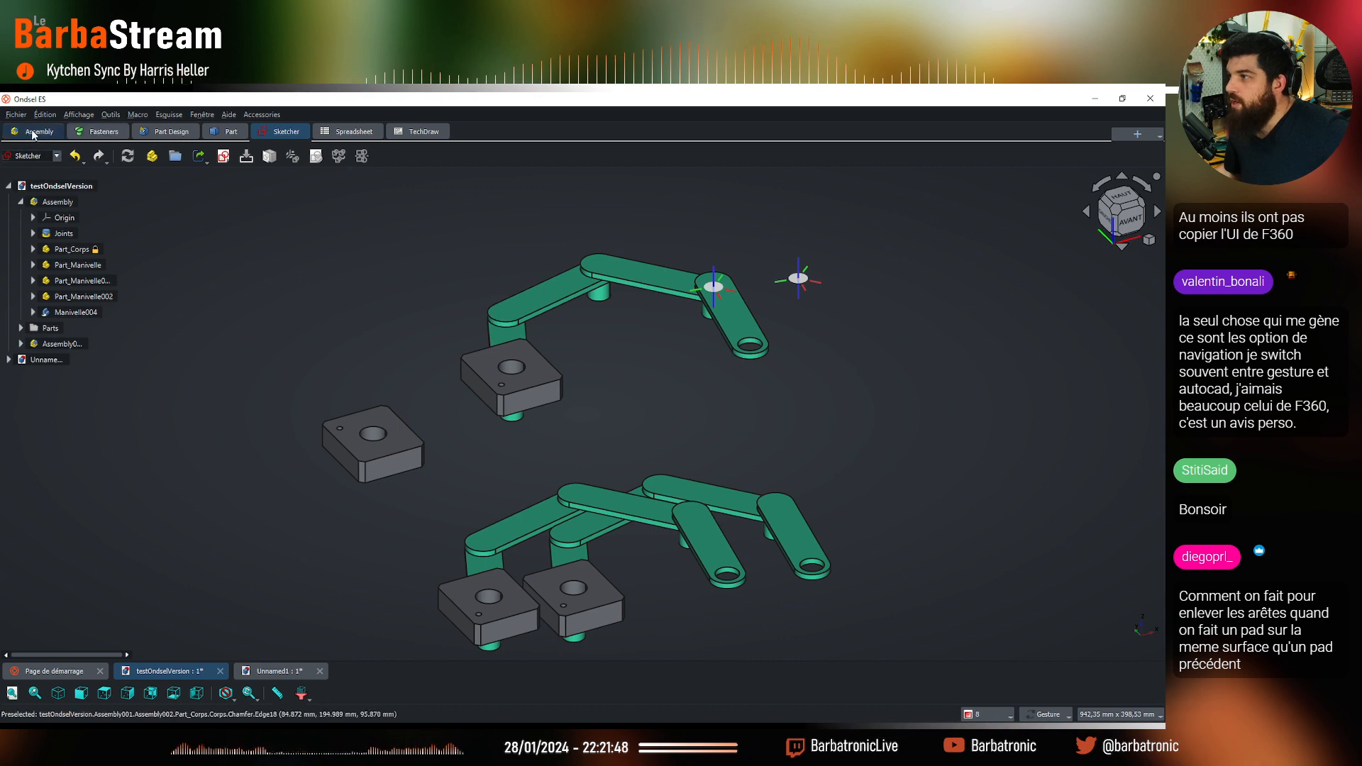
Examine the list of available workbenches in Ondsel ES without switching to another one
{"action": "left_click", "coordinate": [56, 156]}
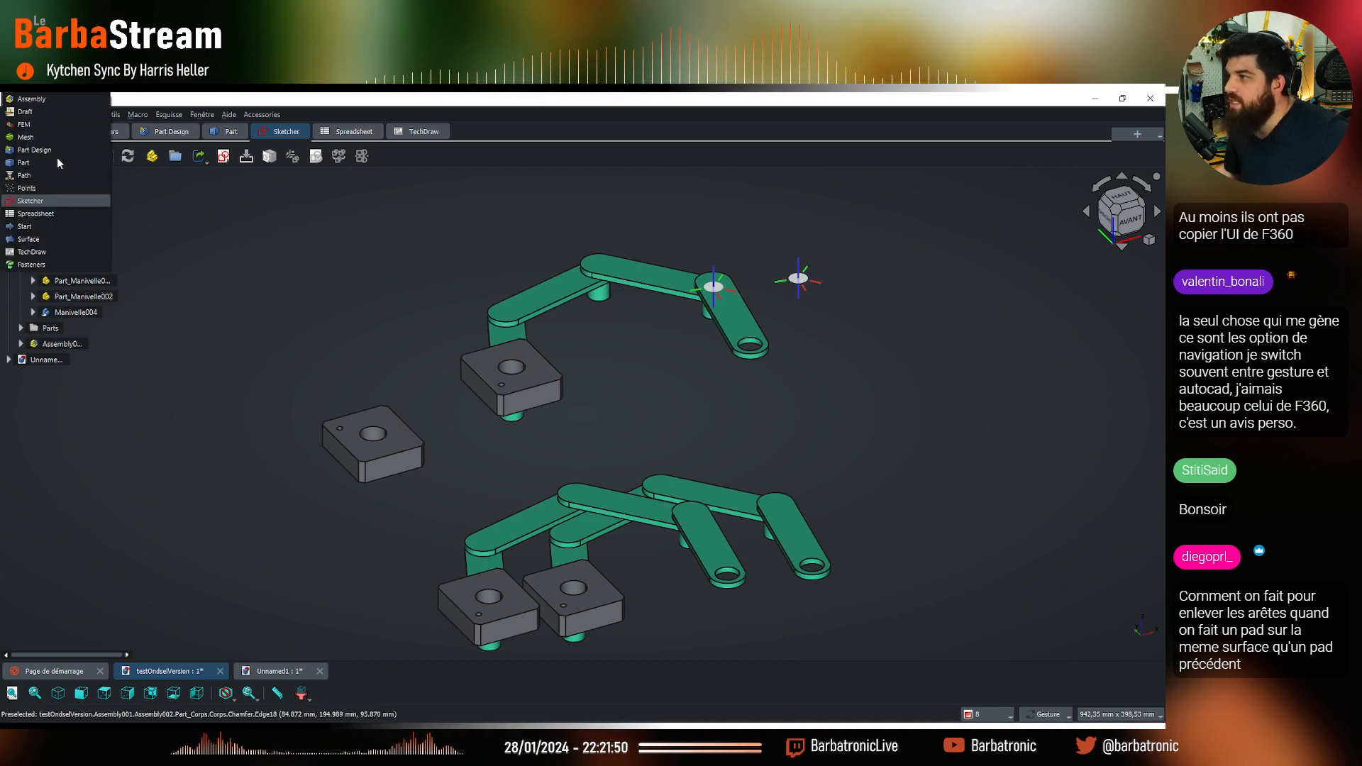
{"action": "left_click", "coordinate": [383, 252]}
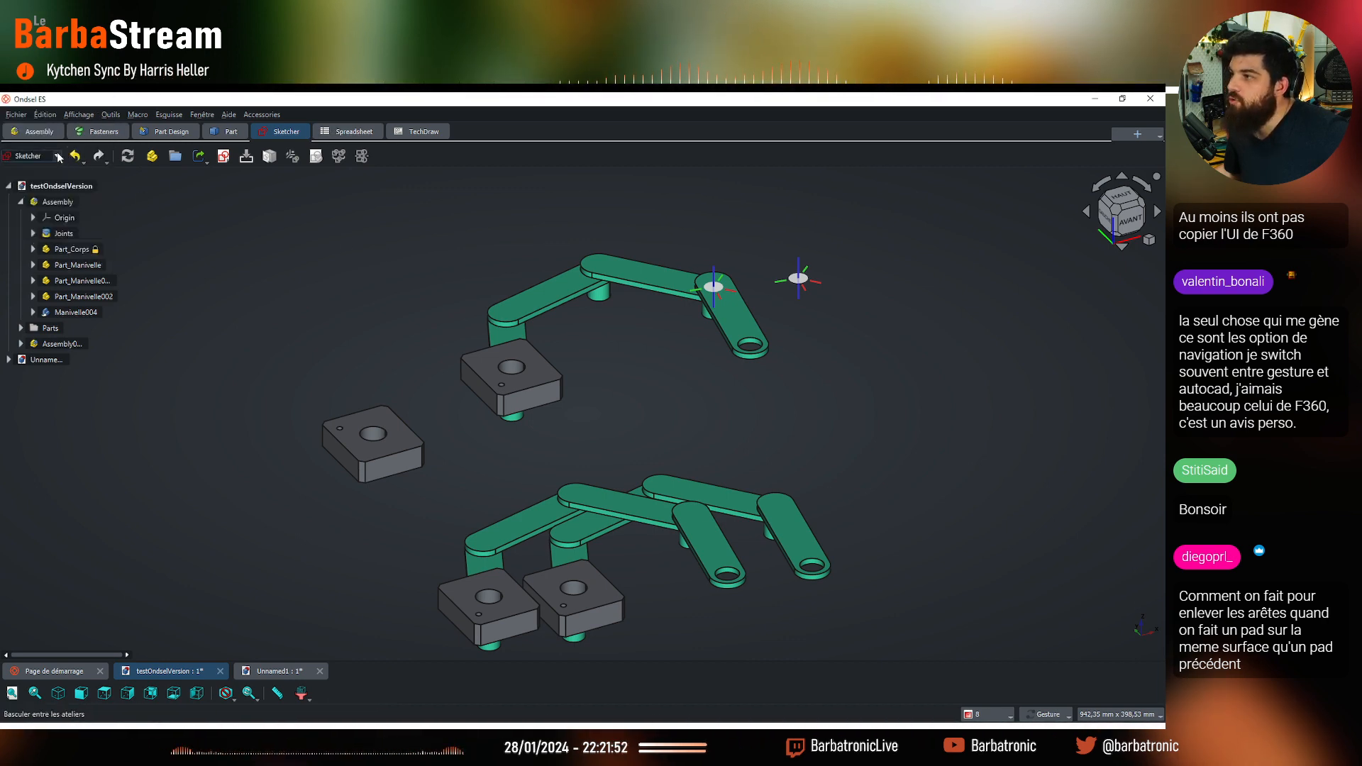
{"action": "left_click", "coordinate": [59, 157]}
{"action": "left_click", "coordinate": [118, 174]}
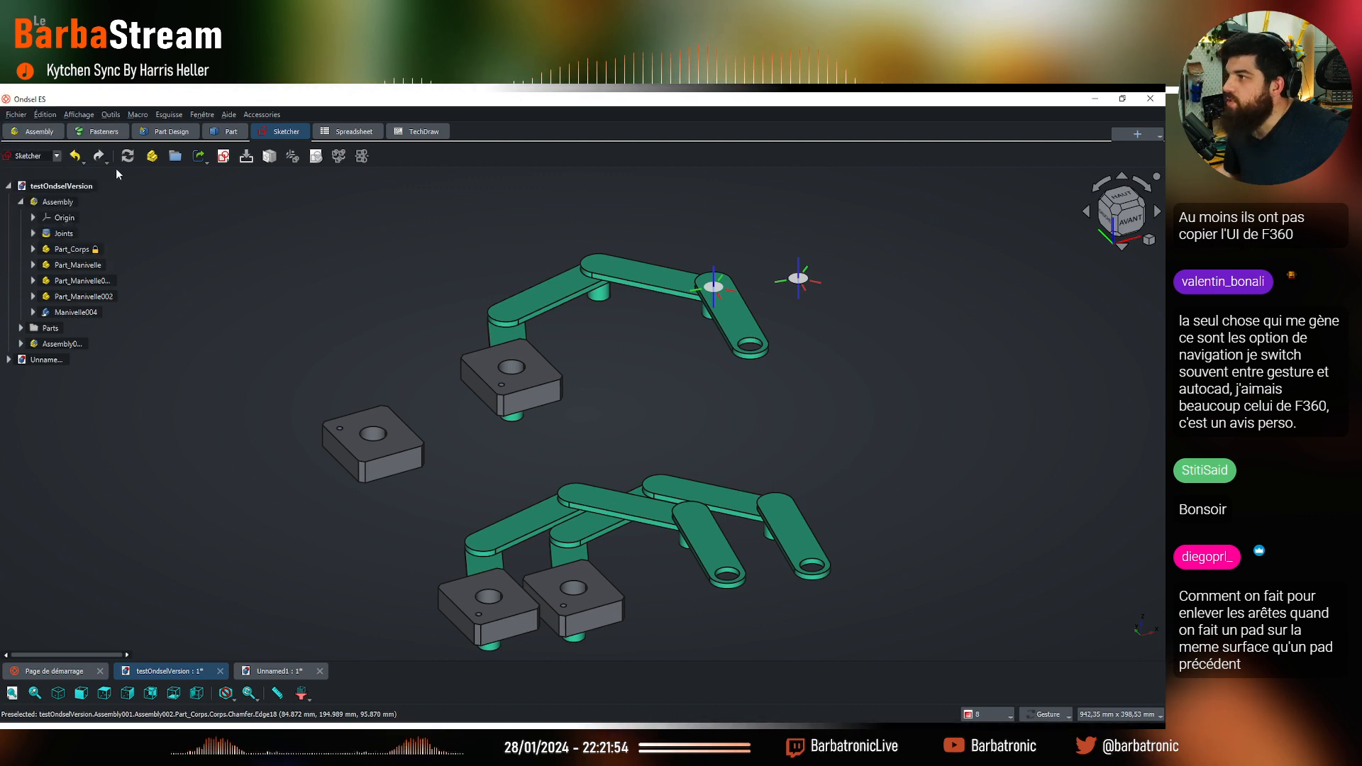
{"action": "left_click", "coordinate": [59, 156]}
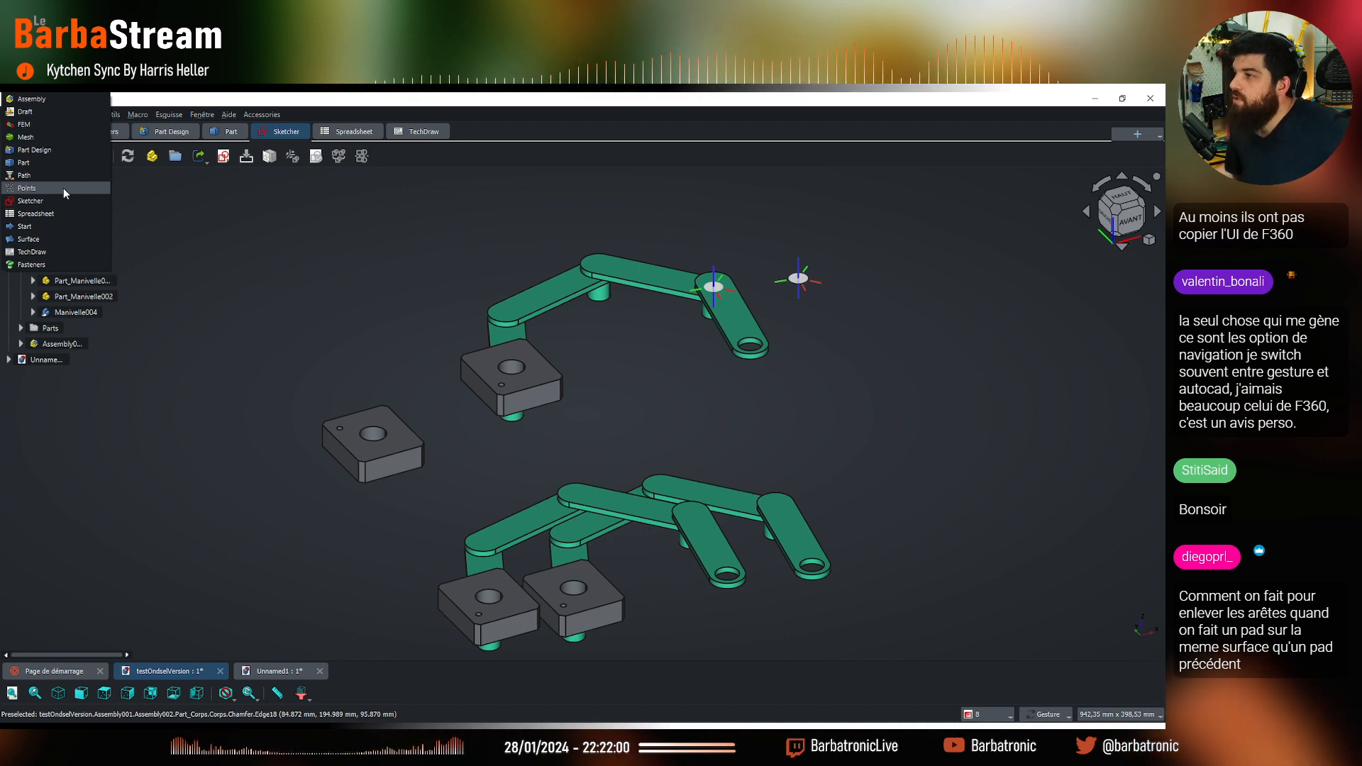
{"action": "left_click", "coordinate": [314, 242]}
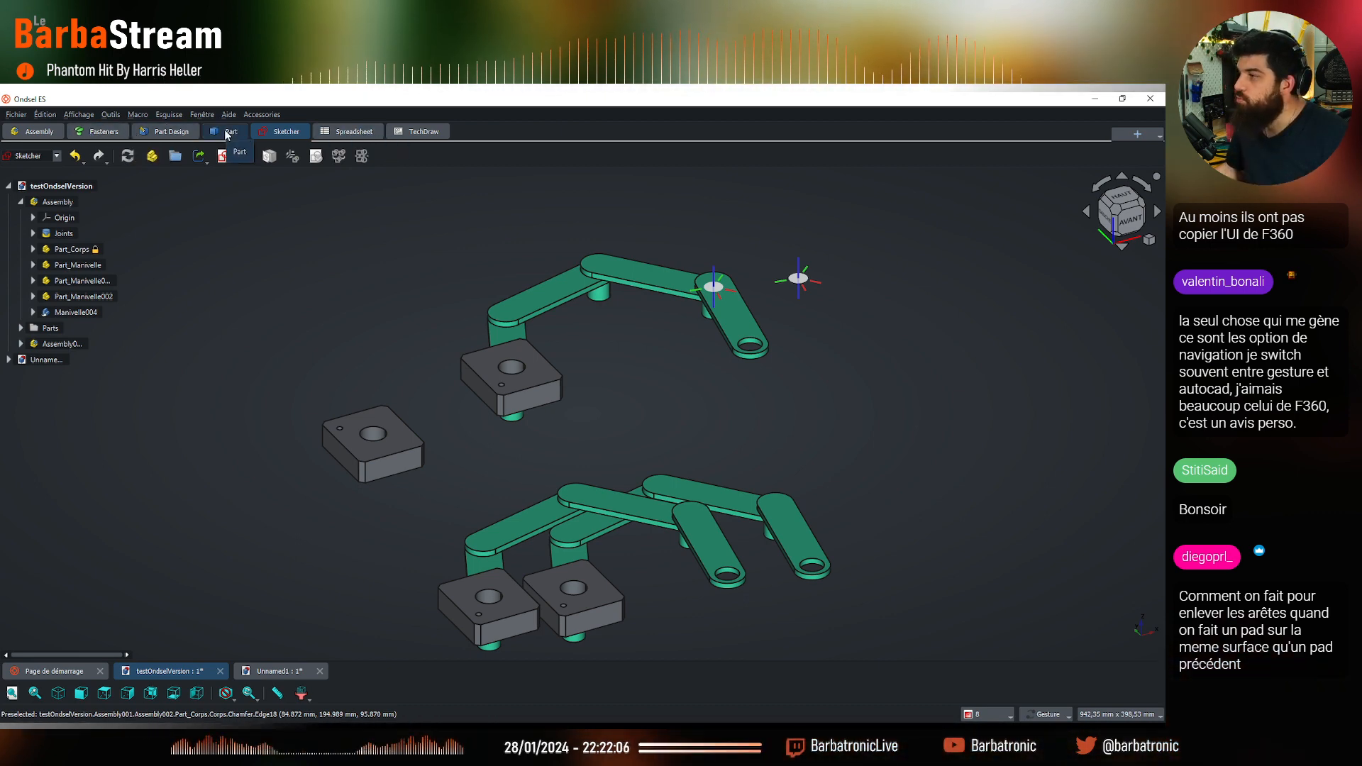
{"action": "left_click", "coordinate": [51, 156]}
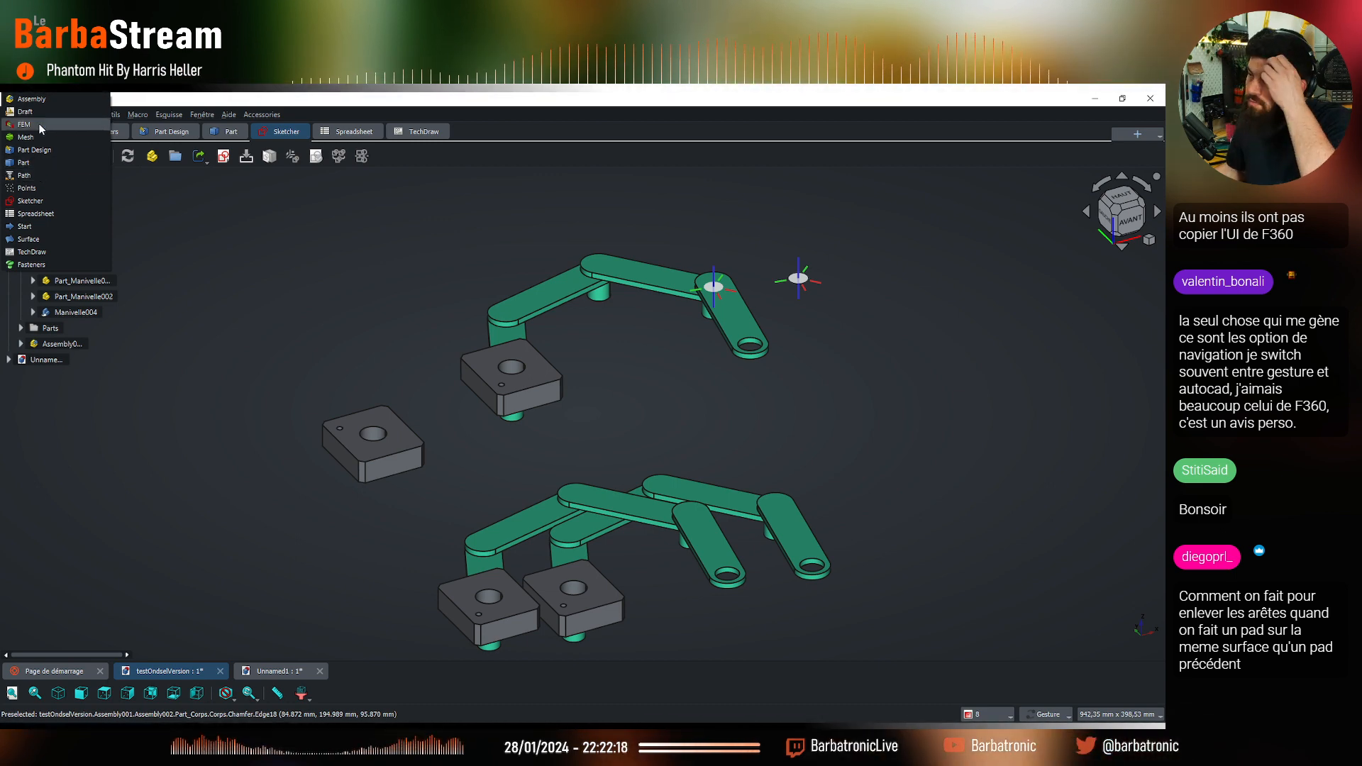
{"action": "left_click", "coordinate": [418, 279]}
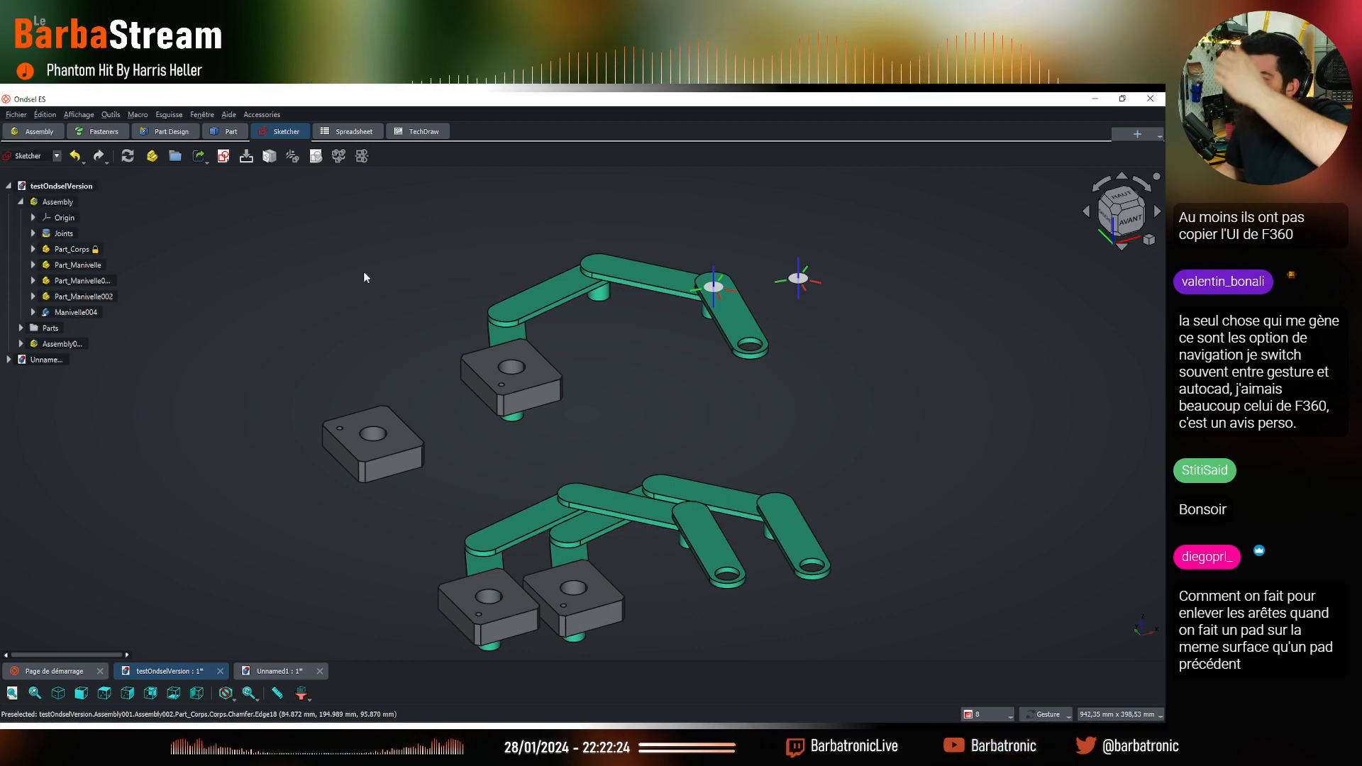
{"action": "left_click_drag", "start_coordinate": [316, 279], "coordinate": [317, 336]}
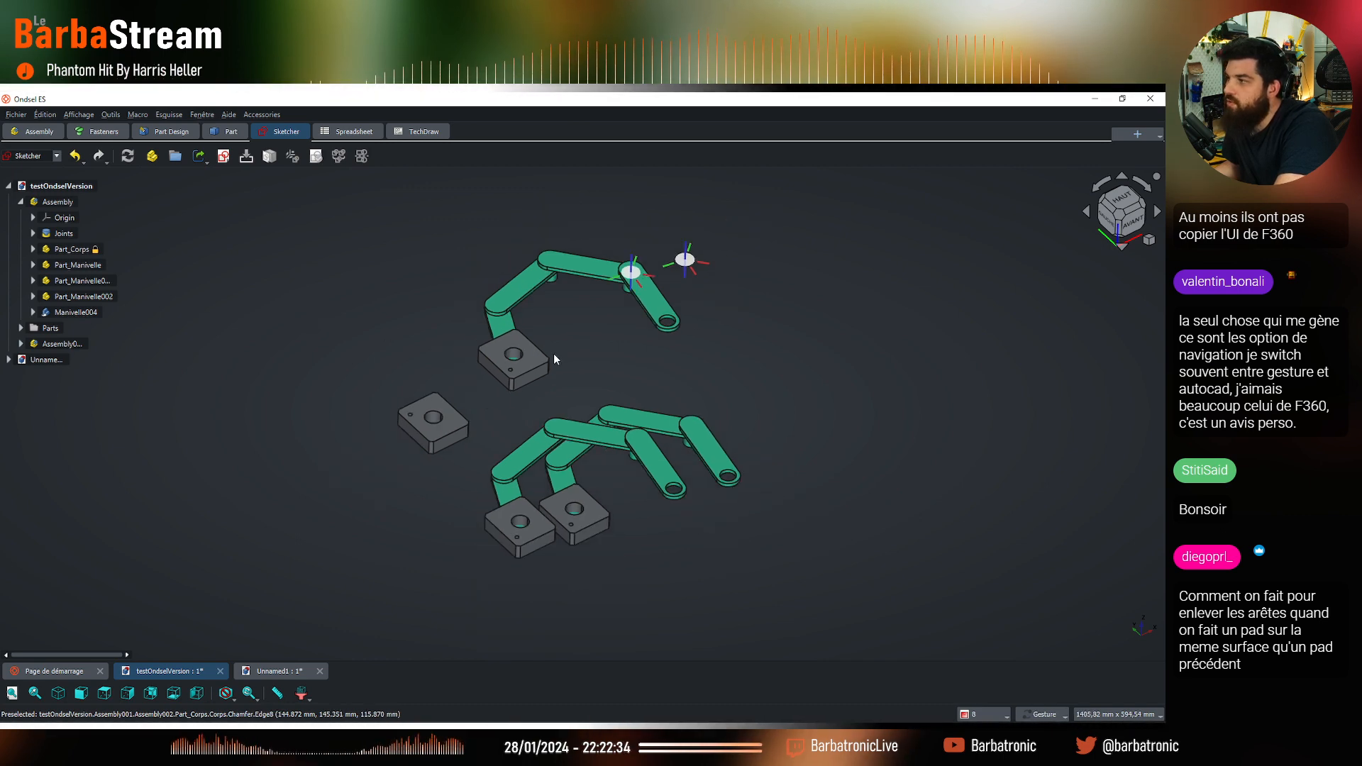
{"action": "scroll", "coordinate": [502, 274], "scroll_direction": "up", "scroll_amount": 2}
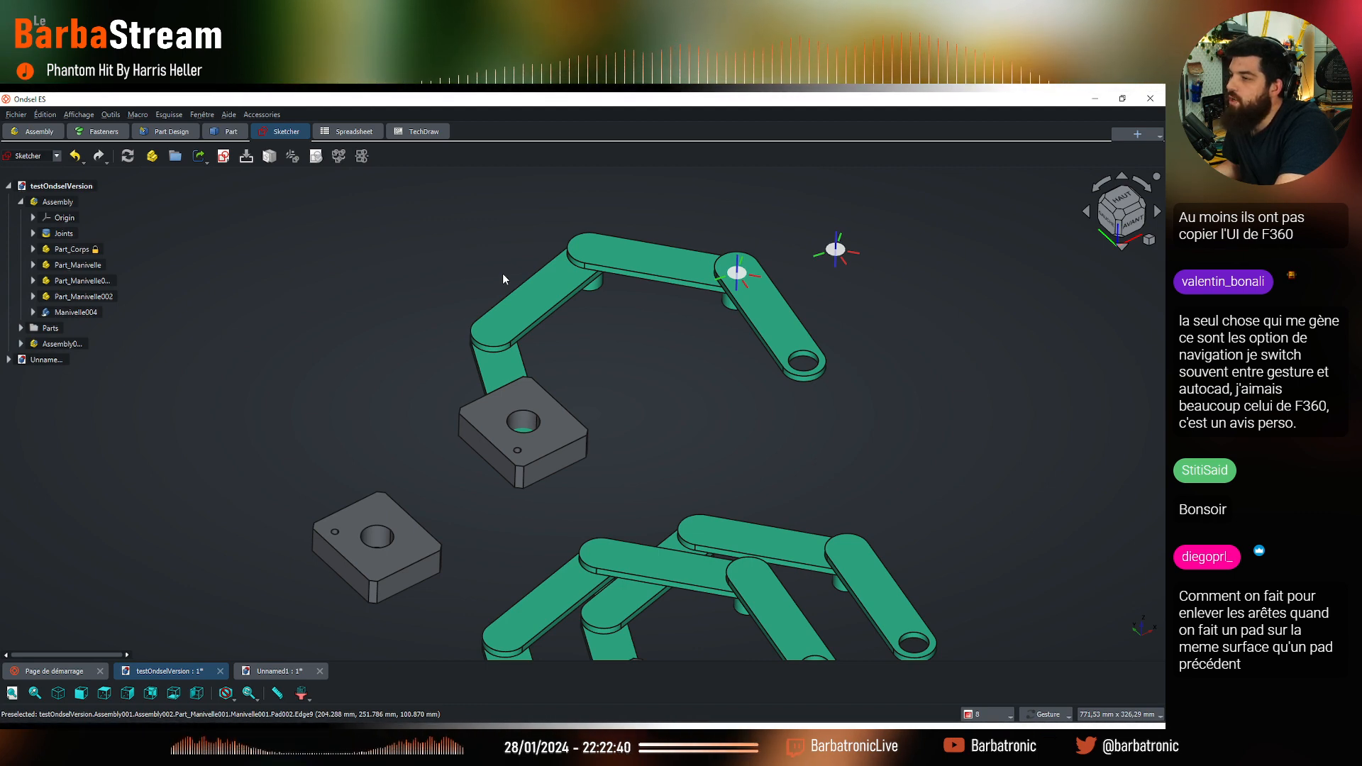
{"action": "scroll", "coordinate": [502, 274], "scroll_direction": "down", "scroll_amount": 2}
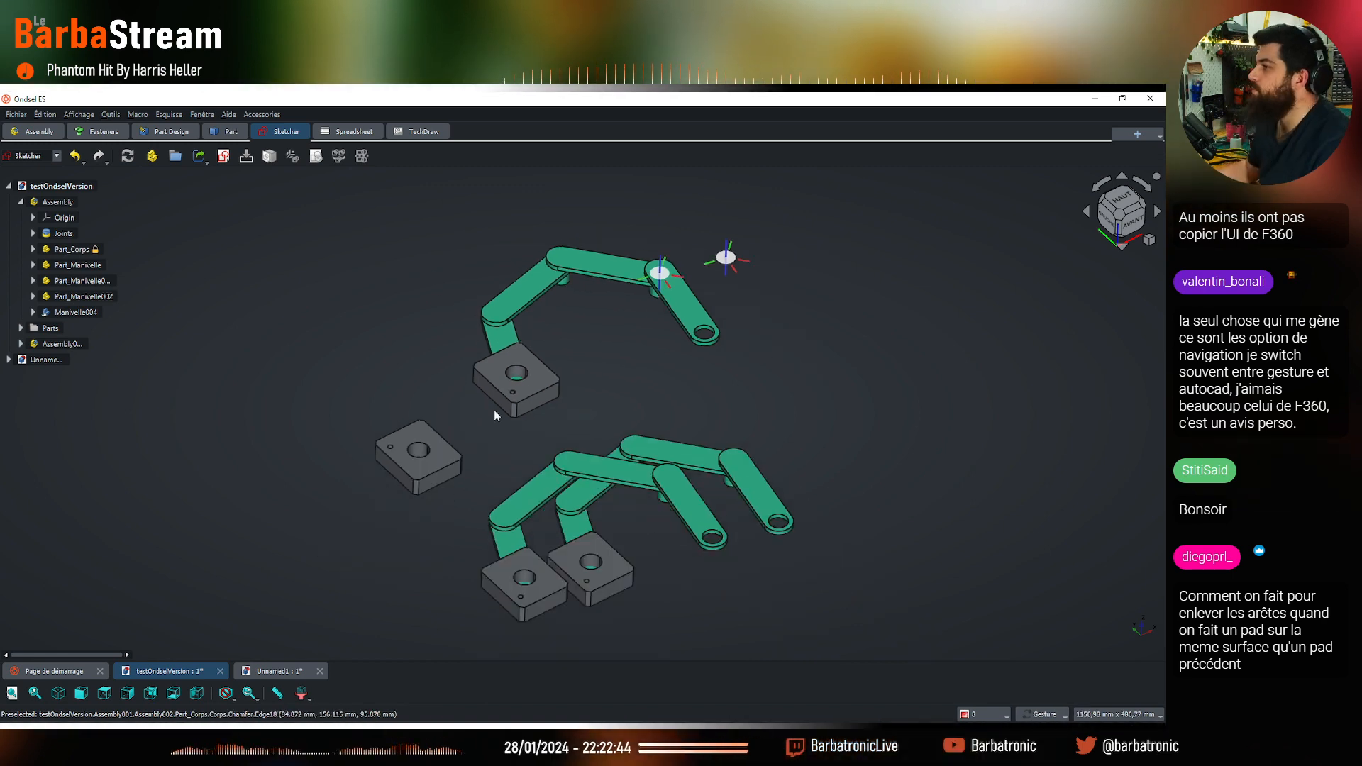
Create an empty document with a new Part Design body and start a sketch on its XY plane
{"action": "left_click", "coordinate": [48, 675]}
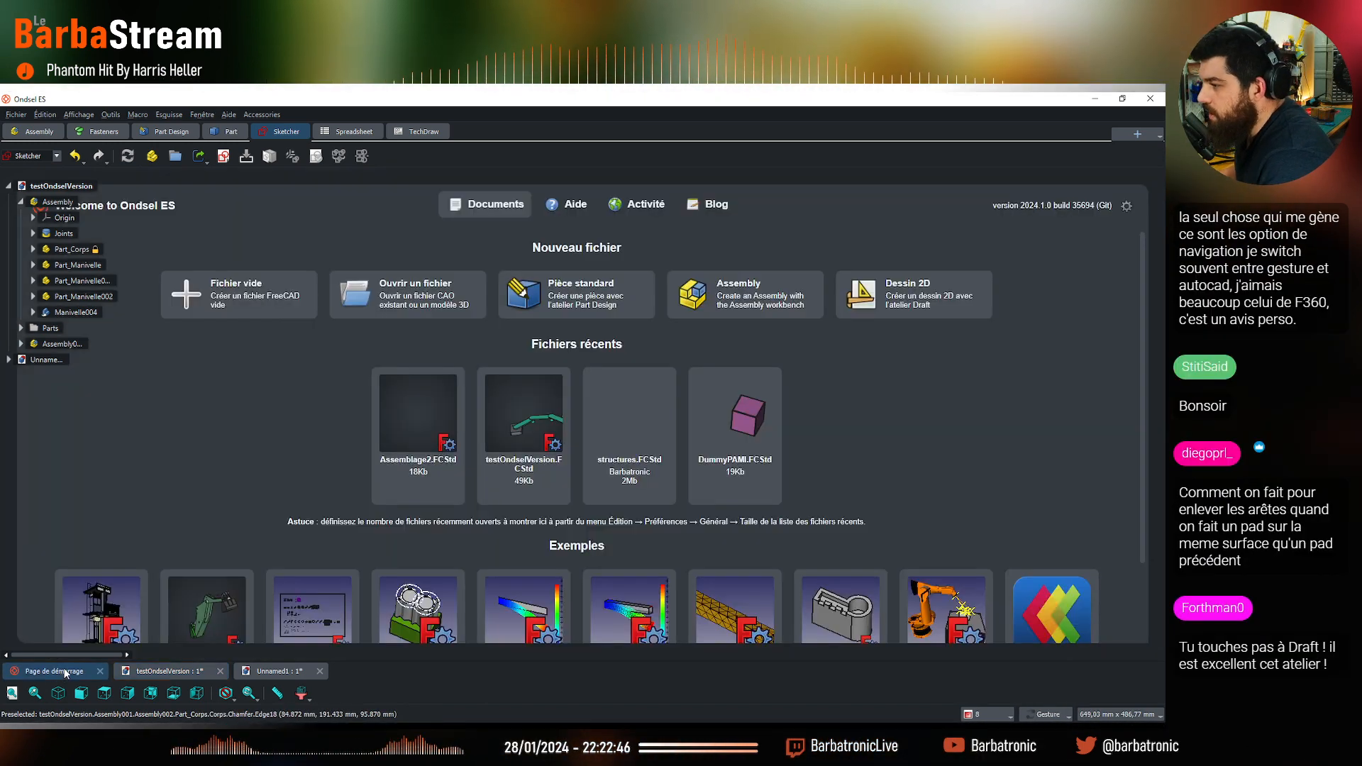
{"action": "left_click", "coordinate": [198, 296]}
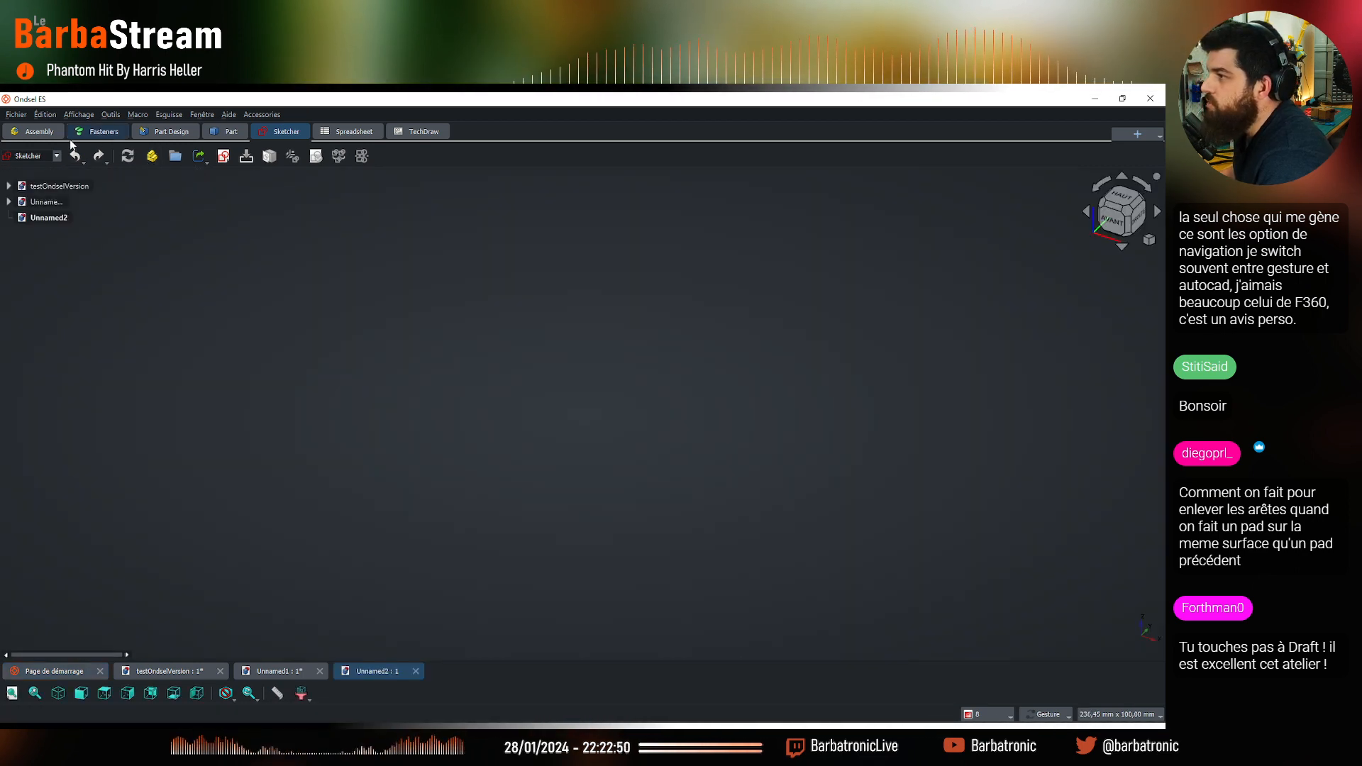
{"action": "left_click", "coordinate": [157, 135]}
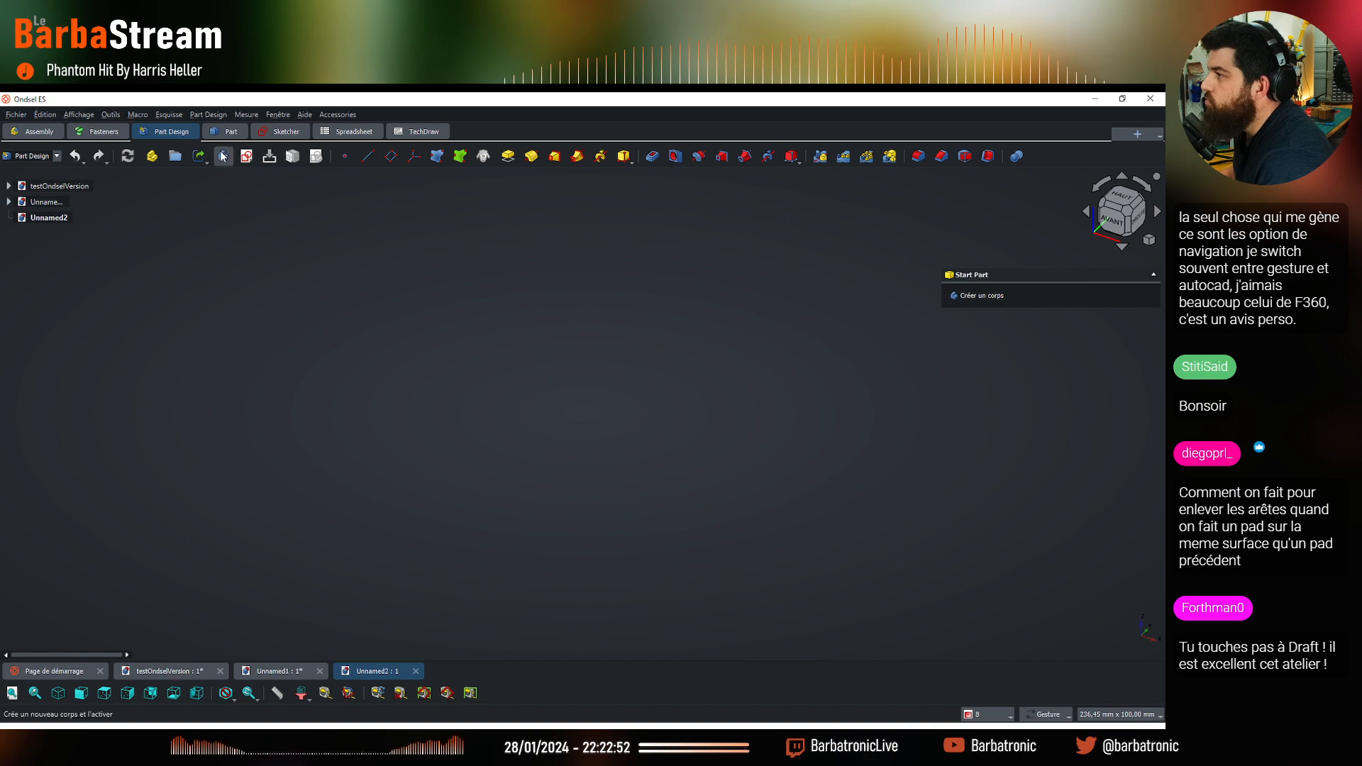
{"action": "left_click", "coordinate": [222, 156]}
{"action": "left_click", "coordinate": [246, 156]}
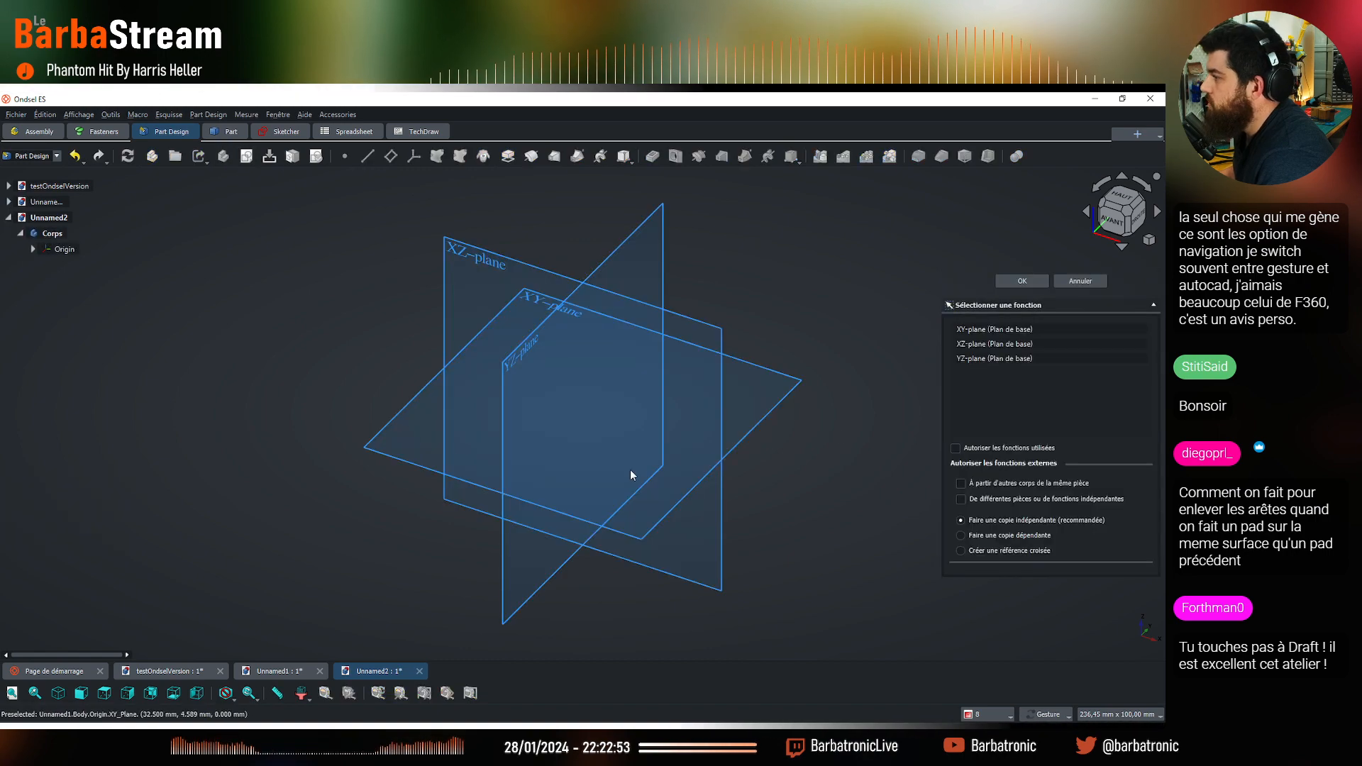
{"action": "left_click", "coordinate": [377, 448]}
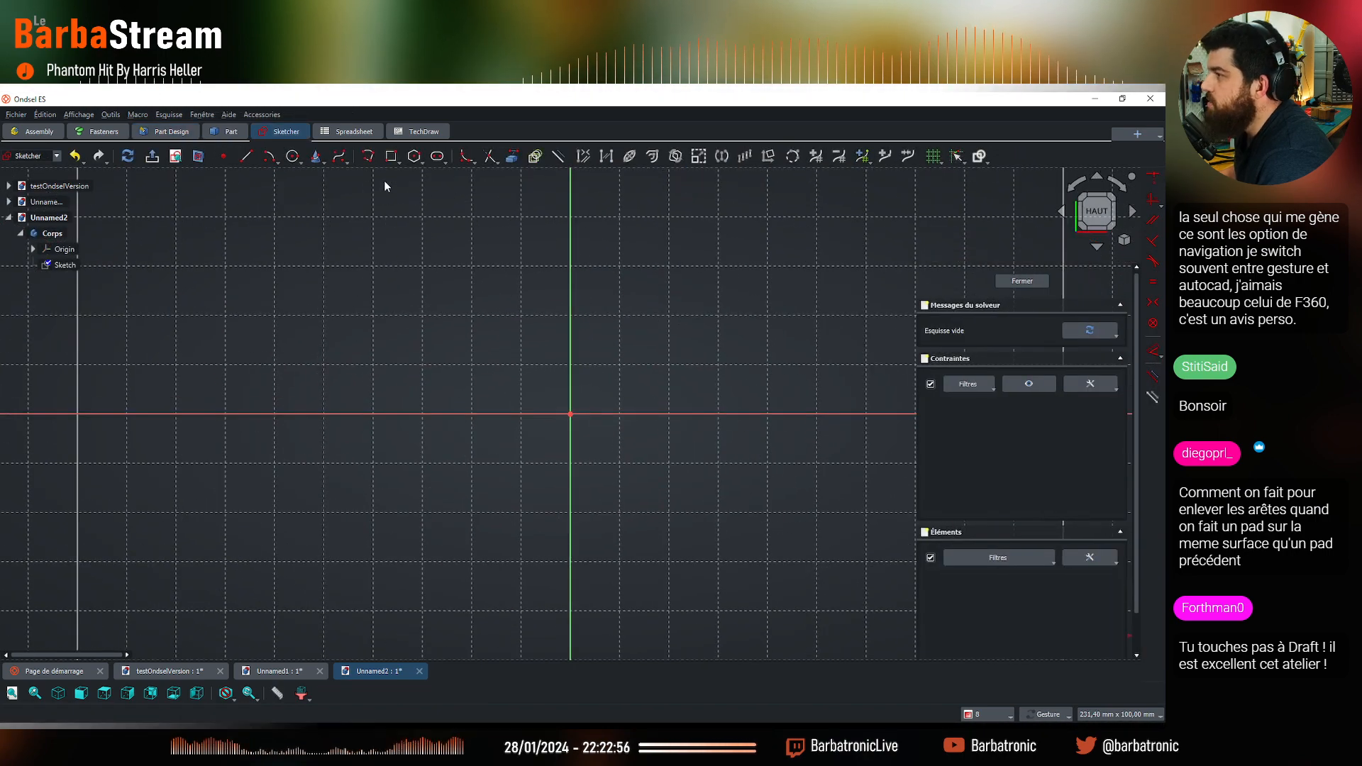
Sketch a rectangle centred on the origin, close the sketch, and pad it 10 mm
{"action": "left_click", "coordinate": [397, 160]}
{"action": "left_click", "coordinate": [408, 191]}
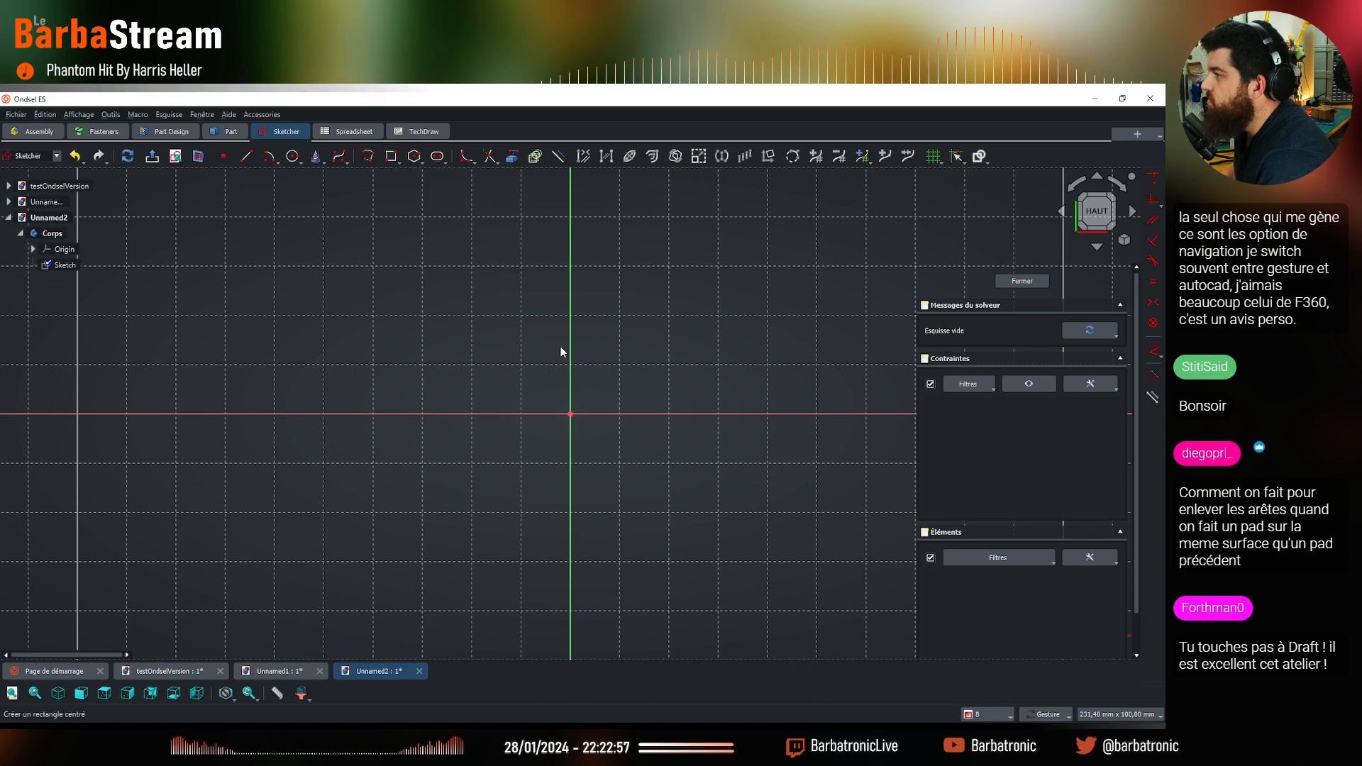
{"action": "left_click", "coordinate": [571, 414]}
{"action": "left_click", "coordinate": [702, 308]}
{"action": "left_click", "coordinate": [1029, 281]}
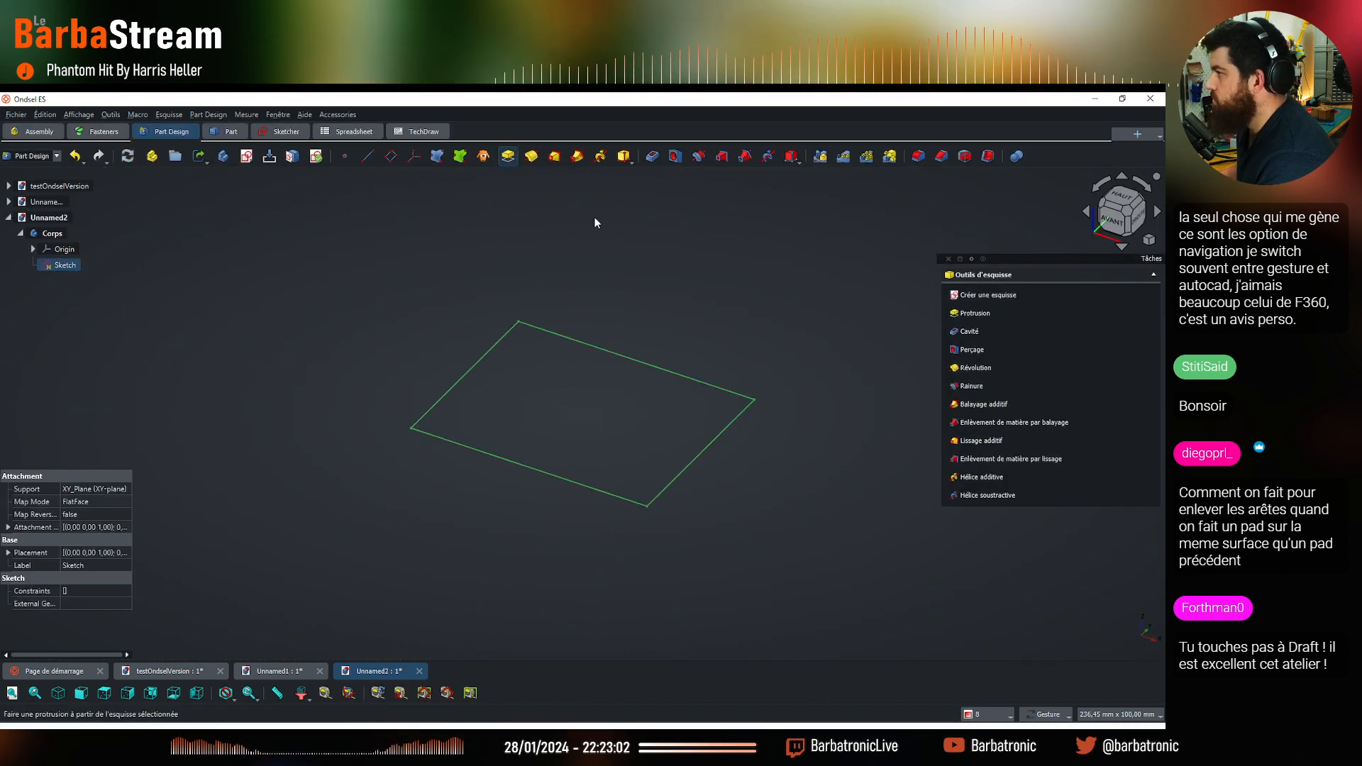
{"action": "left_click", "coordinate": [1034, 279]}
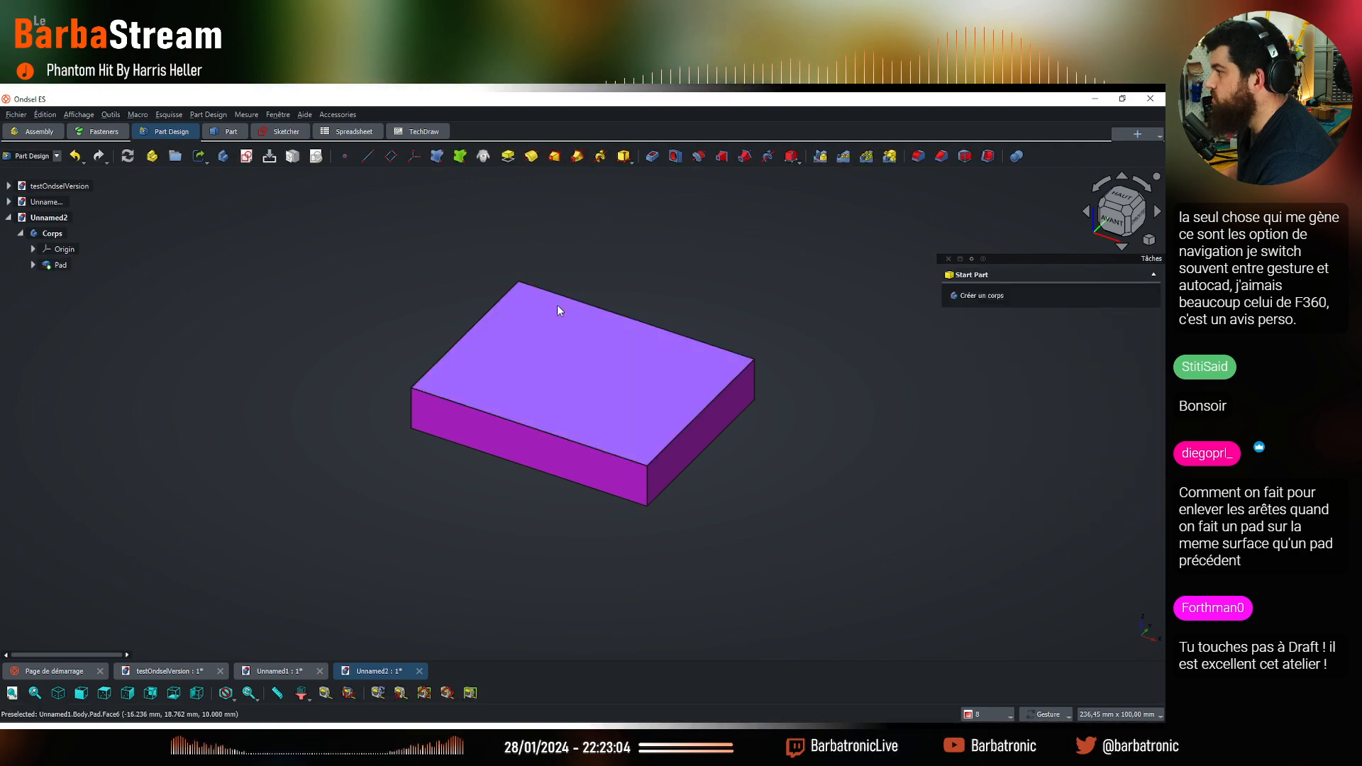
Start a sketch on the pad's top face and draw an origin-centred rectangle slightly inside the face's outline
{"action": "left_click", "coordinate": [531, 335]}
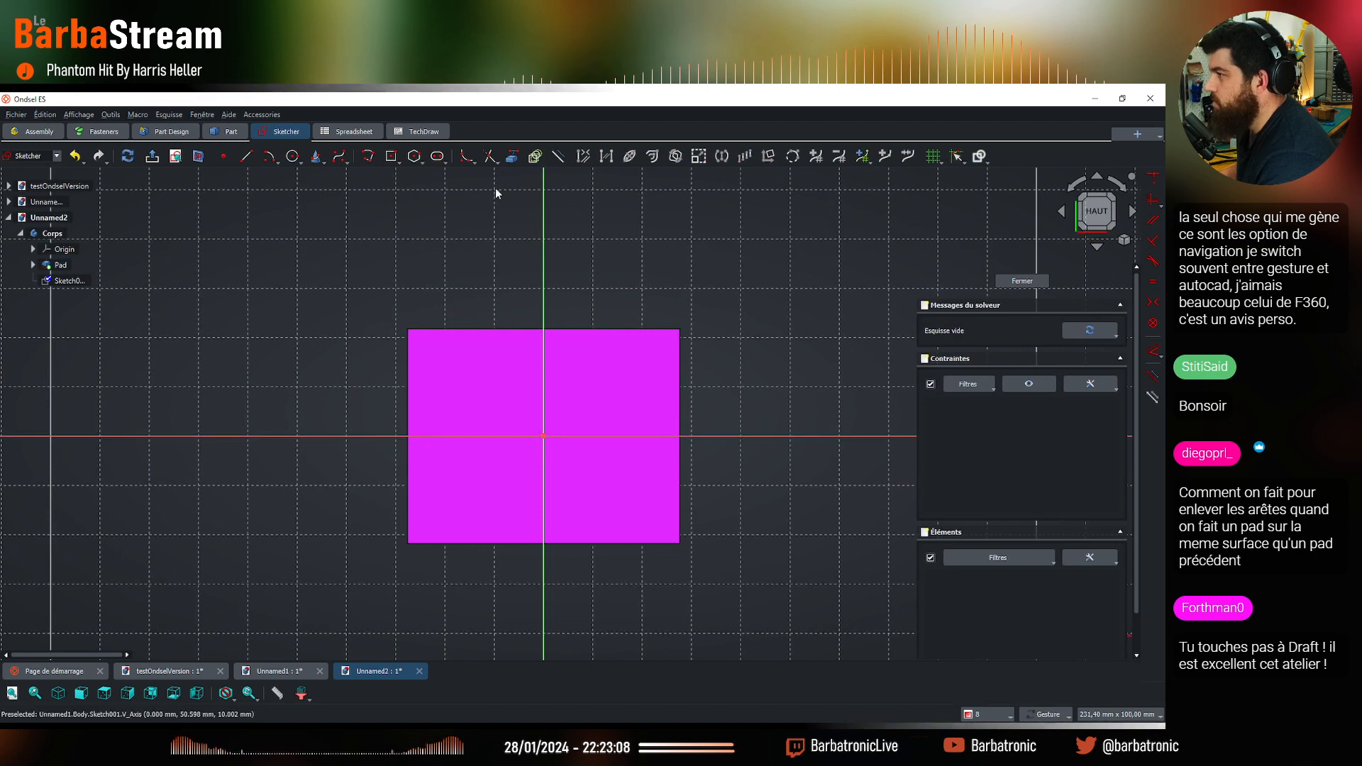
{"action": "left_click", "coordinate": [391, 156]}
{"action": "left_click", "coordinate": [543, 435]}
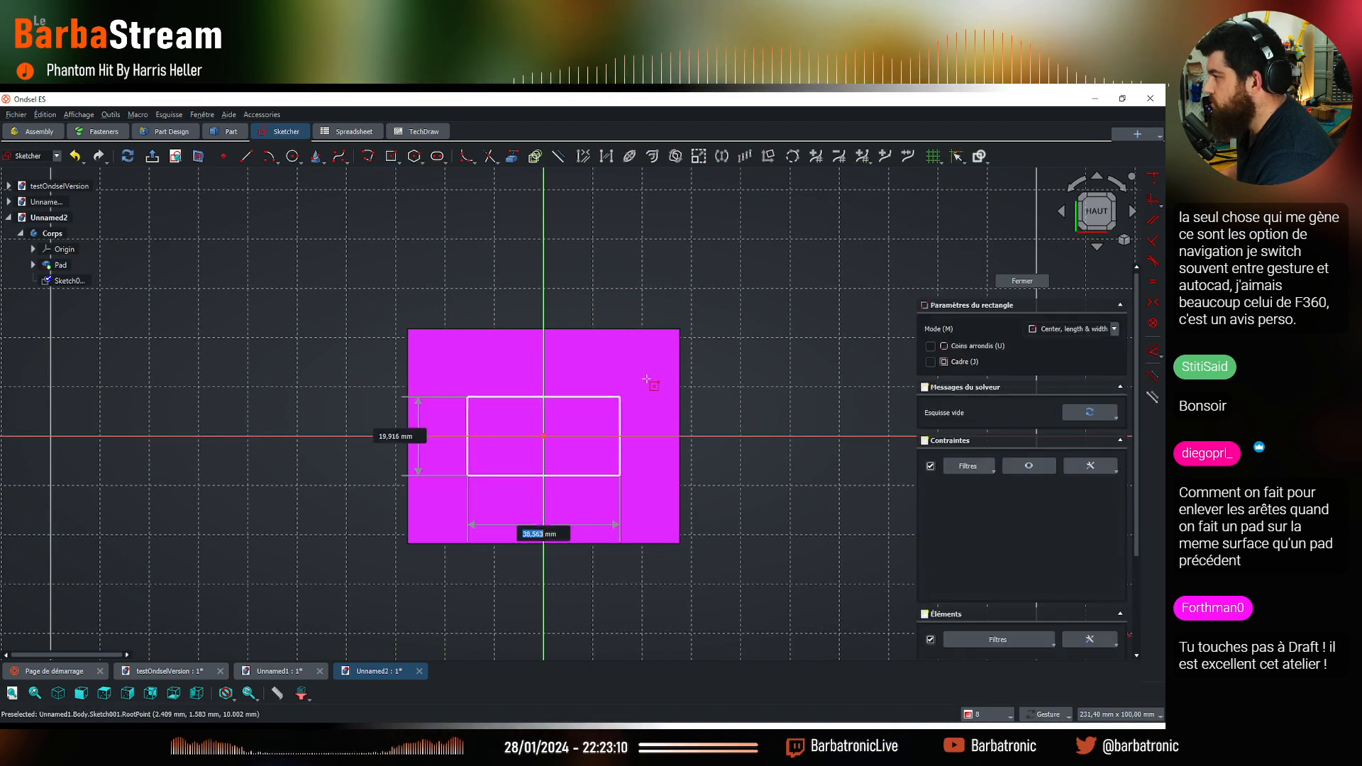
{"action": "left_click", "coordinate": [664, 340]}
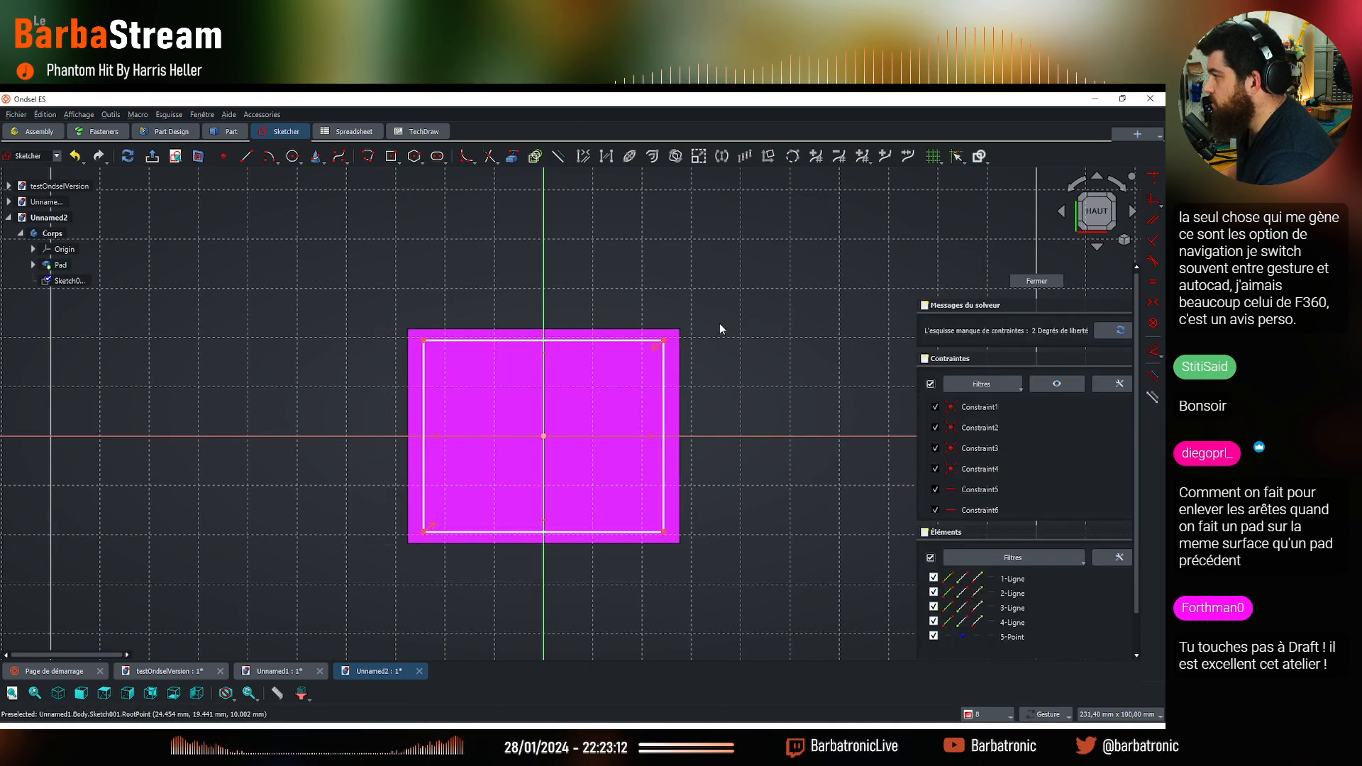
Link the pad's upper horizontal edge into the sketch as external geometry
{"action": "scroll", "coordinate": [676, 341], "scroll_direction": "up", "scroll_amount": 4}
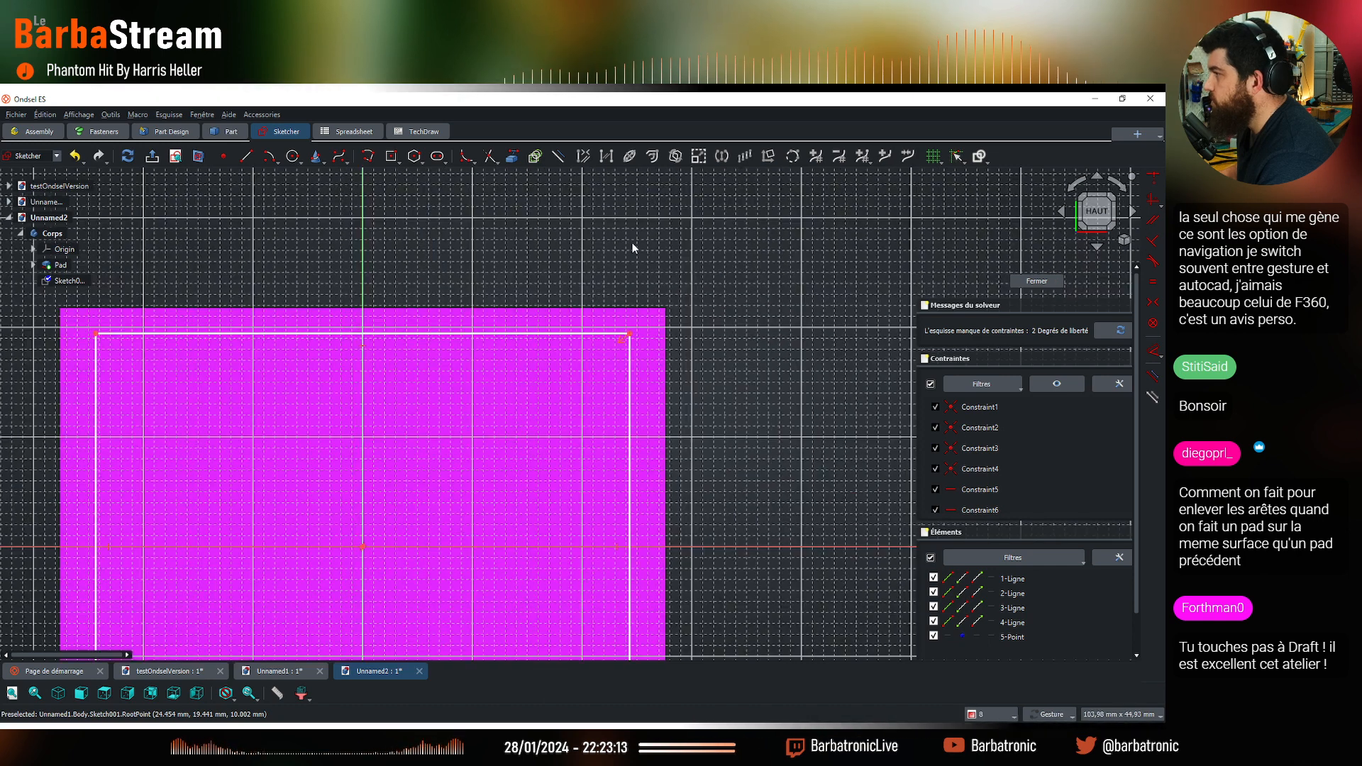
{"action": "left_click", "coordinate": [513, 159]}
{"action": "left_click", "coordinate": [632, 307]}
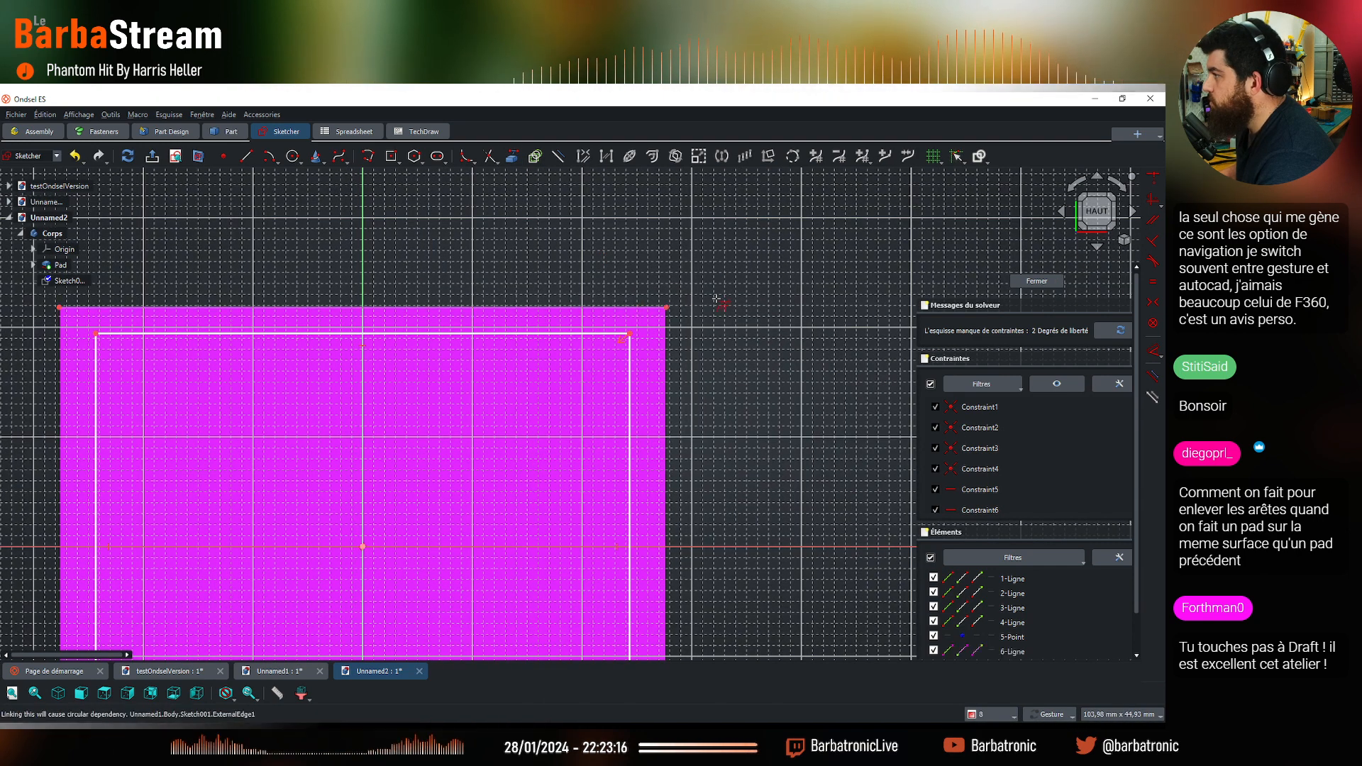
Hide the sketch grid, make the rectangle's upper-right corner coincident with the linked edge's right endpoint, and close the sketch
{"action": "left_click", "coordinate": [934, 156]}
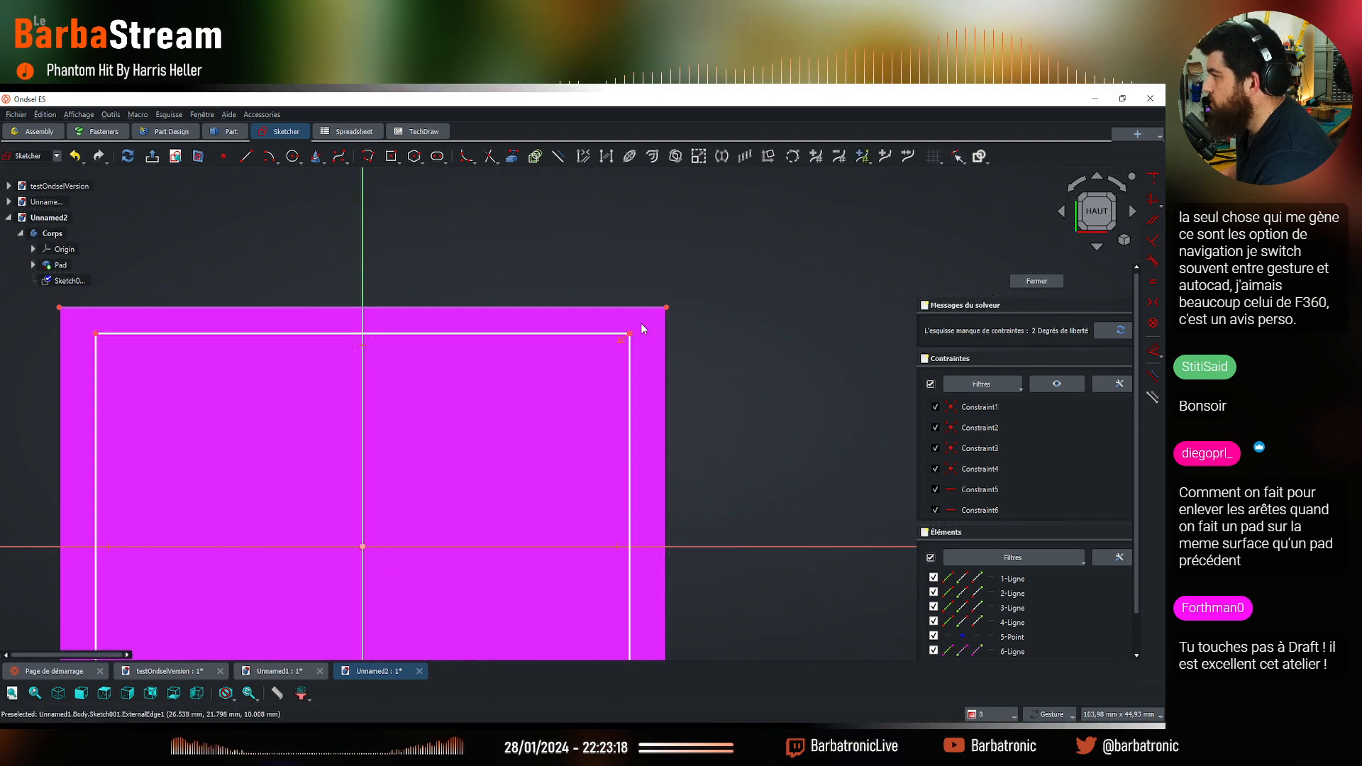
{"action": "left_click", "coordinate": [632, 334]}
{"action": "left_click", "coordinate": [668, 308]}
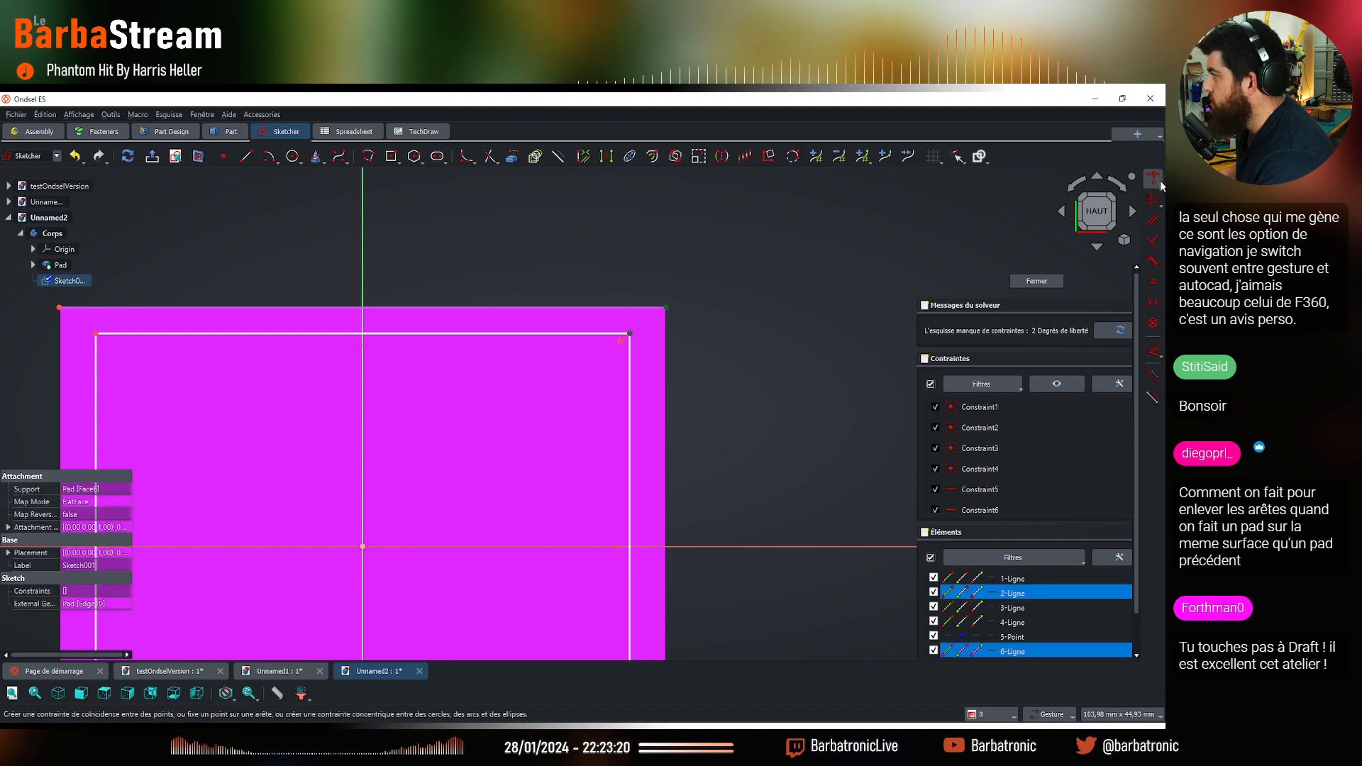
{"action": "left_click", "coordinate": [1153, 178]}
{"action": "left_click", "coordinate": [923, 249]}
{"action": "scroll", "coordinate": [815, 313], "scroll_direction": "down", "scroll_amount": 4}
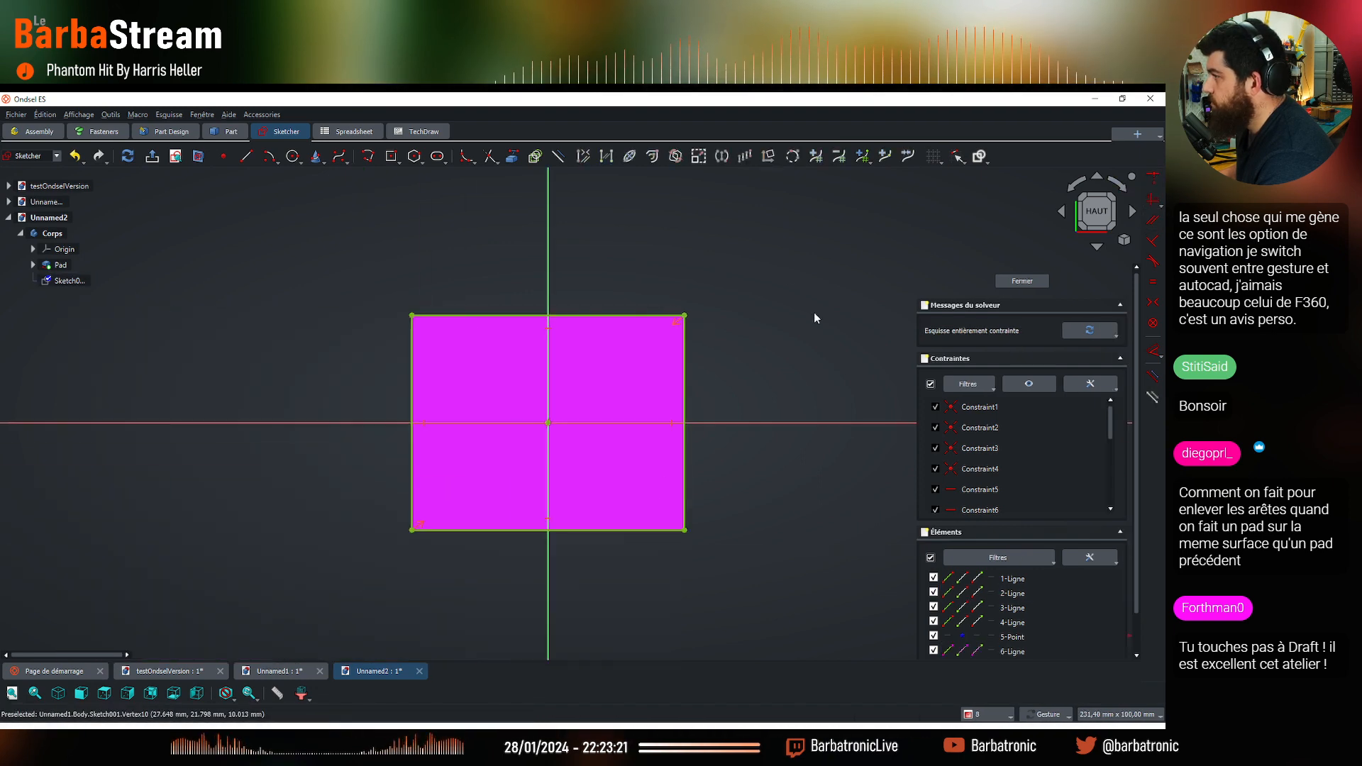
{"action": "left_click", "coordinate": [1032, 281]}
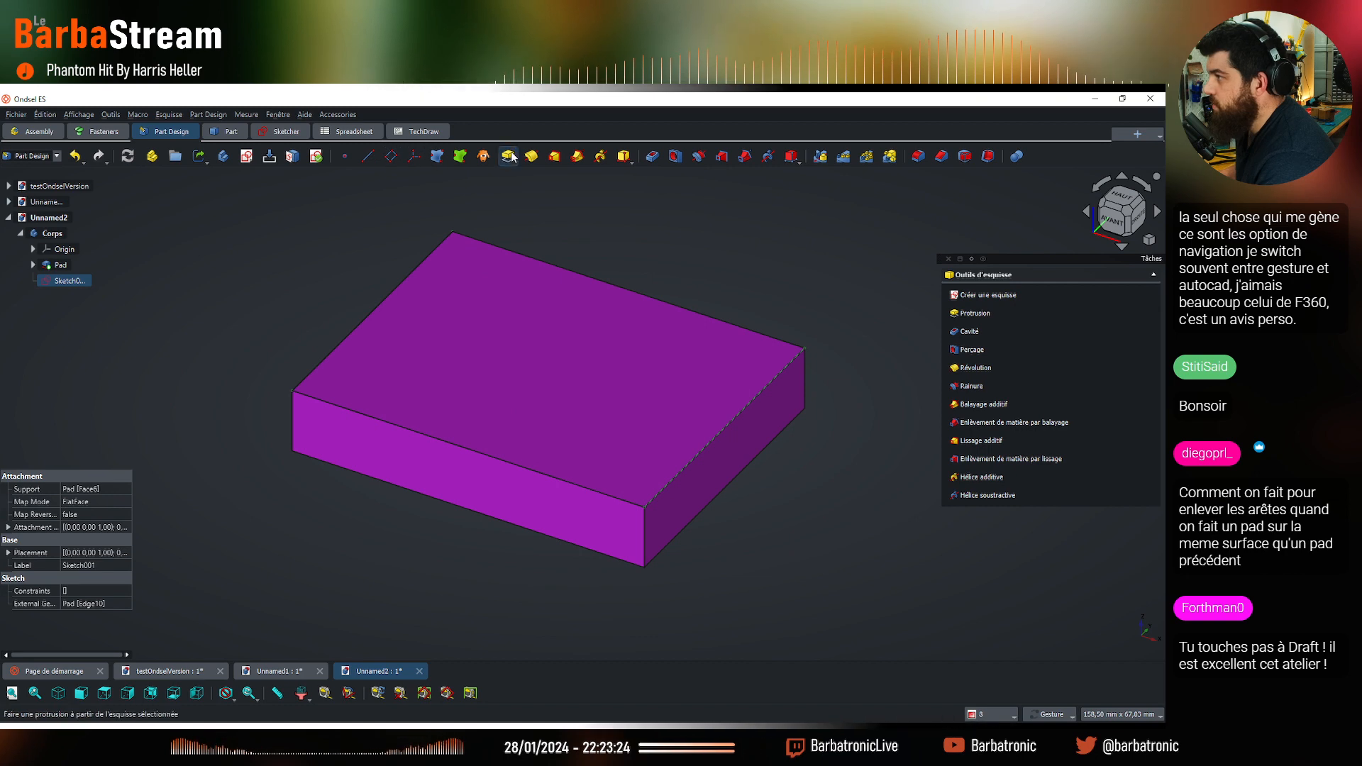
Pad the new sketch 16 mm on top of the first pad
{"action": "left_click", "coordinate": [510, 155]}
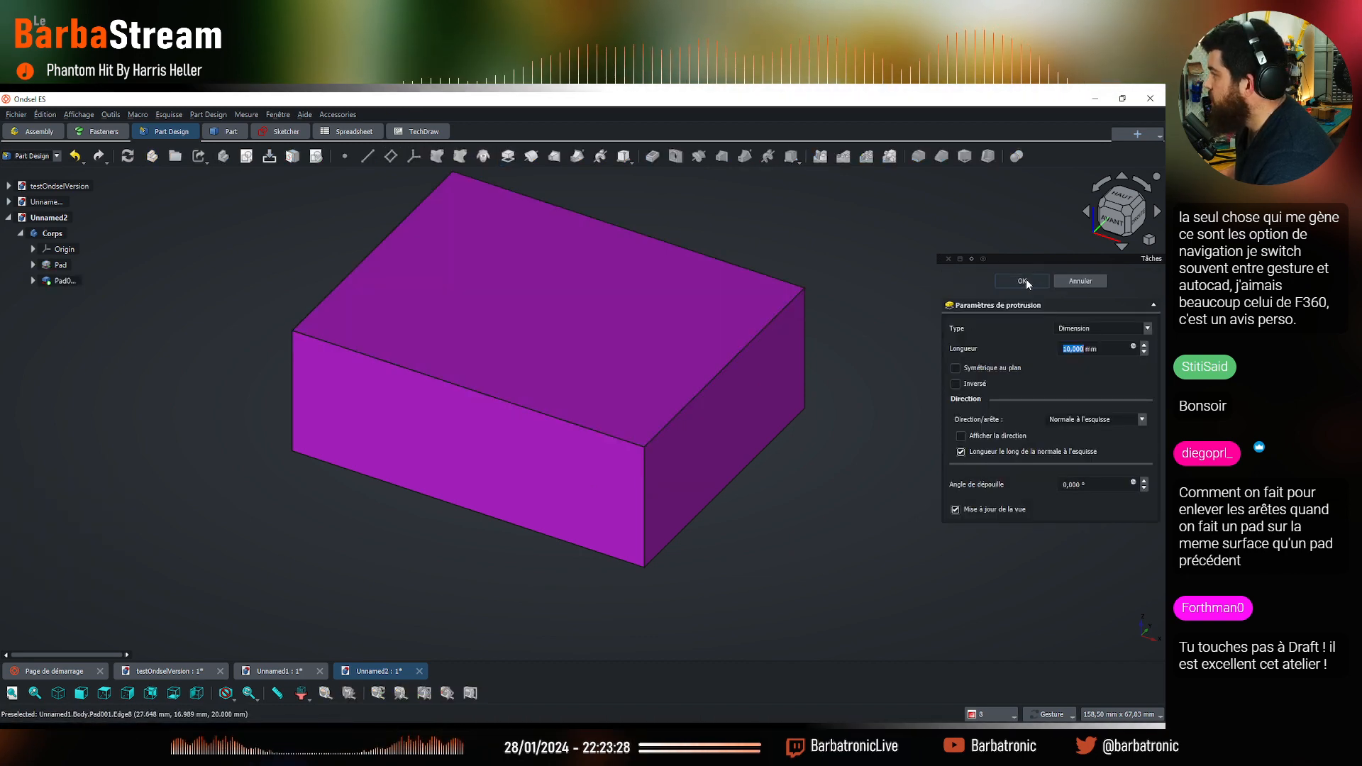
{"action": "left_click", "coordinate": [1145, 345]}
{"action": "left_click", "coordinate": [1146, 345]}
{"action": "left_click", "coordinate": [1145, 345]}
{"action": "left_click", "coordinate": [1146, 345]}
{"action": "left_click", "coordinate": [1145, 345]}
{"action": "left_click", "coordinate": [1145, 345]}
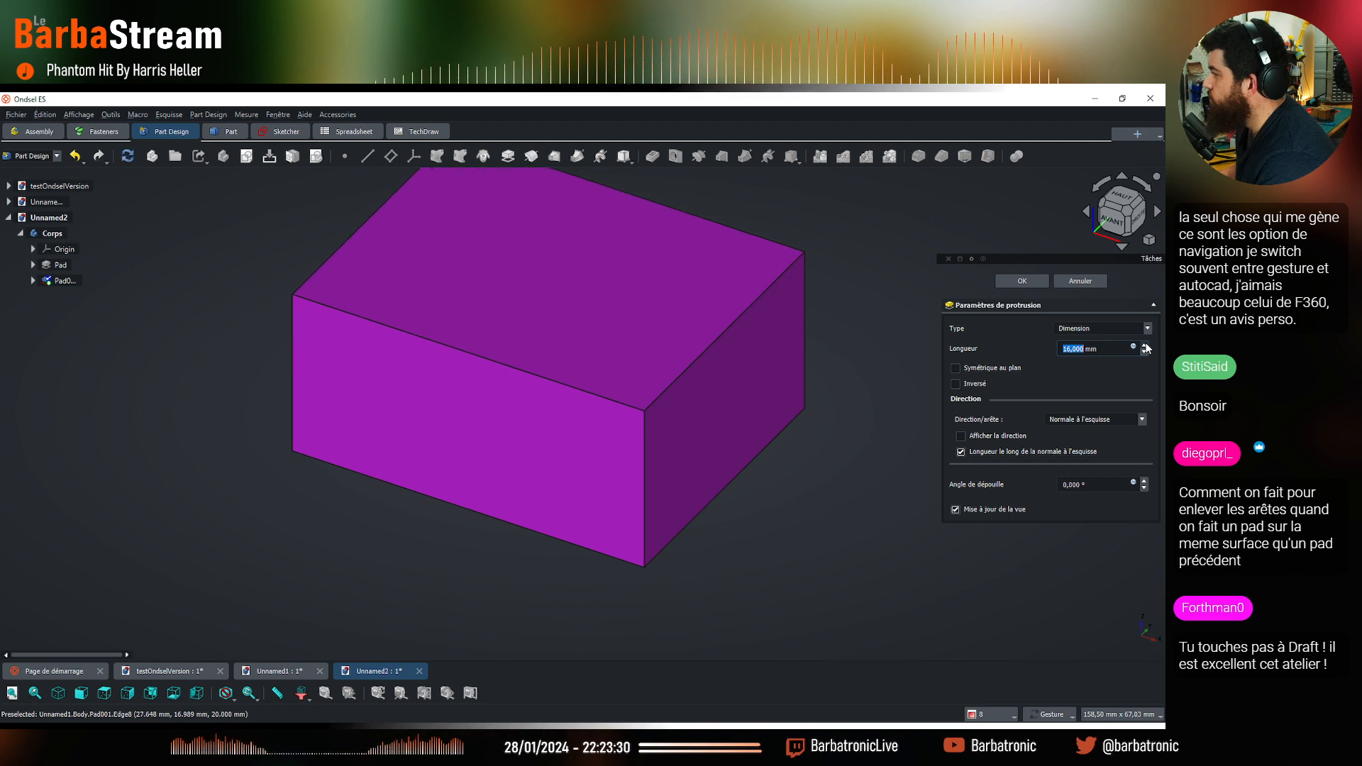
{"action": "left_click", "coordinate": [1018, 277]}
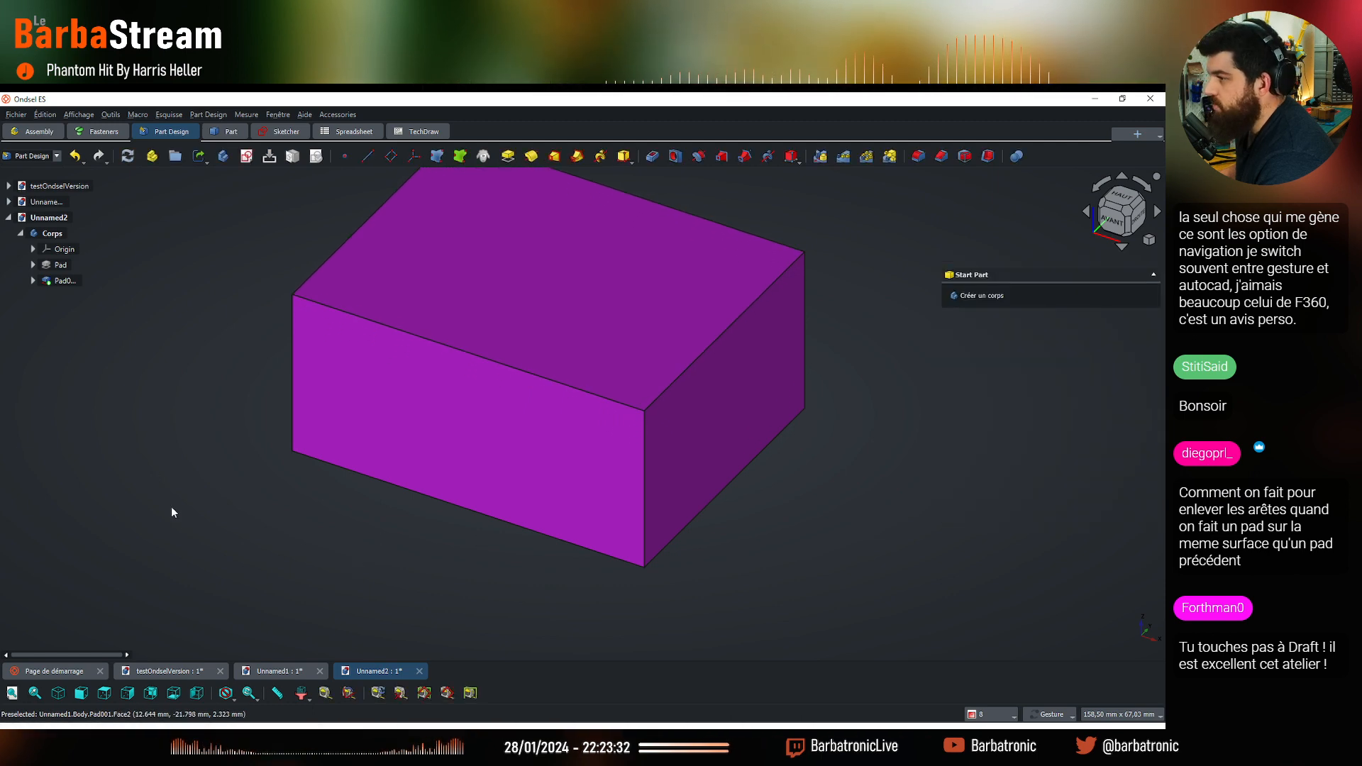
Examine the view and data properties of the body Corps for an edge-removal option
{"action": "left_click", "coordinate": [53, 234]}
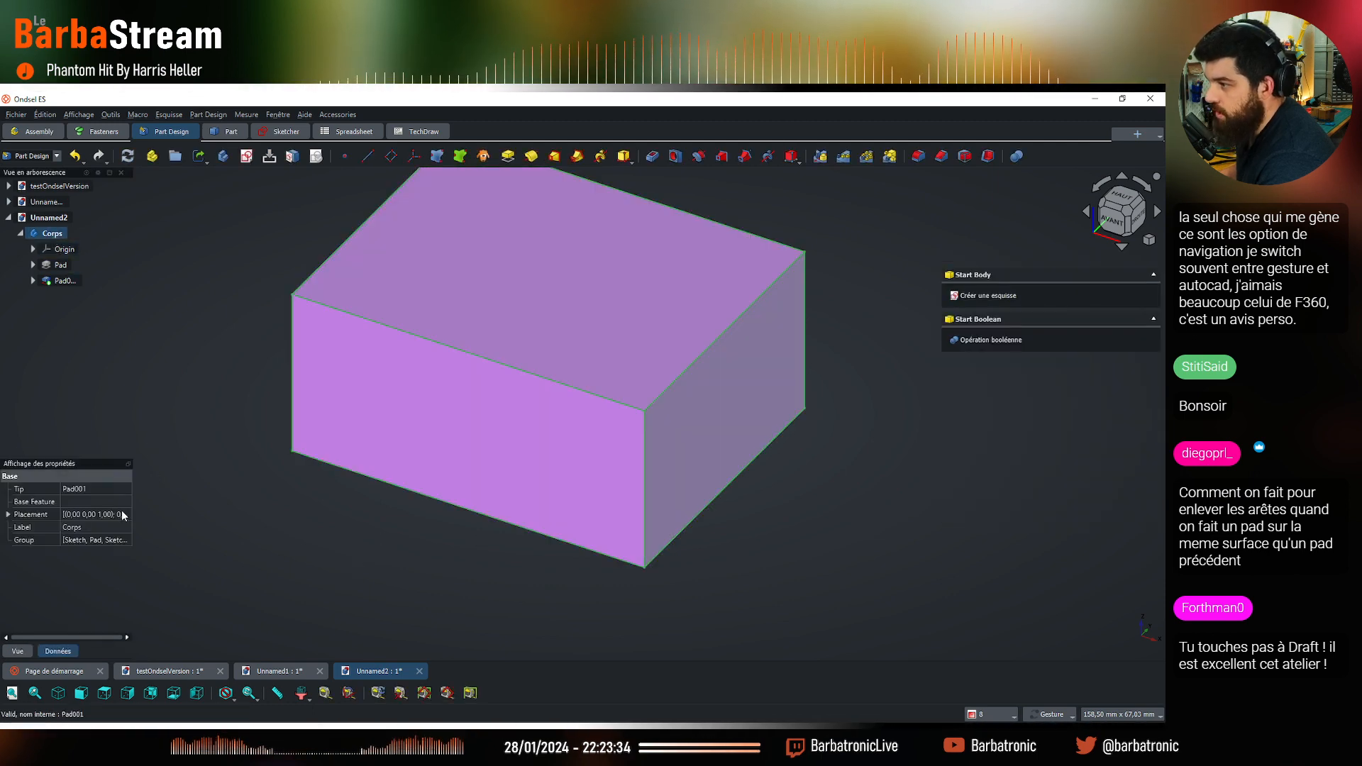
{"action": "left_click", "coordinate": [21, 653]}
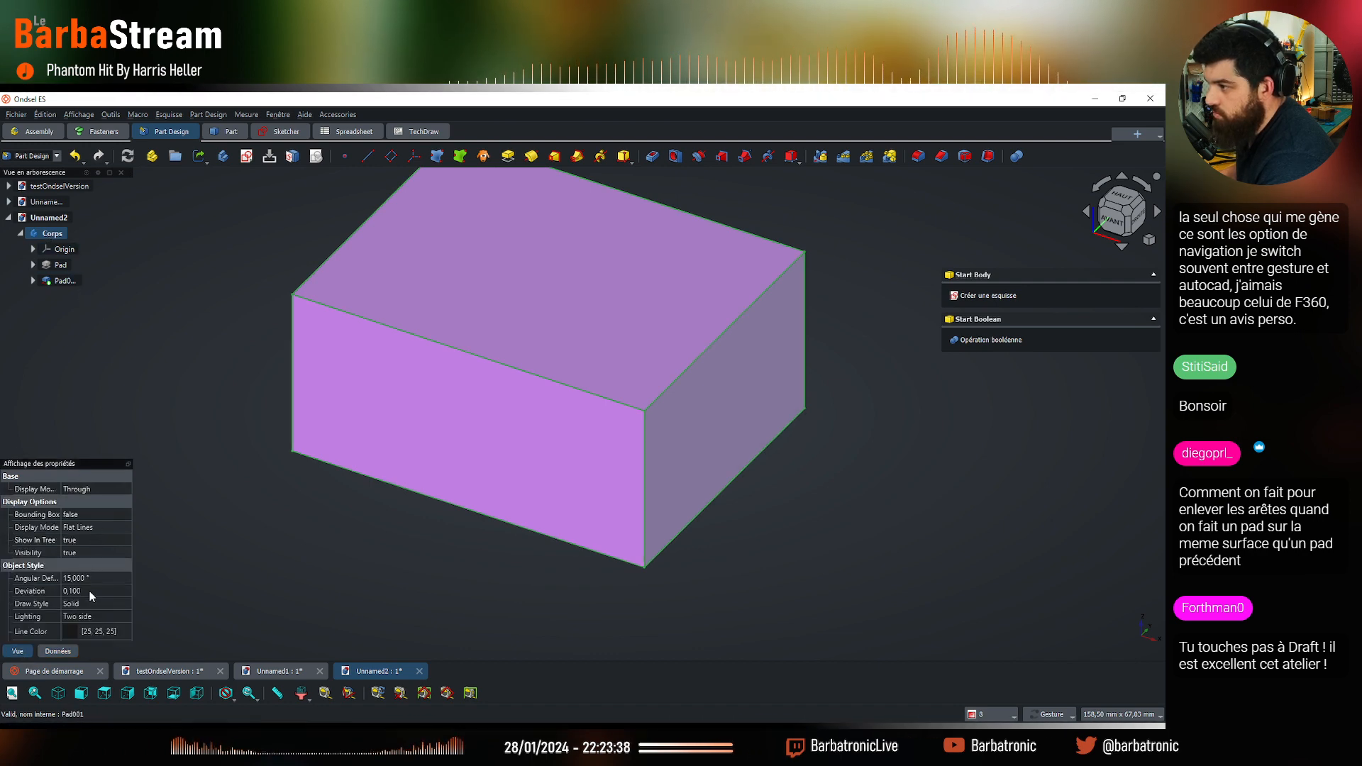
{"action": "left_click", "coordinate": [68, 652]}
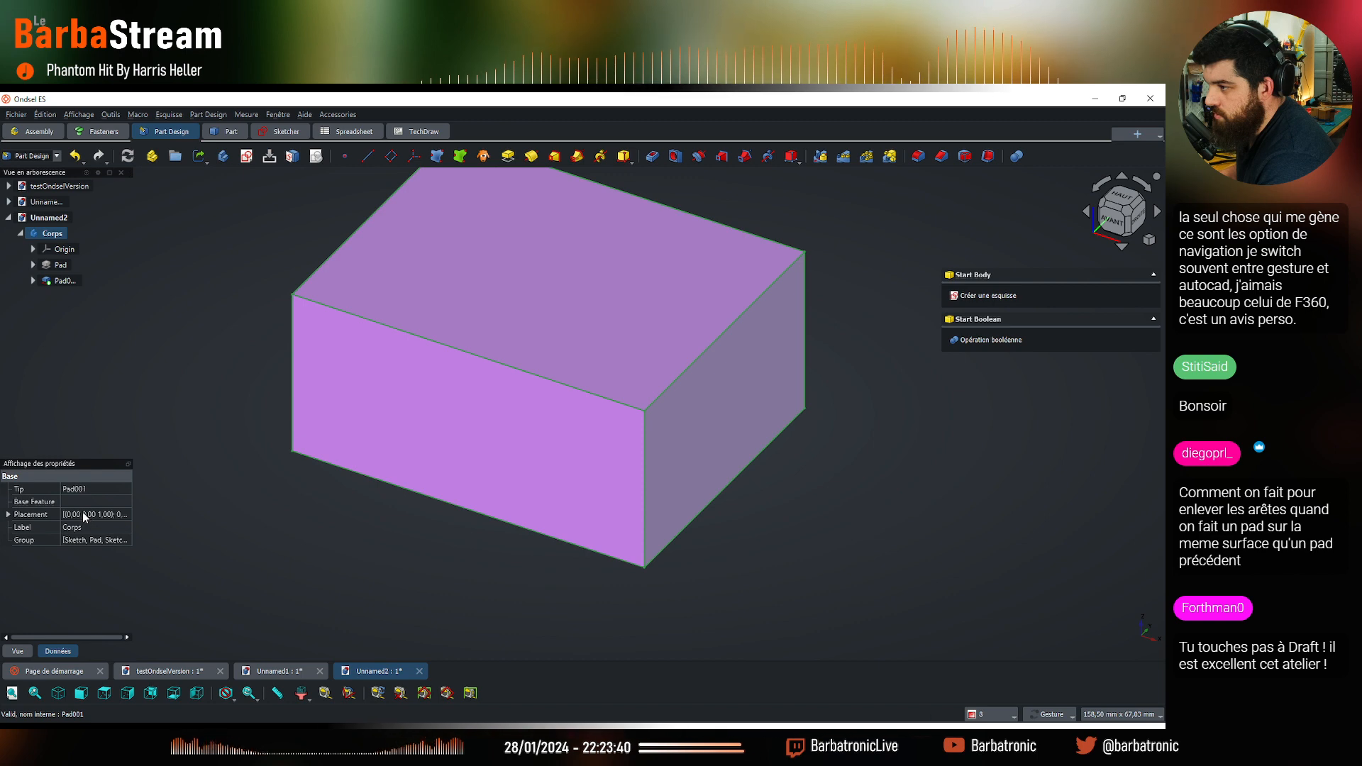
{"action": "left_click", "coordinate": [22, 651]}
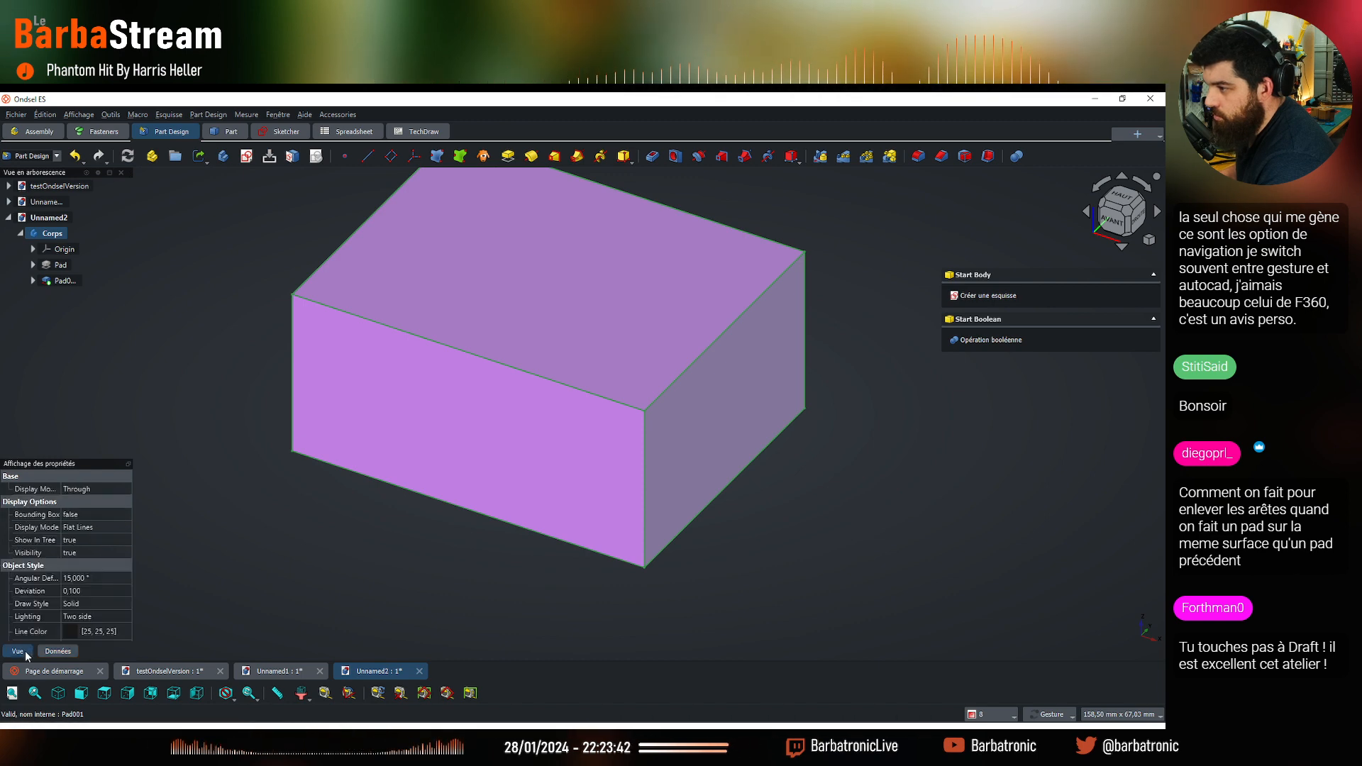
{"action": "scroll", "coordinate": [117, 530], "scroll_direction": "down", "scroll_amount": 3}
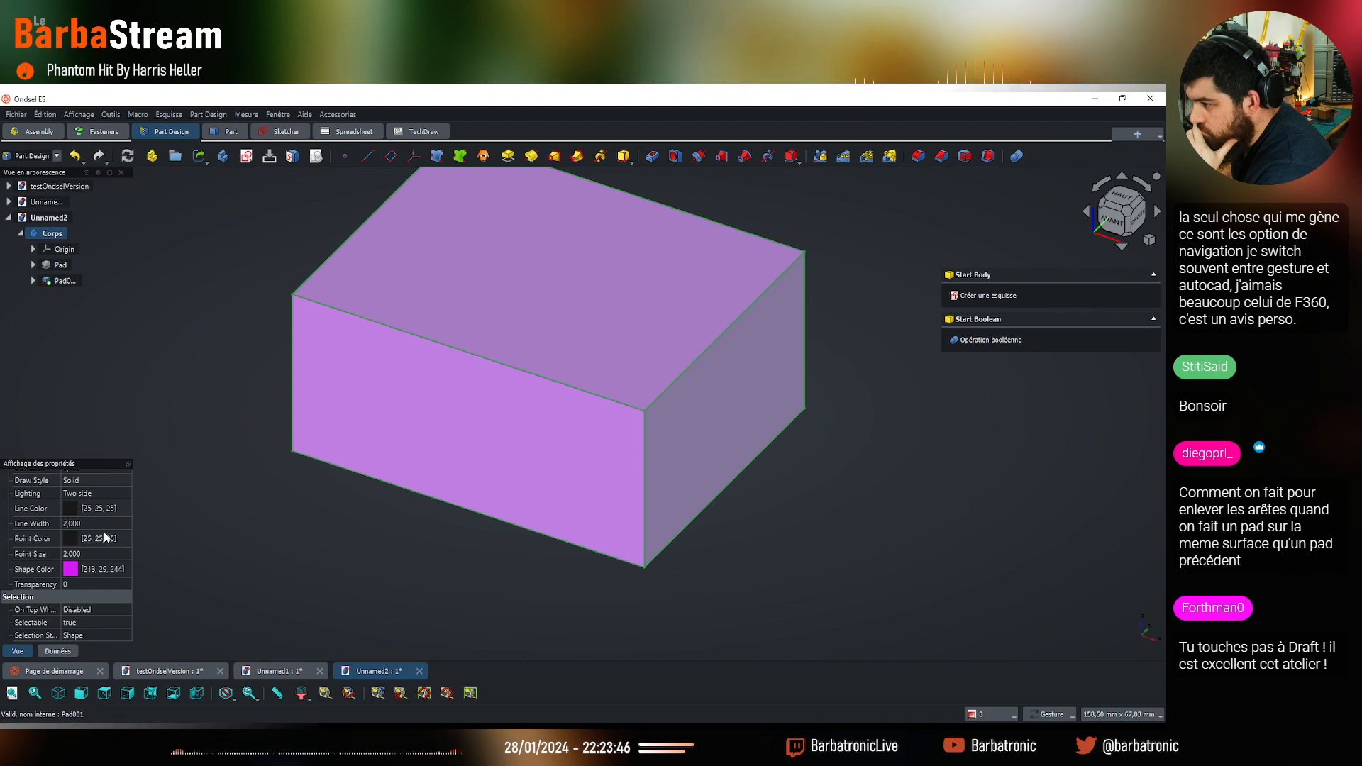
{"action": "scroll", "coordinate": [106, 537], "scroll_direction": "up", "scroll_amount": 5}
{"action": "left_click", "coordinate": [244, 535]}
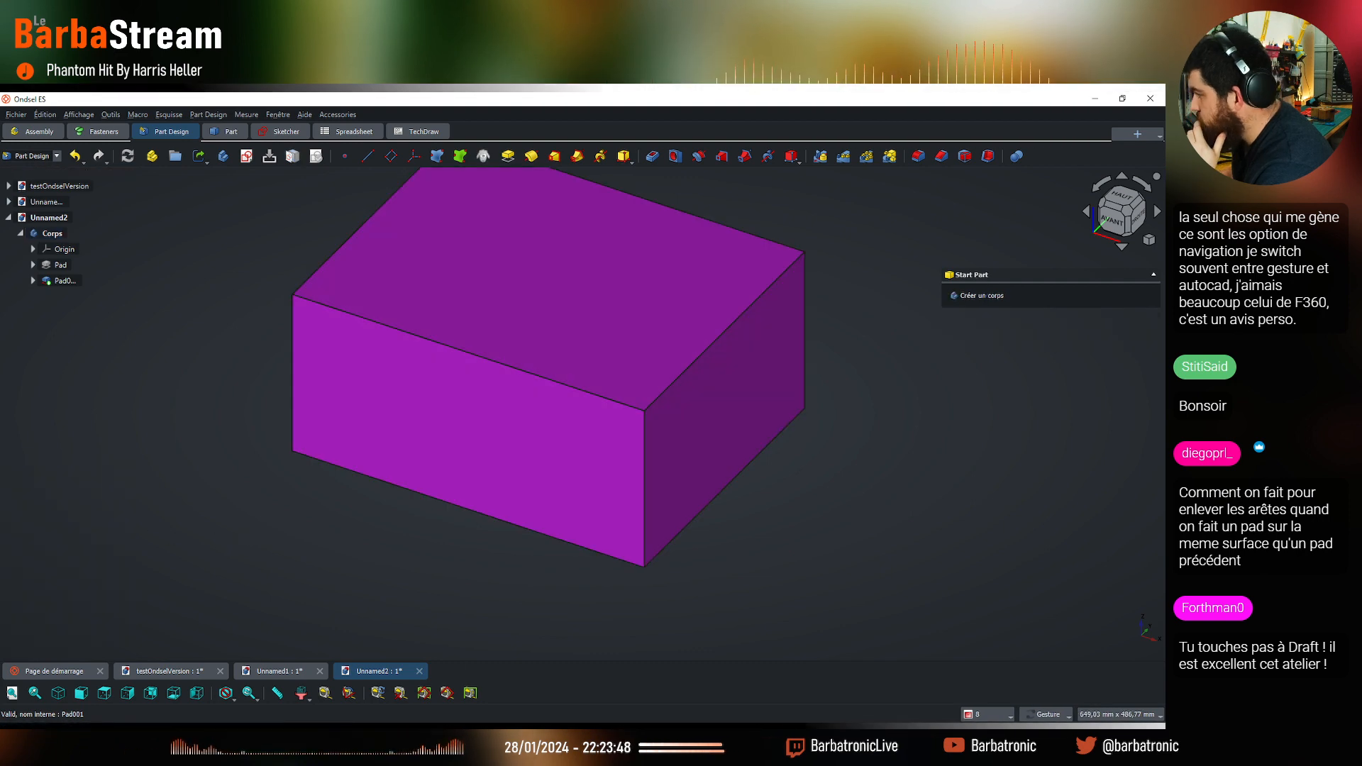
Switch to FreeCAD Link Branch, select the Body of CotéJardiniere, maximise the window, and enlarge the property area
{"action": "key", "text": "alt+Tab"}
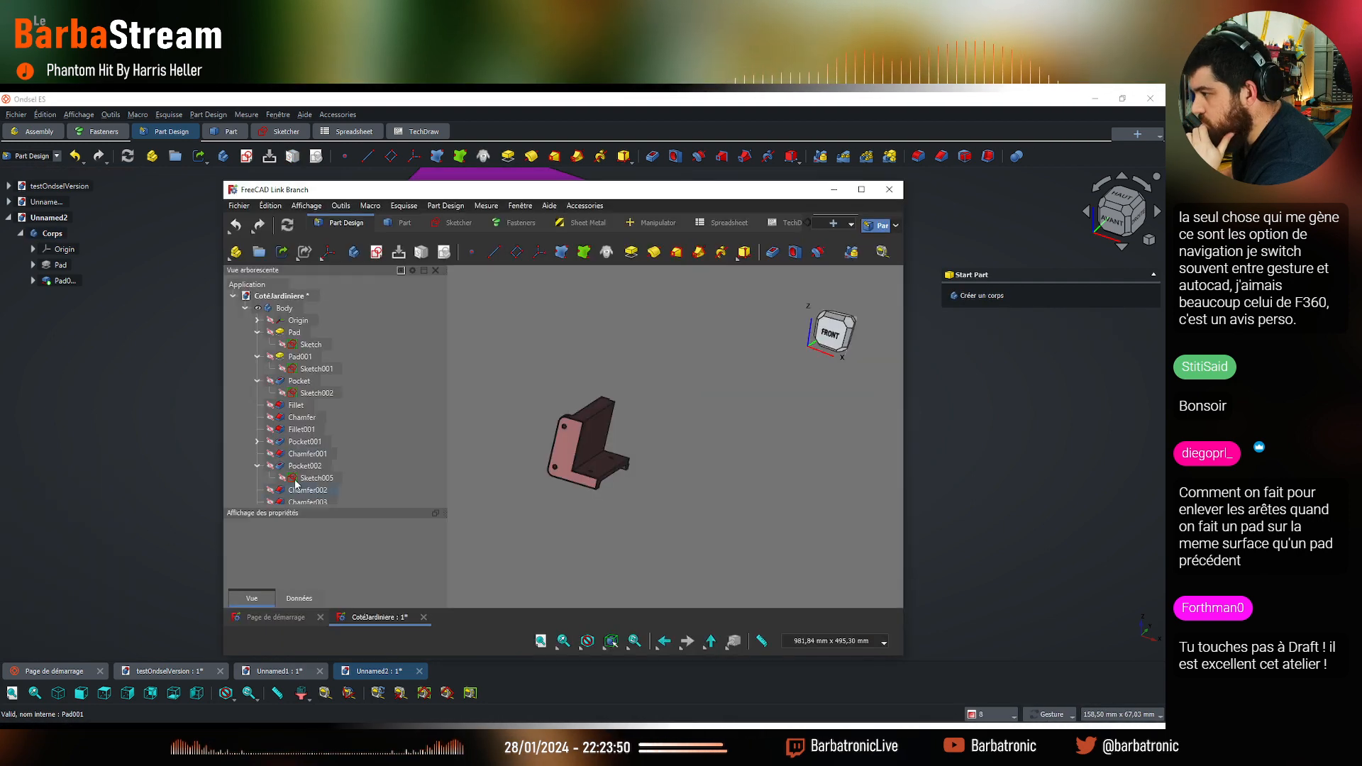
{"action": "left_click", "coordinate": [282, 309]}
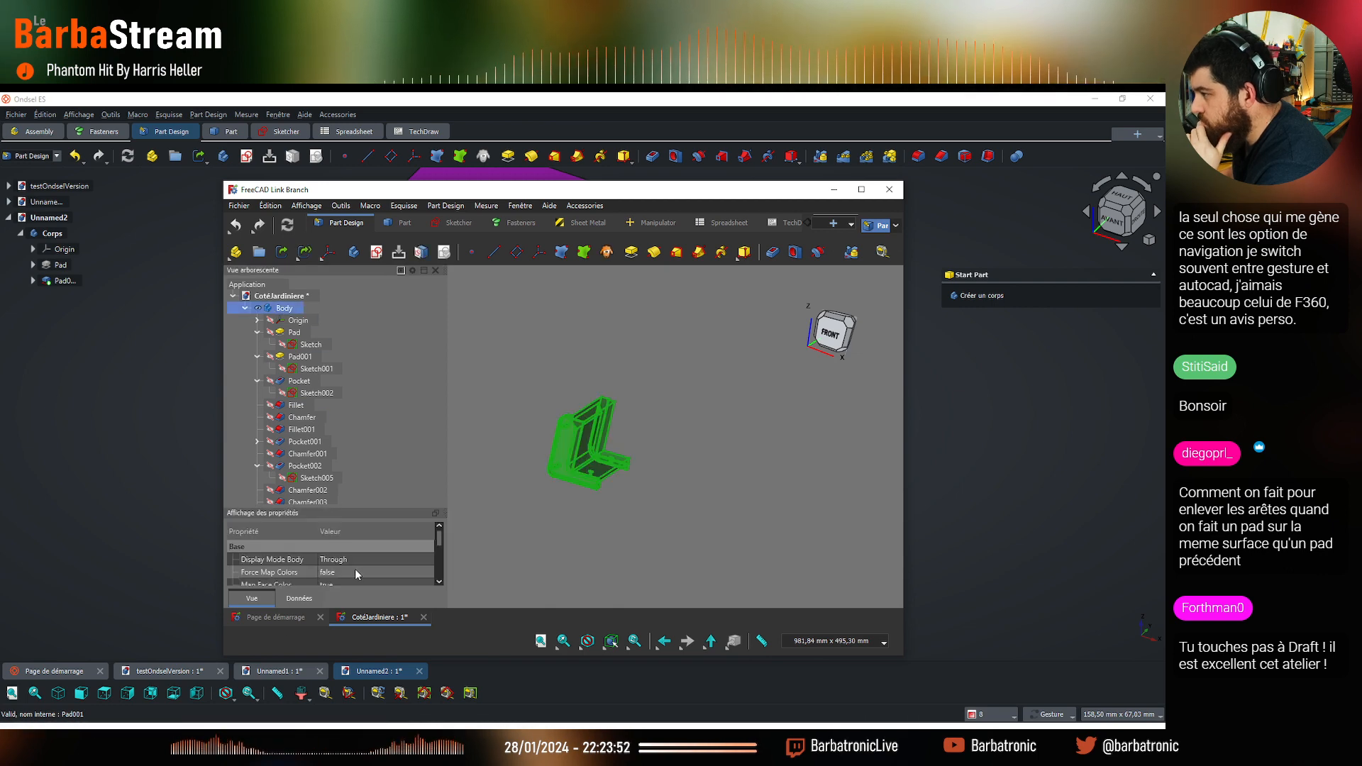
{"action": "left_click", "coordinate": [862, 189]}
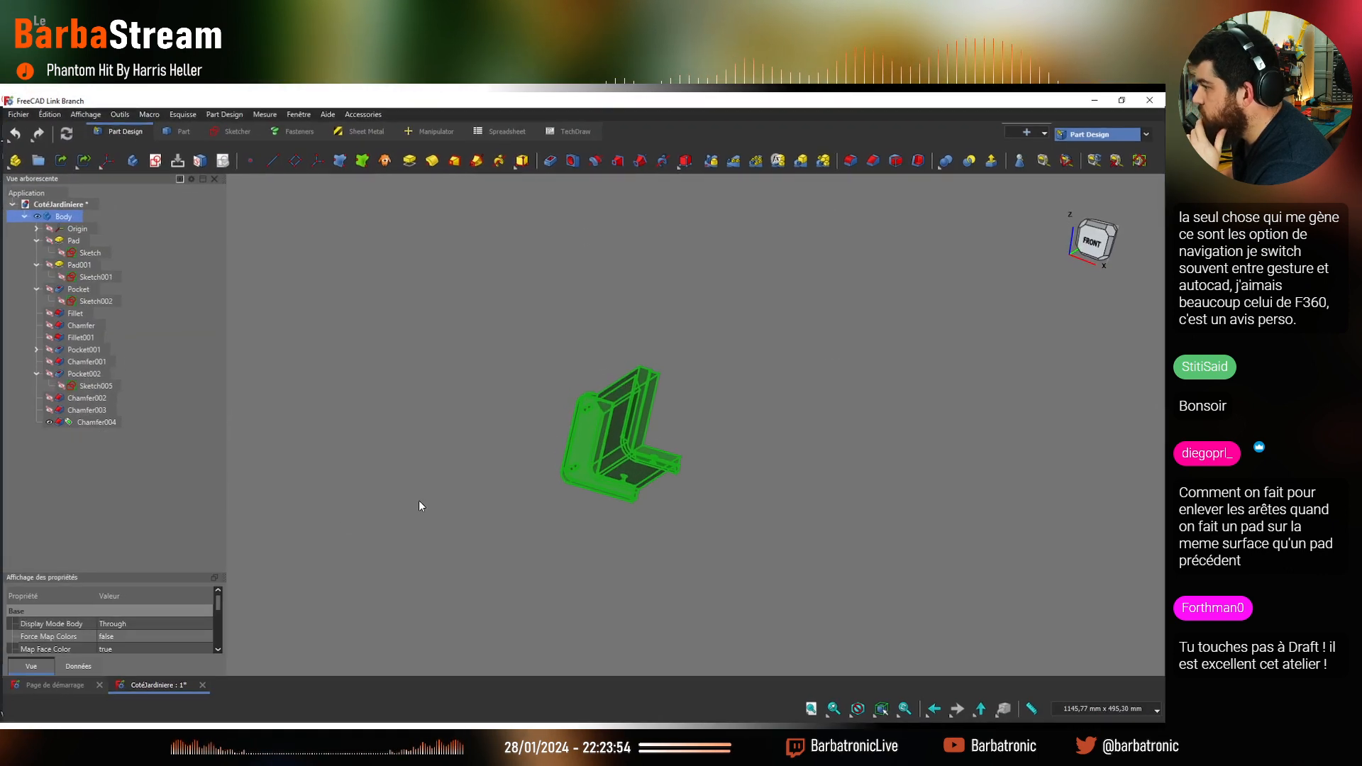
{"action": "left_click_drag", "start_coordinate": [170, 572], "coordinate": [164, 471]}
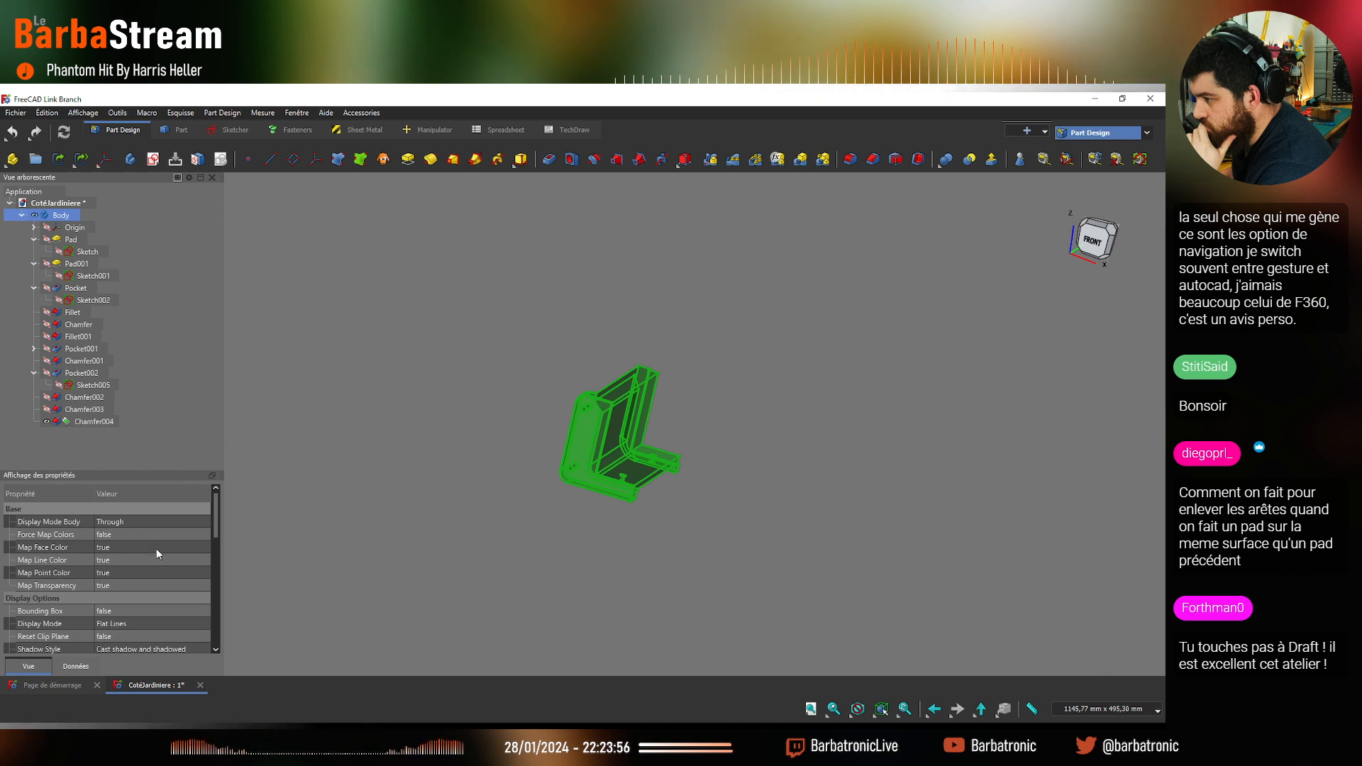
Examine the Body's view and data properties in CotéJardiniere for a setting that removes leftover edges
{"action": "scroll", "coordinate": [159, 585], "scroll_direction": "down", "scroll_amount": 1}
{"action": "scroll", "coordinate": [159, 586], "scroll_direction": "down", "scroll_amount": 3}
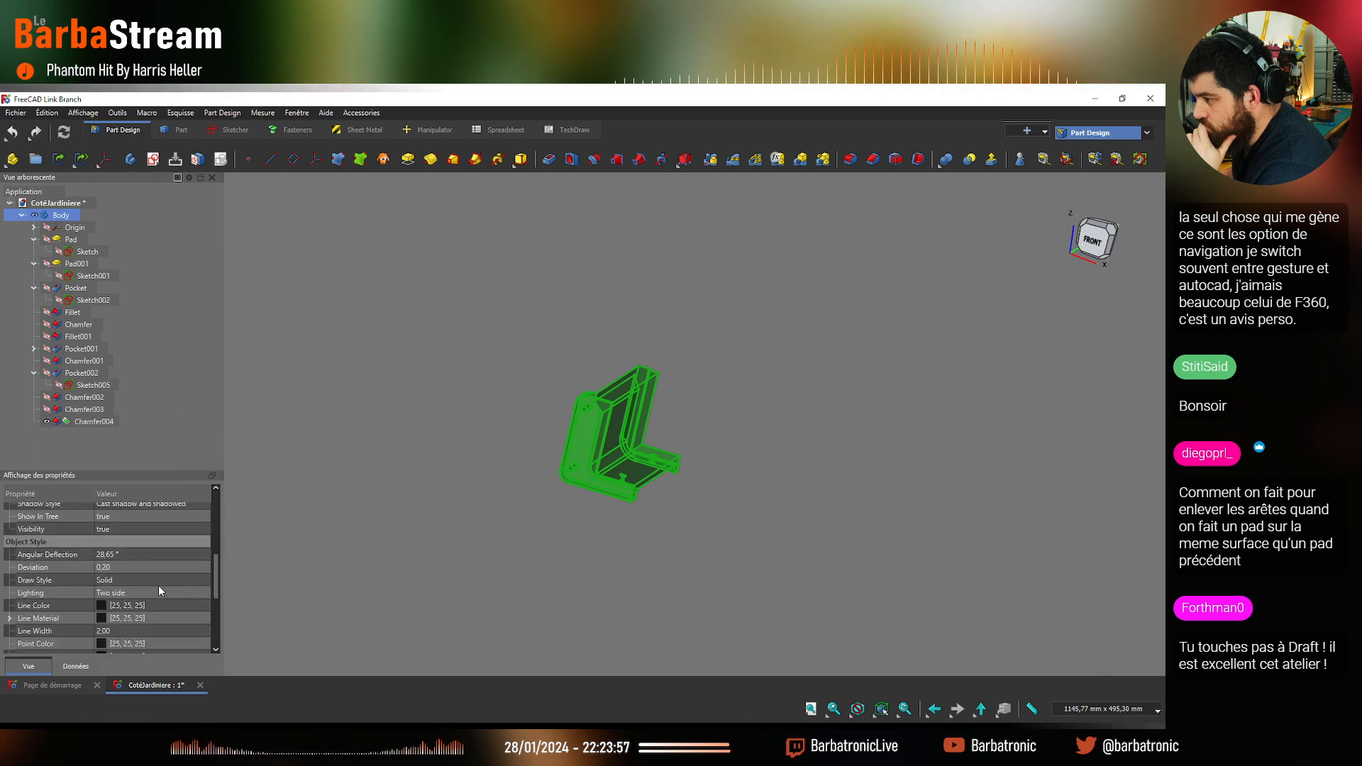
{"action": "left_click", "coordinate": [87, 665]}
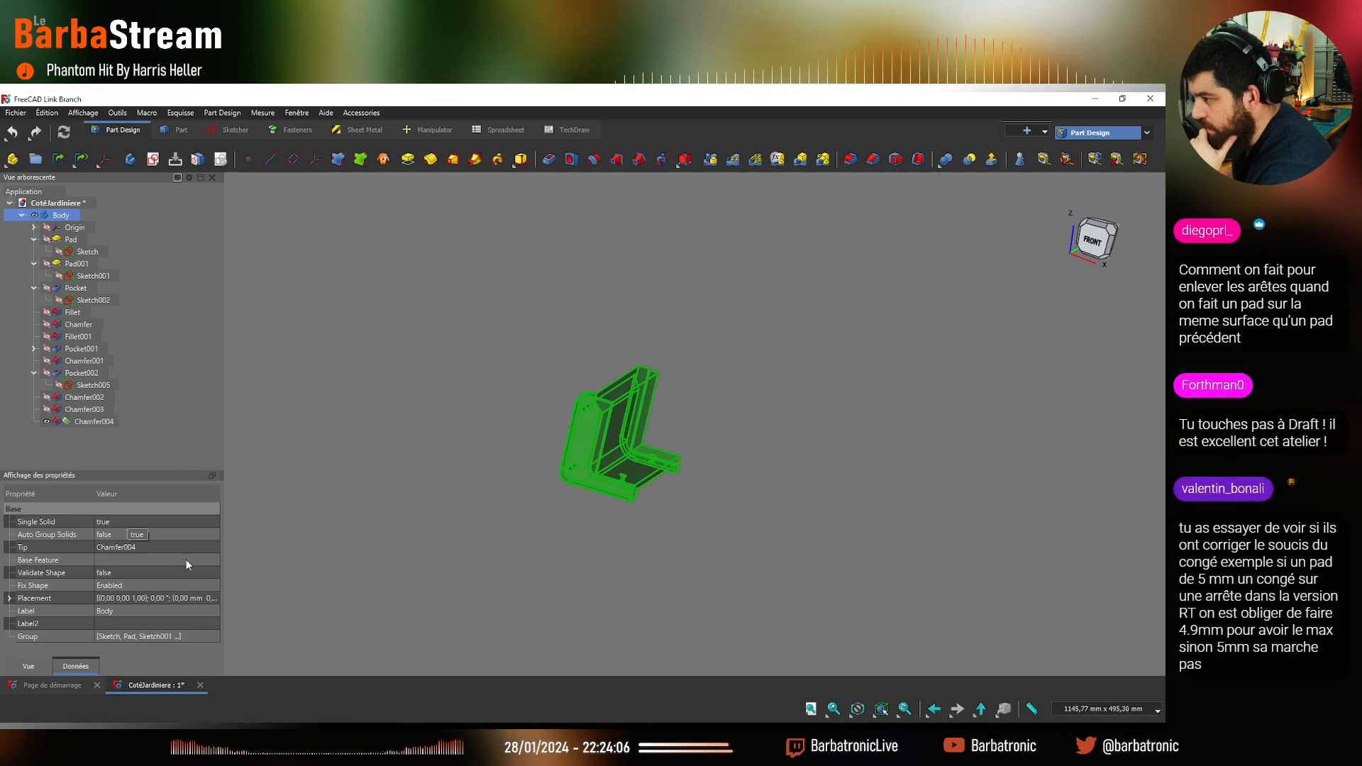
{"action": "left_click", "coordinate": [28, 666]}
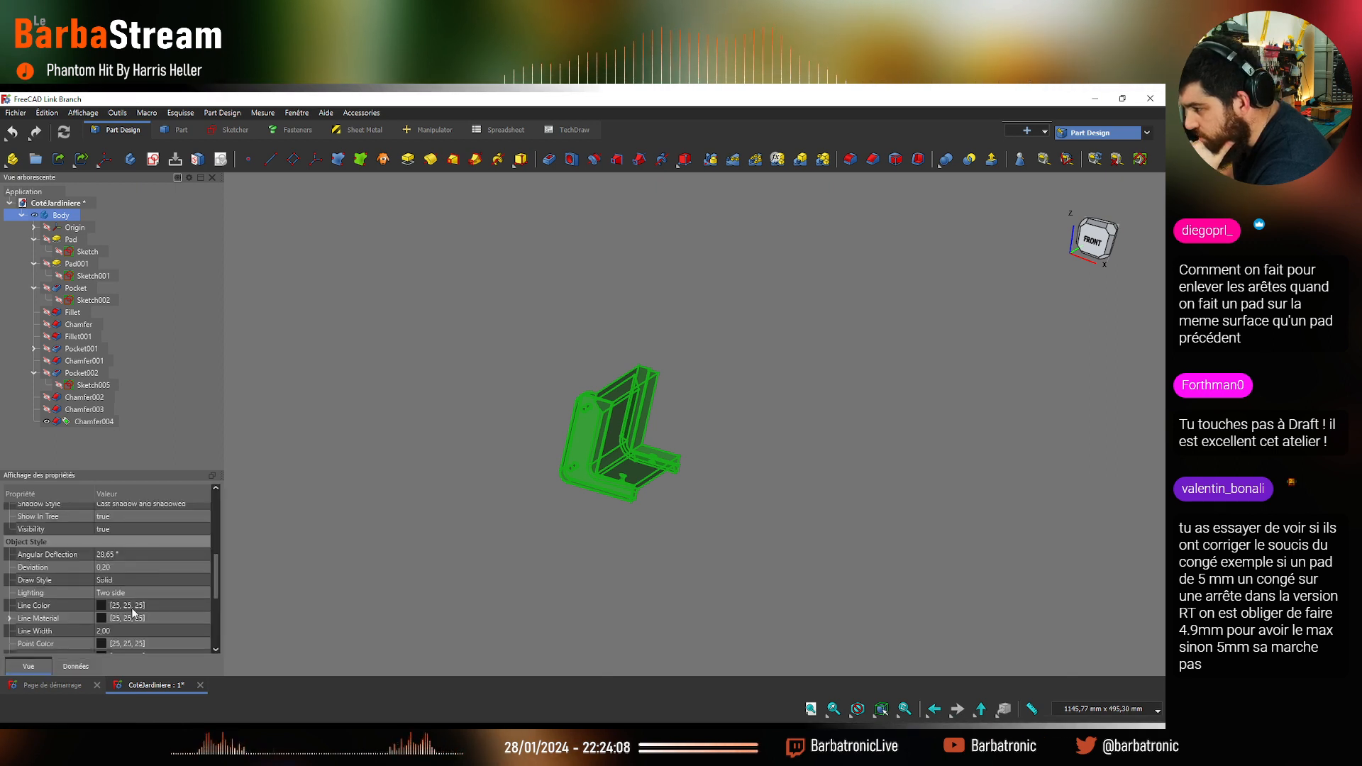
{"action": "scroll", "coordinate": [133, 606], "scroll_direction": "down", "scroll_amount": 3}
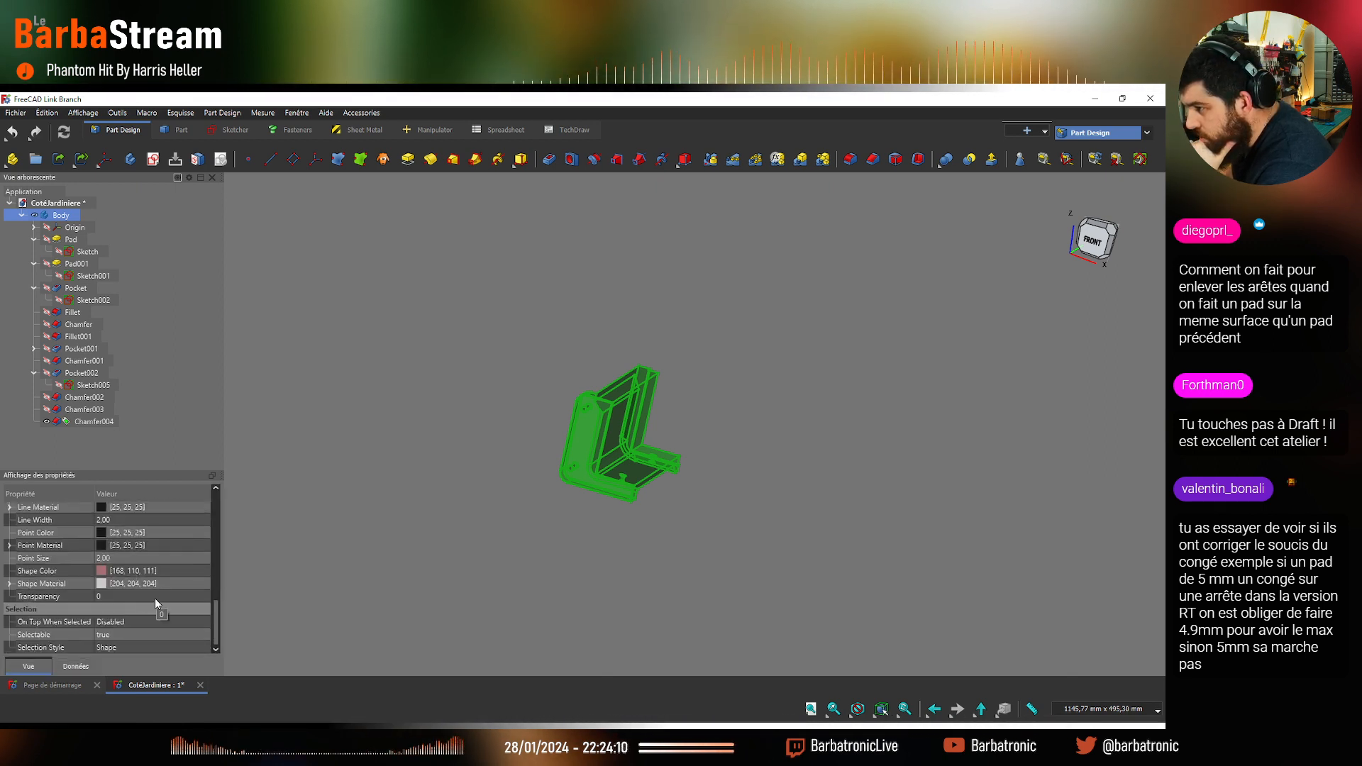
{"action": "scroll", "coordinate": [155, 598], "scroll_direction": "up", "scroll_amount": 5}
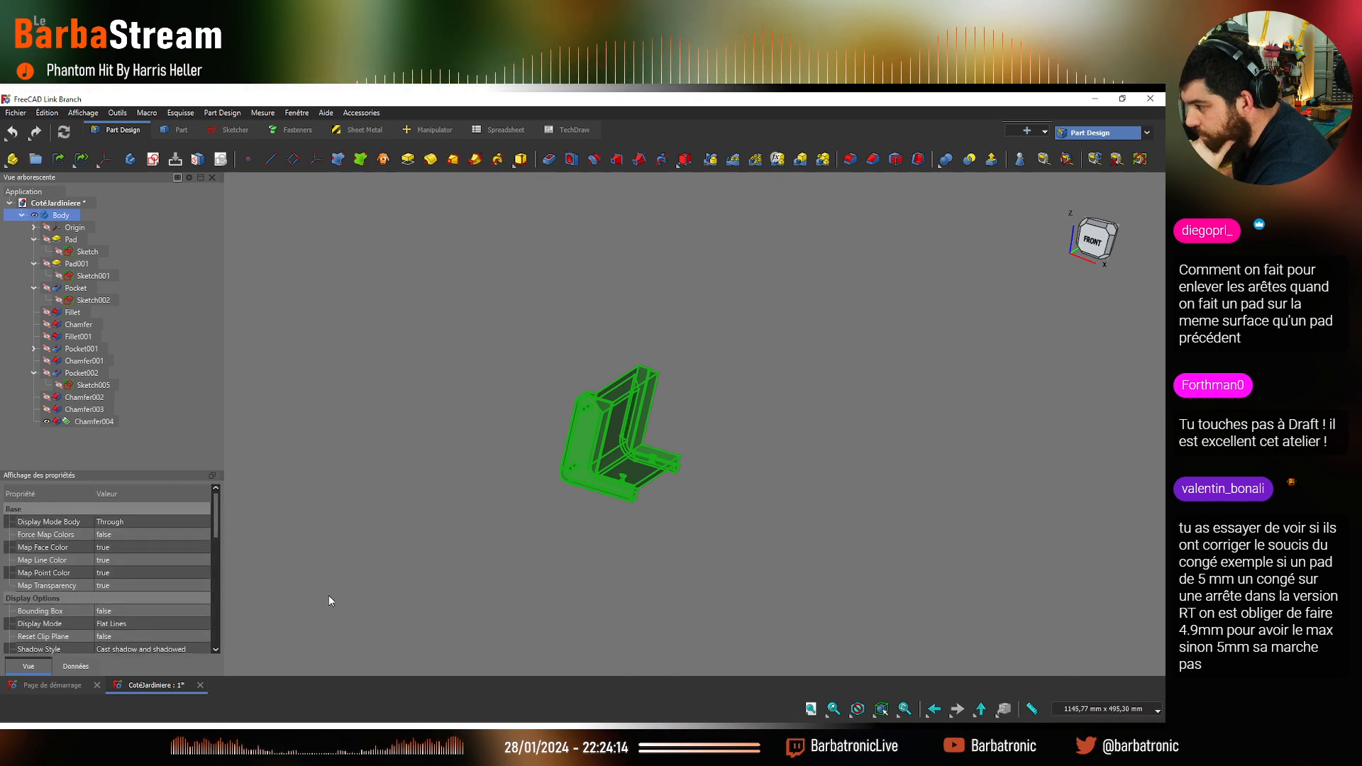
{"action": "left_click", "coordinate": [658, 363]}
{"action": "left_click", "coordinate": [73, 216]}
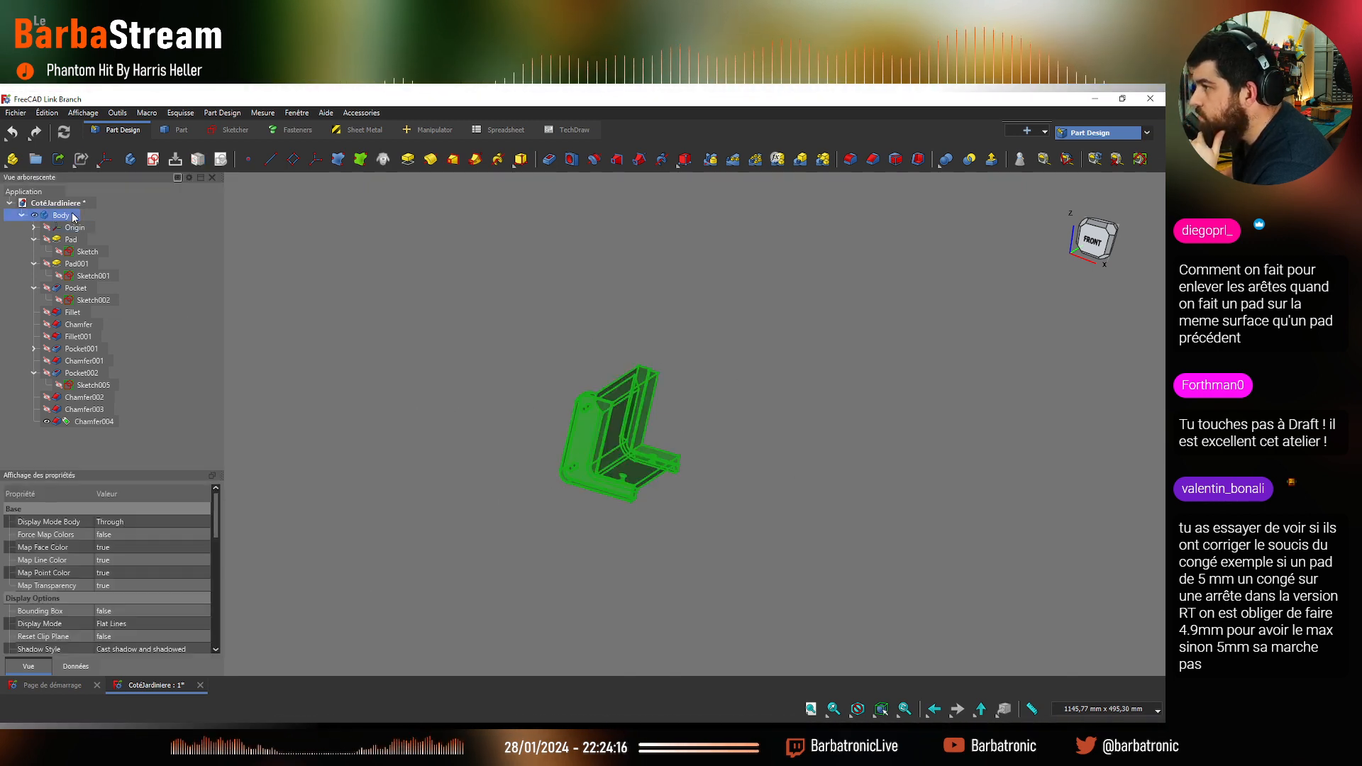
{"action": "scroll", "coordinate": [134, 614], "scroll_direction": "down", "scroll_amount": 5}
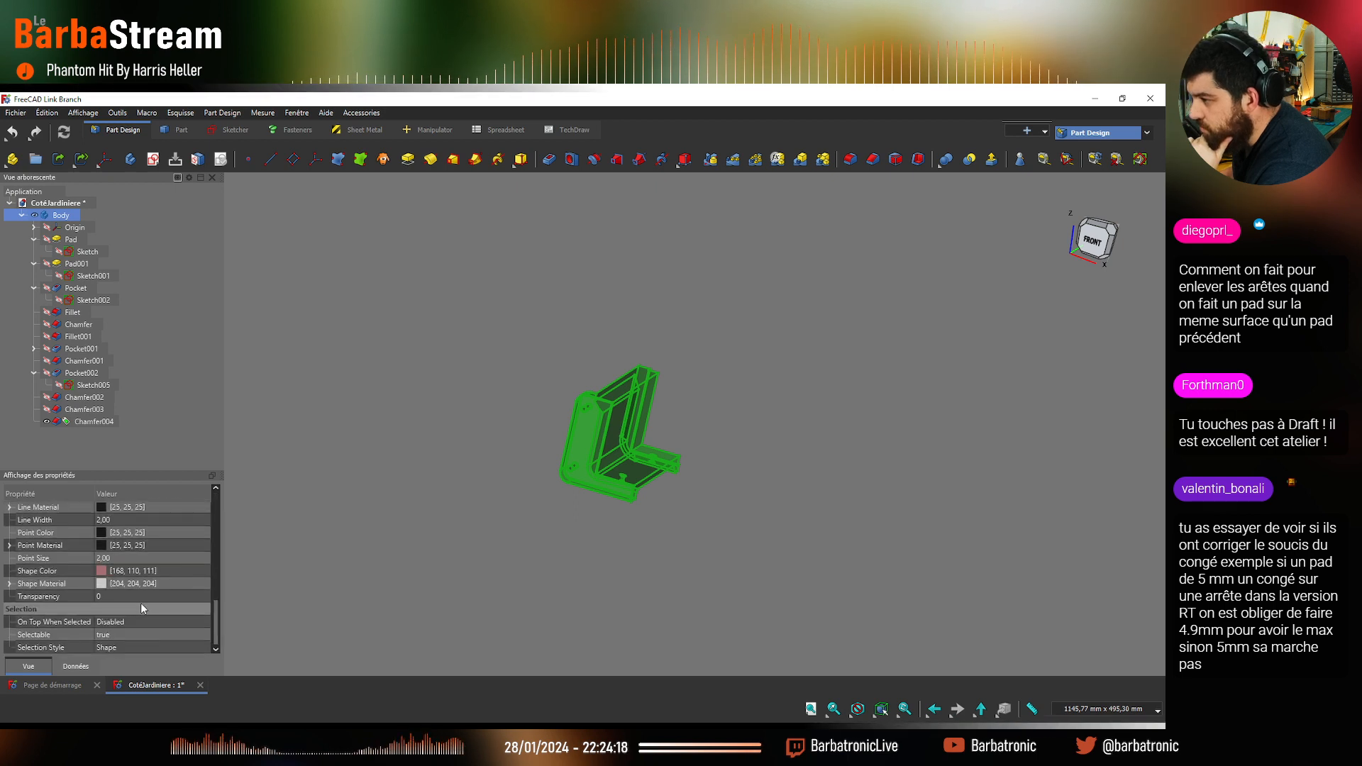
{"action": "scroll", "coordinate": [163, 607], "scroll_direction": "up", "scroll_amount": 5}
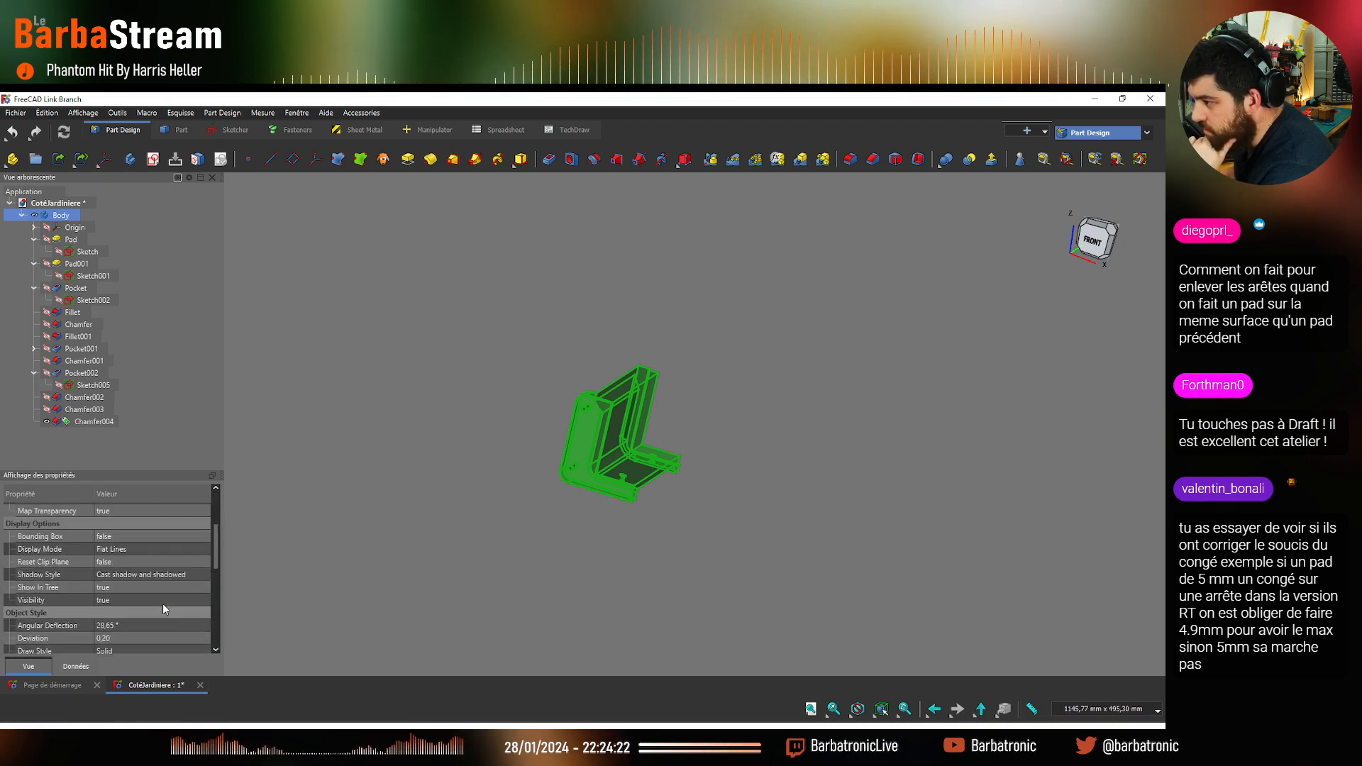
{"action": "scroll", "coordinate": [164, 603], "scroll_direction": "up", "scroll_amount": 2}
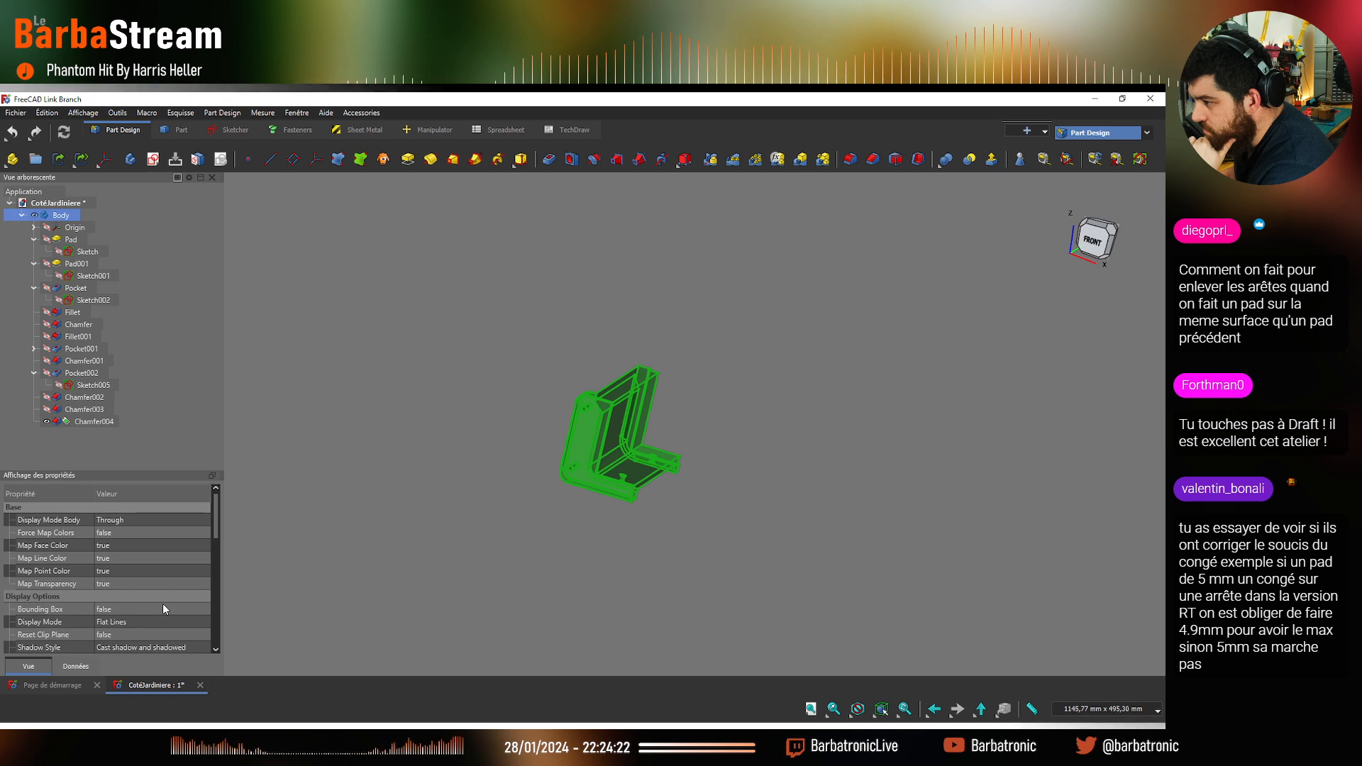
{"action": "left_click", "coordinate": [505, 331]}
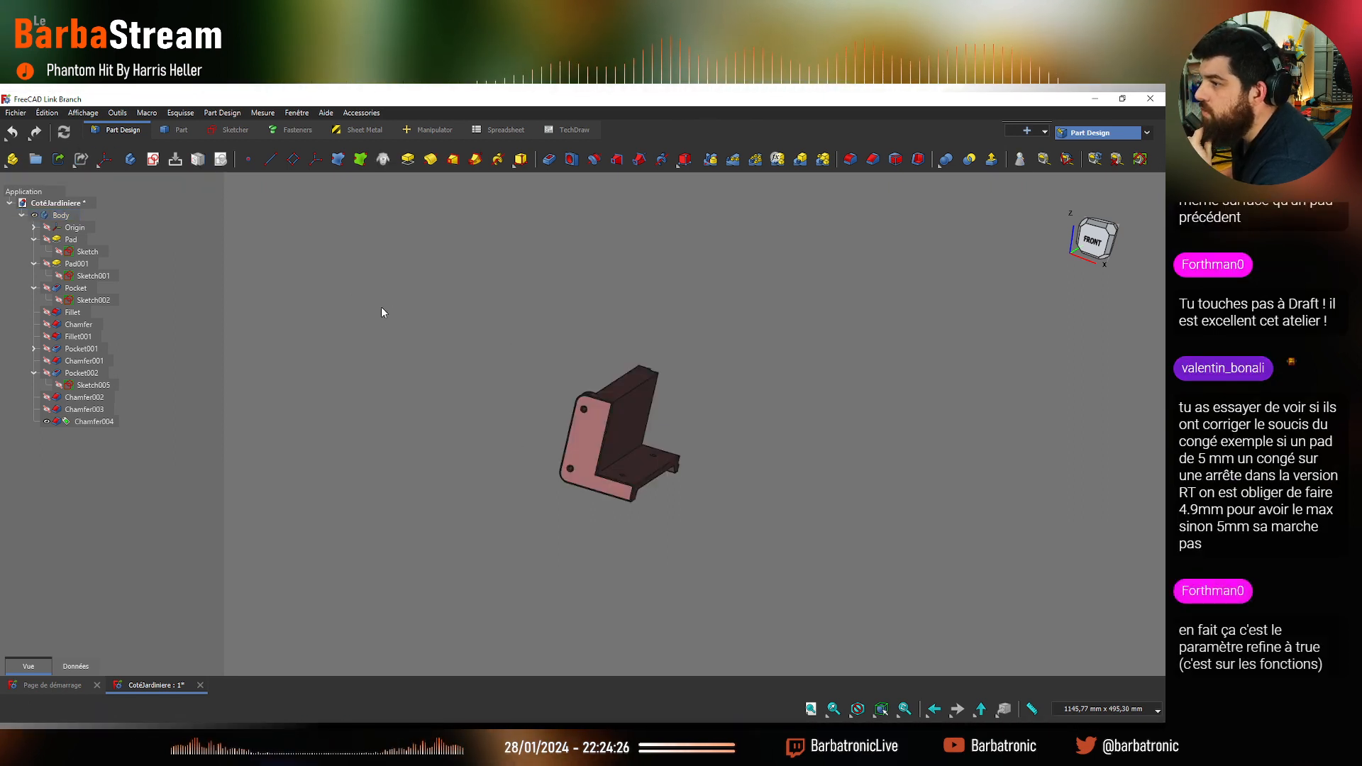
Inspect the Refine property among the first Pad's data properties in CotéJardiniere, and switch back to Ondsel ES
{"action": "left_click", "coordinate": [71, 239]}
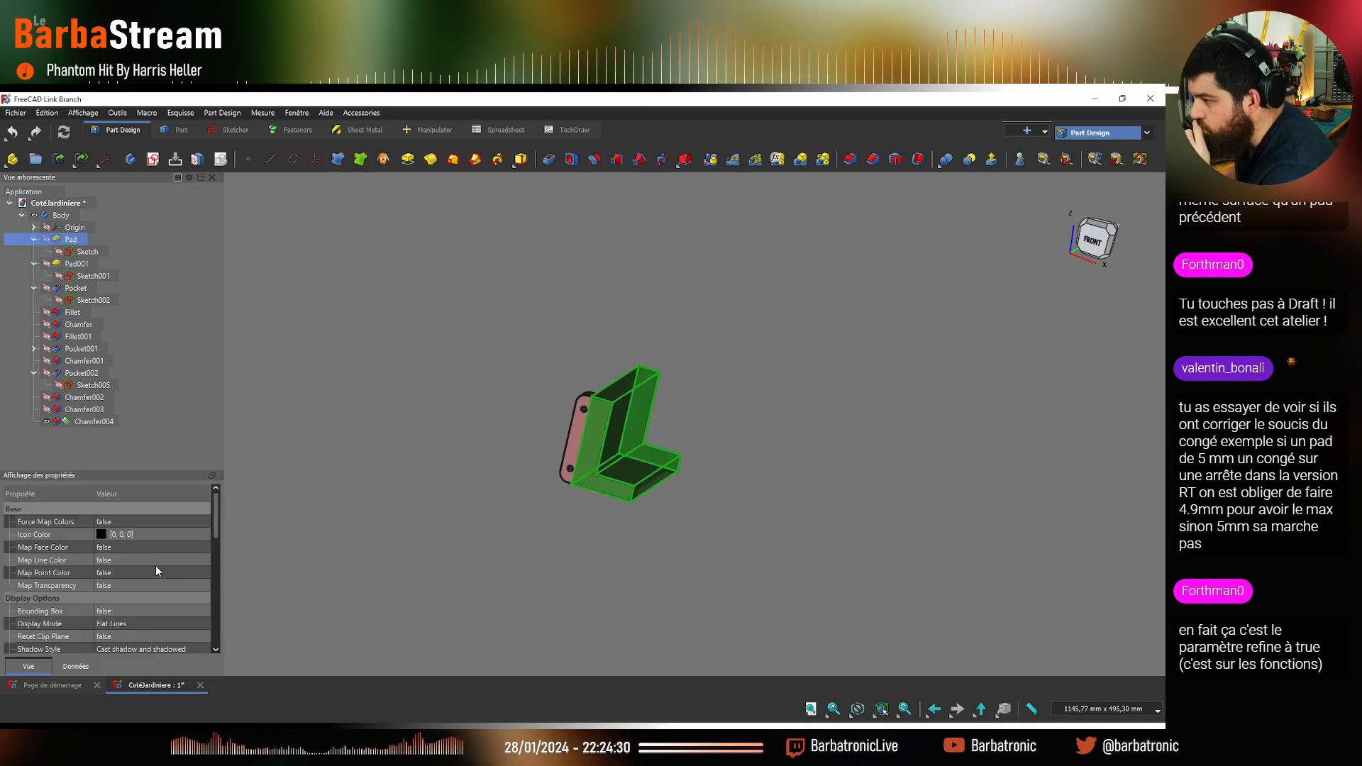
{"action": "scroll", "coordinate": [155, 565], "scroll_direction": "down", "scroll_amount": 2}
{"action": "scroll", "coordinate": [176, 593], "scroll_direction": "down", "scroll_amount": 5}
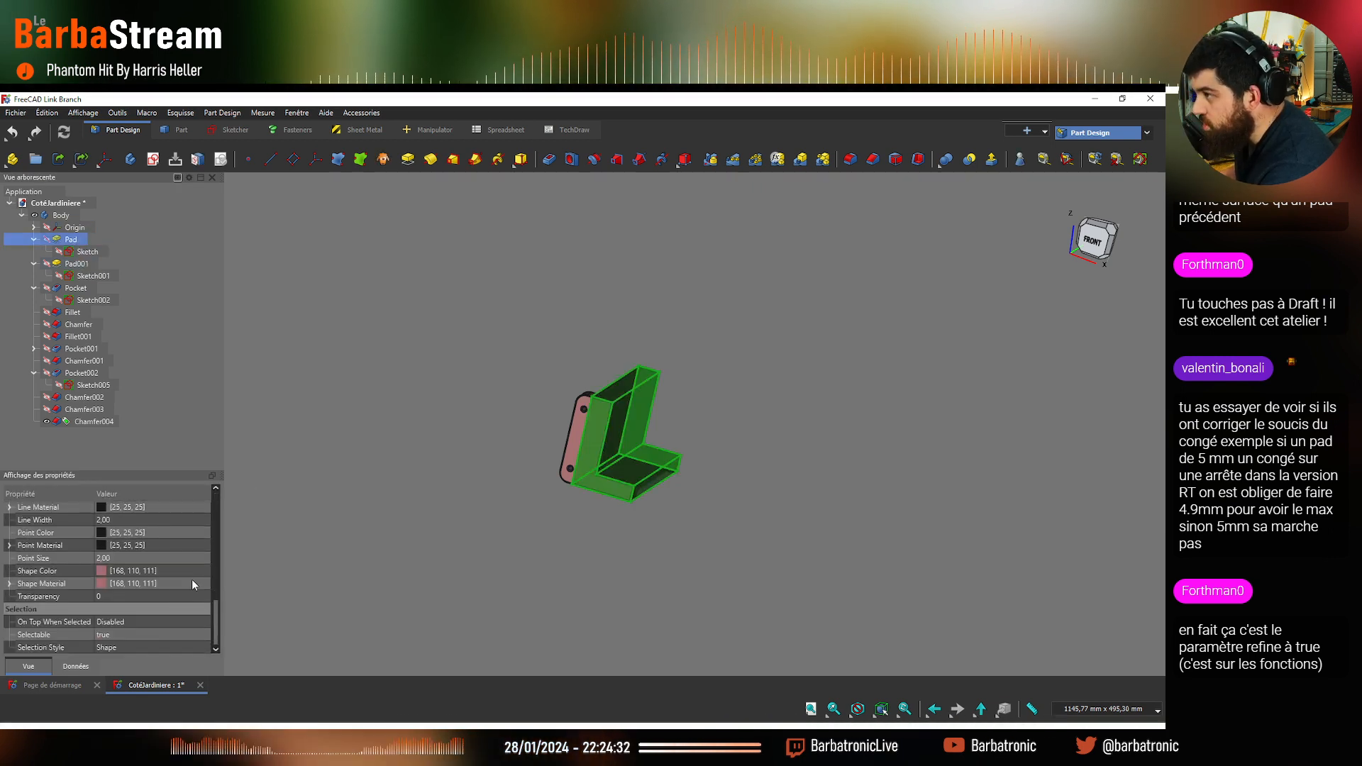
{"action": "left_click", "coordinate": [76, 666]}
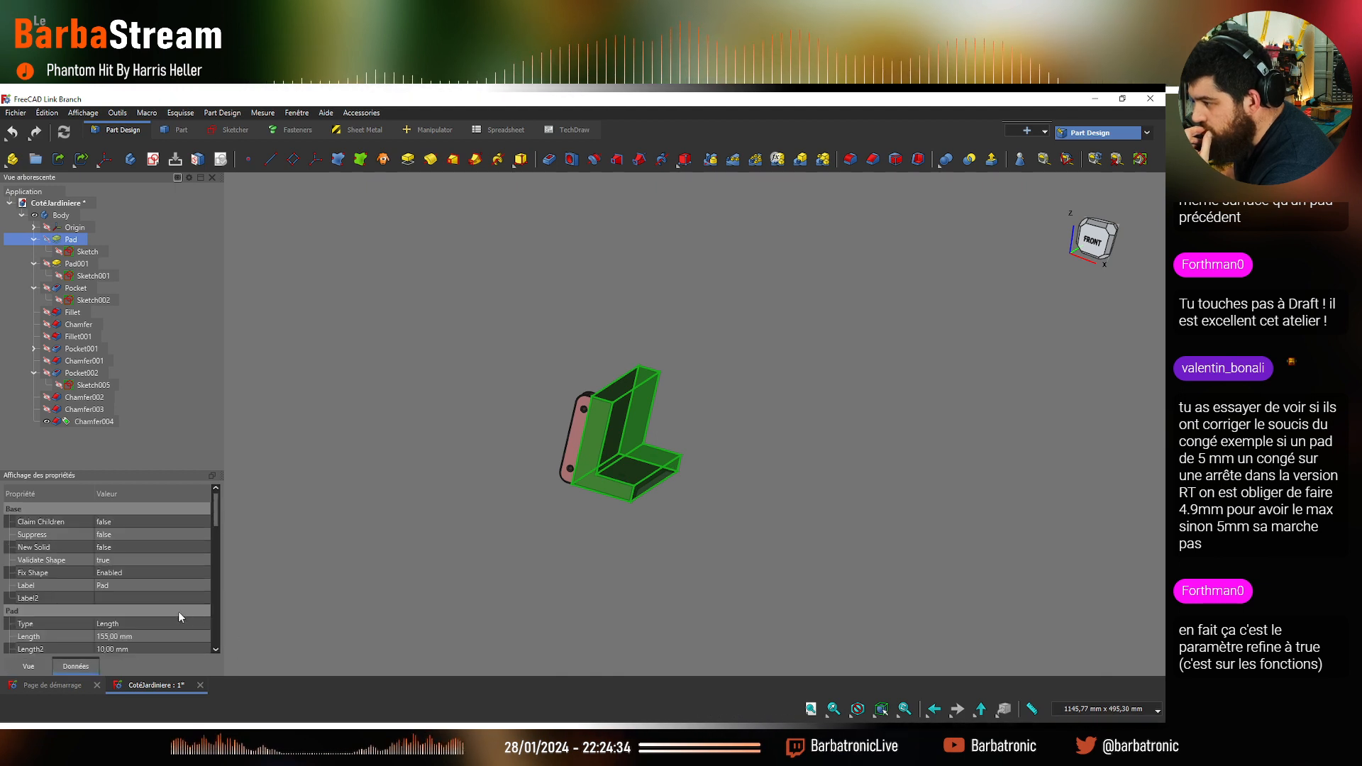
{"action": "scroll", "coordinate": [160, 609], "scroll_direction": "down", "scroll_amount": 5}
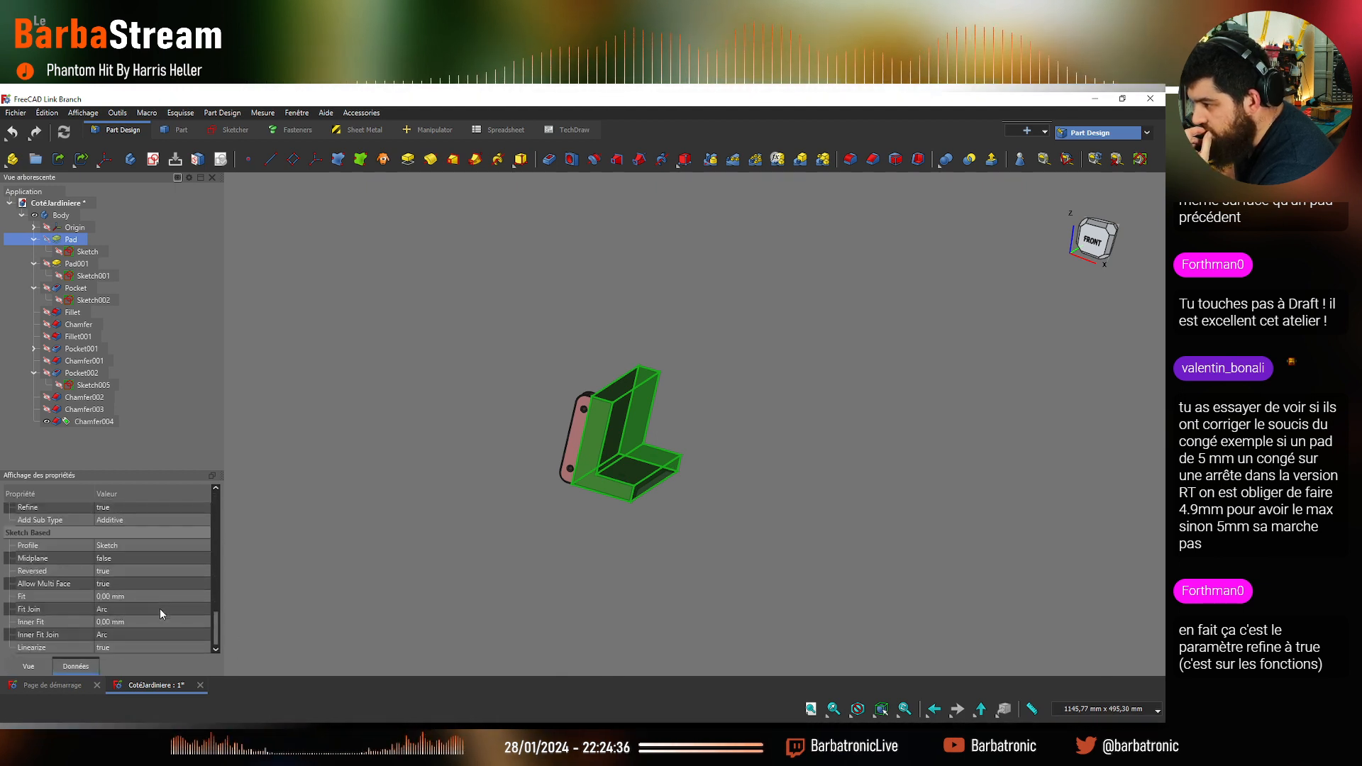
{"action": "scroll", "coordinate": [160, 608], "scroll_direction": "up", "scroll_amount": 3}
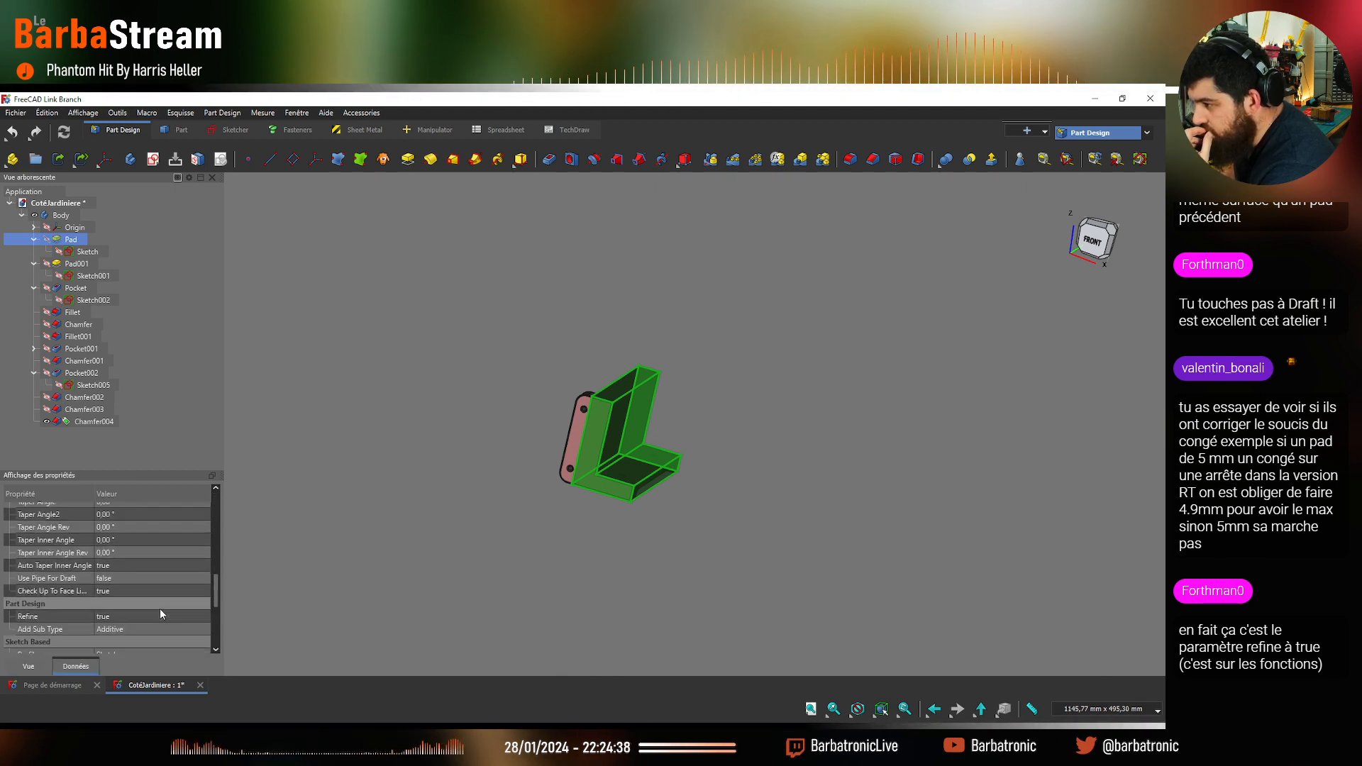
{"action": "scroll", "coordinate": [159, 607], "scroll_direction": "down", "scroll_amount": 2}
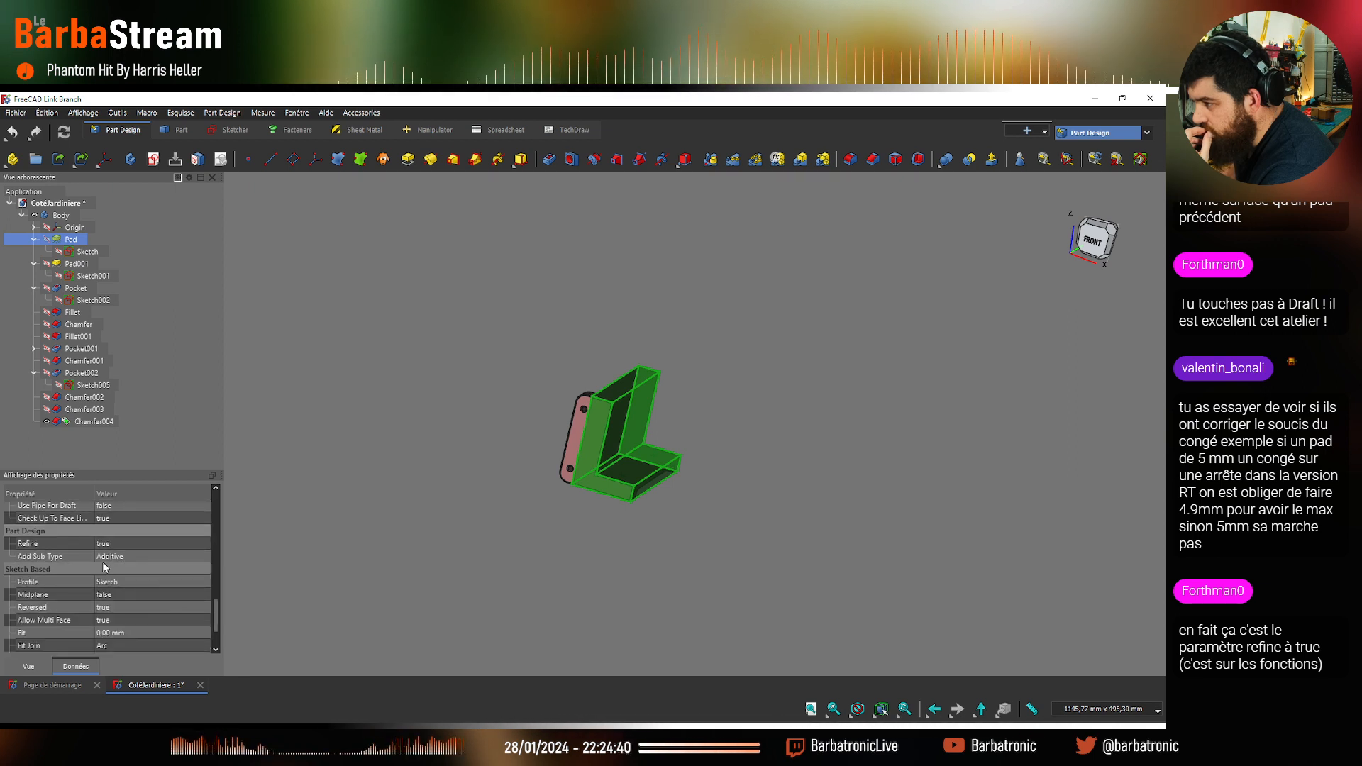
{"action": "left_click", "coordinate": [127, 544]}
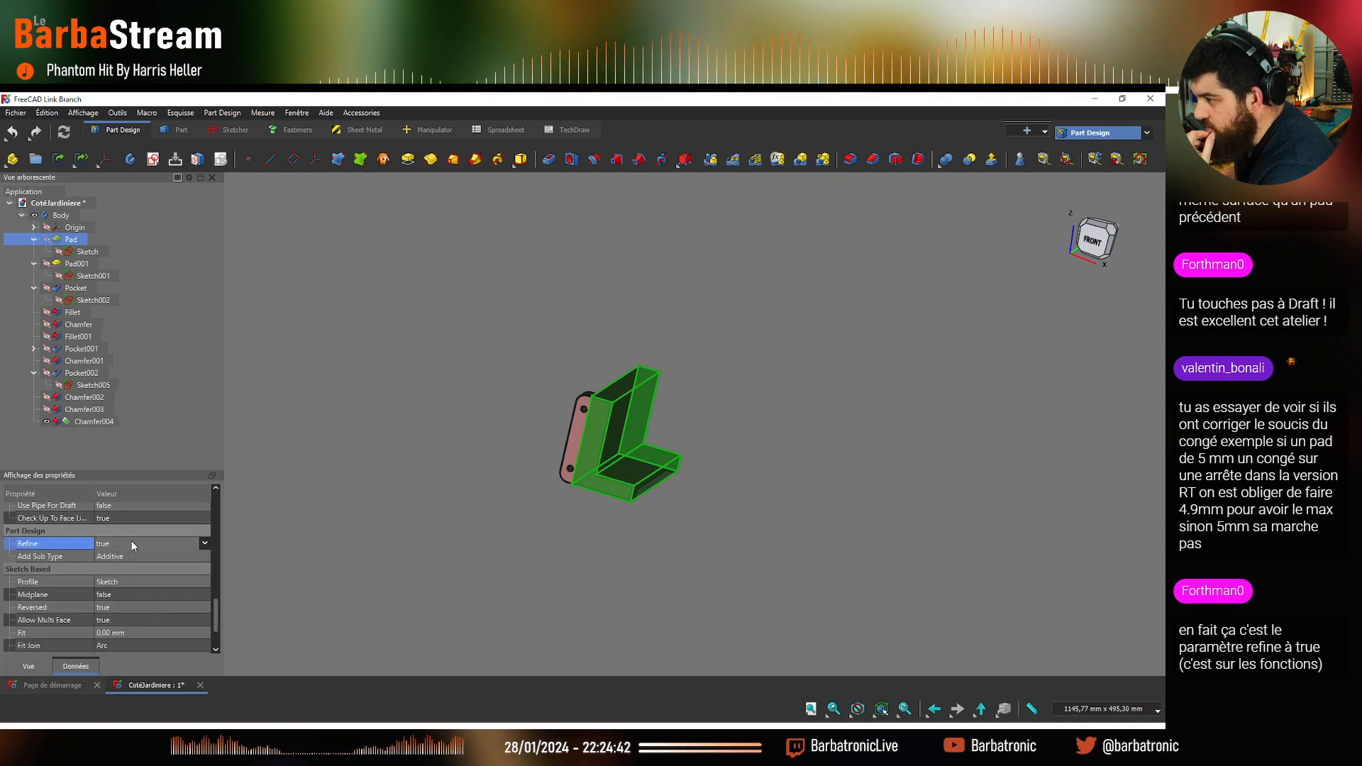
{"action": "key", "text": "alt+Tab"}
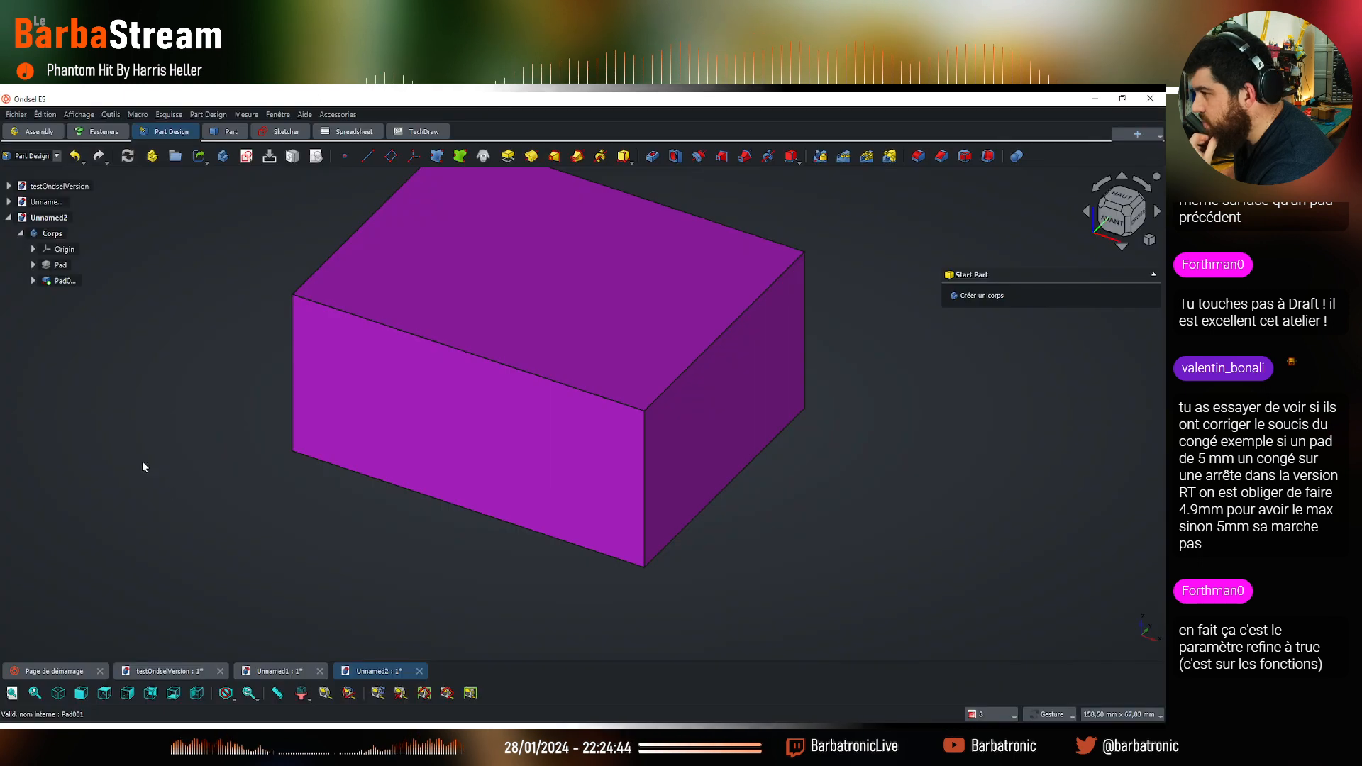
Inspect the Refine property among the first Pad's data properties in Unnamed2, comparing with the data properties of Corps
{"action": "left_click", "coordinate": [62, 267]}
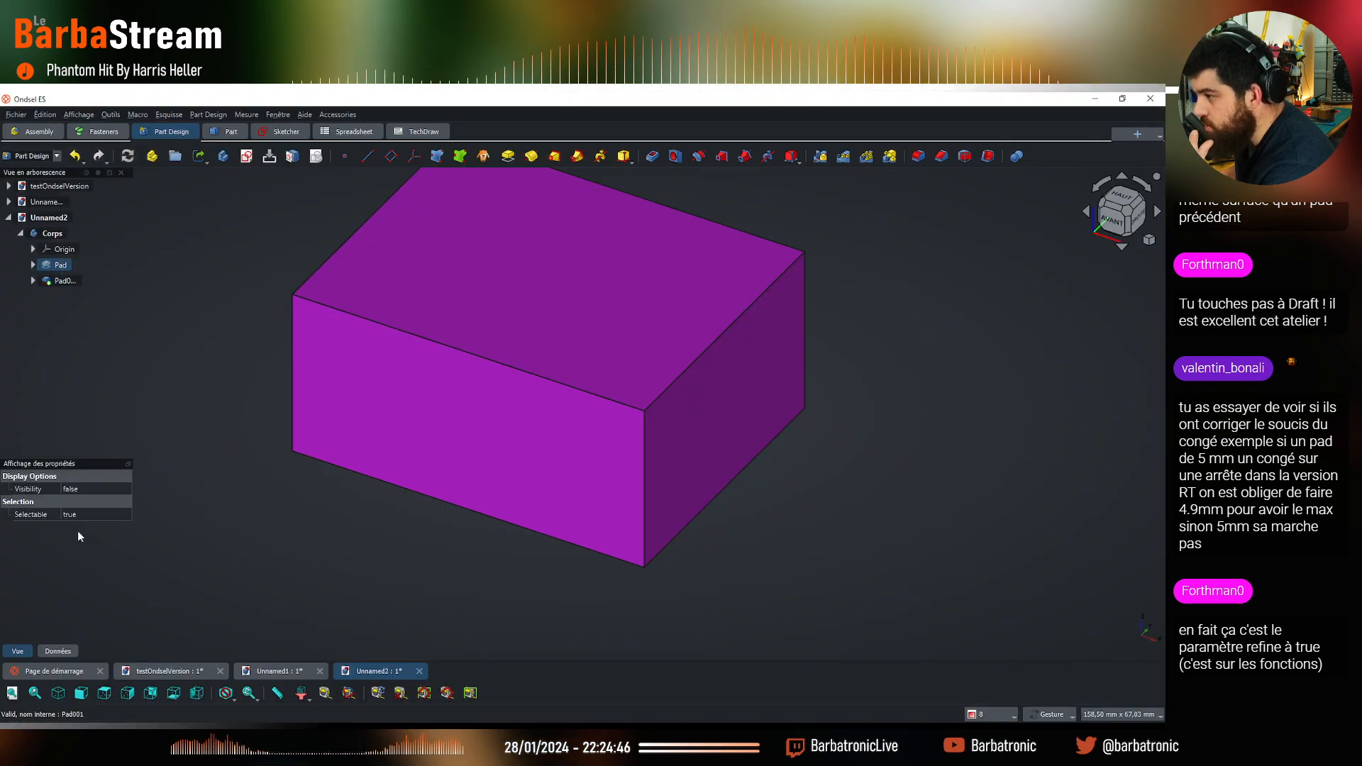
{"action": "left_click", "coordinate": [70, 649]}
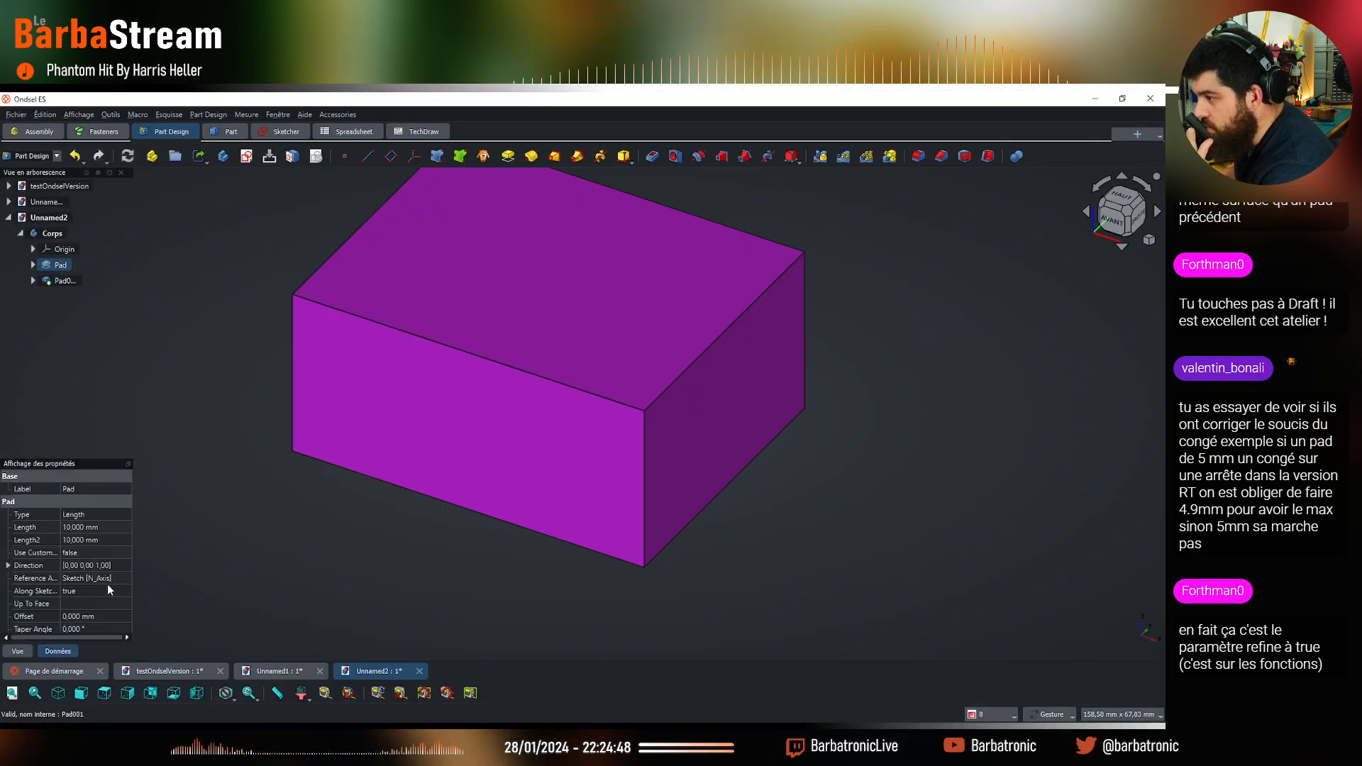
{"action": "scroll", "coordinate": [112, 596], "scroll_direction": "down", "scroll_amount": 3}
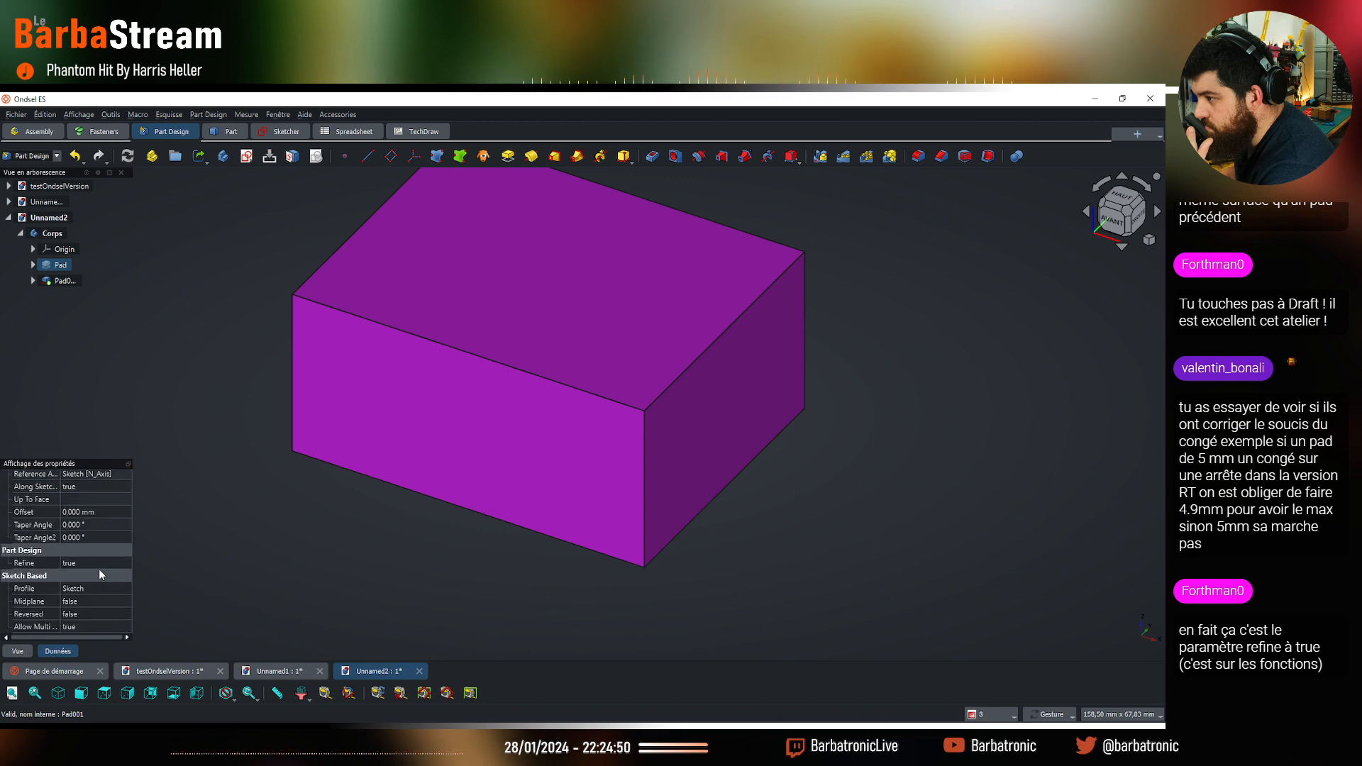
{"action": "left_click", "coordinate": [250, 533]}
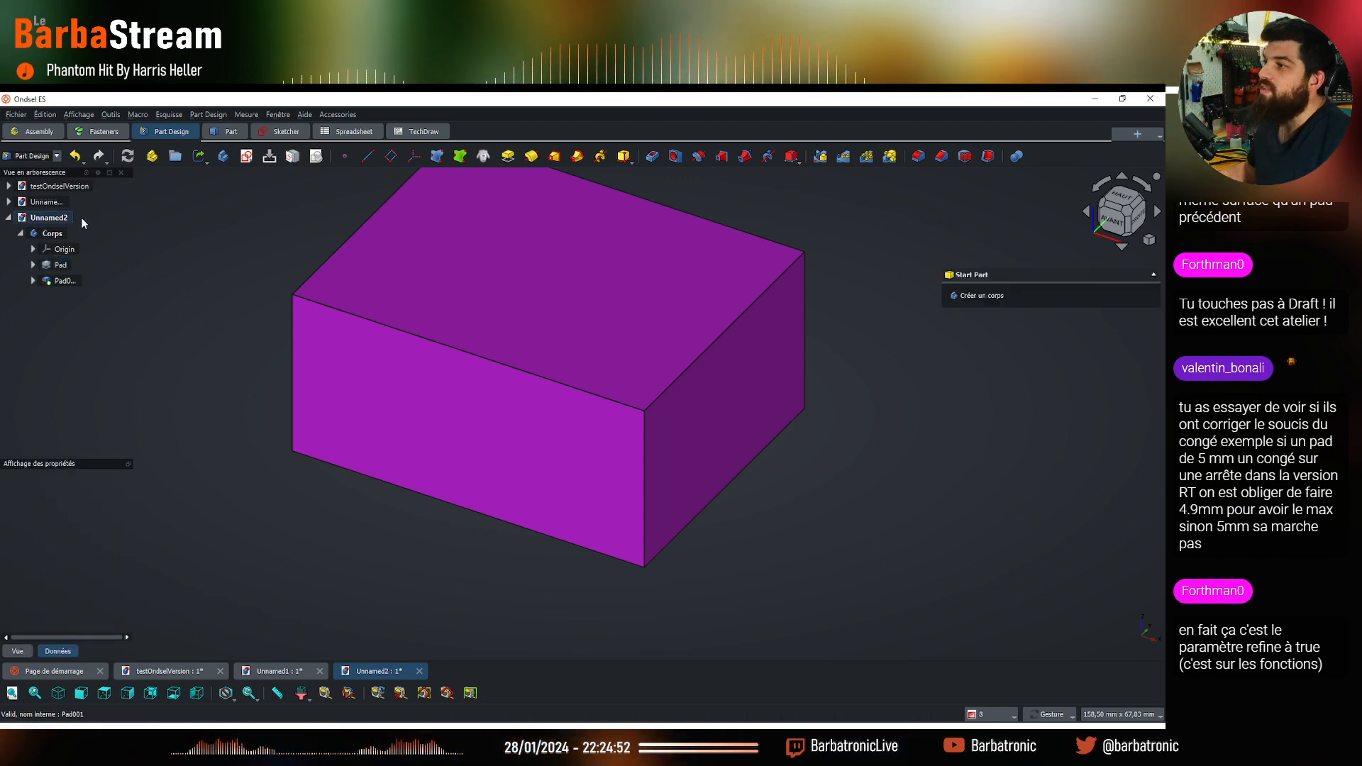
{"action": "left_click", "coordinate": [51, 234]}
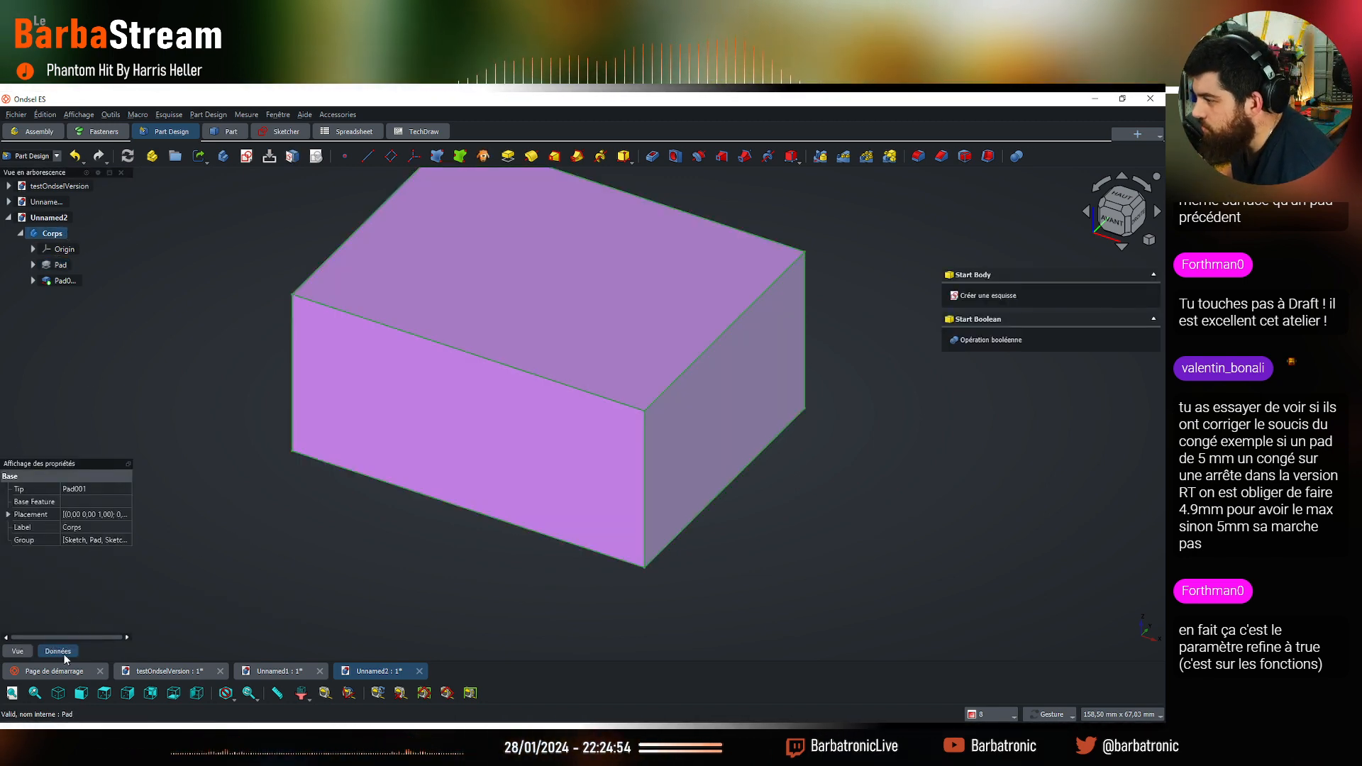
{"action": "left_click", "coordinate": [61, 264]}
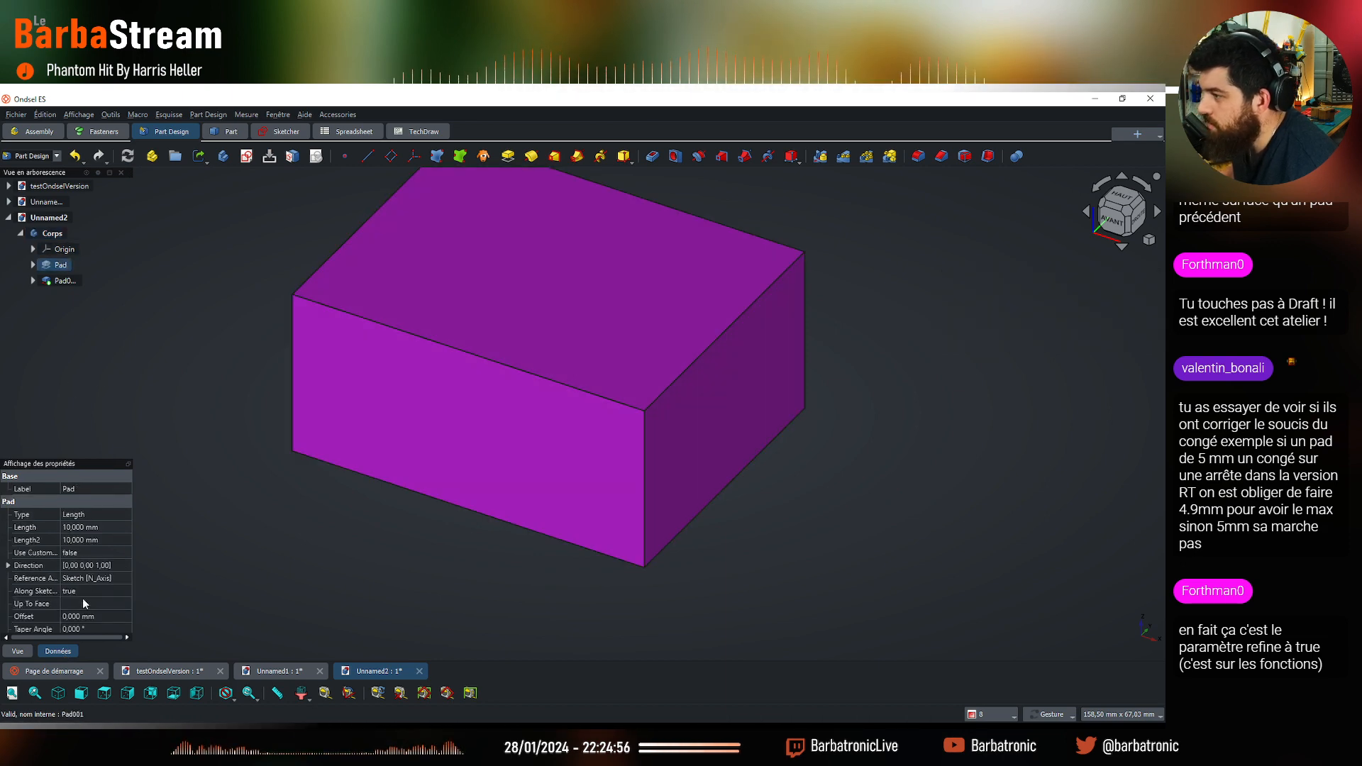
{"action": "scroll", "coordinate": [98, 525], "scroll_direction": "down", "scroll_amount": 3}
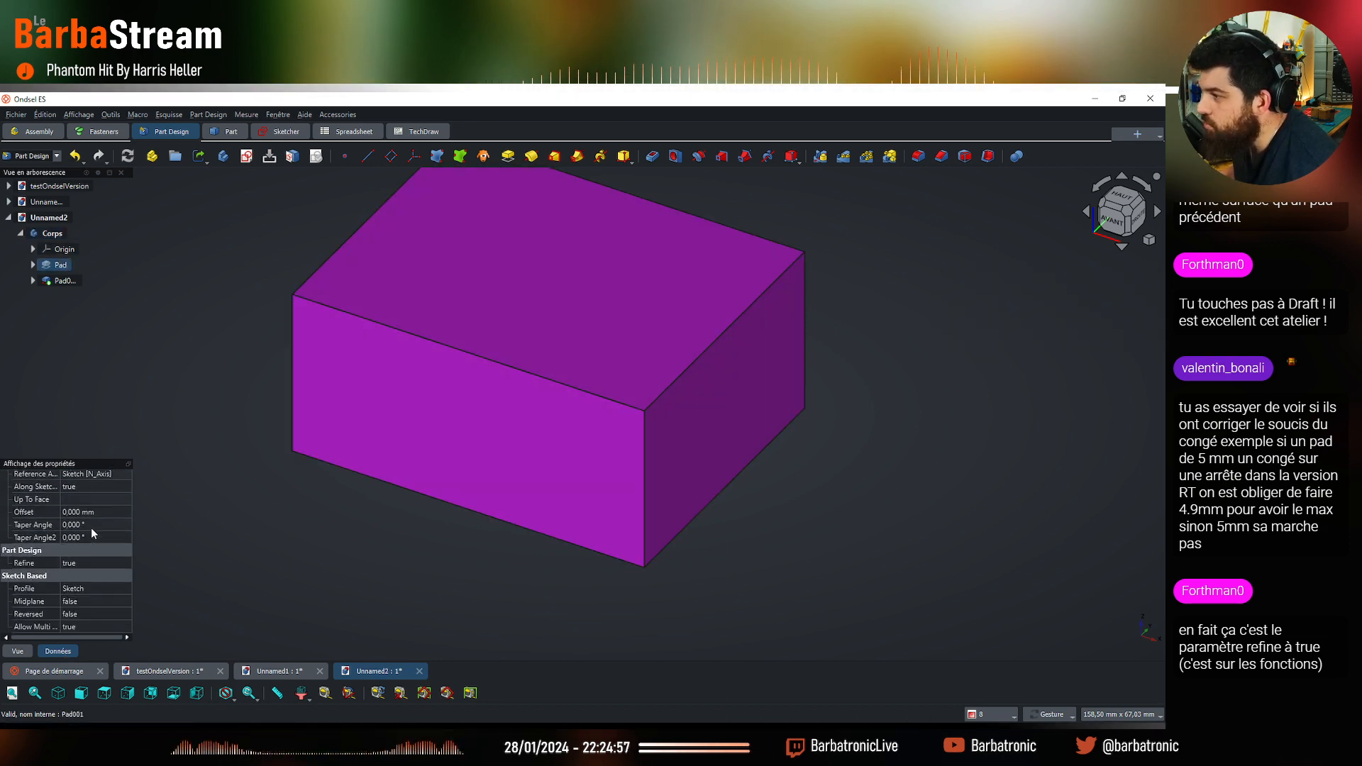
Set the second pad's Refine property to false and examine the edges on the body's side faces
{"action": "left_click", "coordinate": [107, 562]}
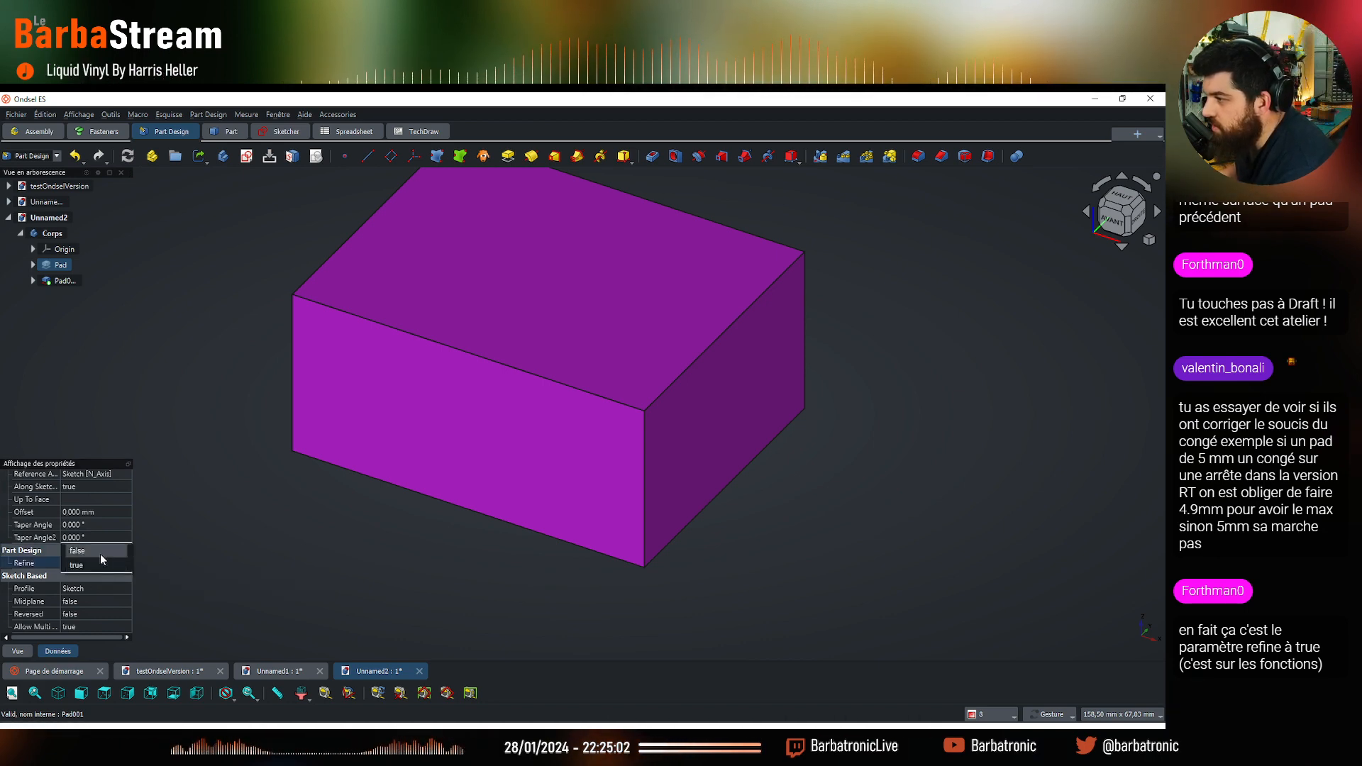
{"action": "left_click", "coordinate": [70, 280]}
{"action": "left_click", "coordinate": [87, 564]}
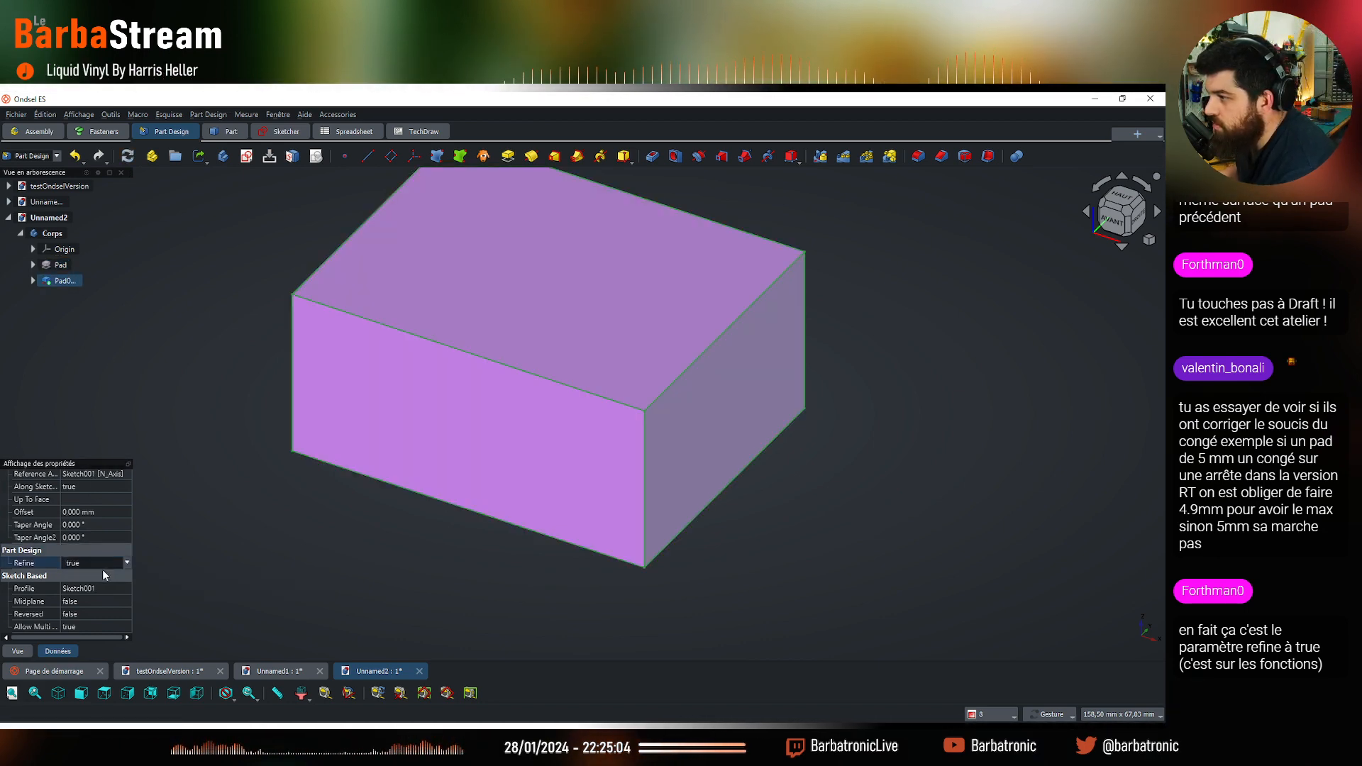
{"action": "left_click", "coordinate": [191, 539]}
{"action": "left_click_drag", "start_coordinate": [397, 594], "coordinate": [437, 553]}
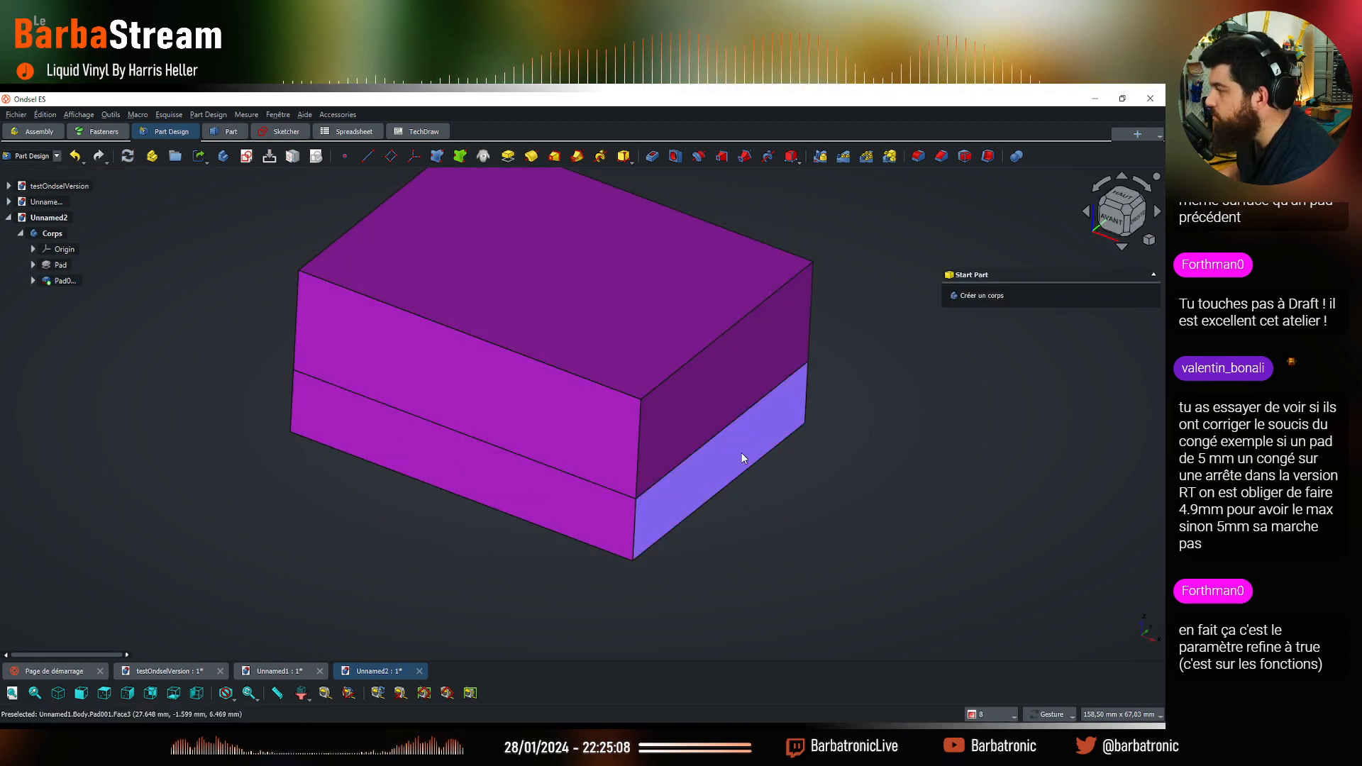
Set the second pad's Refine property back to true
{"action": "left_click", "coordinate": [51, 281]}
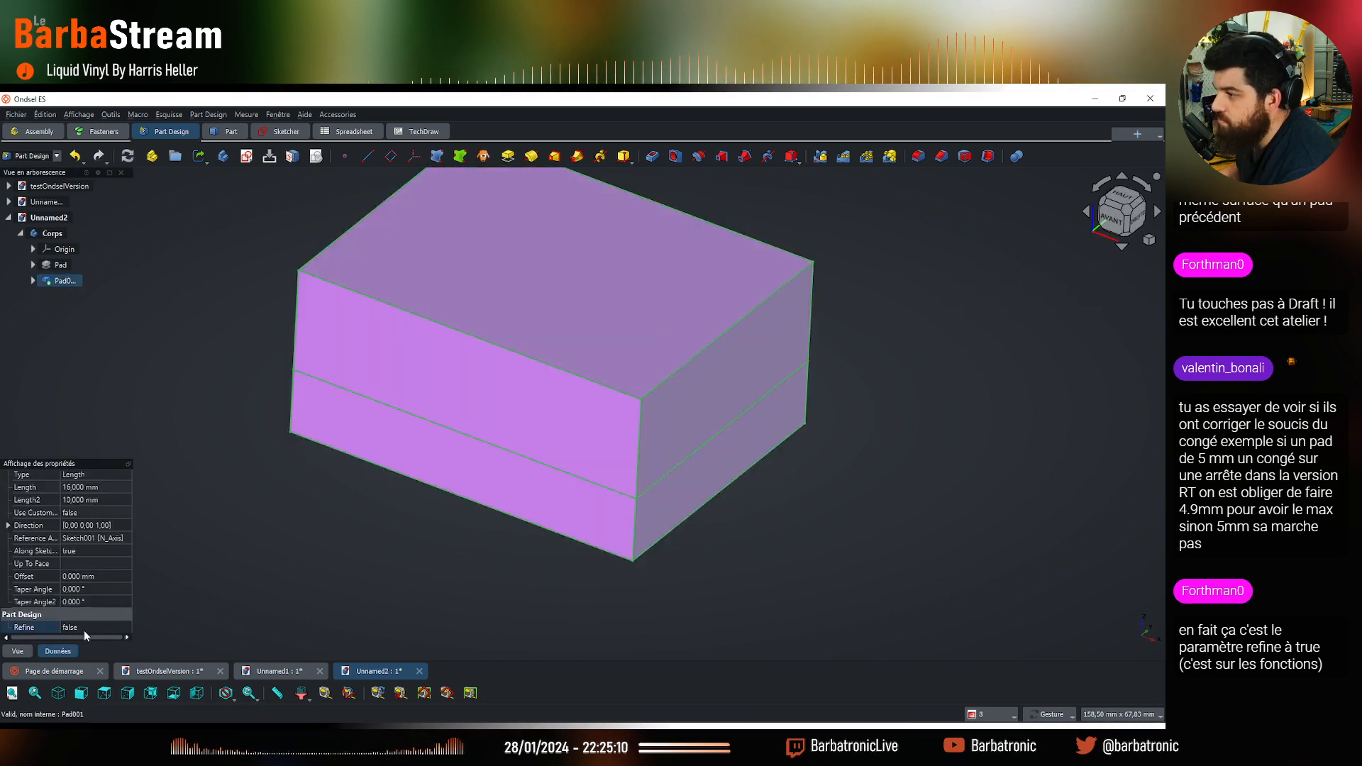
{"action": "left_click", "coordinate": [83, 630]}
{"action": "left_click", "coordinate": [90, 630]}
{"action": "left_click", "coordinate": [92, 645]}
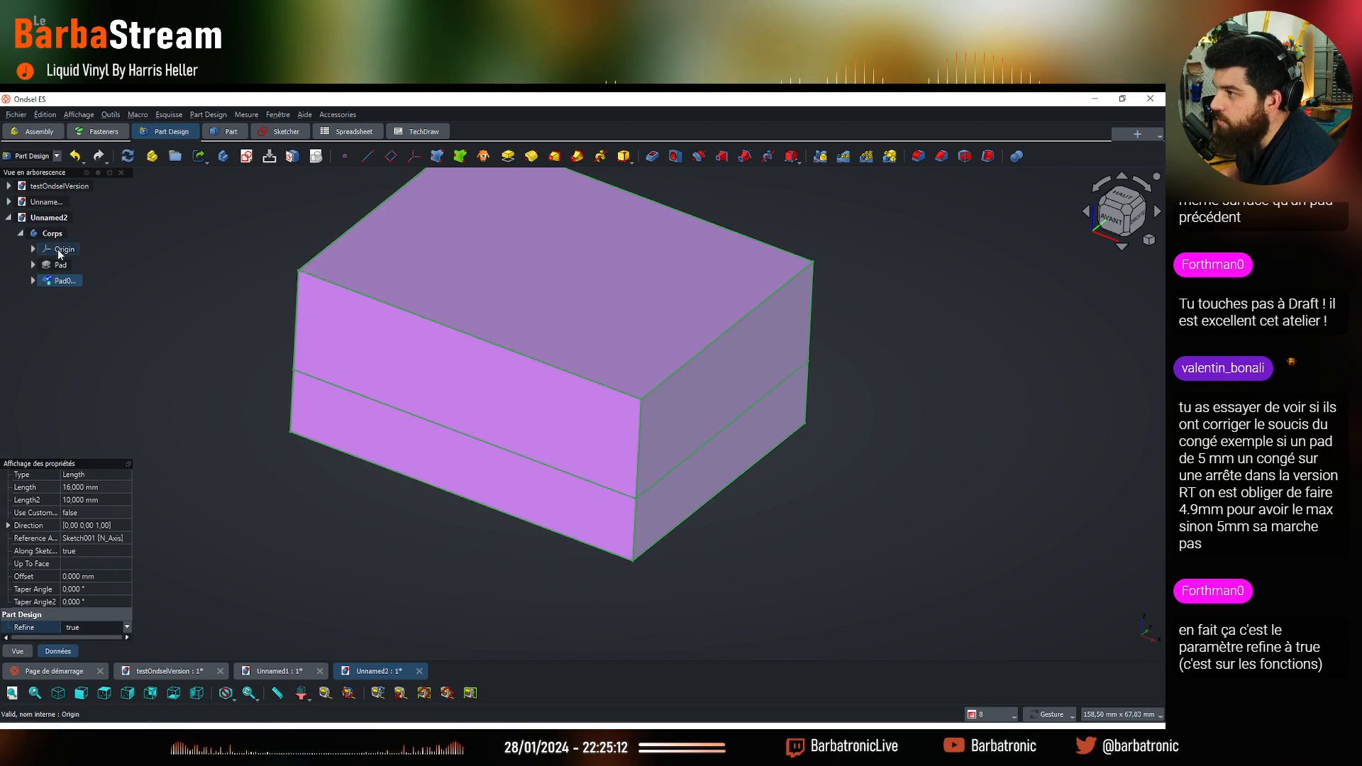
Open the Refine options of the first Pad and examine the body's side faces
{"action": "left_click", "coordinate": [60, 264]}
{"action": "left_click", "coordinate": [79, 628]}
{"action": "left_click", "coordinate": [104, 632]}
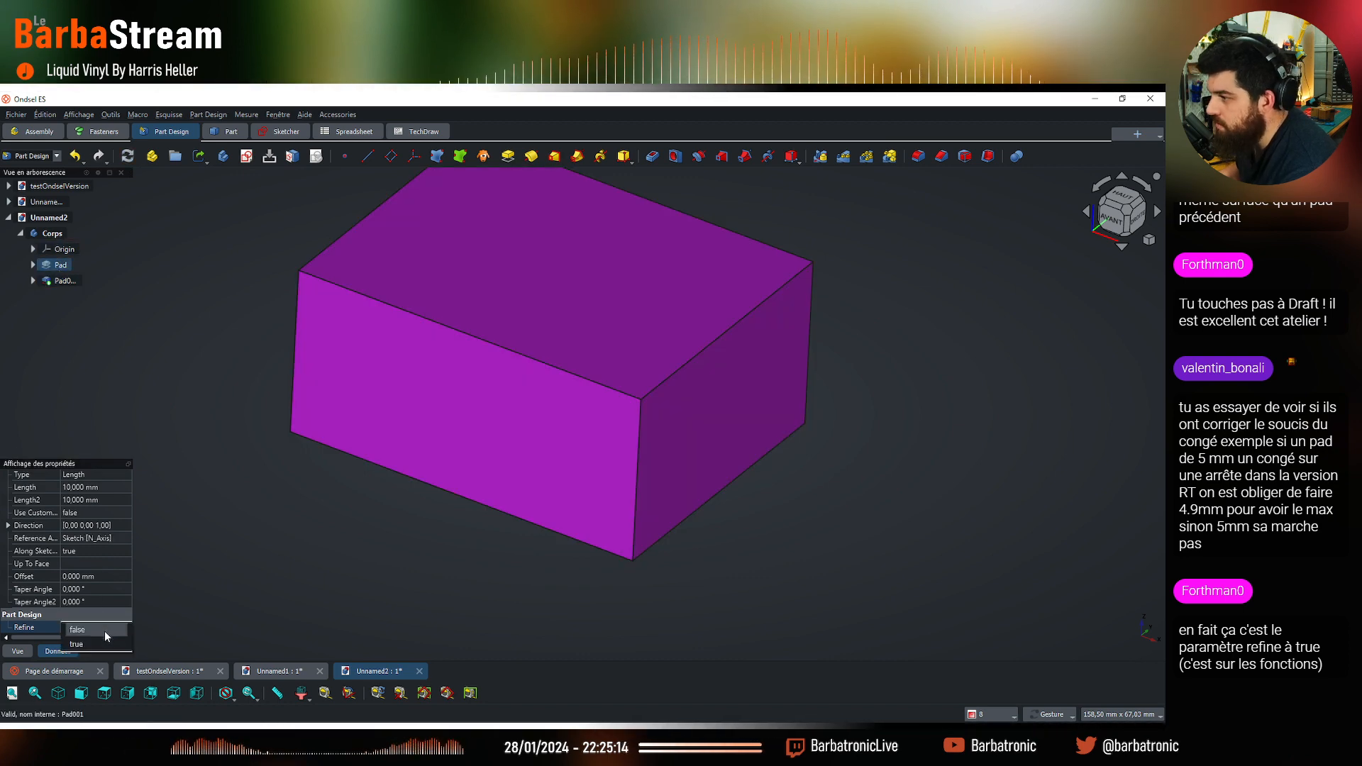
{"action": "left_click", "coordinate": [325, 510]}
{"action": "left_click_drag", "start_coordinate": [364, 525], "coordinate": [559, 546]}
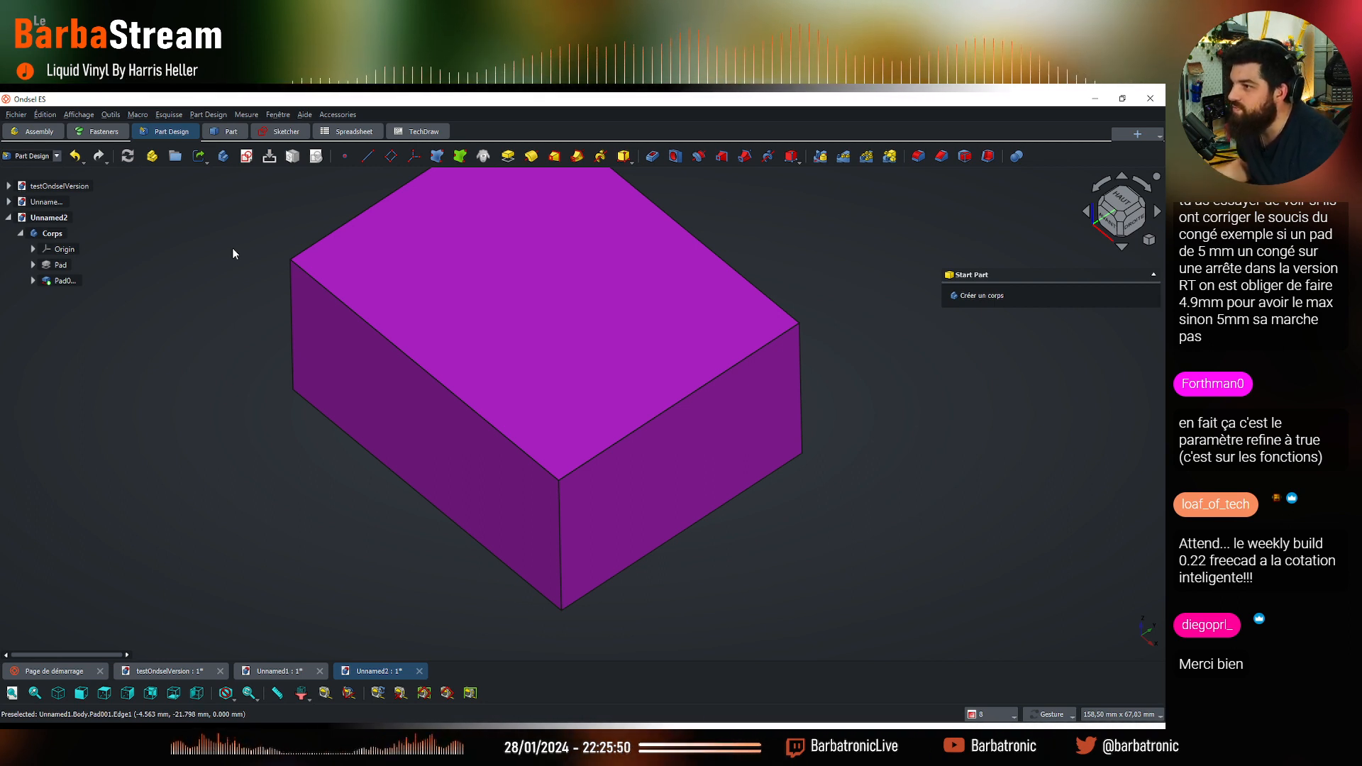
{"action": "left_click_drag", "start_coordinate": [362, 516], "coordinate": [319, 584]}
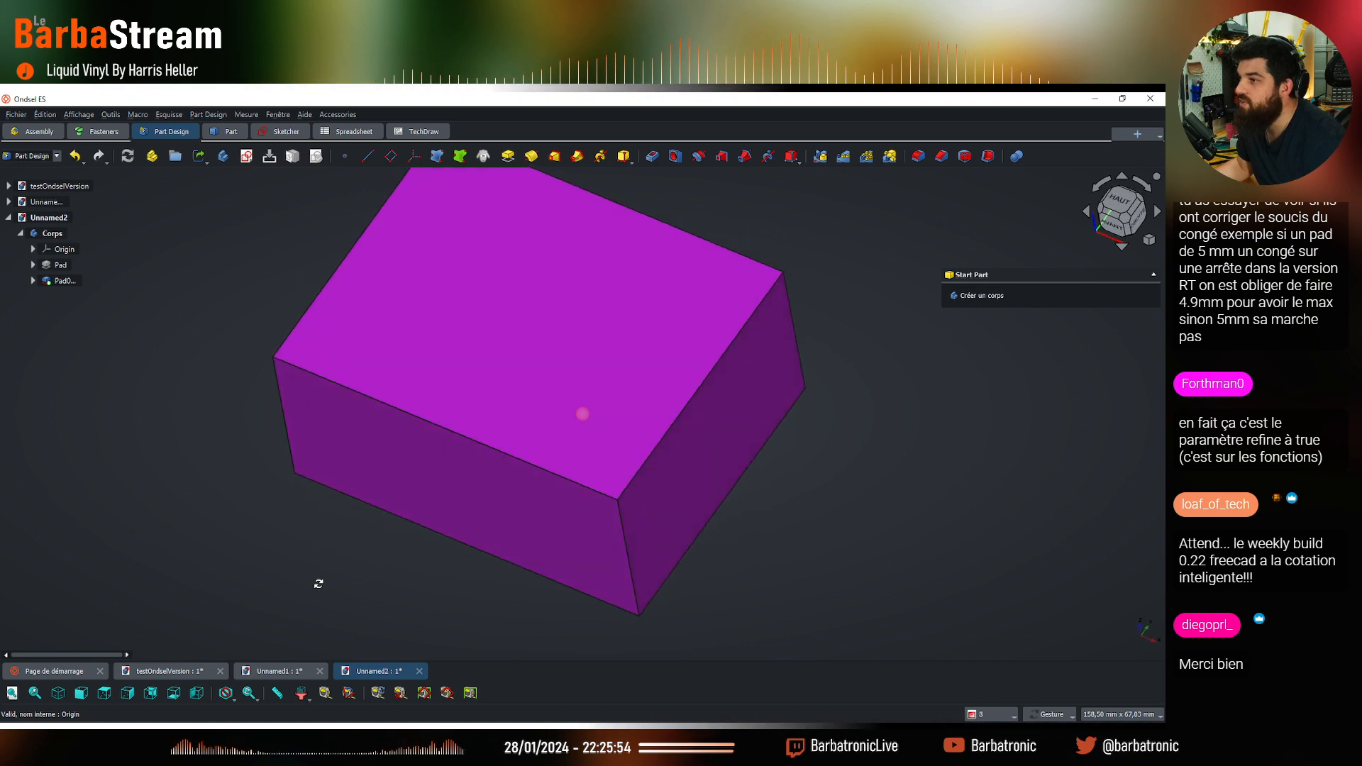
{"action": "left_click", "coordinate": [622, 525]}
{"action": "left_click", "coordinate": [969, 294]}
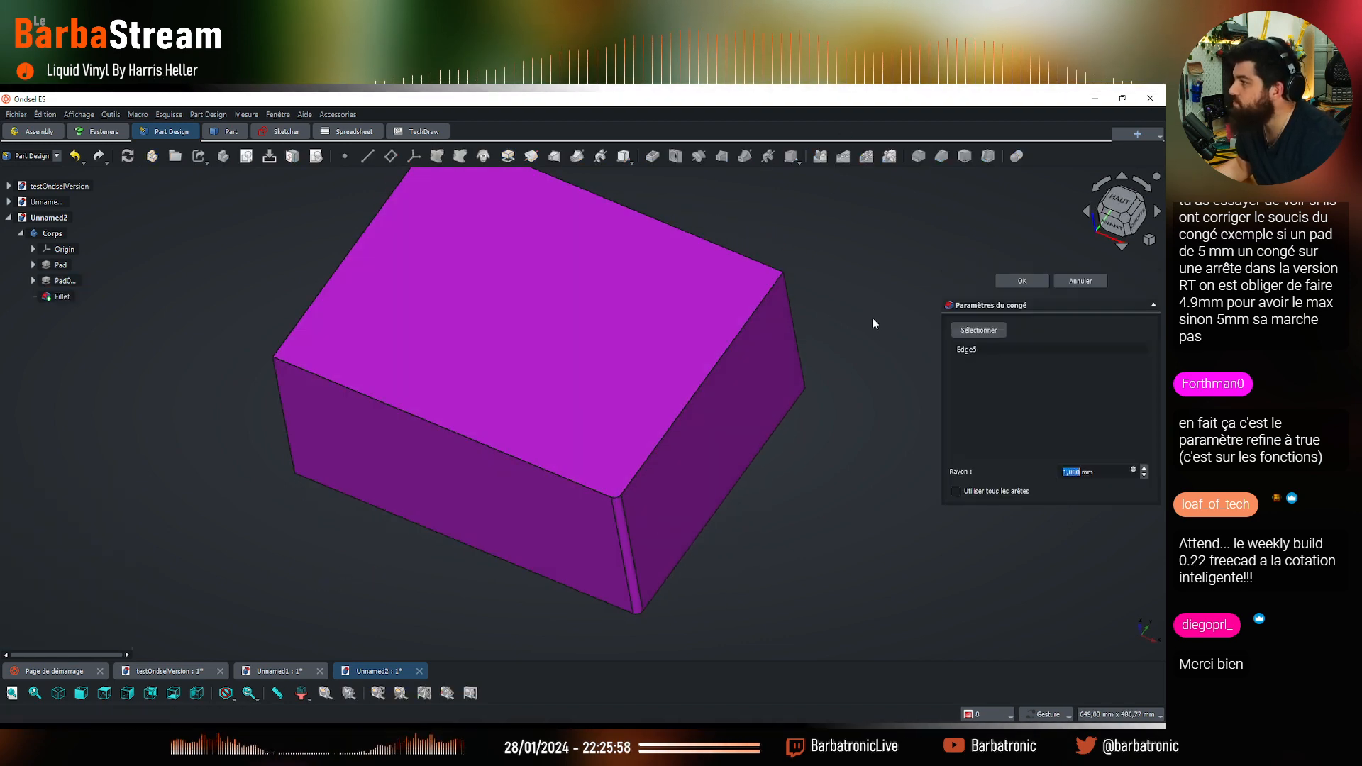
{"action": "left_click", "coordinate": [1081, 282]}
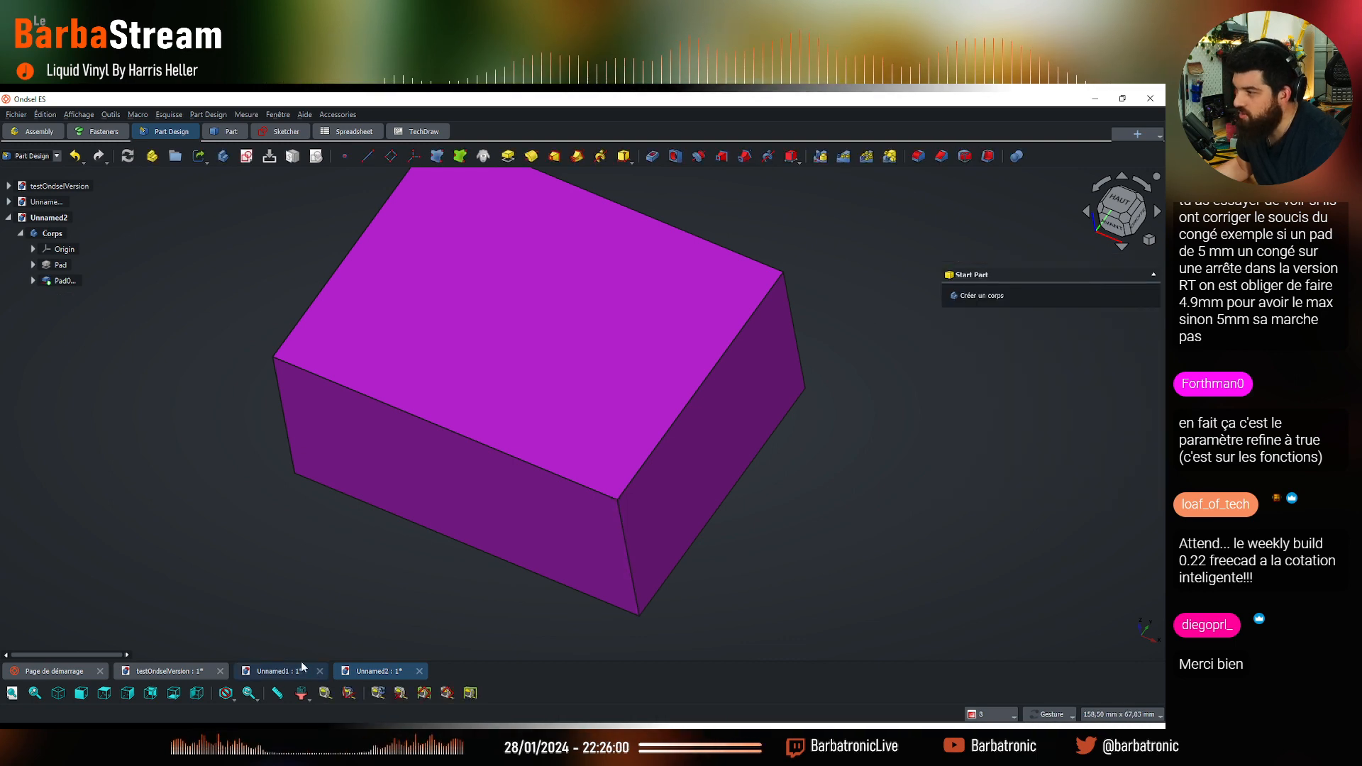
Edit the first Pad's sketch, constrain the rectangle's vertical side to 40 mm, and close the sketch
{"action": "left_click", "coordinate": [33, 265]}
{"action": "double_click", "coordinate": [77, 281]}
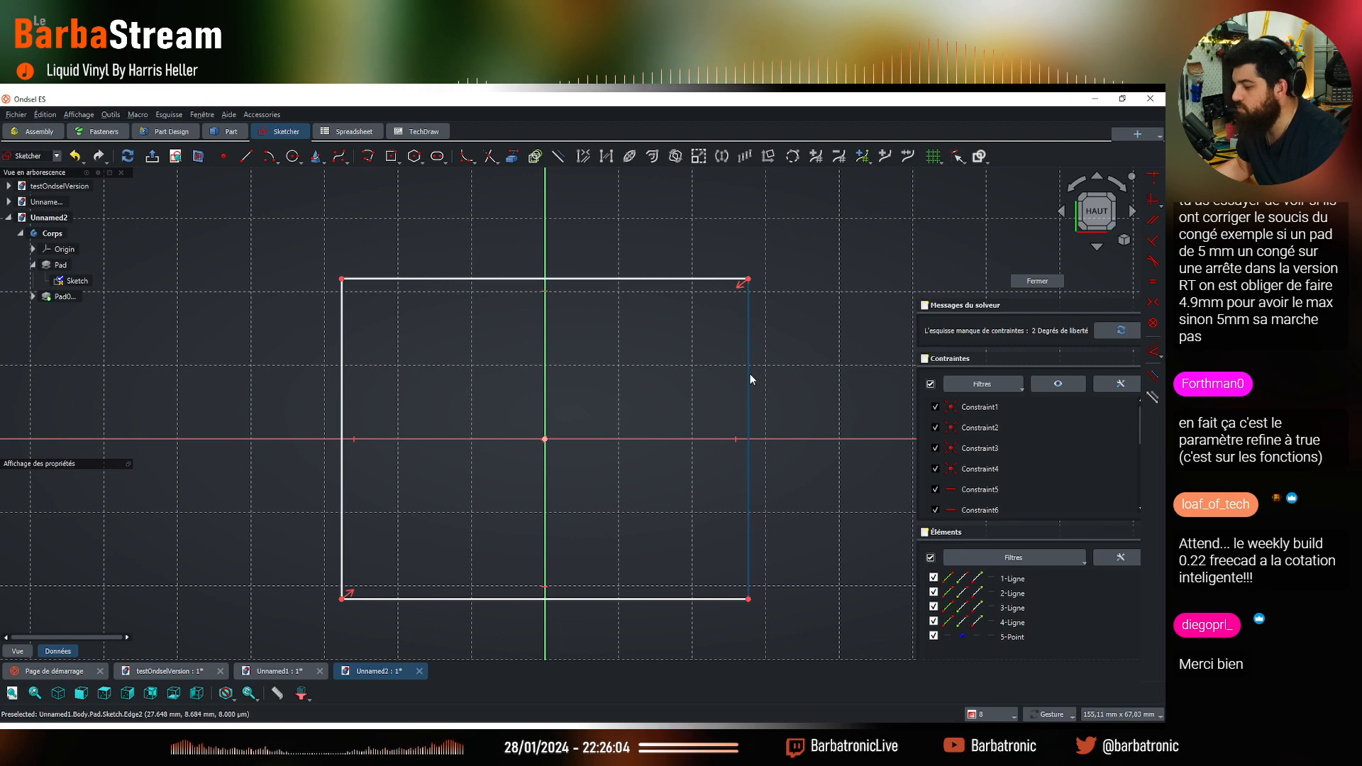
{"action": "left_click", "coordinate": [750, 373]}
{"action": "key", "text": "d"}
{"action": "left_click", "coordinate": [792, 394]}
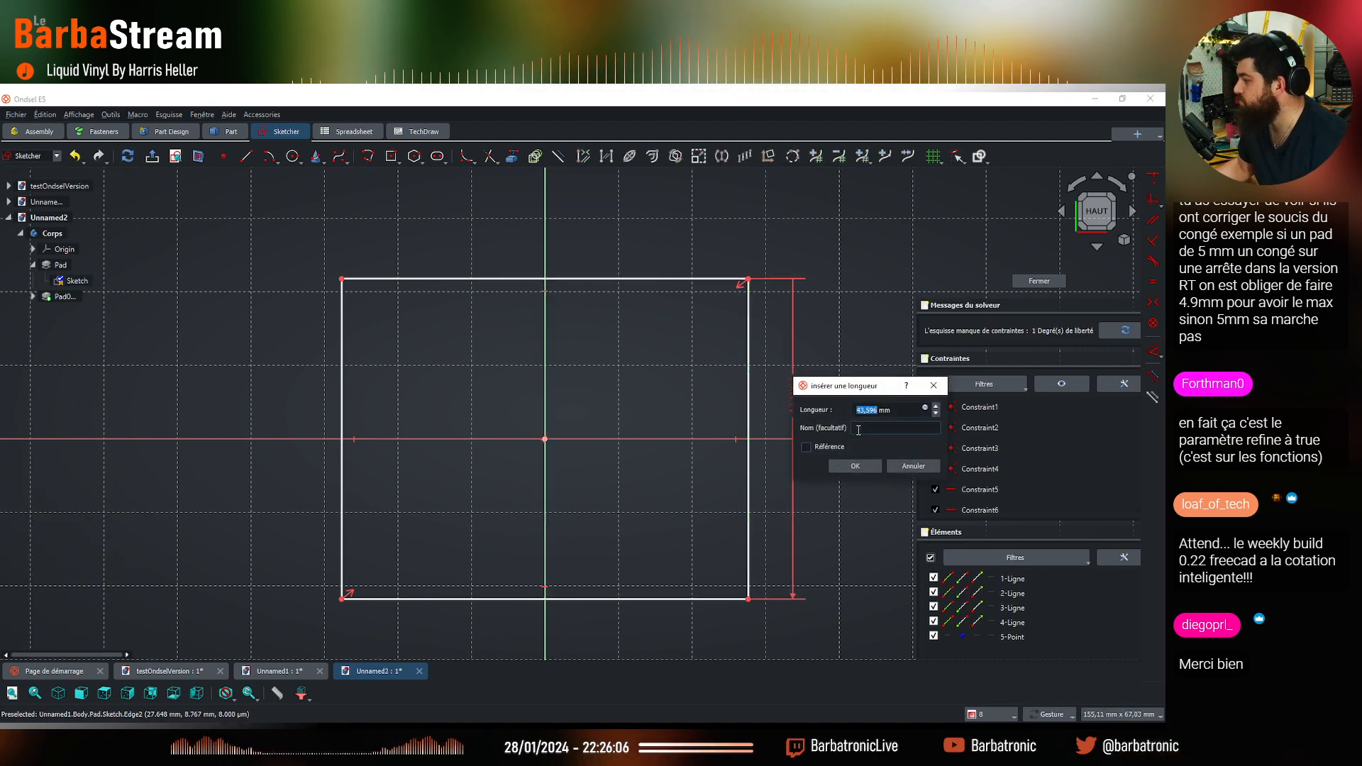
{"action": "type", "text": "40"}
{"action": "key", "text": "Return"}
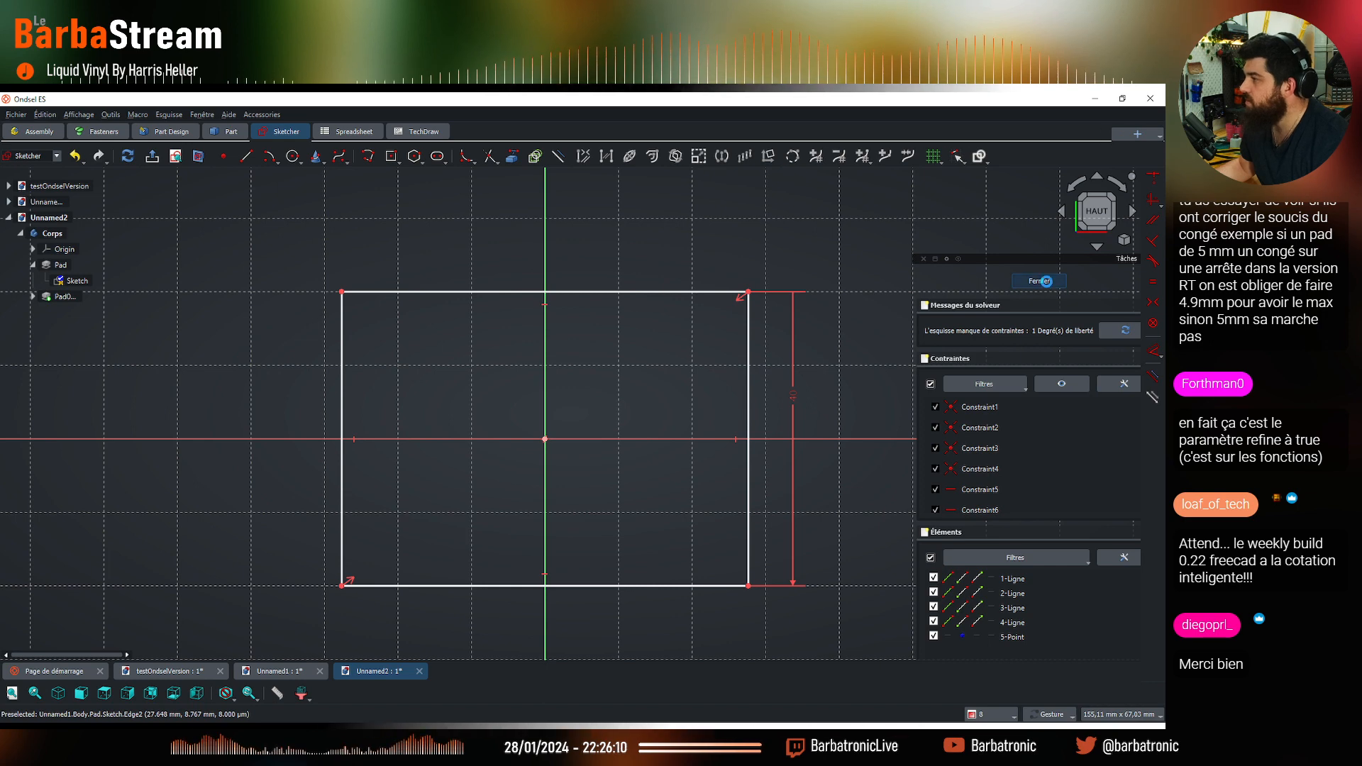
{"action": "left_click", "coordinate": [1040, 281]}
Fillet the two vertical edges at one end of the body, Edge5 and Edge12, with a 19.9 mm radius
{"action": "left_click", "coordinate": [629, 519]}
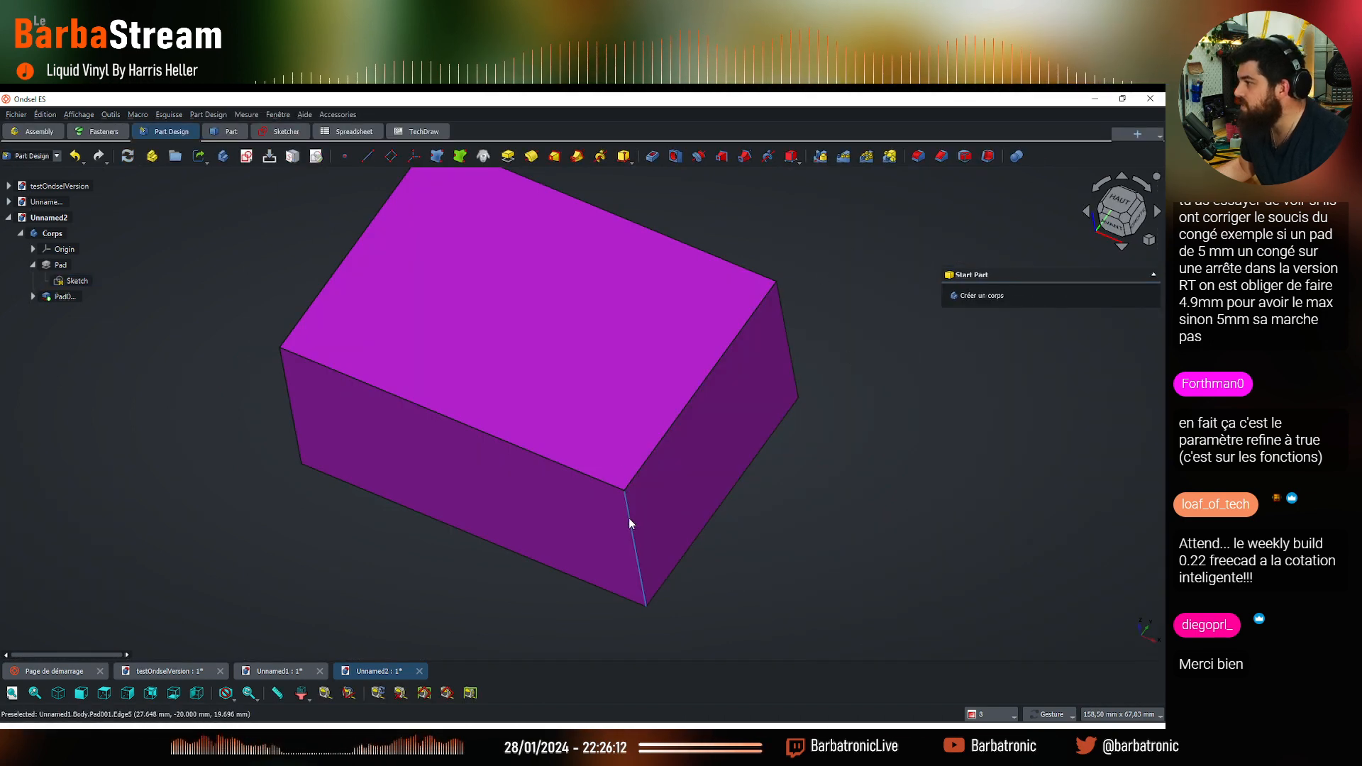
{"action": "left_click", "coordinate": [919, 155]}
{"action": "left_click", "coordinate": [782, 316]}
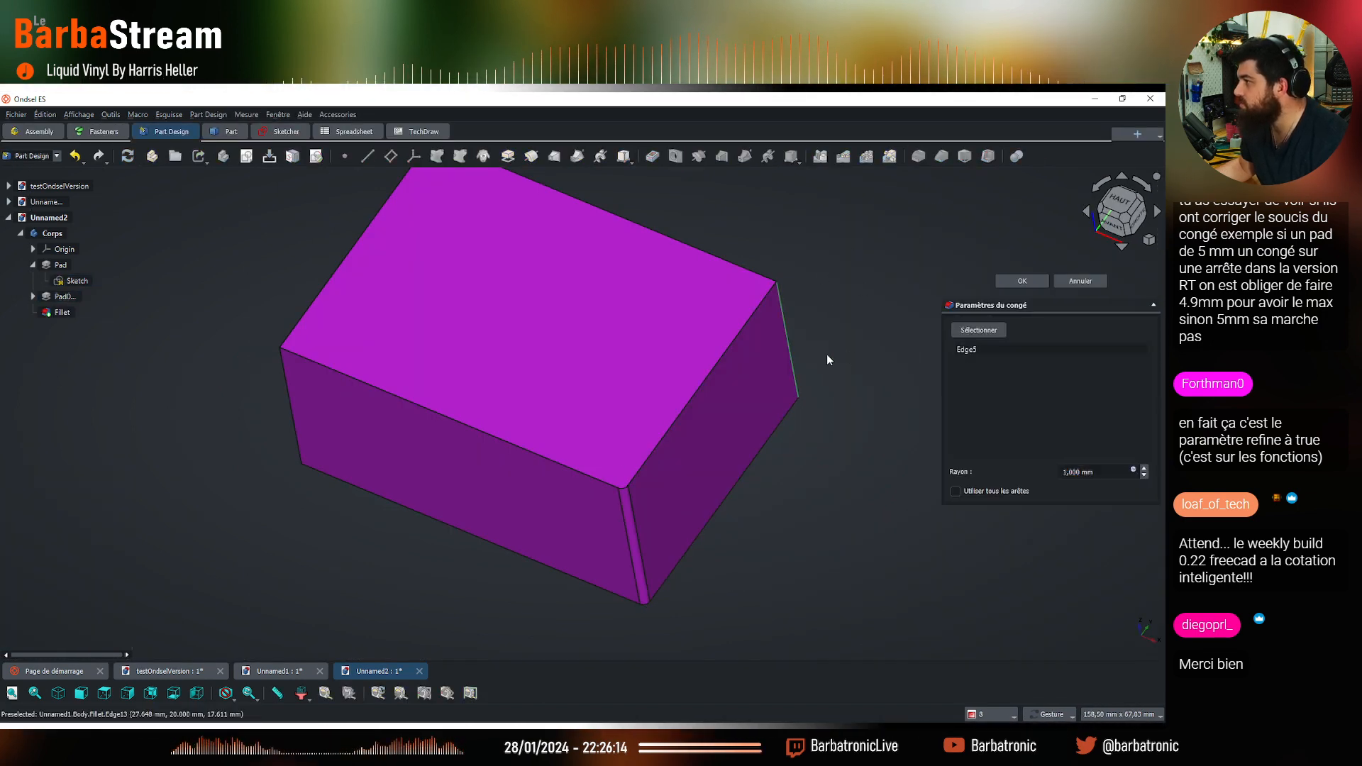
{"action": "left_click", "coordinate": [878, 313]}
{"action": "left_click", "coordinate": [781, 310]}
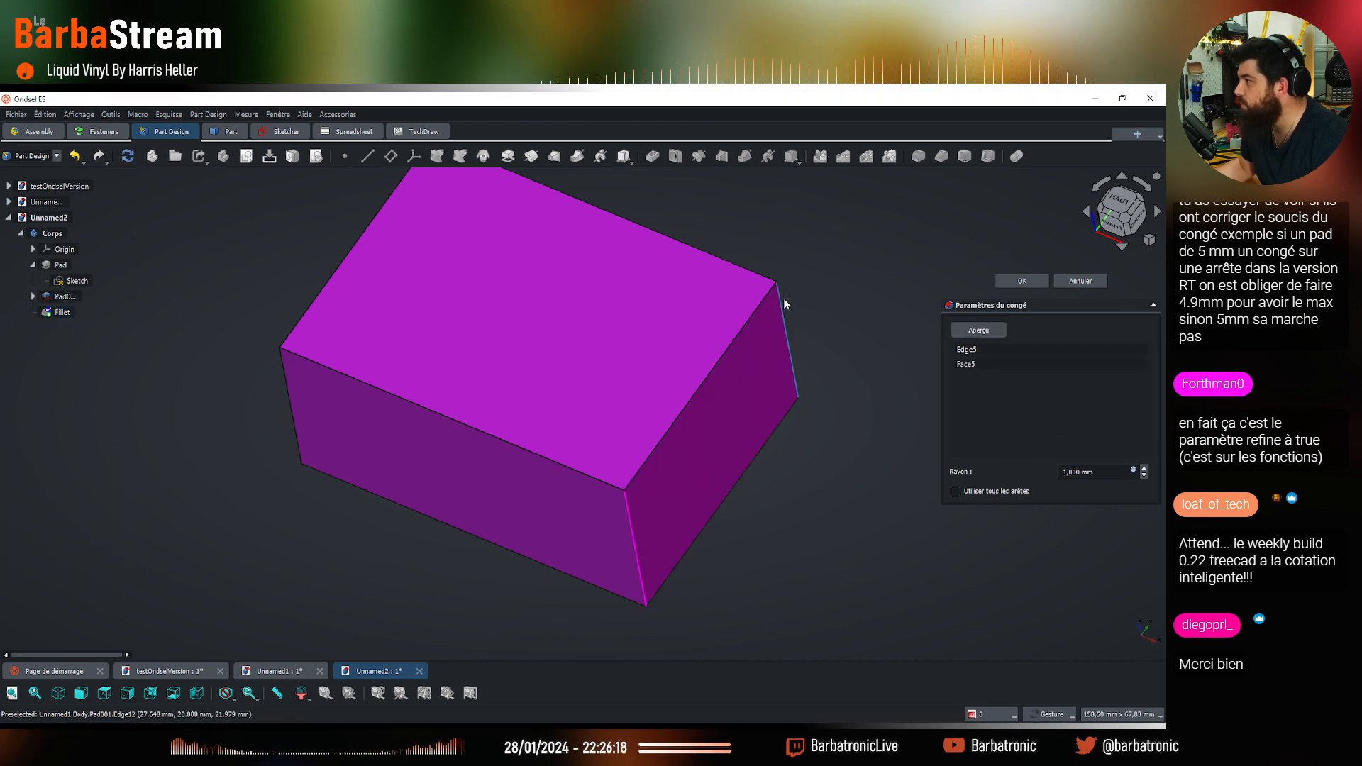
{"action": "left_click", "coordinate": [966, 364]}
{"action": "key", "text": "Delete"}
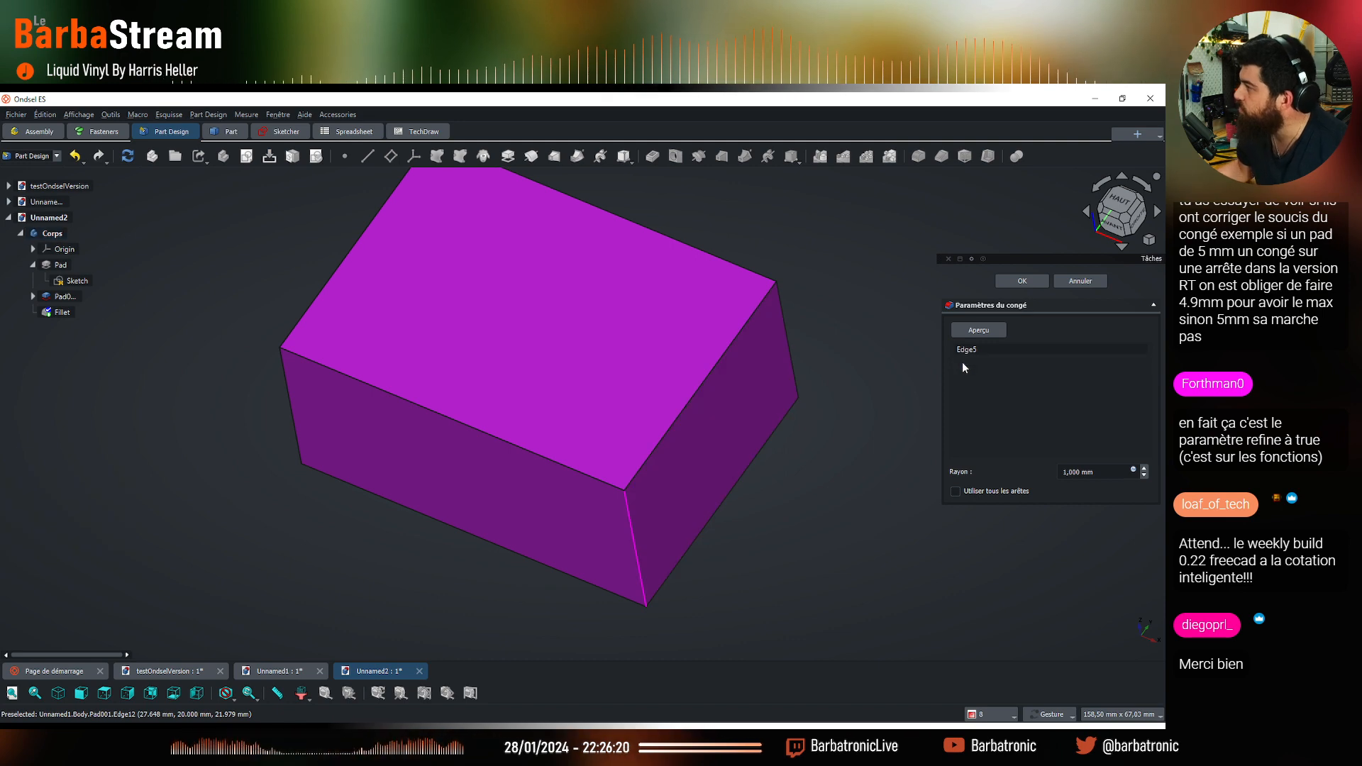
{"action": "left_click", "coordinate": [782, 301]}
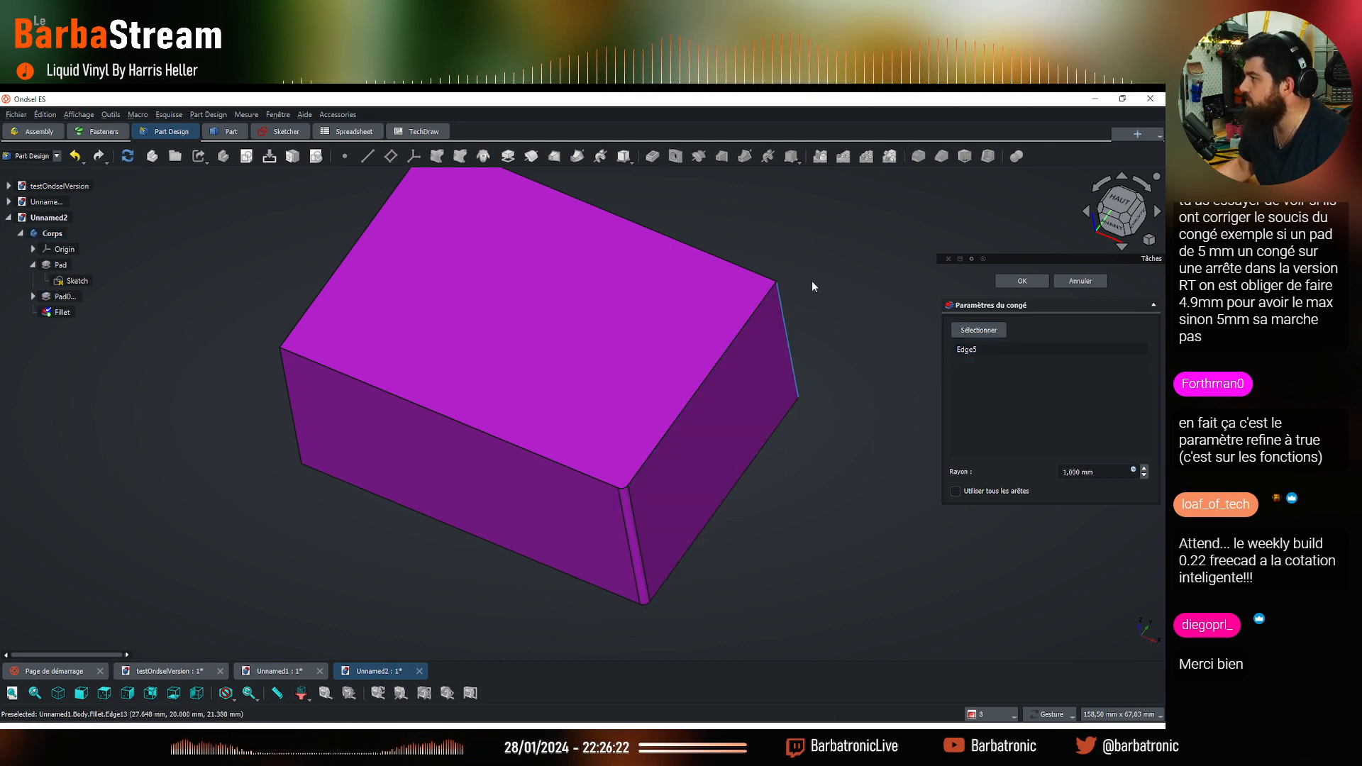
{"action": "left_click", "coordinate": [960, 330]}
{"action": "left_click", "coordinate": [782, 305]}
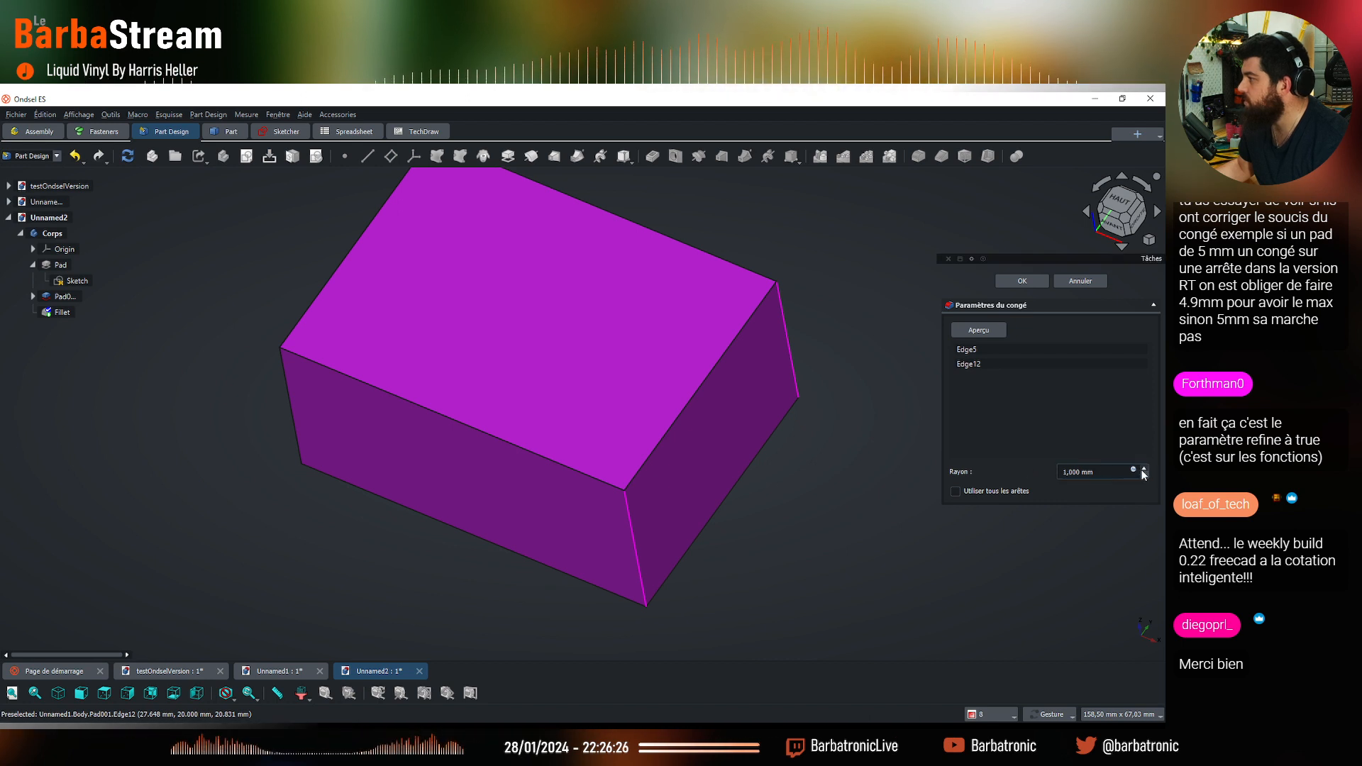
{"action": "left_click_drag", "start_coordinate": [1143, 471], "coordinate": [1143, 472]}
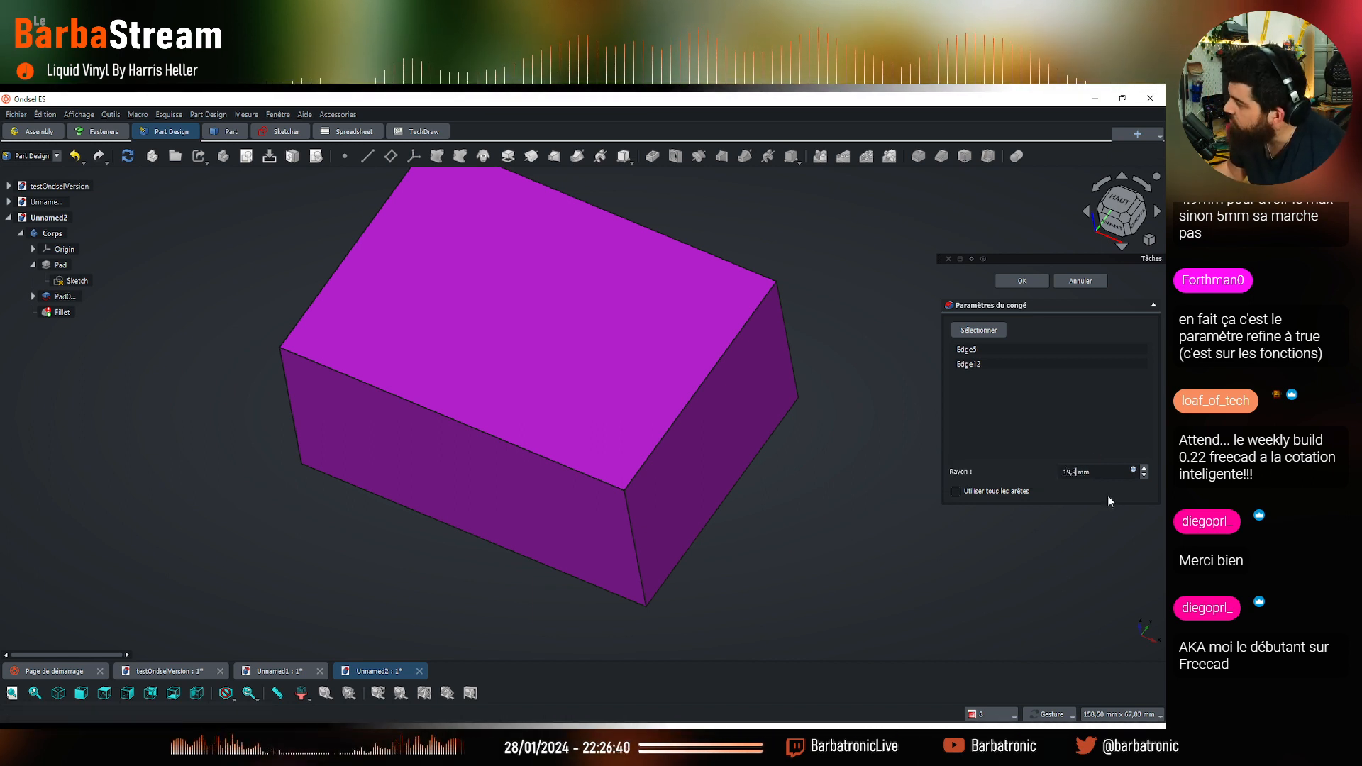
{"action": "key", "text": "Return"}
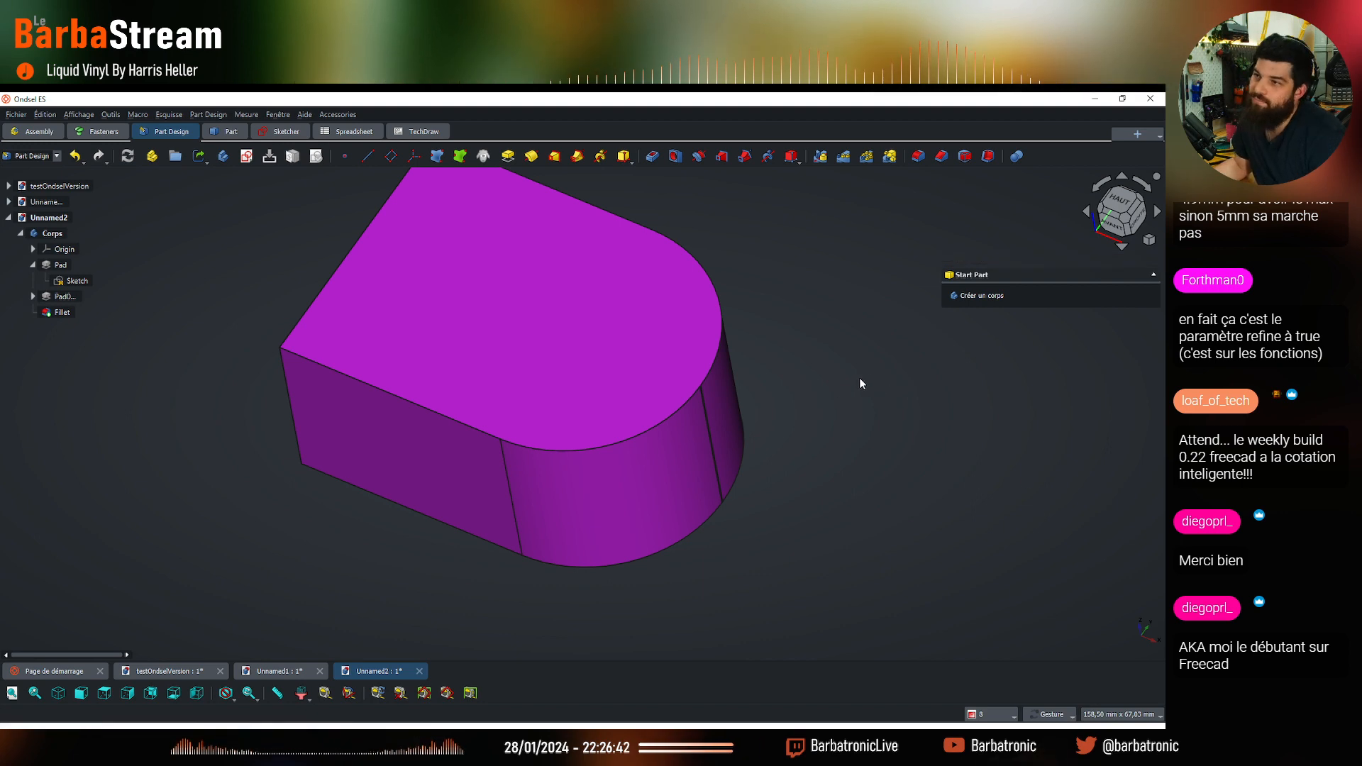
Set the fillet's radius to 19.999 mm and inspect where the two rounded faces meet
{"action": "double_click", "coordinate": [59, 313]}
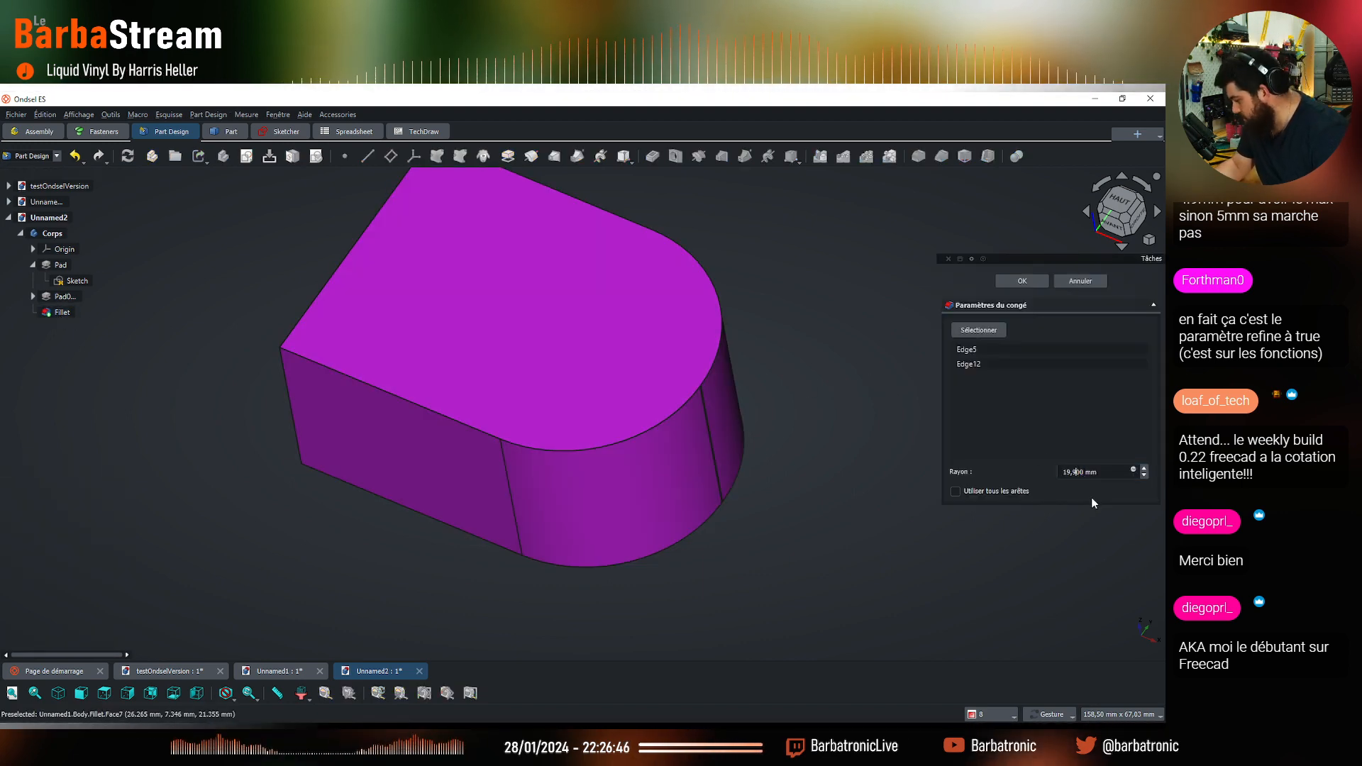
{"action": "key", "text": "Right"}
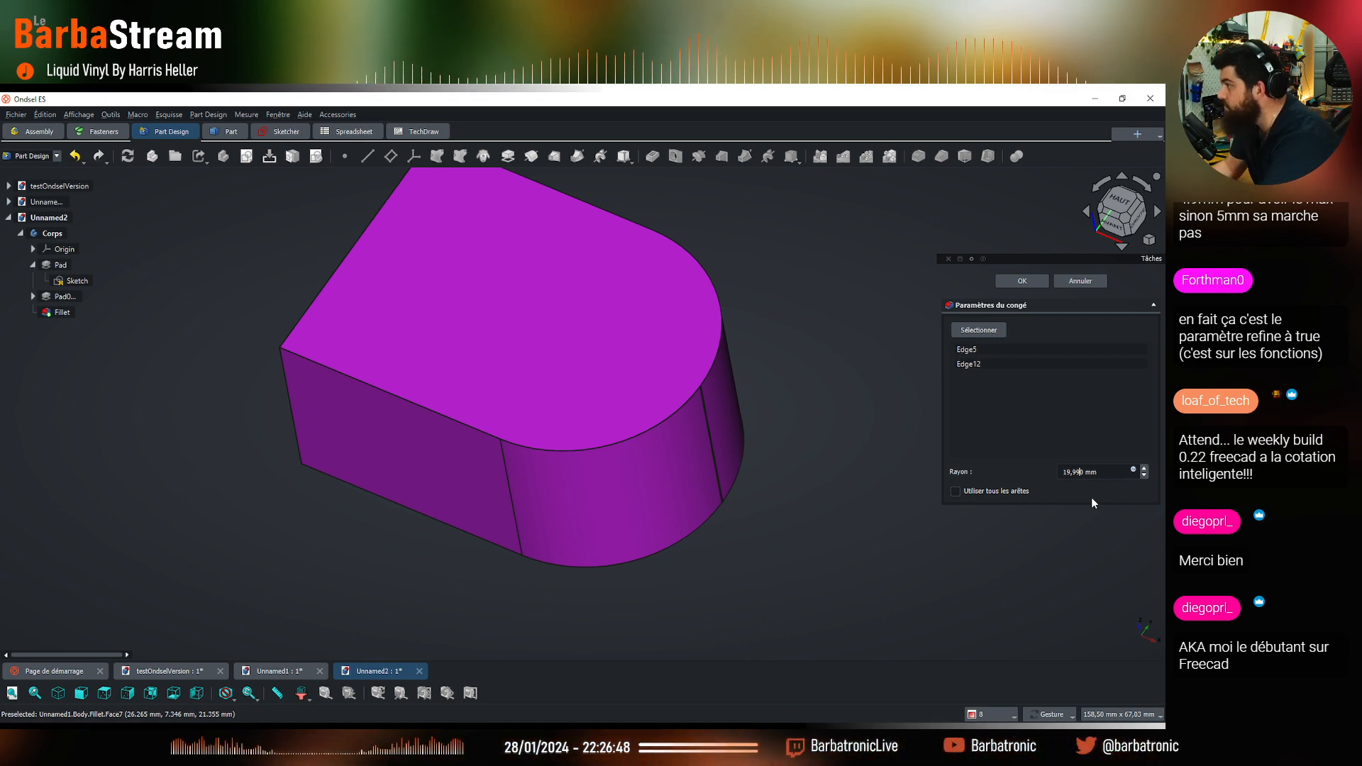
{"action": "key", "text": "Return"}
{"action": "scroll", "coordinate": [610, 362], "scroll_direction": "up", "scroll_amount": 5}
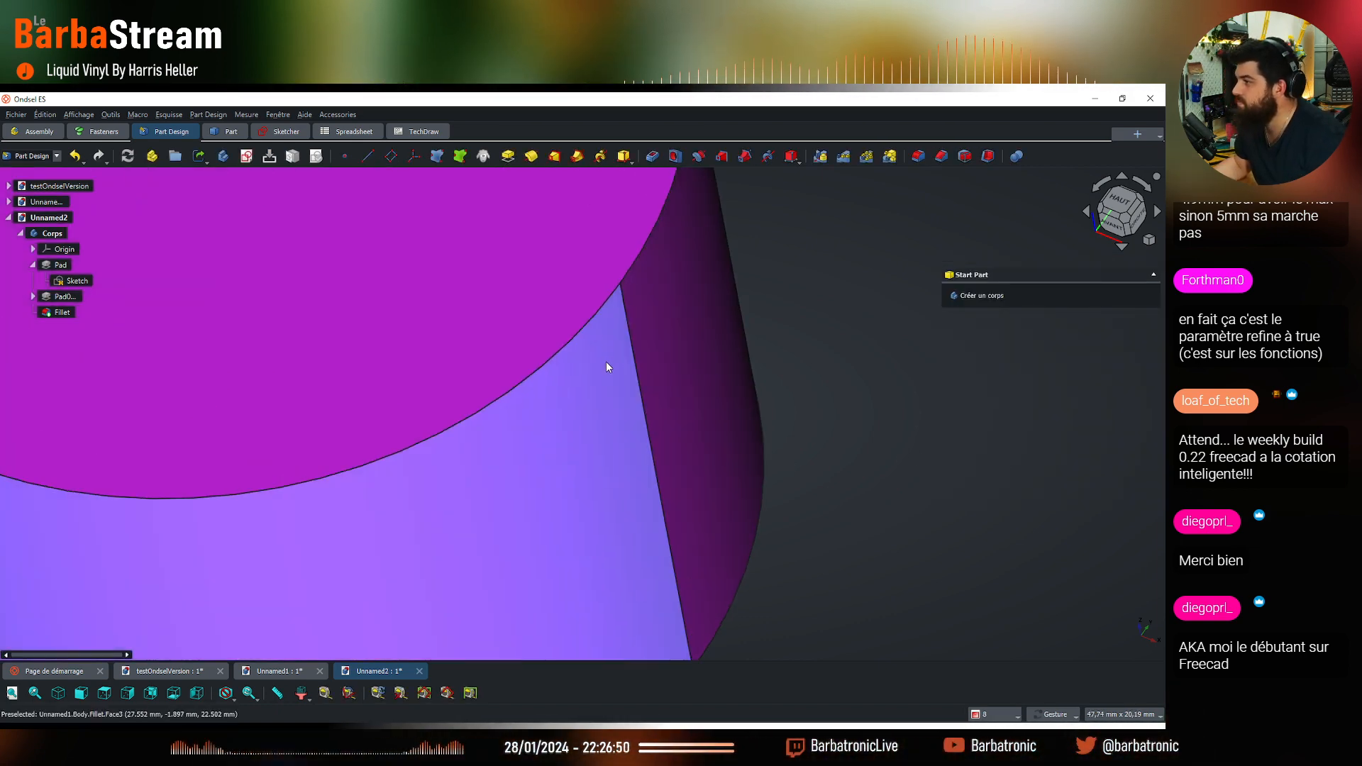
Try applying the 19.999 mm fillet to all edges, and restrict it again to the two selected edges
{"action": "left_click", "coordinate": [61, 313]}
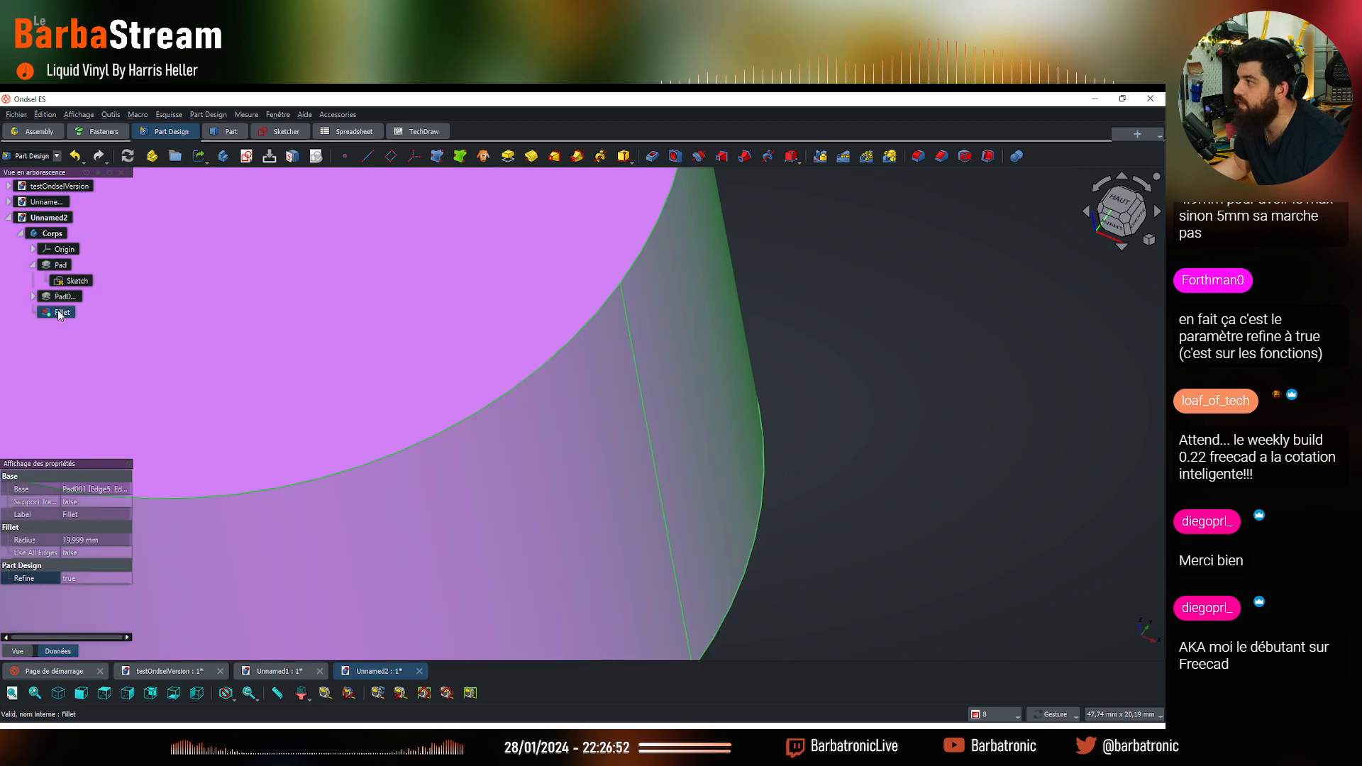
{"action": "double_click", "coordinate": [54, 310]}
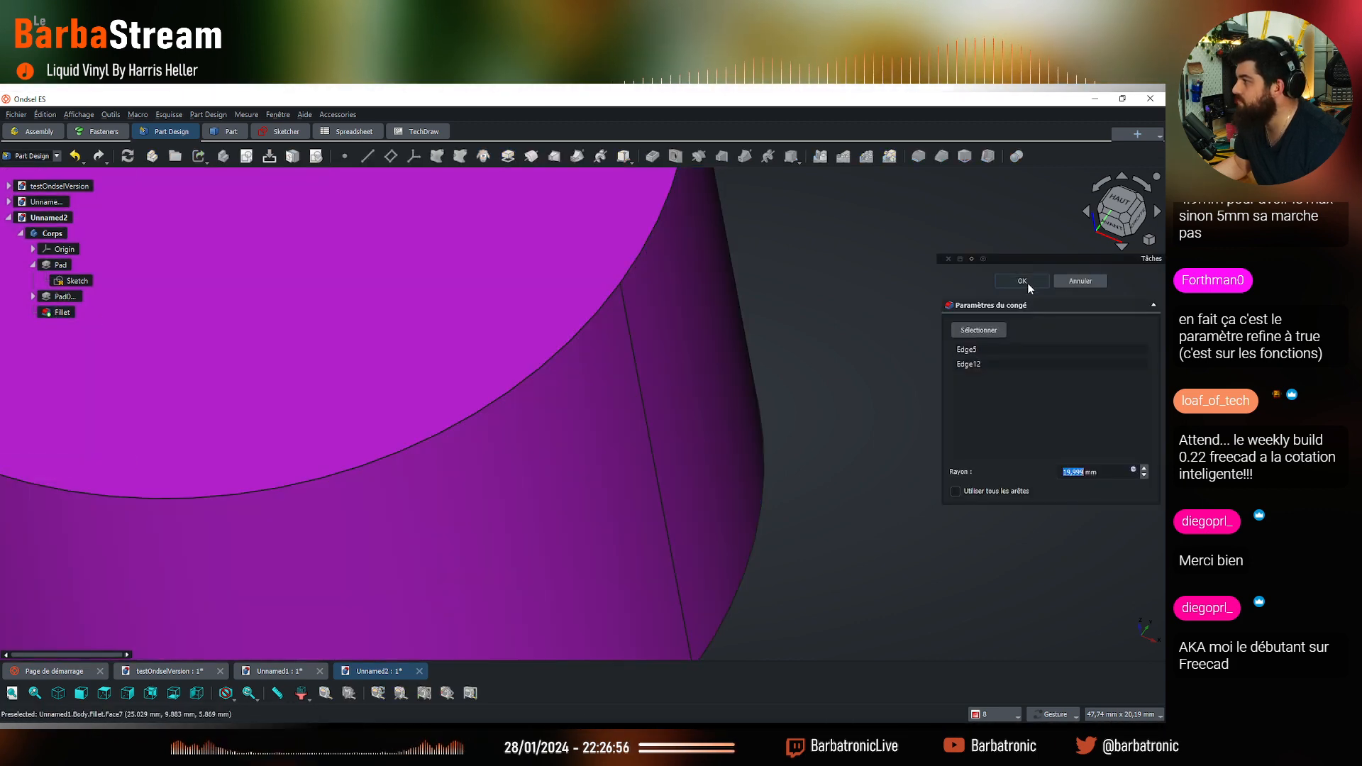
{"action": "left_click", "coordinate": [1002, 490]}
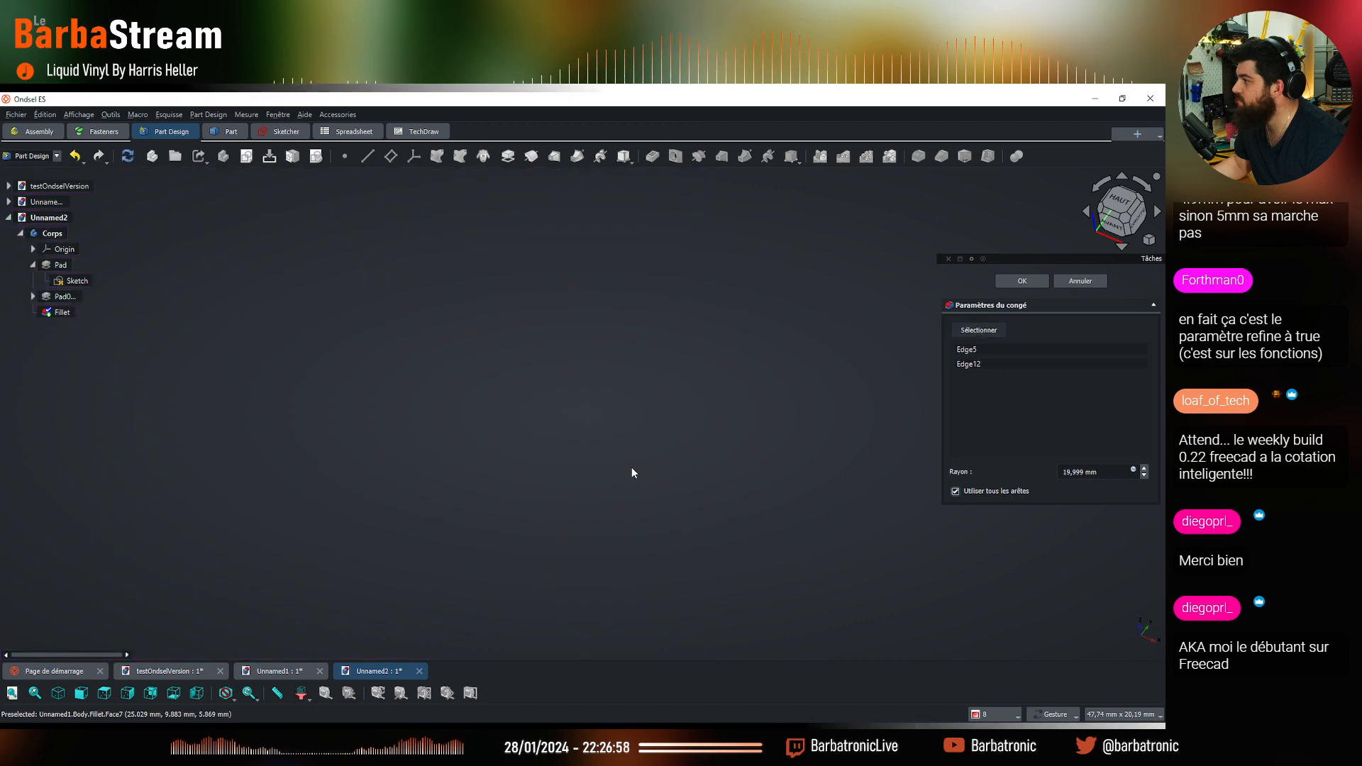
{"action": "left_click", "coordinate": [976, 491]}
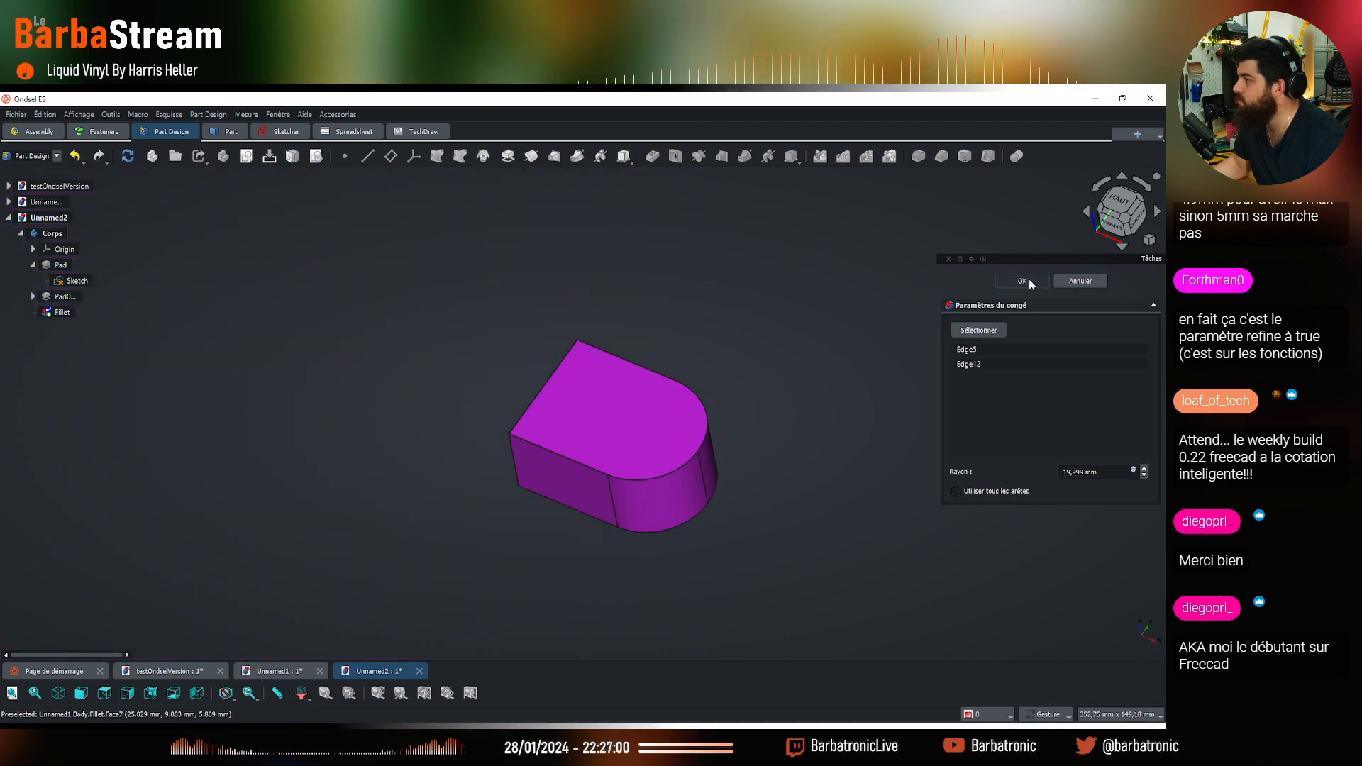
Accept the 19.999 mm fillet on the two selected edges and examine the rounded end of the body
{"action": "left_click", "coordinate": [1024, 281]}
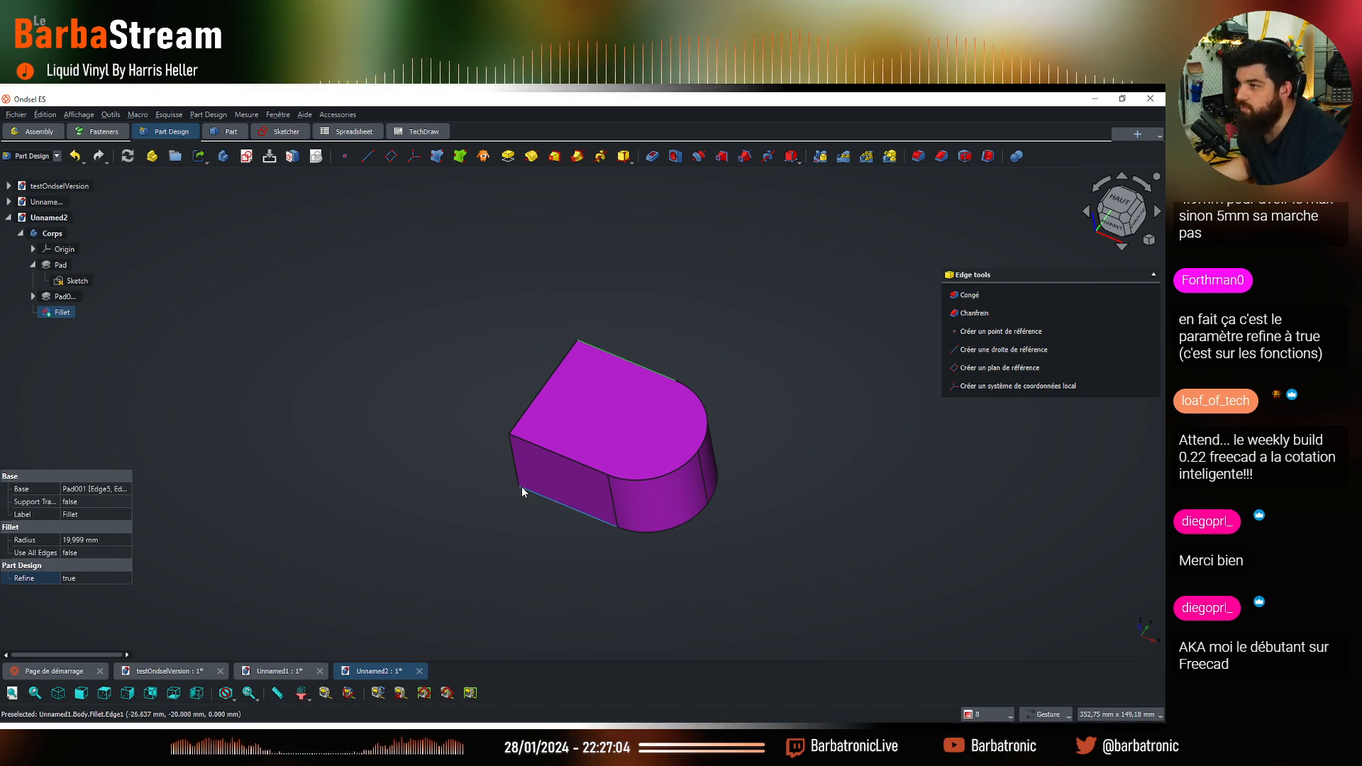
{"action": "scroll", "coordinate": [603, 463], "scroll_direction": "up", "scroll_amount": 3}
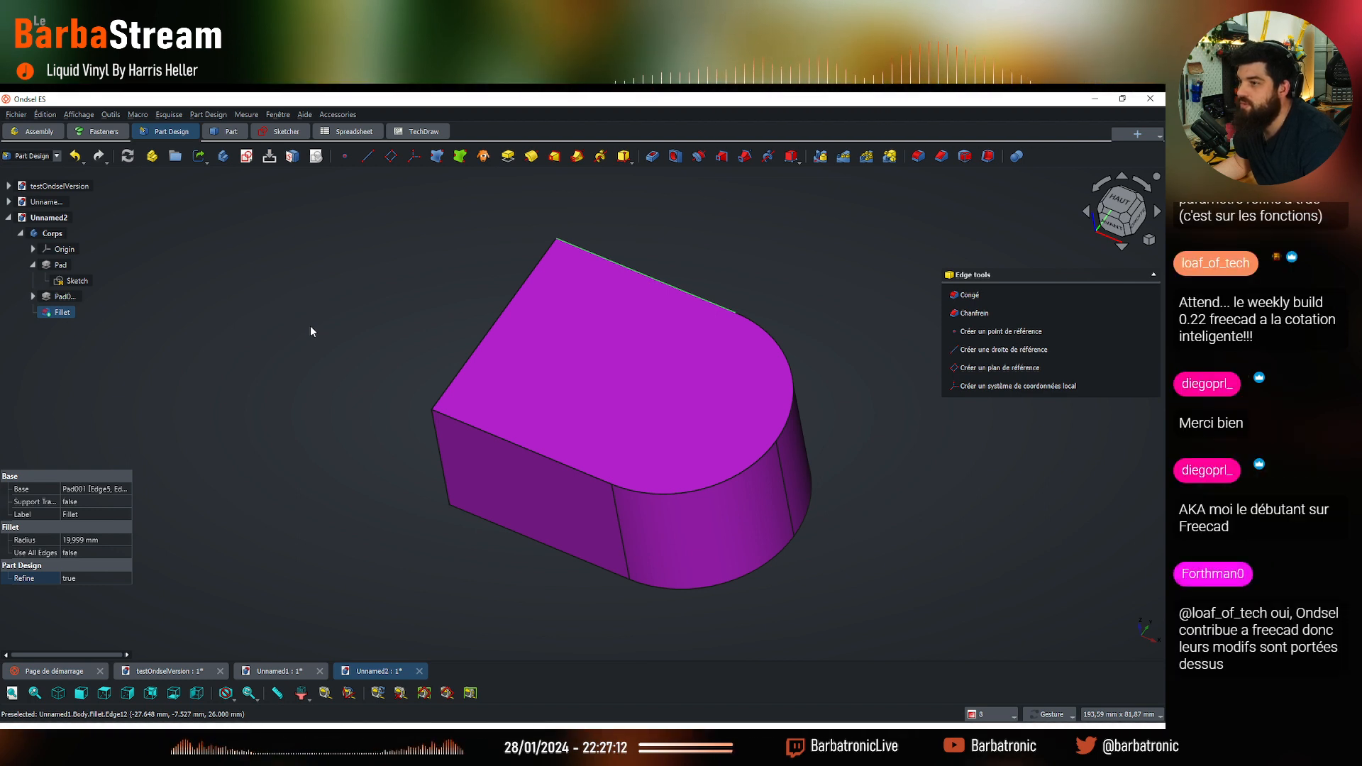
{"action": "scroll", "coordinate": [670, 285], "scroll_direction": "up", "scroll_amount": 1}
{"action": "left_click_drag", "start_coordinate": [222, 494], "coordinate": [360, 505]}
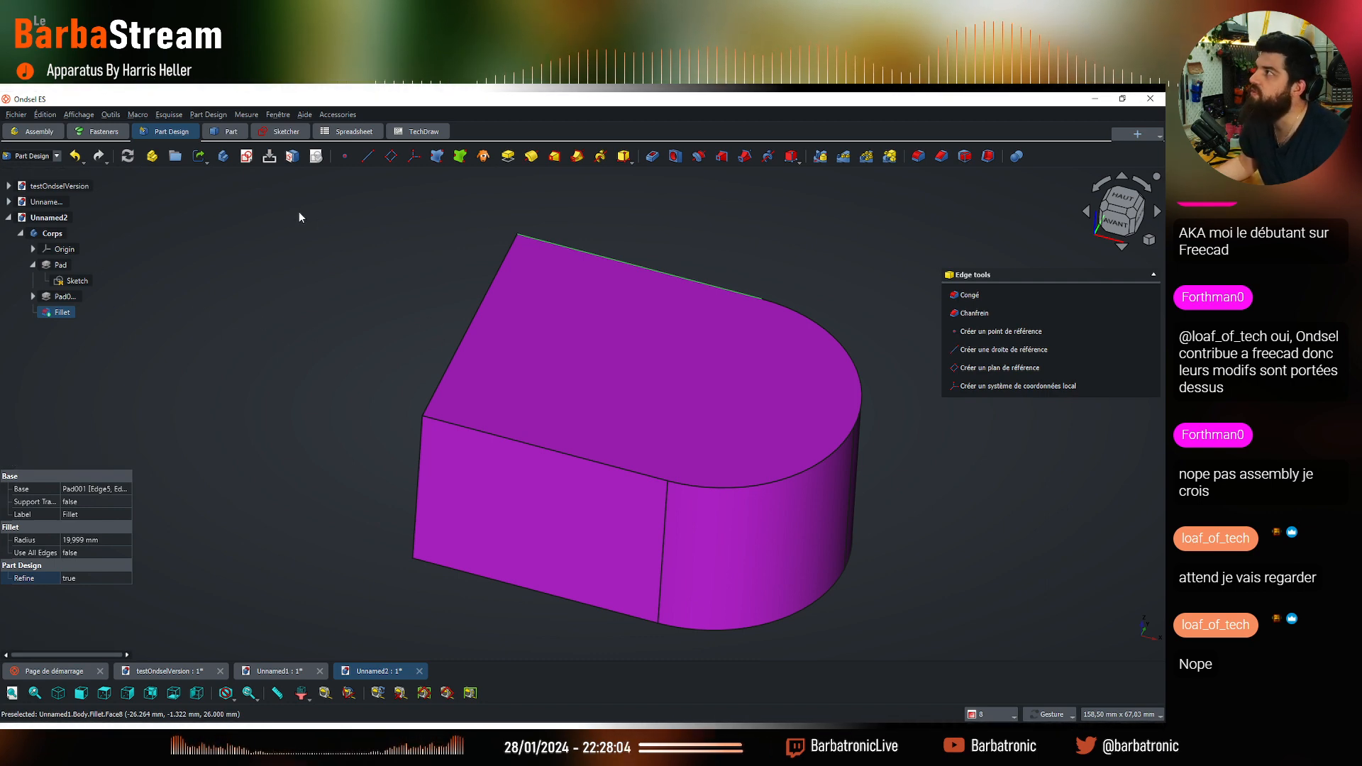
Open the Addon Manager and filter the workbenches to show only installed ones
{"action": "left_click", "coordinate": [110, 116]}
{"action": "left_click", "coordinate": [203, 323]}
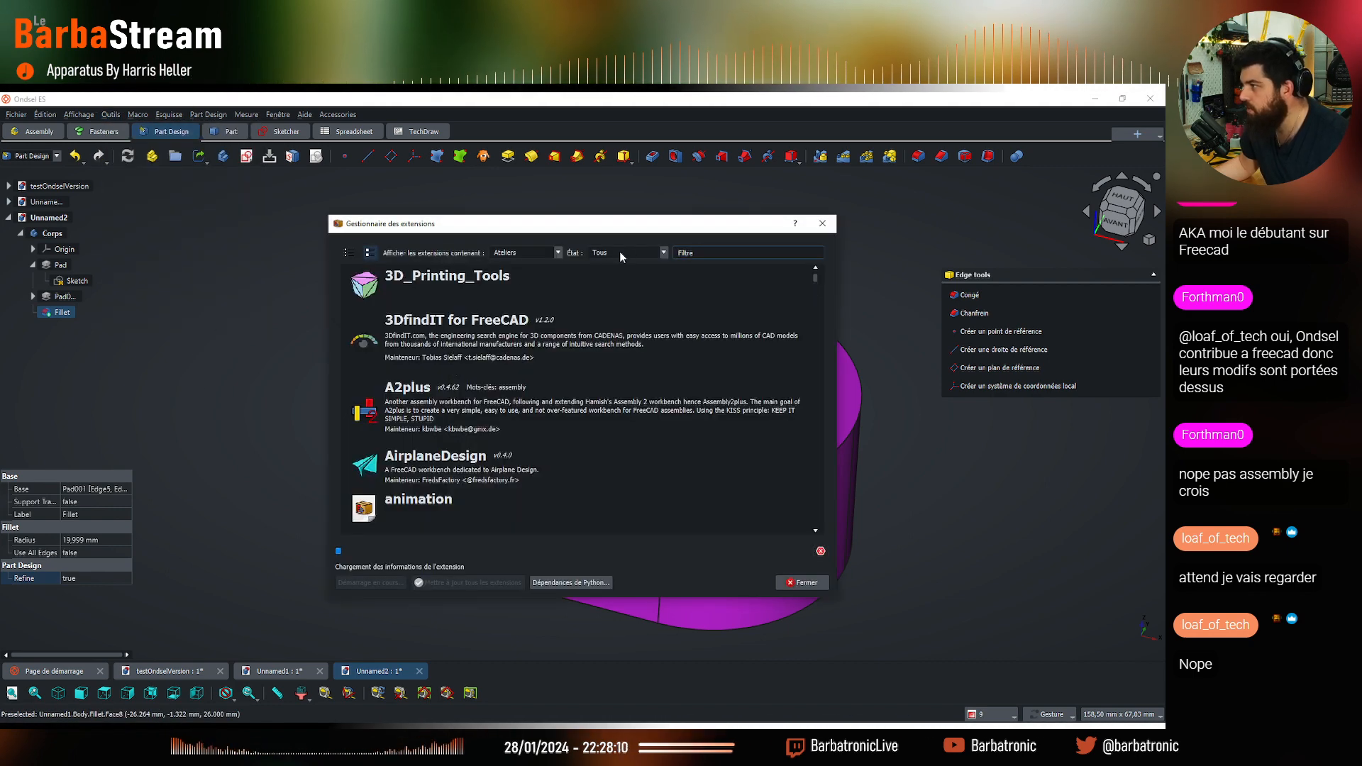
{"action": "left_click", "coordinate": [620, 252]}
{"action": "left_click", "coordinate": [633, 268]}
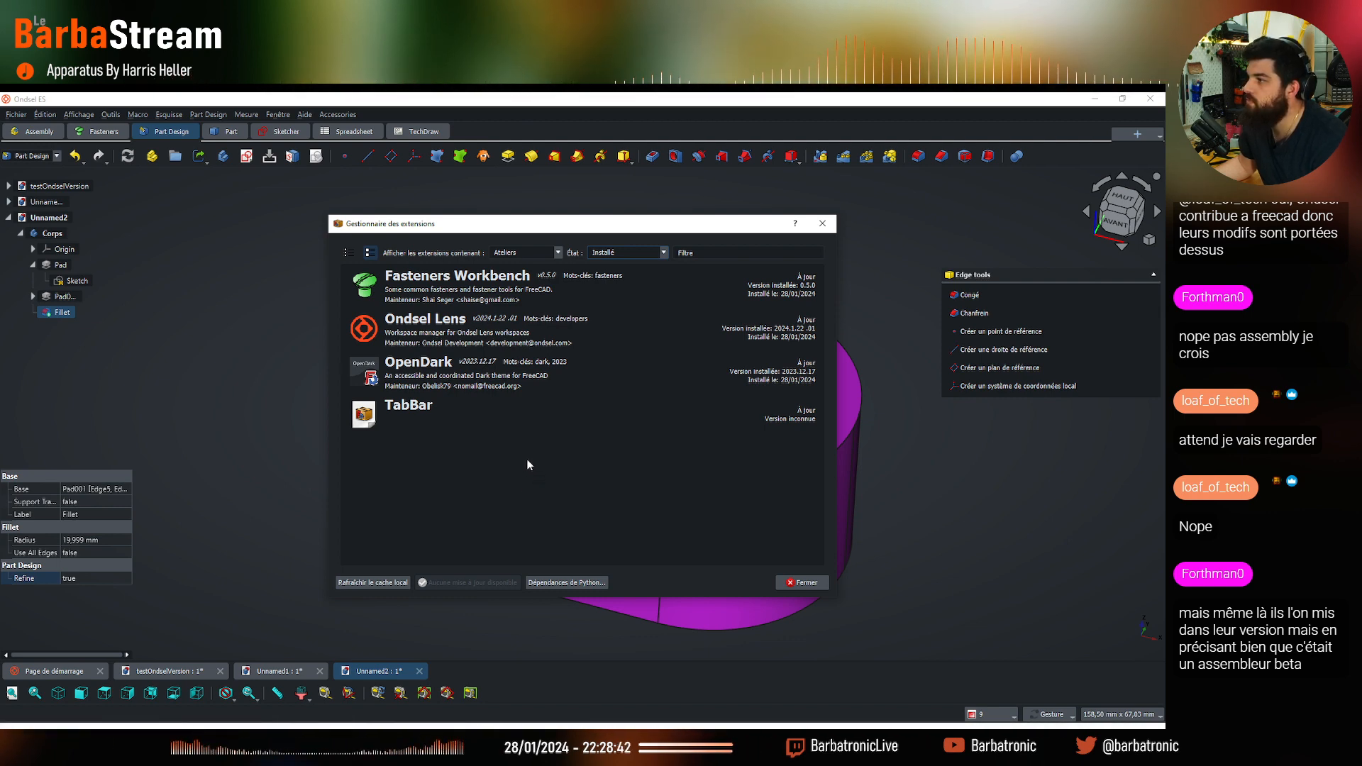
Open the details of the installed OpenDark add-on and look through its README and theme screenshots
{"action": "left_click", "coordinate": [412, 378]}
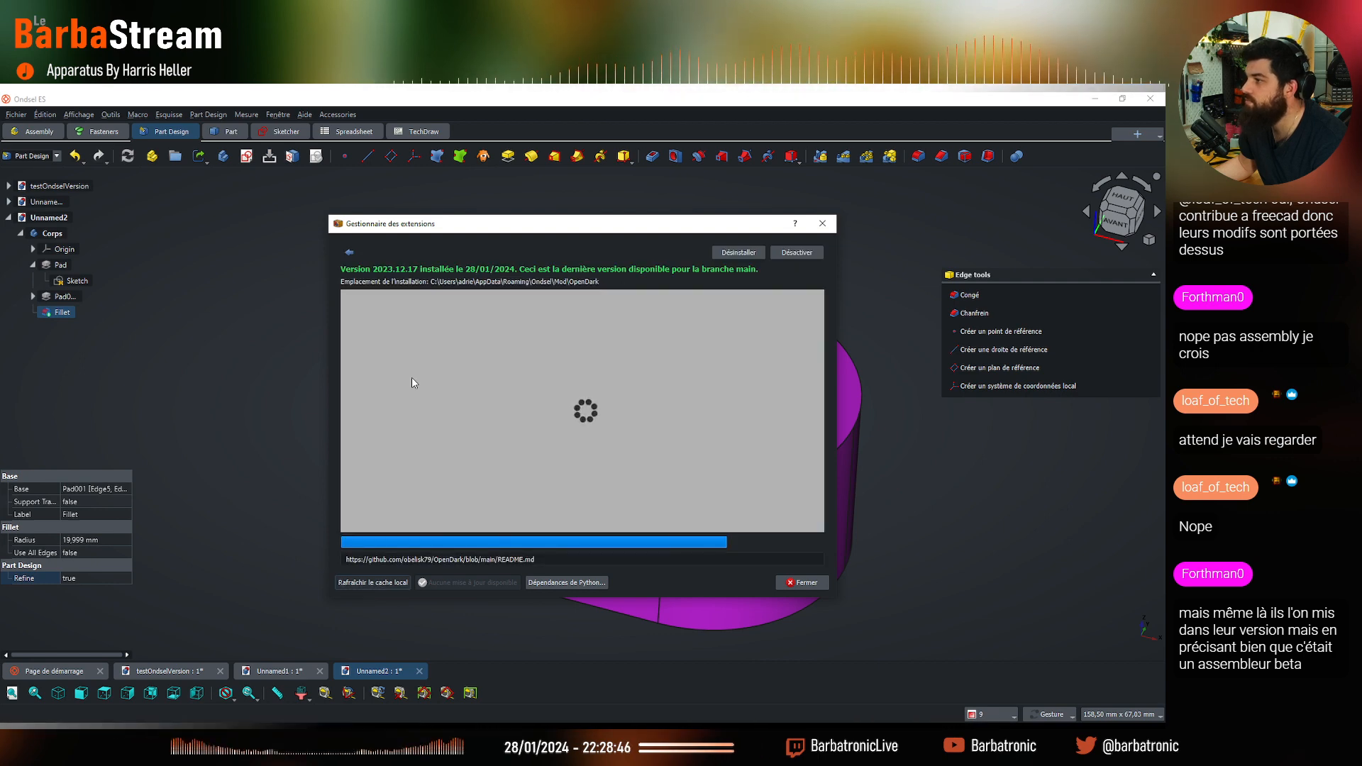
{"action": "scroll", "coordinate": [597, 419], "scroll_direction": "down", "scroll_amount": 2}
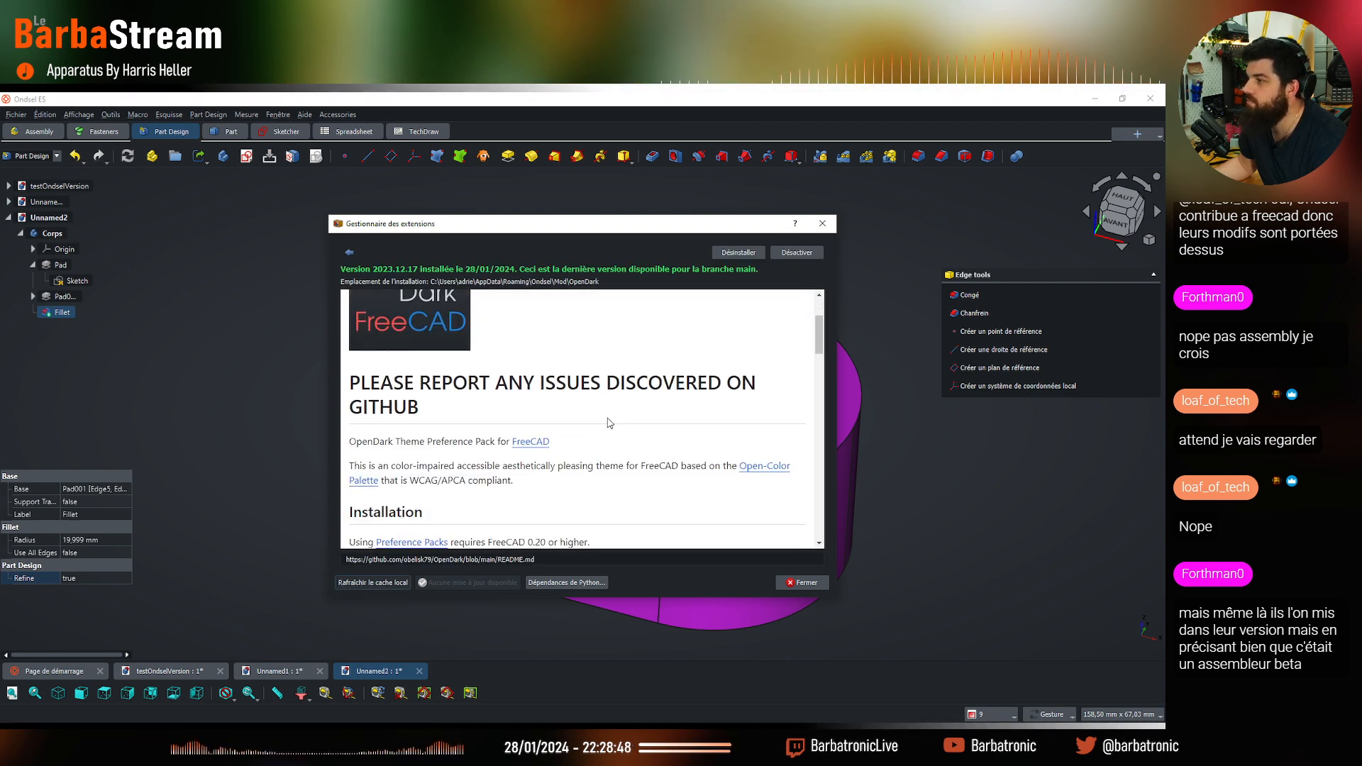
{"action": "scroll", "coordinate": [607, 422], "scroll_direction": "down", "scroll_amount": 3}
{"action": "scroll", "coordinate": [608, 423], "scroll_direction": "down", "scroll_amount": 3}
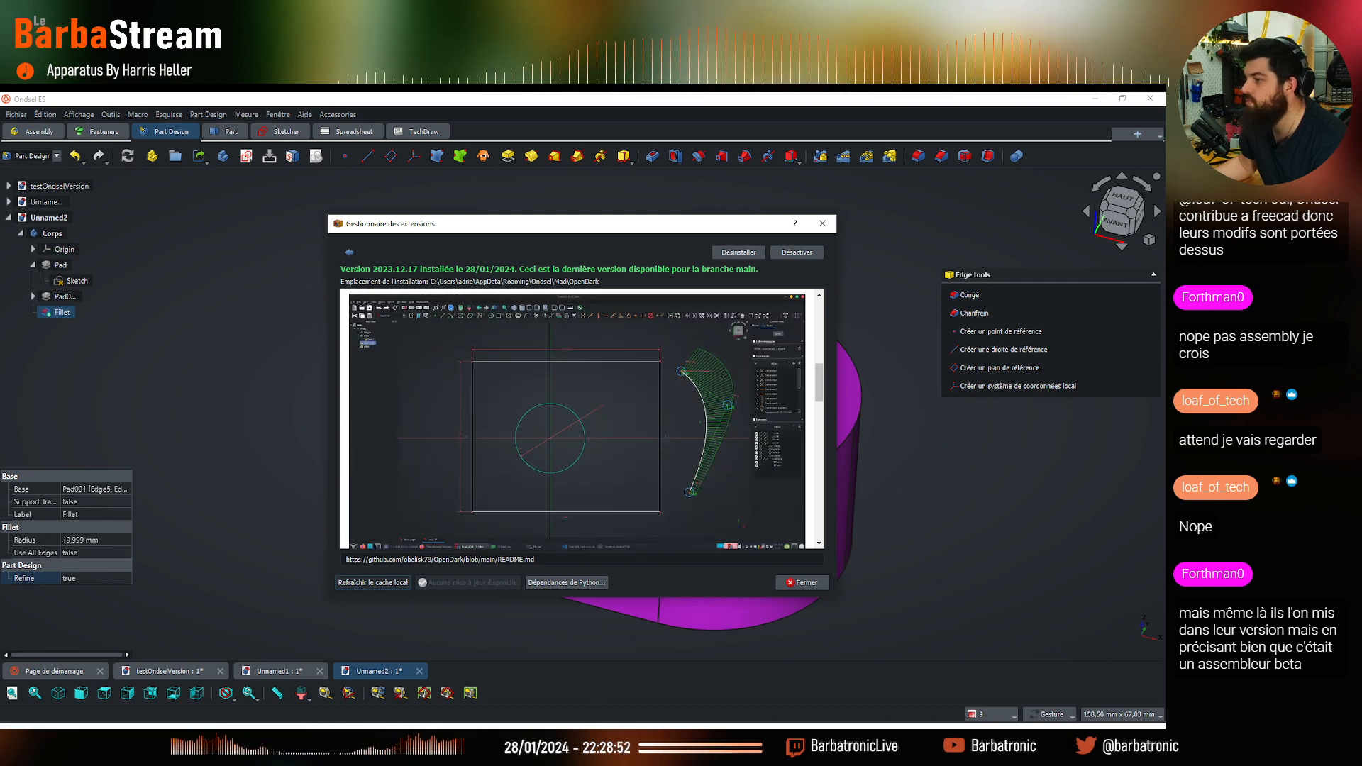
Switch to FreeCAD Link Branch, open its Addon Manager, and list add-ons of all content types with any status
{"action": "key", "text": "alt+Tab"}
{"action": "left_click", "coordinate": [110, 113]}
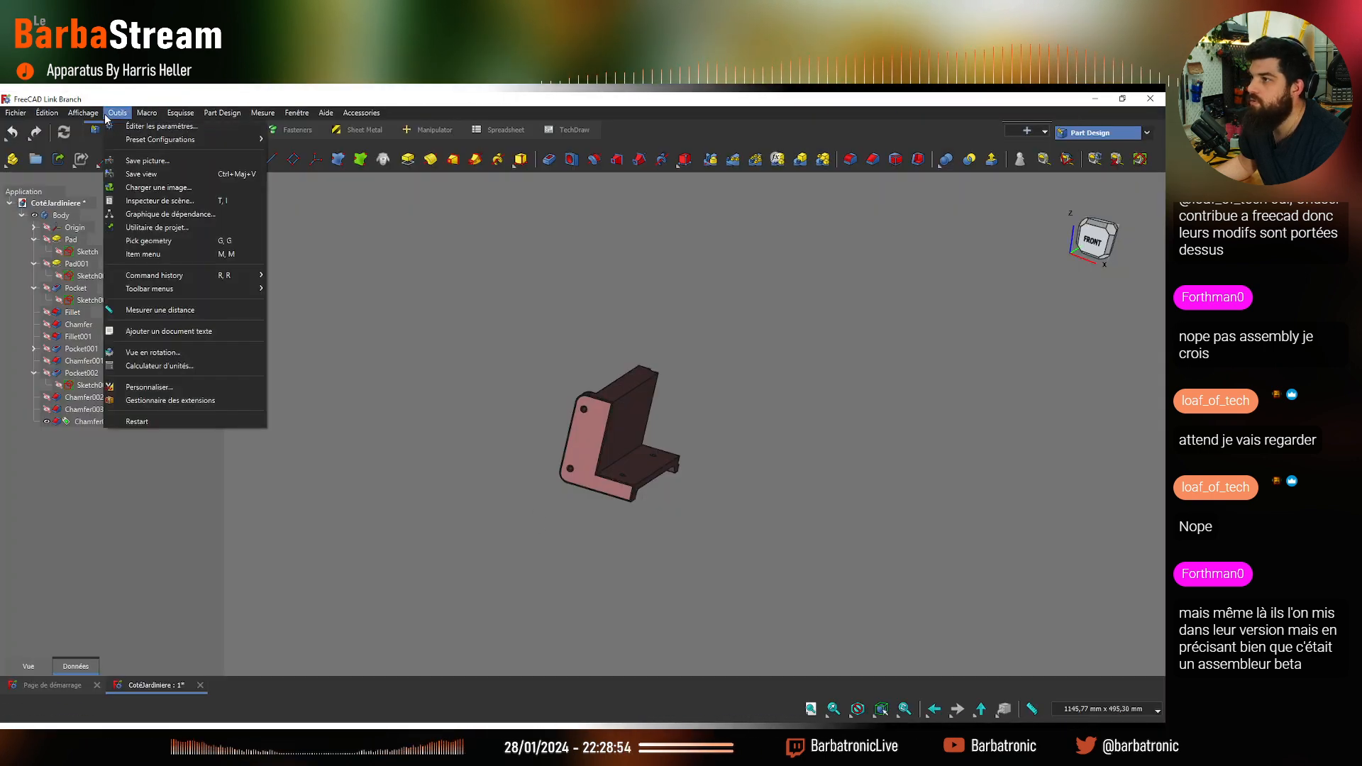
{"action": "left_click", "coordinate": [185, 401]}
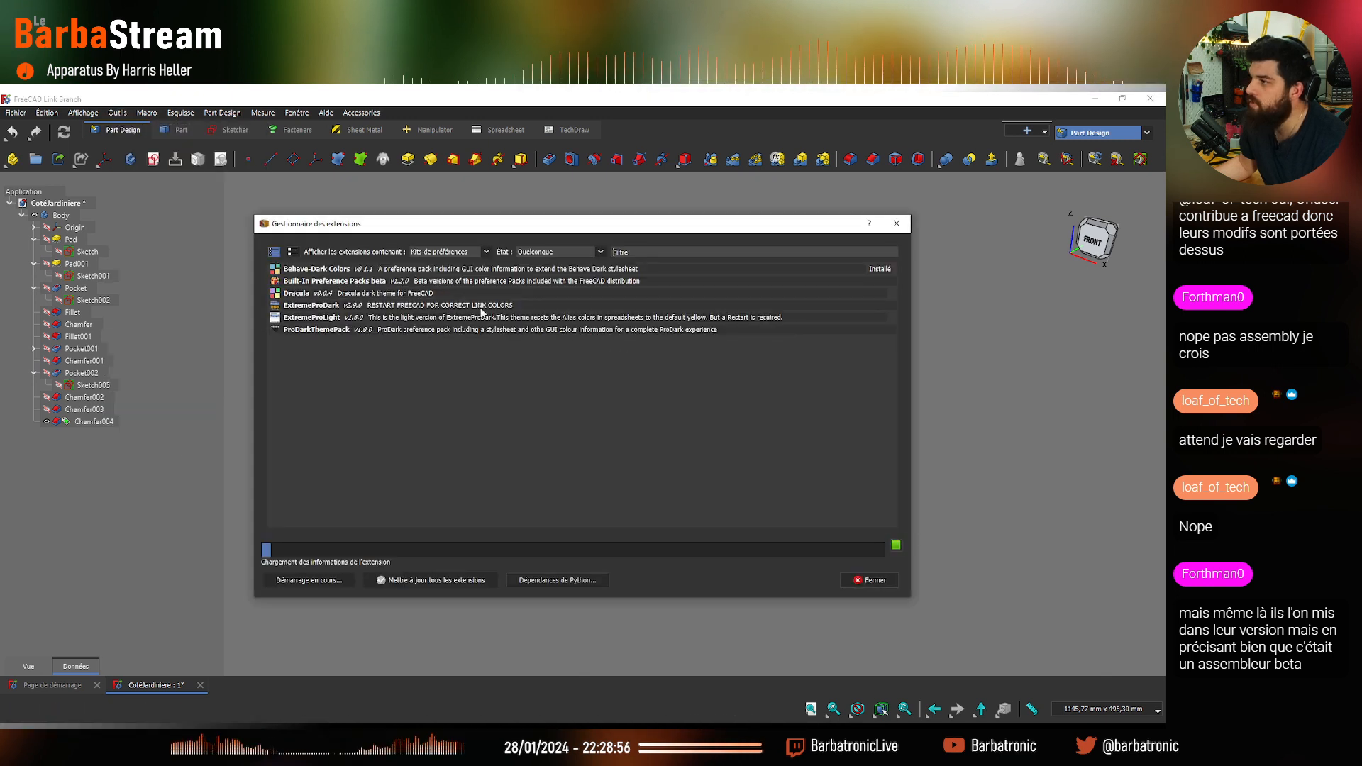
{"action": "left_click", "coordinate": [540, 254]}
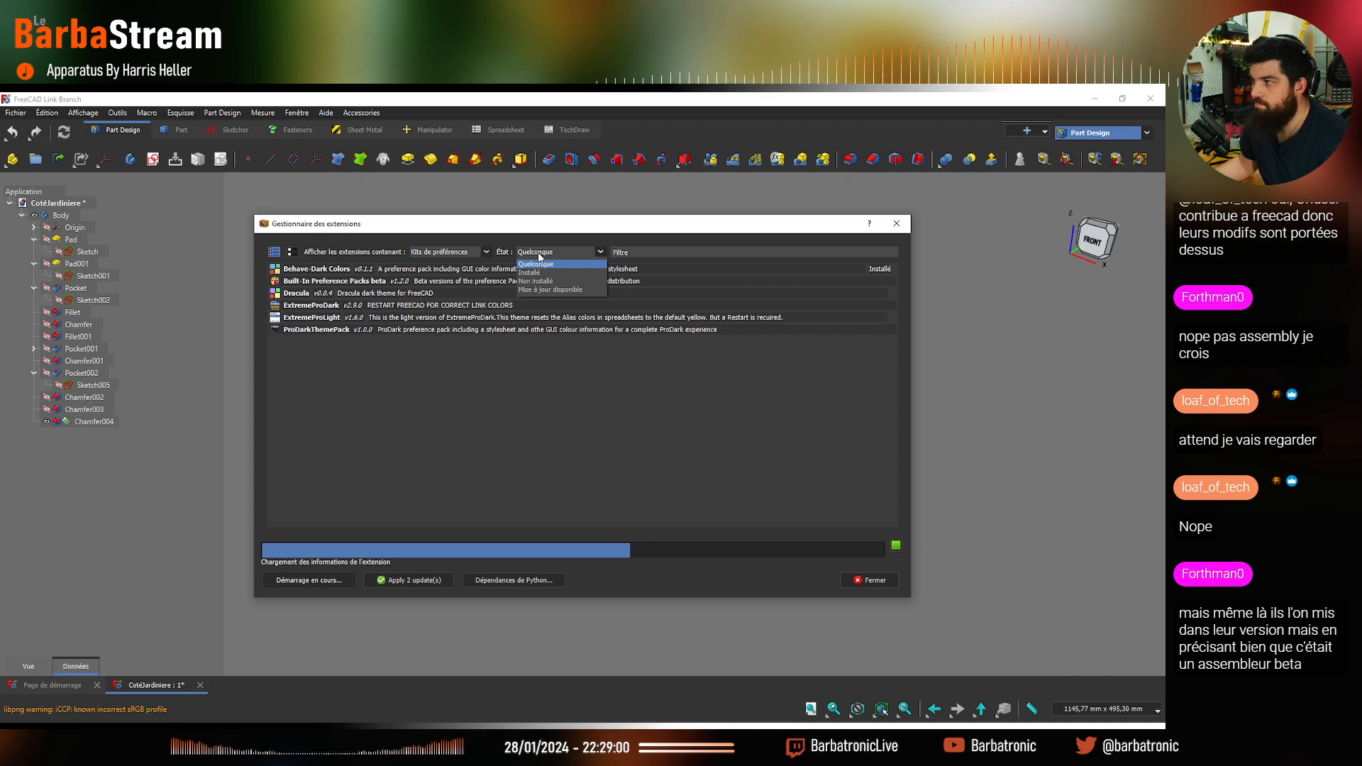
{"action": "left_click", "coordinate": [539, 256]}
{"action": "left_click", "coordinate": [473, 254]}
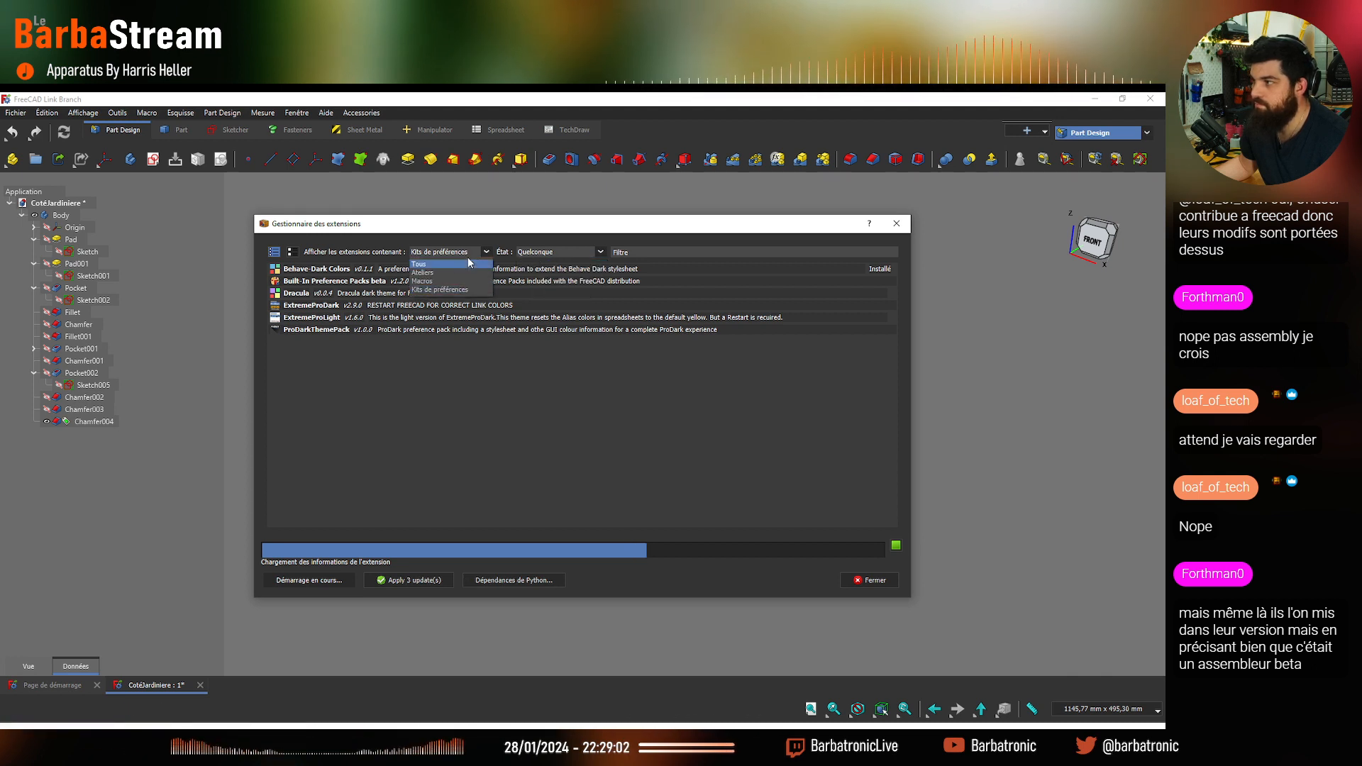
{"action": "left_click", "coordinate": [468, 258]}
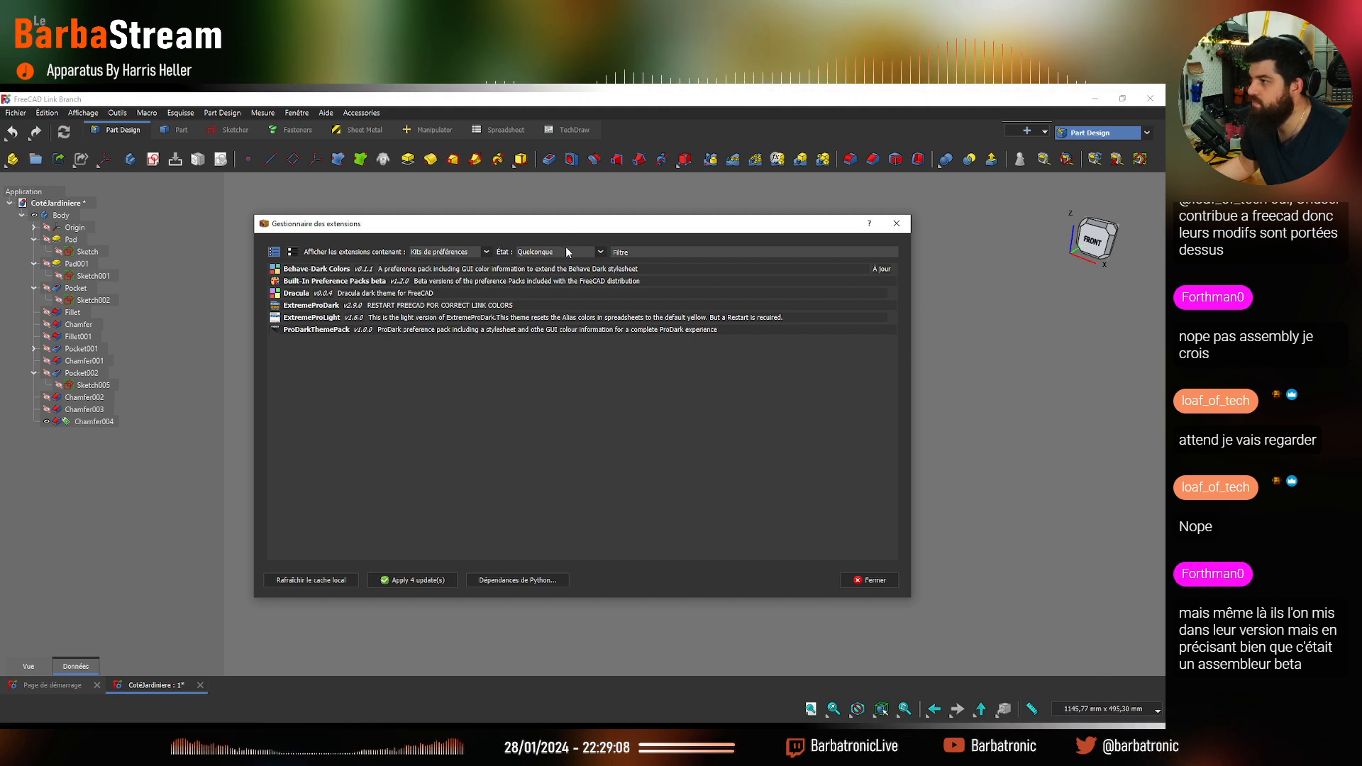
{"action": "left_click", "coordinate": [429, 269]}
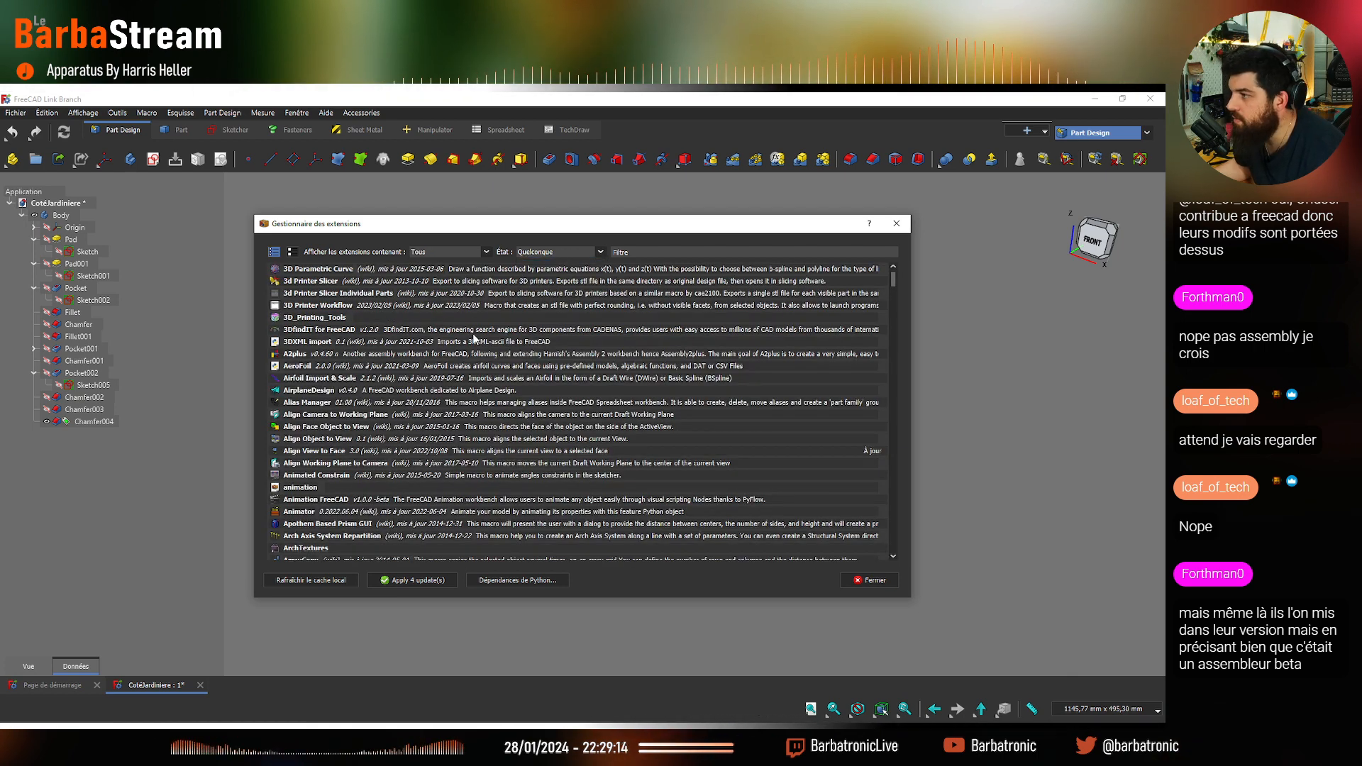
Look for OpenDark in the full add-on list, then refresh the Addon Manager's local cache
{"action": "scroll", "coordinate": [474, 339], "scroll_direction": "down", "scroll_amount": 20}
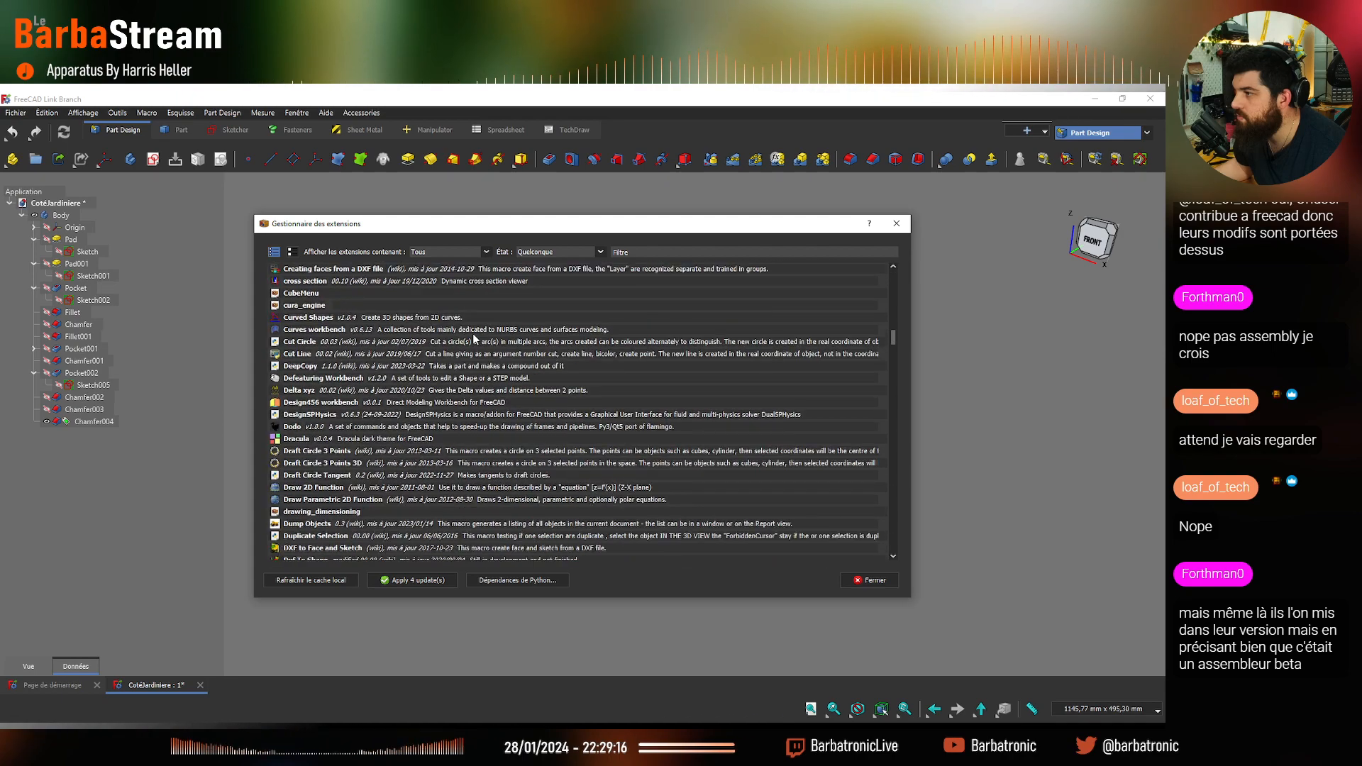
{"action": "scroll", "coordinate": [474, 340], "scroll_direction": "down", "scroll_amount": 20}
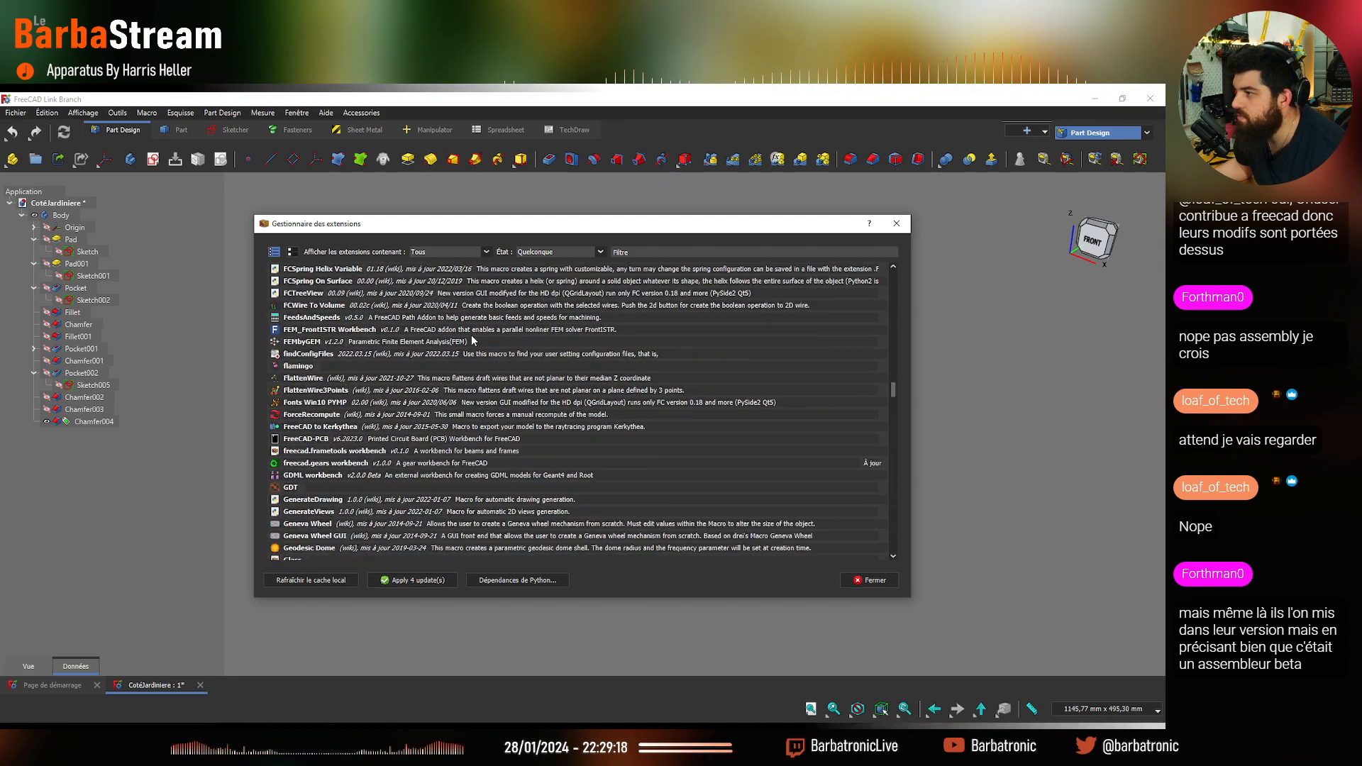
{"action": "scroll", "coordinate": [474, 340], "scroll_direction": "down", "scroll_amount": 20}
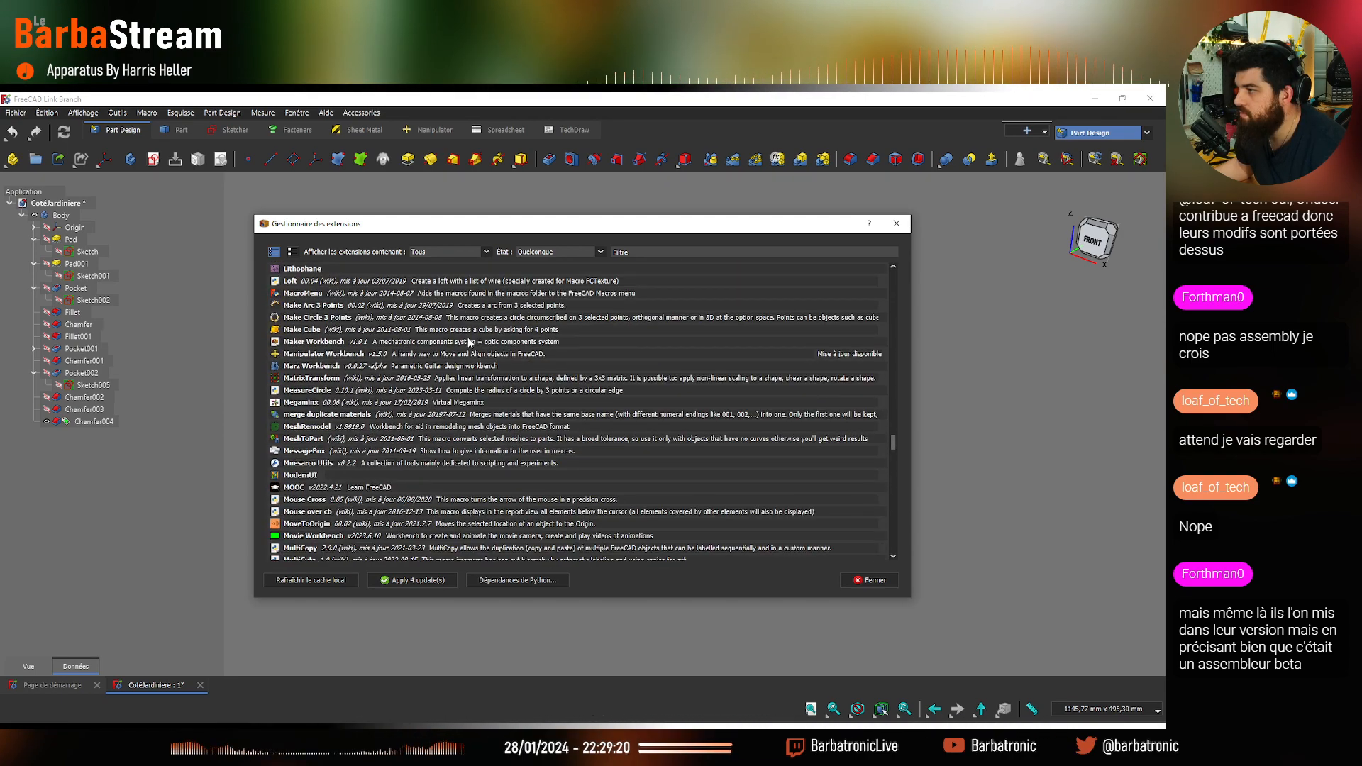
{"action": "scroll", "coordinate": [468, 343], "scroll_direction": "down", "scroll_amount": 7}
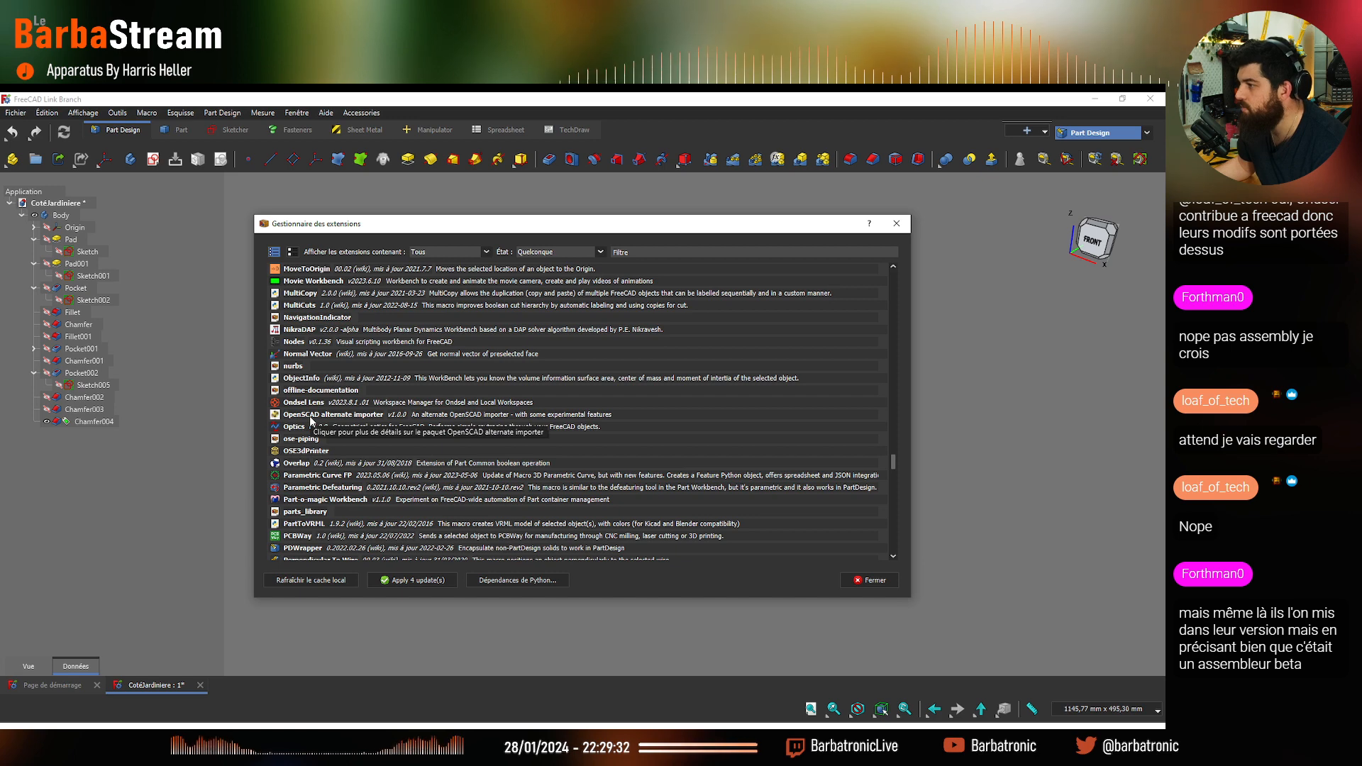
{"action": "left_click", "coordinate": [330, 582]}
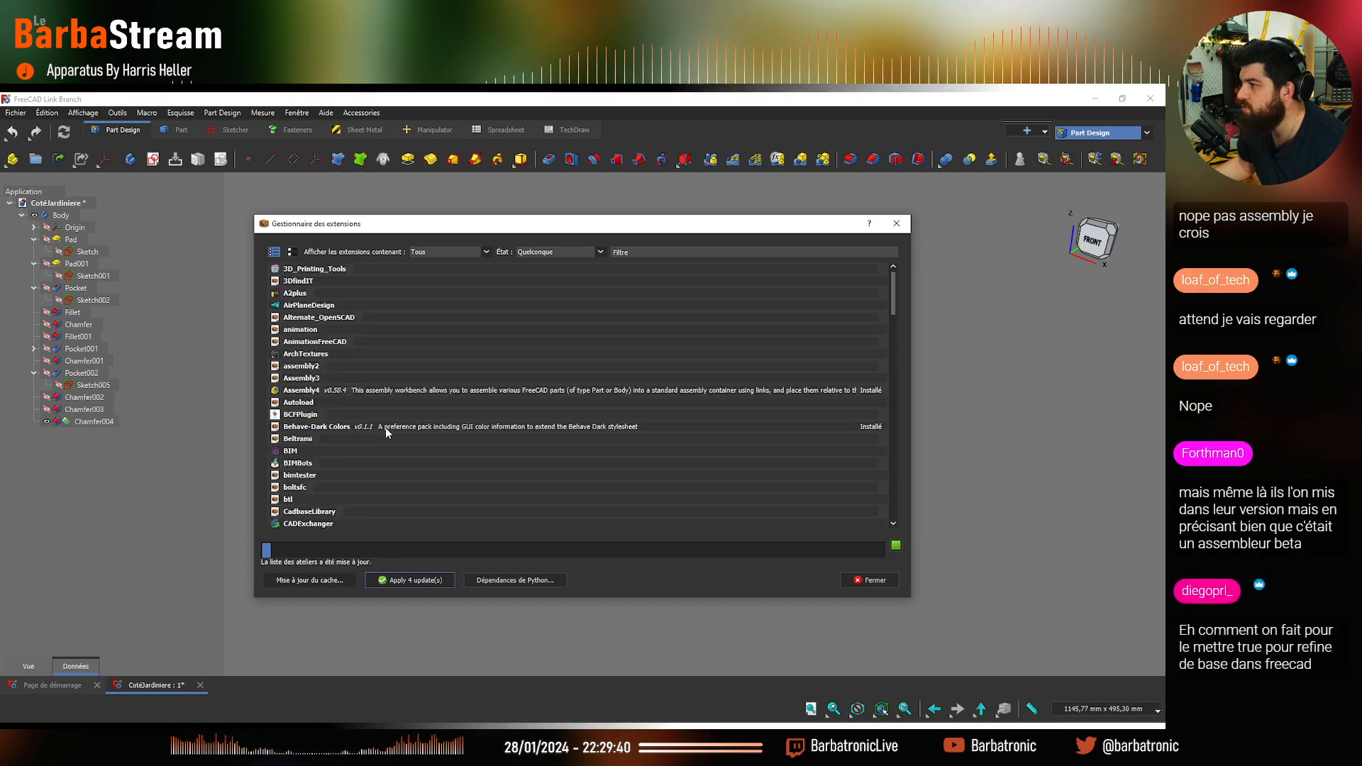
Find the OpenDark theme in the refreshed add-on list and open its details page
{"action": "scroll", "coordinate": [385, 427], "scroll_direction": "down", "scroll_amount": 3}
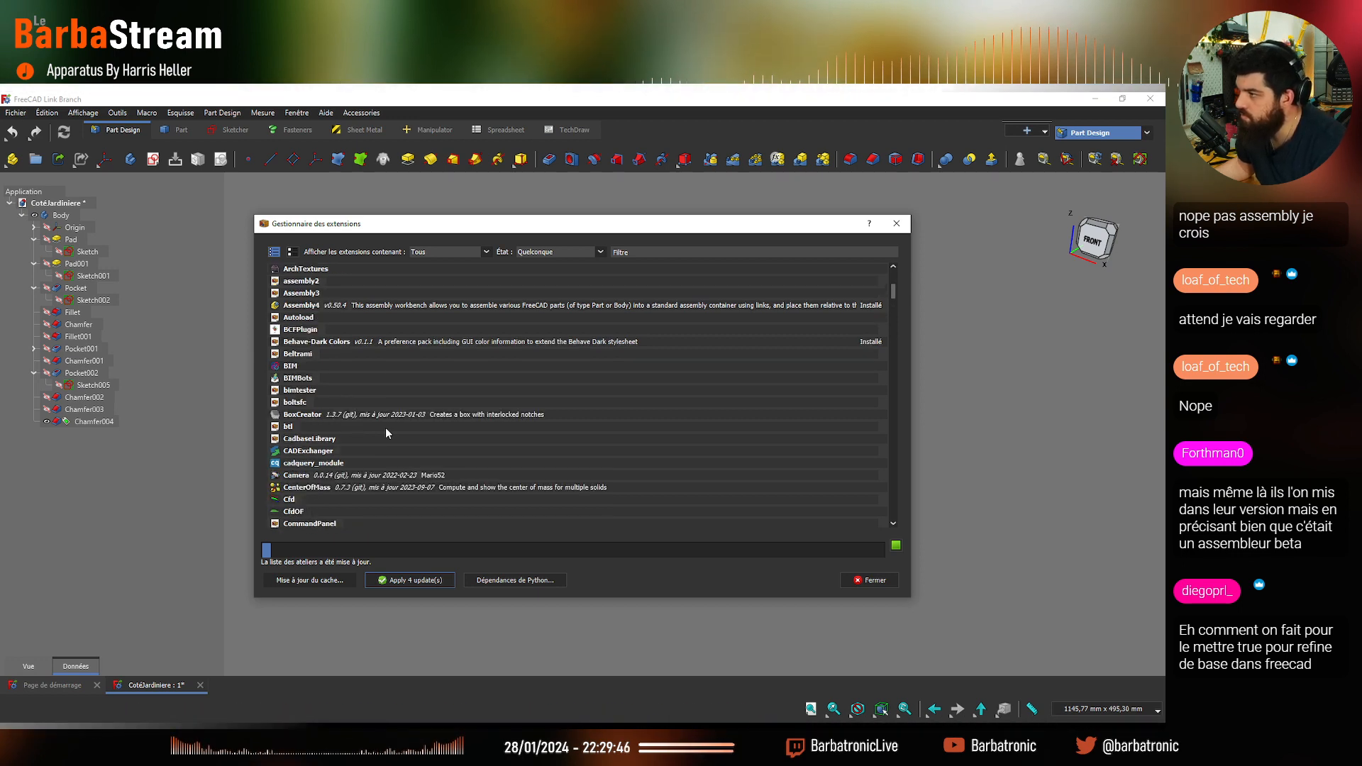
{"action": "scroll", "coordinate": [386, 427], "scroll_direction": "down", "scroll_amount": 4}
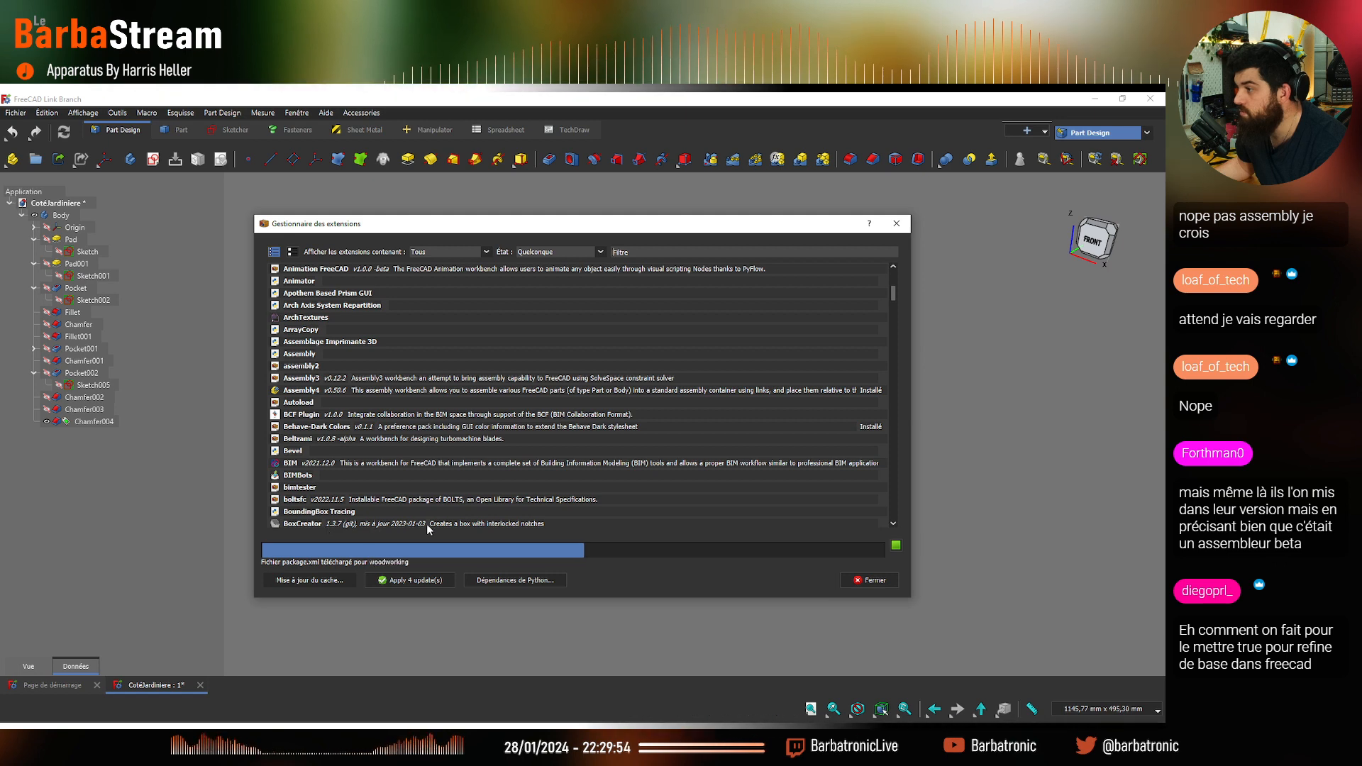
{"action": "scroll", "coordinate": [388, 402], "scroll_direction": "down", "scroll_amount": 5}
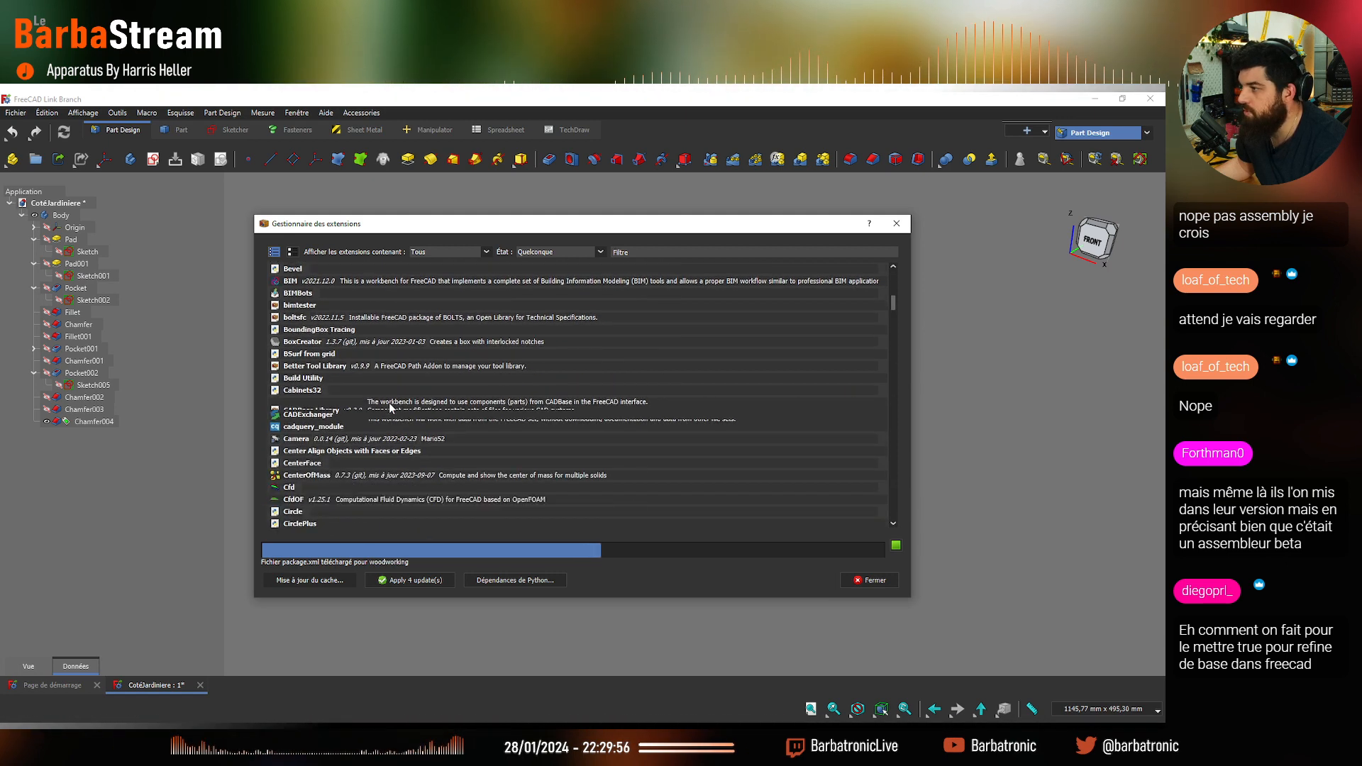
{"action": "scroll", "coordinate": [390, 408], "scroll_direction": "down", "scroll_amount": 7}
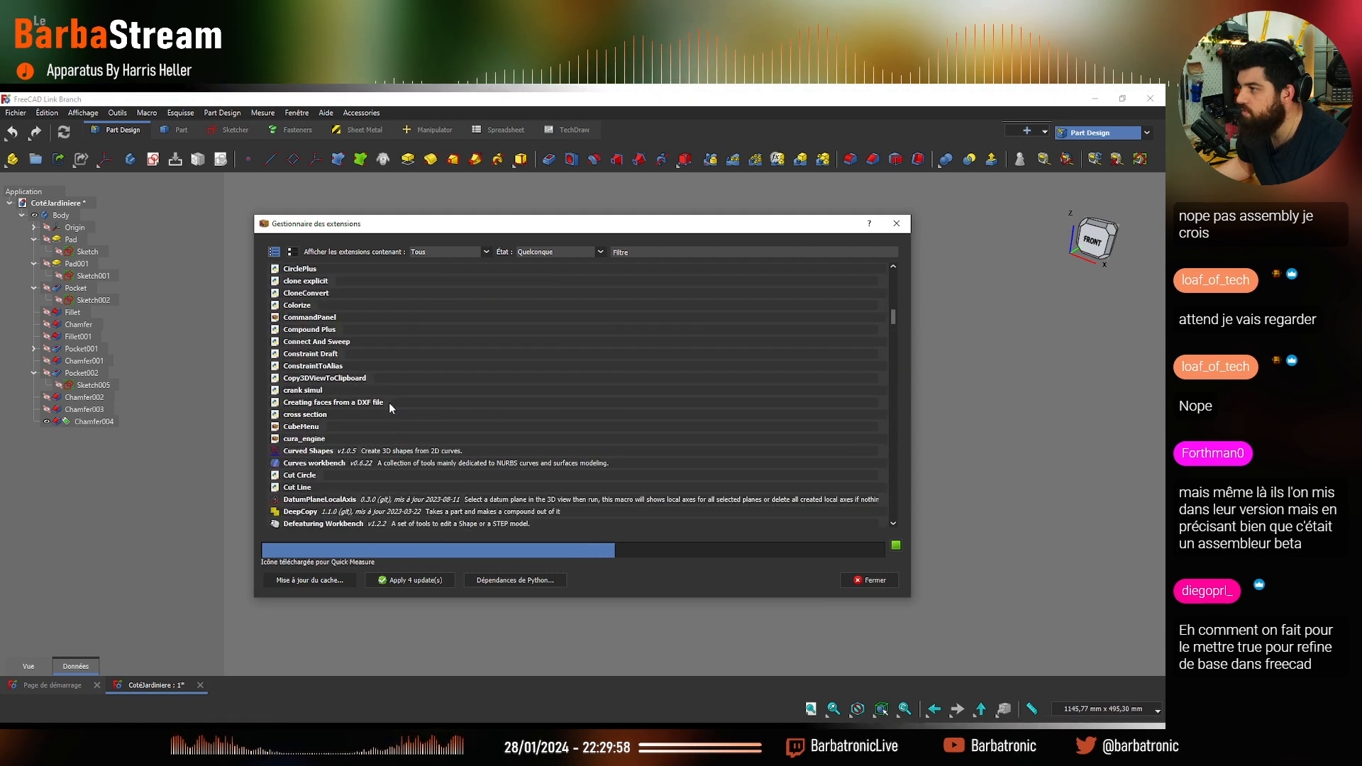
{"action": "scroll", "coordinate": [389, 402], "scroll_direction": "down", "scroll_amount": 7}
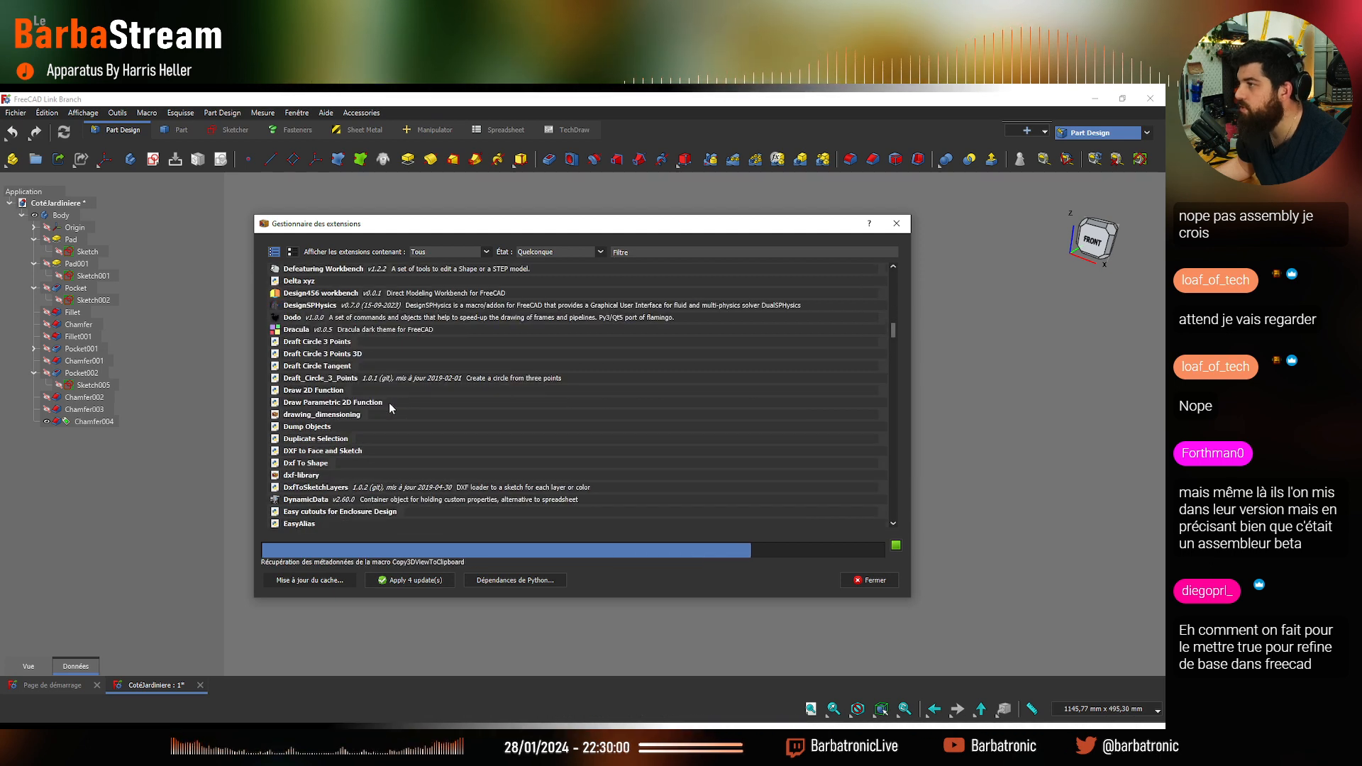
{"action": "scroll", "coordinate": [389, 402], "scroll_direction": "down", "scroll_amount": 2}
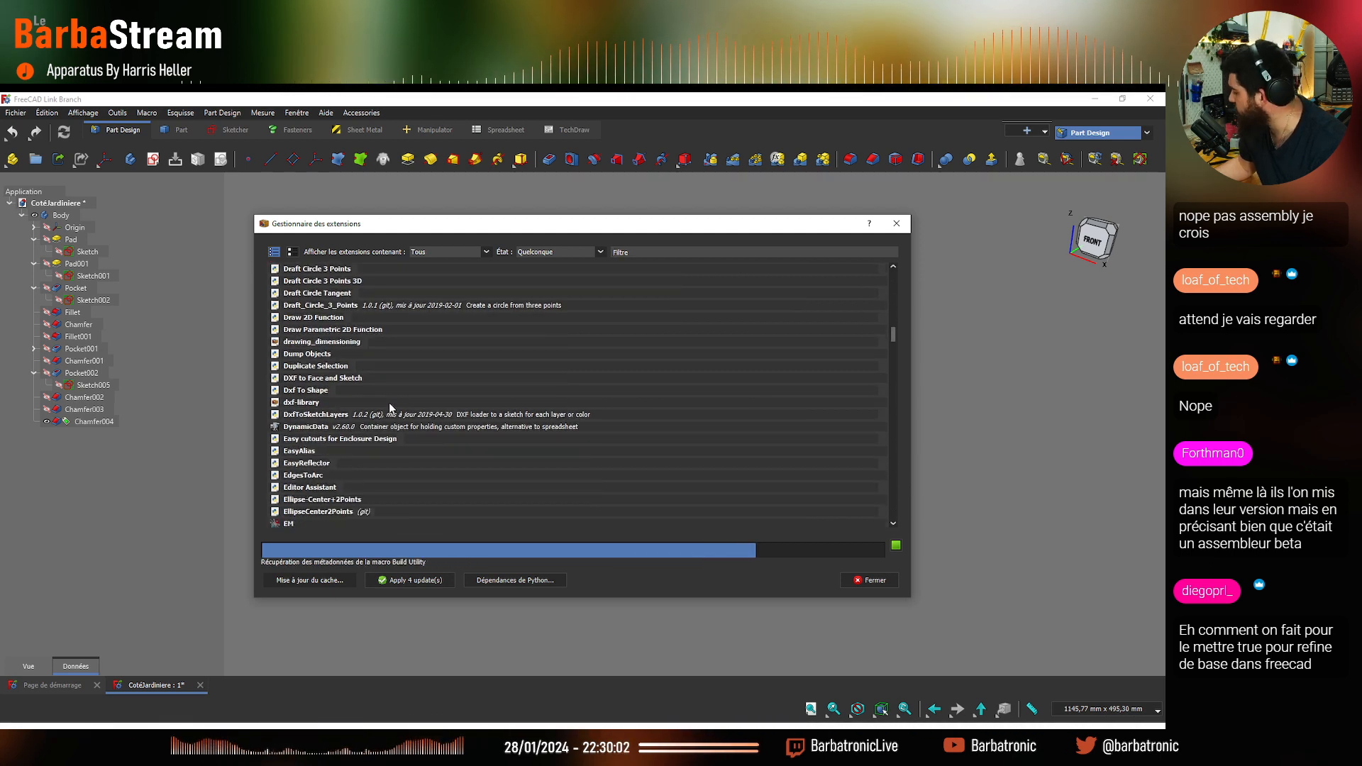
{"action": "scroll", "coordinate": [388, 403], "scroll_direction": "down", "scroll_amount": 4}
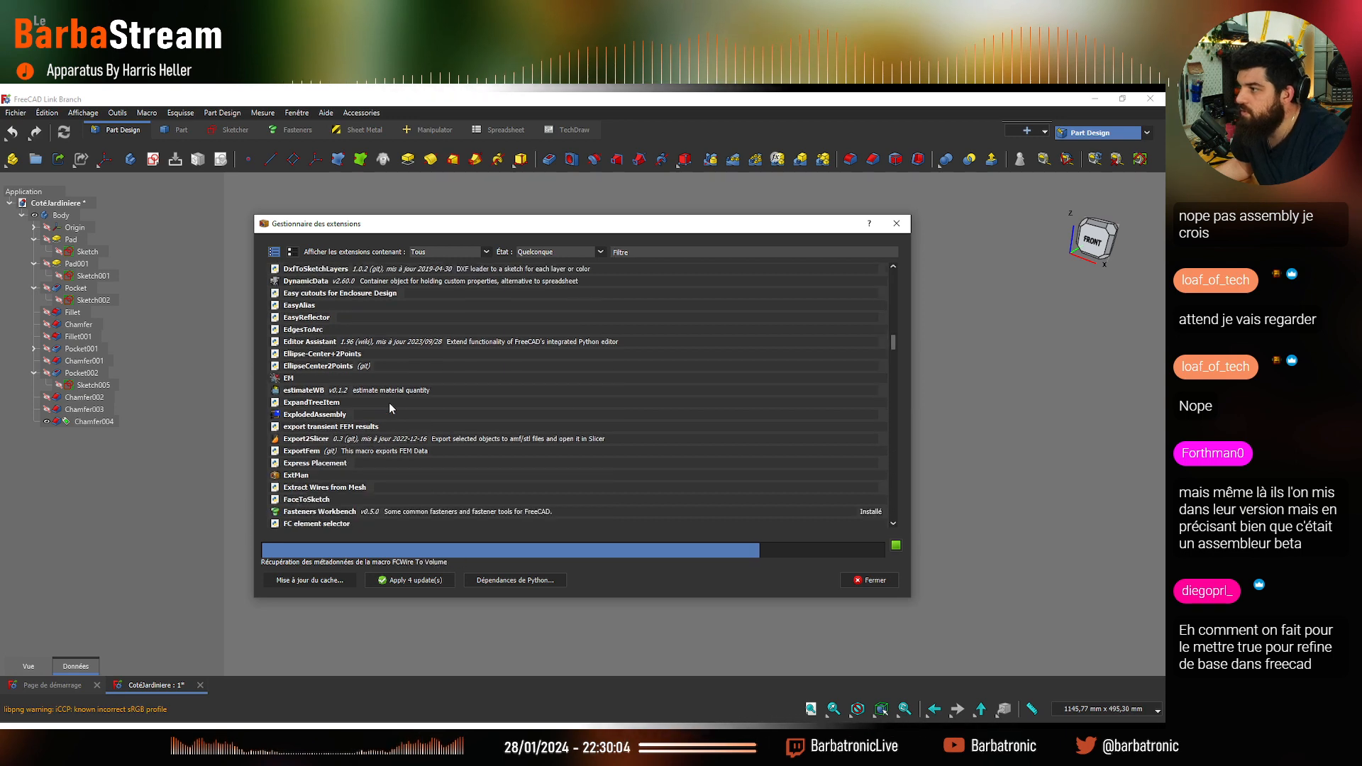
{"action": "scroll", "coordinate": [389, 409], "scroll_direction": "down", "scroll_amount": 10}
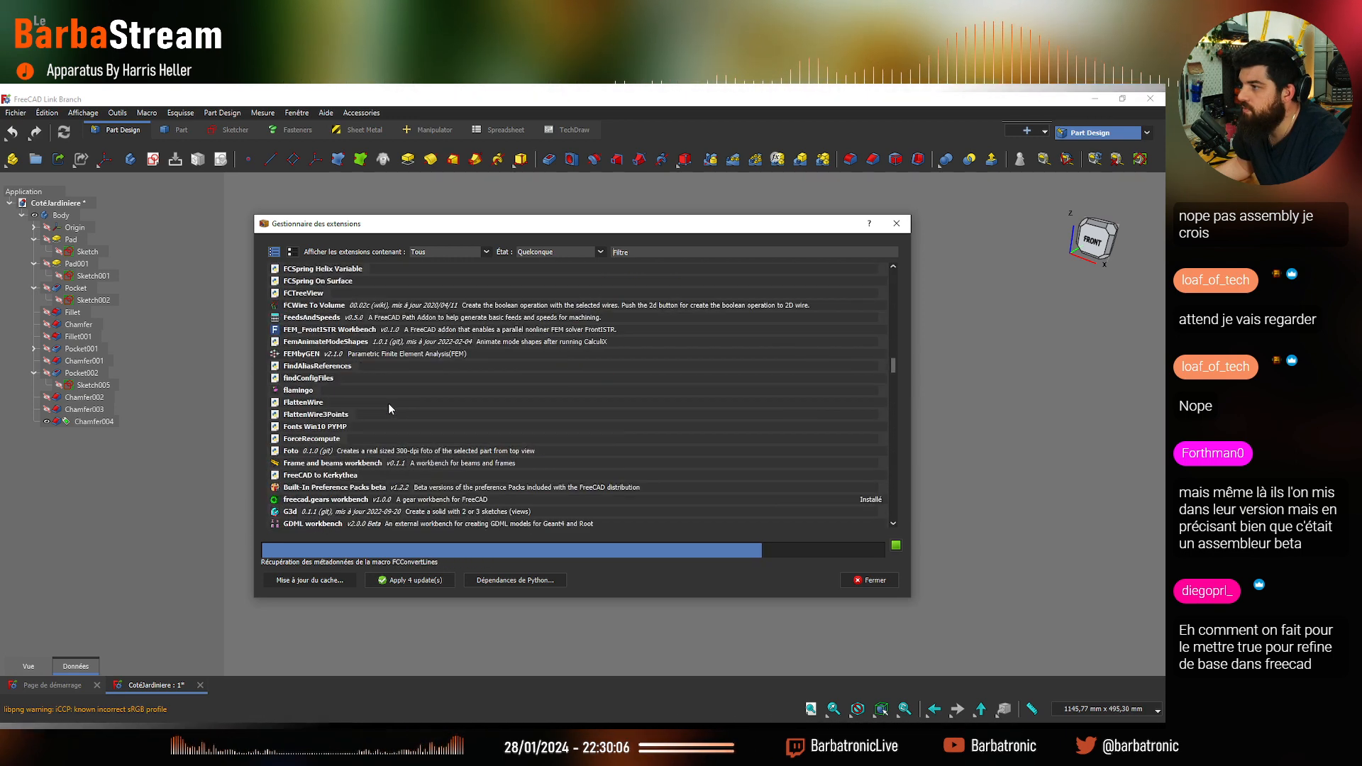
{"action": "scroll", "coordinate": [389, 410], "scroll_direction": "down", "scroll_amount": 13}
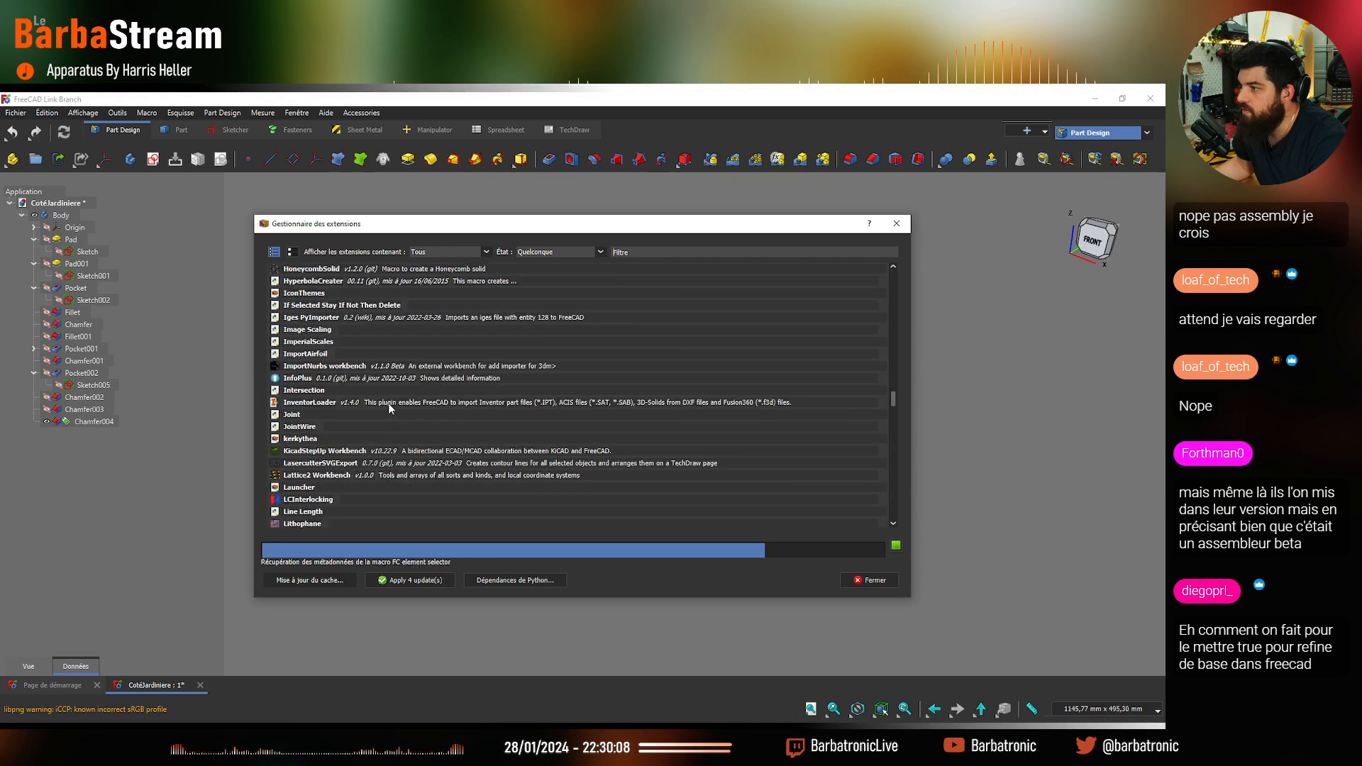
{"action": "scroll", "coordinate": [389, 409], "scroll_direction": "down", "scroll_amount": 10}
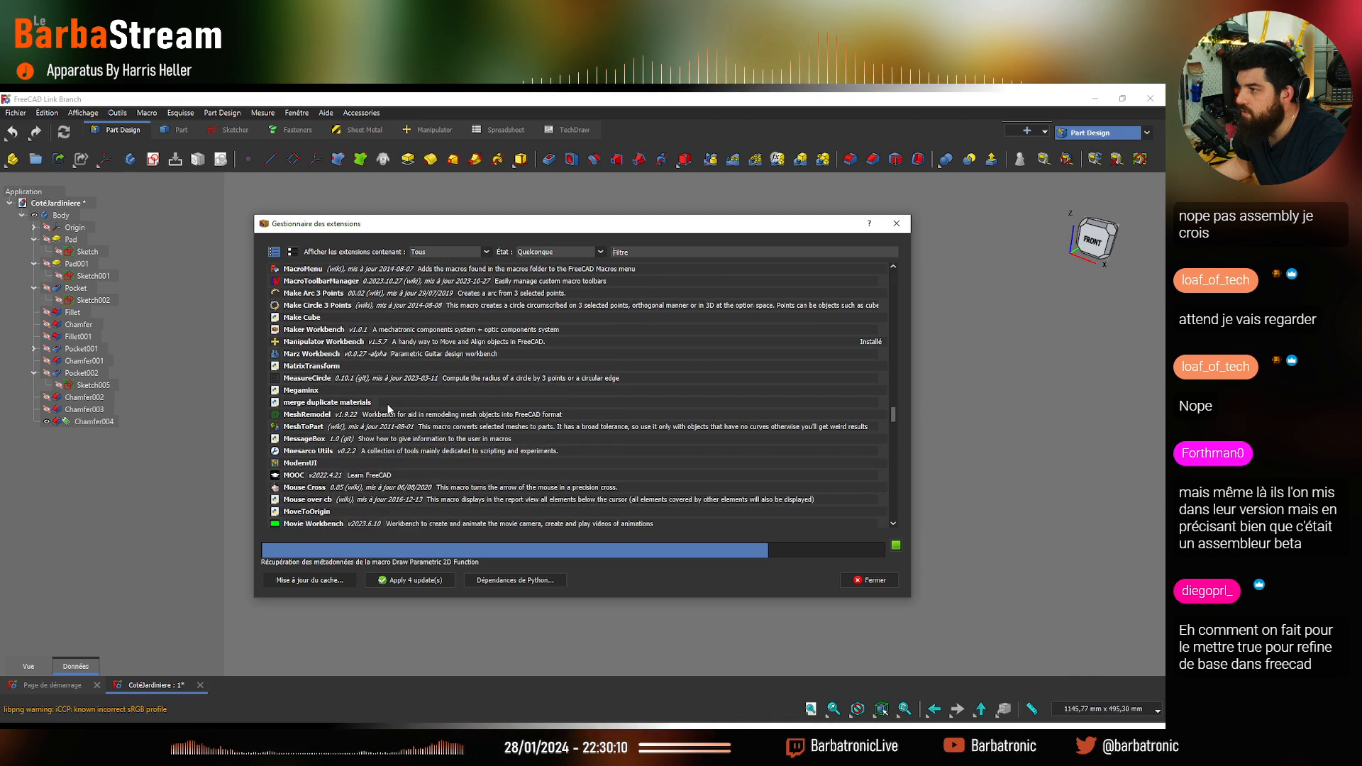
{"action": "scroll", "coordinate": [389, 409], "scroll_direction": "down", "scroll_amount": 5}
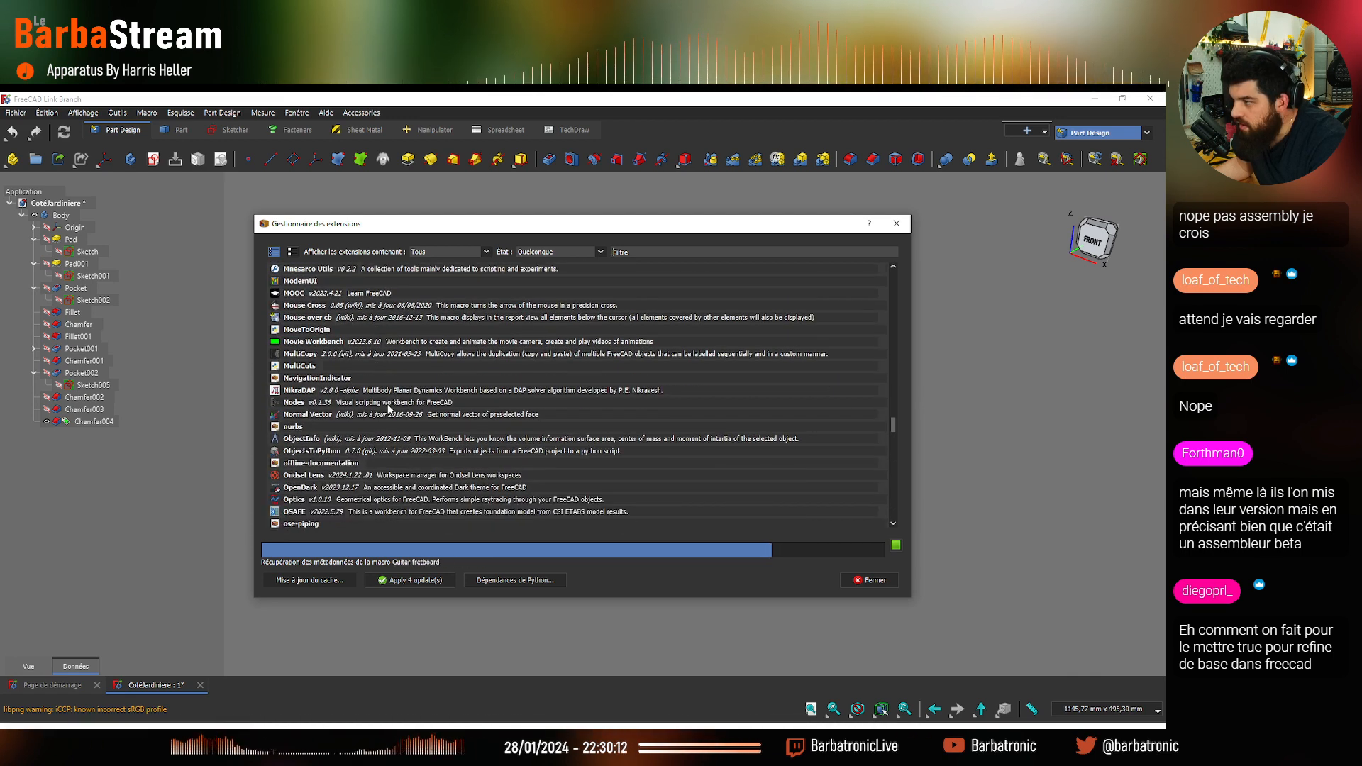
{"action": "left_click", "coordinate": [299, 488]}
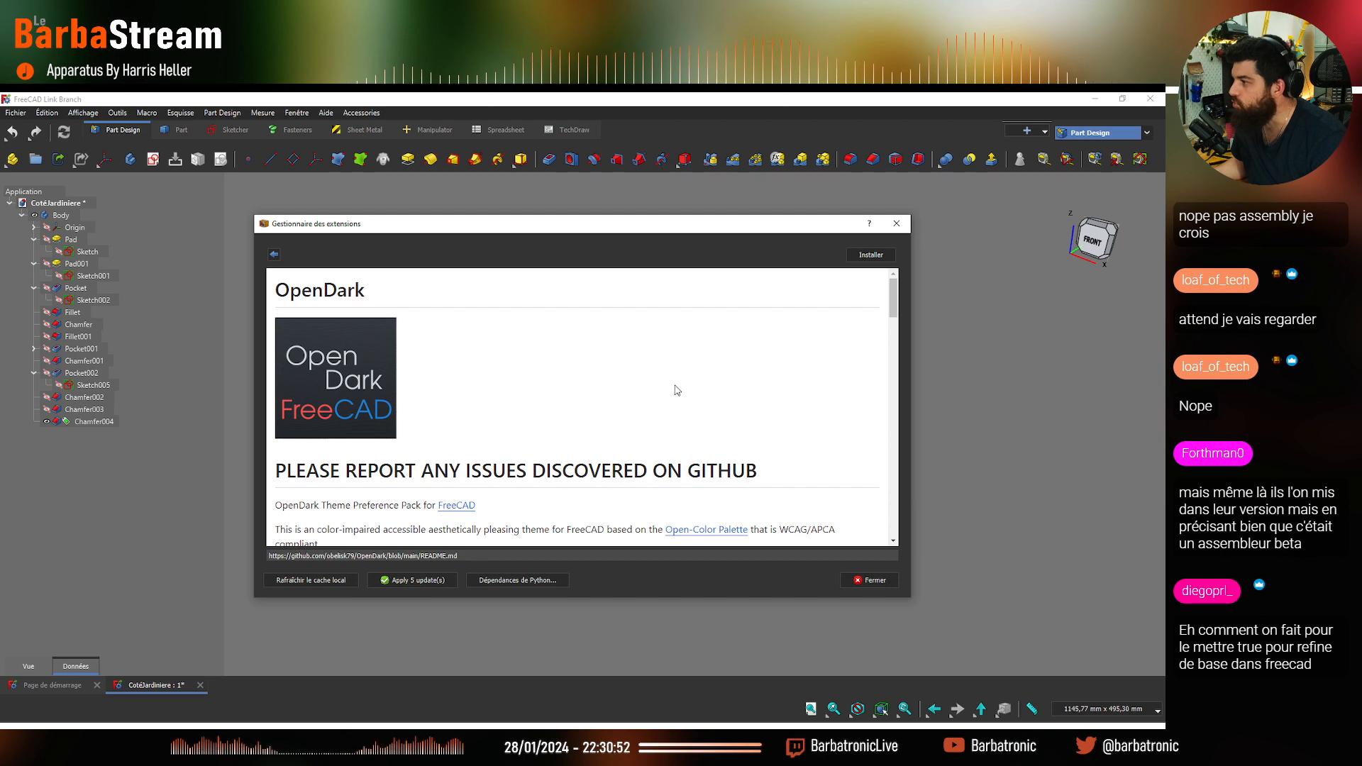
Look over the OpenDark theme's README and install the add-on
{"action": "scroll", "coordinate": [676, 390], "scroll_direction": "down", "scroll_amount": 10}
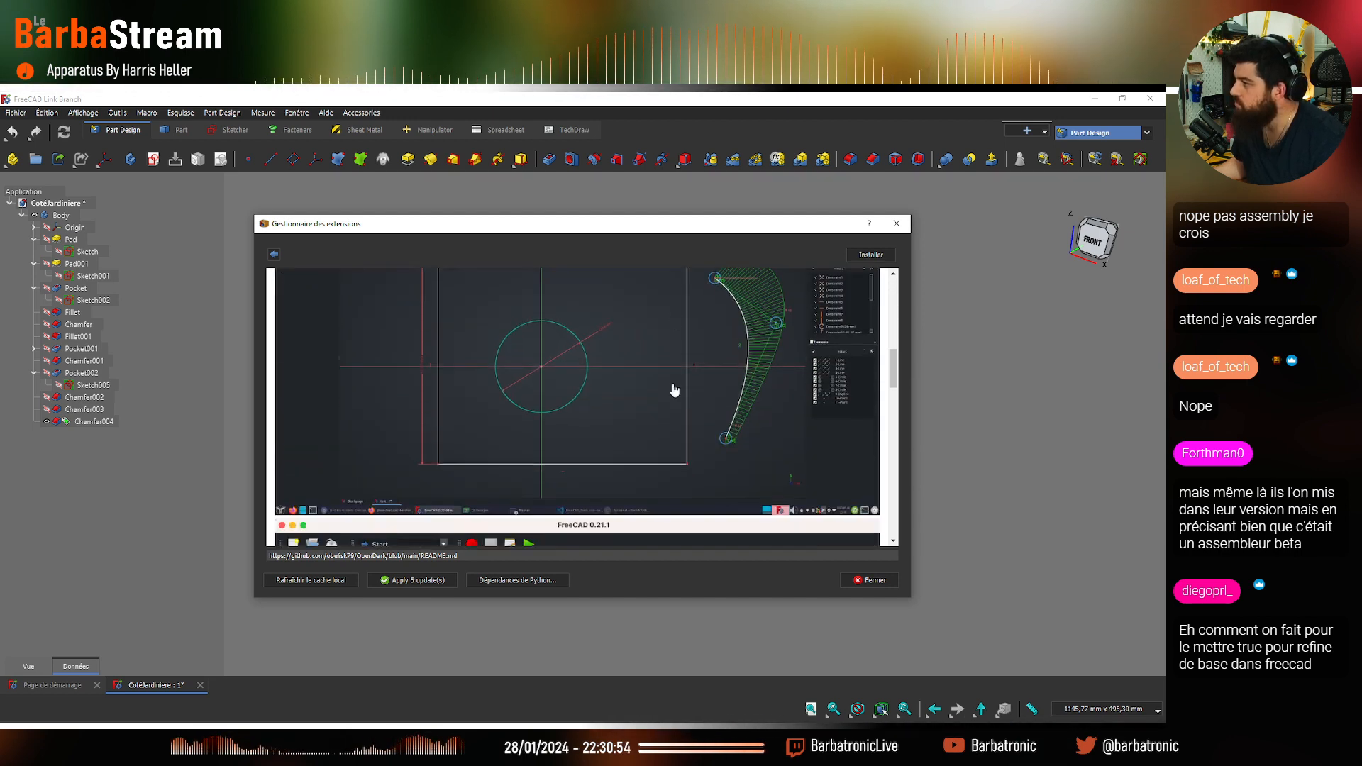
{"action": "scroll", "coordinate": [670, 389], "scroll_direction": "up", "scroll_amount": 10}
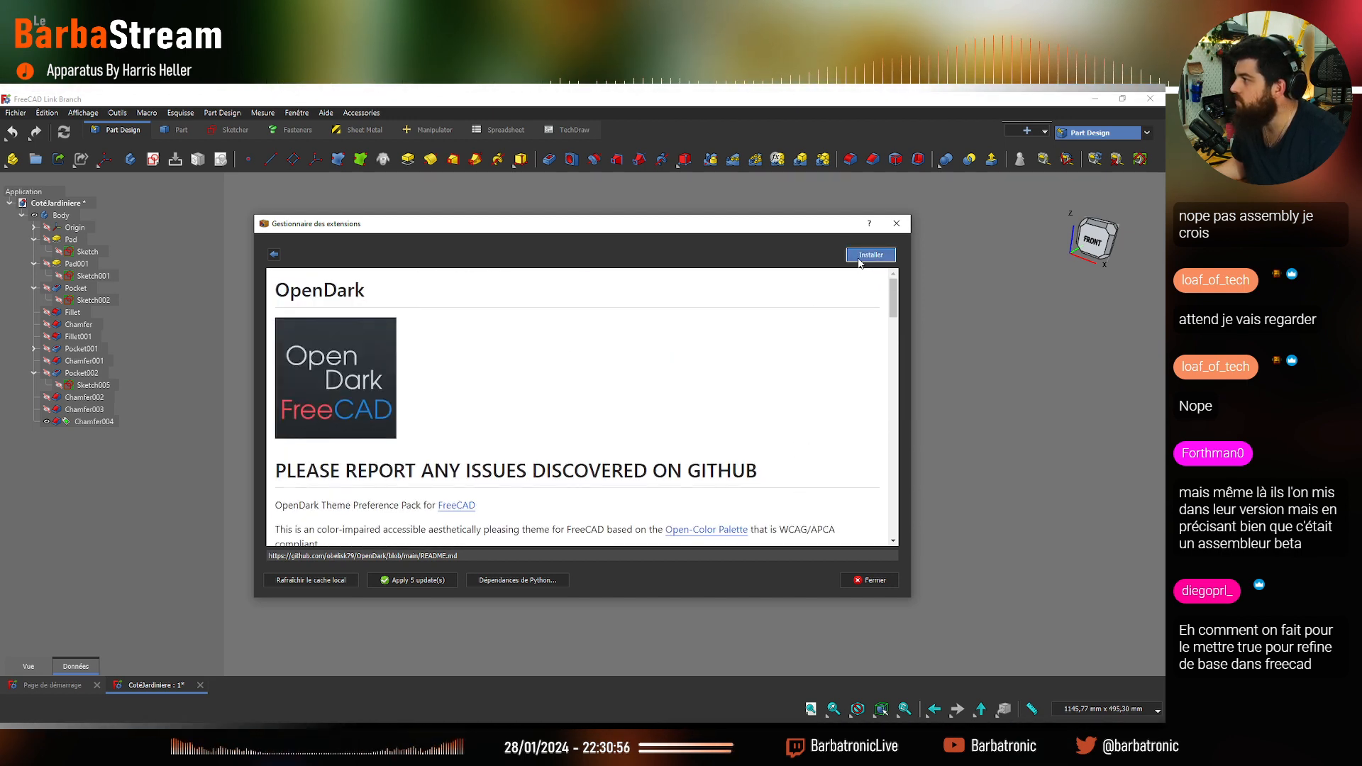
{"action": "left_click", "coordinate": [860, 261]}
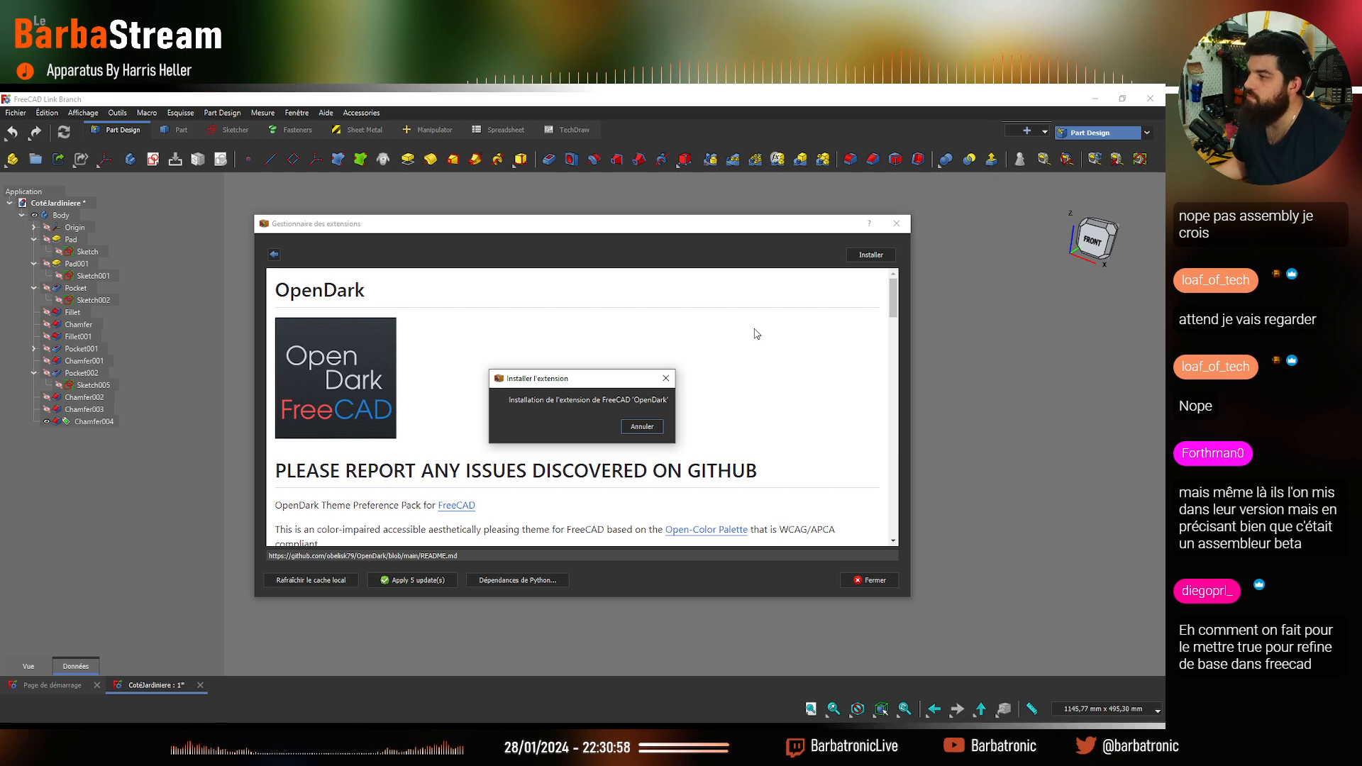
{"action": "left_click", "coordinate": [629, 430]}
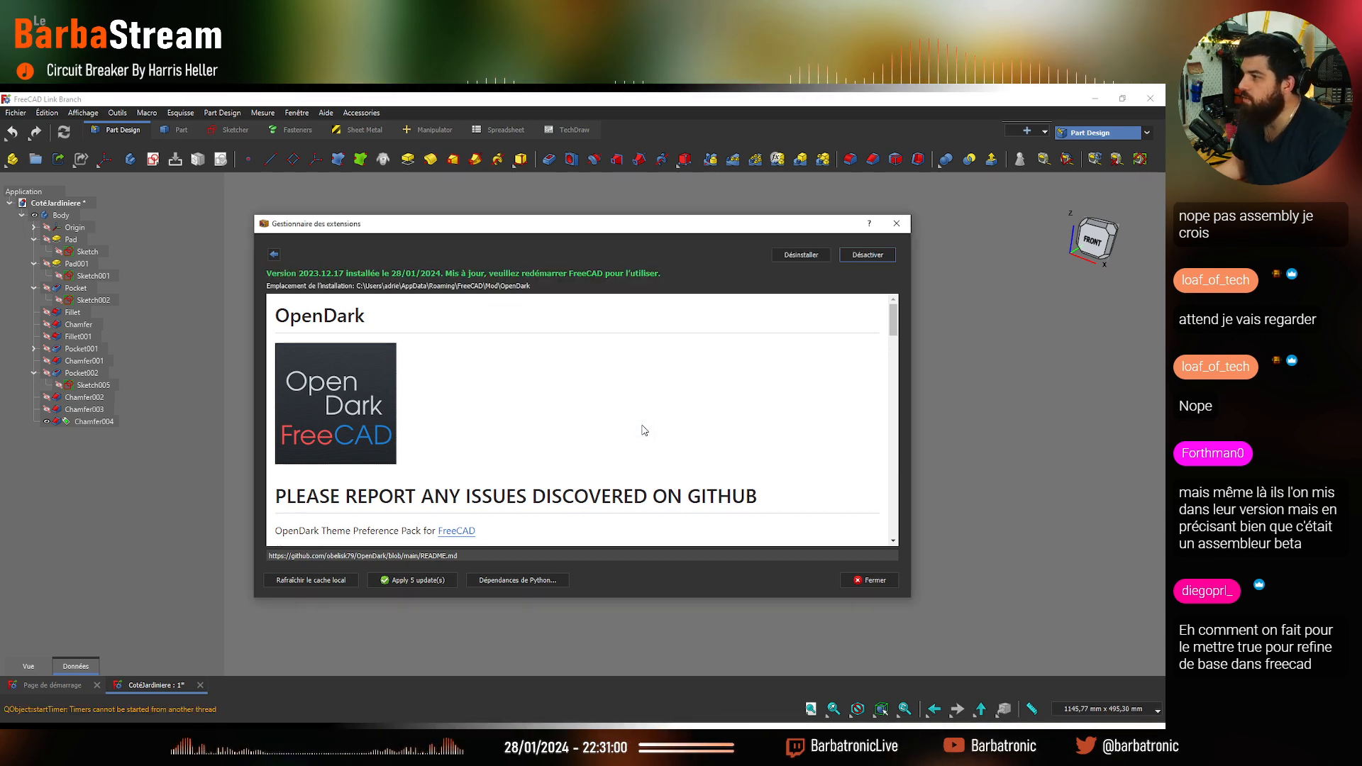
Close the Addon Manager and restart FreeCAD Link Branch, discarding the unsaved changes to CotéJardiniere
{"action": "left_click", "coordinate": [873, 580]}
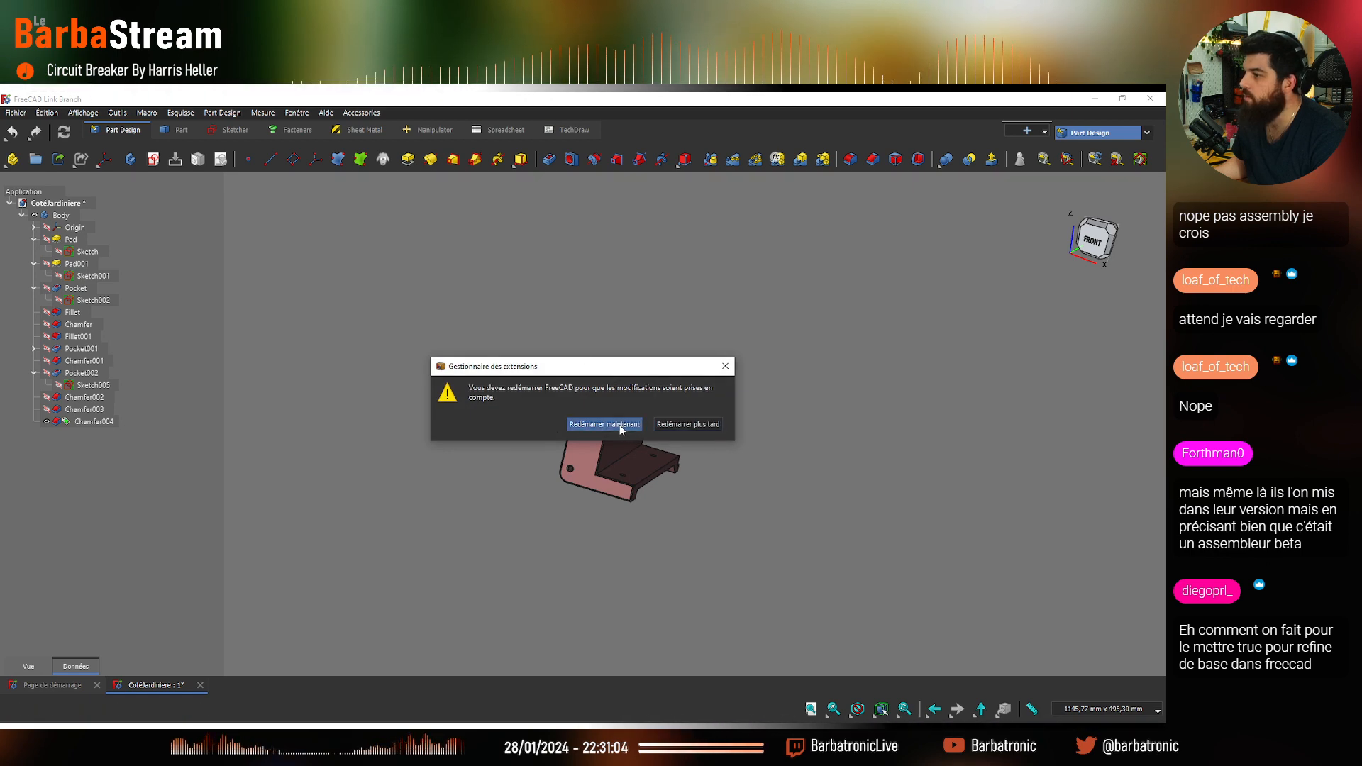
{"action": "left_click", "coordinate": [620, 426]}
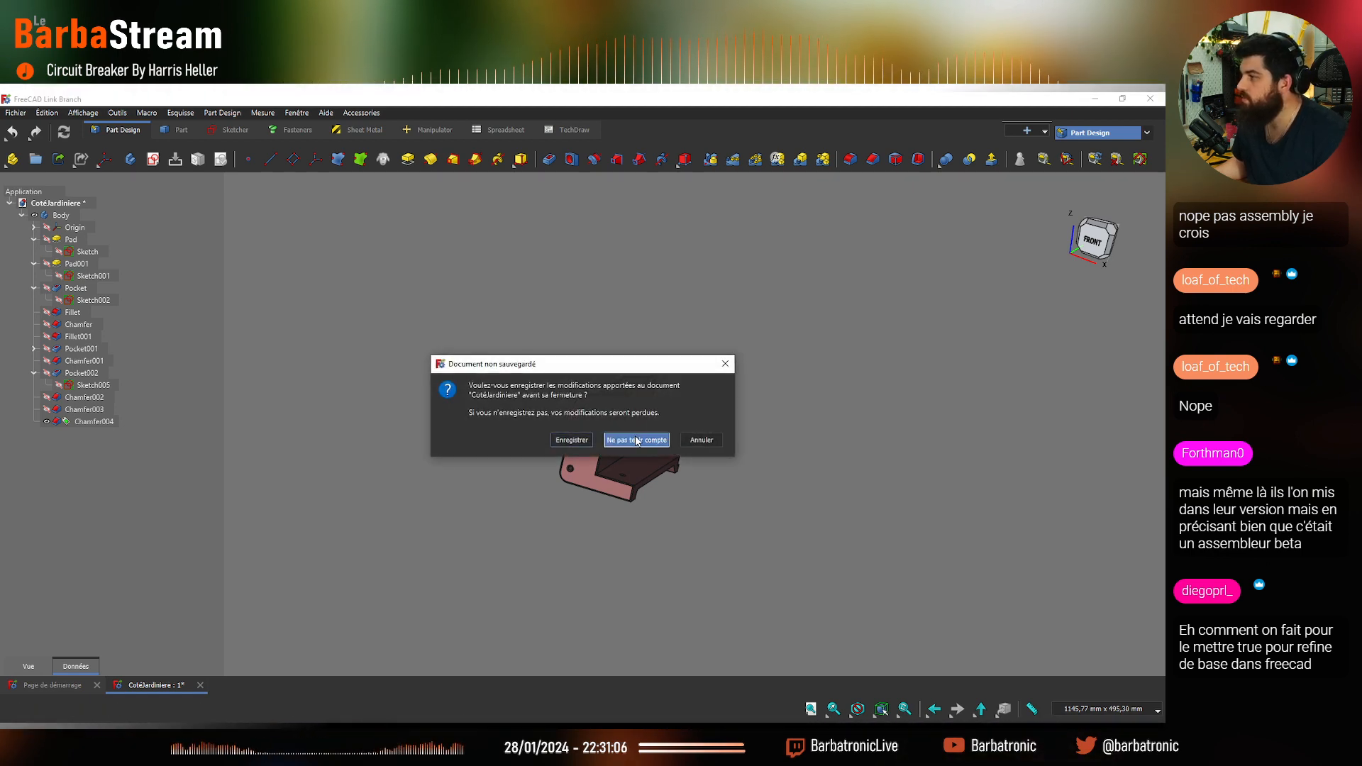
{"action": "left_click", "coordinate": [638, 441]}
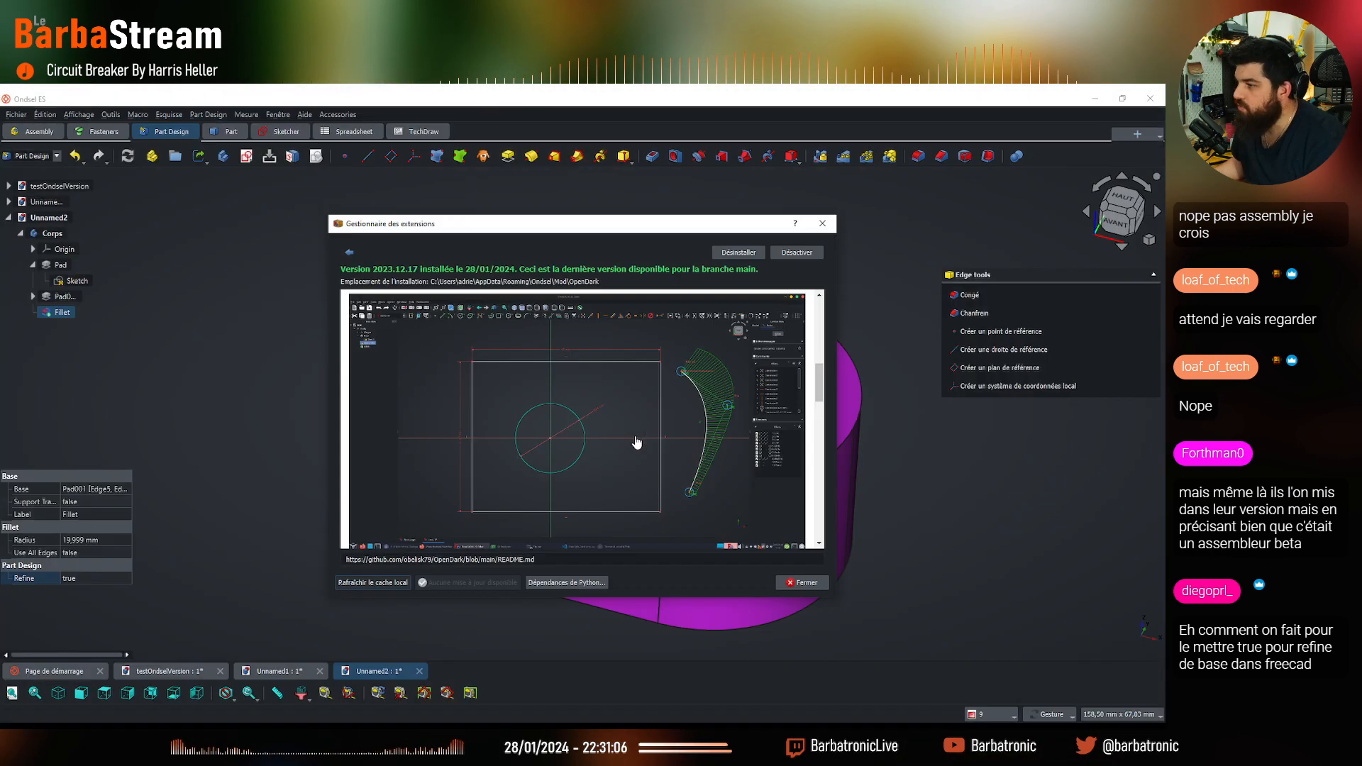
In Ondsel ES, close the Addon Manager and check the automatic model refinement options in the Part/Part Design preferences
{"action": "left_click", "coordinate": [823, 224]}
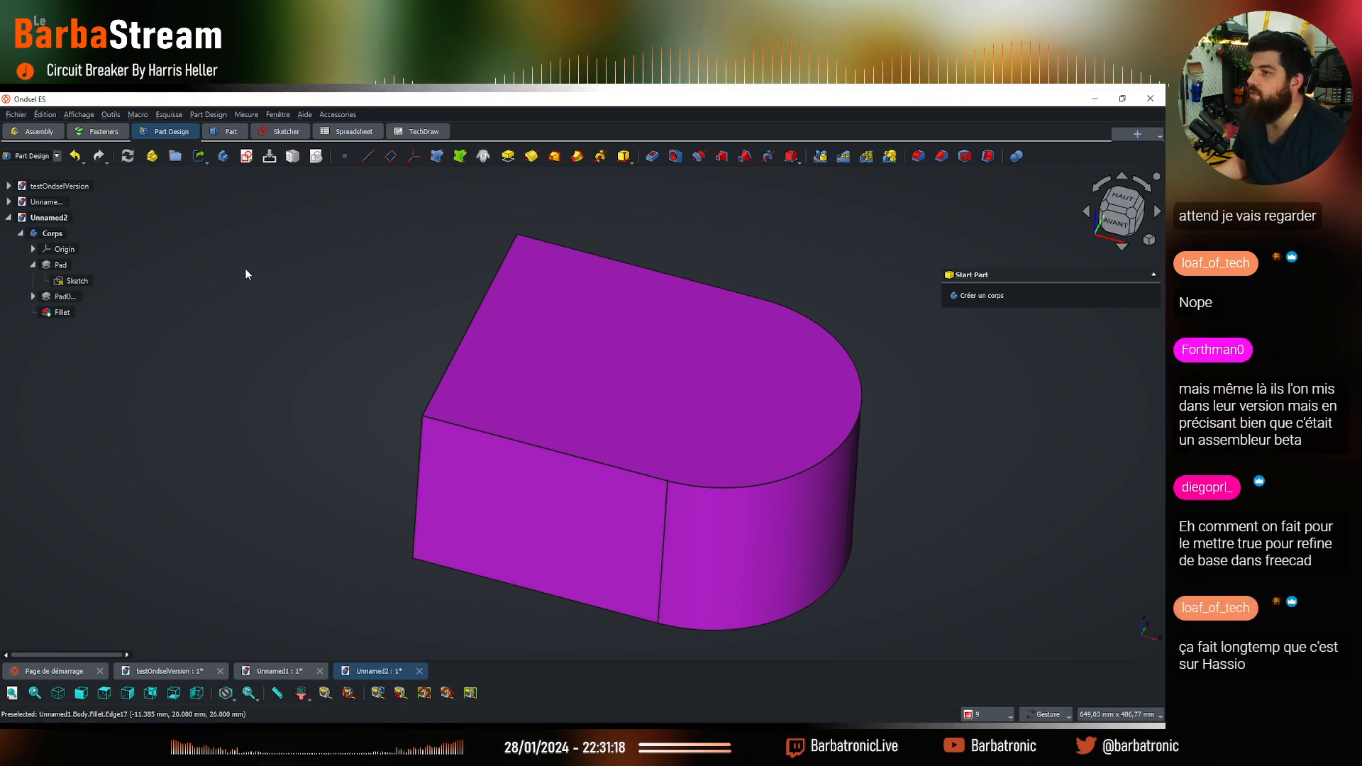
{"action": "left_click", "coordinate": [45, 114]}
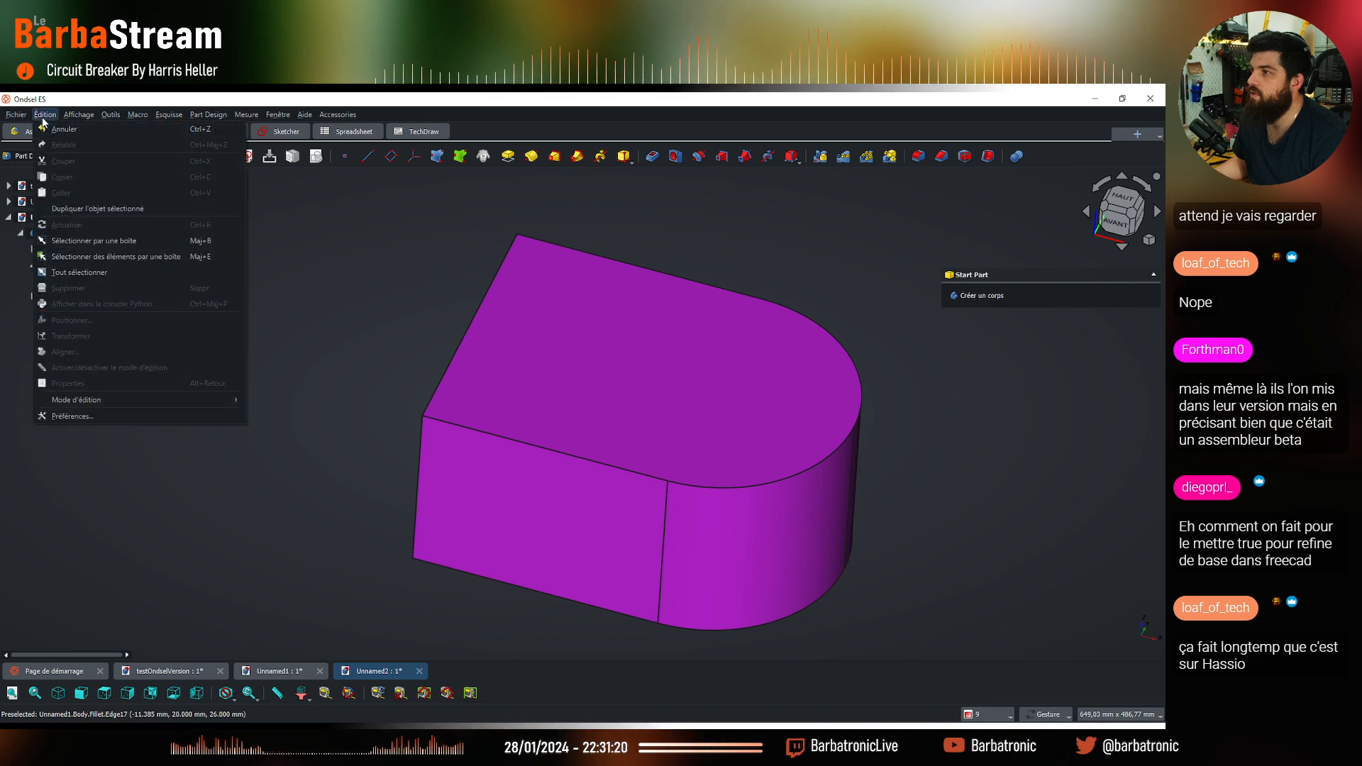
{"action": "left_click", "coordinate": [84, 416]}
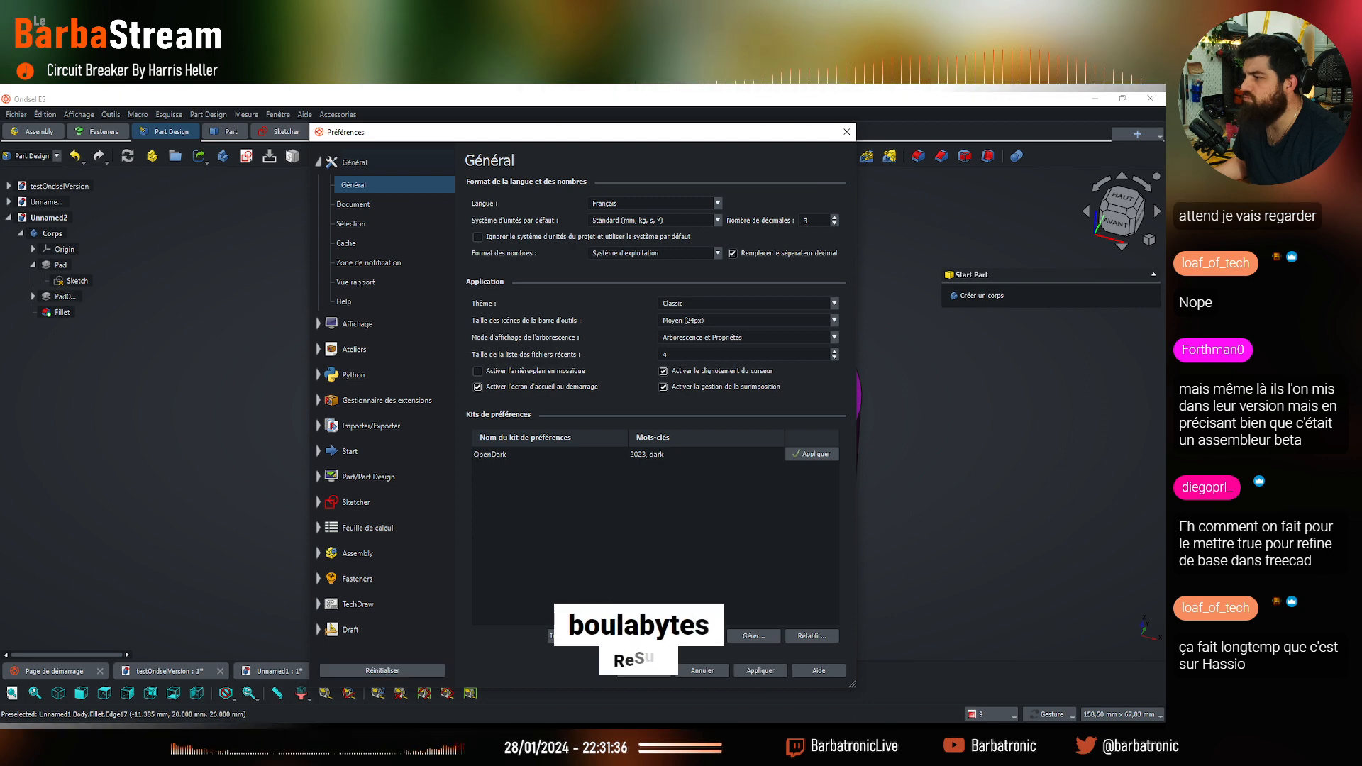
{"action": "left_click", "coordinate": [377, 334]}
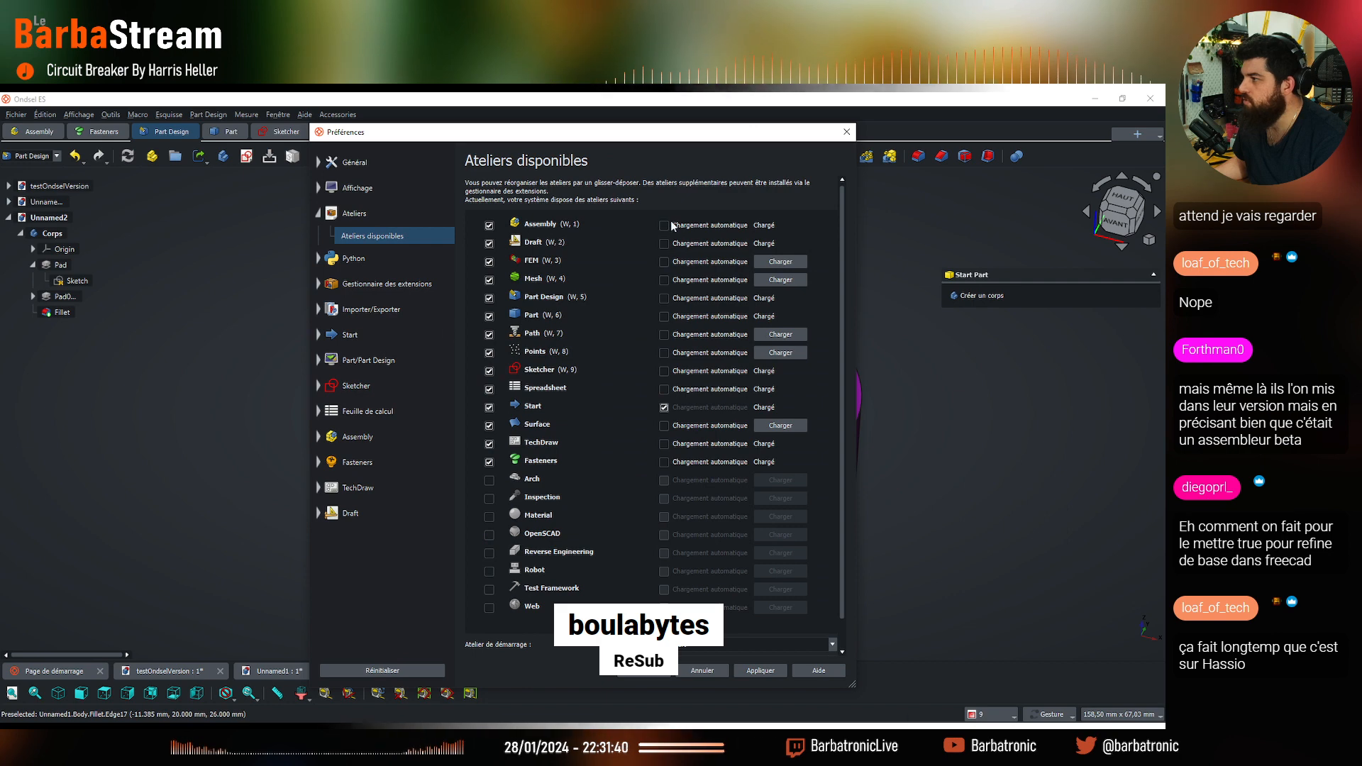
{"action": "left_click", "coordinate": [360, 360]}
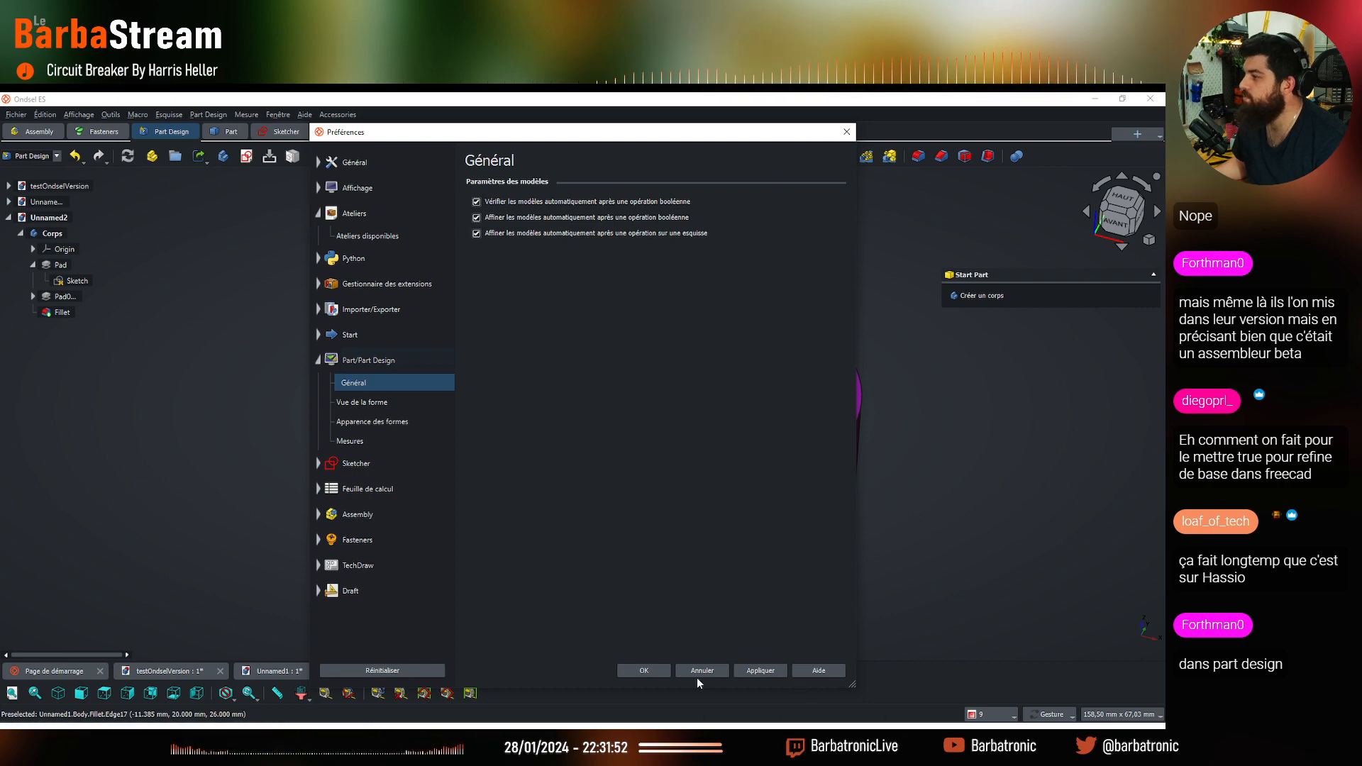
{"action": "left_click", "coordinate": [632, 670]}
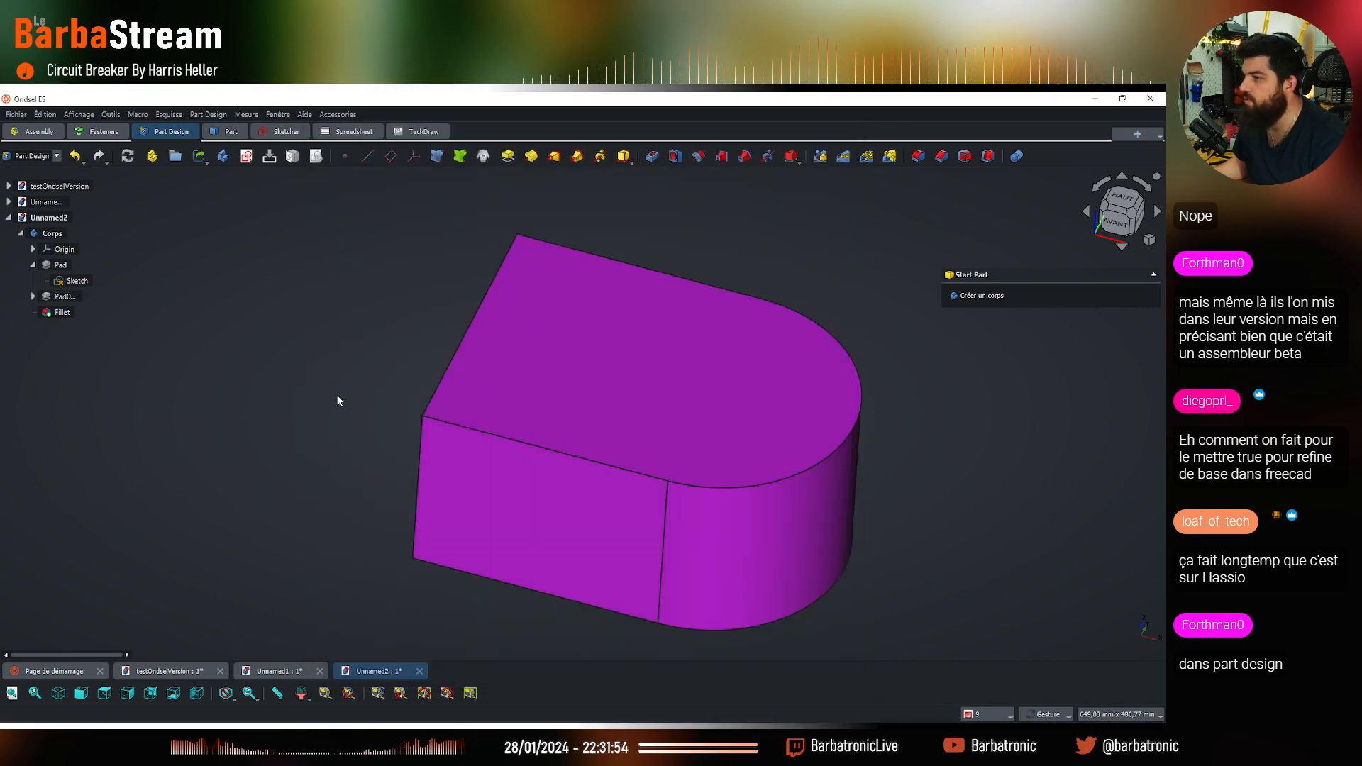
{"action": "left_click_drag", "start_coordinate": [338, 396], "coordinate": [308, 377]}
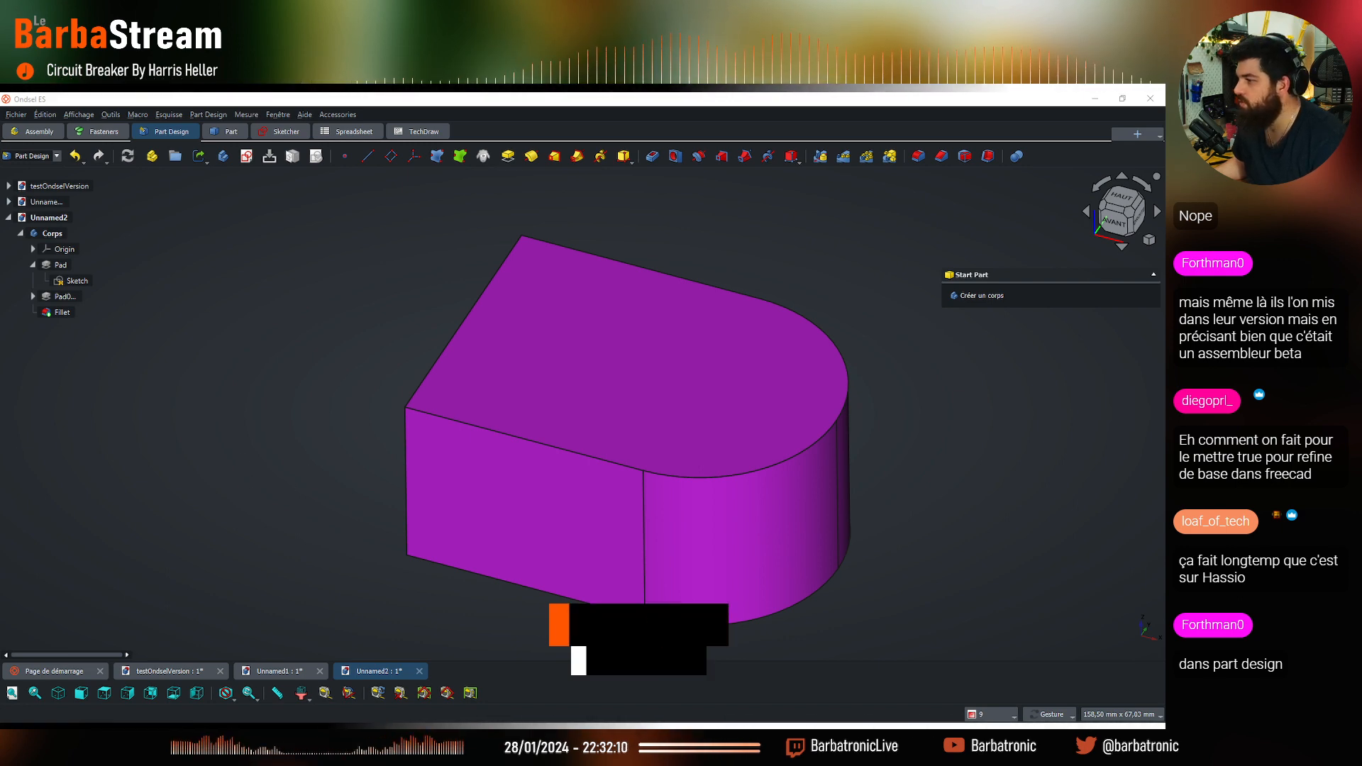
Switch to FreeCAD Link Branch and reopen the recent file CotéJardiniere.FCStd
{"action": "key", "text": "alt+Tab"}
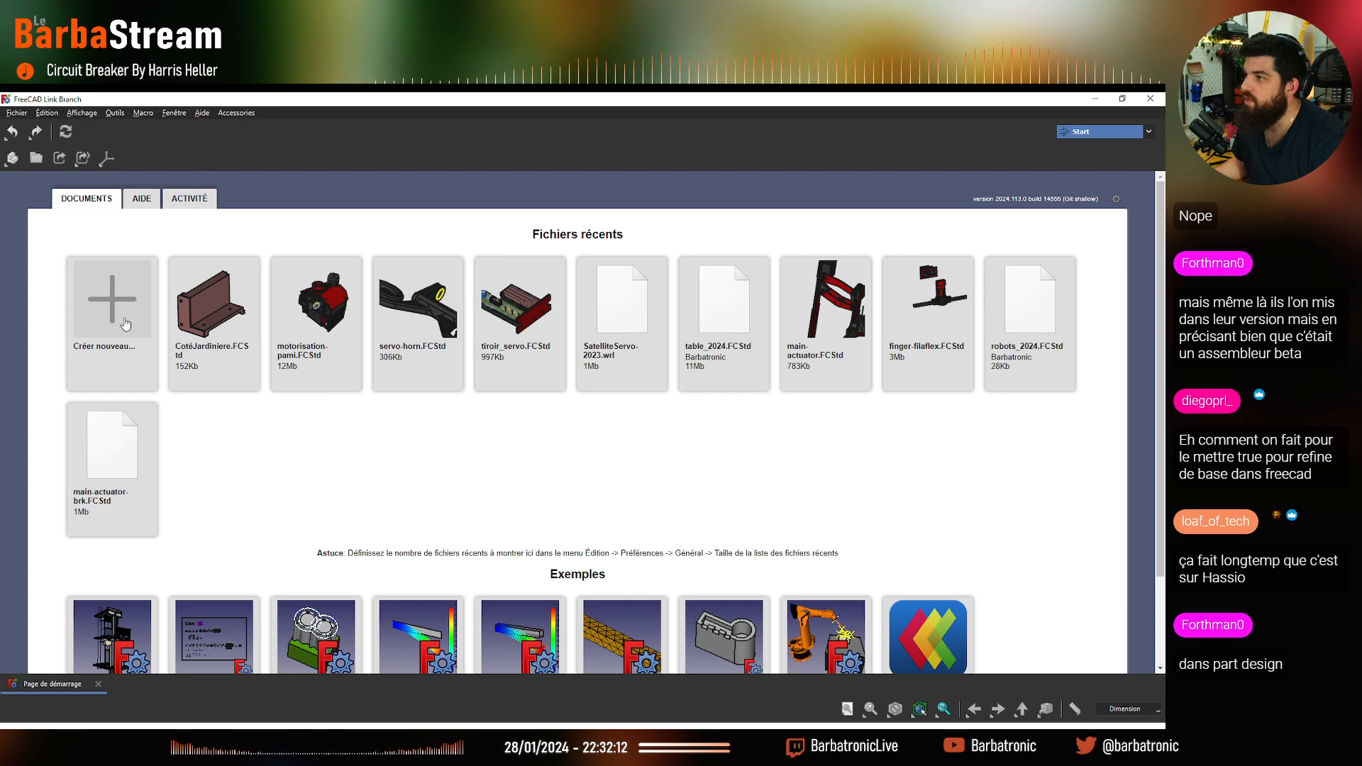
{"action": "left_click", "coordinate": [212, 298]}
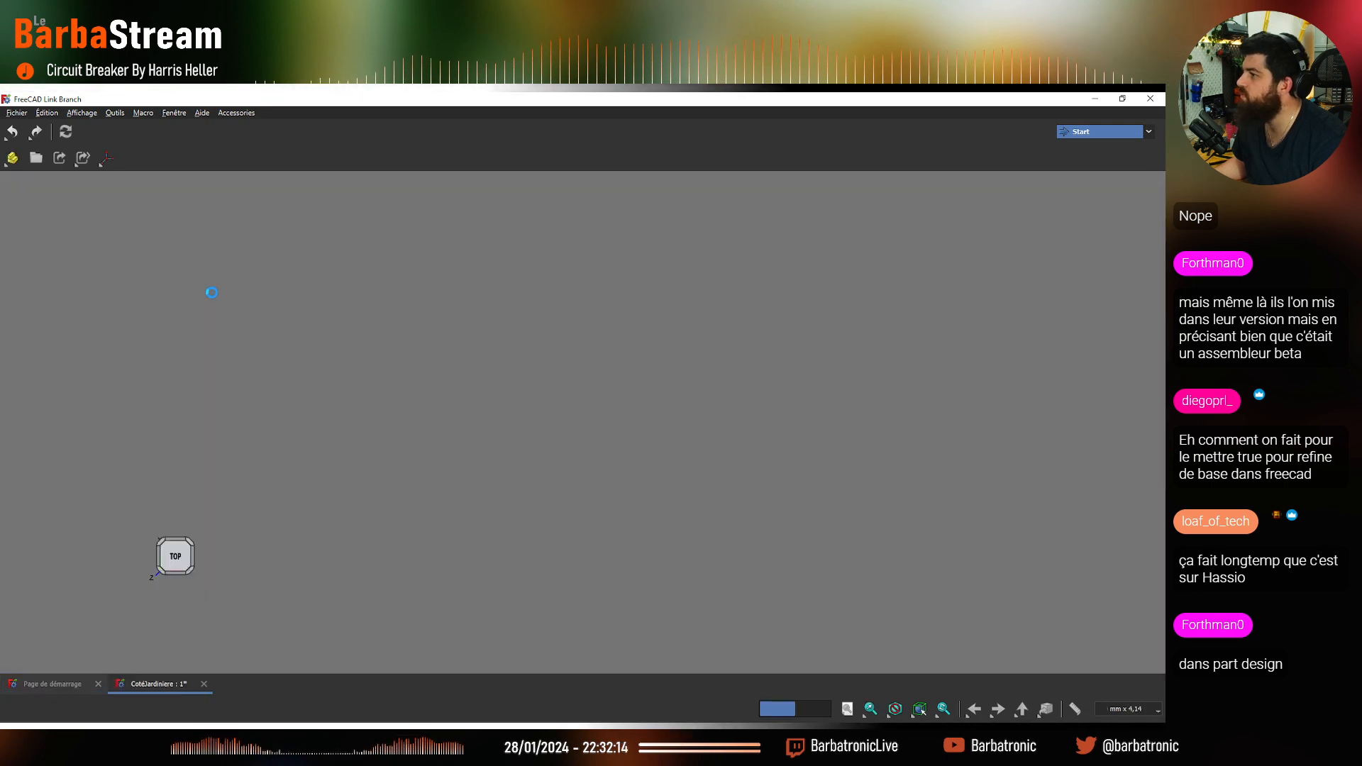
Apply the OpenDark preference pack in the FreeCAD Link Branch preferences and confirm the settings
{"action": "left_click", "coordinate": [82, 113]}
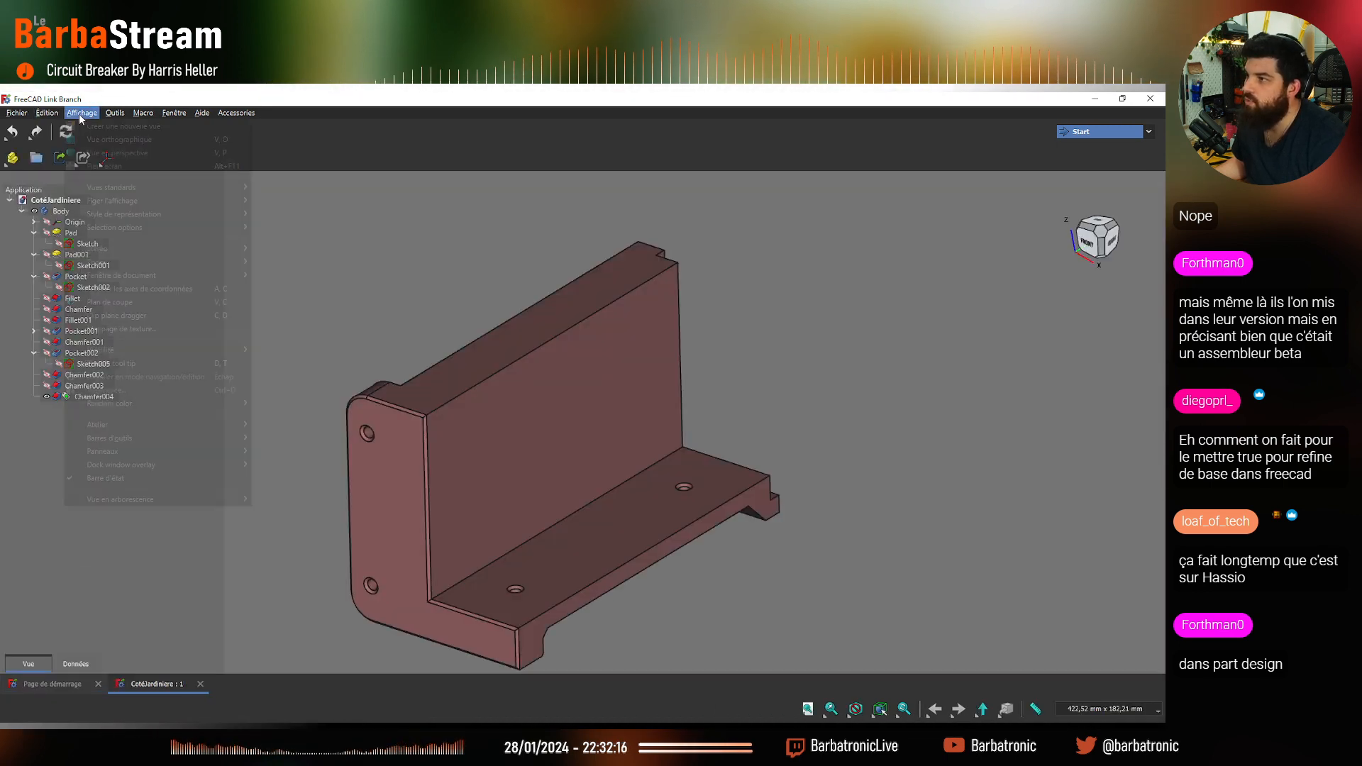
{"action": "mouse_move", "coordinate": [47, 113]}
{"action": "left_click", "coordinate": [86, 420]}
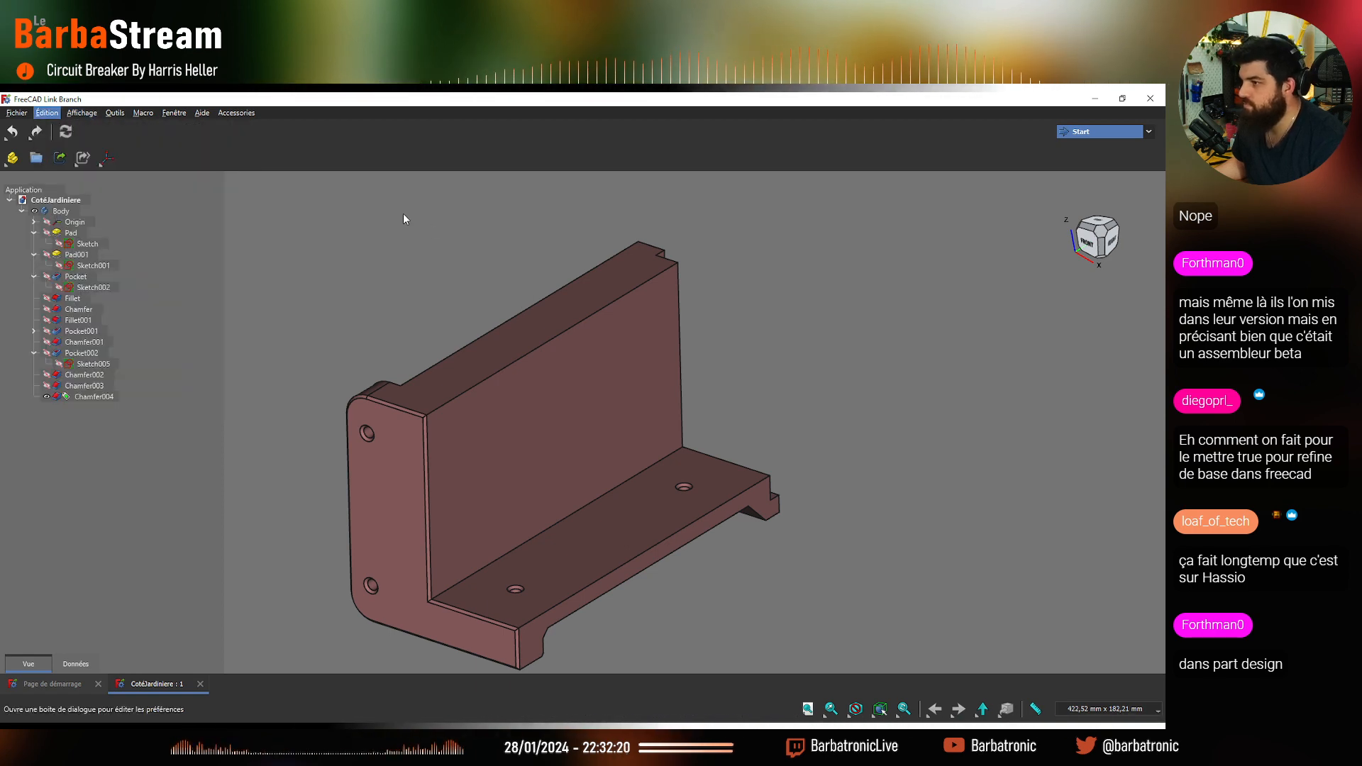
{"action": "left_click_drag", "start_coordinate": [884, 190], "coordinate": [485, 210]}
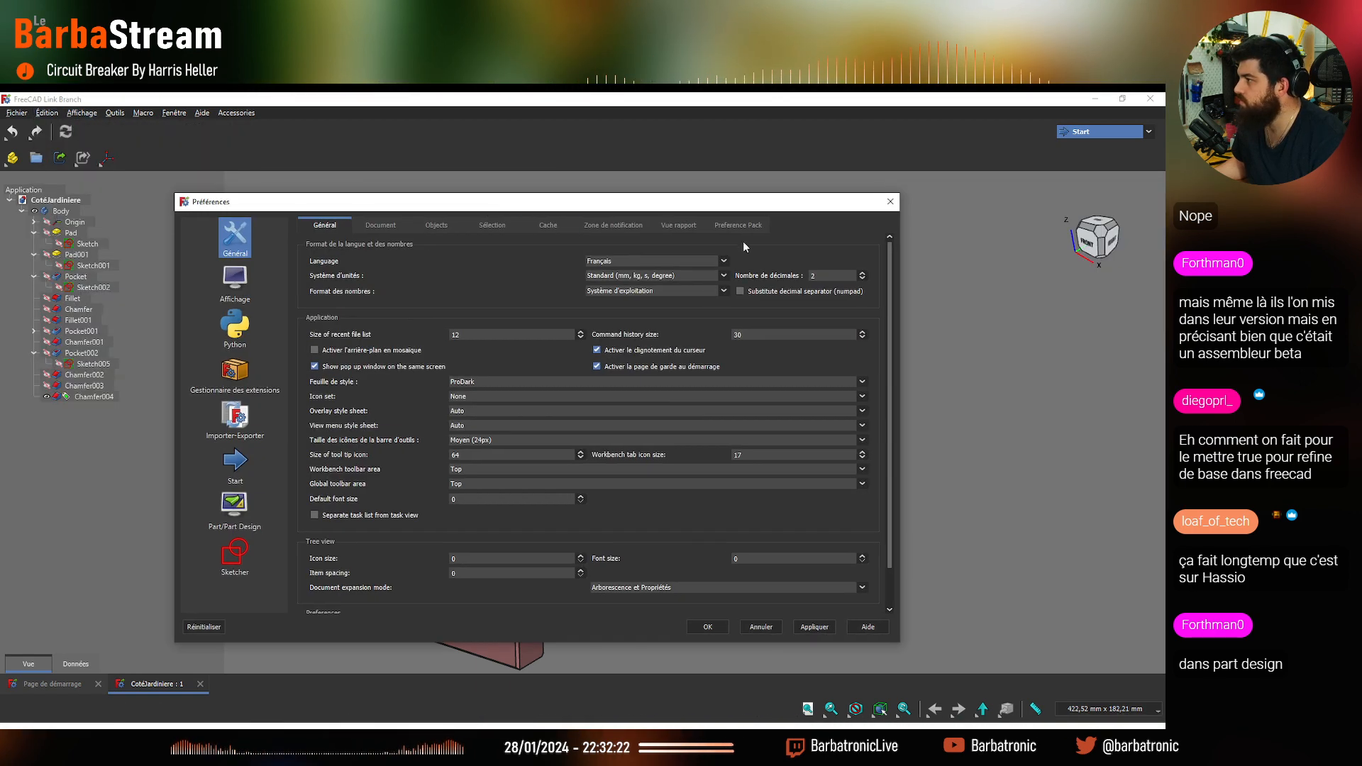
{"action": "left_click", "coordinate": [738, 224]}
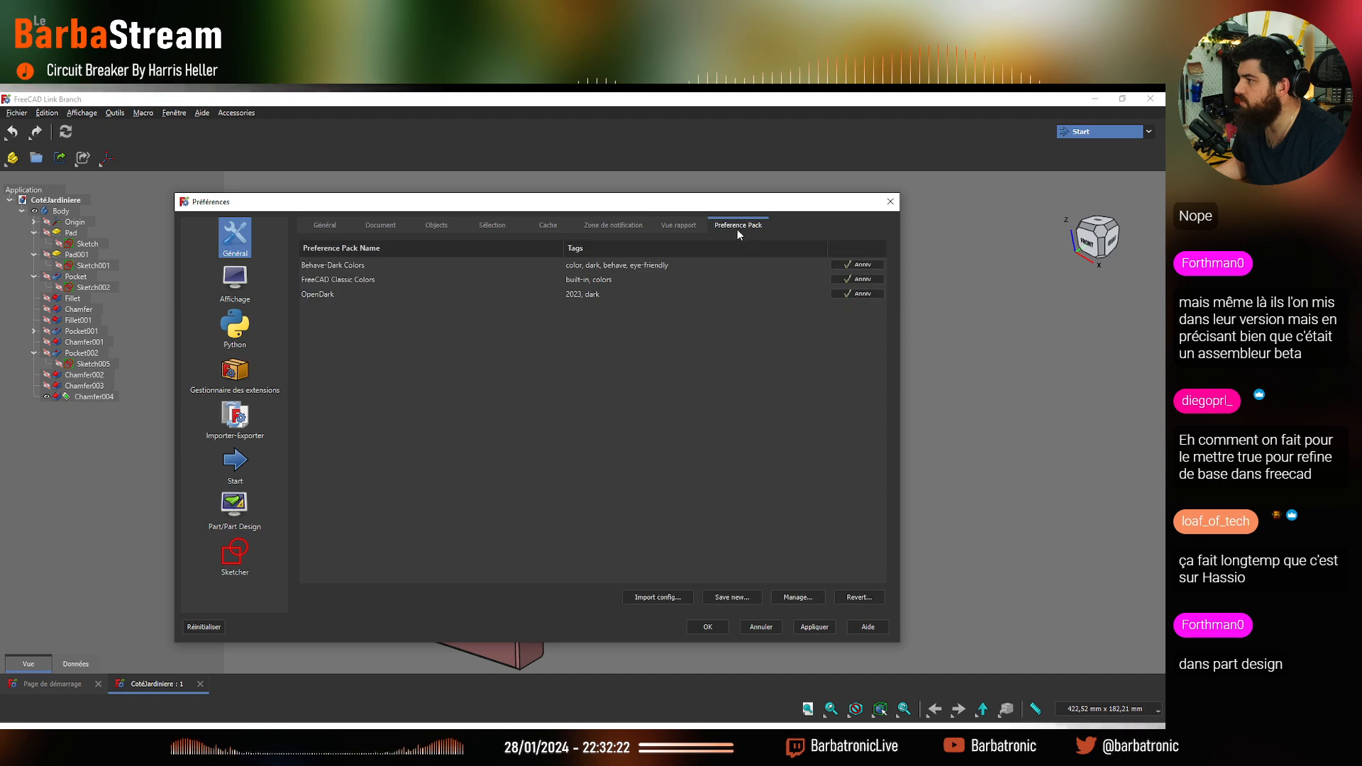
{"action": "left_click", "coordinate": [847, 296]}
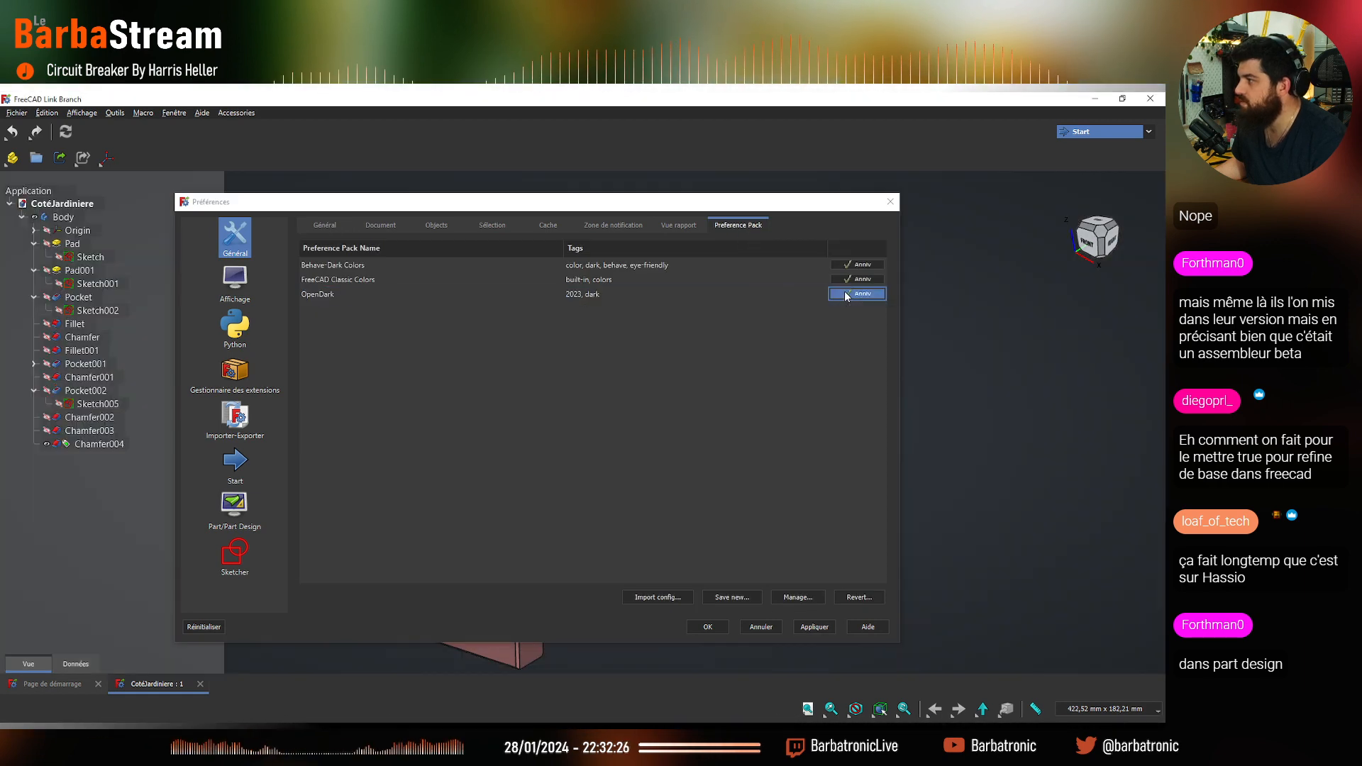
{"action": "left_click", "coordinate": [814, 627]}
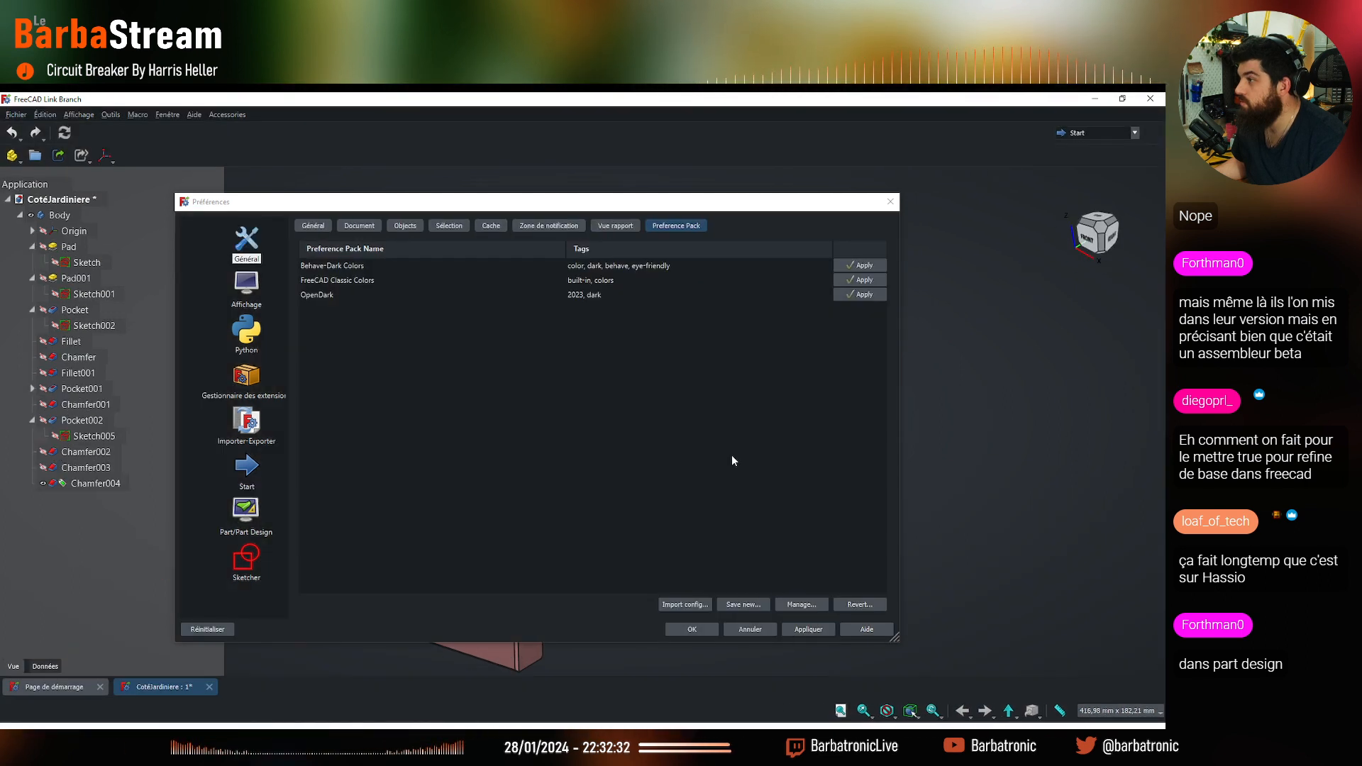
{"action": "left_click", "coordinate": [782, 635]}
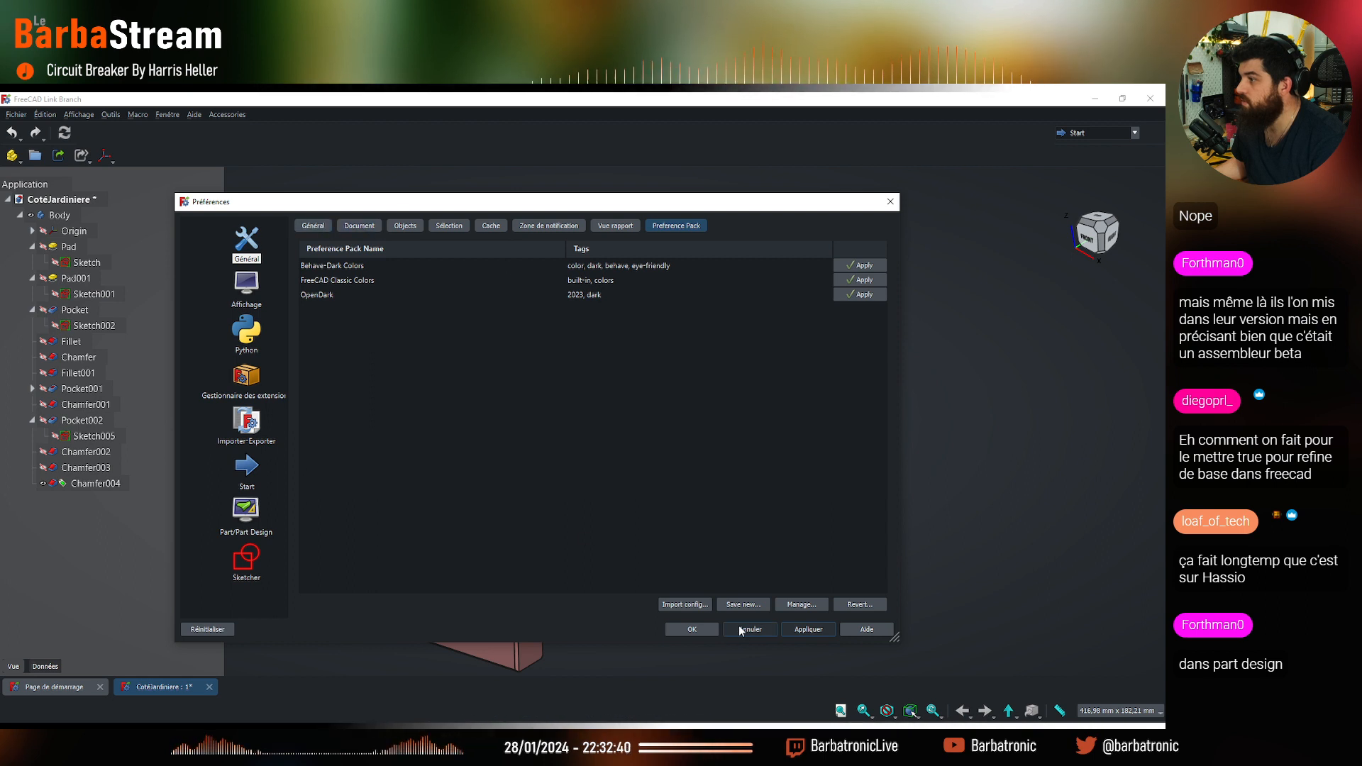
{"action": "left_click", "coordinate": [695, 628]}
Activate CotéJardiniere's Body for editing in the Part Design workbench, then clear the selection
{"action": "scroll", "coordinate": [523, 396], "scroll_direction": "down", "scroll_amount": 4}
{"action": "scroll", "coordinate": [524, 400], "scroll_direction": "up", "scroll_amount": 2}
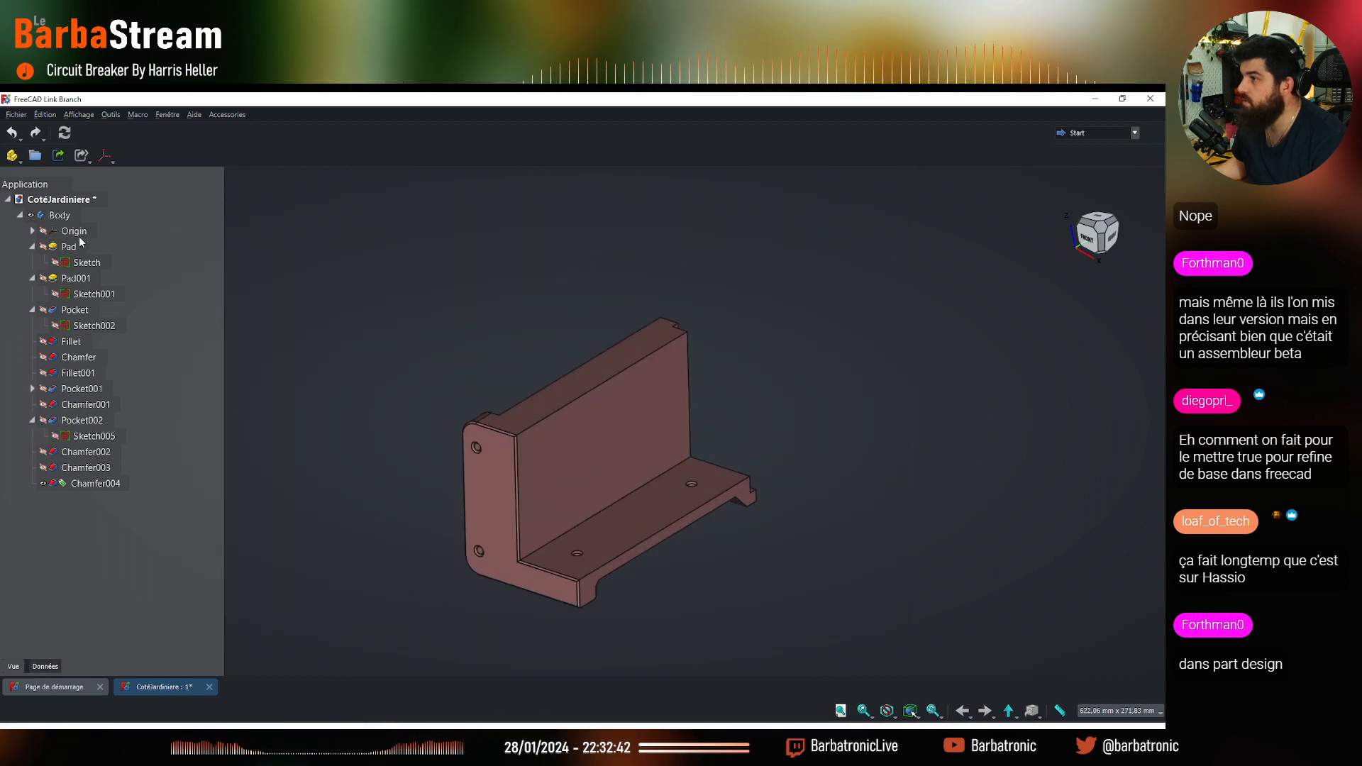
{"action": "left_click", "coordinate": [61, 216]}
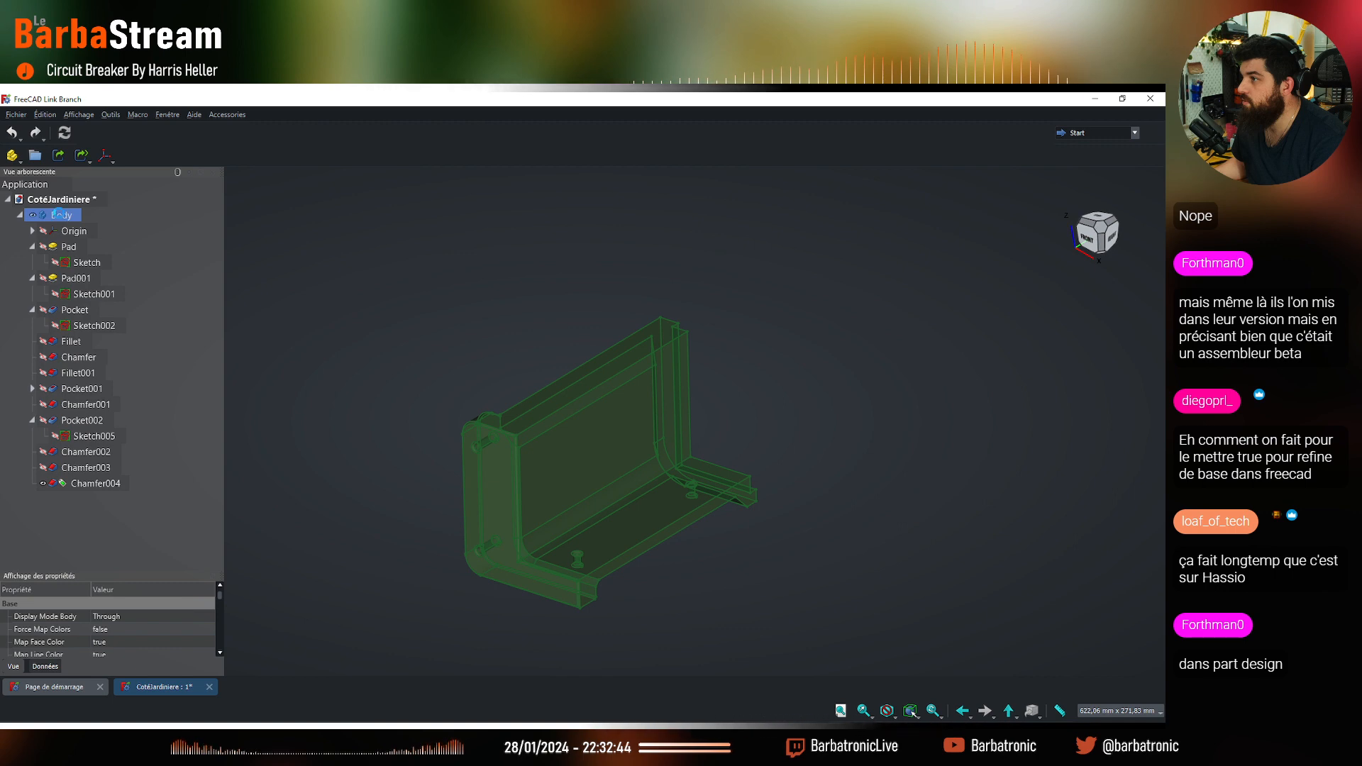
{"action": "double_click", "coordinate": [59, 214]}
{"action": "left_click", "coordinate": [472, 280]}
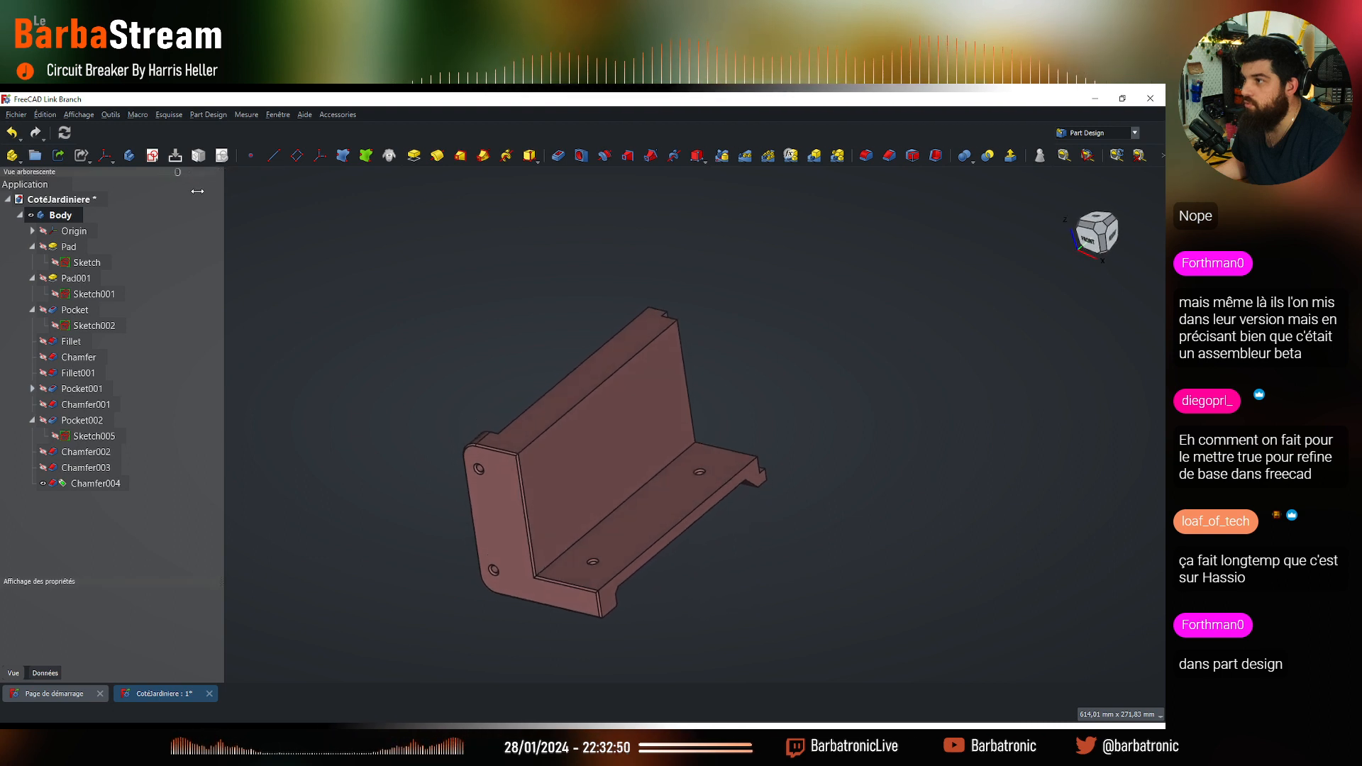
Narrow the docked model tree slightly and try toggling its overlay display
{"action": "mouse_move", "coordinate": [224, 206]}
{"action": "left_mouse_down"}
{"action": "mouse_move", "coordinate": [634, 213]}
{"action": "mouse_move", "coordinate": [183, 219]}
{"action": "mouse_move", "coordinate": [203, 217]}
{"action": "left_mouse_up"}
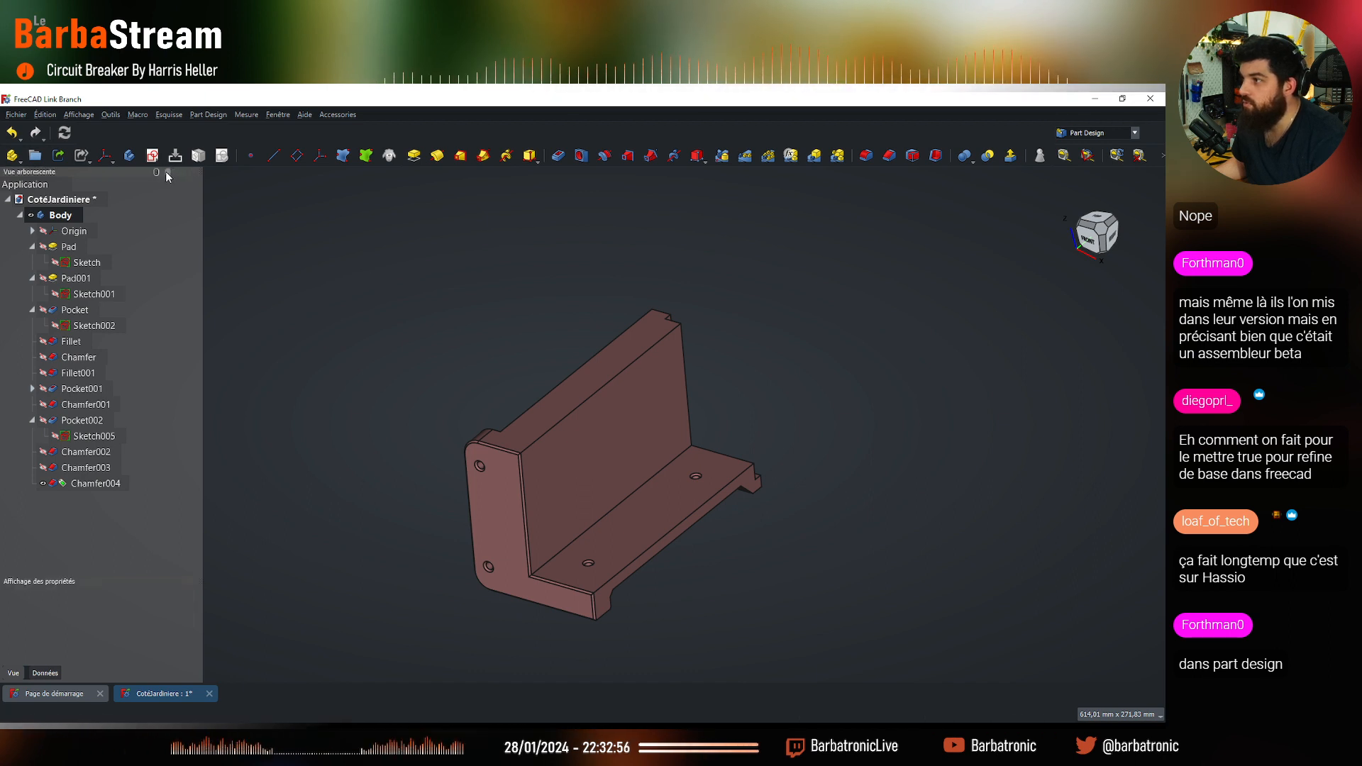
{"action": "left_click", "coordinate": [157, 172]}
{"action": "left_click", "coordinate": [157, 172]}
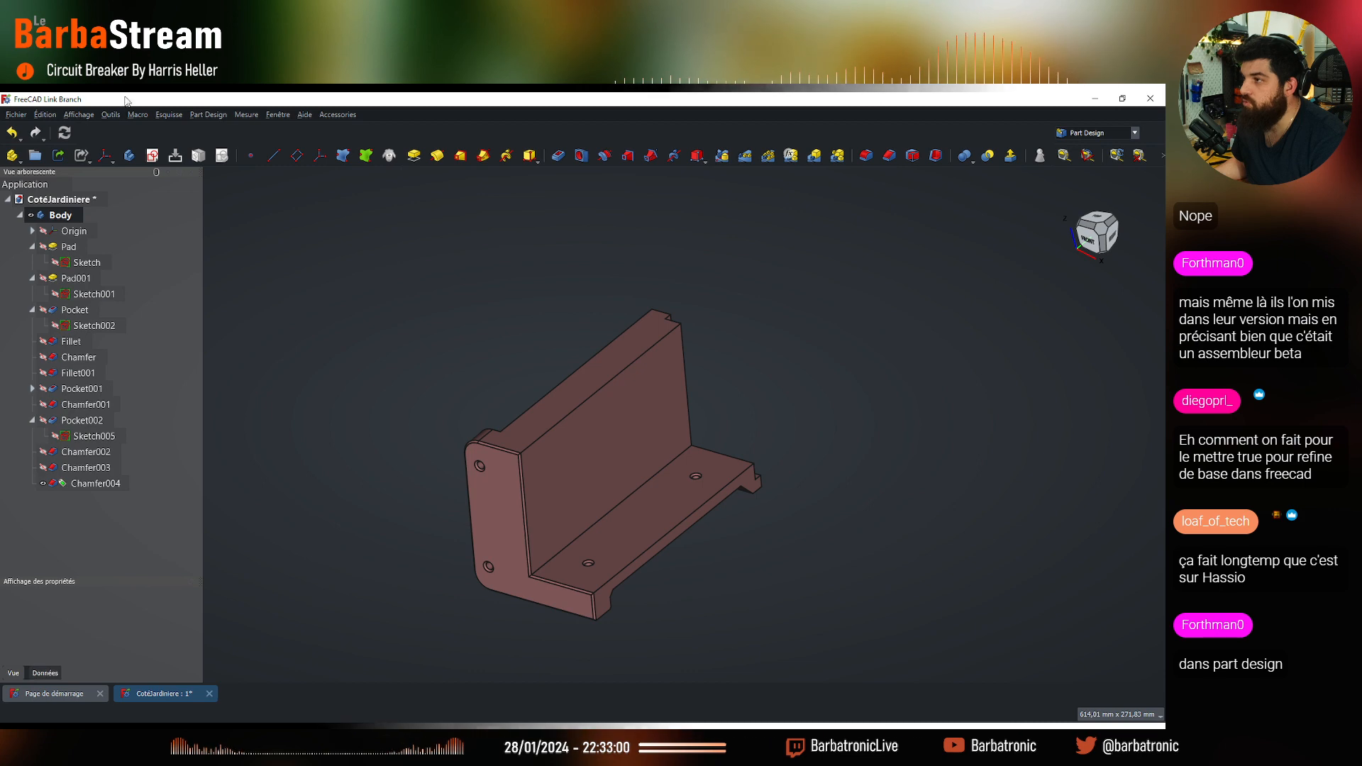
Review the display preferences for the 3D view, colours and navigation, including the navigation cube colours, without changing them
{"action": "left_click", "coordinate": [13, 115]}
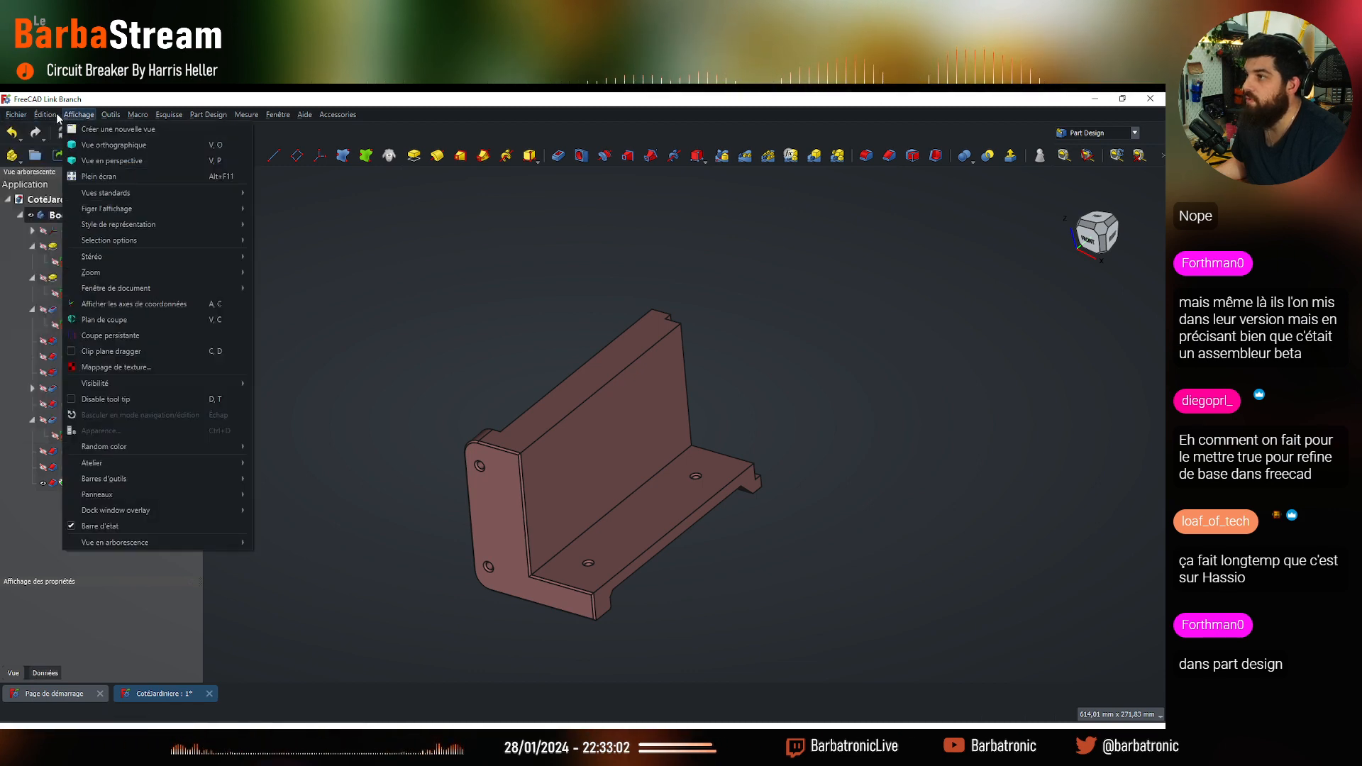
{"action": "mouse_move", "coordinate": [39, 119]}
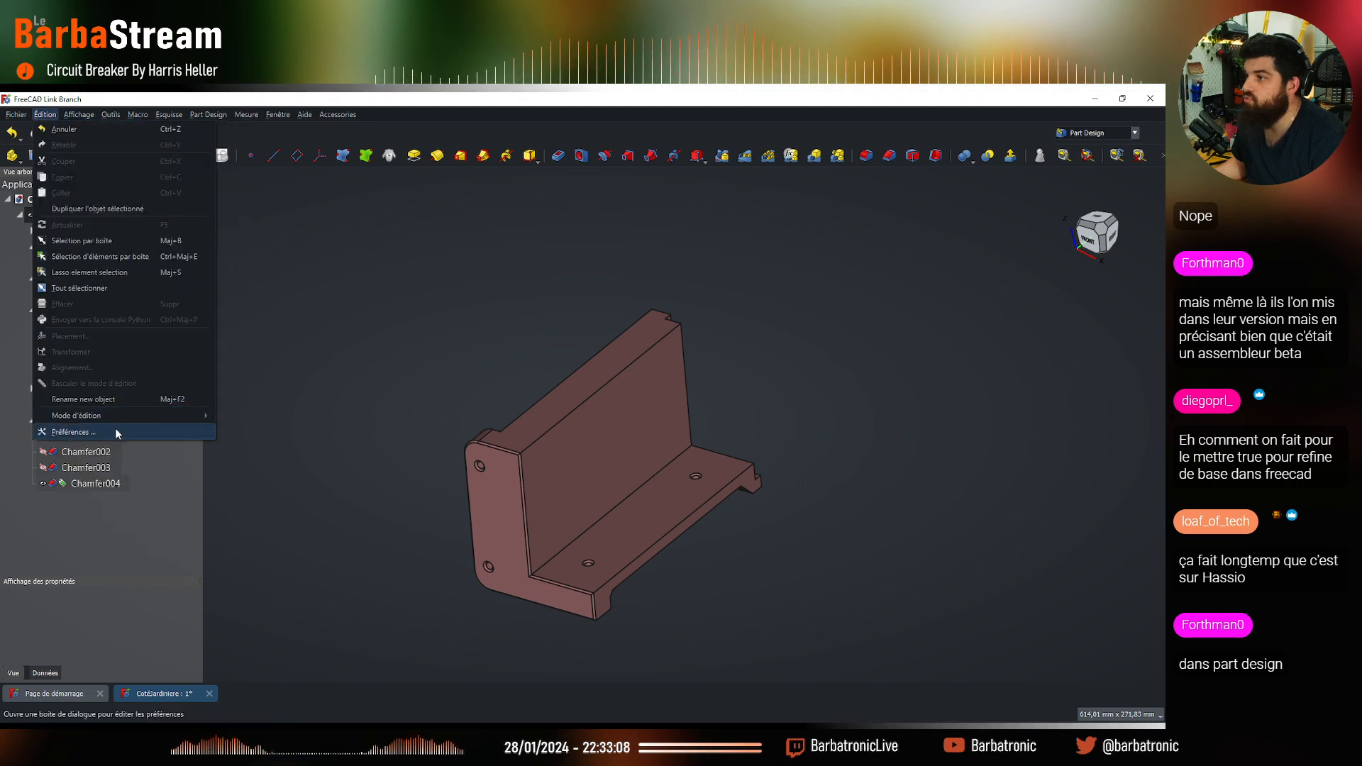
{"action": "left_click", "coordinate": [117, 432]}
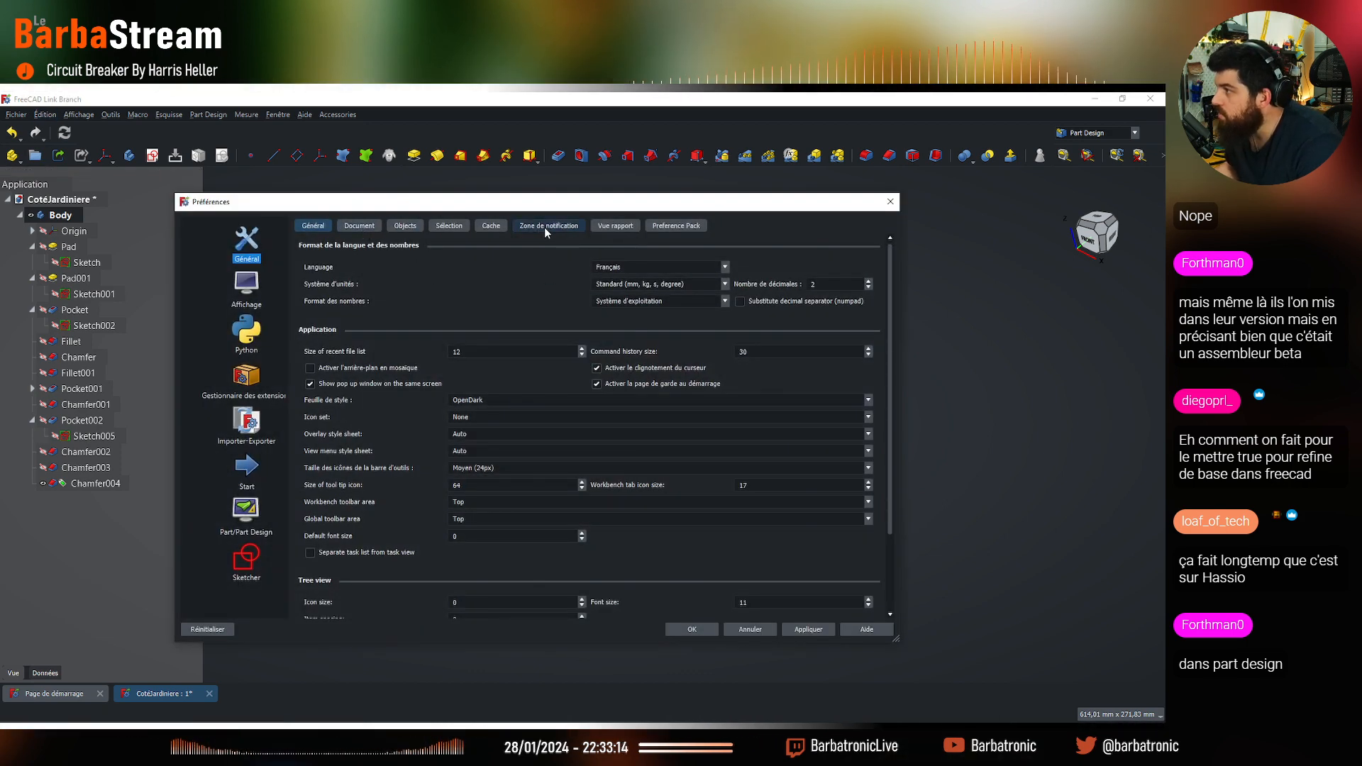
{"action": "left_click", "coordinate": [245, 284]}
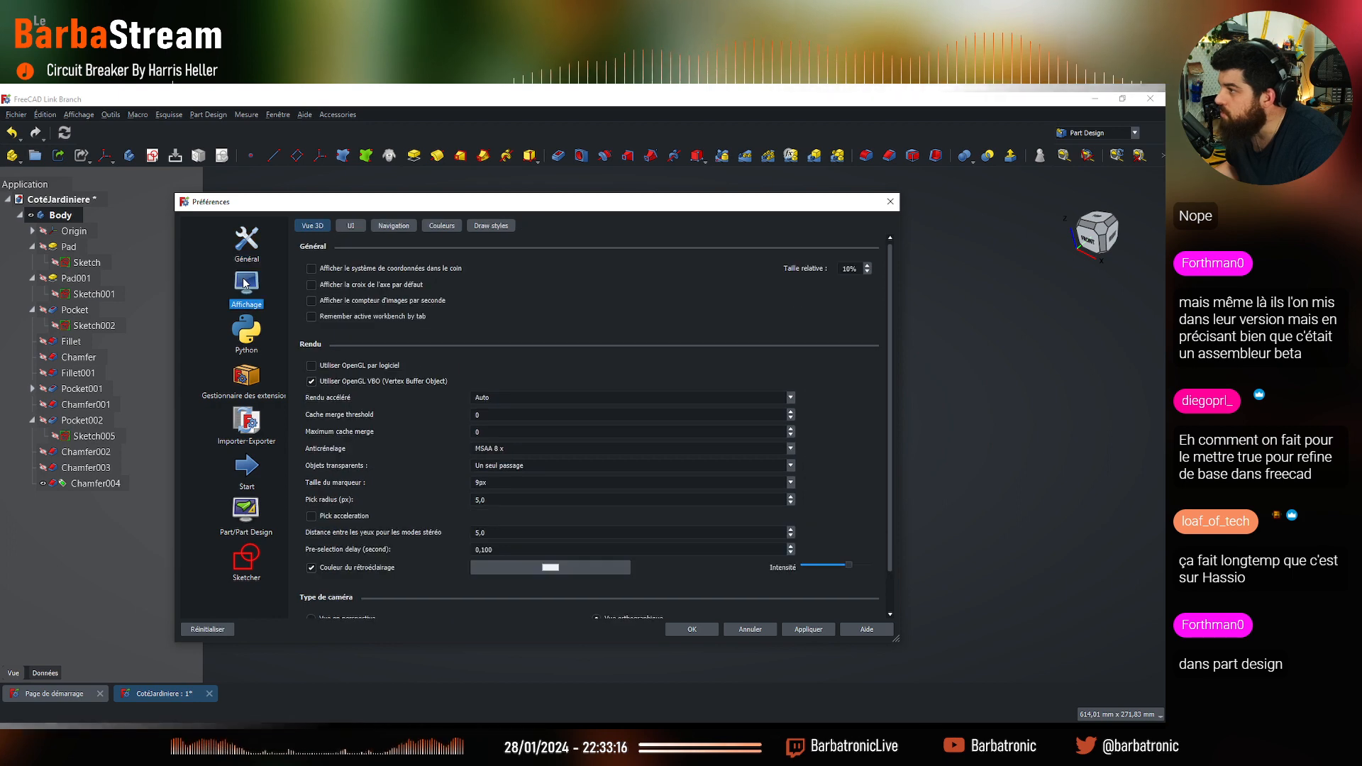
{"action": "left_click", "coordinate": [394, 225]}
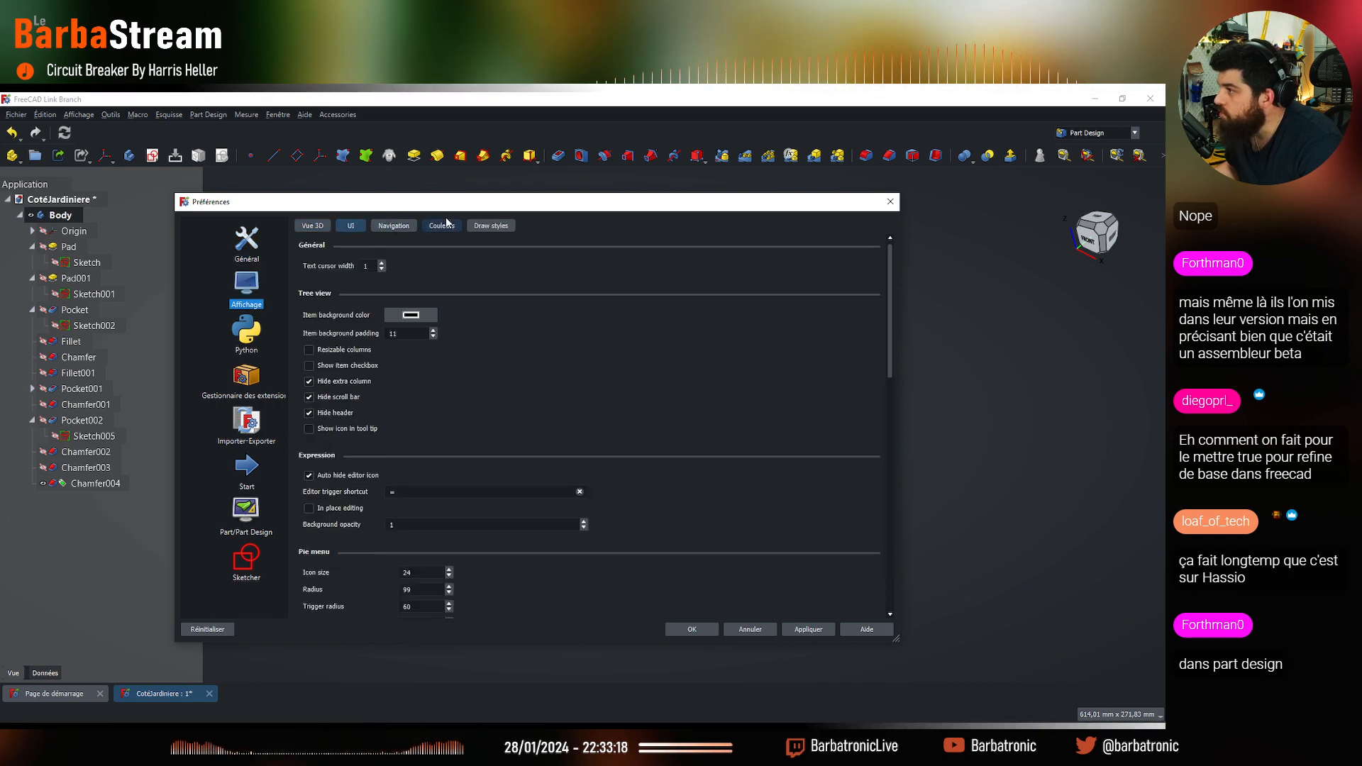
{"action": "left_click", "coordinate": [441, 226]}
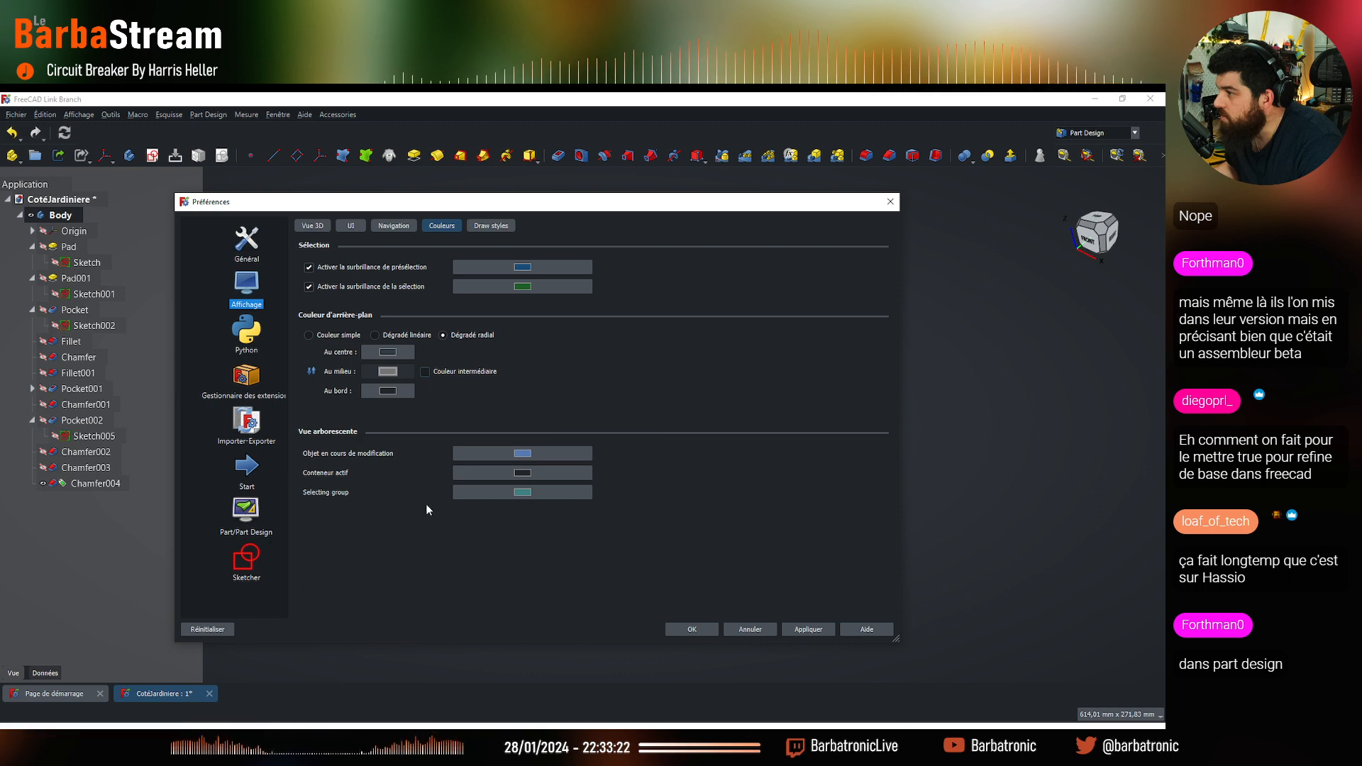
{"action": "left_click", "coordinate": [395, 227]}
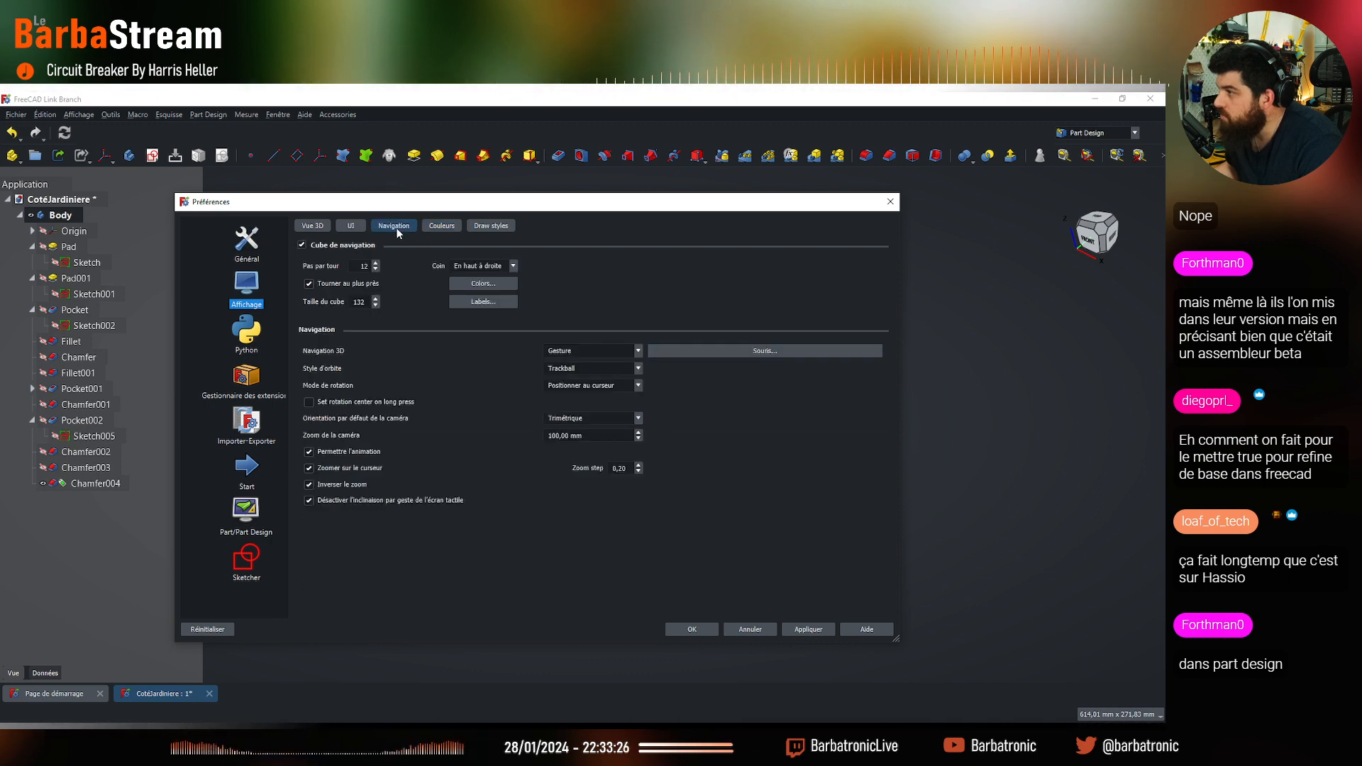
{"action": "left_click", "coordinate": [491, 282]}
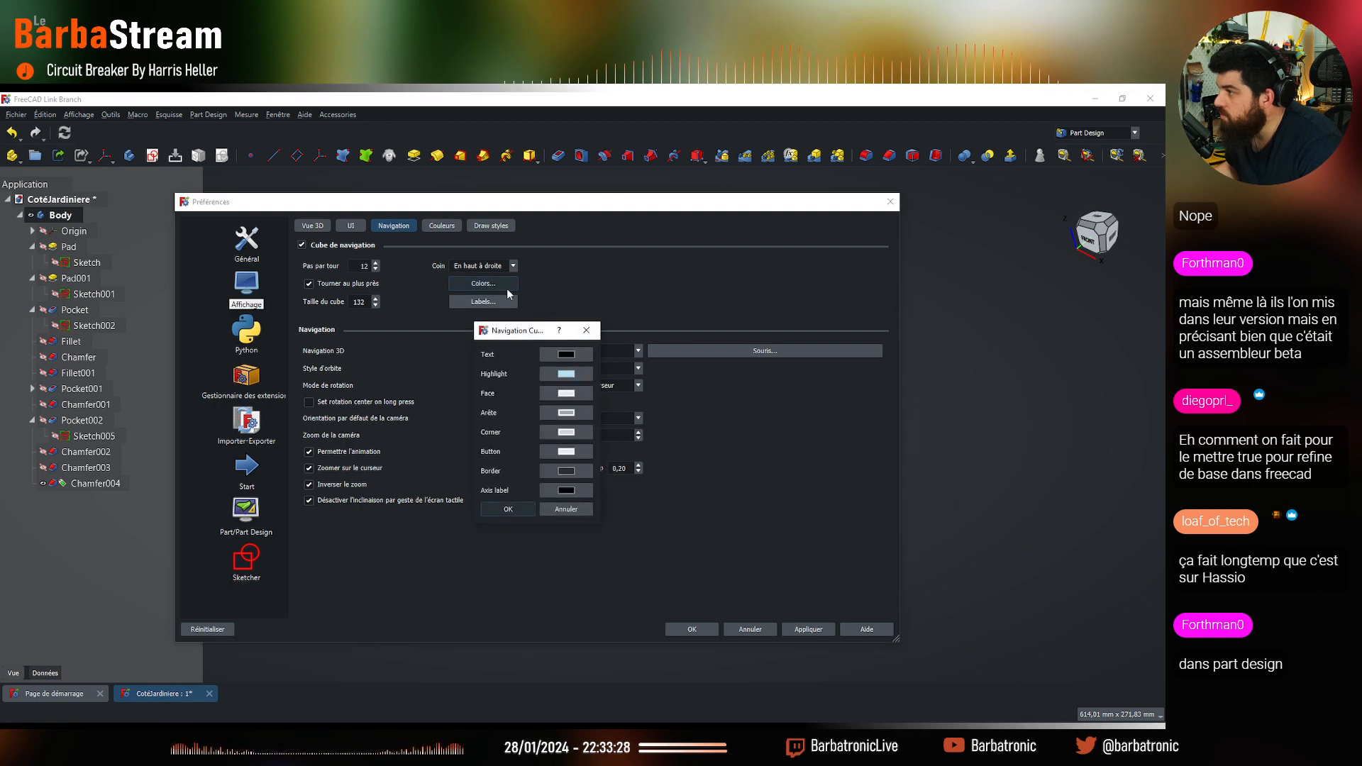
{"action": "left_click", "coordinate": [566, 509]}
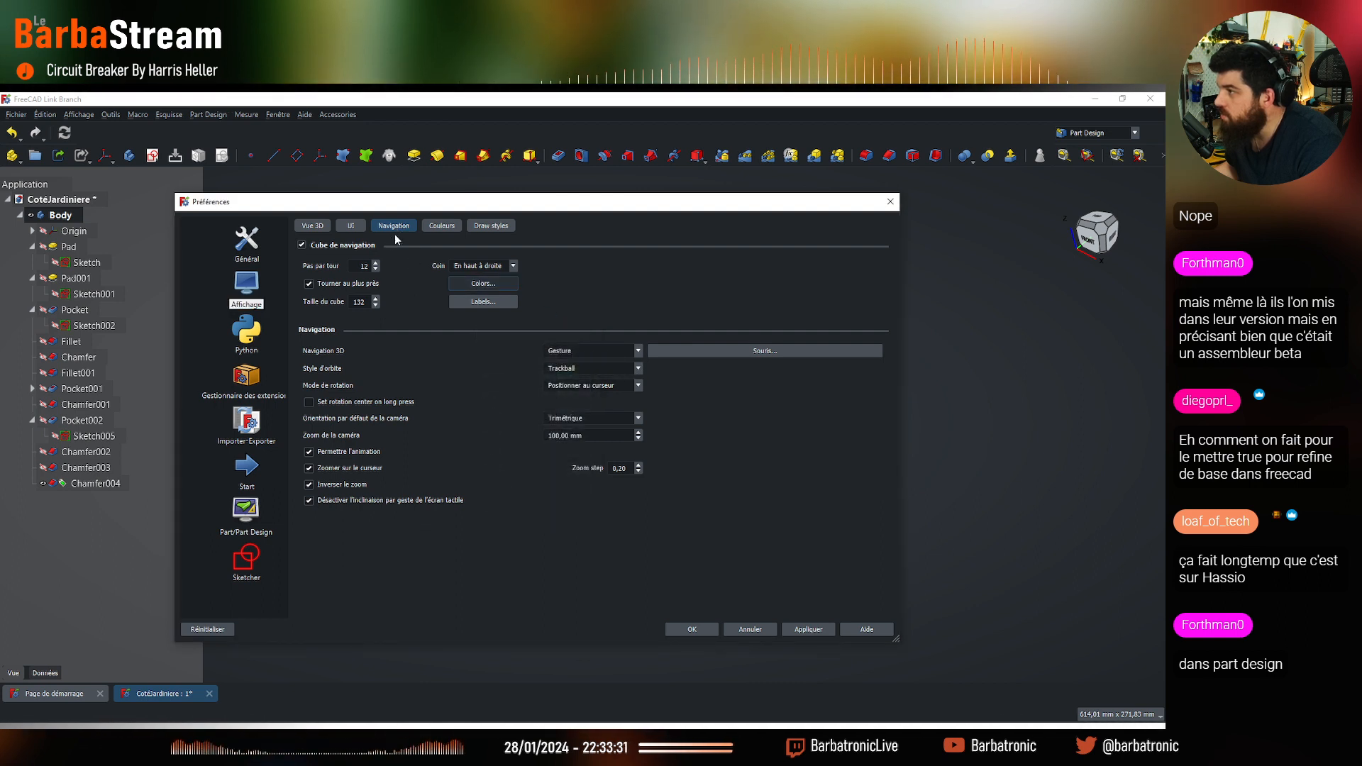
Examine the display preferences for draw styles, 3D view and UI, including the tree view, pie menu and overlay options
{"action": "left_click", "coordinate": [488, 227]}
{"action": "left_click", "coordinate": [307, 227]}
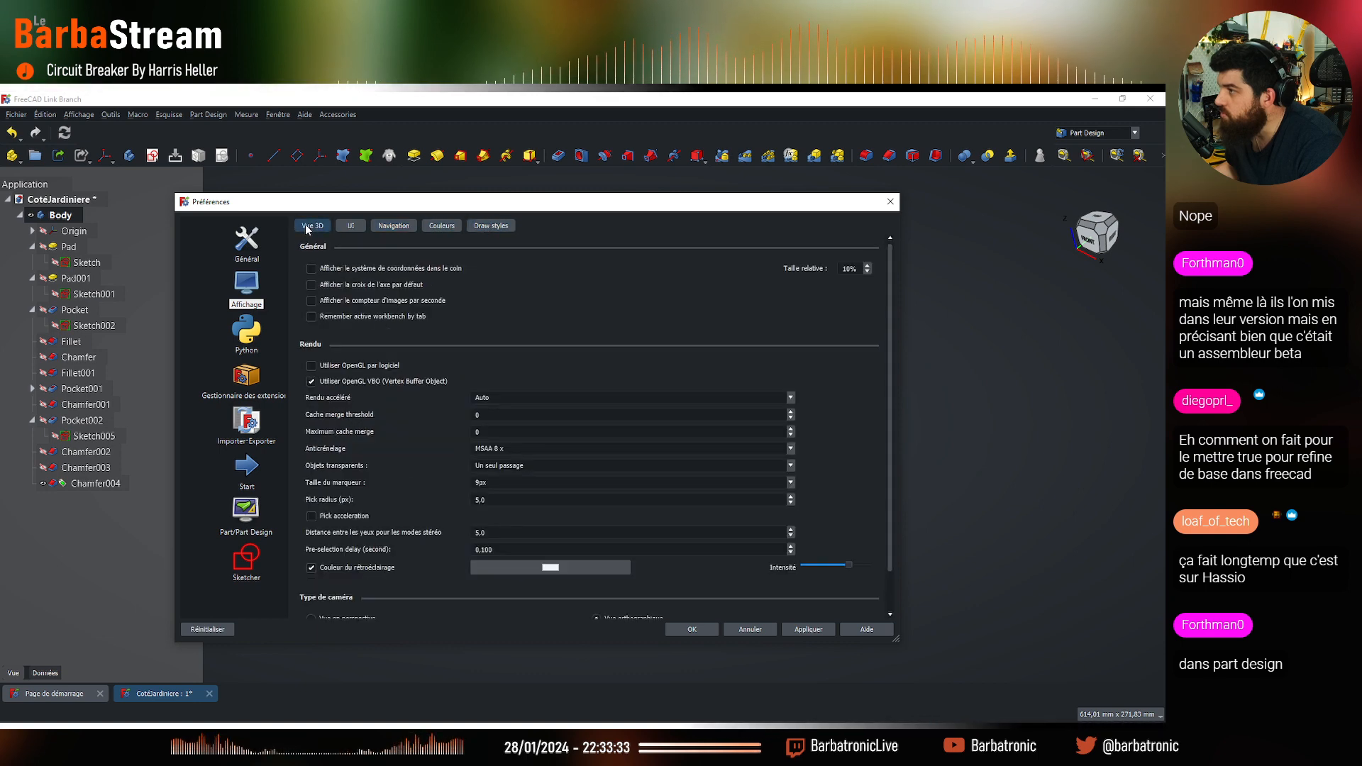
{"action": "left_click", "coordinate": [351, 226]}
{"action": "scroll", "coordinate": [727, 461], "scroll_direction": "down", "scroll_amount": 10}
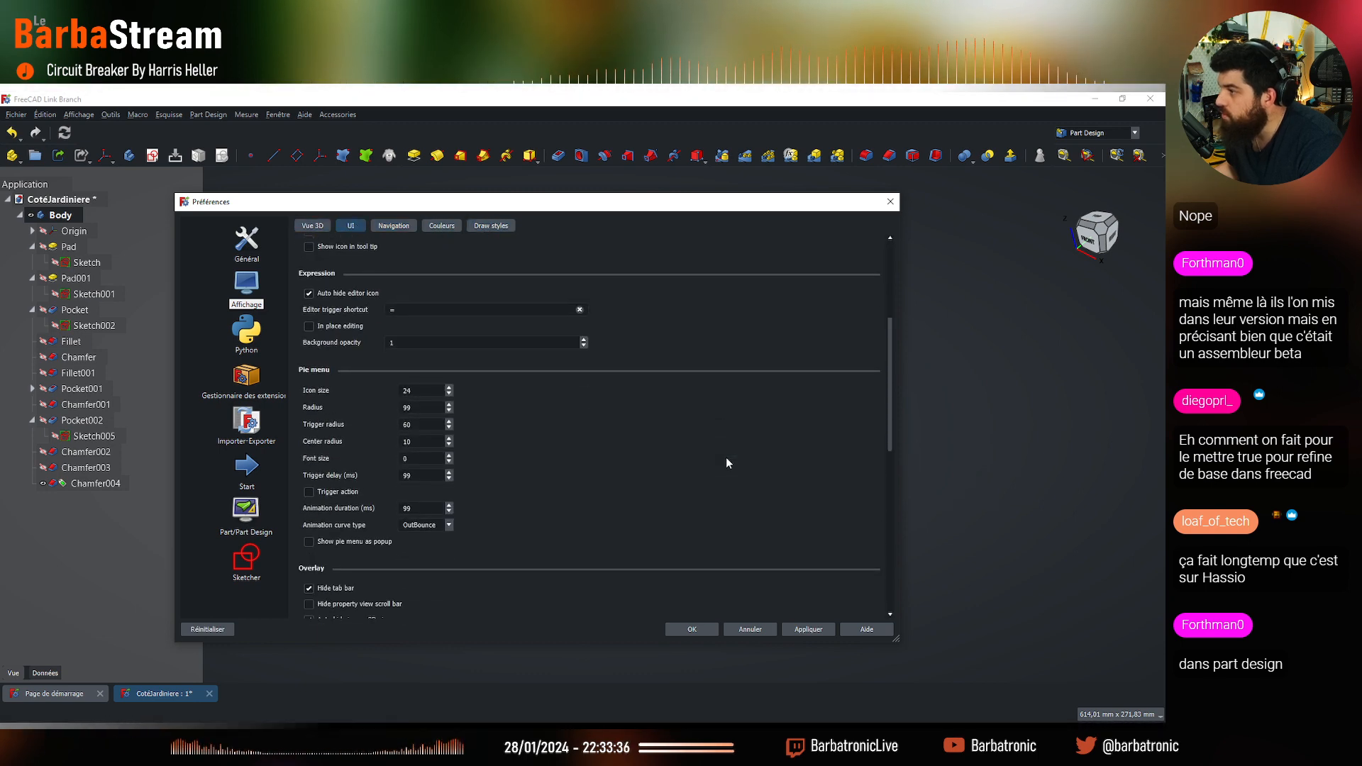
{"action": "scroll", "coordinate": [727, 458], "scroll_direction": "up", "scroll_amount": 10}
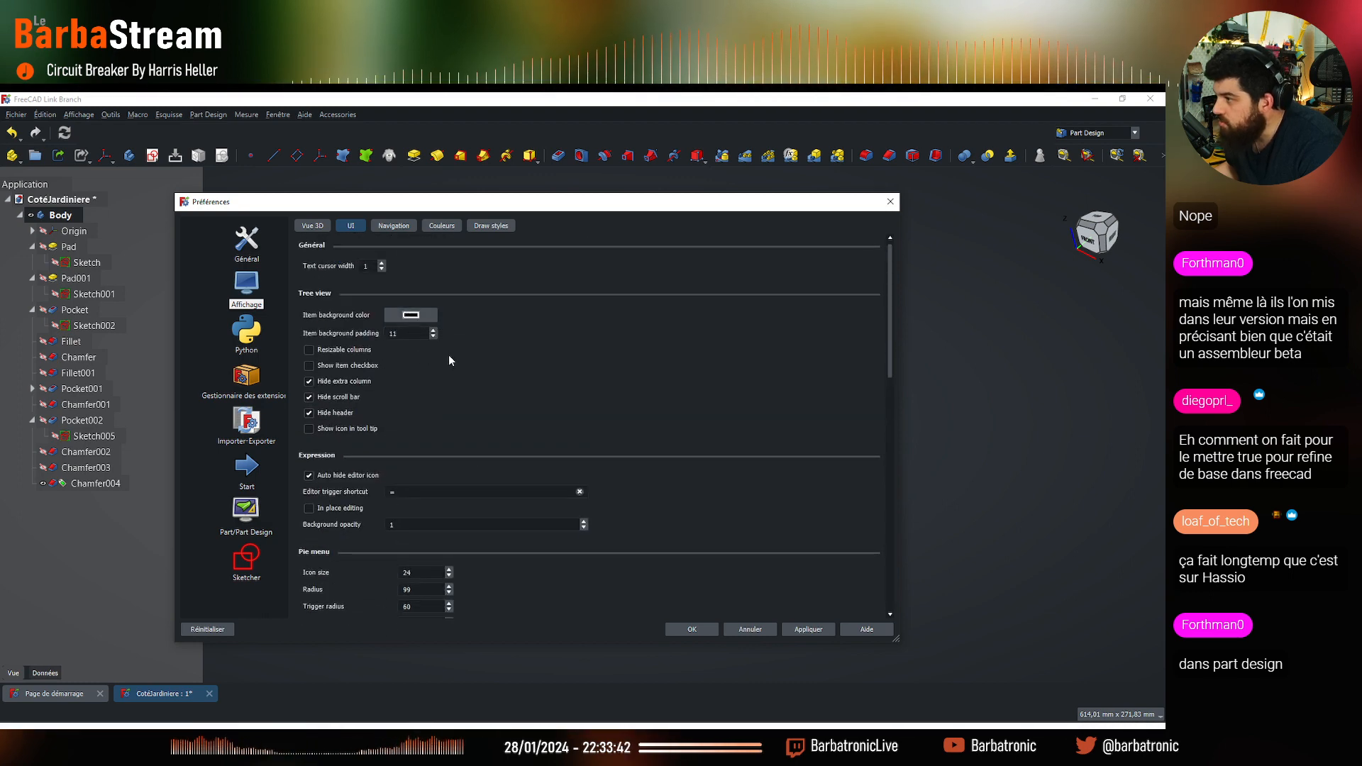
{"action": "scroll", "coordinate": [513, 423], "scroll_direction": "down", "scroll_amount": 3}
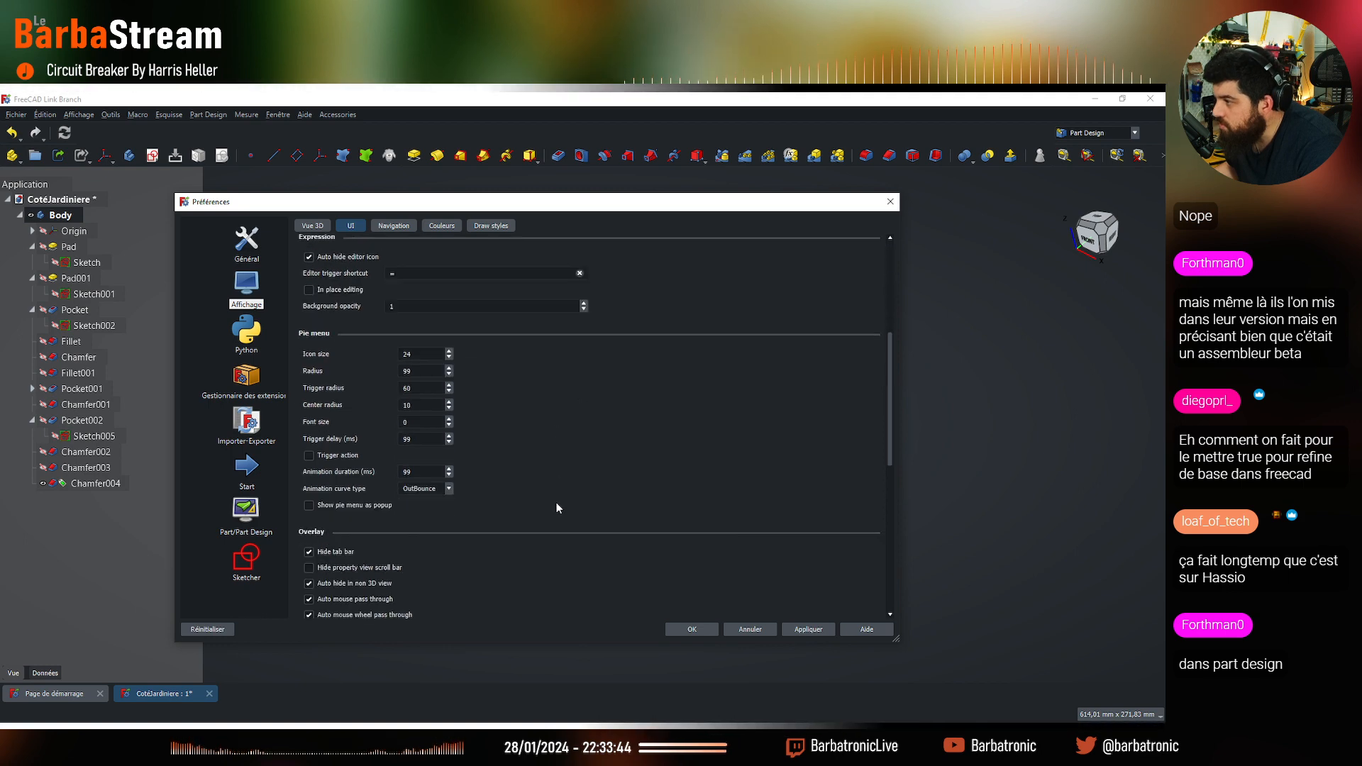
{"action": "scroll", "coordinate": [556, 503], "scroll_direction": "down", "scroll_amount": 2}
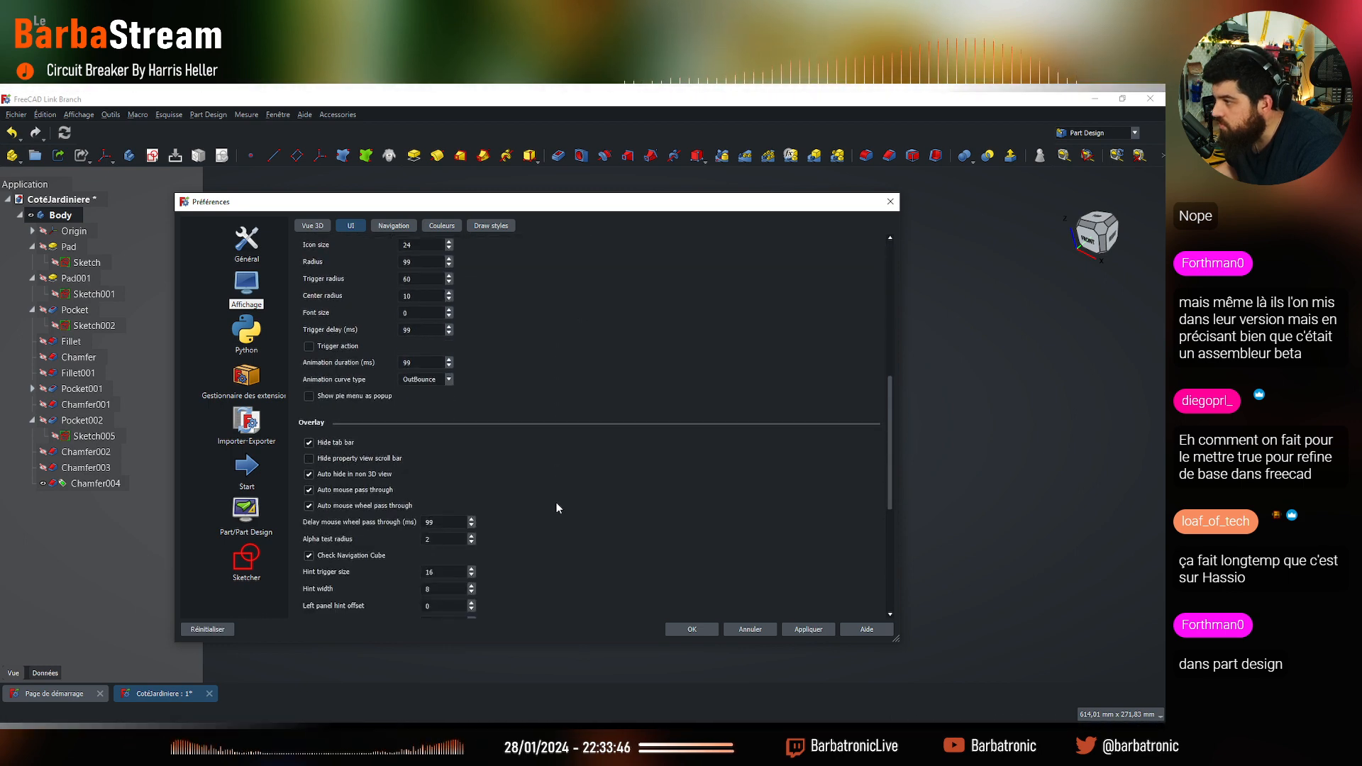
{"action": "scroll", "coordinate": [557, 505], "scroll_direction": "down", "scroll_amount": 4}
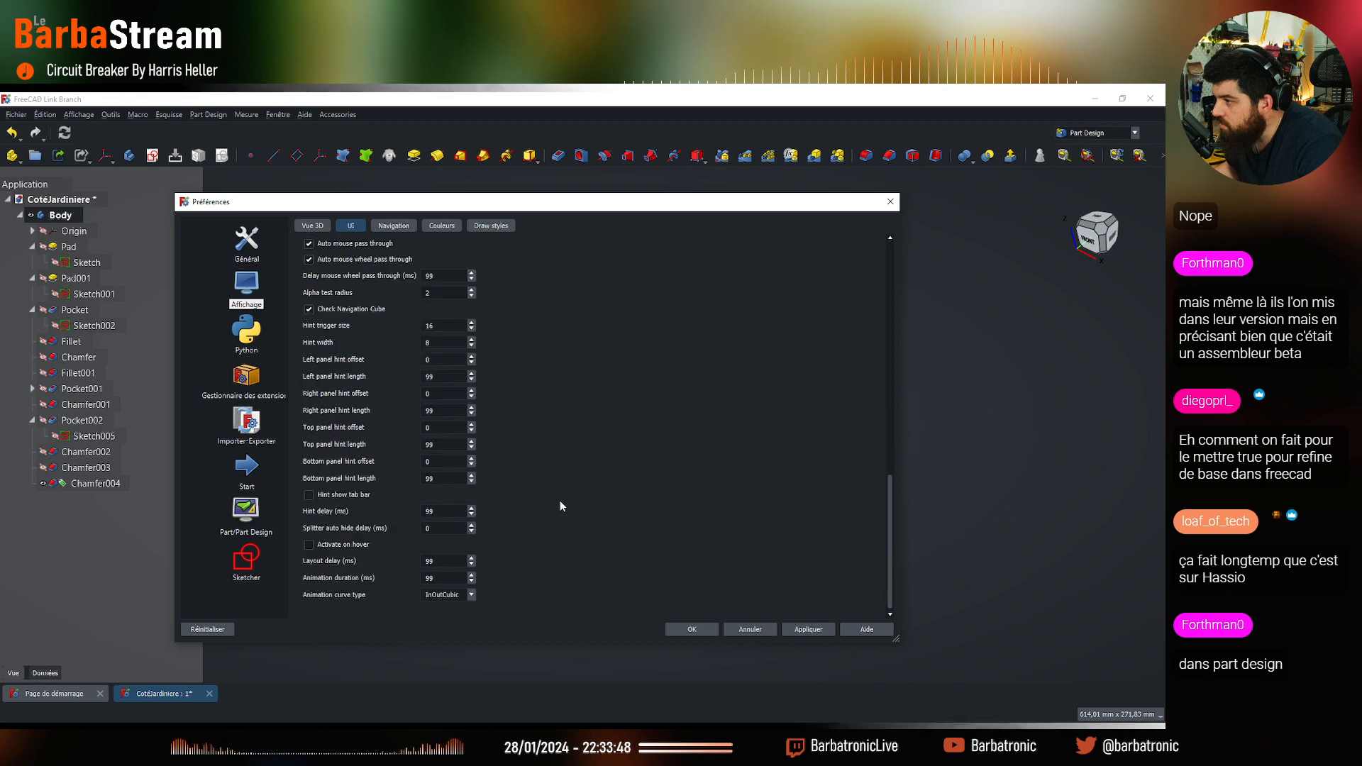
Check the general application and tree view preferences, compare them with the UI display options, and close the preferences
{"action": "left_click", "coordinate": [236, 245]}
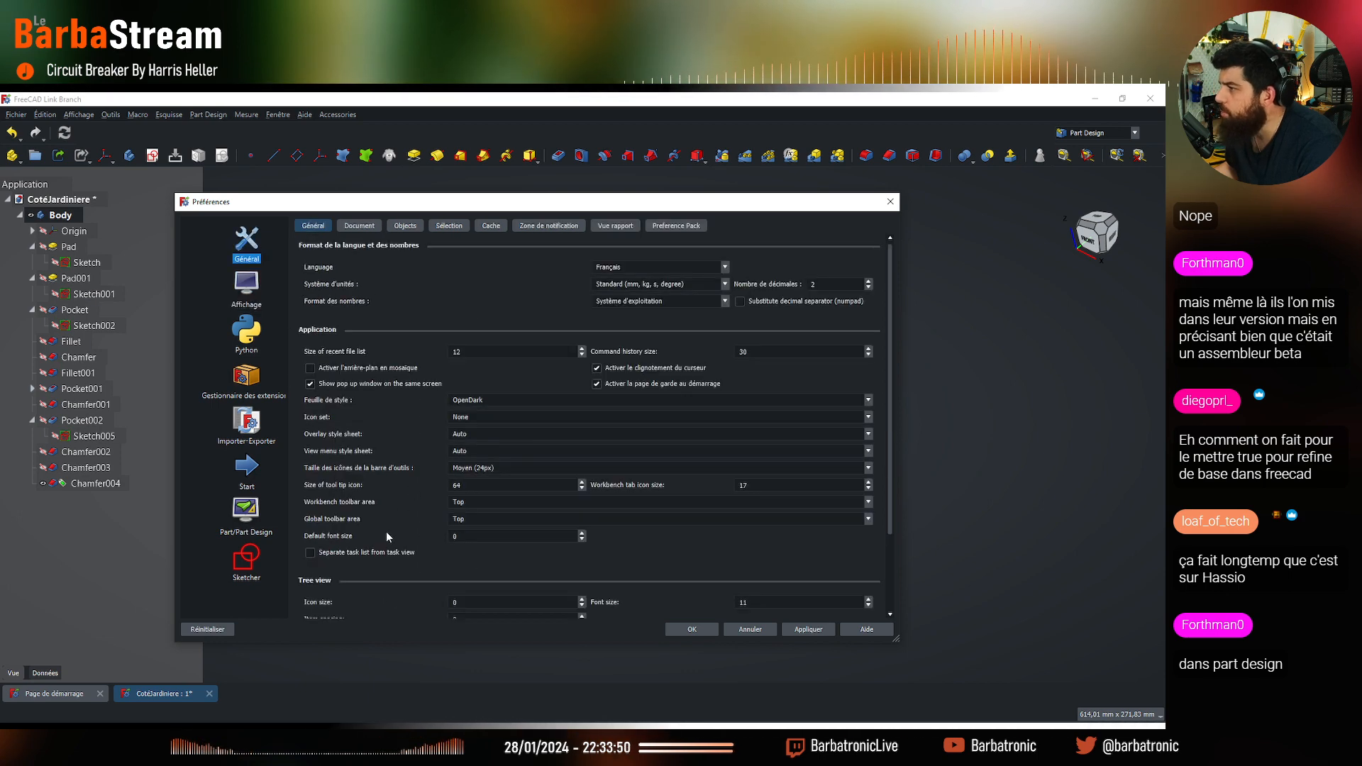
{"action": "scroll", "coordinate": [408, 537], "scroll_direction": "down", "scroll_amount": 3}
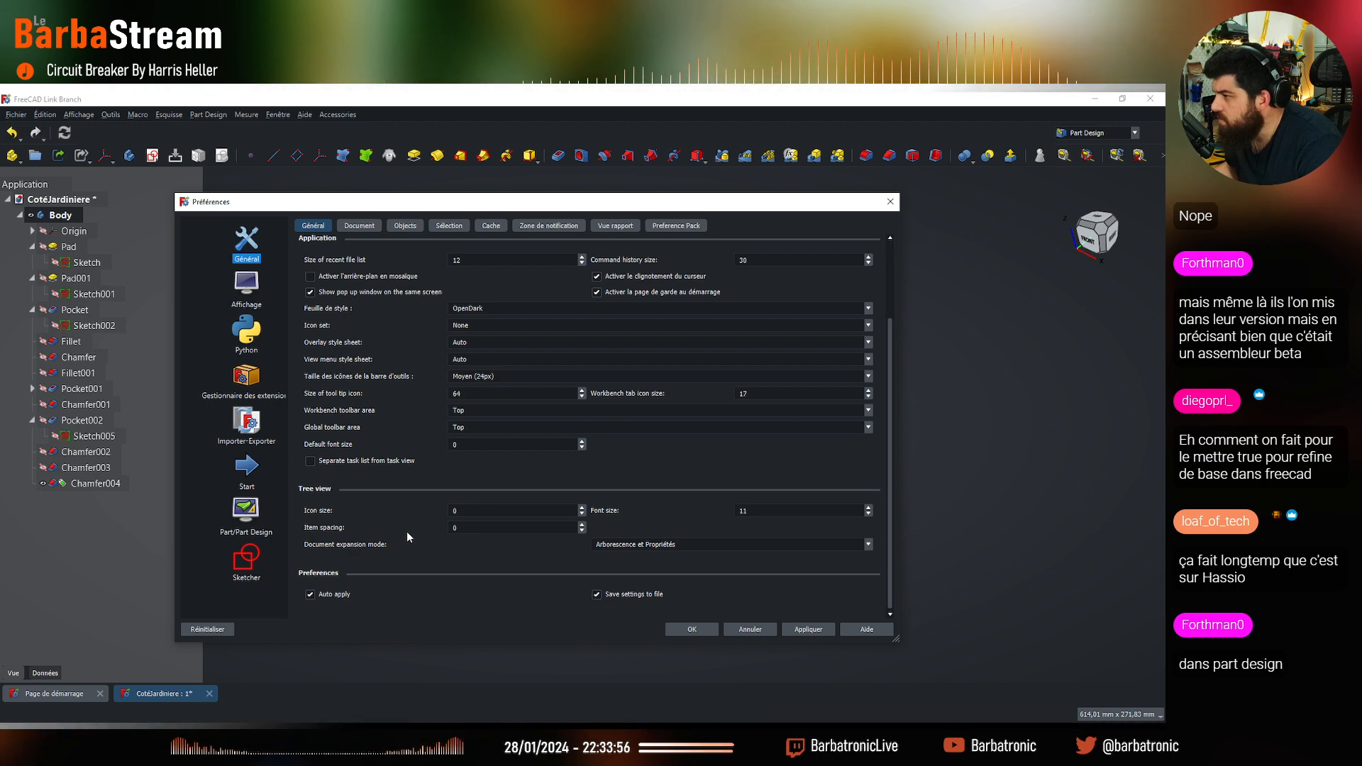
{"action": "scroll", "coordinate": [407, 531], "scroll_direction": "up", "scroll_amount": 2}
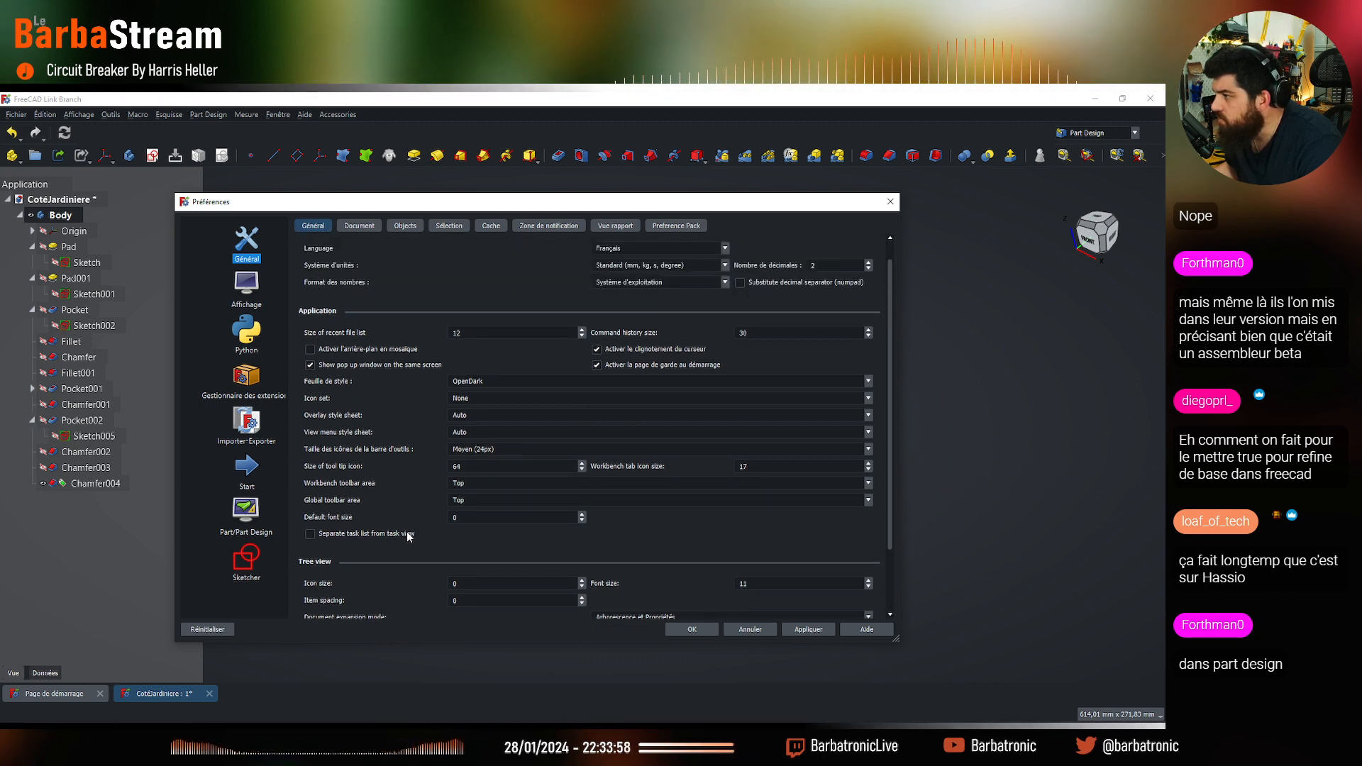
{"action": "scroll", "coordinate": [407, 531], "scroll_direction": "down", "scroll_amount": 2}
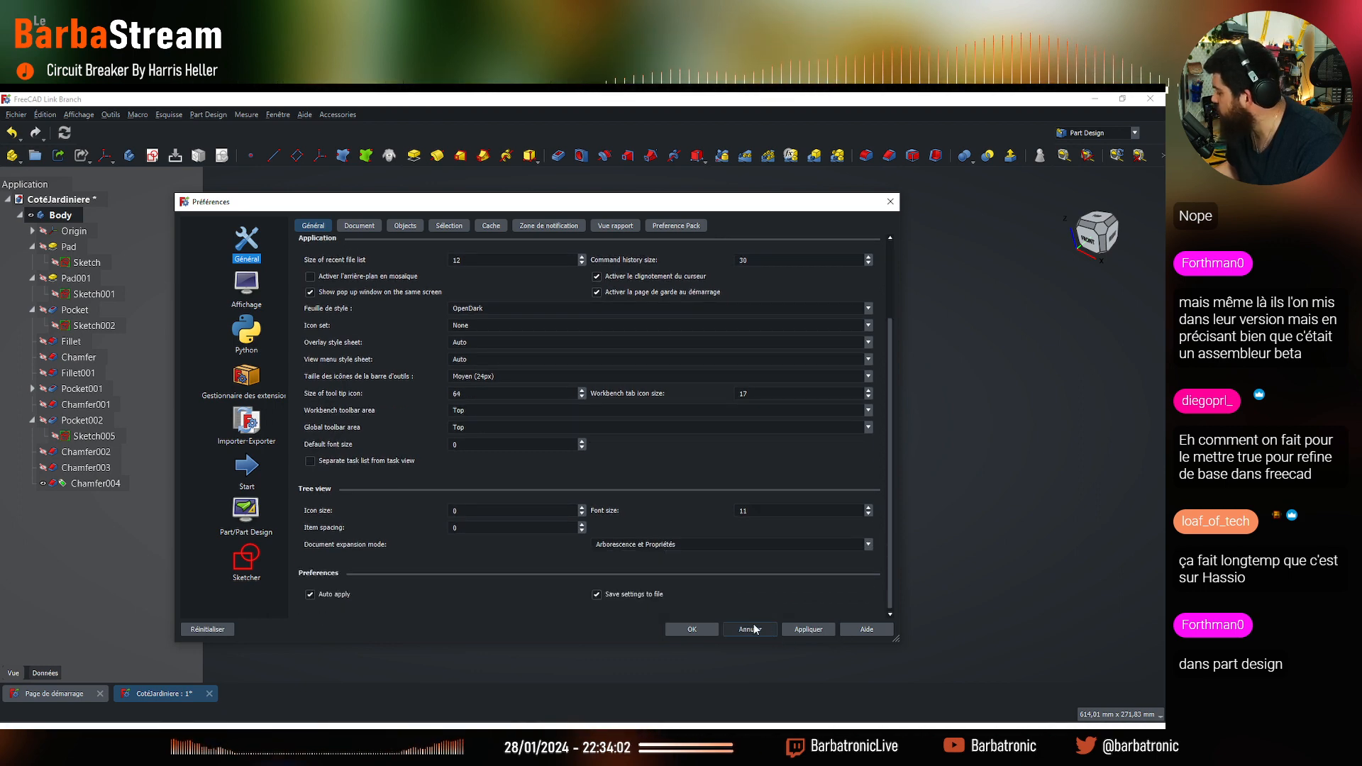
{"action": "left_click", "coordinate": [252, 280]}
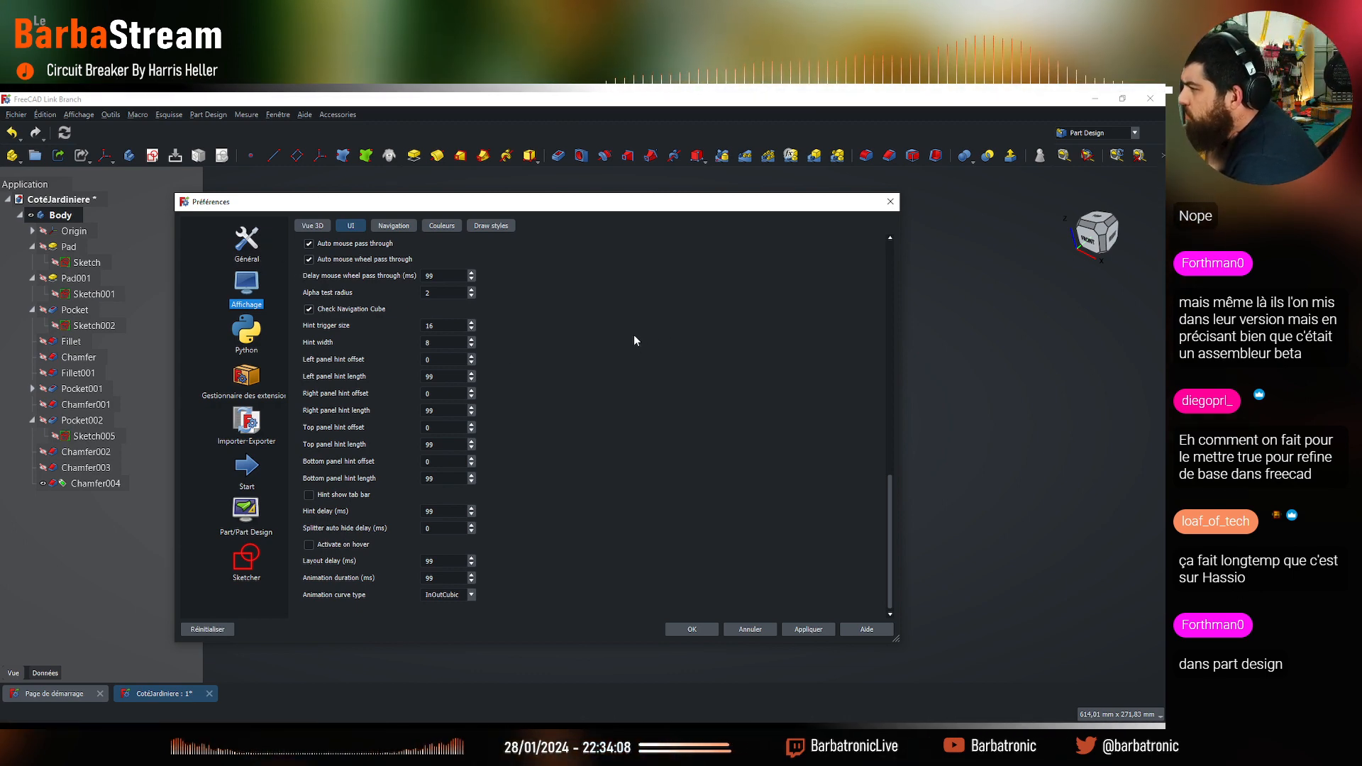
{"action": "scroll", "coordinate": [632, 332], "scroll_direction": "up", "scroll_amount": 10}
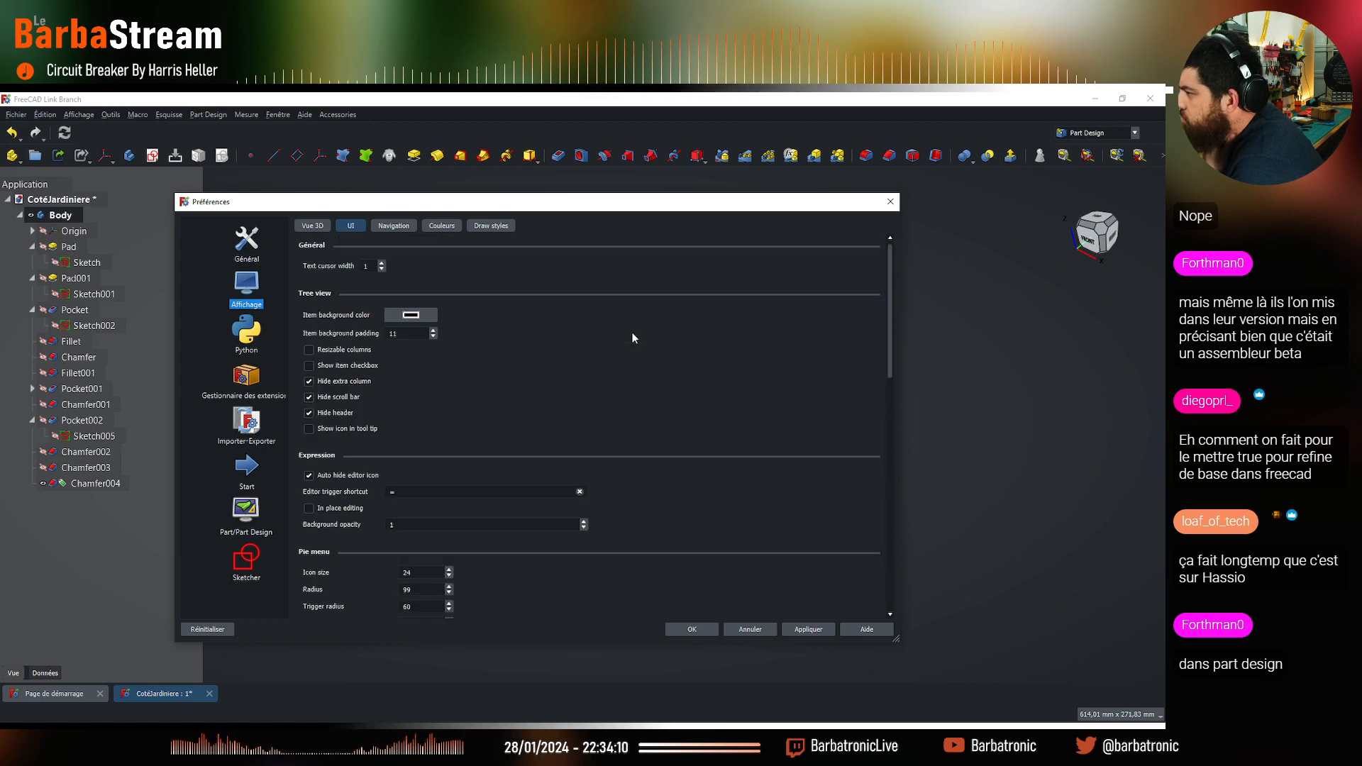
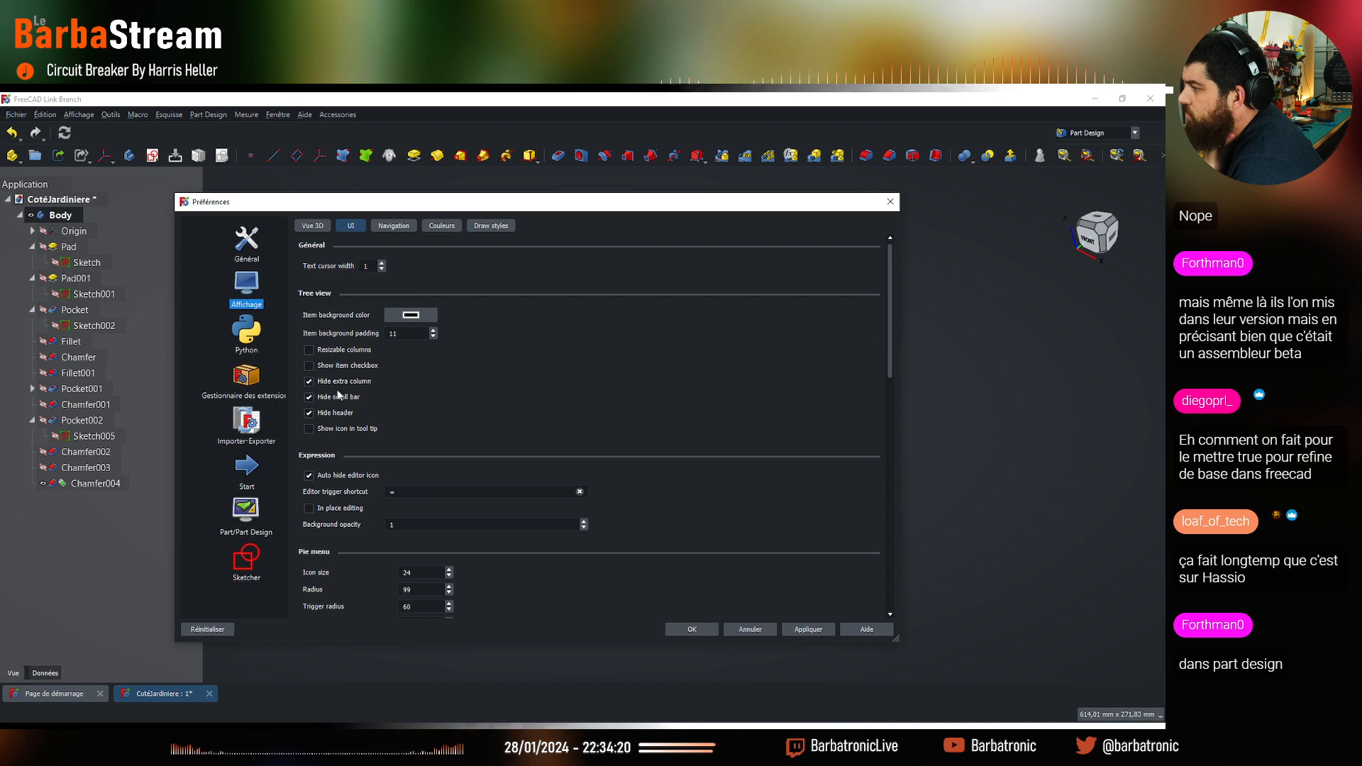
{"action": "left_click", "coordinate": [257, 230]}
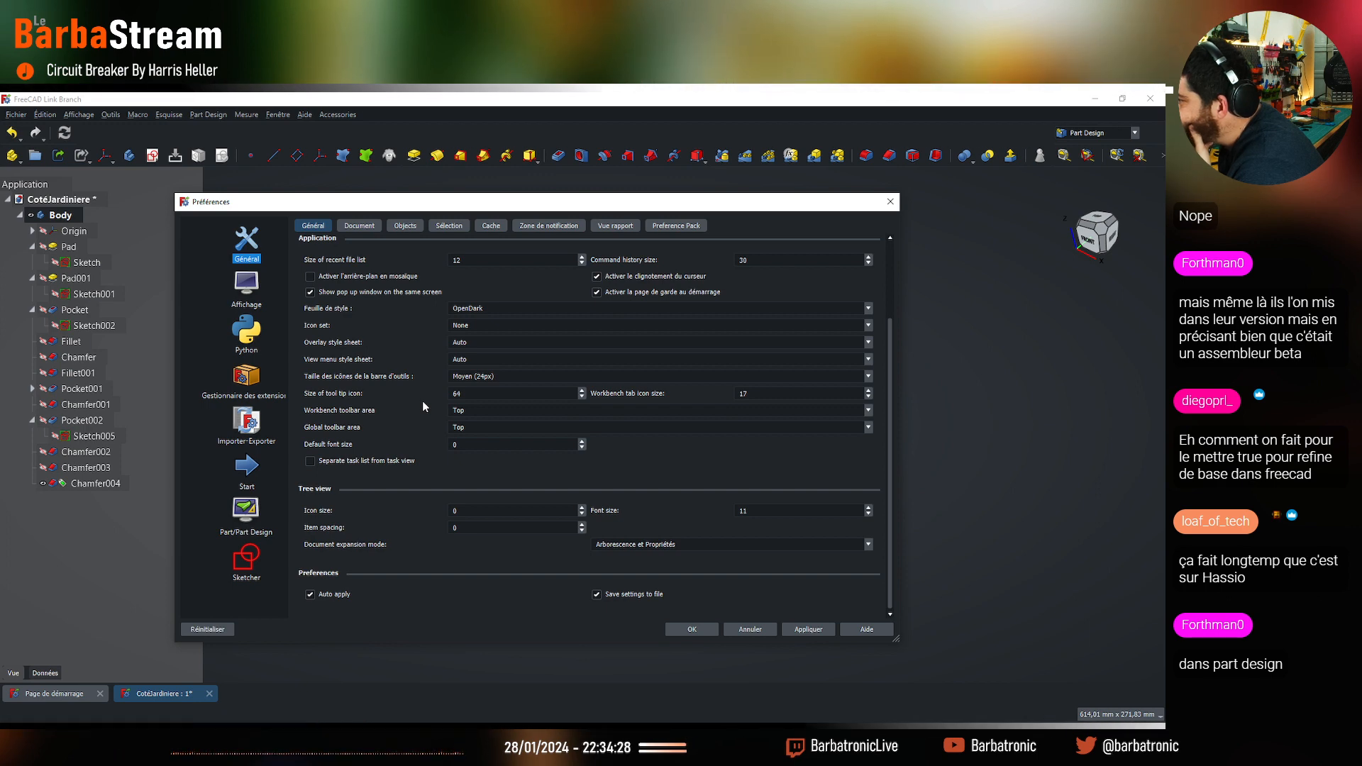
{"action": "scroll", "coordinate": [423, 398], "scroll_direction": "up", "scroll_amount": 3}
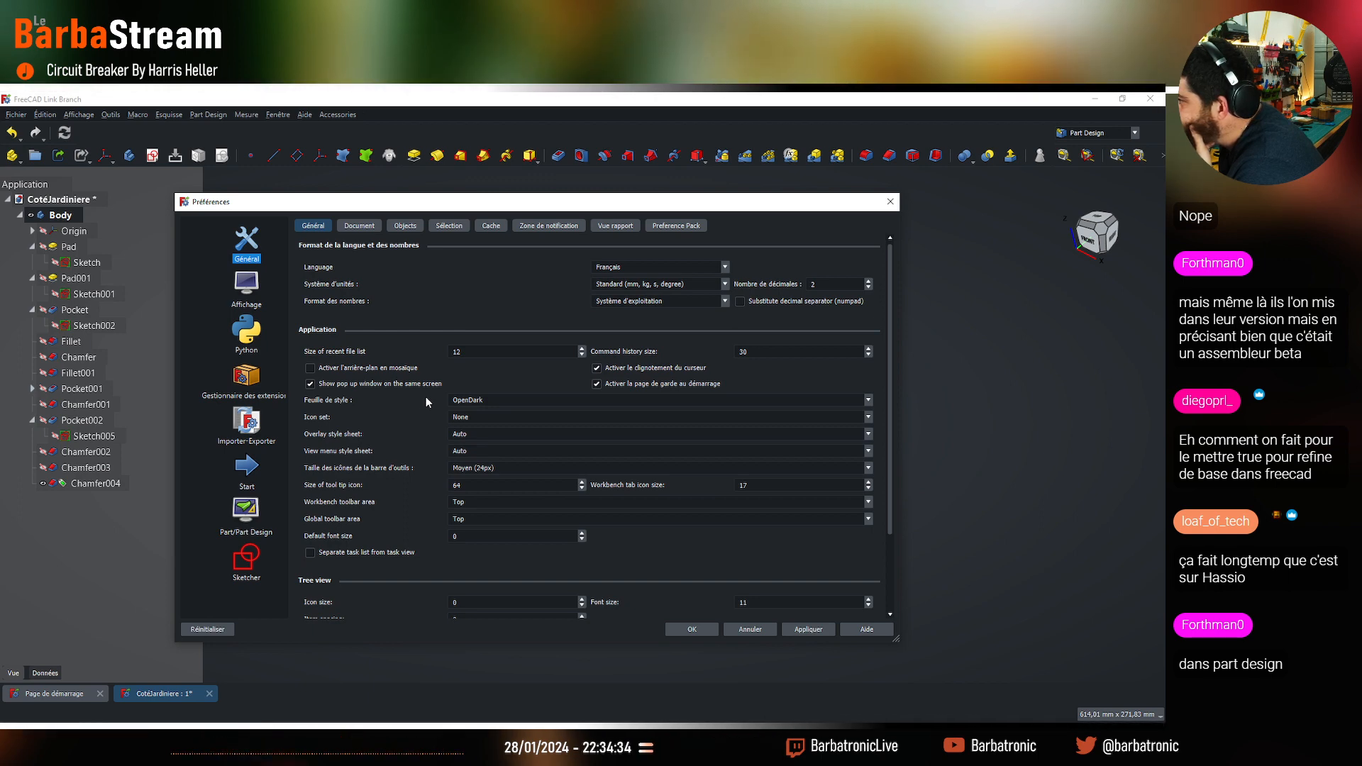
{"action": "left_click", "coordinate": [692, 629]}
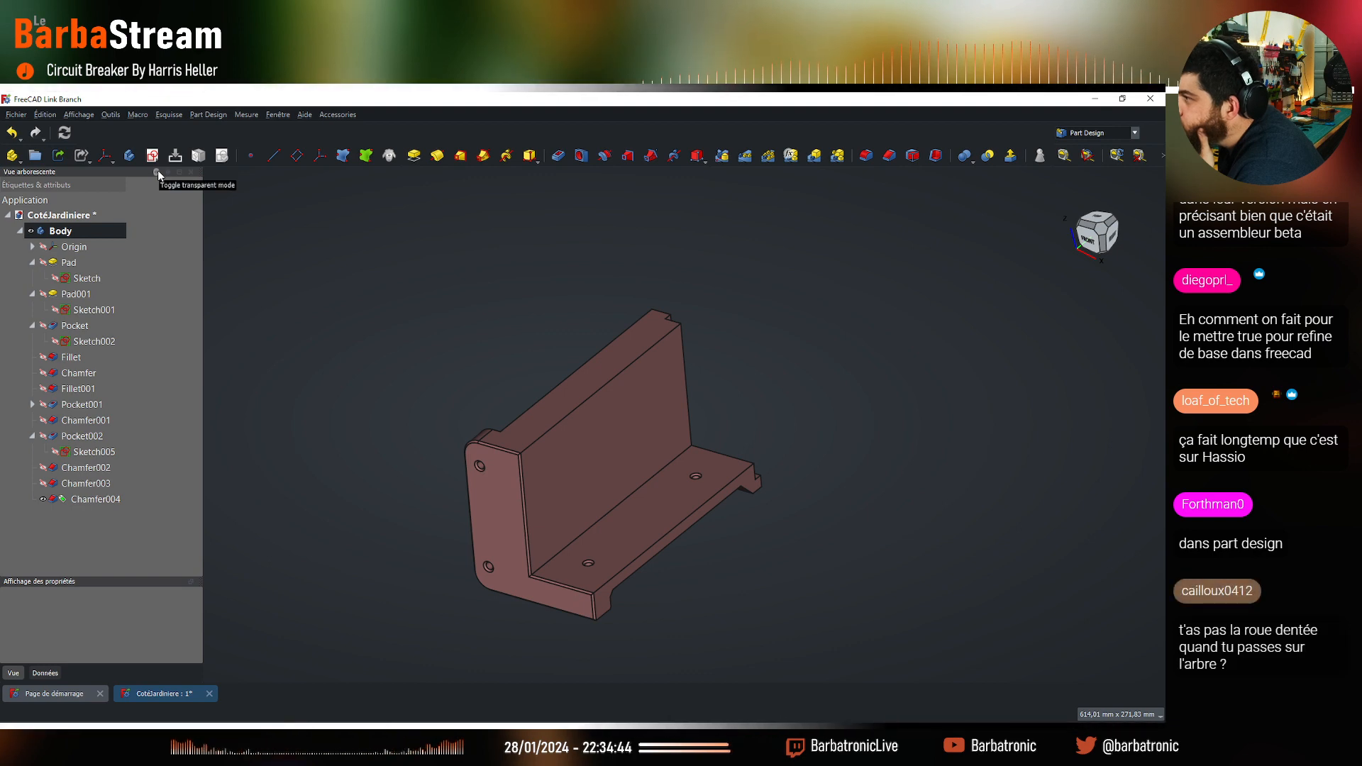
Take the model tree out of overlay mode and dock the property view with it as a tab
{"action": "left_click", "coordinate": [158, 172]}
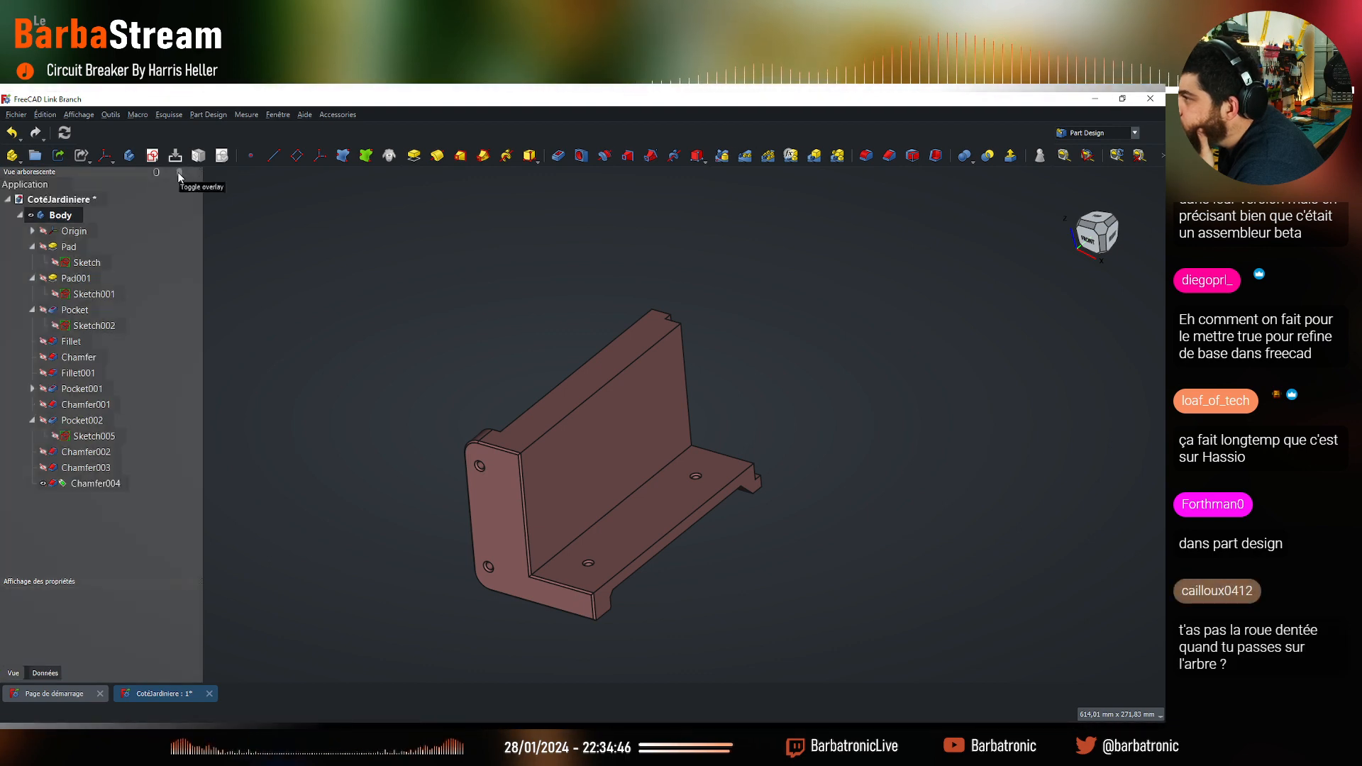
{"action": "left_click", "coordinate": [179, 171]}
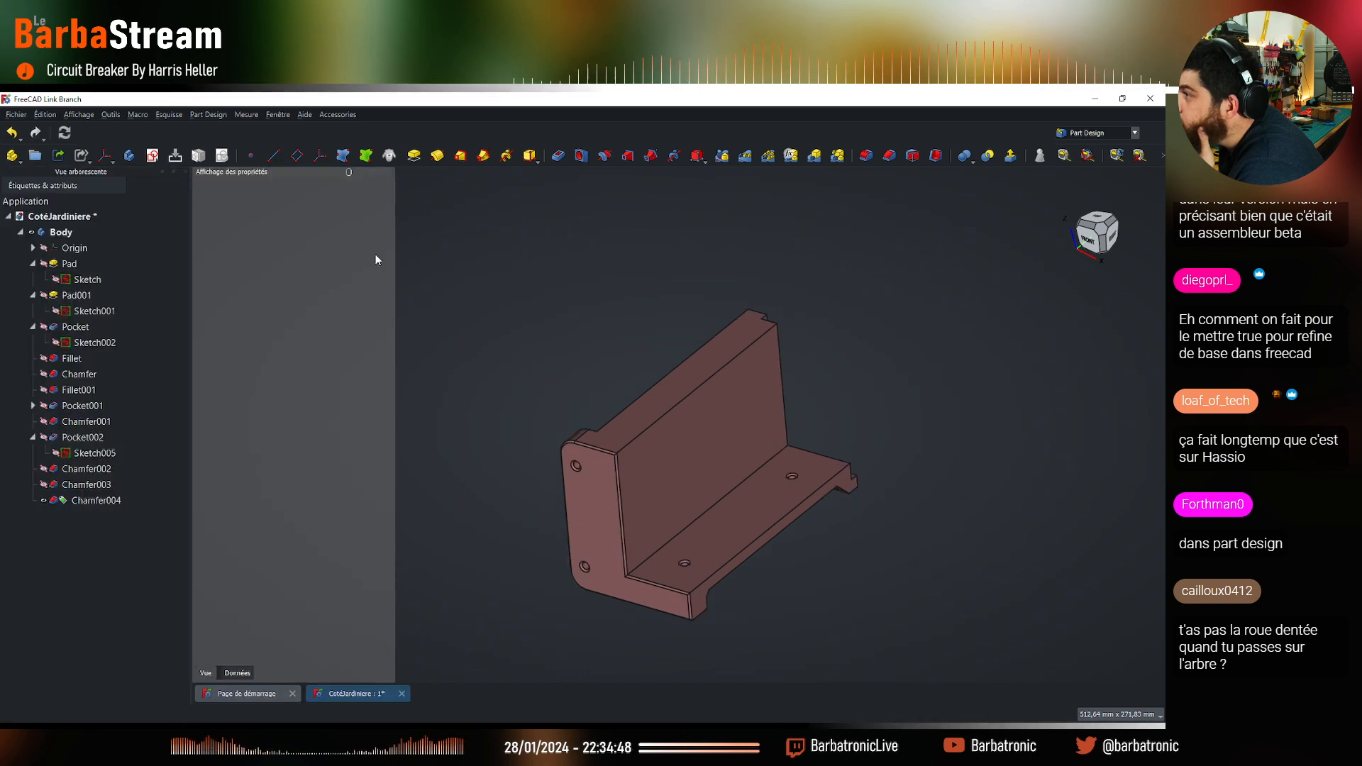
{"action": "left_click_drag", "start_coordinate": [283, 173], "coordinate": [176, 511]}
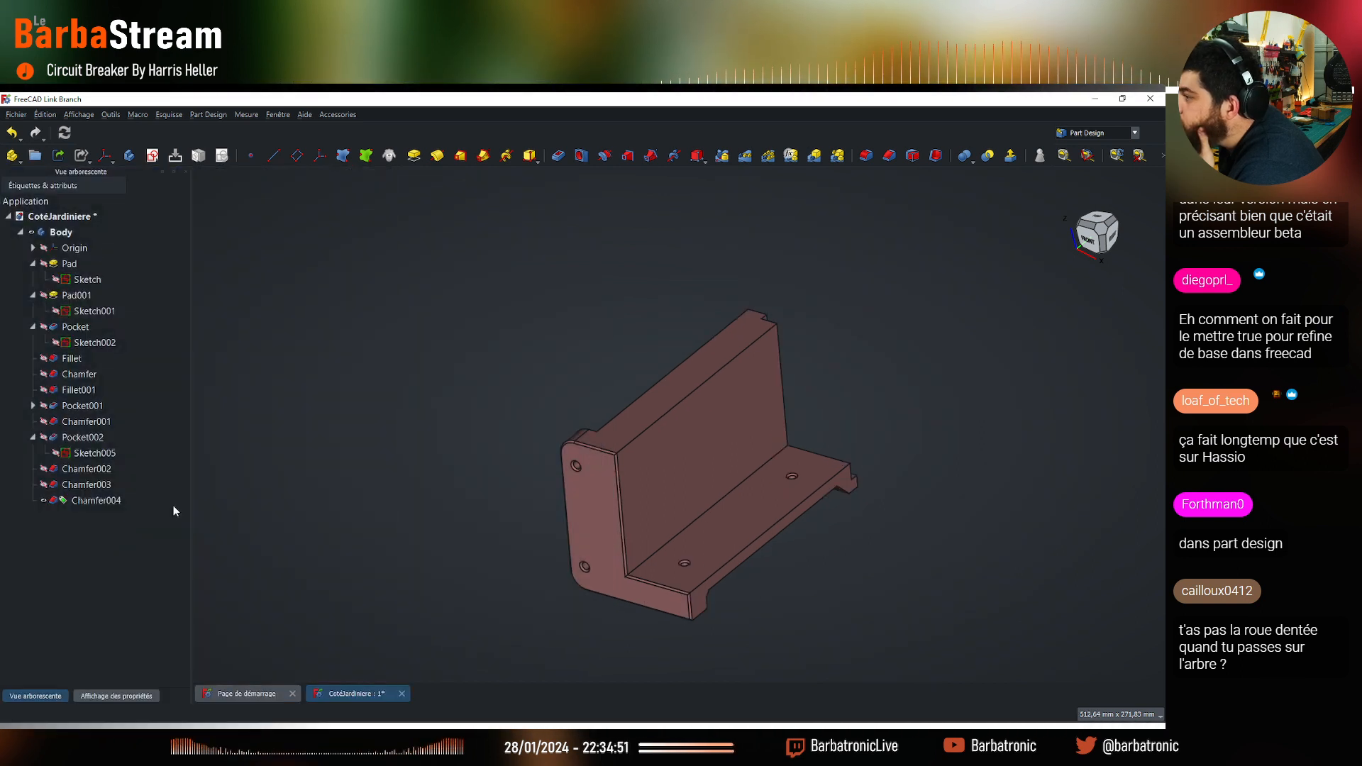
Return the model tree and property view to transparent overlay mode, with the tree stacked above the property view
{"action": "left_click", "coordinate": [174, 172]}
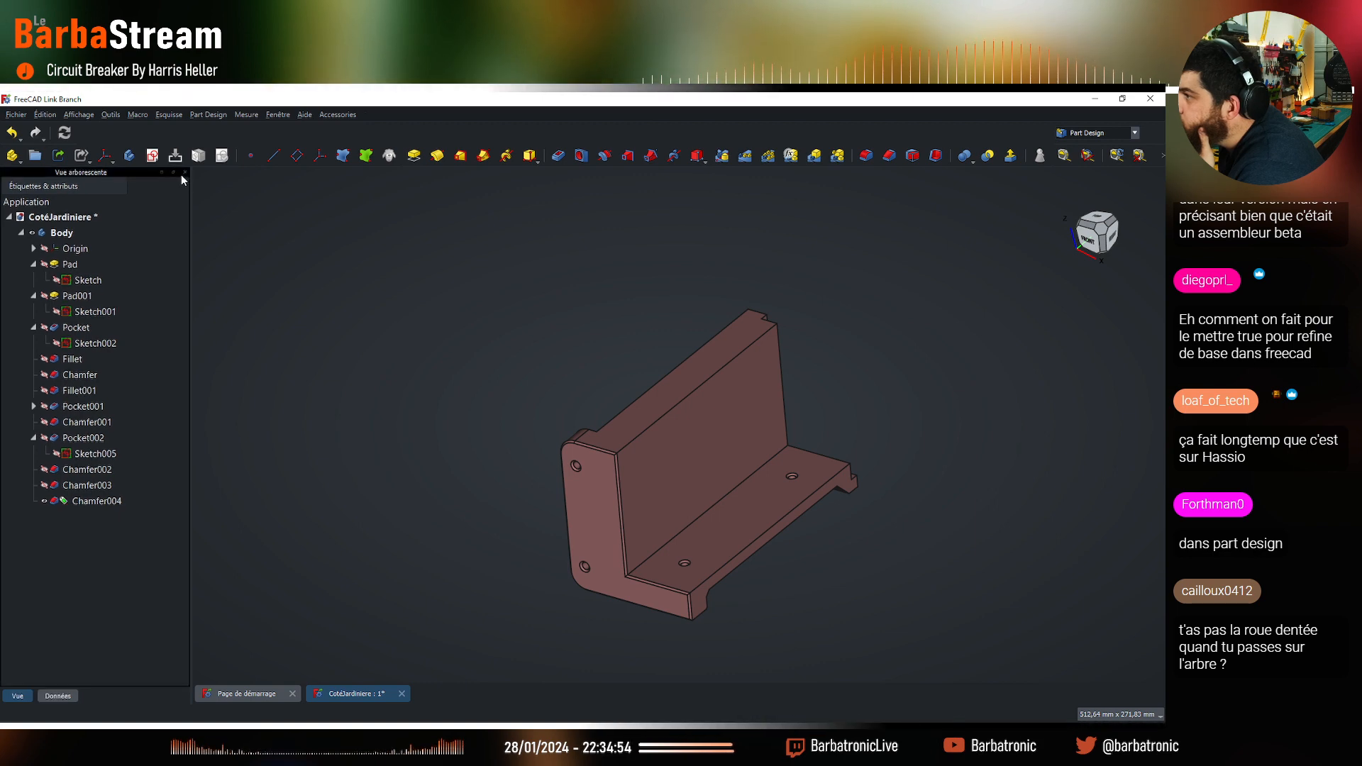
{"action": "left_click", "coordinate": [172, 172]}
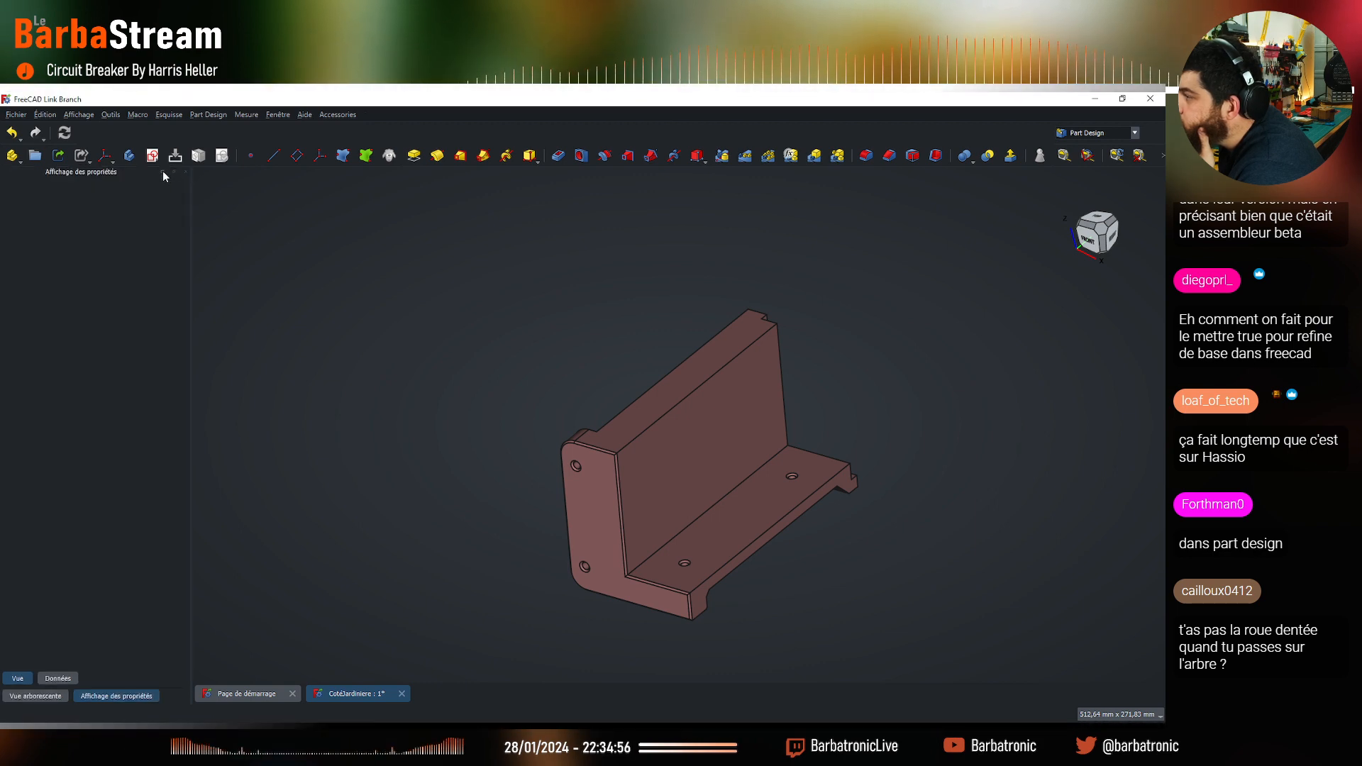
{"action": "left_click", "coordinate": [164, 174]}
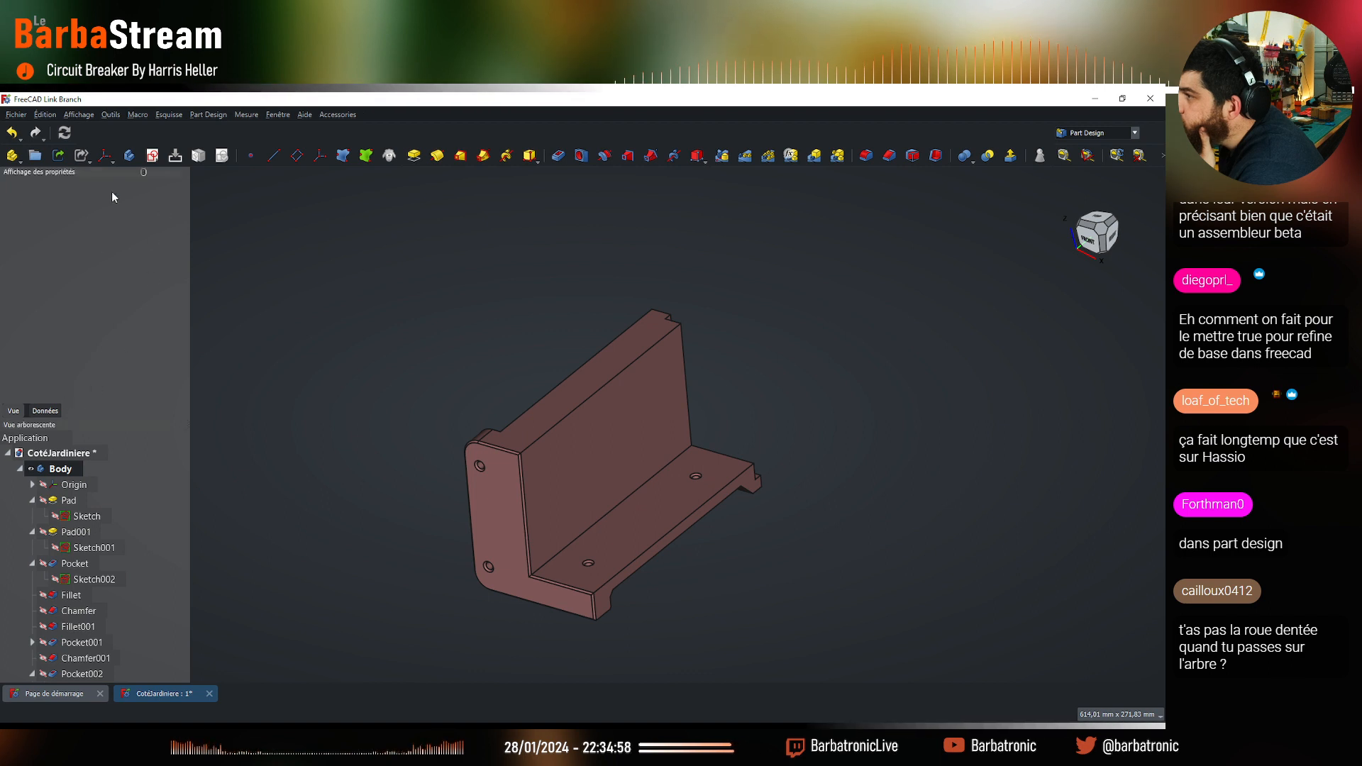
{"action": "left_click_drag", "start_coordinate": [93, 171], "coordinate": [215, 417]}
{"action": "left_click_drag", "start_coordinate": [93, 499], "coordinate": [96, 502]}
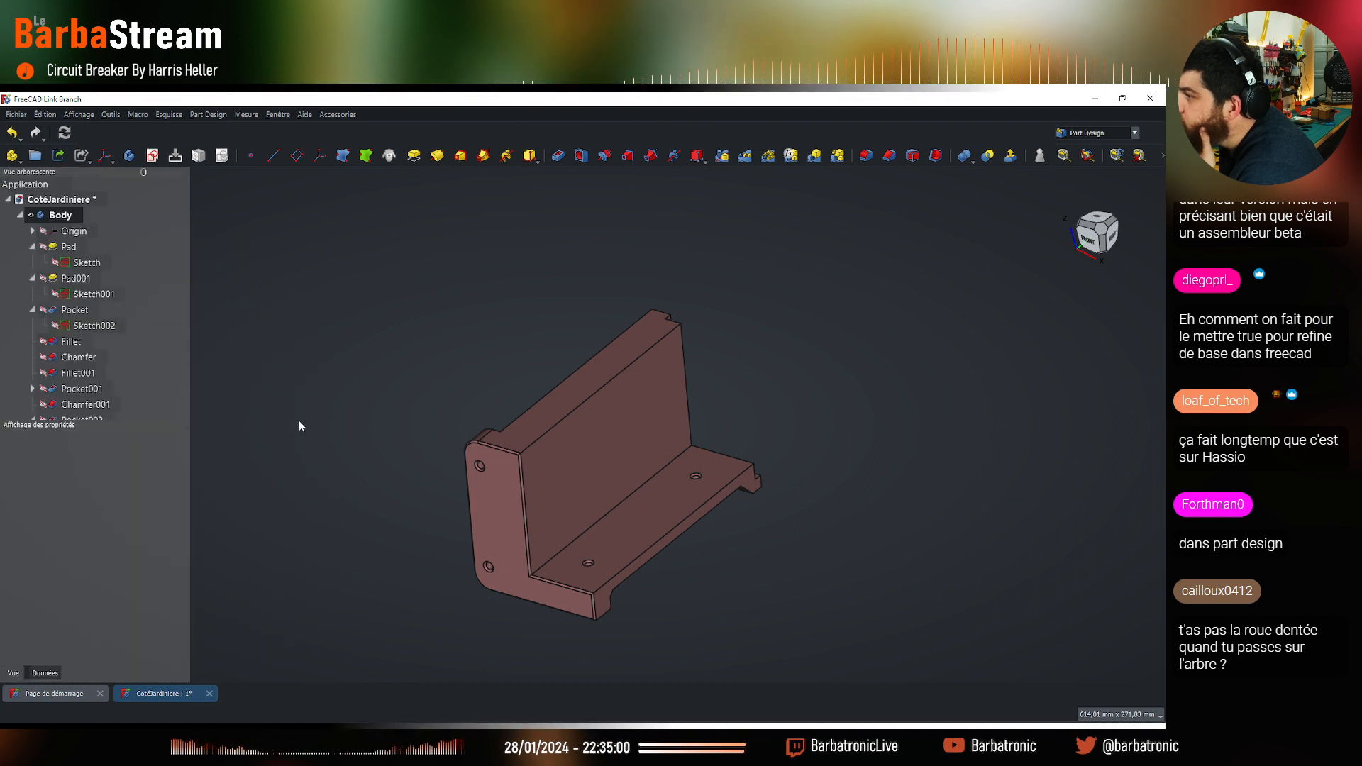
{"action": "scroll", "coordinate": [377, 524], "scroll_direction": "down", "scroll_amount": 3}
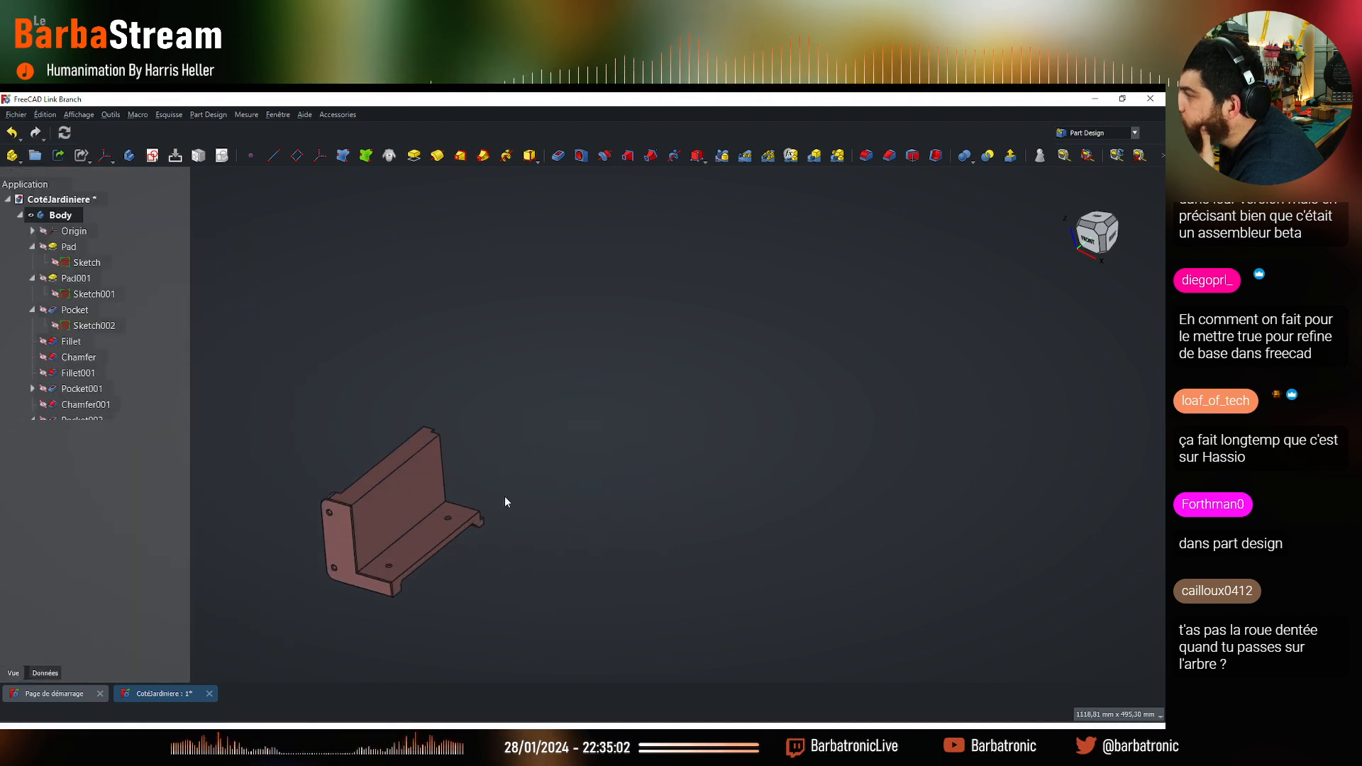
{"action": "scroll", "coordinate": [471, 568], "scroll_direction": "up", "scroll_amount": 8}
{"action": "scroll", "coordinate": [467, 557], "scroll_direction": "down", "scroll_amount": 9}
{"action": "scroll", "coordinate": [417, 561], "scroll_direction": "up", "scroll_amount": 1}
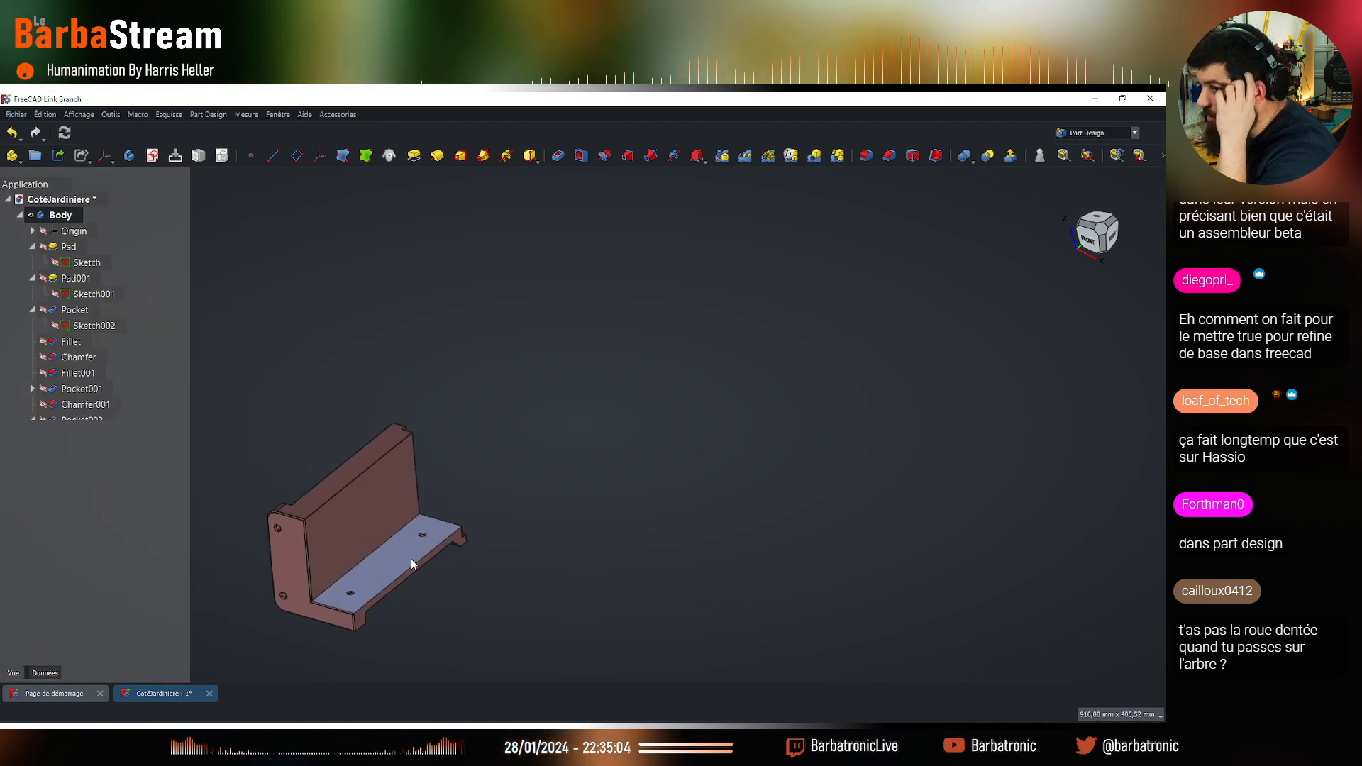
{"action": "scroll", "coordinate": [418, 561], "scroll_direction": "down", "scroll_amount": 4}
{"action": "scroll", "coordinate": [418, 561], "scroll_direction": "up", "scroll_amount": 6}
{"action": "scroll", "coordinate": [417, 561], "scroll_direction": "down", "scroll_amount": 5}
{"action": "scroll", "coordinate": [326, 589], "scroll_direction": "up", "scroll_amount": 5}
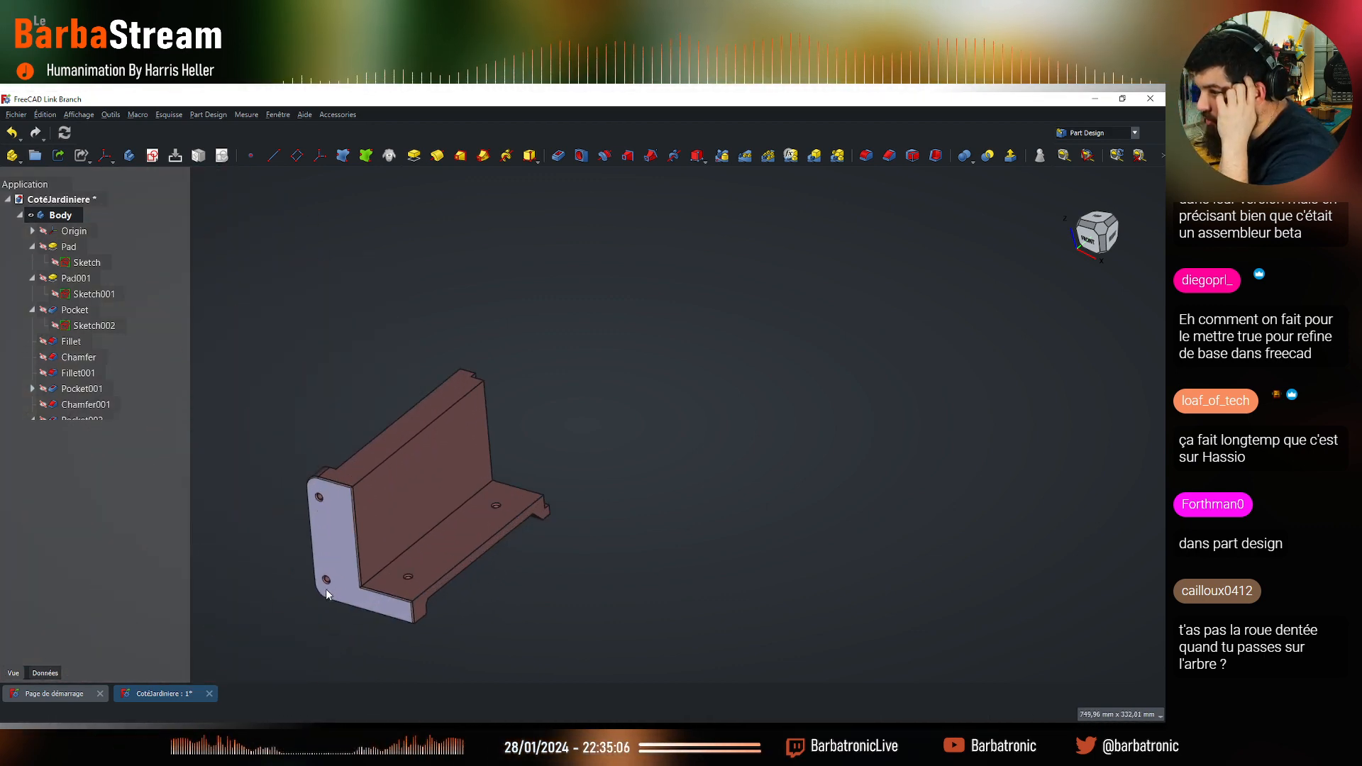
Check the context menu options over the model tree and enlarge the tree's area above the property view
{"action": "right_click", "coordinate": [67, 198]}
{"action": "left_click", "coordinate": [152, 245]}
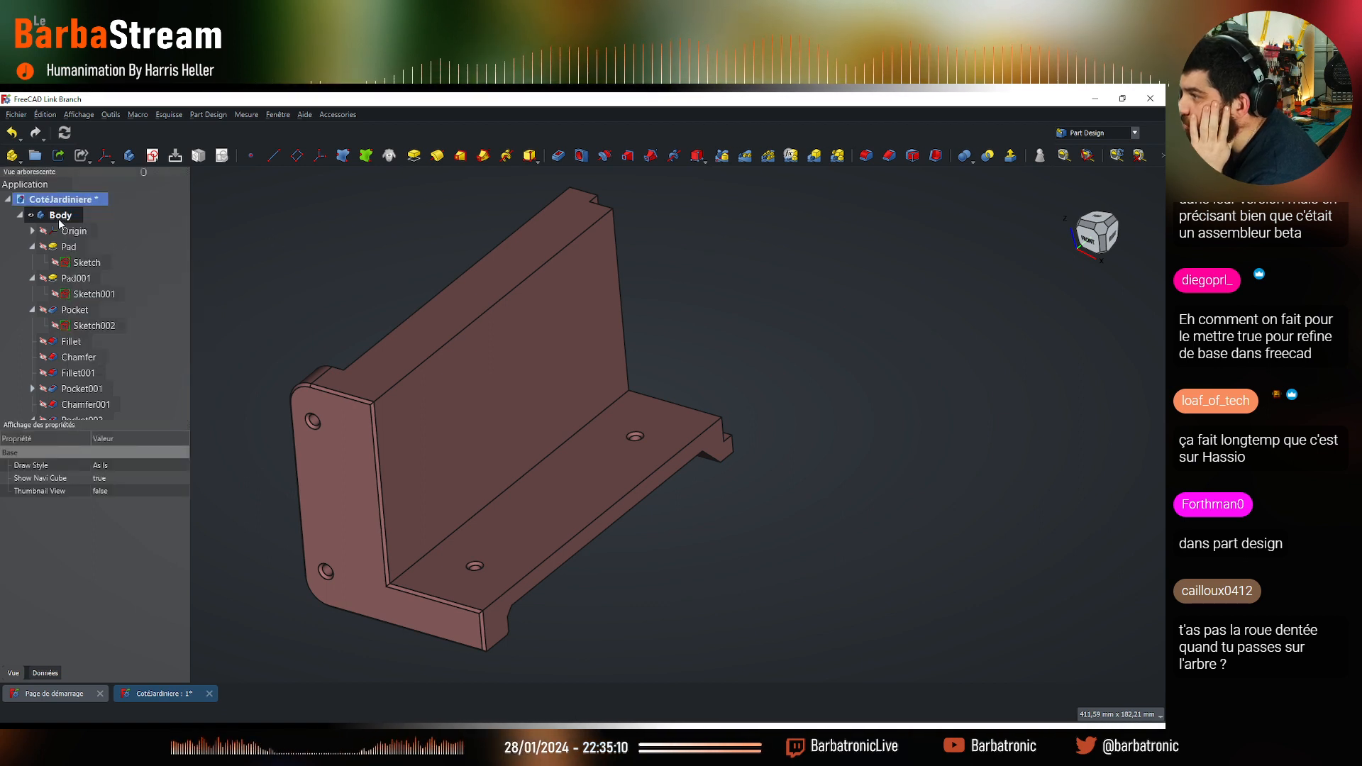
{"action": "right_click", "coordinate": [131, 244]}
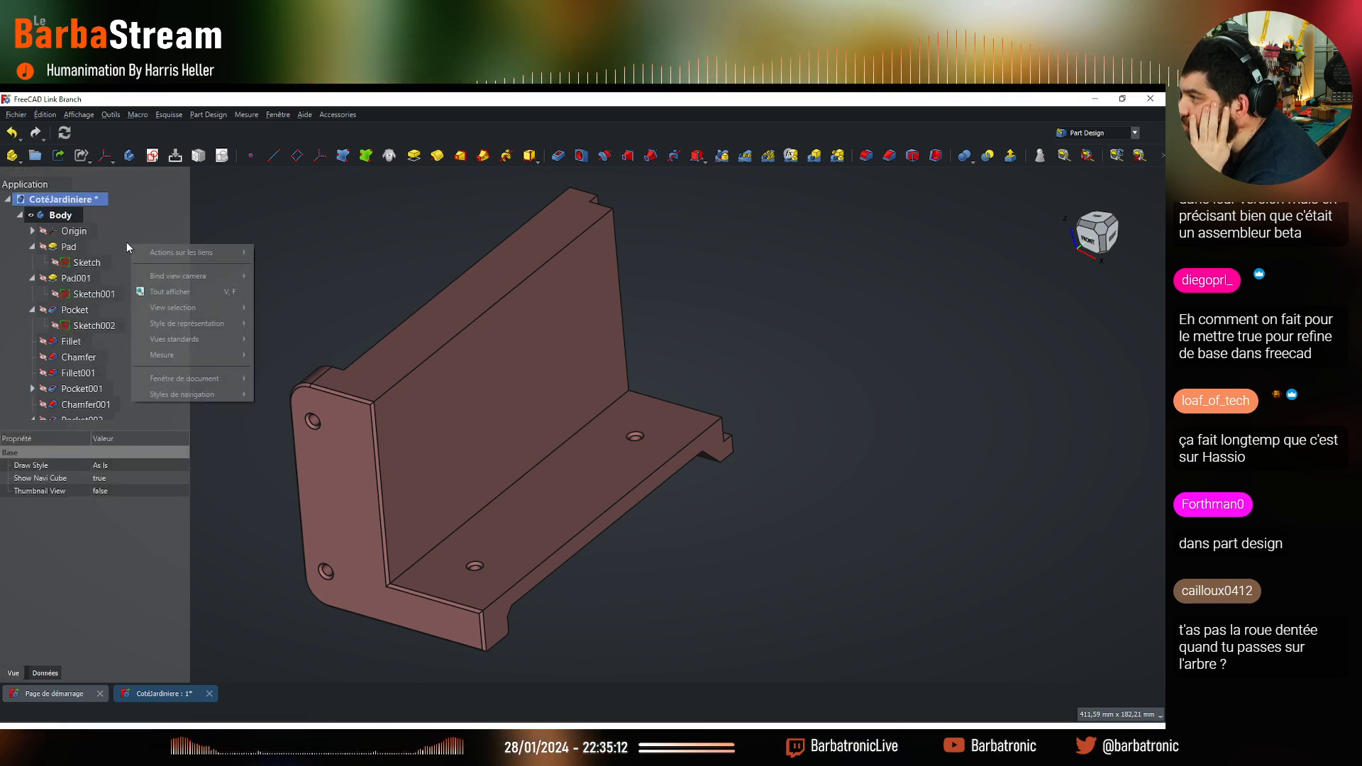
{"action": "left_click", "coordinate": [122, 237]}
{"action": "left_click_drag", "start_coordinate": [125, 424], "coordinate": [125, 531]}
{"action": "right_click", "coordinate": [124, 512]}
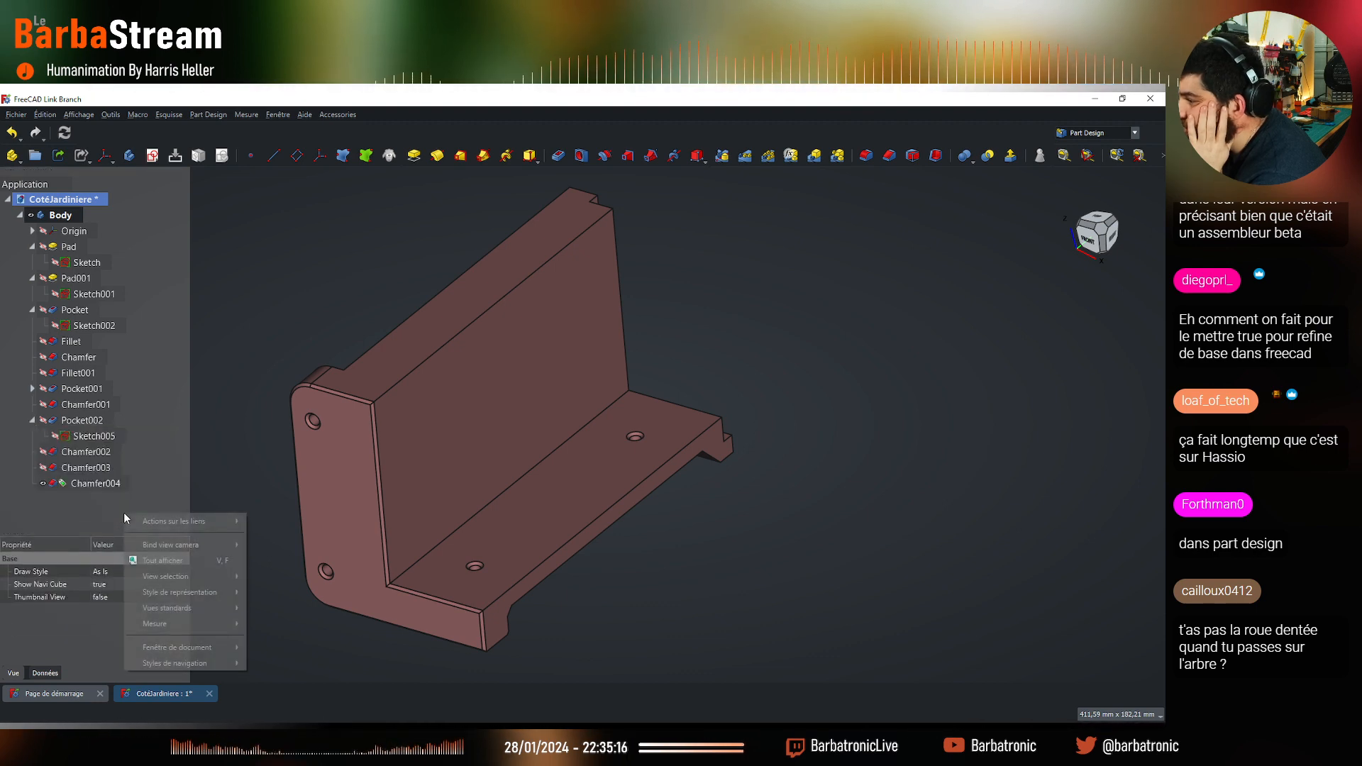
{"action": "mouse_move", "coordinate": [211, 649]}
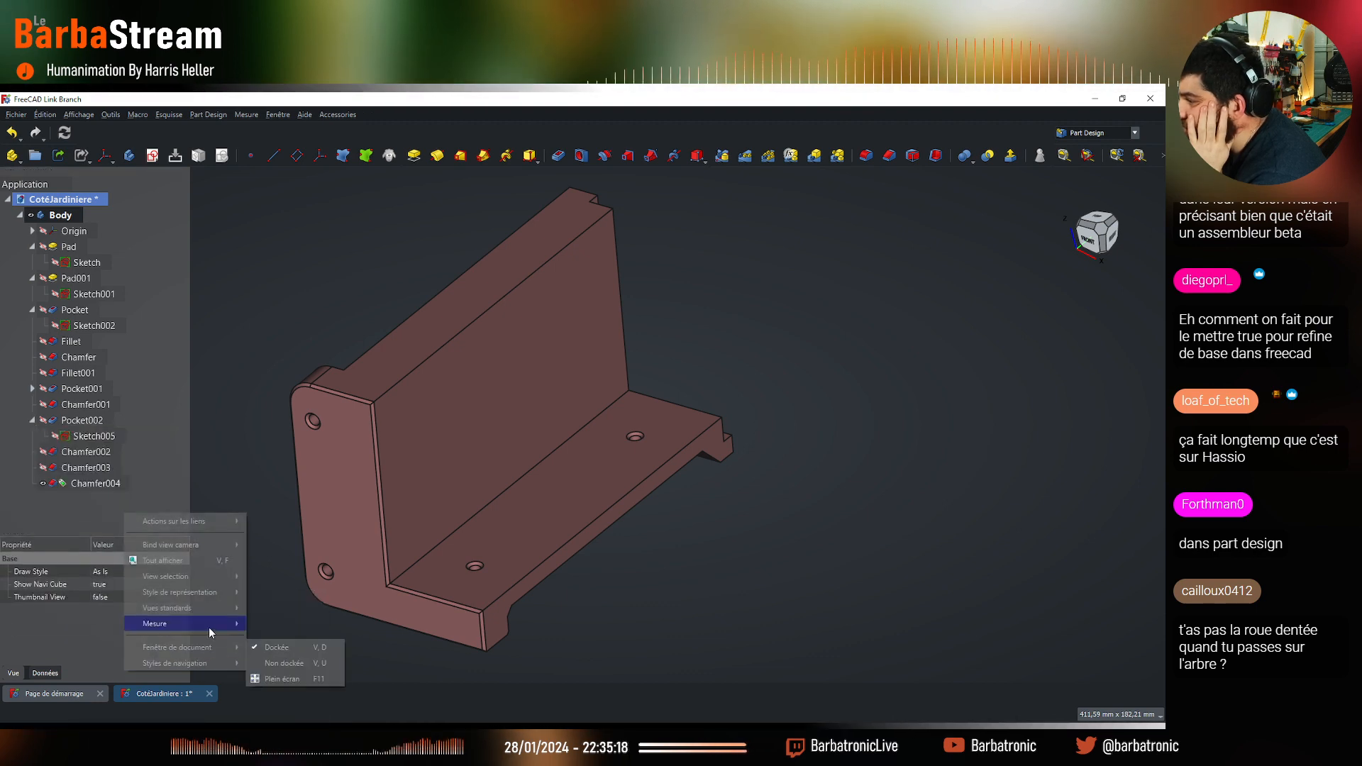
{"action": "left_click", "coordinate": [187, 440]}
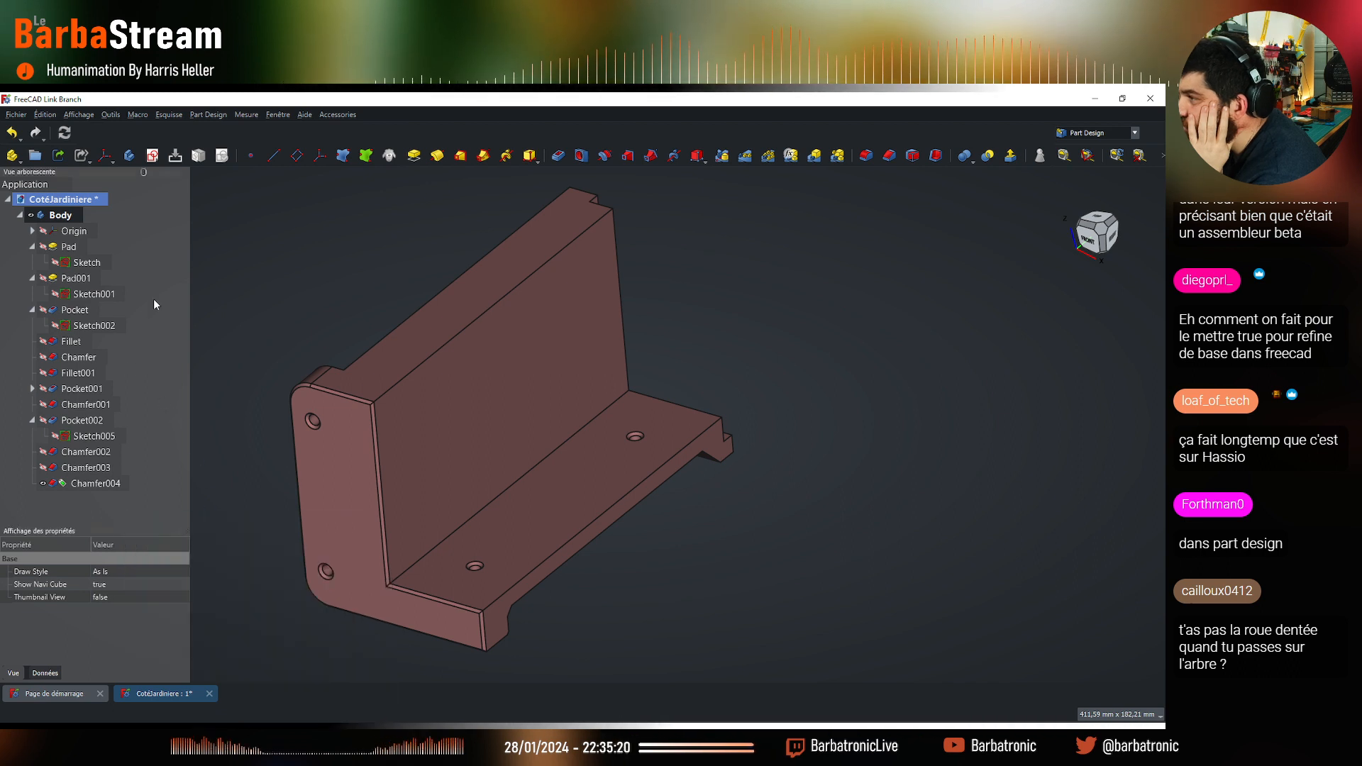
Take the model tree out of overlay mode and return it to compare its appearance against the 3D view
{"action": "left_click", "coordinate": [143, 173]}
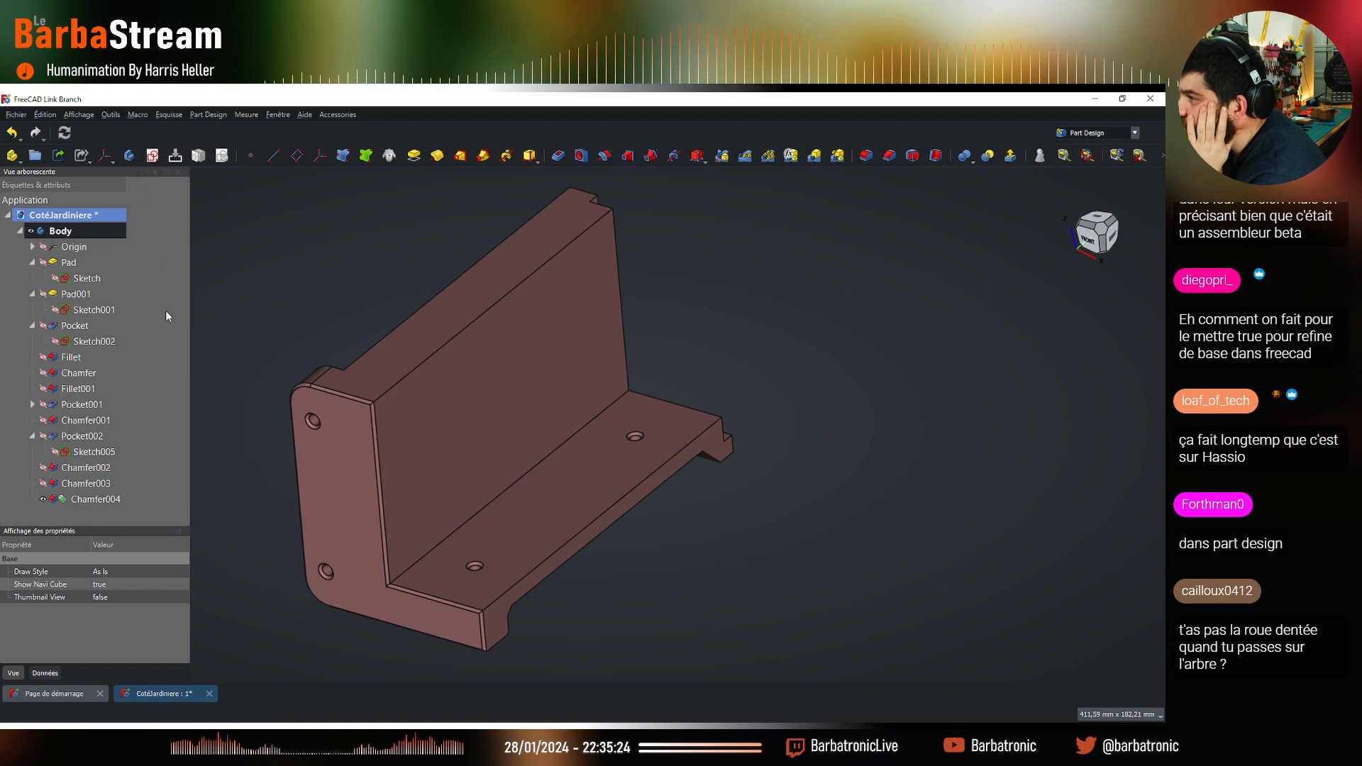
{"action": "scroll", "coordinate": [447, 458], "scroll_direction": "down", "scroll_amount": 5}
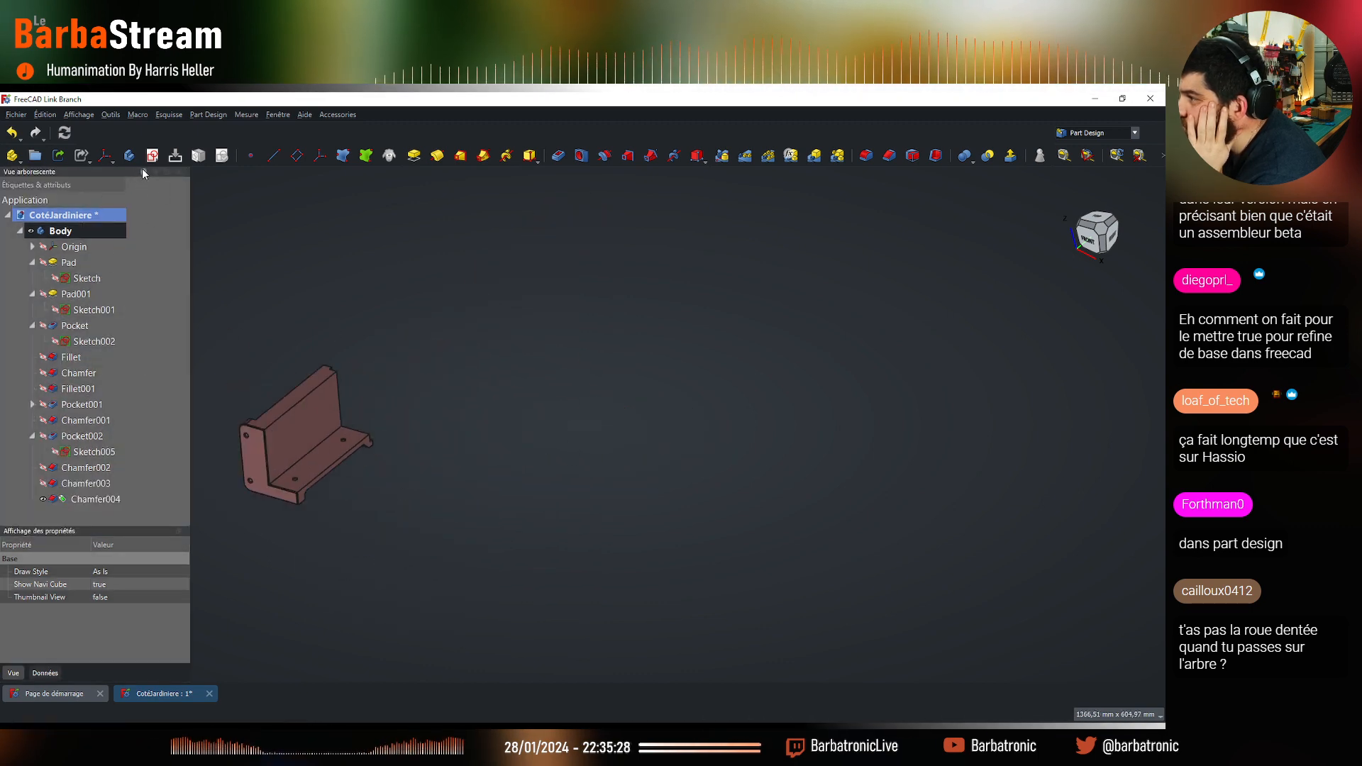
{"action": "left_click", "coordinate": [143, 172]}
{"action": "scroll", "coordinate": [437, 471], "scroll_direction": "down", "scroll_amount": 5}
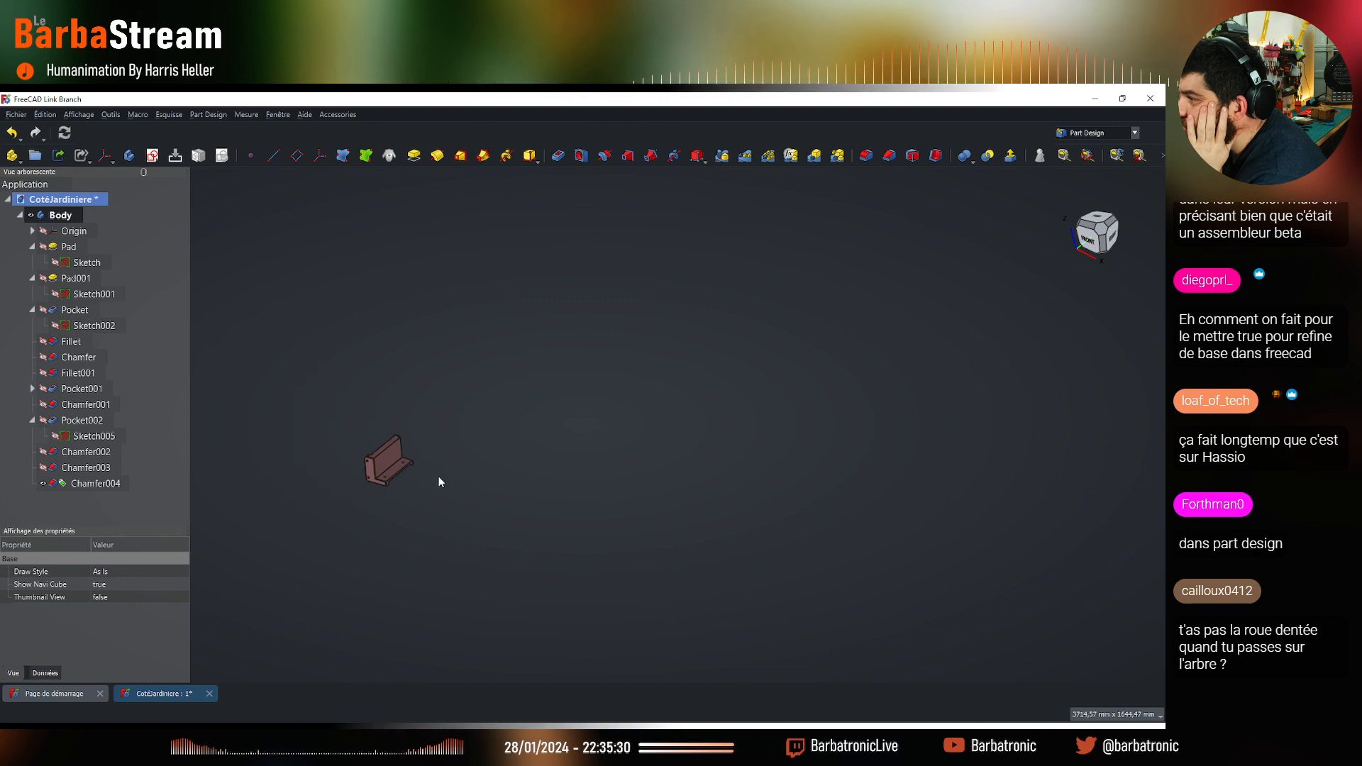
{"action": "scroll", "coordinate": [443, 480], "scroll_direction": "up", "scroll_amount": 11}
{"action": "scroll", "coordinate": [466, 504], "scroll_direction": "down", "scroll_amount": 4}
{"action": "scroll", "coordinate": [466, 505], "scroll_direction": "down", "scroll_amount": 5}
{"action": "scroll", "coordinate": [262, 480], "scroll_direction": "up", "scroll_amount": 5}
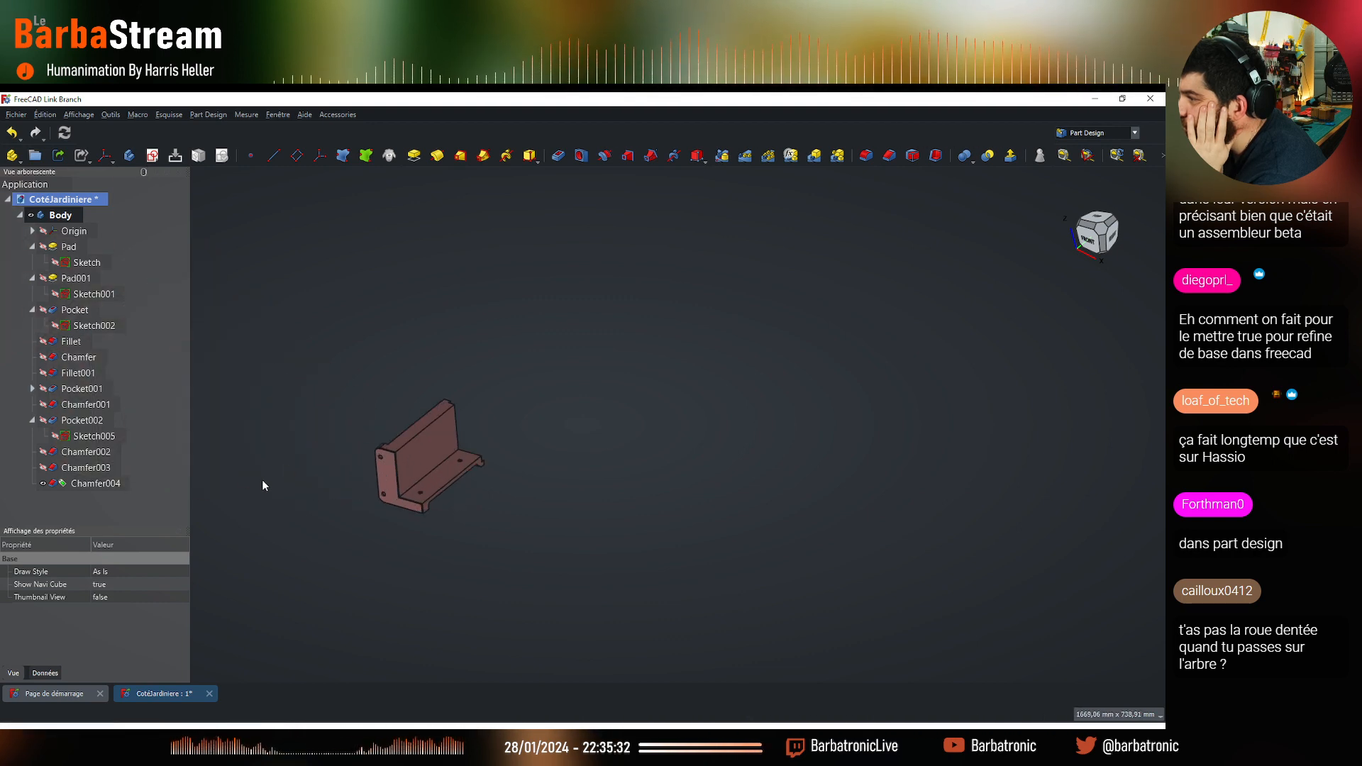
{"action": "scroll", "coordinate": [621, 472], "scroll_direction": "up", "scroll_amount": 2}
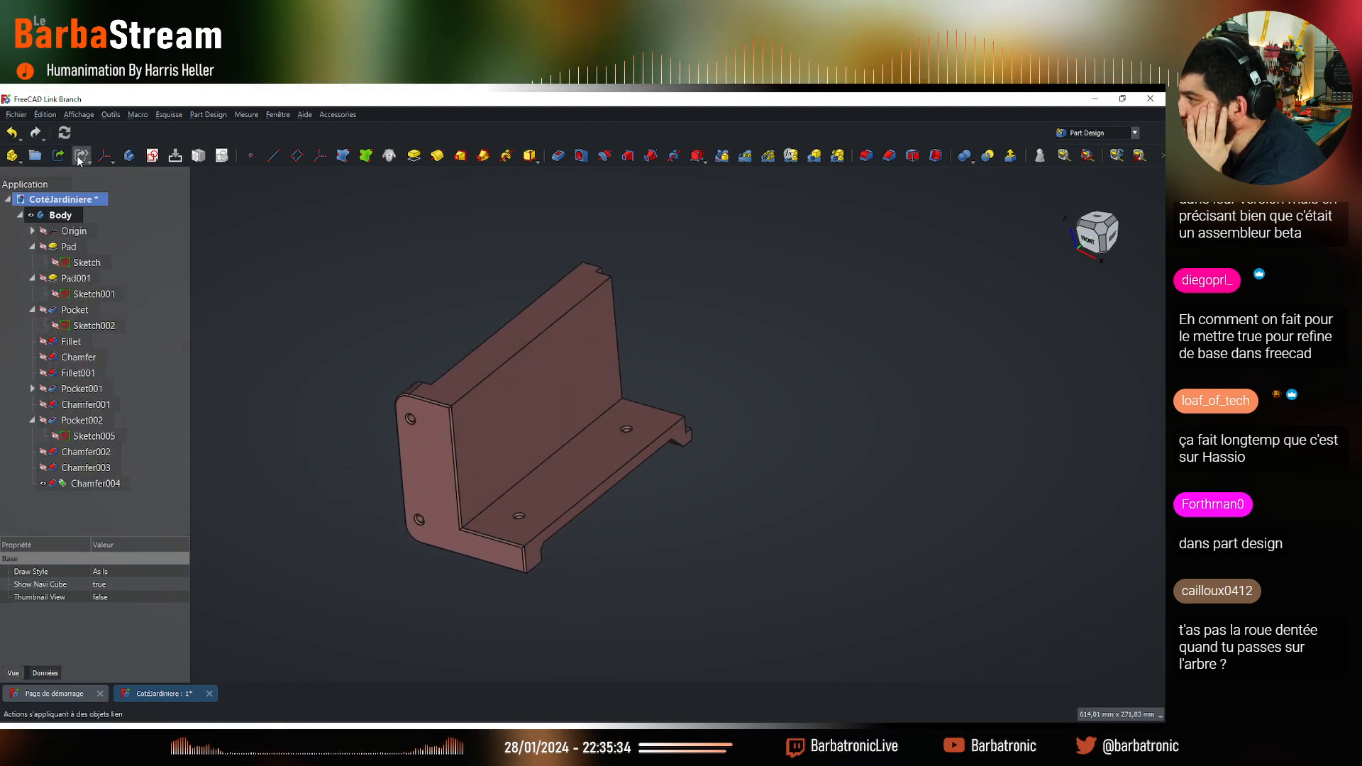
Toggle the dock window overlay's transparency and check it with the part moved behind the model tree
{"action": "left_click", "coordinate": [28, 115]}
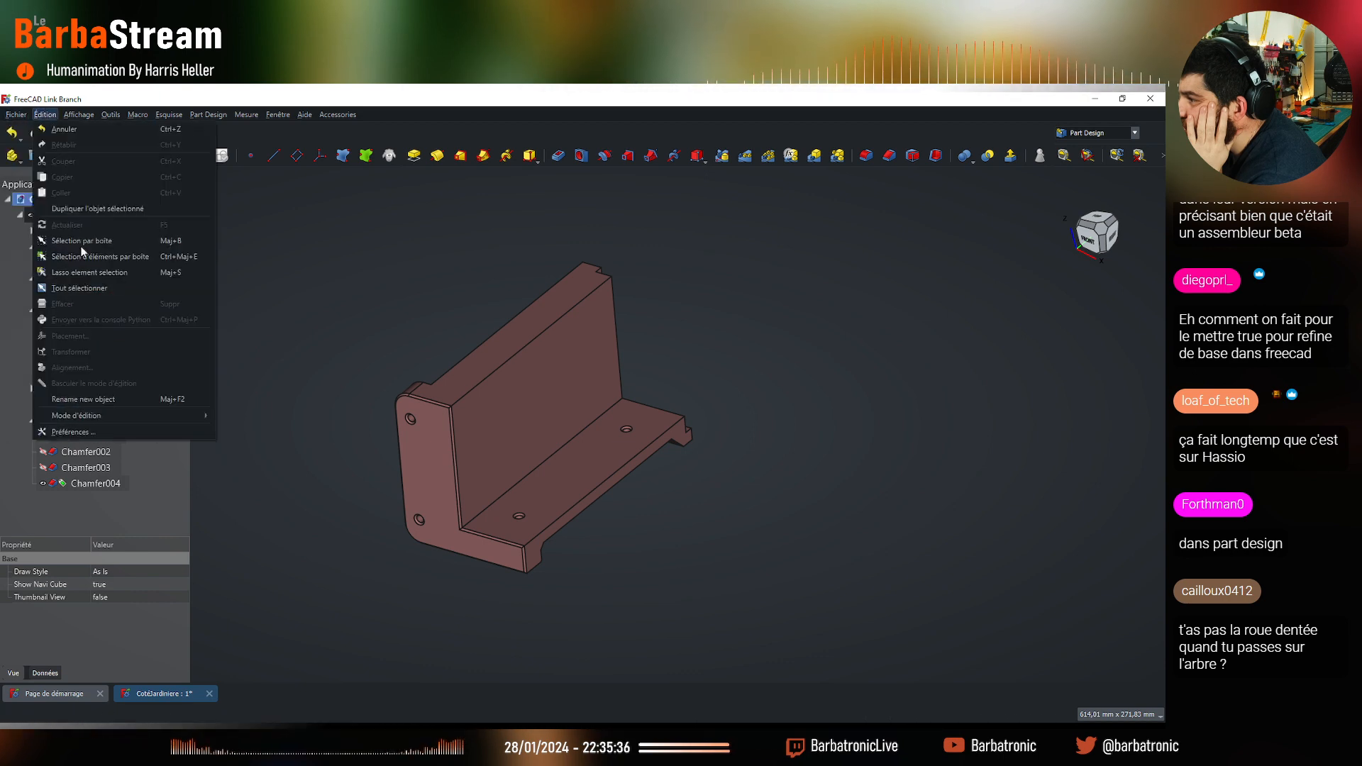
{"action": "mouse_move", "coordinate": [78, 115]}
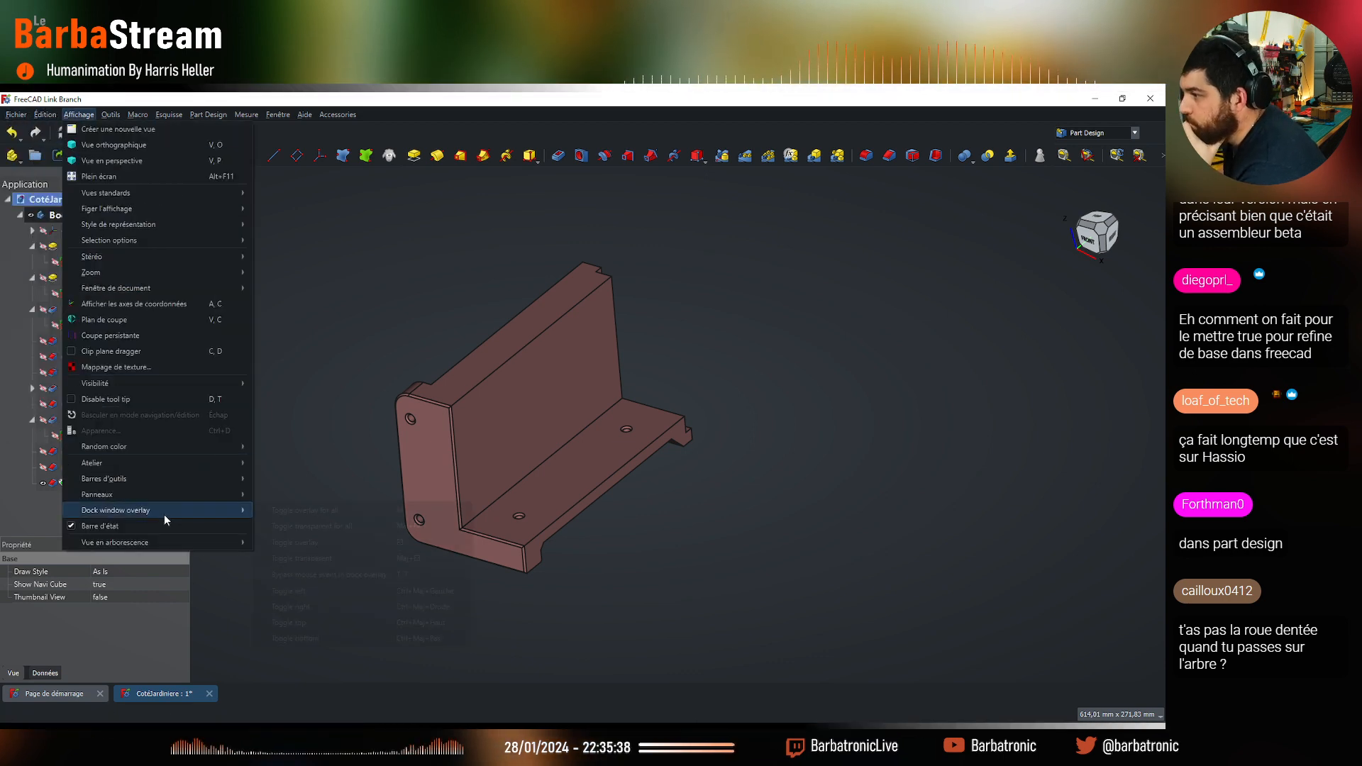
{"action": "mouse_move", "coordinate": [164, 512]}
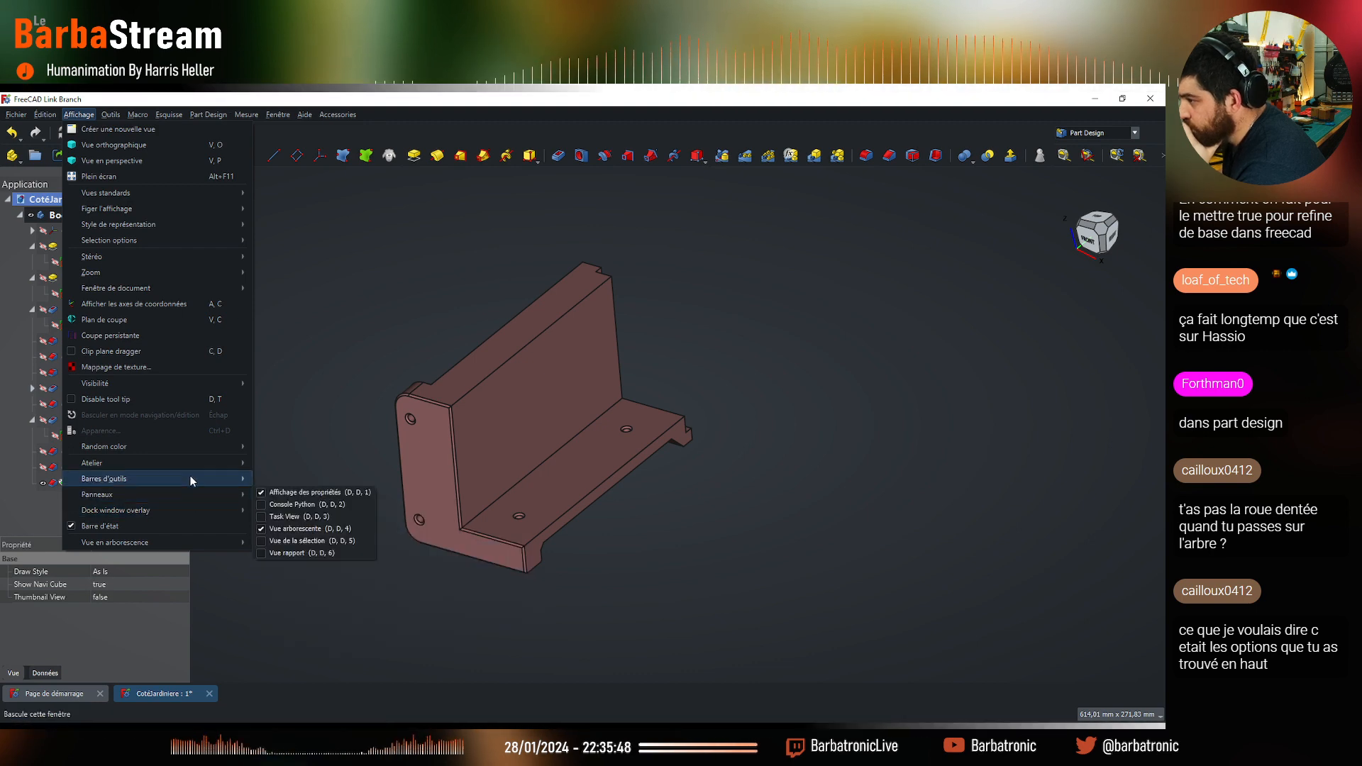
{"action": "mouse_move", "coordinate": [170, 466]}
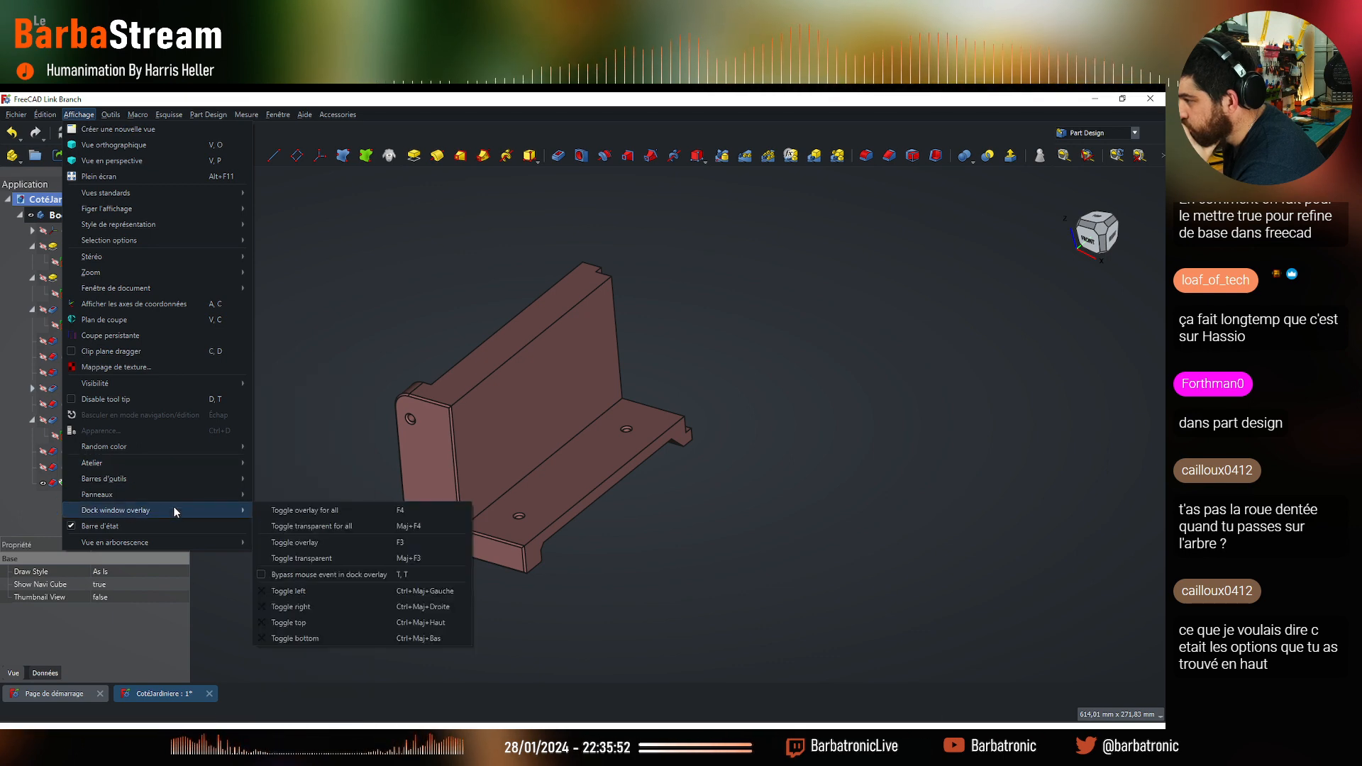
{"action": "left_click", "coordinate": [322, 561]}
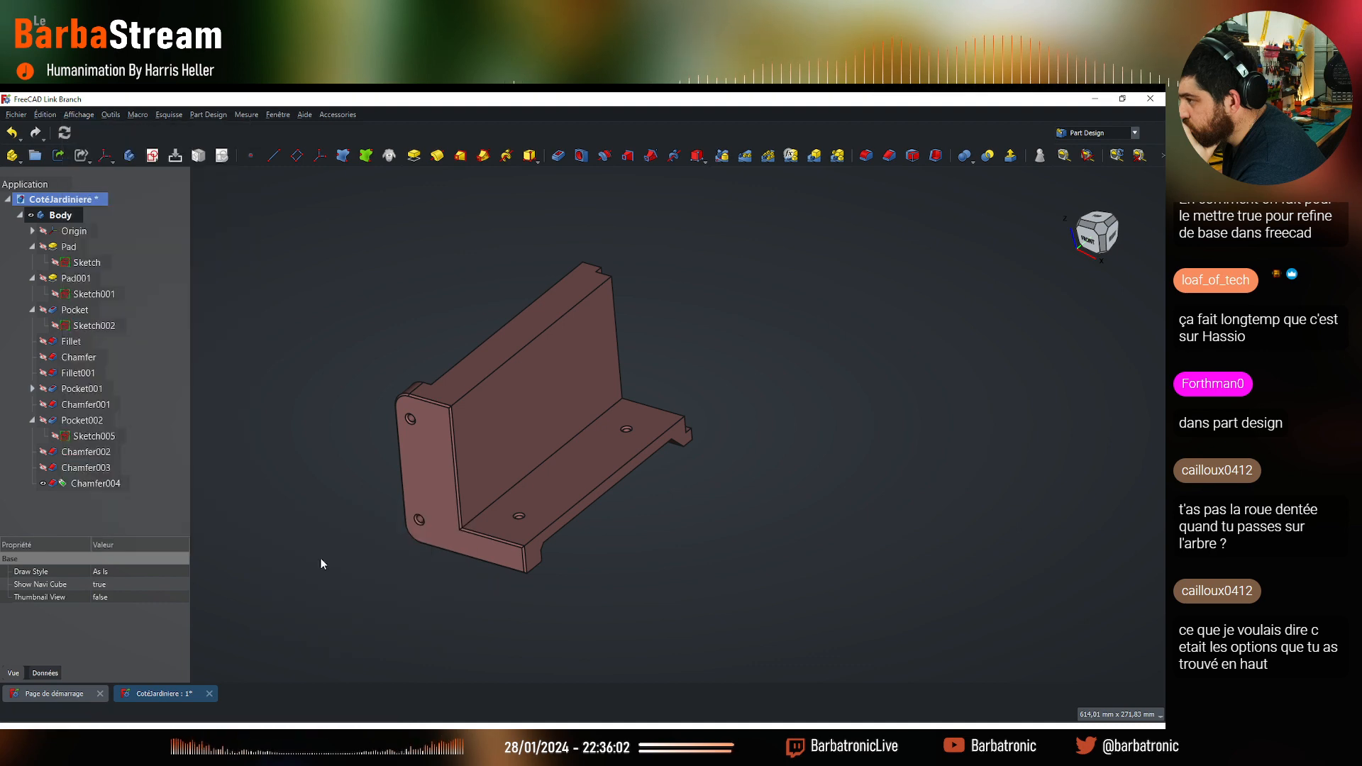
{"action": "scroll", "coordinate": [270, 376], "scroll_direction": "down", "scroll_amount": 3}
{"action": "scroll", "coordinate": [265, 377], "scroll_direction": "down", "scroll_amount": 3}
{"action": "scroll", "coordinate": [462, 391], "scroll_direction": "up", "scroll_amount": 6}
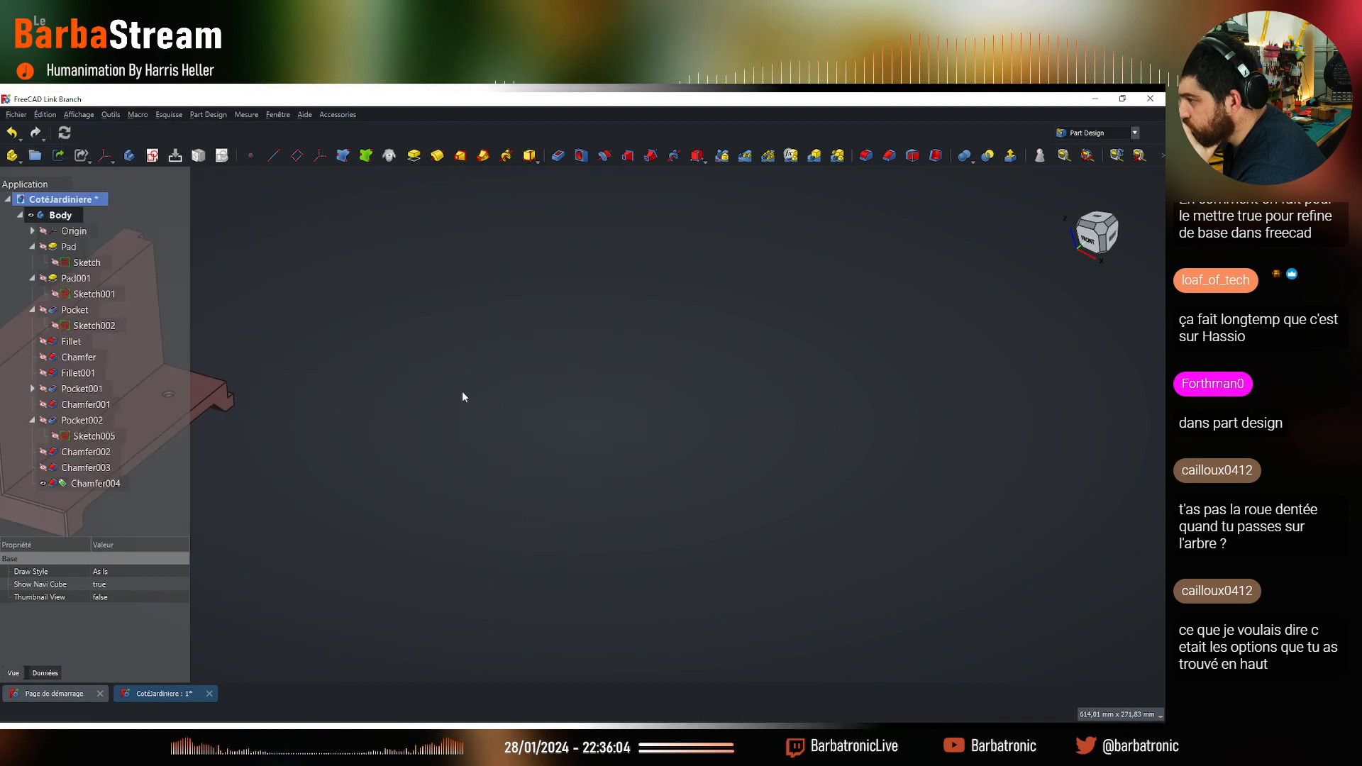
{"action": "scroll", "coordinate": [462, 391], "scroll_direction": "down", "scroll_amount": 6}
{"action": "scroll", "coordinate": [238, 350], "scroll_direction": "up", "scroll_amount": 5}
{"action": "scroll", "coordinate": [477, 370], "scroll_direction": "down", "scroll_amount": 2}
{"action": "scroll", "coordinate": [476, 370], "scroll_direction": "up", "scroll_amount": 3}
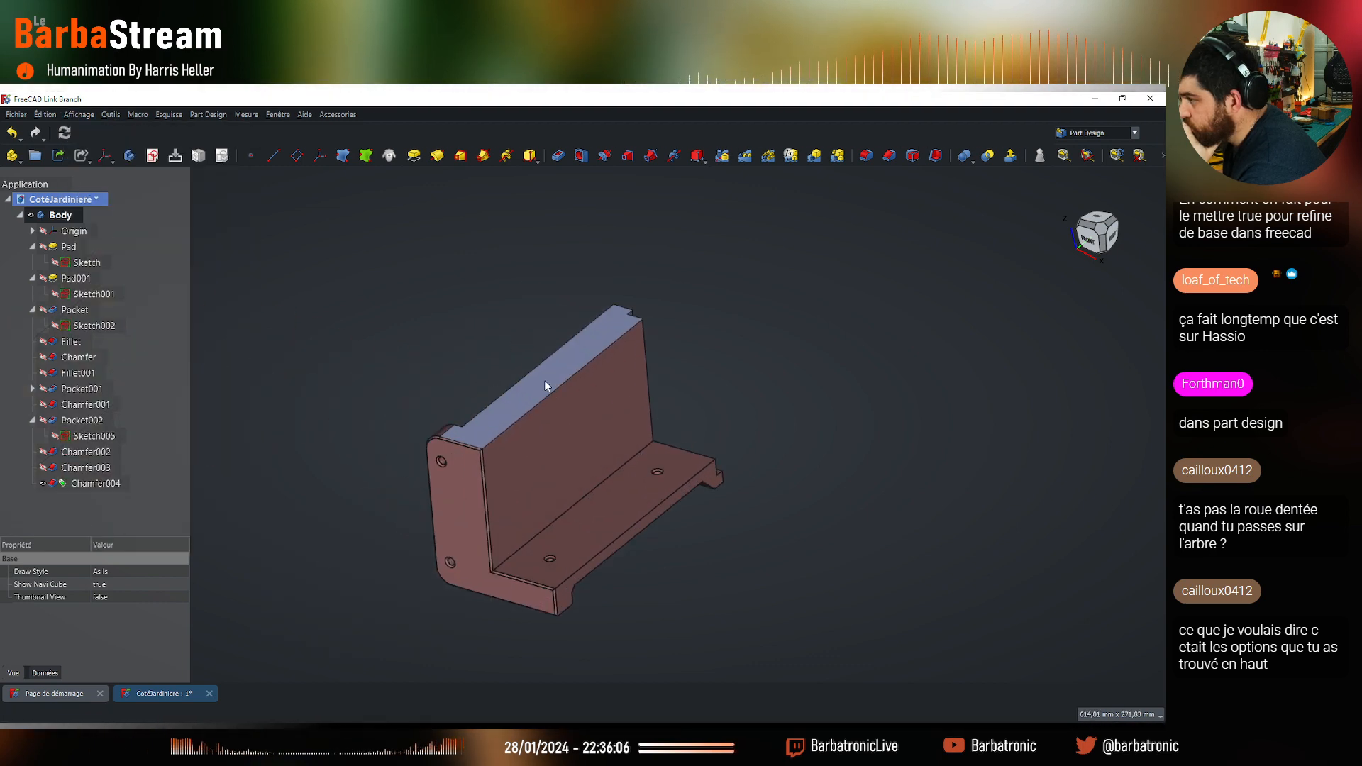
Open the first Pad's parameters to check the task view overlay over the 3D view, and close them unchanged
{"action": "double_click", "coordinate": [62, 247]}
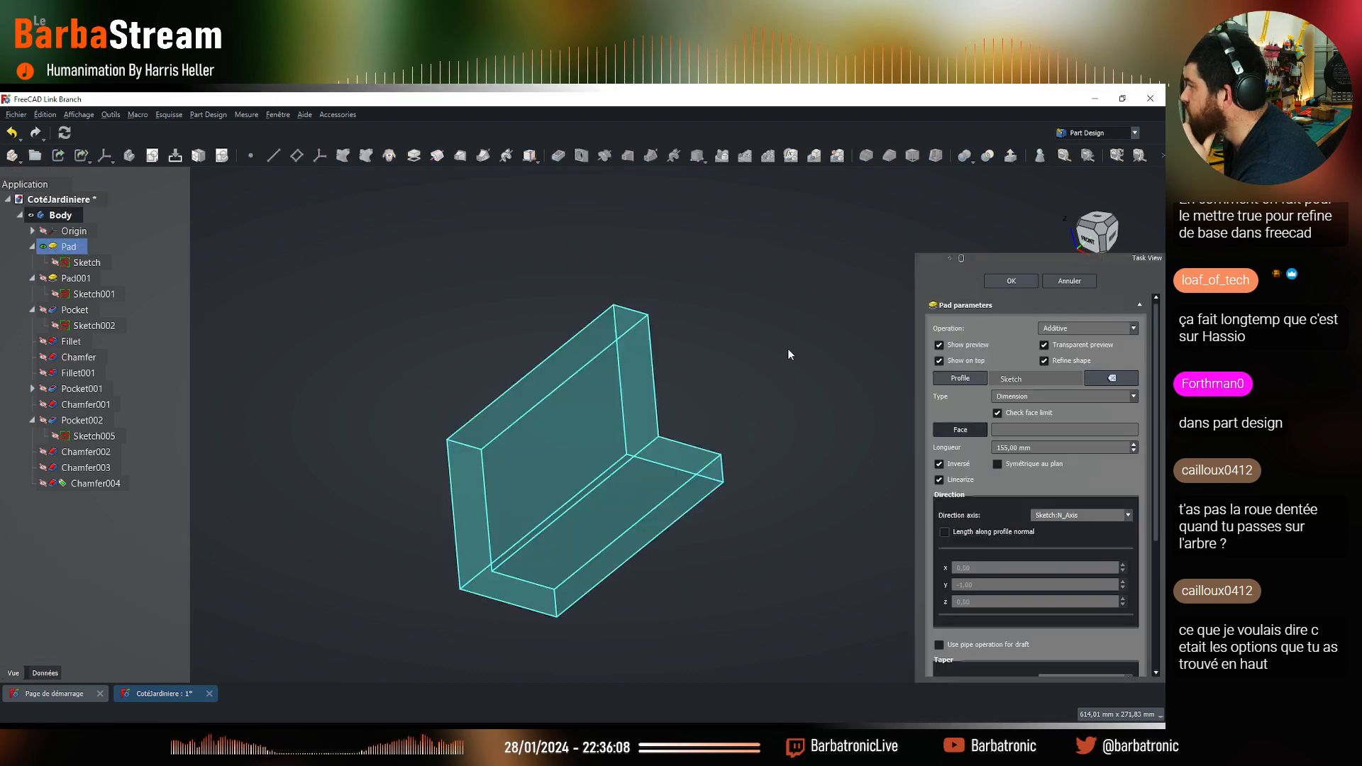
{"action": "scroll", "coordinate": [645, 359], "scroll_direction": "down", "scroll_amount": 3}
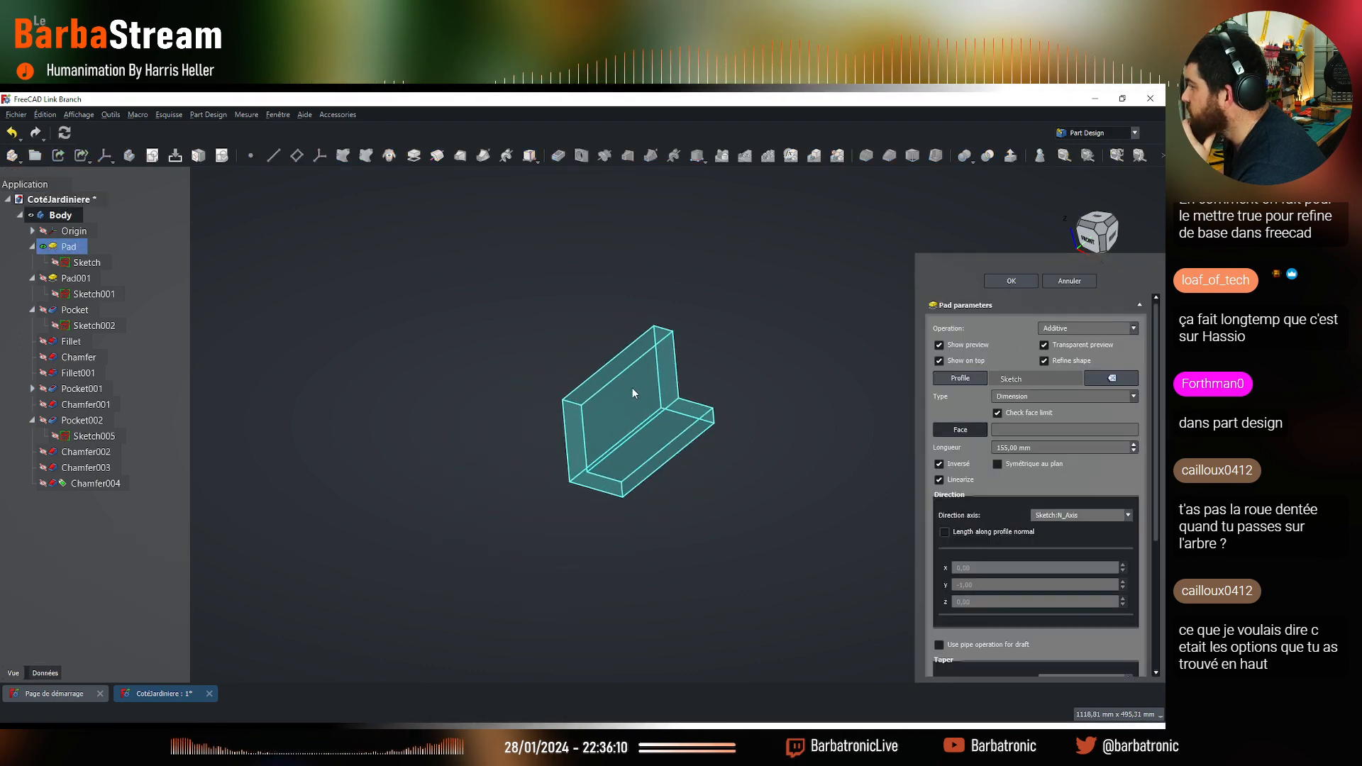
{"action": "scroll", "coordinate": [636, 390], "scroll_direction": "up", "scroll_amount": 4}
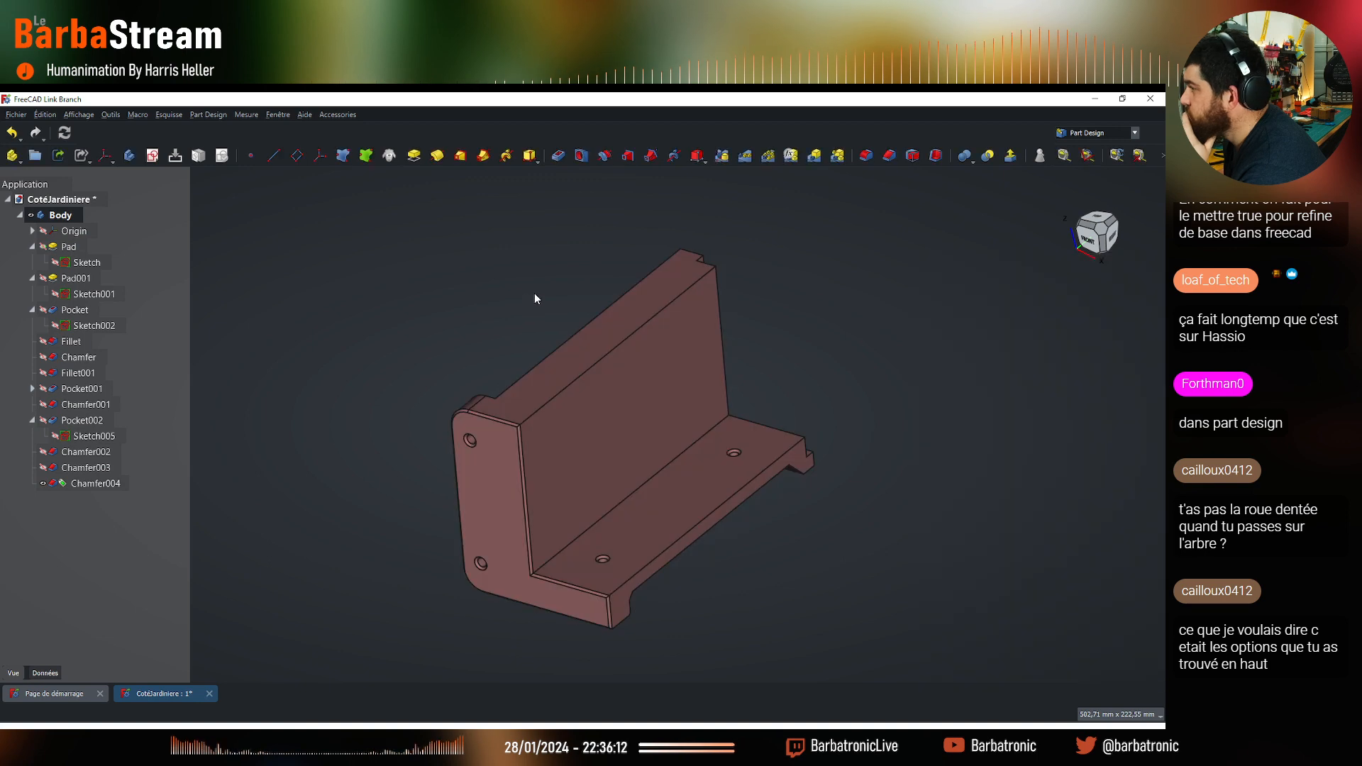
Open the general preferences and select OpenDark as the style sheet
{"action": "left_click", "coordinate": [41, 116]}
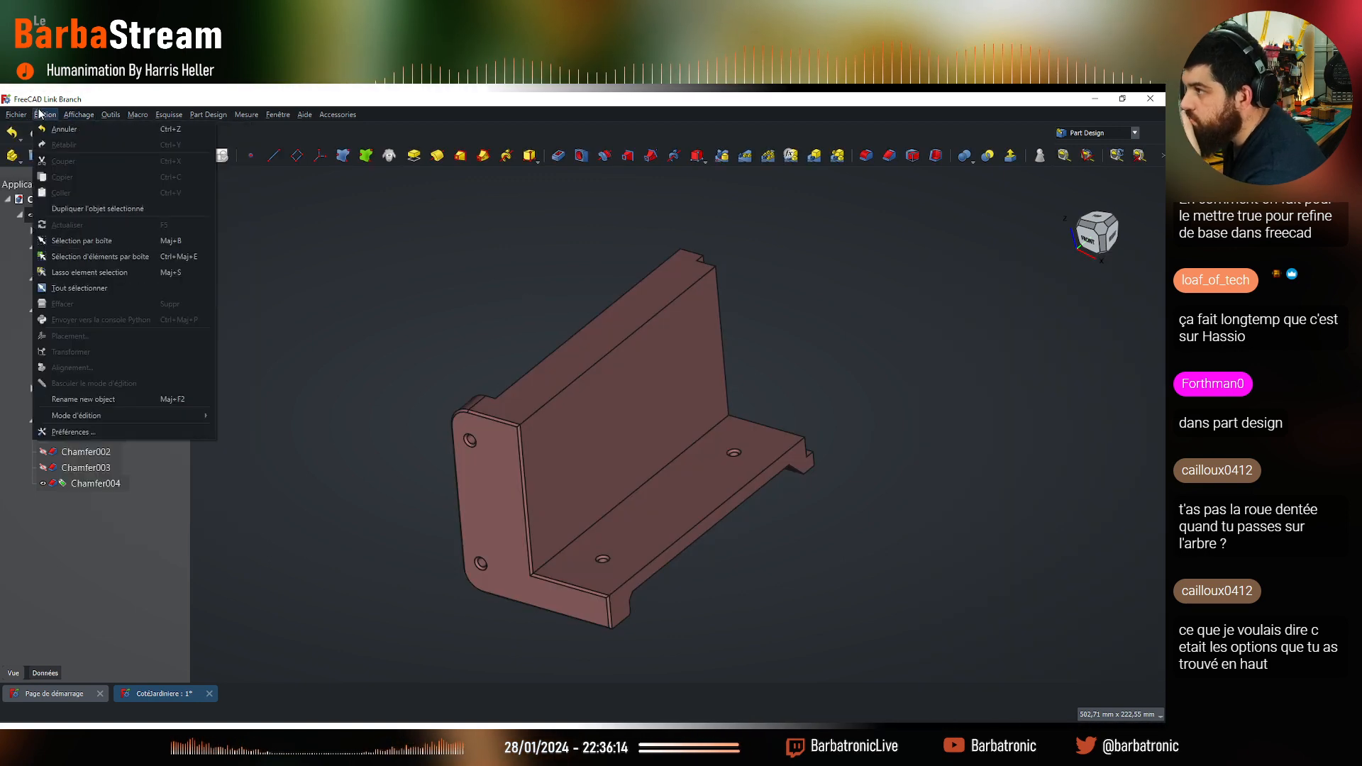
{"action": "left_click", "coordinate": [86, 431]}
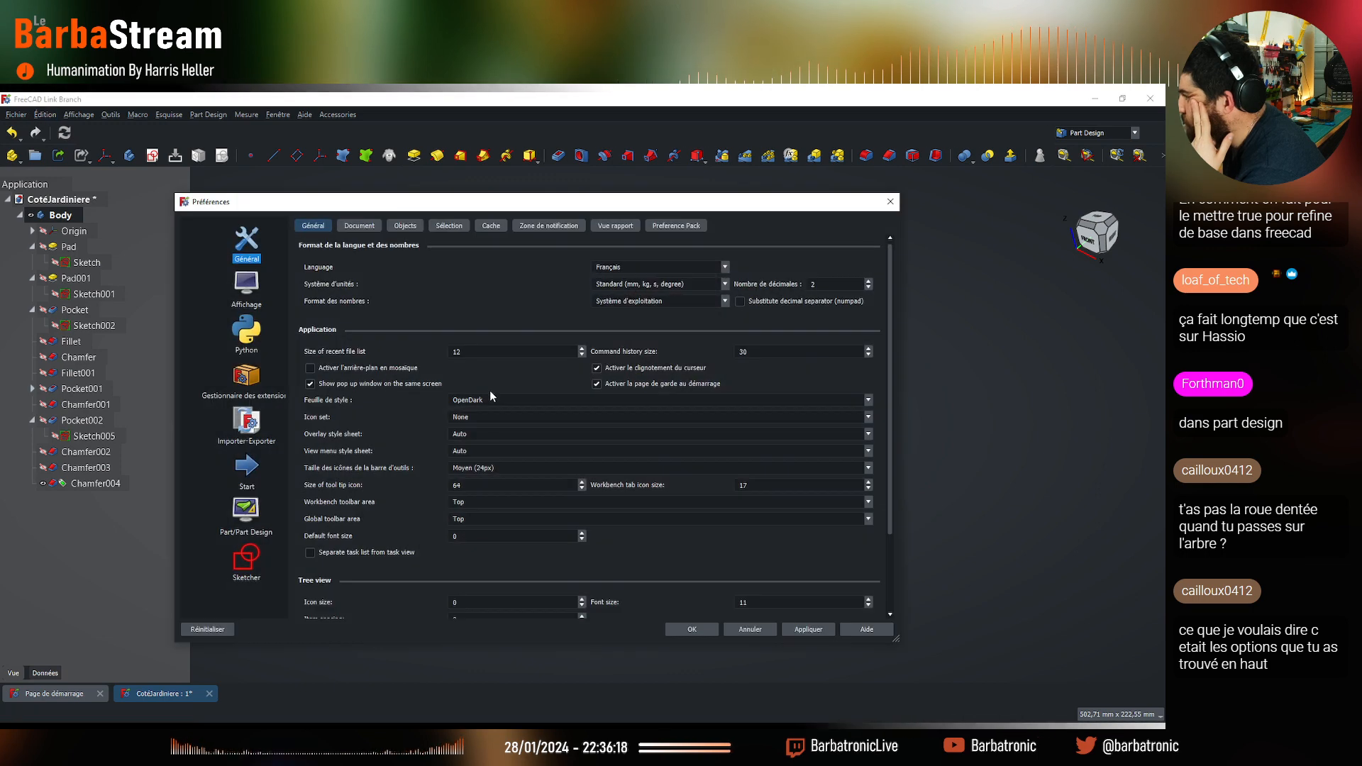
{"action": "left_click", "coordinate": [494, 399]}
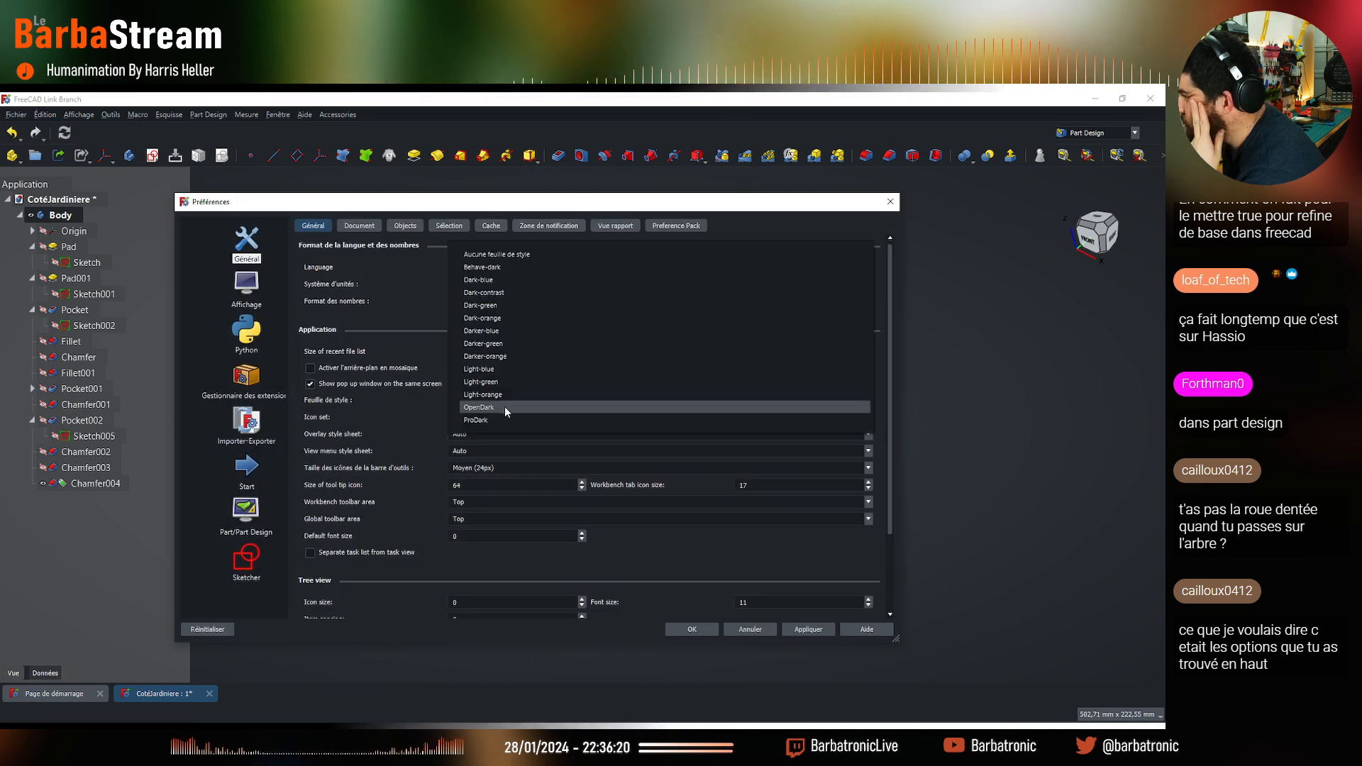
{"action": "left_click", "coordinate": [505, 407]}
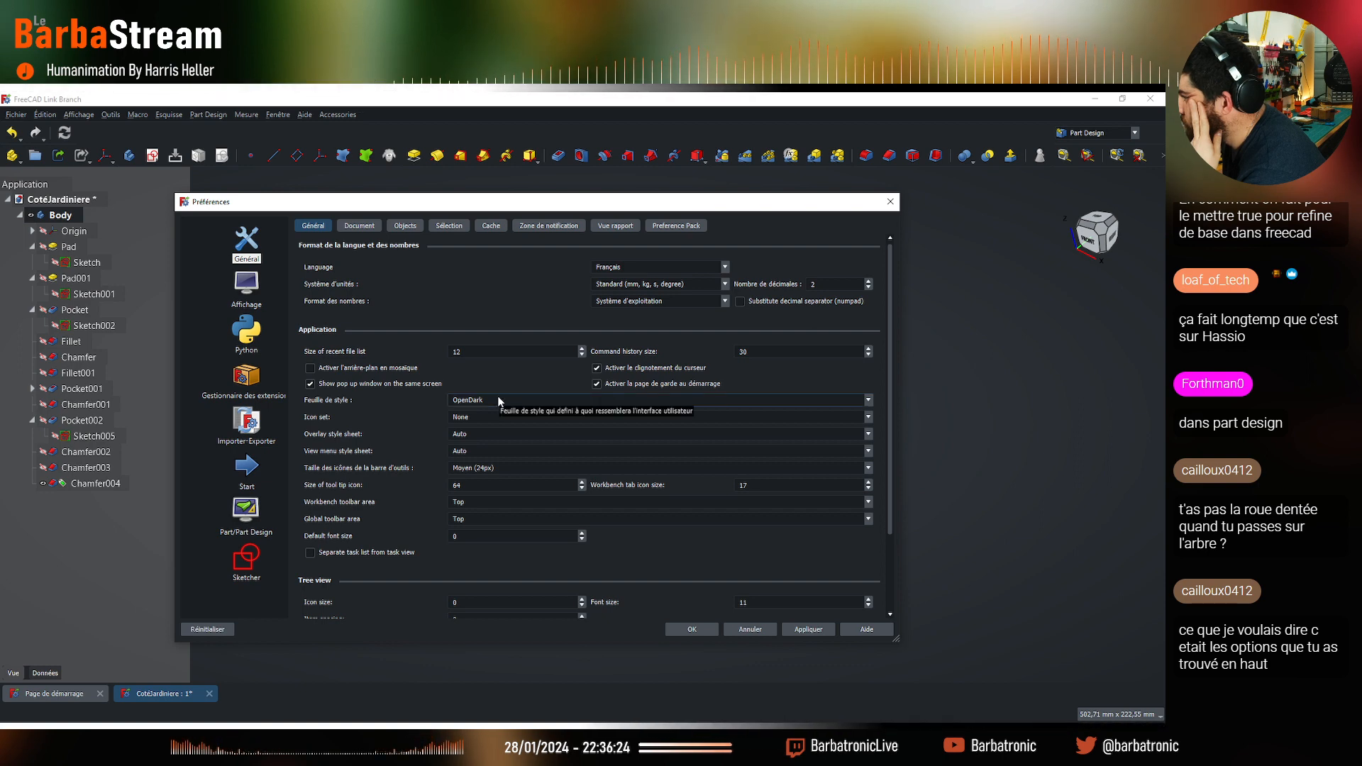
Try the interface with no style sheet and with the ProDark style sheet, applying each in turn
{"action": "left_click", "coordinate": [499, 401]}
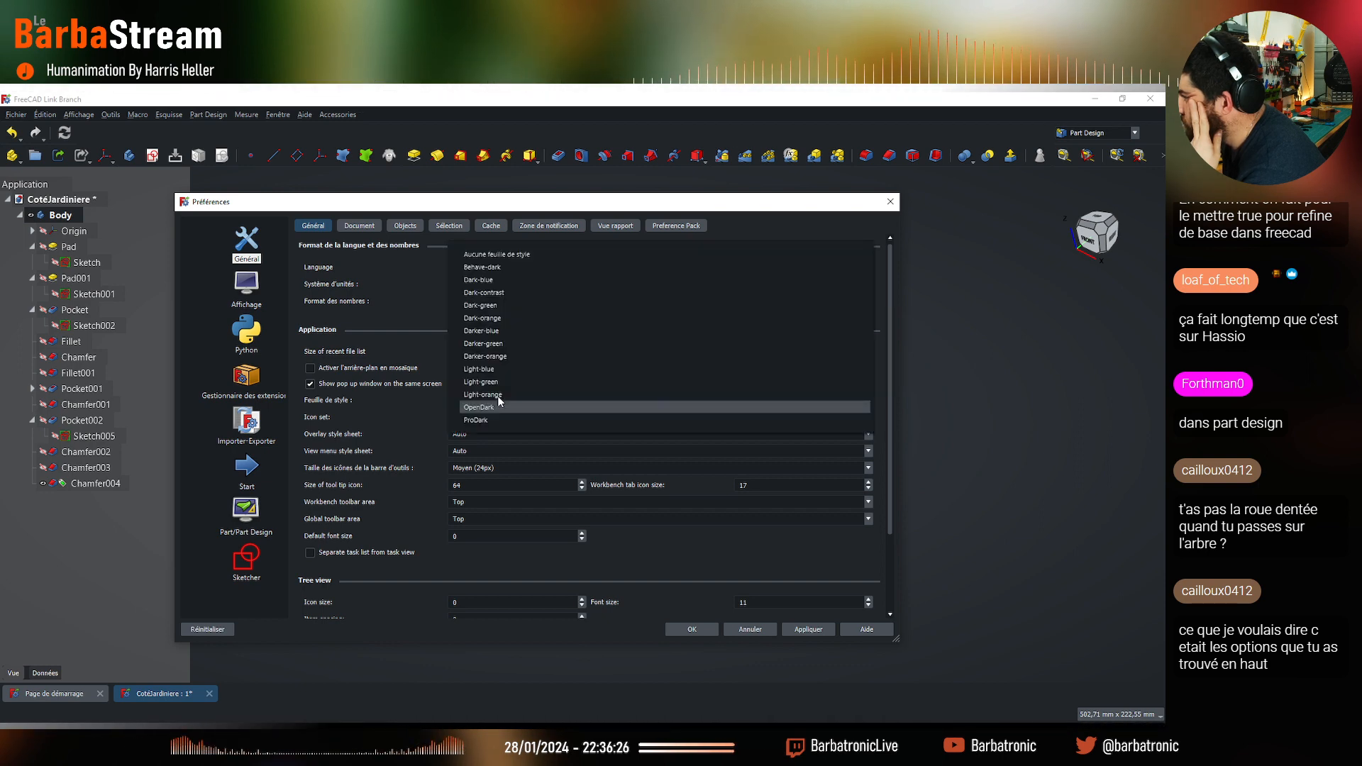
{"action": "left_click", "coordinate": [517, 255]}
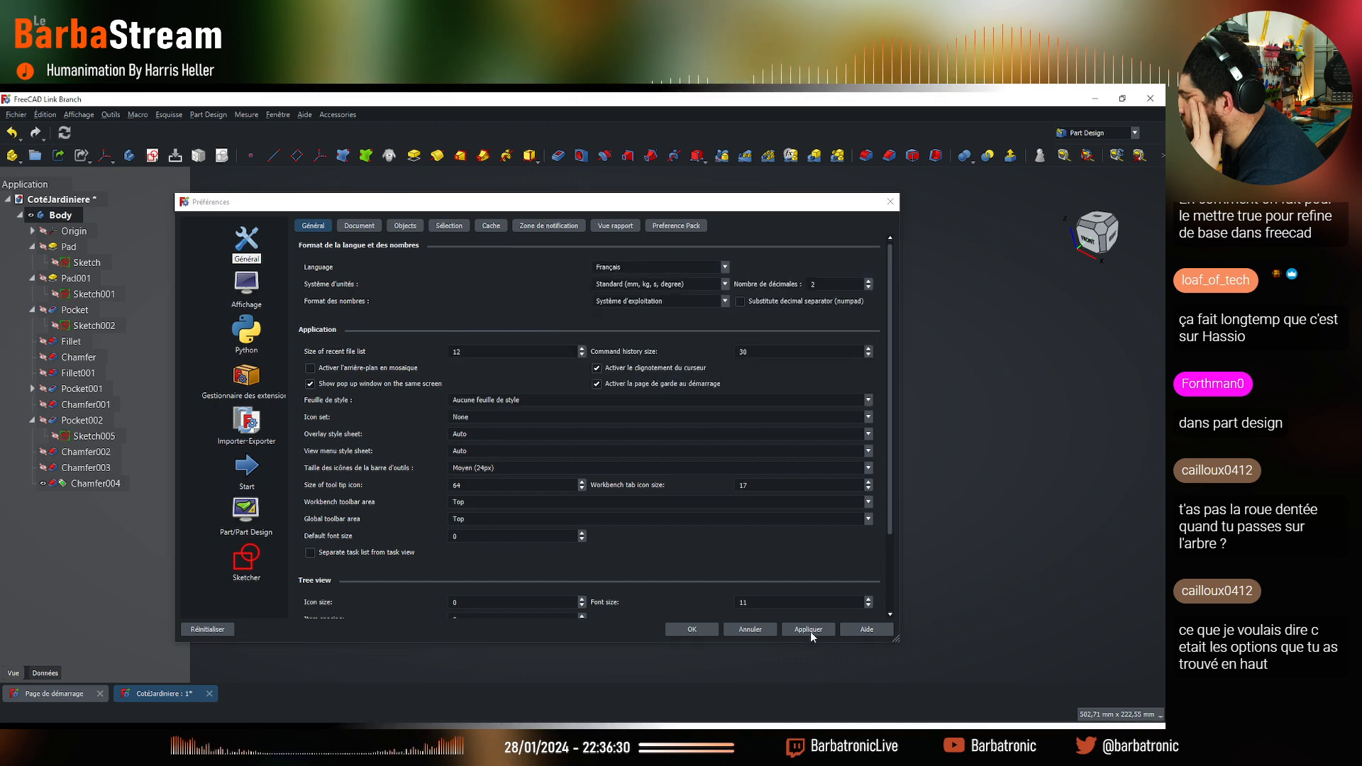
{"action": "left_click", "coordinate": [810, 630]}
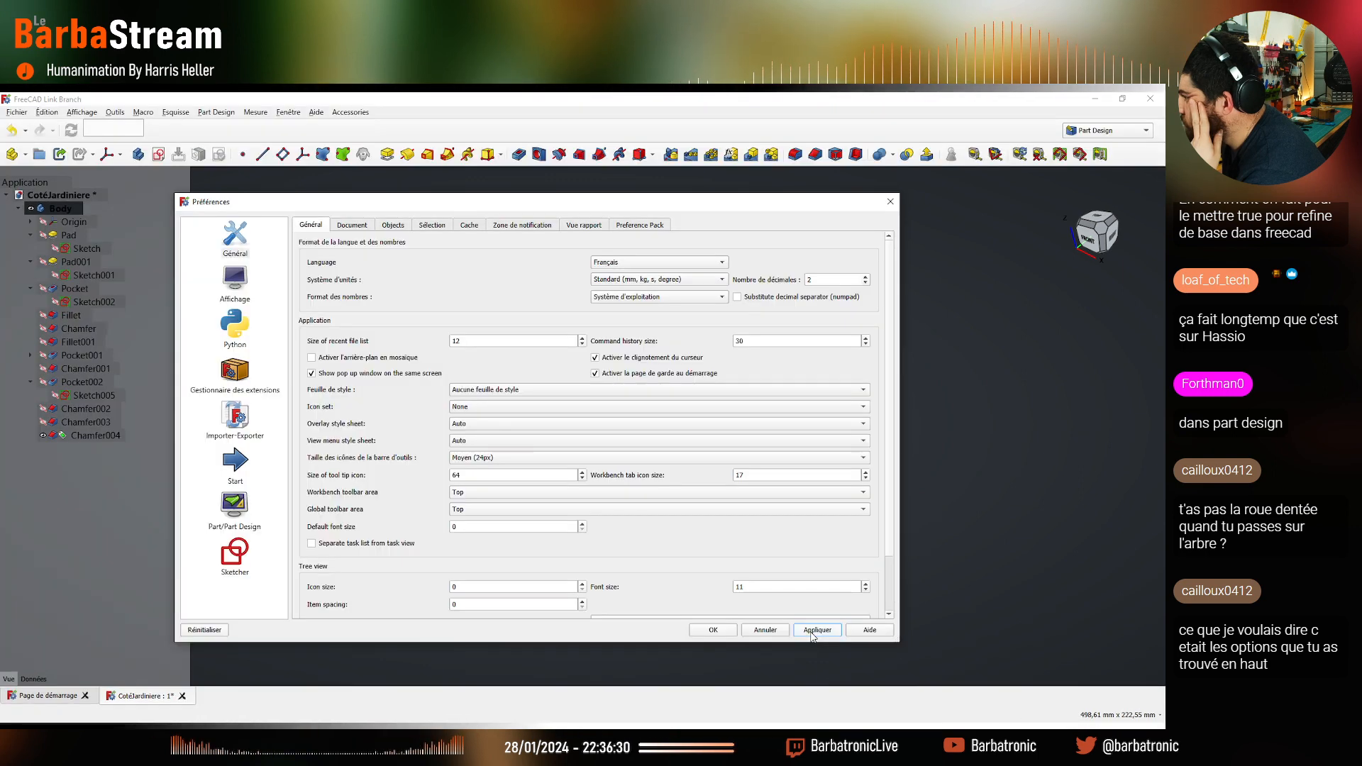
{"action": "left_click", "coordinate": [546, 391]}
{"action": "left_click", "coordinate": [523, 555]}
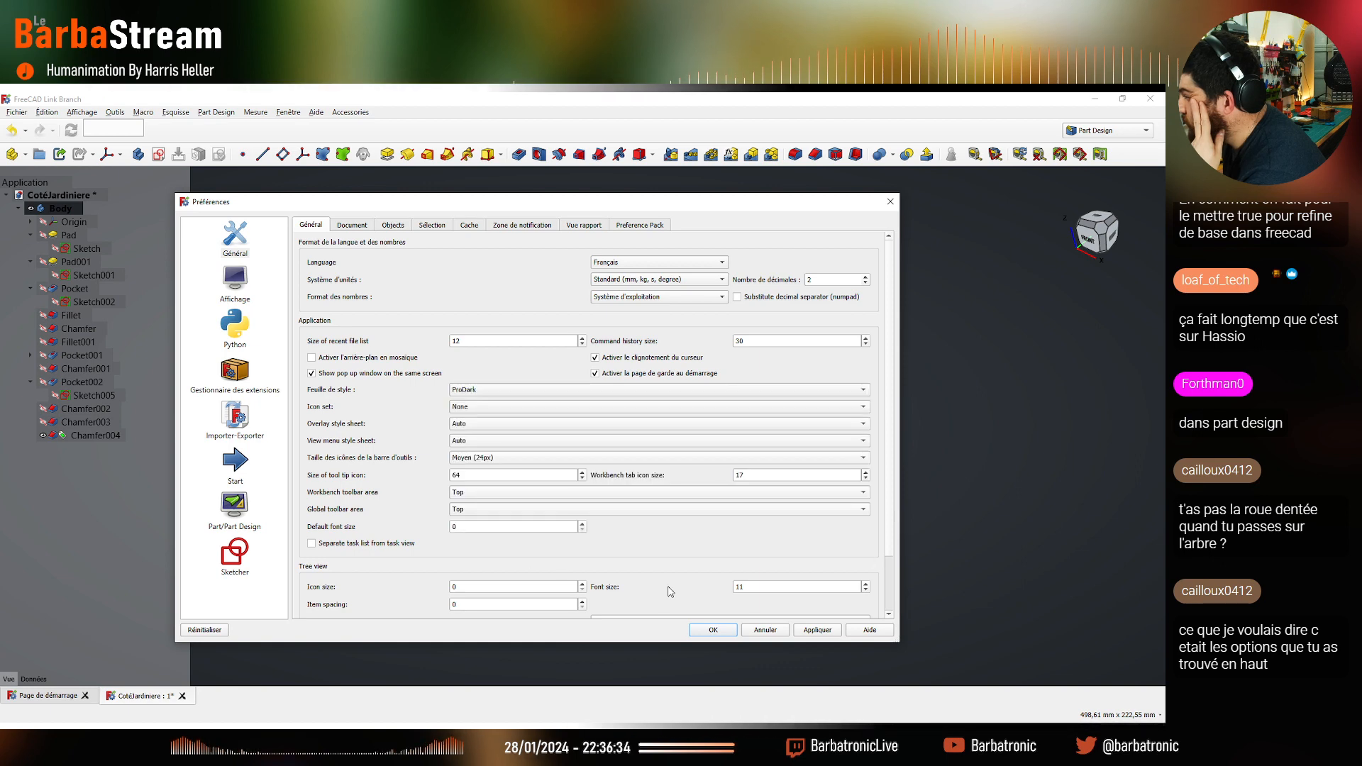
{"action": "left_click", "coordinate": [816, 629]}
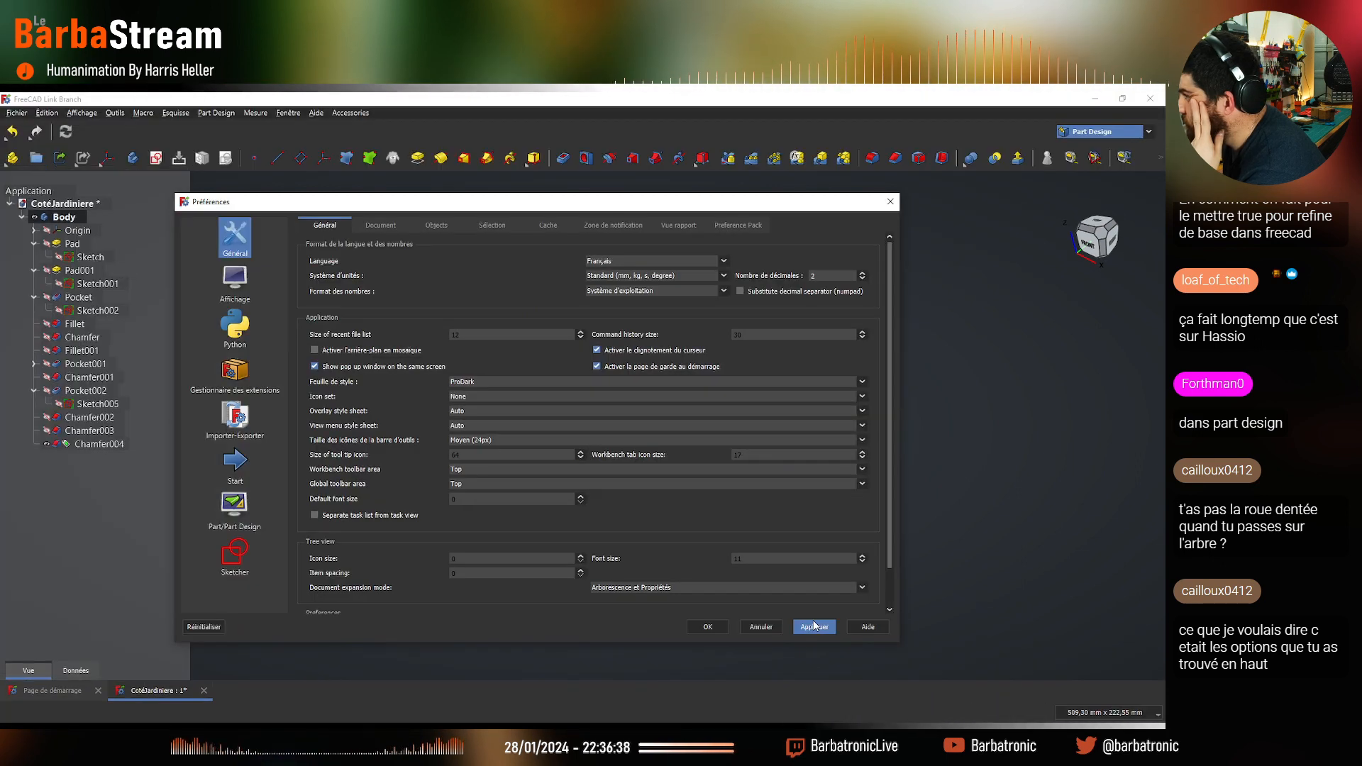
Apply the OpenDark style sheet again, check the icon set choices, and set the overlay style sheet to Dark
{"action": "left_click", "coordinate": [488, 381]}
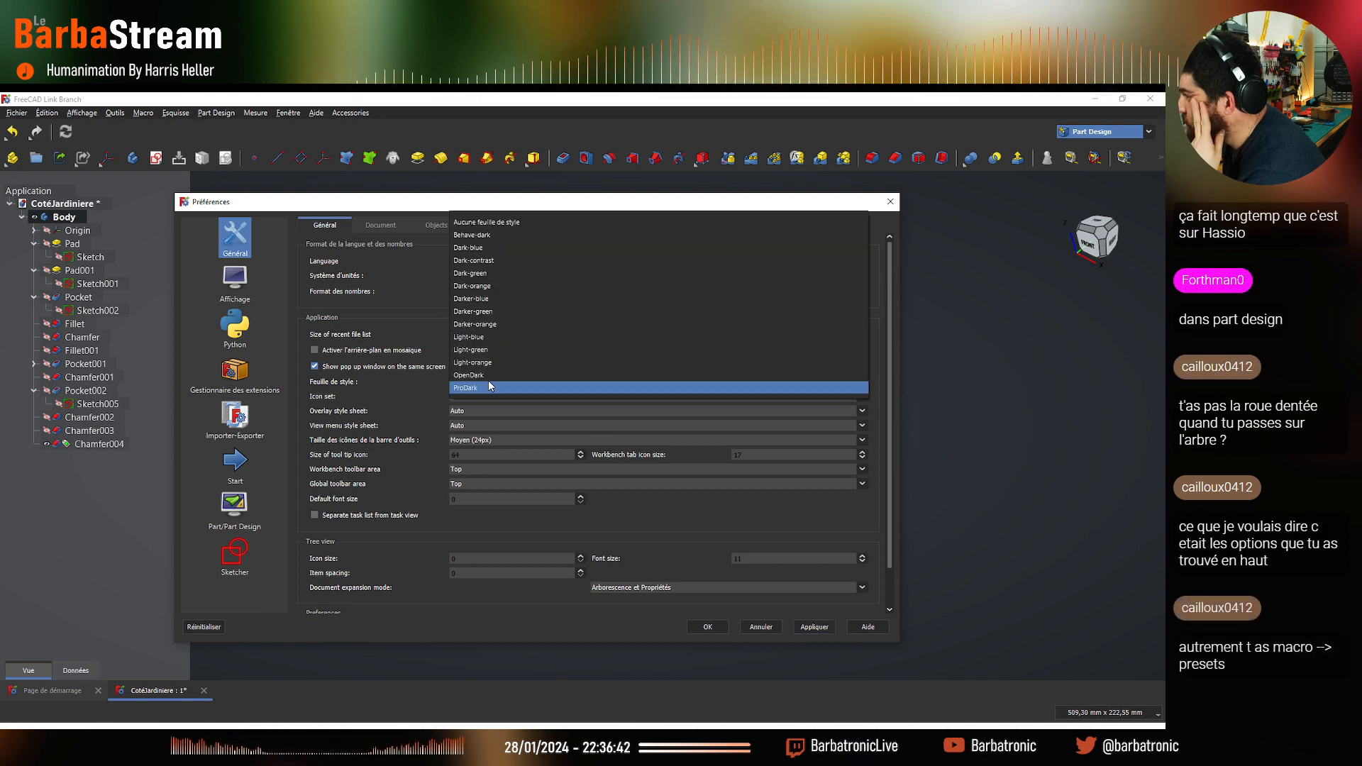
{"action": "left_click", "coordinate": [489, 376]}
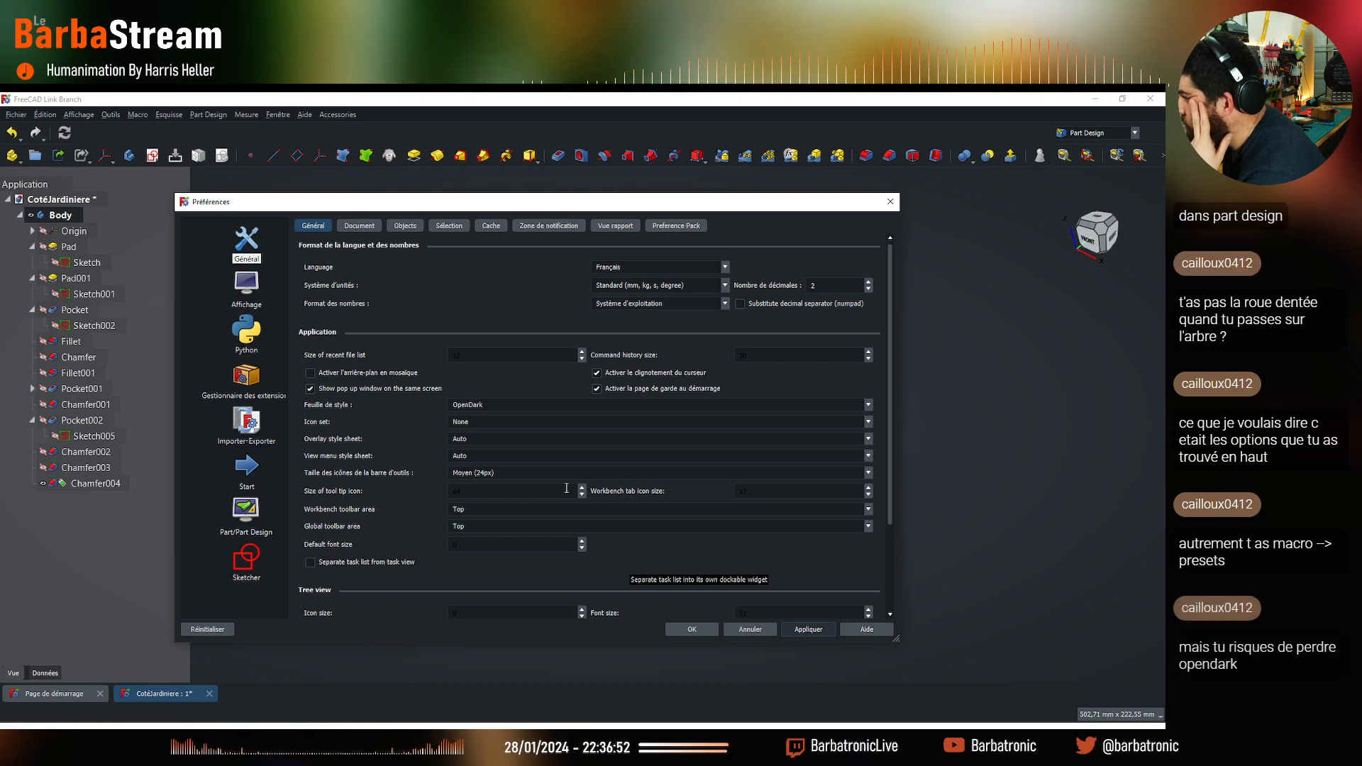
{"action": "left_click", "coordinate": [493, 437]}
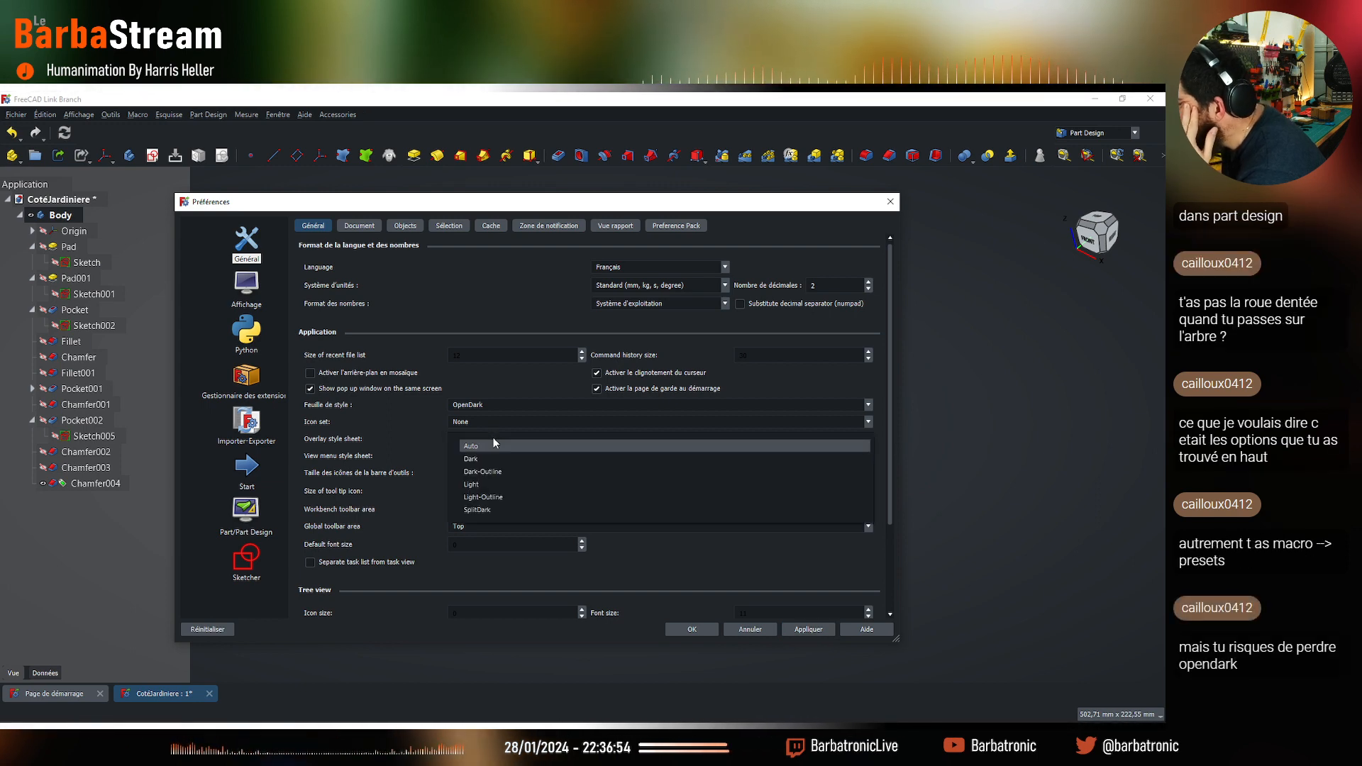
{"action": "left_click", "coordinate": [385, 423]}
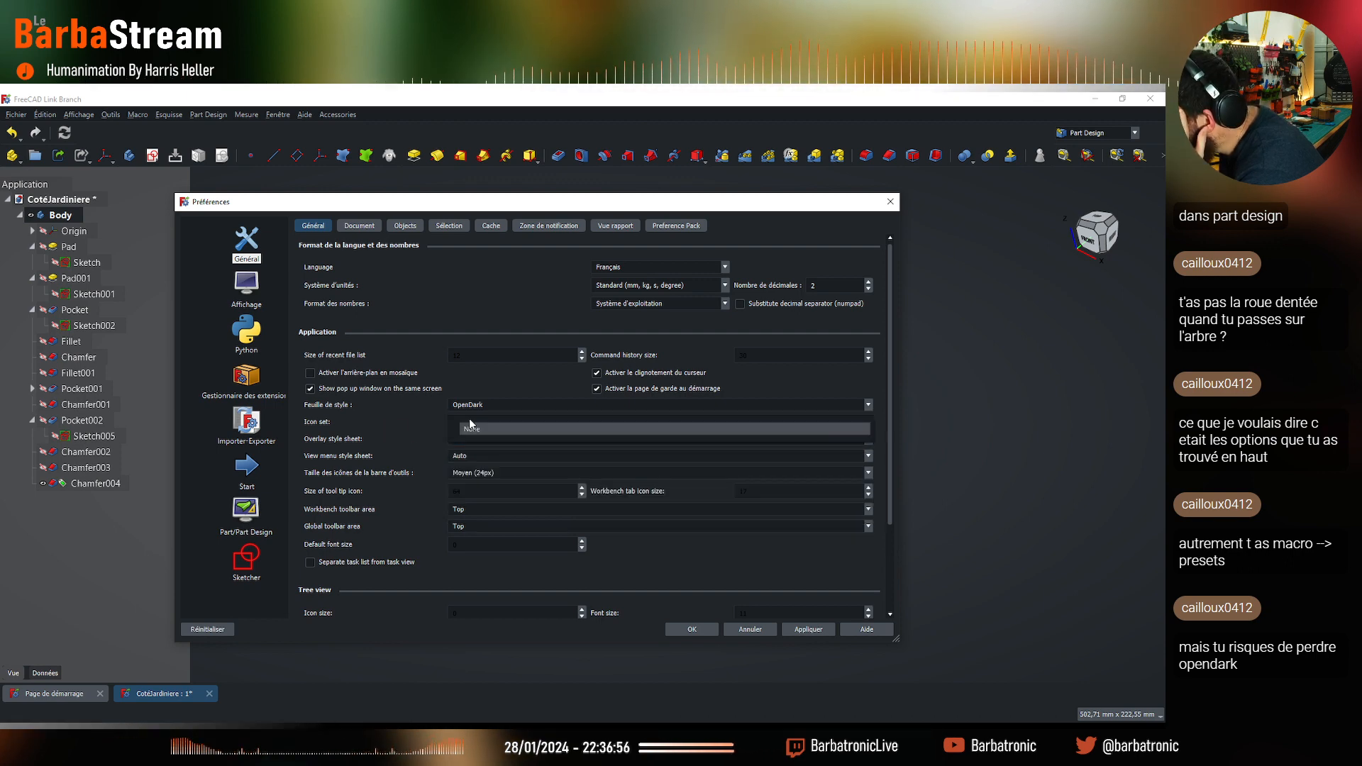
{"action": "left_click", "coordinate": [479, 437]}
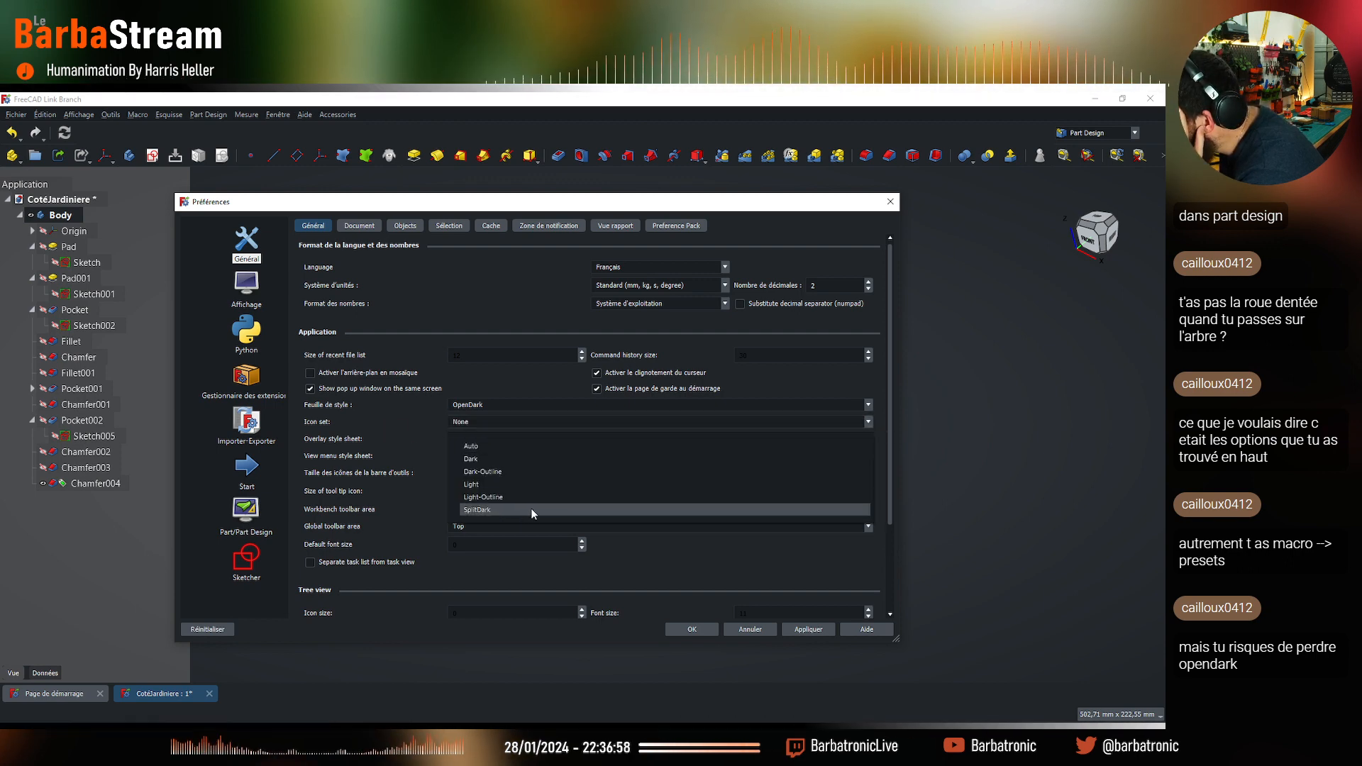
{"action": "left_click", "coordinate": [547, 462]}
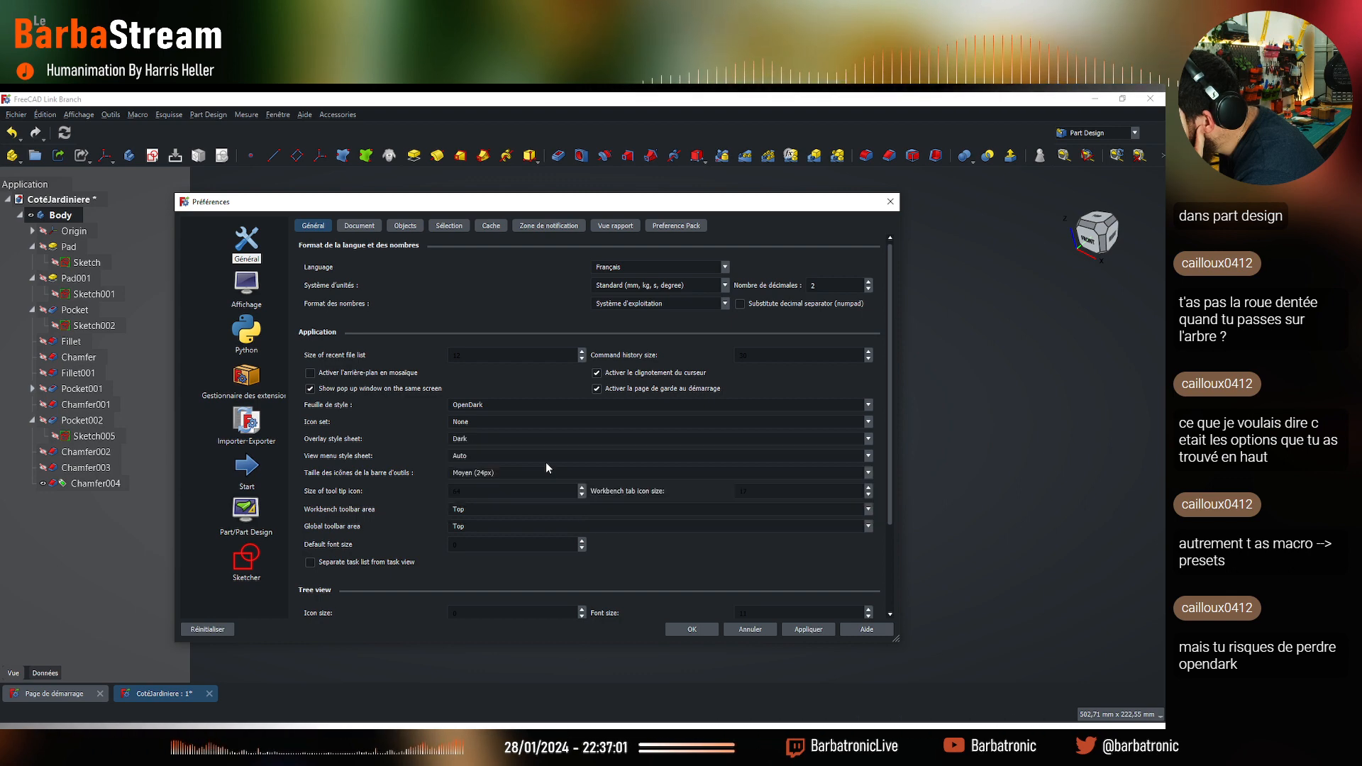
Set the overlay style sheet and the view menu style sheet to Auto, and apply the preferences
{"action": "left_click", "coordinate": [497, 439]}
{"action": "left_click", "coordinate": [489, 436]}
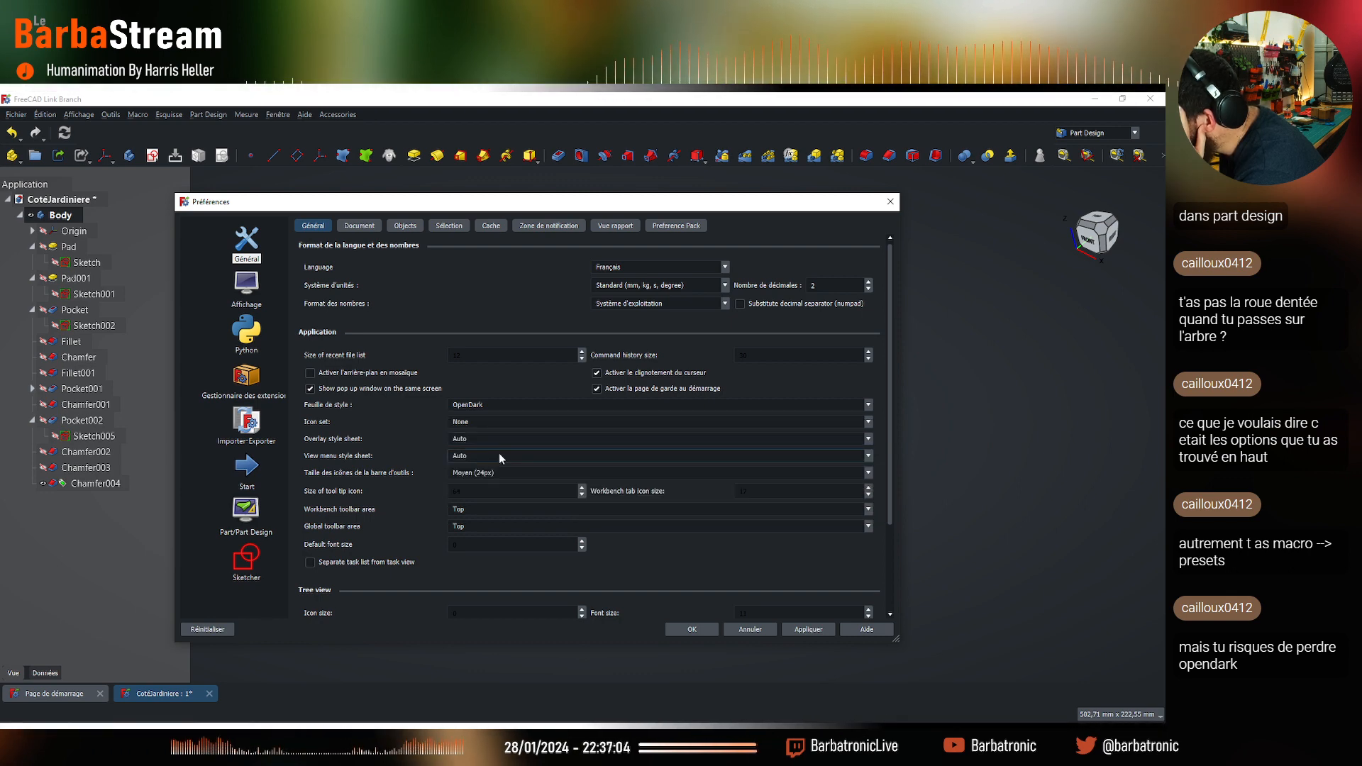
{"action": "left_click", "coordinate": [500, 452]}
{"action": "left_click", "coordinate": [515, 474]}
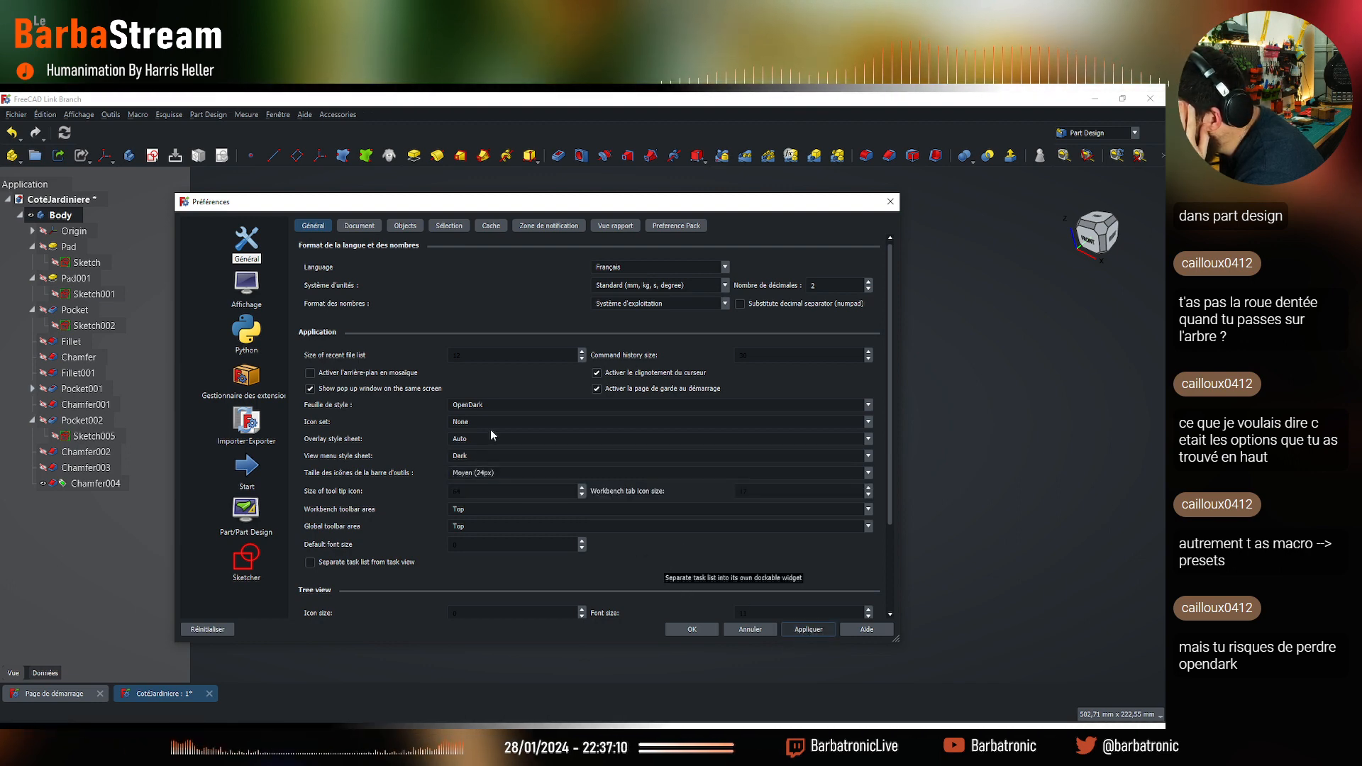
{"action": "left_click", "coordinate": [491, 454]}
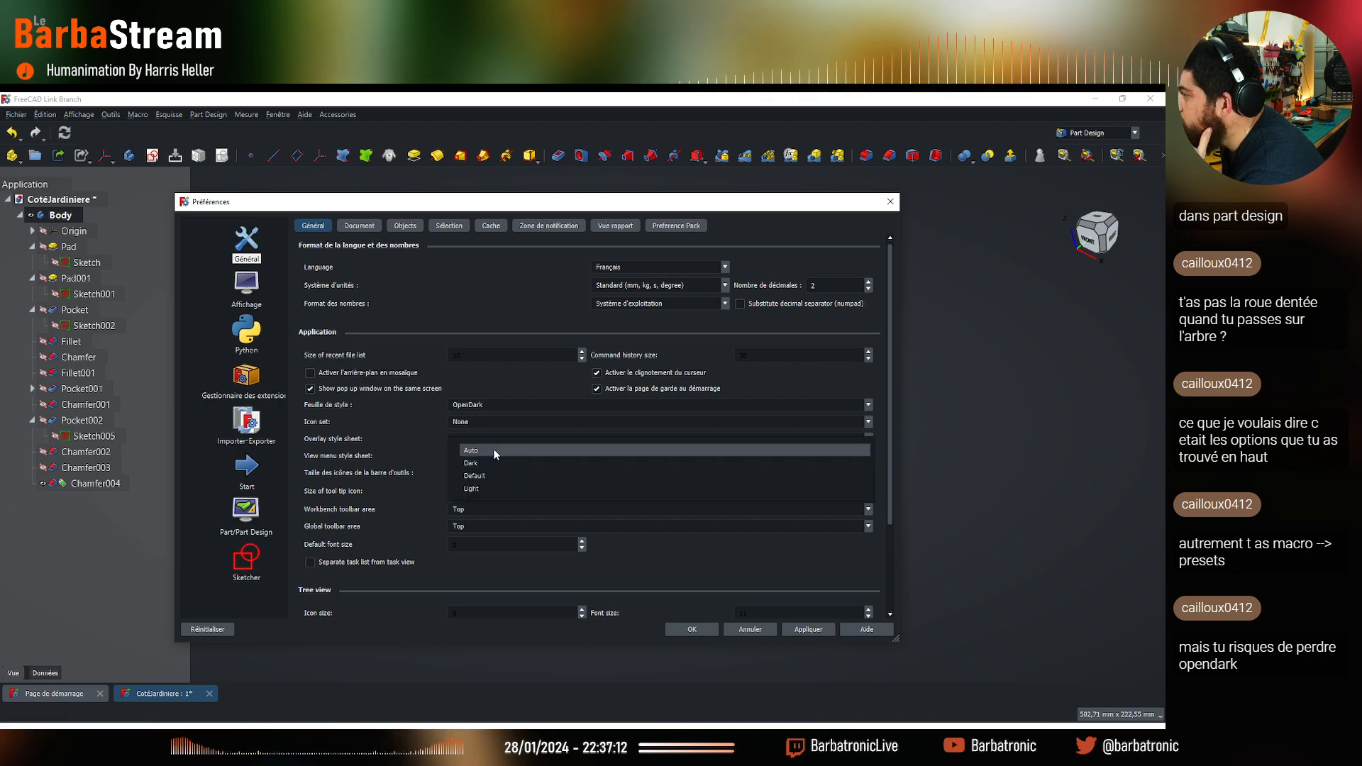
{"action": "left_click", "coordinate": [493, 448]}
{"action": "left_click", "coordinate": [797, 631]}
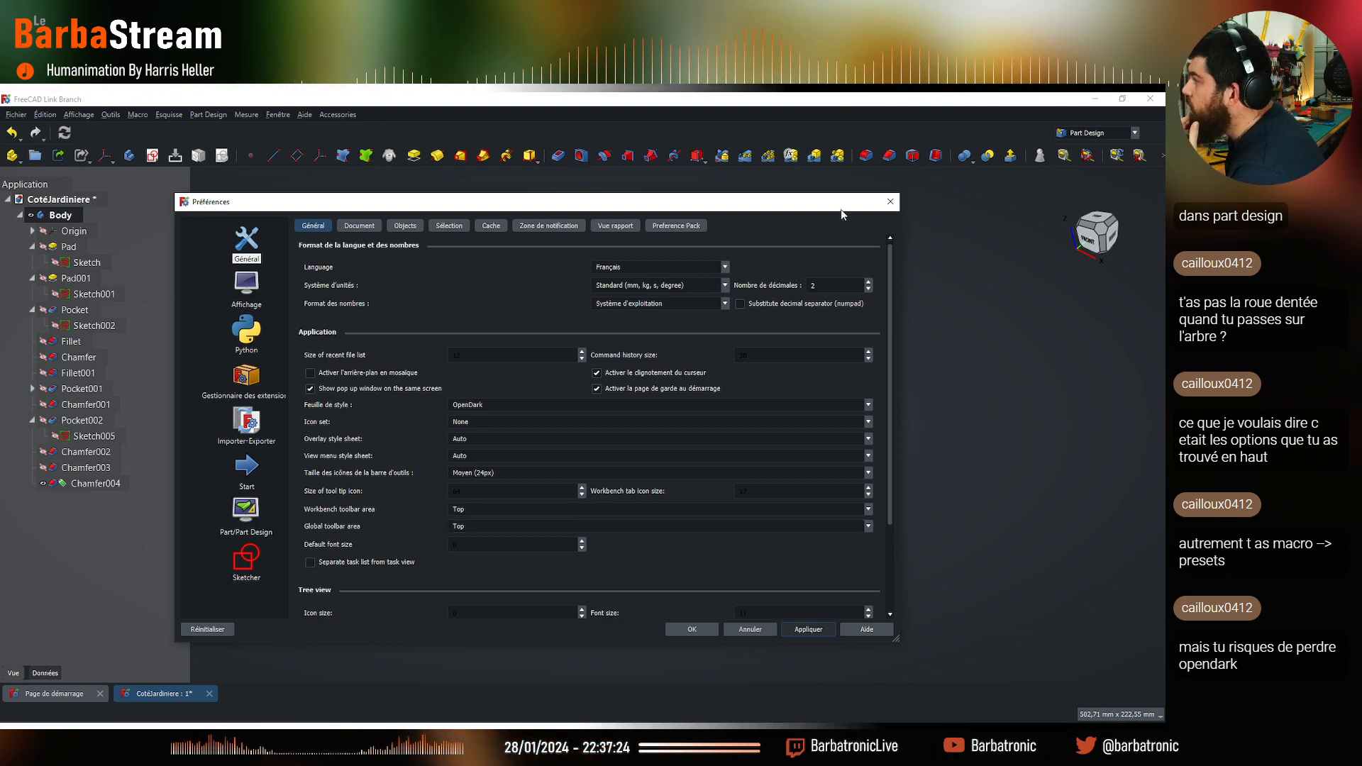
Review the preference packs, hide FreeCAD Classic Colors and show it again, and close the preferences
{"action": "left_click", "coordinate": [679, 227]}
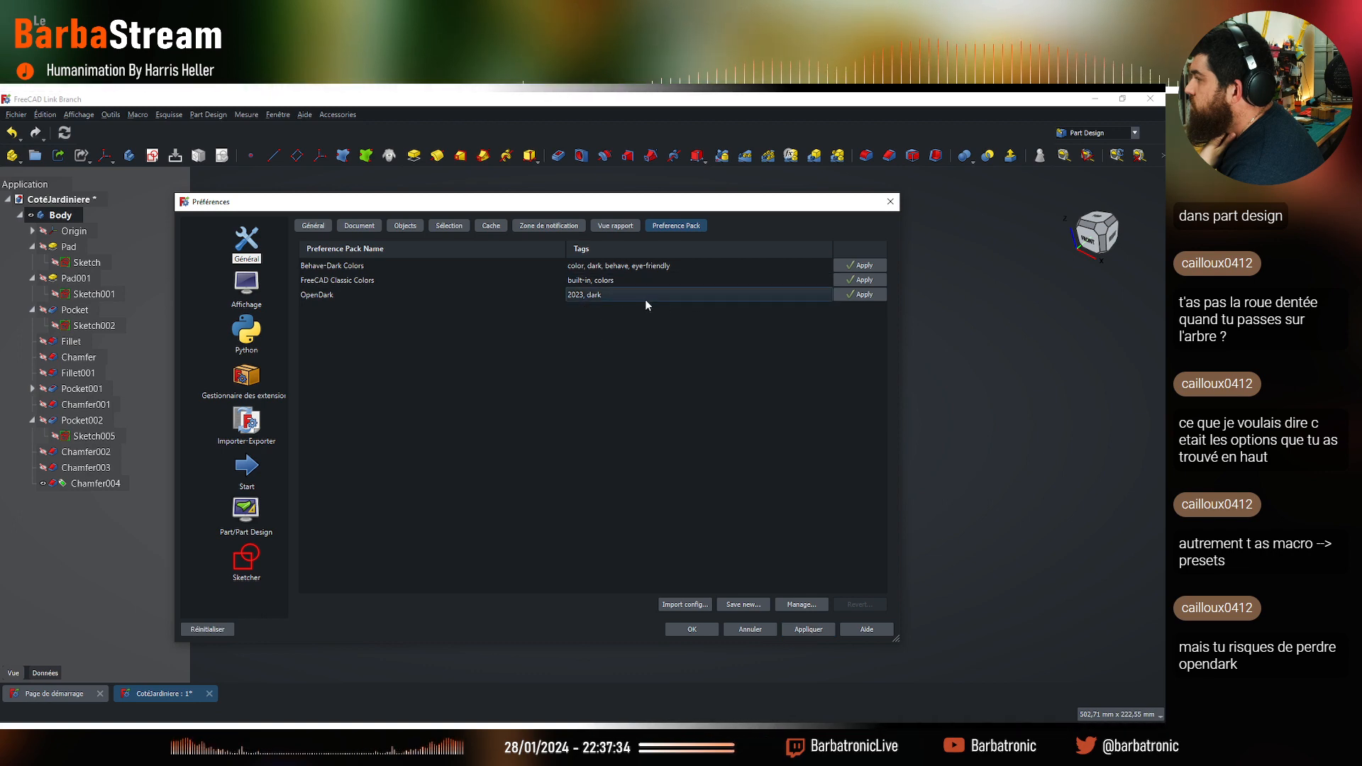
{"action": "left_click", "coordinate": [802, 605]}
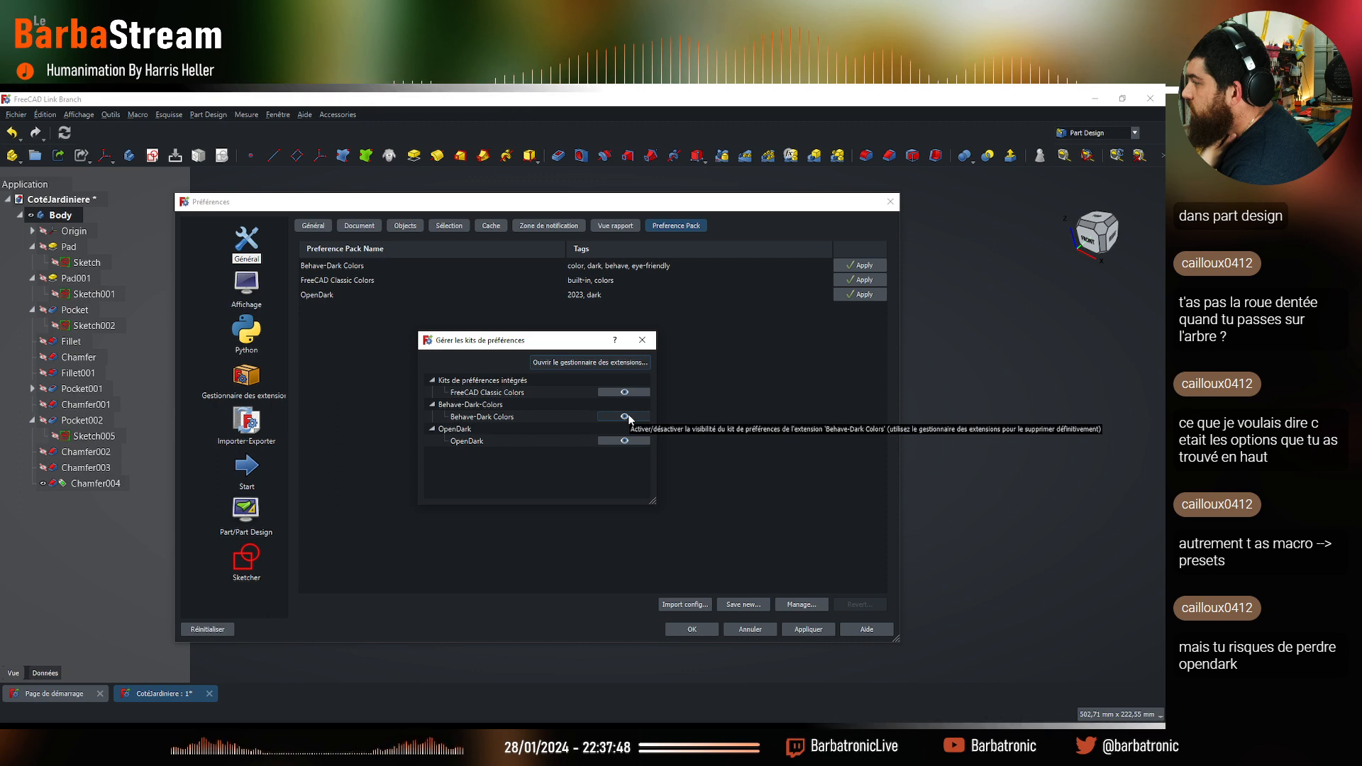
{"action": "left_click", "coordinate": [624, 392]}
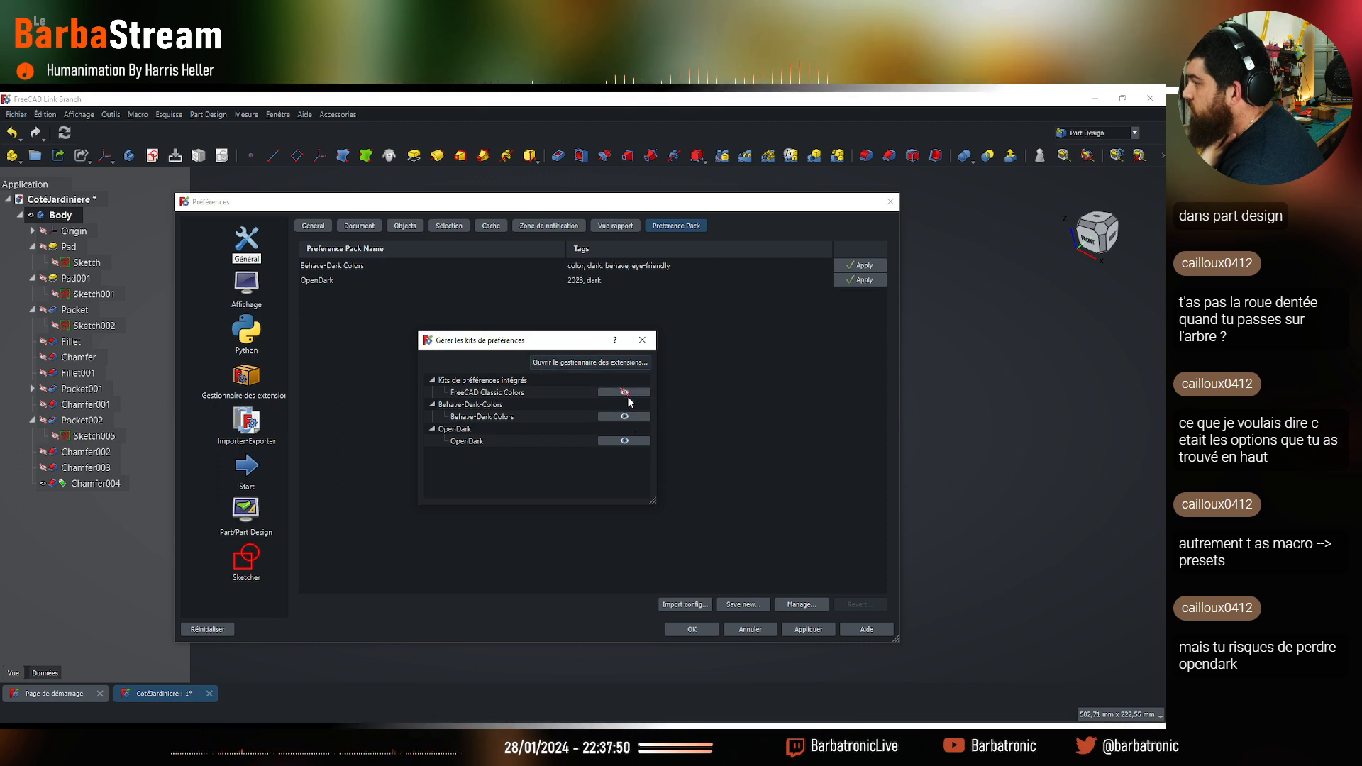
{"action": "left_click", "coordinate": [626, 393]}
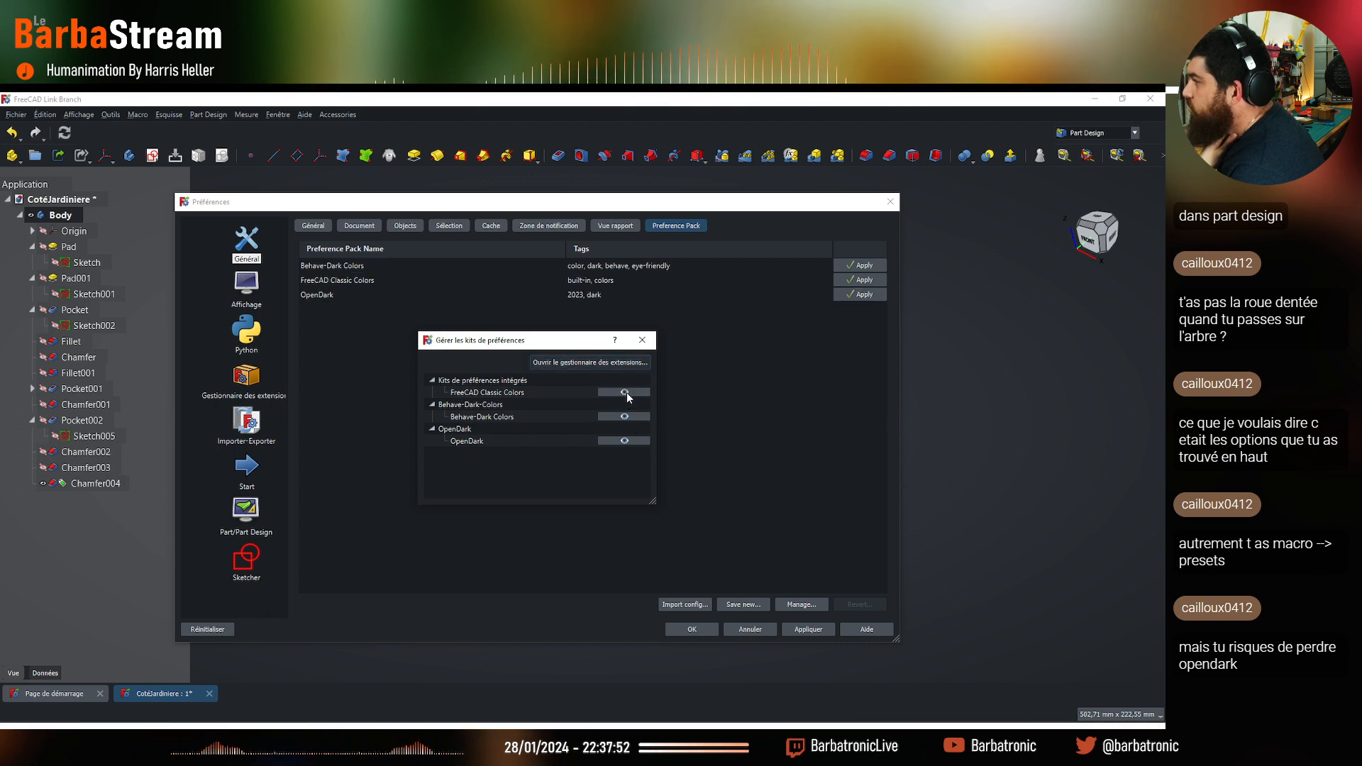
{"action": "left_click", "coordinate": [642, 340]}
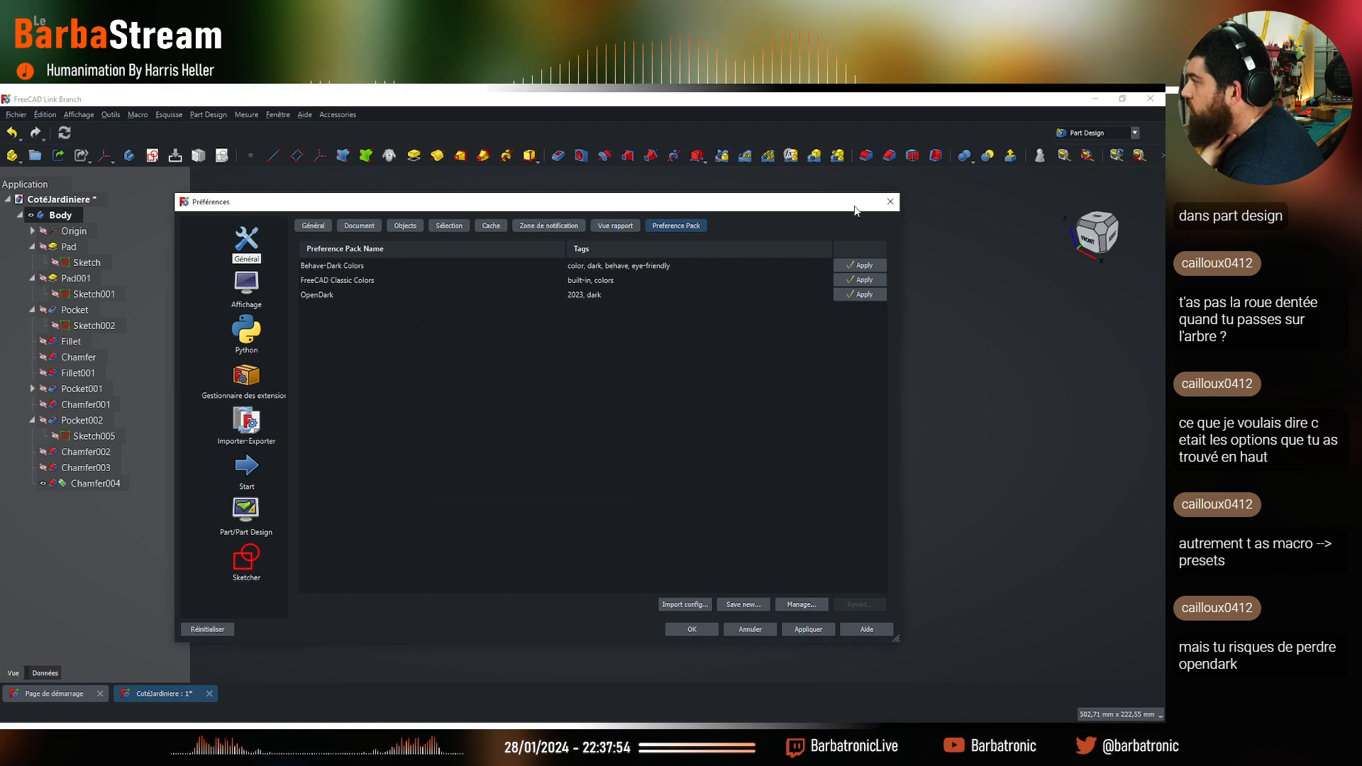
{"action": "left_click", "coordinate": [890, 202]}
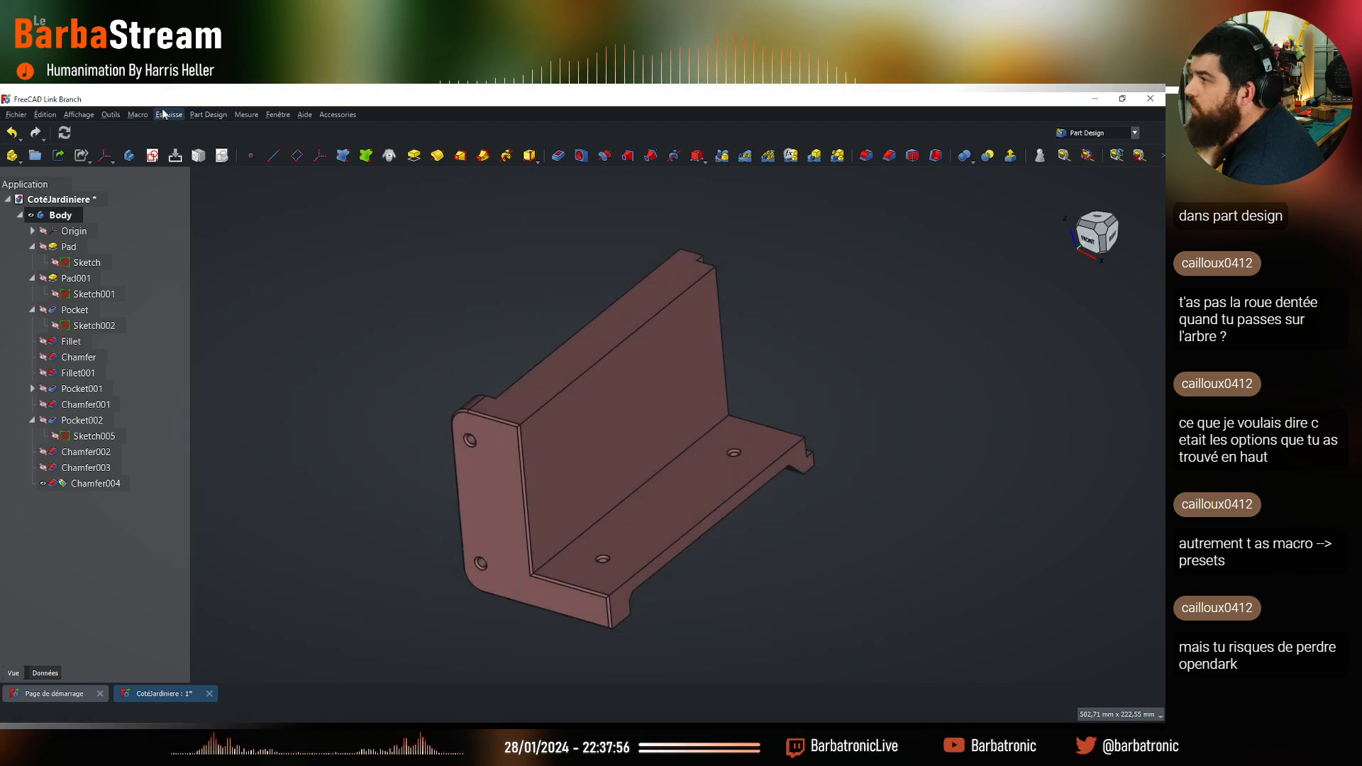
Look through the user macros and the recent macros for a preset option, without running any
{"action": "left_click", "coordinate": [138, 115]}
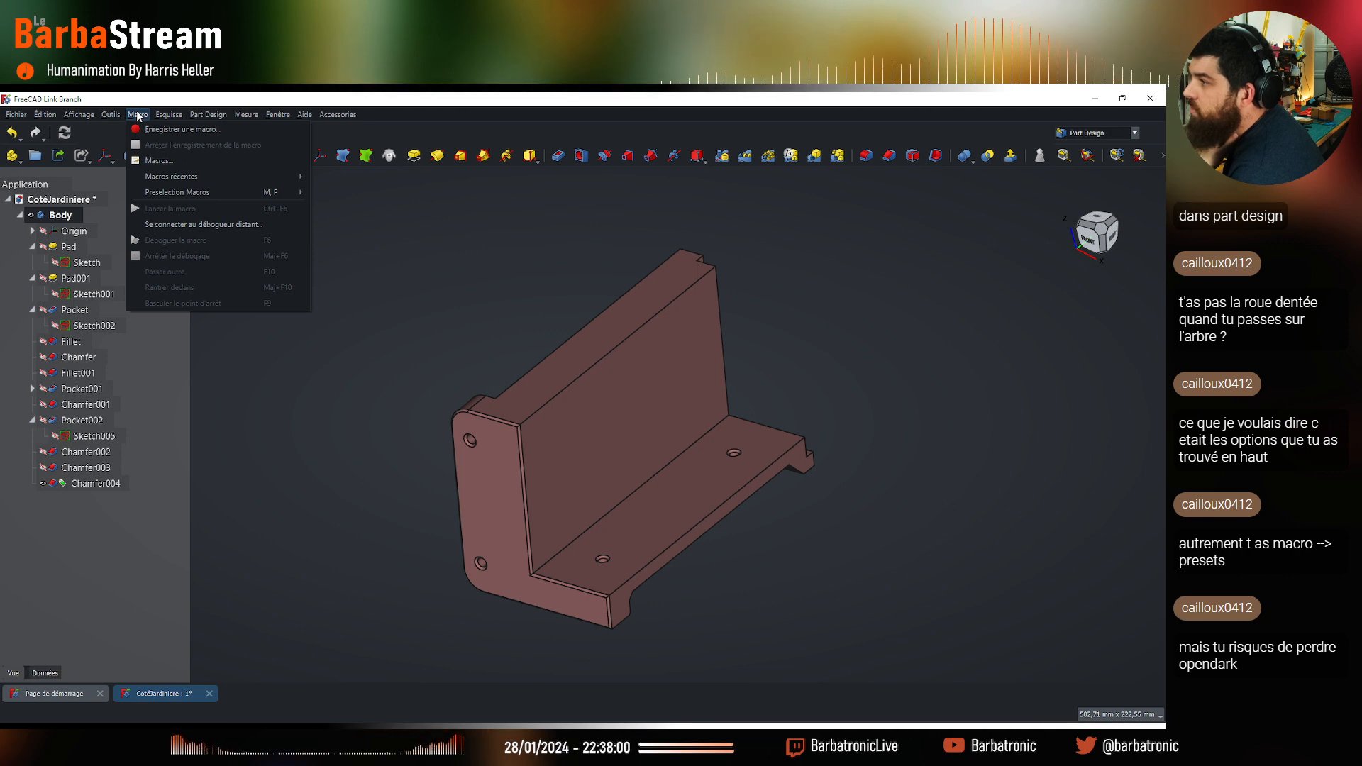
{"action": "left_click", "coordinate": [211, 162]}
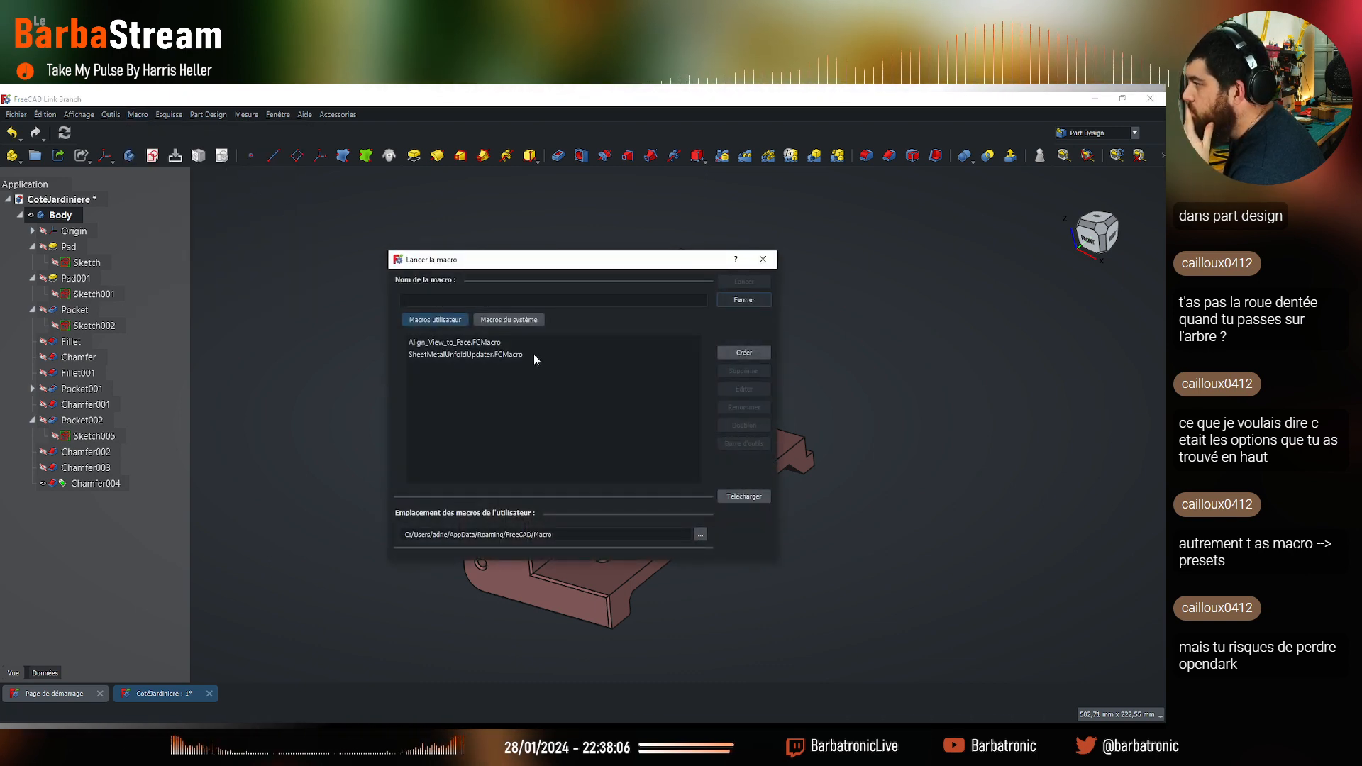
{"action": "left_click", "coordinate": [763, 260]}
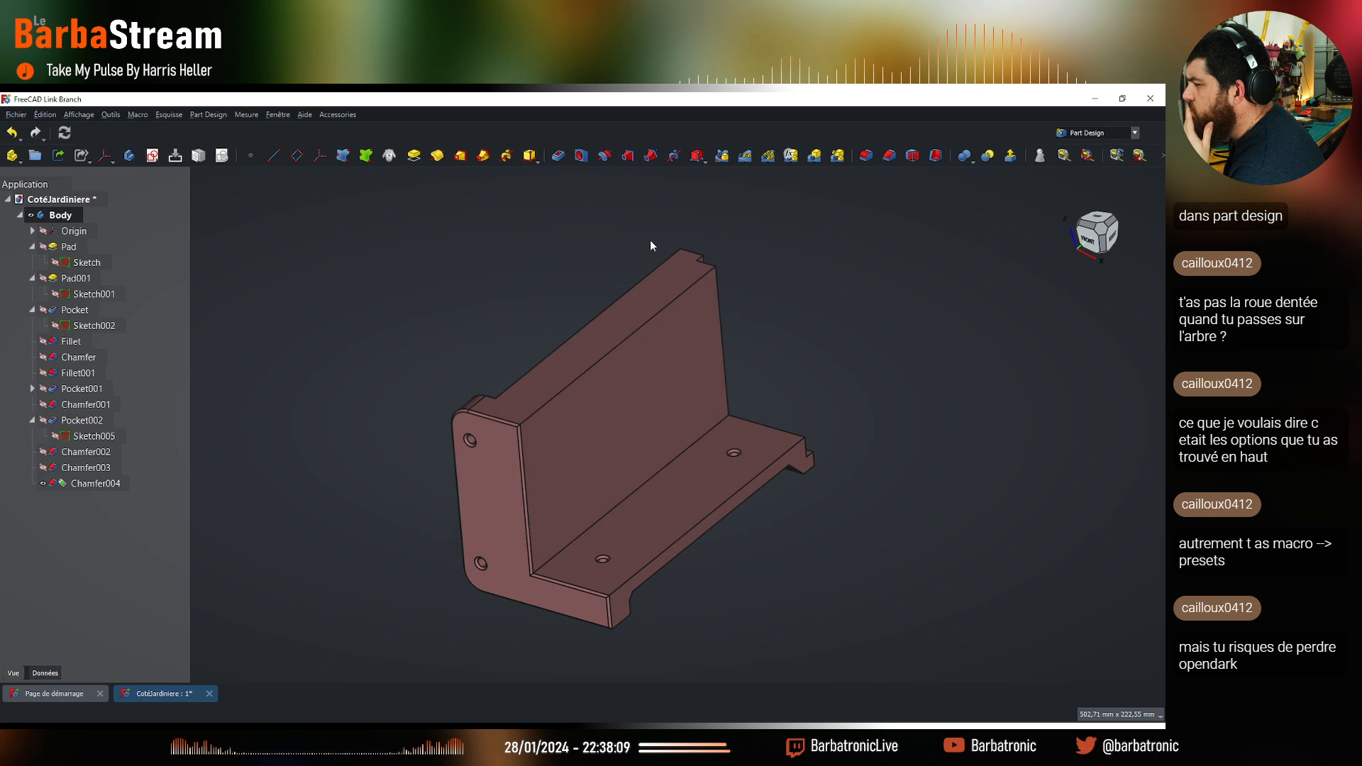
{"action": "left_click", "coordinate": [146, 114]}
{"action": "mouse_move", "coordinate": [176, 179]}
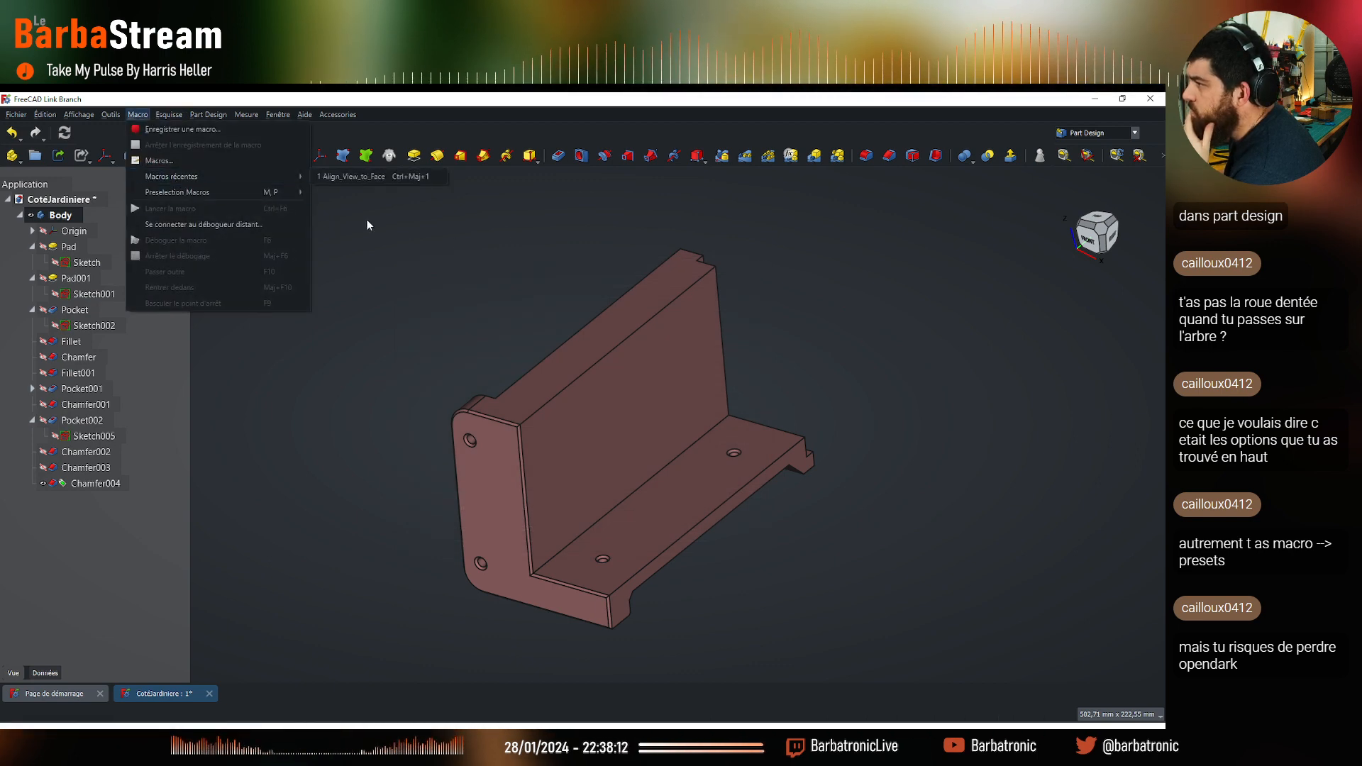
{"action": "left_click", "coordinate": [509, 248]}
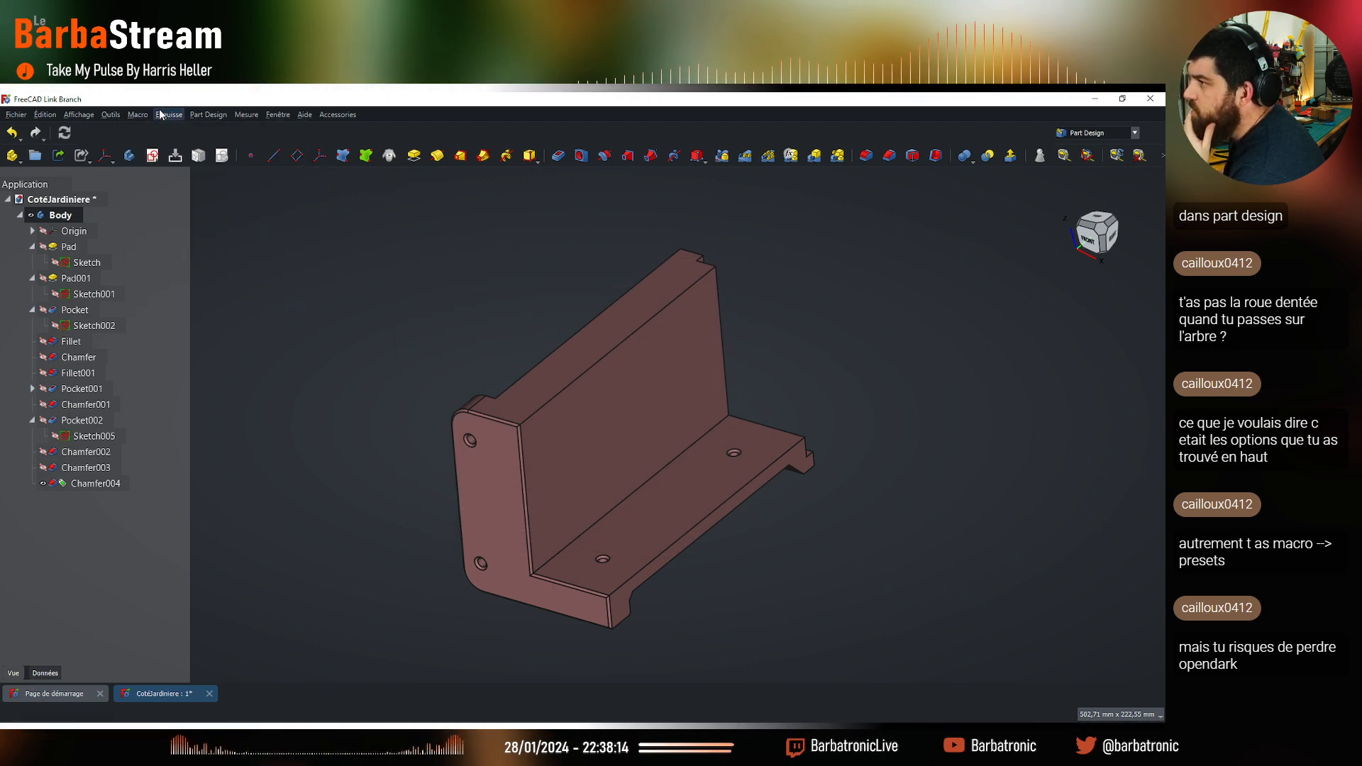
Search the extension manager's macros for "presets", widen the status filter from installed to any, and close the manager
{"action": "left_click", "coordinate": [120, 114]}
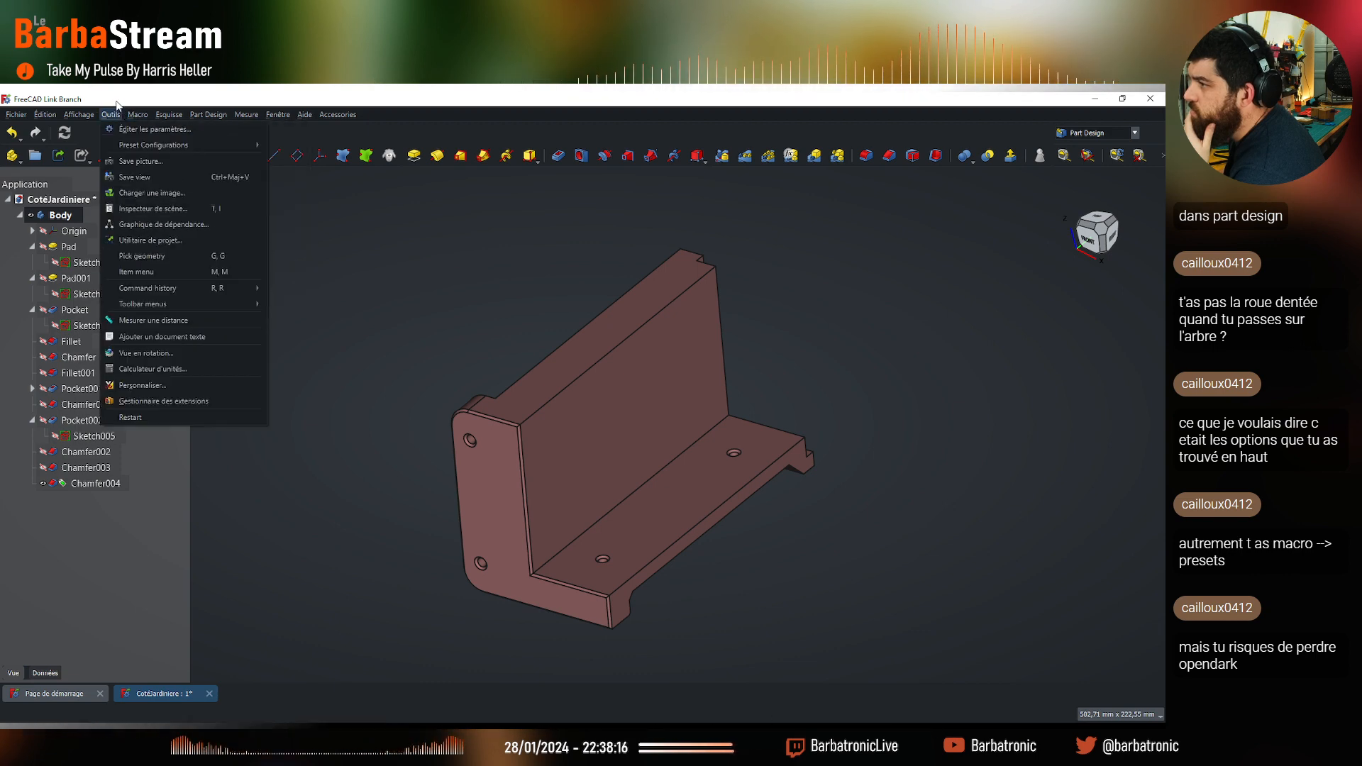
{"action": "left_click", "coordinate": [193, 406]}
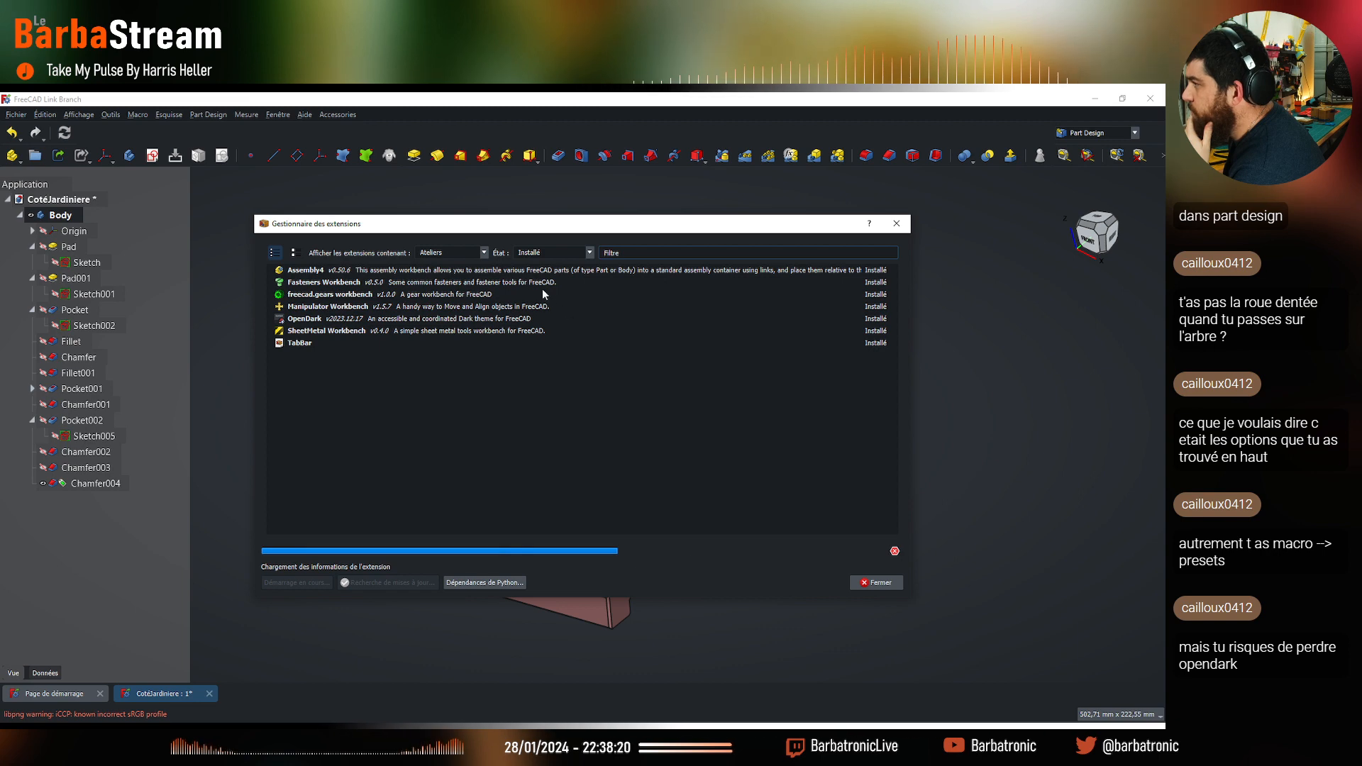
{"action": "left_click", "coordinate": [485, 255]}
{"action": "left_click", "coordinate": [474, 266]}
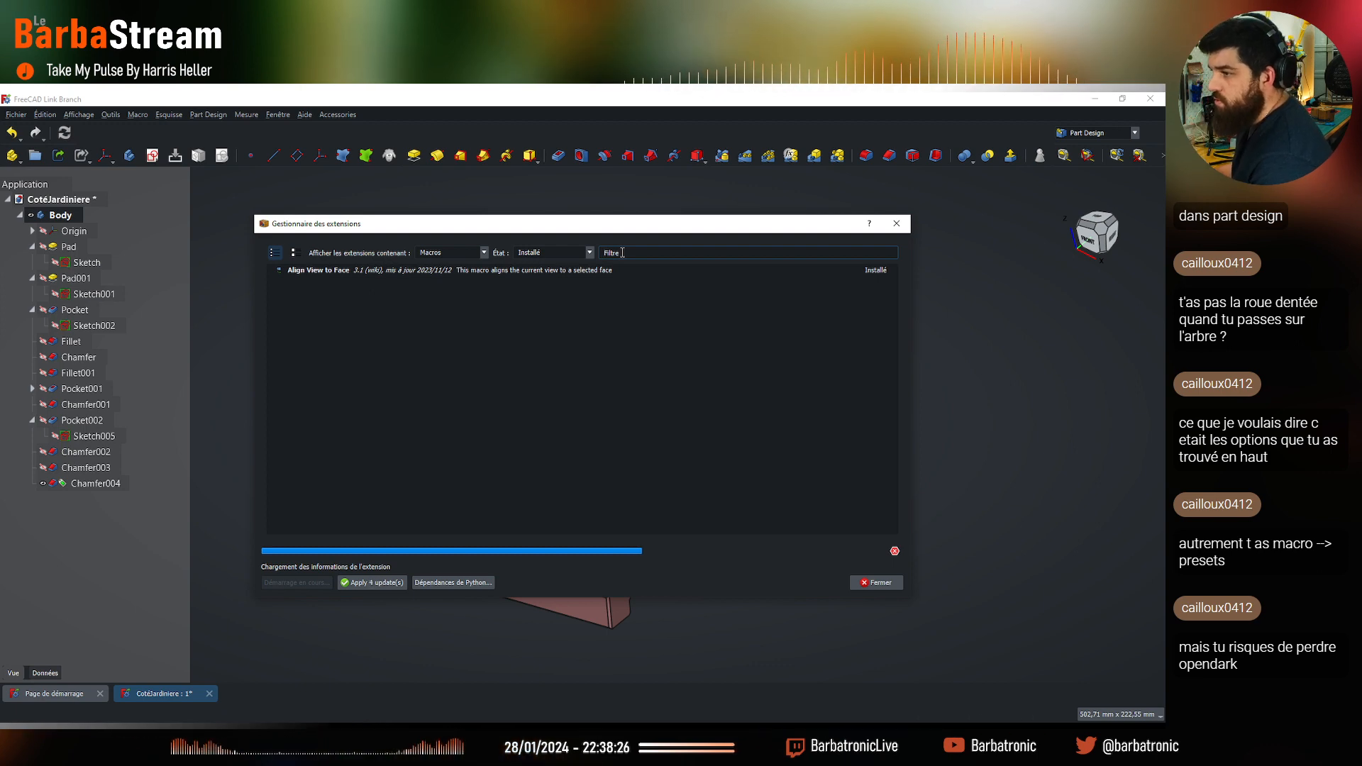
{"action": "left_click", "coordinate": [623, 253]}
{"action": "type", "text": "presets"}
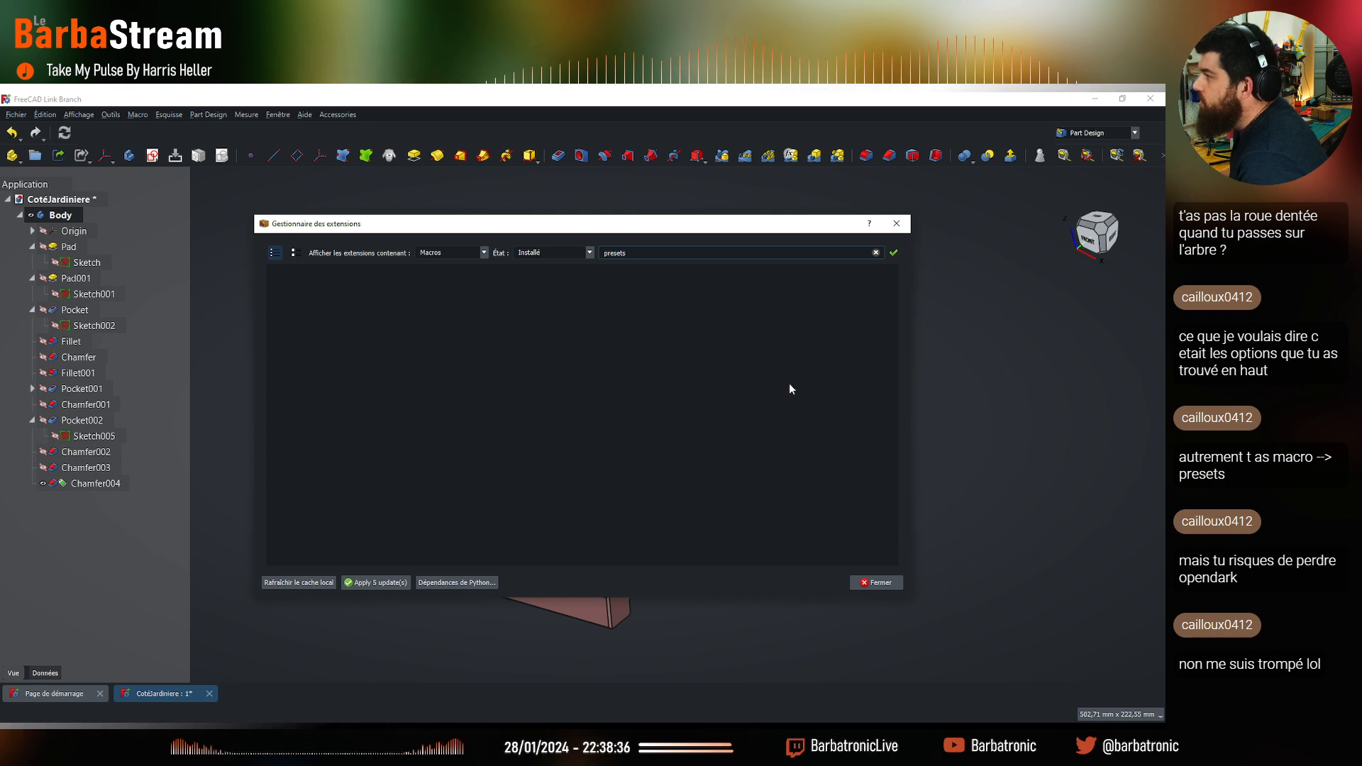
{"action": "left_click", "coordinate": [560, 253]}
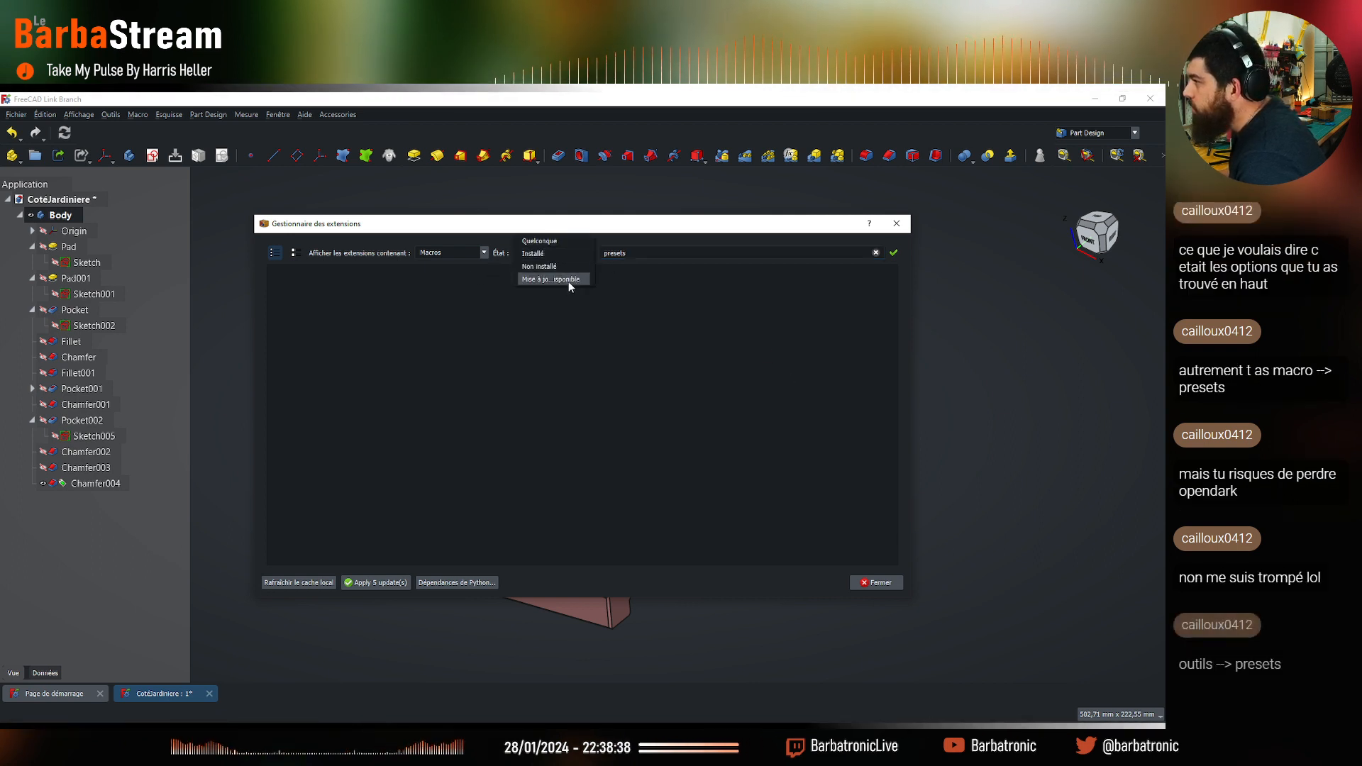
{"action": "left_click", "coordinate": [562, 237]}
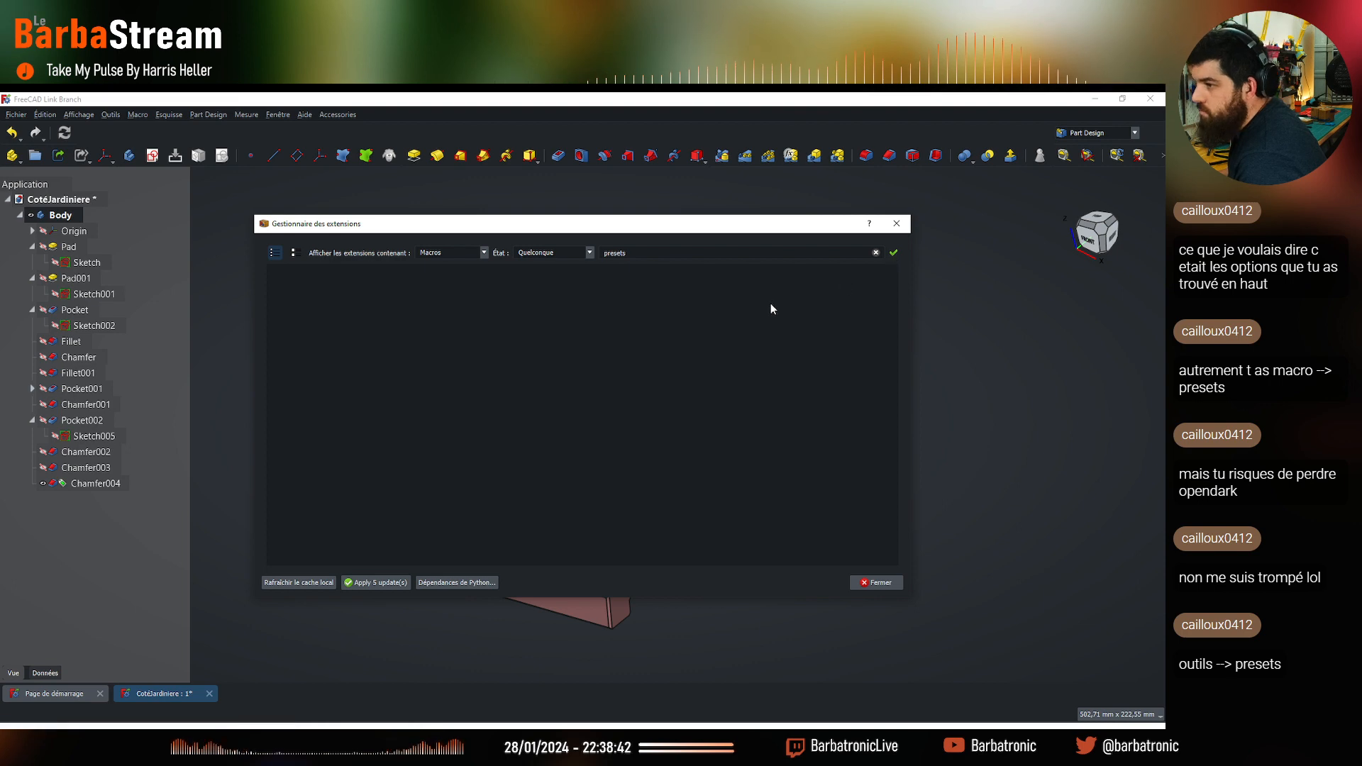
{"action": "left_click", "coordinate": [897, 223]}
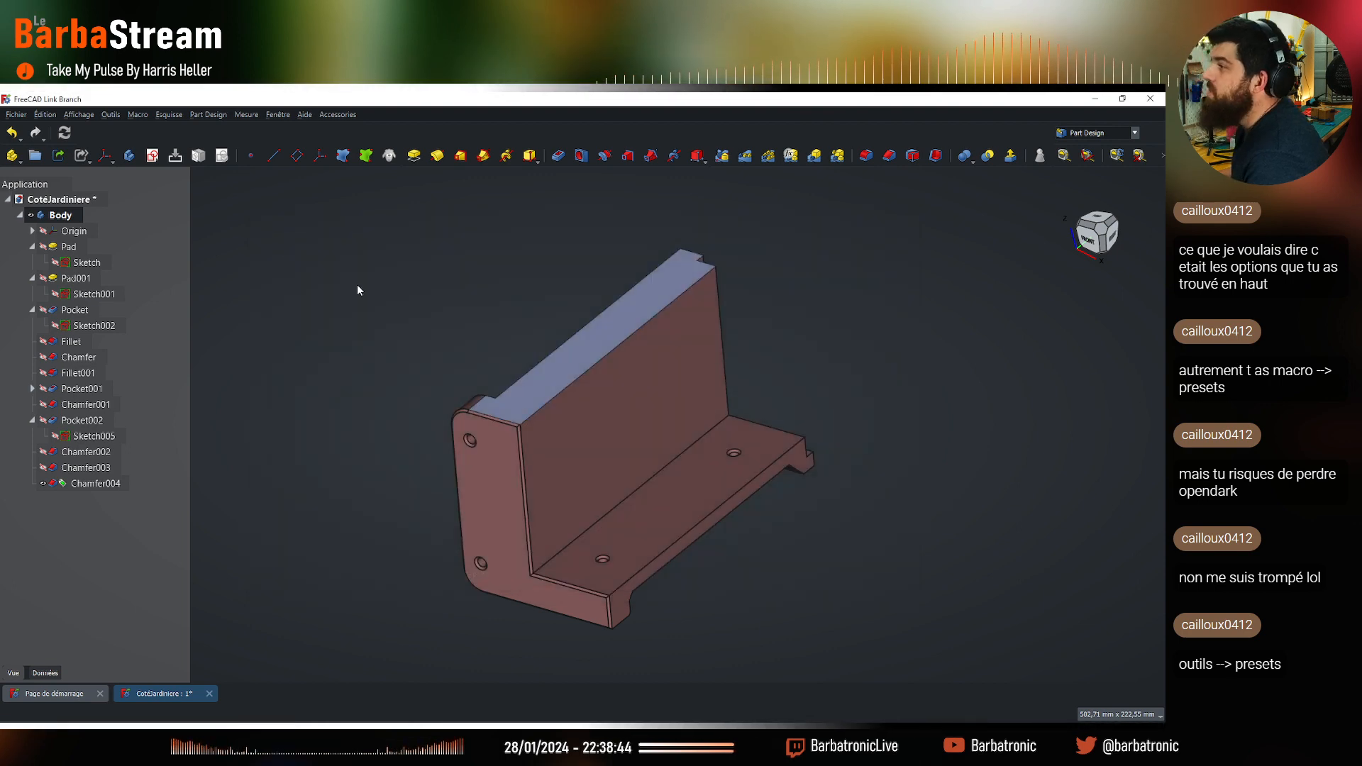
Try the Display settings preset configuration on the interface and undo it
{"action": "left_click", "coordinate": [111, 115]}
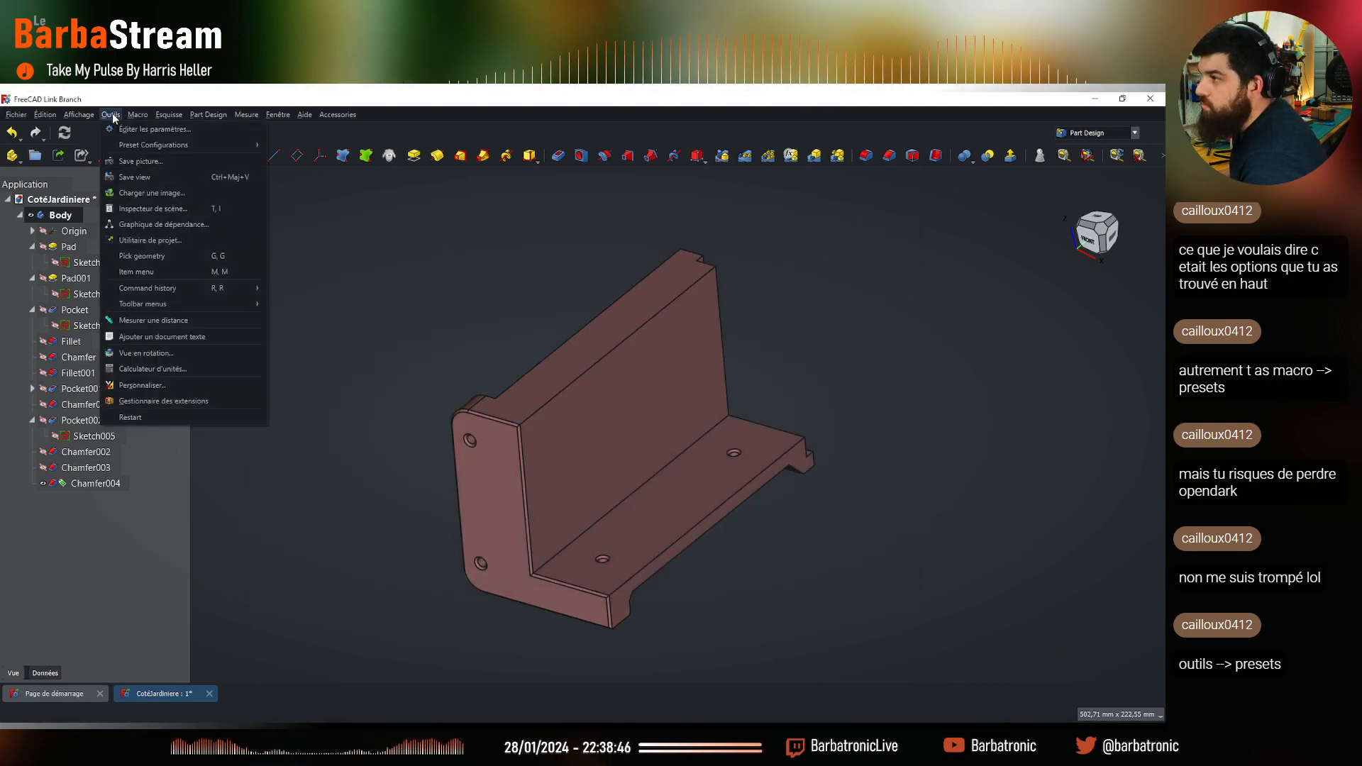
{"action": "mouse_move", "coordinate": [152, 147]}
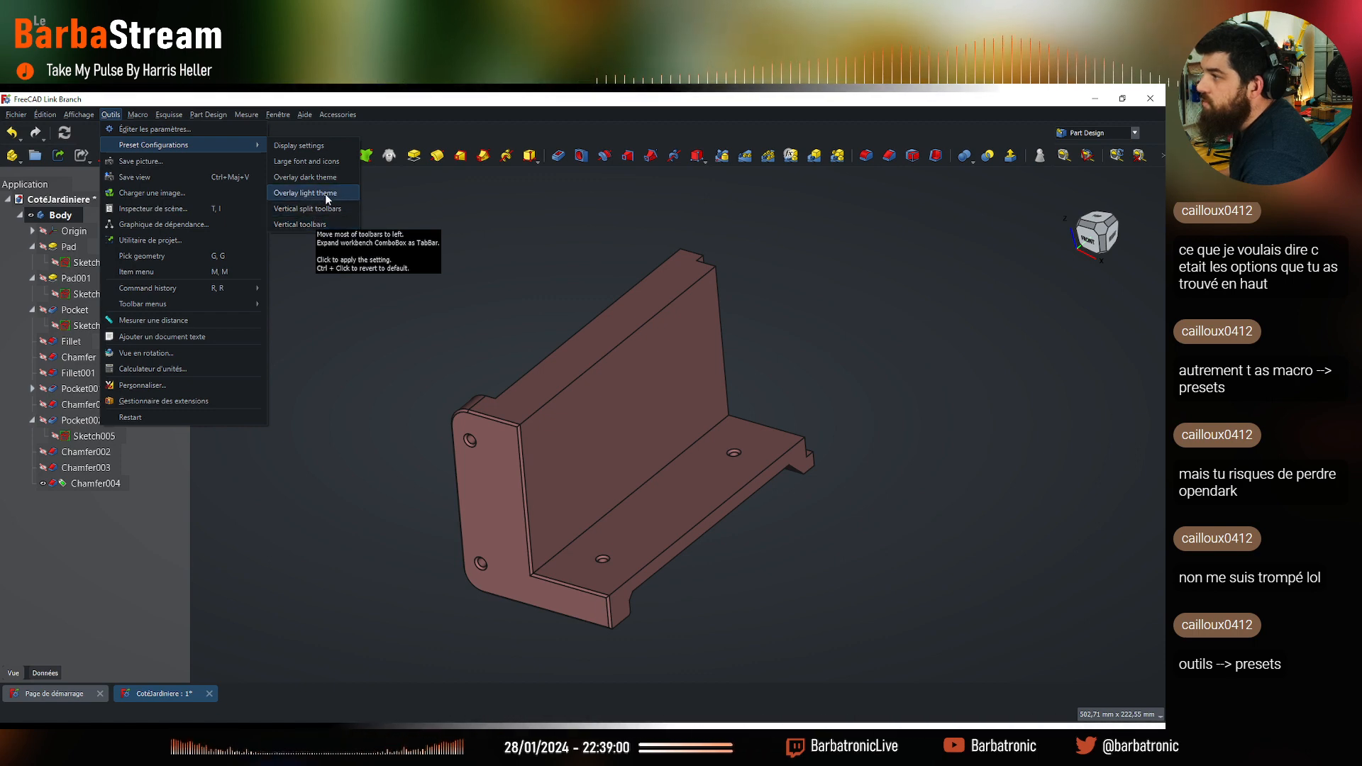
{"action": "left_click", "coordinate": [331, 158]}
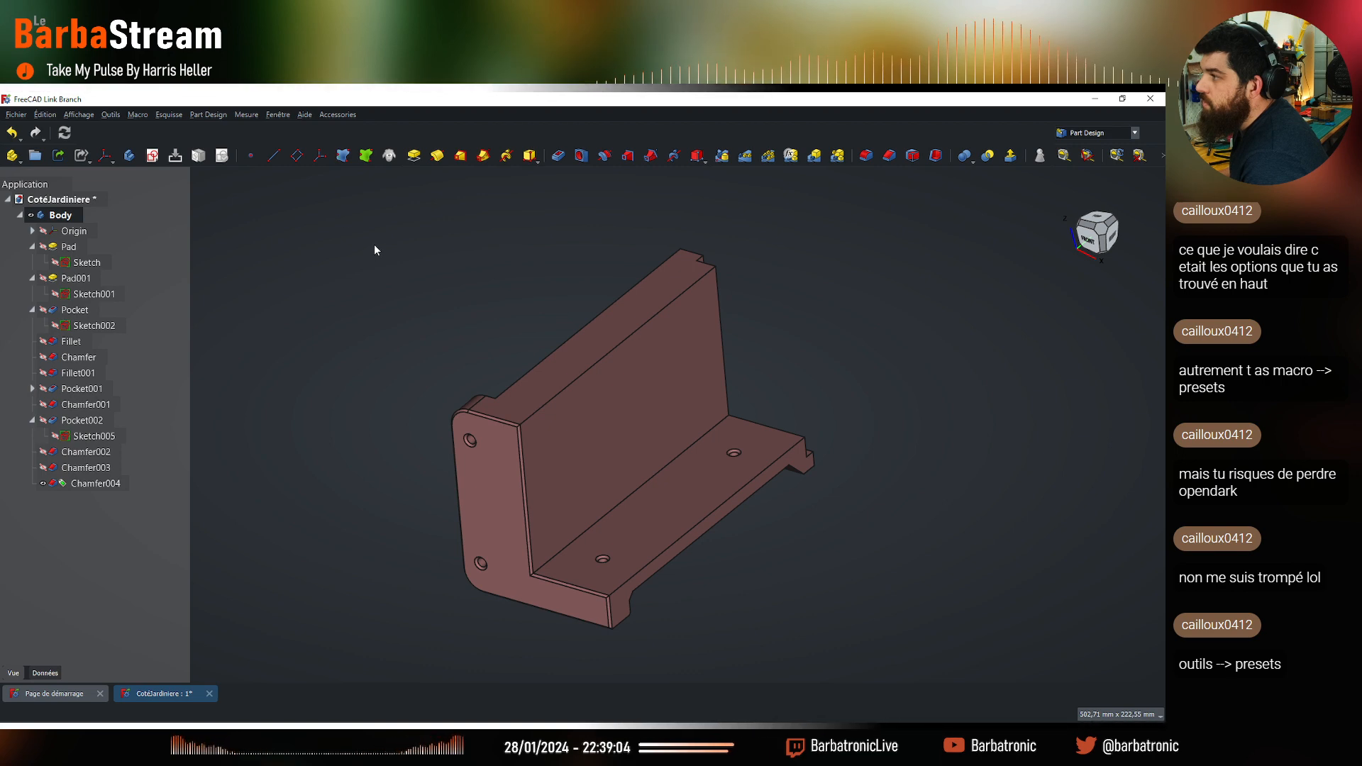
{"action": "scroll", "coordinate": [325, 359], "scroll_direction": "down", "scroll_amount": 2}
{"action": "scroll", "coordinate": [325, 362], "scroll_direction": "up", "scroll_amount": 1}
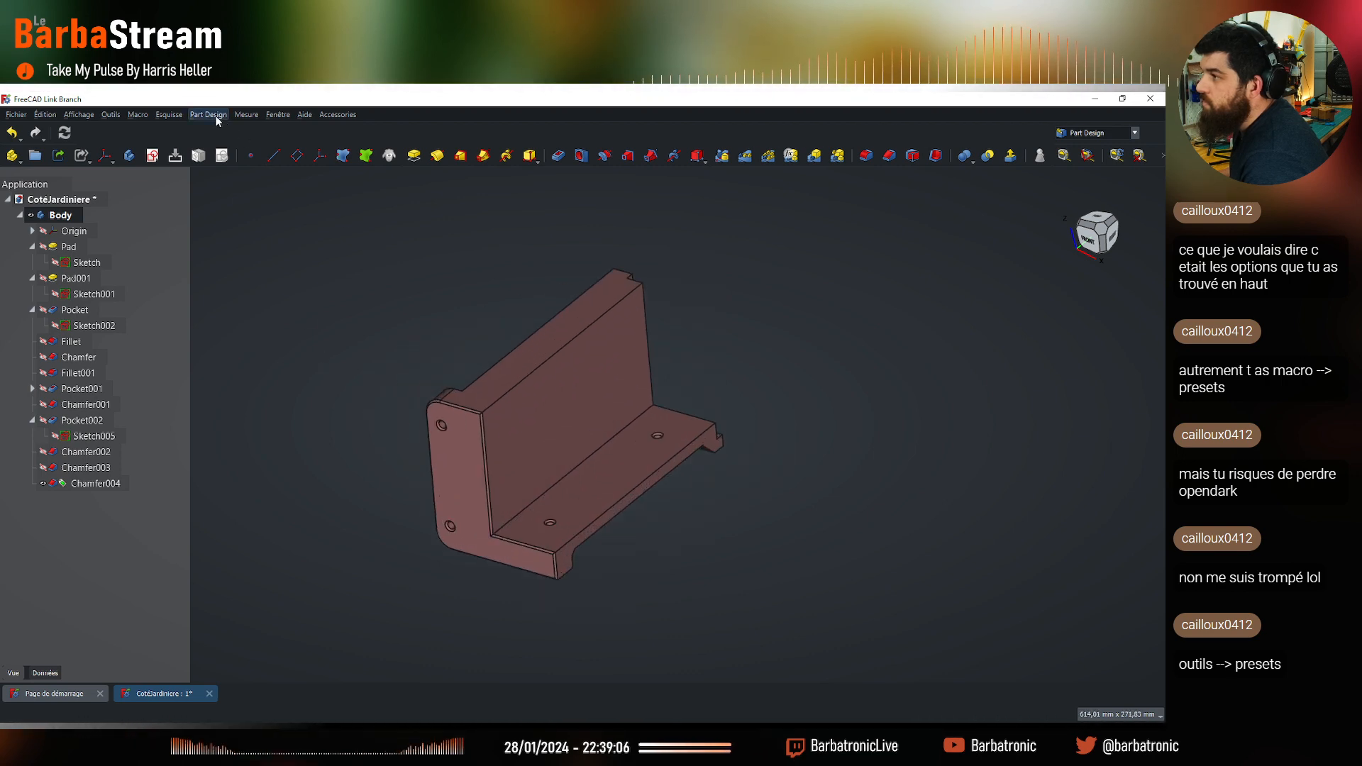
{"action": "left_click", "coordinate": [109, 115]}
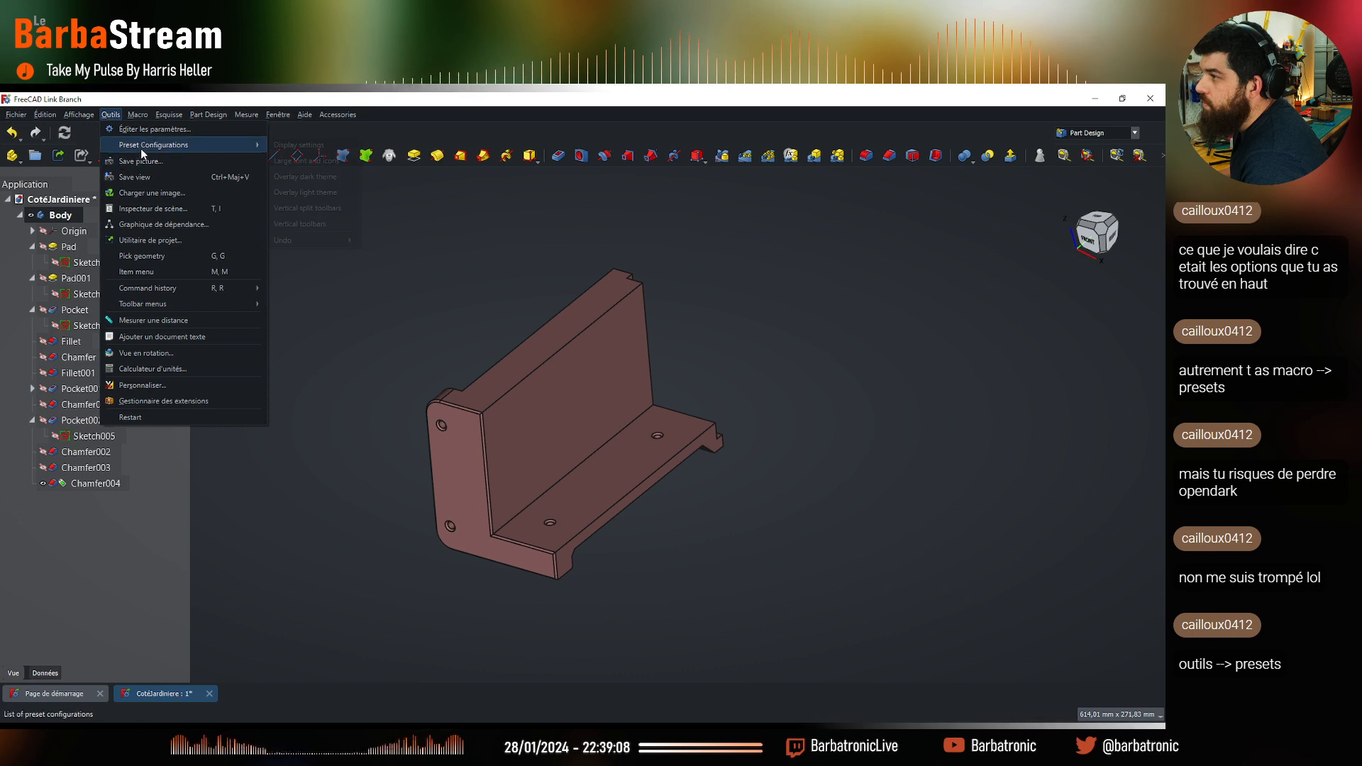
{"action": "mouse_move", "coordinate": [335, 240]}
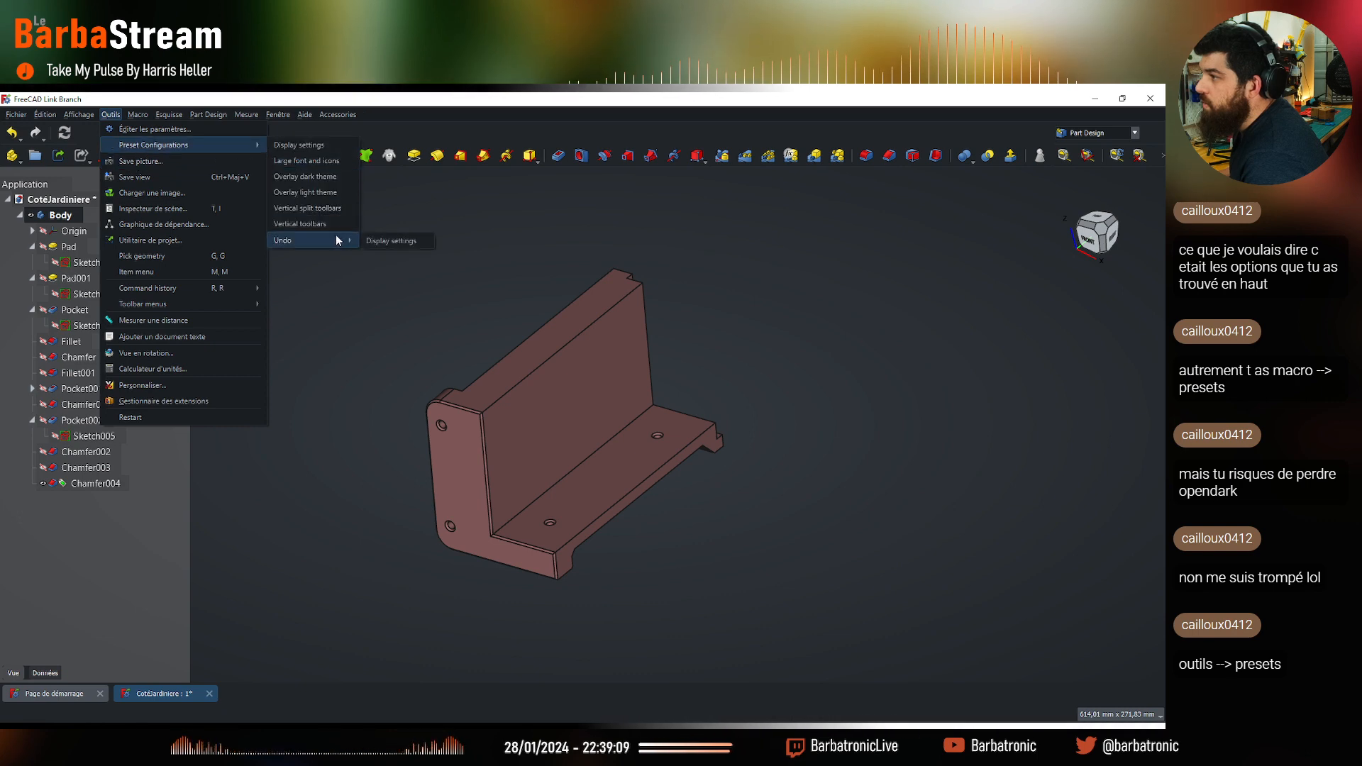
{"action": "left_click", "coordinate": [411, 243]}
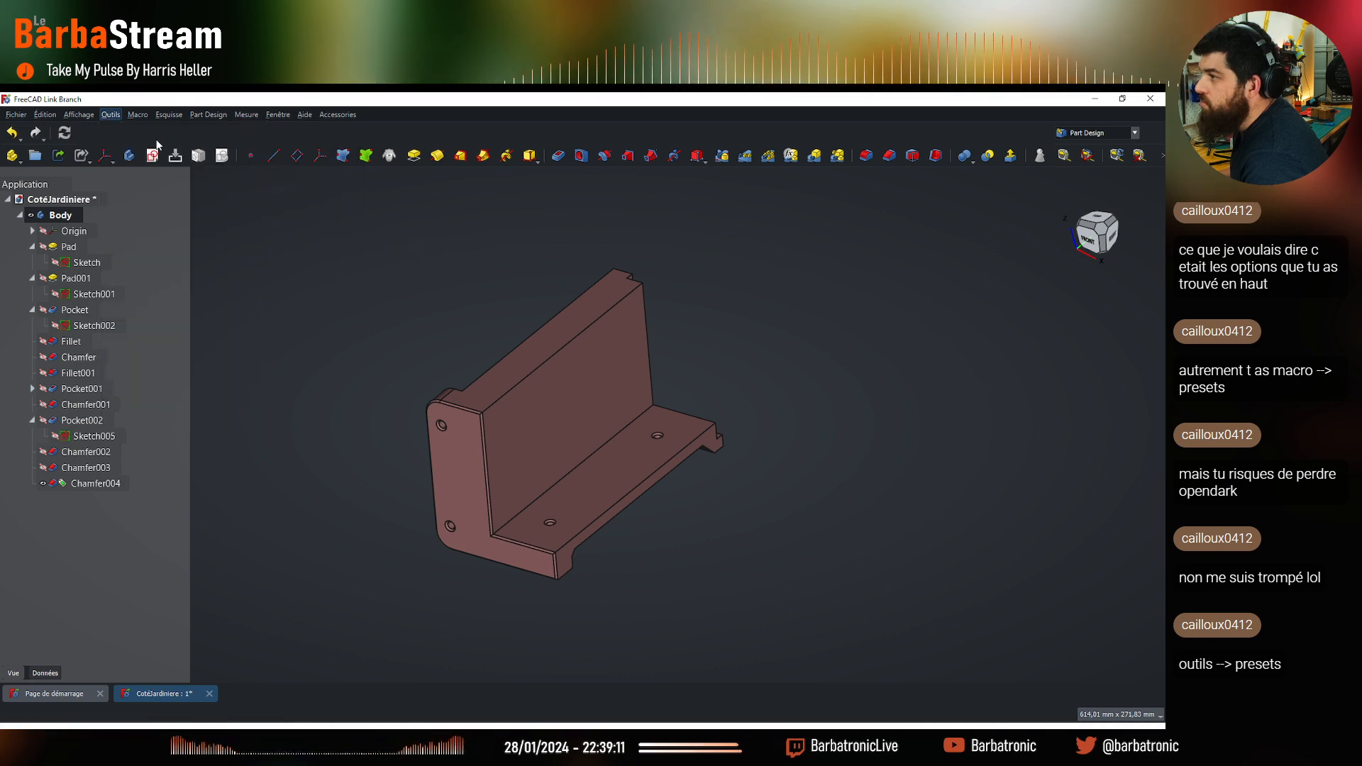
{"action": "left_click", "coordinate": [110, 114]}
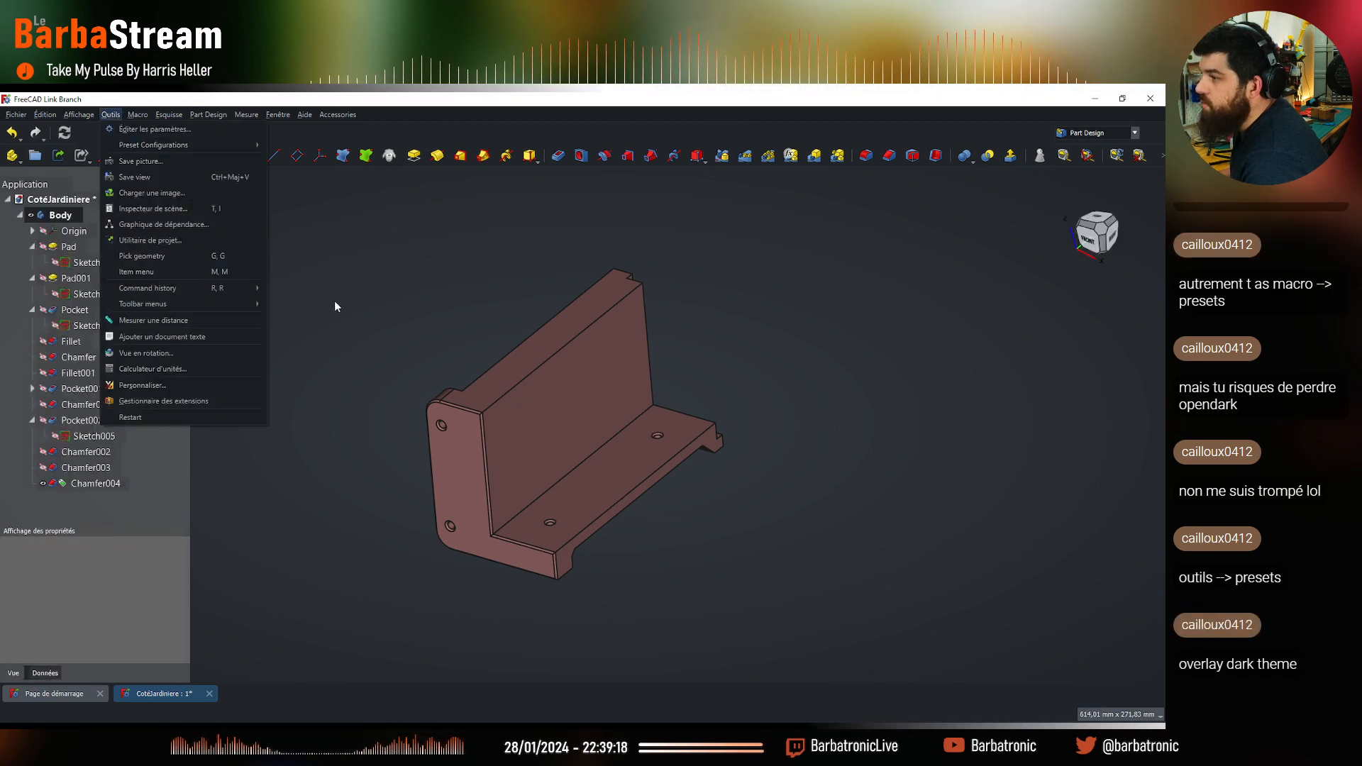
{"action": "left_click", "coordinate": [444, 274]}
{"action": "scroll", "coordinate": [583, 399], "scroll_direction": "down", "scroll_amount": 3}
{"action": "scroll", "coordinate": [489, 400], "scroll_direction": "up", "scroll_amount": 4}
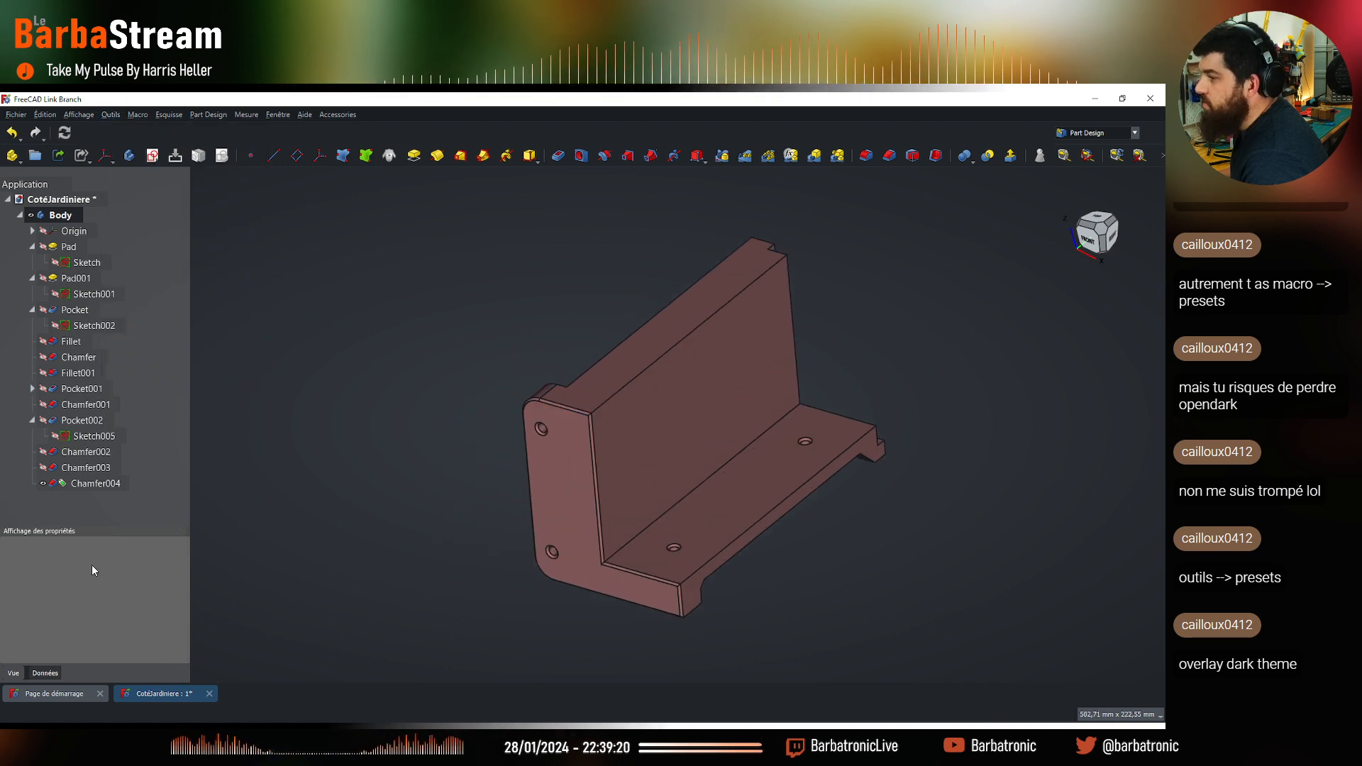
Apply the Overlay dark theme preset configuration and check the tree overlay against the model in the 3D view
{"action": "left_click", "coordinate": [110, 115]}
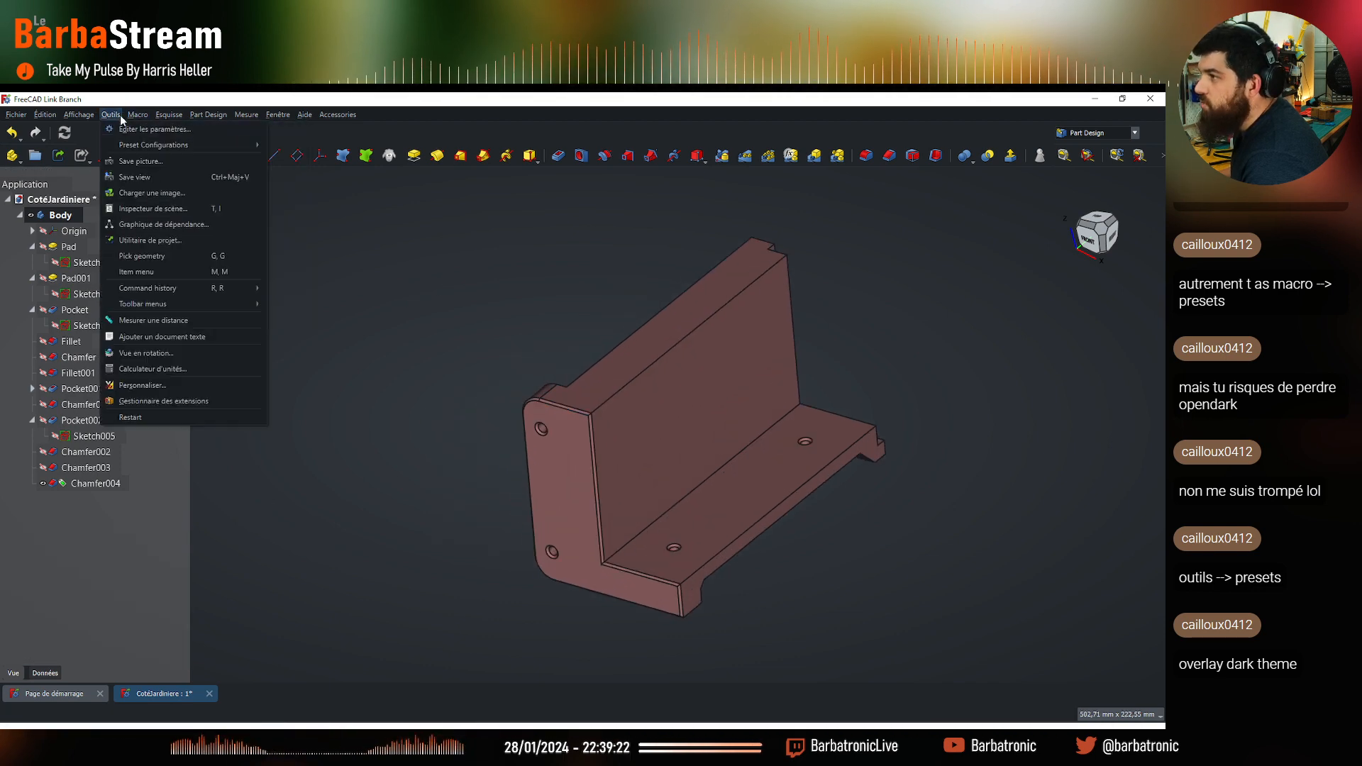
{"action": "mouse_move", "coordinate": [124, 147]}
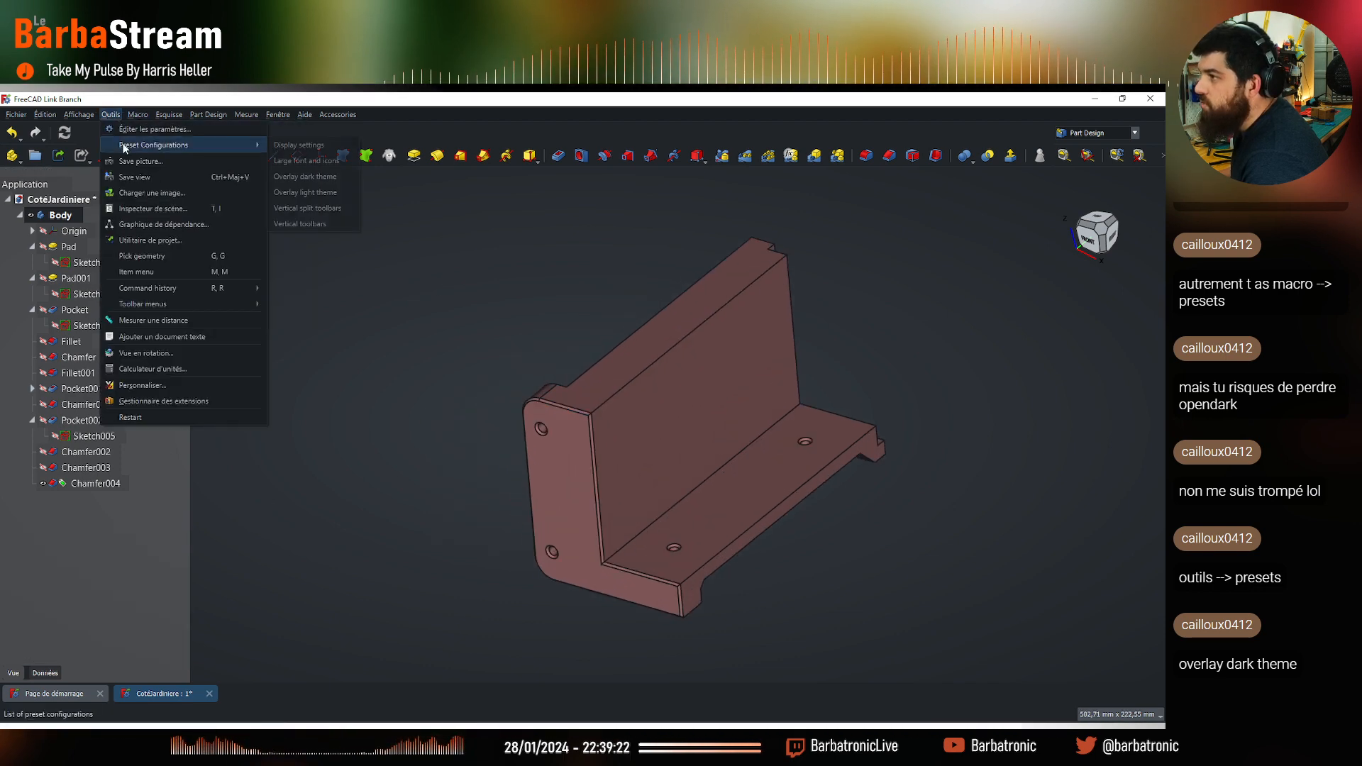
{"action": "left_click", "coordinate": [332, 178]}
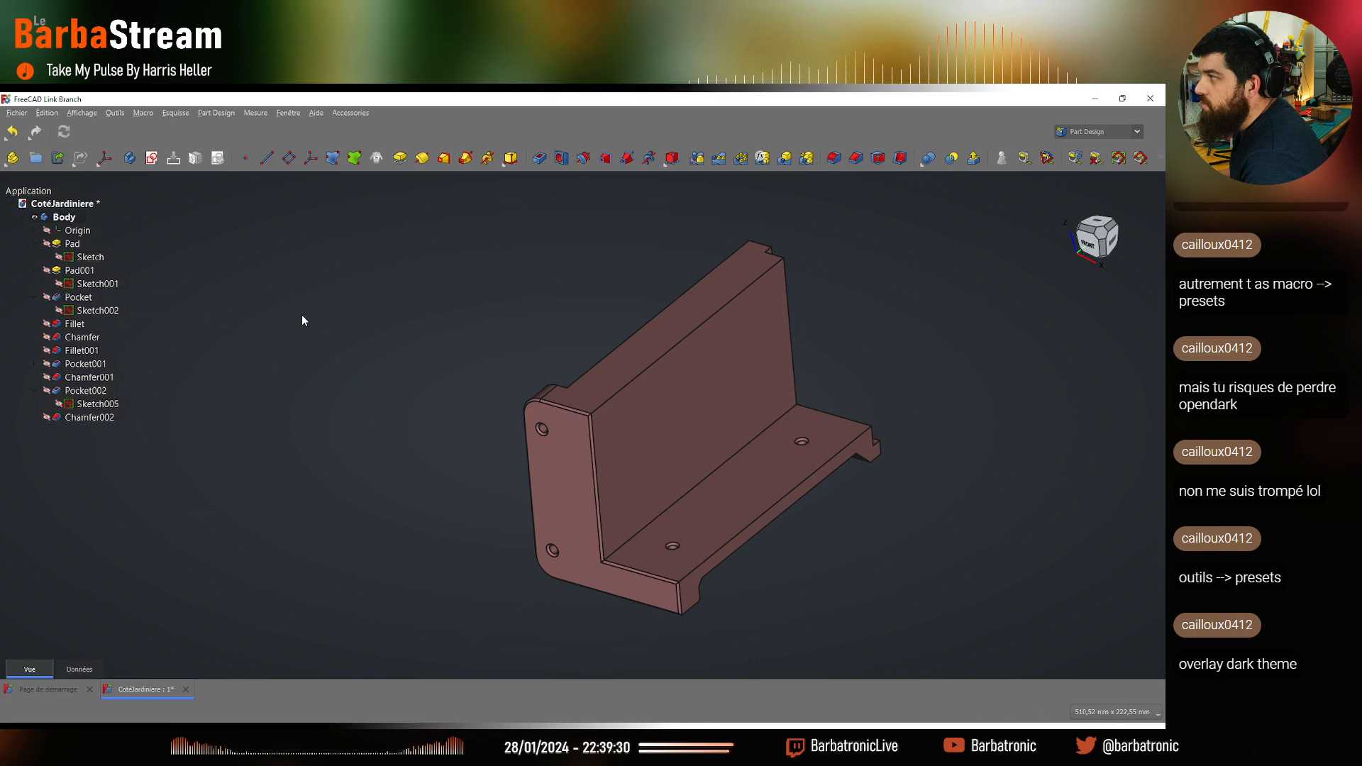
{"action": "scroll", "coordinate": [326, 322], "scroll_direction": "down", "scroll_amount": 2}
{"action": "scroll", "coordinate": [435, 322], "scroll_direction": "up", "scroll_amount": 2}
{"action": "scroll", "coordinate": [444, 312], "scroll_direction": "down", "scroll_amount": 3}
{"action": "scroll", "coordinate": [595, 339], "scroll_direction": "up", "scroll_amount": 5}
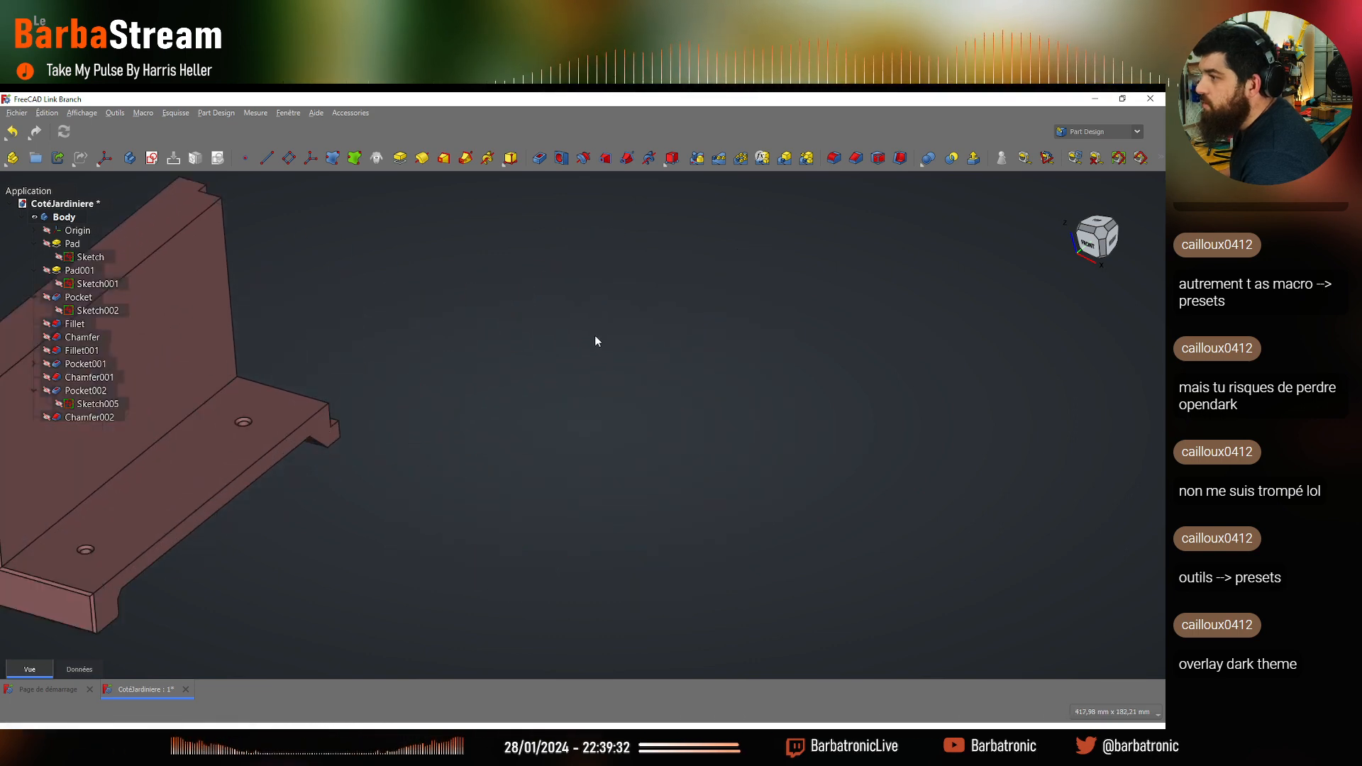
Apply the OpenDark preference pack from the general preferences and confirm the dialog
{"action": "scroll", "coordinate": [595, 341], "scroll_direction": "down", "scroll_amount": 4}
{"action": "scroll", "coordinate": [295, 340], "scroll_direction": "up", "scroll_amount": 2}
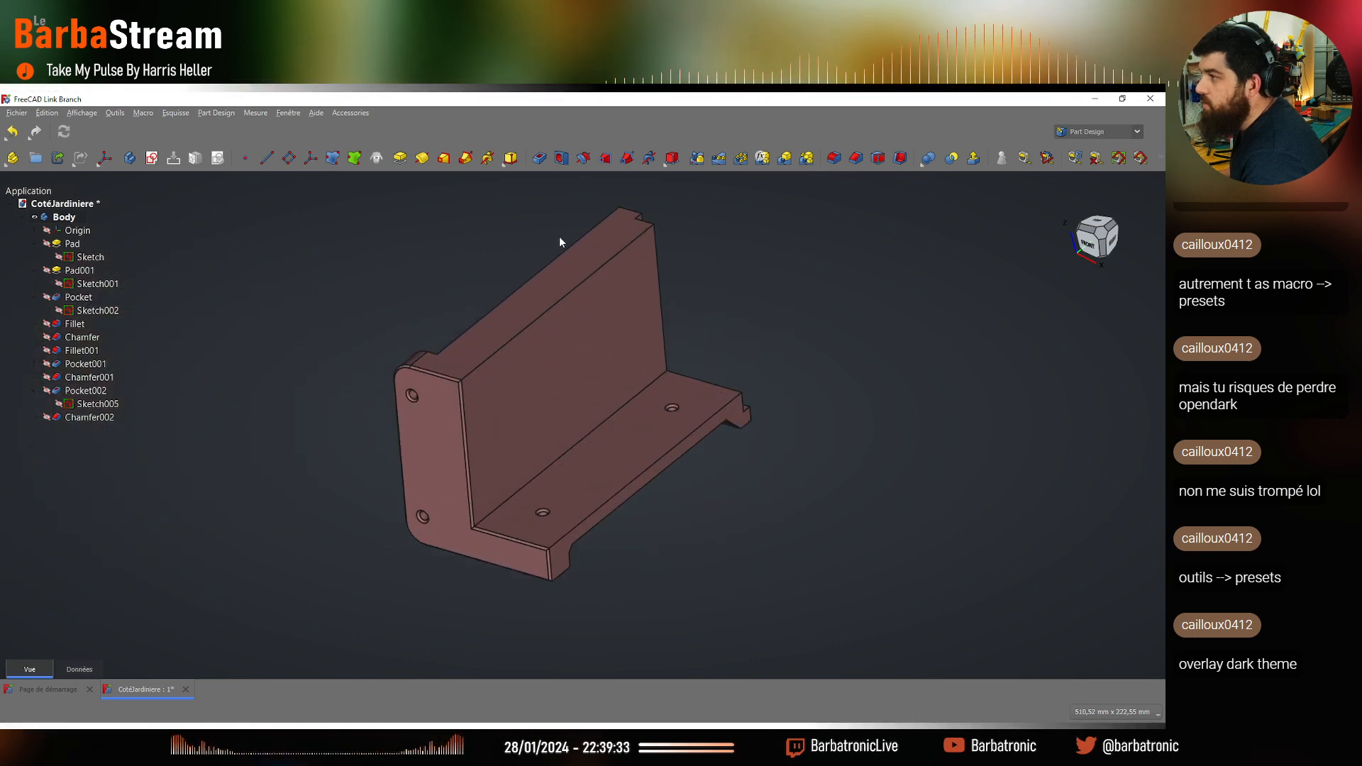
{"action": "left_click", "coordinate": [44, 113]}
{"action": "left_click", "coordinate": [130, 415]}
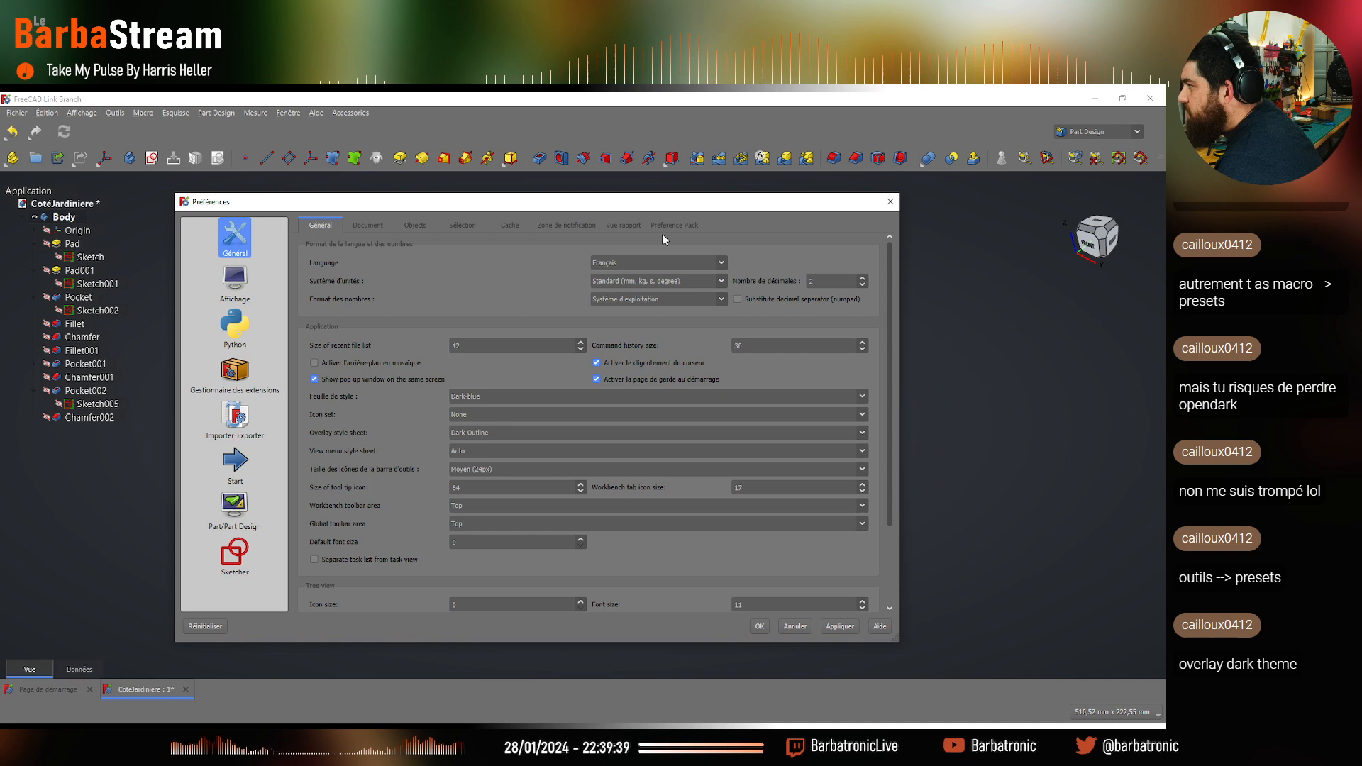
{"action": "left_click", "coordinate": [674, 225]}
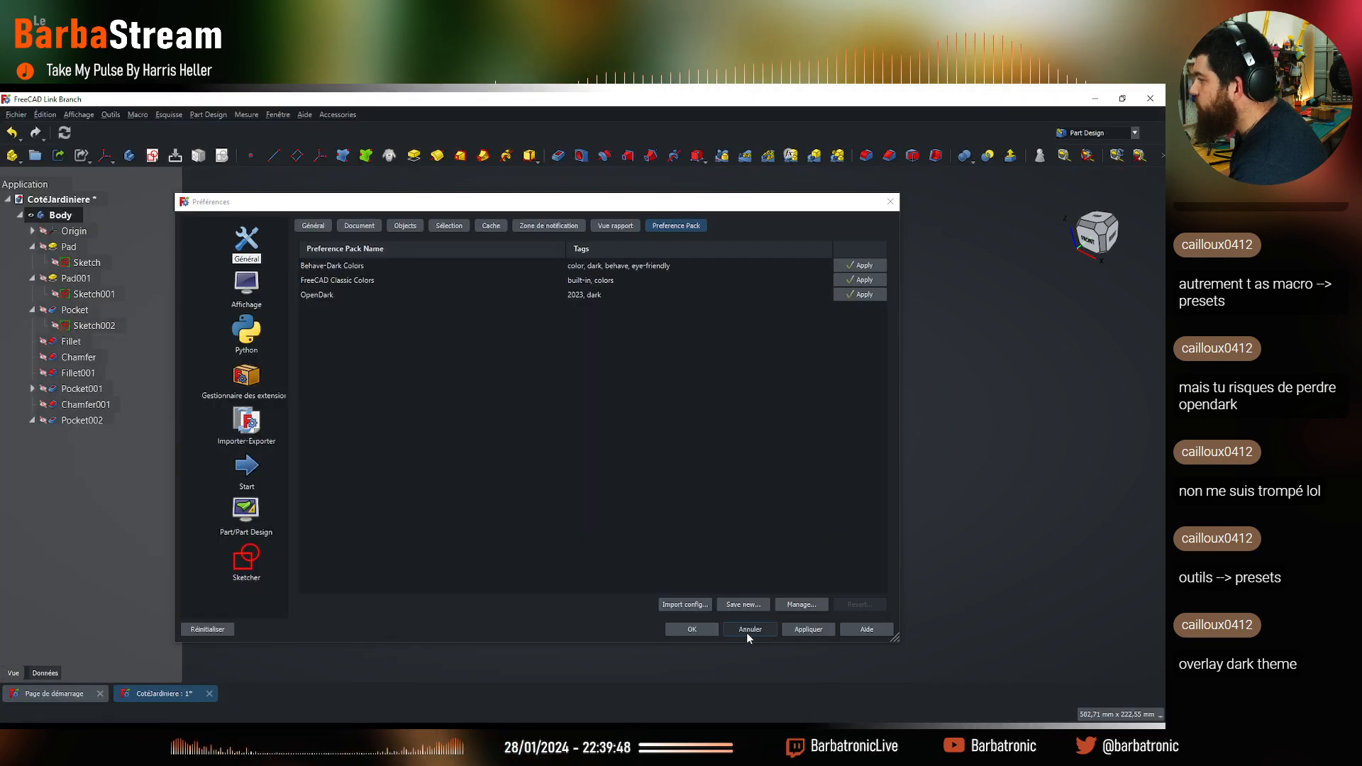
{"action": "left_click", "coordinate": [700, 628]}
Check how the tree panel sits against the model in the 3D view and look at the panel's context options
{"action": "scroll", "coordinate": [565, 458], "scroll_direction": "up", "scroll_amount": 6}
{"action": "scroll", "coordinate": [565, 458], "scroll_direction": "down", "scroll_amount": 5}
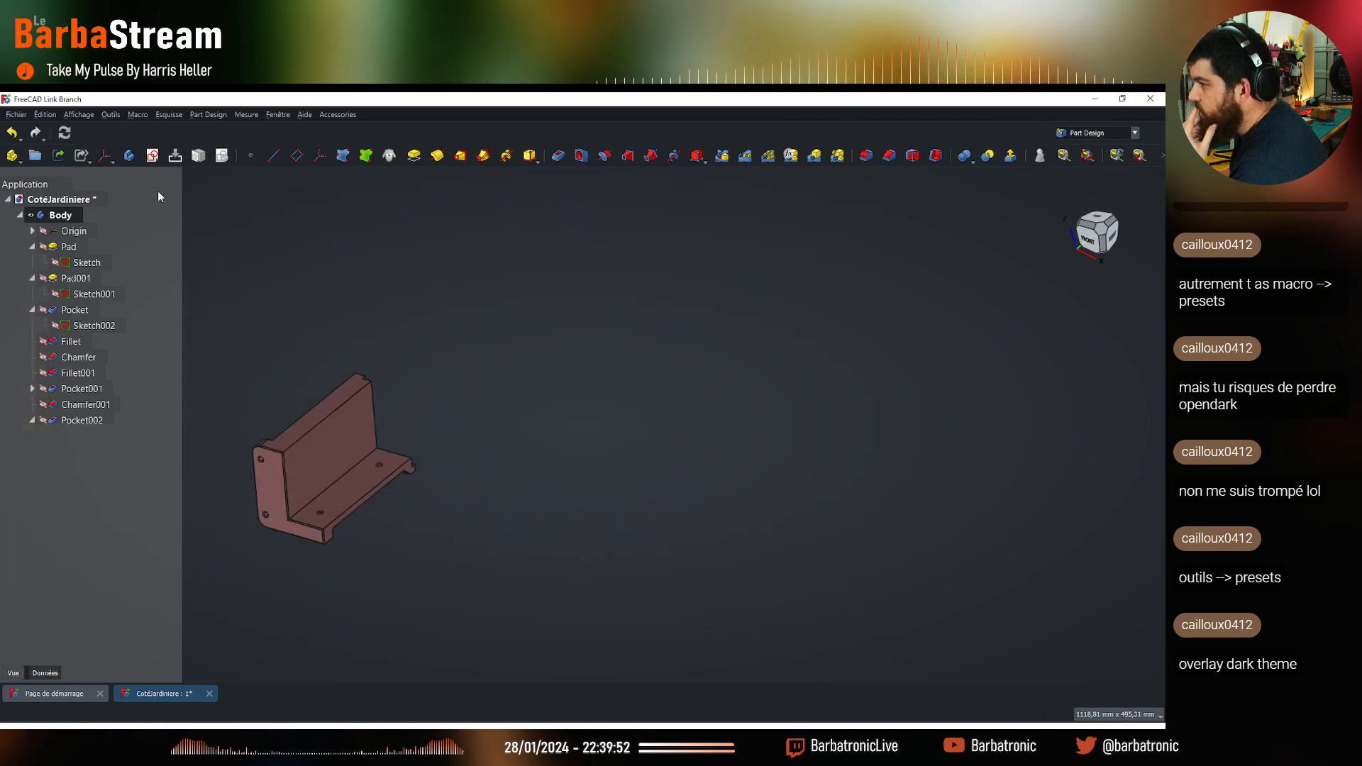
{"action": "scroll", "coordinate": [578, 477], "scroll_direction": "down", "scroll_amount": 4}
{"action": "scroll", "coordinate": [376, 489], "scroll_direction": "up", "scroll_amount": 6}
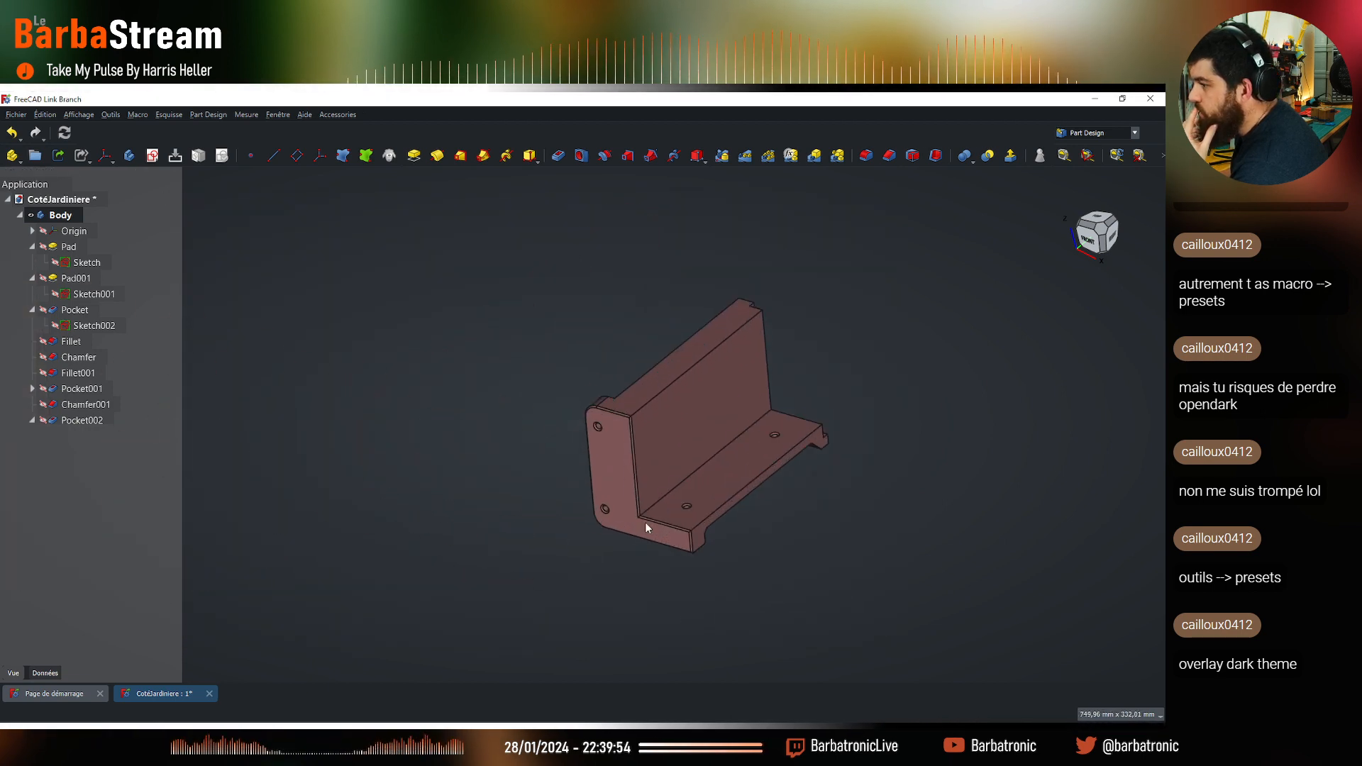
{"action": "scroll", "coordinate": [642, 523], "scroll_direction": "down", "scroll_amount": 2}
{"action": "scroll", "coordinate": [730, 466], "scroll_direction": "up", "scroll_amount": 2}
{"action": "right_click", "coordinate": [95, 559]}
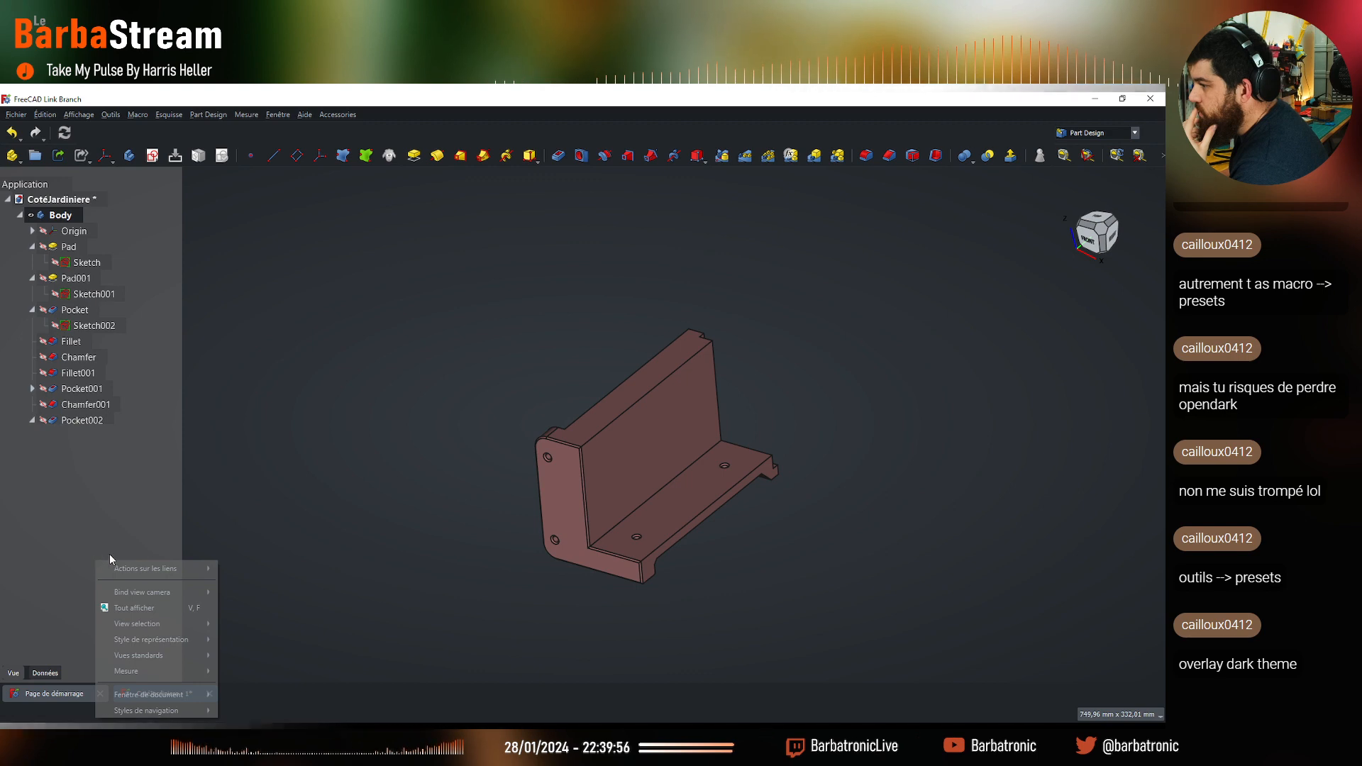
{"action": "left_click", "coordinate": [110, 554]}
Look through the macro options, the extension manager and the customization dialog without changing anything
{"action": "left_click", "coordinate": [138, 115]}
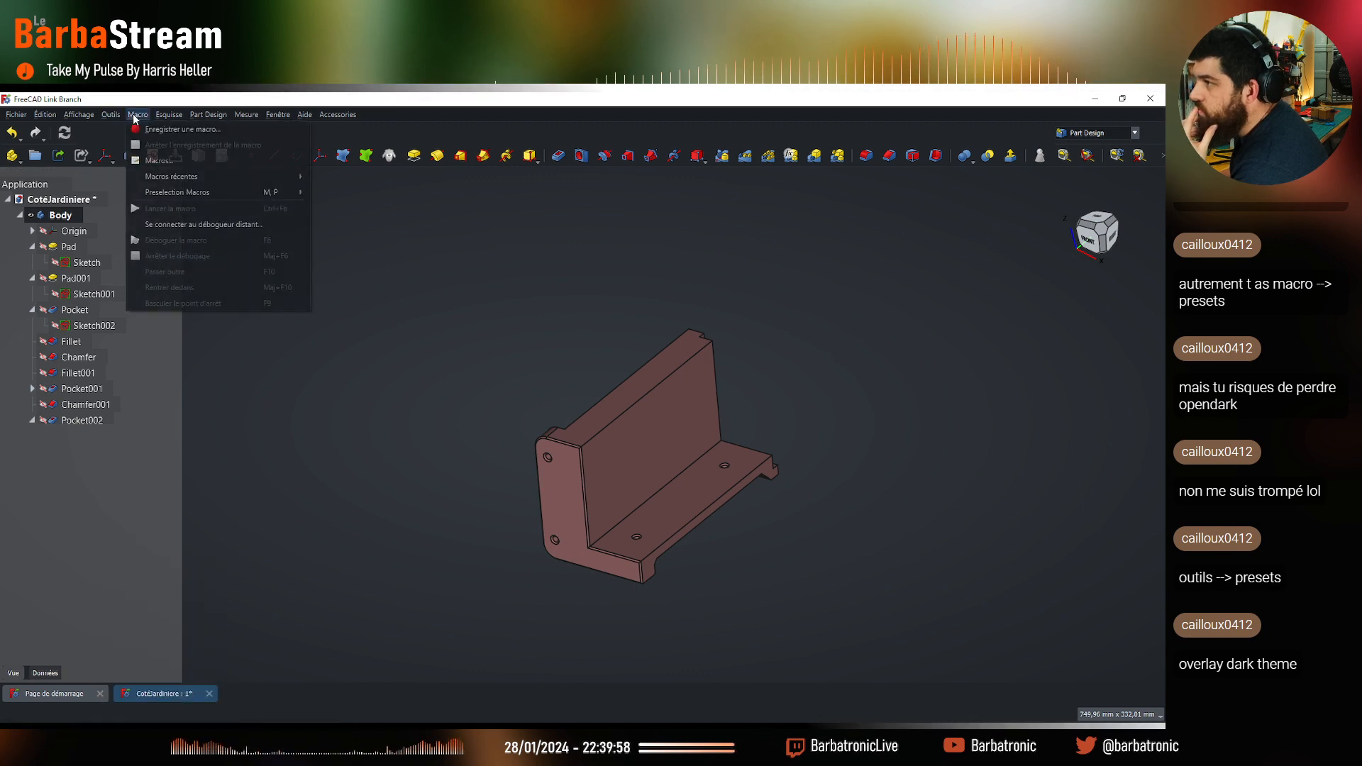
{"action": "left_click", "coordinate": [177, 397]}
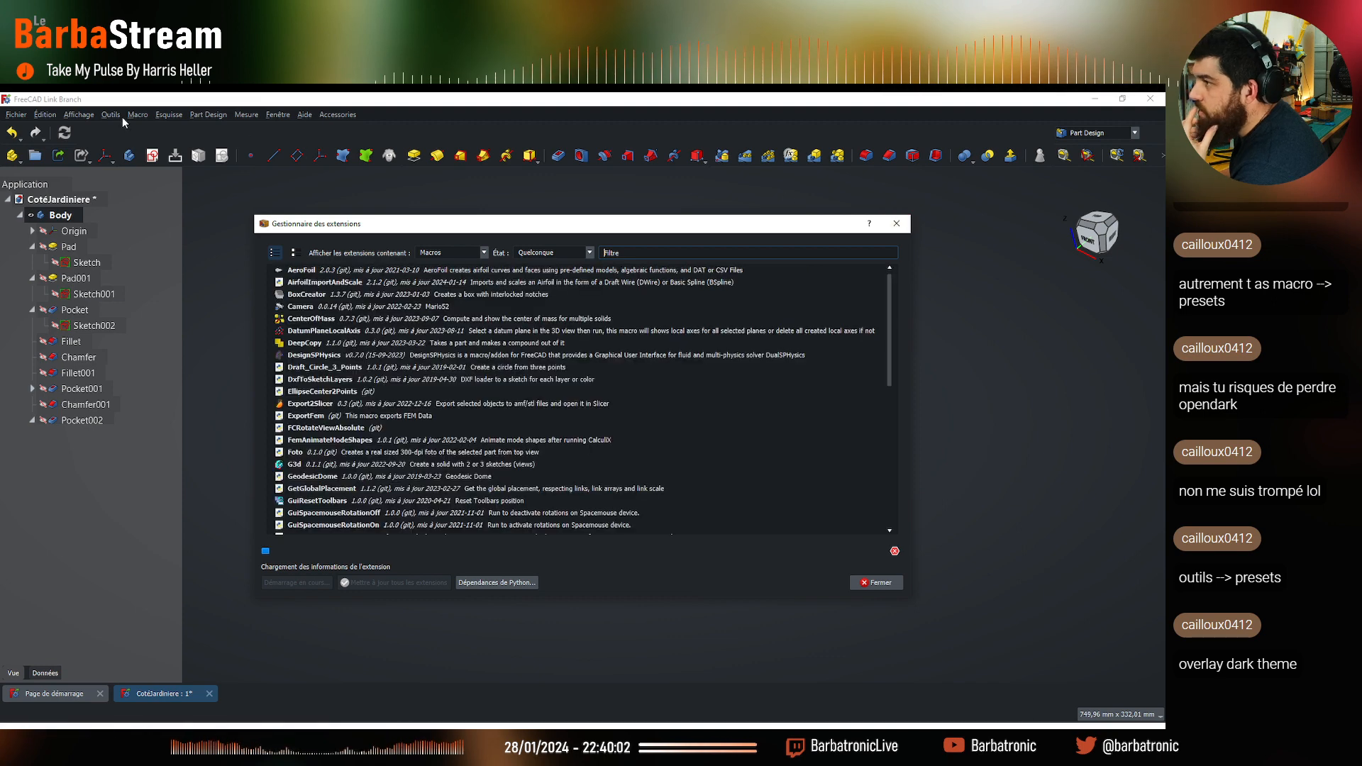
{"action": "left_click", "coordinate": [897, 224]}
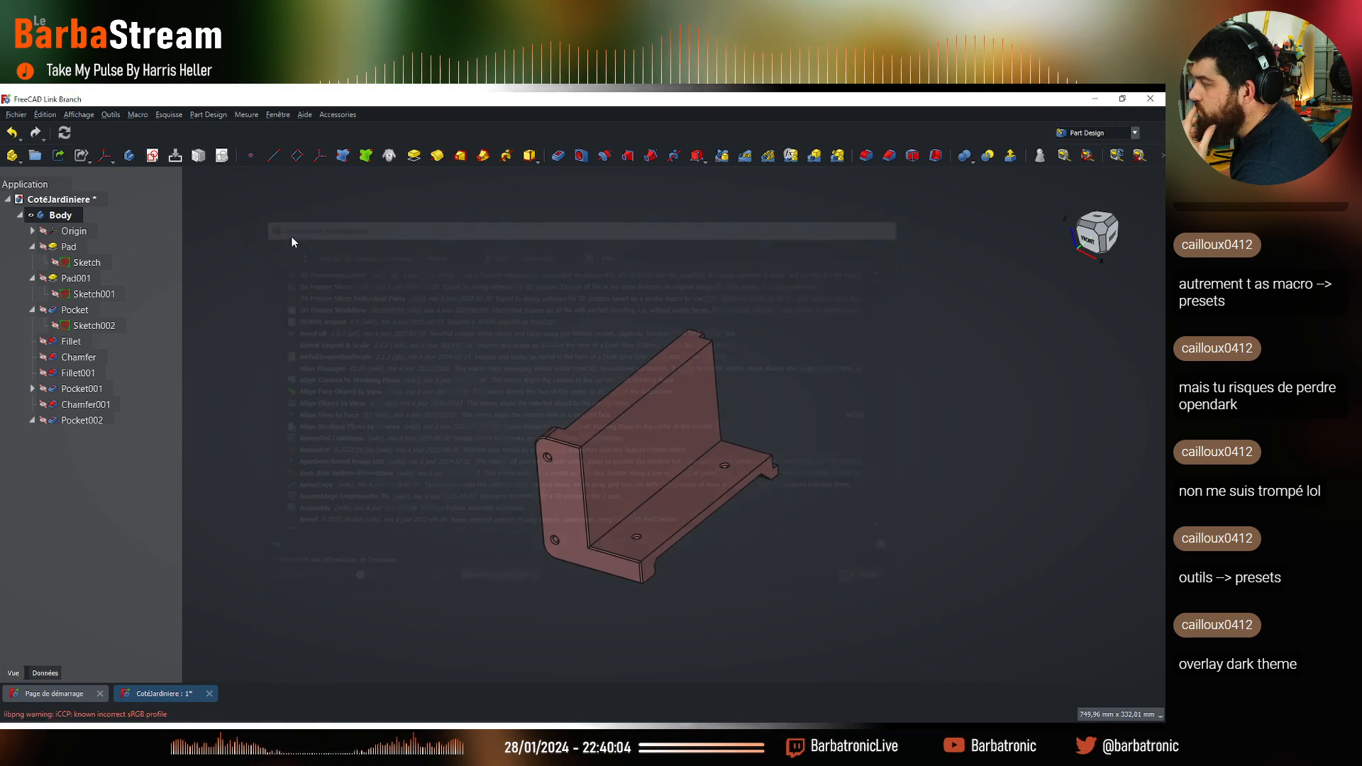
{"action": "left_click", "coordinate": [111, 114]}
{"action": "left_click", "coordinate": [177, 384]}
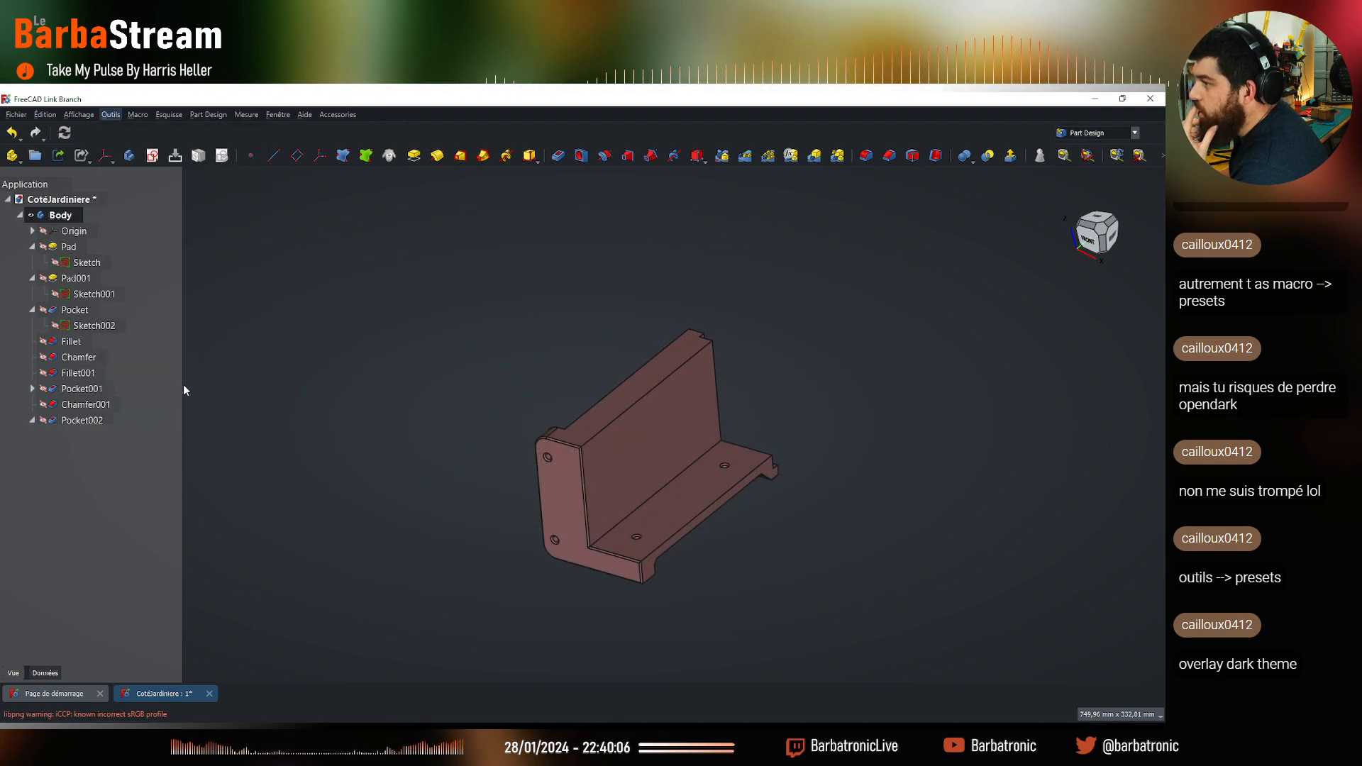
{"action": "left_click_drag", "start_coordinate": [723, 257], "coordinate": [564, 204]}
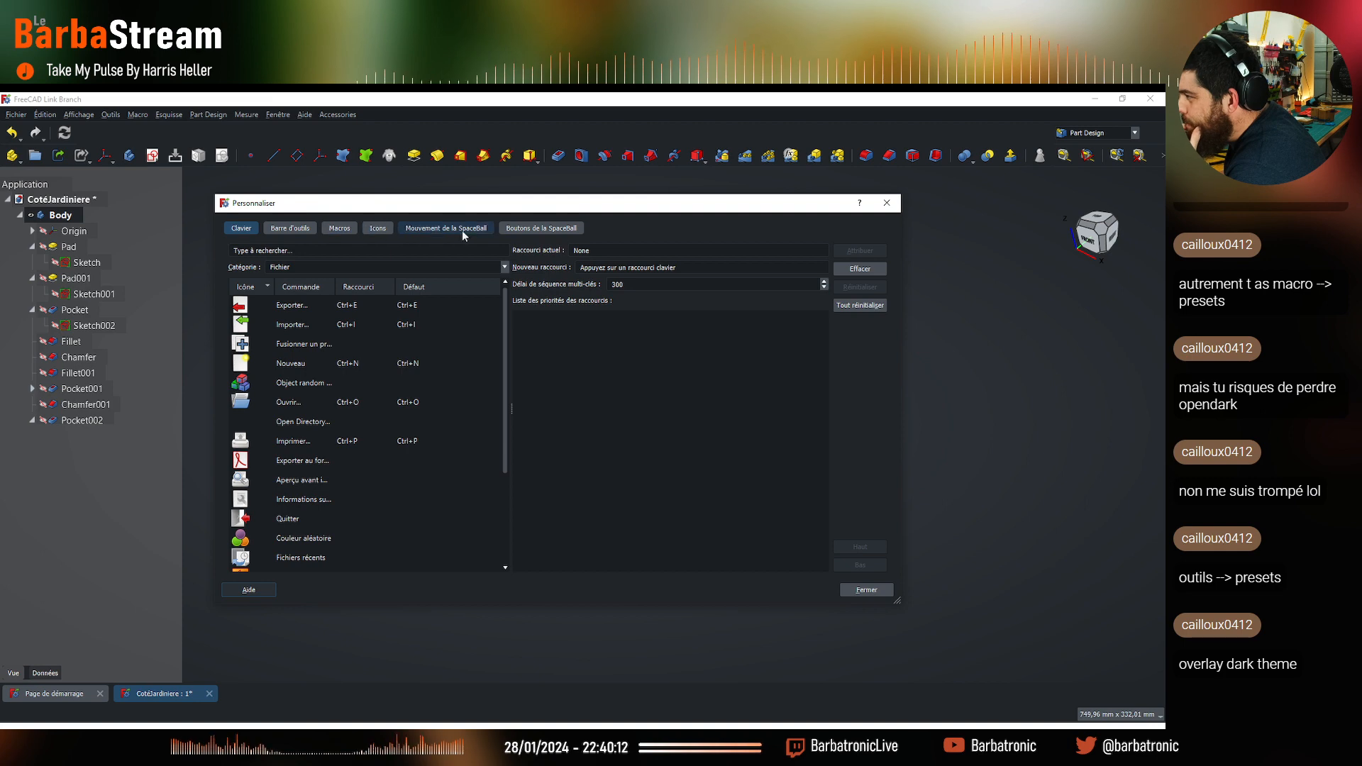
{"action": "key", "text": "Escape"}
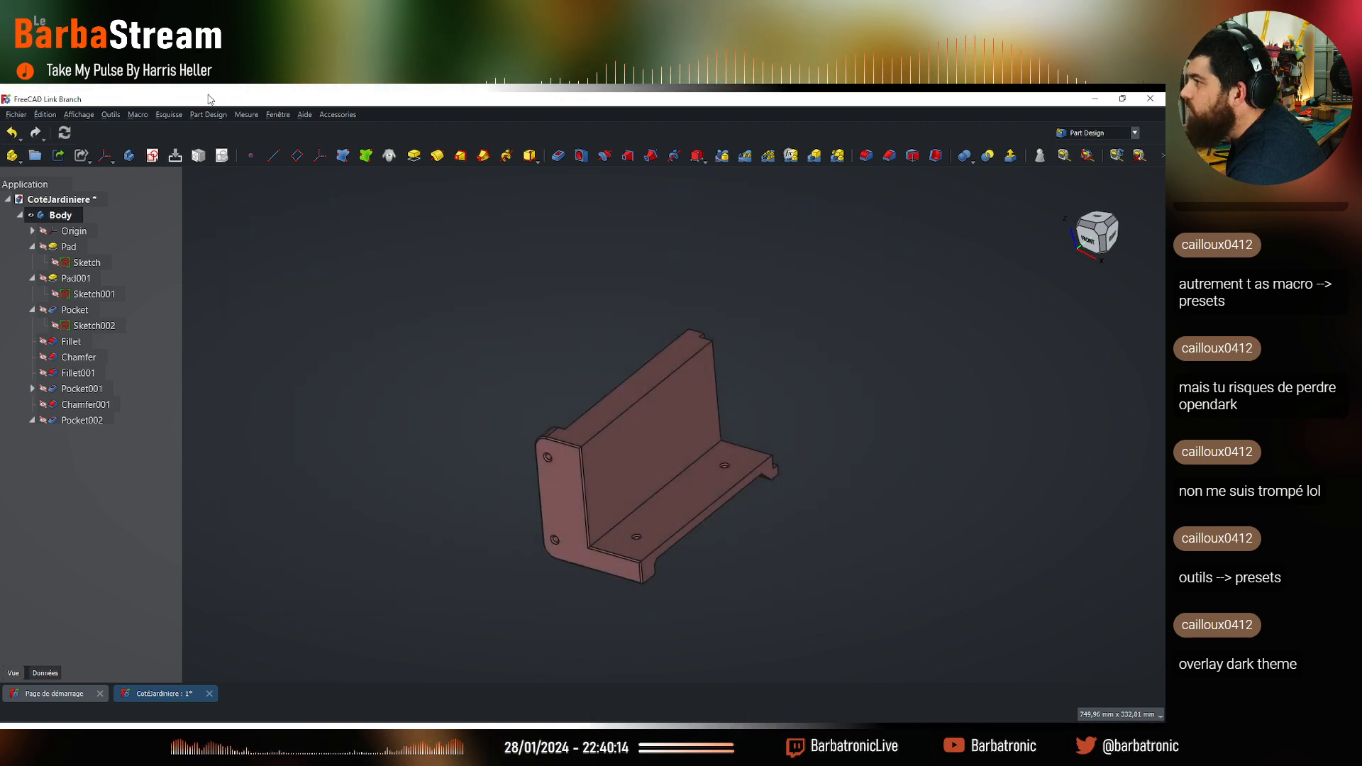
Open the parameter editor and examine the Overlay dark theme preset's Editor, MainWindow, TreeView and View preferences
{"action": "left_click", "coordinate": [111, 115]}
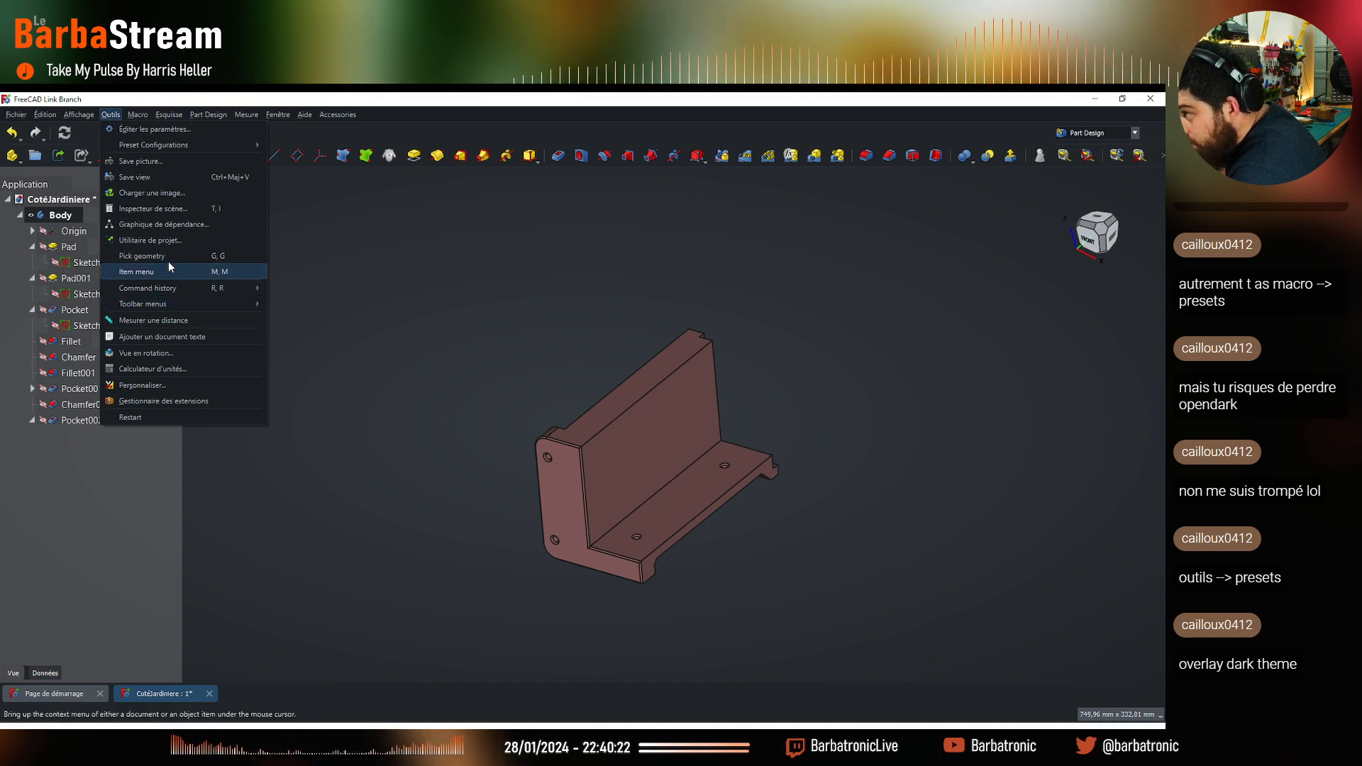
{"action": "left_click", "coordinate": [166, 133]}
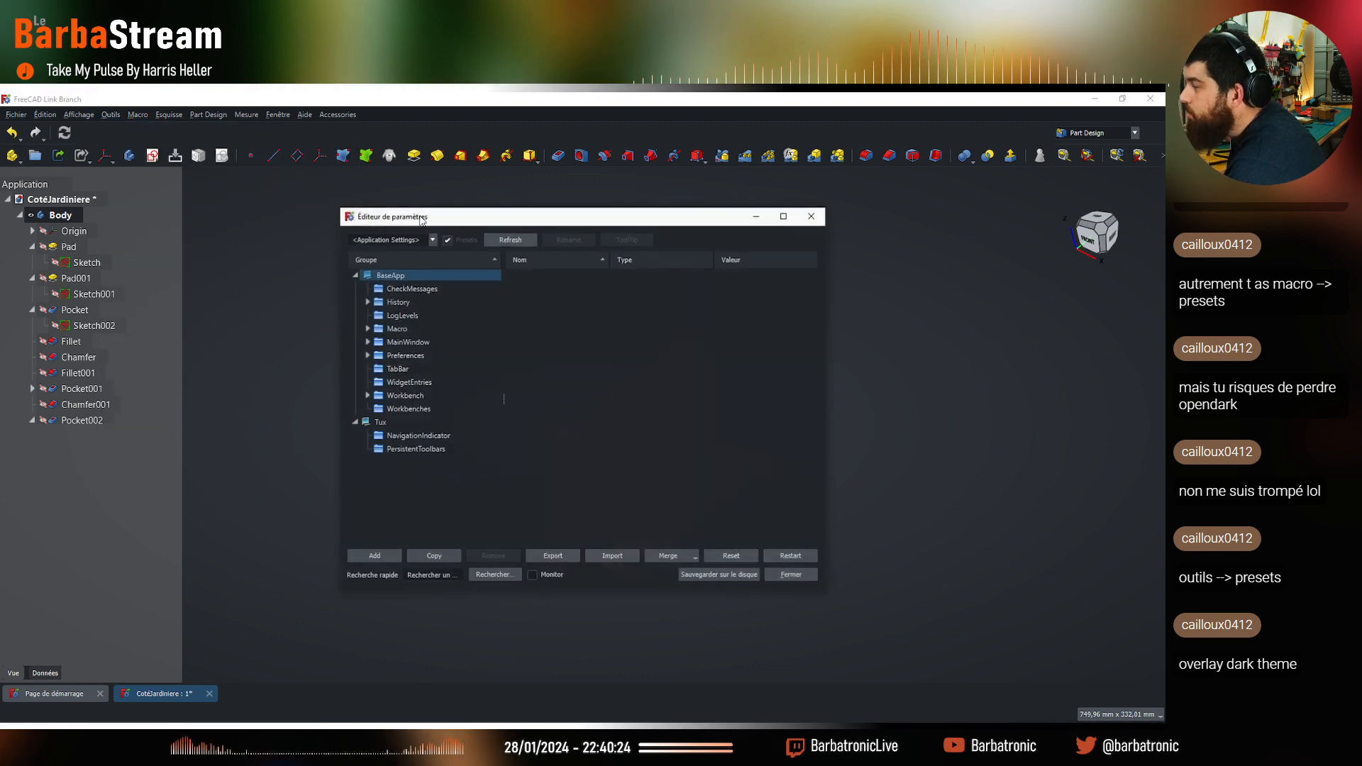
{"action": "left_click_drag", "start_coordinate": [645, 227], "coordinate": [582, 215]}
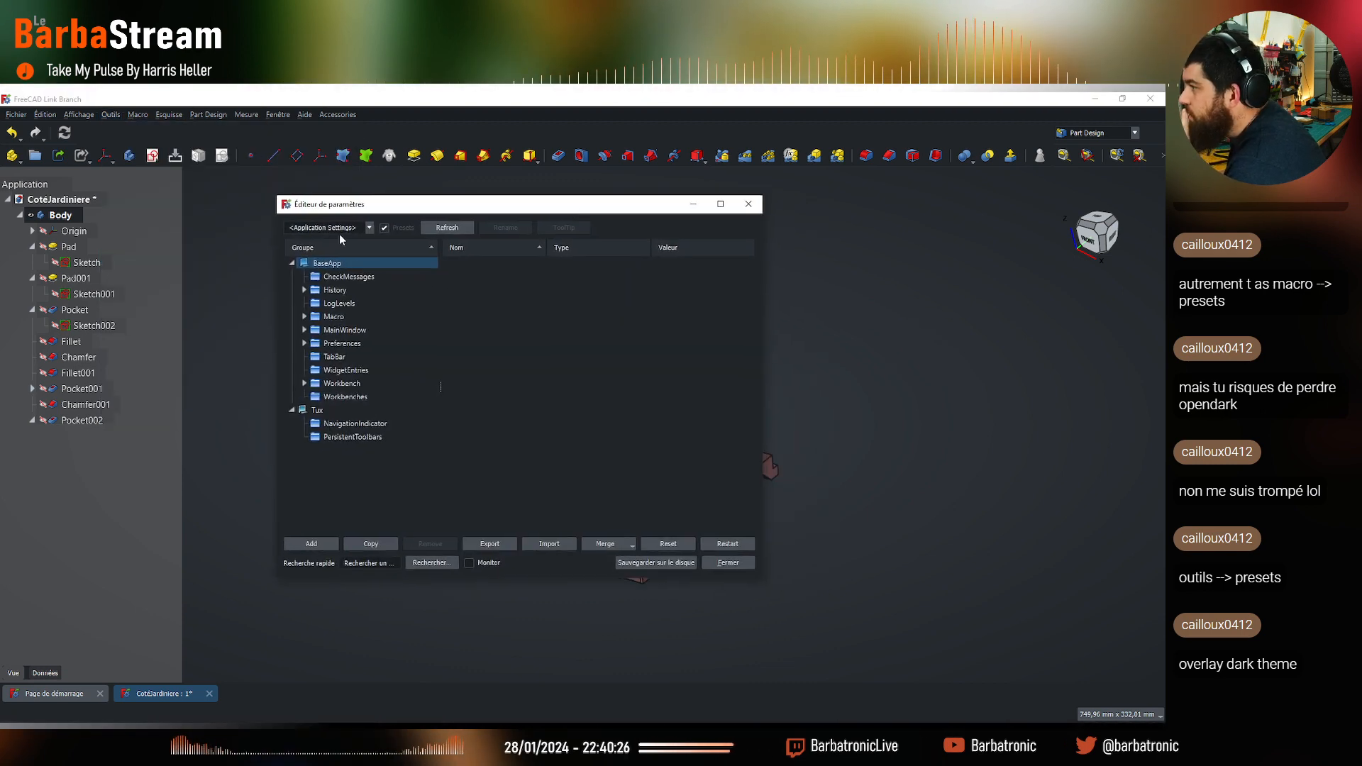
{"action": "left_click", "coordinate": [369, 228]}
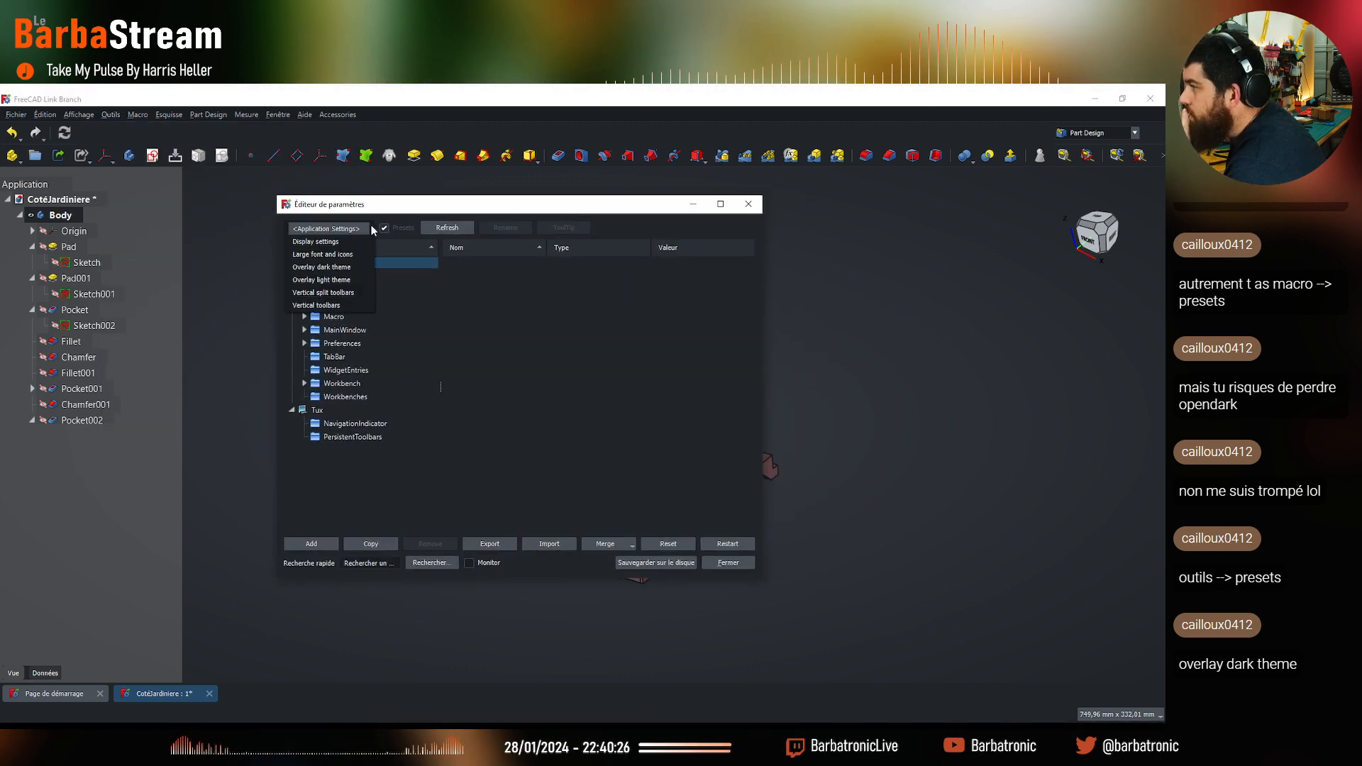
{"action": "left_click", "coordinate": [347, 267]}
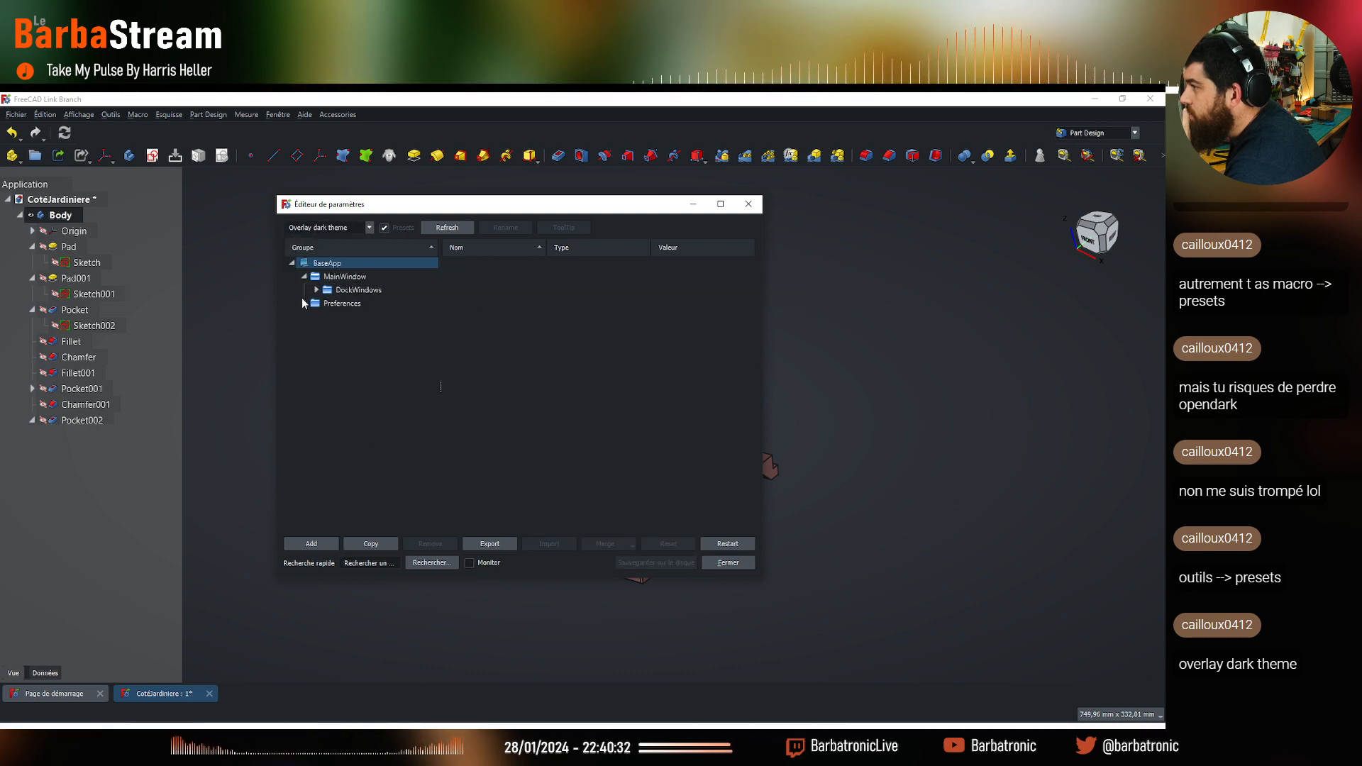
{"action": "left_click", "coordinate": [304, 303]}
{"action": "left_click", "coordinate": [347, 331]}
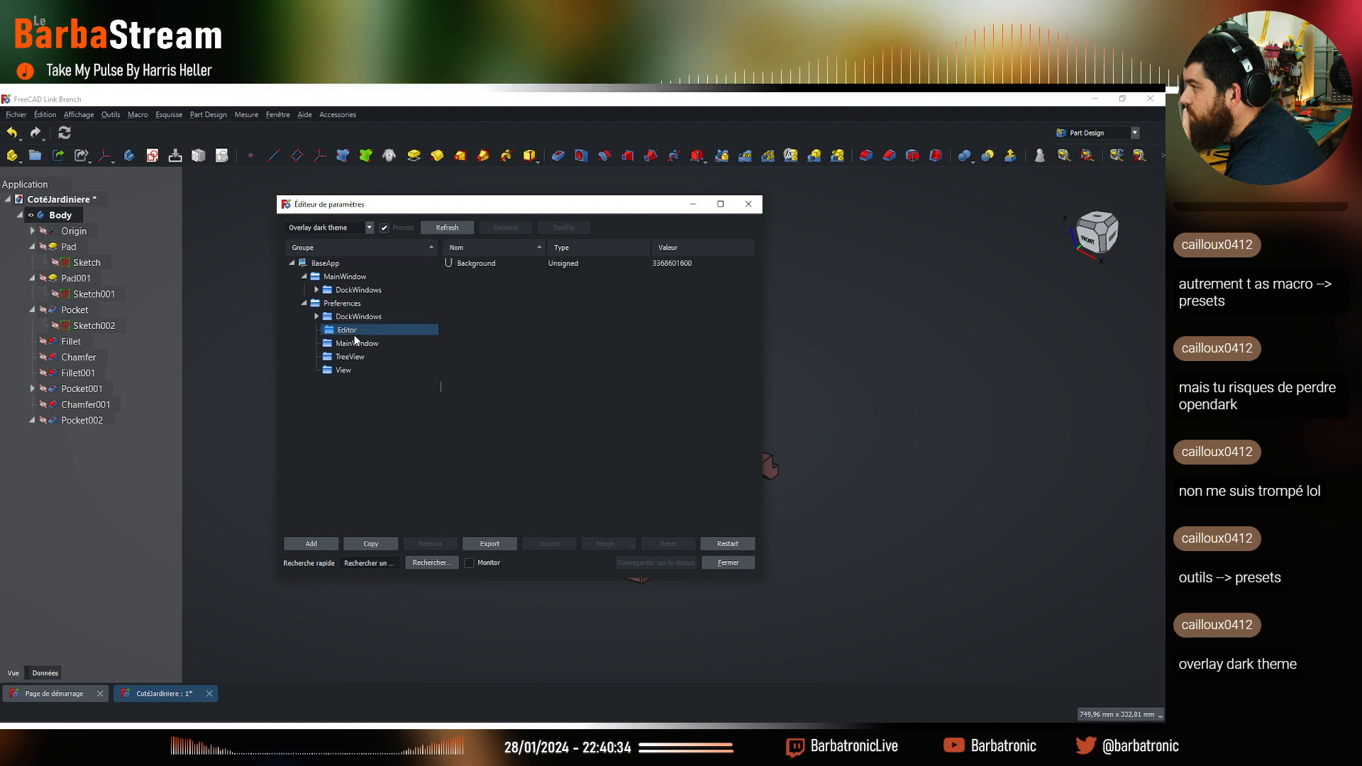
{"action": "left_click", "coordinate": [364, 344]}
{"action": "left_click", "coordinate": [379, 356]}
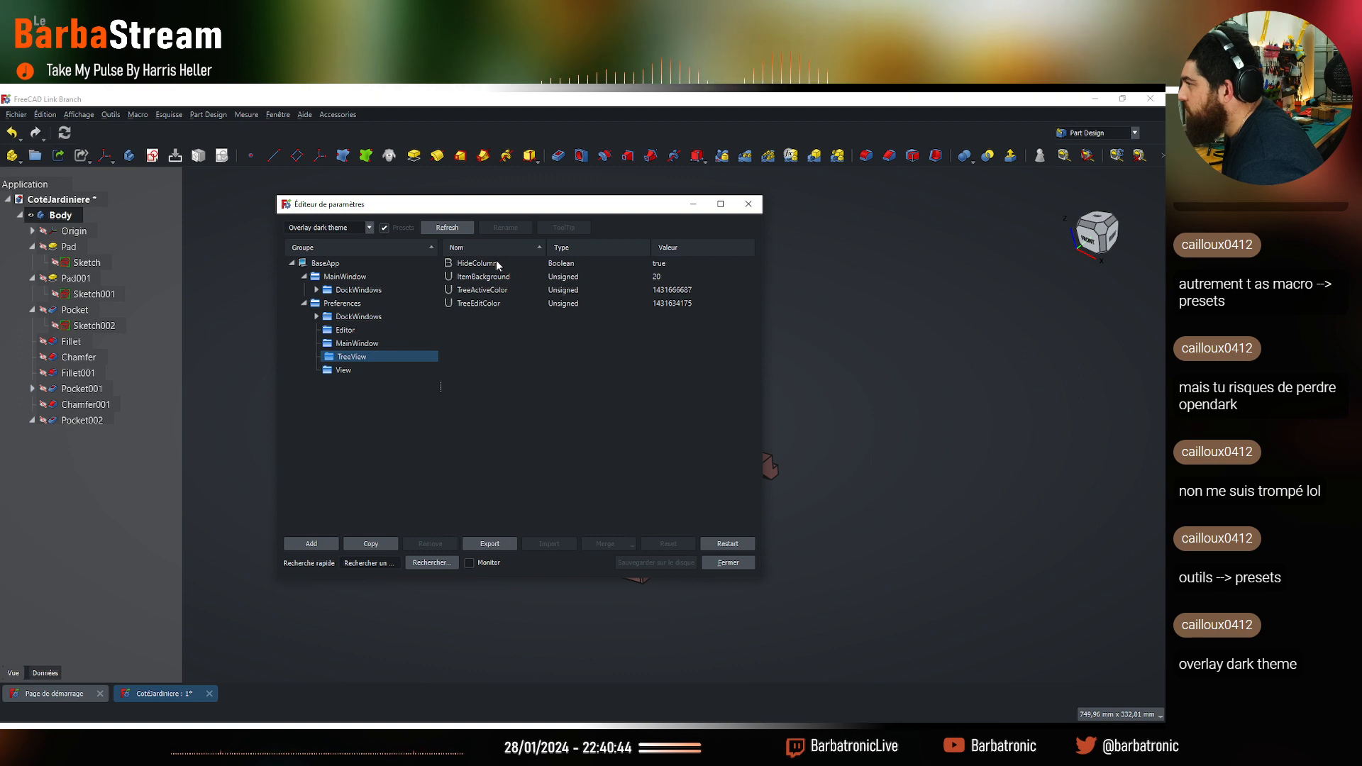
{"action": "left_click", "coordinate": [397, 373]}
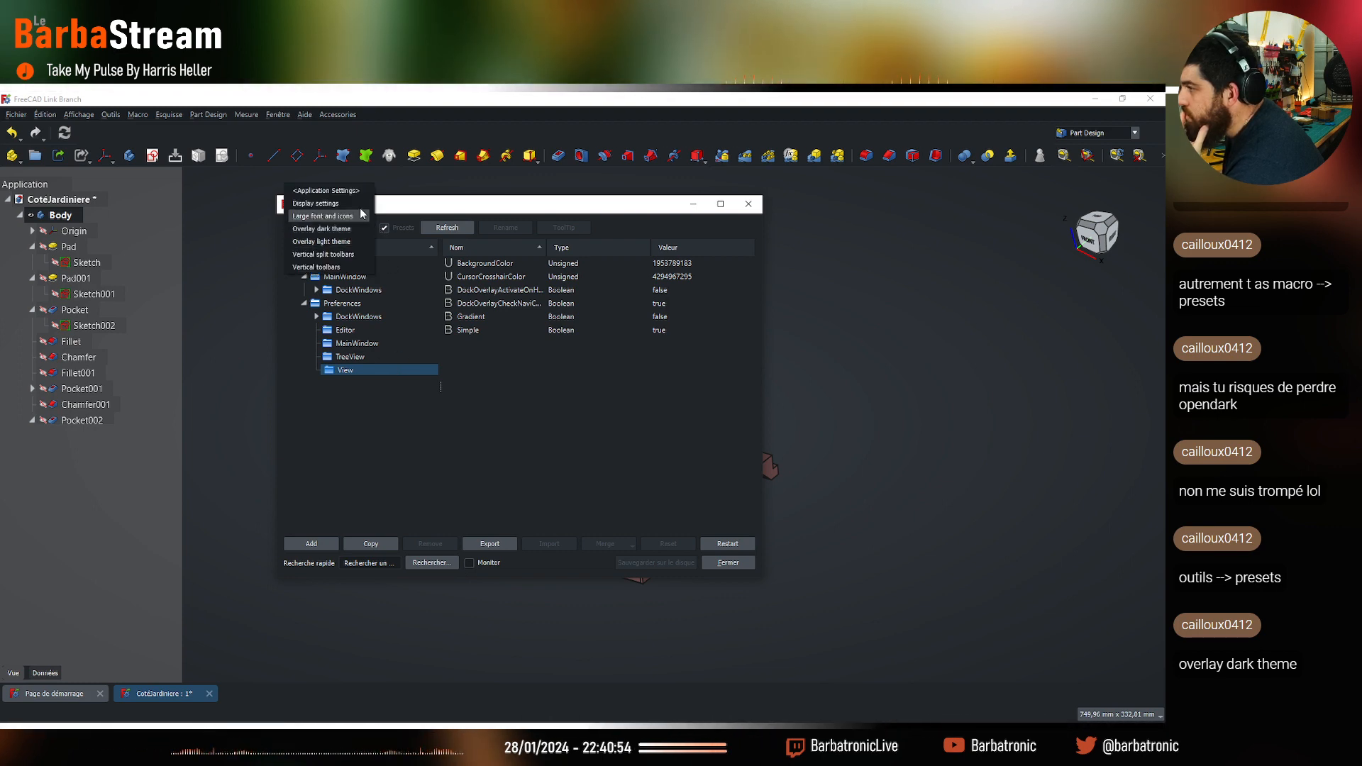
Examine the Display settings preset's View parameters and the Overlay dark theme preset's DockWindows subgroups
{"action": "left_click", "coordinate": [359, 204]}
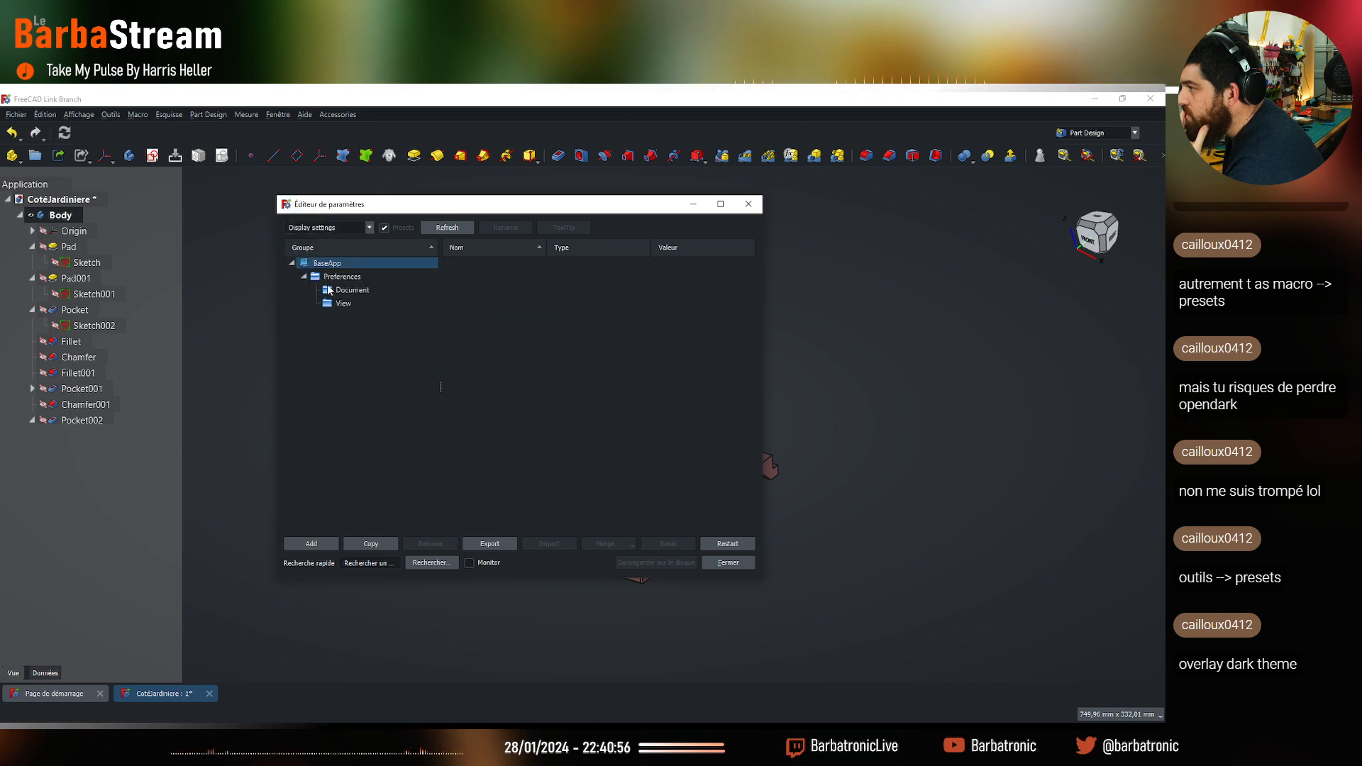
{"action": "left_click", "coordinate": [348, 304]}
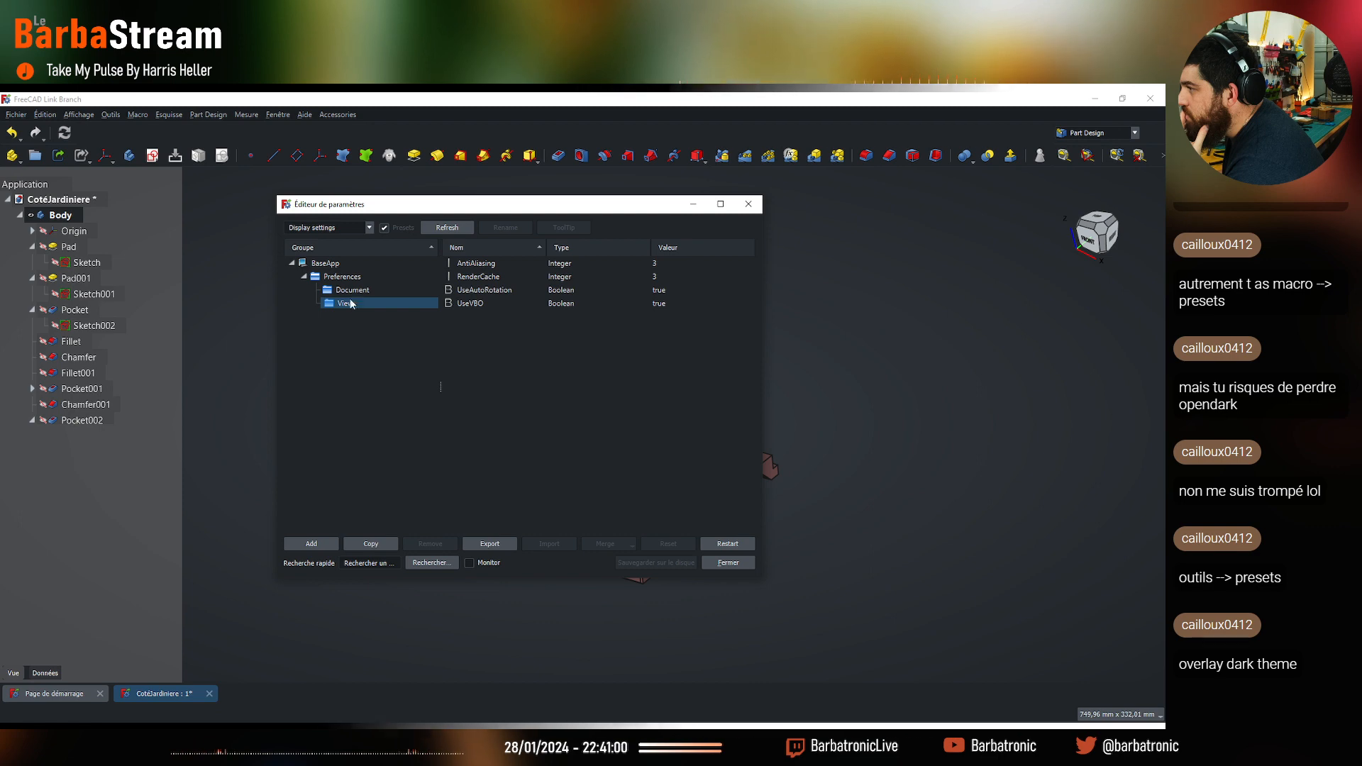
{"action": "left_click", "coordinate": [368, 228]}
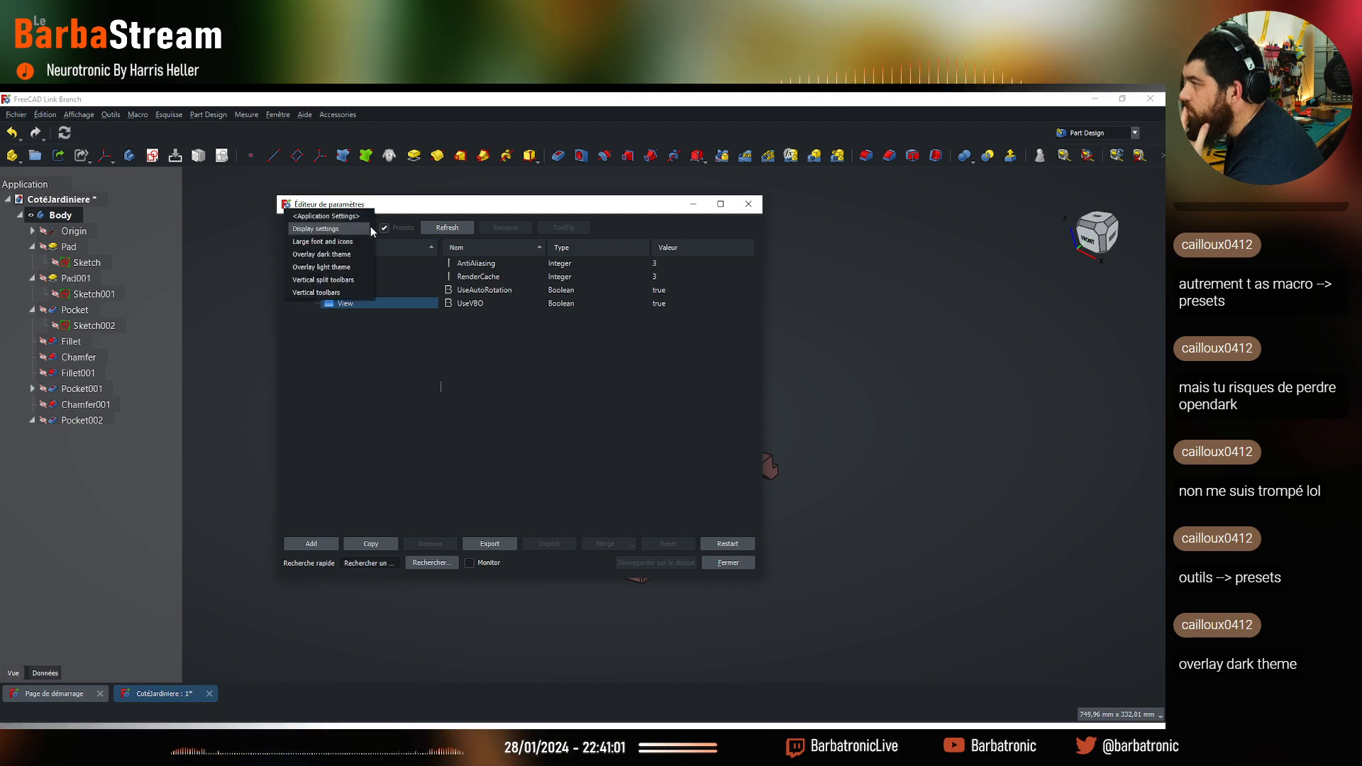
{"action": "left_click", "coordinate": [349, 256]}
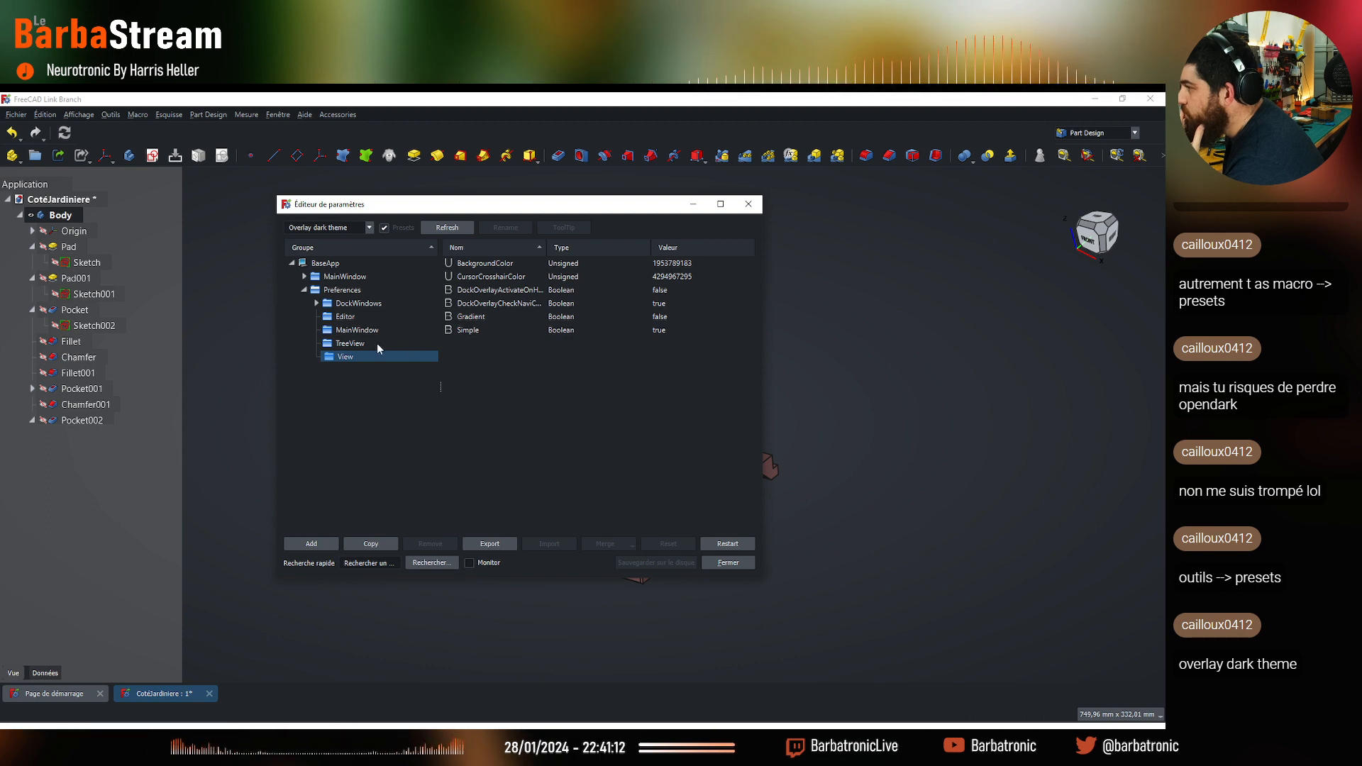
{"action": "left_click", "coordinate": [316, 303]}
{"action": "left_click", "coordinate": [352, 305]}
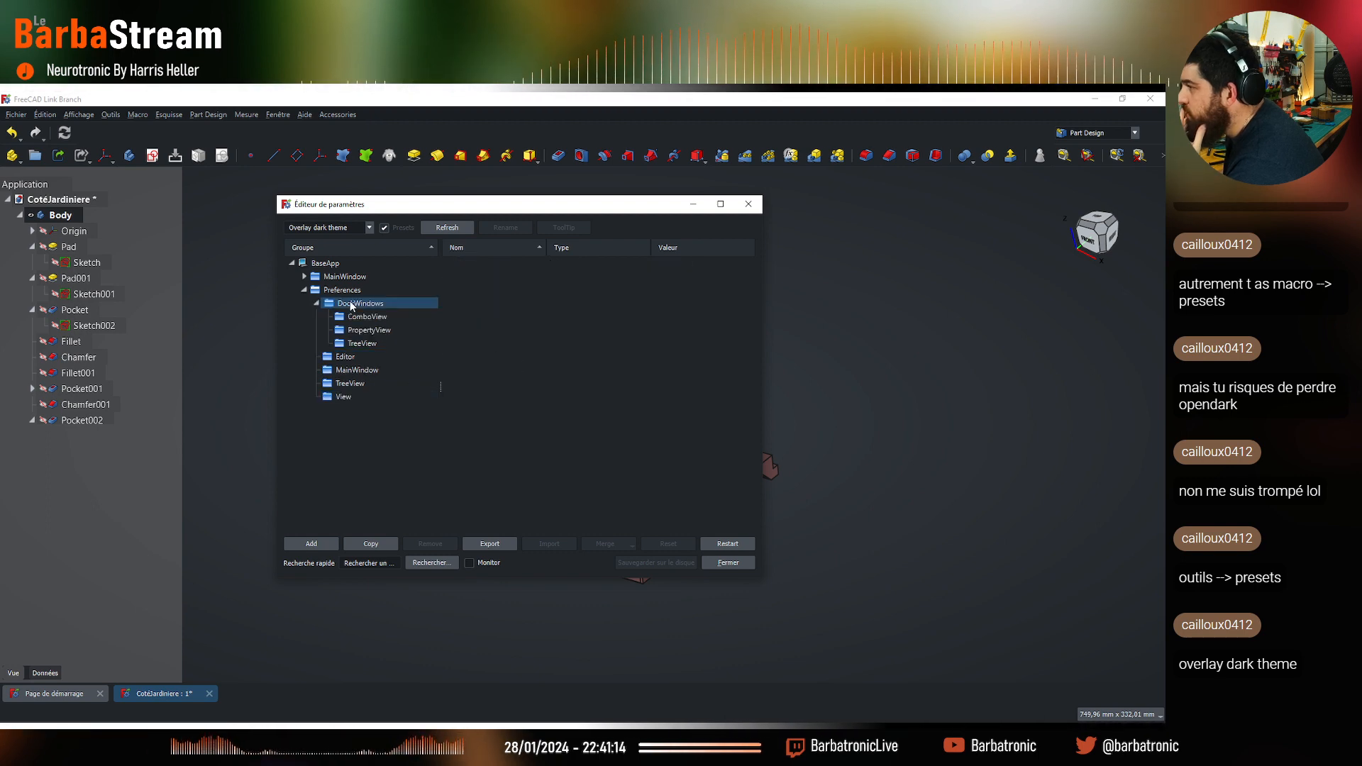
{"action": "left_click", "coordinate": [367, 316]}
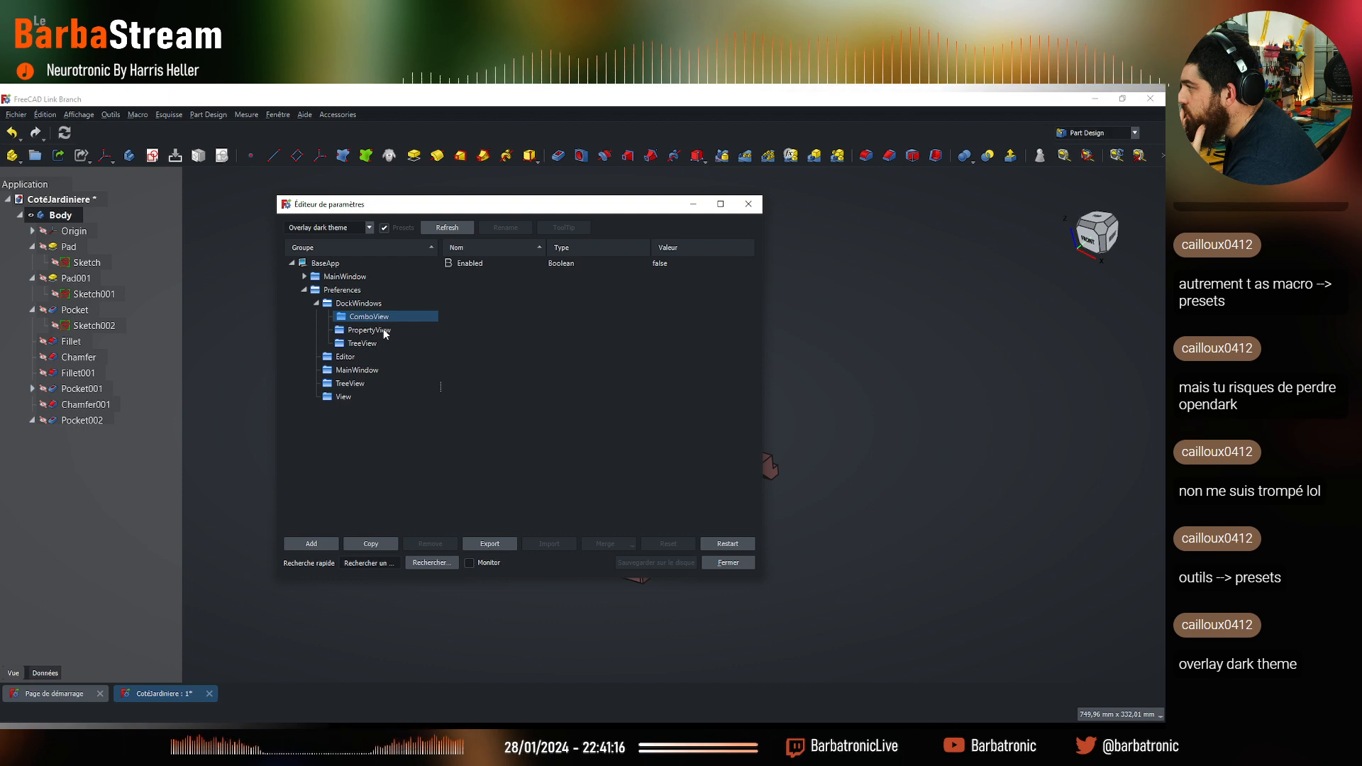
{"action": "left_click", "coordinate": [383, 331]}
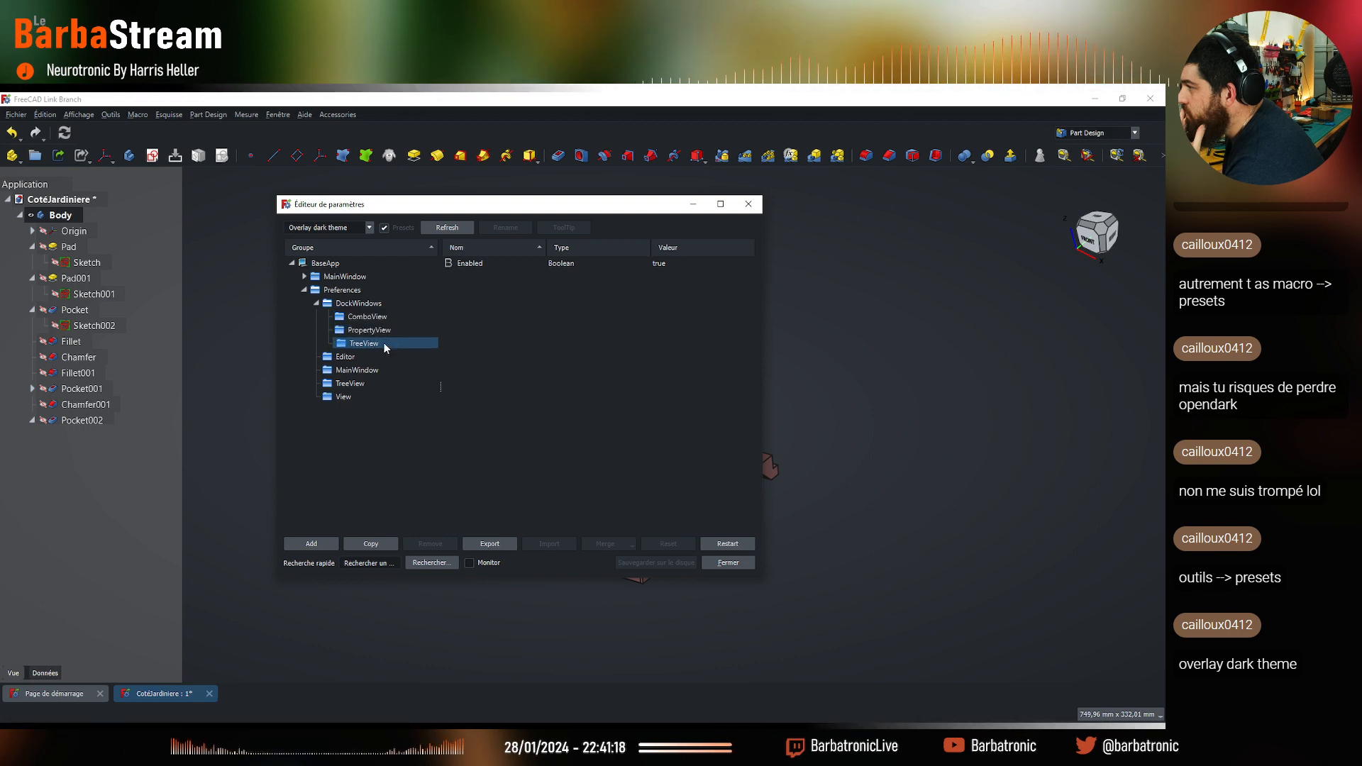
Compare the Editor, MainWindow and TreeView parameters of the Overlay dark theme preset
{"action": "left_click", "coordinate": [342, 357]}
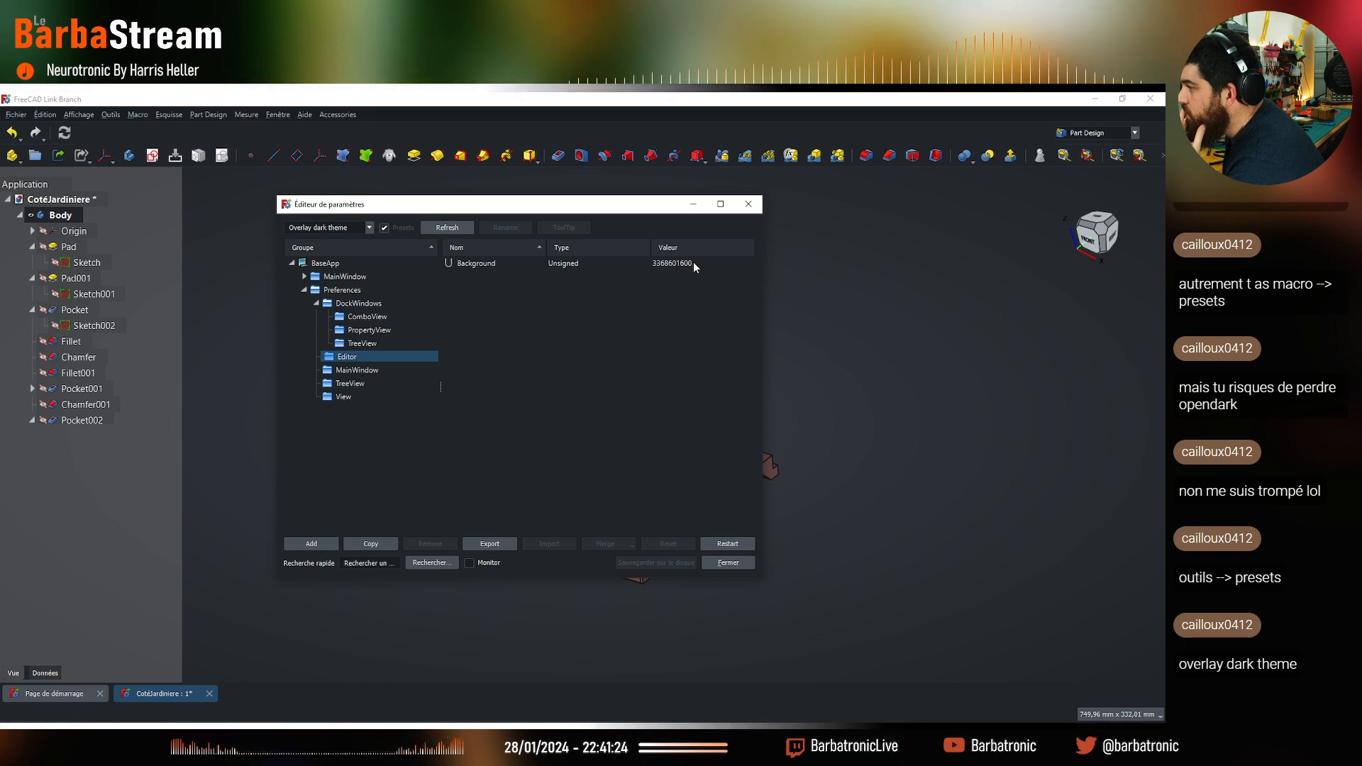
{"action": "left_click", "coordinate": [361, 370]}
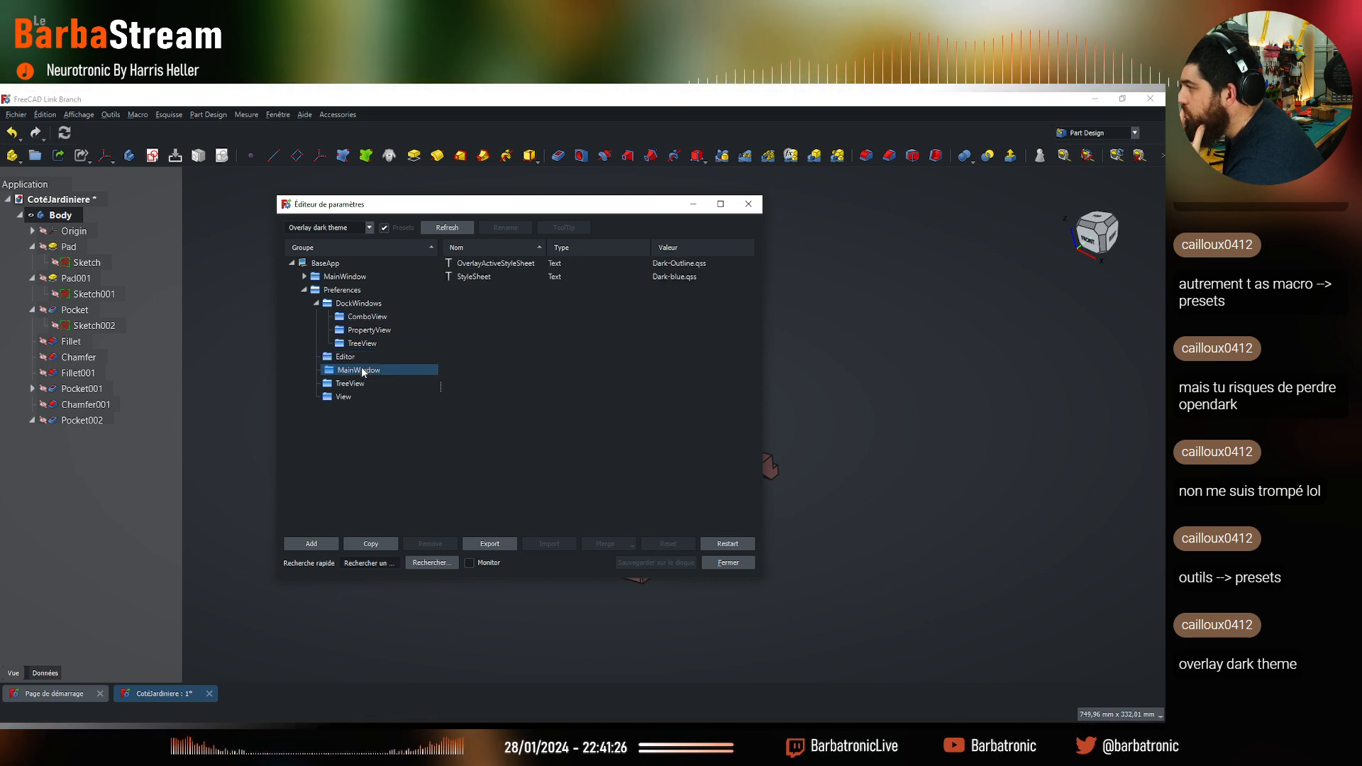
{"action": "left_click", "coordinate": [347, 357]}
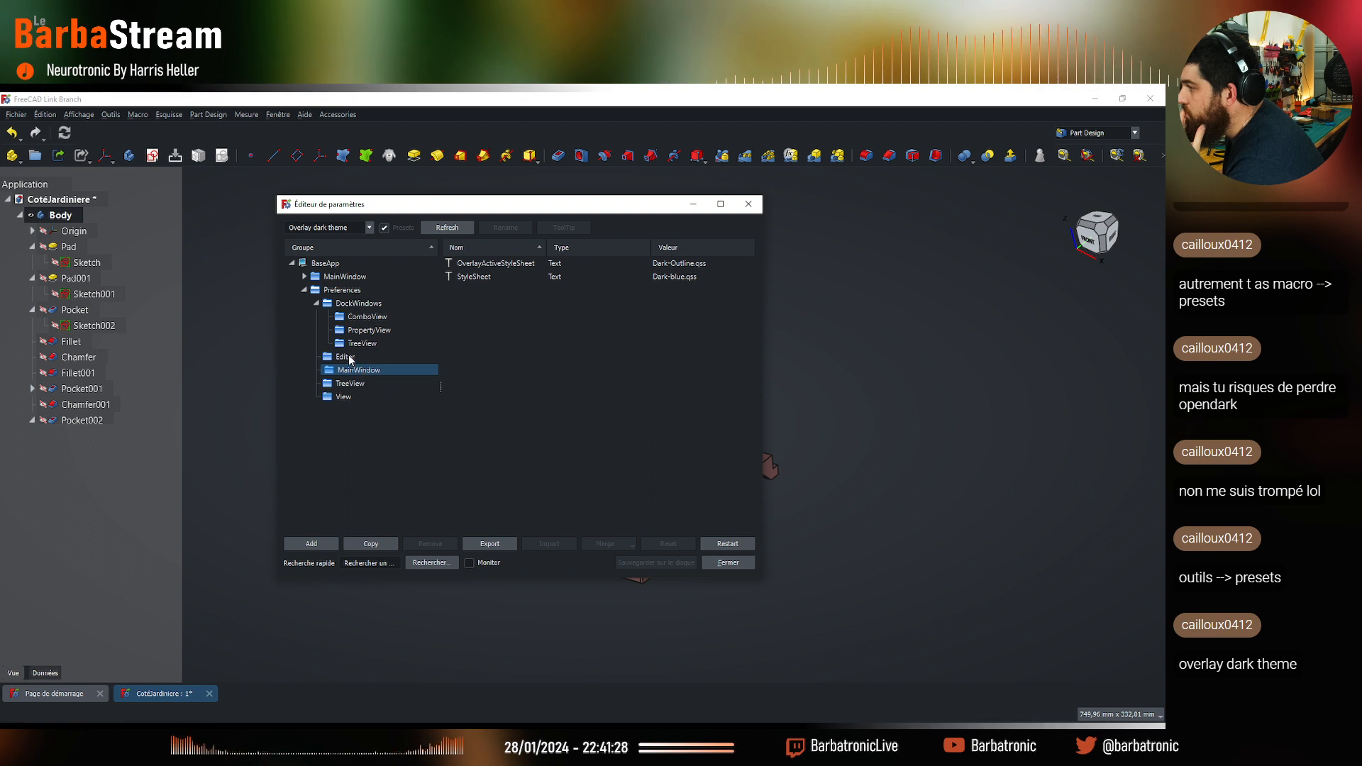
{"action": "left_click", "coordinate": [357, 369]}
{"action": "left_click", "coordinate": [360, 383]}
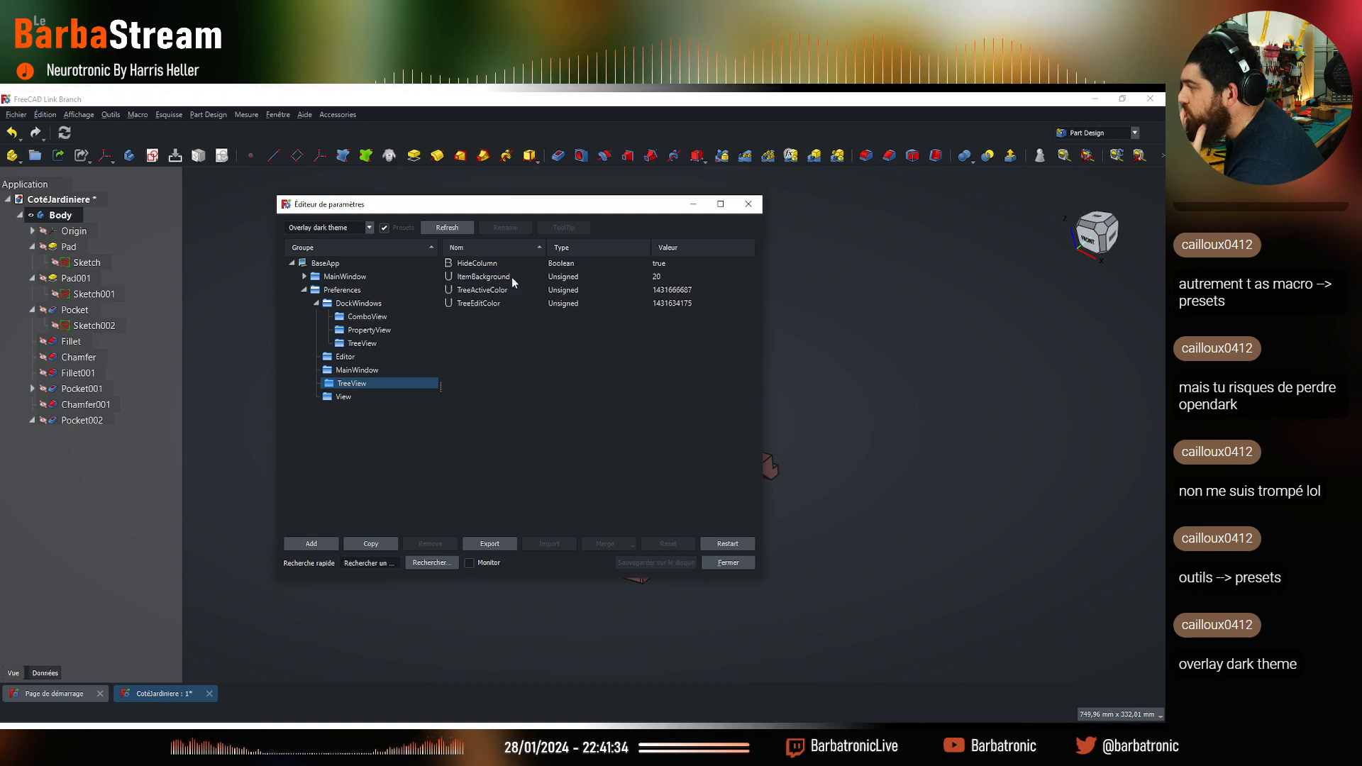
Select all TreeView parameters, make a copy of the Overlay dark theme preset, and return to the original preset's TreeView group
{"action": "left_click_drag", "start_coordinate": [524, 306], "coordinate": [531, 263]}
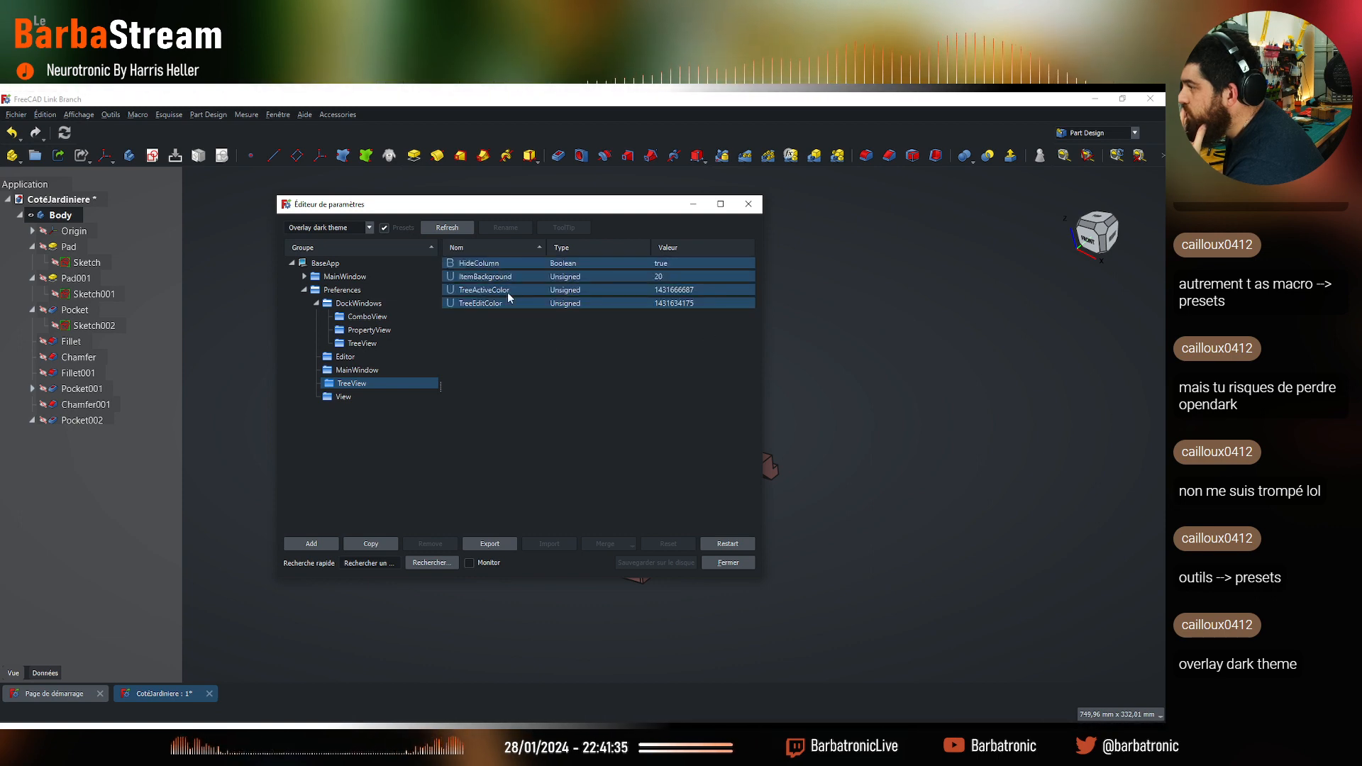
{"action": "left_click", "coordinate": [366, 545]}
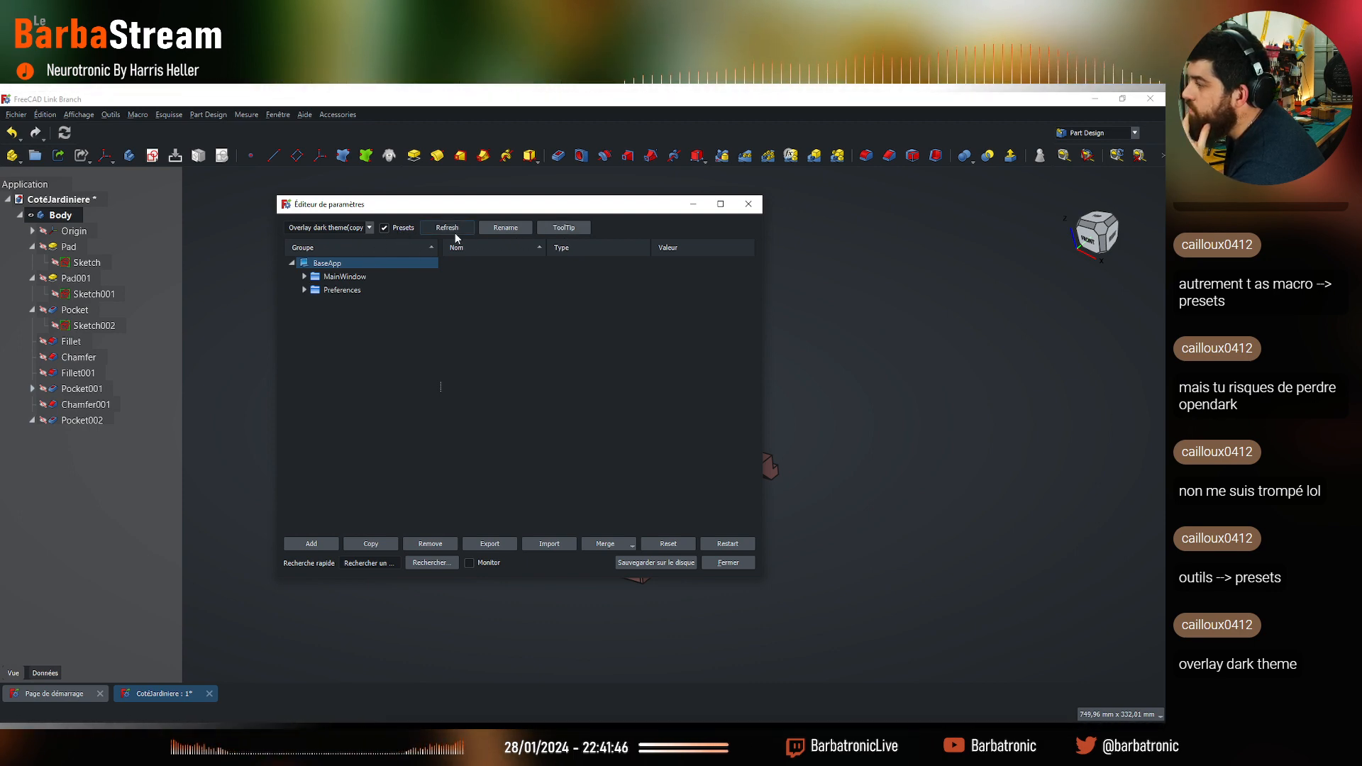
{"action": "left_click", "coordinate": [371, 228]}
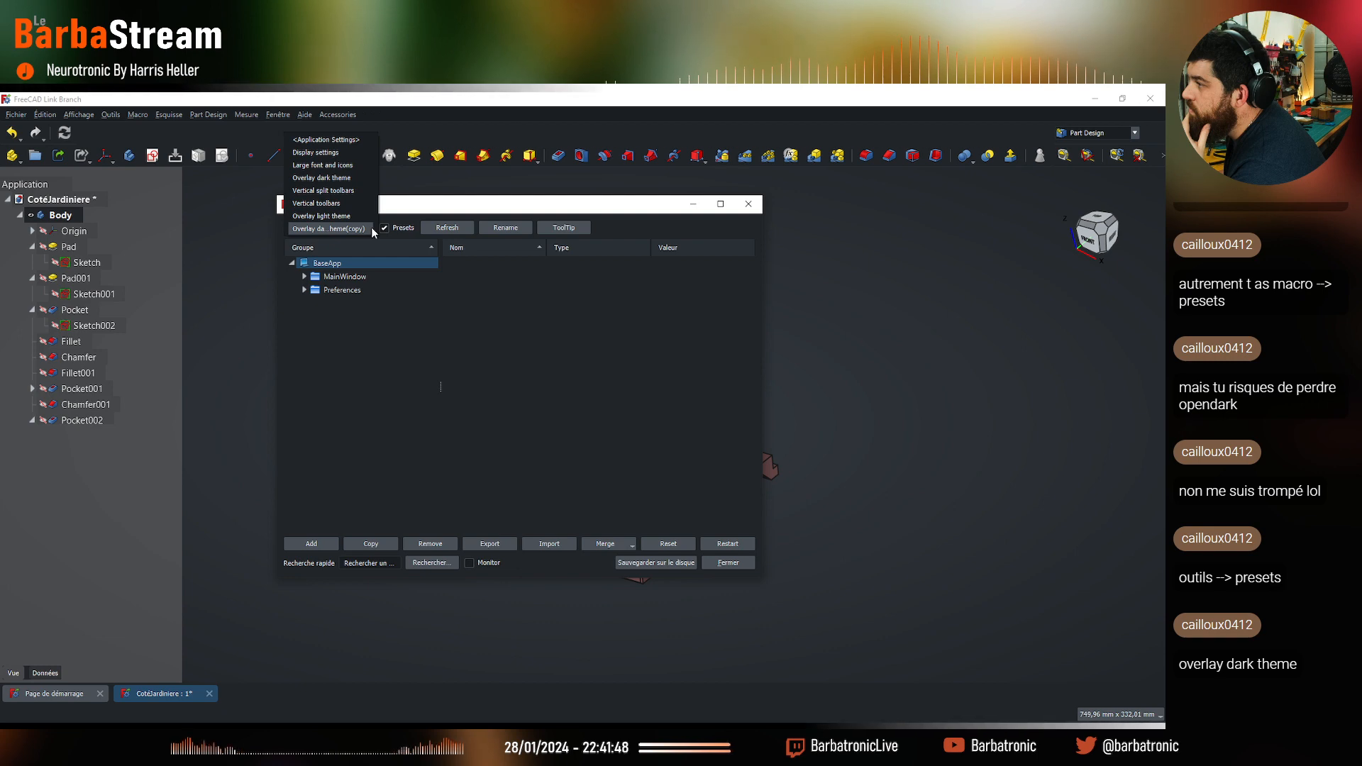
{"action": "left_click", "coordinate": [351, 179]}
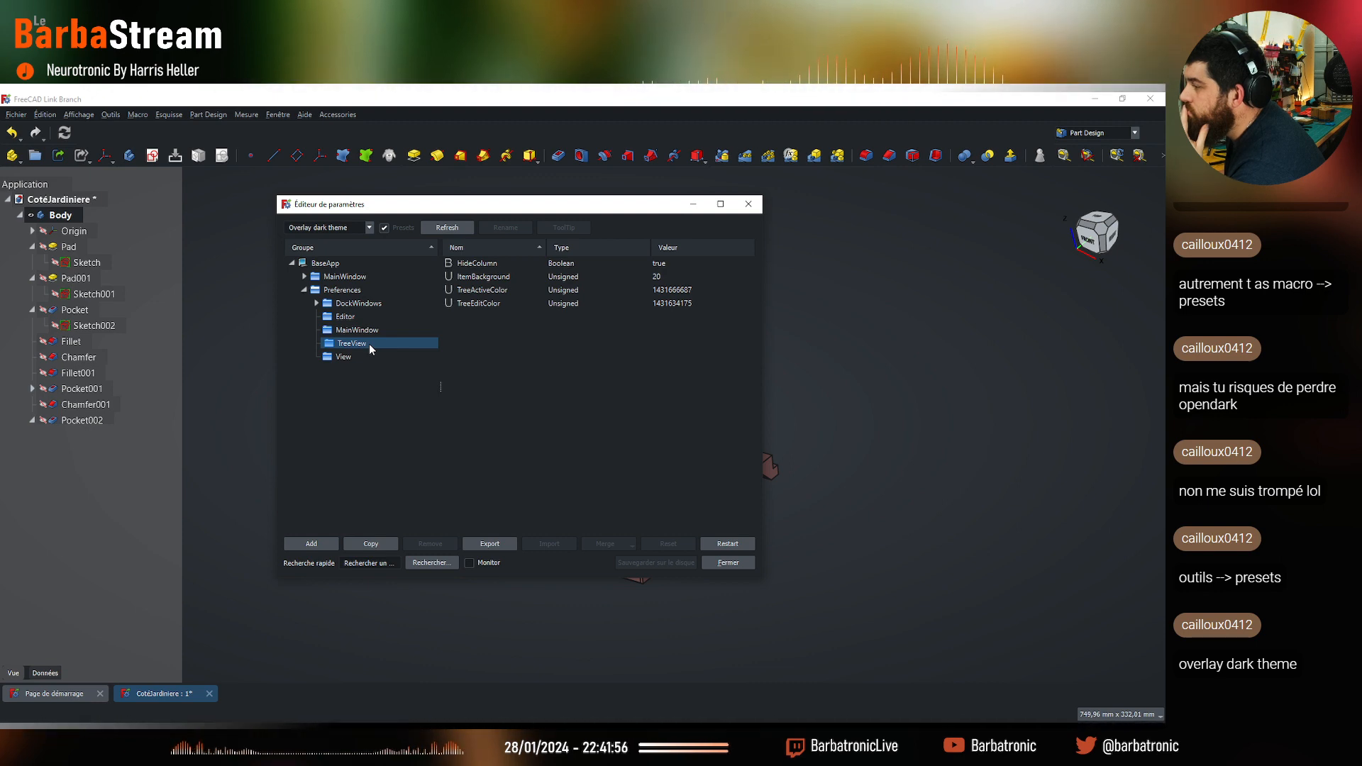
Switch the parameter editor to <Application Settings> and examine the overlay groups under MainWindow's DockWindows
{"action": "left_click", "coordinate": [363, 227]}
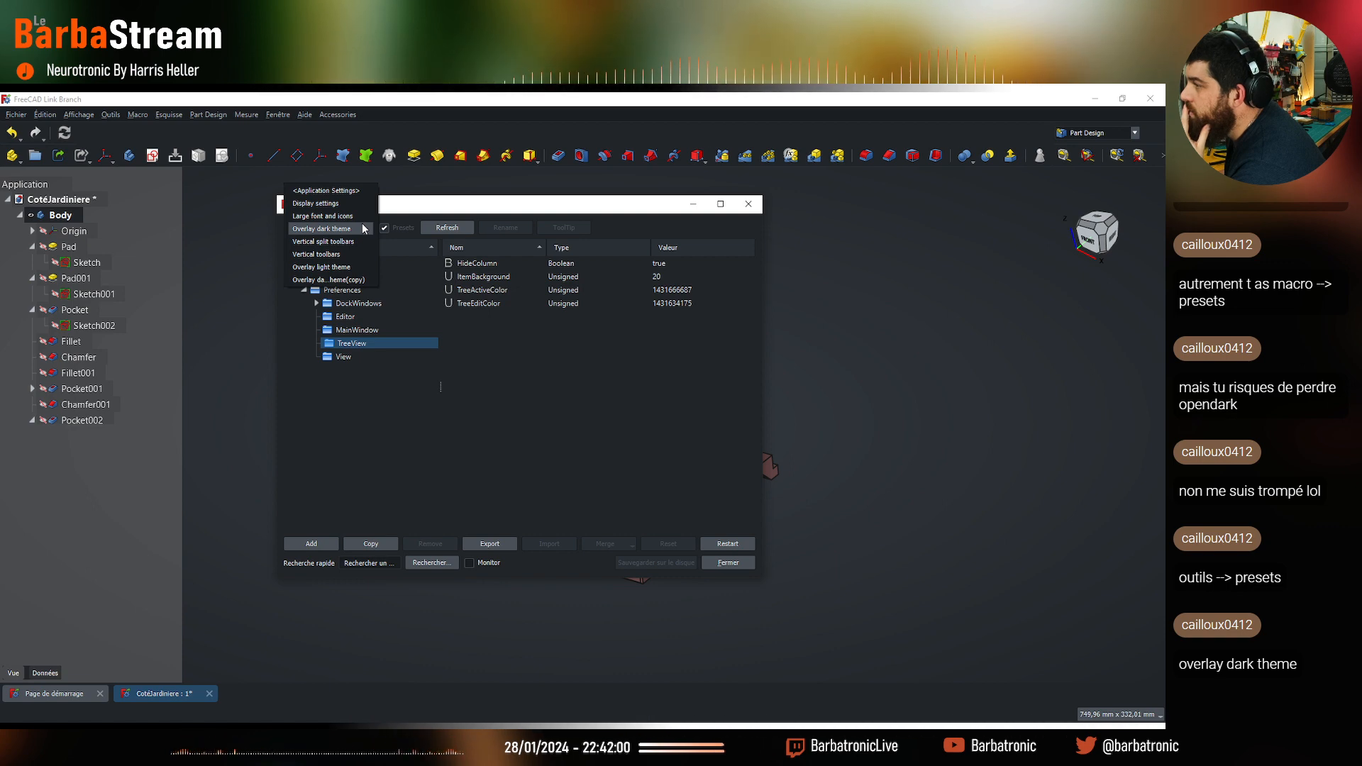
{"action": "left_click", "coordinate": [356, 191]}
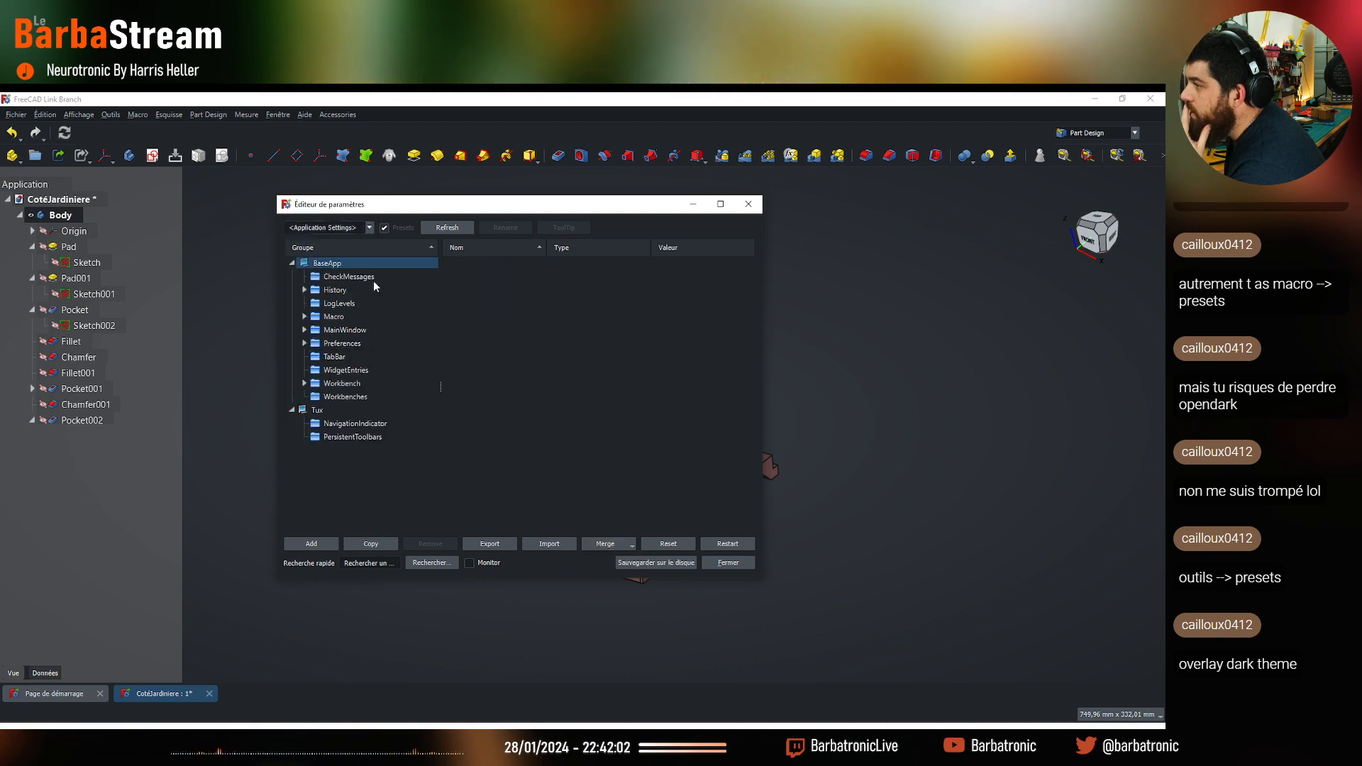
{"action": "left_click", "coordinate": [305, 343]}
{"action": "left_click", "coordinate": [305, 344]}
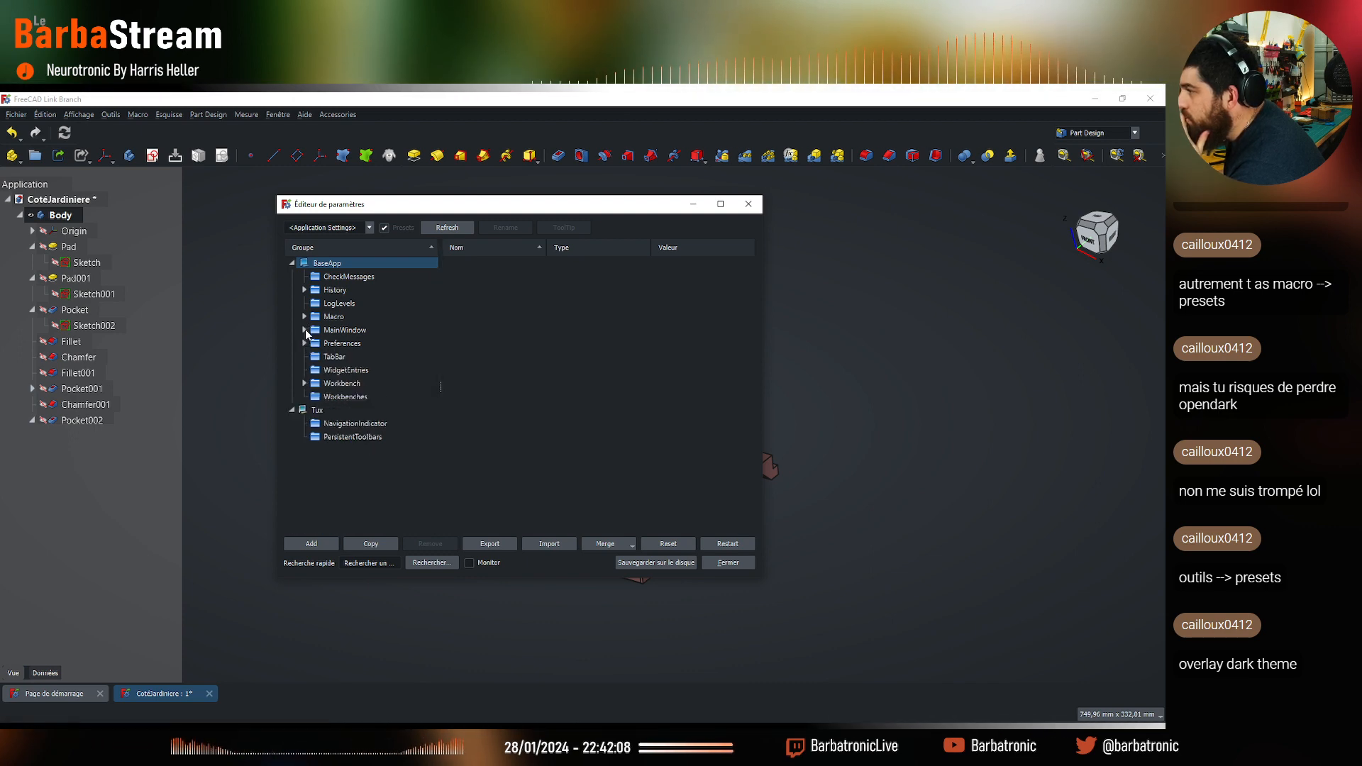
{"action": "left_click", "coordinate": [305, 330]}
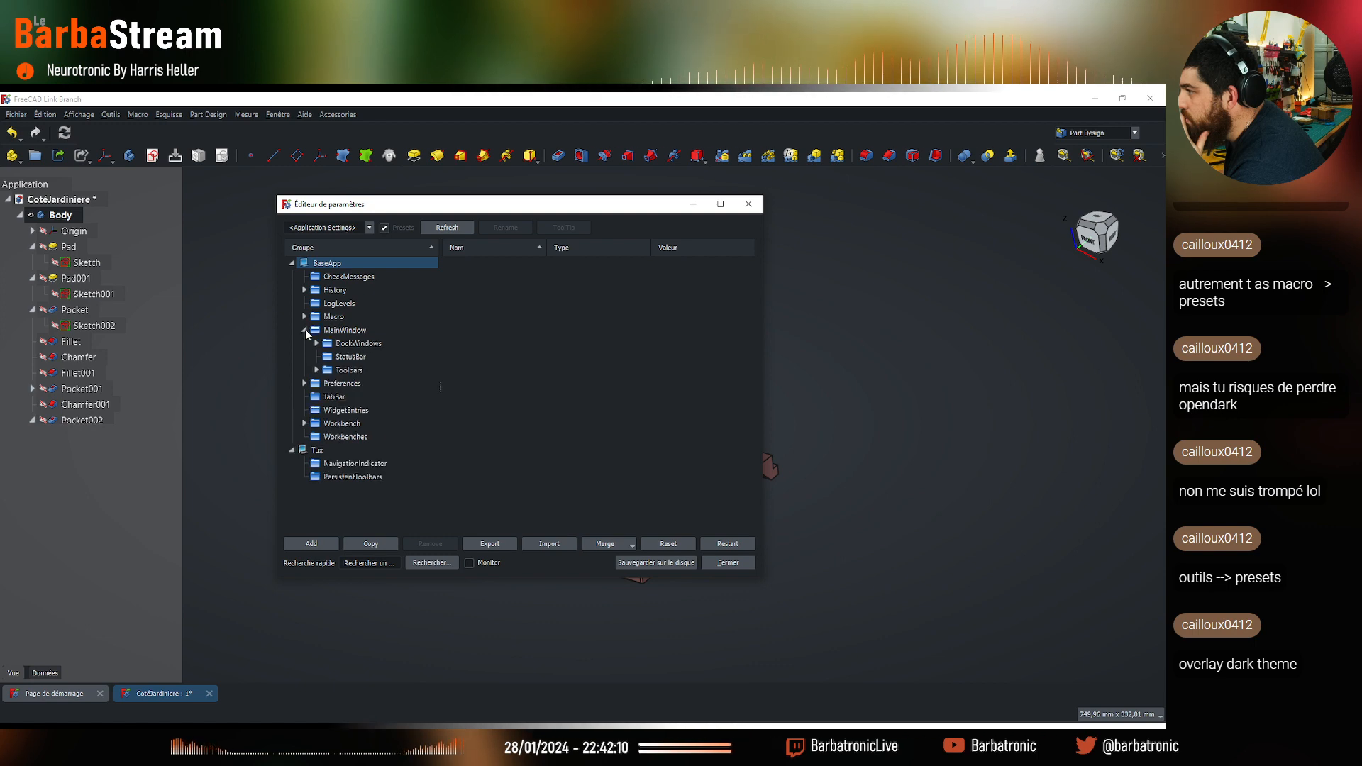
{"action": "left_click", "coordinate": [316, 370]}
{"action": "left_click", "coordinate": [316, 343]}
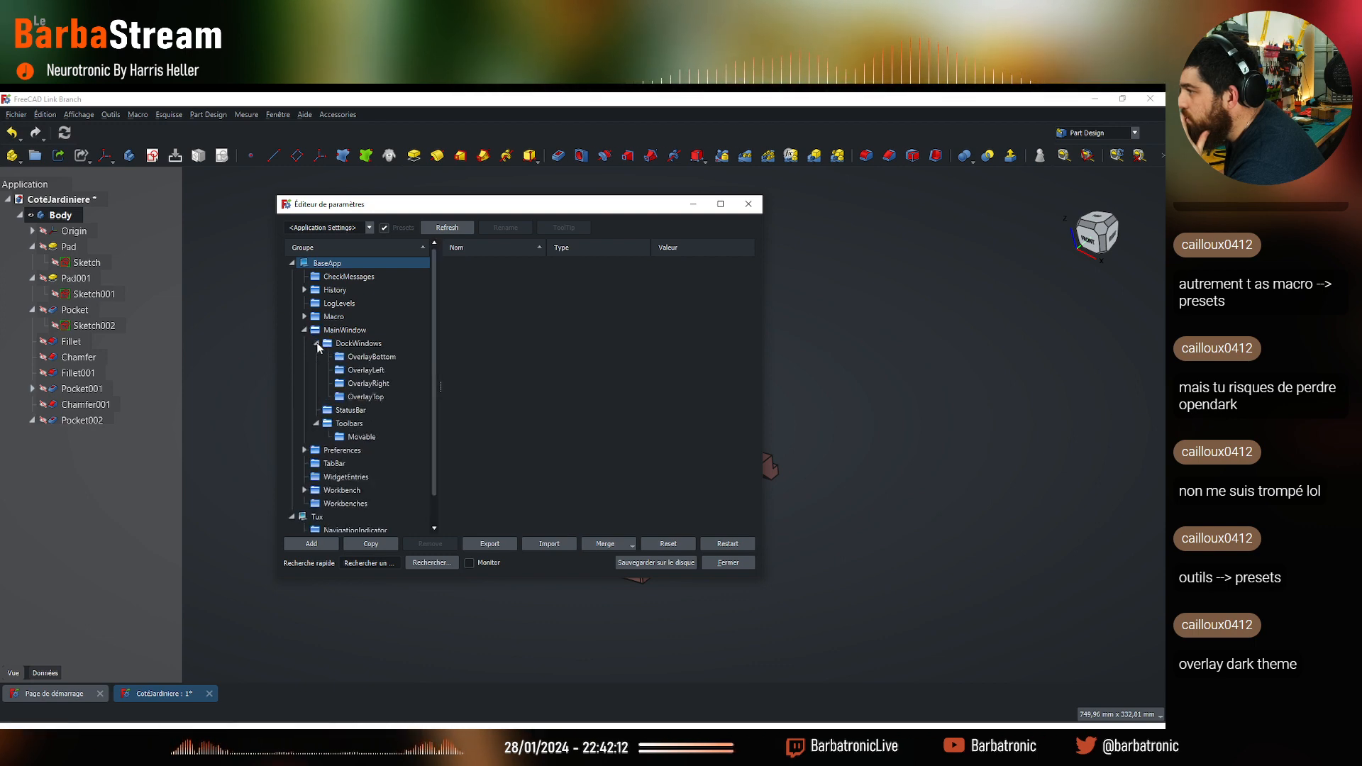
{"action": "left_click", "coordinate": [360, 359]}
{"action": "left_click", "coordinate": [369, 372]}
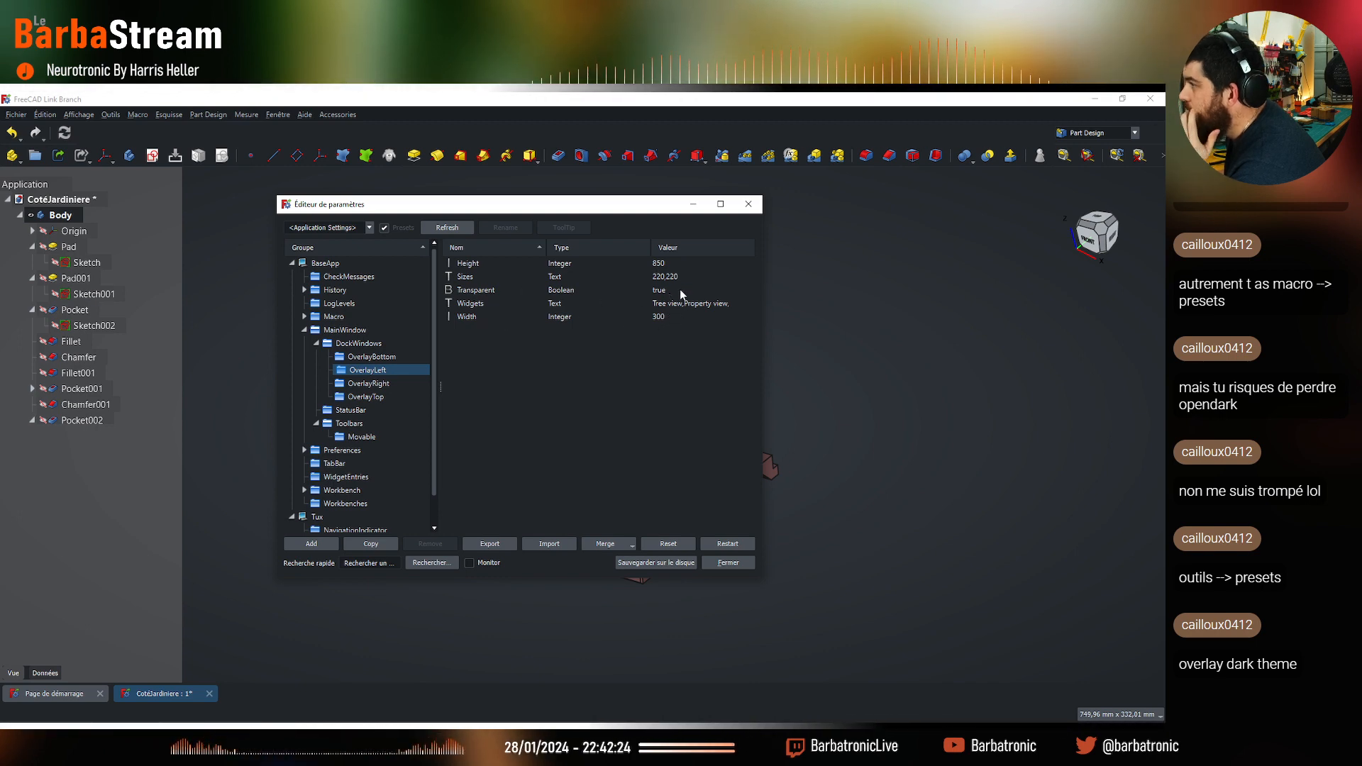
{"action": "right_click", "coordinate": [499, 353]}
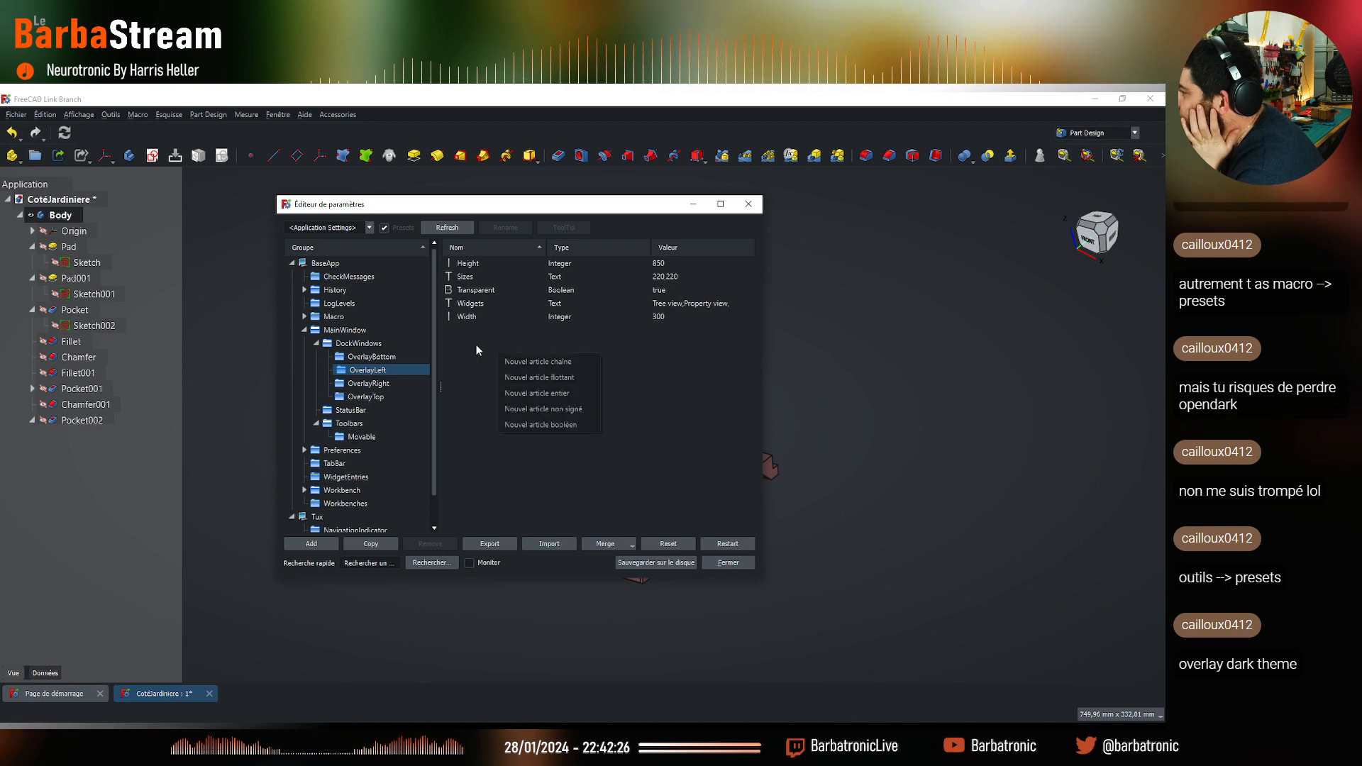
{"action": "left_click", "coordinate": [476, 344]}
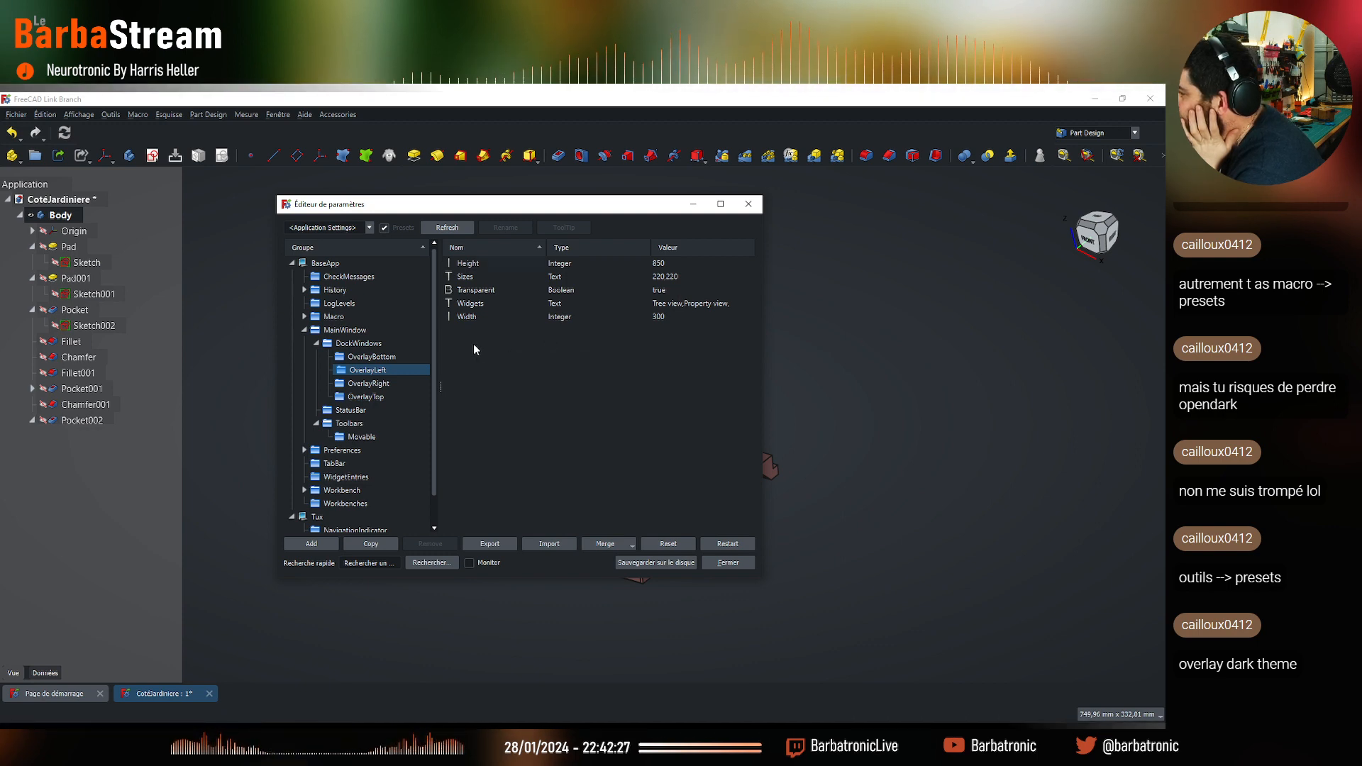
{"action": "left_click", "coordinate": [395, 397]}
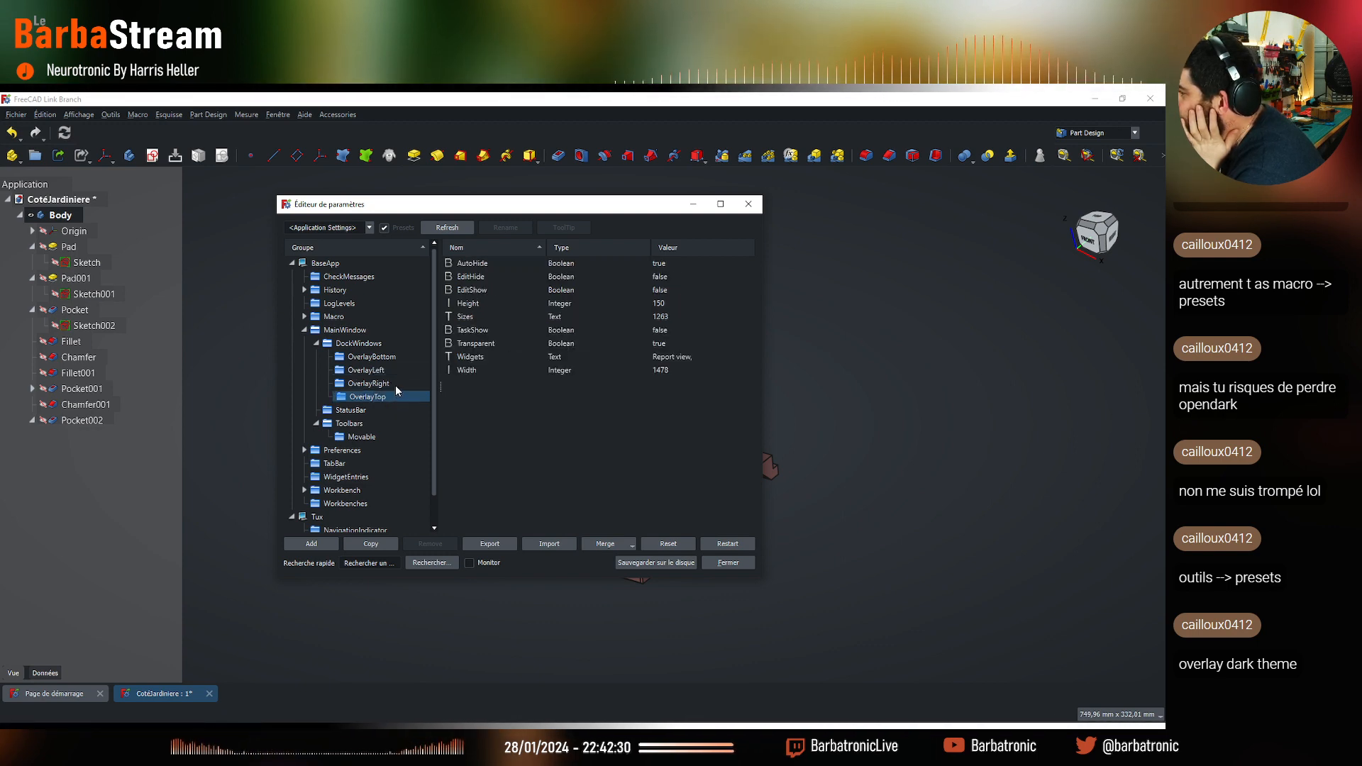
{"action": "left_click", "coordinate": [395, 383]}
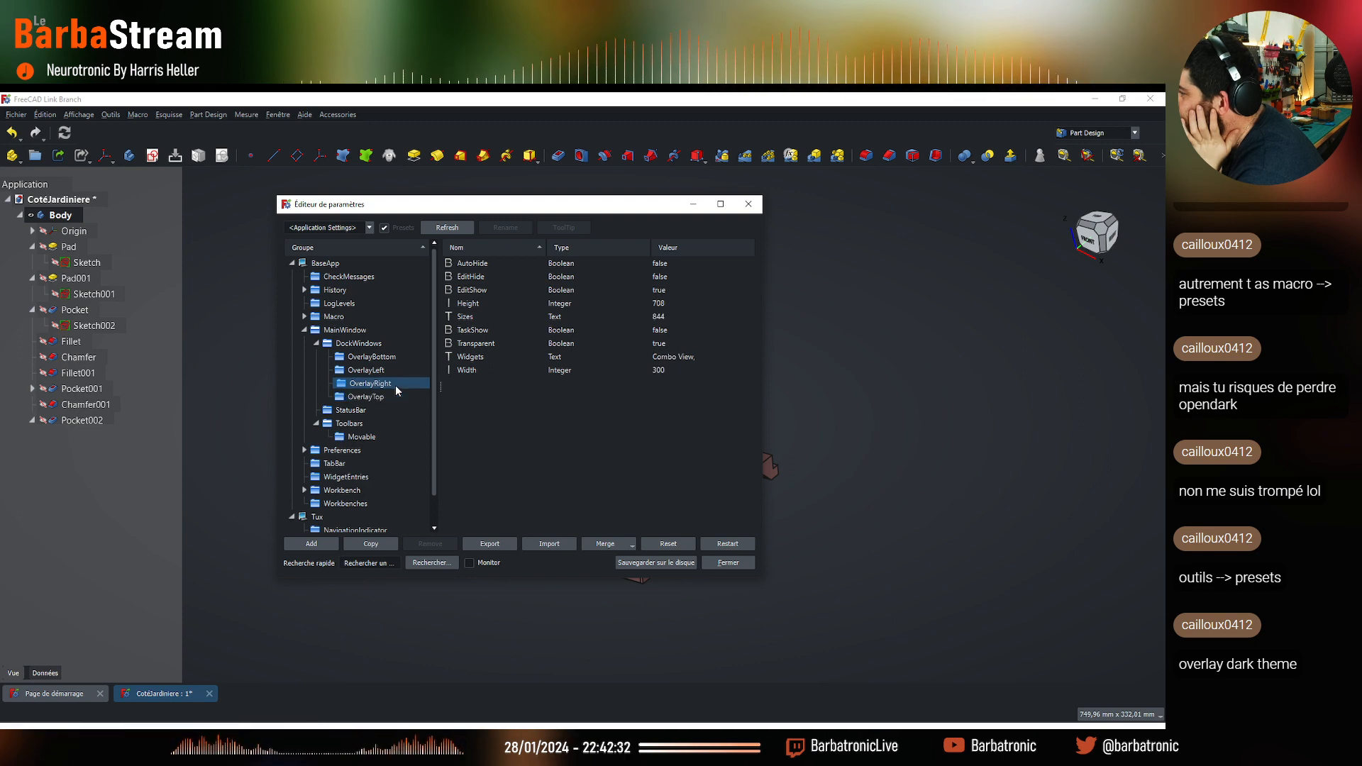
{"action": "left_click", "coordinate": [394, 356]}
Examine the application settings' StatusBar and Movable toolbar parameters and the list of Preferences groups
{"action": "left_click", "coordinate": [350, 411]}
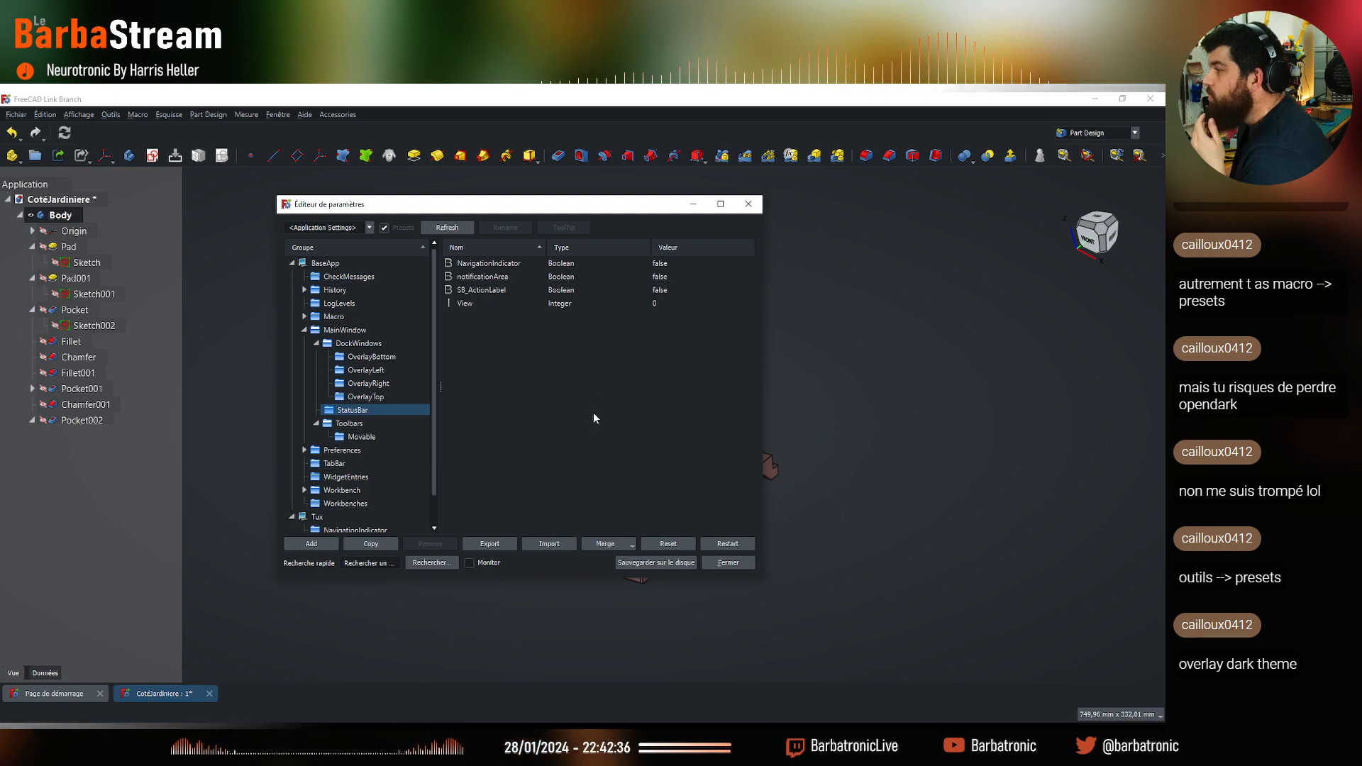
{"action": "left_click", "coordinate": [357, 437]}
{"action": "scroll", "coordinate": [355, 439], "scroll_direction": "down", "scroll_amount": 1}
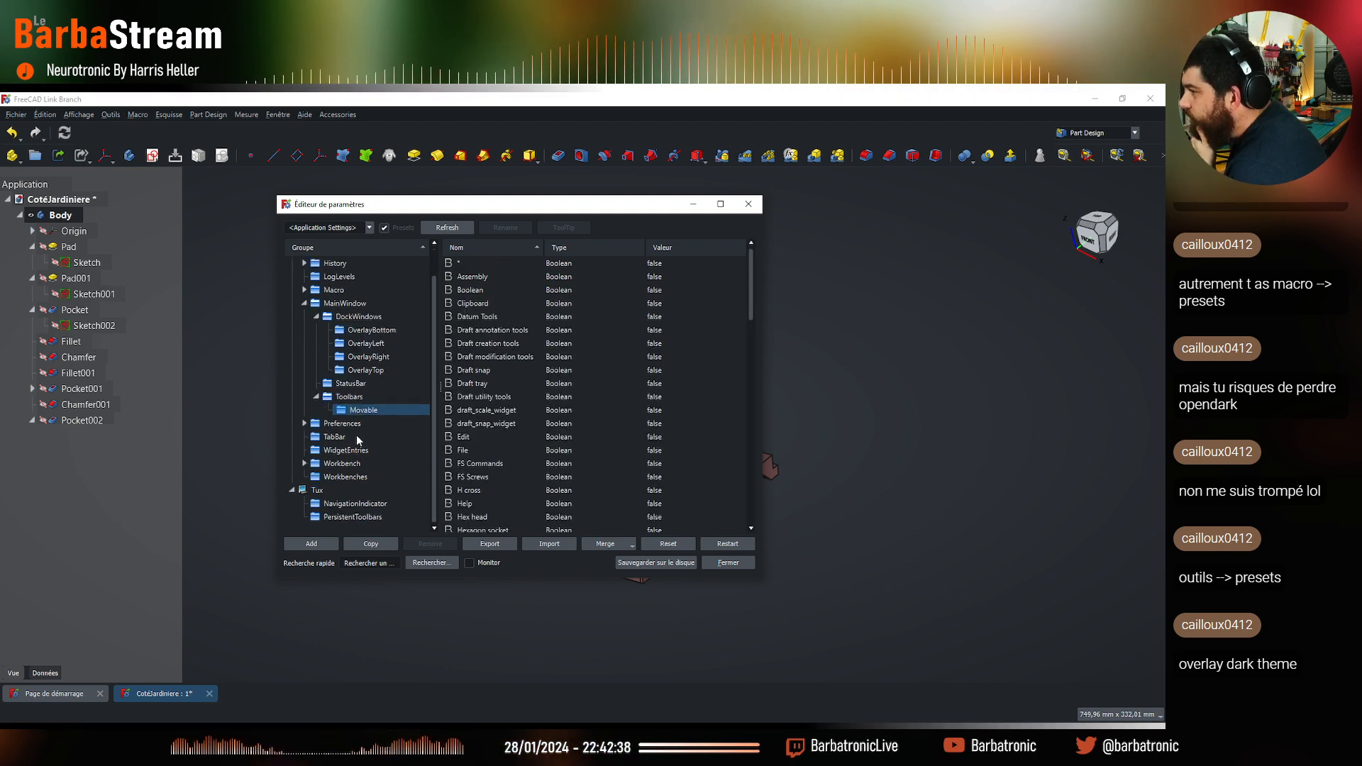
{"action": "left_click", "coordinate": [304, 423]}
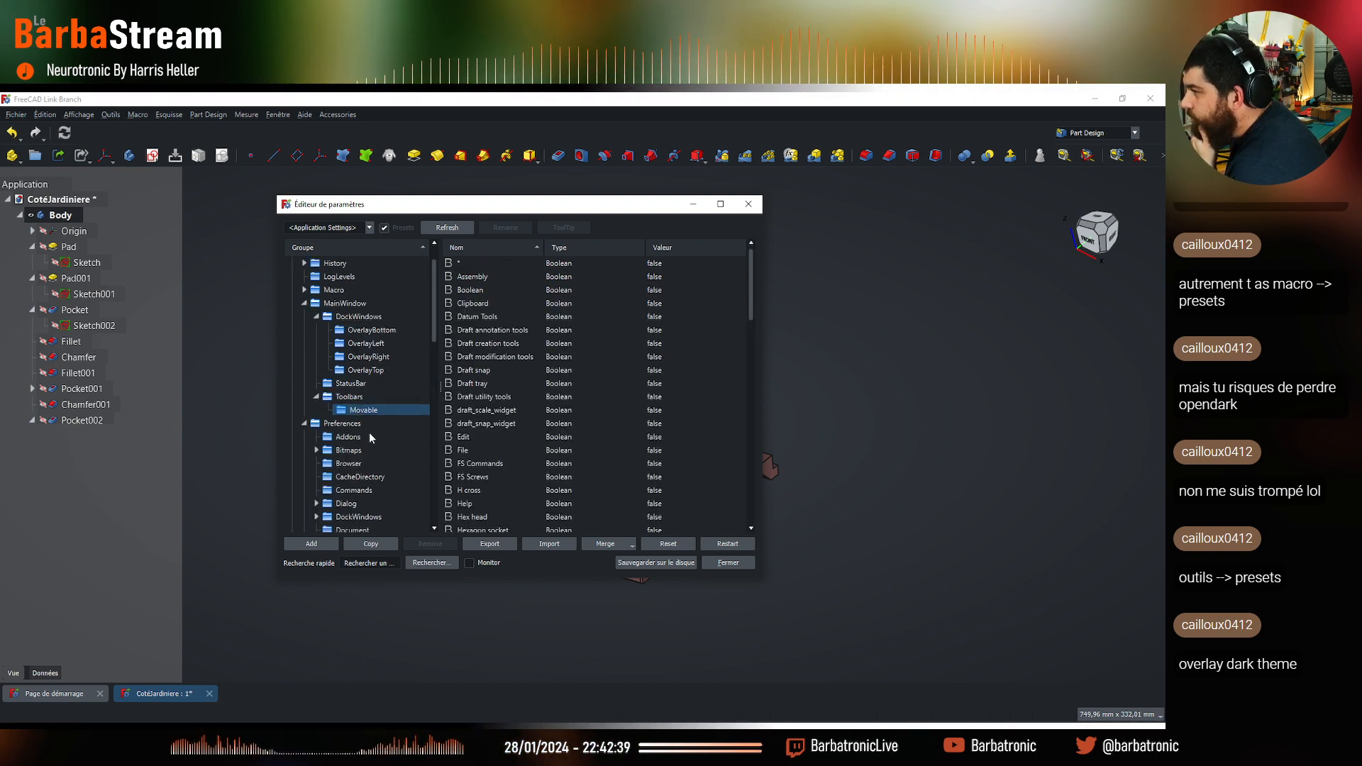
{"action": "left_click", "coordinate": [304, 423]}
Switch to Ondsel ES, open its parameter editor and examine the Toolbars, DockWindows, OverlayBottom and OverlayLeft parameters under MainWindow
{"action": "key", "text": "alt+Tab"}
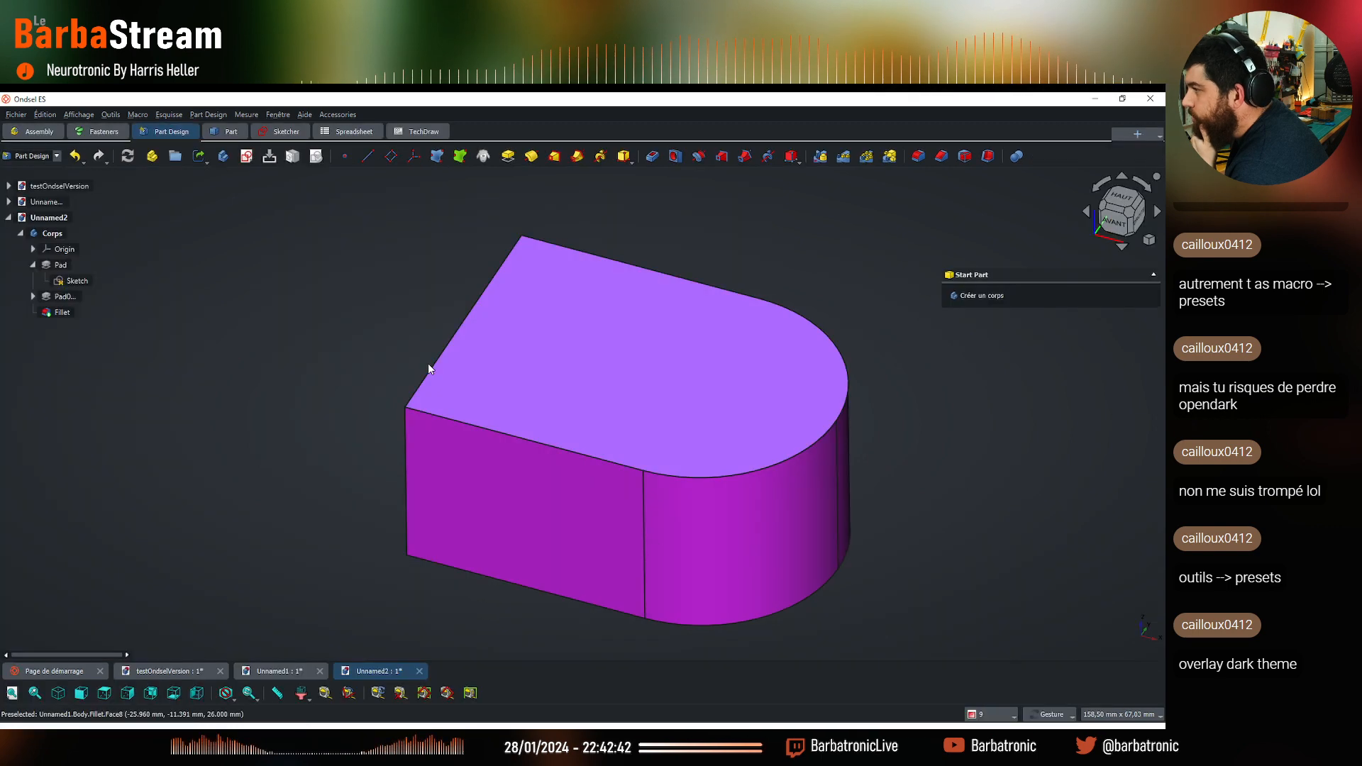
{"action": "left_click", "coordinate": [107, 116]}
{"action": "left_click", "coordinate": [119, 130]}
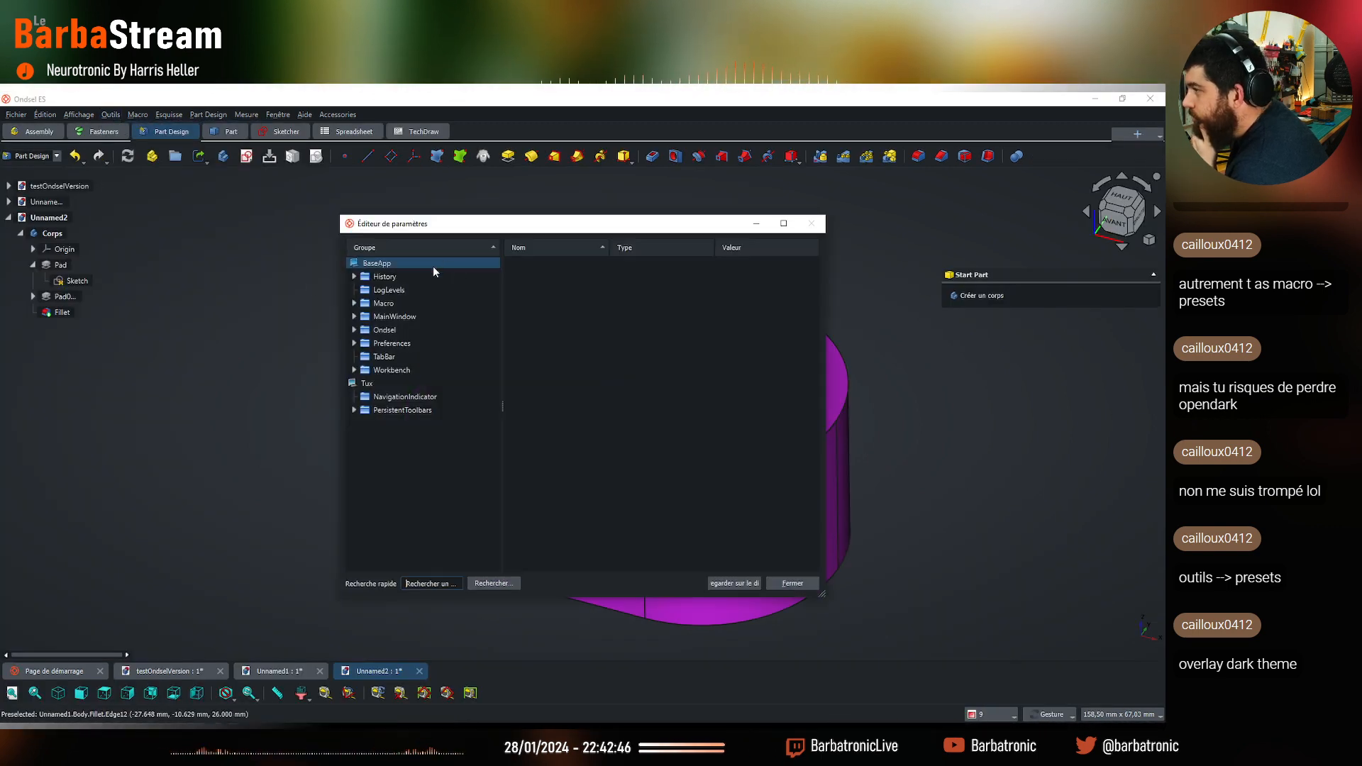
{"action": "left_click", "coordinate": [354, 317]}
{"action": "left_click", "coordinate": [381, 345]}
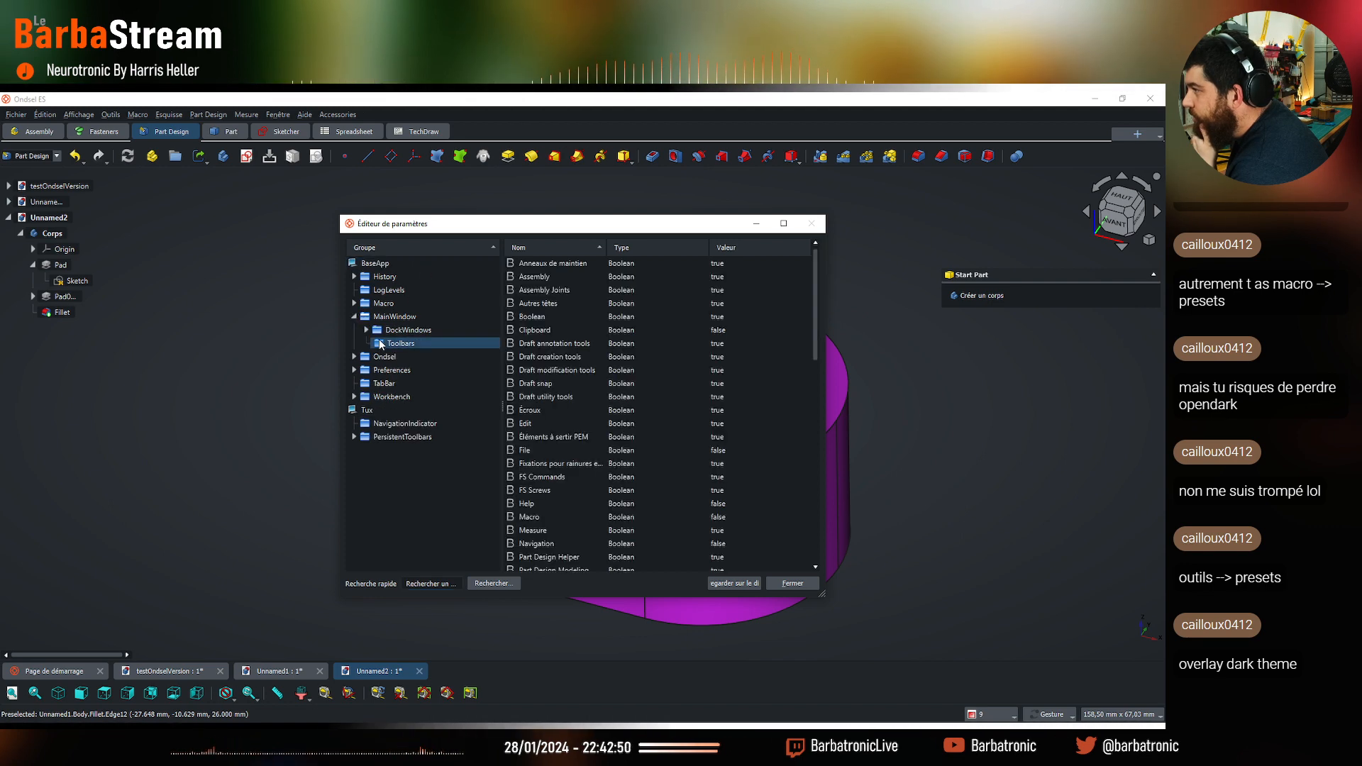
{"action": "left_click", "coordinate": [410, 331]}
{"action": "left_click", "coordinate": [367, 330]}
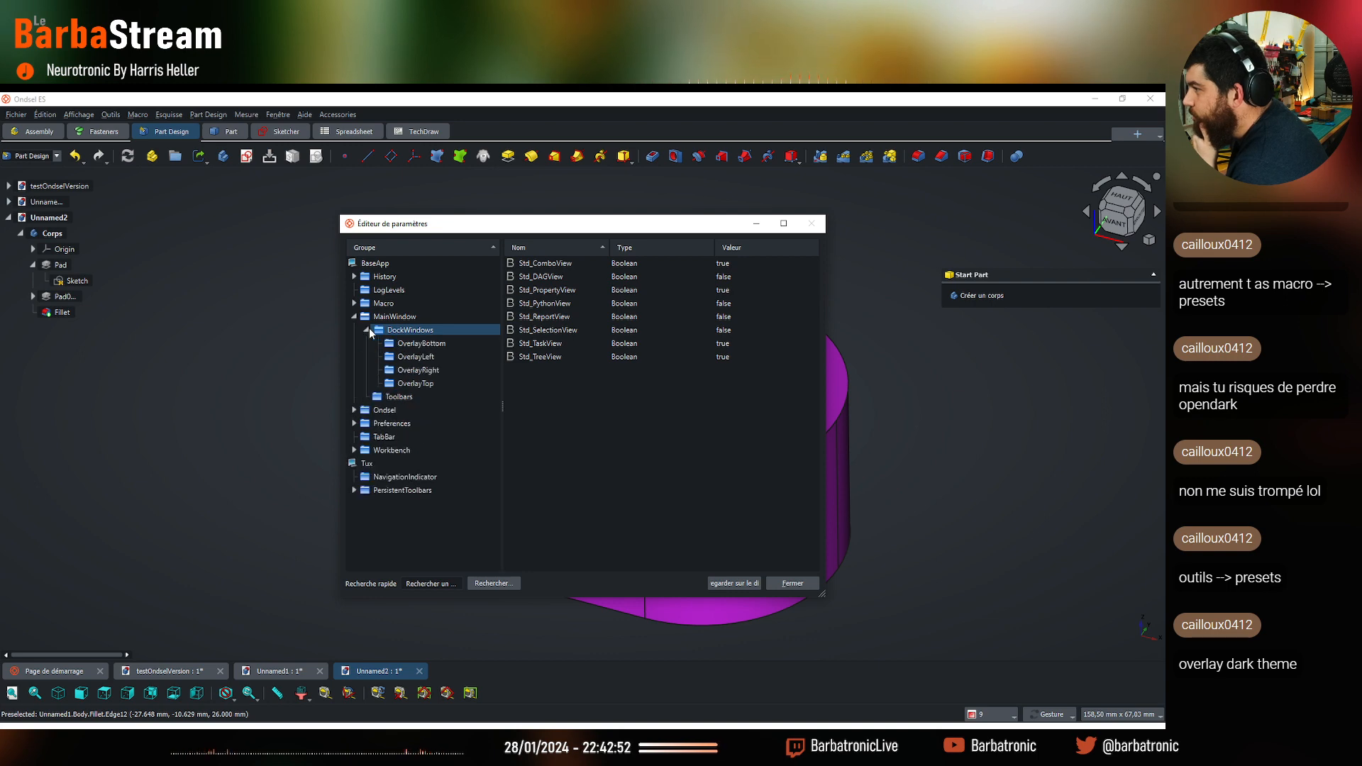
{"action": "left_click", "coordinate": [424, 343]}
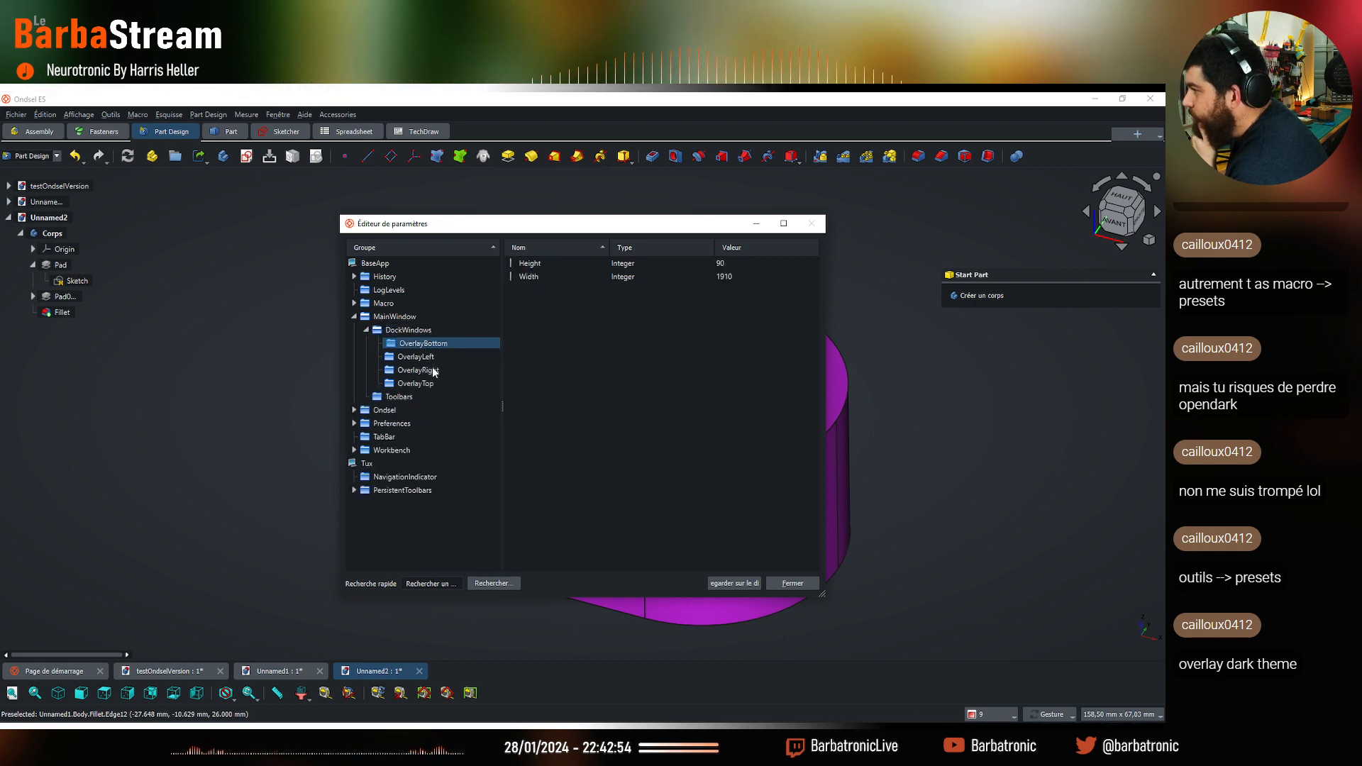
{"action": "left_click", "coordinate": [429, 359]}
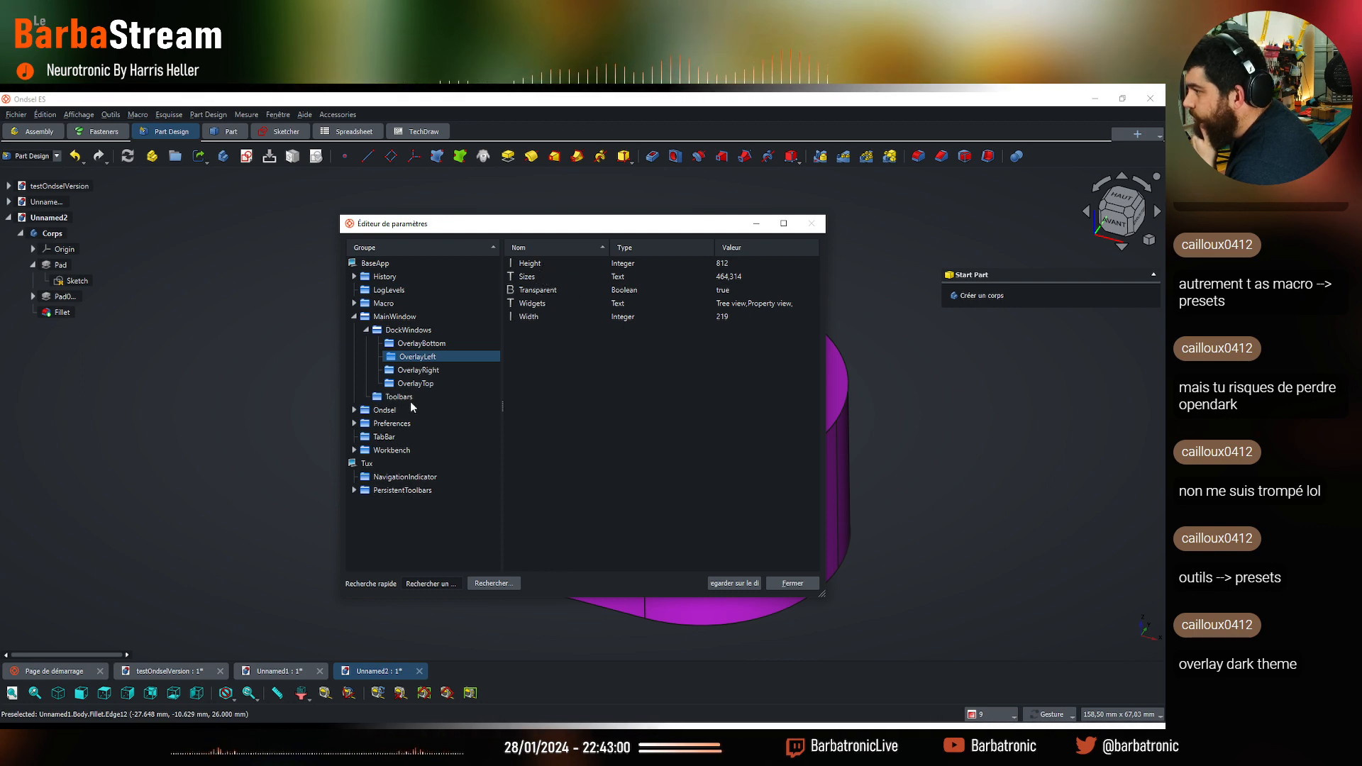
Examine the TabBar parameters and look through the Preferences groups for overlay-related settings
{"action": "left_click", "coordinate": [385, 437]}
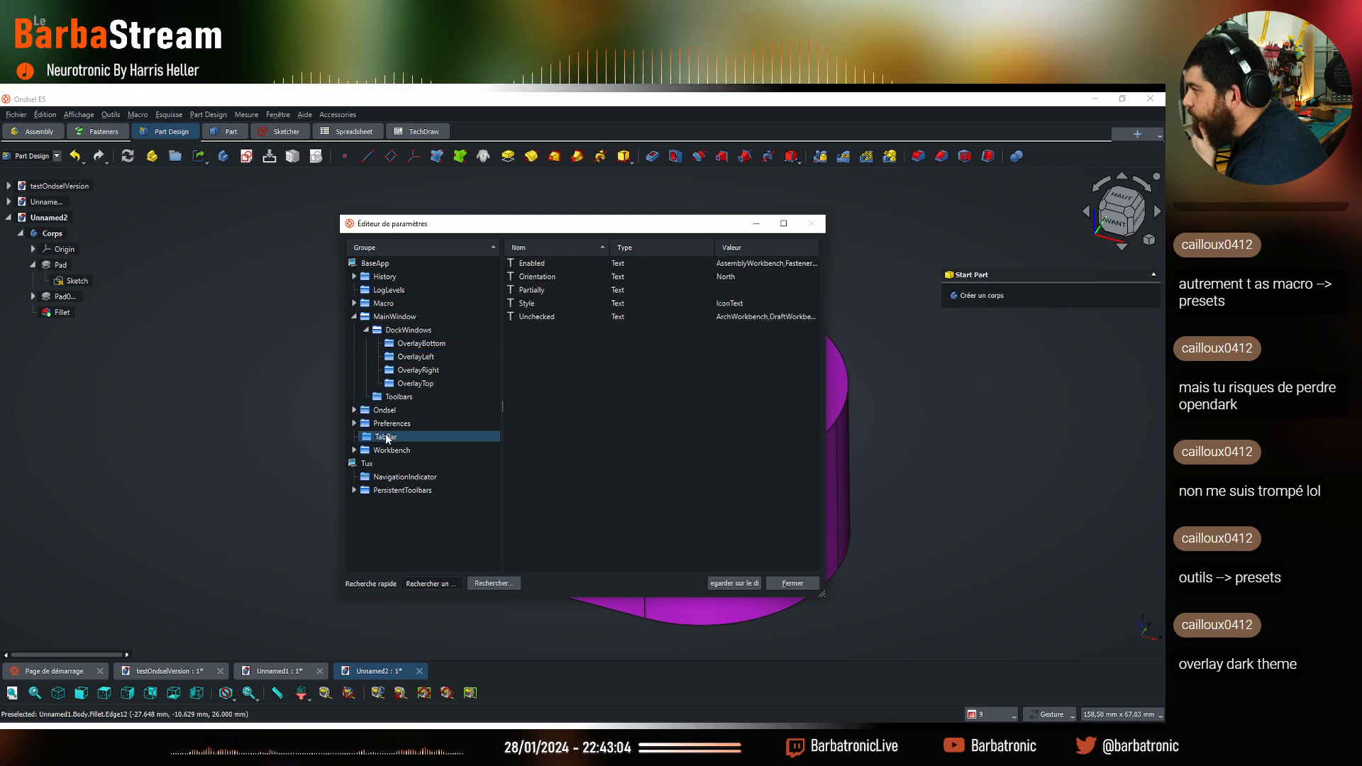
{"action": "left_click", "coordinate": [354, 424]}
{"action": "scroll", "coordinate": [452, 419], "scroll_direction": "down", "scroll_amount": 3}
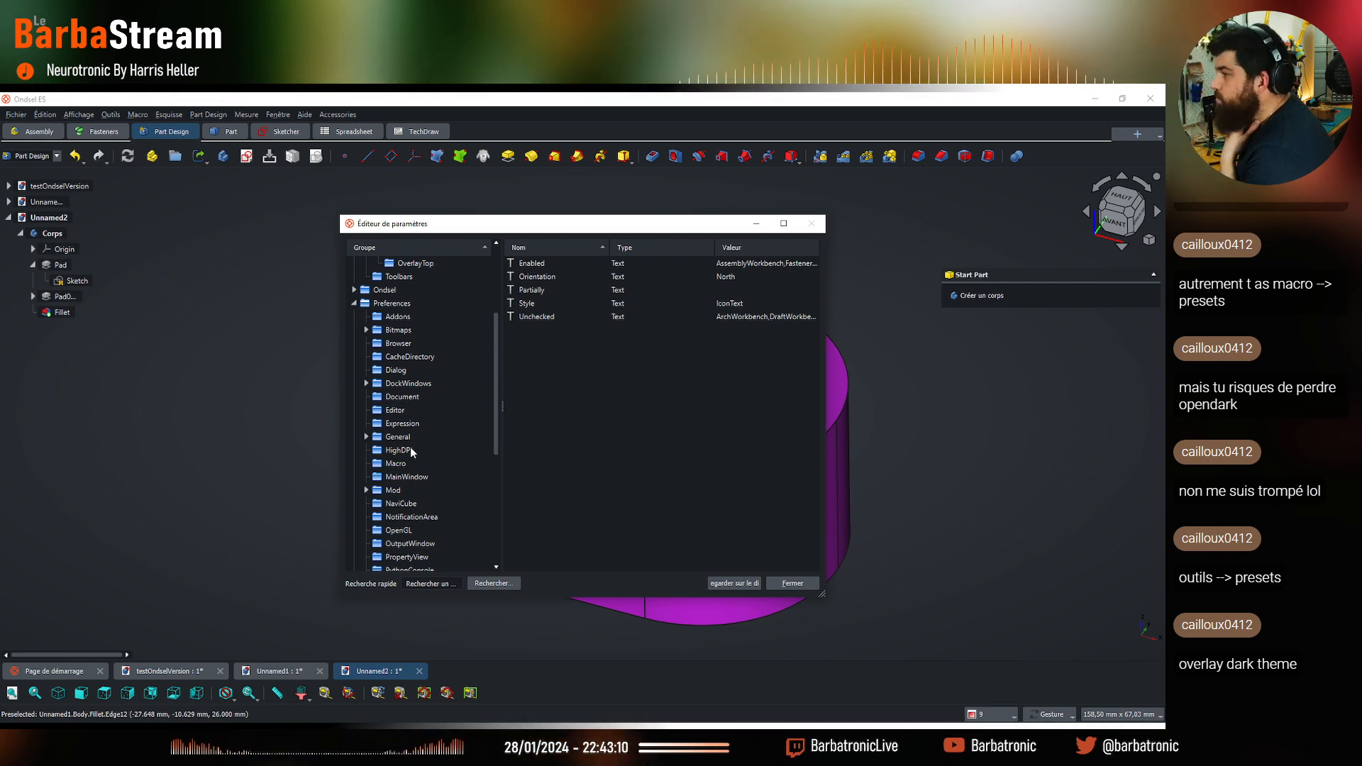
{"action": "scroll", "coordinate": [443, 419], "scroll_direction": "down", "scroll_amount": 5}
{"action": "scroll", "coordinate": [458, 444], "scroll_direction": "up", "scroll_amount": 2}
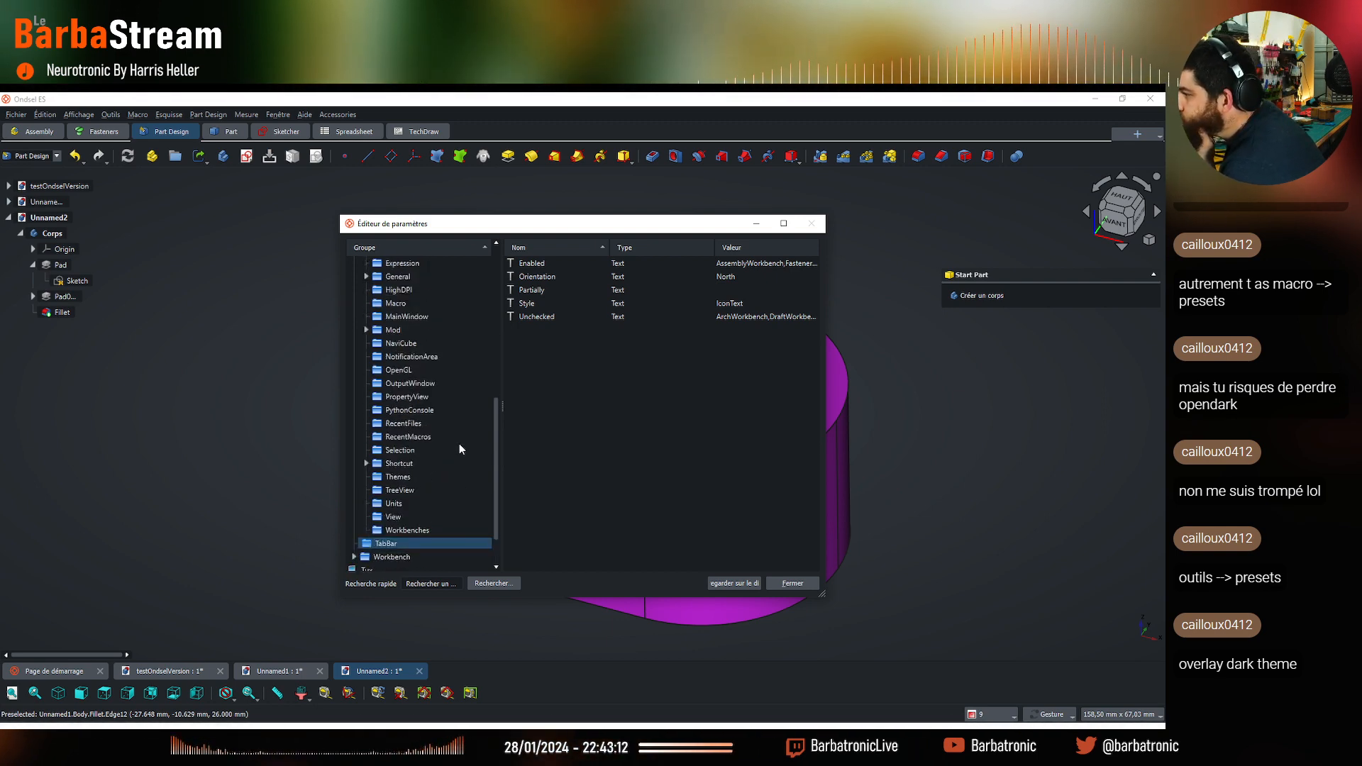
{"action": "scroll", "coordinate": [460, 449], "scroll_direction": "up", "scroll_amount": 2}
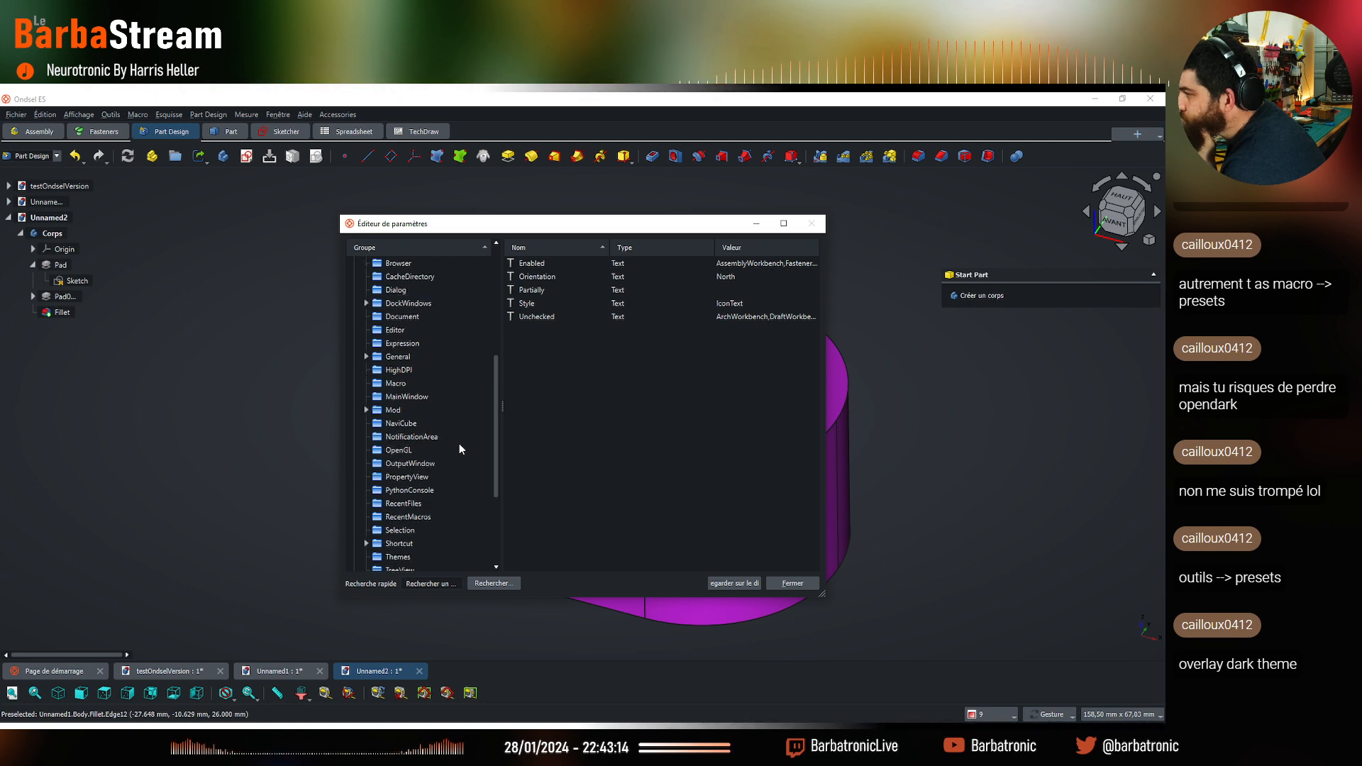
{"action": "scroll", "coordinate": [460, 449], "scroll_direction": "up", "scroll_amount": 1}
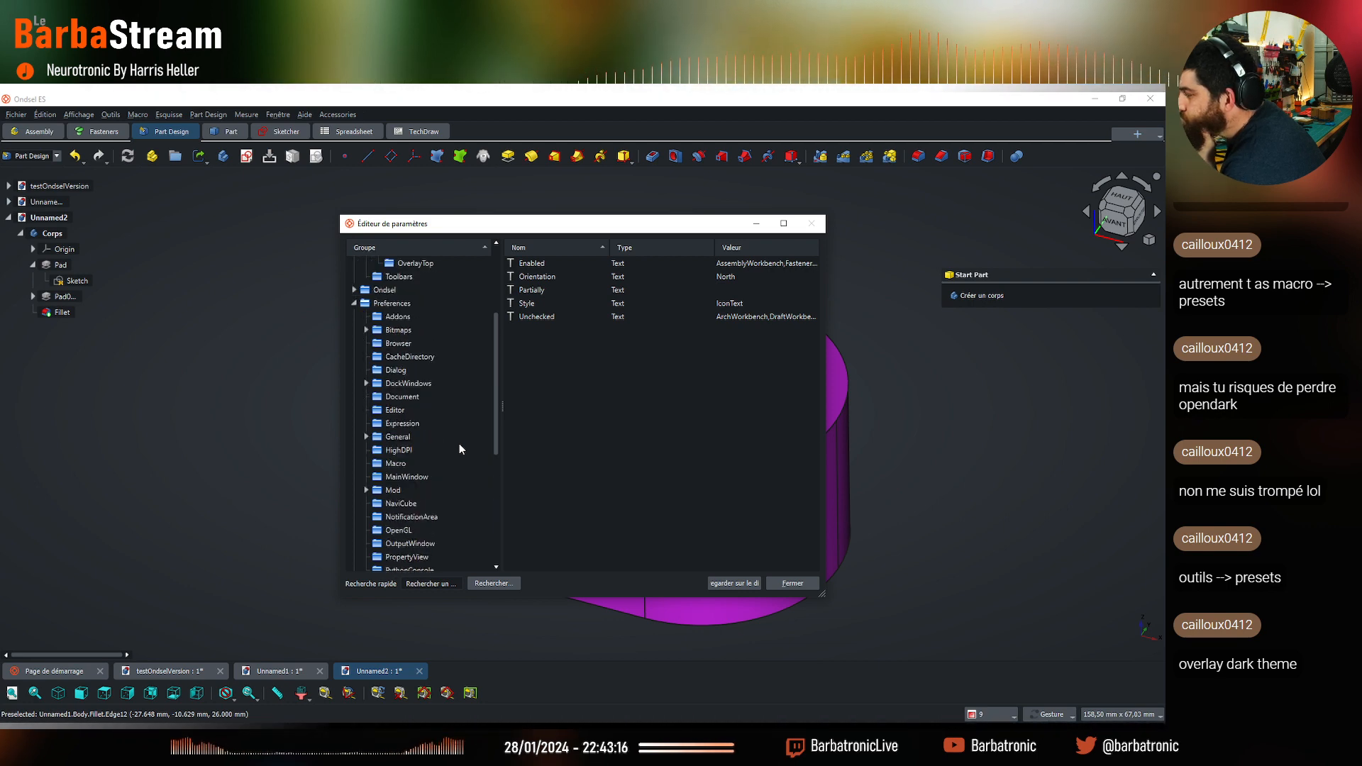
Examine the DockWindows preferences and their ComboView and TaskWatcher subgroups, and close the parameter editor
{"action": "left_click", "coordinate": [366, 383]}
{"action": "left_click", "coordinate": [412, 399]}
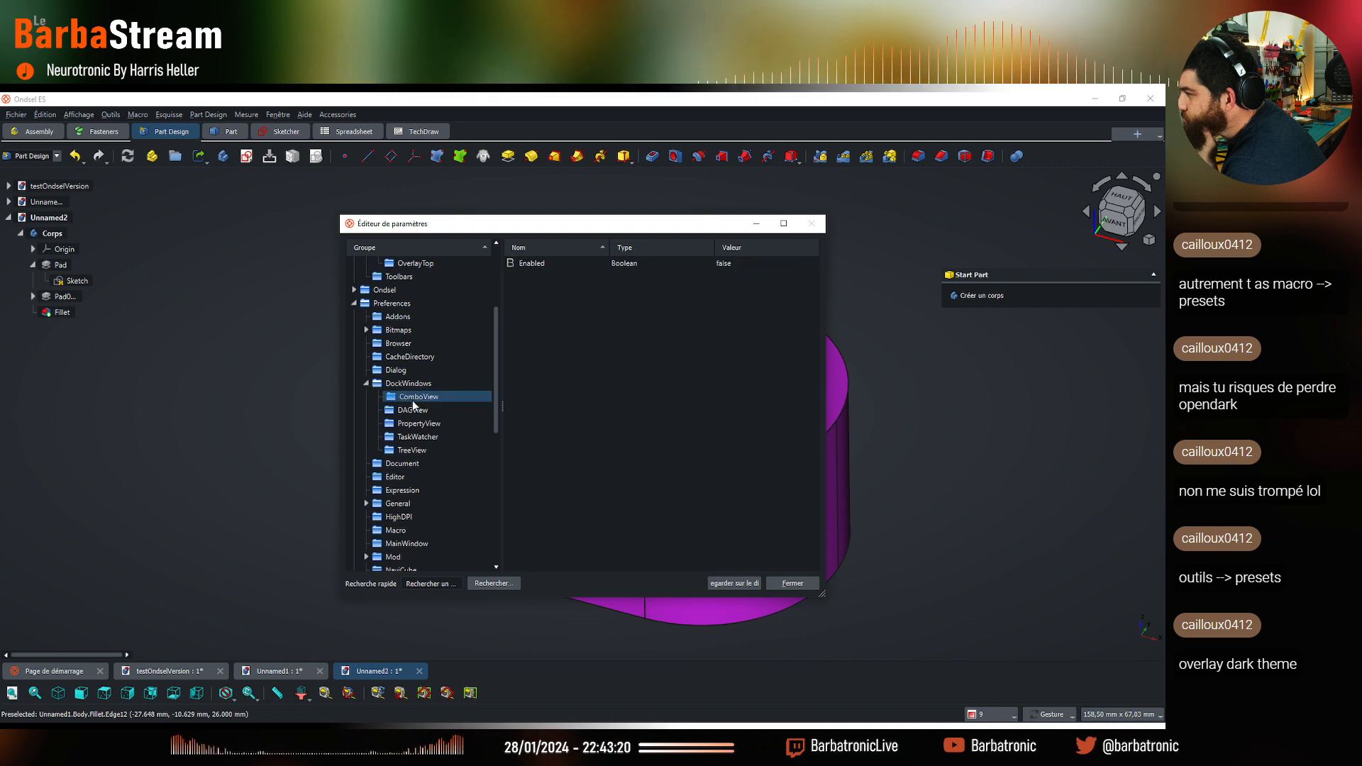
{"action": "left_click", "coordinate": [420, 411]}
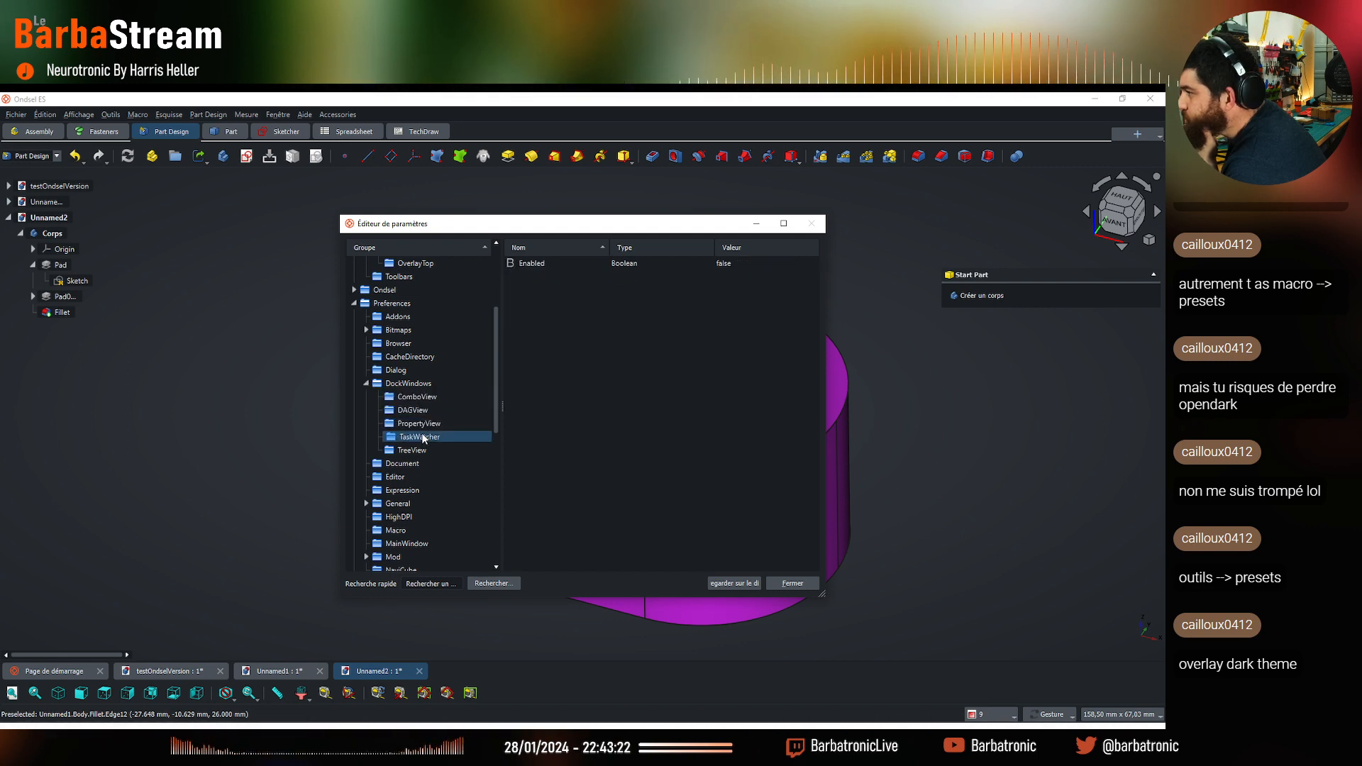
{"action": "left_click", "coordinate": [406, 384]}
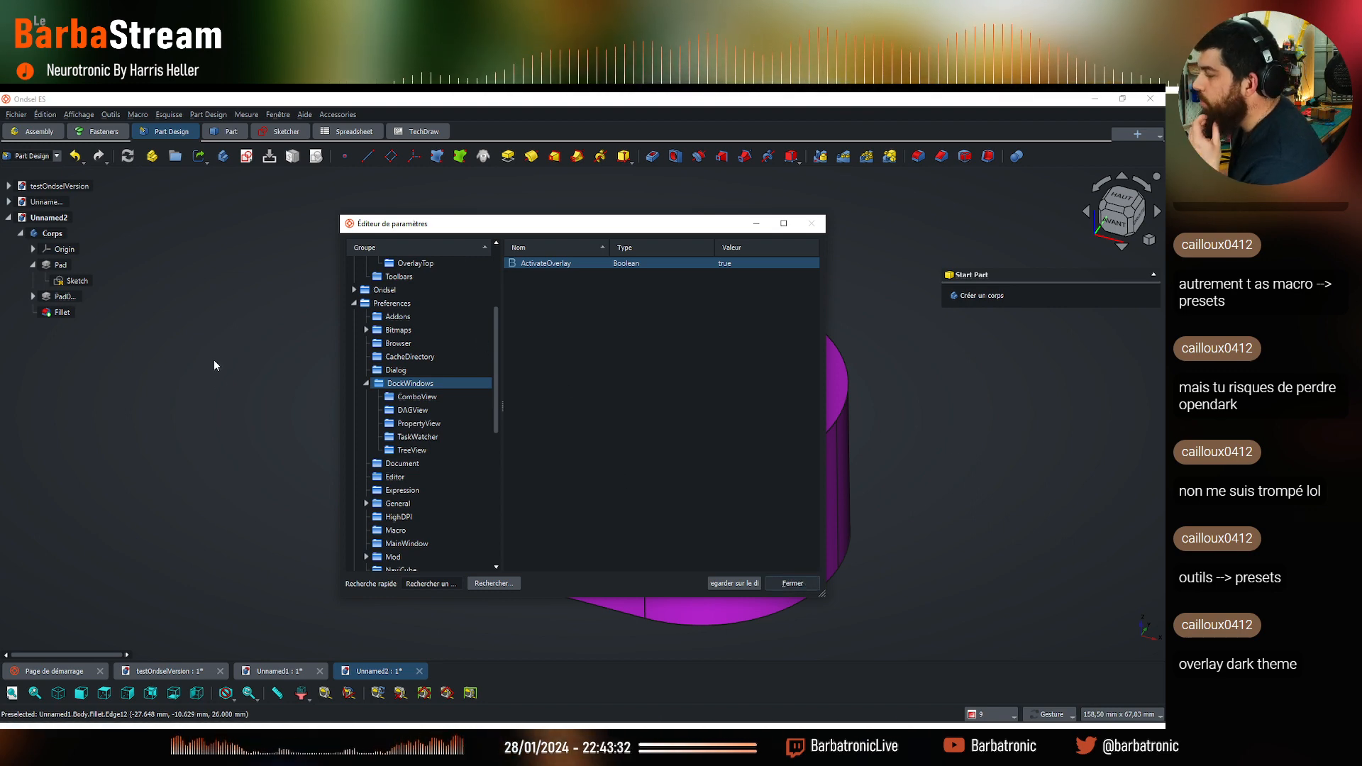
{"action": "left_click", "coordinate": [795, 583]}
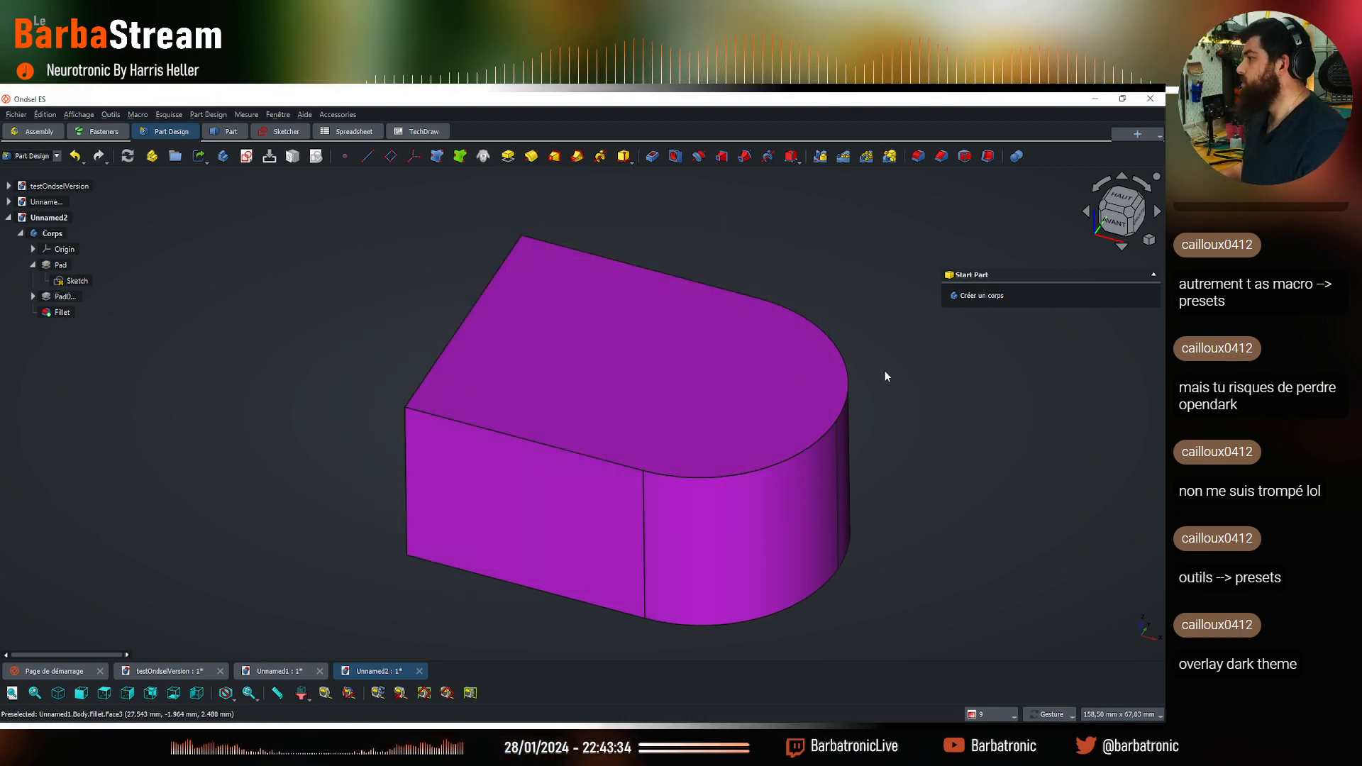
Switch back to the FreeCAD Link Branch window and inspect the CotéJardiniere bracket model against the docked tree panel
{"action": "left_click_drag", "start_coordinate": [884, 370], "coordinate": [836, 403]}
{"action": "mouse_move", "coordinate": [255, 736]}
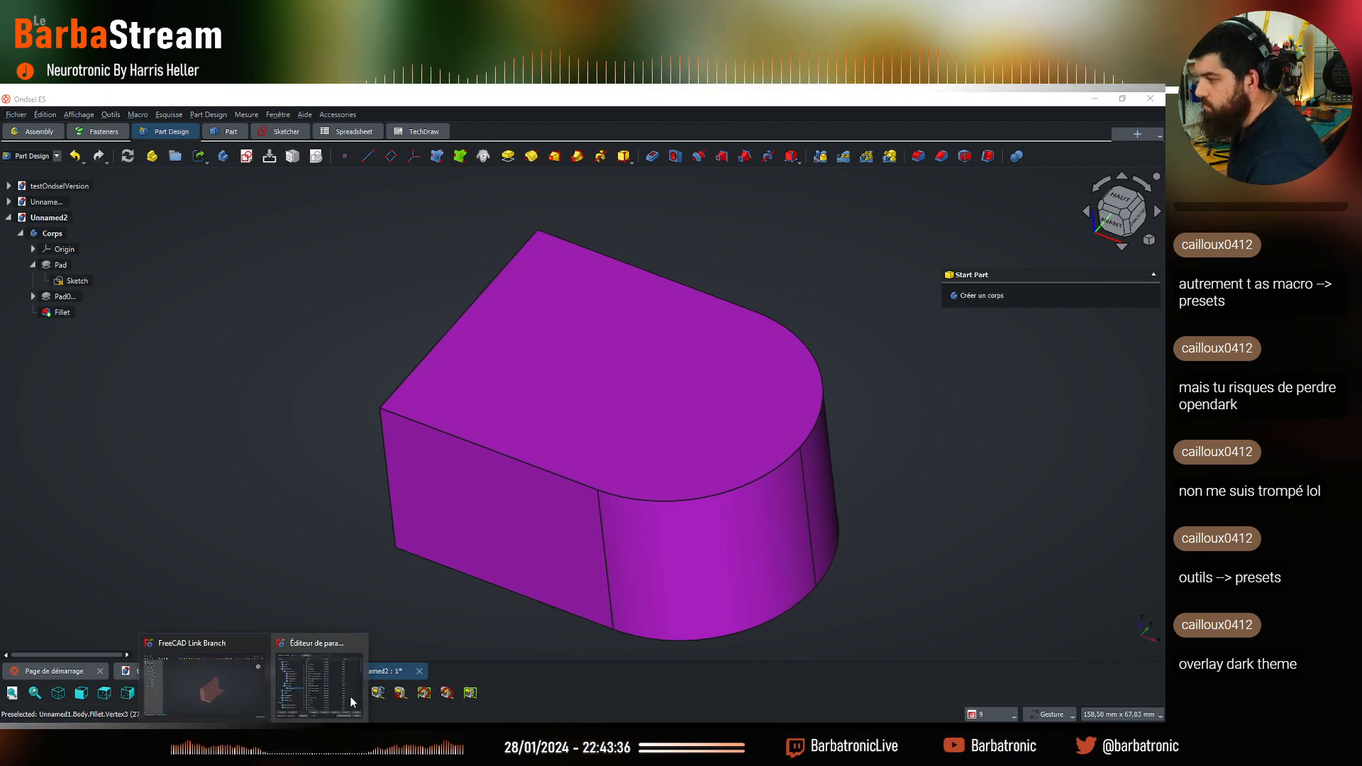
{"action": "left_click", "coordinate": [228, 686]}
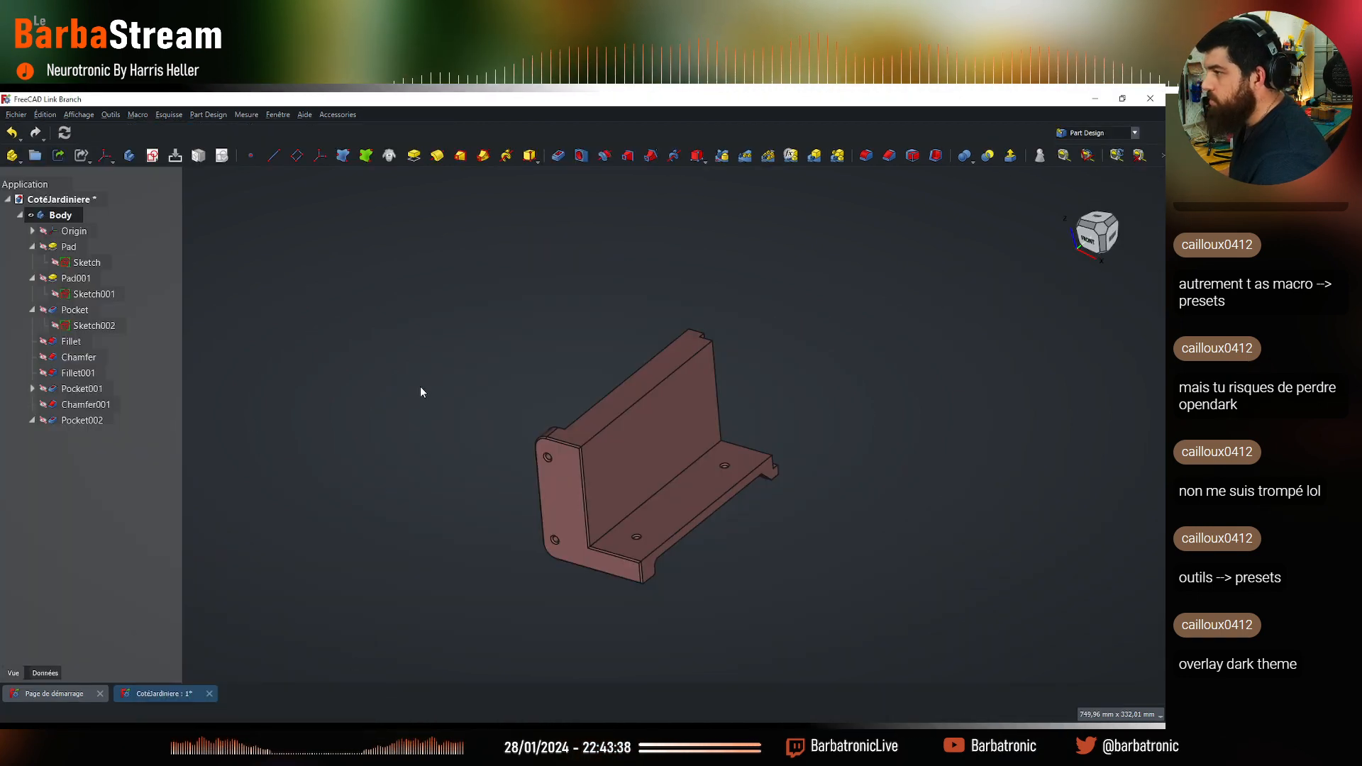
{"action": "scroll", "coordinate": [532, 454], "scroll_direction": "down", "scroll_amount": 5}
{"action": "scroll", "coordinate": [650, 444], "scroll_direction": "up", "scroll_amount": 6}
{"action": "scroll", "coordinate": [612, 497], "scroll_direction": "down", "scroll_amount": 4}
{"action": "scroll", "coordinate": [505, 526], "scroll_direction": "up", "scroll_amount": 4}
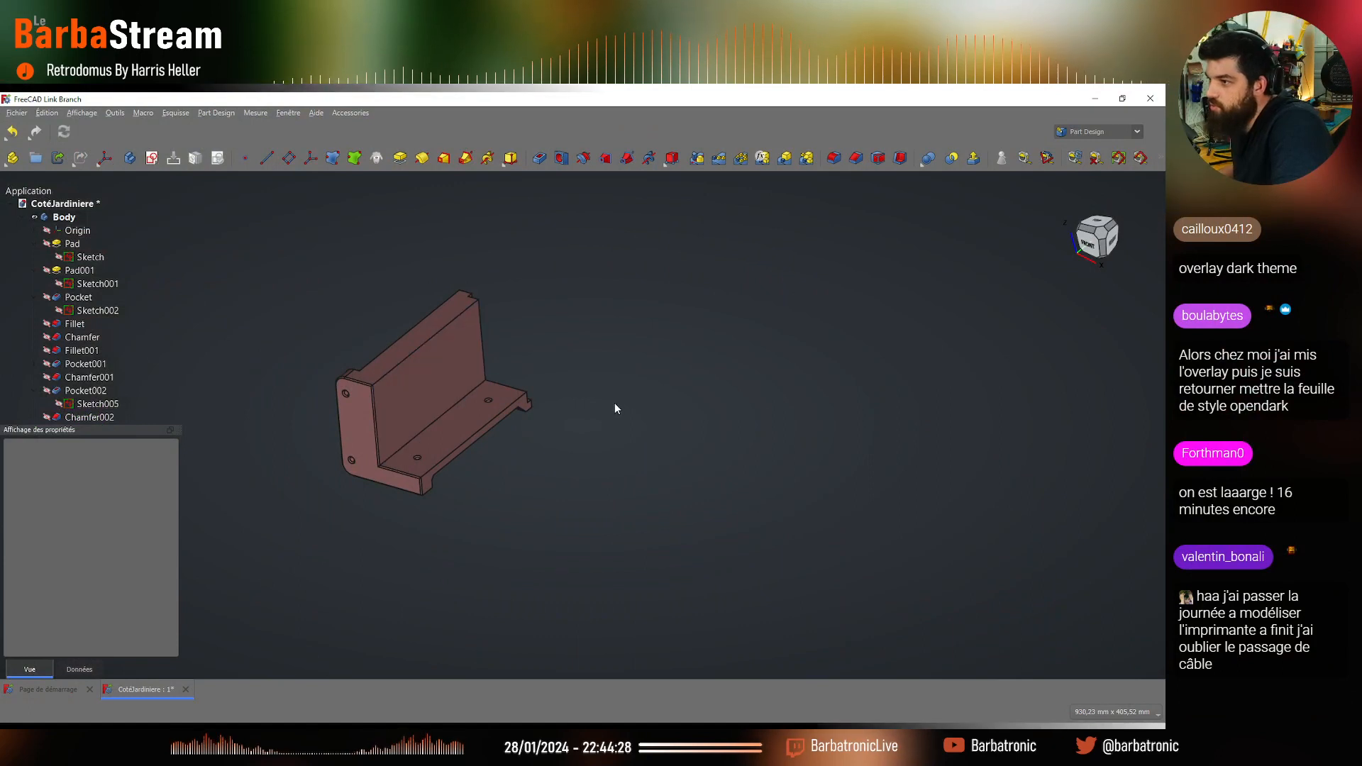
Set the style sheet to OpenDark in the general preferences and accept the change
{"action": "scroll", "coordinate": [615, 403], "scroll_direction": "down", "scroll_amount": 4}
{"action": "scroll", "coordinate": [507, 393], "scroll_direction": "up", "scroll_amount": 5}
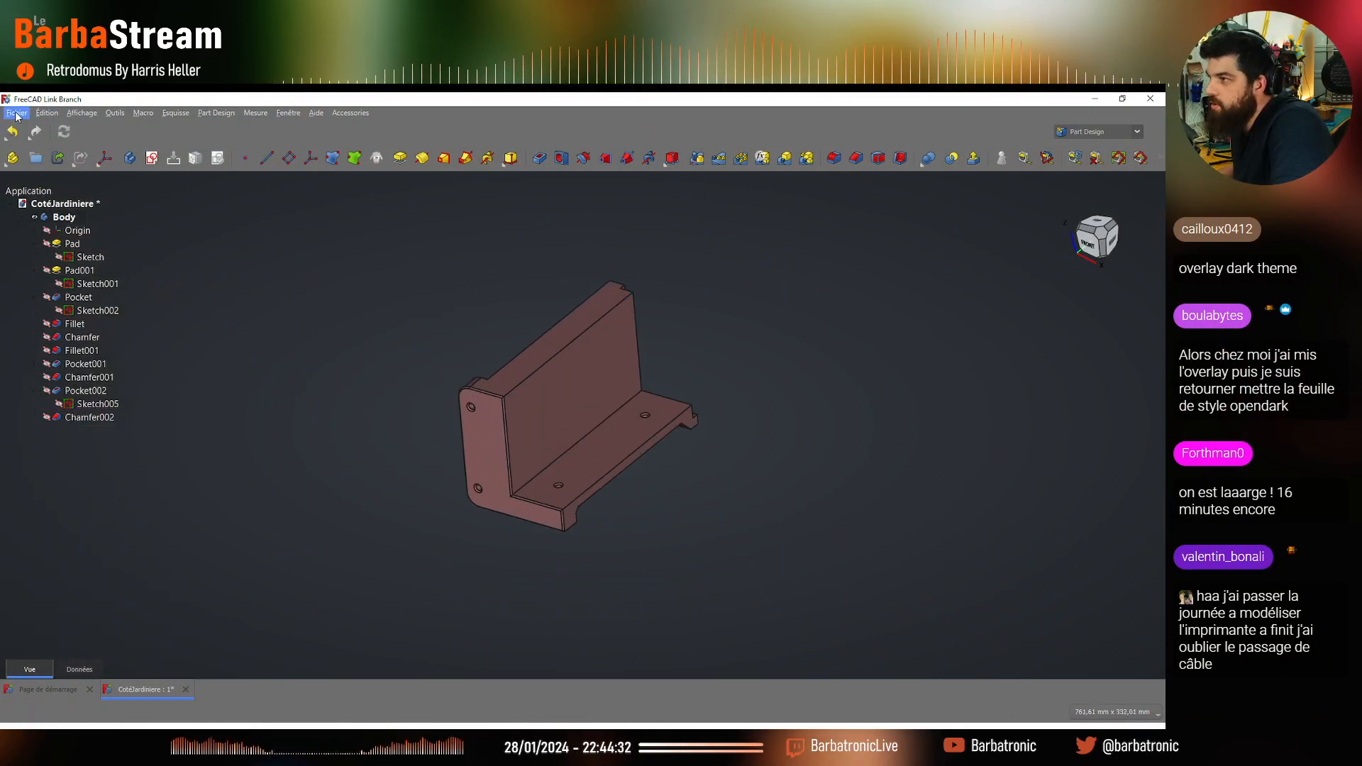
{"action": "left_click", "coordinate": [52, 114]}
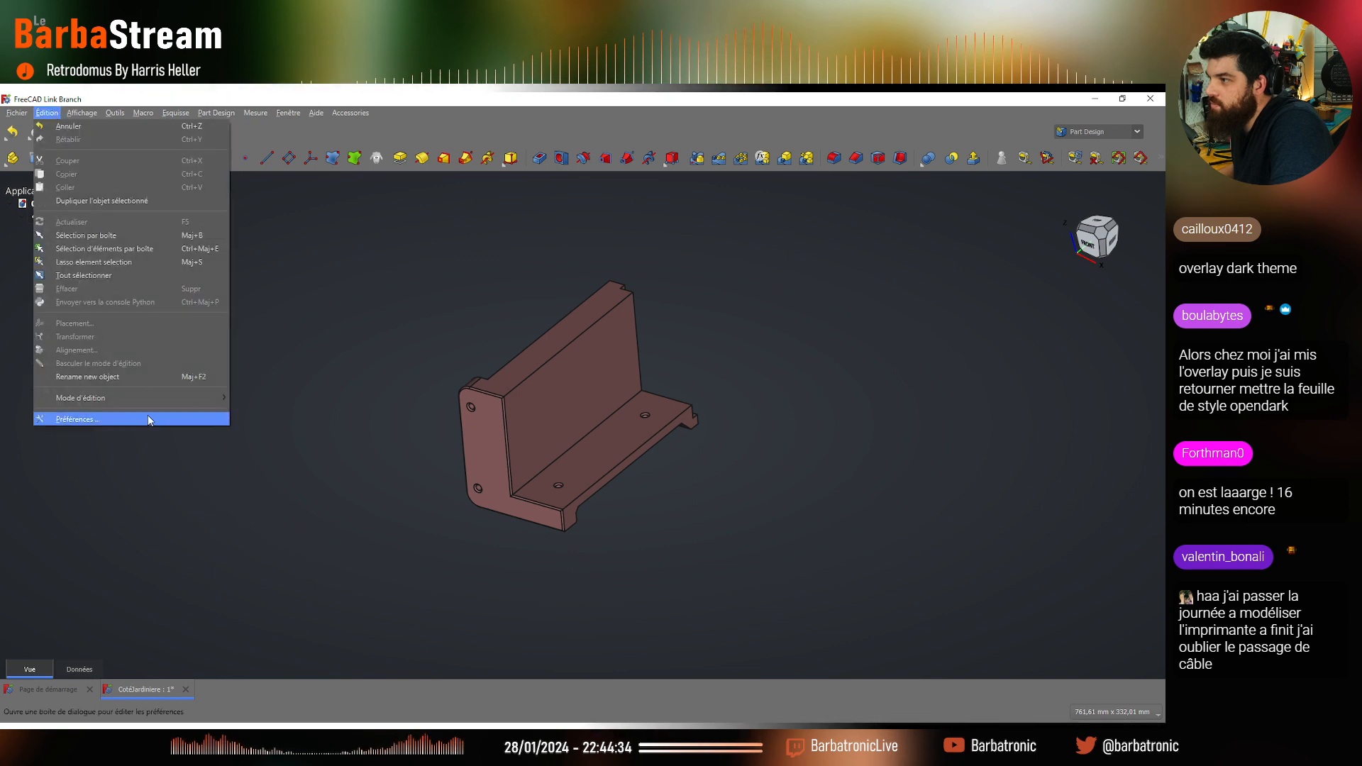
{"action": "left_click", "coordinate": [77, 419]}
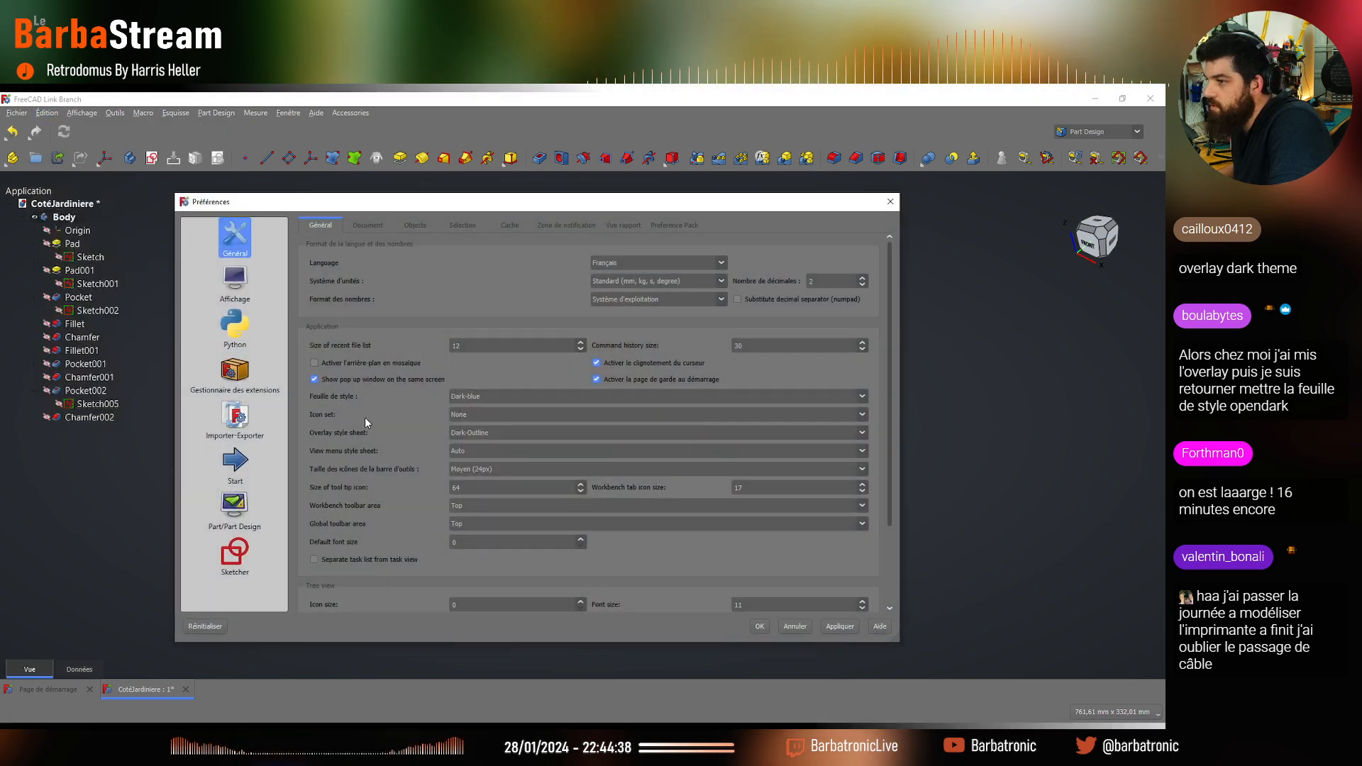
{"action": "left_click", "coordinate": [559, 396]}
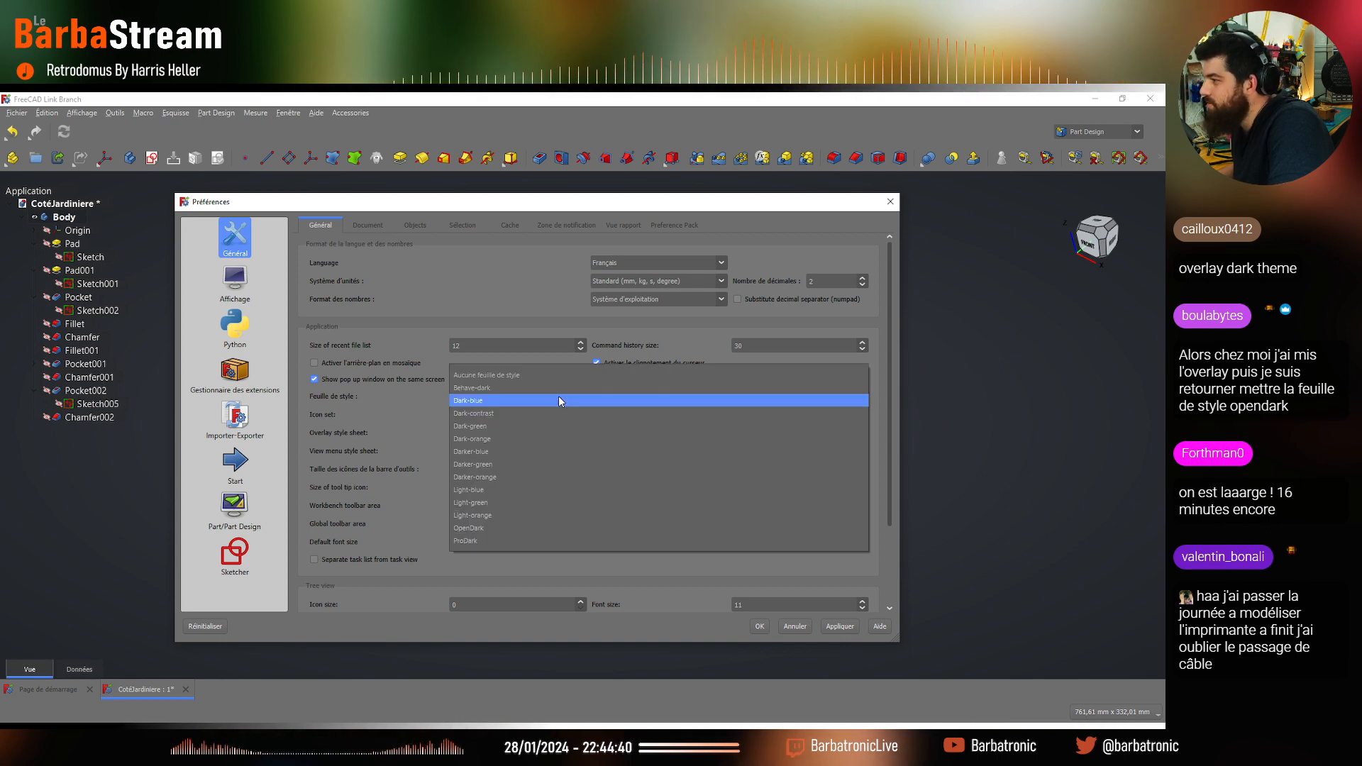
{"action": "left_click", "coordinate": [534, 529]}
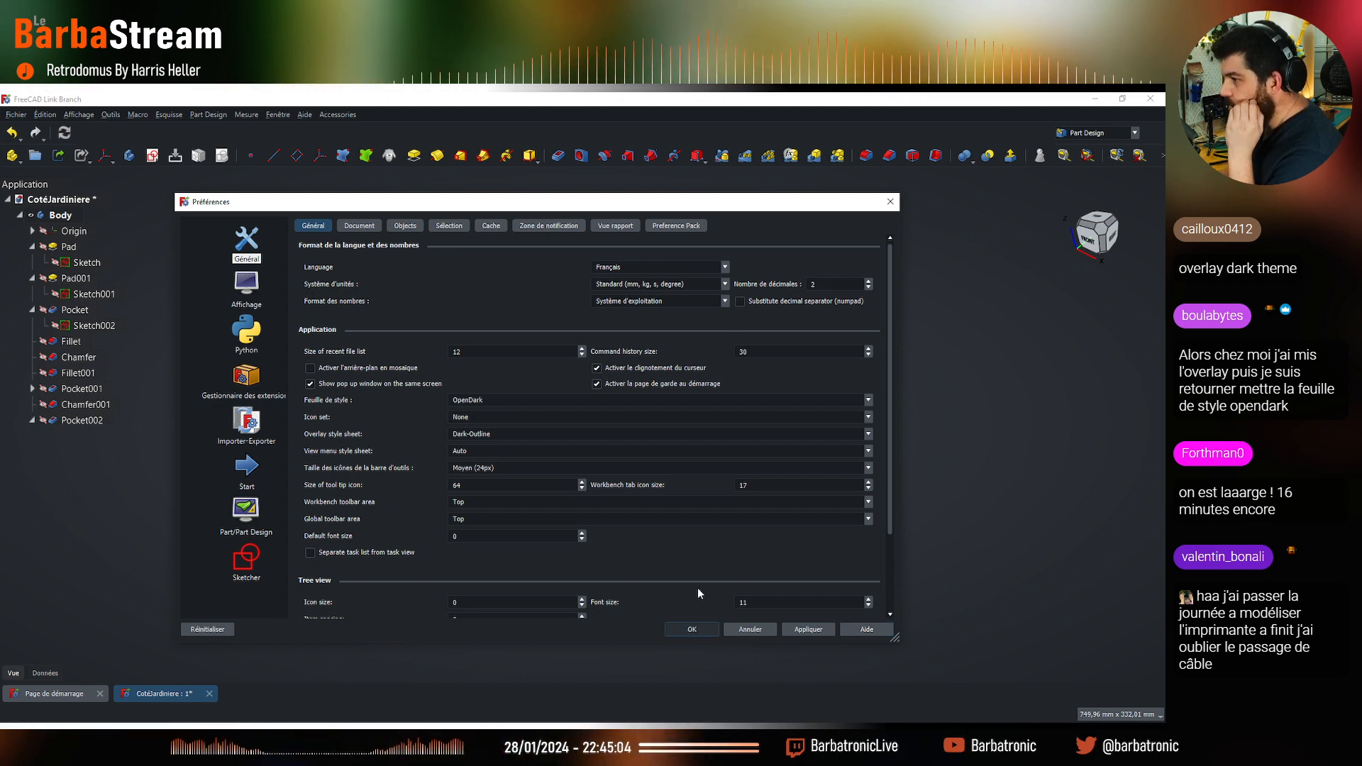
{"action": "left_click", "coordinate": [692, 629]}
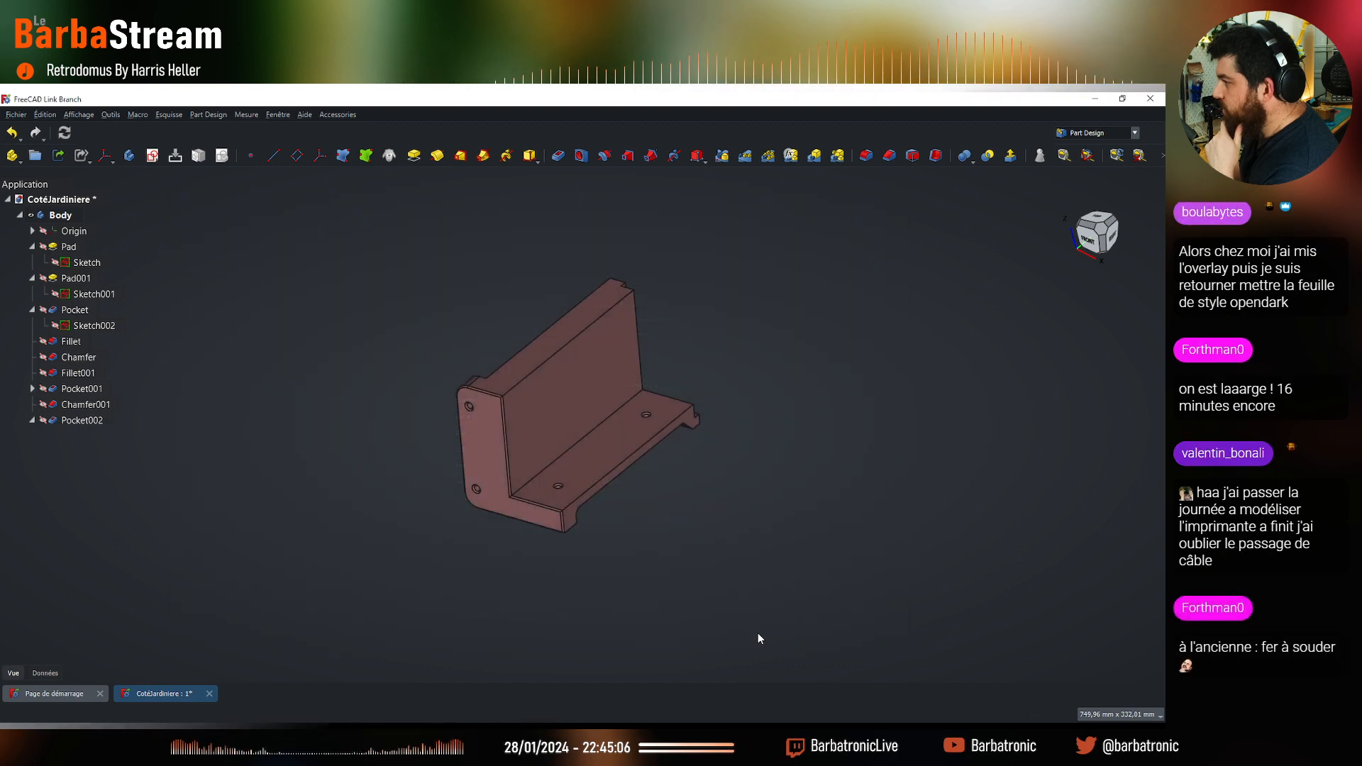
Look over the restyled bracket model and open the recent file motorisation-pami.FCStd from the start page
{"action": "middle_click_drag", "start_coordinate": [757, 636], "coordinate": [709, 575]}
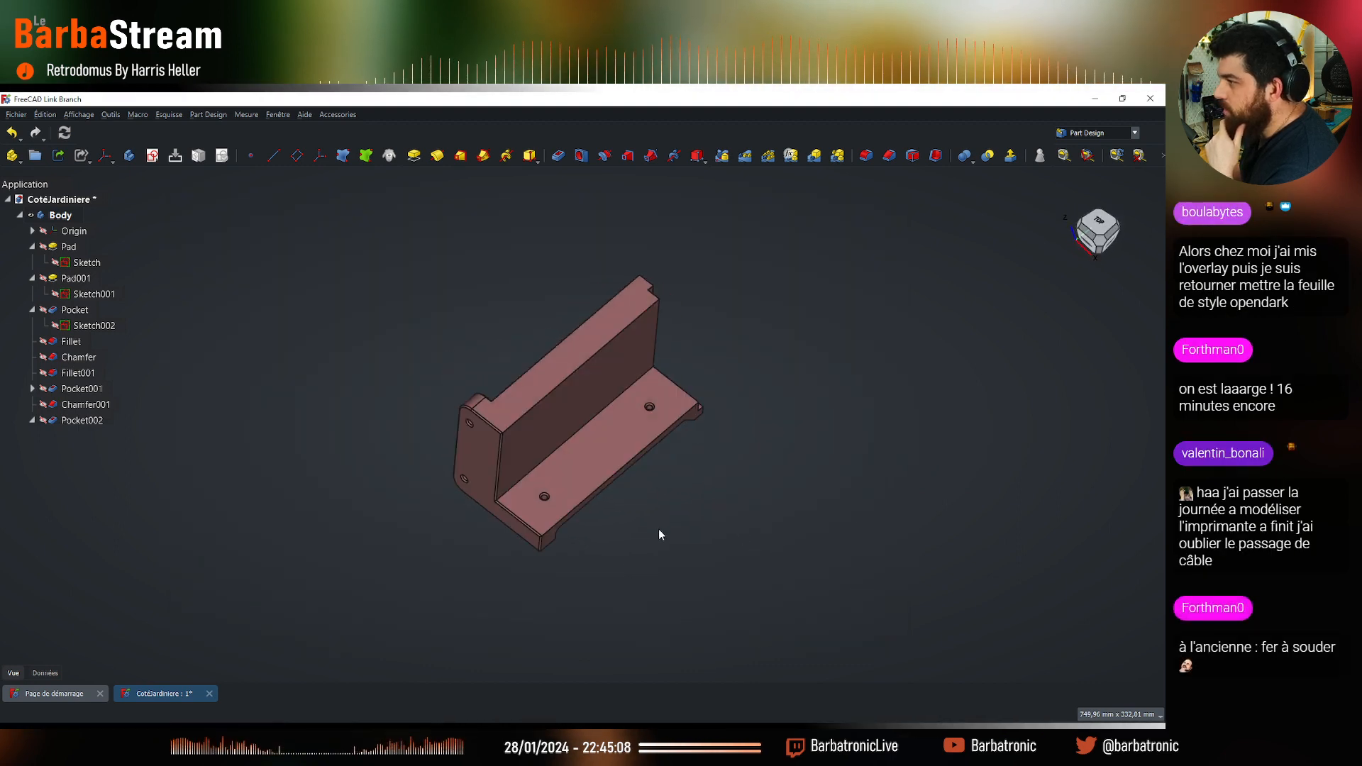
{"action": "scroll", "coordinate": [787, 647], "scroll_direction": "up", "scroll_amount": 2}
{"action": "middle_click_drag", "start_coordinate": [786, 647], "coordinate": [639, 459]}
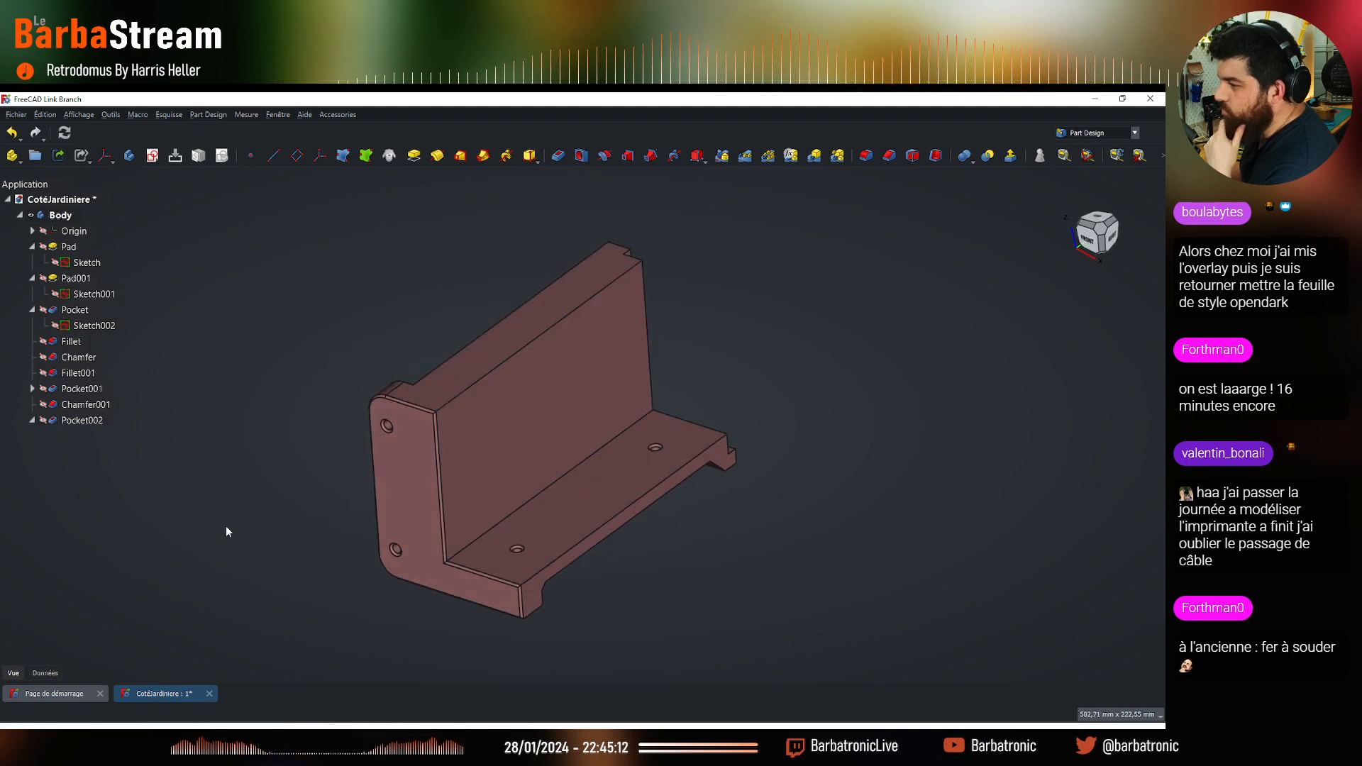
{"action": "left_click", "coordinate": [56, 694]}
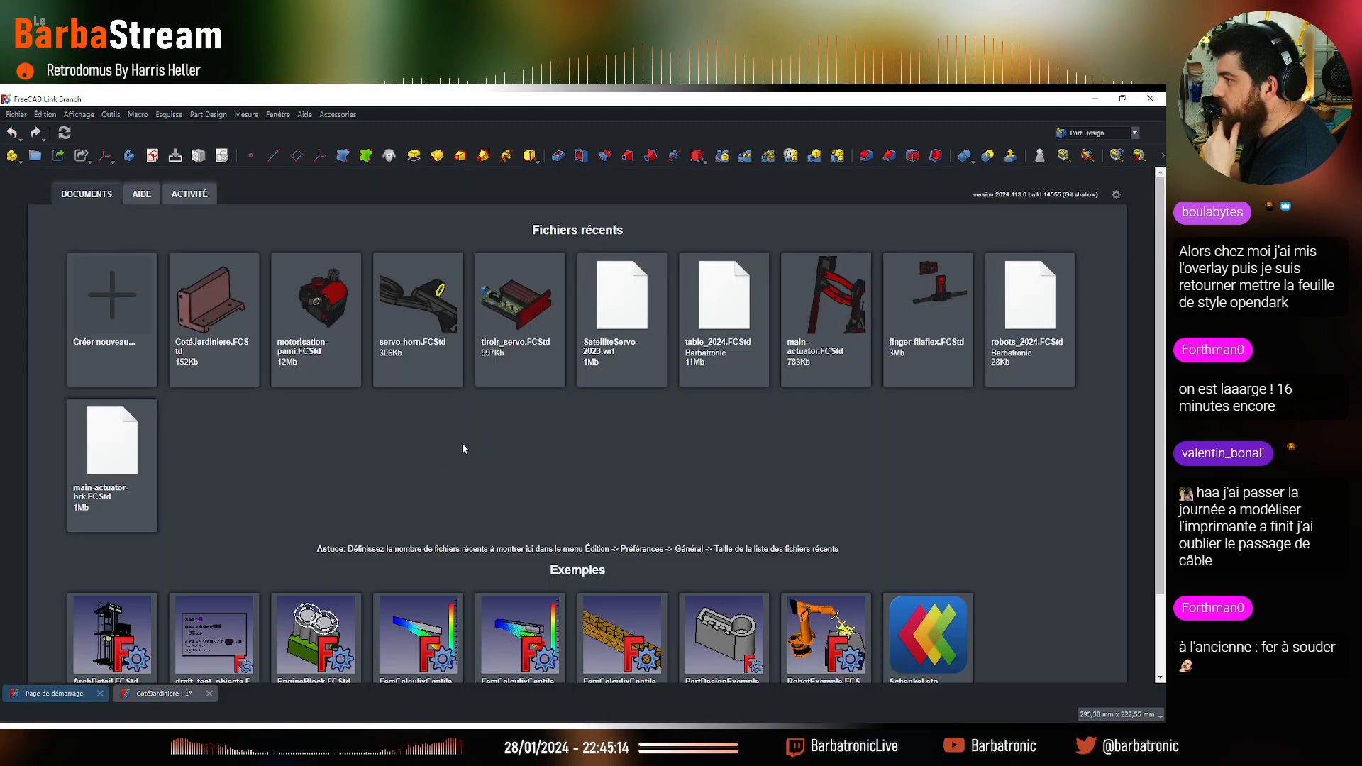
{"action": "left_click", "coordinate": [410, 383]}
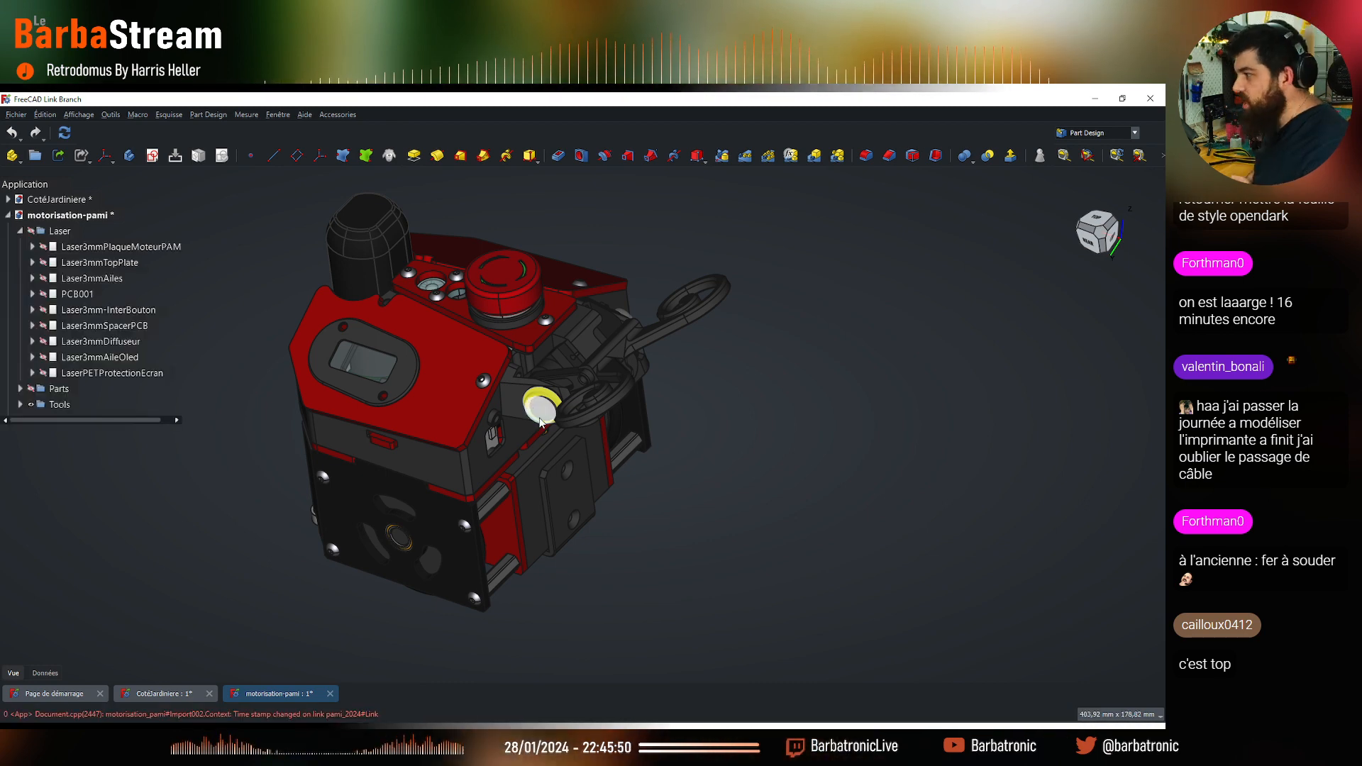
Examine the motorisation-pami robot assembly from several angles and distances beside the transparent tree overlay
{"action": "scroll", "coordinate": [691, 415], "scroll_direction": "down", "scroll_amount": 5}
{"action": "scroll", "coordinate": [508, 386], "scroll_direction": "up", "scroll_amount": 4}
{"action": "middle_click_drag", "start_coordinate": [508, 386], "coordinate": [617, 500]}
{"action": "scroll", "coordinate": [617, 500], "scroll_direction": "down", "scroll_amount": 4}
{"action": "scroll", "coordinate": [577, 620], "scroll_direction": "up", "scroll_amount": 4}
{"action": "middle_click_drag", "start_coordinate": [727, 348], "coordinate": [685, 350]}
{"action": "scroll", "coordinate": [679, 387], "scroll_direction": "down", "scroll_amount": 3}
{"action": "scroll", "coordinate": [680, 387], "scroll_direction": "up", "scroll_amount": 4}
{"action": "scroll", "coordinate": [696, 398], "scroll_direction": "down", "scroll_amount": 2}
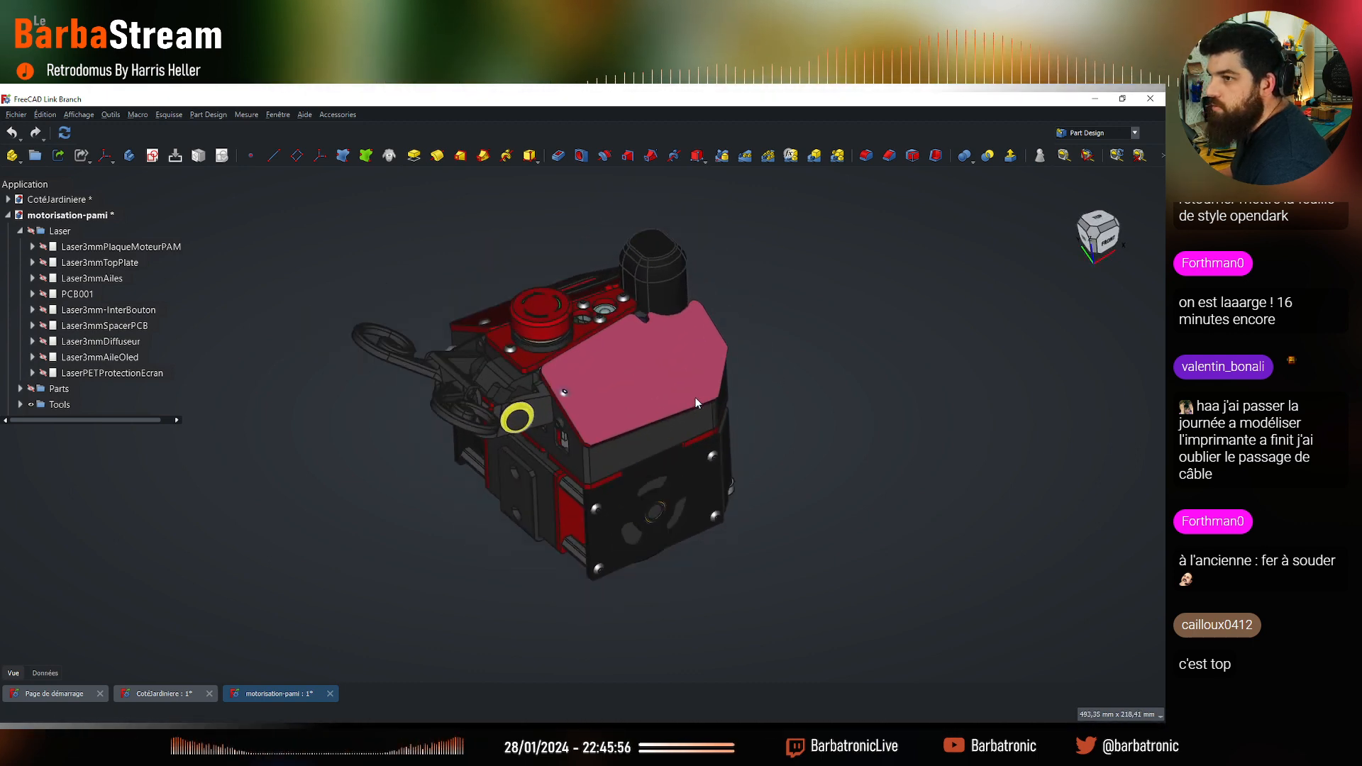
{"action": "scroll", "coordinate": [672, 307], "scroll_direction": "up", "scroll_amount": 2}
{"action": "middle_click_drag", "start_coordinate": [934, 448], "coordinate": [936, 446]}
Collapse the Laser group and lengthen the tree overlay panel, checking it against the robot assembly
{"action": "left_click", "coordinate": [20, 232]}
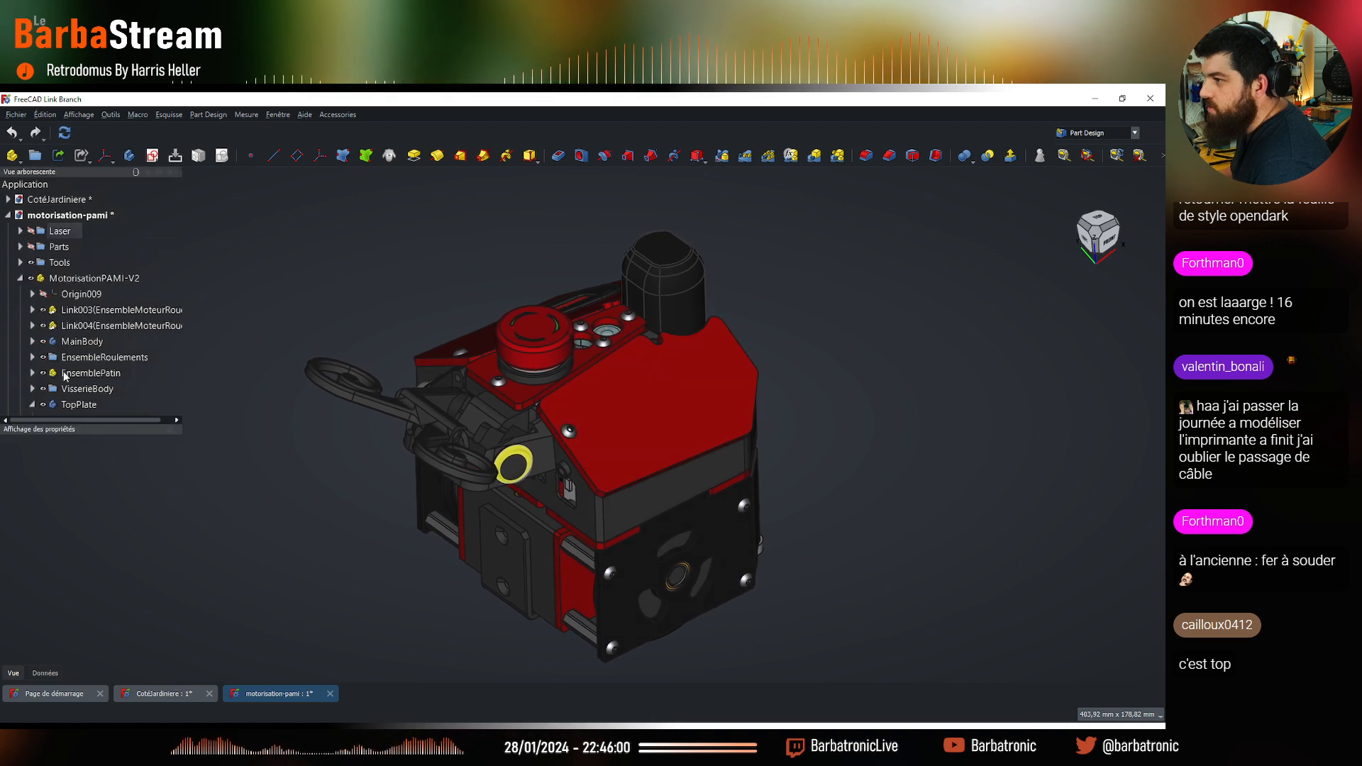
{"action": "left_click_drag", "start_coordinate": [96, 426], "coordinate": [98, 555]}
{"action": "scroll", "coordinate": [469, 453], "scroll_direction": "down", "scroll_amount": 1}
{"action": "middle_click_drag", "start_coordinate": [464, 457], "coordinate": [466, 455]}
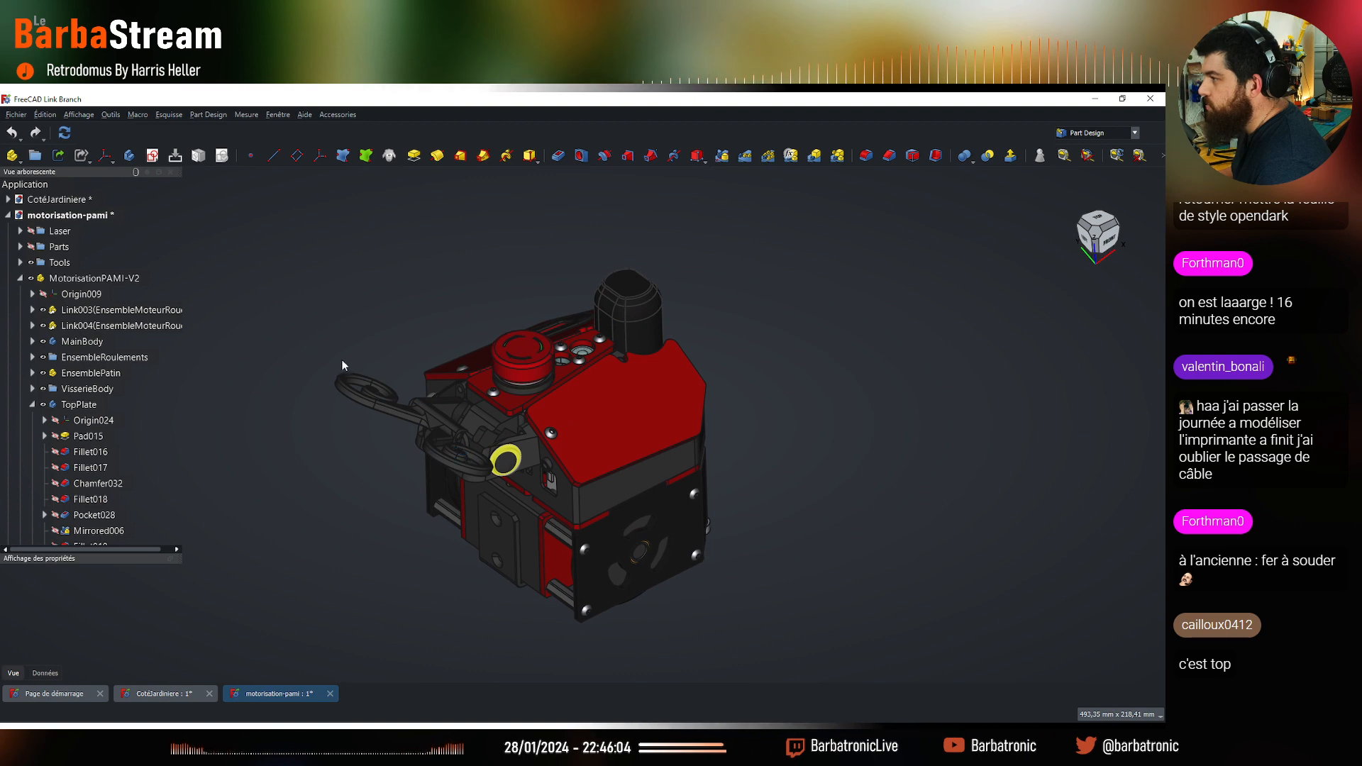
{"action": "middle_click_drag", "start_coordinate": [342, 366], "coordinate": [336, 365]}
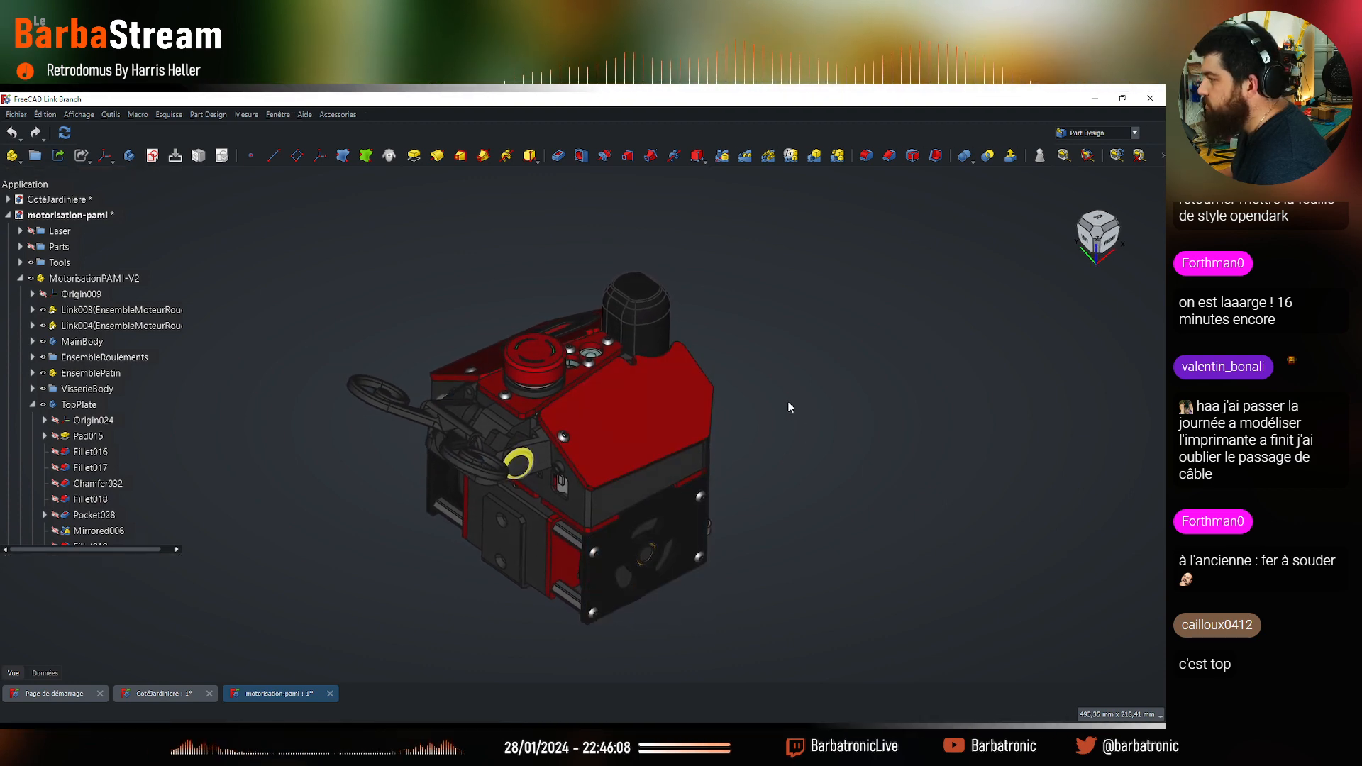
{"action": "middle_click_drag", "start_coordinate": [787, 404], "coordinate": [793, 416]}
{"action": "scroll", "coordinate": [710, 347], "scroll_direction": "up", "scroll_amount": 2}
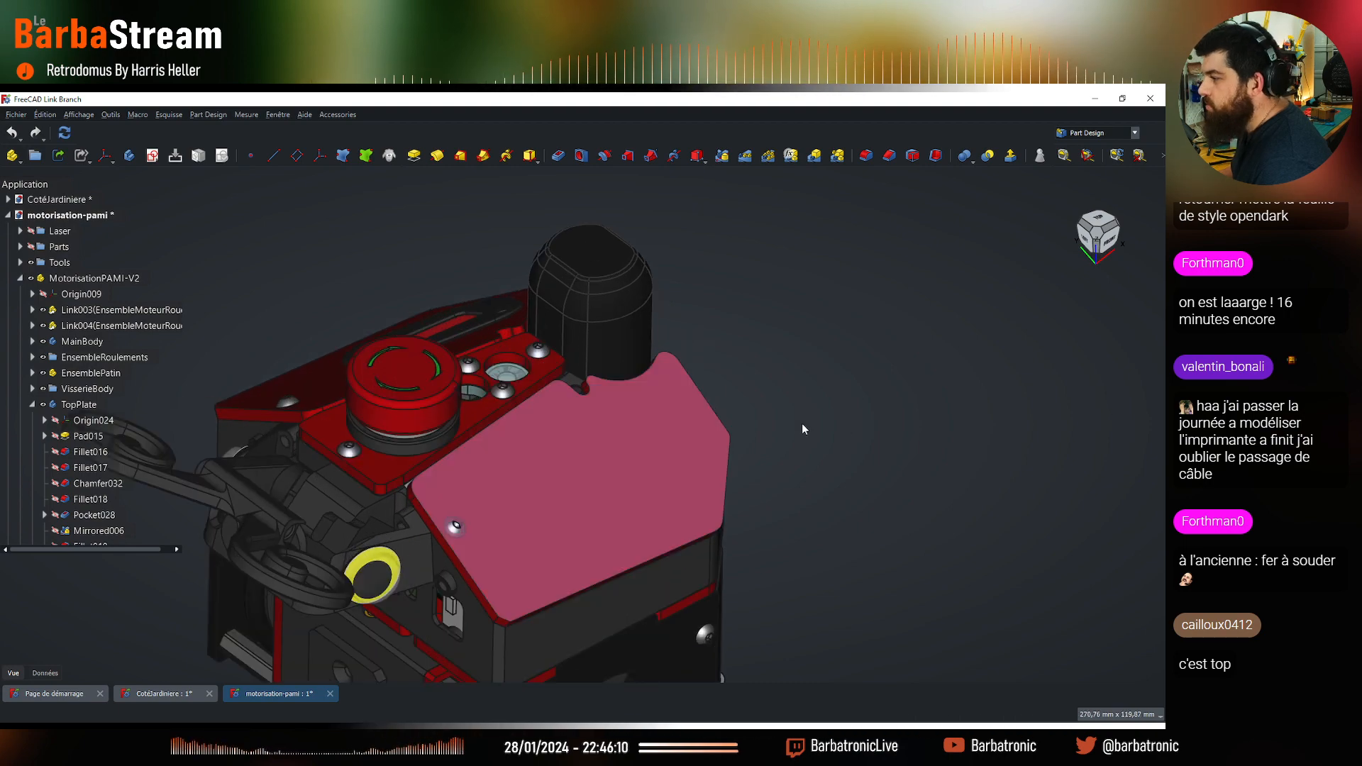
{"action": "scroll", "coordinate": [850, 538], "scroll_direction": "down", "scroll_amount": 4}
{"action": "scroll", "coordinate": [860, 578], "scroll_direction": "up", "scroll_amount": 1}
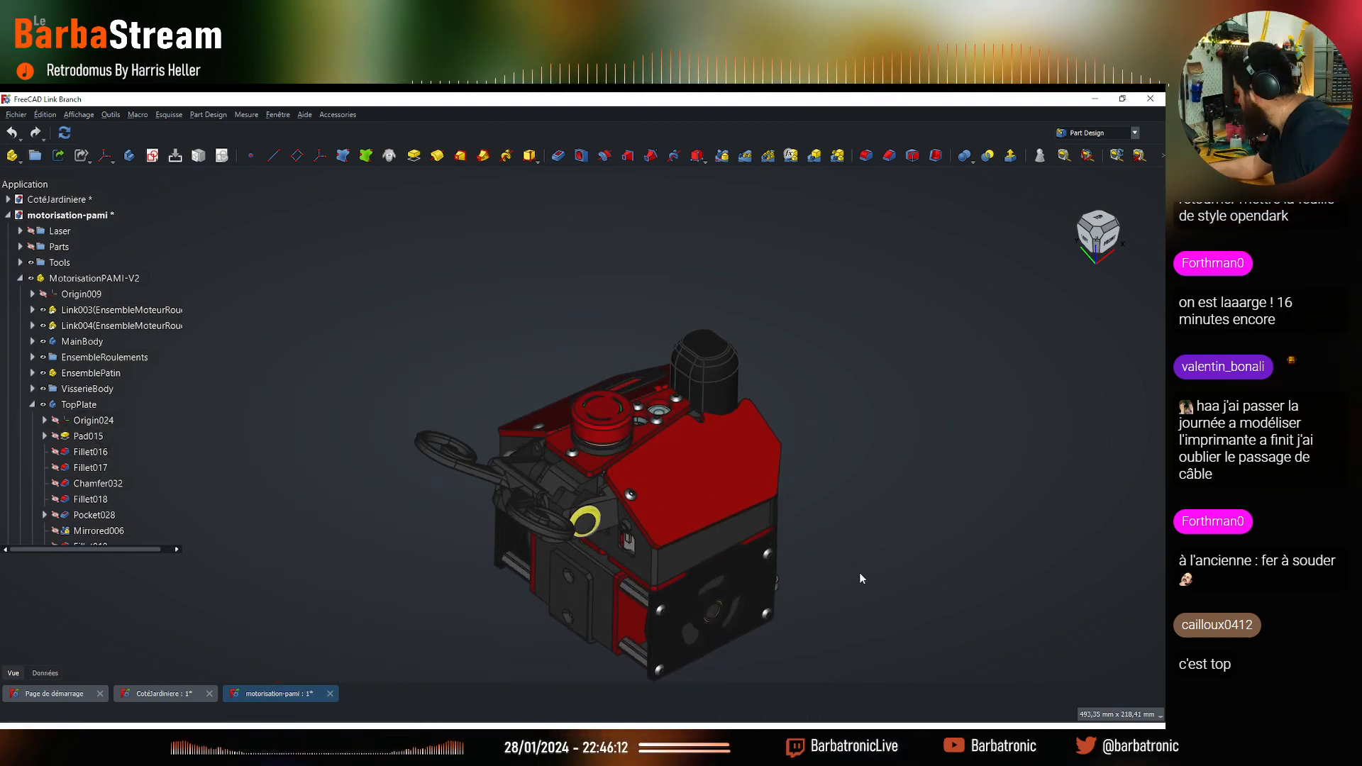